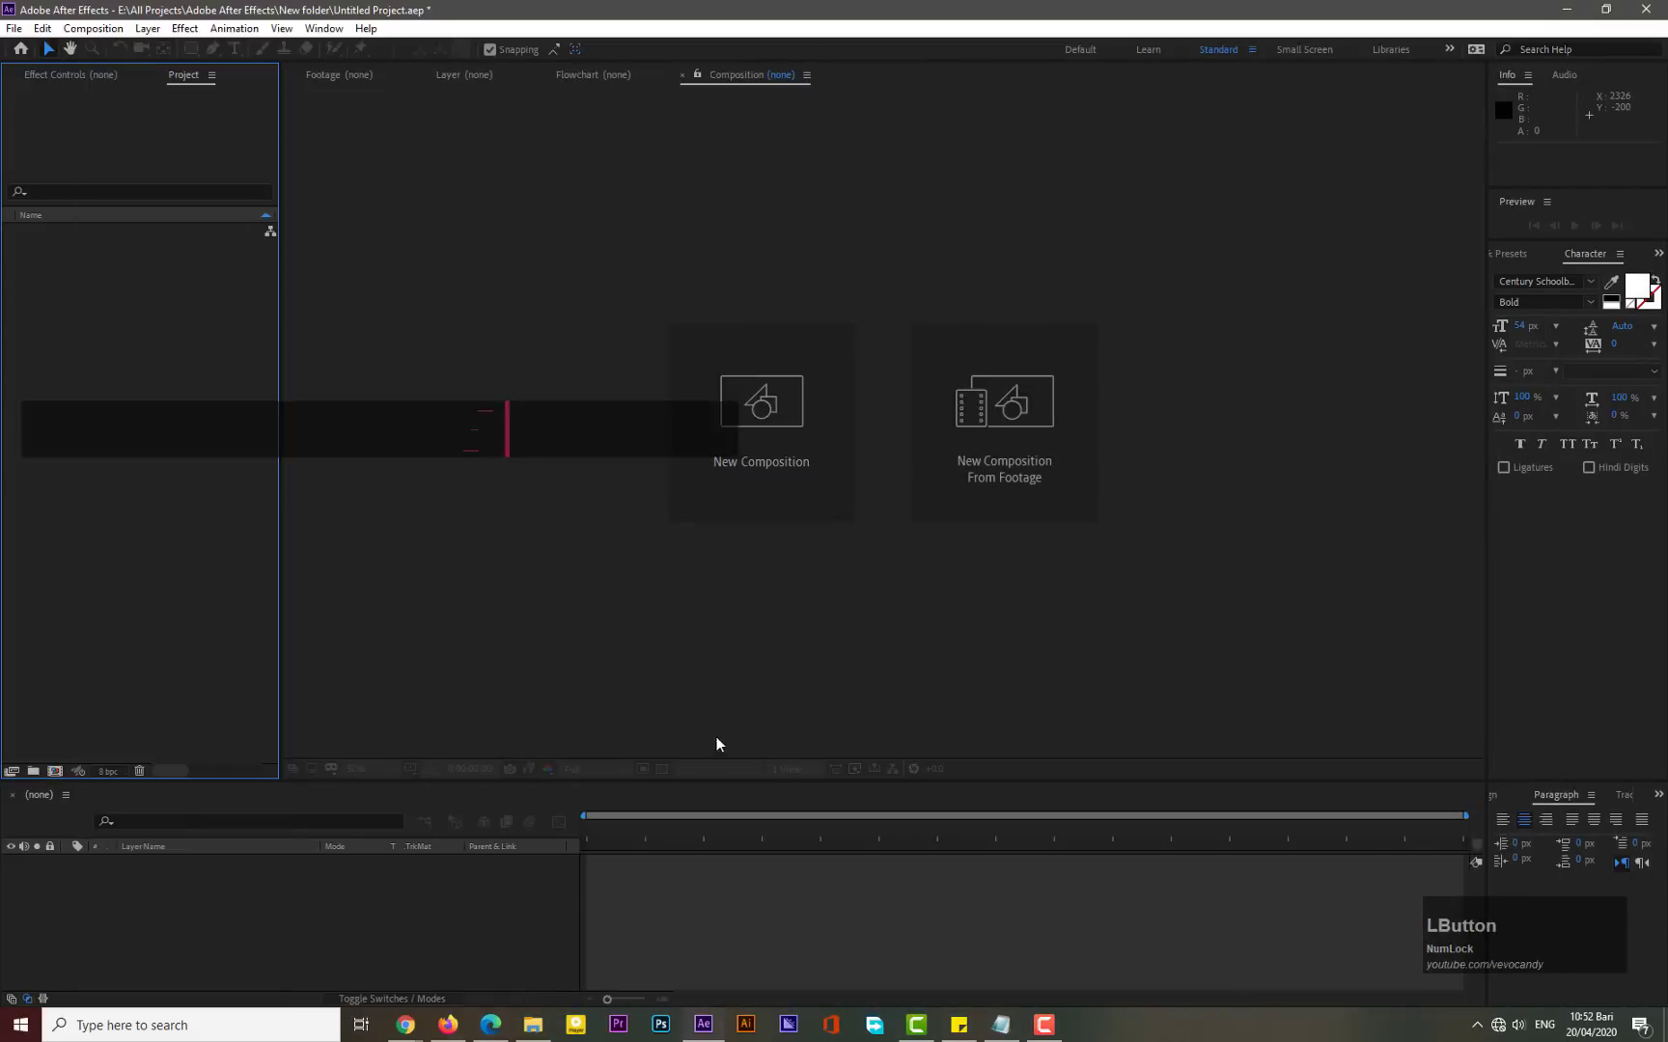
# - Create a new 1920 x 1080 composition named Main
pyautogui.click(739, 493)
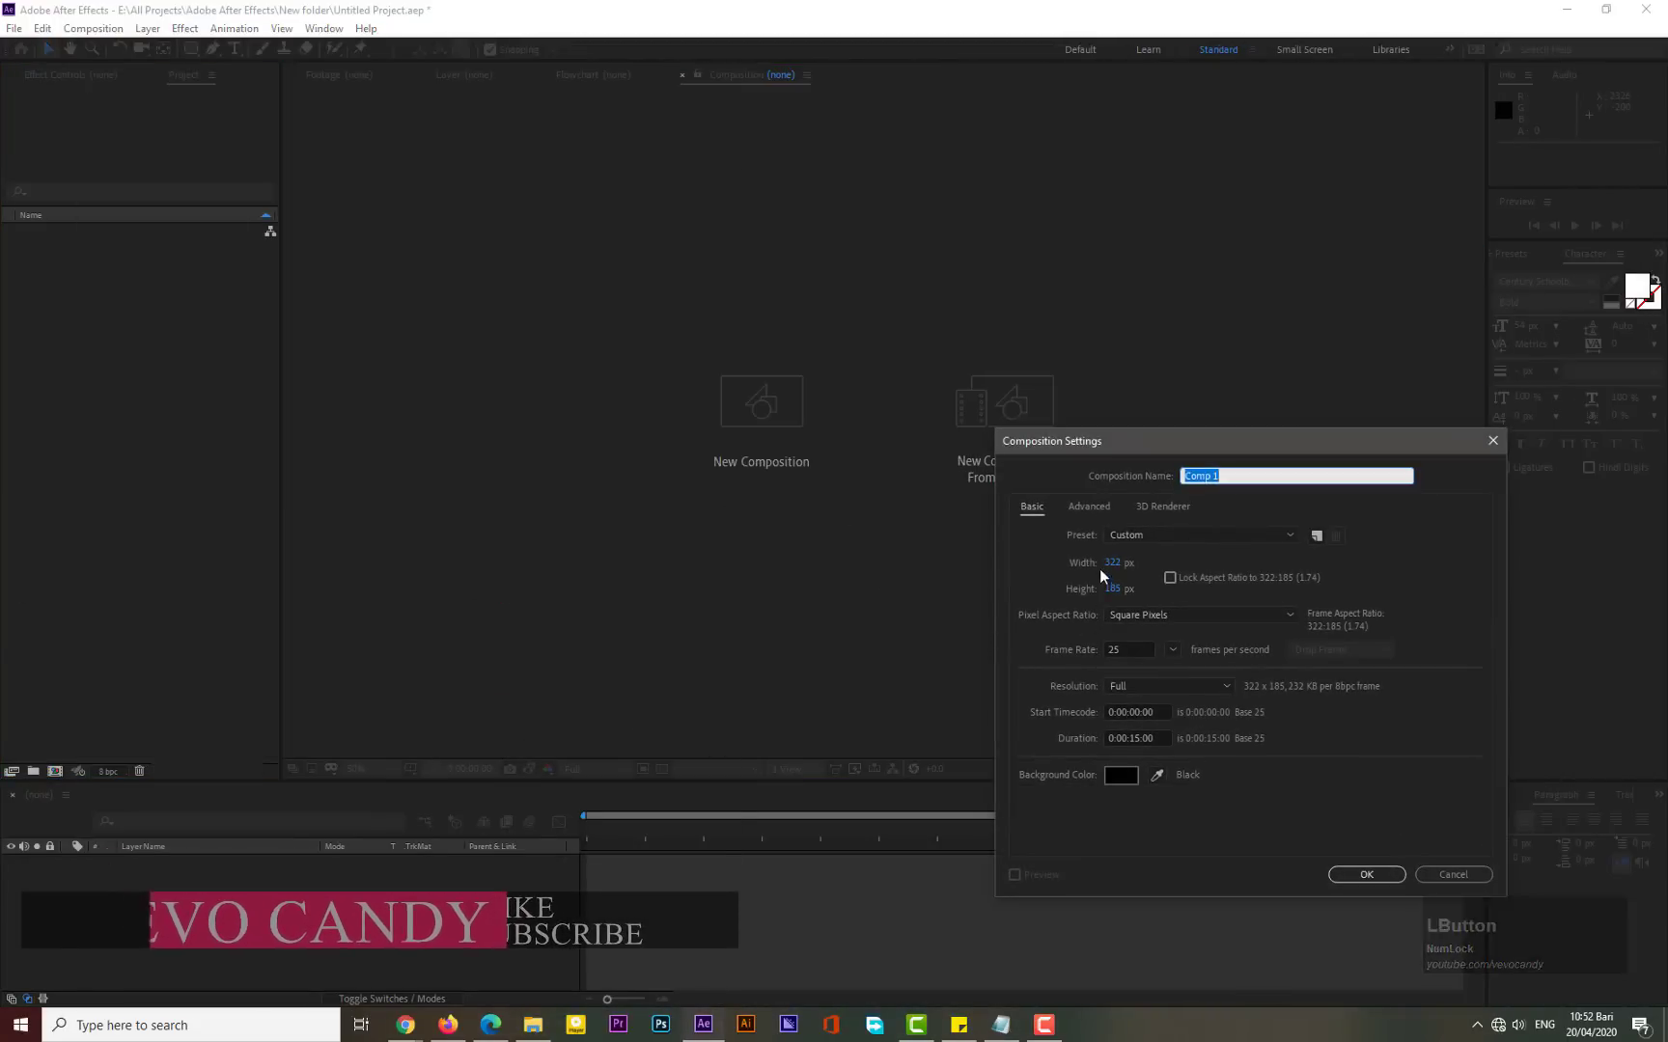
pyautogui.click(1112, 562)
pyautogui.write('1920')
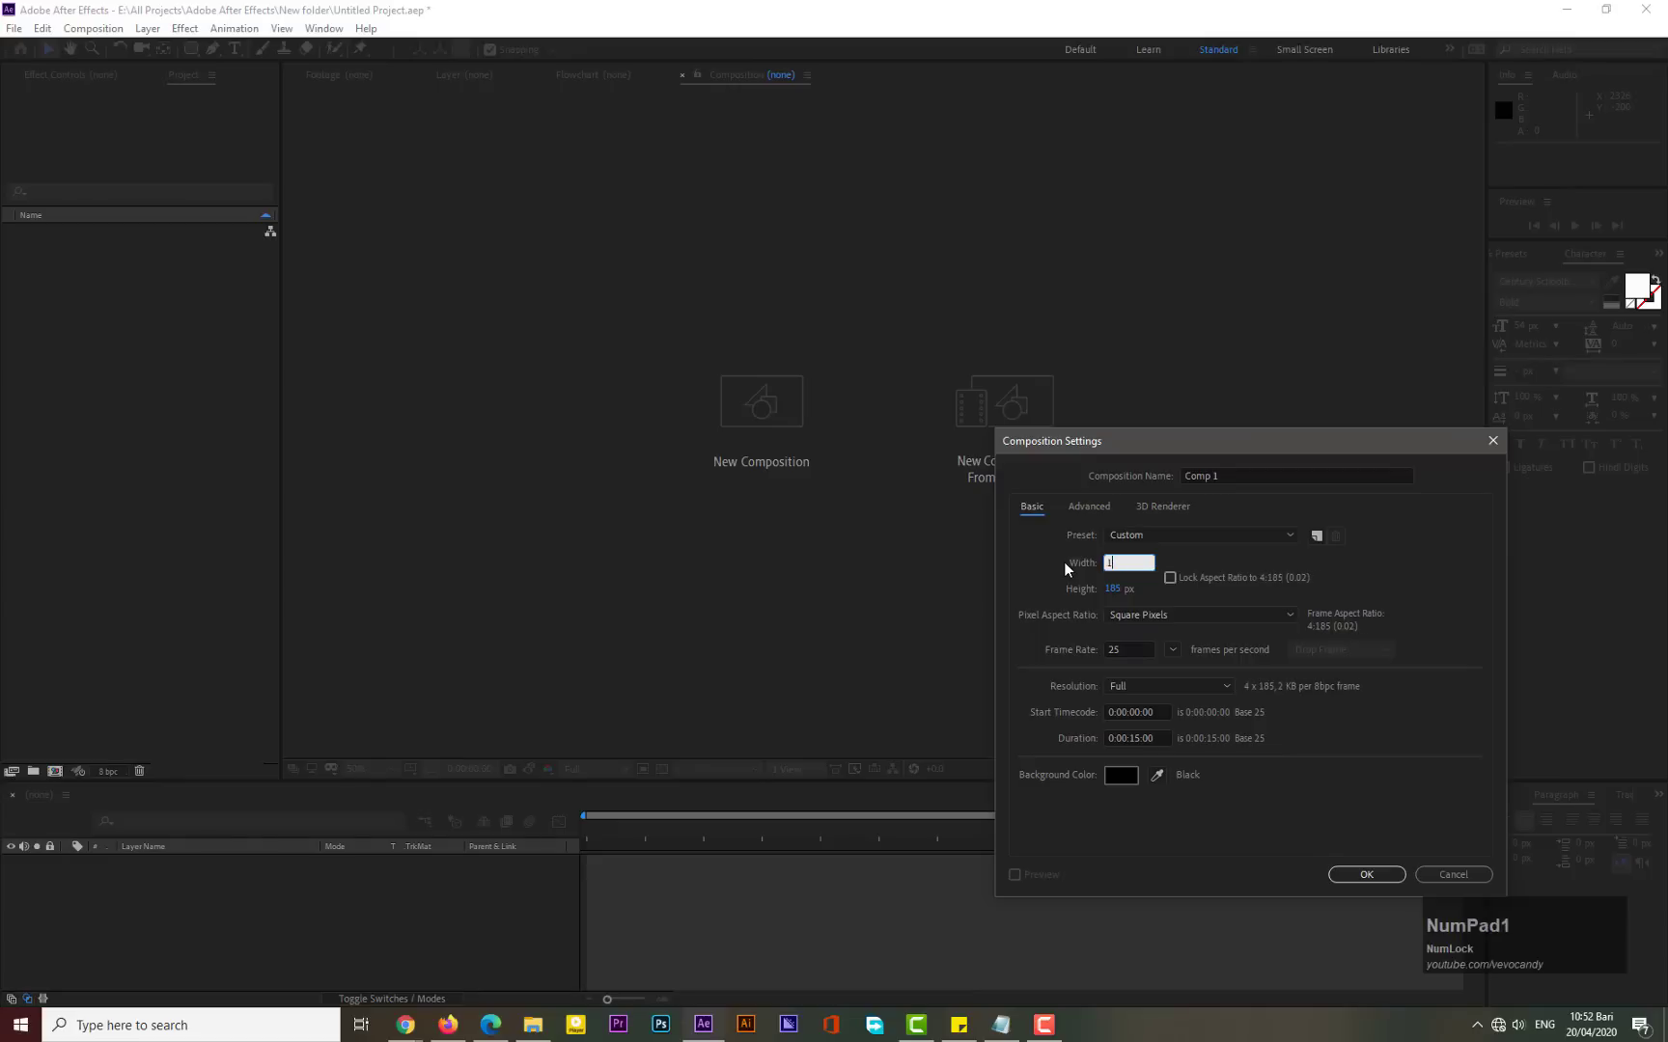
pyautogui.click(1113, 587)
pyautogui.write('1080')
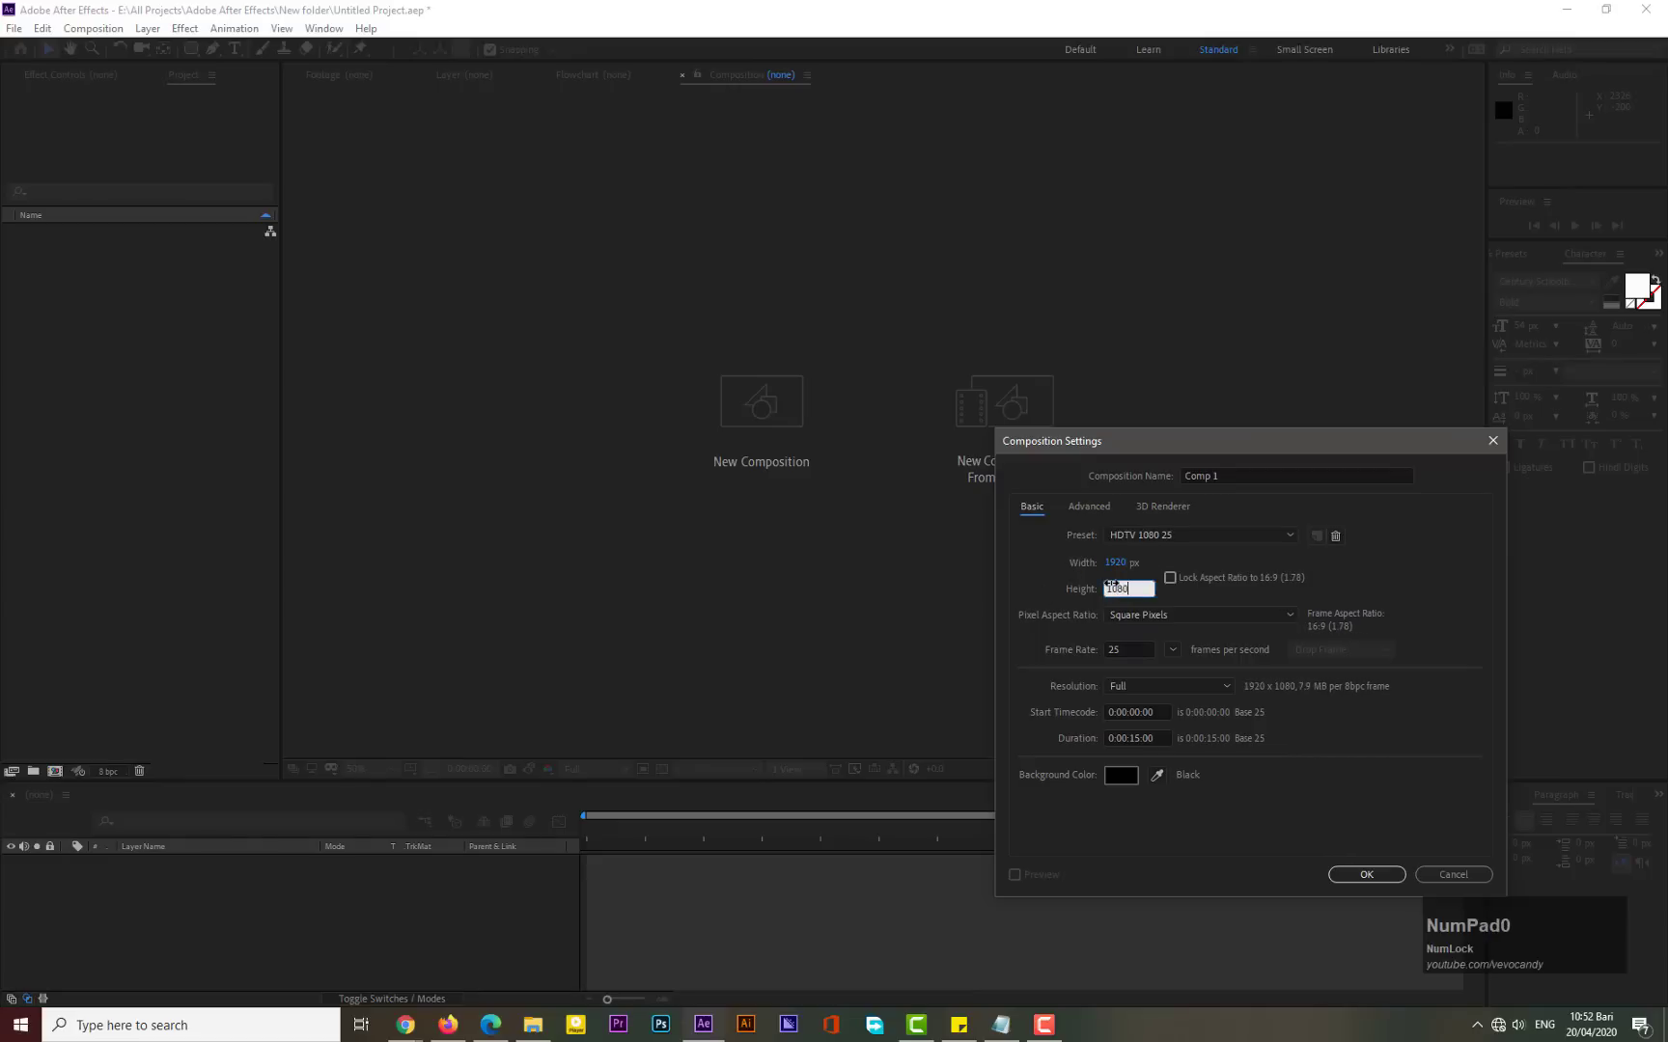
pyautogui.click(1242, 472)
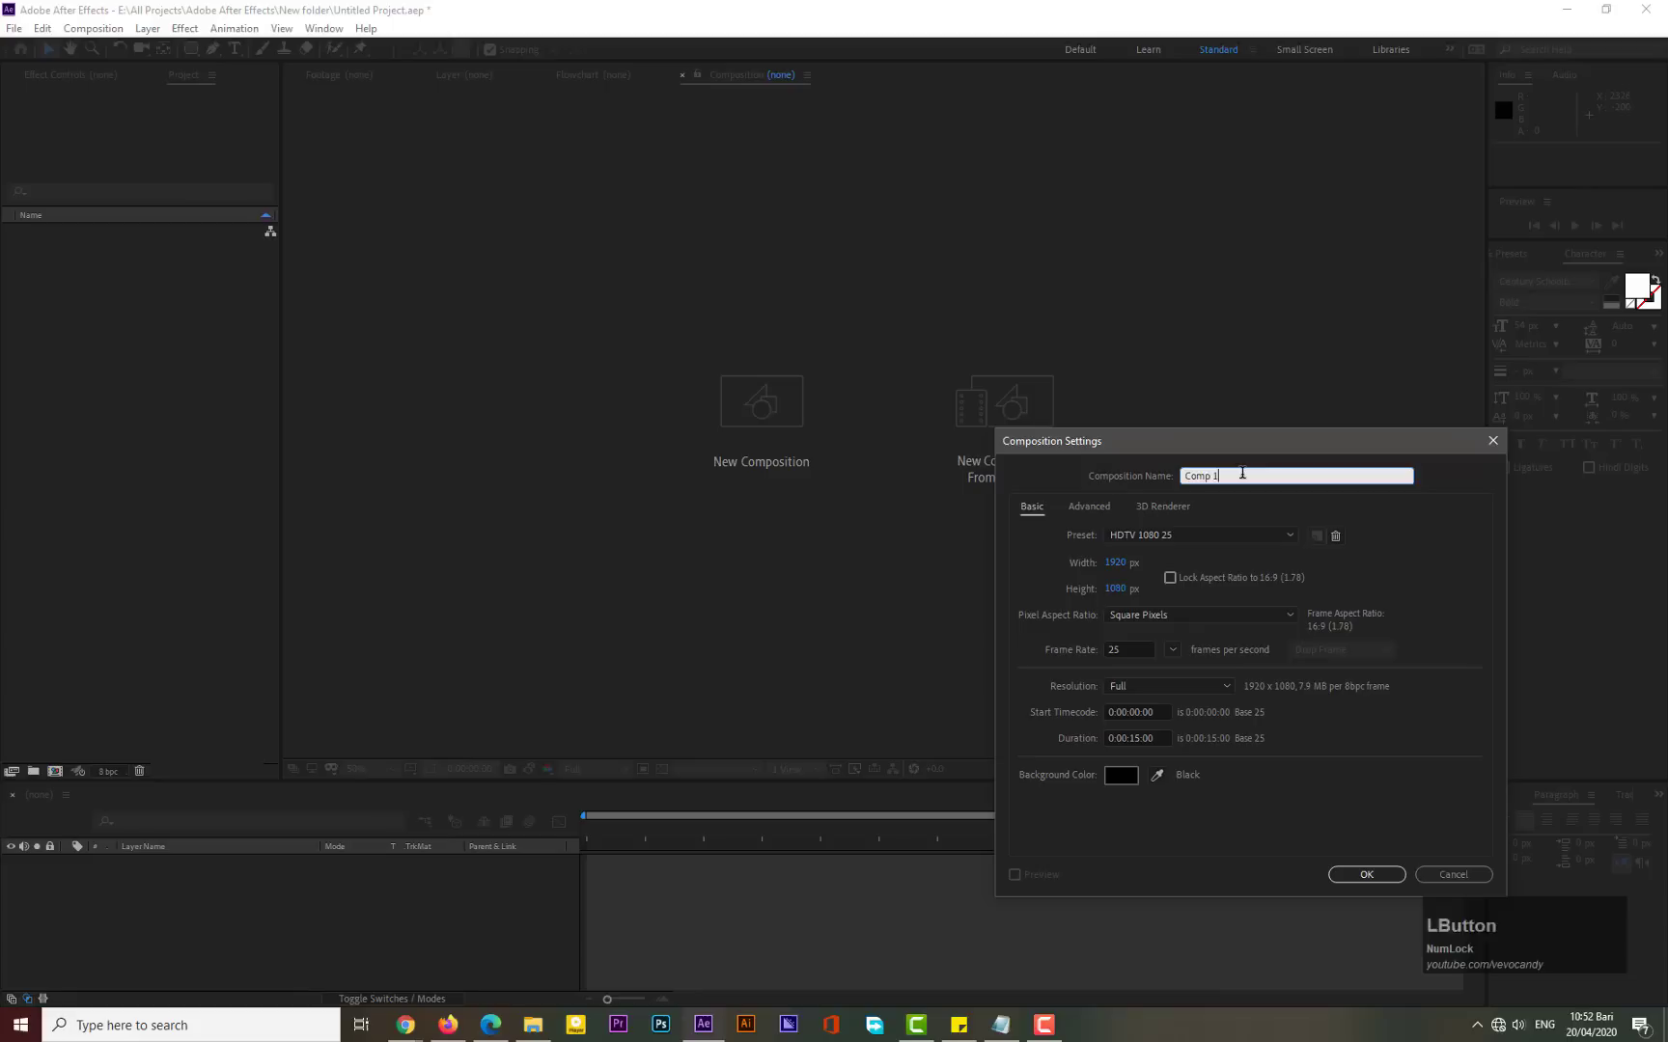
pyautogui.hotkey('ctrl', 'a')
pyautogui.write('Main')
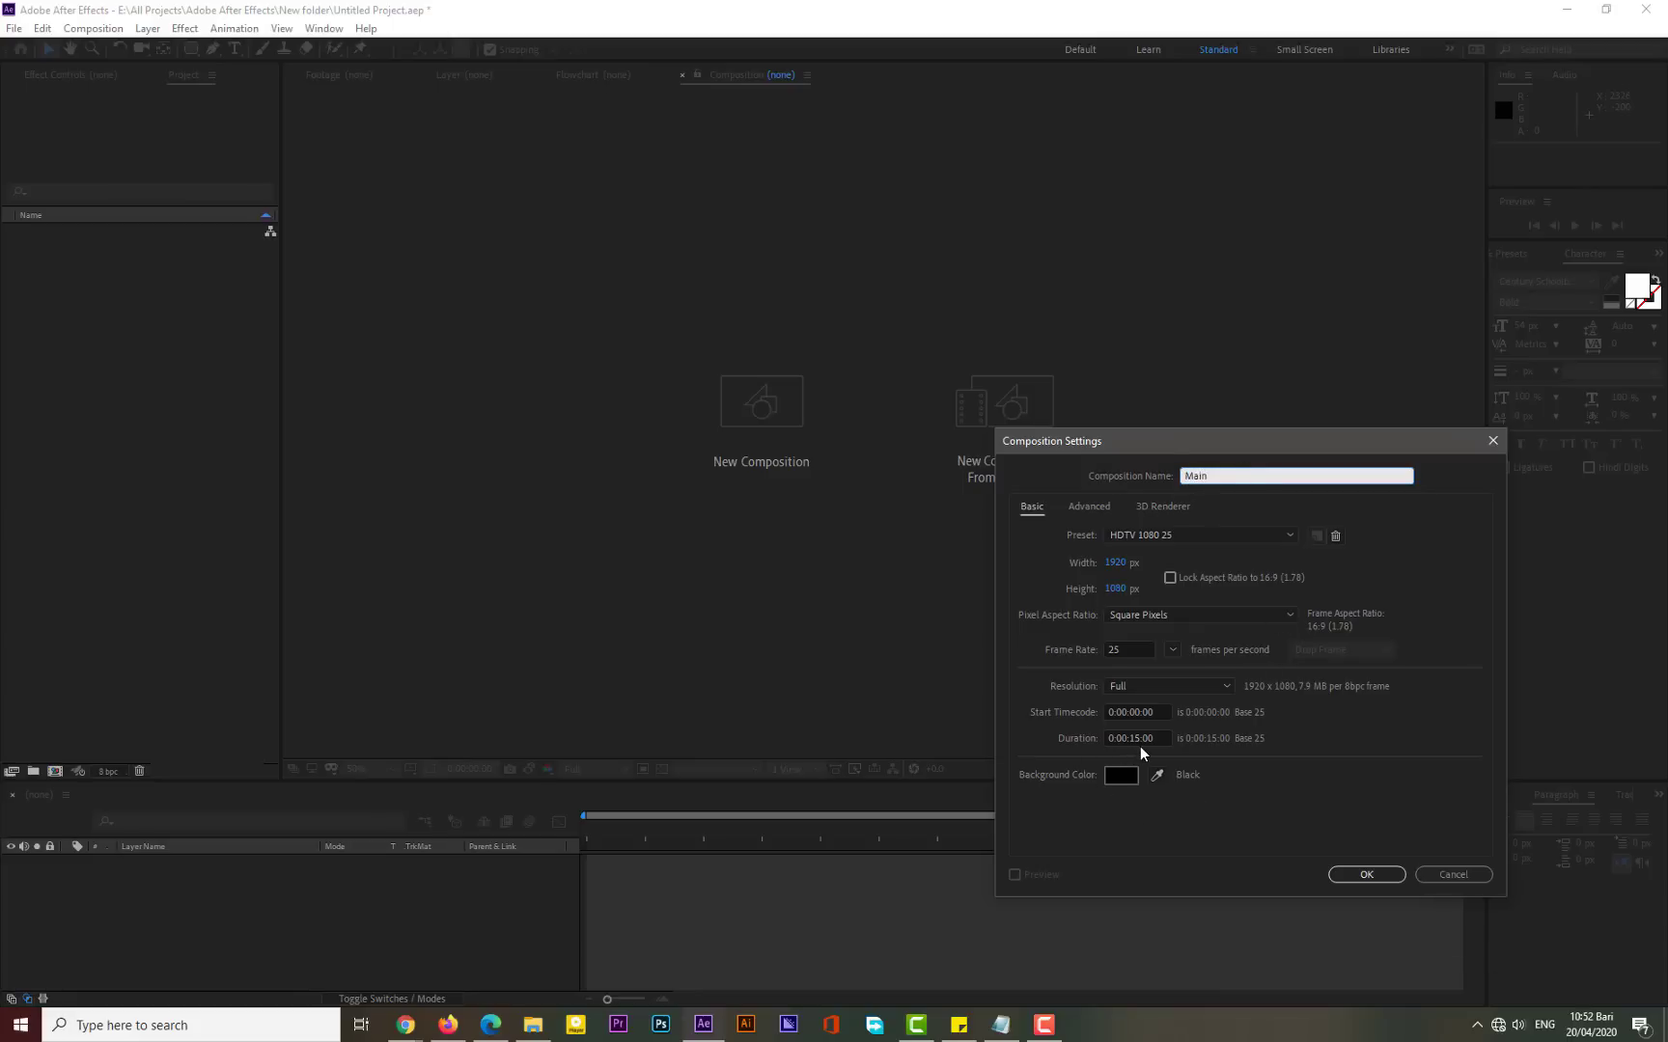
pyautogui.click(1378, 874)
# - Add a new empty shape layer to the composition
pyautogui.rightClick(369, 882)
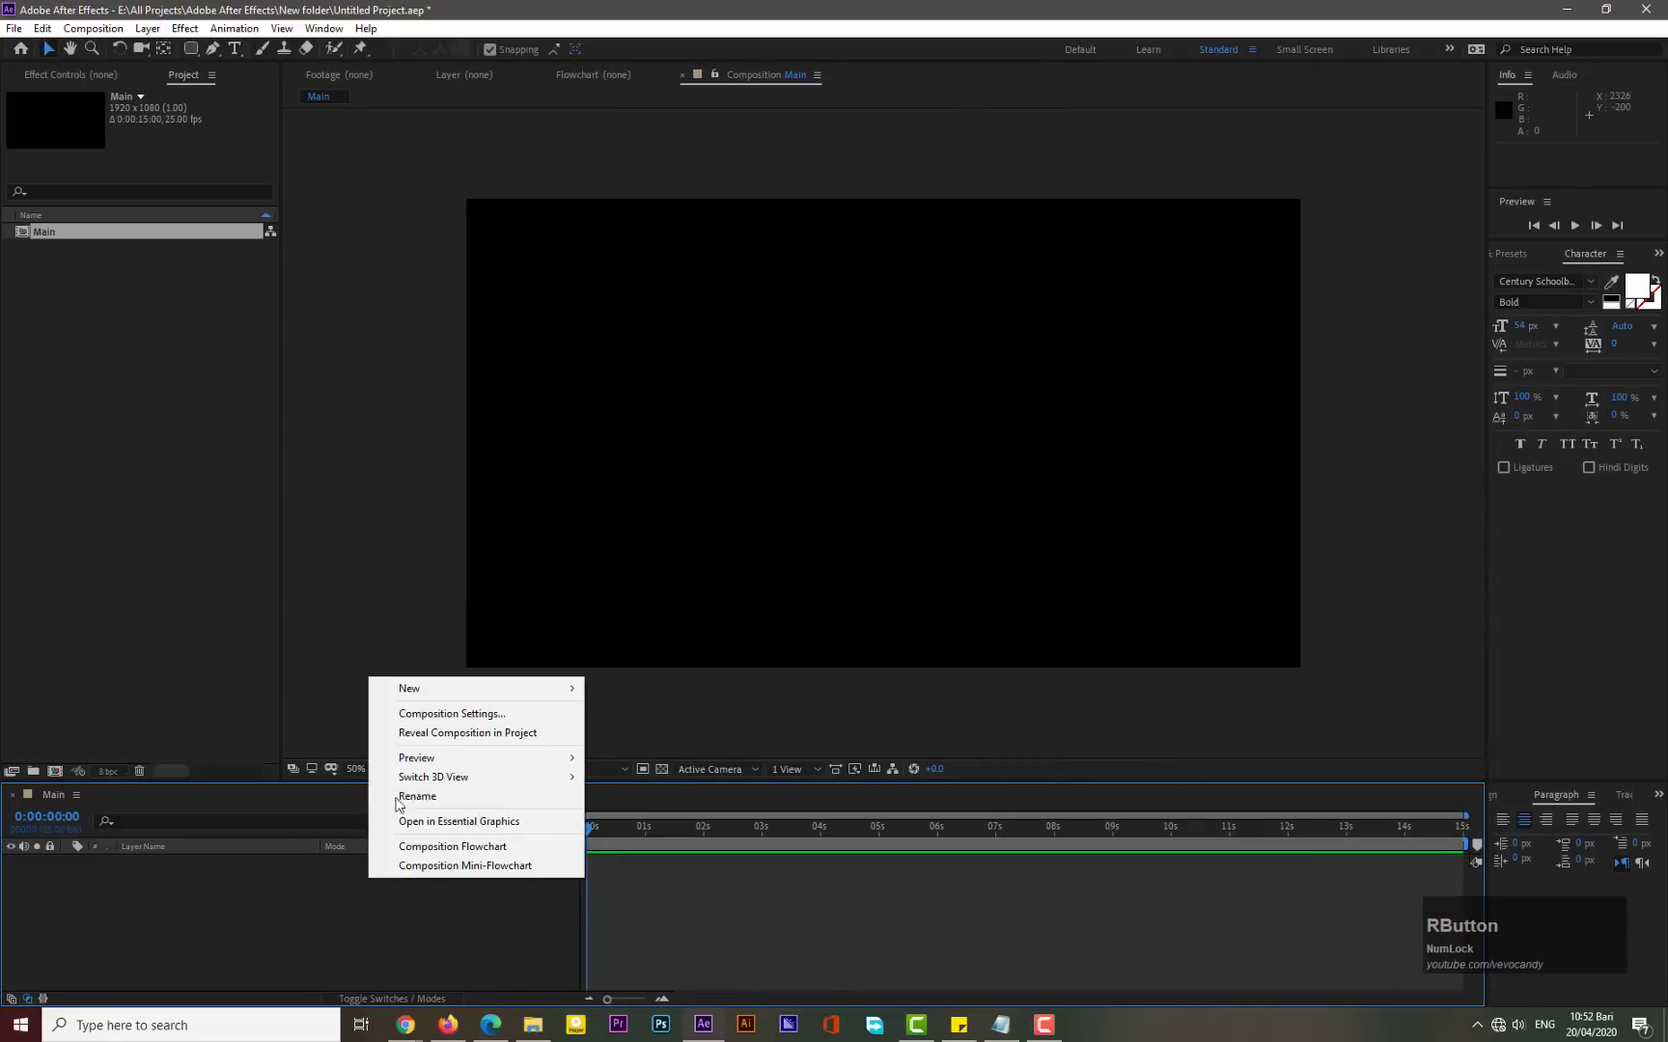
pyautogui.moveTo(409, 689)
pyautogui.click(625, 811)
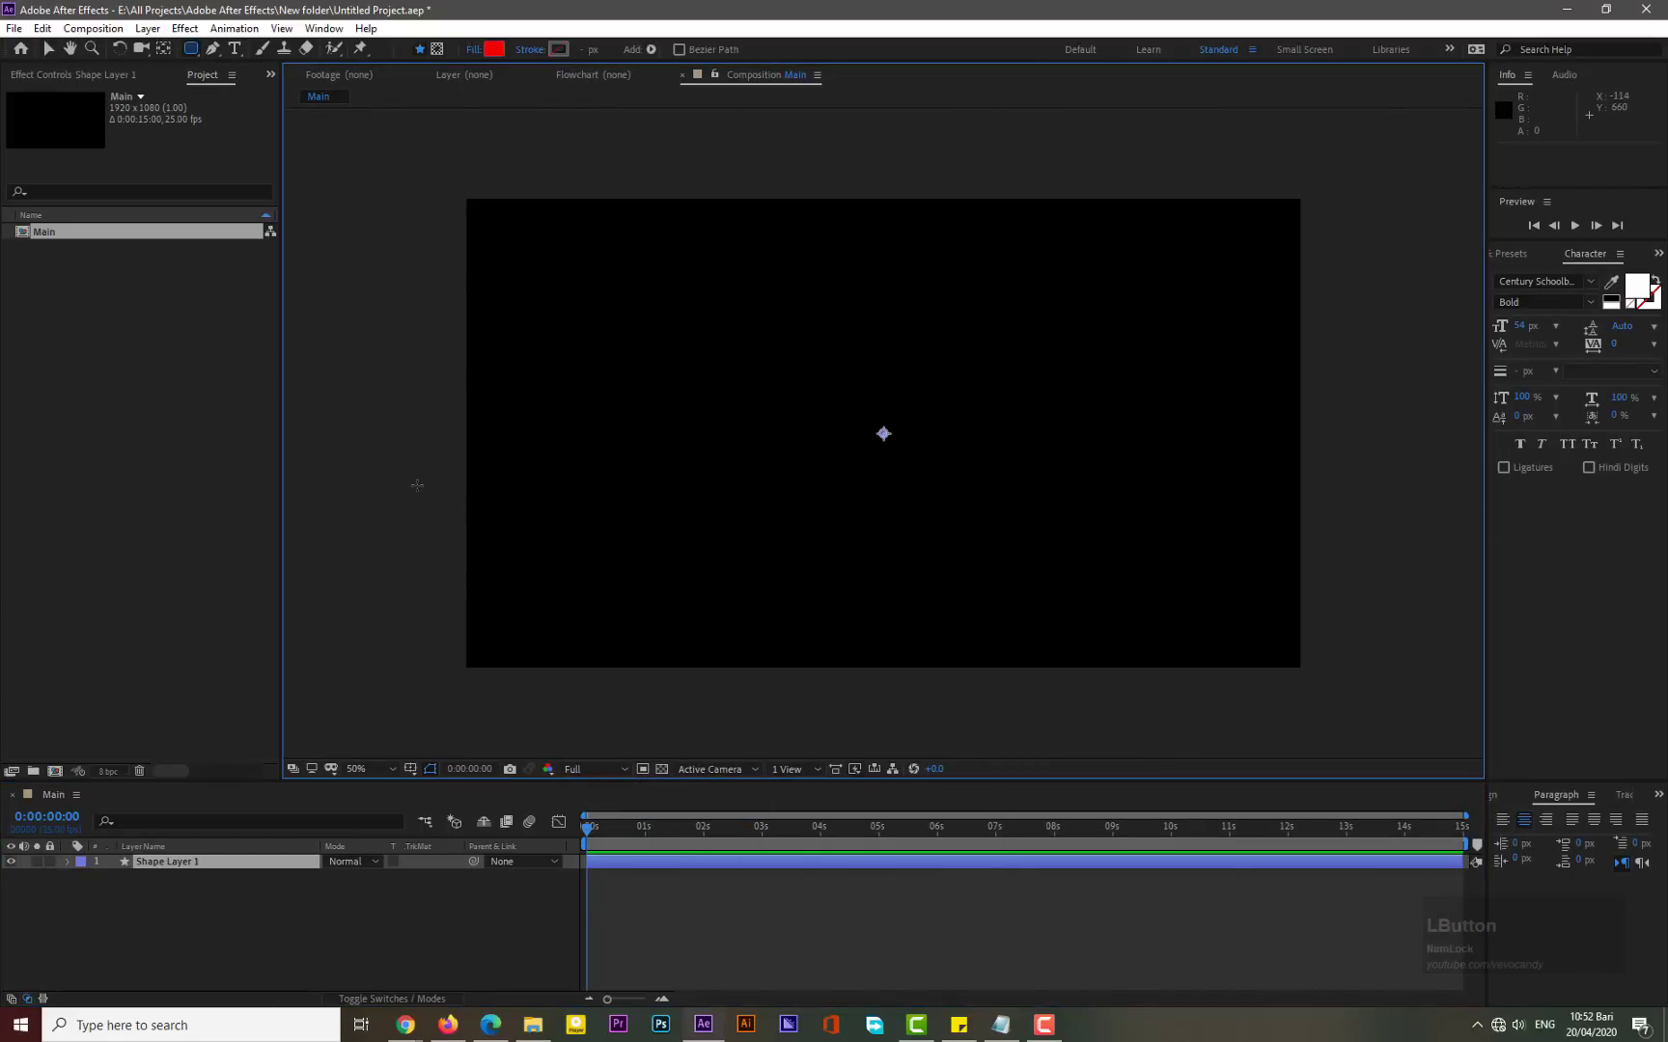
# - With the Rectangle tool active, keep the fill as a solid color and set the stroke to none
pyautogui.scroll(-2, 417, 484)
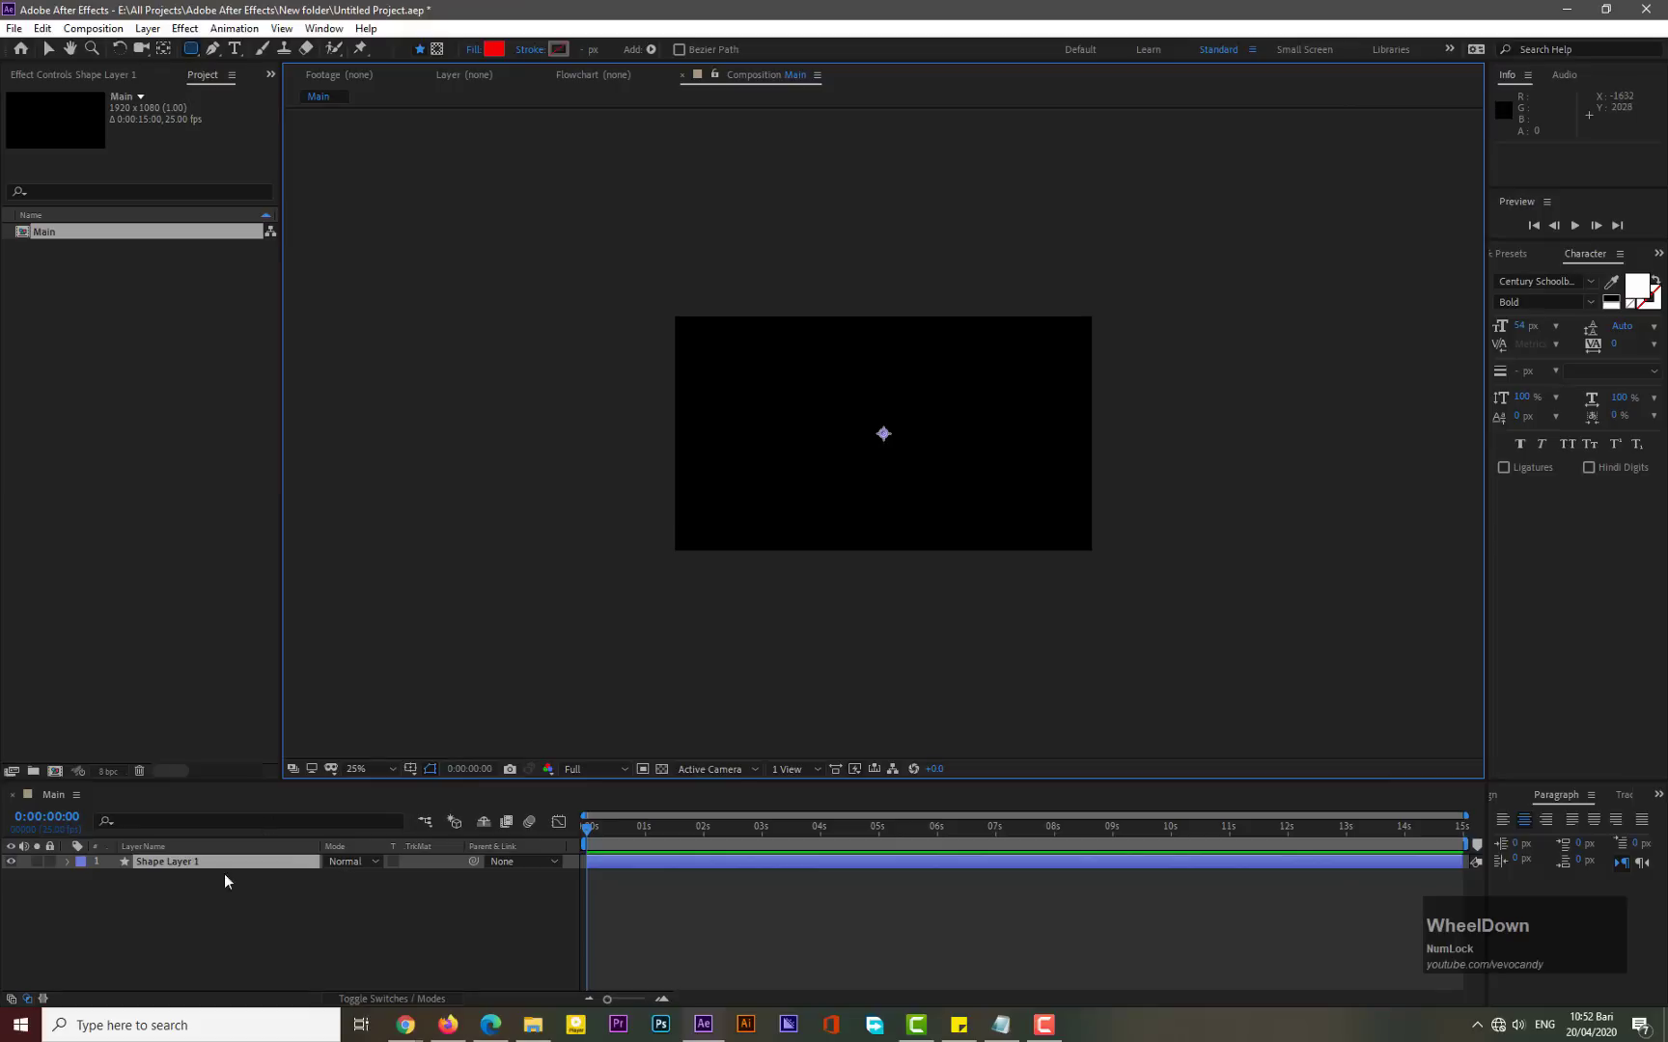
pyautogui.click(167, 862)
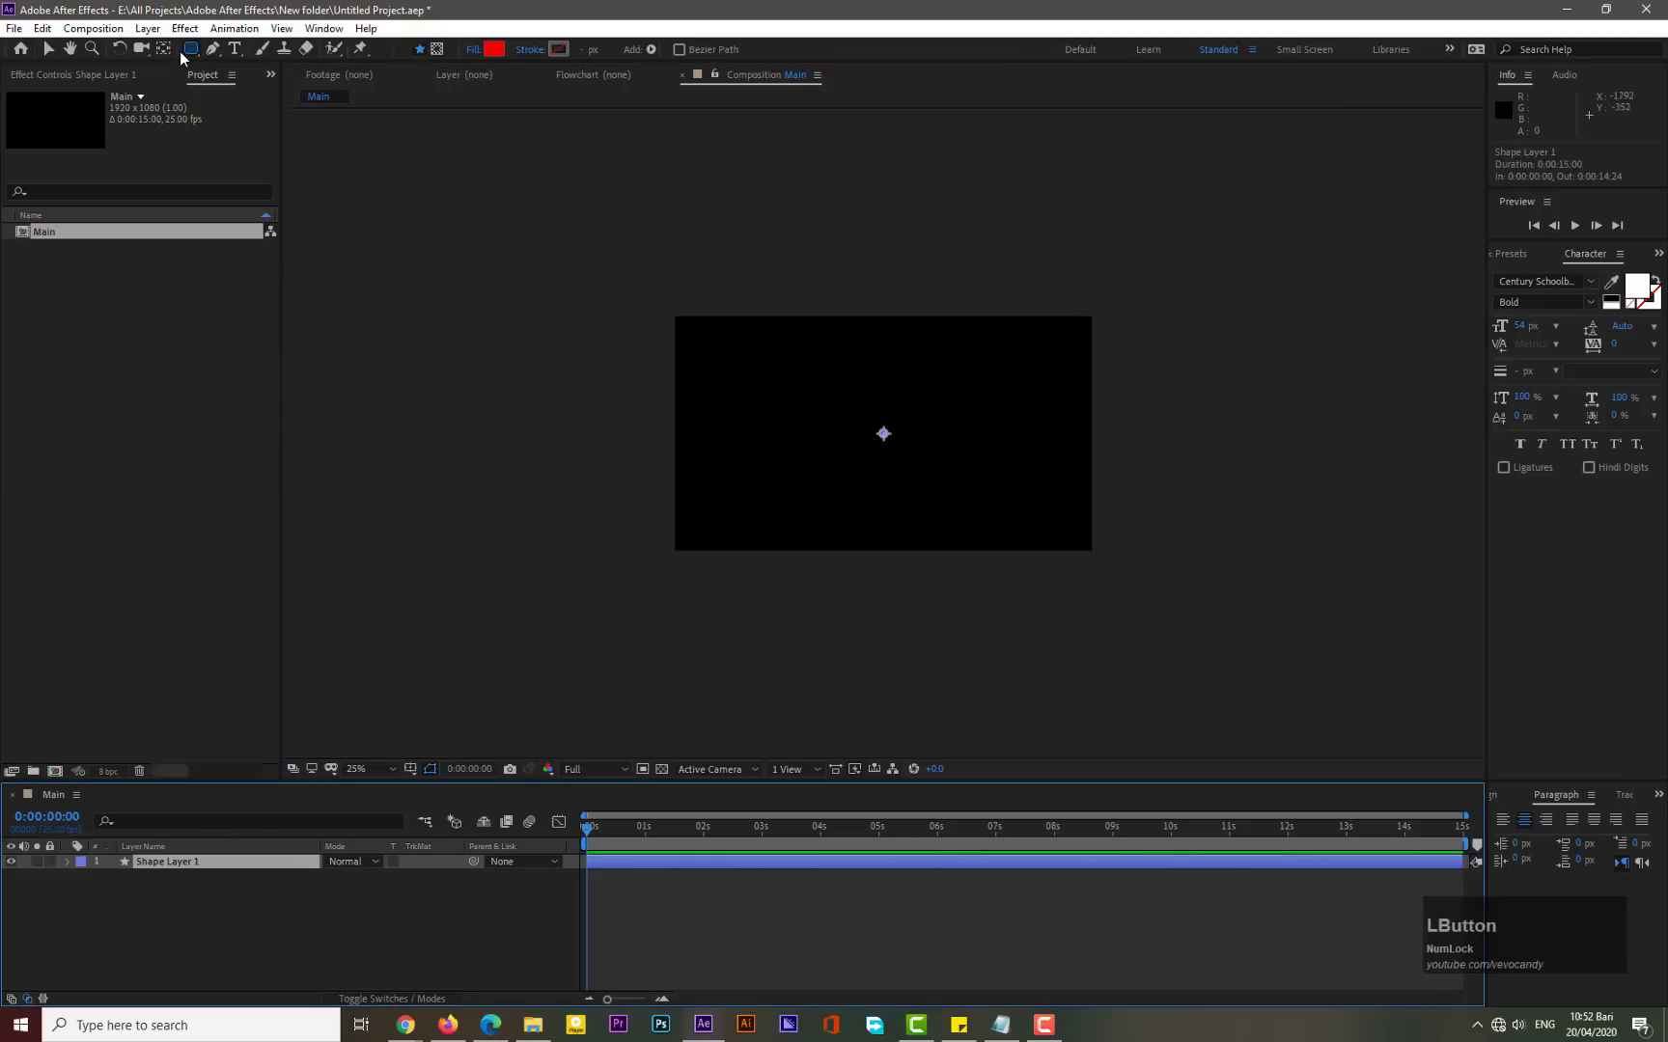
pyautogui.moveTo(190, 49); pyautogui.dragTo(250, 59)
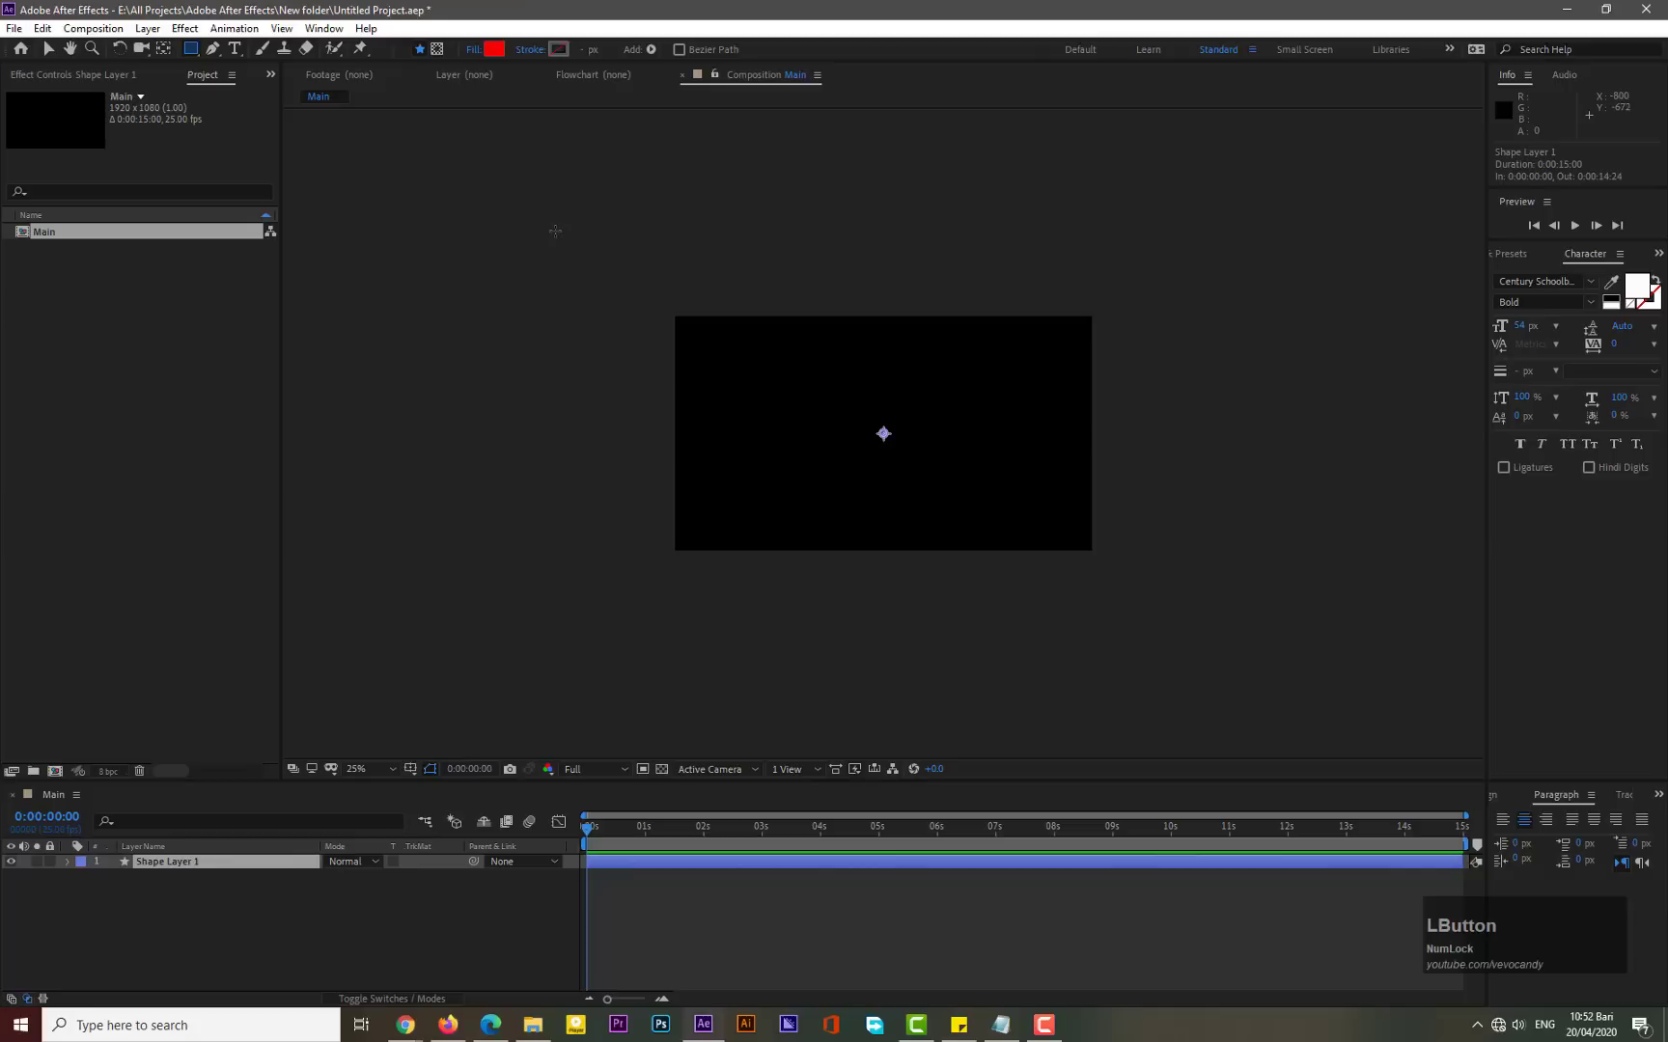
pyautogui.click(482, 51)
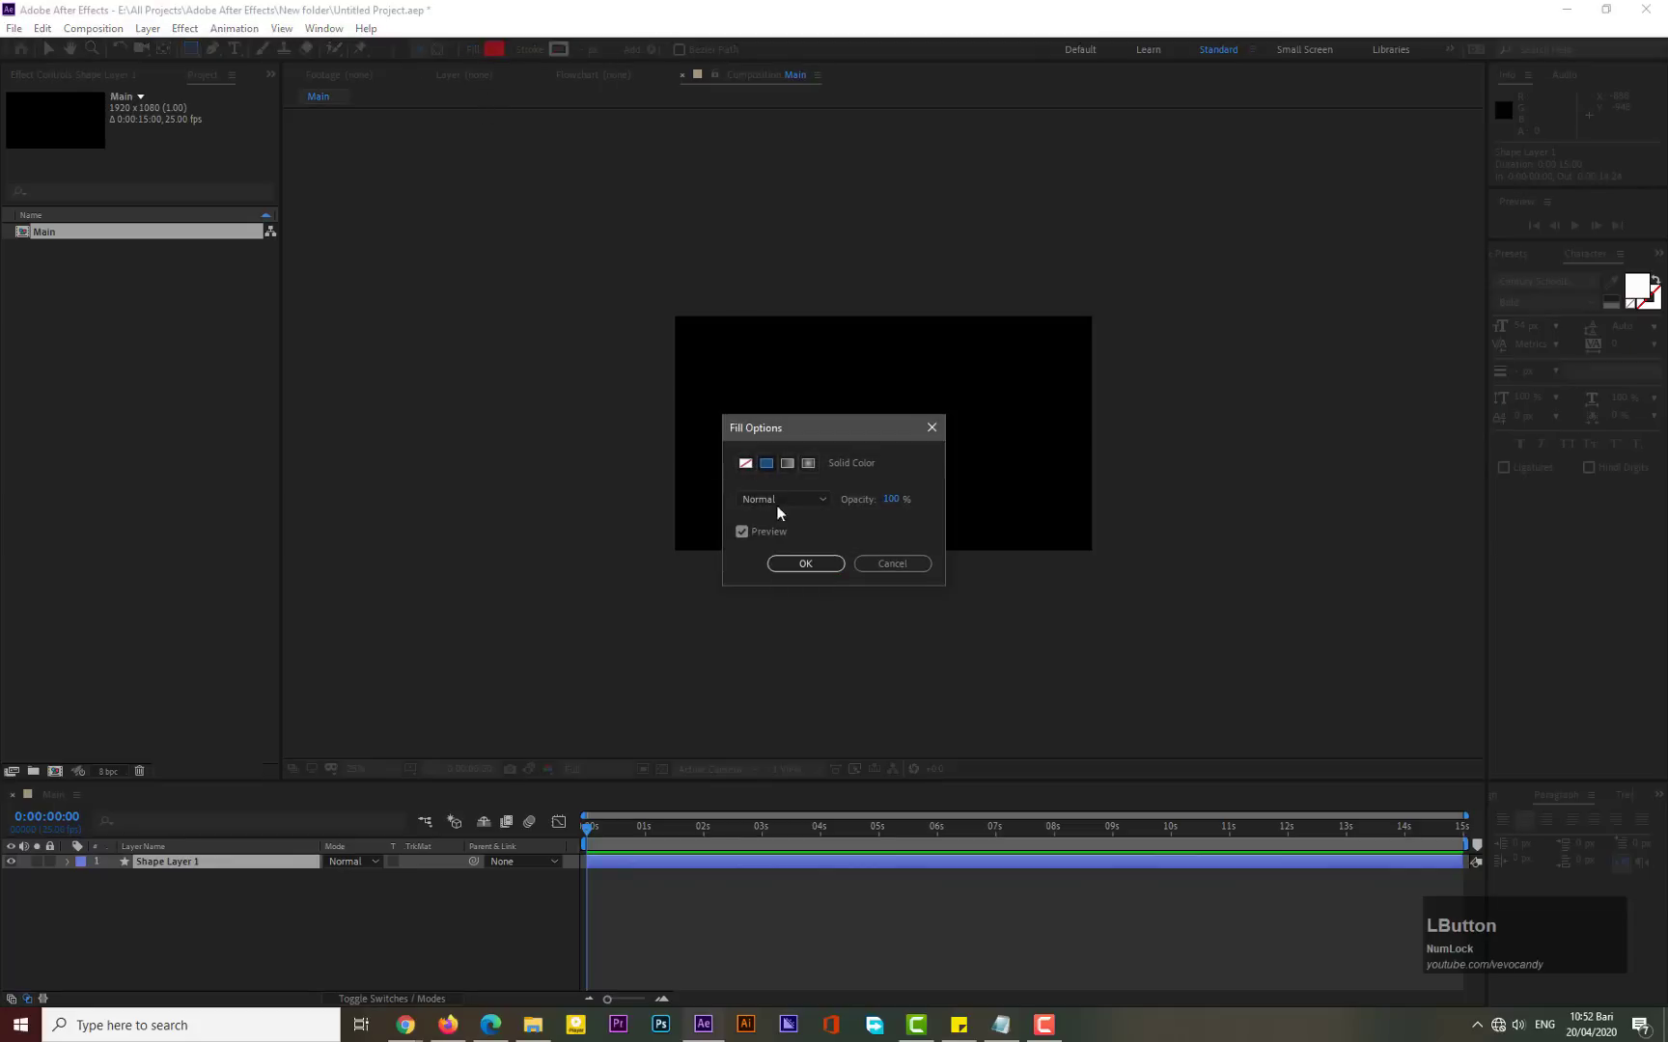
pyautogui.click(801, 567)
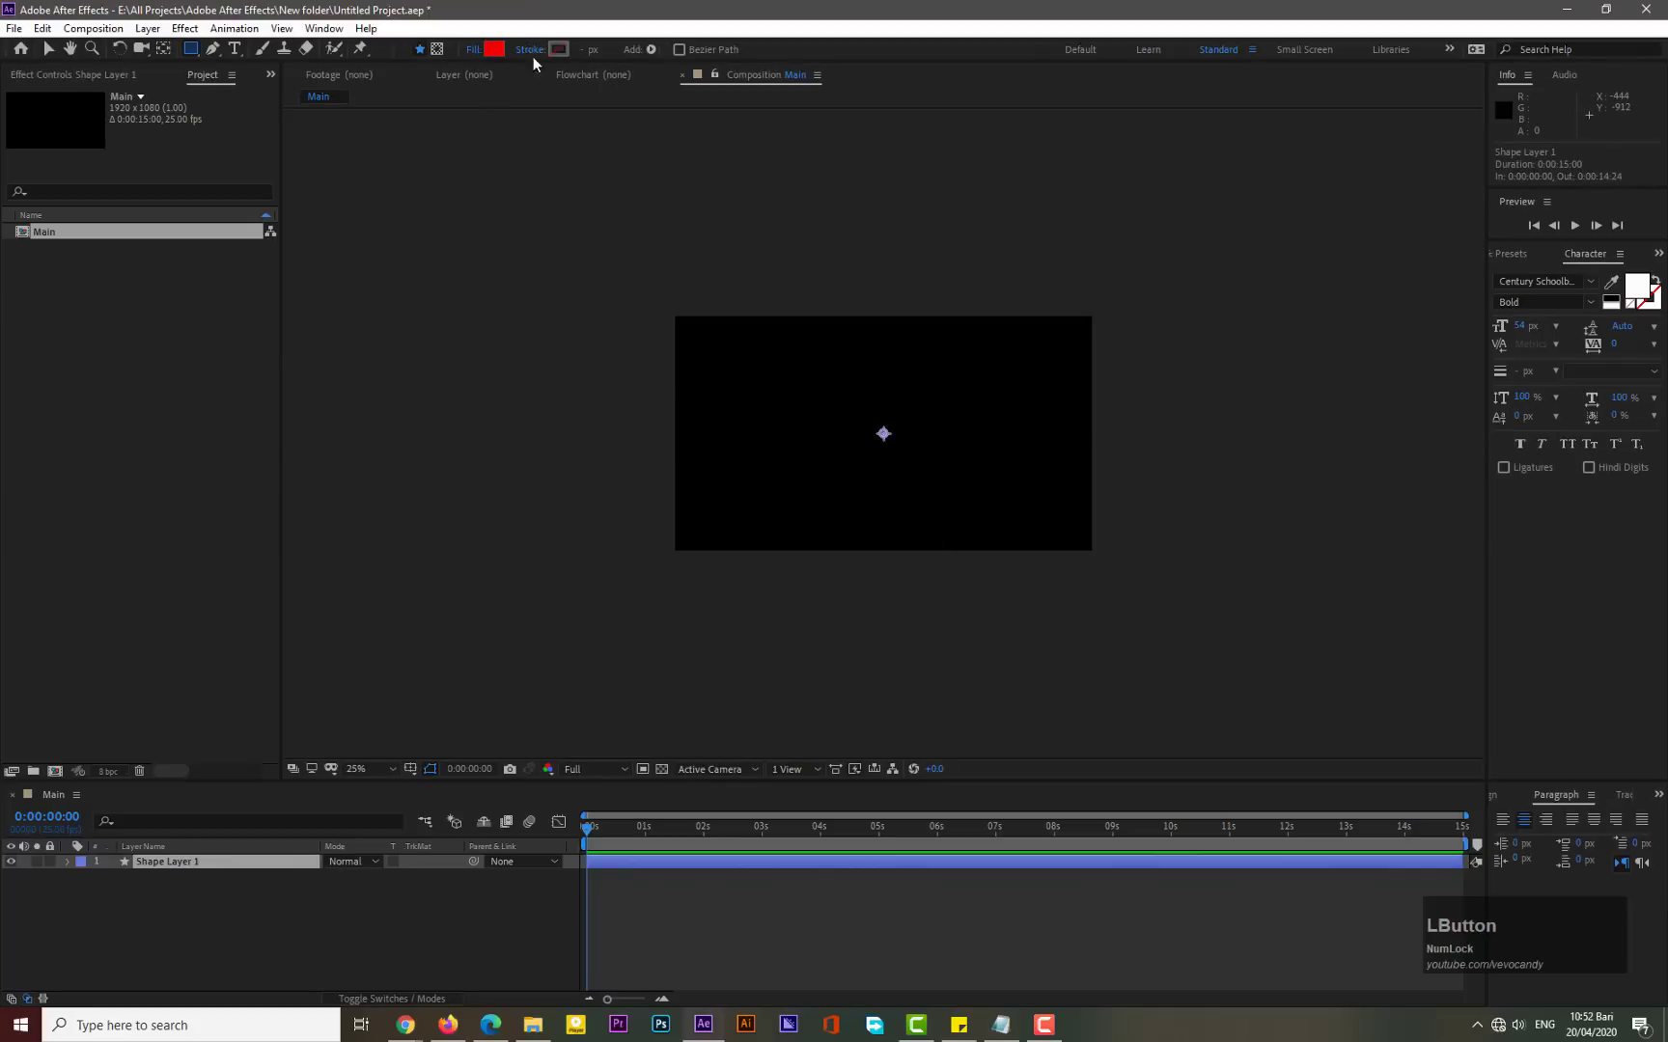
pyautogui.click(533, 56)
pyautogui.click(745, 461)
pyautogui.click(804, 563)
# - Draw a rectangle extending well beyond the composition frame and set its fill color to white
pyautogui.moveTo(566, 271); pyautogui.dragTo(1233, 602)
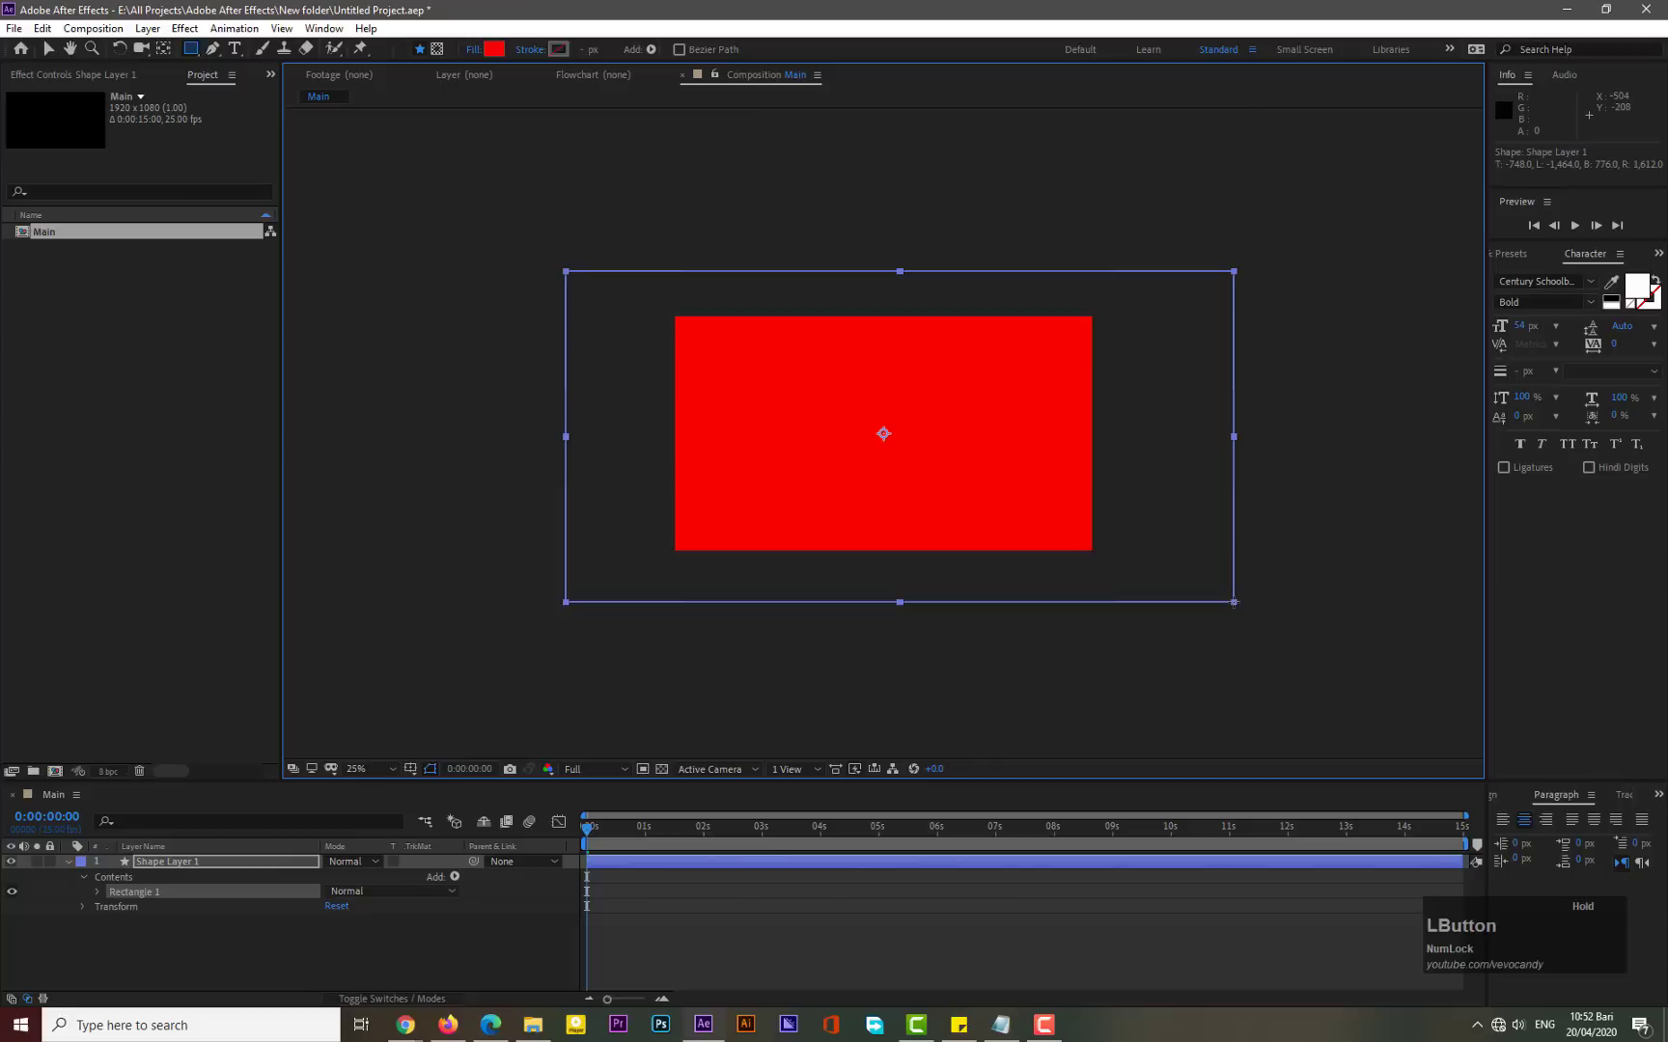
pyautogui.click(495, 48)
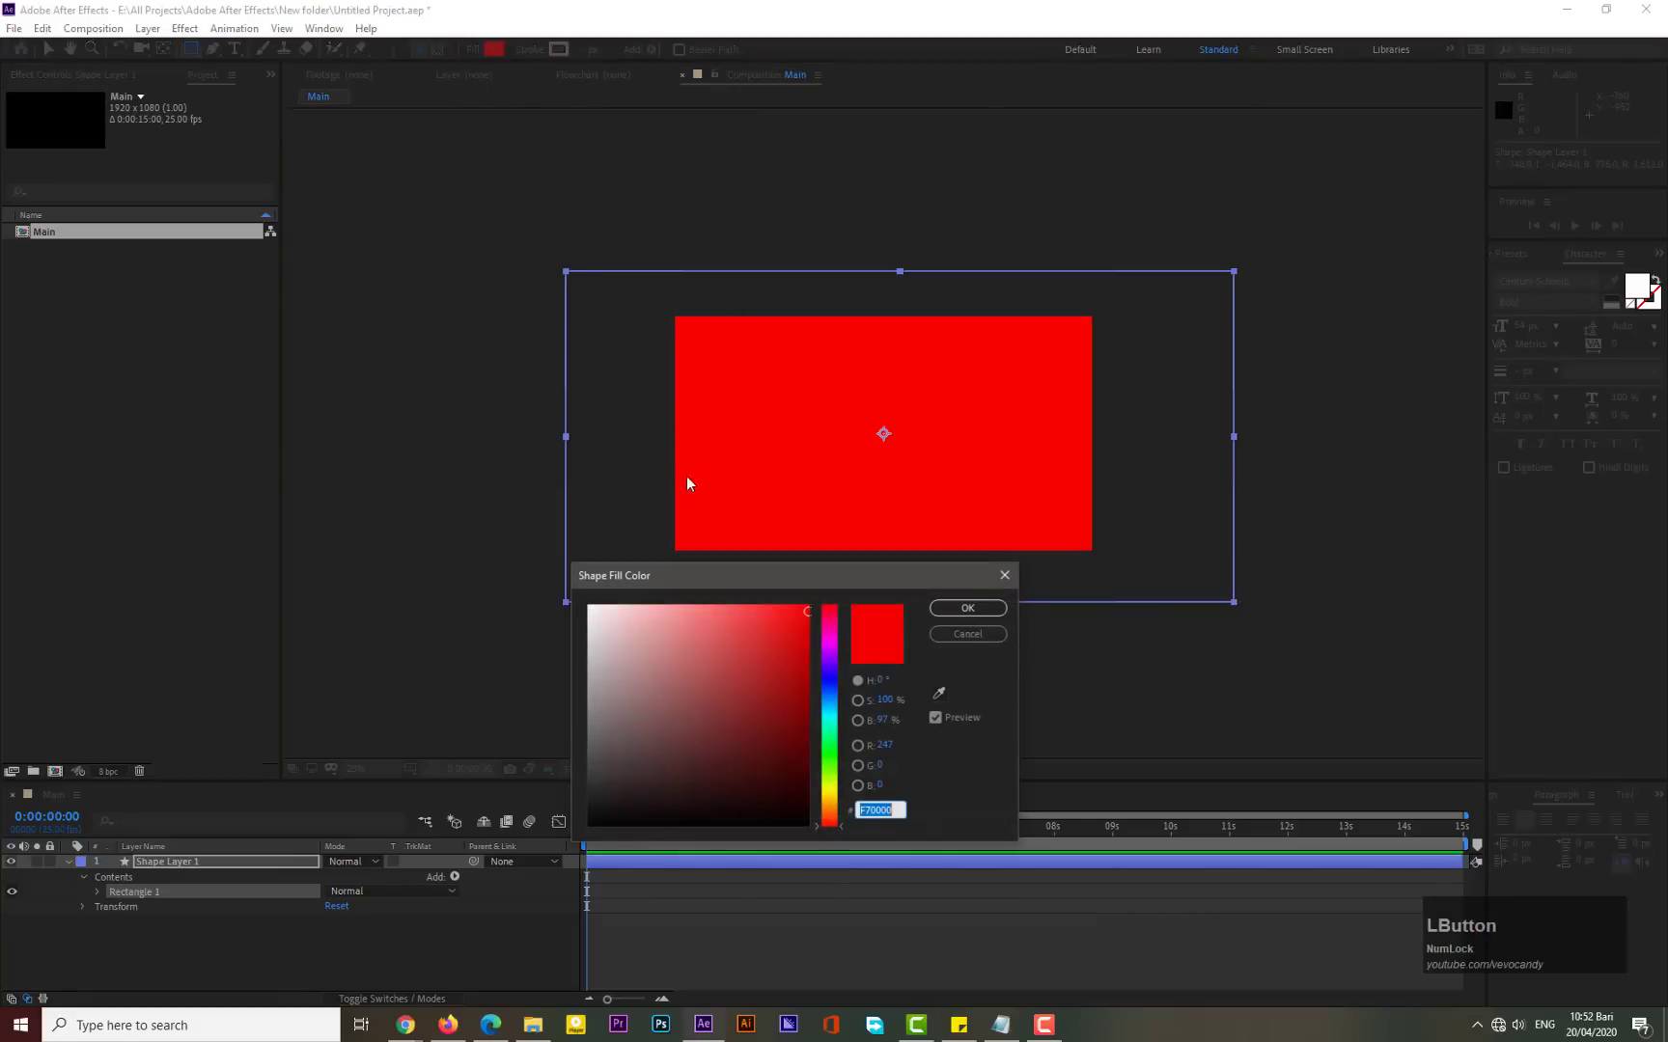
pyautogui.click(589, 606)
pyautogui.click(974, 614)
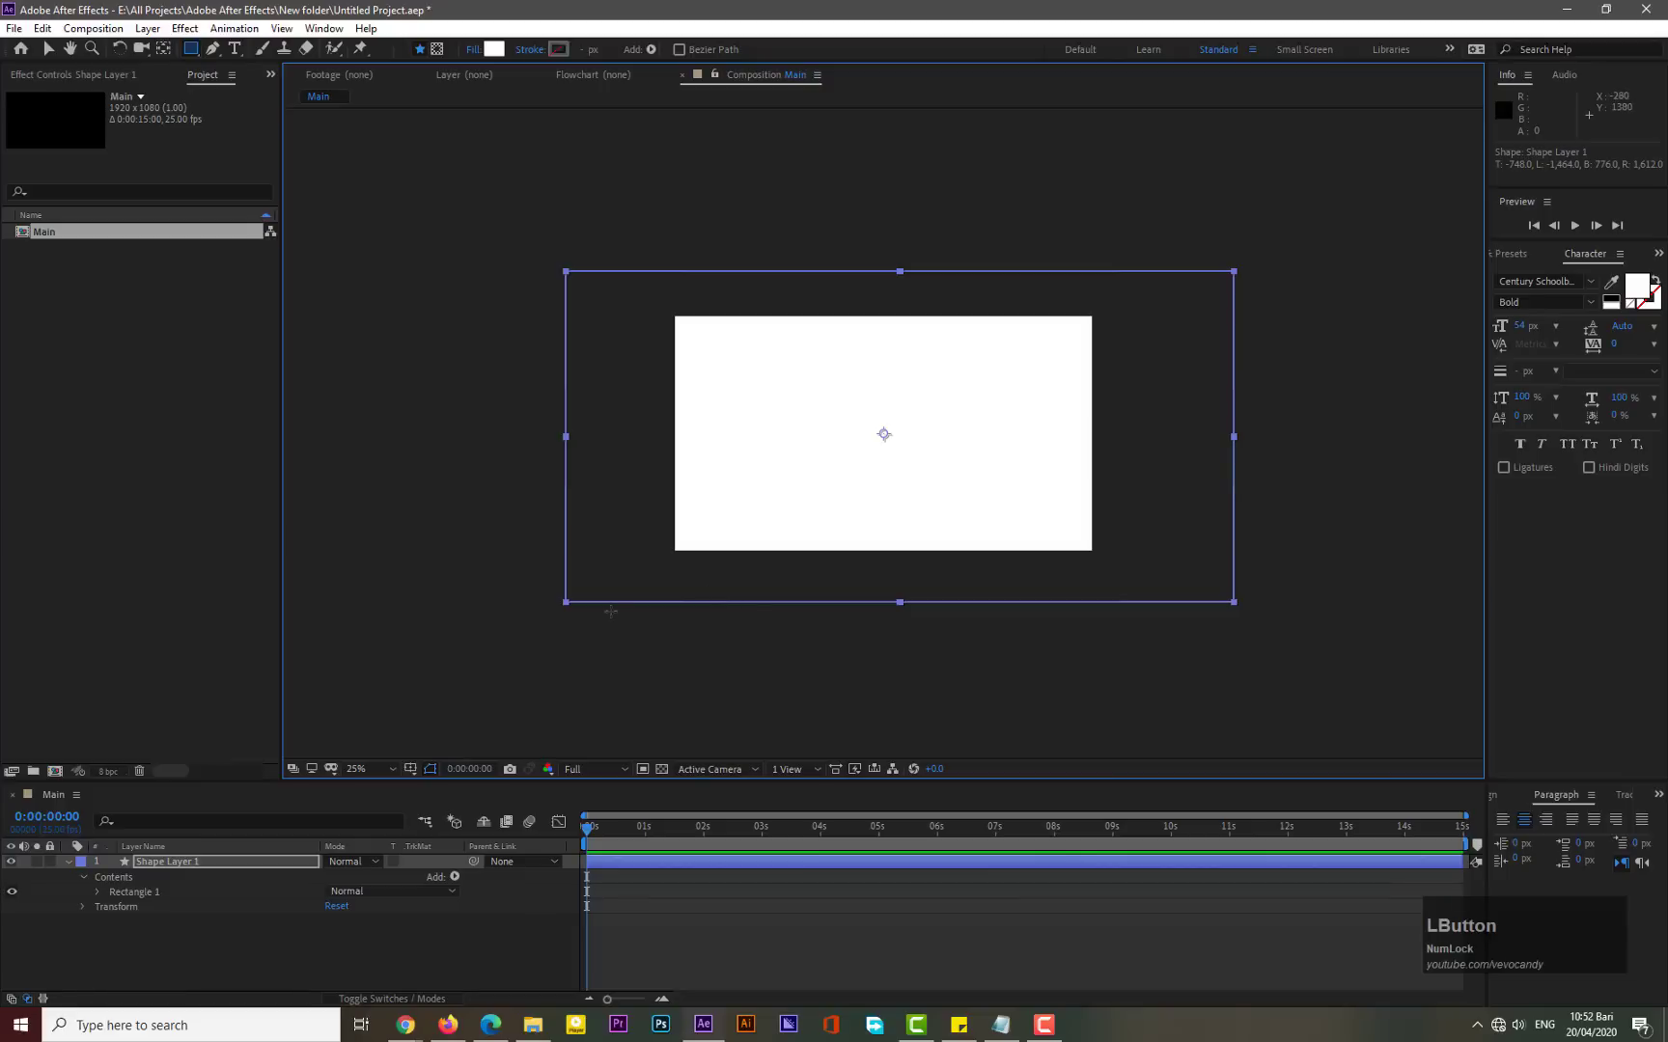
# - Center the shape layer's anchor point in its layer content
pyautogui.click(164, 859)
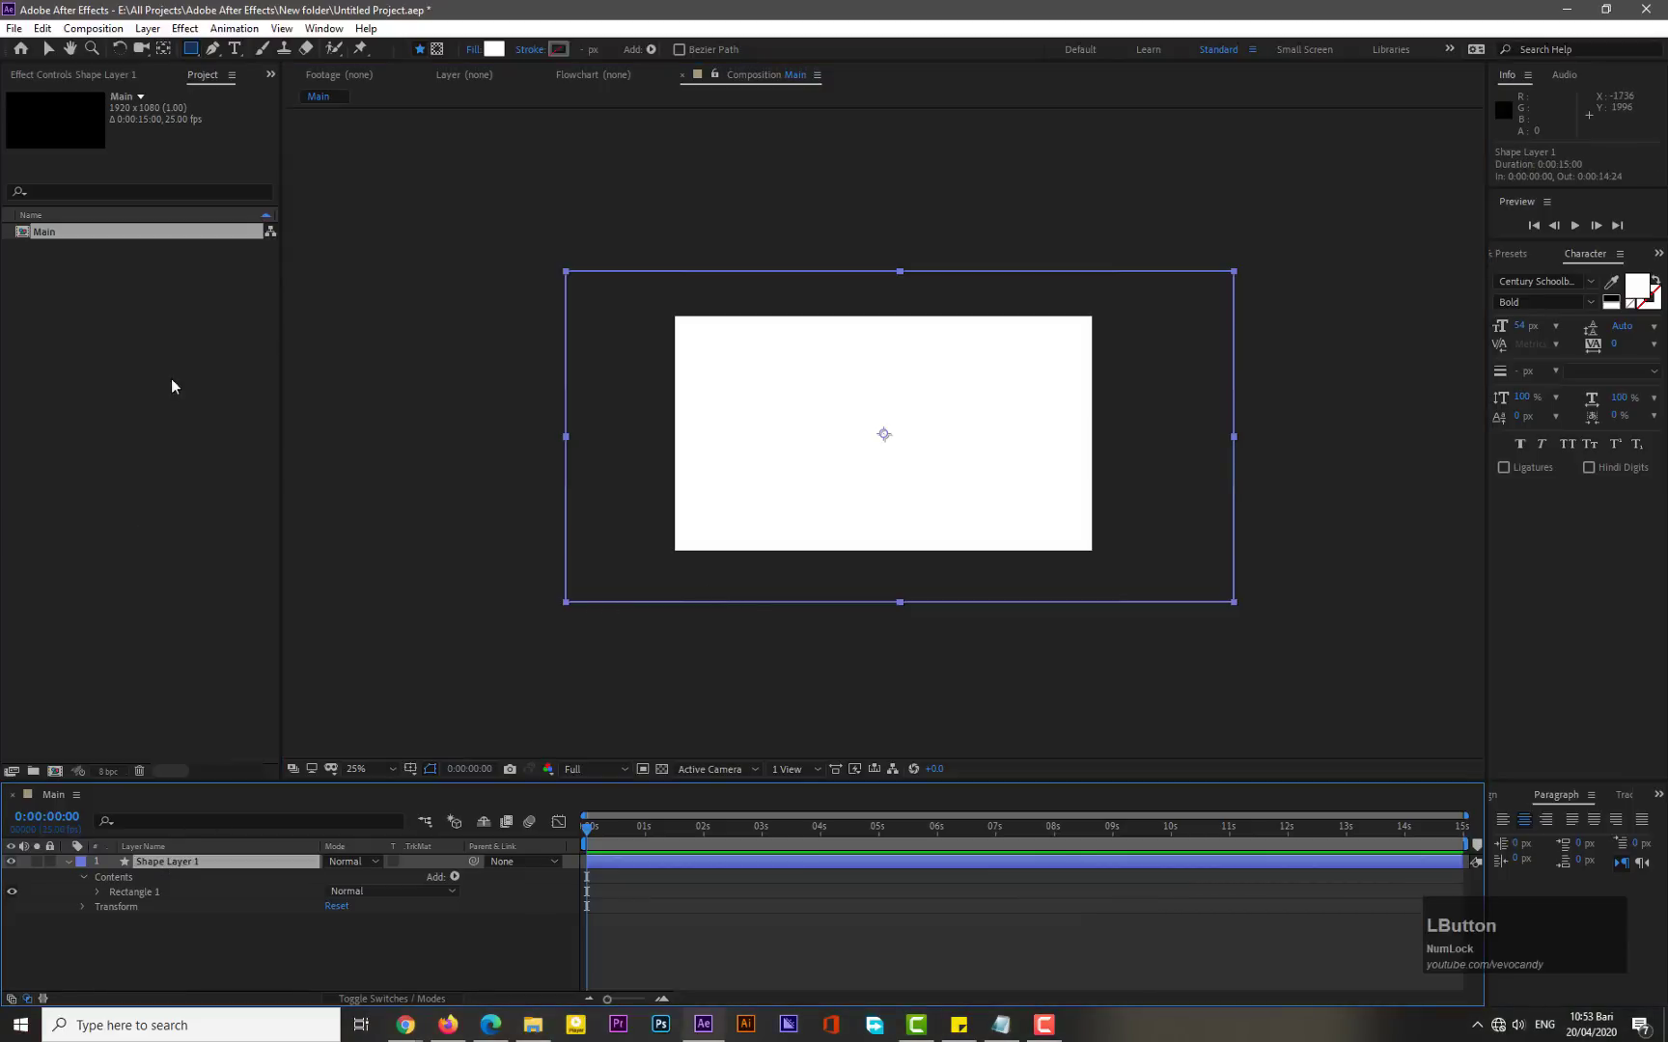
pyautogui.click(147, 28)
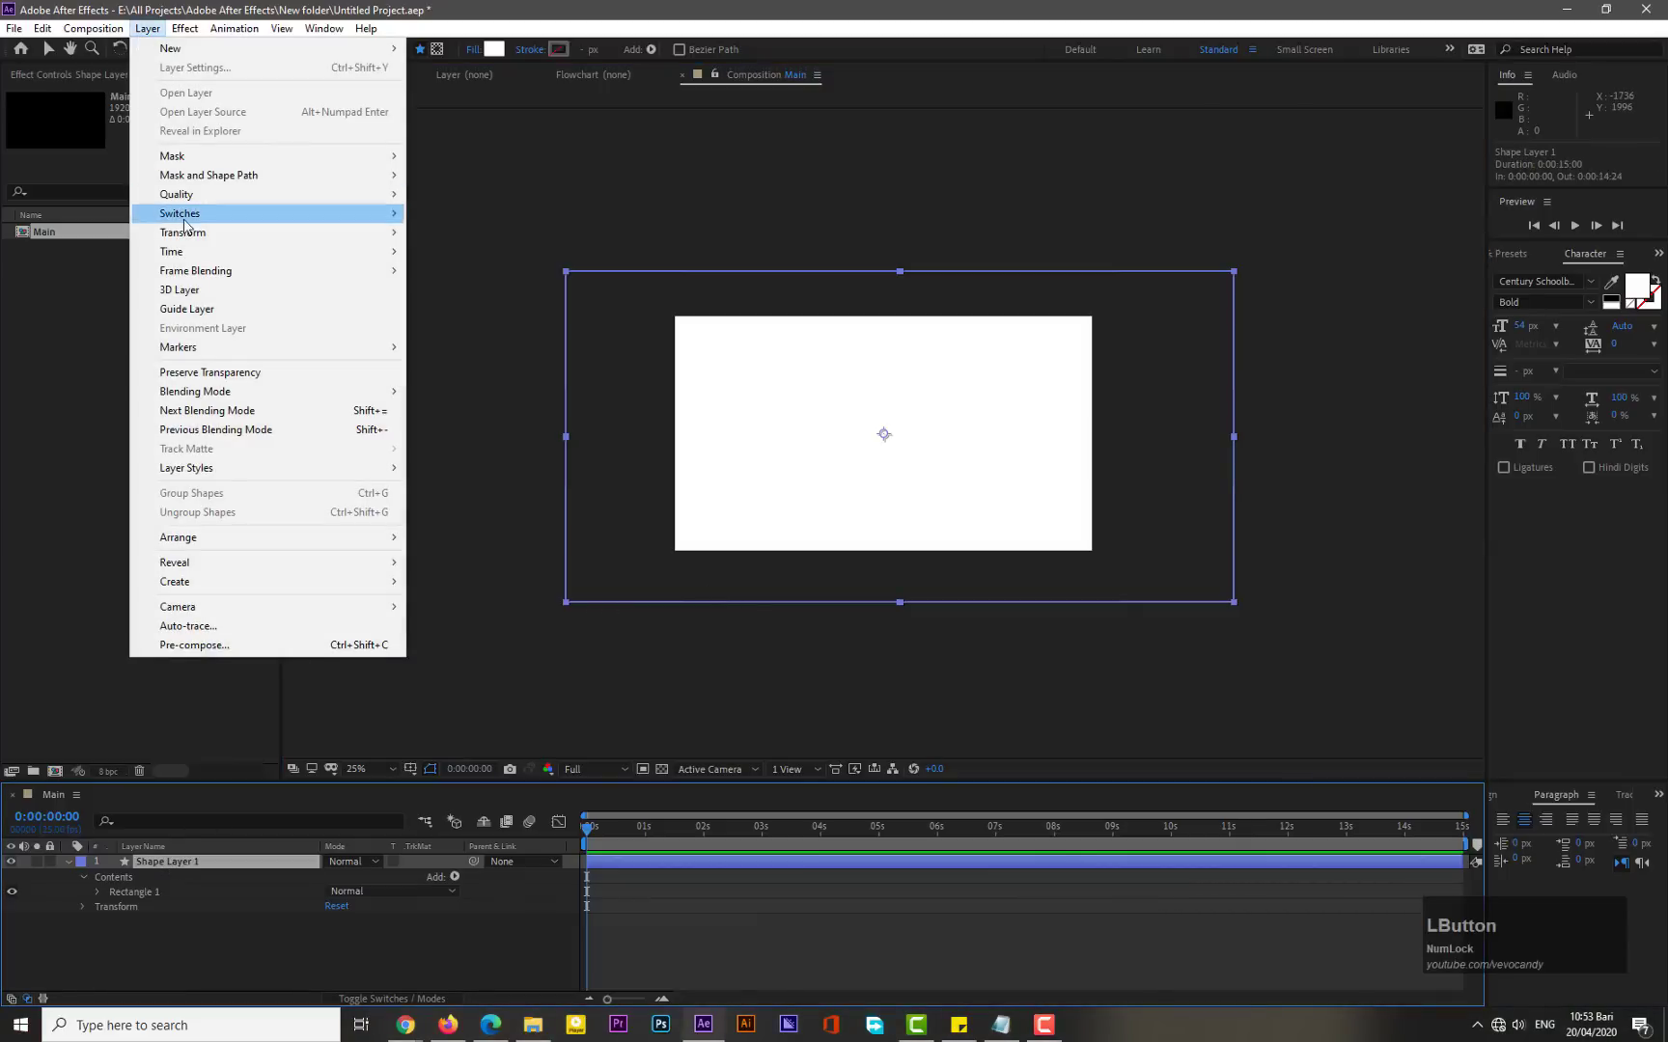
pyautogui.moveTo(183, 232)
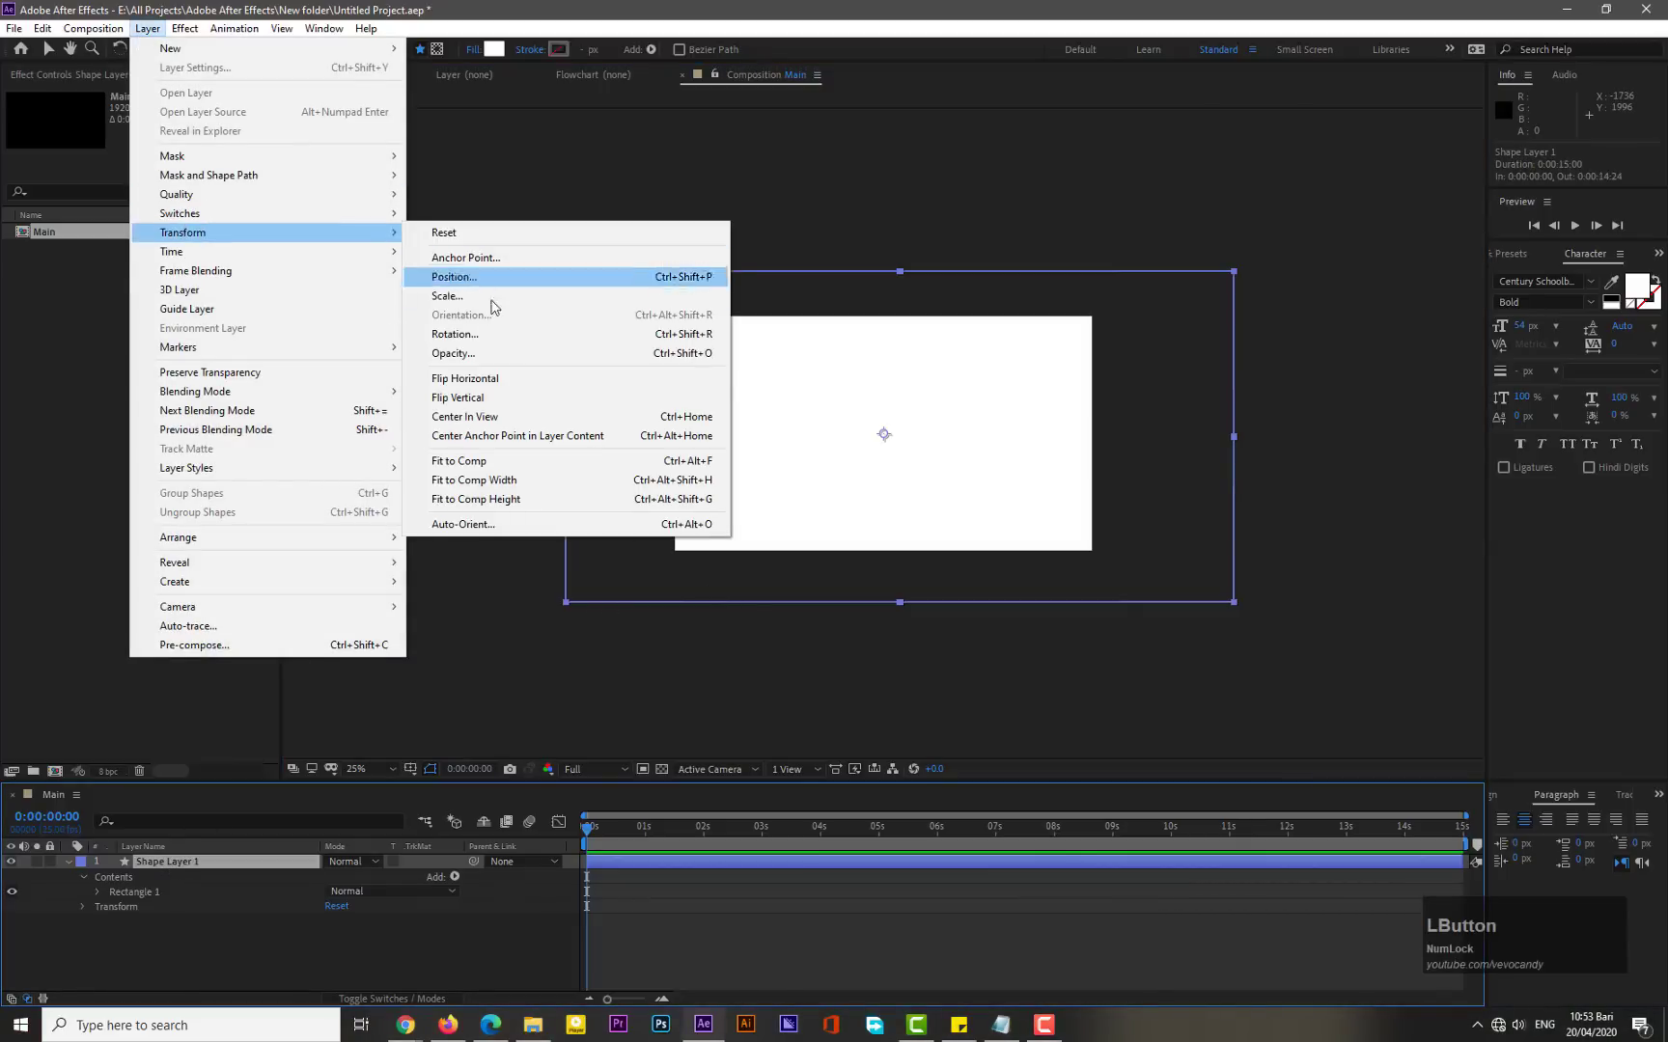
pyautogui.click(472, 443)
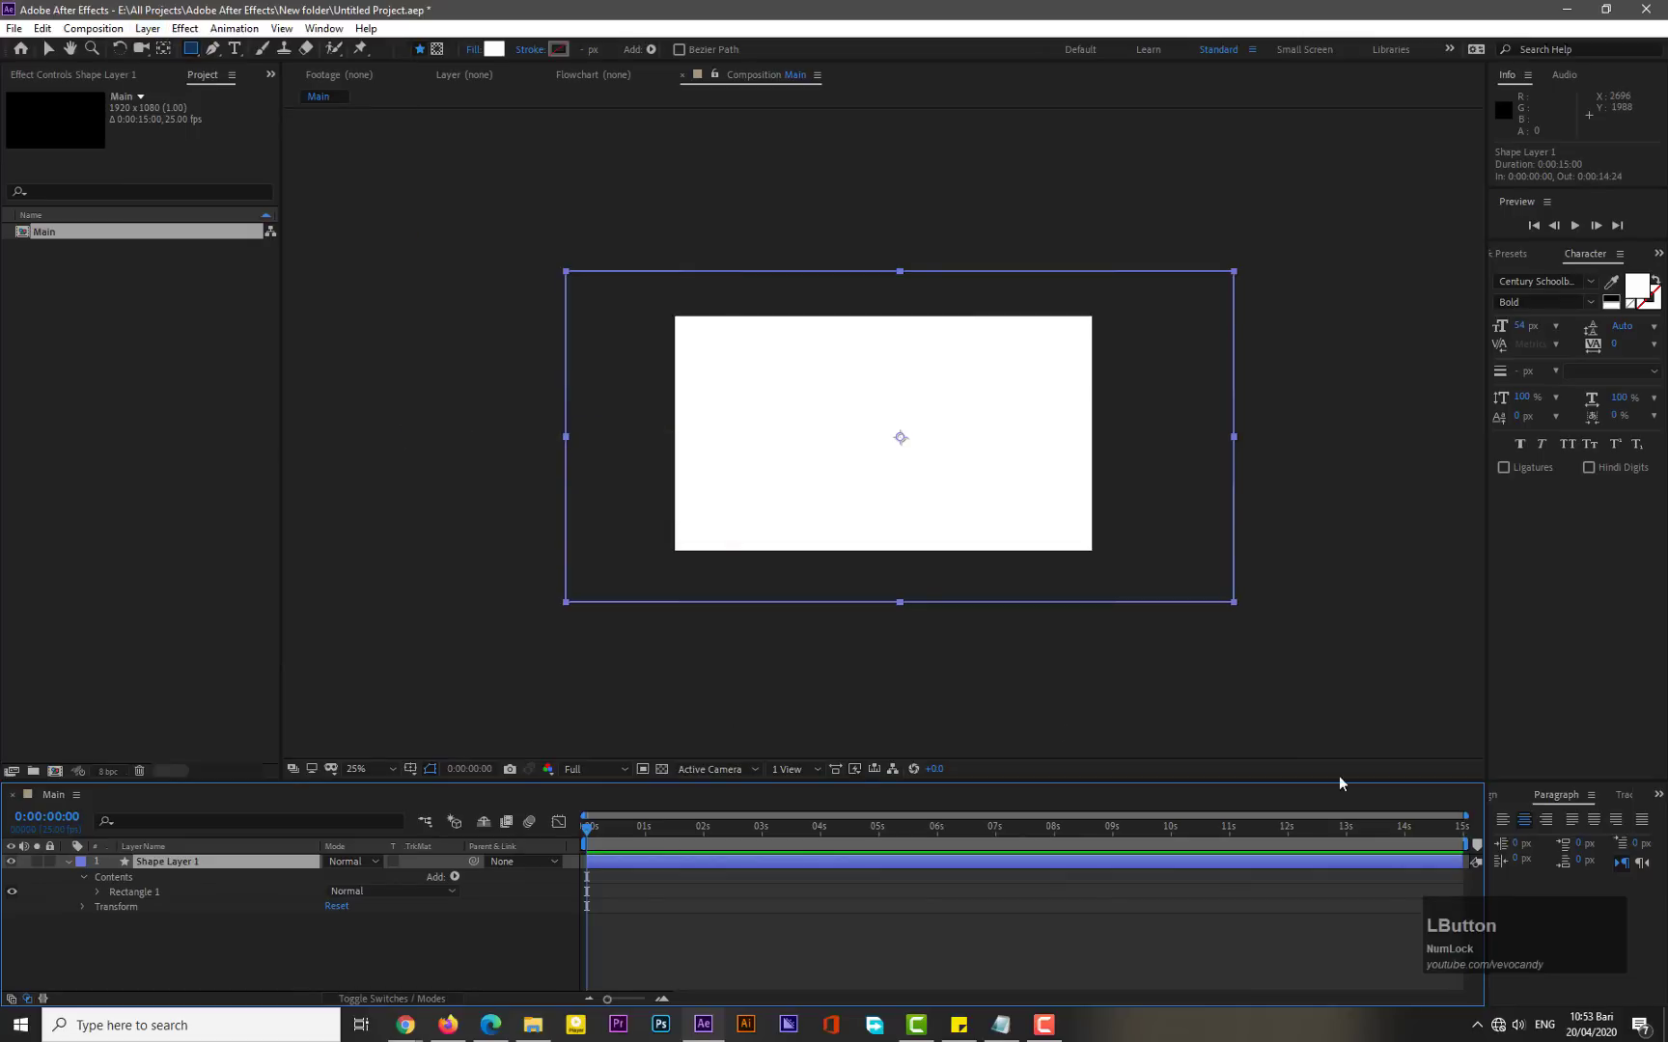
# - Align the shape layer to the composition's horizontal and vertical centers
pyautogui.click(1503, 797)
pyautogui.click(1535, 839)
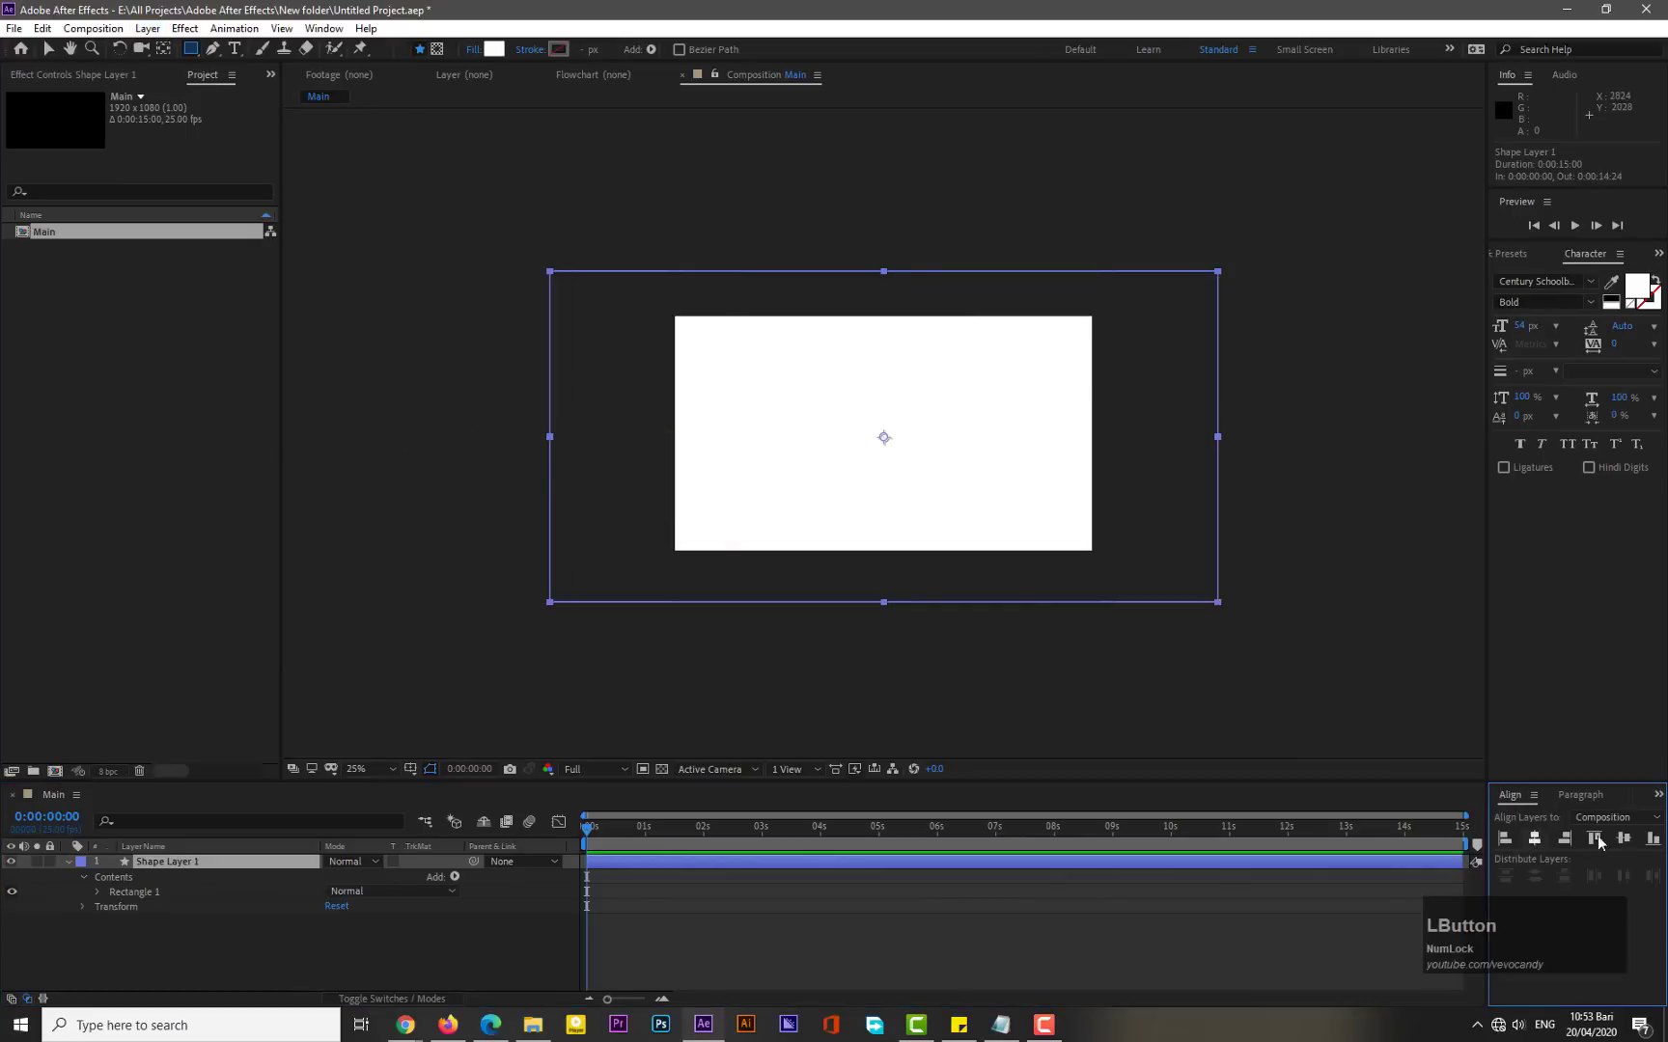
pyautogui.click(1623, 839)
# - Scale the shape layer to about 66% width and 76% height so it just covers the composition
pyautogui.press('v')
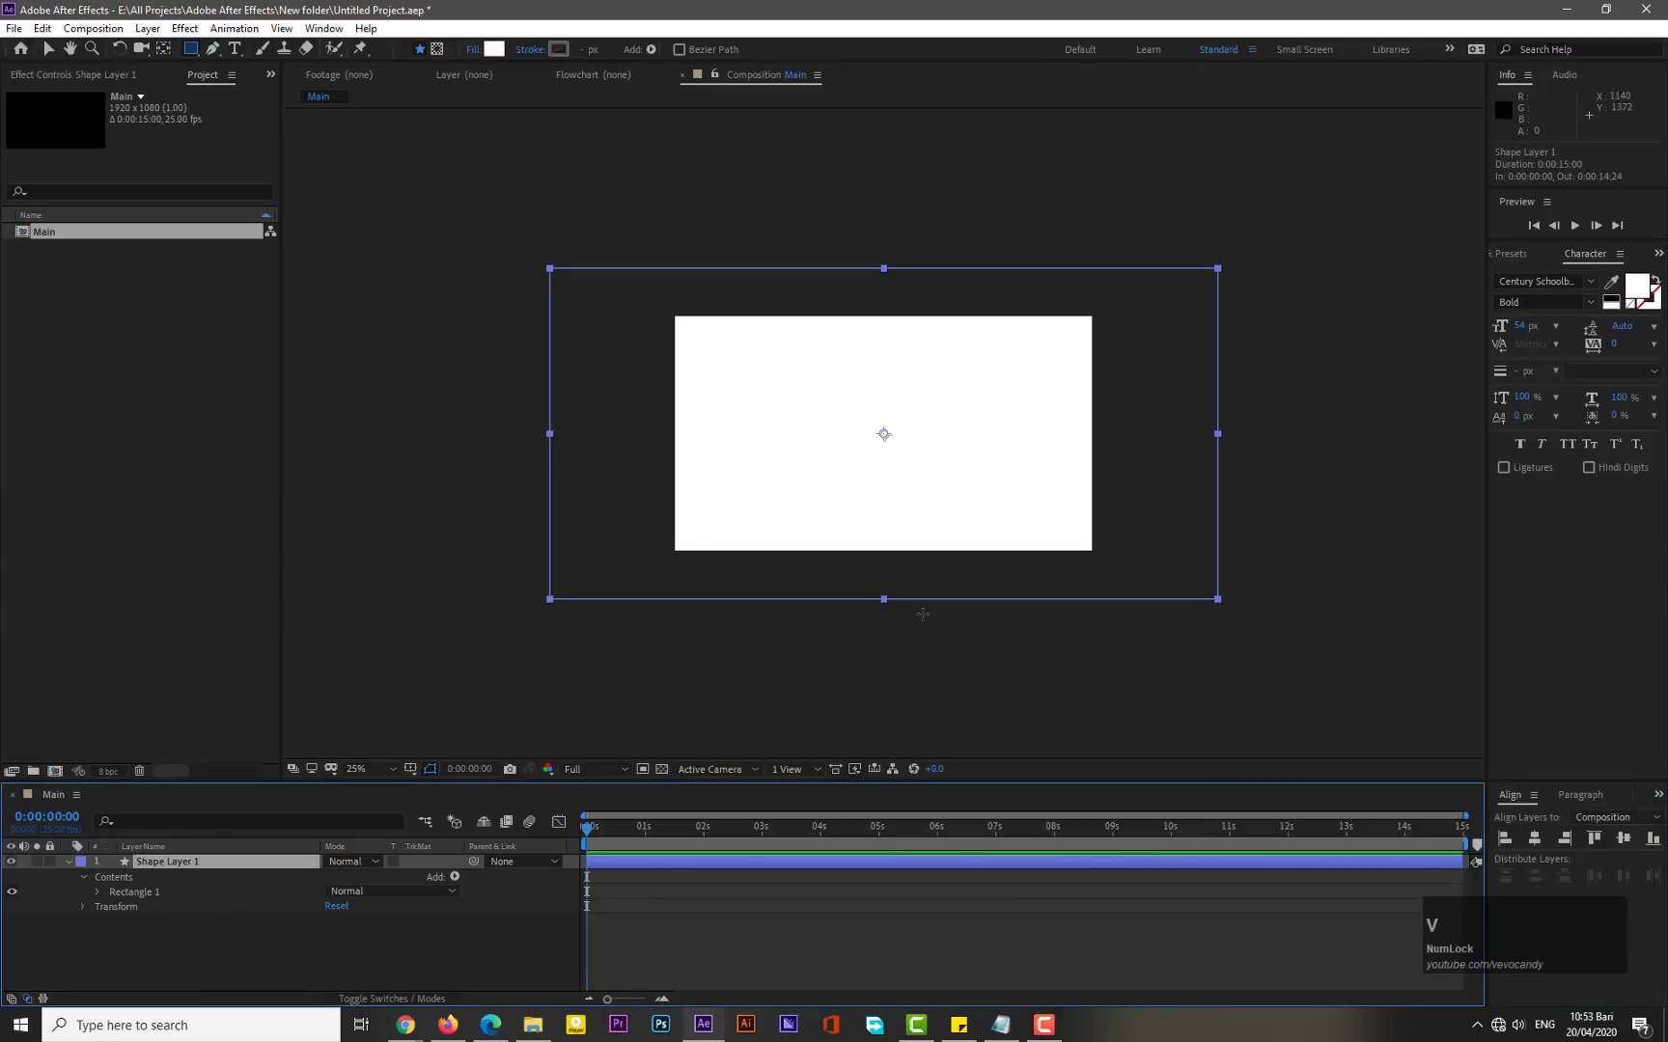
pyautogui.moveTo(883, 600); pyautogui.dragTo(893, 558)
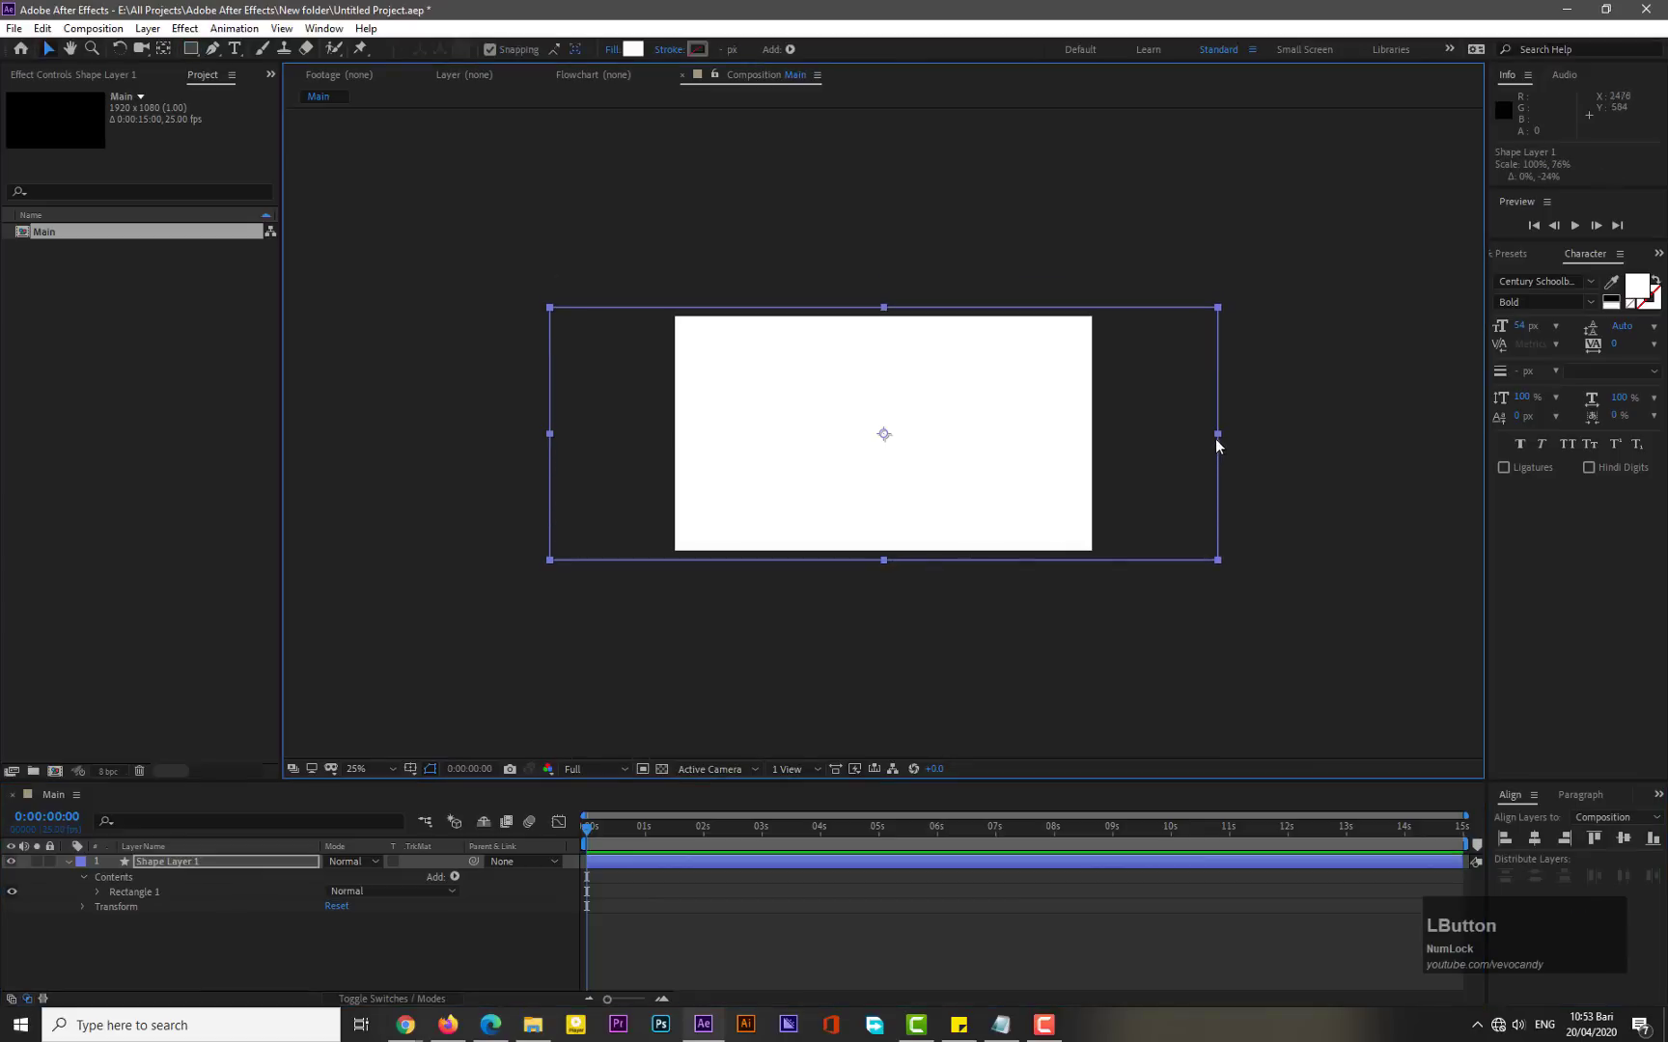
pyautogui.moveTo(1216, 436); pyautogui.dragTo(1102, 444)
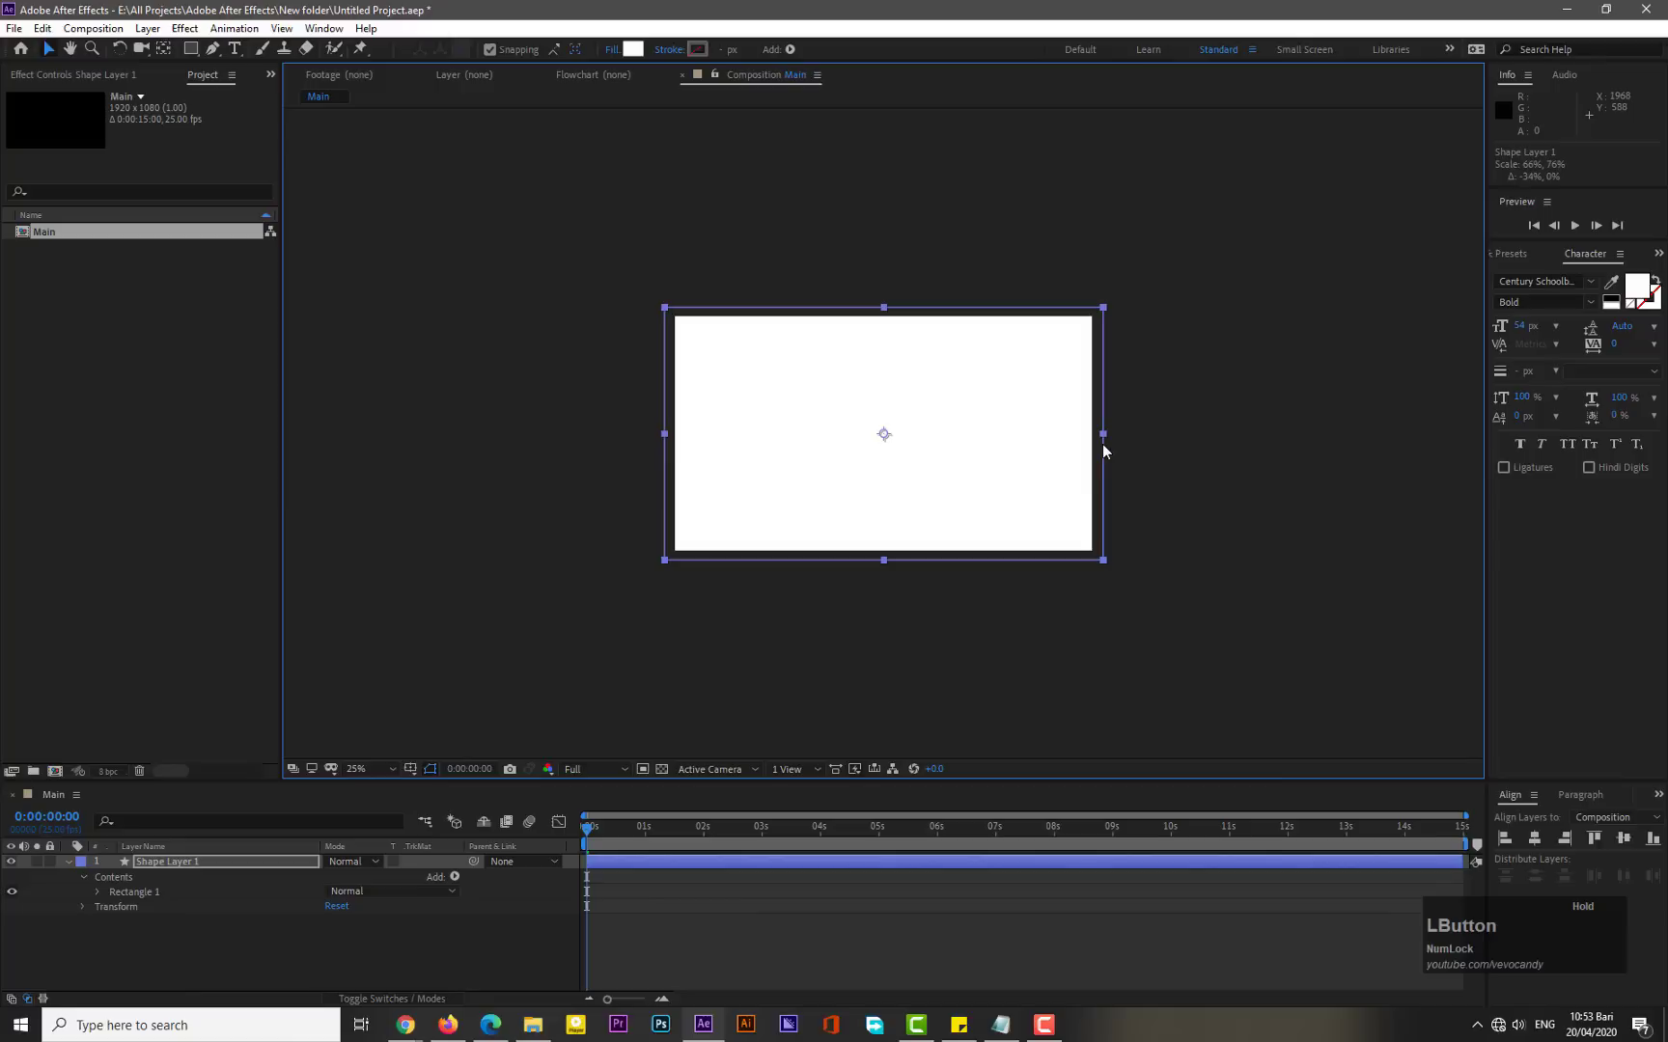
# - Collapse the layer, switch to the Polygon tool, and draw a polygon inside the white rectangle
pyautogui.click(67, 860)
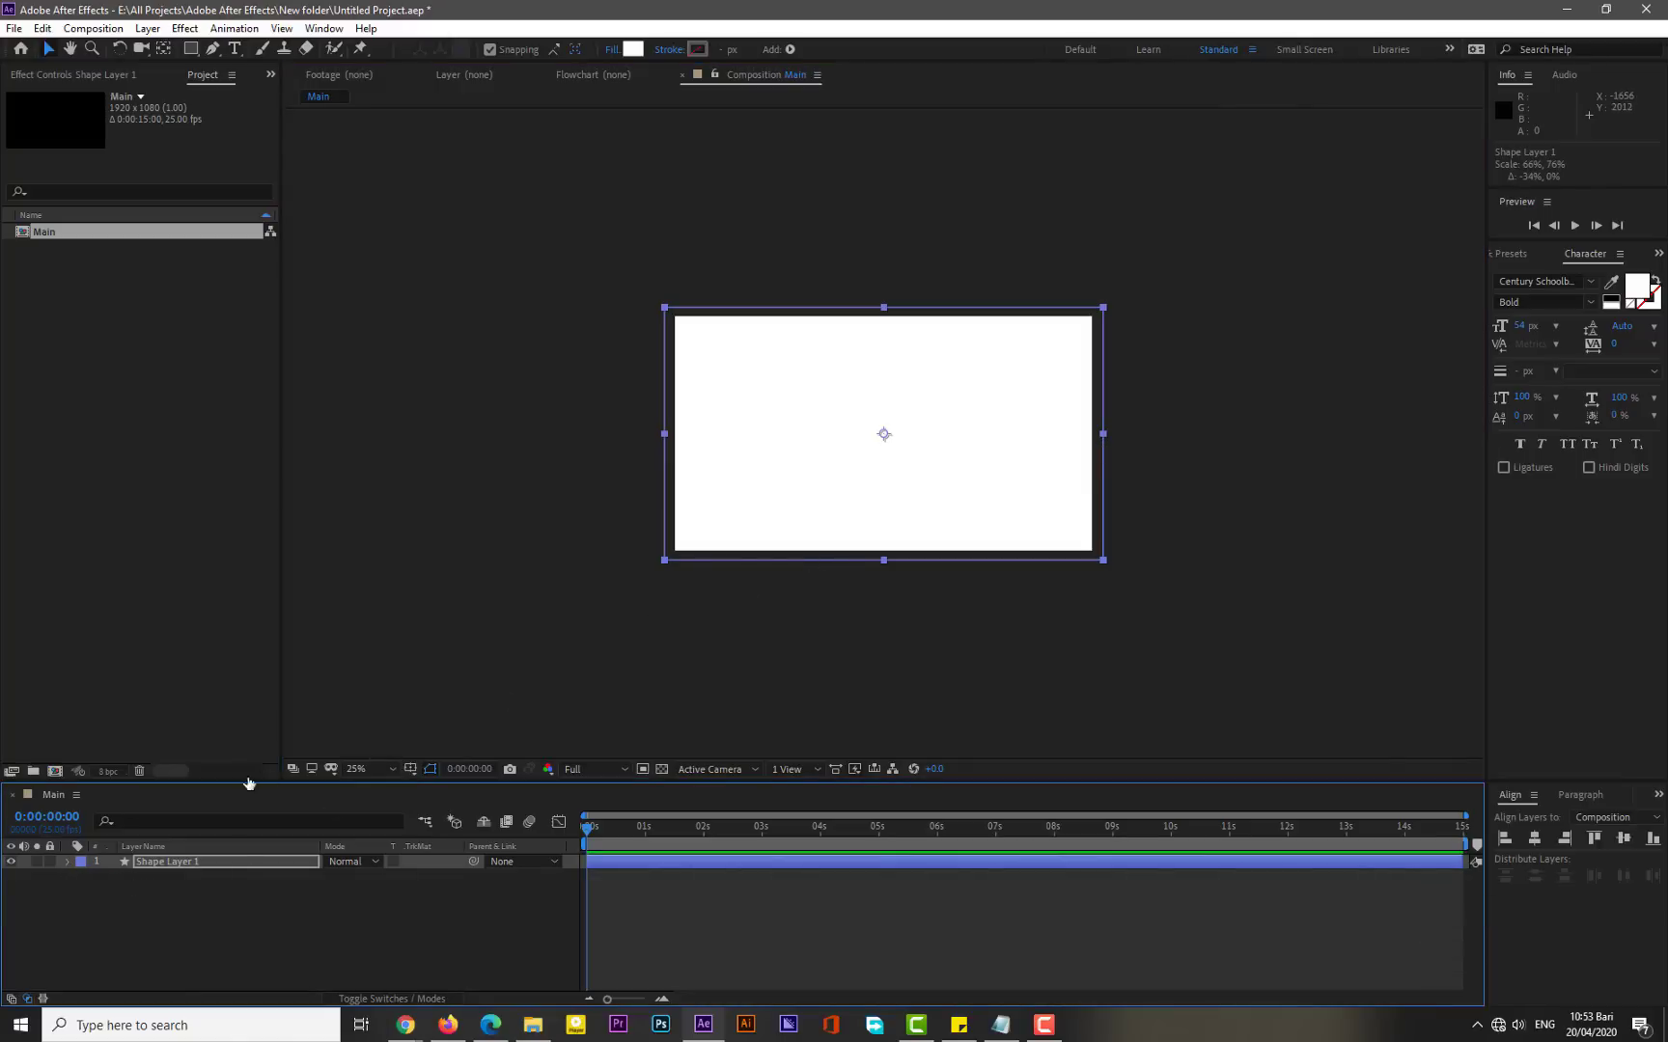
pyautogui.click(172, 861)
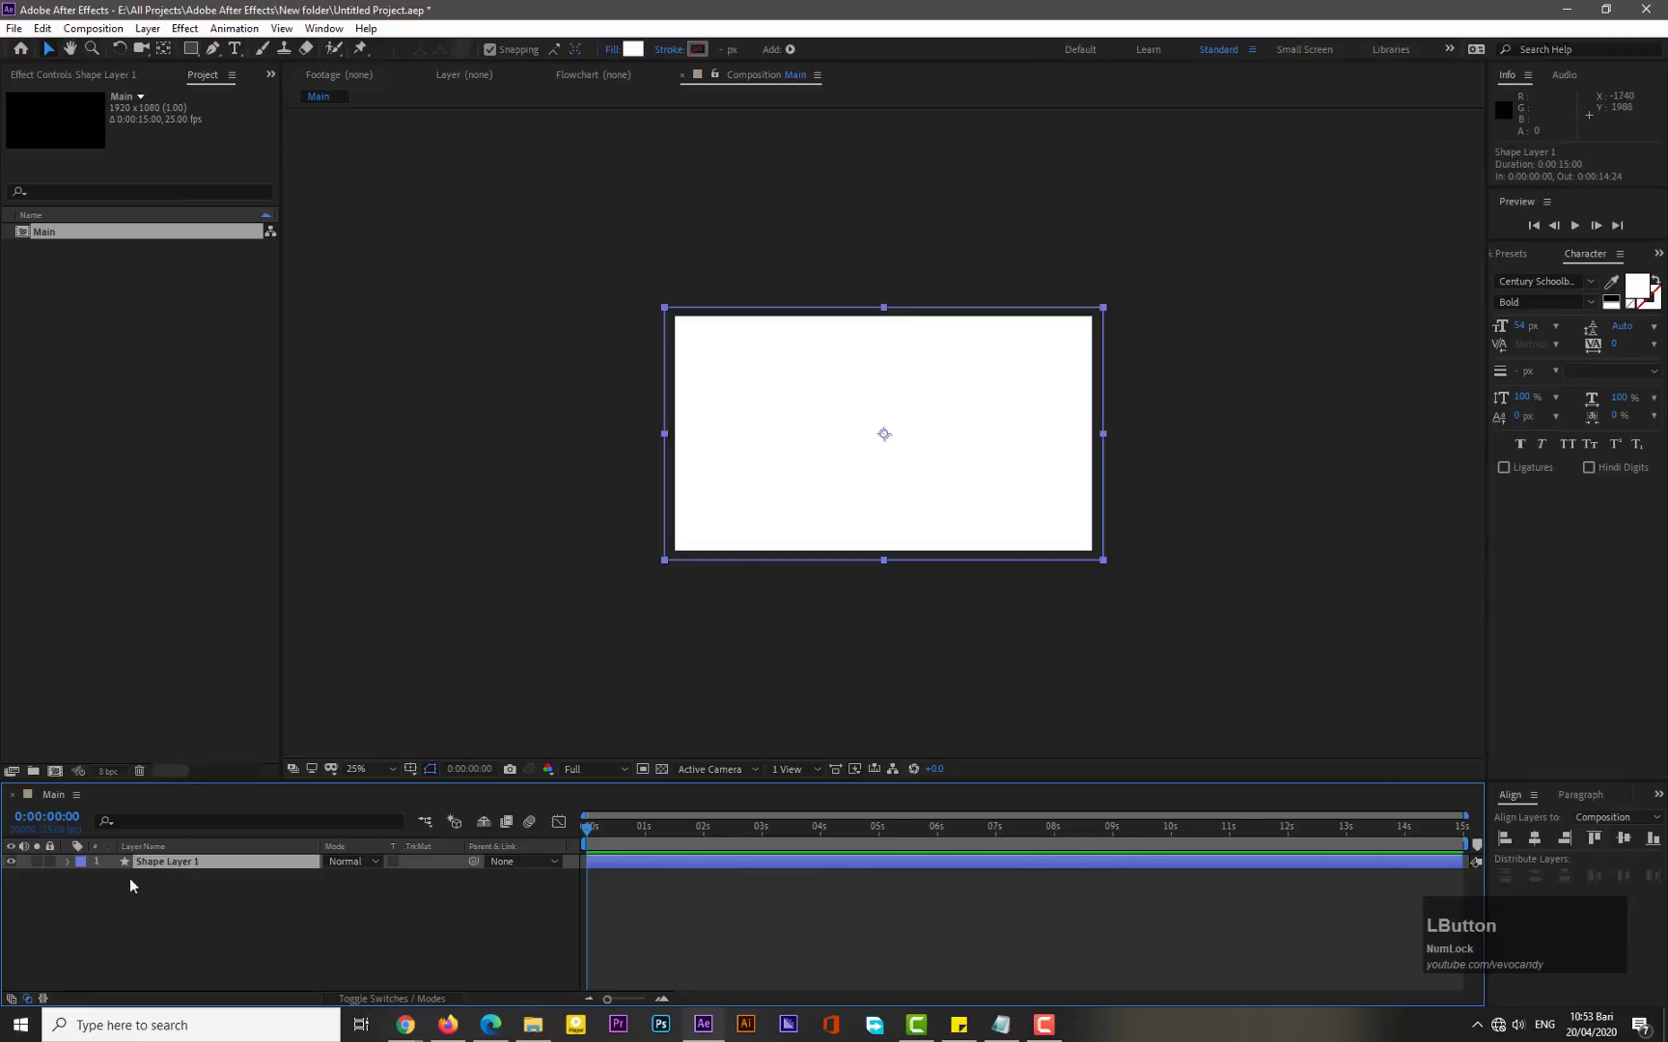
pyautogui.click(192, 50)
pyautogui.moveTo(192, 50); pyautogui.dragTo(253, 98)
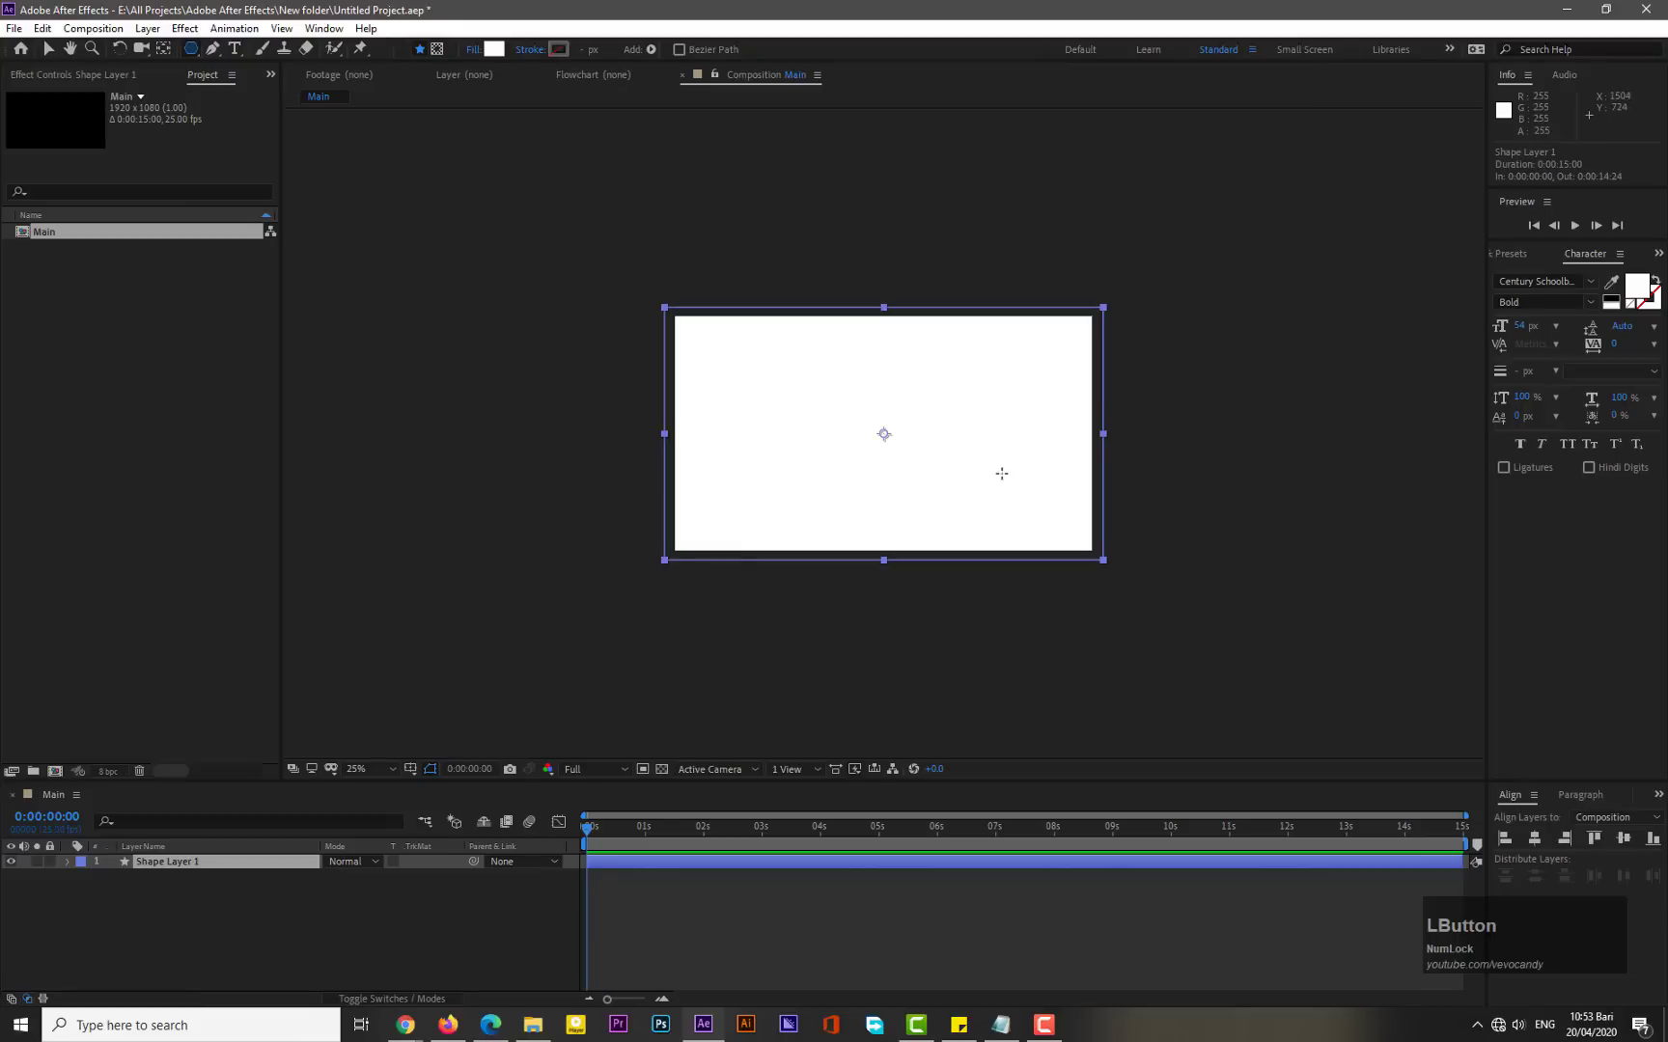
pyautogui.moveTo(969, 462); pyautogui.dragTo(1051, 383)
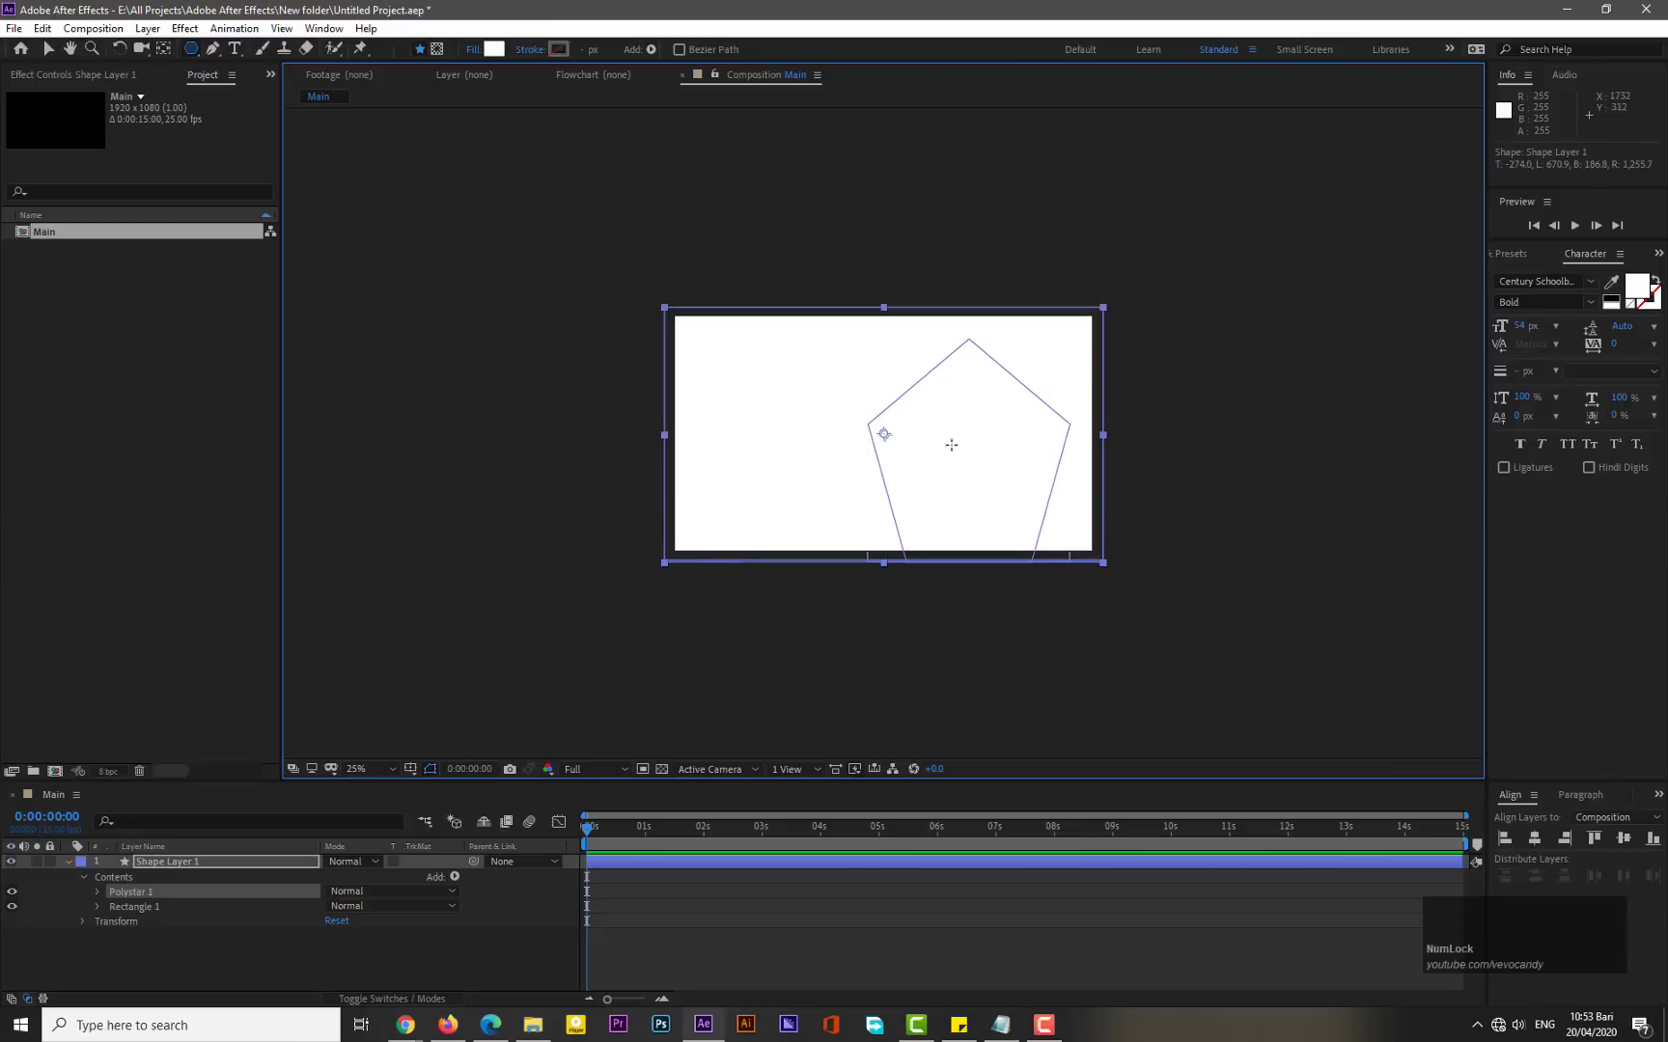
# - Set the polystar path's points to 3 and its outer roundness to 85%
pyautogui.click(97, 891)
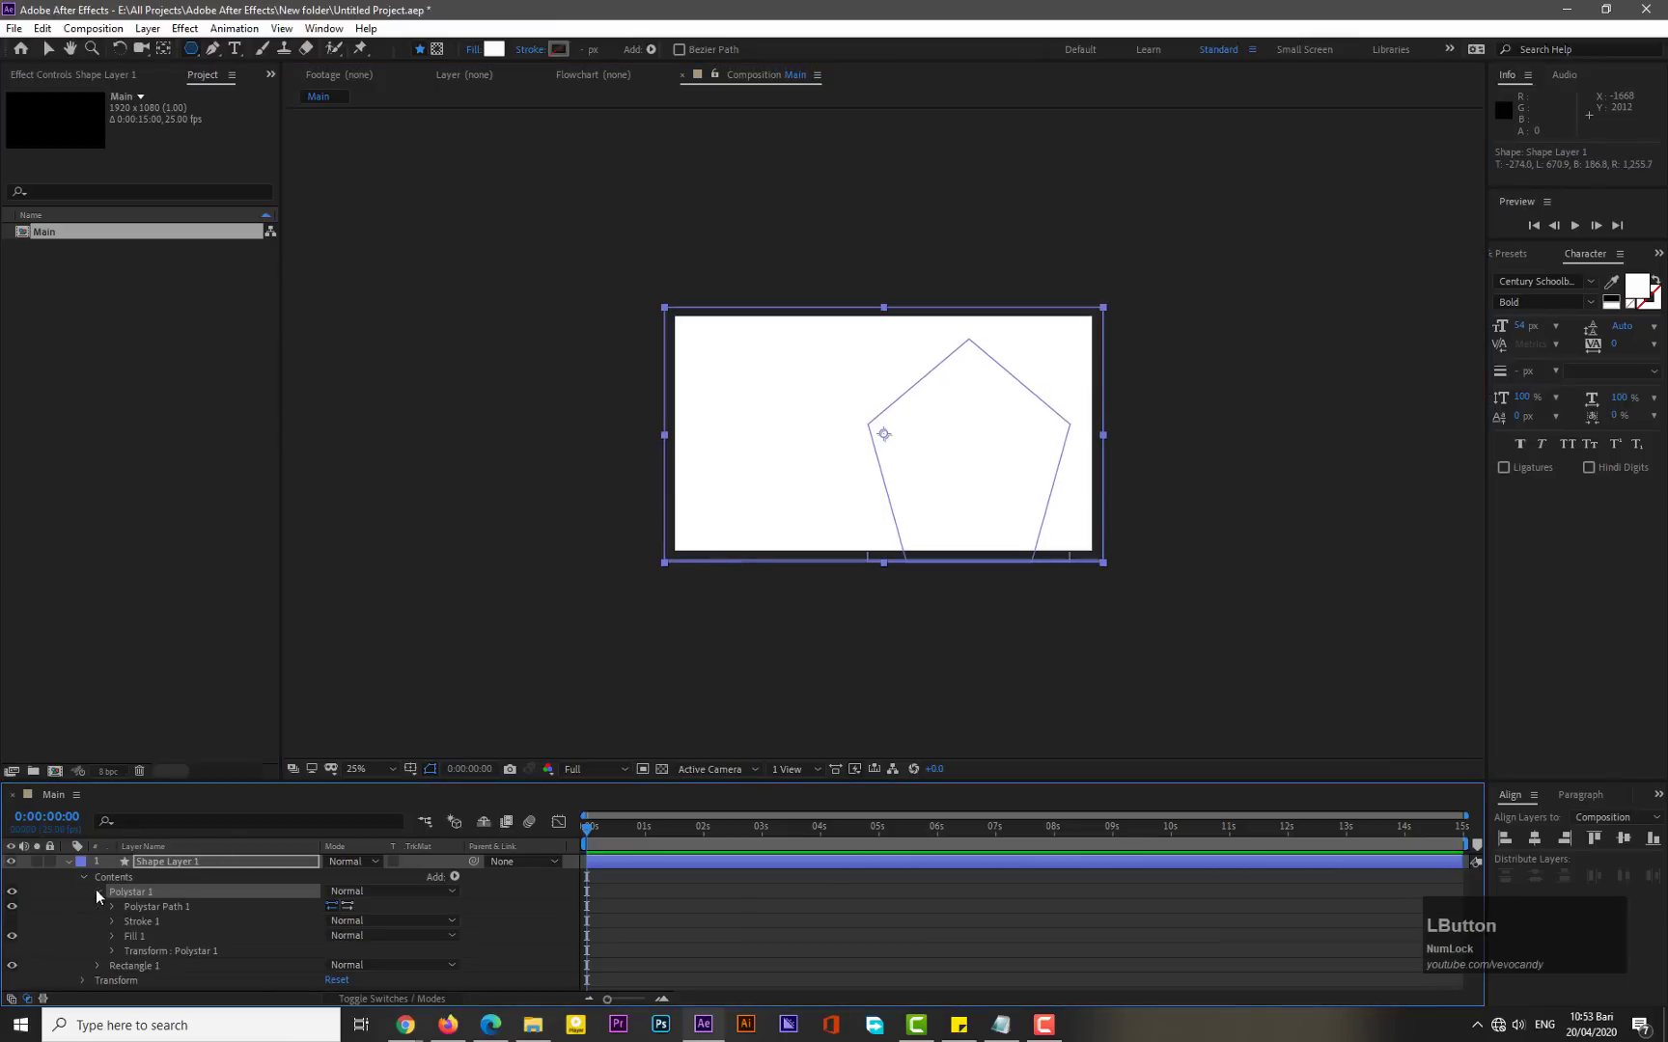
pyautogui.click(113, 906)
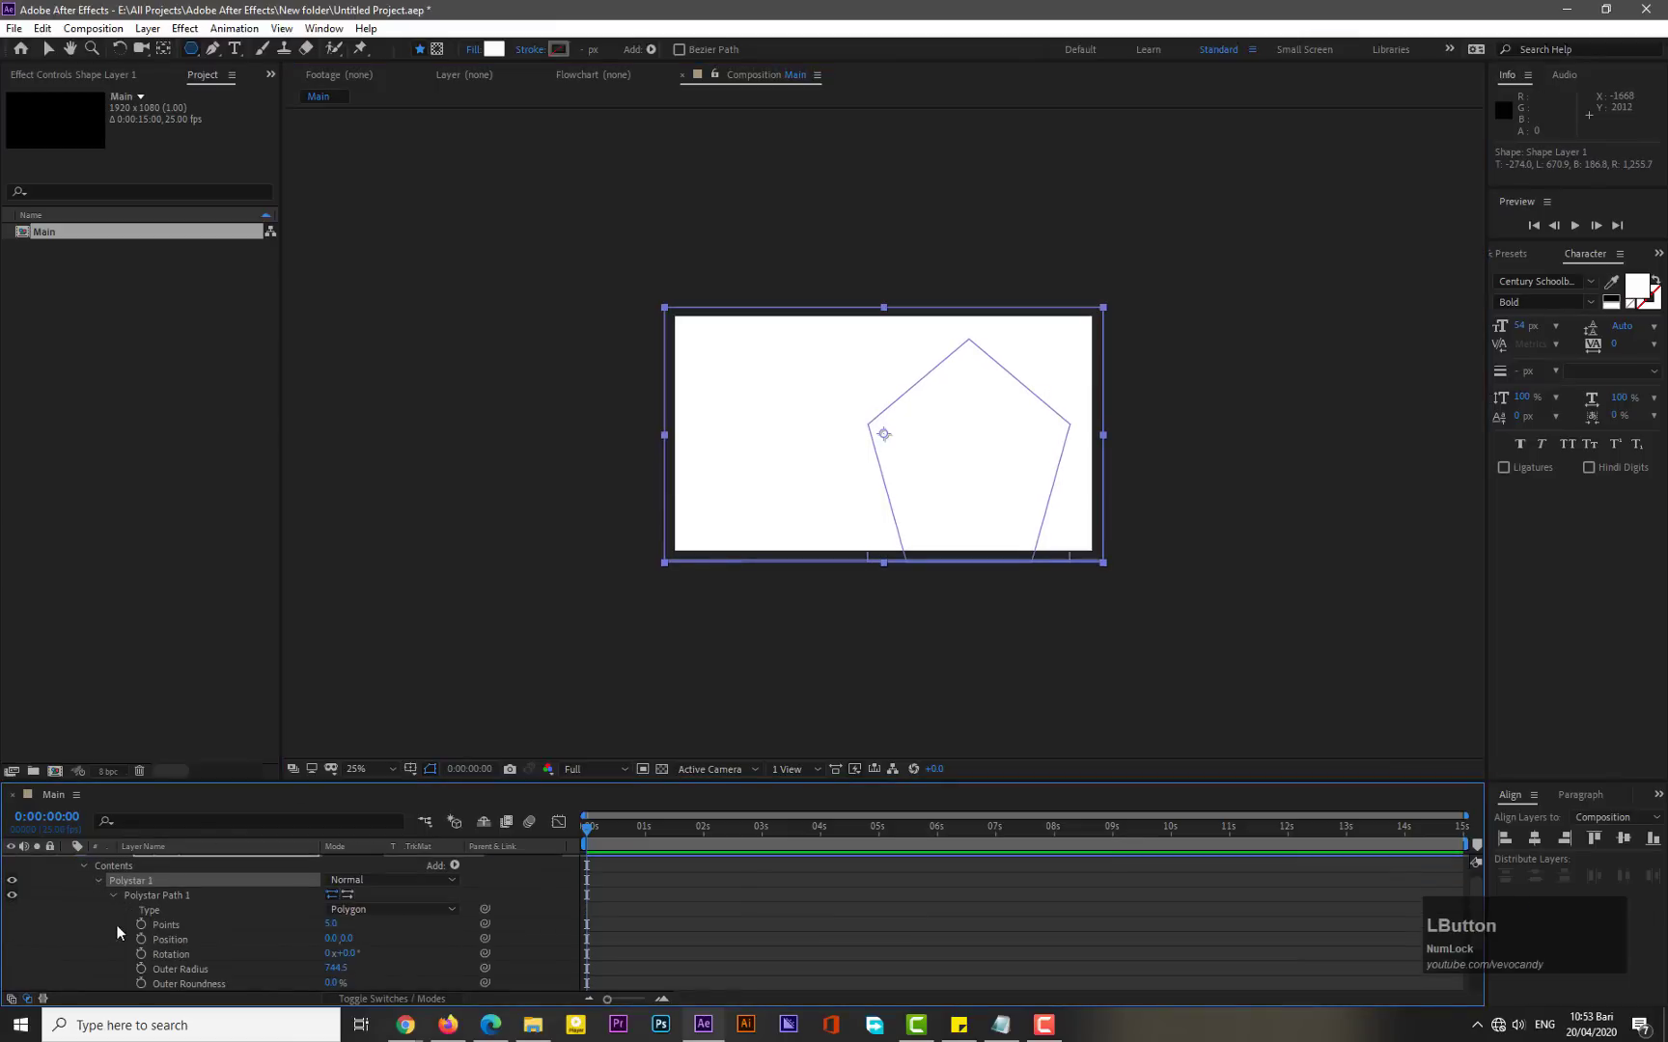
pyautogui.click(329, 925)
pyautogui.write('3')
pyautogui.press('KP_Enter')
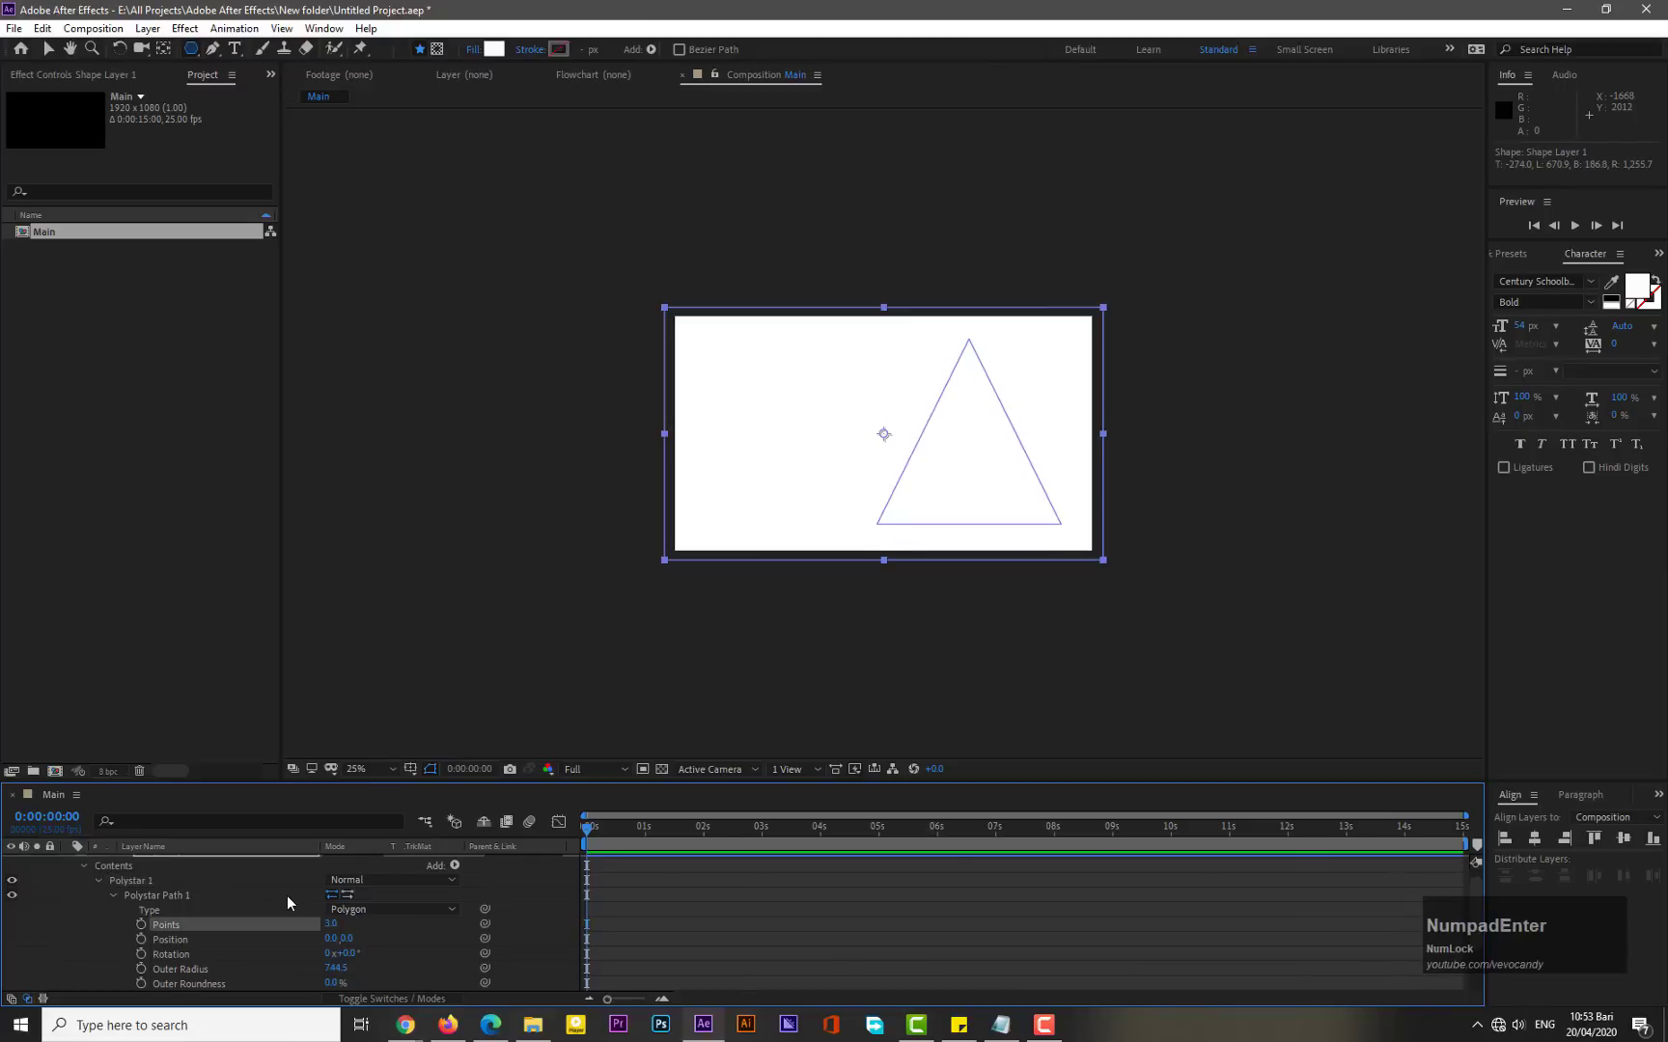
pyautogui.scroll(-1, 290, 972)
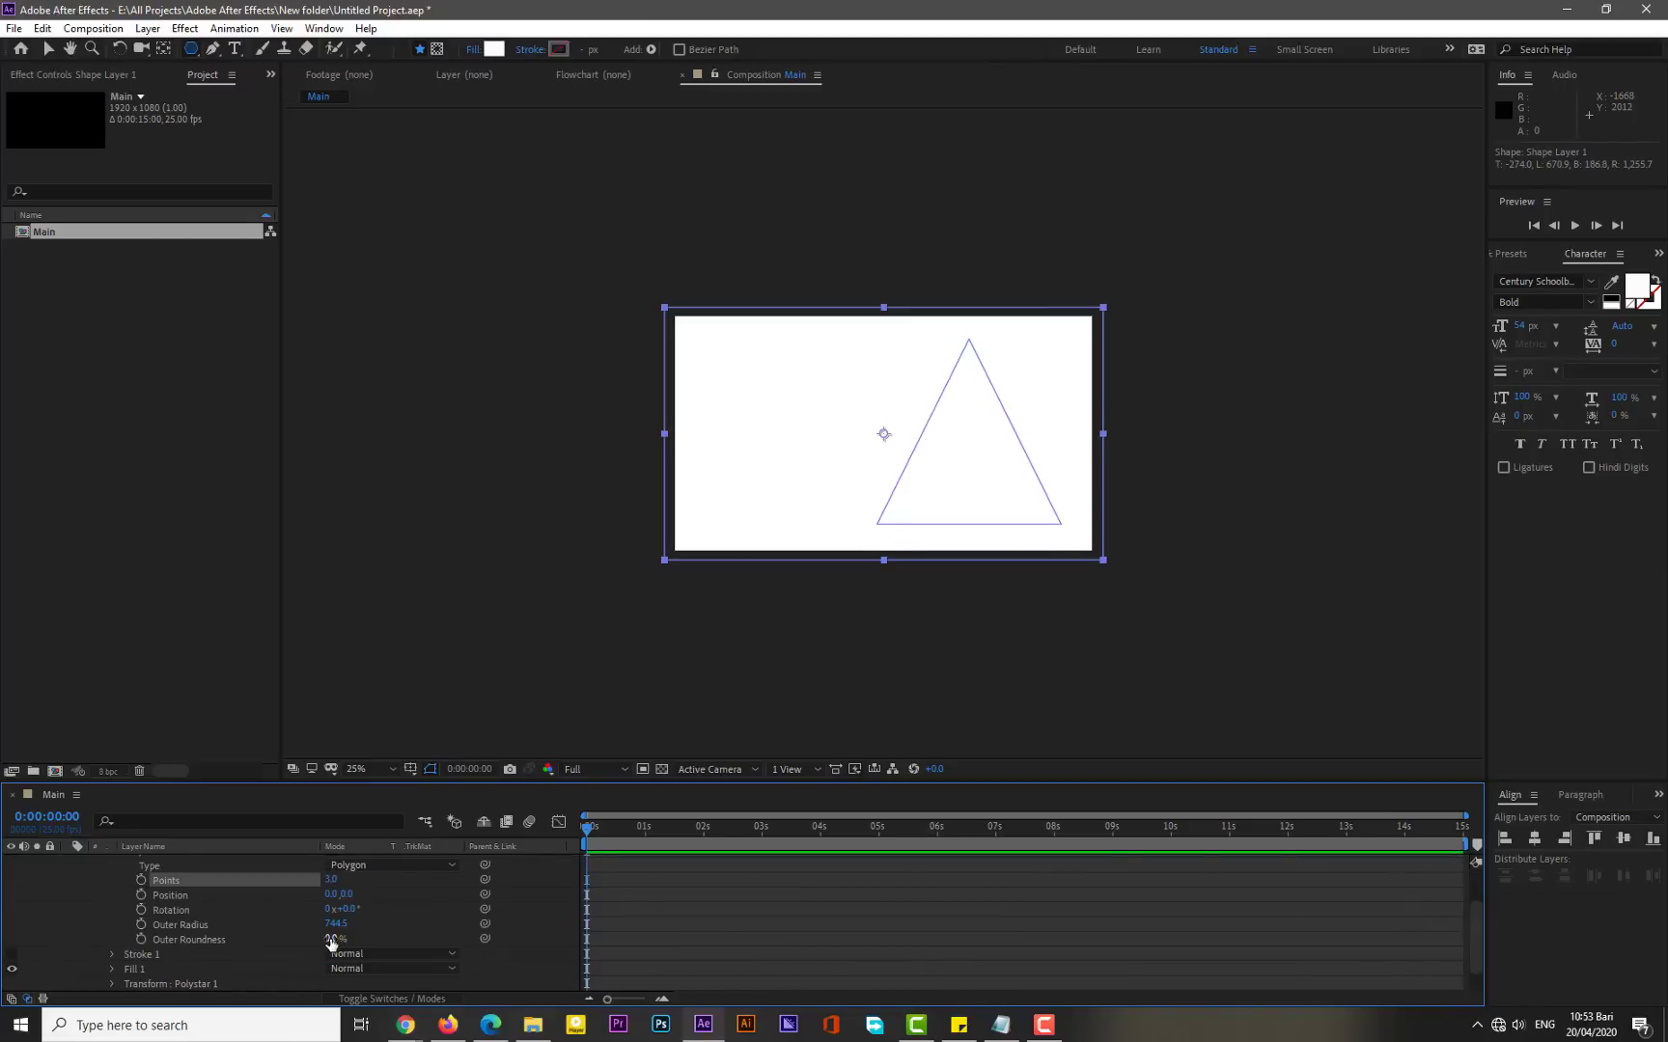
pyautogui.moveTo(330, 942); pyautogui.dragTo(404, 924)
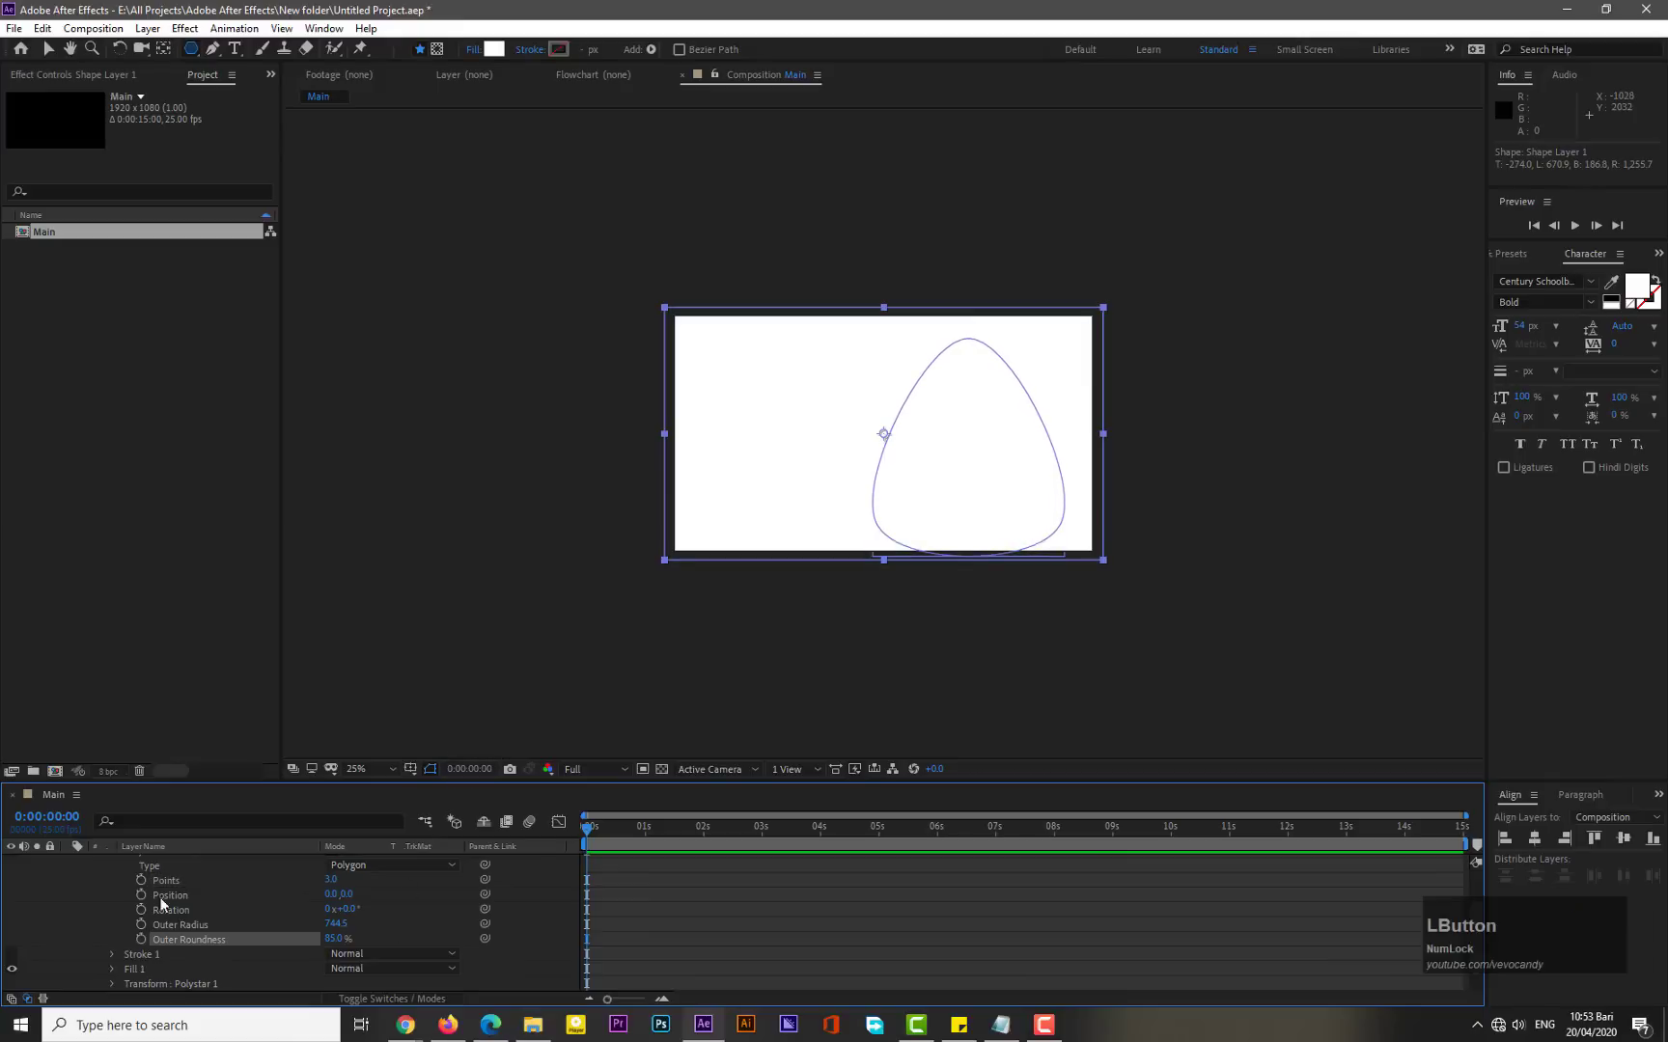
# - Select the polystar path and move the rounded triangle slightly upward
pyautogui.scroll(1, 180, 893)
pyautogui.click(140, 895)
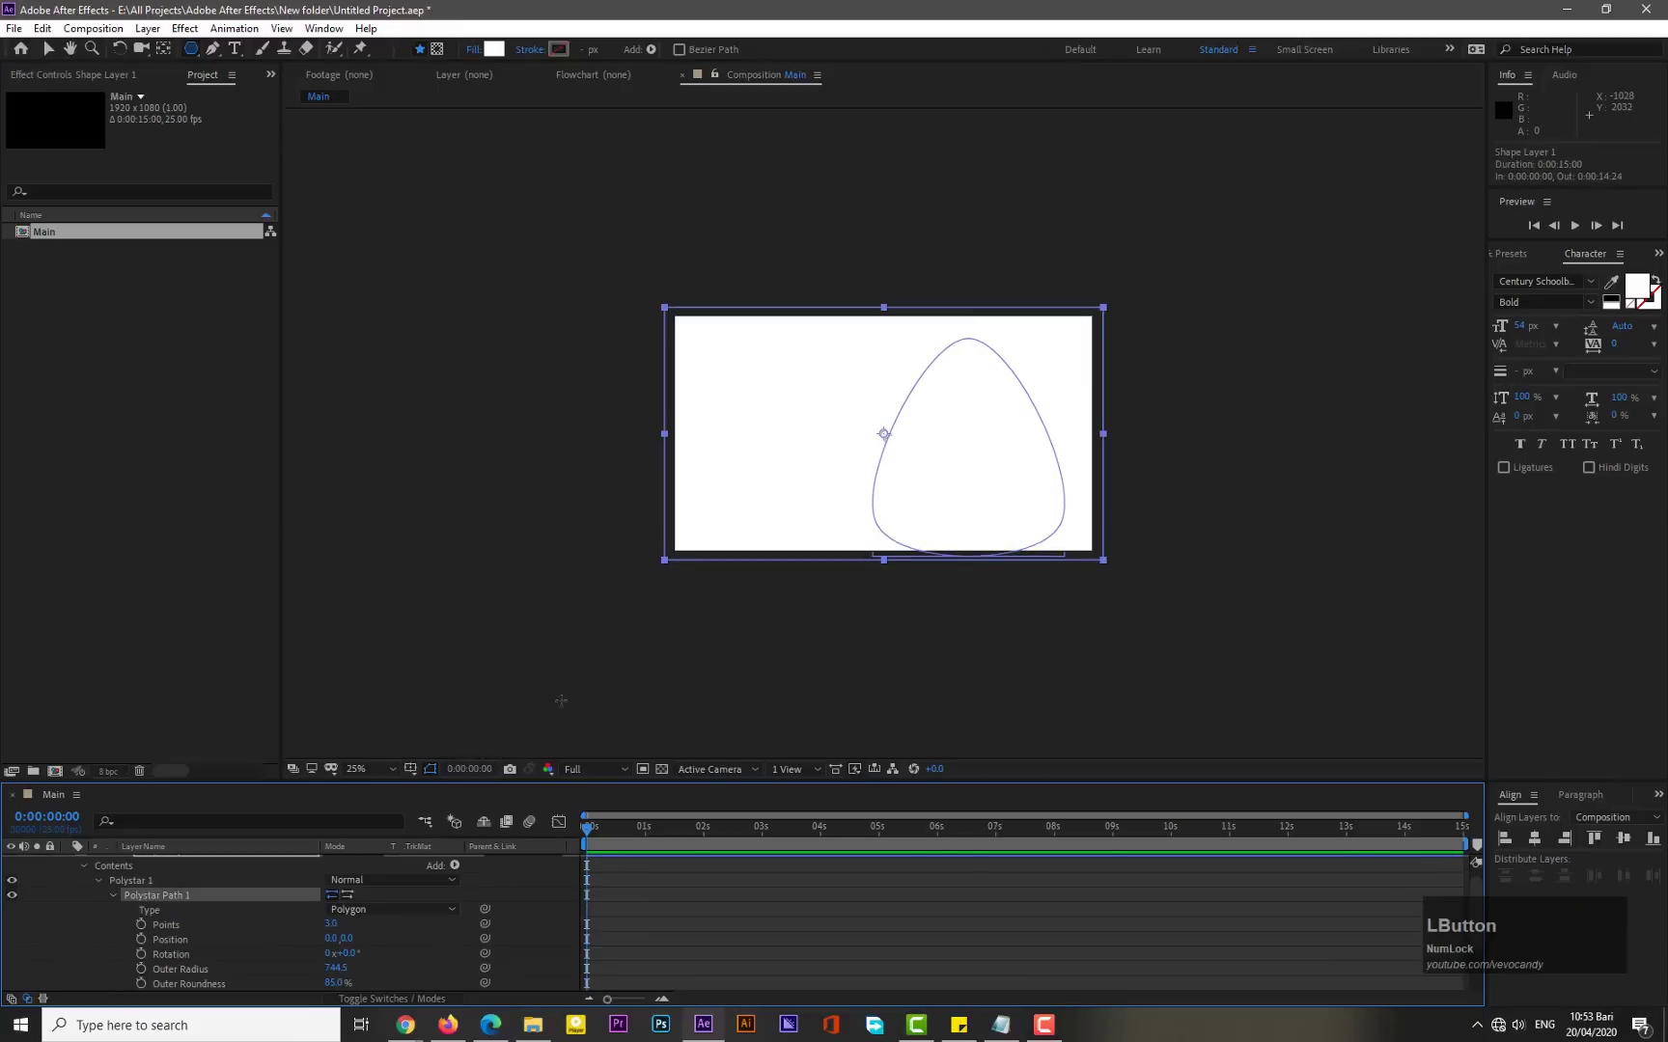
pyautogui.press('v')
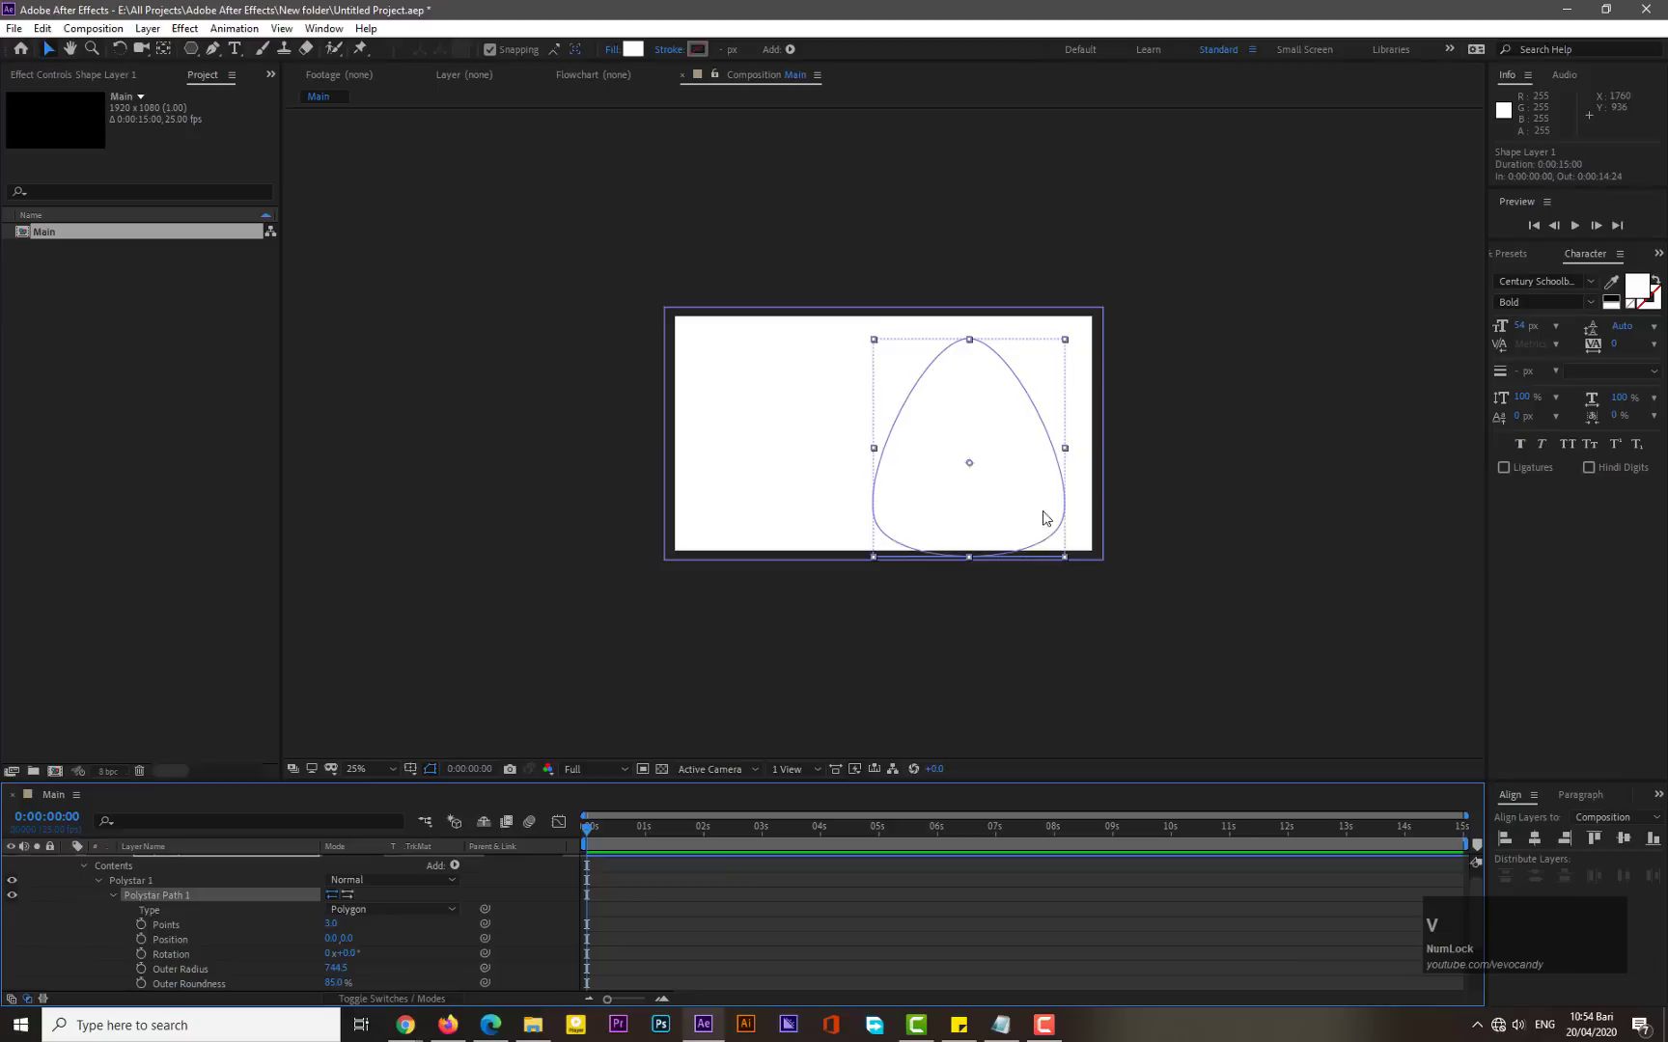
pyautogui.click(1016, 484)
pyautogui.moveTo(1019, 485); pyautogui.dragTo(1021, 487)
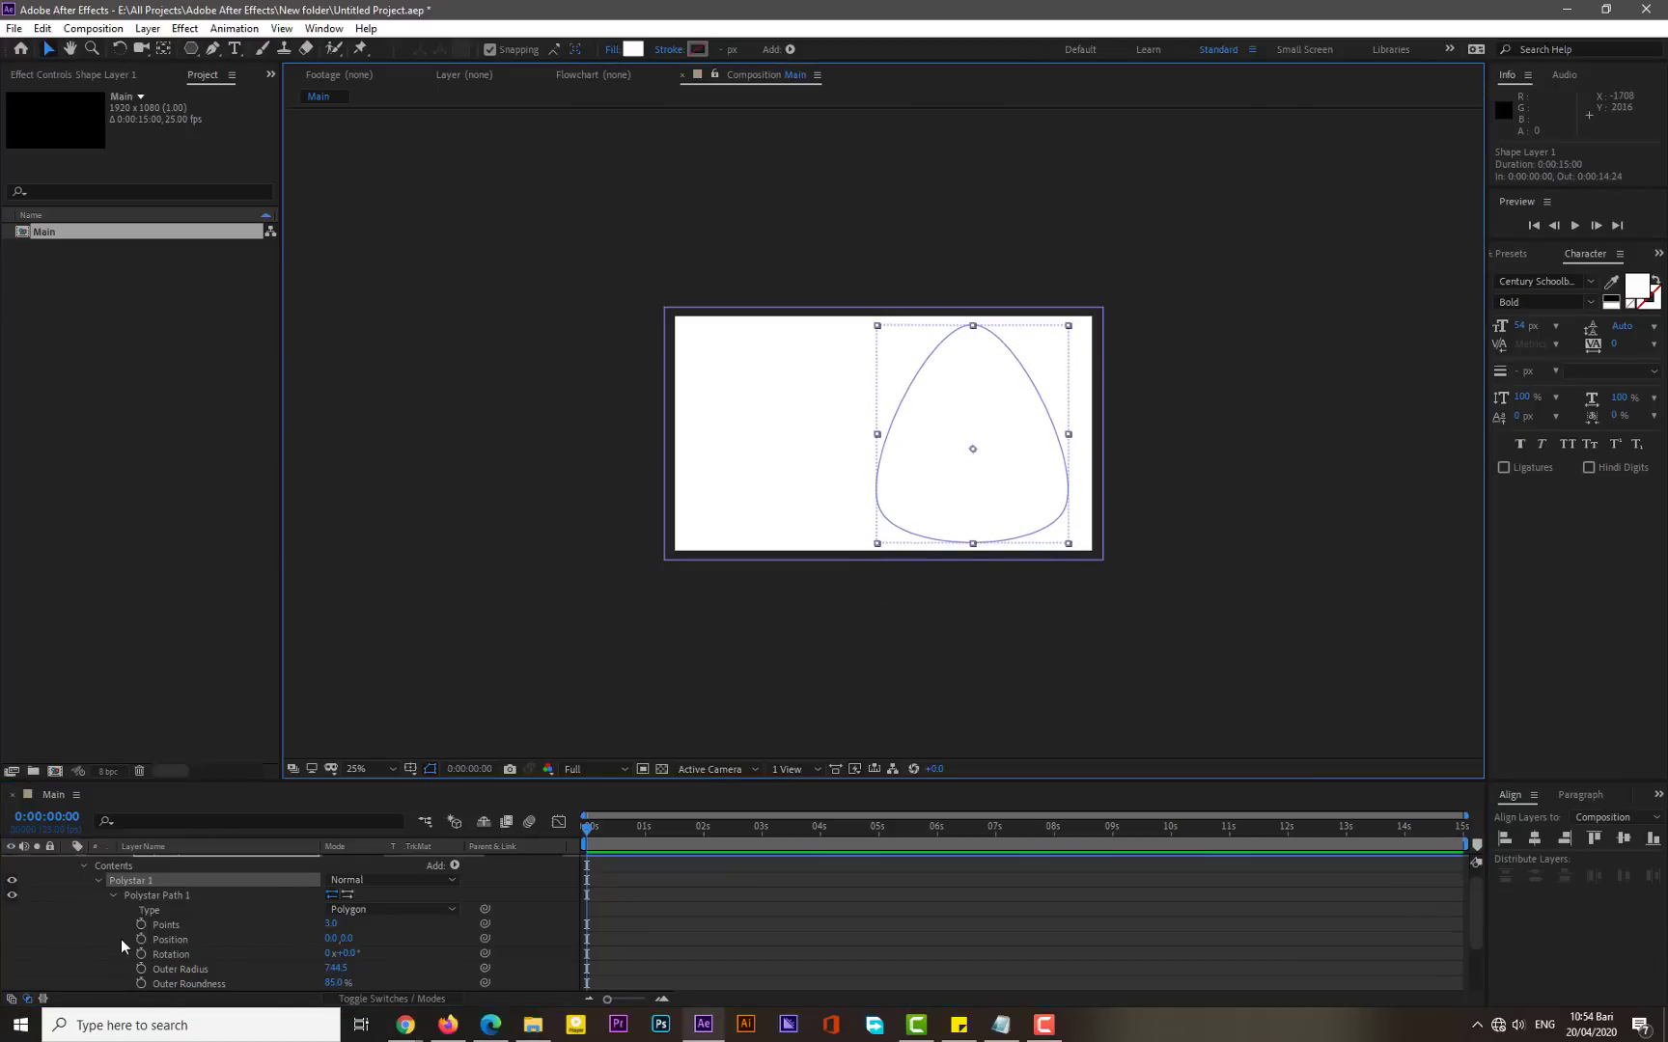
# - Collapse the first polystar group and draw a second polygon in the left part of the white rectangle with the Polygon tool
pyautogui.click(110, 892)
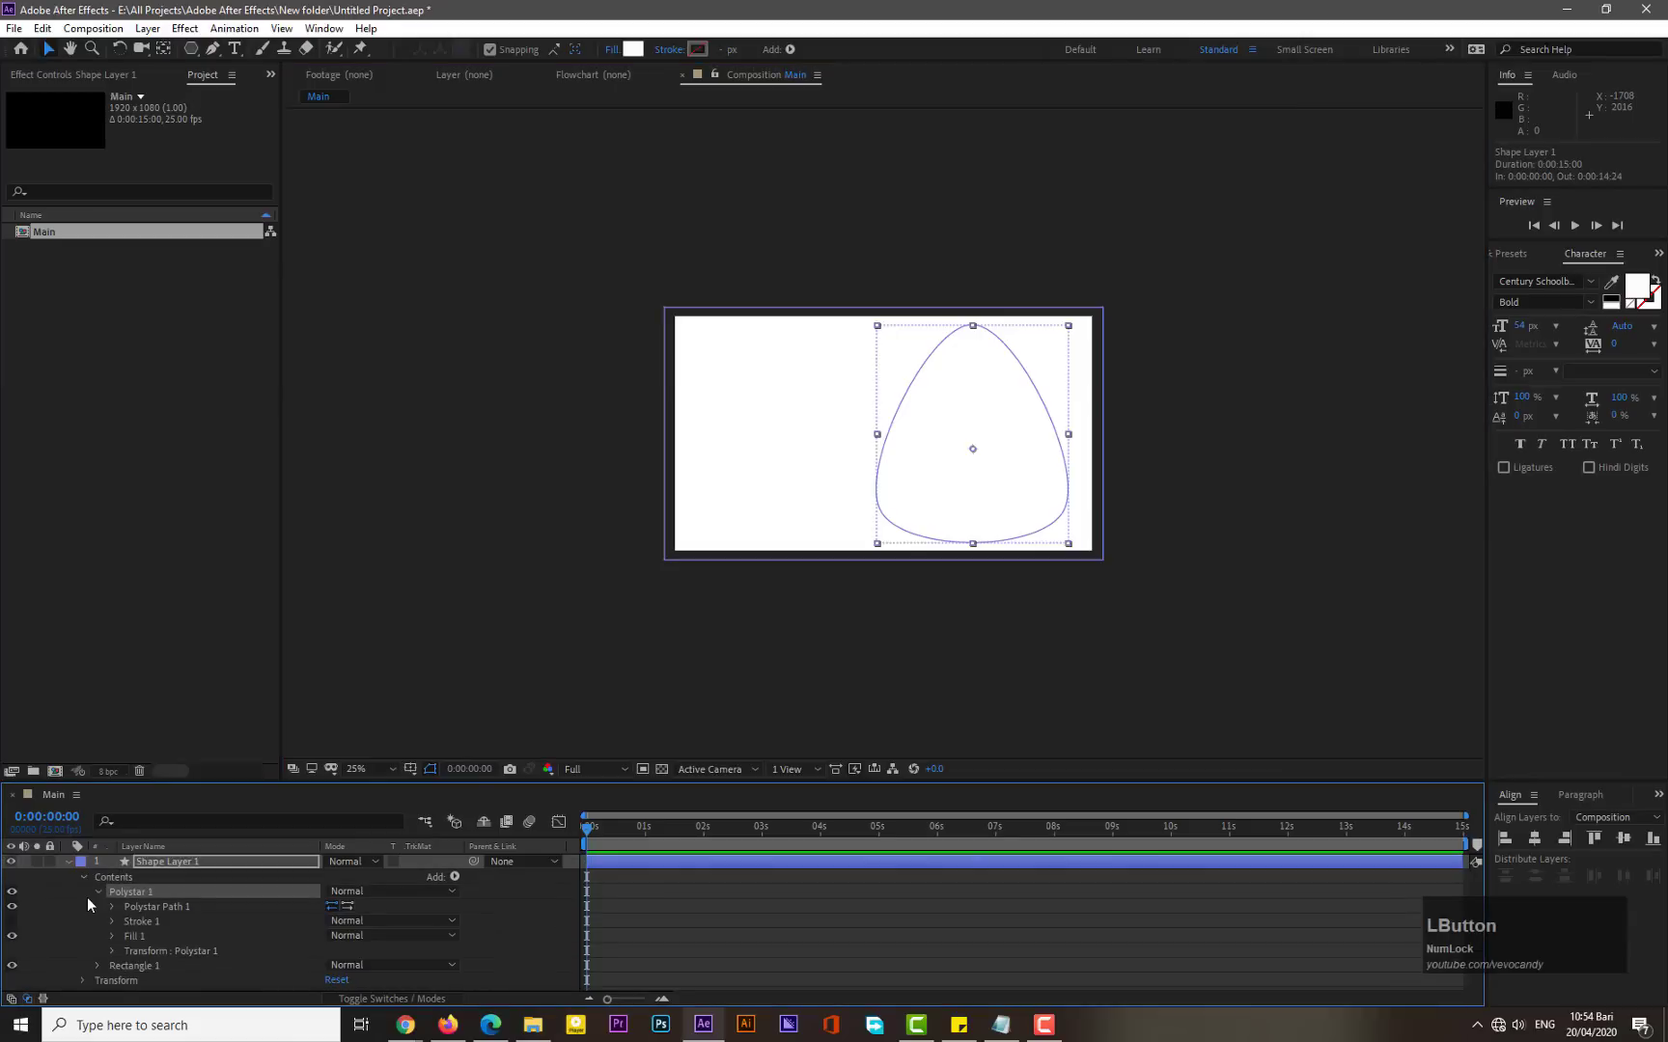
pyautogui.click(94, 888)
pyautogui.click(161, 859)
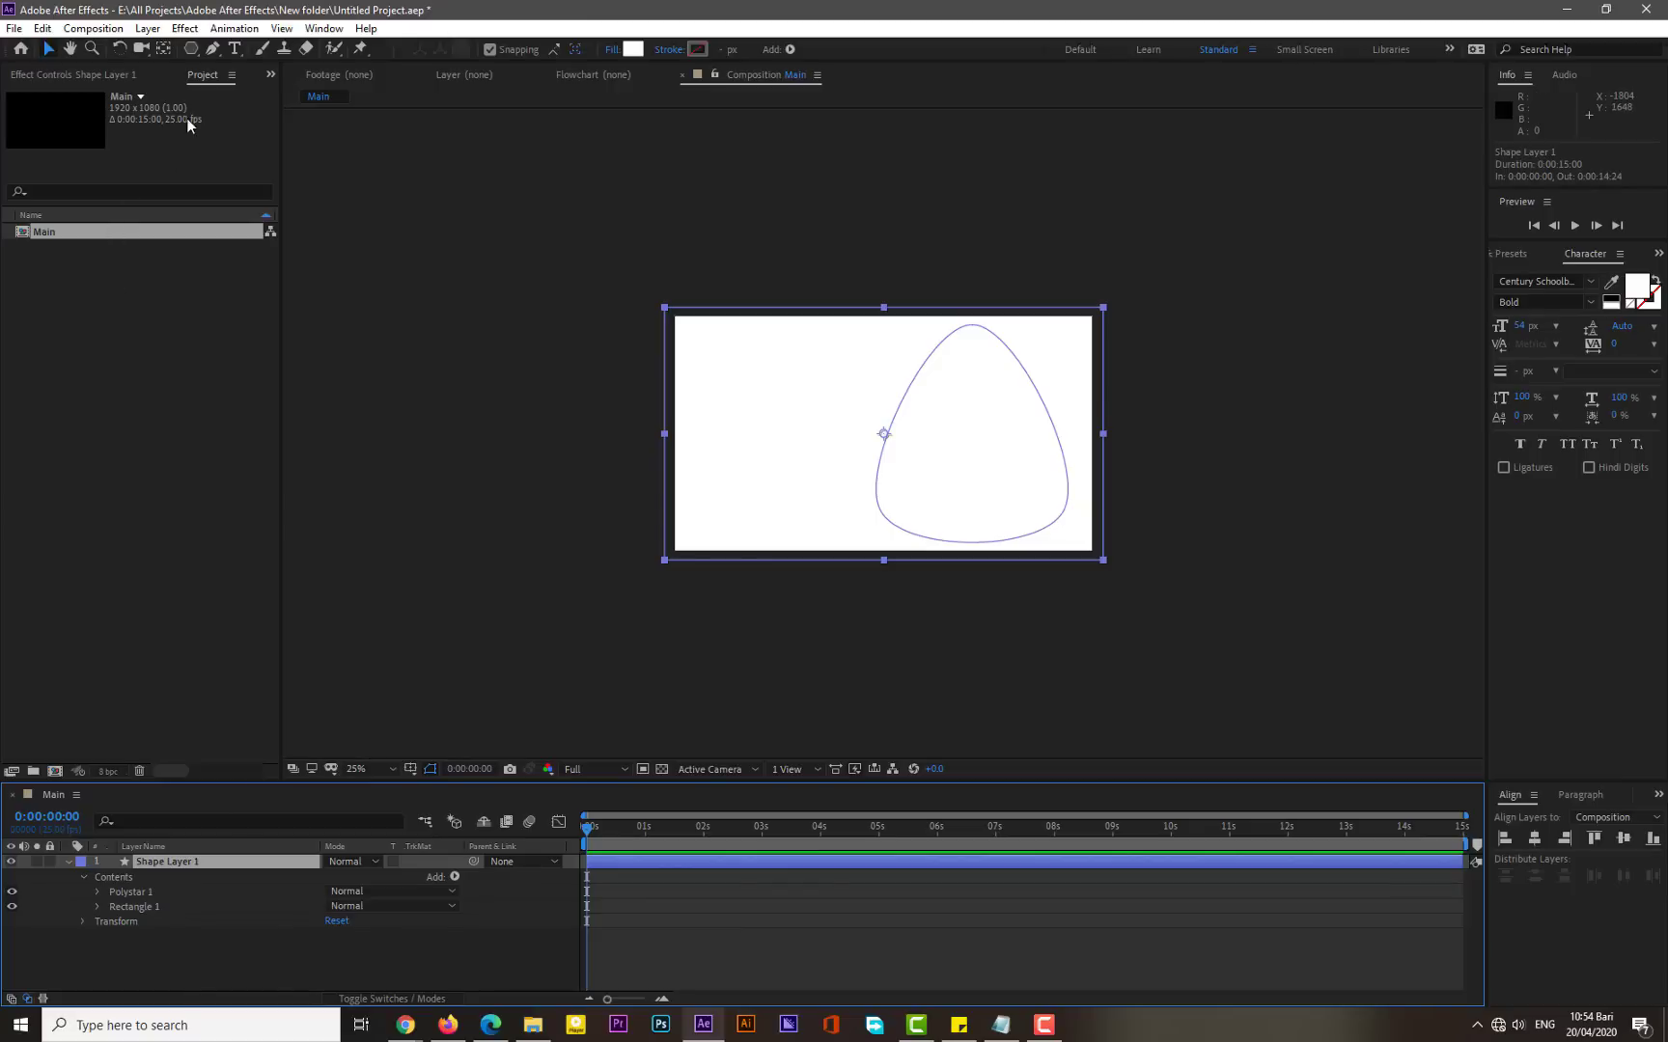
pyautogui.click(191, 53)
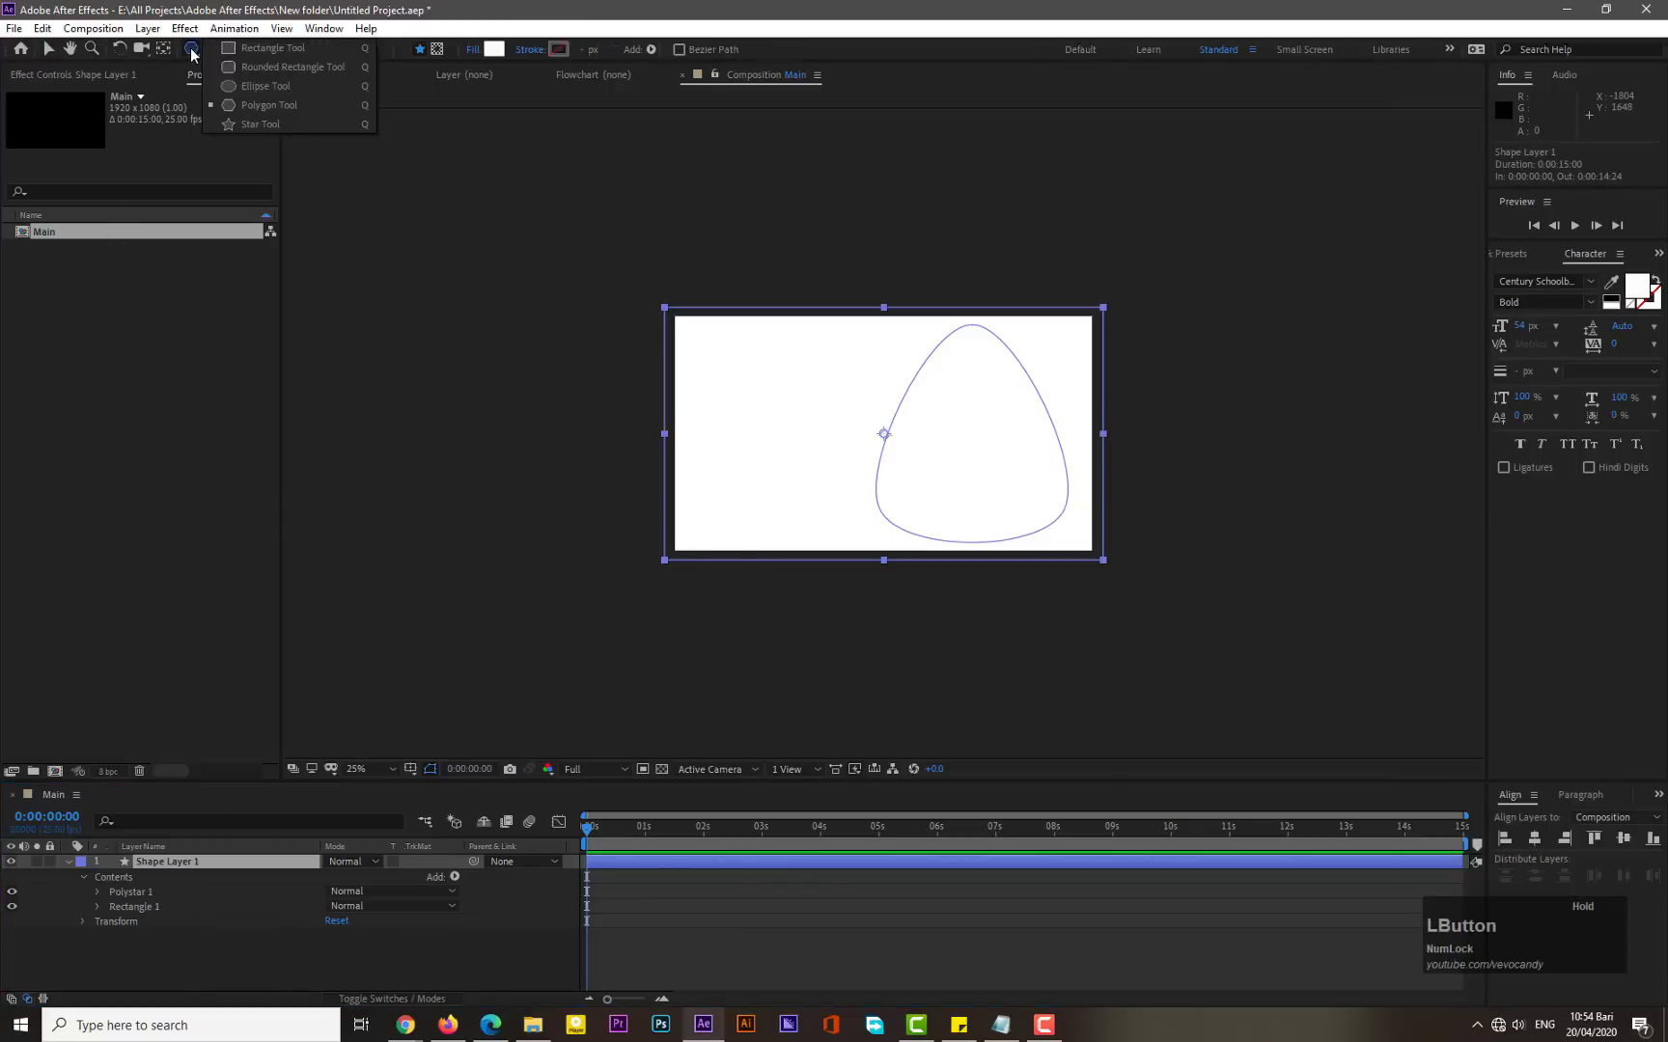
pyautogui.click(247, 116)
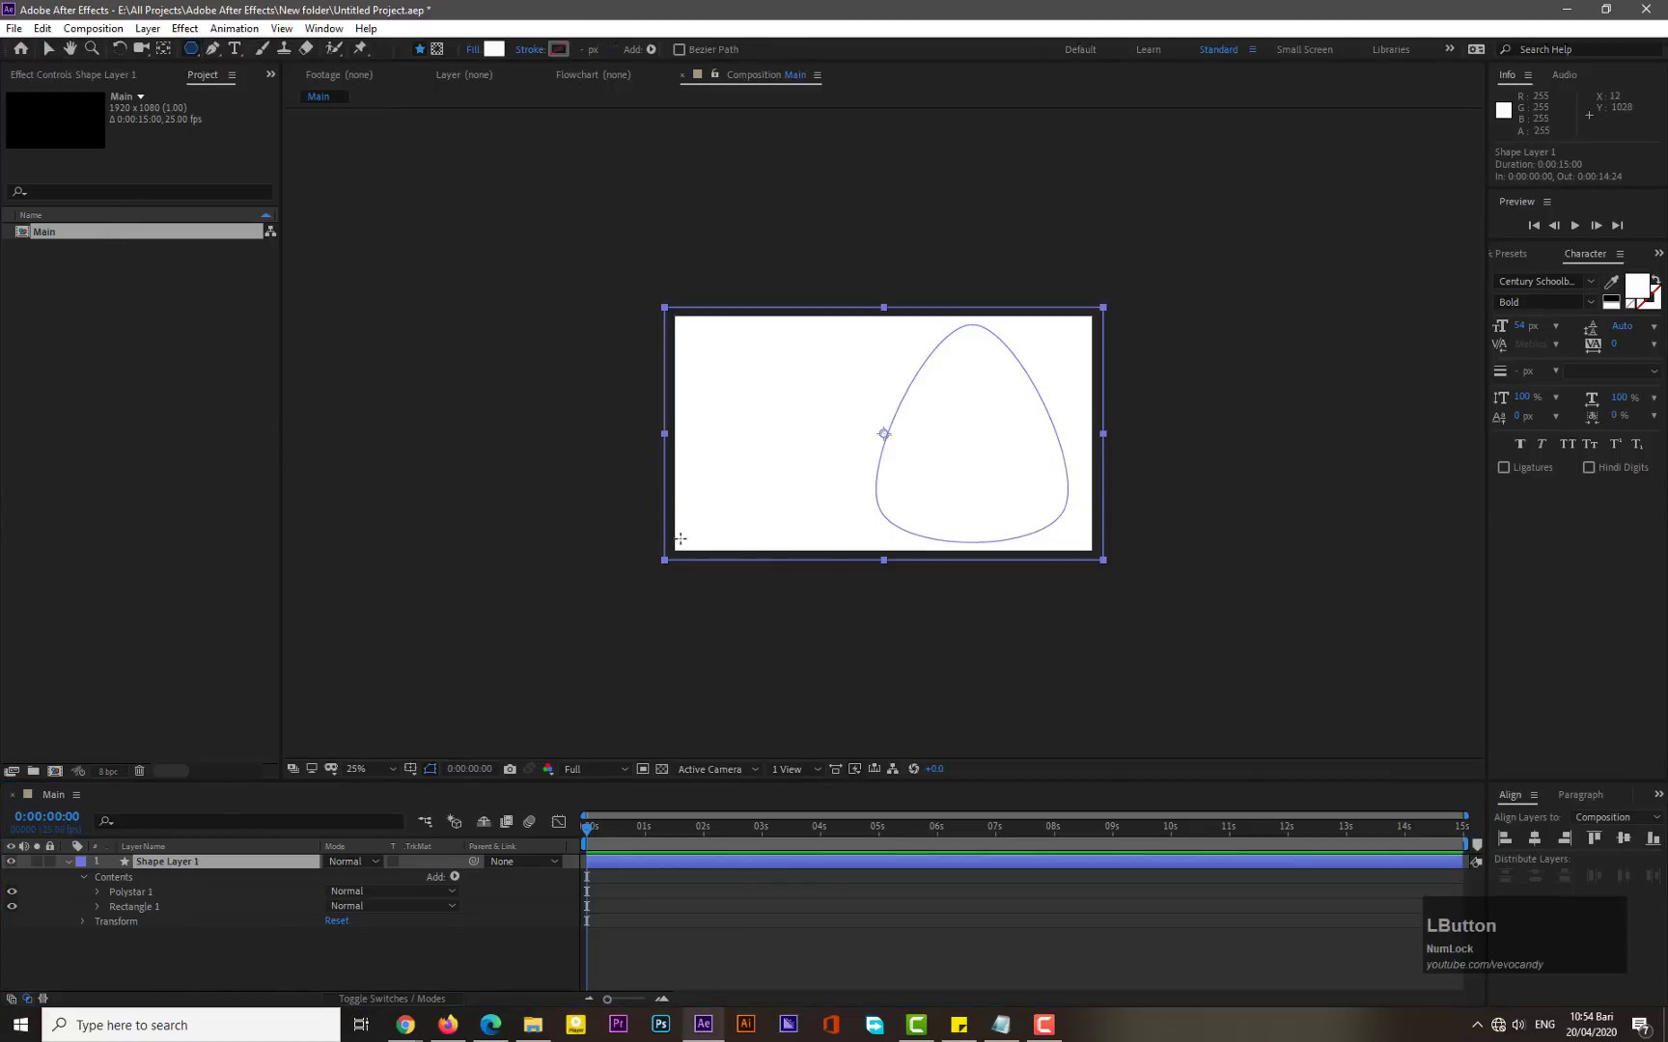
pyautogui.moveTo(732, 471); pyautogui.dragTo(787, 467)
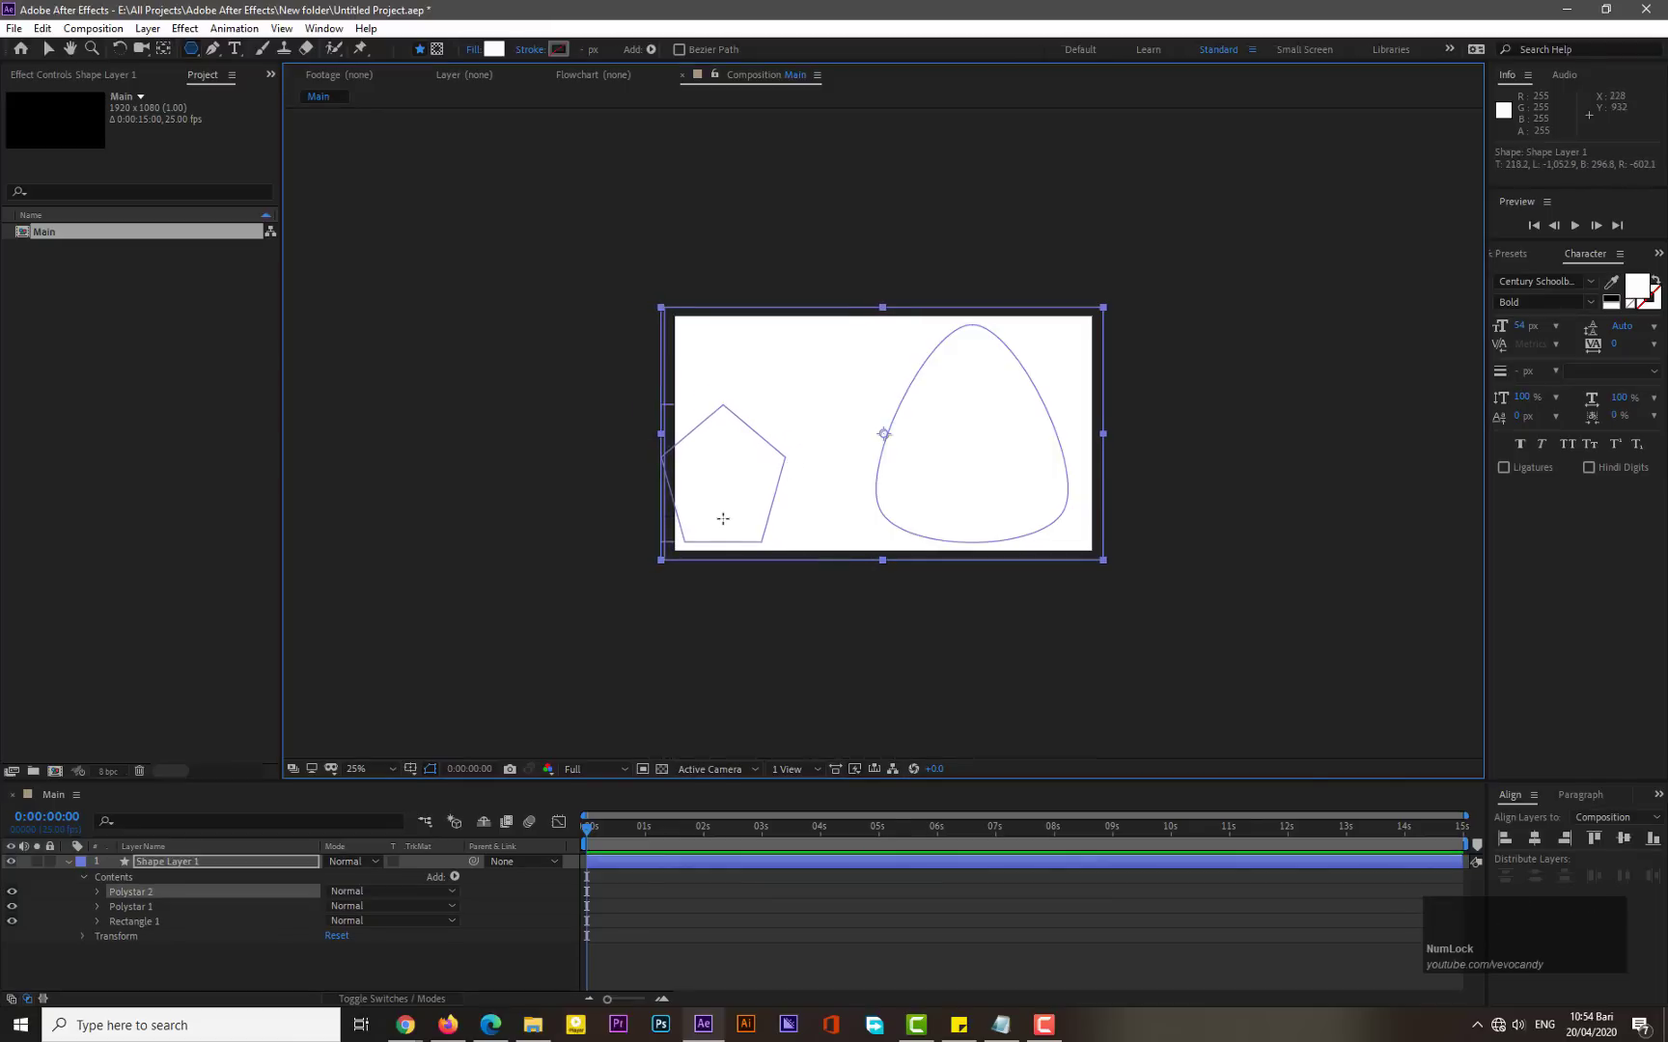
# - Set the second polystar path's points to 3 and its outer roundness to 81%
pyautogui.click(97, 892)
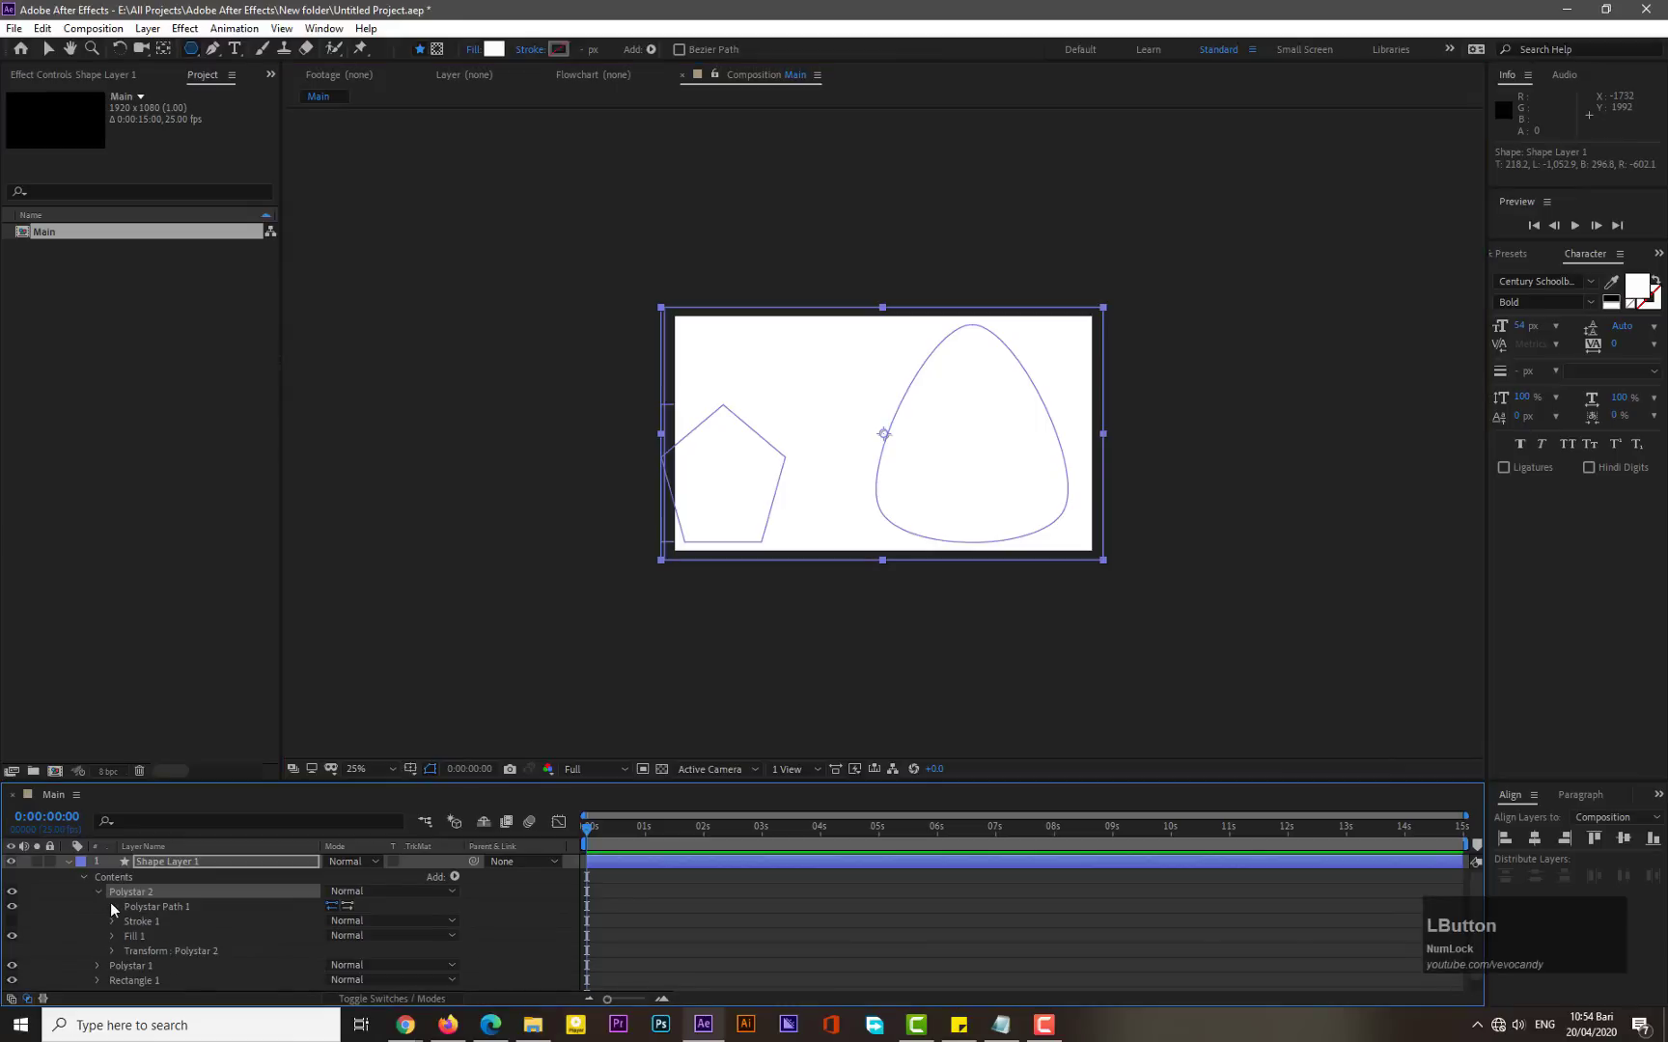
pyautogui.click(111, 905)
pyautogui.click(330, 924)
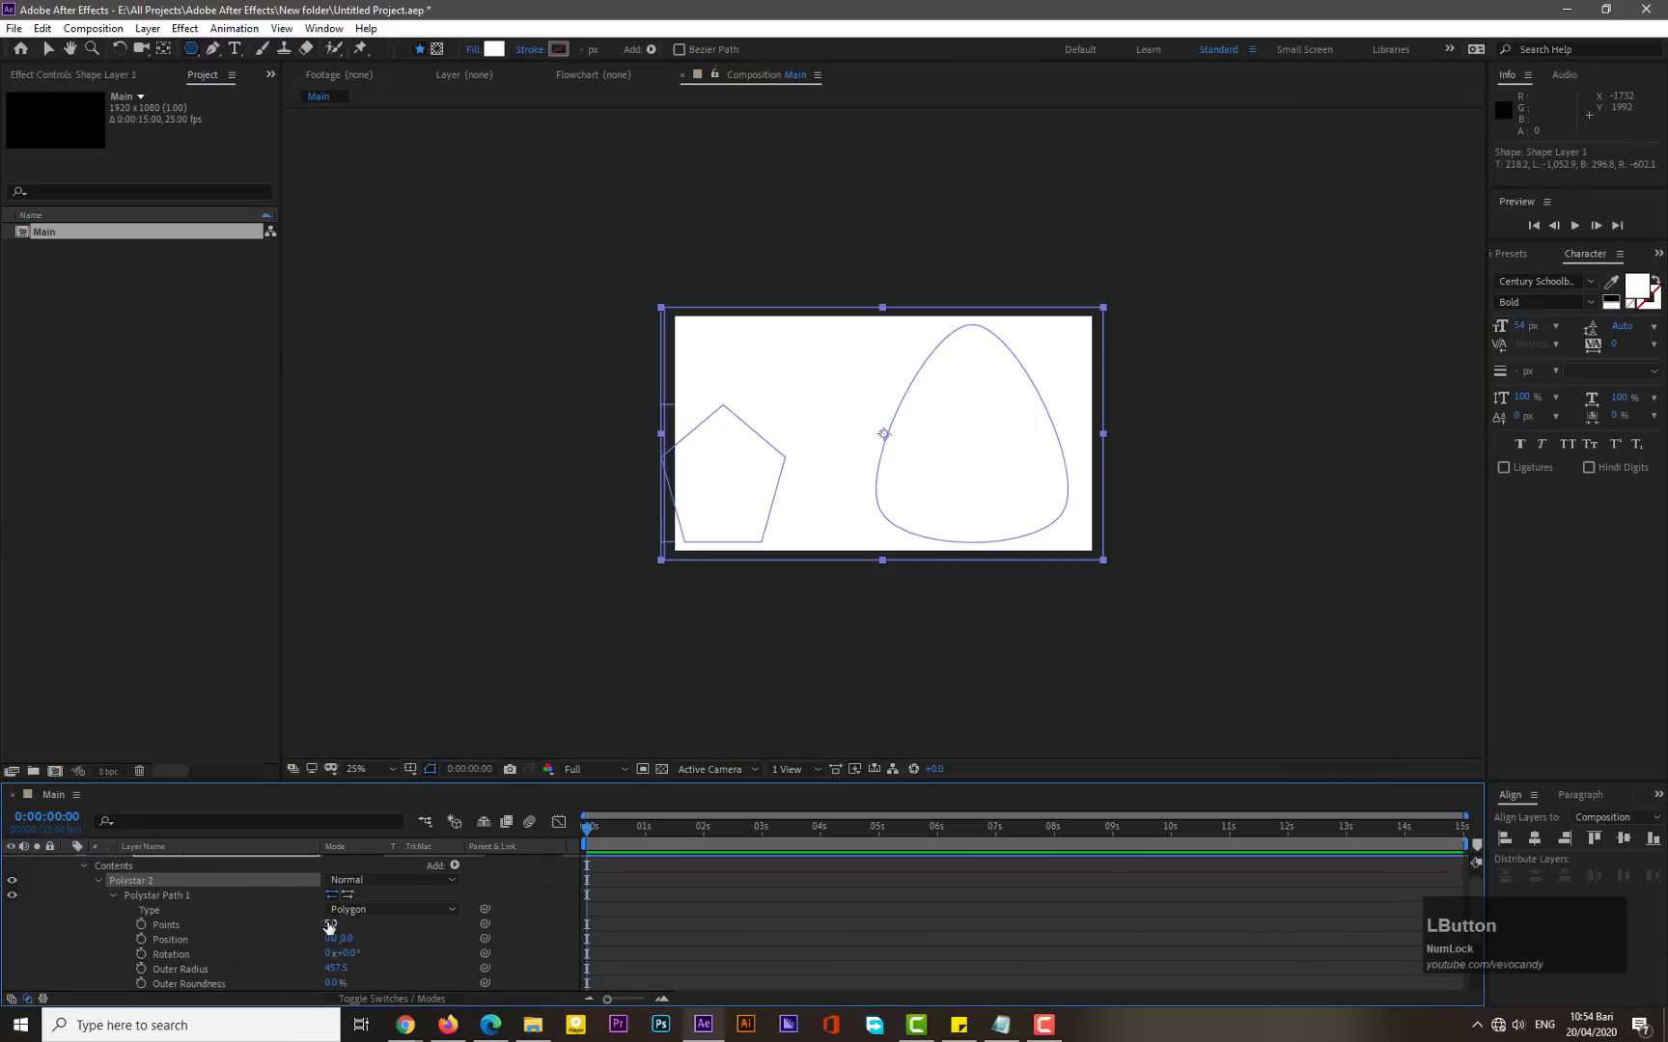
pyautogui.write('3')
pyautogui.press('KP_Enter')
pyautogui.scroll(-1, 292, 980)
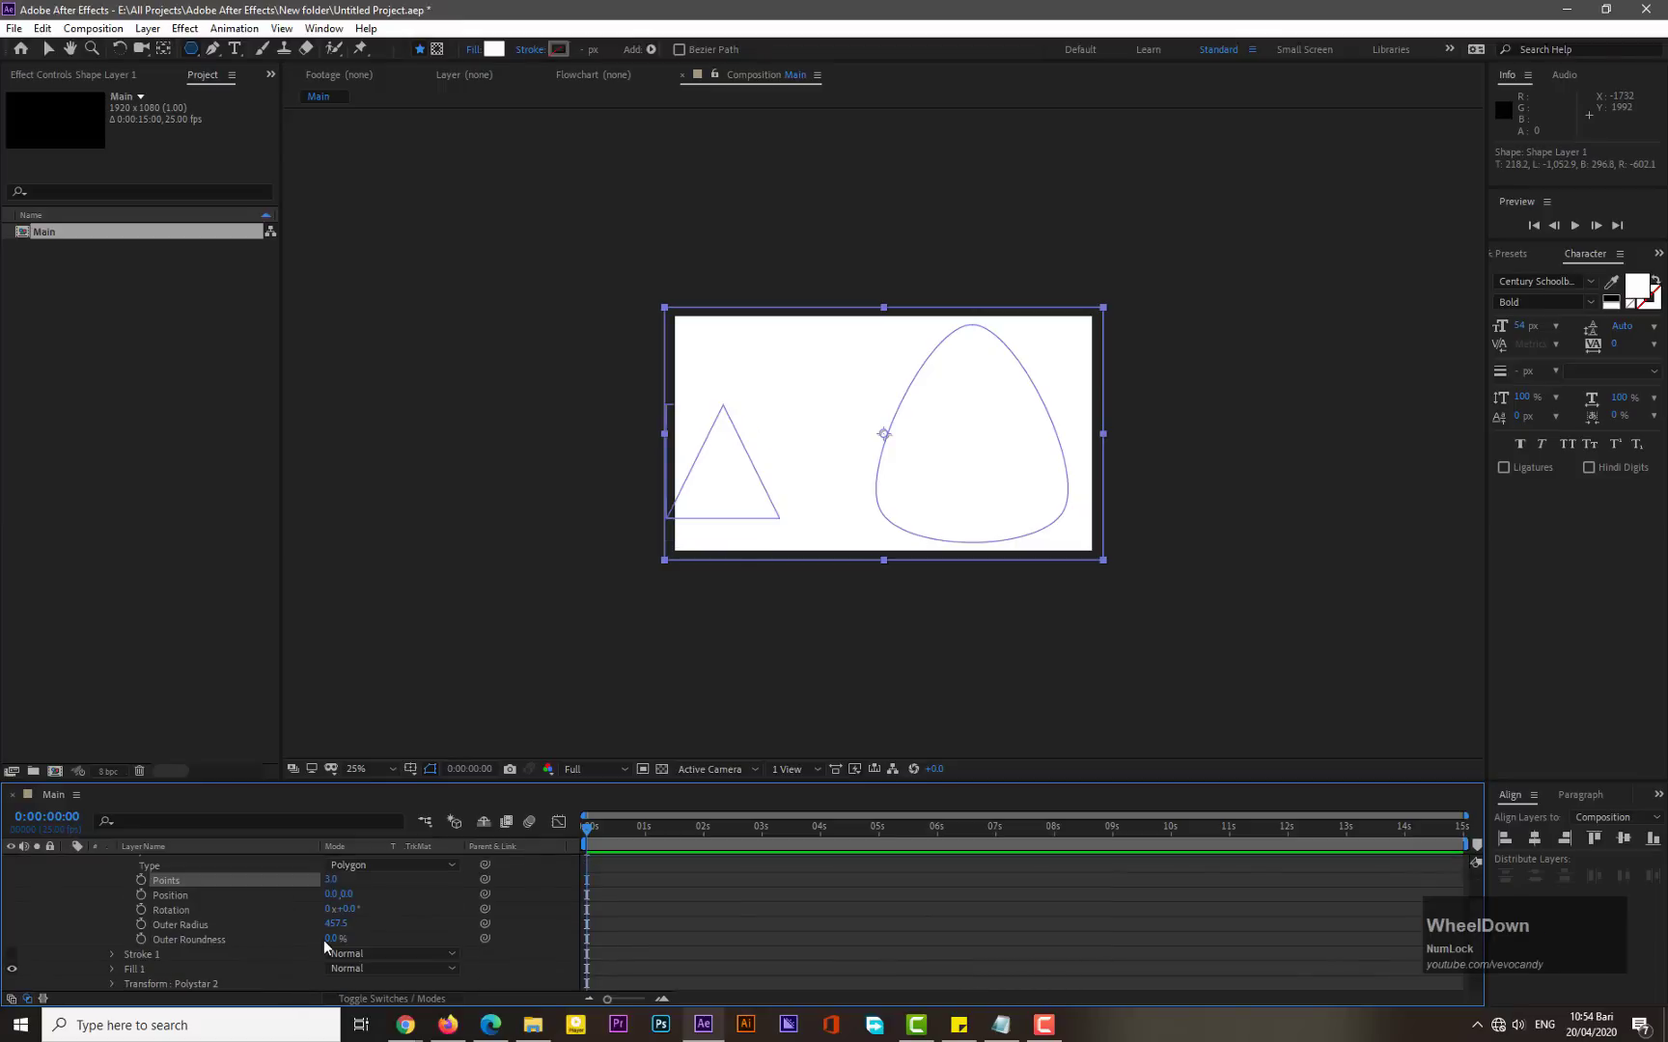
pyautogui.moveTo(331, 938); pyautogui.dragTo(384, 924)
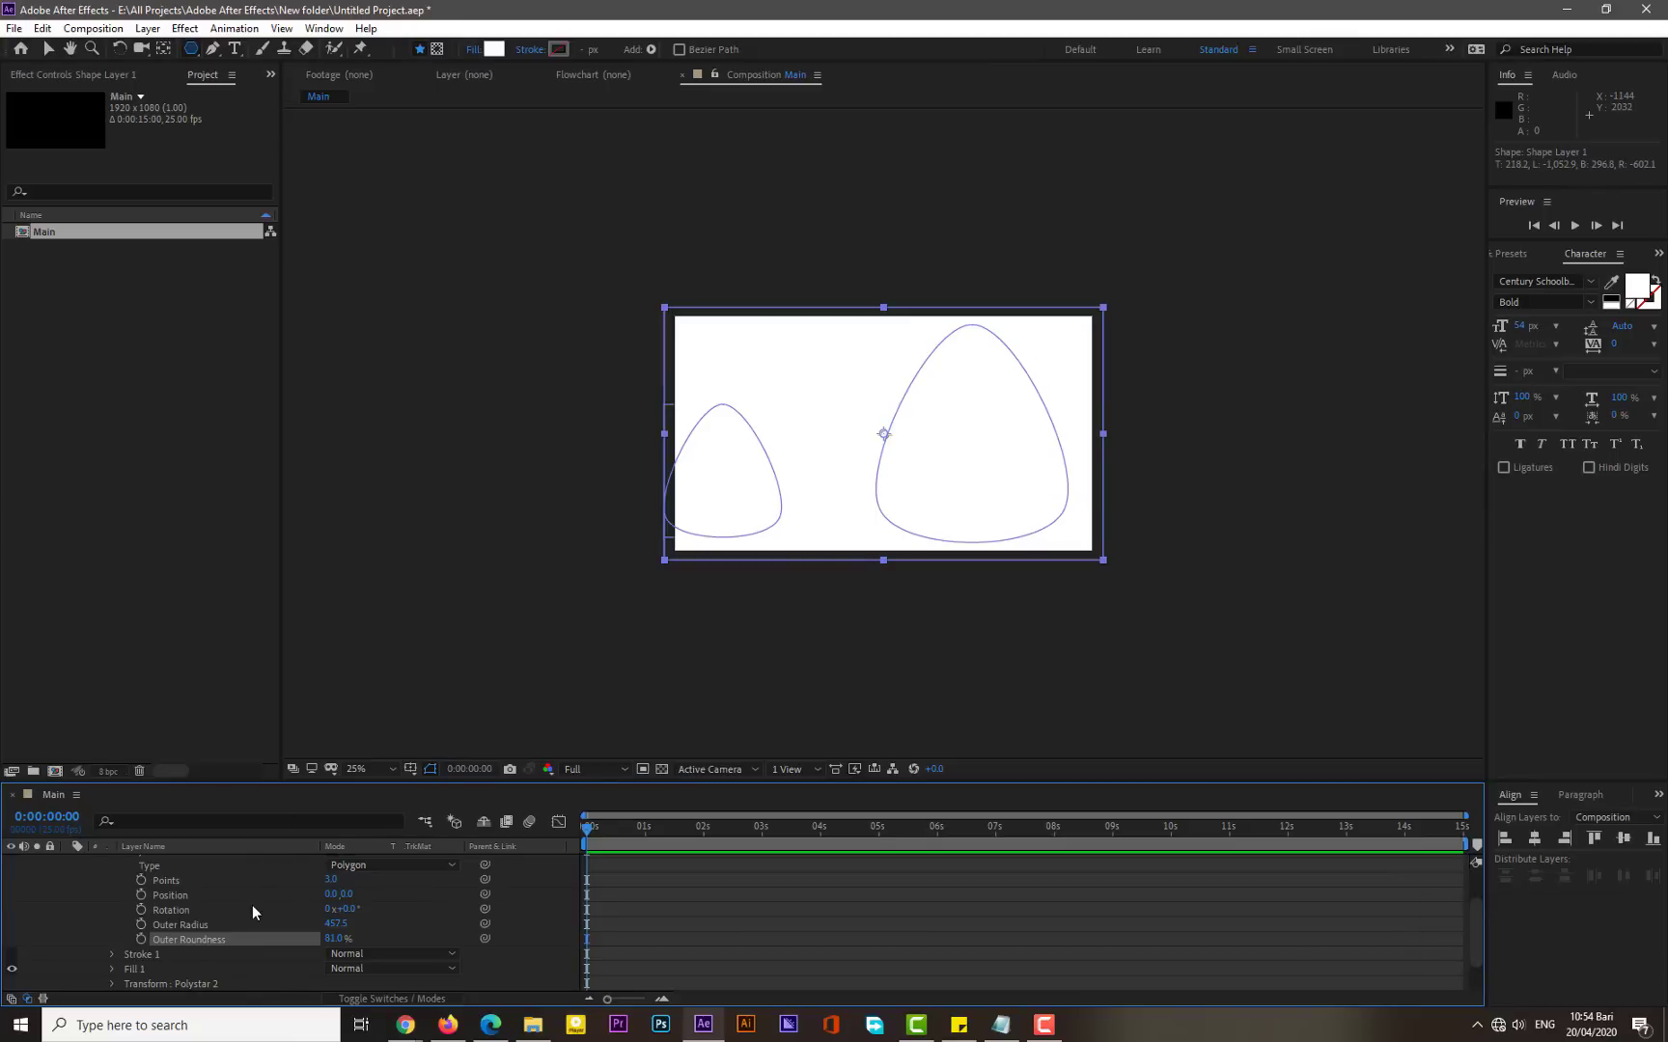
# - Move the small rounded triangle slightly right and down inside the white rectangle
pyautogui.scroll(3, 232, 911)
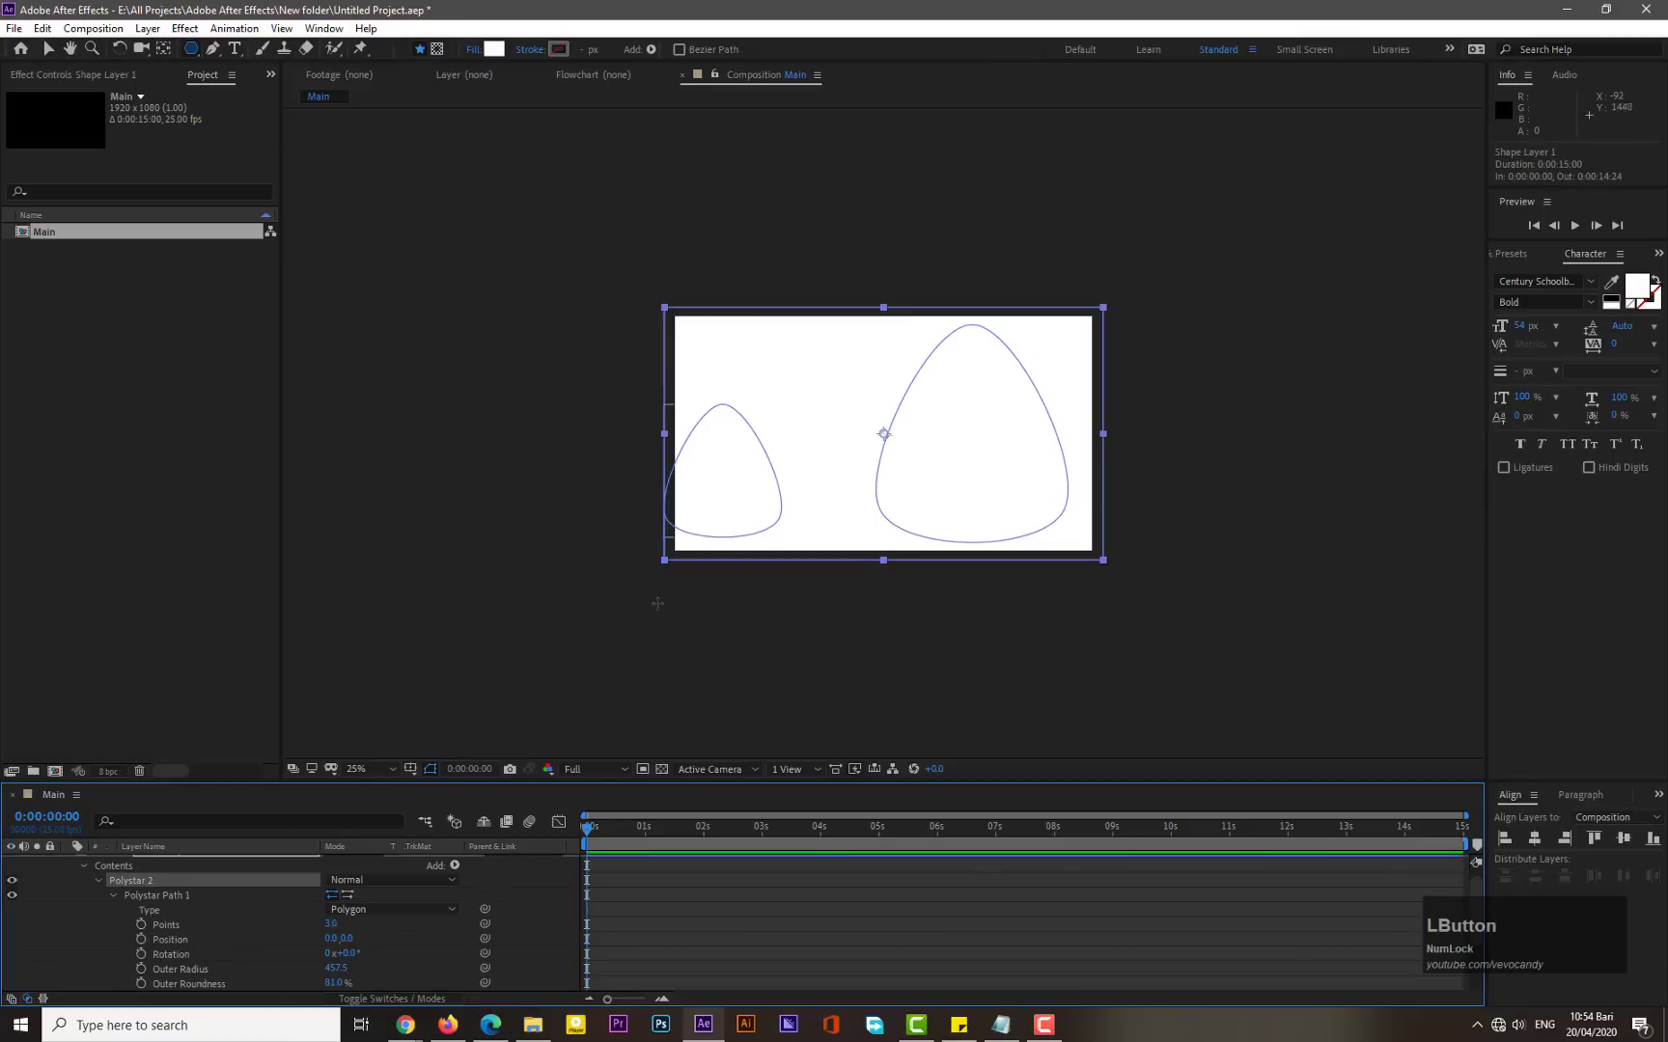
pyautogui.press('v')
pyautogui.moveTo(745, 497)
pyautogui.mouseDown()
pyautogui.moveTo(778, 521)
pyautogui.moveTo(774, 507)
pyautogui.mouseUp()
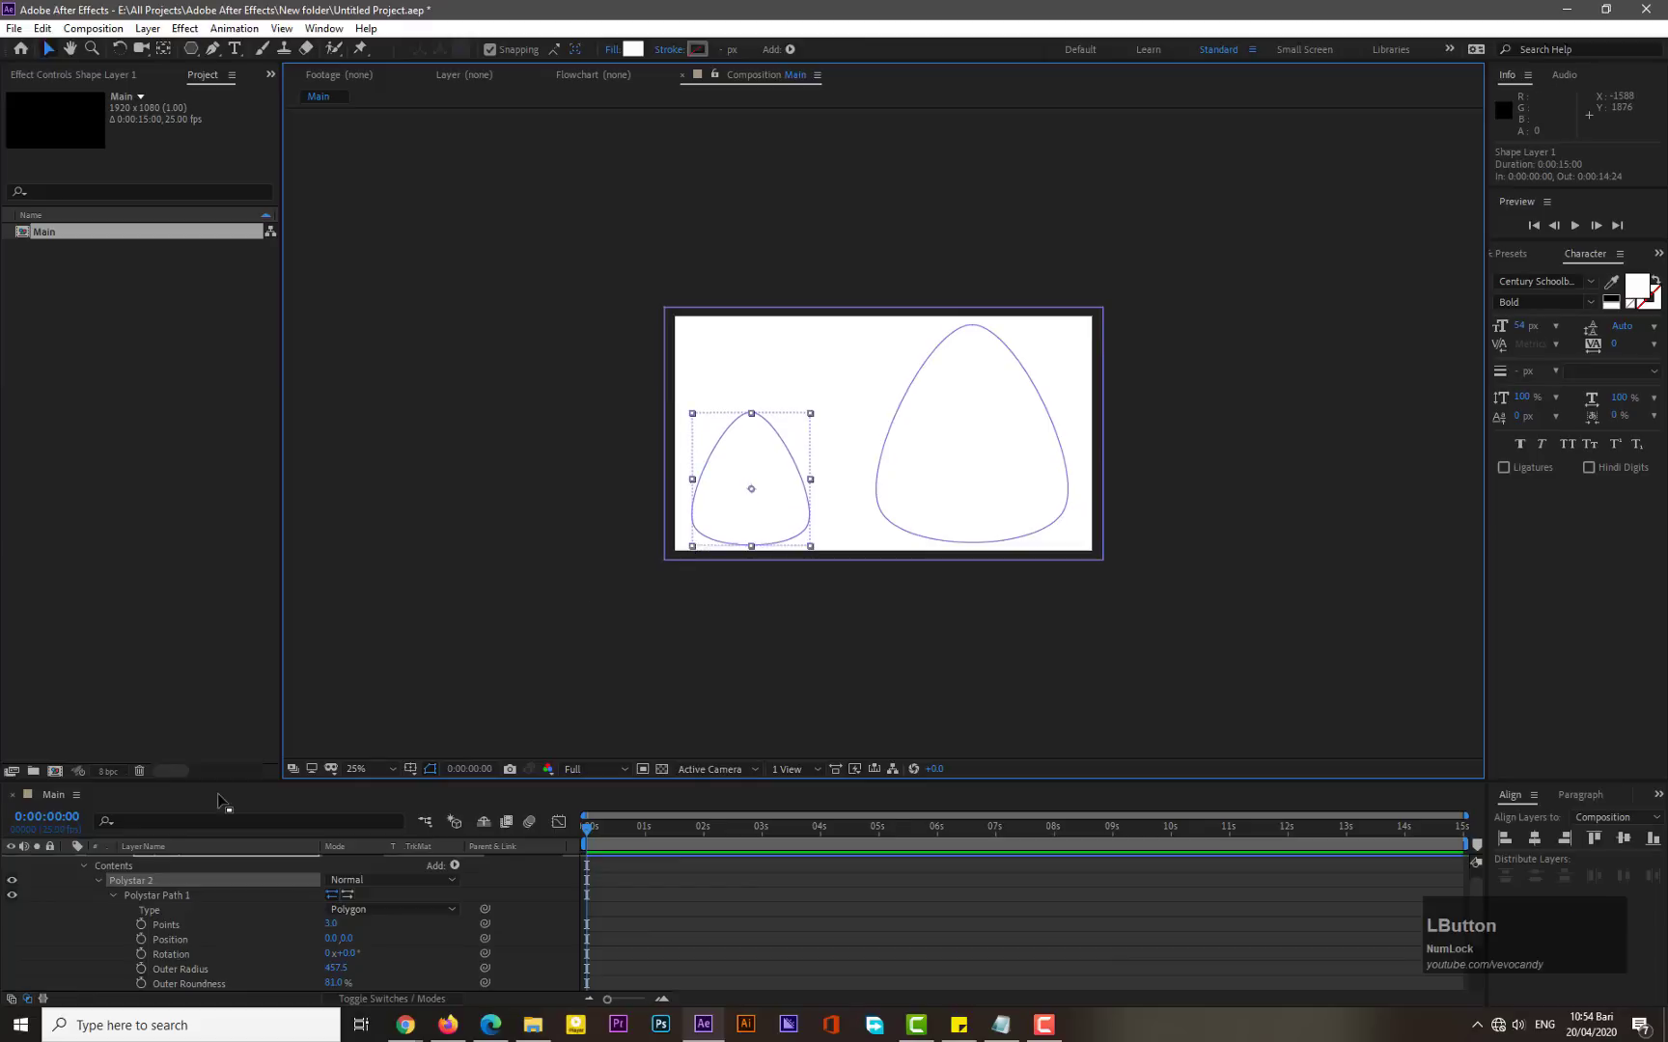
# - Add a Merge Paths operation to the shape layer's contents and set its mode to Exclude Intersections
pyautogui.click(101, 885)
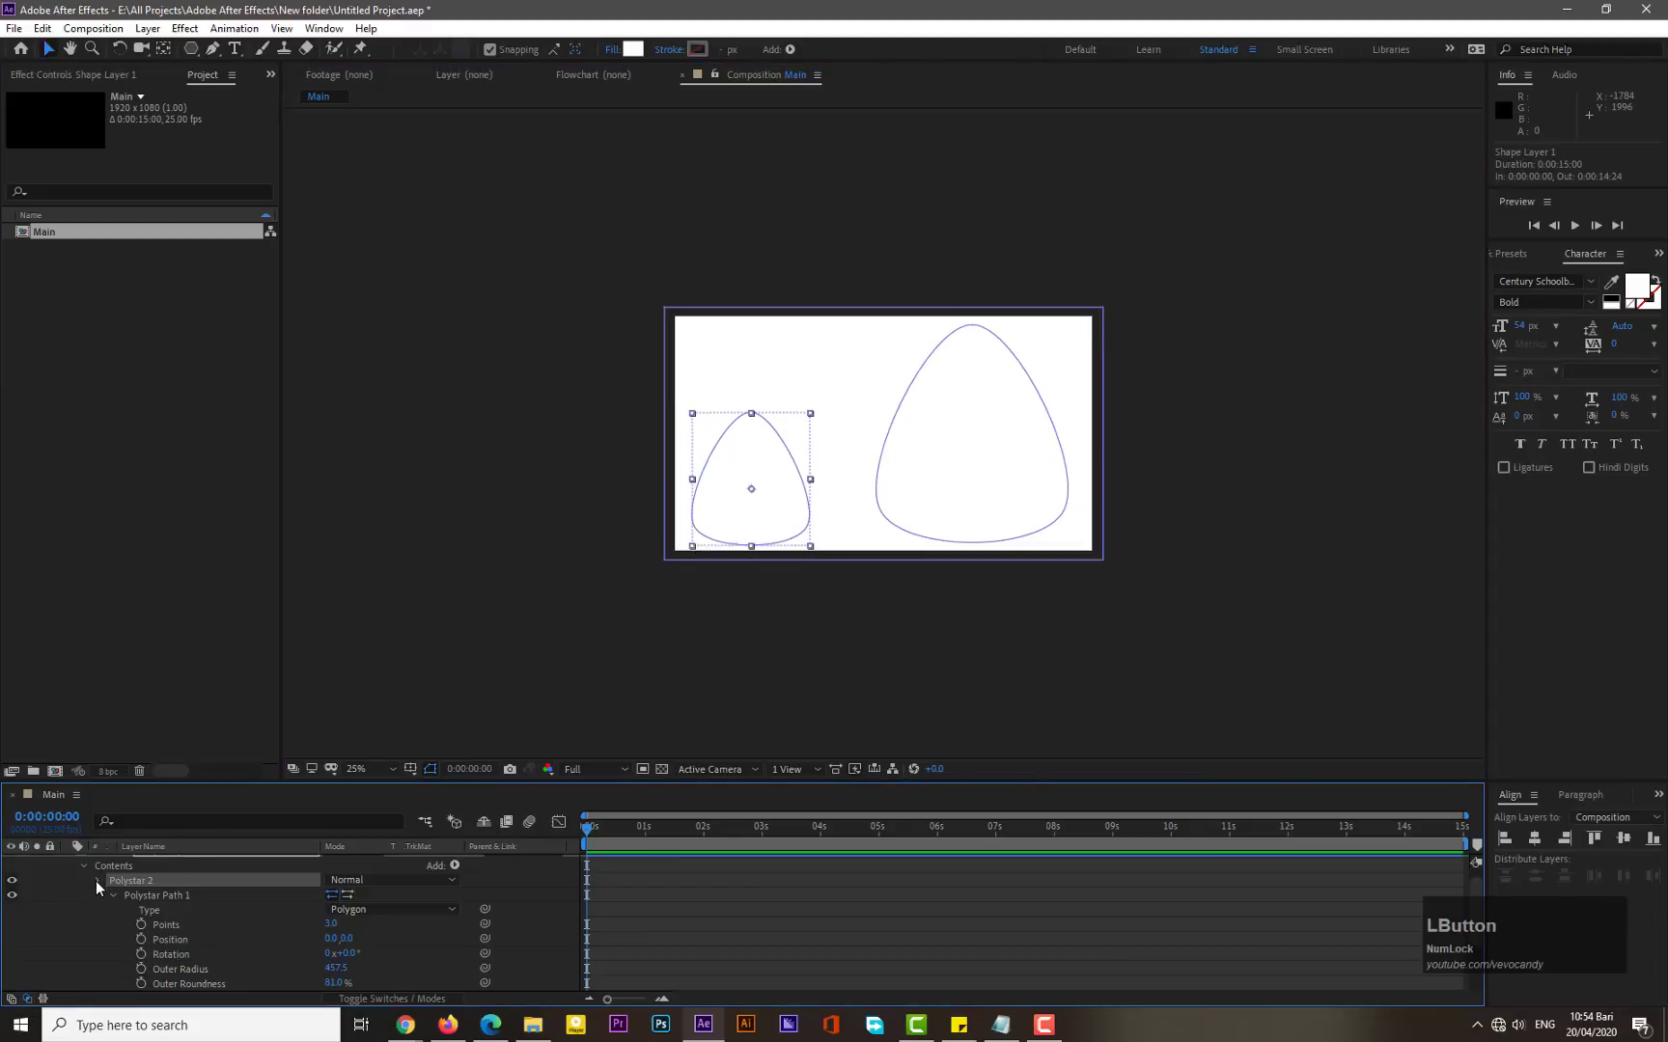
pyautogui.click(98, 880)
pyautogui.click(166, 864)
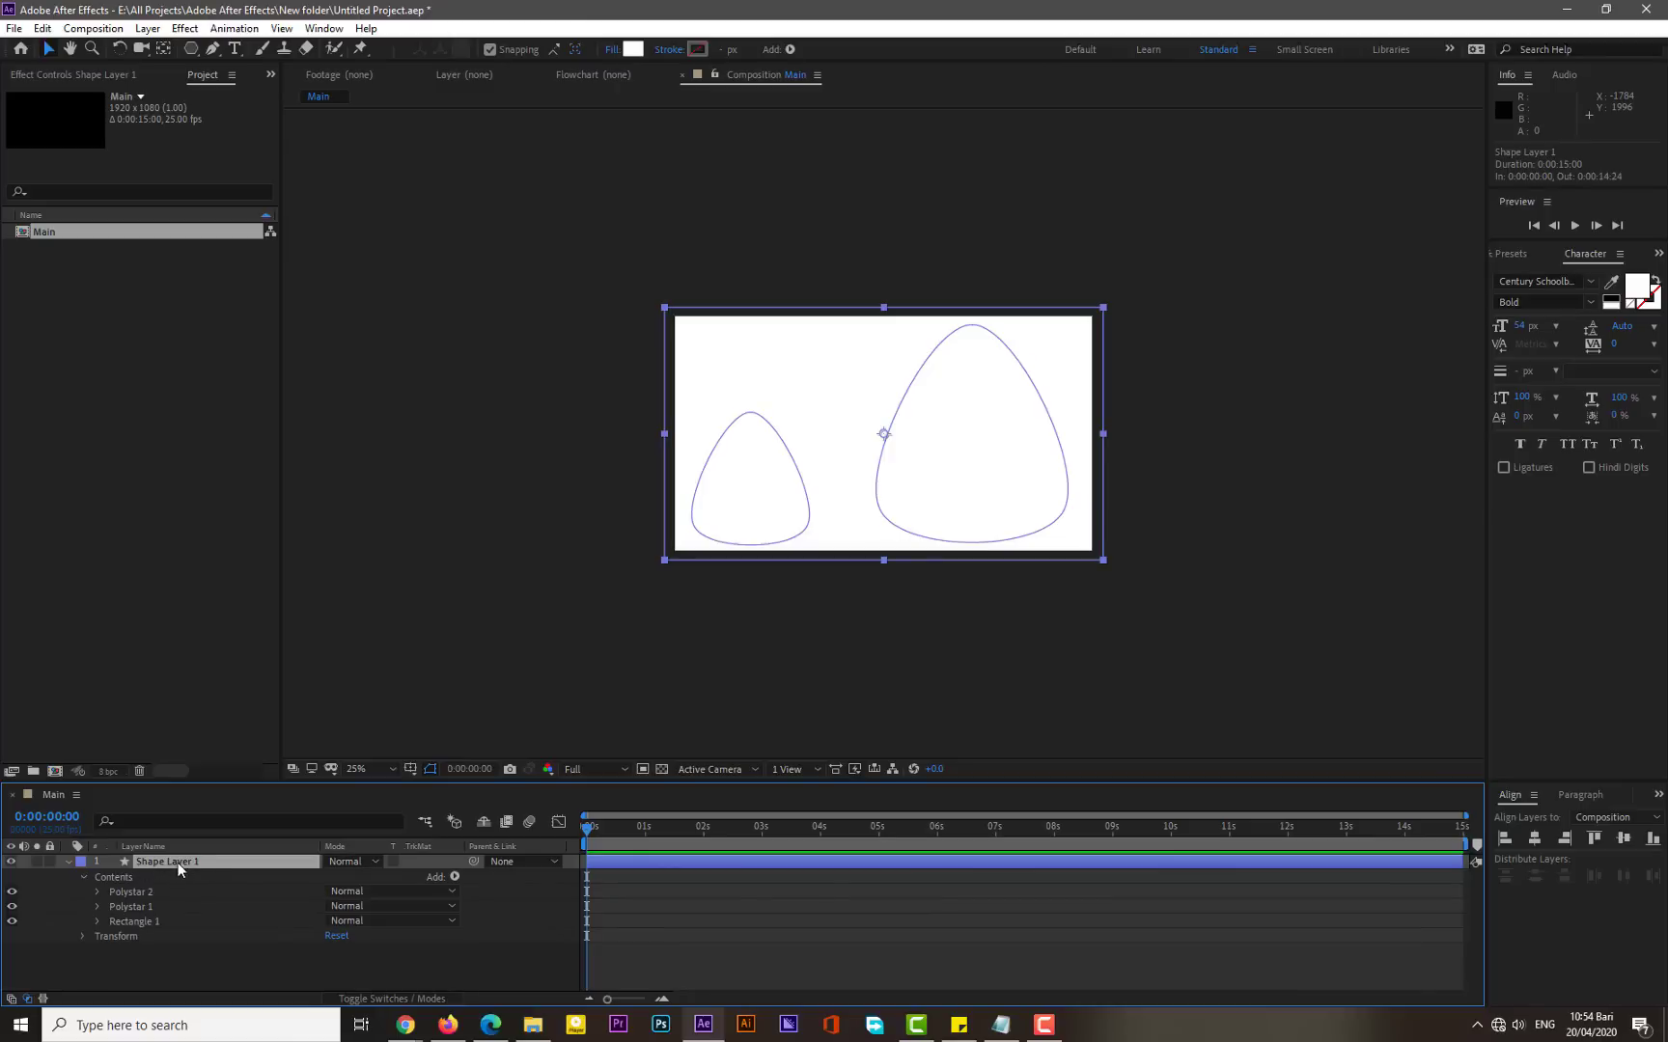
pyautogui.click(454, 876)
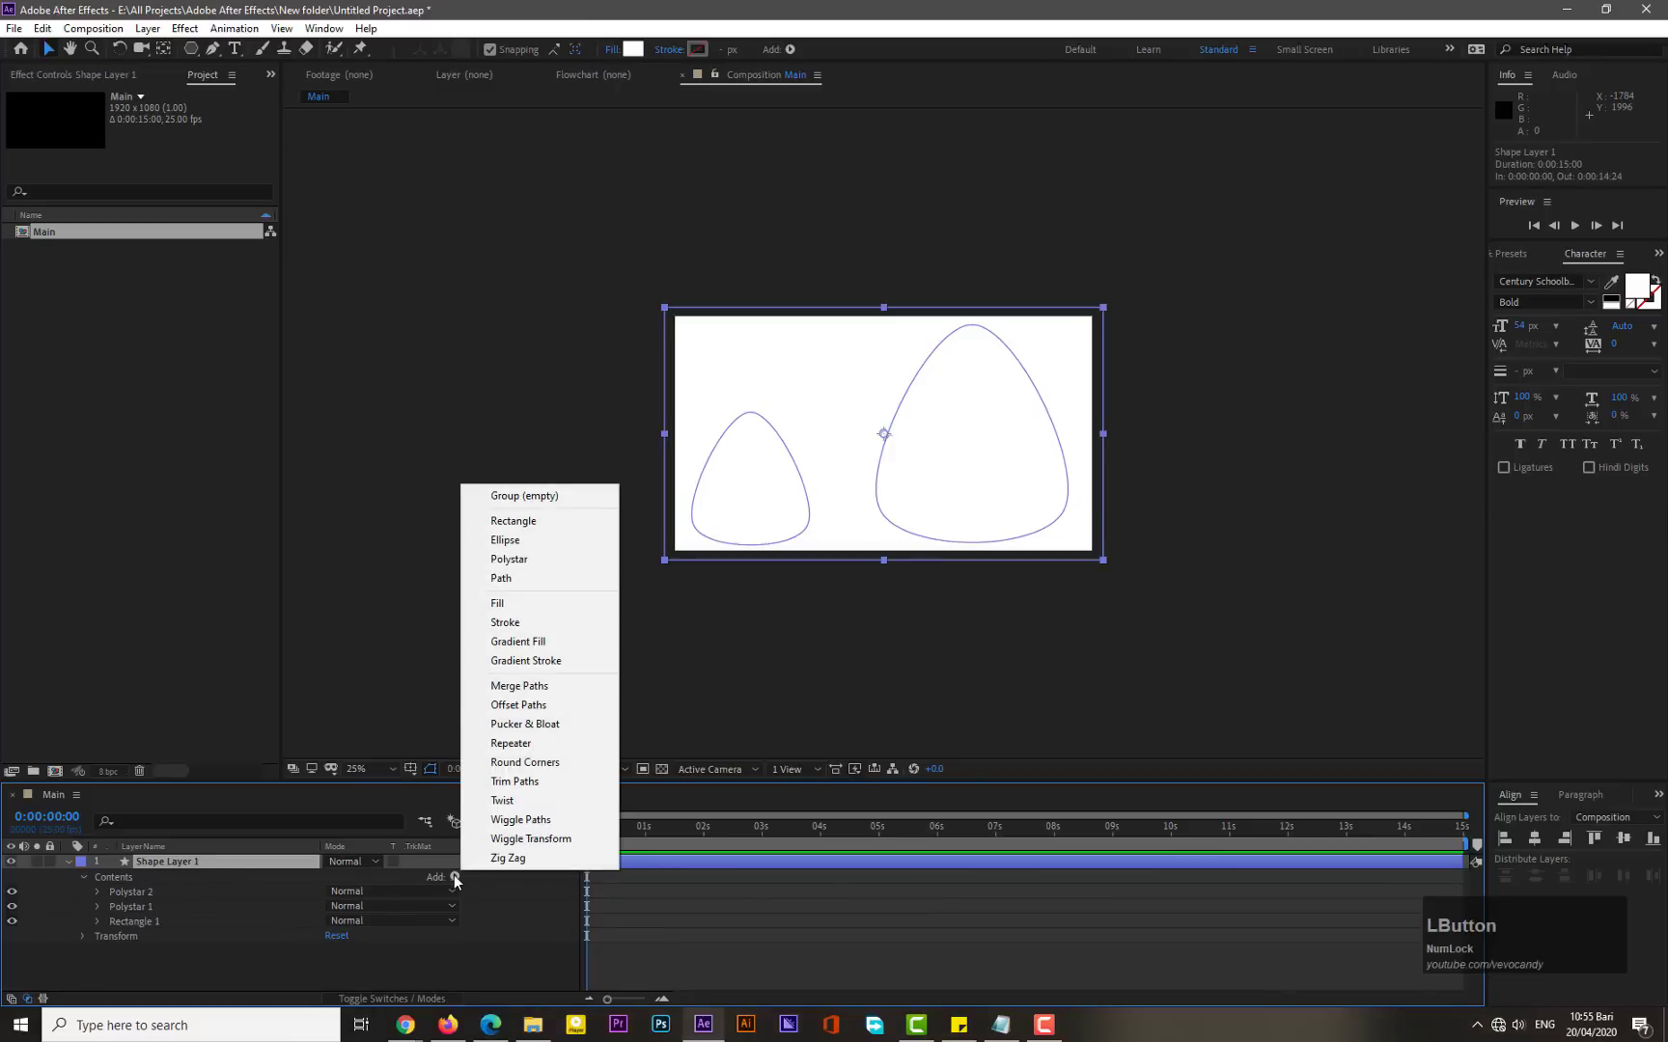
pyautogui.click(534, 687)
pyautogui.click(94, 935)
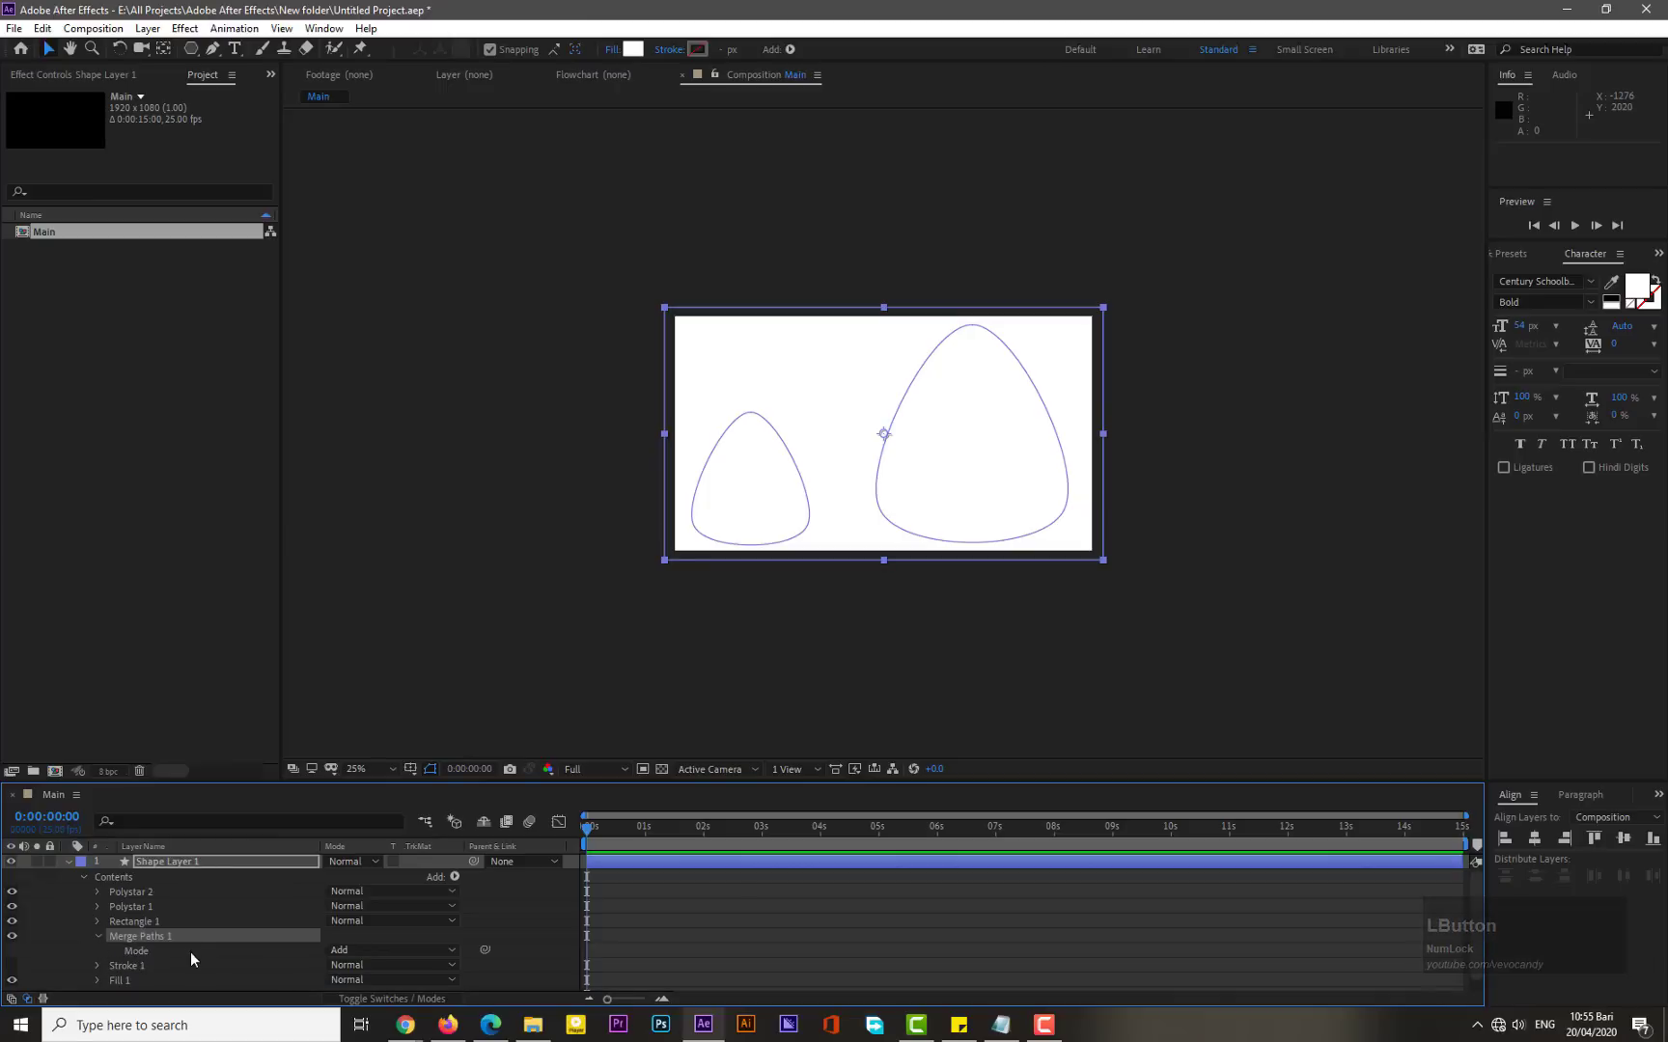
pyautogui.click(376, 949)
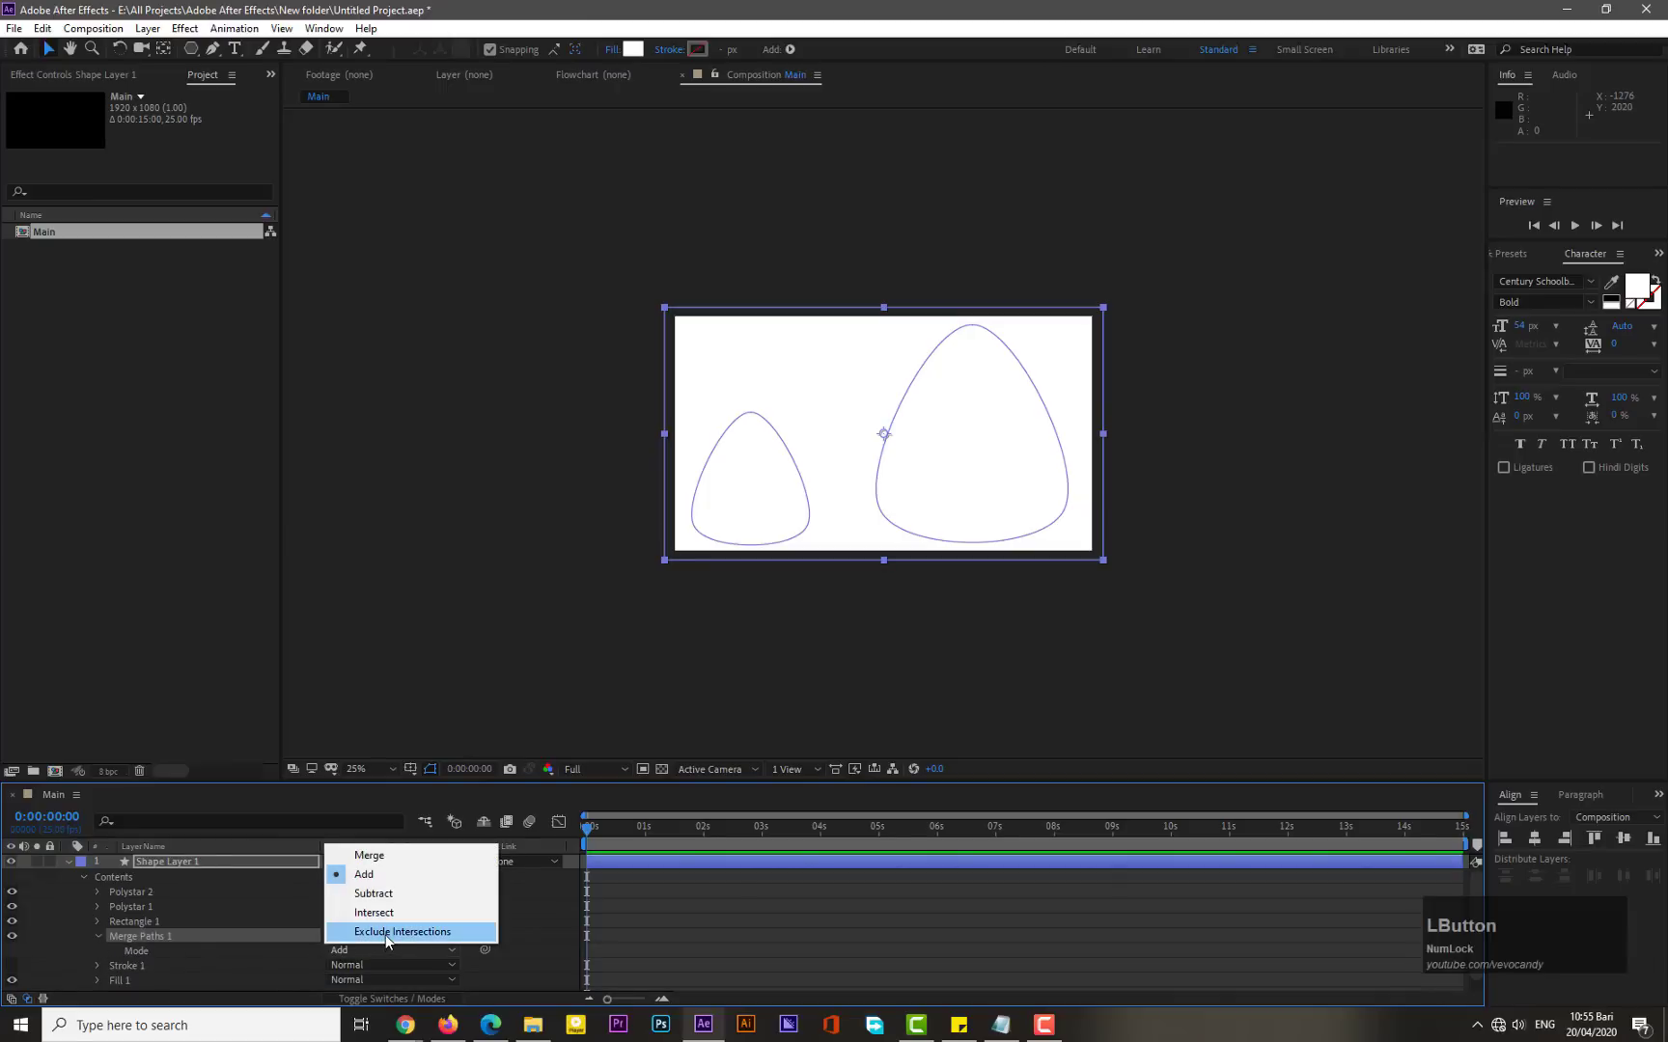
pyautogui.click(386, 932)
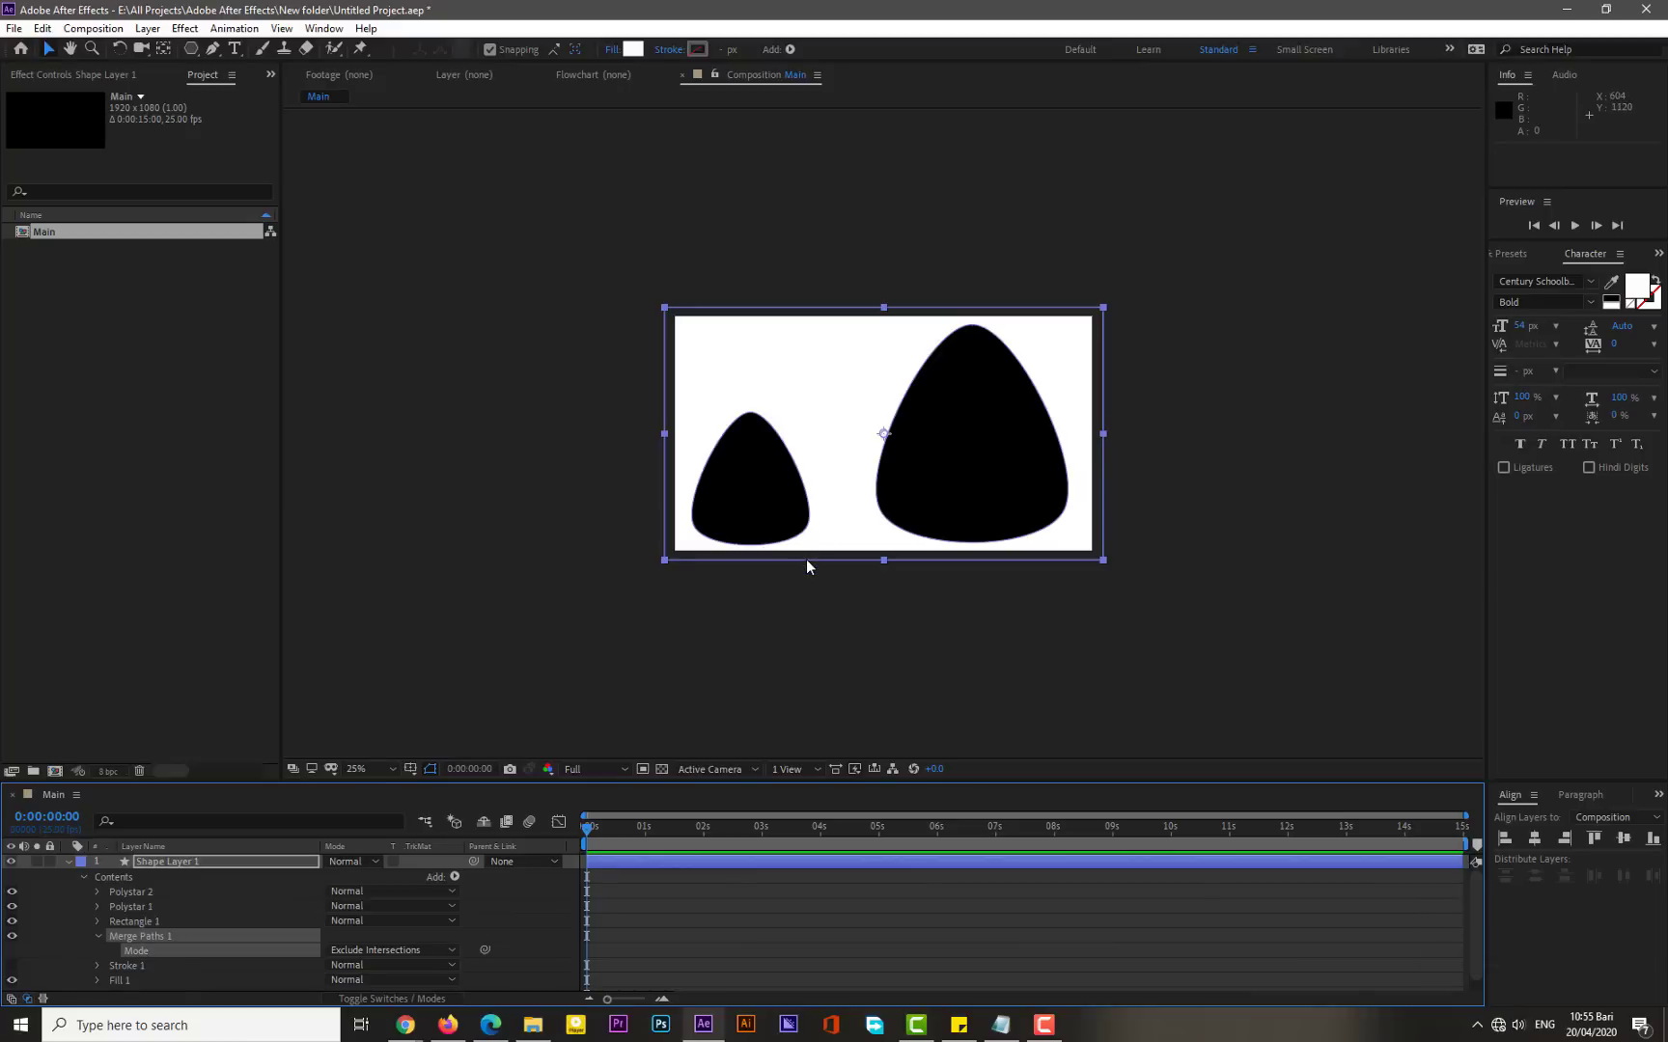
# - Keyframe the large polystar's Rotation and Scale at the start, setting its scale to 0%
pyautogui.click(98, 935)
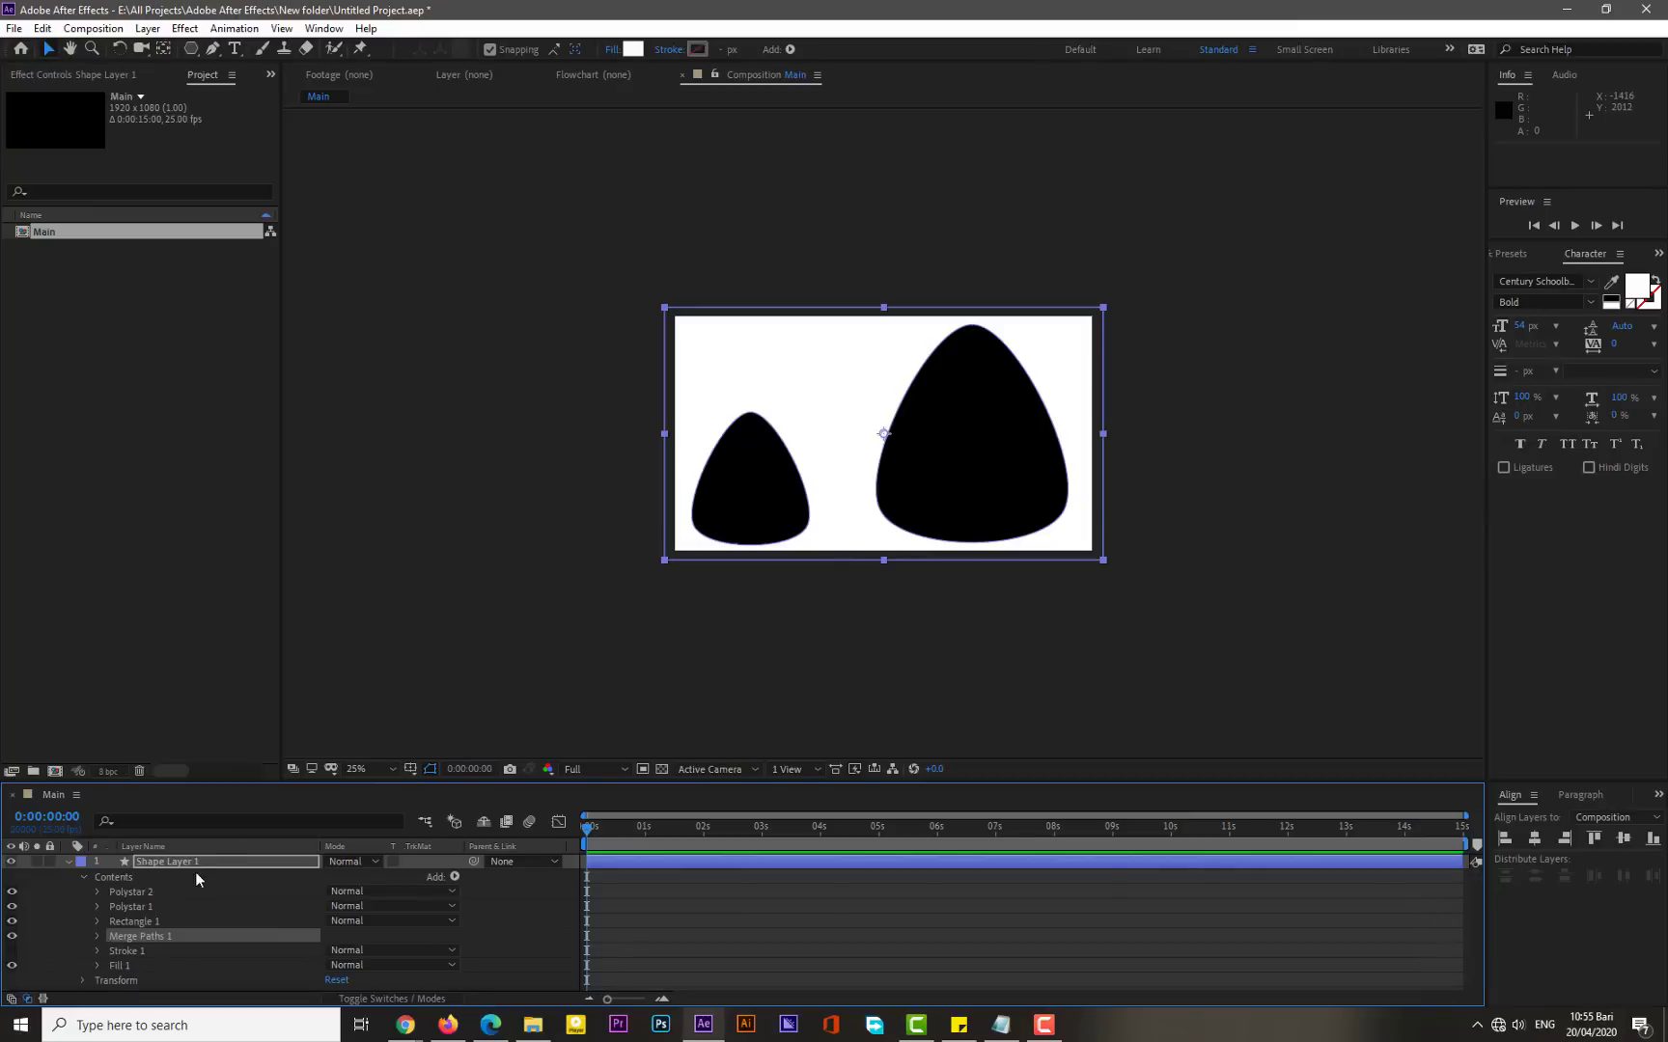
pyautogui.click(97, 906)
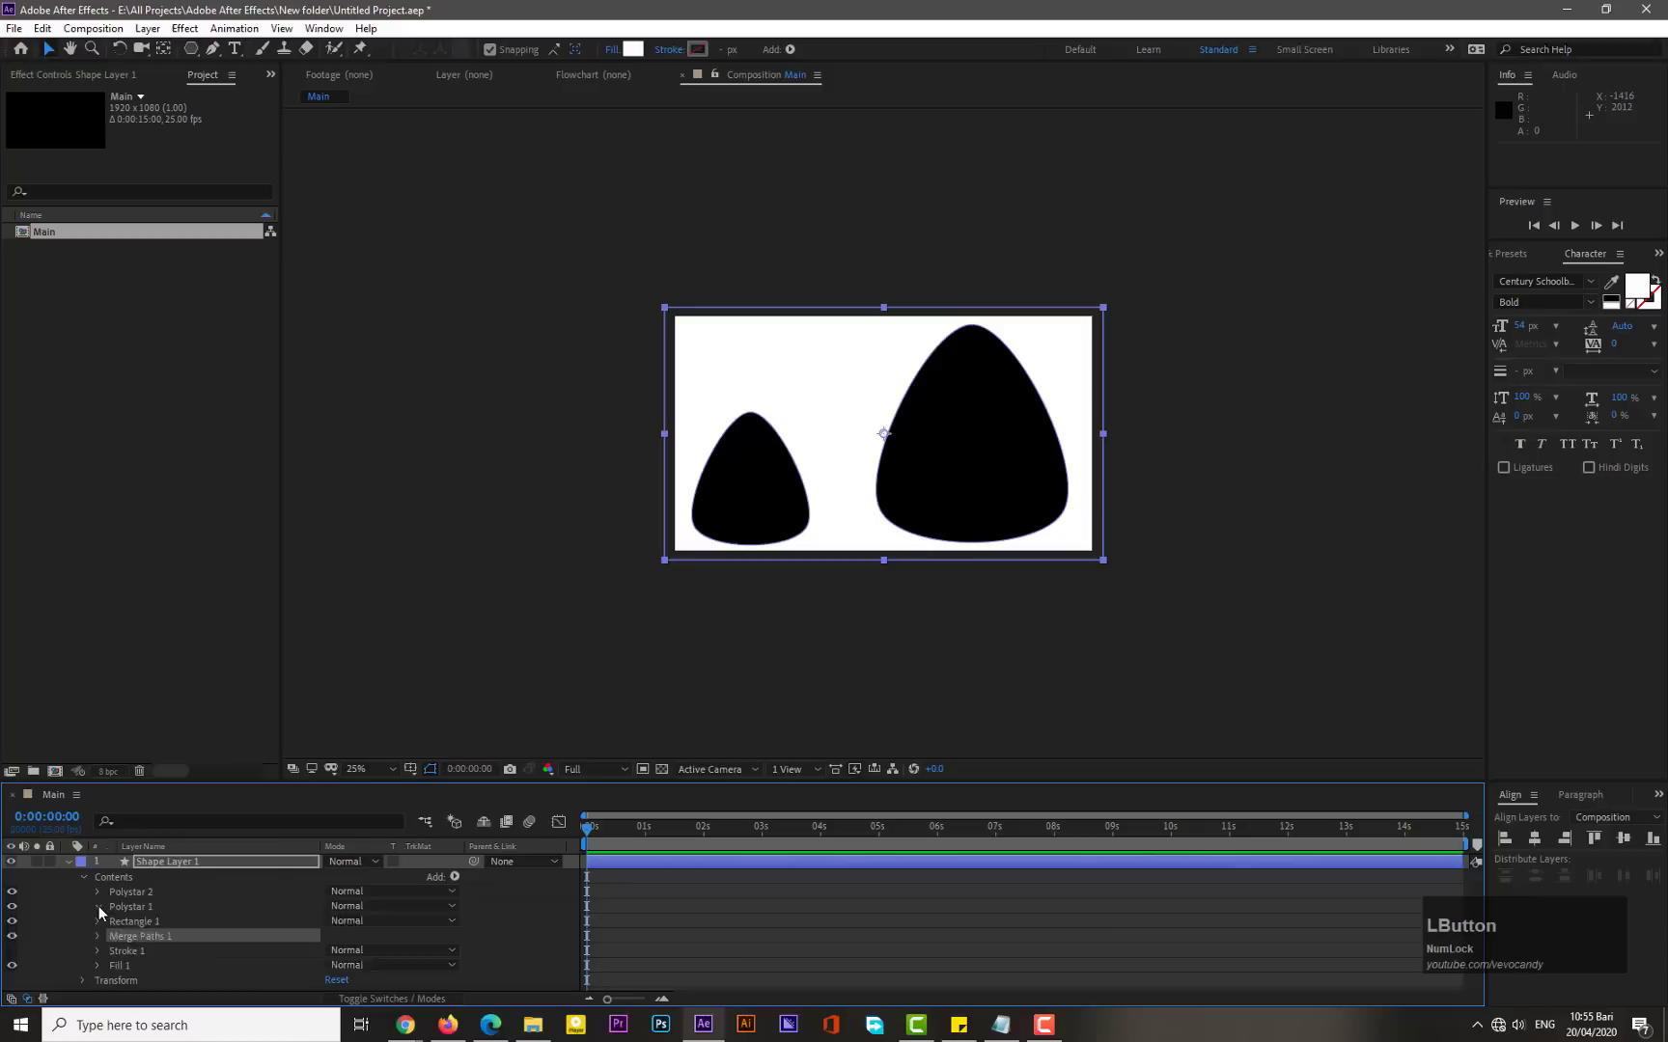
pyautogui.click(111, 965)
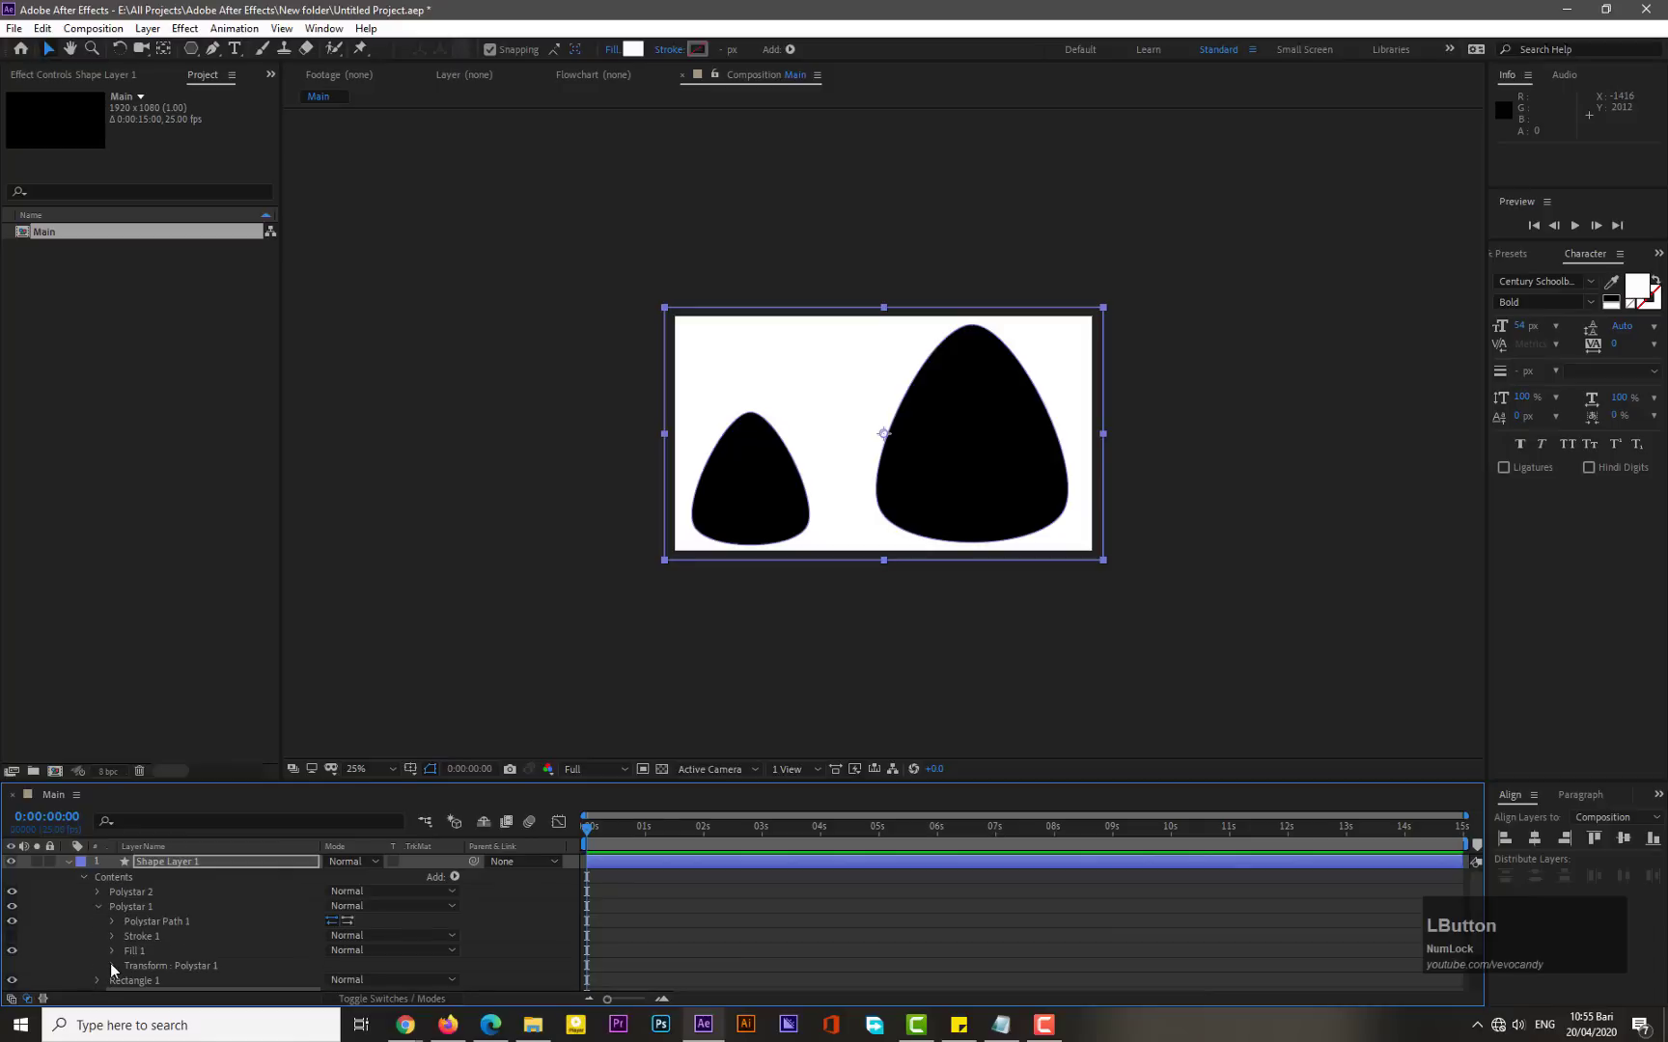
pyautogui.scroll(-2, 472, 936)
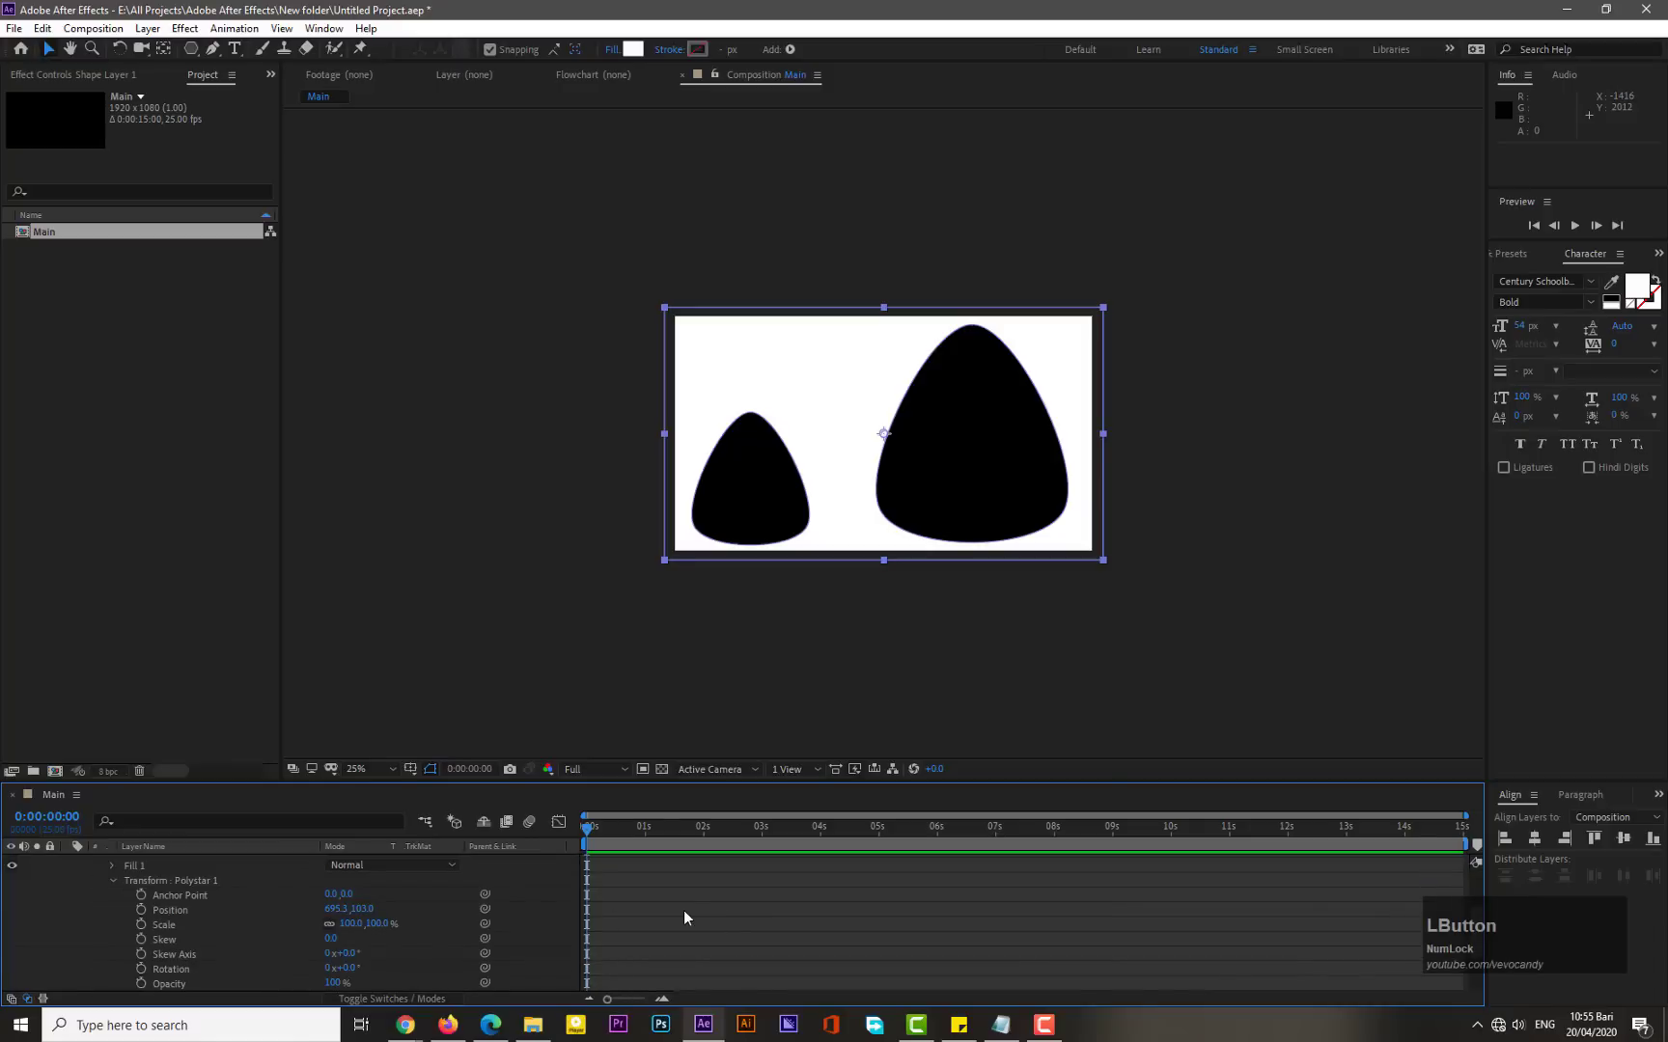
pyautogui.click(141, 969)
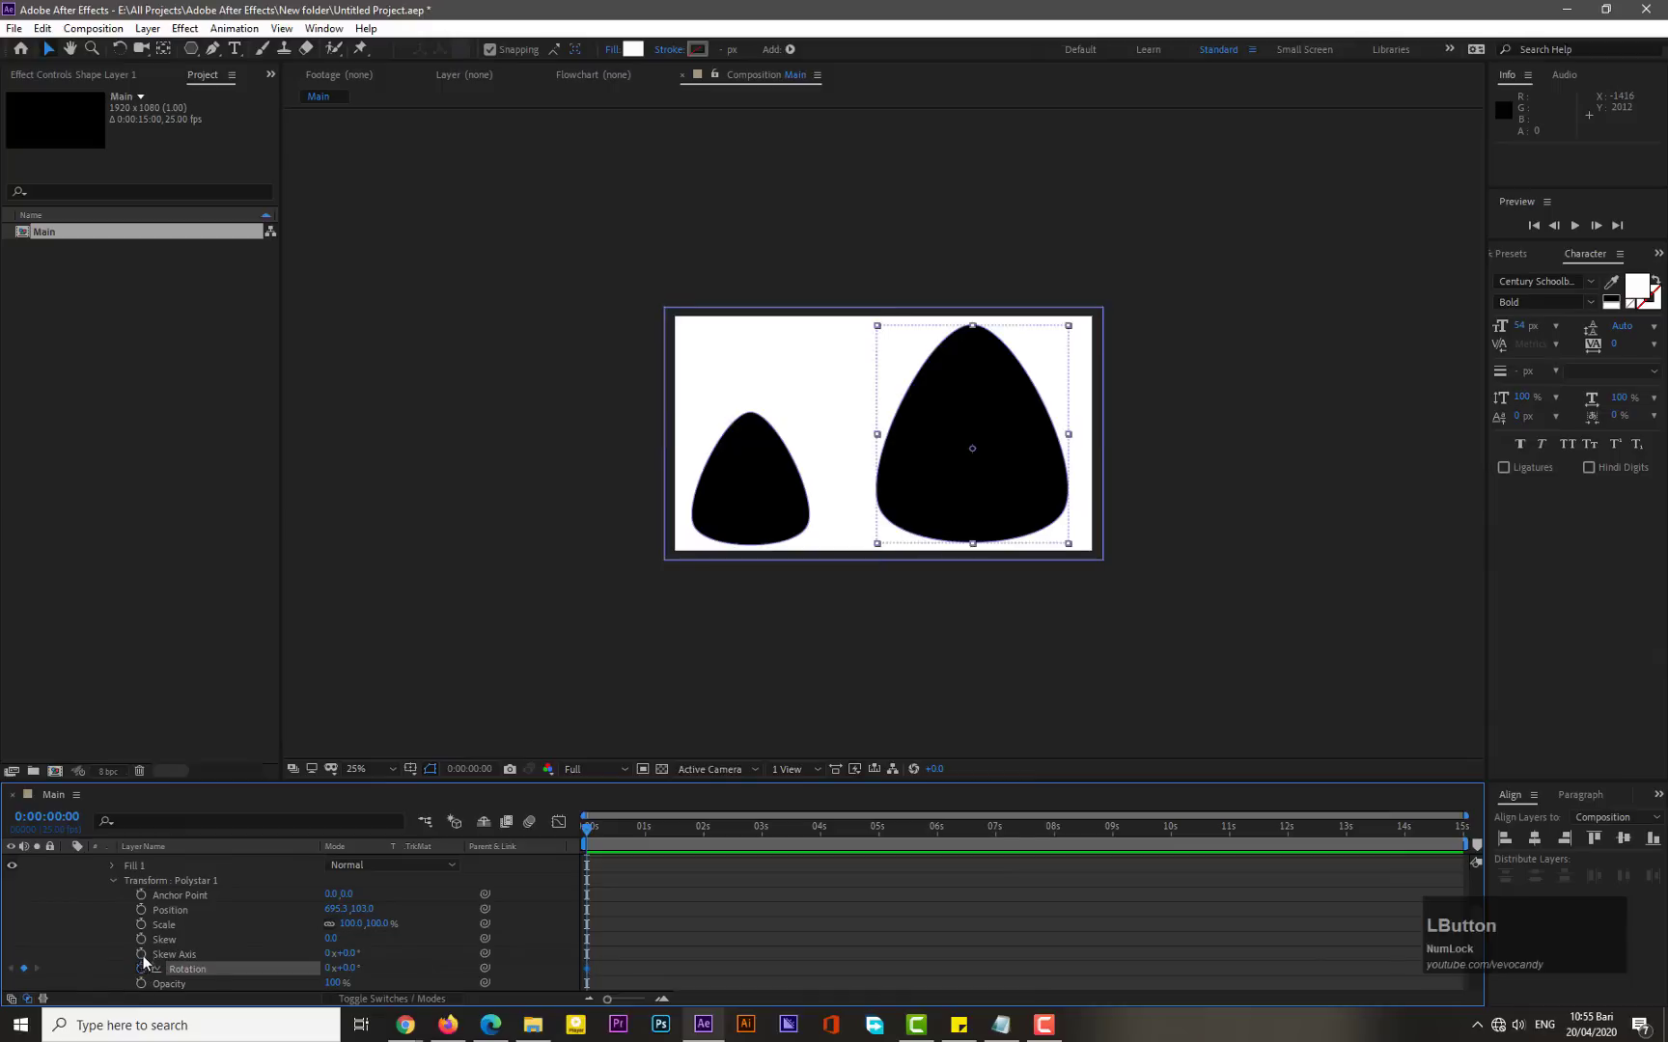
pyautogui.click(140, 924)
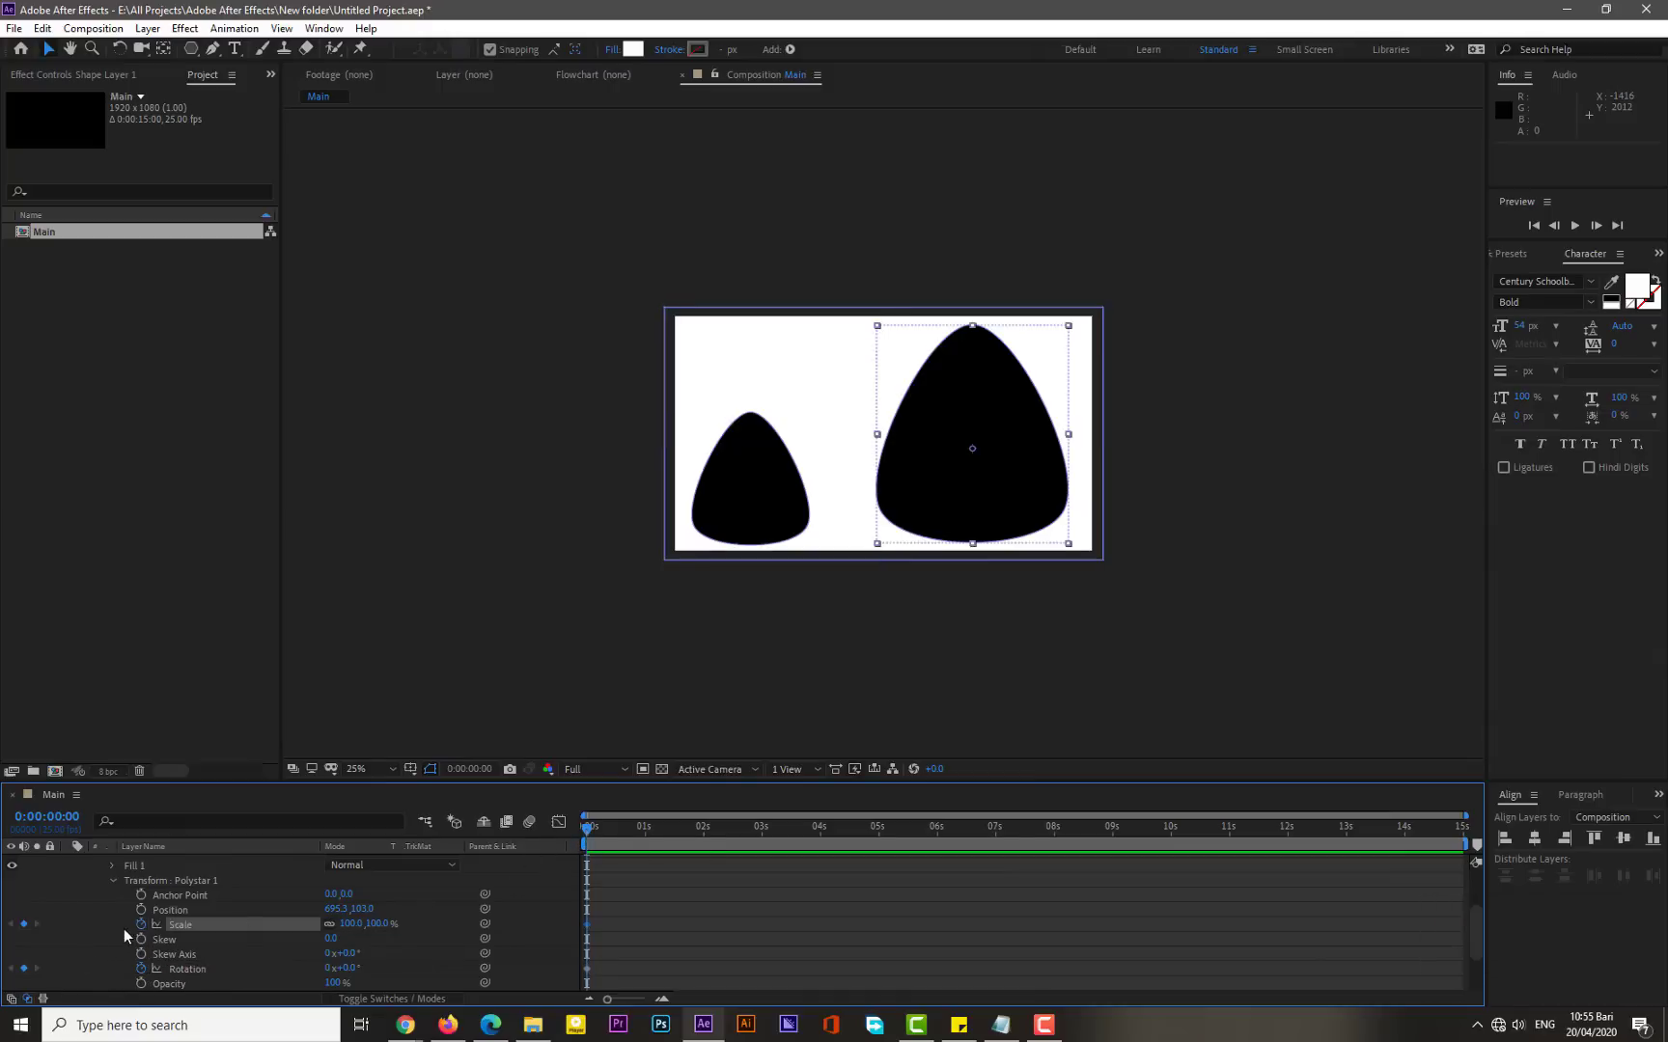
pyautogui.click(352, 923)
pyautogui.write('0')
pyautogui.press('KP_Enter')
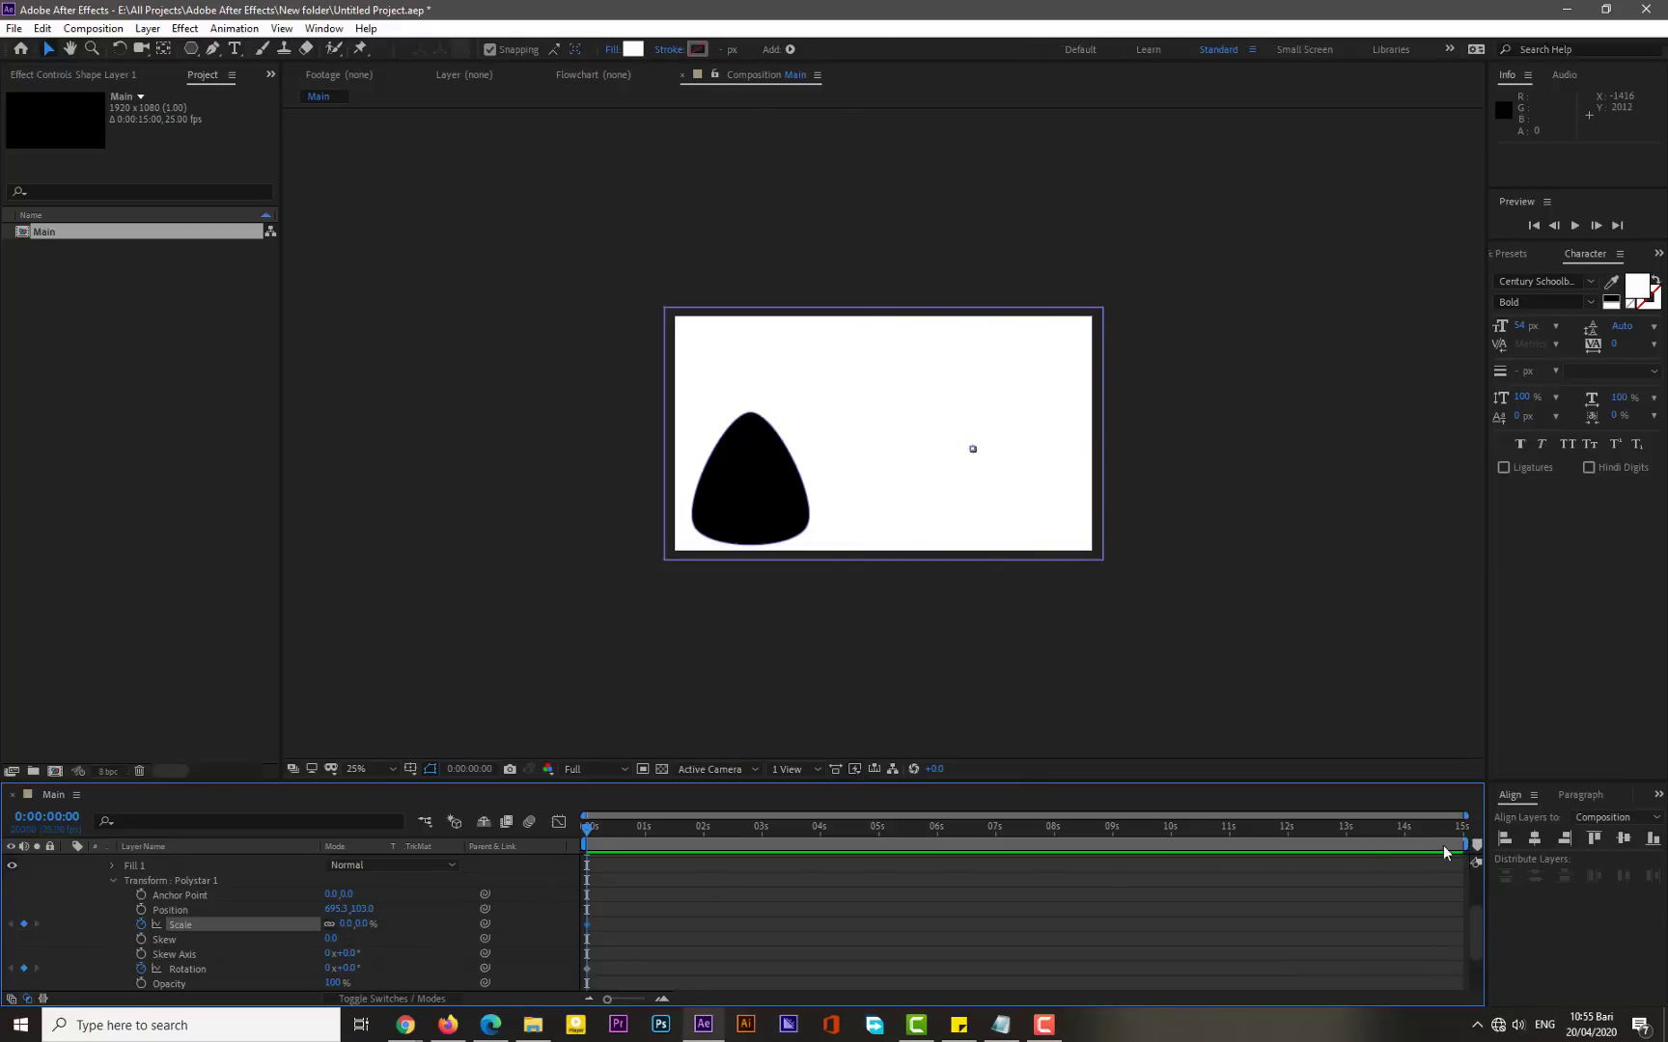
# - Shorten the work area to about 4 seconds 20 frames and return the playhead to the start
pyautogui.click(1367, 830)
pyautogui.moveTo(1466, 846); pyautogui.dragTo(872, 842)
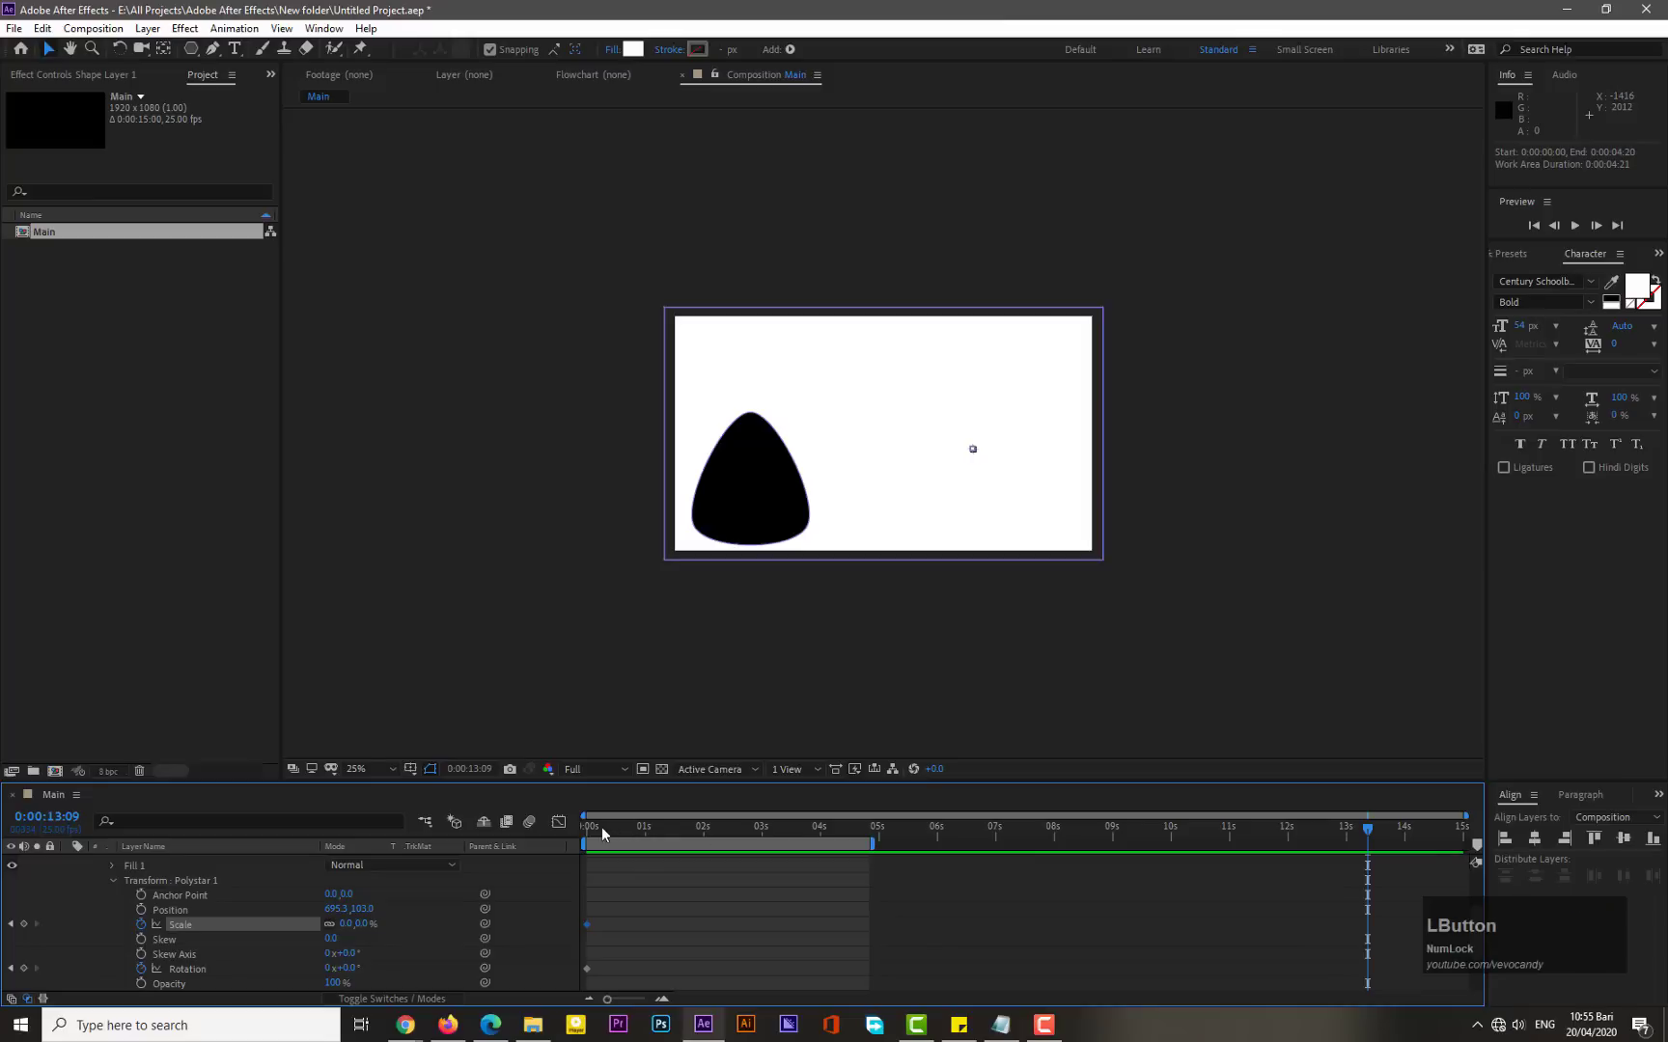
pyautogui.click(589, 828)
pyautogui.moveTo(1466, 816); pyautogui.dragTo(965, 815)
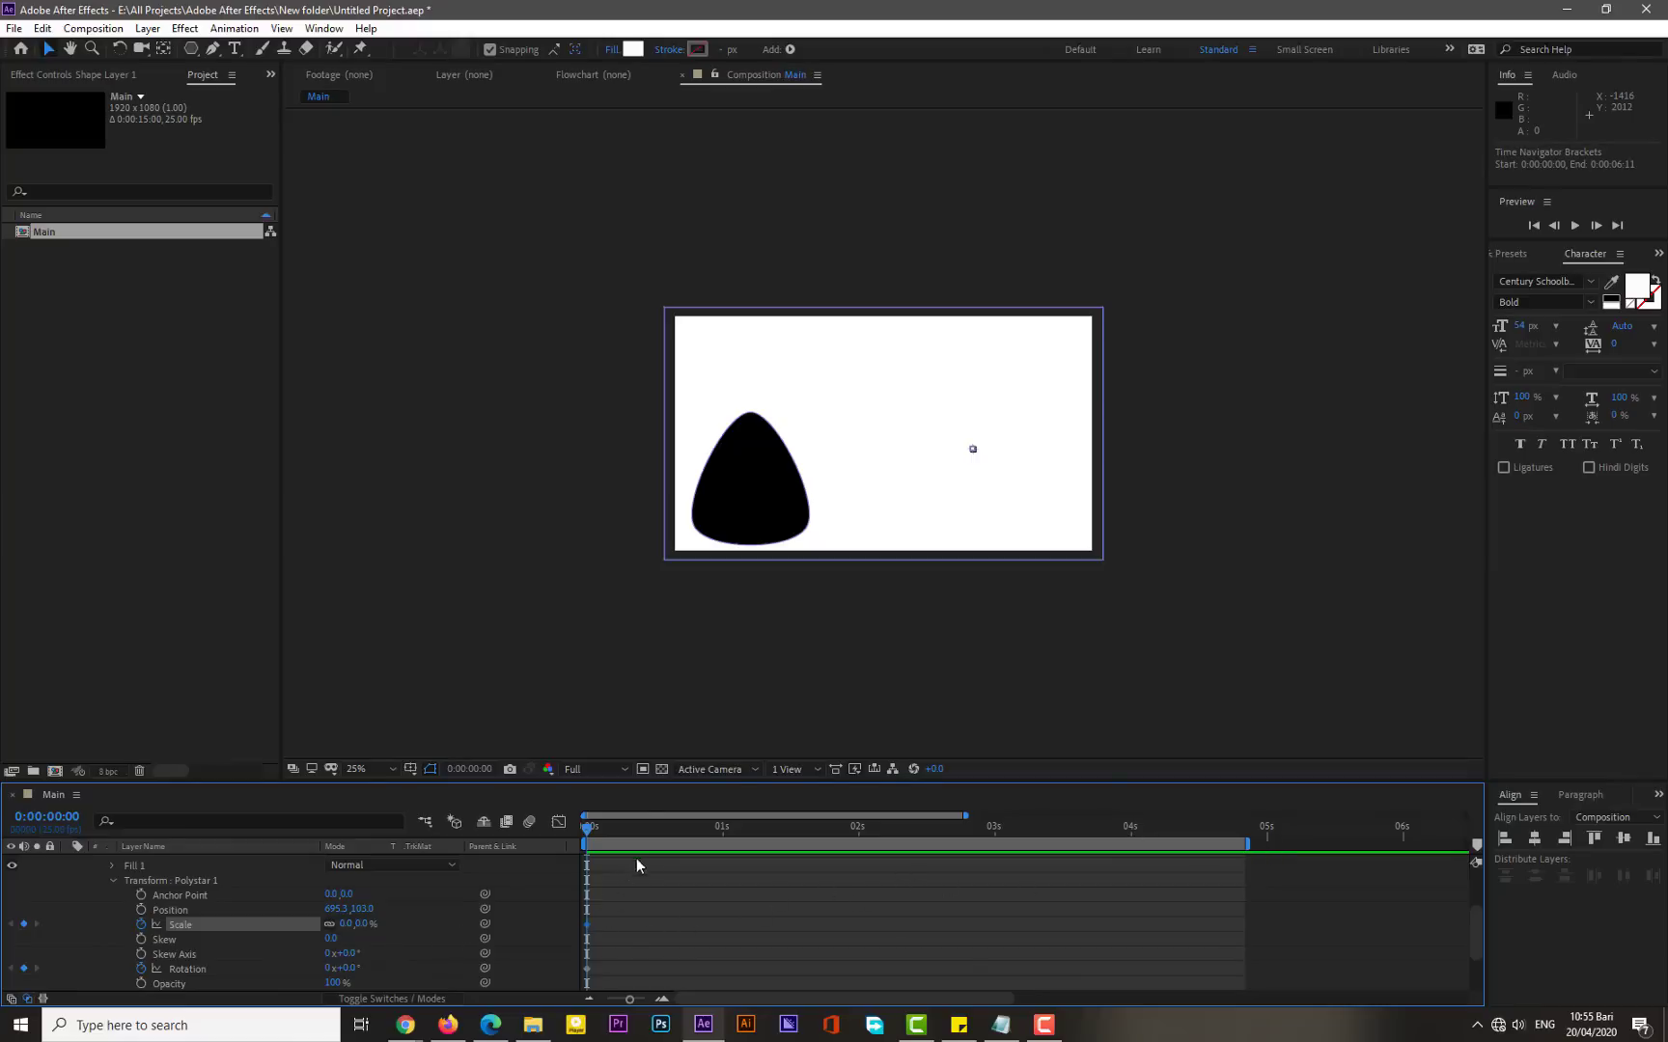
pyautogui.moveTo(965, 816); pyautogui.dragTo(749, 817)
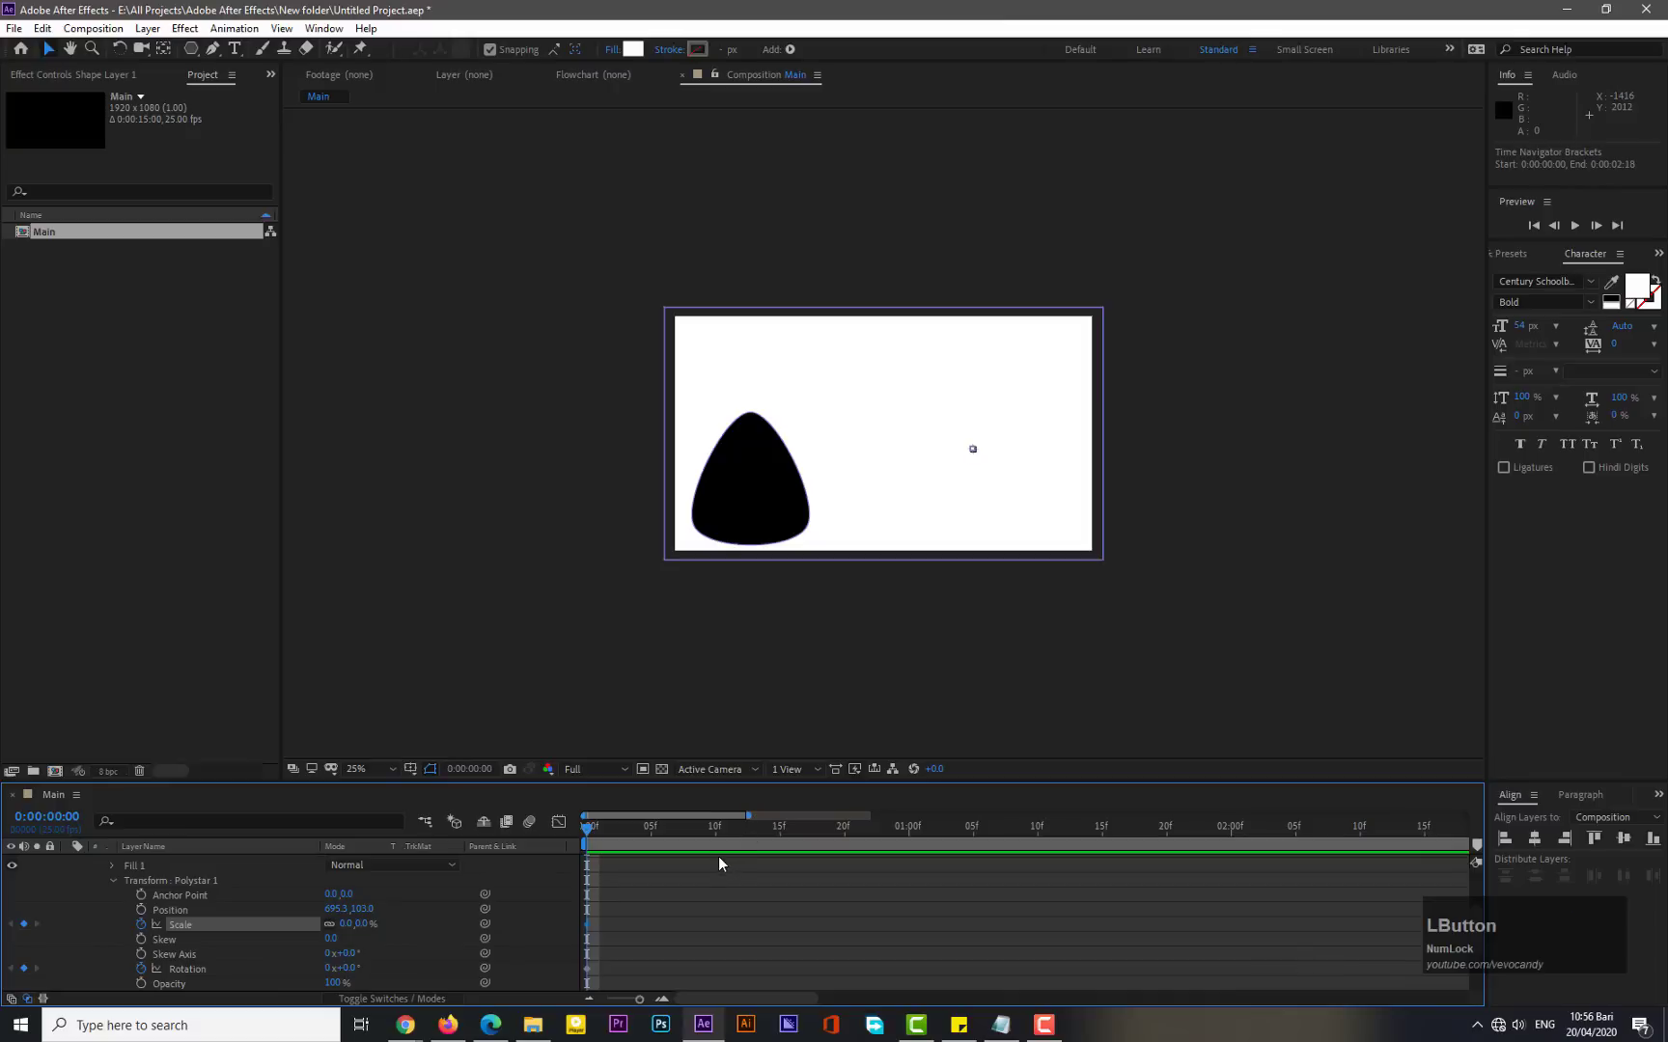
# - At frame 6, add a scale keyframe for the large polystar set to 110%
pyautogui.click(657, 830)
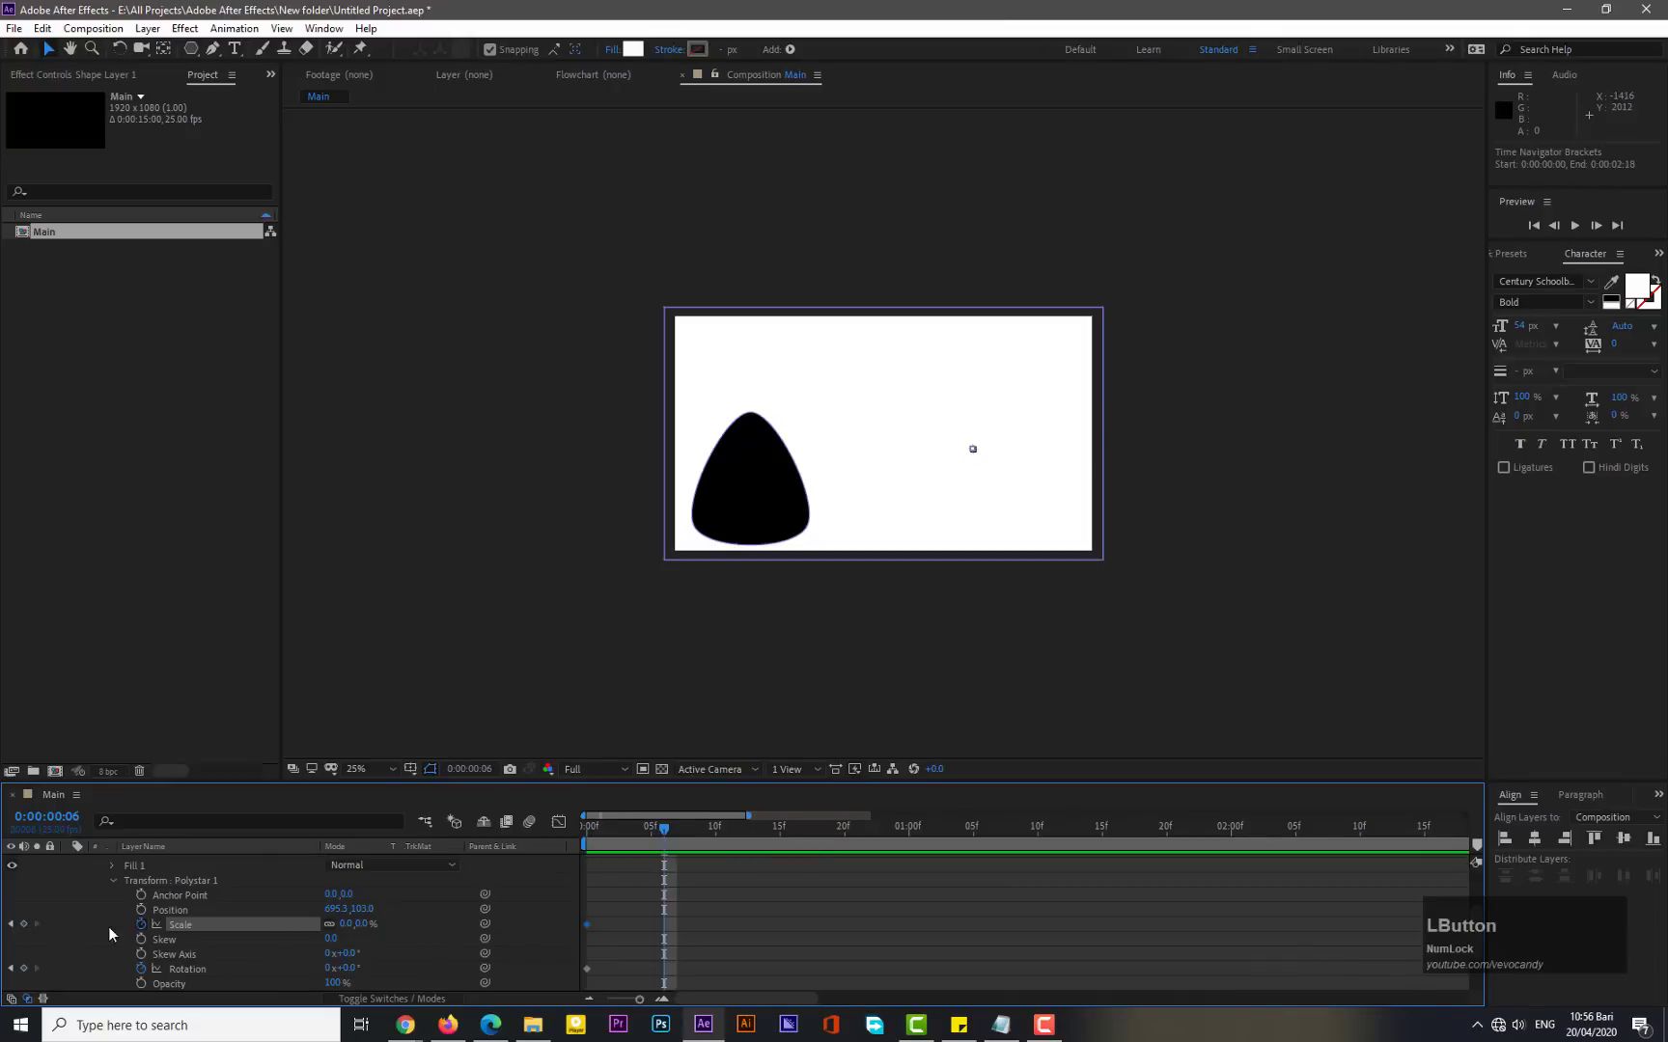
pyautogui.click(24, 923)
pyautogui.moveTo(346, 928); pyautogui.dragTo(430, 914)
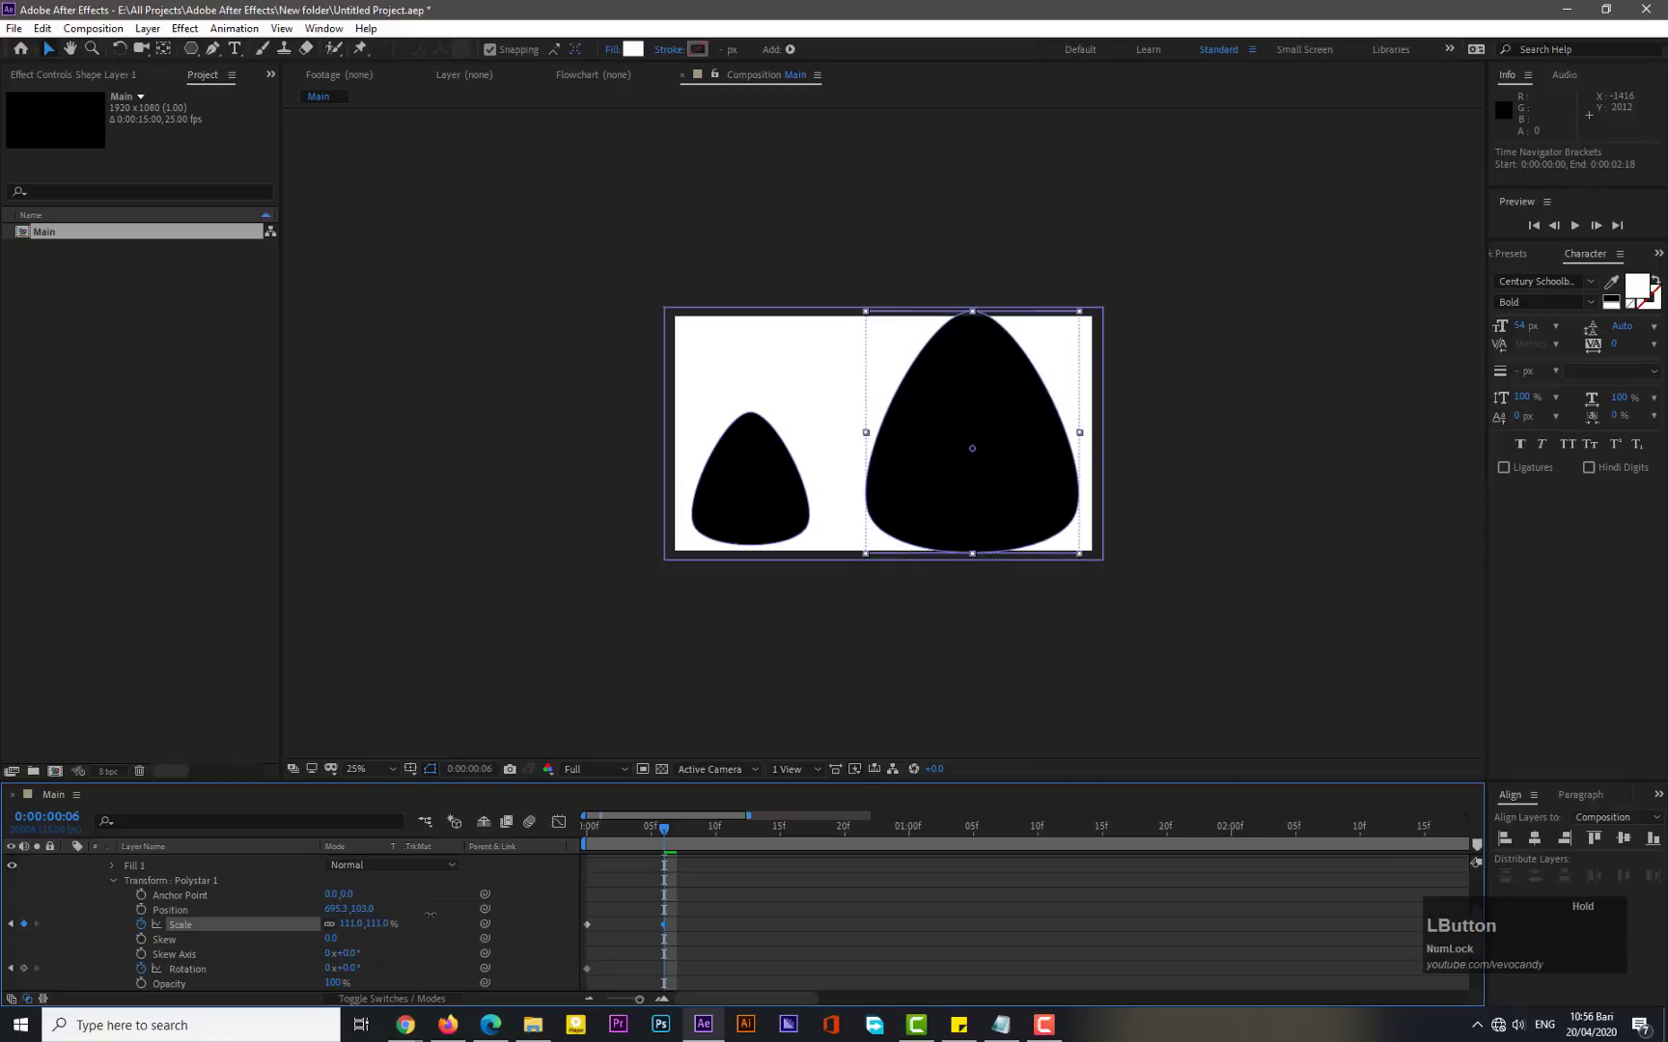
pyautogui.click(351, 924)
pyautogui.write('110')
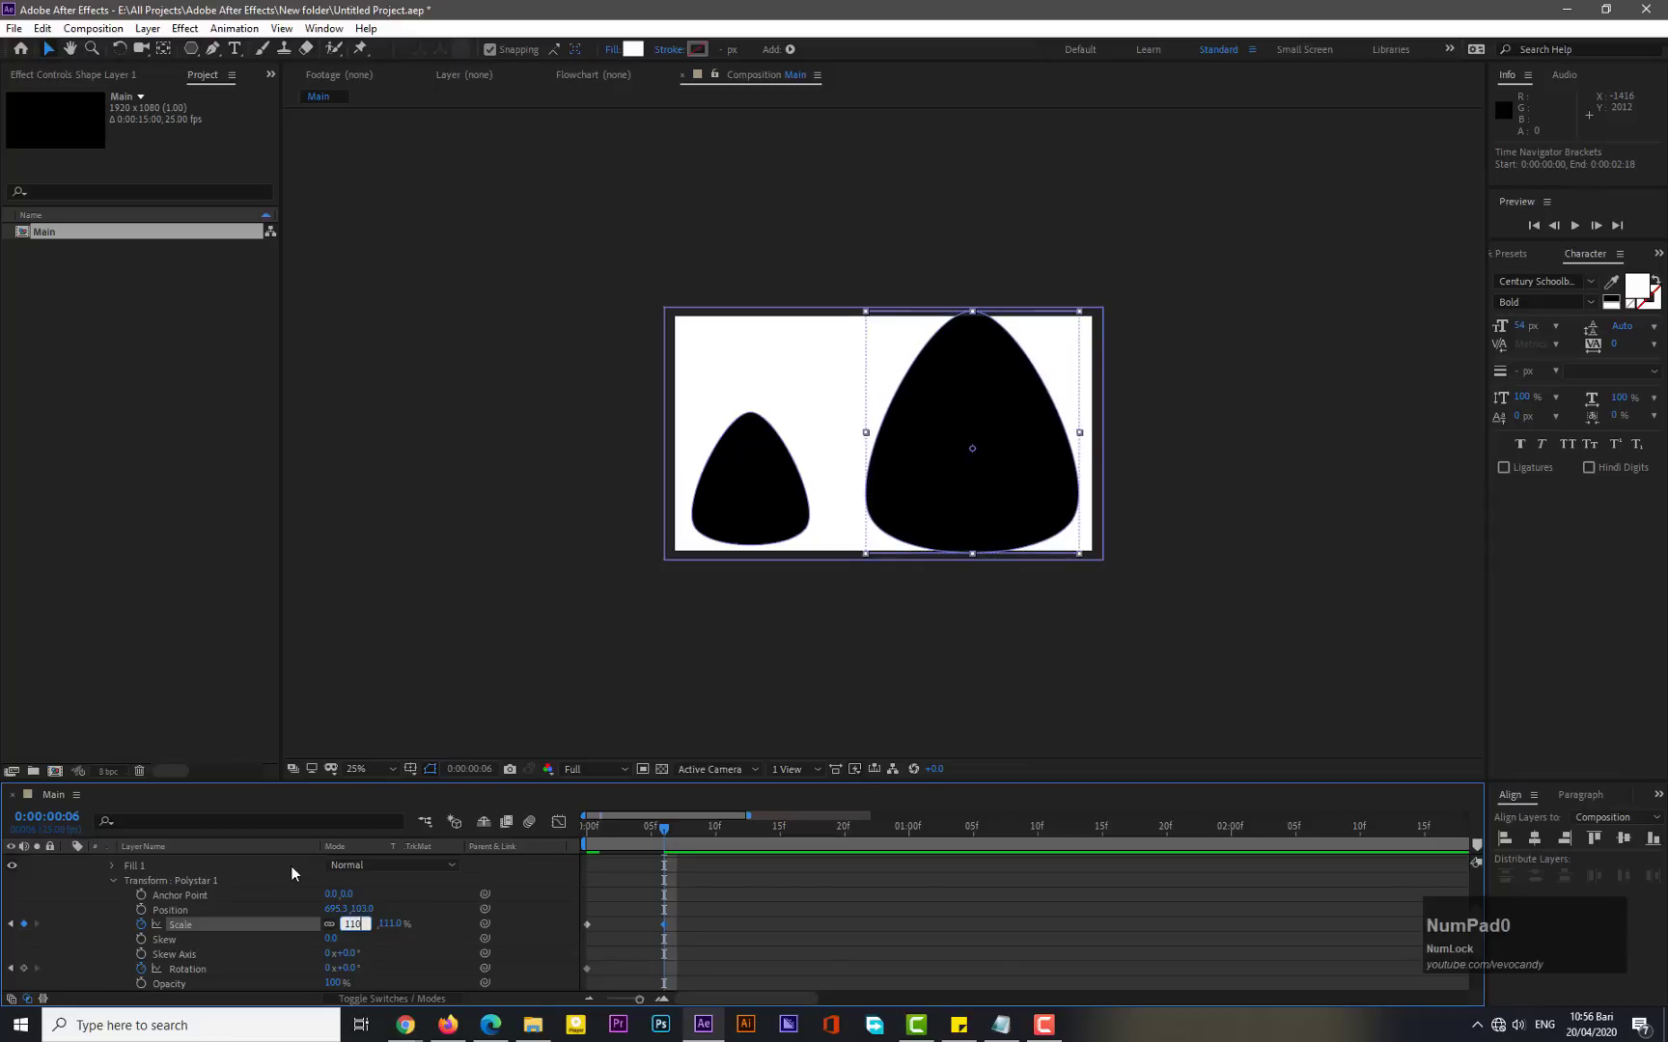
pyautogui.press('KP_Enter')
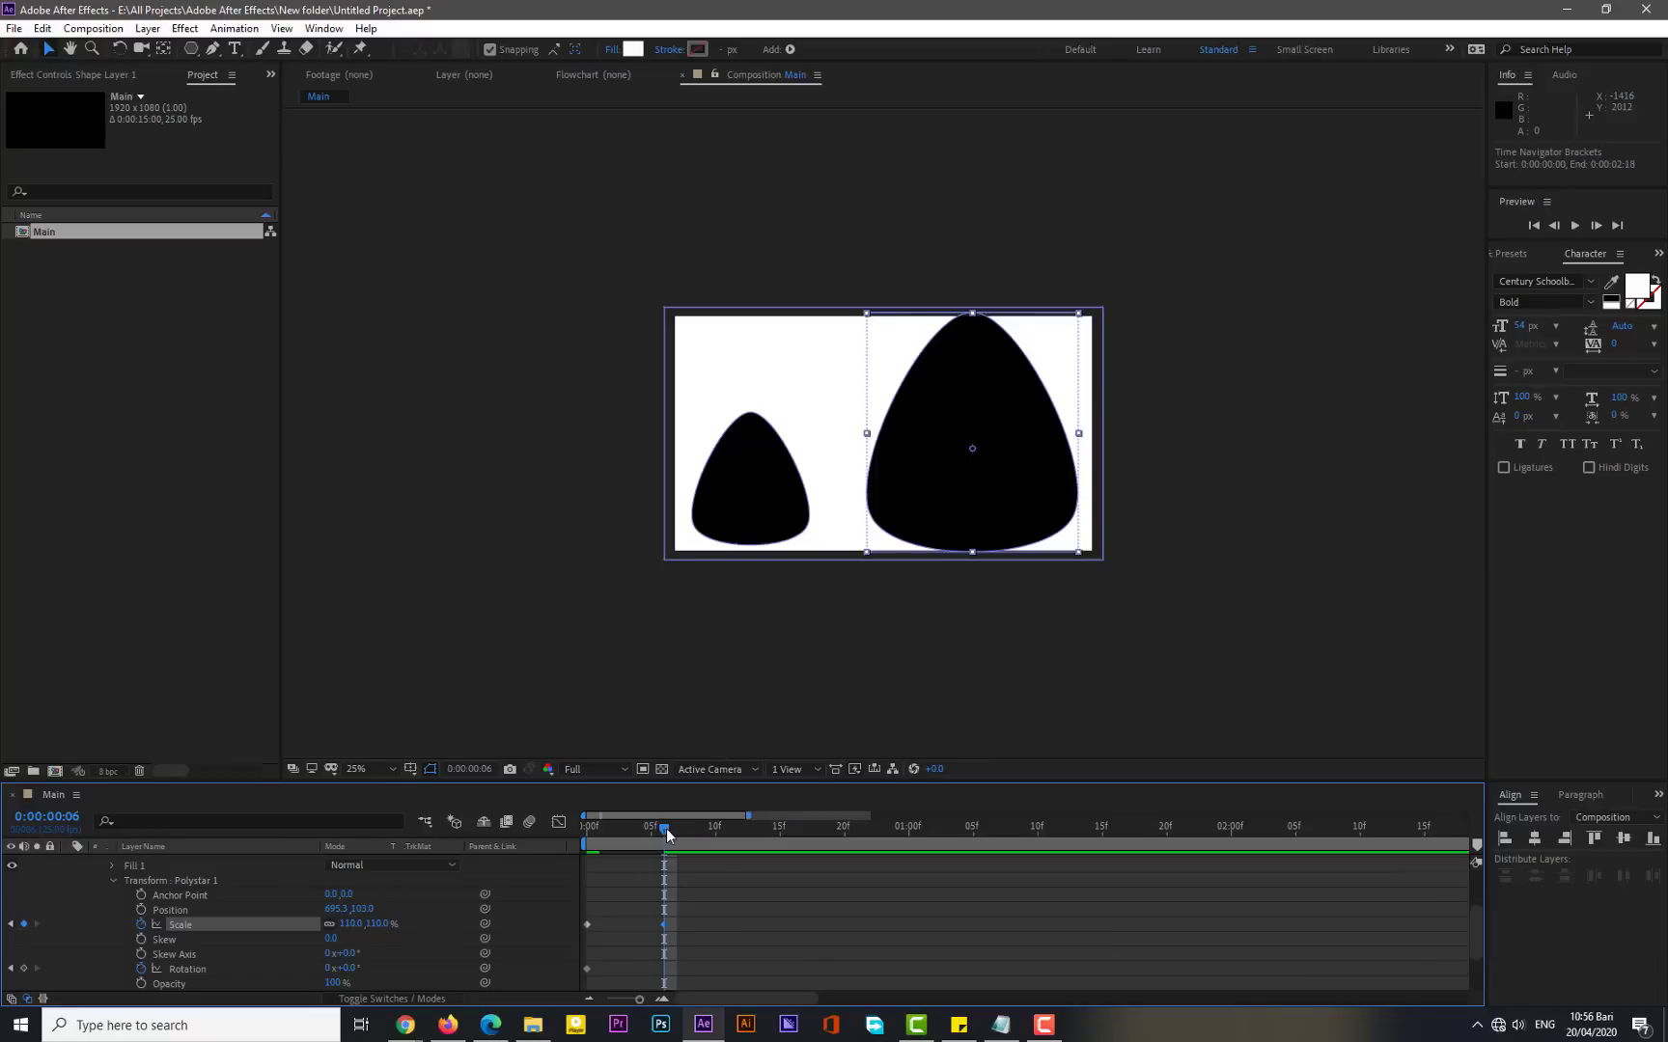
# - At frame 9, add a scale keyframe for the large polystar set to 100%
pyautogui.moveTo(666, 829); pyautogui.dragTo(704, 831)
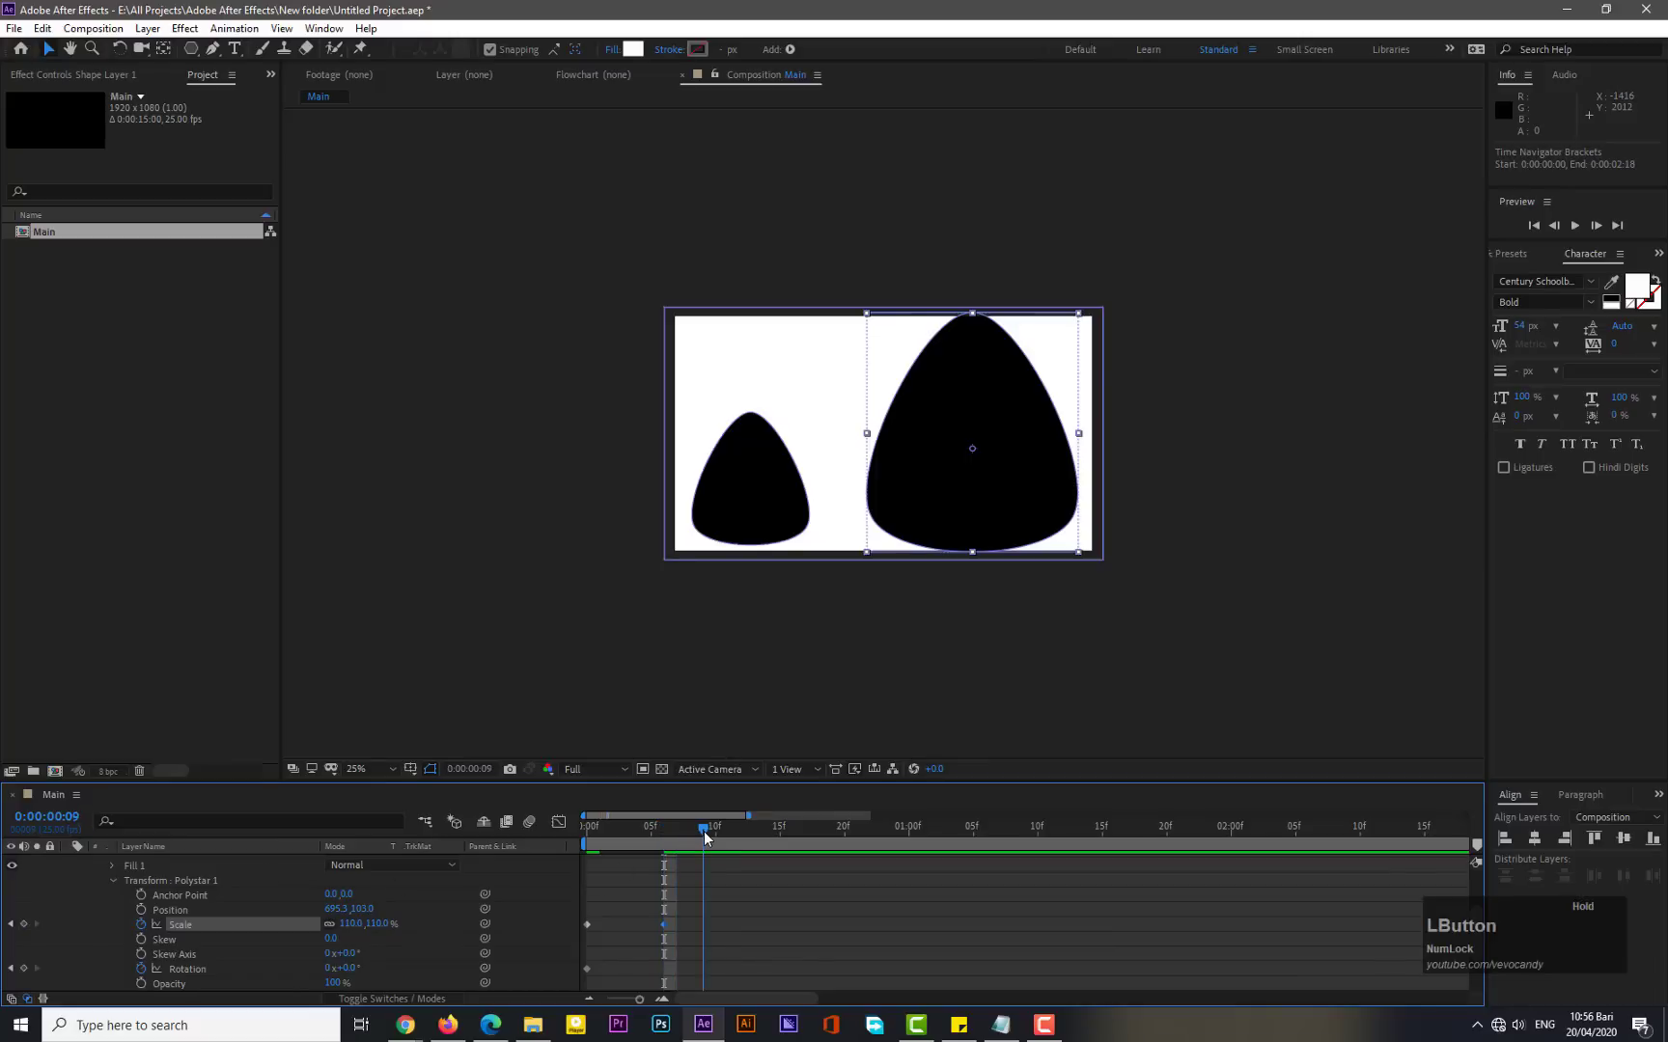
pyautogui.click(24, 924)
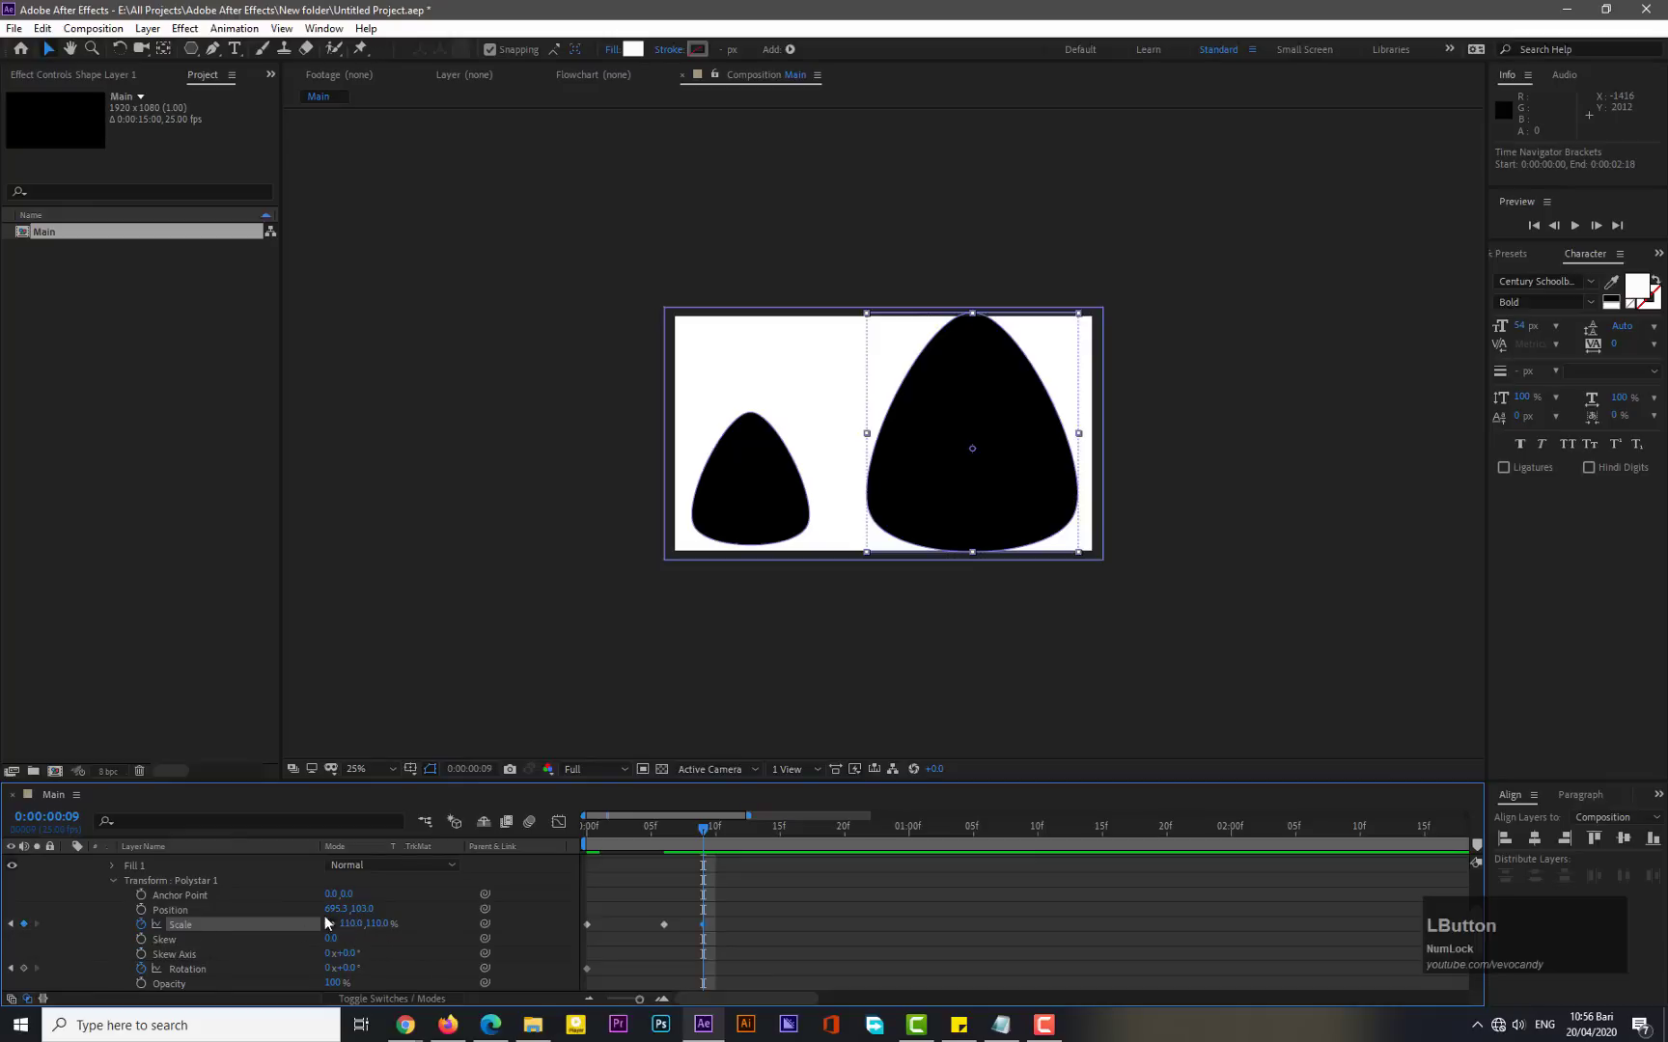
pyautogui.click(347, 923)
pyautogui.write('100')
pyautogui.press('KP_Enter')
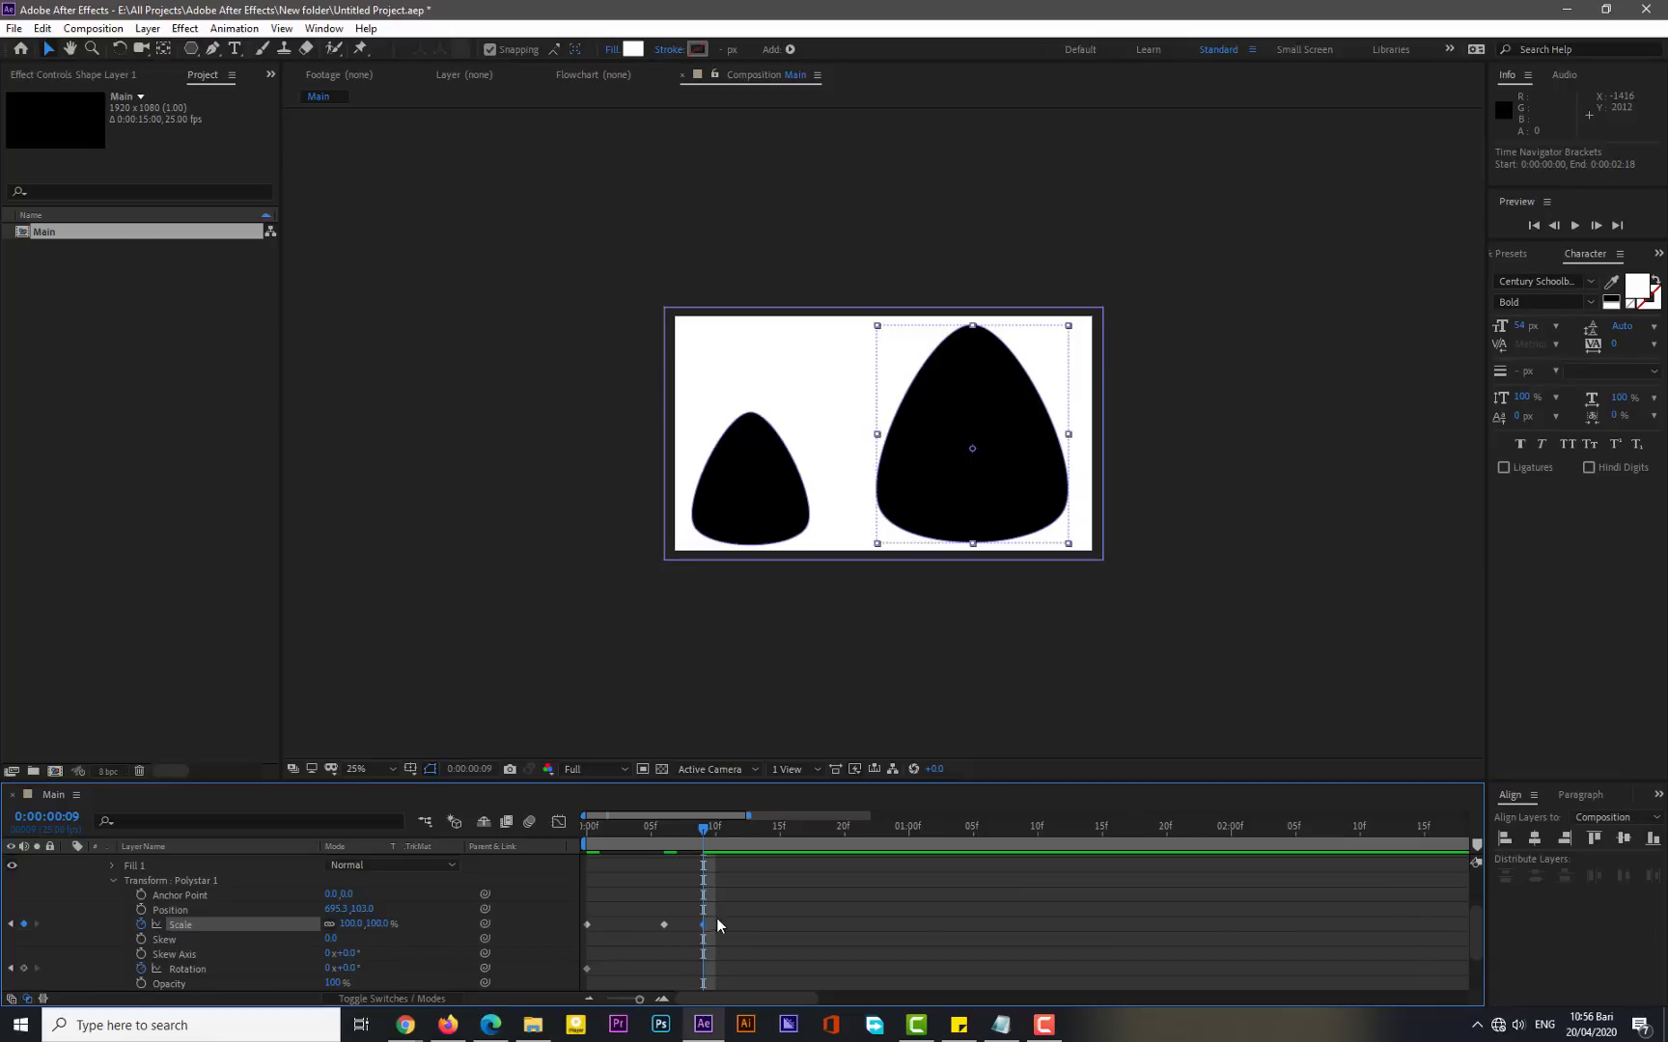
# - Apply Easy Ease to the large polystar's scale keyframes
pyautogui.moveTo(716, 924); pyautogui.dragTo(586, 931)
pyautogui.rightClick(587, 925)
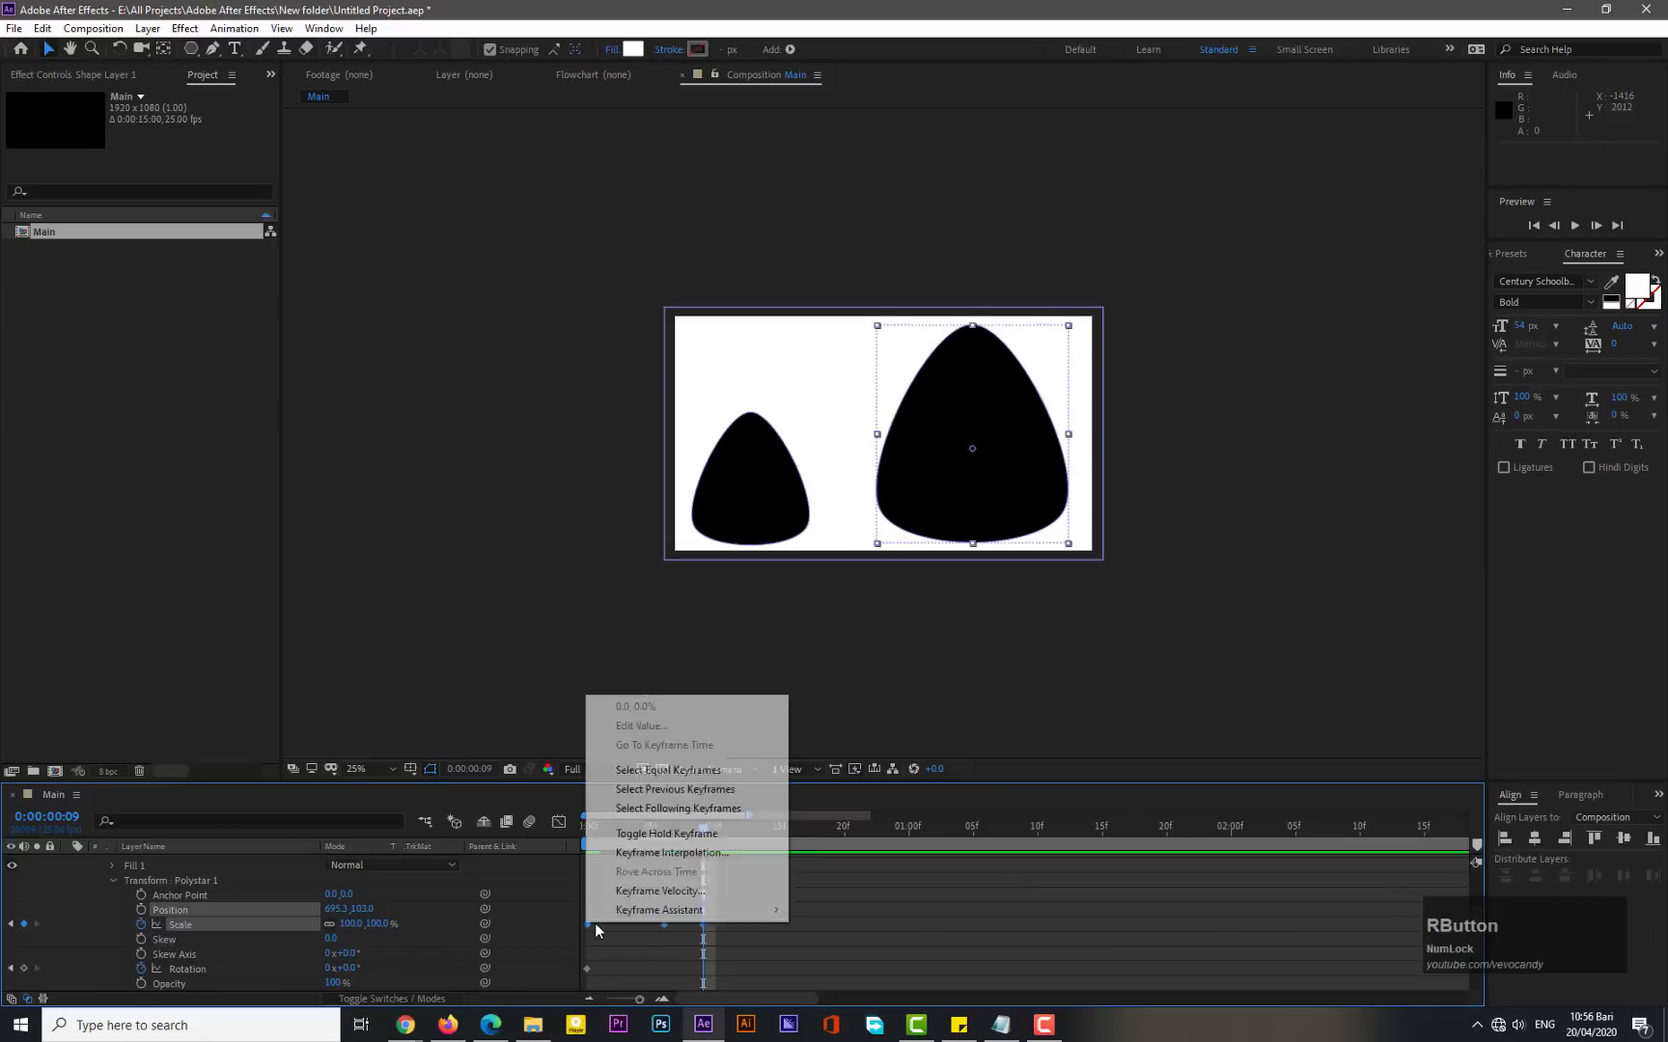
pyautogui.moveTo(632, 913)
pyautogui.click(818, 805)
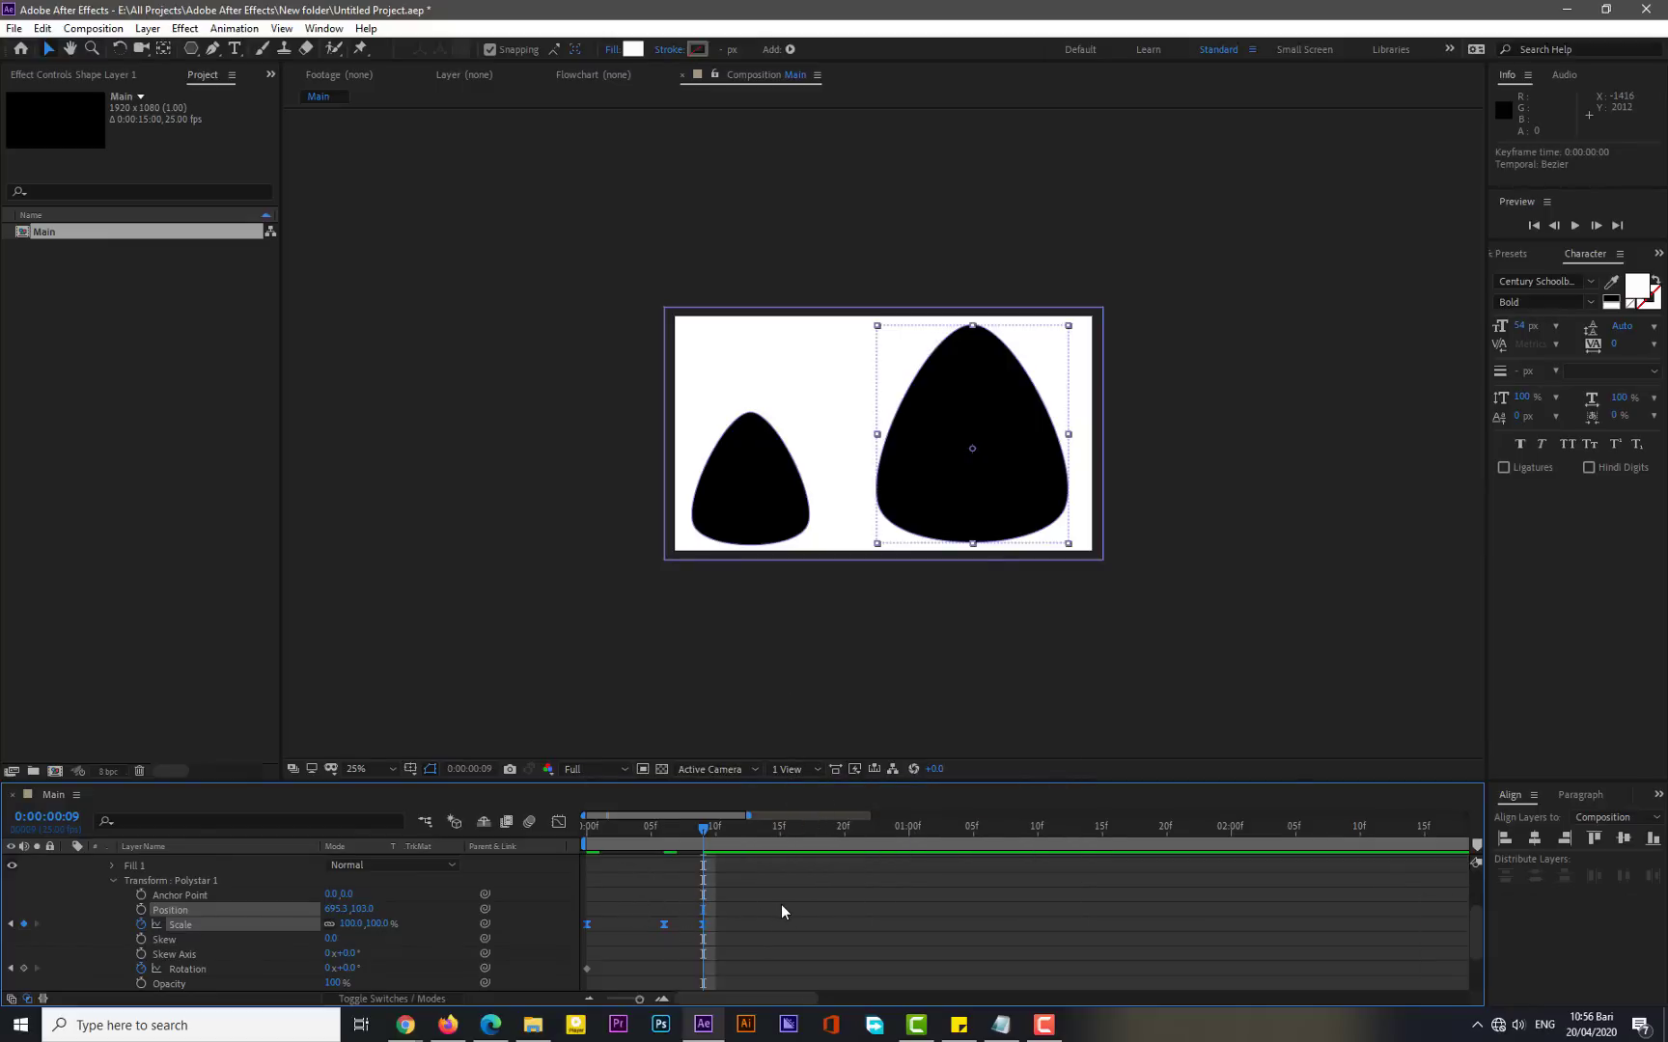
# - In the Graph Editor's speed graph, reshape the scale keyframes' easing so the pop-in starts fast and settles smoothly
pyautogui.moveTo(748, 901); pyautogui.dragTo(581, 937)
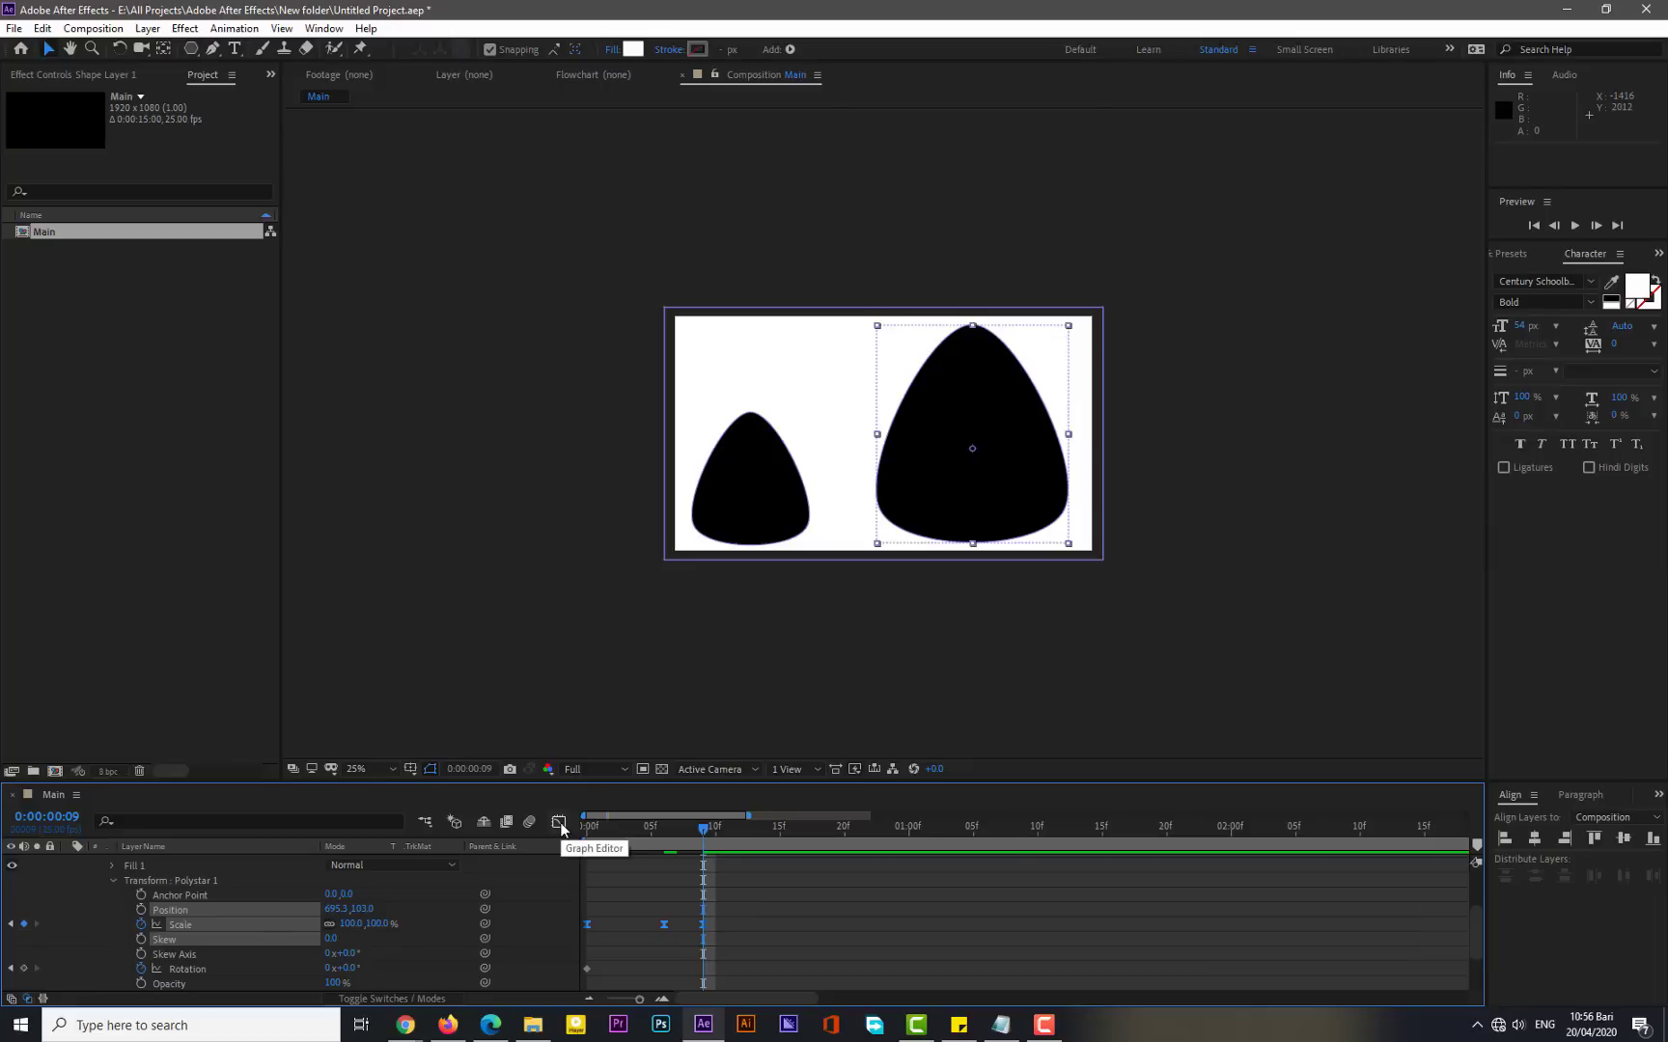
pyautogui.click(559, 821)
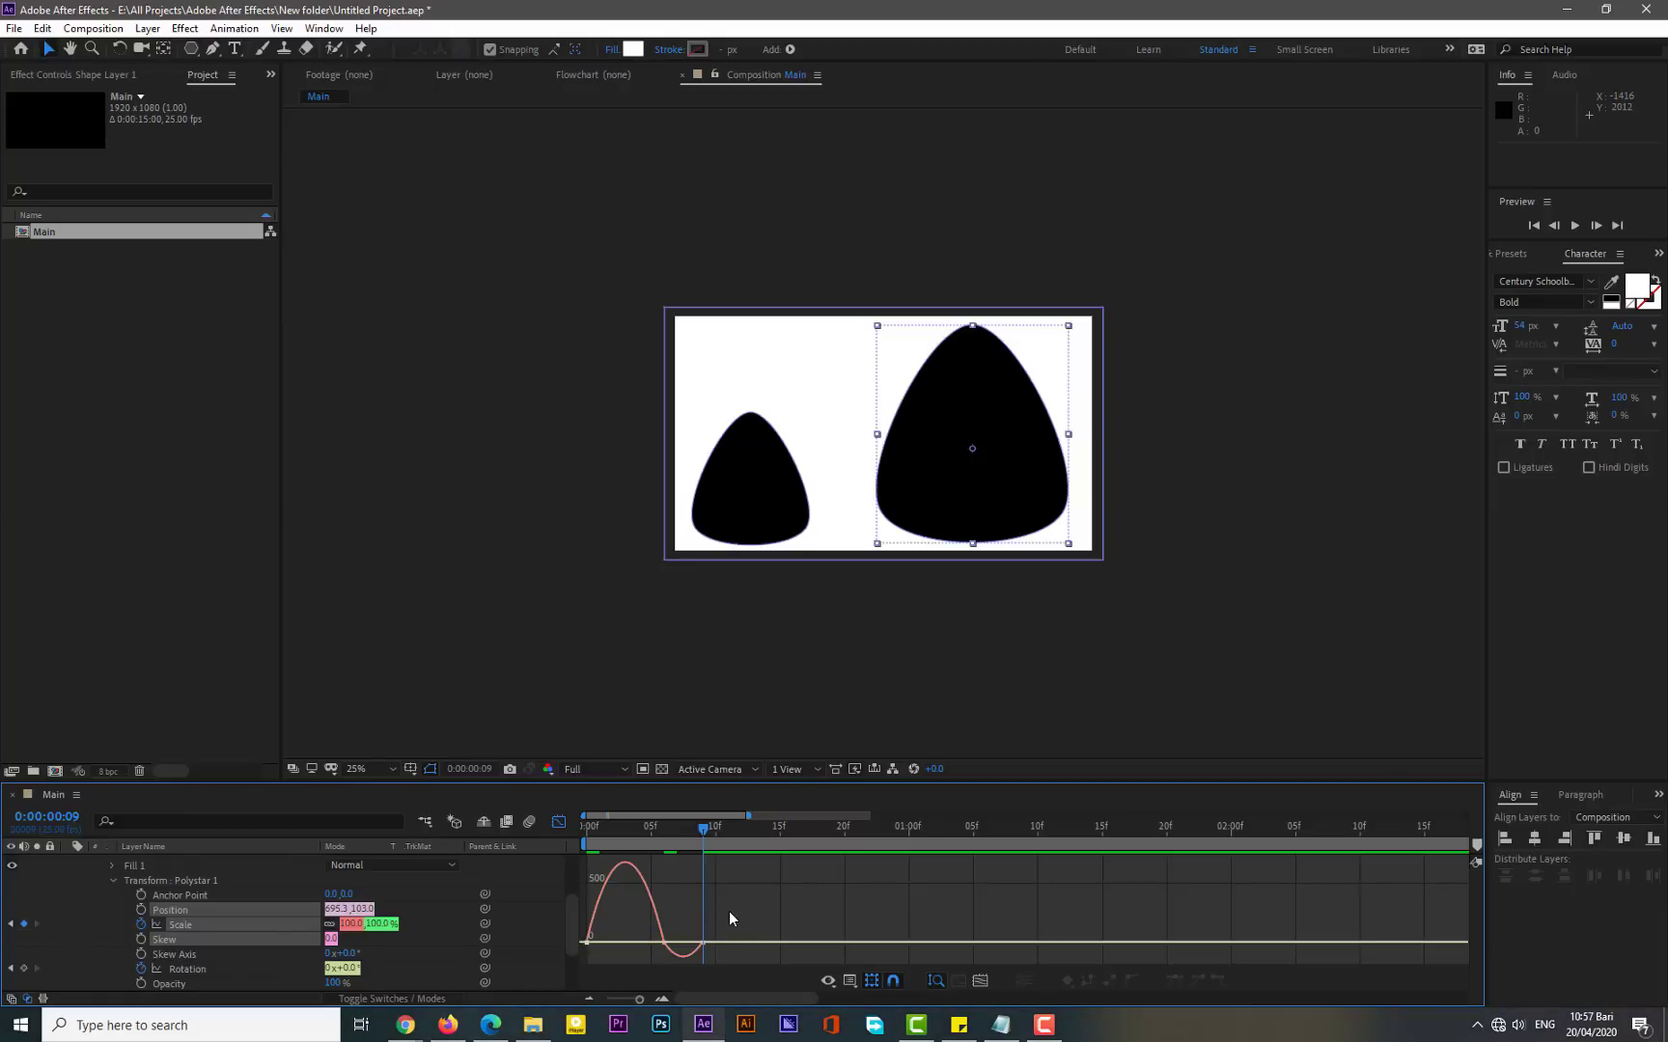
pyautogui.rightClick(729, 913)
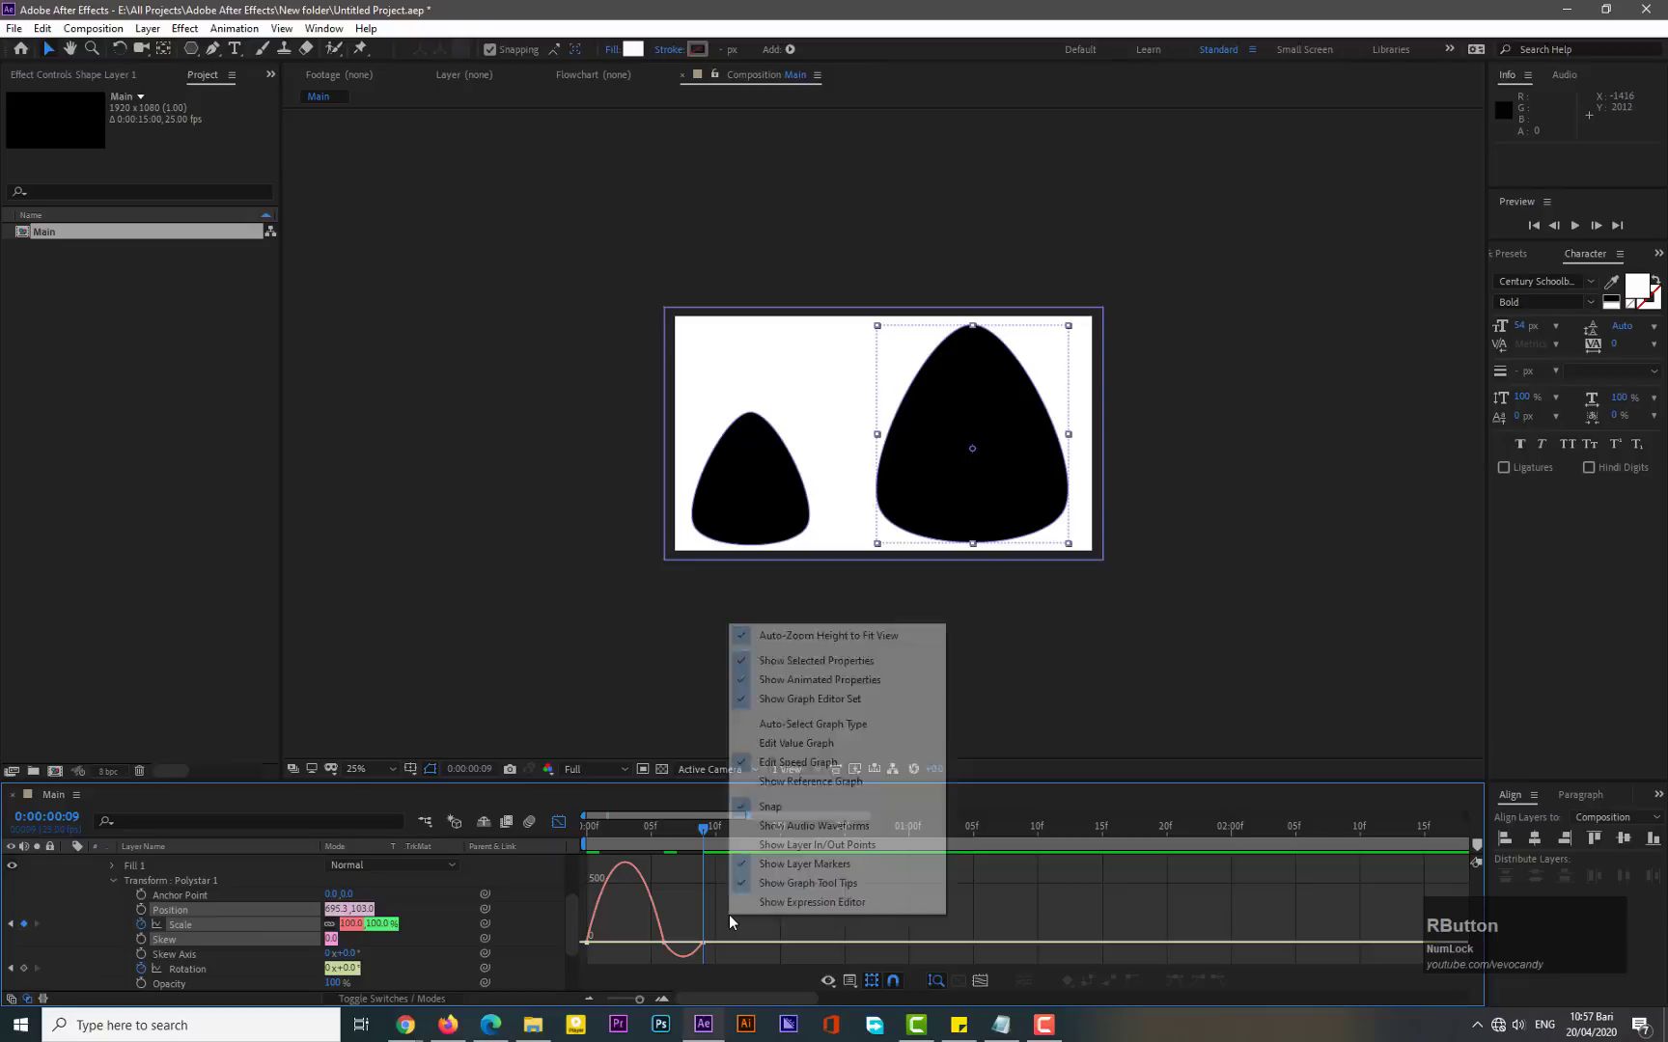
pyautogui.click(795, 768)
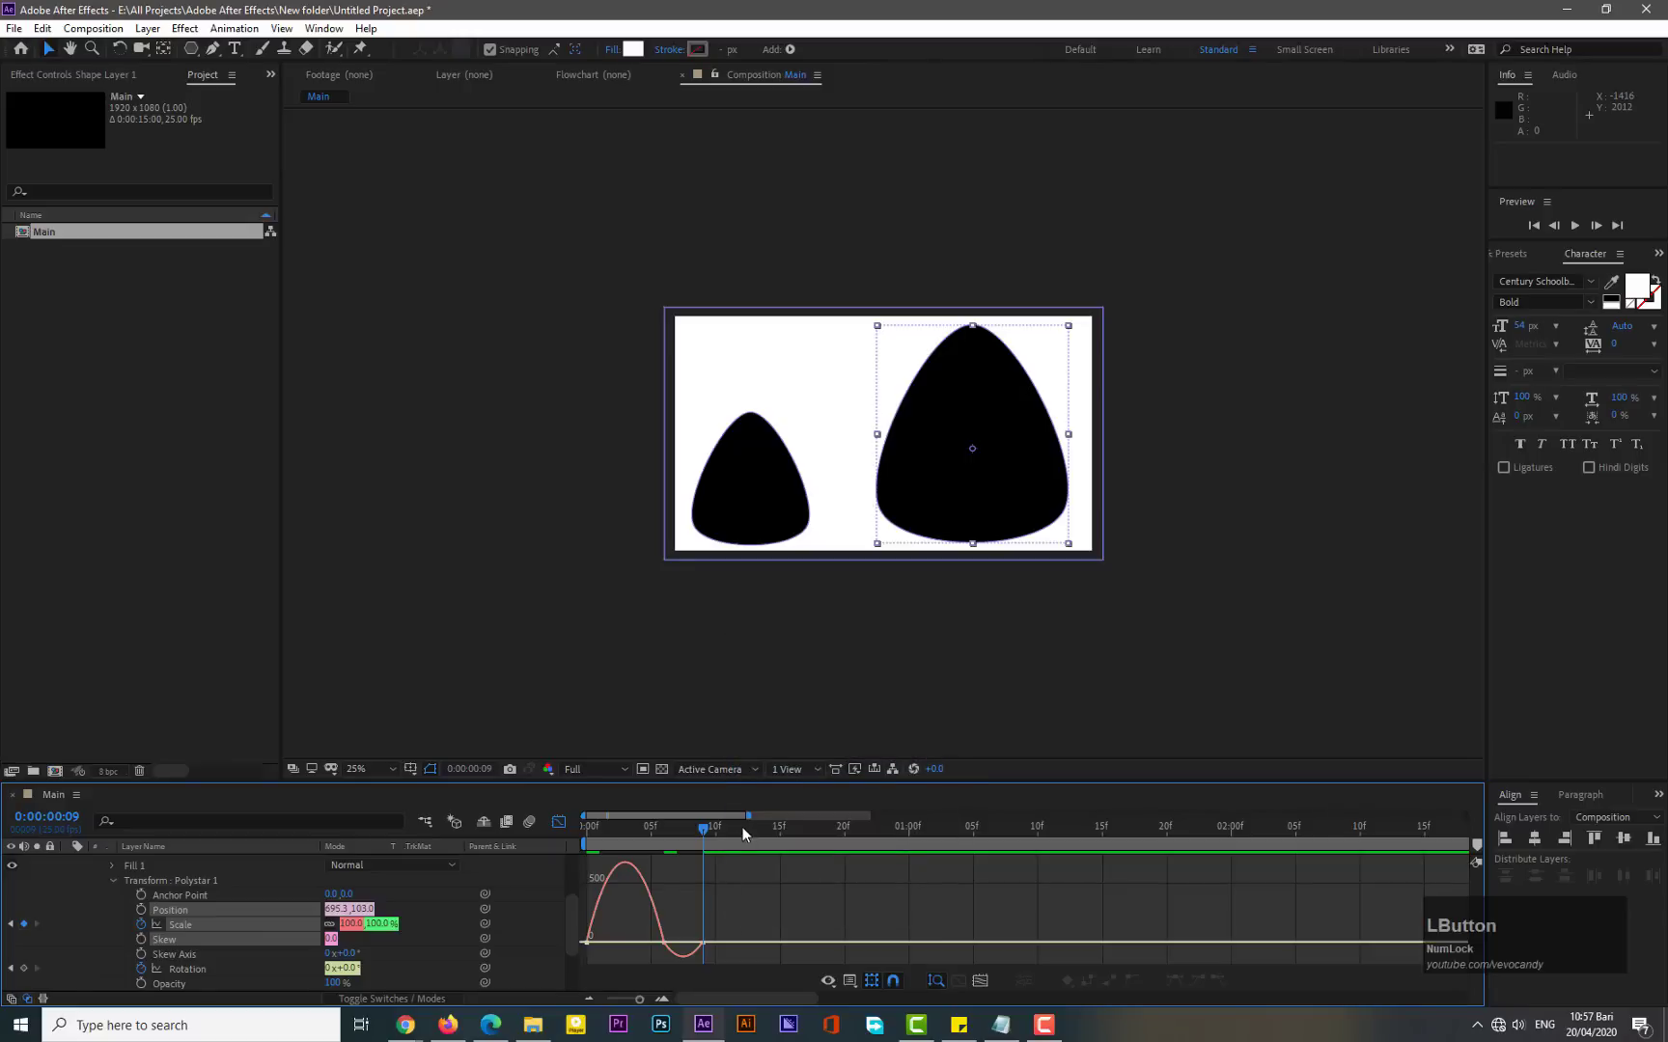
pyautogui.moveTo(746, 815); pyautogui.dragTo(694, 815)
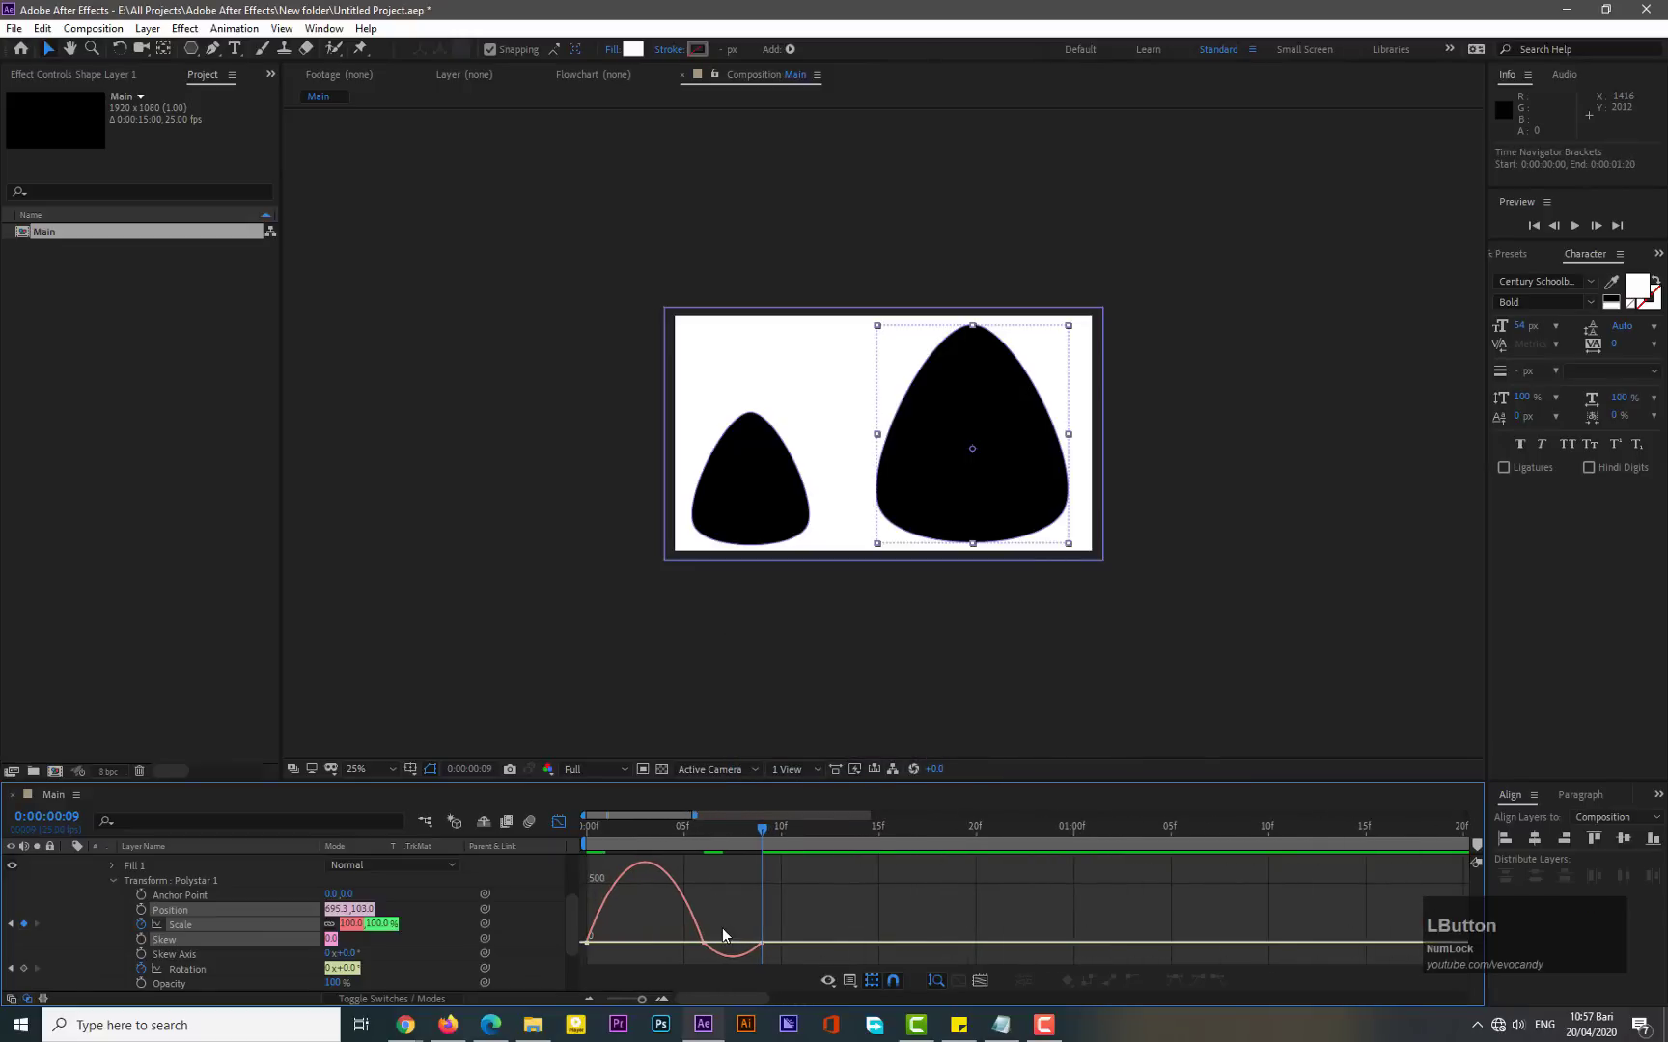
pyautogui.moveTo(722, 928); pyautogui.dragTo(634, 956)
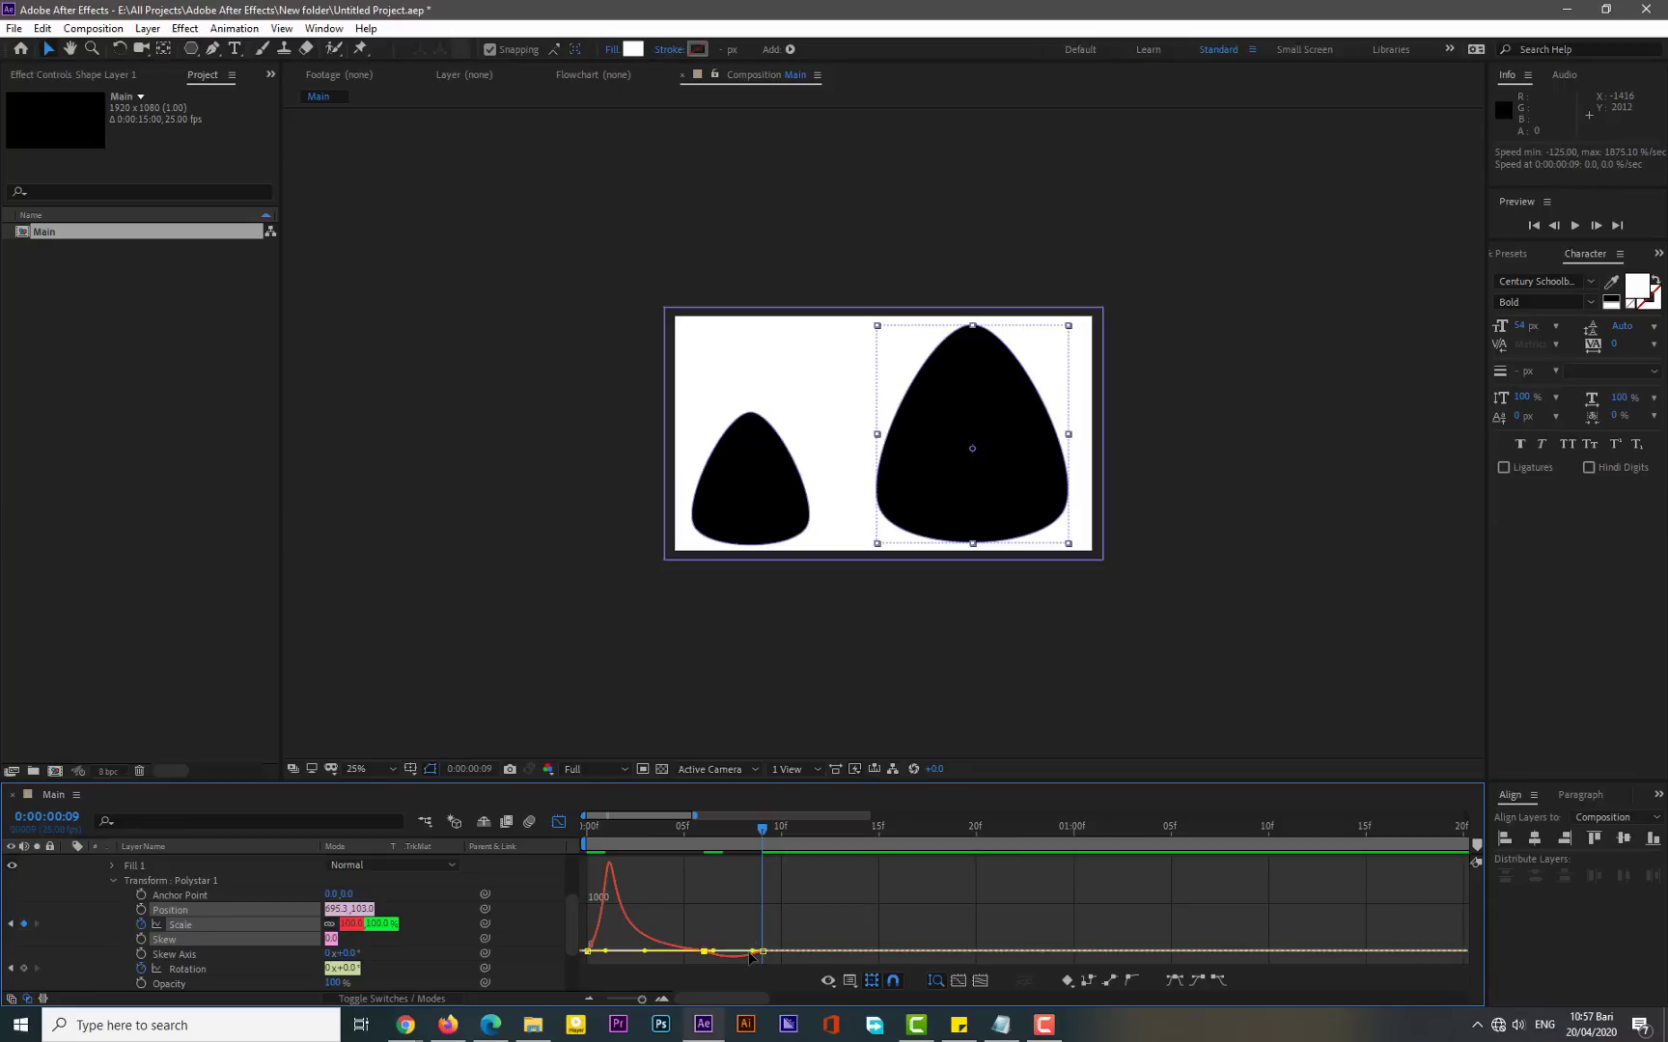
pyautogui.click(557, 825)
# - Preview the animation from the start
pyautogui.press('Home')
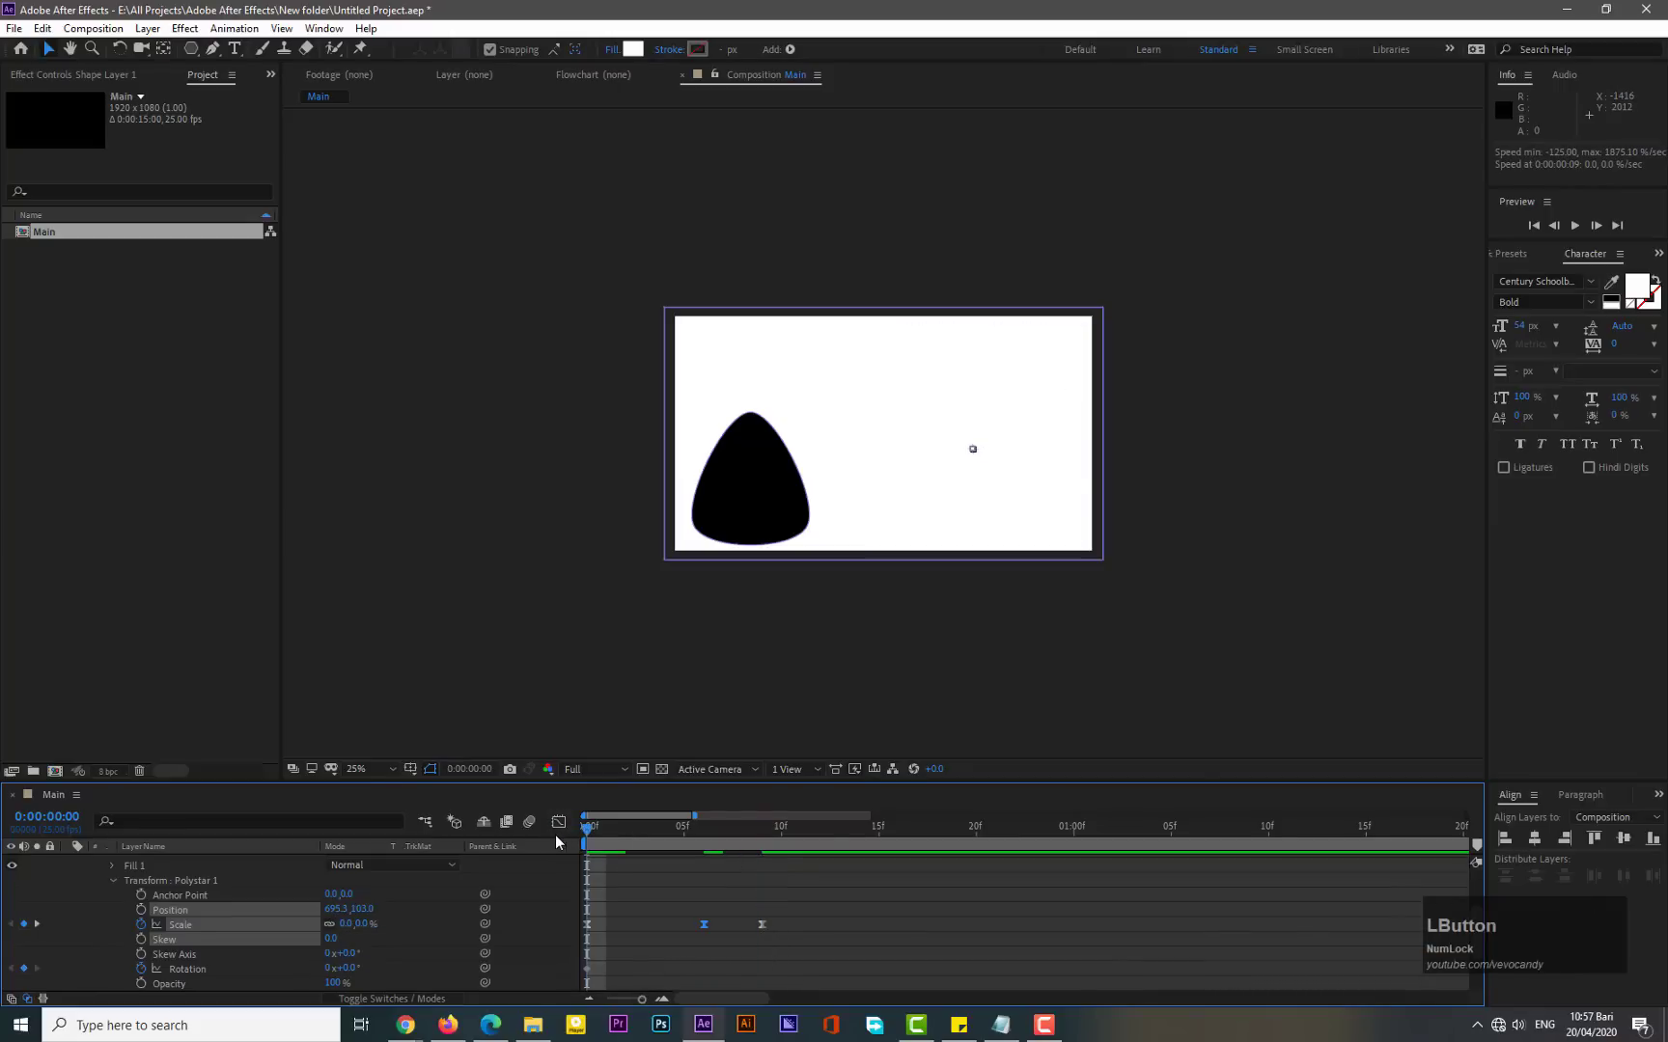
pyautogui.press('KP_0')
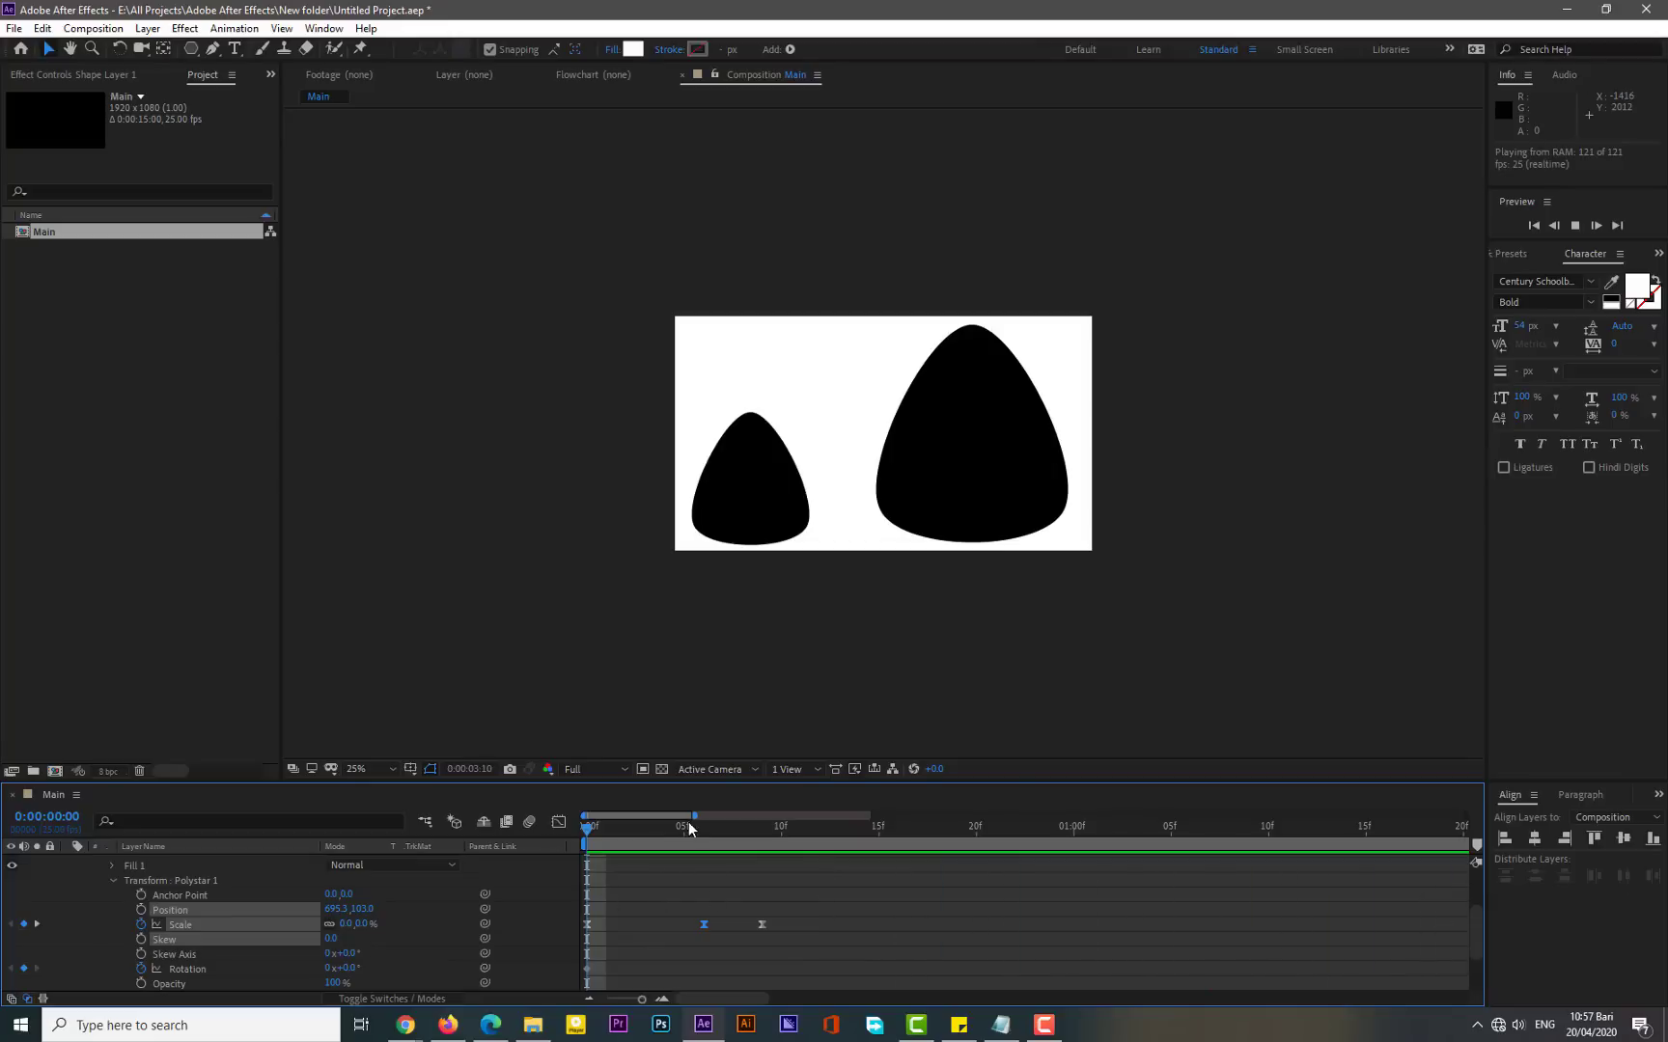
# - At 4 seconds, set the large polystar's rotation to about -37°
pyautogui.moveTo(694, 815); pyautogui.dragTo(1031, 815)
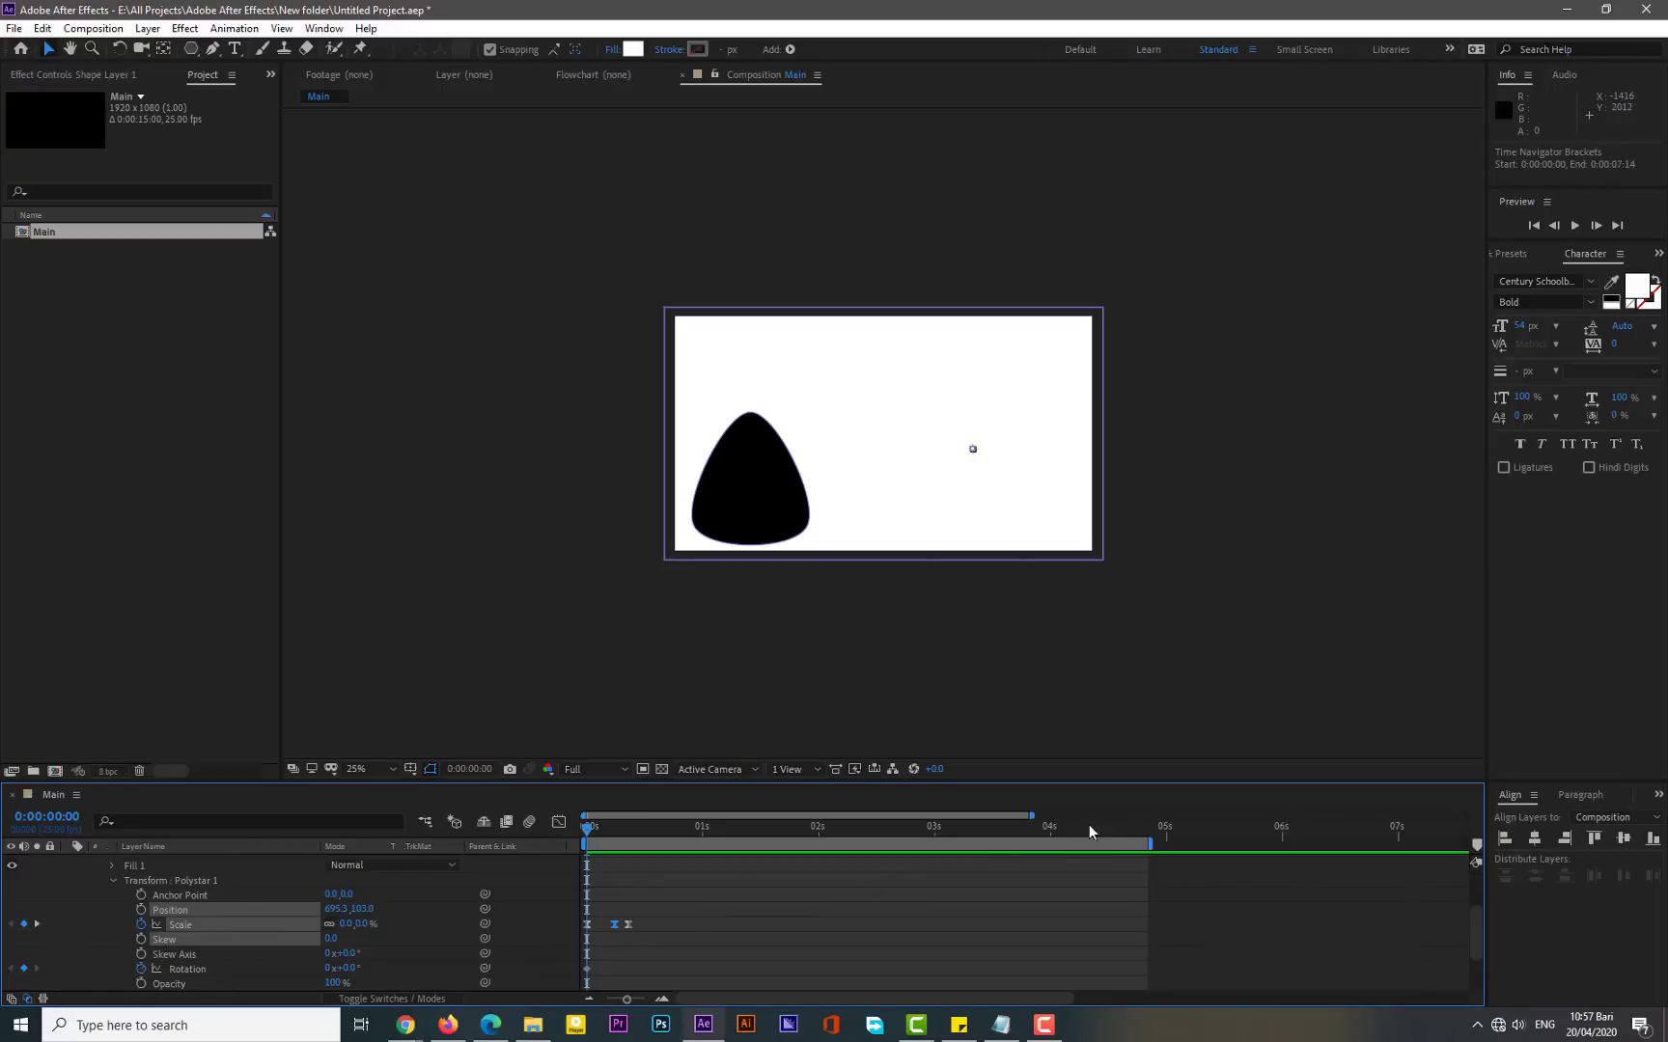
pyautogui.moveTo(1129, 826); pyautogui.dragTo(1051, 845)
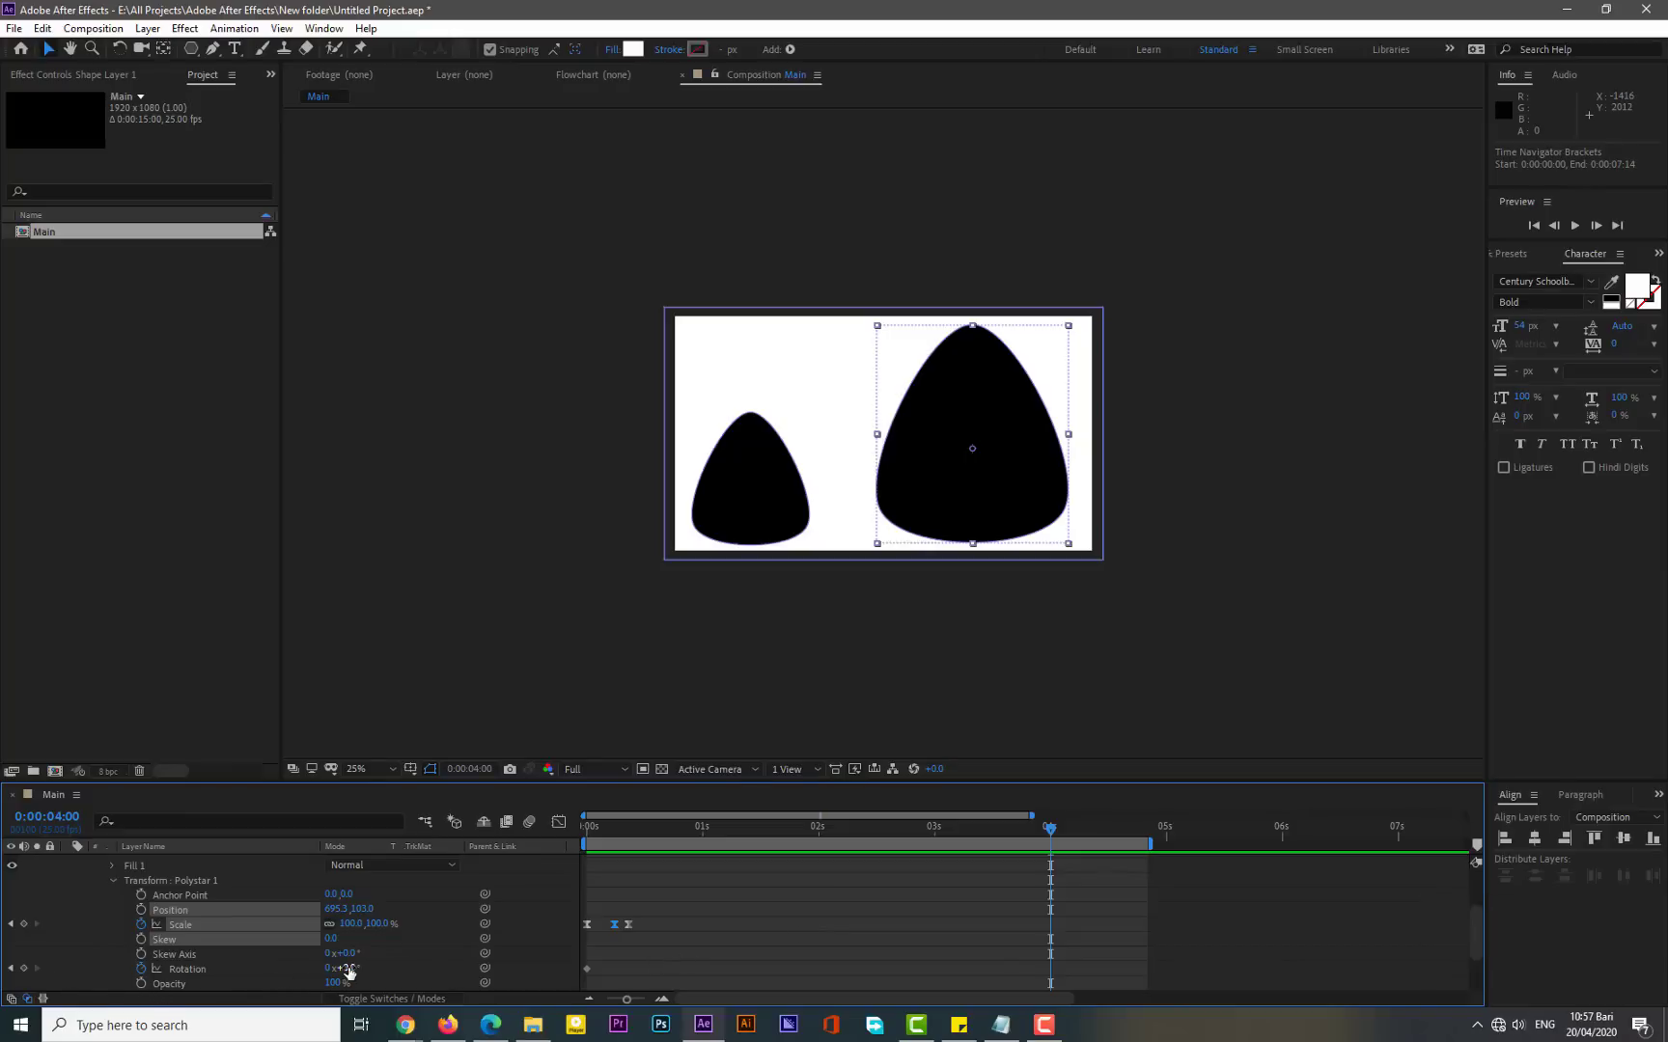
pyautogui.moveTo(349, 972); pyautogui.dragTo(320, 969)
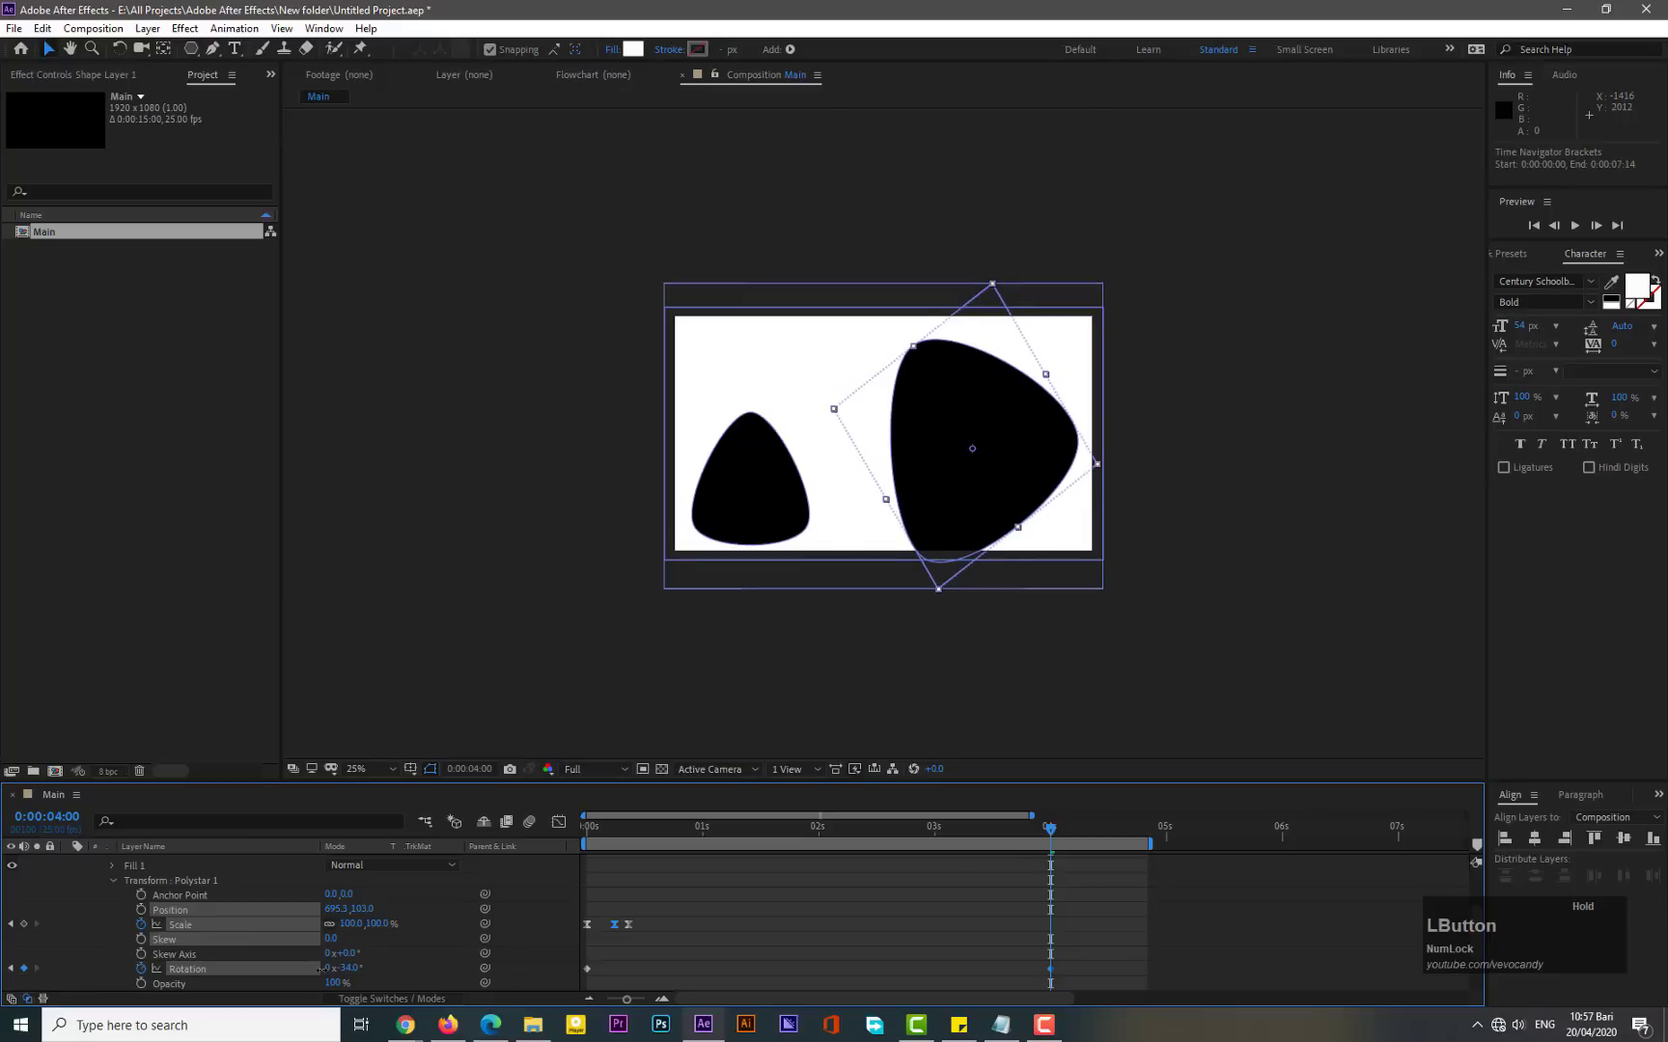
pyautogui.moveTo(320, 970); pyautogui.dragTo(319, 969)
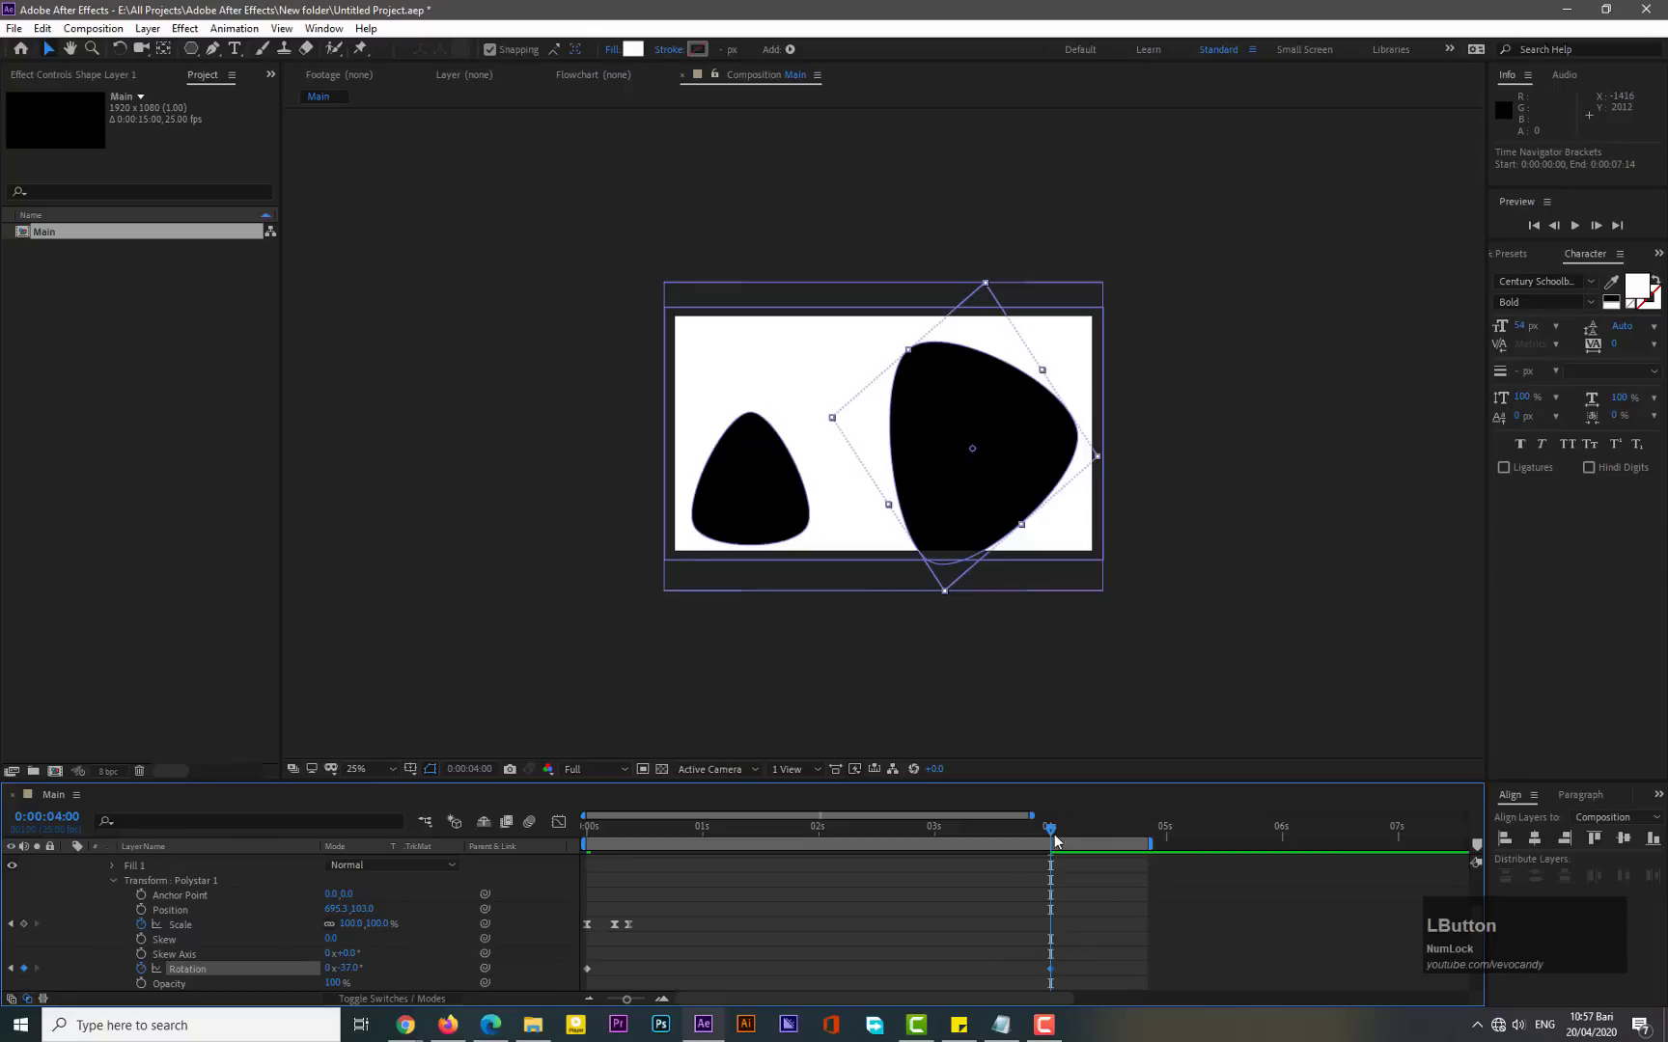
# - End the work area at 4 seconds and nudge the final rotation keyframe to 4 seconds 3 frames
pyautogui.moveTo(1147, 844); pyautogui.dragTo(1057, 854)
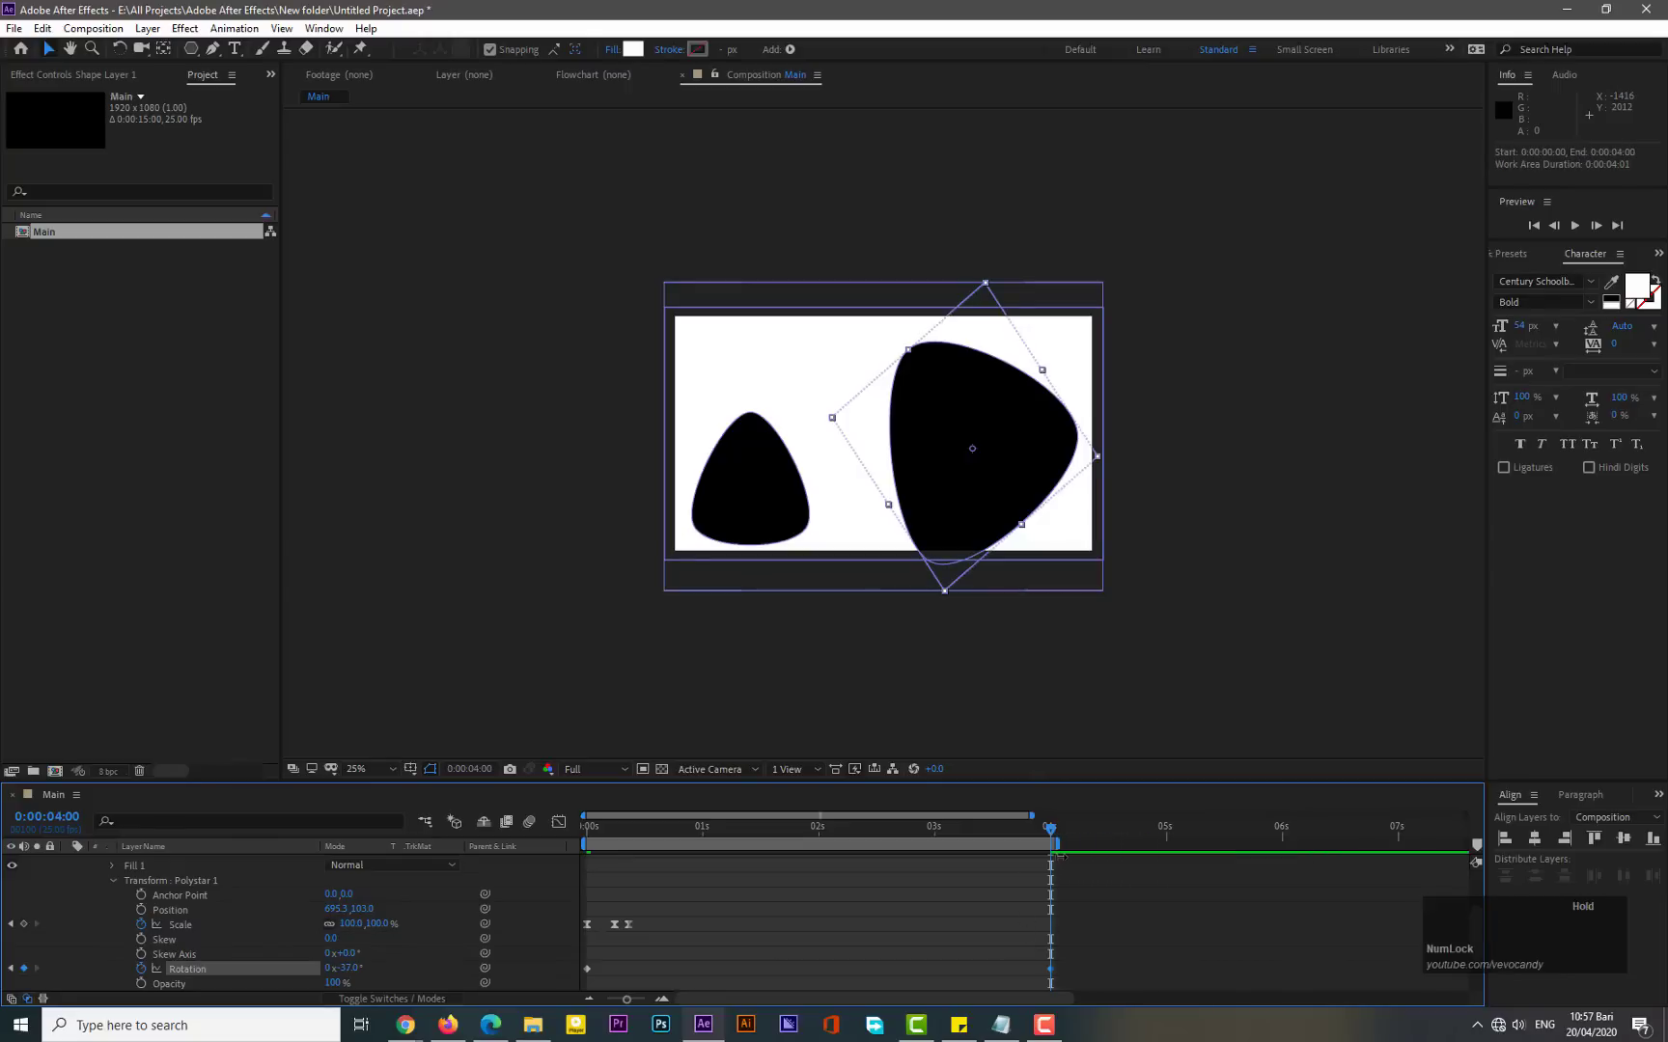
pyautogui.click(1052, 977)
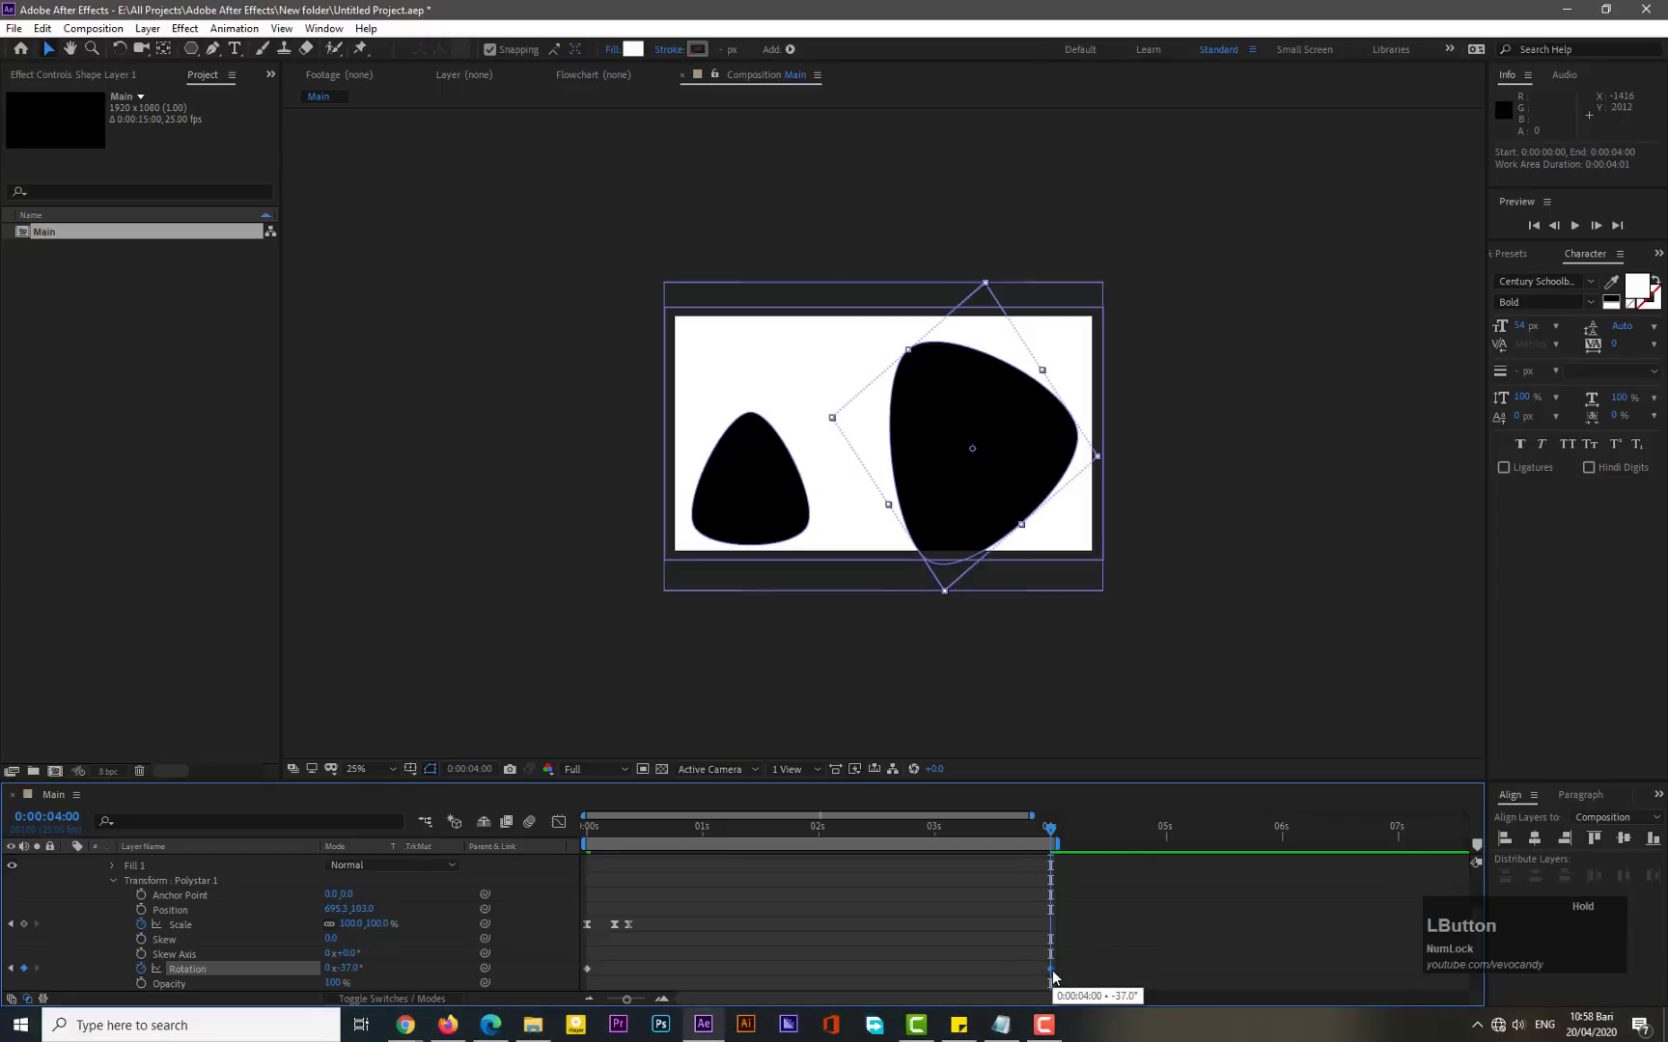
pyautogui.moveTo(1052, 977); pyautogui.dragTo(1066, 978)
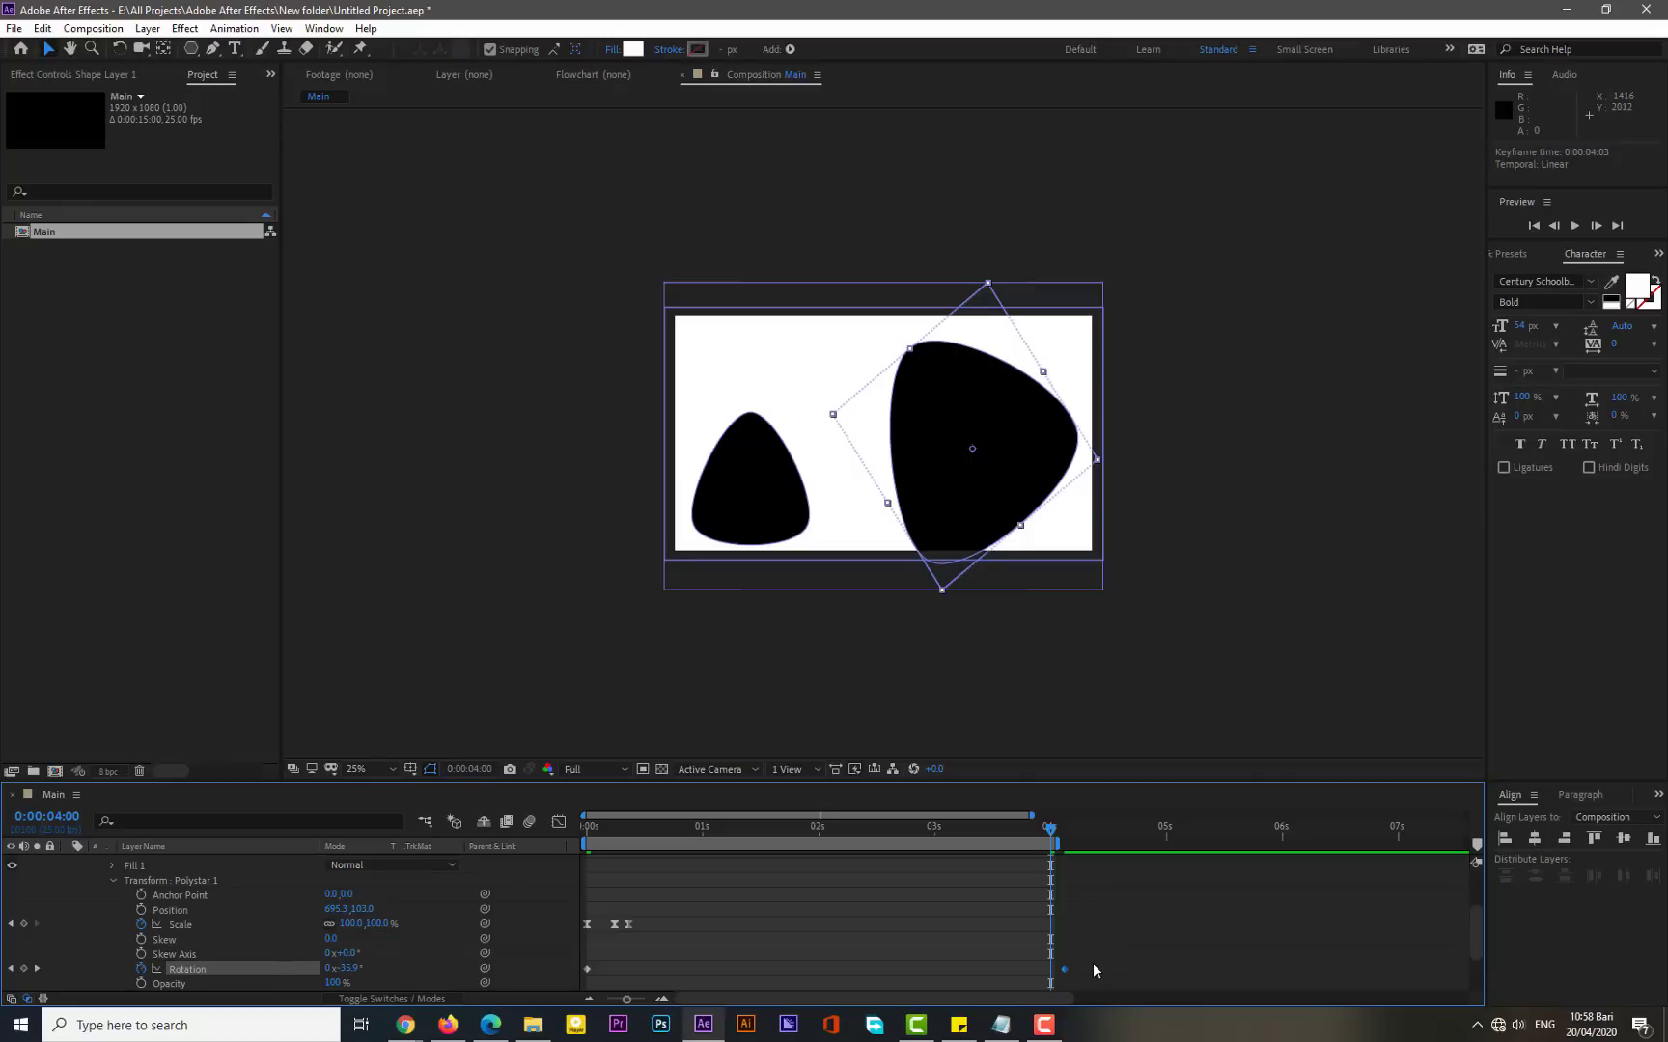
# - Apply Easy Ease to the large polystar's rotation keyframes
pyautogui.moveTo(1094, 963); pyautogui.dragTo(578, 980)
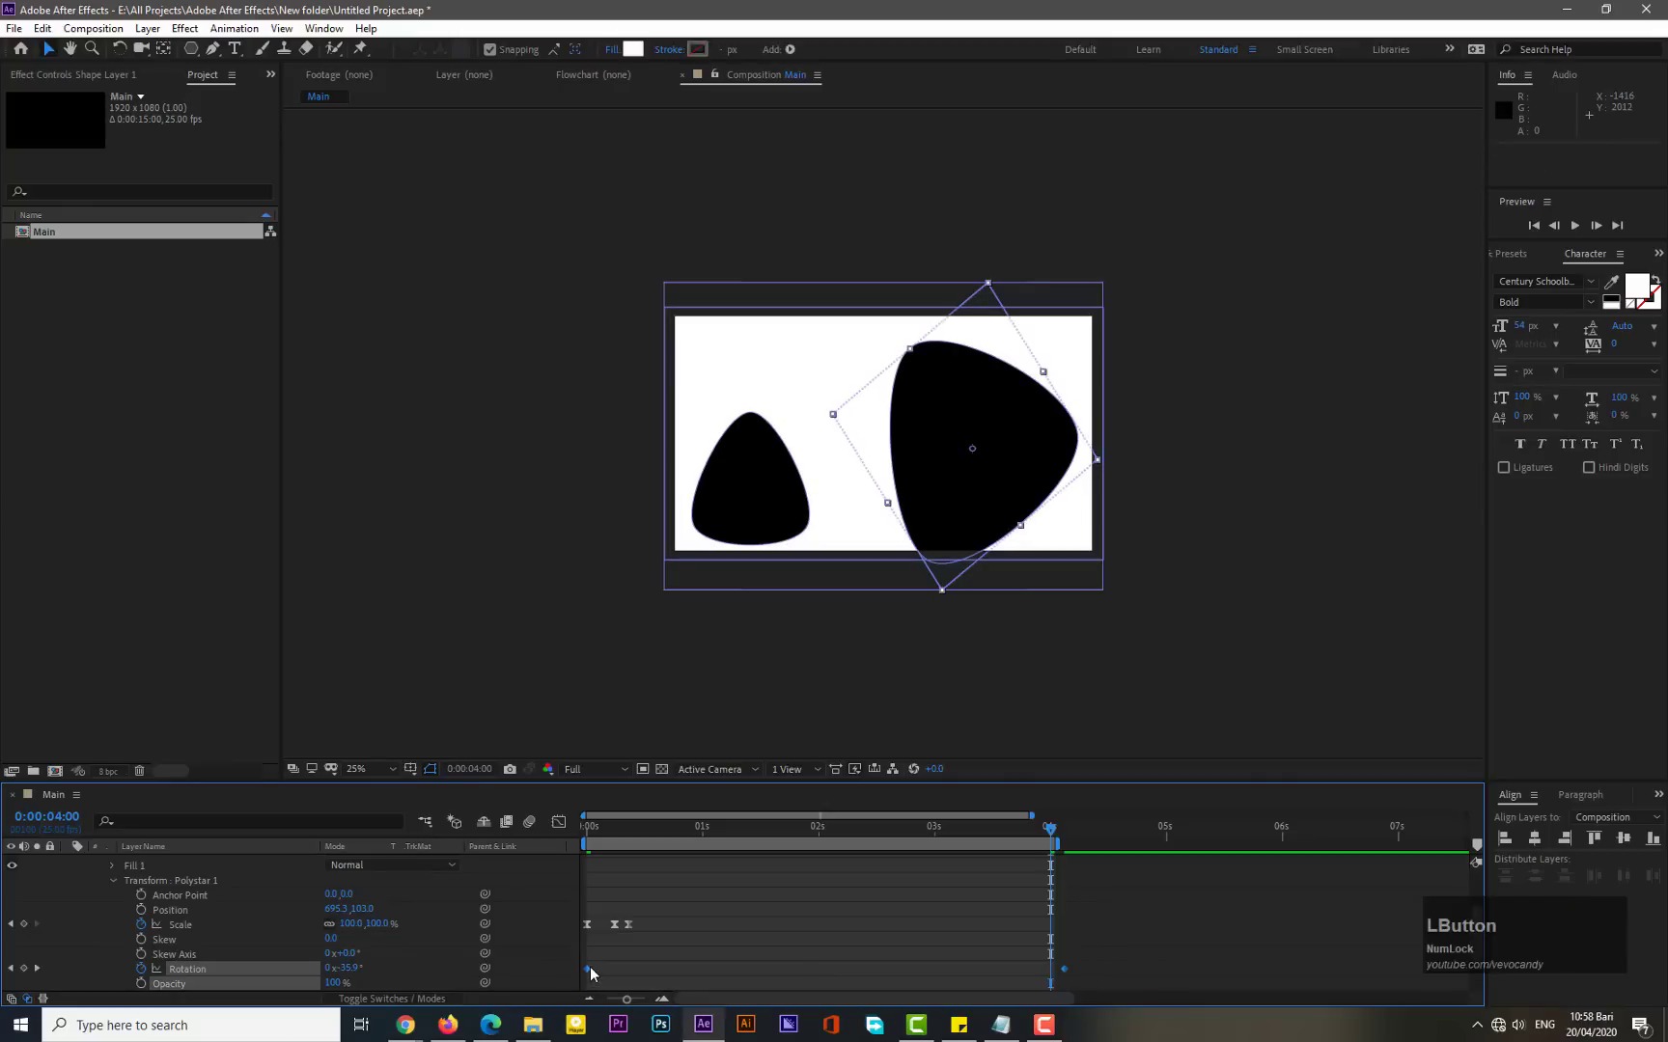
pyautogui.rightClick(588, 969)
pyautogui.moveTo(695, 953)
pyautogui.click(859, 842)
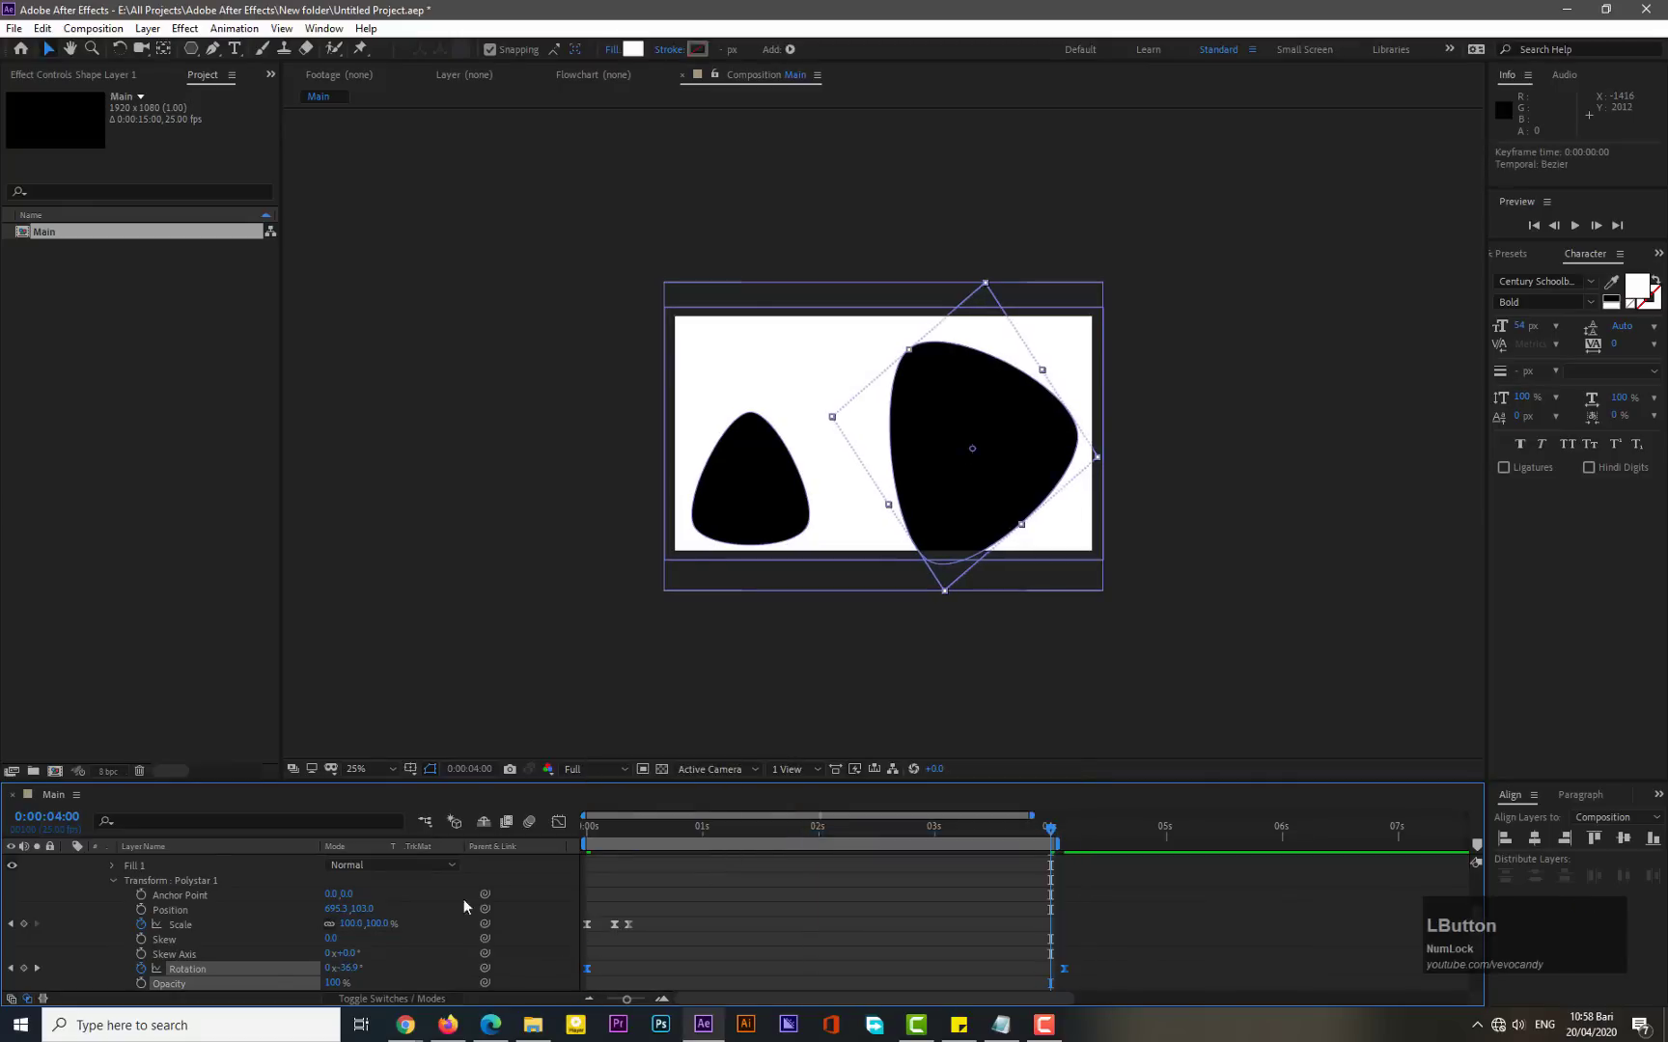
# - Open the small polystar's transform and, at the start, keyframe its Scale and Rotation with scale set to 0%
pyautogui.click(112, 878)
pyautogui.scroll(3, 125, 920)
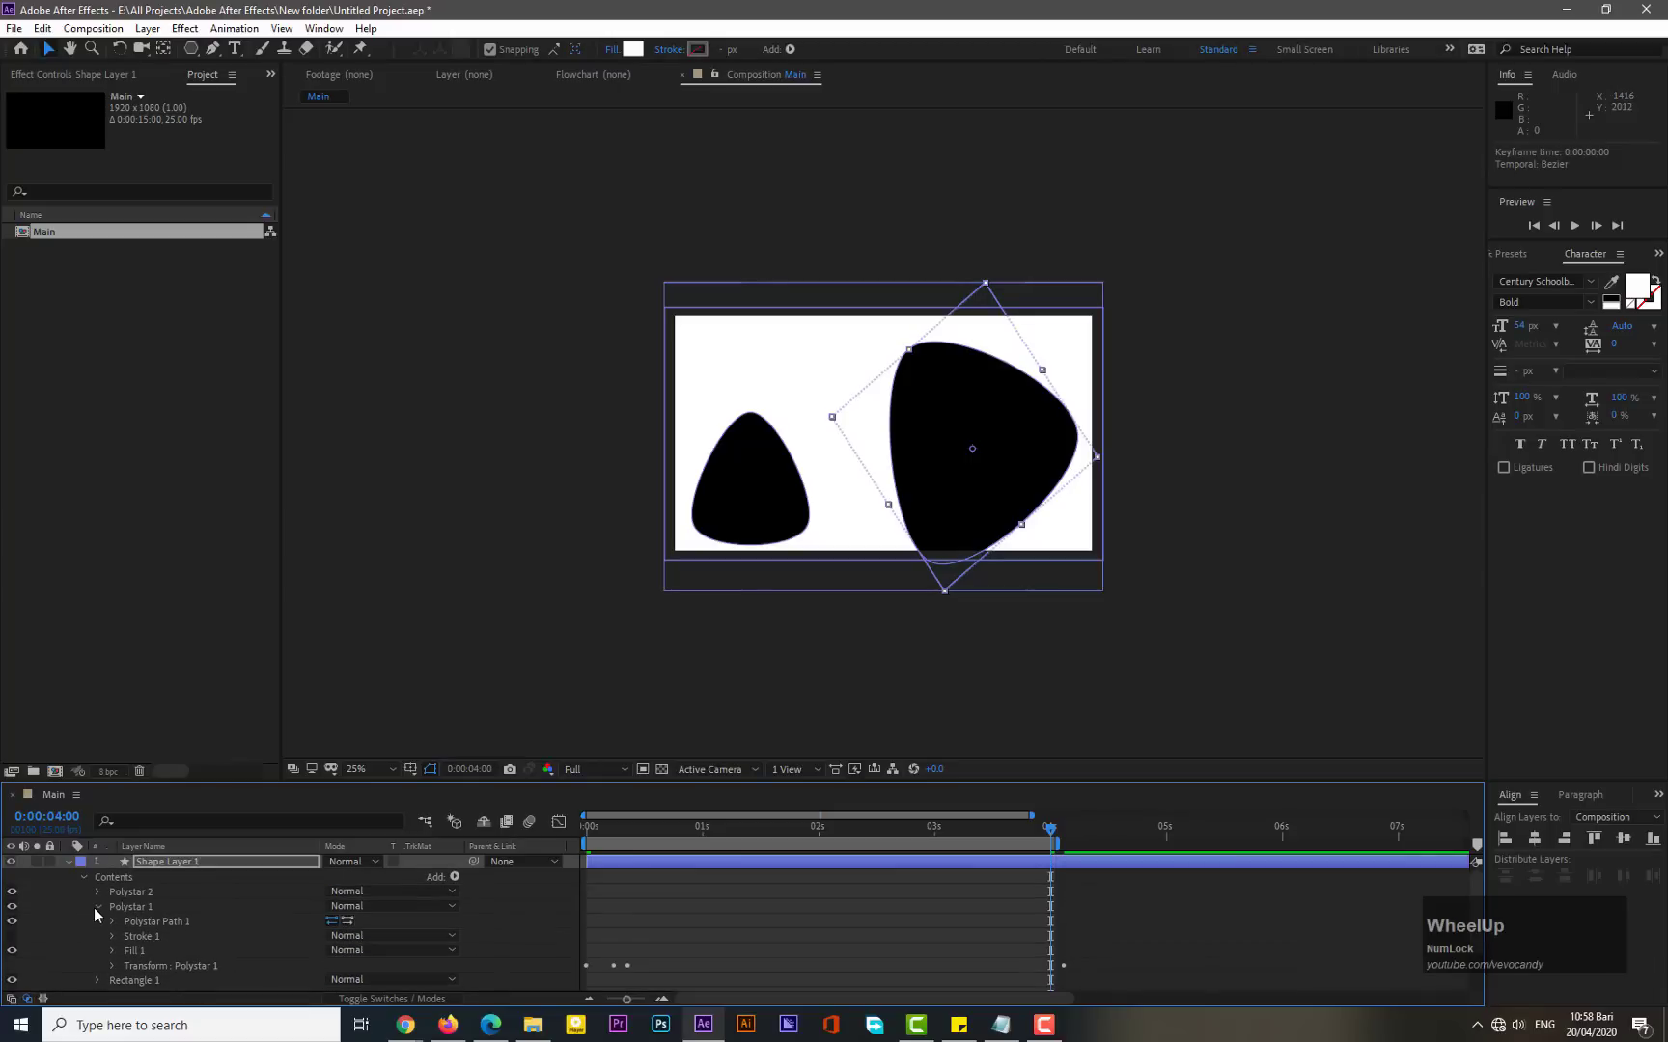
pyautogui.click(97, 905)
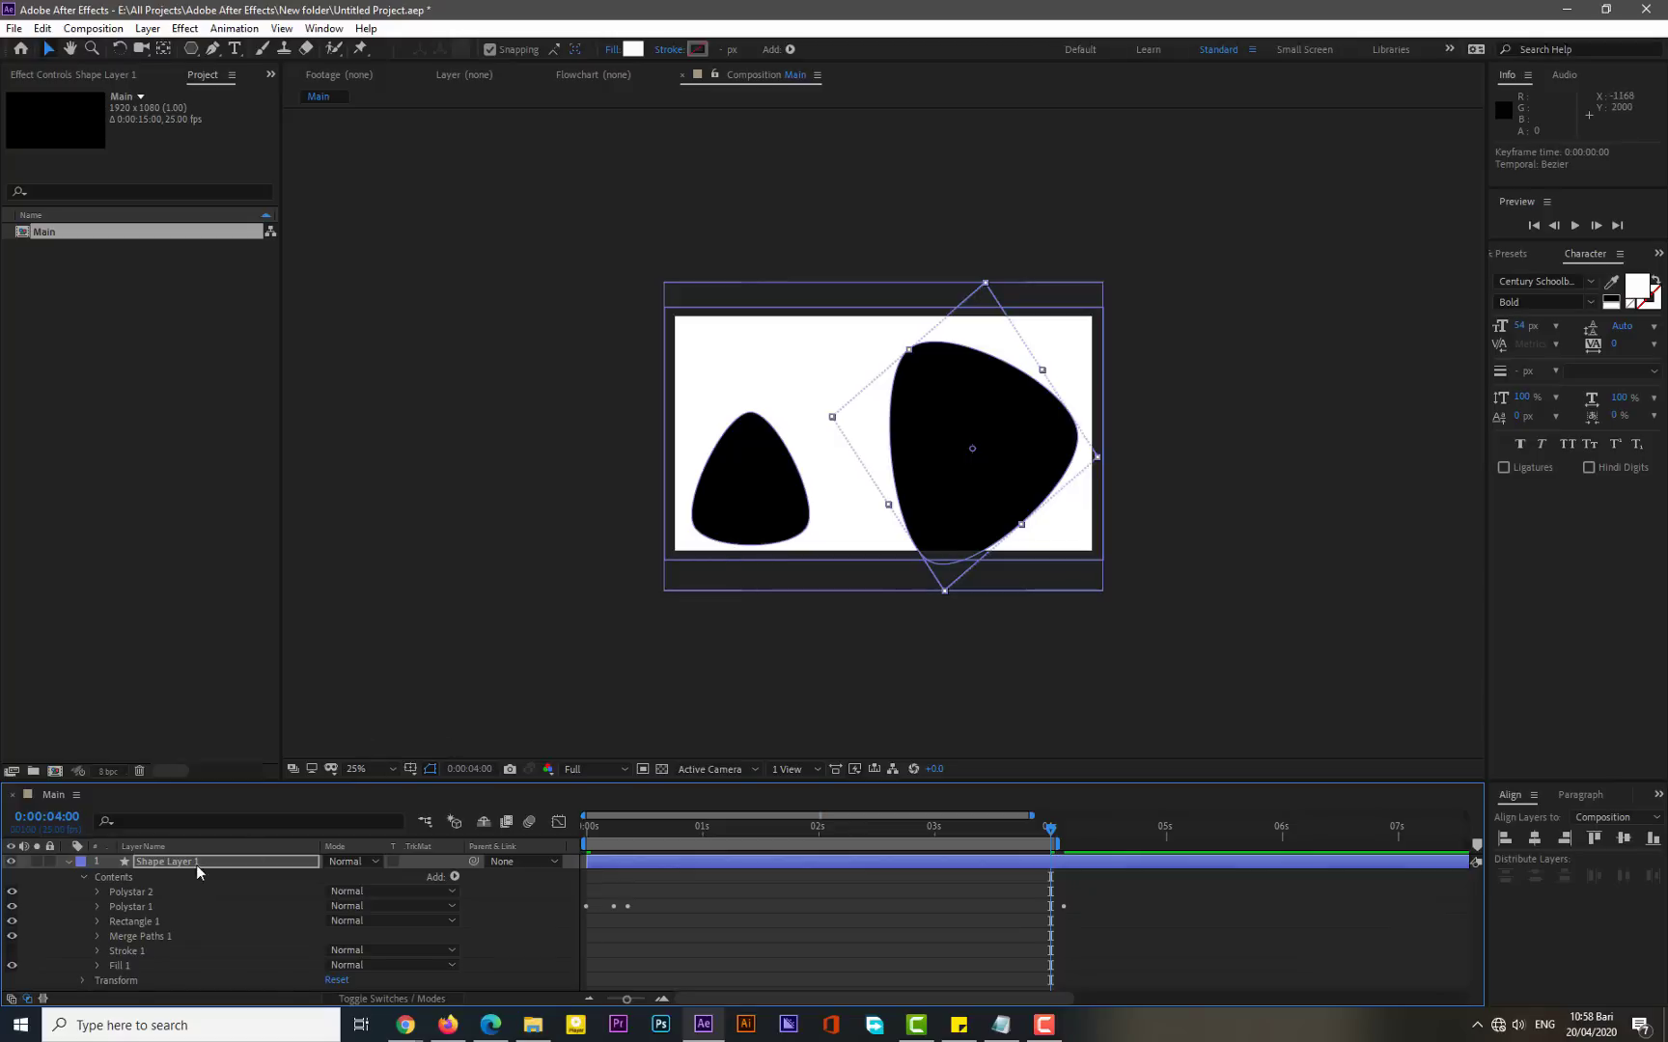
pyautogui.click(96, 891)
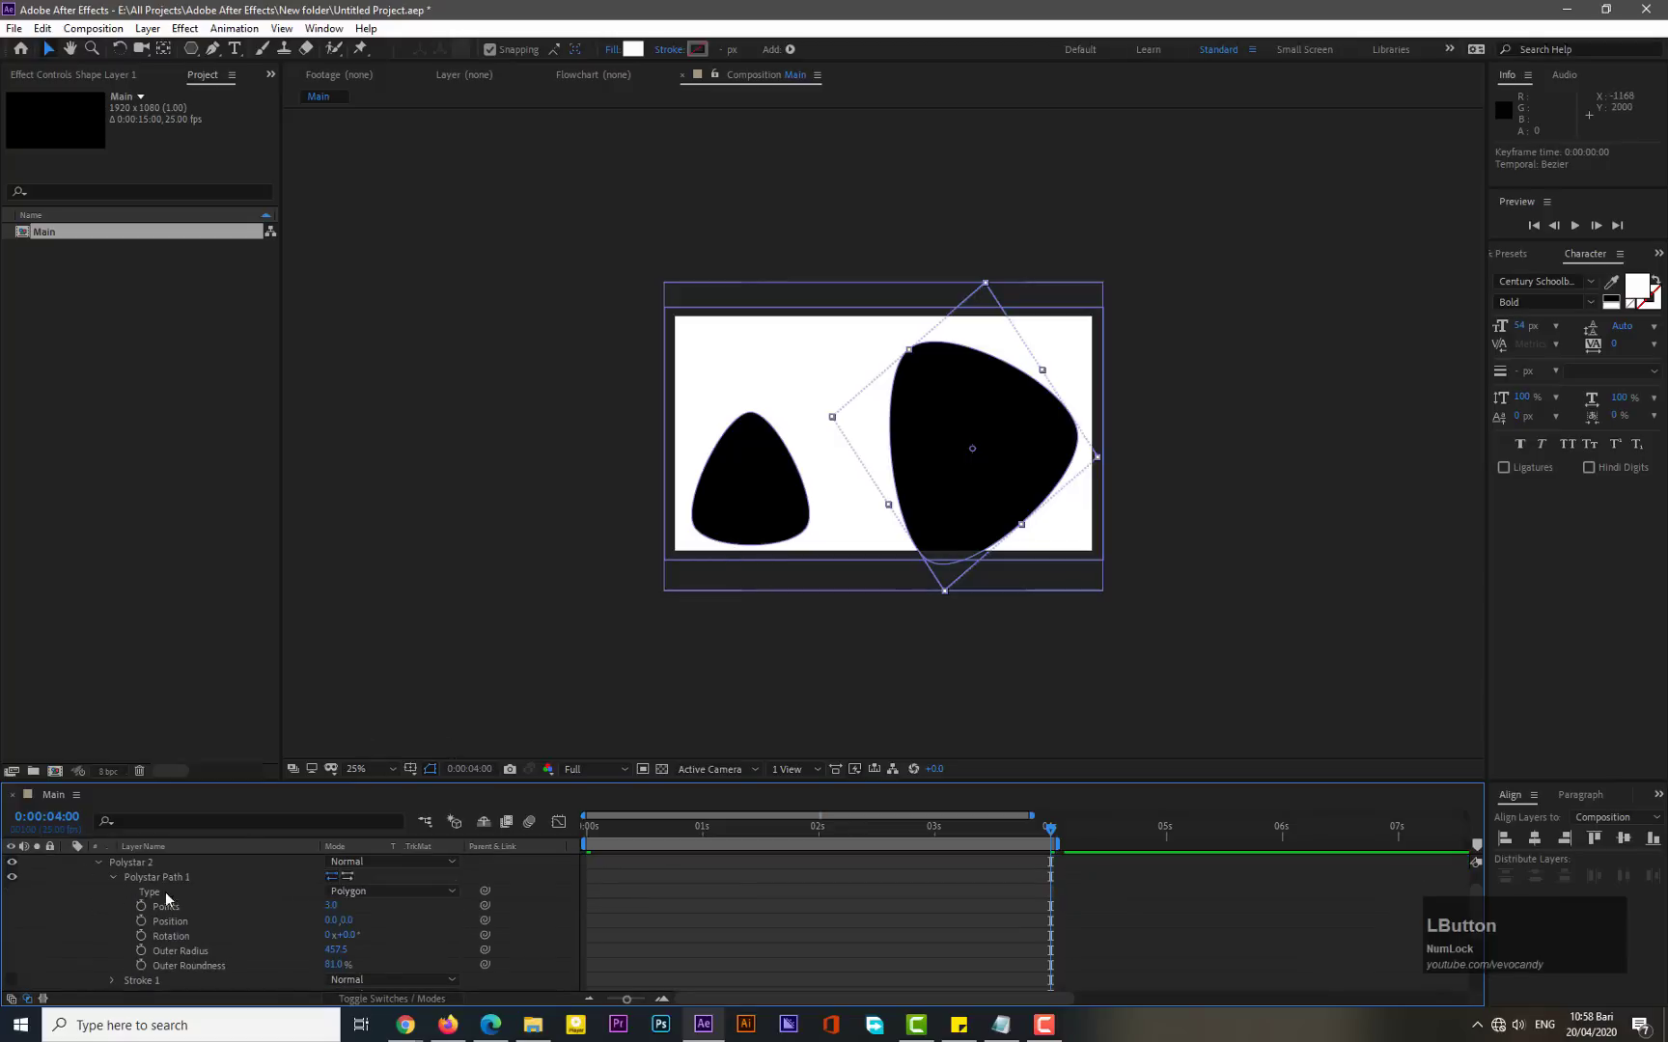
pyautogui.click(112, 877)
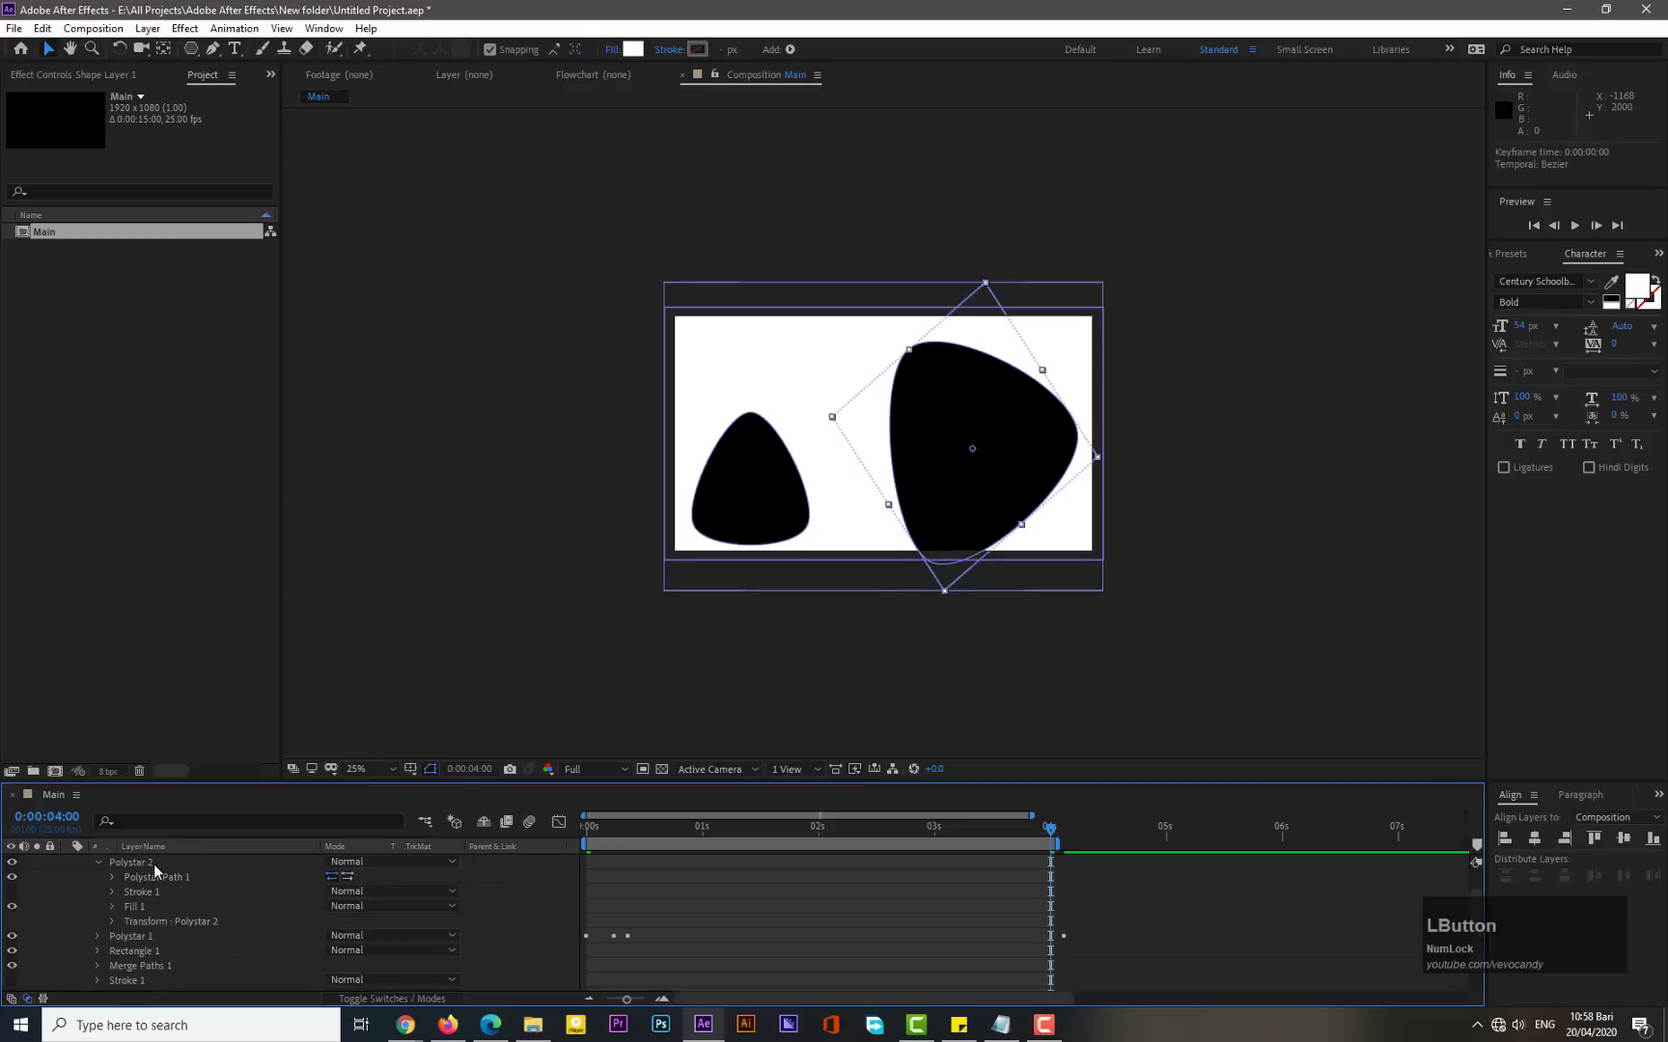
pyautogui.click(112, 921)
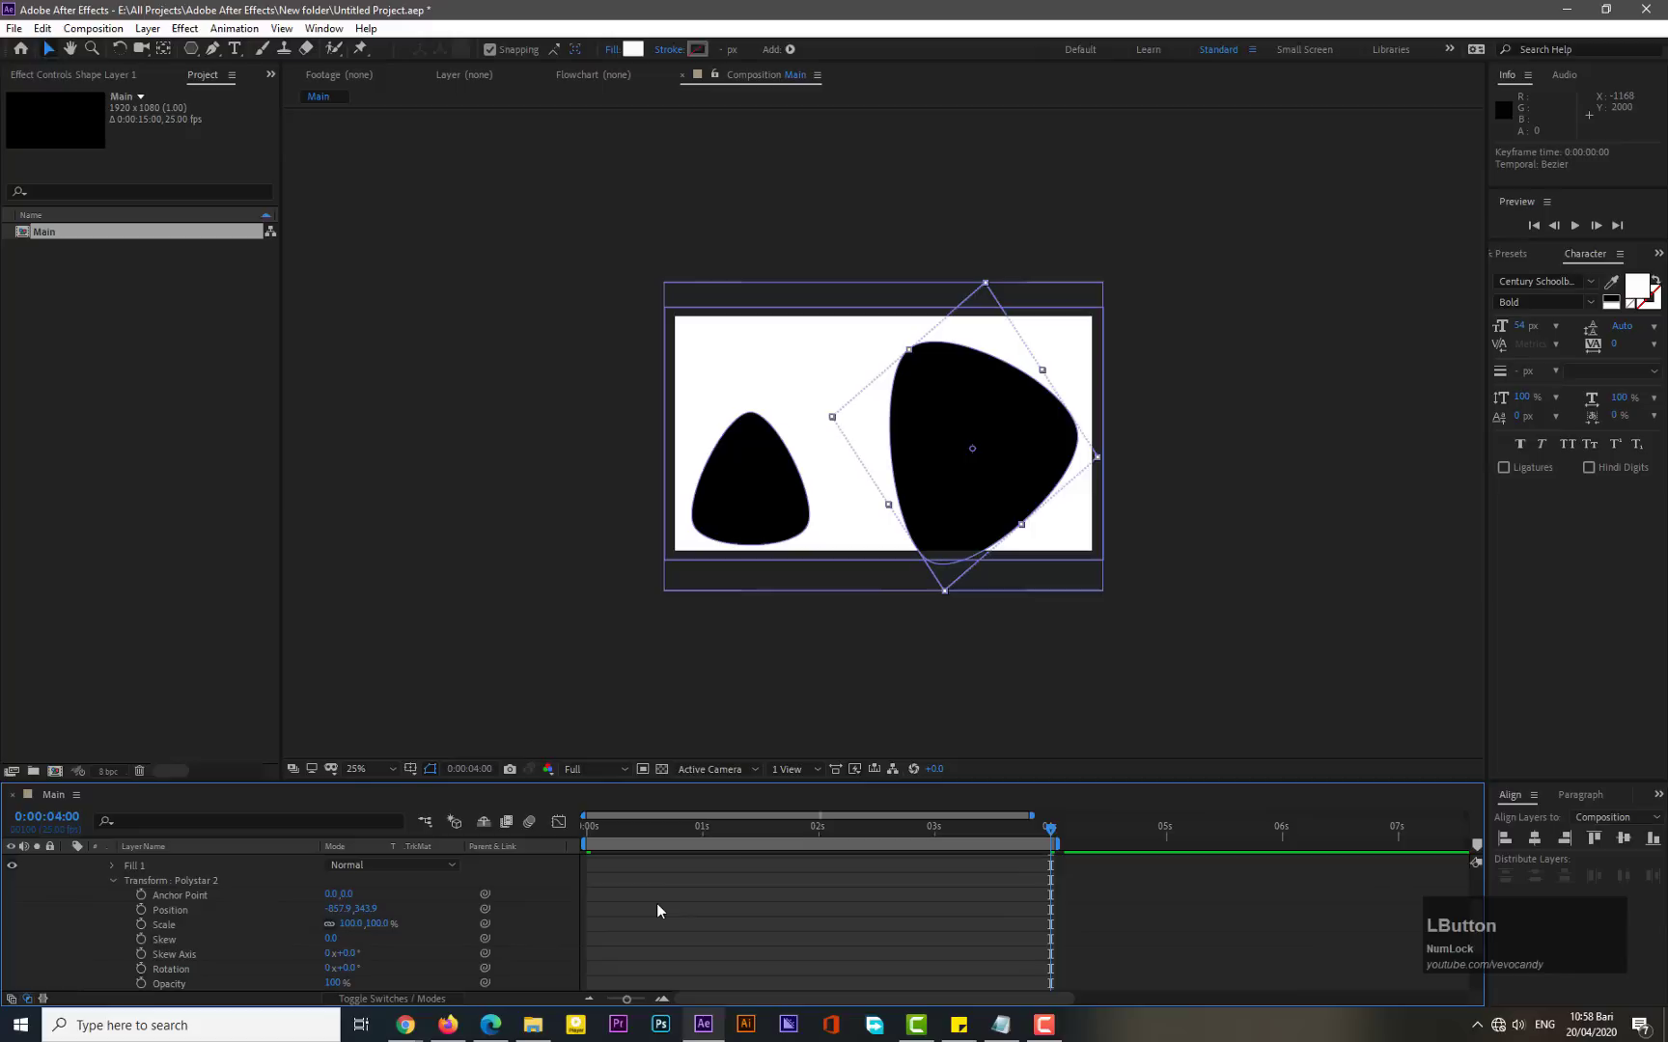
pyautogui.click(591, 838)
pyautogui.click(142, 923)
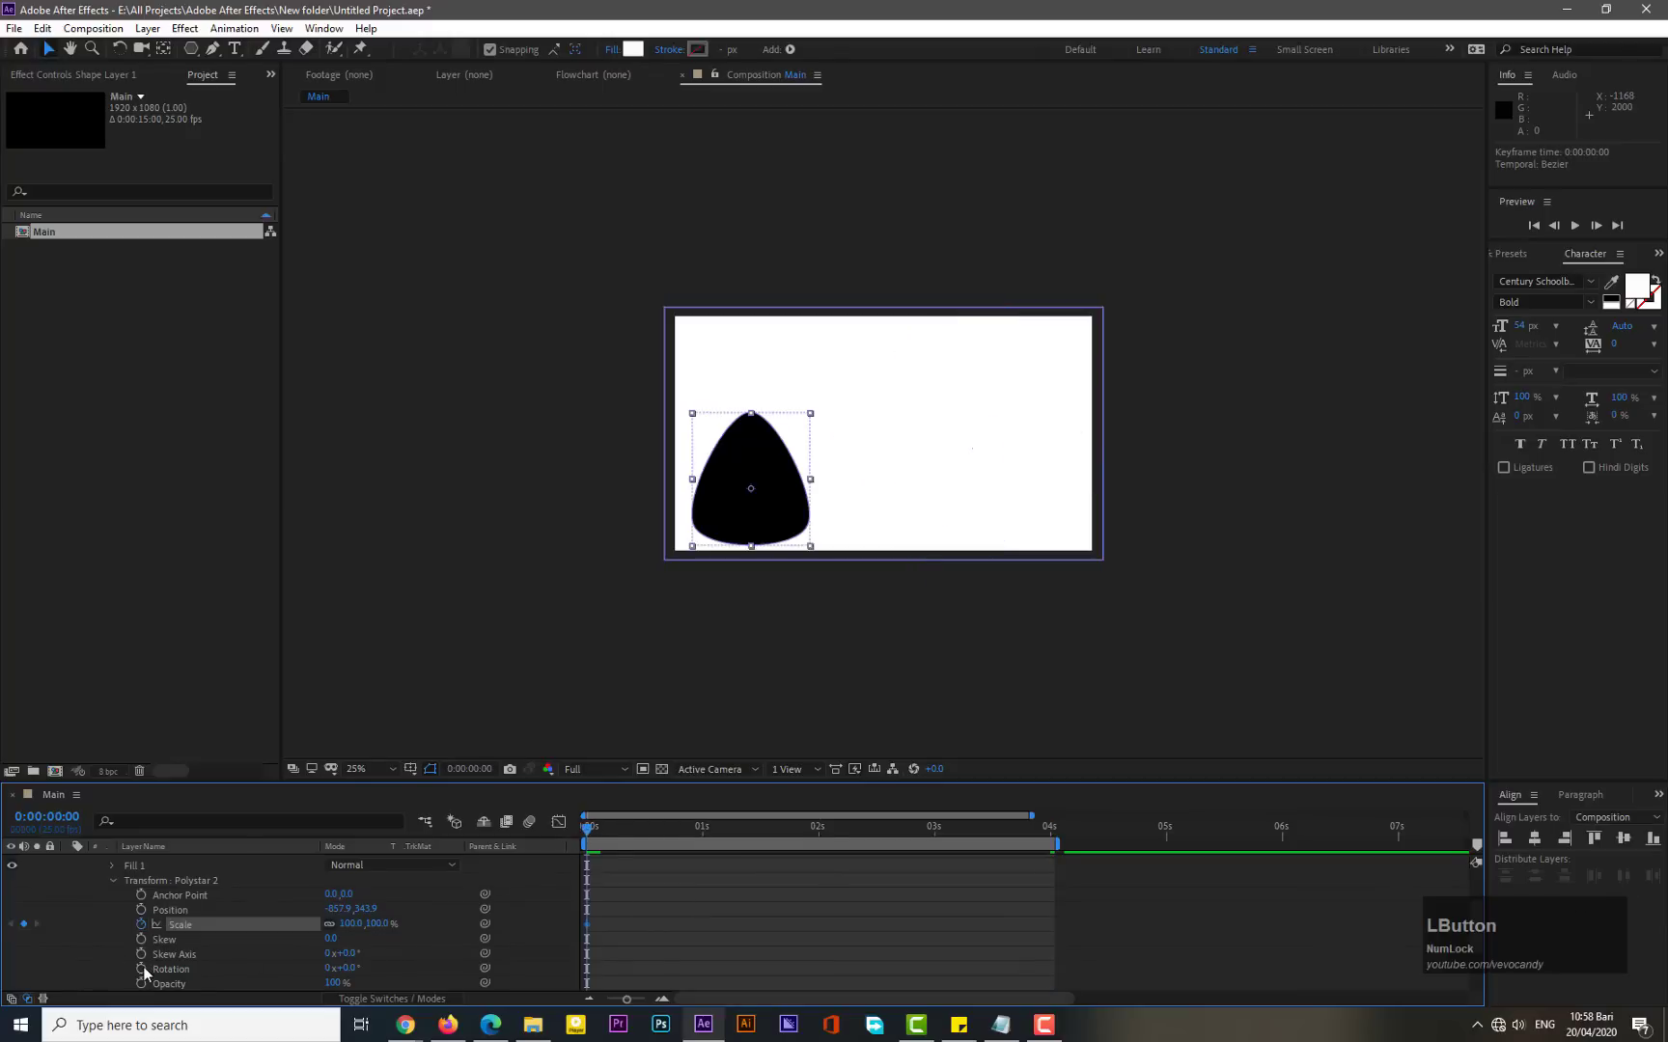
pyautogui.click(141, 969)
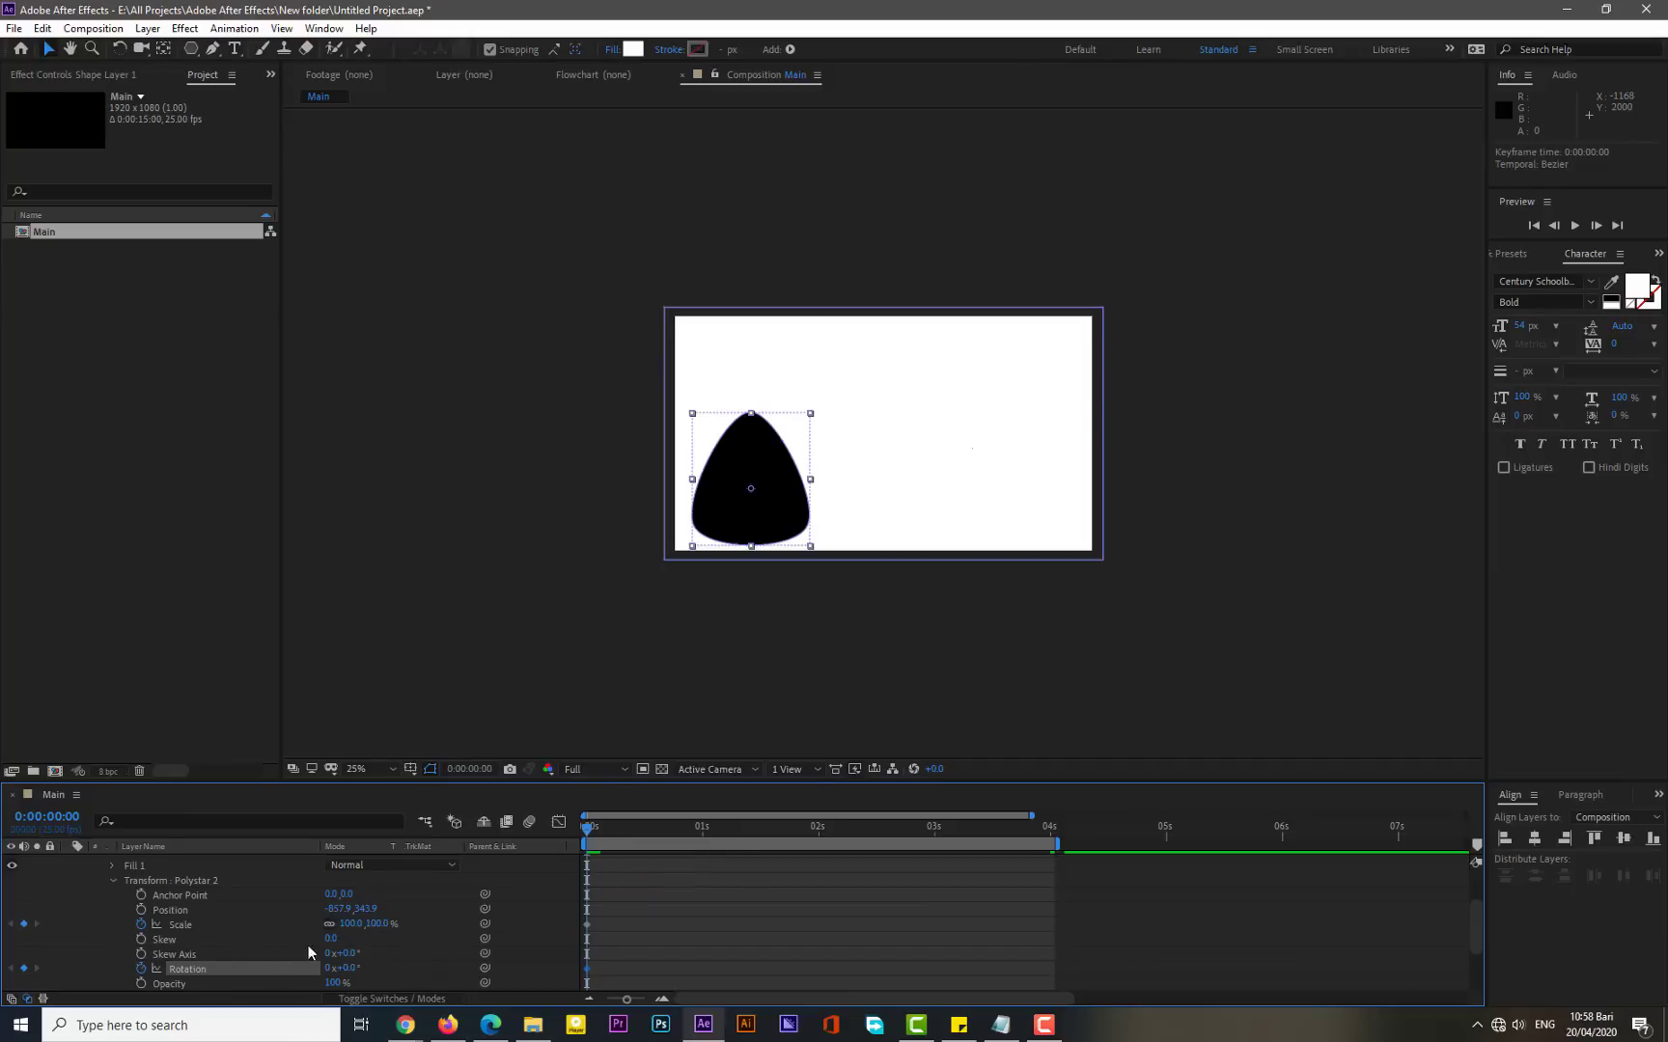
pyautogui.click(352, 923)
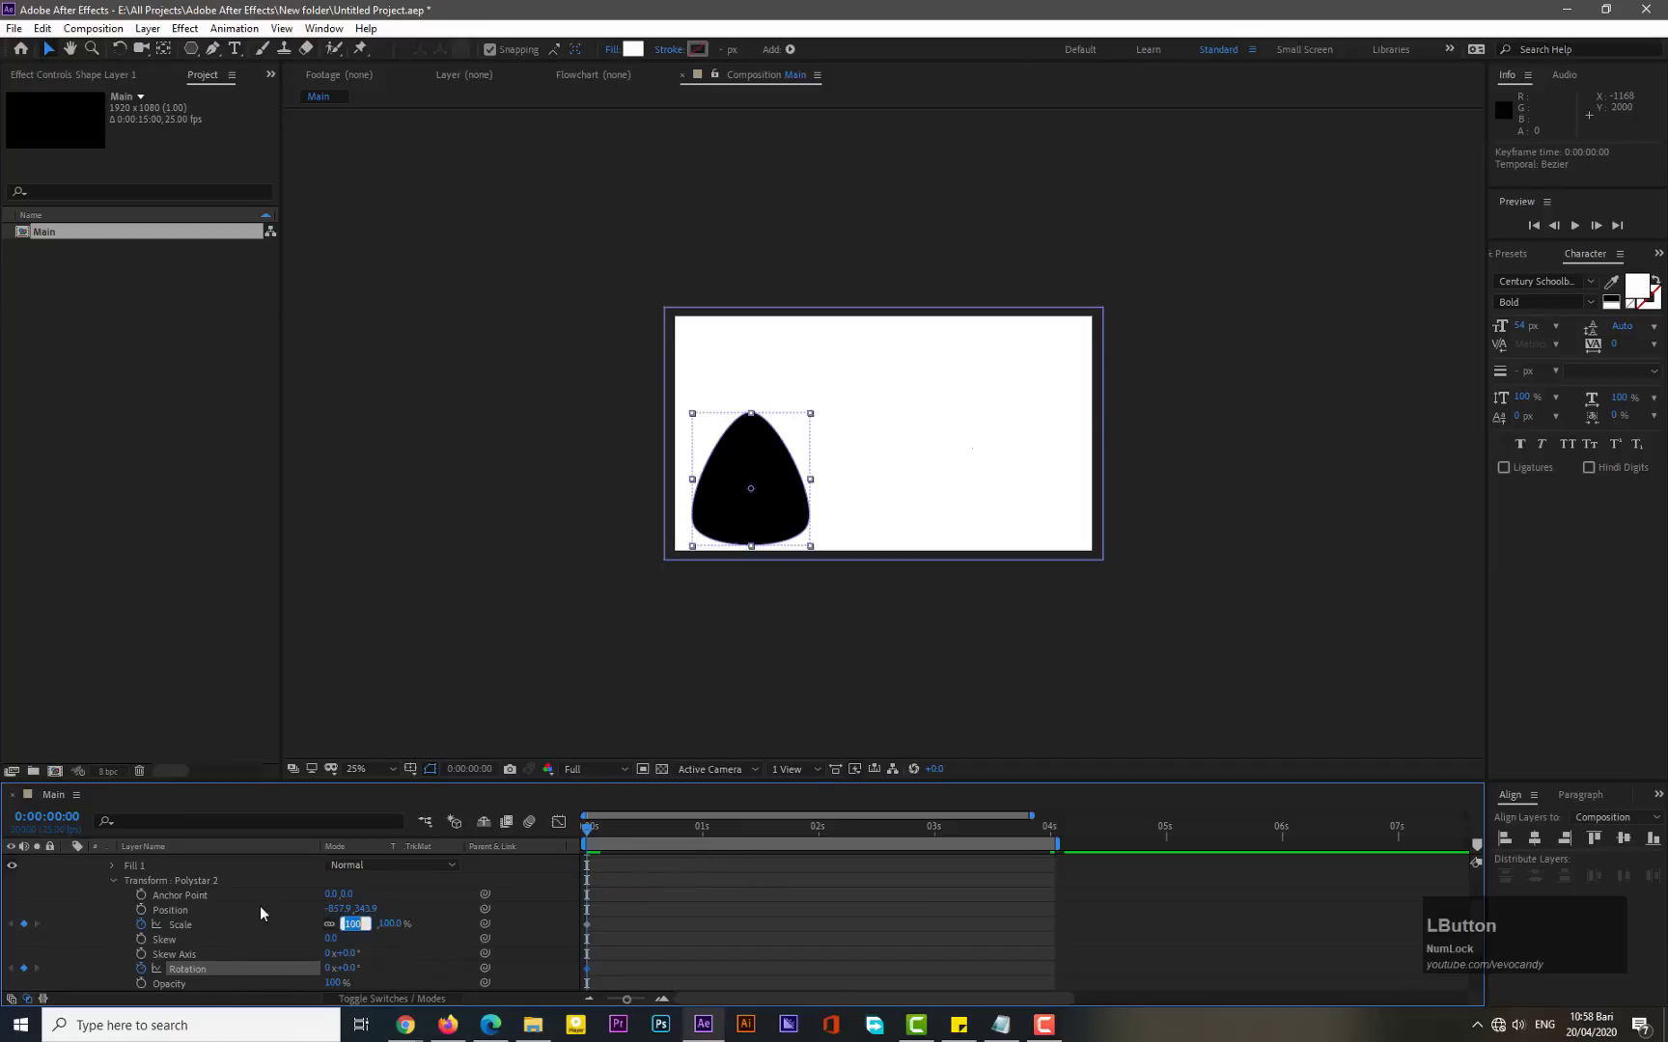
pyautogui.write('0')
pyautogui.press('KP_Enter')
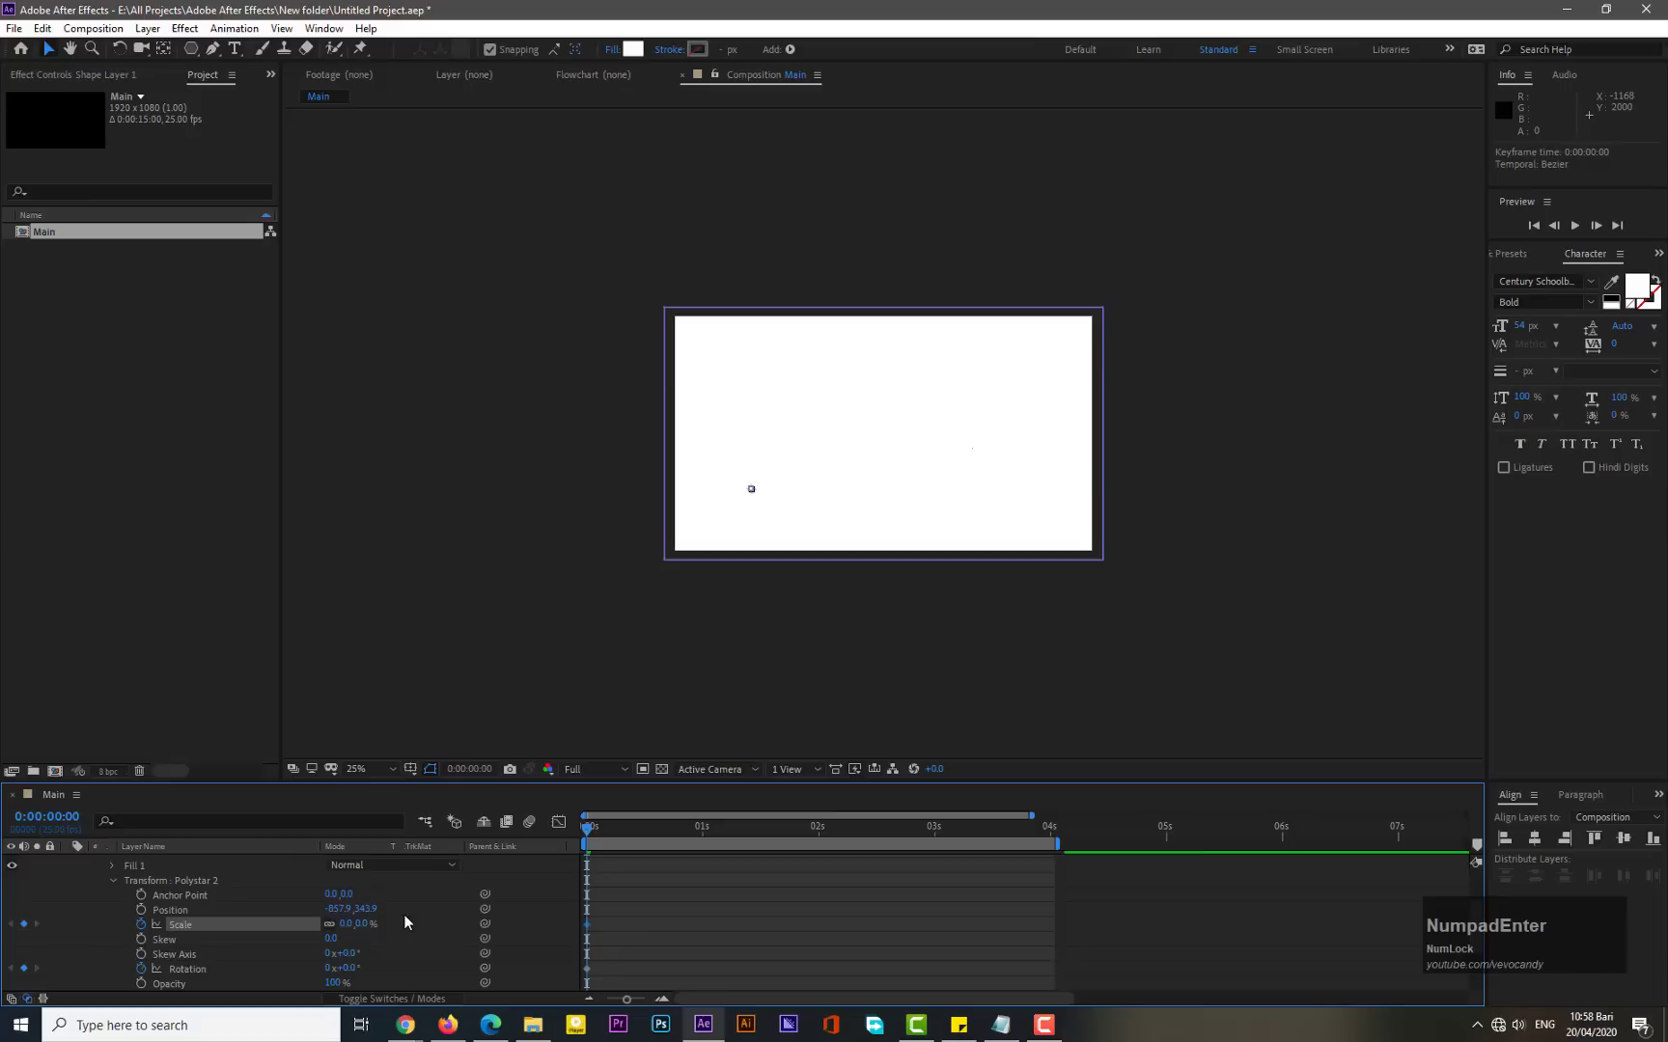
# - At 4 seconds, set the small polystar's scale to 100% and its rotation to about 24°
pyautogui.click(1049, 836)
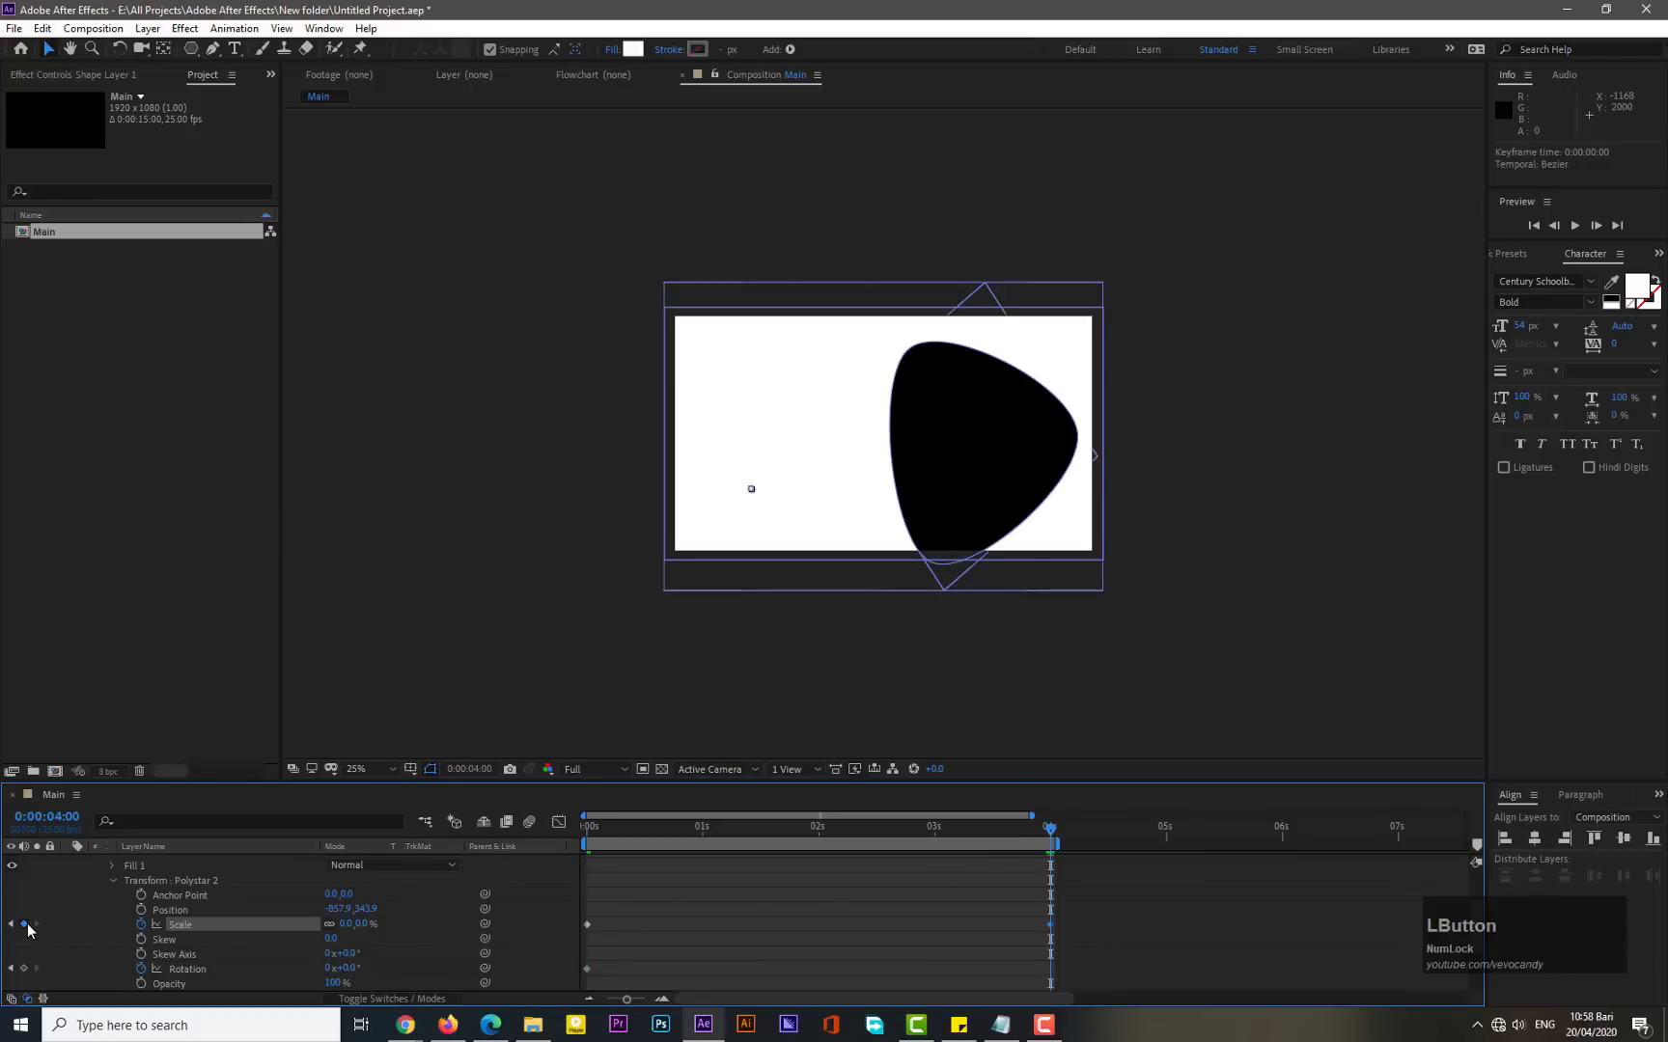
pyautogui.click(24, 969)
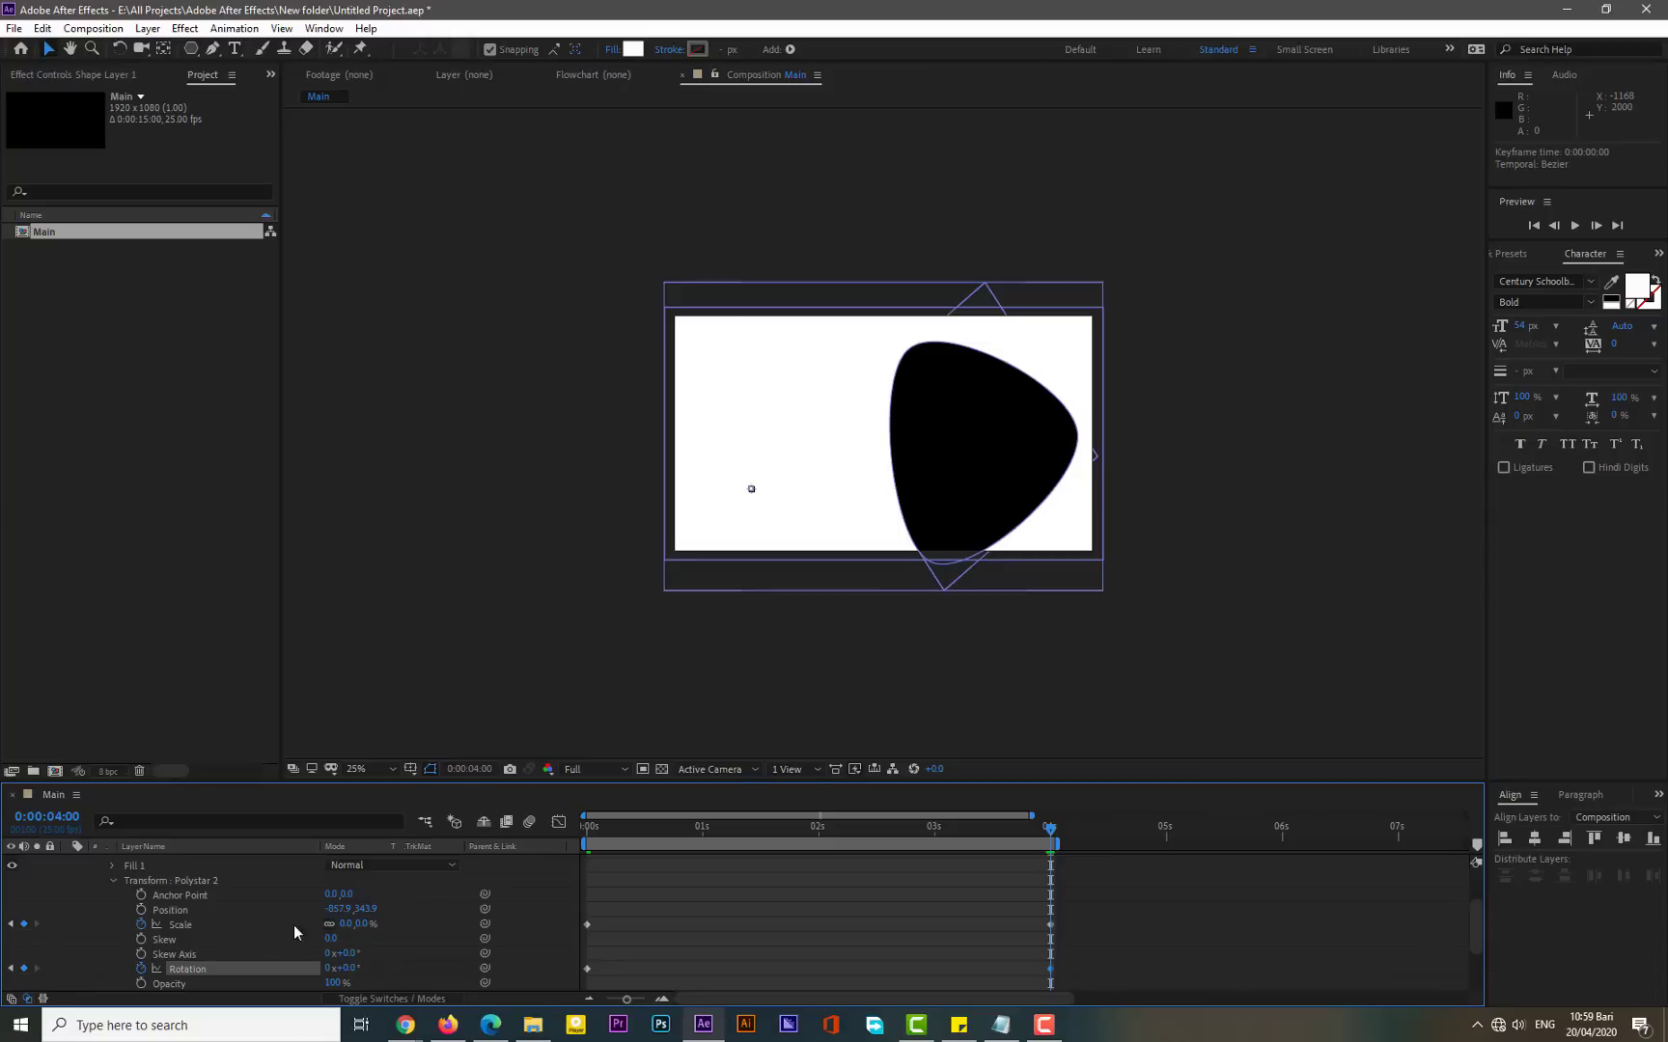
pyautogui.click(344, 924)
pyautogui.write('0')
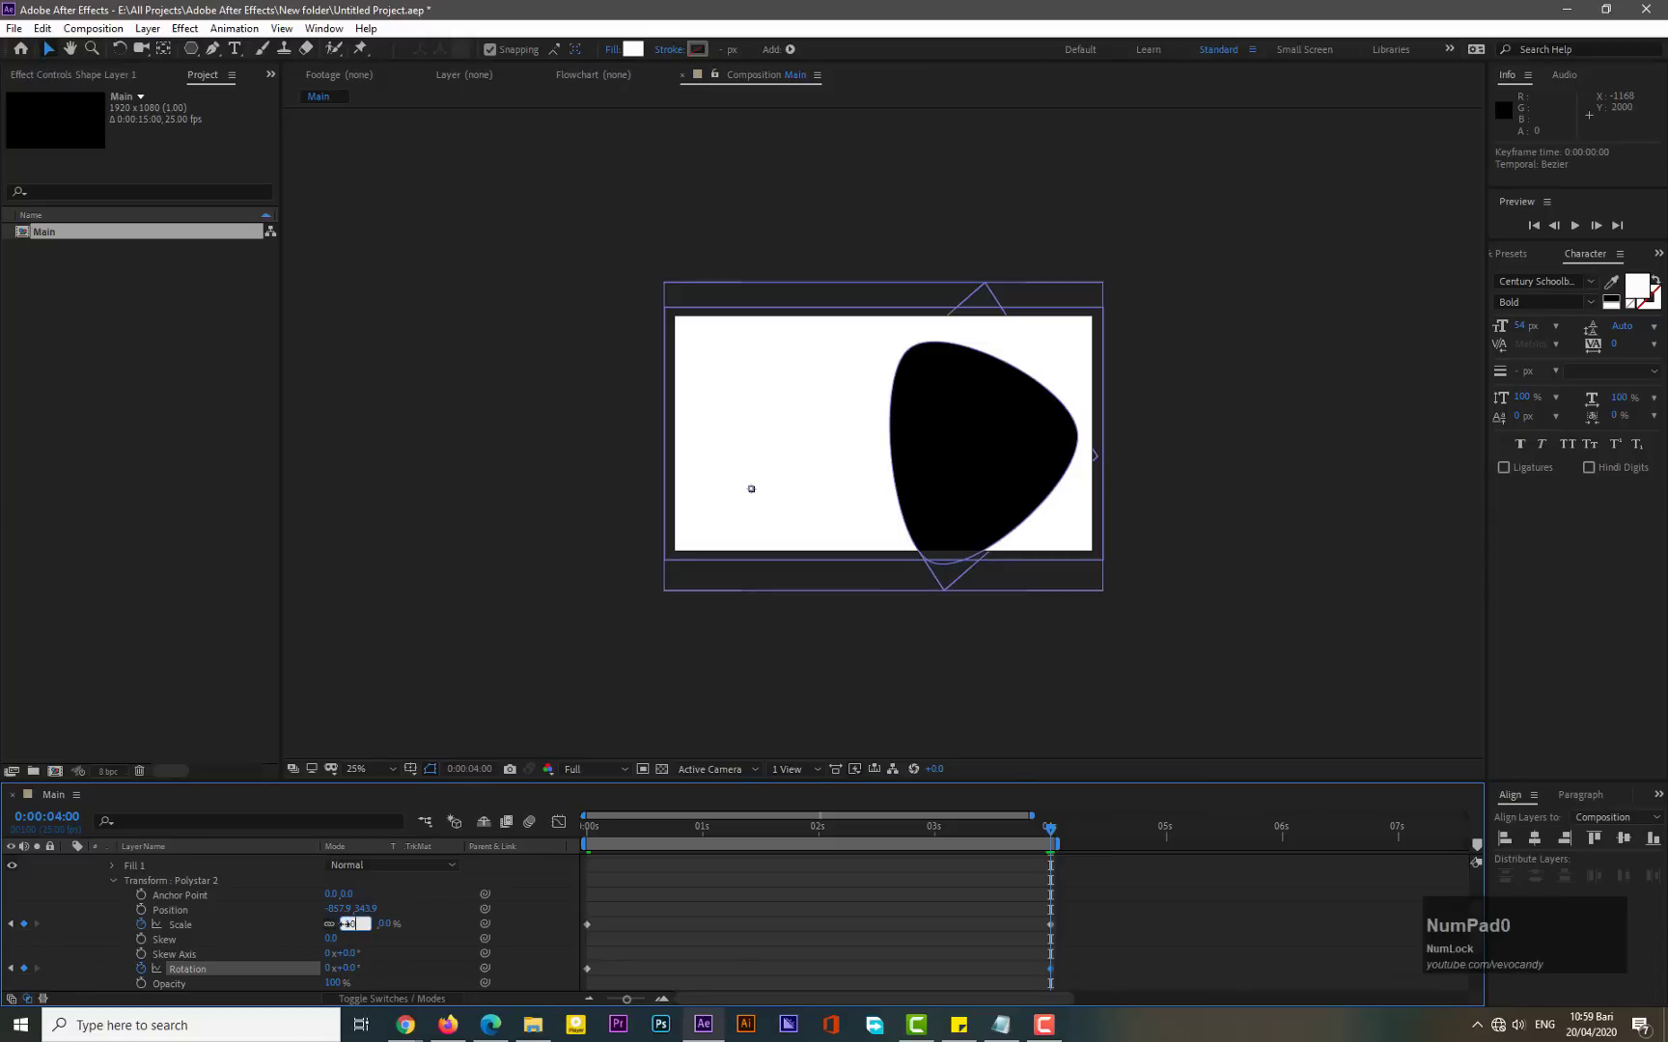
pyautogui.write('0')
pyautogui.press('KP_Enter')
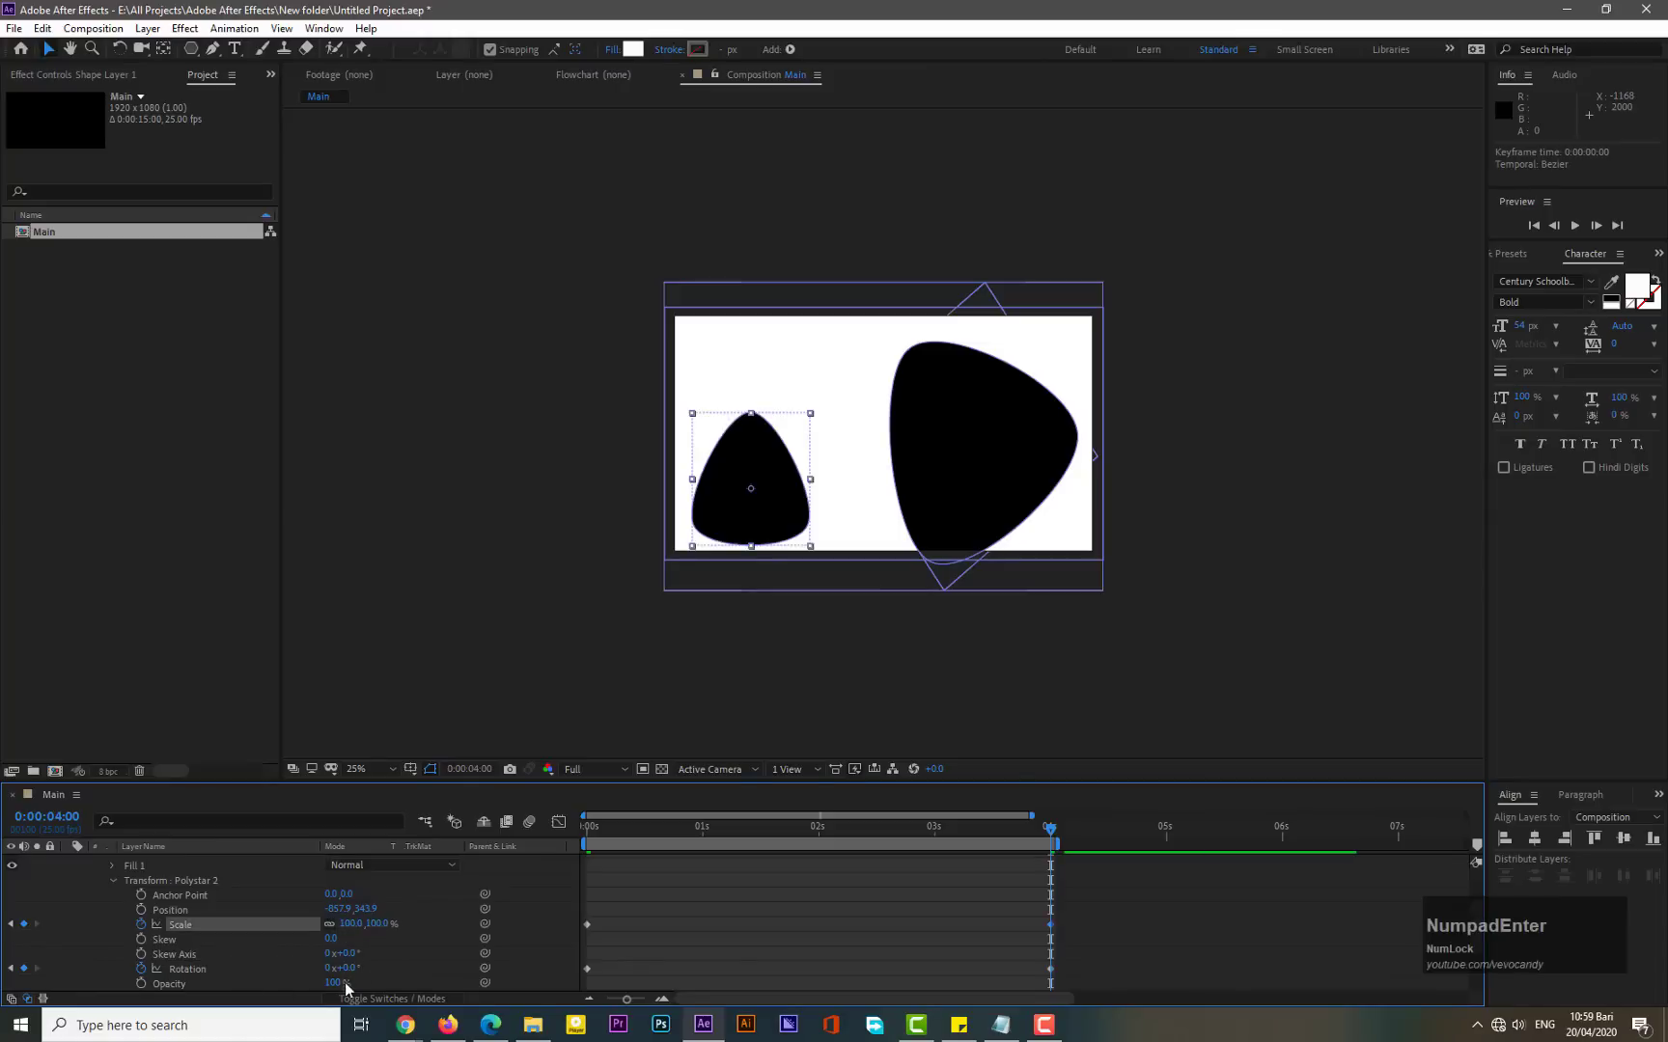
pyautogui.moveTo(344, 968); pyautogui.dragTo(367, 968)
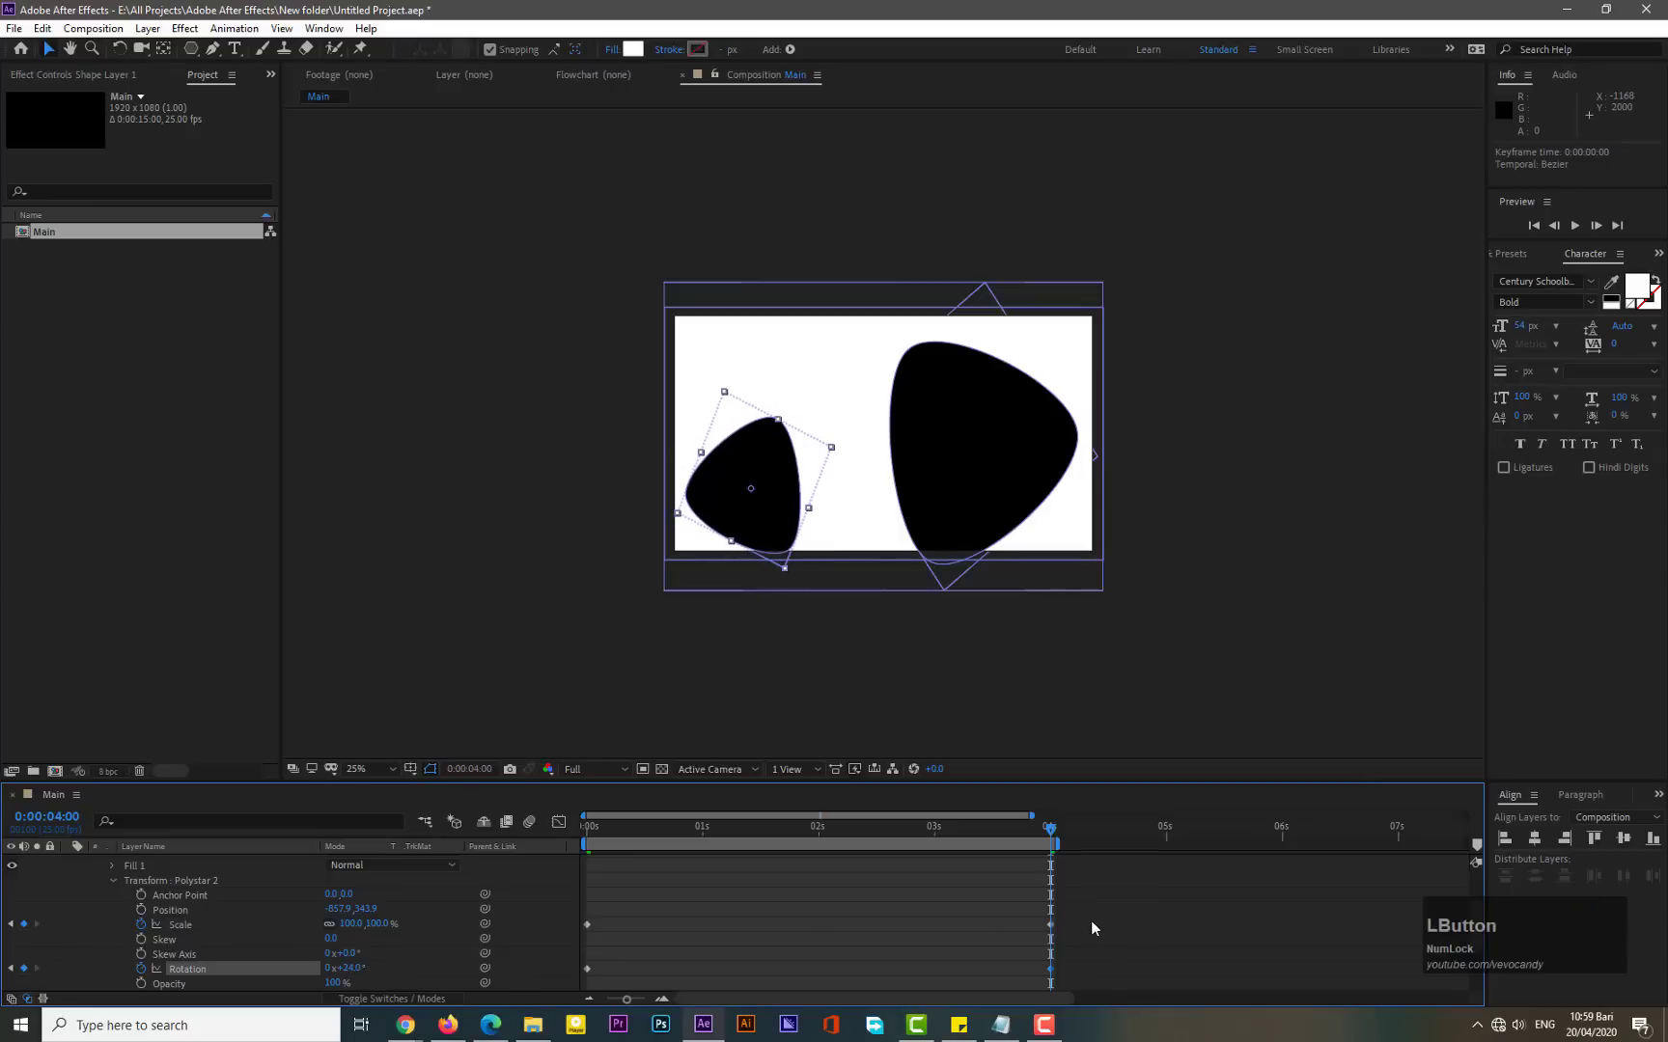
# - Apply Easy Ease to the small polystar's scale and rotation keyframes
pyautogui.moveTo(1081, 915); pyautogui.dragTo(579, 985)
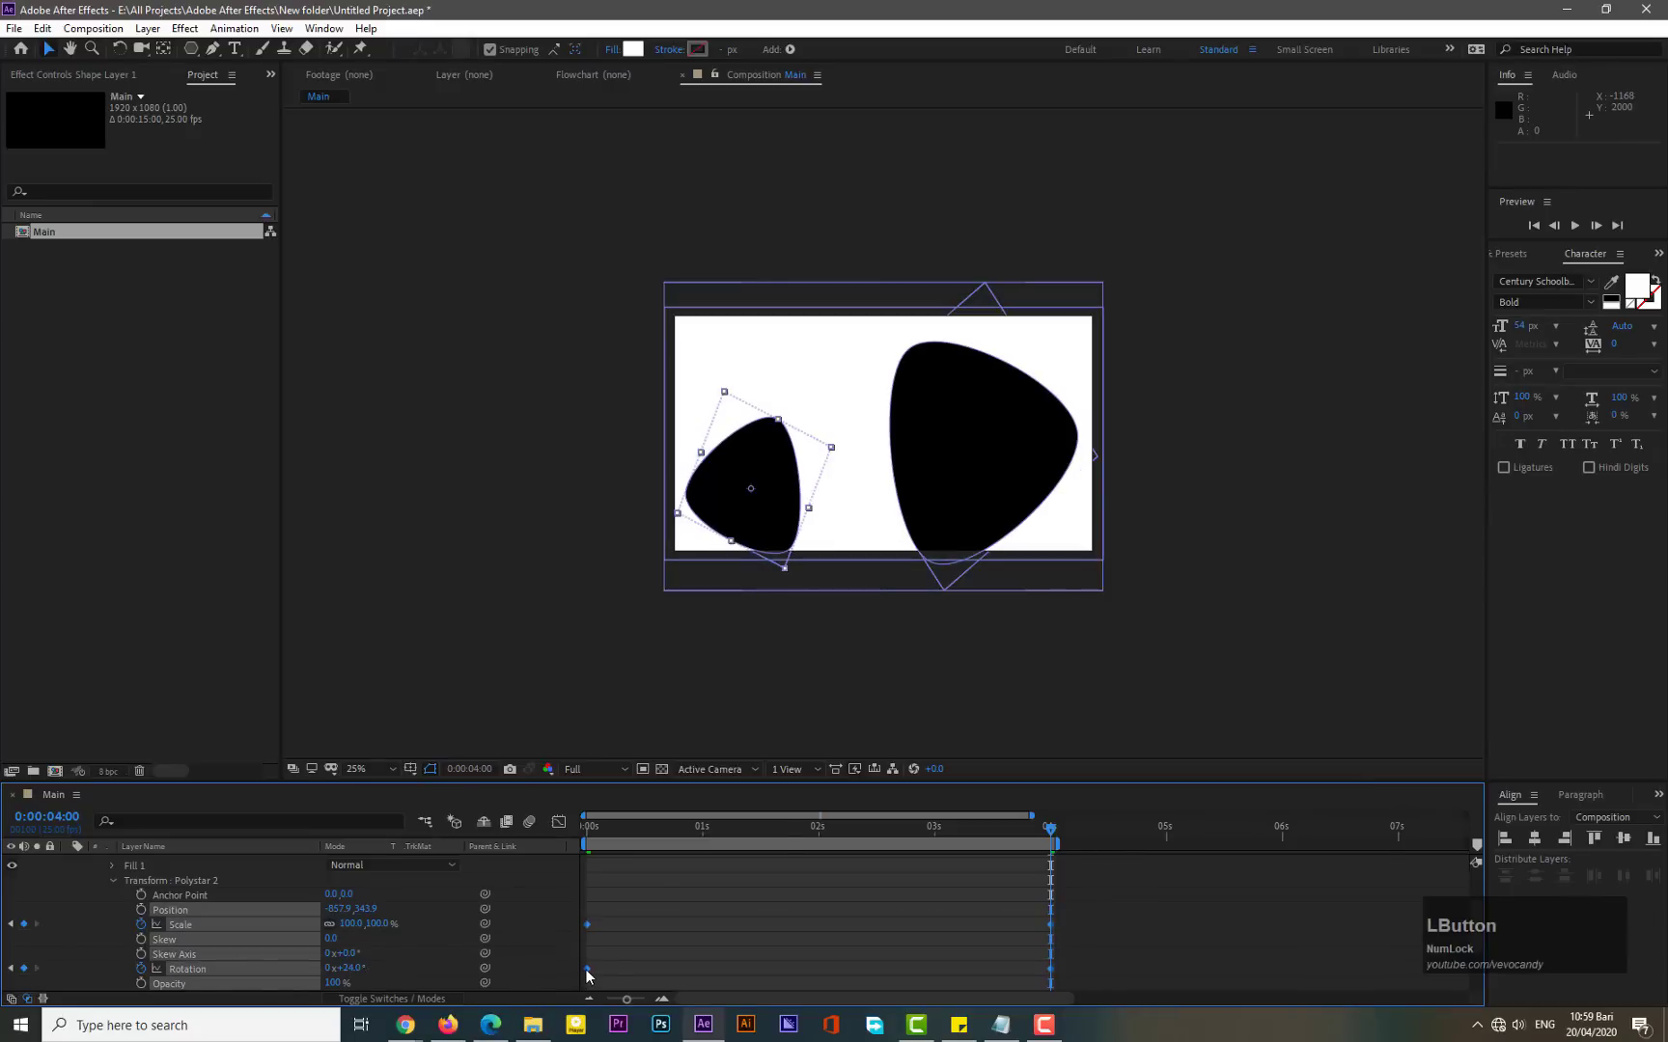
pyautogui.rightClick(587, 968)
pyautogui.moveTo(621, 959)
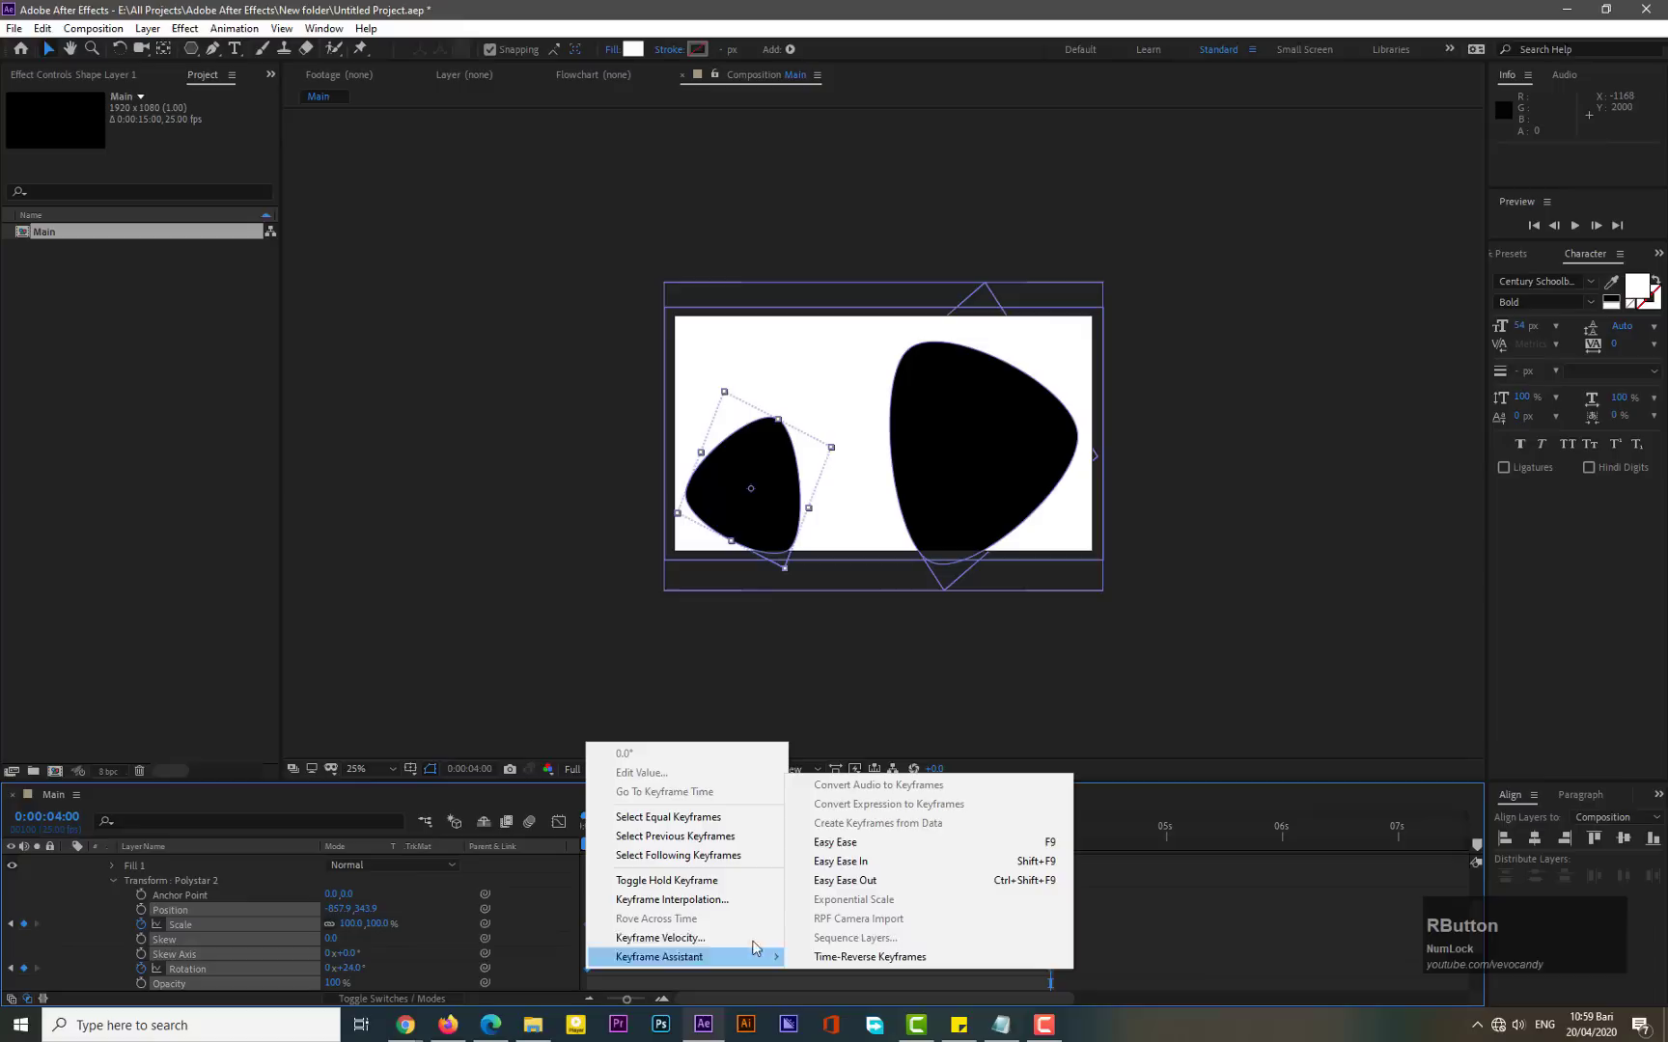
pyautogui.click(855, 841)
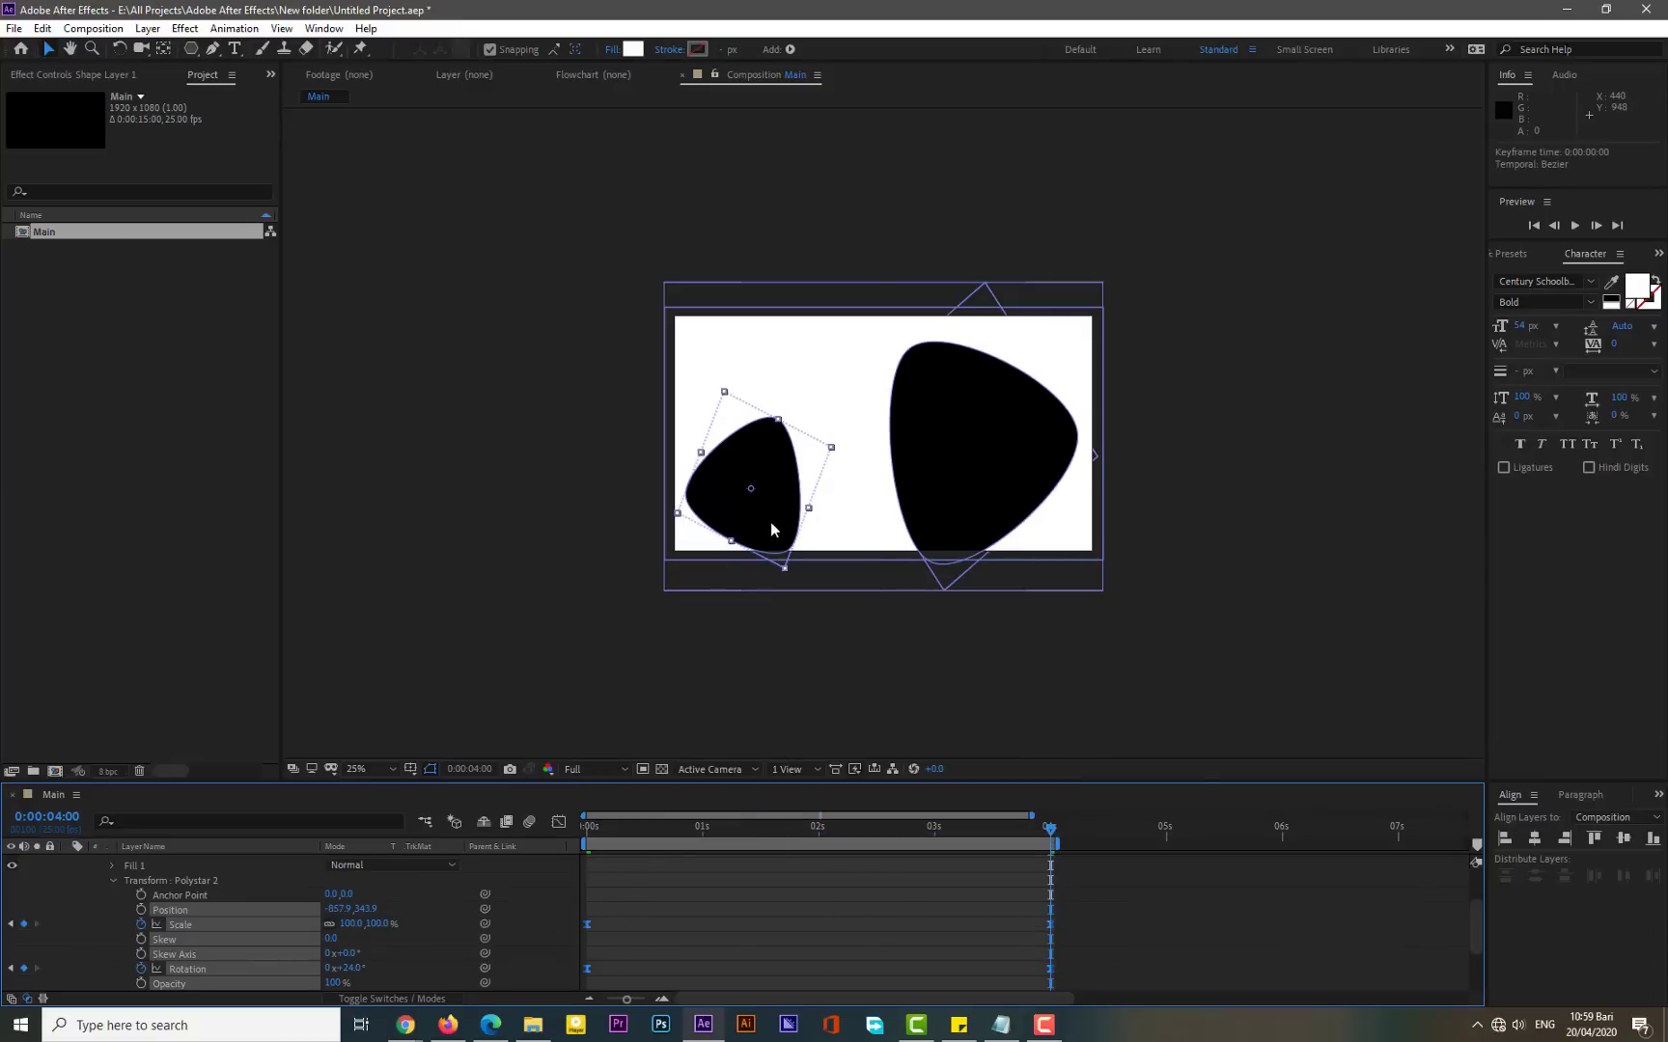
# - Move the small polystar slightly lower toward the composition's lower-left edge, then collapse the shape layer's property groups
pyautogui.moveTo(770, 529); pyautogui.dragTo(767, 568)
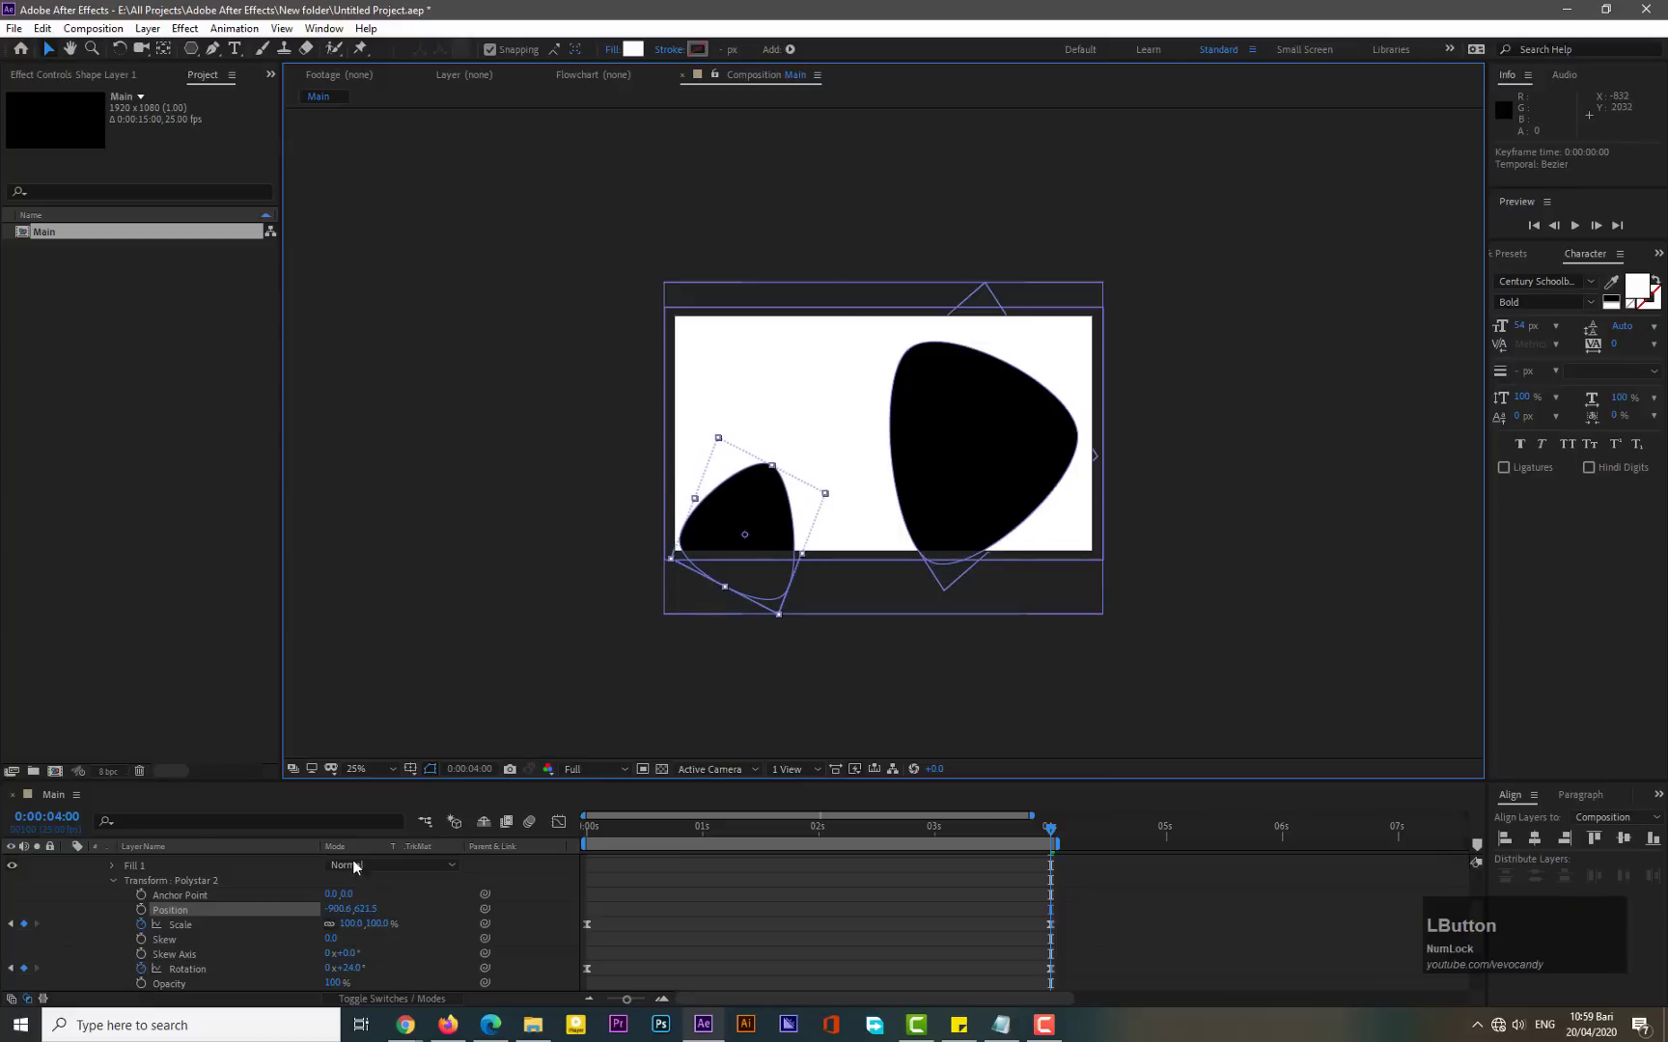
pyautogui.click(114, 879)
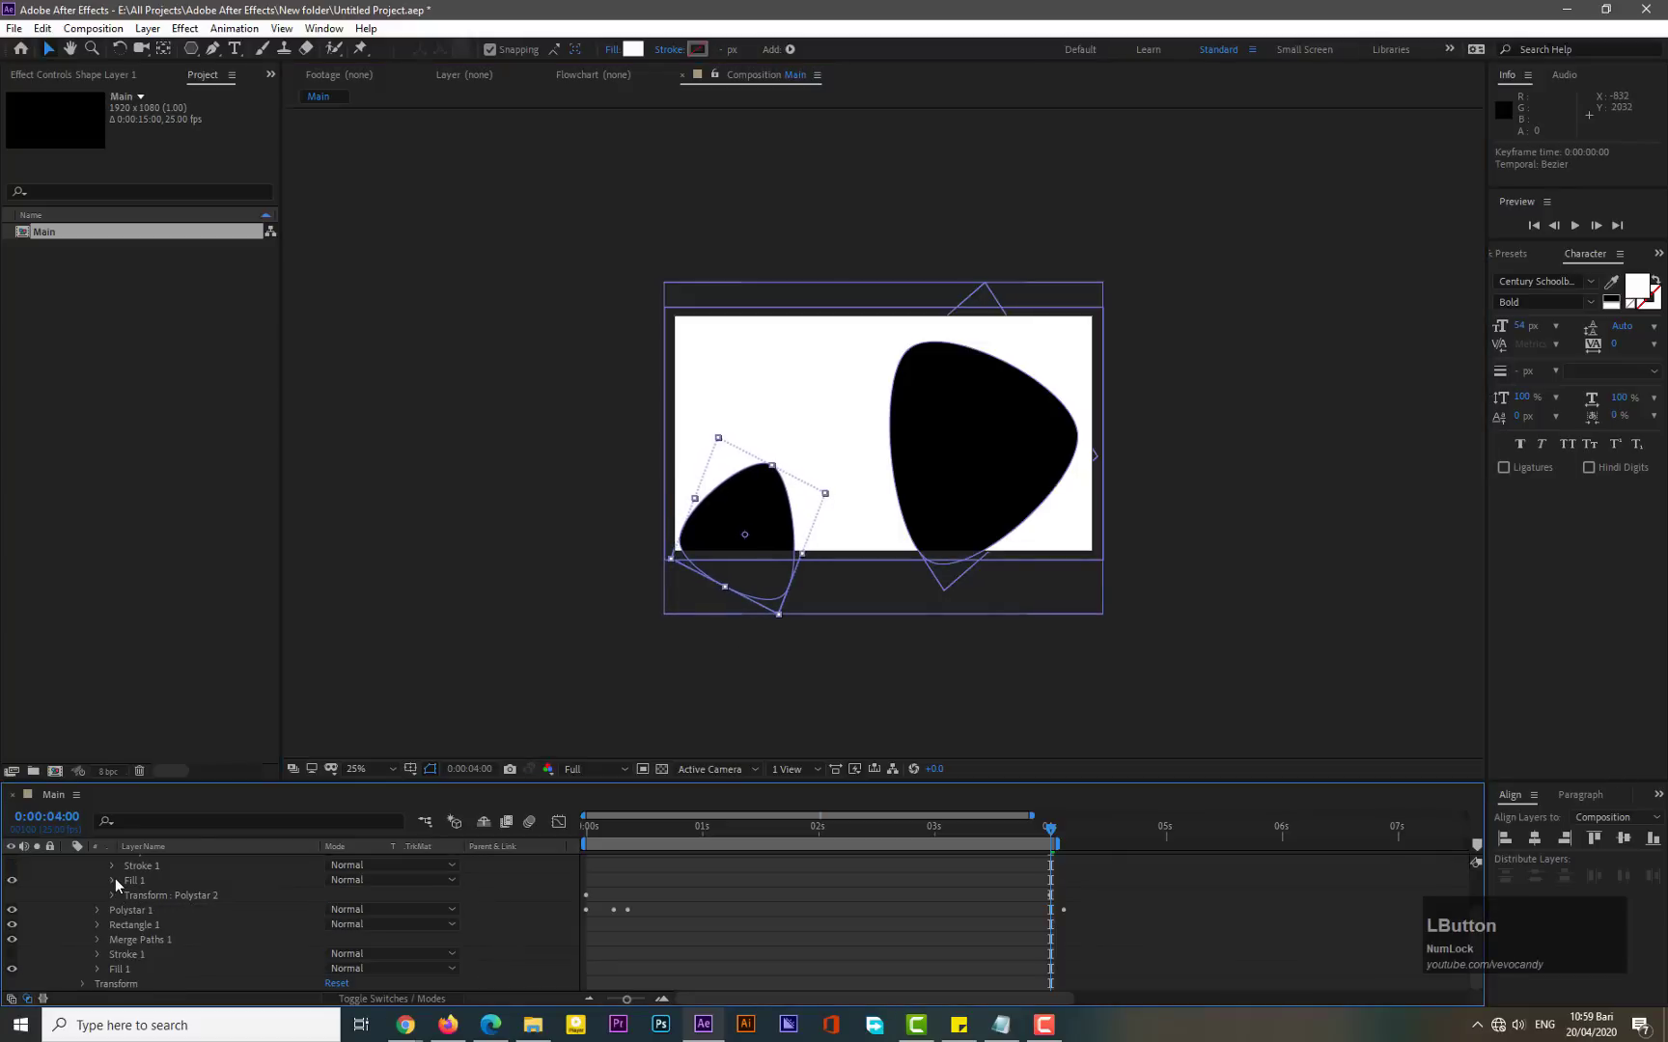
pyautogui.scroll(2, 110, 884)
pyautogui.click(95, 889)
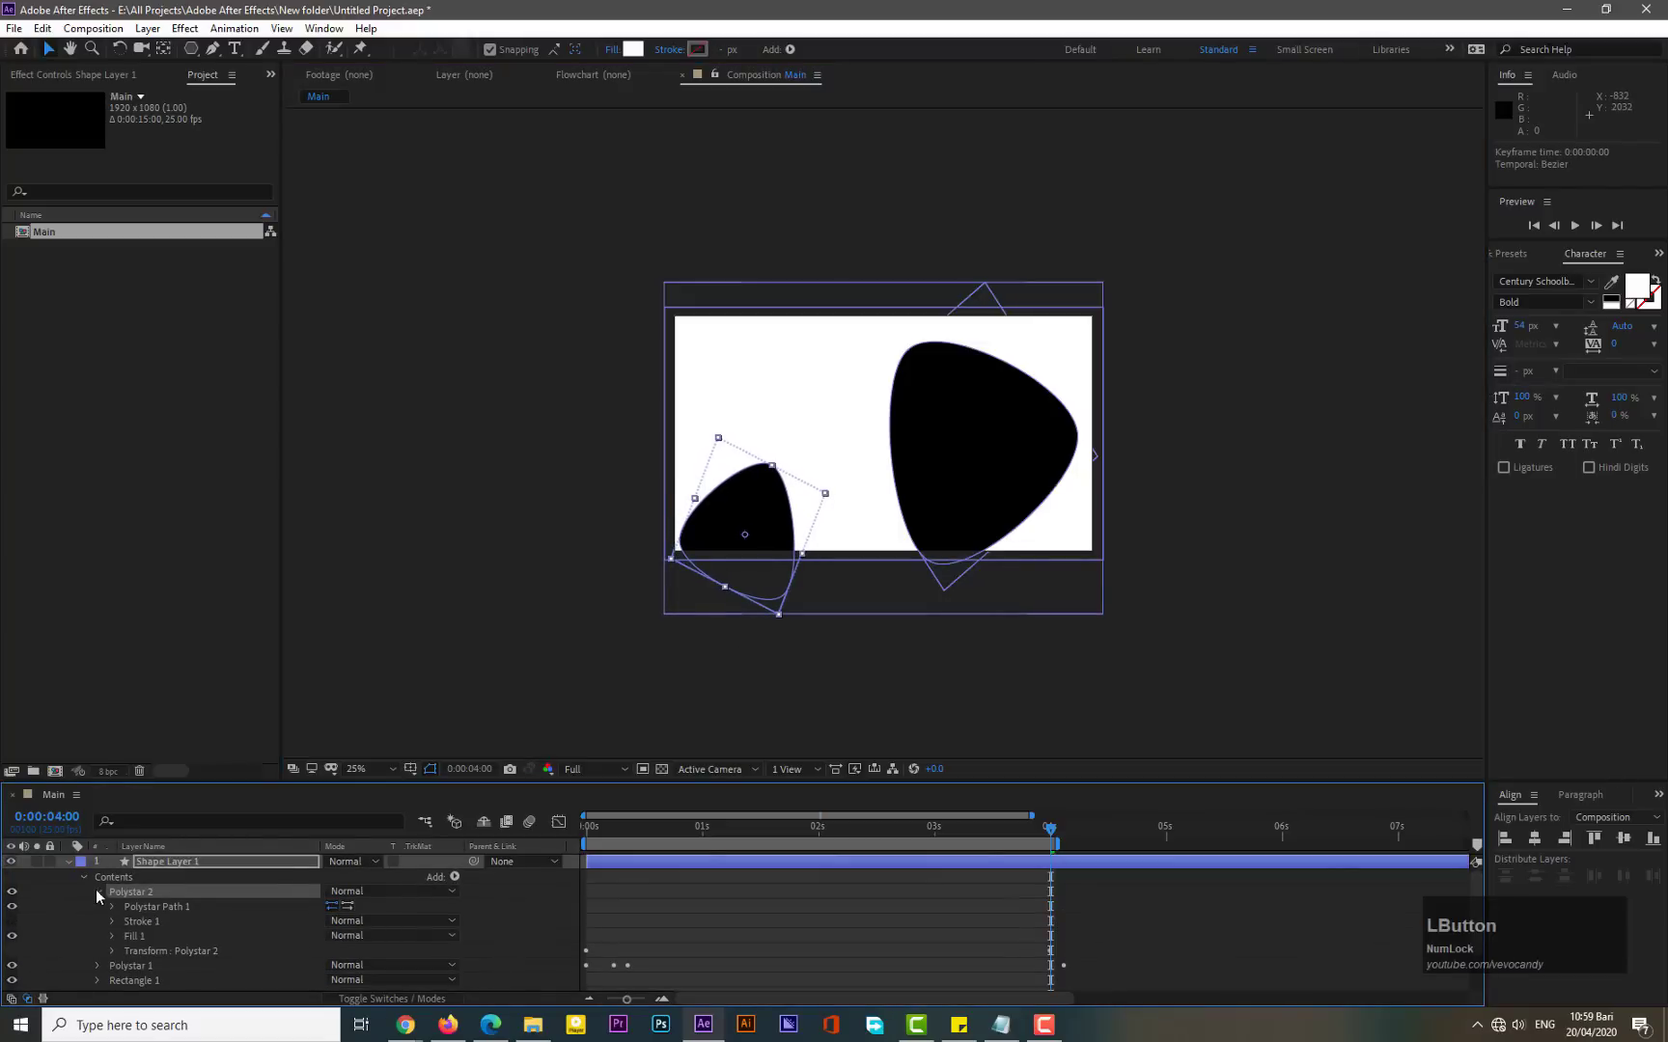
pyautogui.click(84, 876)
pyautogui.click(68, 862)
# - Rename the shape layer to Shapes
pyautogui.rightClick(166, 864)
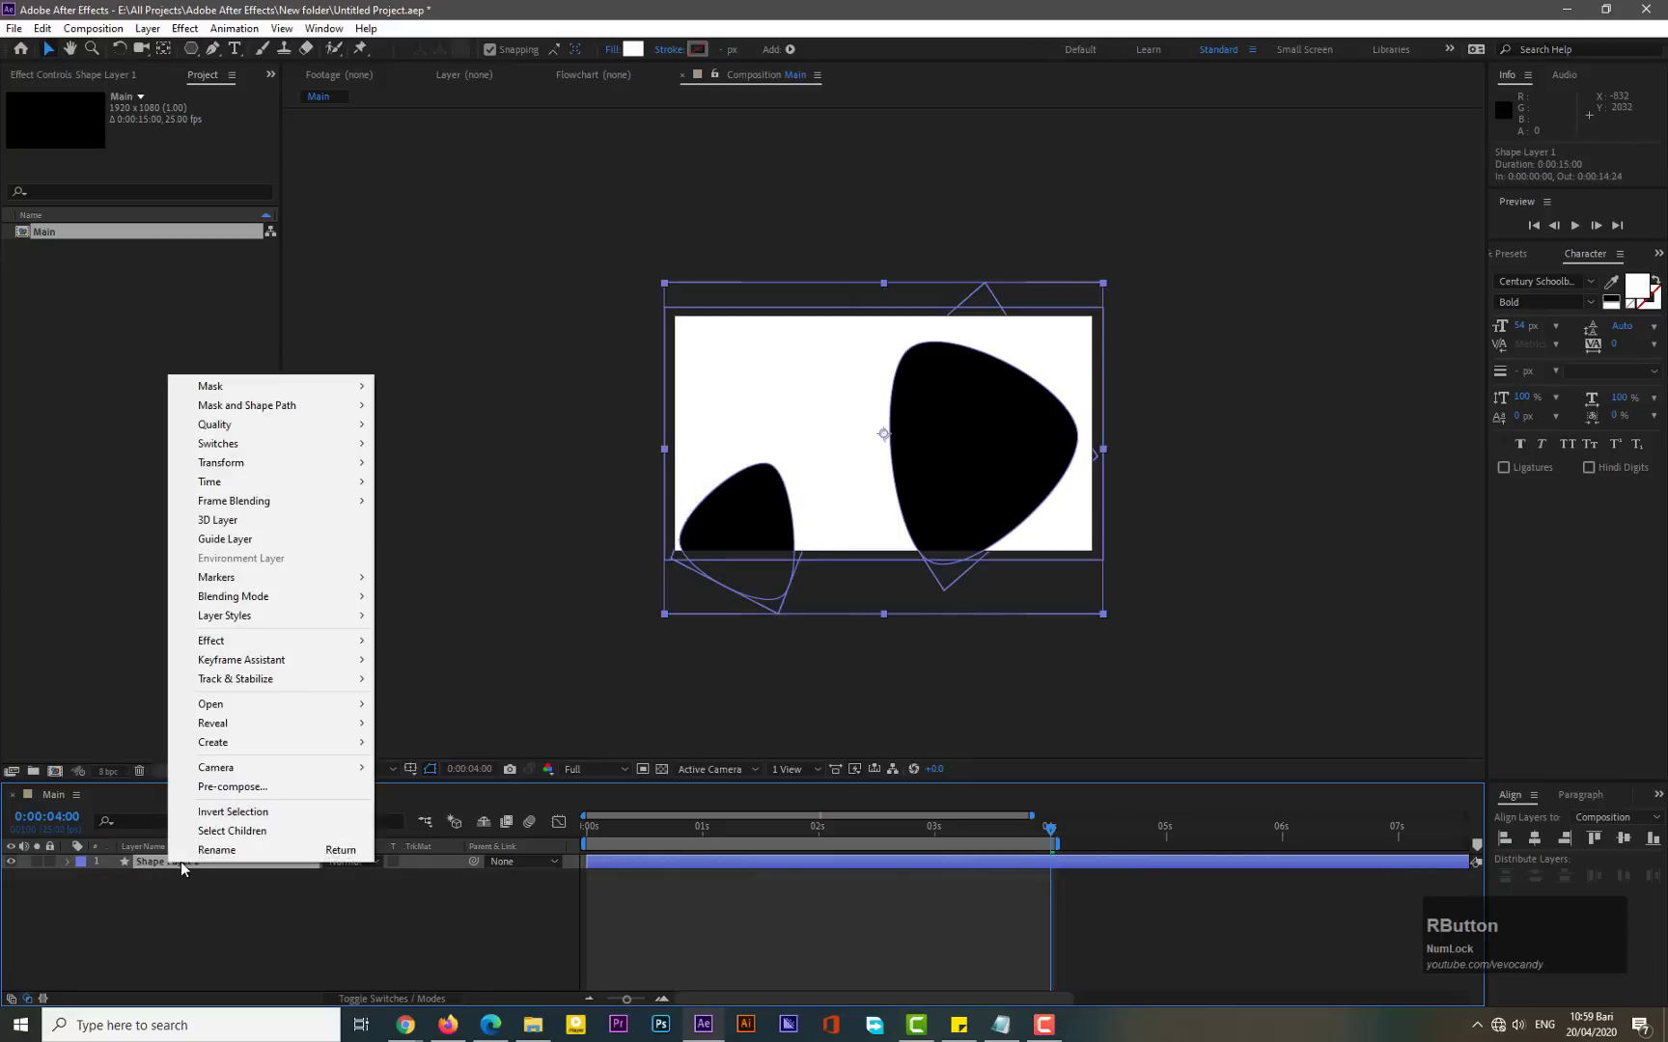
pyautogui.click(190, 854)
pyautogui.write('Shapes')
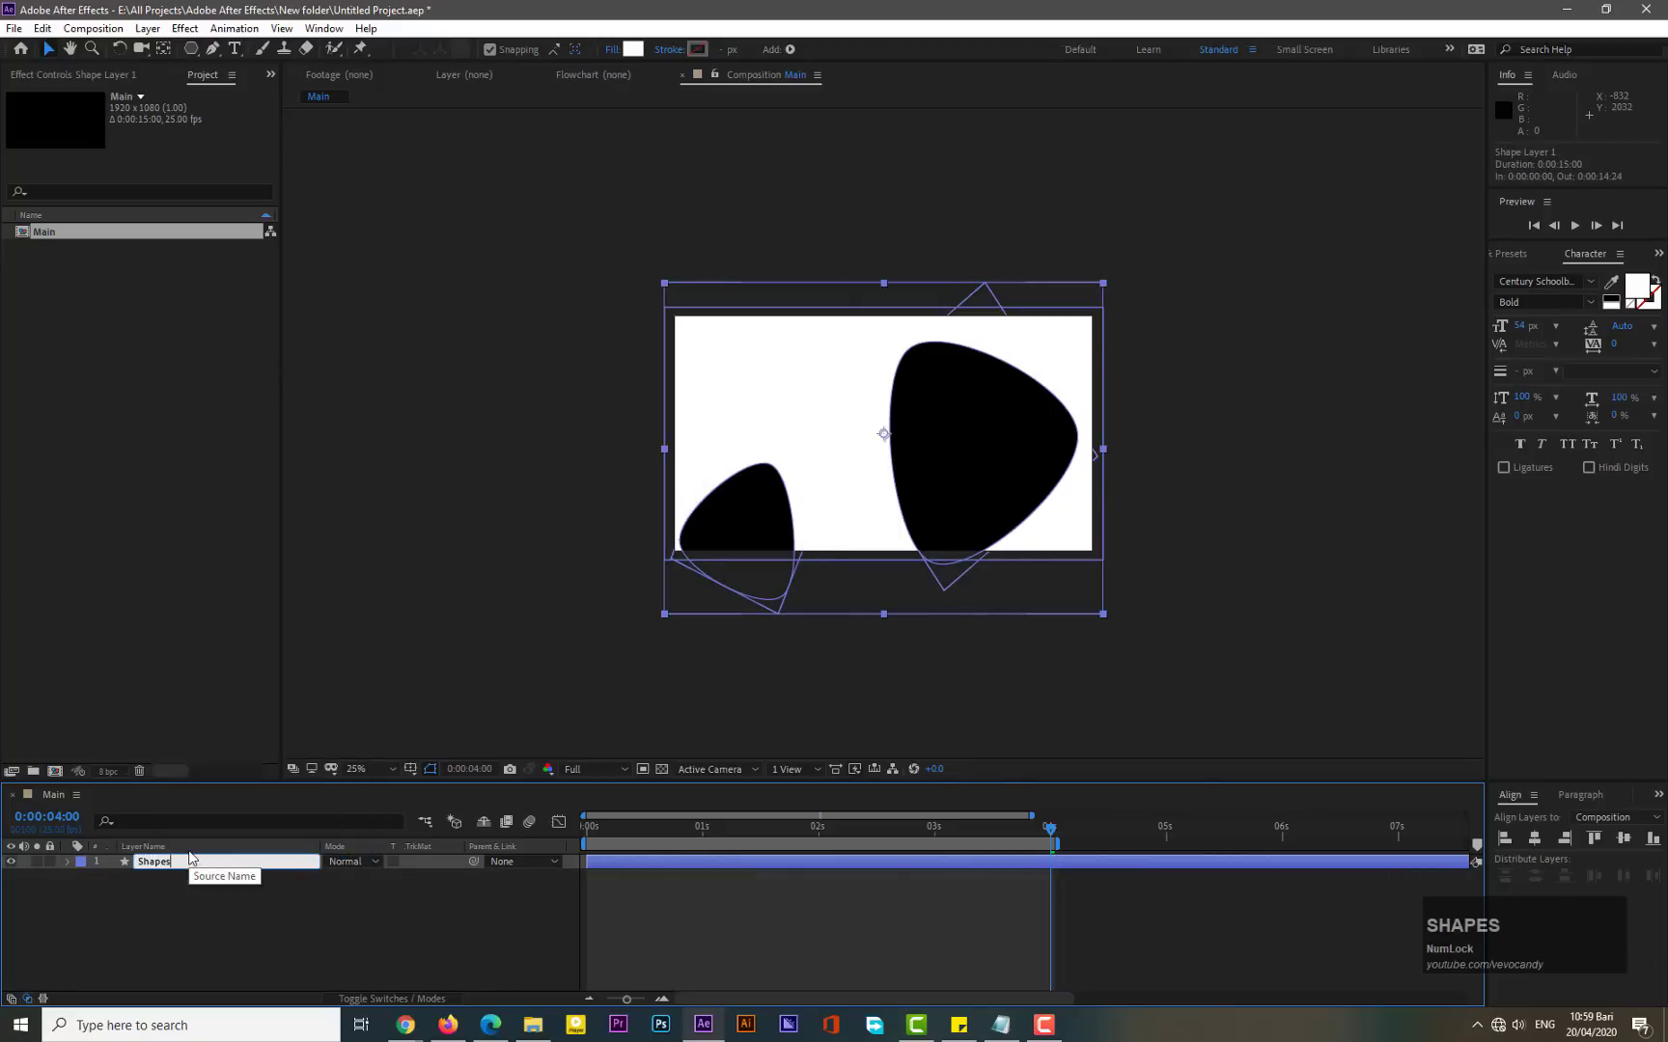
pyautogui.click(153, 889)
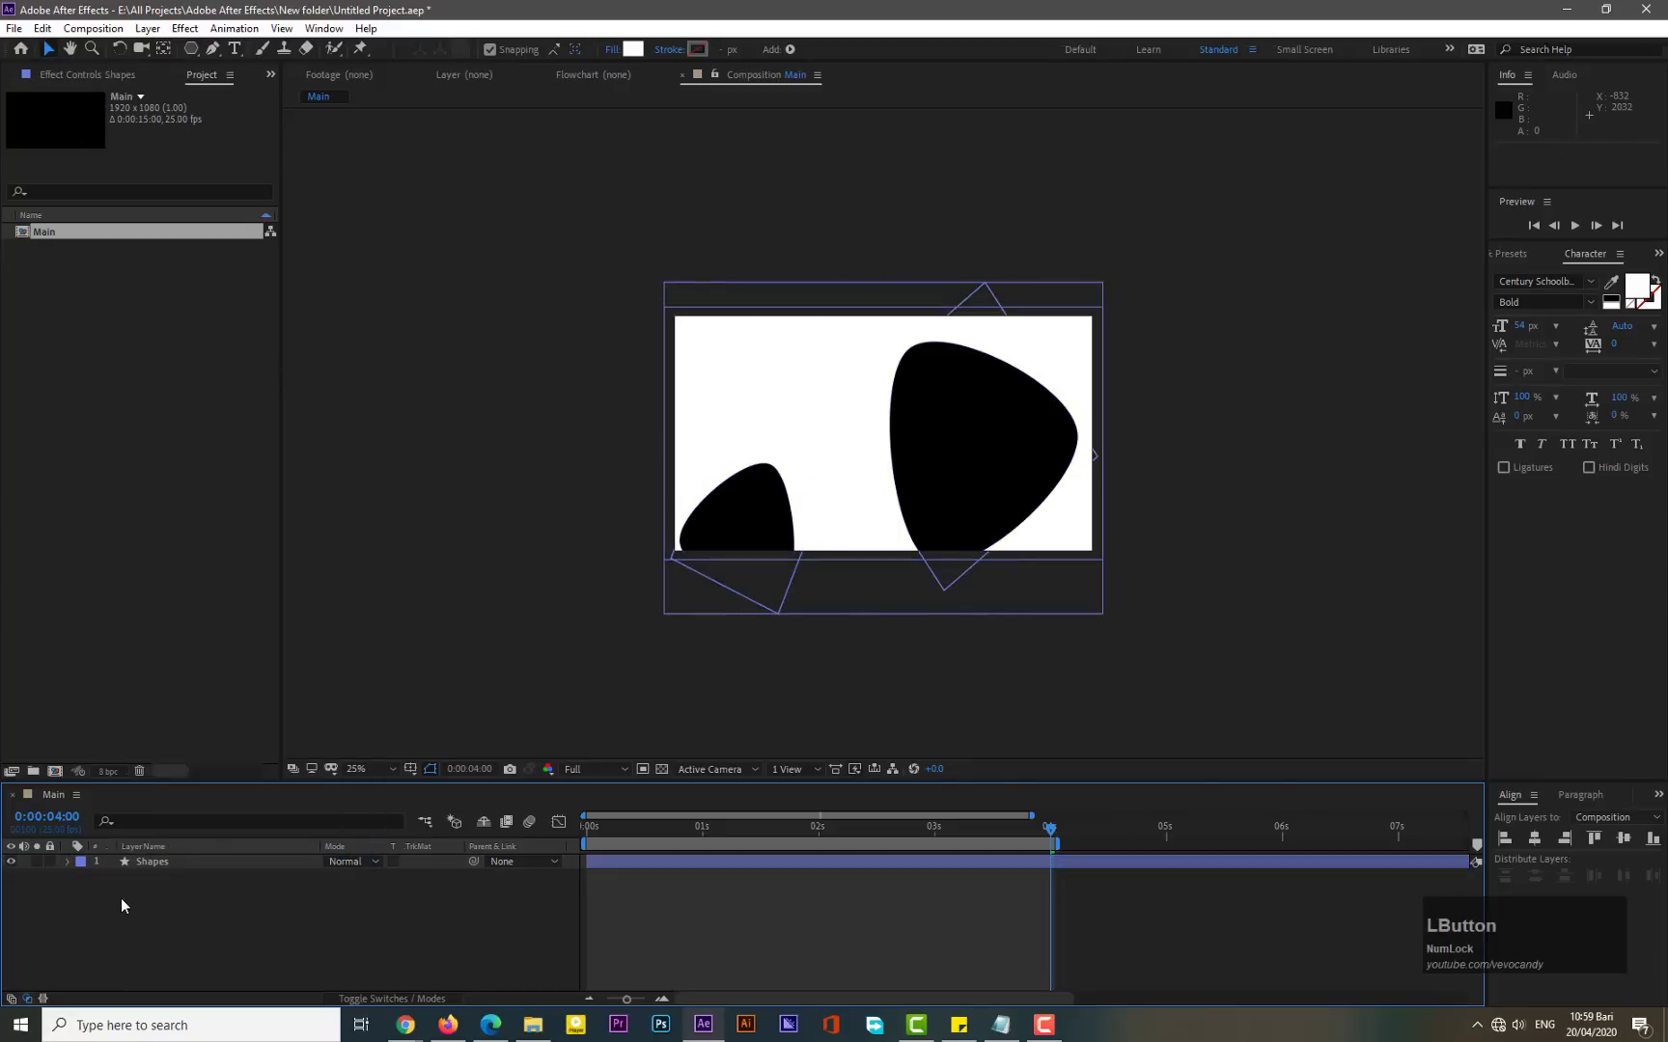
# - Set the Shapes layer's opacity to 90%
pyautogui.click(170, 865)
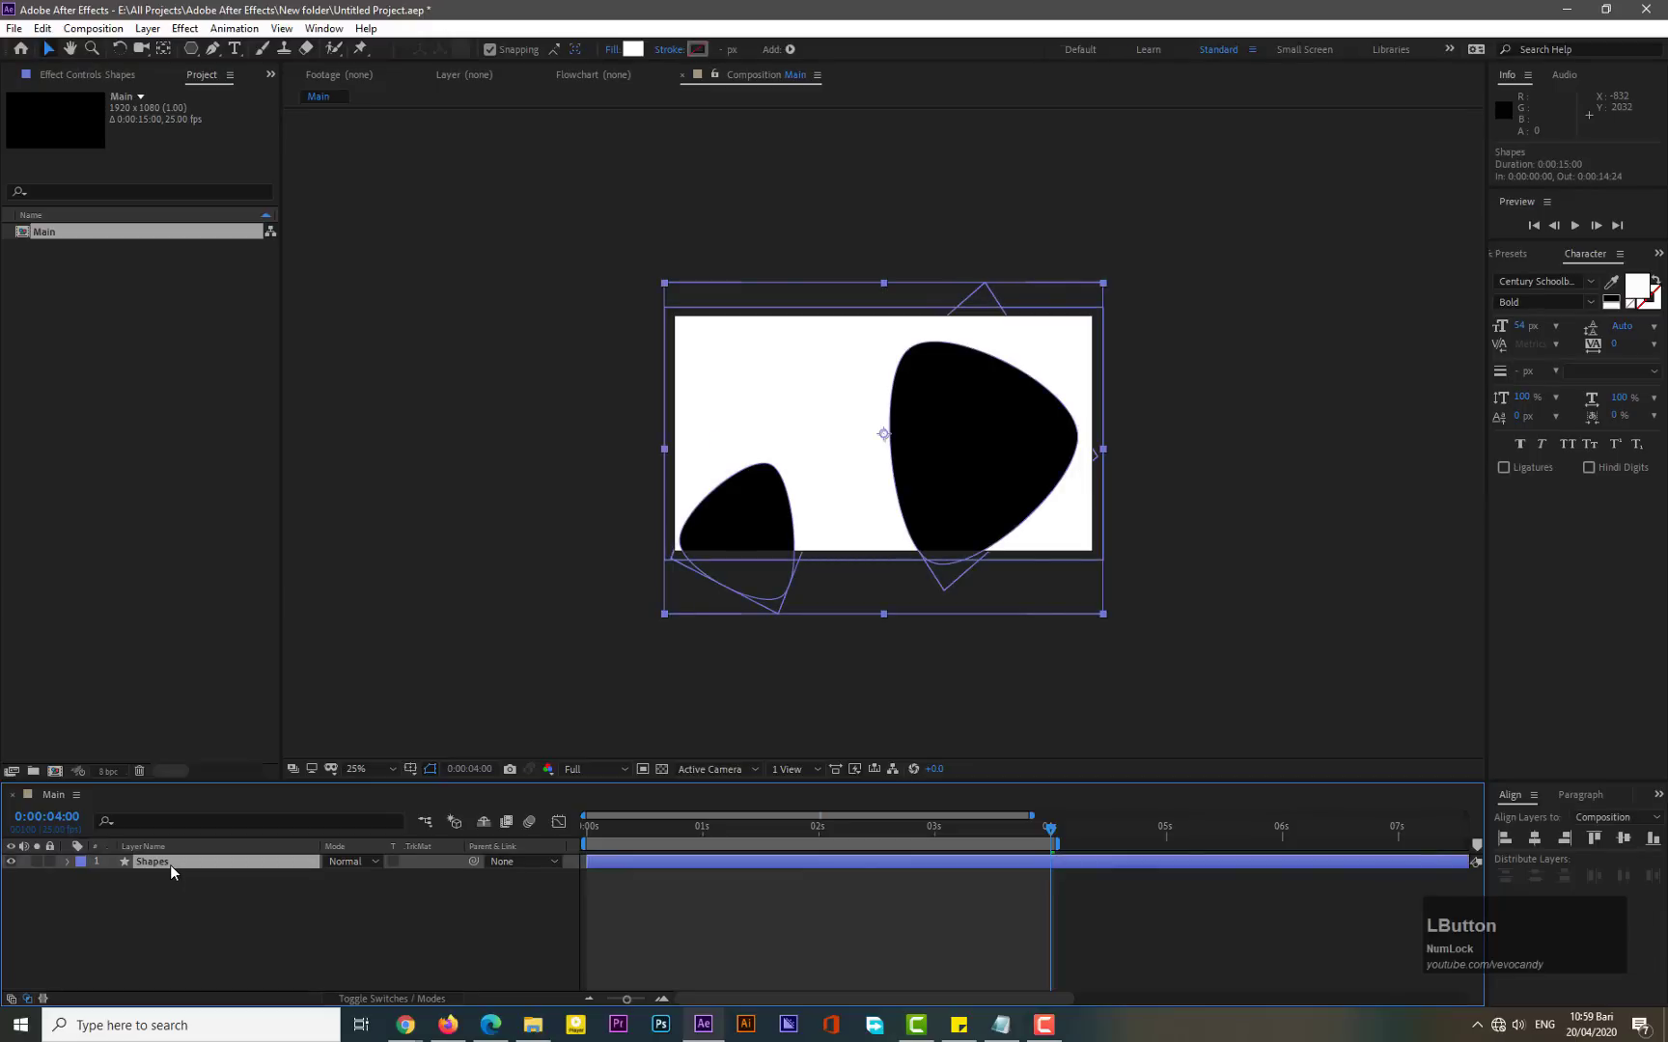
pyautogui.press('t')
pyautogui.click(336, 878)
pyautogui.write('90')
pyautogui.press('KP_Enter')
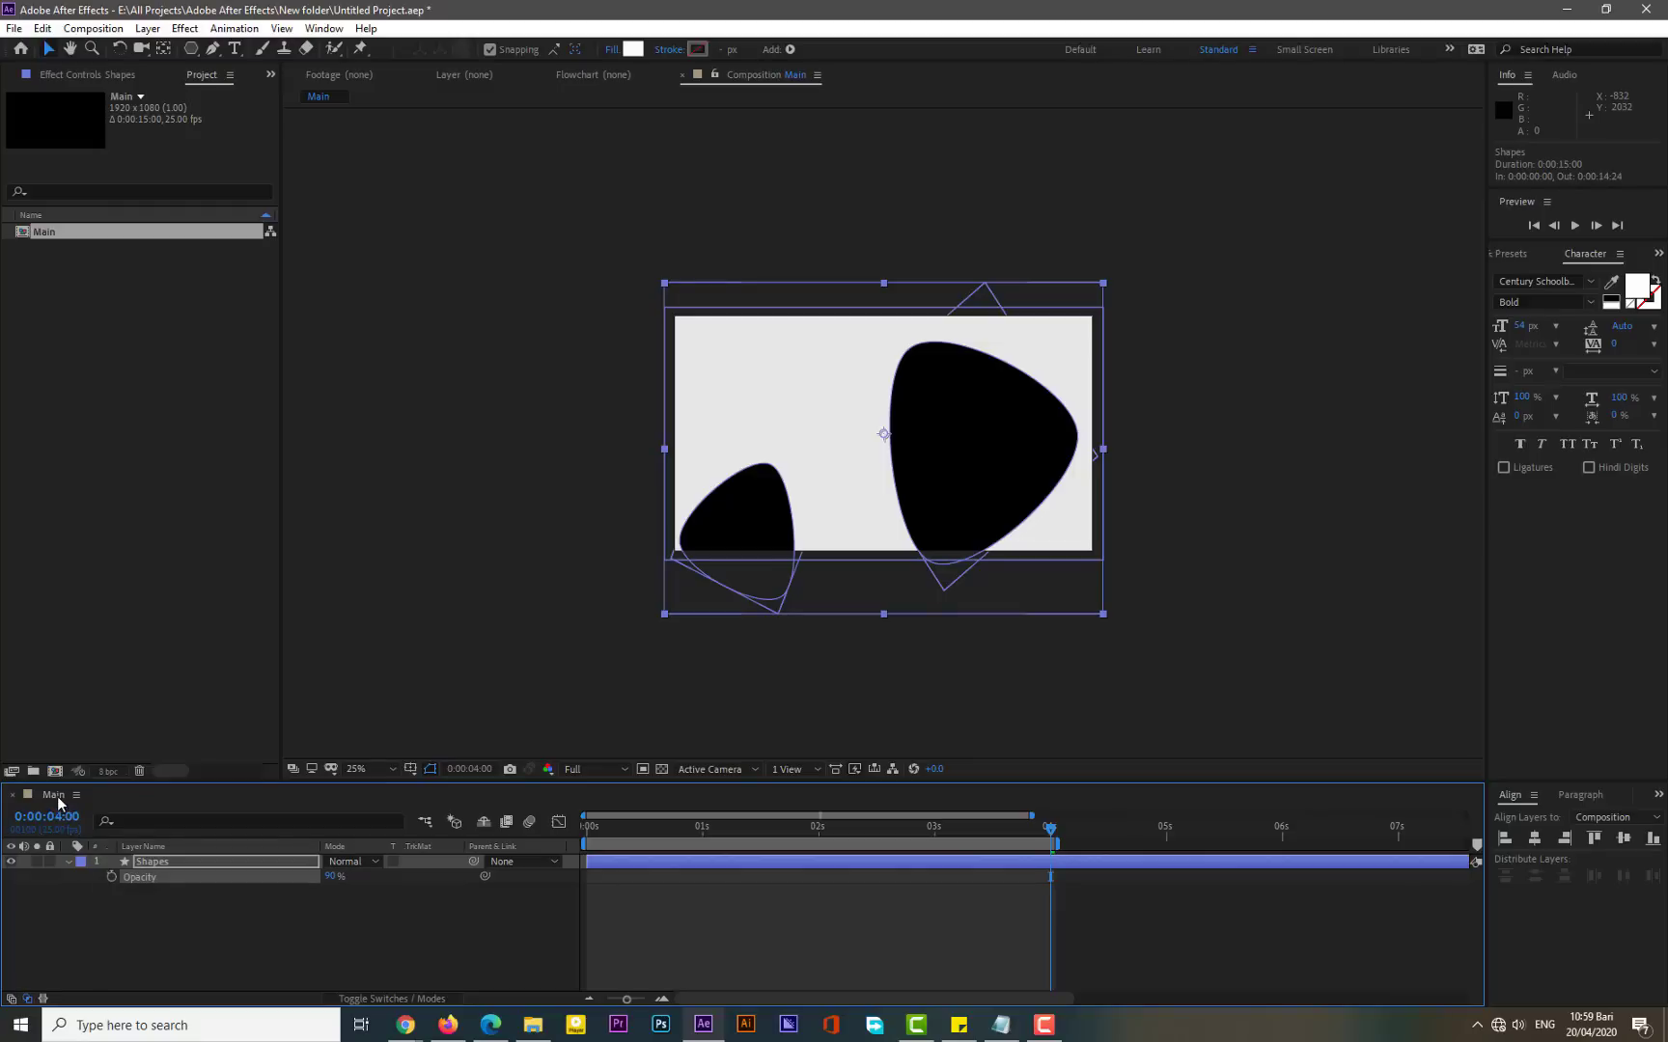
# - Pre-compose the Shapes layer into a new composition named Shapes 1, moving all attributes
pyautogui.click(68, 862)
pyautogui.rightClick(154, 866)
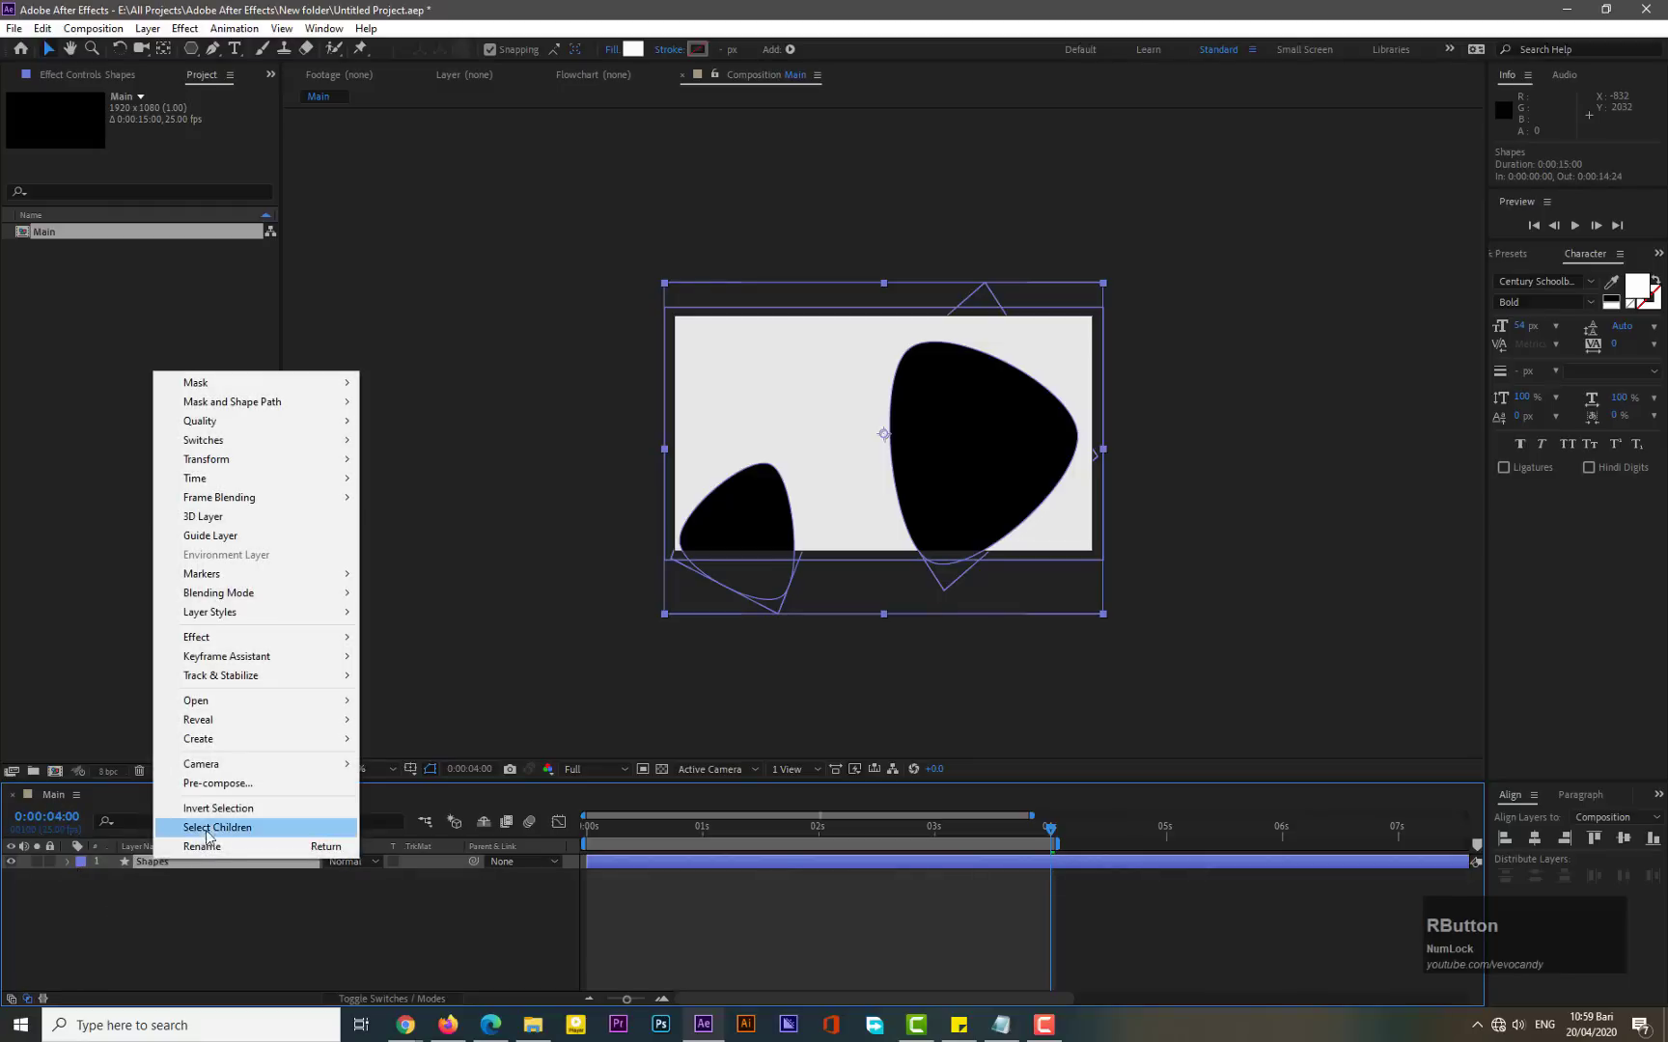
pyautogui.click(223, 782)
pyautogui.write('Shapes 1')
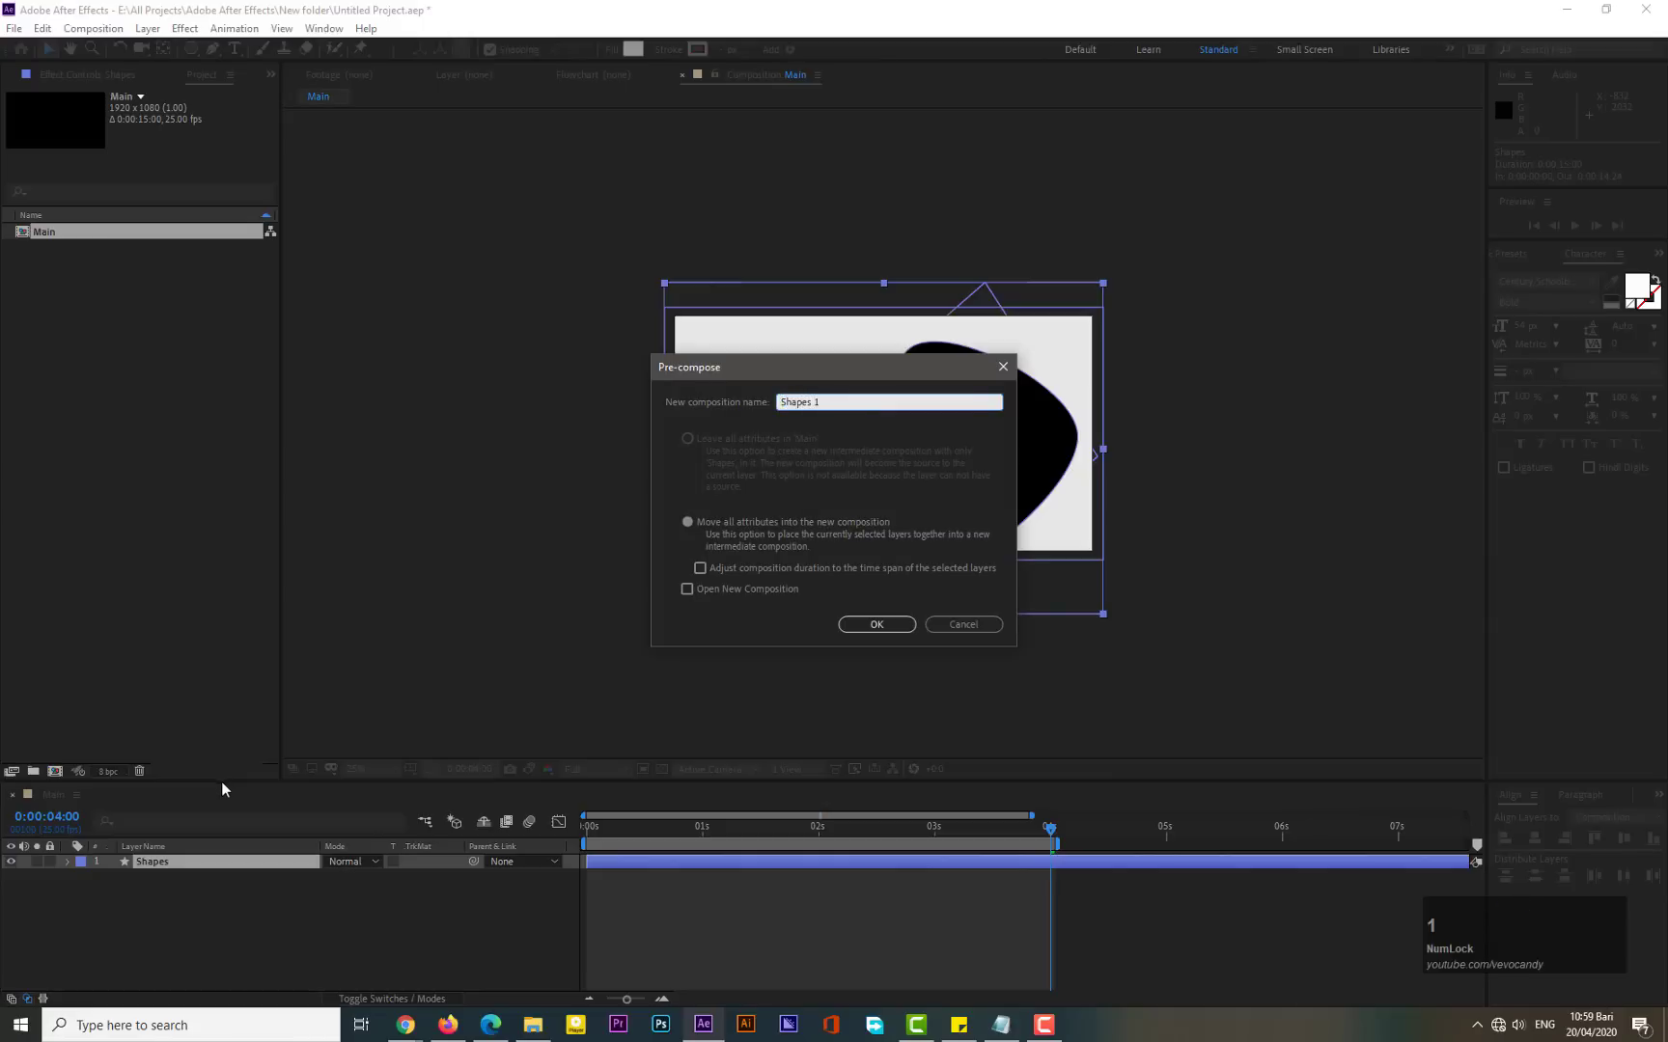
pyautogui.click(857, 625)
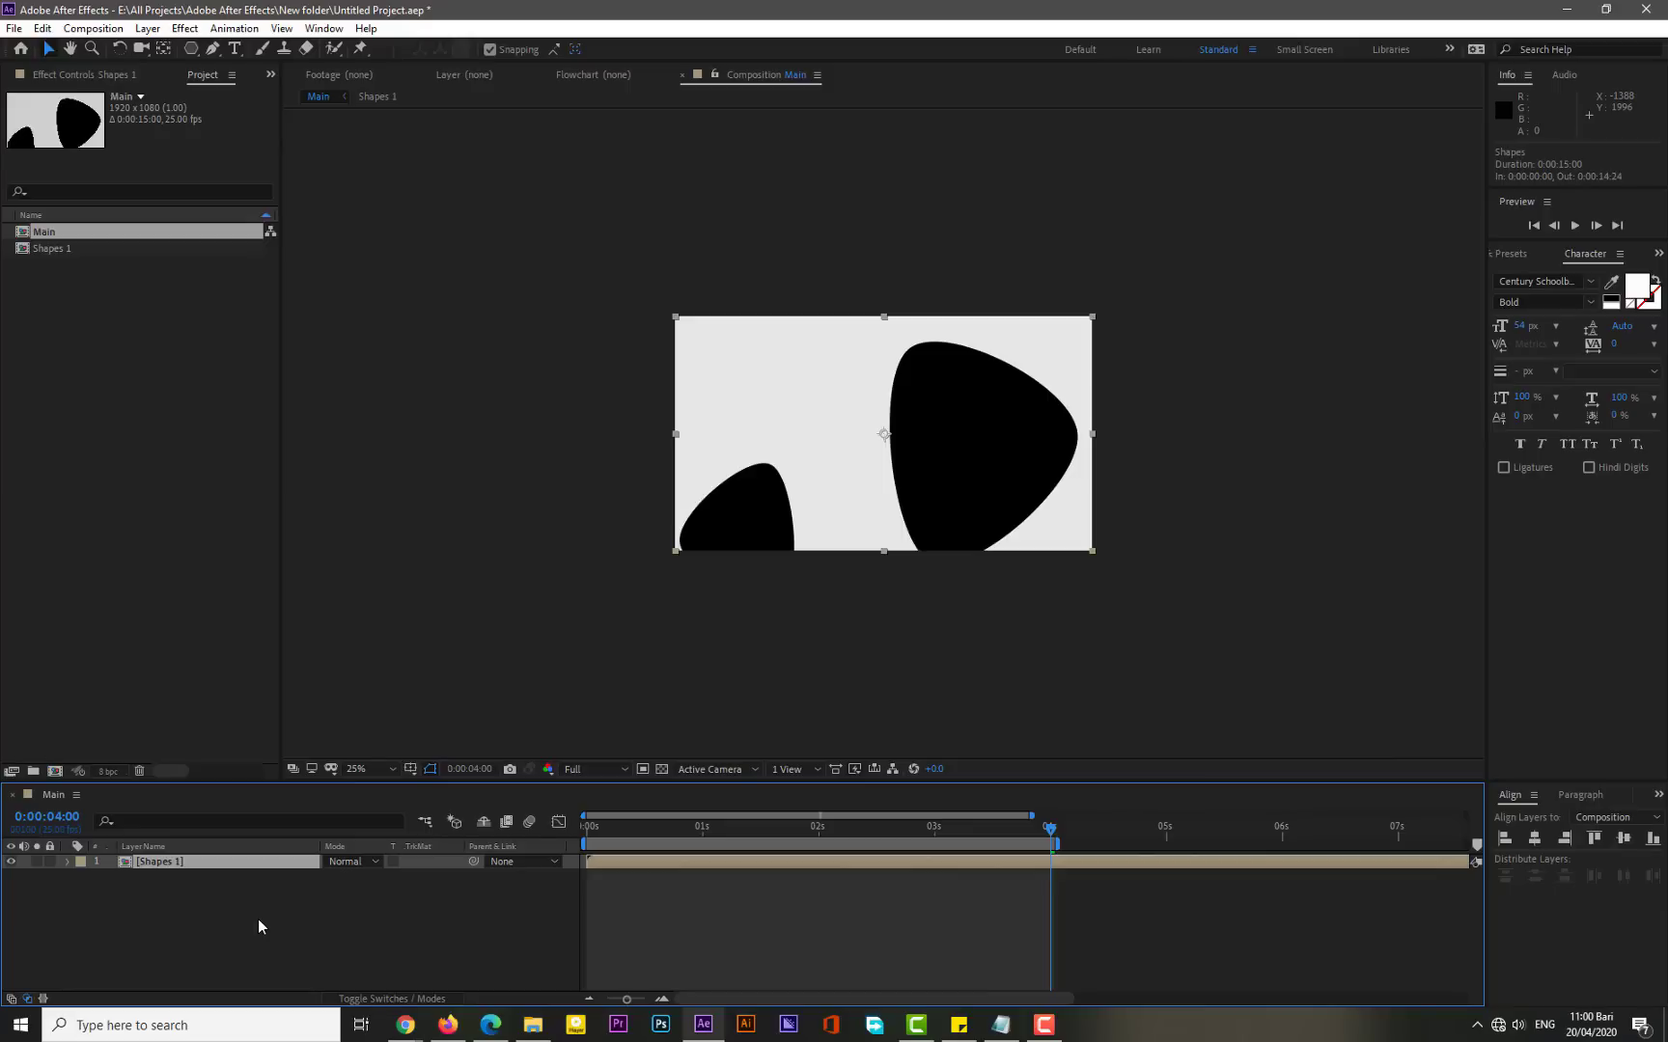
# - Import three food images (pizza, baked goods, cooked foods) from the Wallpaper folder into the project
pyautogui.click(533, 1024)
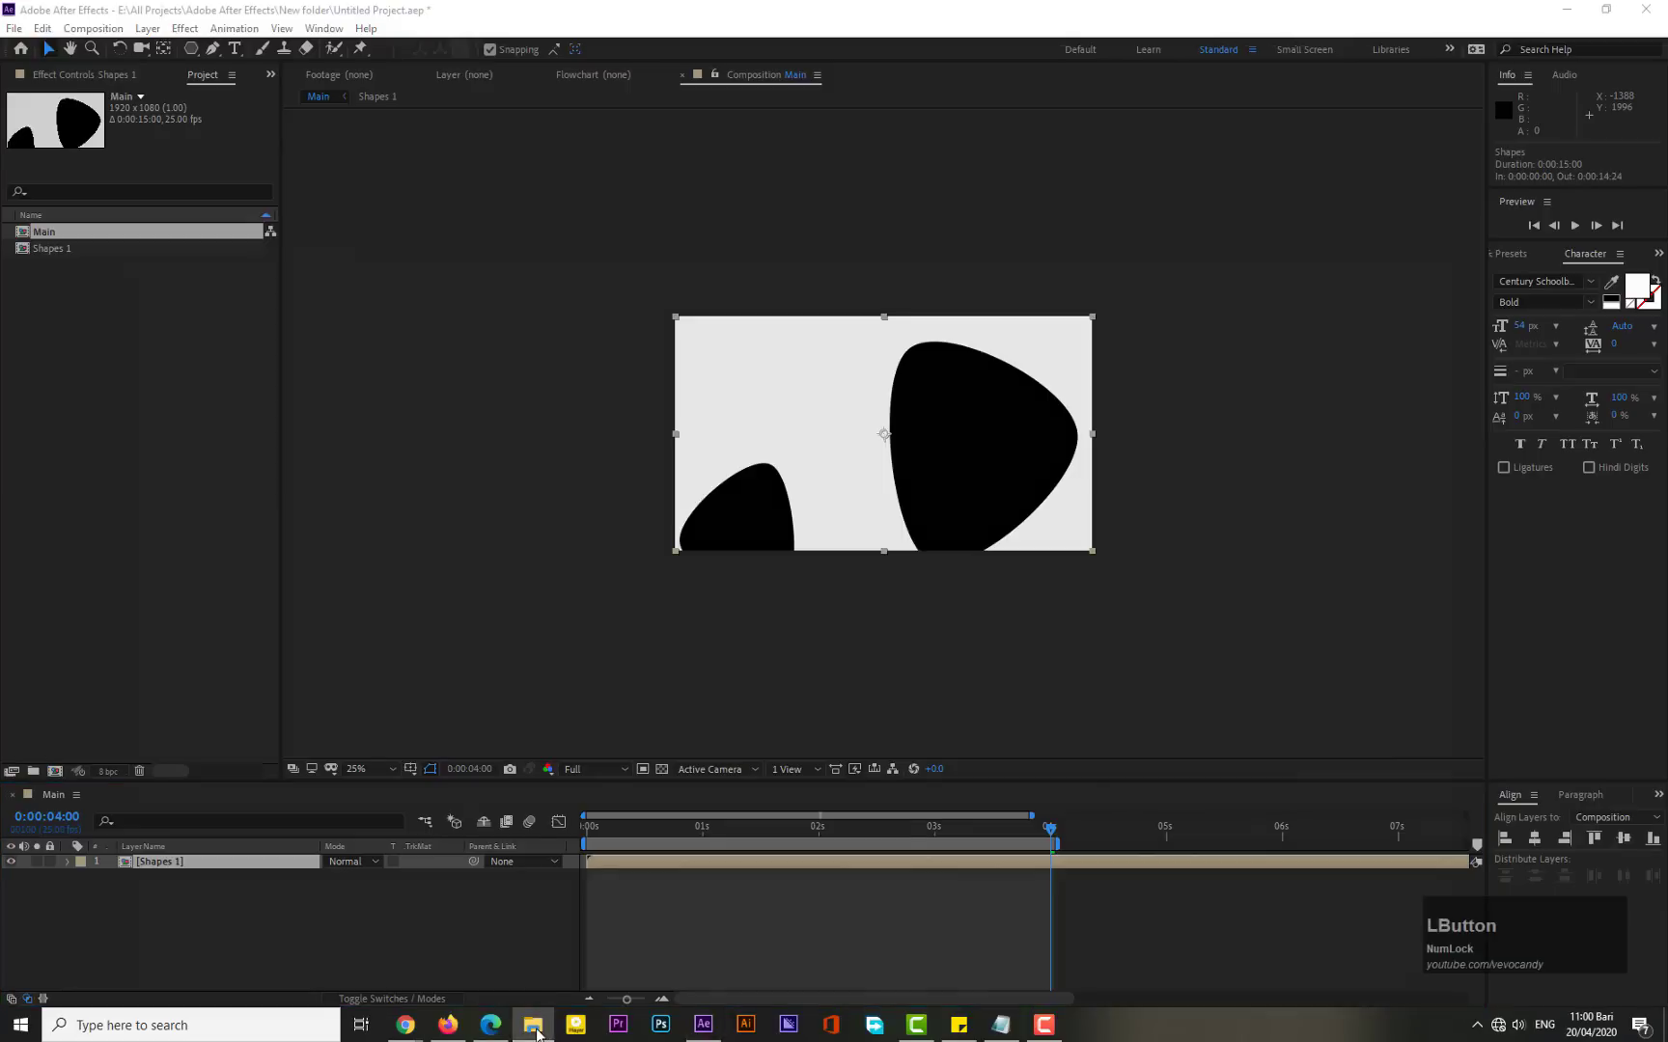
pyautogui.click(449, 678)
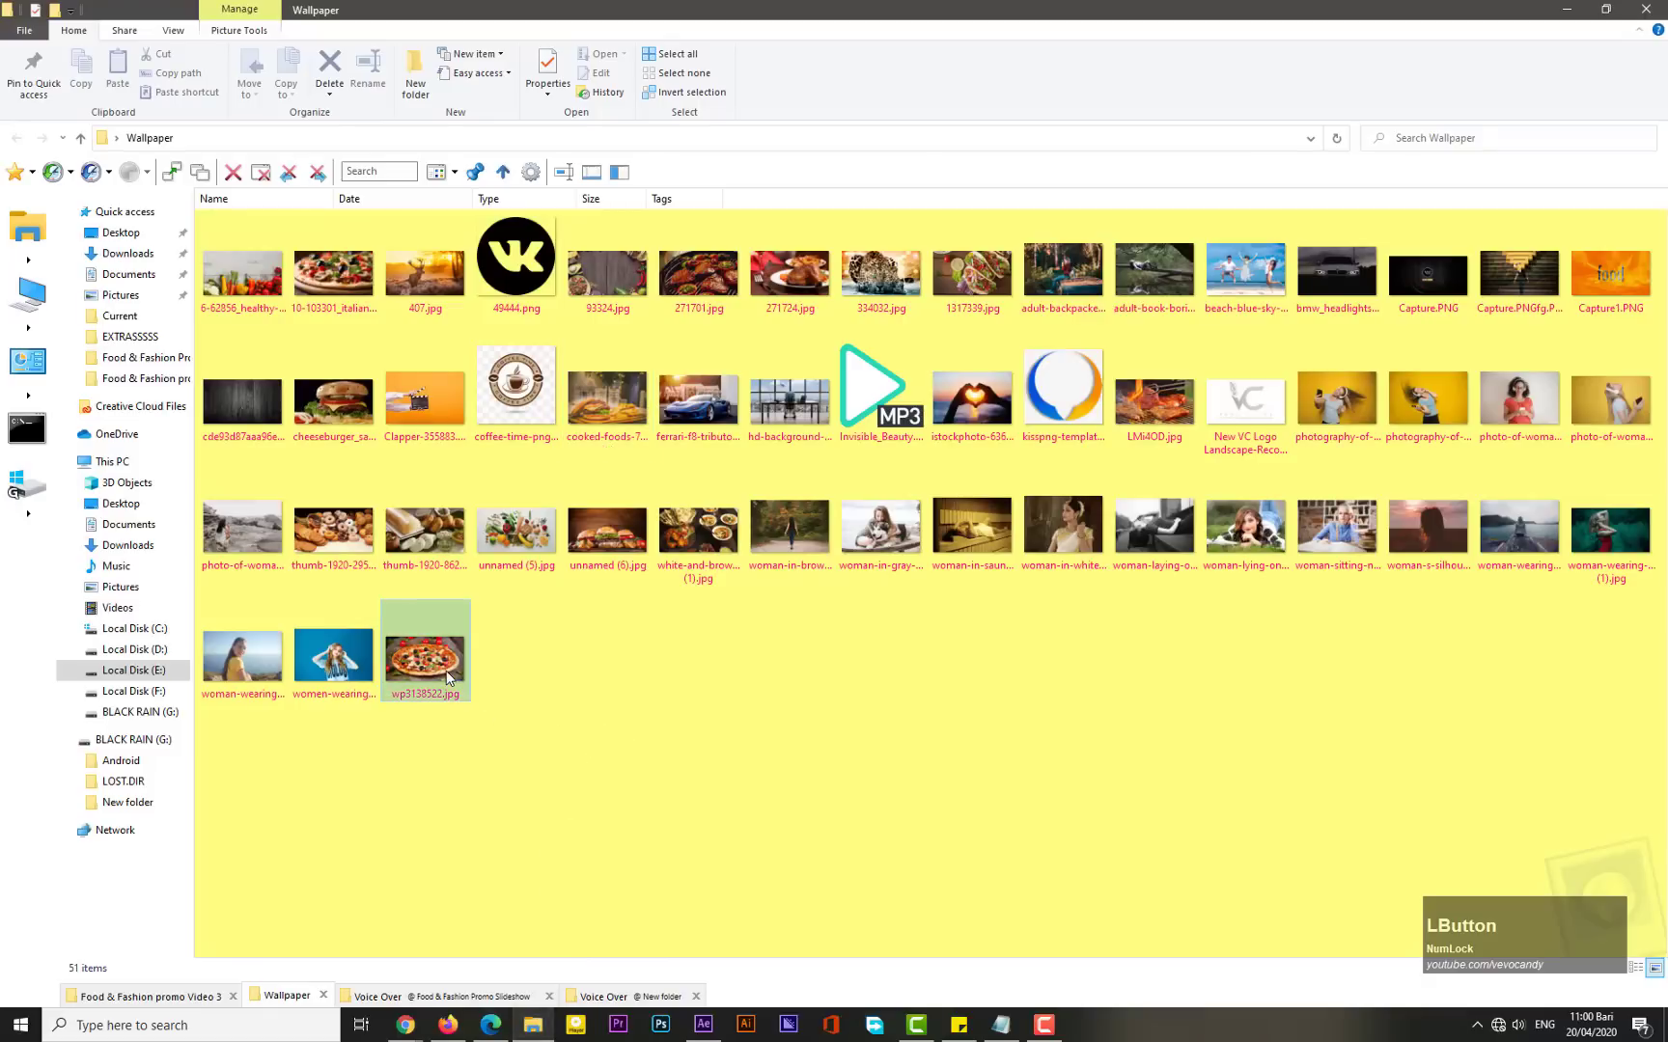
pyautogui.keyDown('ctrl'); pyautogui.click(333, 531); pyautogui.keyUp('ctrl')
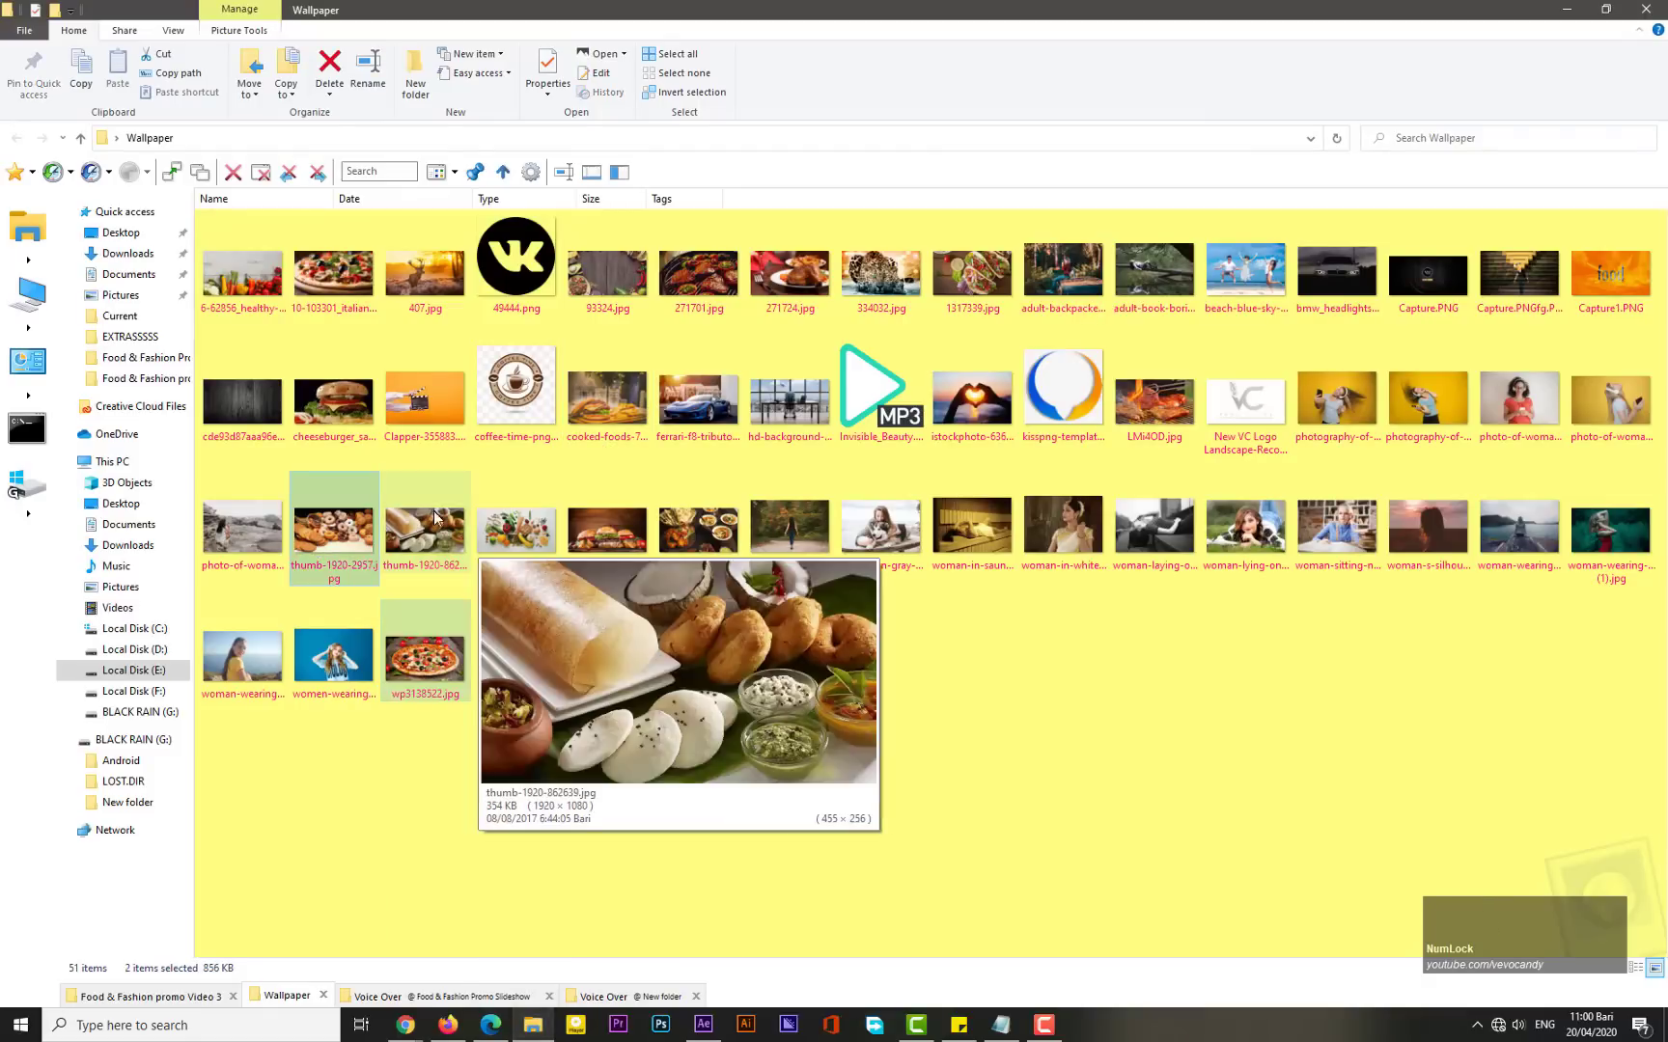
pyautogui.keyDown('ctrl'); pyautogui.click(587, 409); pyautogui.keyUp('ctrl')
pyautogui.moveTo(592, 395); pyautogui.dragTo(139, 468)
pyautogui.click(147, 667)
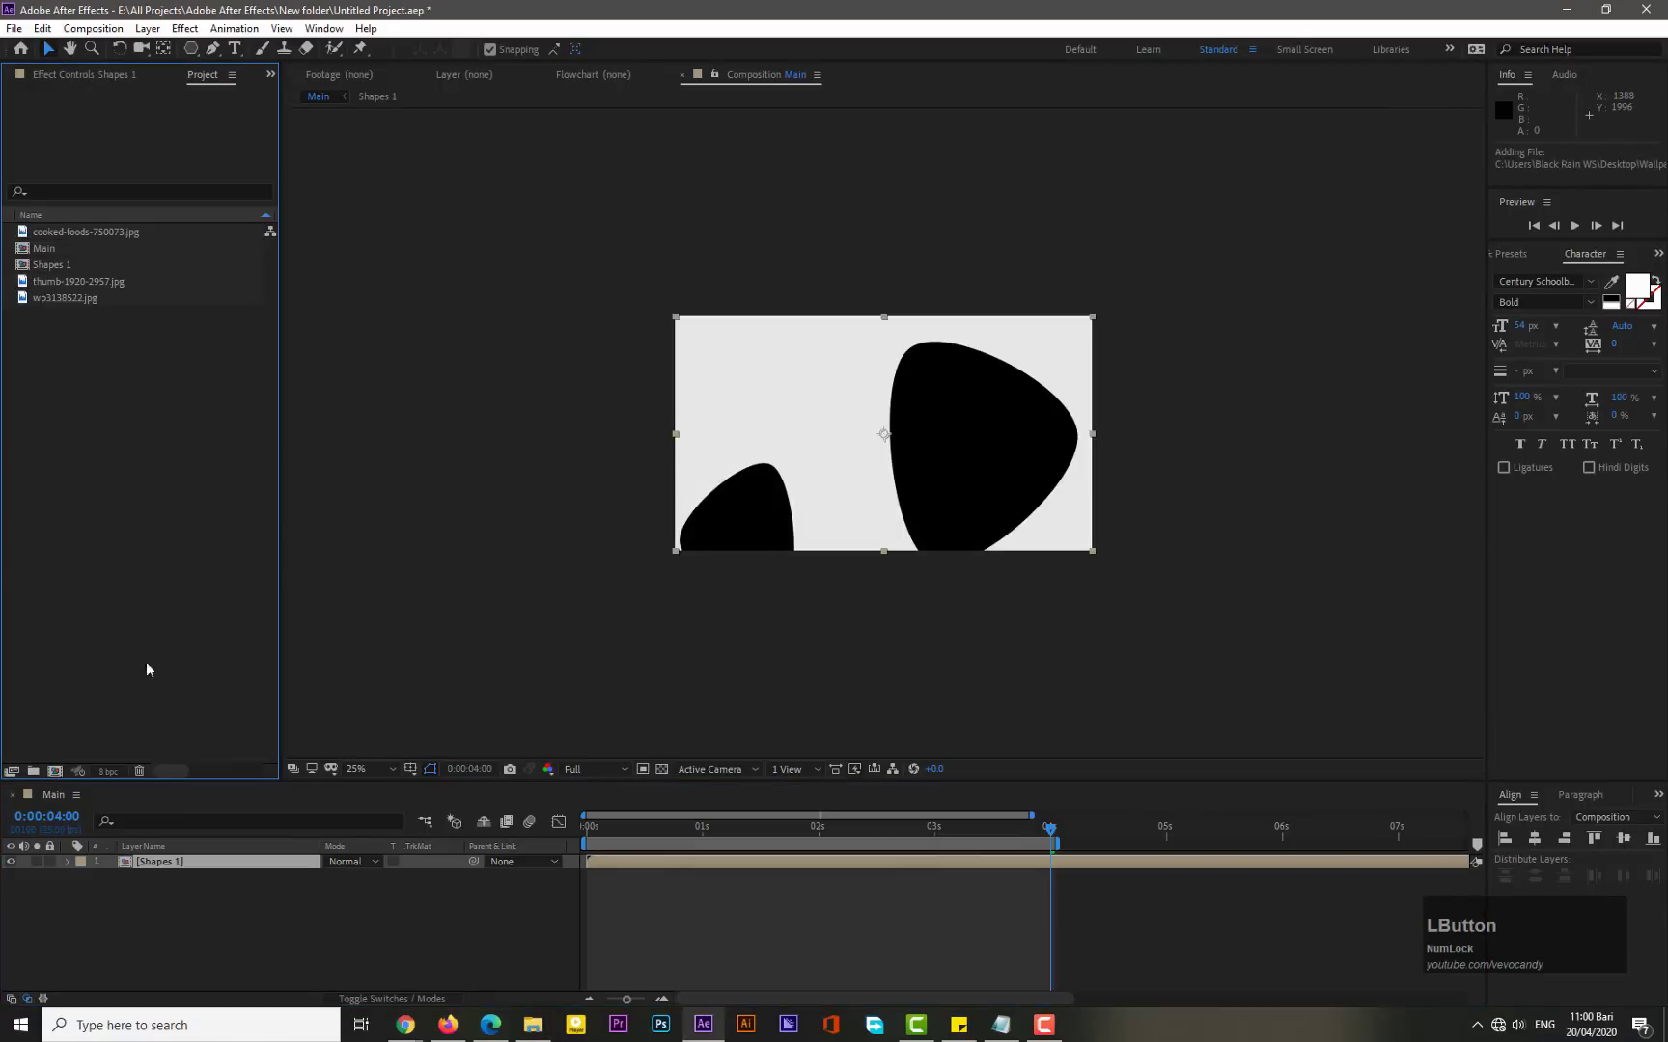
# - Create a new composition named Image Placeholder 1 and copy its name
pyautogui.click(55, 771)
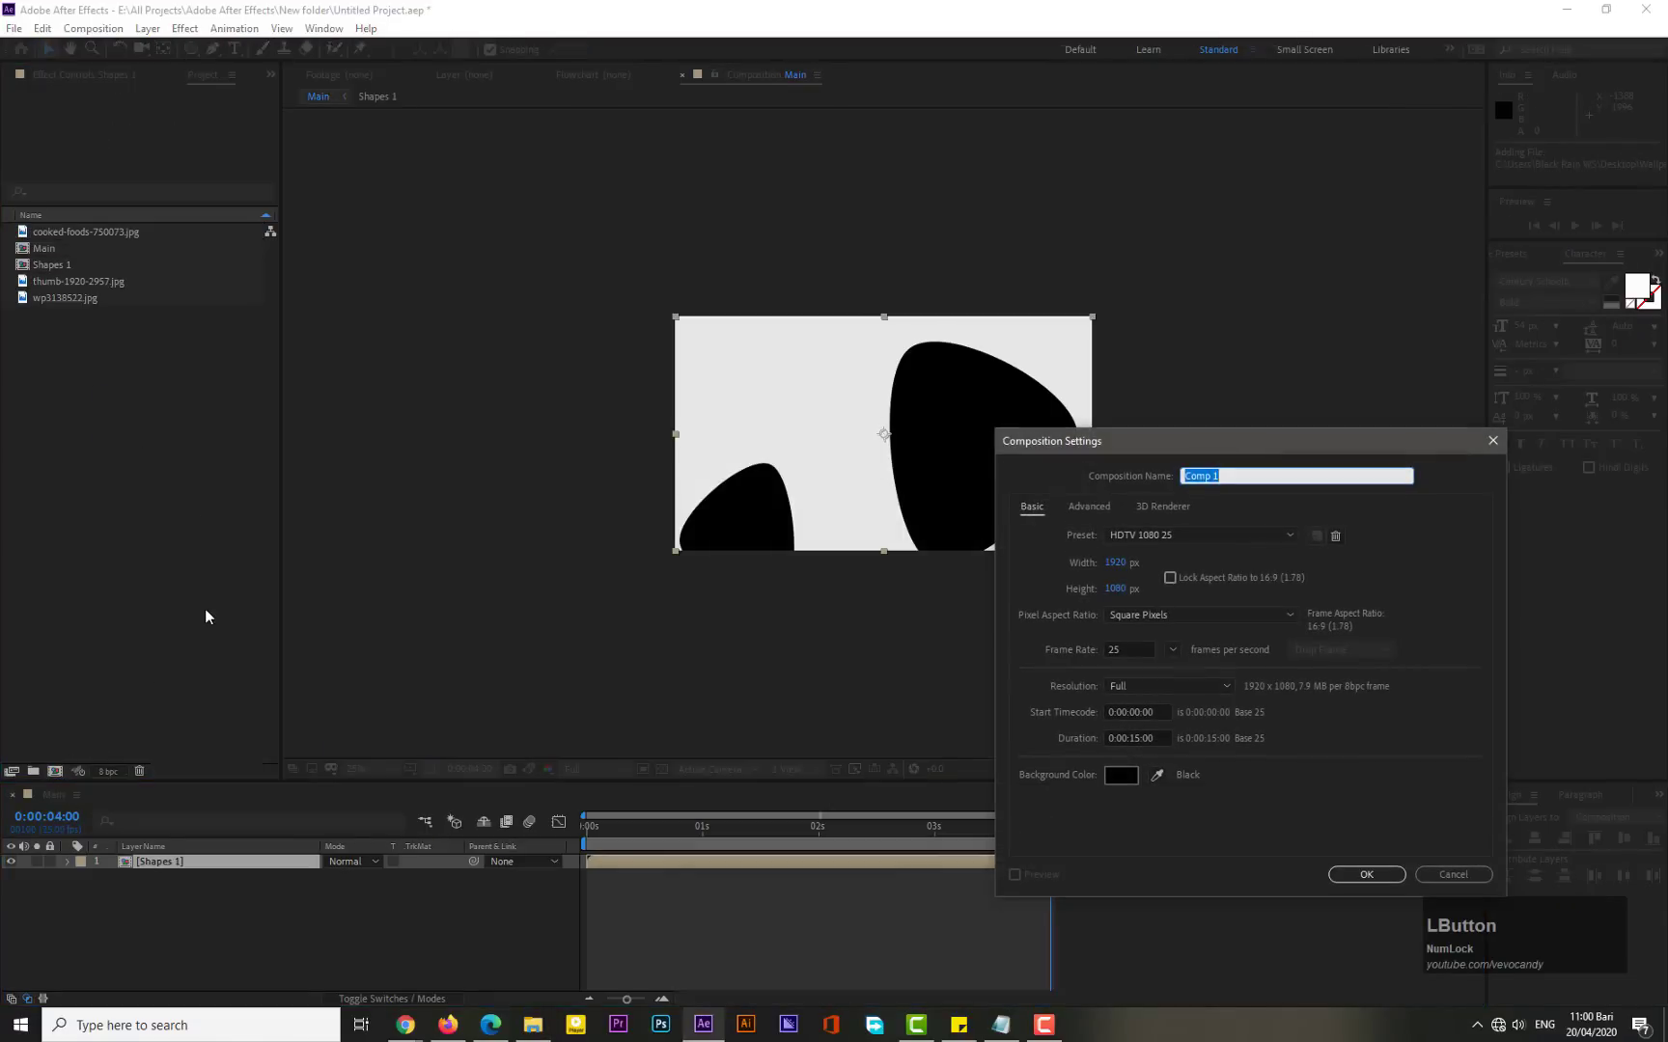
pyautogui.write('Image Placeholder 1')
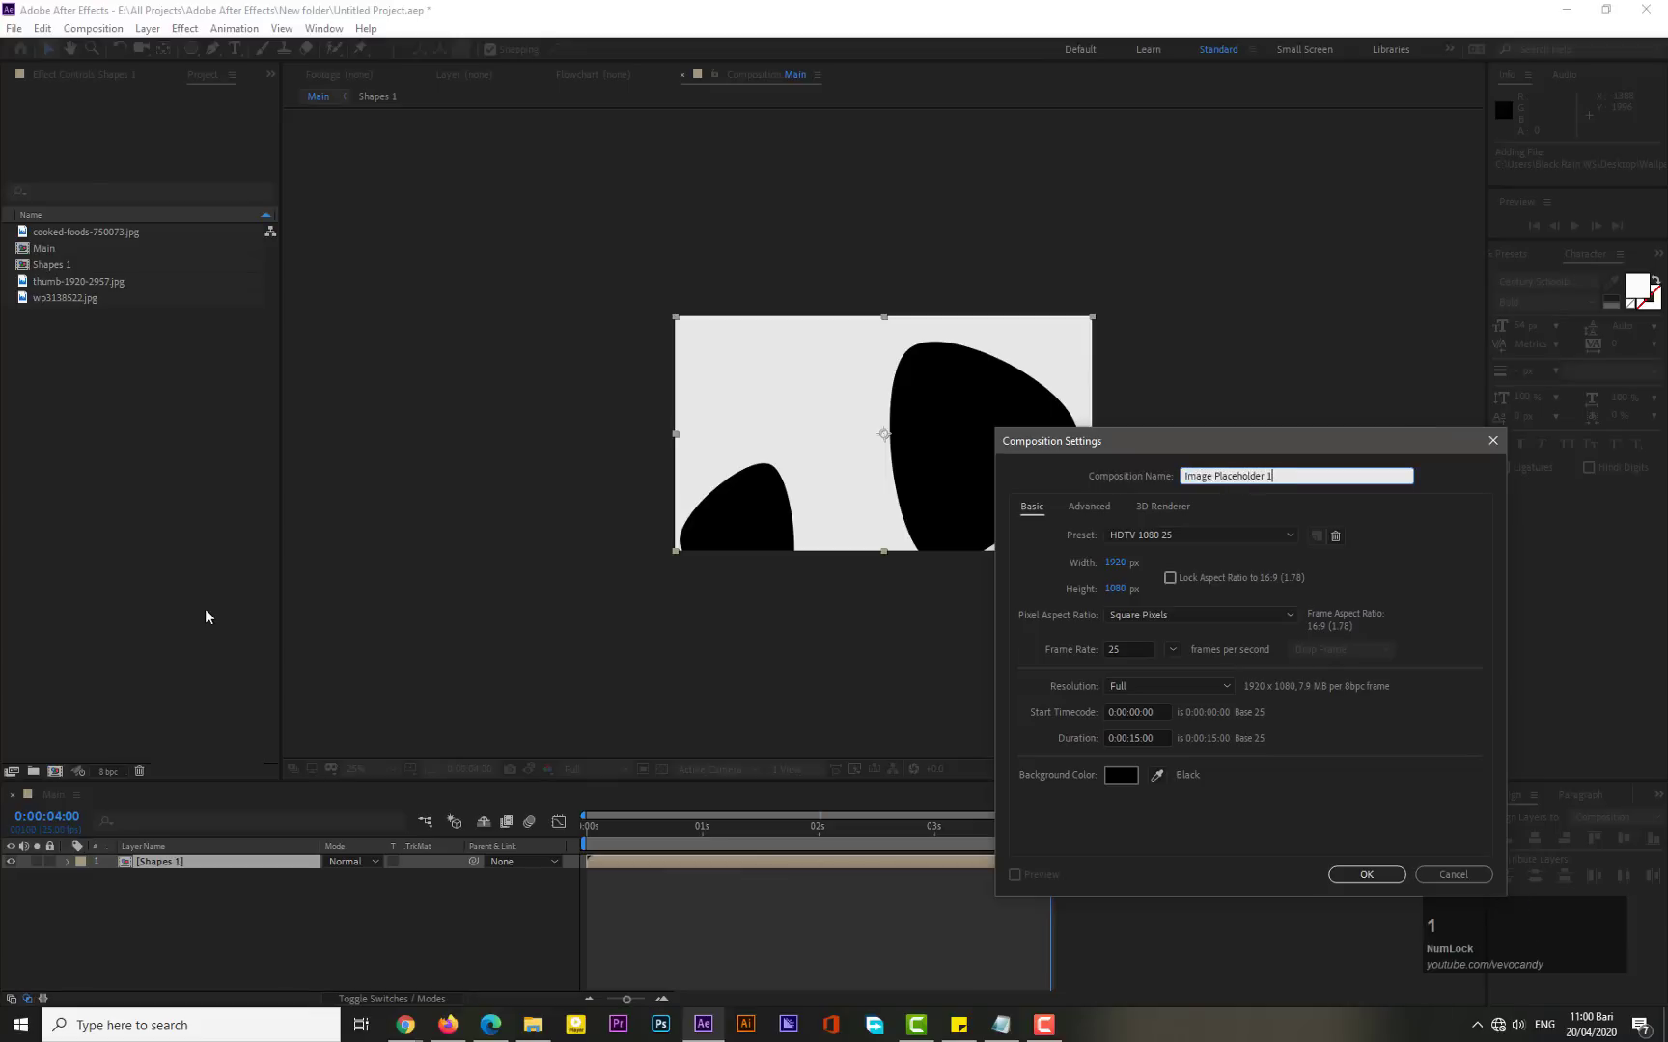
pyautogui.hotkey('ctrl', 'a')
pyautogui.hotkey('ctrl', 'c')
pyautogui.click(1366, 874)
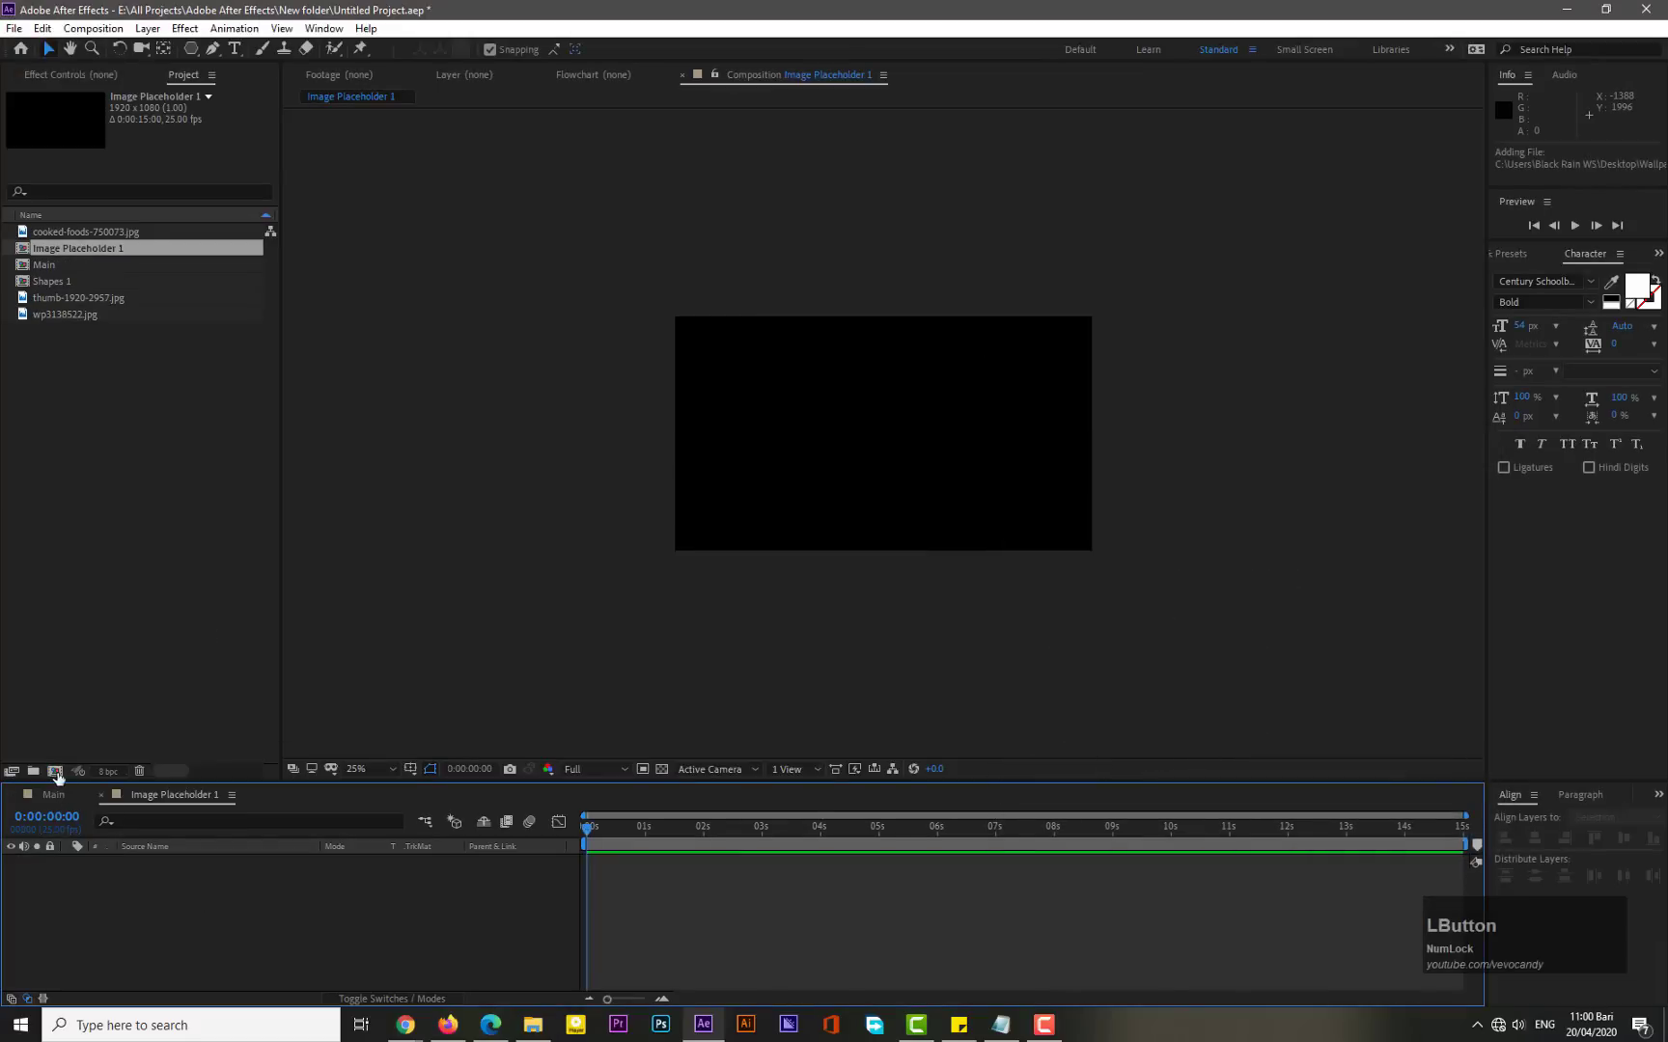
# - Create a new composition named Image Placeholder 2
pyautogui.click(55, 772)
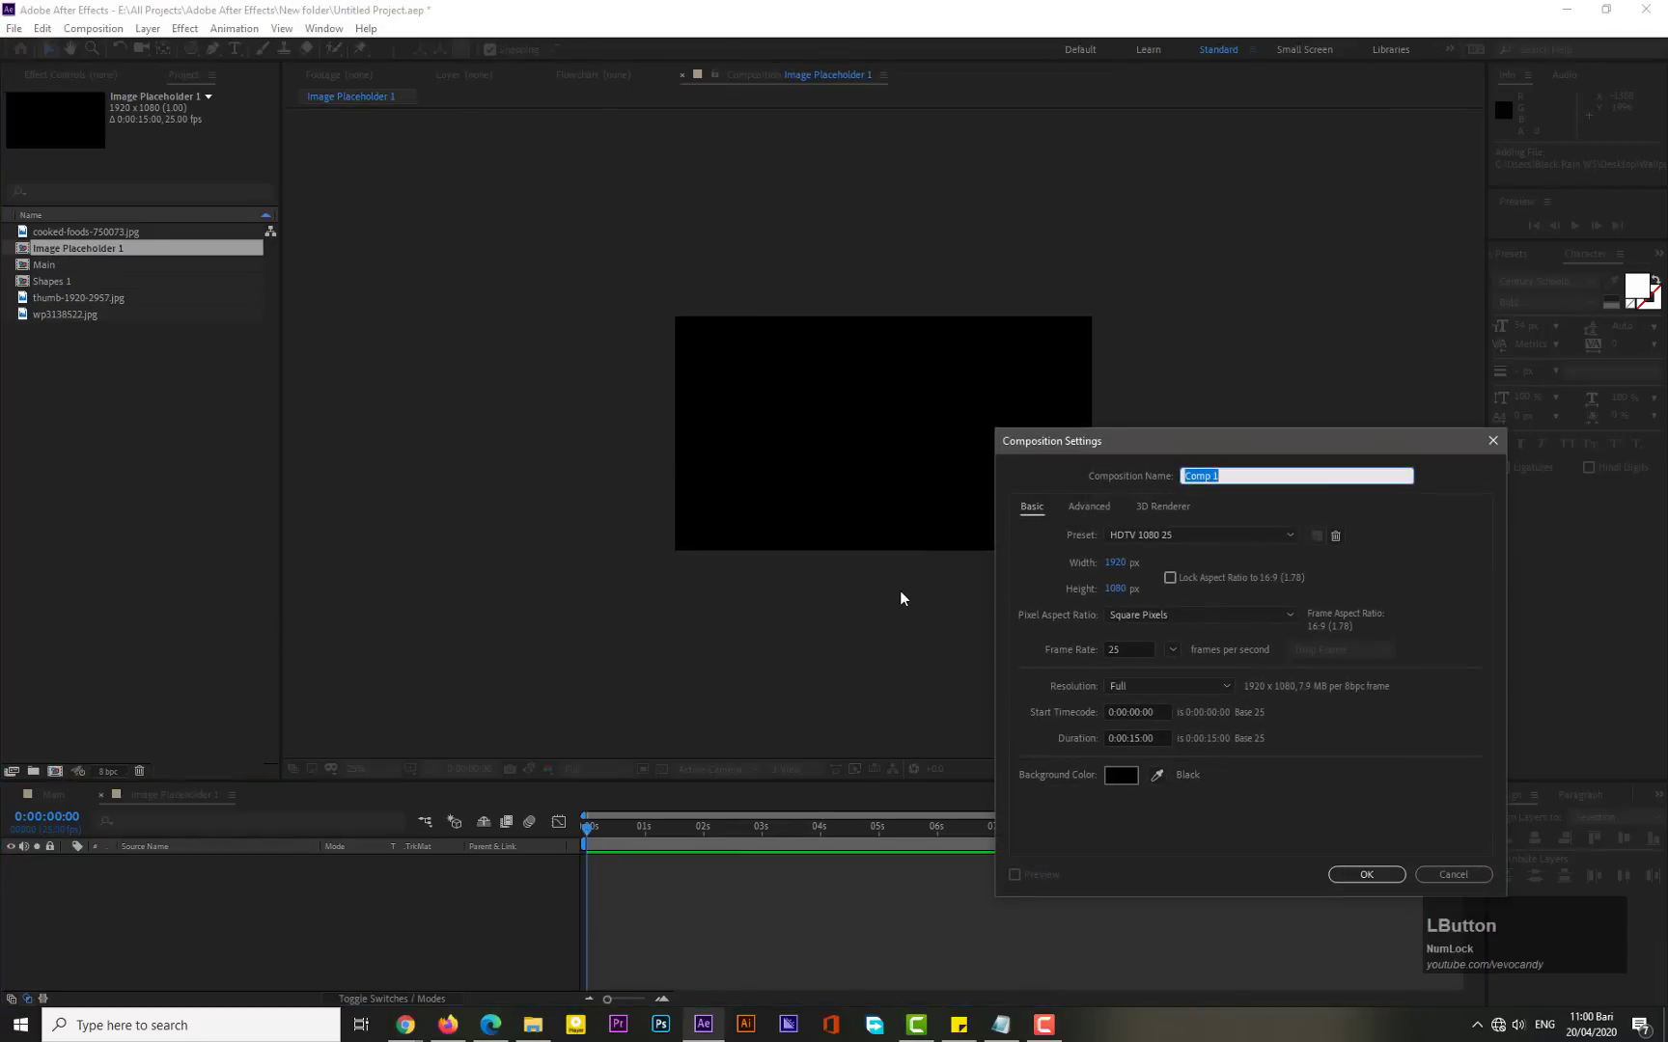
pyautogui.press('ctrl')
pyautogui.hotkey('ctrl', 'v')
pyautogui.press('BackSpace')
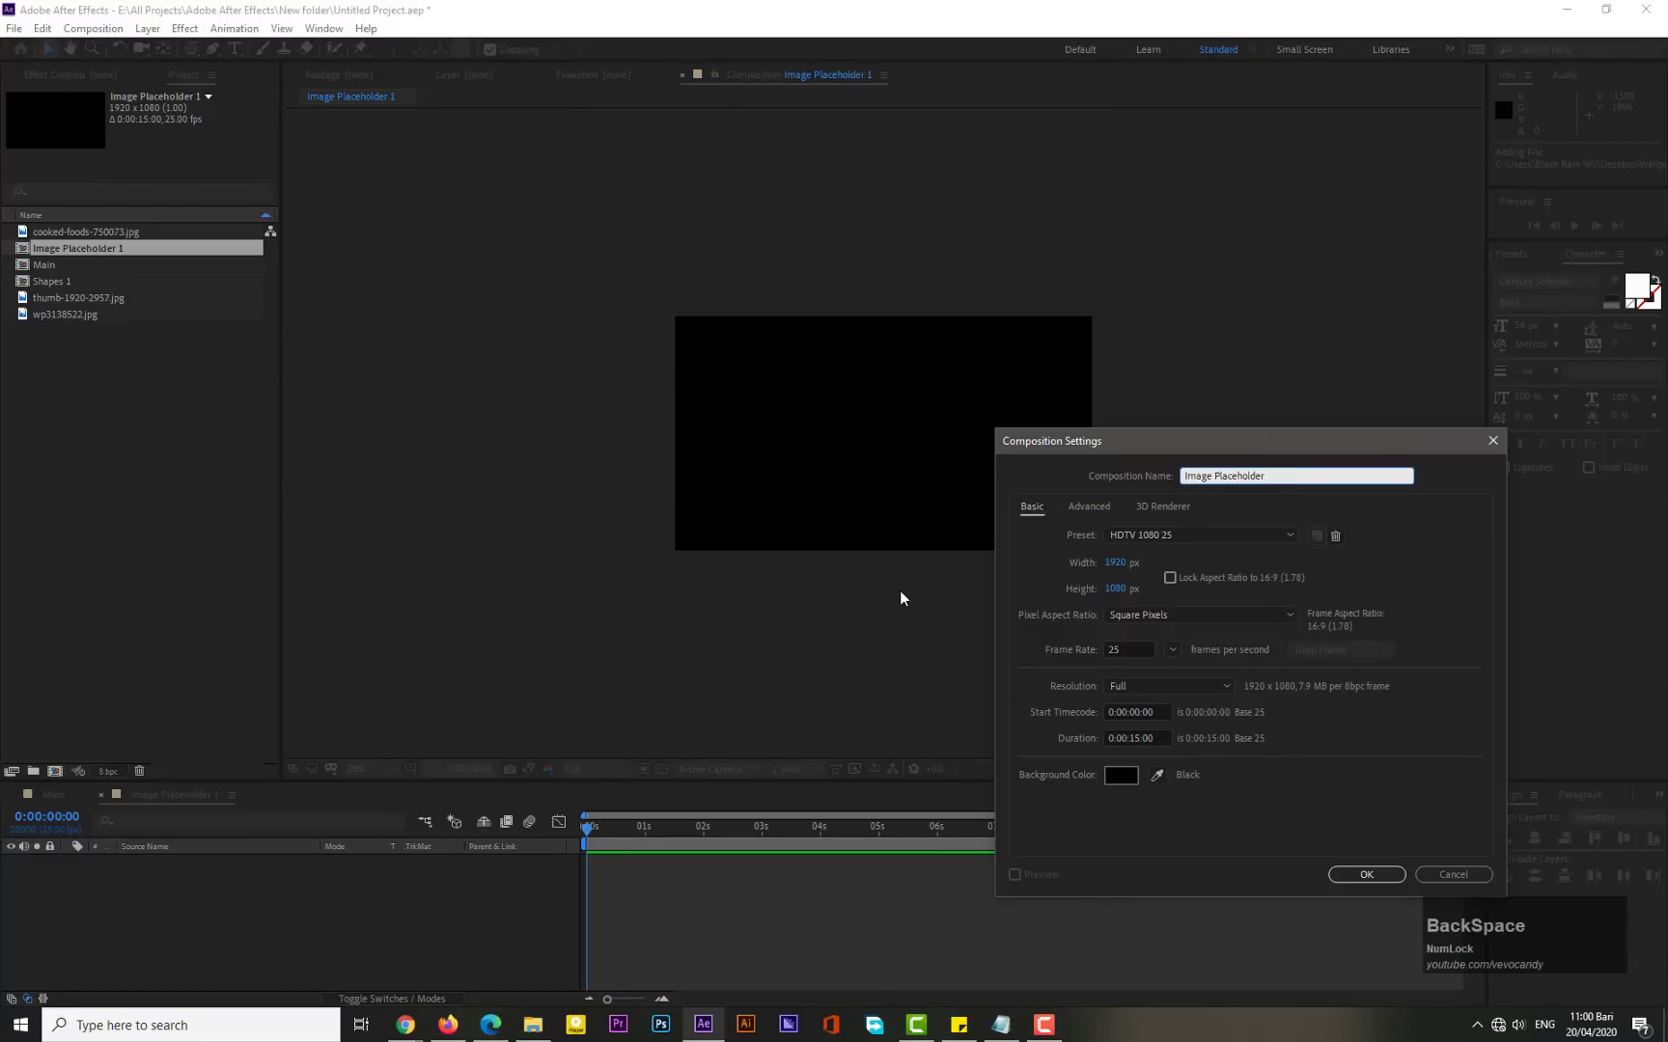
pyautogui.write('2')
pyautogui.click(1361, 868)
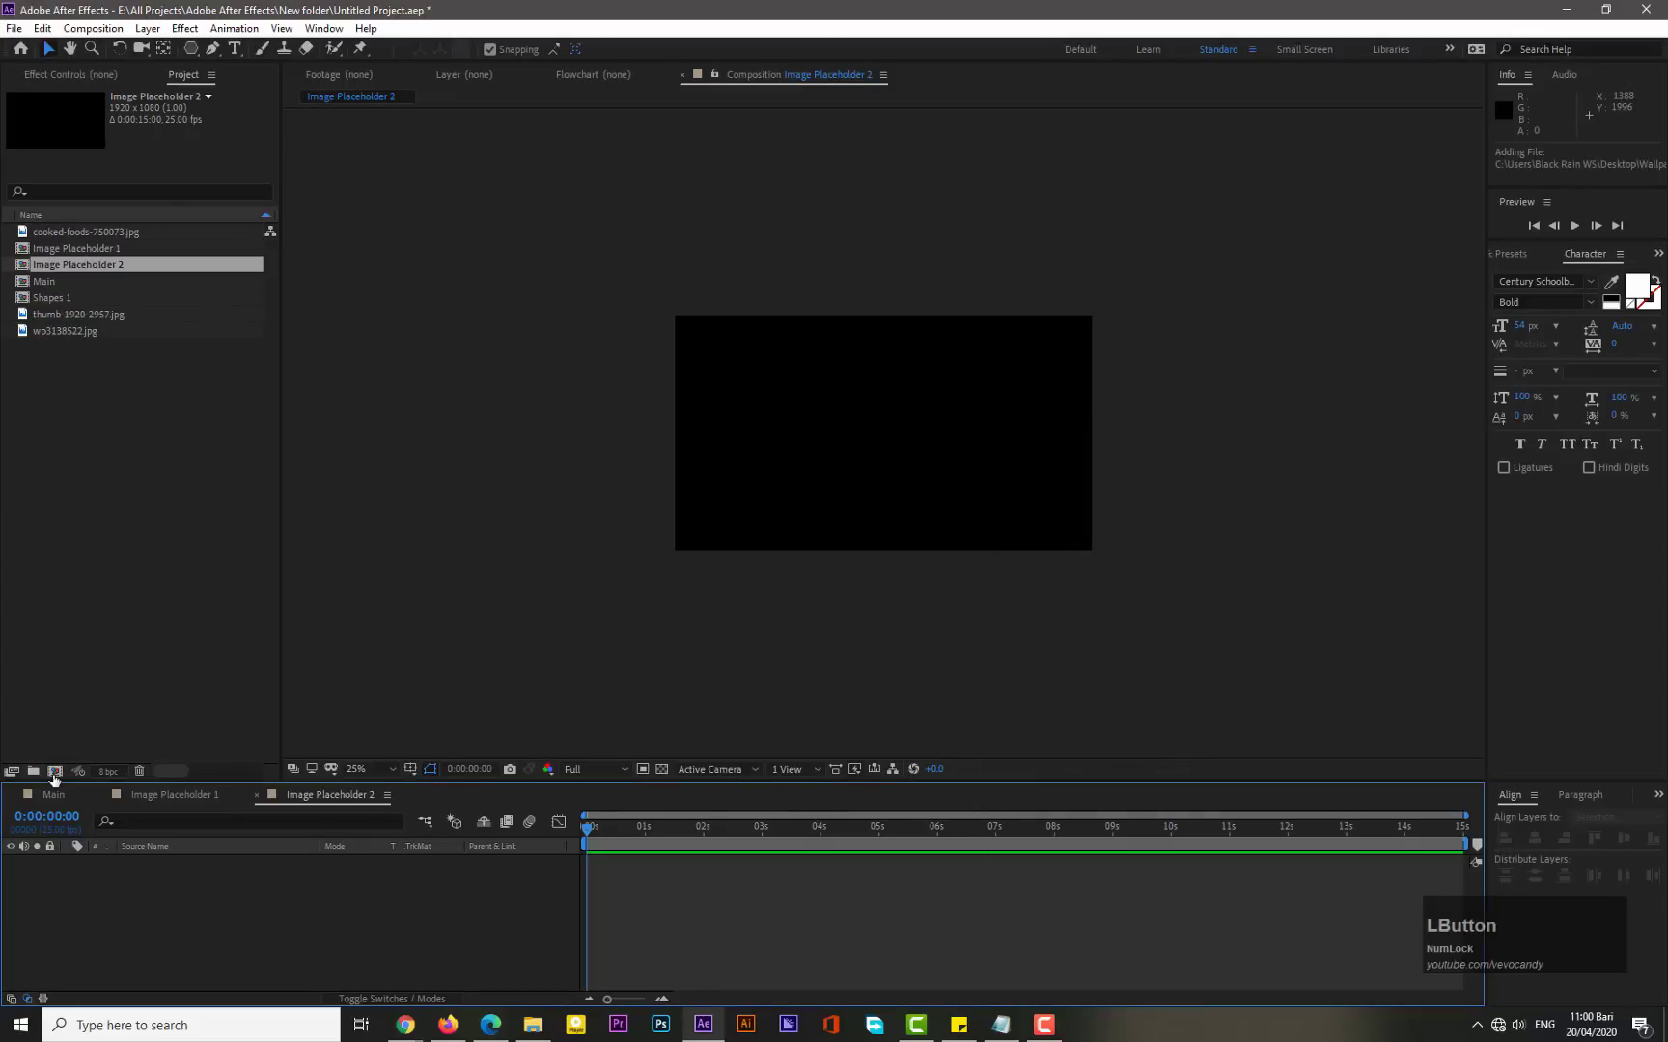
# - Create a new composition named Image Placeholder 3
pyautogui.click(54, 771)
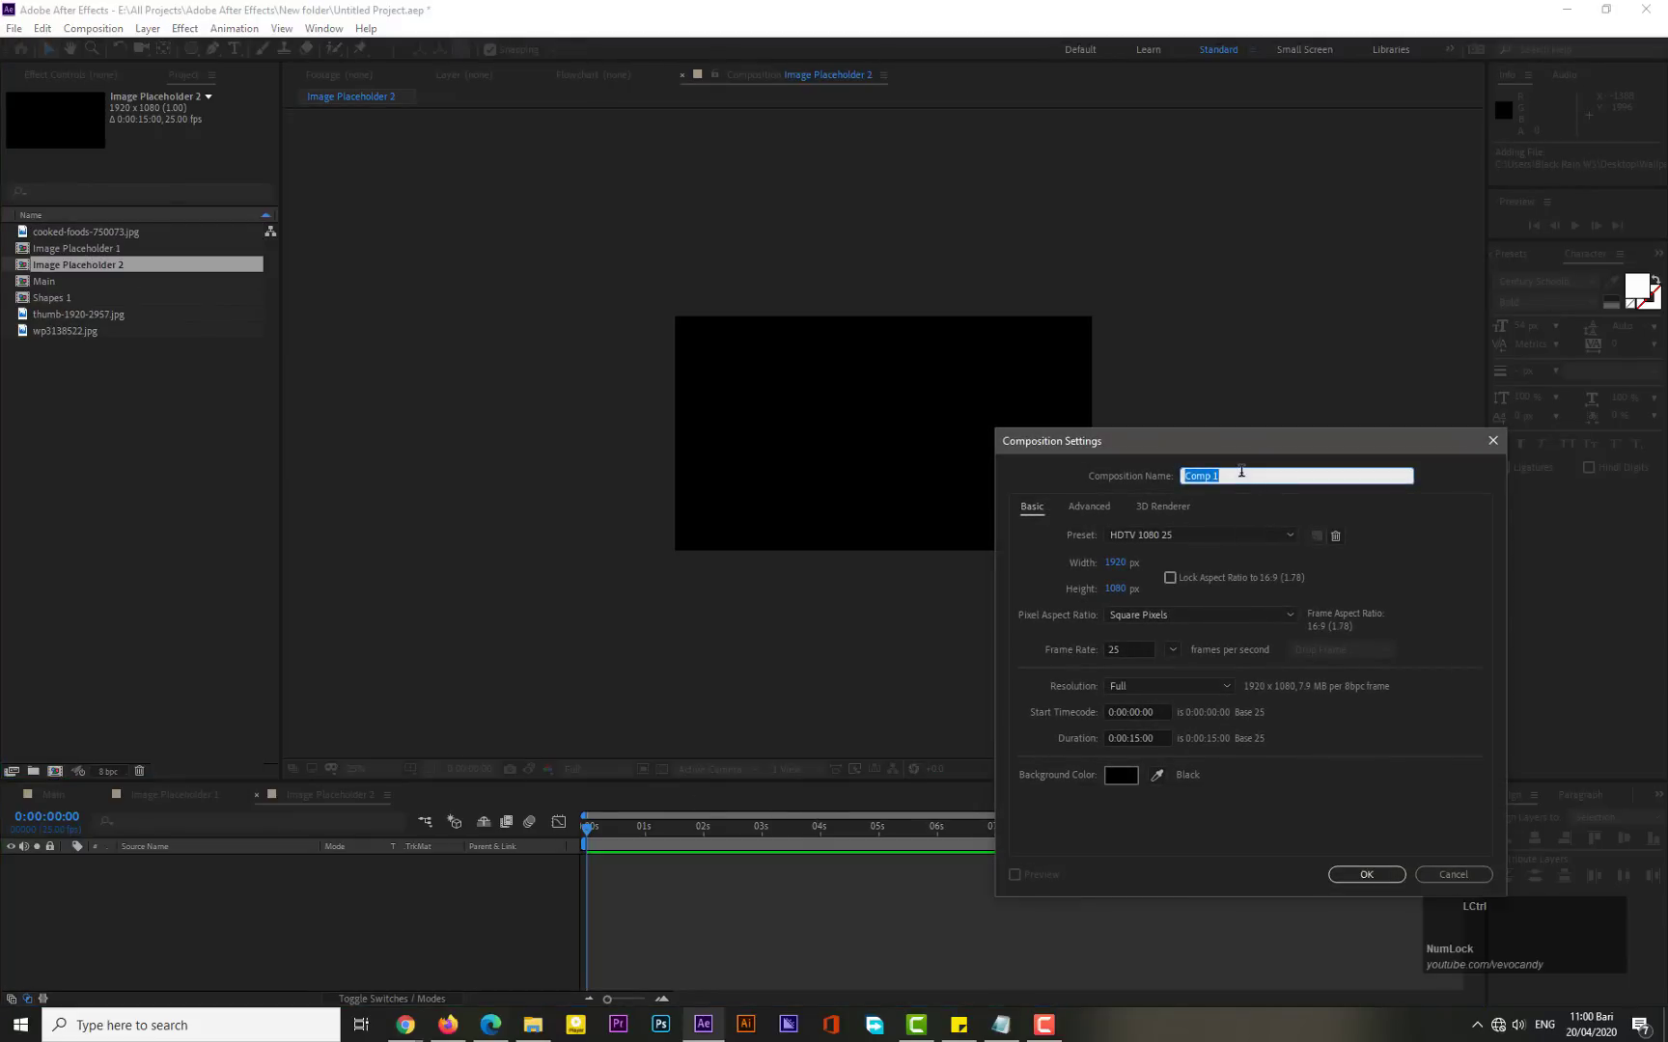
pyautogui.hotkey('ctrl', 'v')
pyautogui.press('BackSpace')
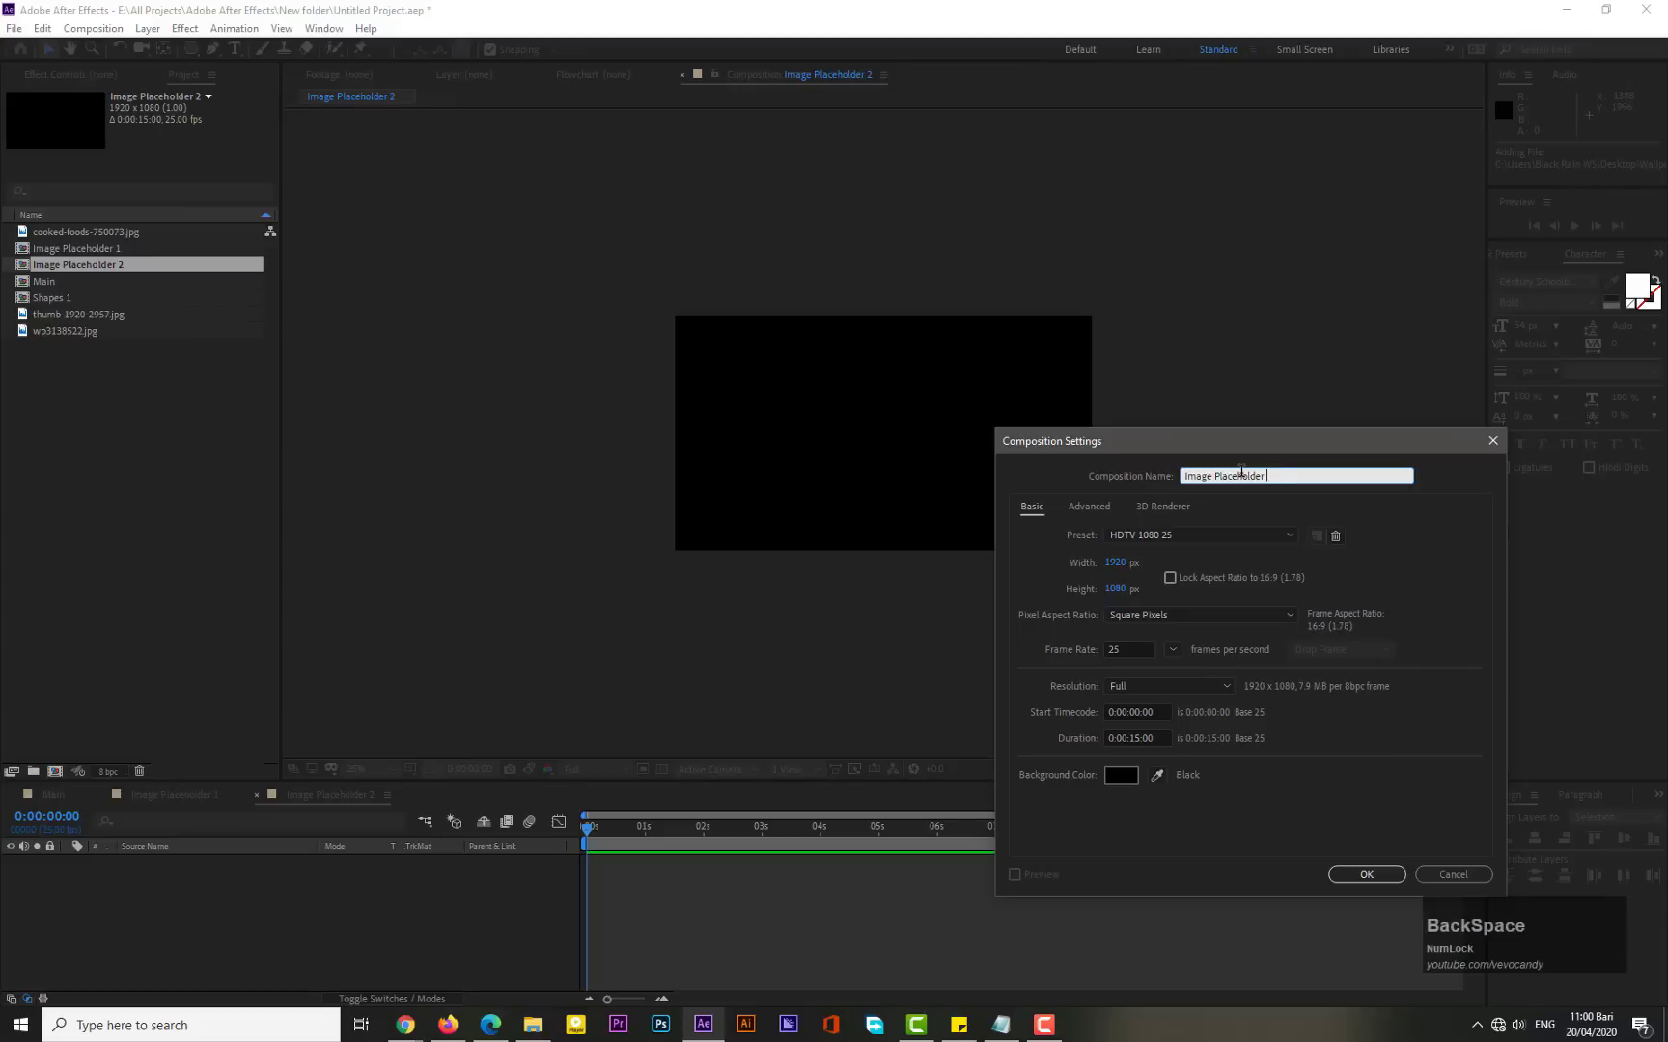
pyautogui.write('3')
pyautogui.click(1355, 879)
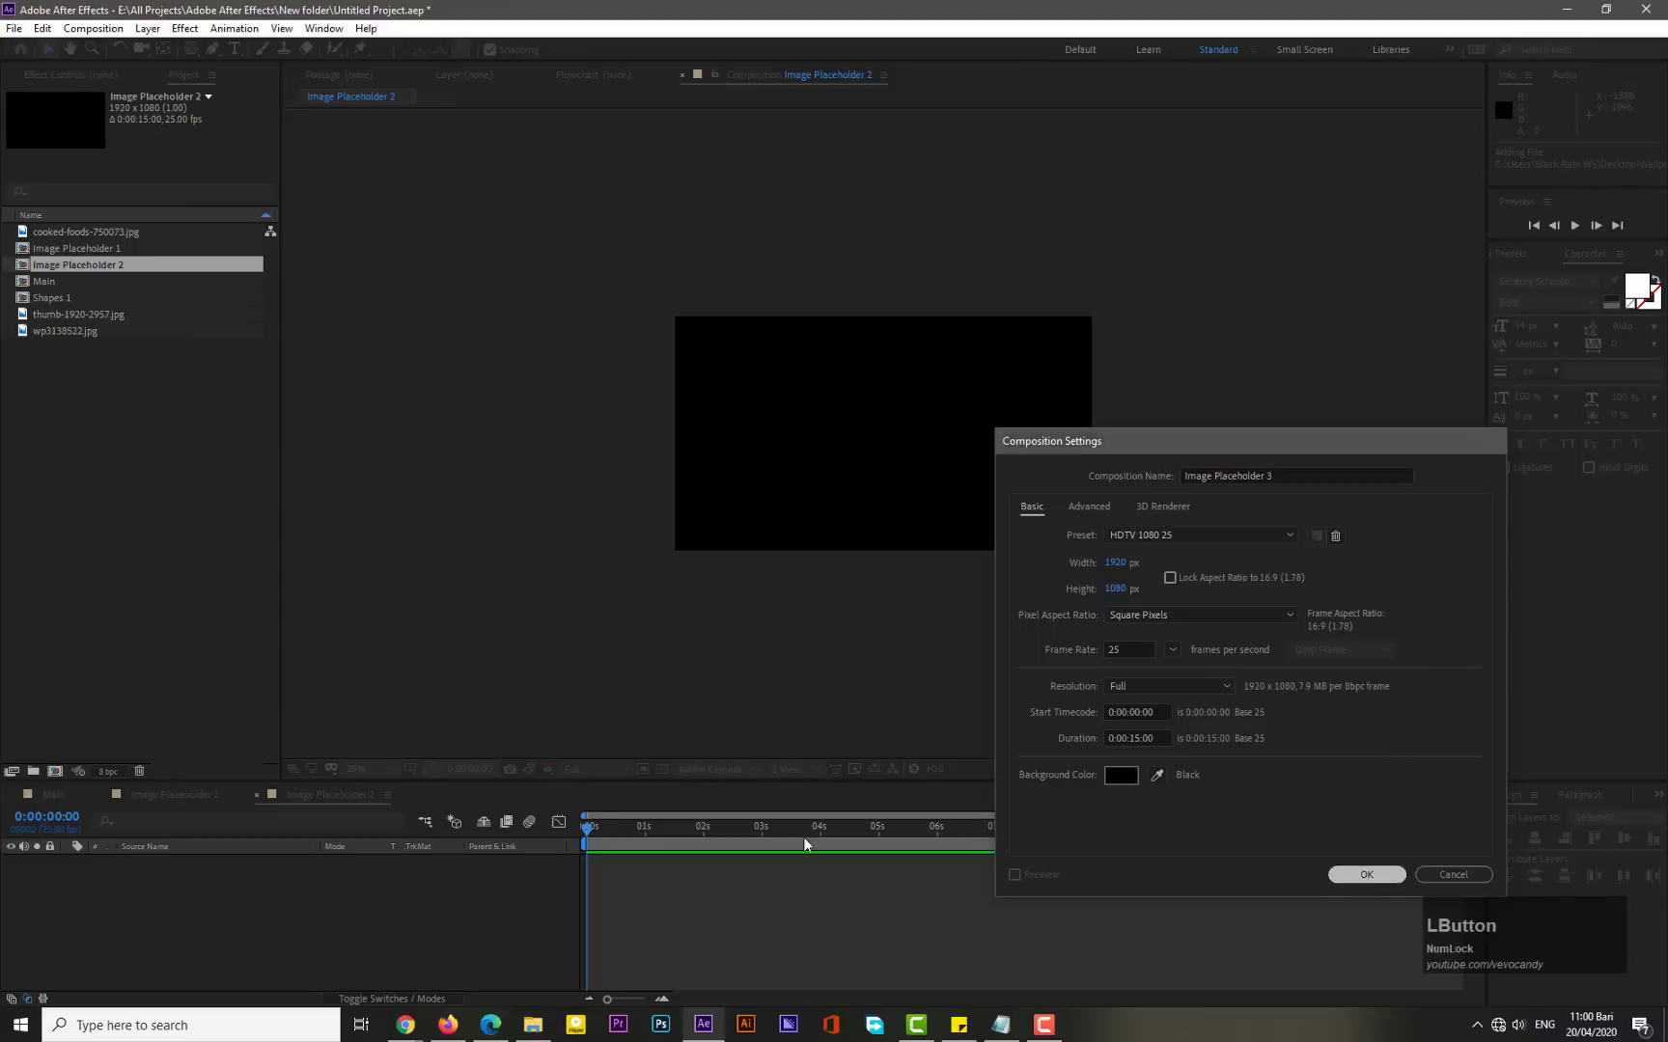
# - Add the pizza image wp3138522.jpg to the Image Placeholder 1 composition
pyautogui.click(172, 795)
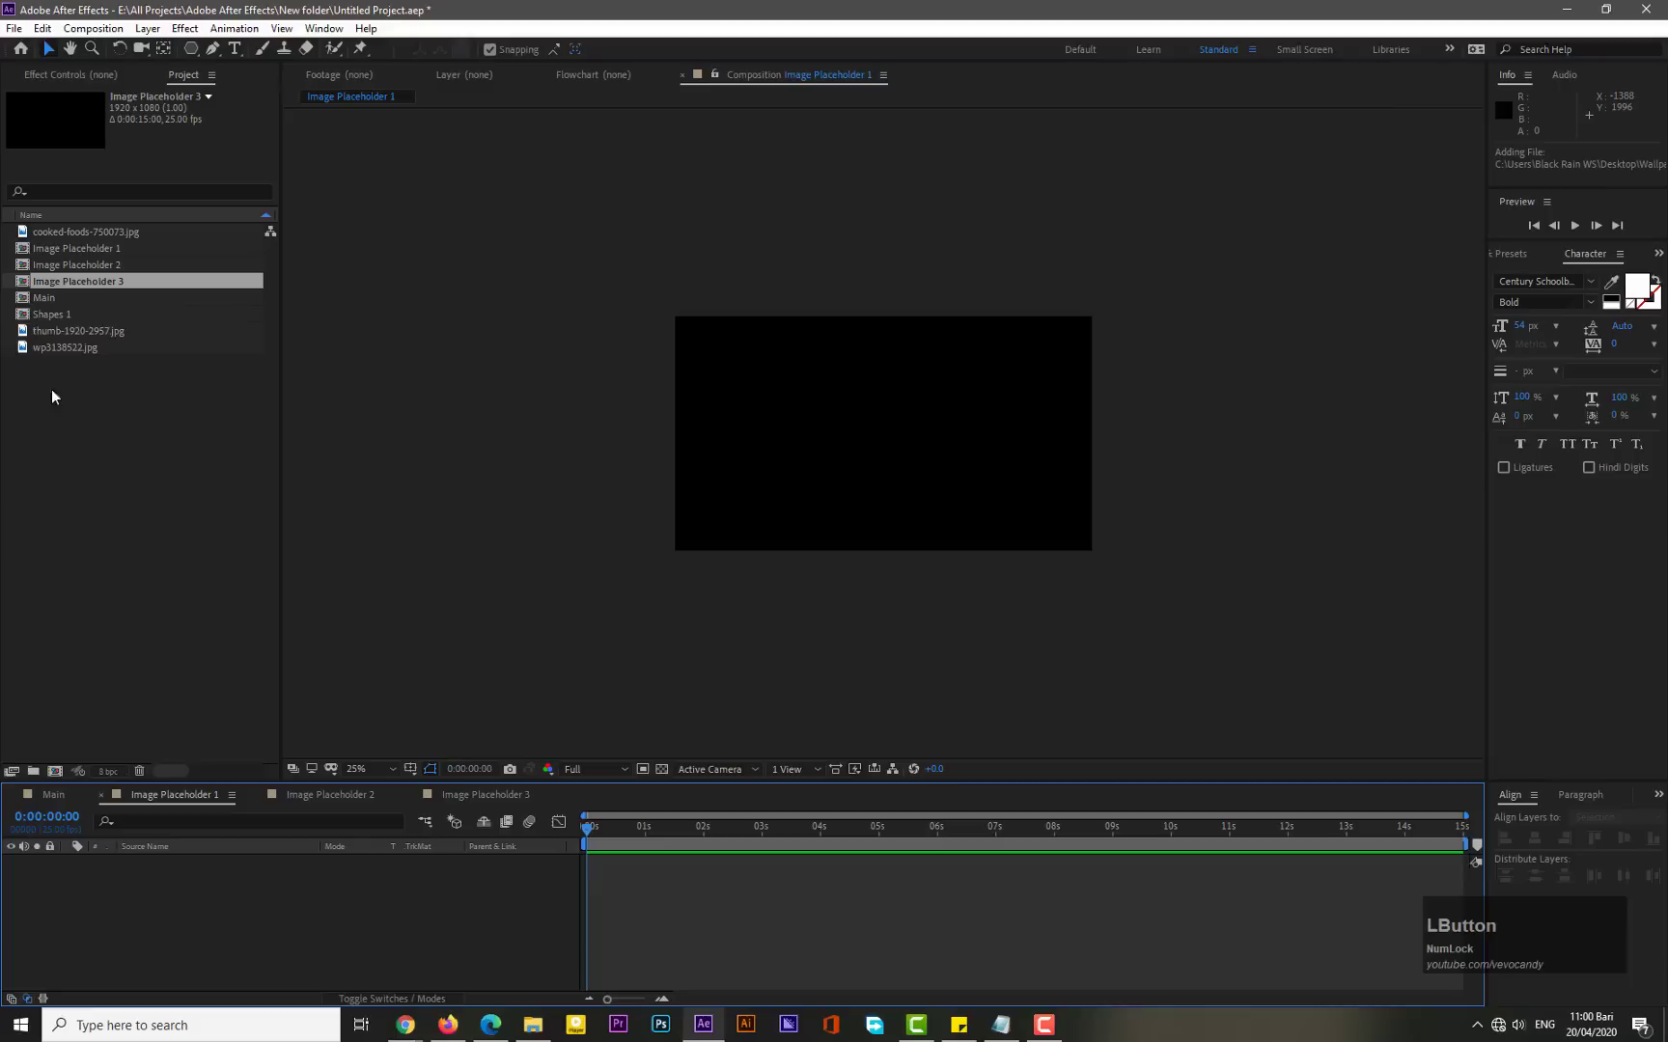
pyautogui.click(68, 347)
pyautogui.moveTo(67, 348); pyautogui.dragTo(168, 905)
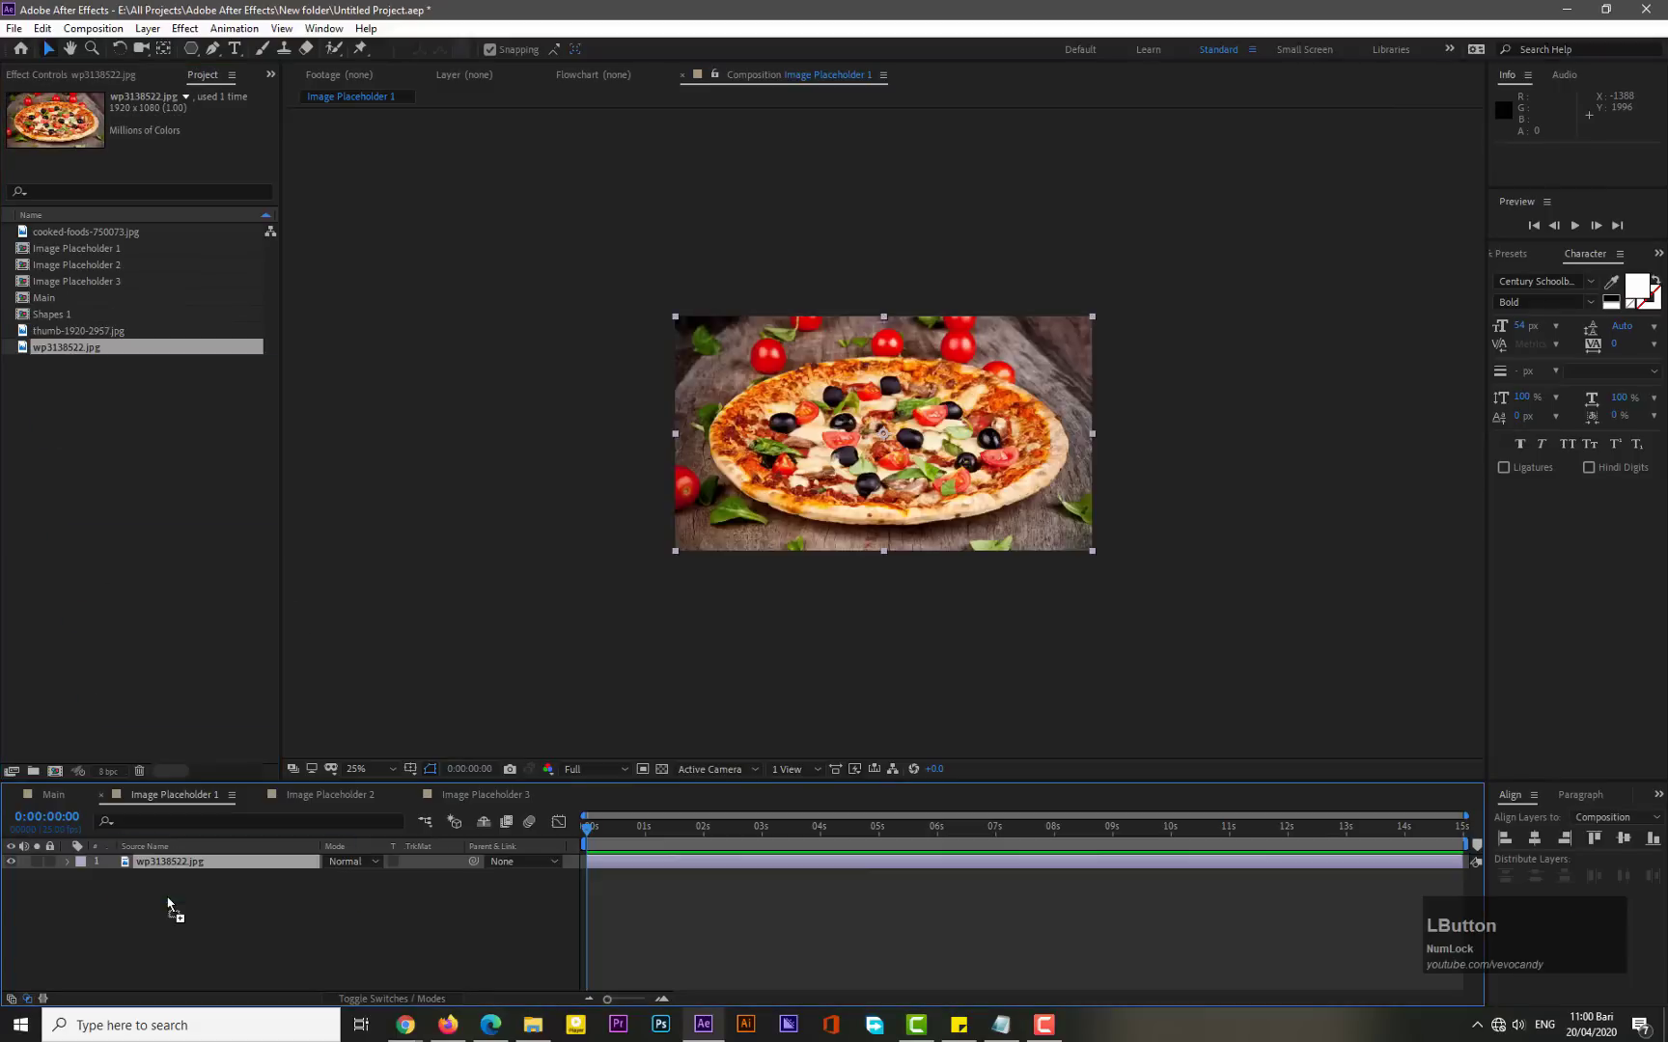
# - Add the image thumb-1920-2957.jpg to the Image Placeholder 2 composition
pyautogui.click(314, 798)
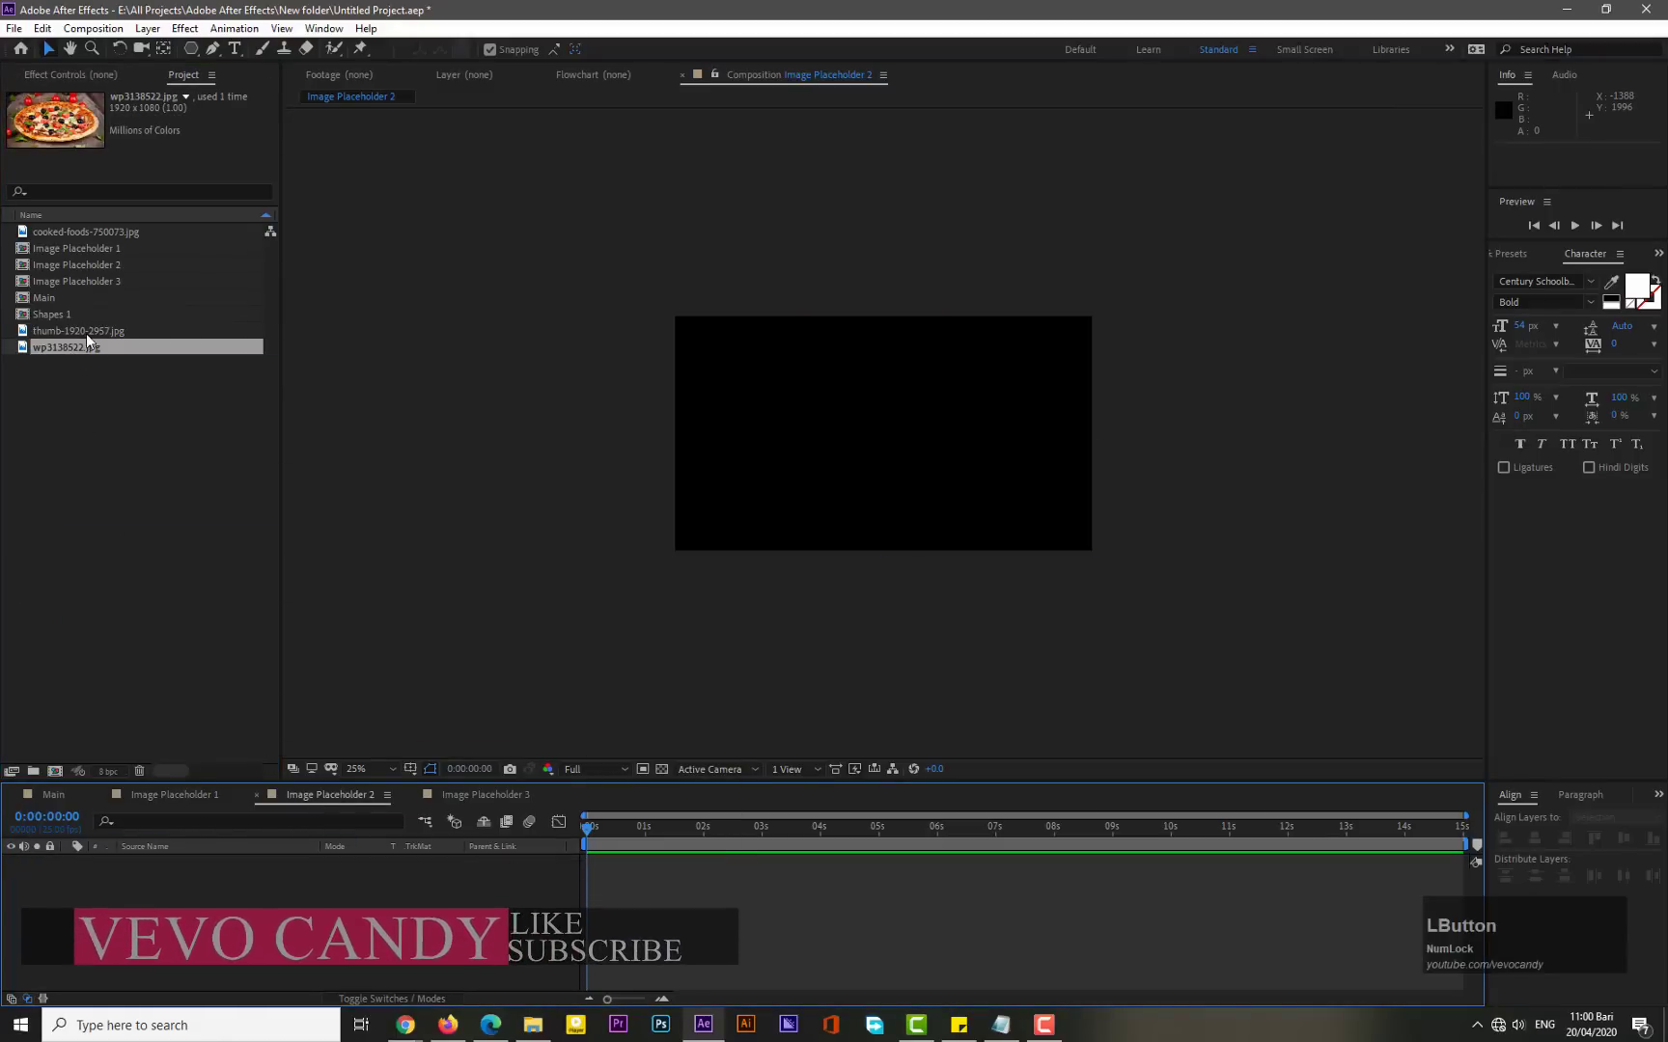
pyautogui.click(85, 332)
pyautogui.moveTo(86, 332); pyautogui.dragTo(409, 829)
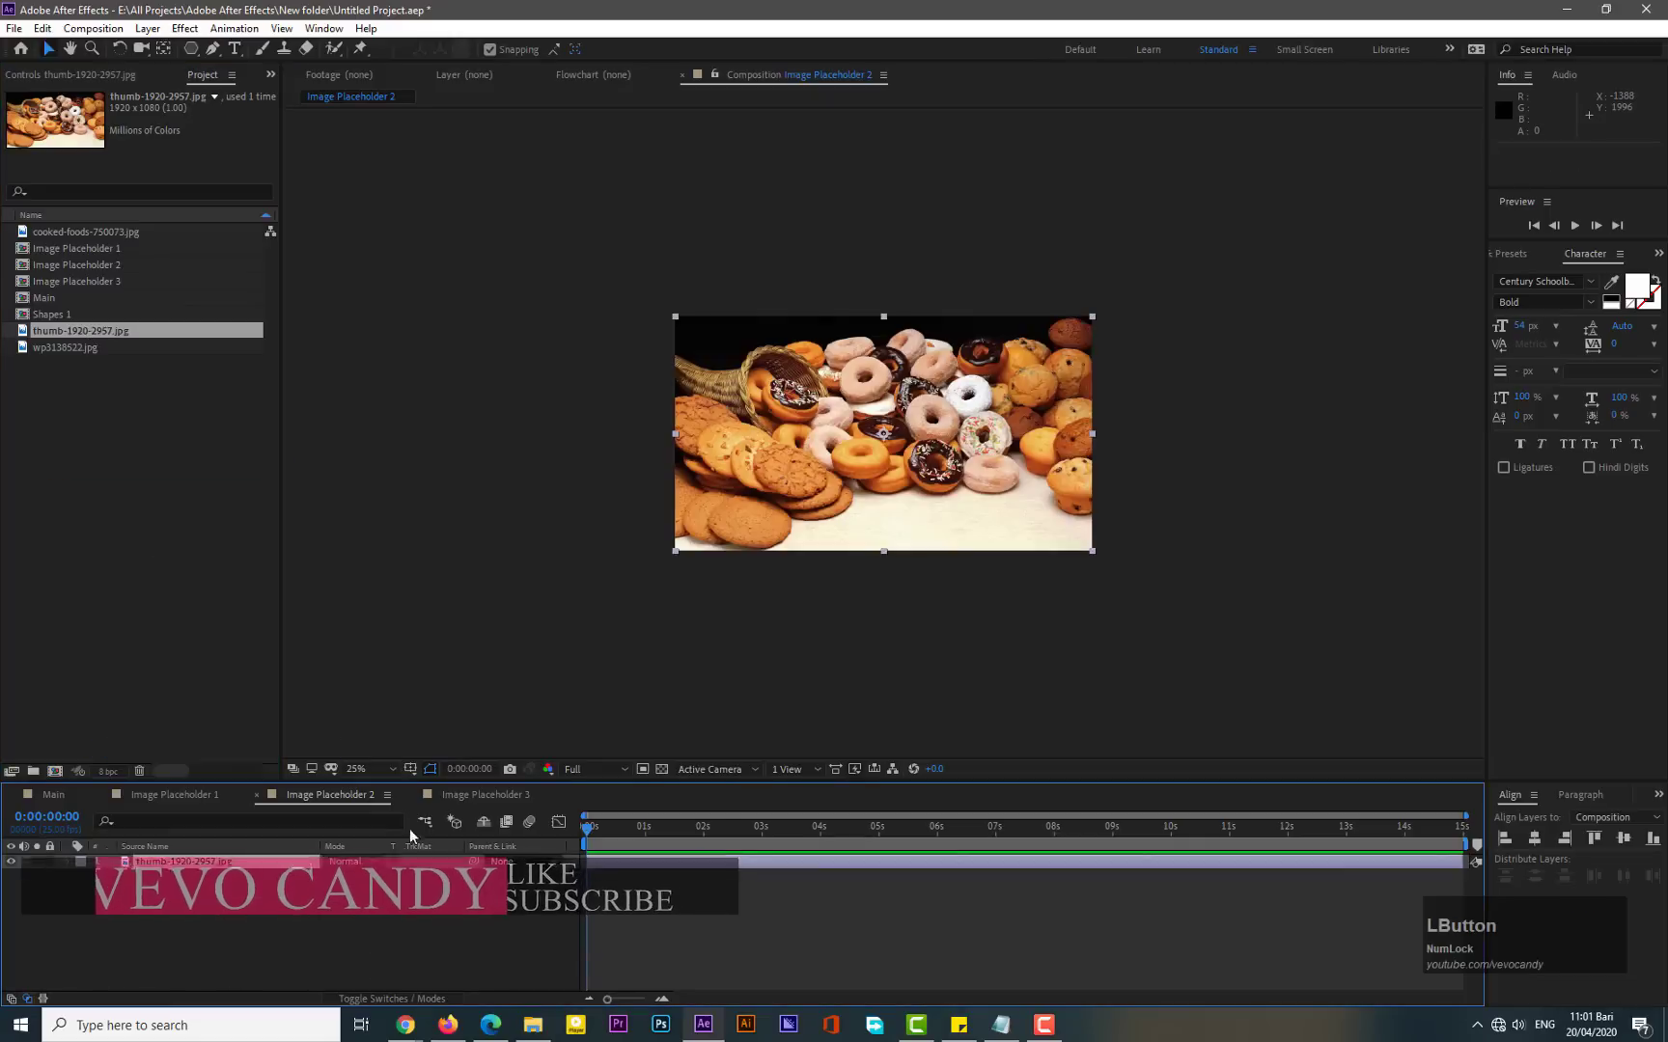
# - Add cooked-foods-750073.jpg to Image Placeholder 3 and fit it to the composition's height
pyautogui.click(463, 799)
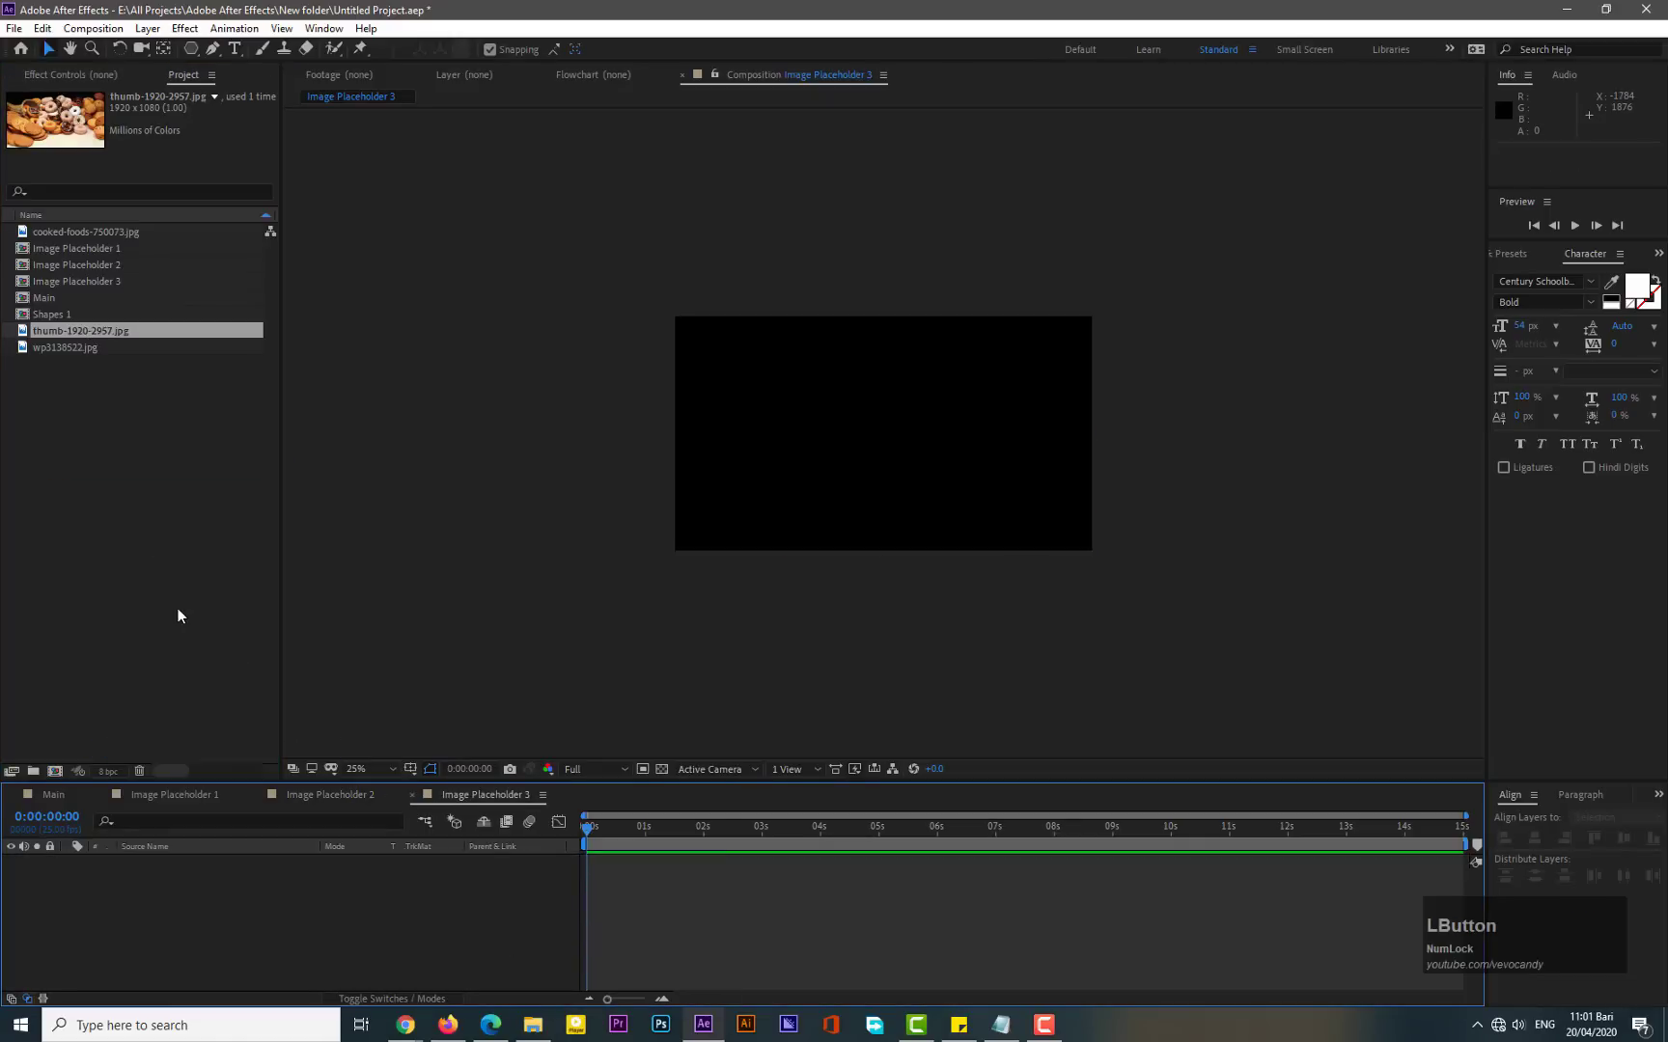
pyautogui.click(83, 234)
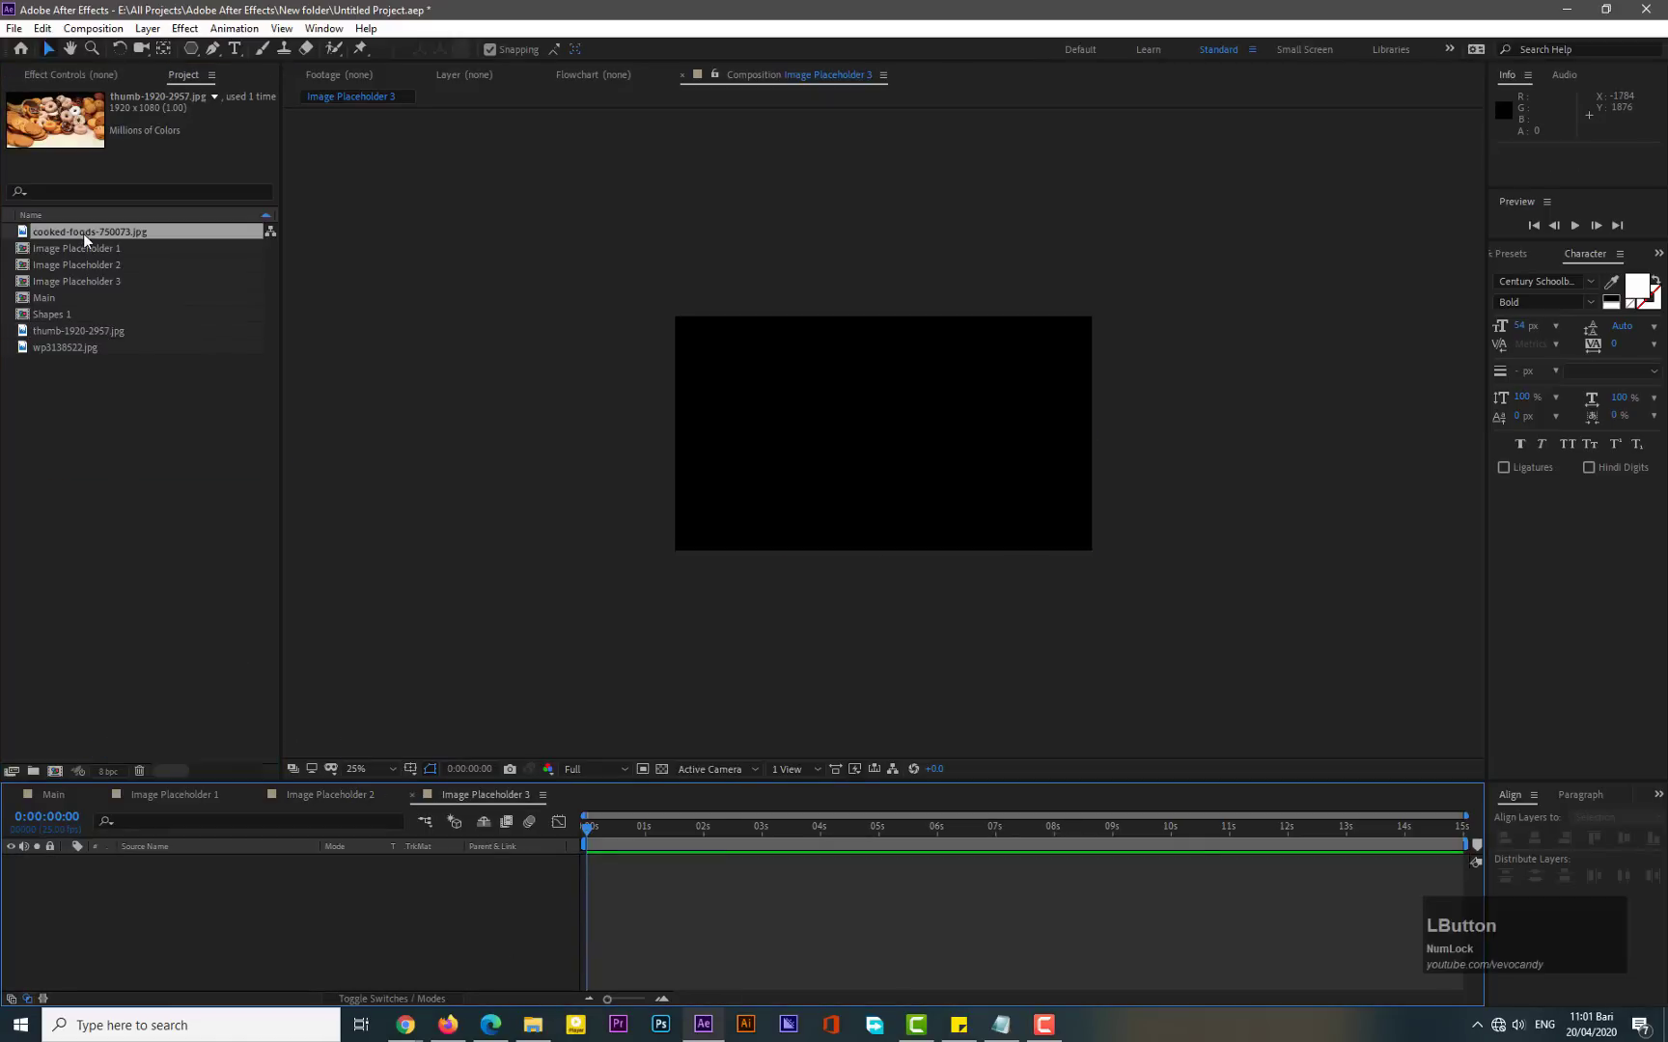
pyautogui.moveTo(83, 233); pyautogui.dragTo(193, 936)
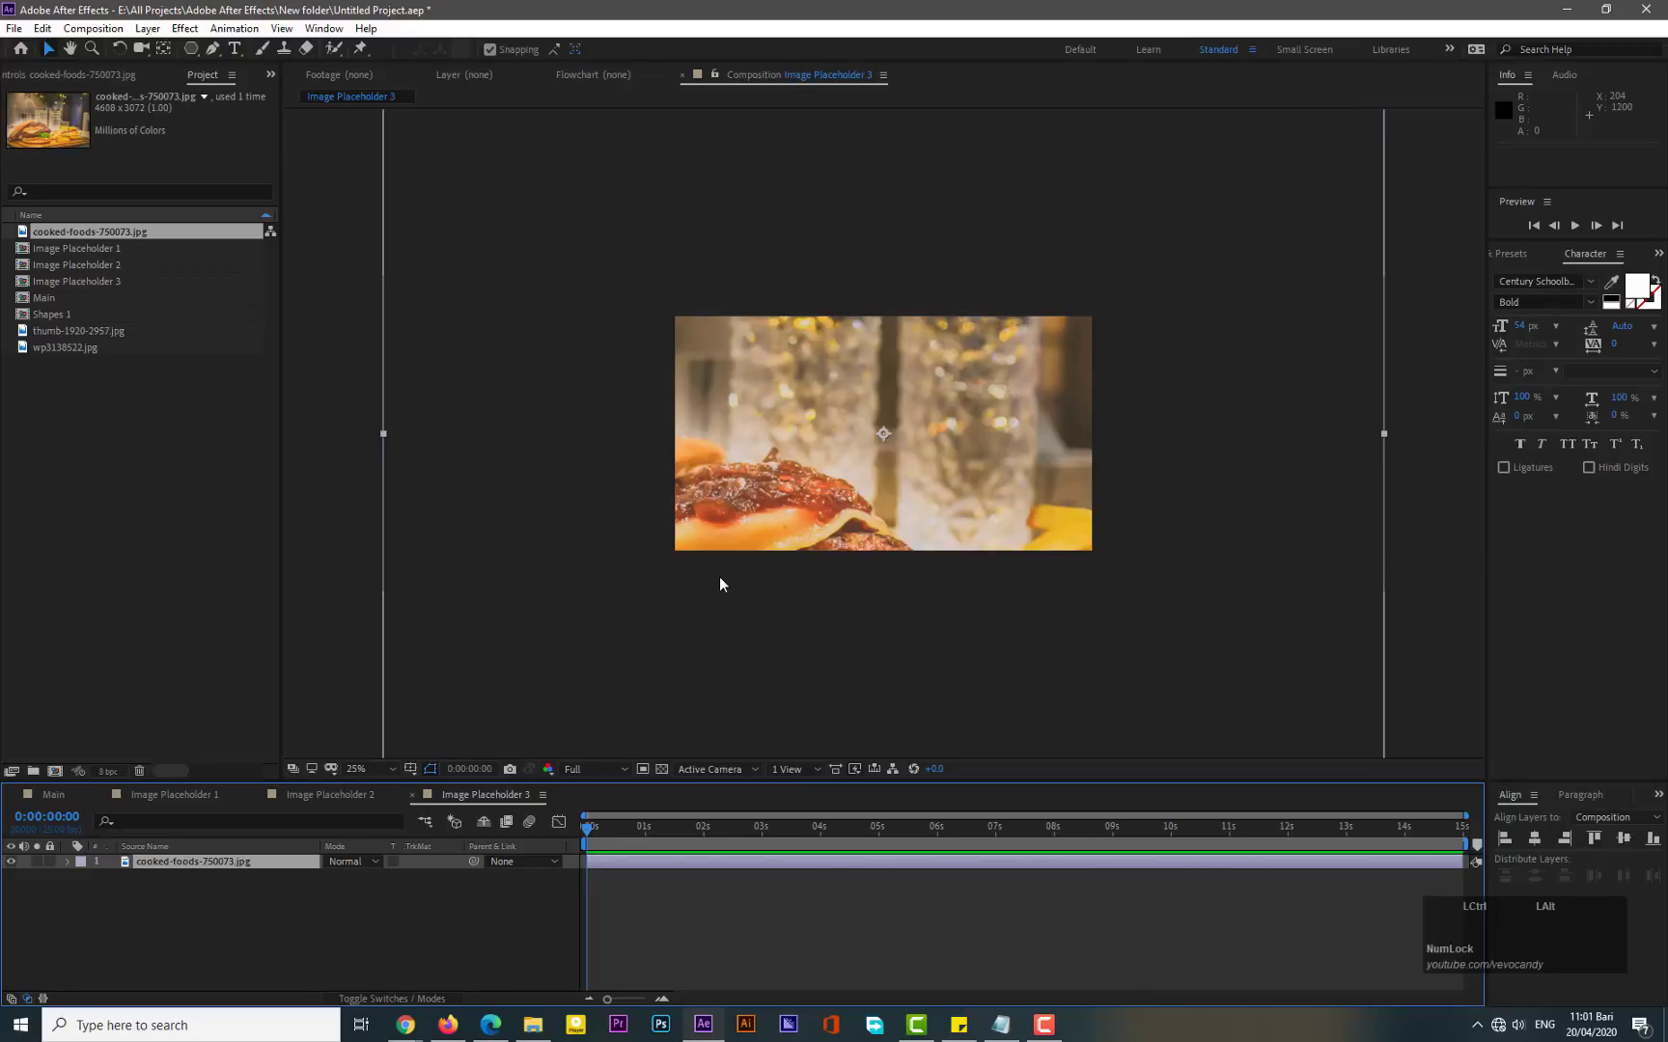
pyautogui.hotkey('ctrl', 'alt', 'shift', 'h')
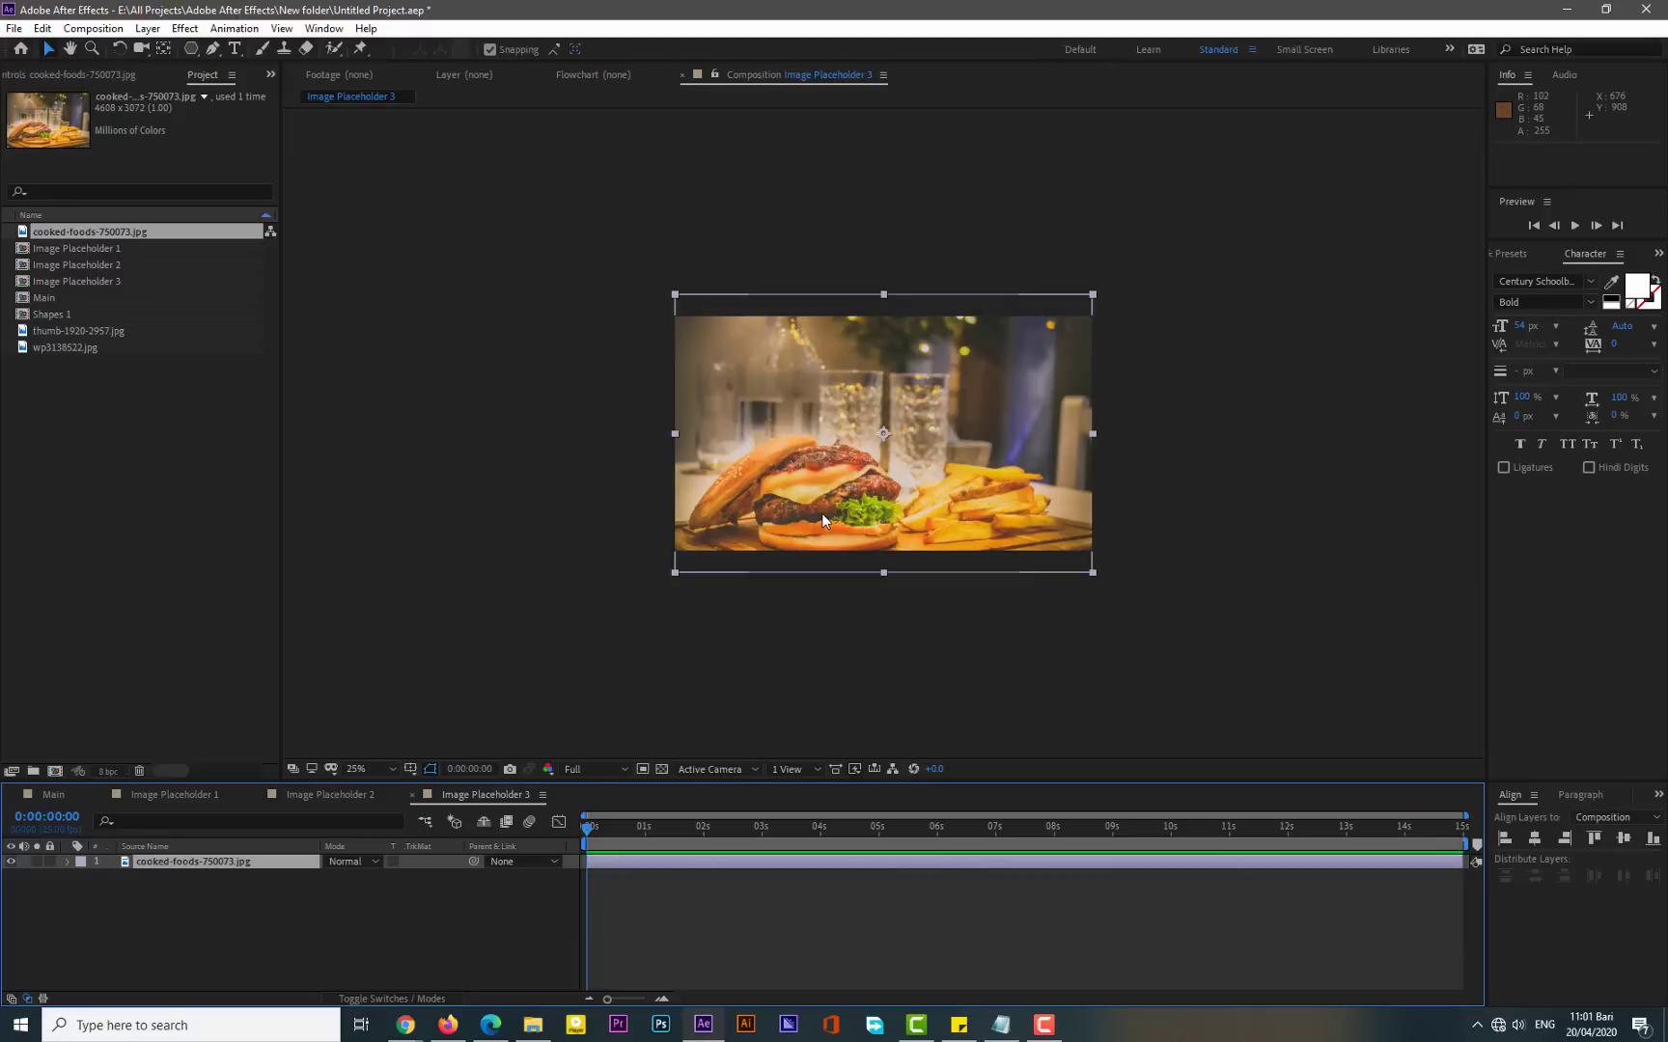
# - Switch back to the Main composition
pyautogui.click(412, 796)
pyautogui.click(257, 796)
pyautogui.click(104, 797)
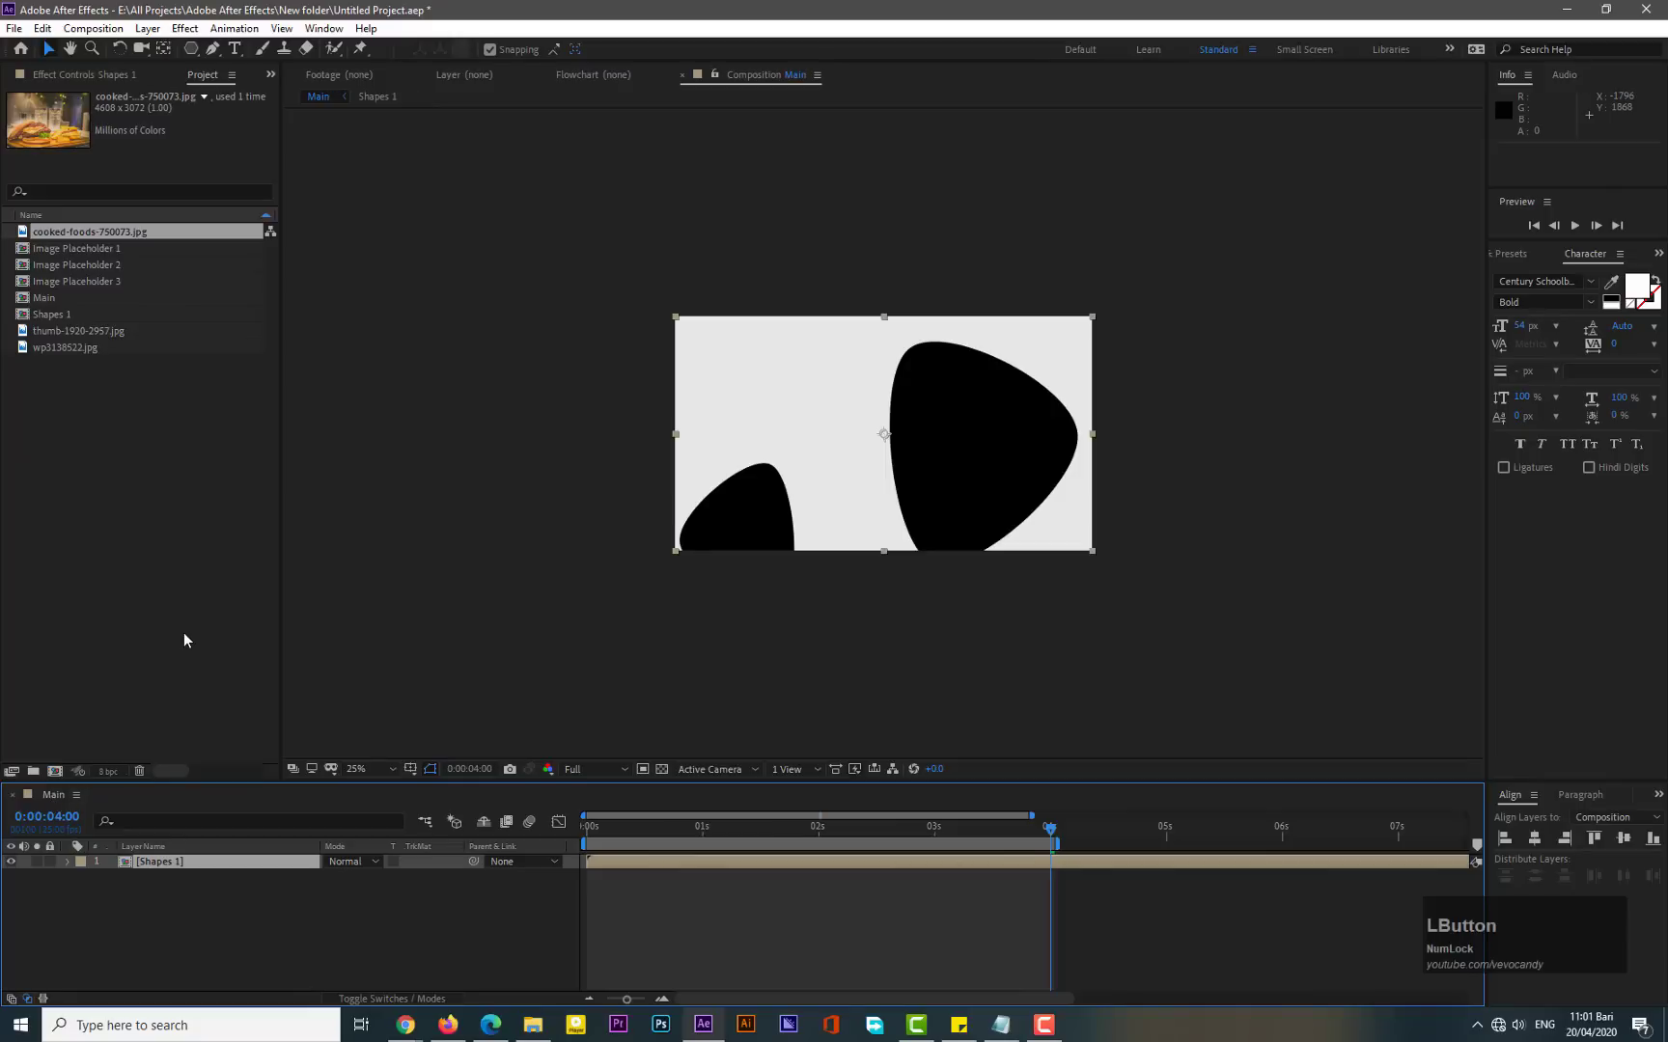
# - Add the Image Placeholder 1 composition to the Main timeline beneath the Shapes 1 layer
pyautogui.moveTo(89, 248); pyautogui.dragTo(170, 934)
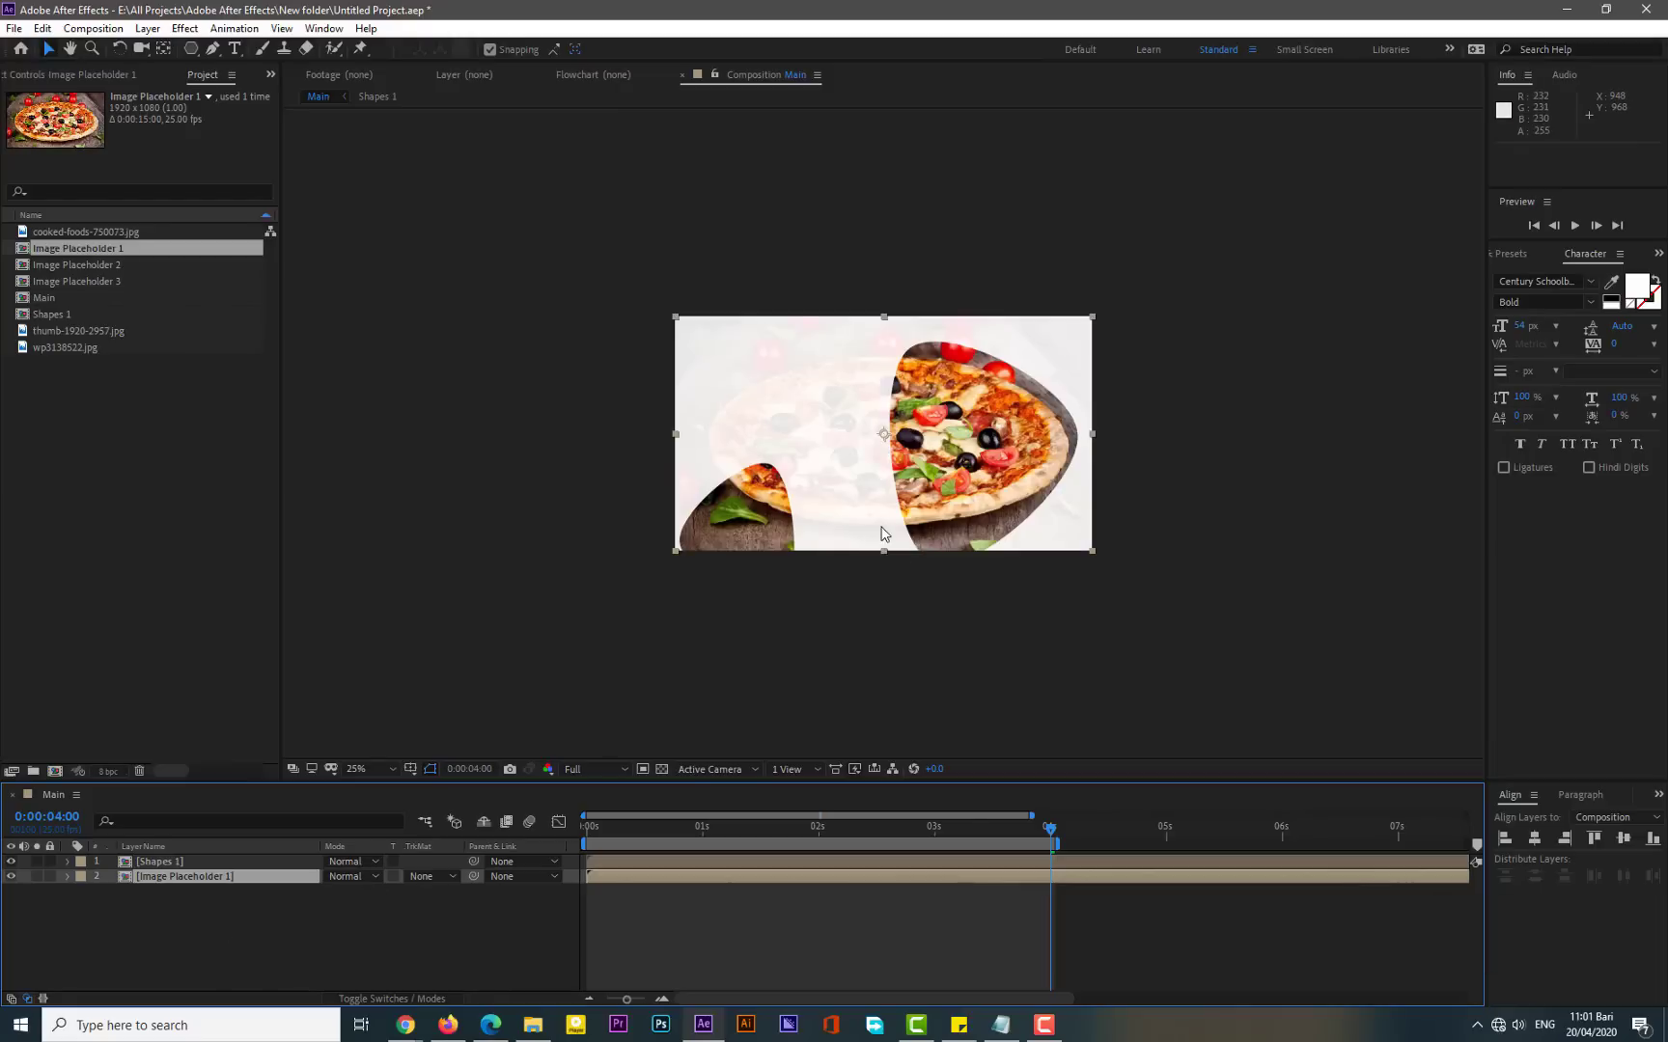
pyautogui.scroll(2, 882, 532)
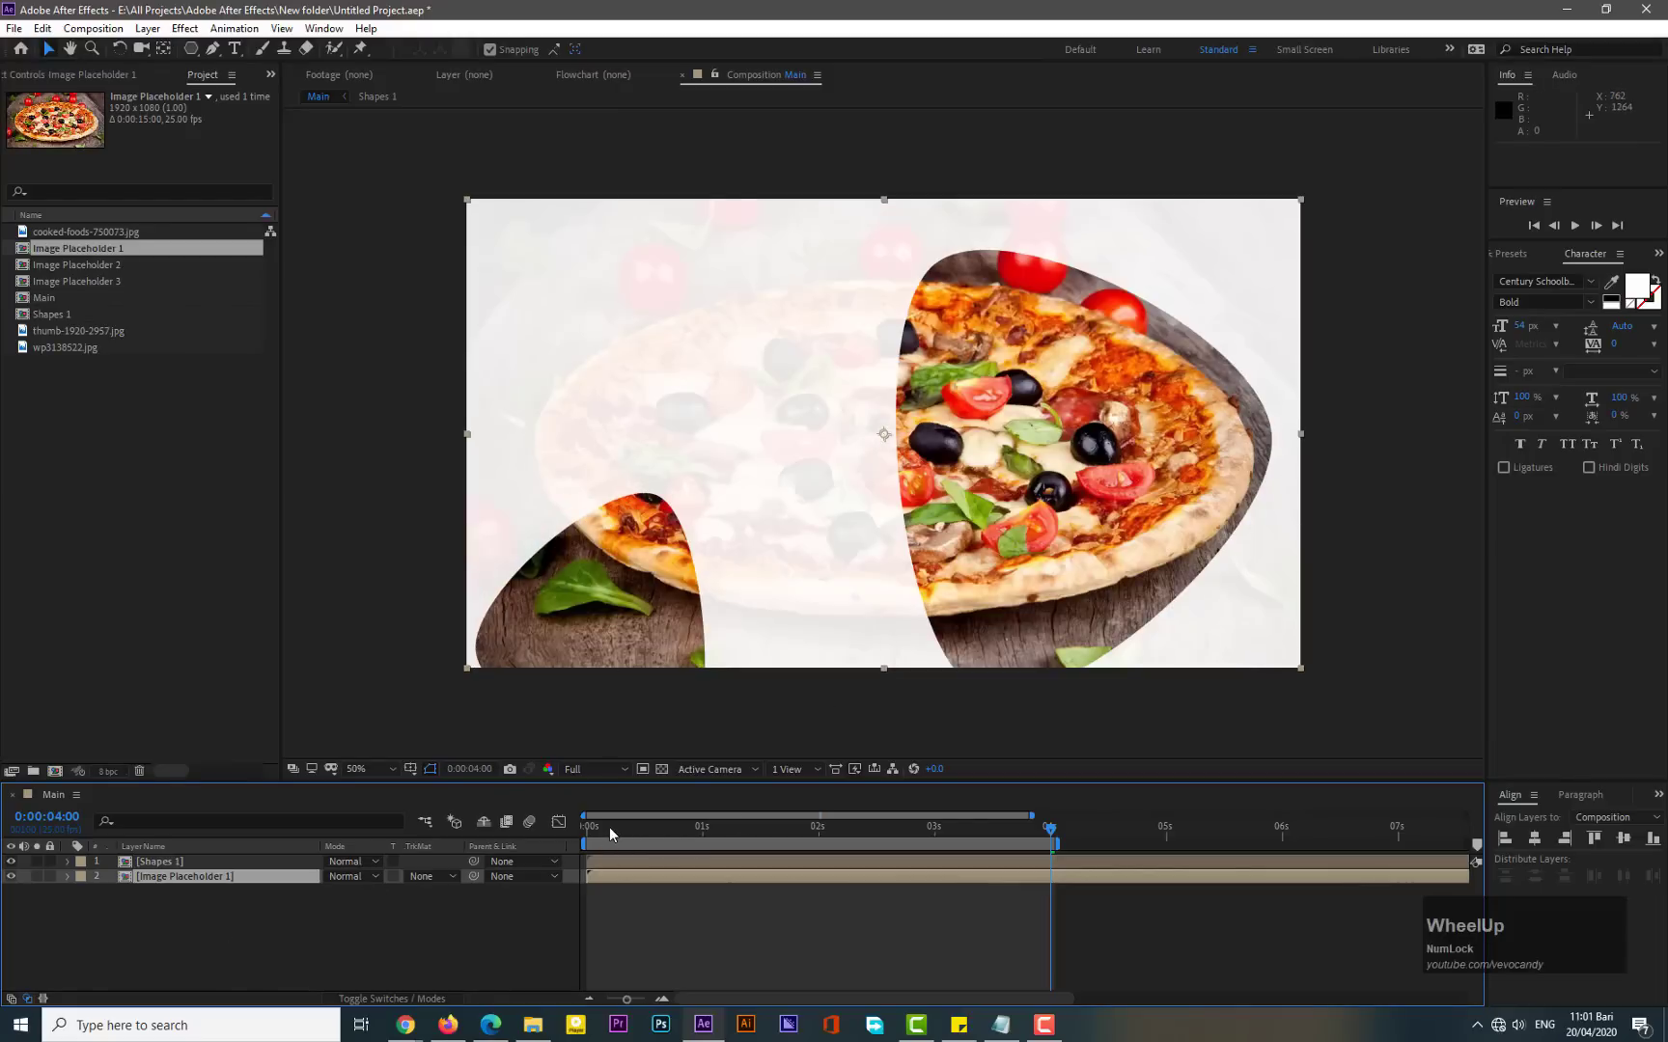
# - Preview the Main composition's animation from the beginning
pyautogui.moveTo(608, 827); pyautogui.dragTo(575, 826)
pyautogui.press('KP_0')
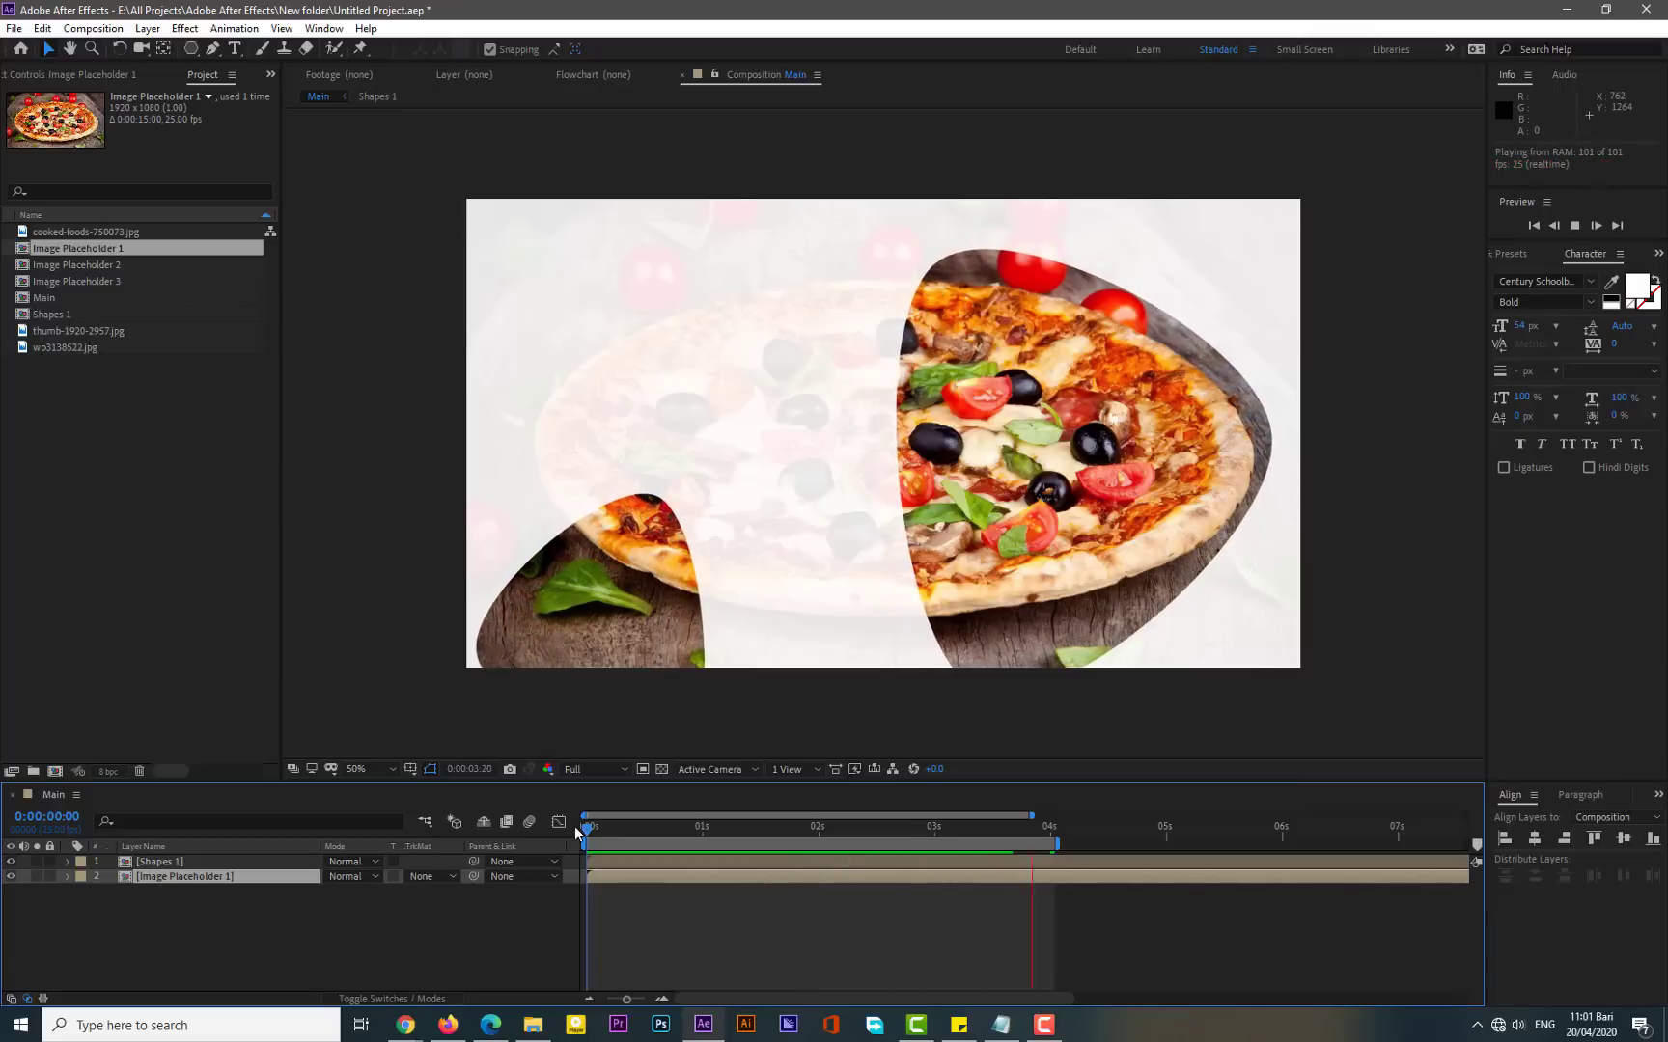
pyautogui.click(163, 895)
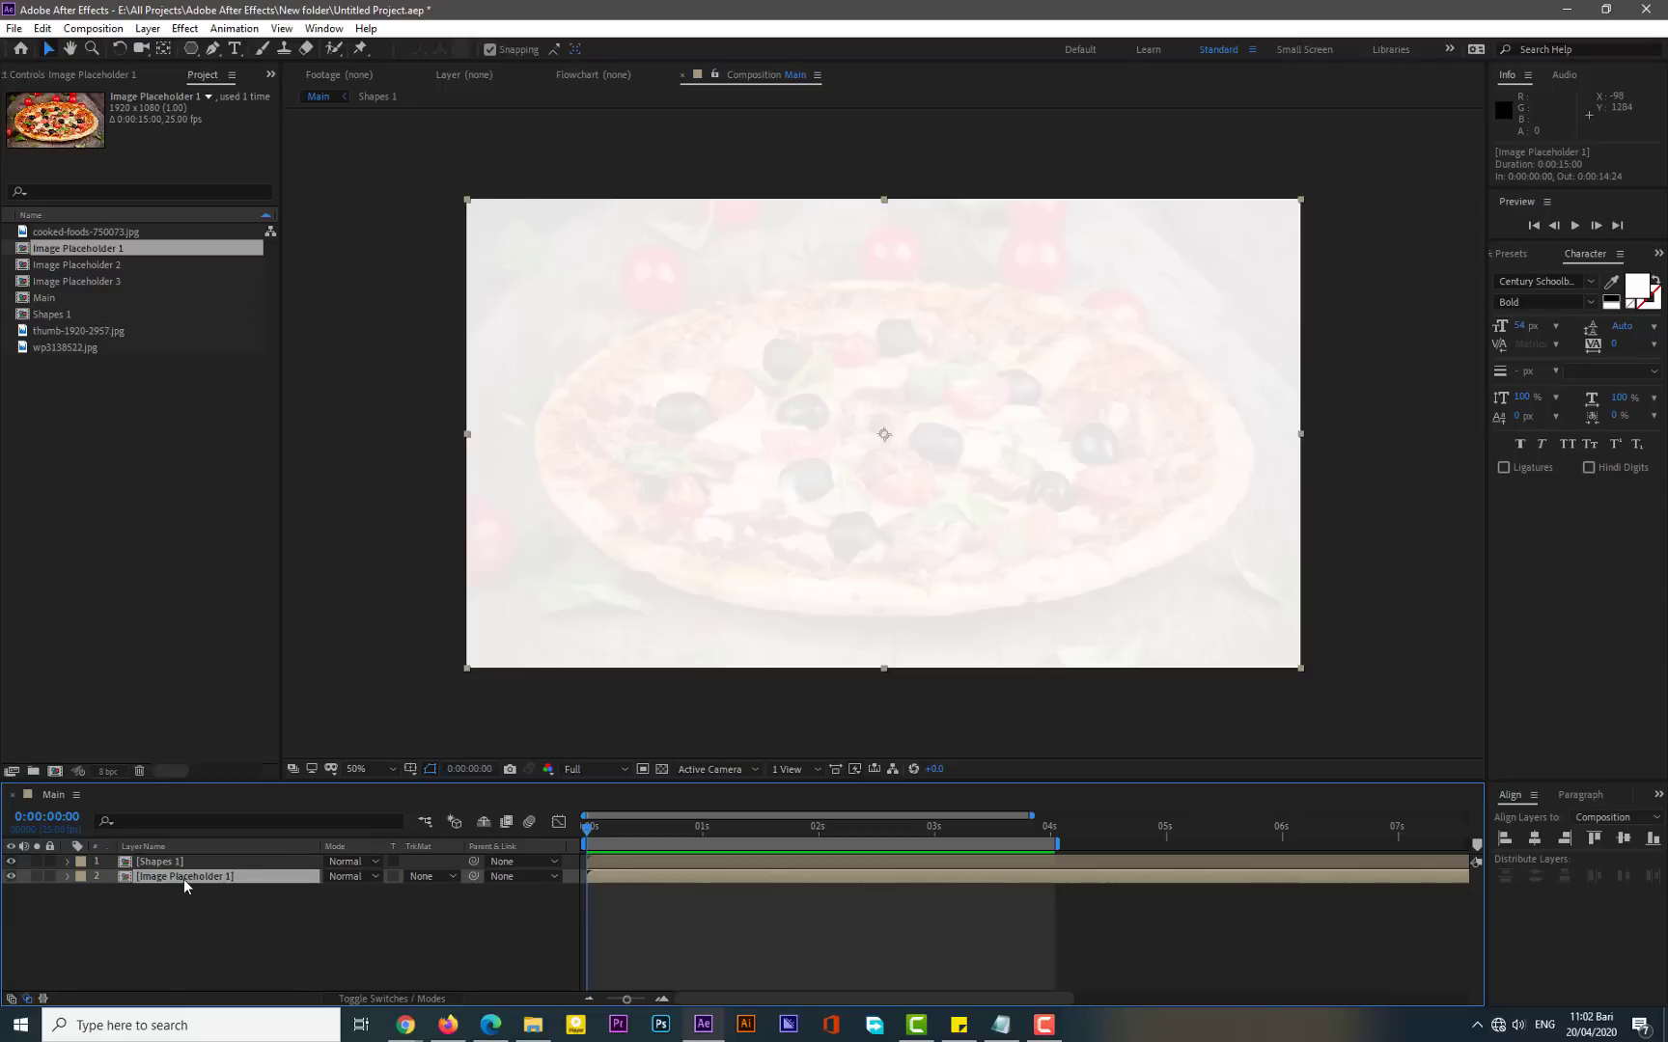
# - Keyframe Image Placeholder 1's Scale, keeping 100% at 0 s and setting 121% at 4 s
pyautogui.click(184, 879)
pyautogui.press('s')
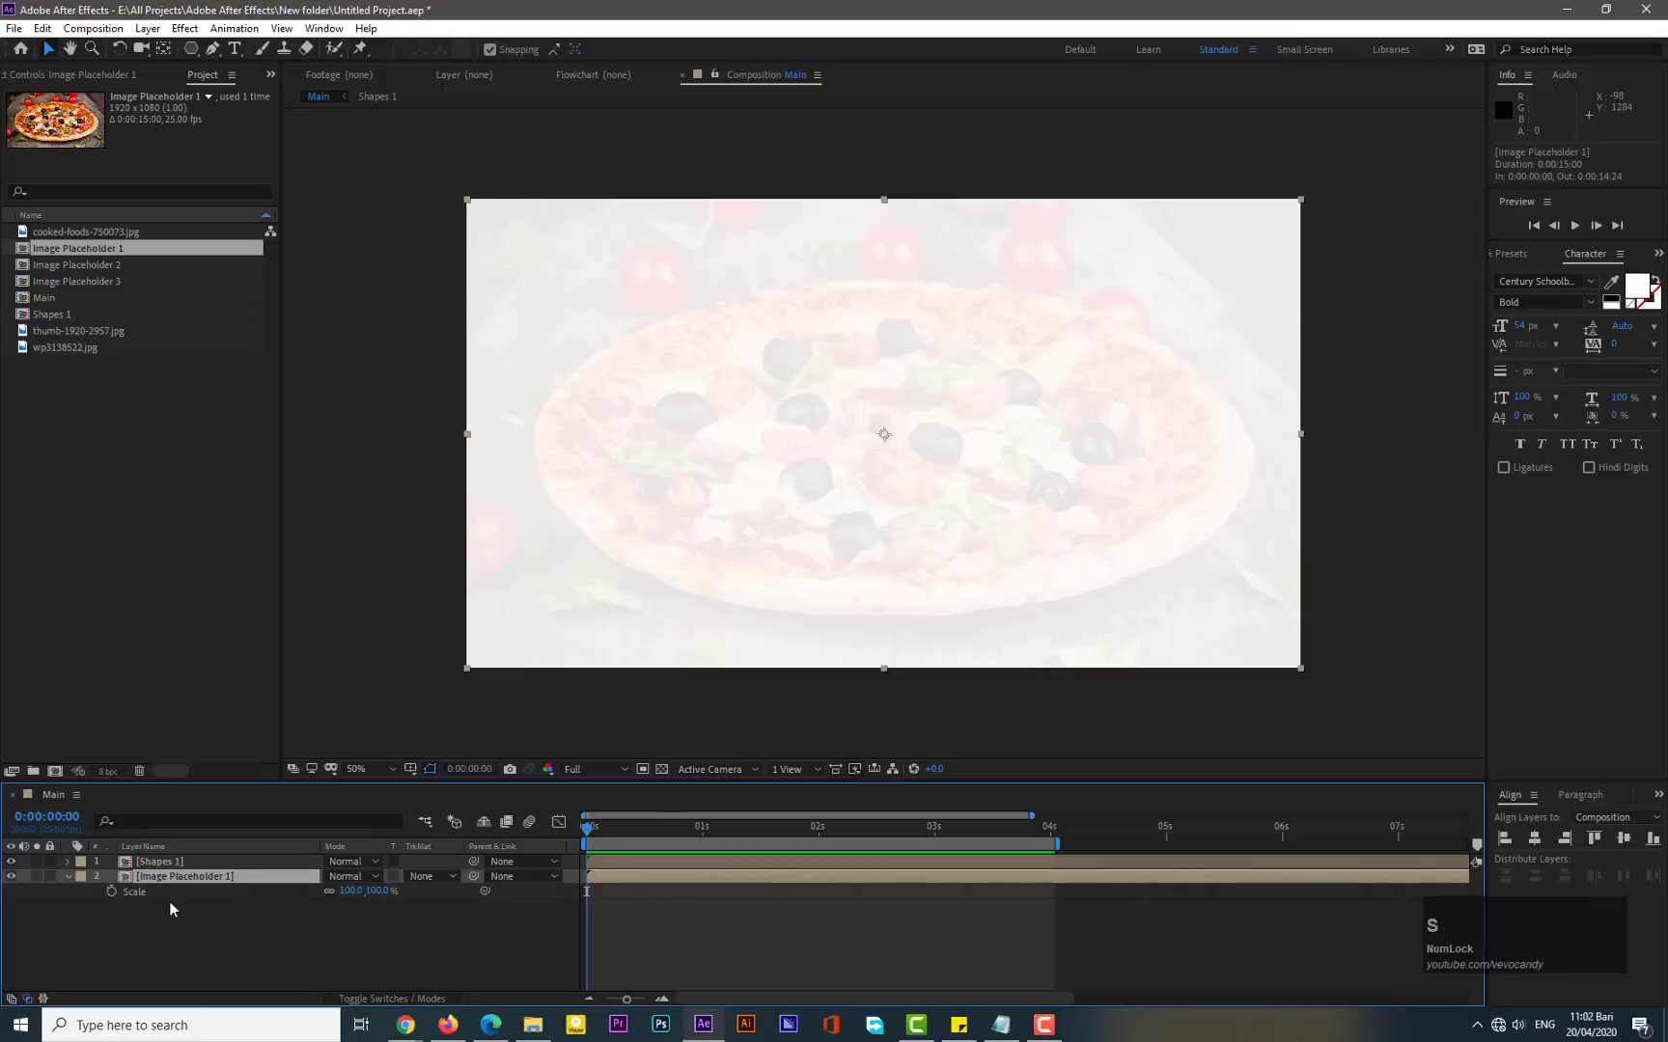
pyautogui.click(111, 889)
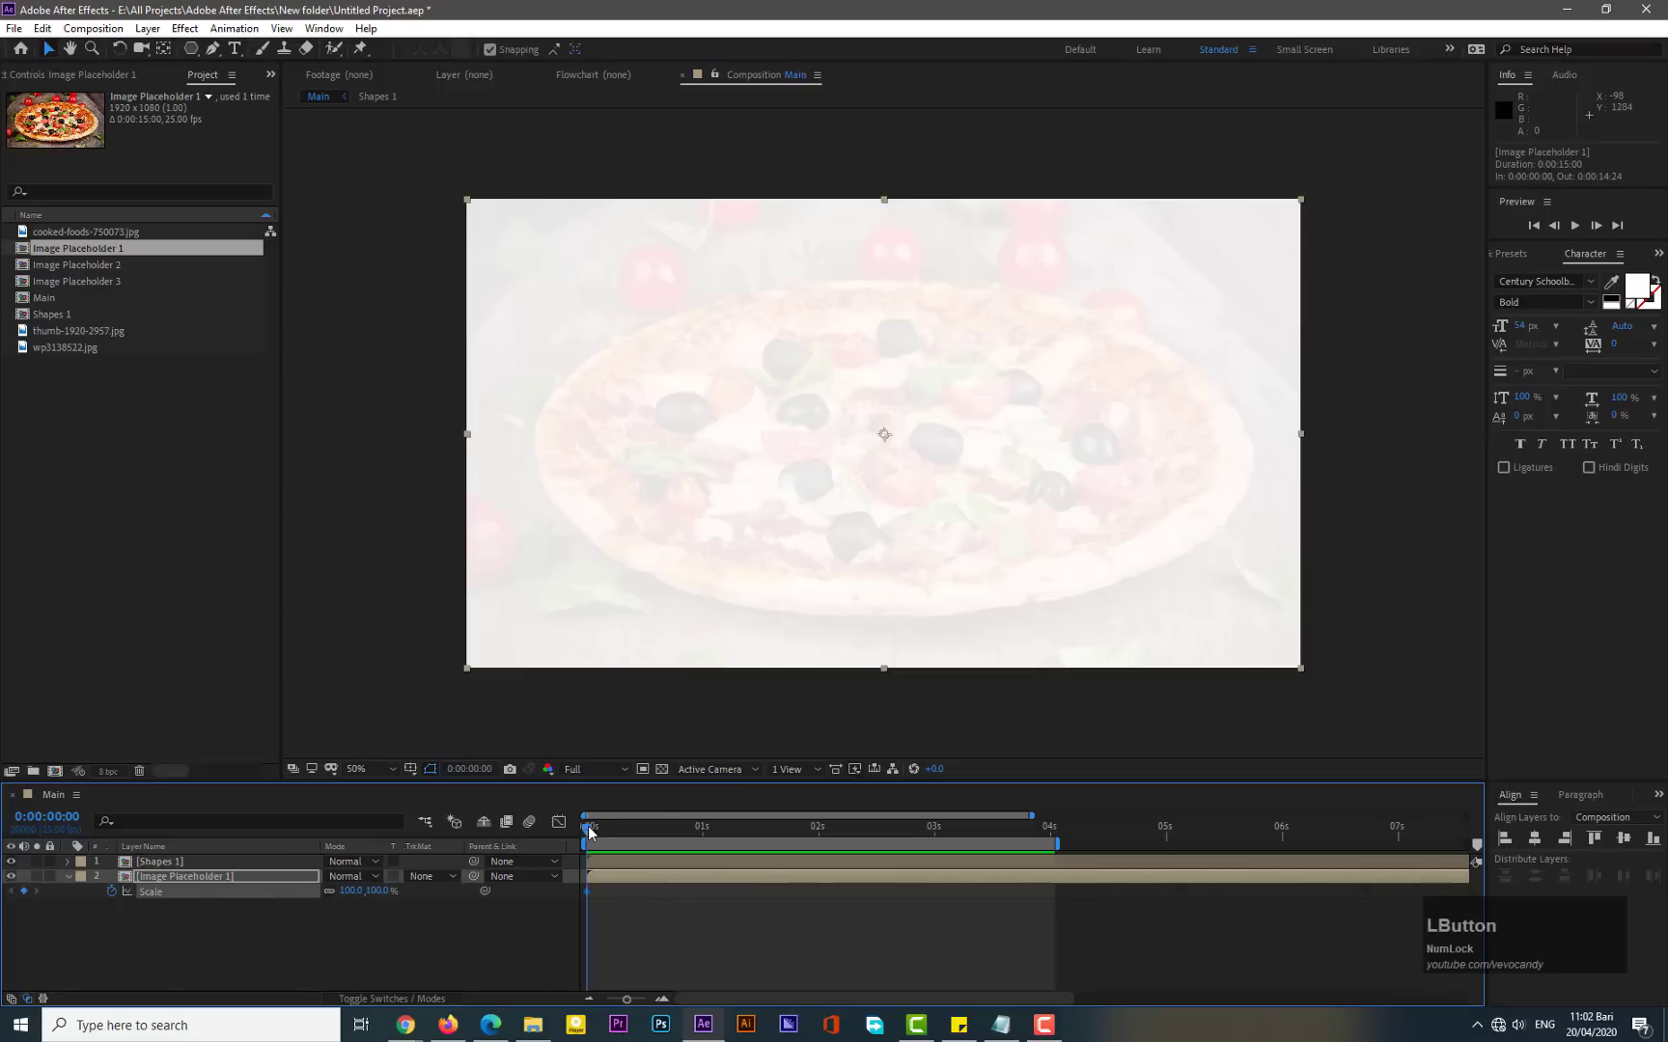
pyautogui.moveTo(590, 832); pyautogui.dragTo(1053, 828)
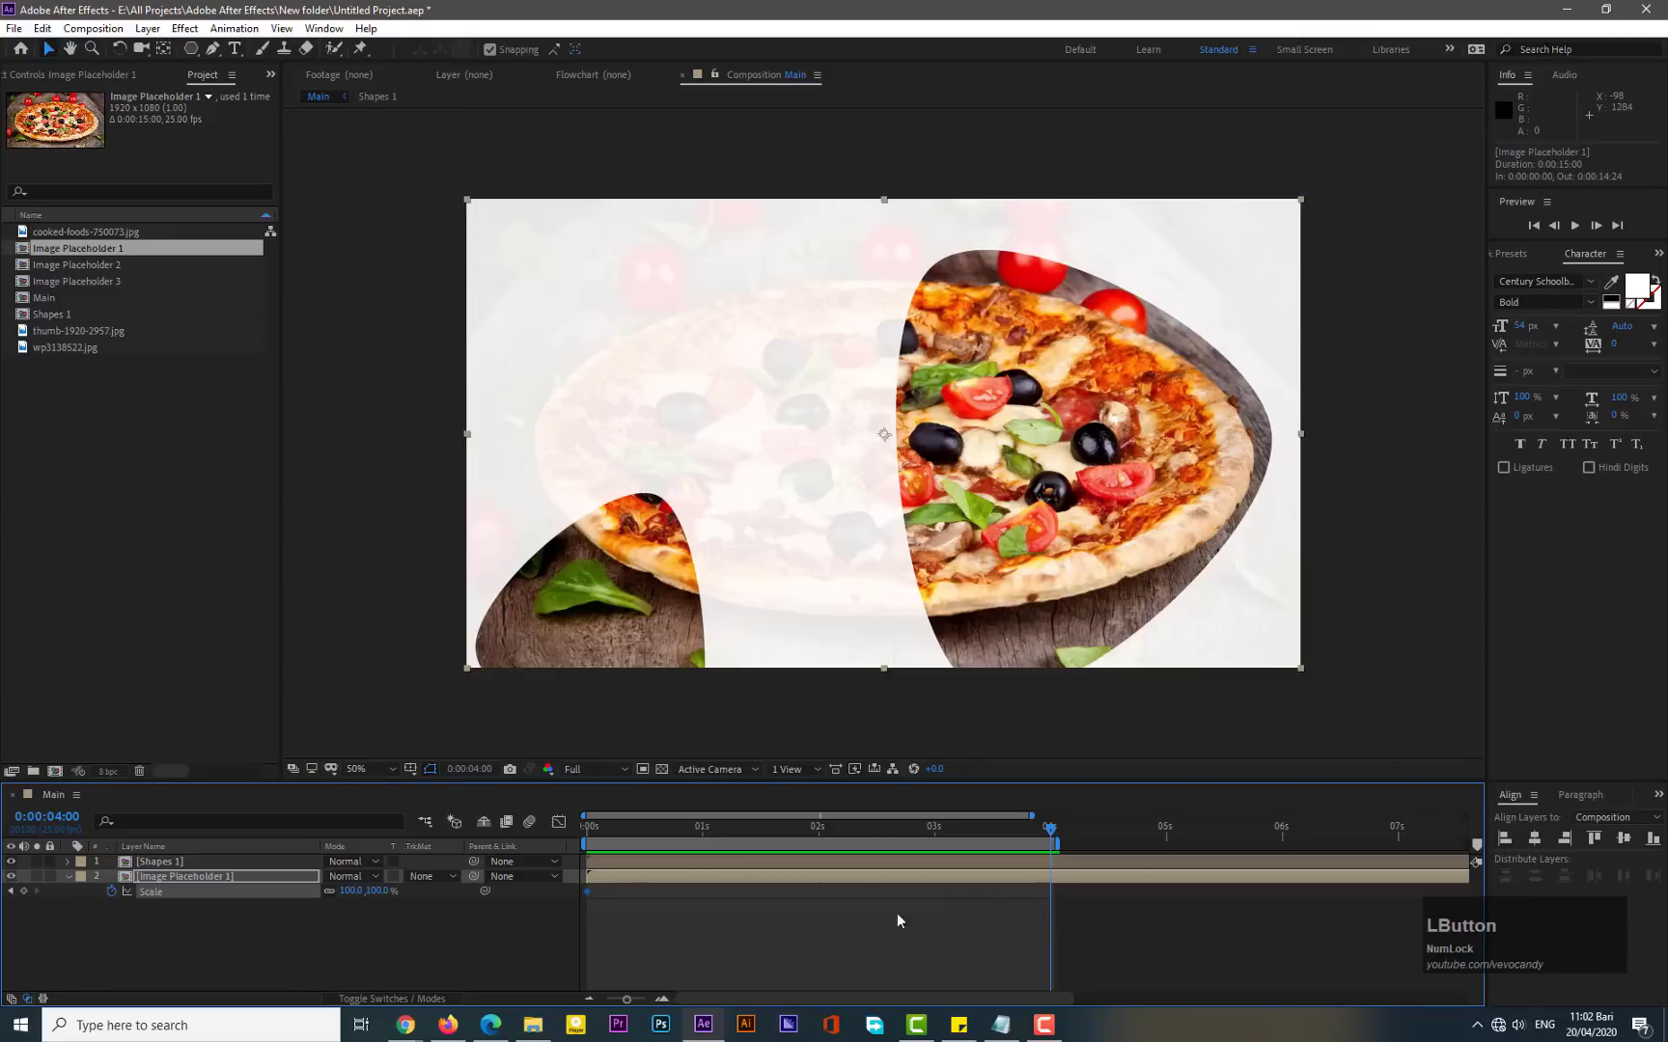
pyautogui.moveTo(345, 900); pyautogui.dragTo(365, 891)
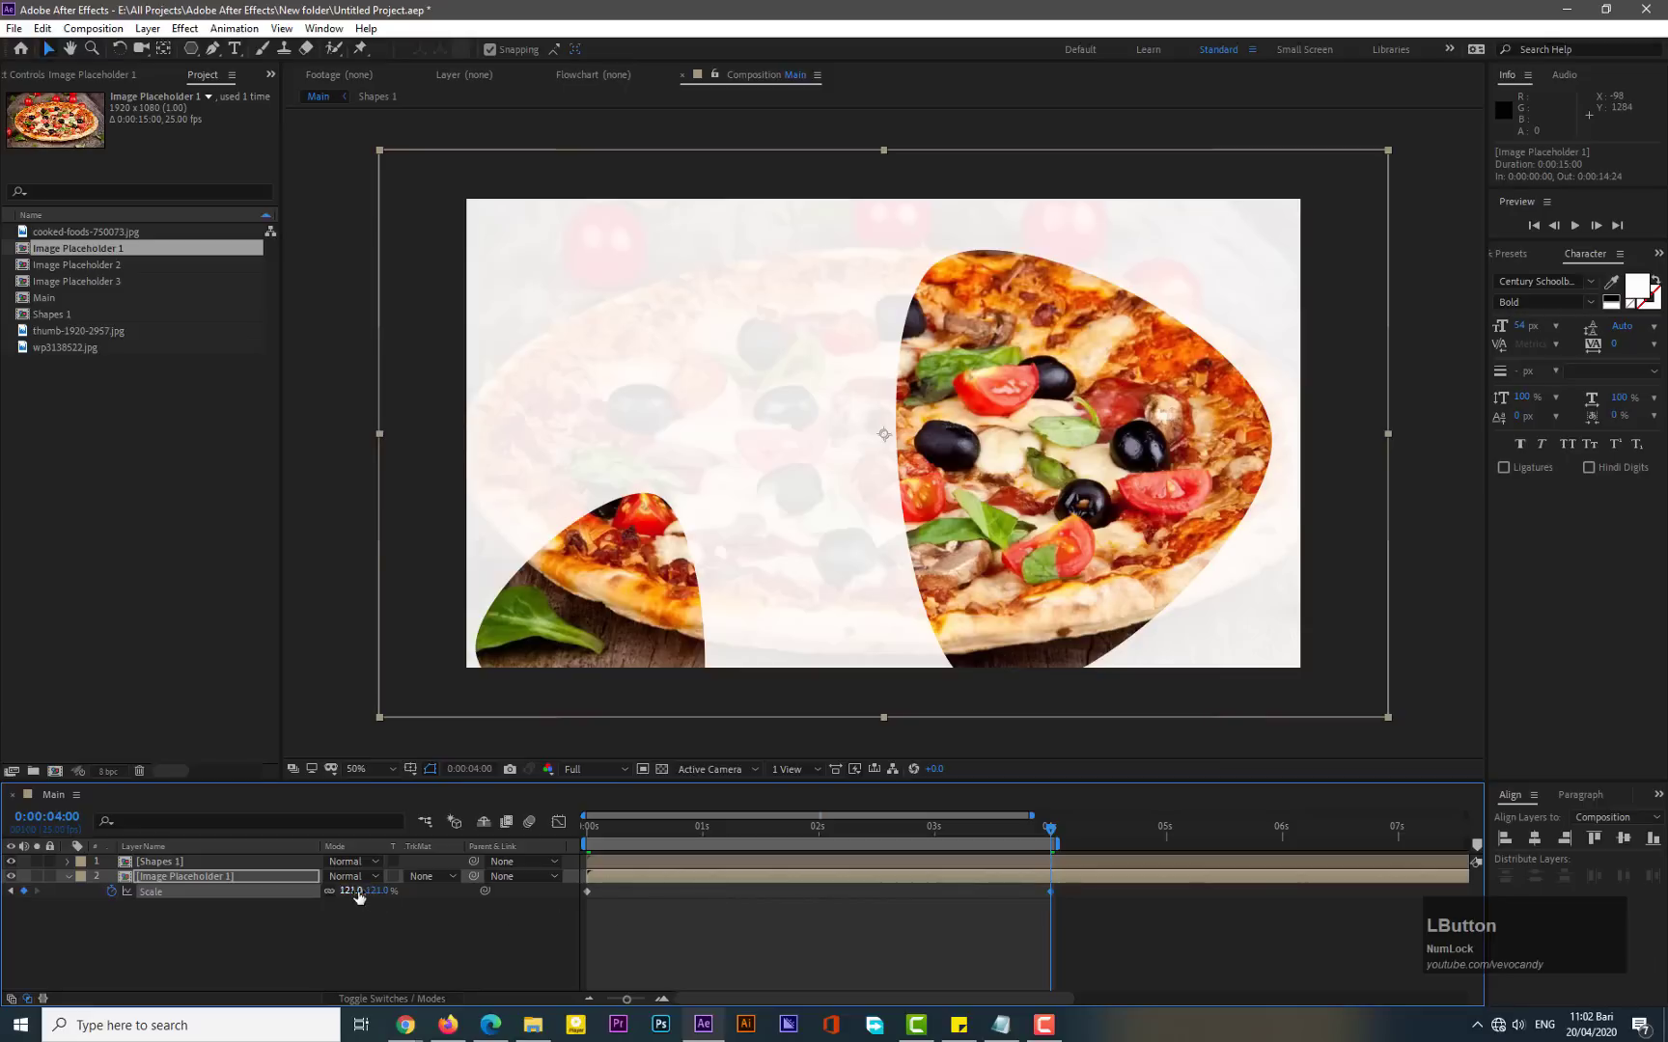
# - Apply Easy Ease to both Scale keyframes of the image placeholder layer
pyautogui.moveTo(586, 903); pyautogui.dragTo(585, 904)
pyautogui.rightClick(586, 890)
pyautogui.moveTo(665, 878)
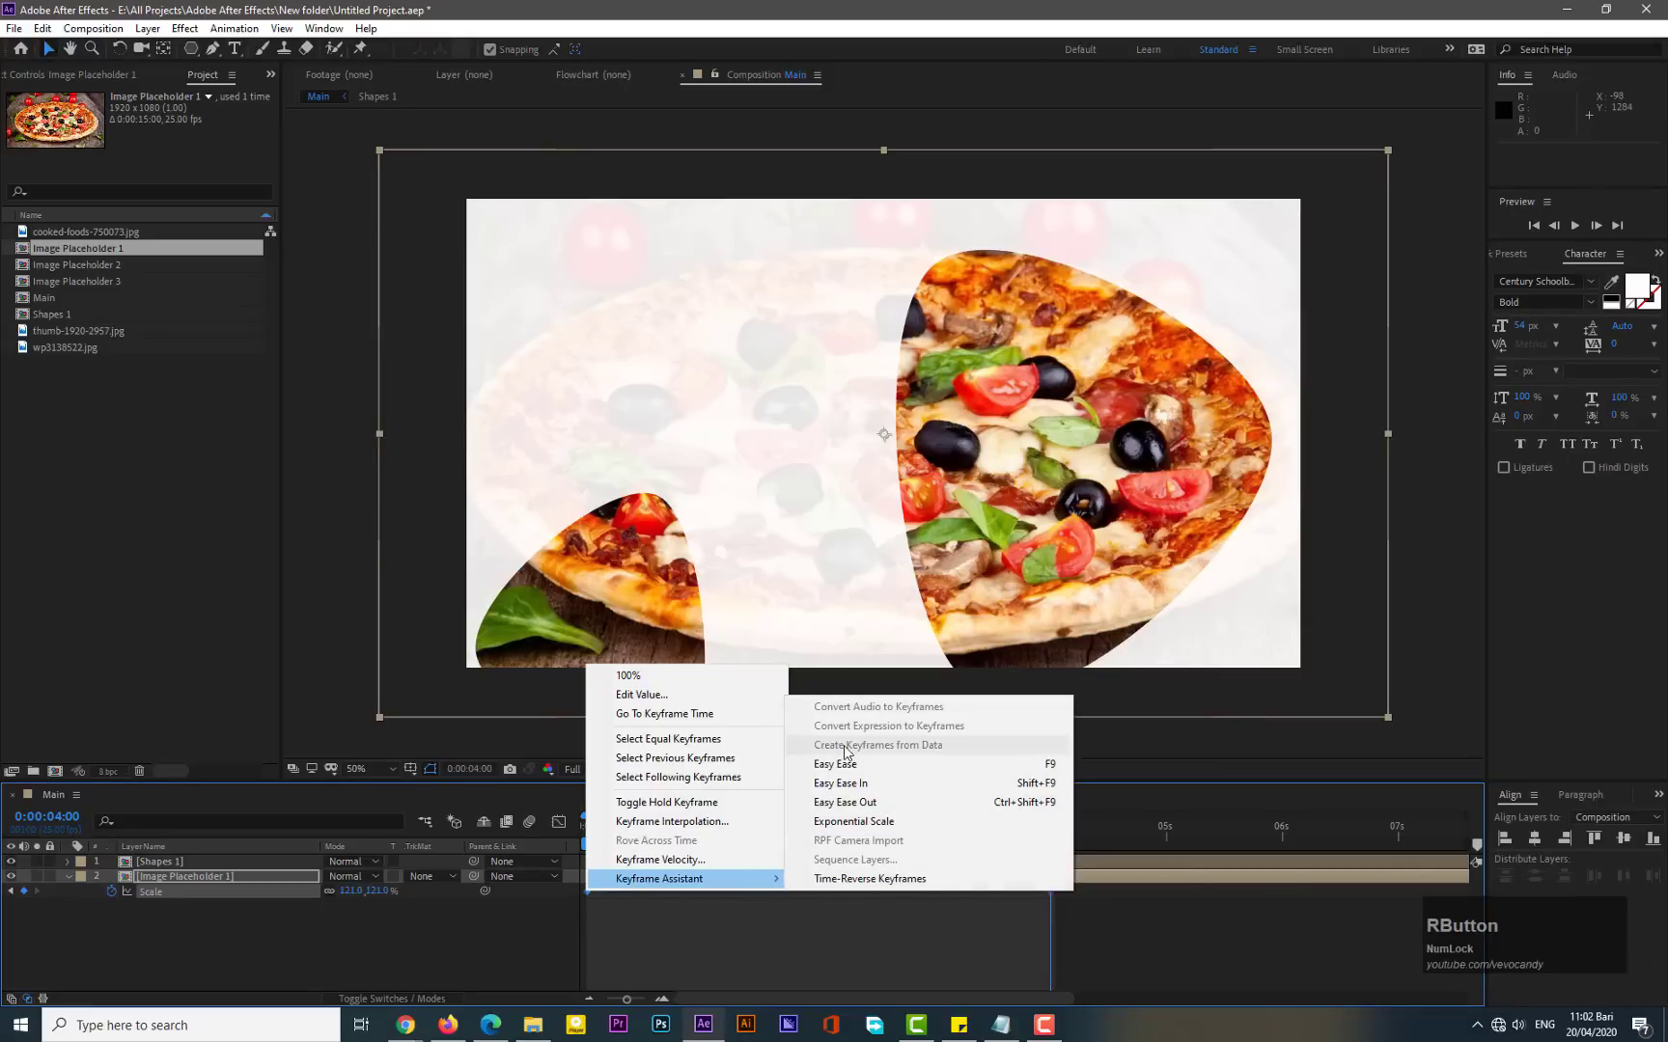
pyautogui.click(836, 763)
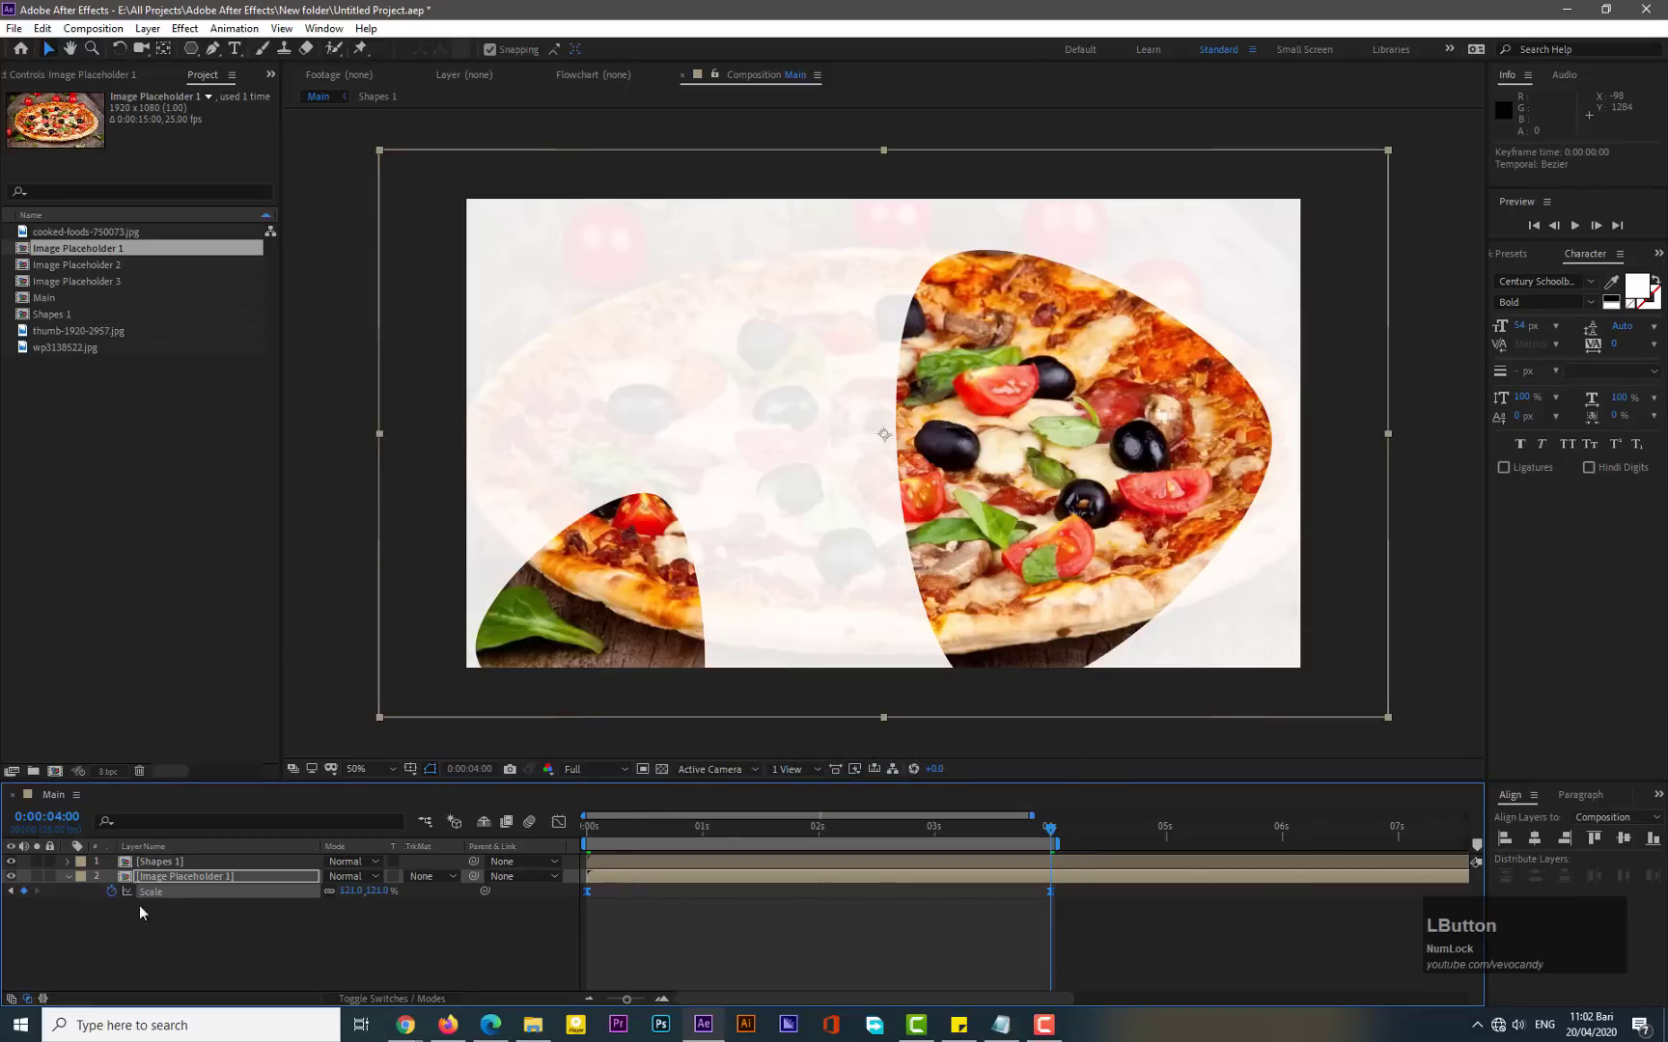
# - Pre-compose the Shapes 1 and Image Placeholder 1 layers into a new composition named Comp 1
pyautogui.click(68, 873)
pyautogui.moveTo(158, 904); pyautogui.dragTo(178, 863)
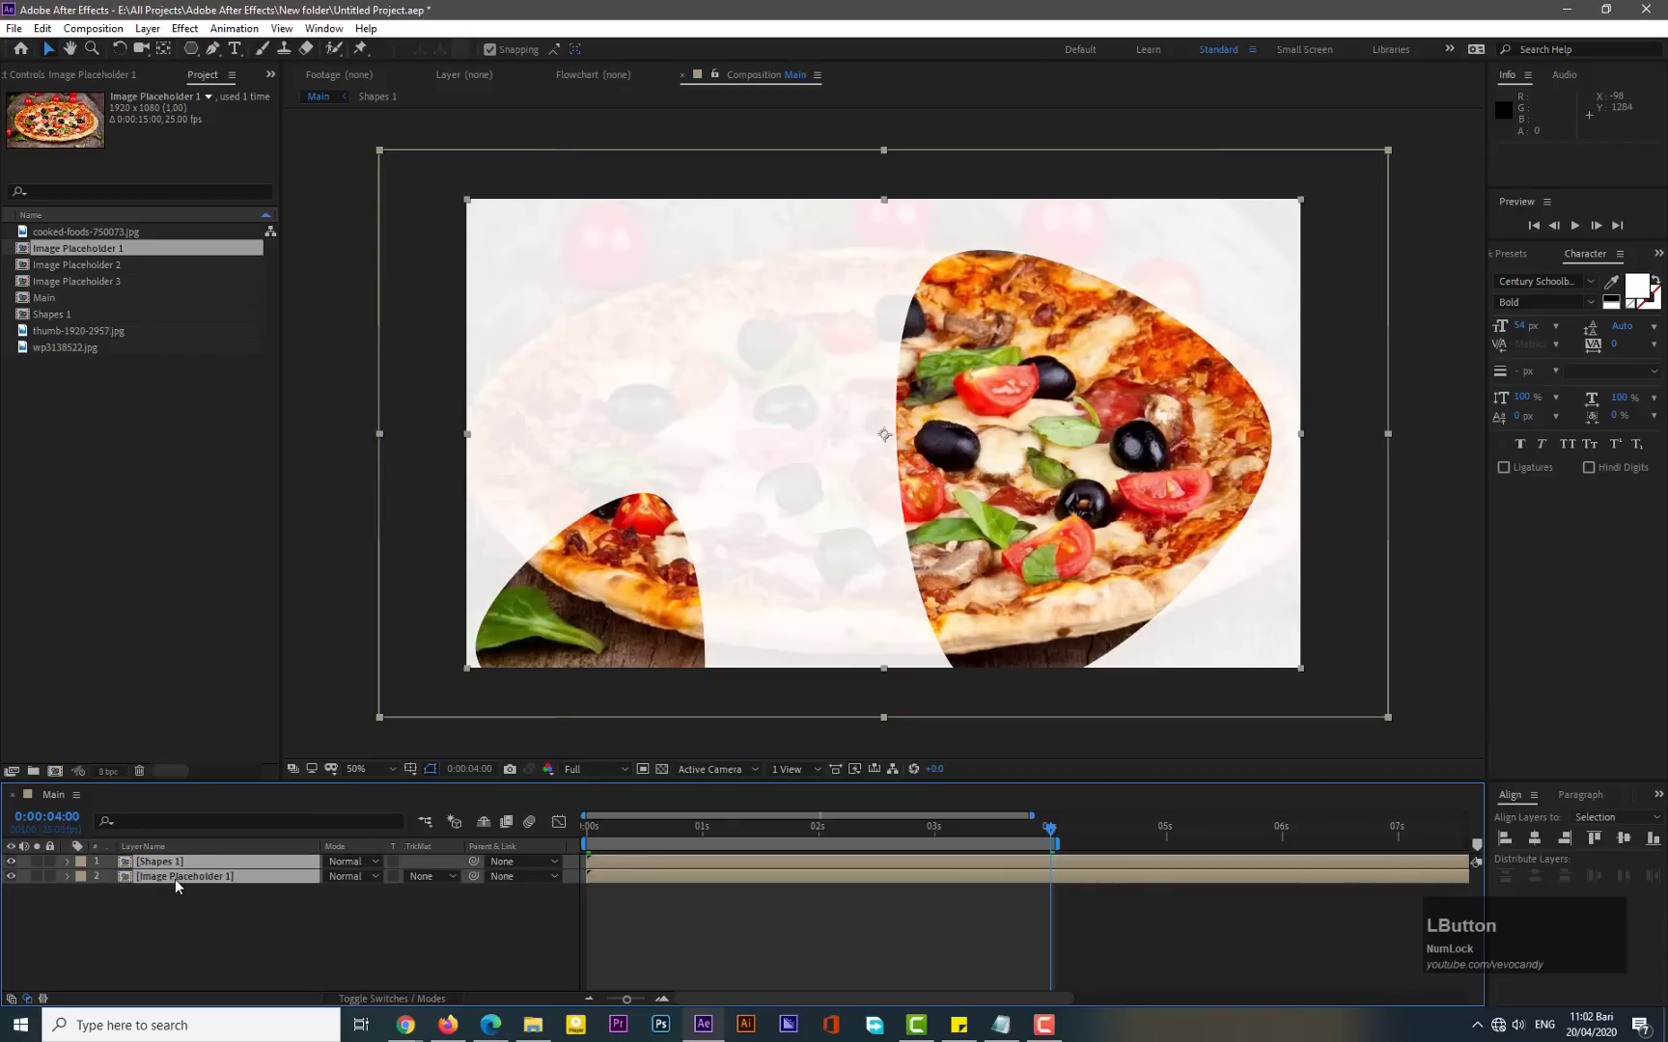
pyautogui.rightClick(175, 879)
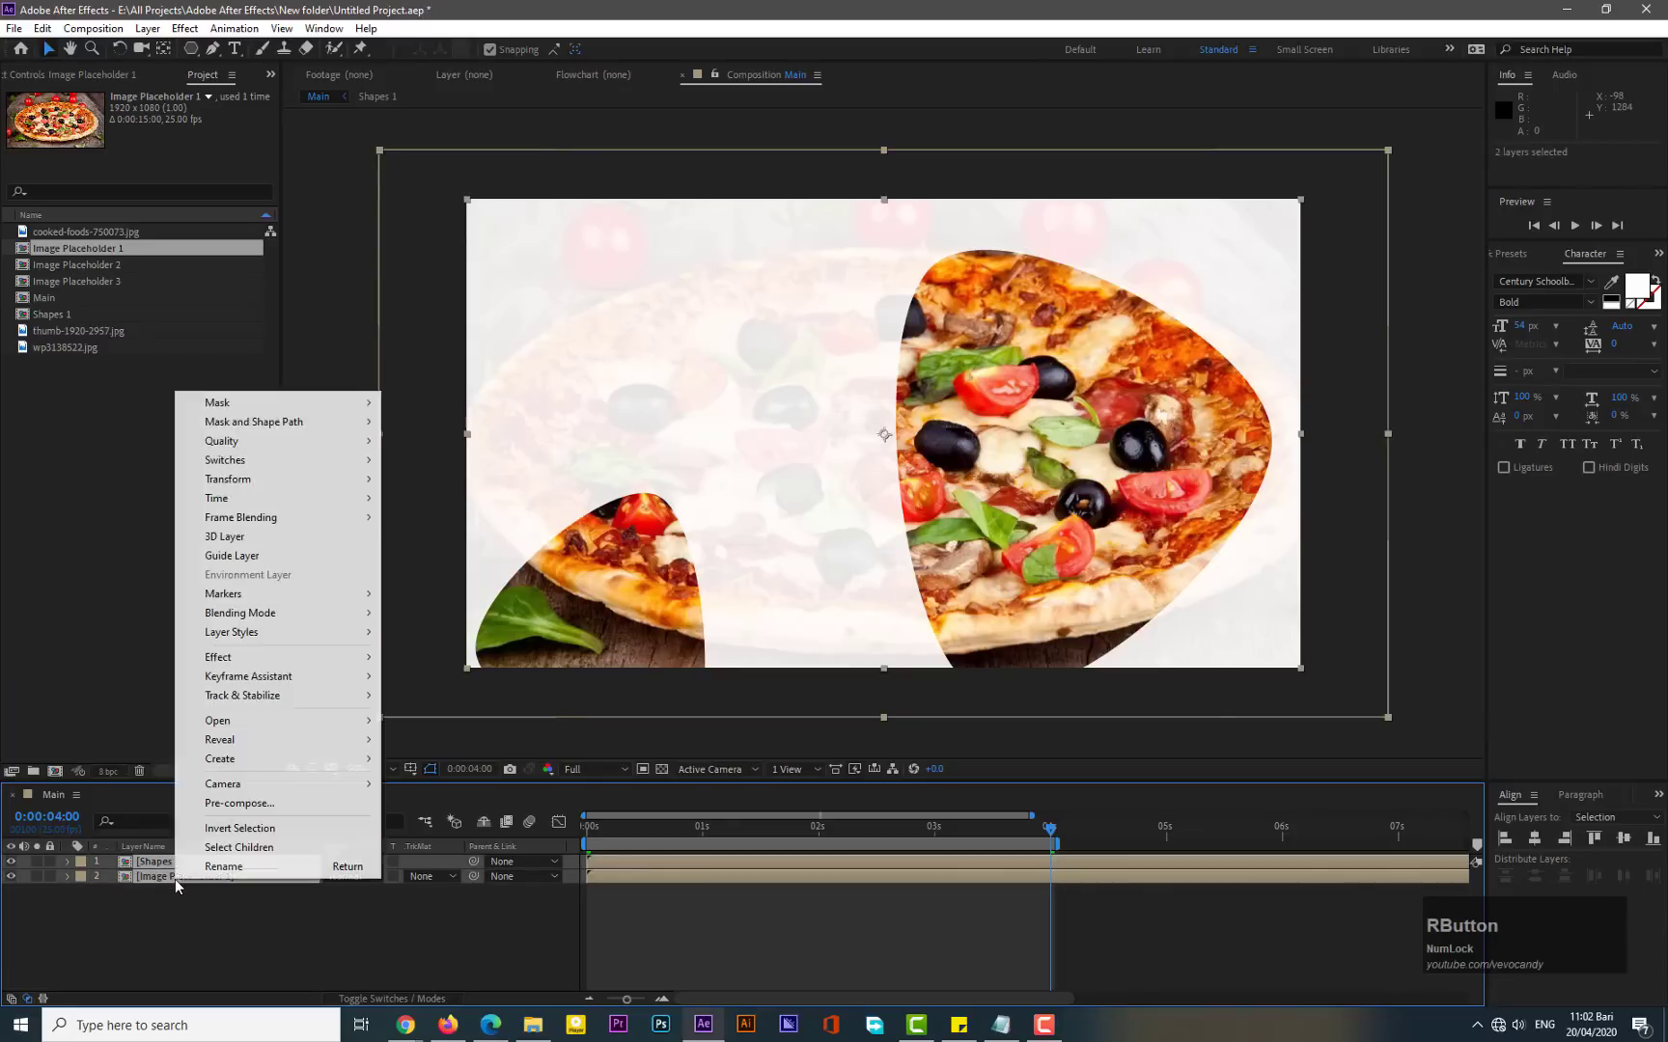
pyautogui.click(224, 799)
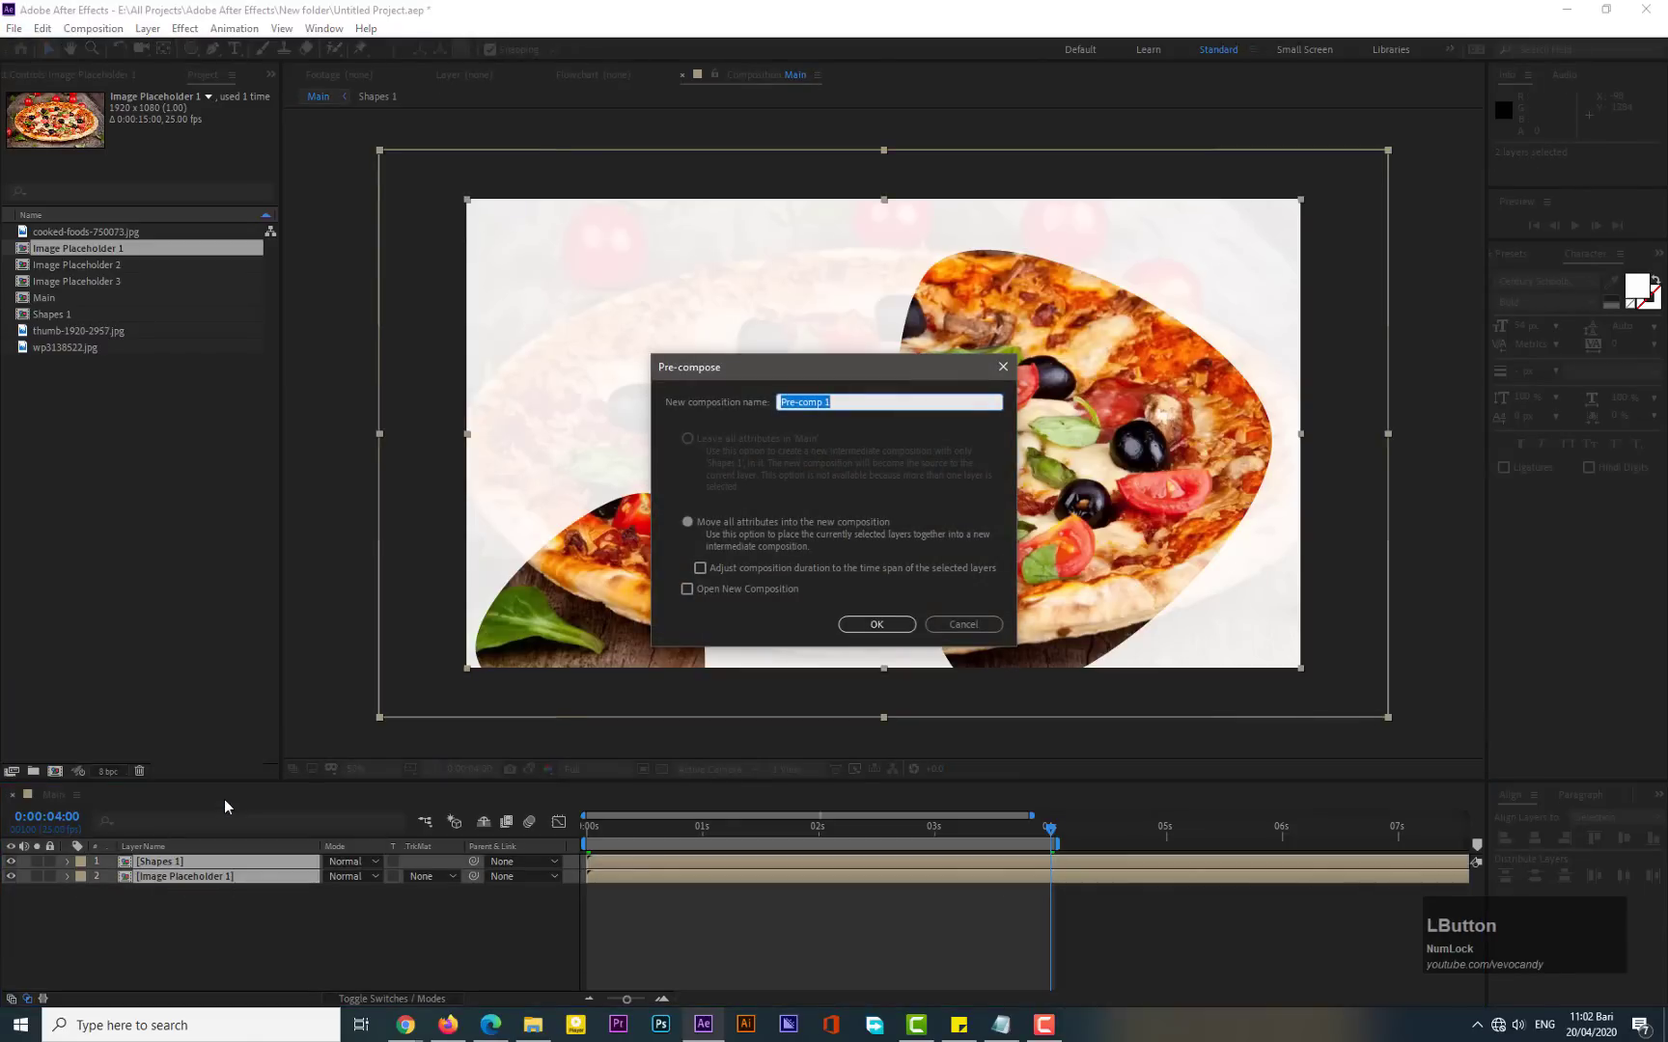
pyautogui.write('Comp 1')
pyautogui.click(841, 633)
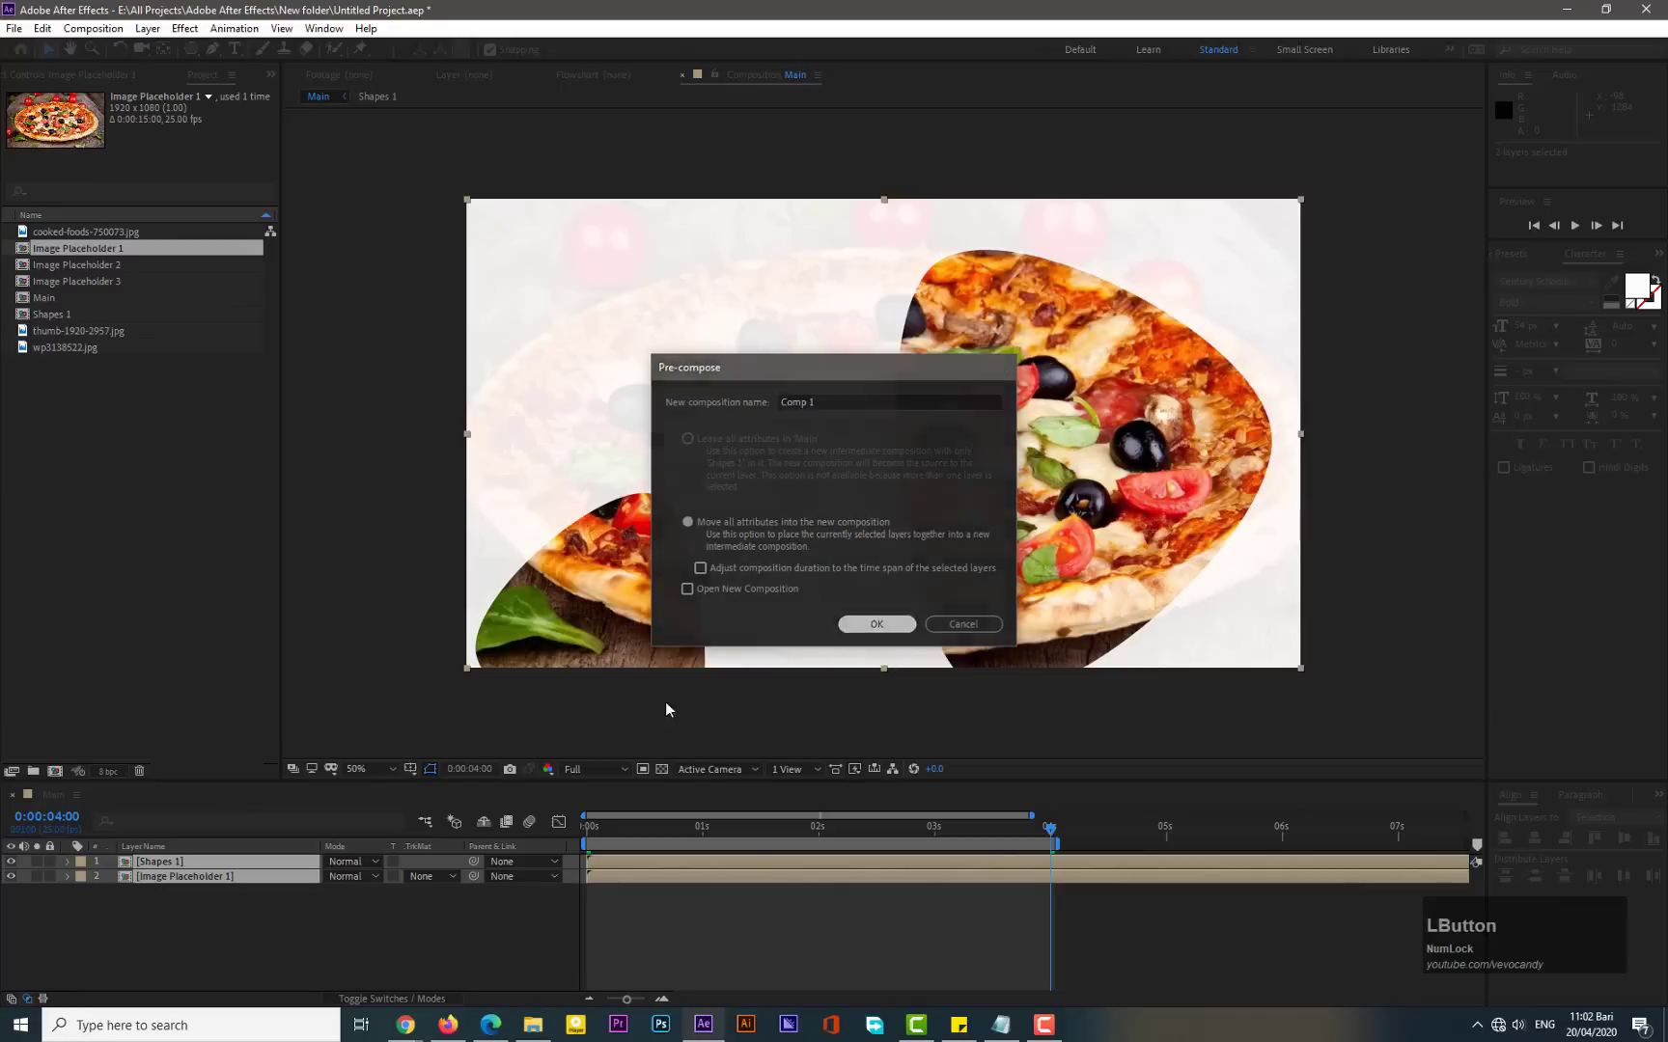
pyautogui.click(180, 907)
pyautogui.press('Delete')
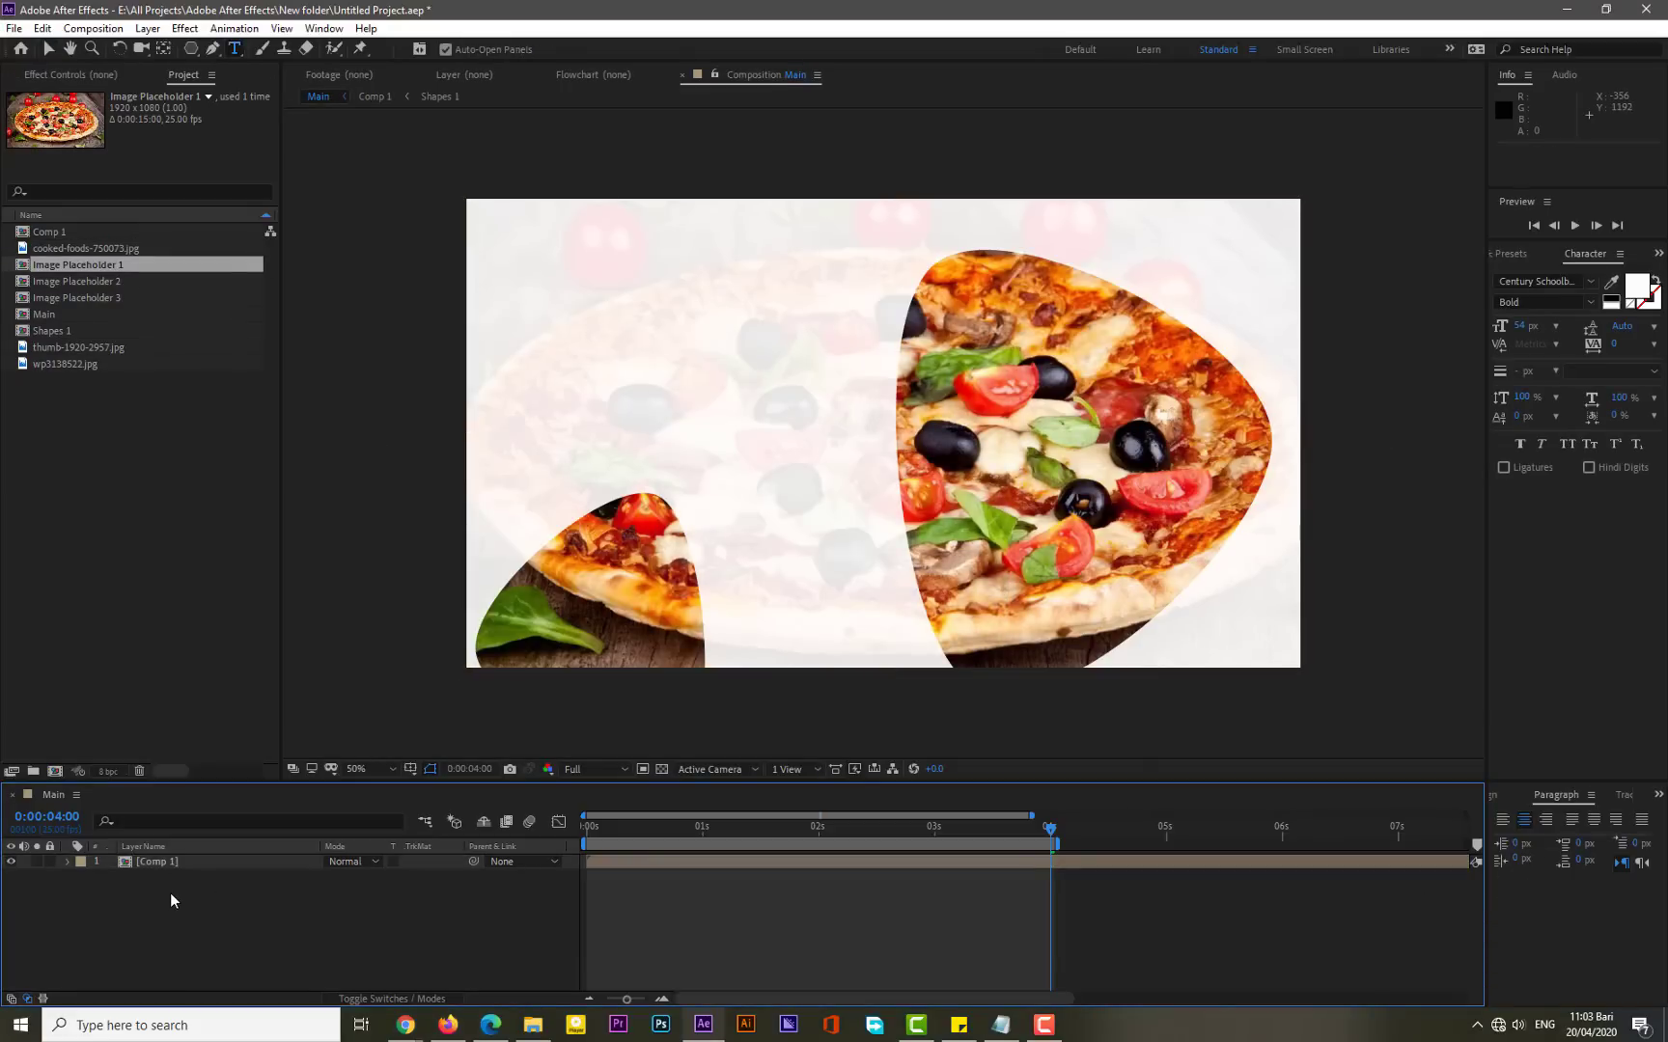
# - Create a new text layer in Main reading "Food Promo Slideshow Ever"
pyautogui.rightClick(170, 892)
pyautogui.moveTo(231, 700)
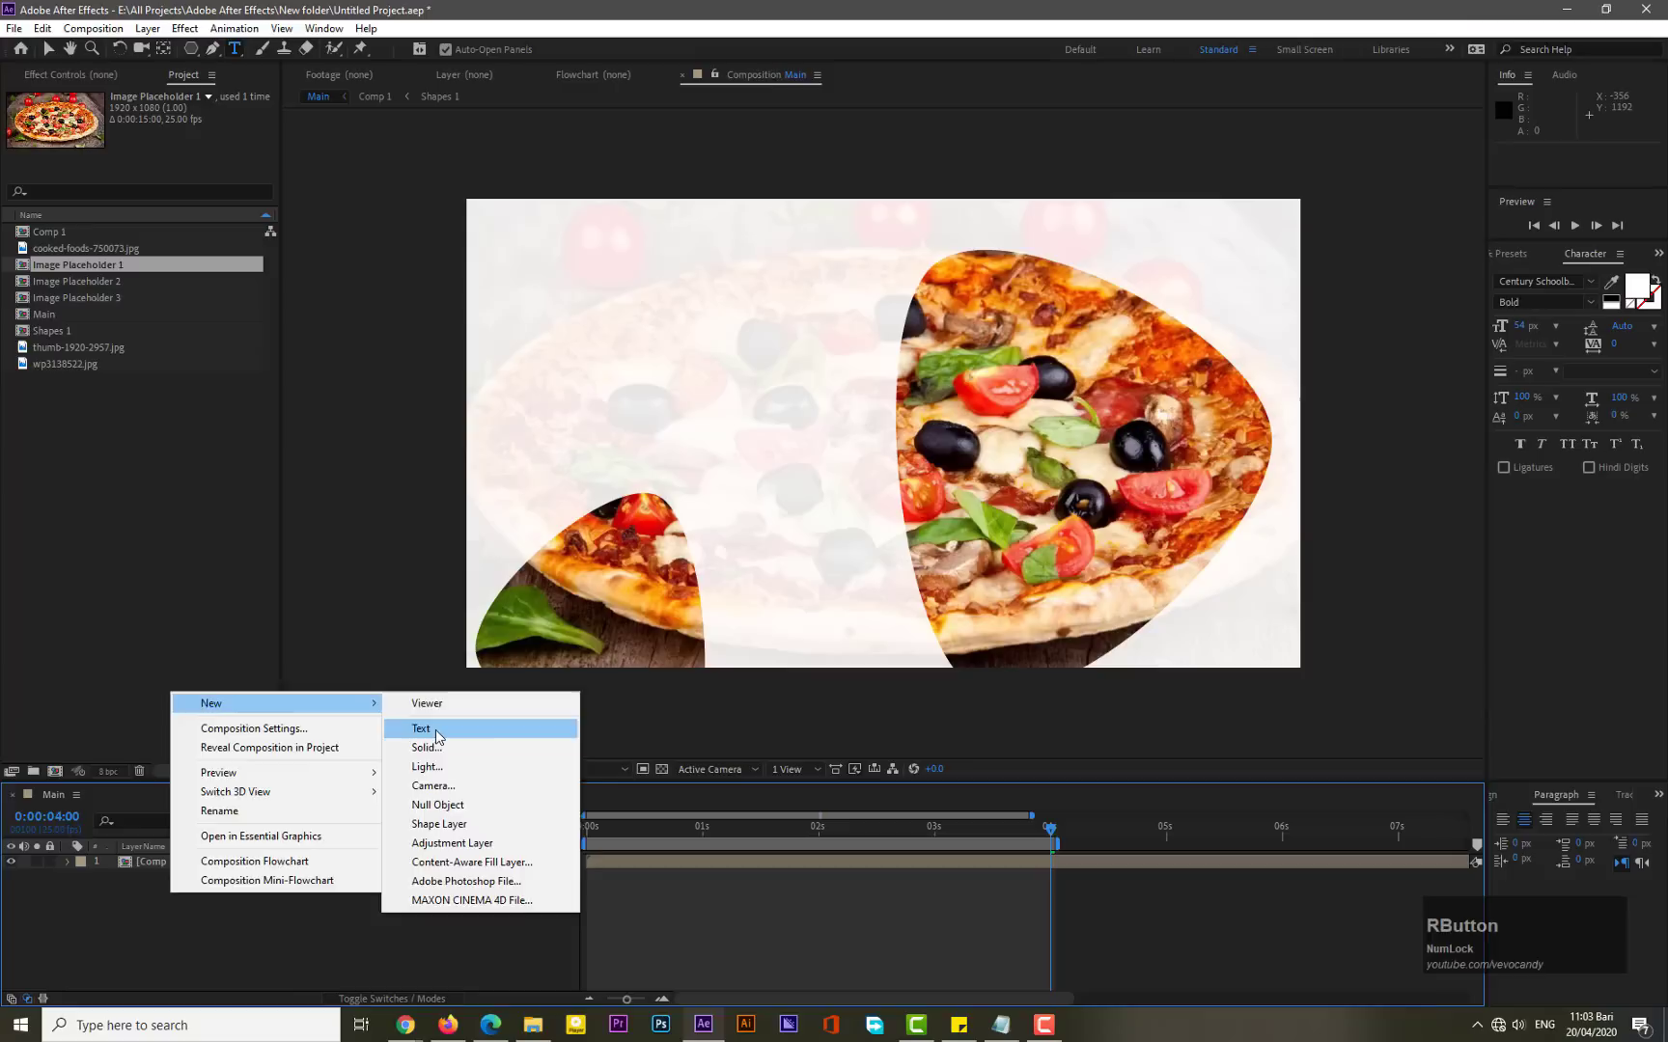
pyautogui.click(435, 728)
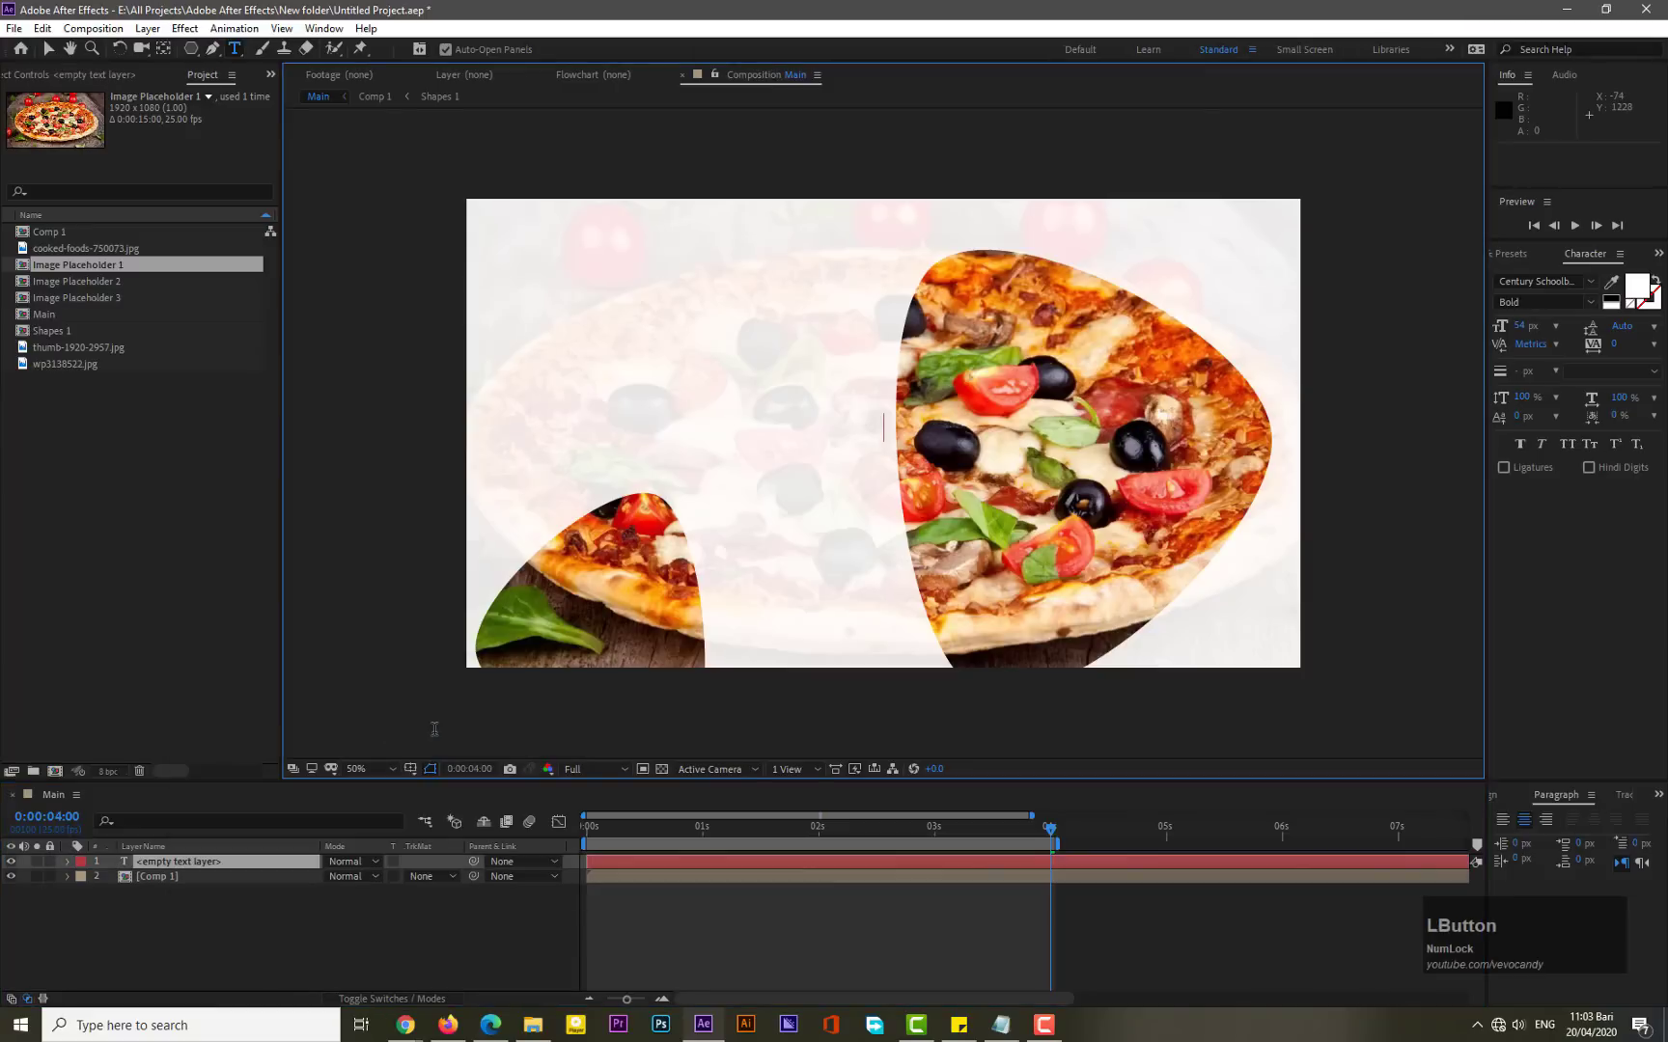
pyautogui.write('Food')
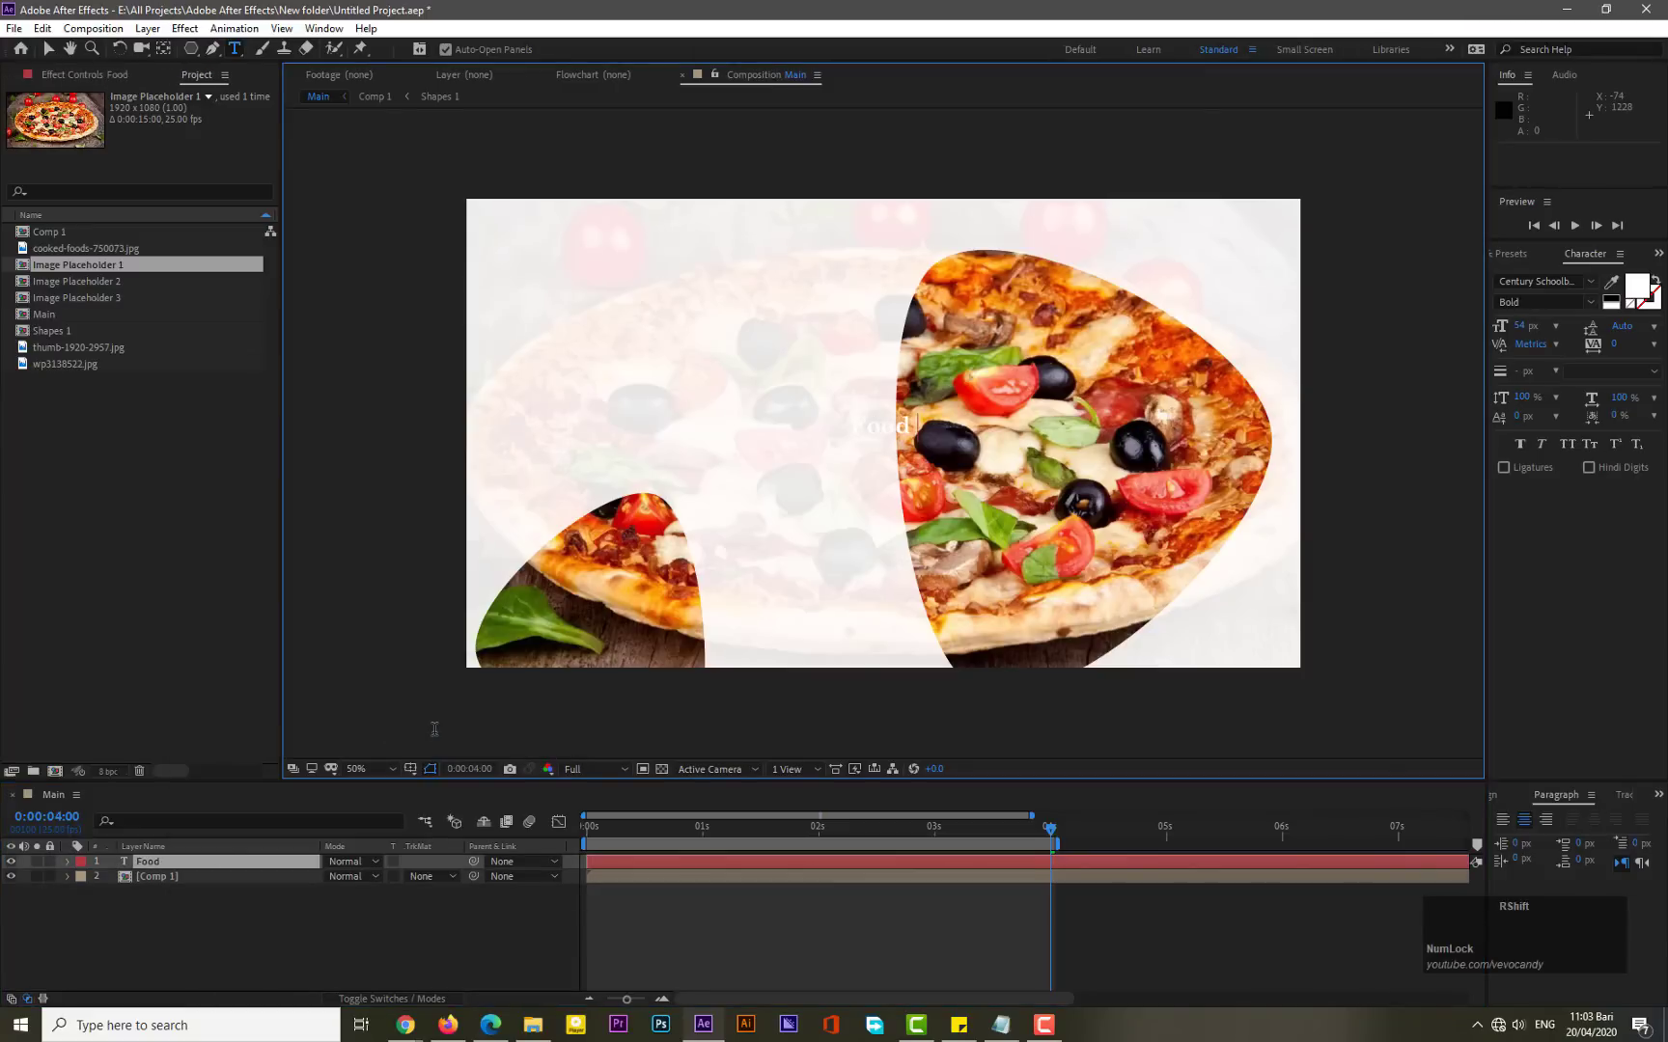
pyautogui.write(' Promo Sli')
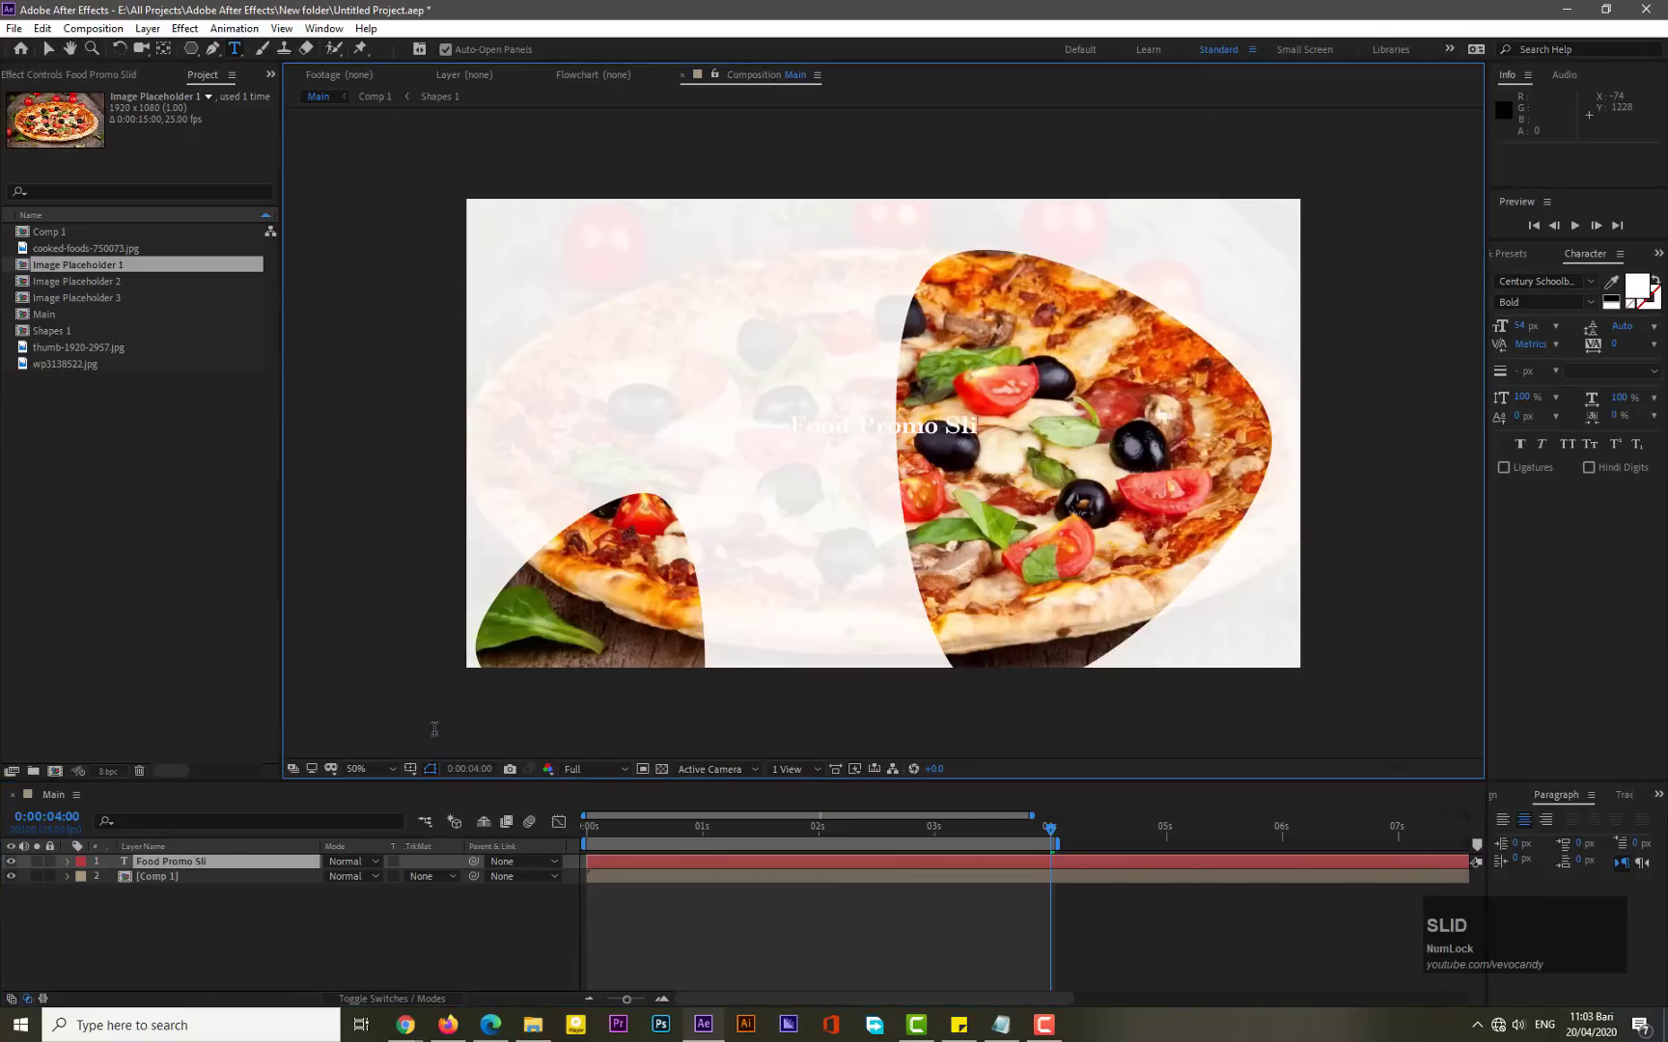
pyautogui.write('deshow Ev')
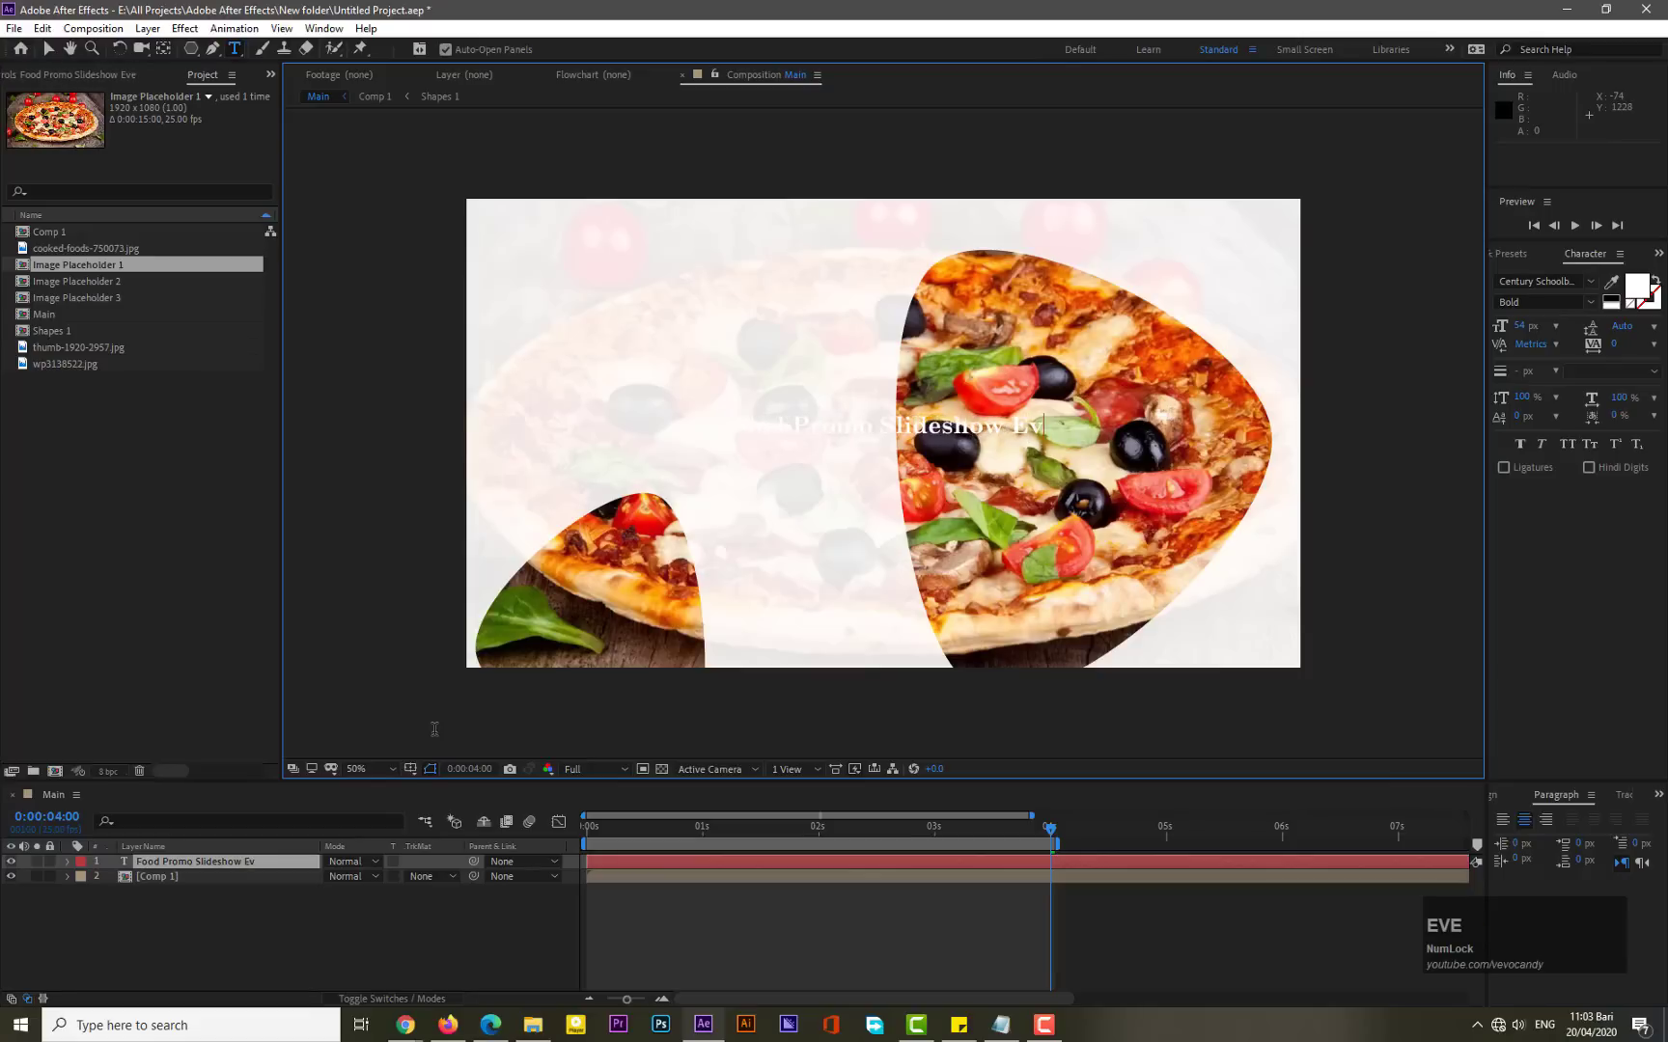
pyautogui.write('er')
# - Select the whole title text and set its fill colour to red F70034
pyautogui.hotkey('ctrl', 'shift', 'Left')
pyautogui.hotkey('ctrl', 'shift', 'Left')
pyautogui.hotkey('ctrl', 'shift', 'Left')
pyautogui.hotkey('ctrl', 'shift', 'Left')
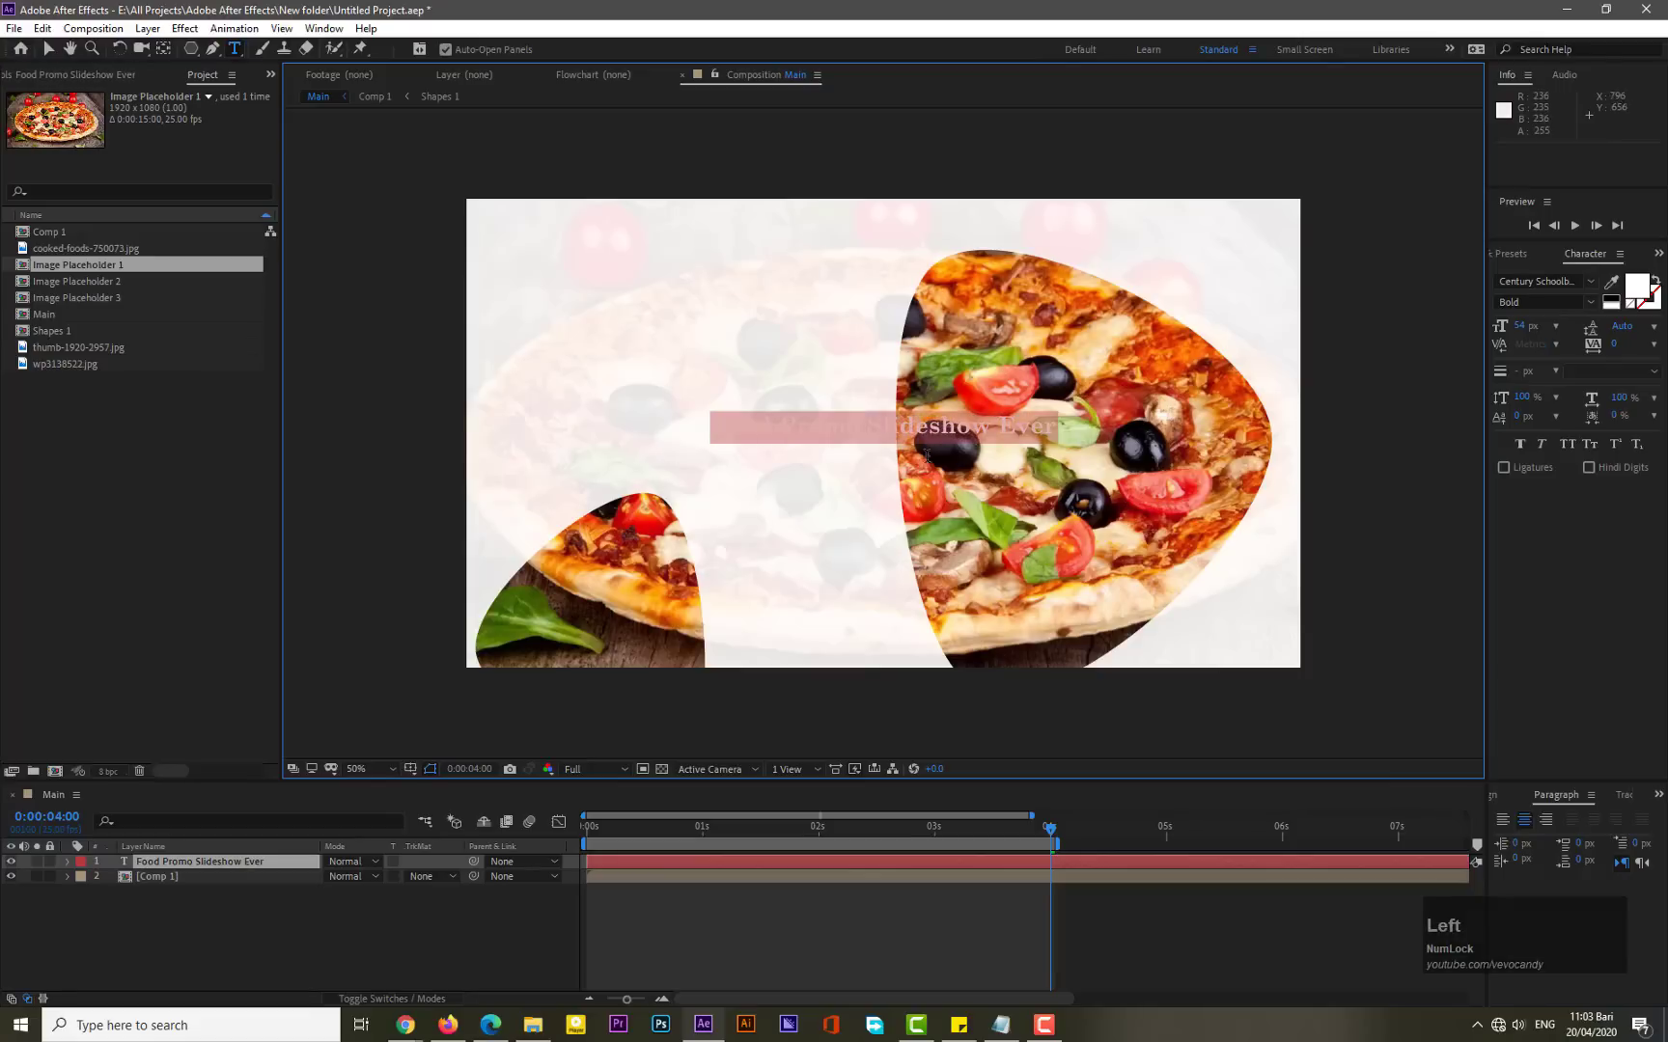
pyautogui.click(1590, 281)
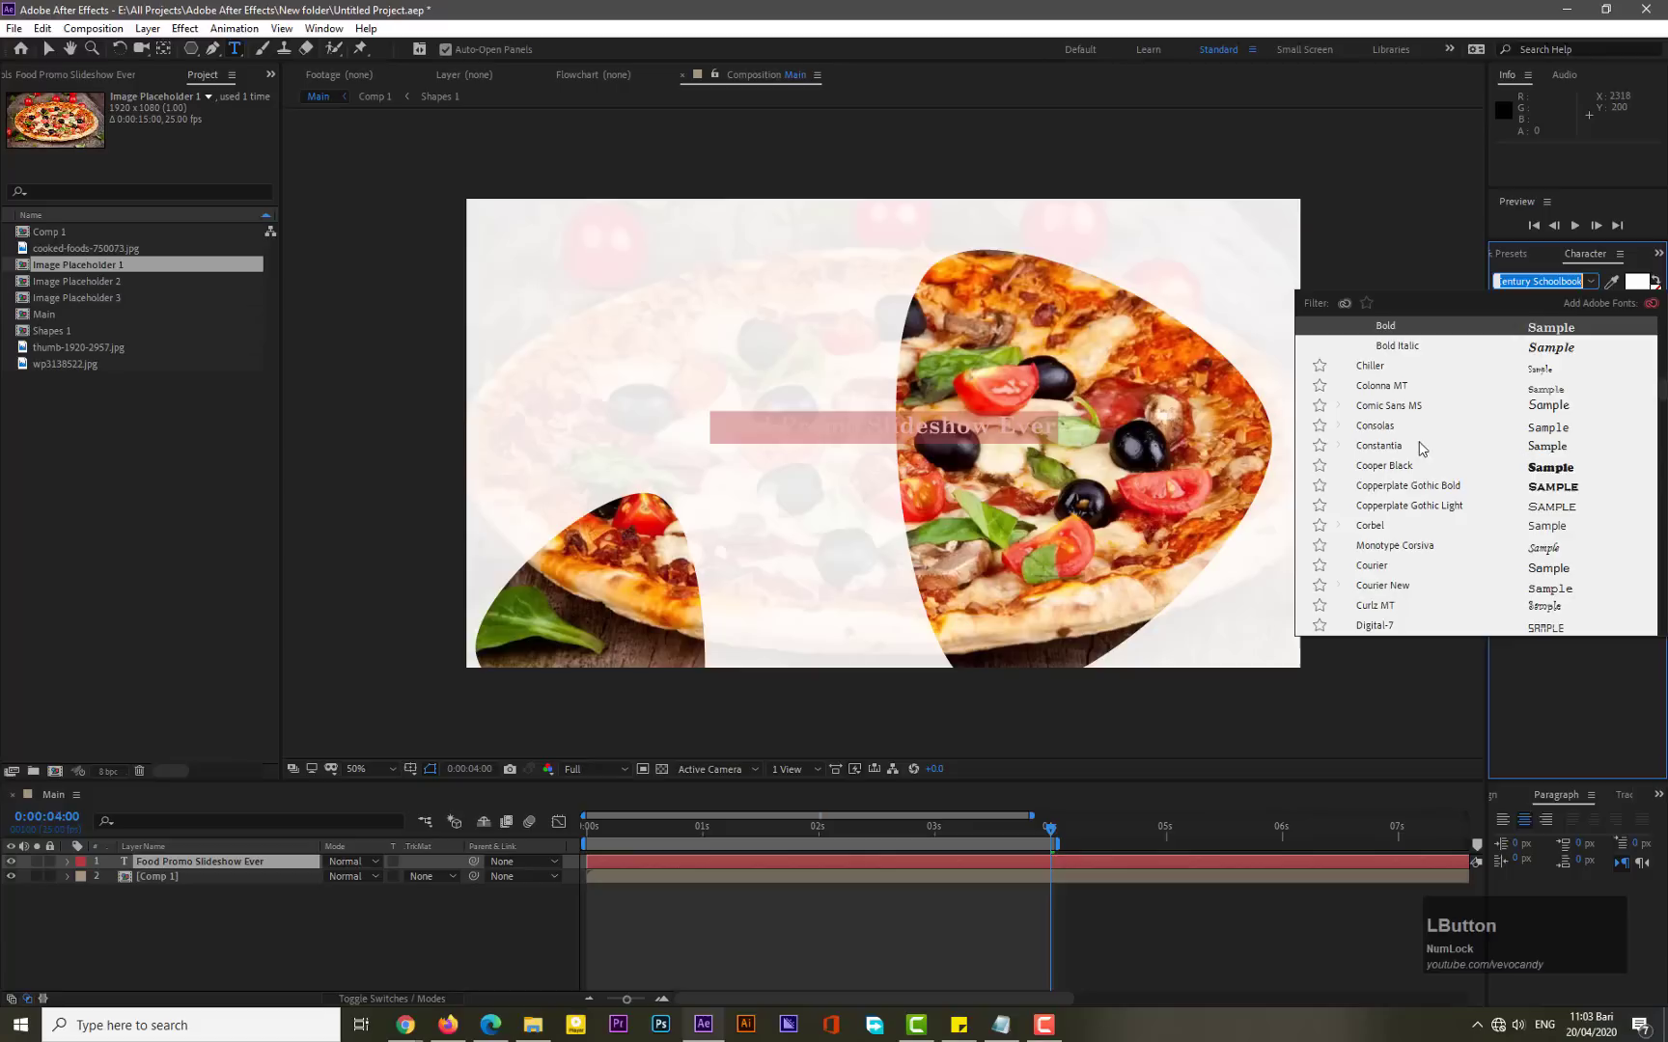
pyautogui.click(1631, 283)
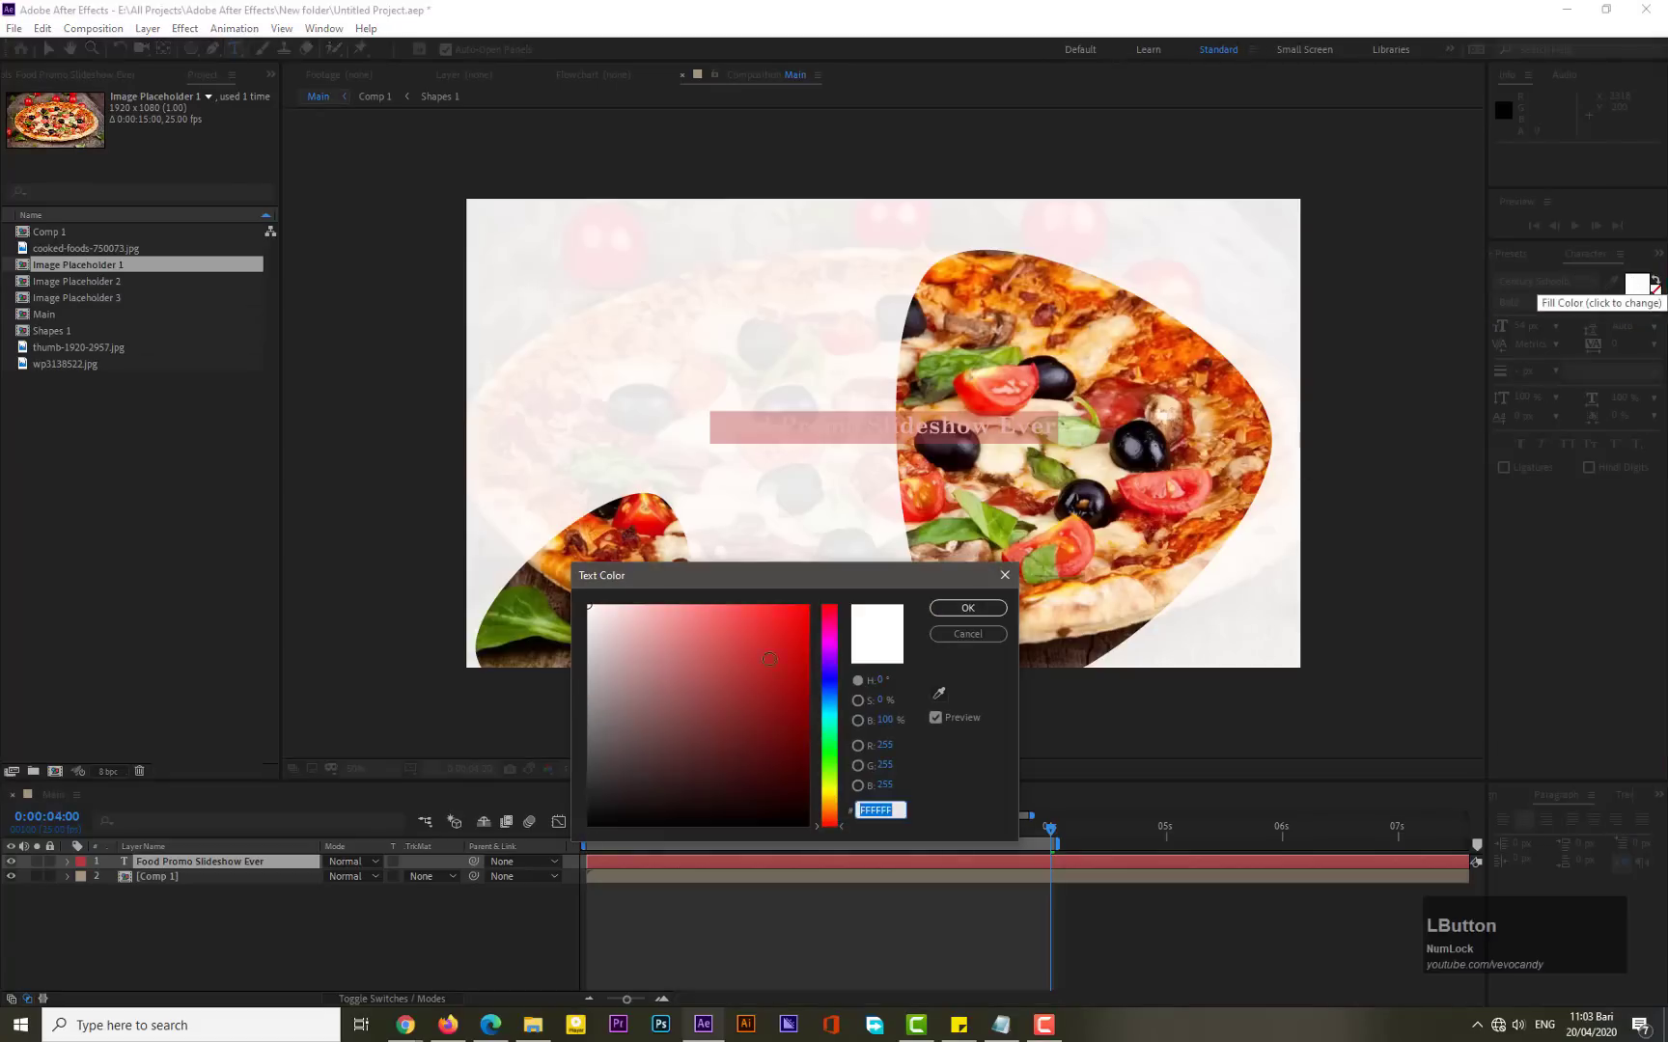
pyautogui.moveTo(670, 677); pyautogui.dragTo(809, 611)
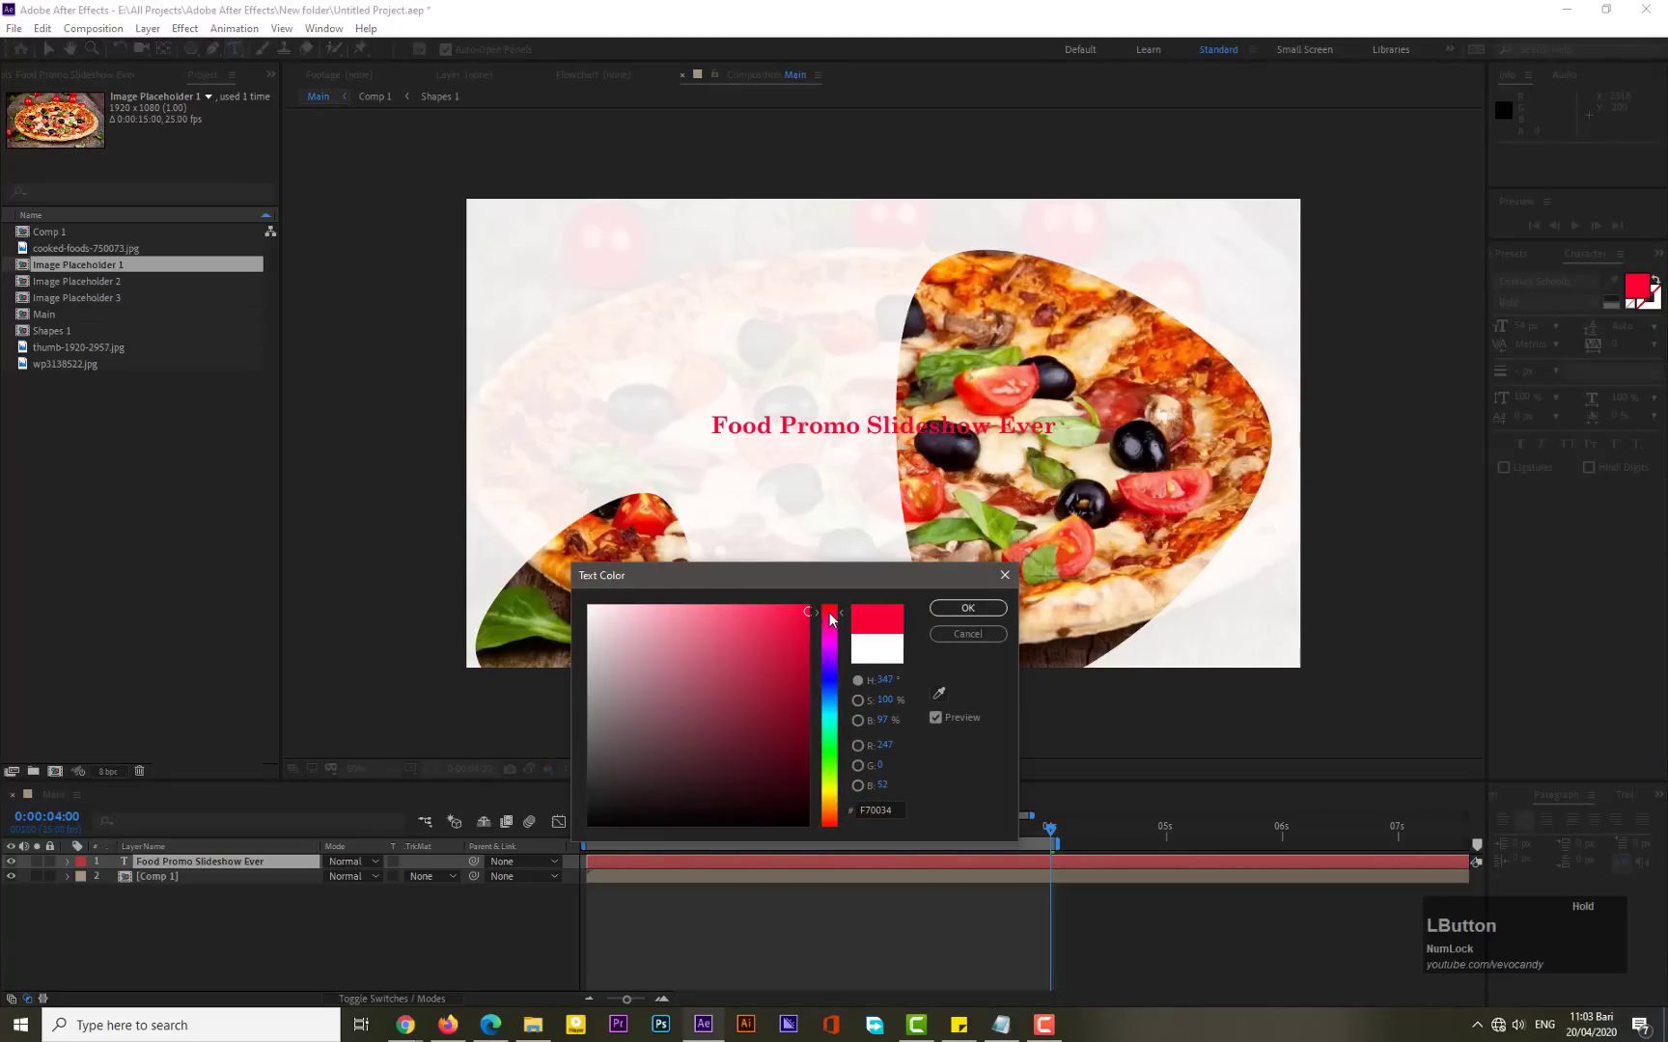
pyautogui.click(967, 608)
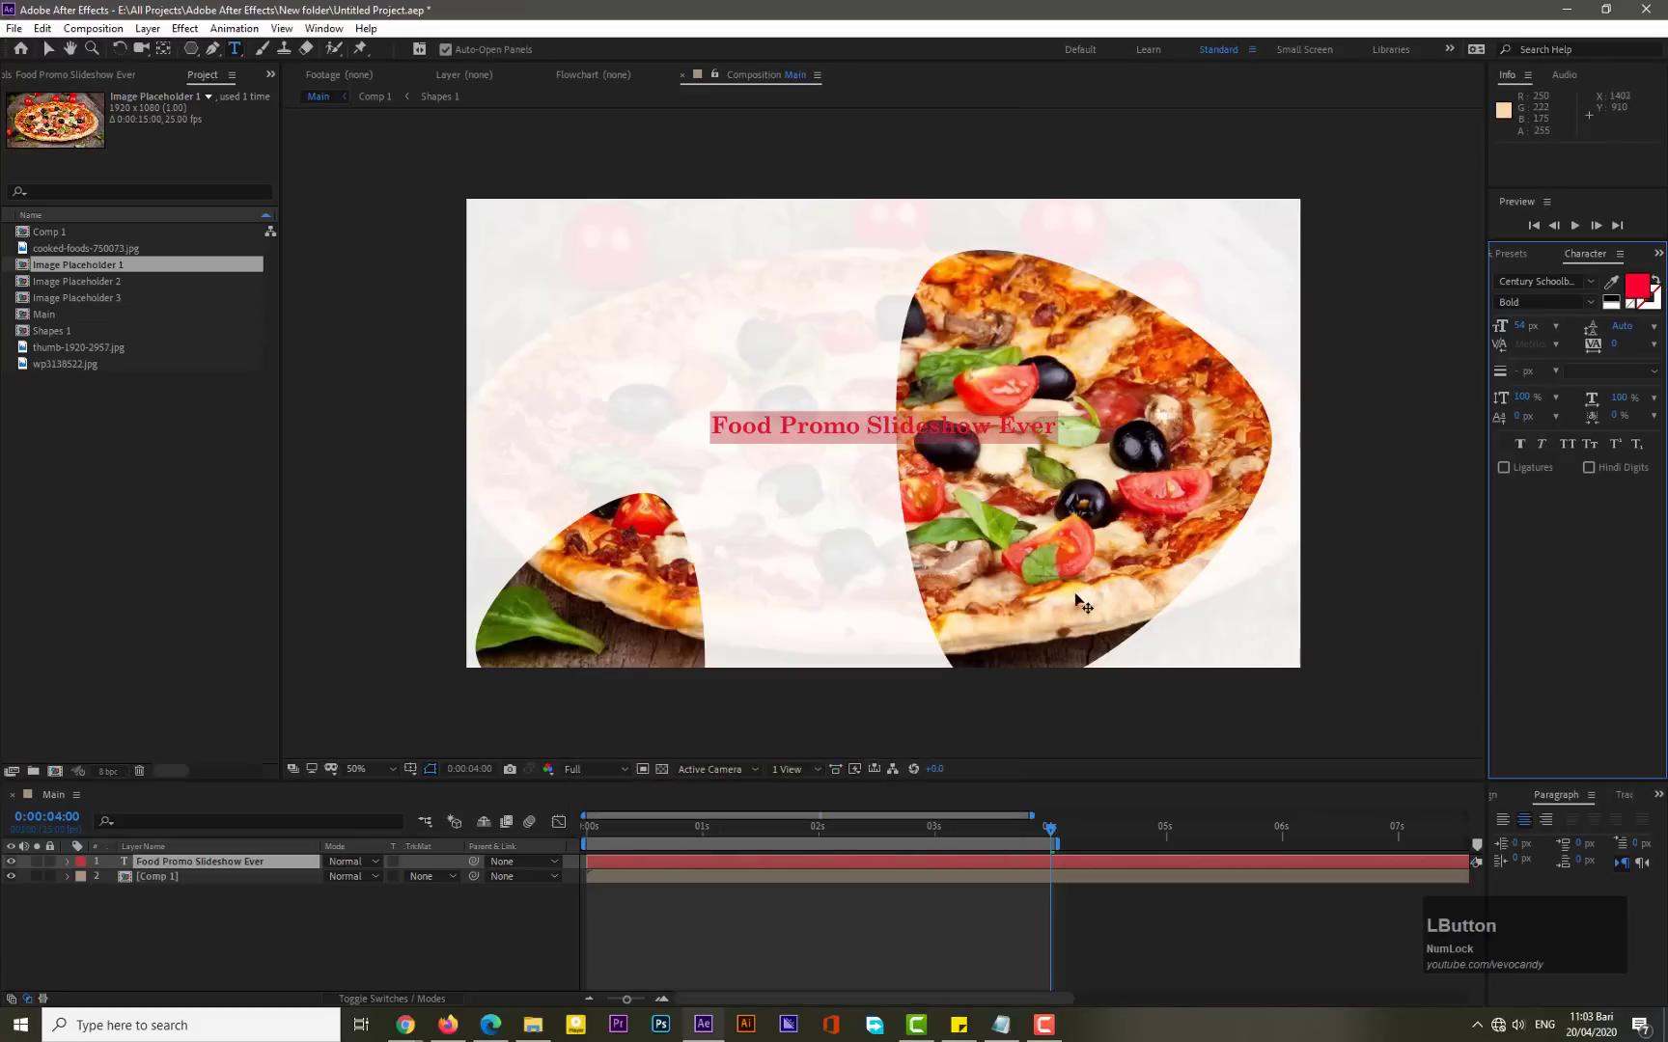
# - Change the title's font to Bebas Neue and its size to 111 px
pyautogui.click(1590, 282)
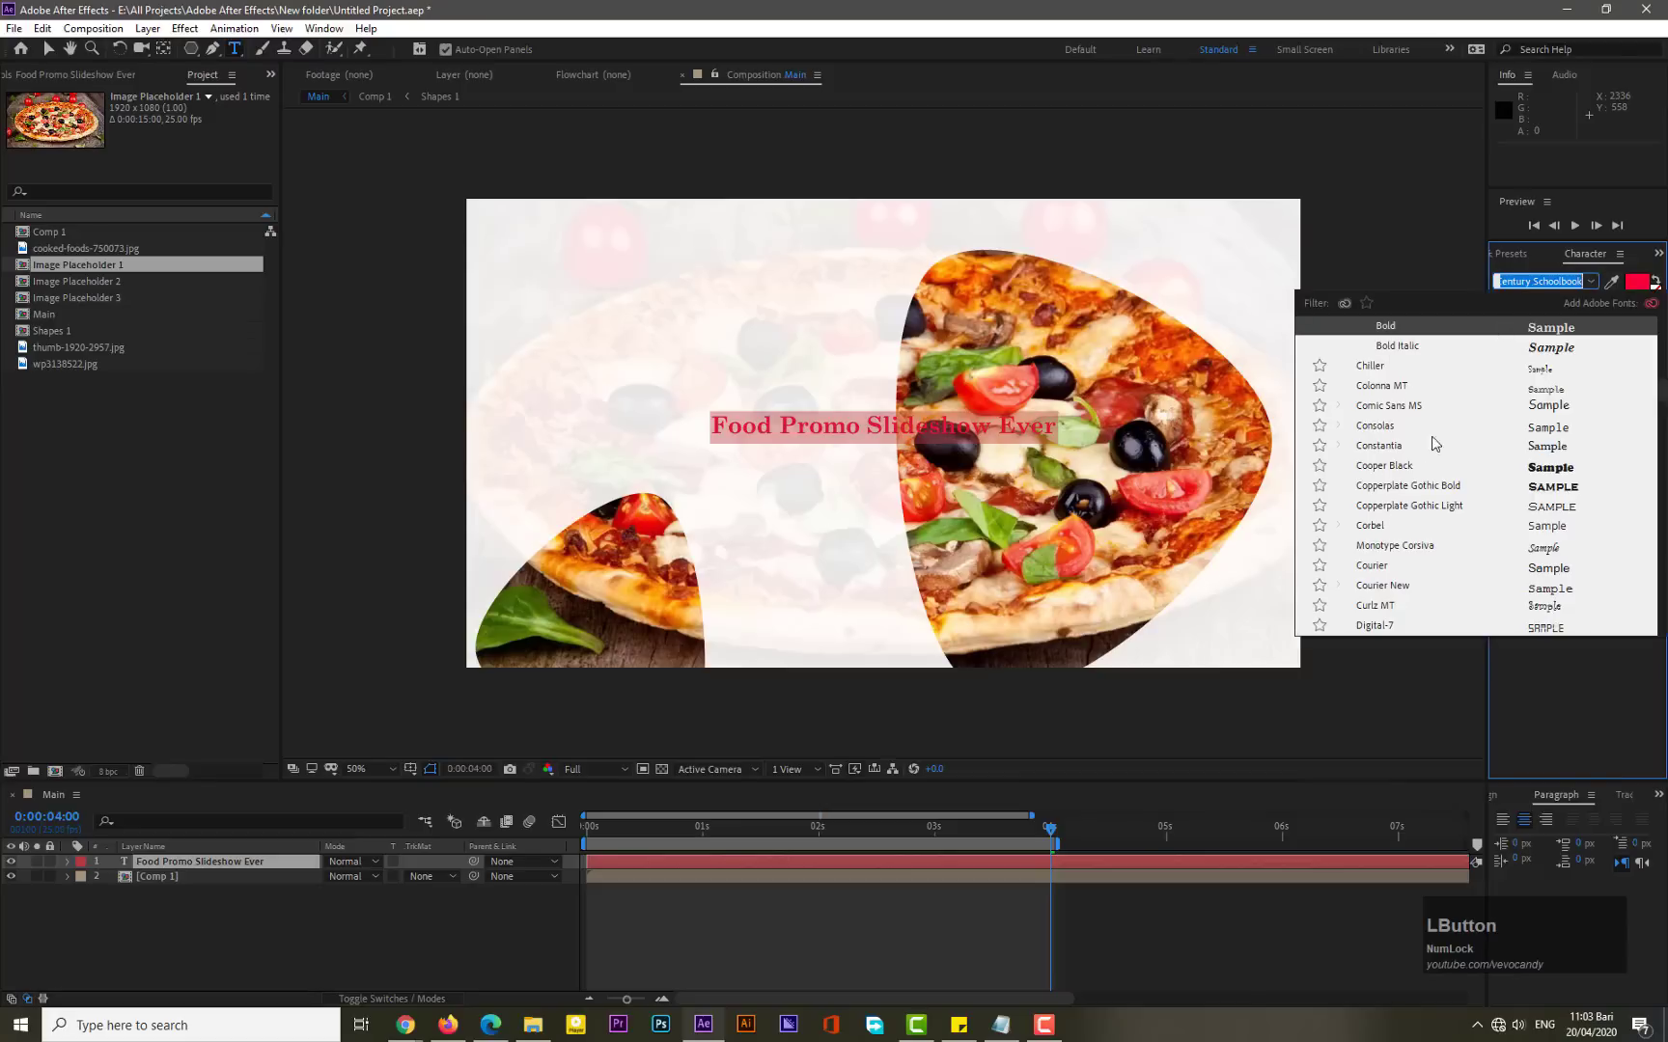
pyautogui.scroll(2, 1427, 466)
pyautogui.scroll(5, 1426, 466)
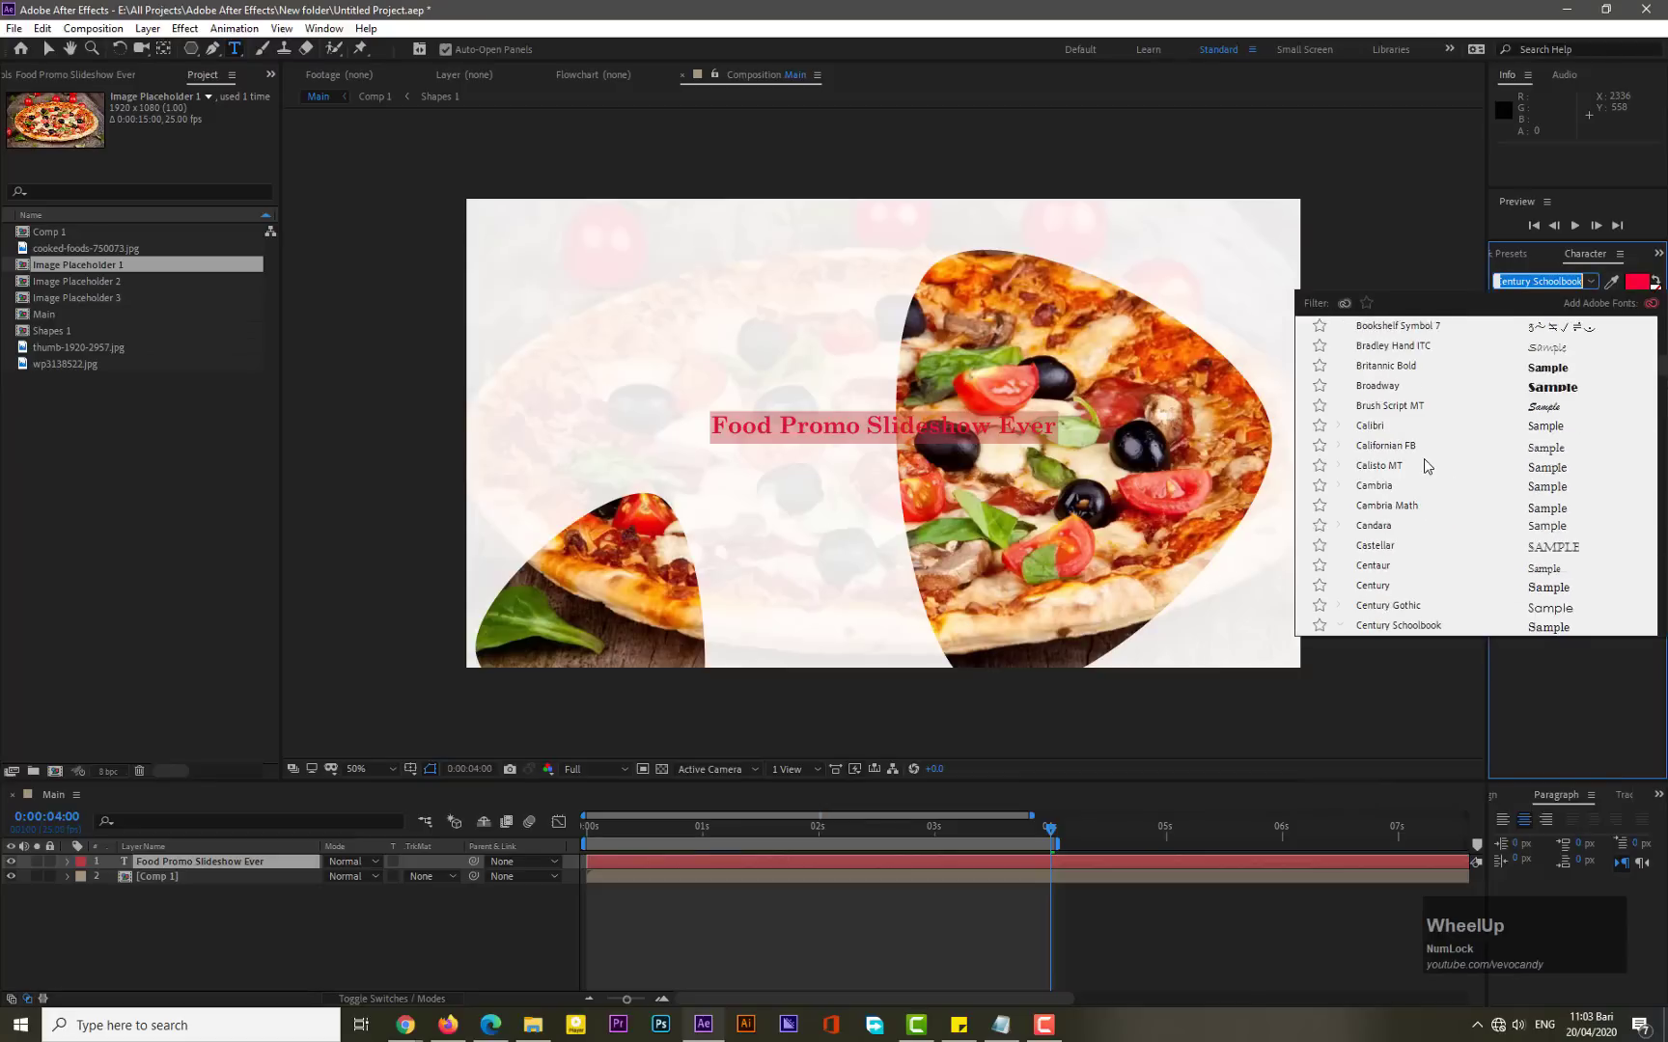
pyautogui.scroll(3, 1437, 505)
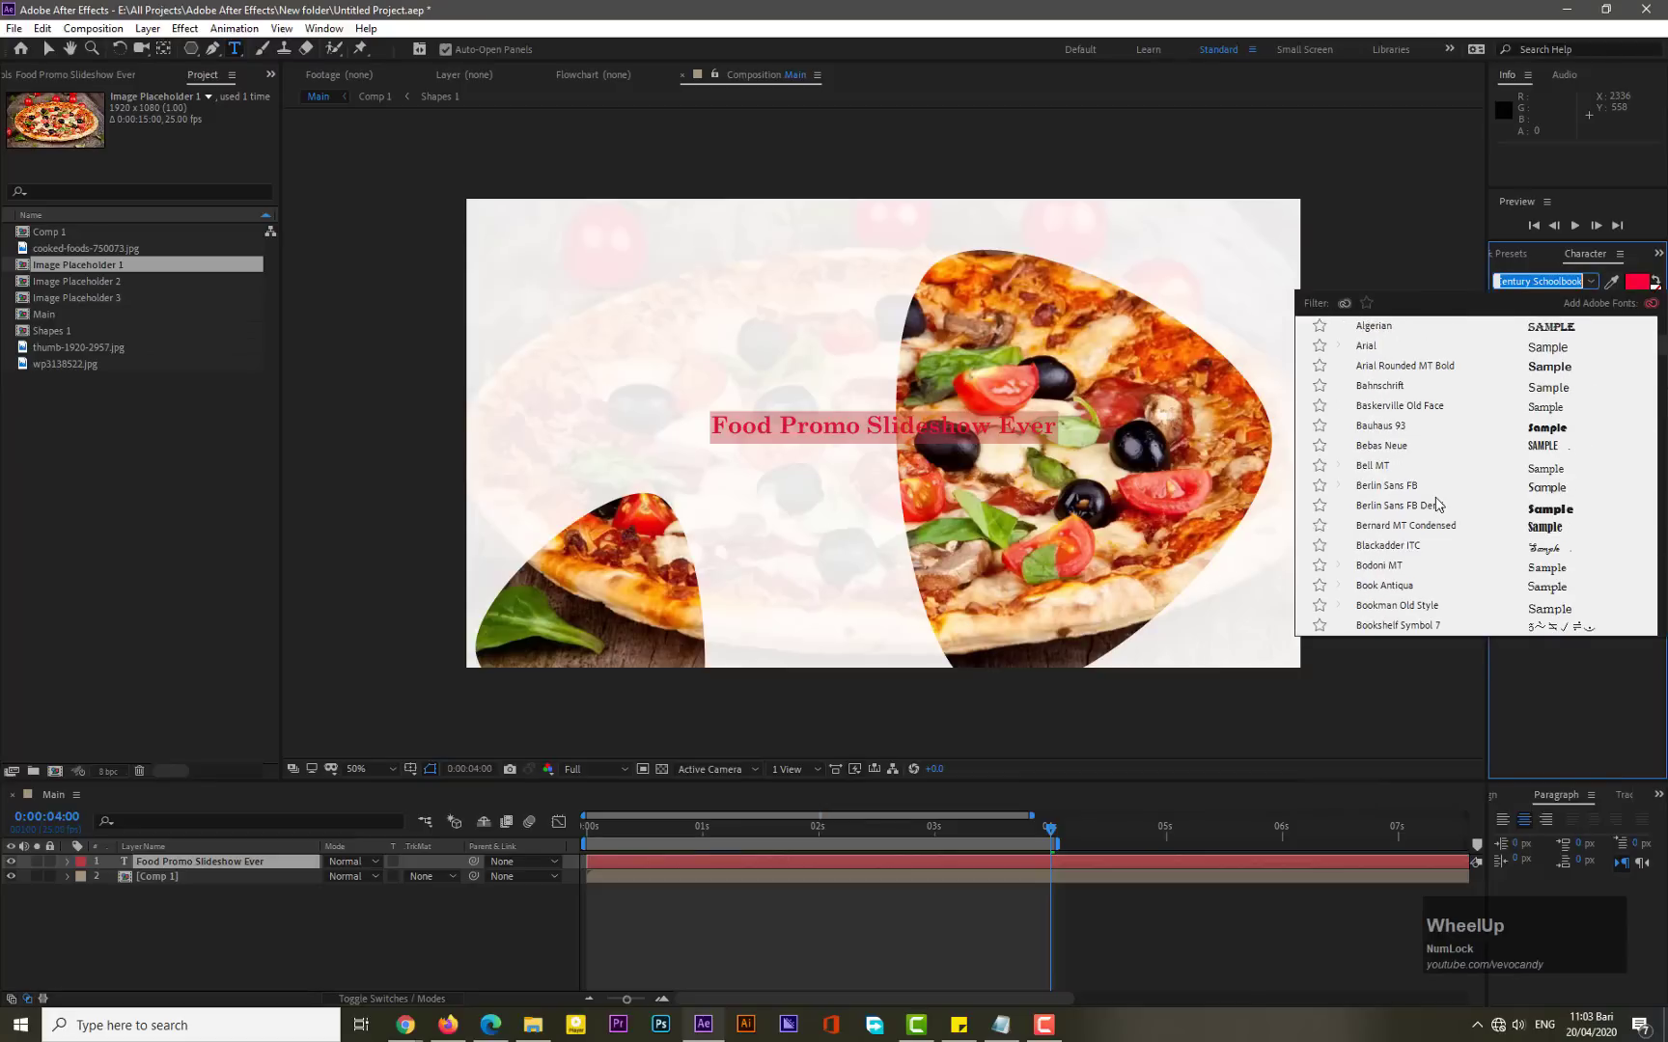
pyautogui.click(1392, 448)
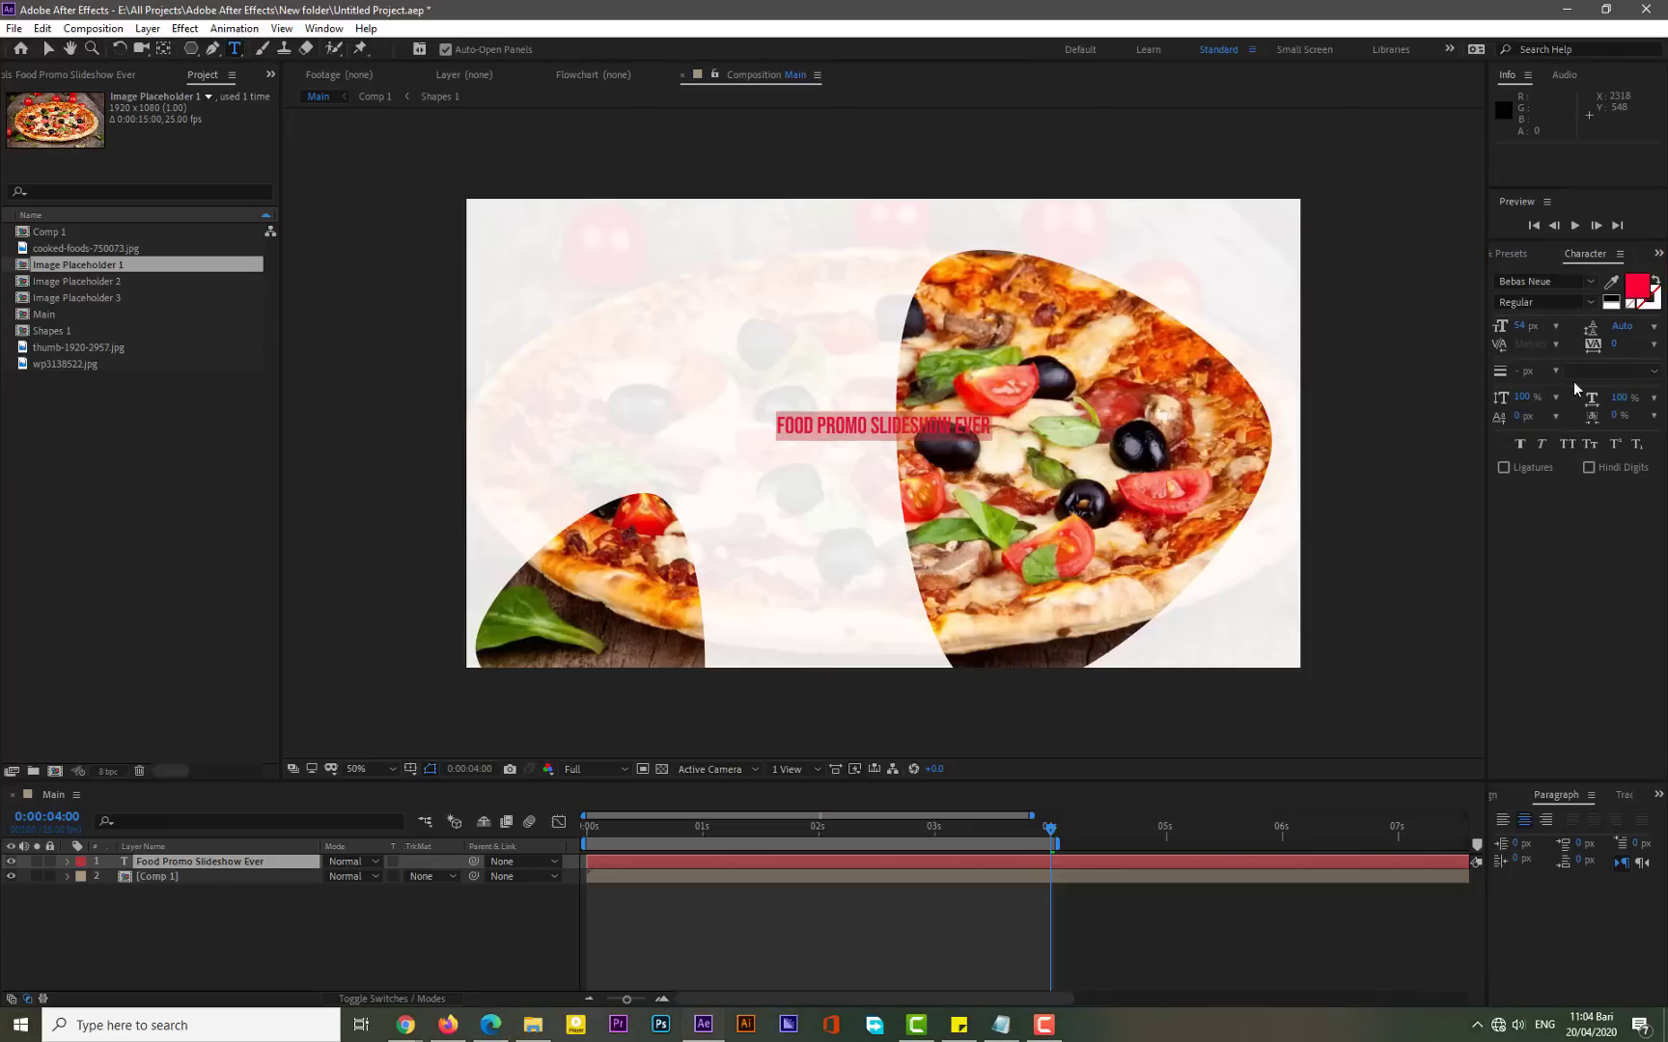
pyautogui.moveTo(1525, 328); pyautogui.dragTo(1579, 328)
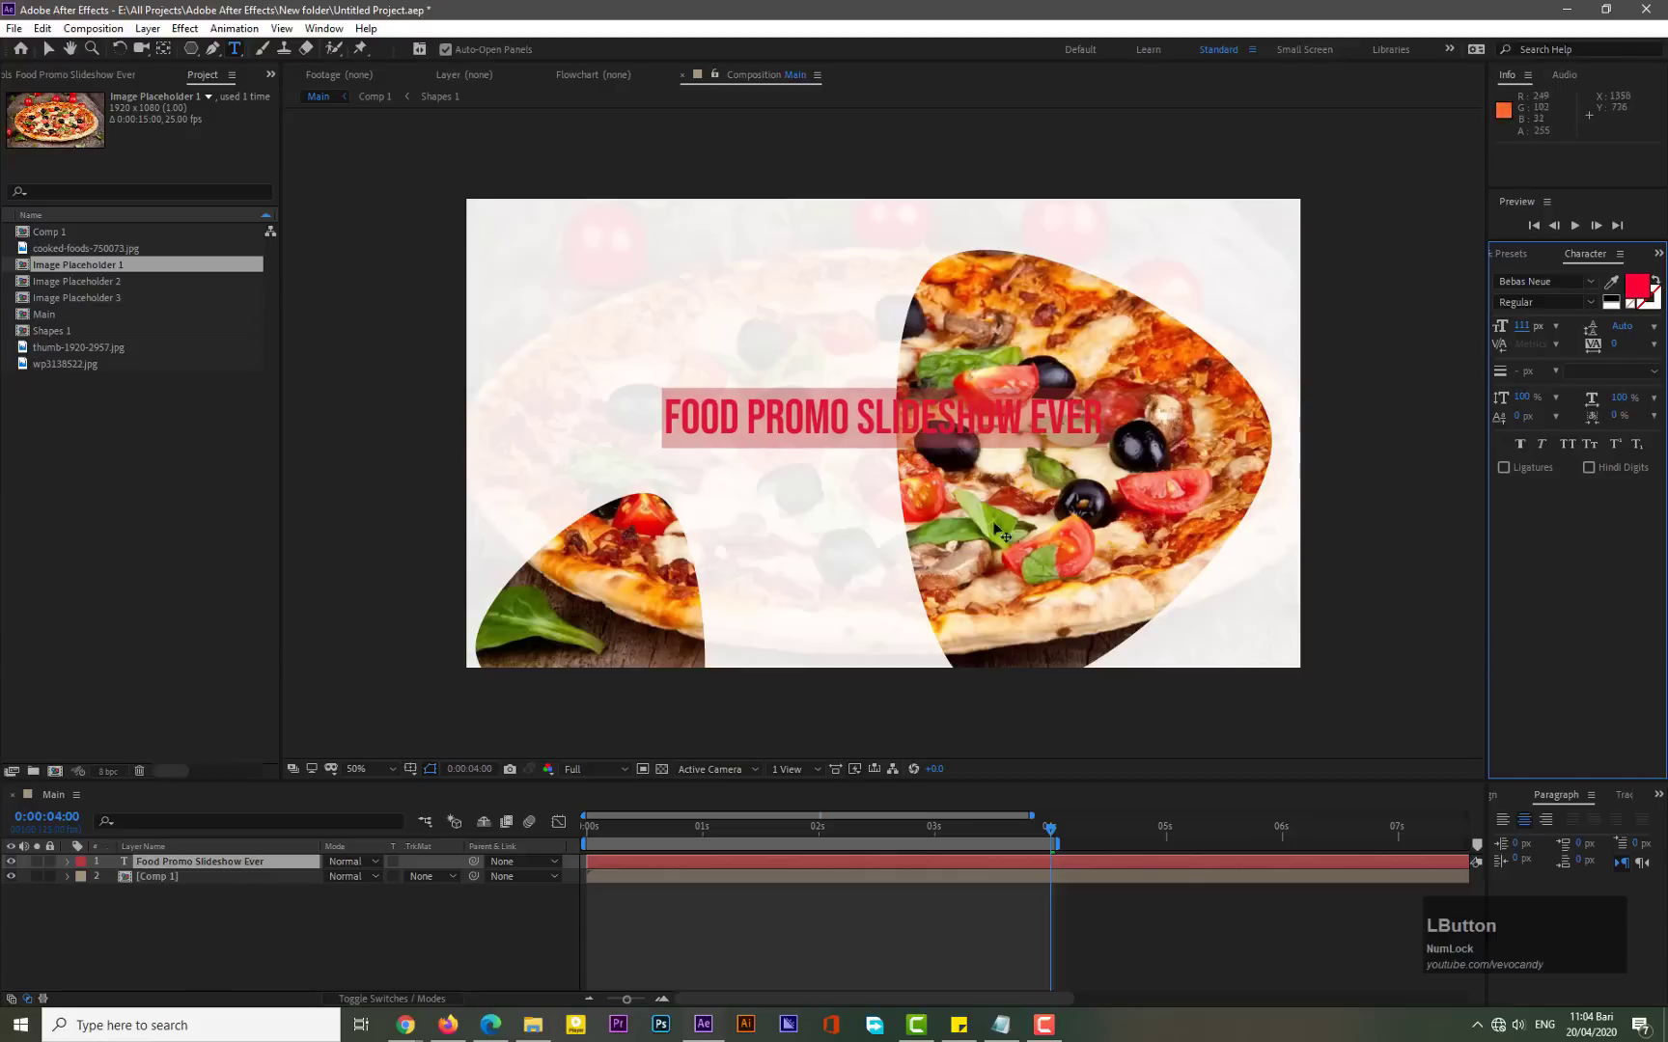
# - Move the title text layer up toward the composition's upper-left area
pyautogui.click(49, 49)
pyautogui.moveTo(818, 445); pyautogui.dragTo(719, 335)
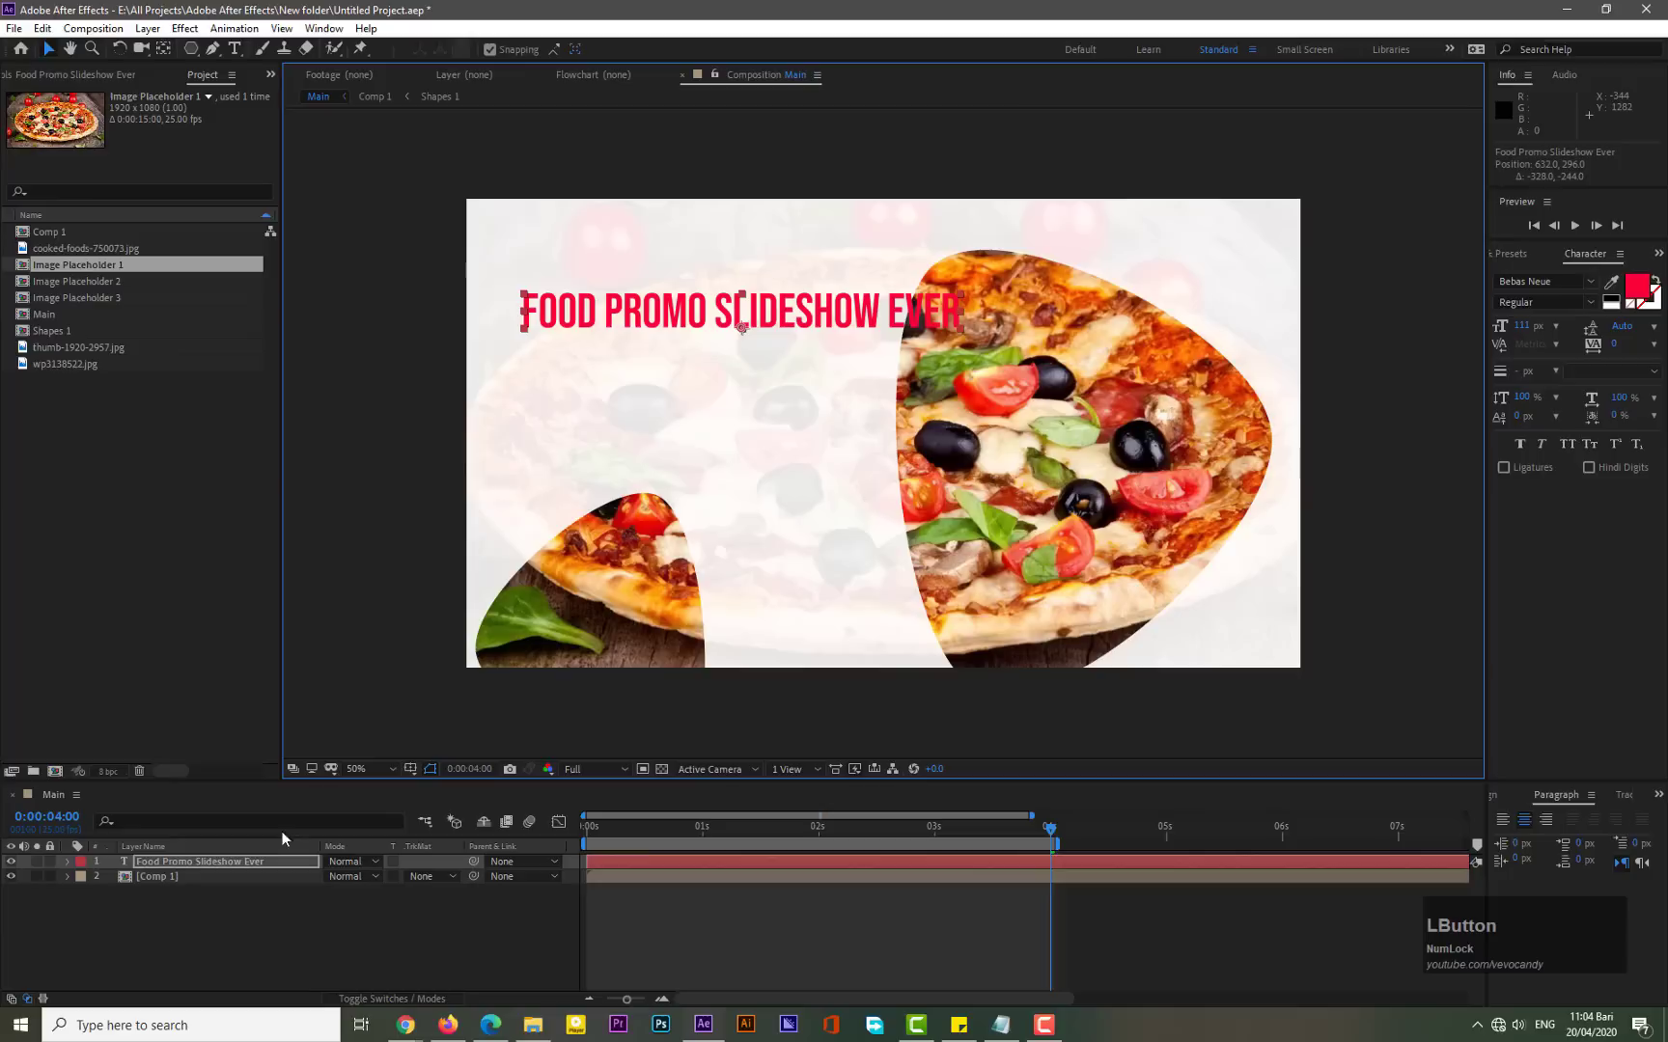
# - Pre-compose the title text layer into a new composition named Text placeholder 1
pyautogui.rightClick(198, 860)
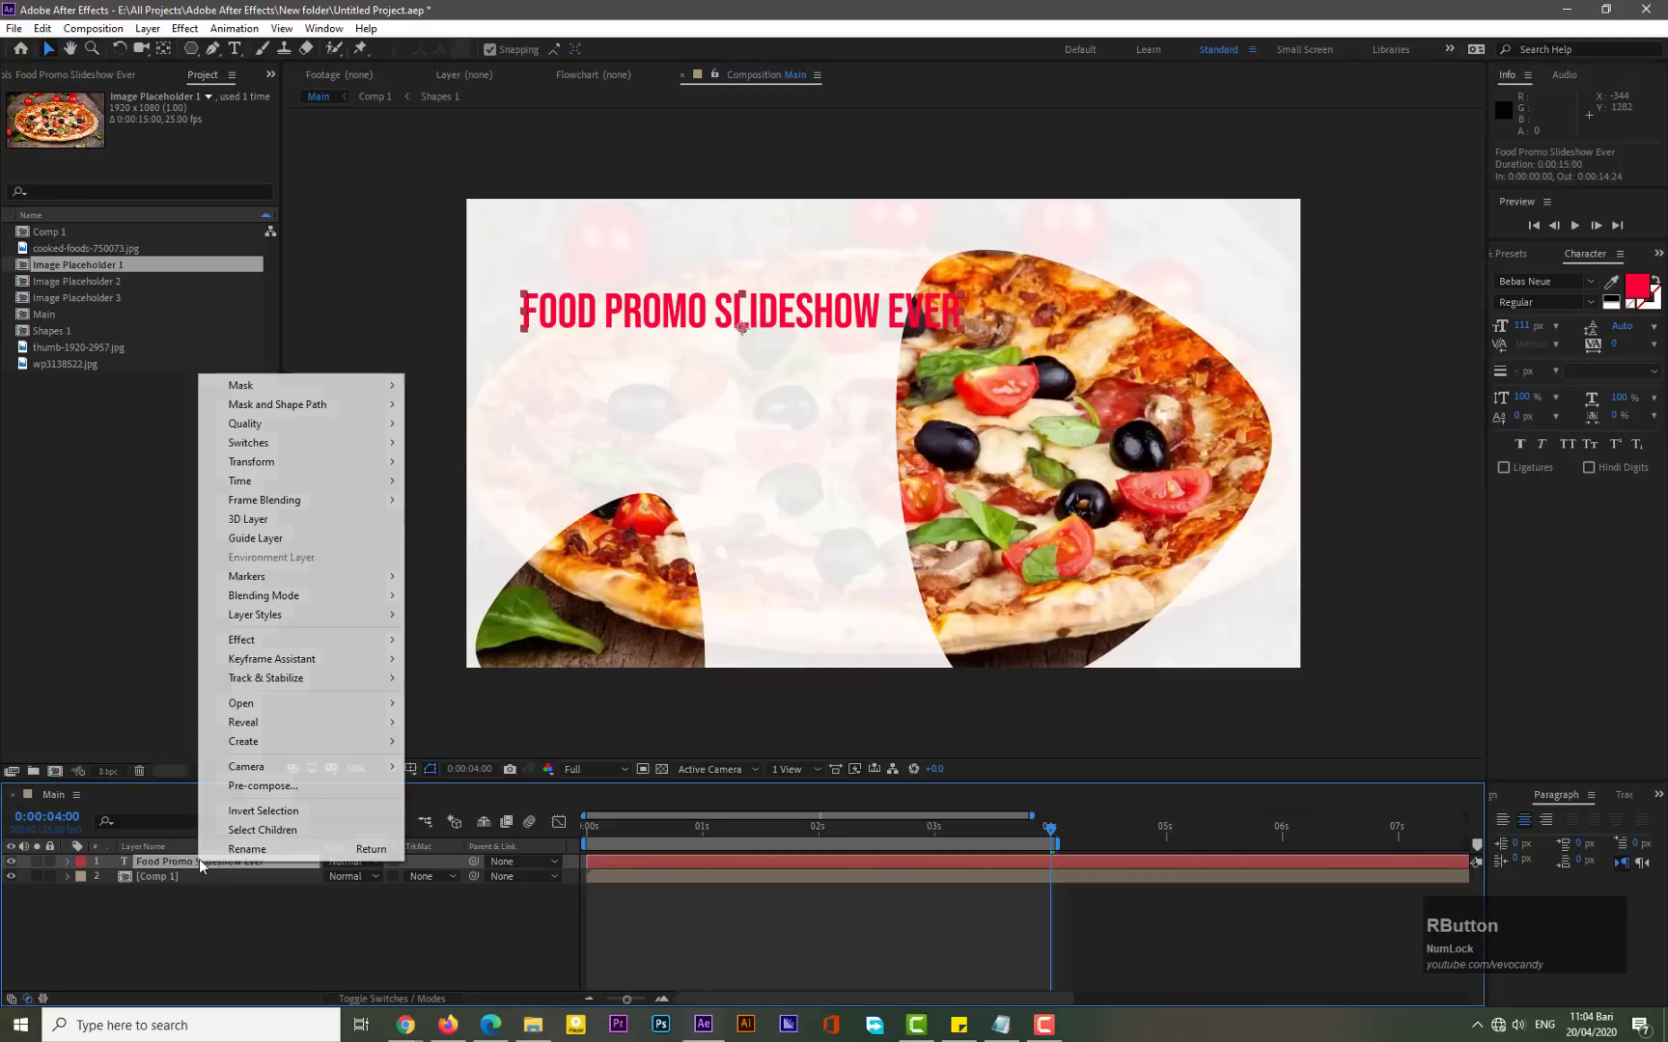
pyautogui.click(243, 788)
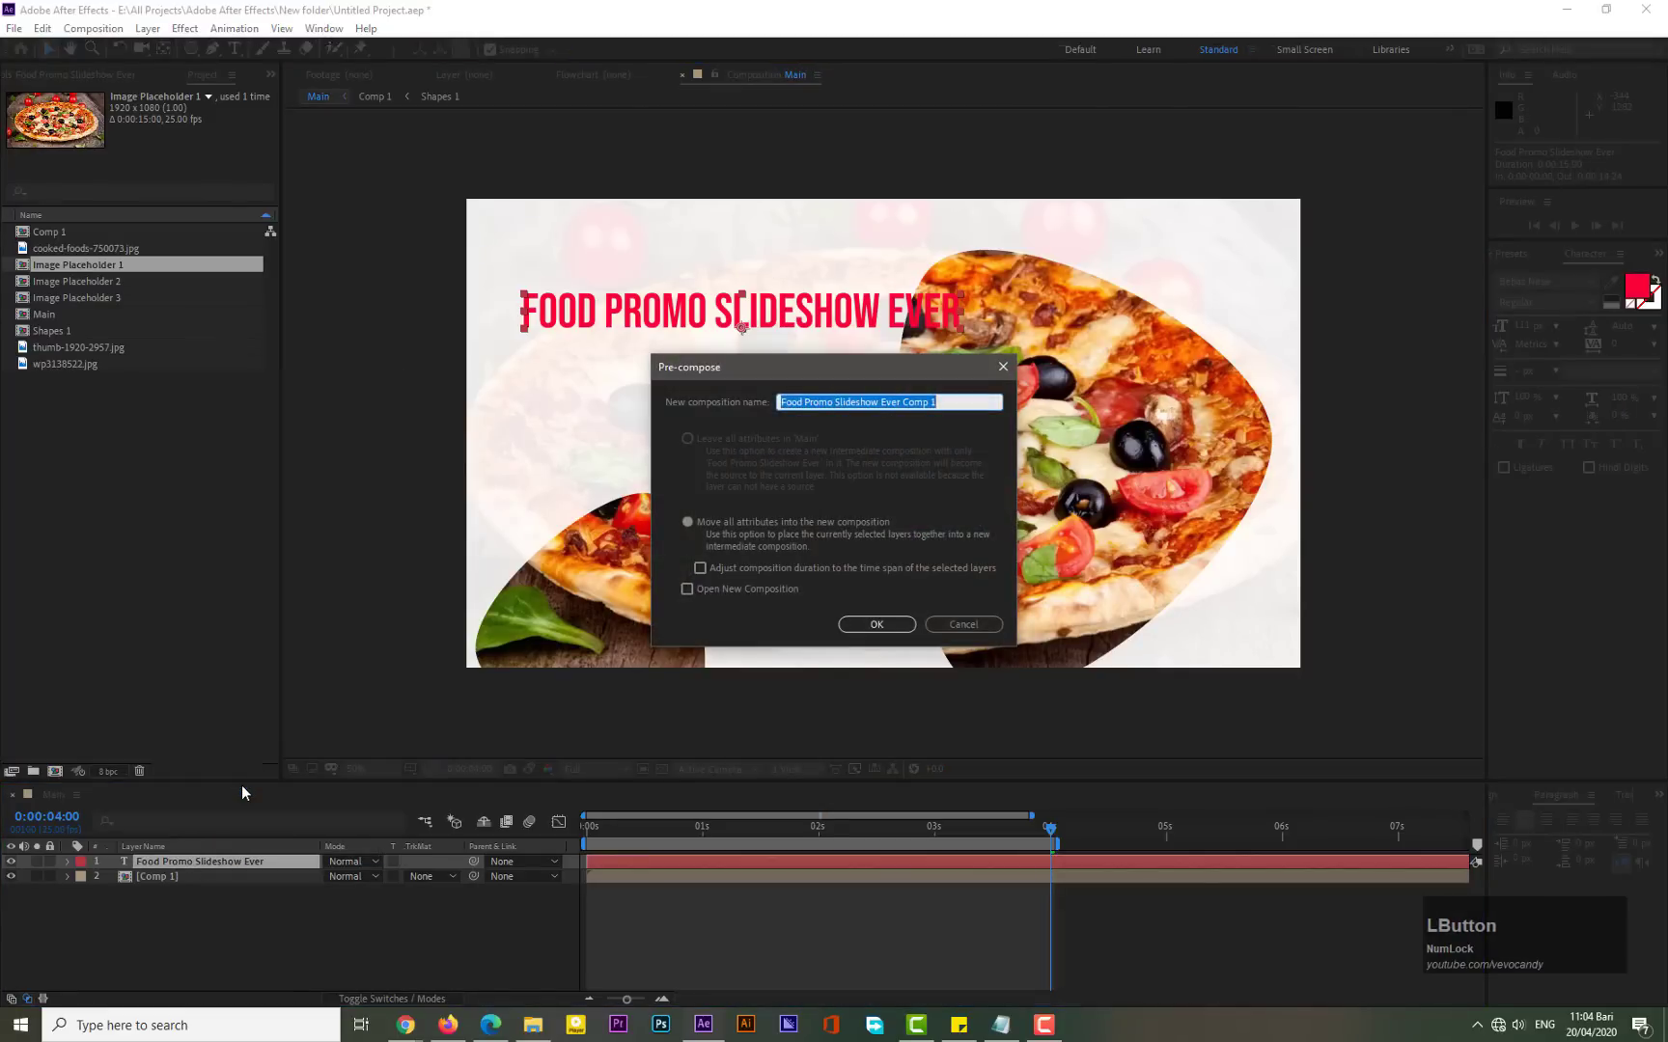
pyautogui.write('T')
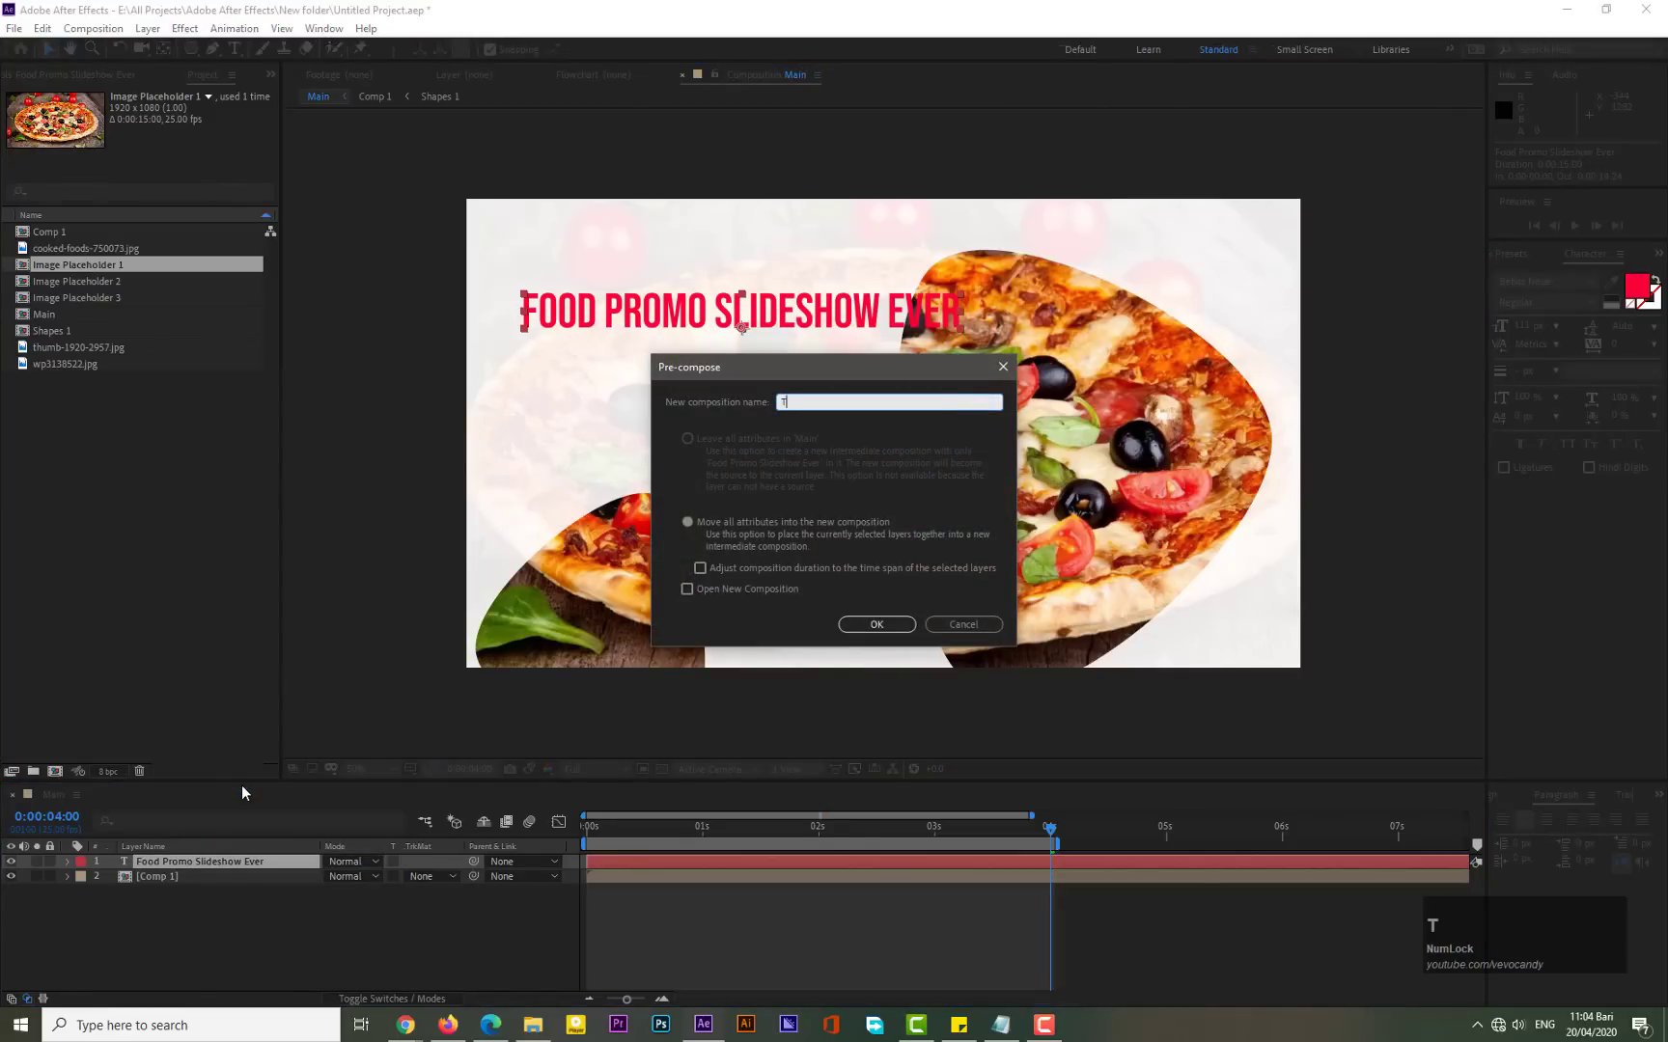
pyautogui.write('ext placeholder 1')
pyautogui.click(866, 628)
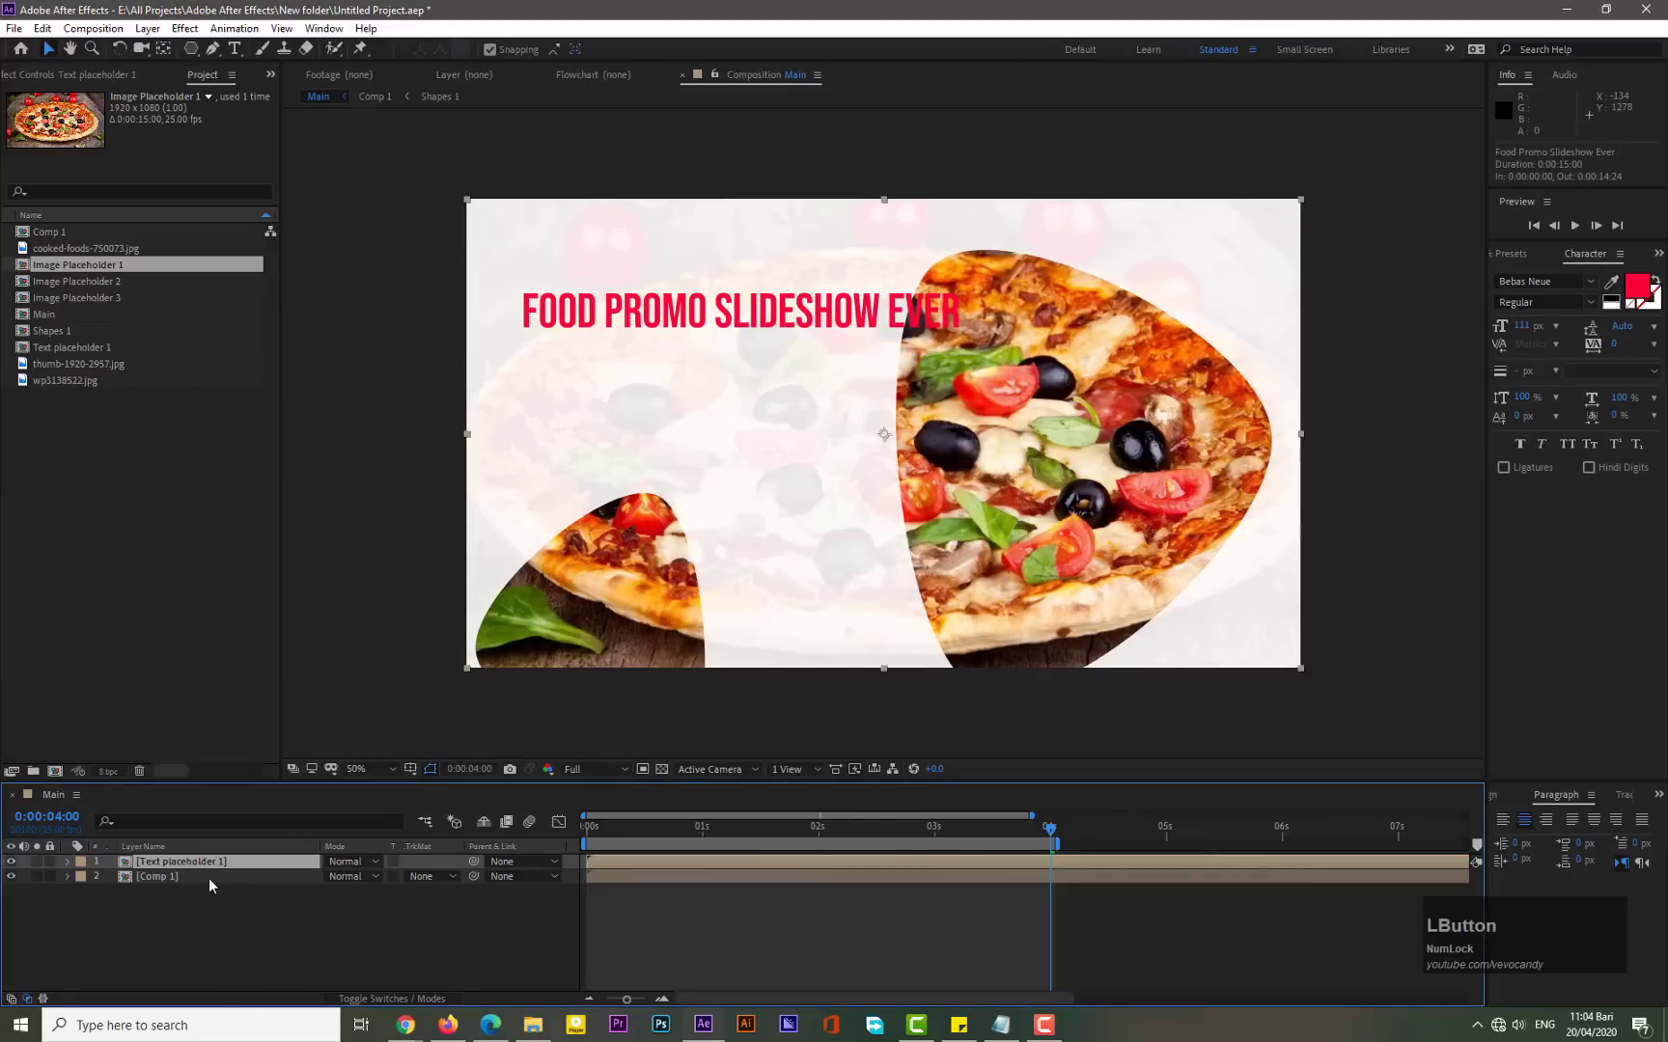
# - Open the Text placeholder 1 composition and center the title layer's anchor point in its layer content
pyautogui.doubleClick(205, 863)
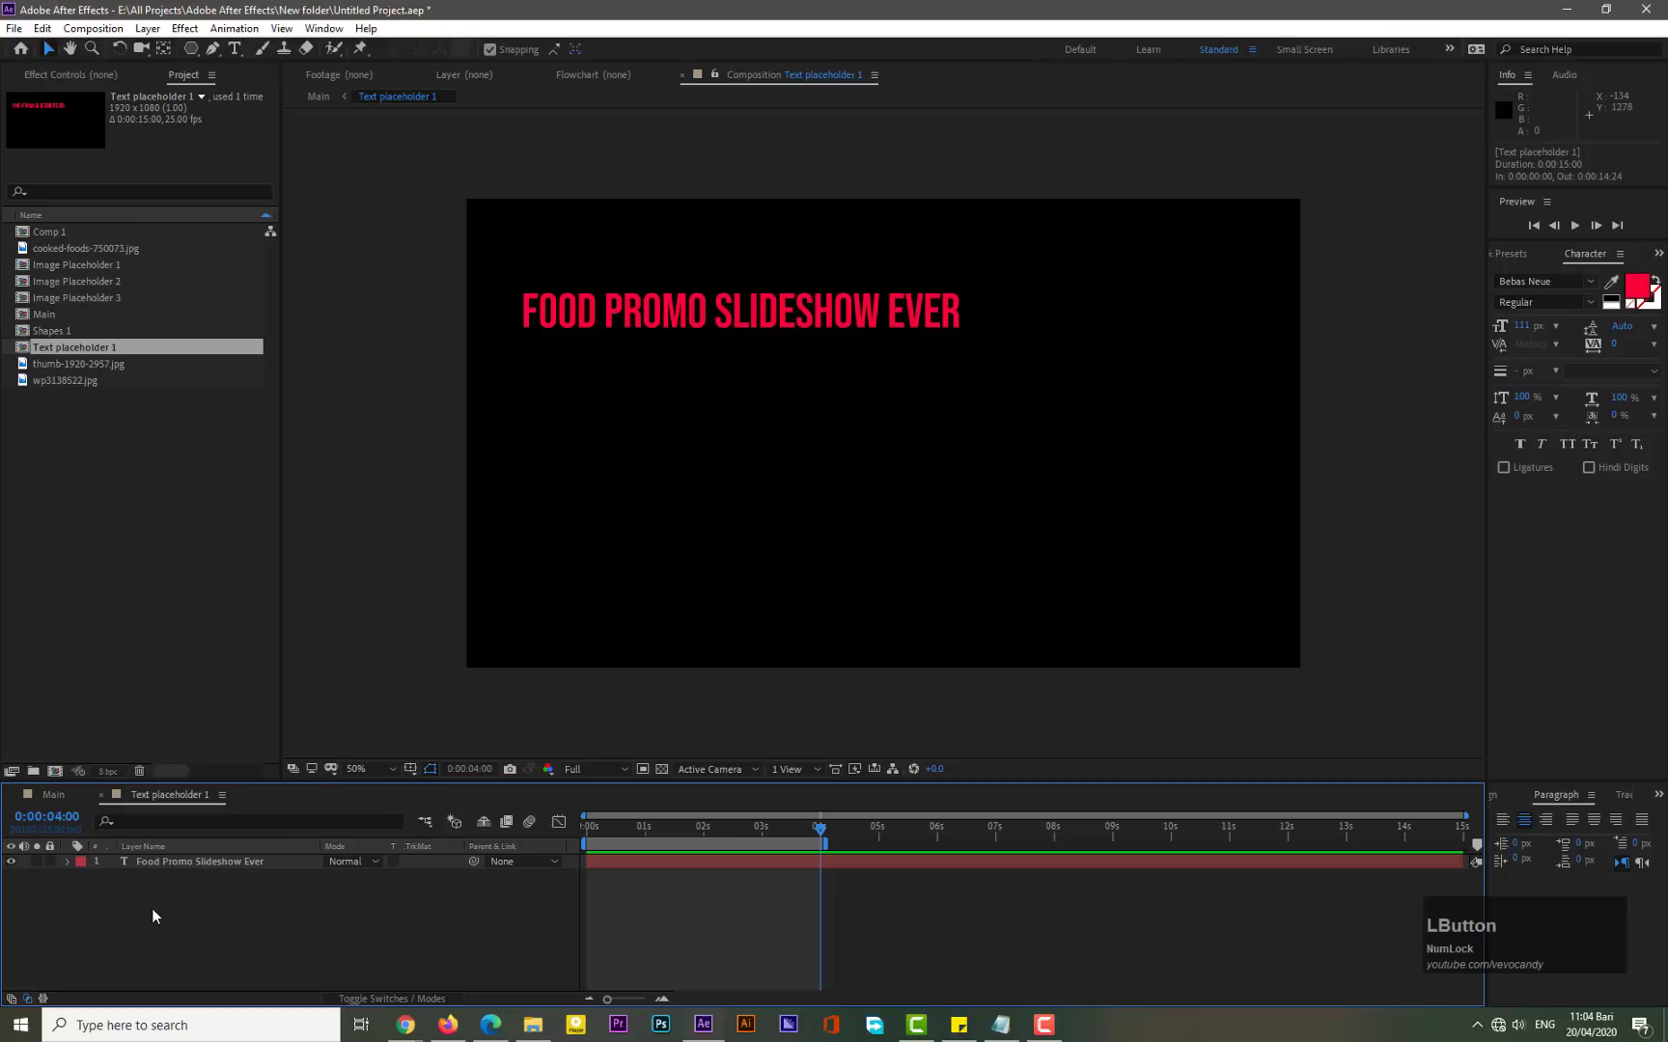
pyautogui.click(216, 862)
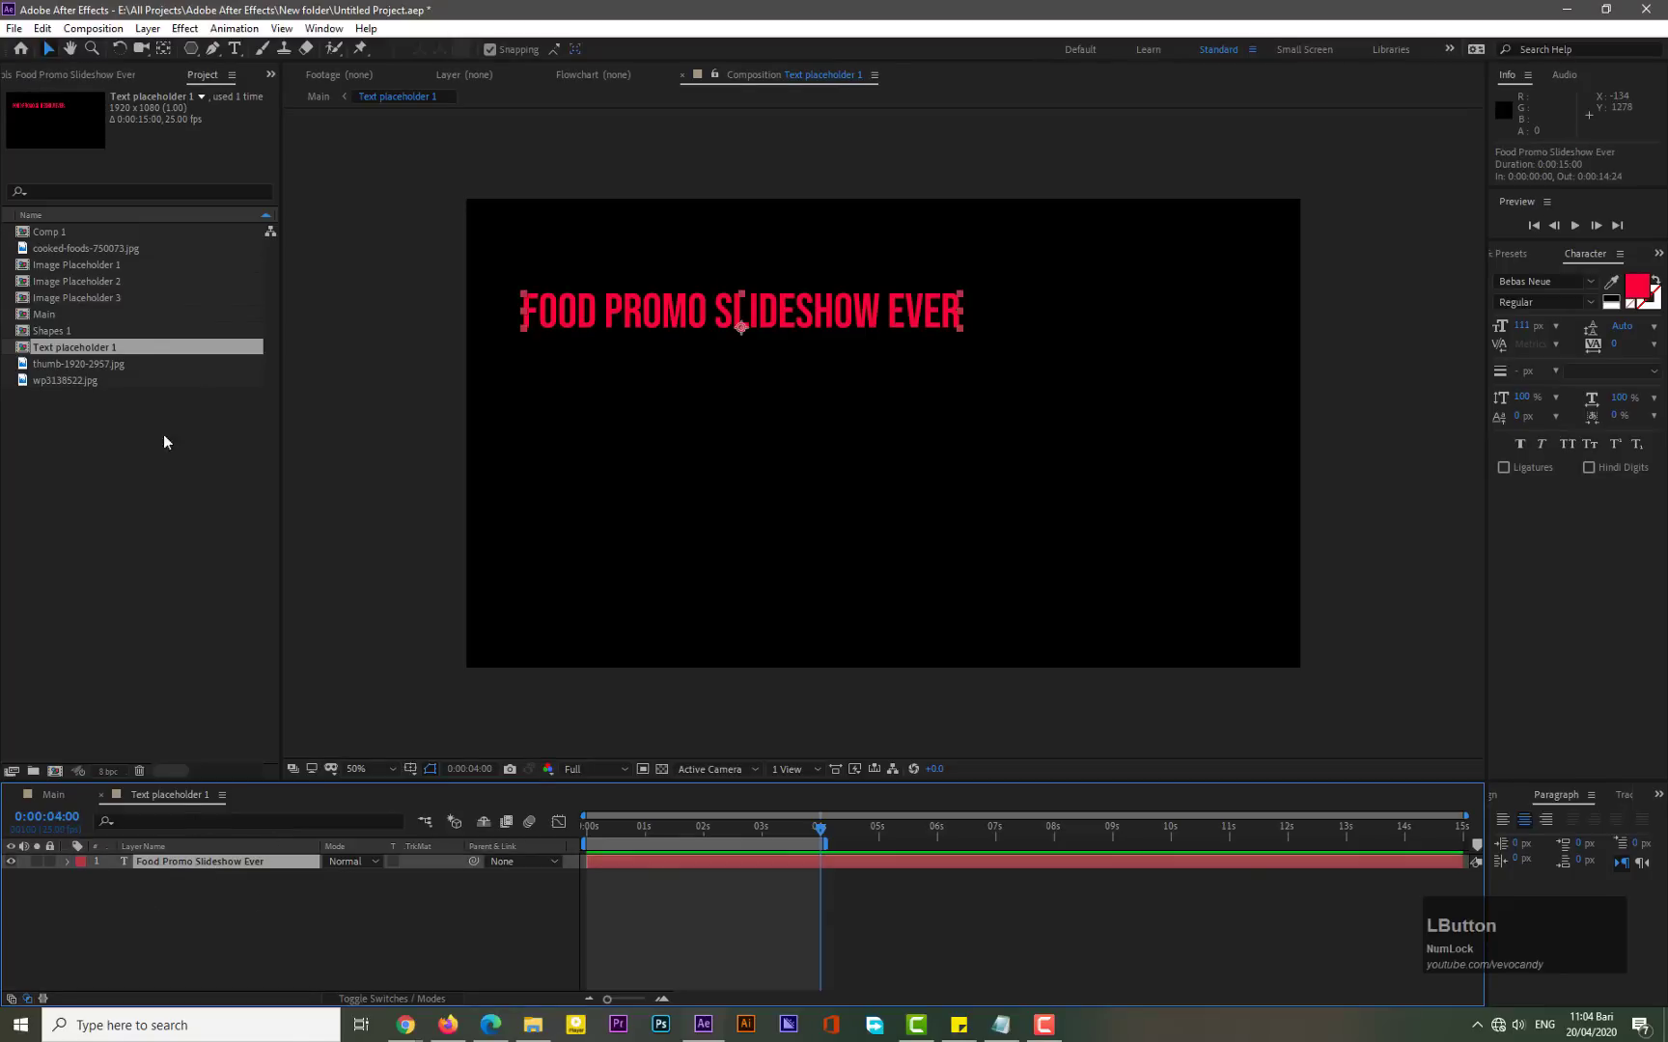
pyautogui.click(148, 28)
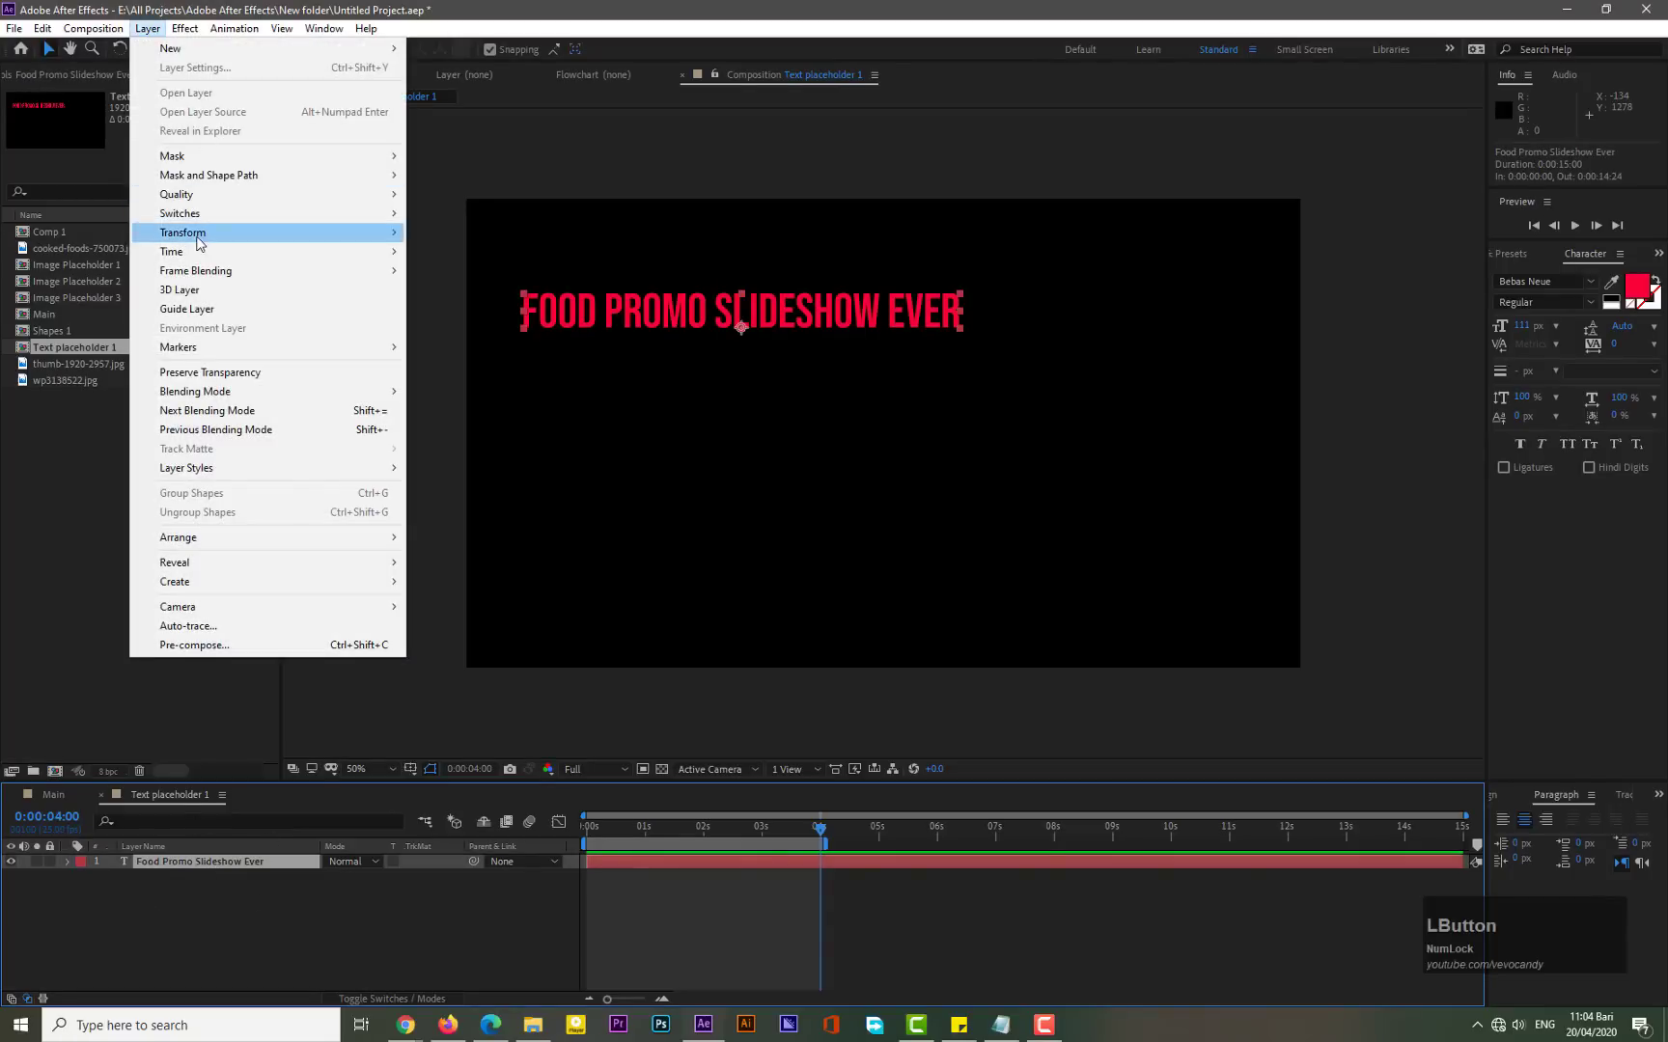
pyautogui.moveTo(198, 243)
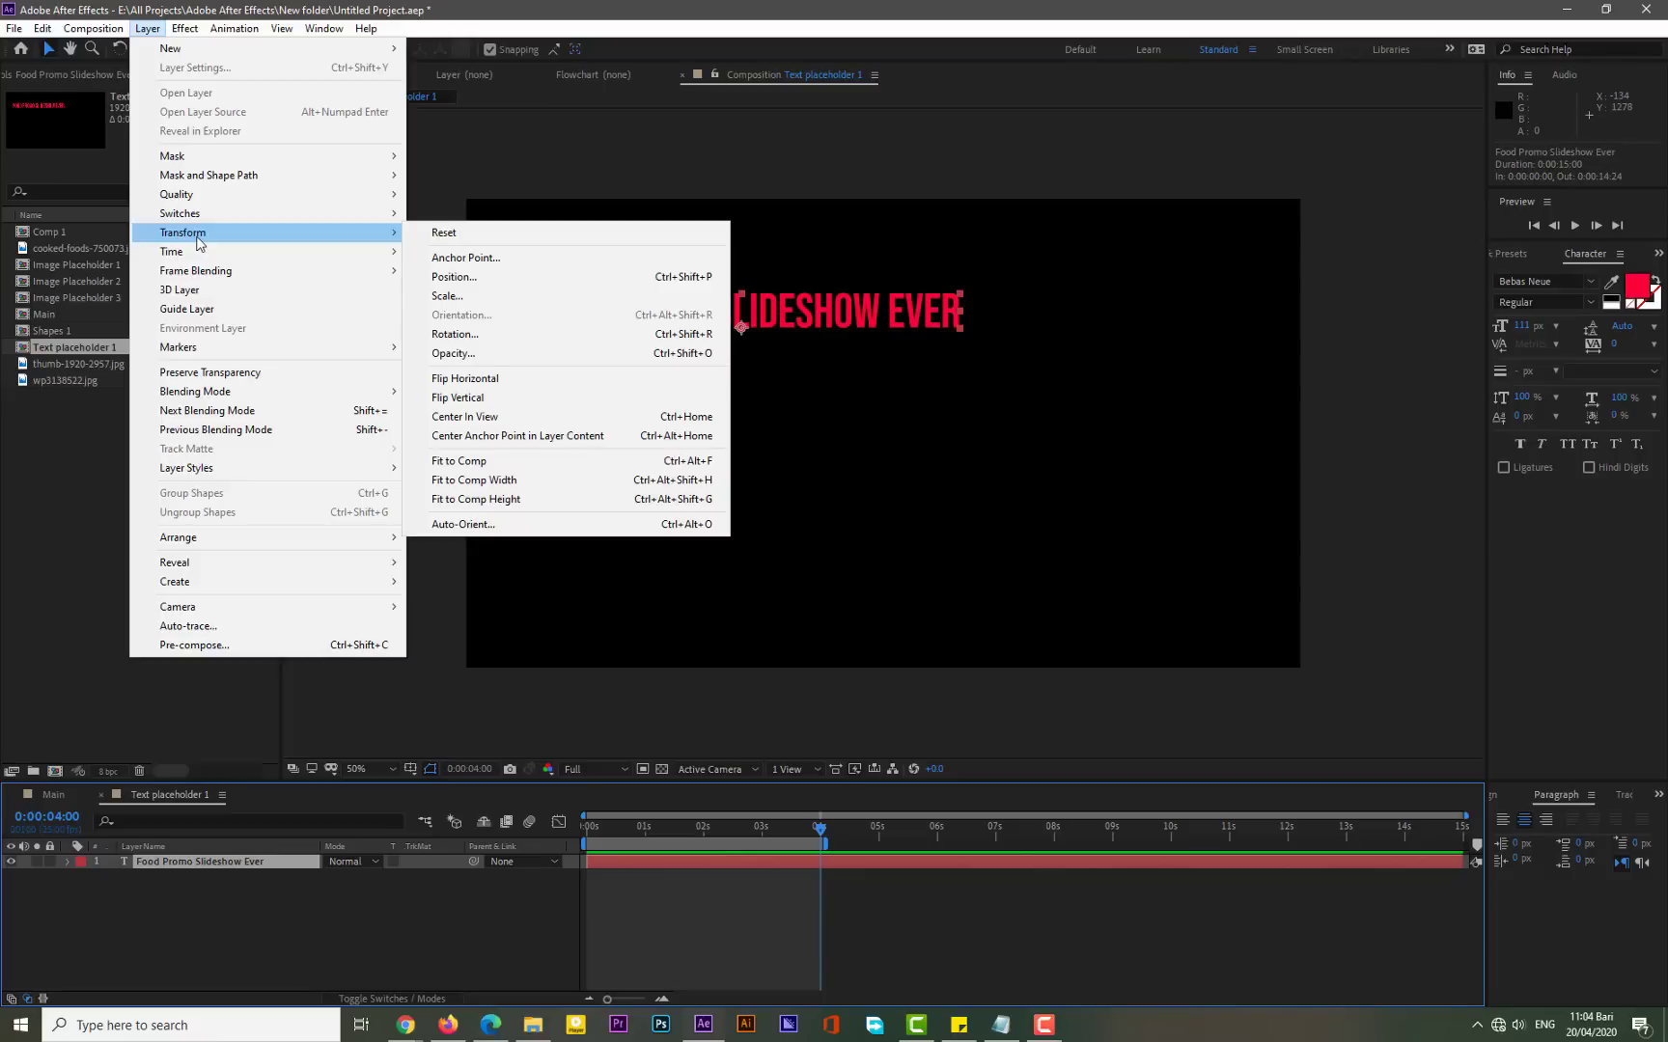
pyautogui.click(462, 440)
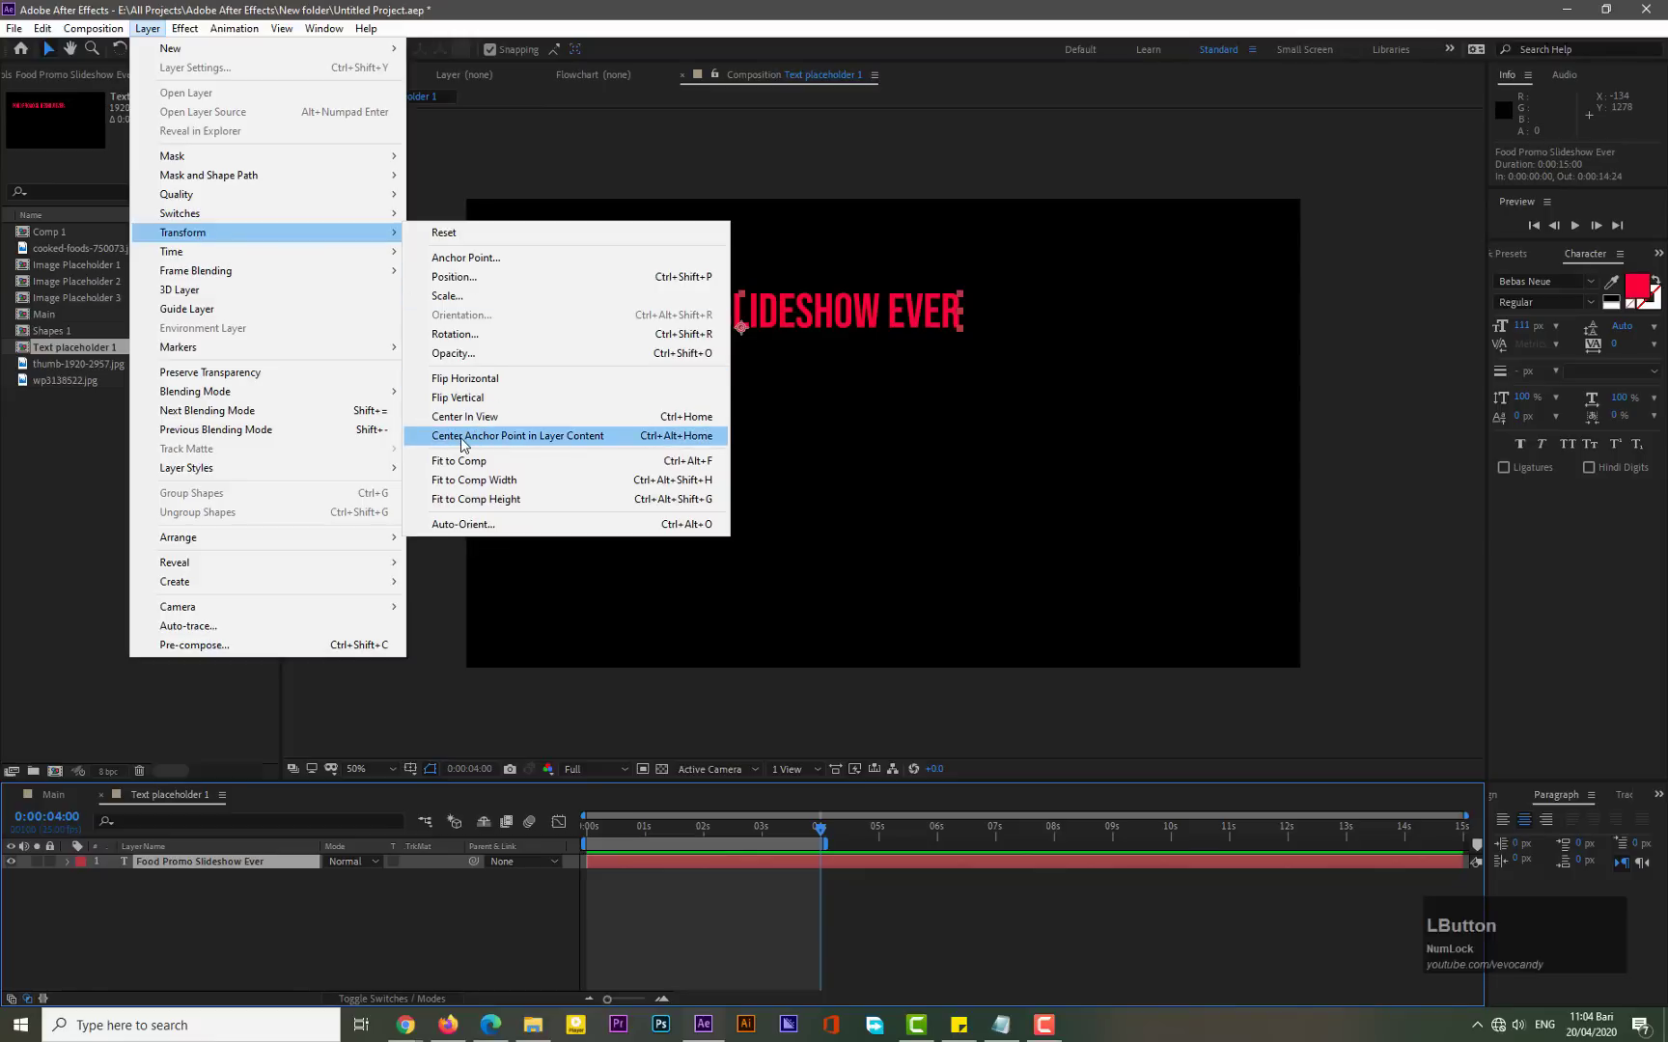
# - Align the title text to the composition's horizontal and vertical centre
pyautogui.click(1509, 805)
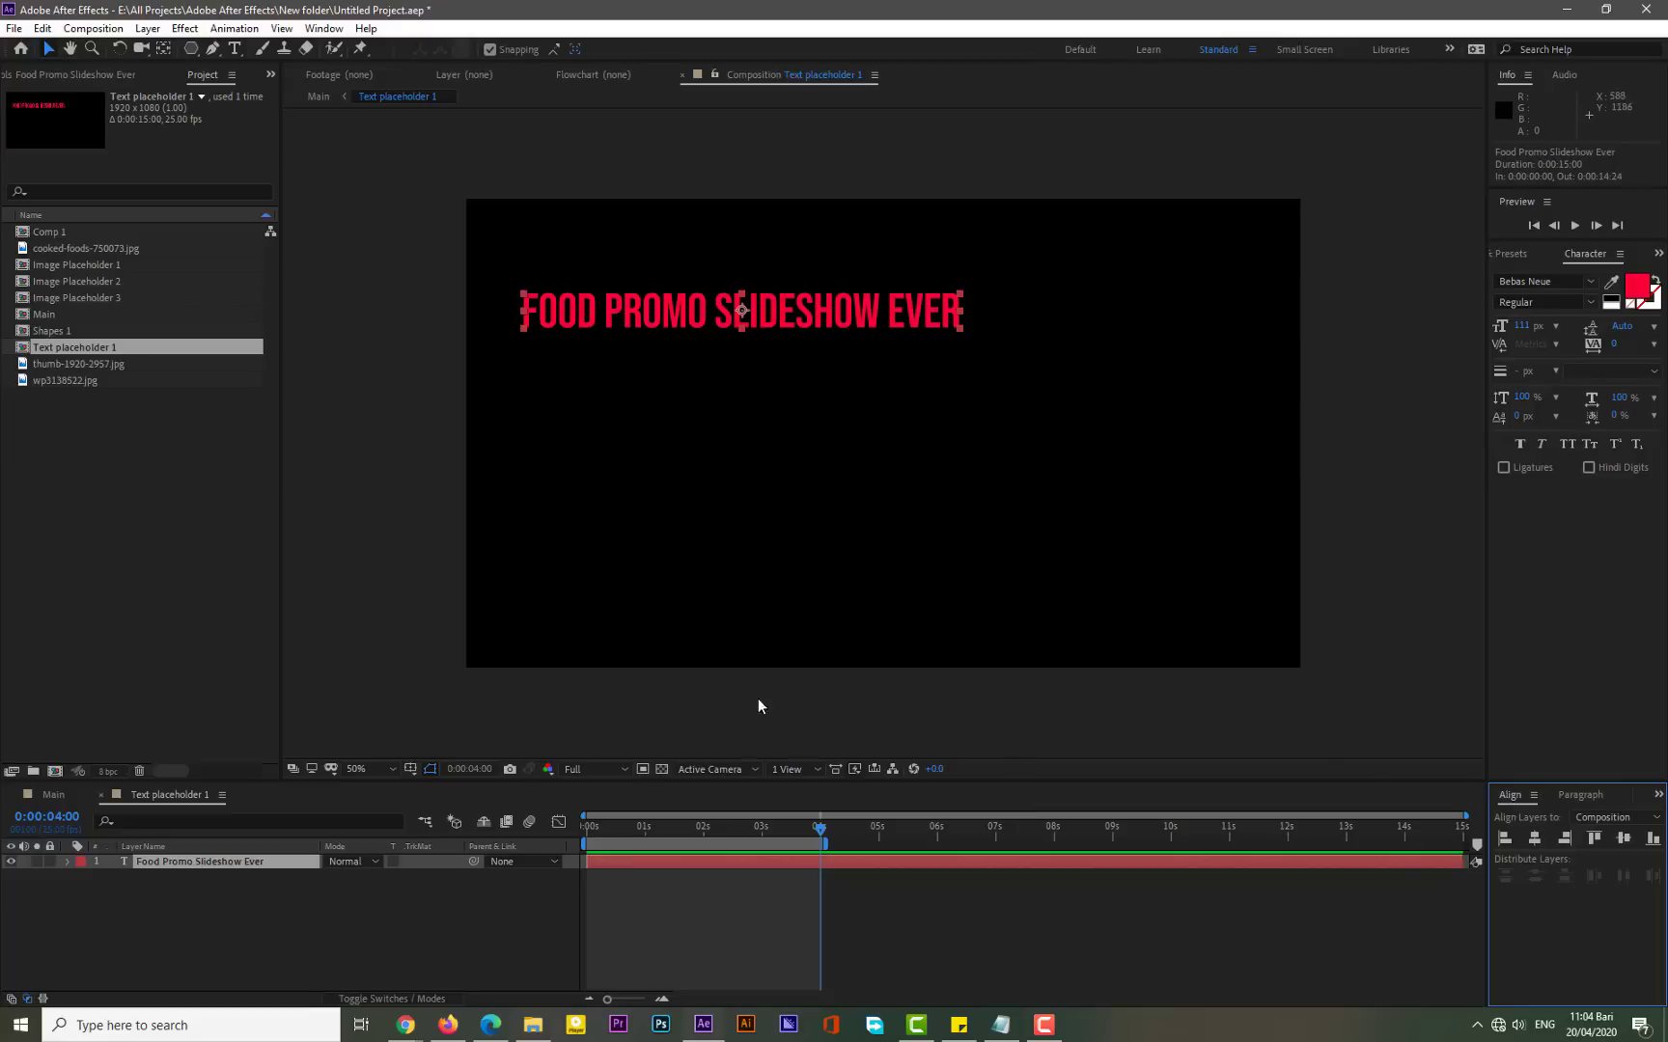
pyautogui.click(324, 28)
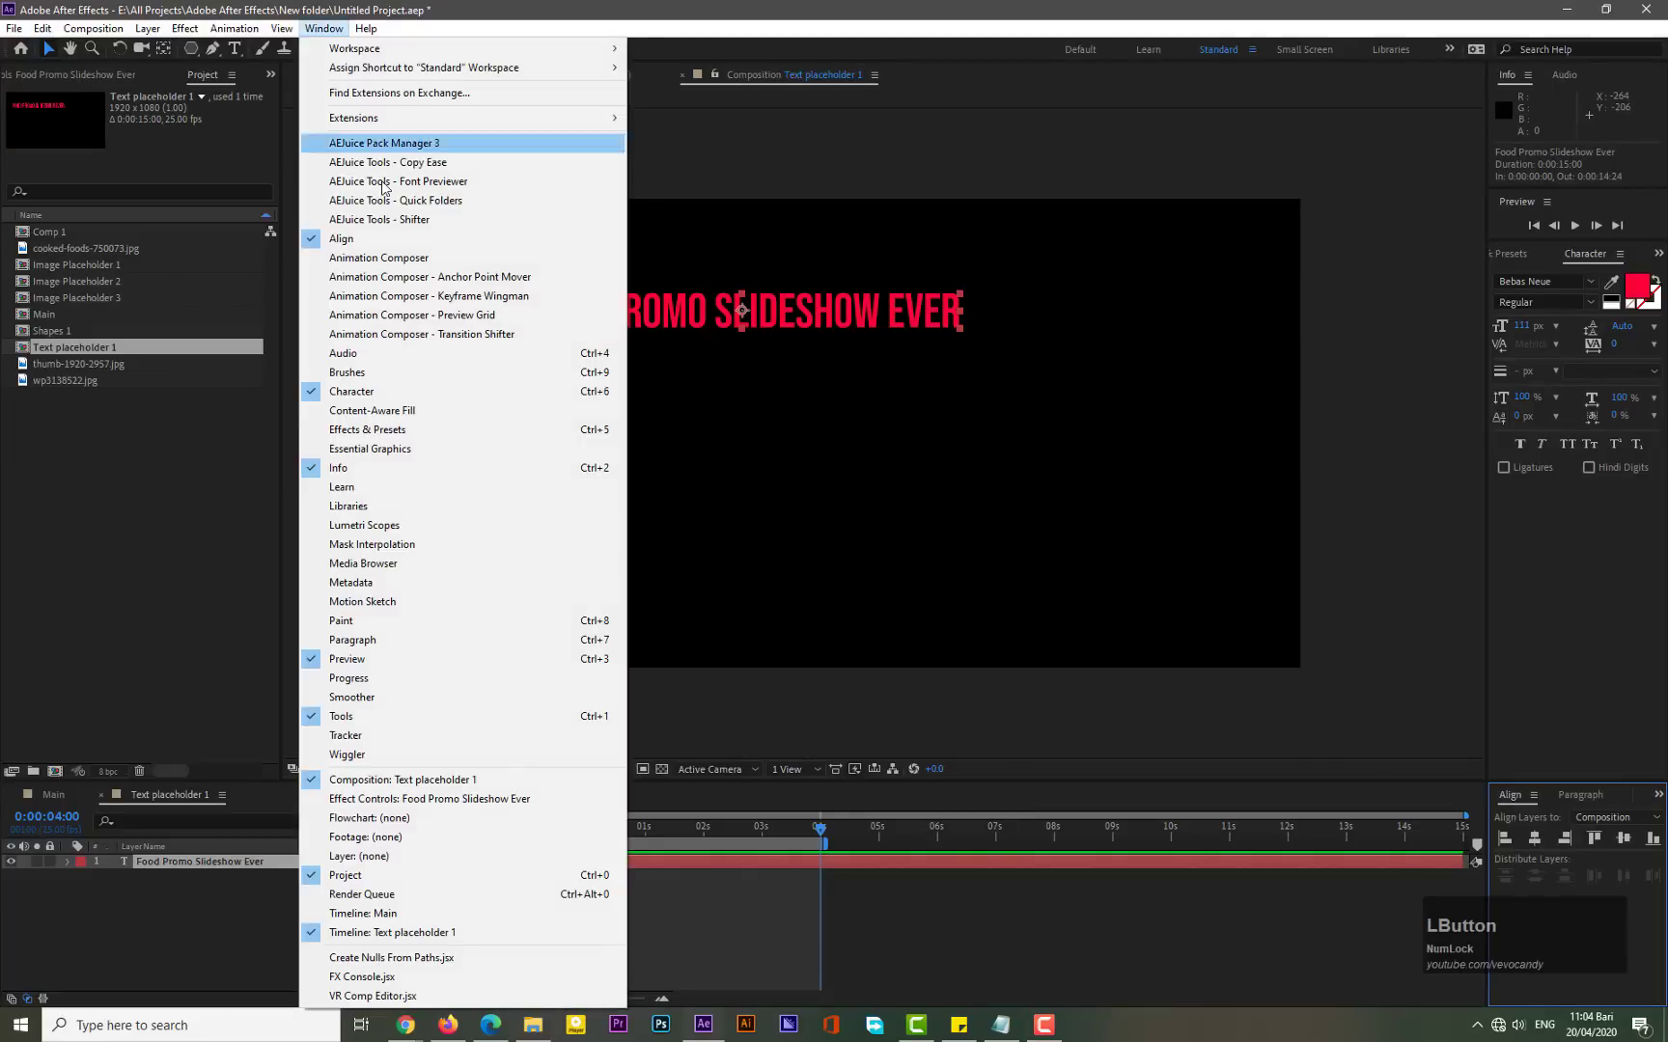
pyautogui.click(689, 169)
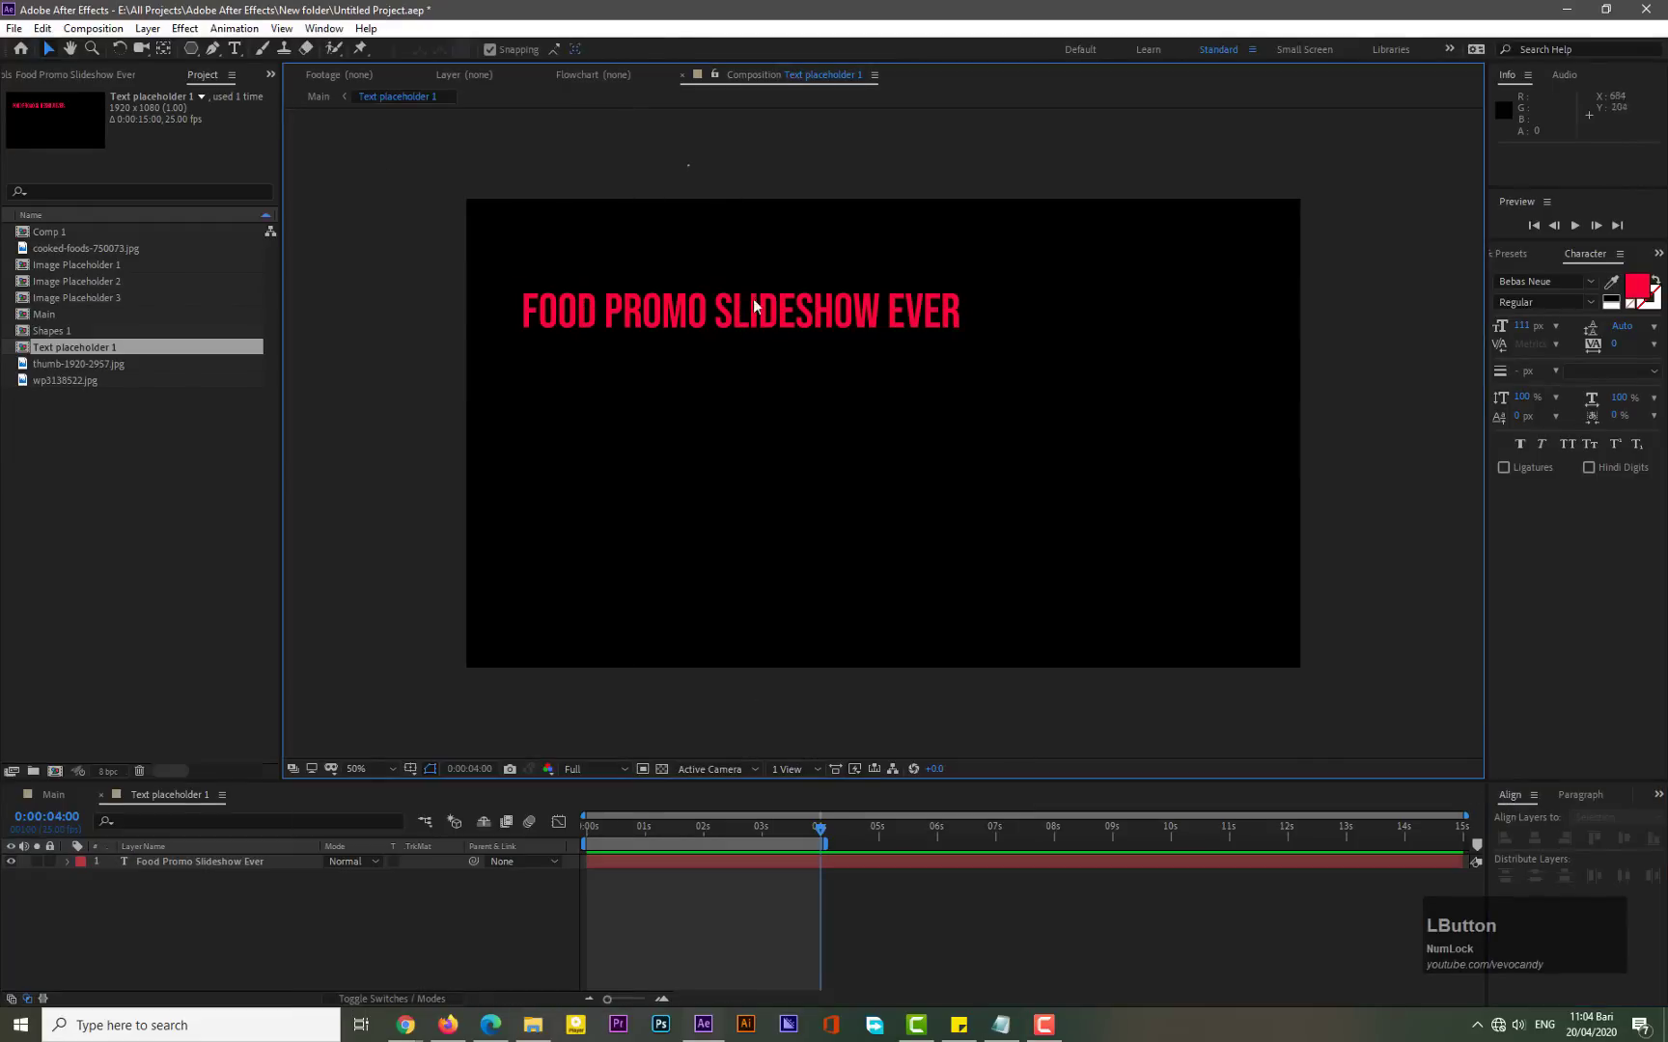
pyautogui.click(862, 315)
pyautogui.click(1534, 838)
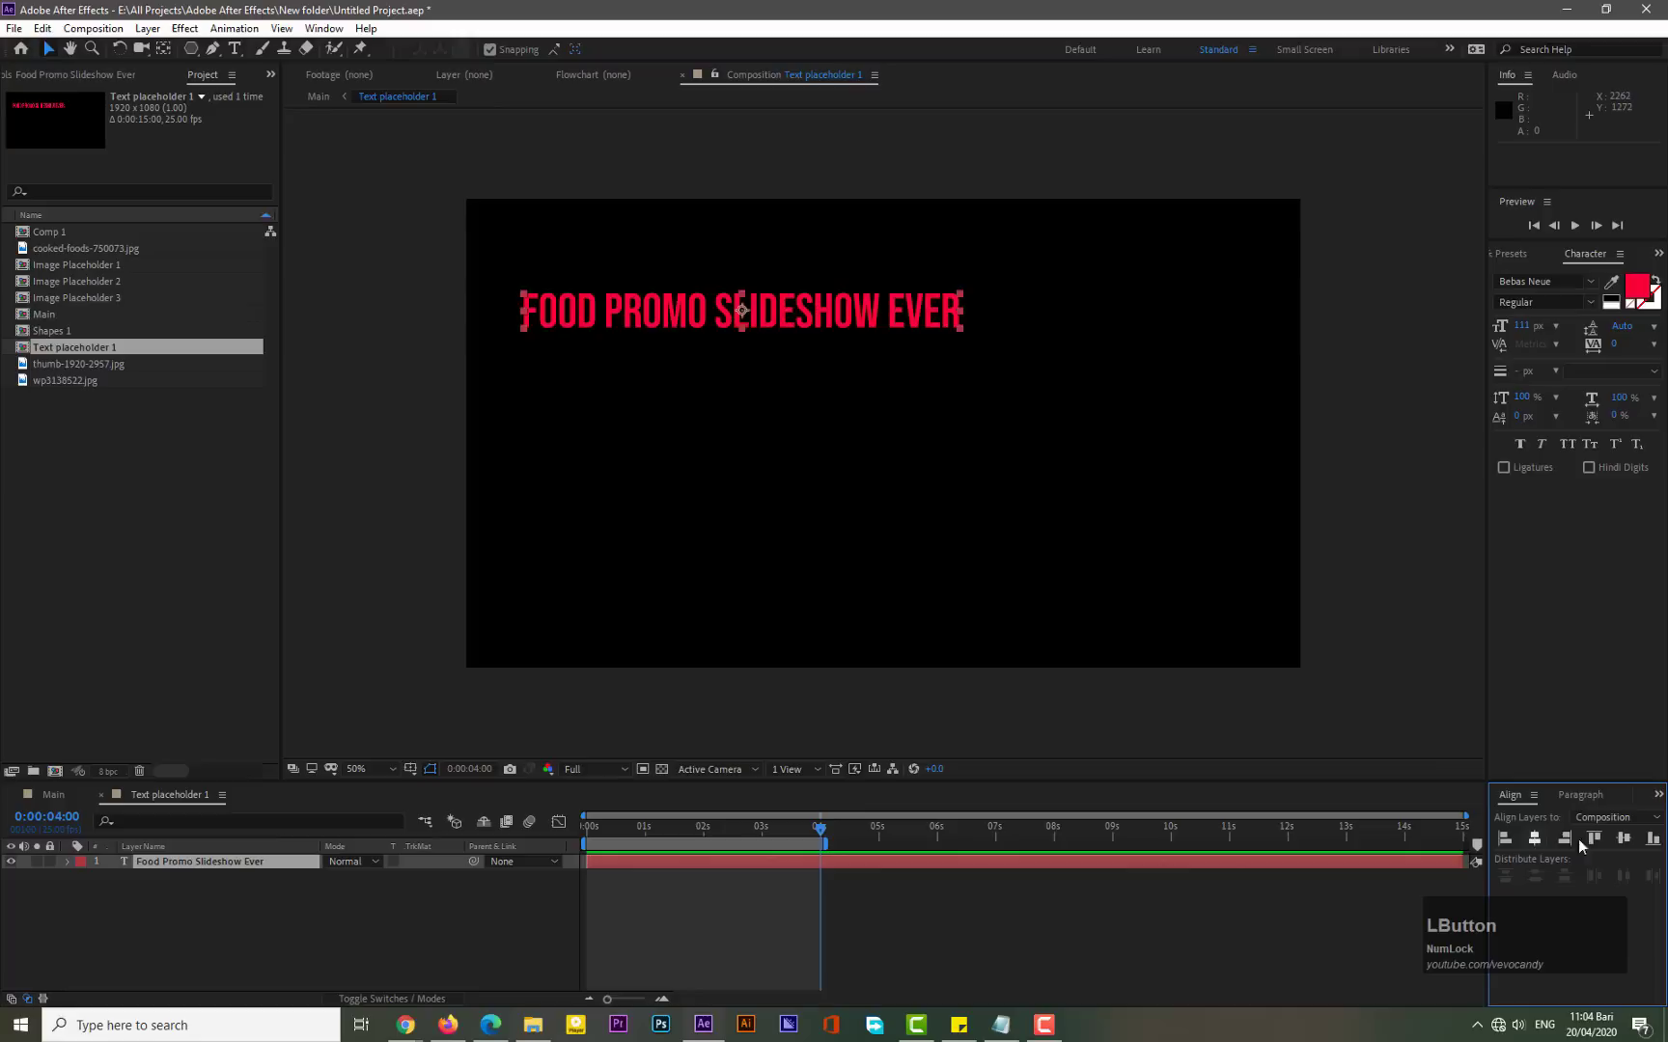
pyautogui.click(1622, 838)
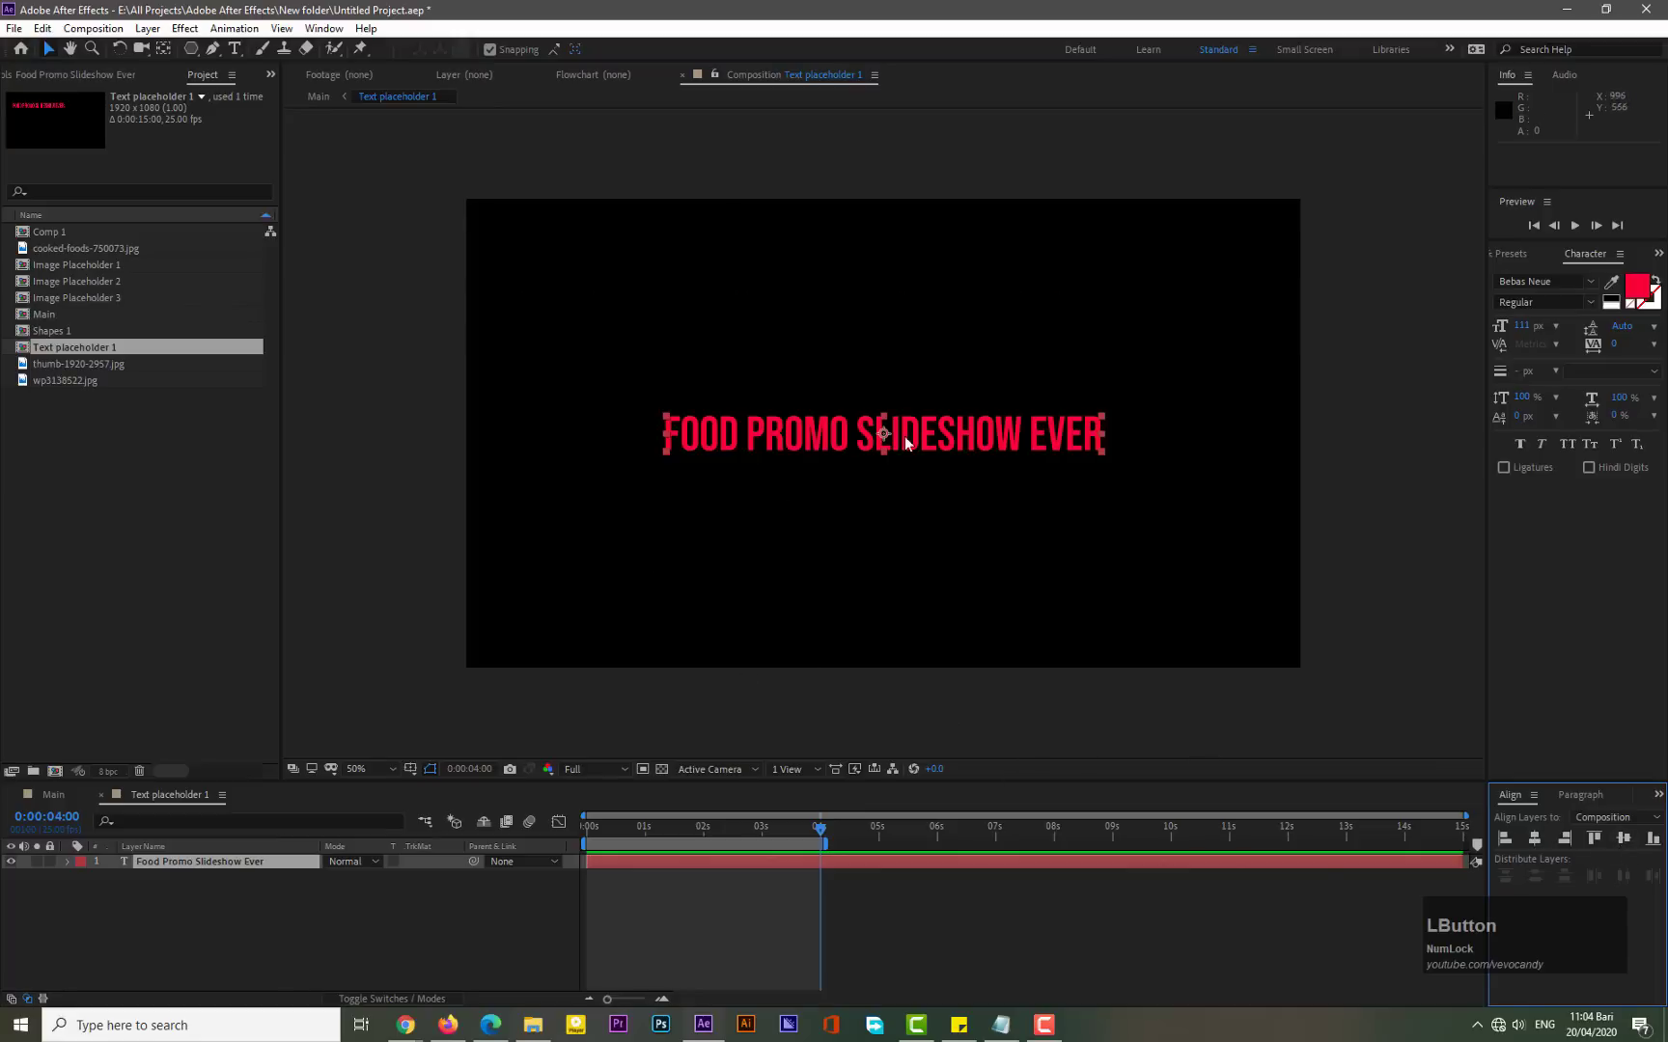
# - Break the title after "Food Promo" onto two lines and start a new third line after "Slideshow Ever"
pyautogui.doubleClick(852, 433)
pyautogui.click(855, 433)
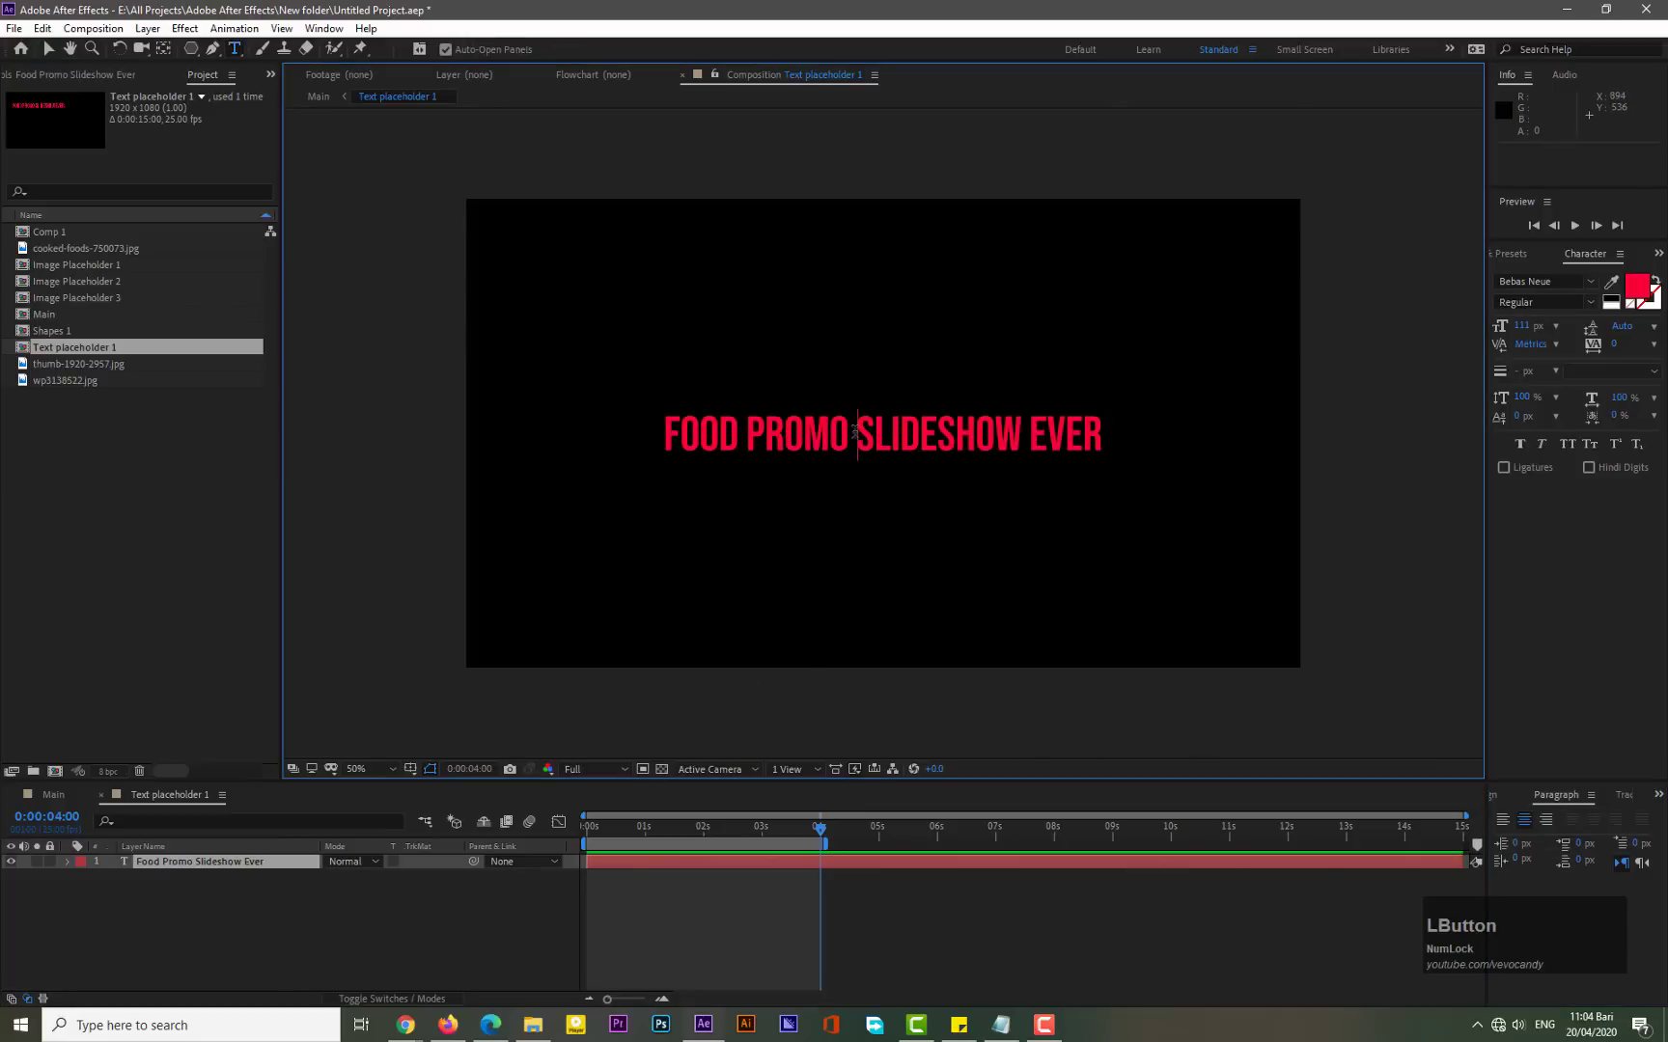
pyautogui.press('Return')
pyautogui.press('Right')
pyautogui.press('Right')
pyautogui.press('Right')
pyautogui.press('Right')
pyautogui.press('Right')
pyautogui.press('Right')
pyautogui.press('Right')
pyautogui.press('Right')
pyautogui.press('Right')
pyautogui.press('Right')
pyautogui.press('Right')
pyautogui.press('Right')
pyautogui.press('Right')
pyautogui.press('Right')
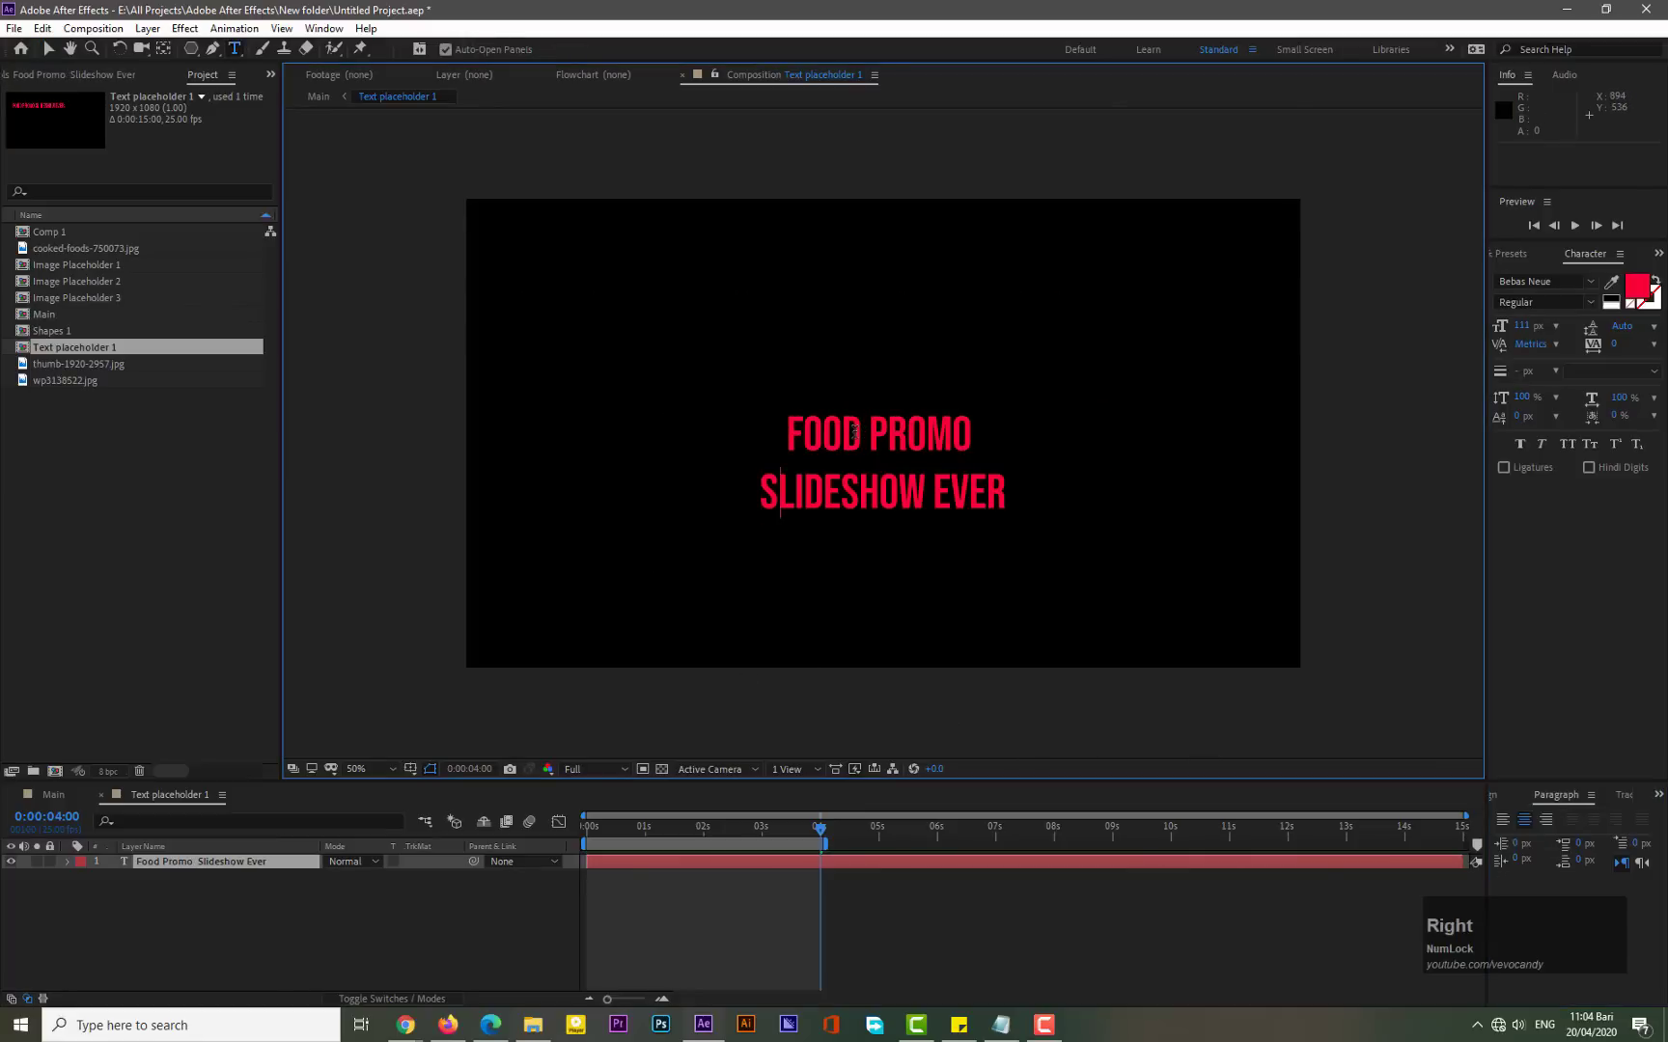
pyautogui.press('Return')
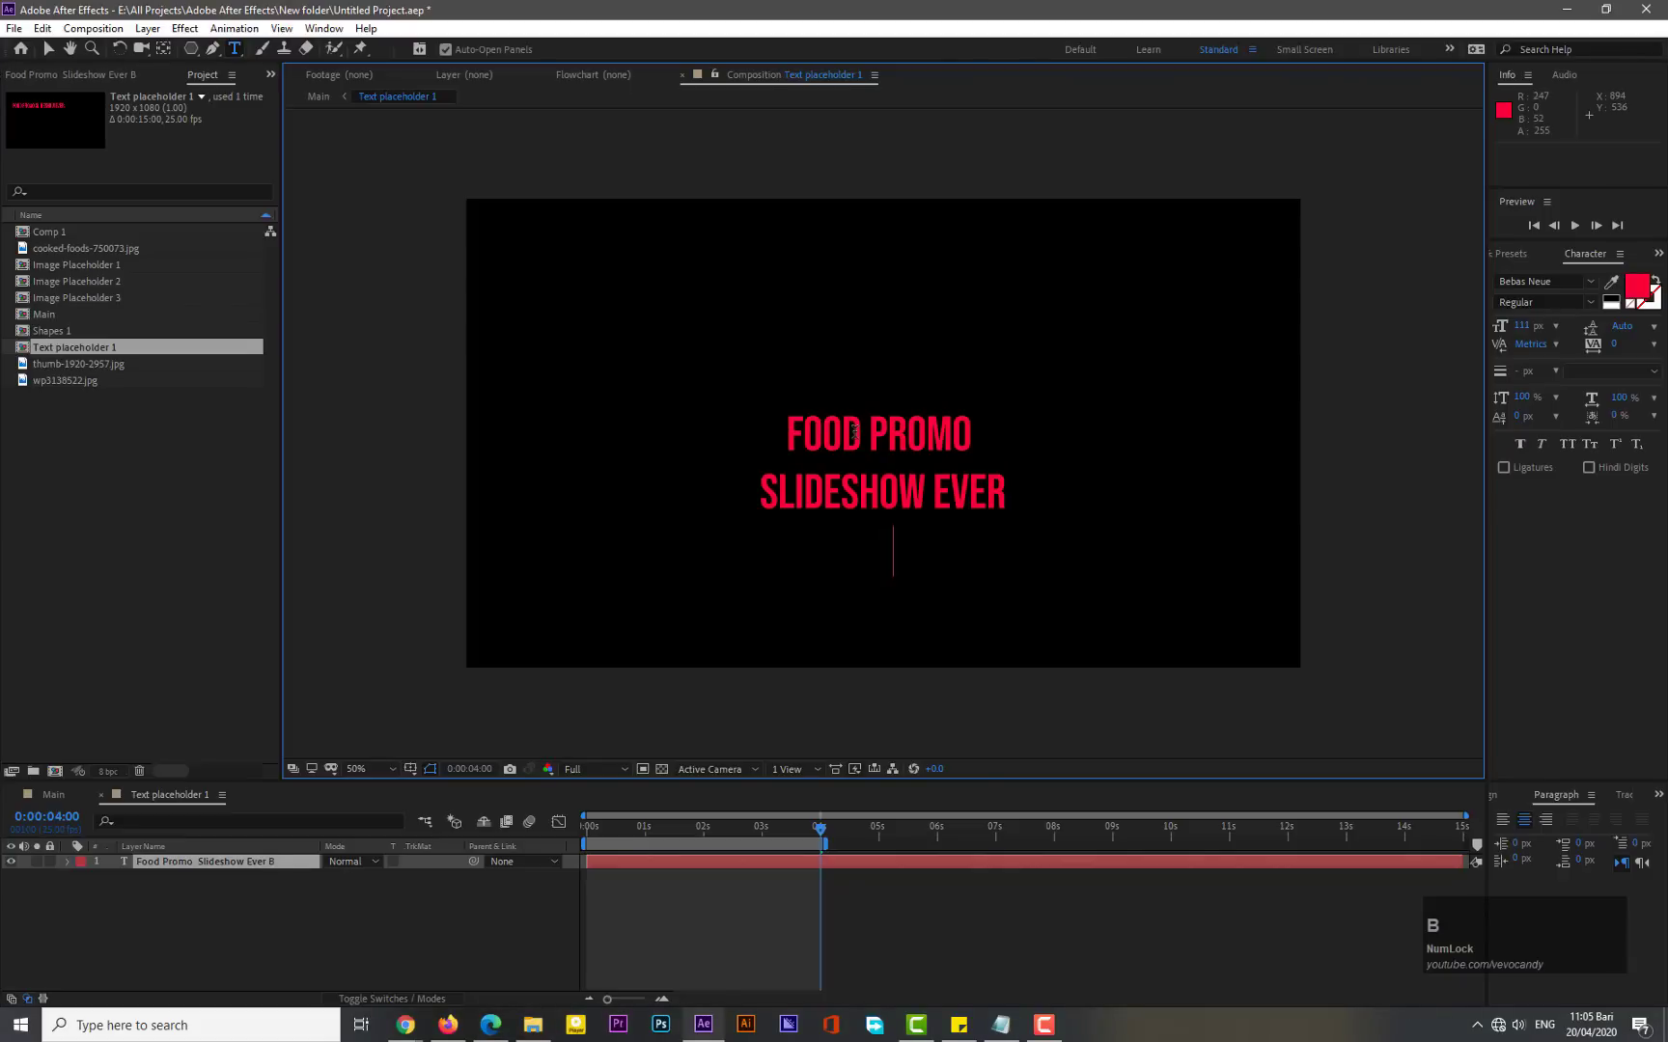
# - Type "Best For Cafe & Restaurant" on the title's third line
pyautogui.write('Best ')
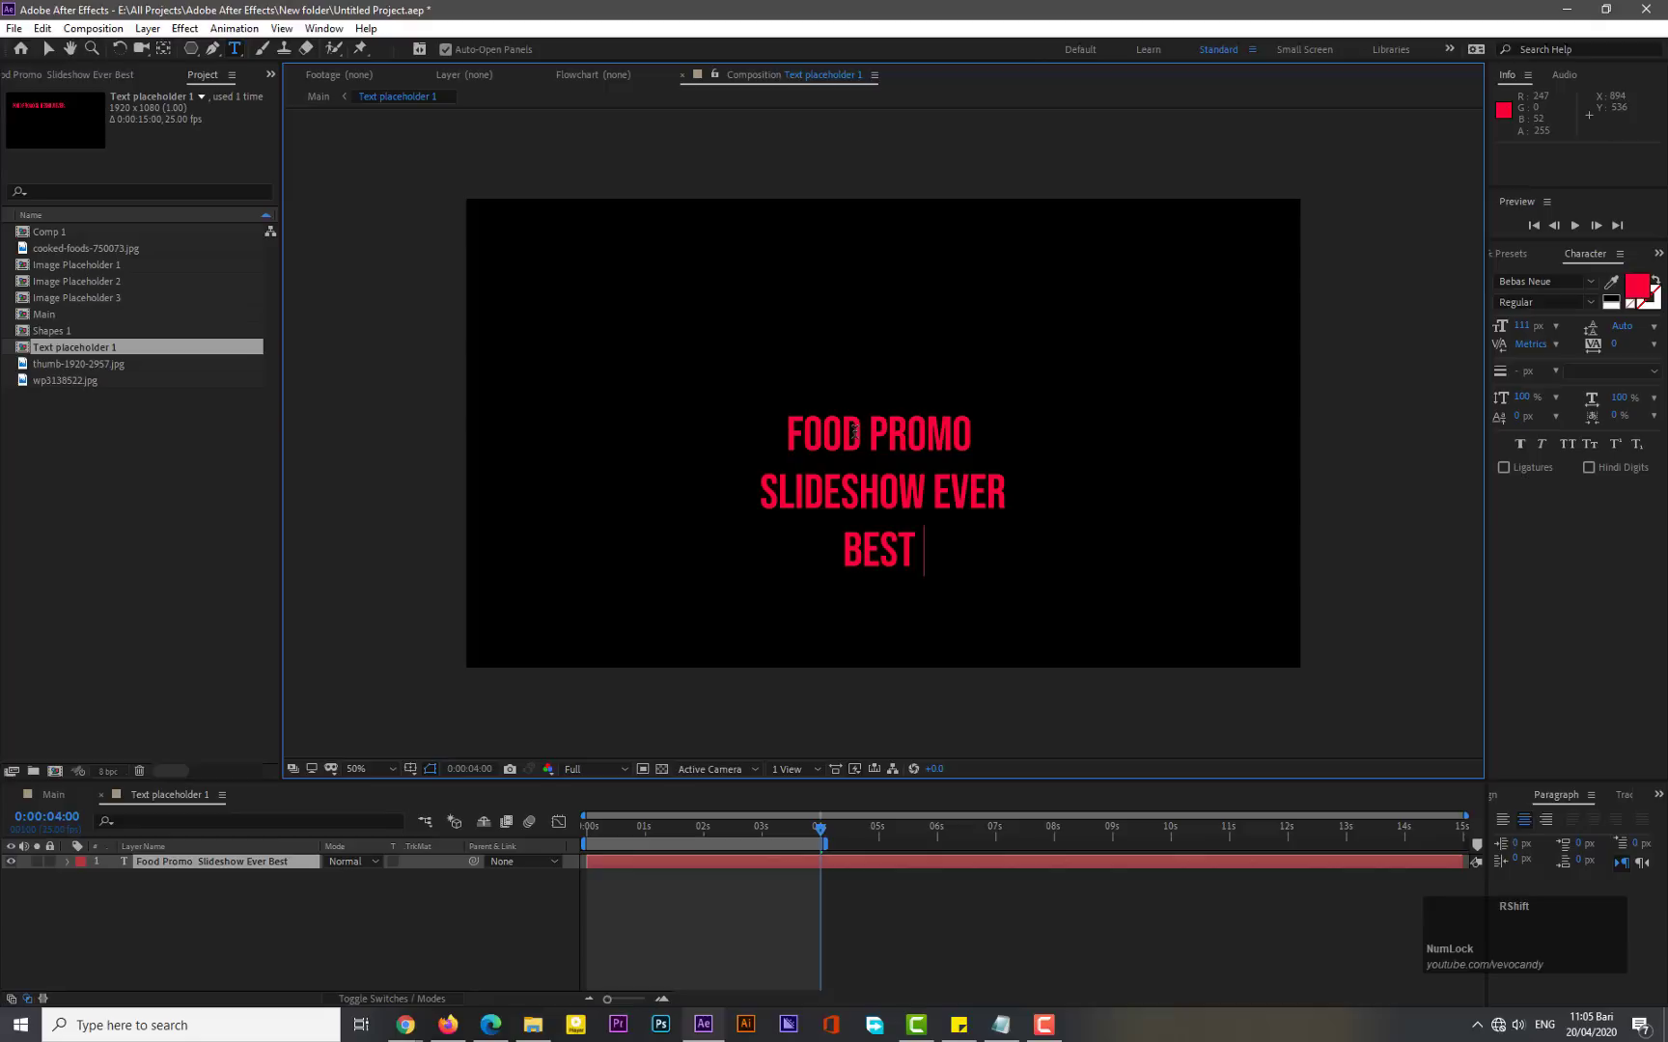
pyautogui.write('For Cafe ')
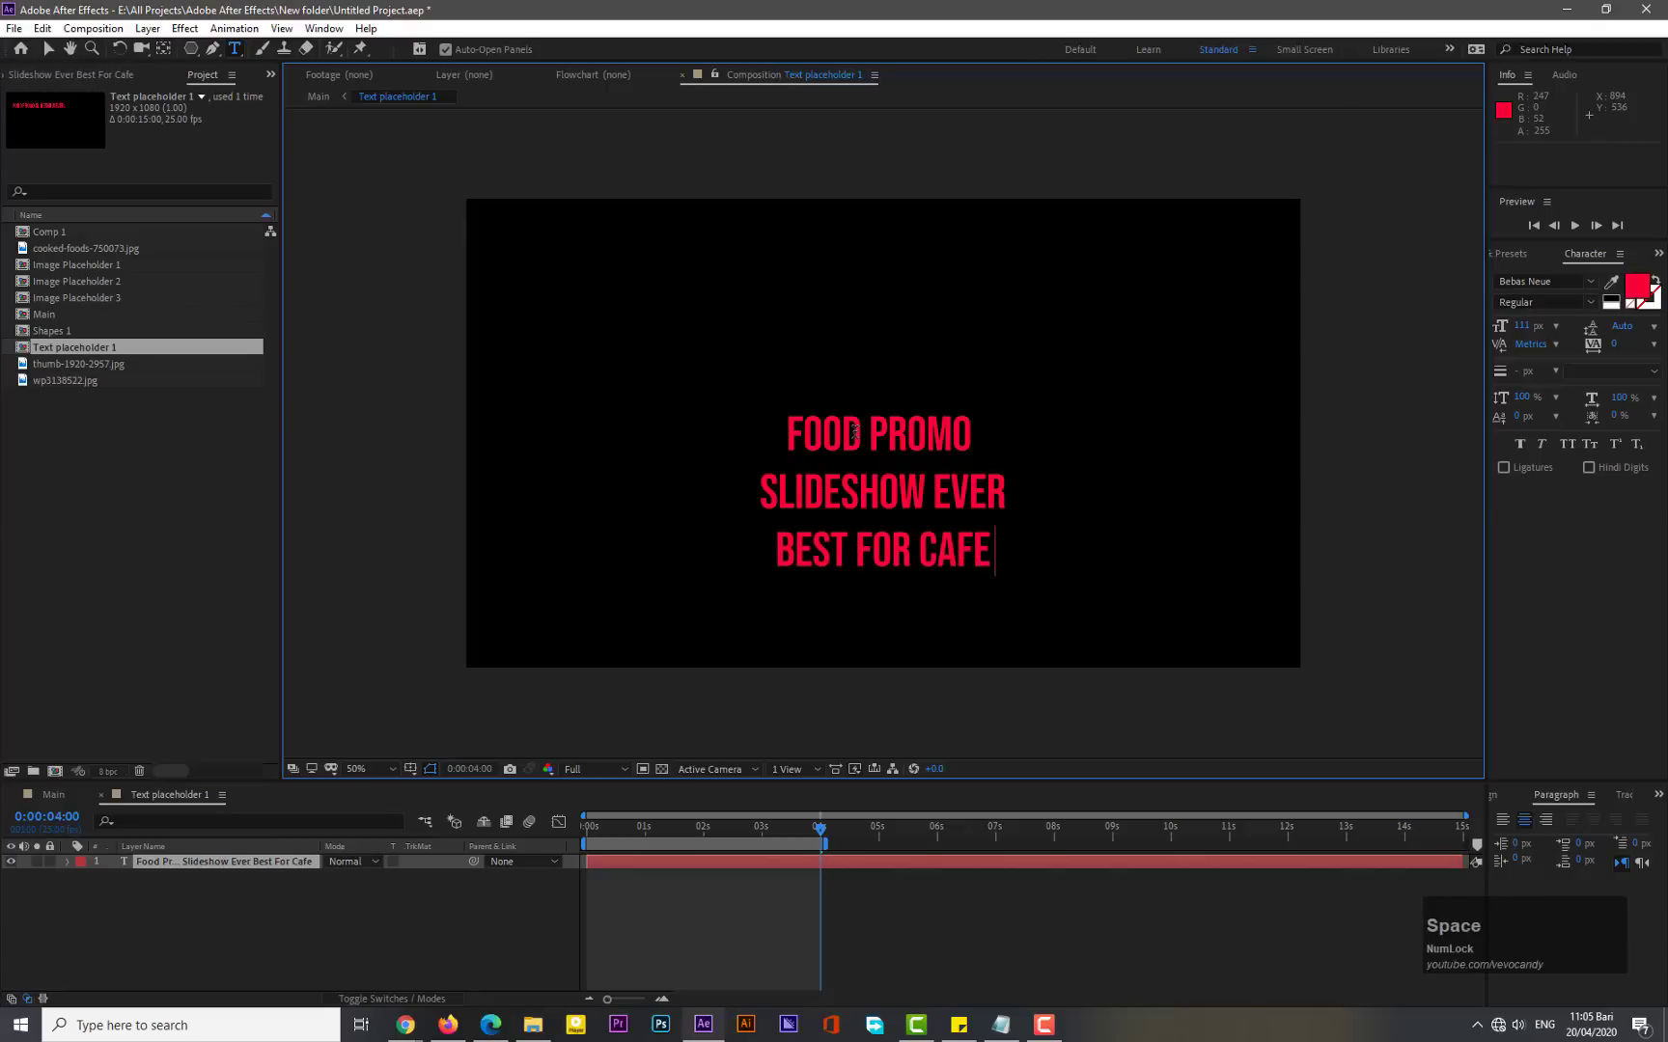
pyautogui.write('& R')
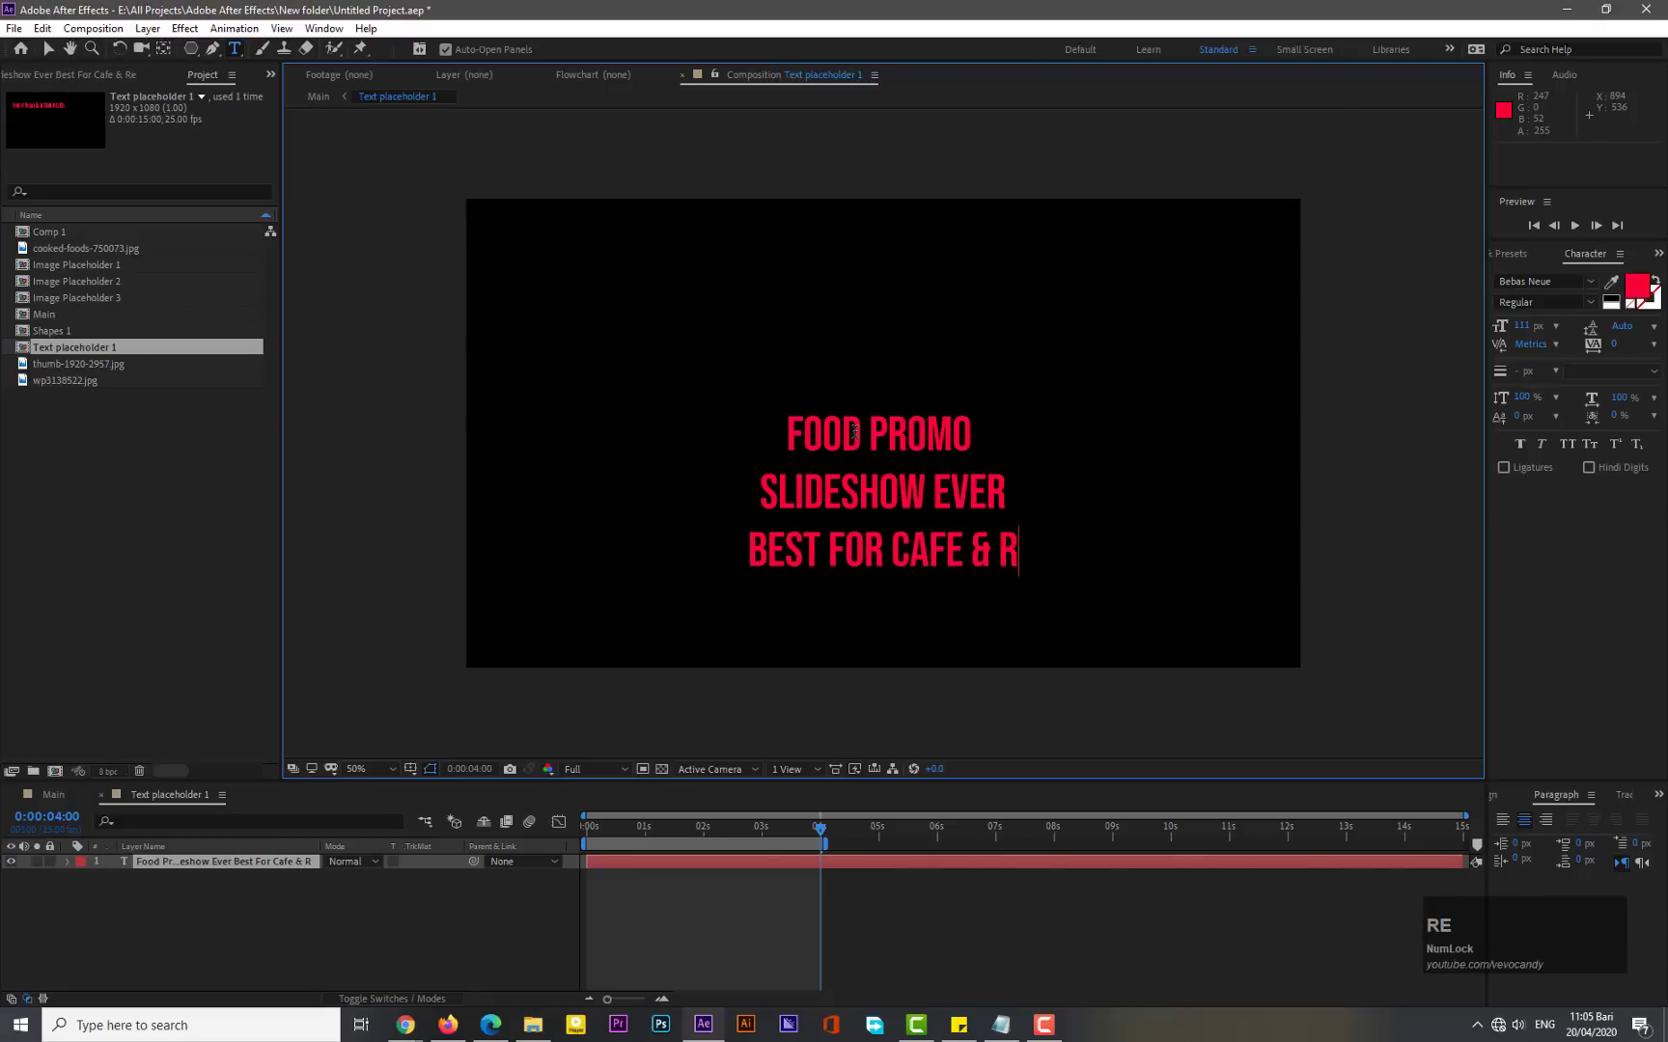
pyautogui.write('estaurant')
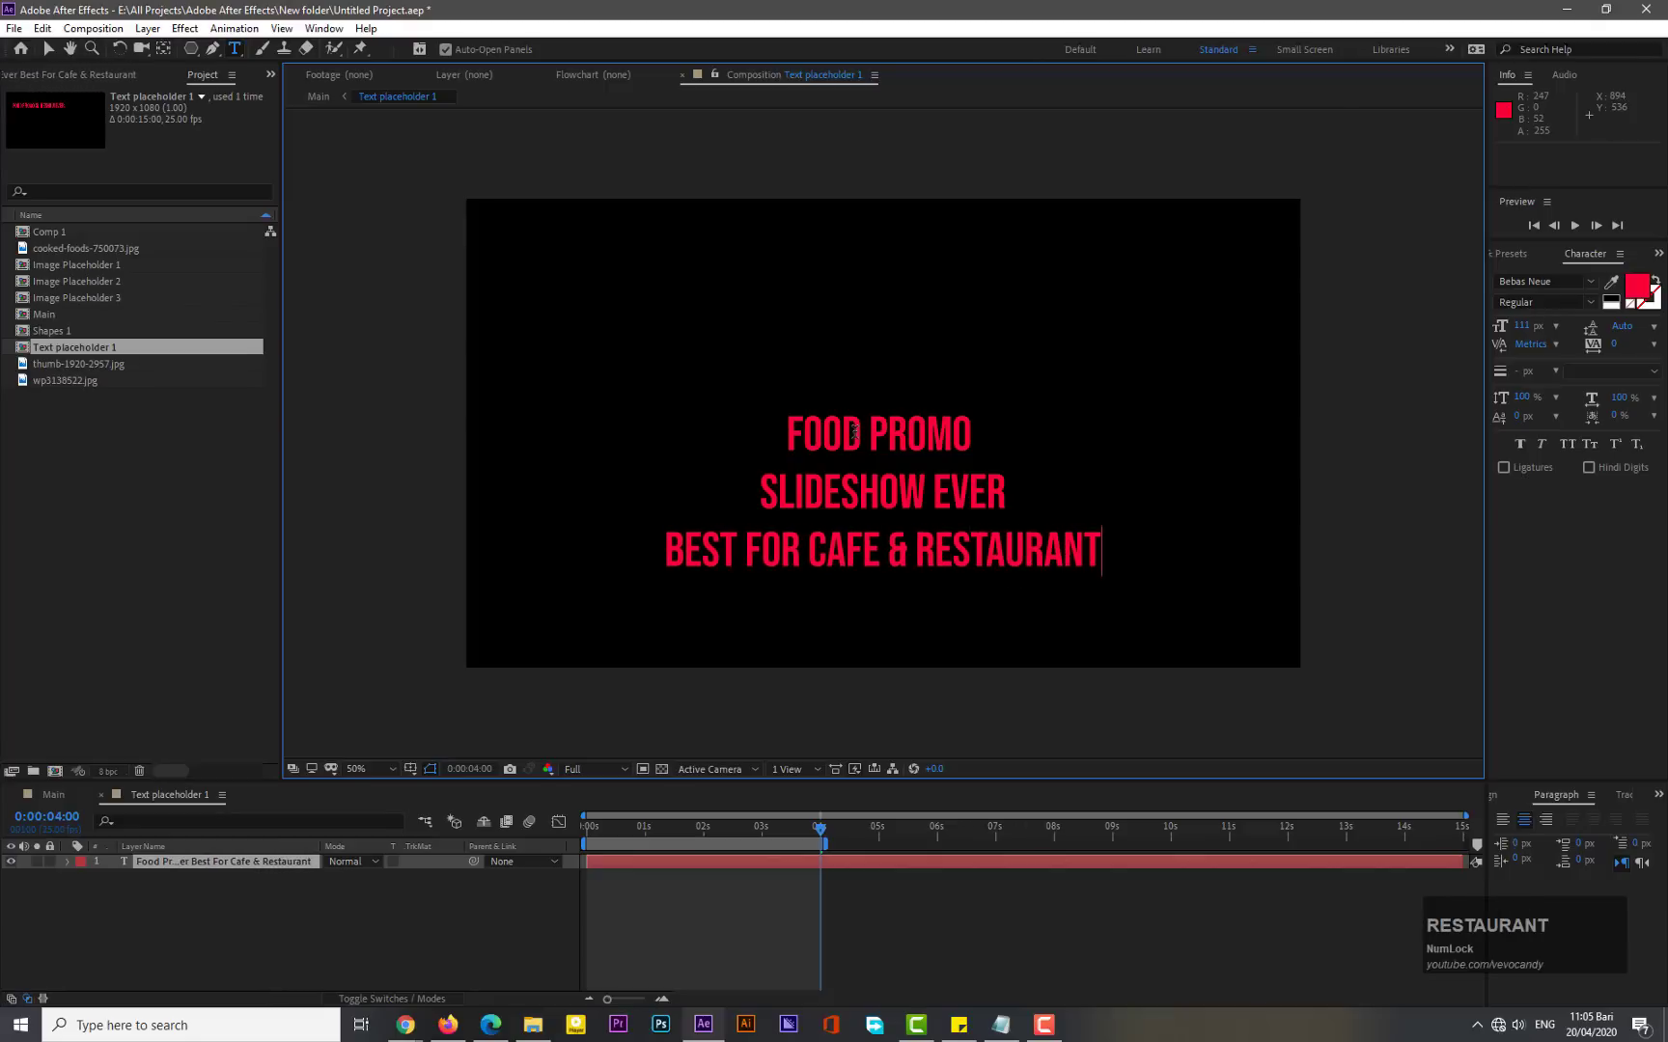
# - Select the third line and set its fill colour to grey 777471
pyautogui.hotkey('ctrl', 'shift', 'Left')
pyautogui.hotkey('ctrl', 'shift', 'Left')
pyautogui.hotkey('ctrl', 'shift', 'Left')
pyautogui.hotkey('ctrl', 'shift', 'Left')
pyautogui.hotkey('ctrl', 'shift', 'Left')
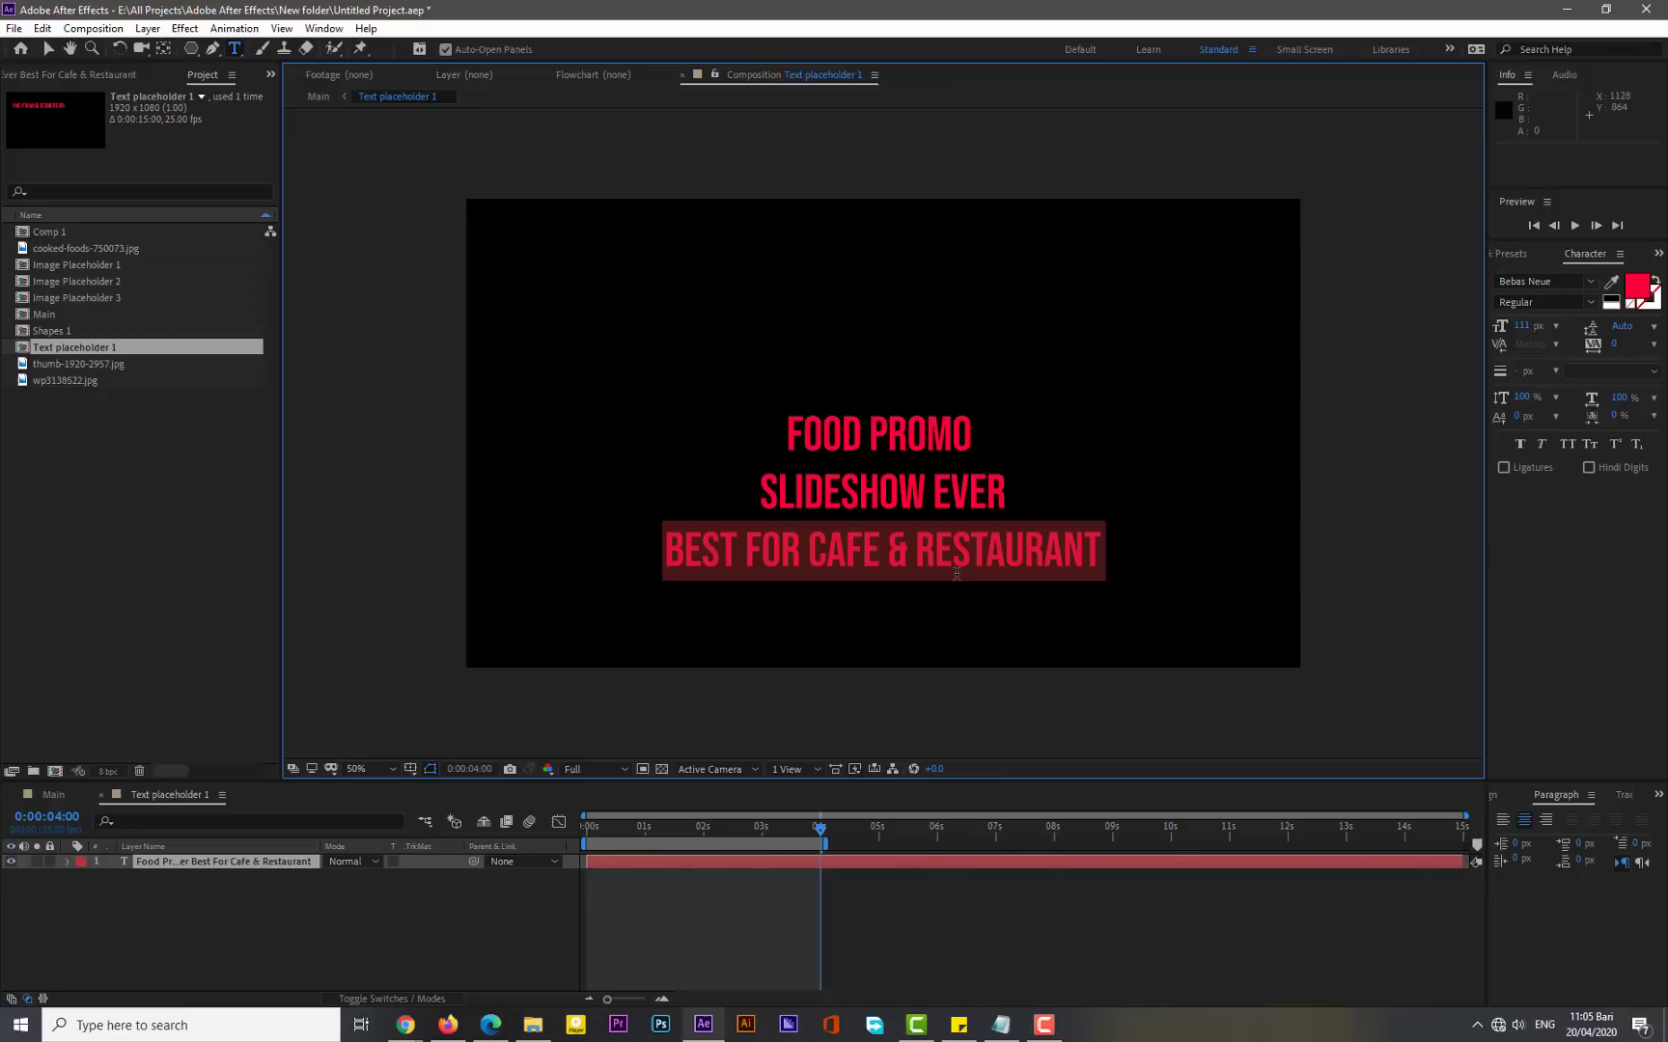
pyautogui.click(1639, 291)
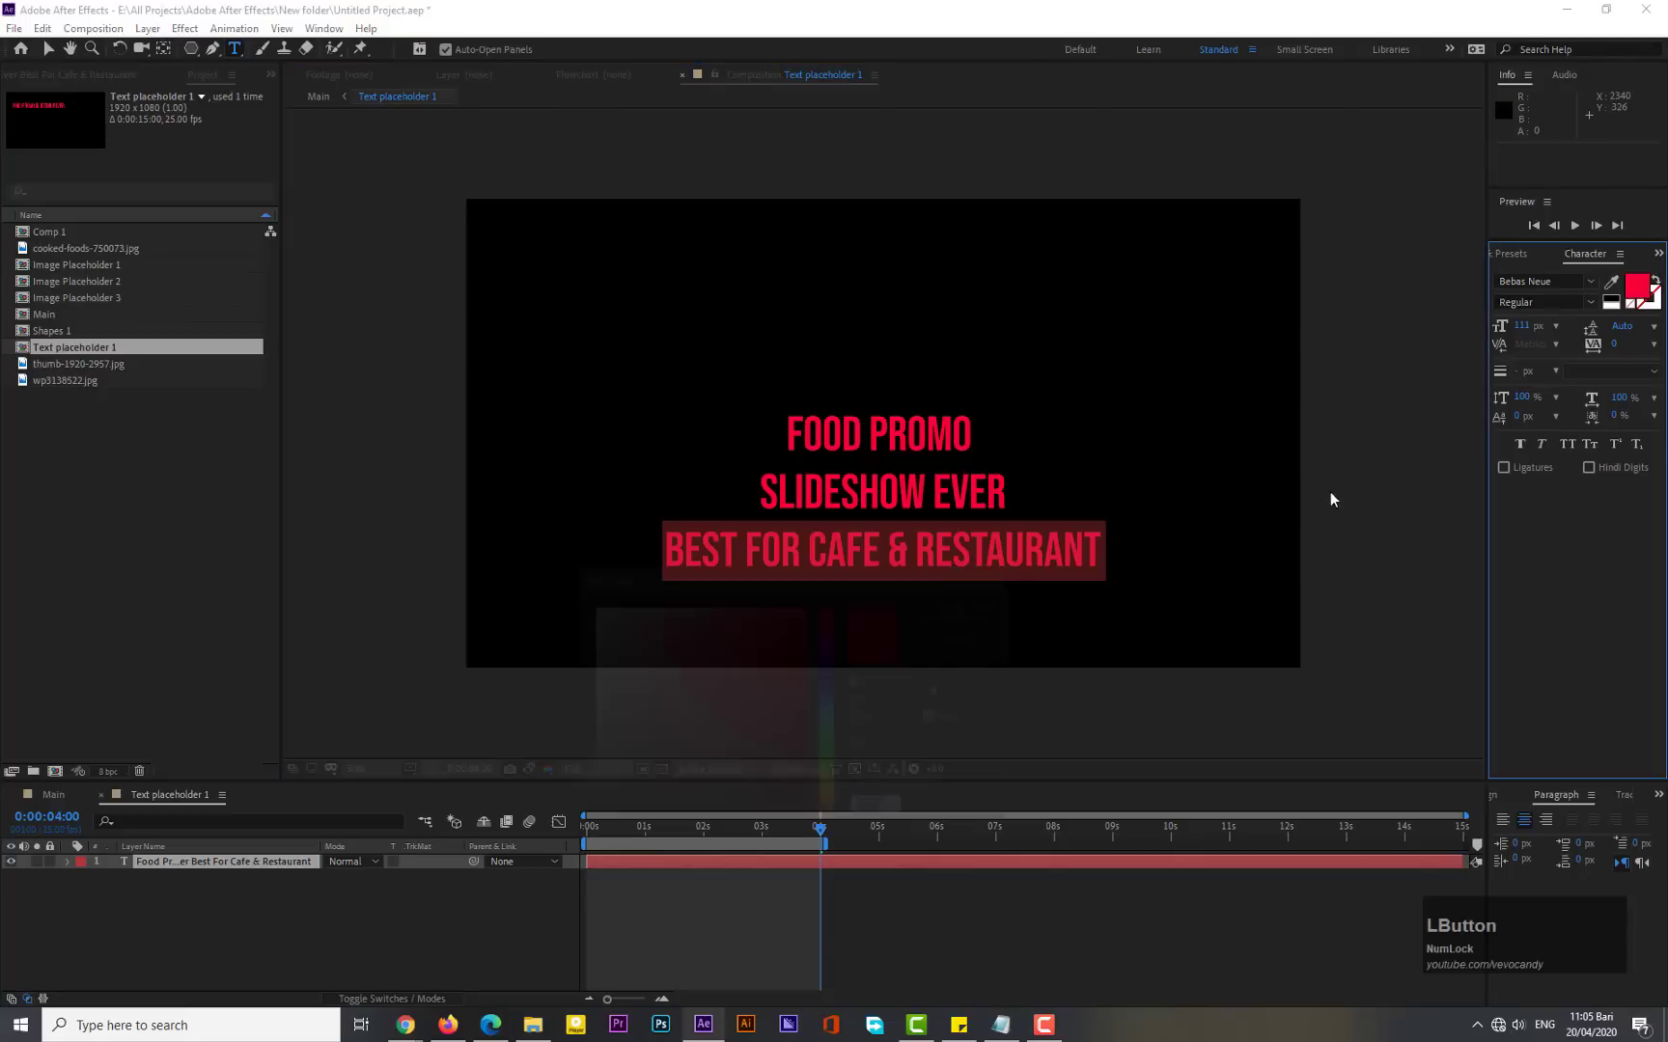
pyautogui.moveTo(756, 694)
pyautogui.mouseDown()
pyautogui.moveTo(595, 670)
pyautogui.moveTo(591, 722)
pyautogui.mouseUp()
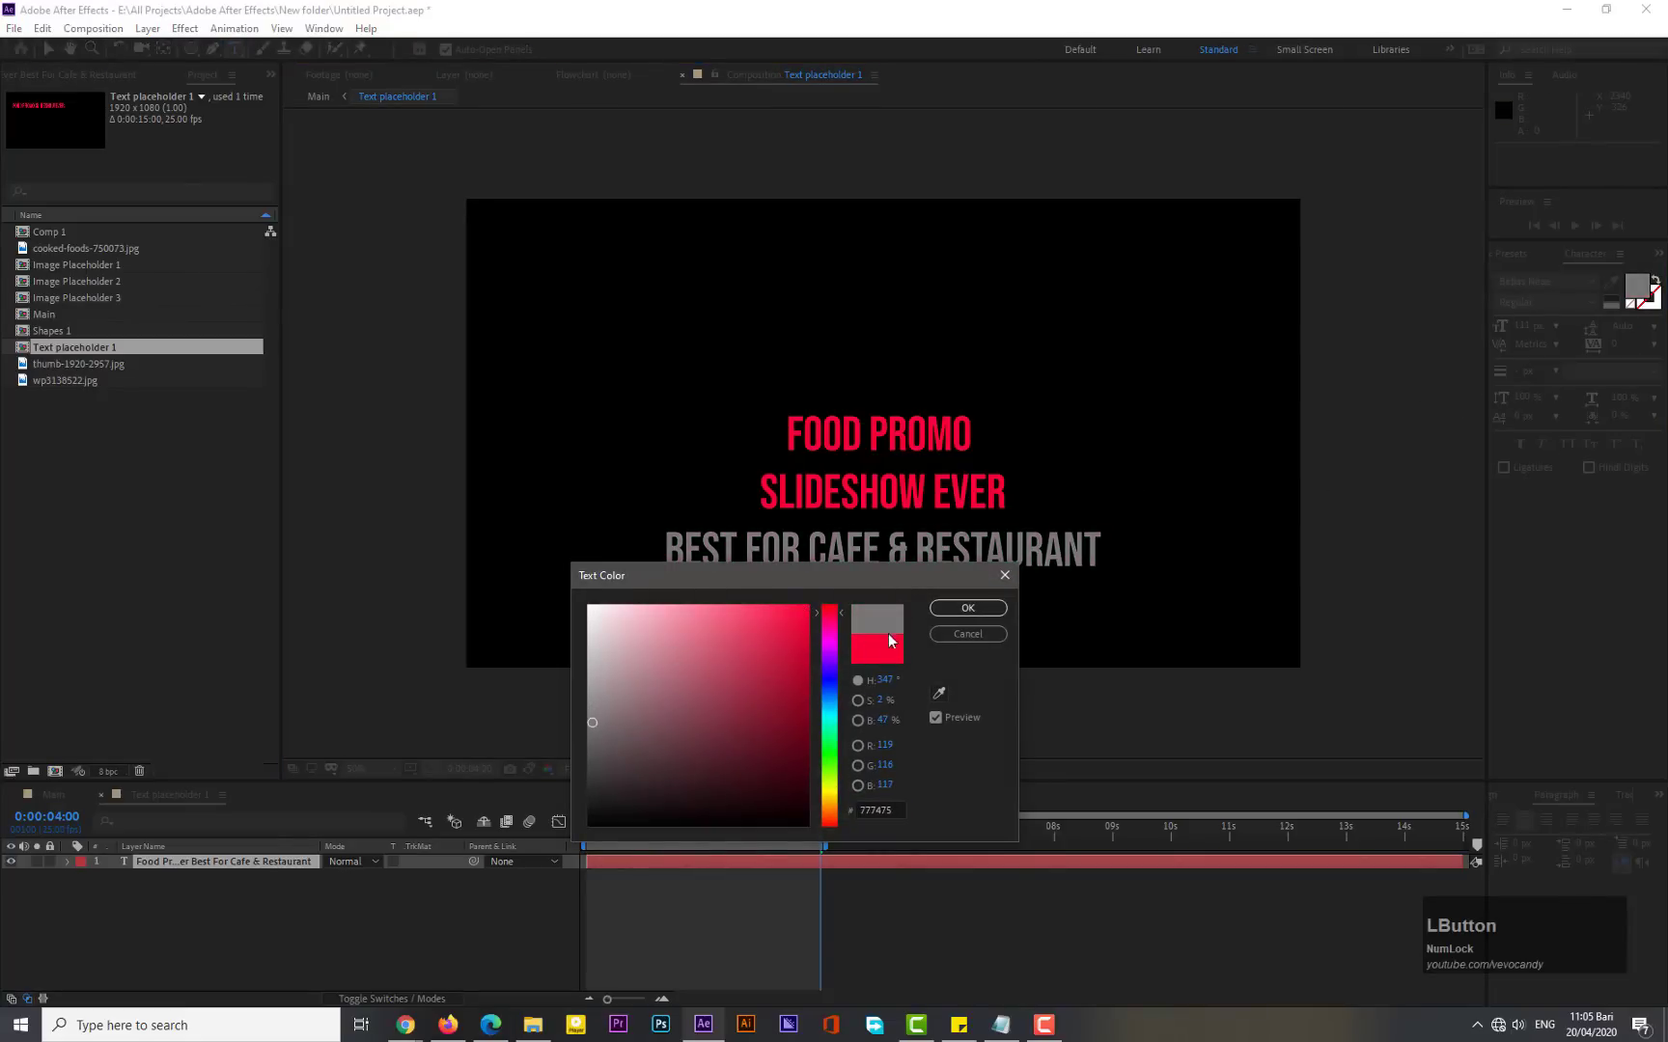
pyautogui.click(966, 609)
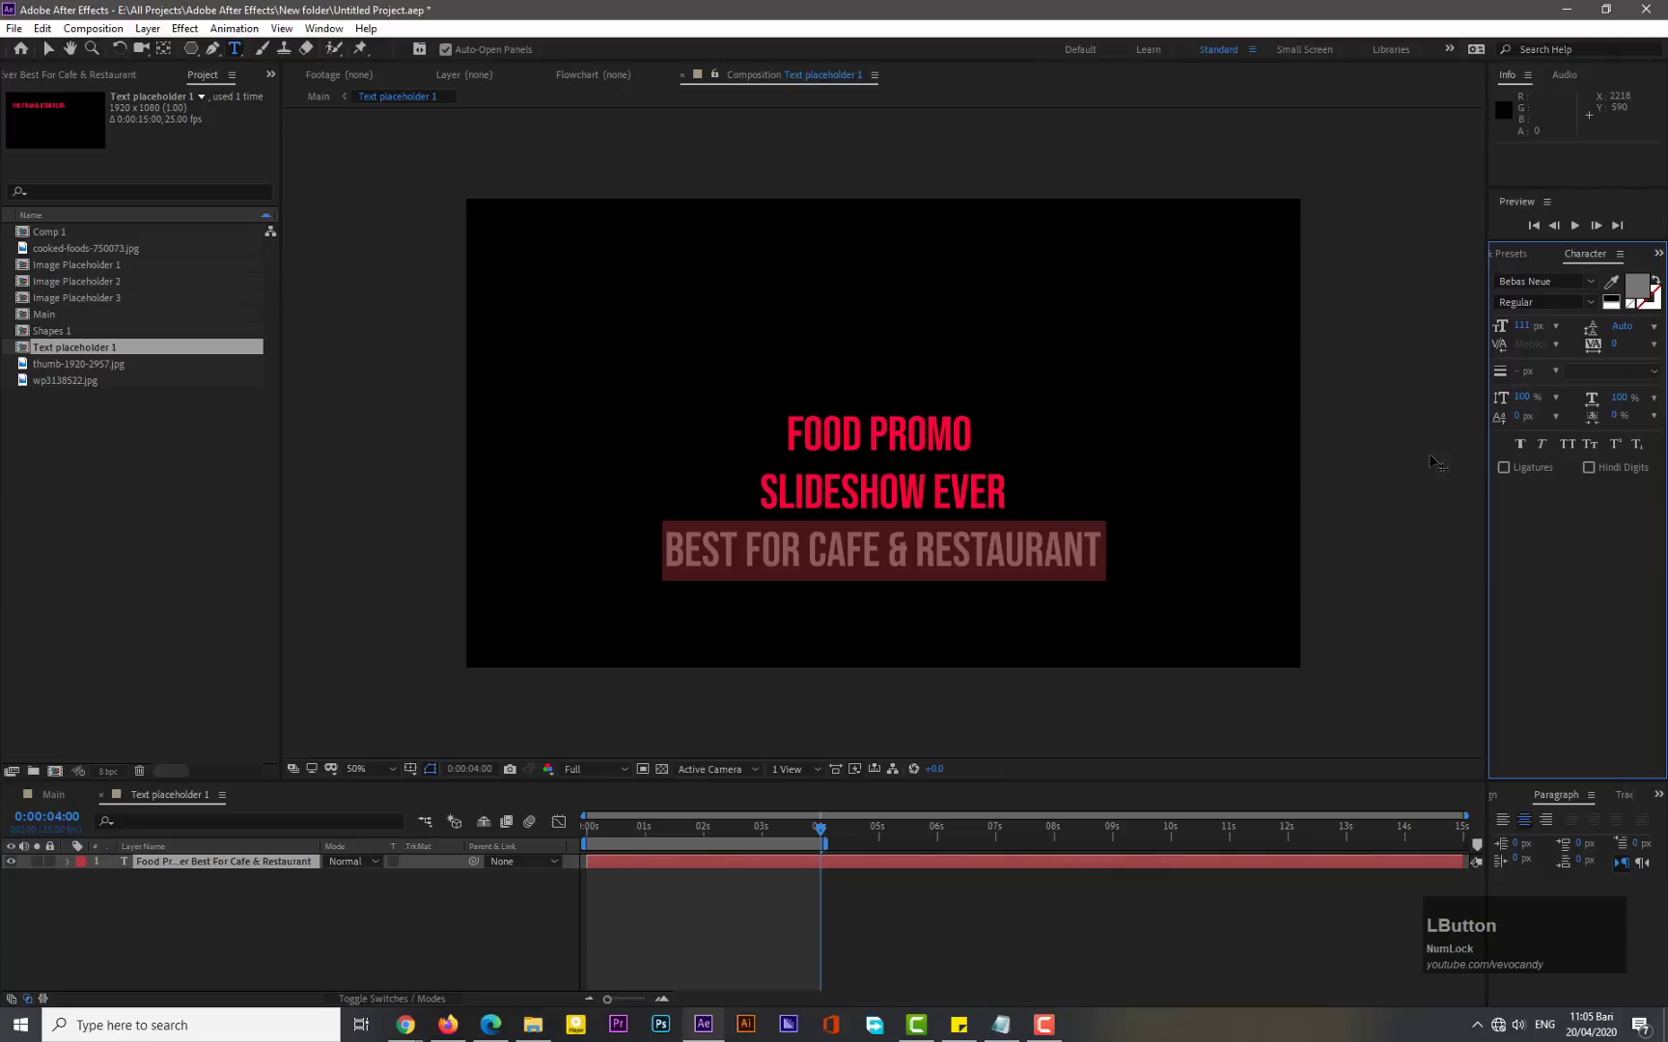
# - Change the third line's font to Century Schoolbook
pyautogui.click(1589, 281)
pyautogui.scroll(-1, 1424, 508)
pyautogui.scroll(-3, 1424, 507)
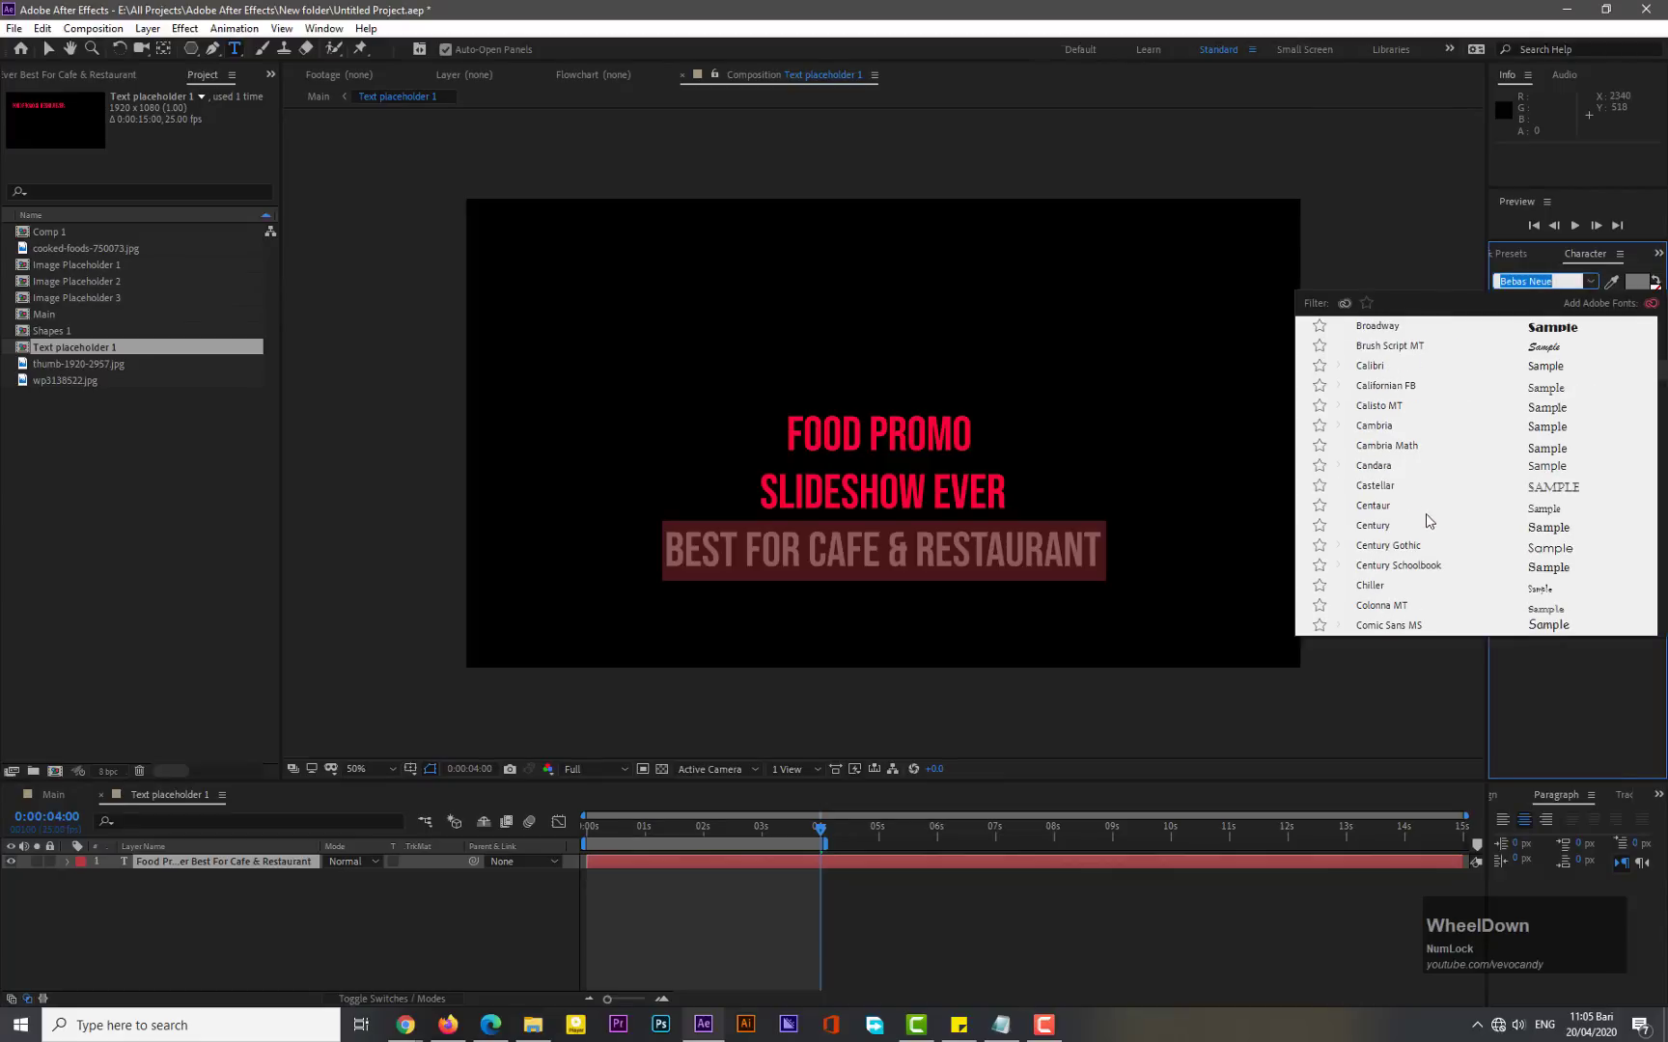
pyautogui.click(1399, 566)
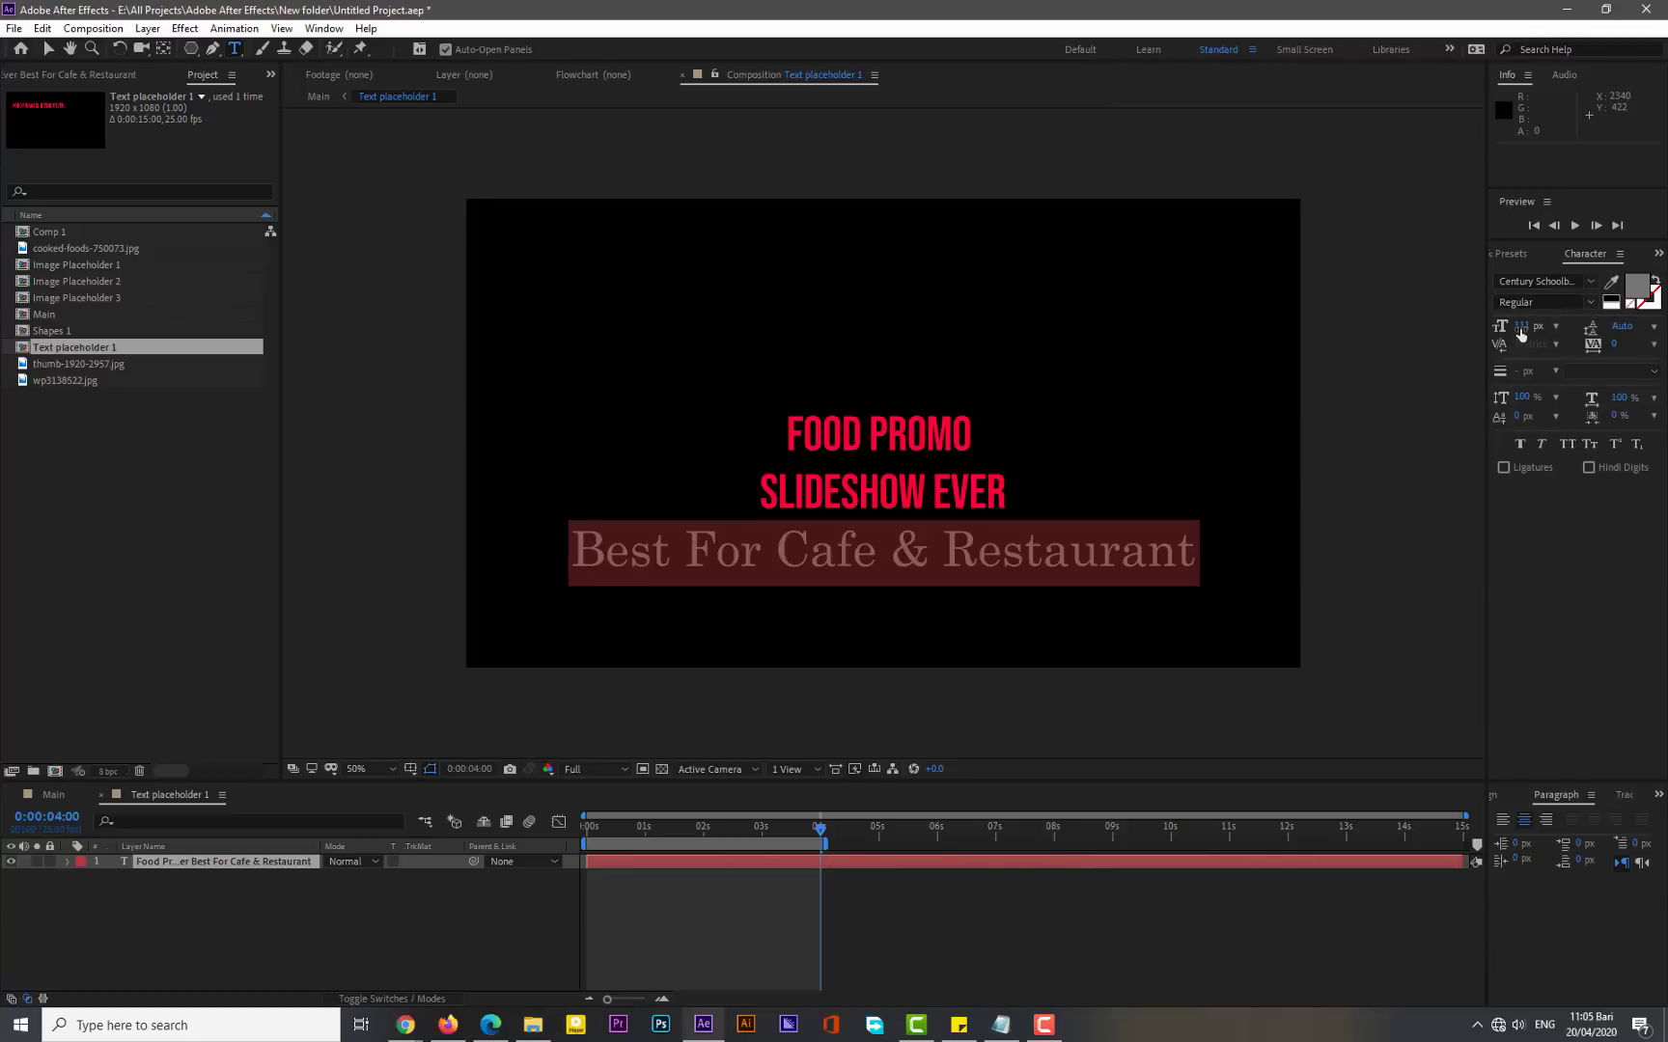
# - Set the third line's tracking to 92, style to Bold Italic, and size to 34 px
pyautogui.moveTo(1520, 326); pyautogui.dragTo(1448, 320)
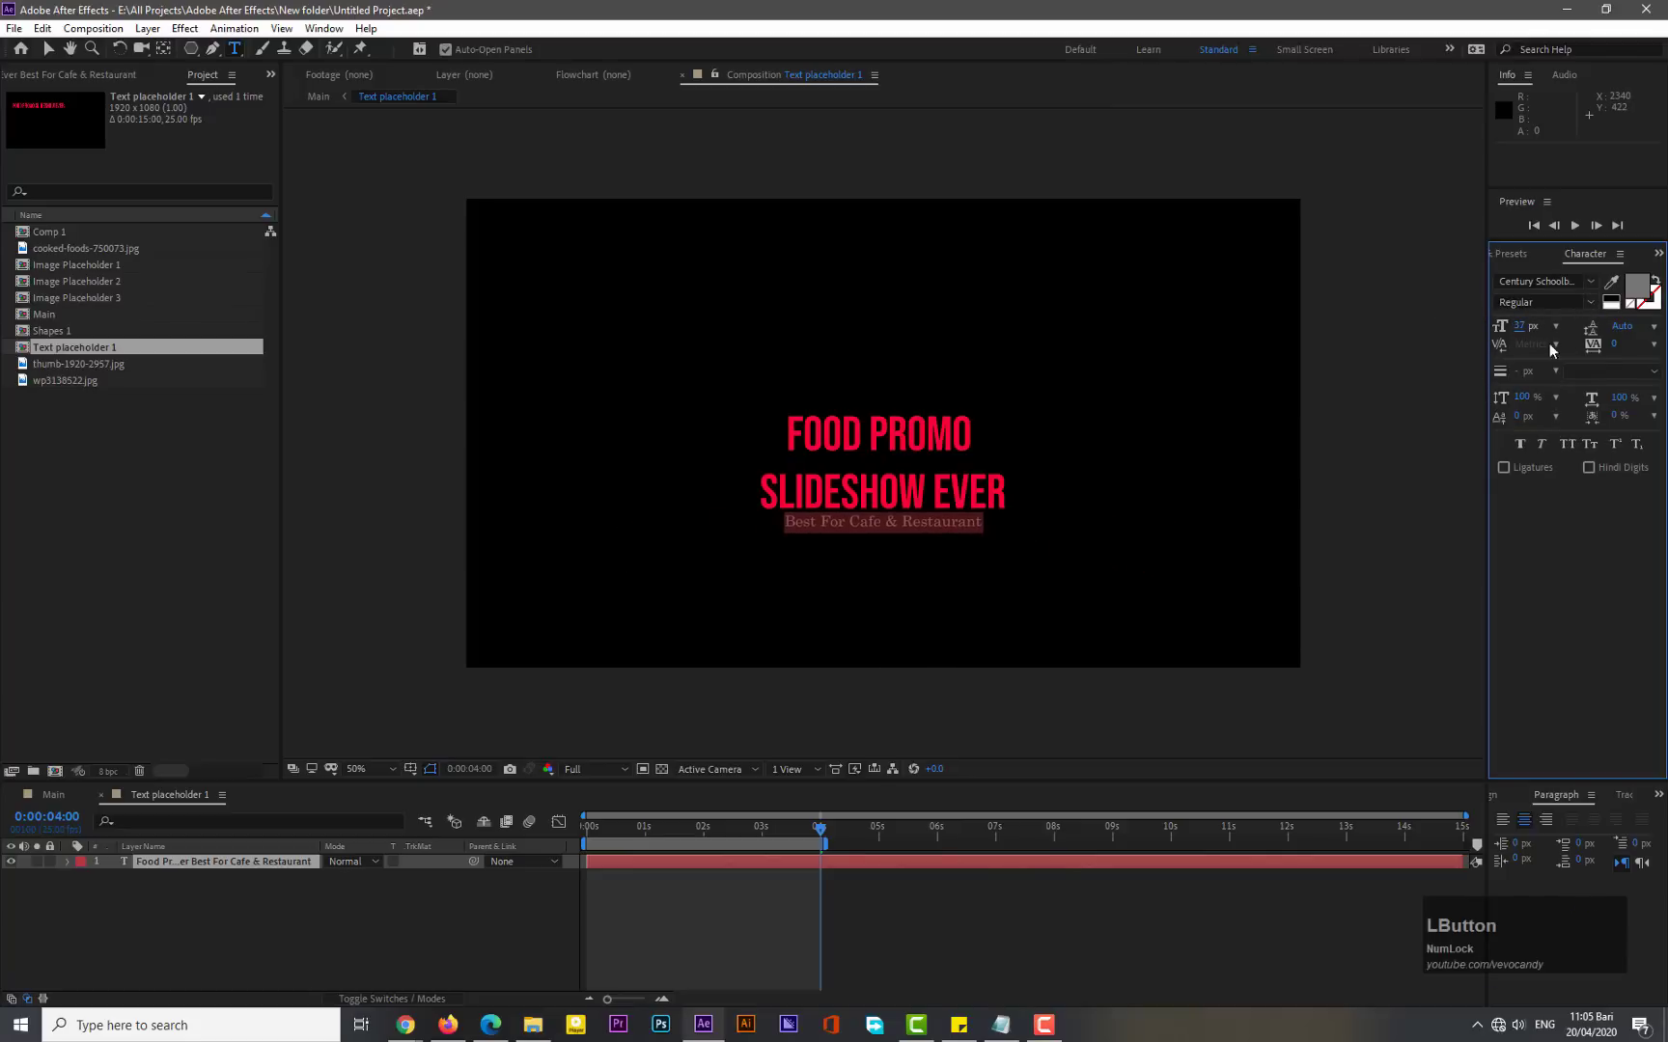
pyautogui.moveTo(1613, 348); pyautogui.dragTo(1651, 356)
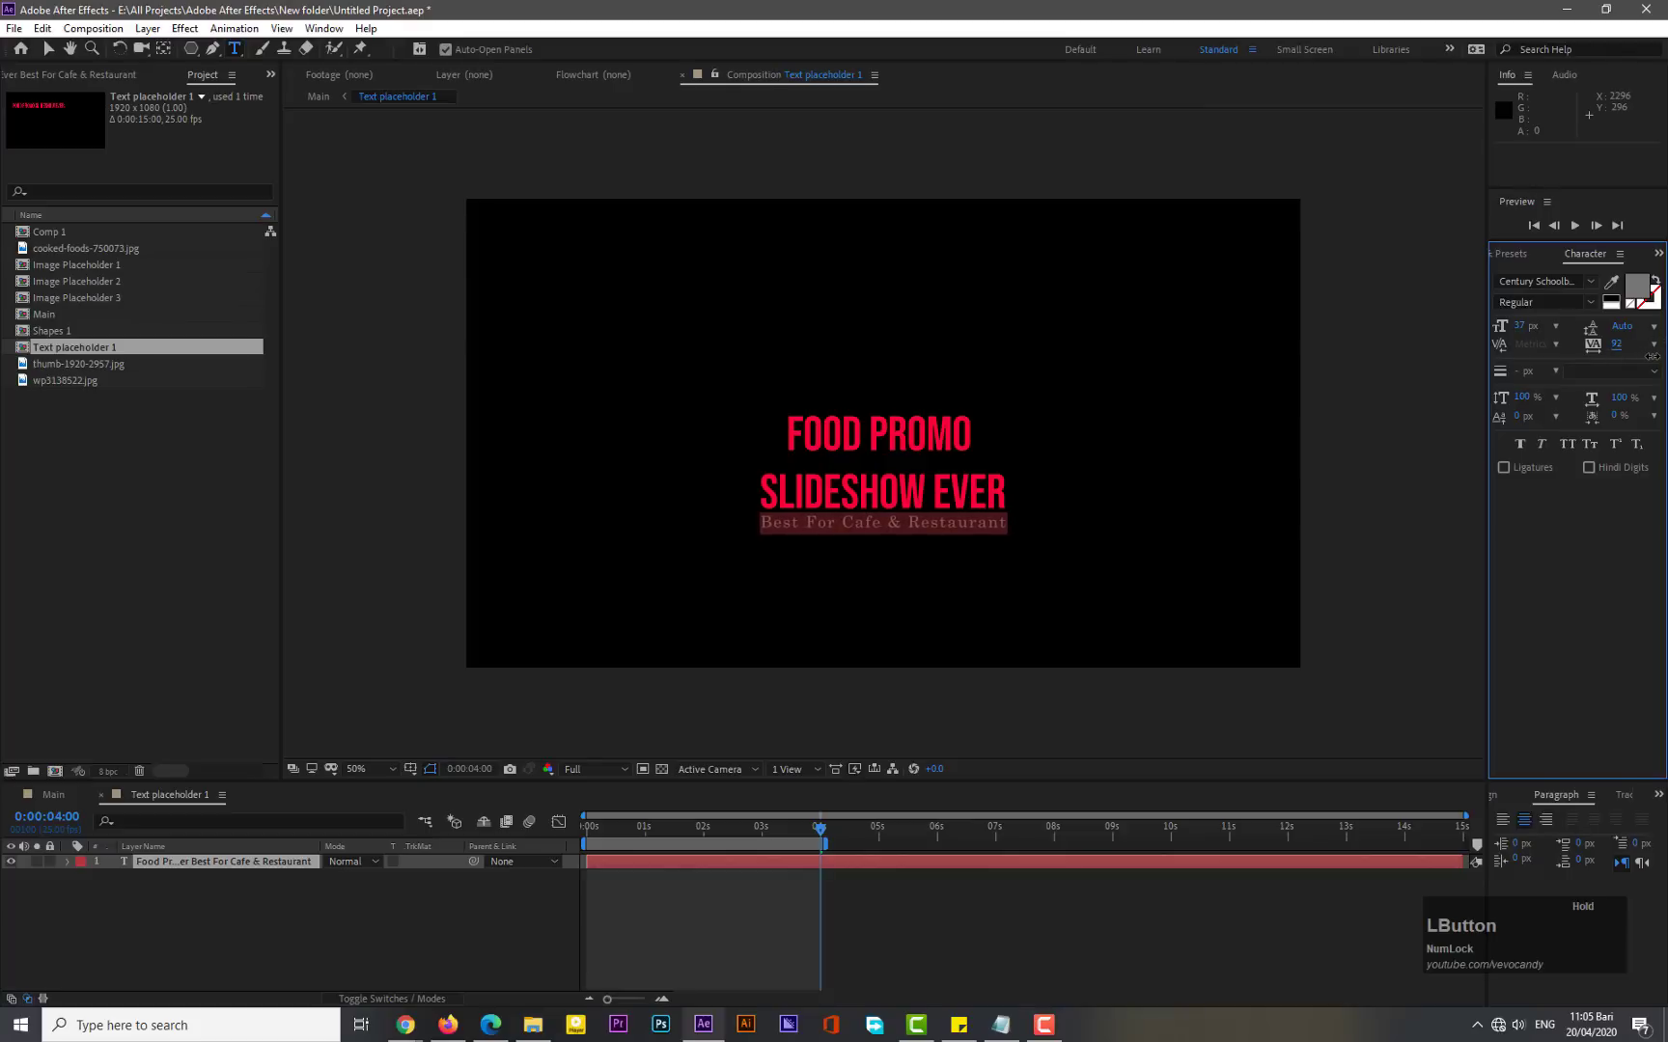
pyautogui.click(1582, 305)
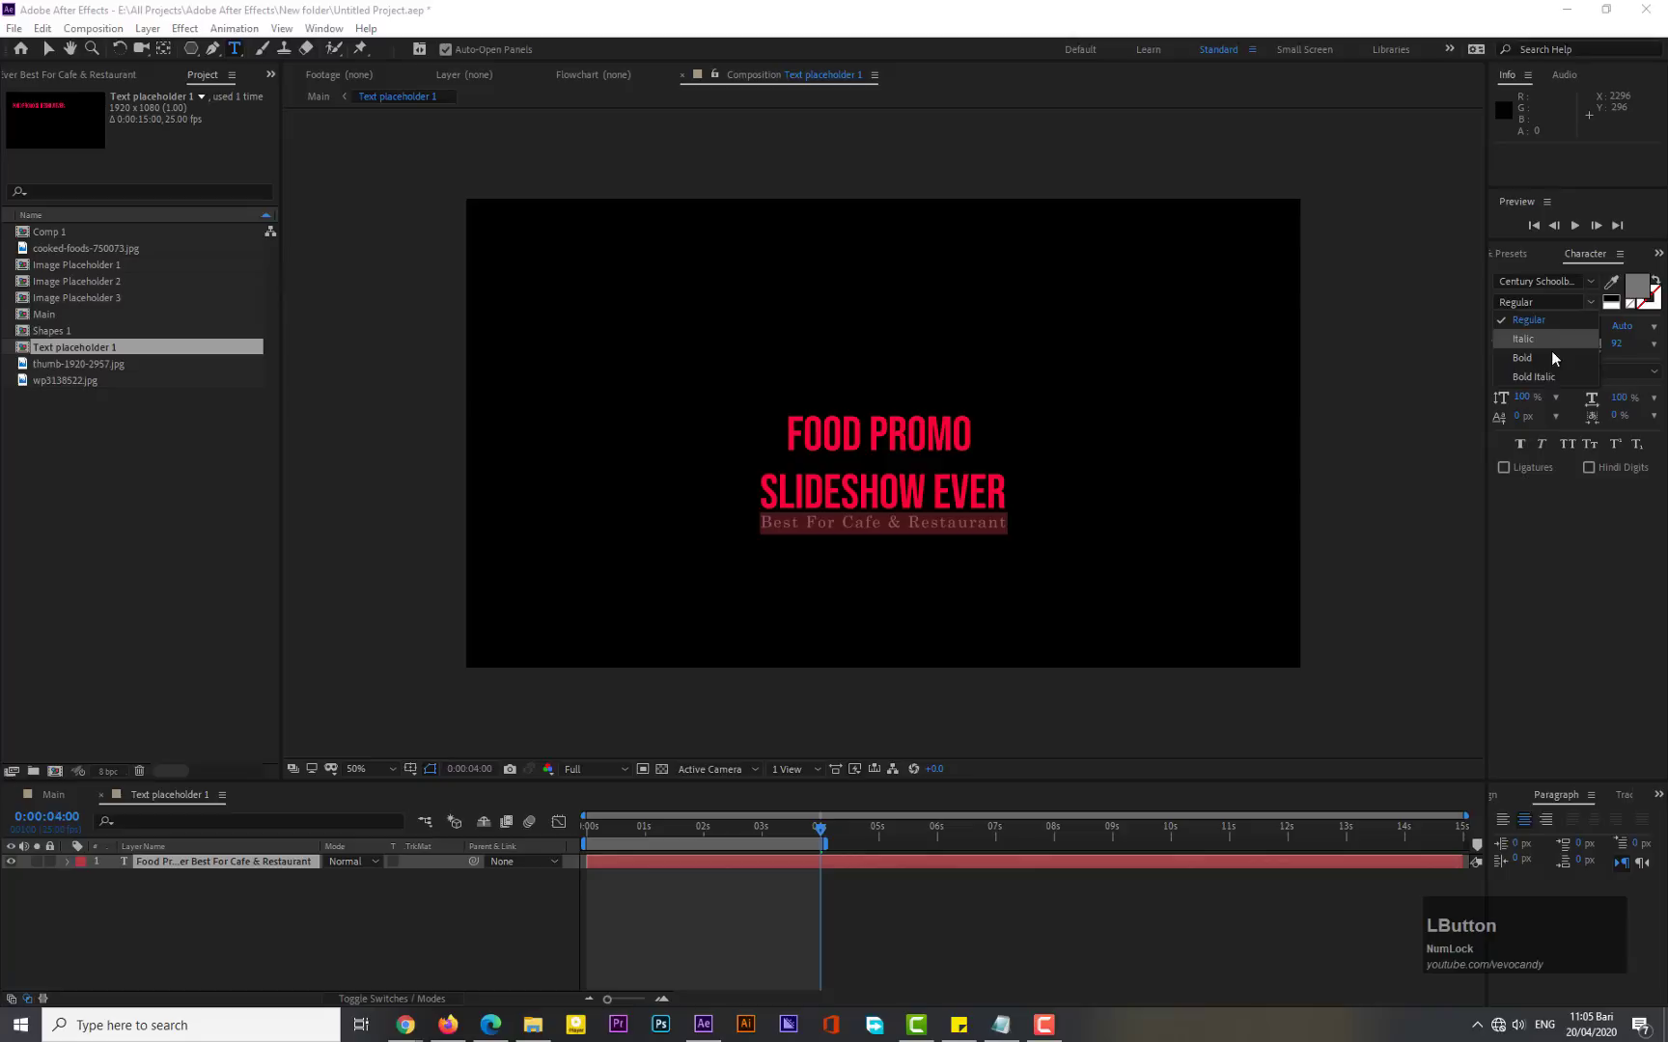
pyautogui.click(1542, 375)
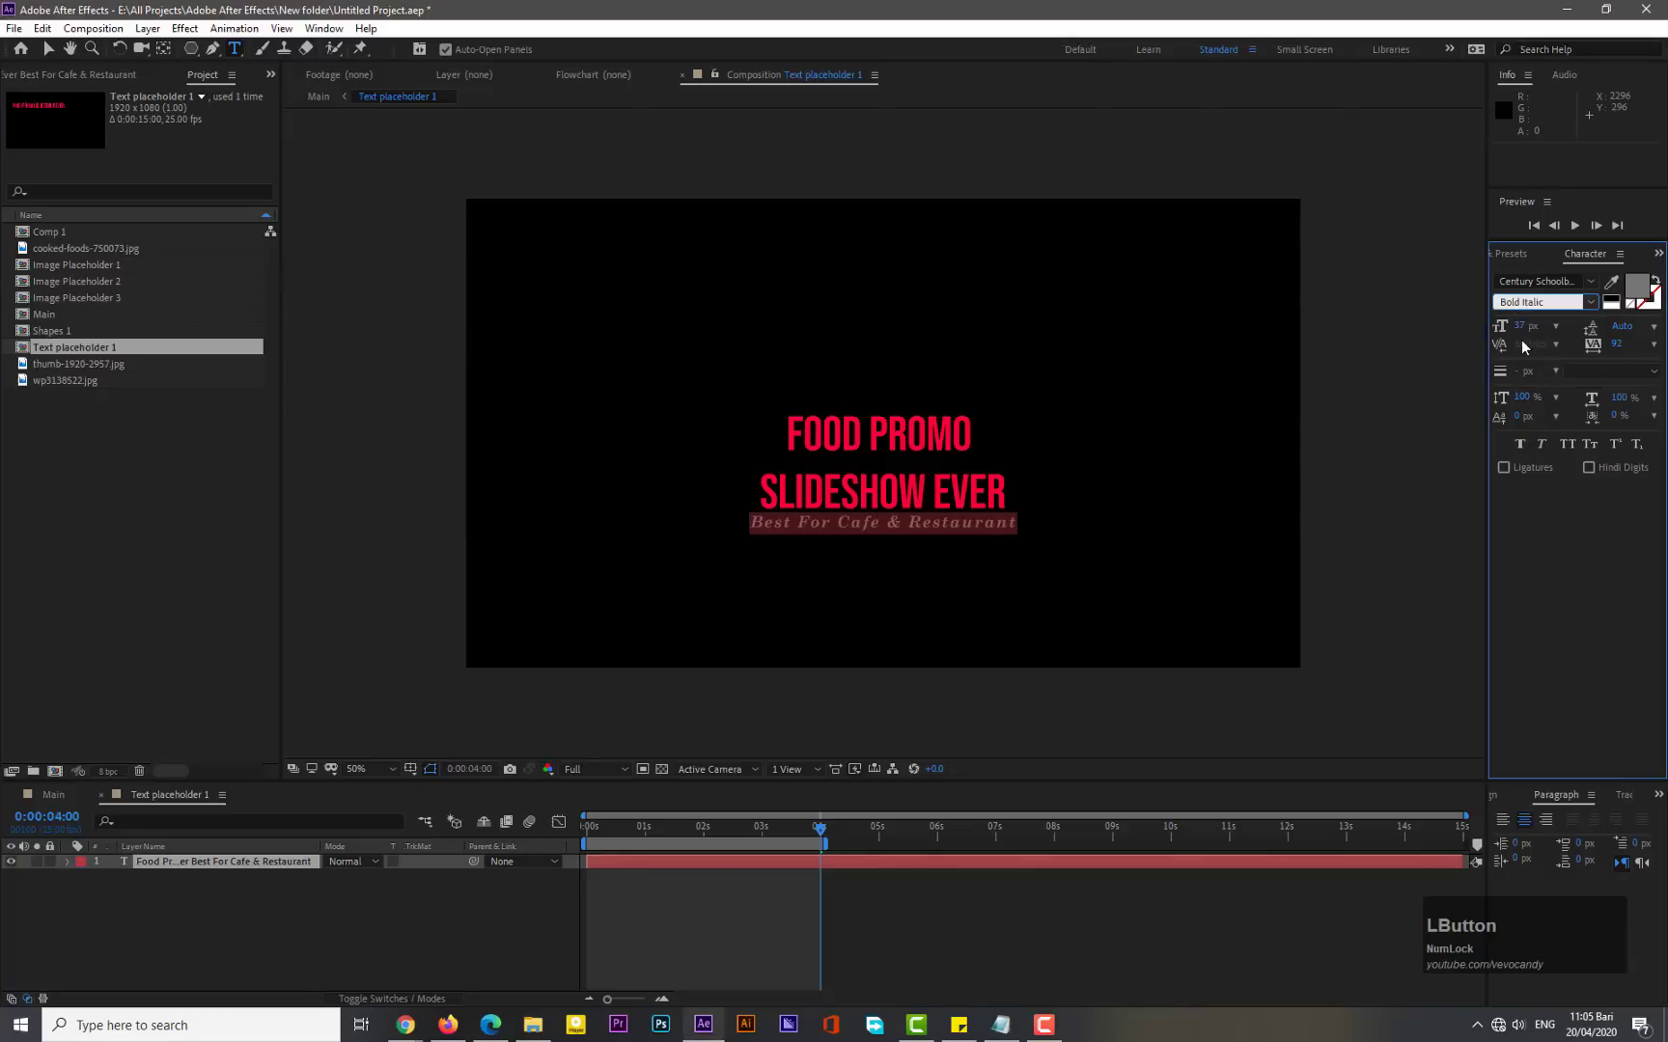
pyautogui.moveTo(1518, 329); pyautogui.dragTo(1513, 324)
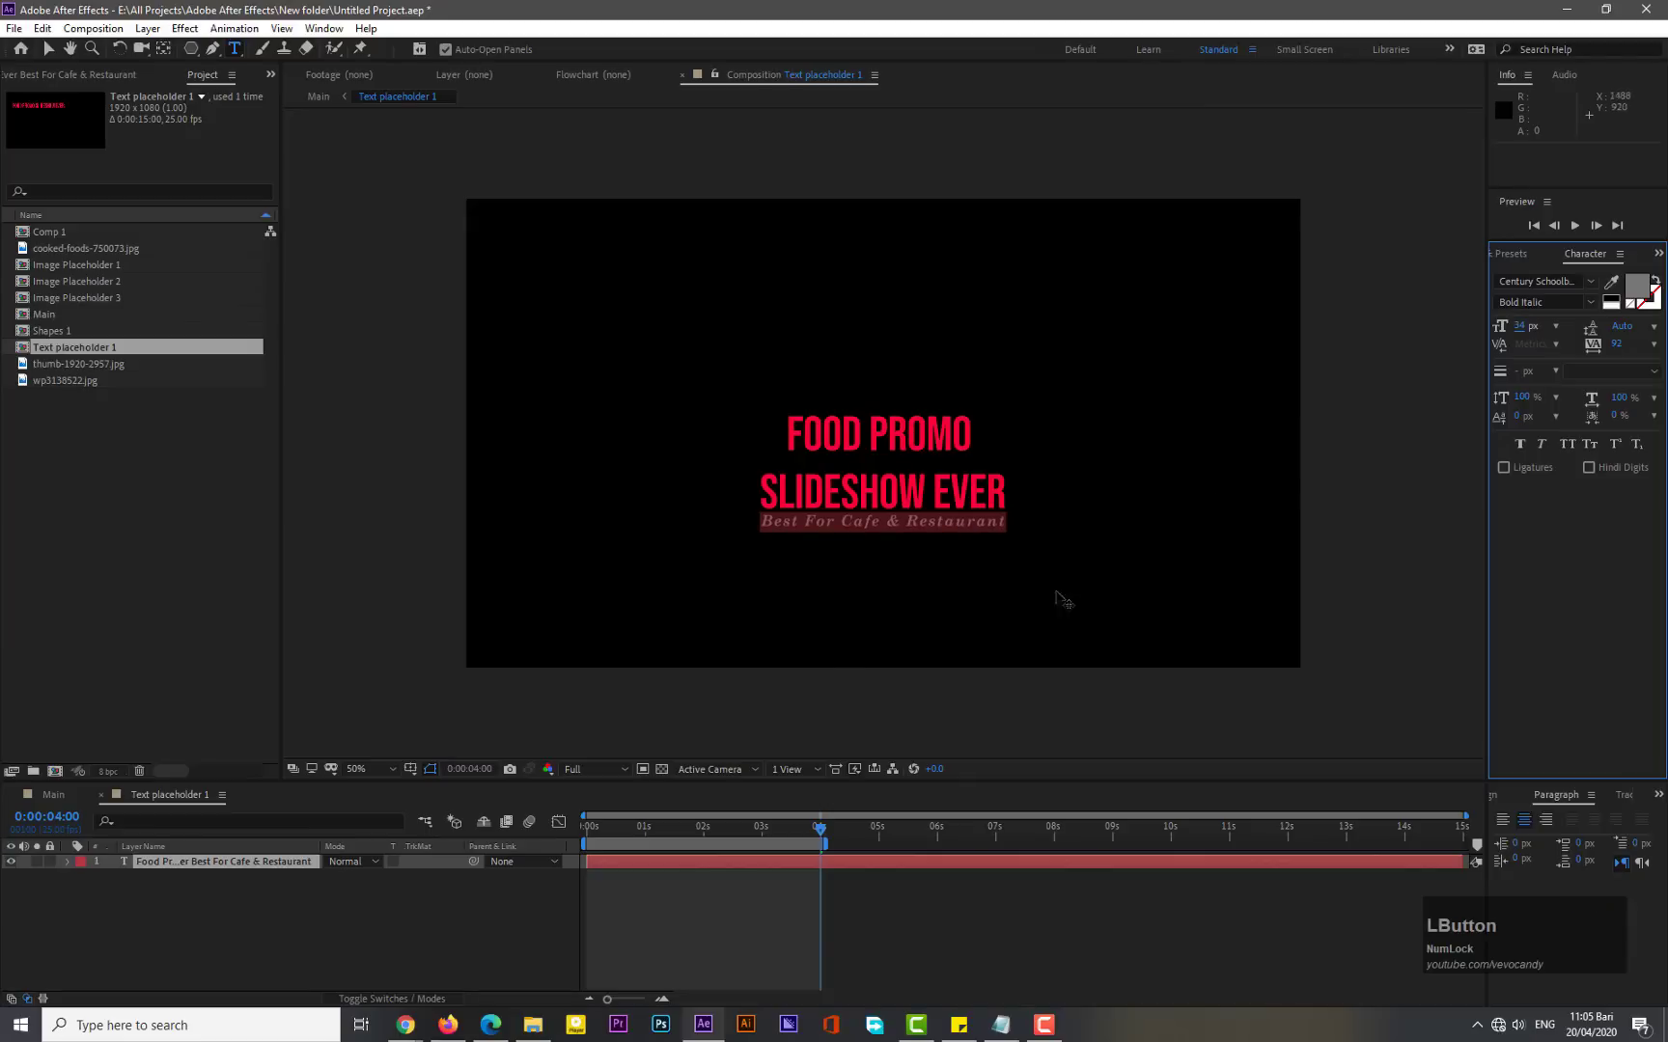
# - Insert a line break before "Best For Cafe & Restaurant" to add space below the title
pyautogui.moveTo(826, 557); pyautogui.dragTo(815, 555)
pyautogui.click(763, 522)
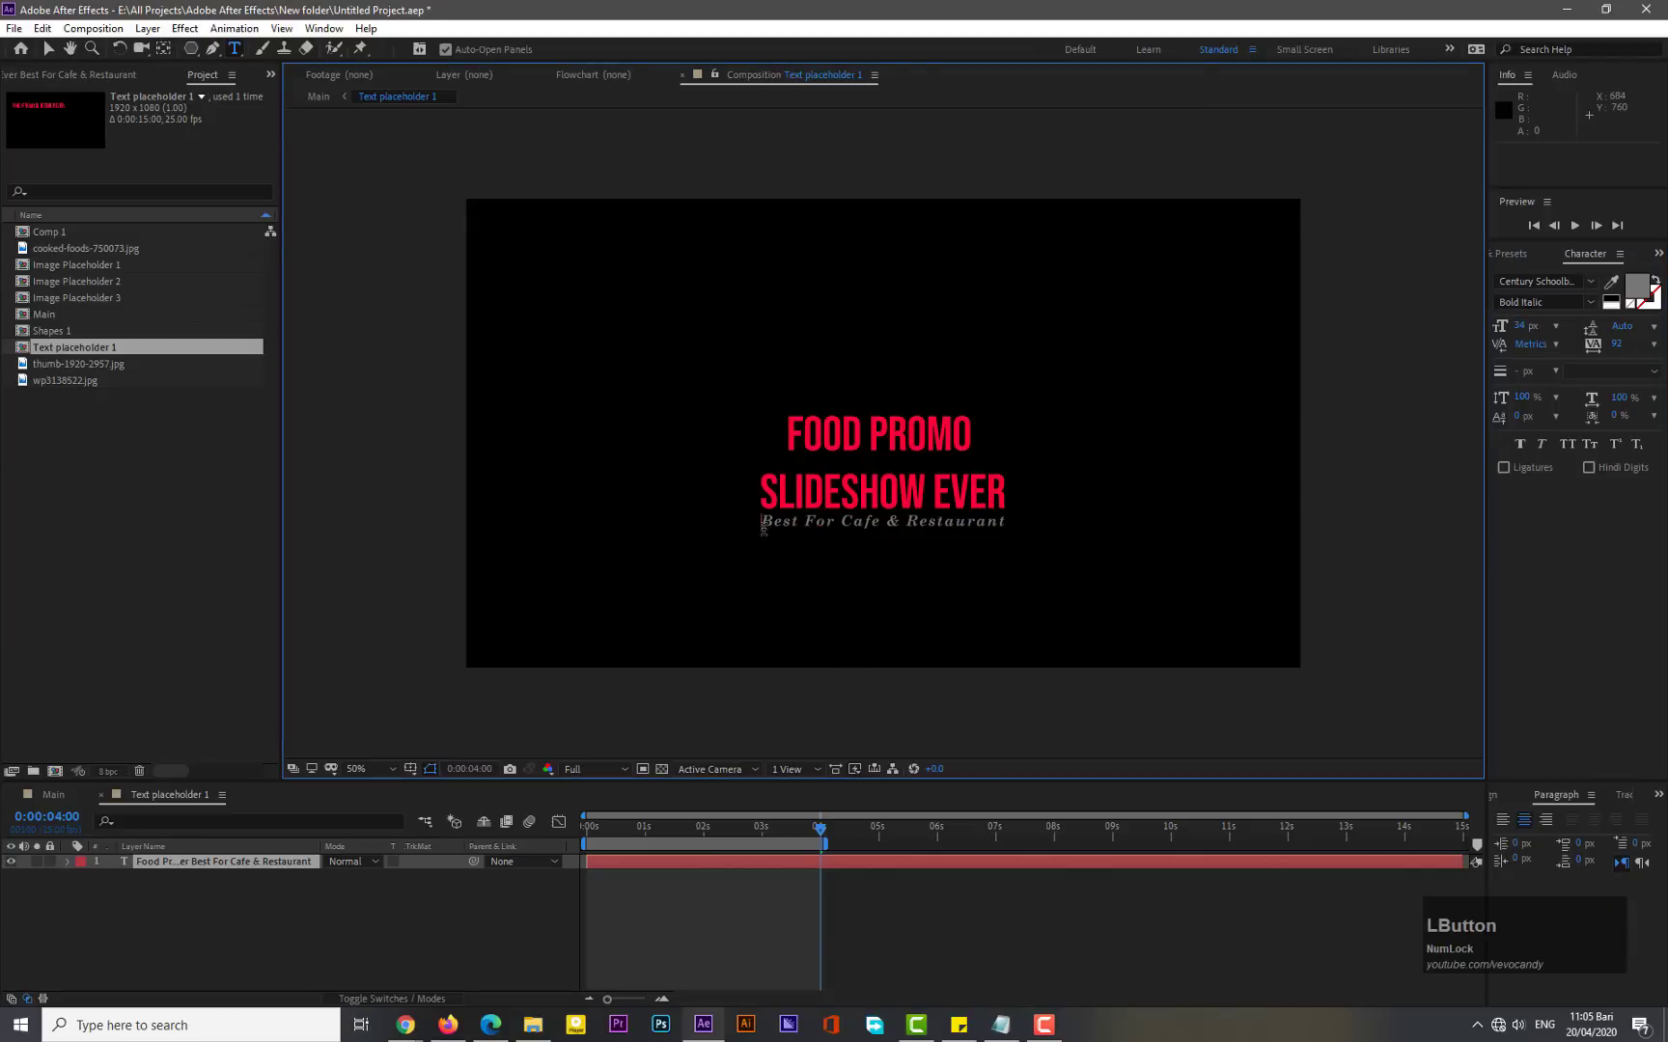
pyautogui.press('Return')
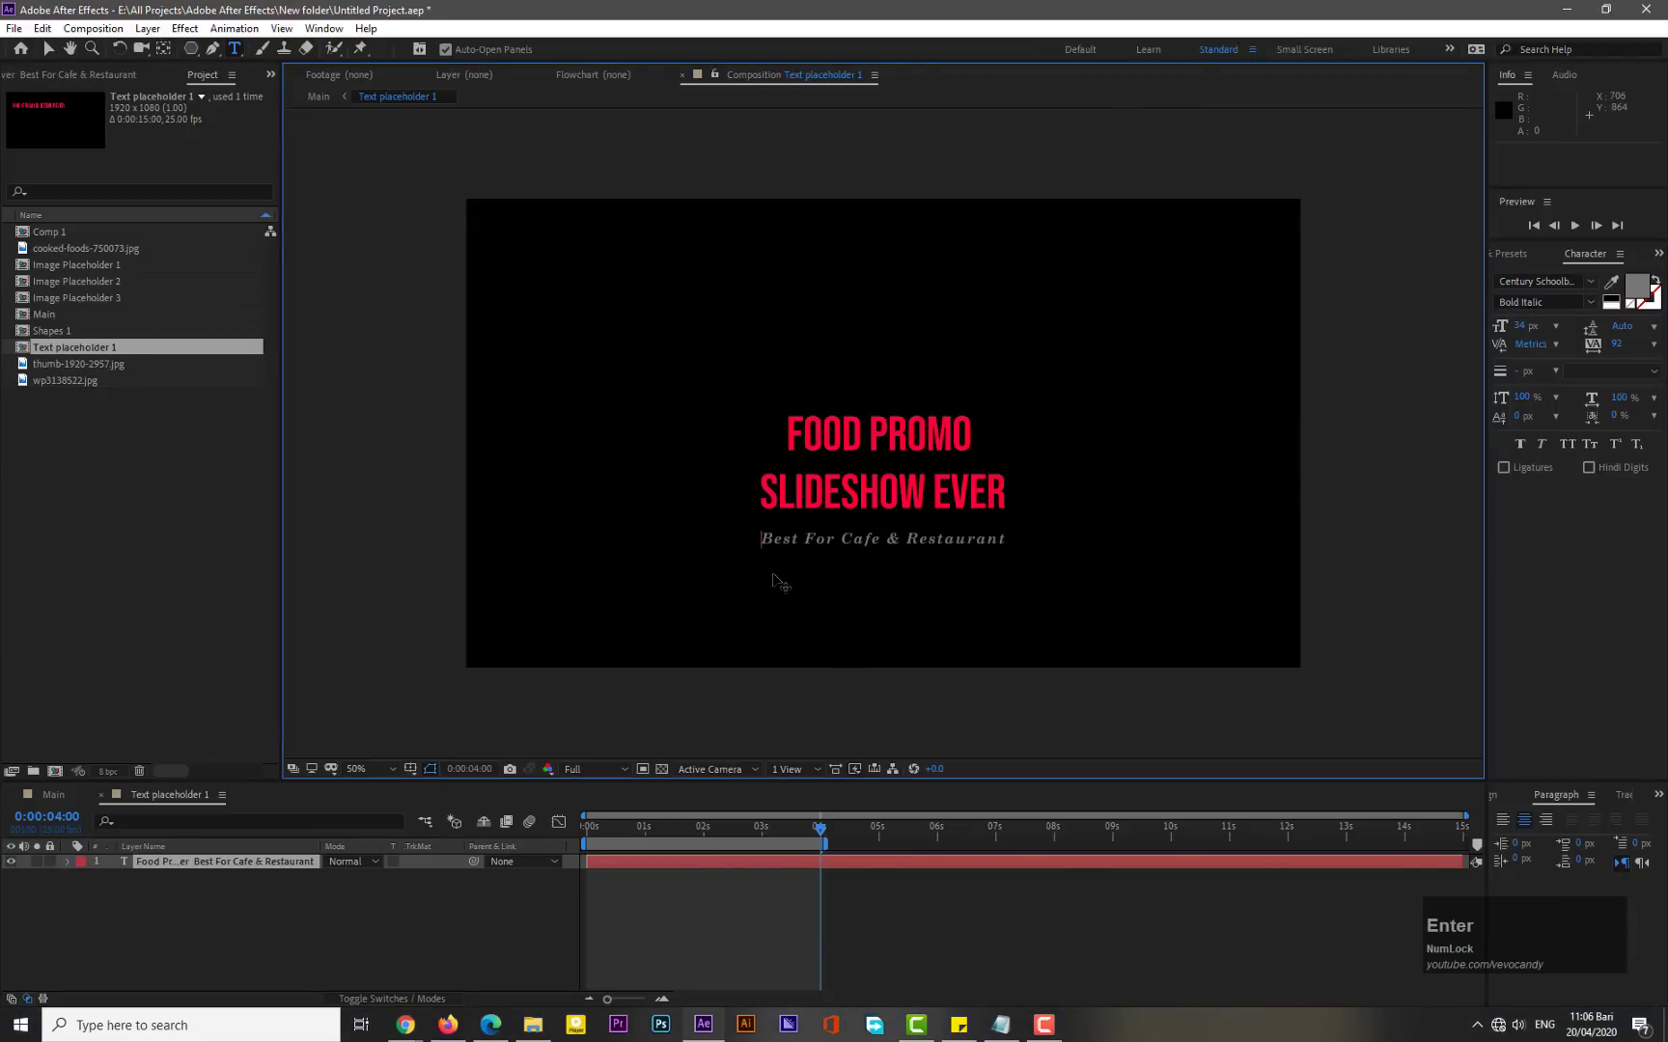
# - Select the text layer and re-center its anchor point in the layer content
pyautogui.click(206, 863)
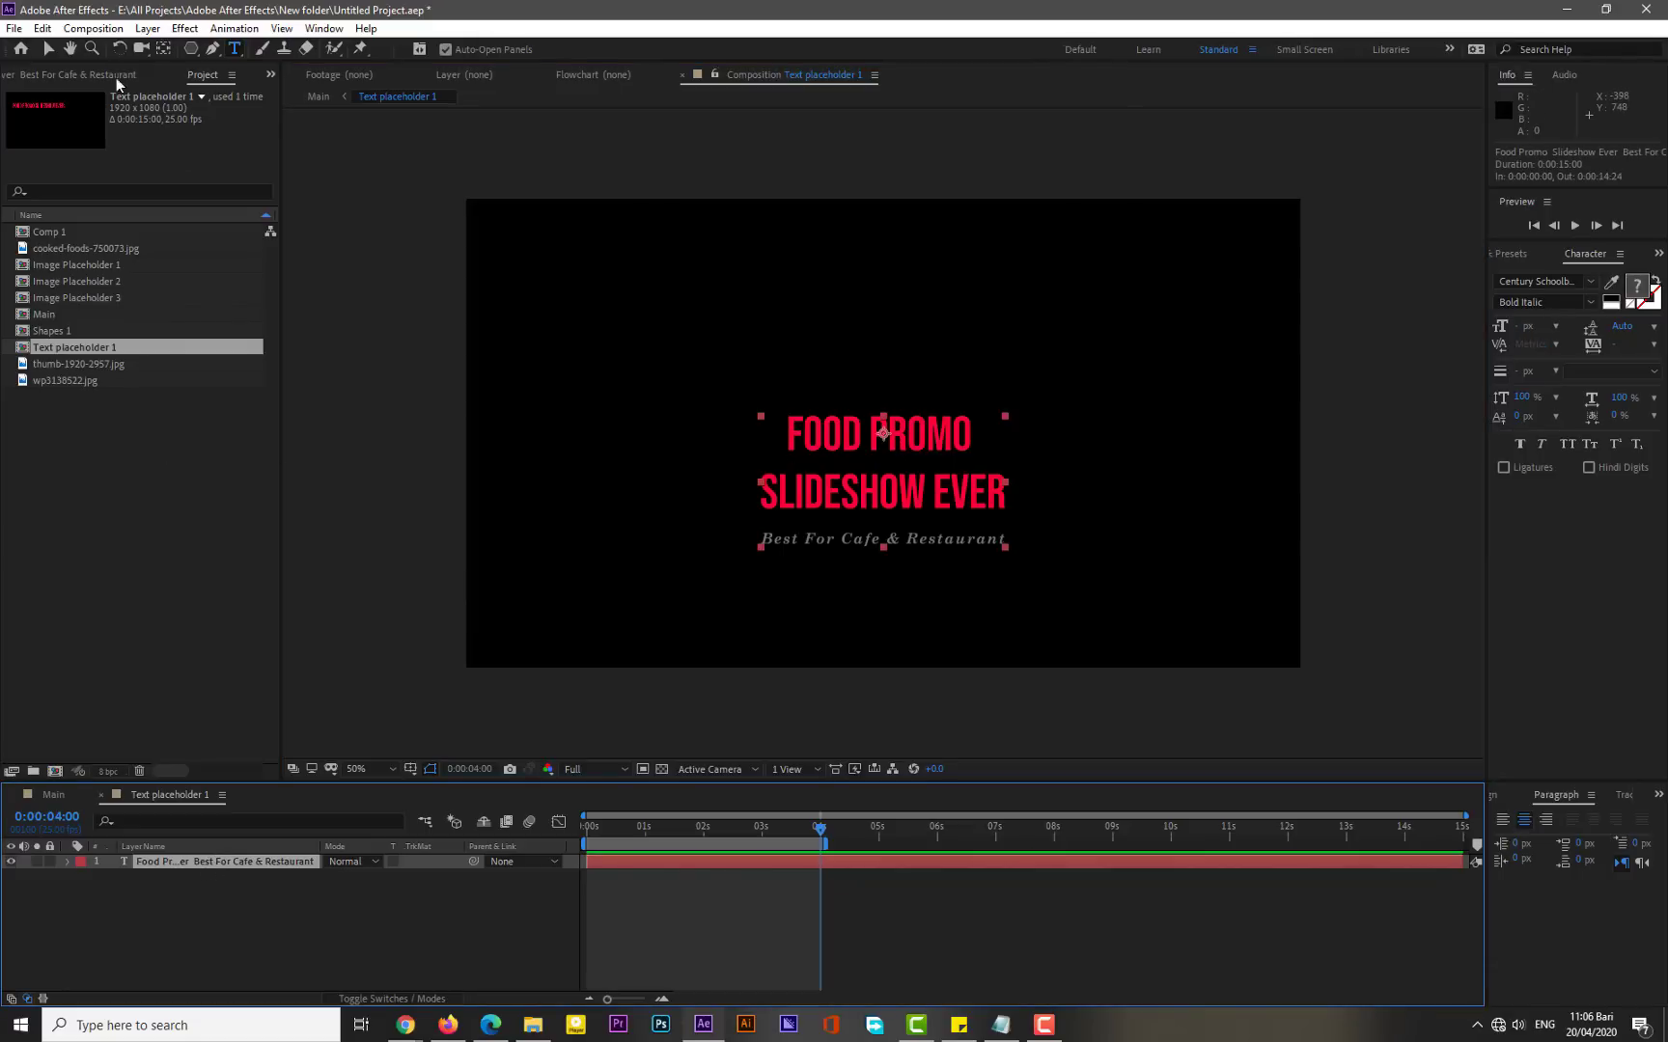
pyautogui.click(142, 30)
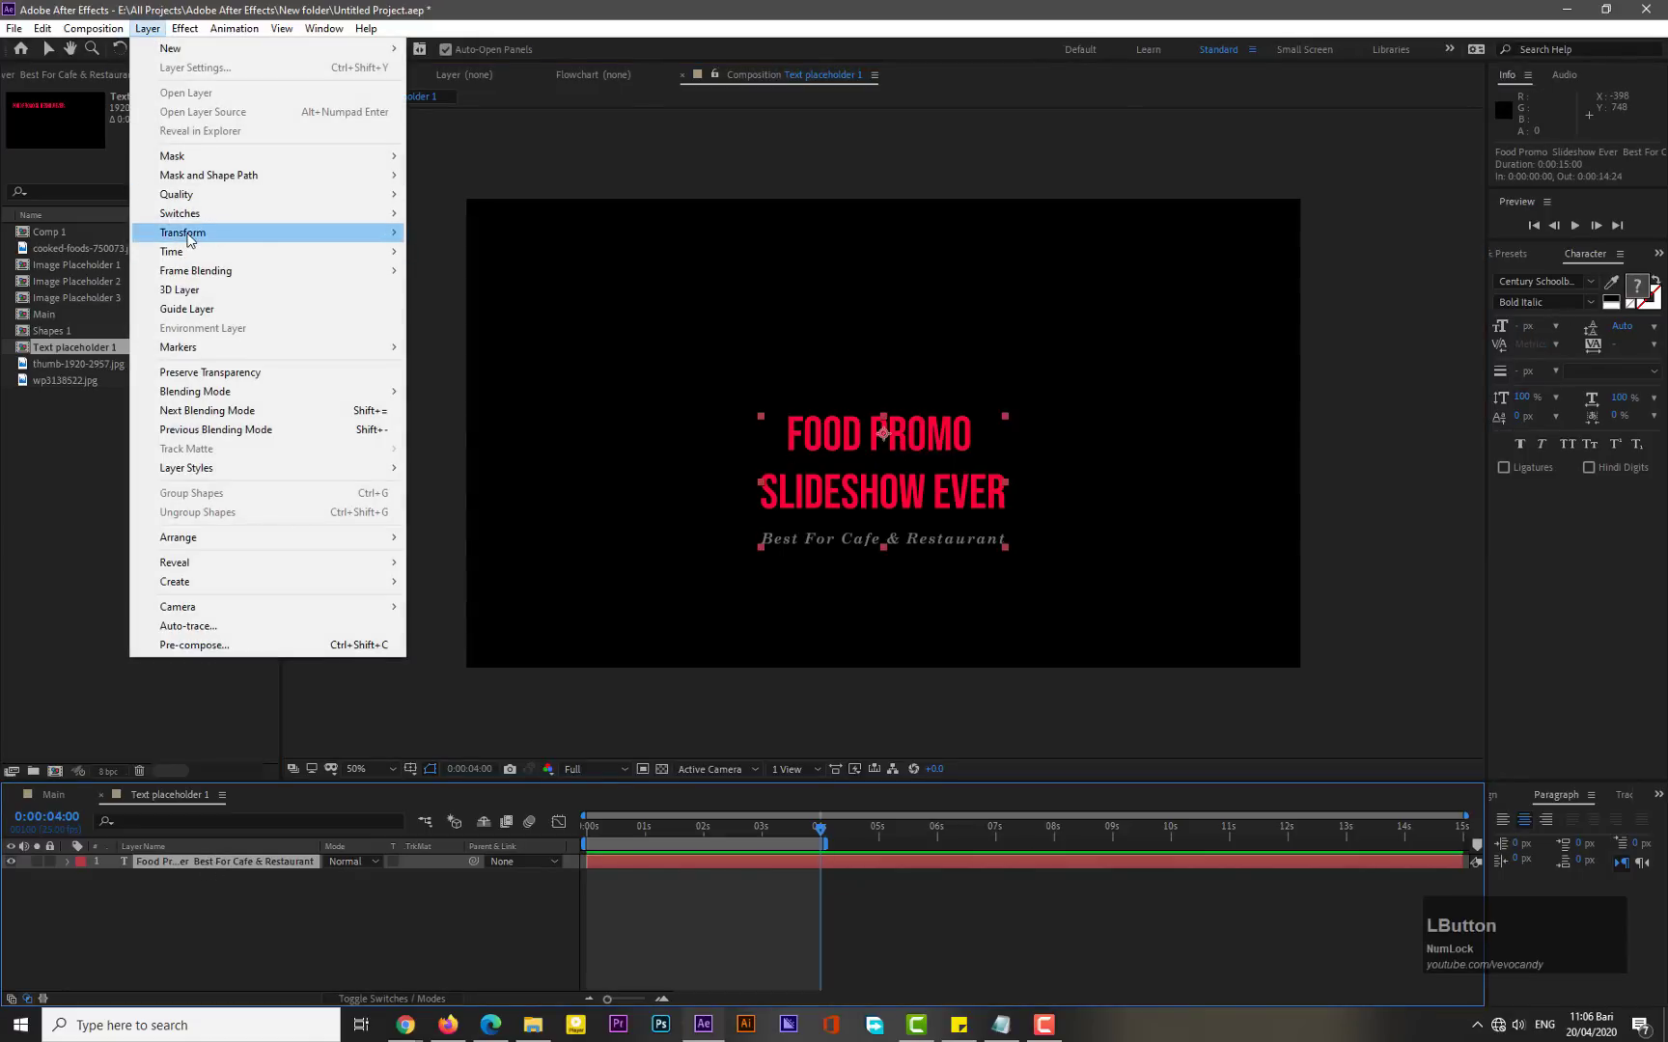
pyautogui.moveTo(189, 240)
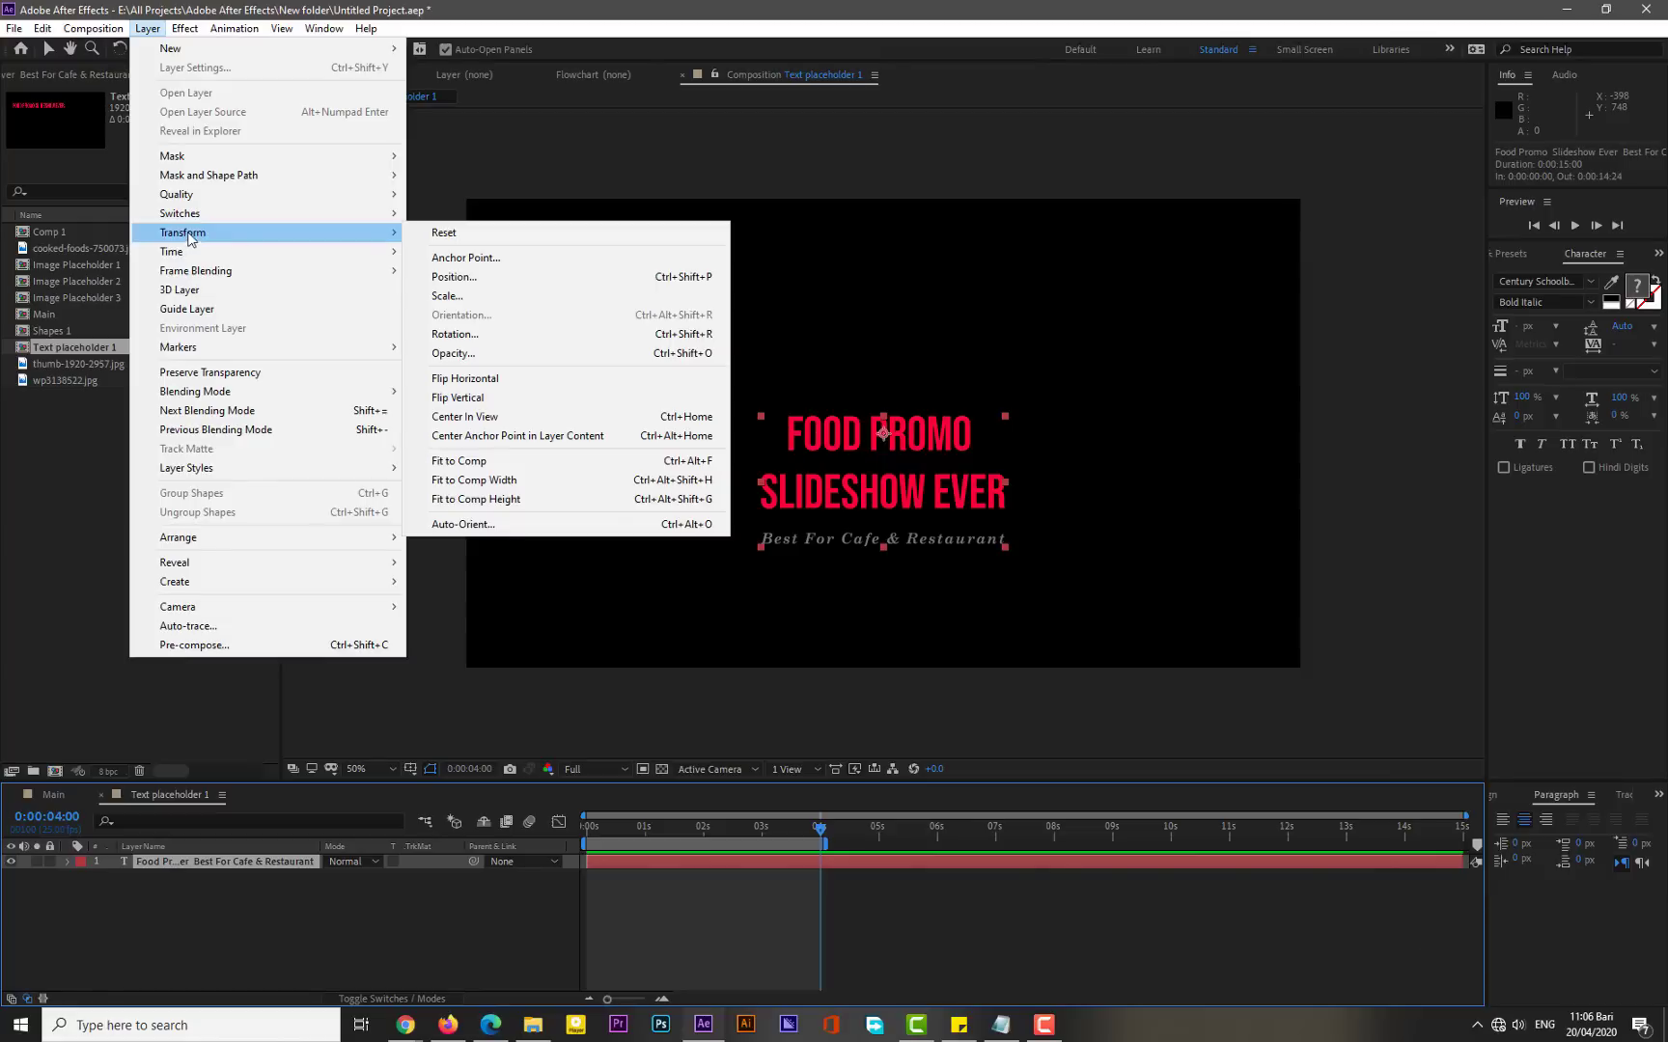
pyautogui.click(473, 437)
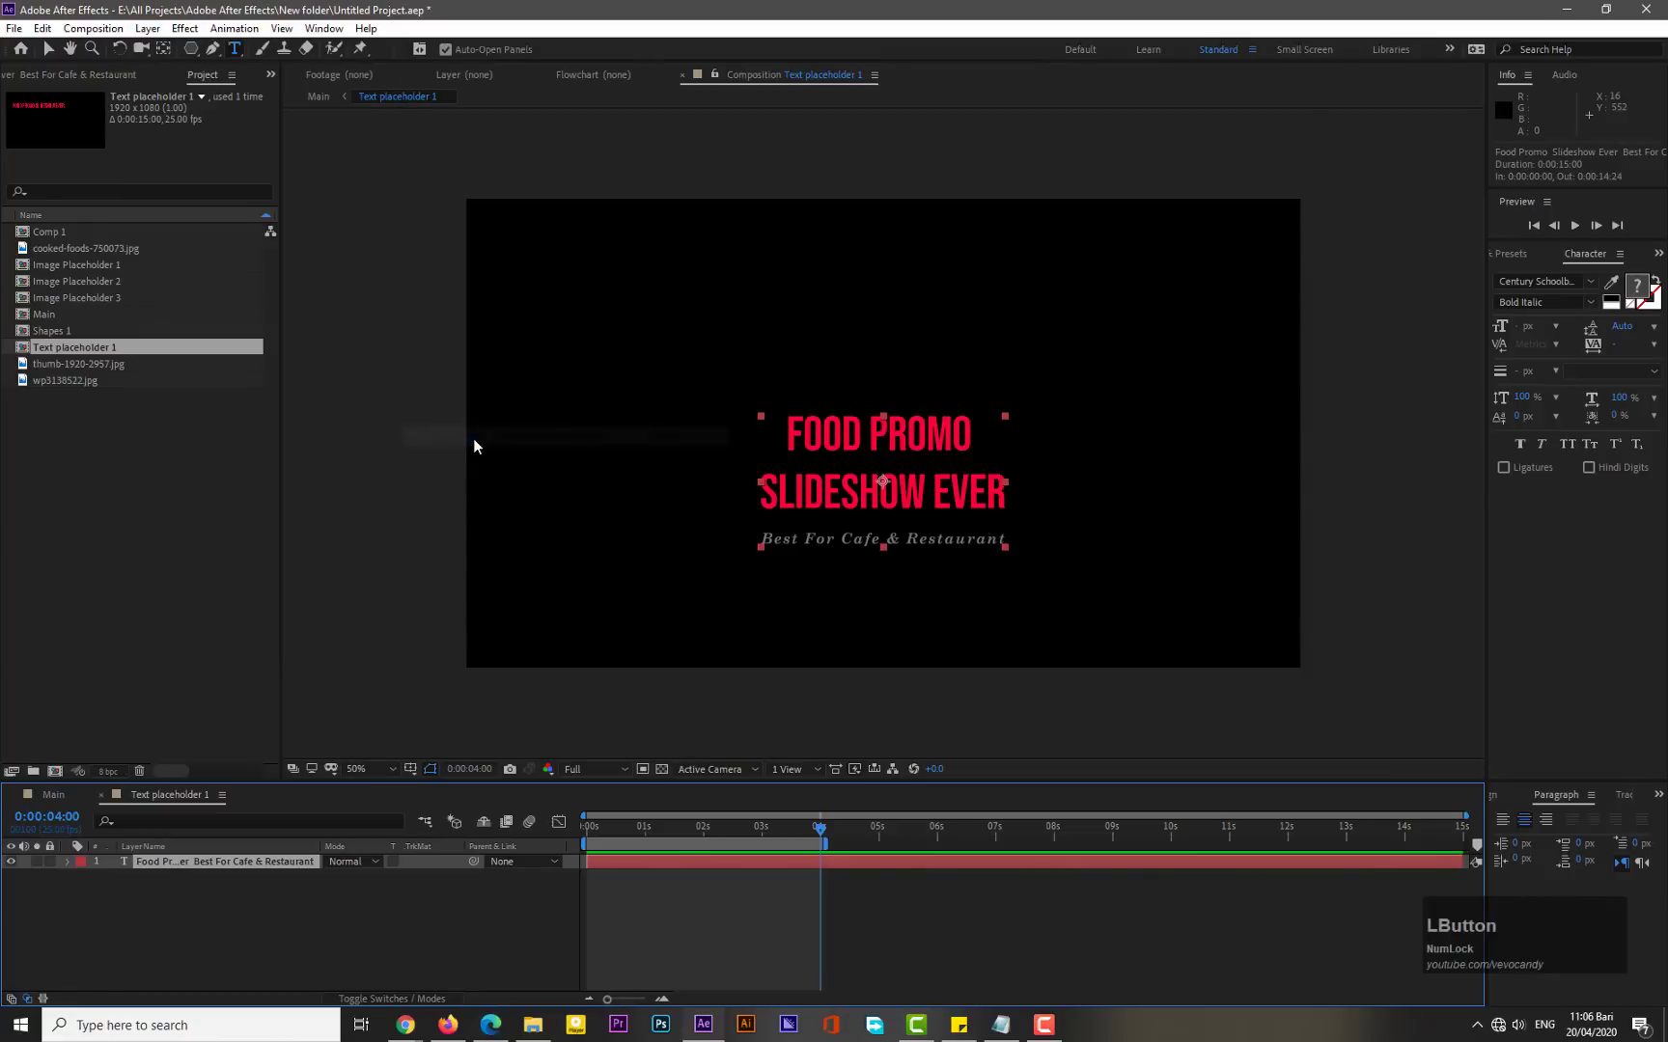
pyautogui.click(1498, 799)
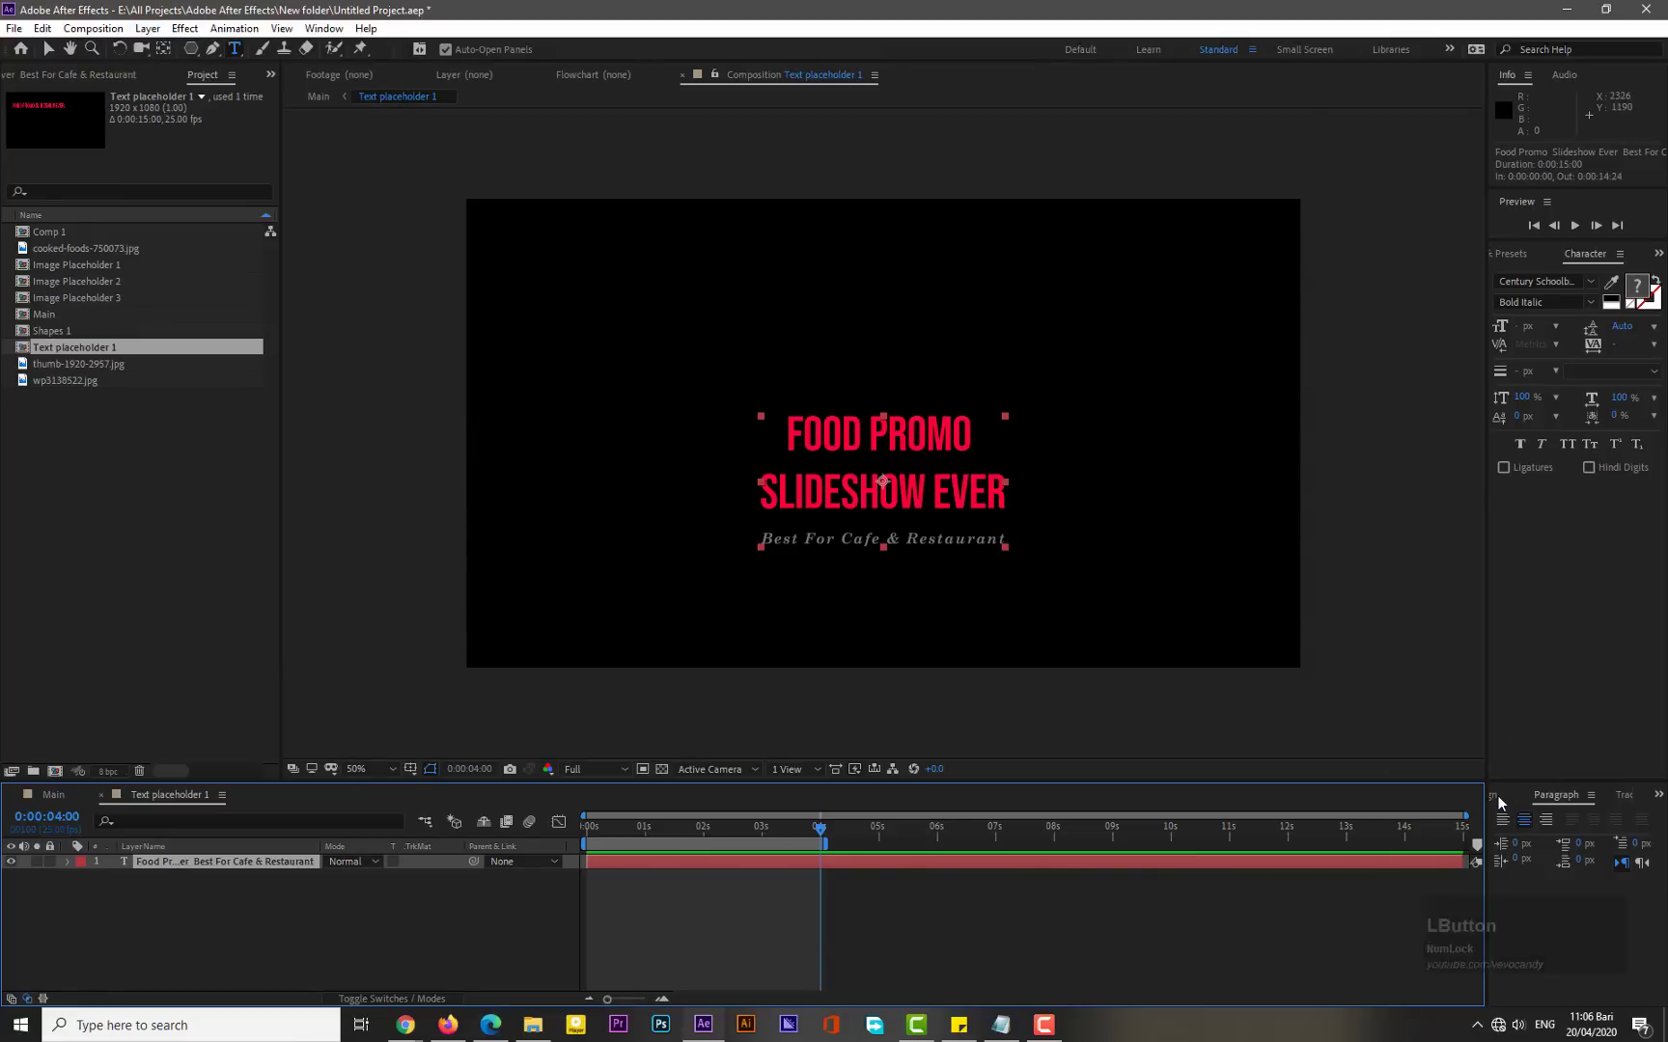
# - Expand the title text layer and add a text animator with a Position property
pyautogui.click(1622, 839)
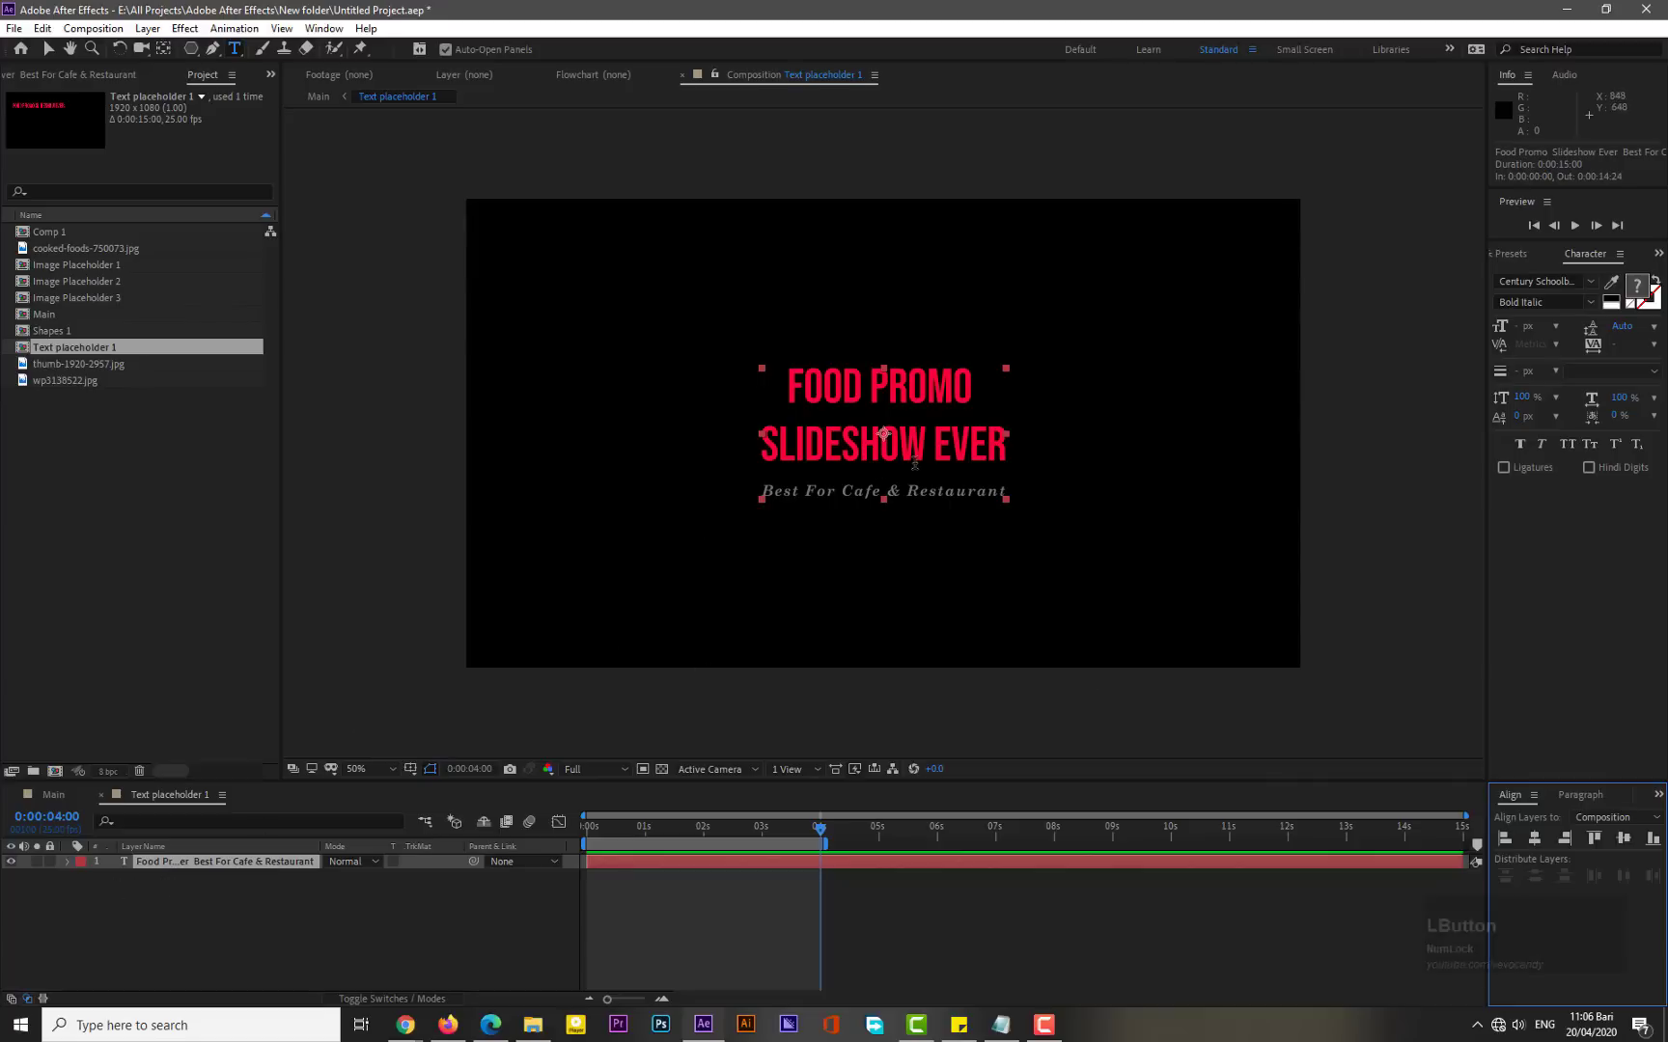
pyautogui.click(67, 862)
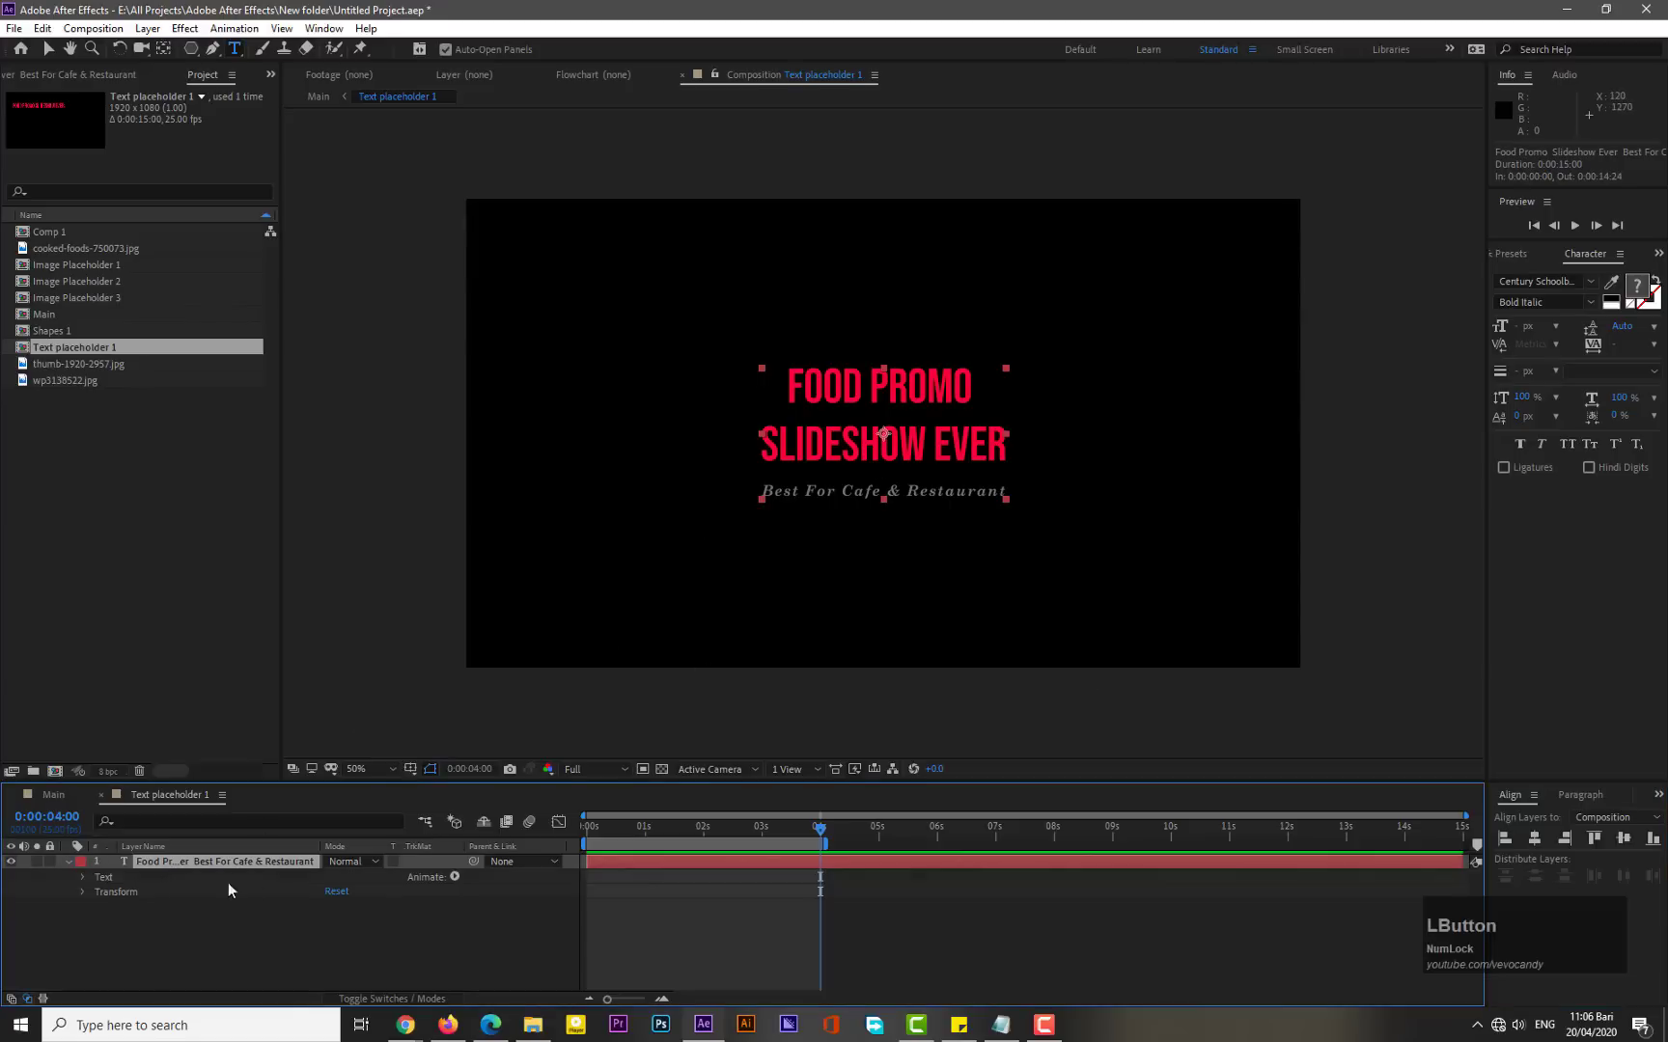
pyautogui.click(457, 877)
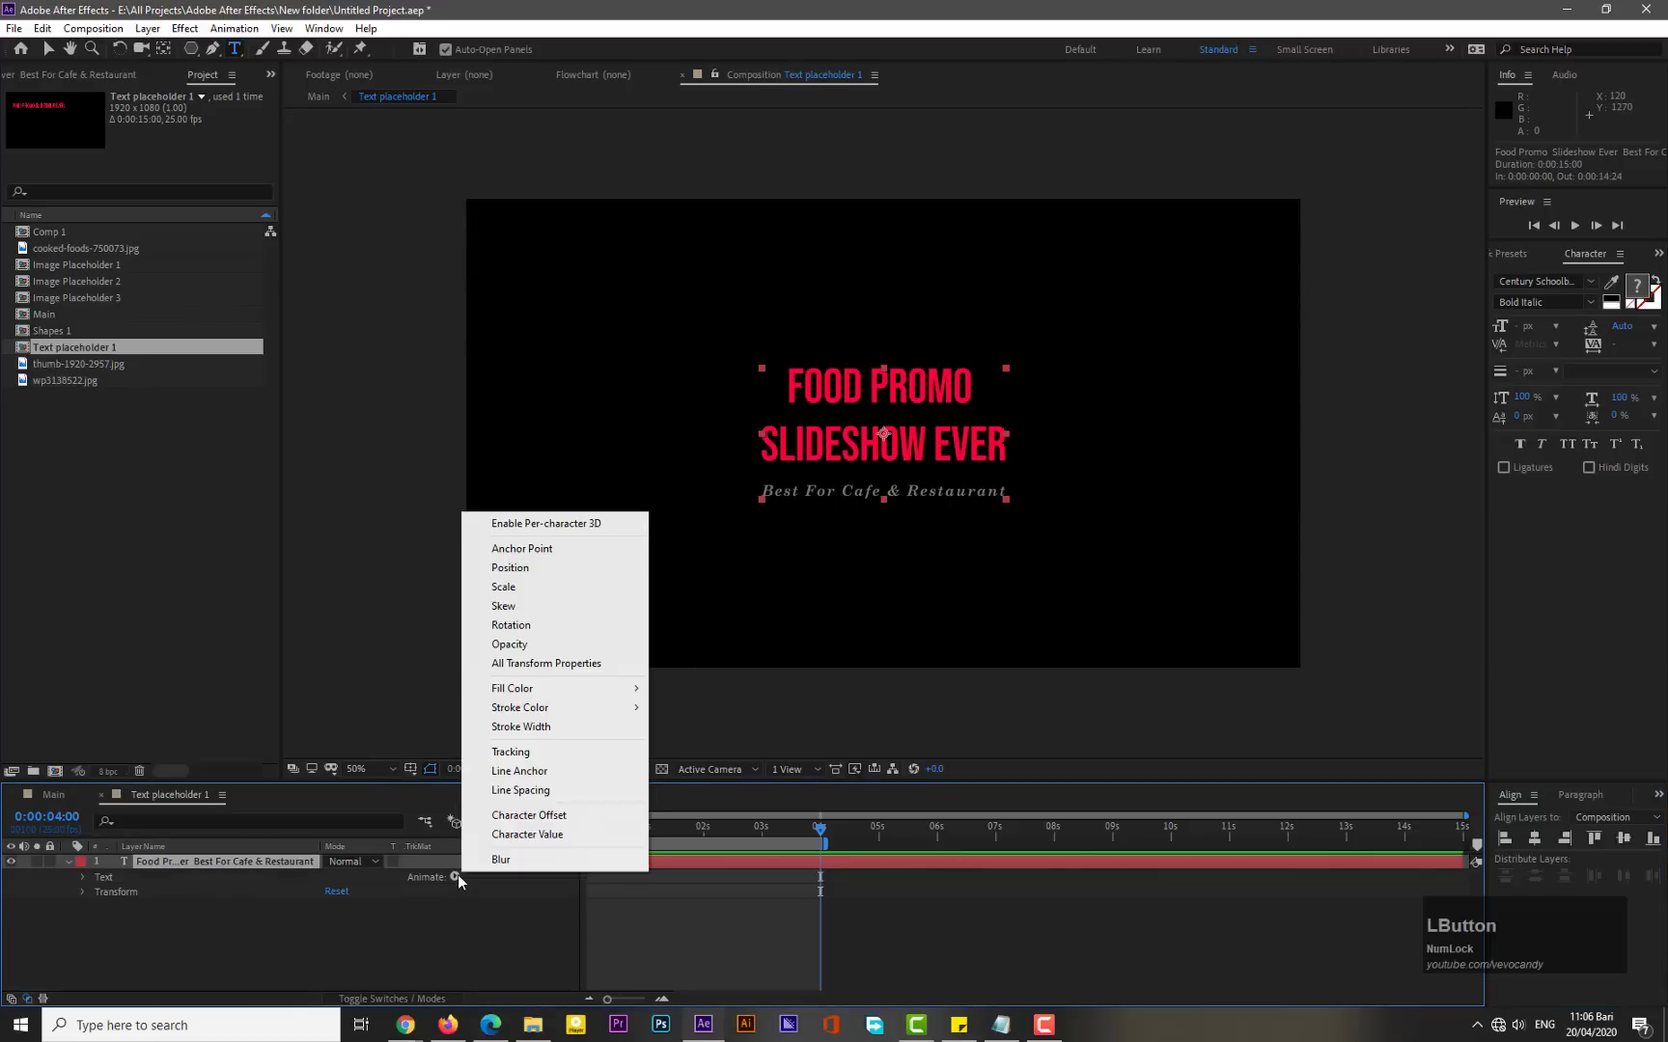
pyautogui.click(550, 571)
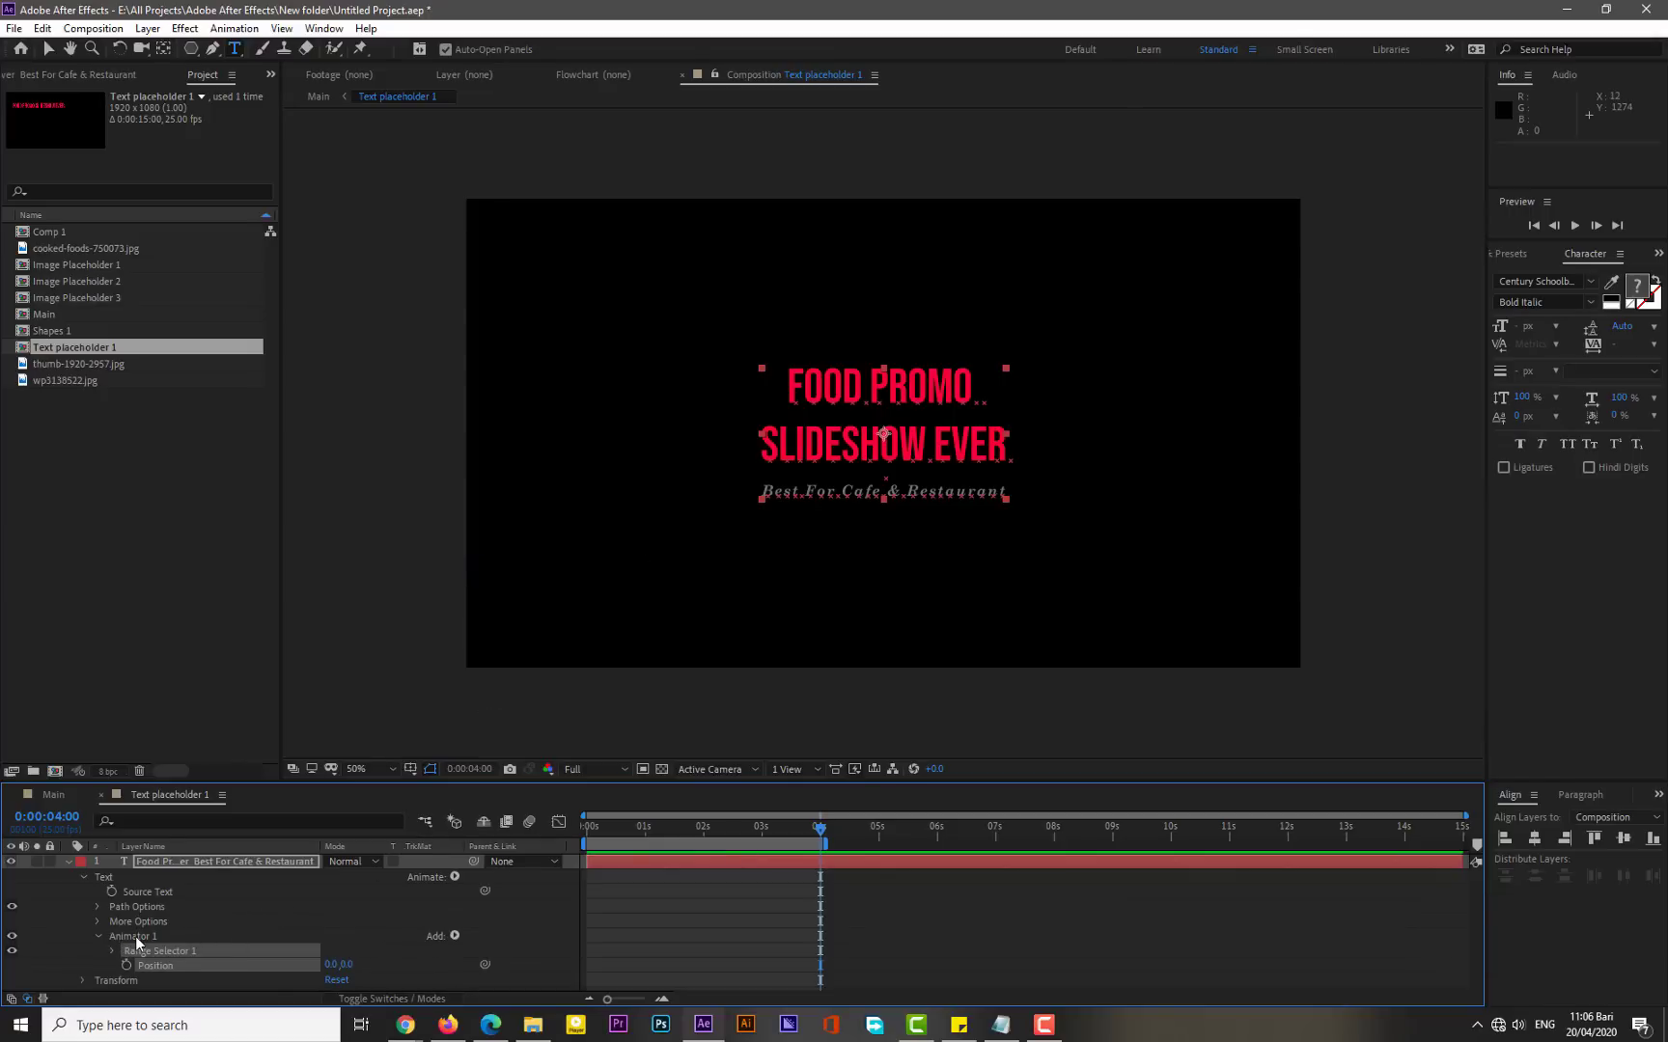
# - Add Opacity and Tracking properties to Animator 1
pyautogui.moveTo(491, 950)
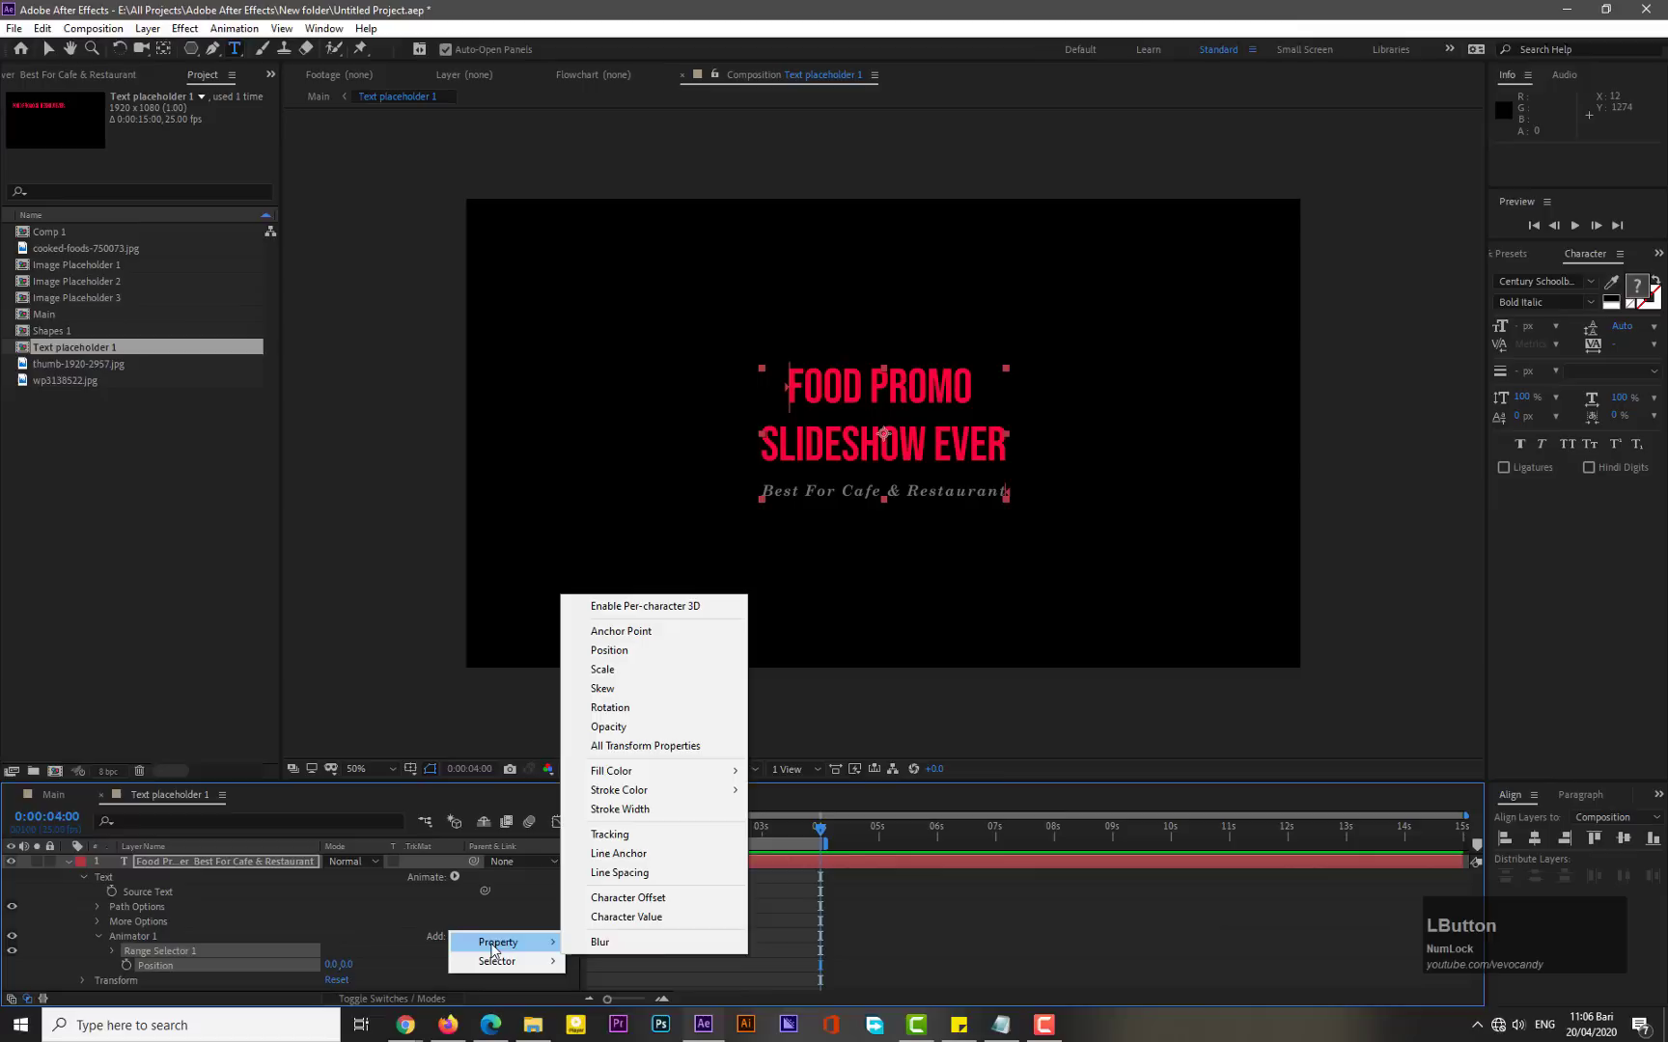
pyautogui.click(618, 727)
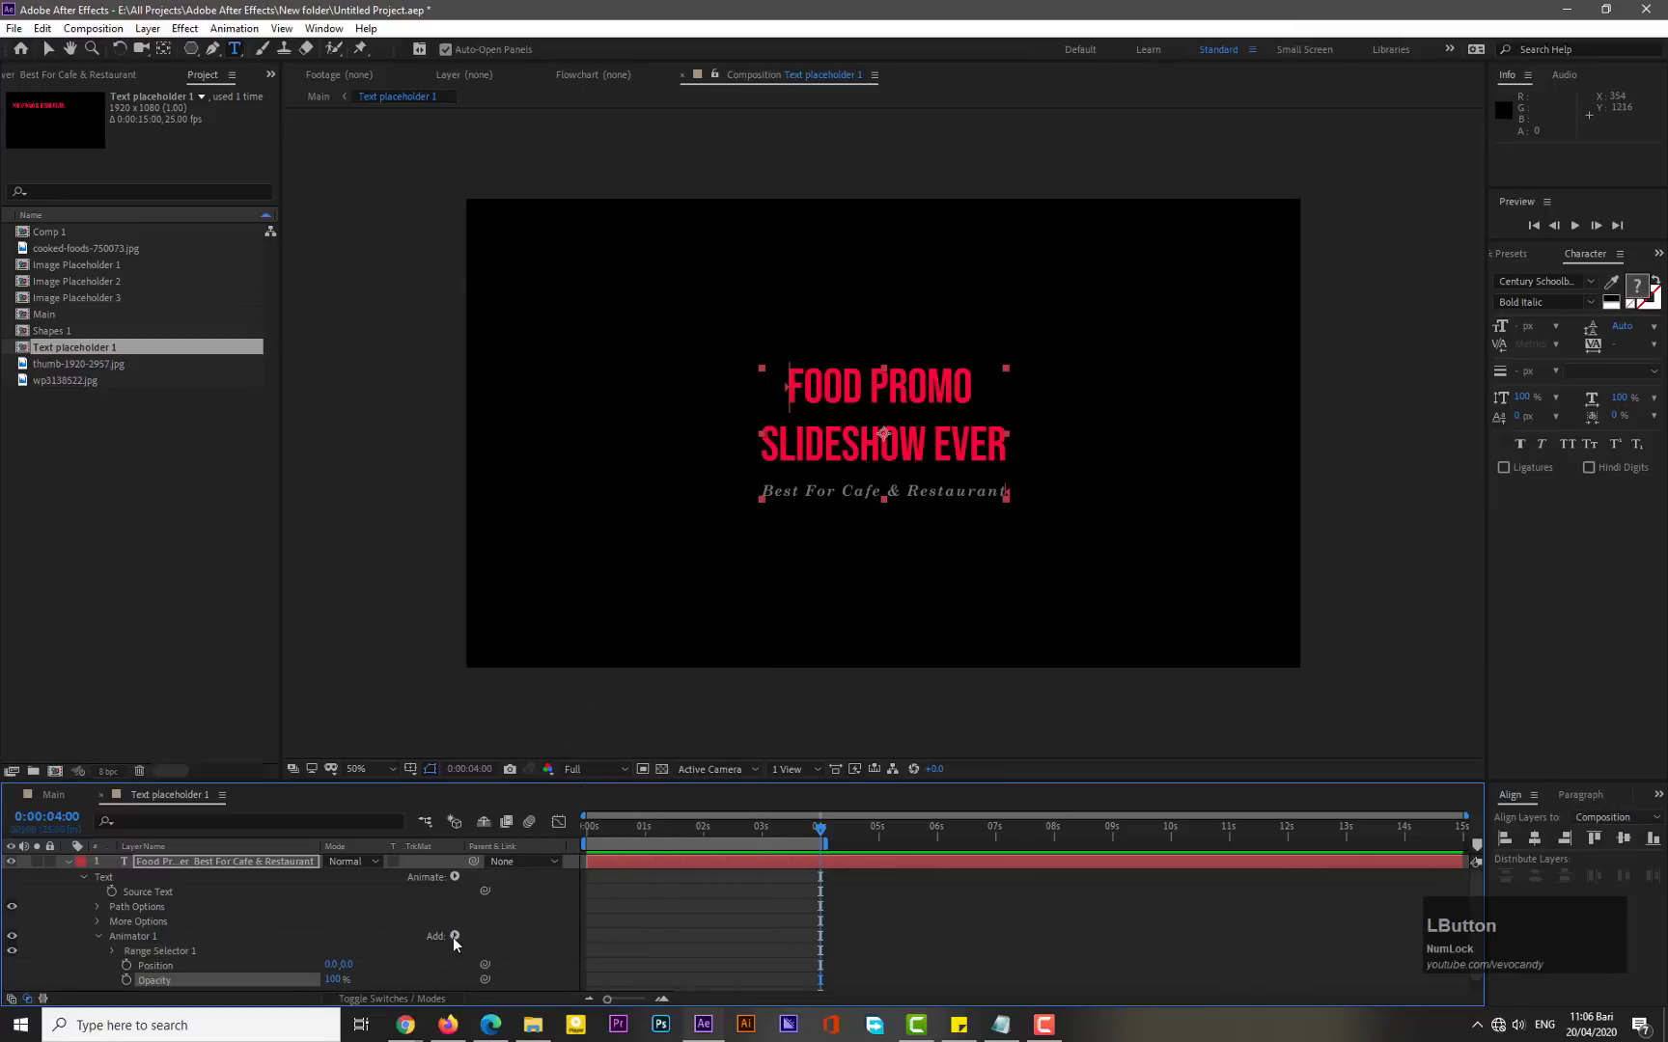
pyautogui.click(453, 937)
pyautogui.moveTo(497, 941)
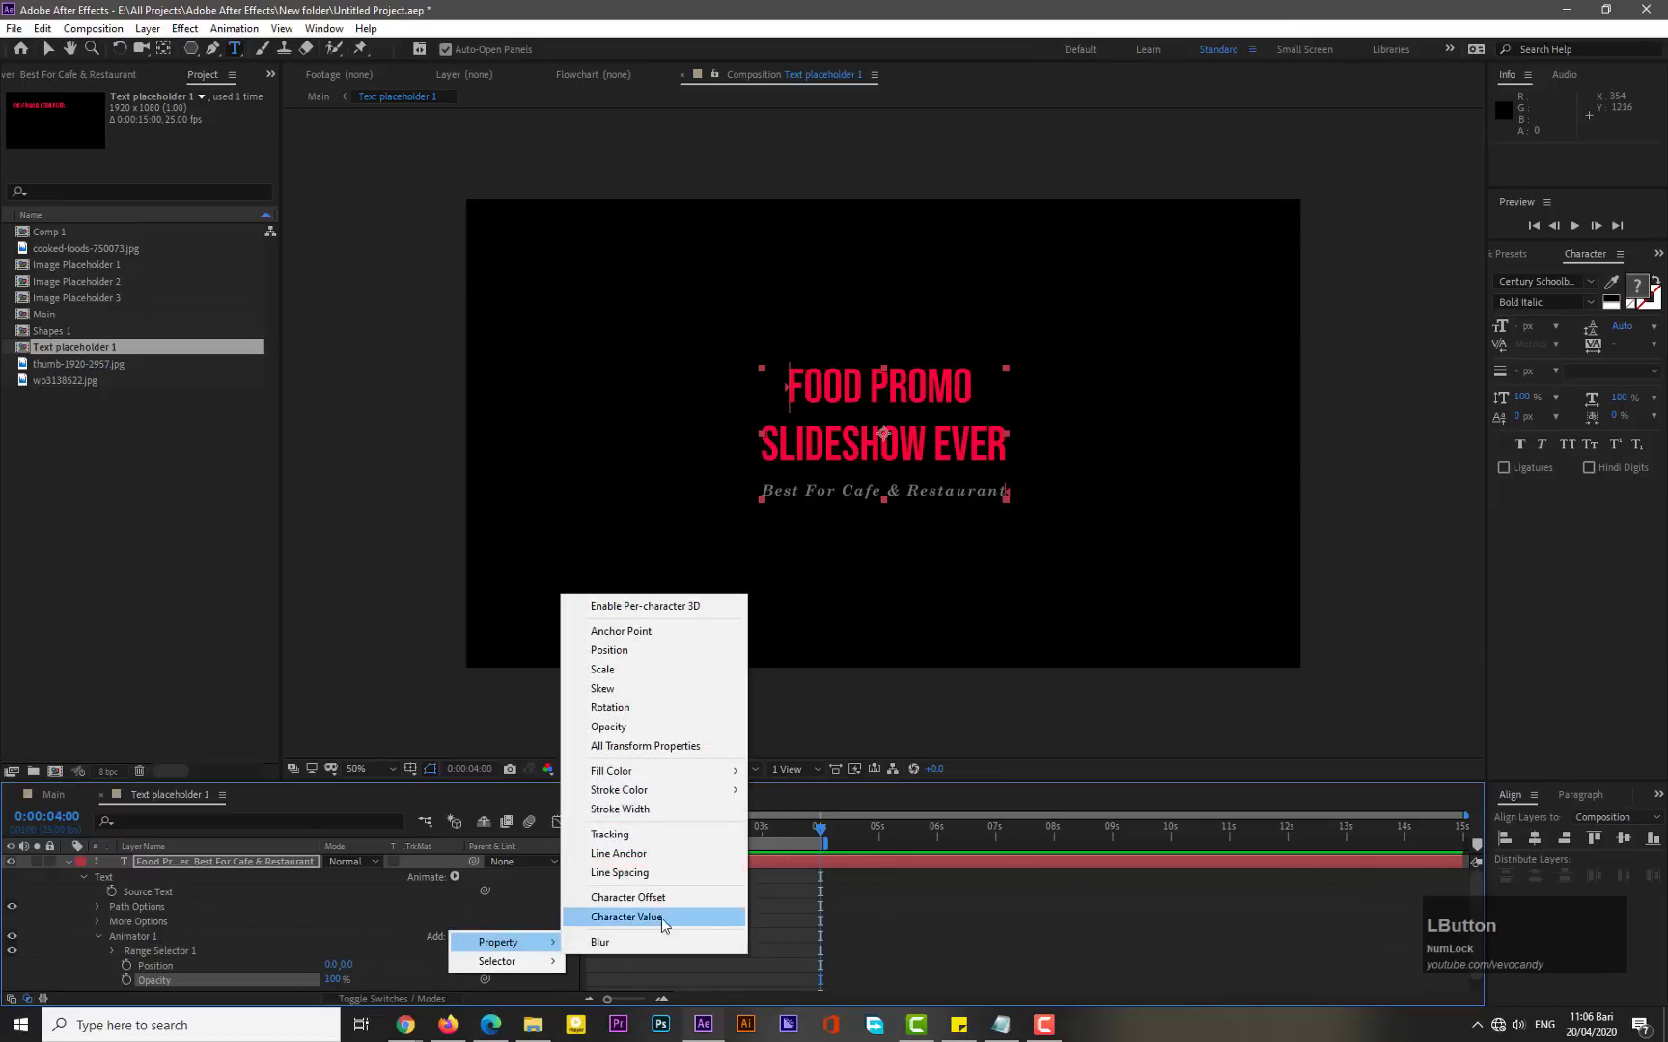
pyautogui.click(617, 834)
# - Set the animator's Position to 0,220, Opacity to 0% and Tracking Amount to -27
pyautogui.scroll(-1, 383, 890)
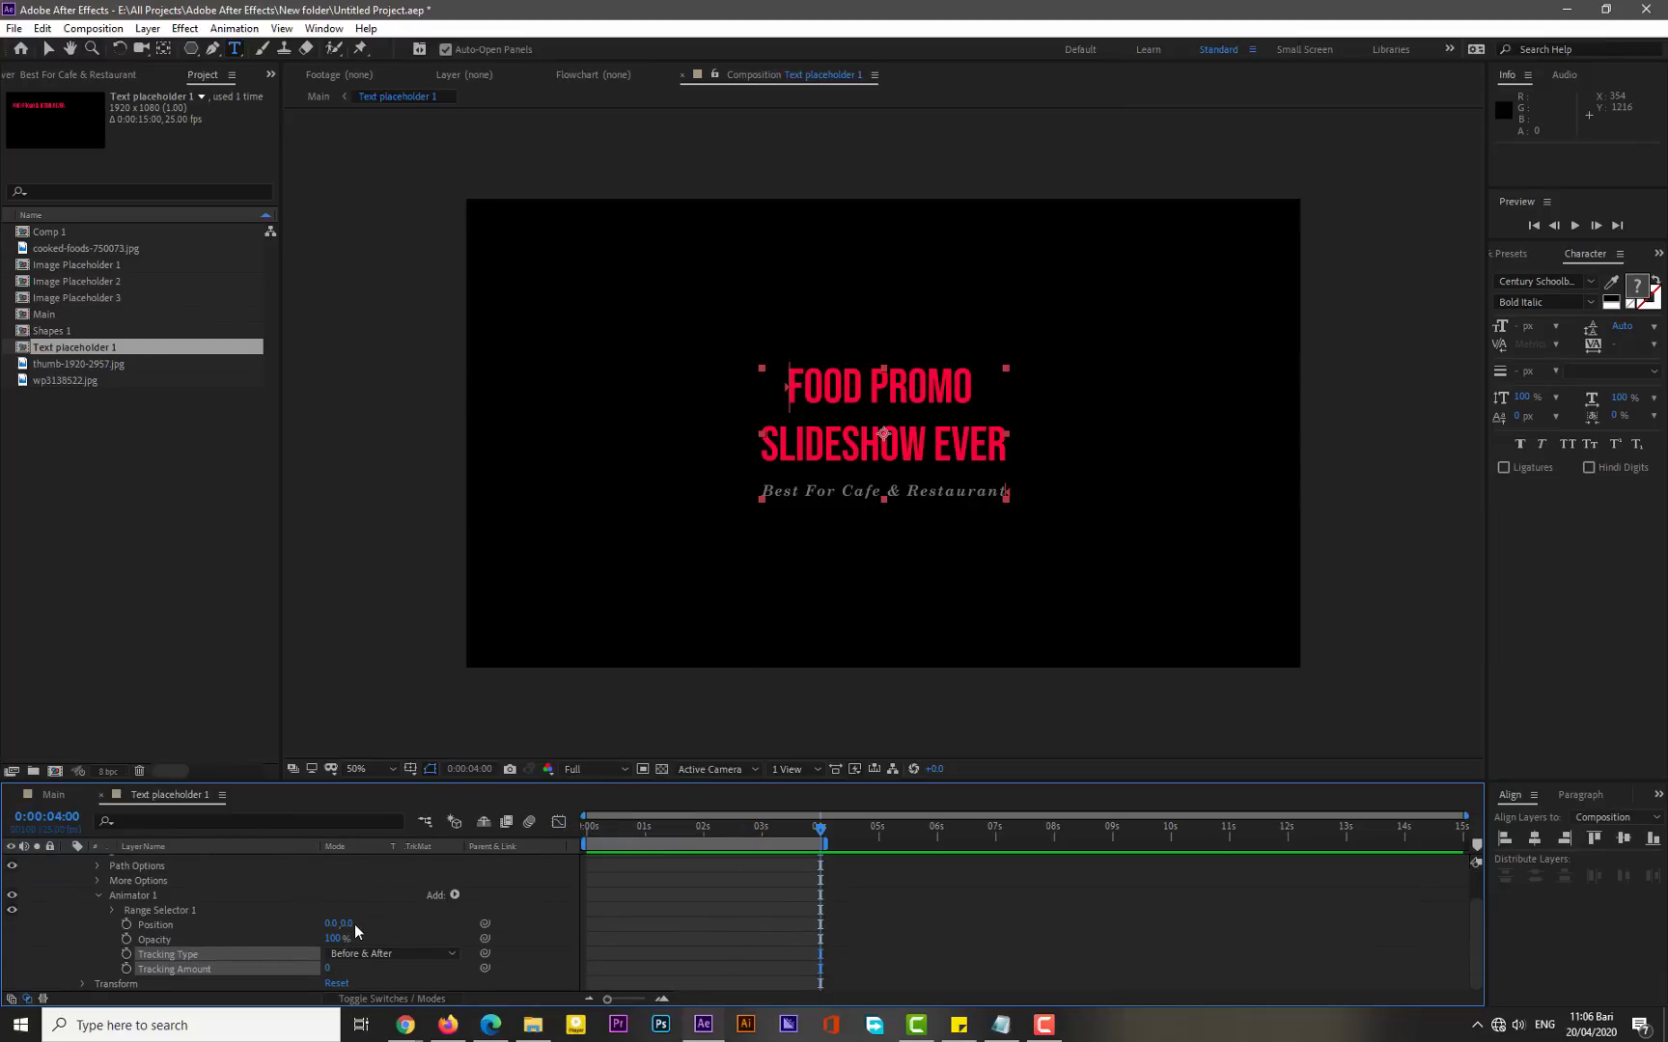
pyautogui.moveTo(349, 927); pyautogui.dragTo(595, 870)
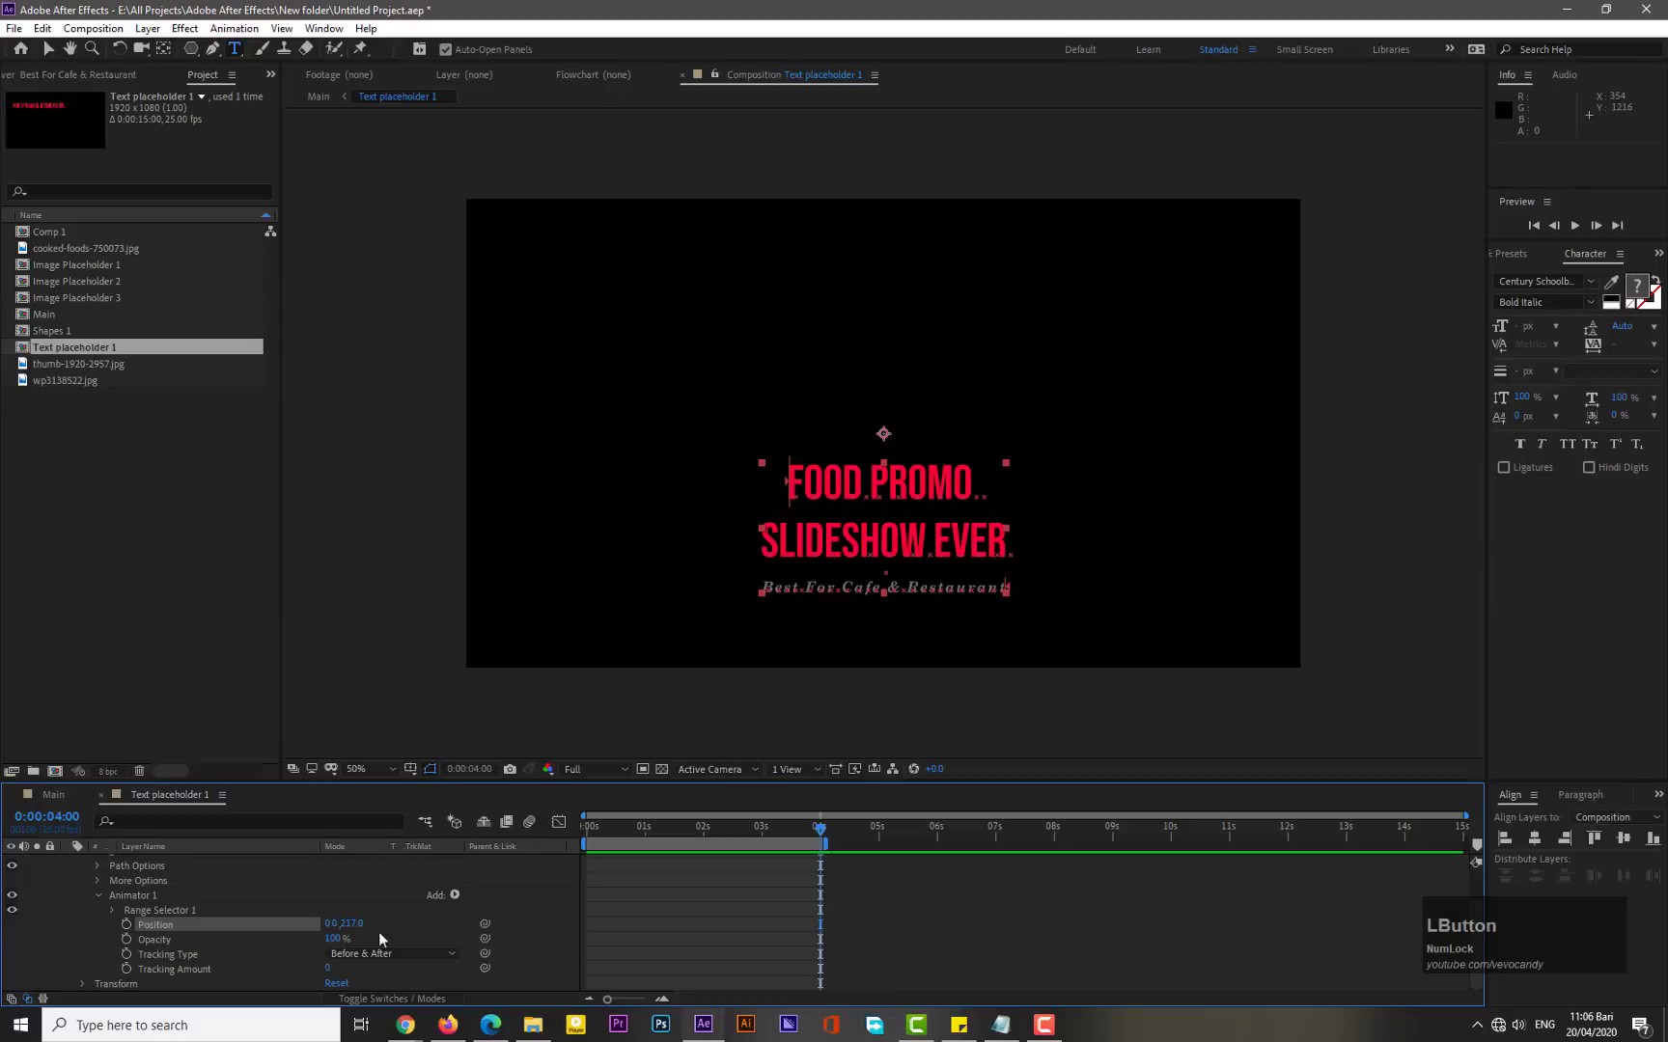
pyautogui.click(353, 924)
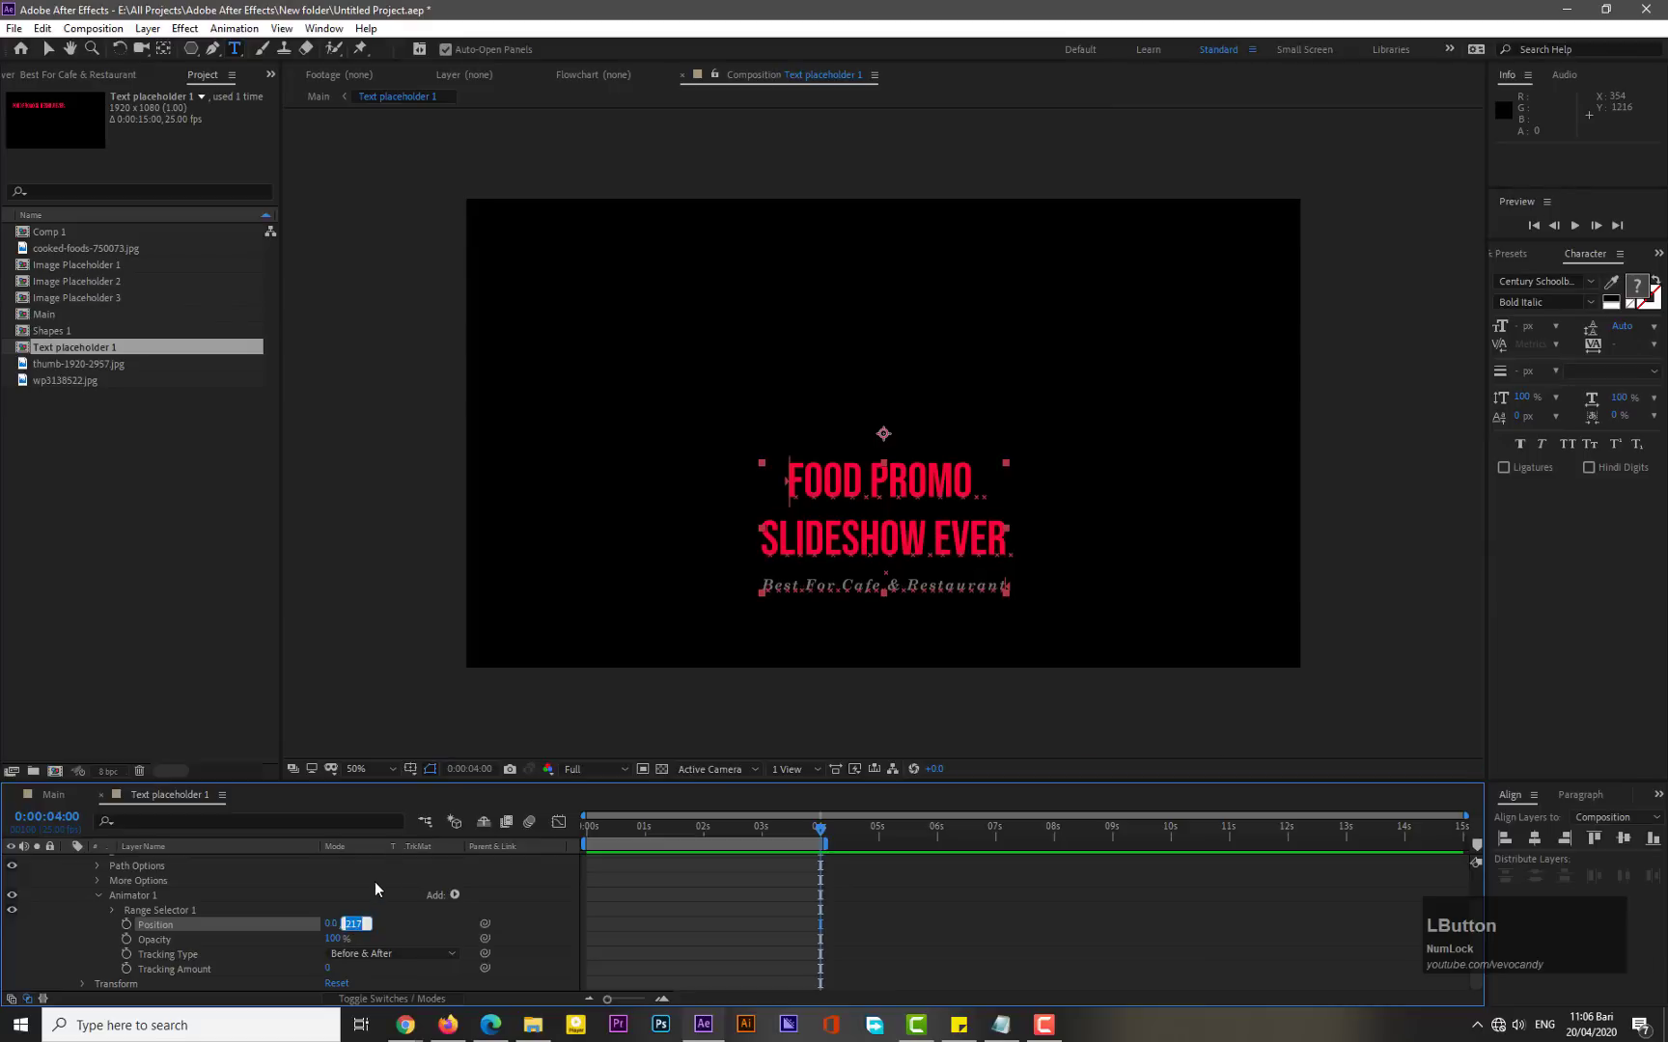
pyautogui.write('220')
pyautogui.press('Return')
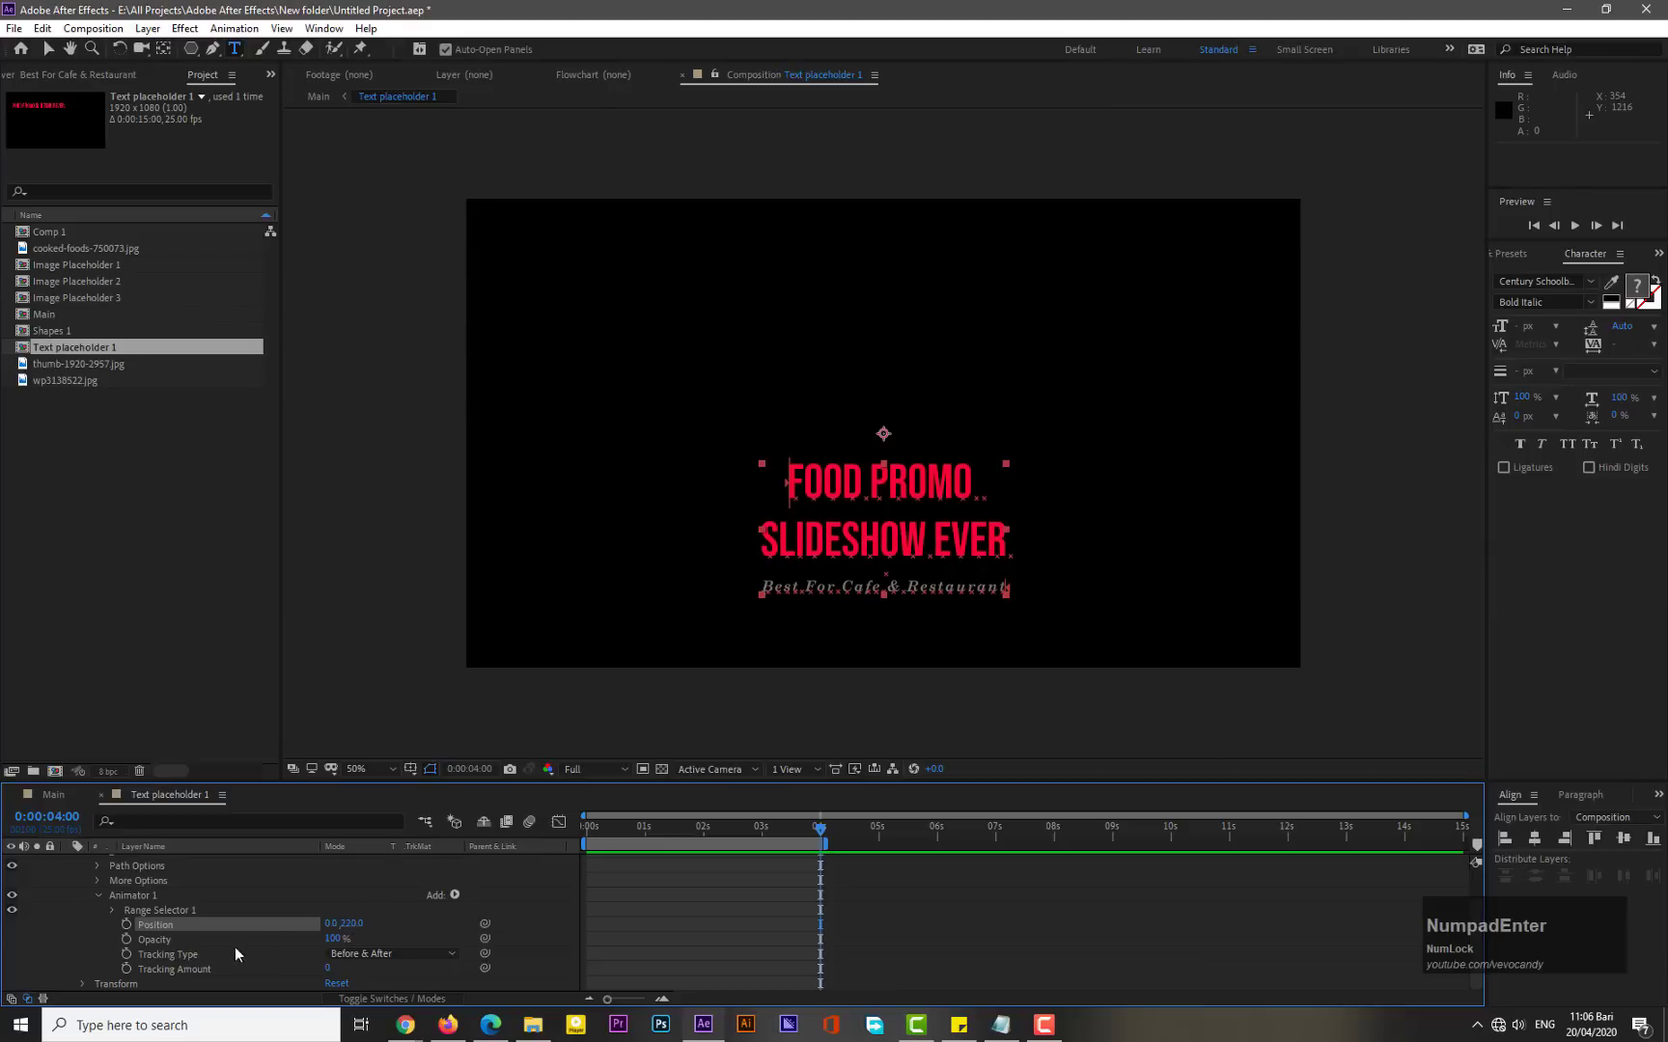
pyautogui.moveTo(351, 937); pyautogui.dragTo(328, 941)
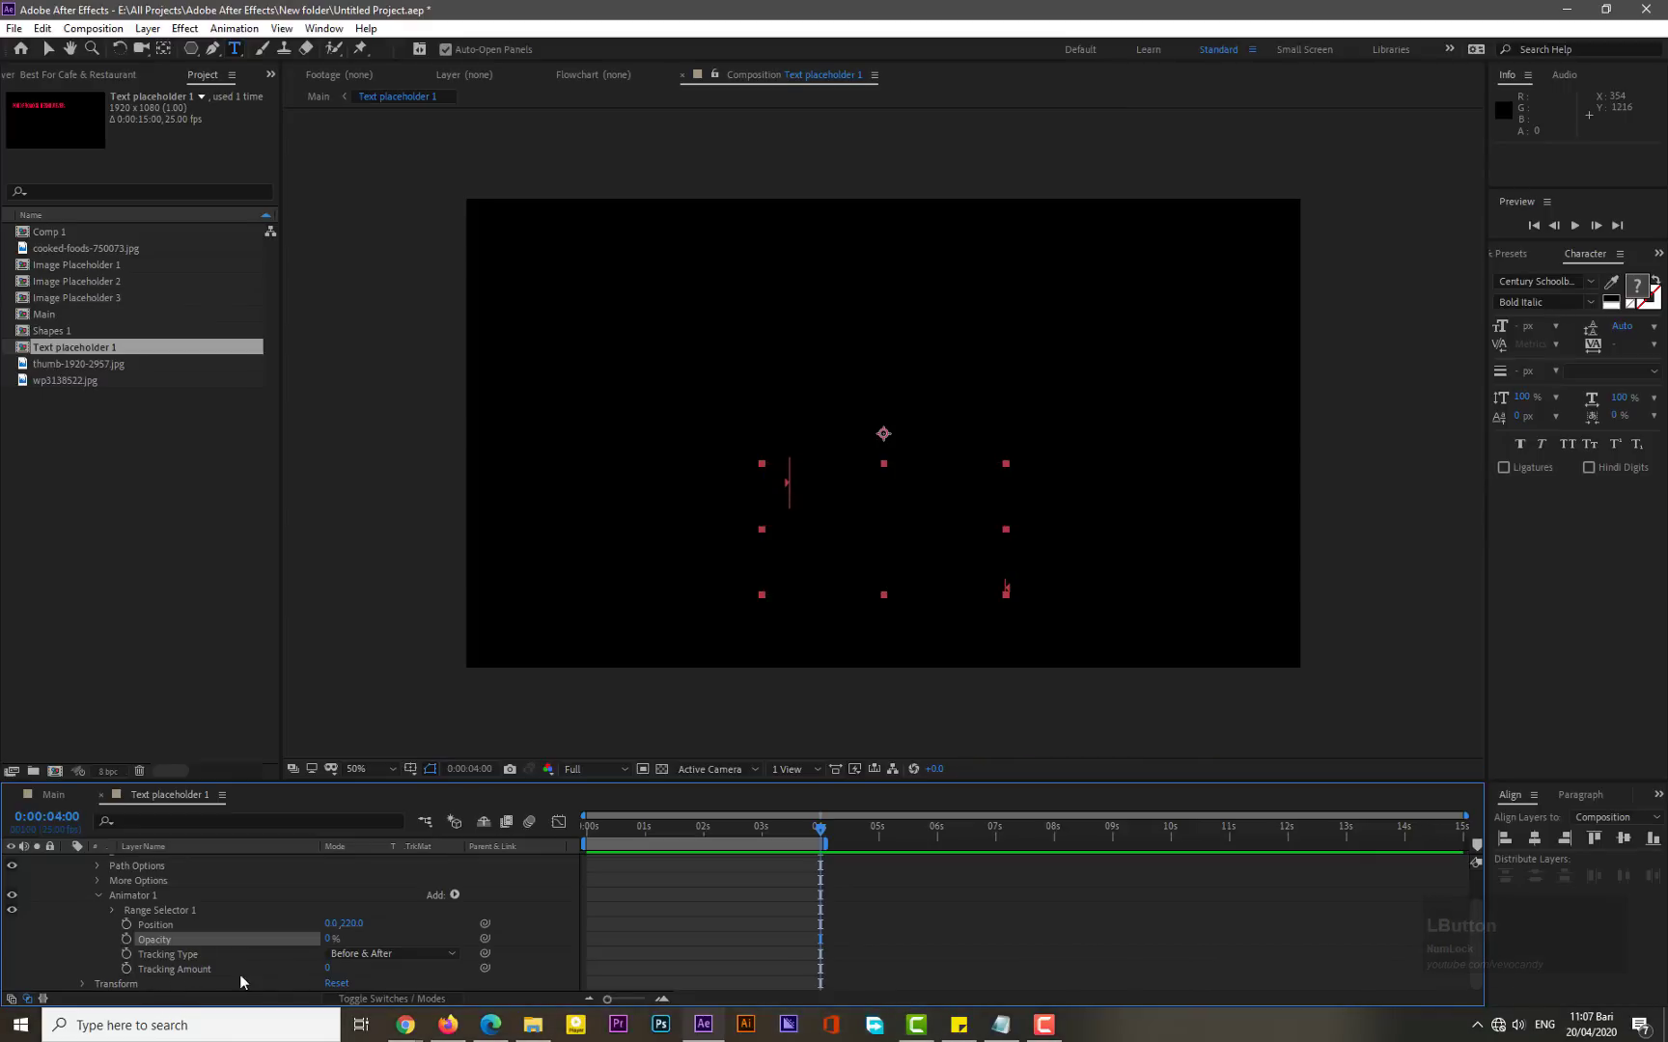
pyautogui.moveTo(325, 970); pyautogui.dragTo(306, 970)
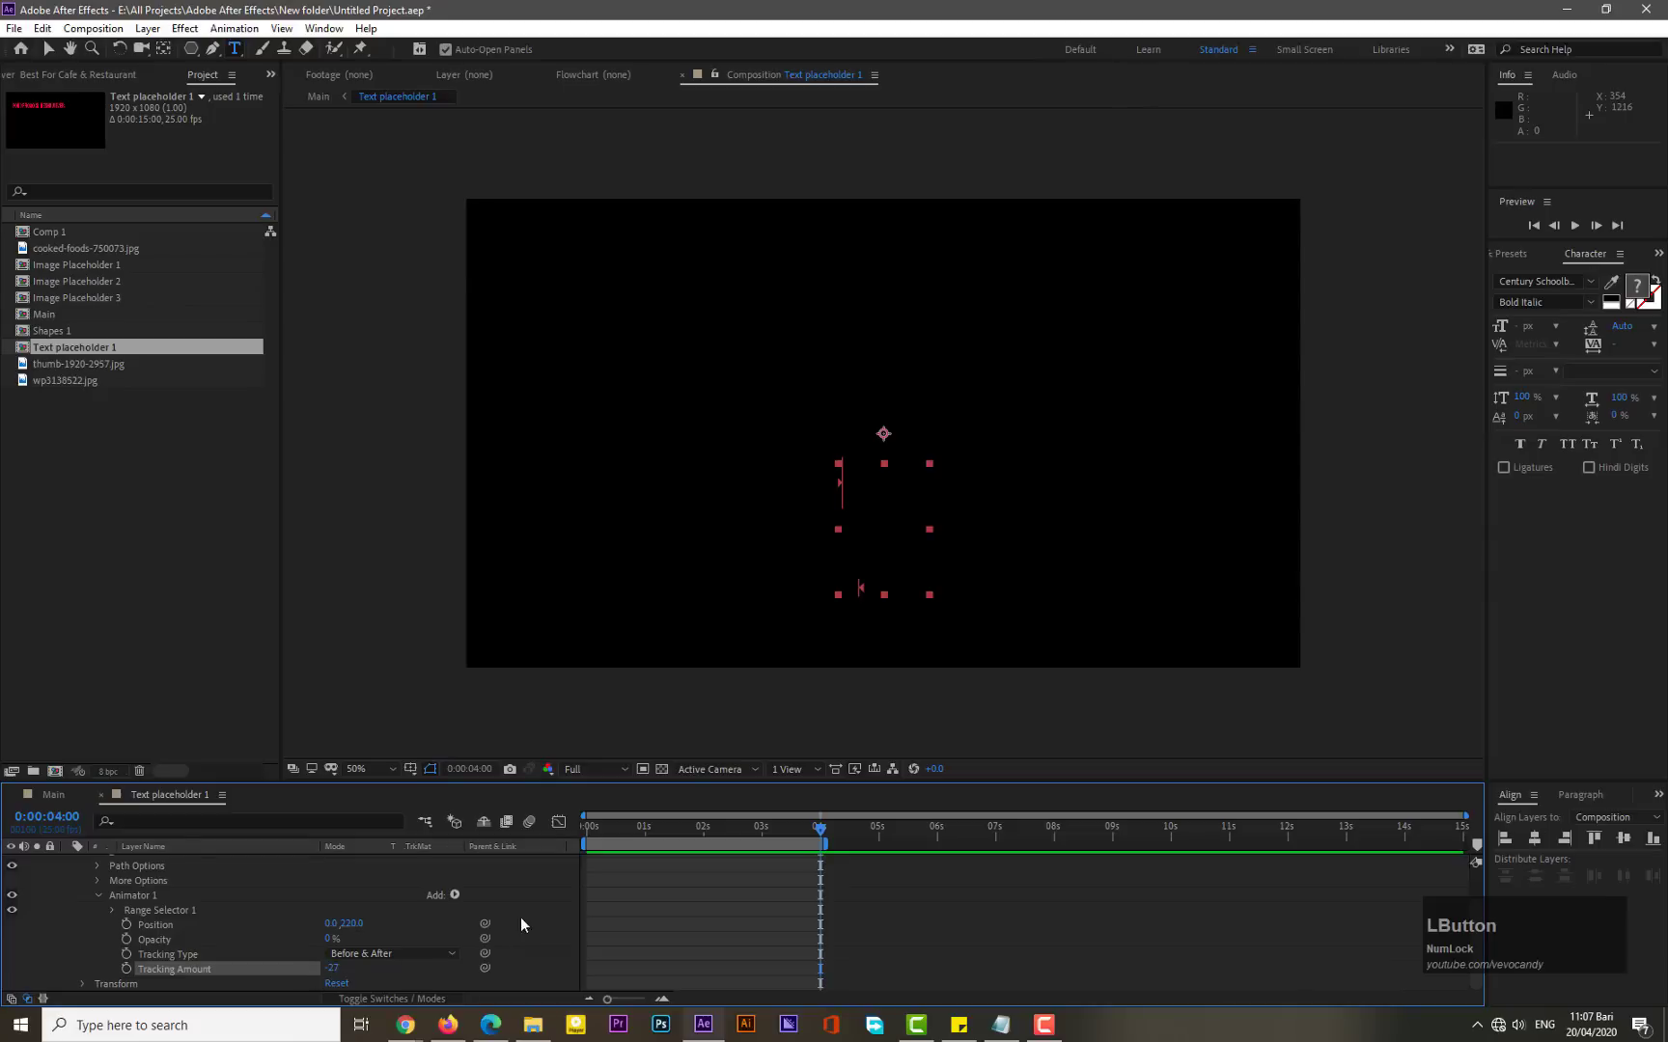
# - Open Range Selector 1 and set a Start keyframe at 0% at the beginning of the timeline
pyautogui.click(112, 911)
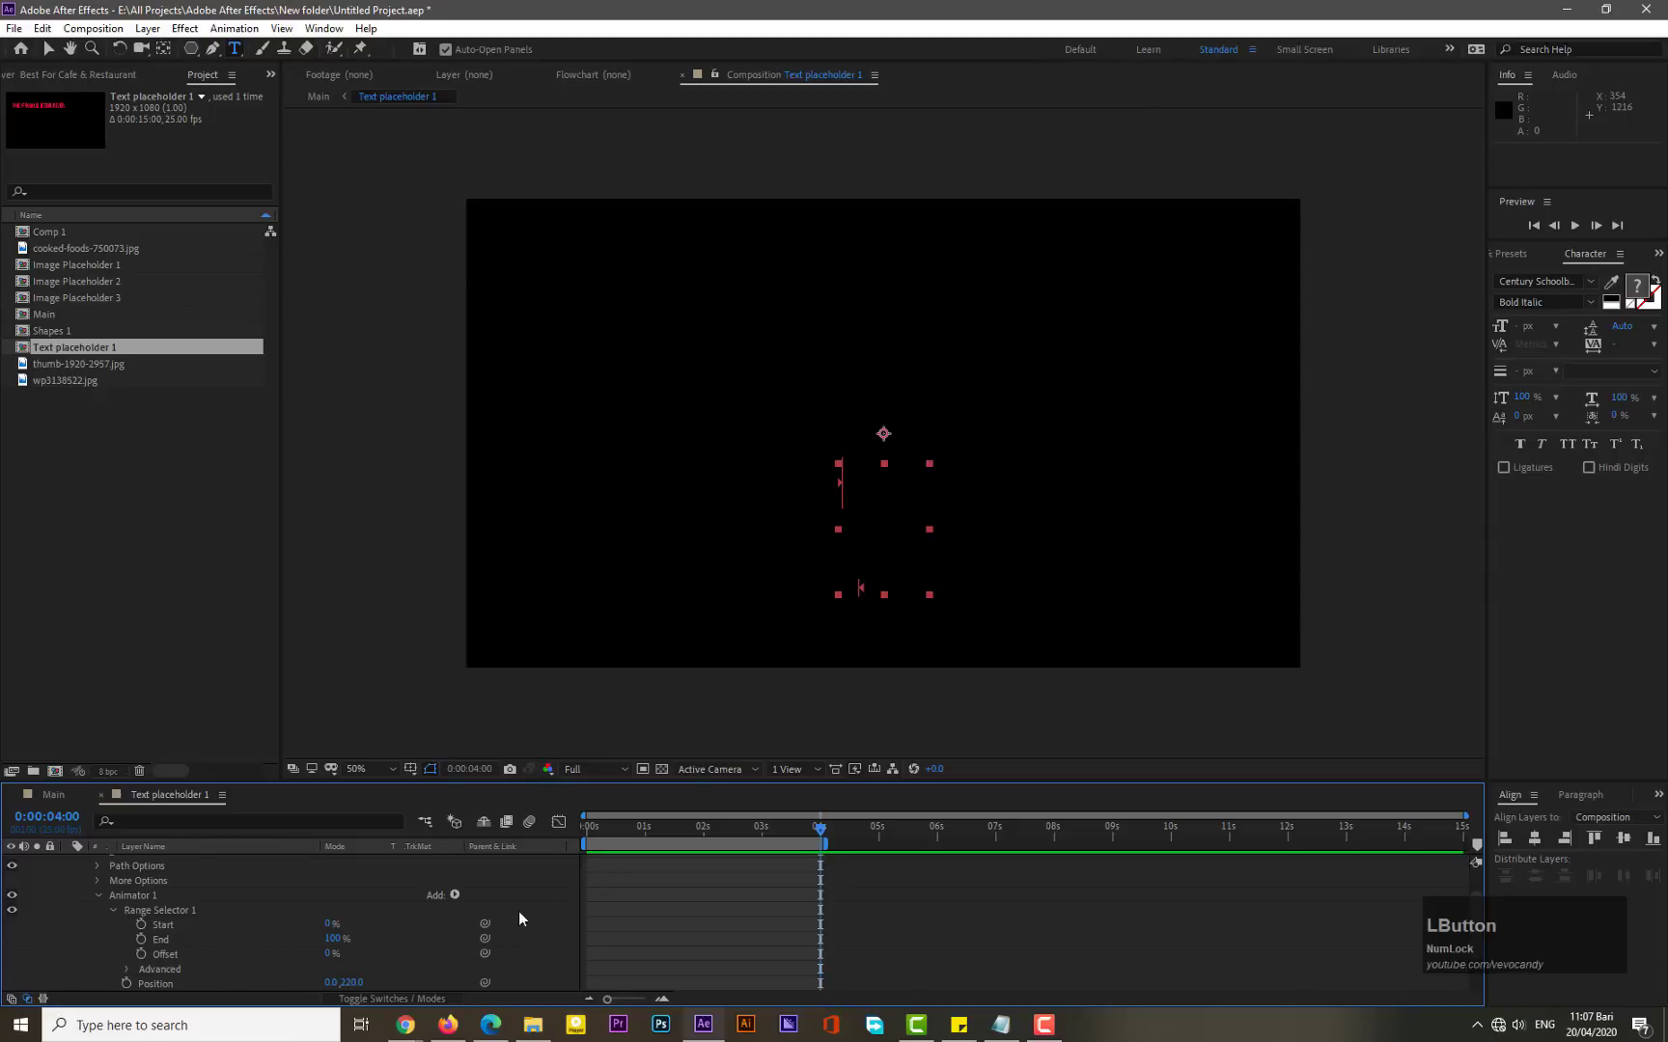
pyautogui.moveTo(599, 823); pyautogui.dragTo(573, 829)
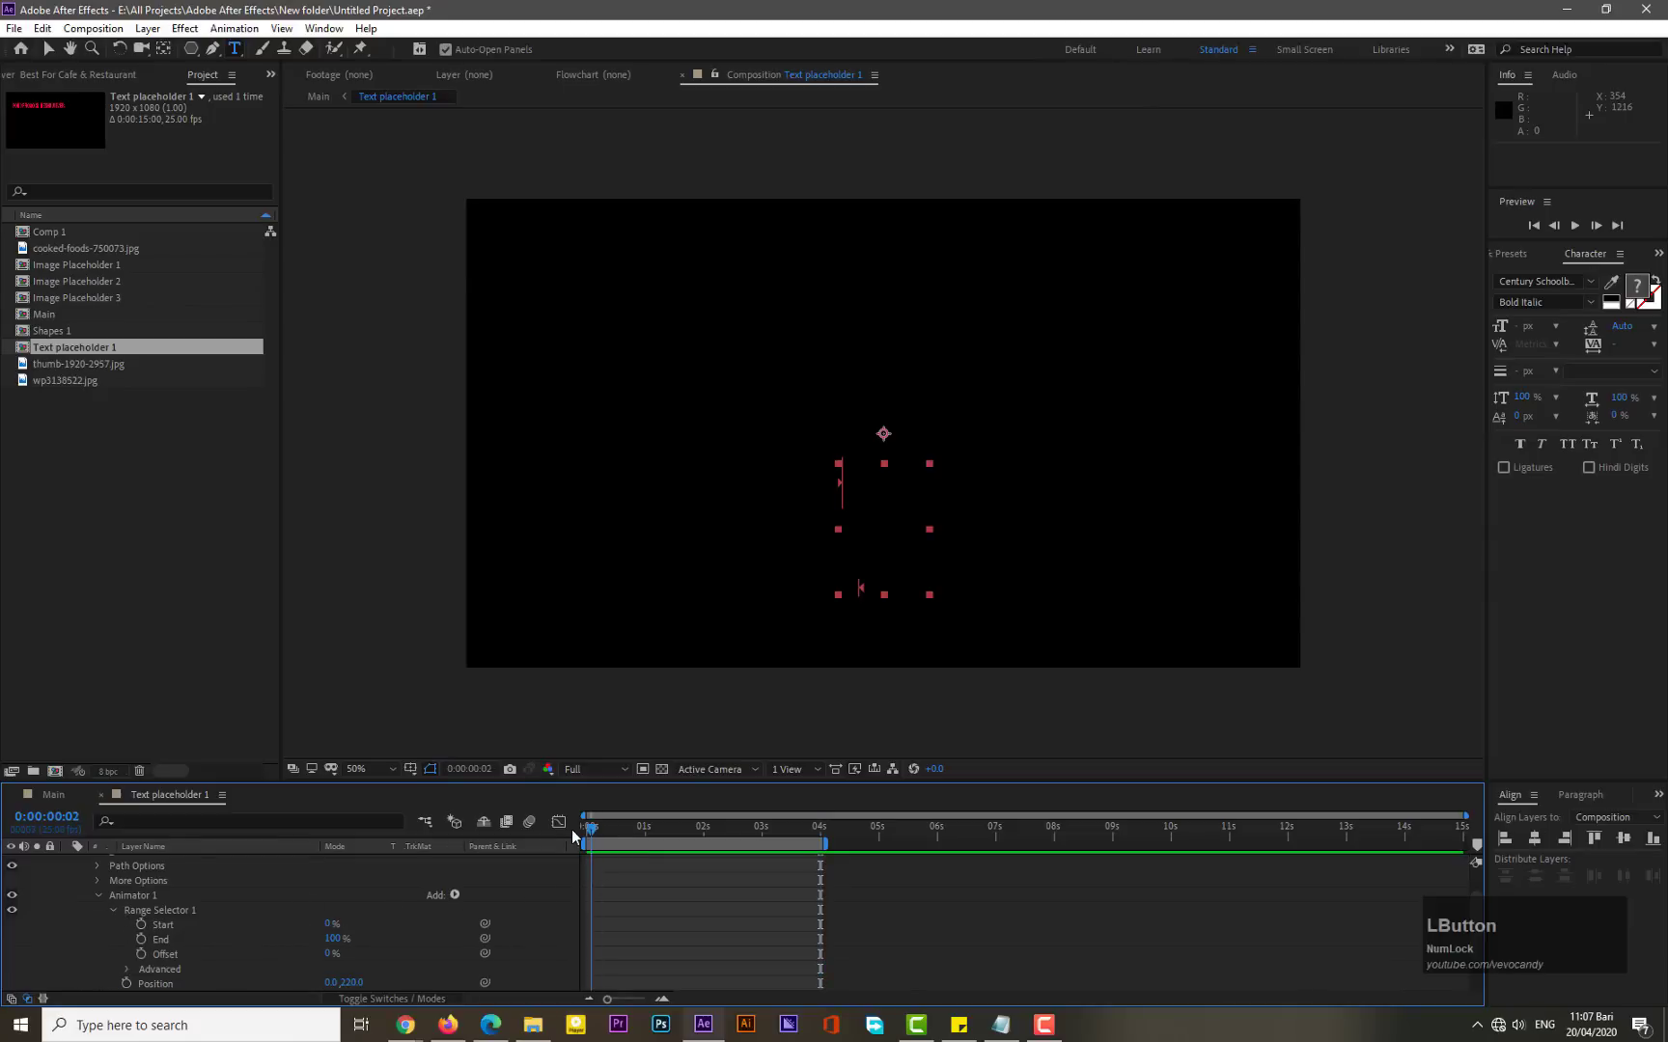
pyautogui.click(140, 924)
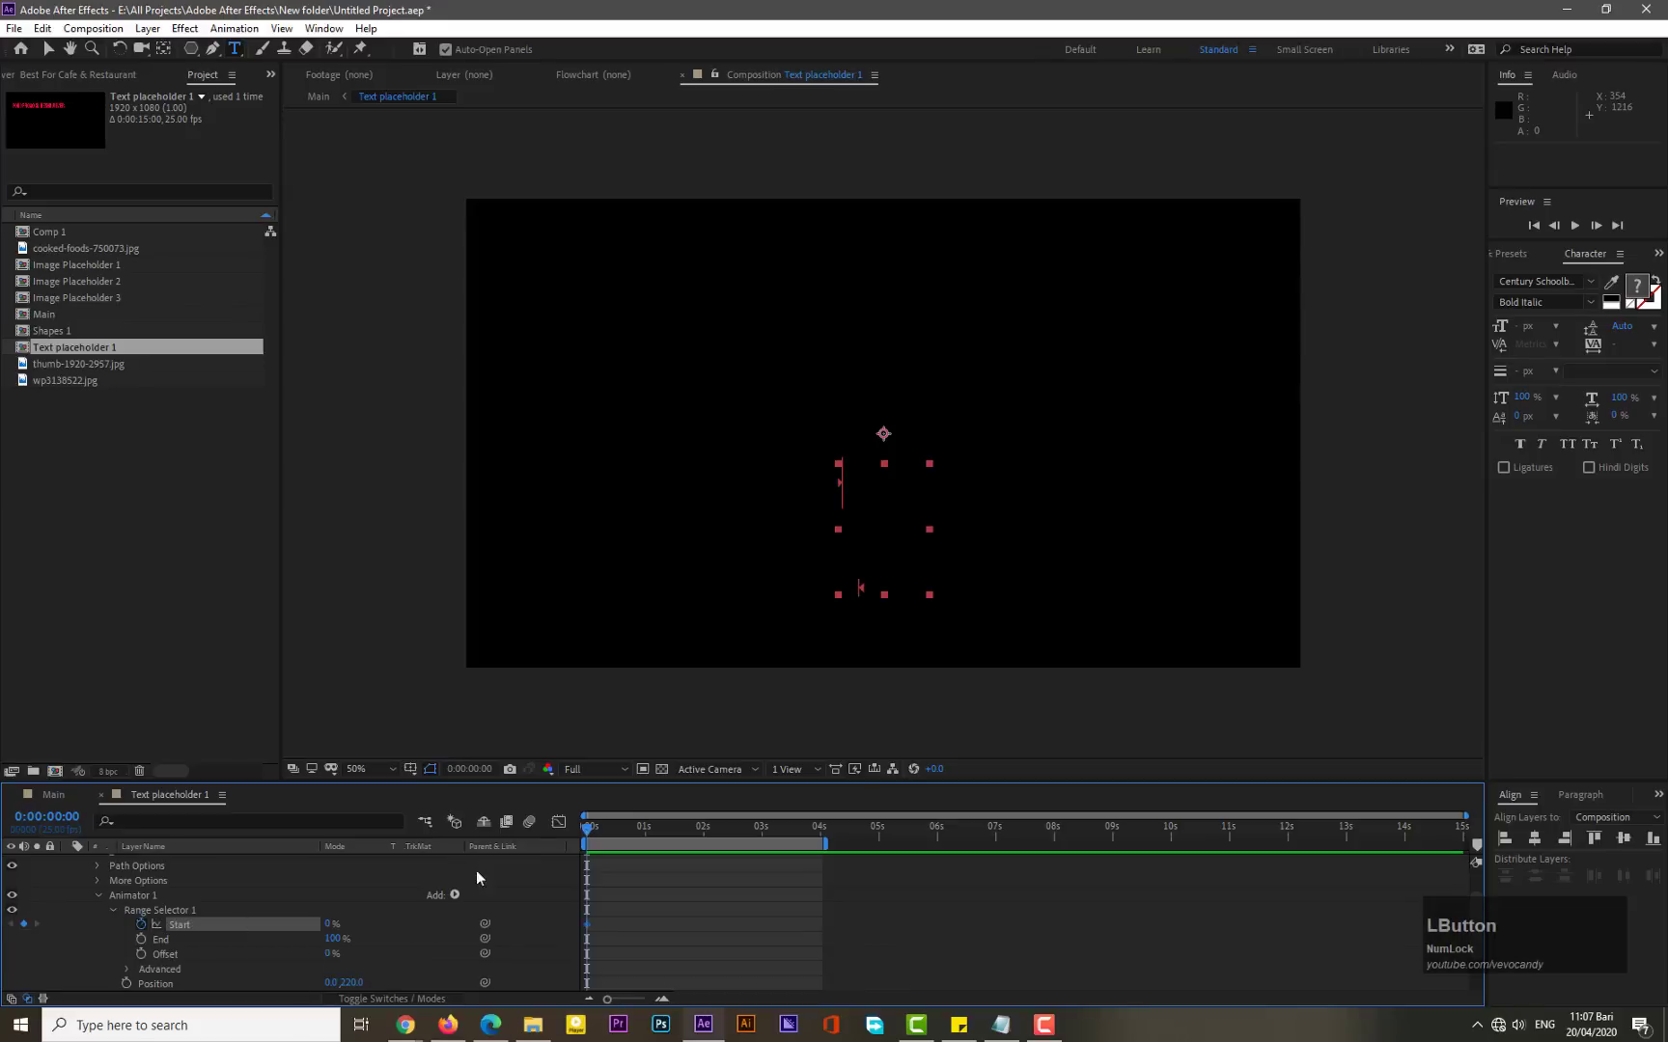
# - Move the current time to 3 seconds for the next Start keyframe
pyautogui.moveTo(588, 830); pyautogui.dragTo(649, 847)
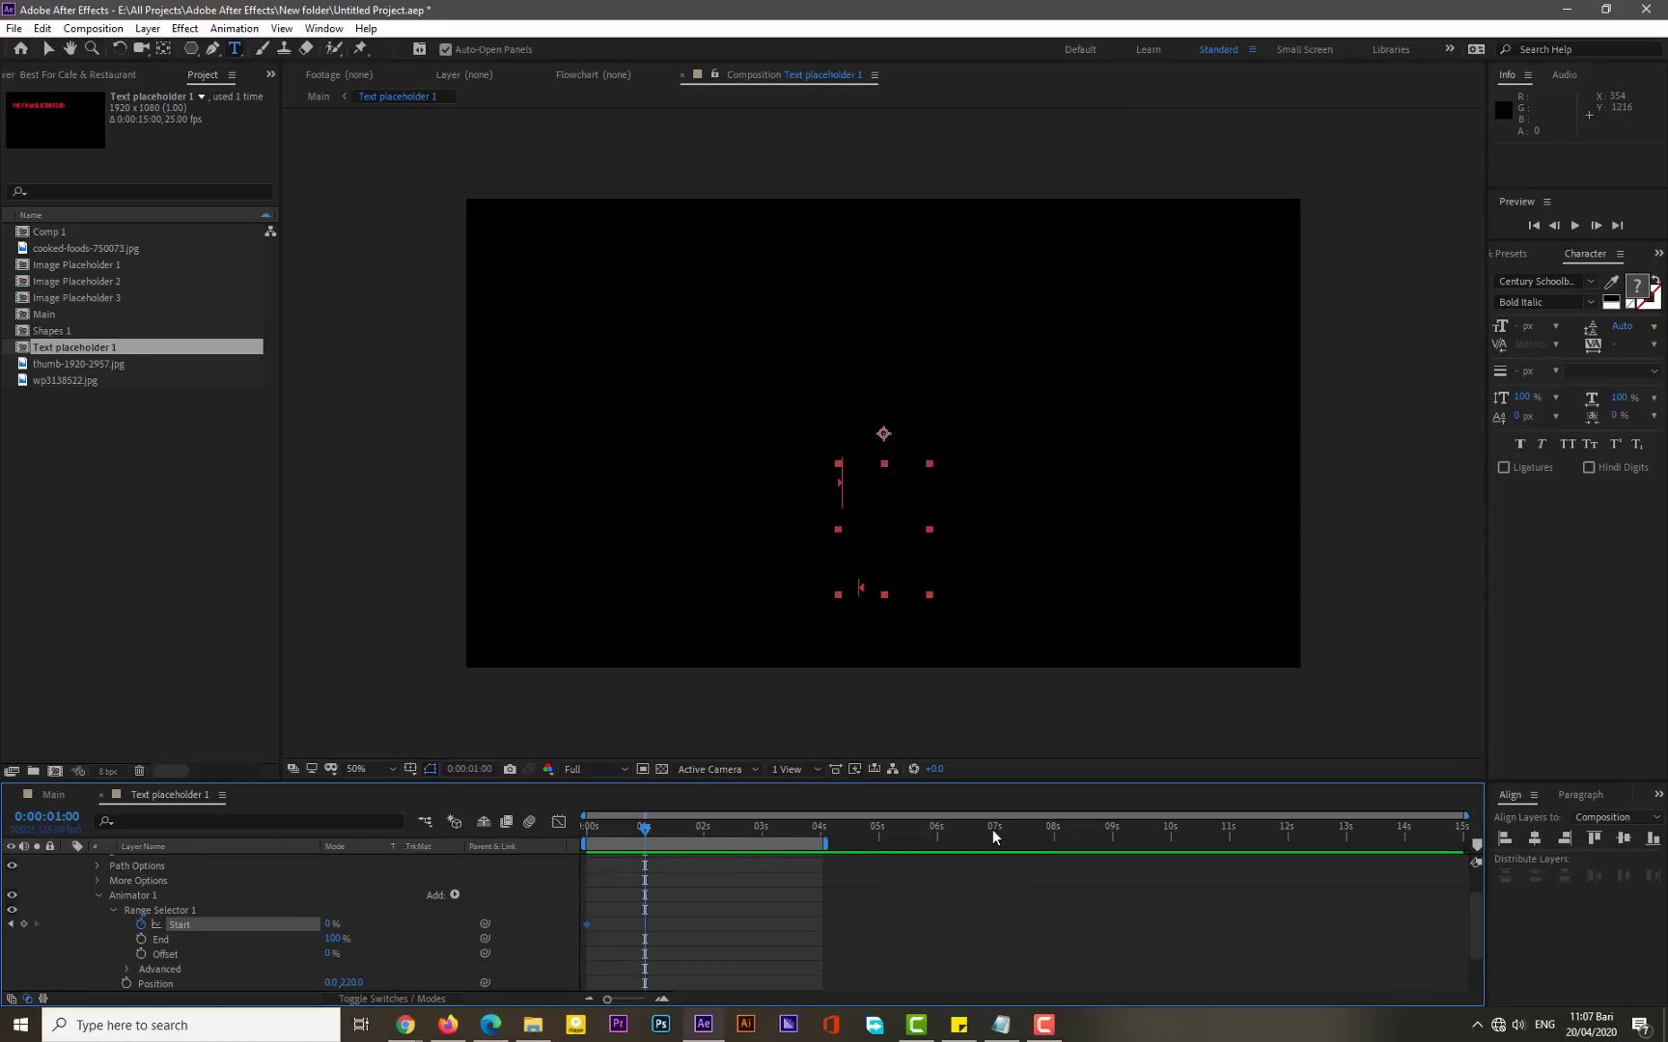
pyautogui.click(763, 828)
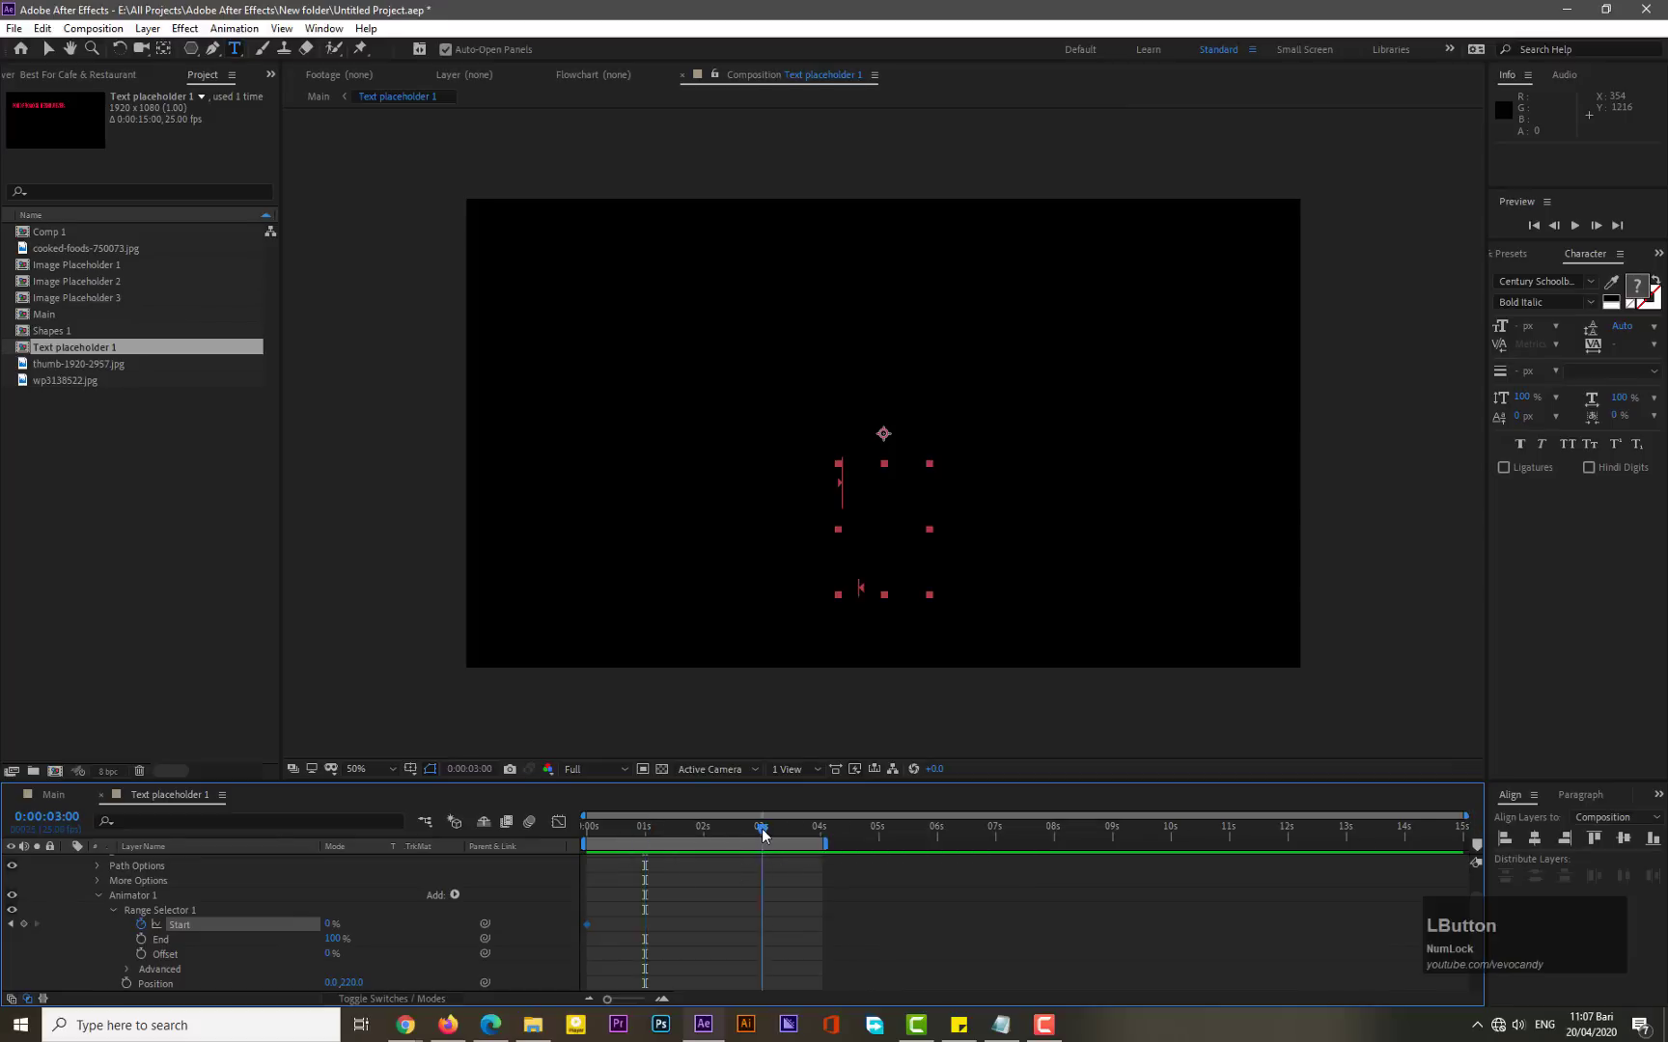
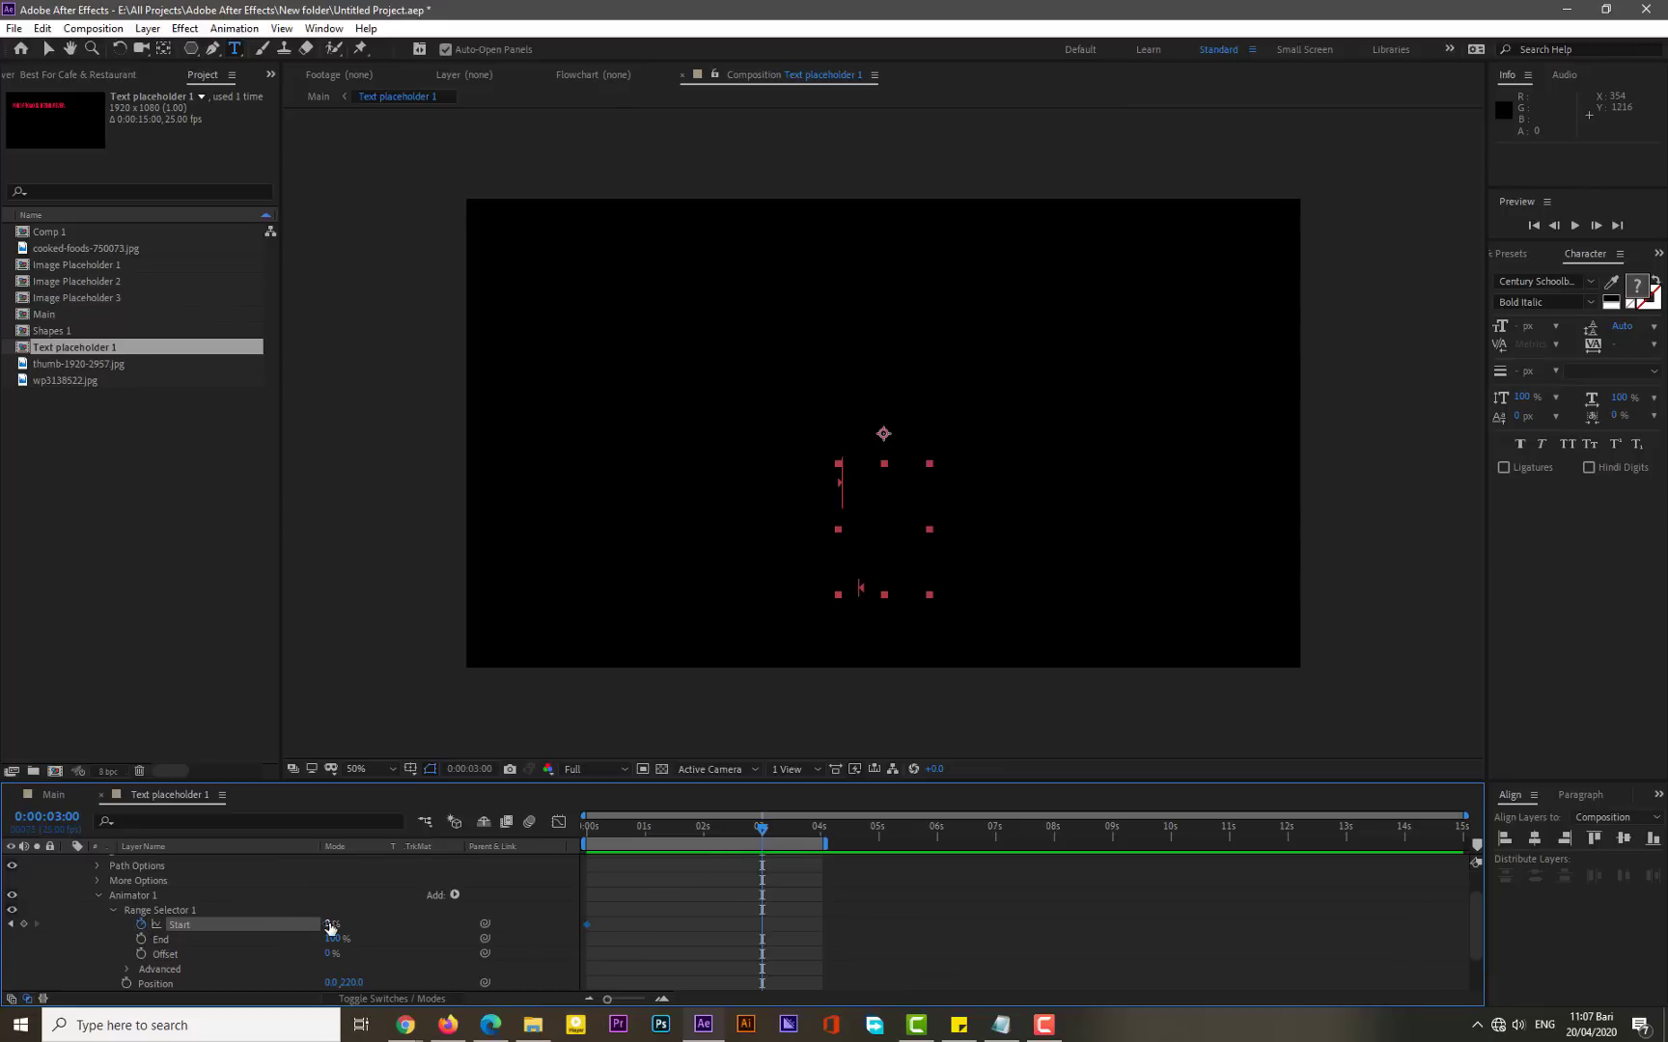
# - Add a Range Selector Start keyframe of 100% at 3 seconds, returning to the start of the timeline
pyautogui.moveTo(330, 926); pyautogui.dragTo(568, 924)
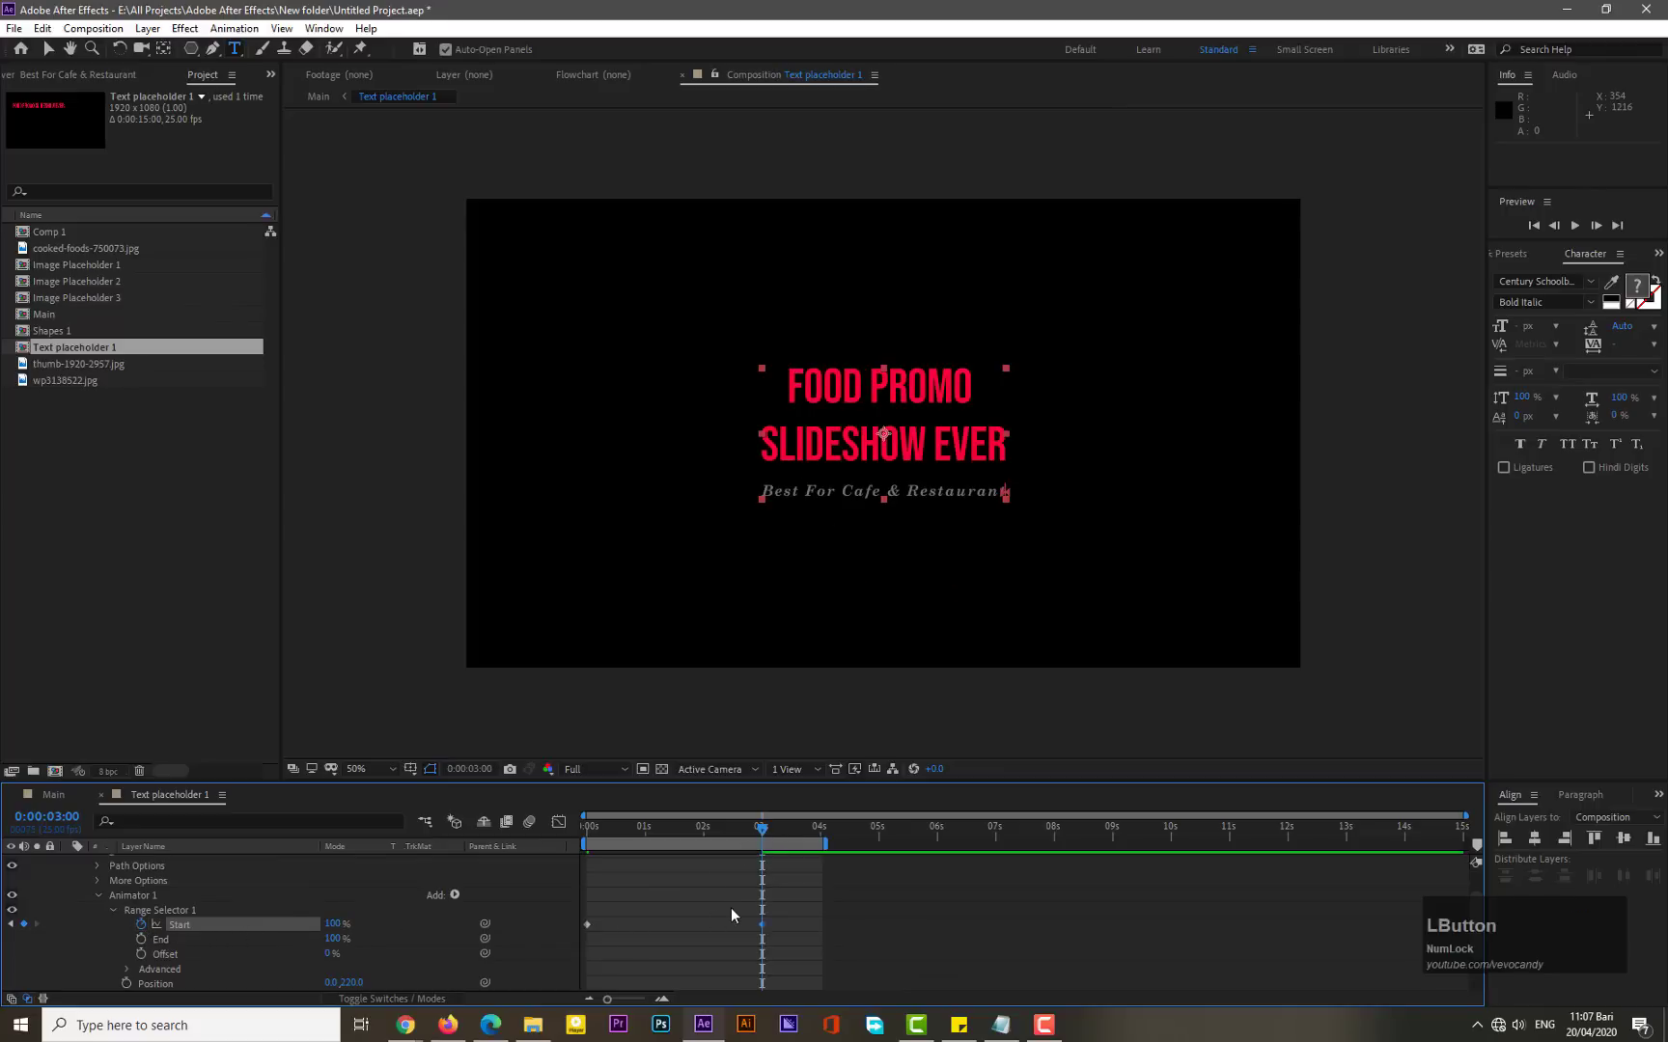
pyautogui.moveTo(606, 826); pyautogui.dragTo(587, 827)
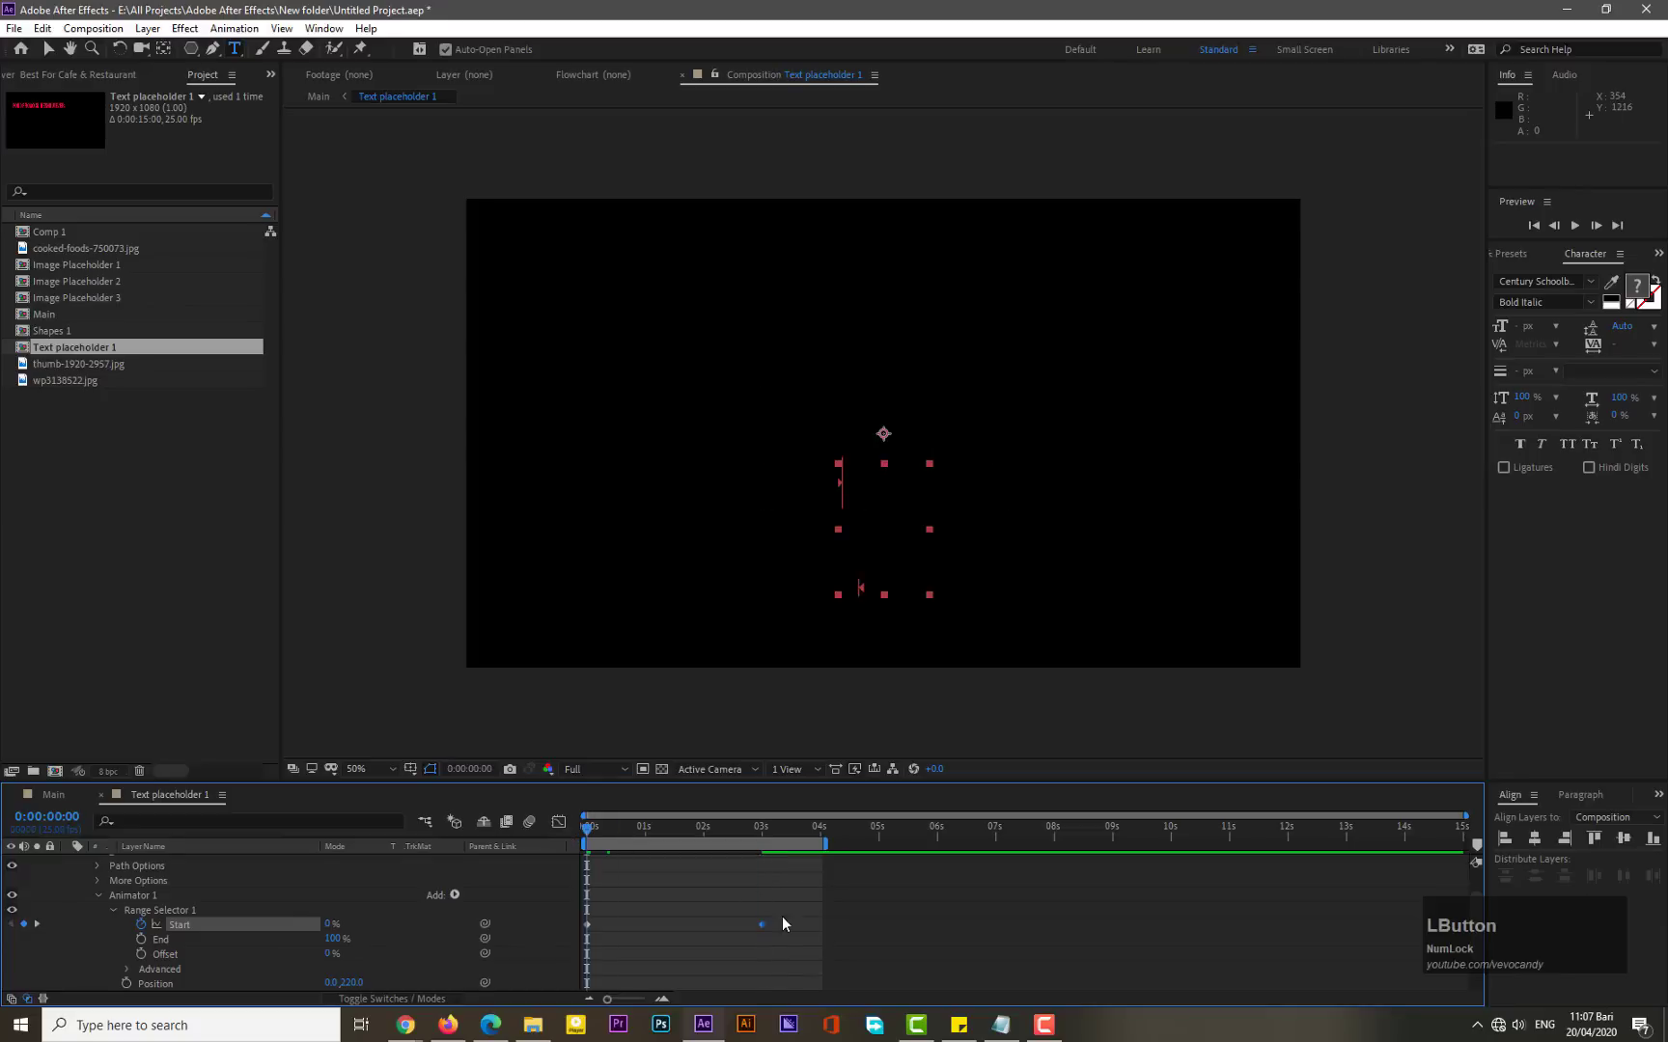
# - Apply Easy Ease to both Start keyframes
pyautogui.moveTo(782, 917); pyautogui.dragTo(582, 936)
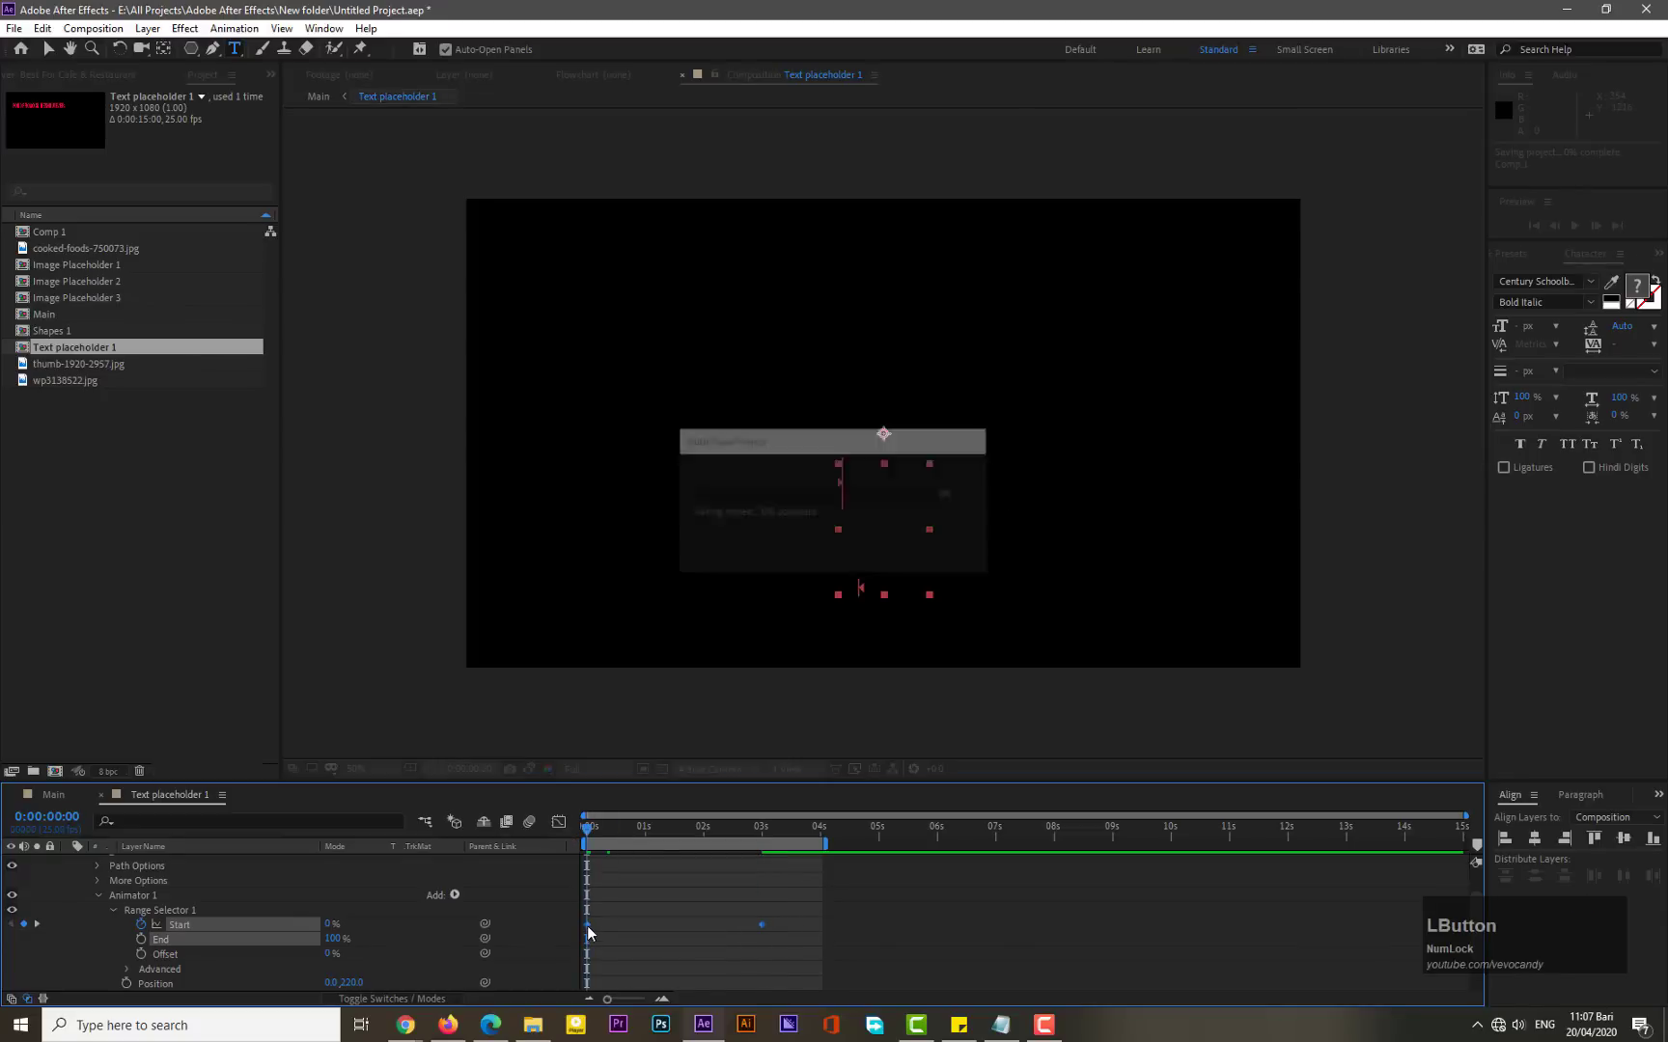
pyautogui.rightClick(587, 928)
pyautogui.moveTo(639, 914)
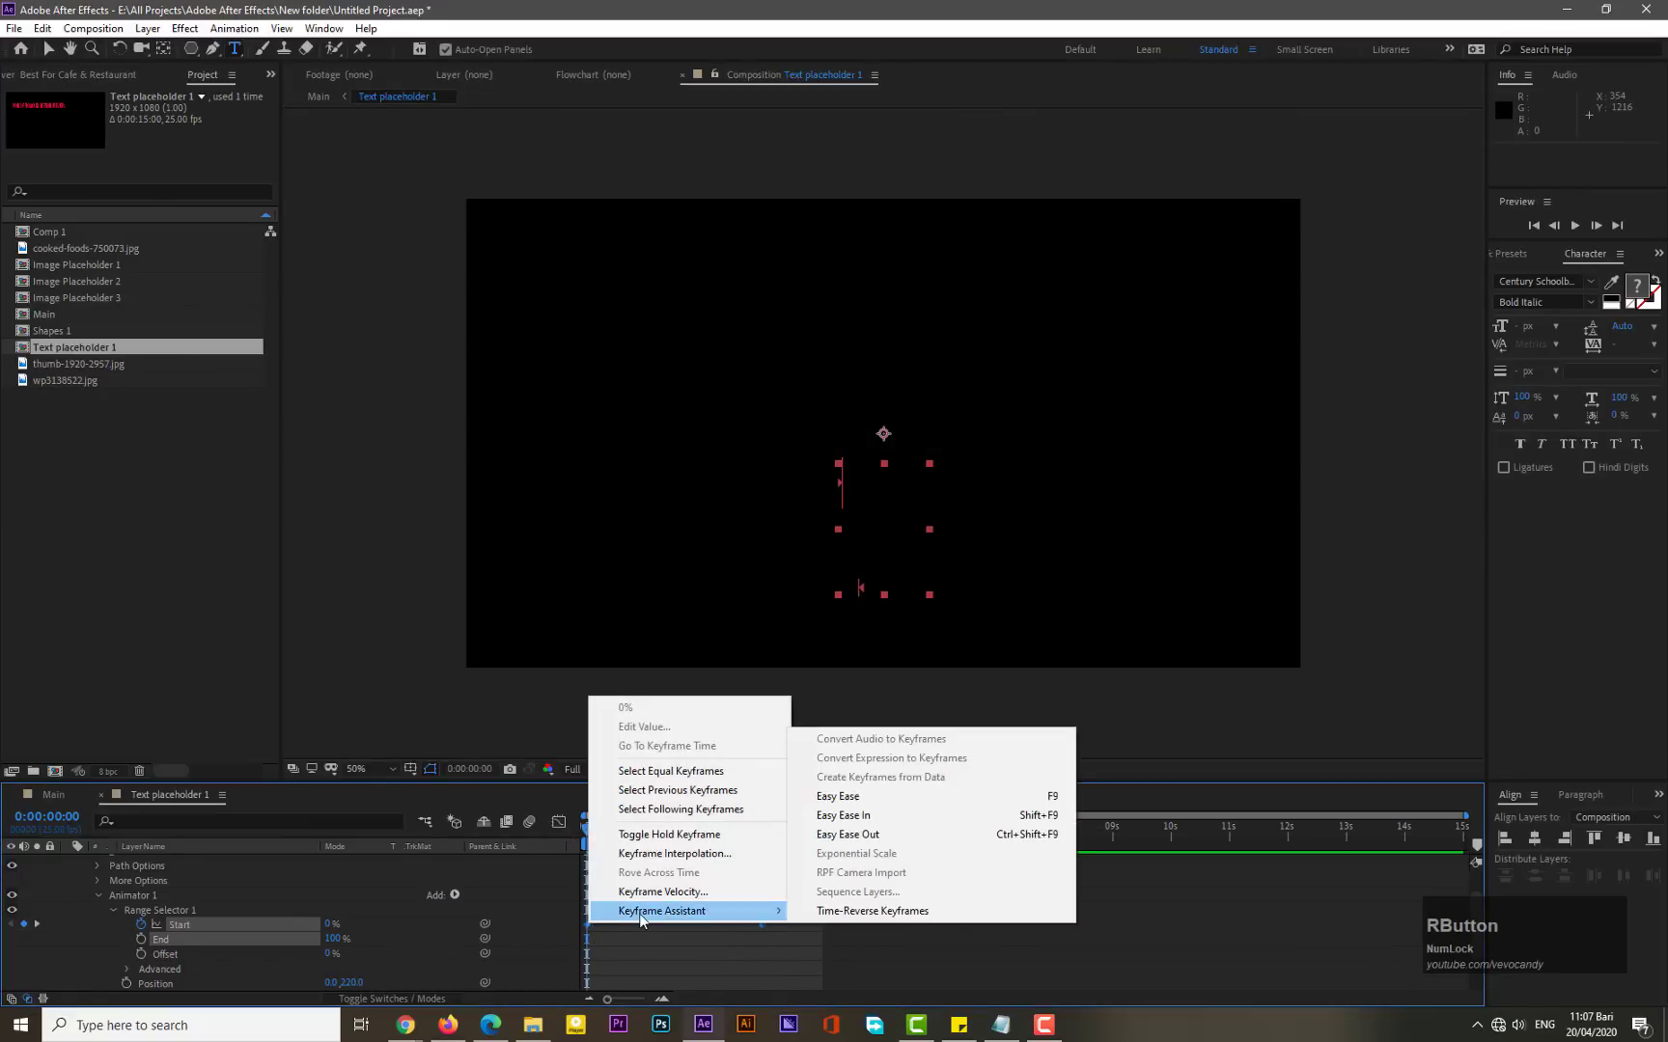
pyautogui.click(850, 796)
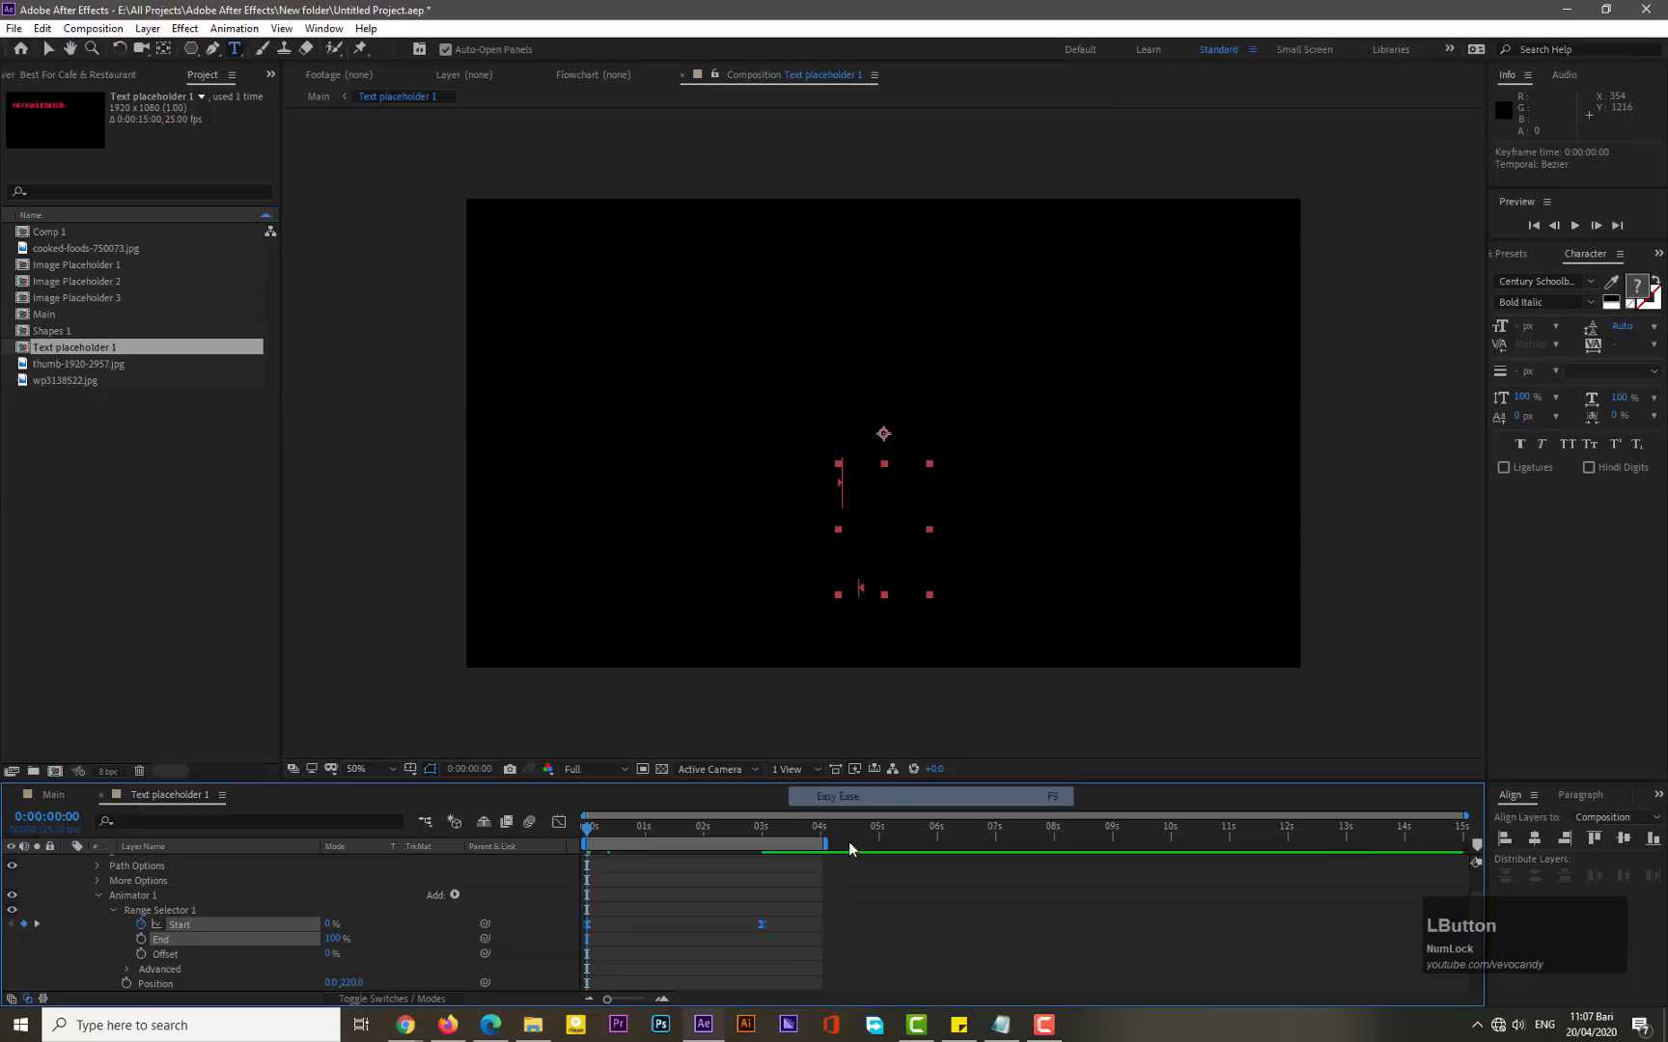
# - Preview the title animation and collapse the text layer's properties
pyautogui.press('KP_0')
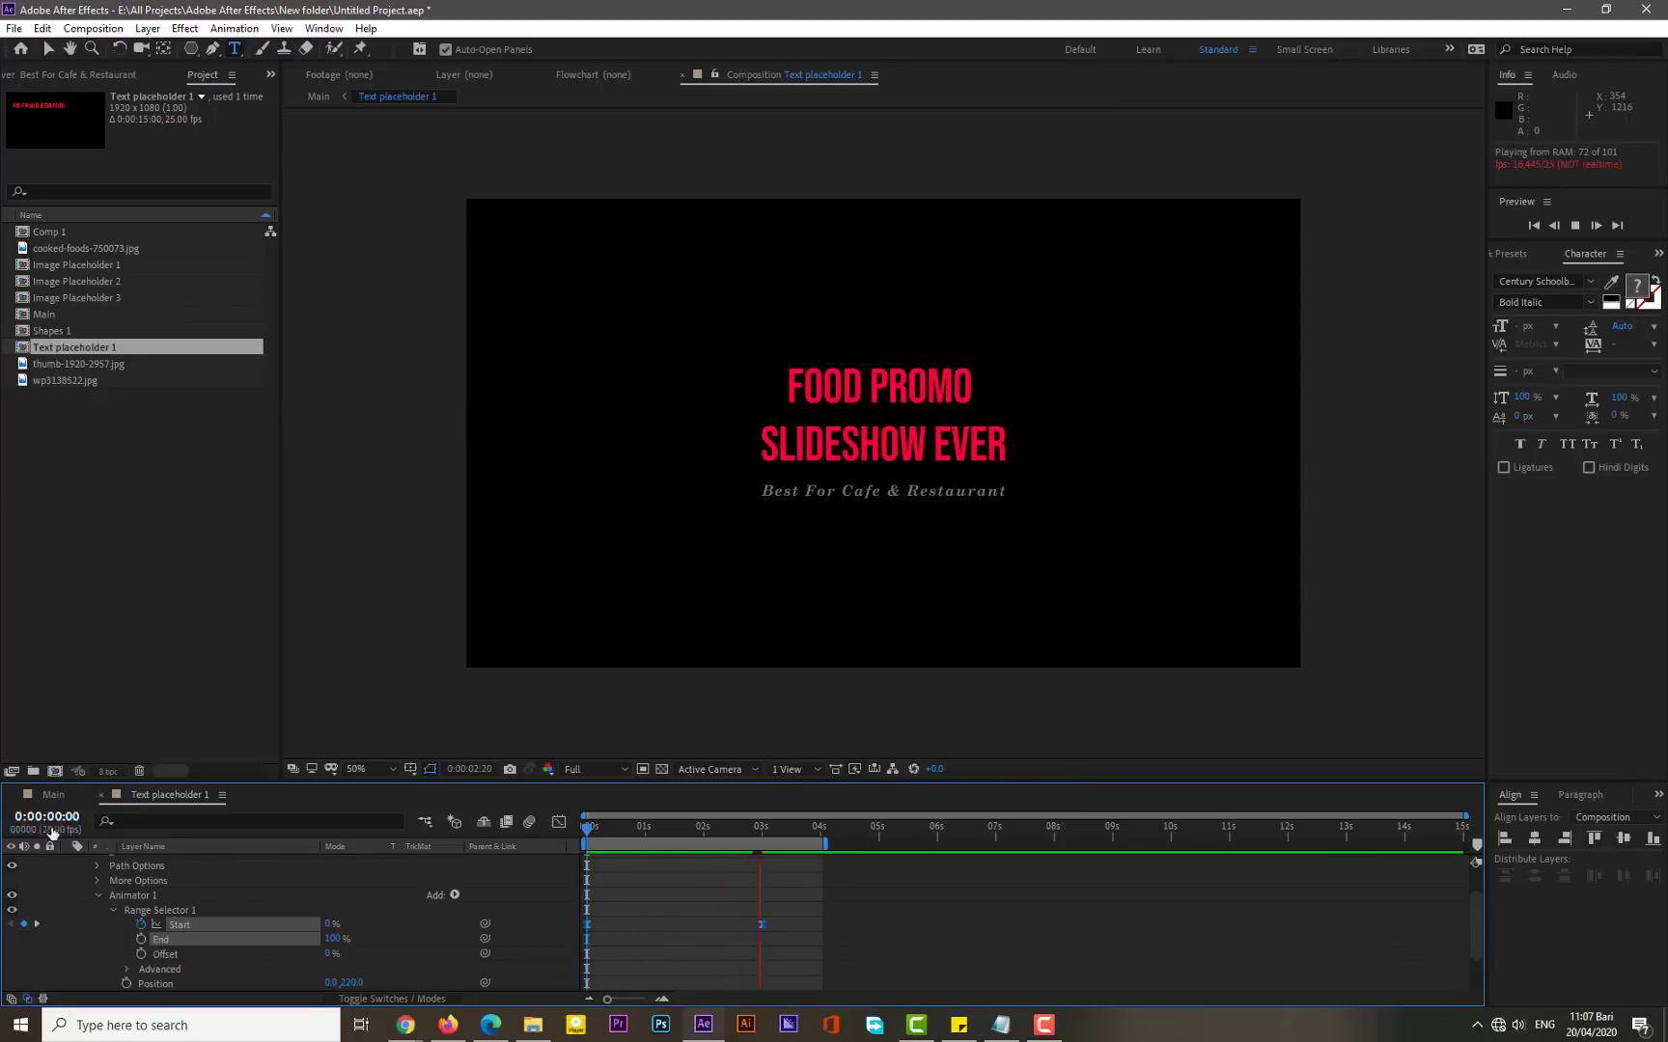
pyautogui.click(113, 909)
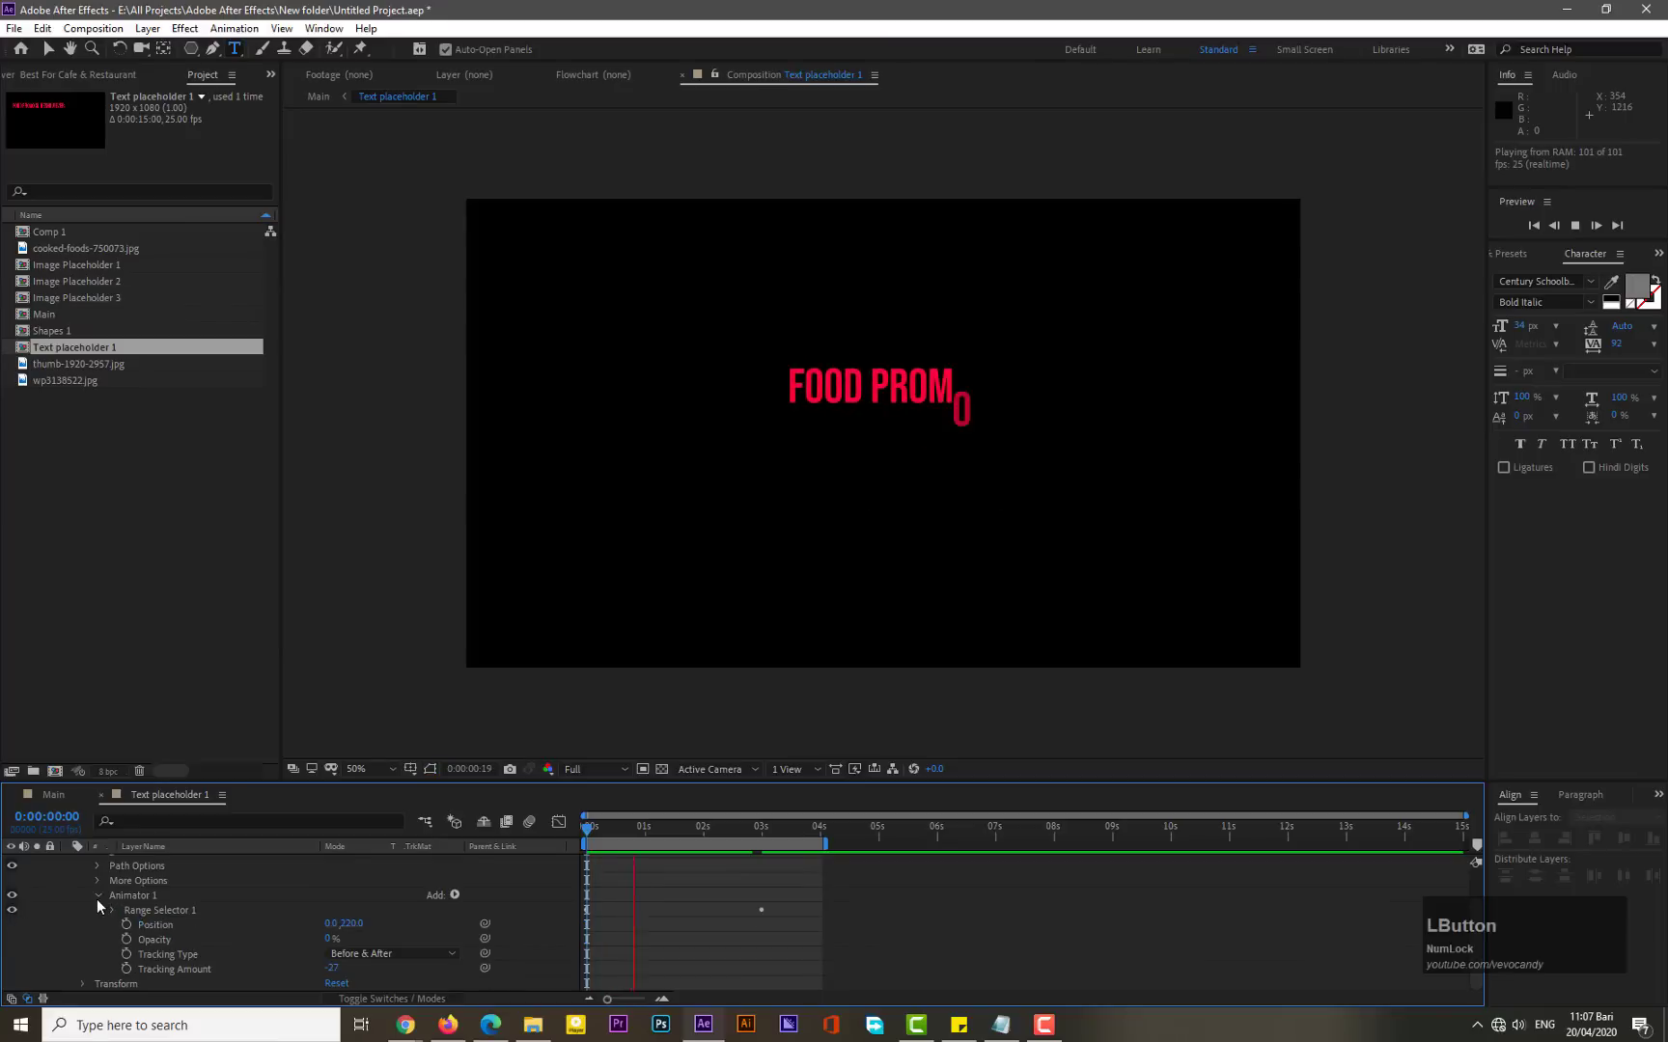
pyautogui.scroll(2, 96, 900)
pyautogui.click(81, 876)
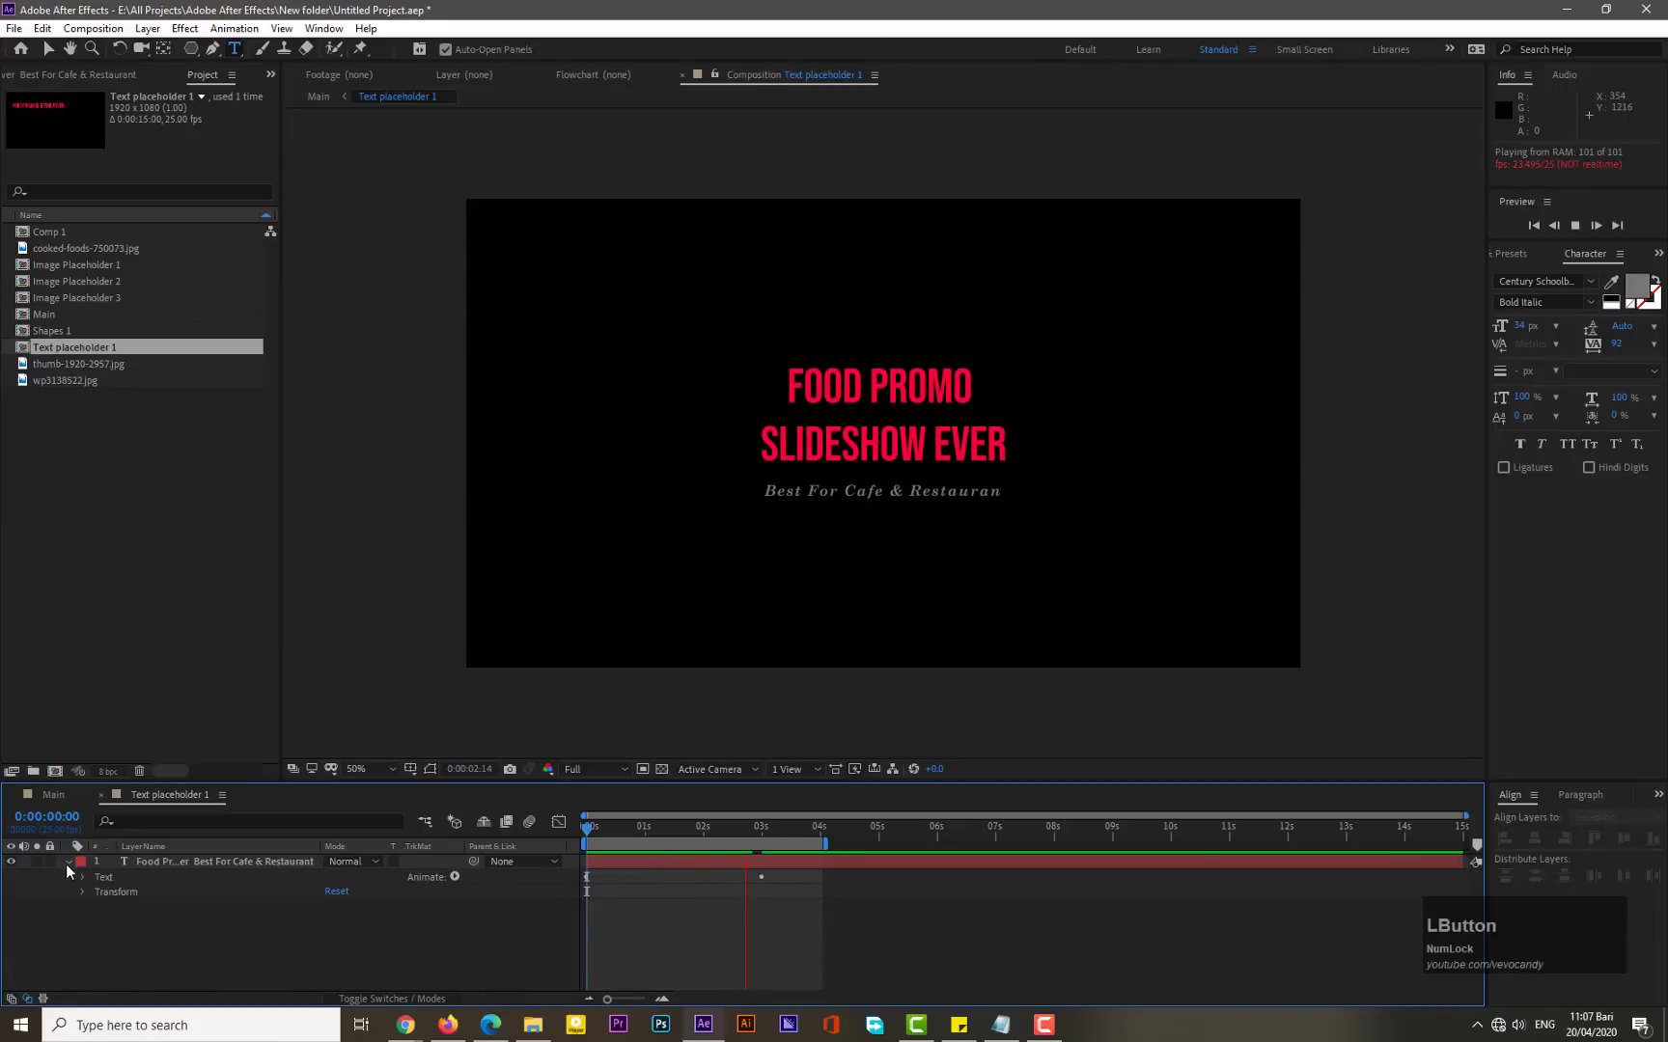
pyautogui.click(67, 862)
# - Return to the Text placeholder 1 composition and resize it to 822 × 515 px
pyautogui.click(57, 797)
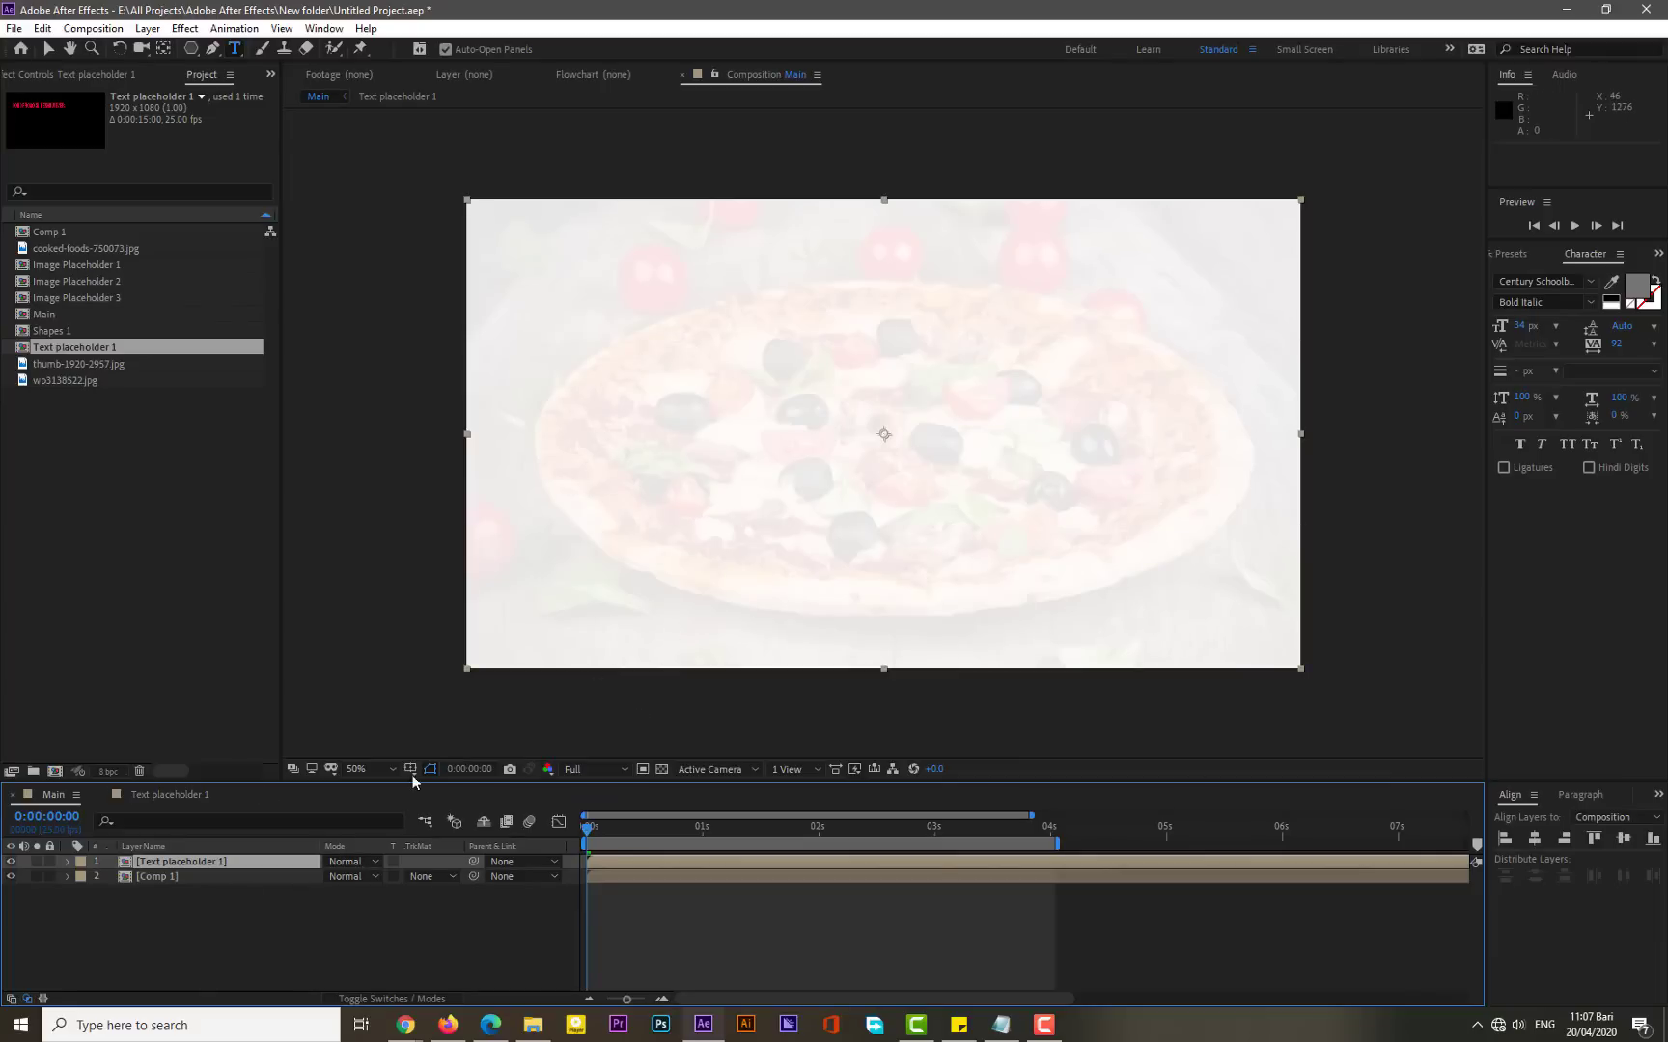
pyautogui.doubleClick(181, 861)
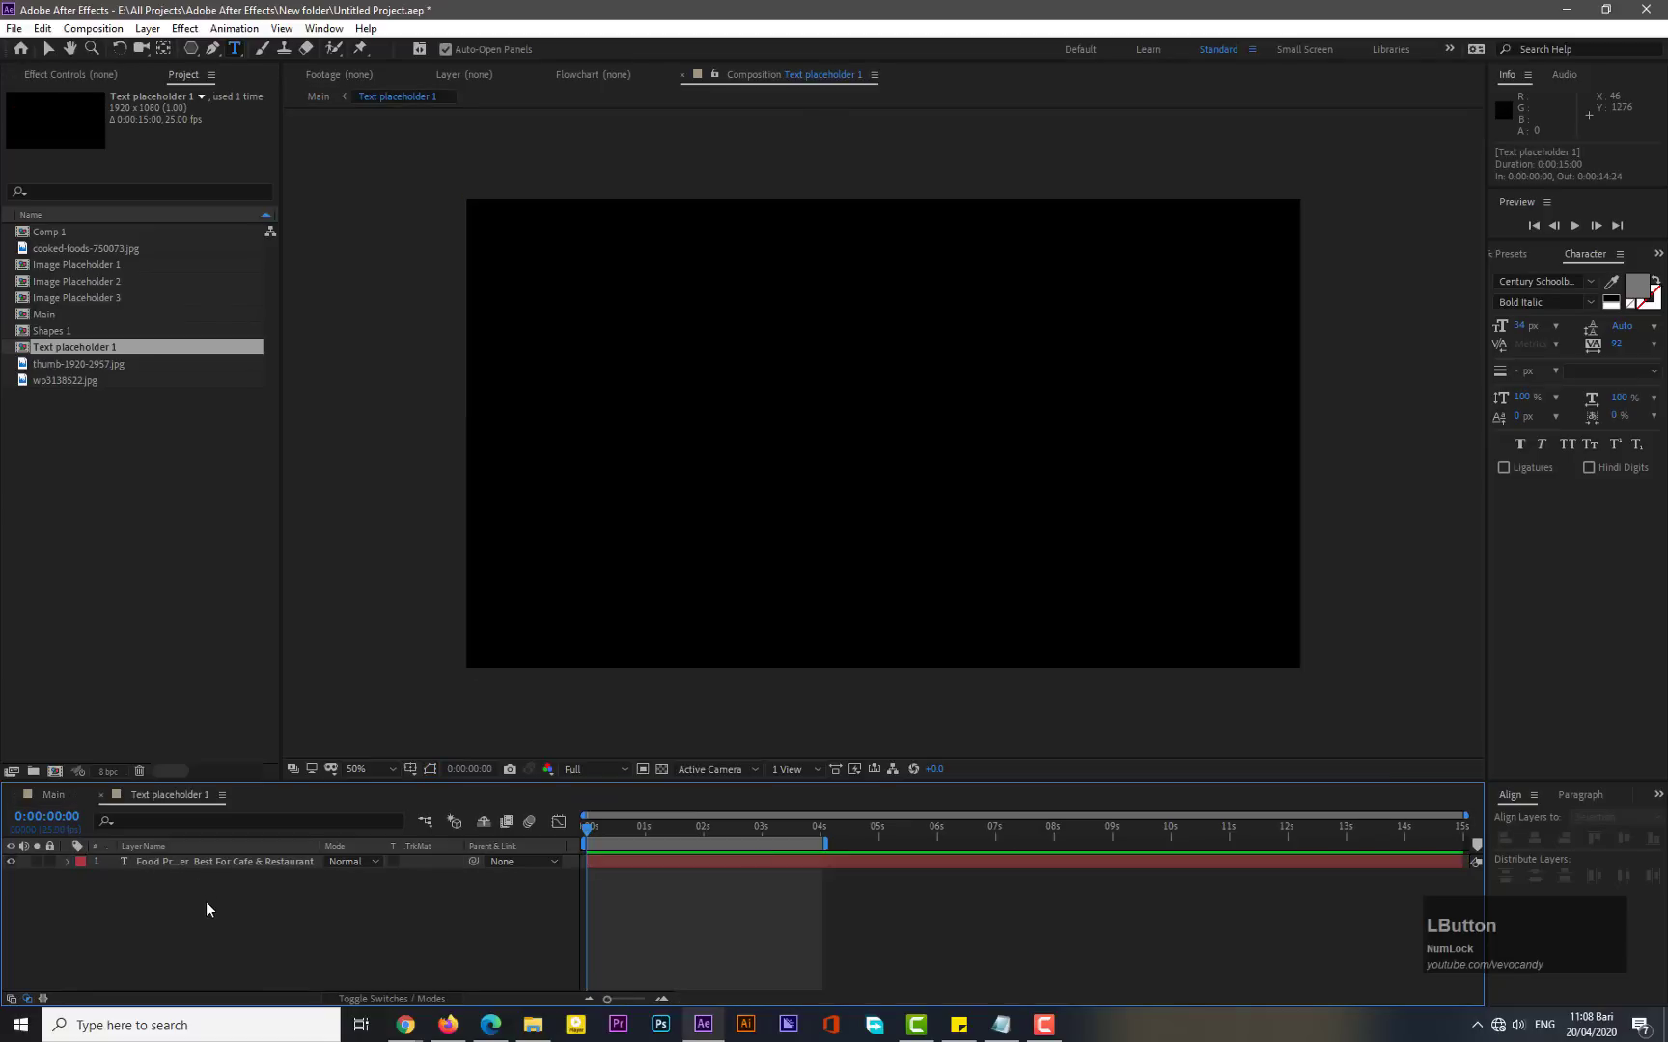
pyautogui.click(701, 826)
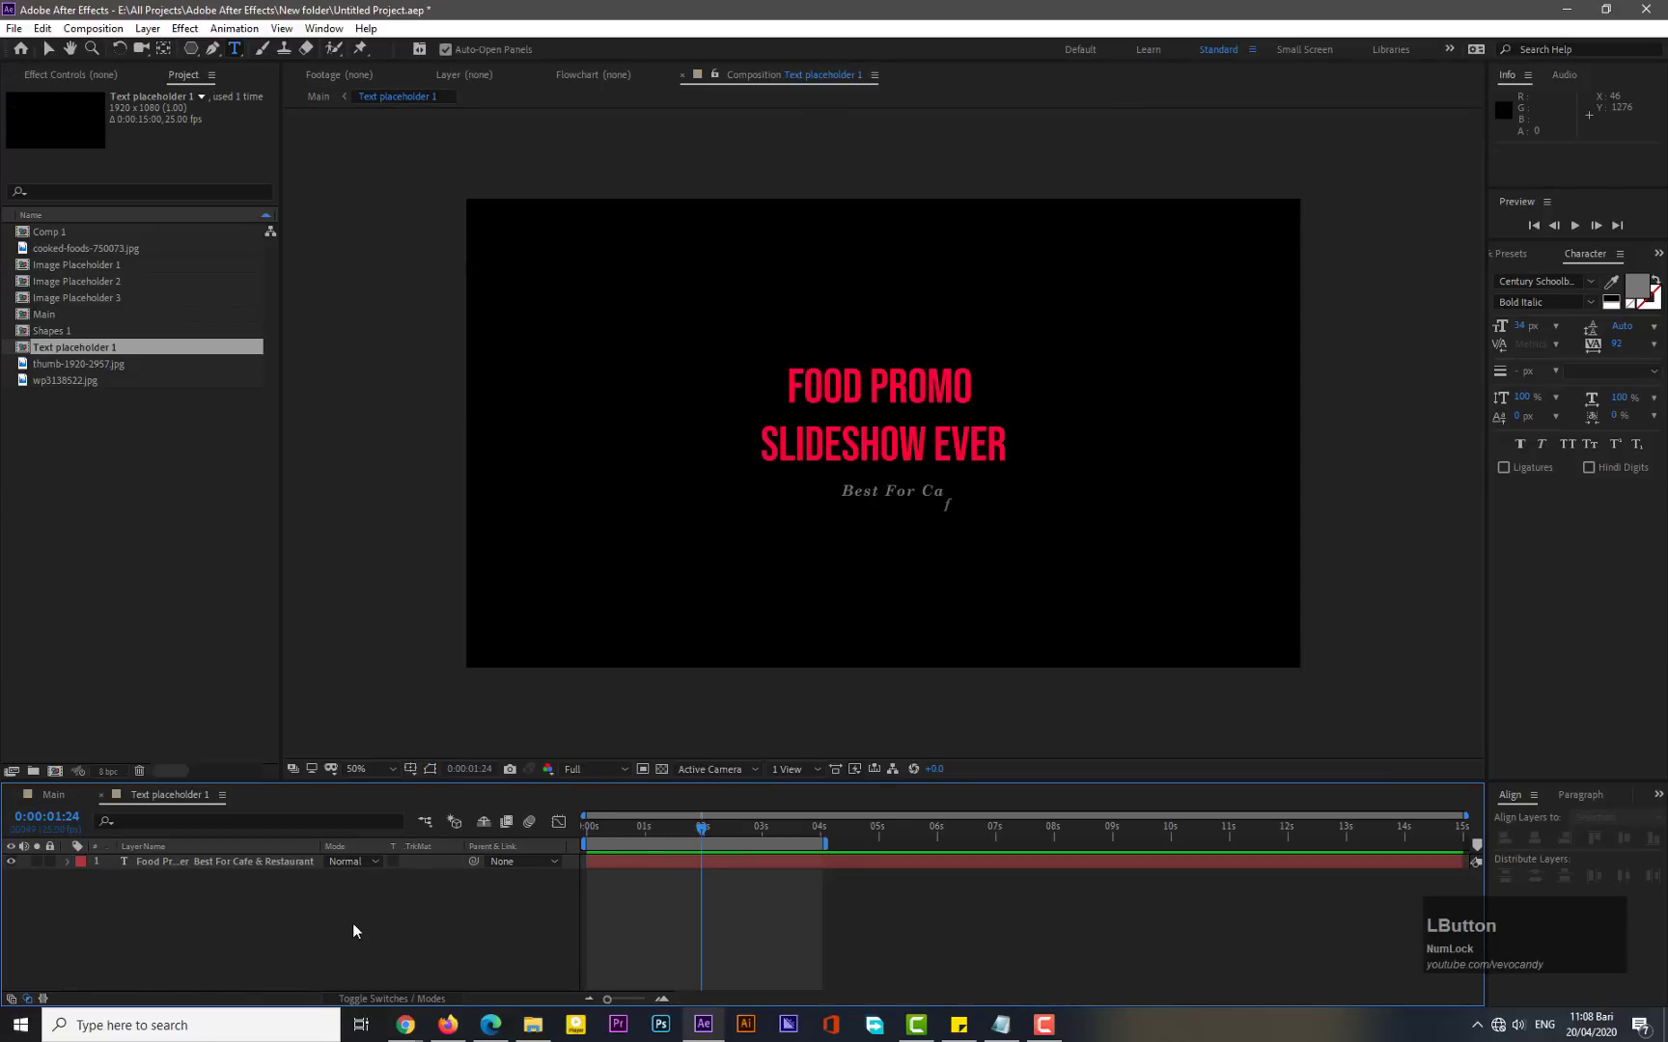
pyautogui.press('ctrl')
pyautogui.hotkey('ctrl', 'k')
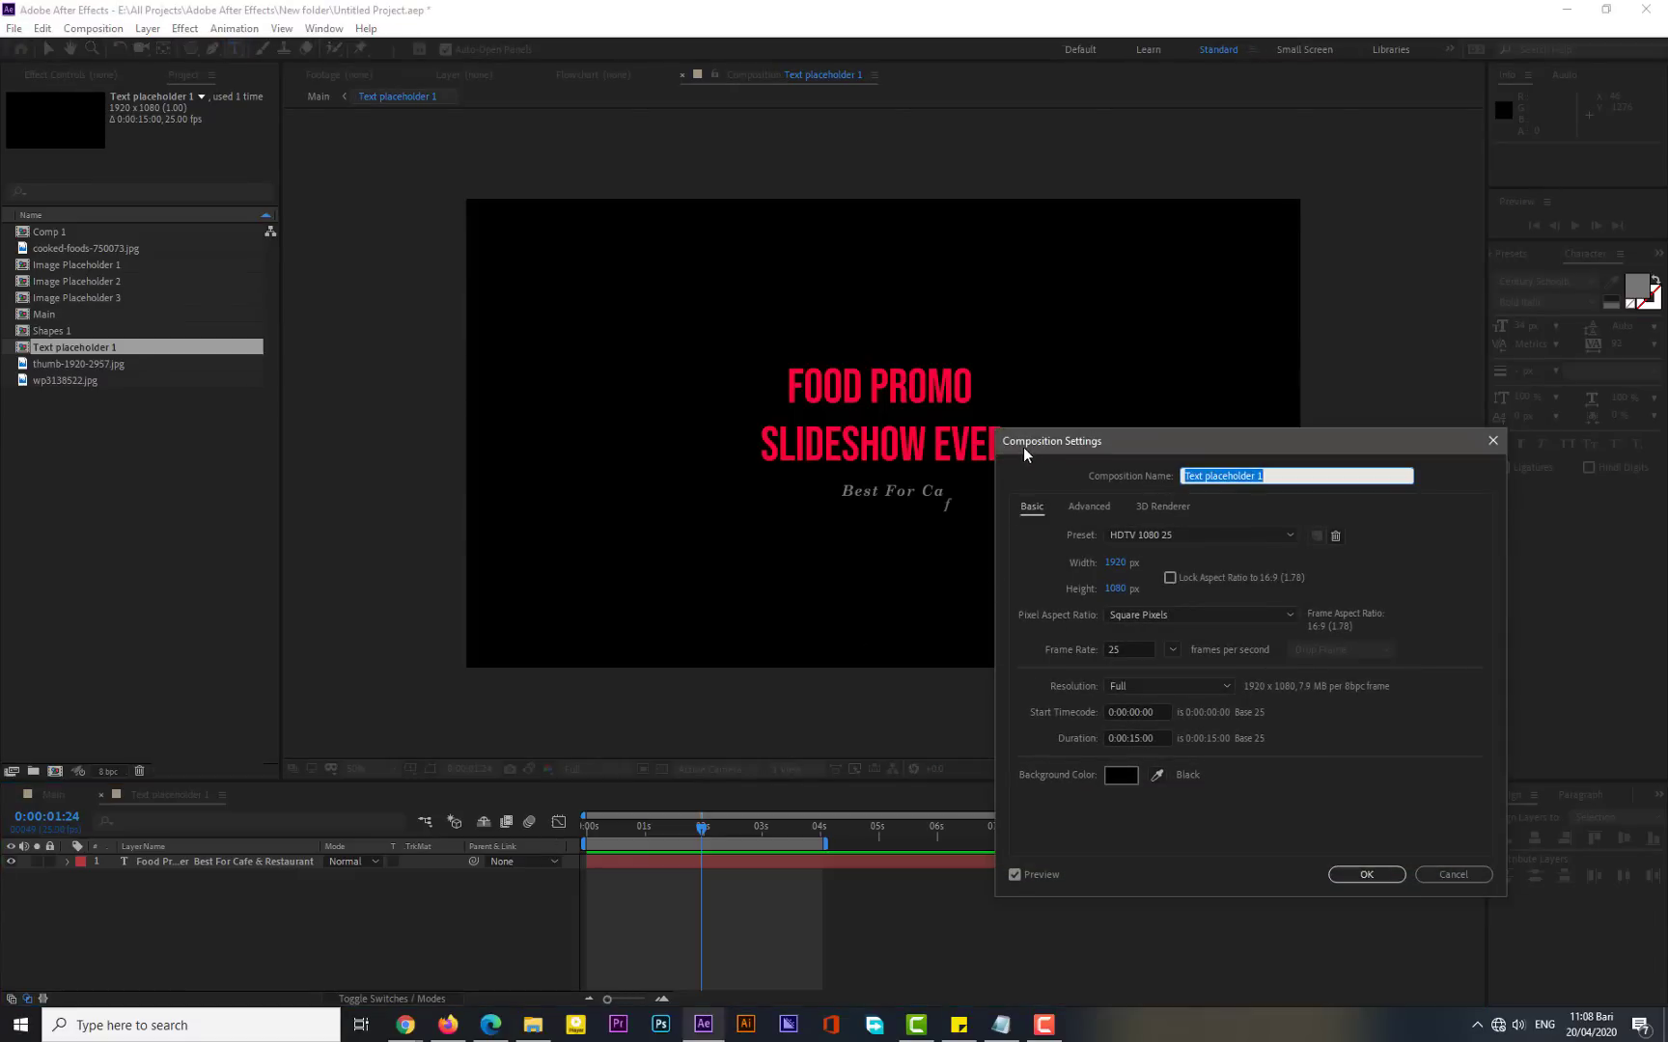
pyautogui.moveTo(1119, 565); pyautogui.dragTo(1071, 570)
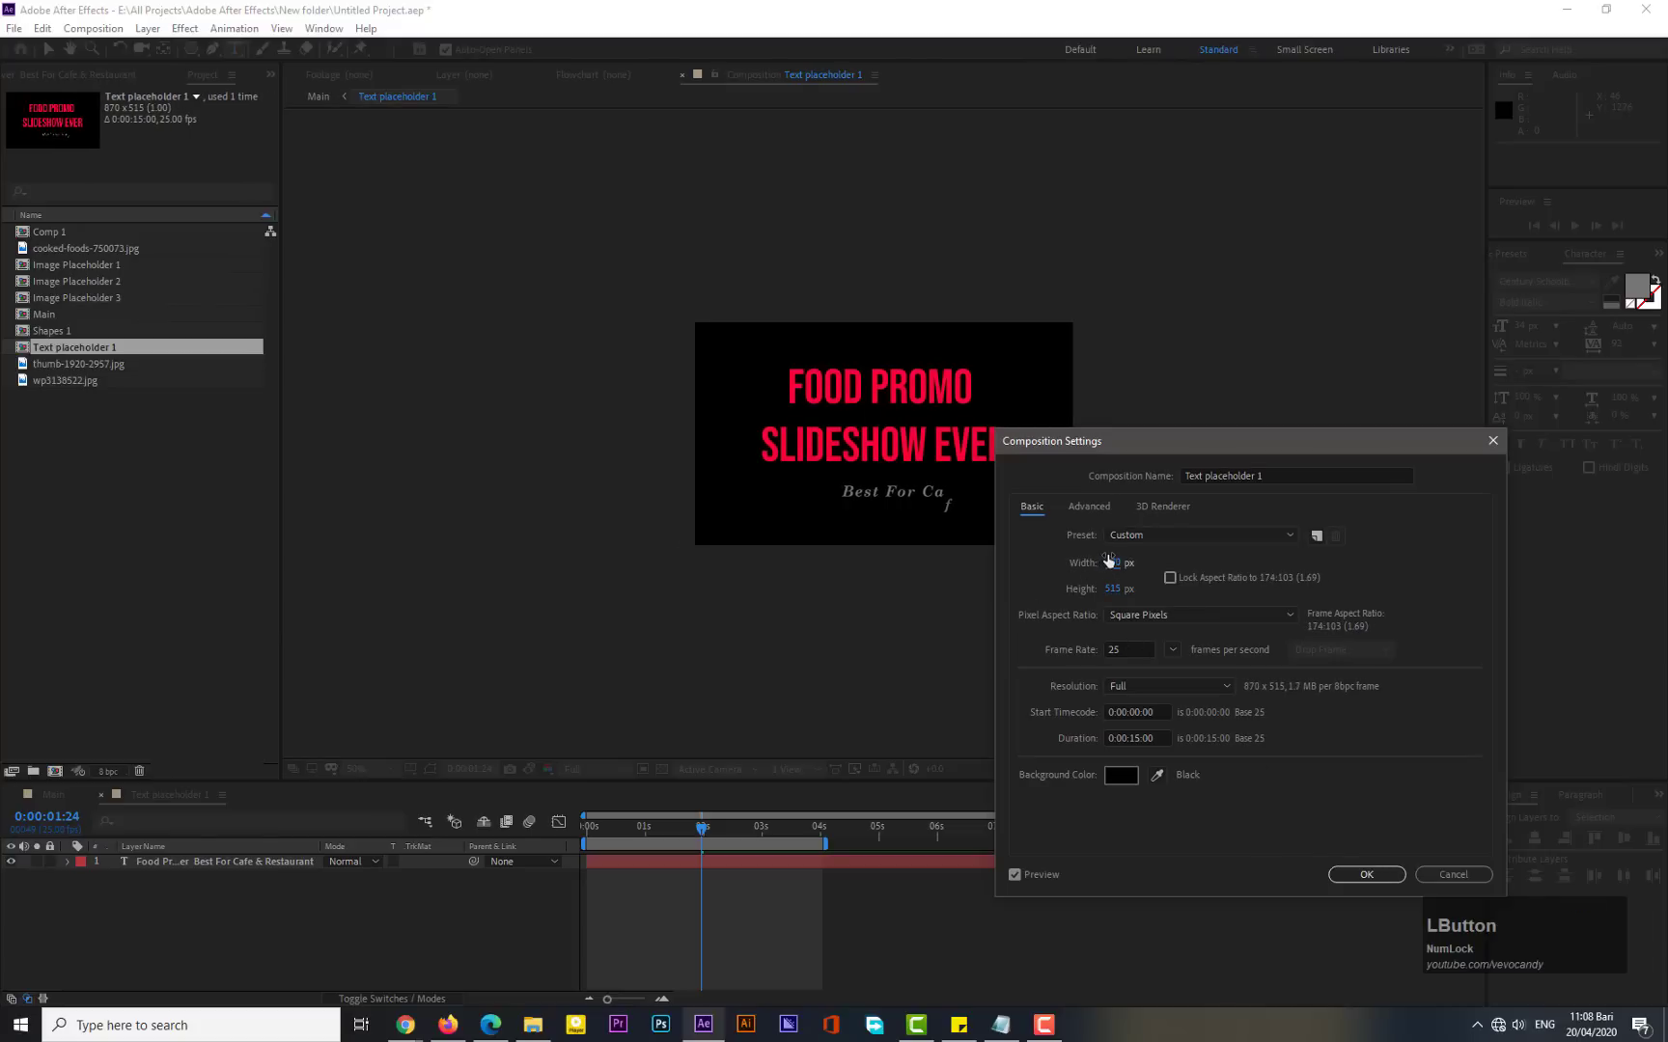
pyautogui.click(1367, 878)
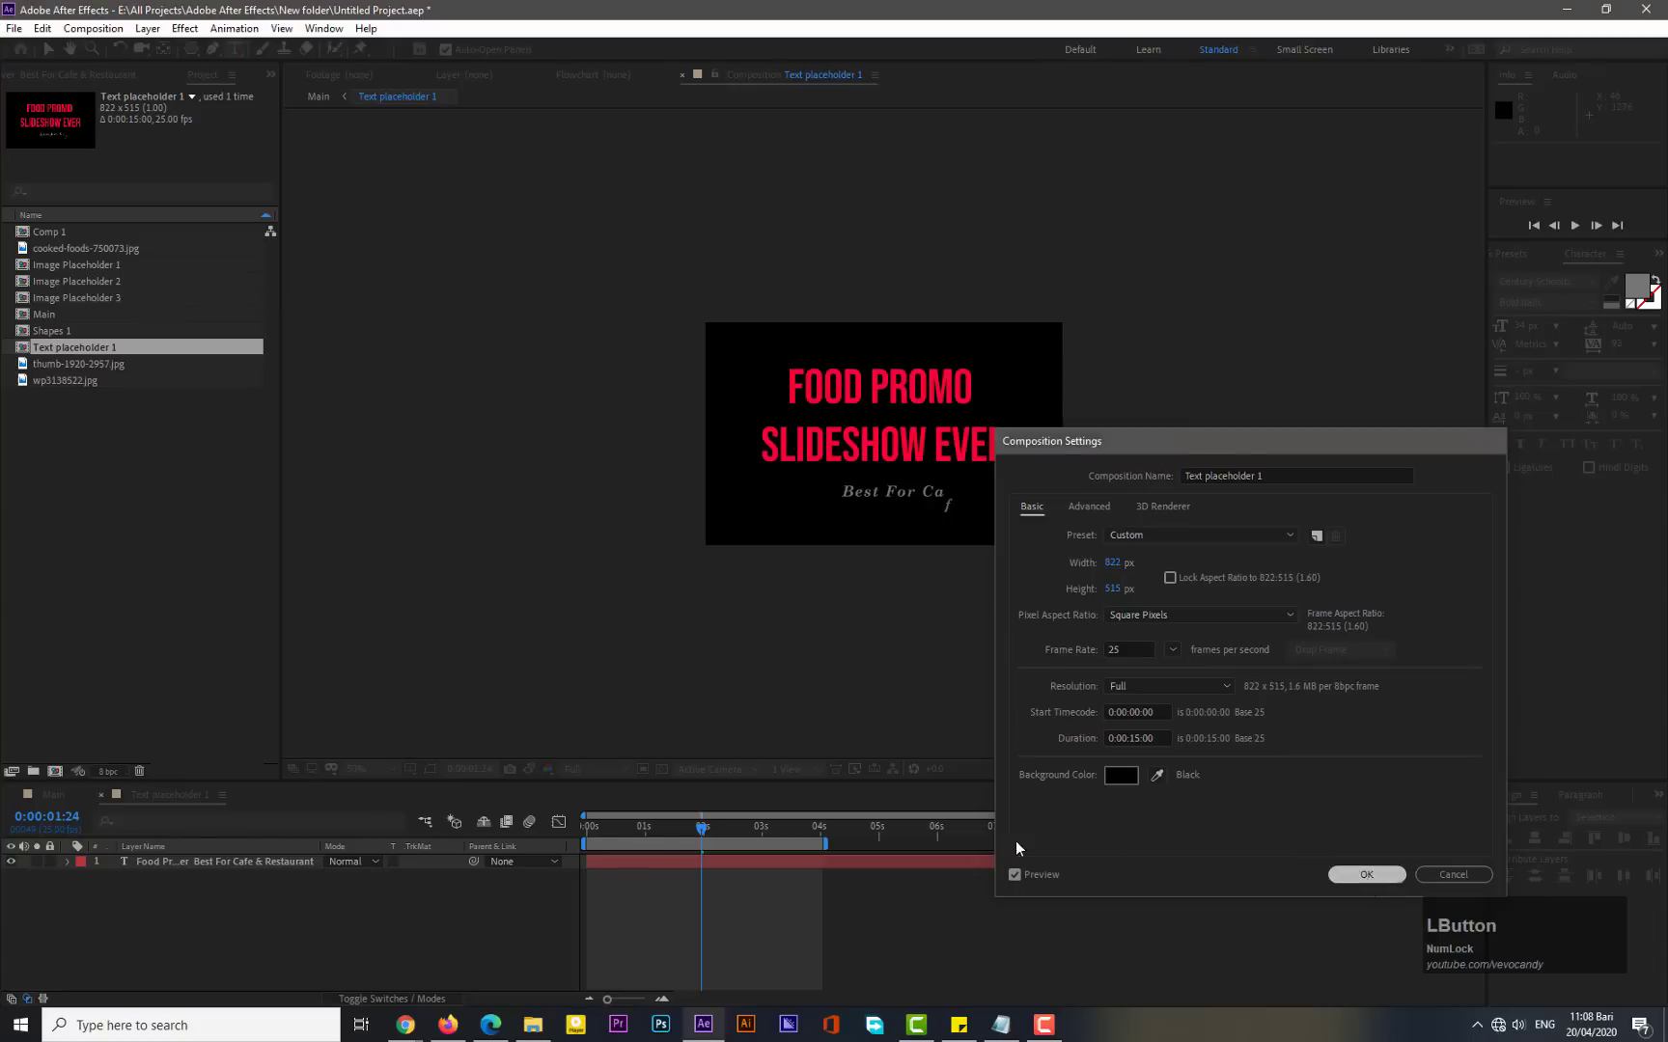
# - In the Main composition, move the title text layer to the upper-left of the frame
pyautogui.click(59, 797)
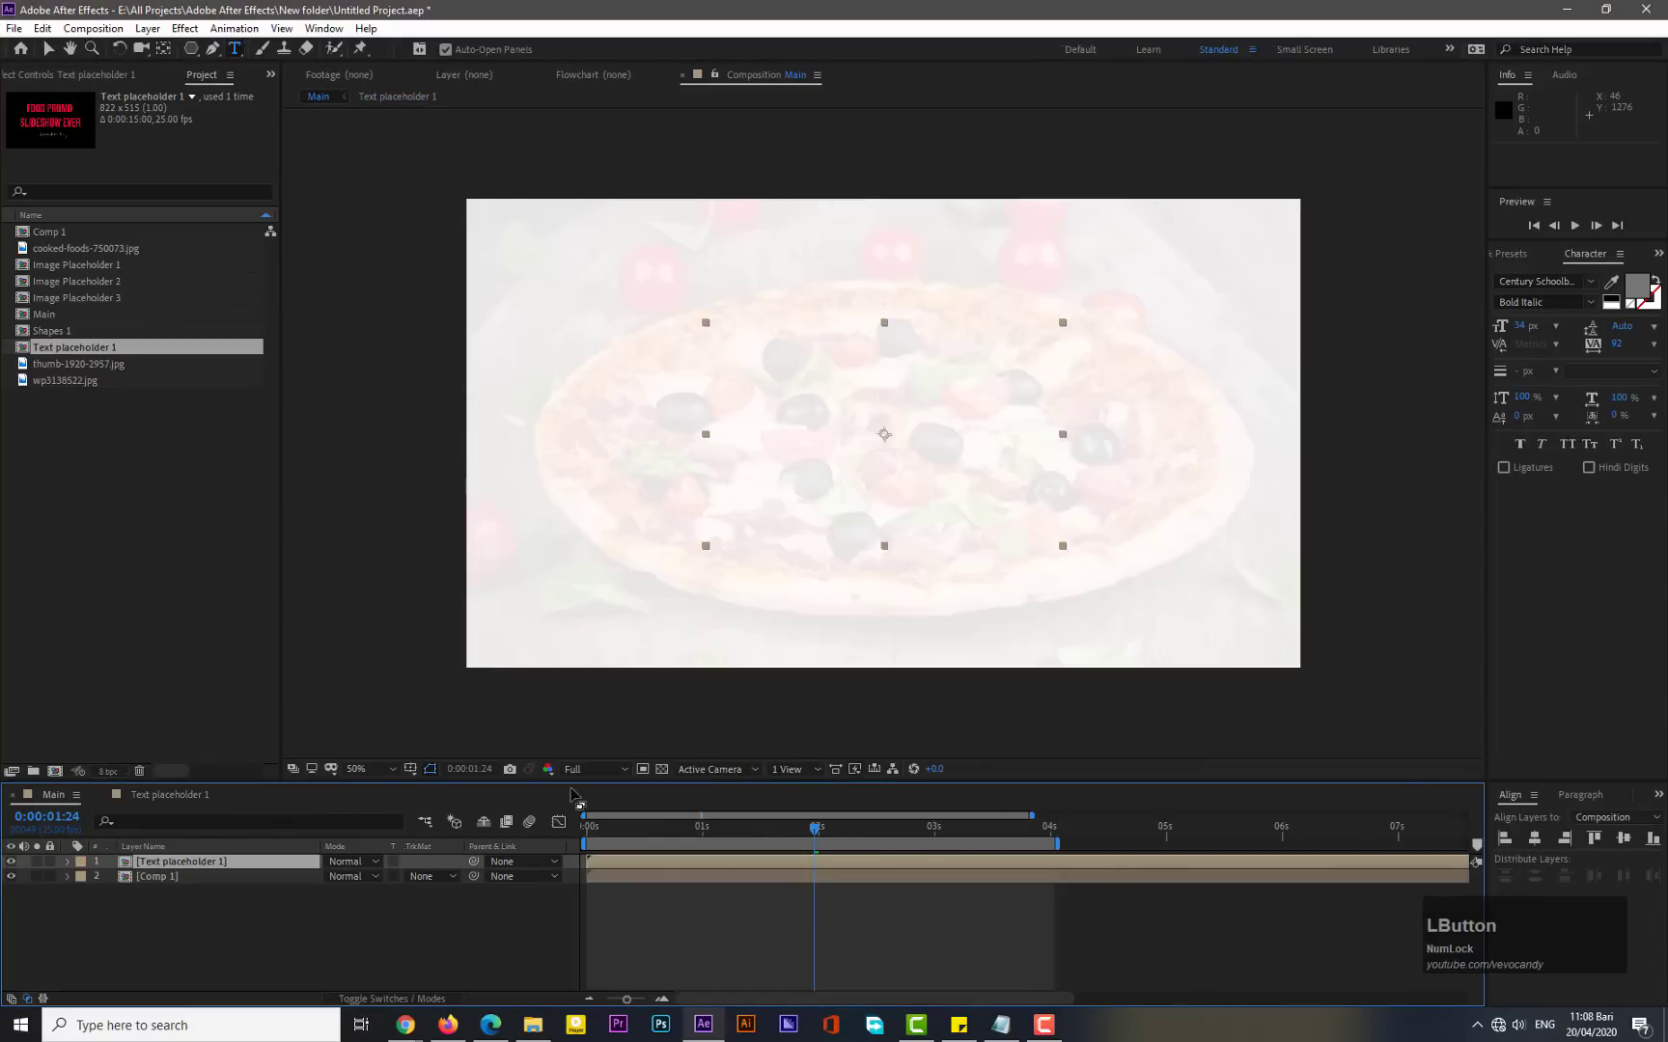
pyautogui.moveTo(720, 831); pyautogui.dragTo(847, 808)
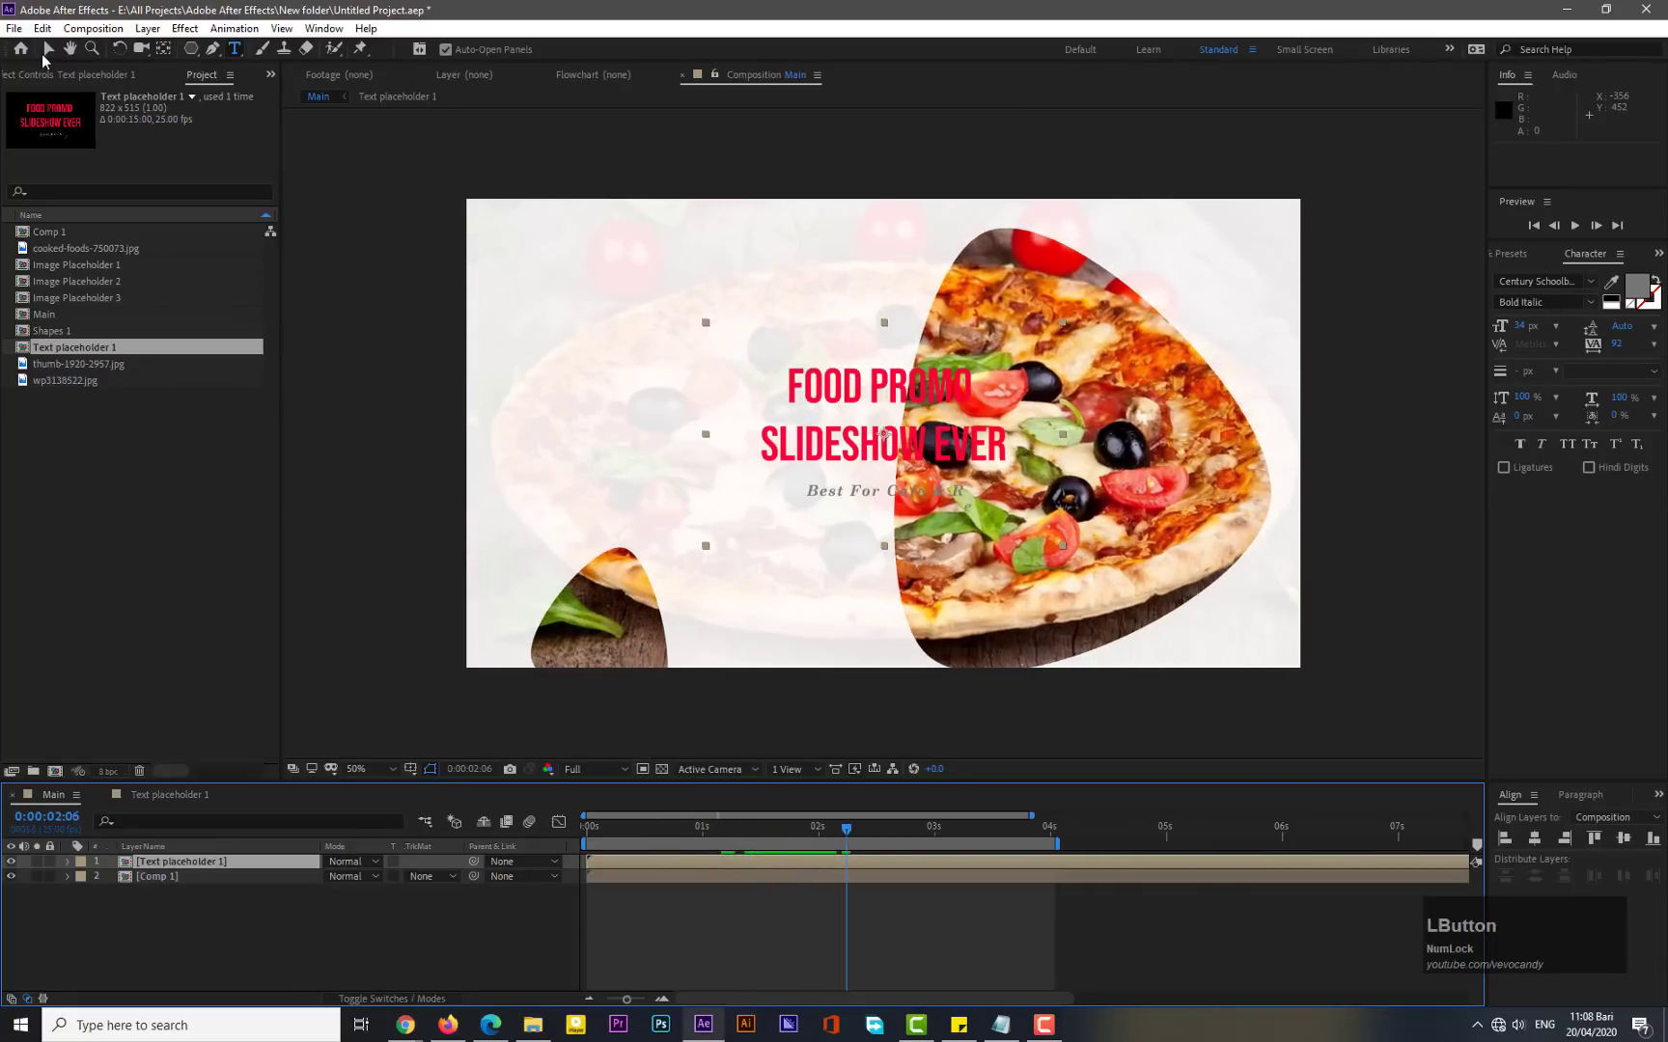
pyautogui.press('v')
pyautogui.moveTo(838, 479); pyautogui.dragTo(615, 374)
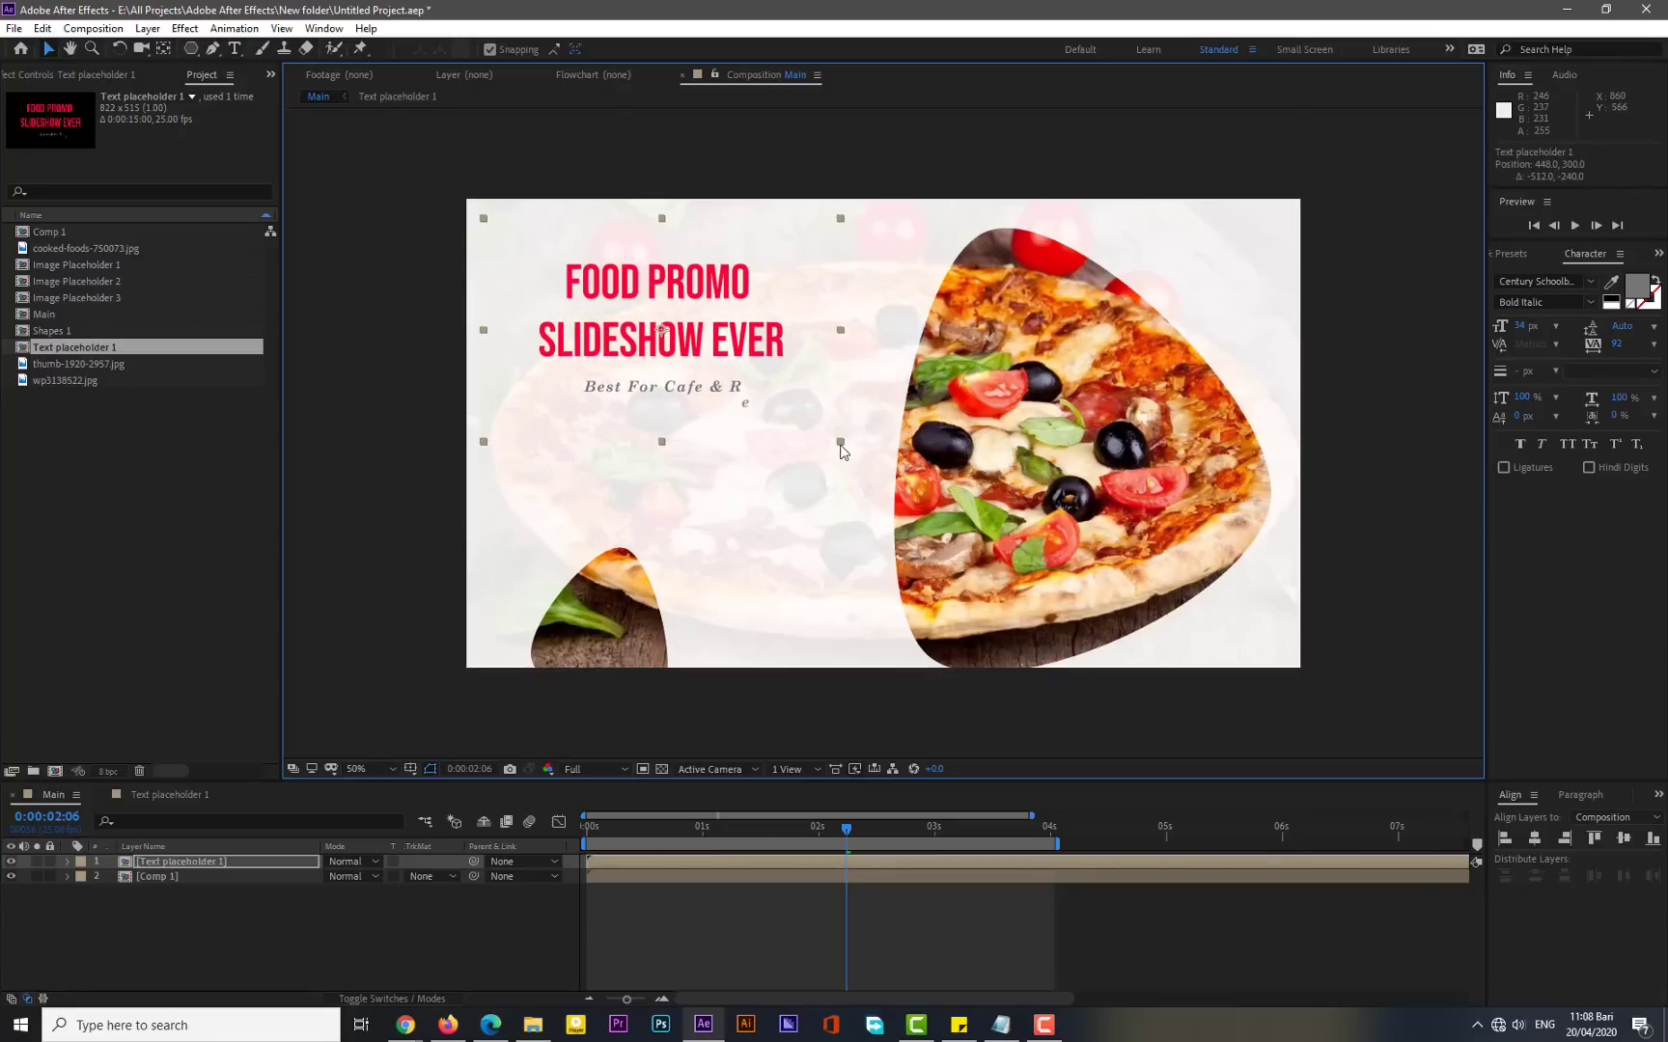
# - Preview the Main composition from the start and park the time at 12 frames
pyautogui.moveTo(800, 831); pyautogui.dragTo(587, 832)
pyautogui.press('KP_0')
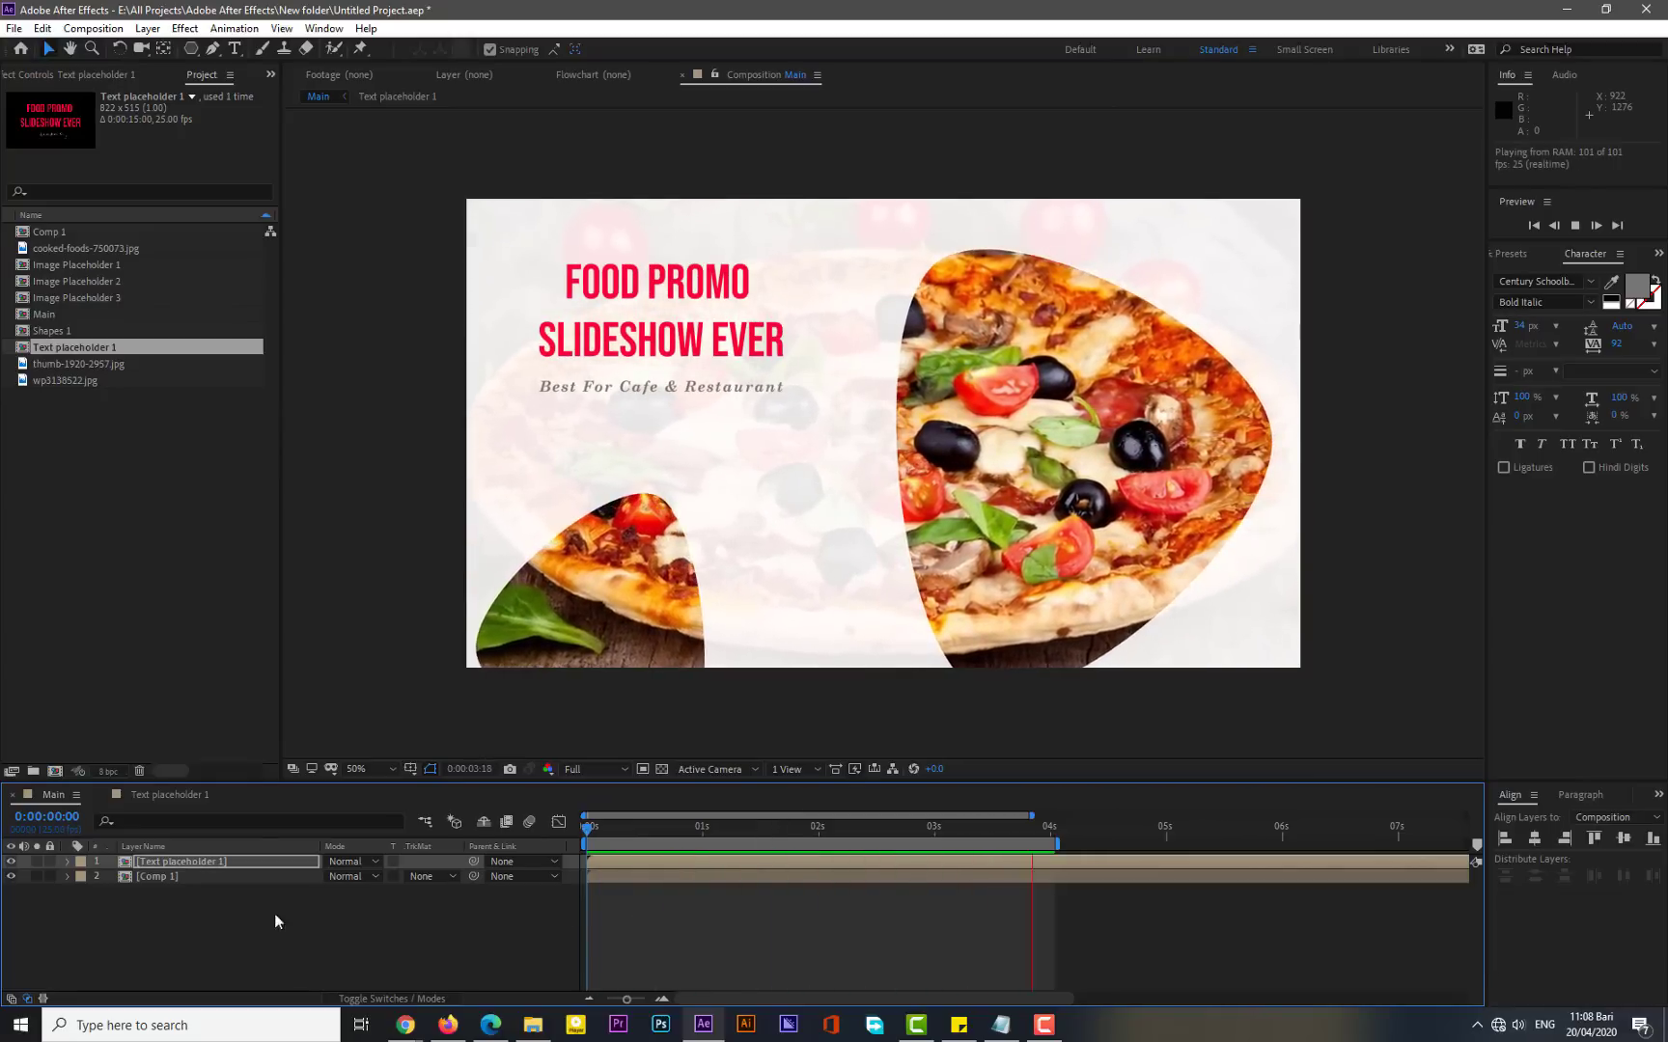
pyautogui.click(208, 916)
pyautogui.click(641, 829)
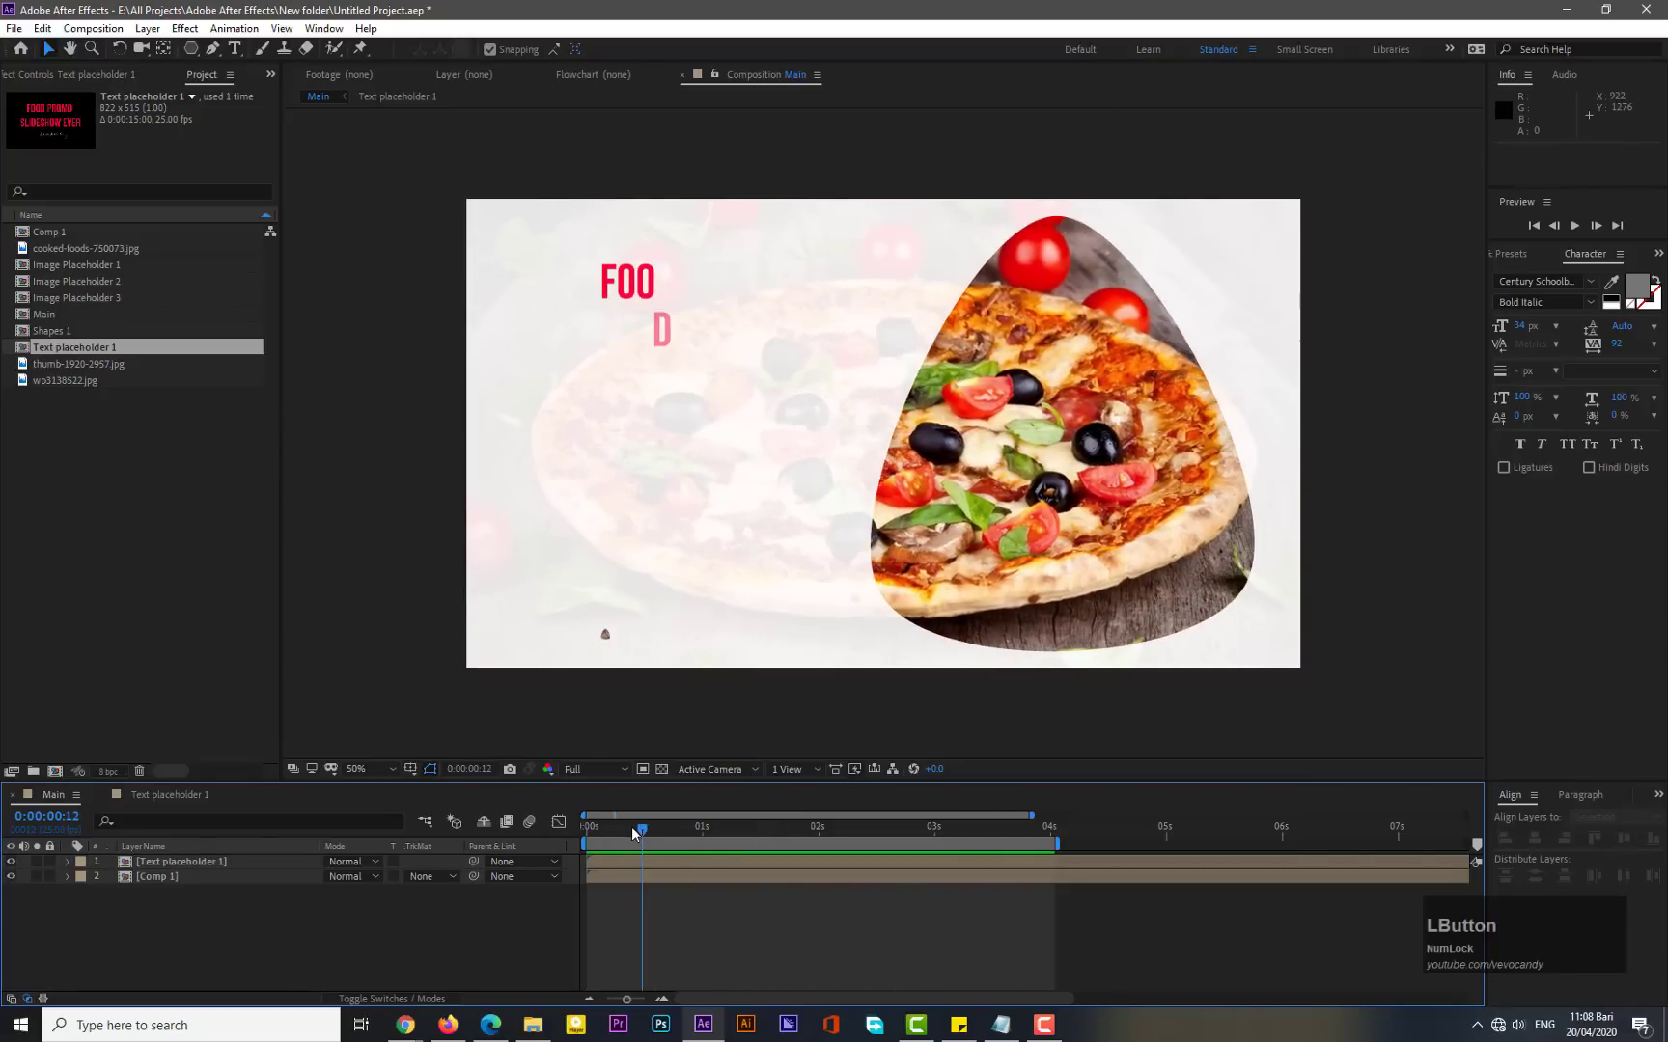
# - Add a new shape layer to the Main composition
pyautogui.rightClick(200, 924)
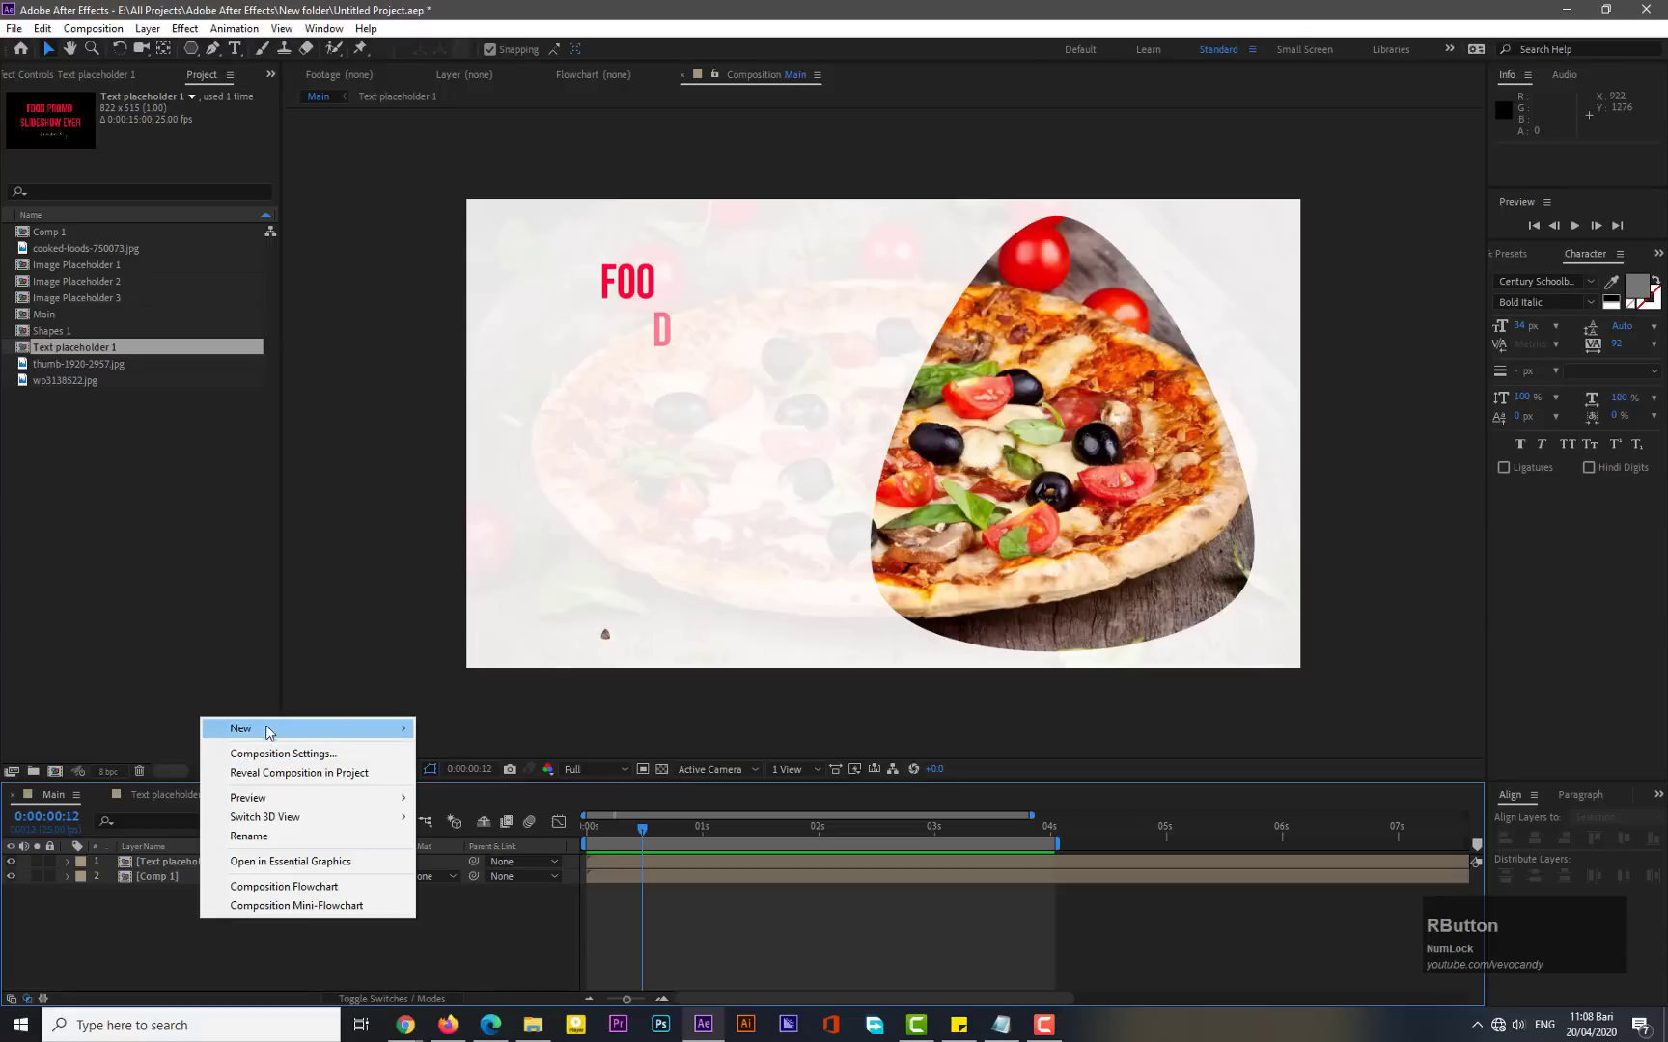
pyautogui.moveTo(260, 728)
pyautogui.click(463, 849)
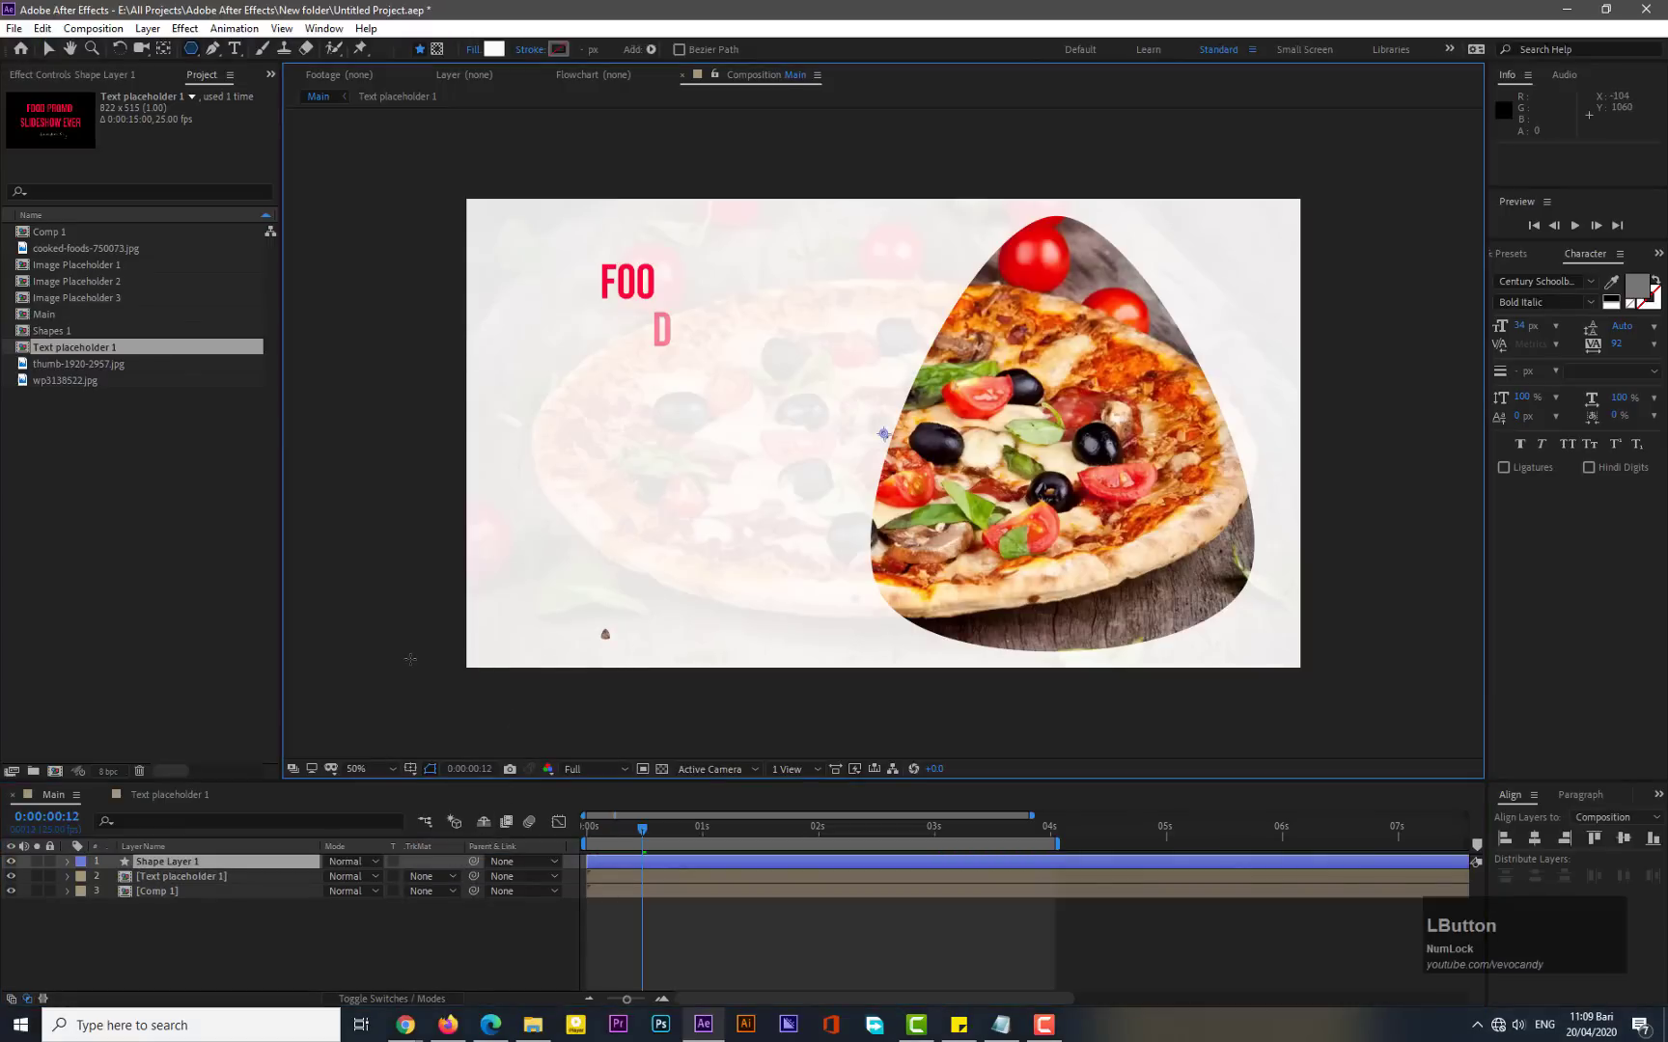
# - Draw a polygon with the Polygon tool, about 242 outer radius, in the lower middle of the frame
pyautogui.click(190, 50)
pyautogui.click(272, 105)
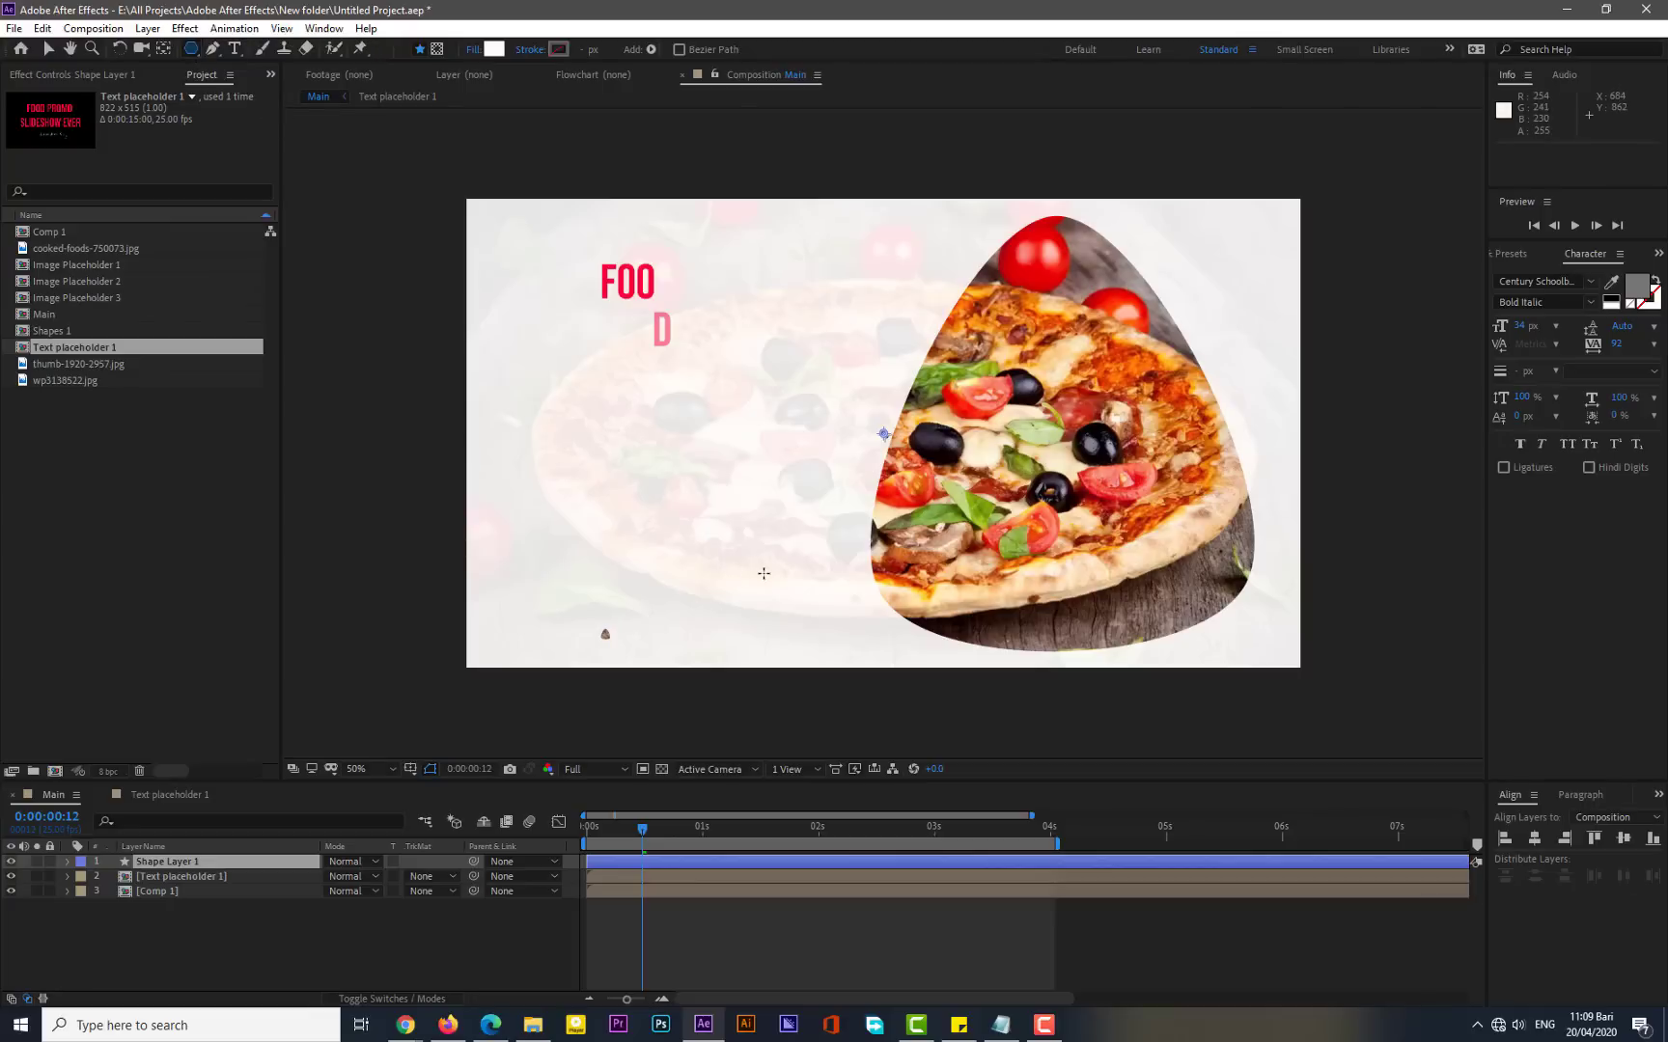
pyautogui.moveTo(780, 561); pyautogui.dragTo(863, 498)
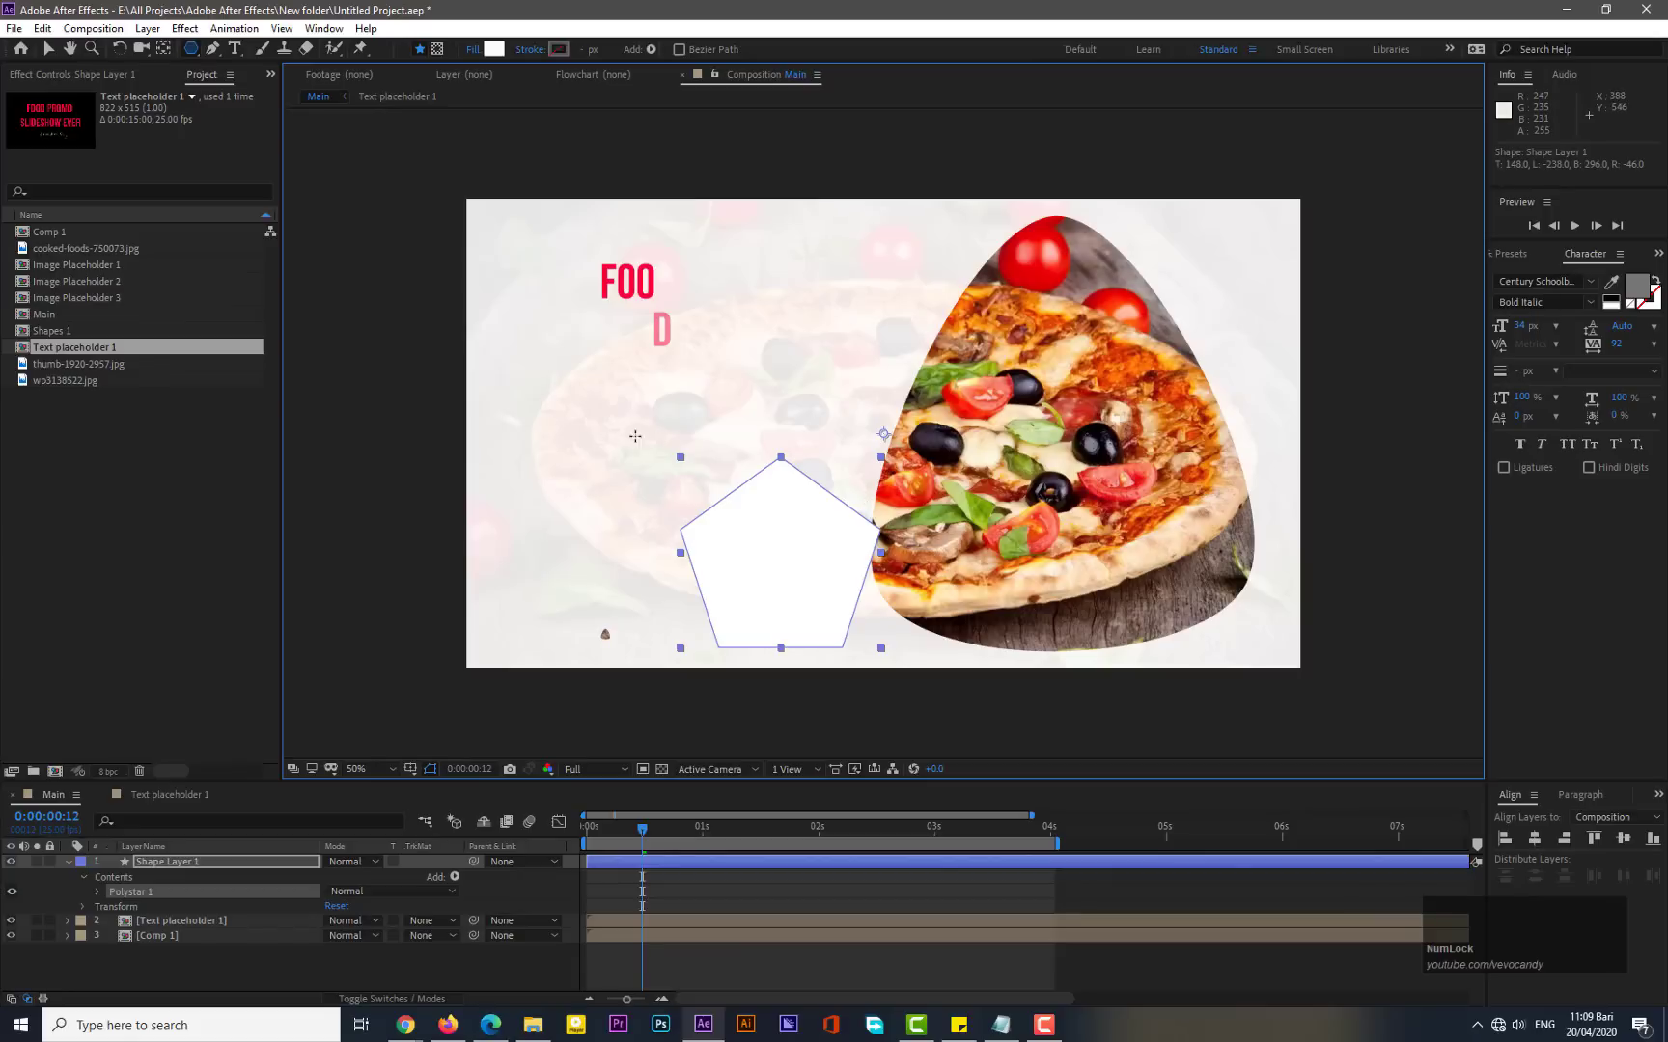
# - Set the polystar to 3 points with 69% Outer Roundness
pyautogui.click(99, 893)
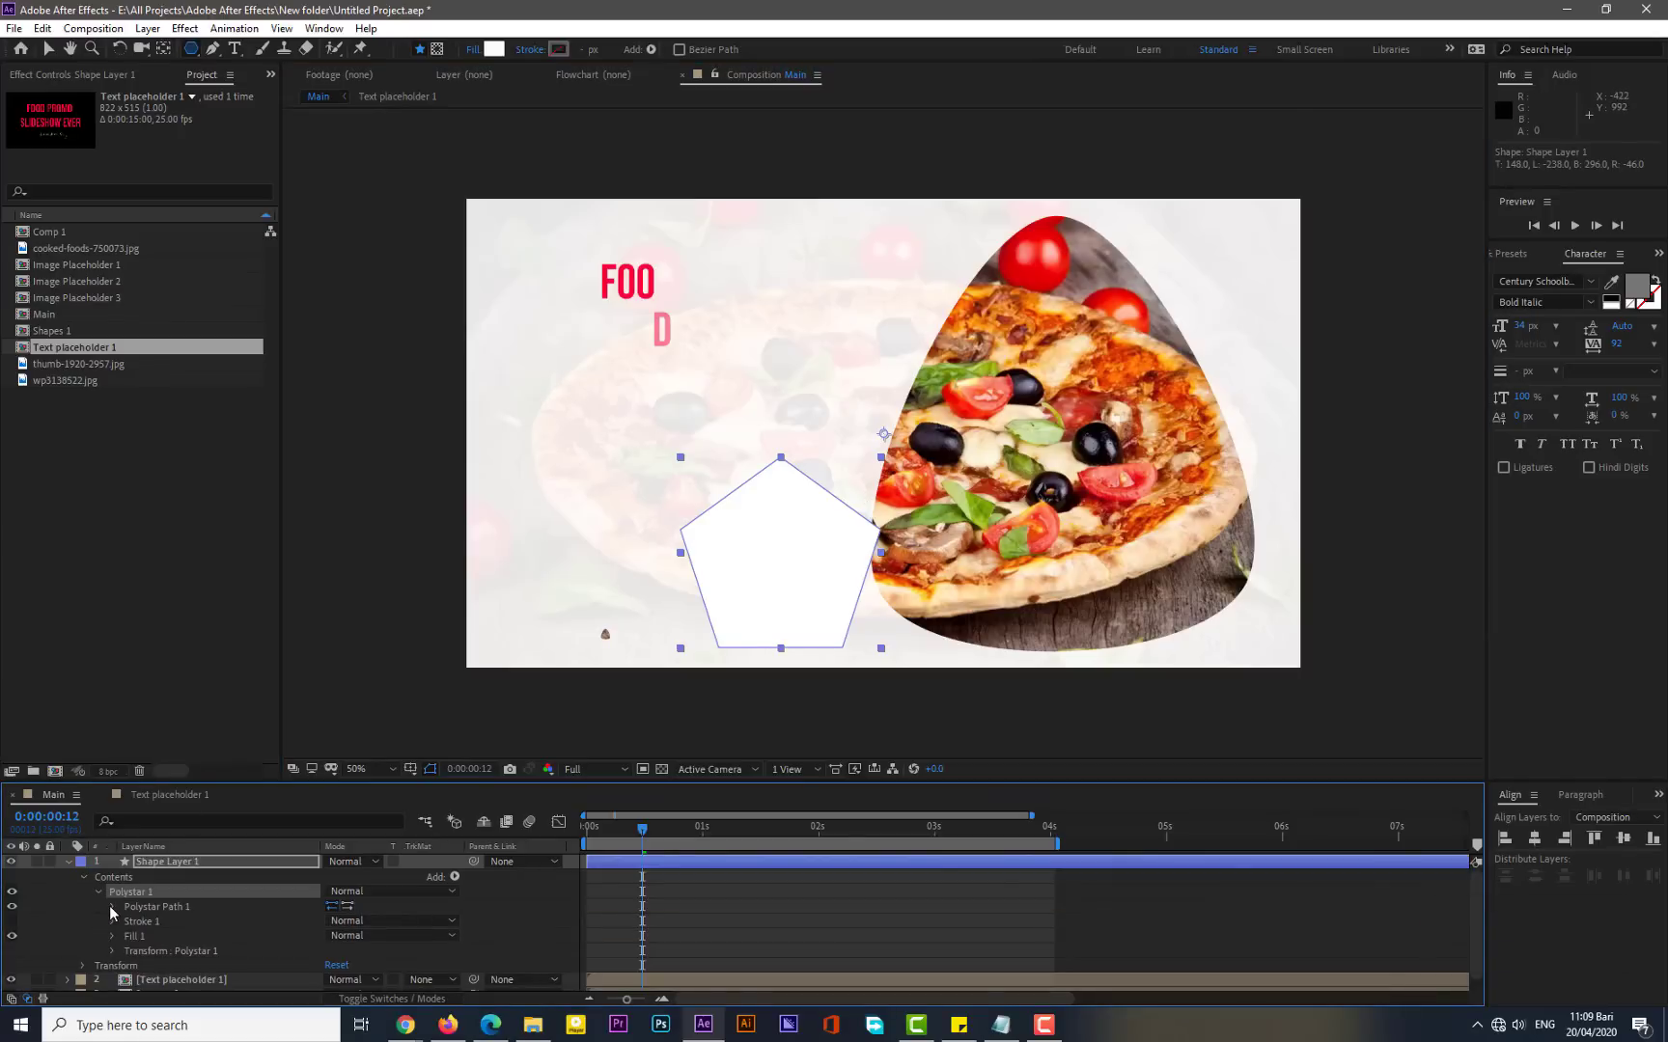
pyautogui.click(111, 906)
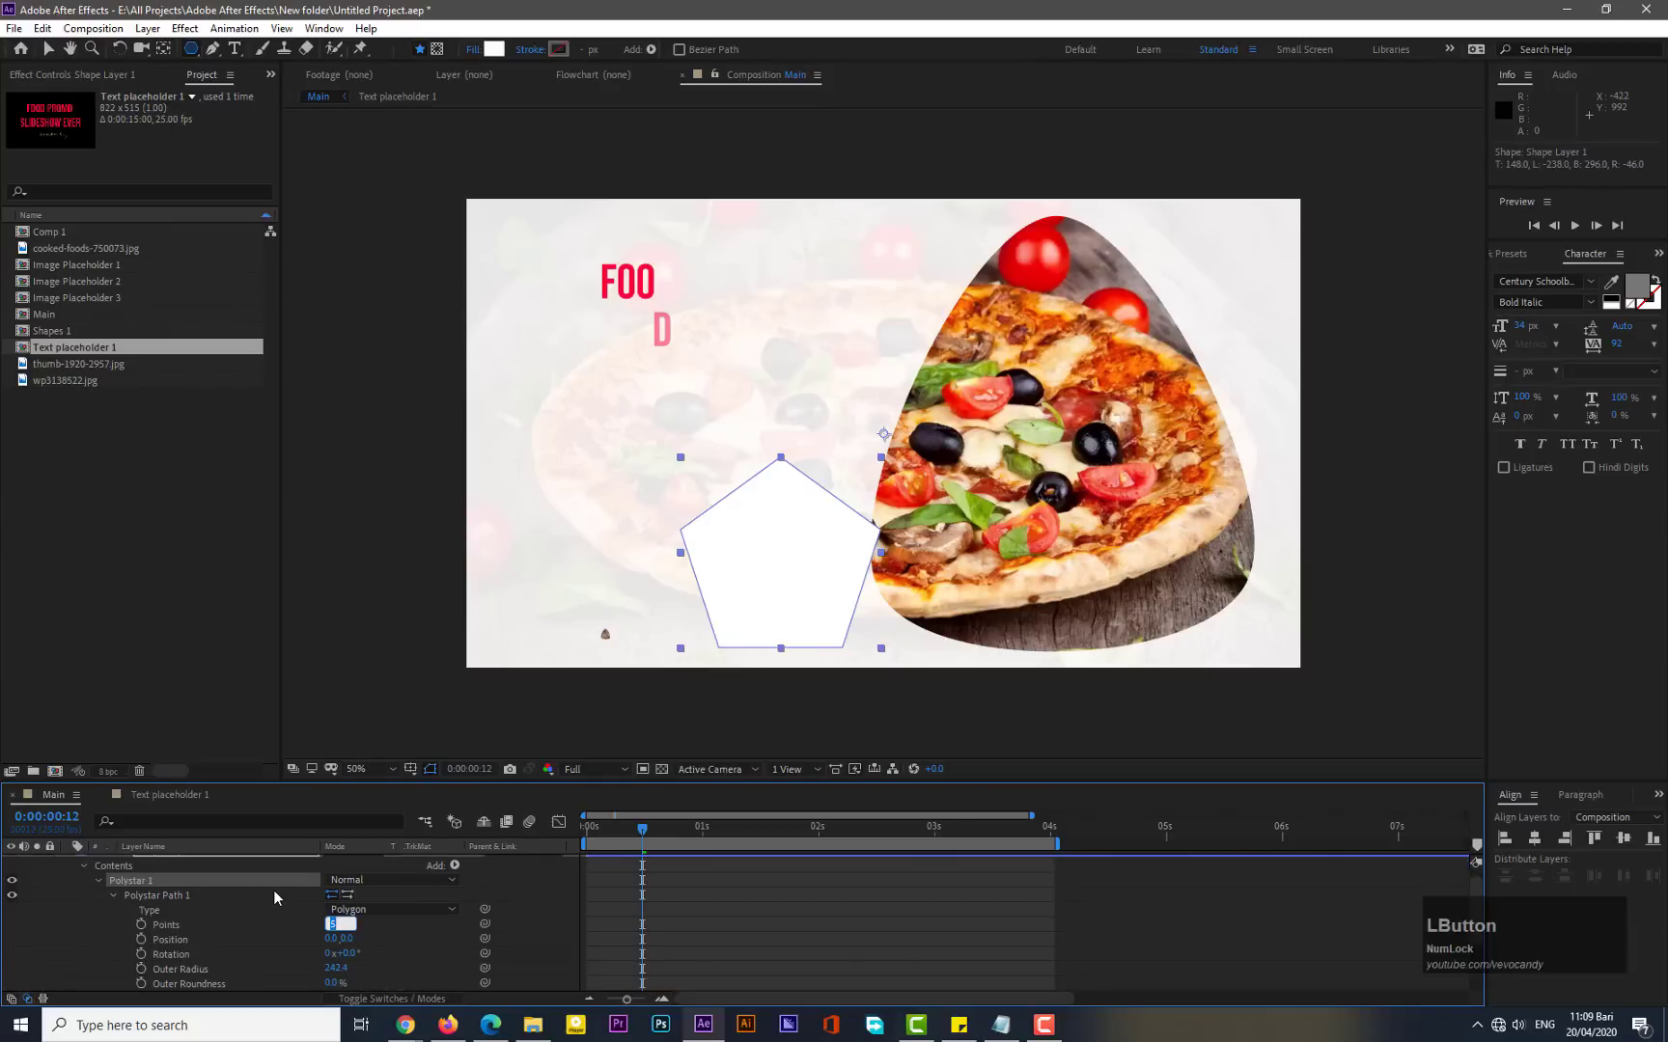
pyautogui.write('3')
pyautogui.press('Return')
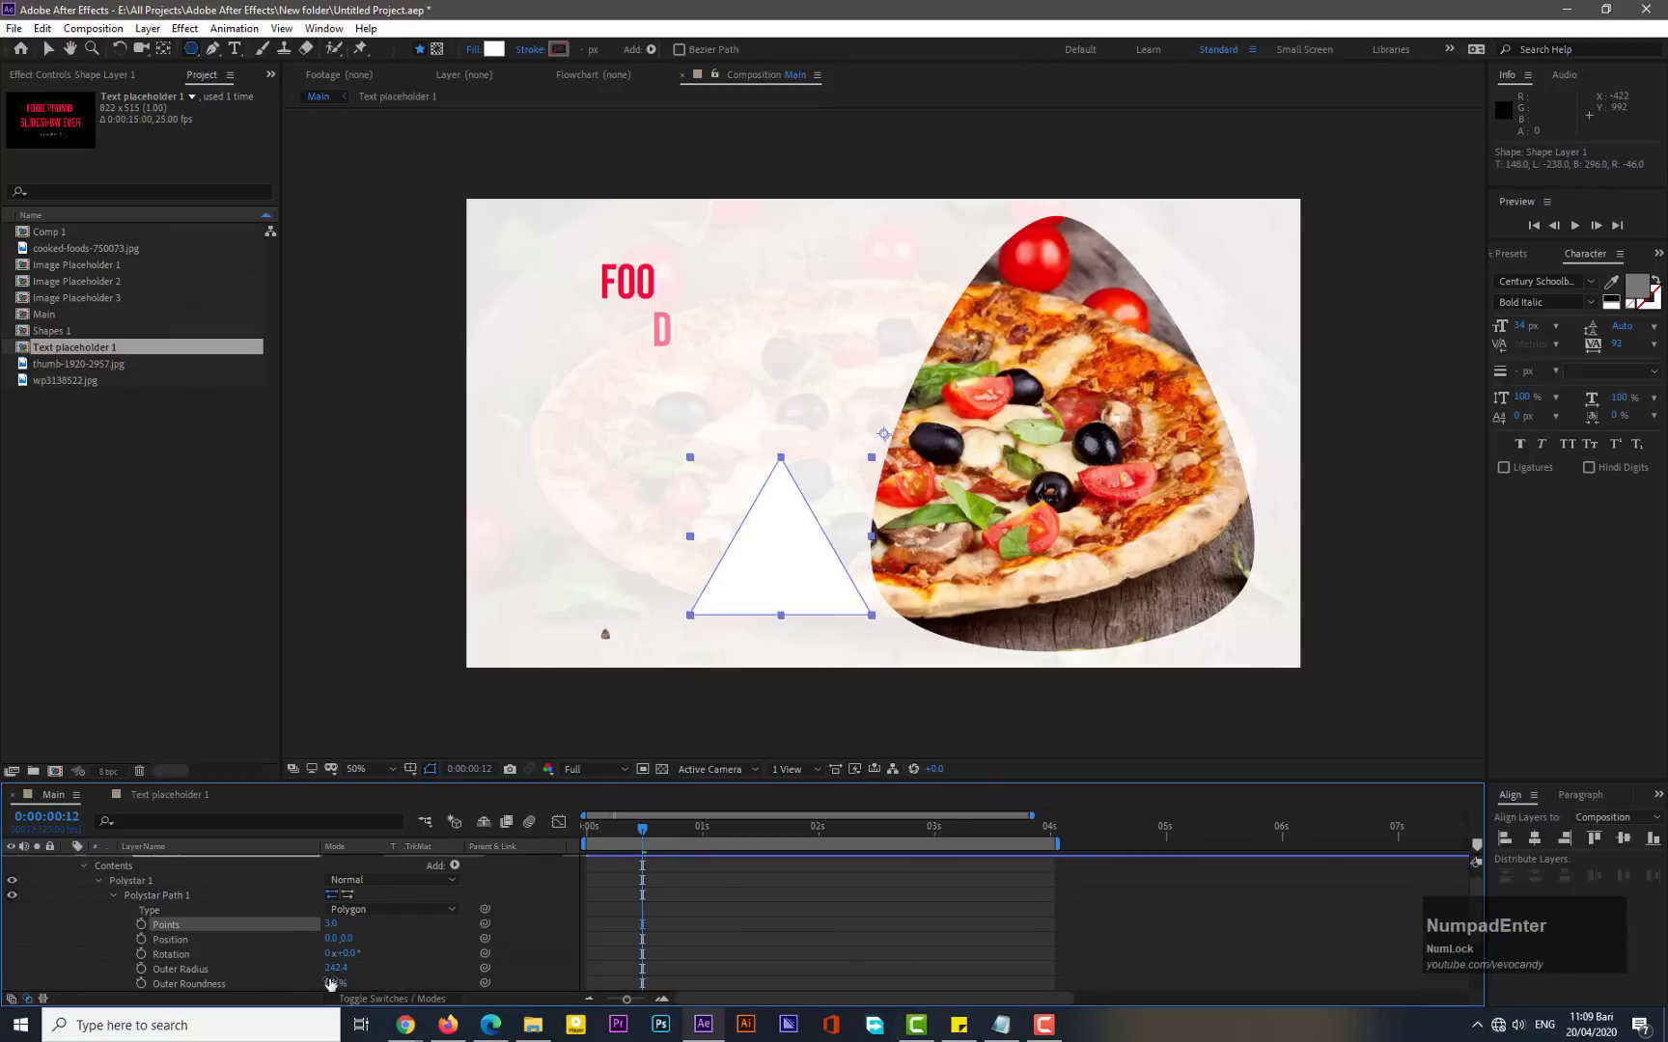
pyautogui.moveTo(332, 983); pyautogui.dragTo(382, 969)
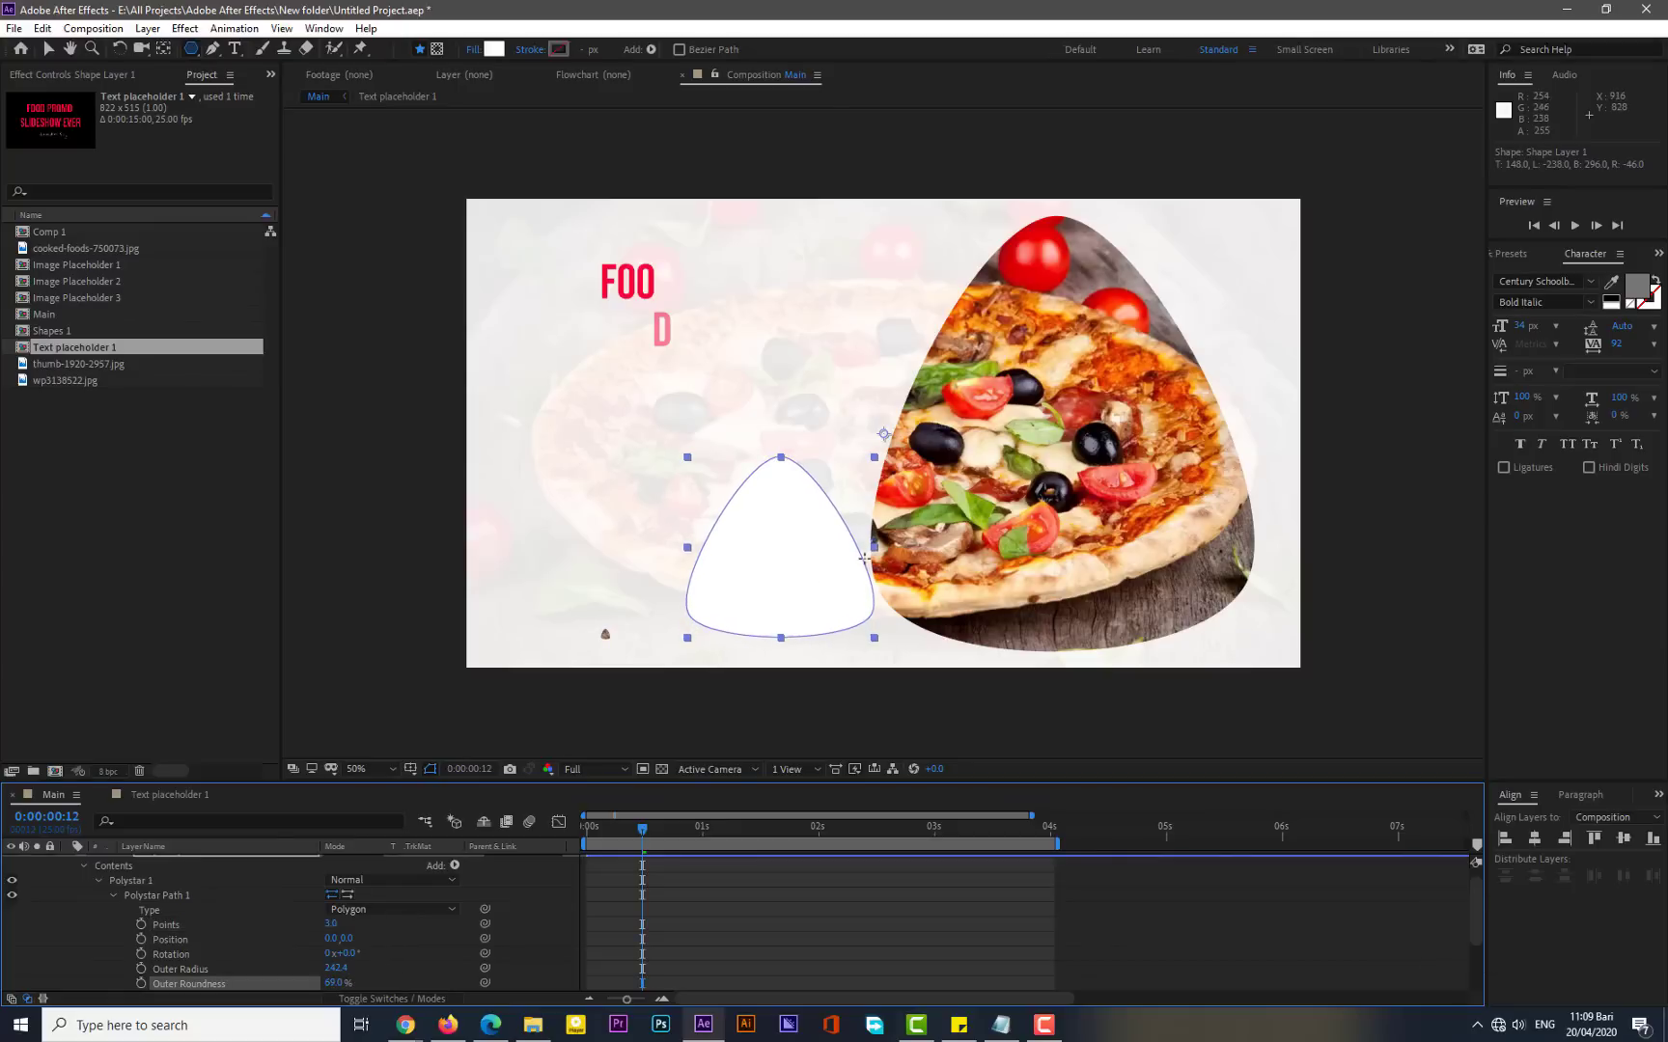
pyautogui.scroll(1, 128, 907)
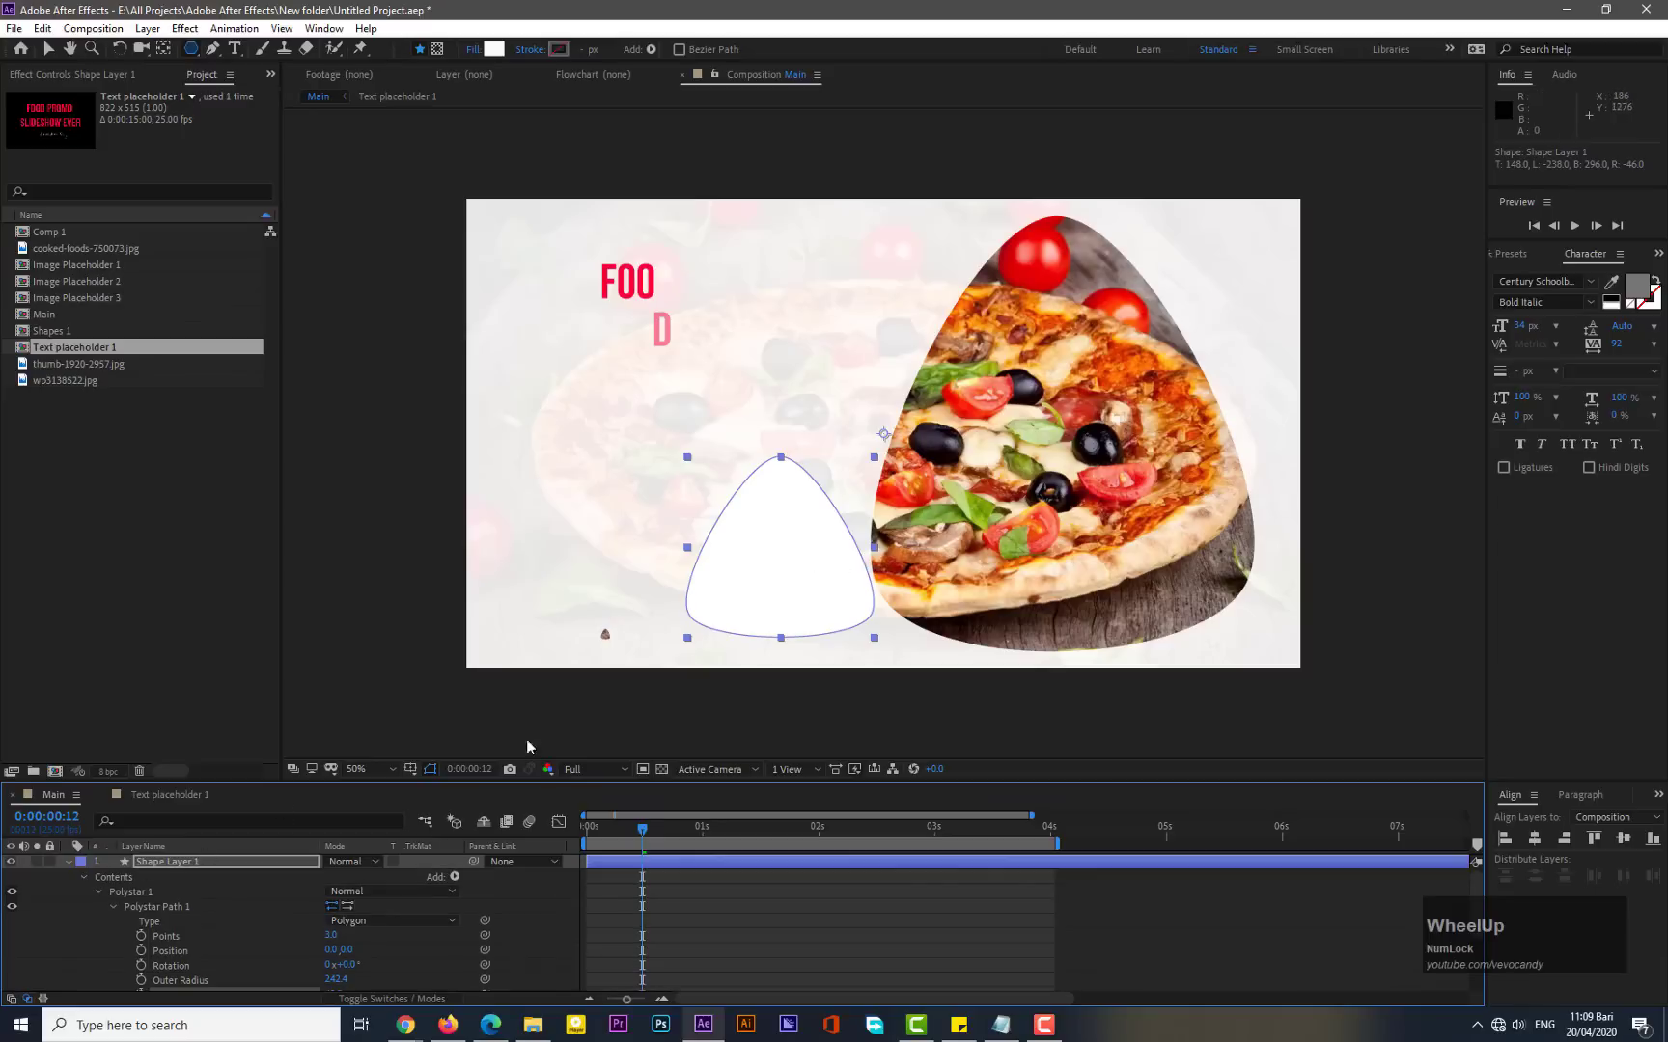
# - Change the shape's fill colour to a bright yellow
pyautogui.click(495, 49)
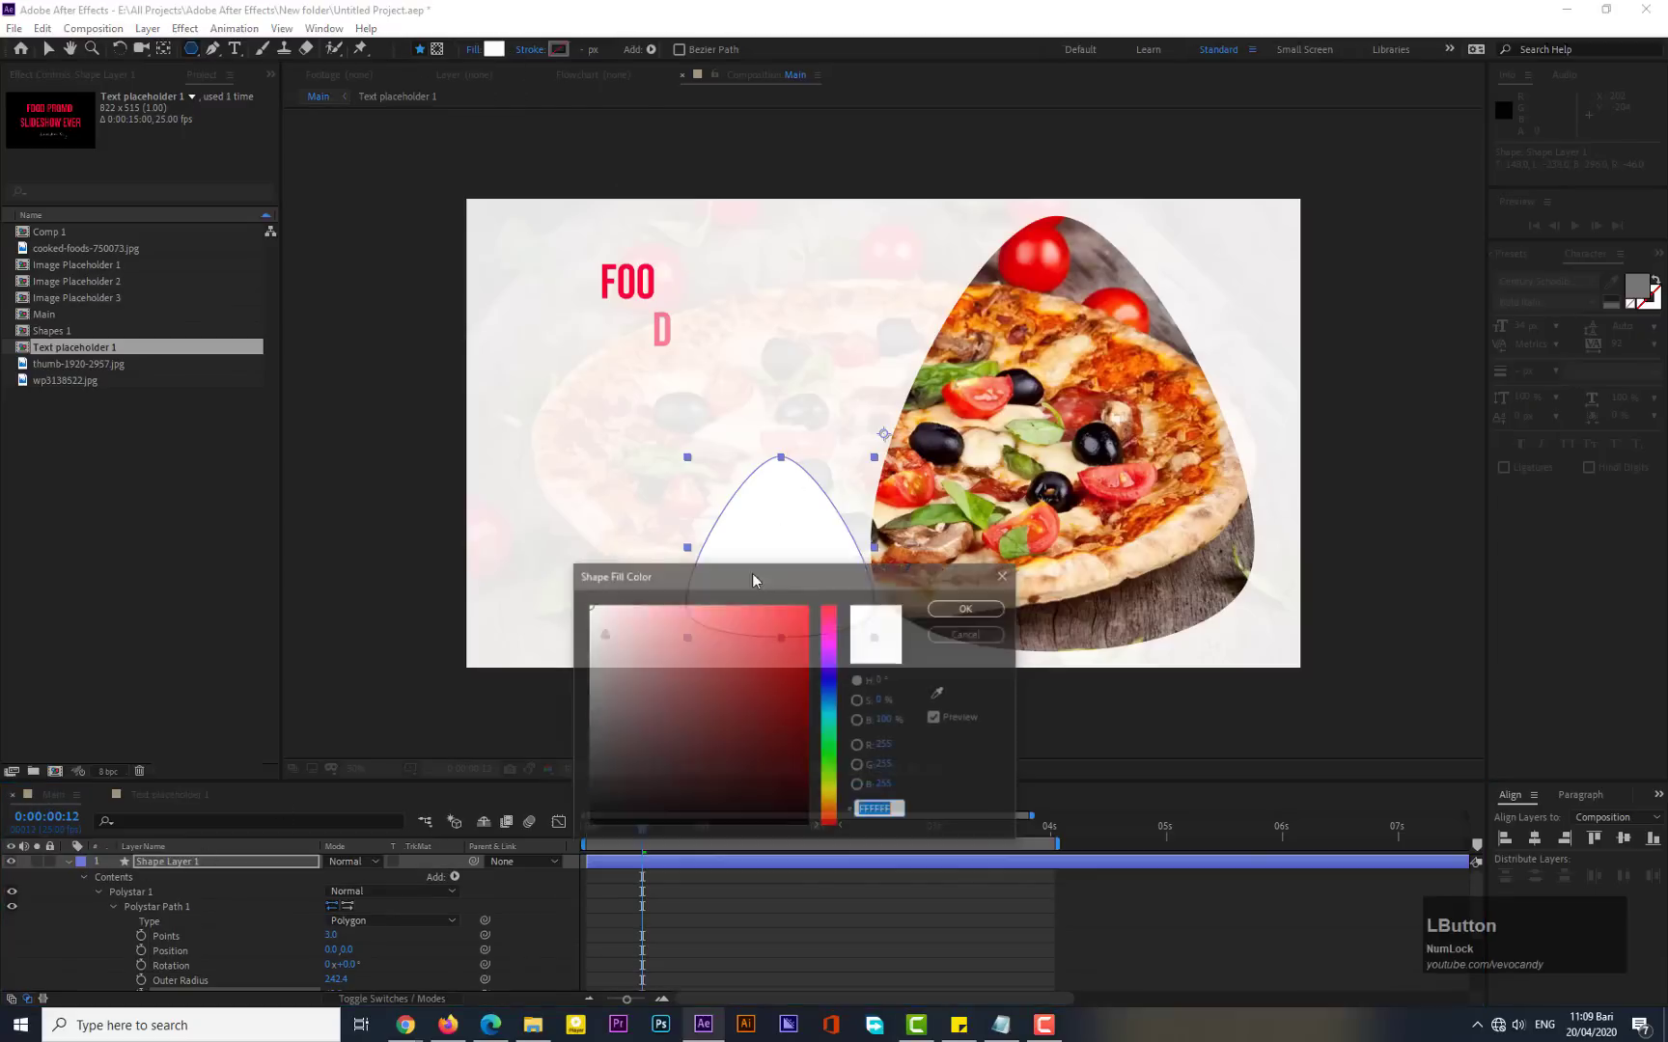
pyautogui.moveTo(832, 745); pyautogui.dragTo(836, 783)
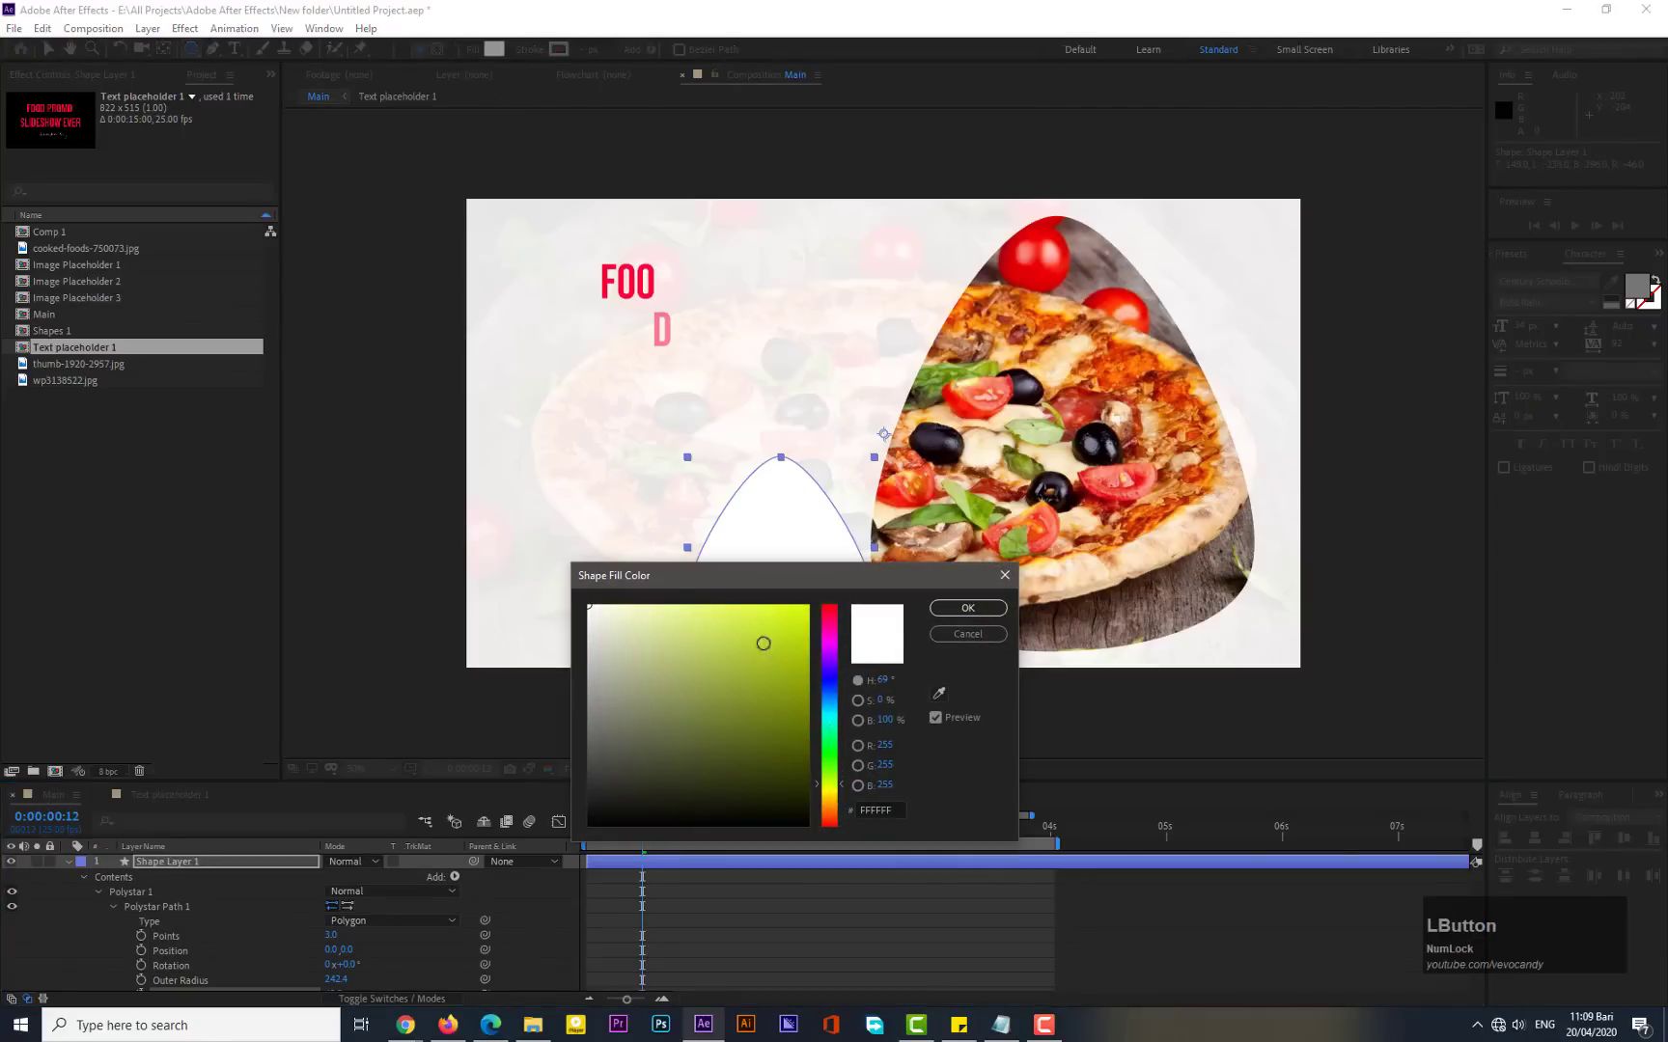
pyautogui.moveTo(764, 644); pyautogui.dragTo(812, 609)
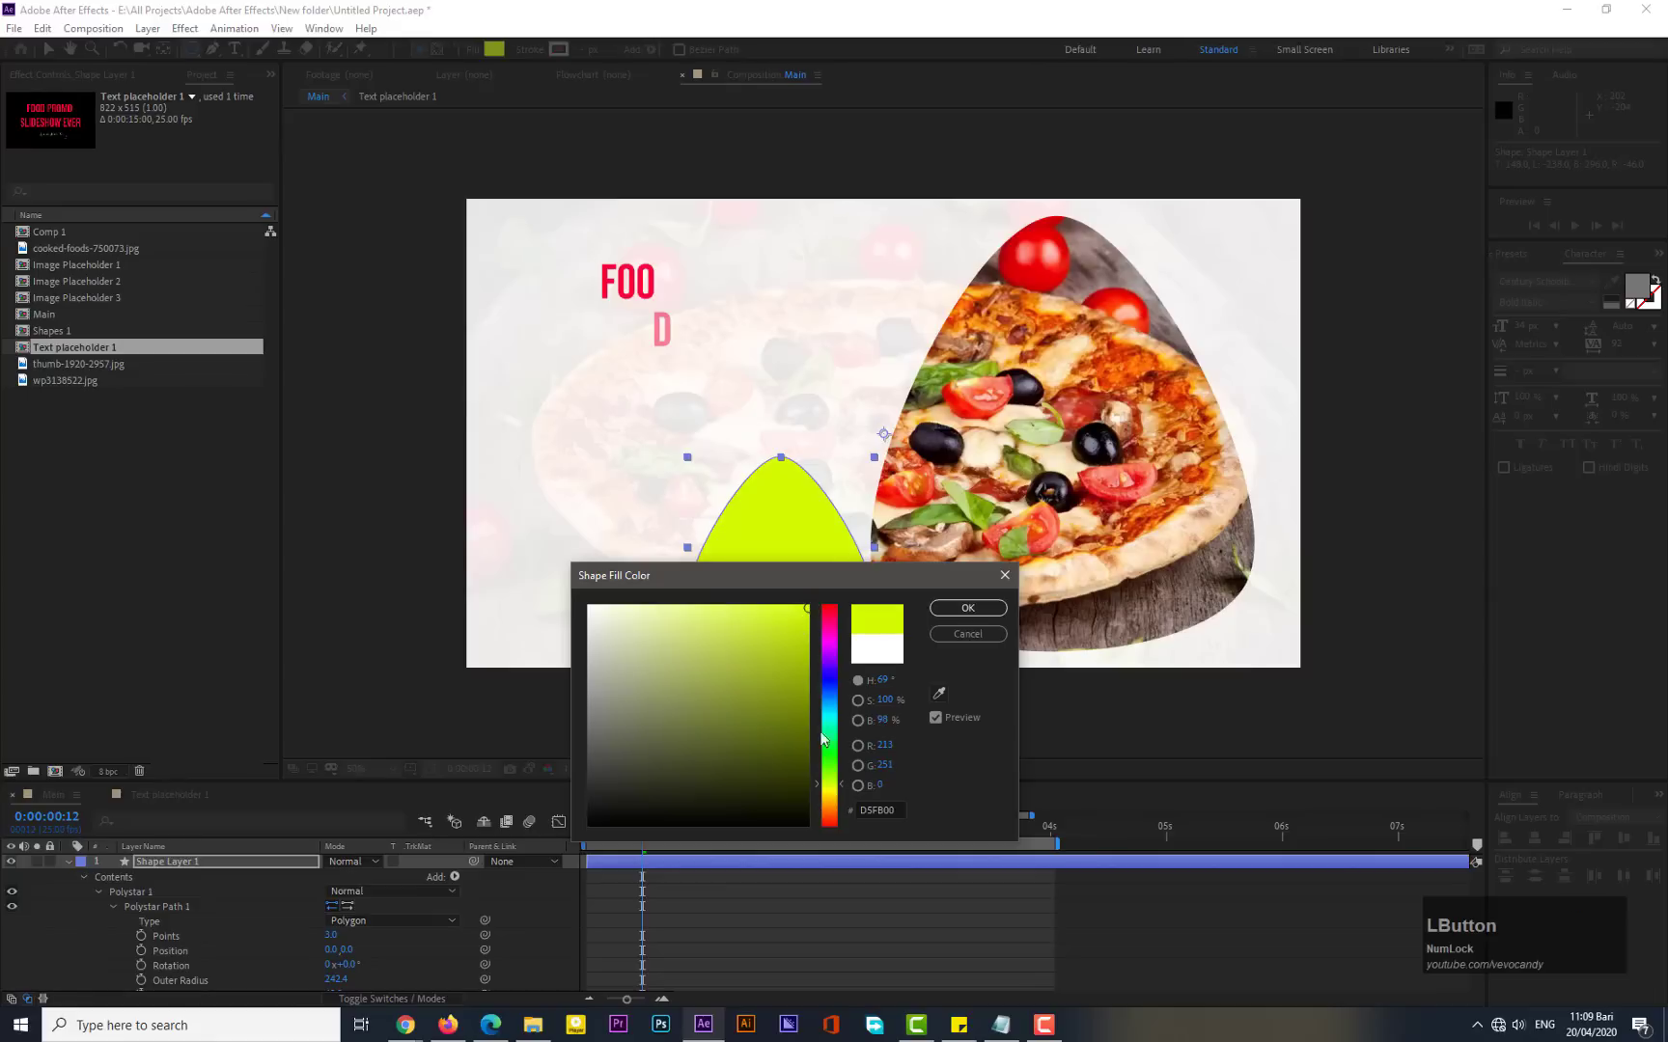
pyautogui.moveTo(837, 793)
pyautogui.mouseDown()
pyautogui.moveTo(832, 768)
pyautogui.moveTo(838, 795)
pyautogui.mouseUp()
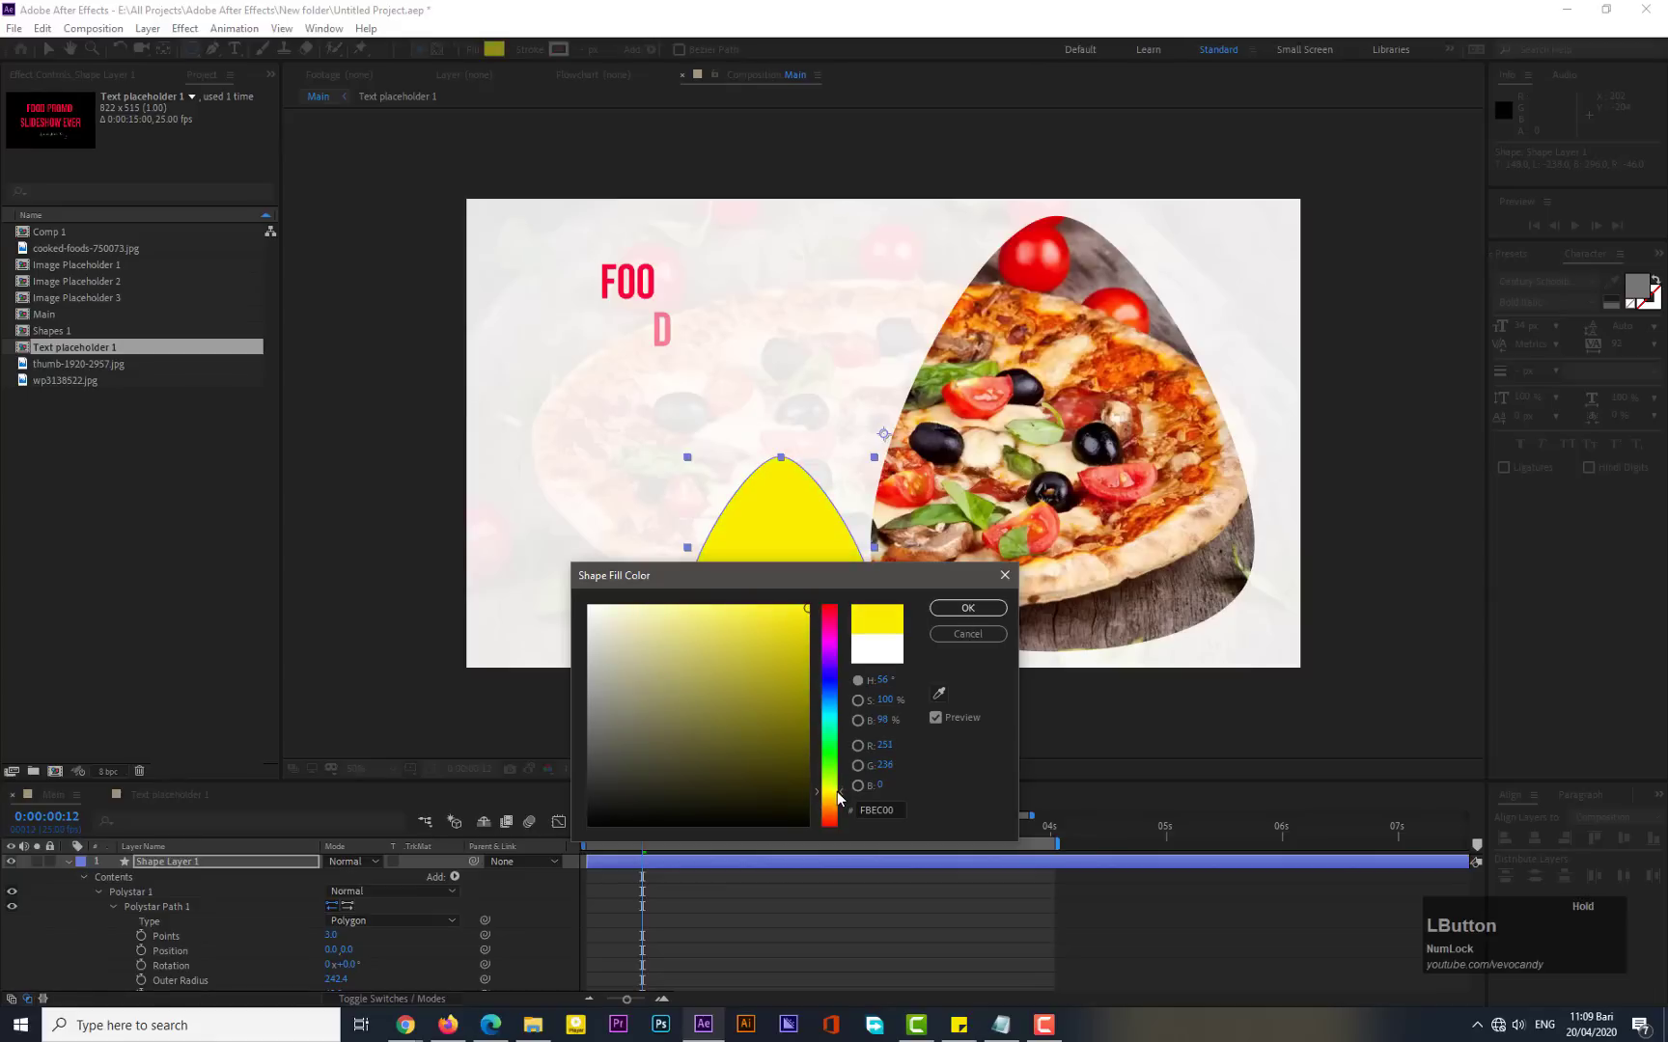
pyautogui.click(1005, 575)
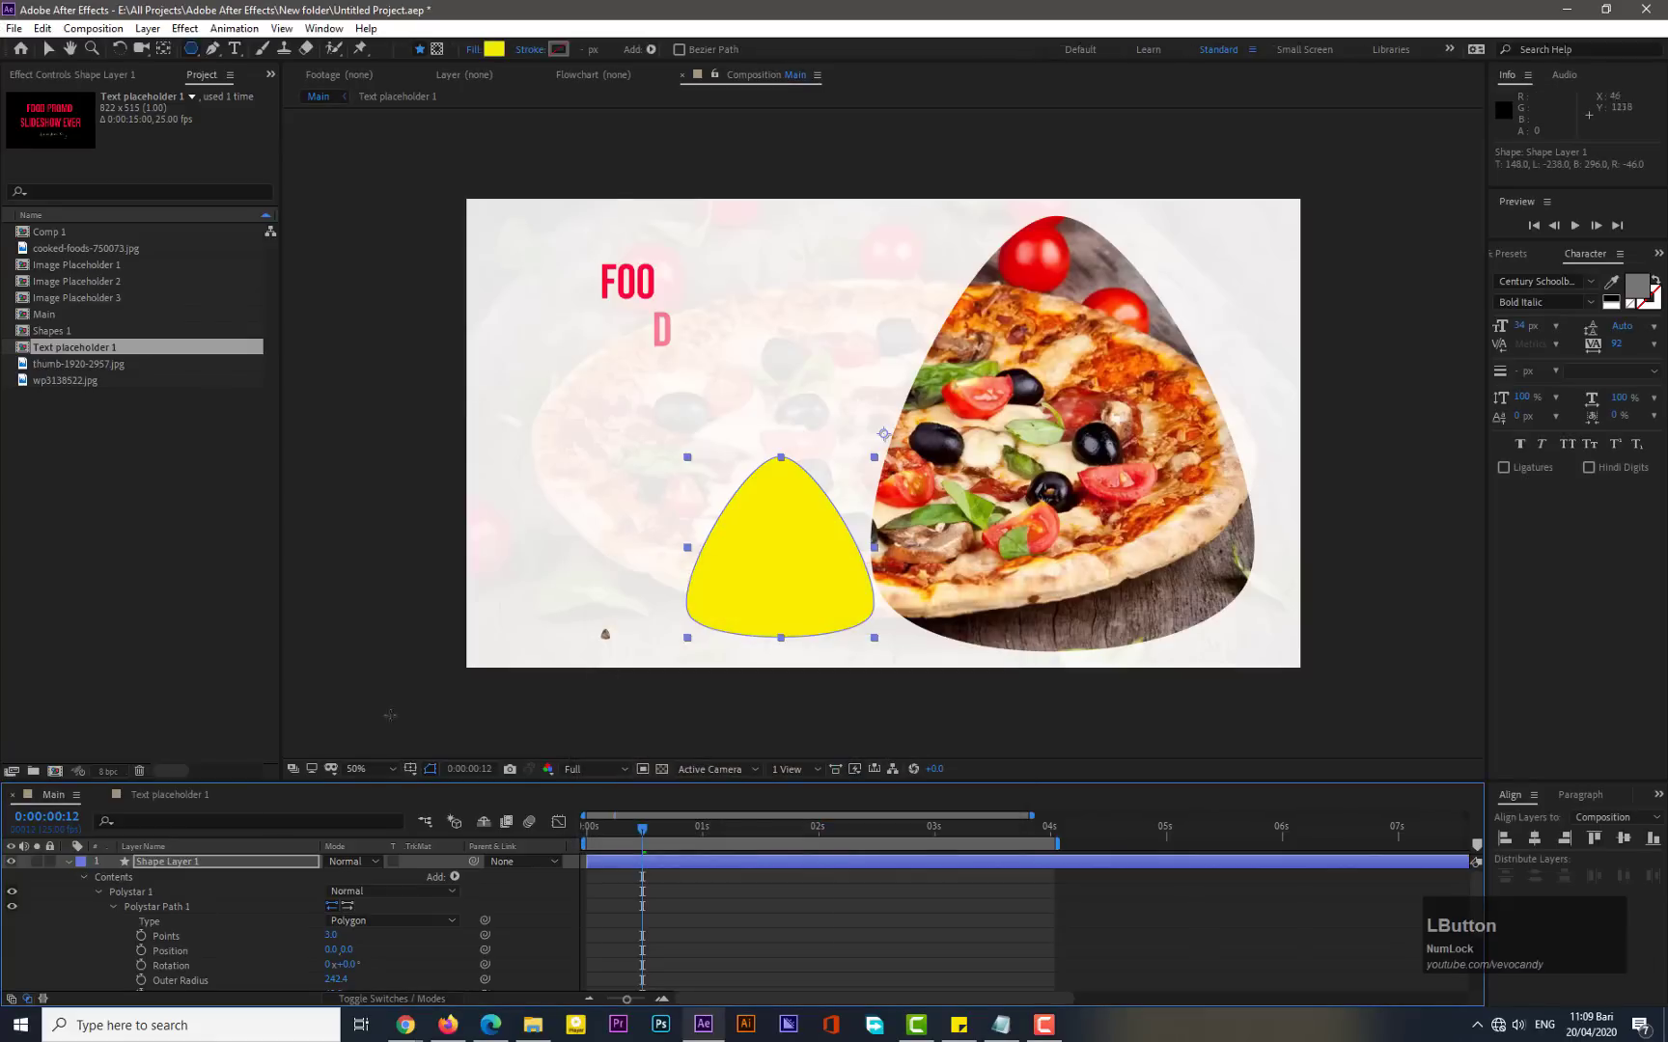
# - Center the shape layer's anchor point in its layer content
pyautogui.click(153, 861)
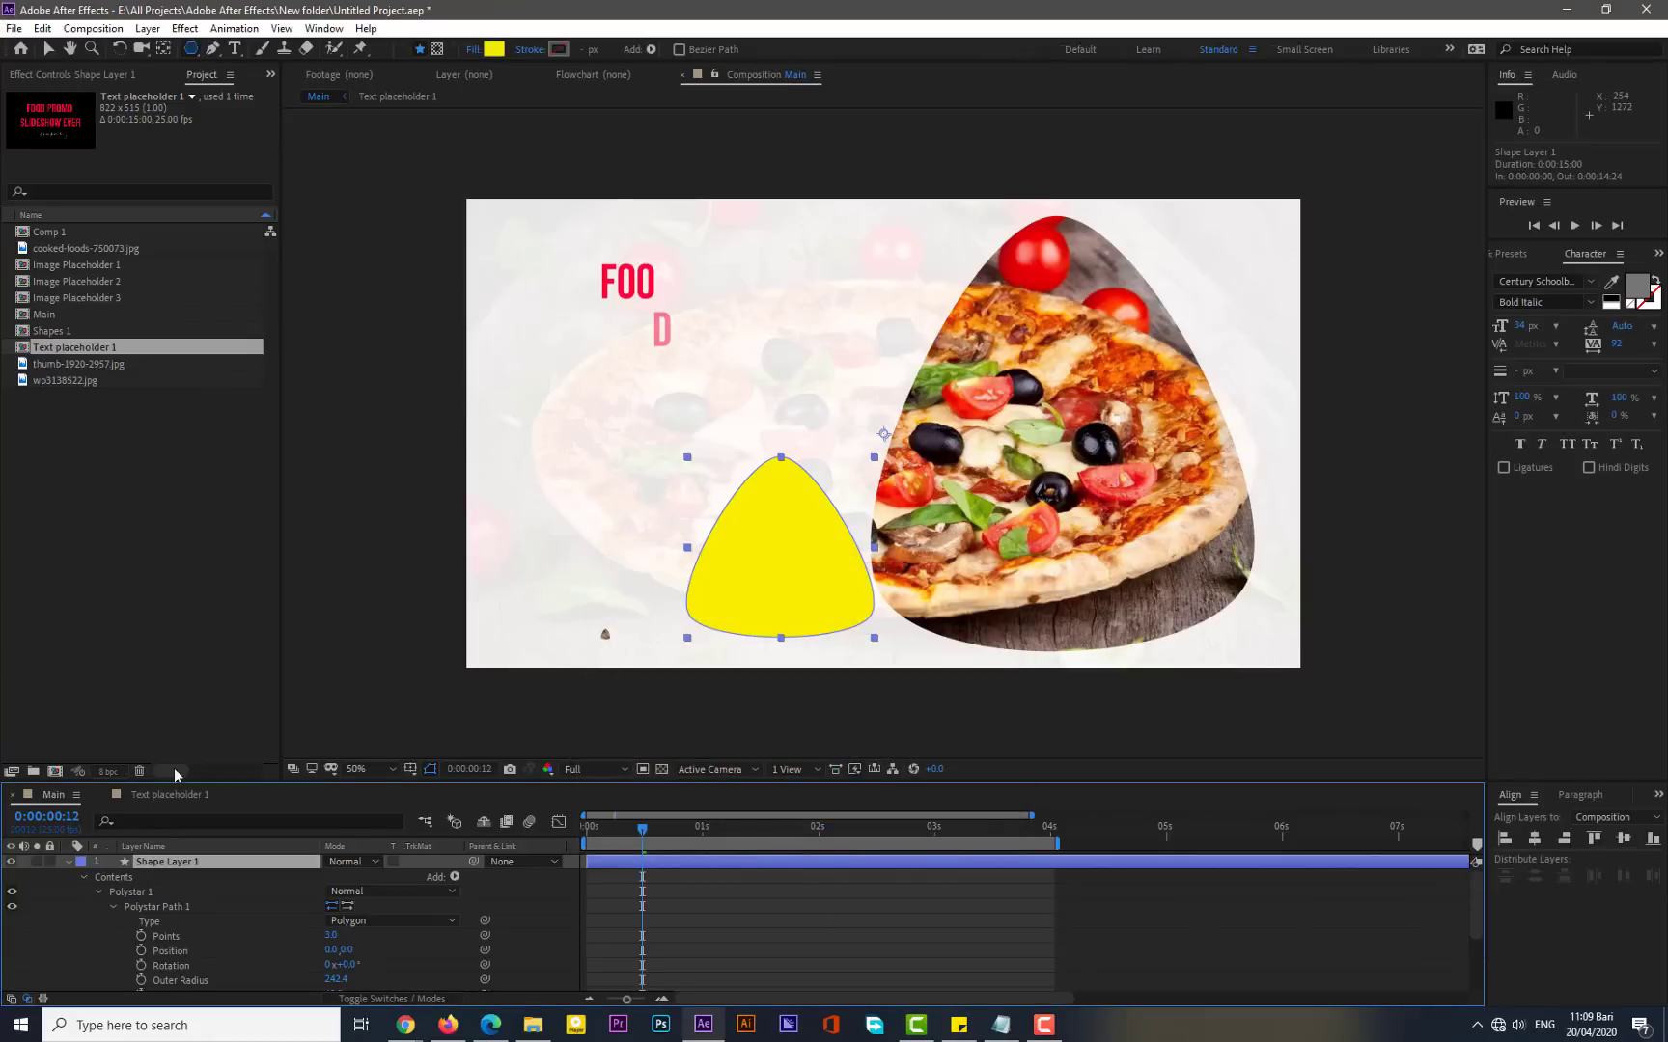
pyautogui.click(148, 28)
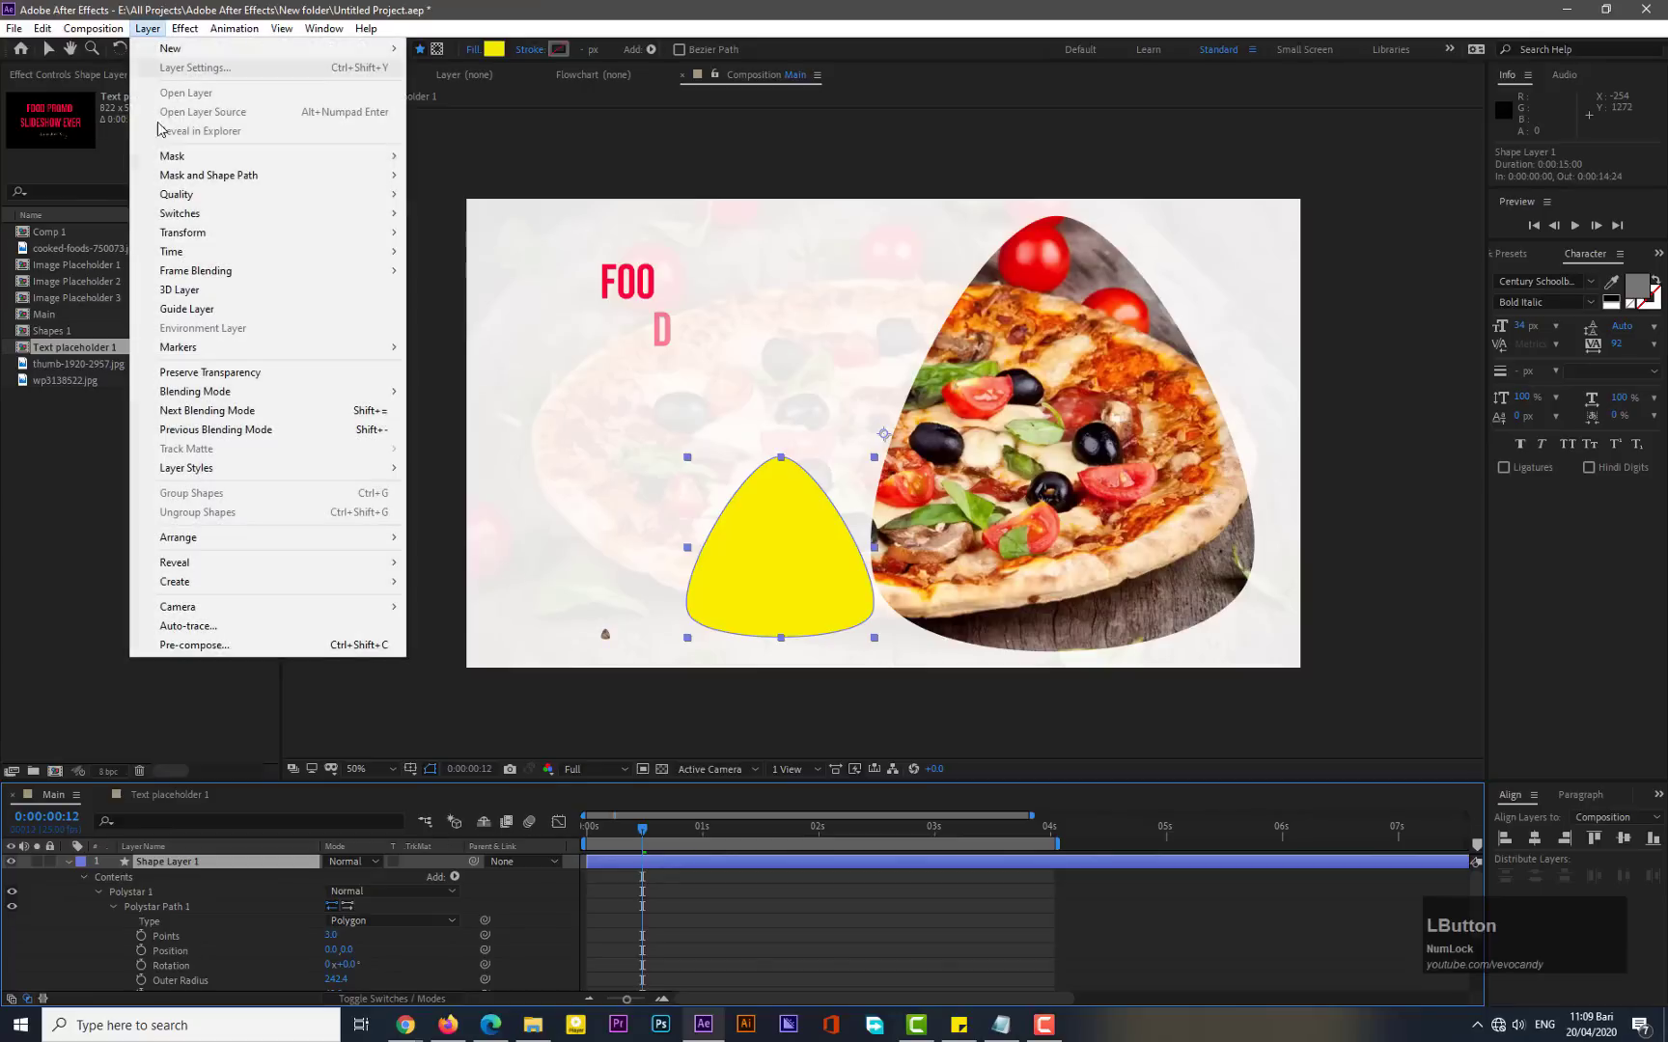
pyautogui.moveTo(289, 232)
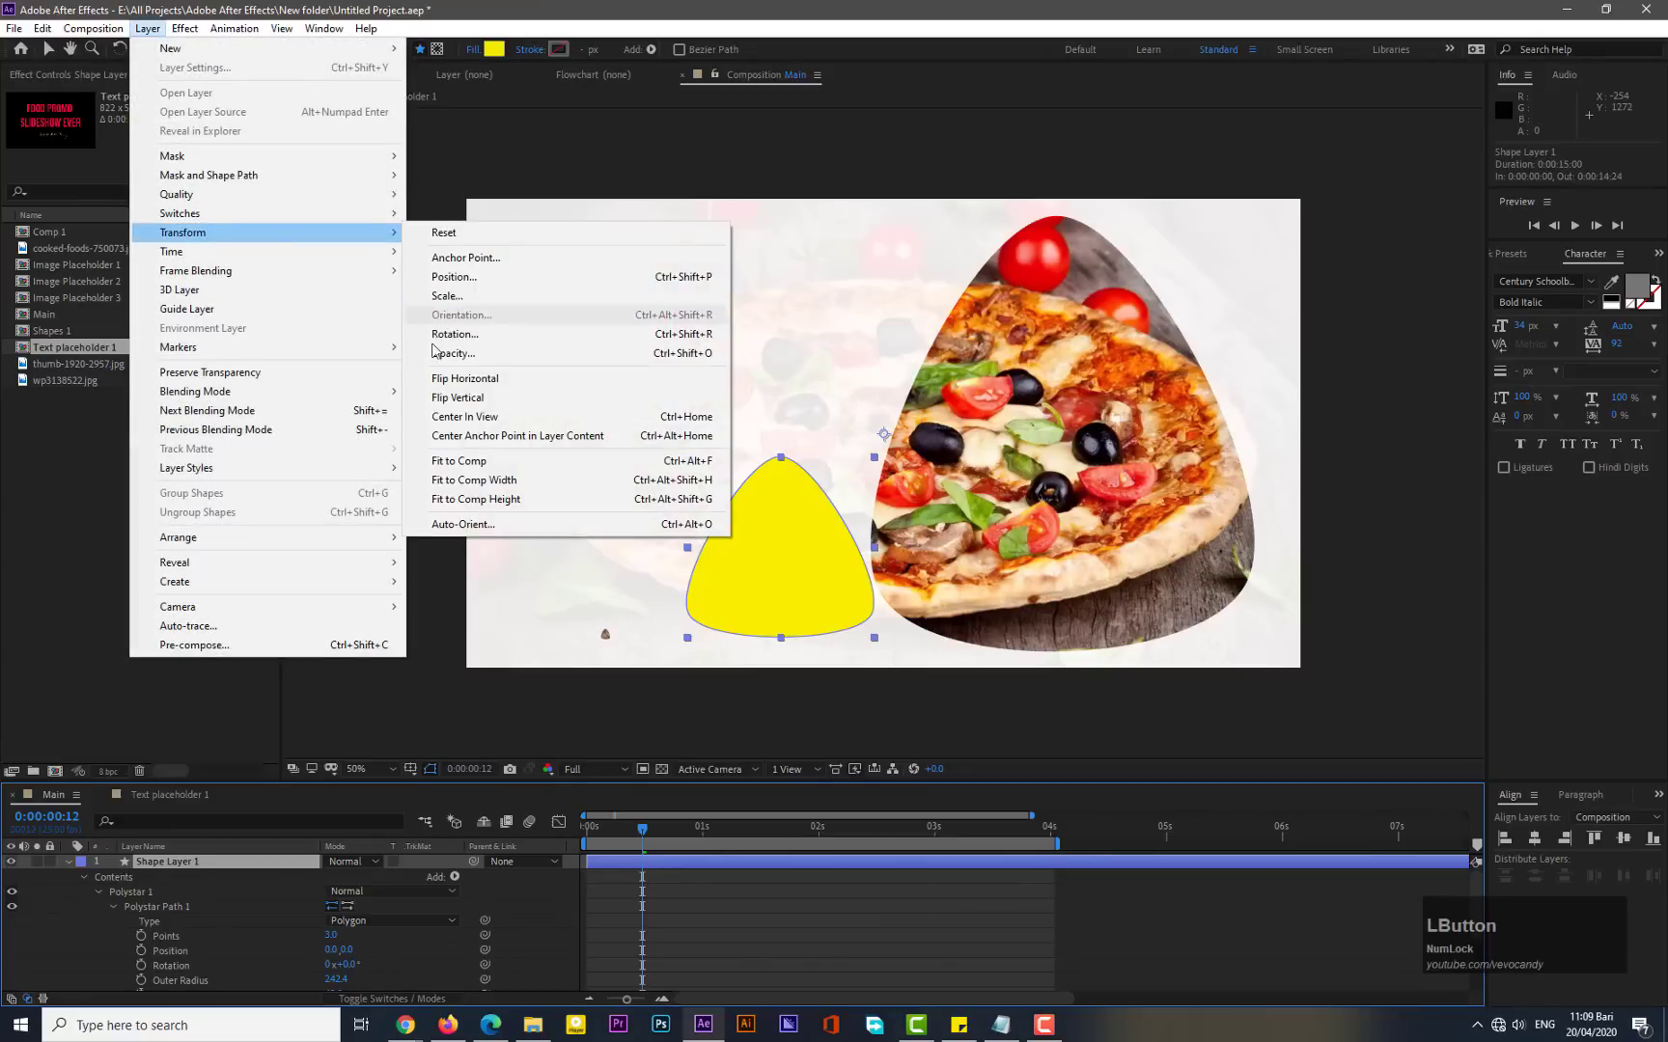
pyautogui.click(431, 438)
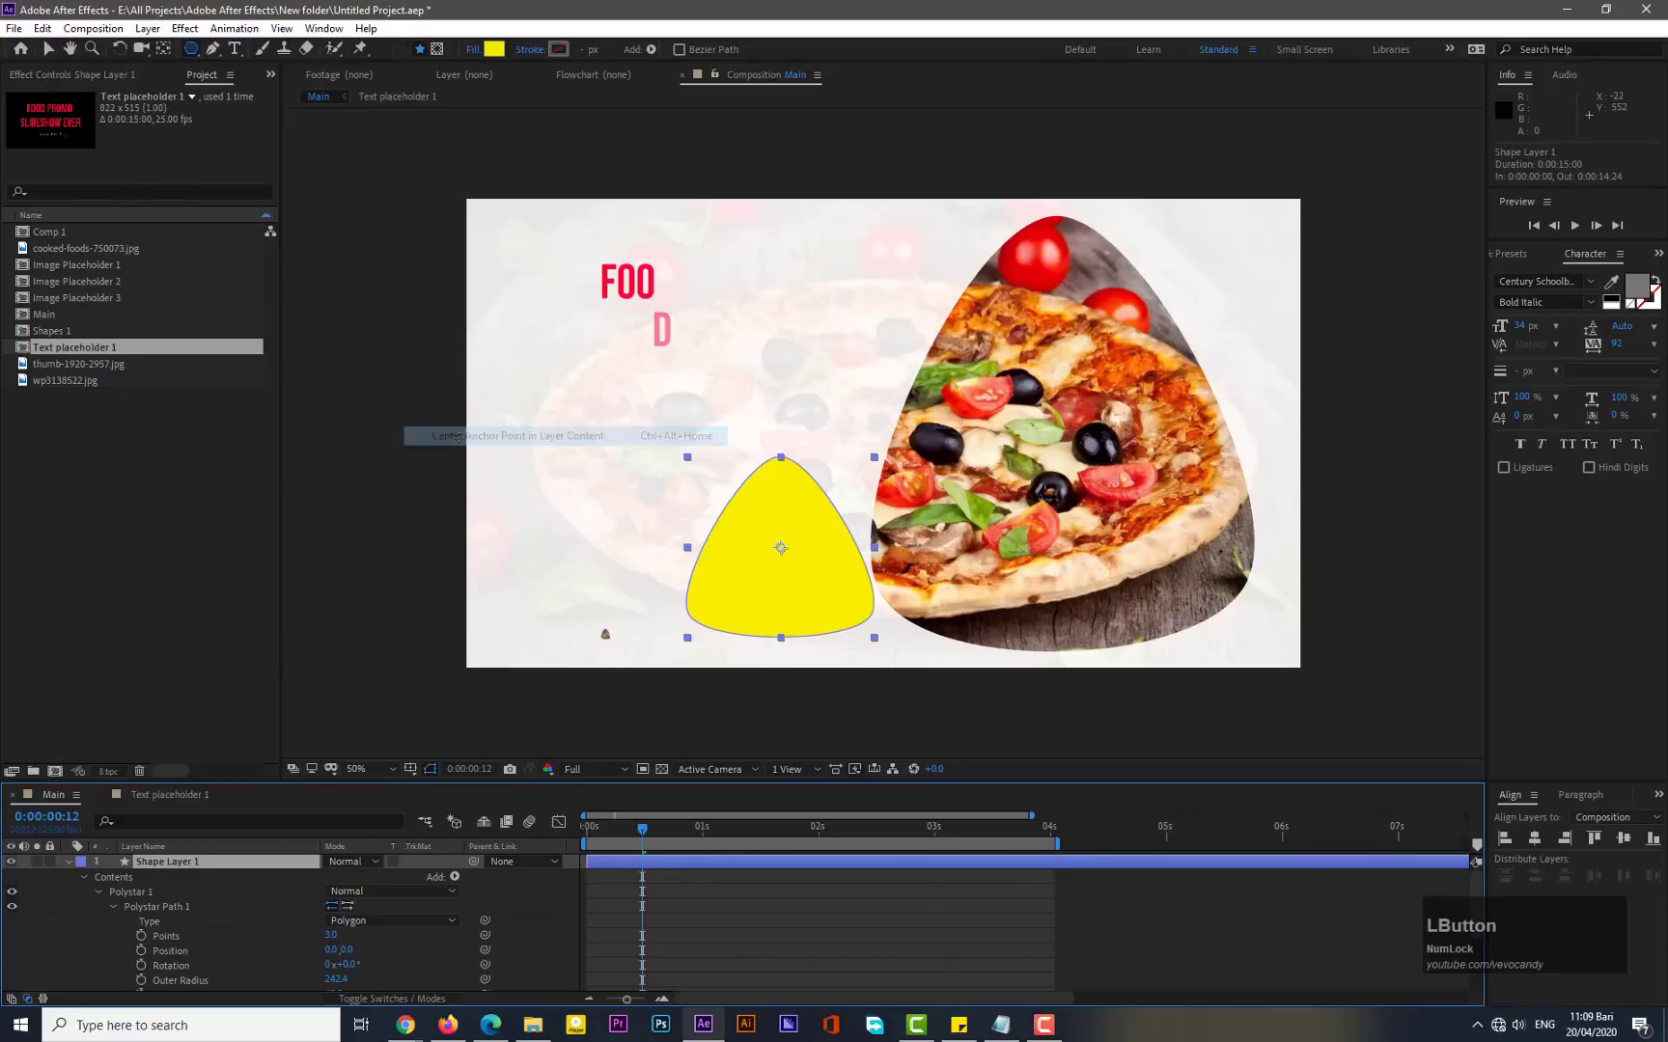
# - Rename the shape layer to "Logo or Text"
pyautogui.click(67, 862)
pyautogui.rightClick(169, 862)
pyautogui.click(203, 843)
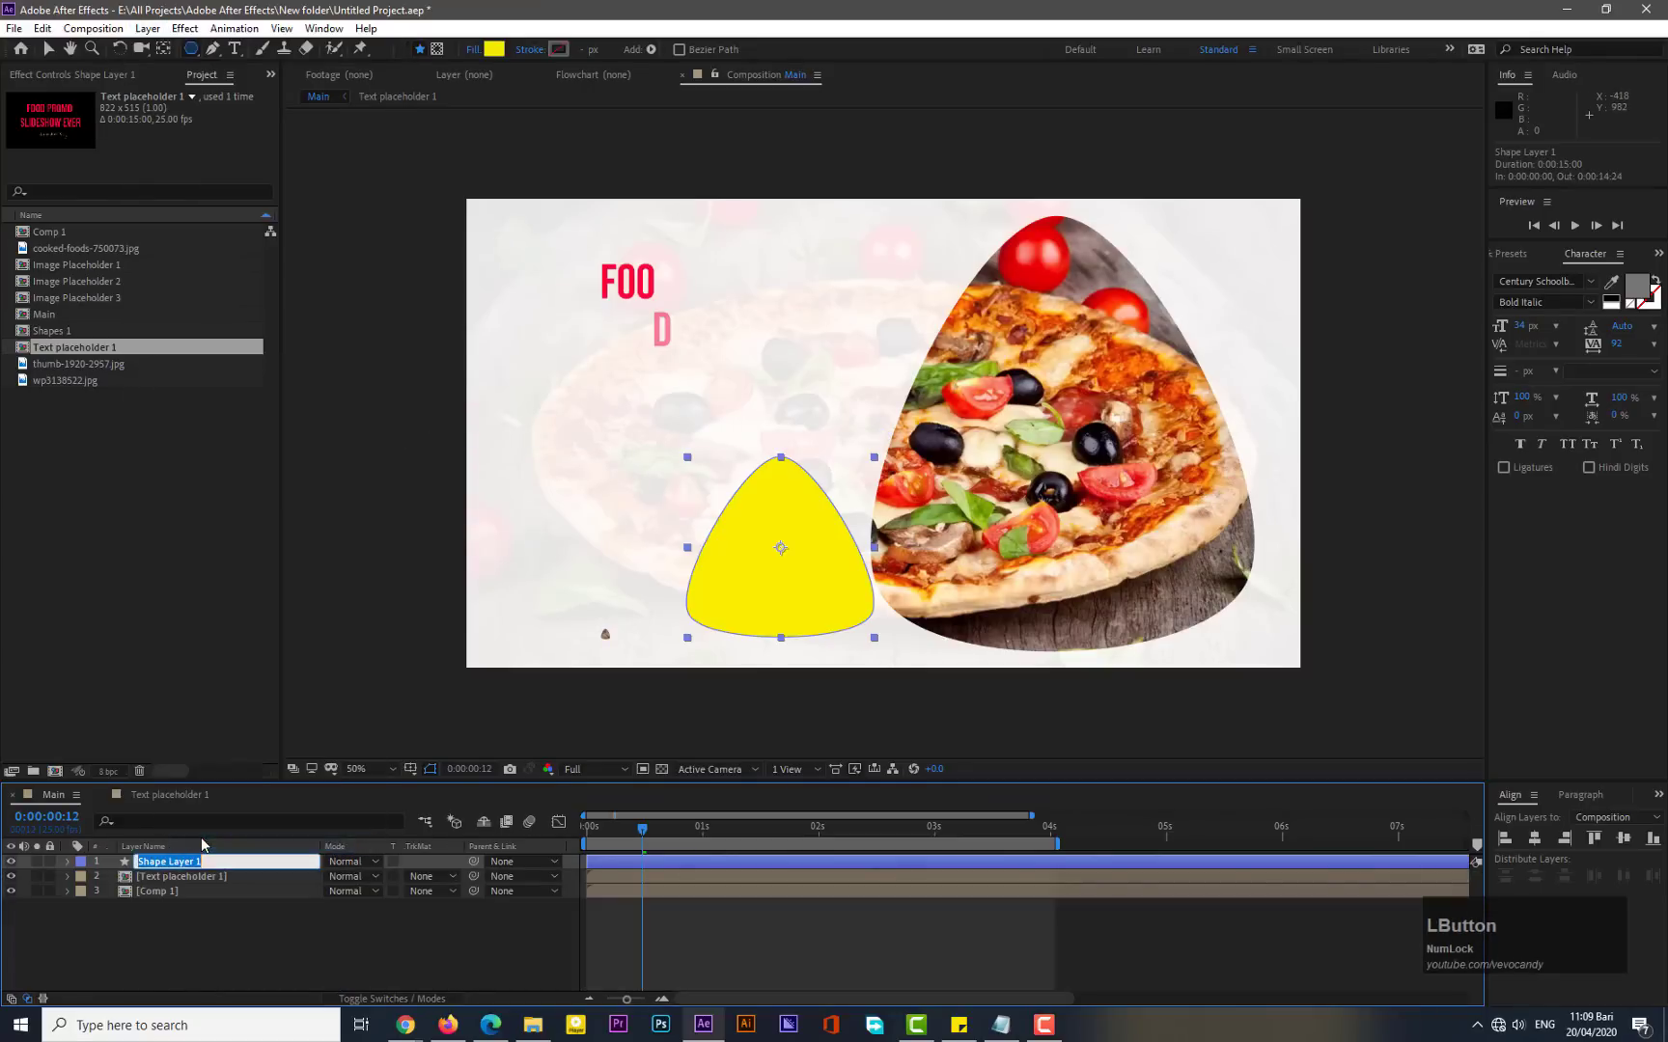
pyautogui.write('Lo')
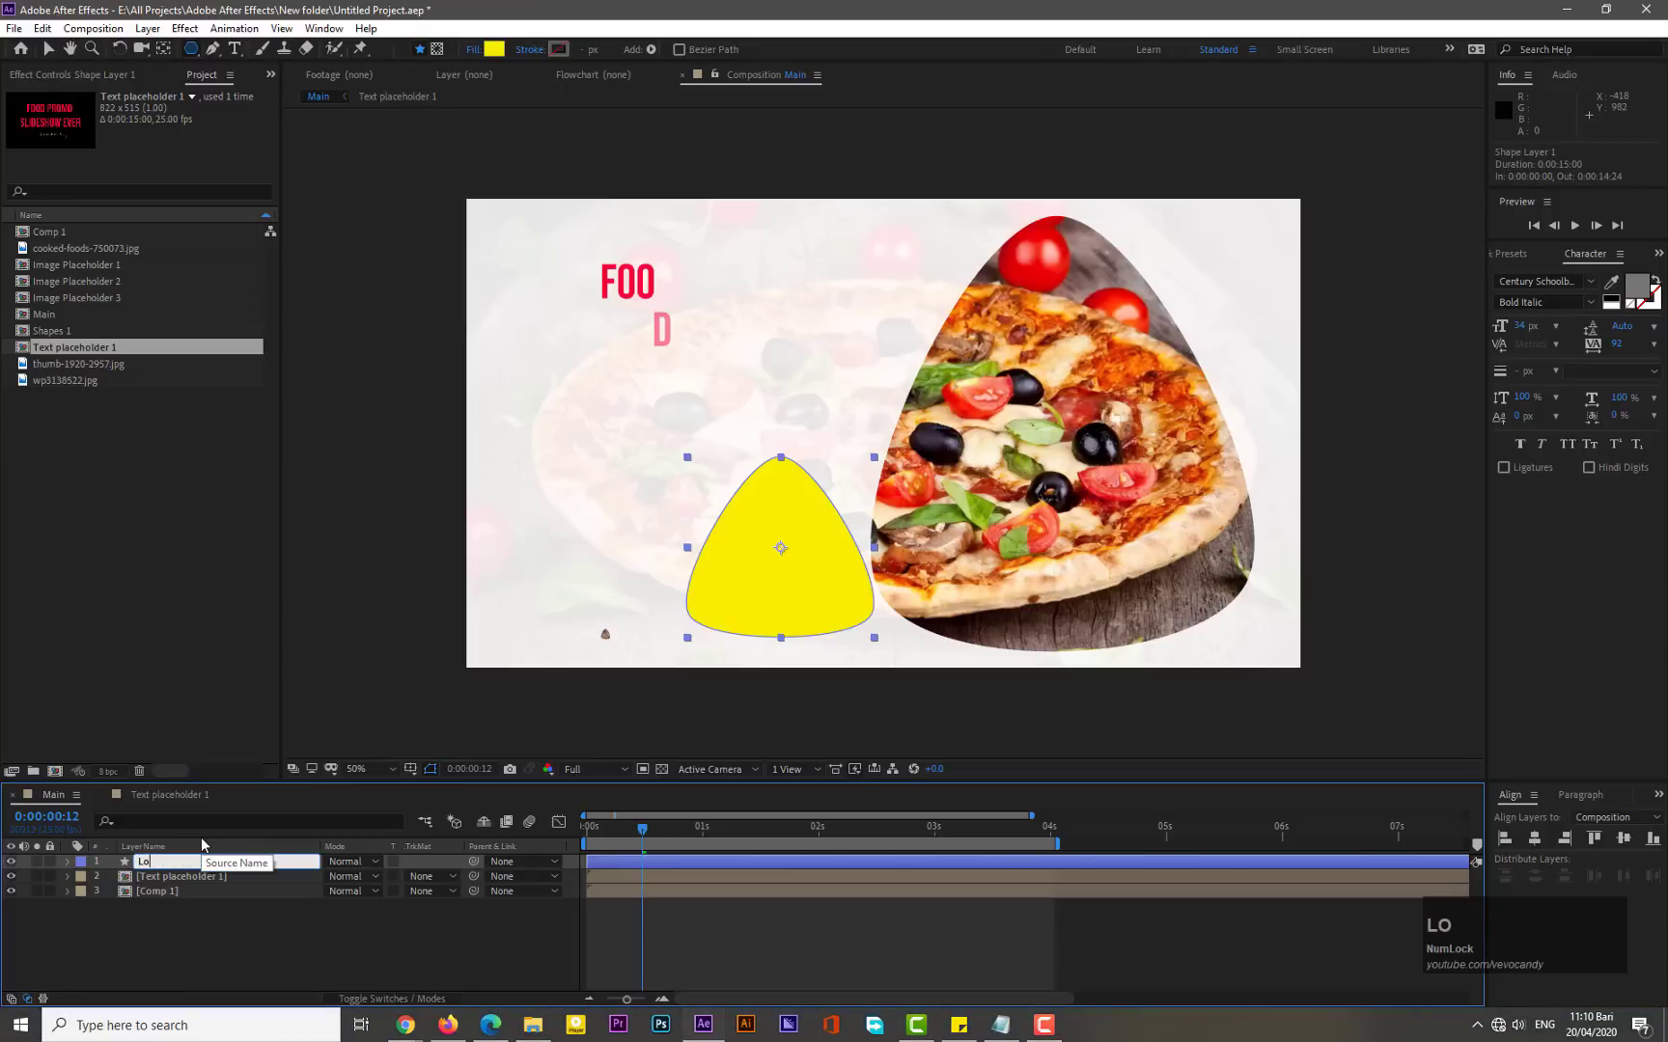
pyautogui.write('go or Text')
pyautogui.click(194, 928)
# - Pre-compose the layer into a new composition named "Logo or Text 1"
pyautogui.rightClick(177, 862)
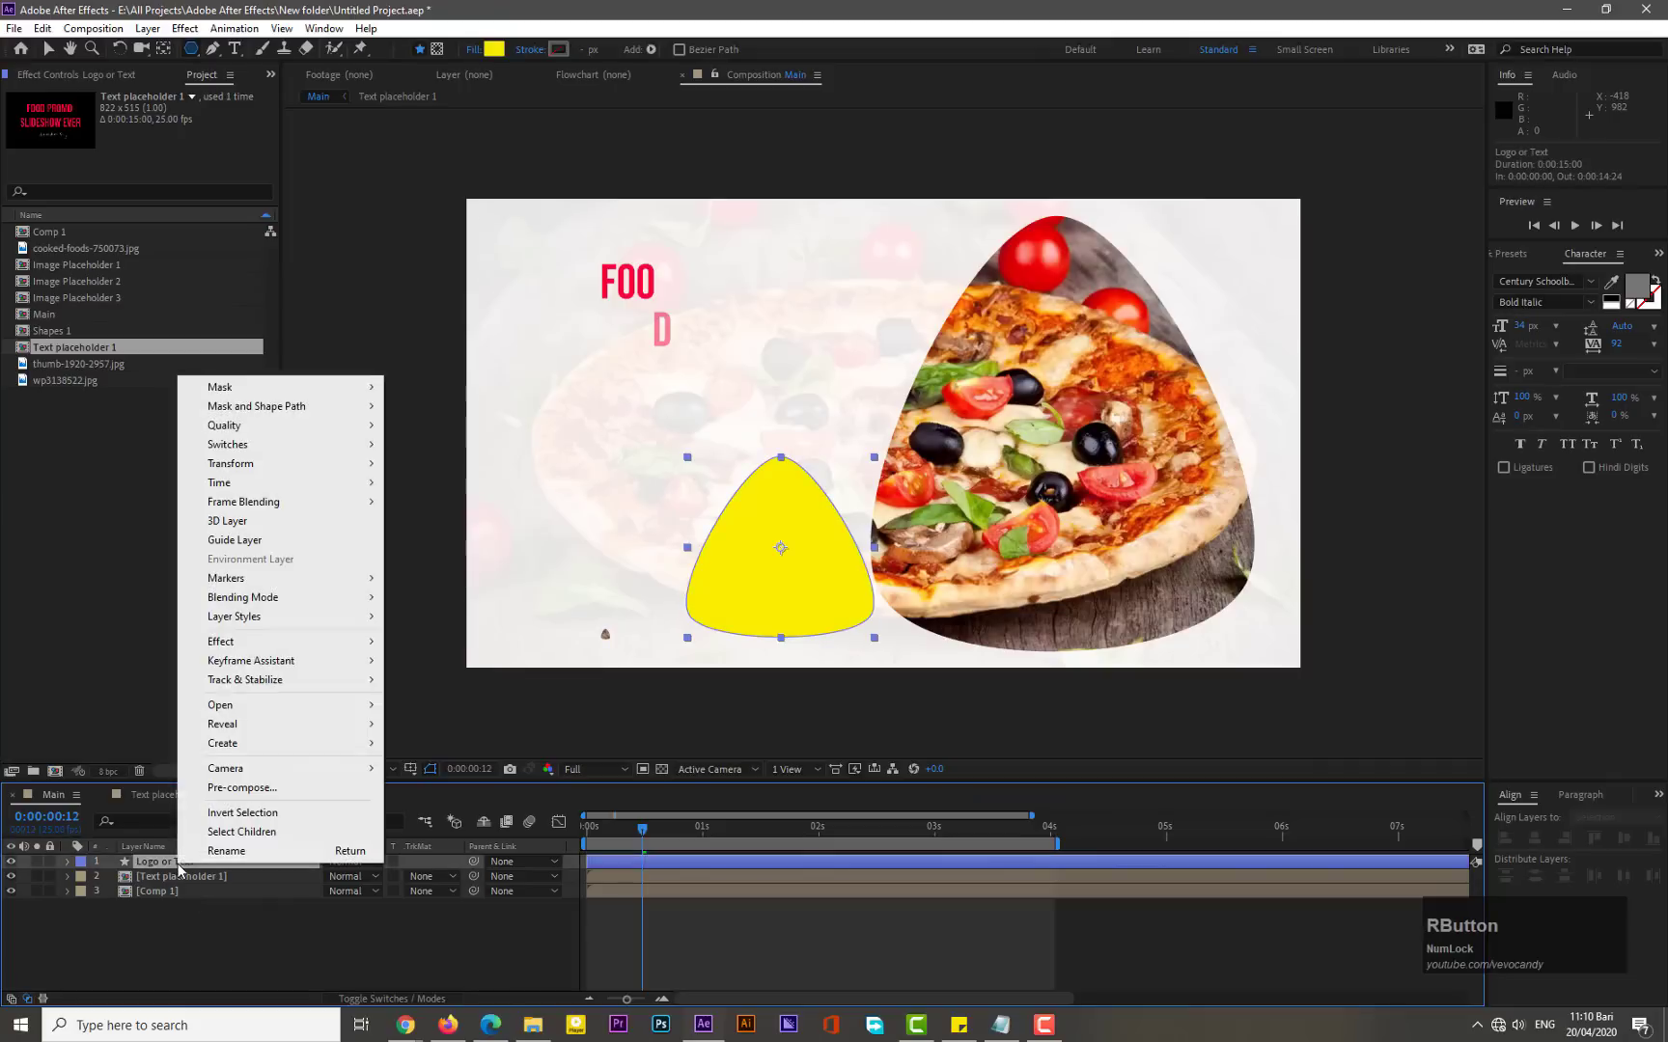
pyautogui.click(242, 785)
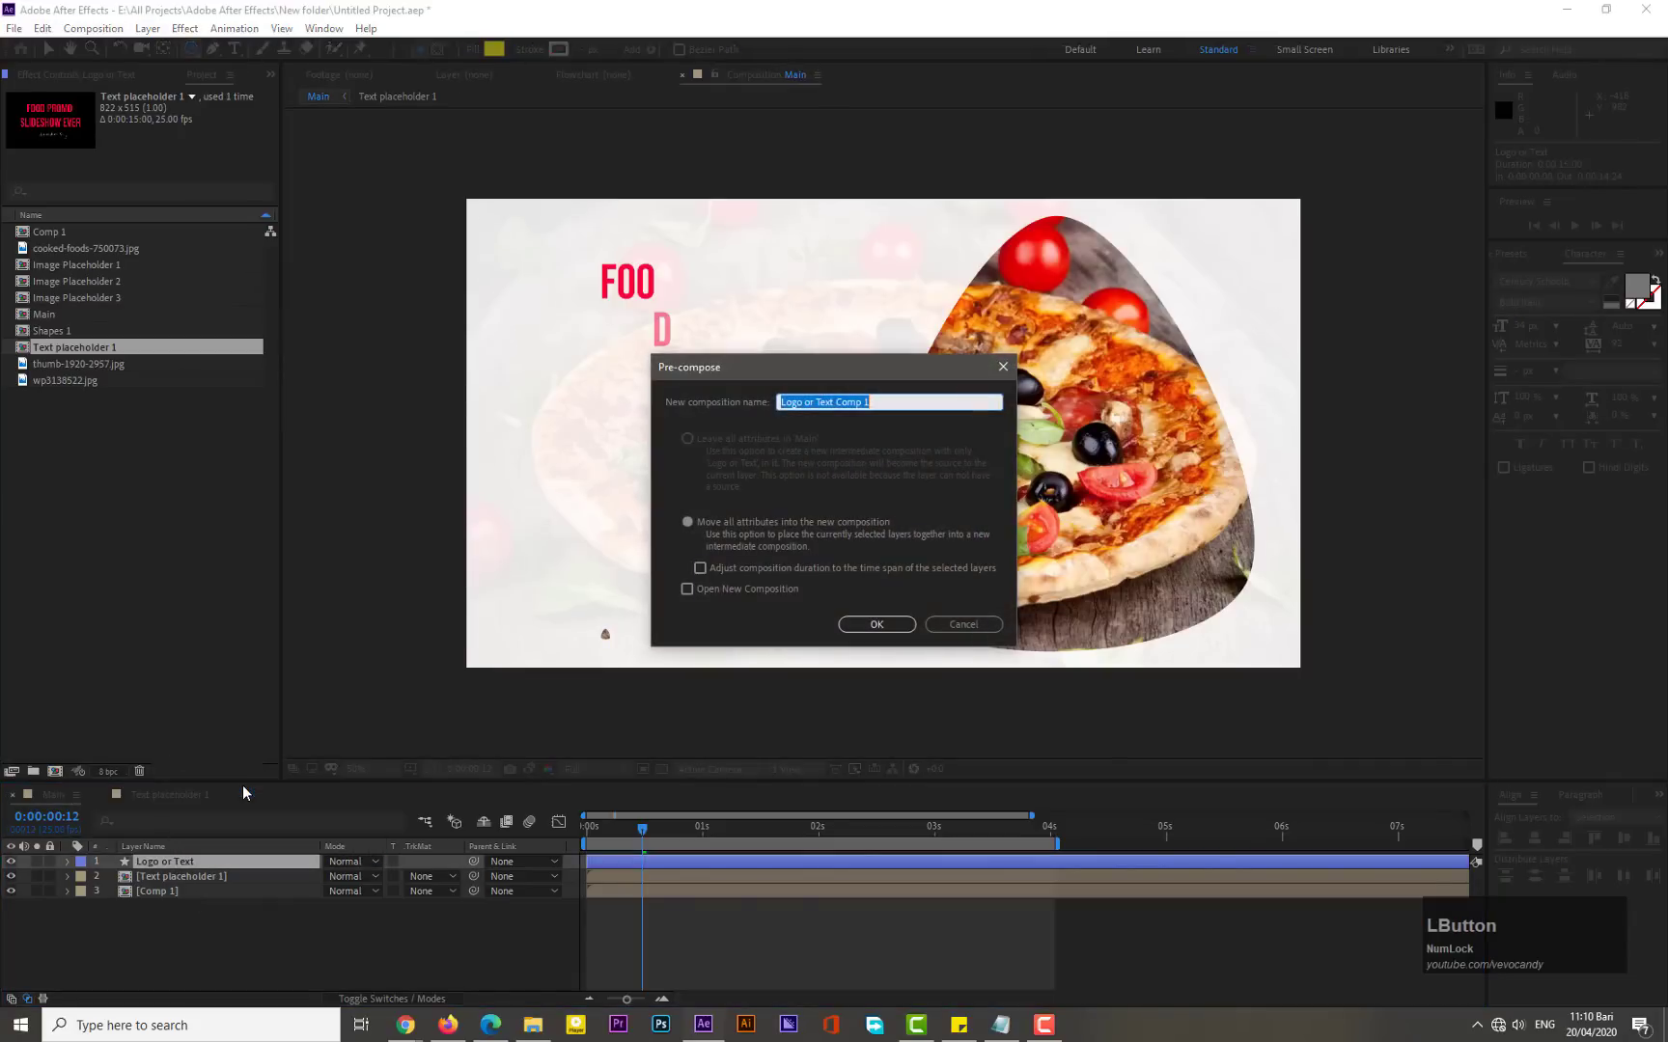
pyautogui.press('Right')
pyautogui.press('Left')
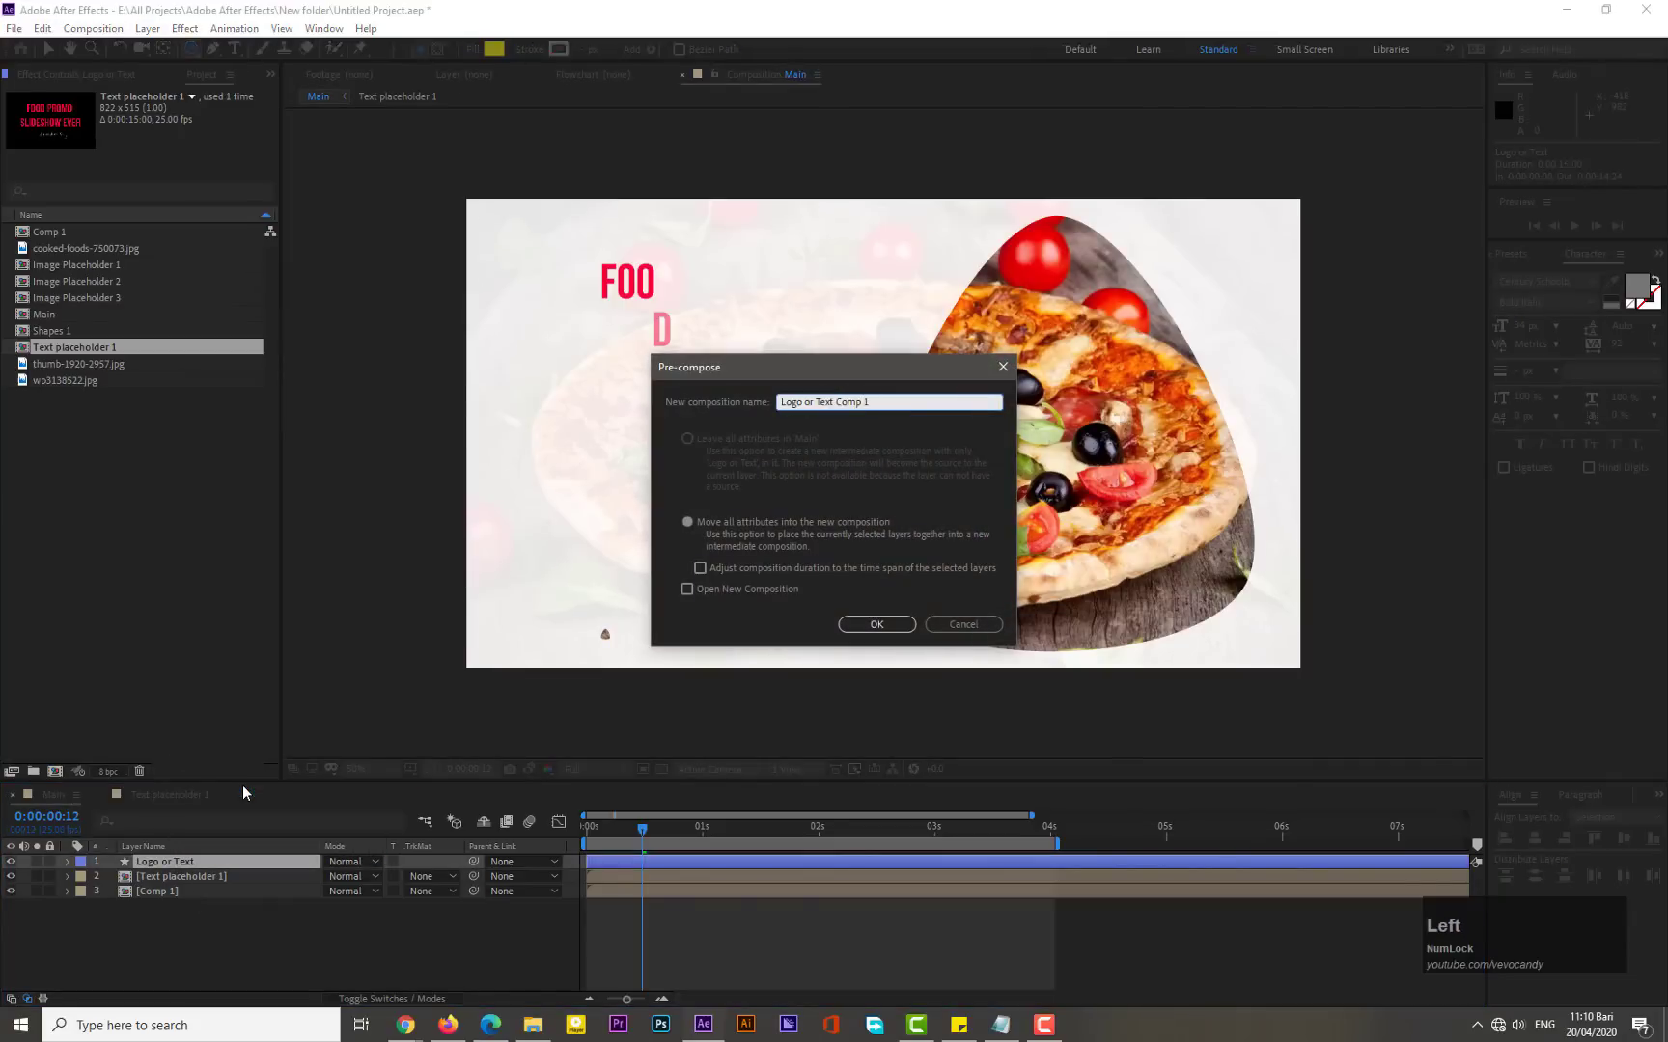
pyautogui.press('BackSpace')
pyautogui.press('BackSpace')
pyautogui.press('BackSpace')
pyautogui.press('BackSpace')
pyautogui.click(871, 624)
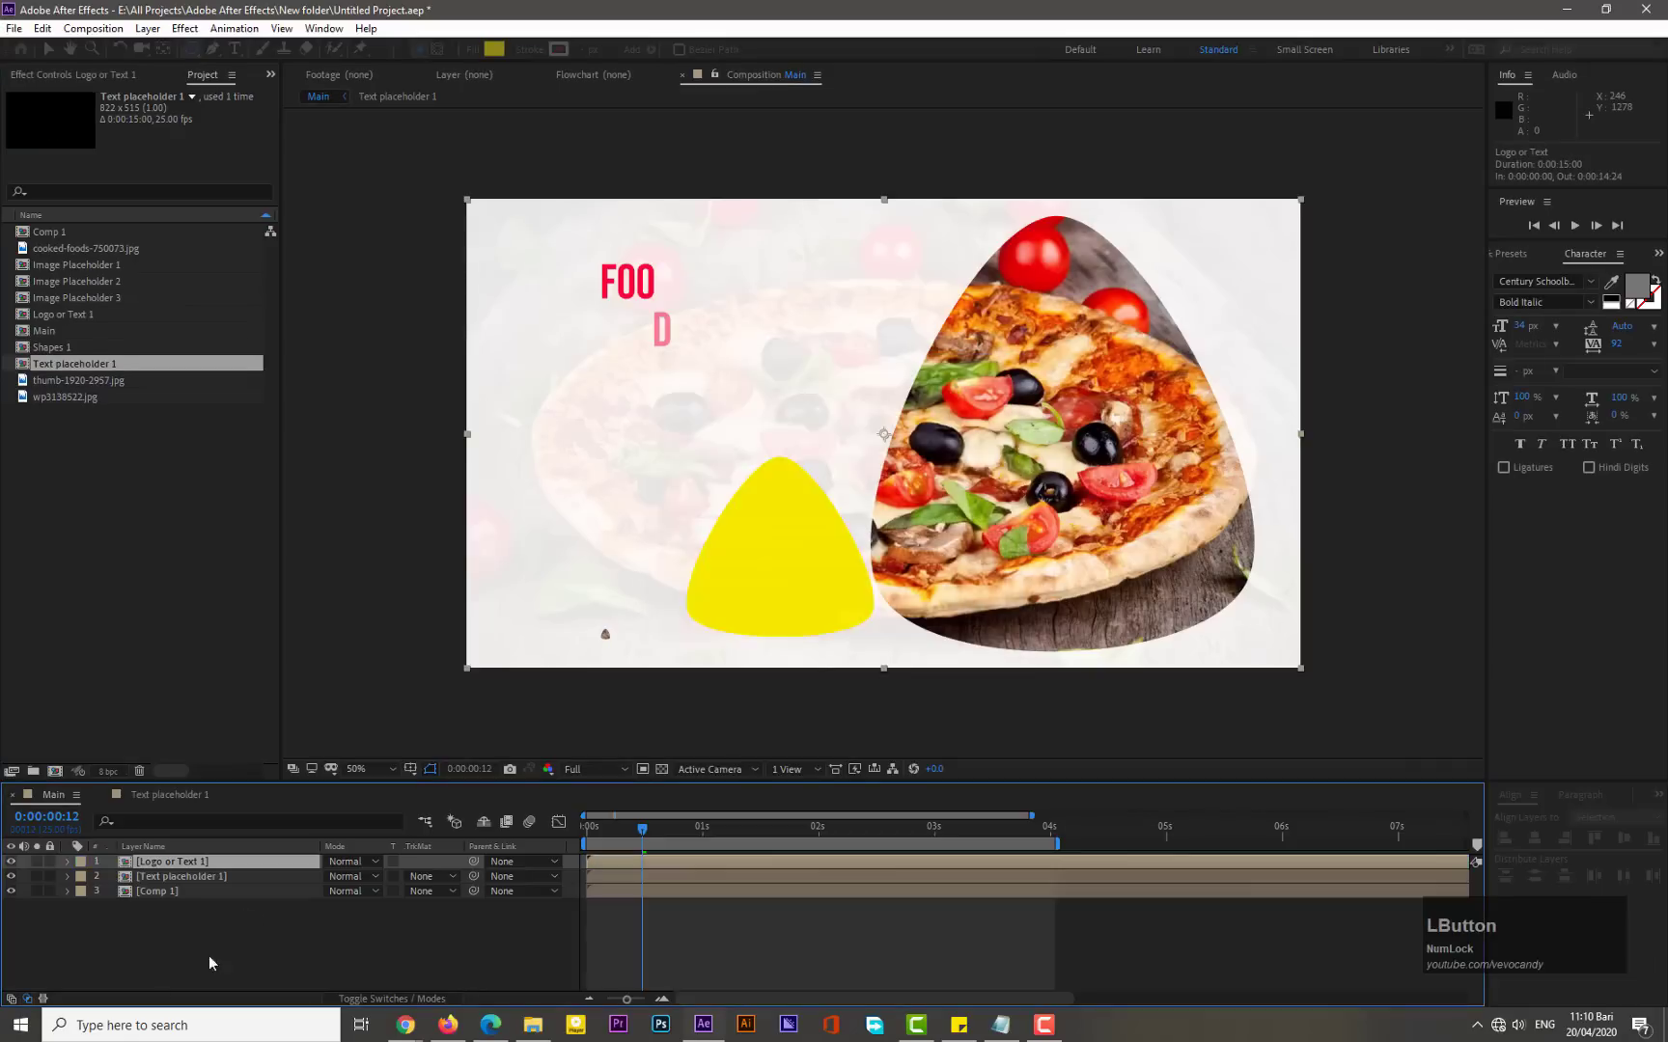
# - Open the new precomp and center the shape horizontally and vertically in the composition
pyautogui.doubleClick(168, 873)
pyautogui.rightClick(184, 888)
pyautogui.click(89, 910)
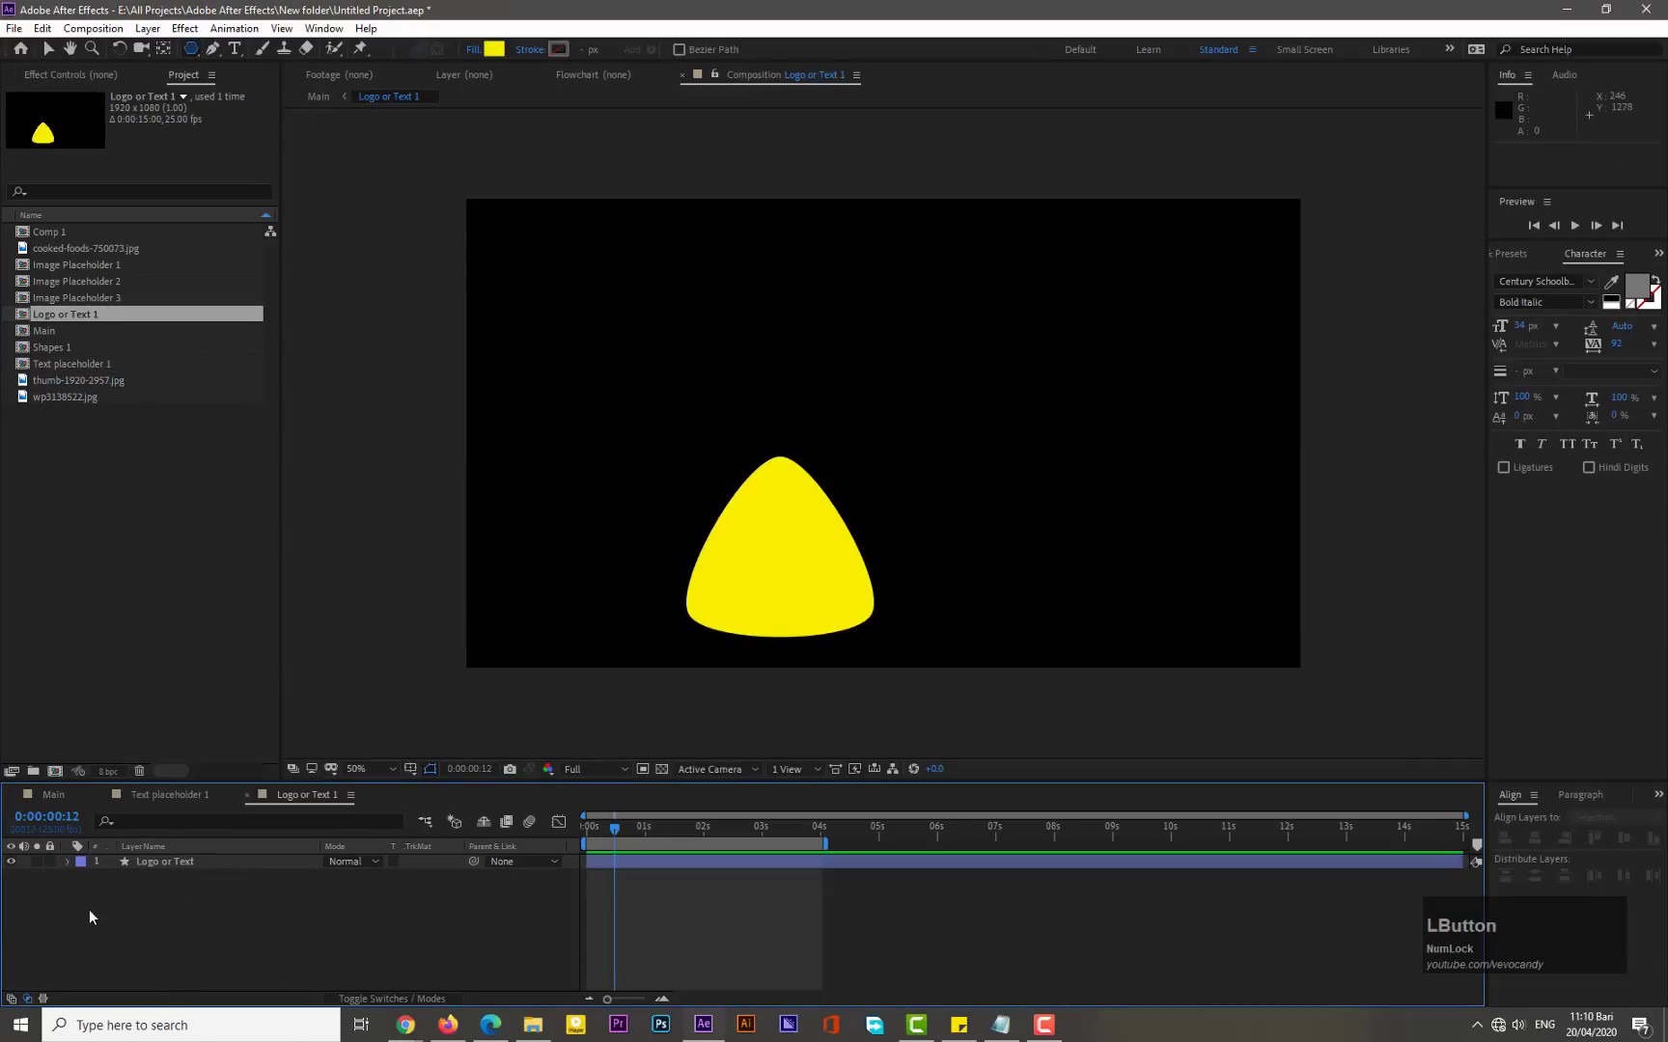
pyautogui.click(196, 861)
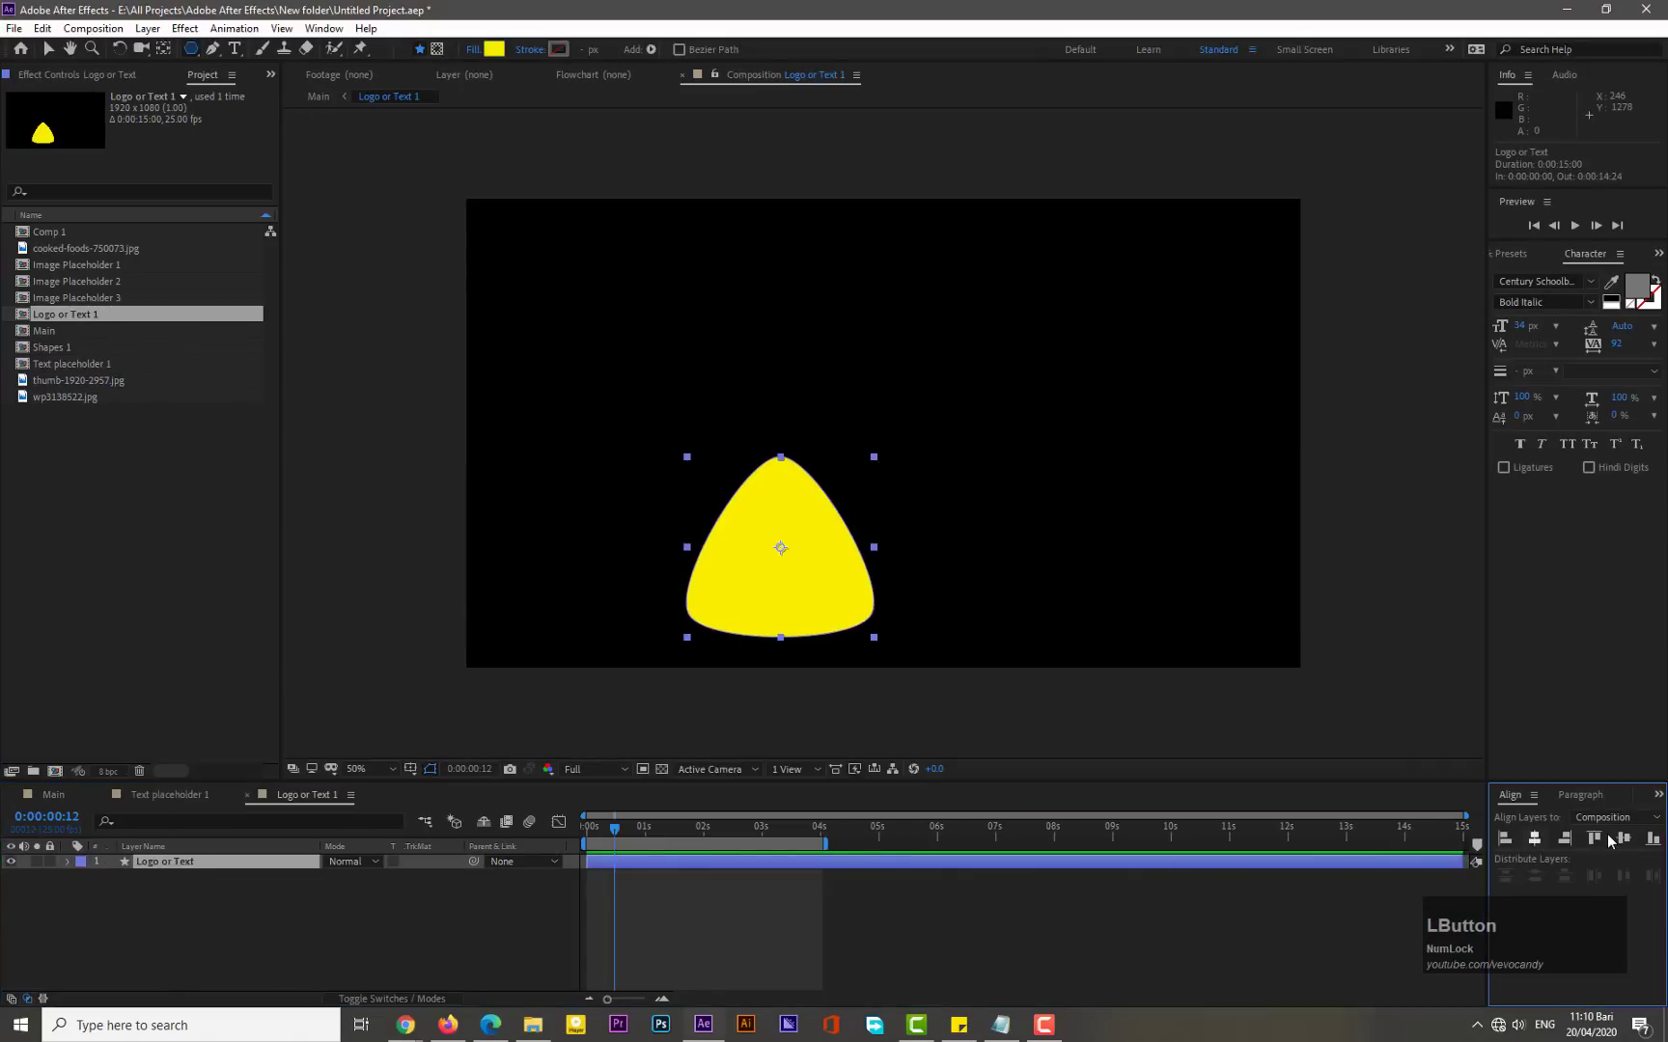
pyautogui.click(1534, 838)
pyautogui.click(1623, 838)
# - Add a text layer reading "Your Logo" on the yellow shape and select its text
pyautogui.rightClick(248, 896)
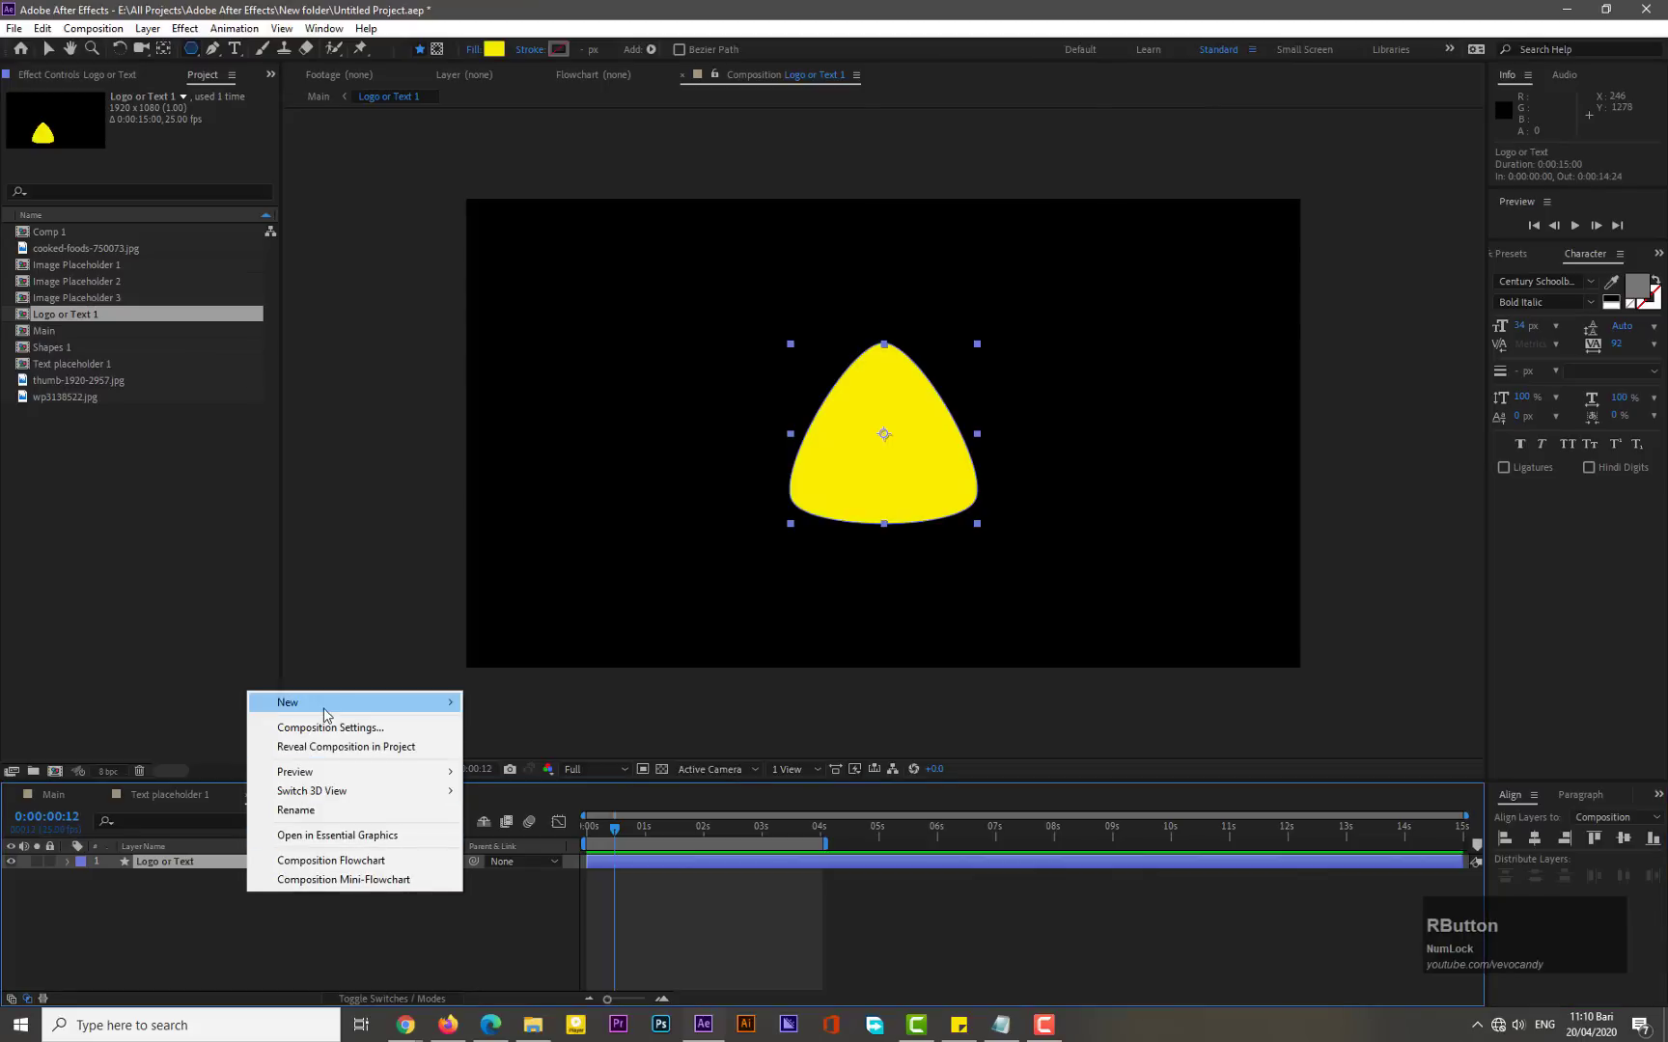
pyautogui.moveTo(290, 701)
pyautogui.click(497, 727)
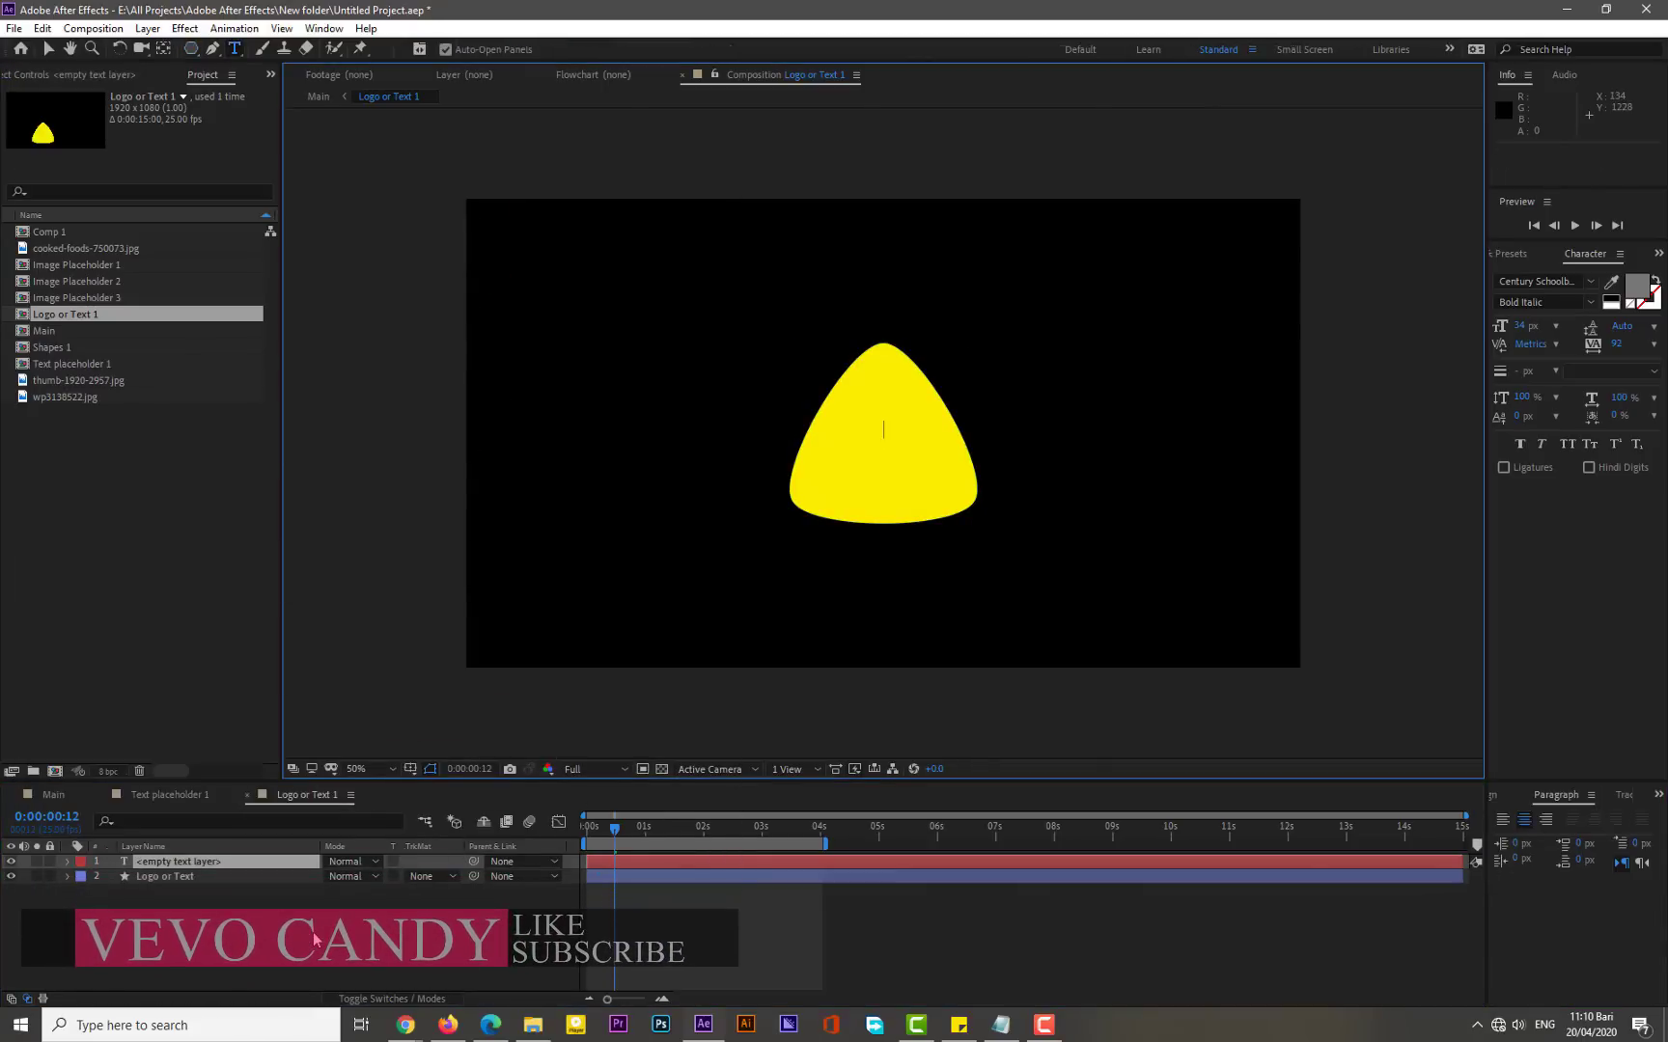
pyautogui.write('Y')
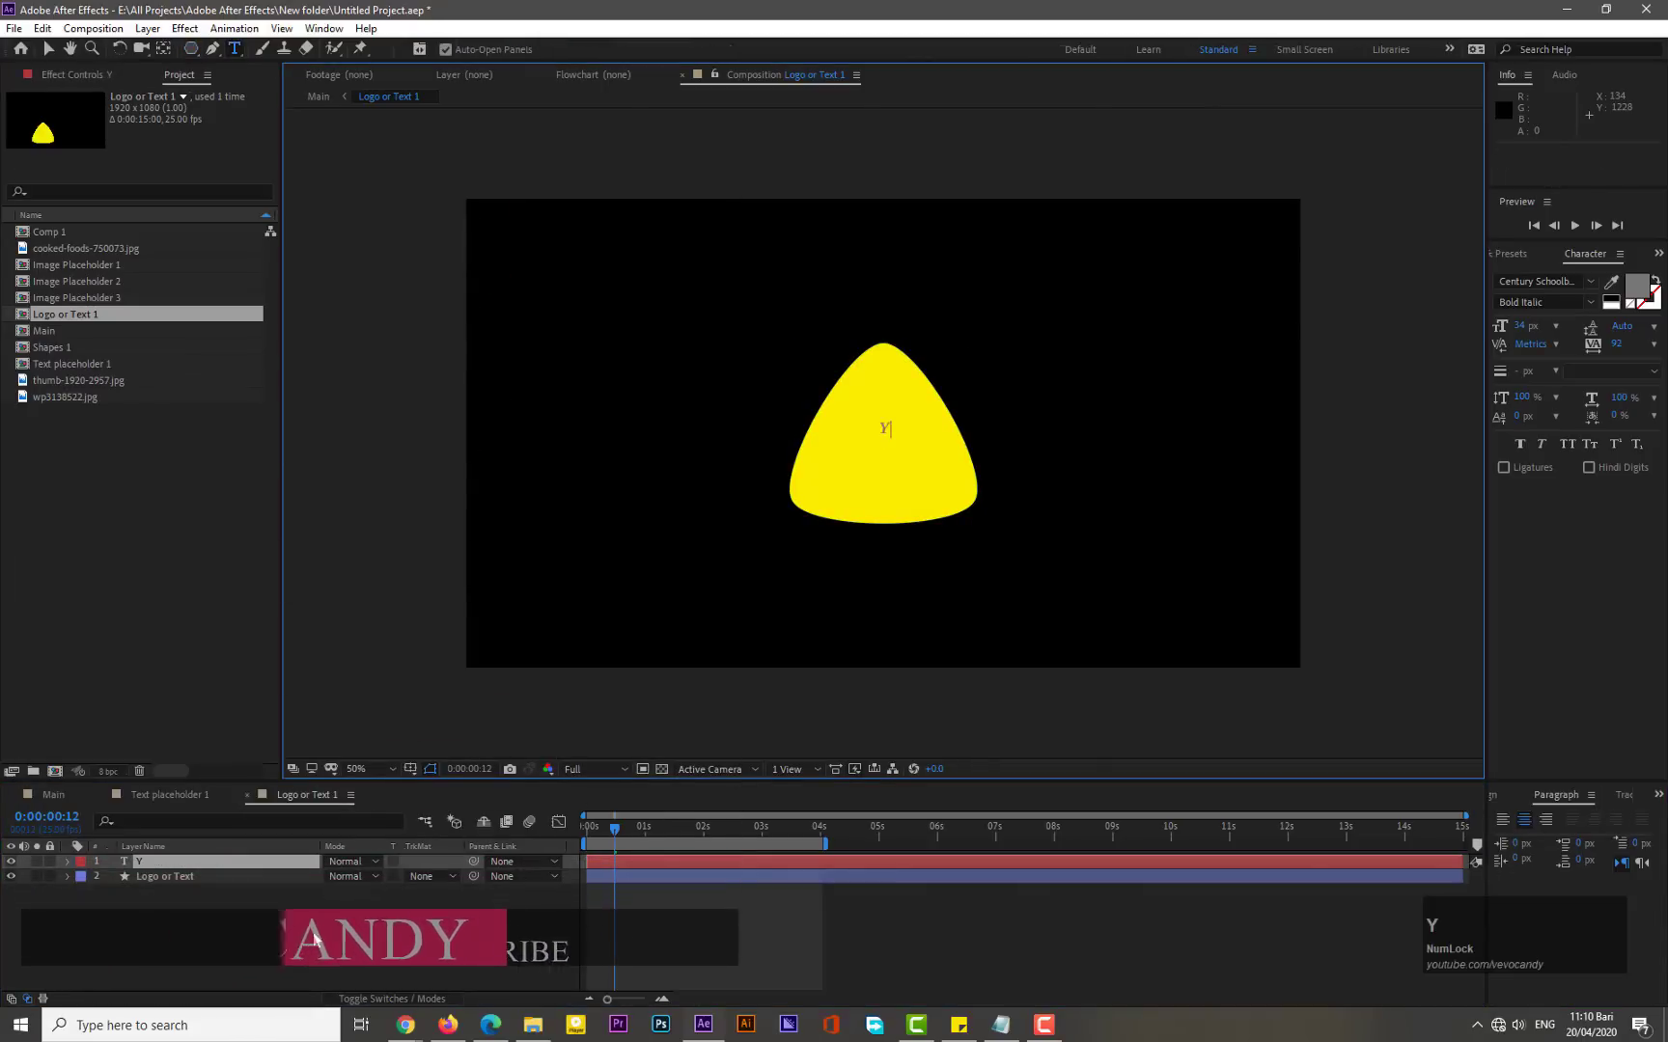
pyautogui.write('our Logo')
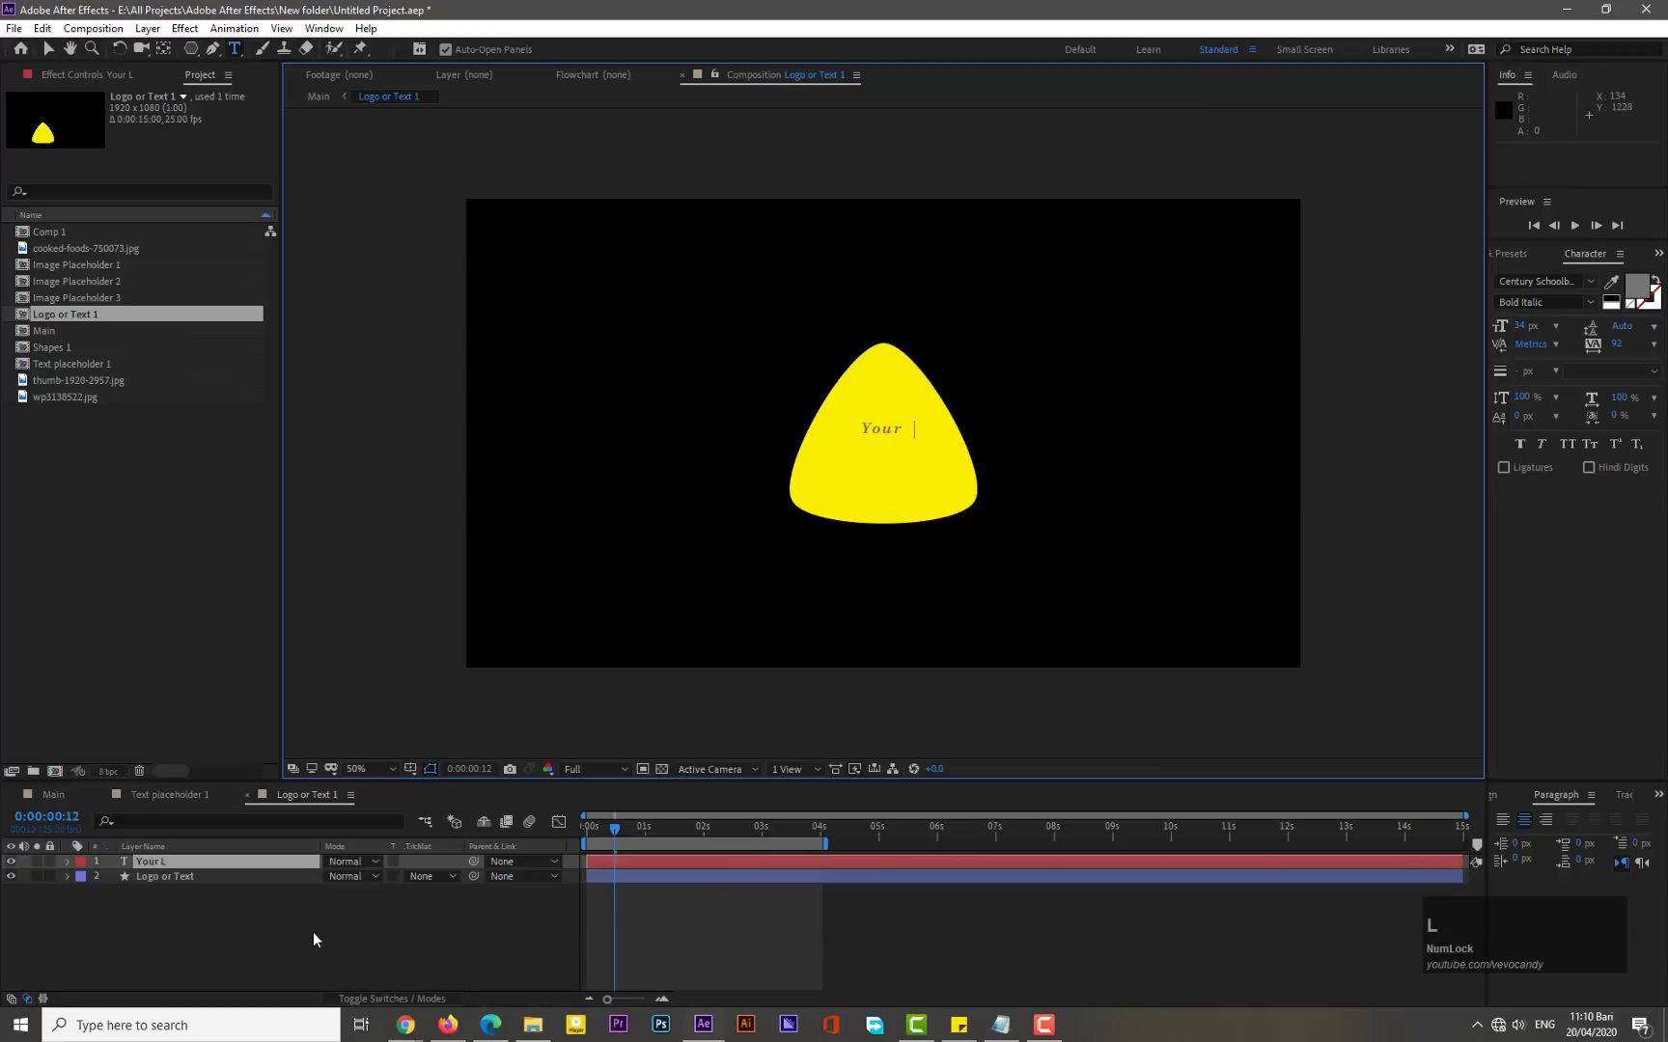
pyautogui.hotkey('ctrl', 'shift', 'Left')
pyautogui.hotkey('ctrl', 'shift', 'Left')
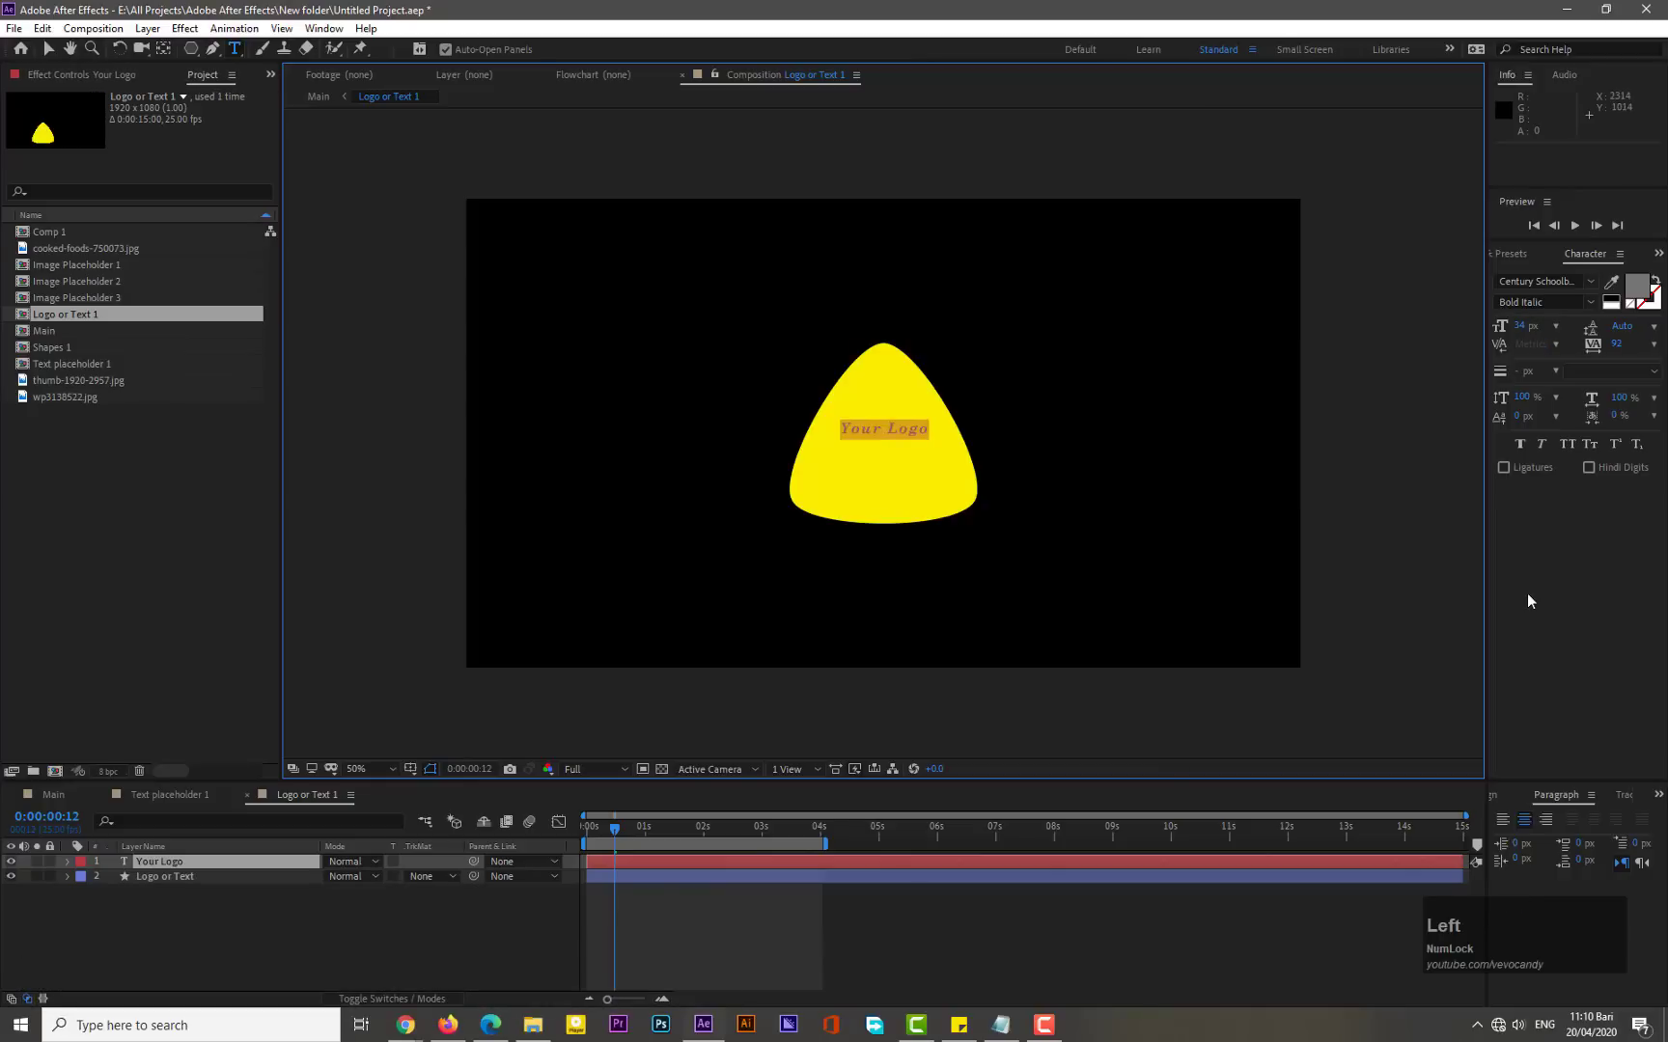
# - Set the text colour to white
pyautogui.click(1637, 287)
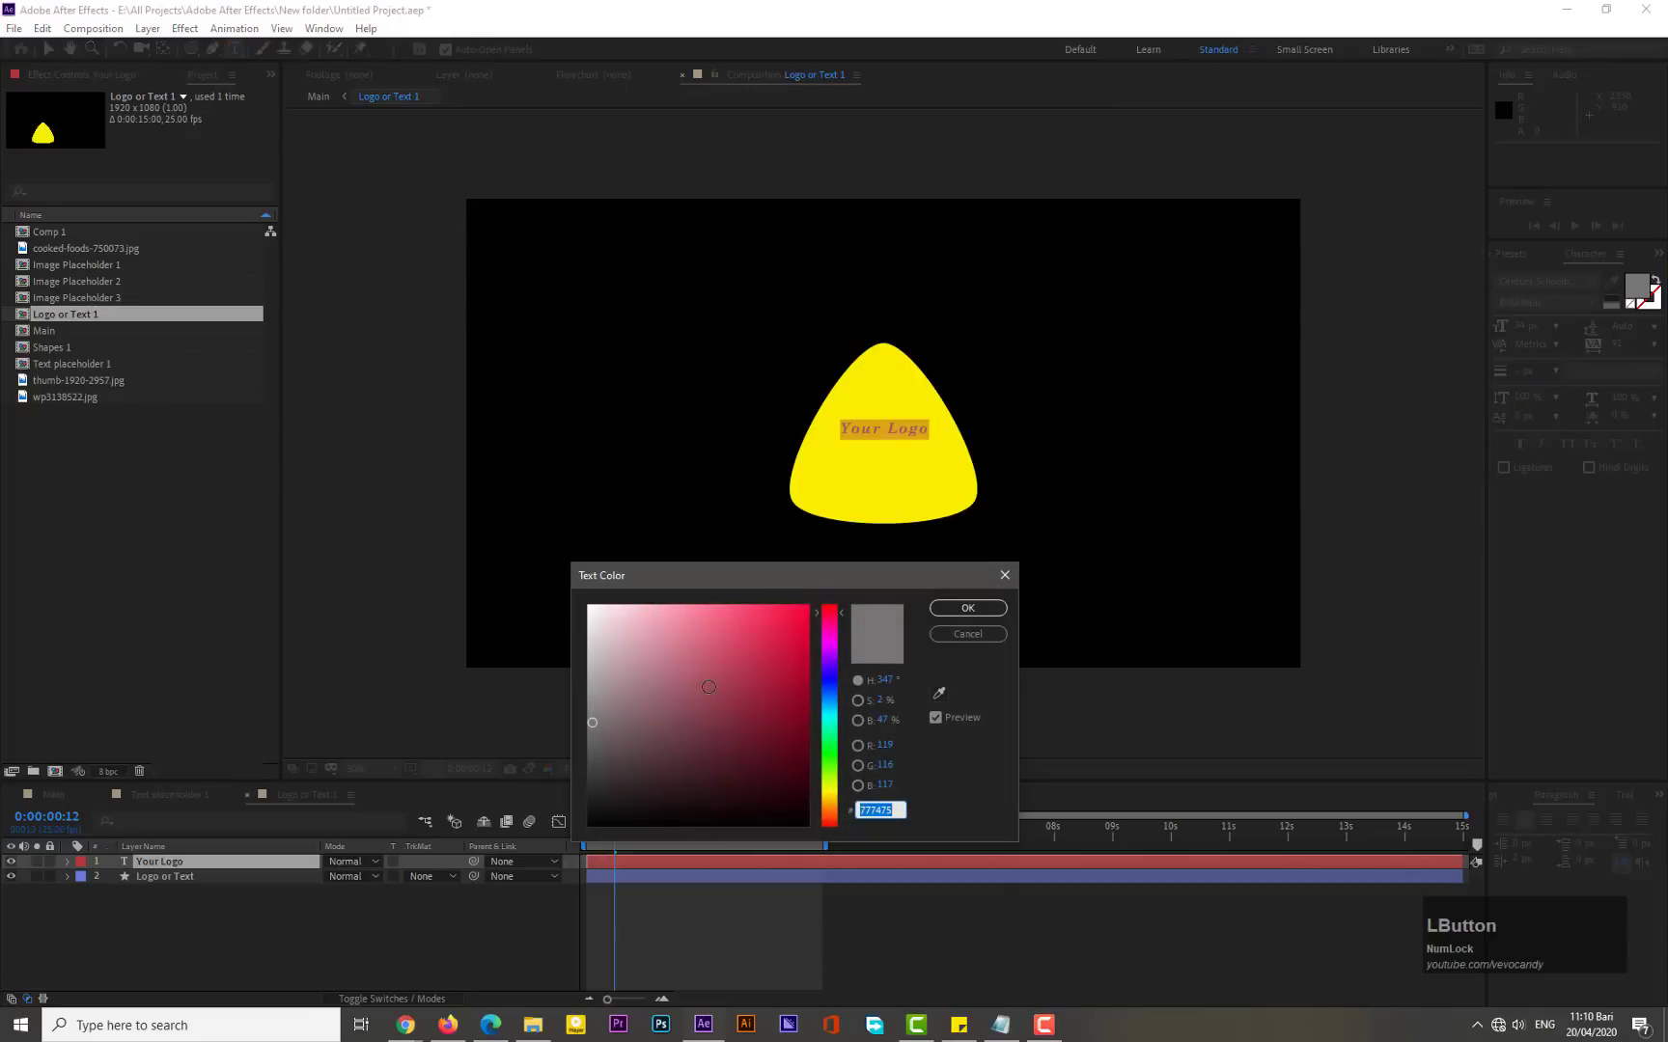
pyautogui.moveTo(708, 687); pyautogui.dragTo(584, 600)
pyautogui.click(968, 608)
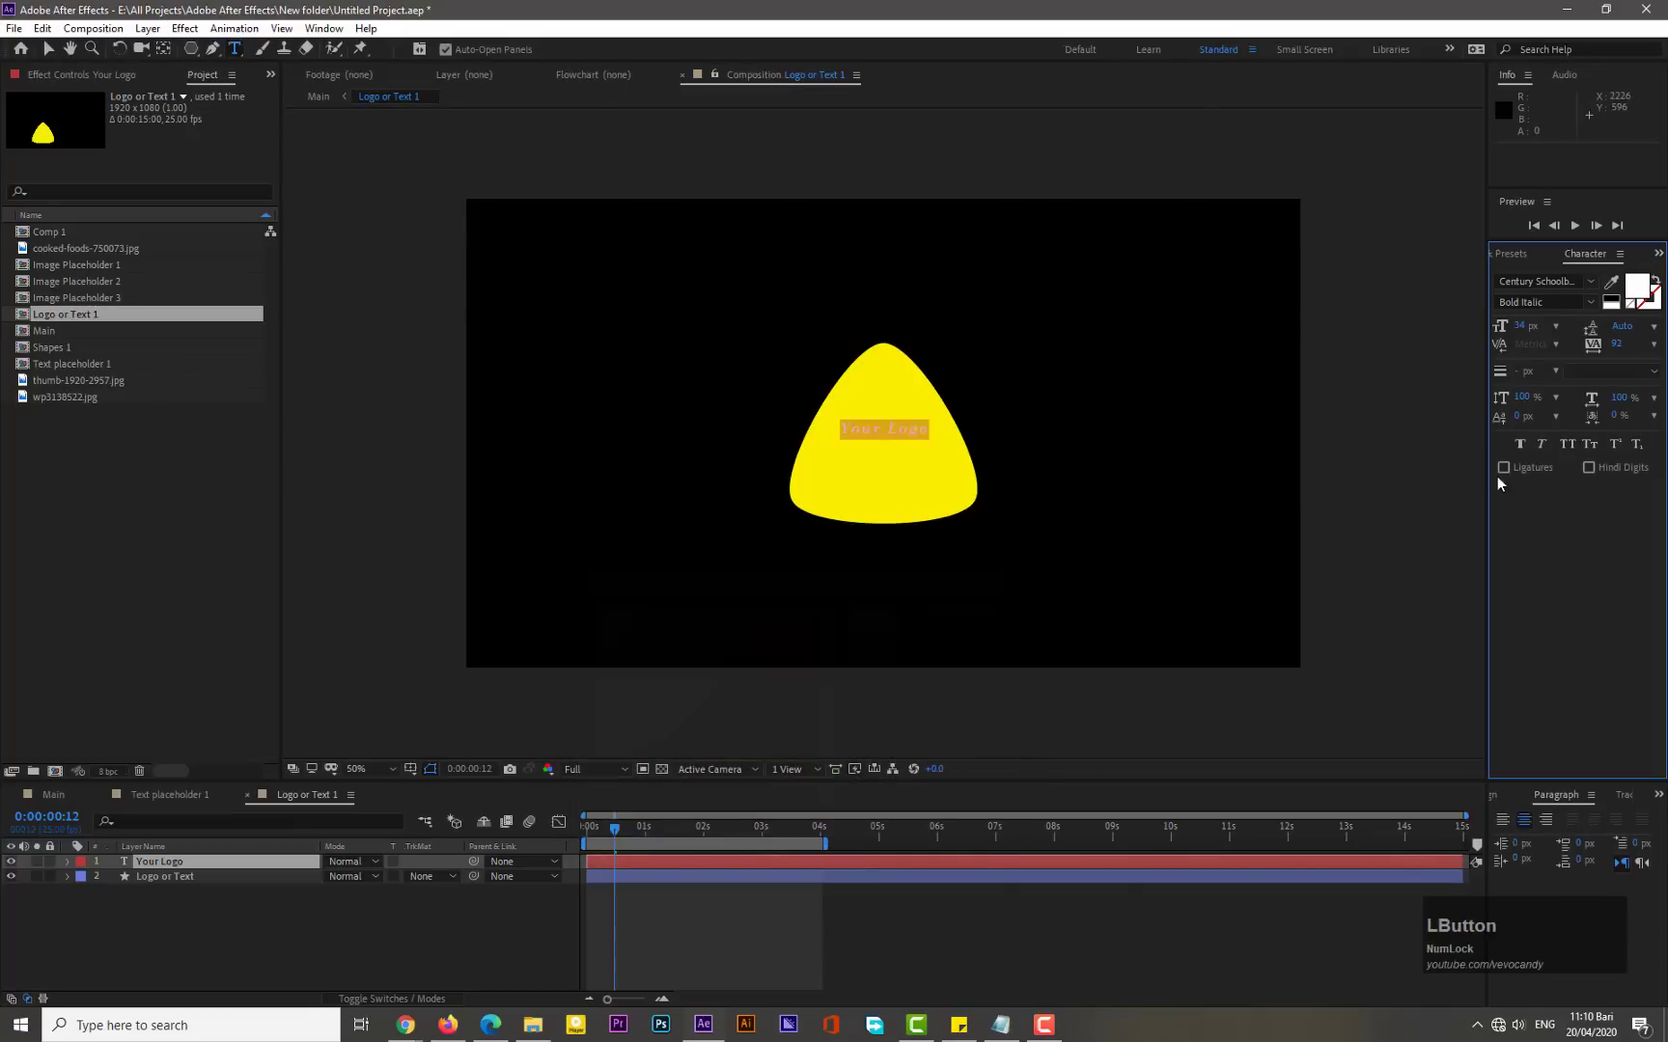
# - Set the text to 55 px size, 0 tracking and Bold style
pyautogui.moveTo(1519, 327); pyautogui.dragTo(1536, 327)
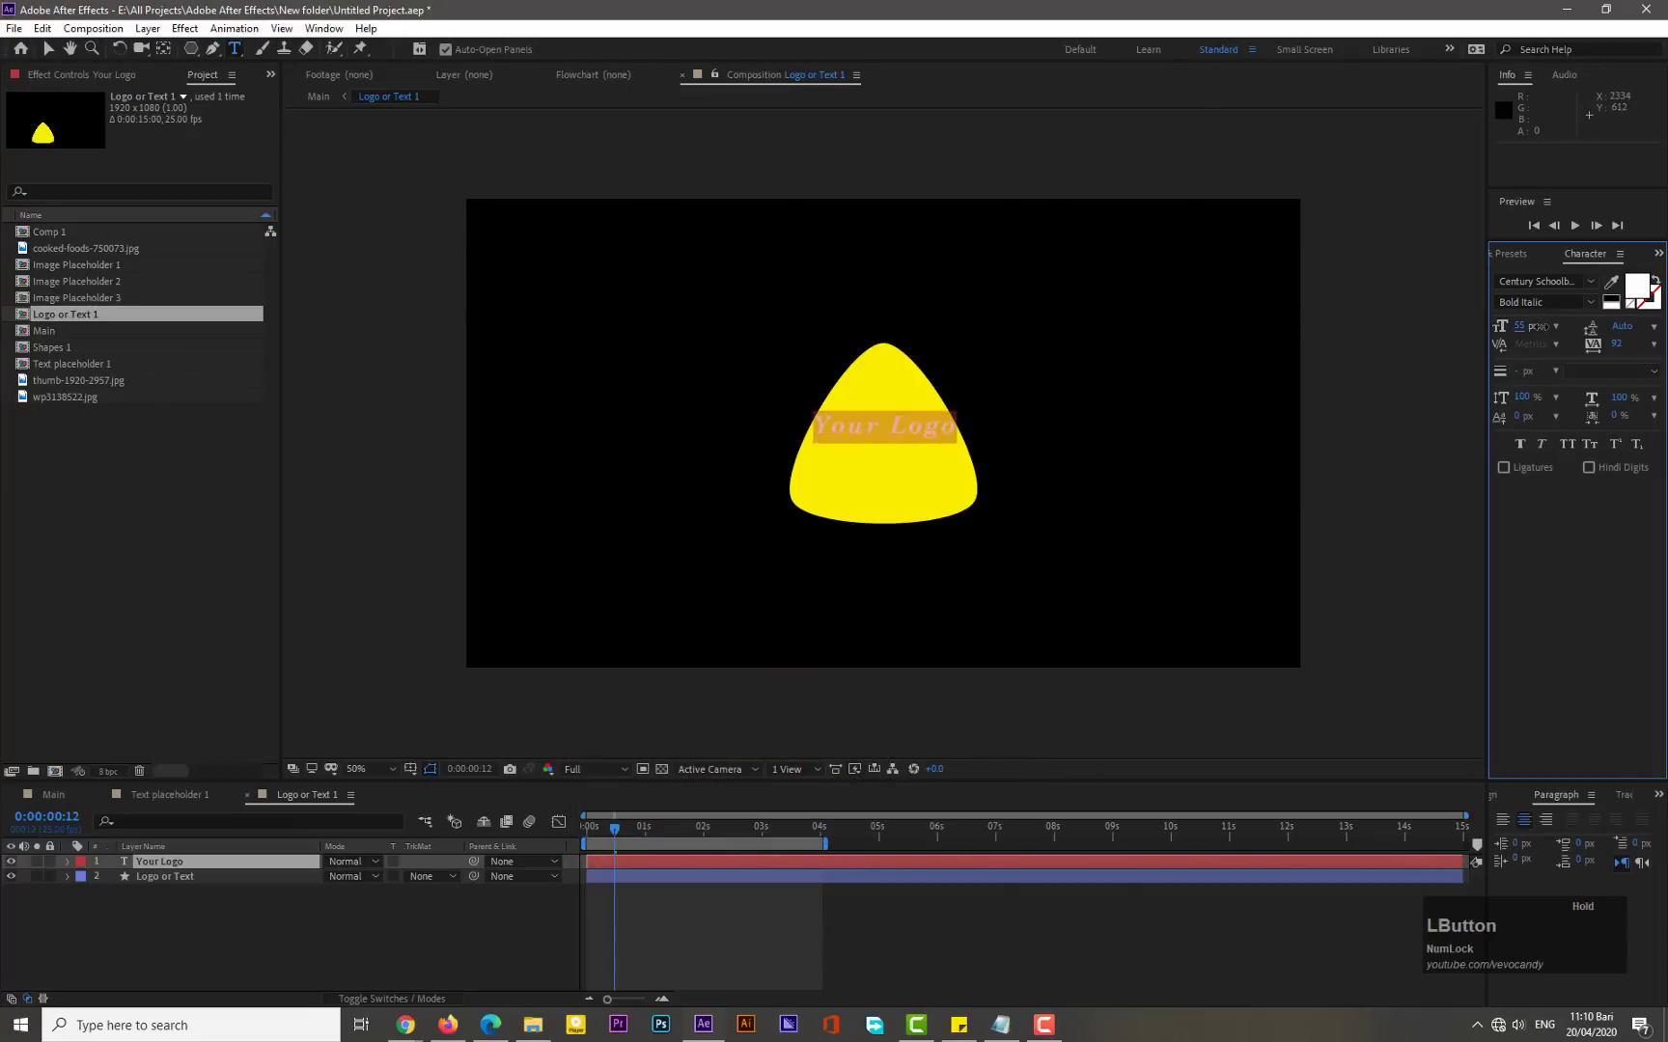
pyautogui.click(1617, 344)
pyautogui.write('0')
pyautogui.press('KP_Enter')
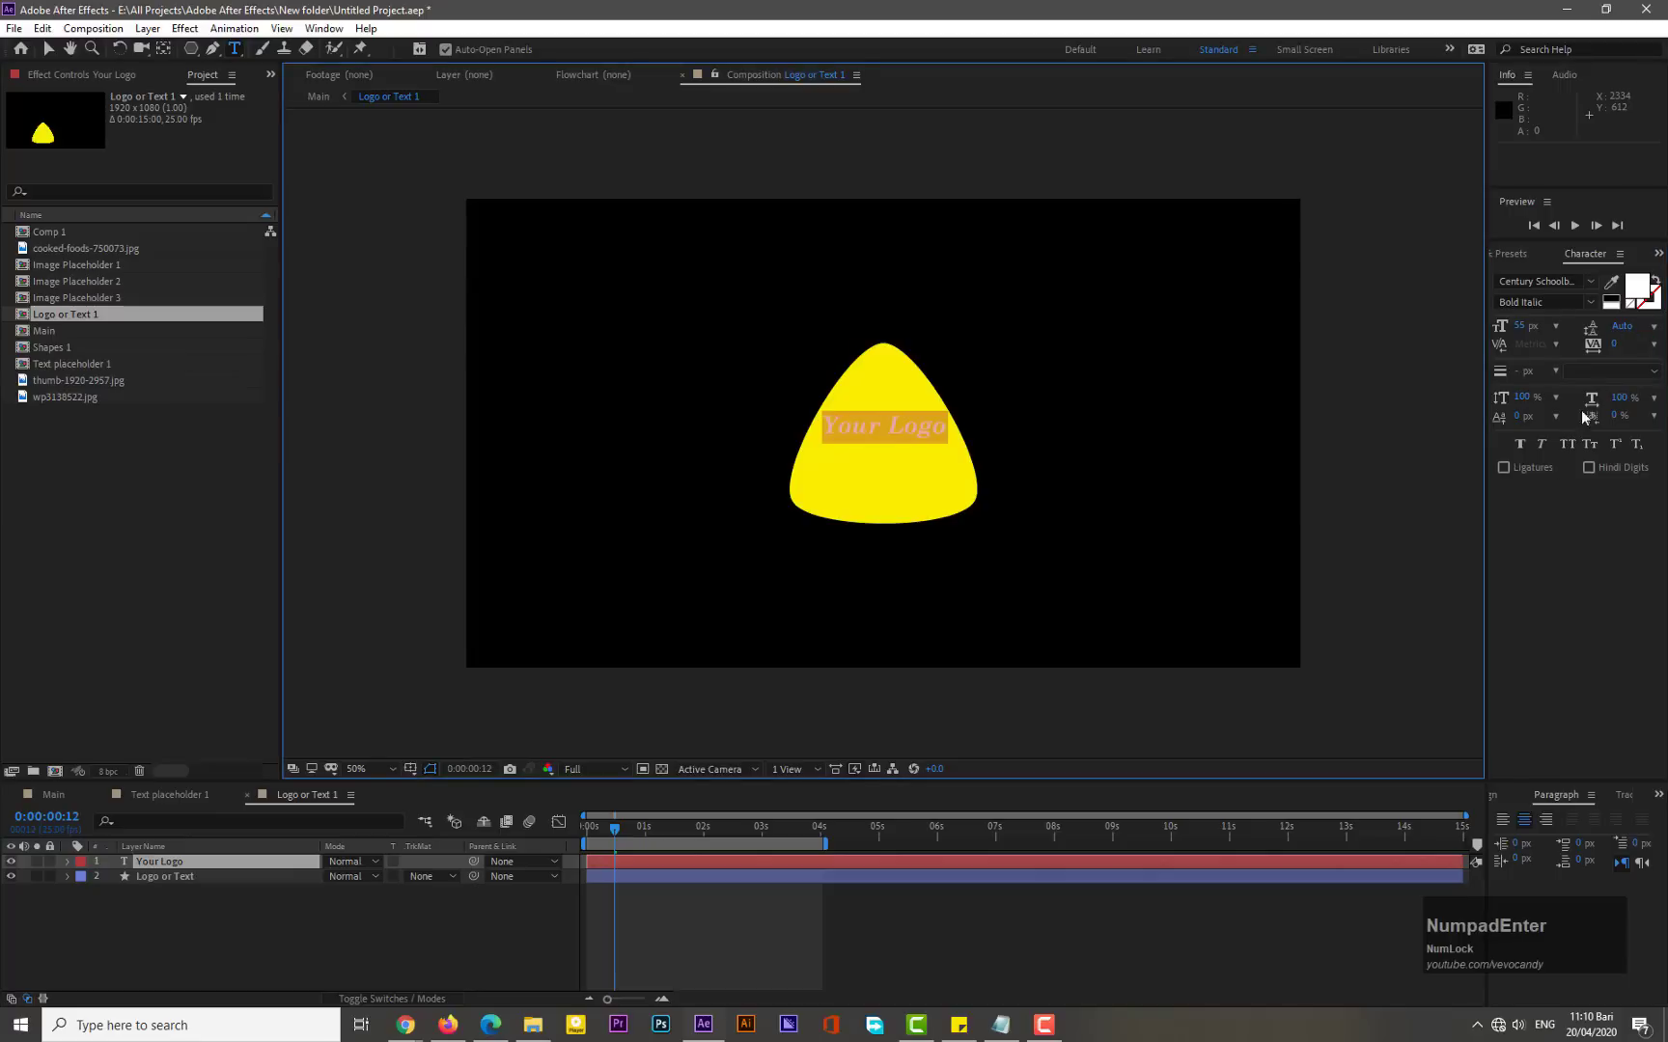
pyautogui.click(1587, 303)
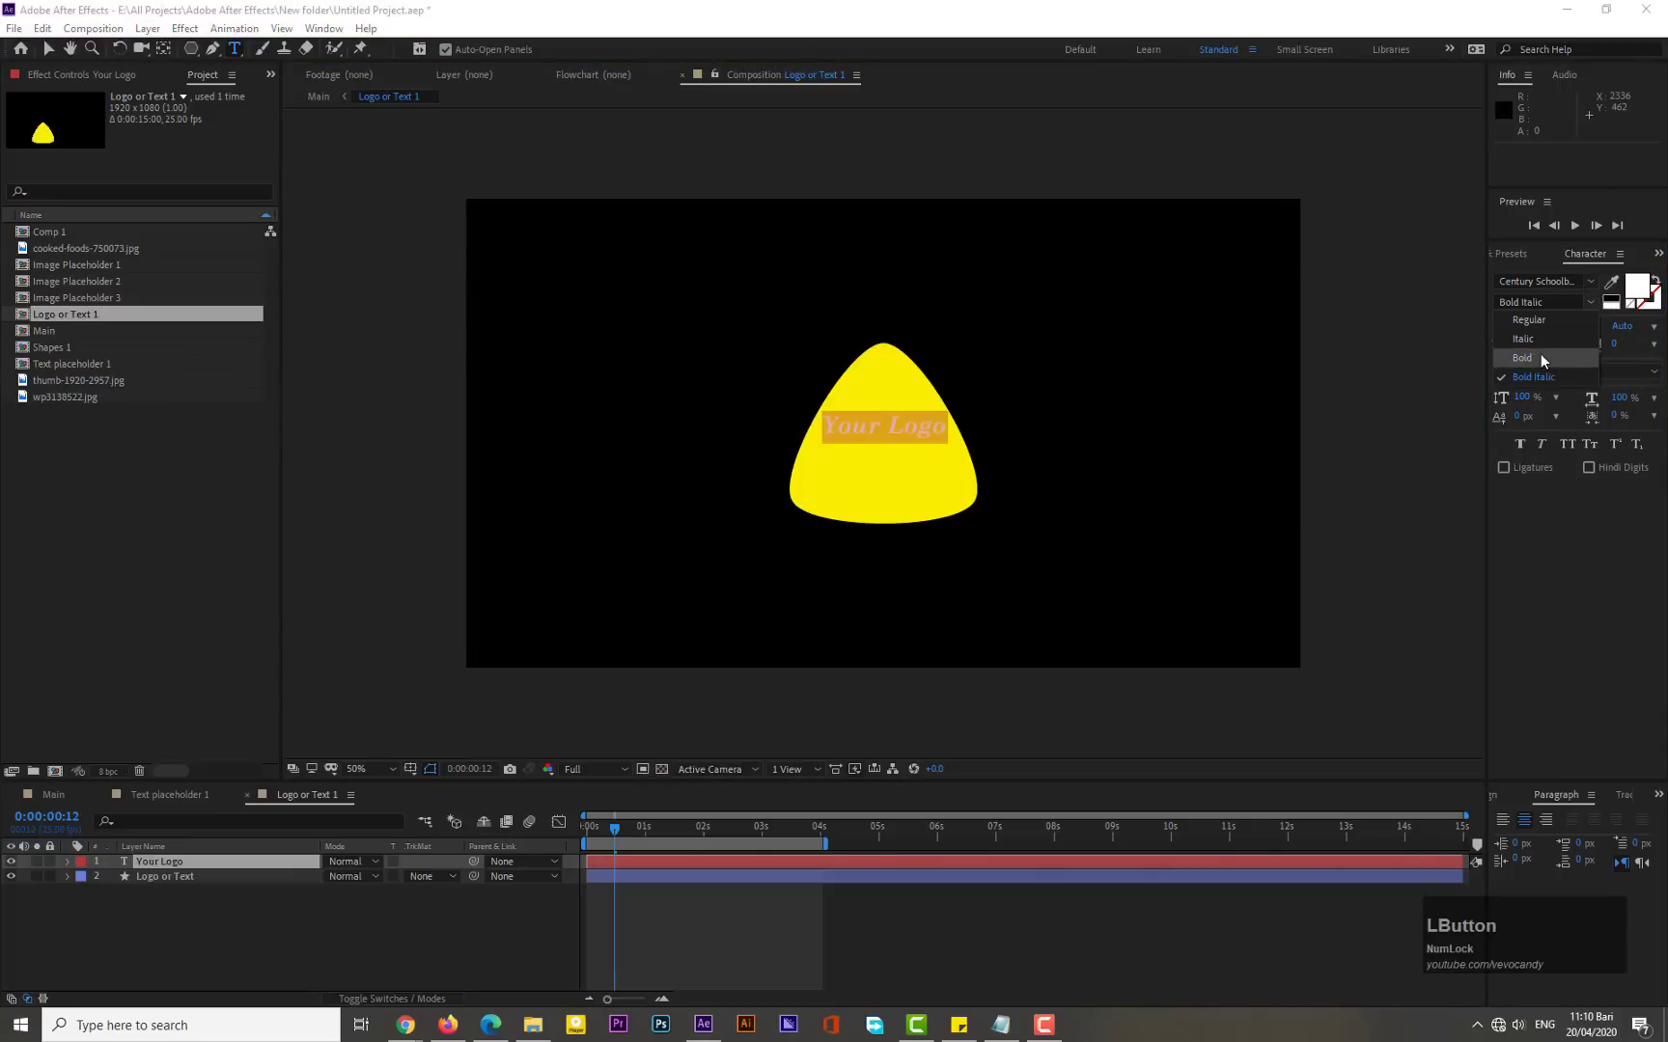
pyautogui.click(1540, 353)
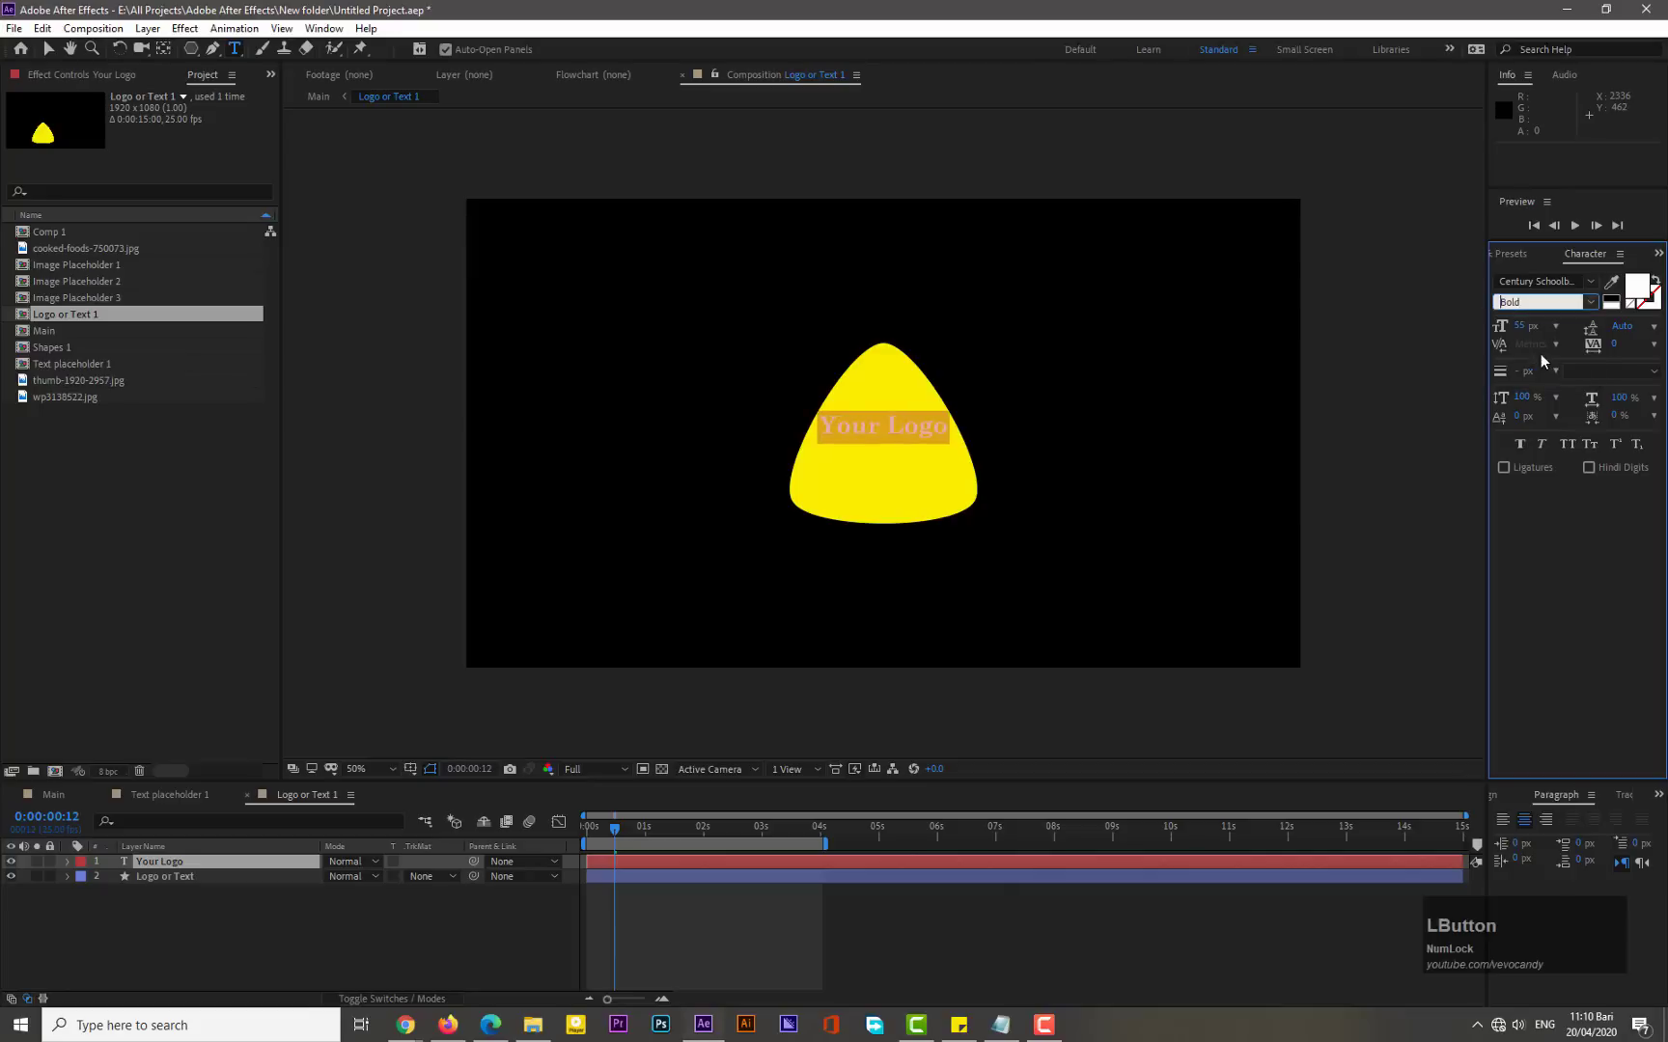
# - Move the text down to sit centered in the shape and parent the text layer to the "Logo or Text" layer
pyautogui.click(45, 50)
pyautogui.moveTo(854, 431); pyautogui.dragTo(868, 467)
pyautogui.click(712, 530)
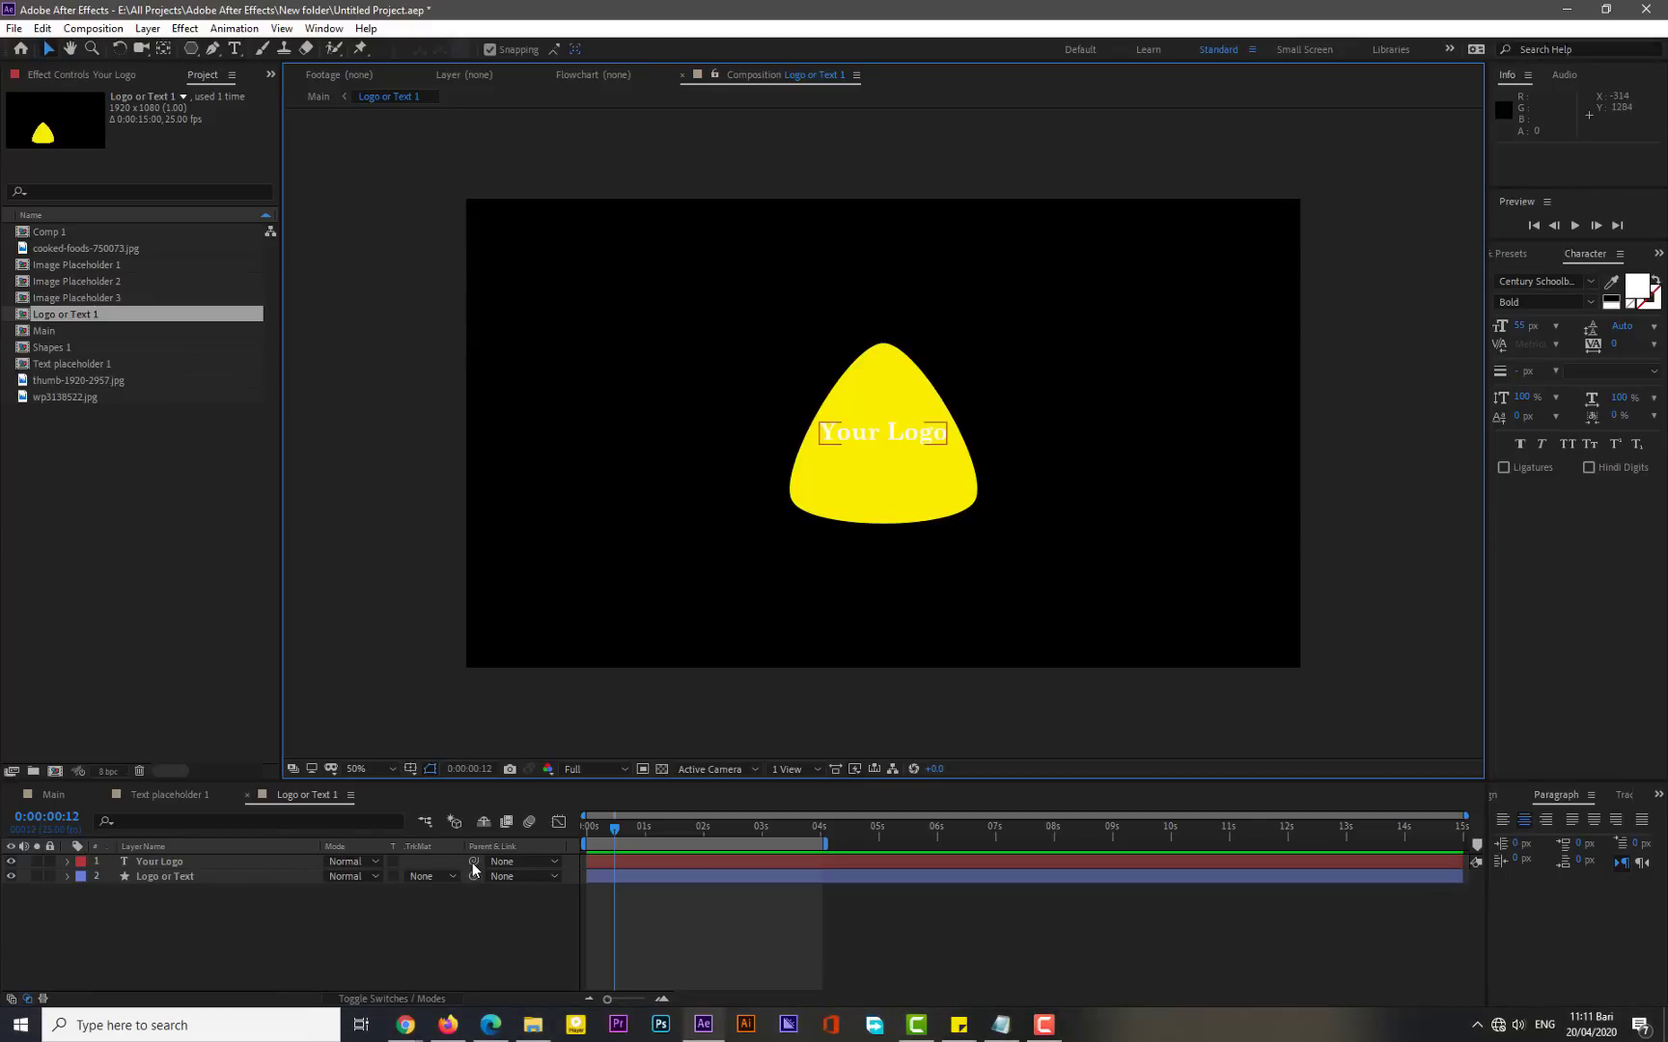
pyautogui.moveTo(472, 863); pyautogui.dragTo(217, 879)
# - At frame 0, add Scale and Rotation keyframes on the "Logo or Text" layer with Scale set to 0%
pyautogui.click(165, 875)
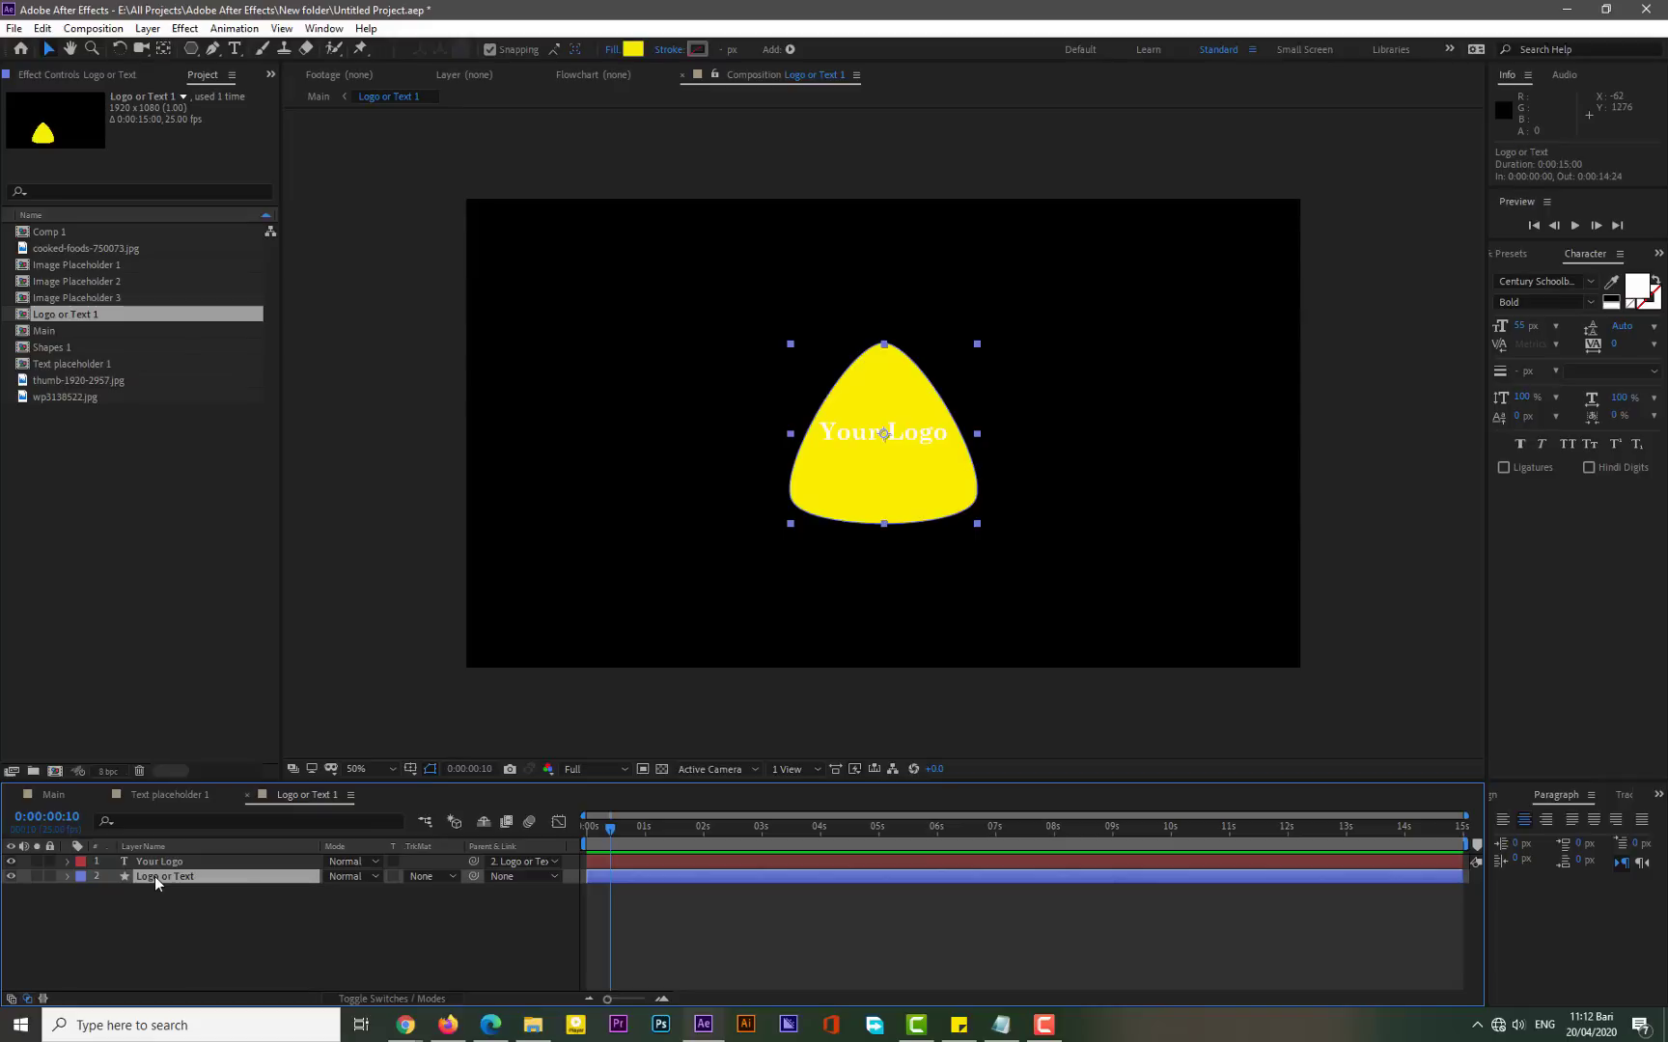
pyautogui.press('s')
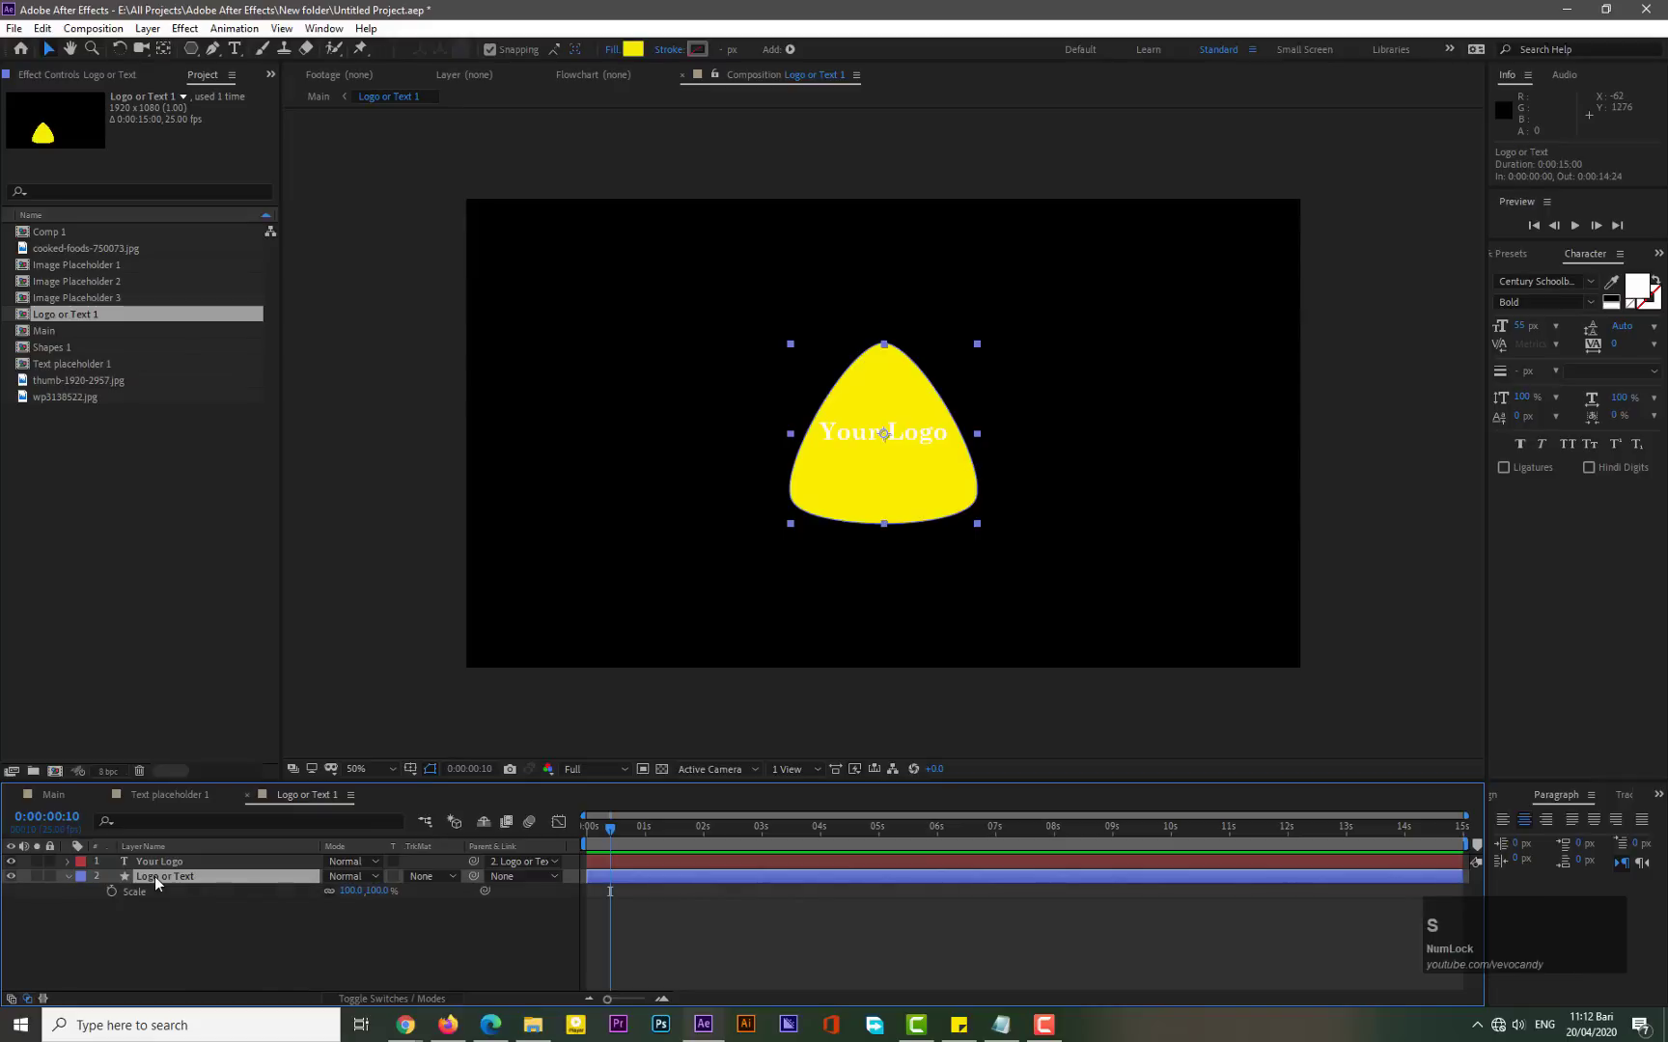
pyautogui.hotkey('shift', 'r')
pyautogui.moveTo(610, 828); pyautogui.dragTo(577, 826)
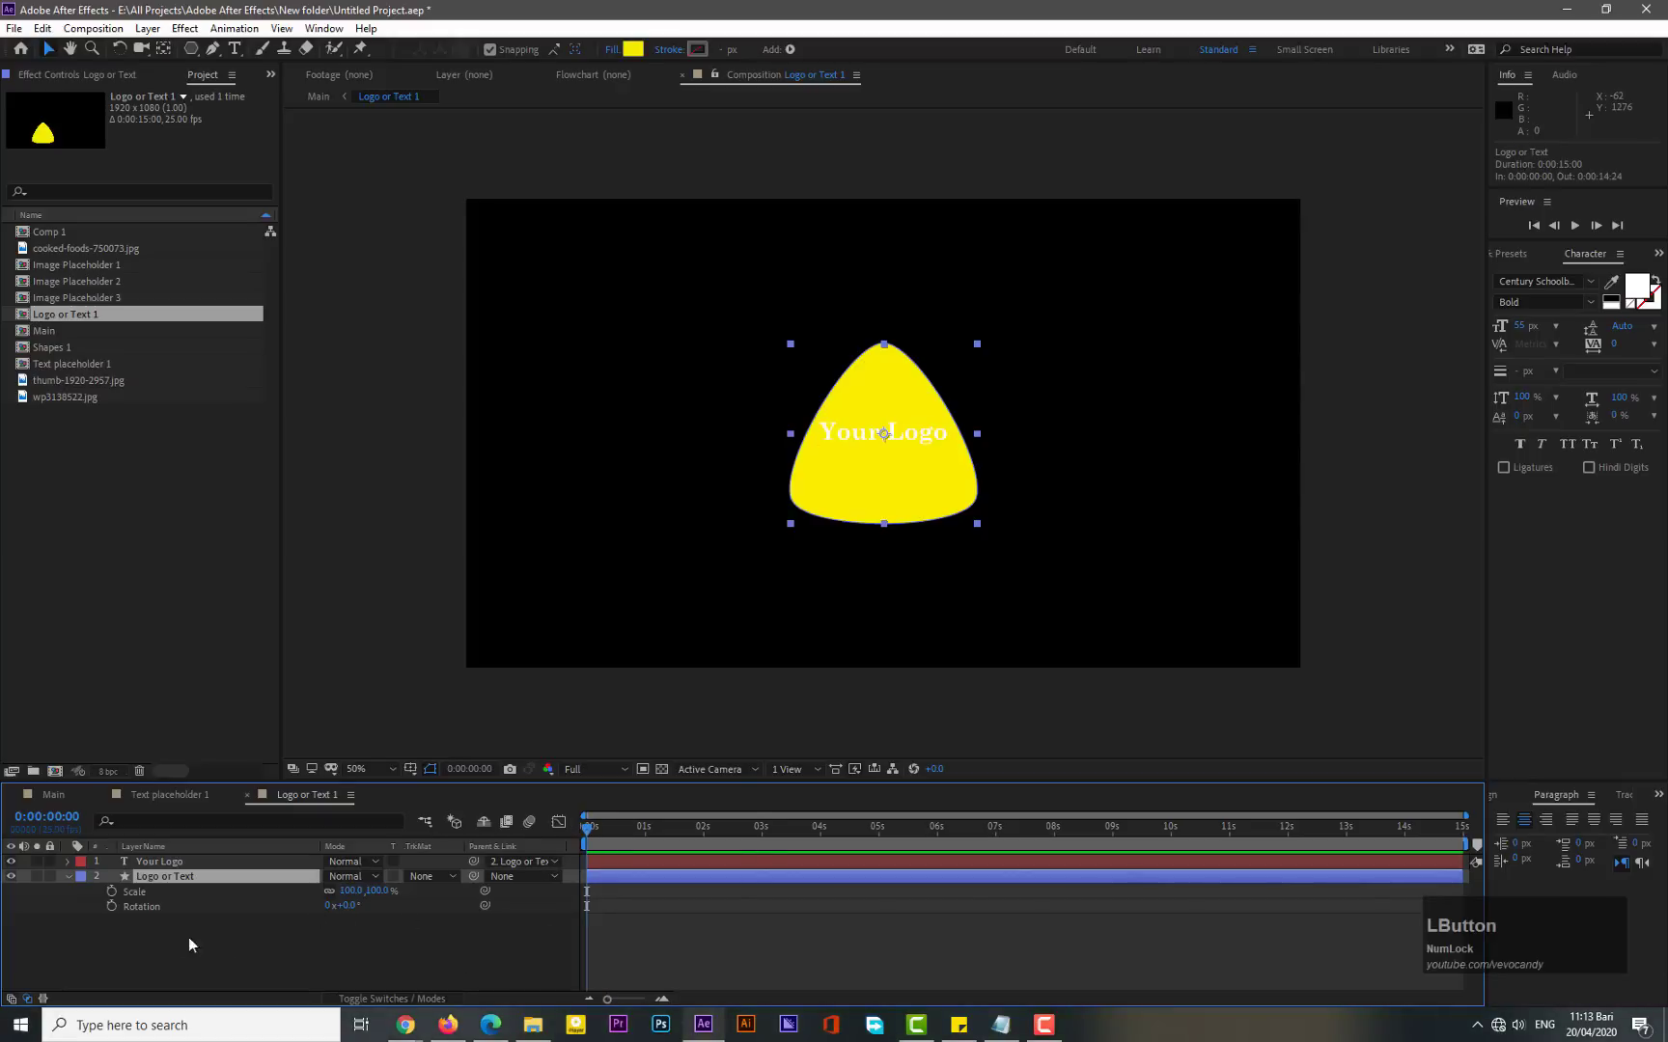
pyautogui.click(111, 906)
pyautogui.click(111, 891)
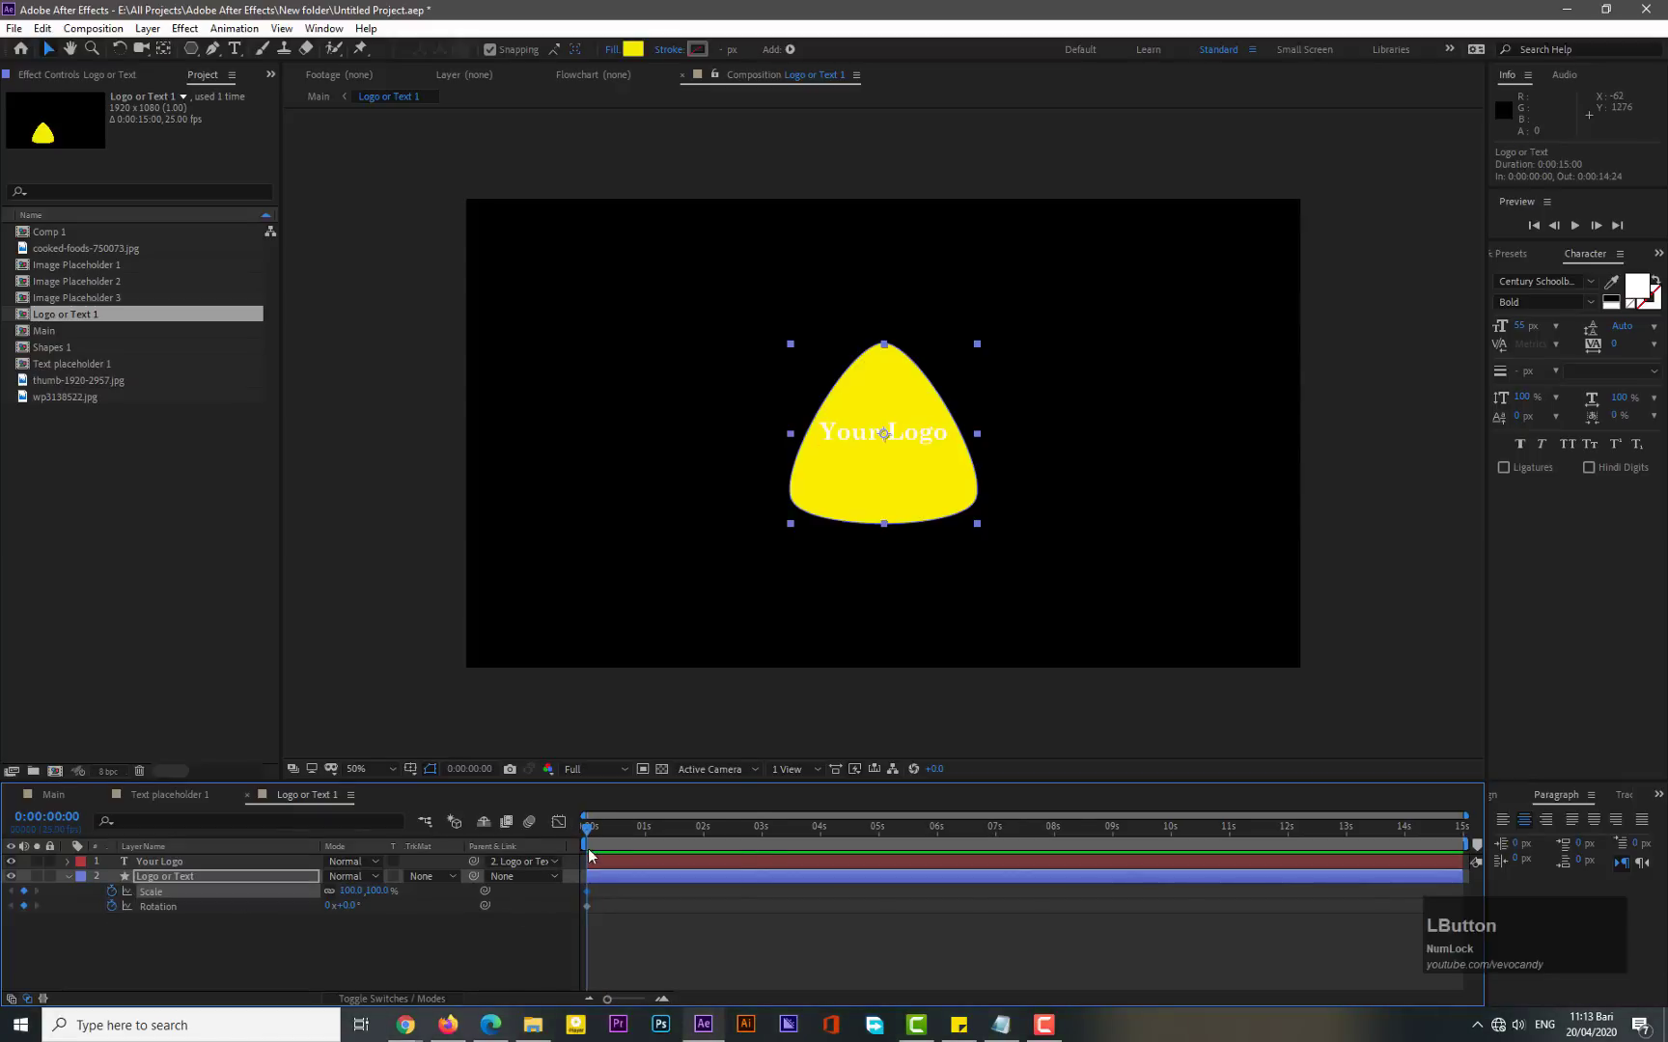
pyautogui.click(351, 891)
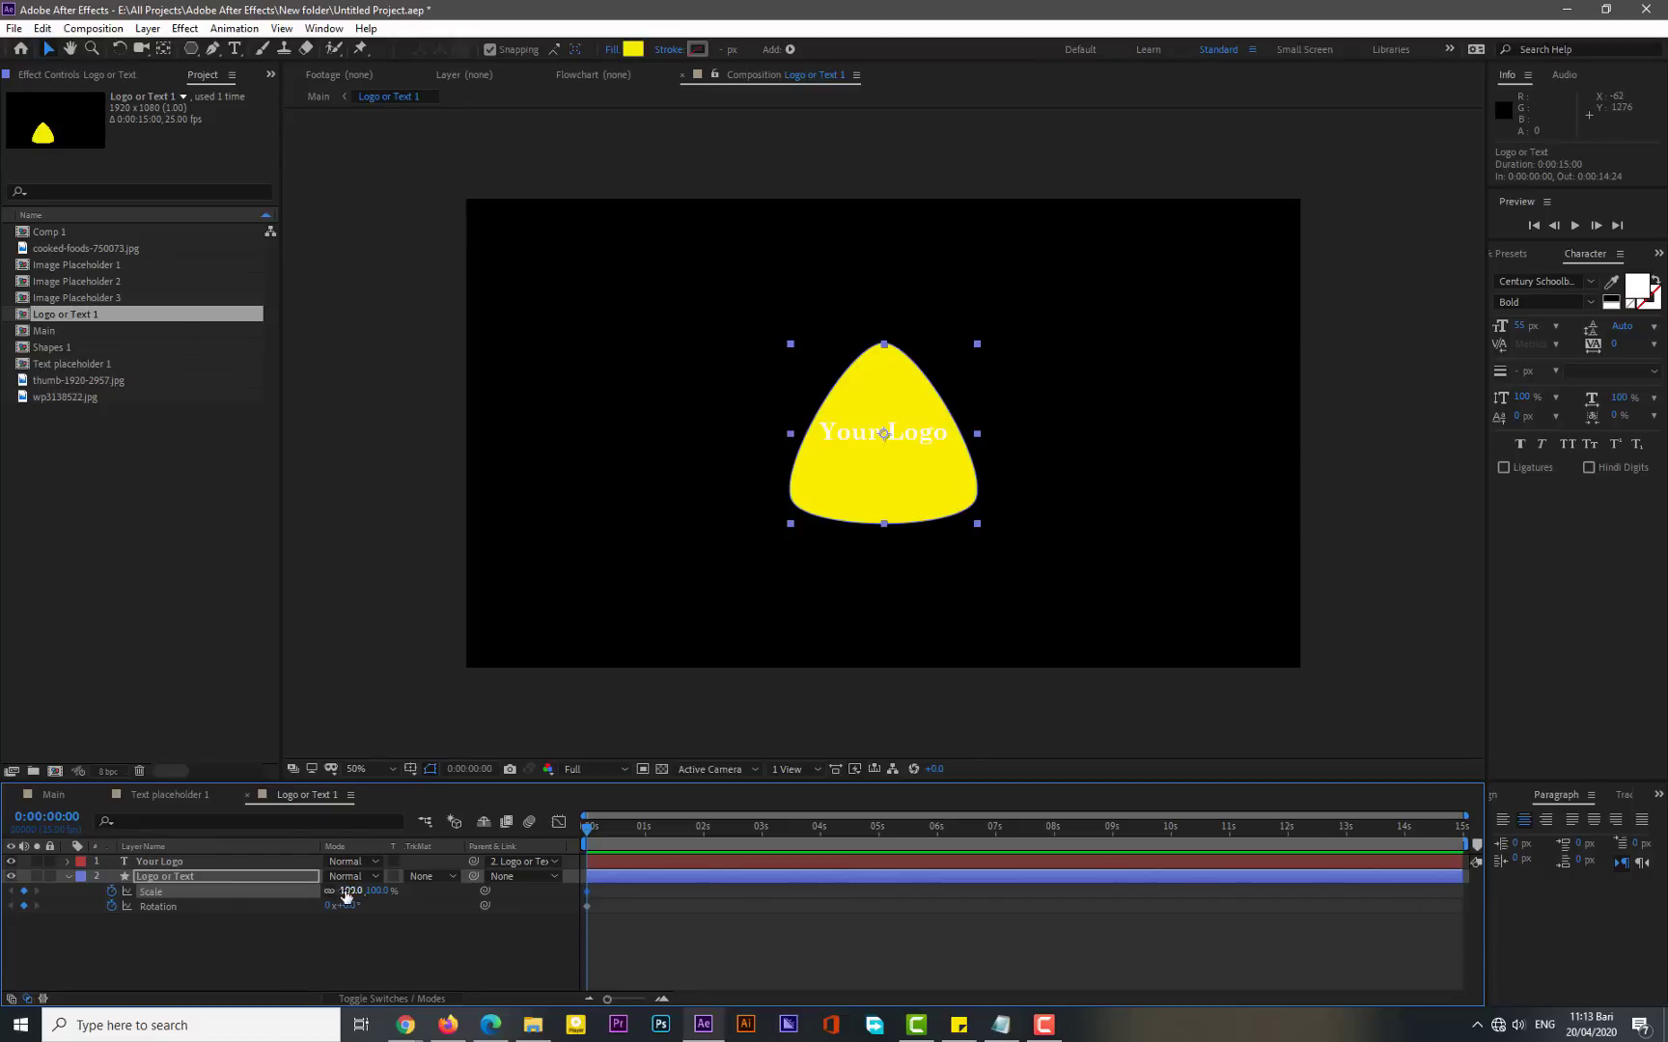
pyautogui.write('0')
pyautogui.press('KP_Enter')
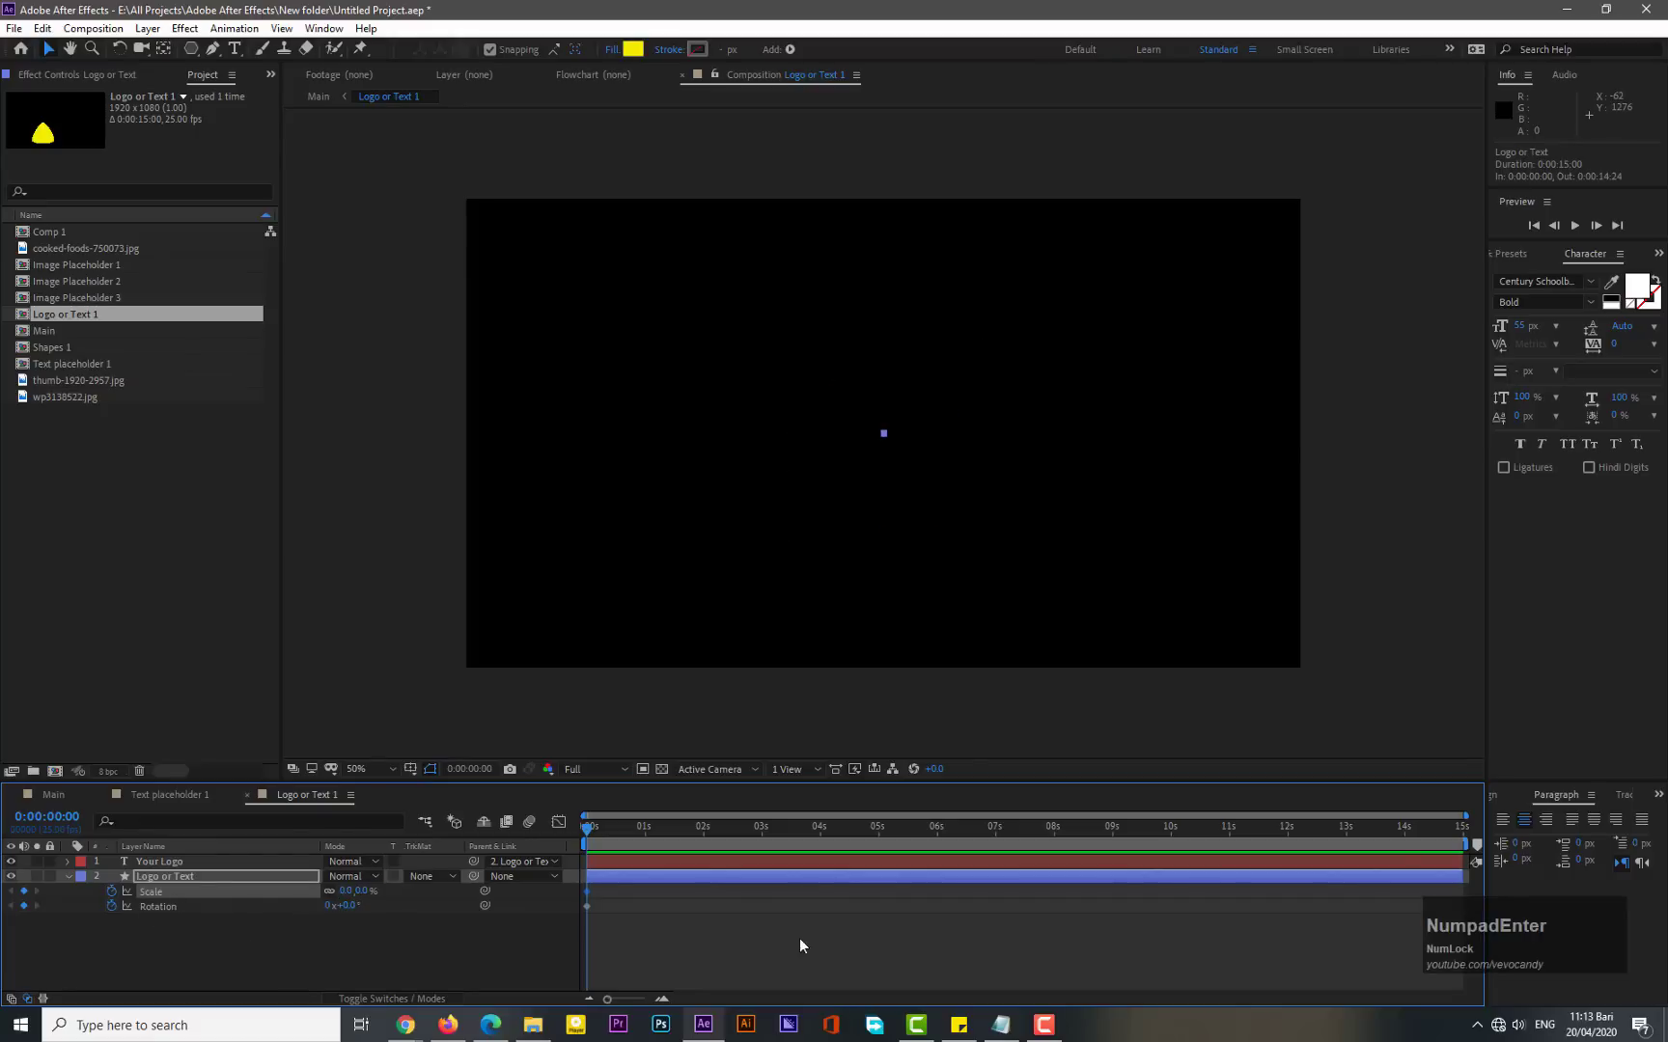
# - At 10 frames, set the layer's Scale to 100%
pyautogui.moveTo(1465, 843); pyautogui.dragTo(842, 869)
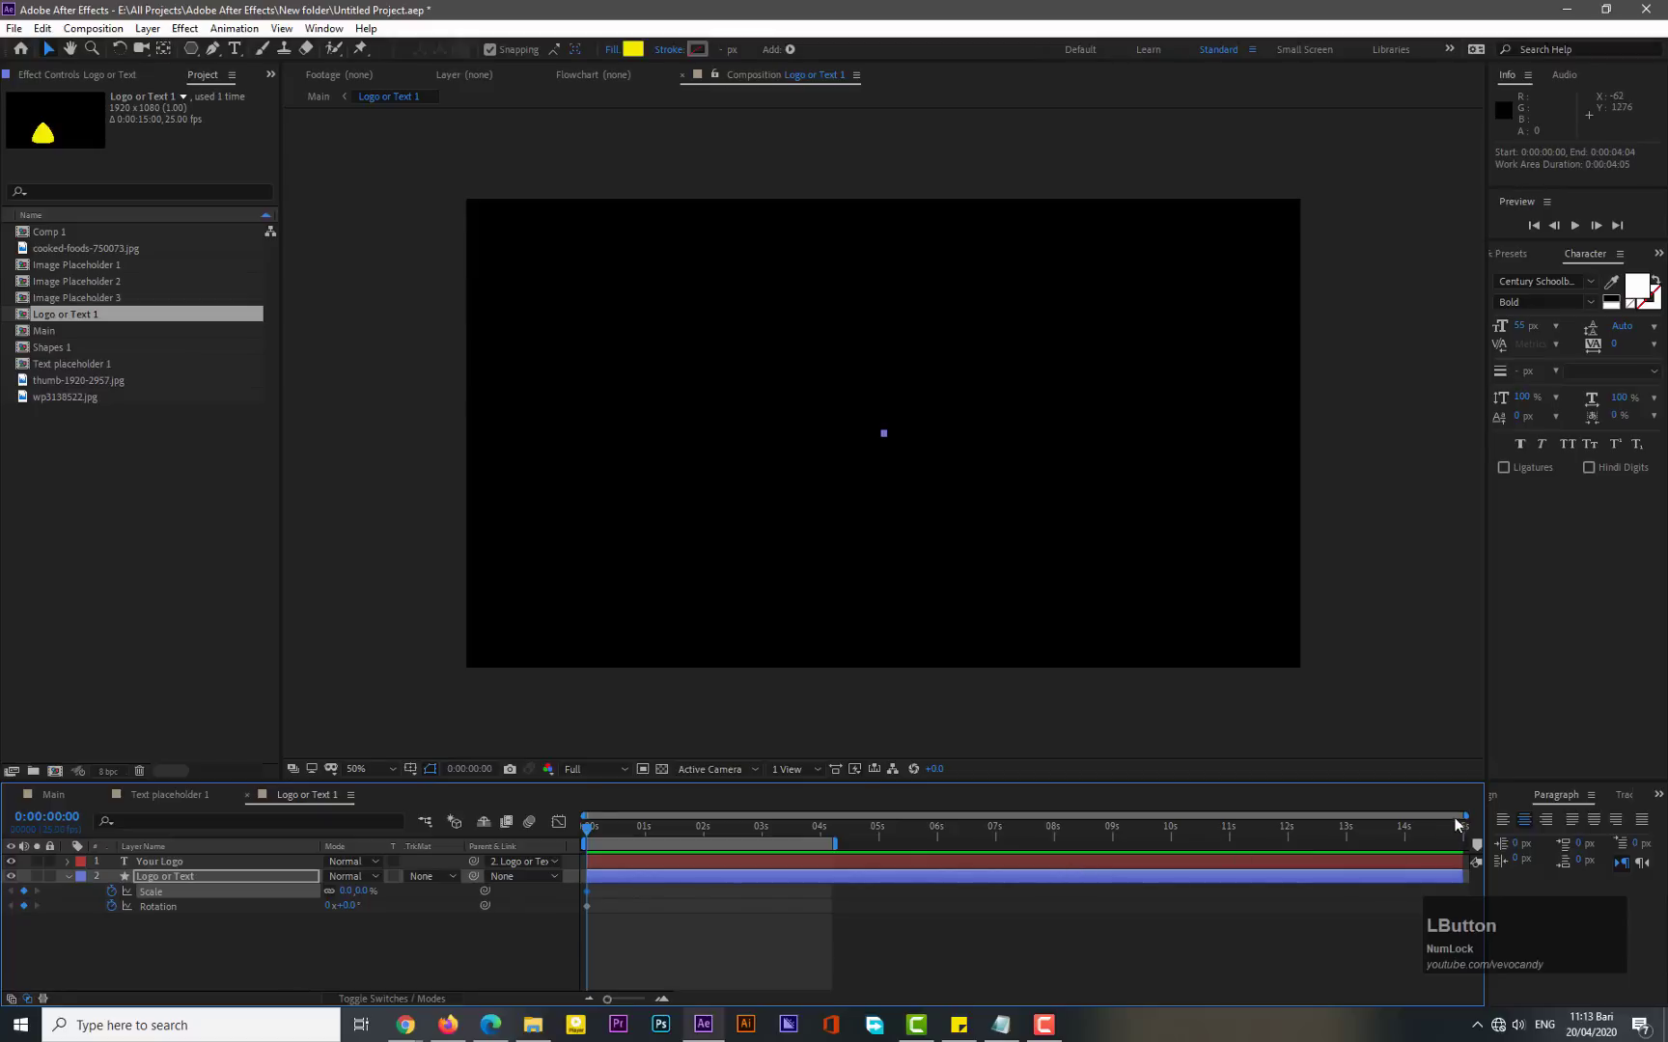
pyautogui.moveTo(1467, 816); pyautogui.dragTo(776, 820)
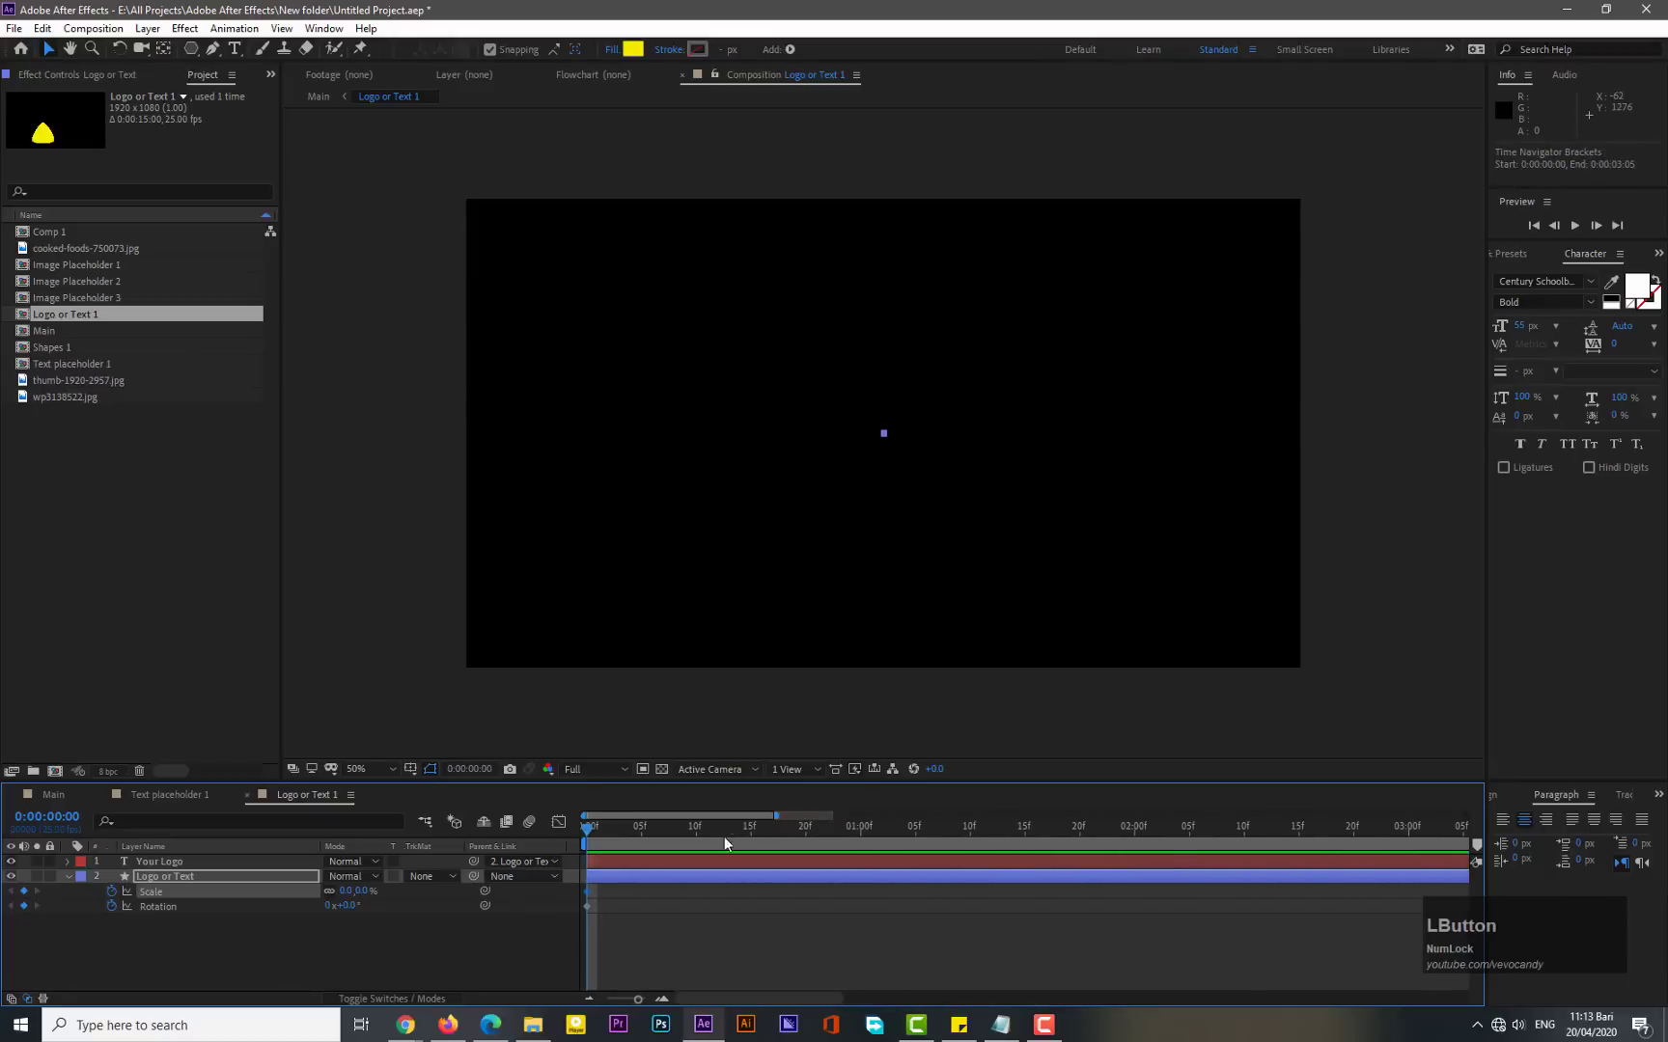
pyautogui.click(696, 828)
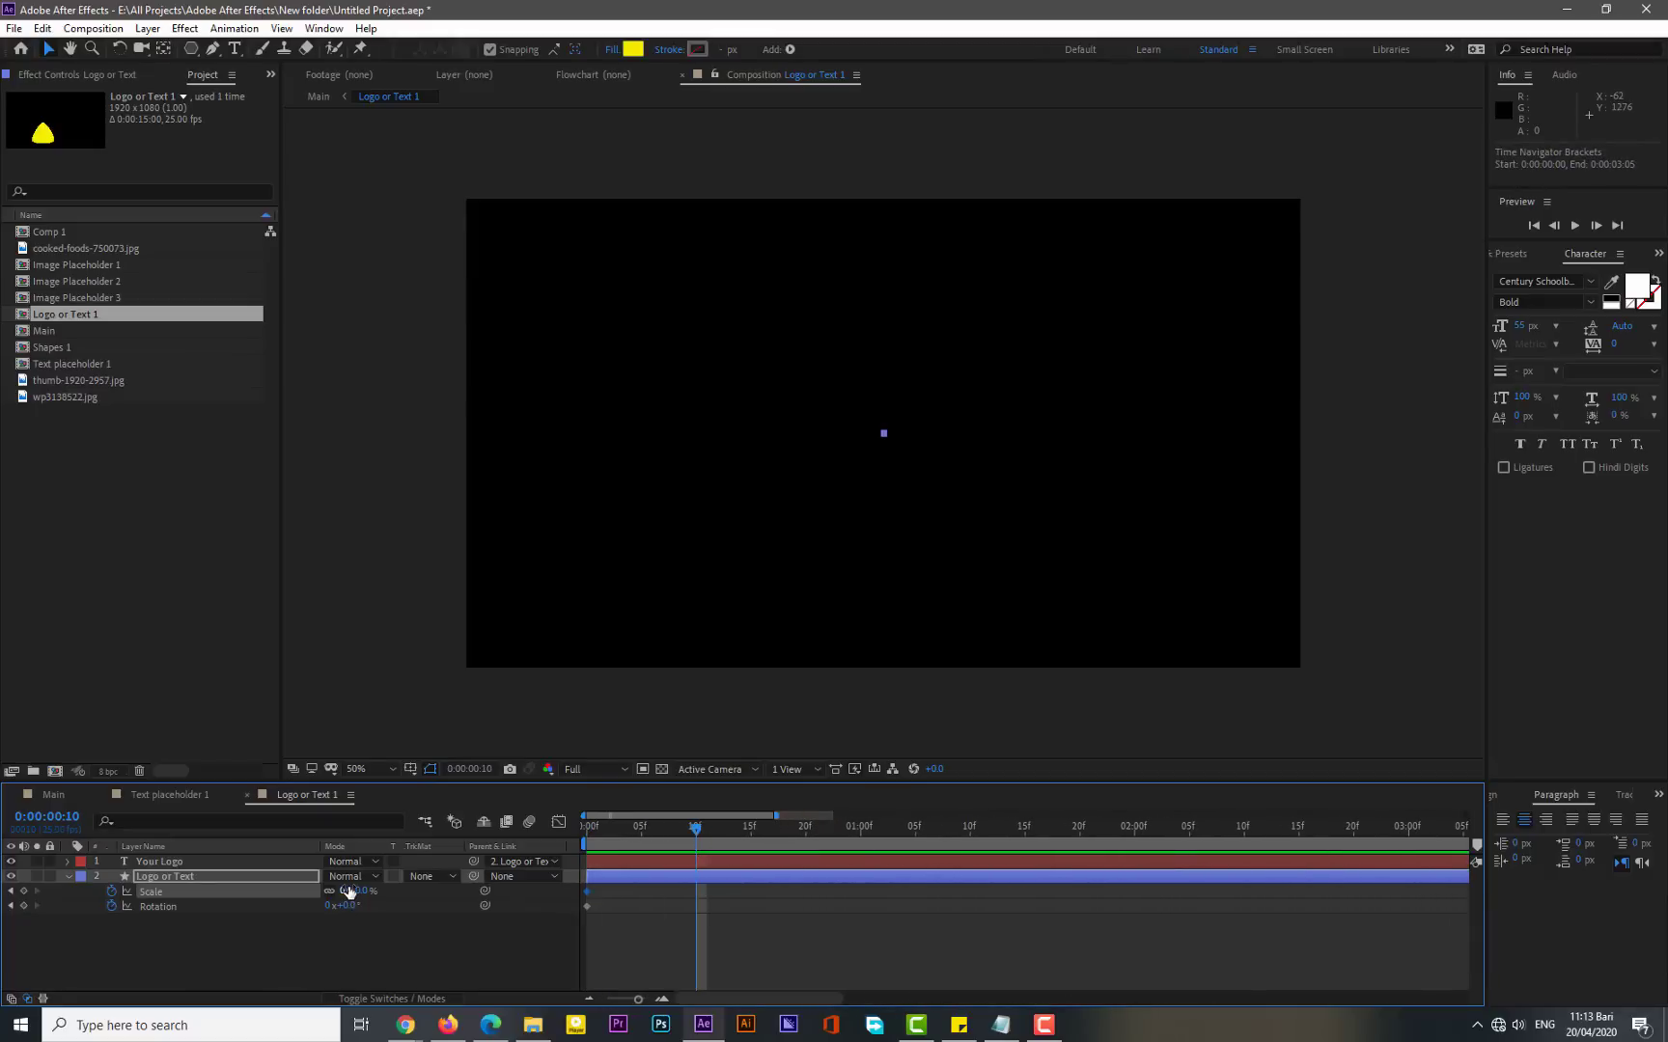
pyautogui.click(346, 890)
pyautogui.write('100')
pyautogui.press('KP_Enter')
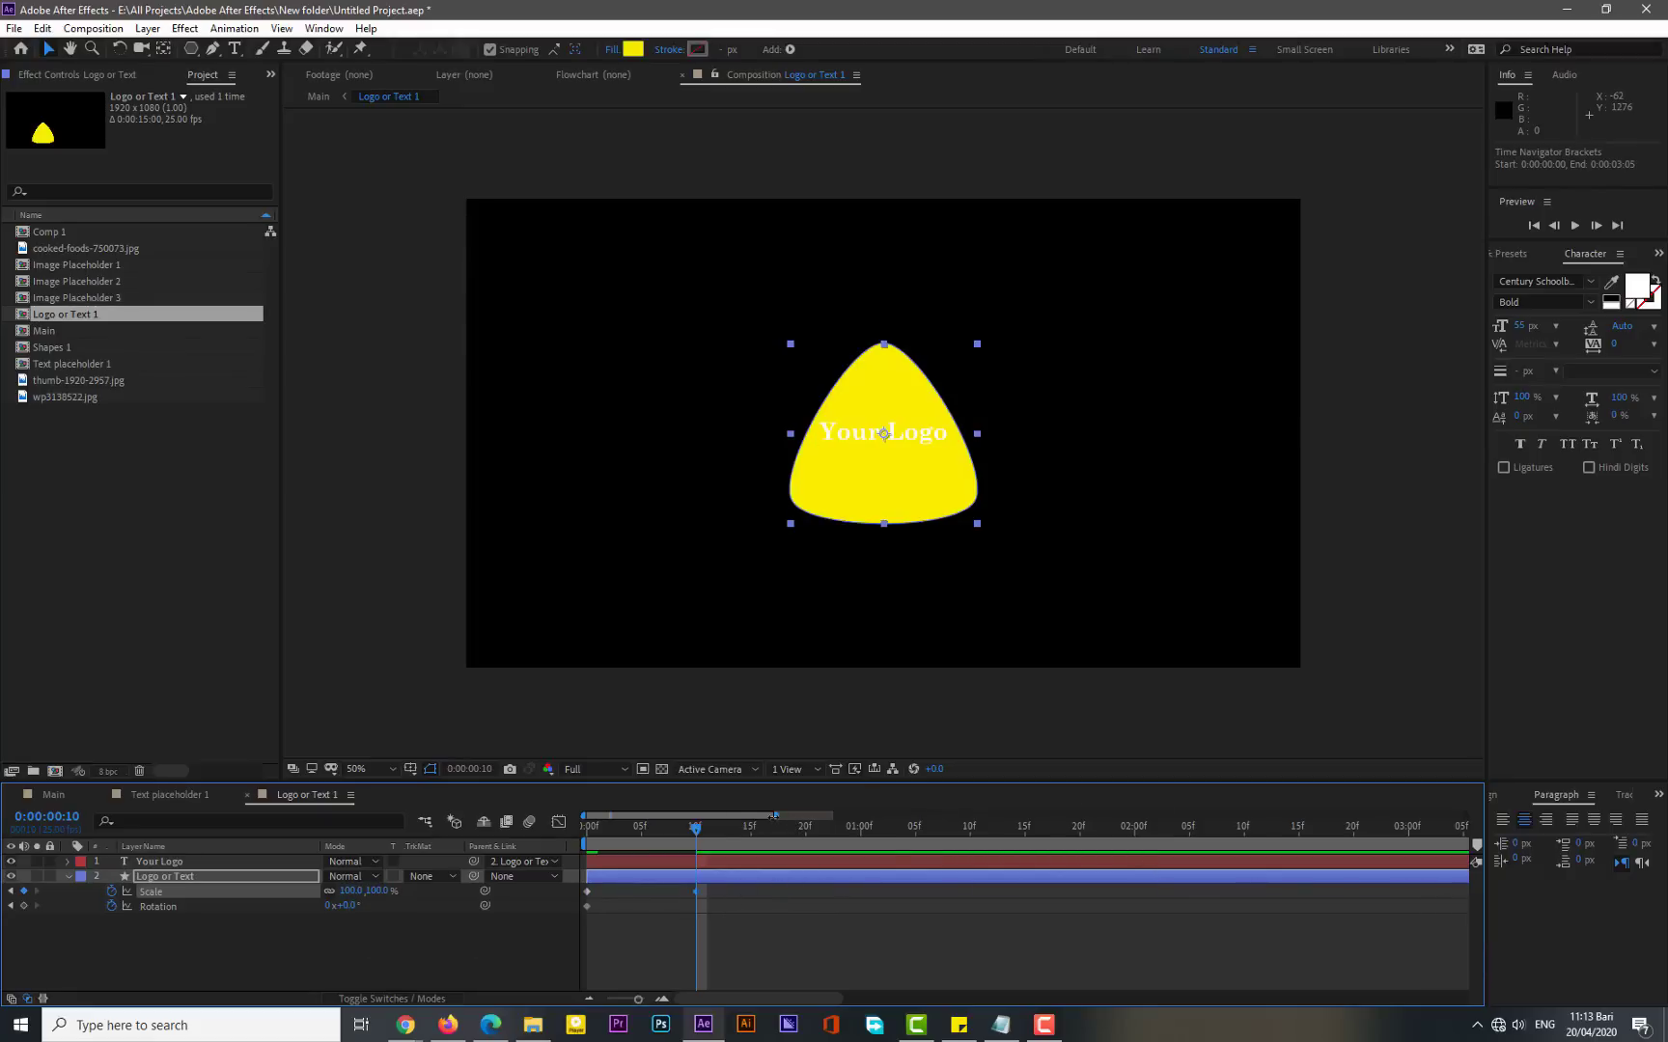
pyautogui.moveTo(777, 816); pyautogui.dragTo(854, 815)
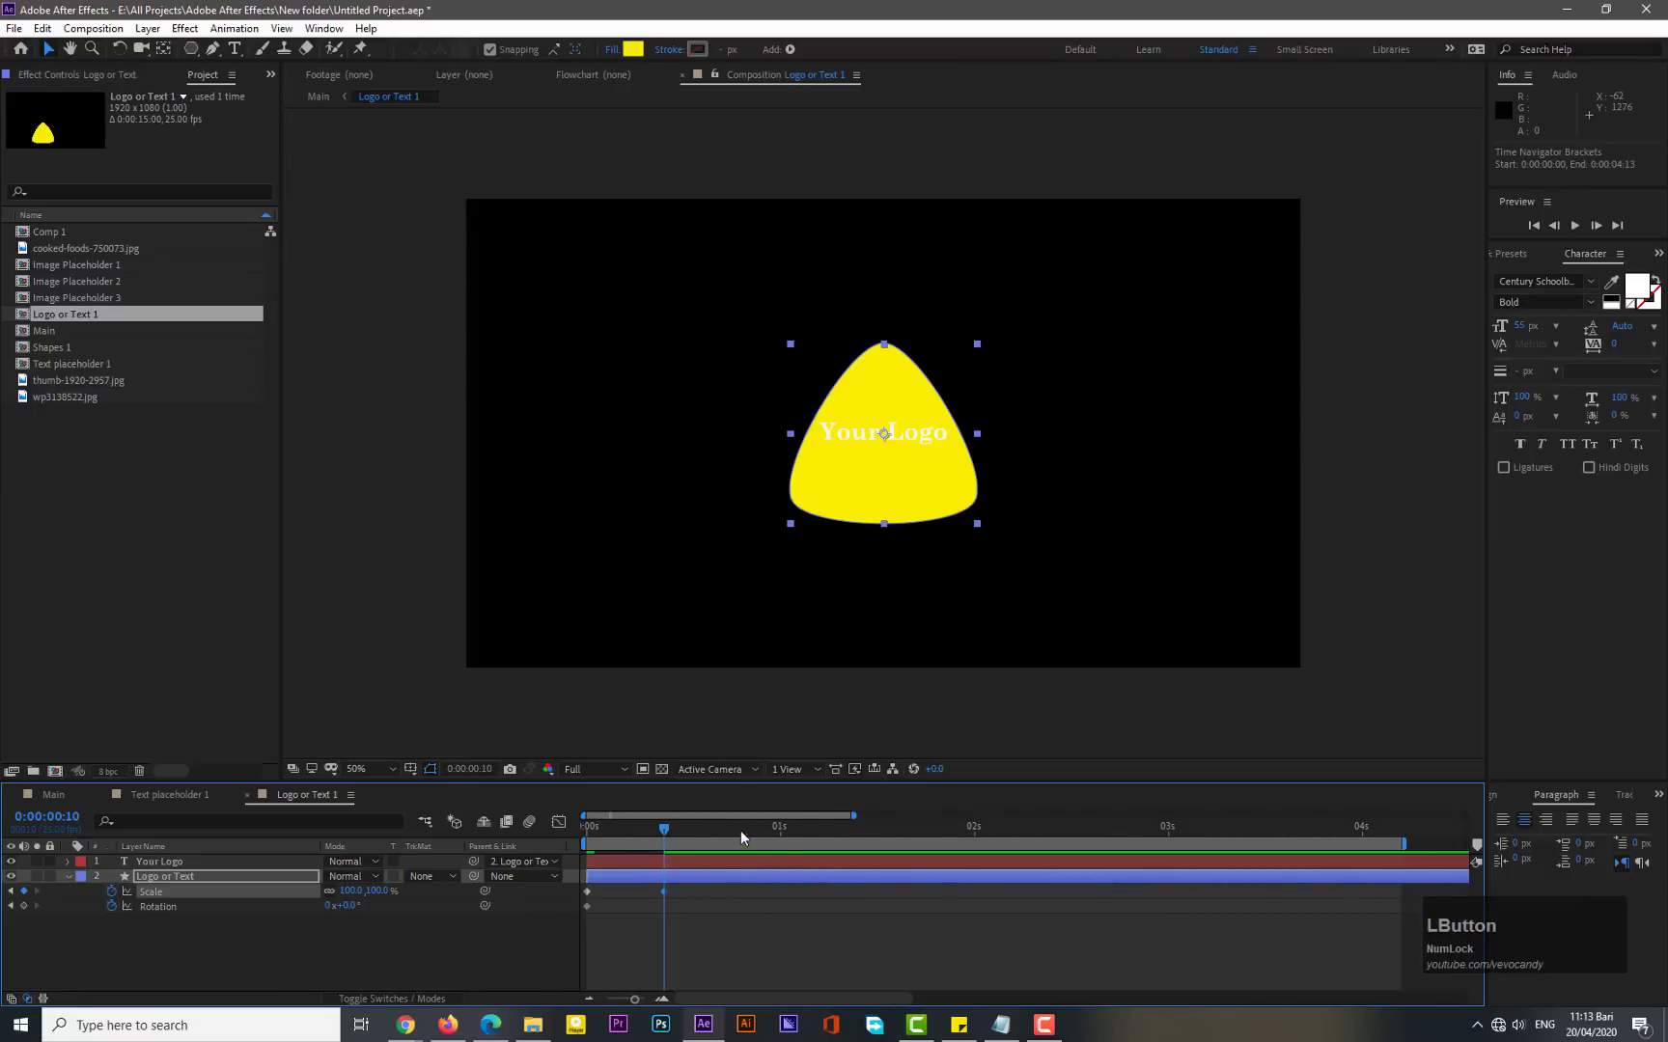
# - At 4 seconds, set the logo layer's Rotation to 12°
pyautogui.moveTo(854, 816); pyautogui.dragTo(929, 816)
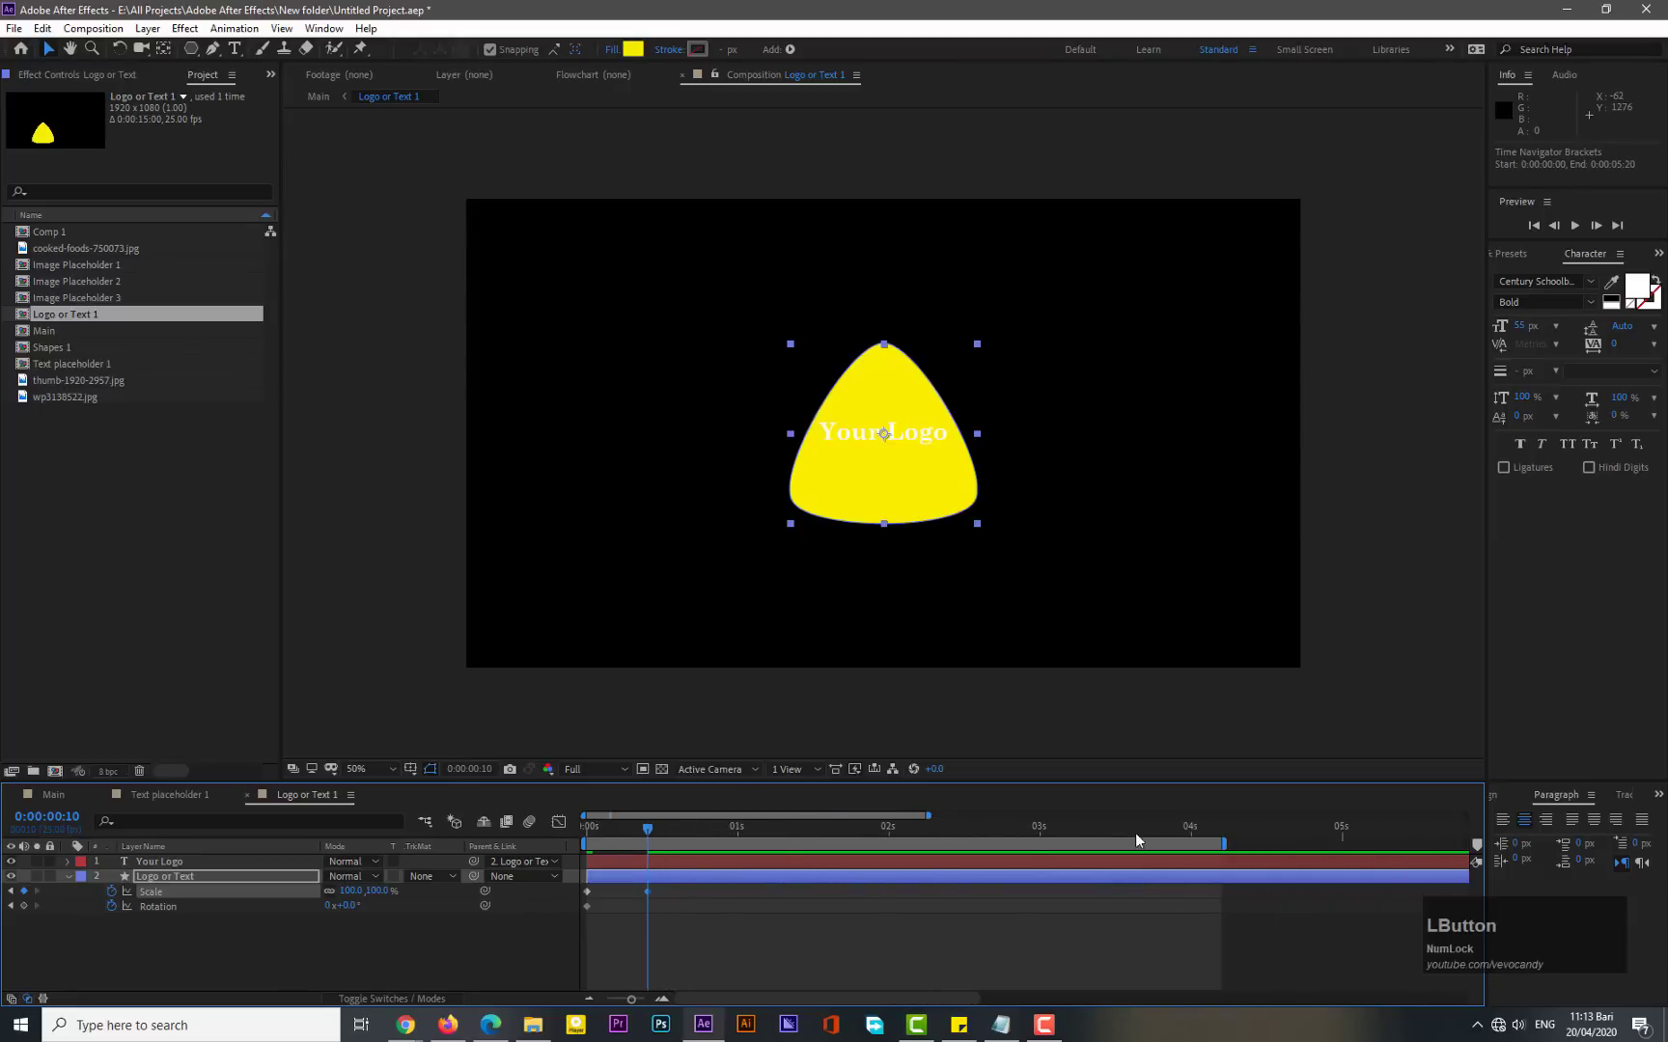
pyautogui.click(1190, 827)
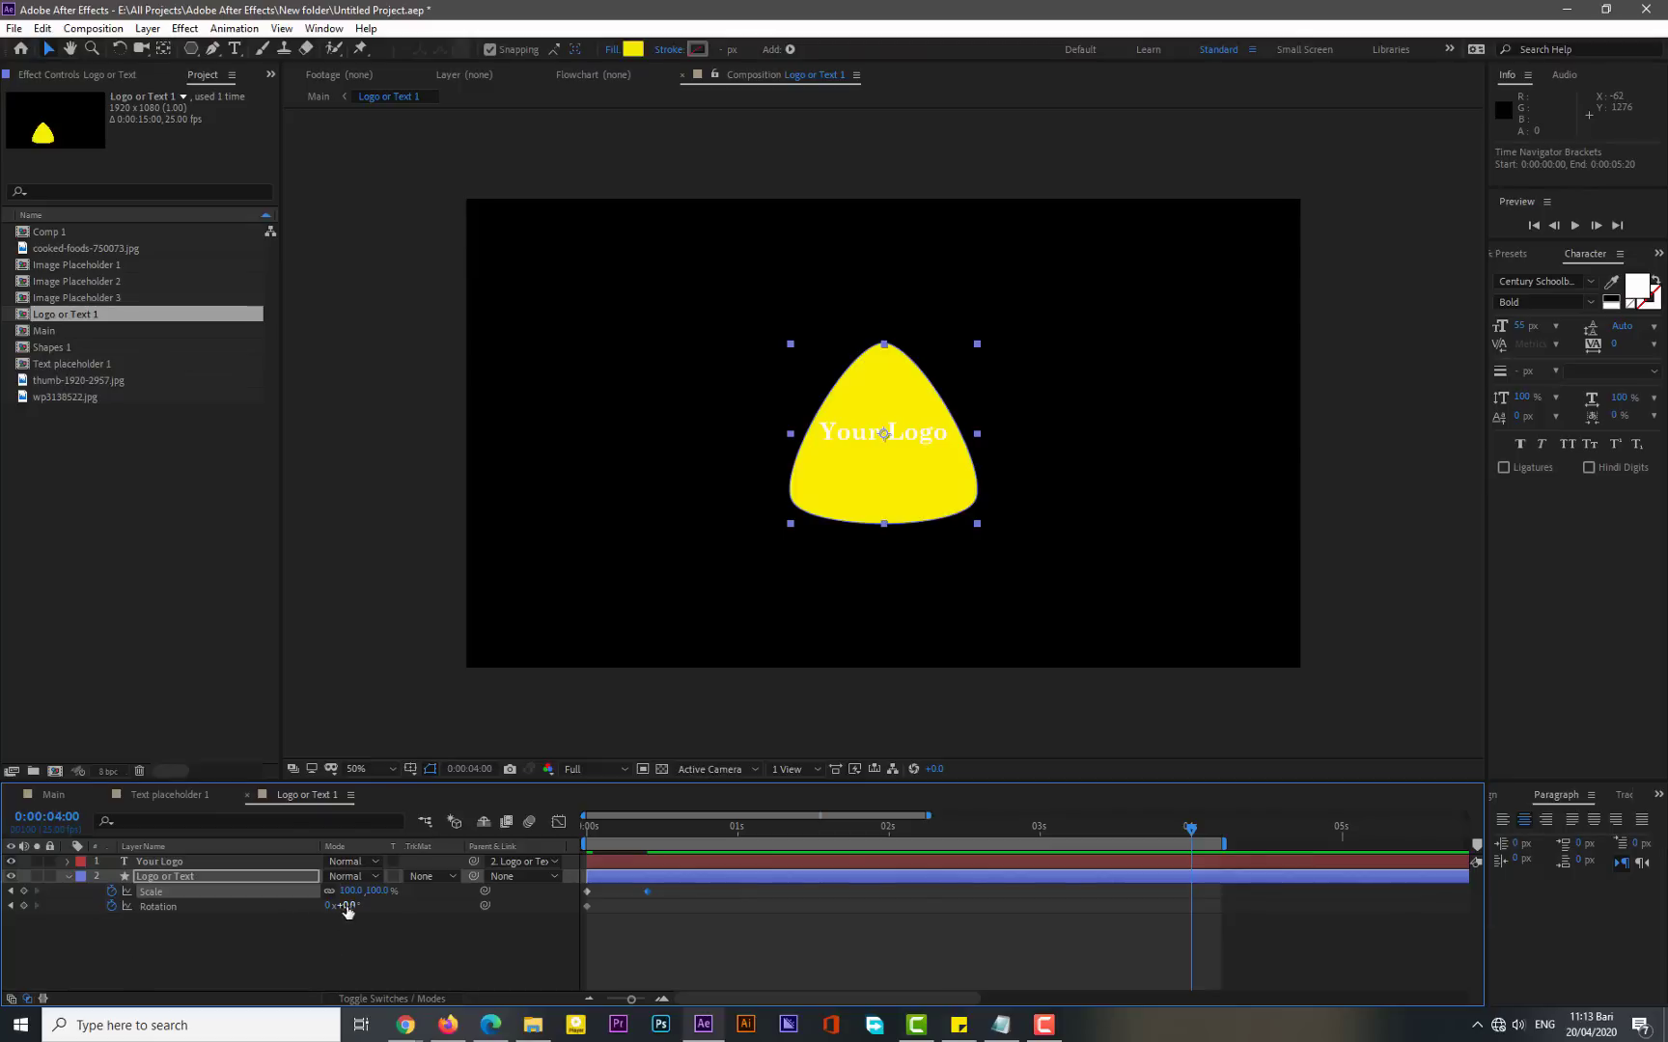
pyautogui.moveTo(348, 907); pyautogui.dragTo(368, 905)
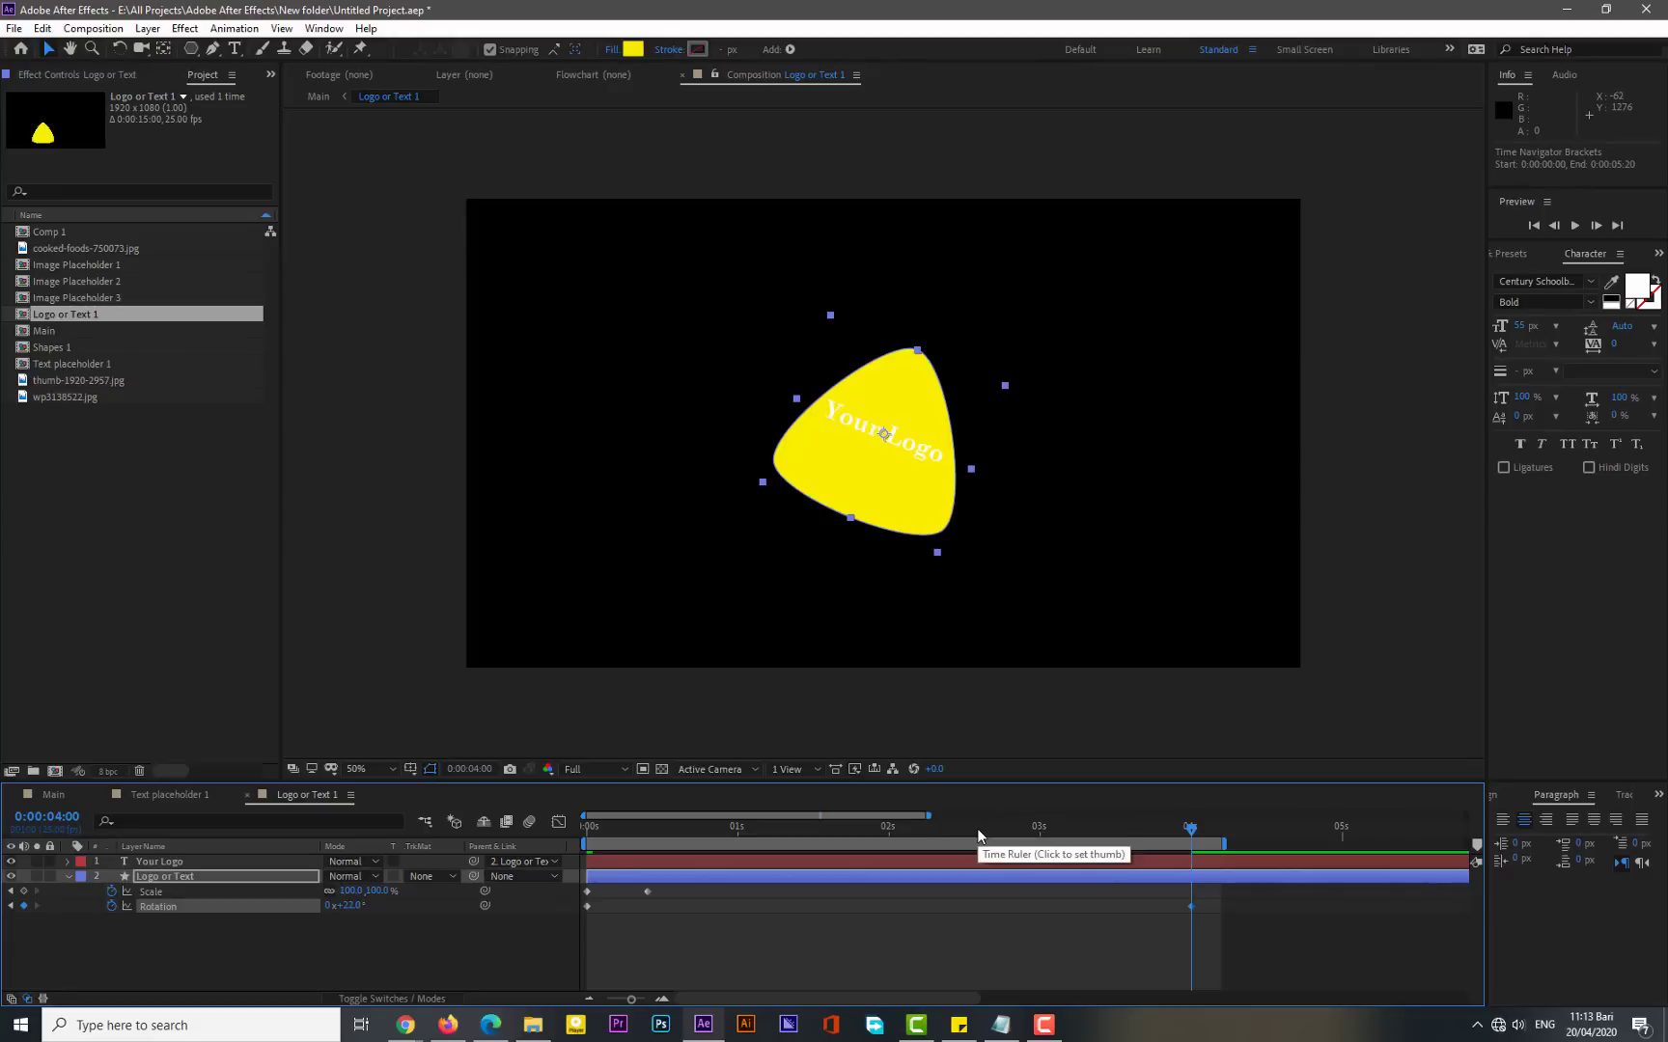
# - At 2 seconds 20 frames, set the logo layer's Rotation to 35.4°
pyautogui.moveTo(929, 816); pyautogui.dragTo(813, 816)
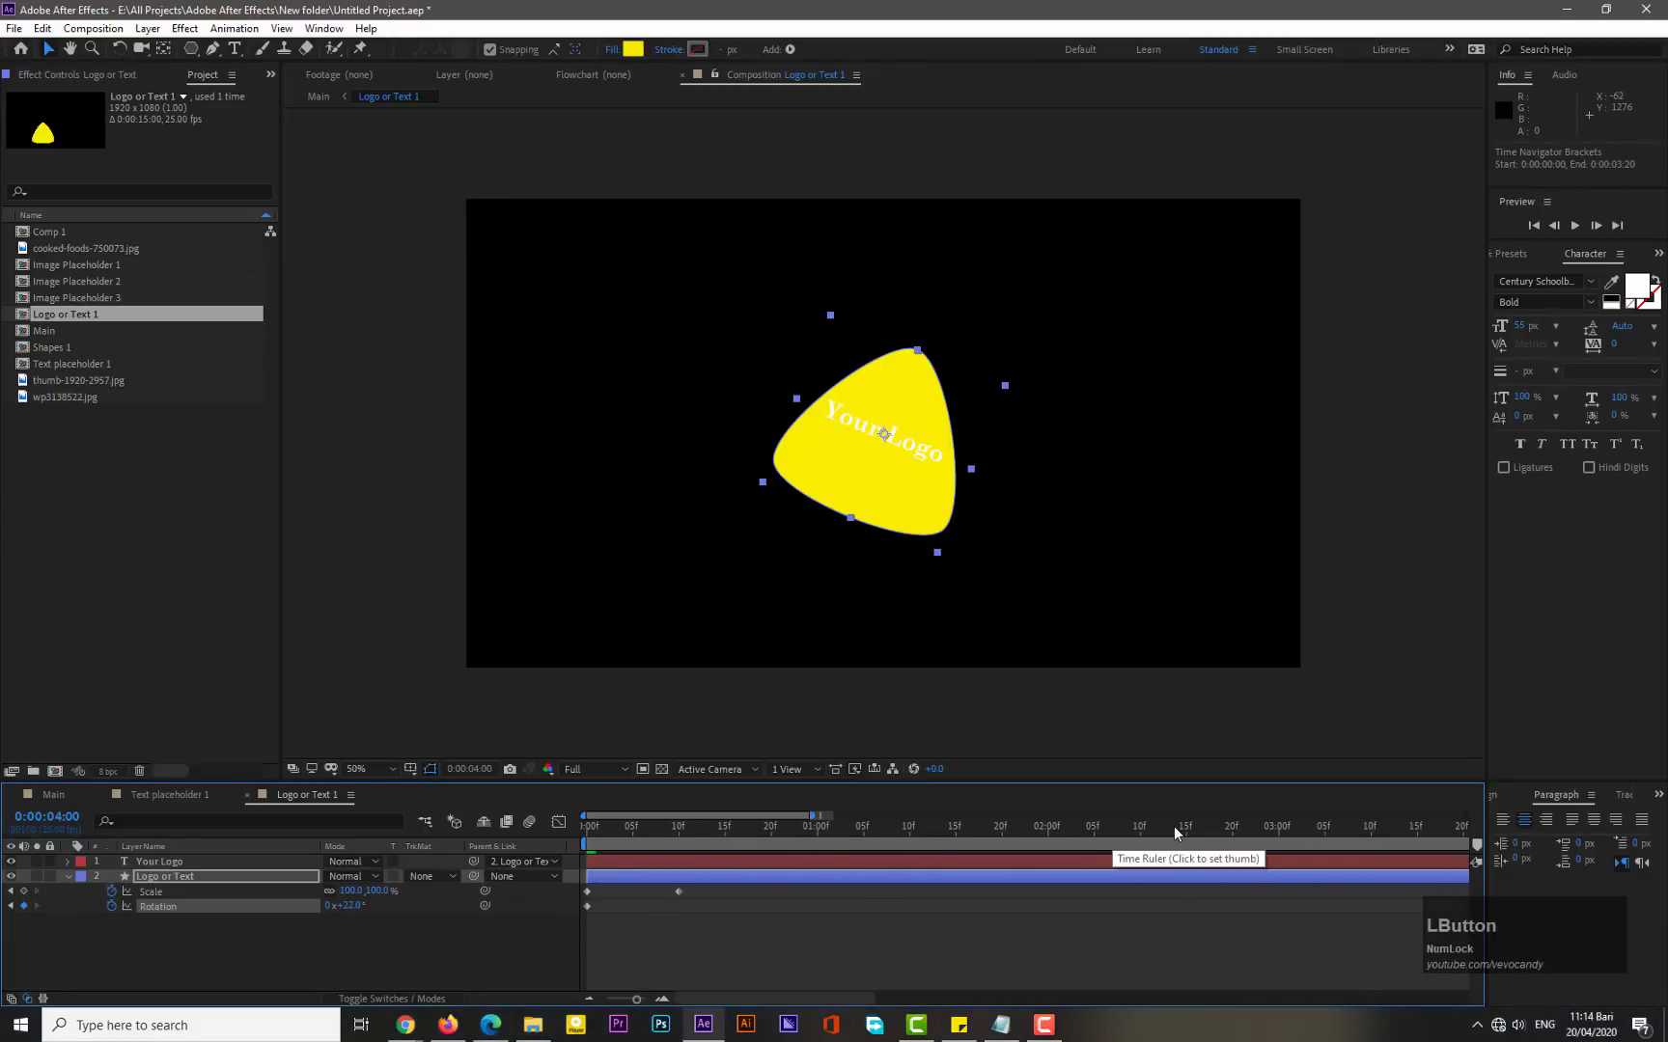
pyautogui.click(1232, 836)
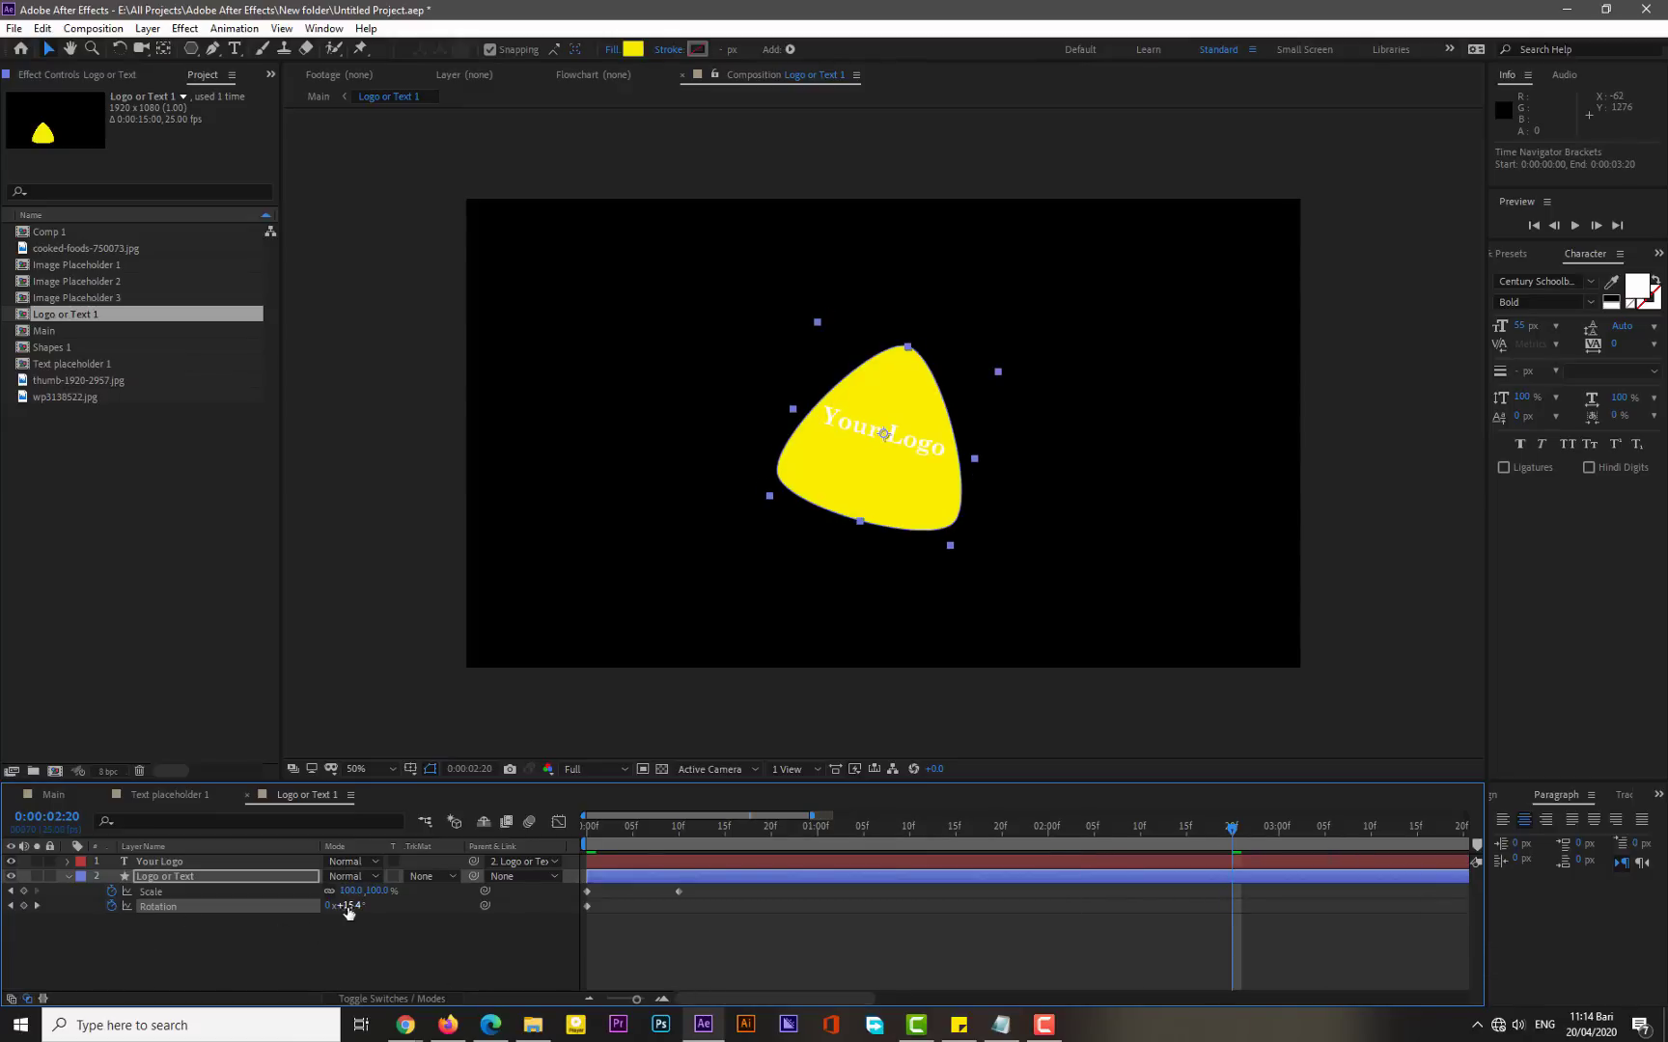
pyautogui.moveTo(348, 912); pyautogui.dragTo(366, 908)
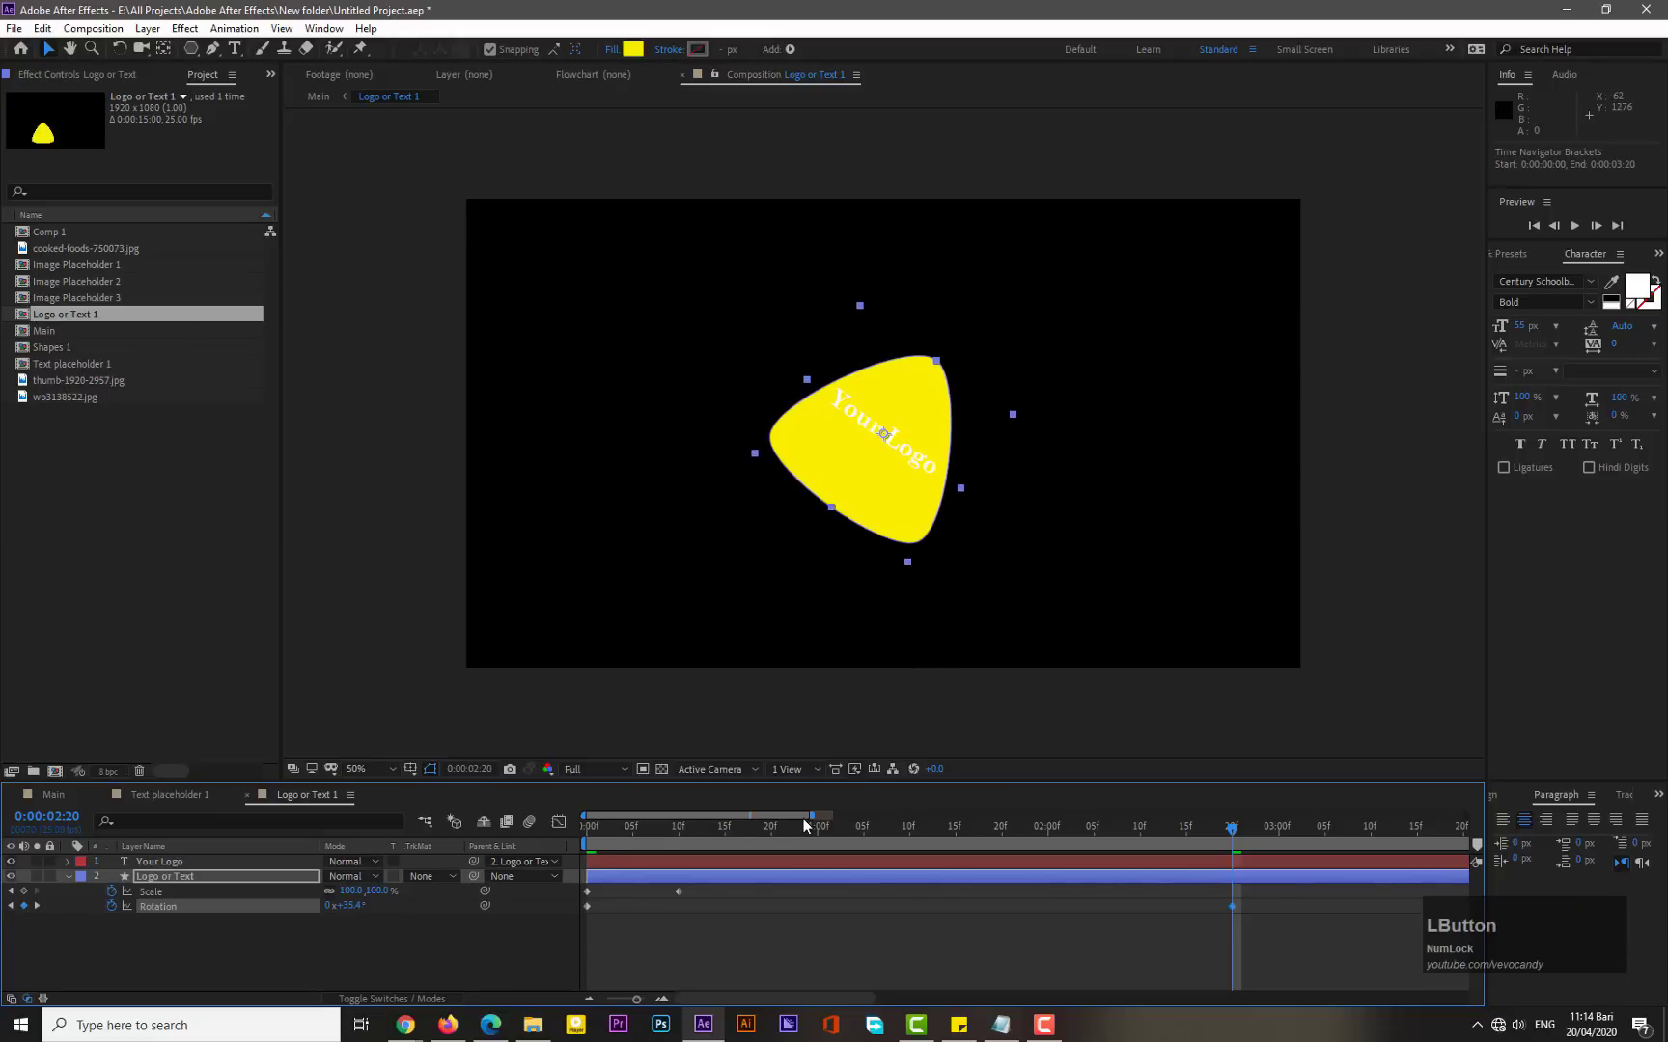
# - Select all the Scale and Rotation keyframes and apply Easy Ease to them
pyautogui.moveTo(810, 816); pyautogui.dragTo(950, 817)
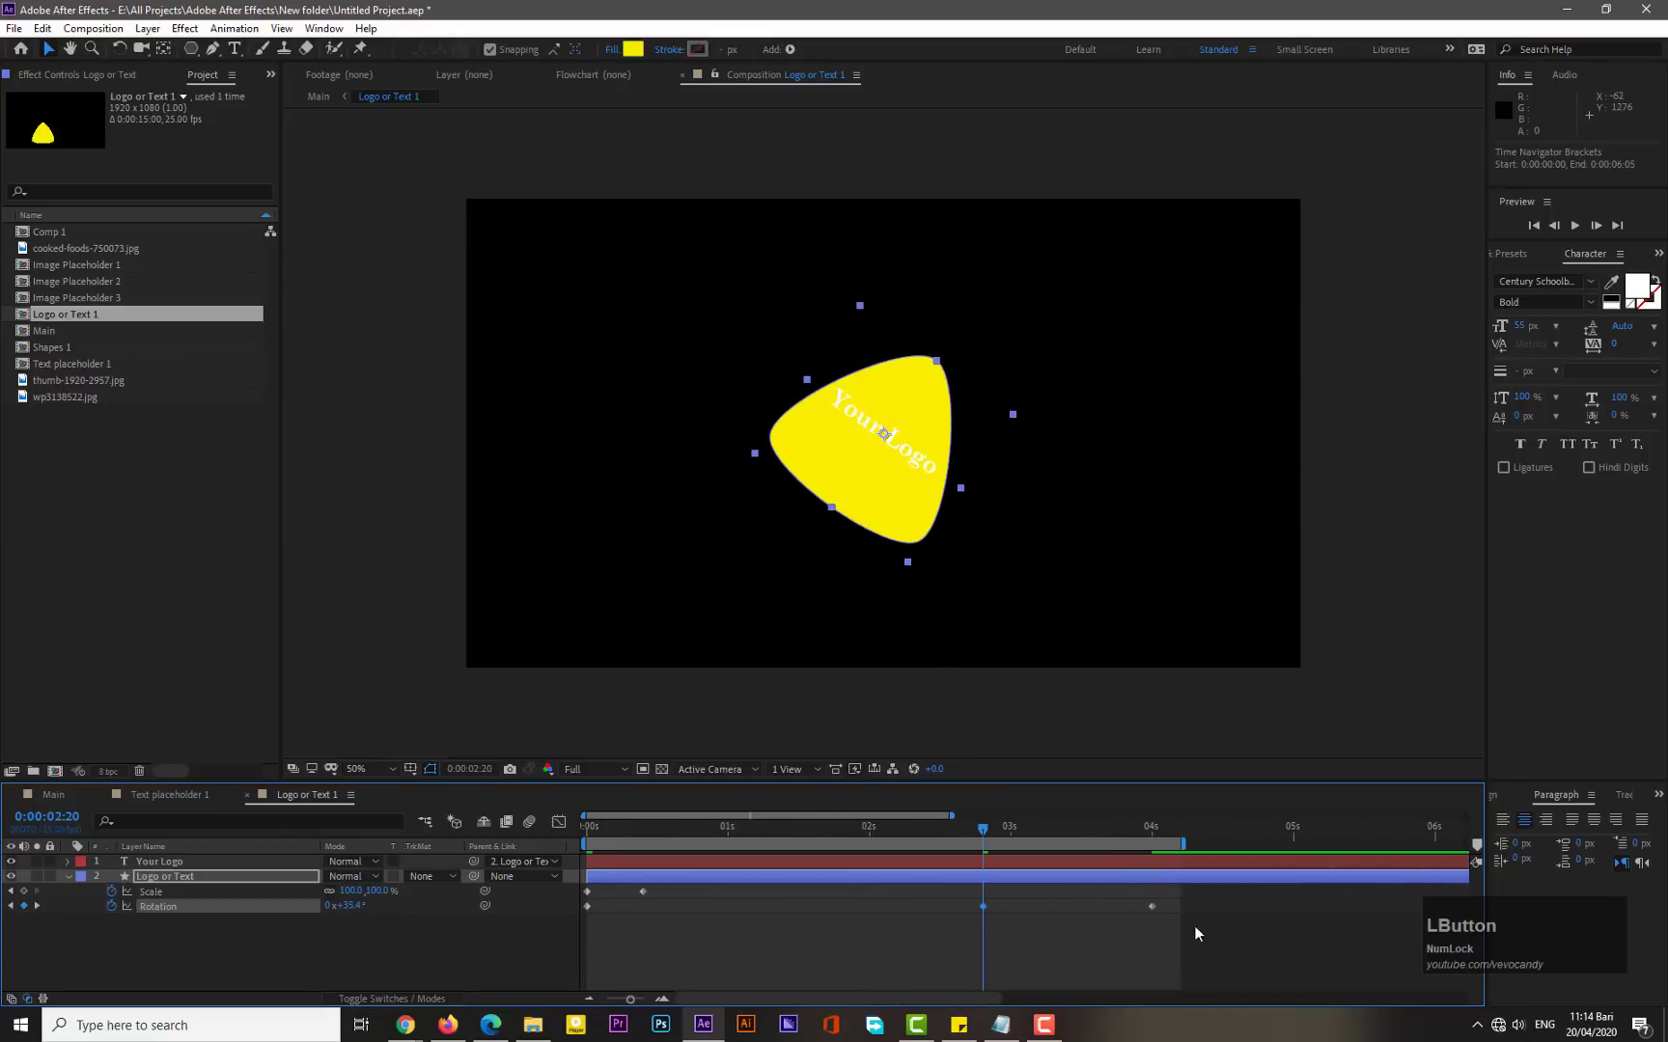
pyautogui.moveTo(1161, 886); pyautogui.dragTo(582, 933)
pyautogui.rightClick(587, 906)
pyautogui.moveTo(676, 893)
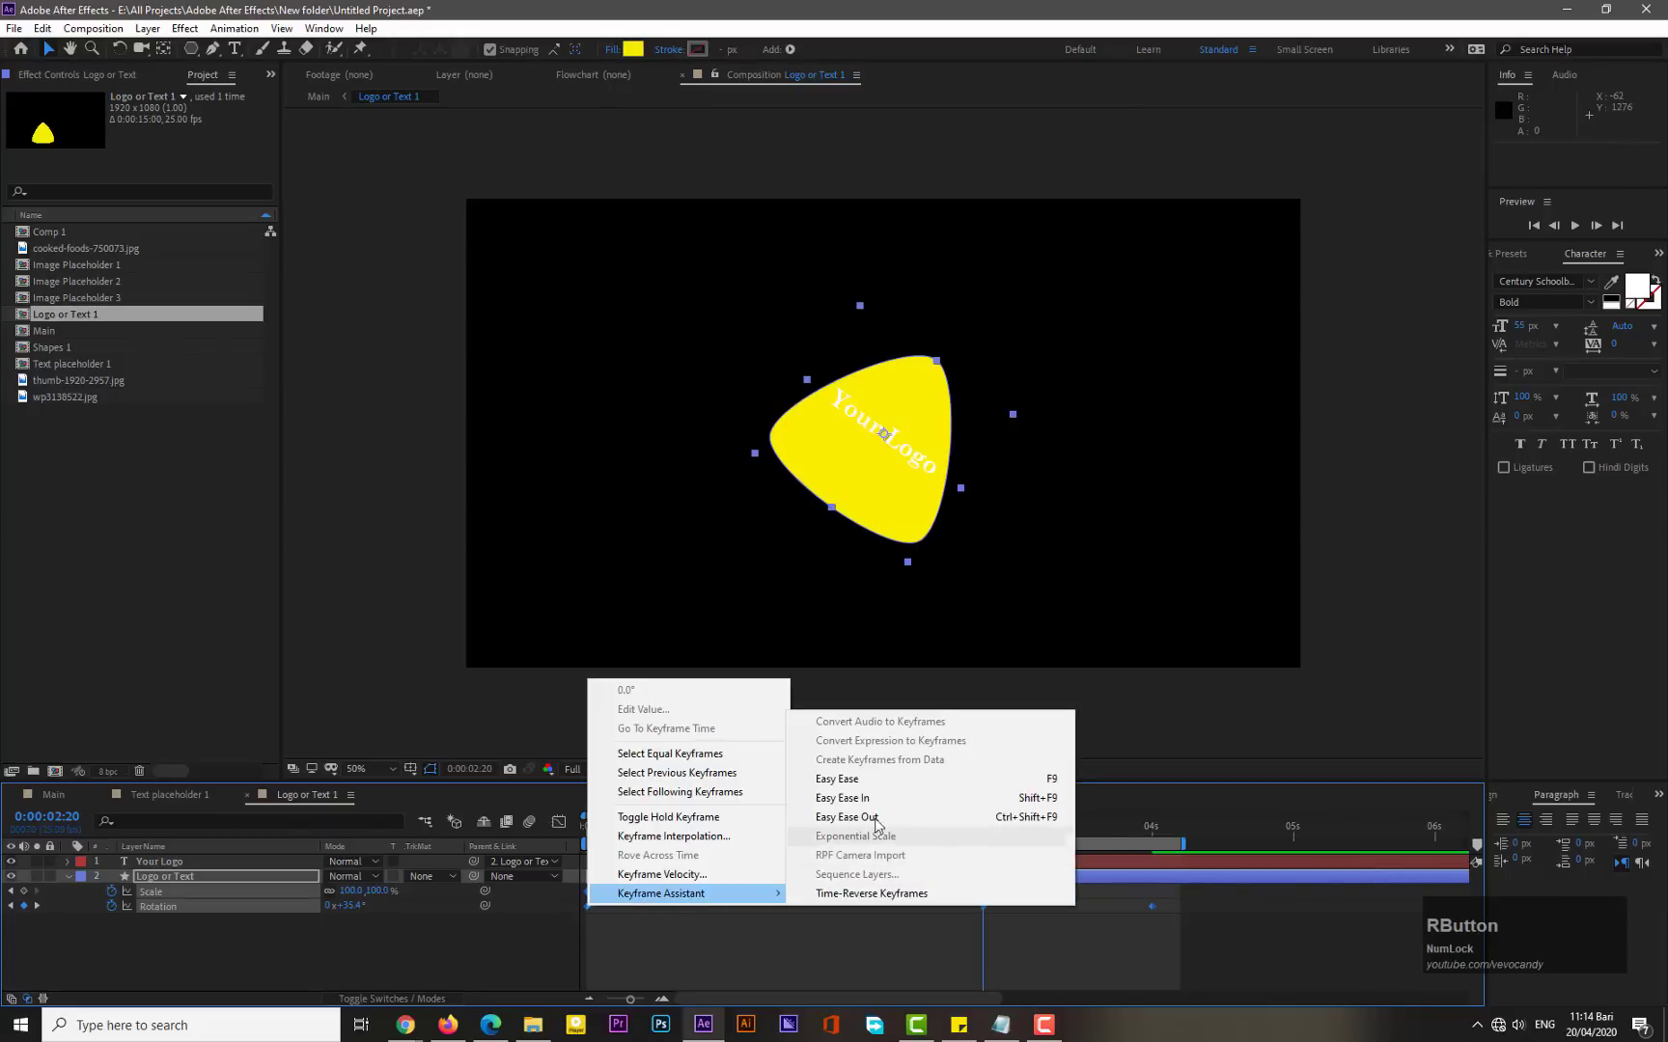
pyautogui.click(845, 780)
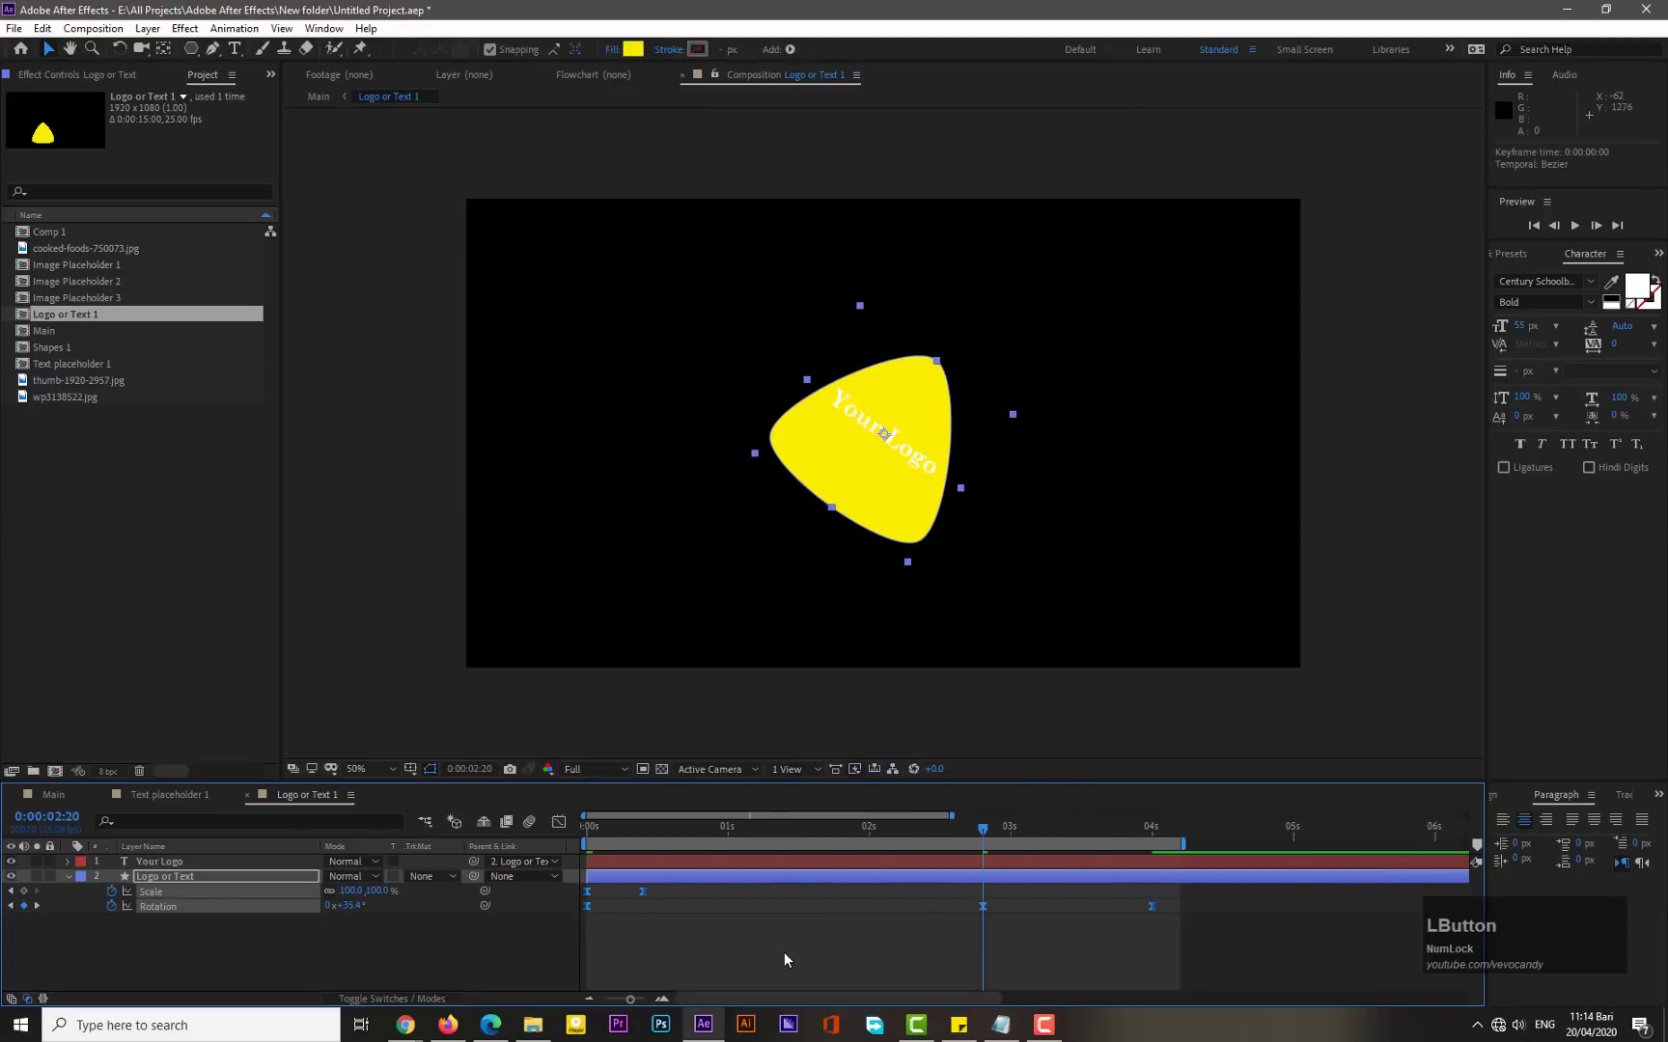
# - Preview the logo badge animation from the start of the composition
pyautogui.moveTo(603, 827); pyautogui.dragTo(559, 827)
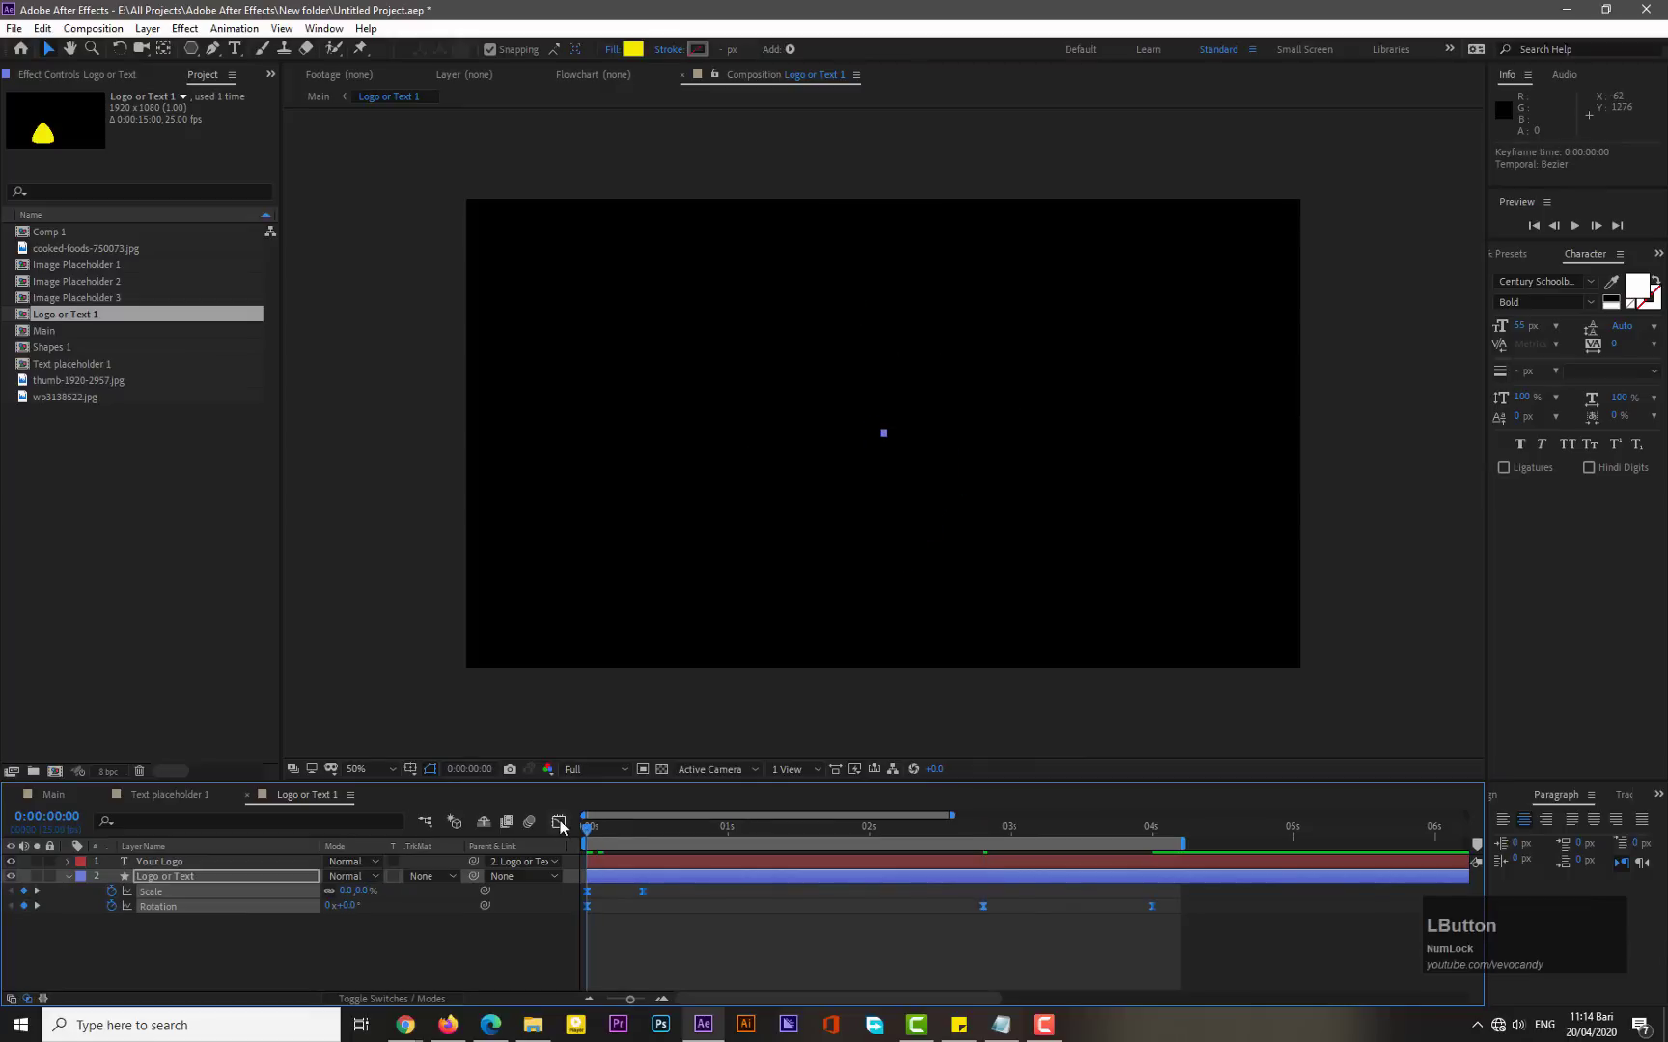
pyautogui.press('KP_0')
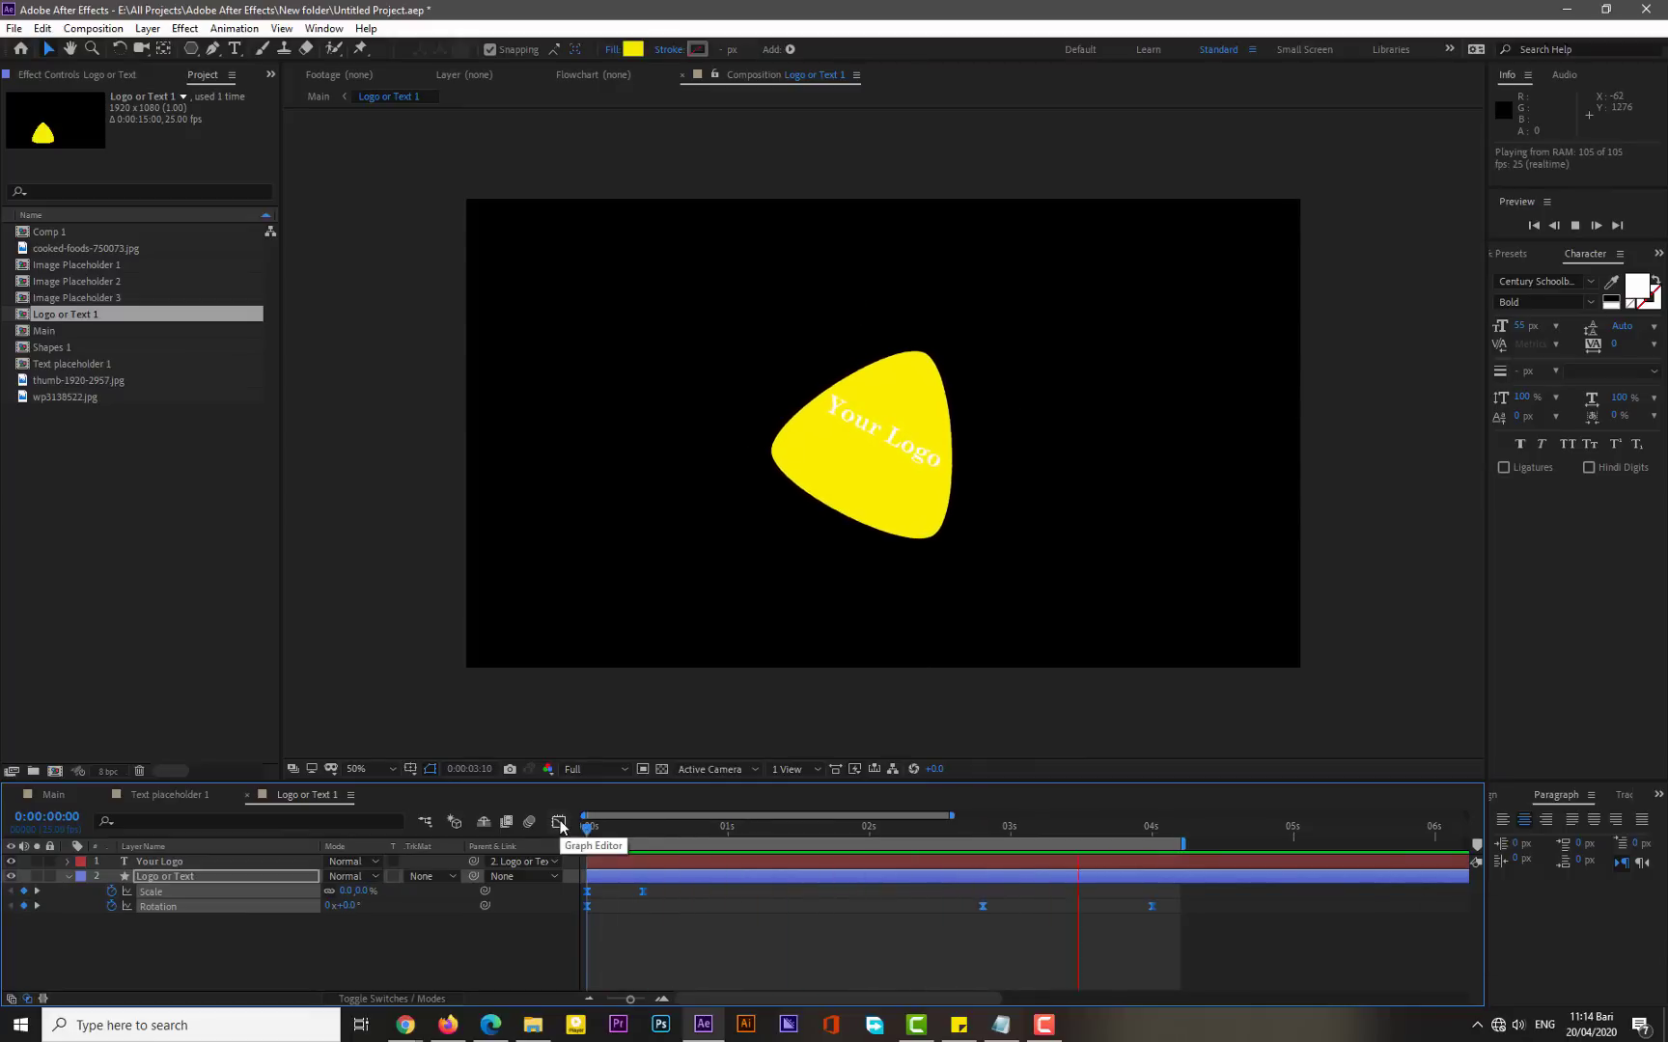
pyautogui.click(670, 934)
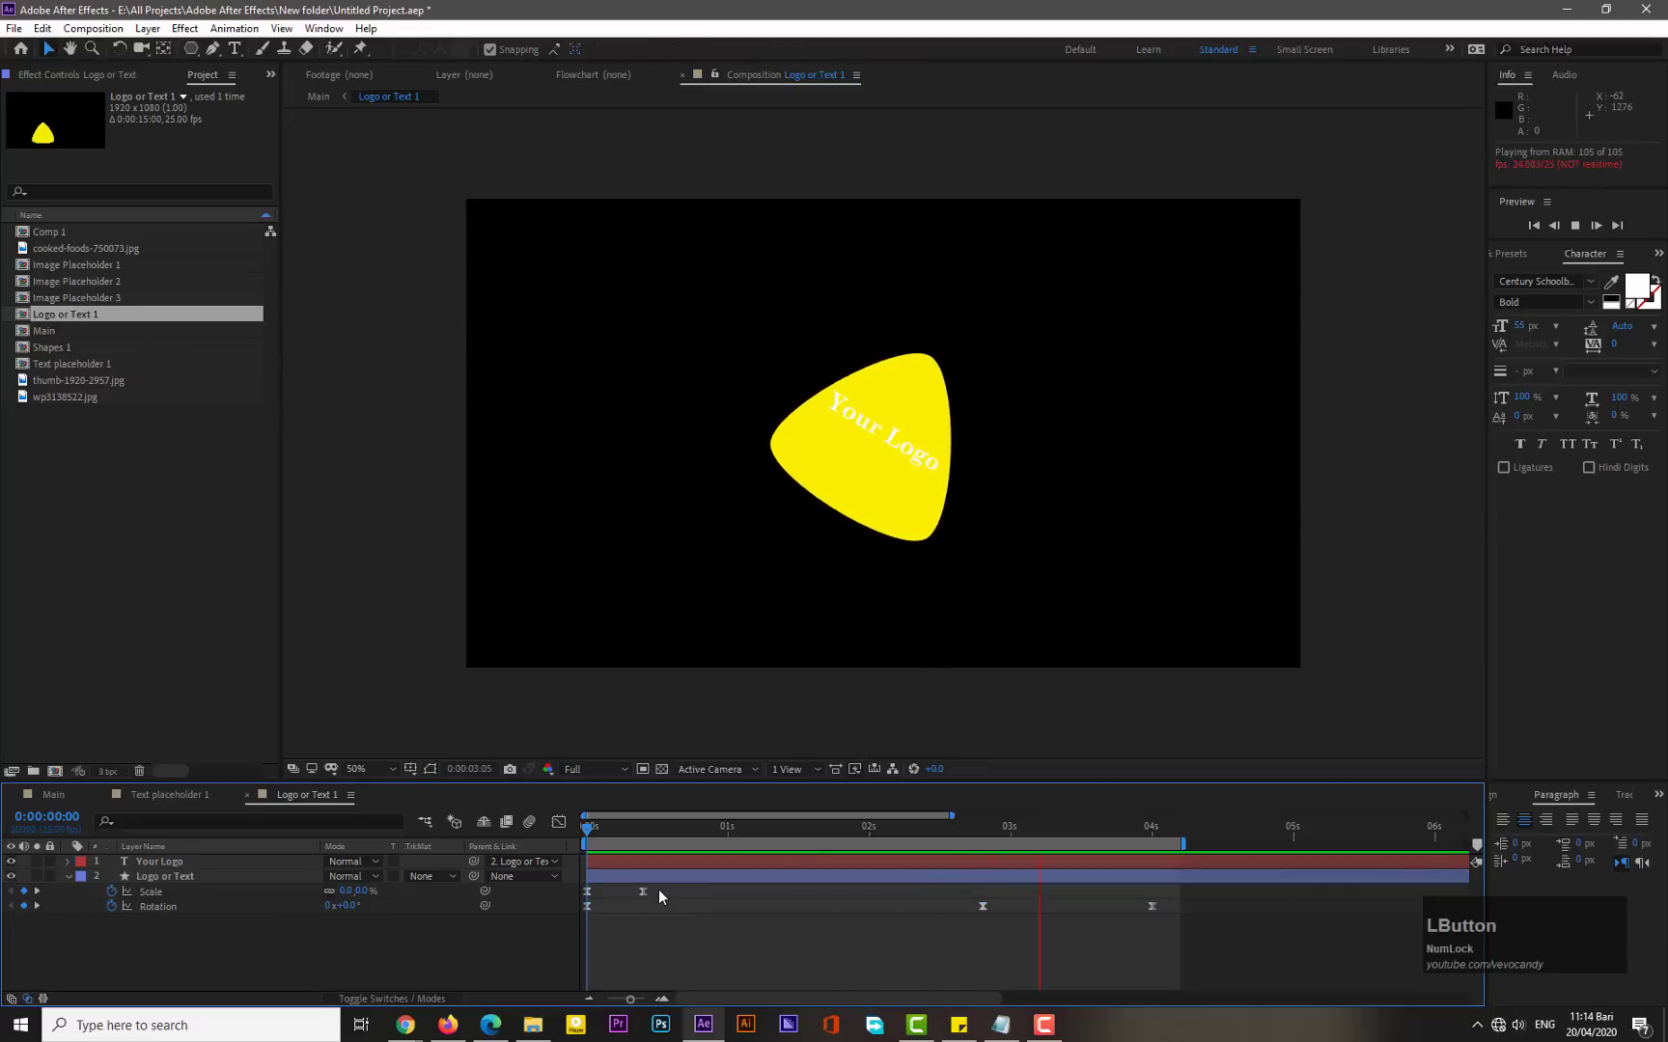
pyautogui.moveTo(656, 887)
pyautogui.mouseDown()
pyautogui.moveTo(586, 903)
pyautogui.moveTo(634, 961)
pyautogui.moveTo(604, 955)
pyautogui.mouseUp()
pyautogui.click(557, 821)
pyautogui.click(557, 822)
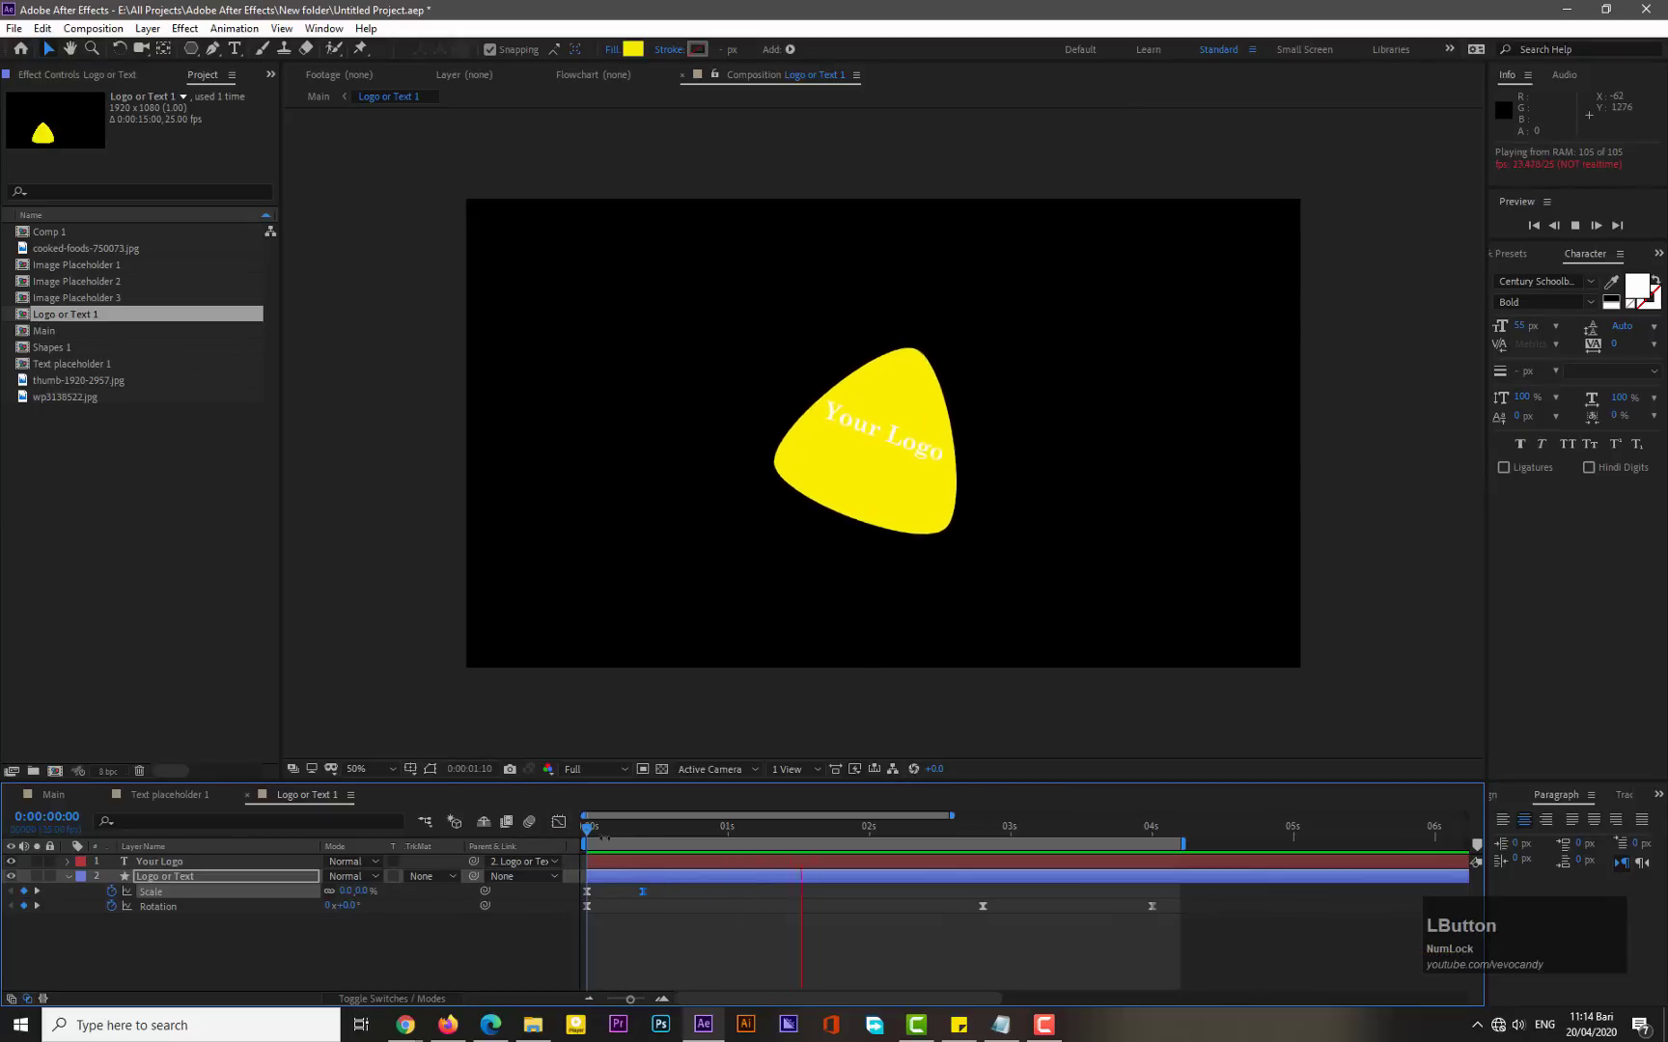
pyautogui.click(68, 876)
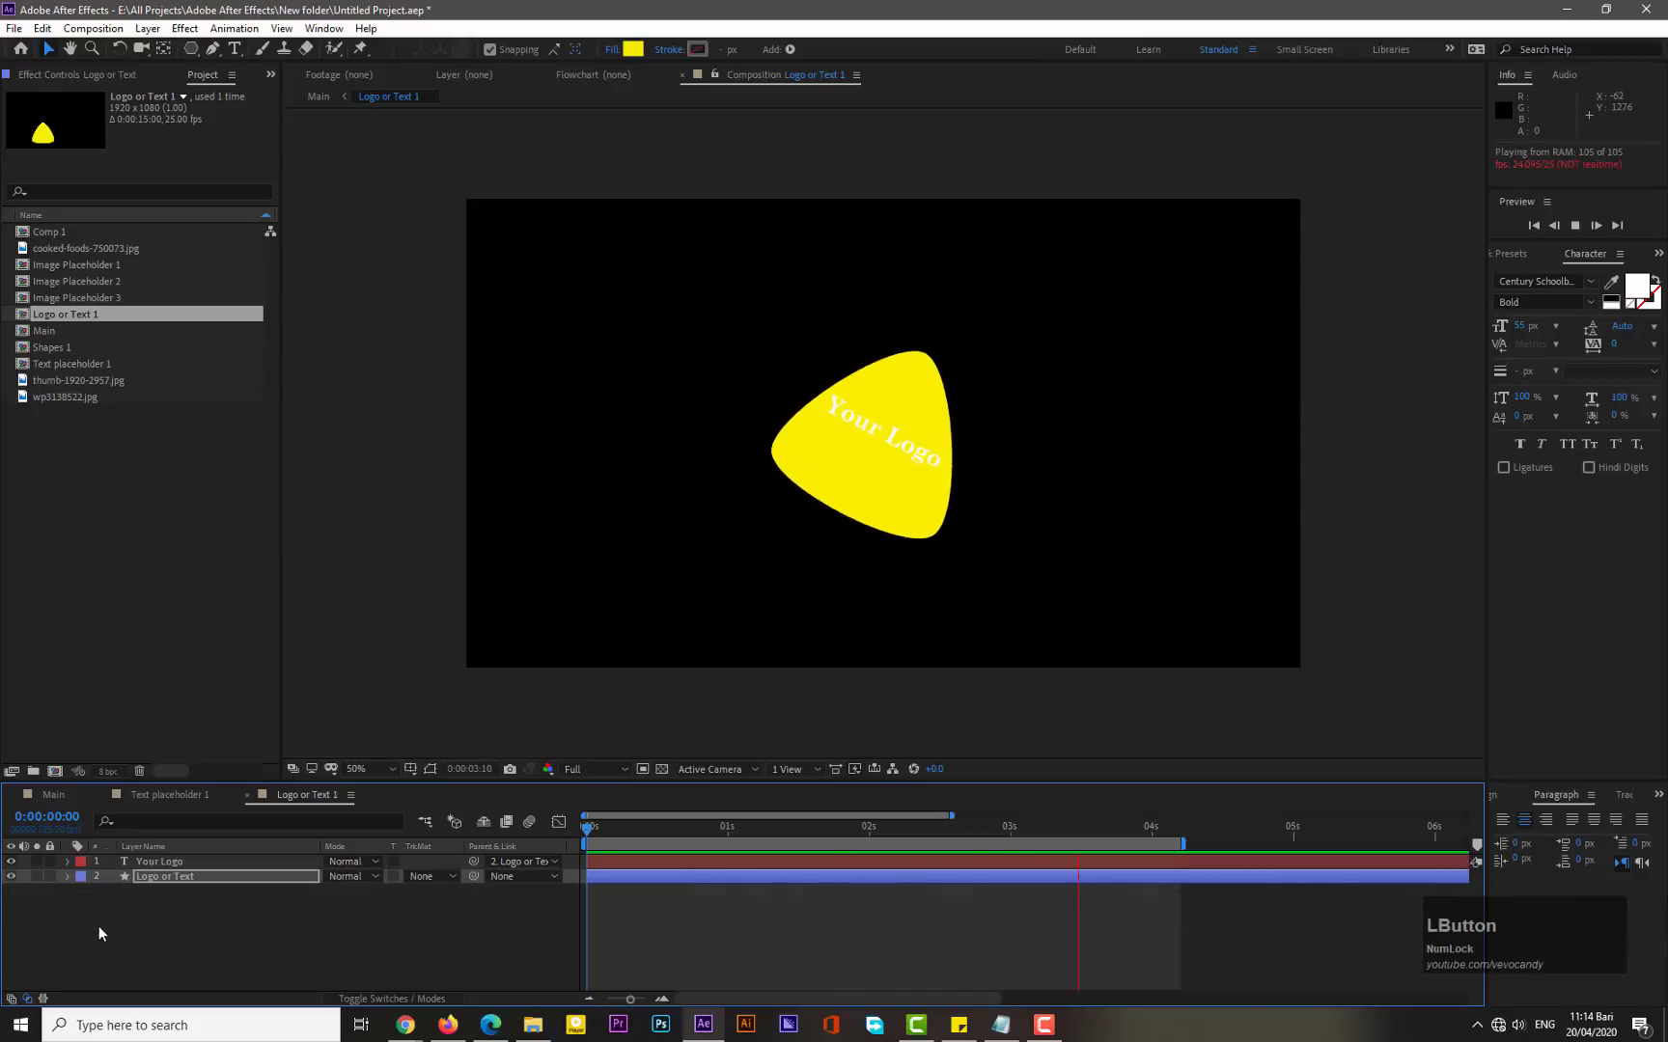
pyautogui.moveTo(618, 827); pyautogui.dragTo(591, 828)
pyautogui.press('KP_0')
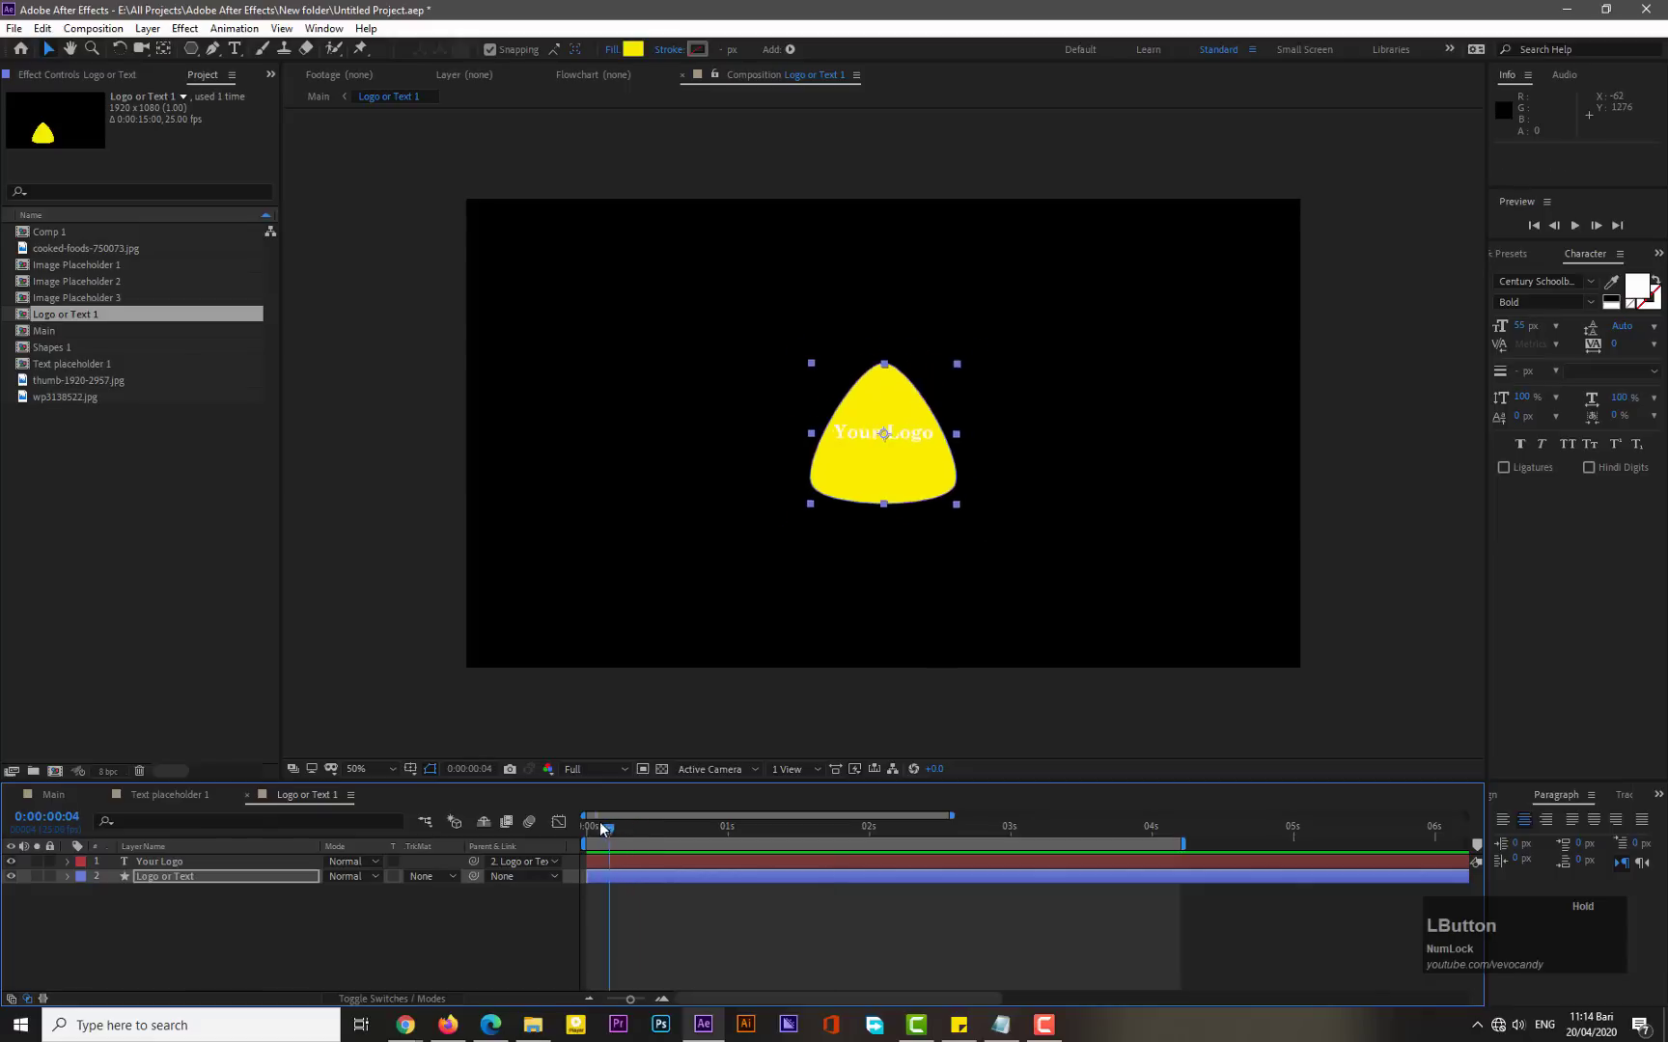
# - Change the "Logo or Text 1" composition size to 716 × 627 px in Composition Settings
pyautogui.click(380, 916)
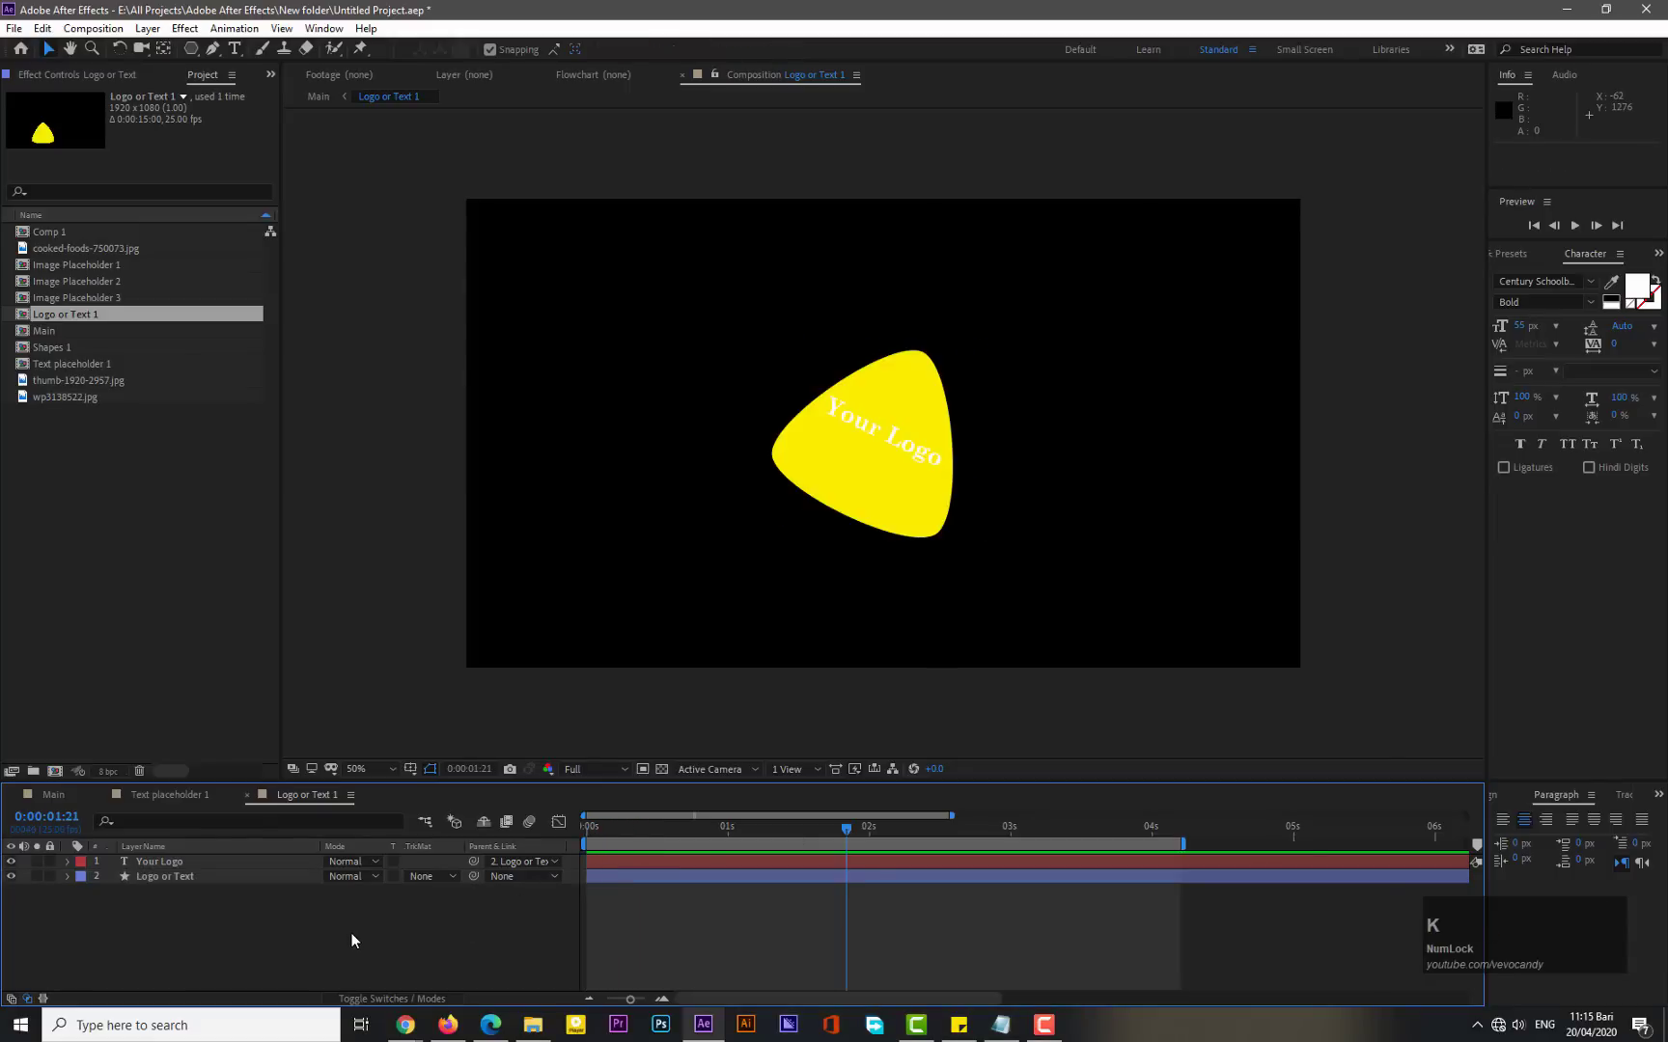
pyautogui.hotkey('ctrl', 'k')
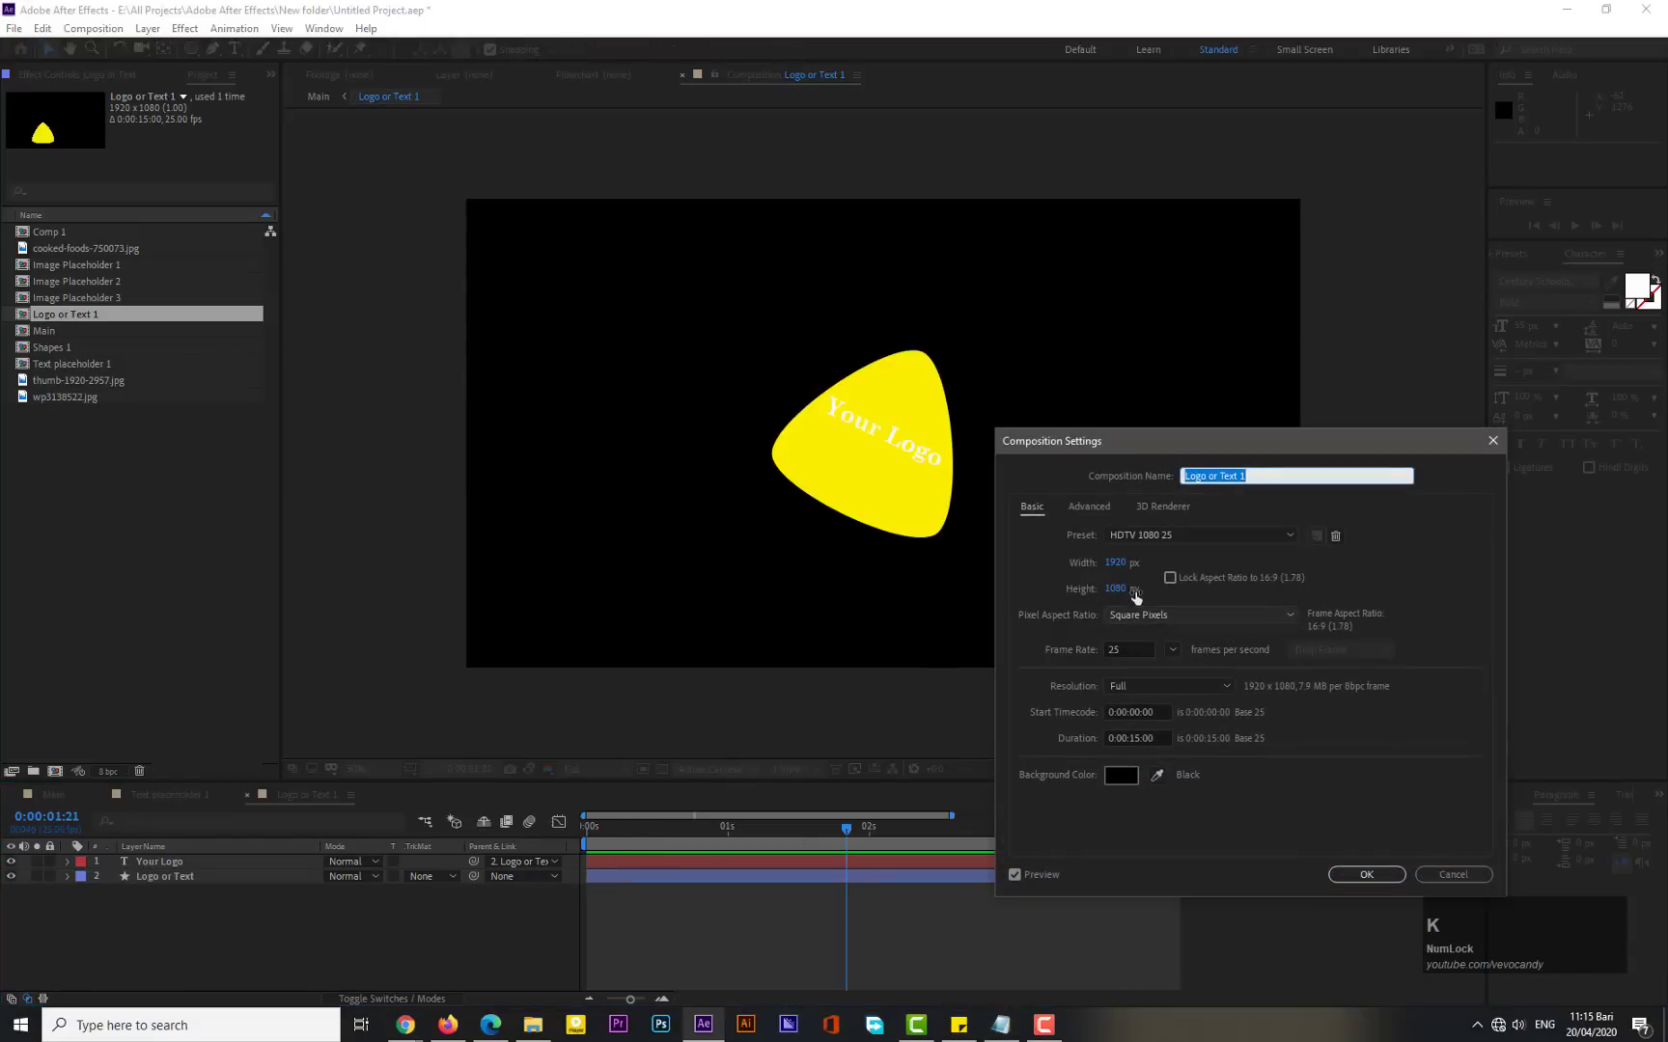
pyautogui.moveTo(1115, 562); pyautogui.dragTo(928, 577)
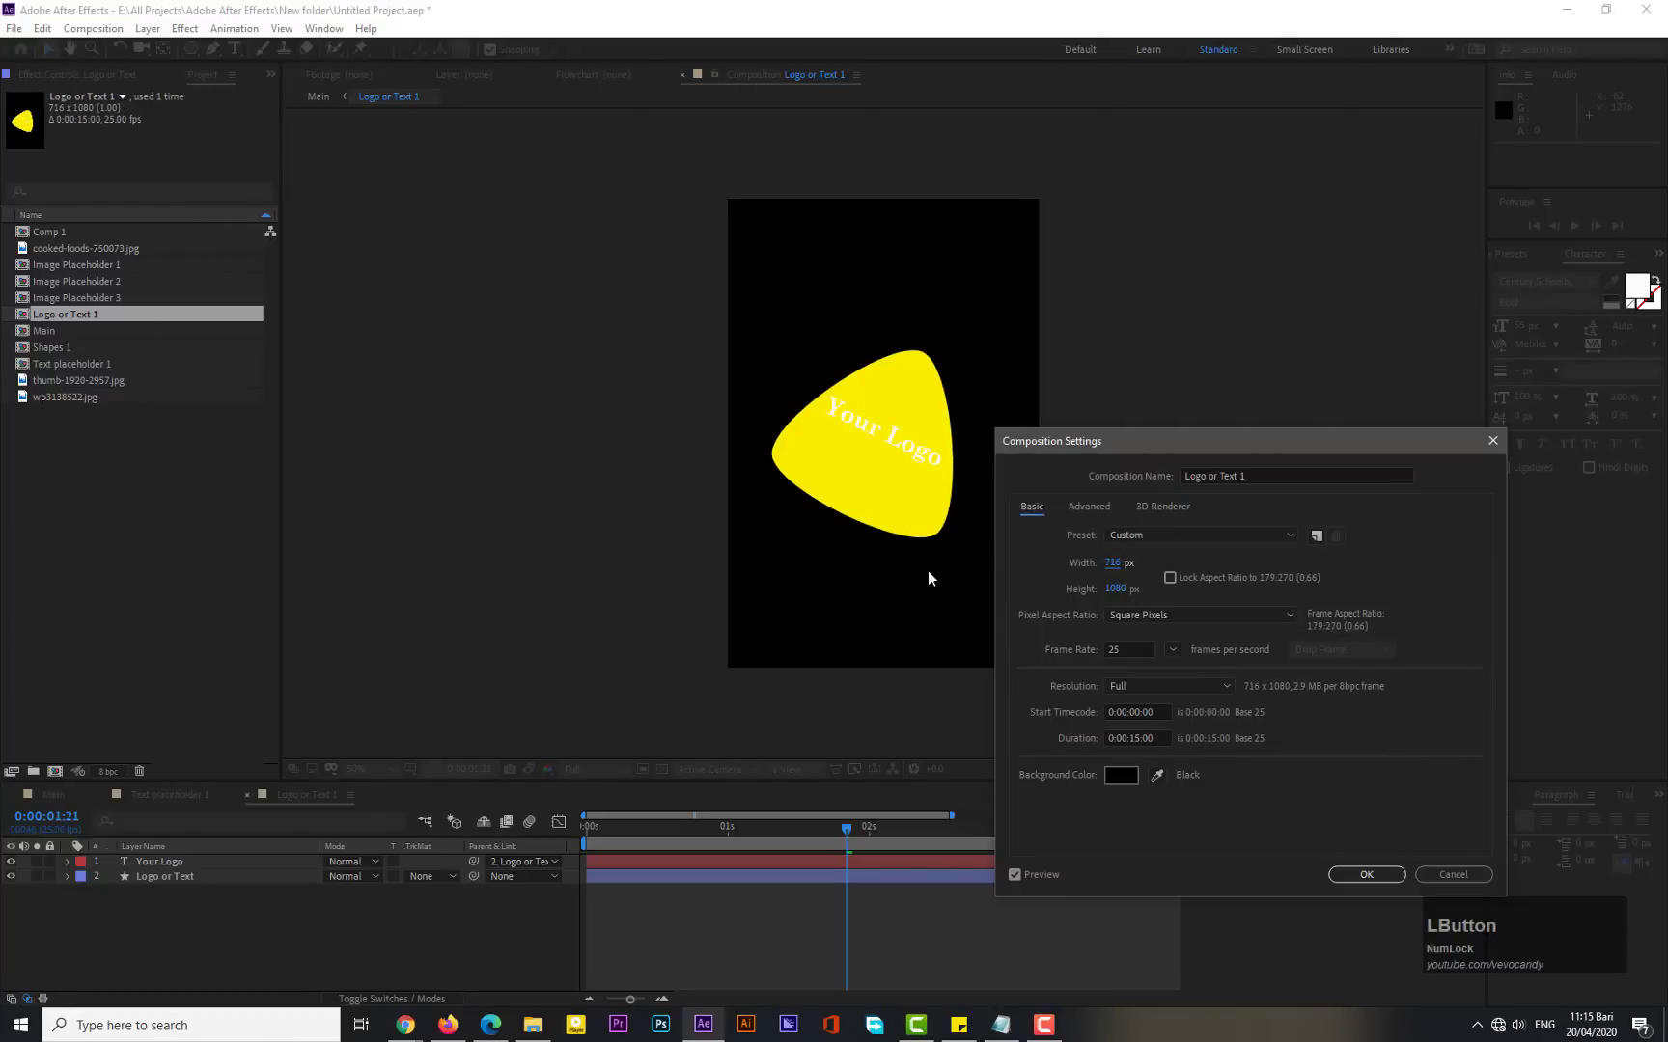
pyautogui.moveTo(1112, 589); pyautogui.dragTo(1068, 599)
pyautogui.click(1366, 875)
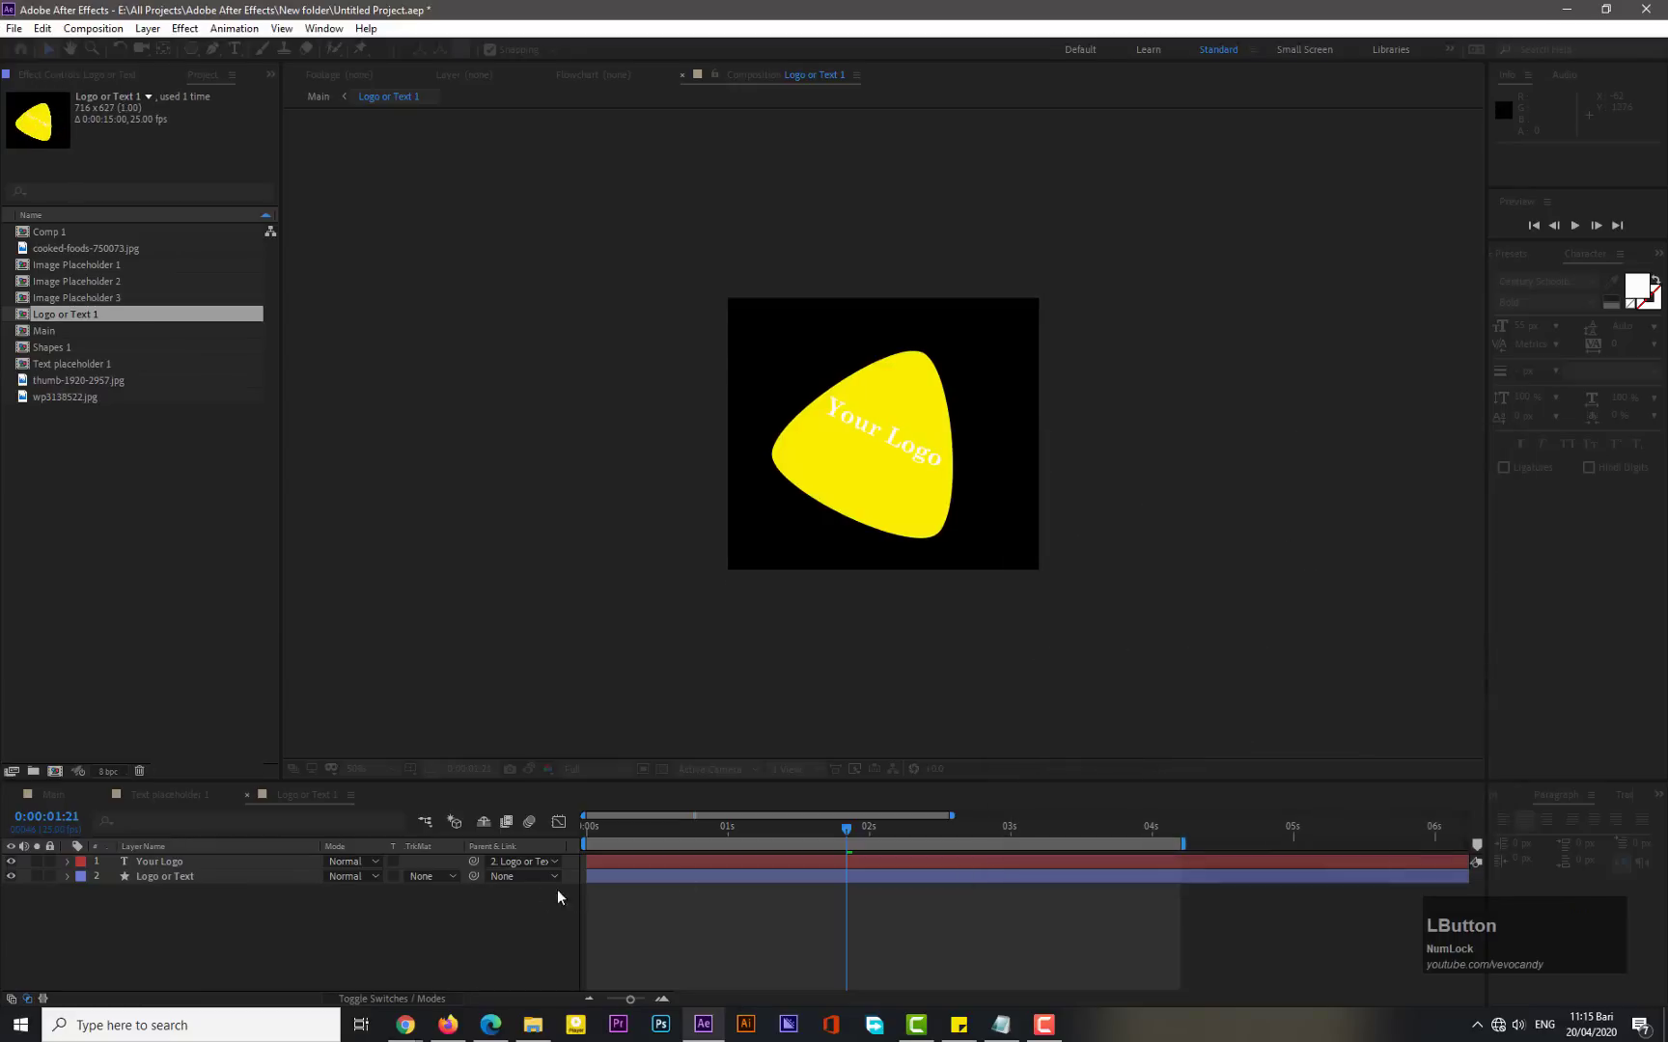
# - In the Main composition, move the logo badge down onto the lower-left edge of the pizza shape
pyautogui.click(54, 794)
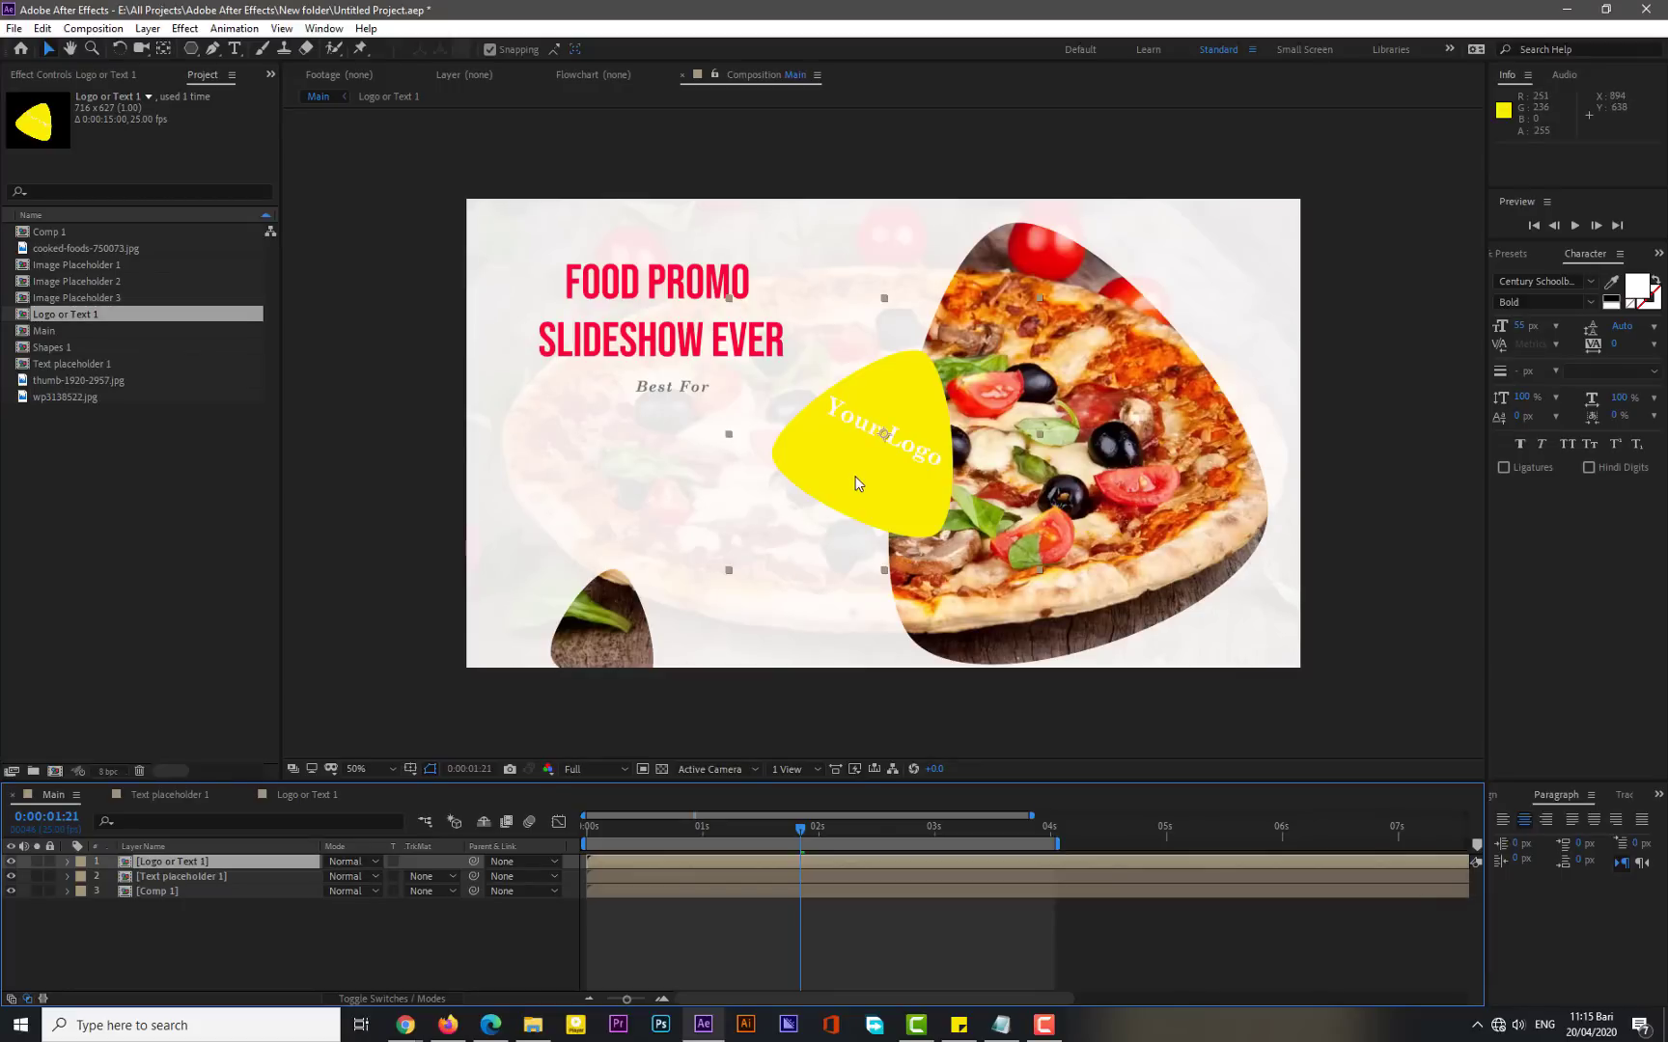
pyautogui.moveTo(855, 483); pyautogui.dragTo(848, 579)
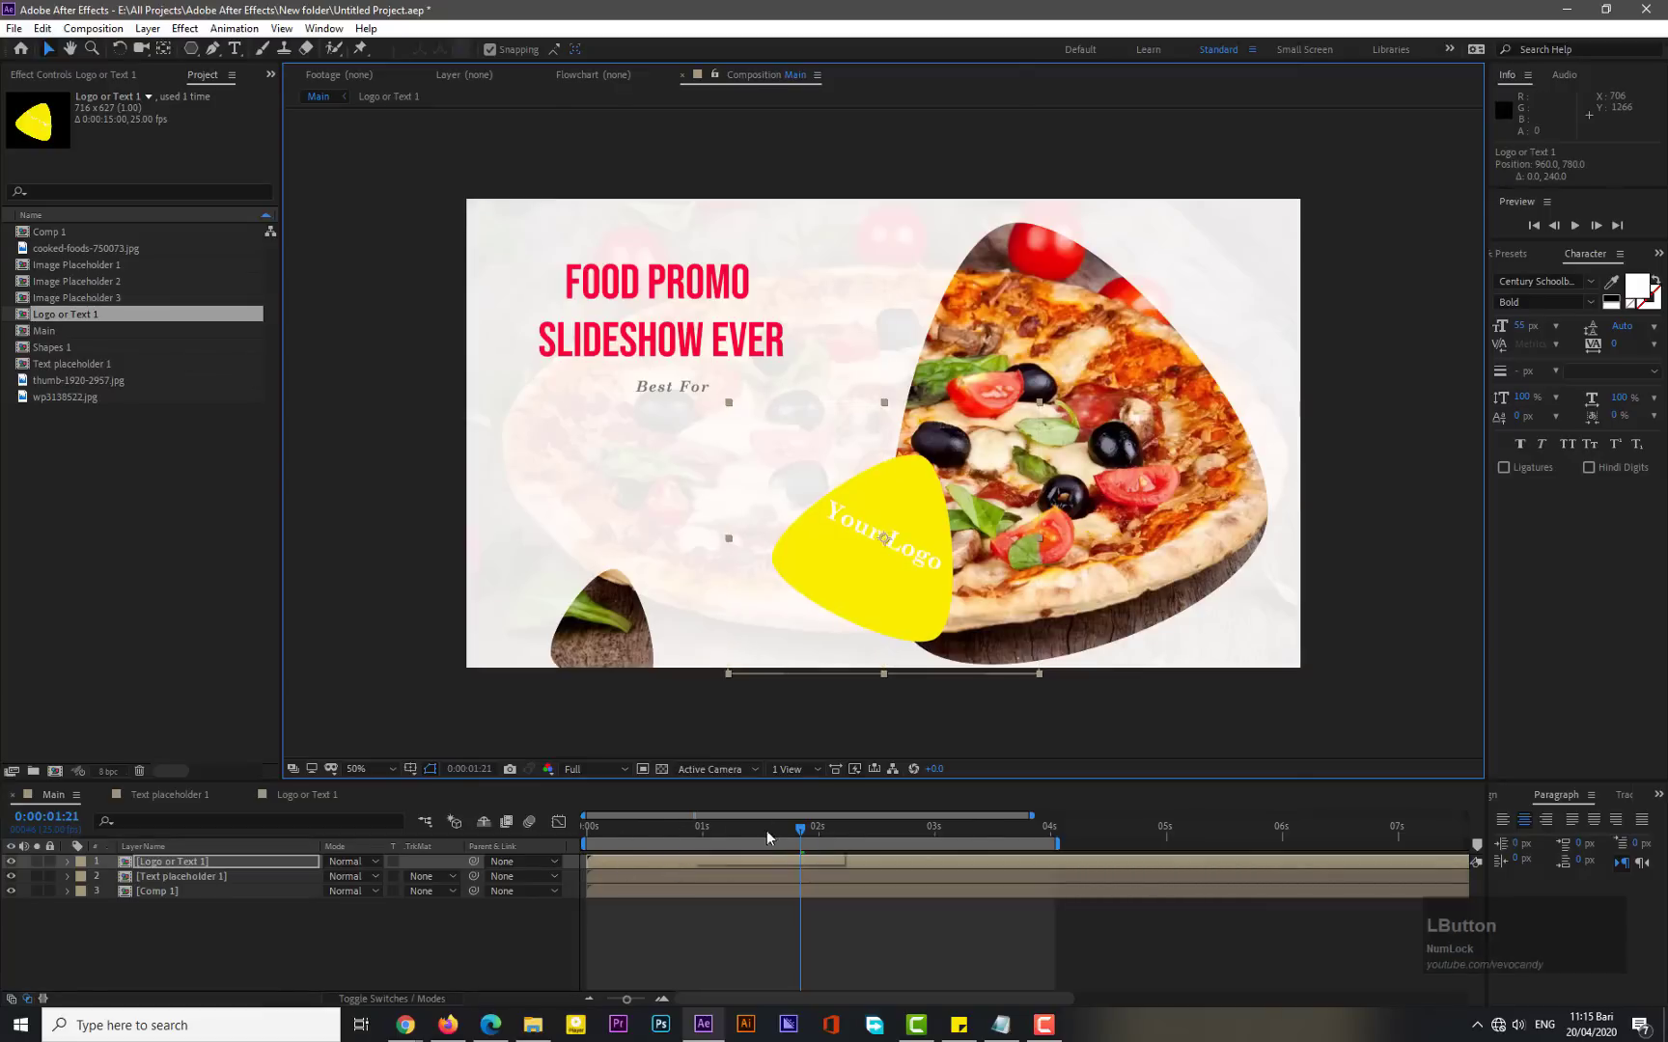
# - Preview the Main composition from the beginning
pyautogui.click(586, 828)
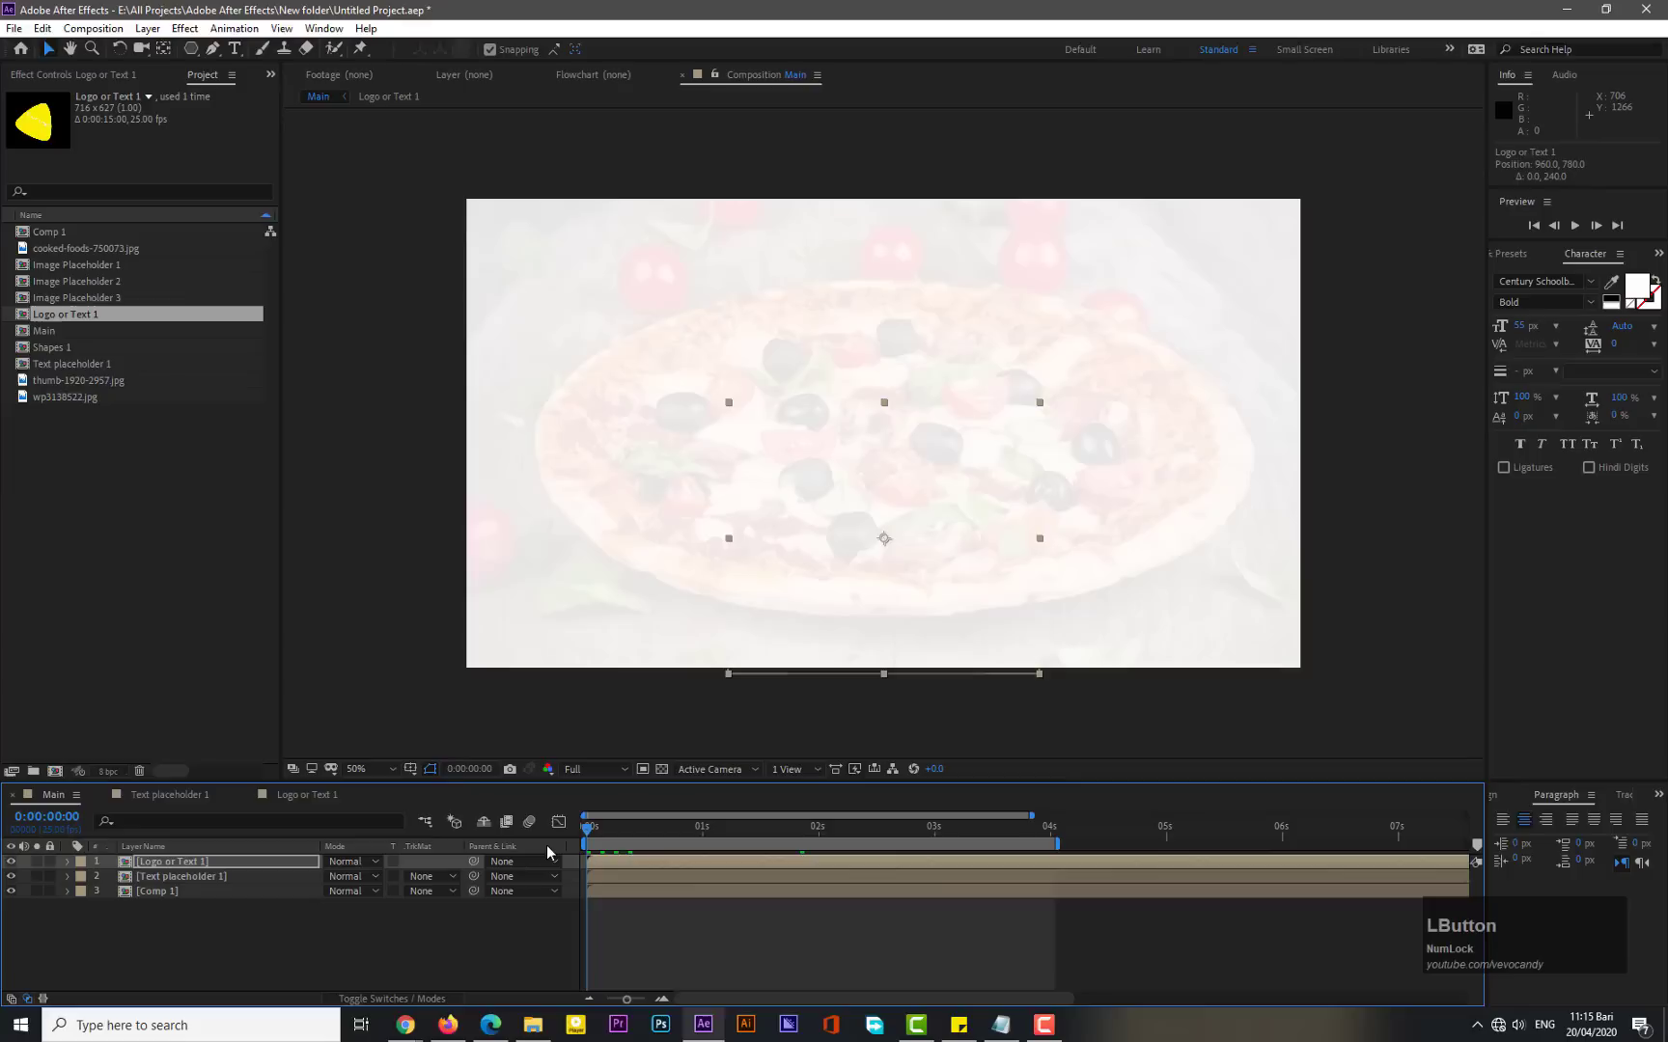
pyautogui.press('KP_0')
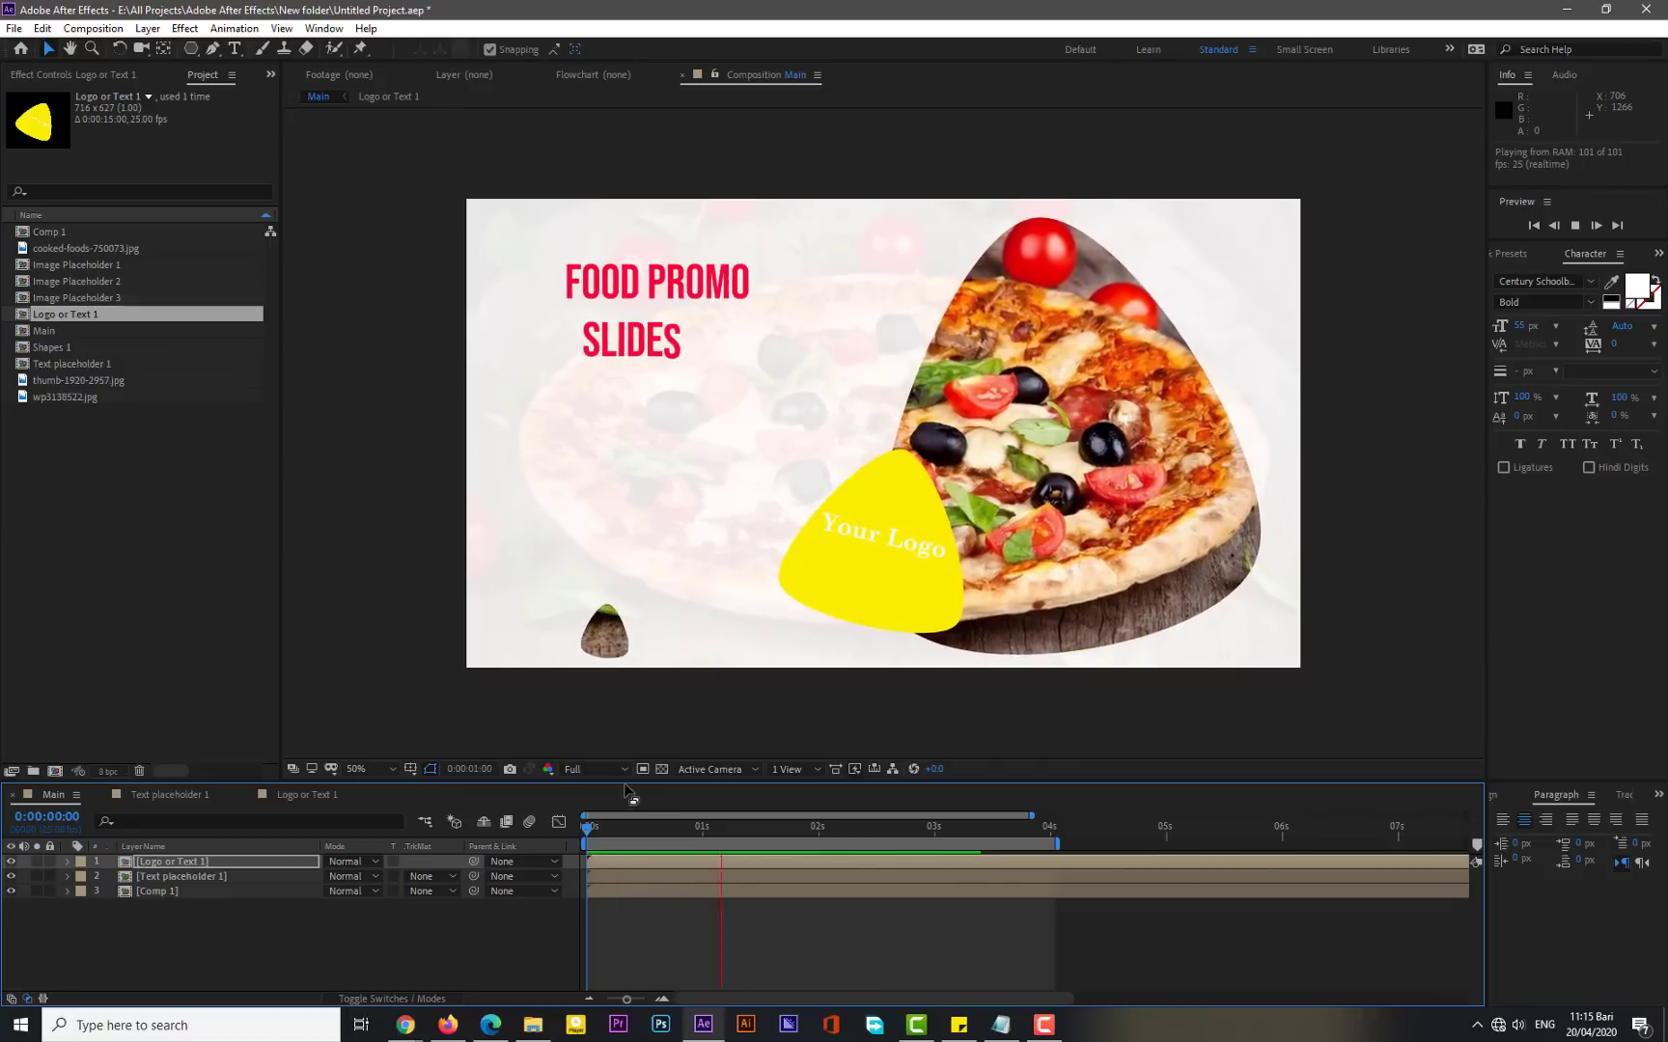
pyautogui.moveTo(1031, 815); pyautogui.dragTo(686, 860)
pyautogui.moveTo(762, 815); pyautogui.dragTo(1040, 818)
pyautogui.press('KP_0')
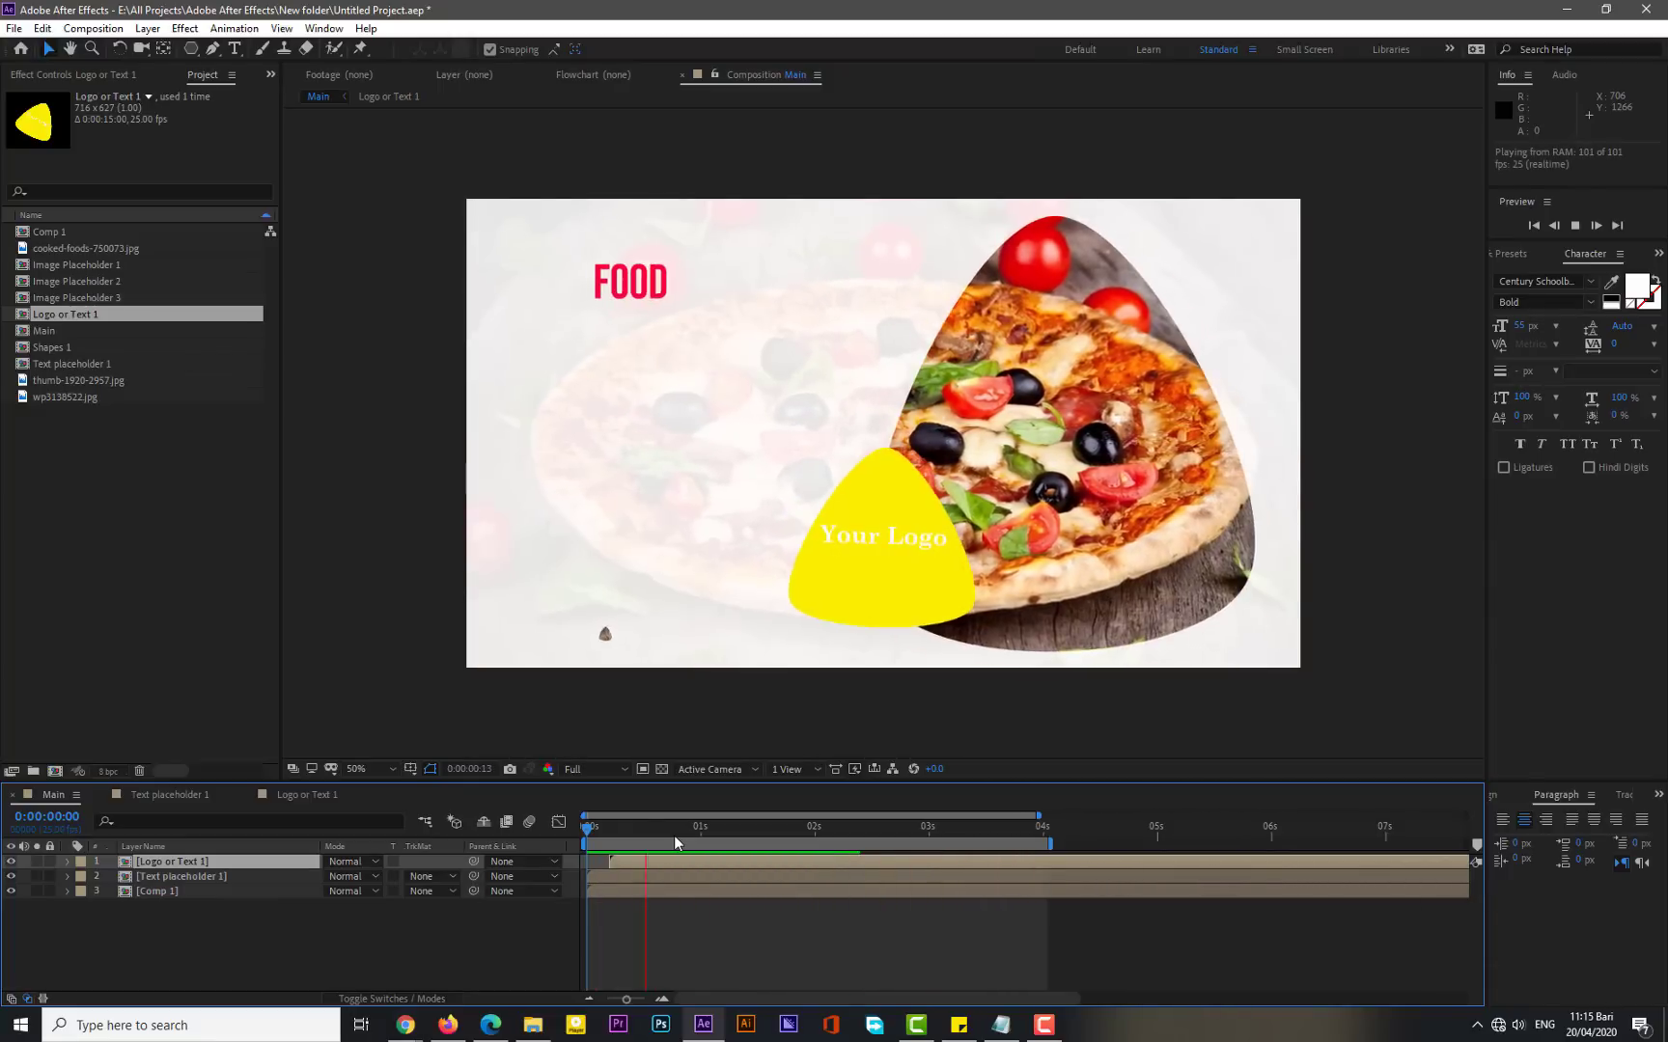
pyautogui.click(206, 920)
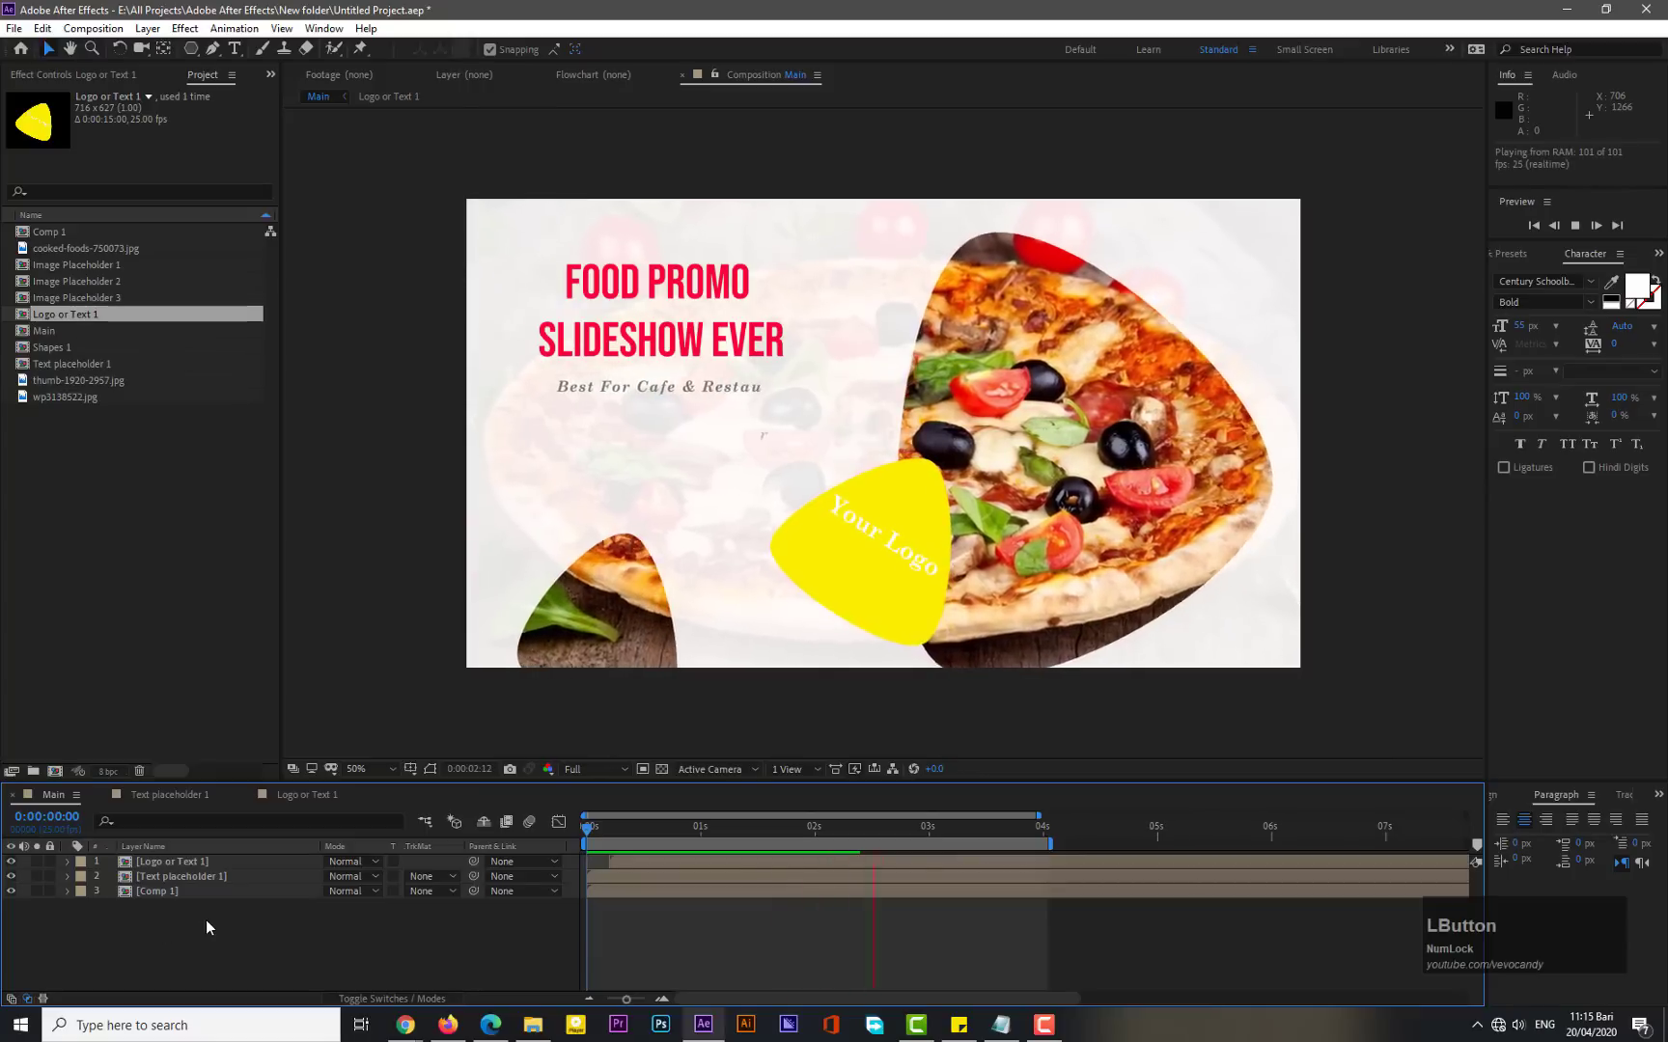
# - Create a new shape layer in the Main composition
pyautogui.rightClick(205, 920)
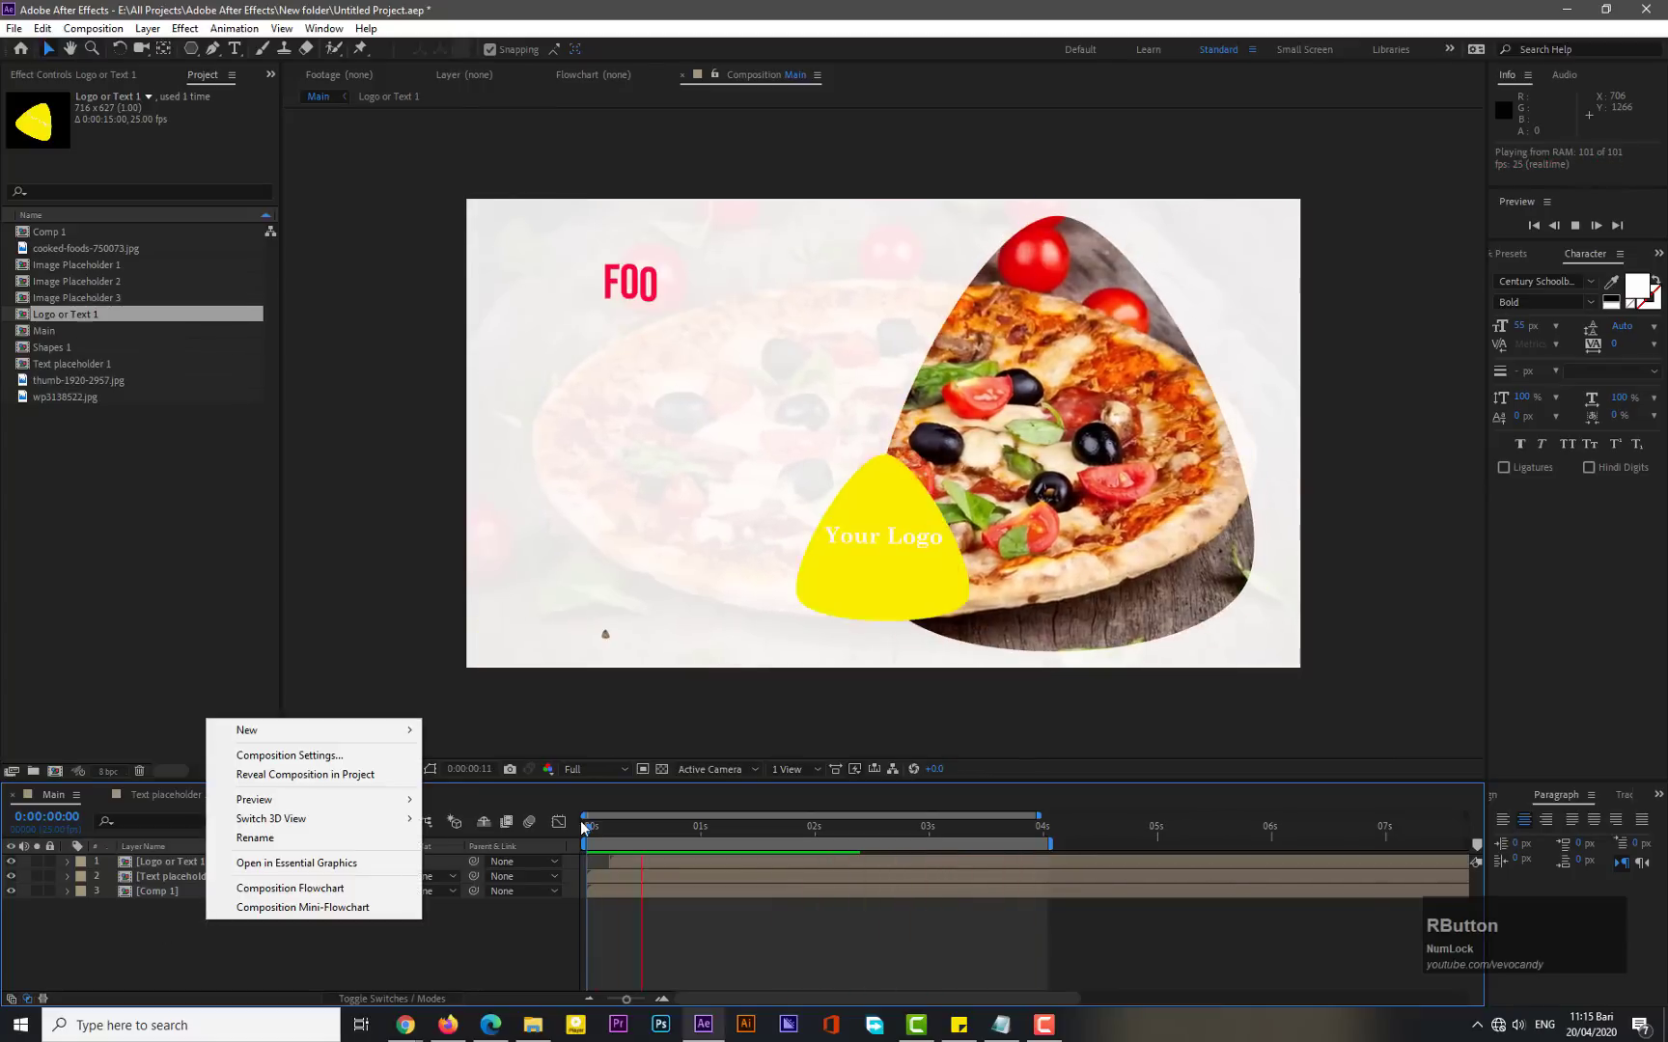
pyautogui.click(616, 822)
pyautogui.rightClick(204, 929)
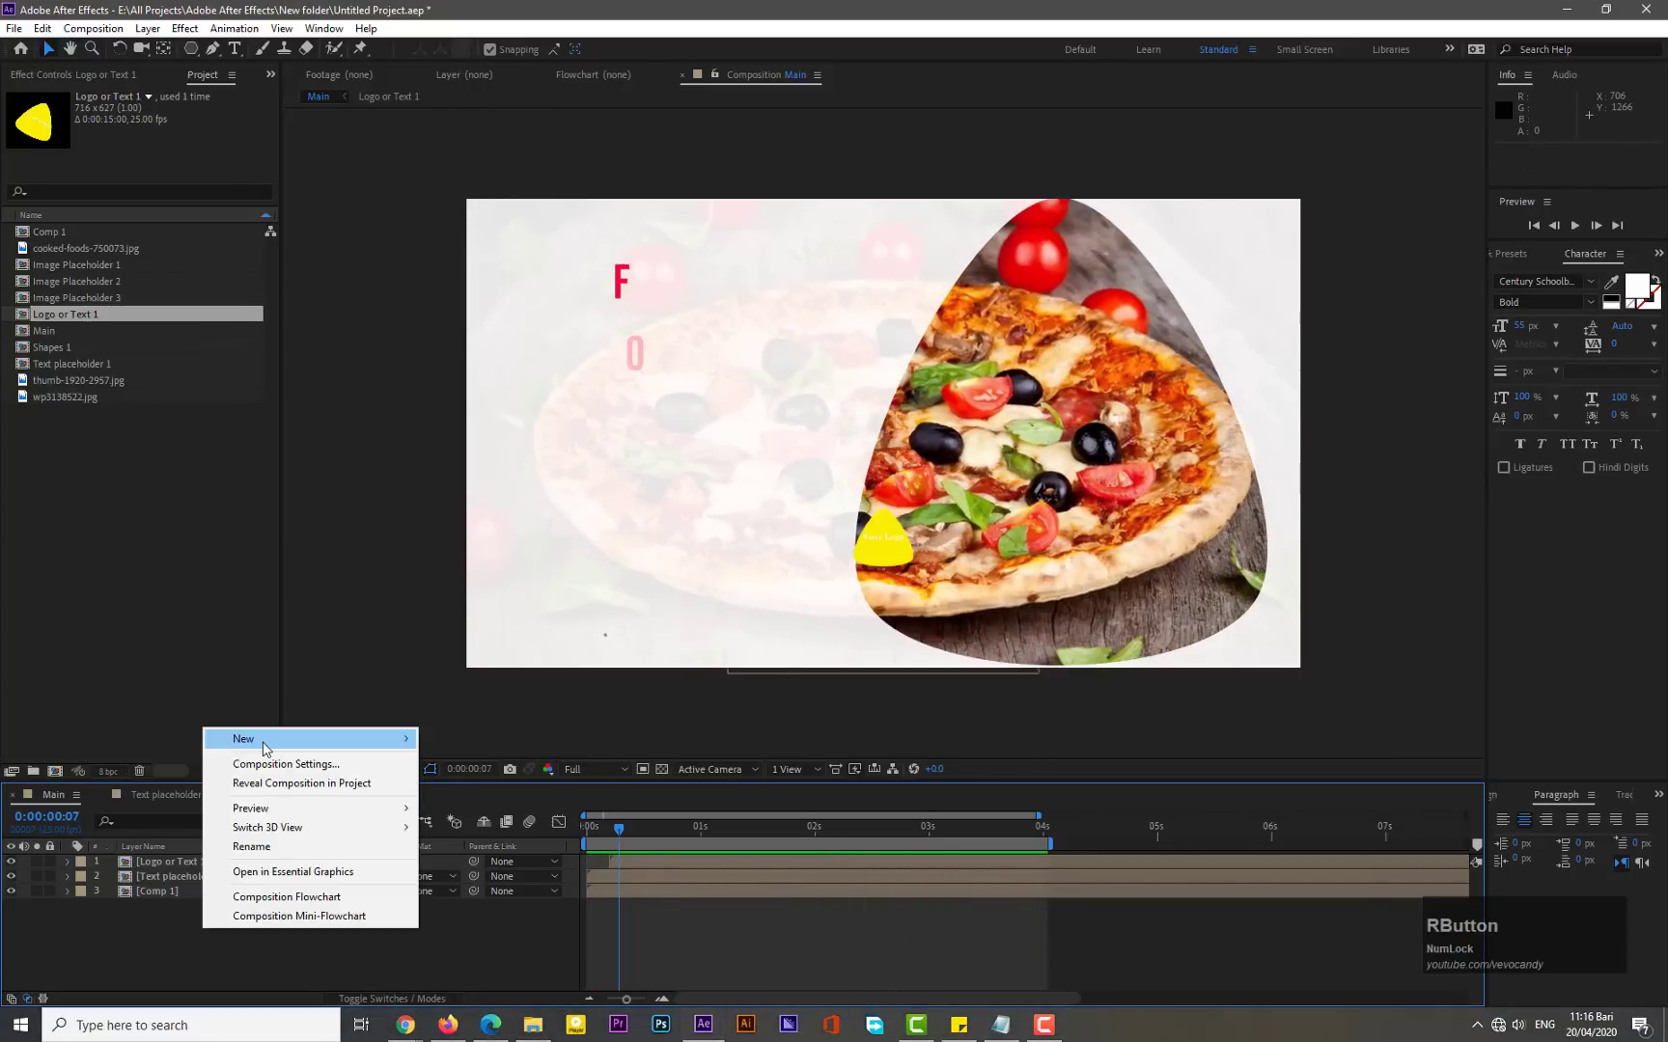
pyautogui.moveTo(263, 748)
pyautogui.click(473, 861)
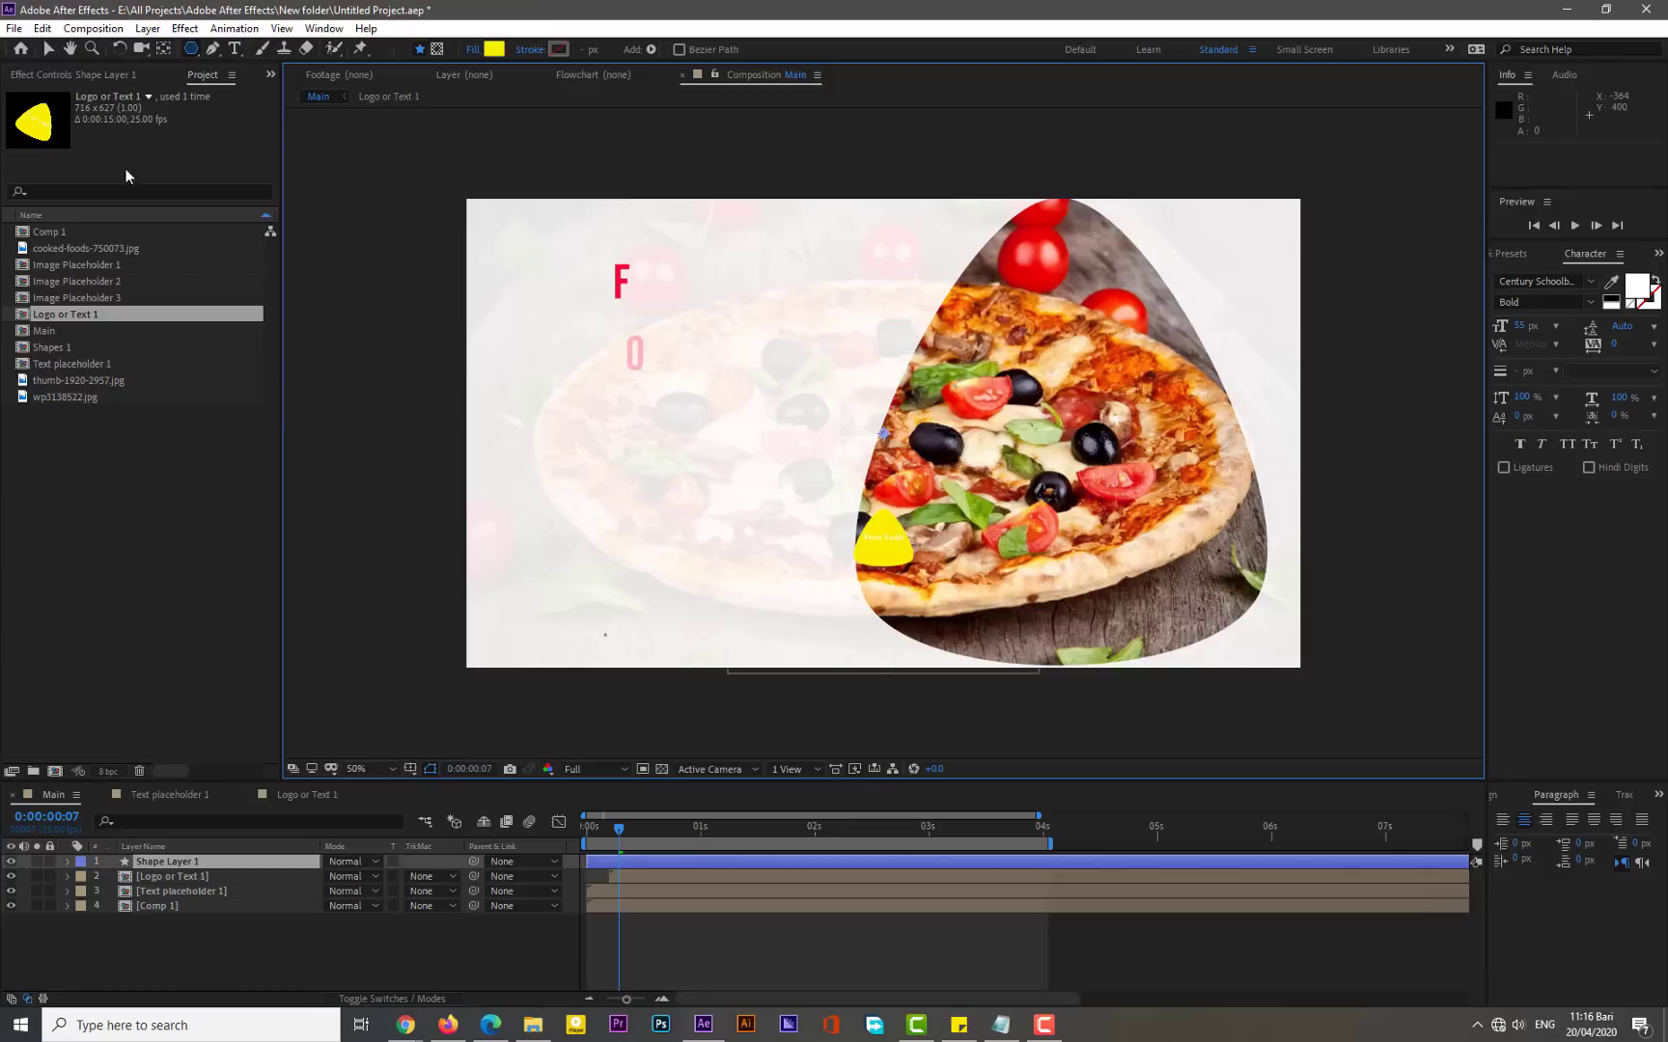
# - Draw a small horizontal rectangle left of the pizza with the Rectangle tool and set its fill to red FB0000
pyautogui.moveTo(191, 56); pyautogui.dragTo(262, 66)
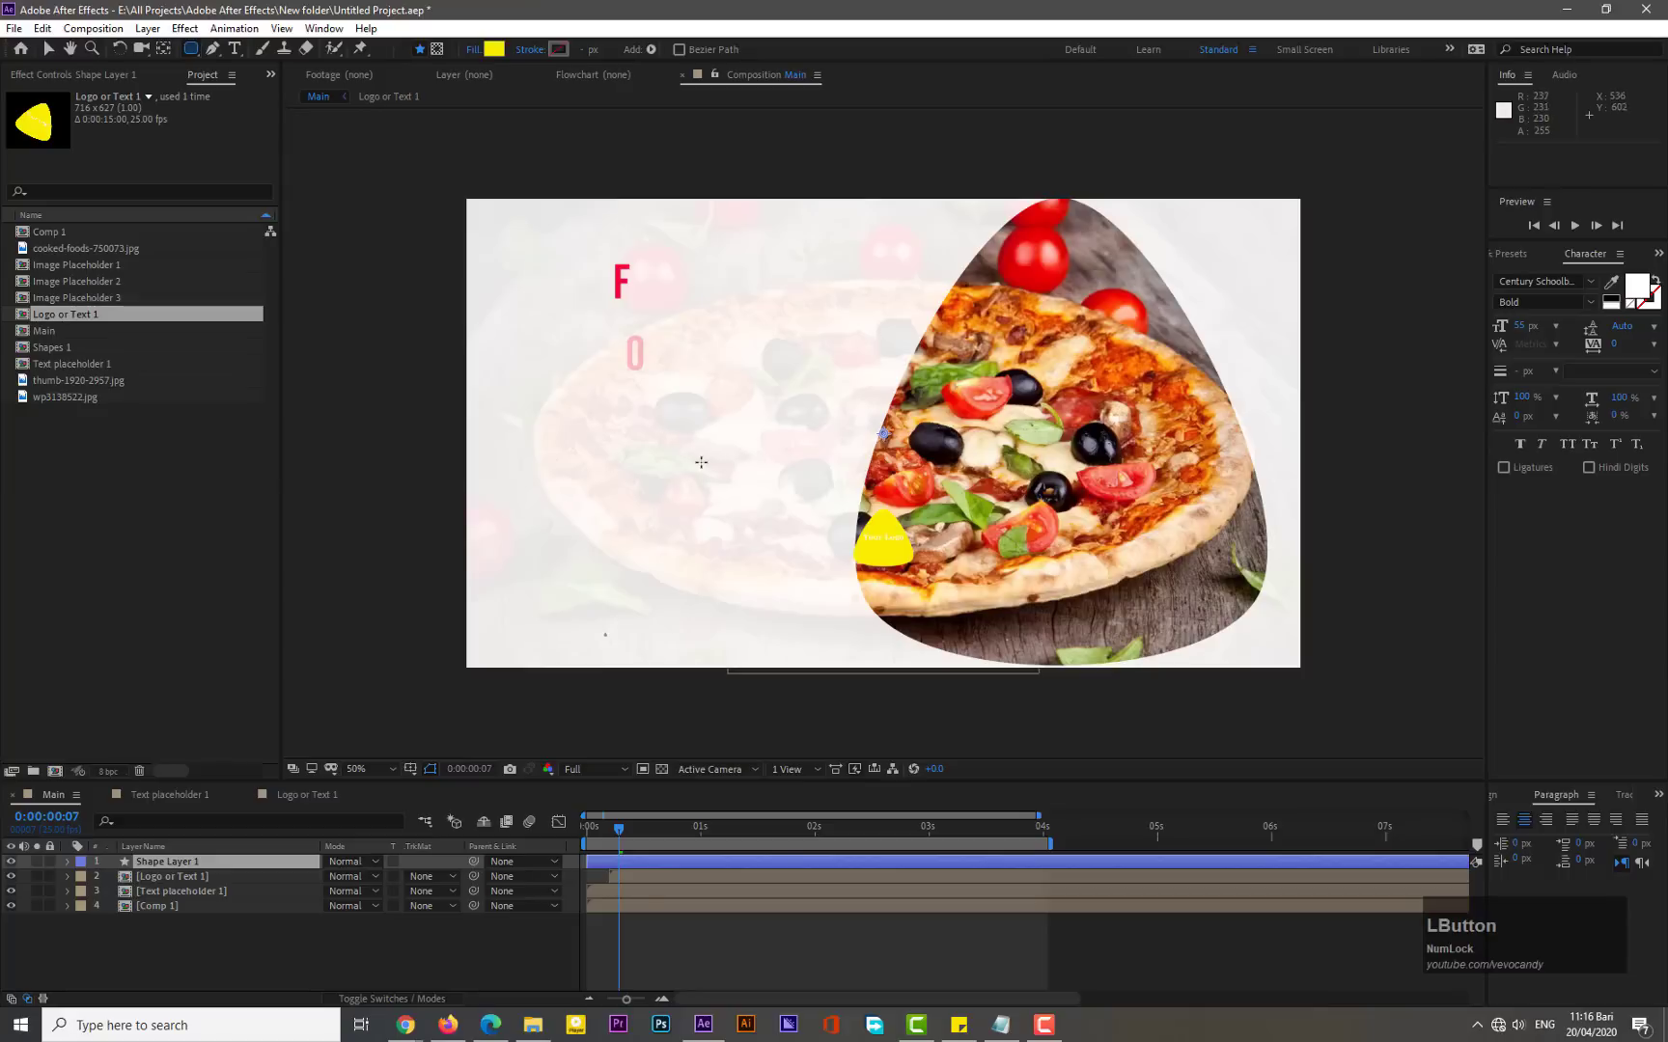
pyautogui.moveTo(700, 463)
pyautogui.mouseDown()
pyautogui.moveTo(743, 489)
pyautogui.moveTo(811, 493)
pyautogui.mouseUp()
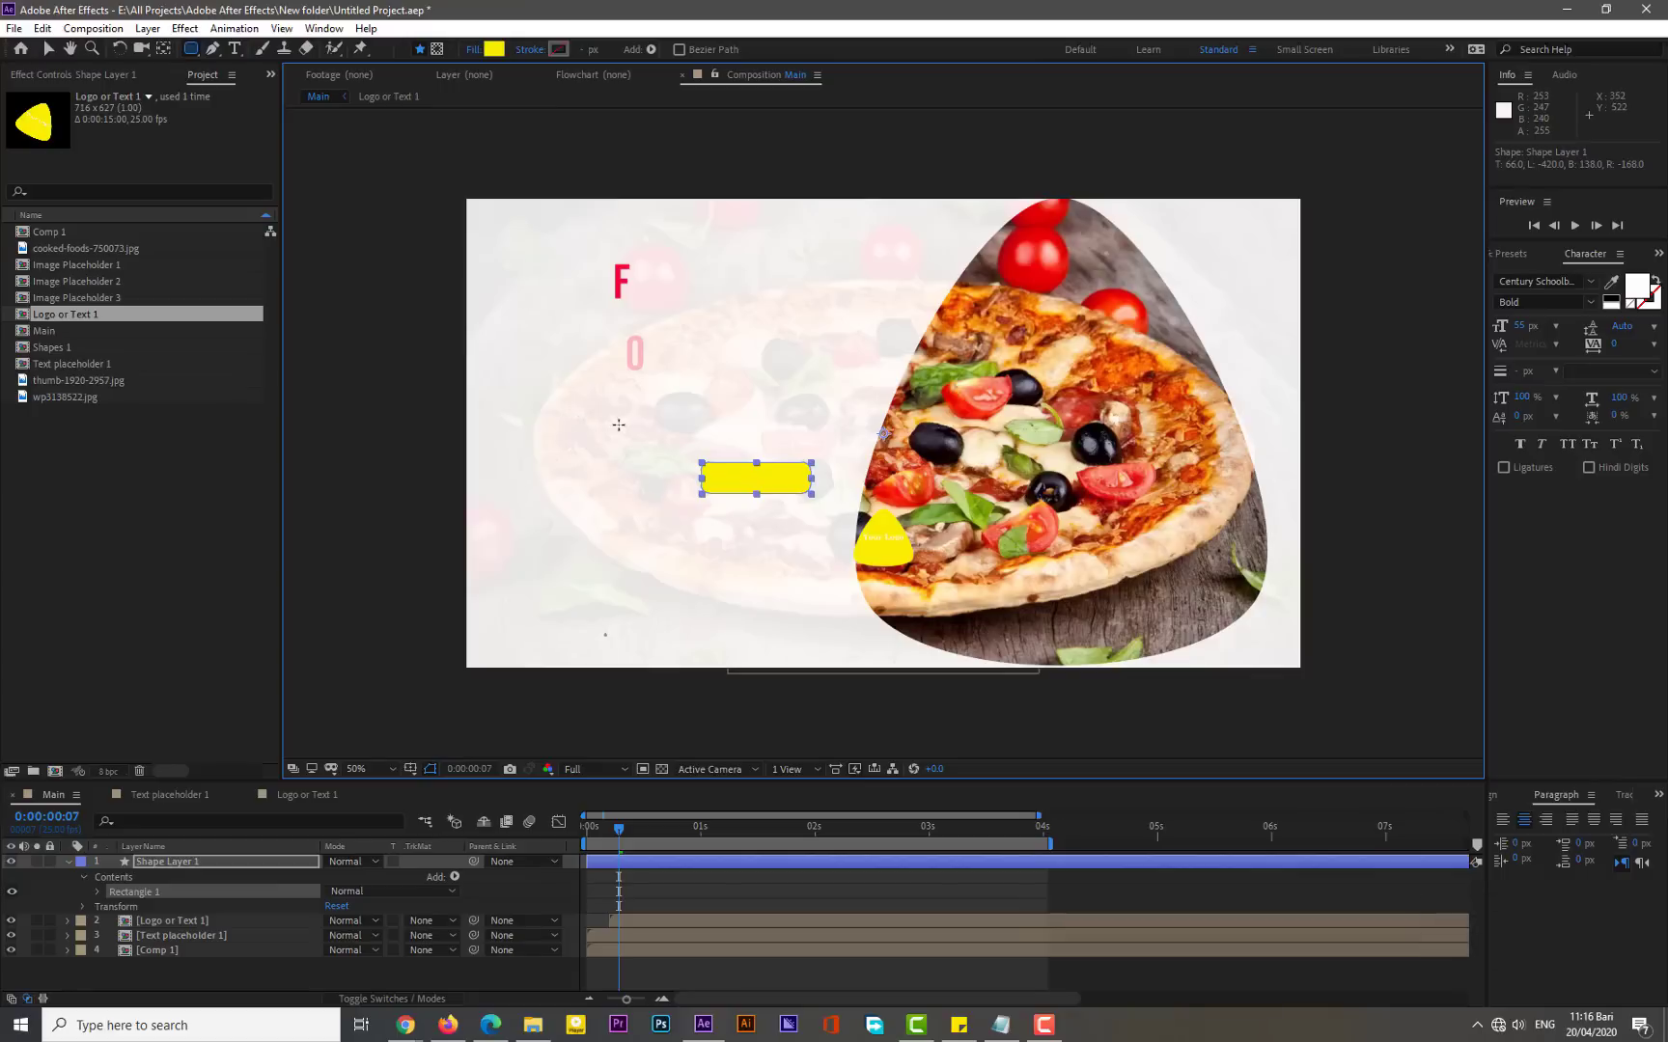
pyautogui.click(497, 49)
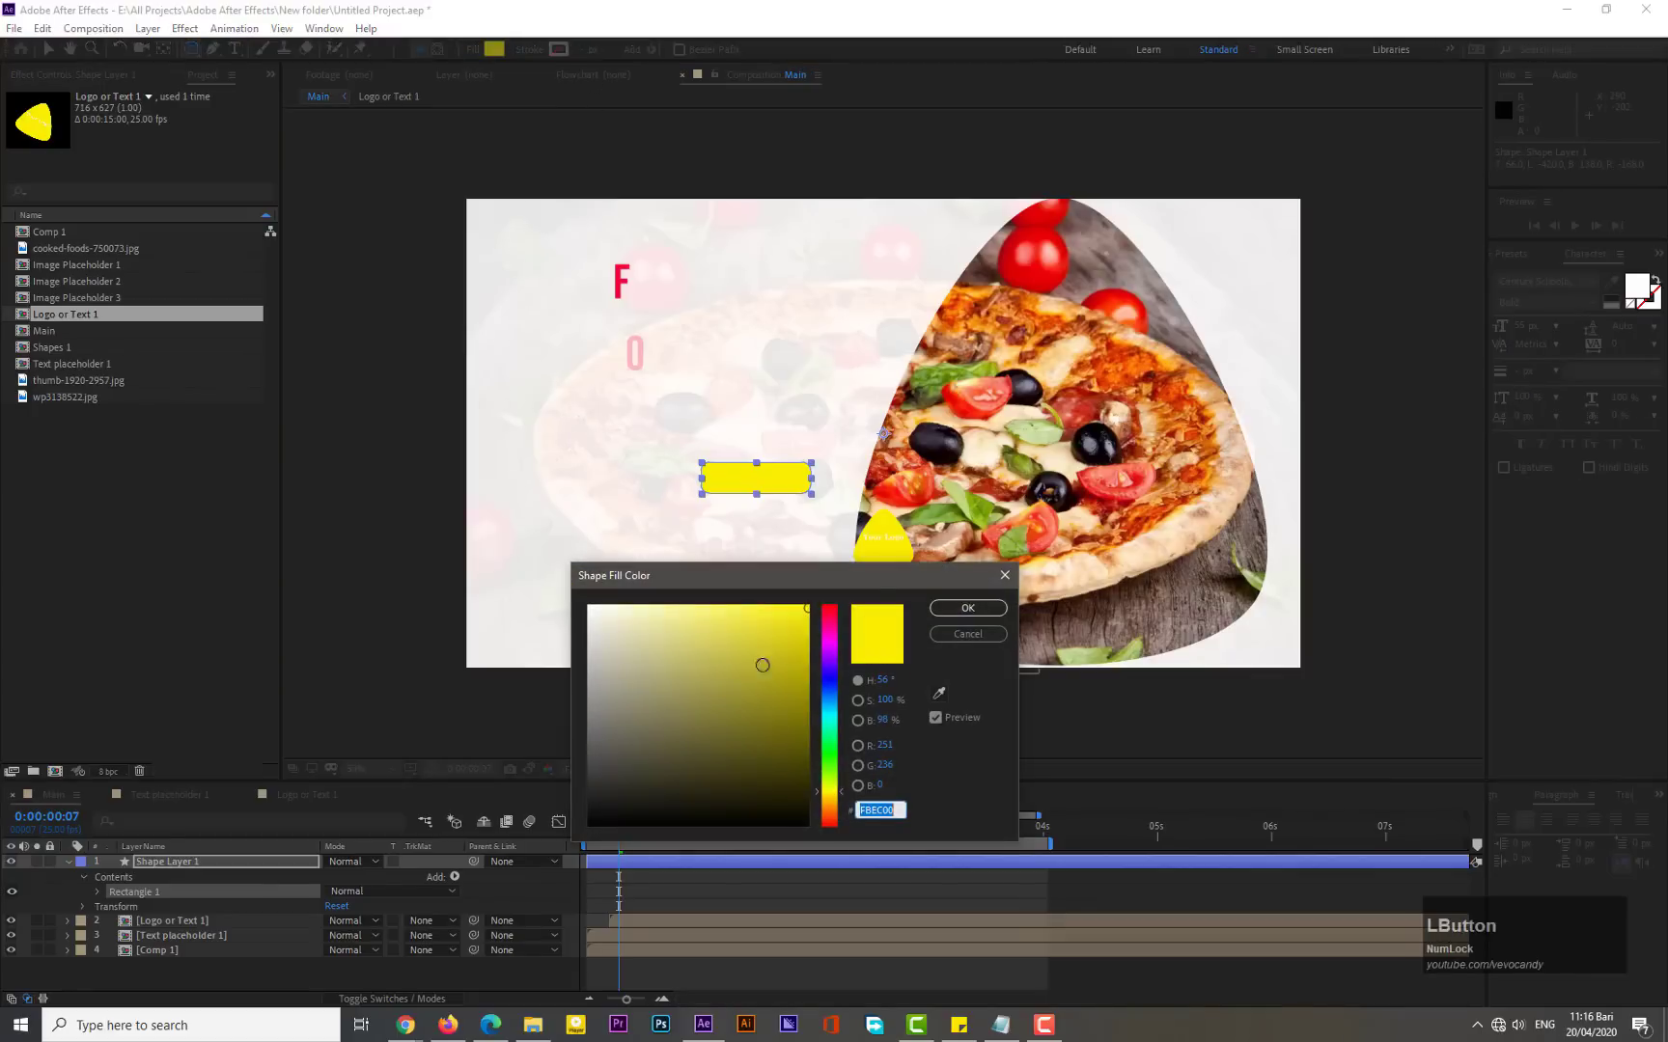
pyautogui.moveTo(834, 664); pyautogui.dragTo(832, 835)
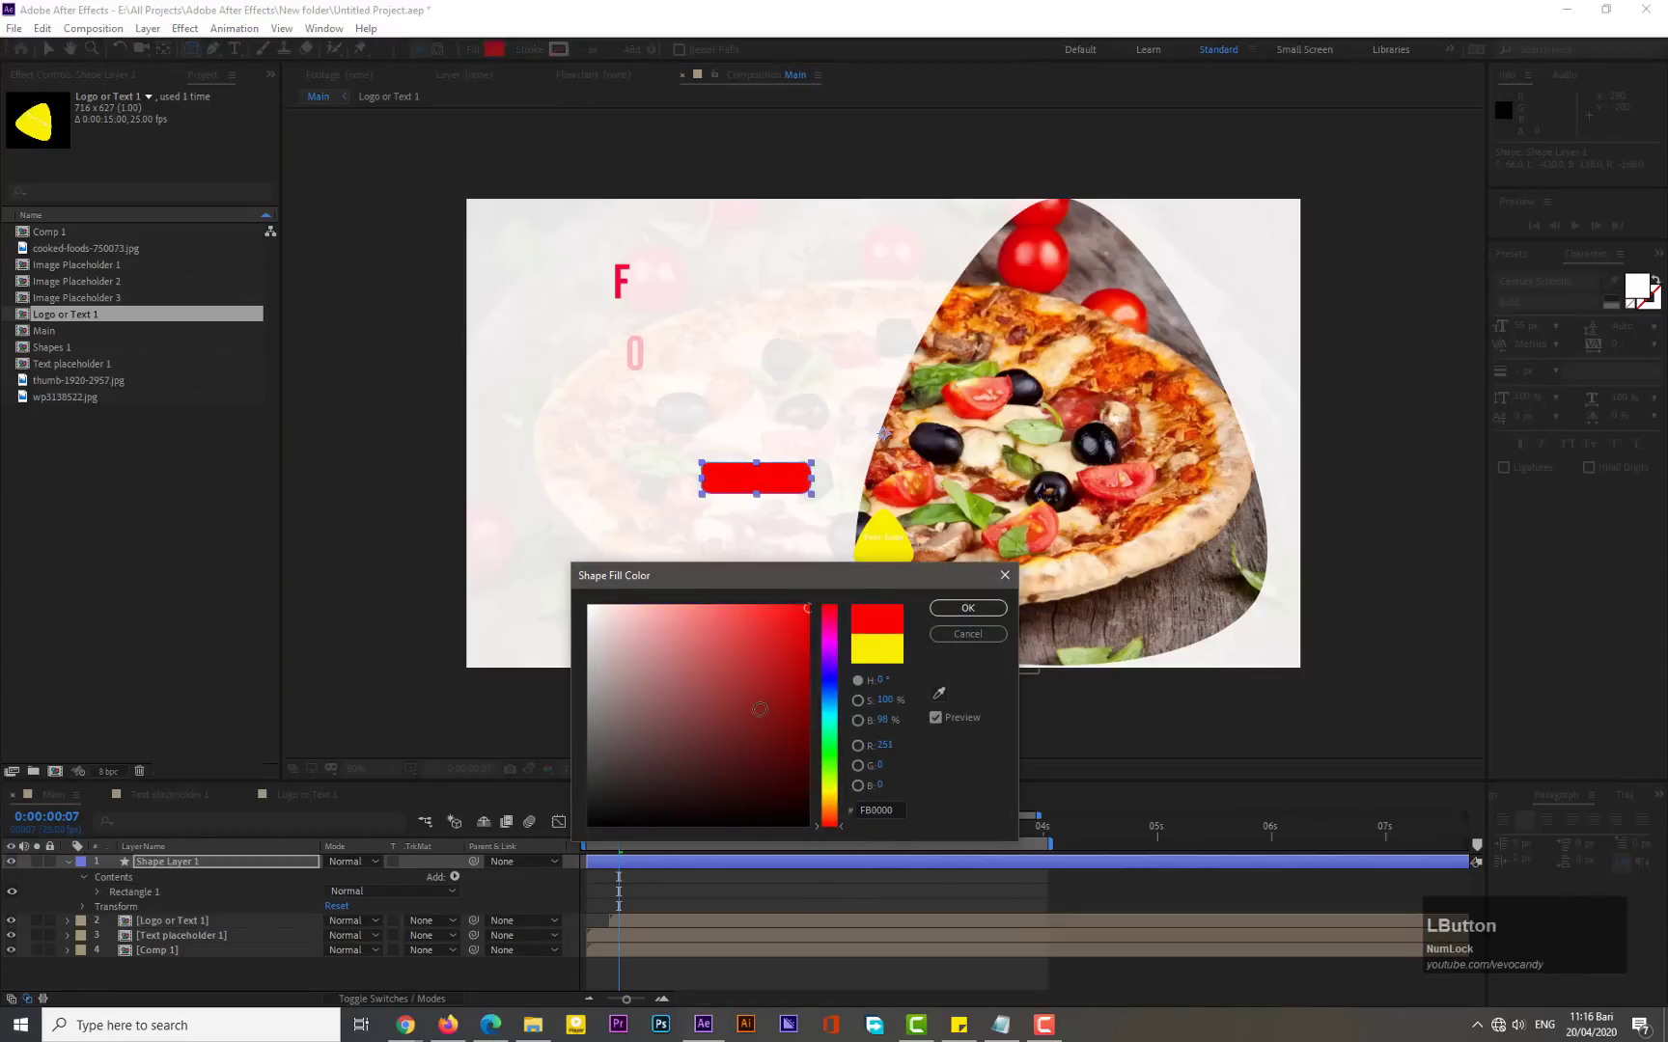
pyautogui.click(967, 608)
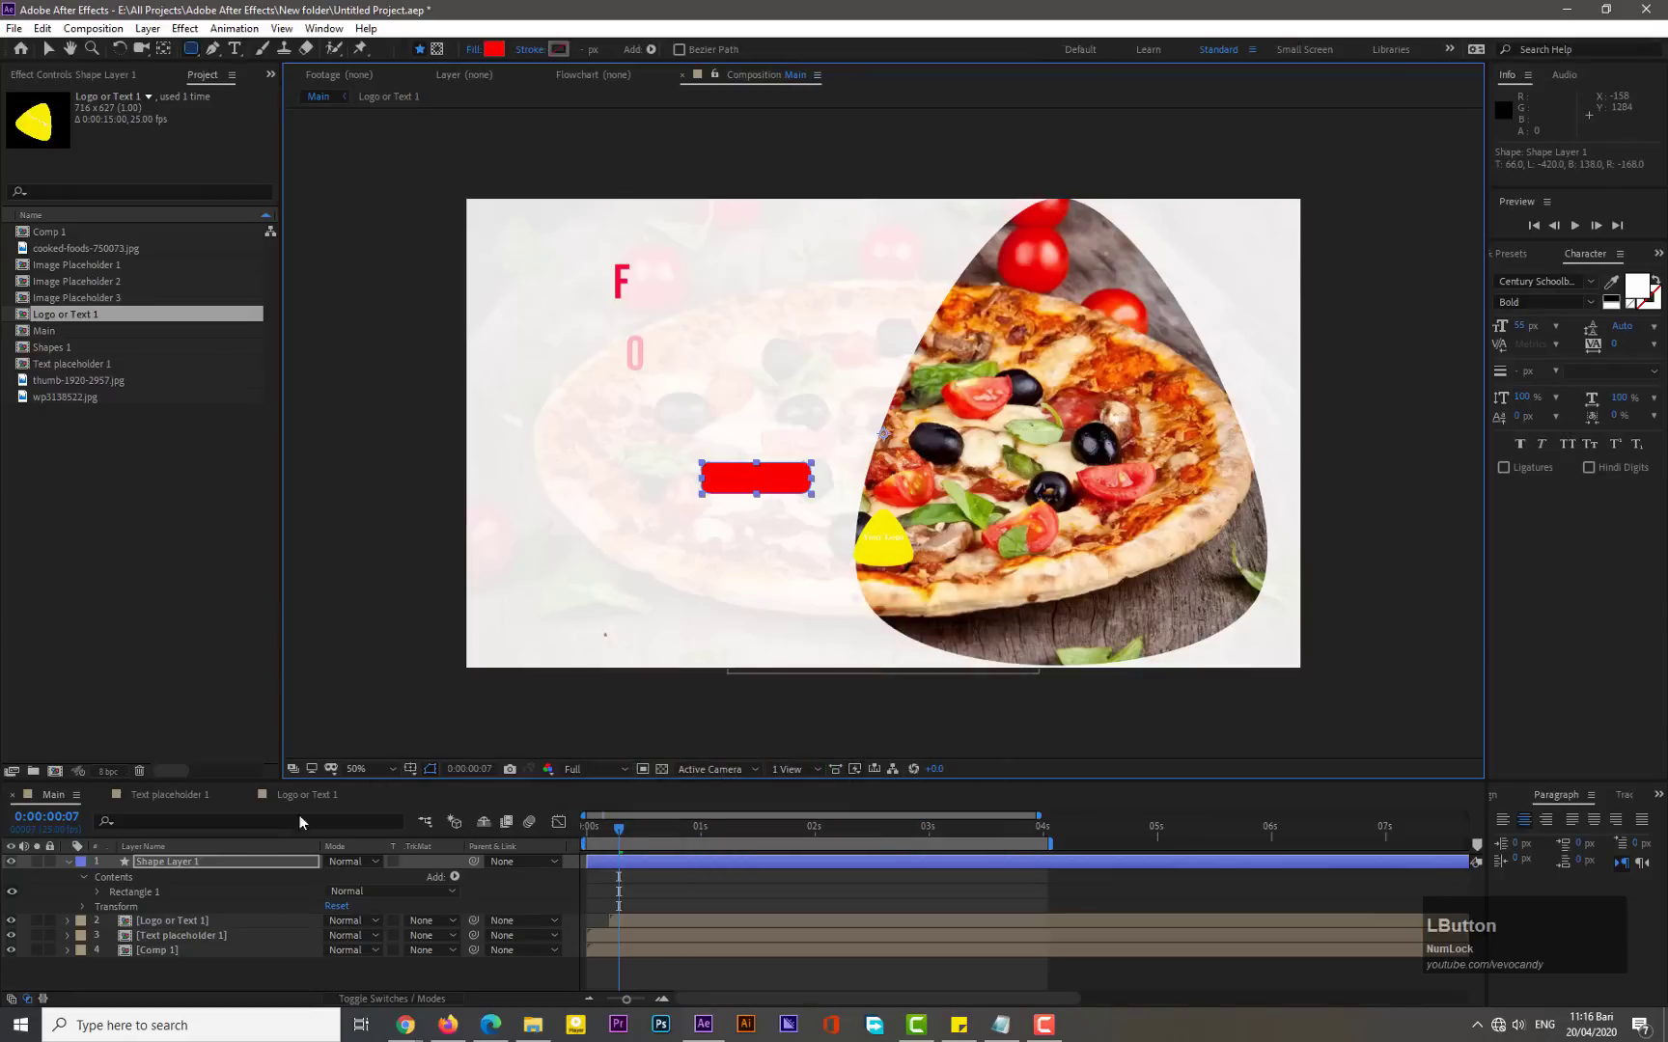
# - Rename the new shape layer to "Price"
pyautogui.rightClick(175, 860)
pyautogui.click(185, 849)
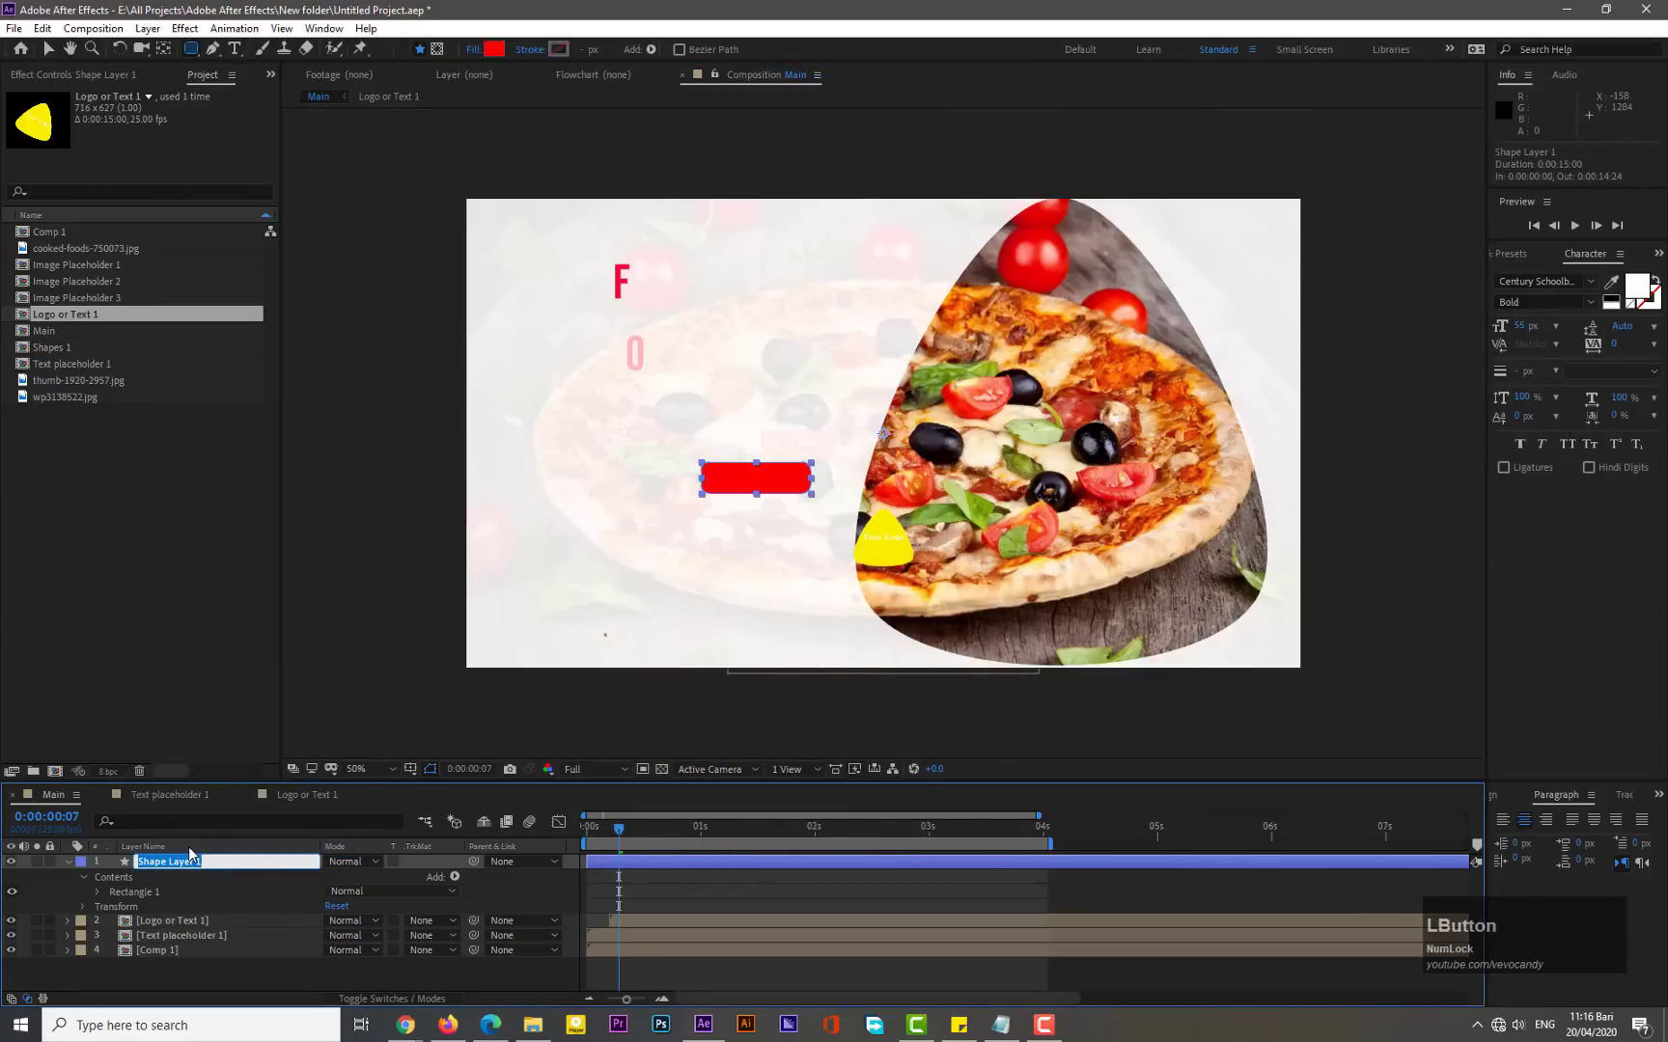
pyautogui.write('Price')
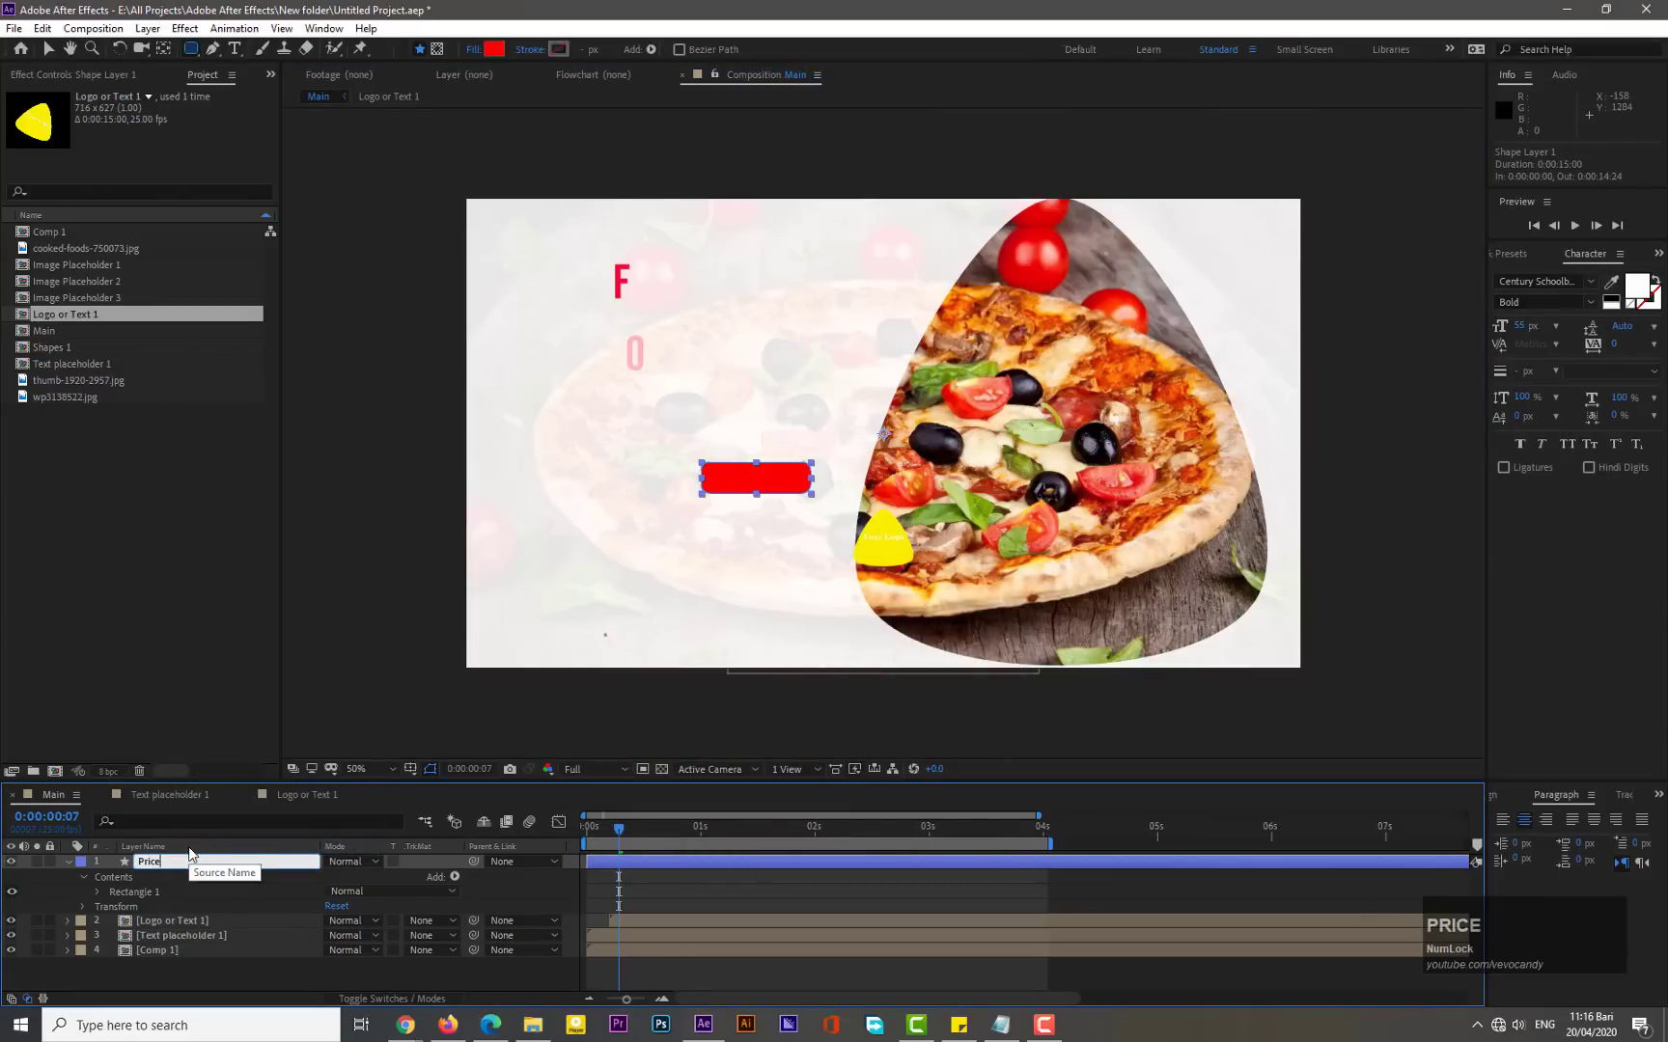
pyautogui.write(' Tag')
# - Complete the shape layer's name as "Price Tag" and center its anchor point on the rectangle
pyautogui.press('Return')
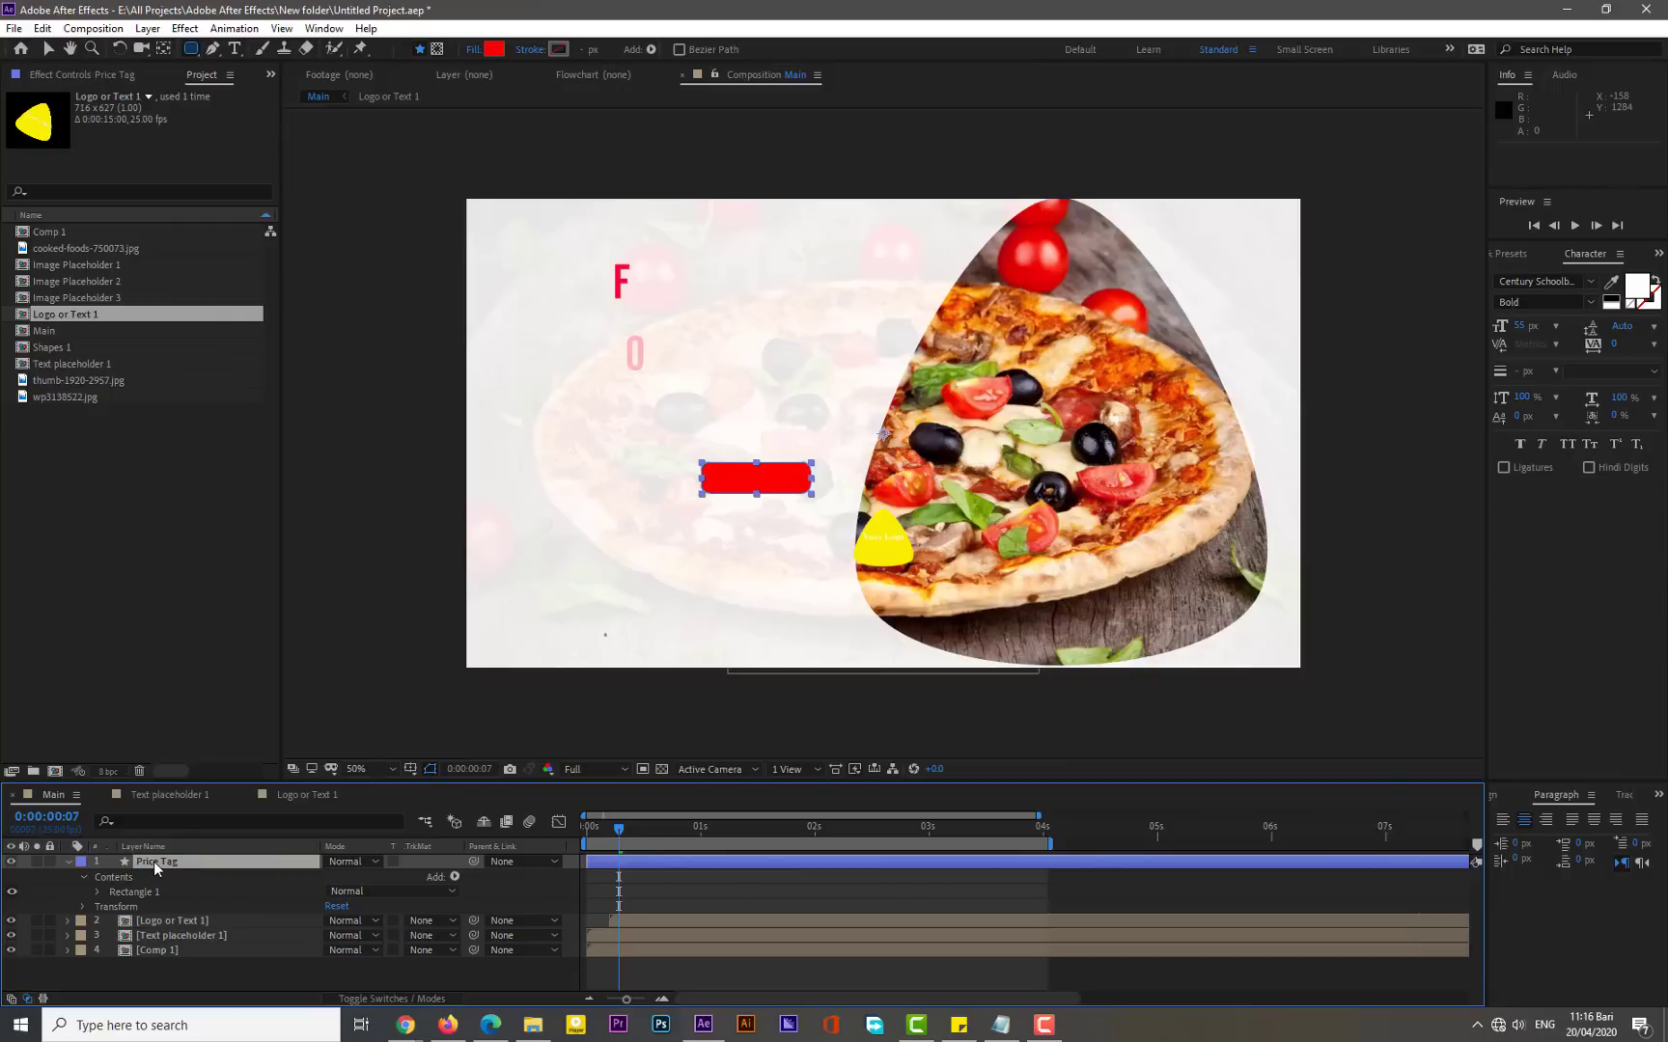
pyautogui.click(148, 28)
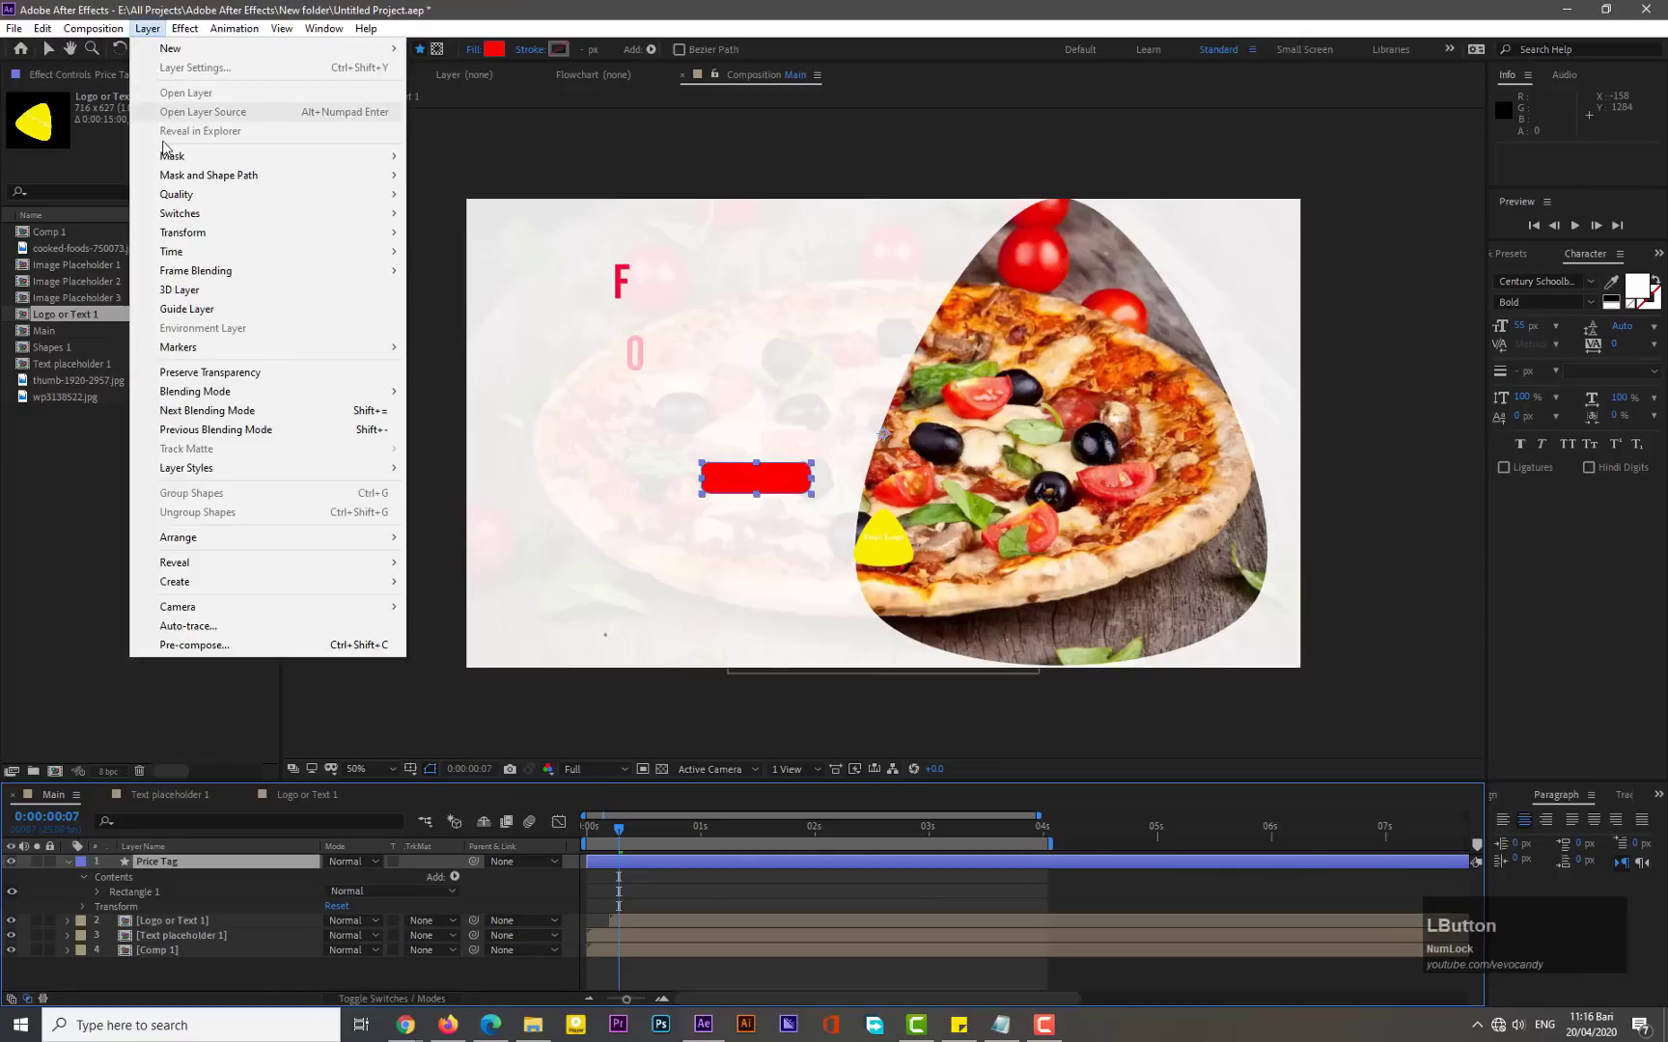
pyautogui.moveTo(193, 233)
pyautogui.click(505, 439)
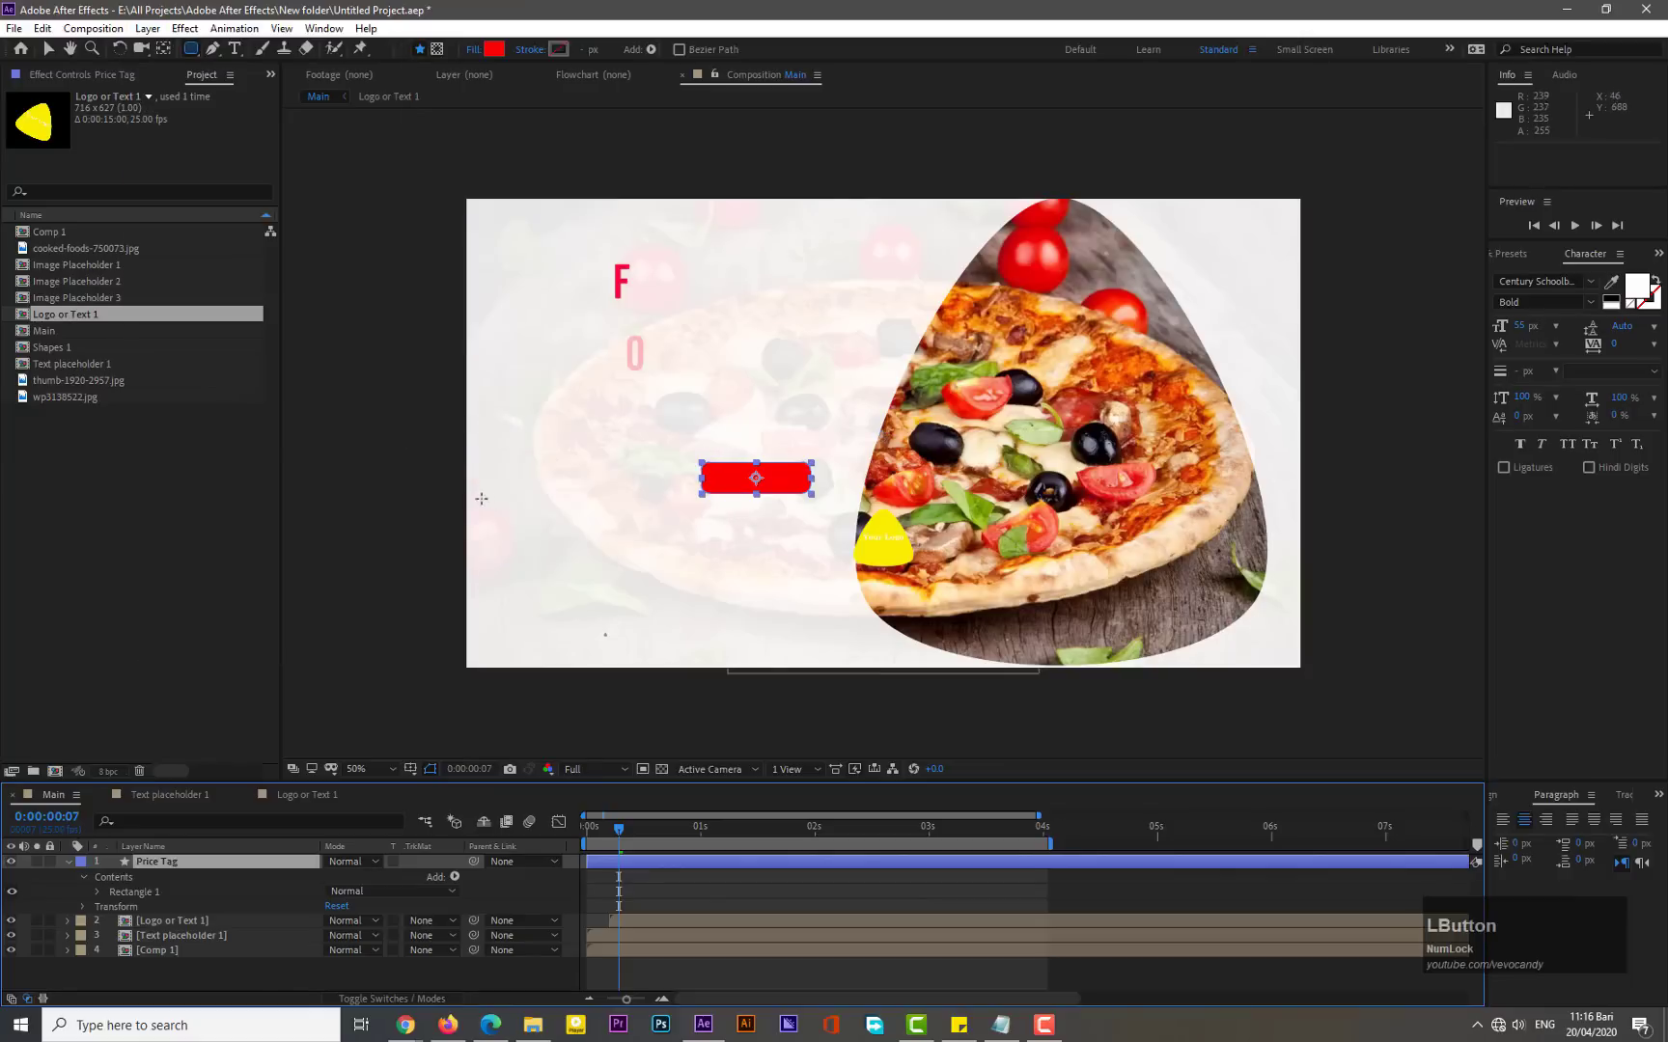
# - Pre-compose the Price Tag layer into a new composition named "Price Tag 1"
pyautogui.click(69, 861)
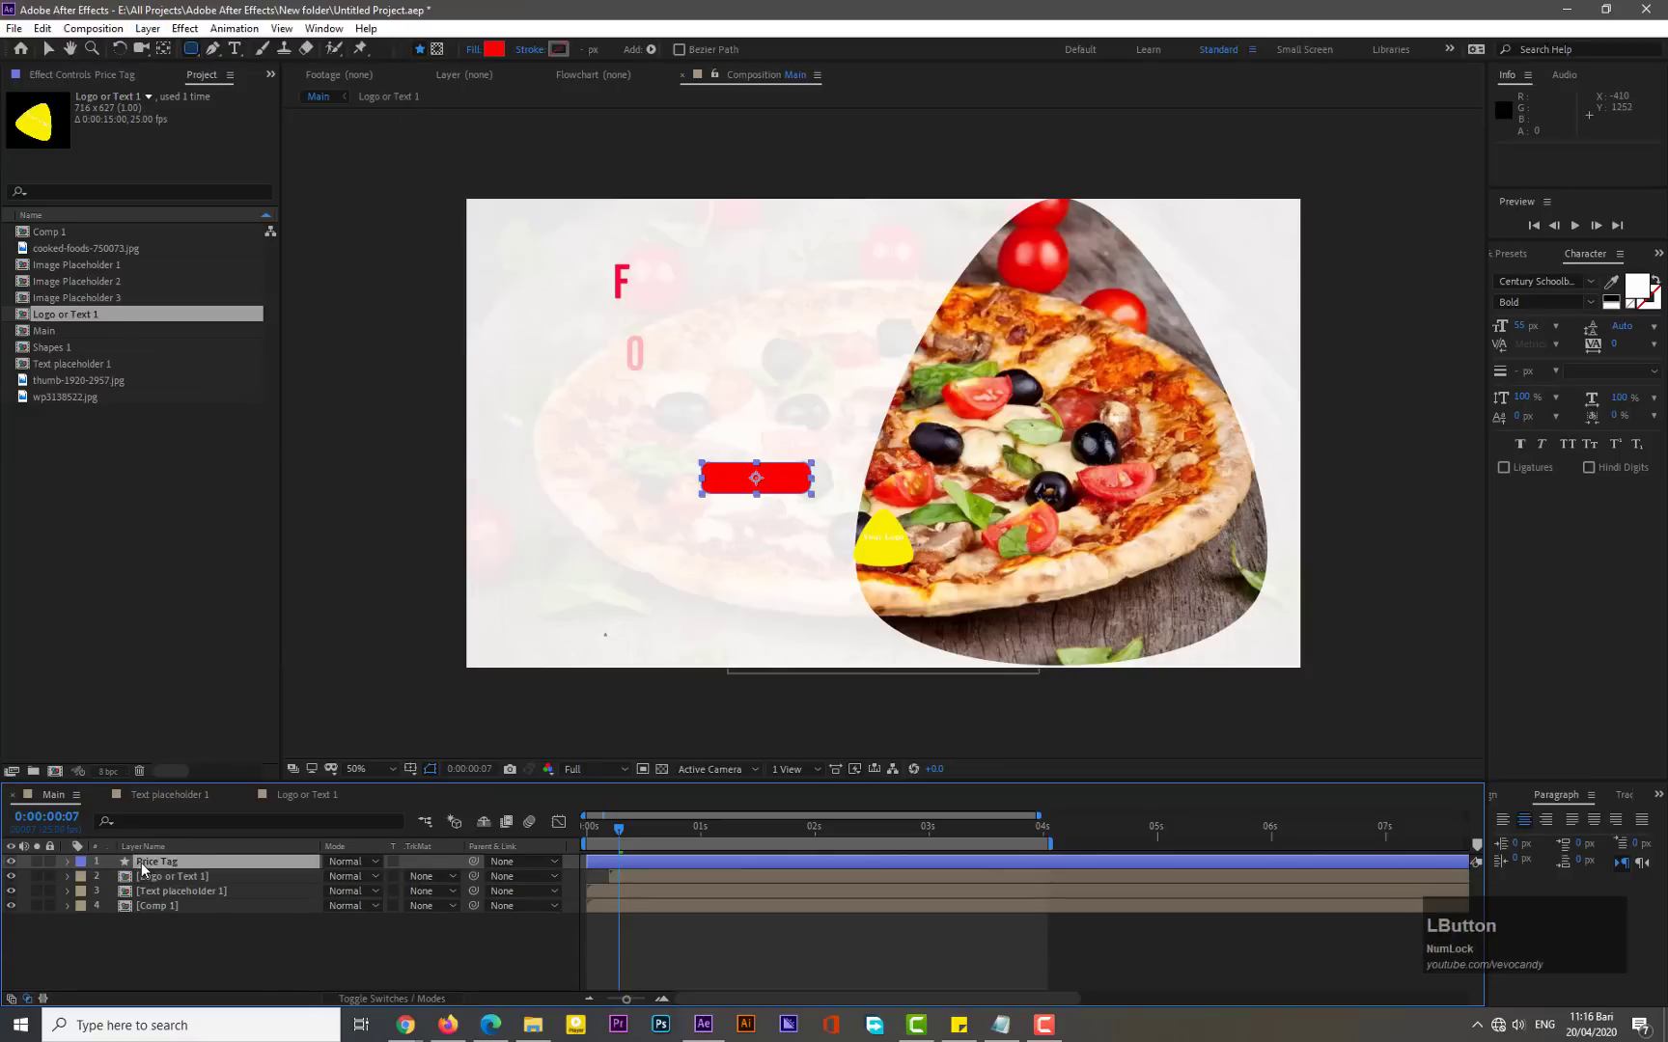
pyautogui.rightClick(141, 863)
pyautogui.click(227, 787)
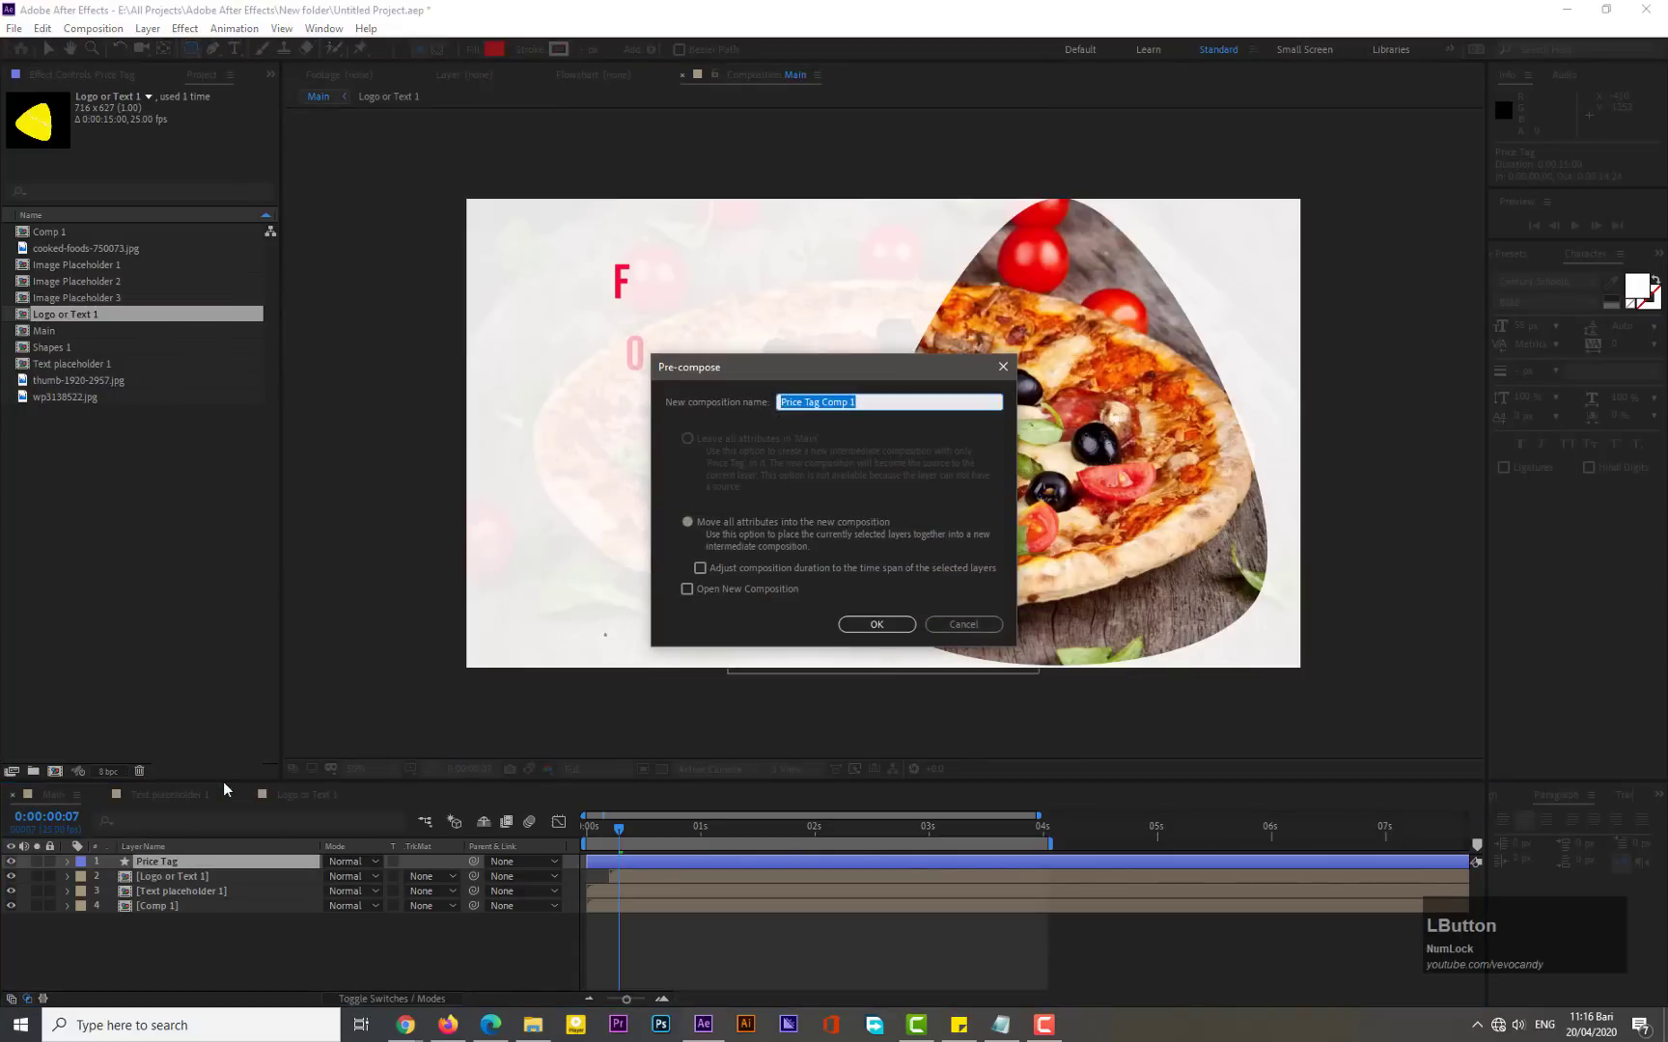
pyautogui.press('Right')
pyautogui.press('Left')
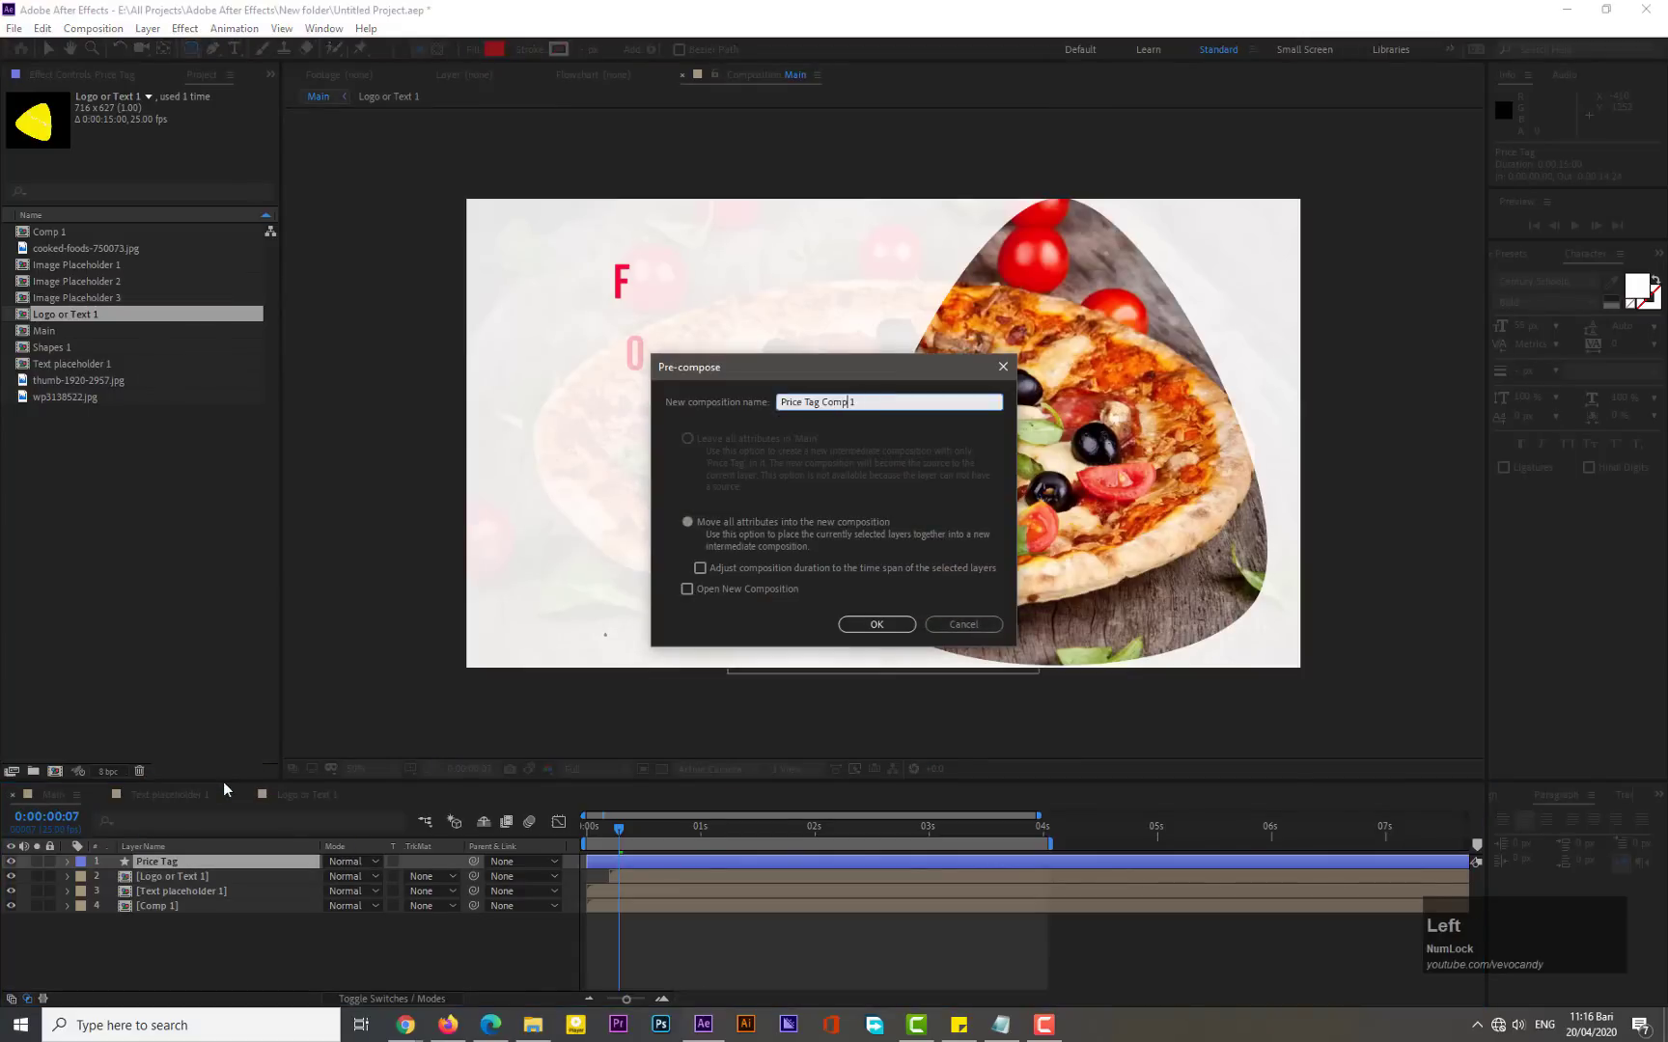
pyautogui.press('BackSpace')
pyautogui.press('BackSpace')
pyautogui.press('BackSpace')
pyautogui.press('BackSpace')
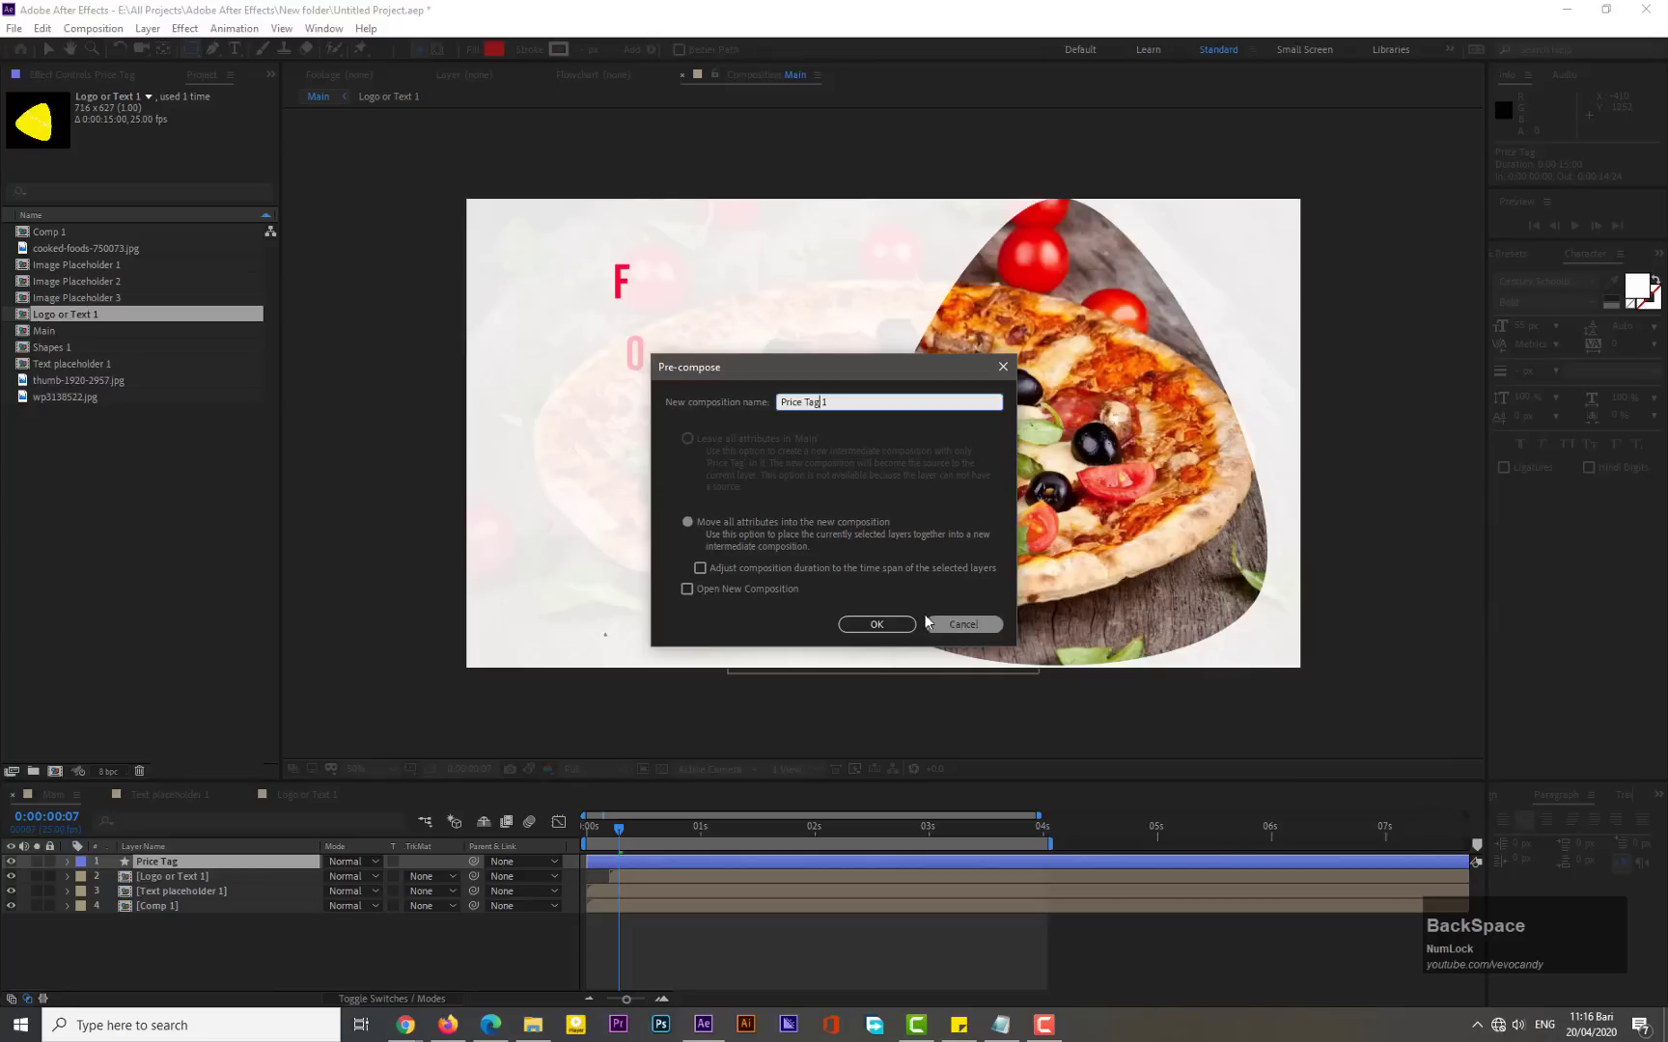
pyautogui.click(876, 624)
# - Open the Price Tag 1 composition and center the rectangle horizontally and vertically in the composition
pyautogui.doubleClick(156, 863)
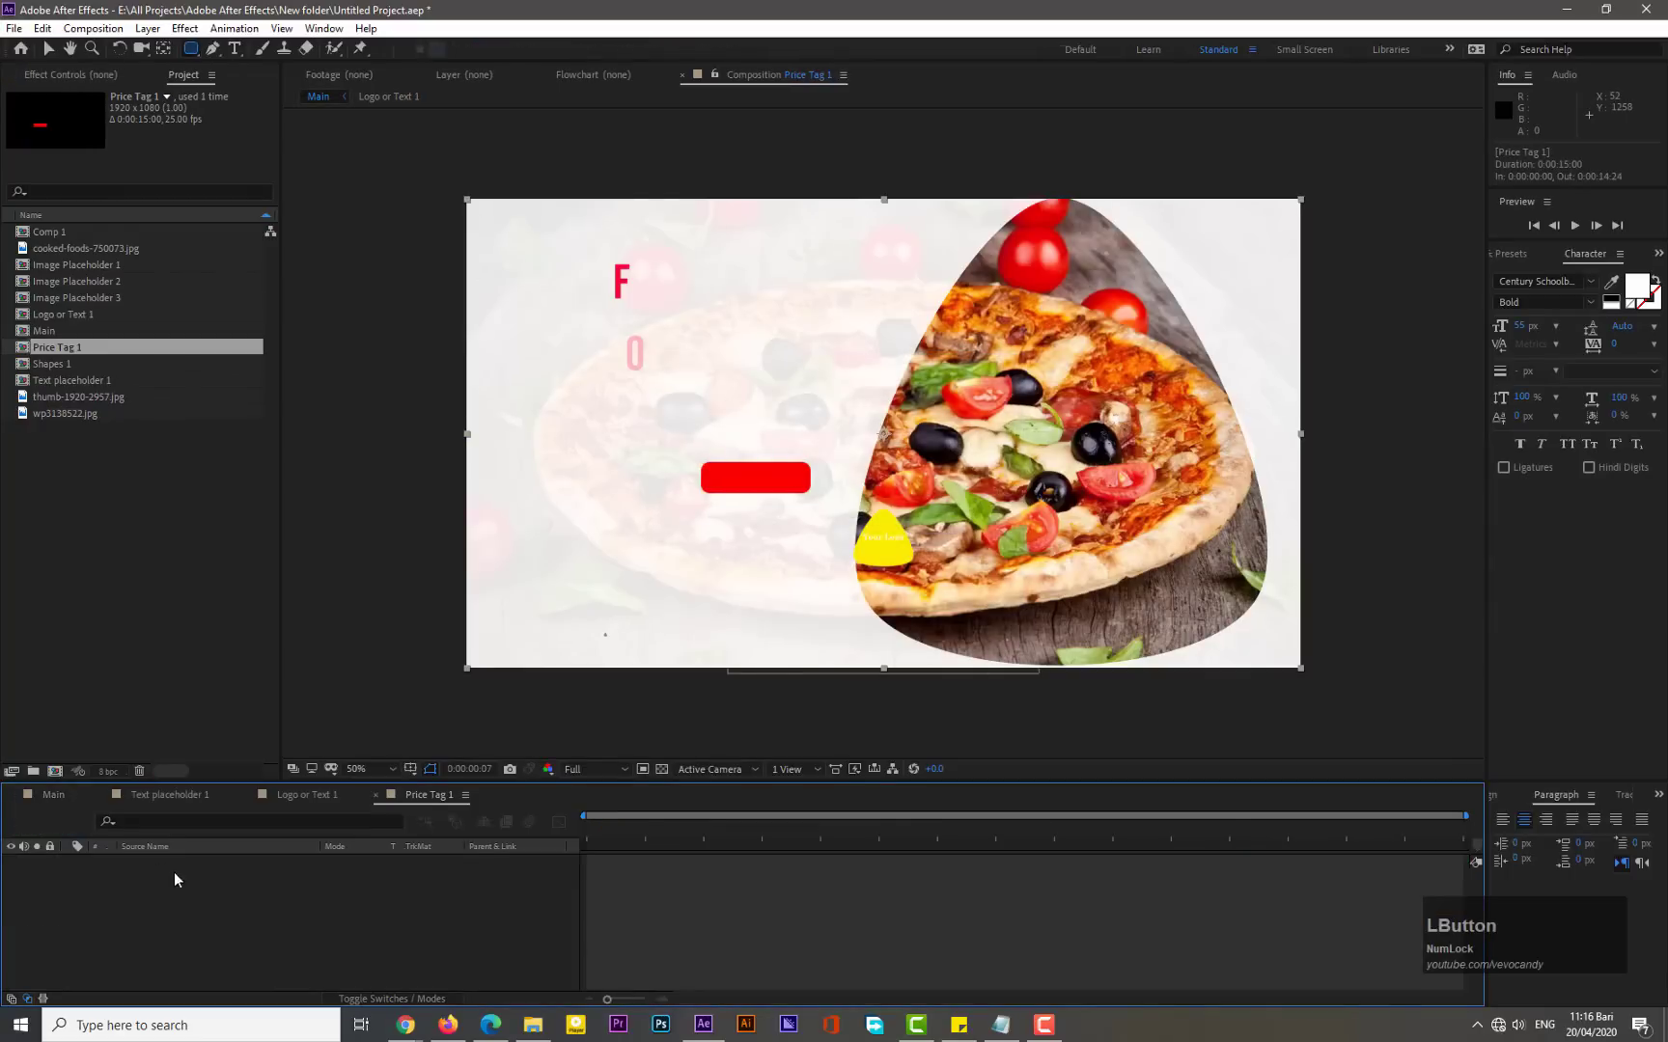
pyautogui.rightClick(200, 884)
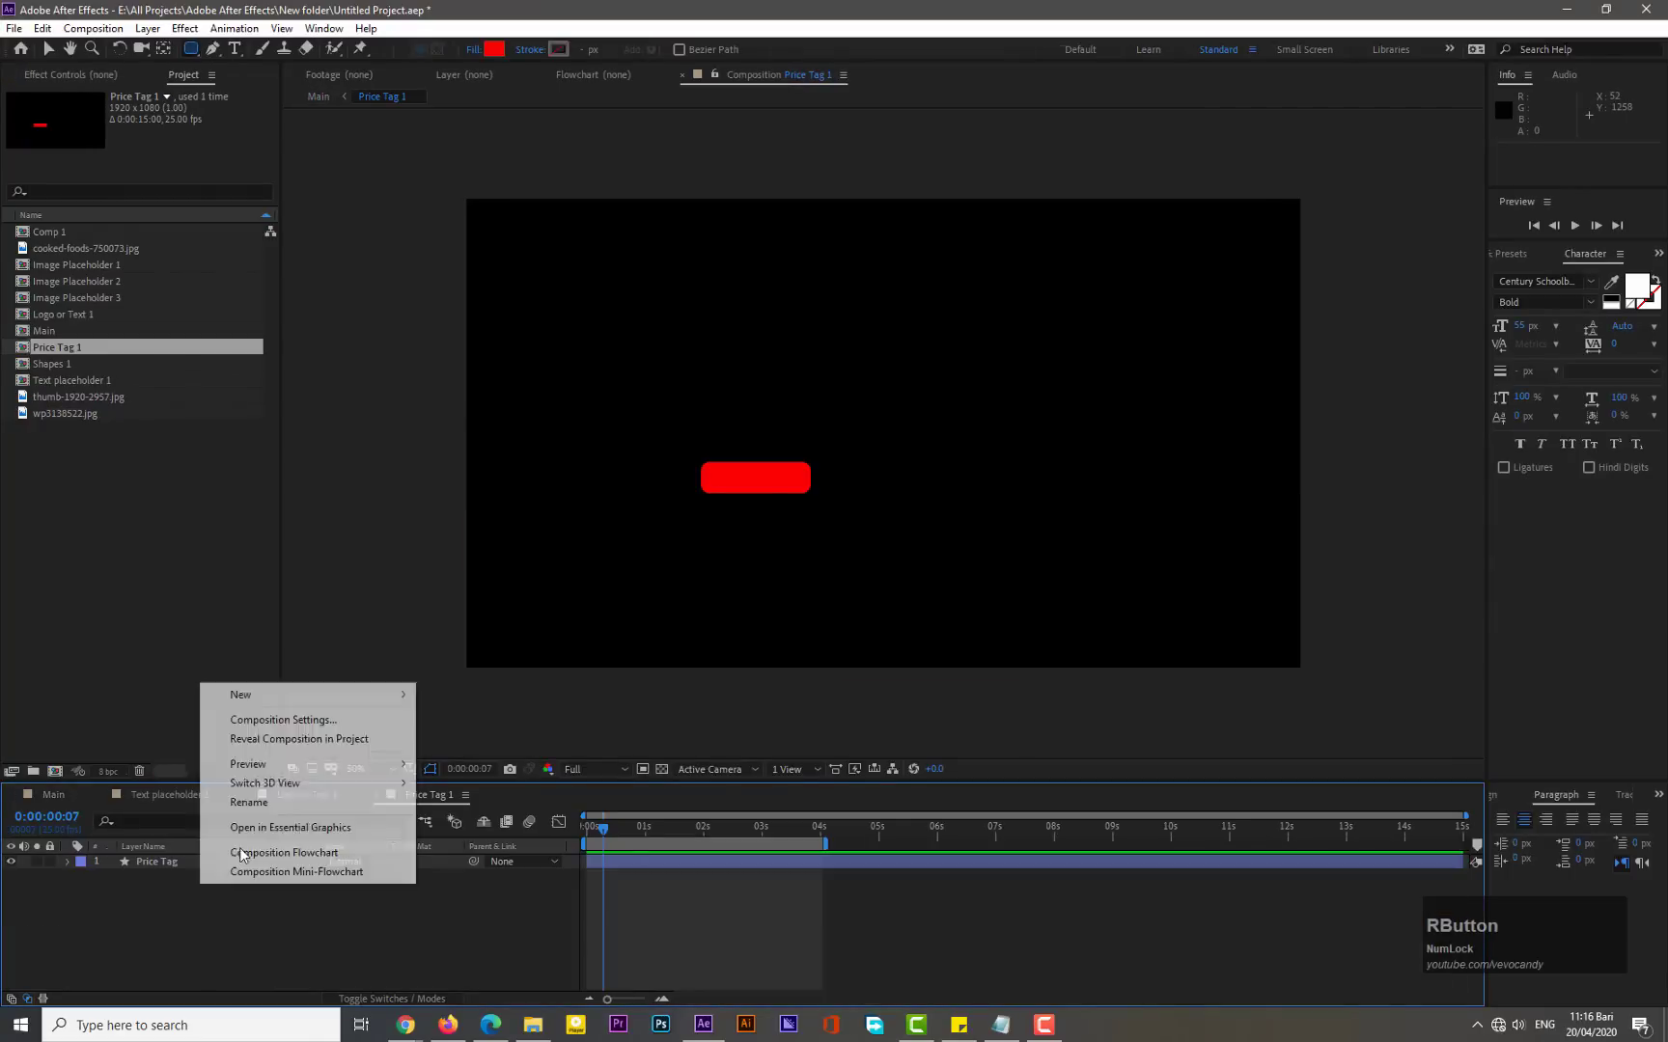
pyautogui.click(107, 720)
pyautogui.click(175, 866)
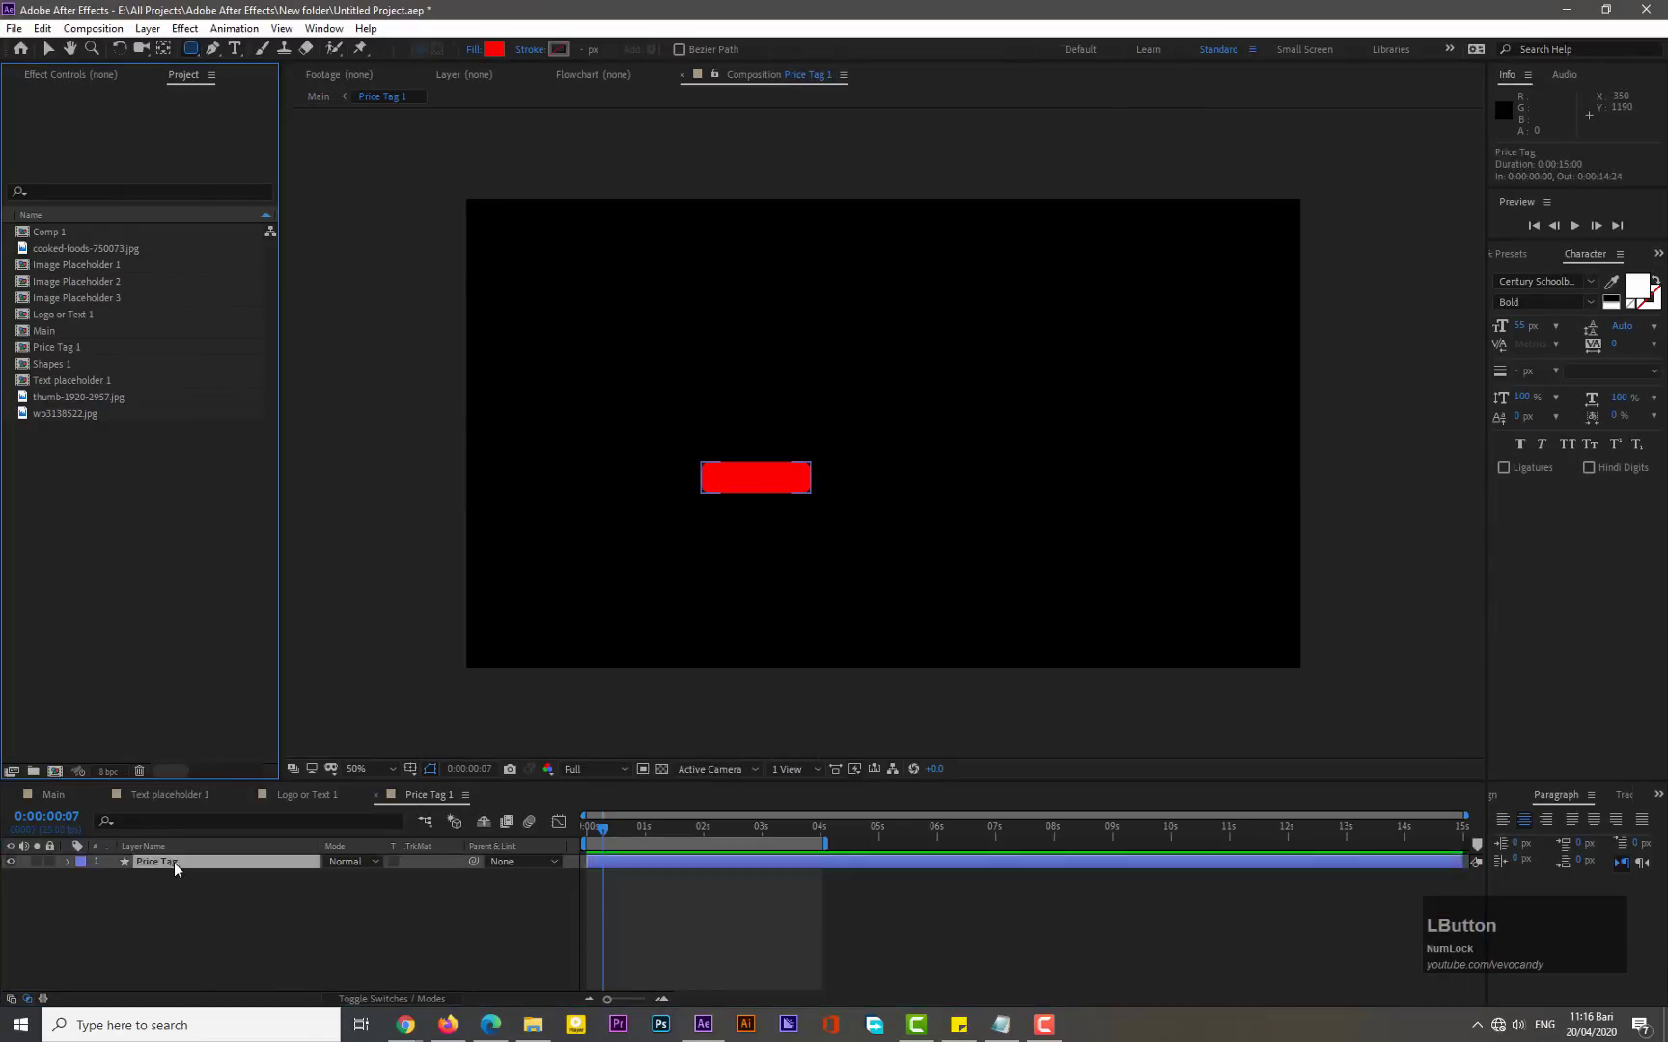
pyautogui.click(1508, 799)
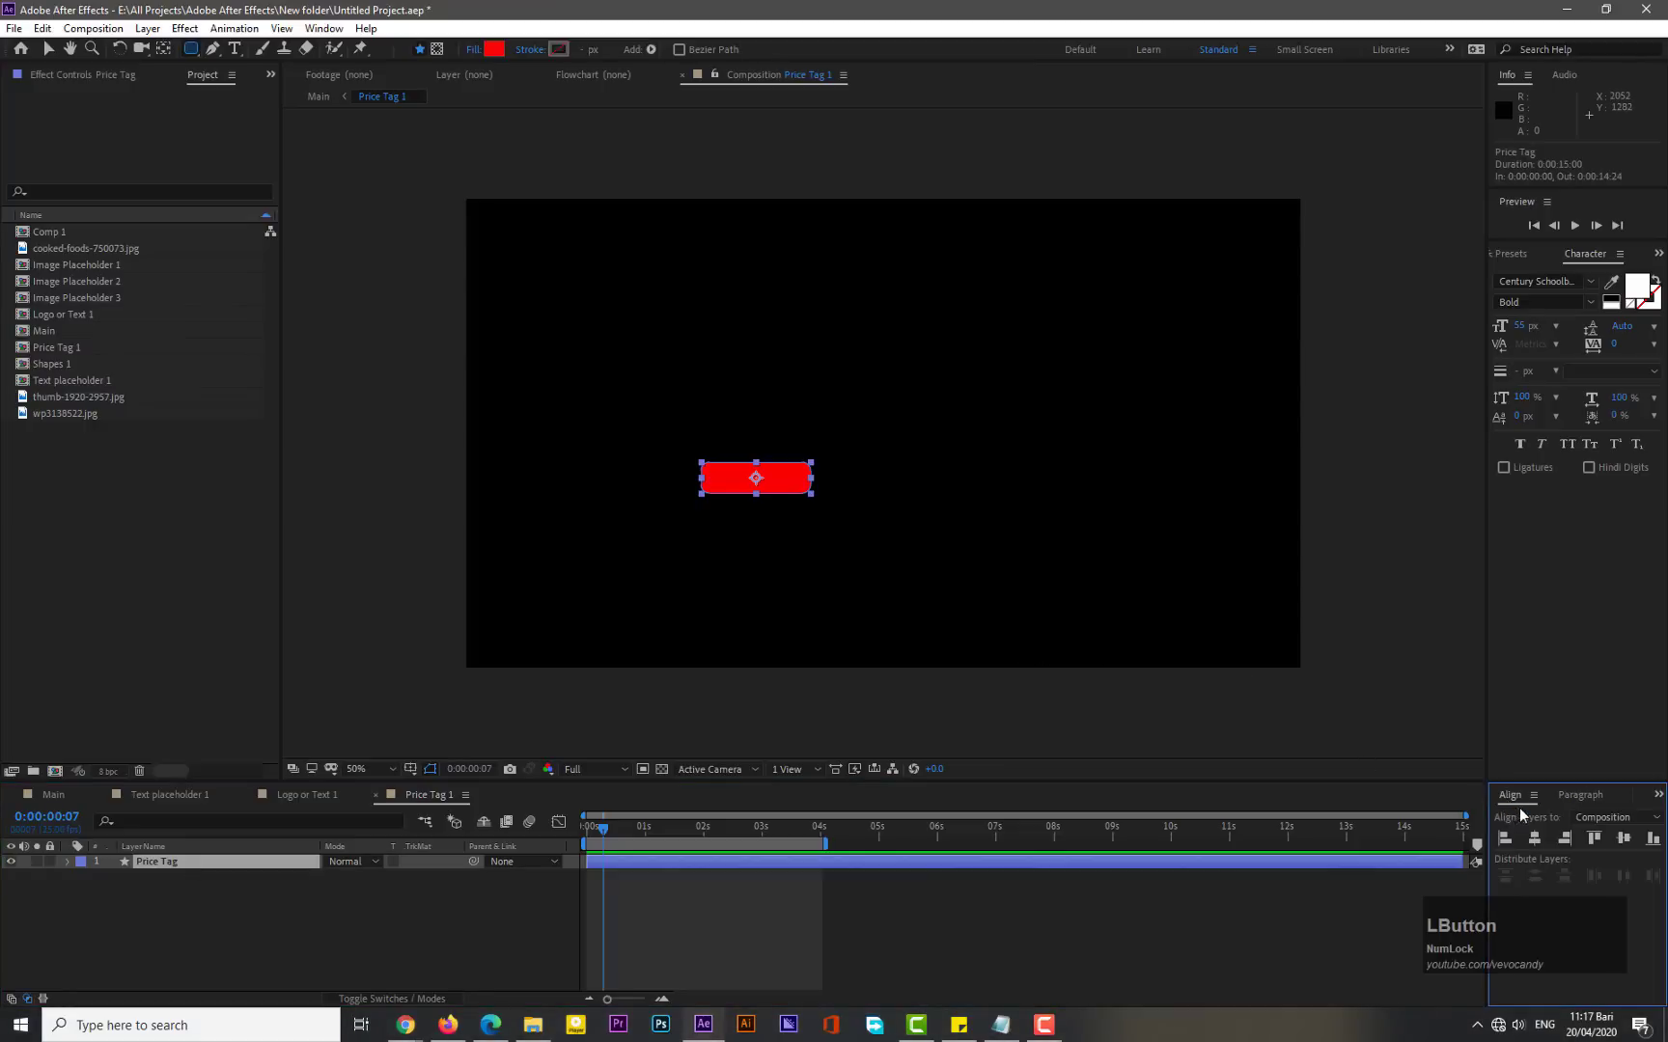
pyautogui.click(1534, 839)
pyautogui.click(1623, 838)
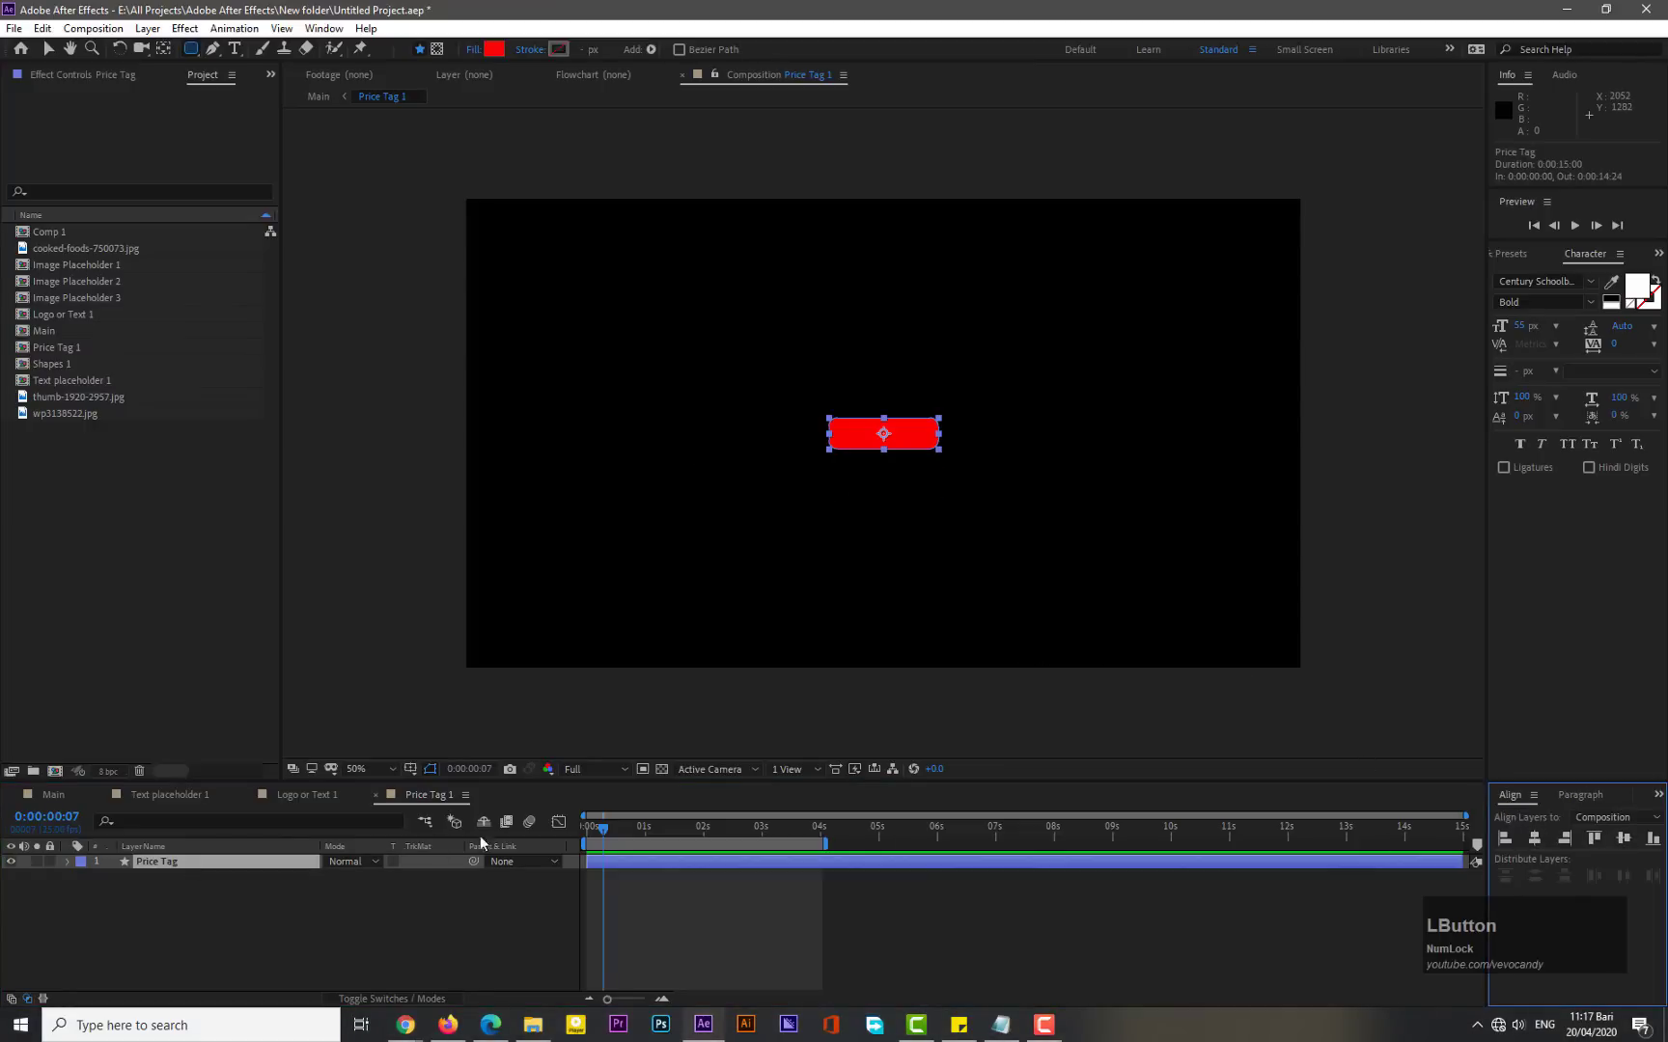
# - Add a text layer reading "$9.79" and position it on the red rectangle
pyautogui.rightClick(211, 920)
pyautogui.moveTo(250, 722)
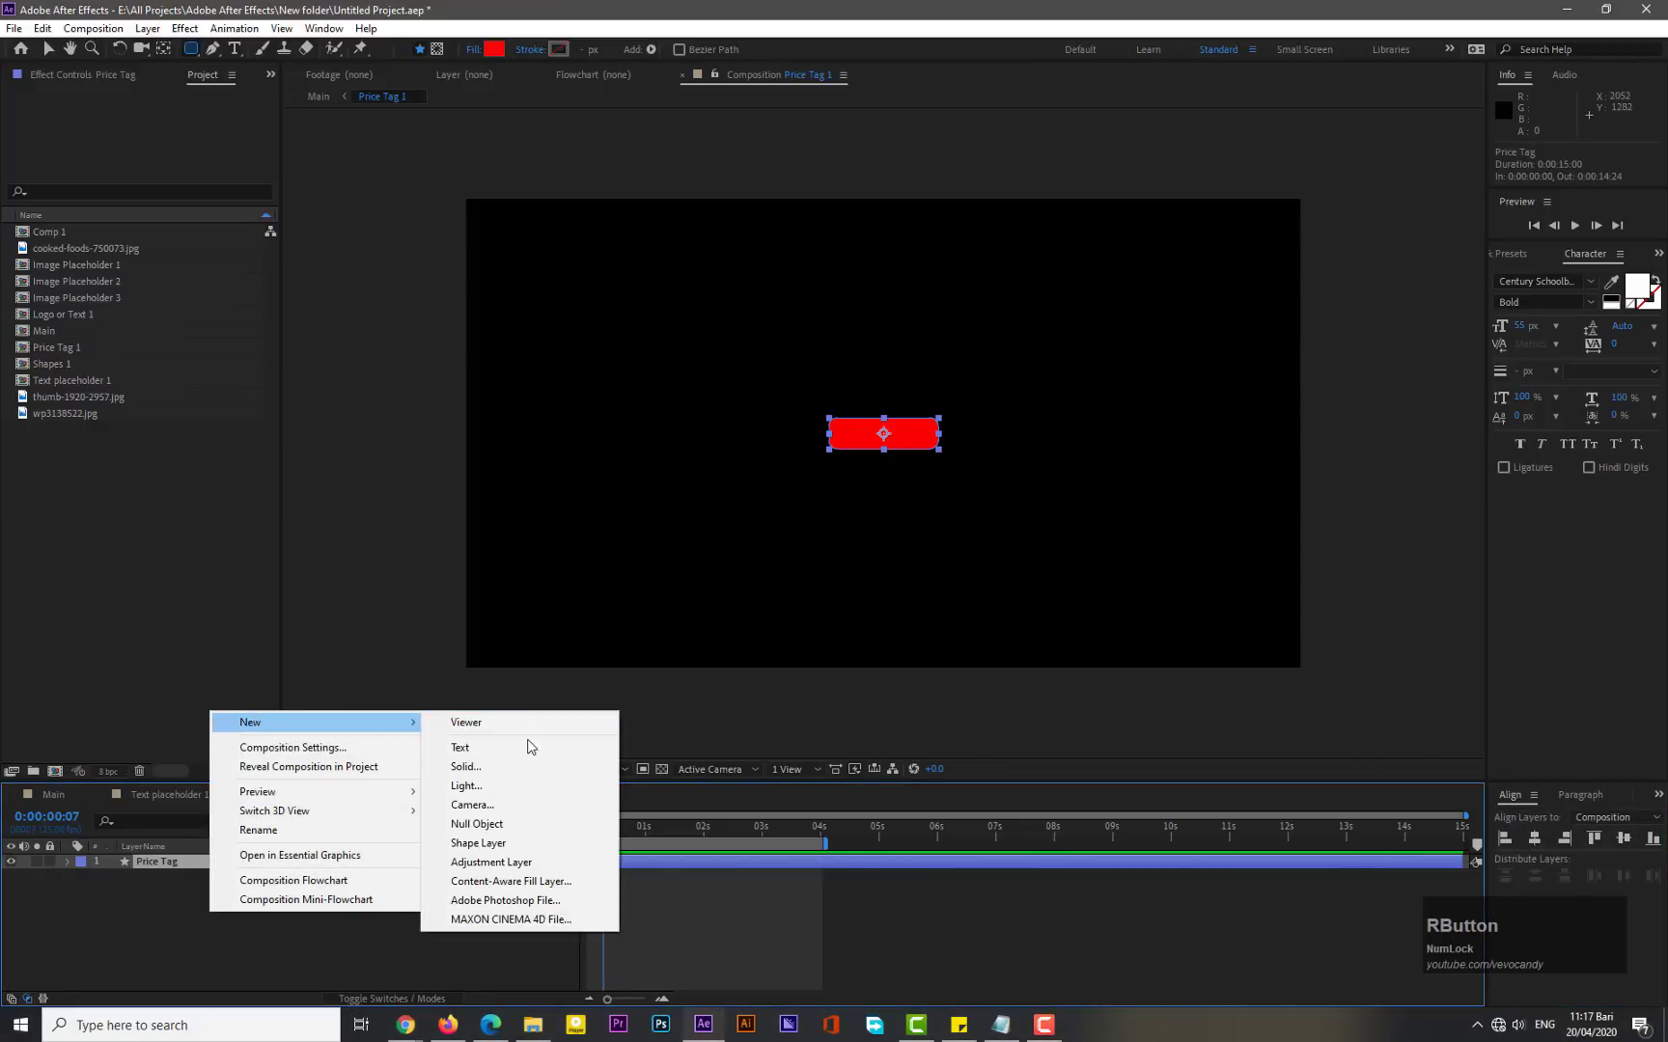
pyautogui.click(527, 745)
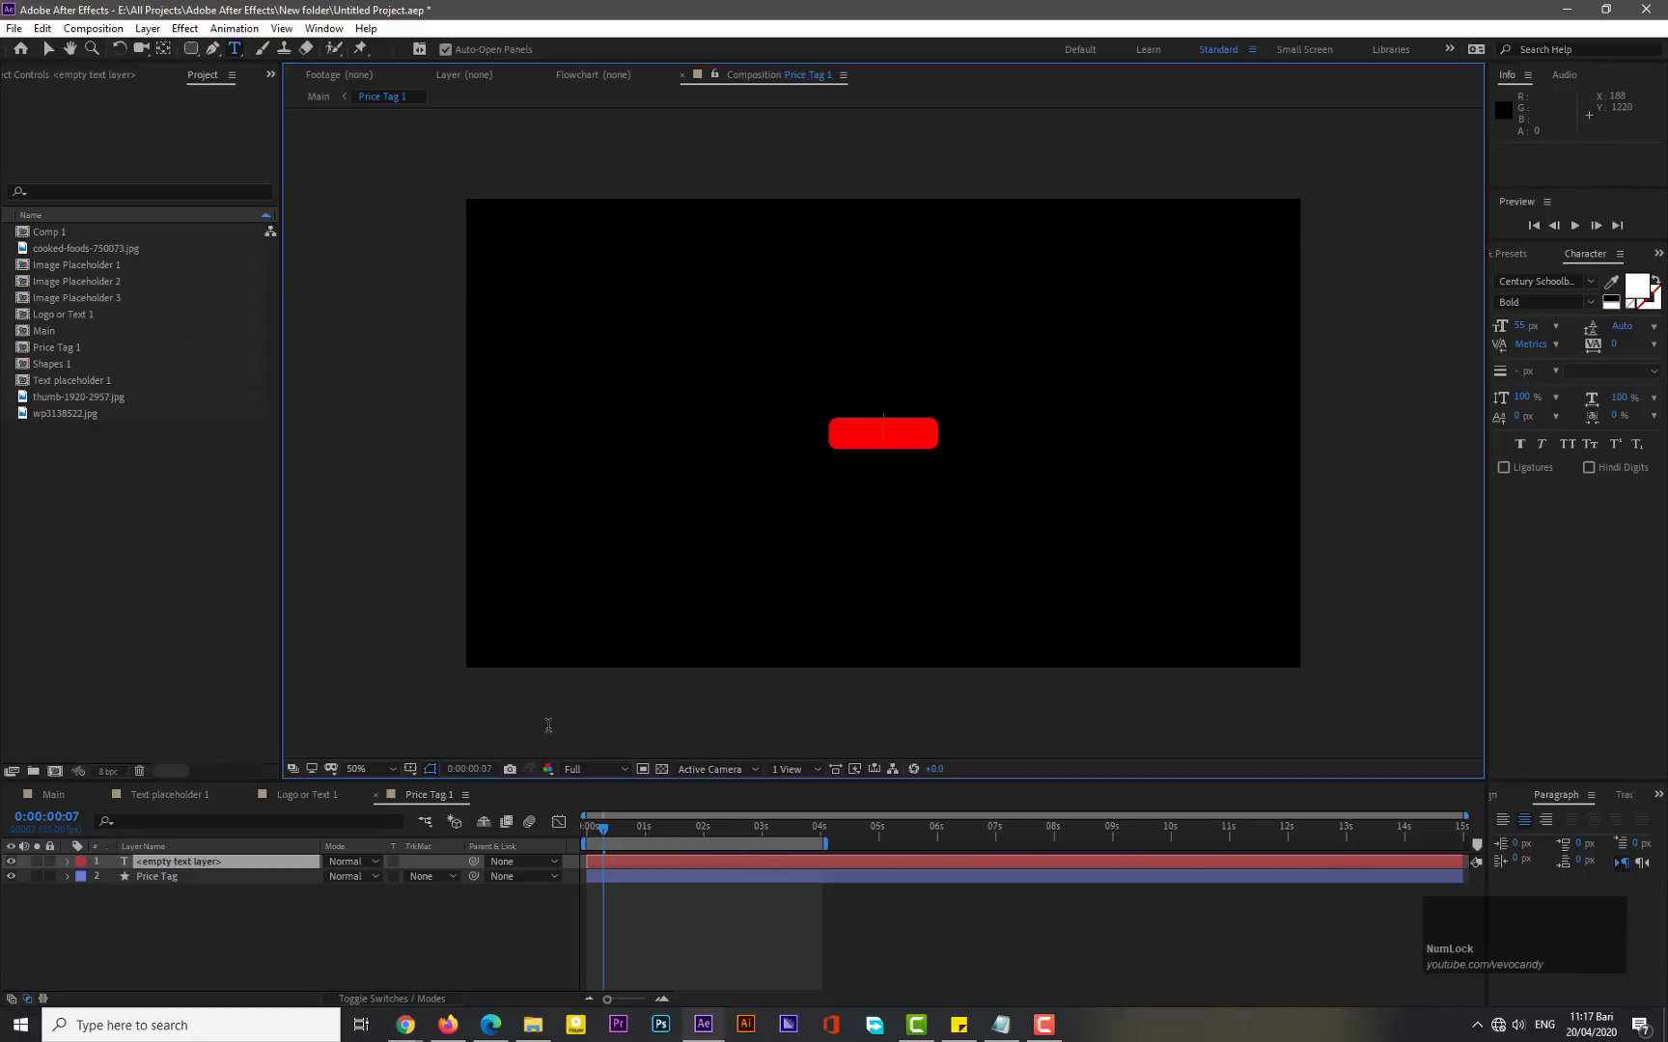
pyautogui.write('$')
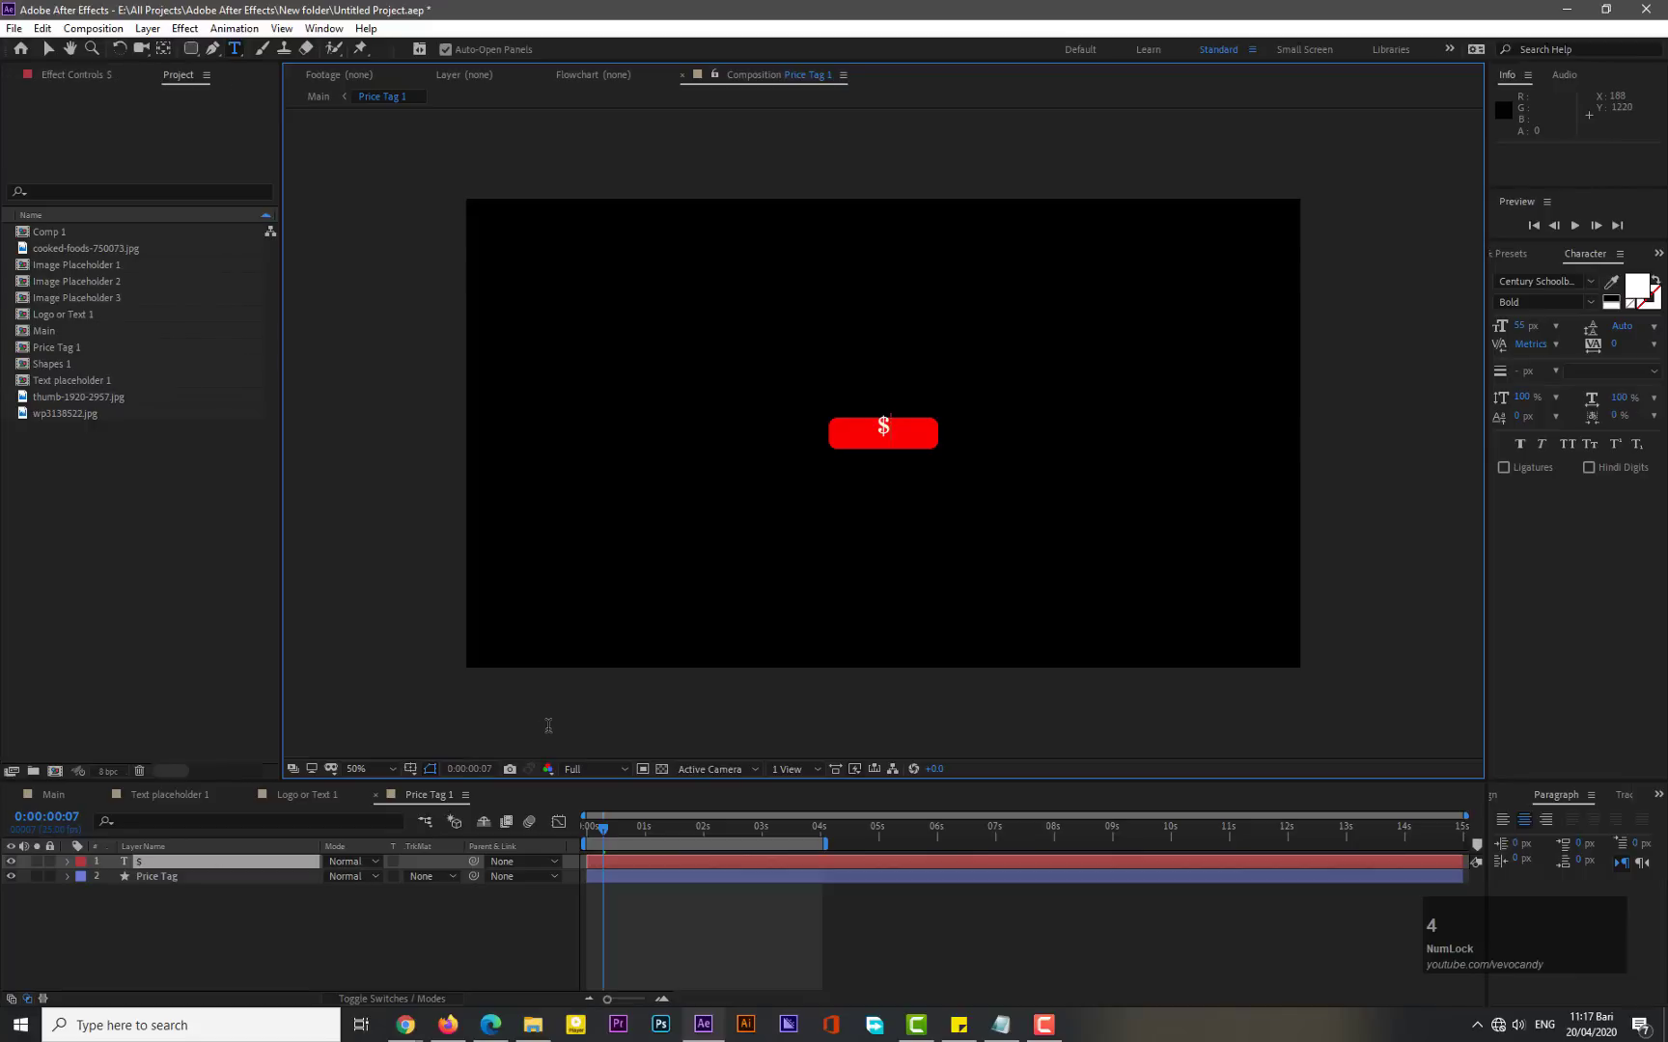
pyautogui.write('9.79')
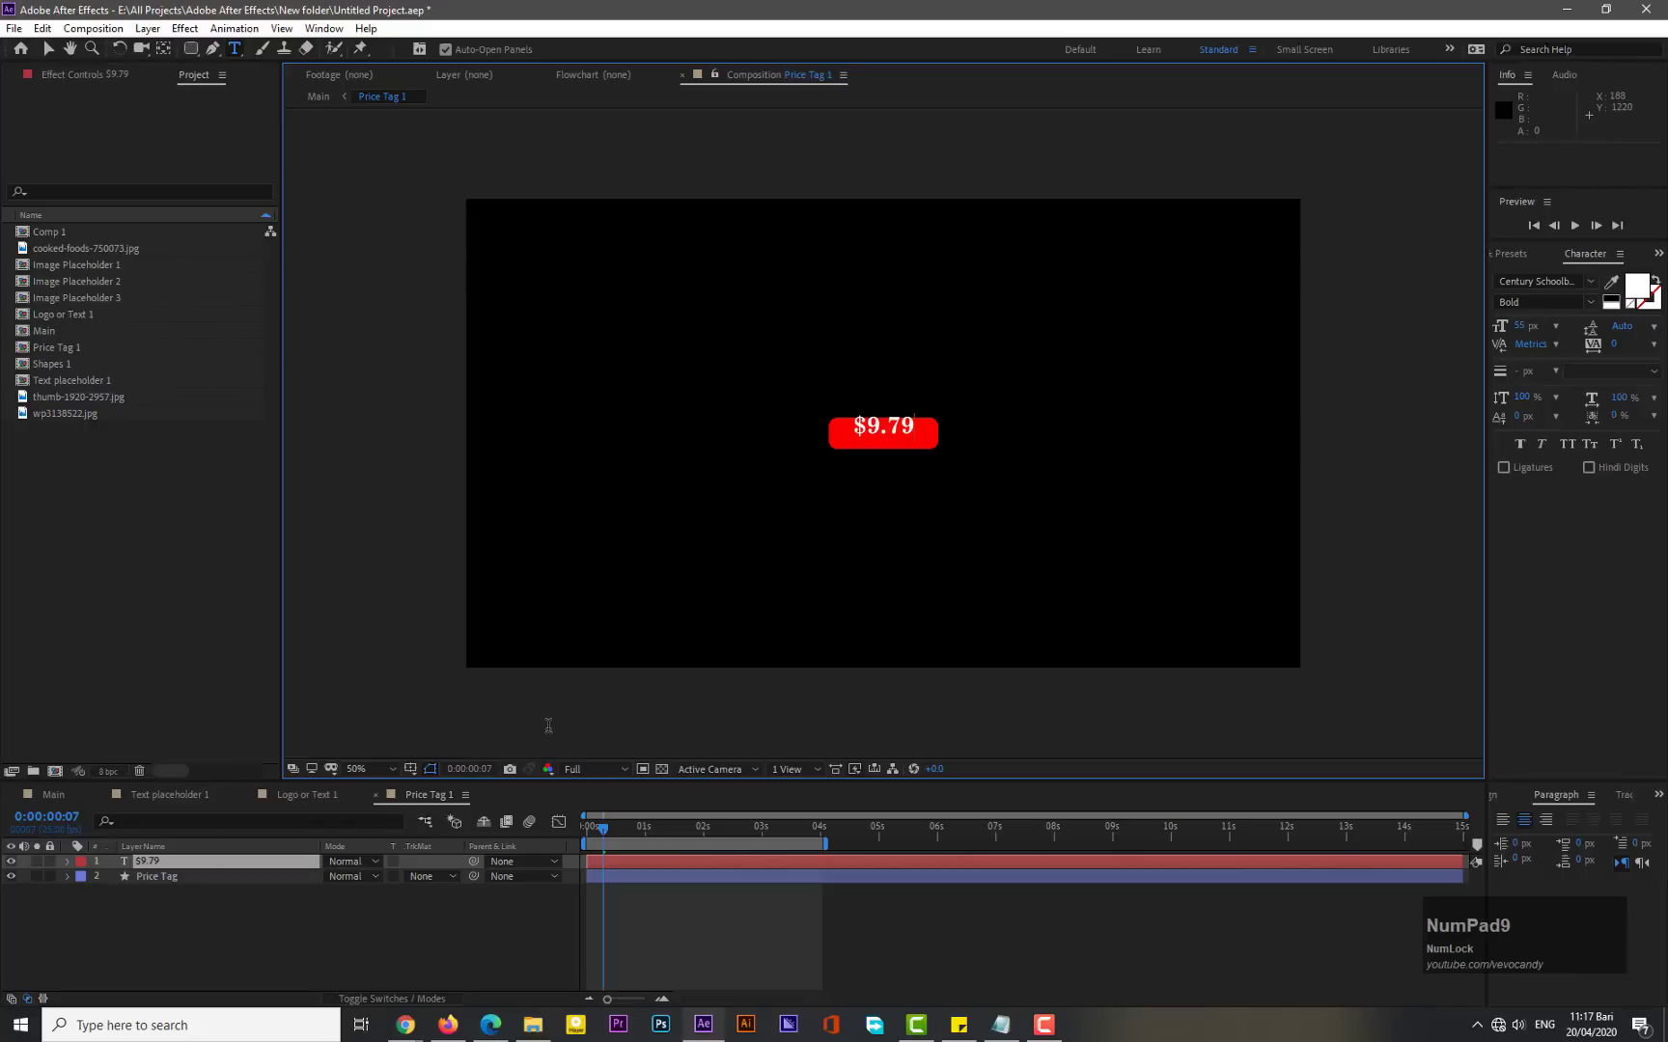
pyautogui.hotkey('ctrl', 'shift', 'Left')
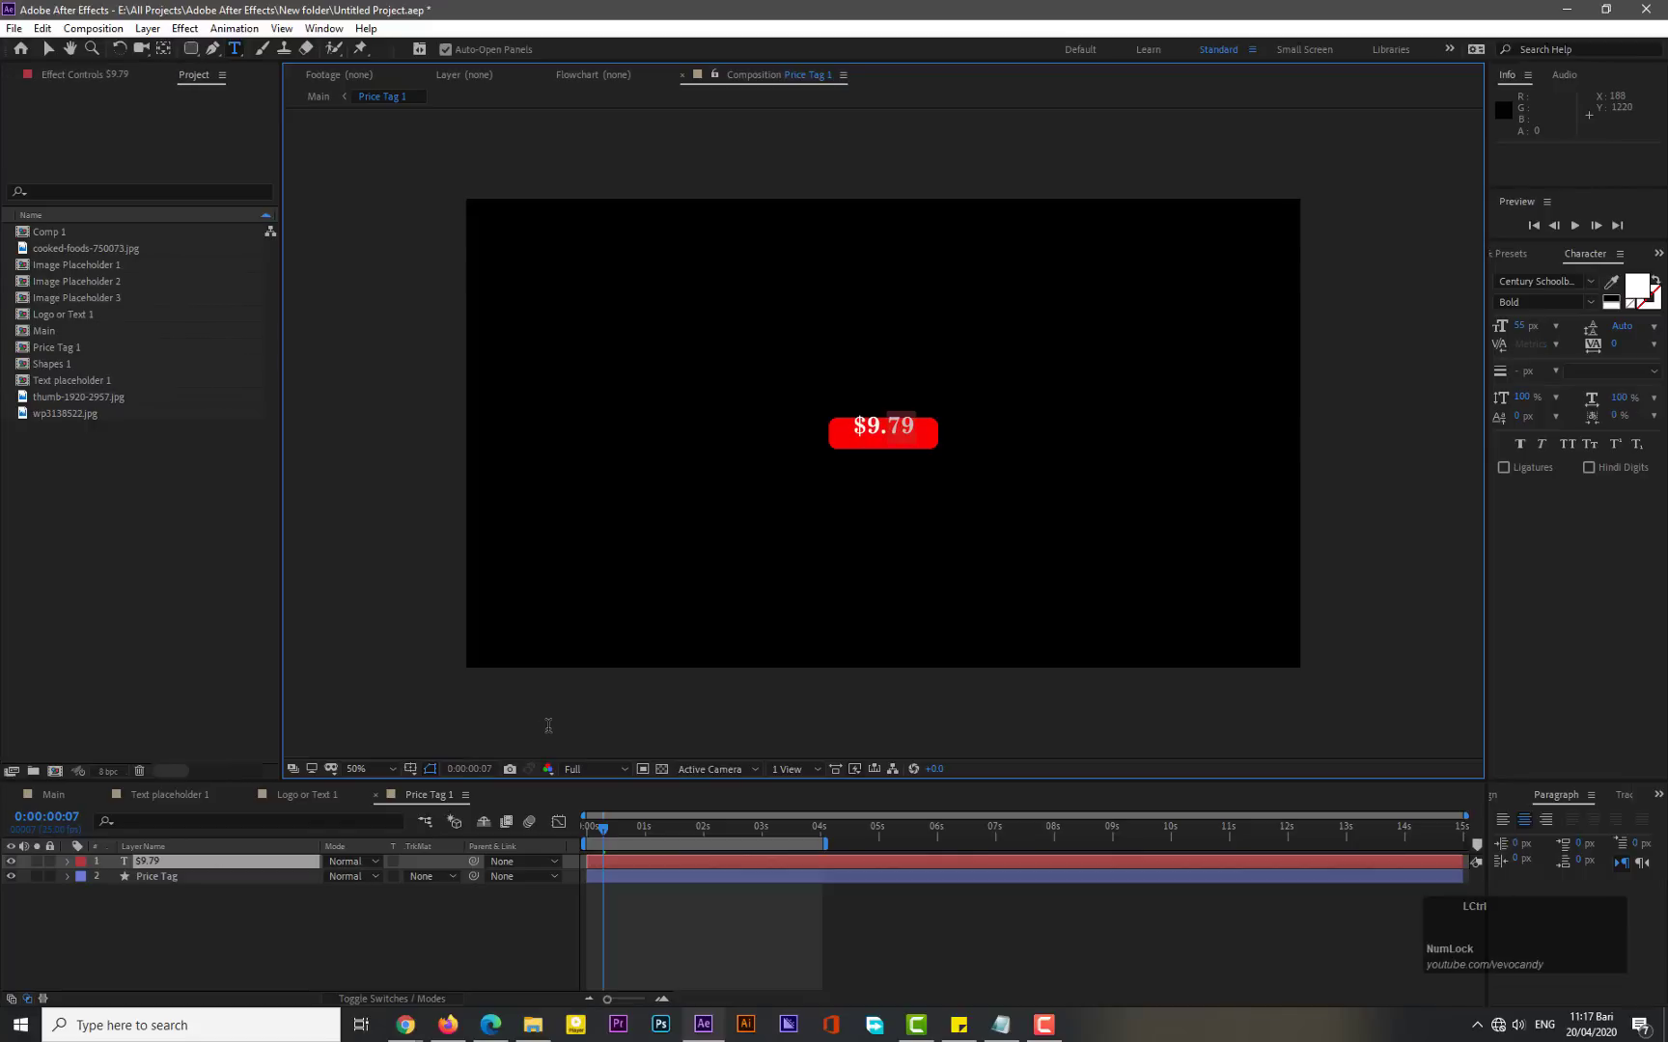
pyautogui.hotkey('ctrl', 'shift', 'Left')
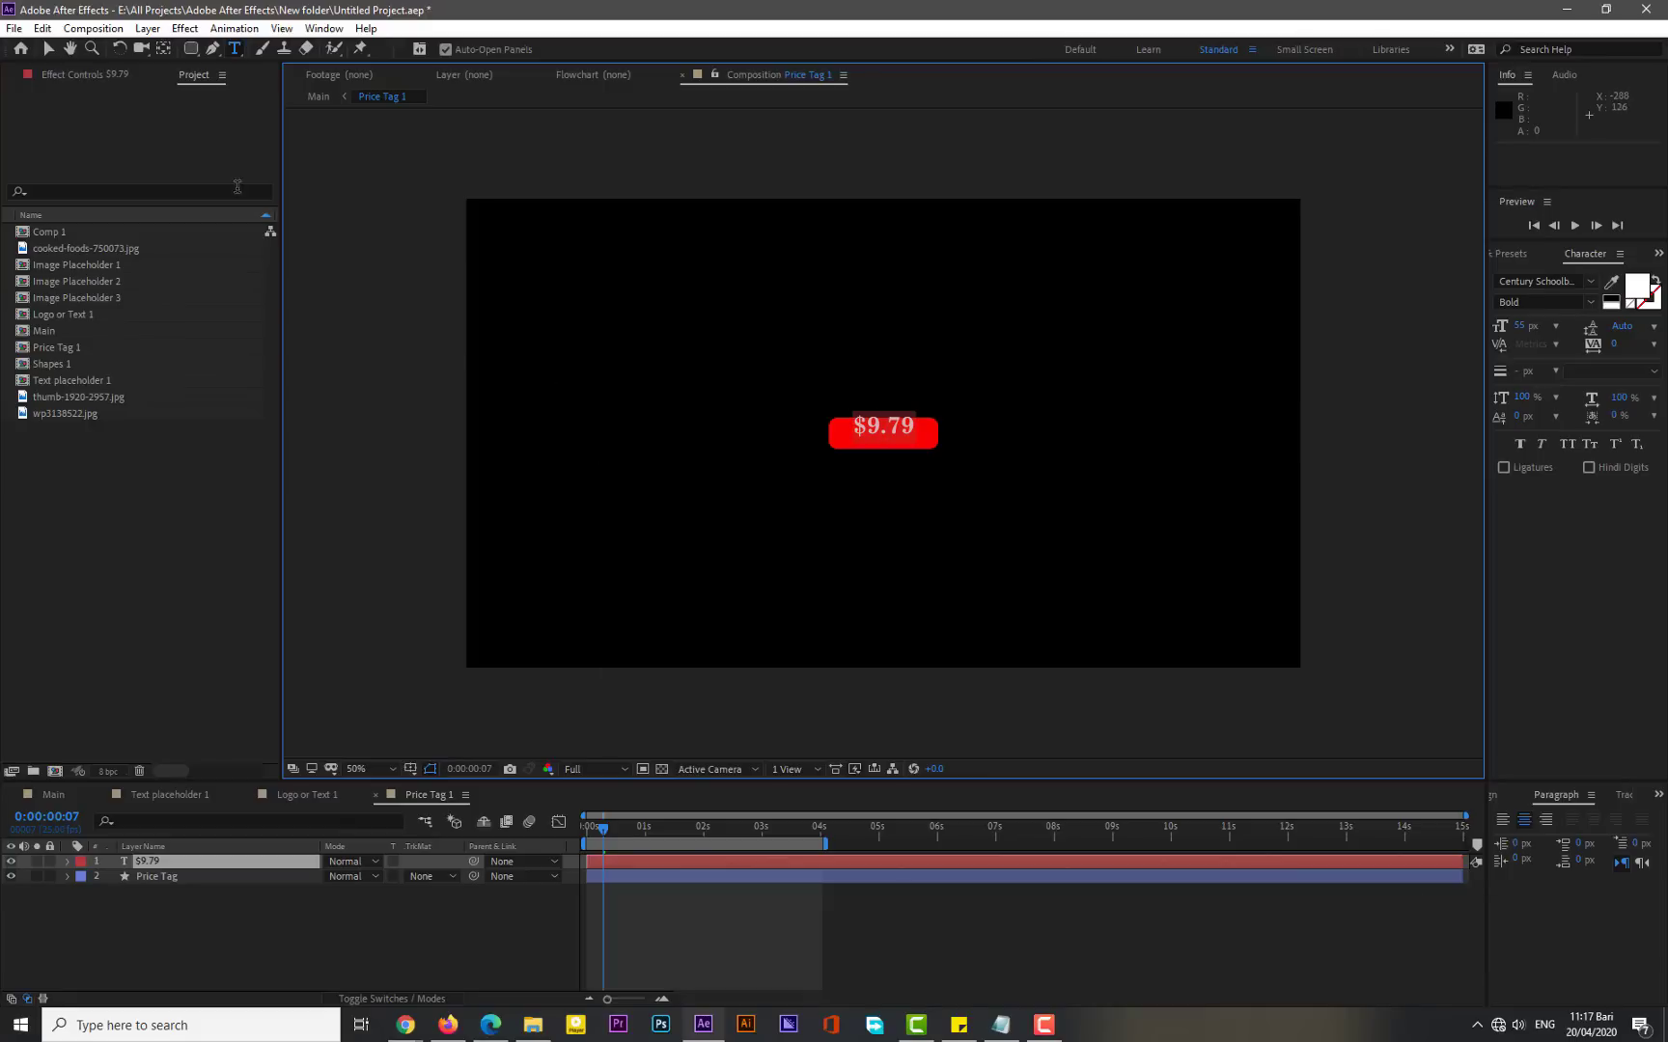
pyautogui.click(49, 50)
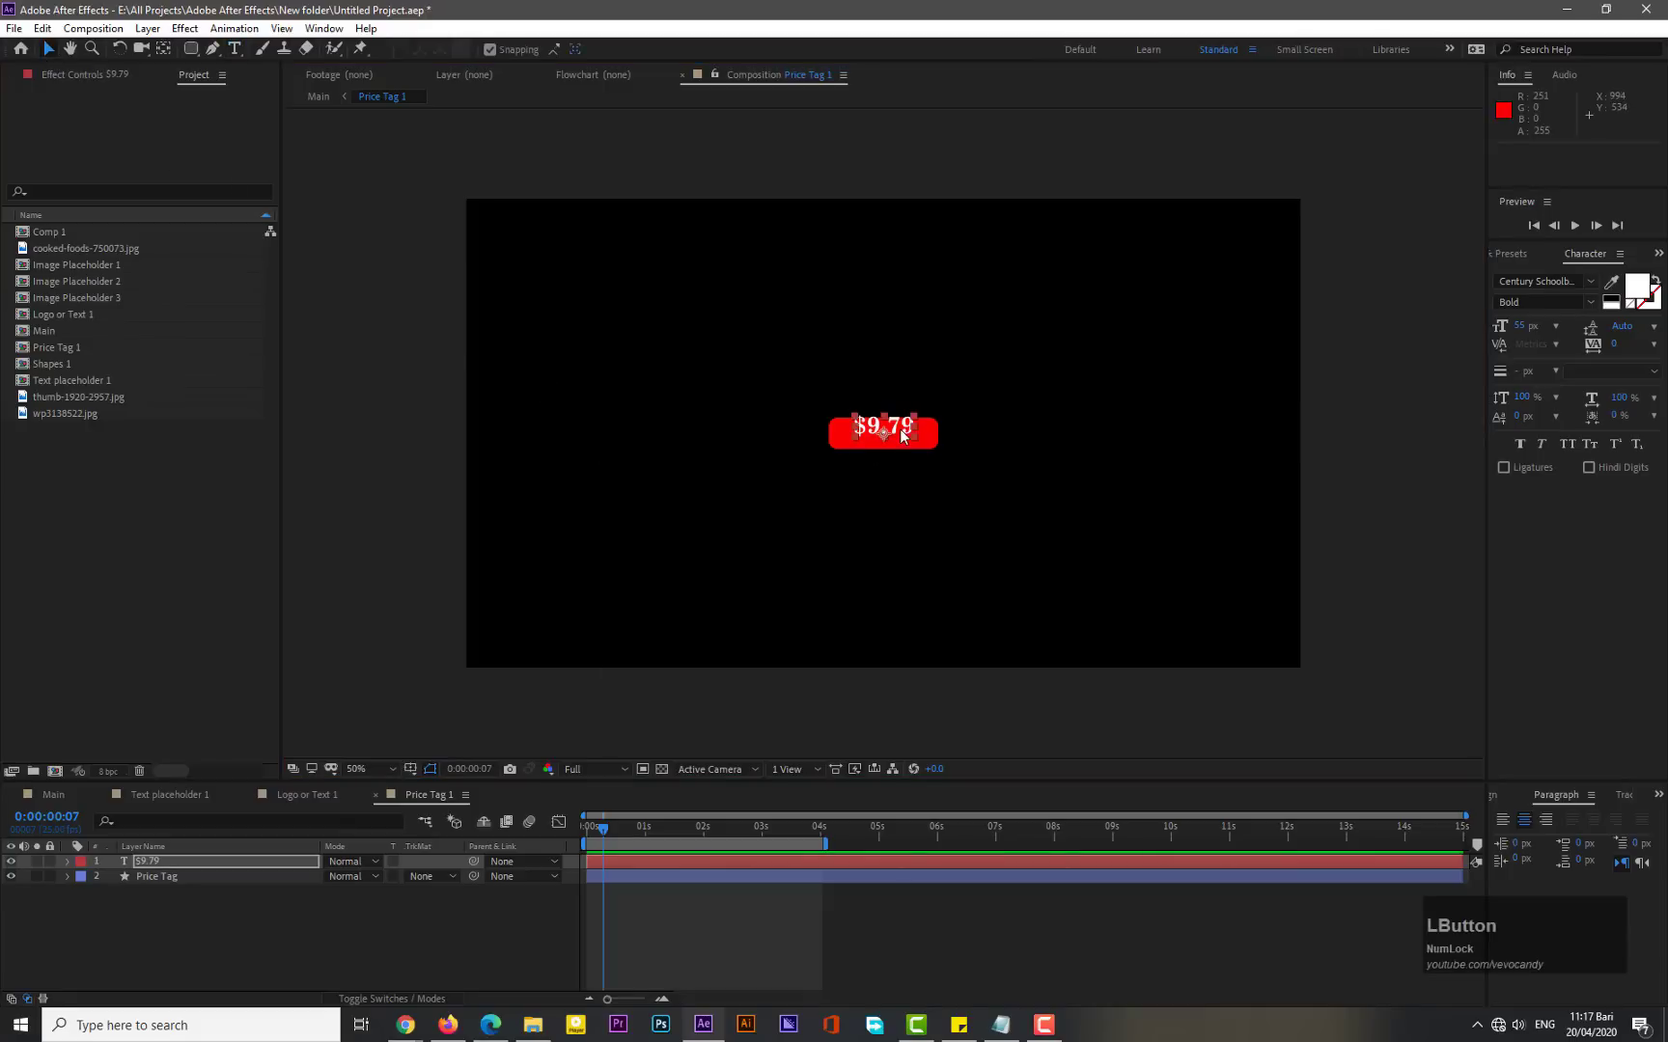
pyautogui.moveTo(901, 426); pyautogui.dragTo(903, 433)
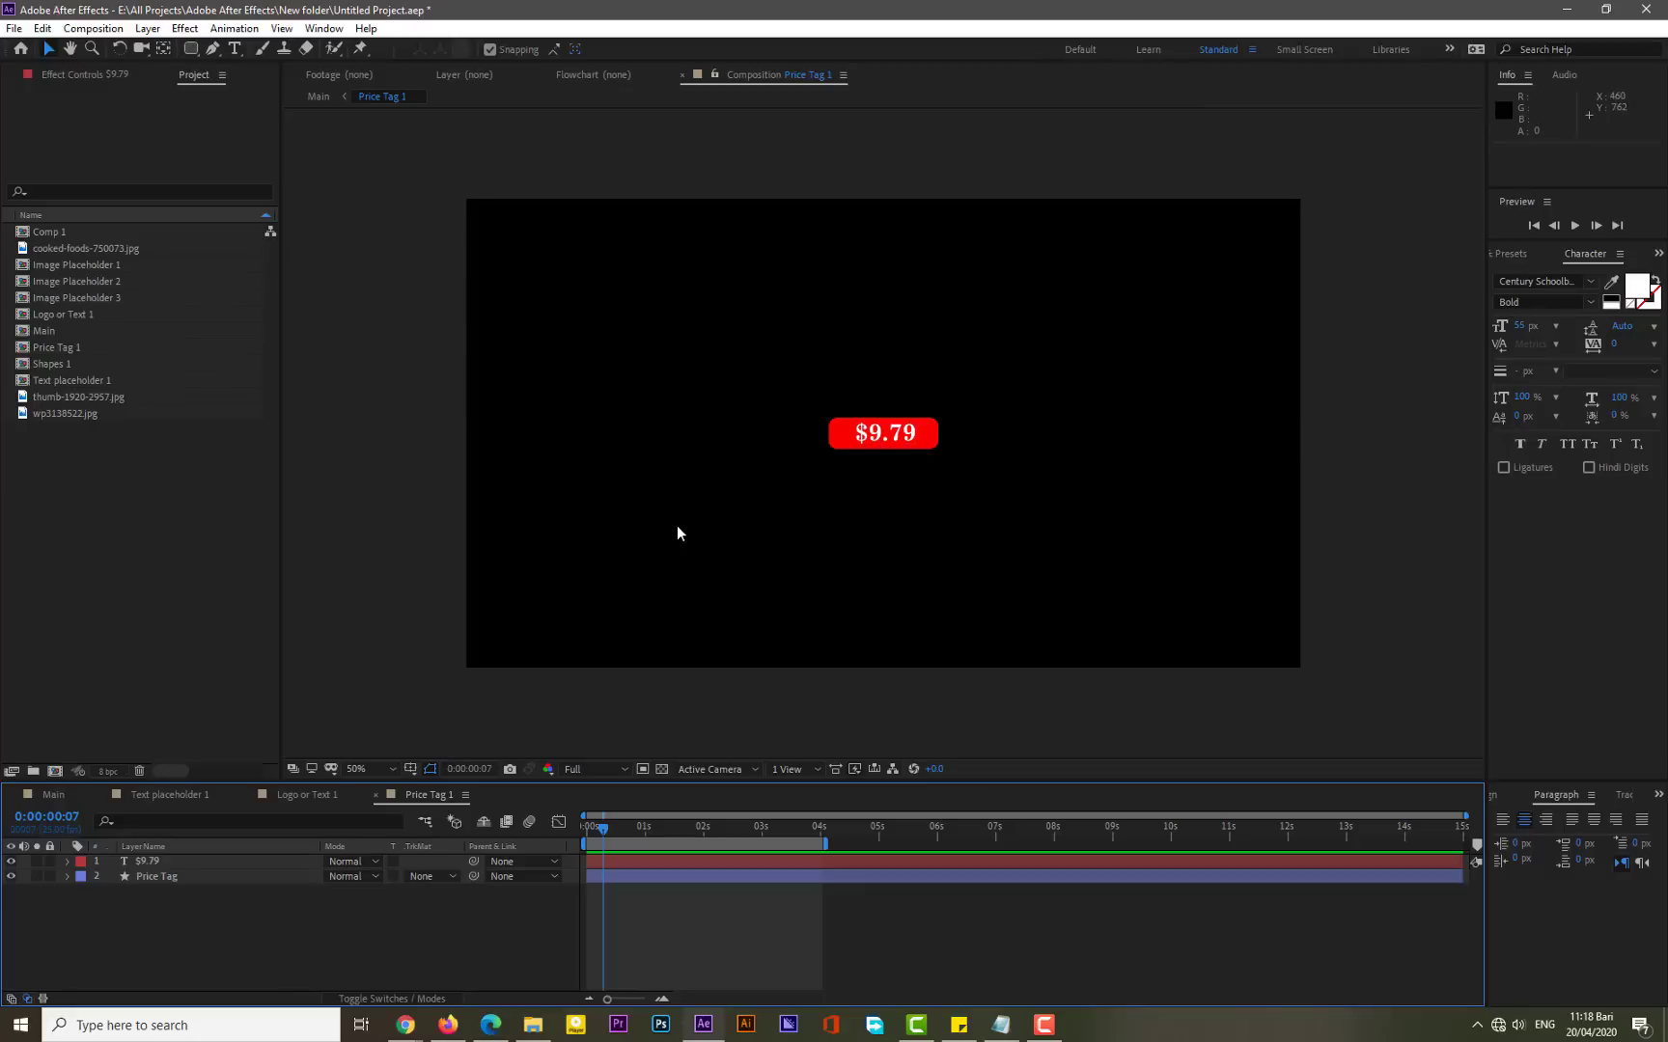
# - Draw a rectangular mask on the $9.79 text layer covering the red tag
pyautogui.click(149, 861)
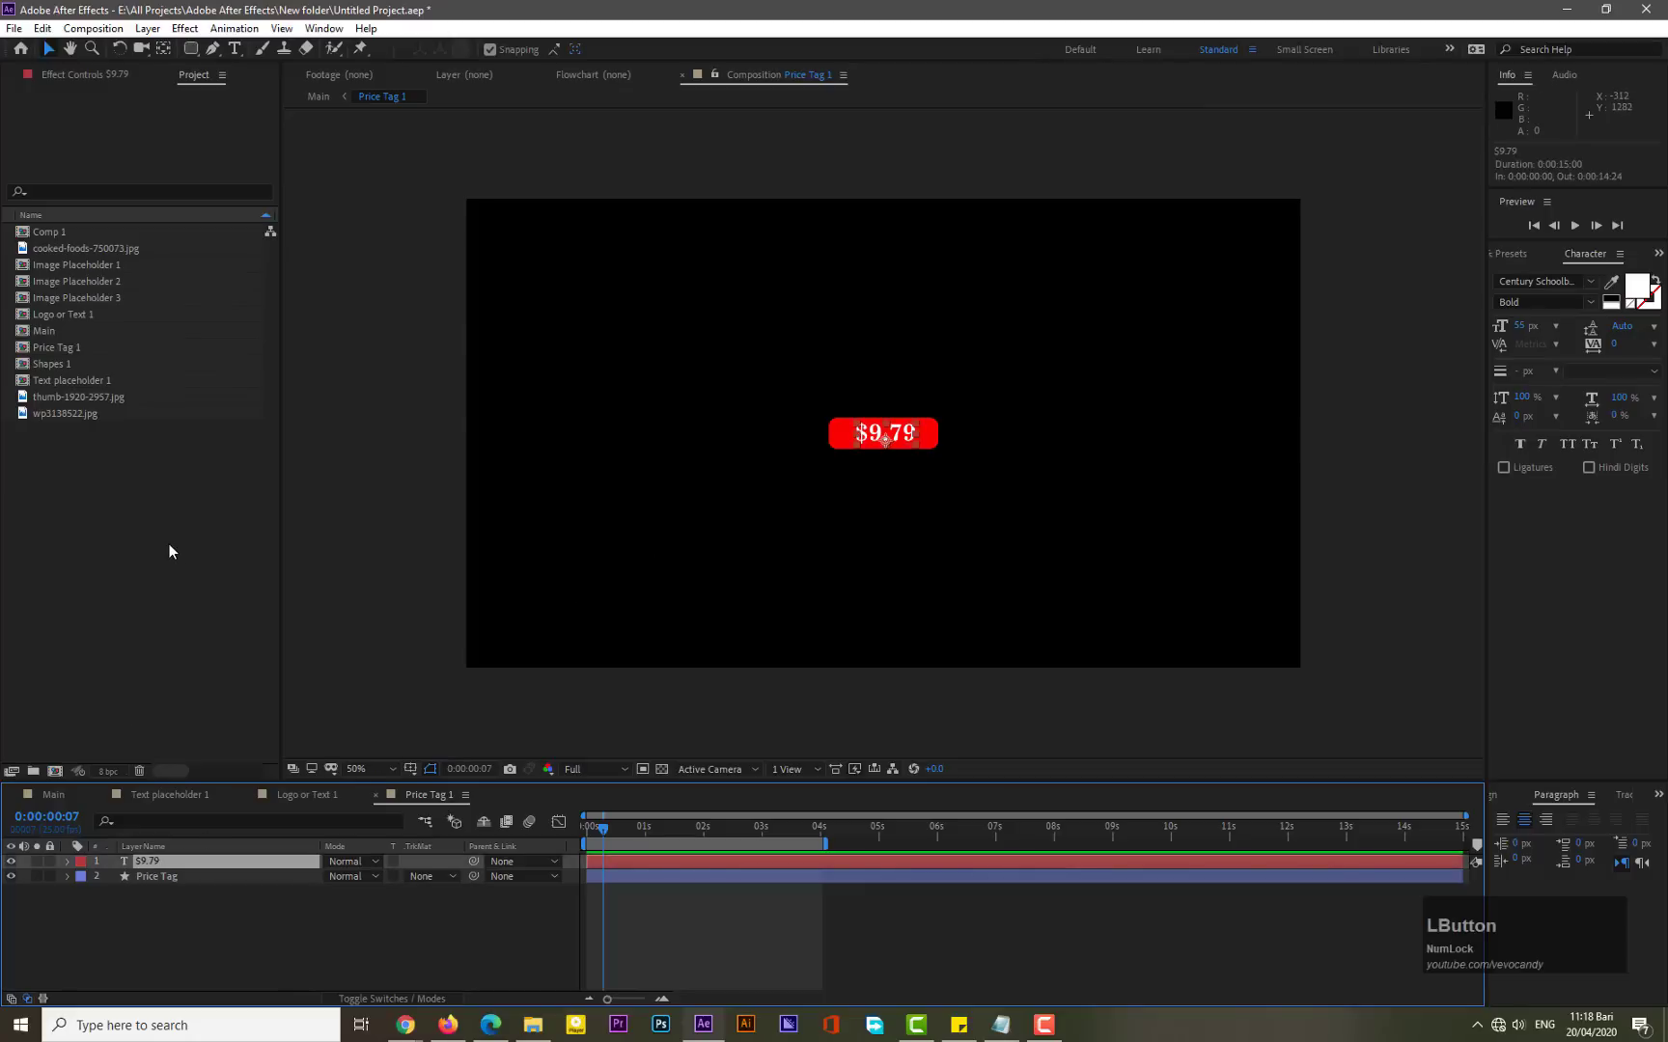
pyautogui.moveTo(190, 48); pyautogui.dragTo(246, 74)
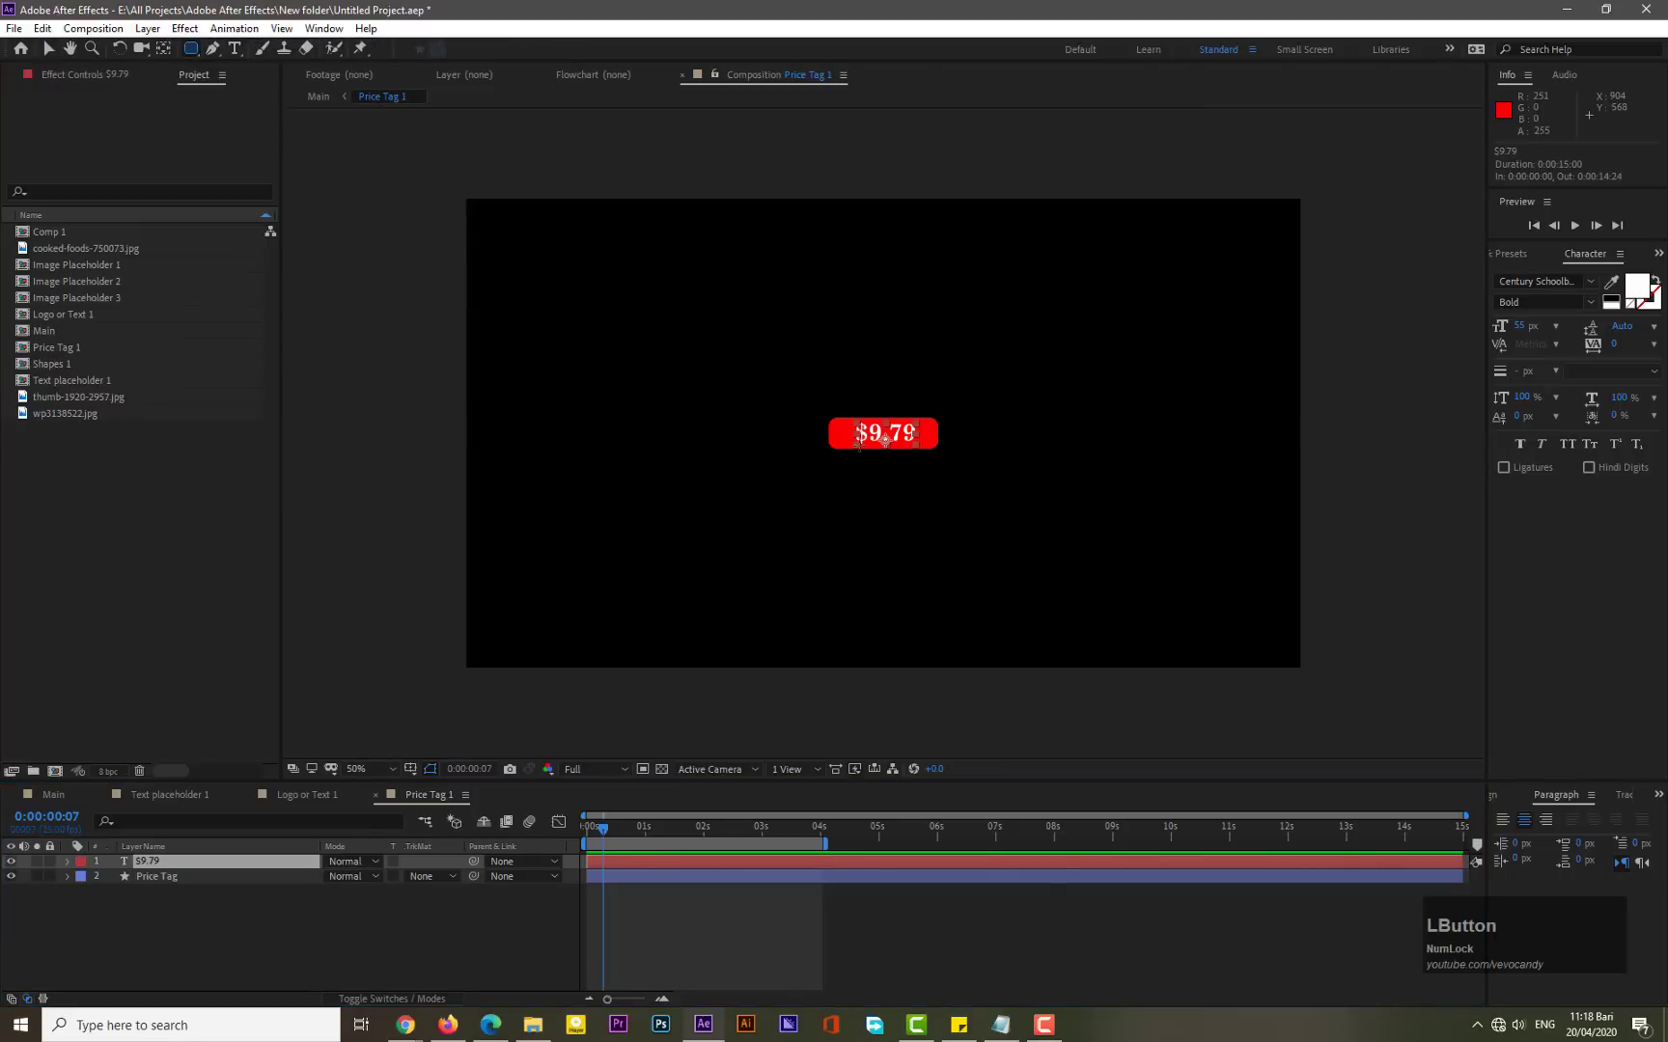
pyautogui.moveTo(843, 417); pyautogui.dragTo(933, 447)
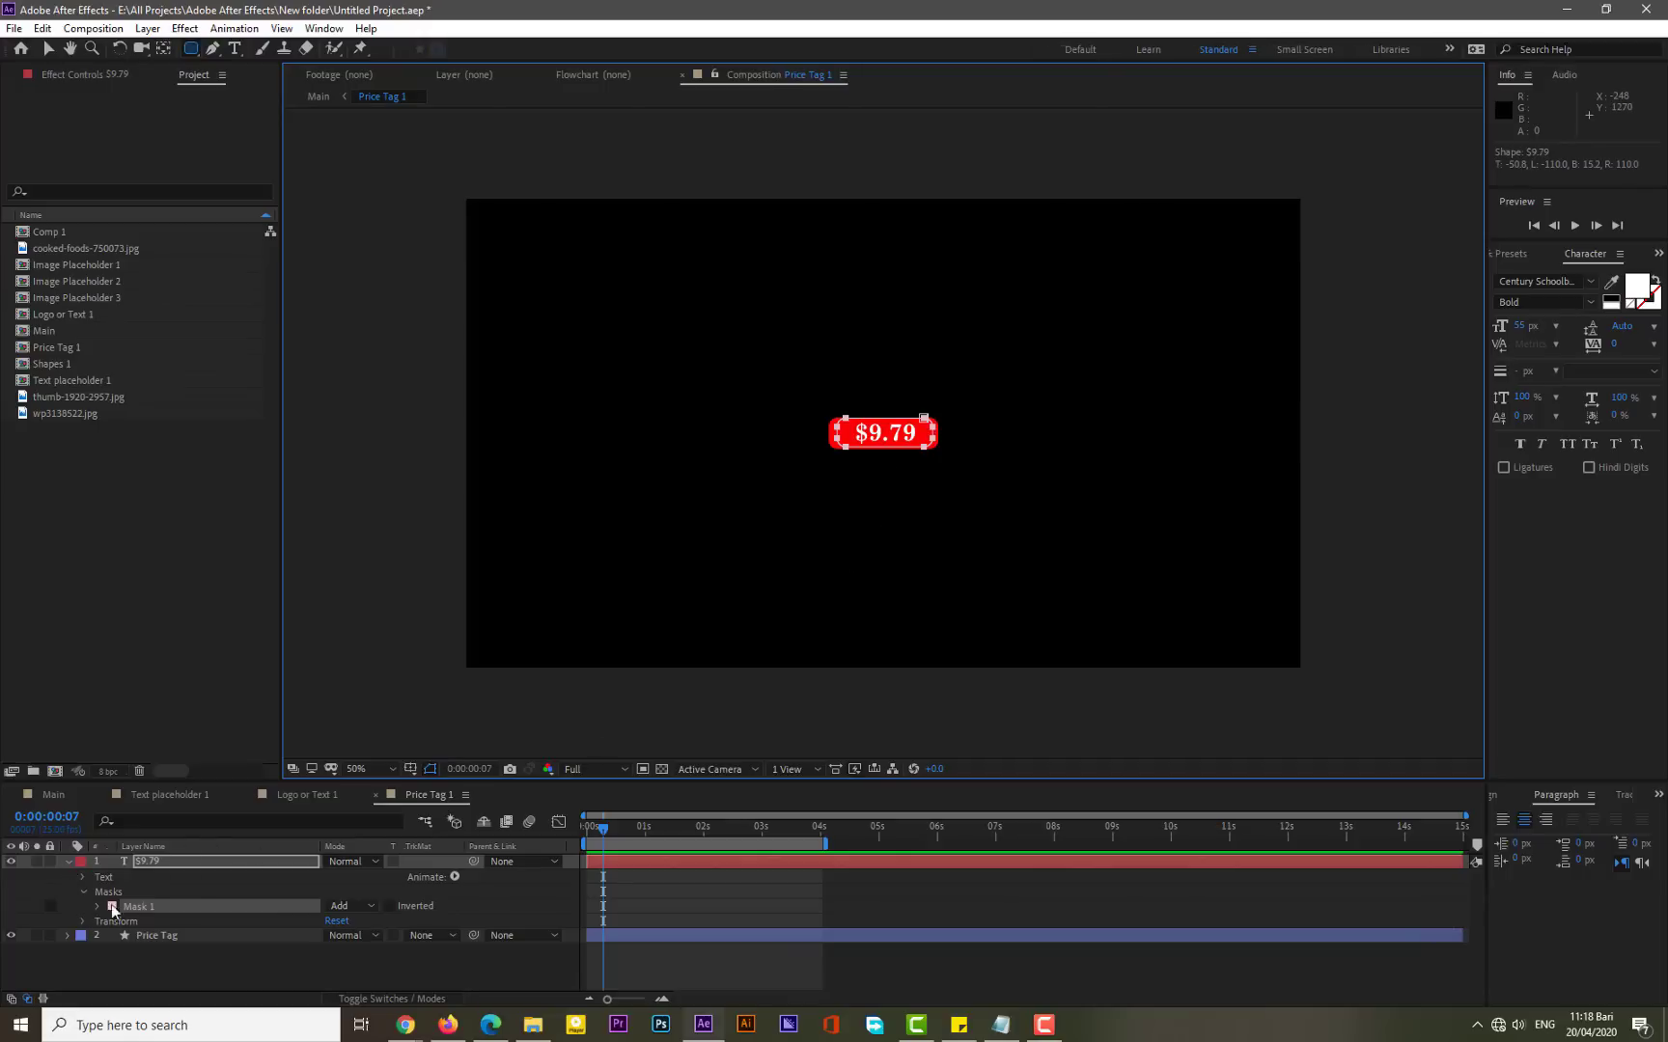
# - Add a Position text animator to the $9.79 layer and set a Position keyframe at frame 0
pyautogui.click(455, 877)
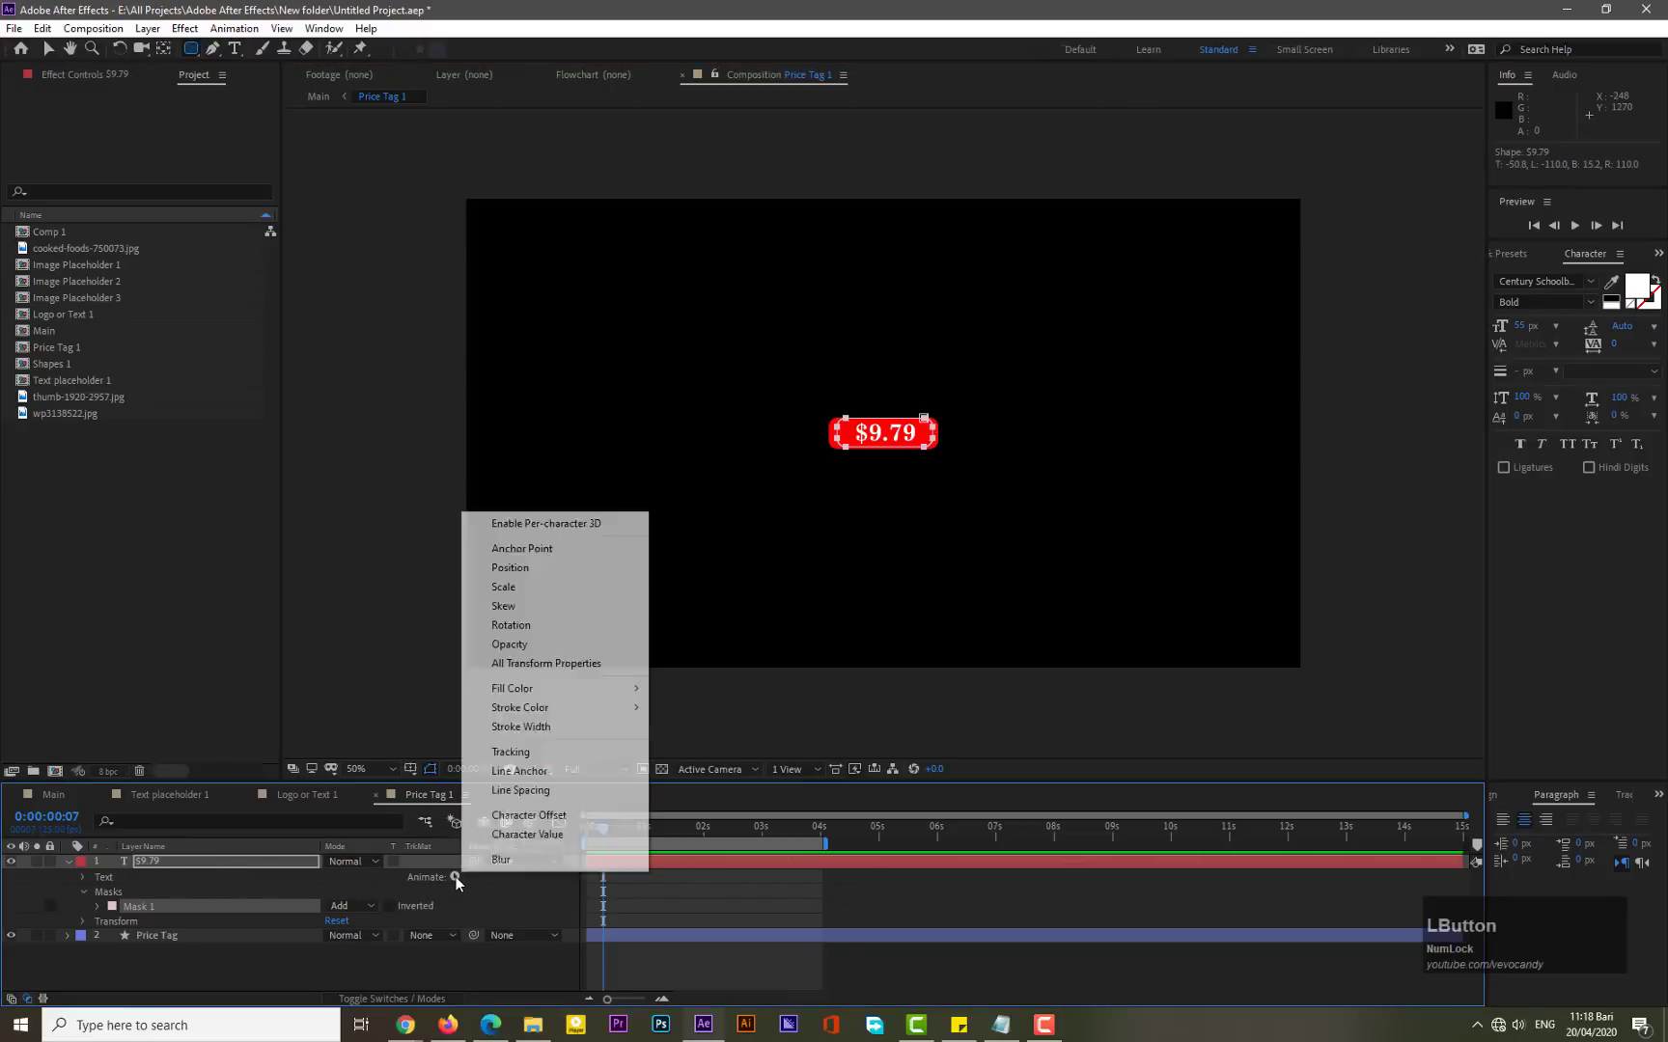
pyautogui.click(553, 570)
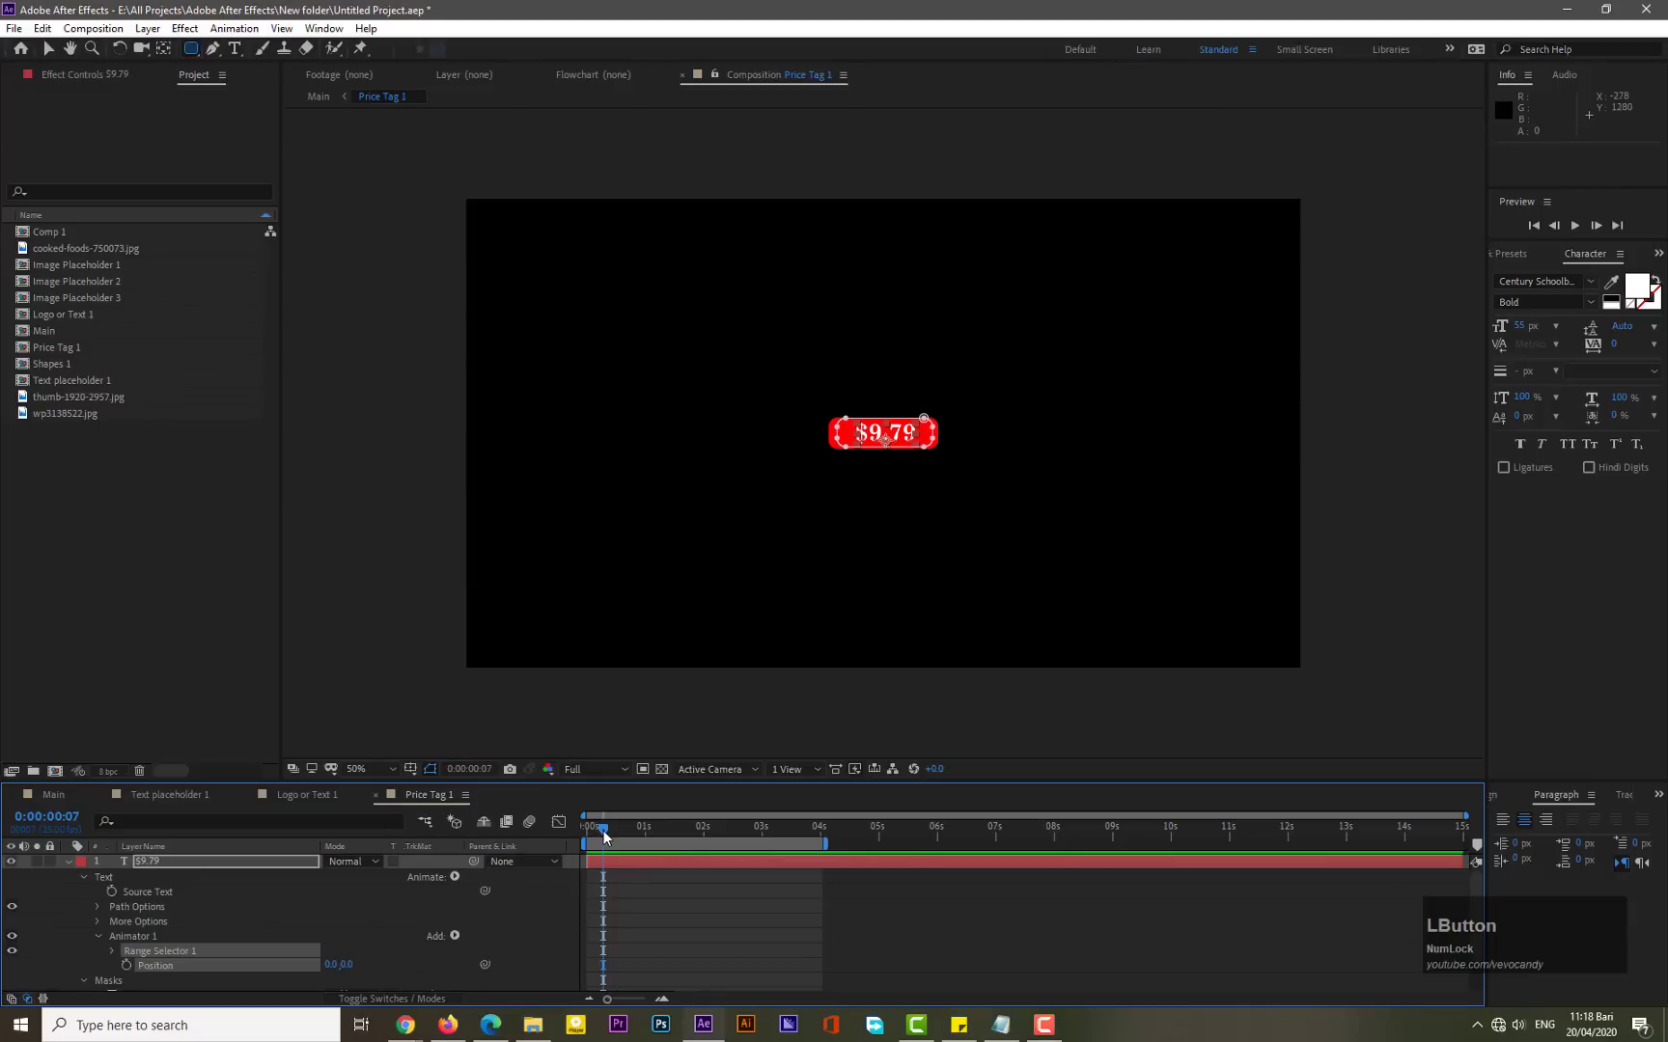
pyautogui.moveTo(603, 830); pyautogui.dragTo(585, 830)
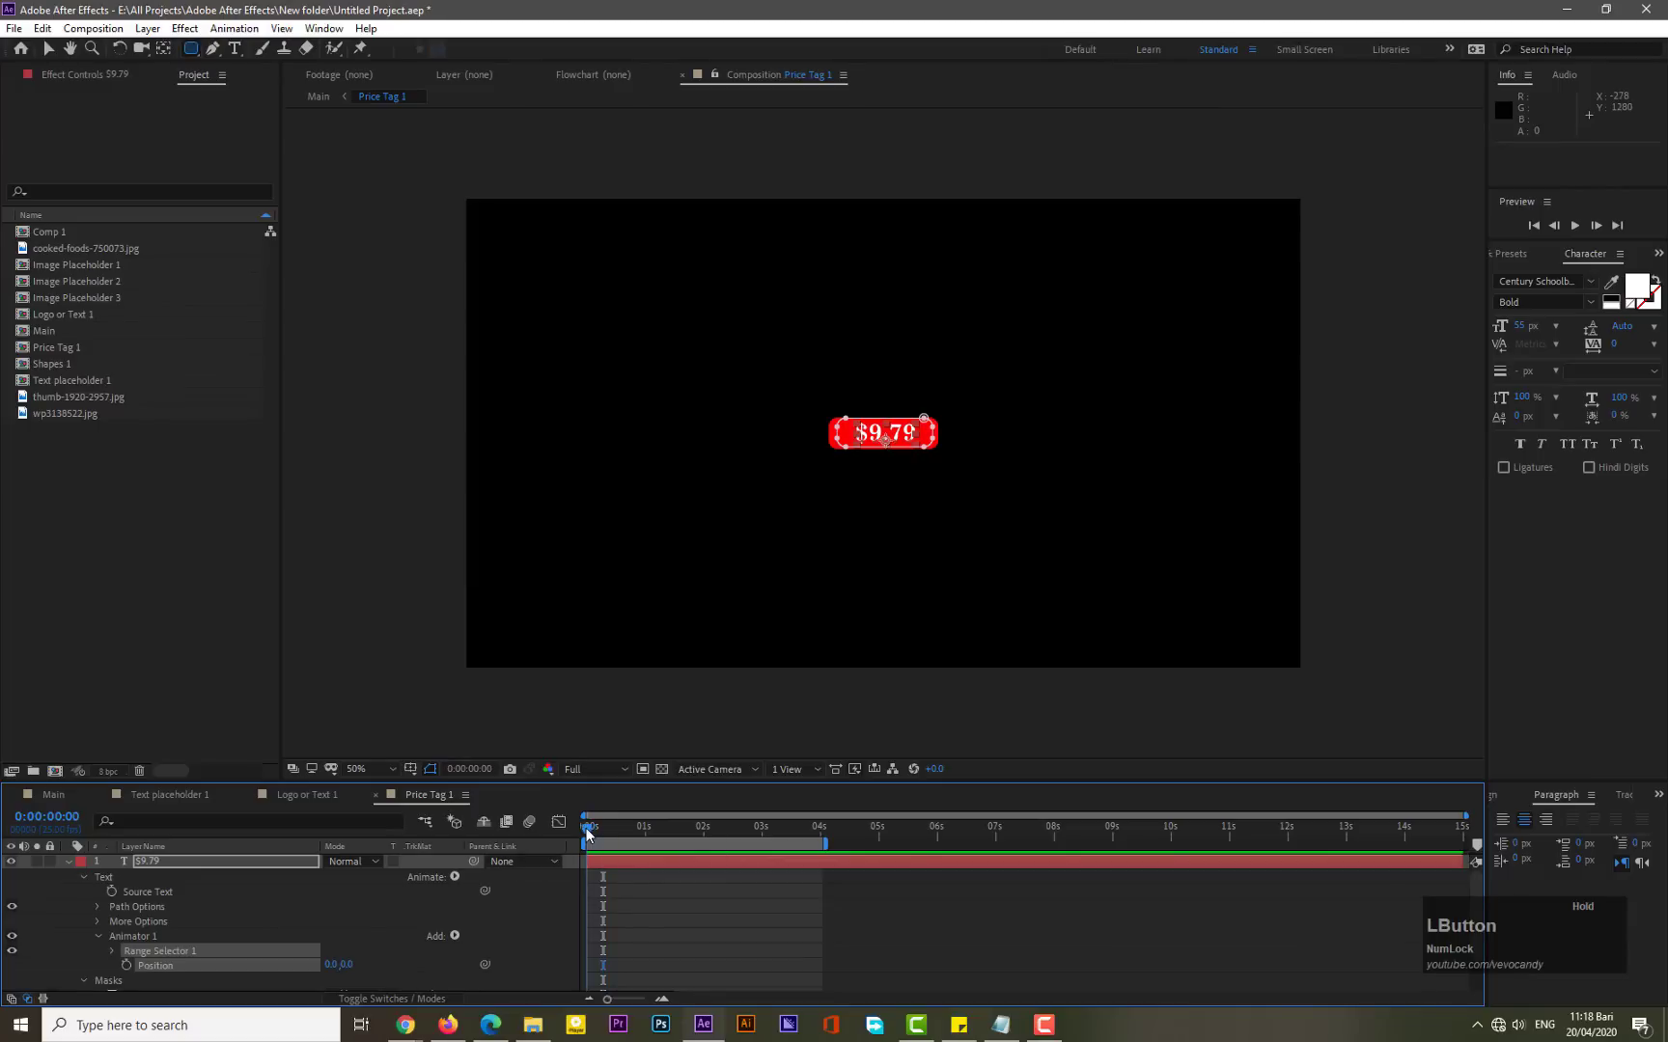
pyautogui.click(125, 965)
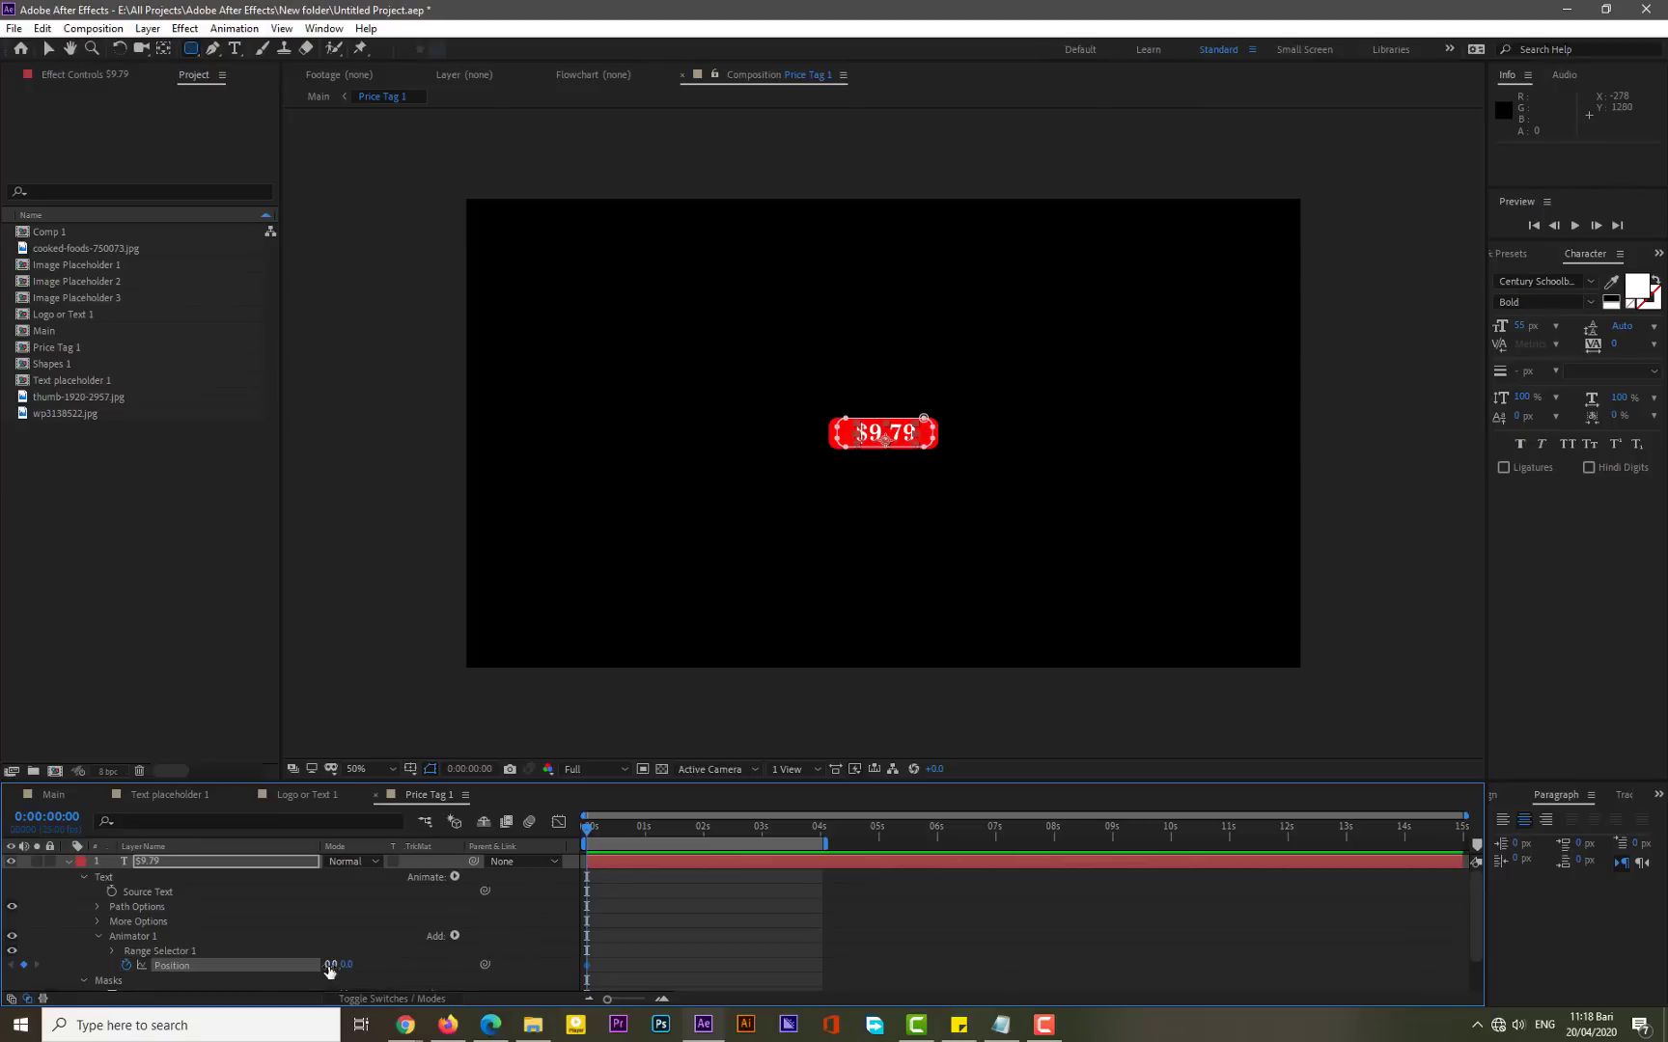
# - Move the 0,0 Position keyframe to 15 frames and set Position to 197, 0 at frame 0
pyautogui.scroll(-1, 636, 911)
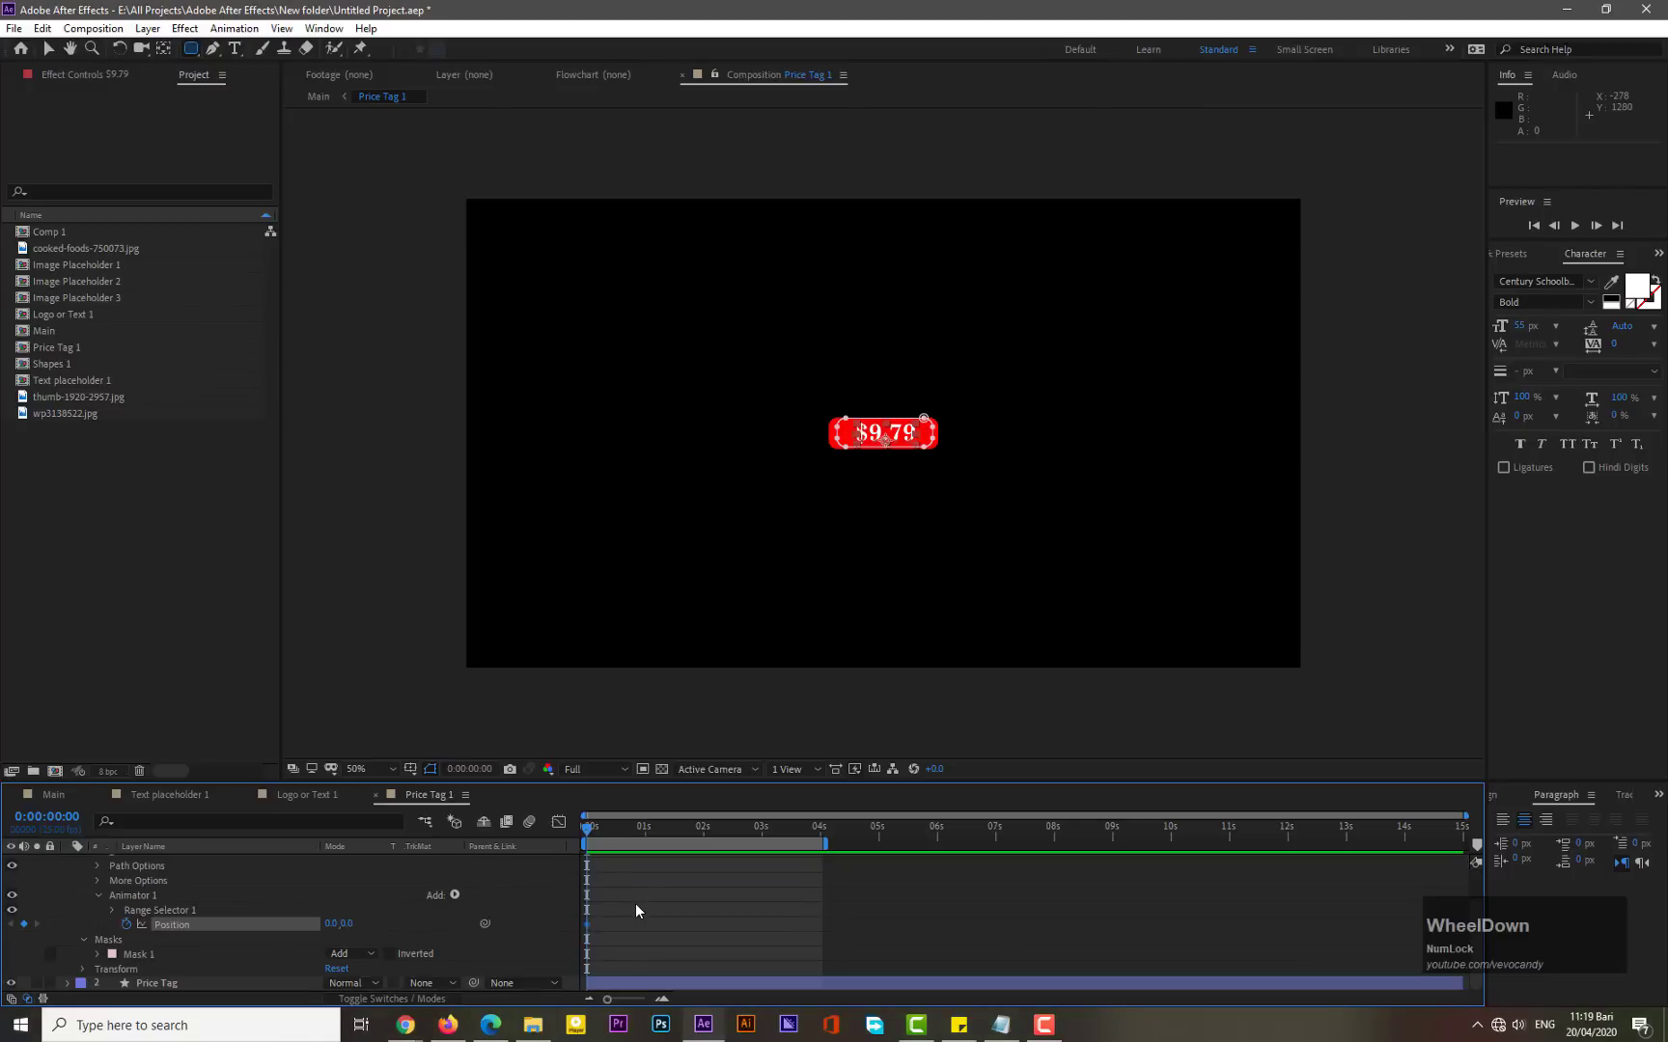
pyautogui.moveTo(588, 925); pyautogui.dragTo(631, 931)
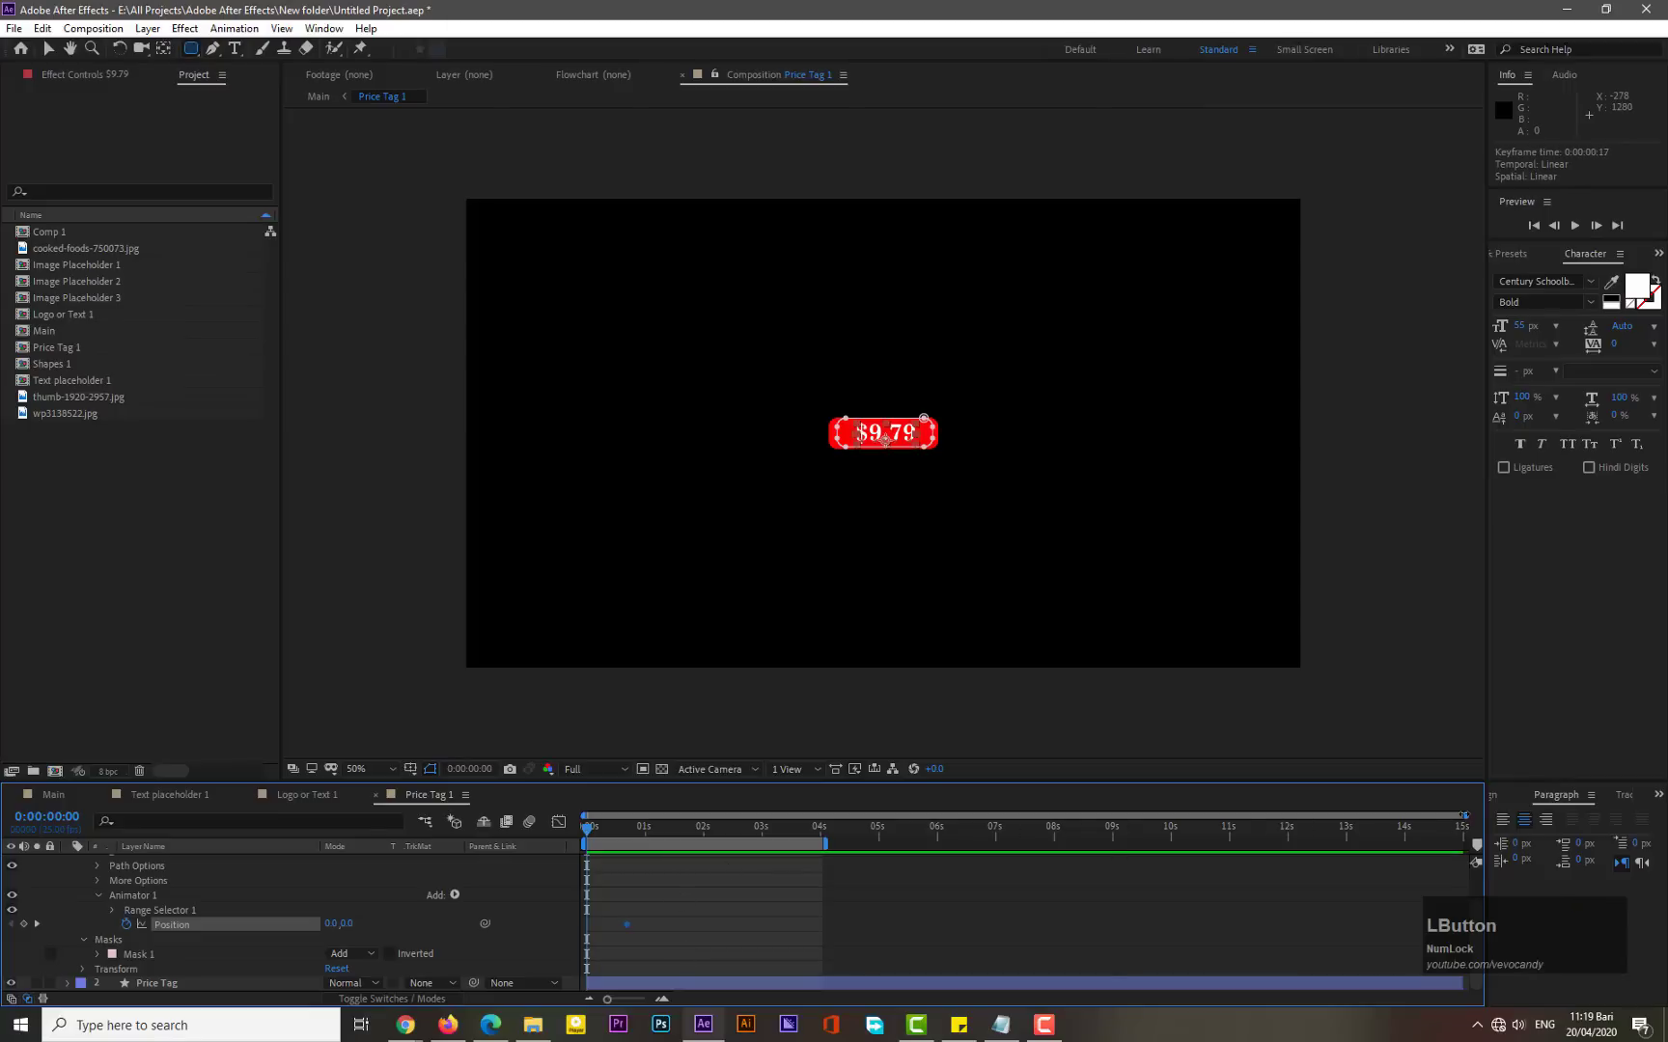
pyautogui.moveTo(1464, 815); pyautogui.dragTo(854, 806)
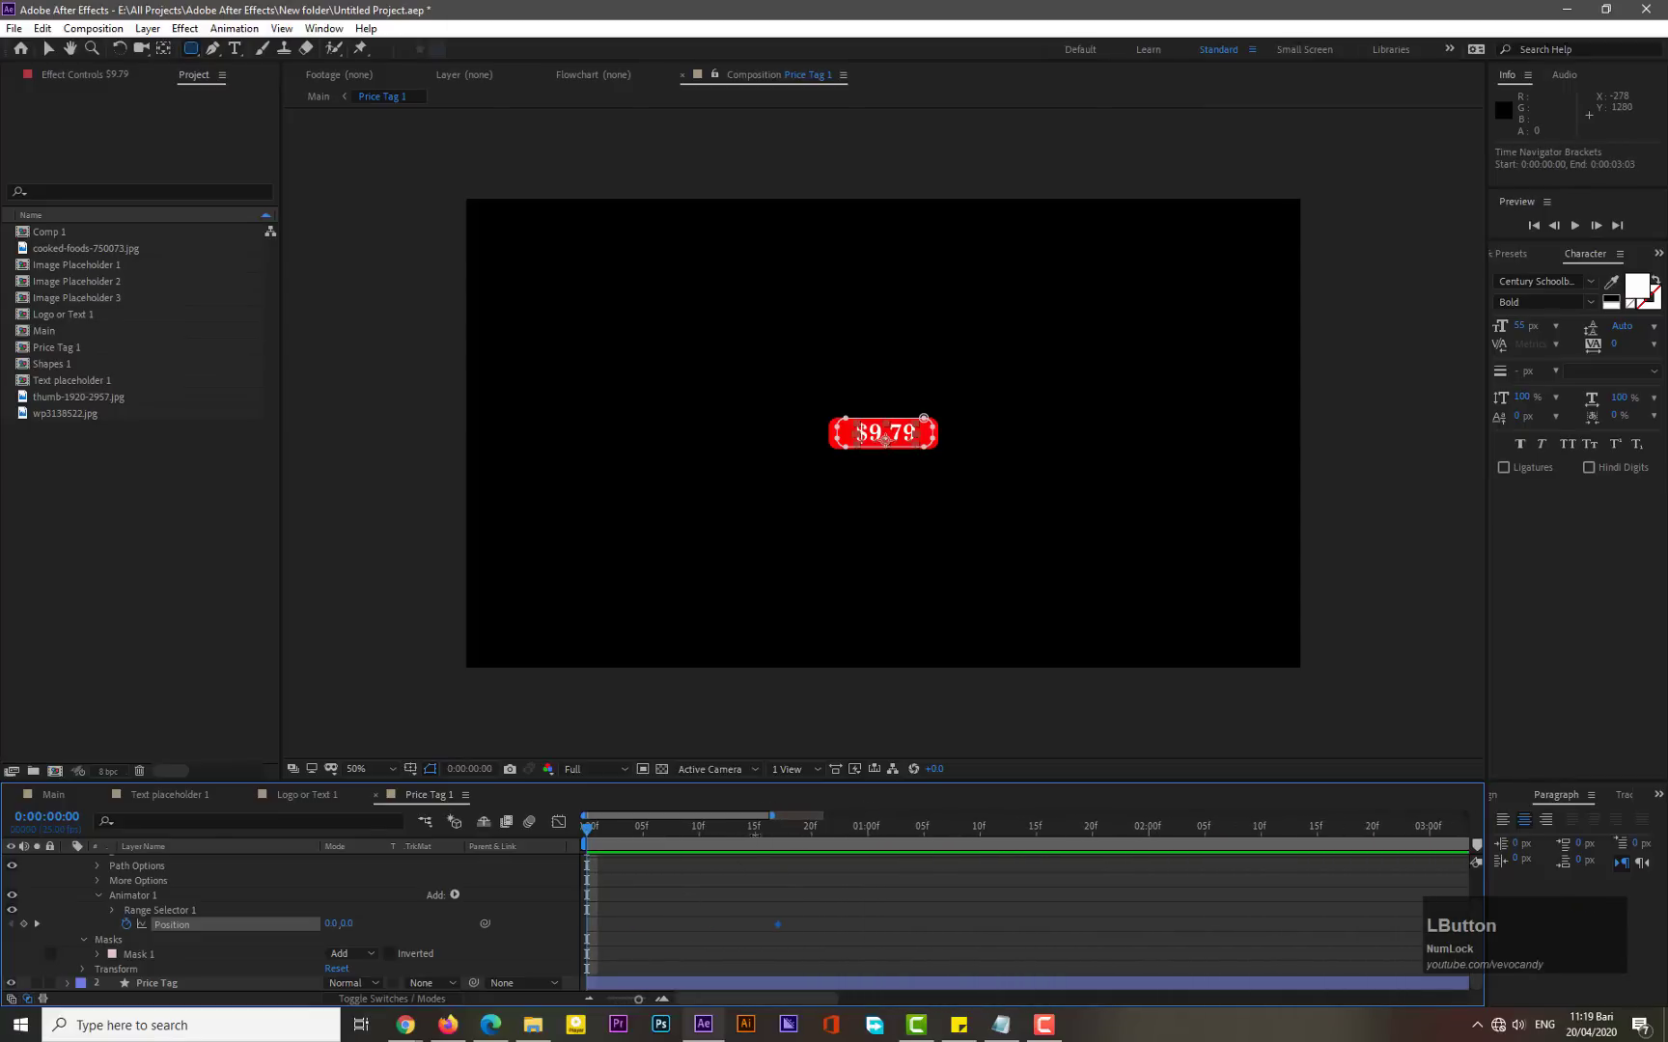
pyautogui.click(753, 827)
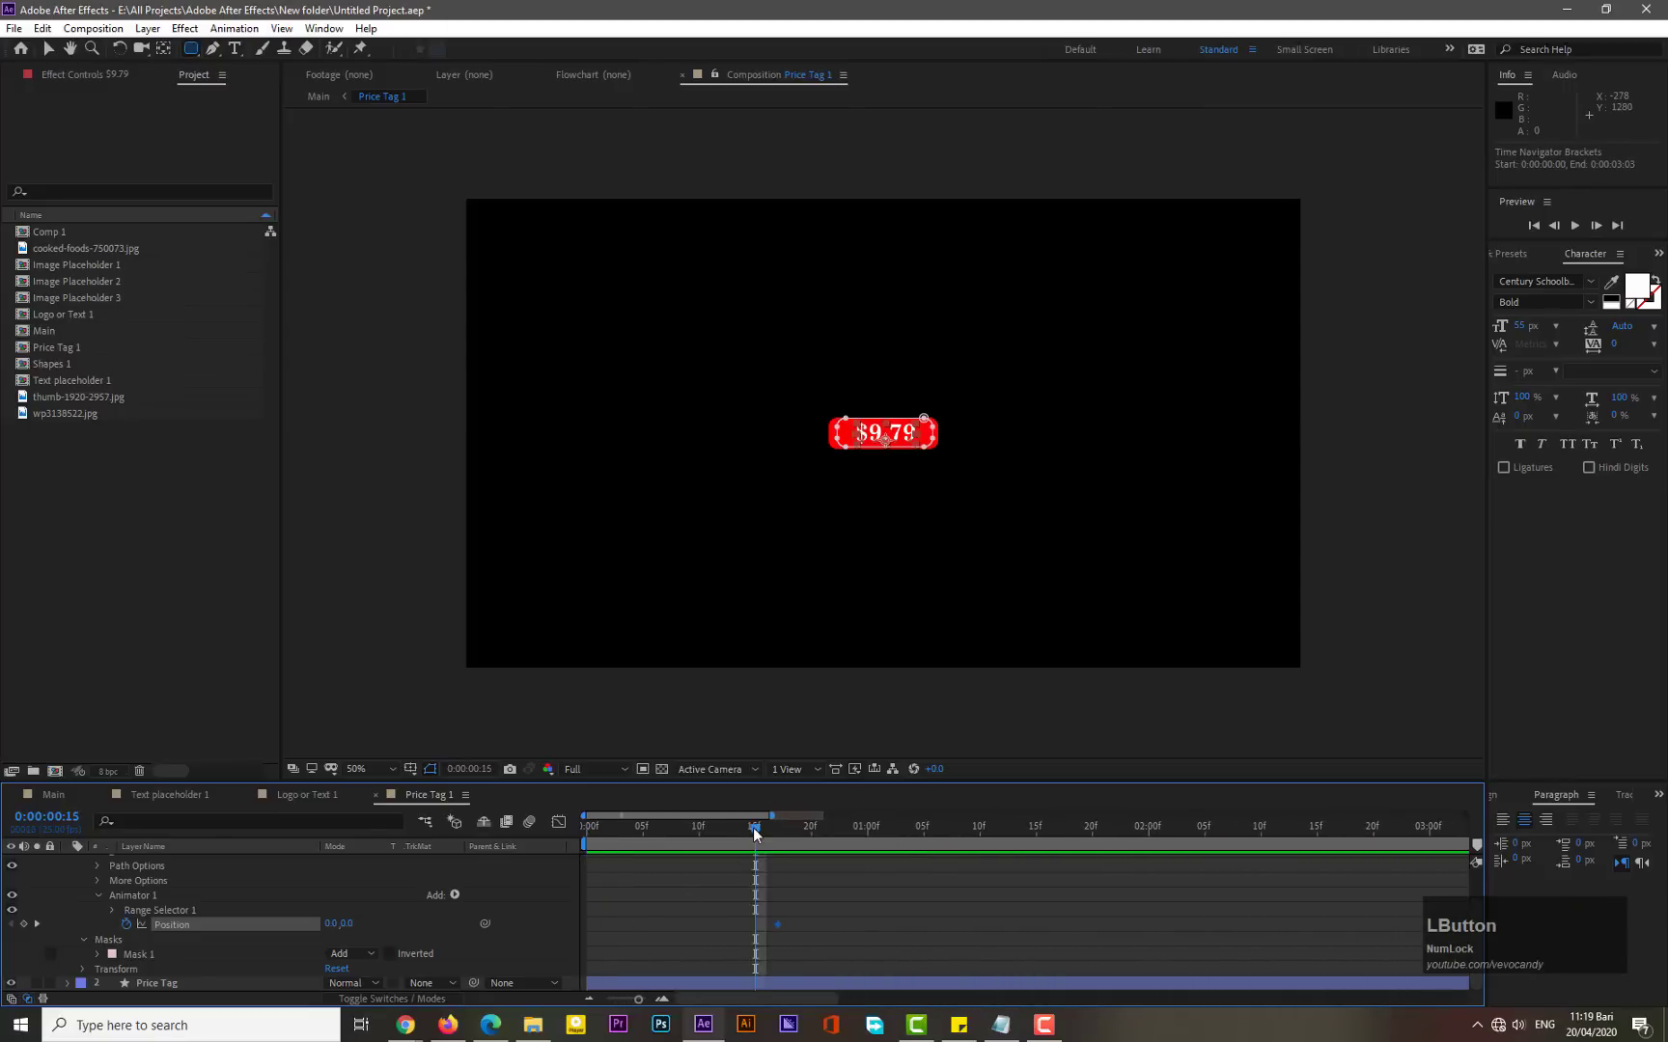
pyautogui.moveTo(777, 925); pyautogui.dragTo(760, 925)
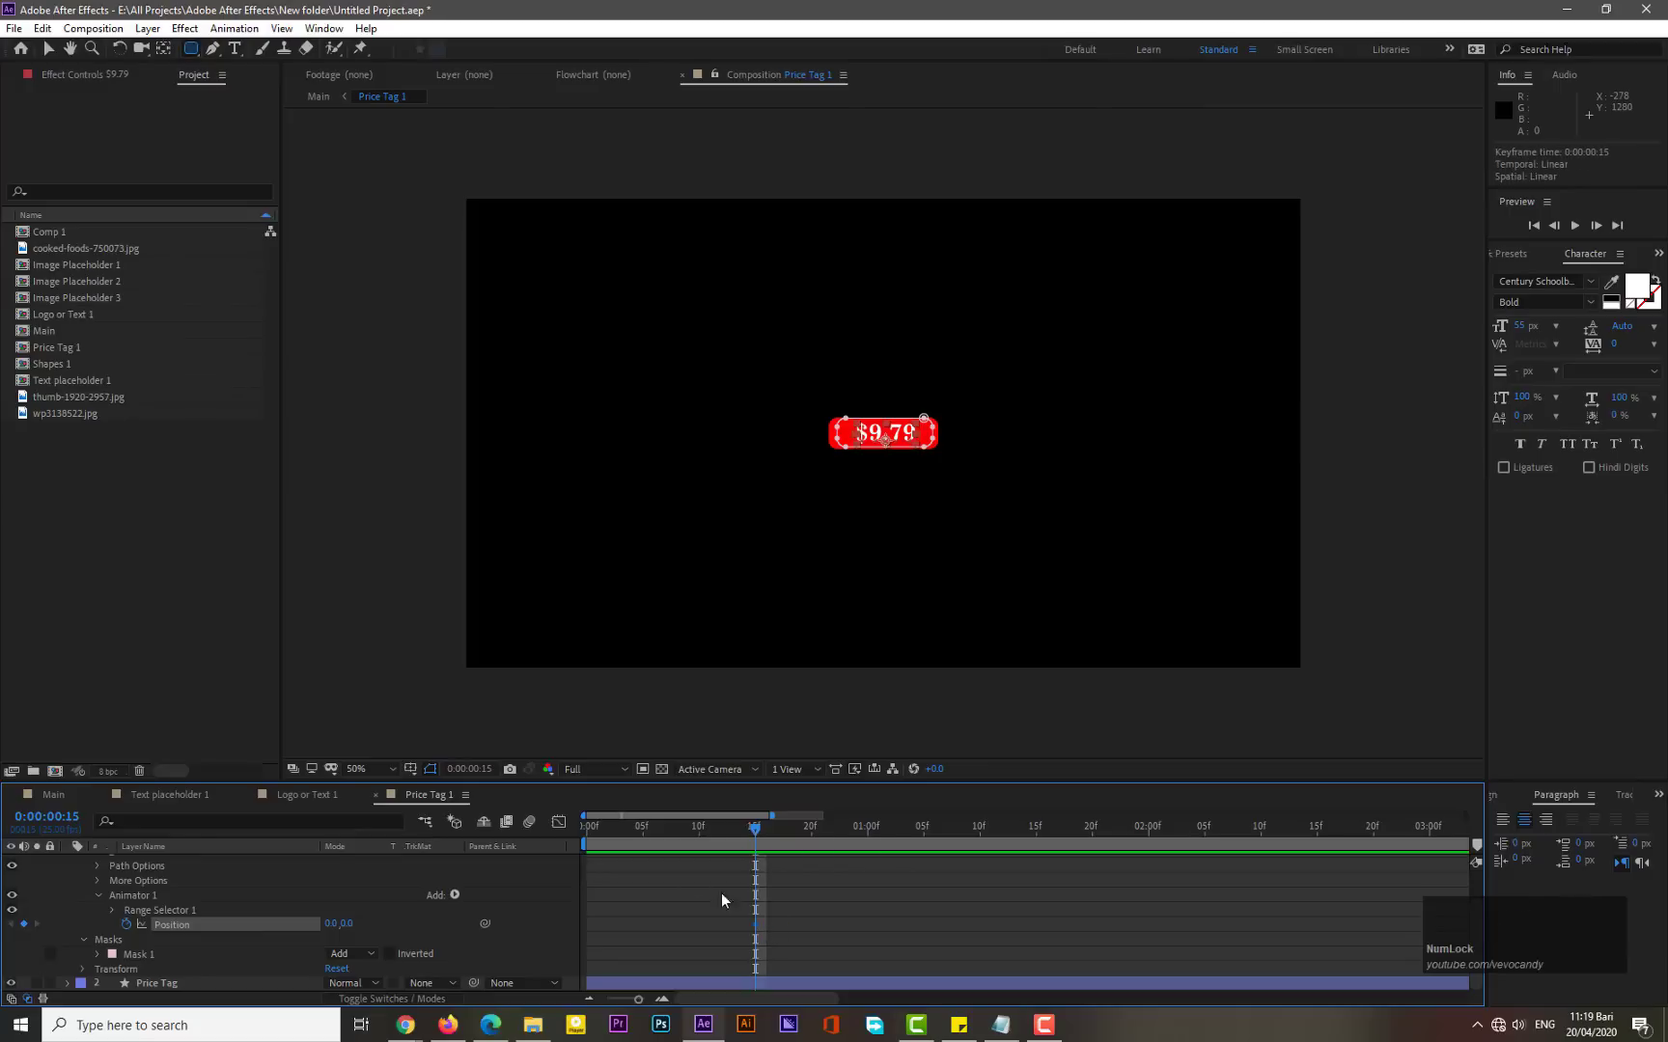
pyautogui.moveTo(612, 833); pyautogui.dragTo(539, 849)
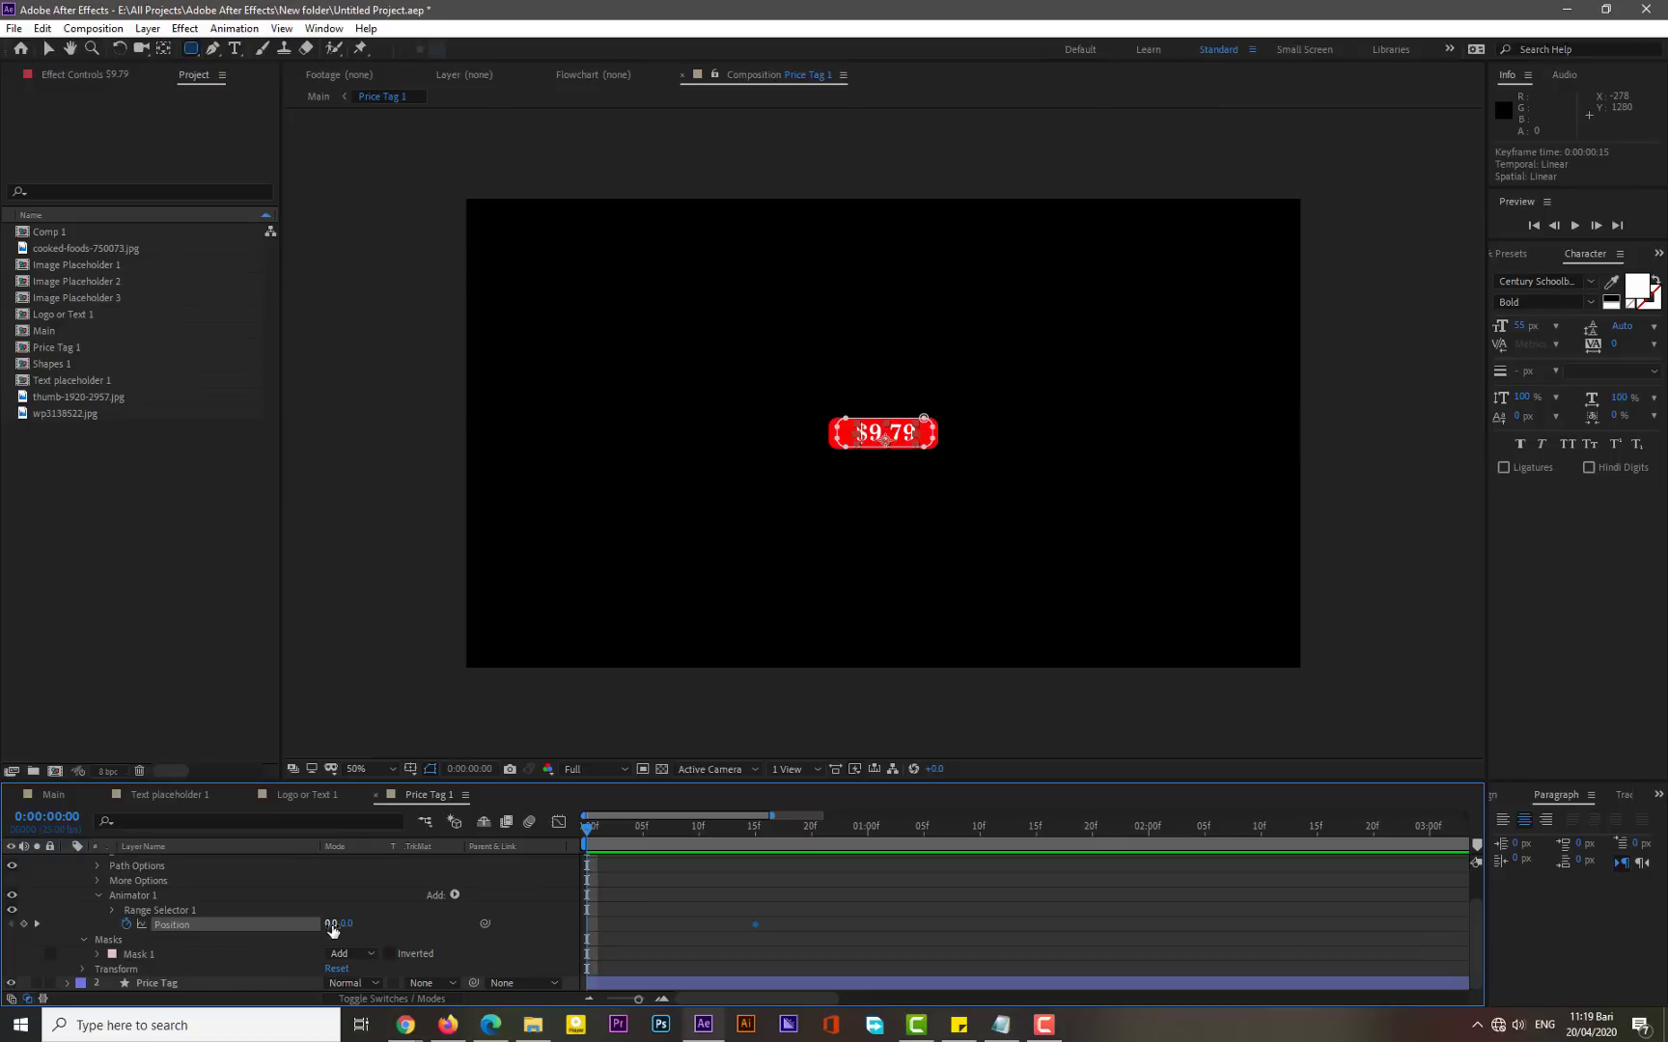
pyautogui.moveTo(333, 924); pyautogui.dragTo(482, 907)
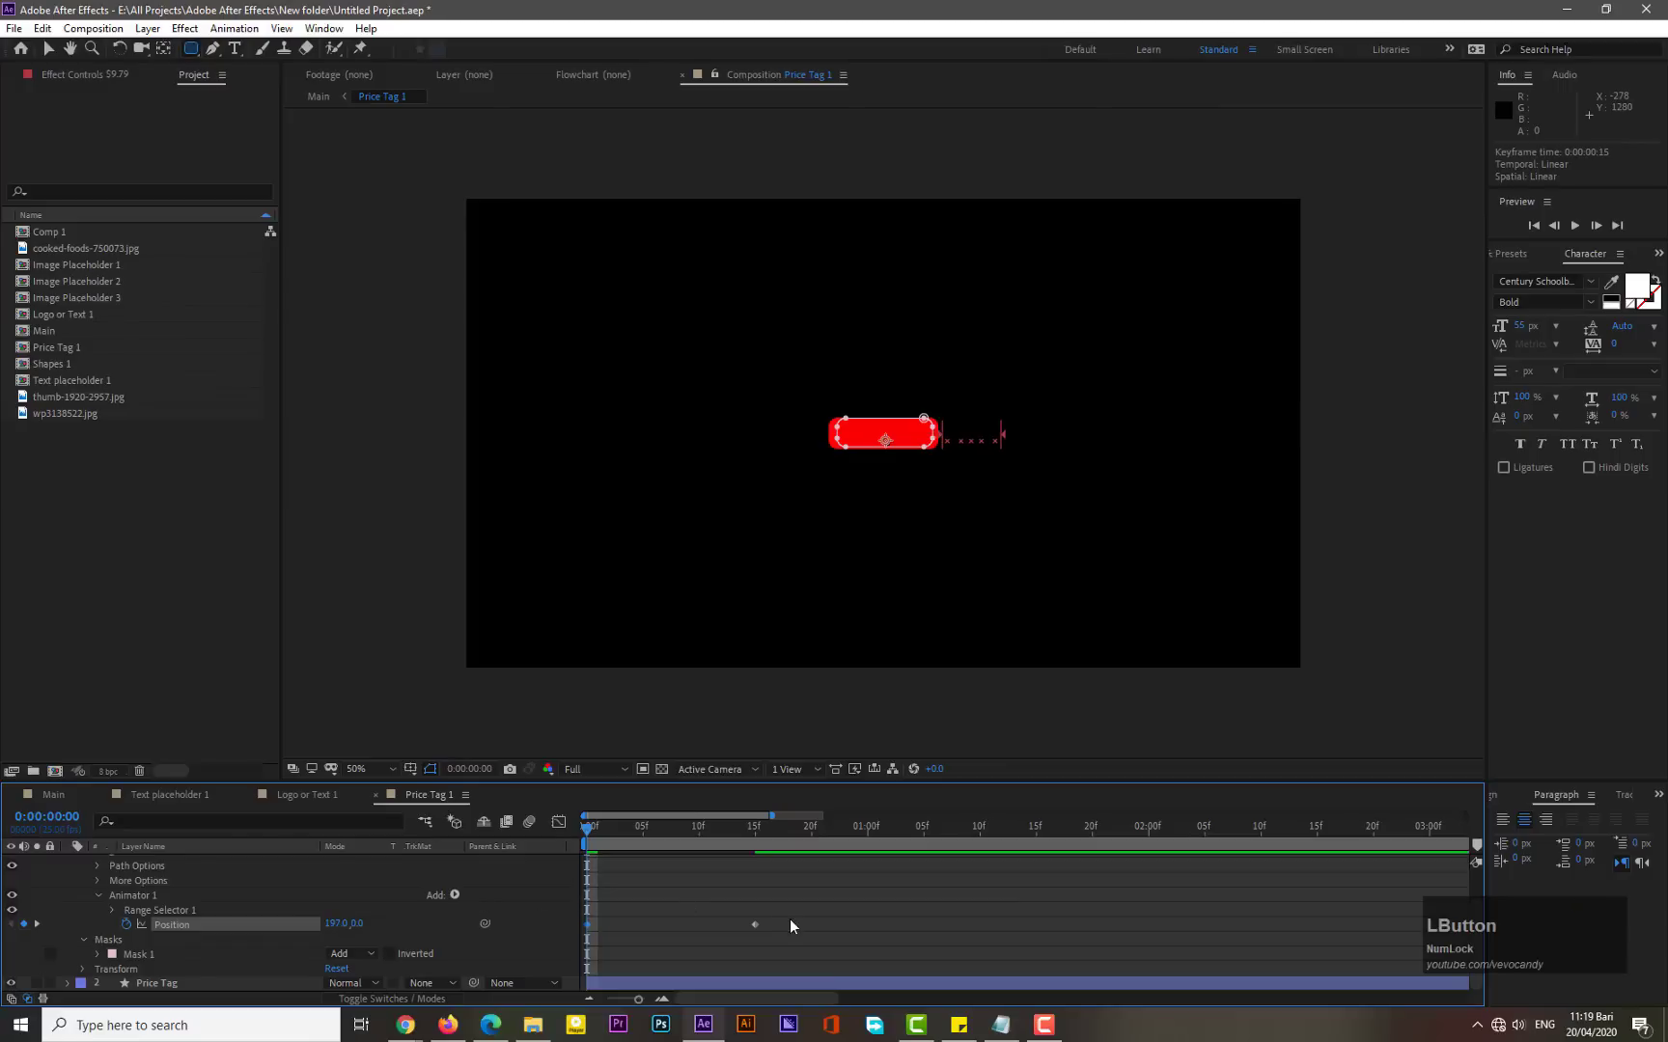
# - Apply Easy Ease to both Position keyframes of the $9.79 text animator
pyautogui.moveTo(789, 913); pyautogui.dragTo(580, 937)
pyautogui.rightClick(588, 925)
pyautogui.moveTo(662, 912)
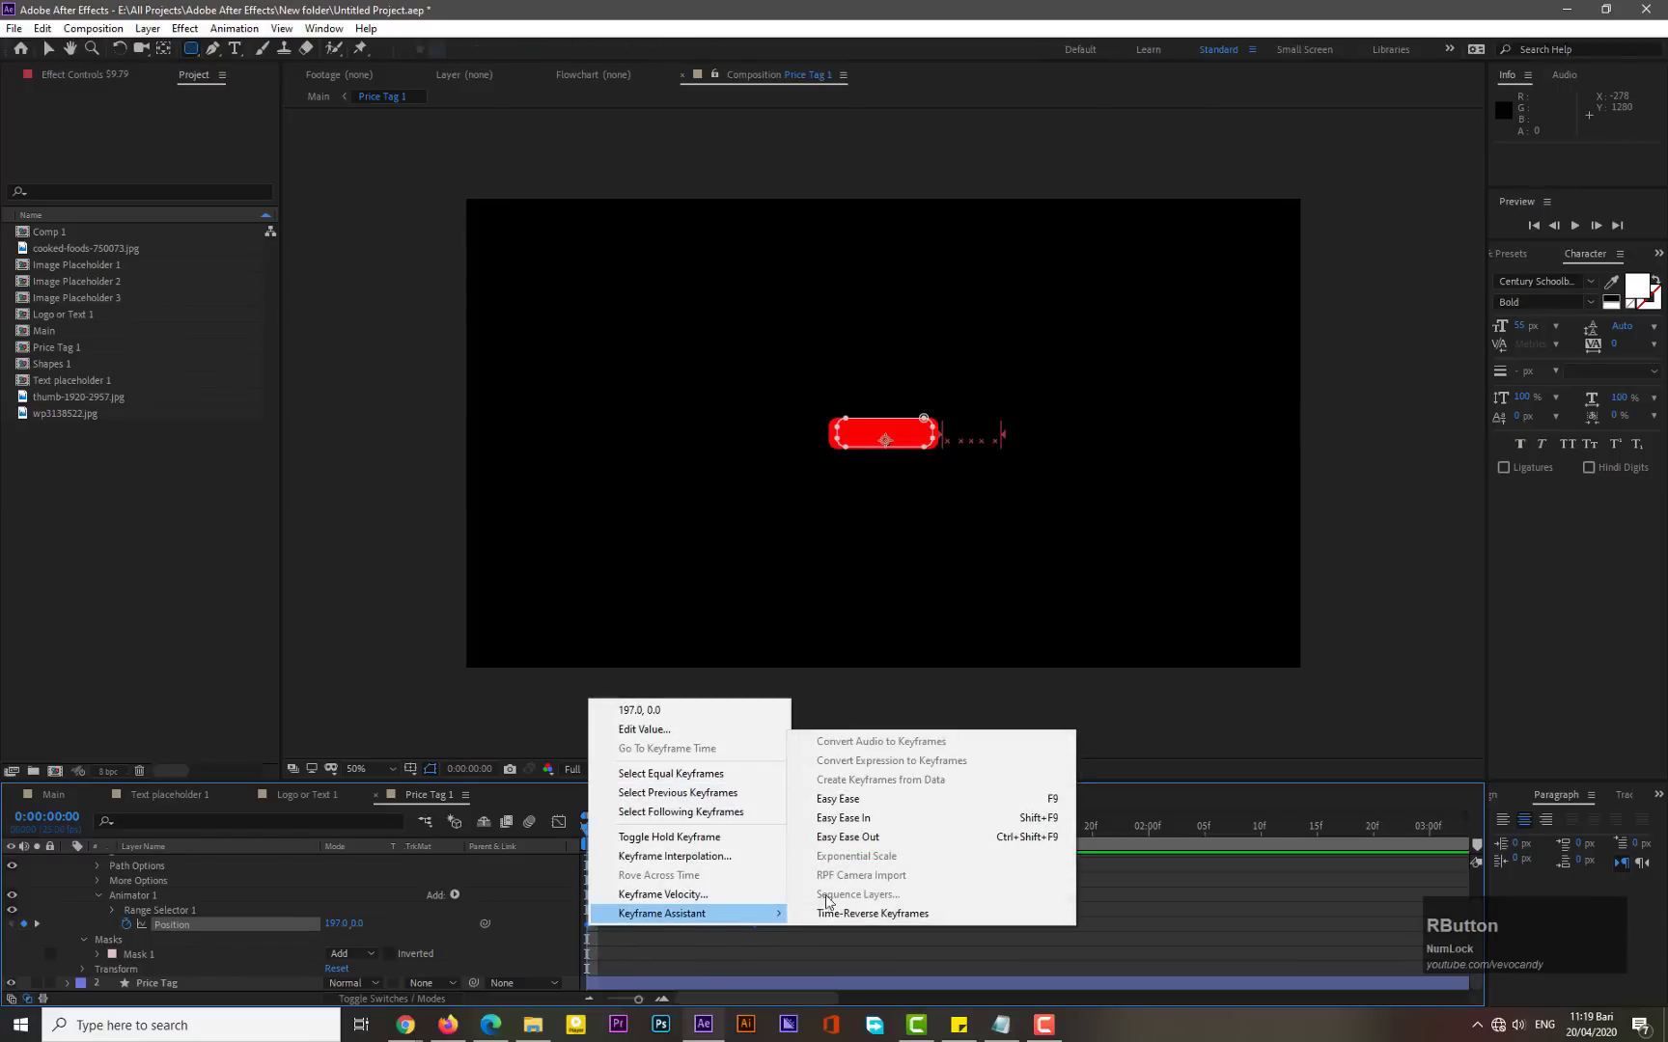
pyautogui.click(857, 799)
# - In the Graph Editor, pull the speed curve's influence handle so the price slides in fast and settles slowly
pyautogui.click(558, 821)
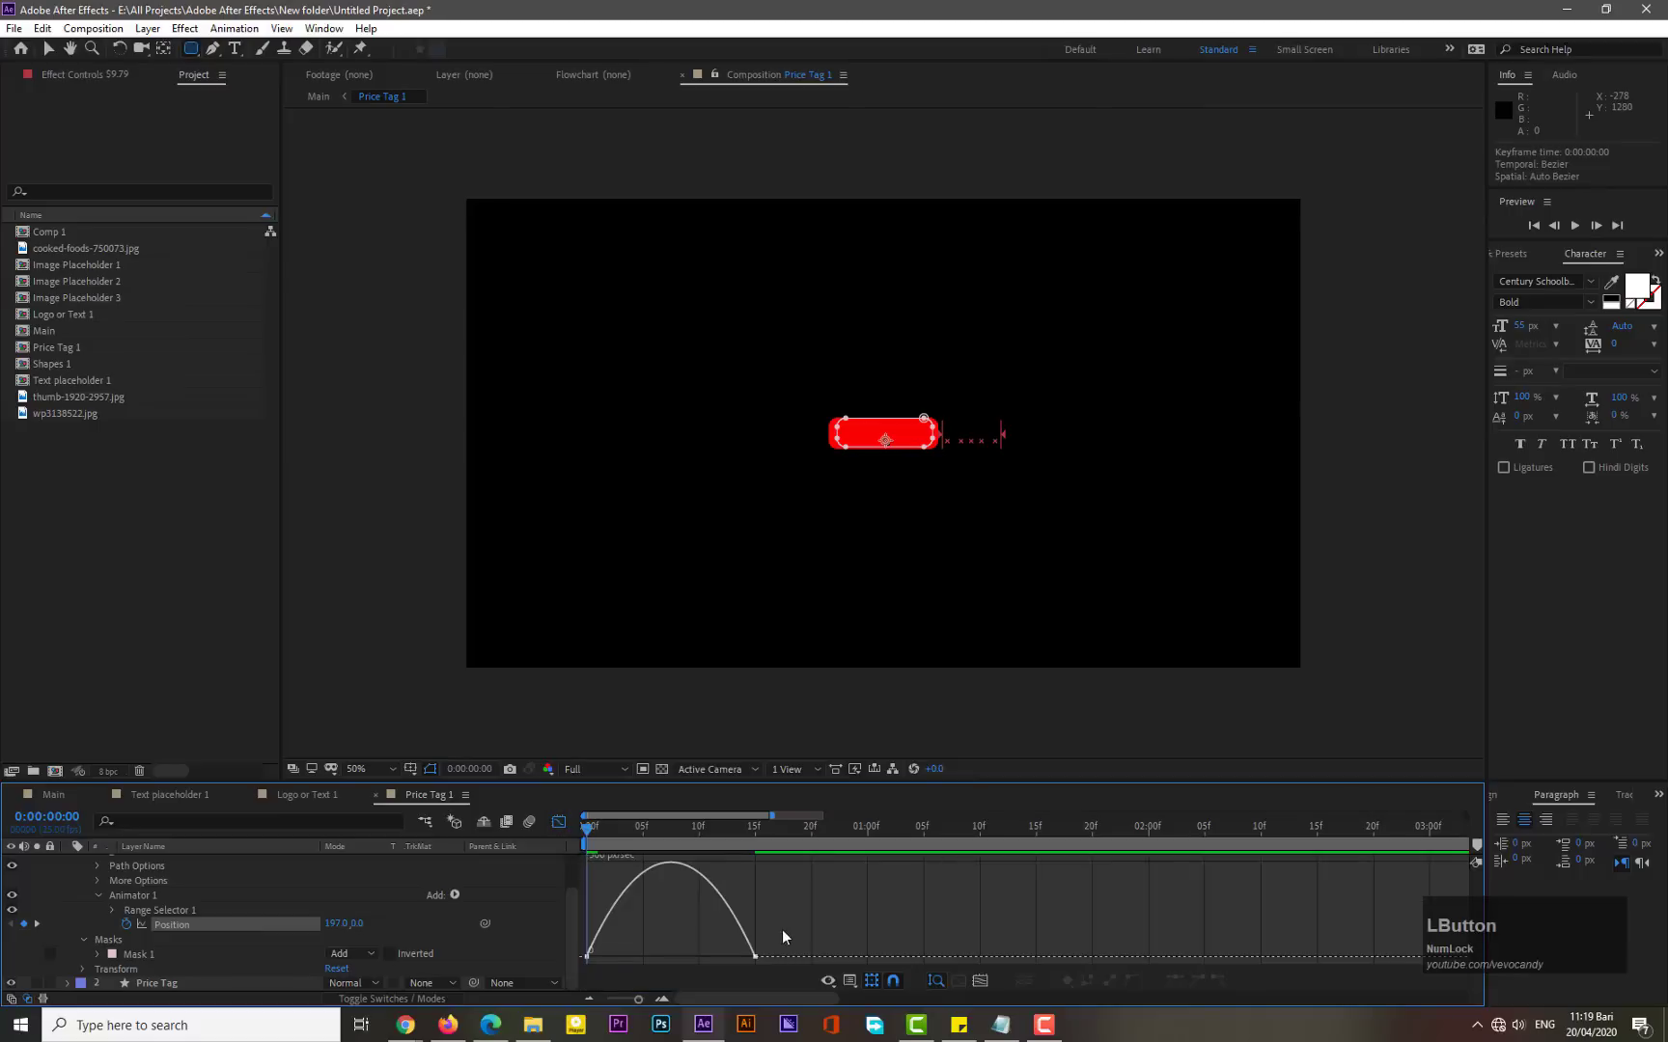
pyautogui.moveTo(782, 933); pyautogui.dragTo(622, 959)
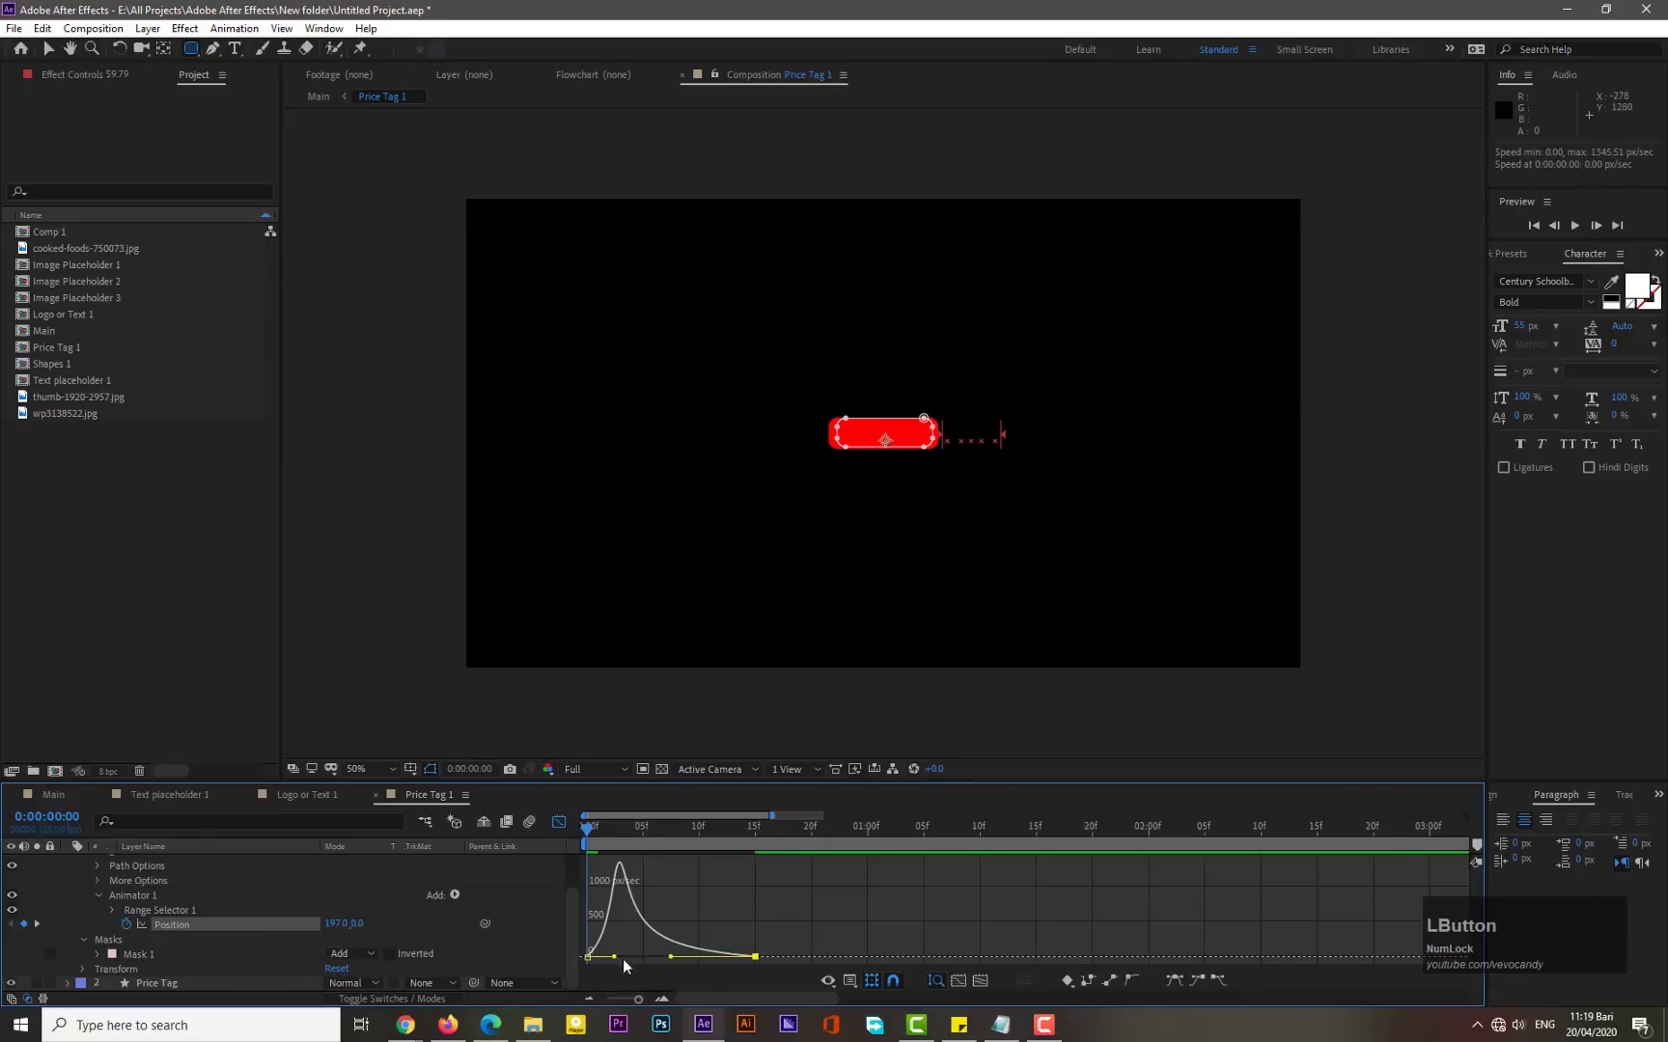
pyautogui.click(558, 821)
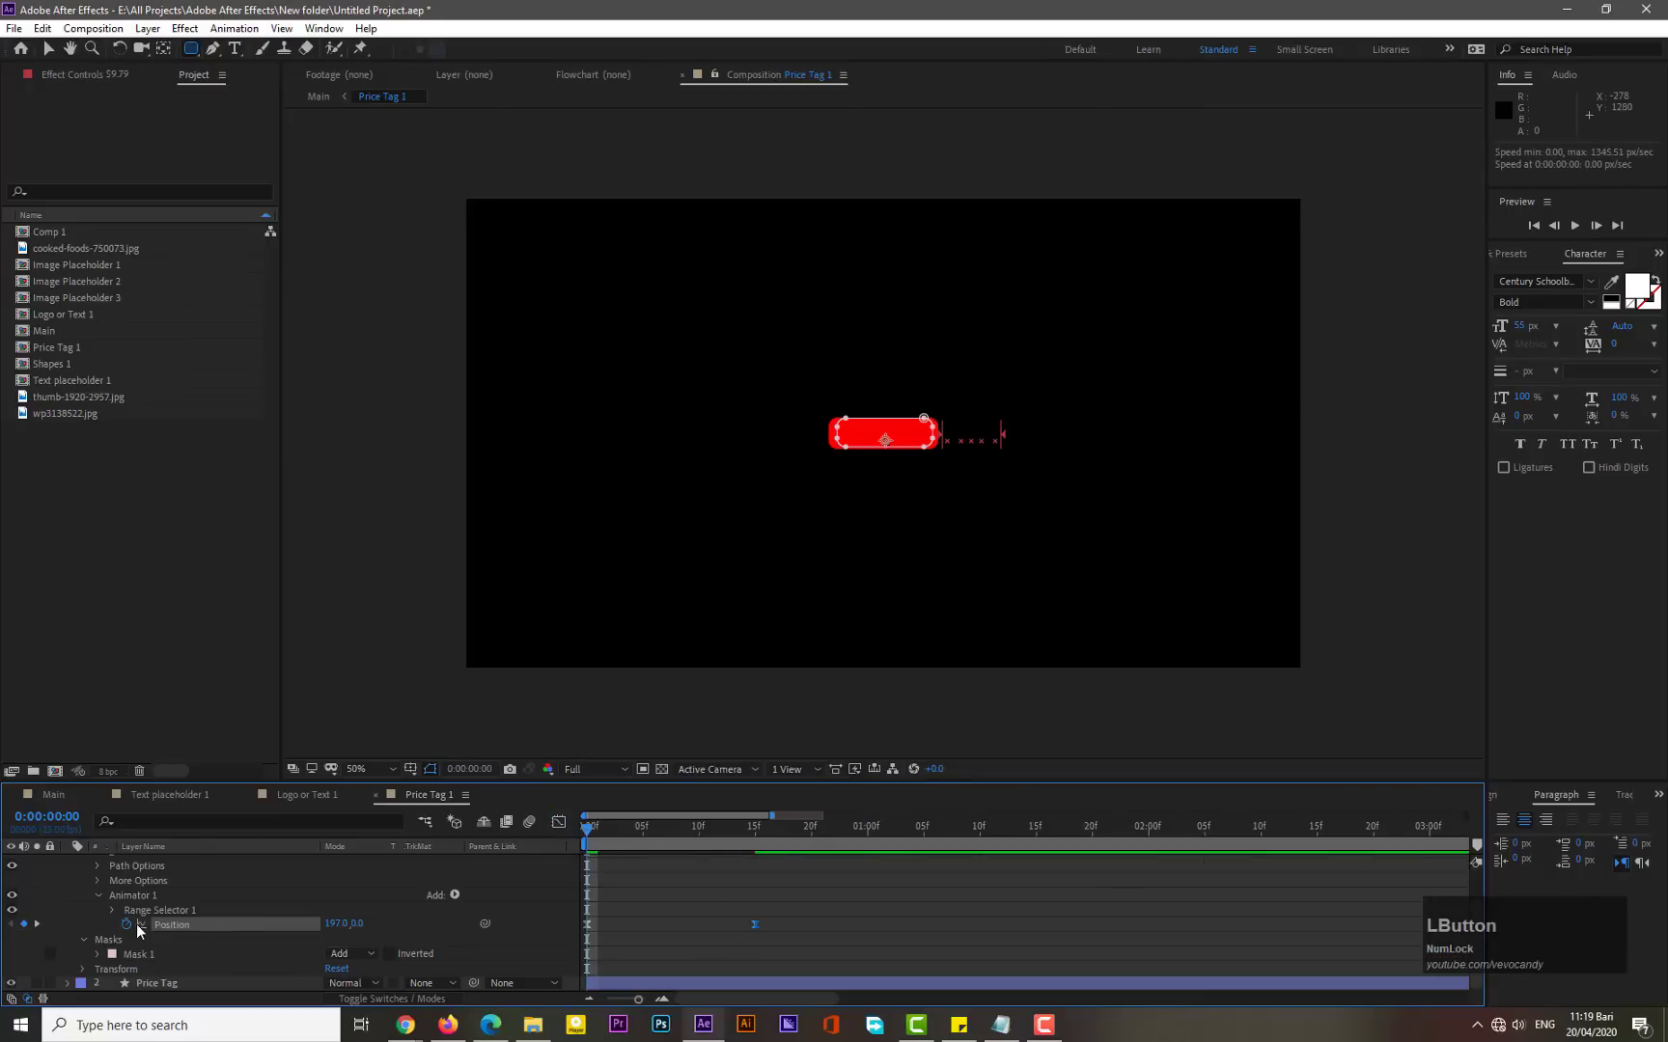
# - Collapse the $9.79 layer's properties and parent the $9.79 text layer to the Price Tag layer
pyautogui.click(100, 893)
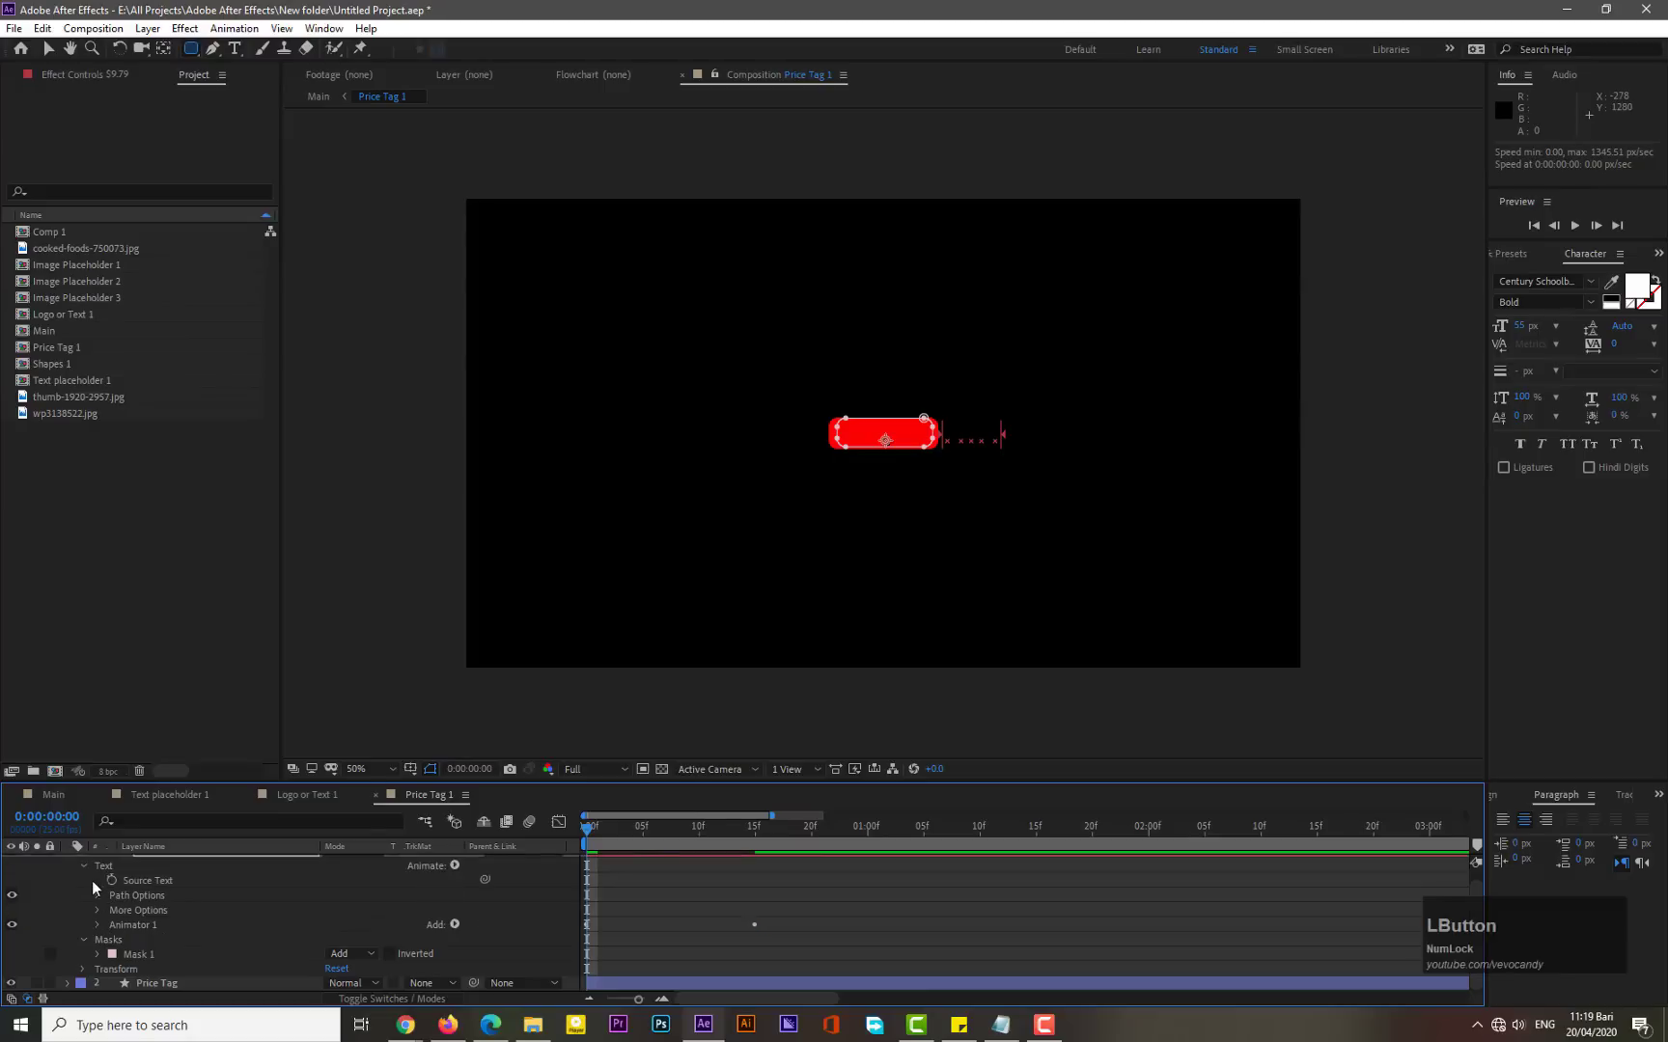
pyautogui.scroll(2, 77, 893)
pyautogui.click(68, 861)
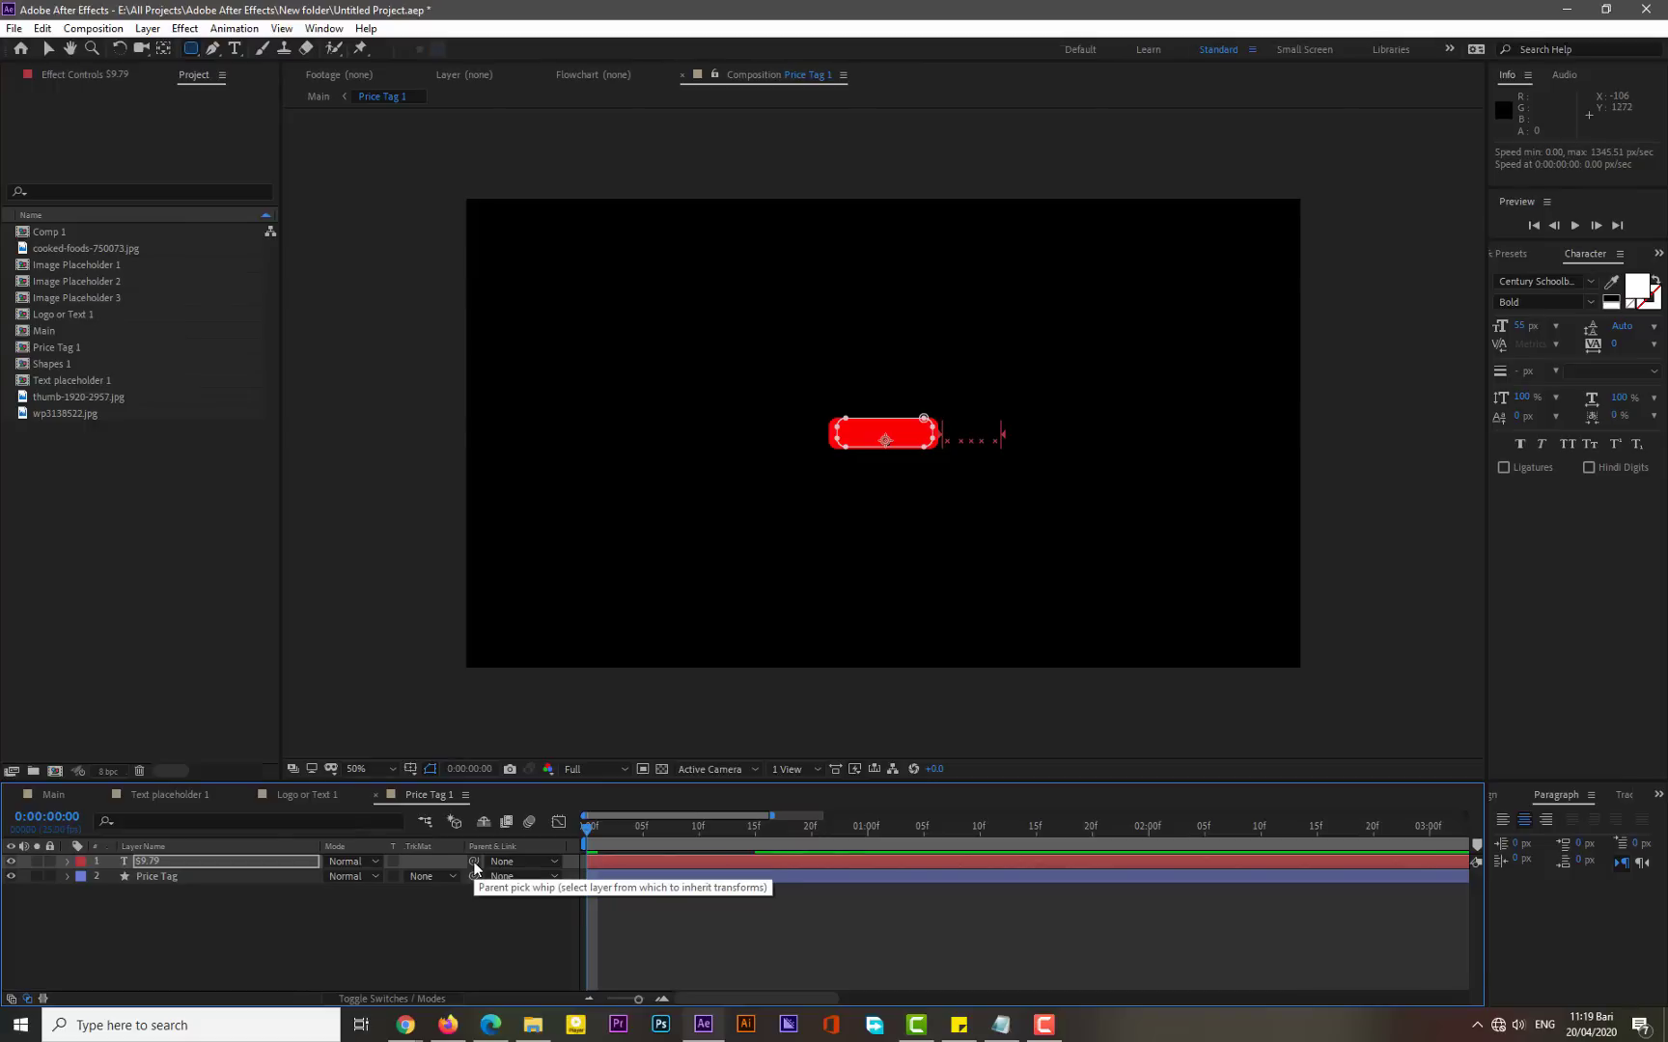
pyautogui.moveTo(473, 861); pyautogui.dragTo(202, 875)
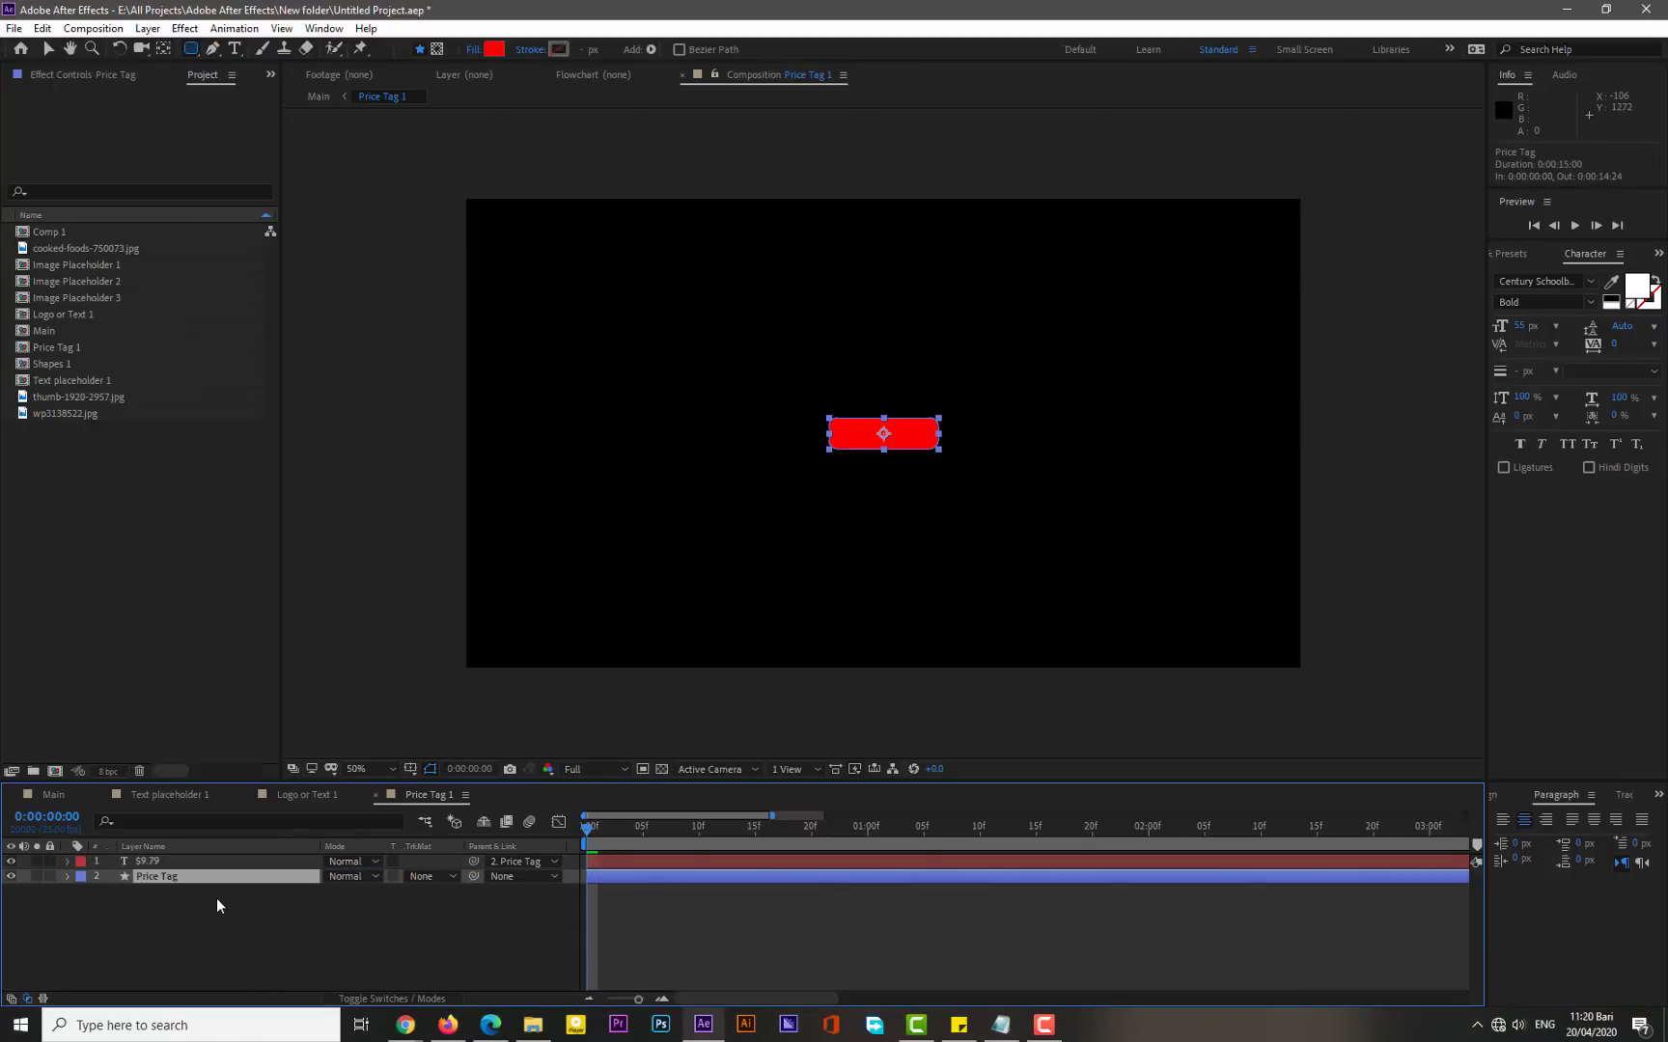
# - Set a Scale keyframe of 0% on the Price Tag layer at frame 0
pyautogui.press('s')
pyautogui.moveTo(772, 816); pyautogui.dragTo(912, 833)
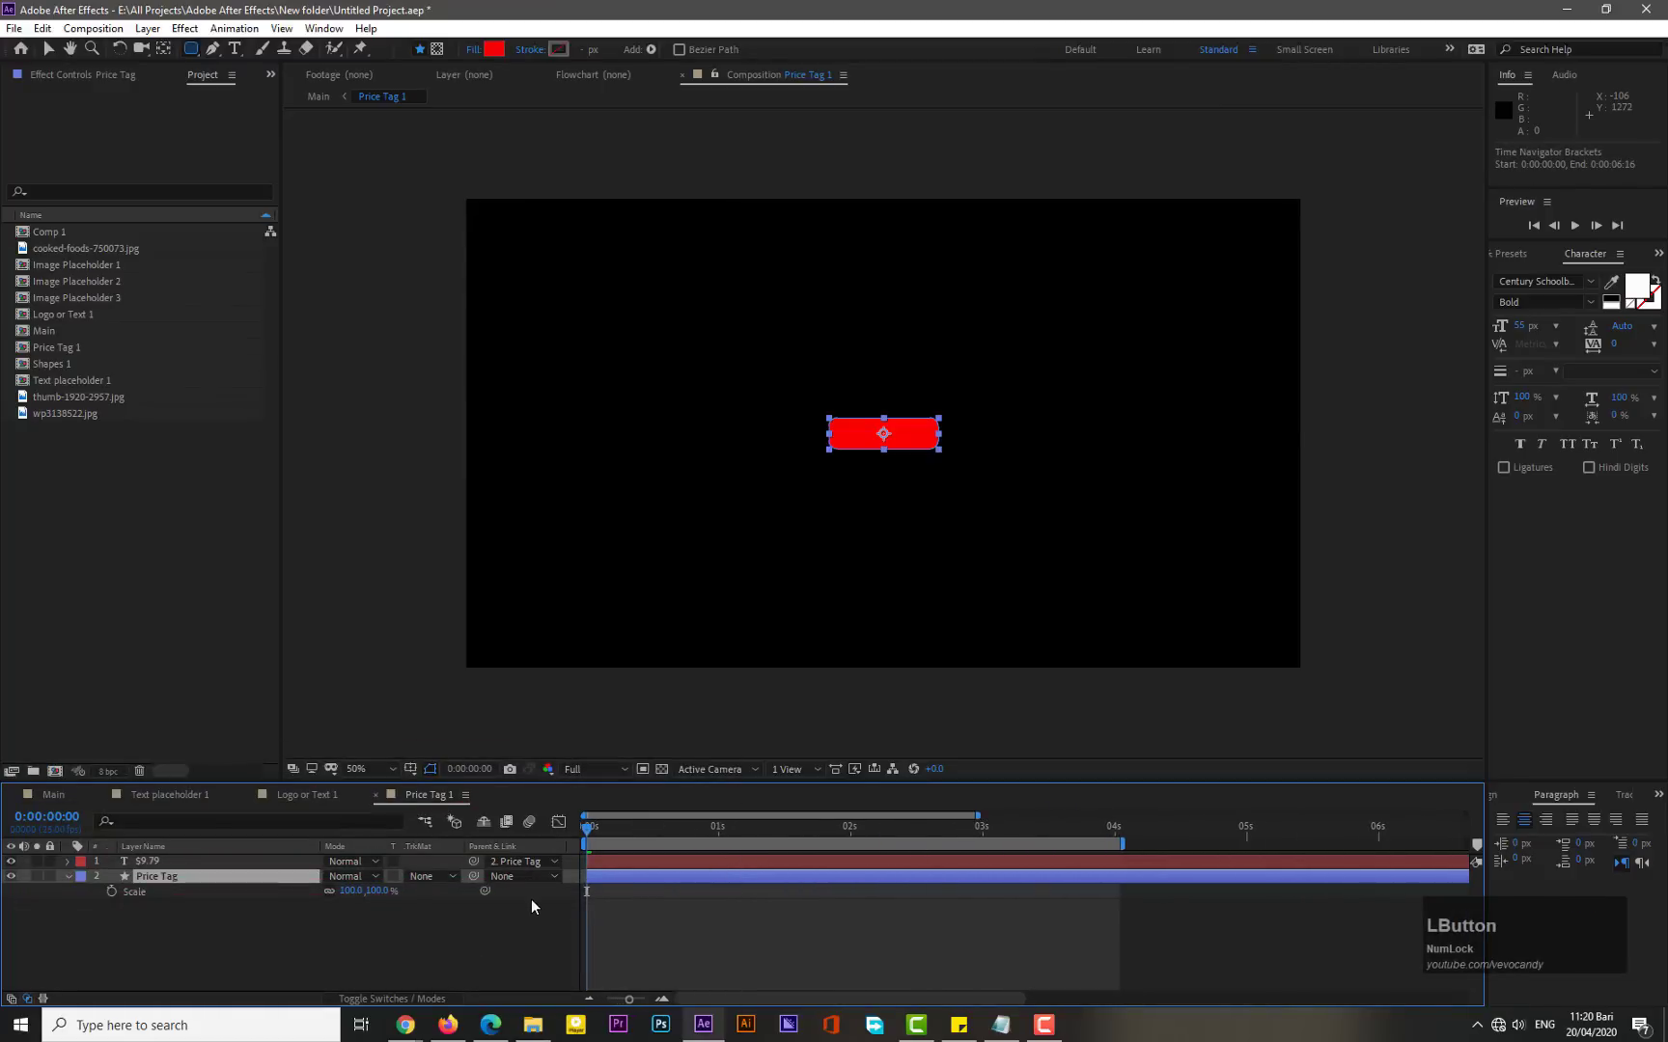
pyautogui.click(111, 892)
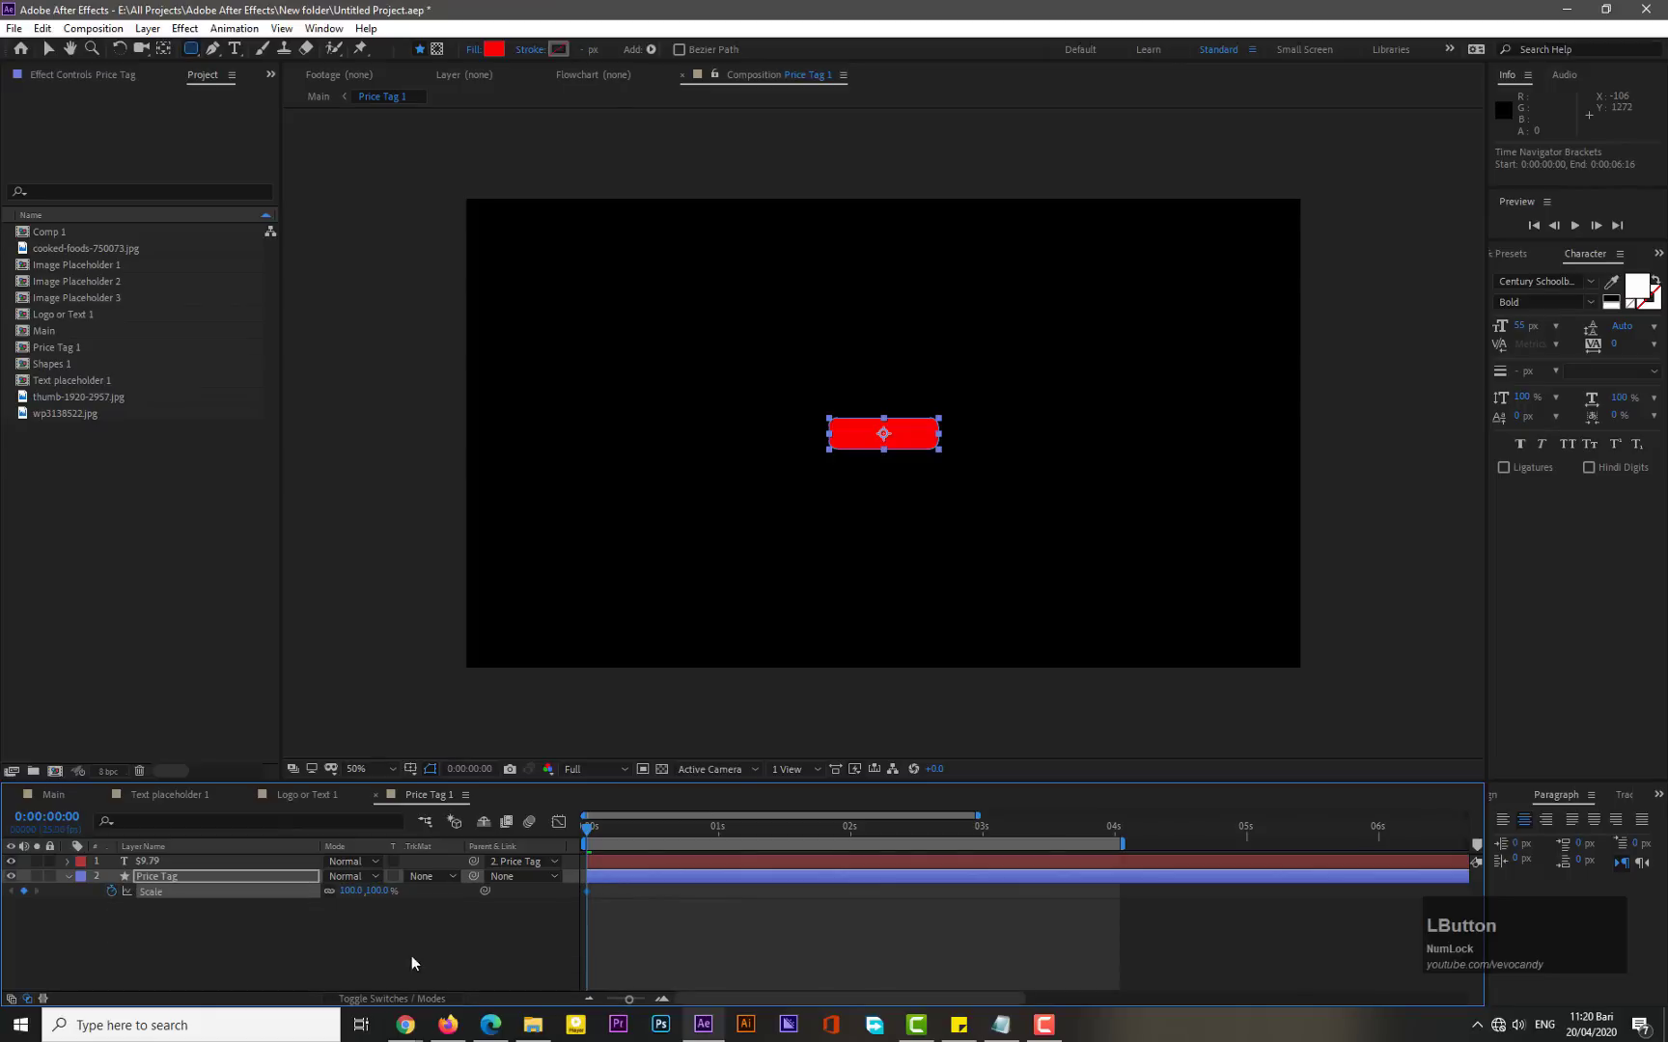
pyautogui.click(349, 891)
pyautogui.write('0')
pyautogui.press('KP_Enter')
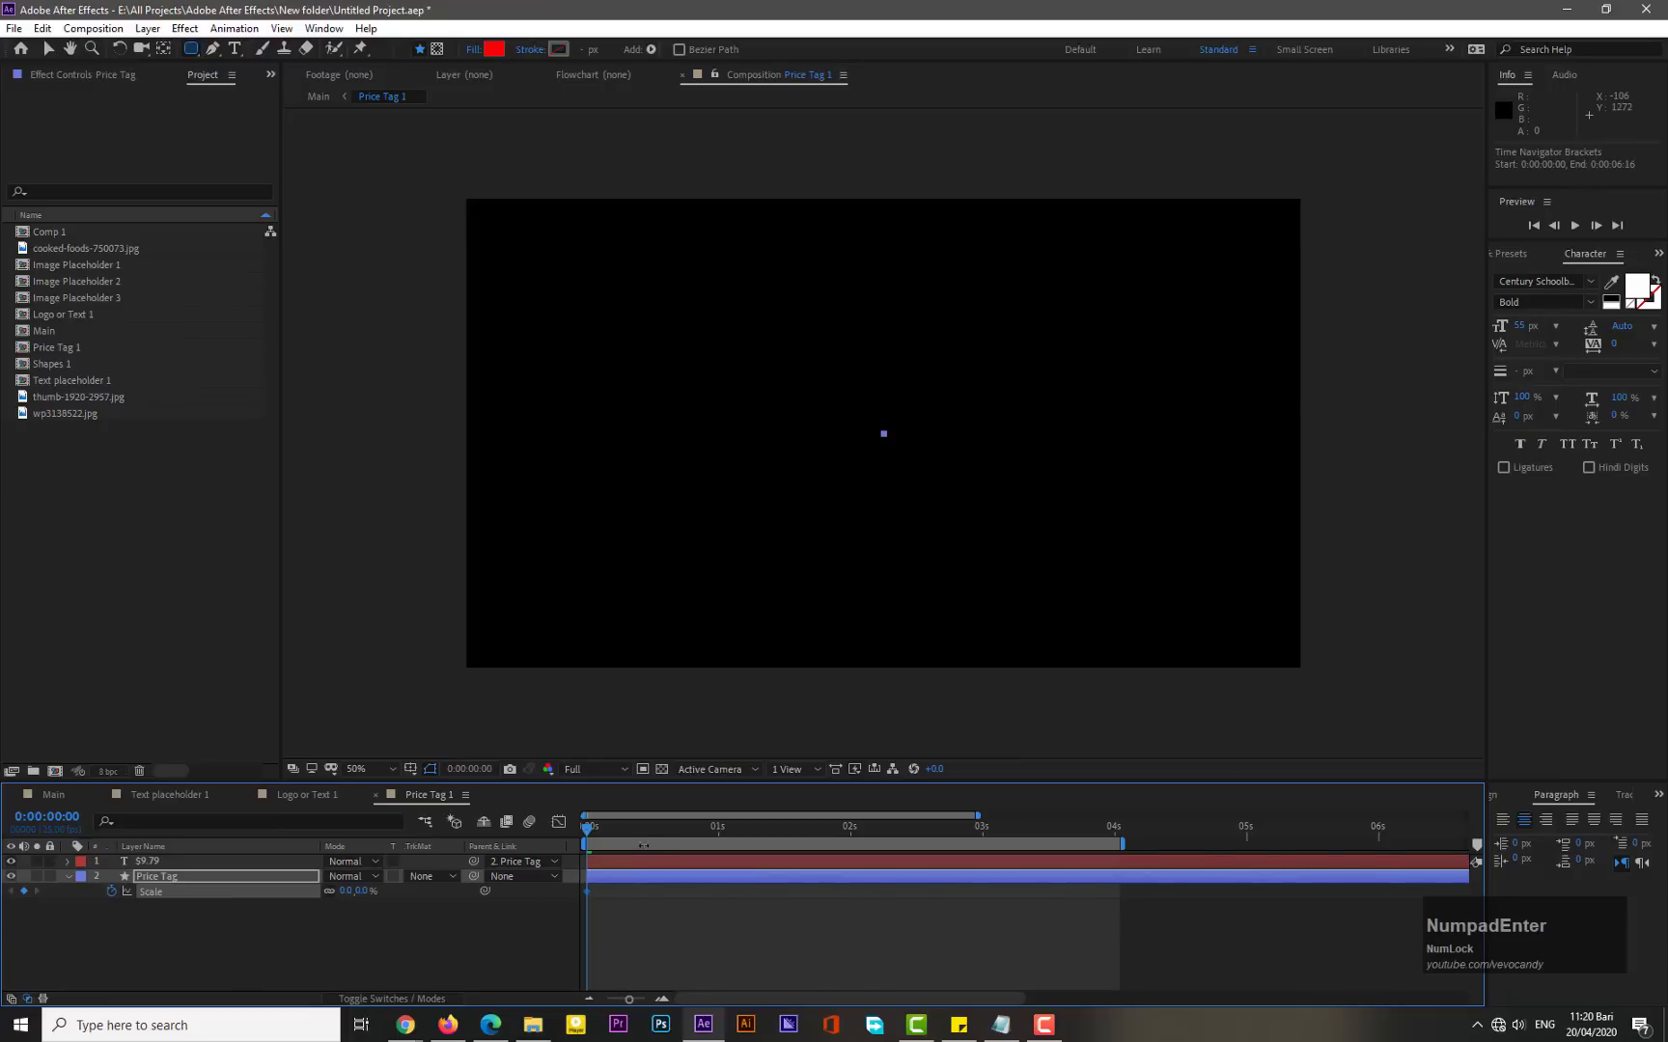
# - Set the Price Tag layer's Scale to 100% at frame 10
pyautogui.moveTo(978, 819); pyautogui.dragTo(797, 832)
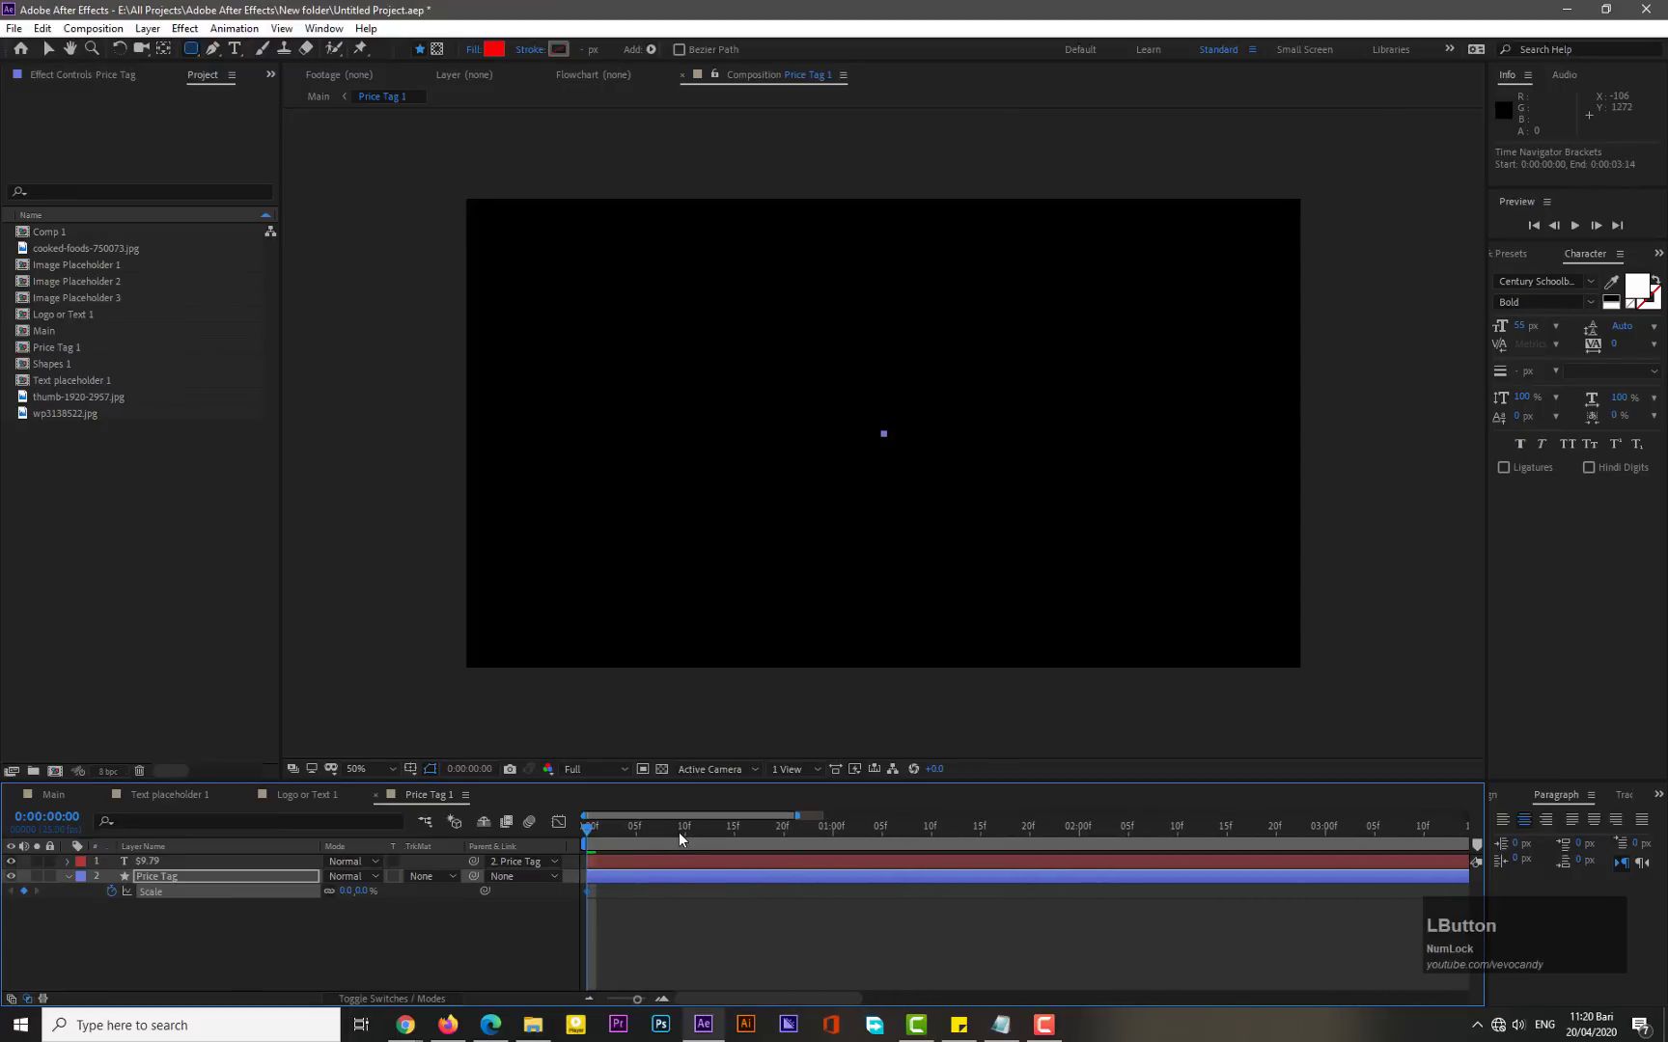
pyautogui.click(682, 830)
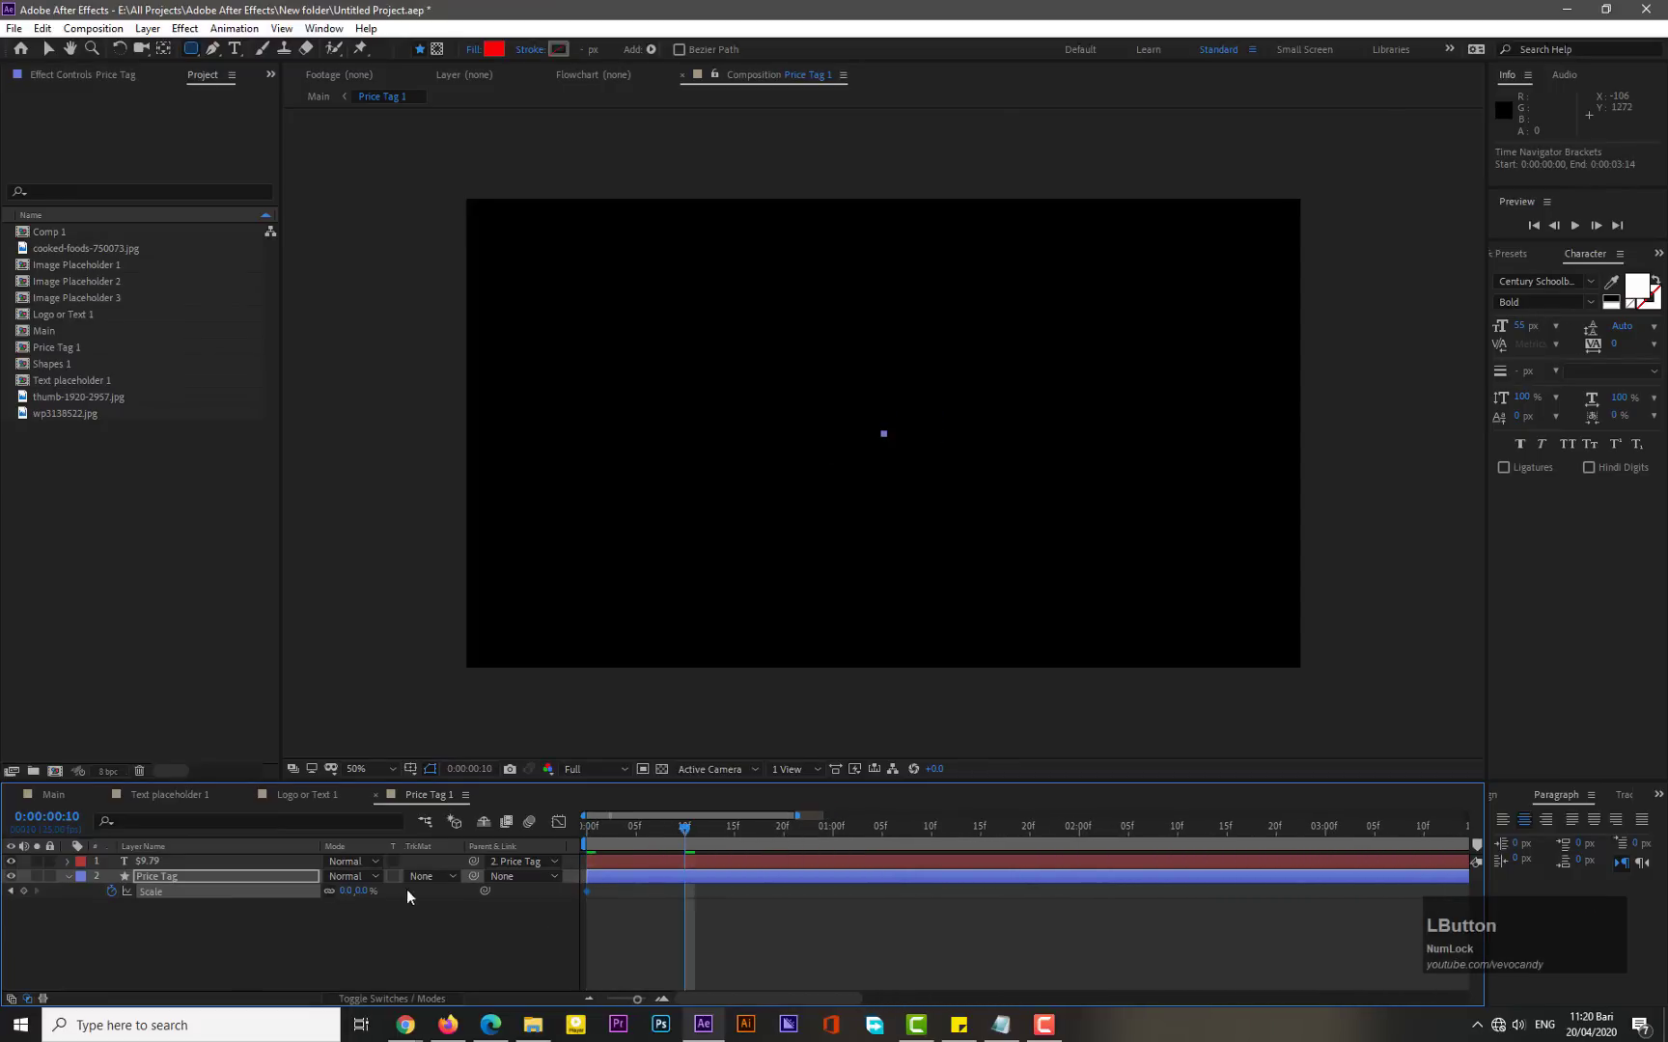
pyautogui.click(340, 888)
pyautogui.write('100')
pyautogui.press('KP_Enter')
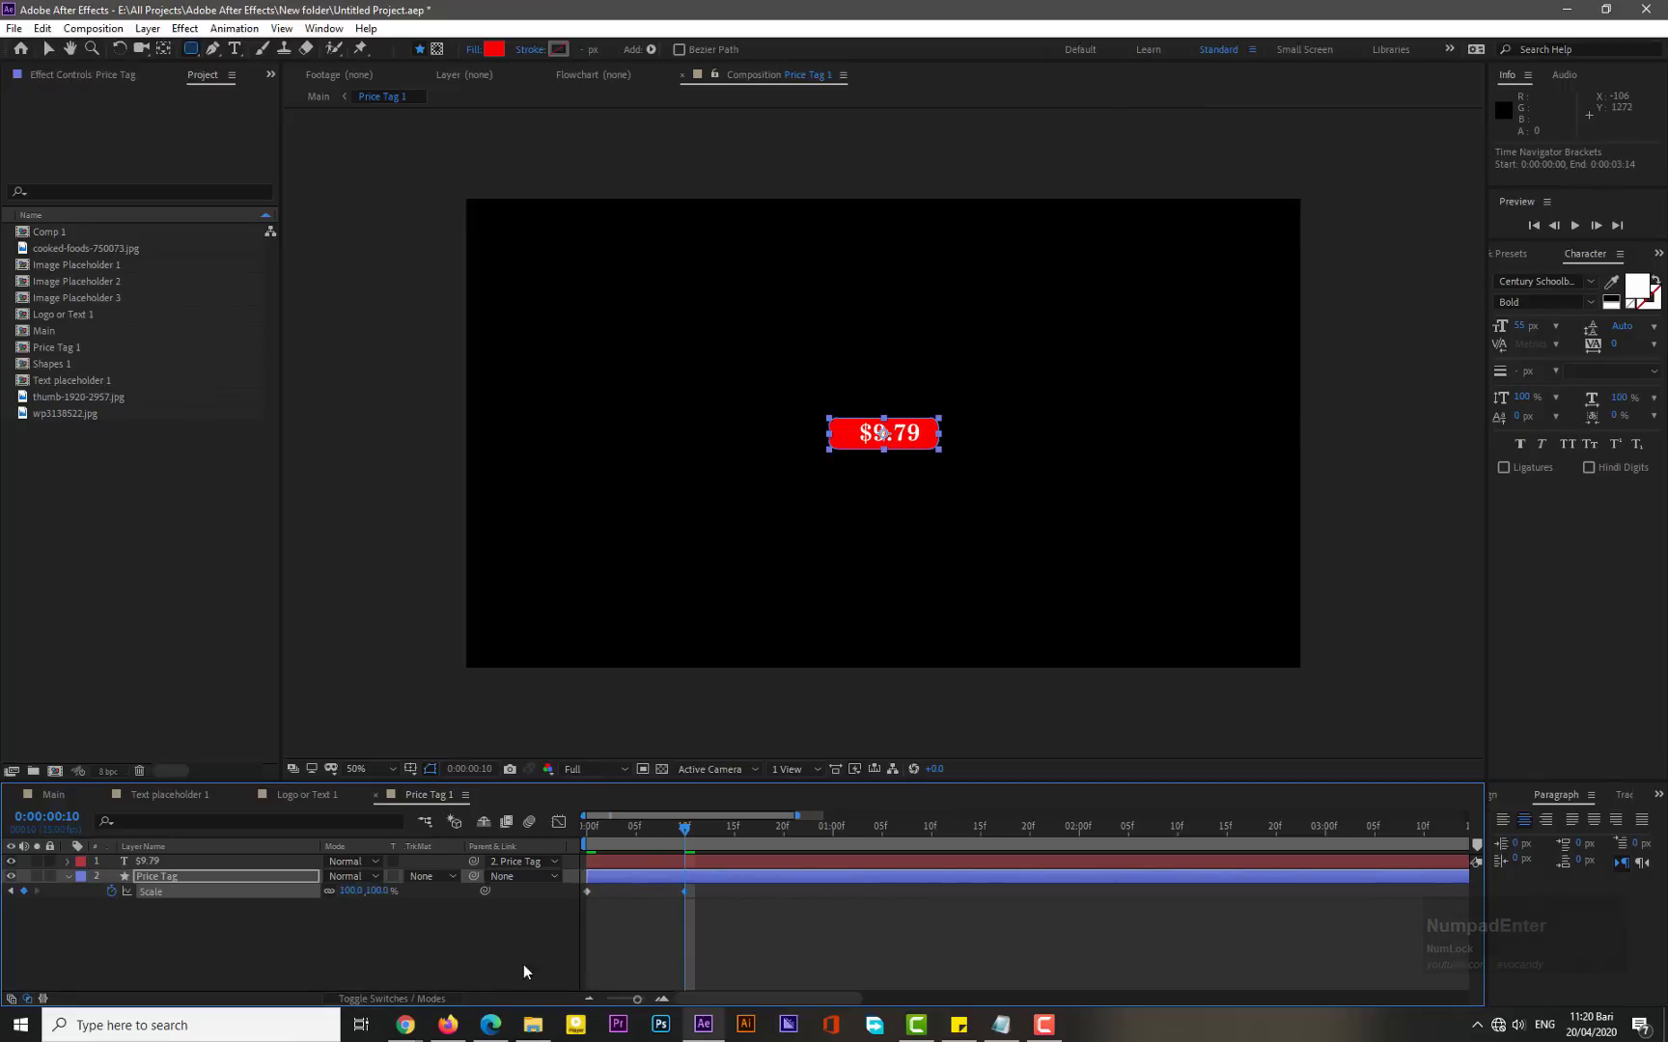
# - Apply Easy Ease to the Price Tag layer's Scale keyframes
pyautogui.moveTo(696, 888); pyautogui.dragTo(582, 901)
pyautogui.rightClick(589, 889)
pyautogui.moveTo(676, 877)
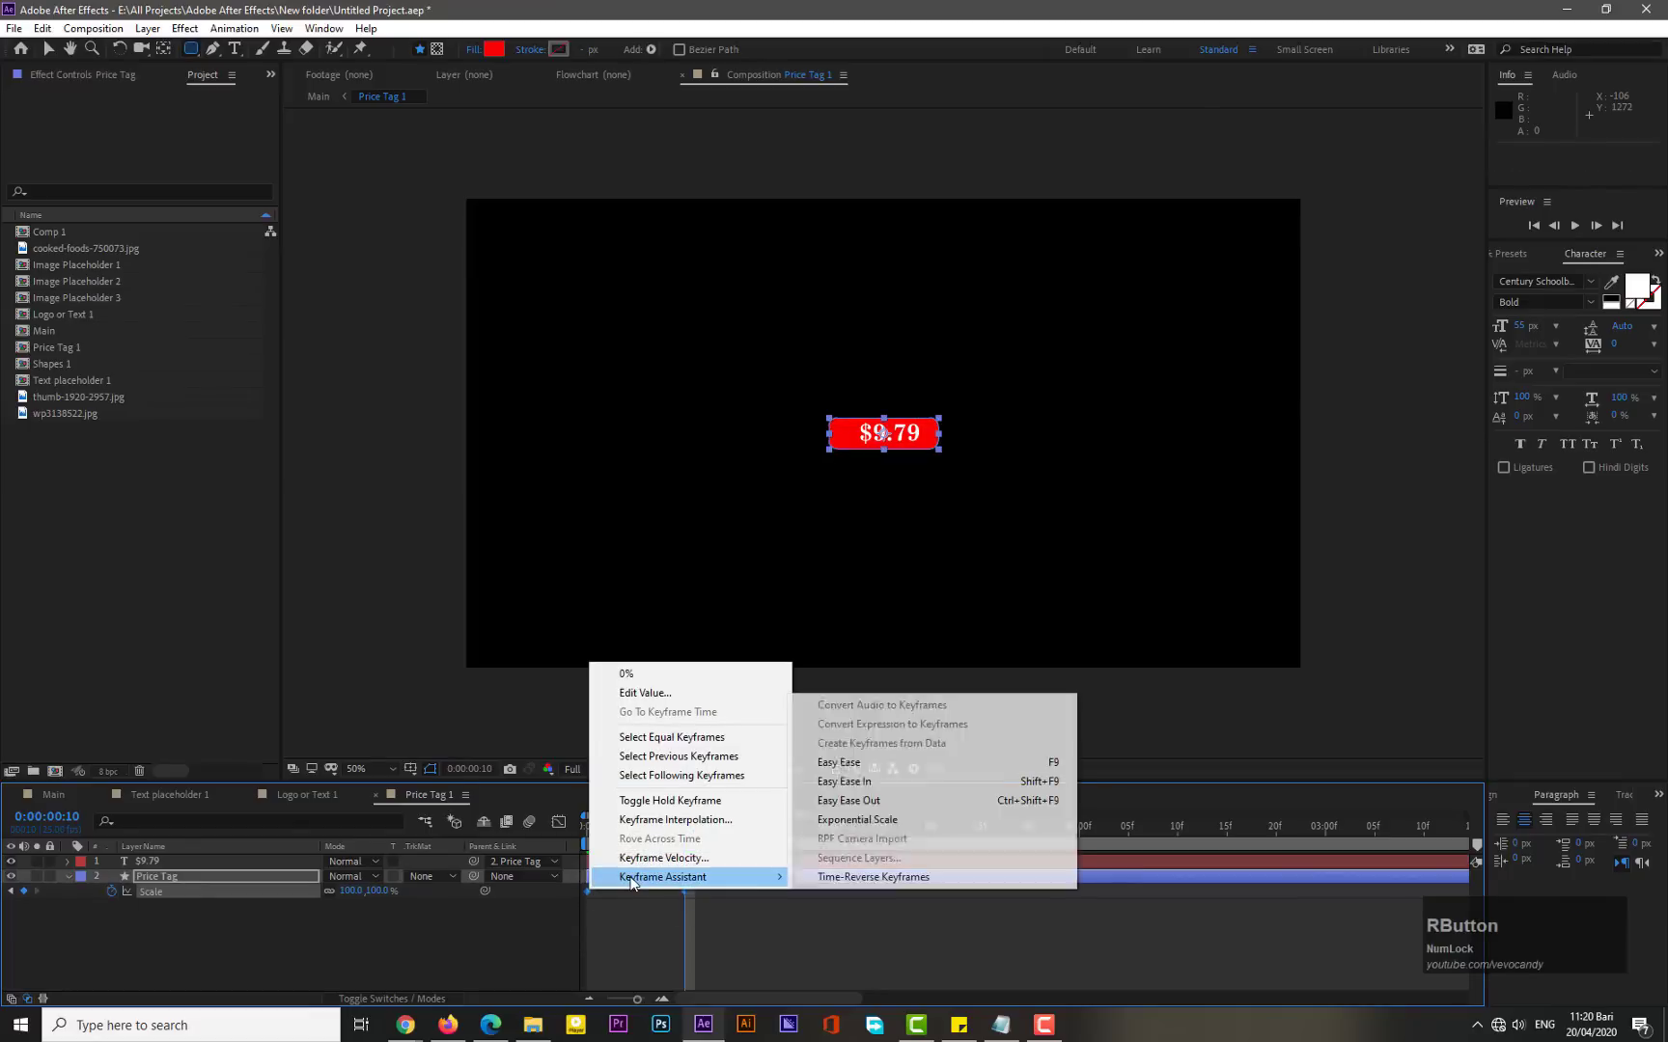
pyautogui.click(839, 764)
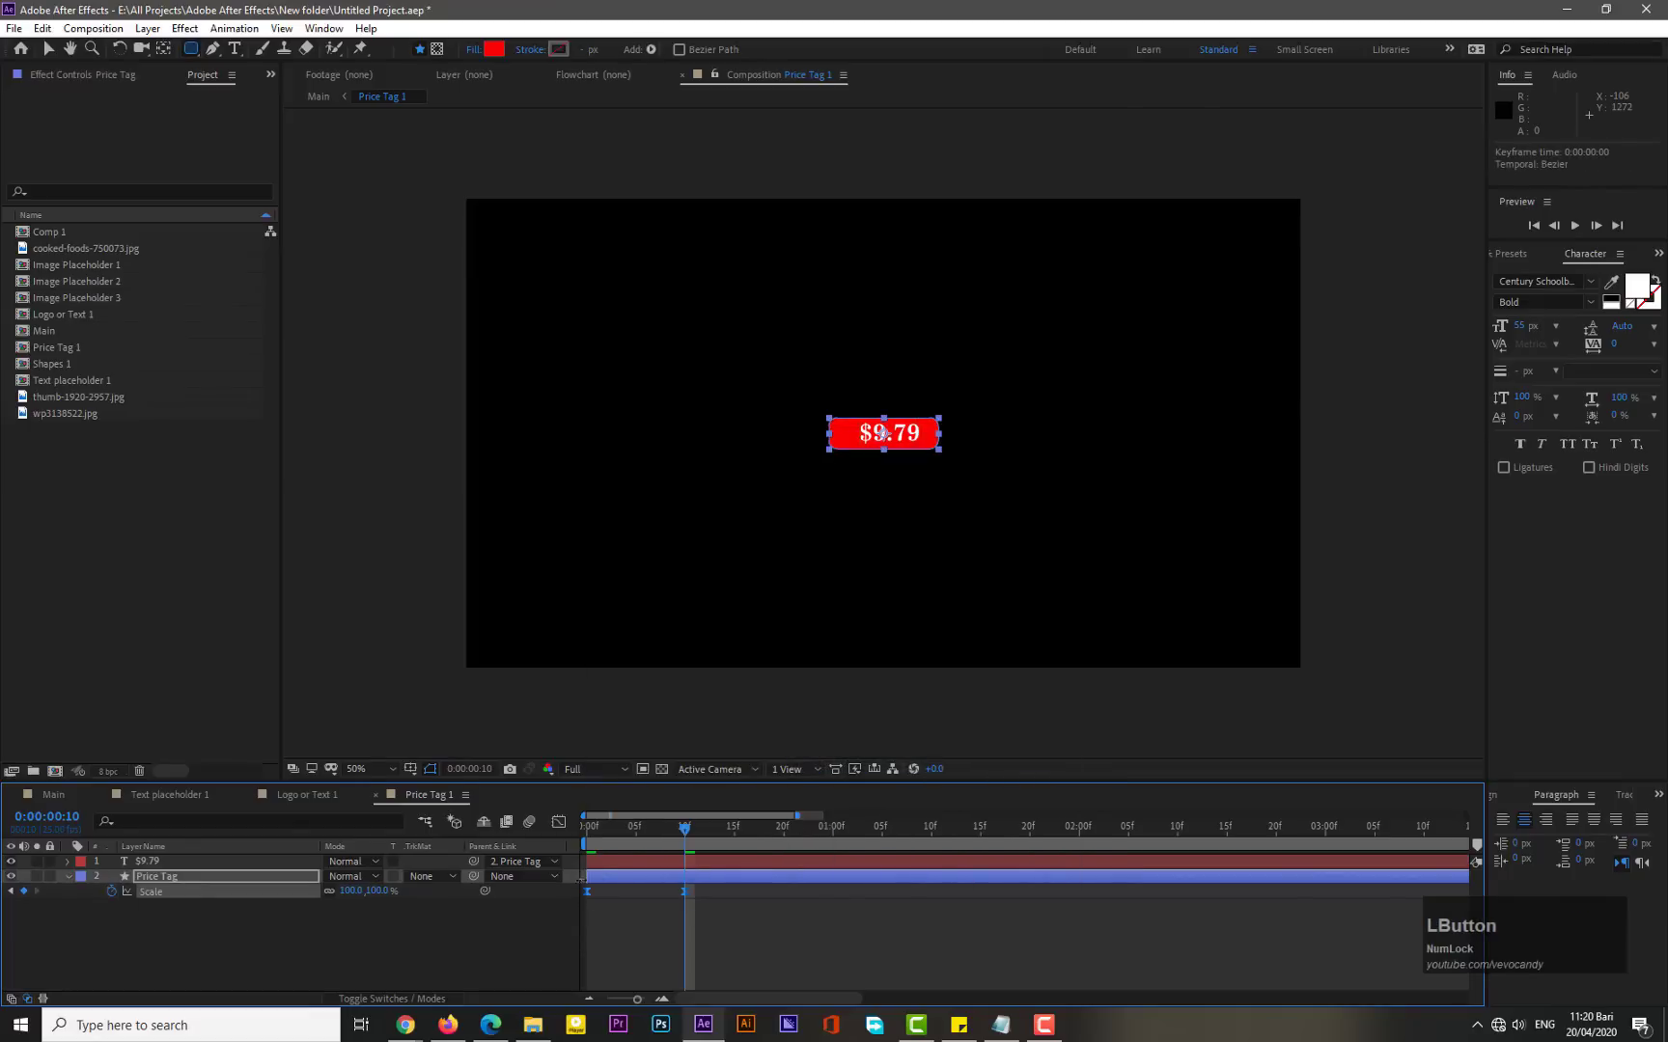
# - Shift the $9.79 Position keyframes 10 frames later so the price slides in after the tag appears, and preview
pyautogui.click(67, 875)
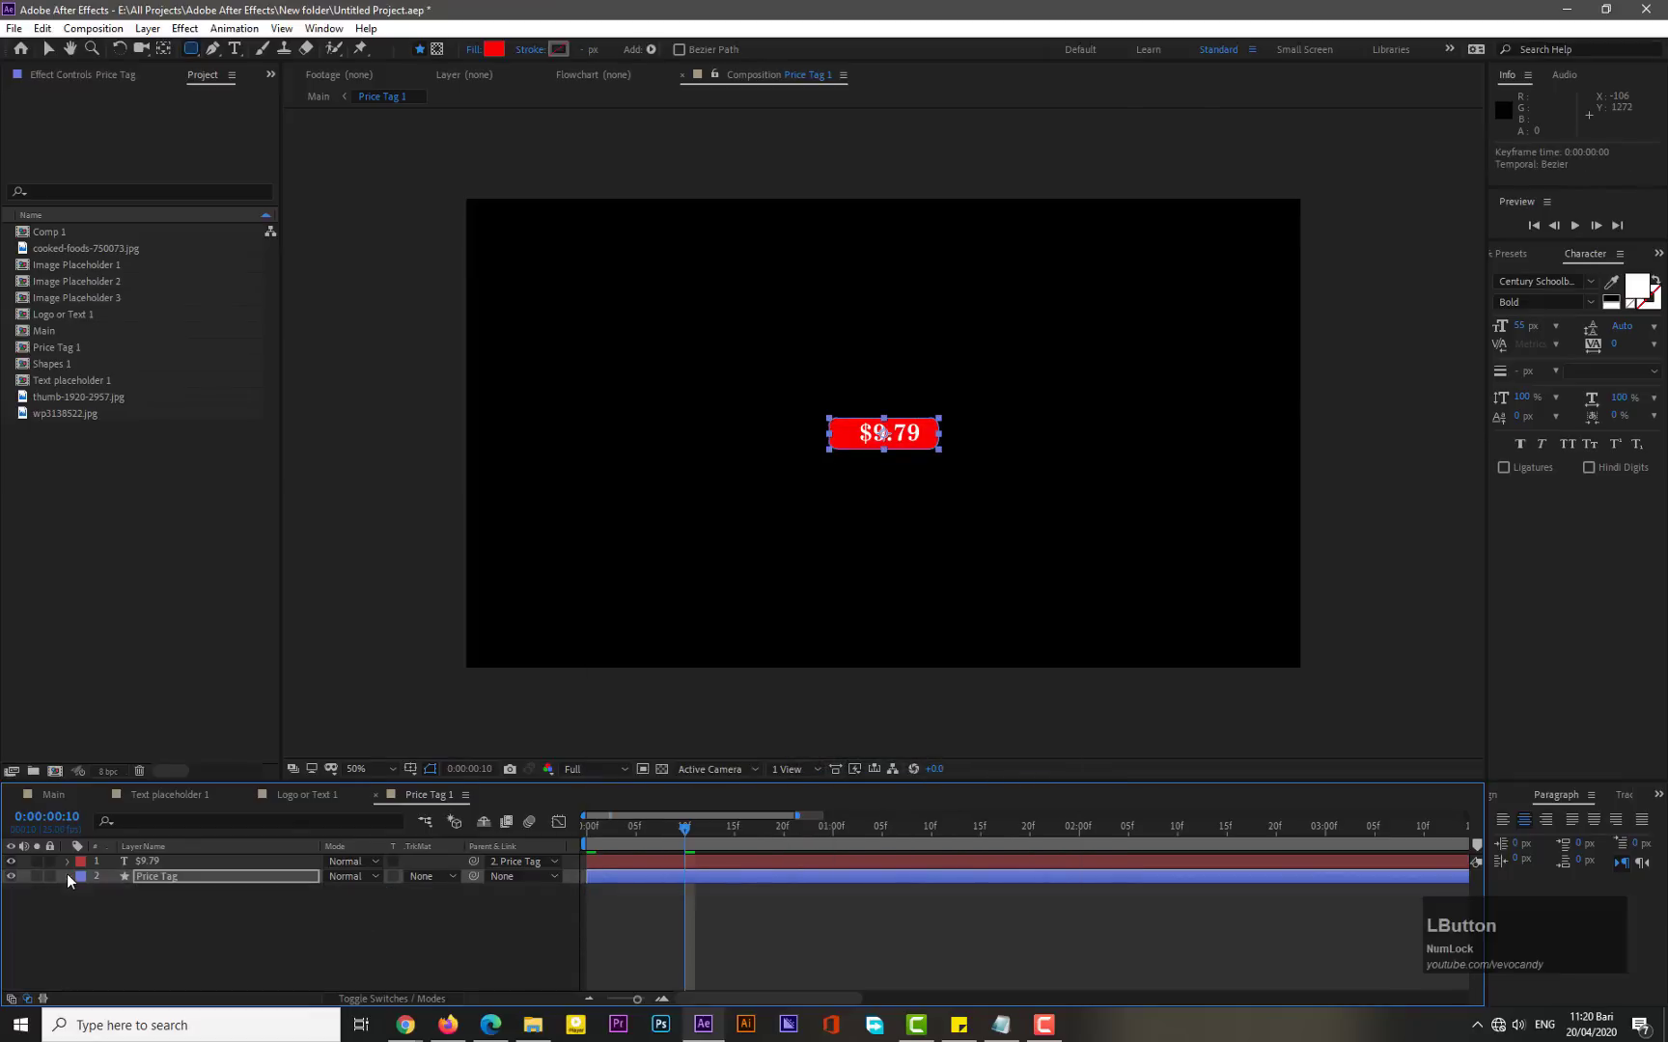
pyautogui.click(165, 874)
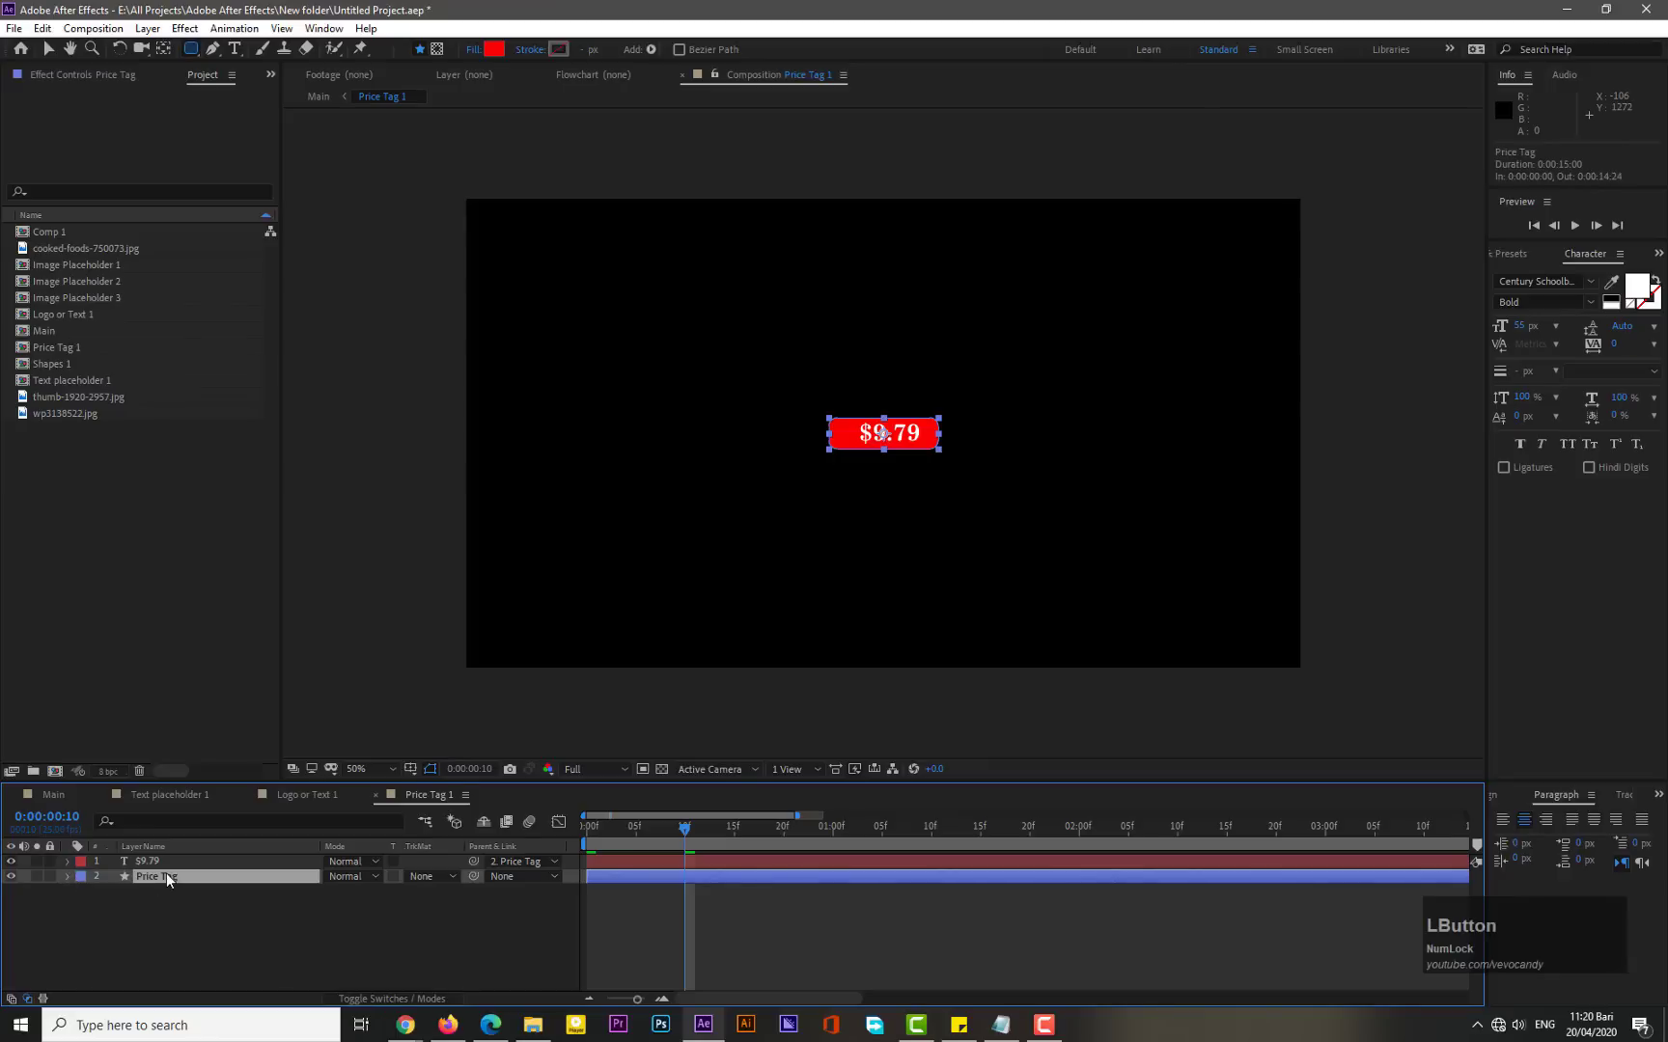
pyautogui.press('u')
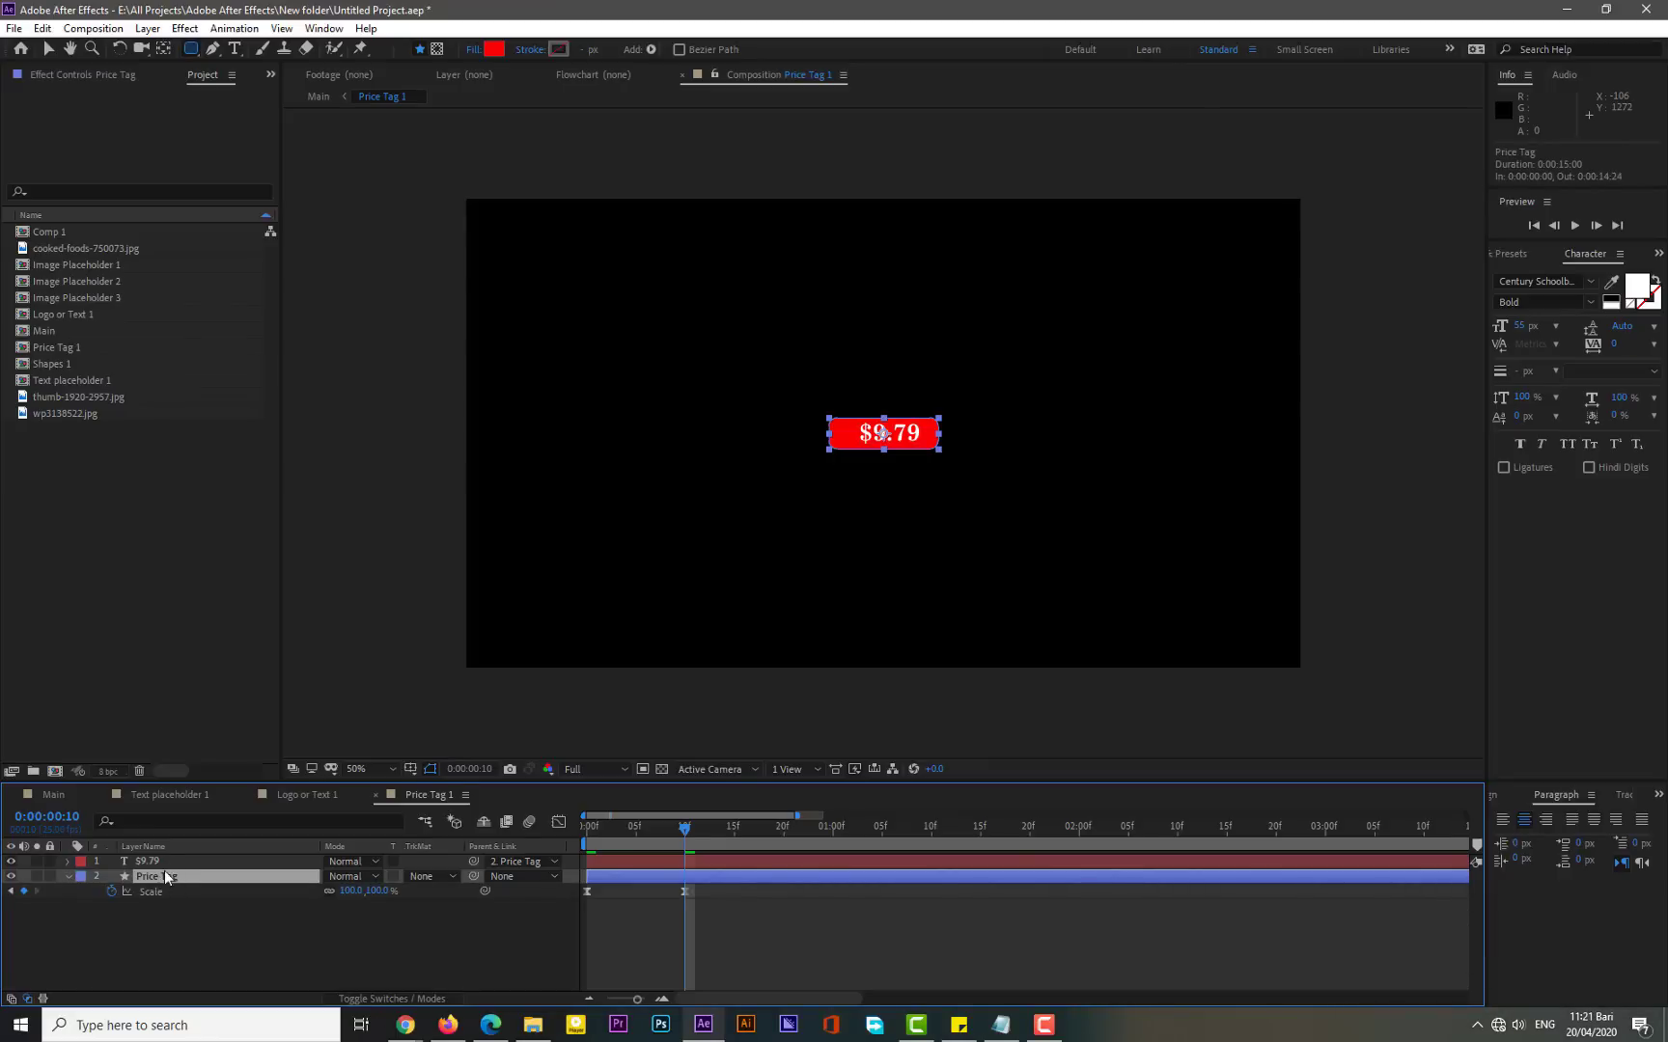
pyautogui.click(170, 862)
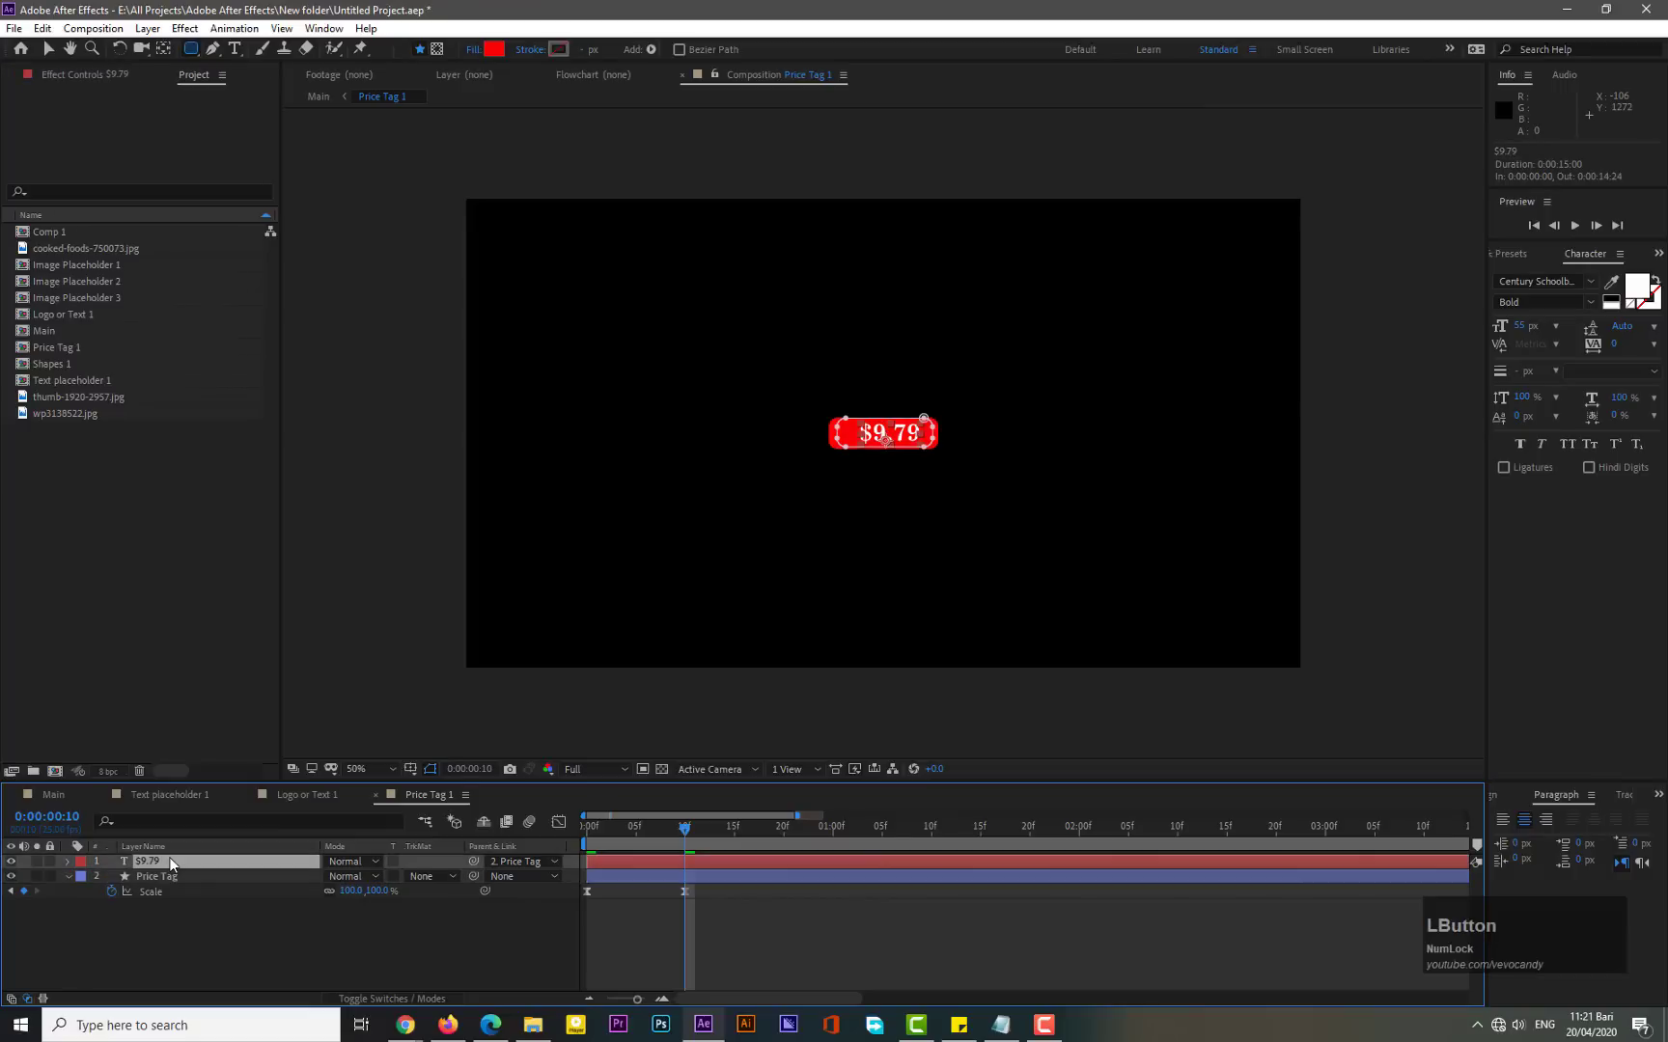
pyautogui.press('u')
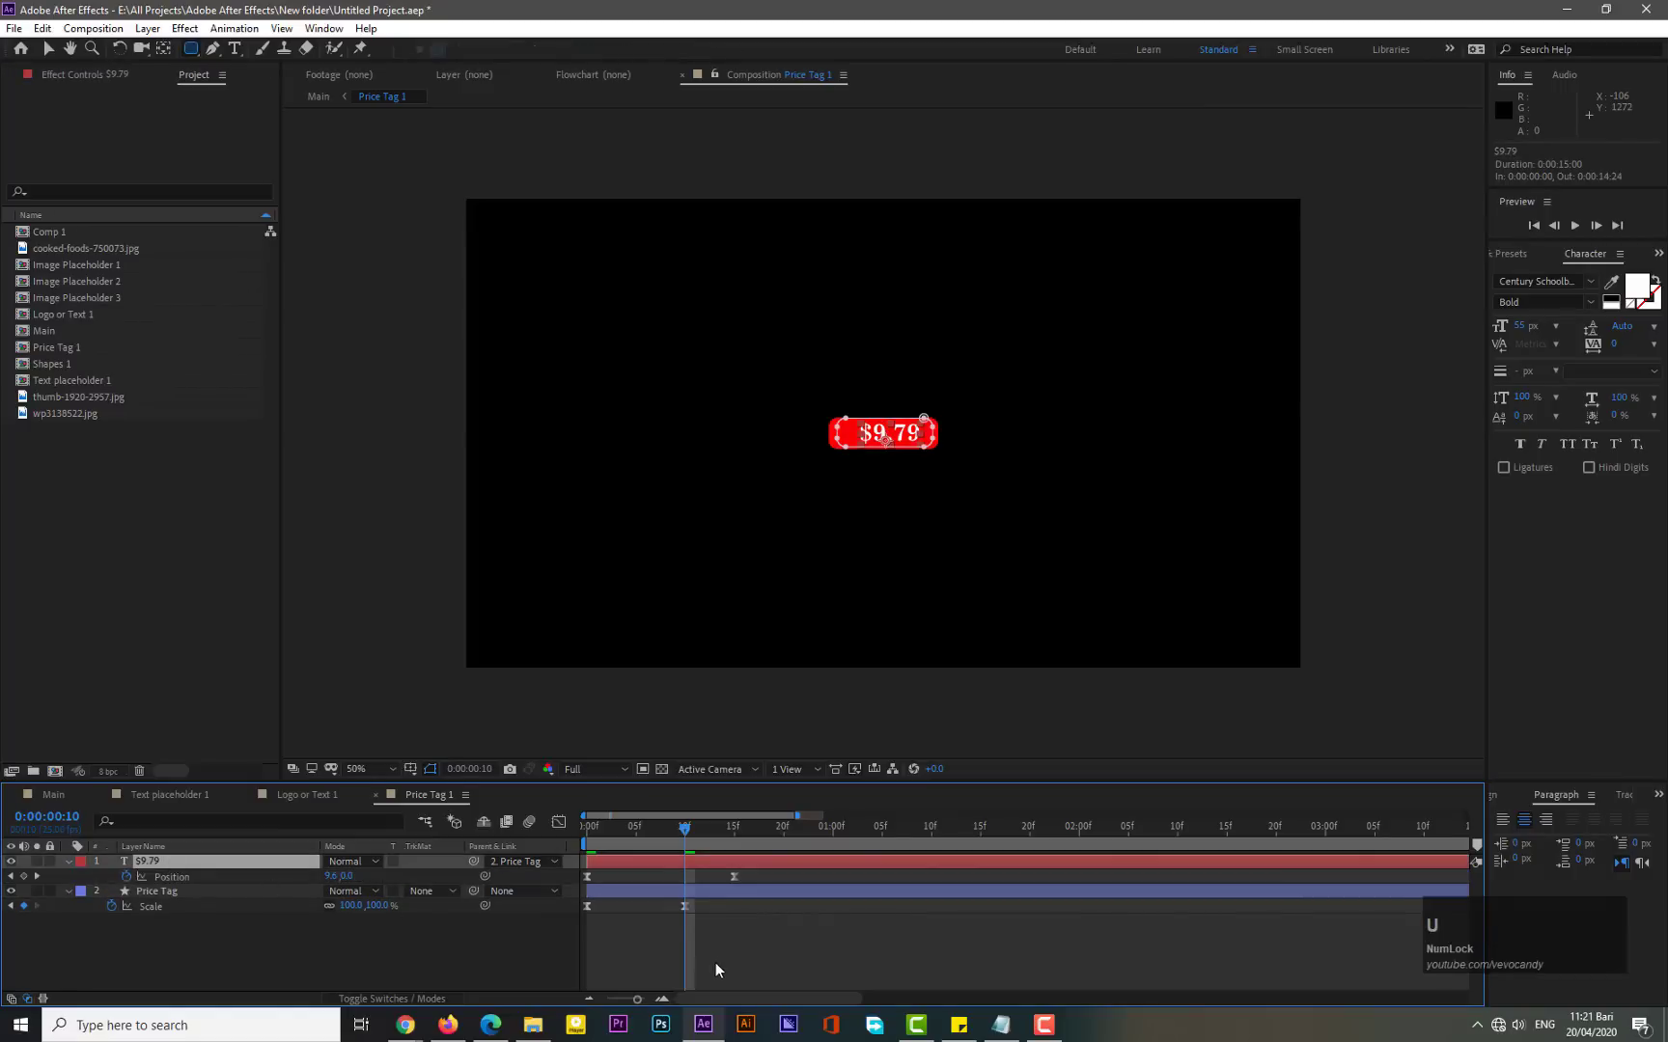
pyautogui.moveTo(745, 872); pyautogui.dragTo(587, 879)
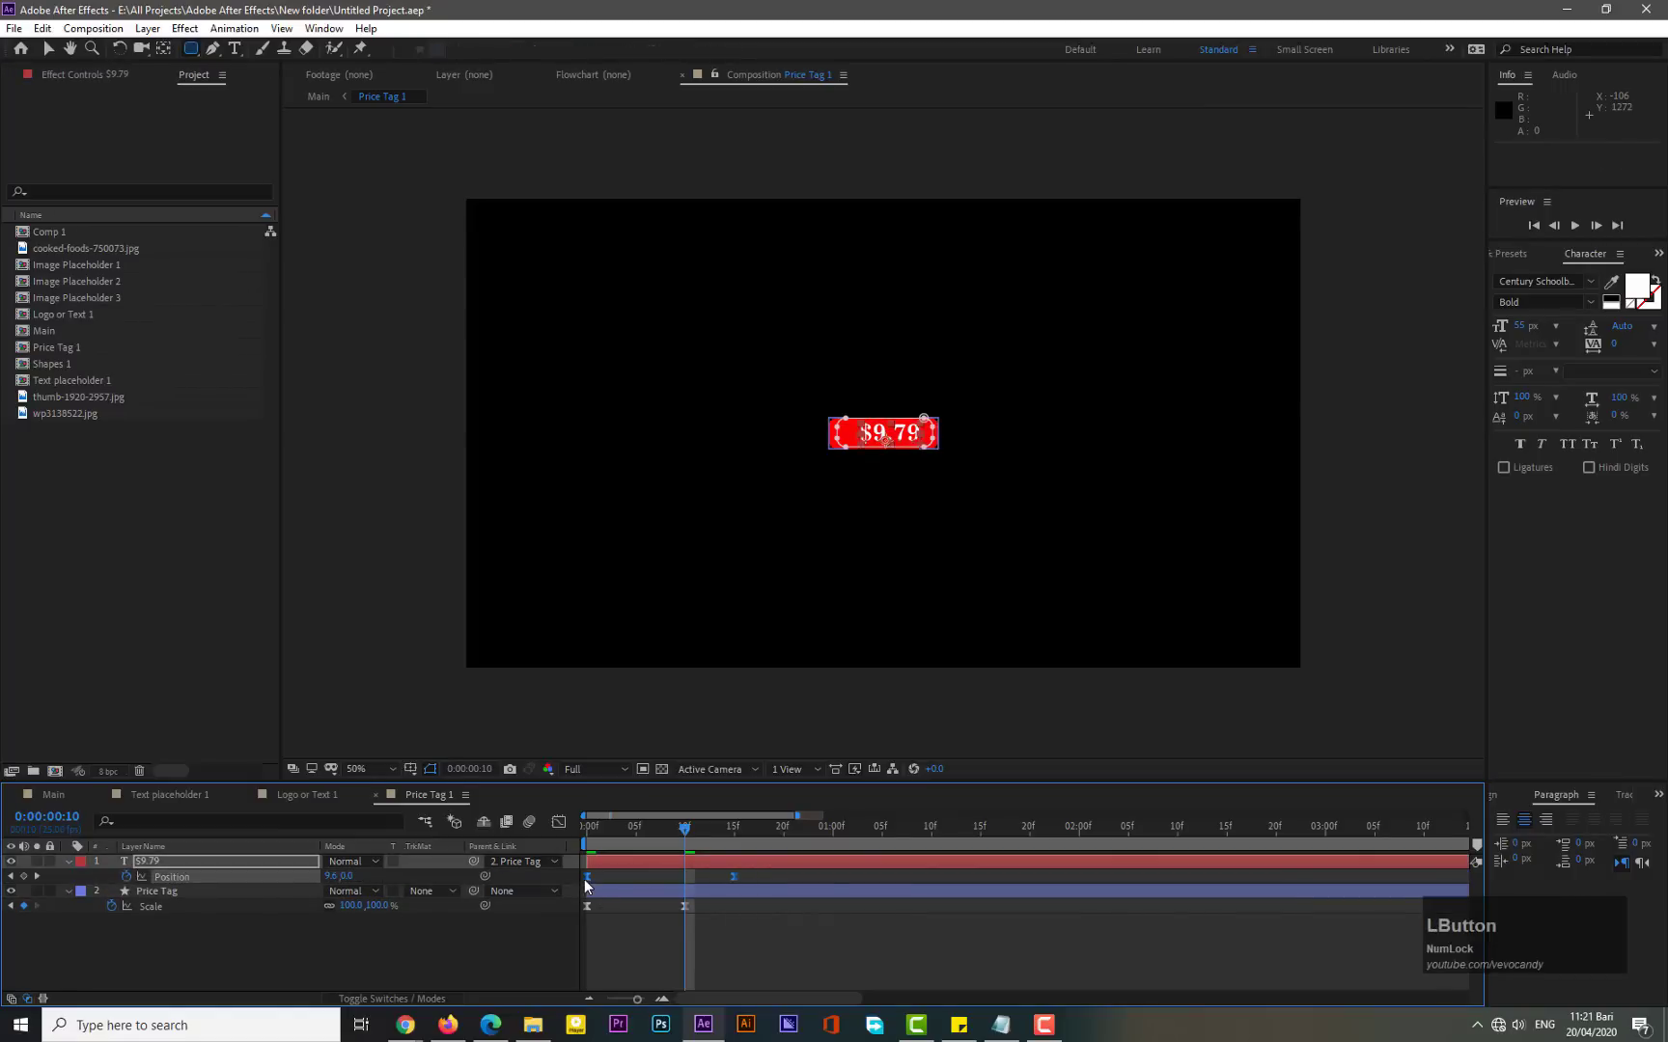
pyautogui.moveTo(587, 880)
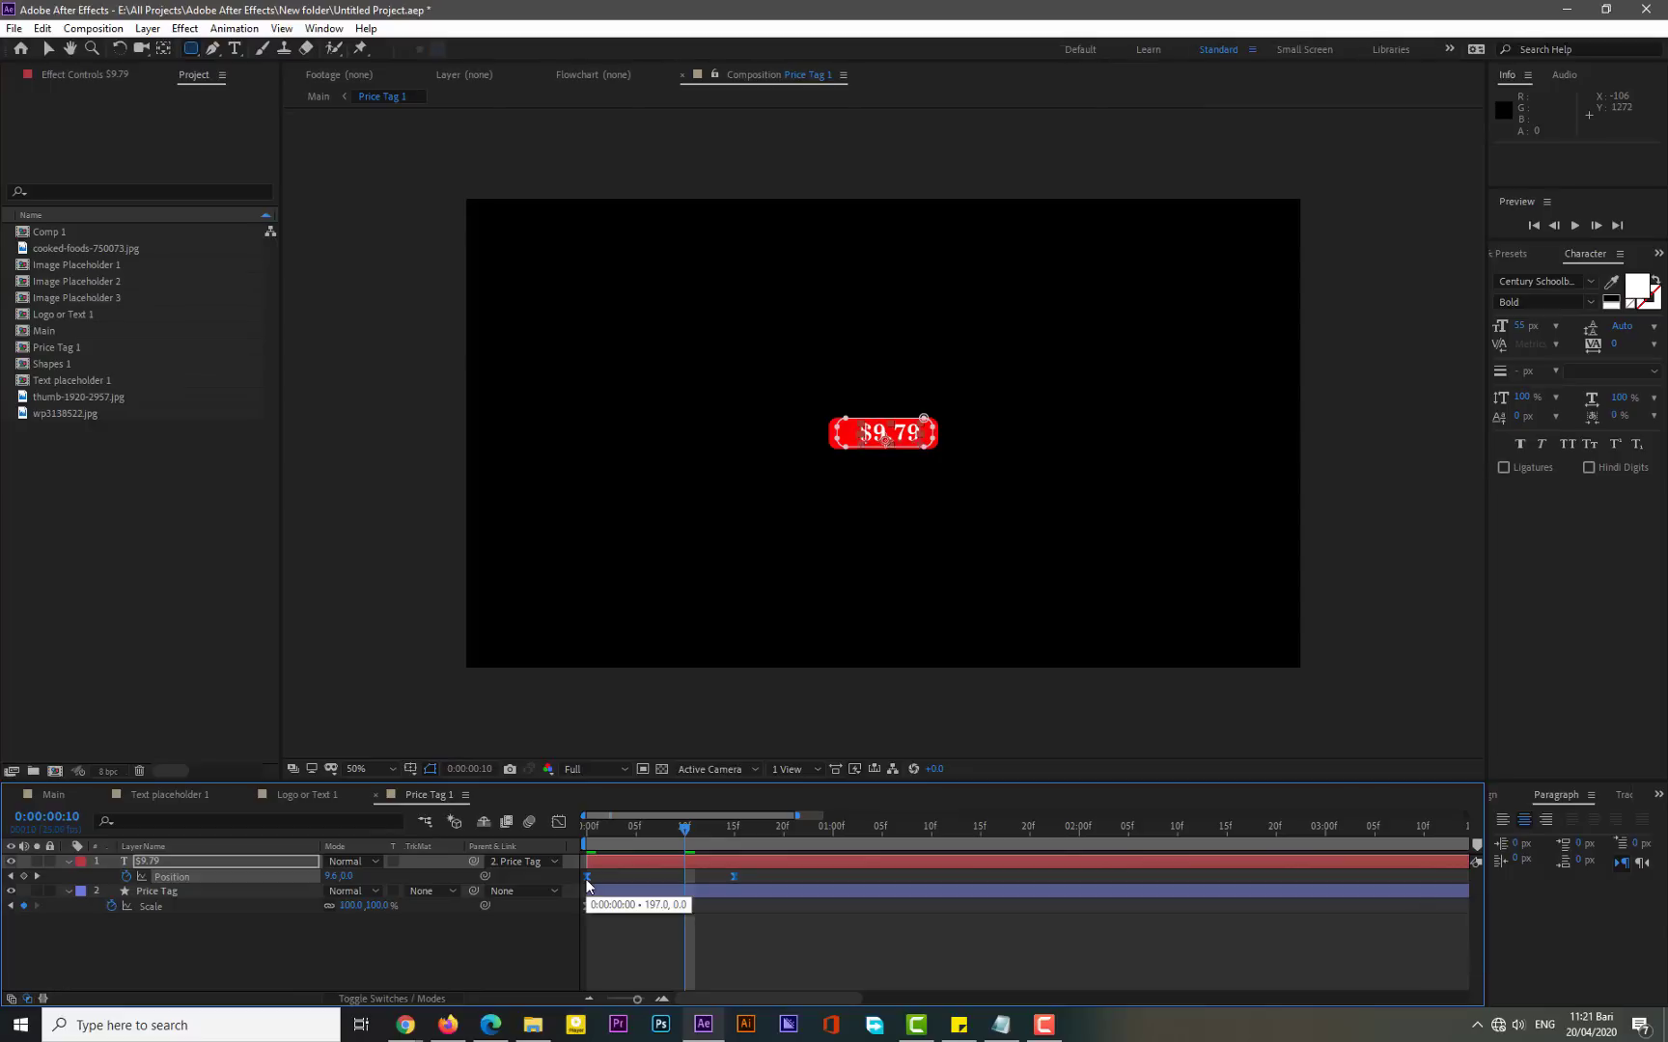
pyautogui.moveTo(587, 879); pyautogui.dragTo(535, 845)
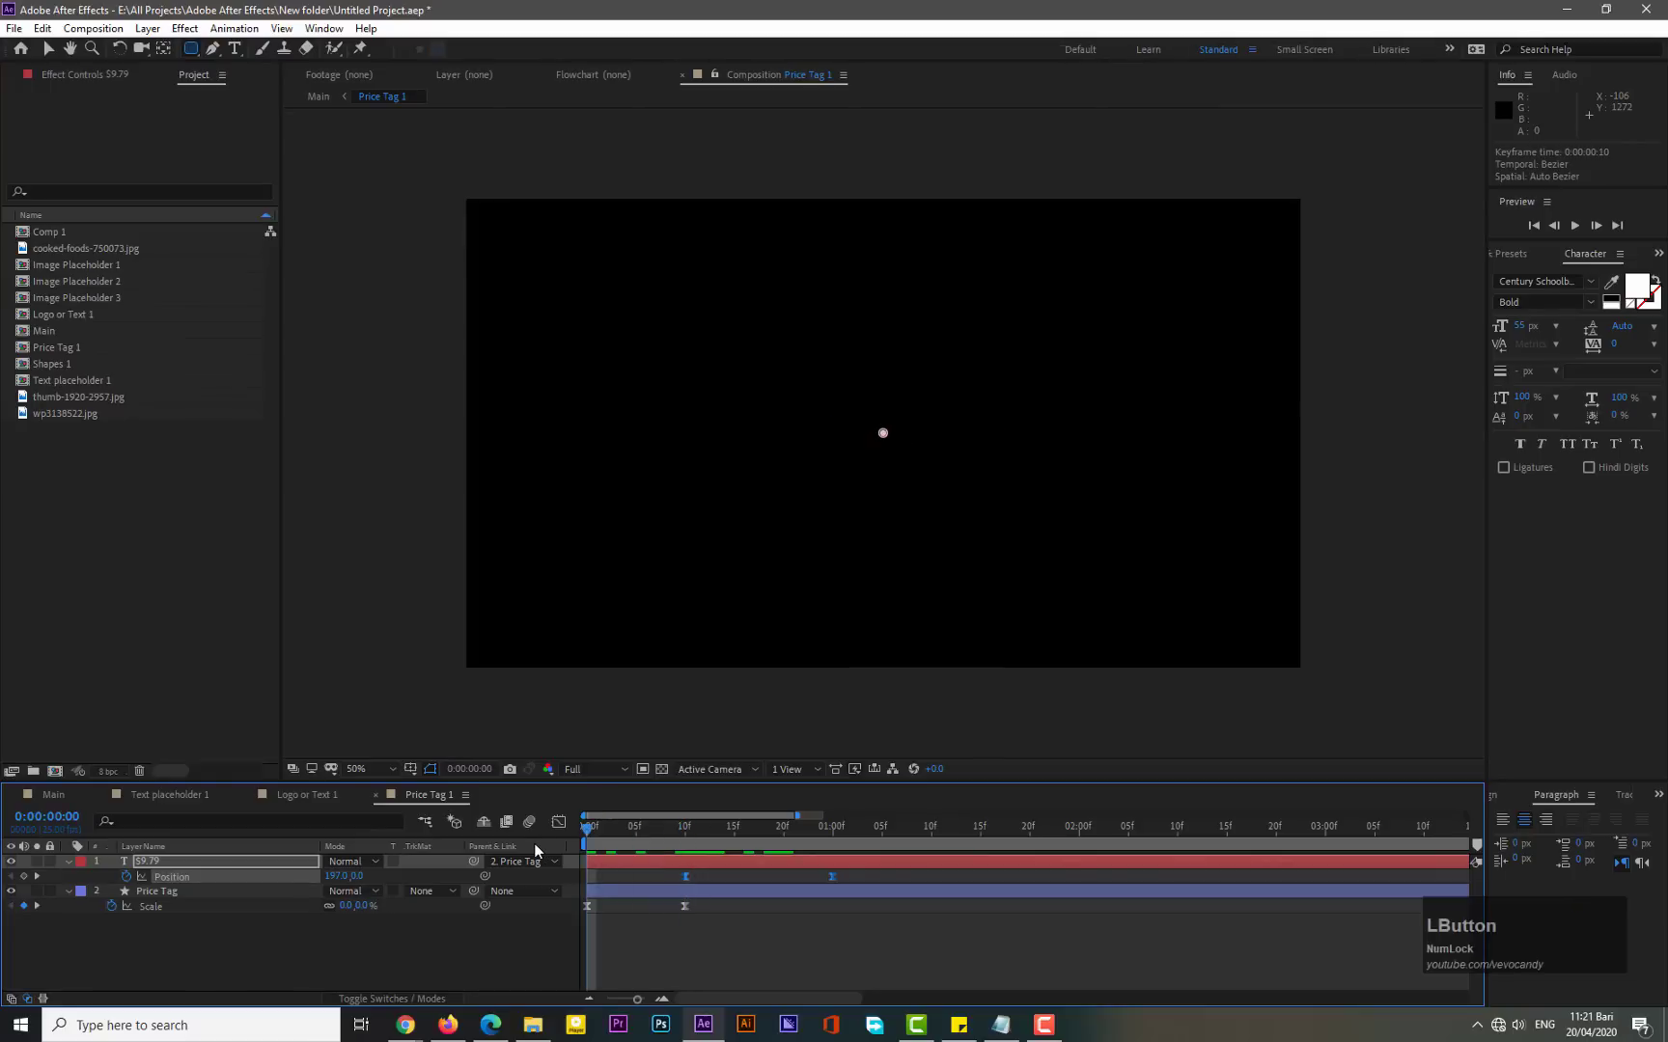
pyautogui.press('KP_0')
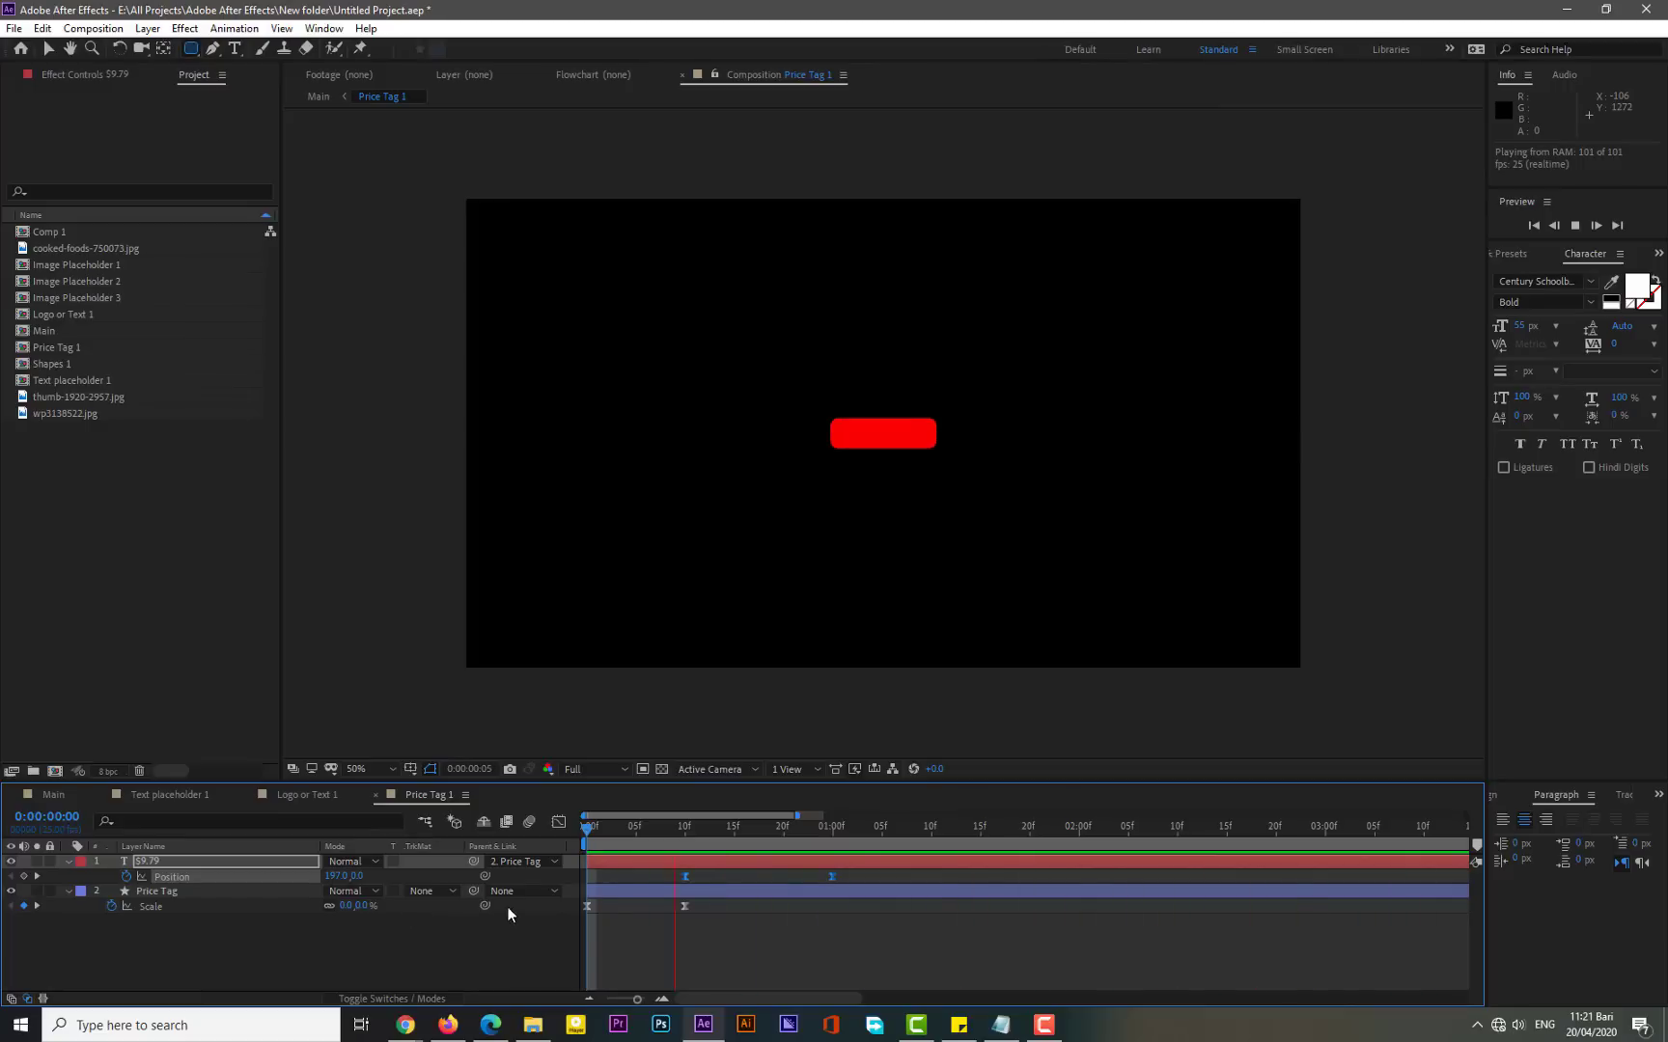
# - Add an overshoot Scale keyframe of about 115% on the Price Tag layer at frame 7
pyautogui.click(652, 829)
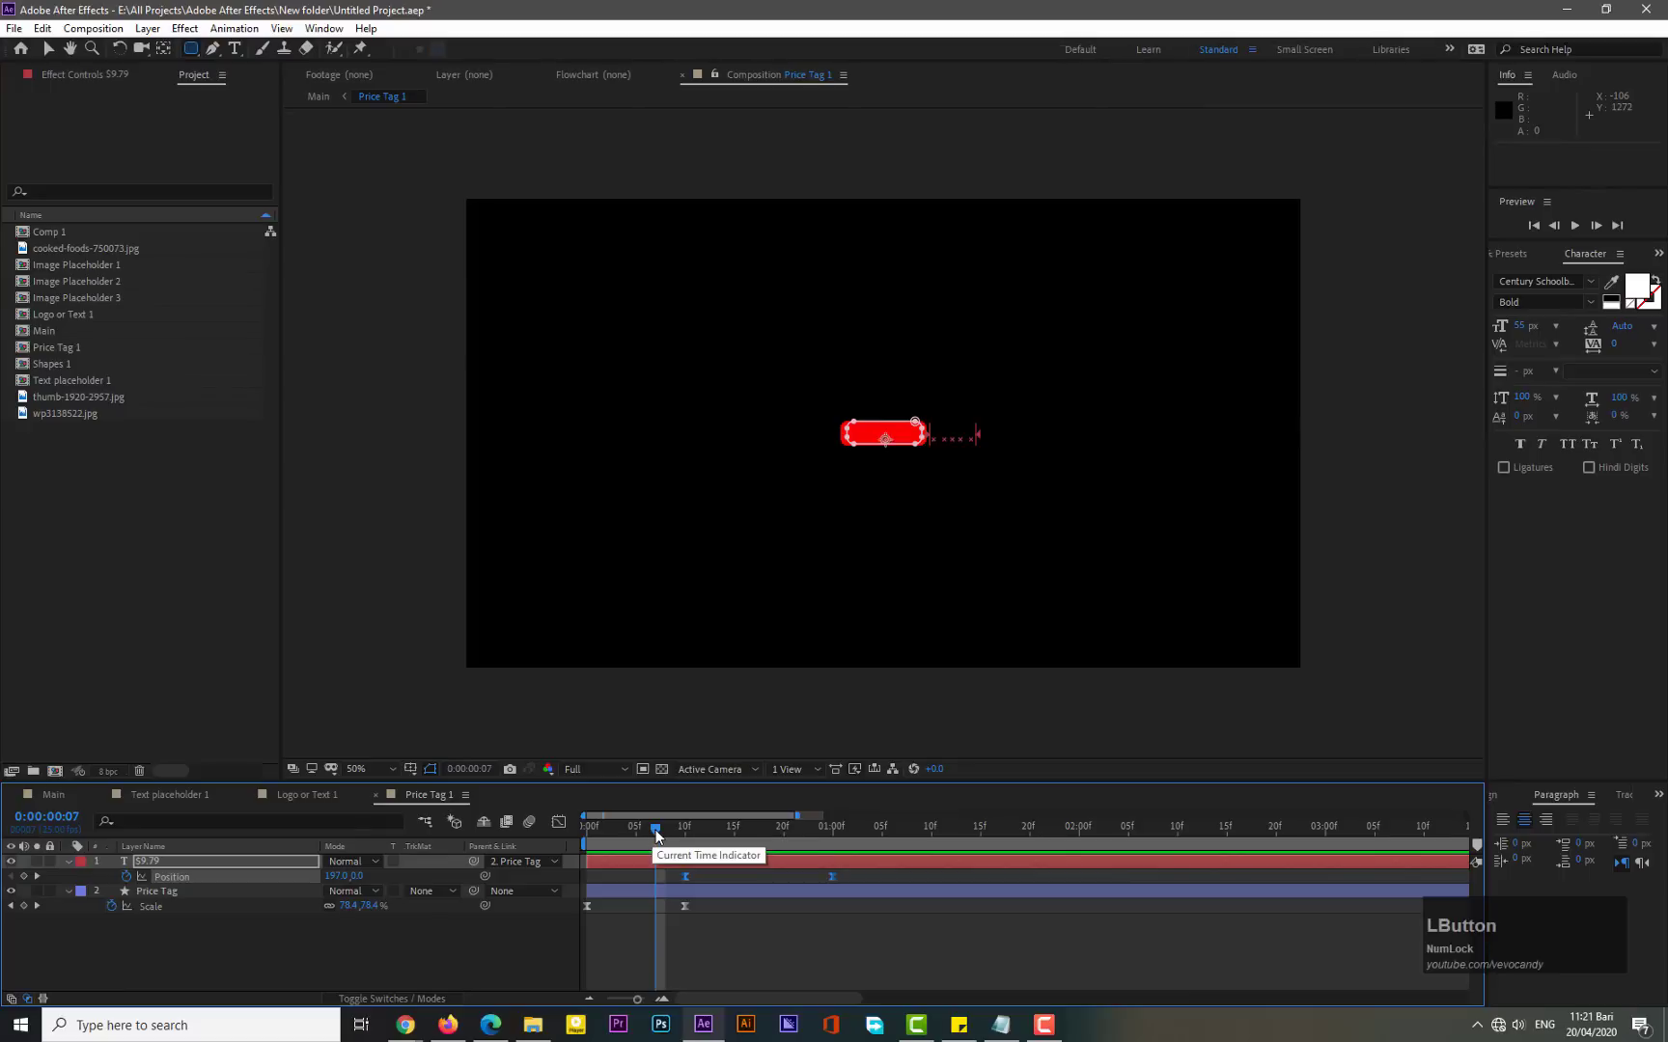
pyautogui.moveTo(656, 834); pyautogui.dragTo(652, 830)
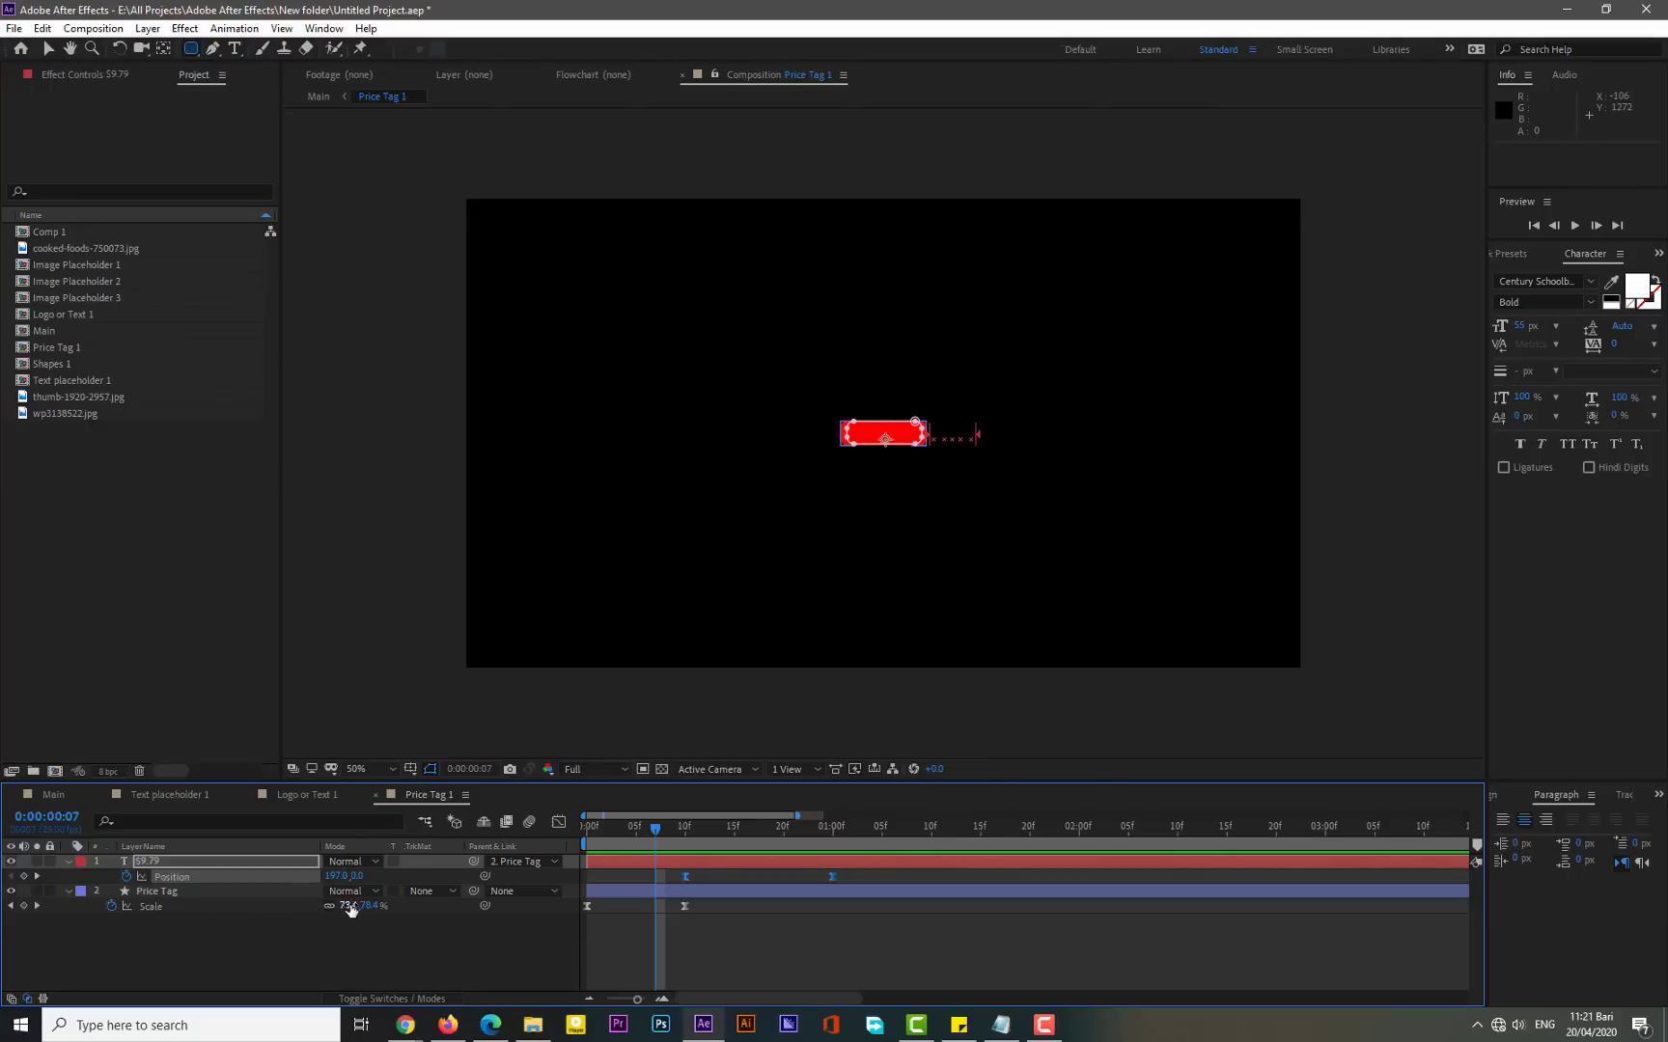
pyautogui.moveTo(350, 906); pyautogui.dragTo(384, 906)
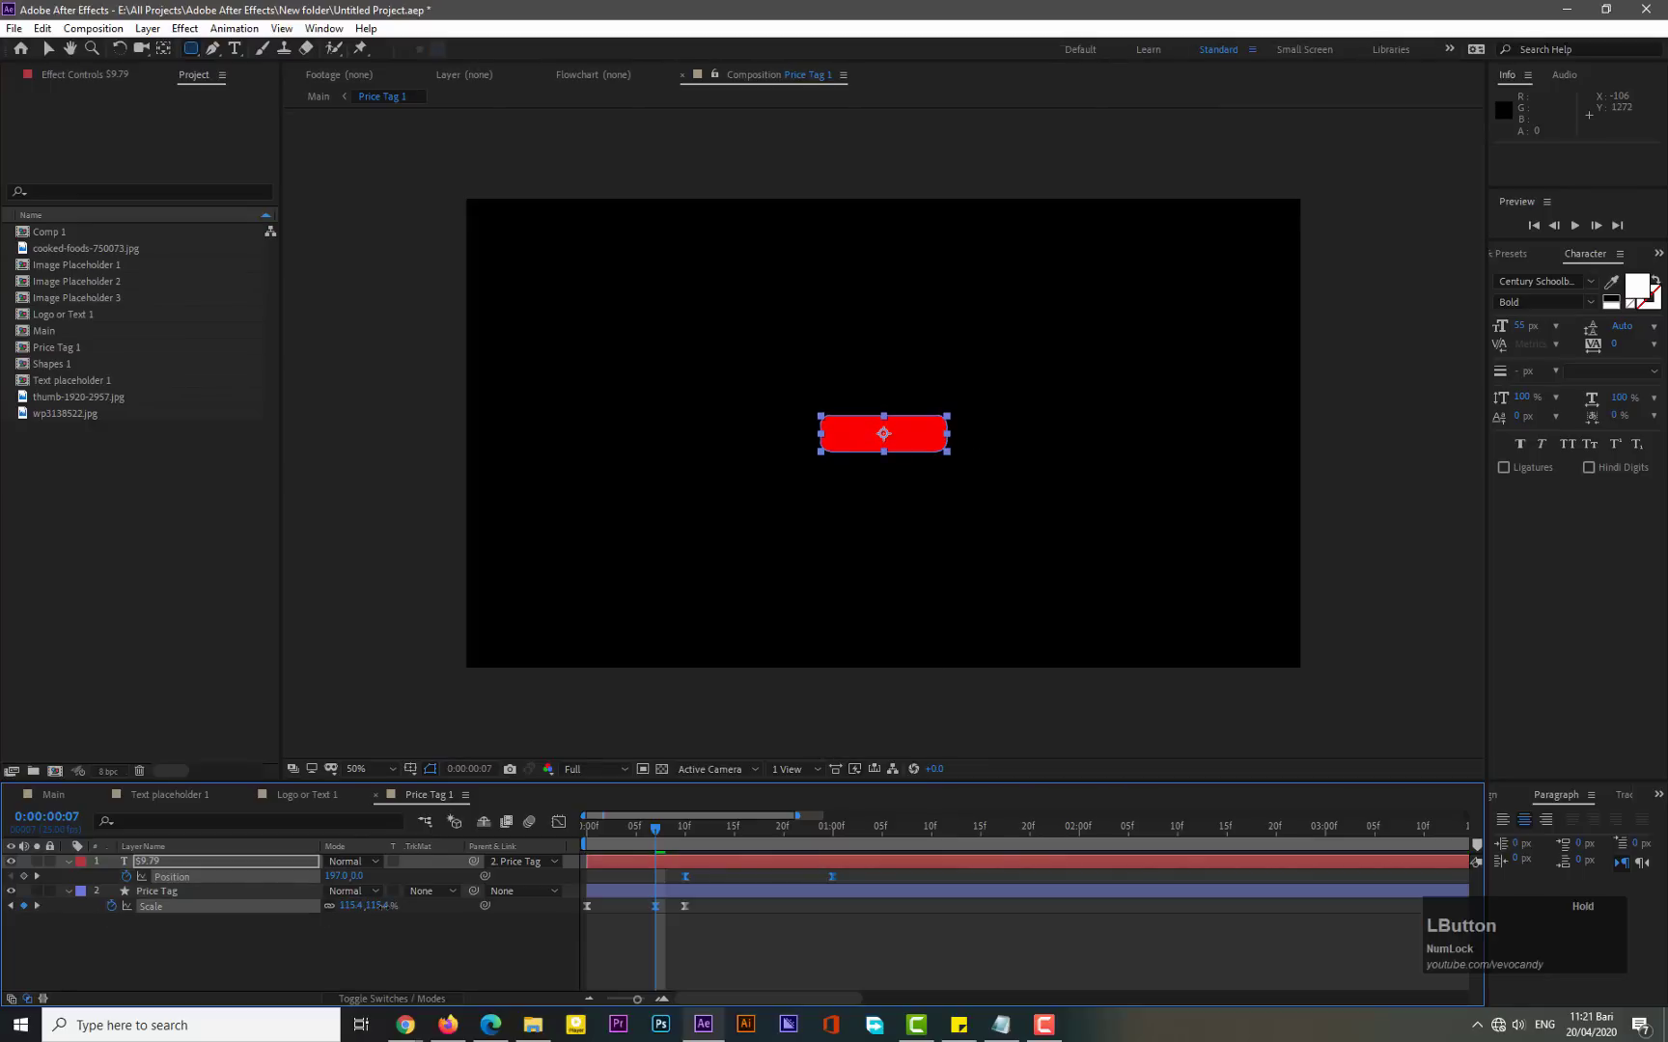
pyautogui.click(535, 908)
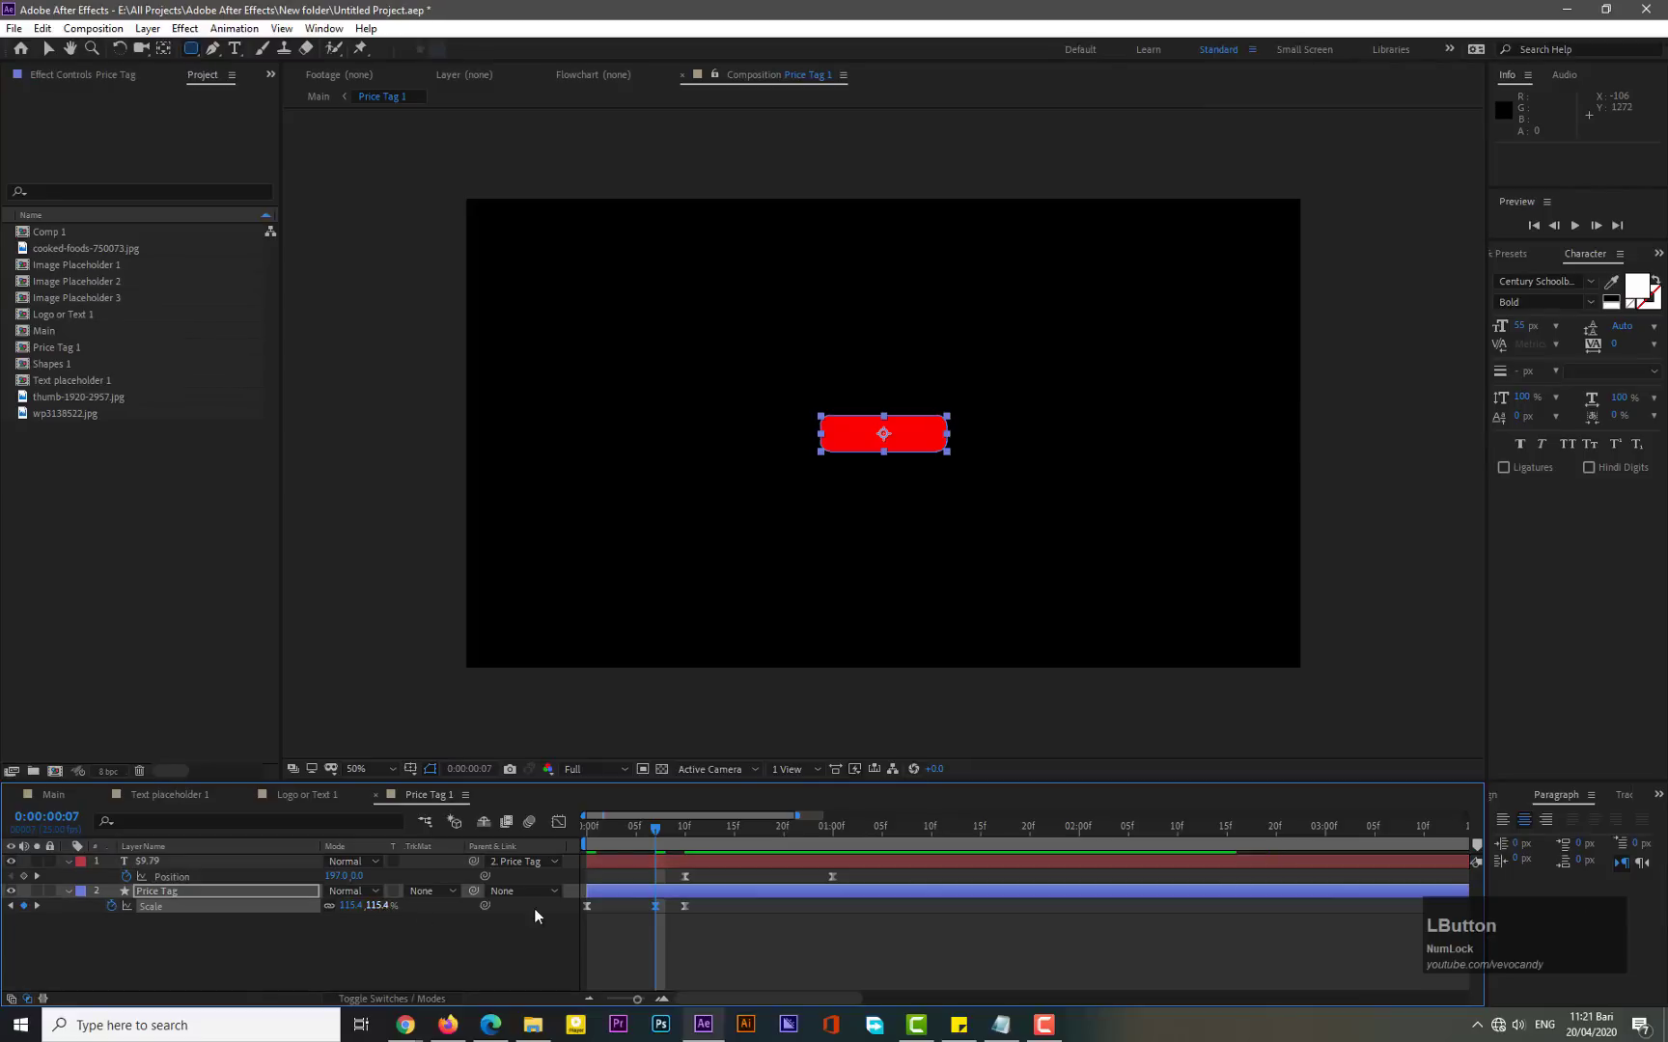
# - Preview, then move the overshoot and final Scale keyframes two frames earlier, to frames 5 and 8
pyautogui.moveTo(603, 826); pyautogui.dragTo(569, 830)
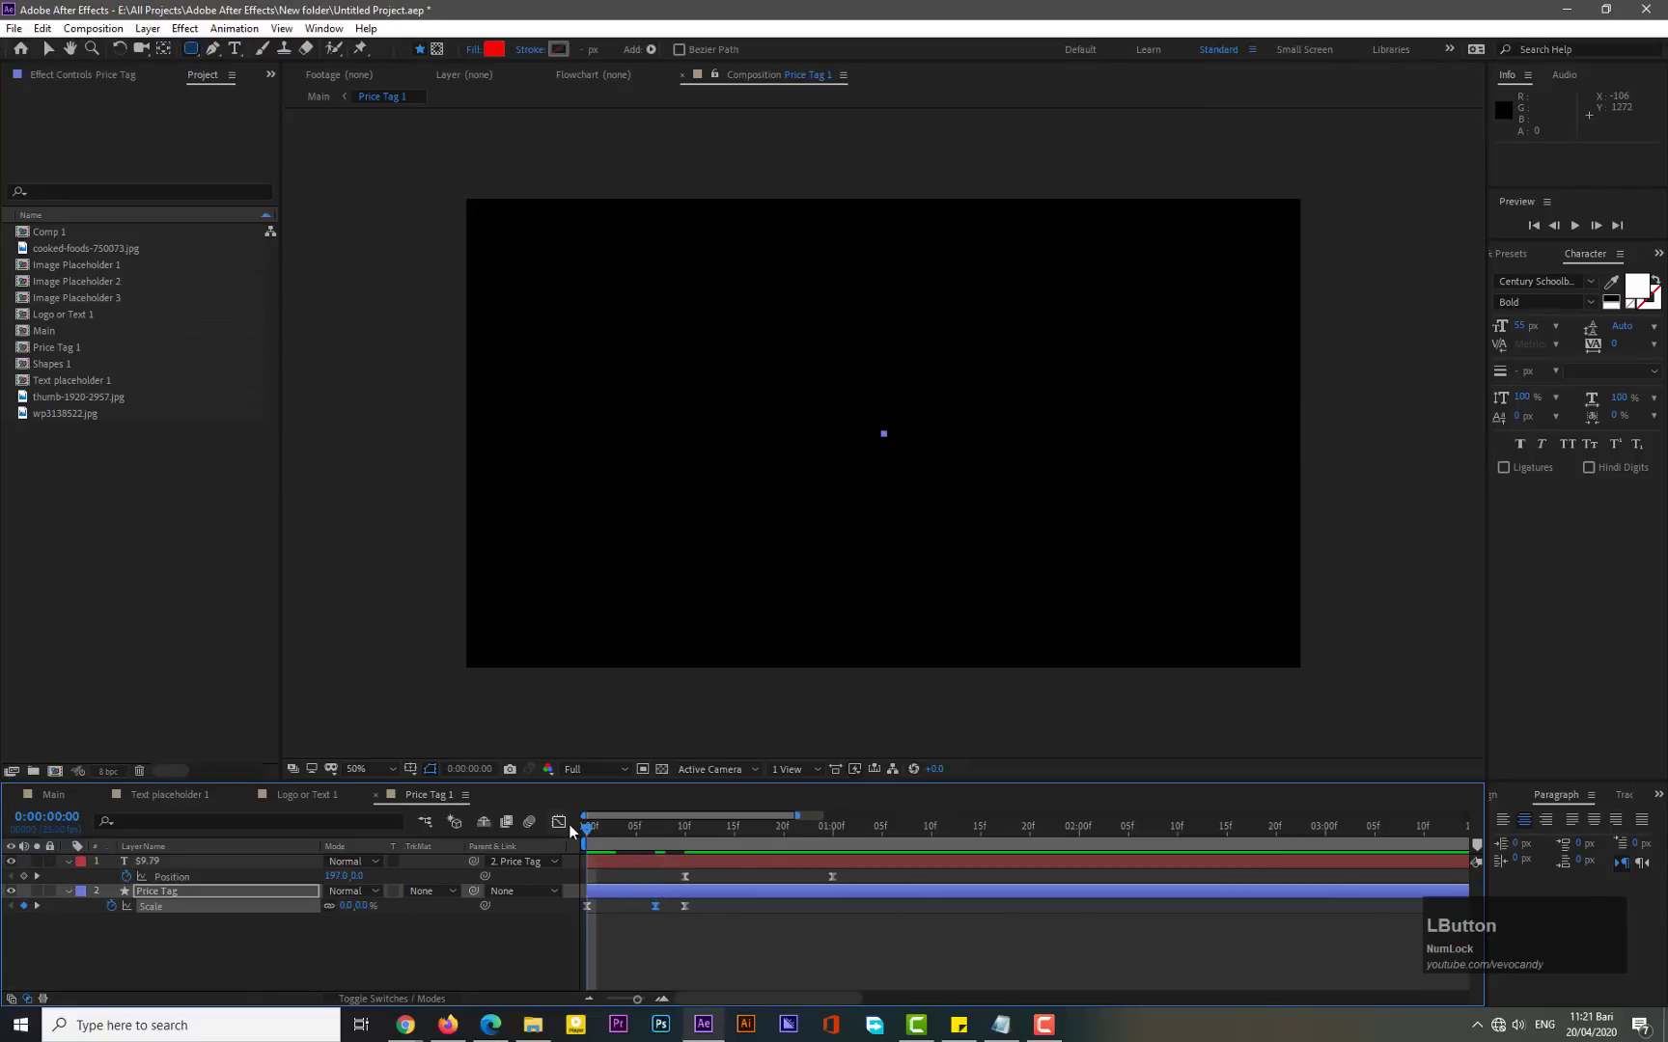
pyautogui.press('KP_0')
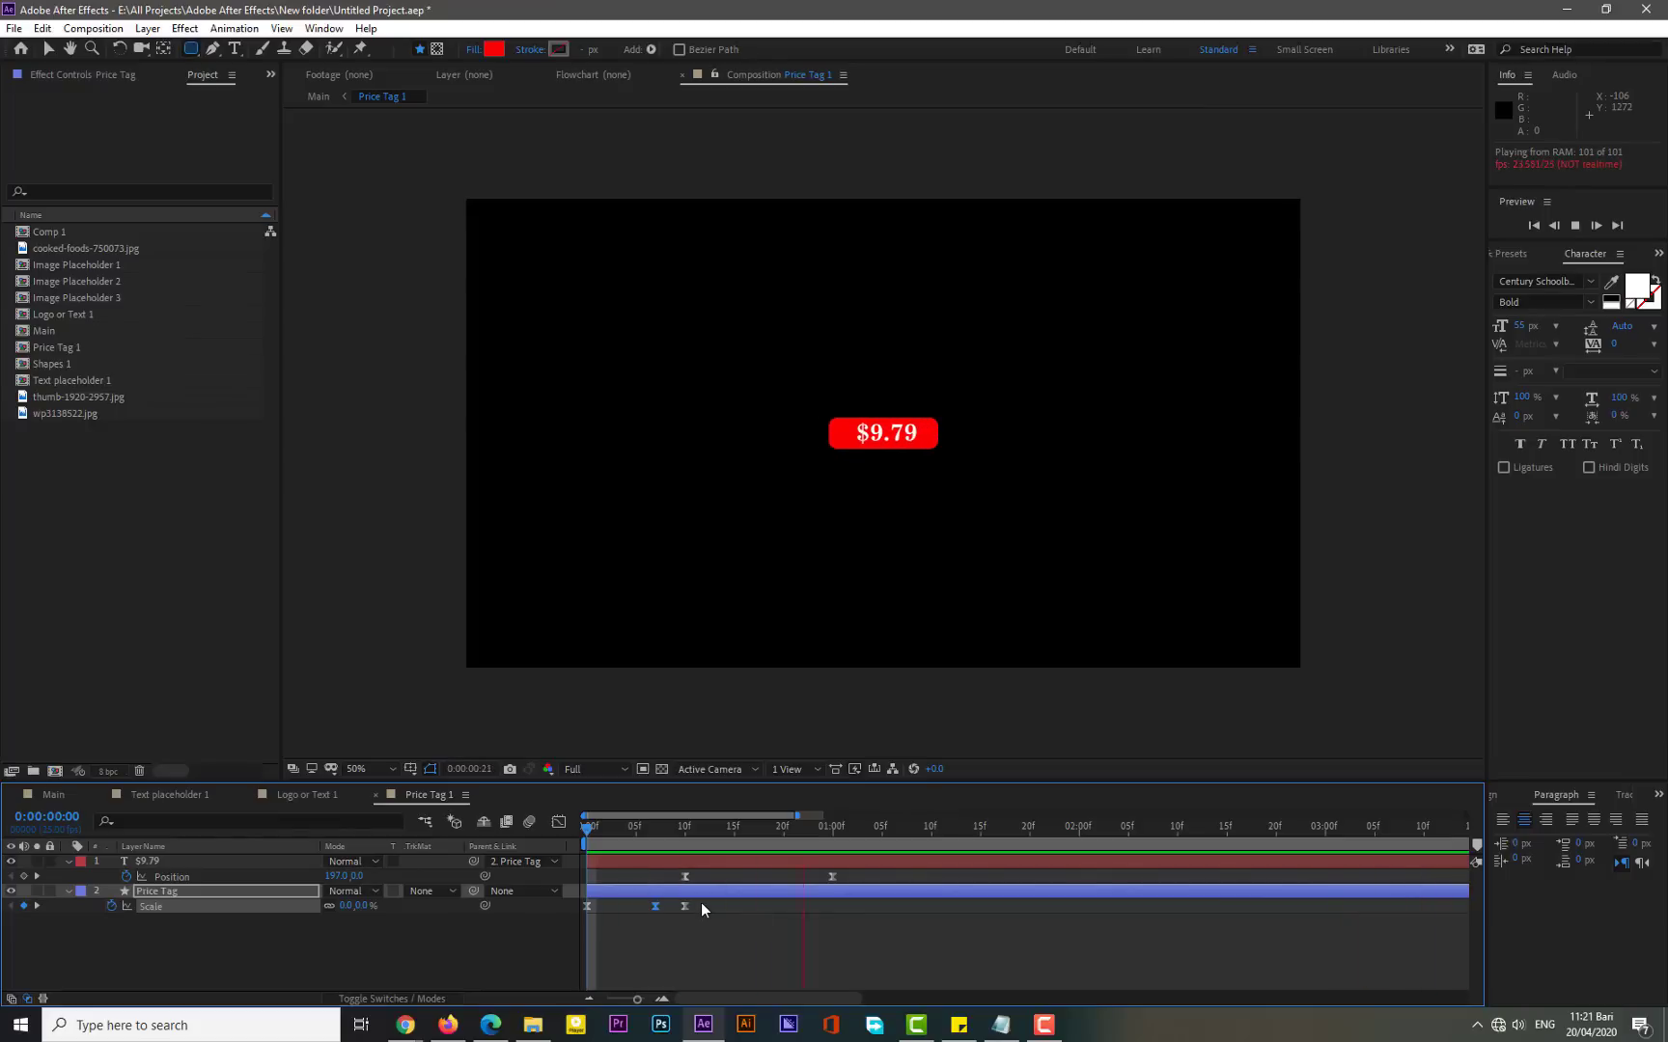
pyautogui.moveTo(698, 903); pyautogui.dragTo(637, 907)
pyautogui.click(636, 833)
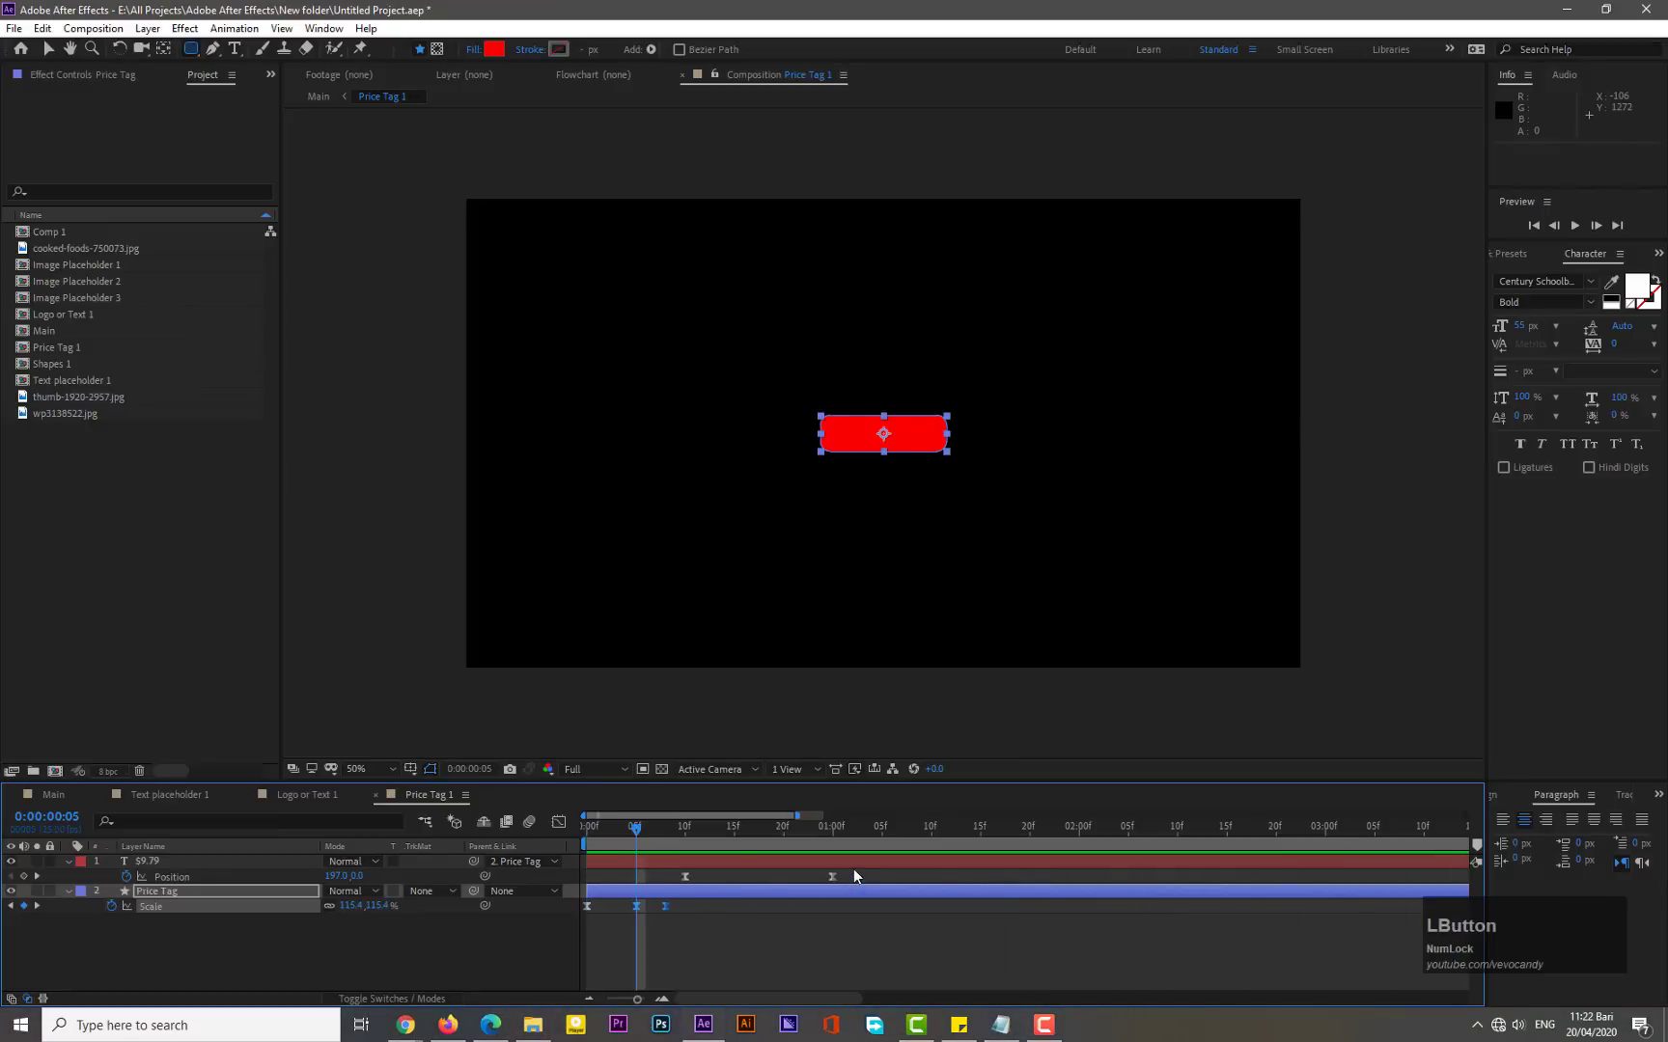
# - Move the $9.79 Position keyframes so they start at frame 8, then preview the animation
pyautogui.moveTo(854, 870); pyautogui.dragTo(662, 871)
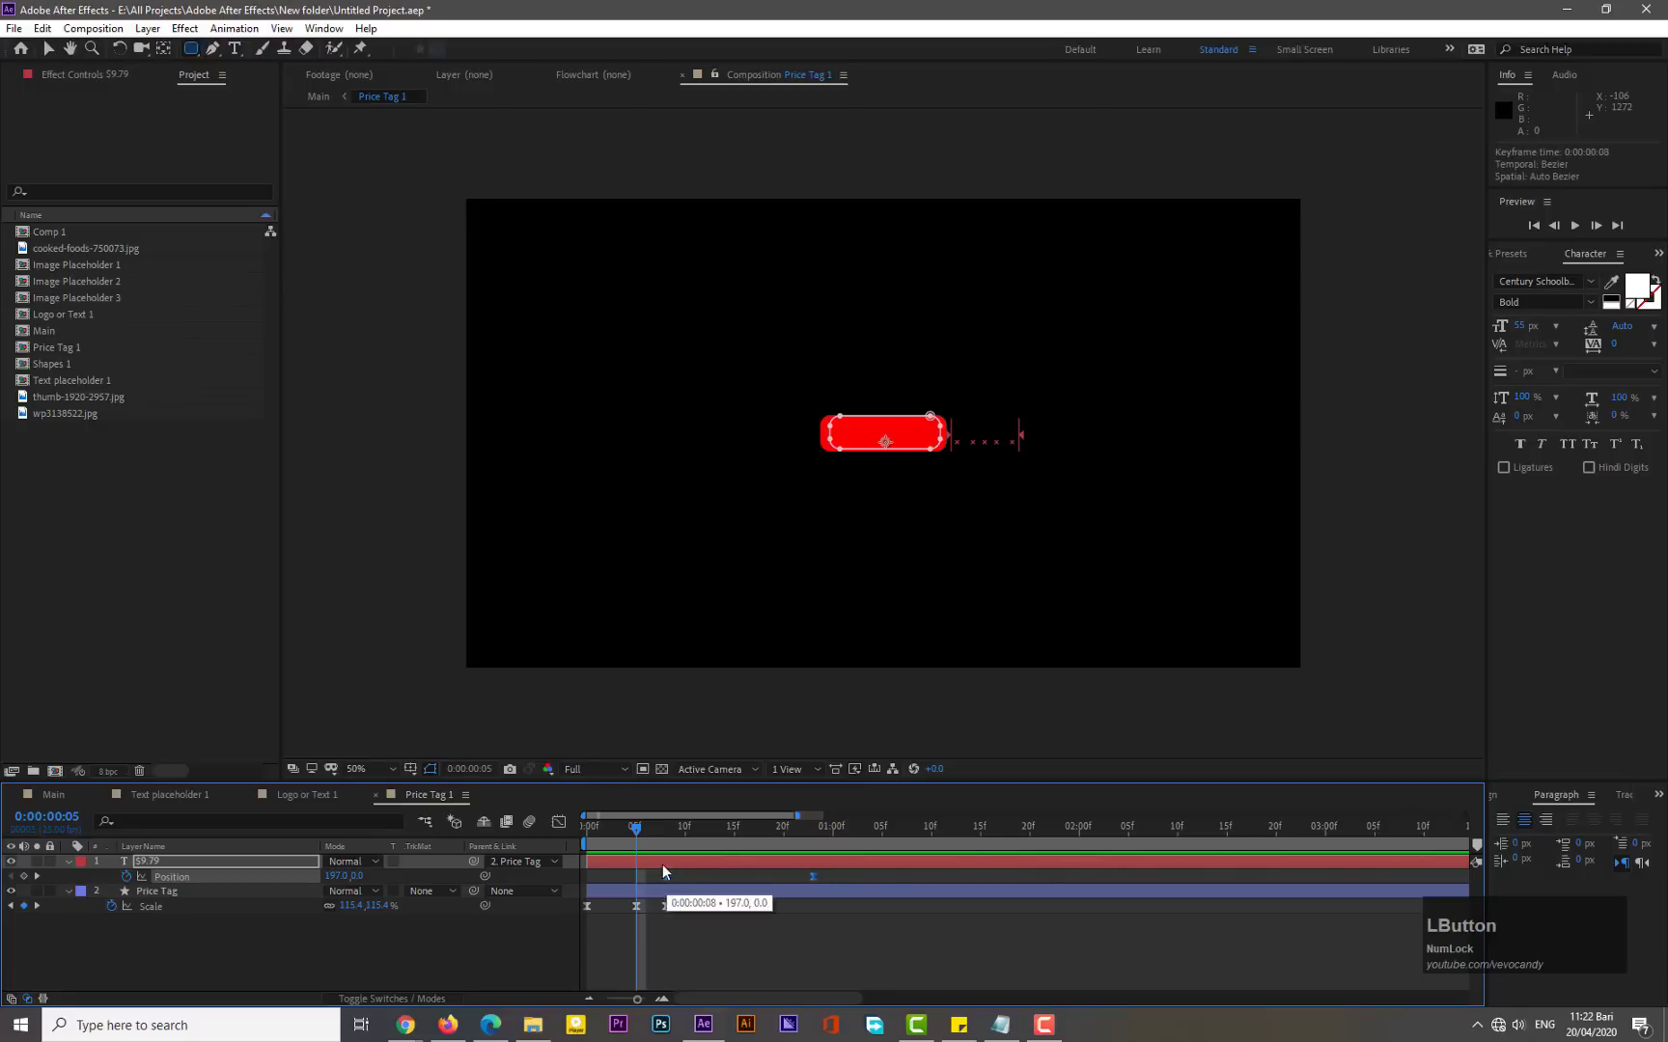
pyautogui.click(658, 828)
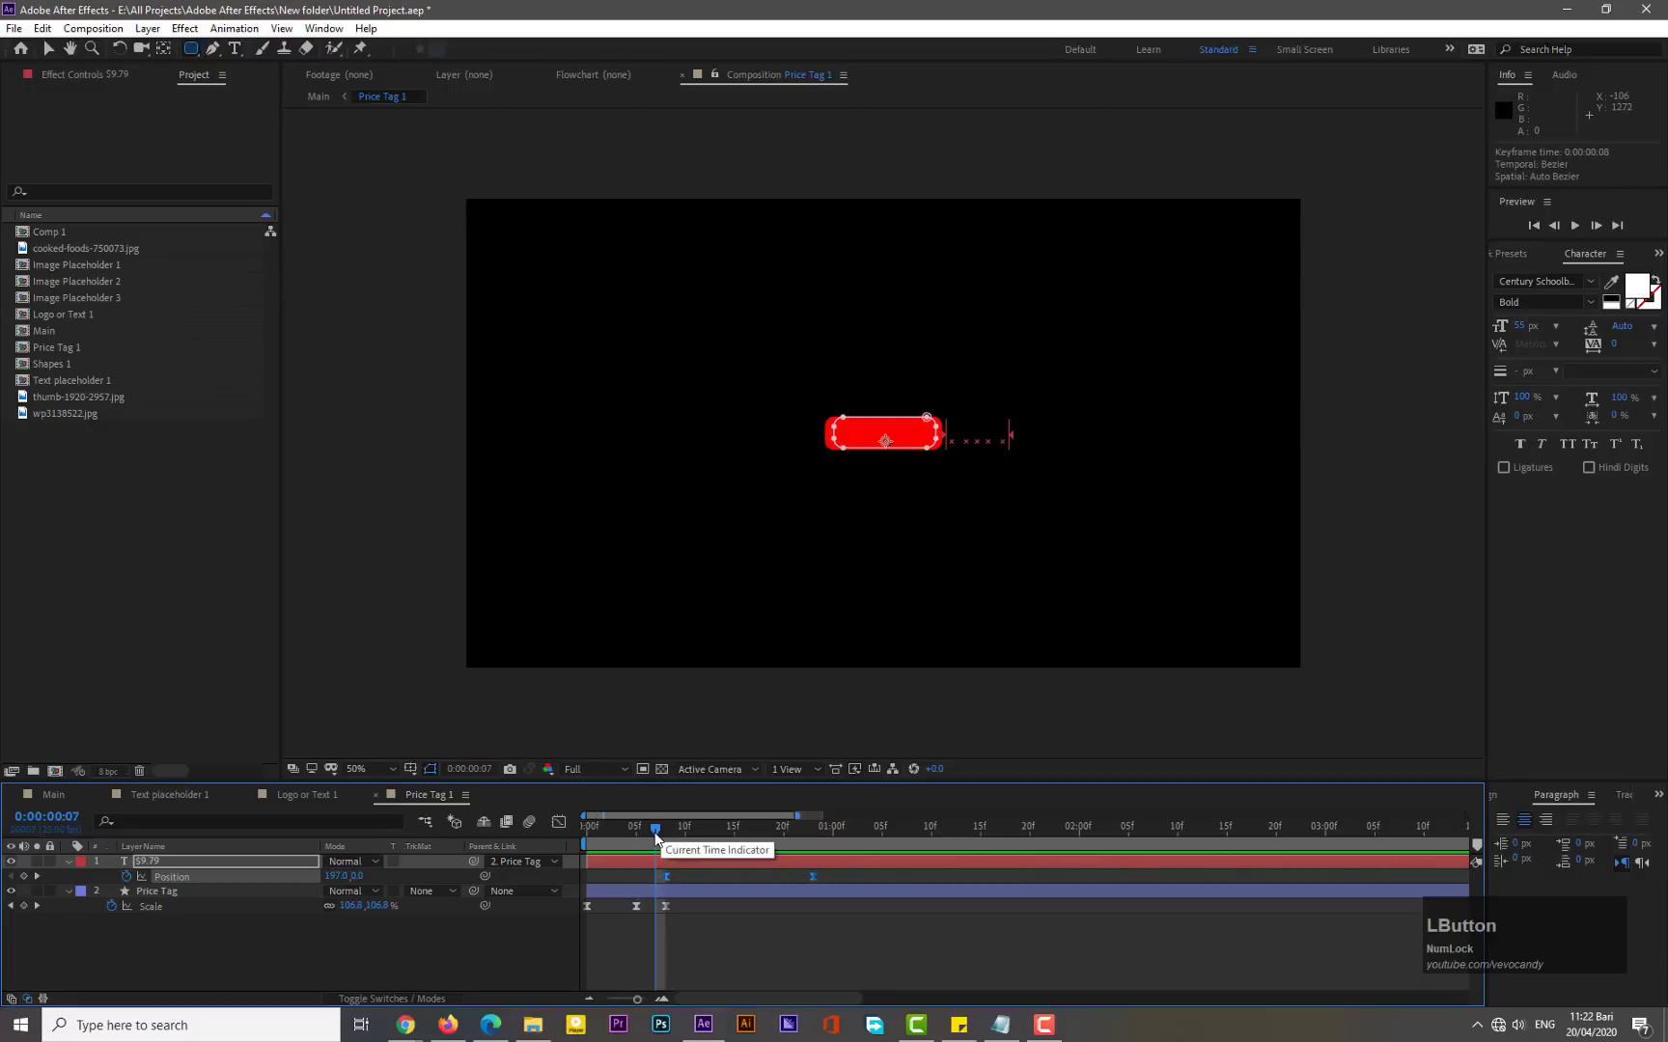
pyautogui.click(664, 835)
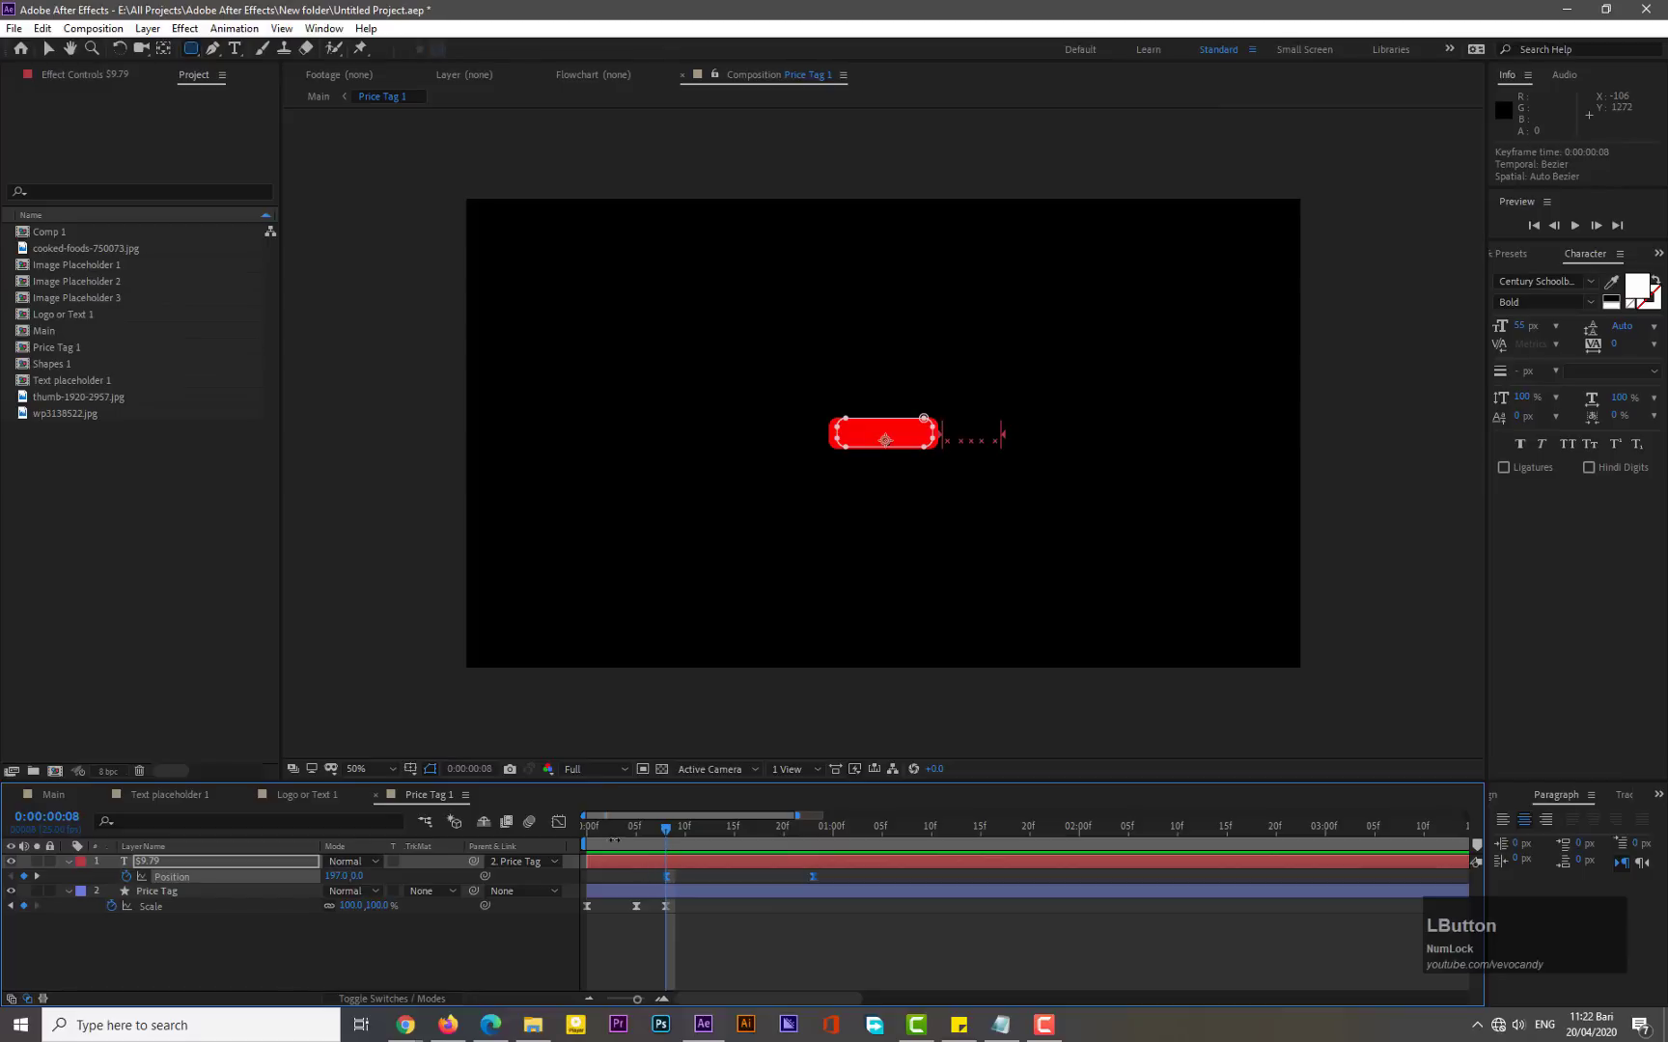
pyautogui.click(587, 828)
pyautogui.press('KP_0')
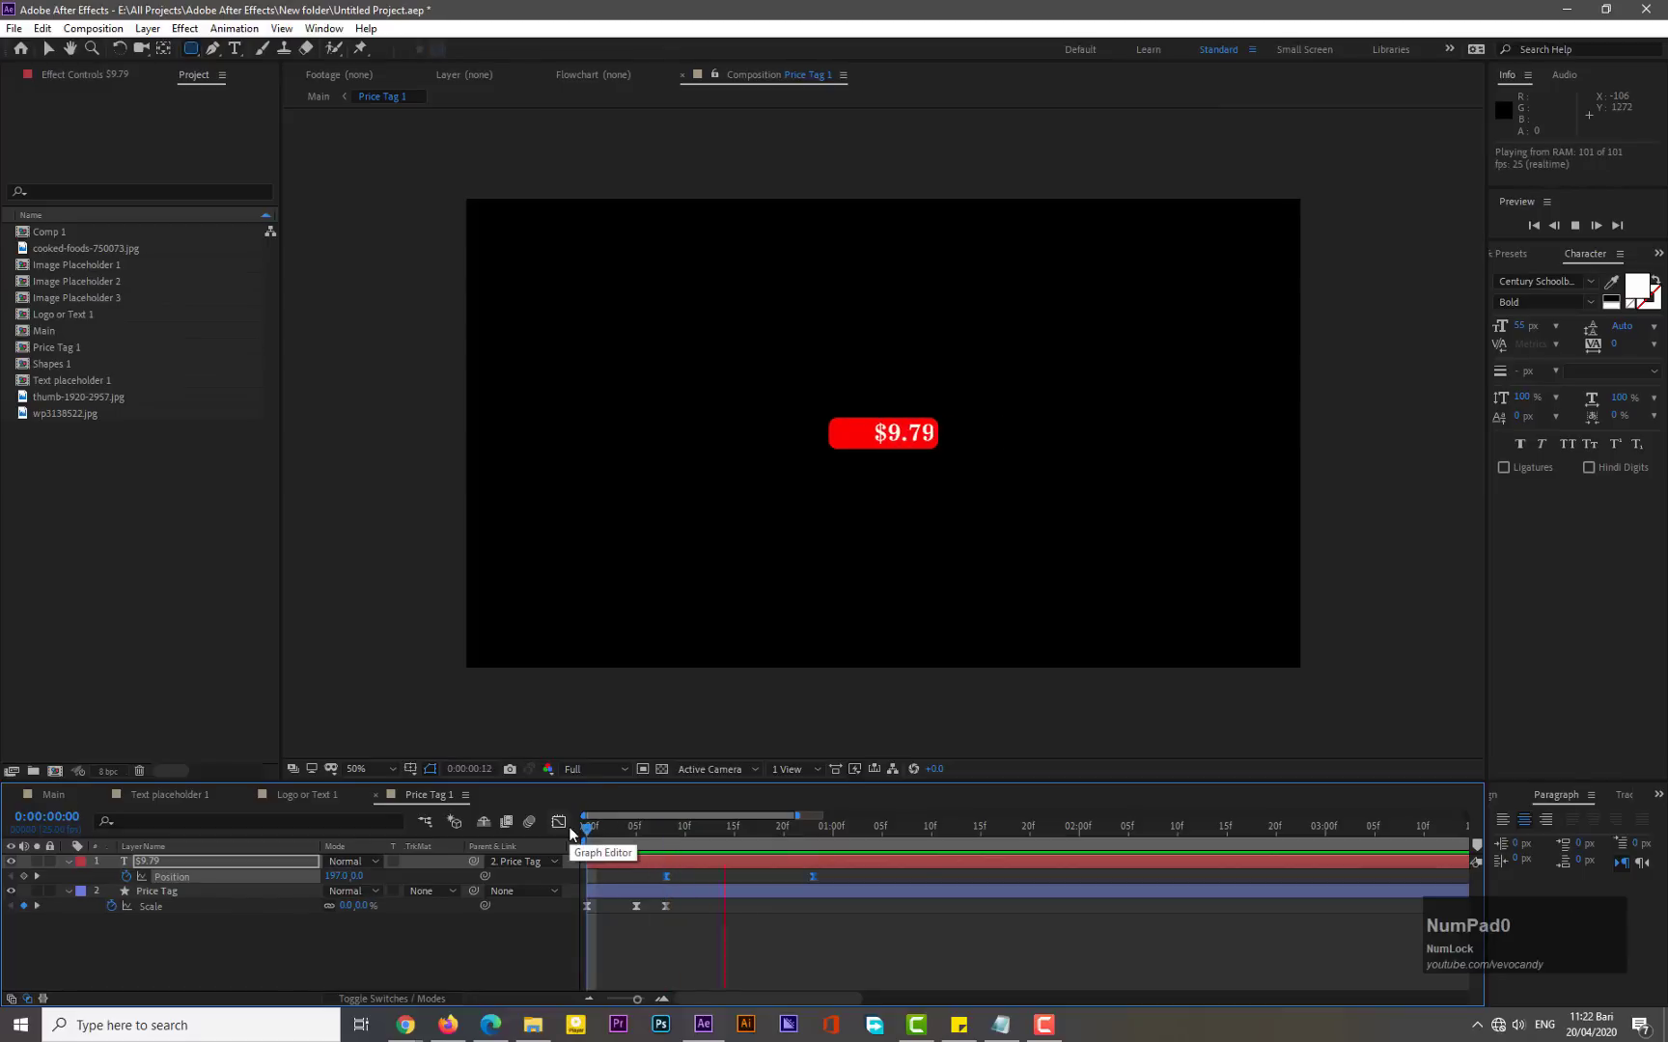
# - Collapse the property lists of both layers in the Price Tag 1 timeline
pyautogui.click(637, 936)
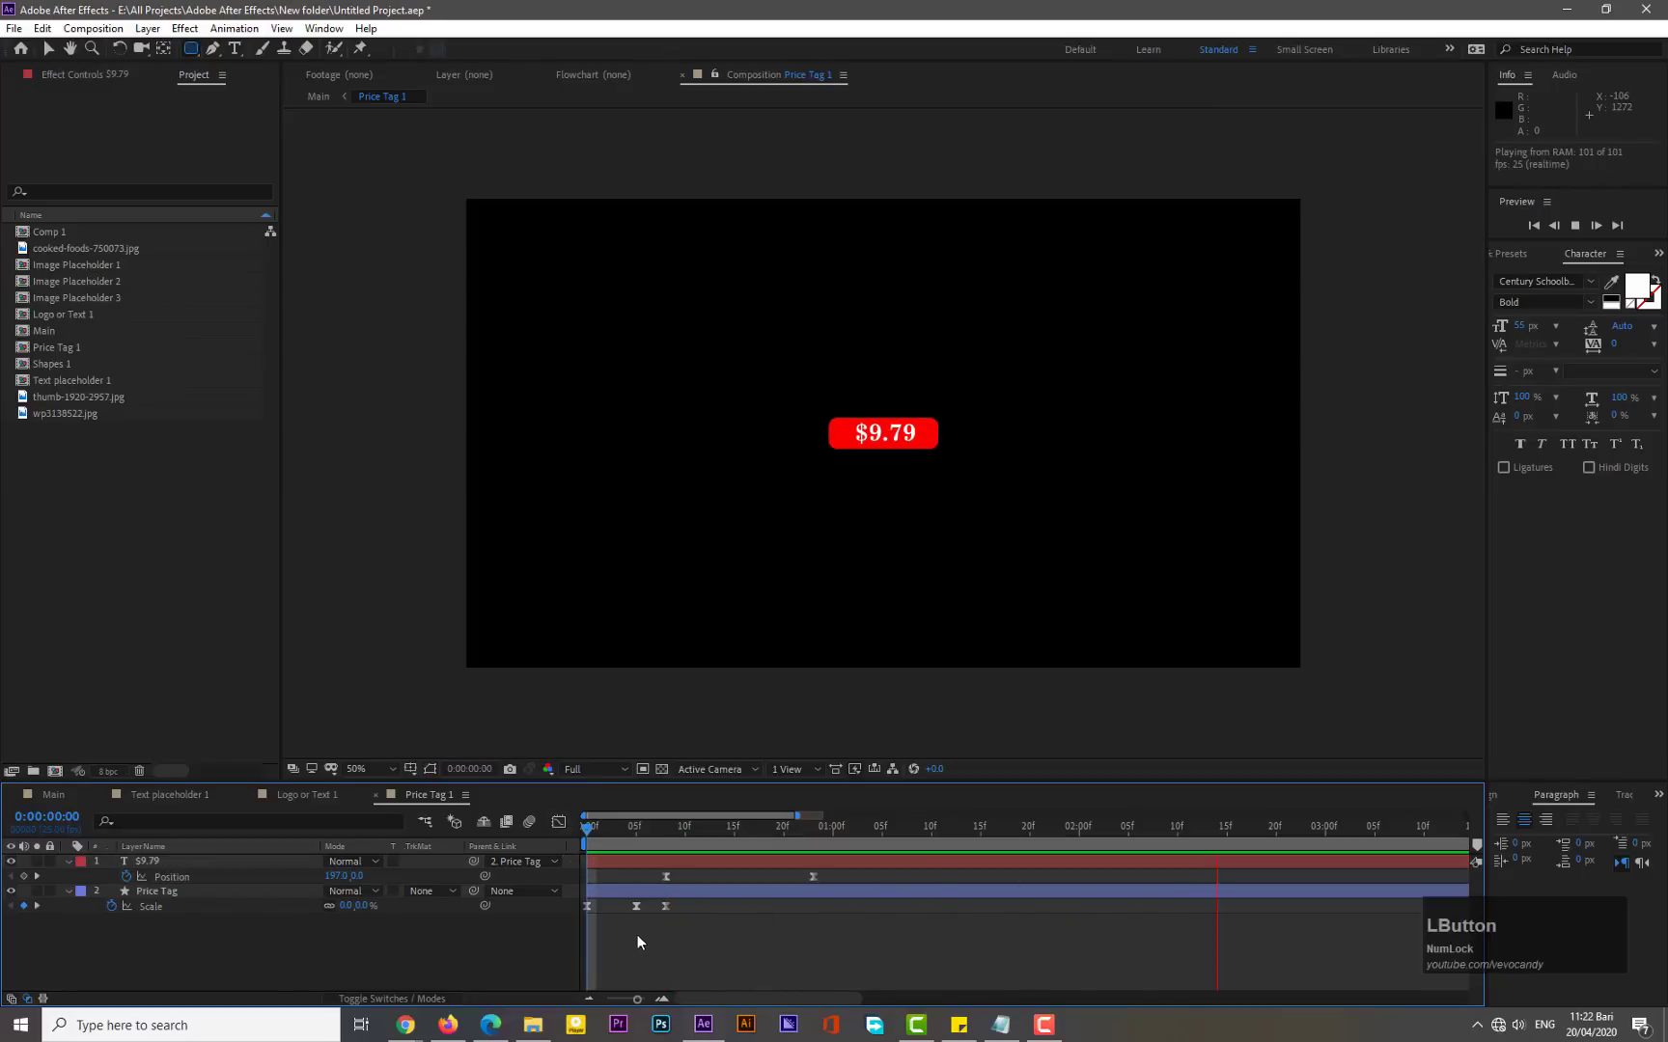
pyautogui.moveTo(643, 907); pyautogui.dragTo(579, 899)
pyautogui.click(68, 861)
pyautogui.click(68, 877)
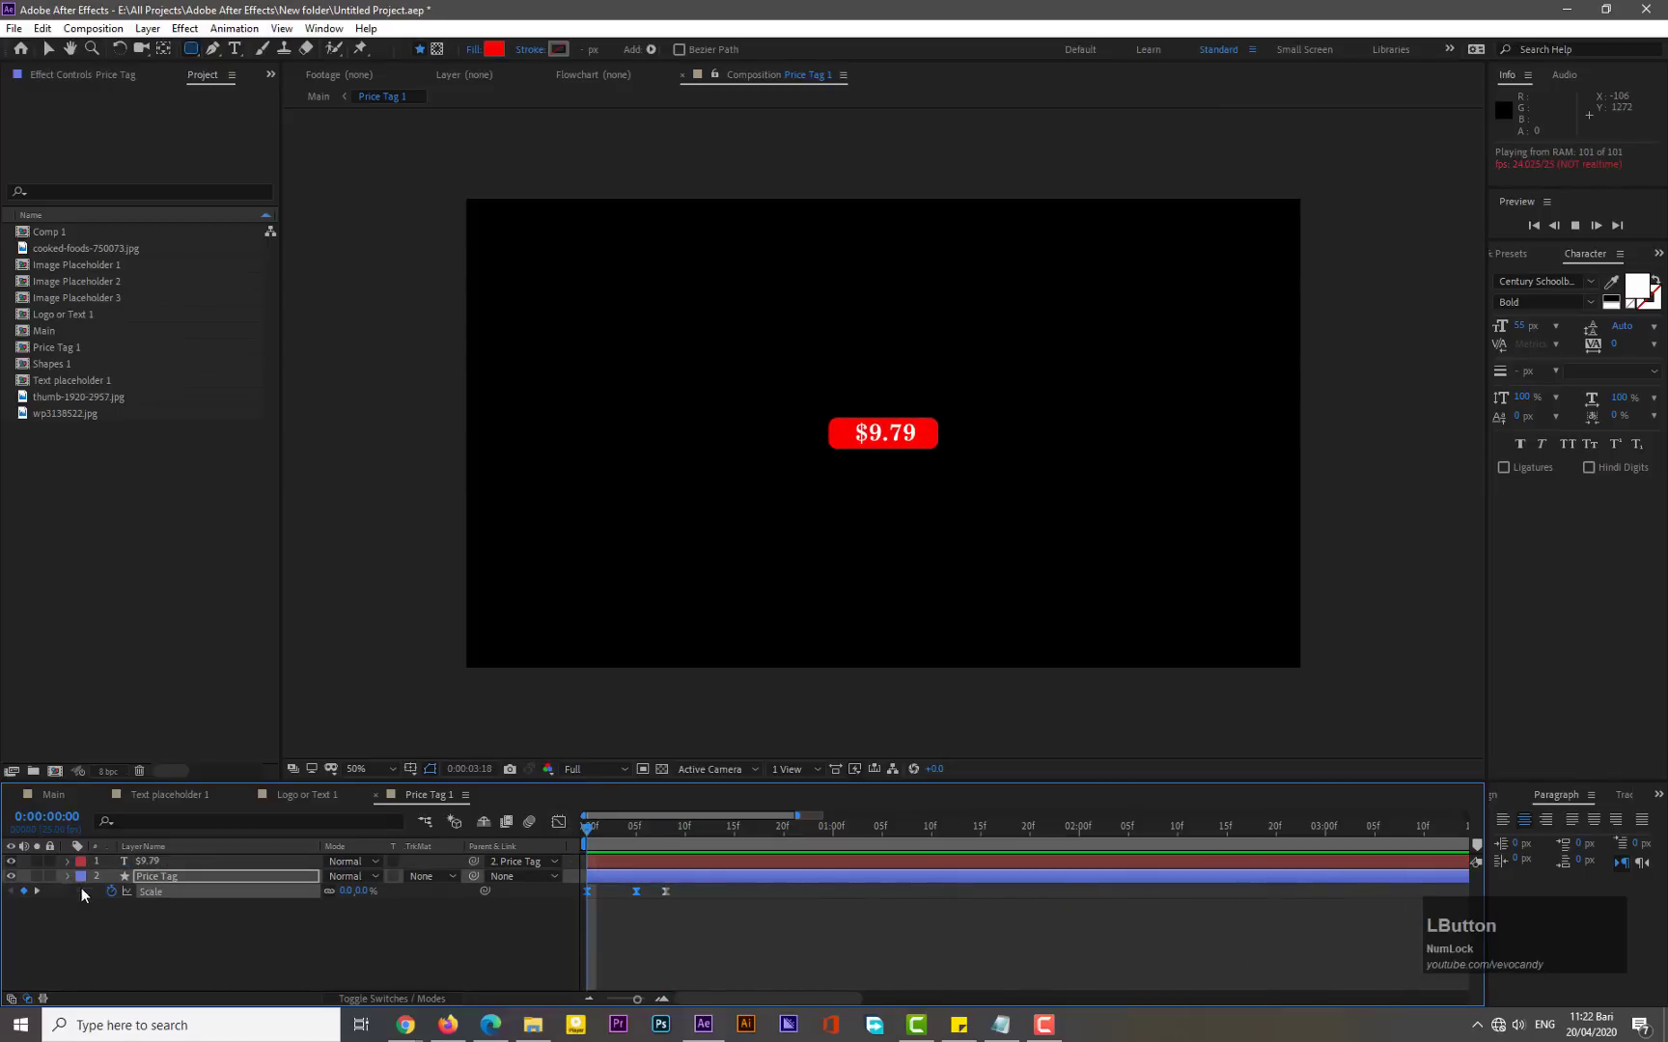
pyautogui.click(113, 902)
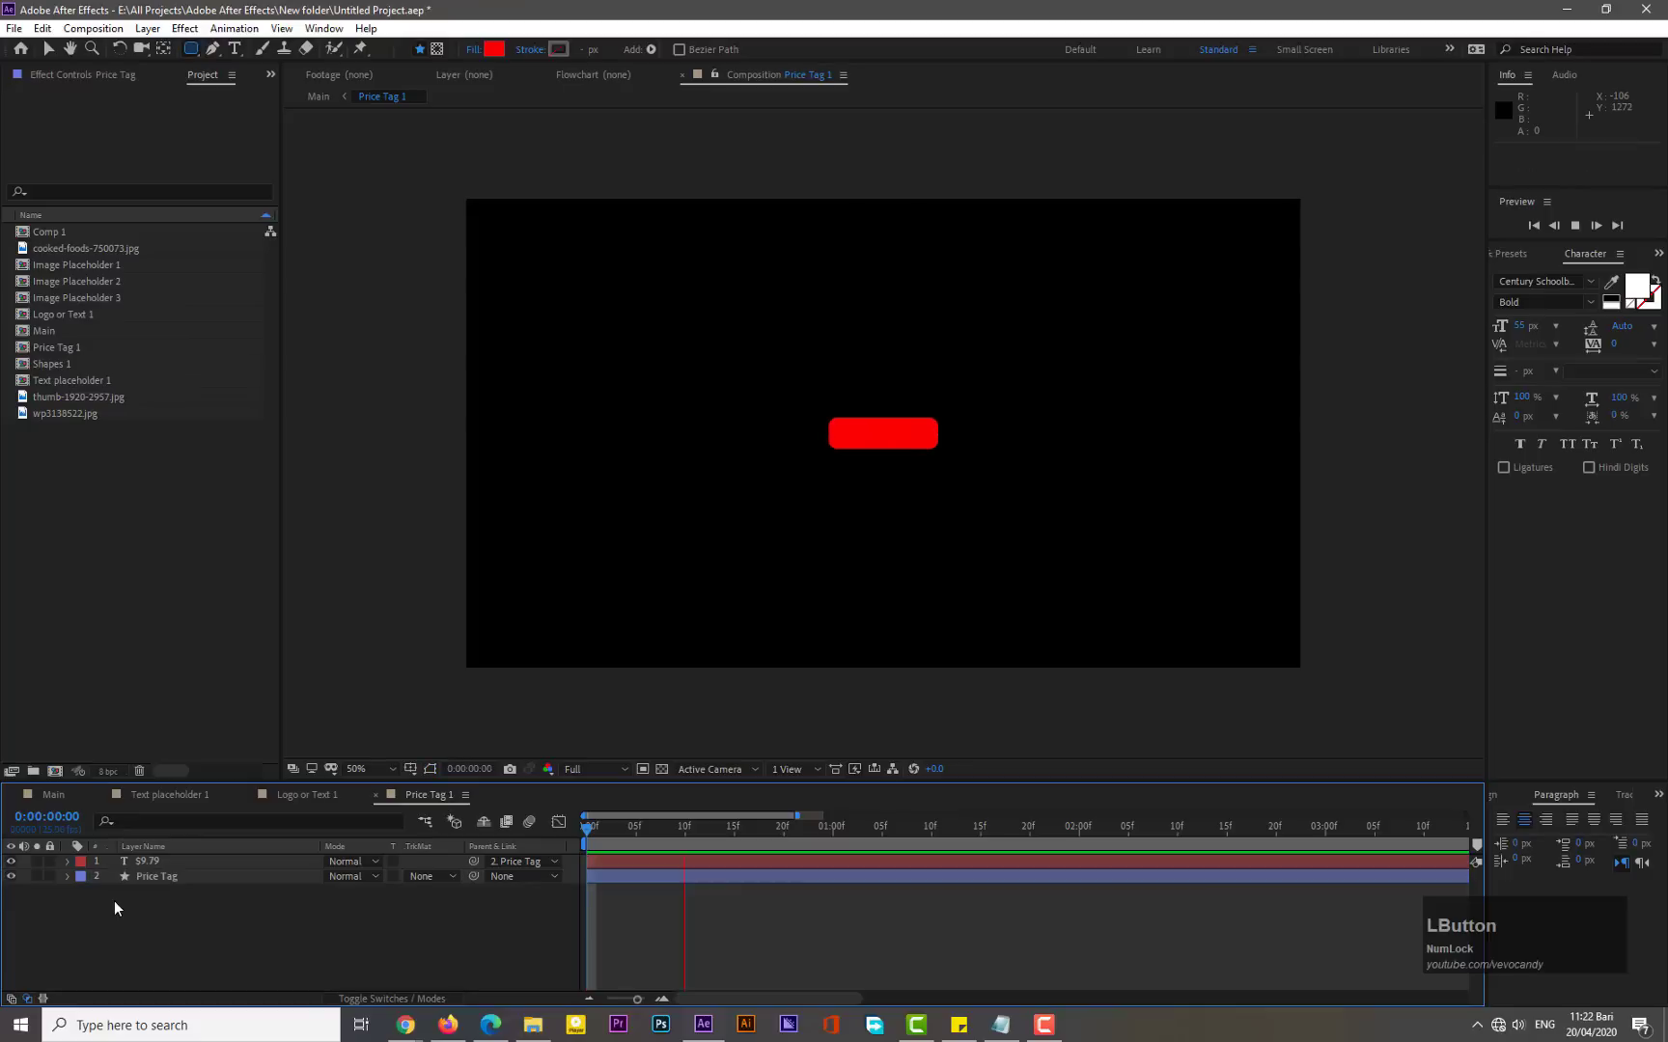
# - Crop the Price Tag 1 composition by setting its size to 358 × 171 px in Composition Settings
pyautogui.click(625, 832)
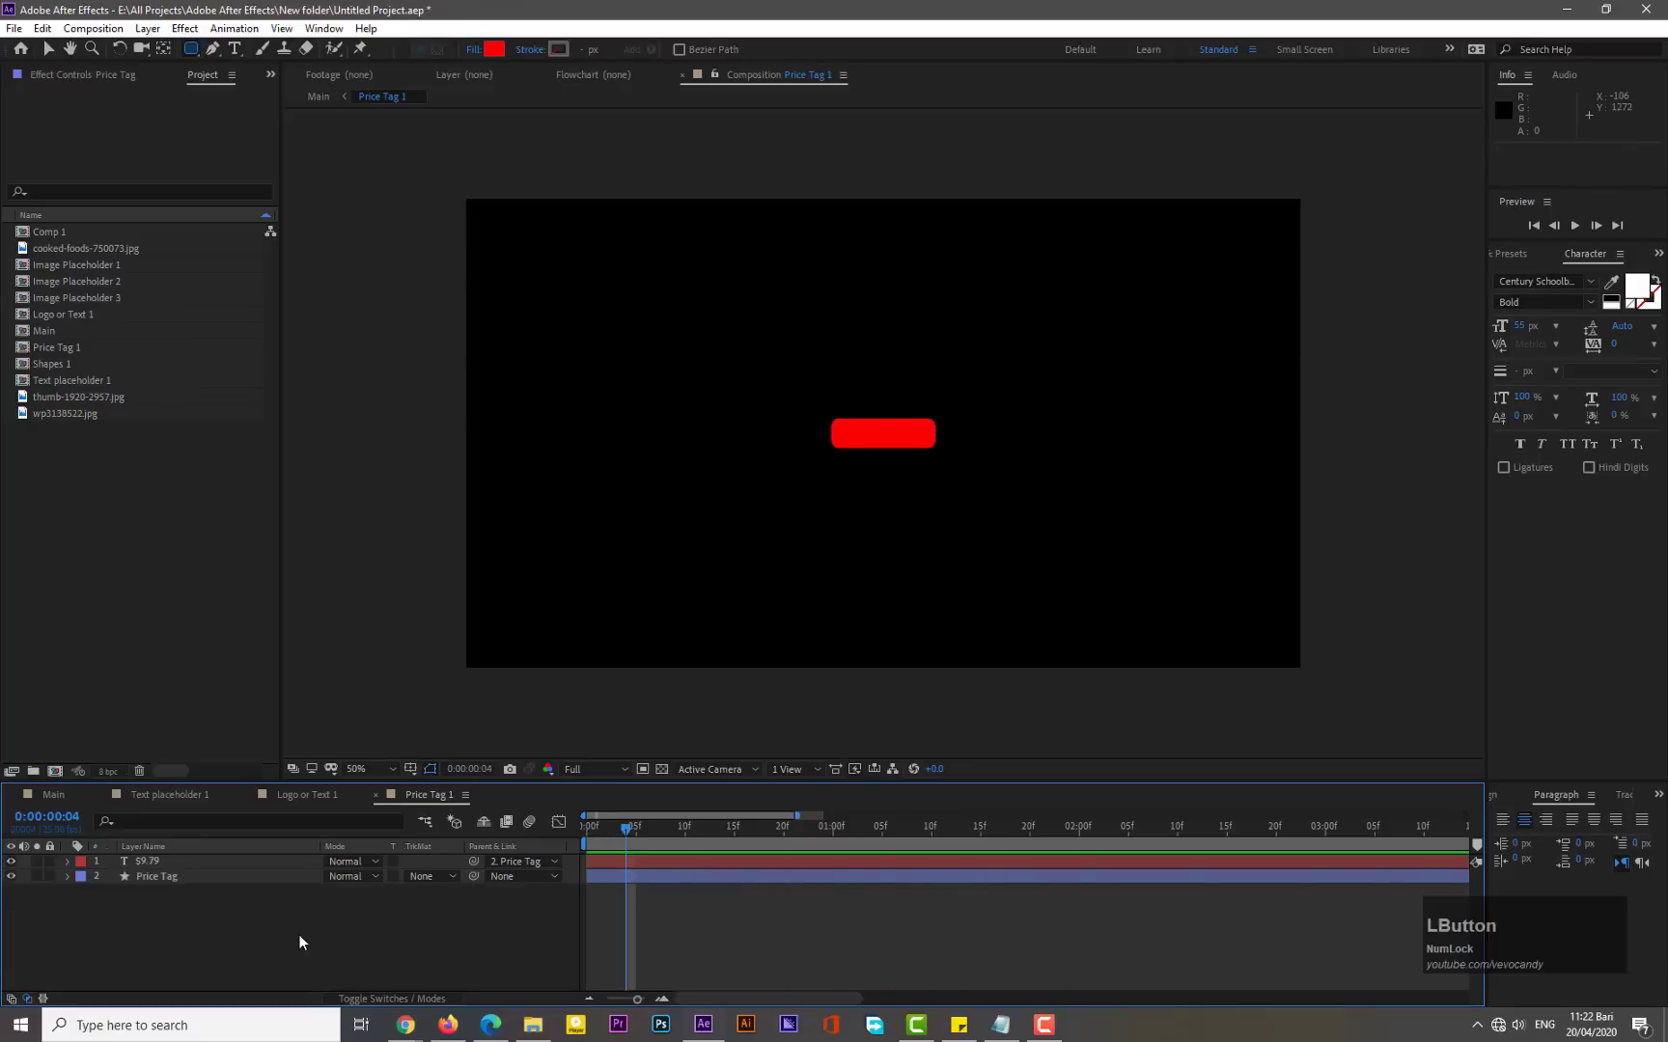
pyautogui.hotkey('ctrl', 'k')
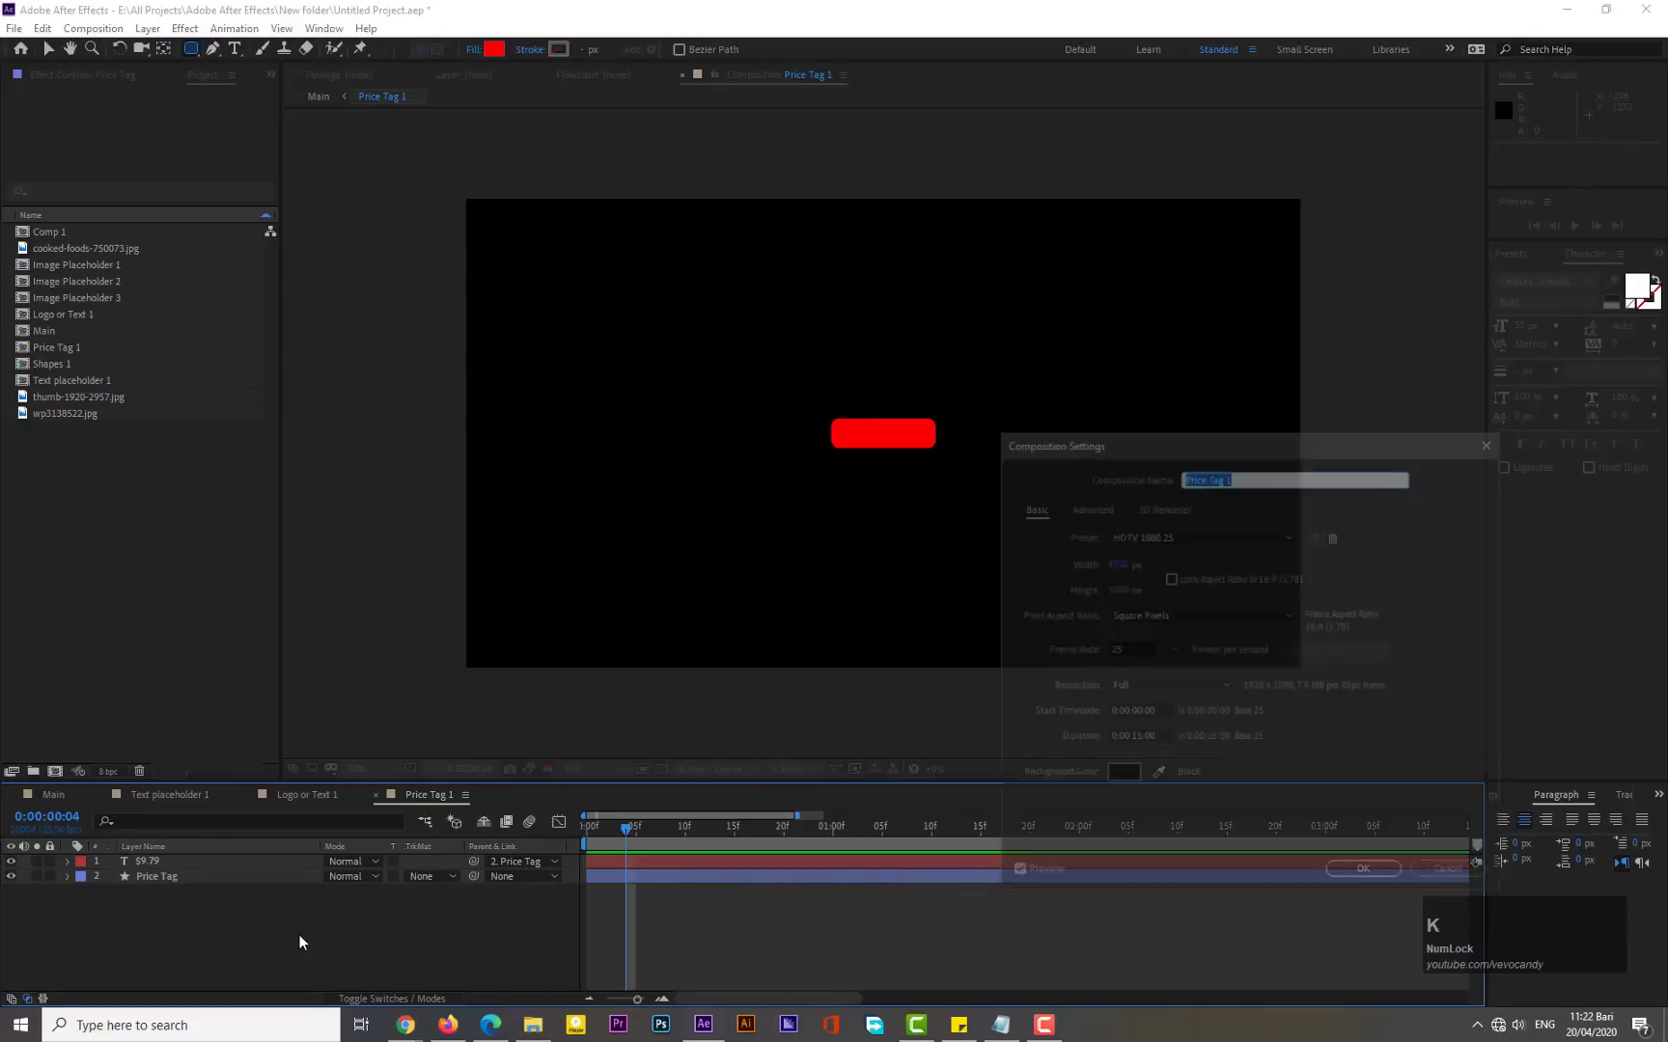
pyautogui.moveTo(1116, 564); pyautogui.dragTo(523, 607)
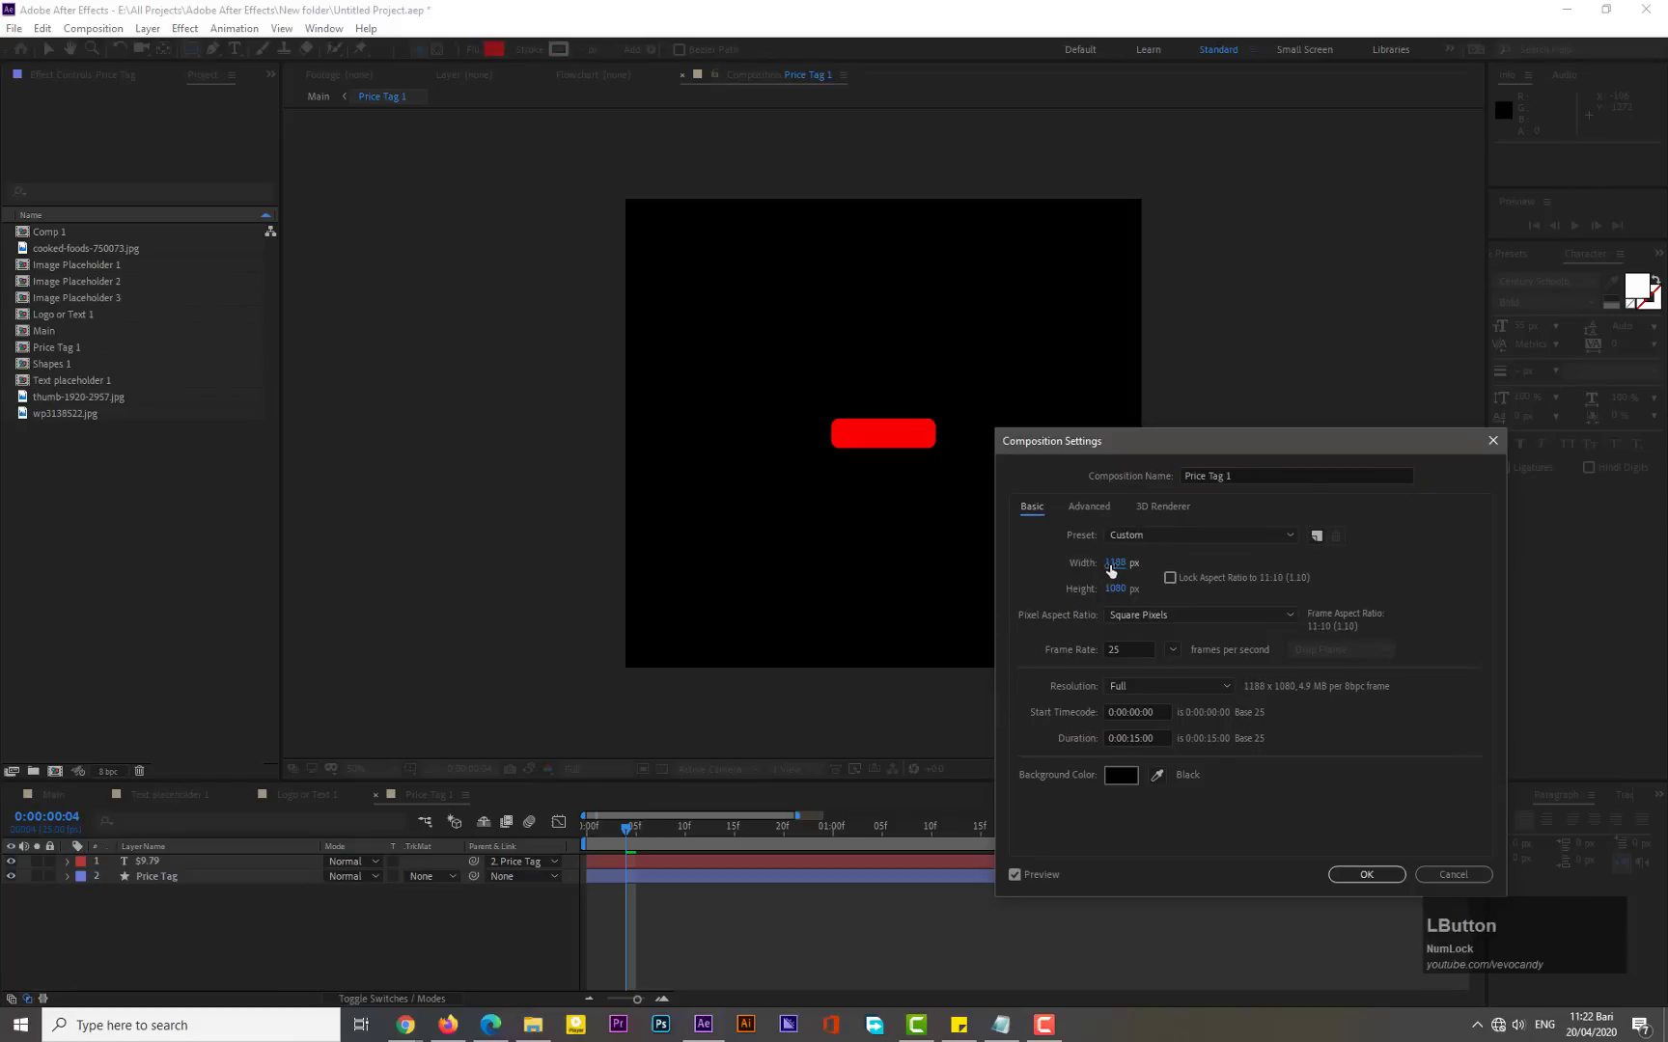
pyautogui.moveTo(1115, 563); pyautogui.dragTo(673, 593)
pyautogui.moveTo(850, 603); pyautogui.dragTo(825, 602)
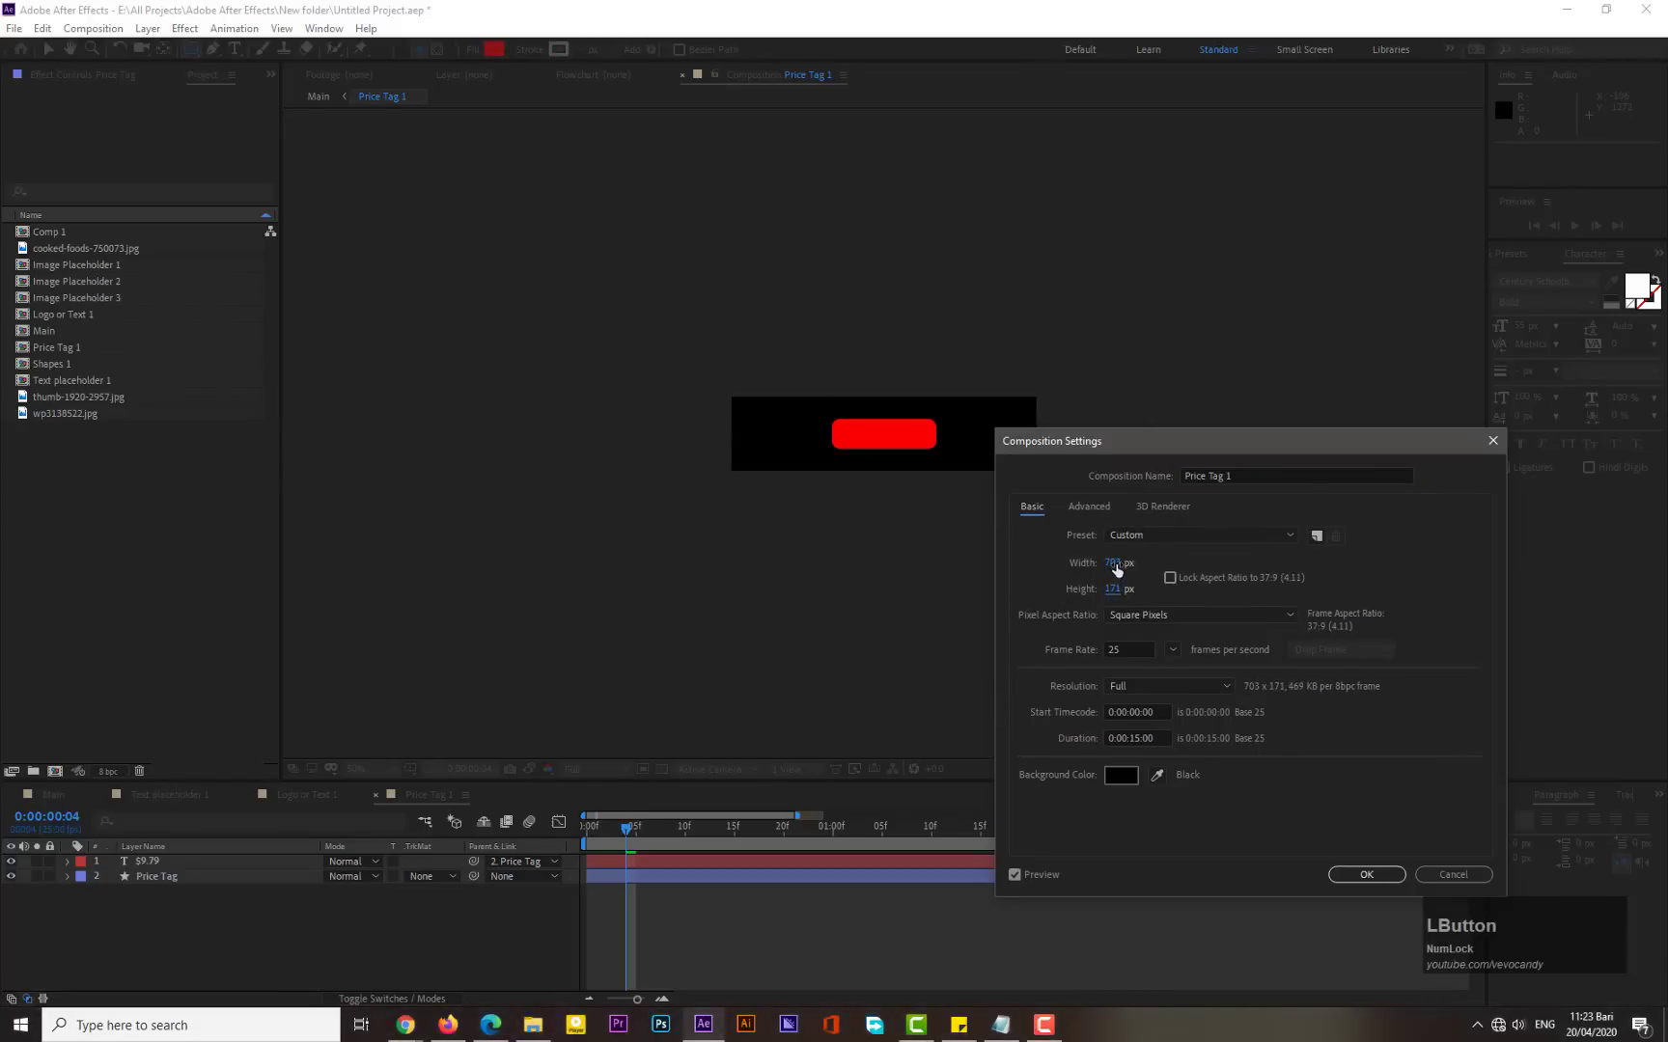
pyautogui.moveTo(1114, 565); pyautogui.dragTo(1031, 627)
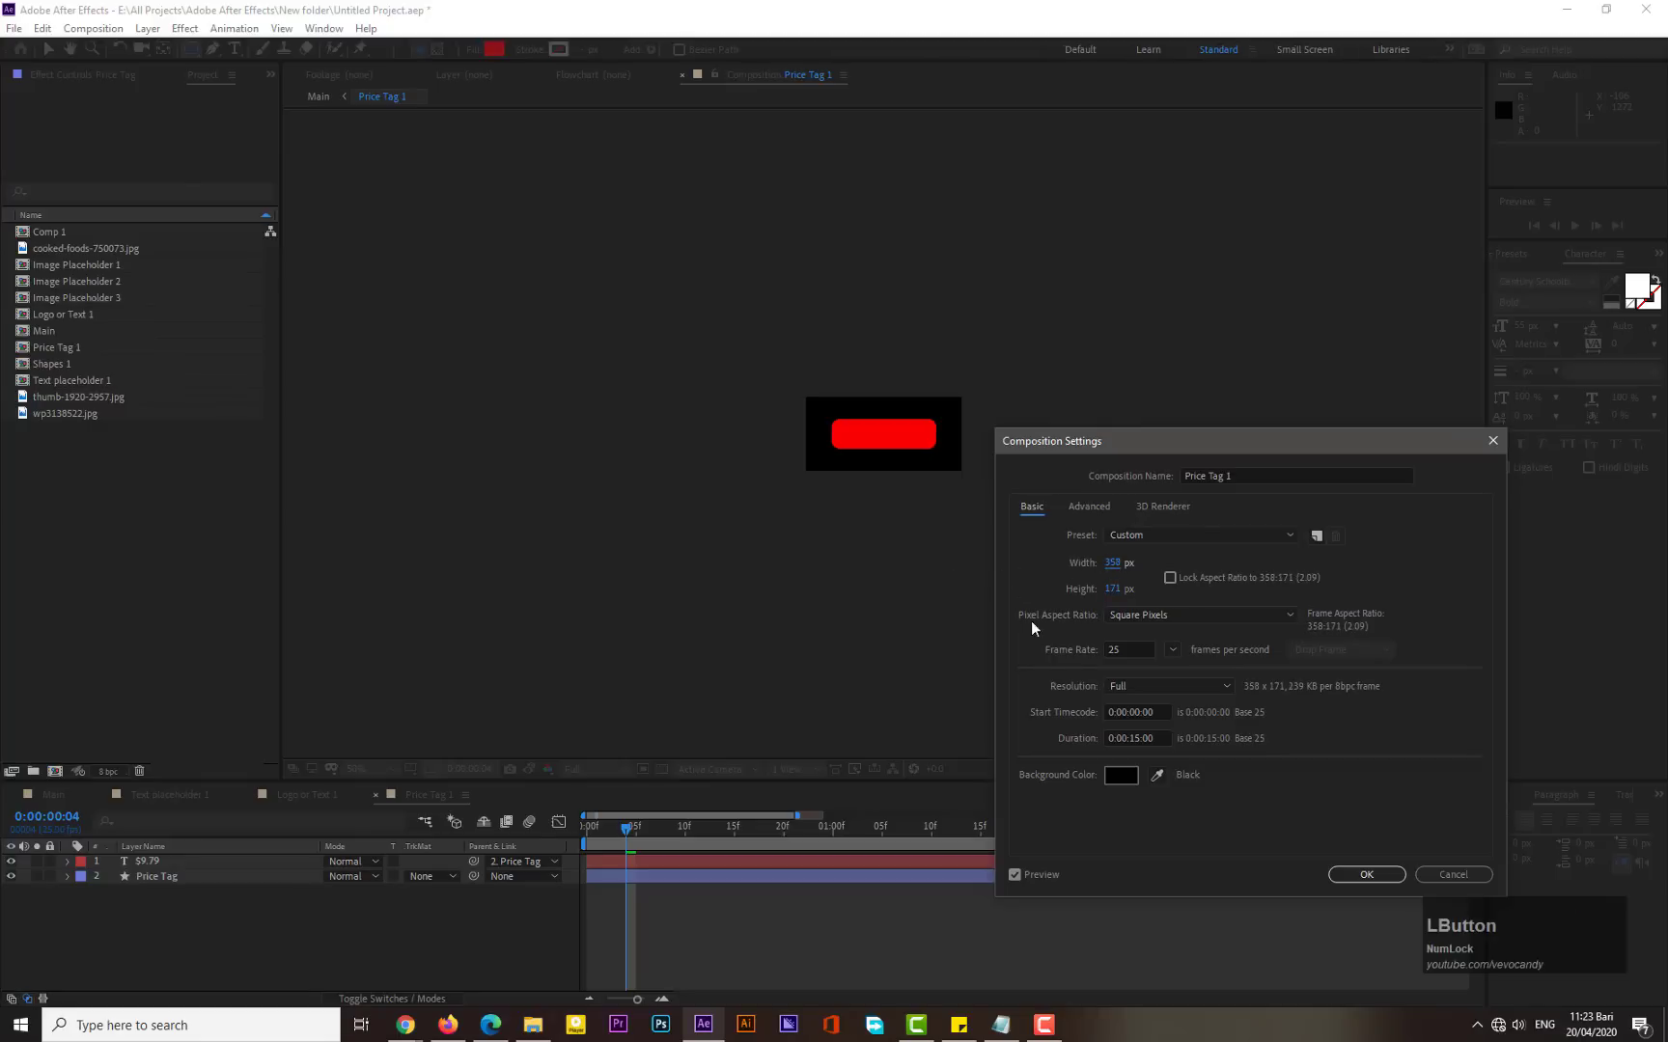
pyautogui.click(1344, 871)
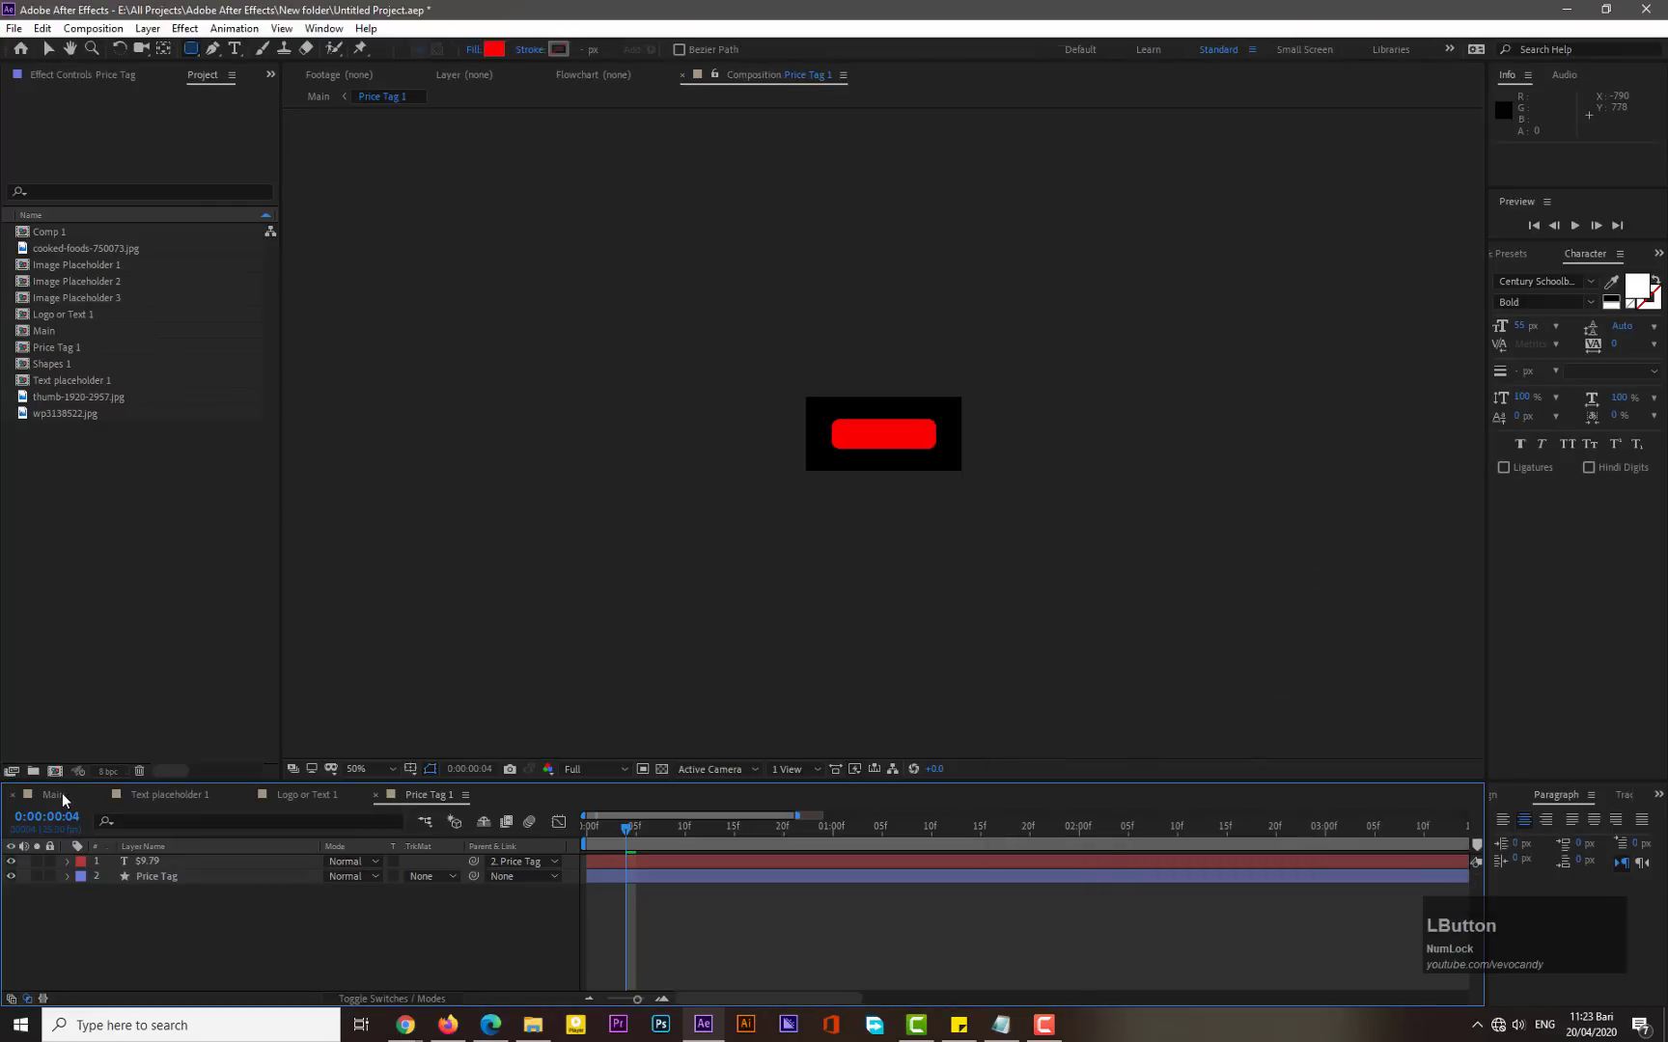
# - In the Main composition, move the price tag down and left to sit beside the logo badge, then preview
pyautogui.click(53, 794)
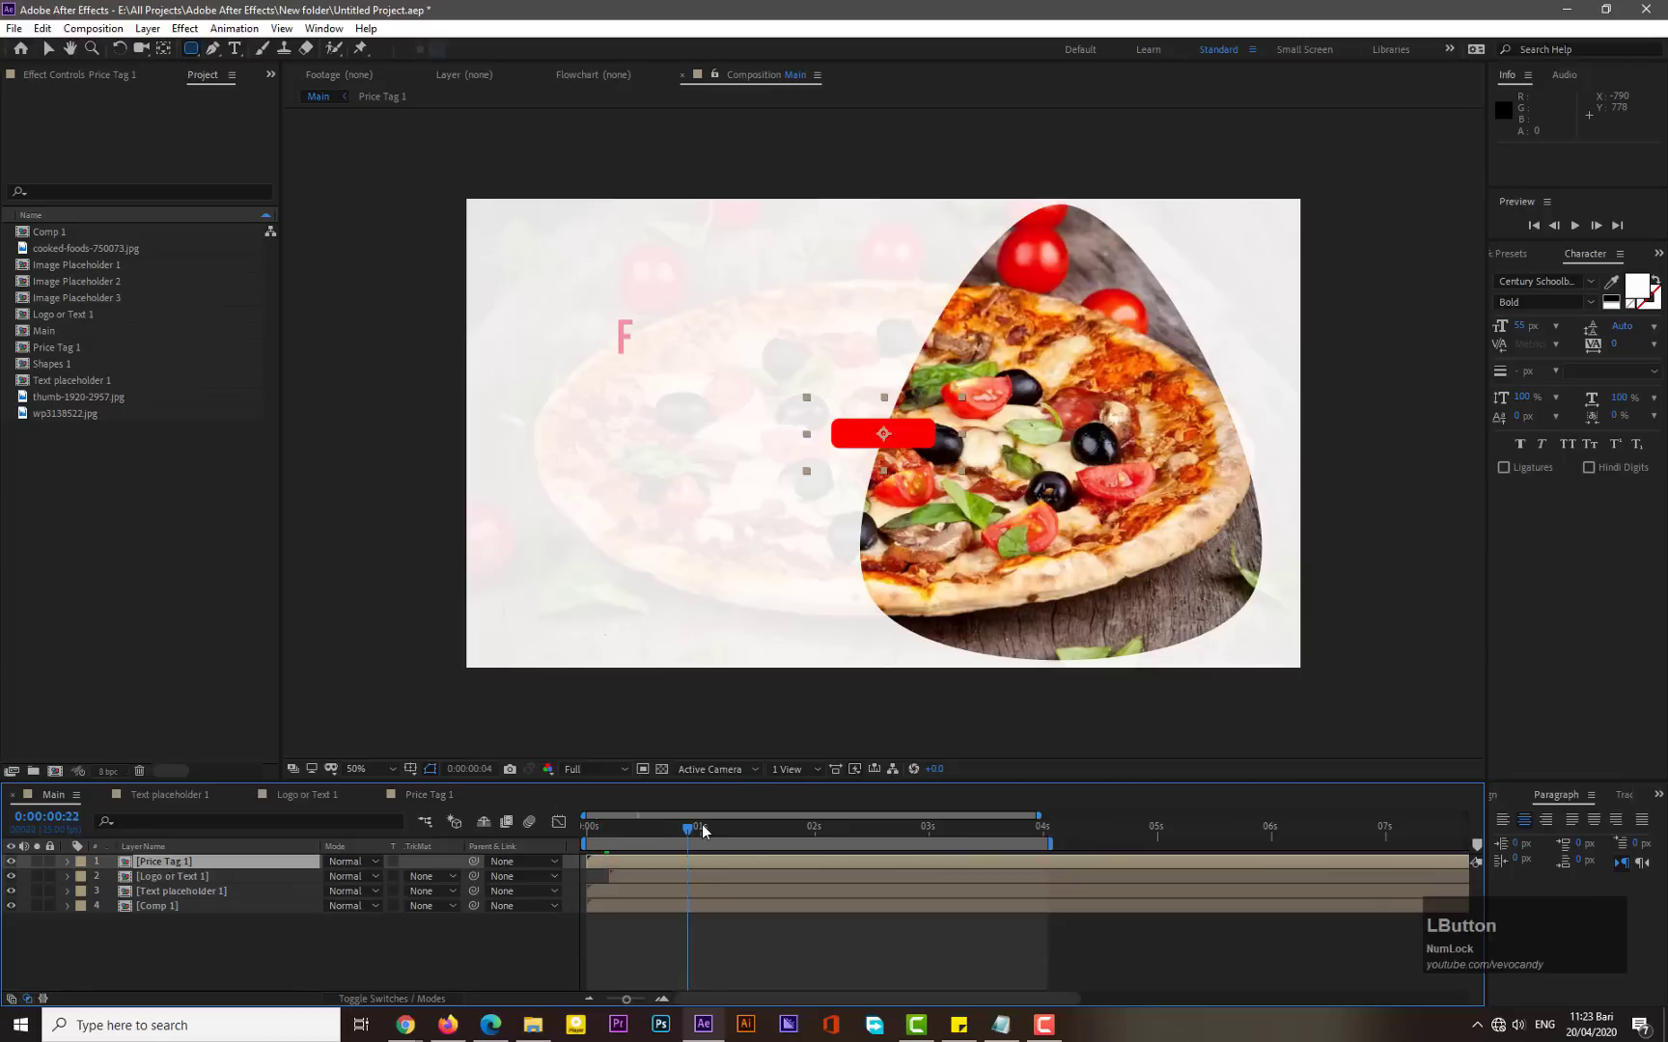
pyautogui.moveTo(680, 826); pyautogui.dragTo(743, 830)
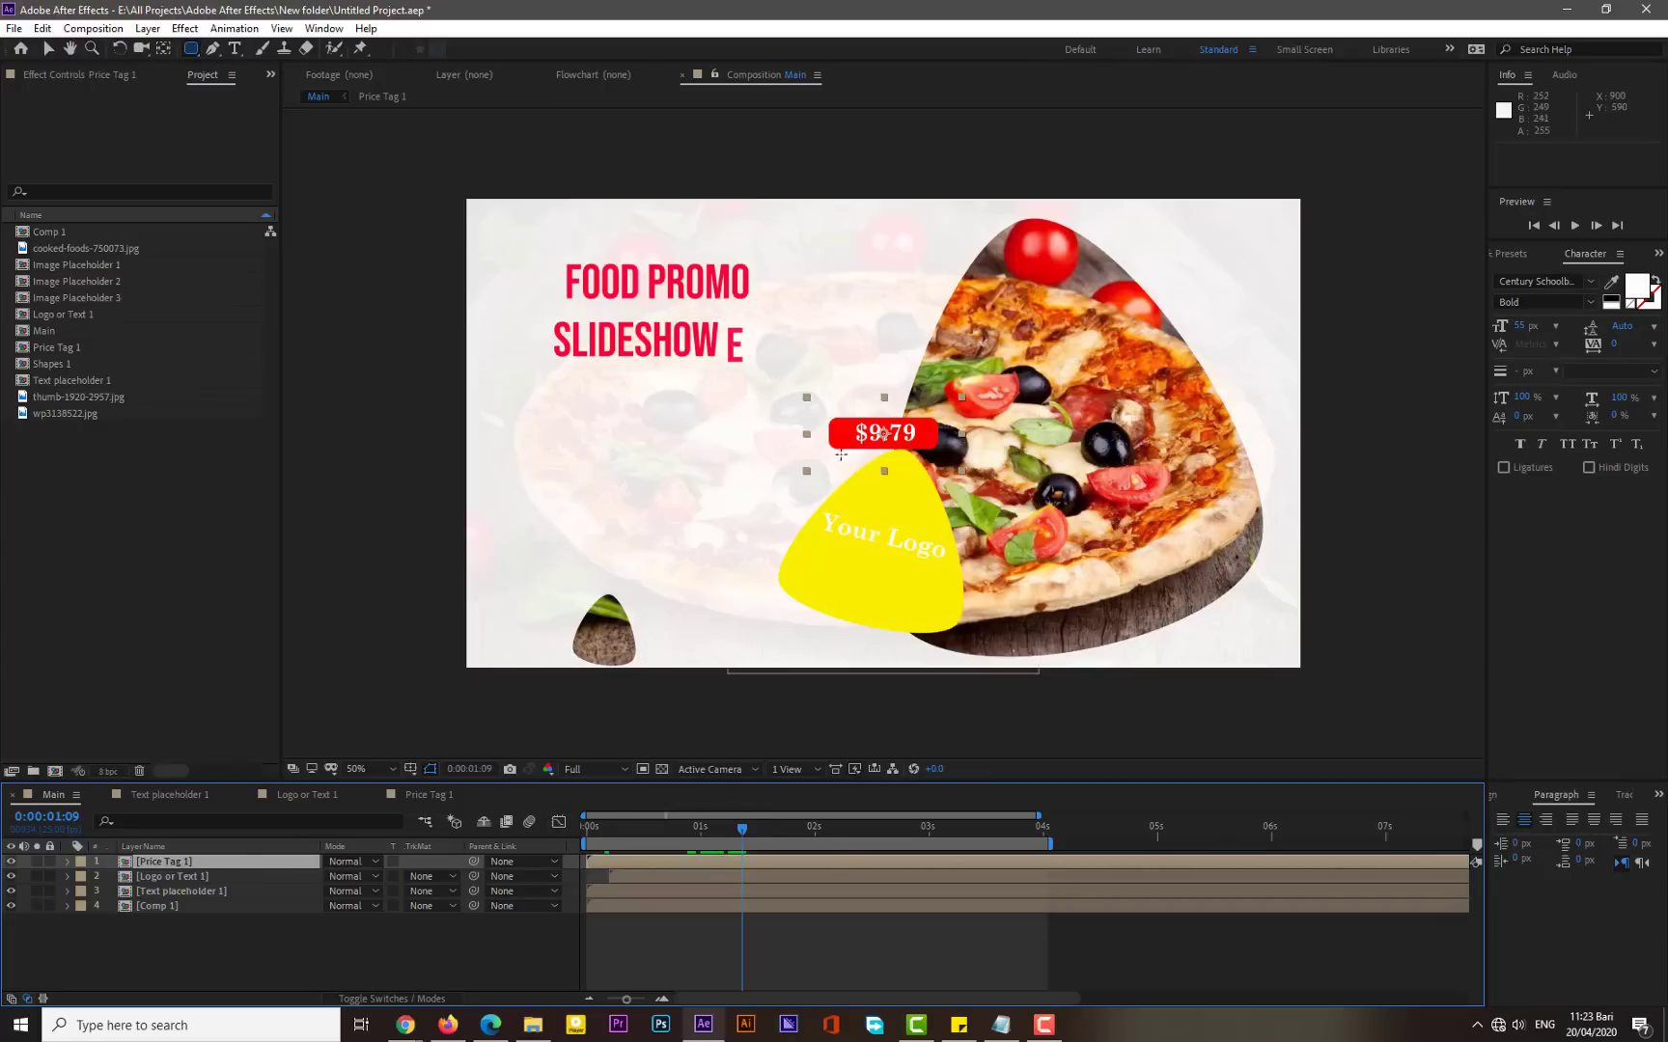
pyautogui.click(45, 53)
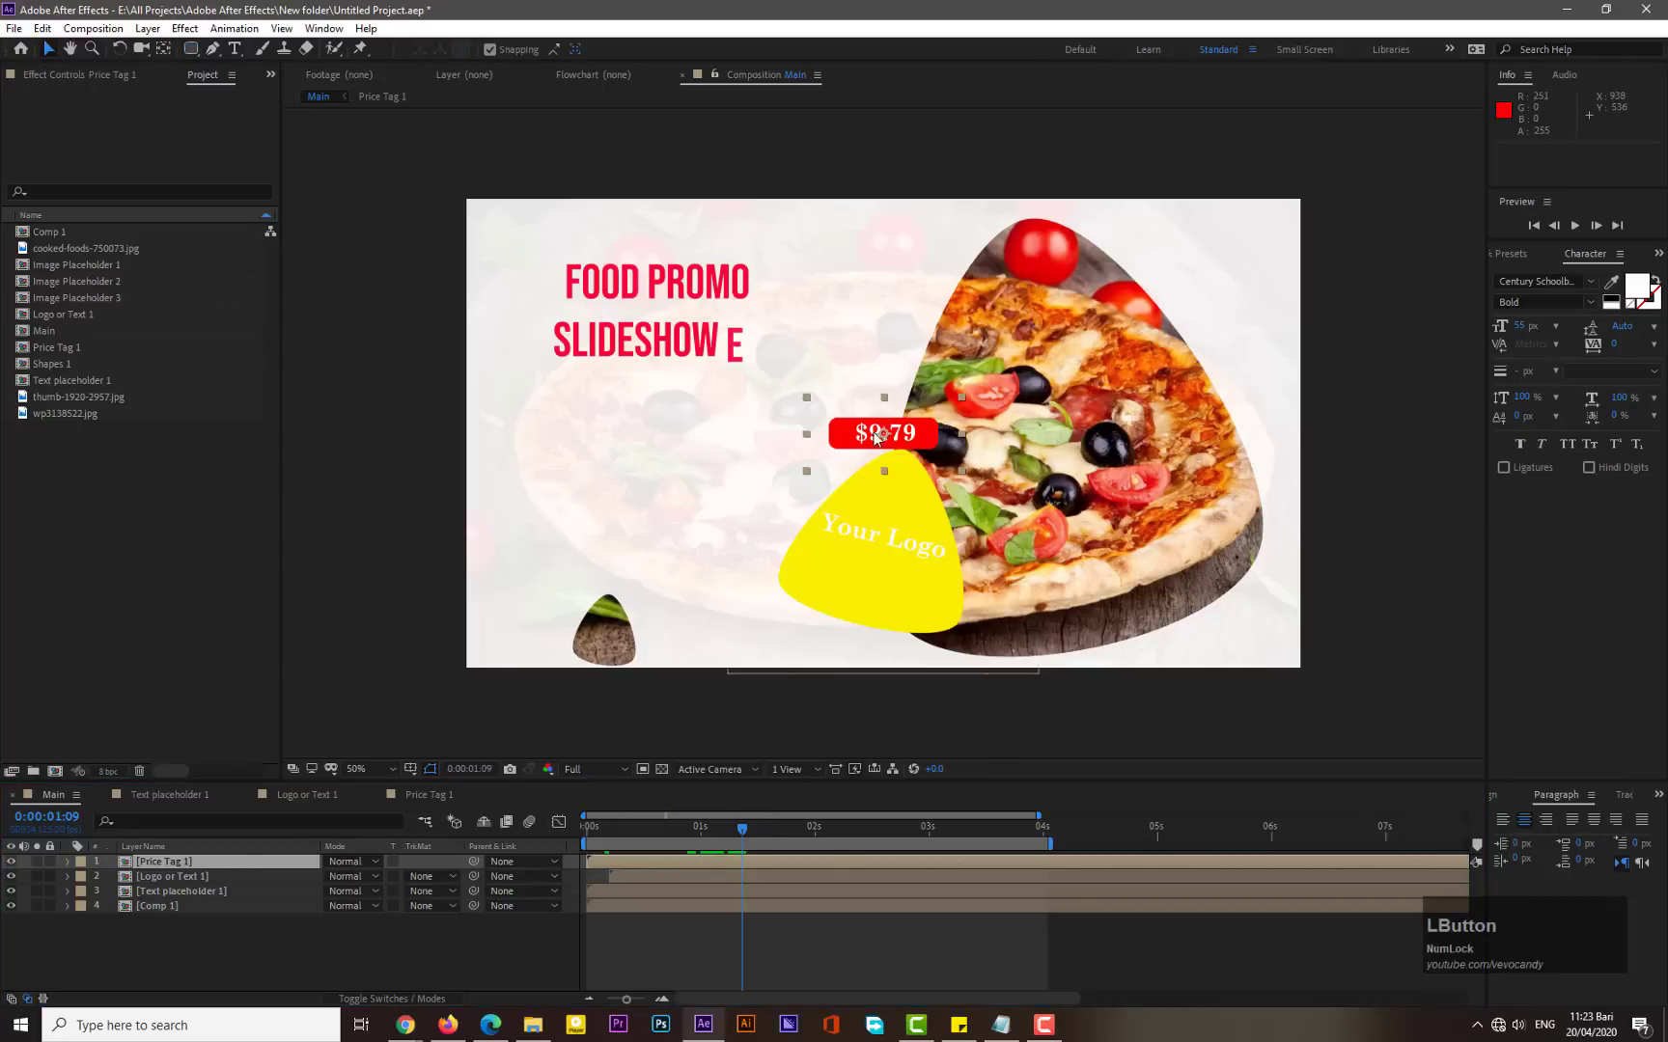
pyautogui.click(825, 442)
pyautogui.moveTo(825, 443); pyautogui.dragTo(691, 492)
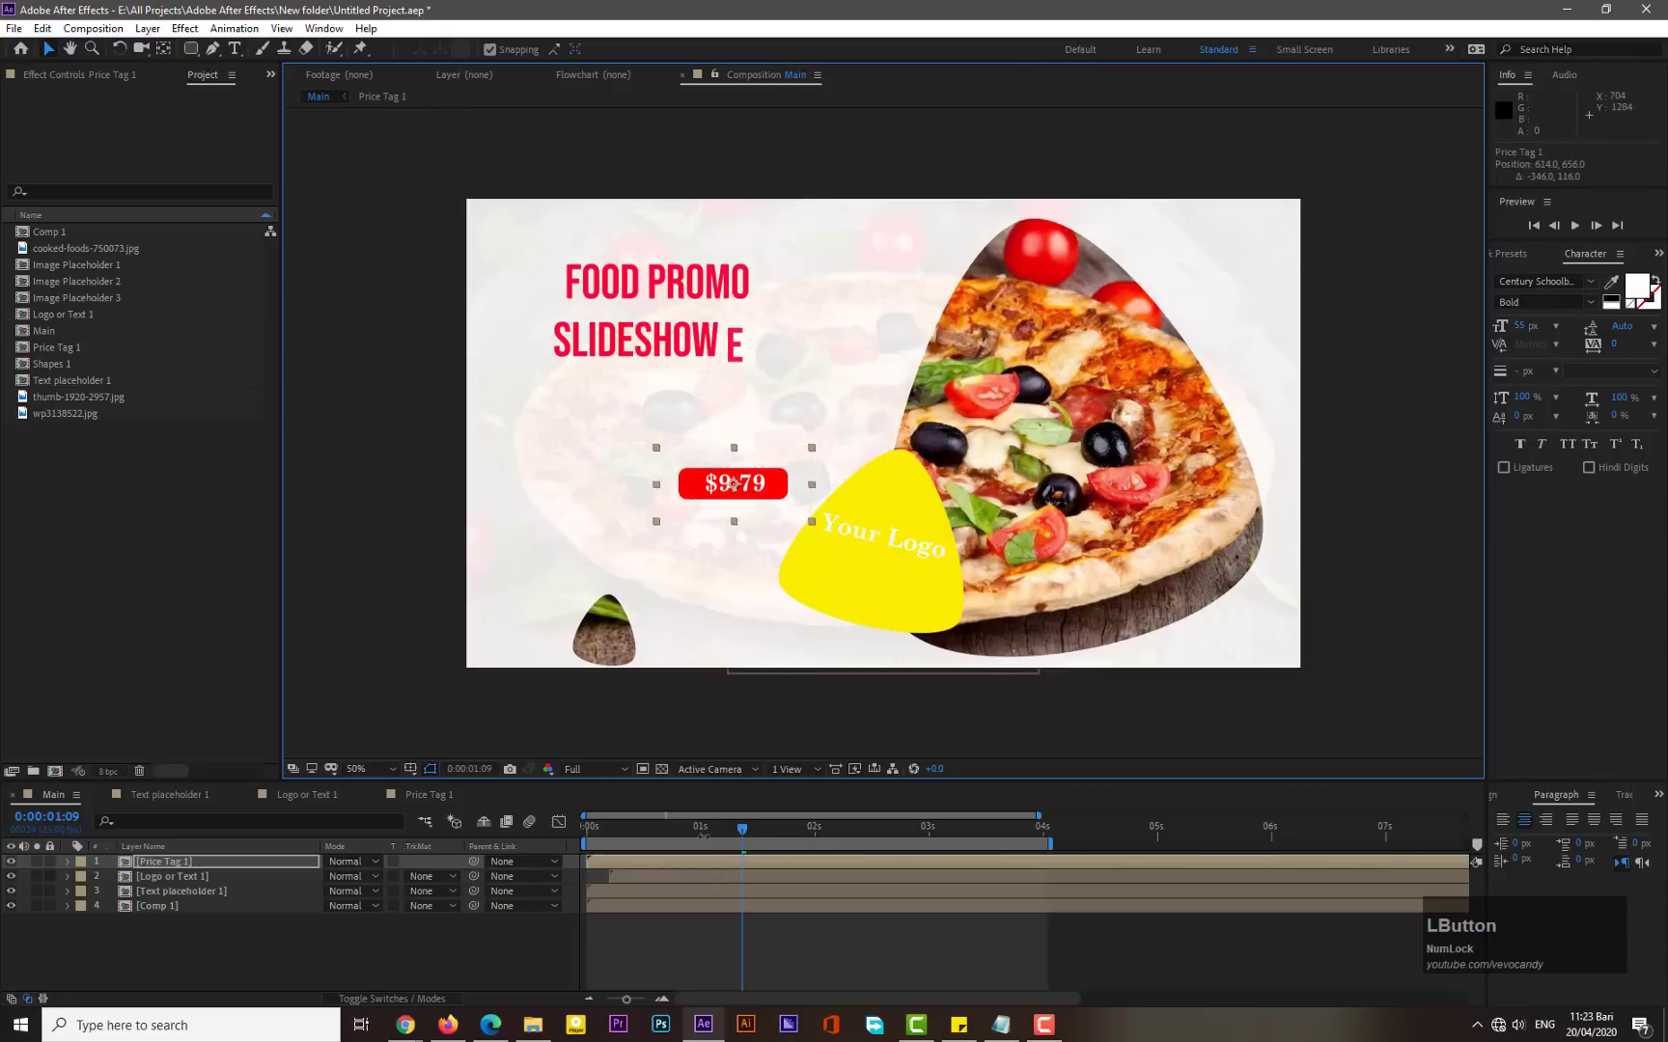
pyautogui.press('KP_0')
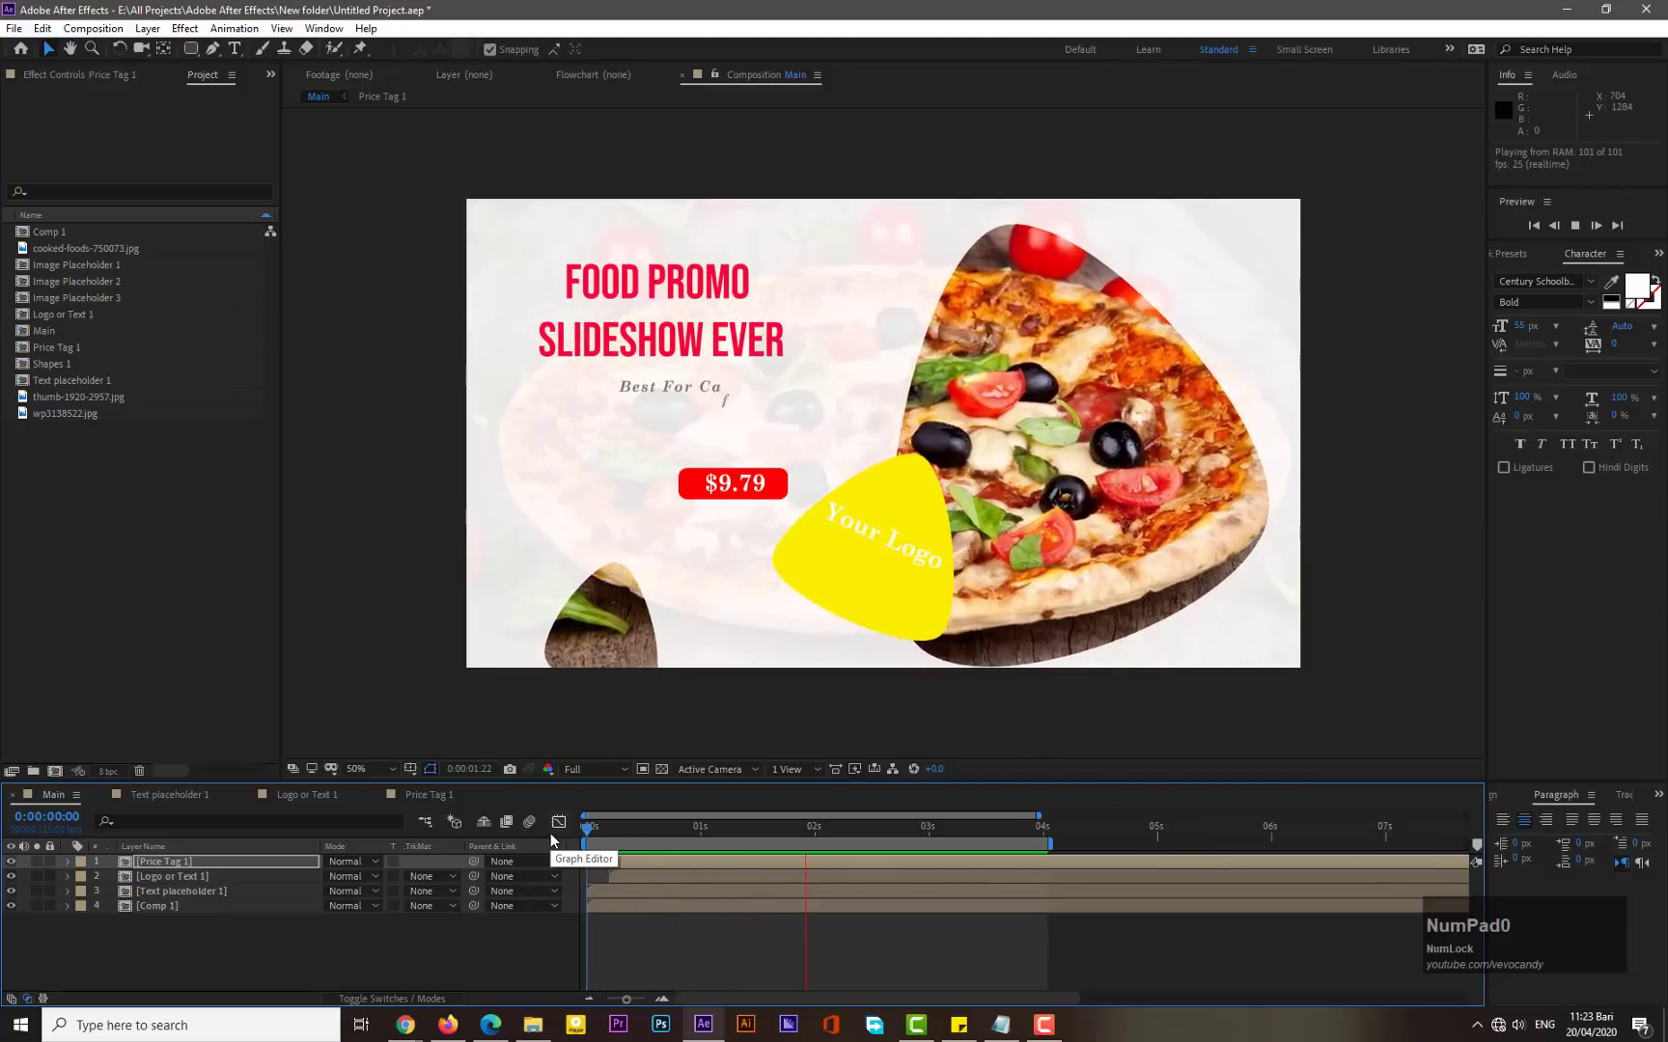
# - Shift the Price Tag 1 layer so it starts at 2 seconds in Main, then preview from the start
pyautogui.click(812, 820)
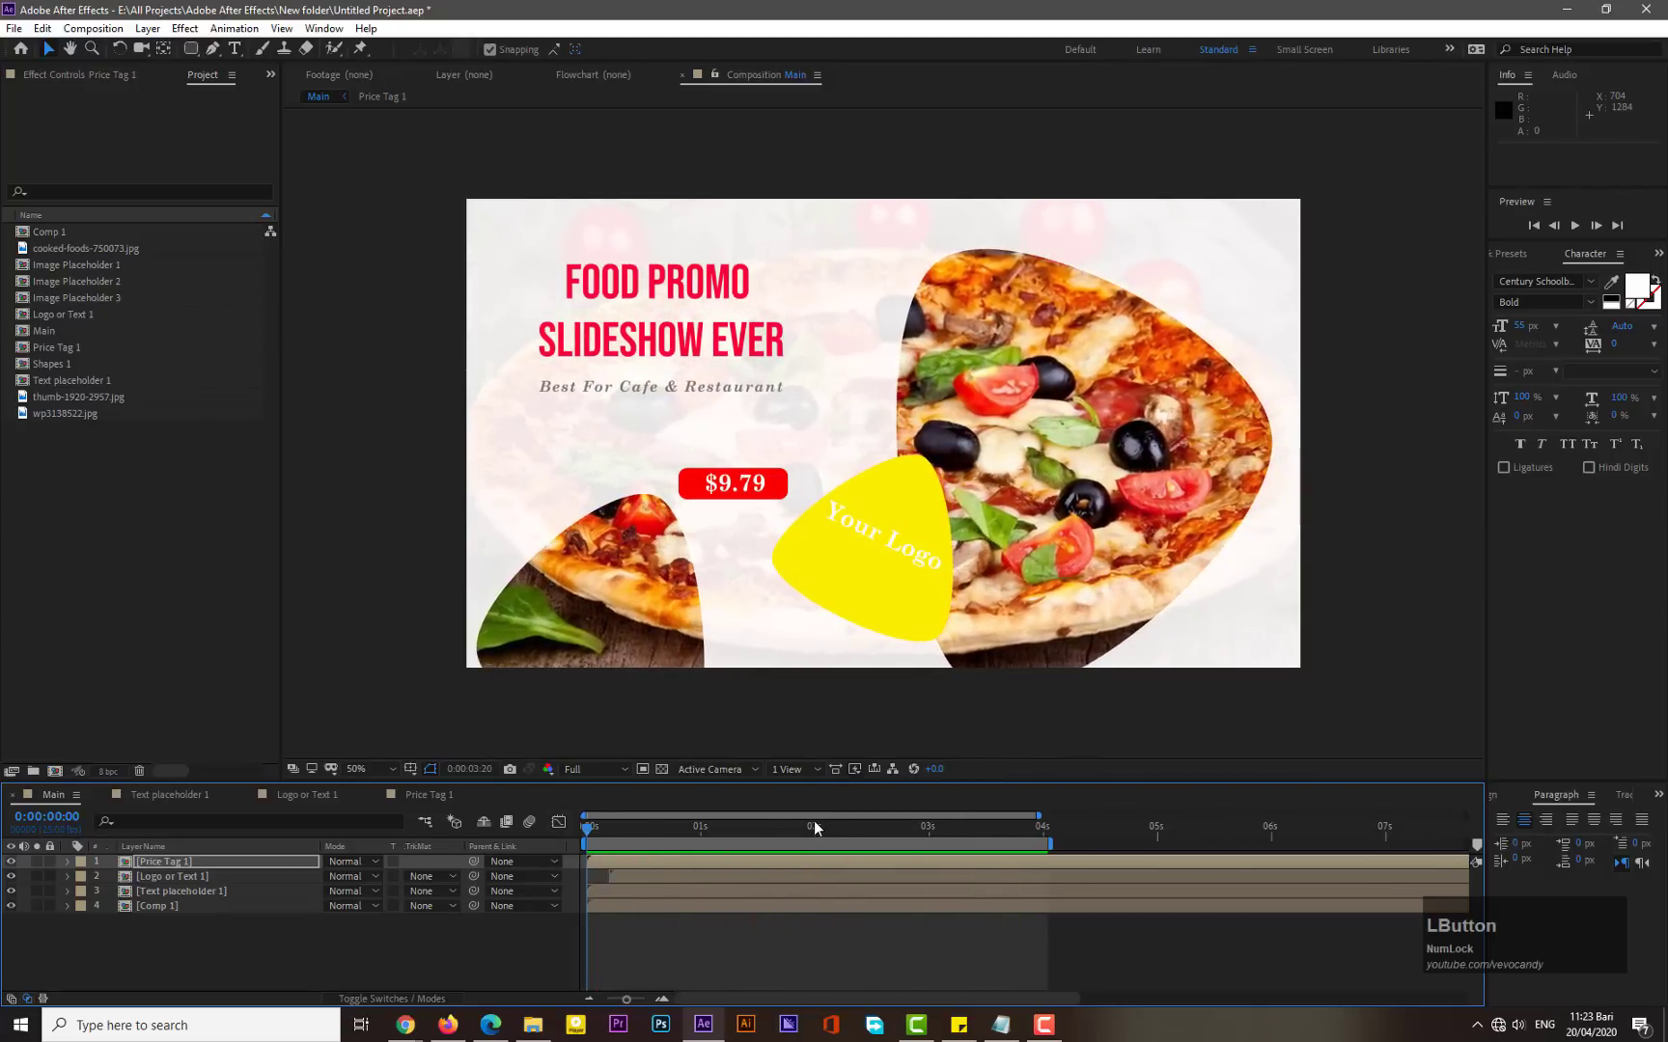
pyautogui.click(813, 826)
pyautogui.moveTo(744, 863); pyautogui.dragTo(977, 869)
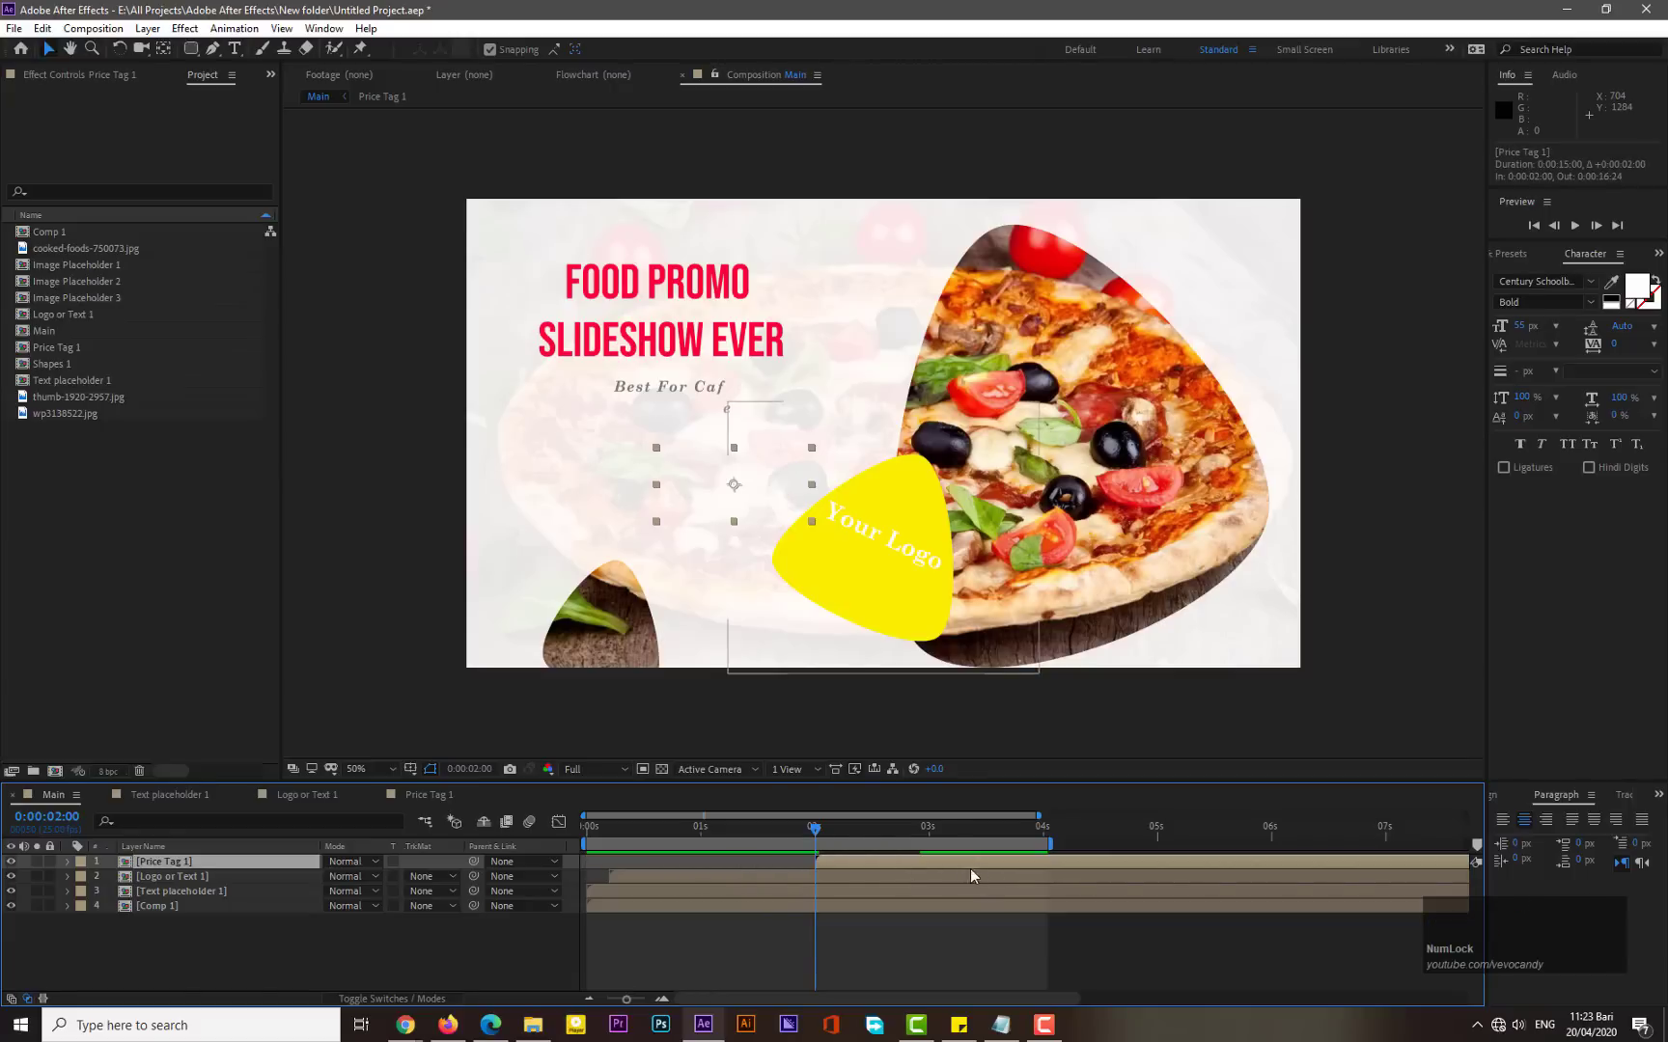
pyautogui.moveTo(812, 826); pyautogui.dragTo(589, 830)
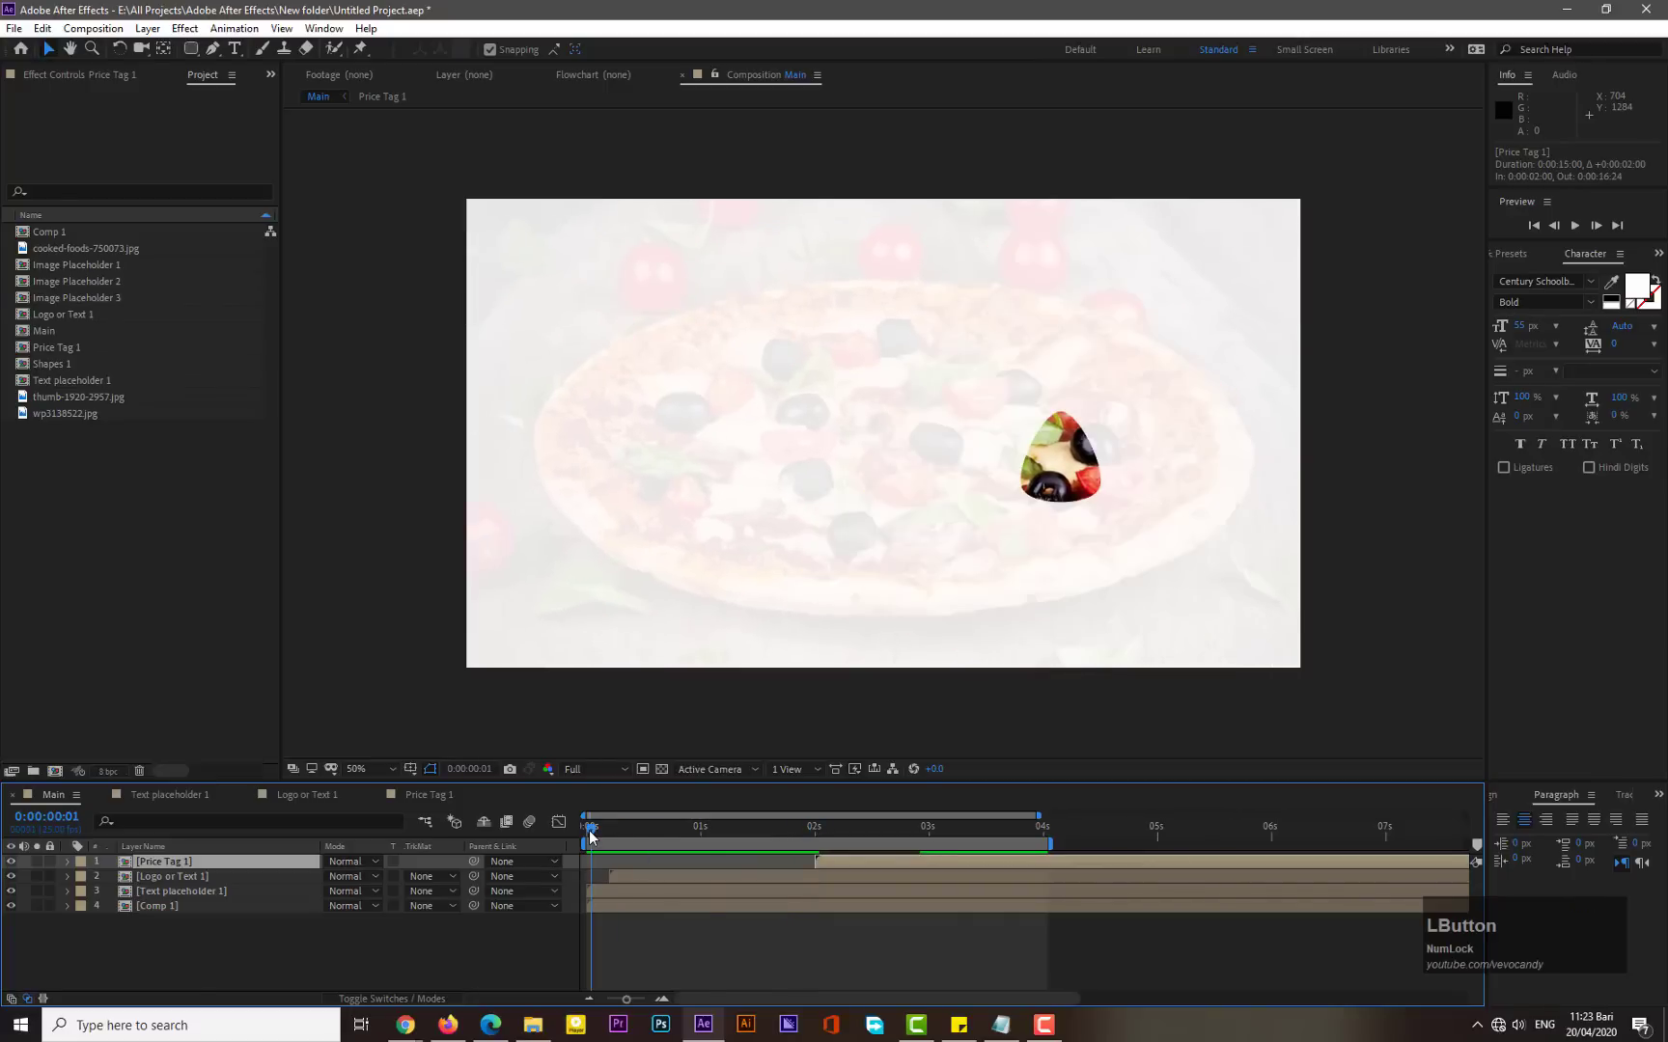
pyautogui.press('KP_0')
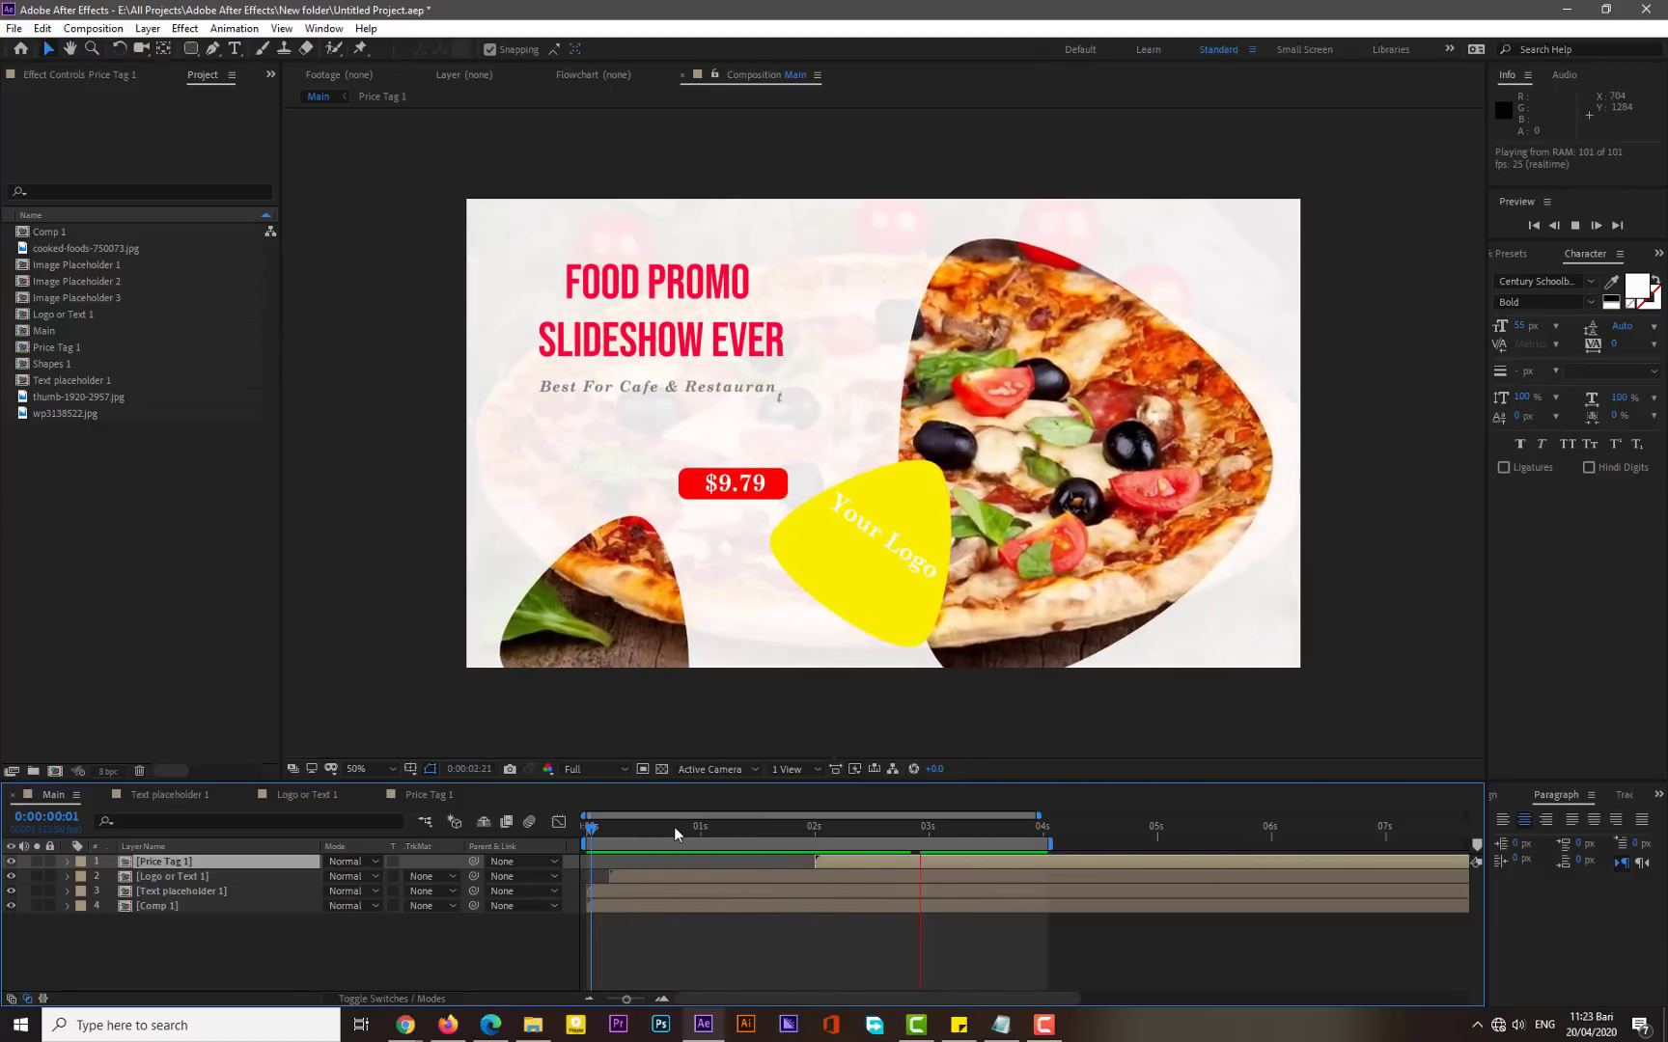
# - Nudge the price tag slightly upward to position 634, 557.5 and preview the animation
pyautogui.moveTo(673, 826); pyautogui.dragTo(926, 851)
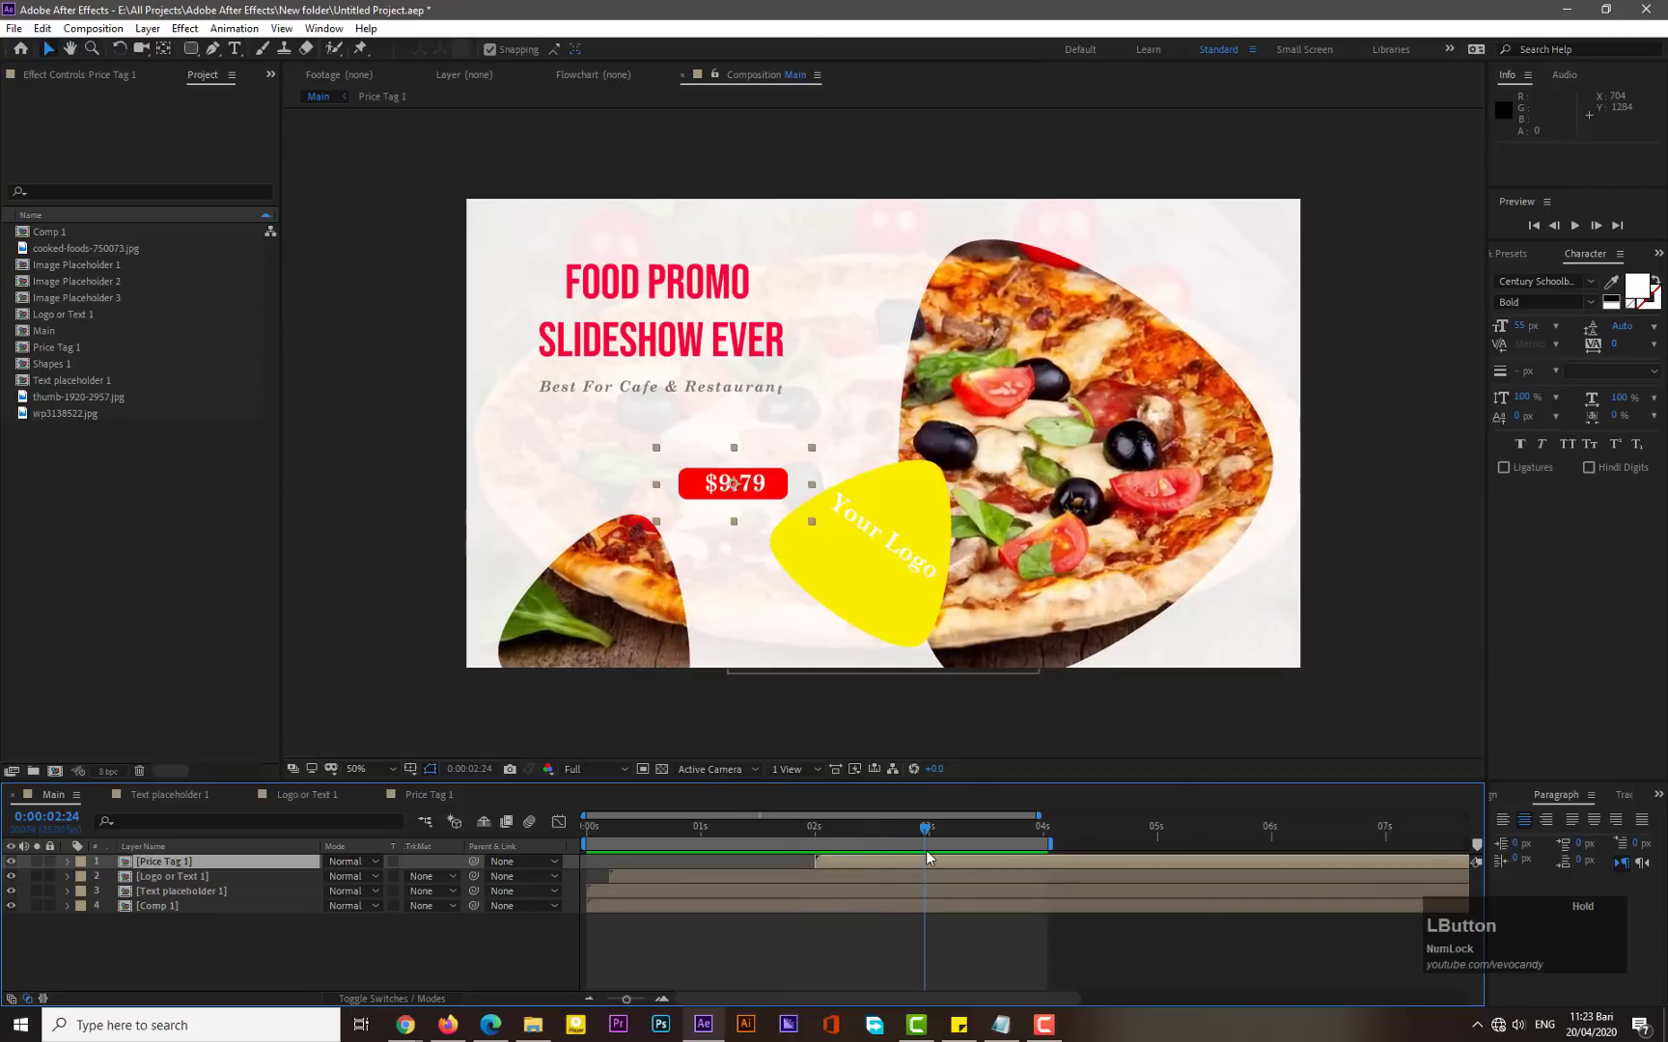
pyautogui.moveTo(709, 487); pyautogui.dragTo(712, 454)
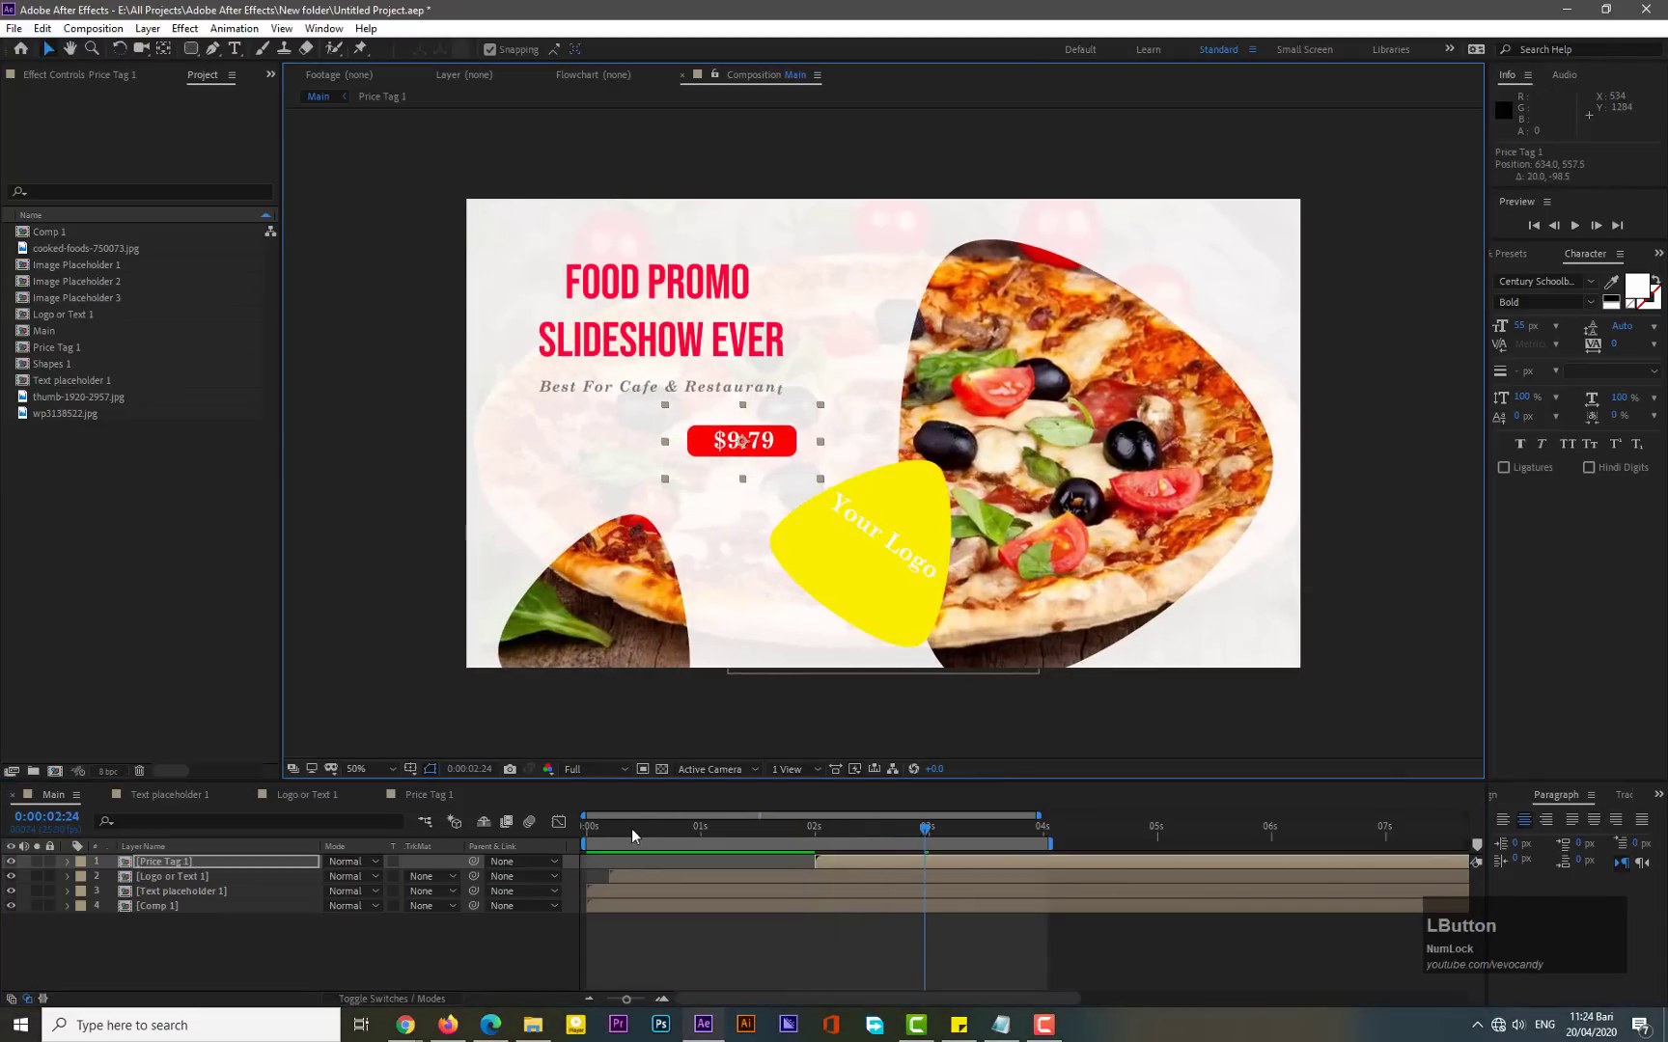
pyautogui.press('space')
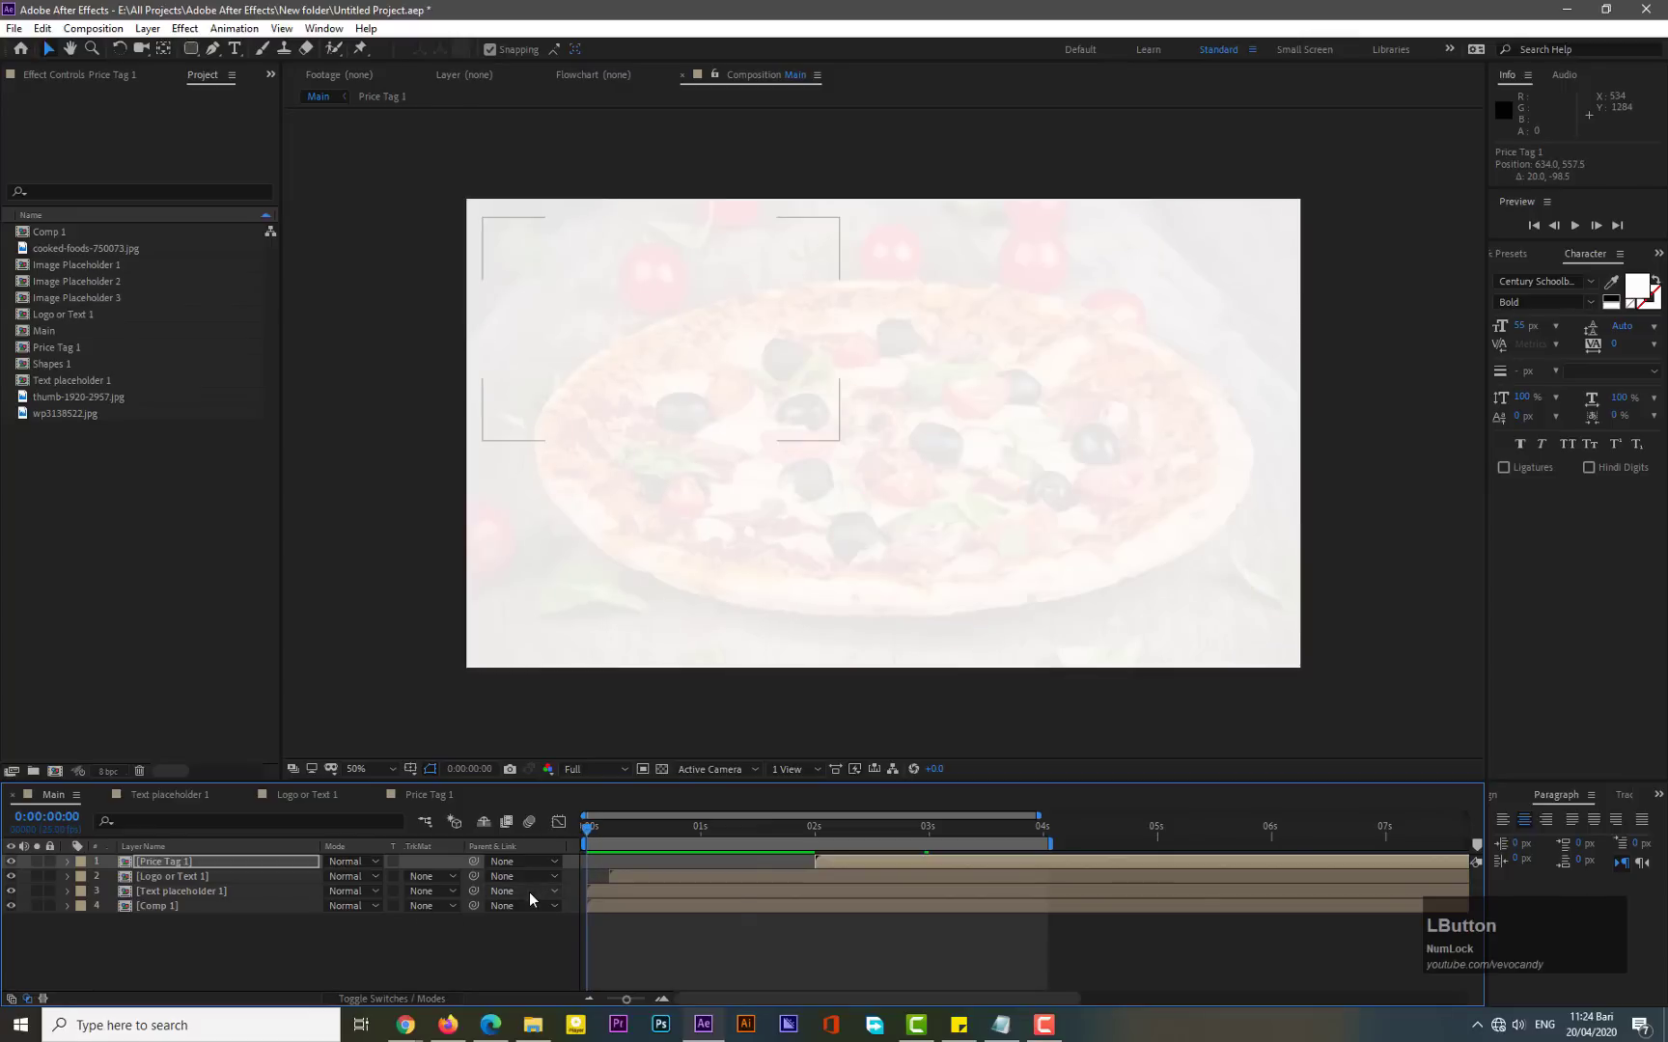
pyautogui.press('KP_0')
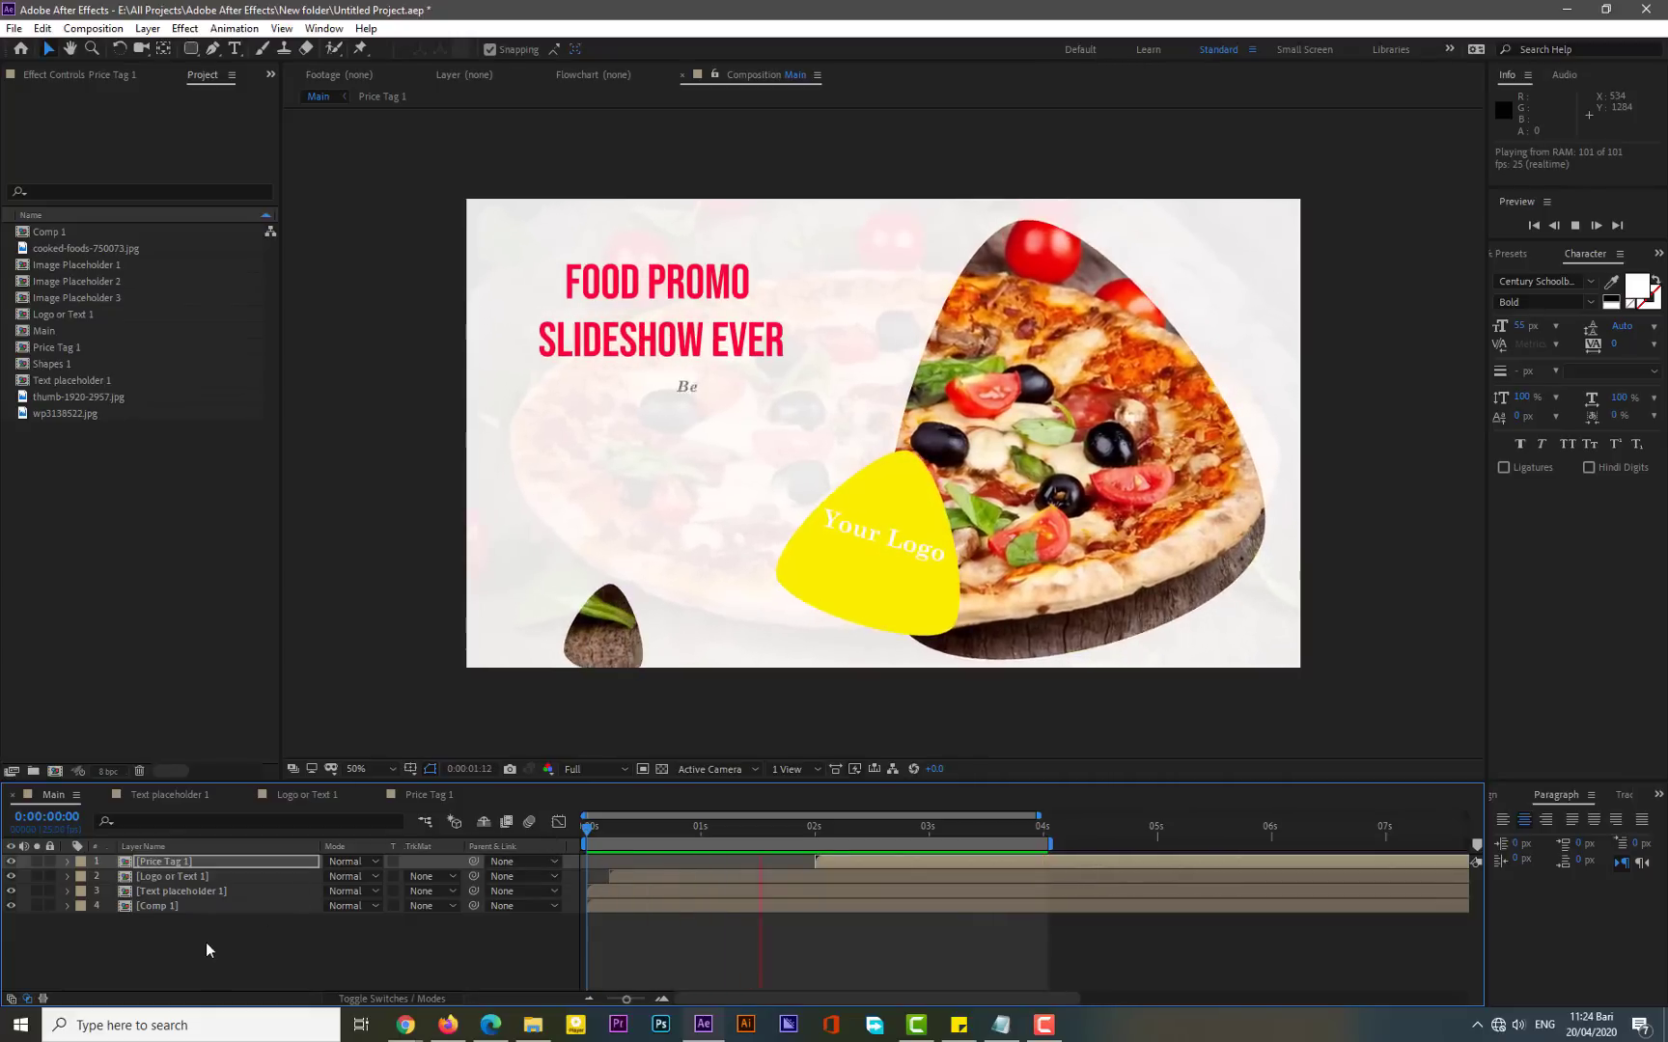
# - Pre-compose all four layers of Main into a new composition named Slide 1
pyautogui.moveTo(185, 934); pyautogui.dragTo(175, 857)
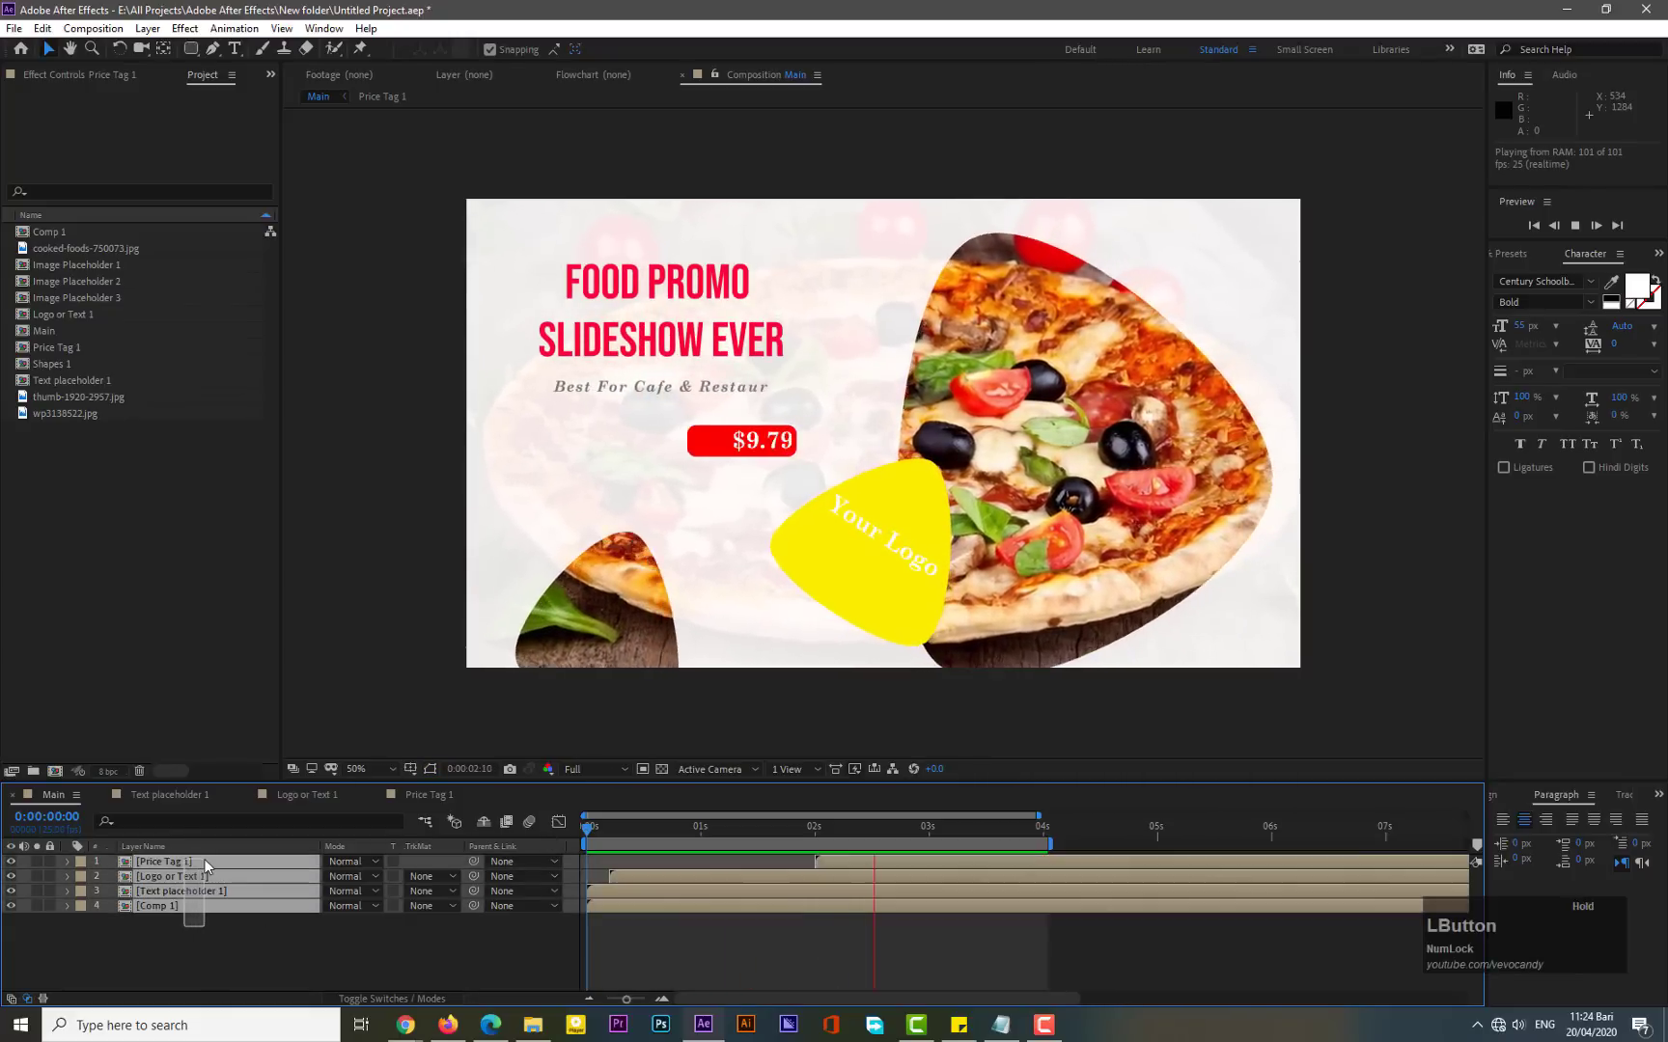
pyautogui.rightClick(176, 907)
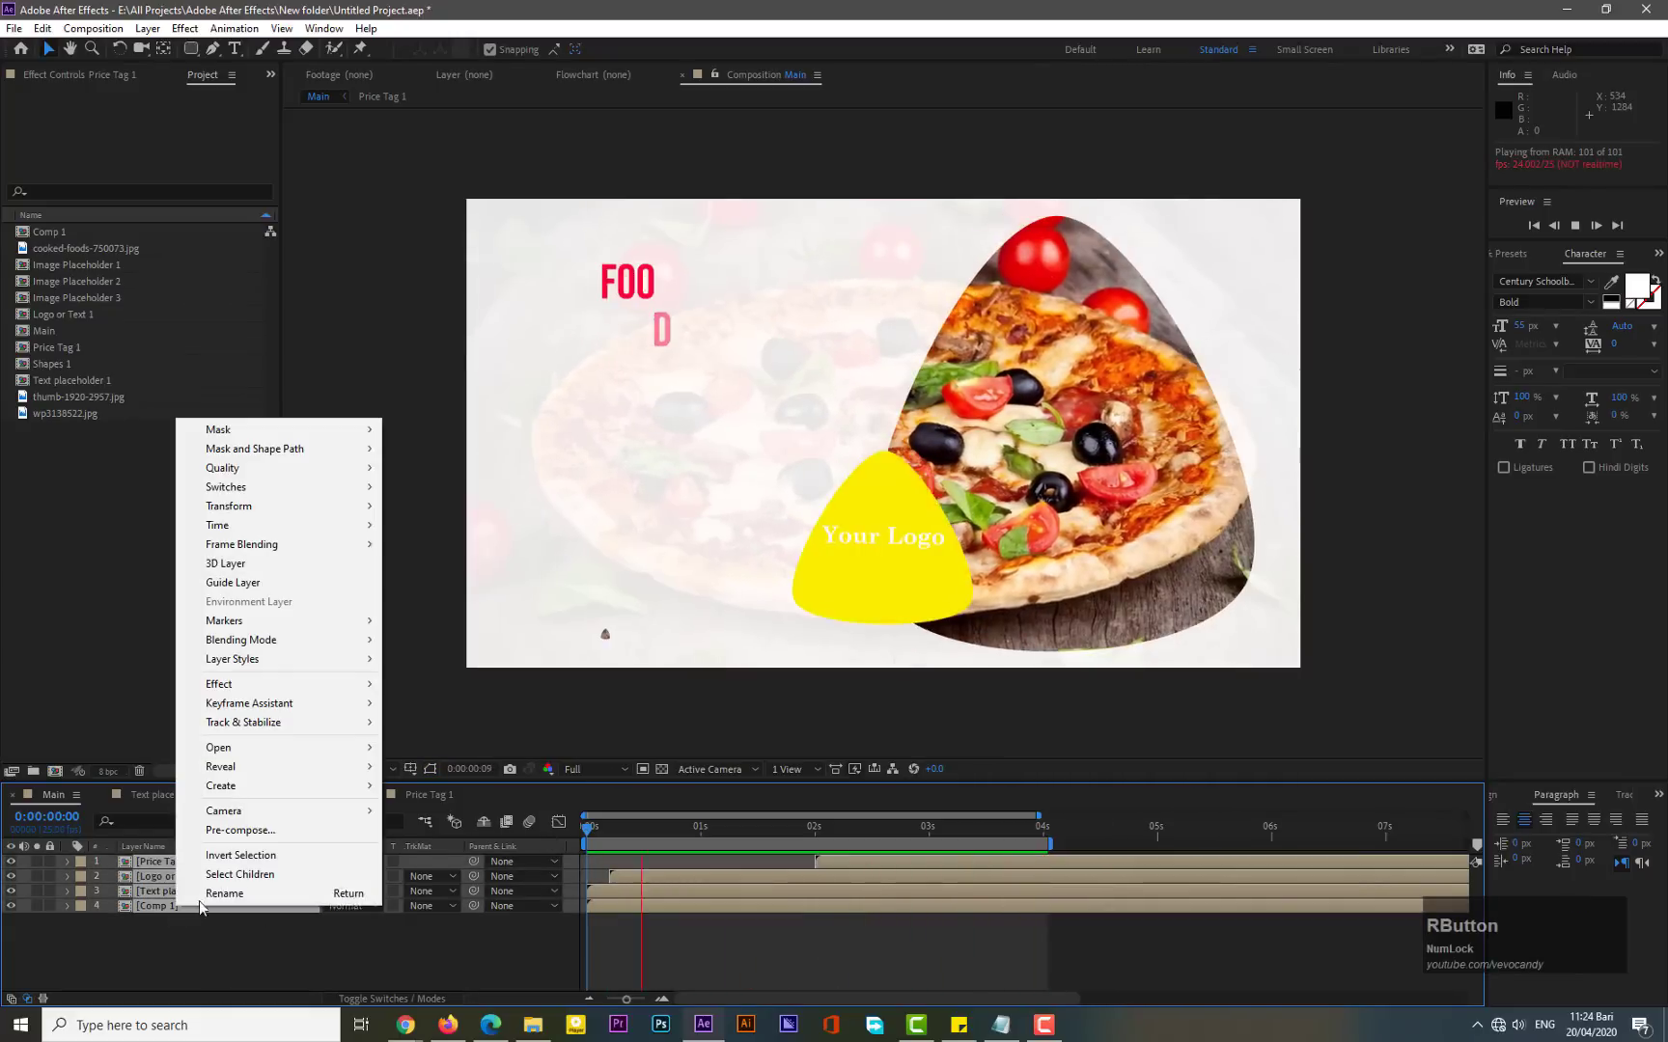
pyautogui.click(243, 831)
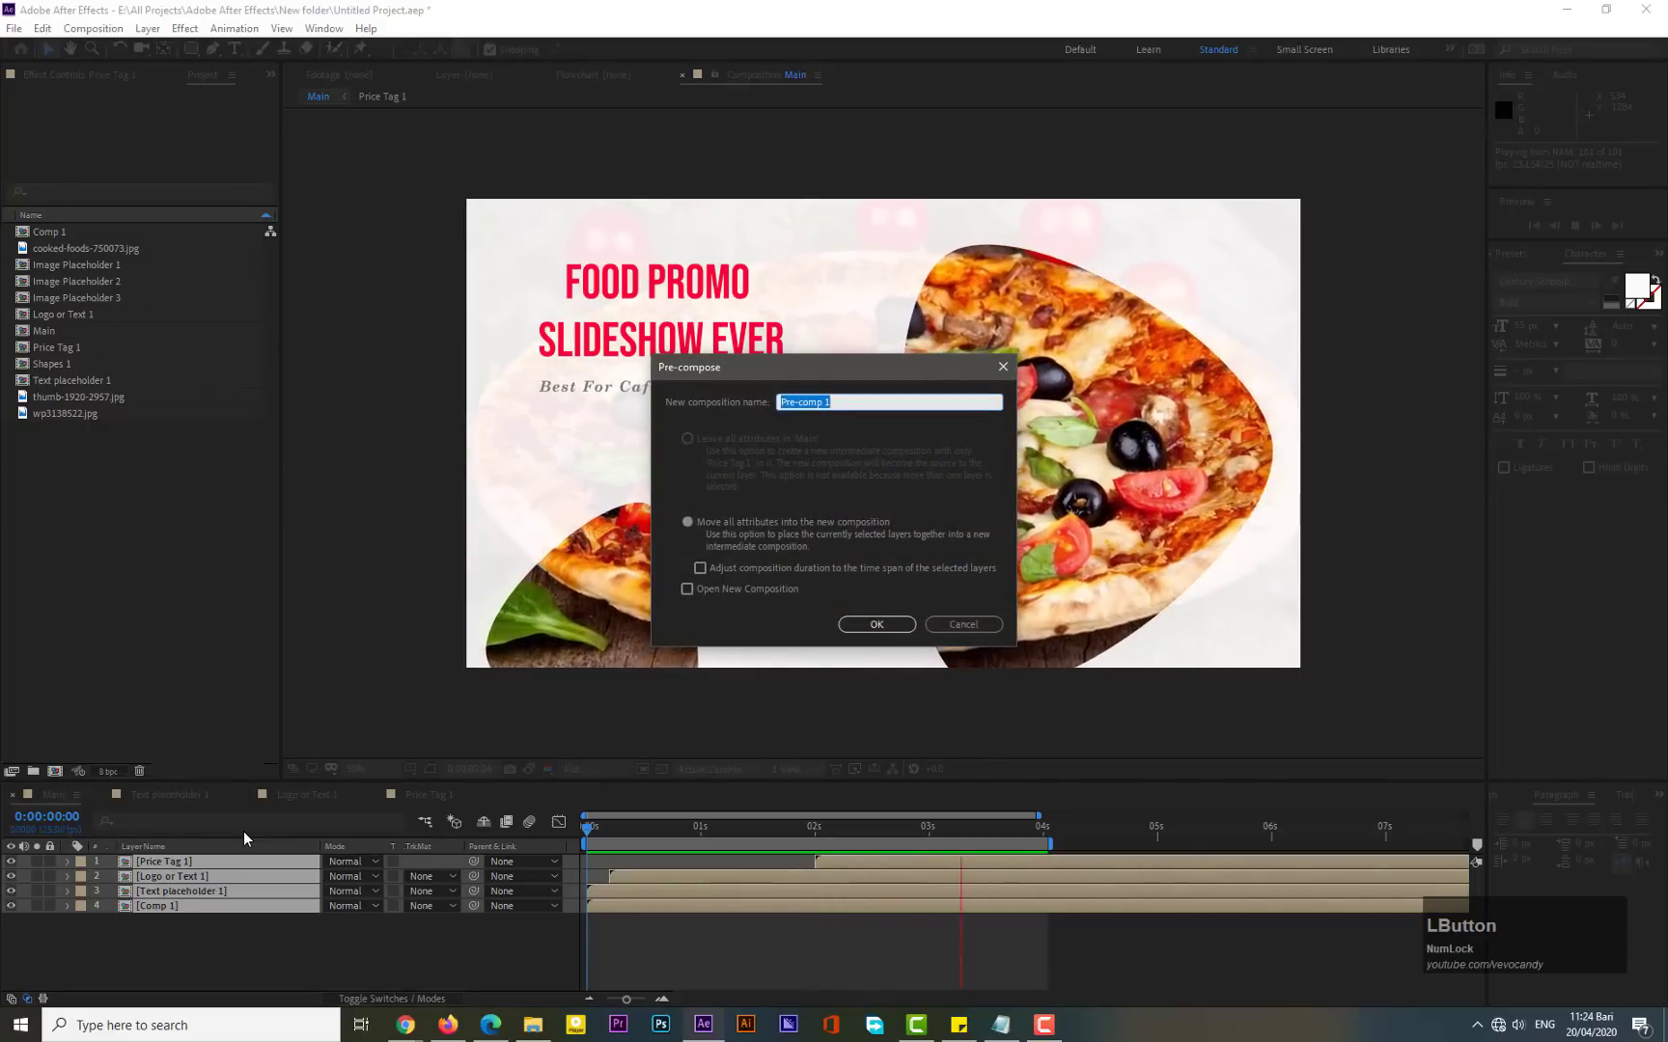
pyautogui.write('Slide 1')
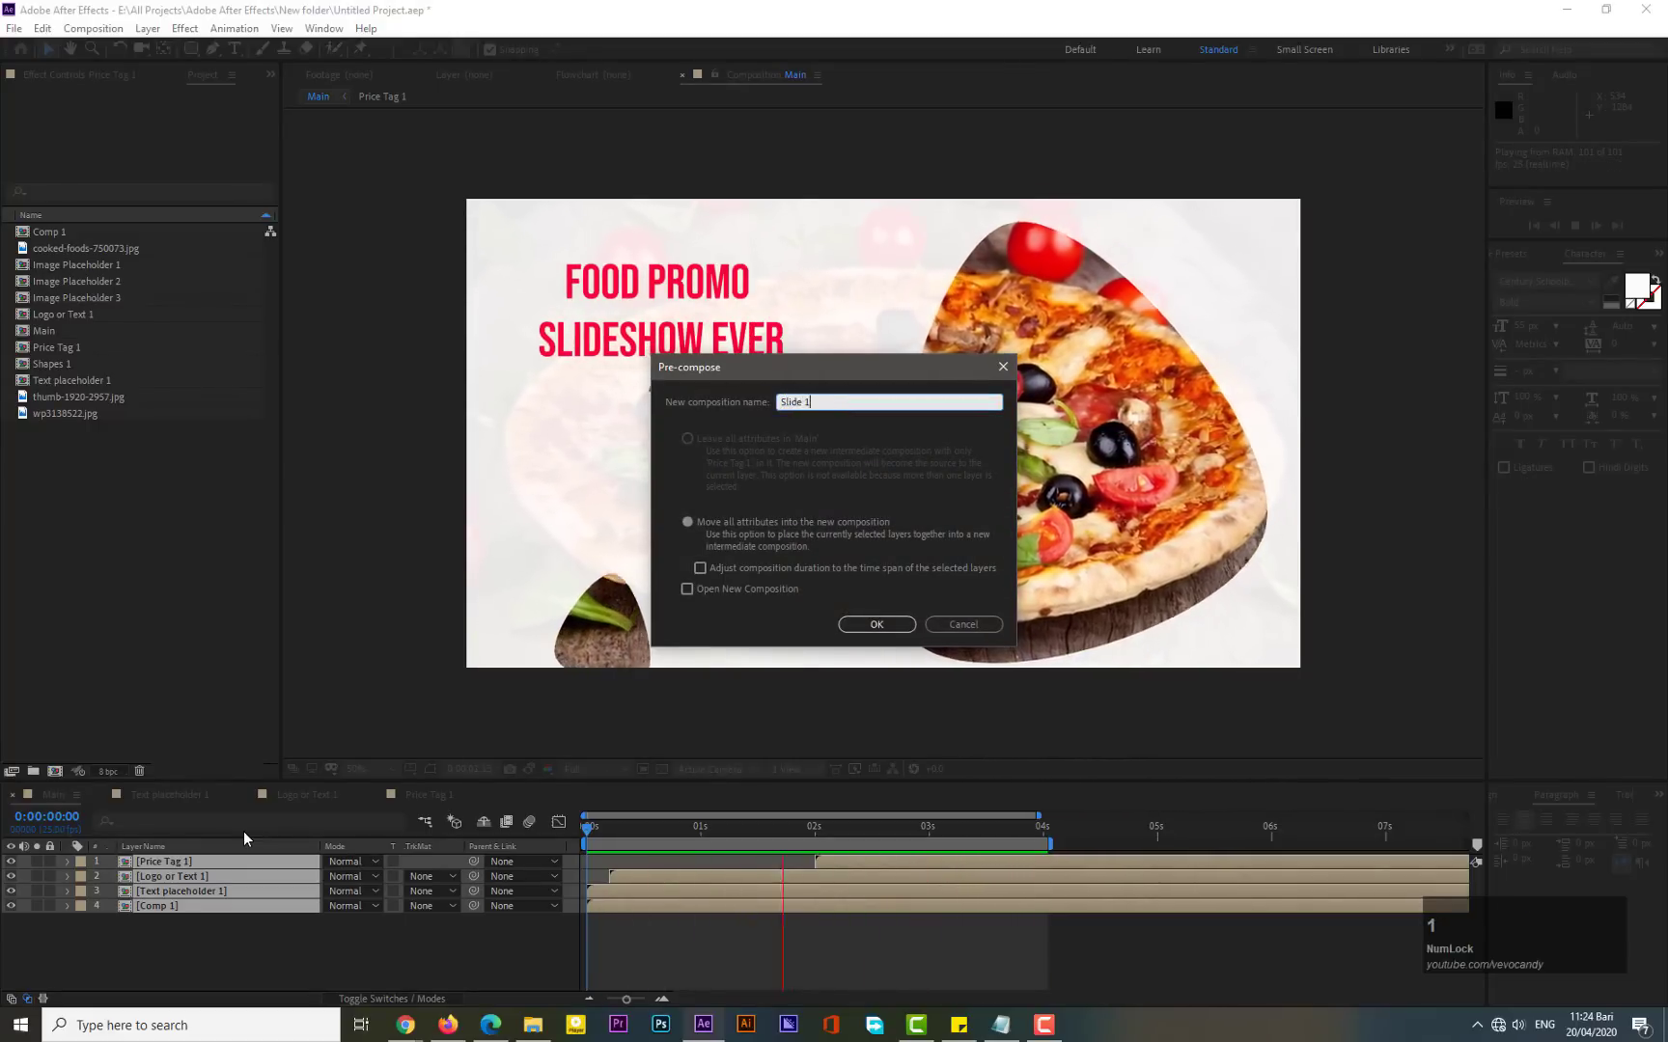
pyautogui.click(877, 625)
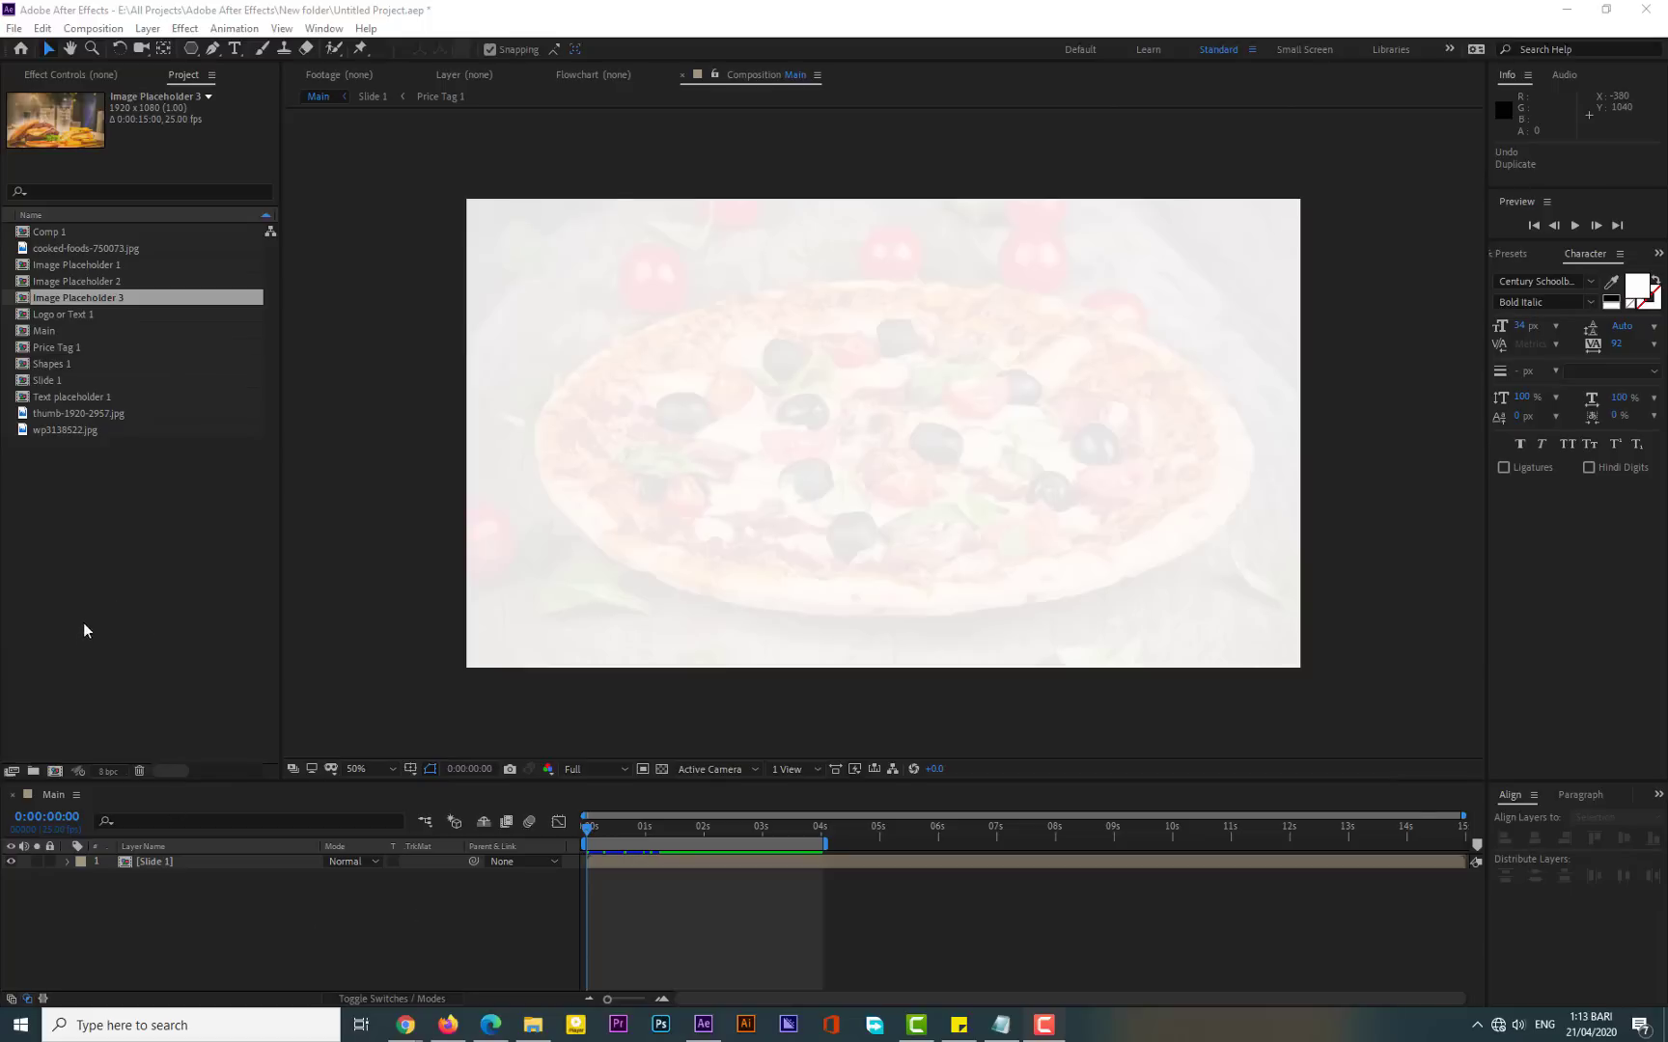
# - Create a new project folder named Slide 1
pyautogui.click(33, 772)
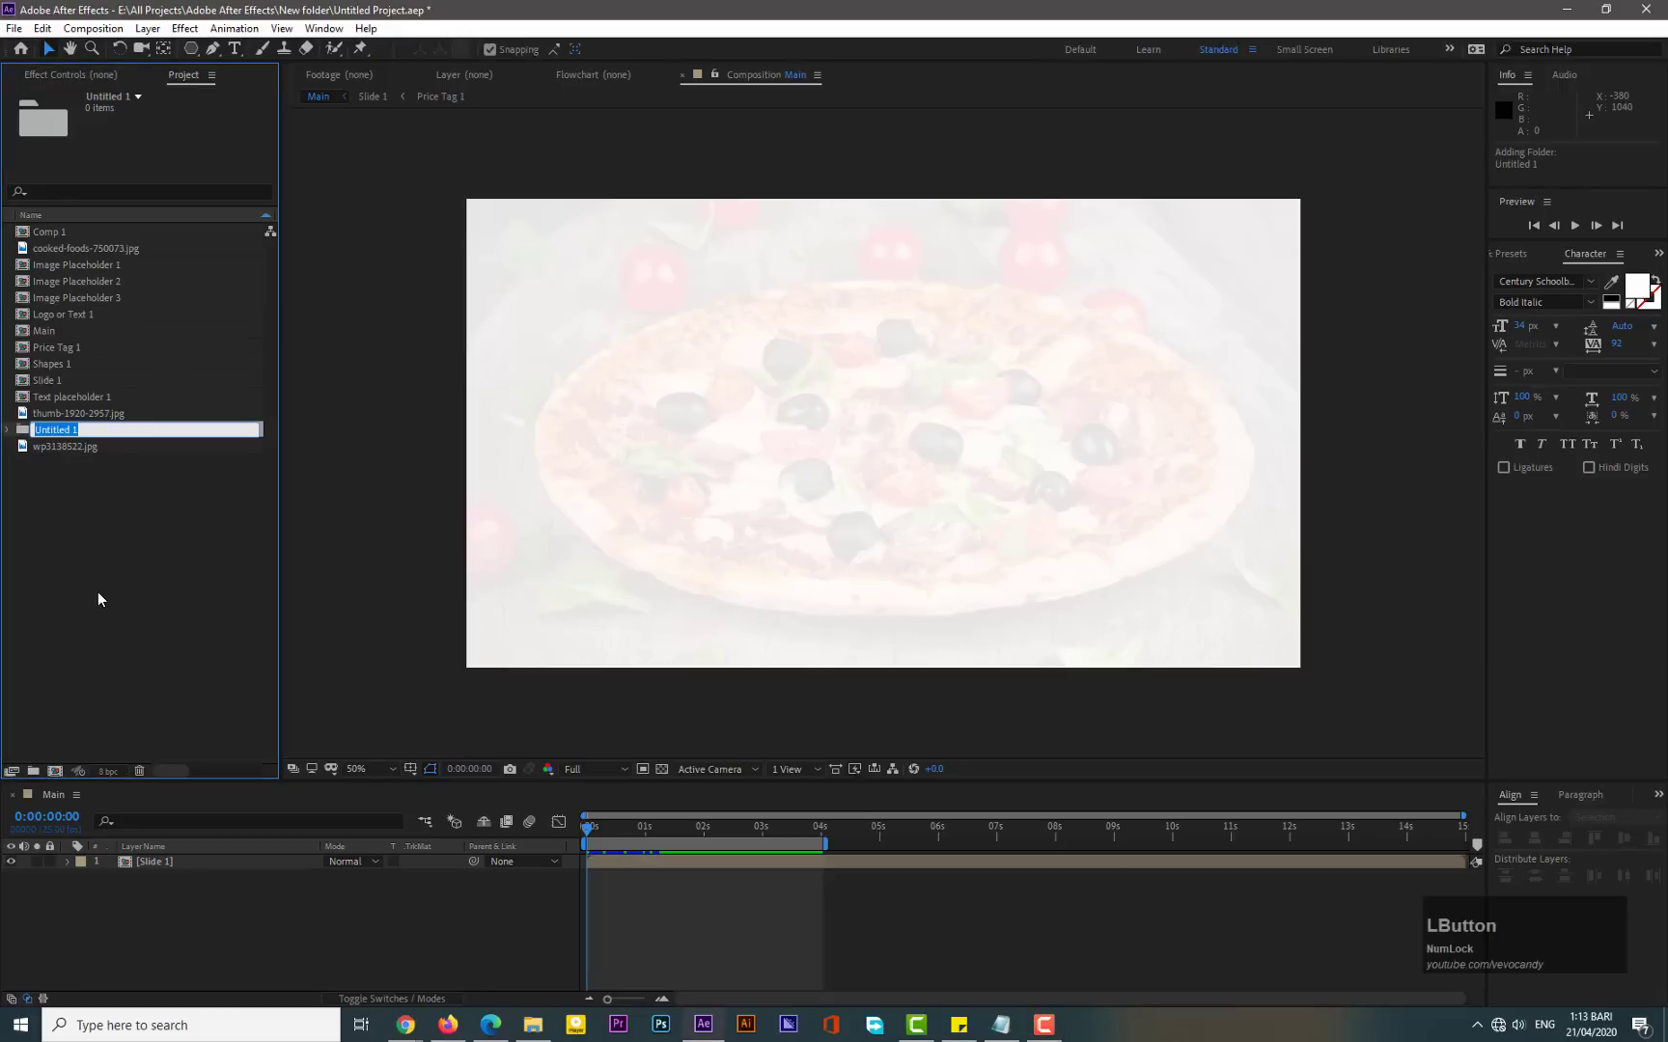
pyautogui.write('Slide 1')
pyautogui.press('Return')
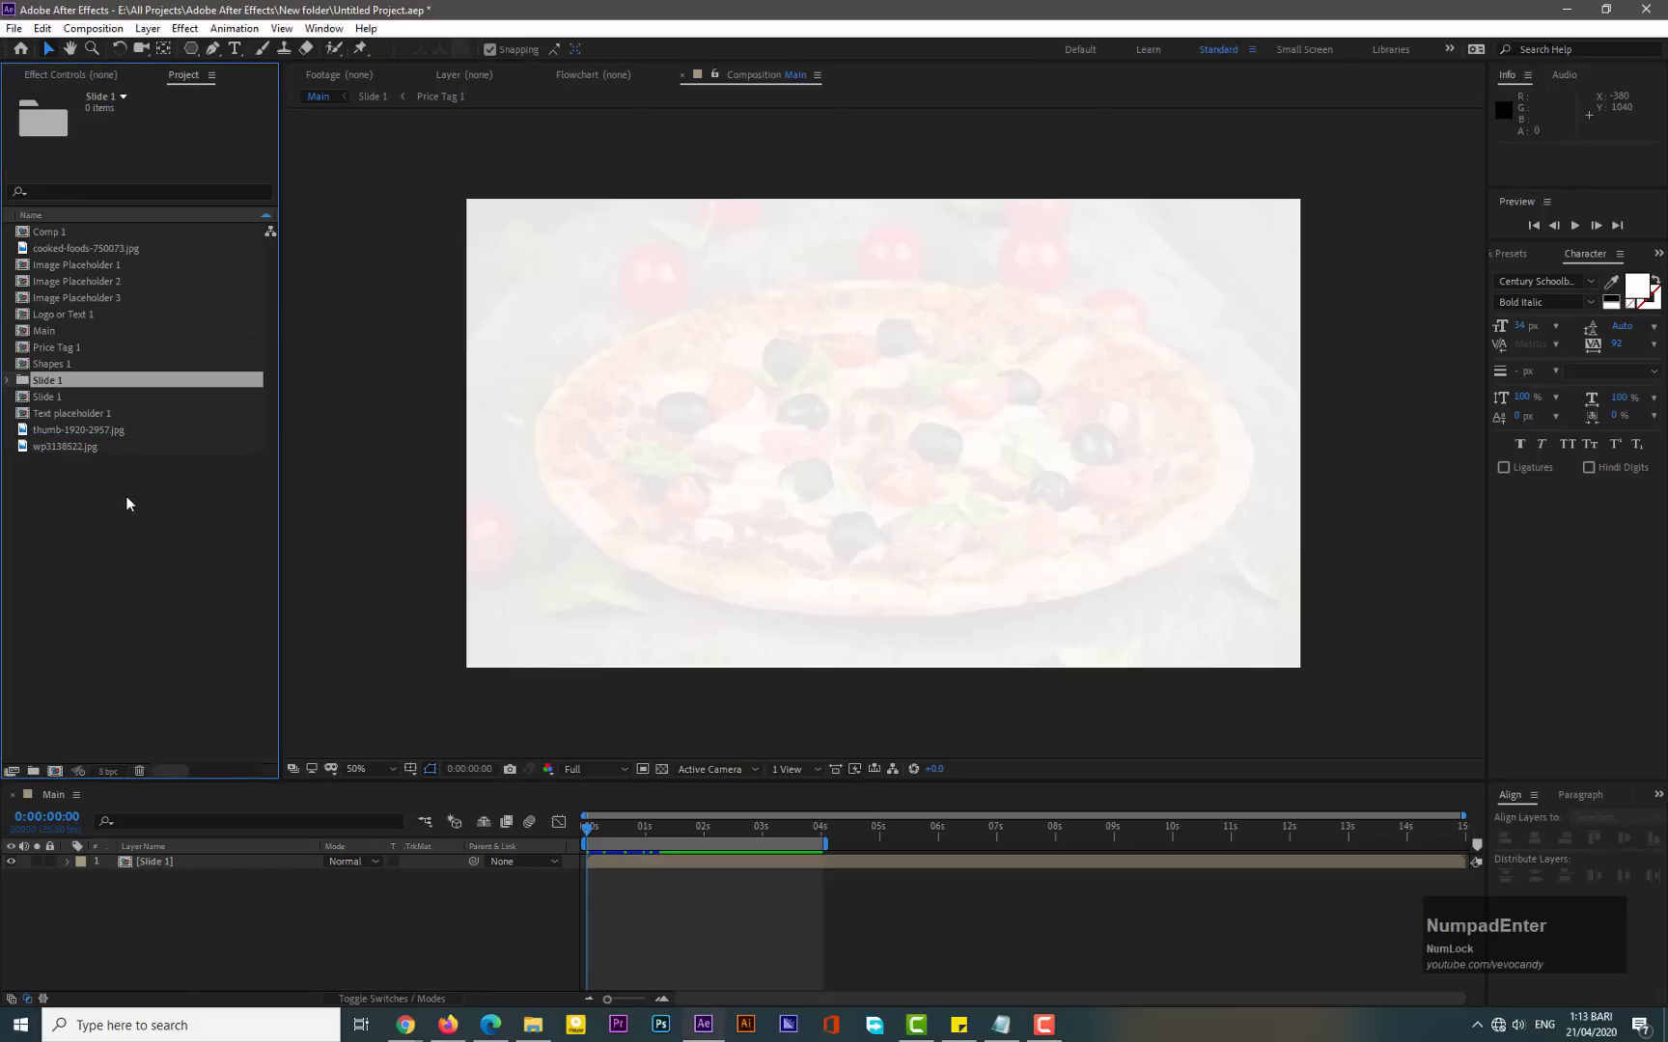
# - Move Comp 1, Image Placeholder 1, Logo or Text 1, Price Tag 1, Shapes 1, the Slide 1 comp and Text placeholder 1 into the Slide 1 folder
pyautogui.click(55, 396)
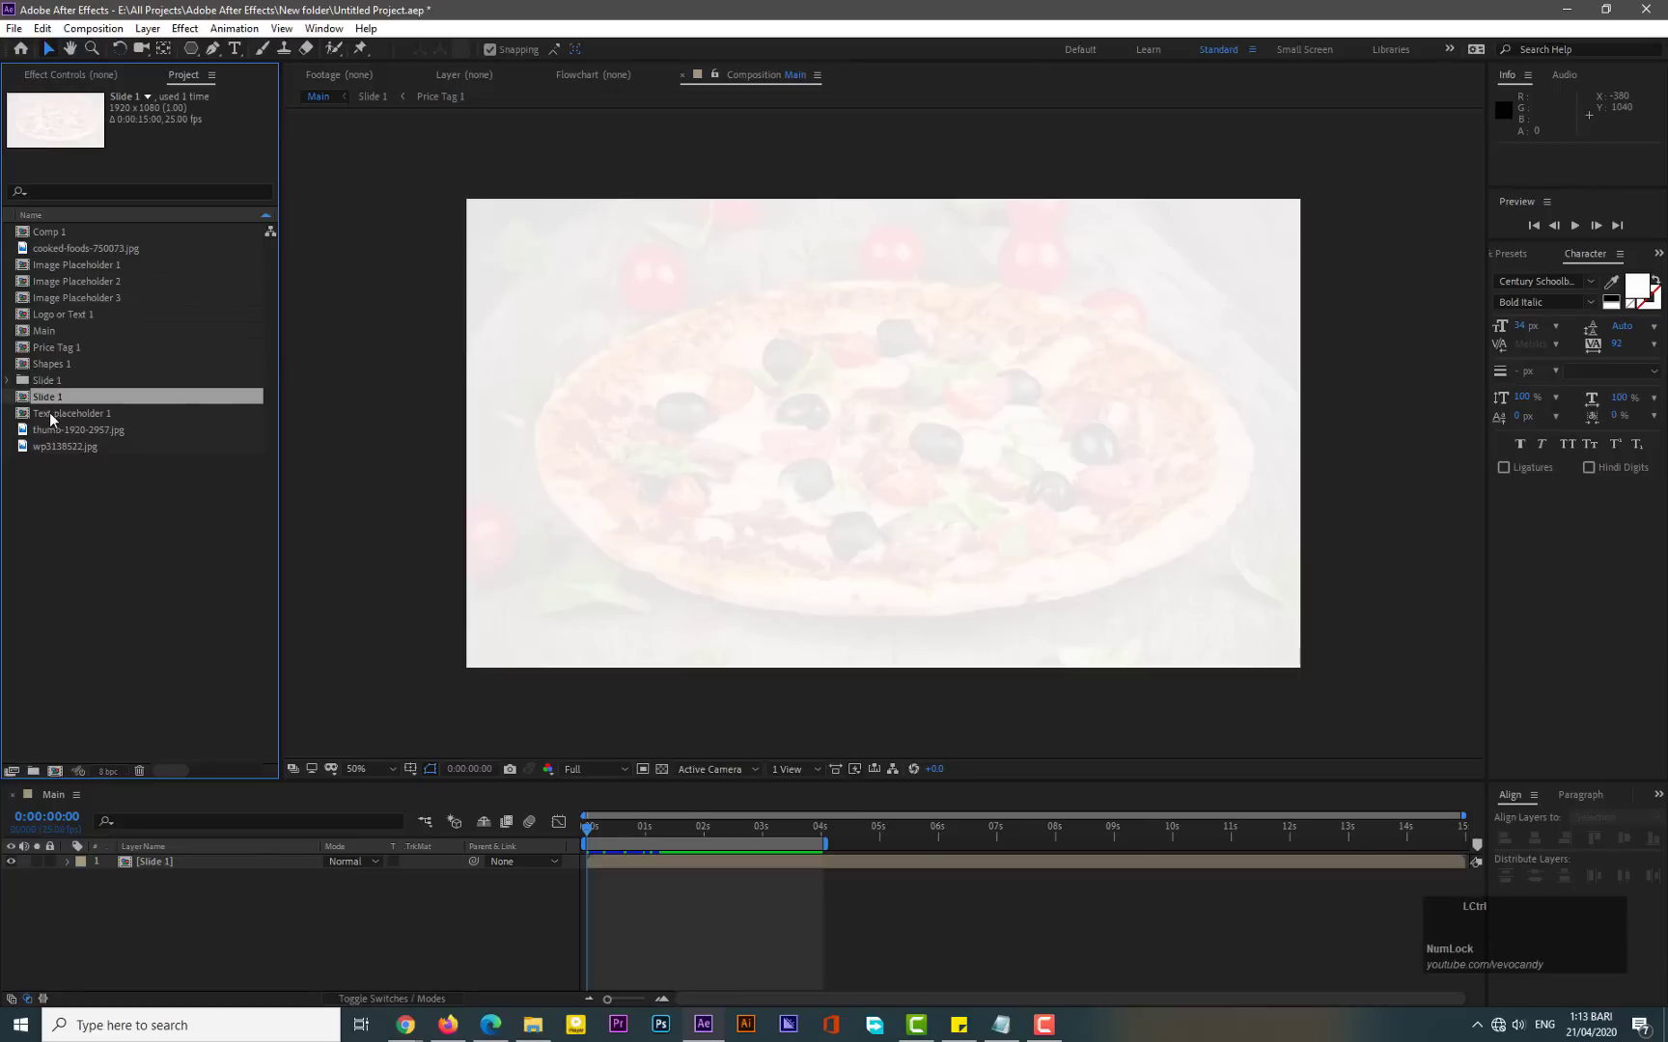
pyautogui.keyDown('ctrl'); pyautogui.click(50, 415); pyautogui.keyUp('ctrl')
pyautogui.keyDown('ctrl'); pyautogui.click(56, 366); pyautogui.keyUp('ctrl')
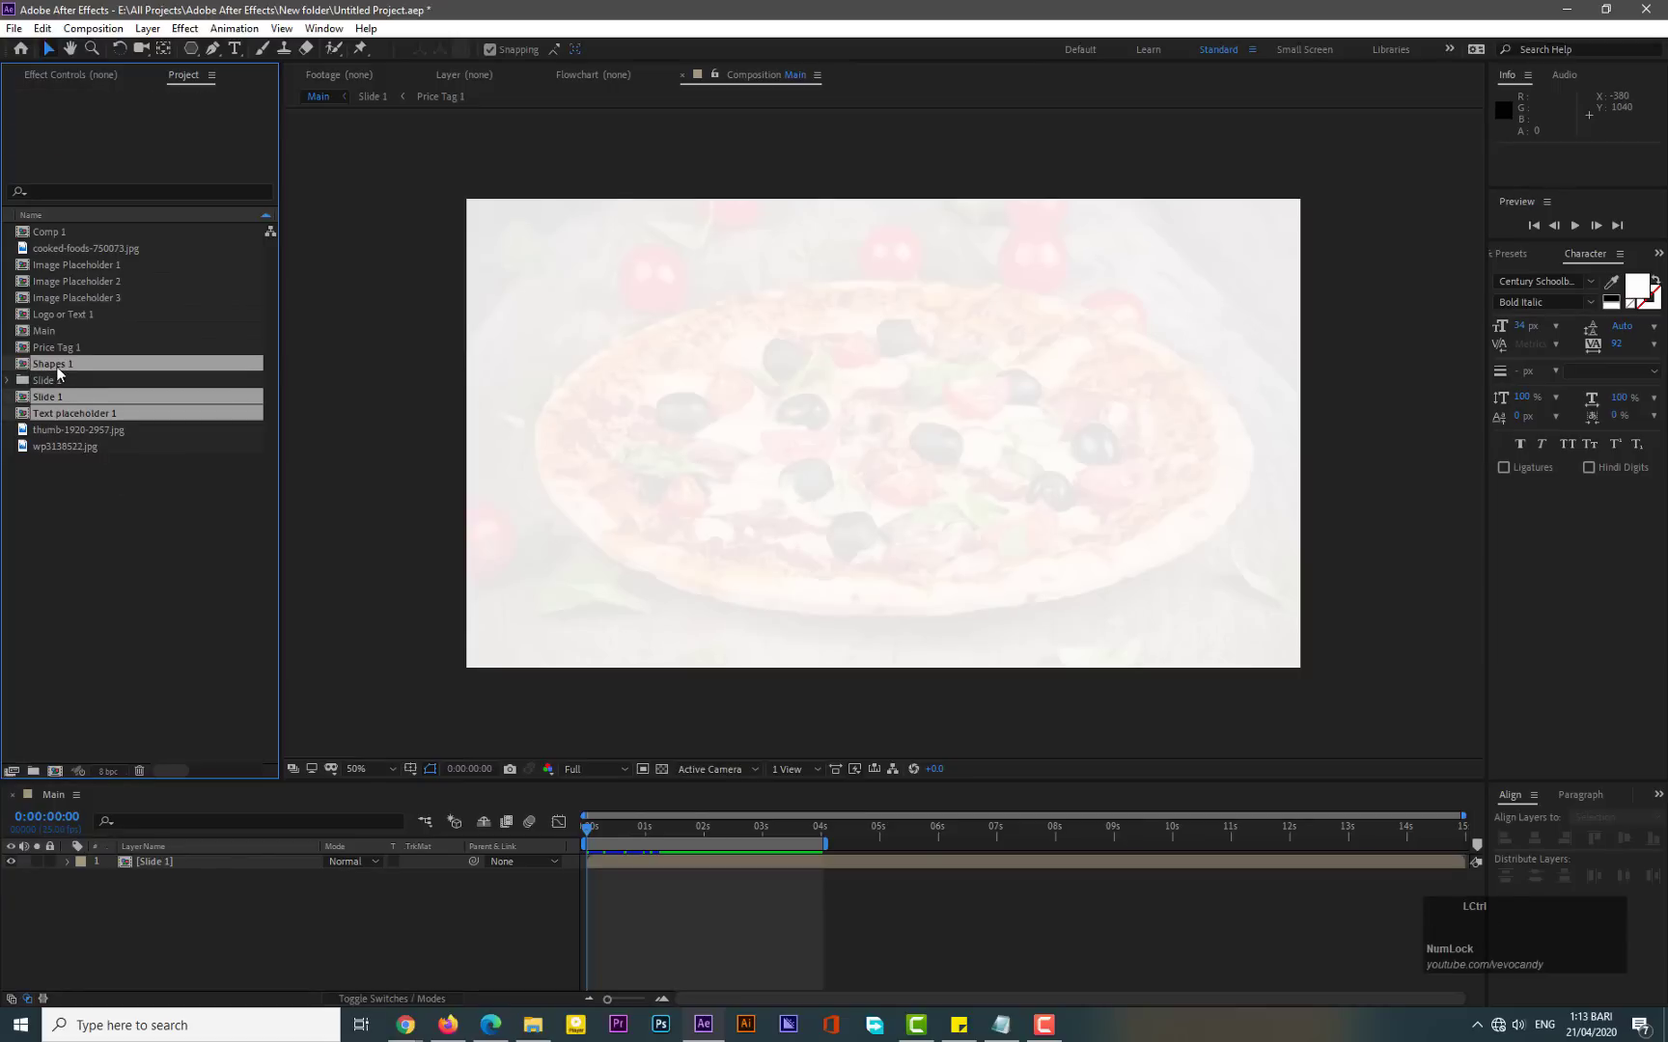
pyautogui.keyDown('ctrl'); pyautogui.click(68, 347); pyautogui.keyUp('ctrl')
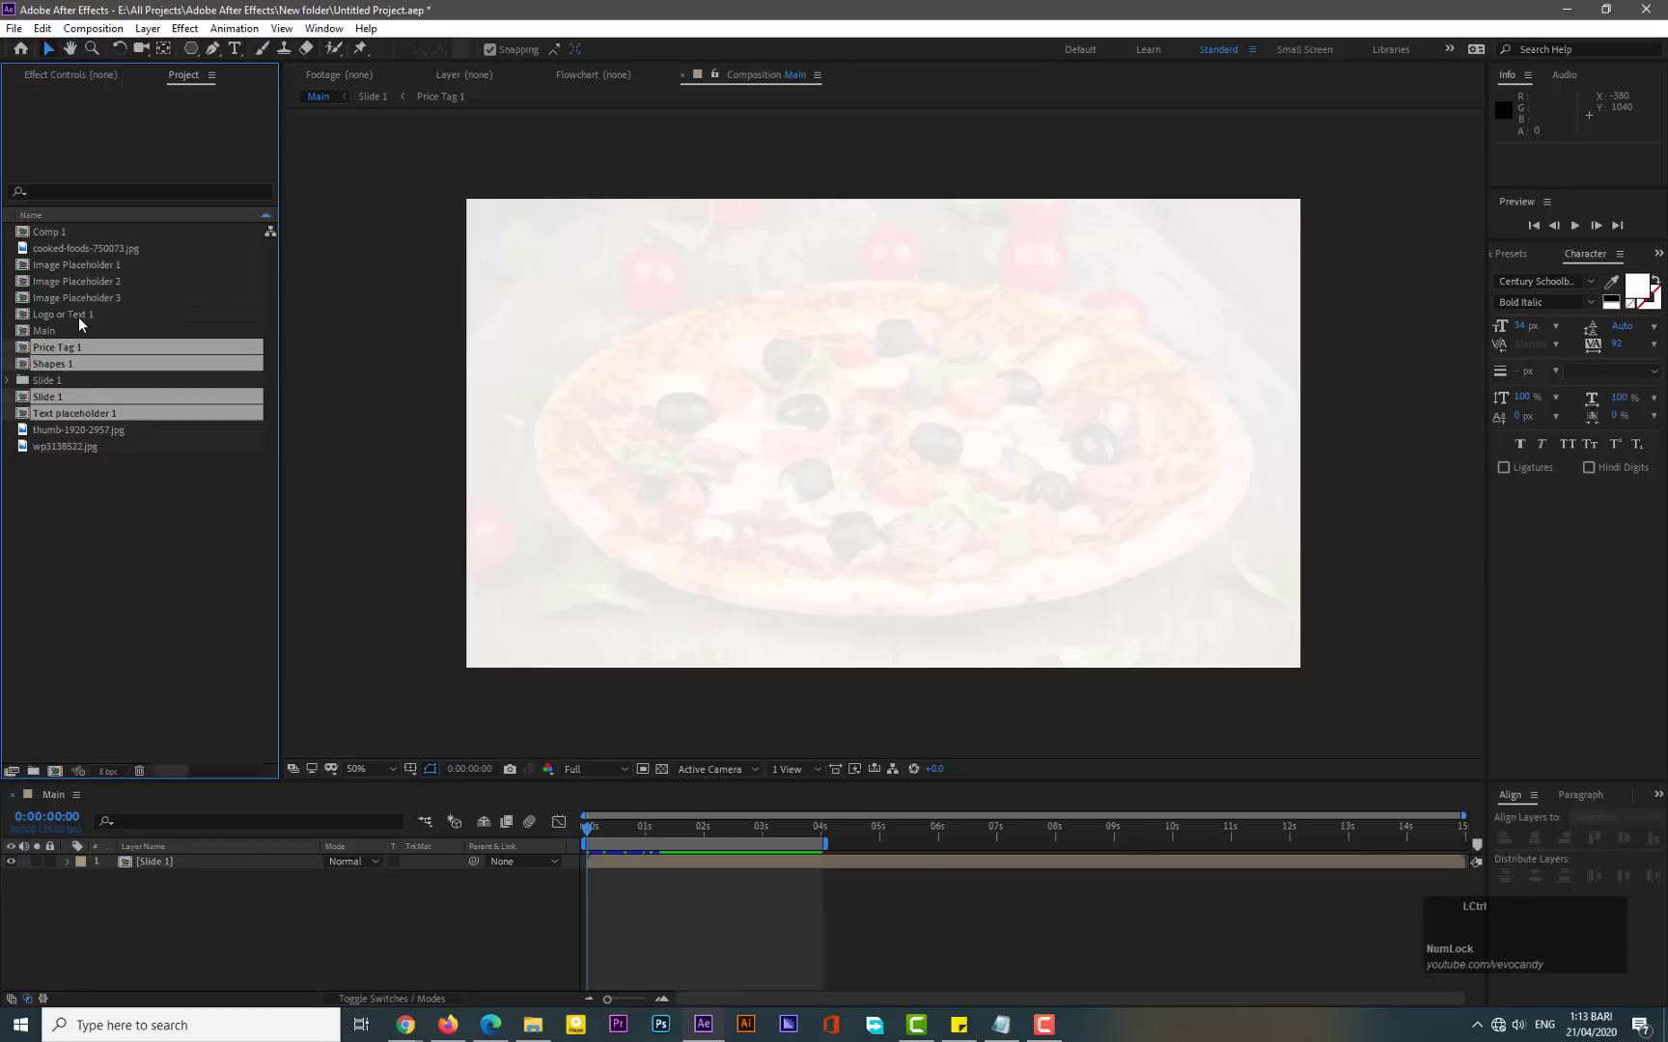
pyautogui.keyDown('ctrl'); pyautogui.click(78, 316); pyautogui.keyUp('ctrl')
pyautogui.keyDown('ctrl'); pyautogui.click(92, 263); pyautogui.keyUp('ctrl')
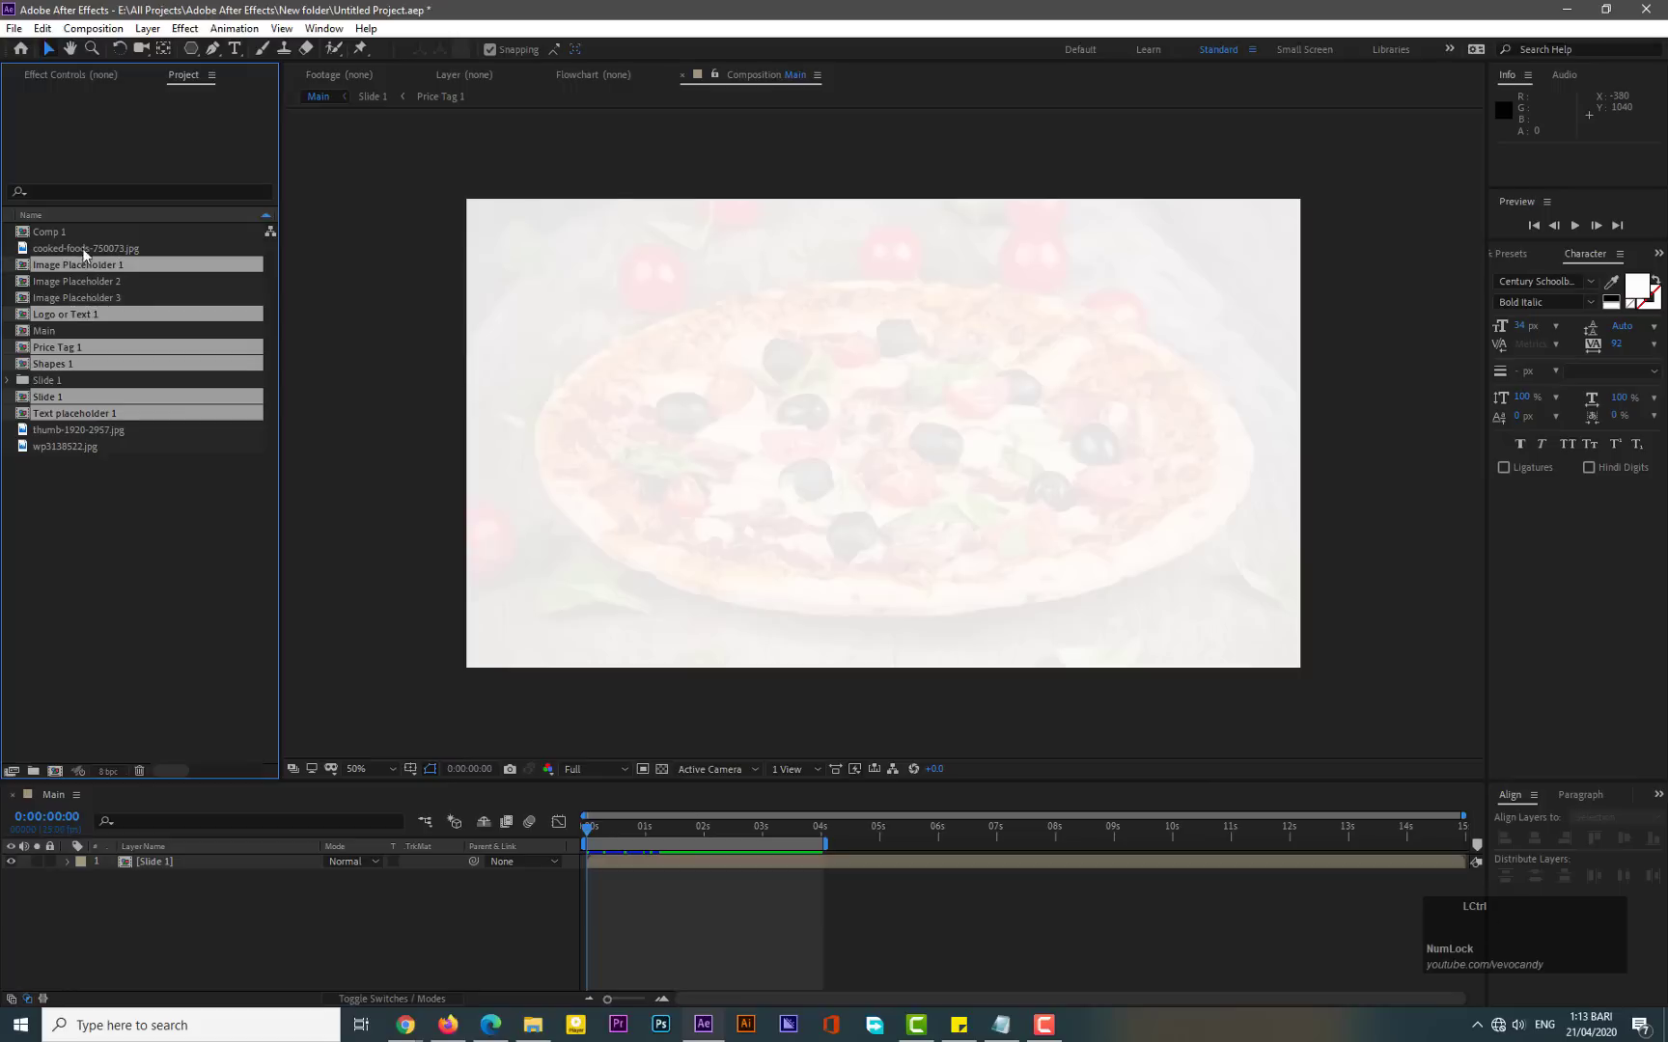
pyautogui.keyDown('ctrl'); pyautogui.click(58, 233); pyautogui.keyUp('ctrl')
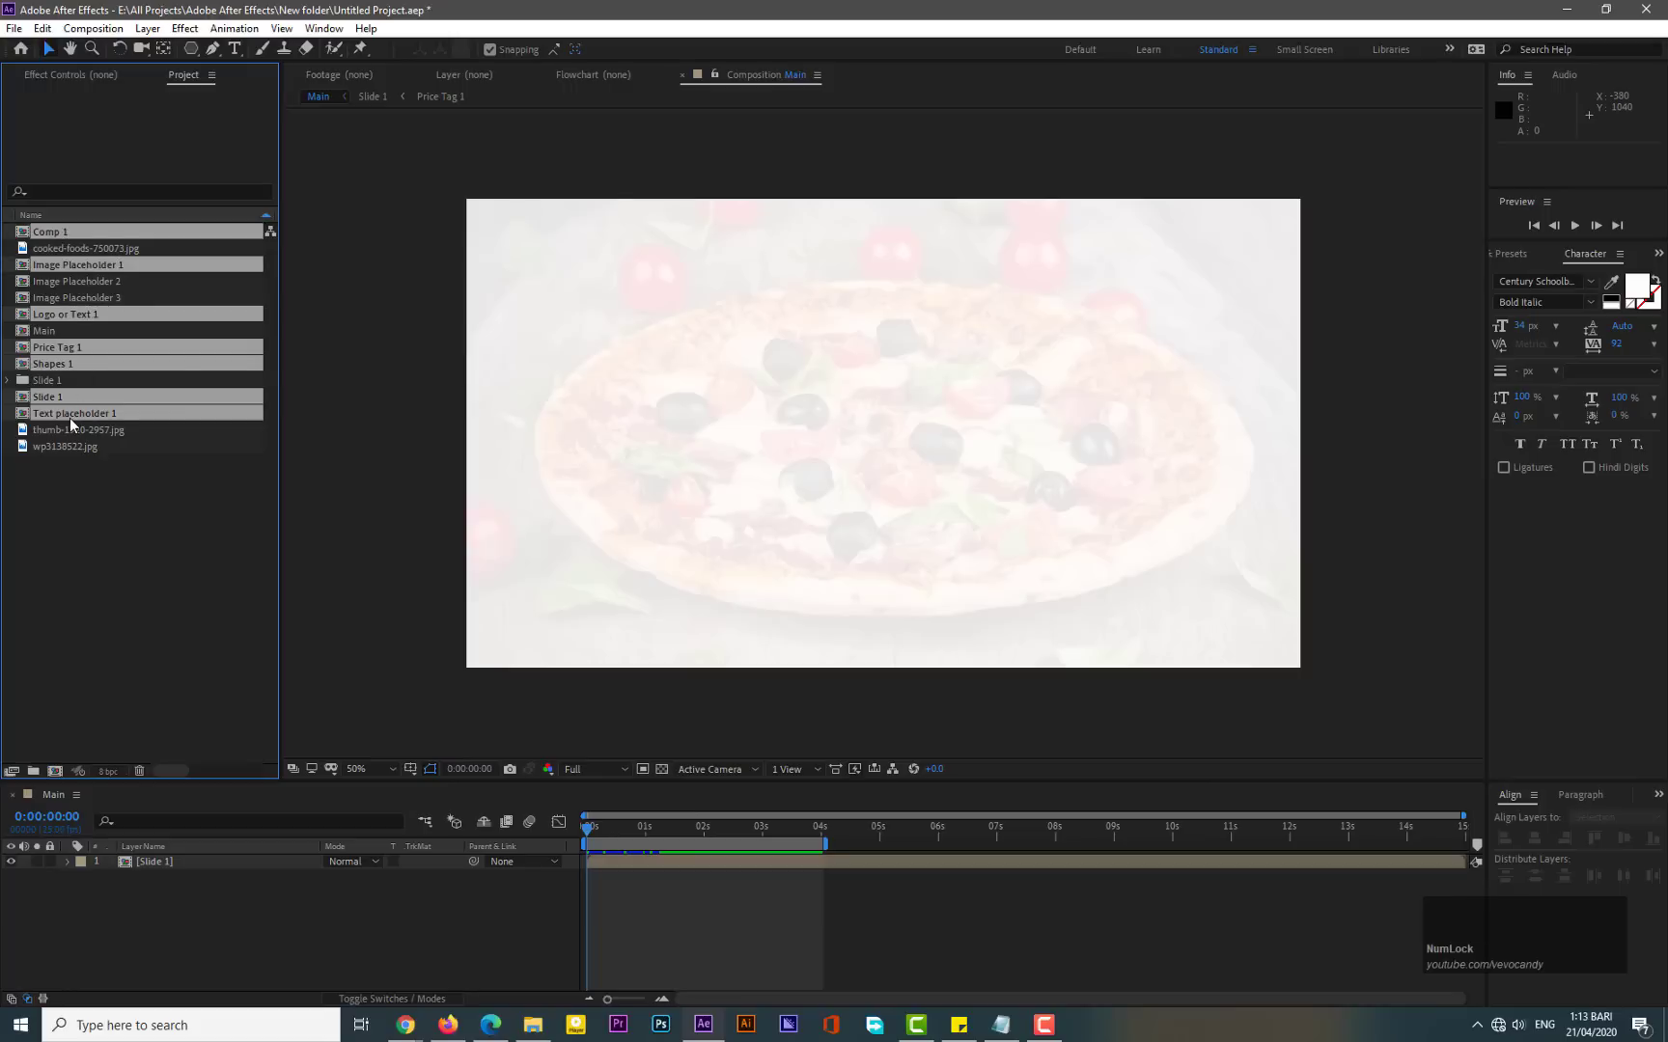
pyautogui.moveTo(71, 422); pyautogui.dragTo(46, 379)
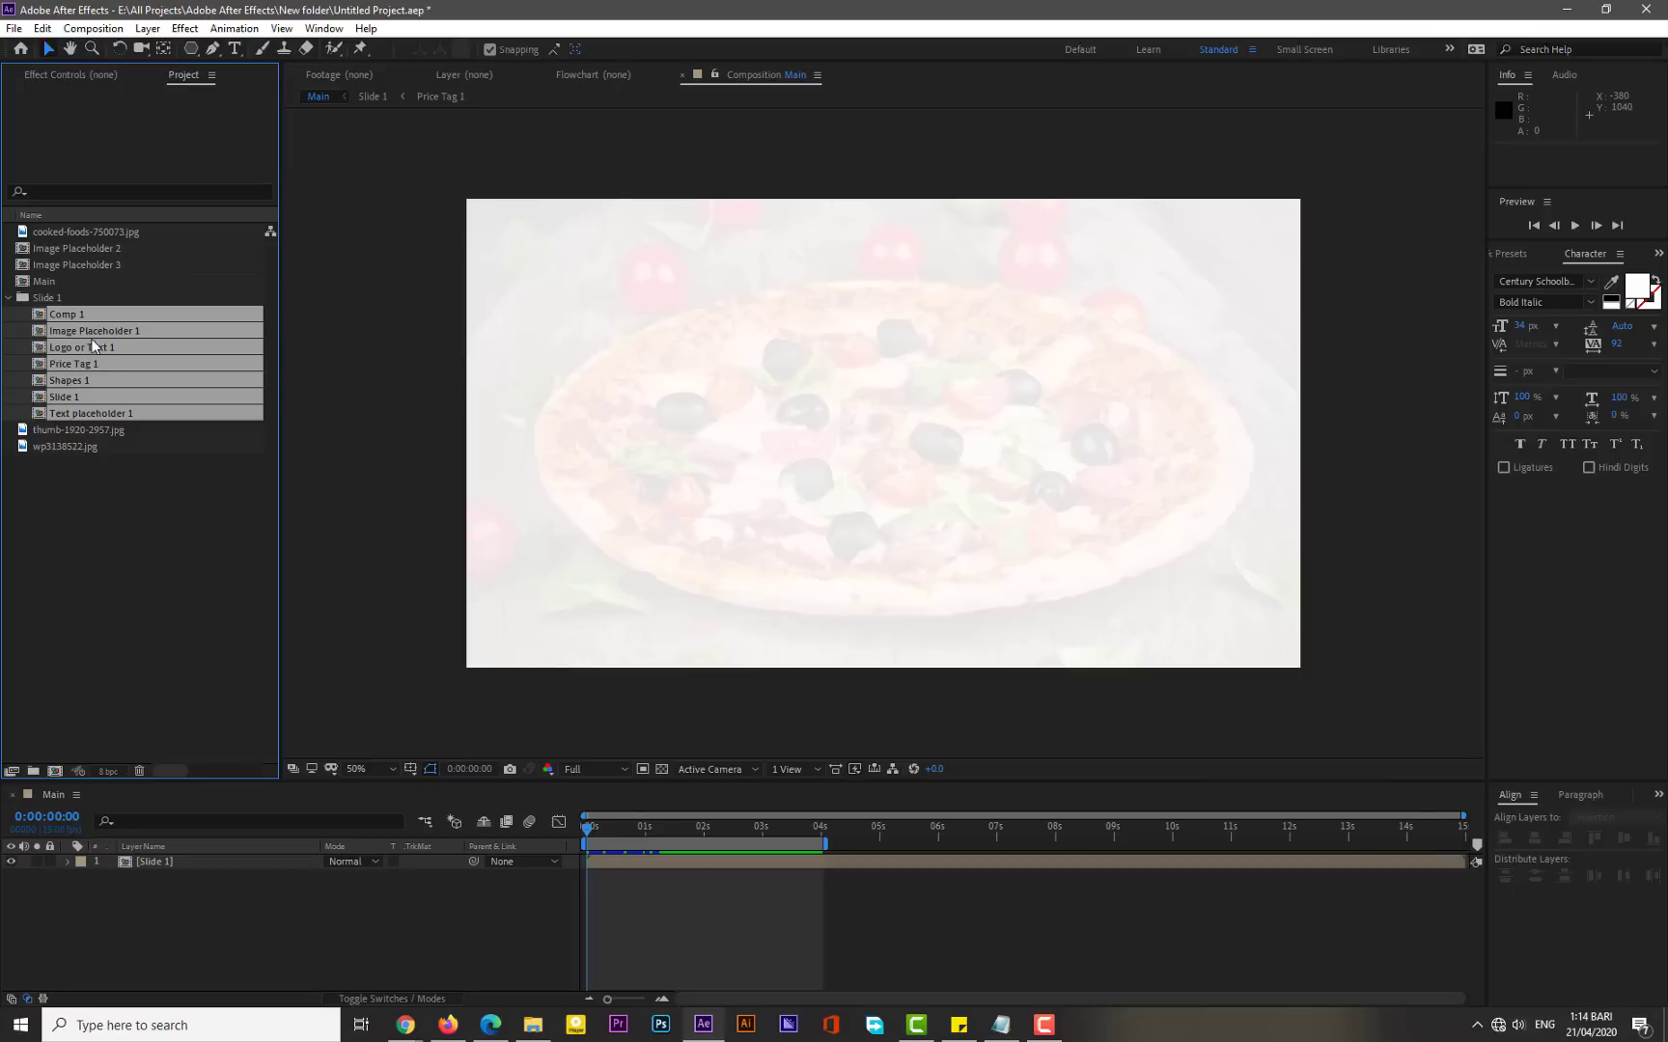
# - Undo the last action, then duplicate the Slide 1 folder into a new Slide 2 folder and expand it
pyautogui.hotkey('ctrl', 'z')
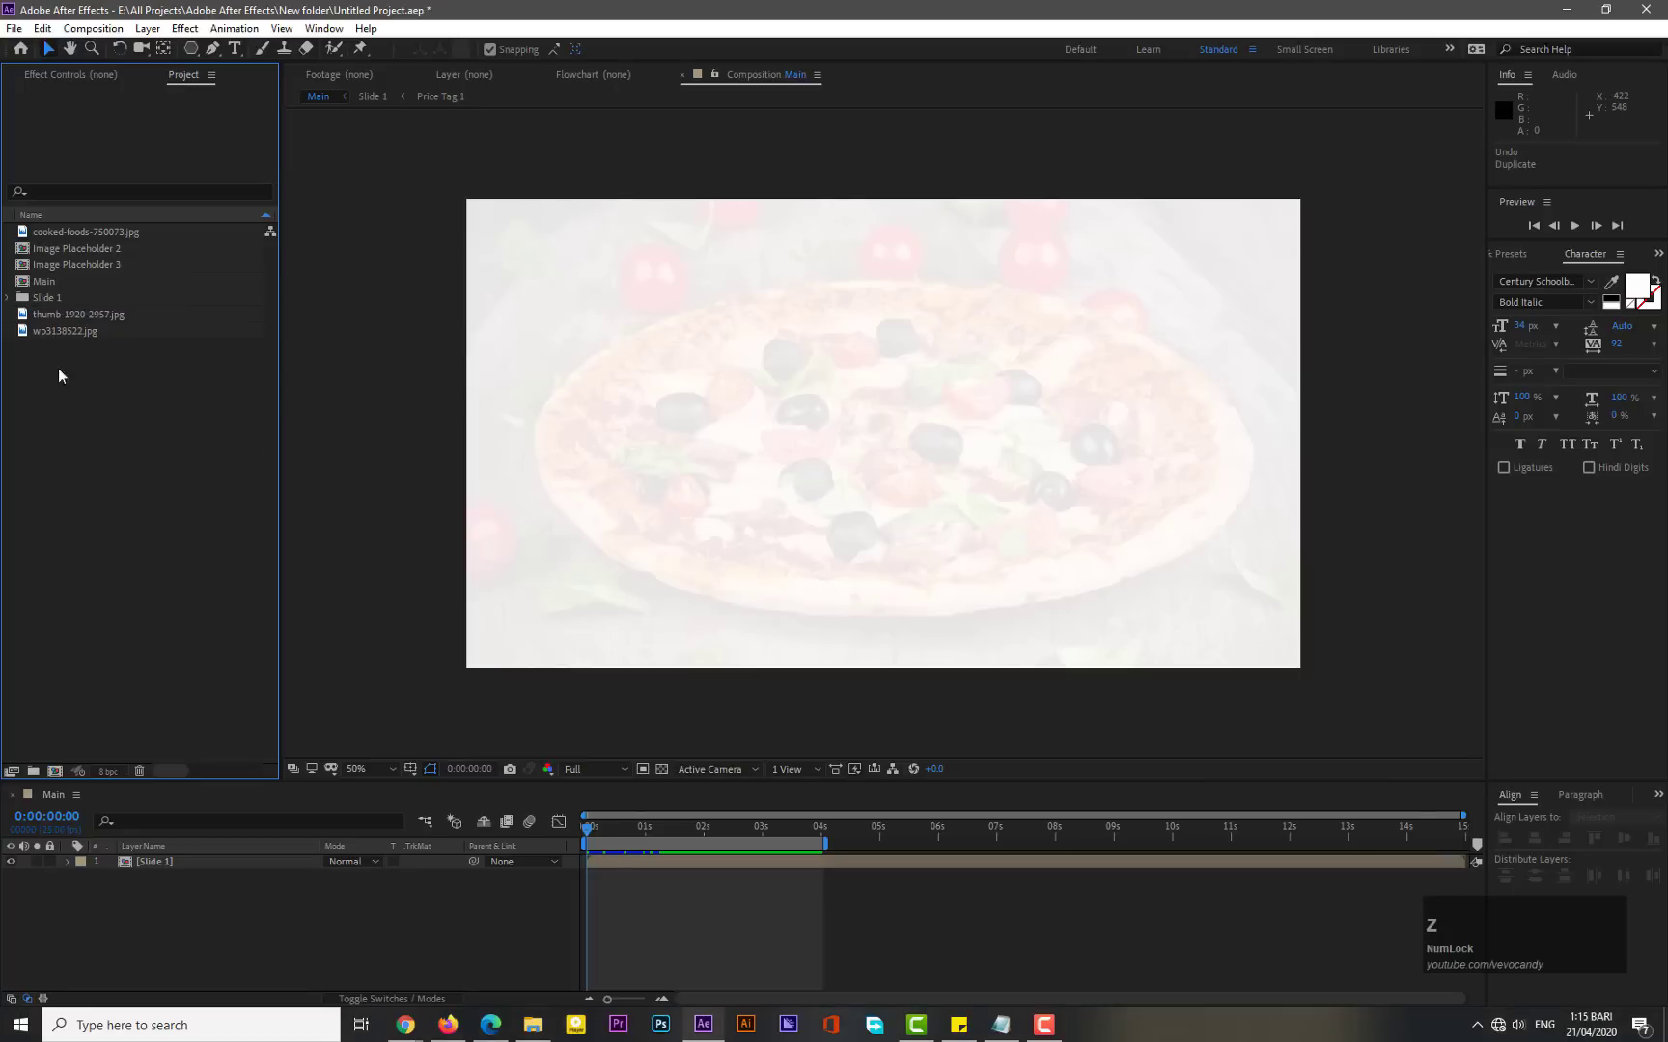
pyautogui.click(48, 299)
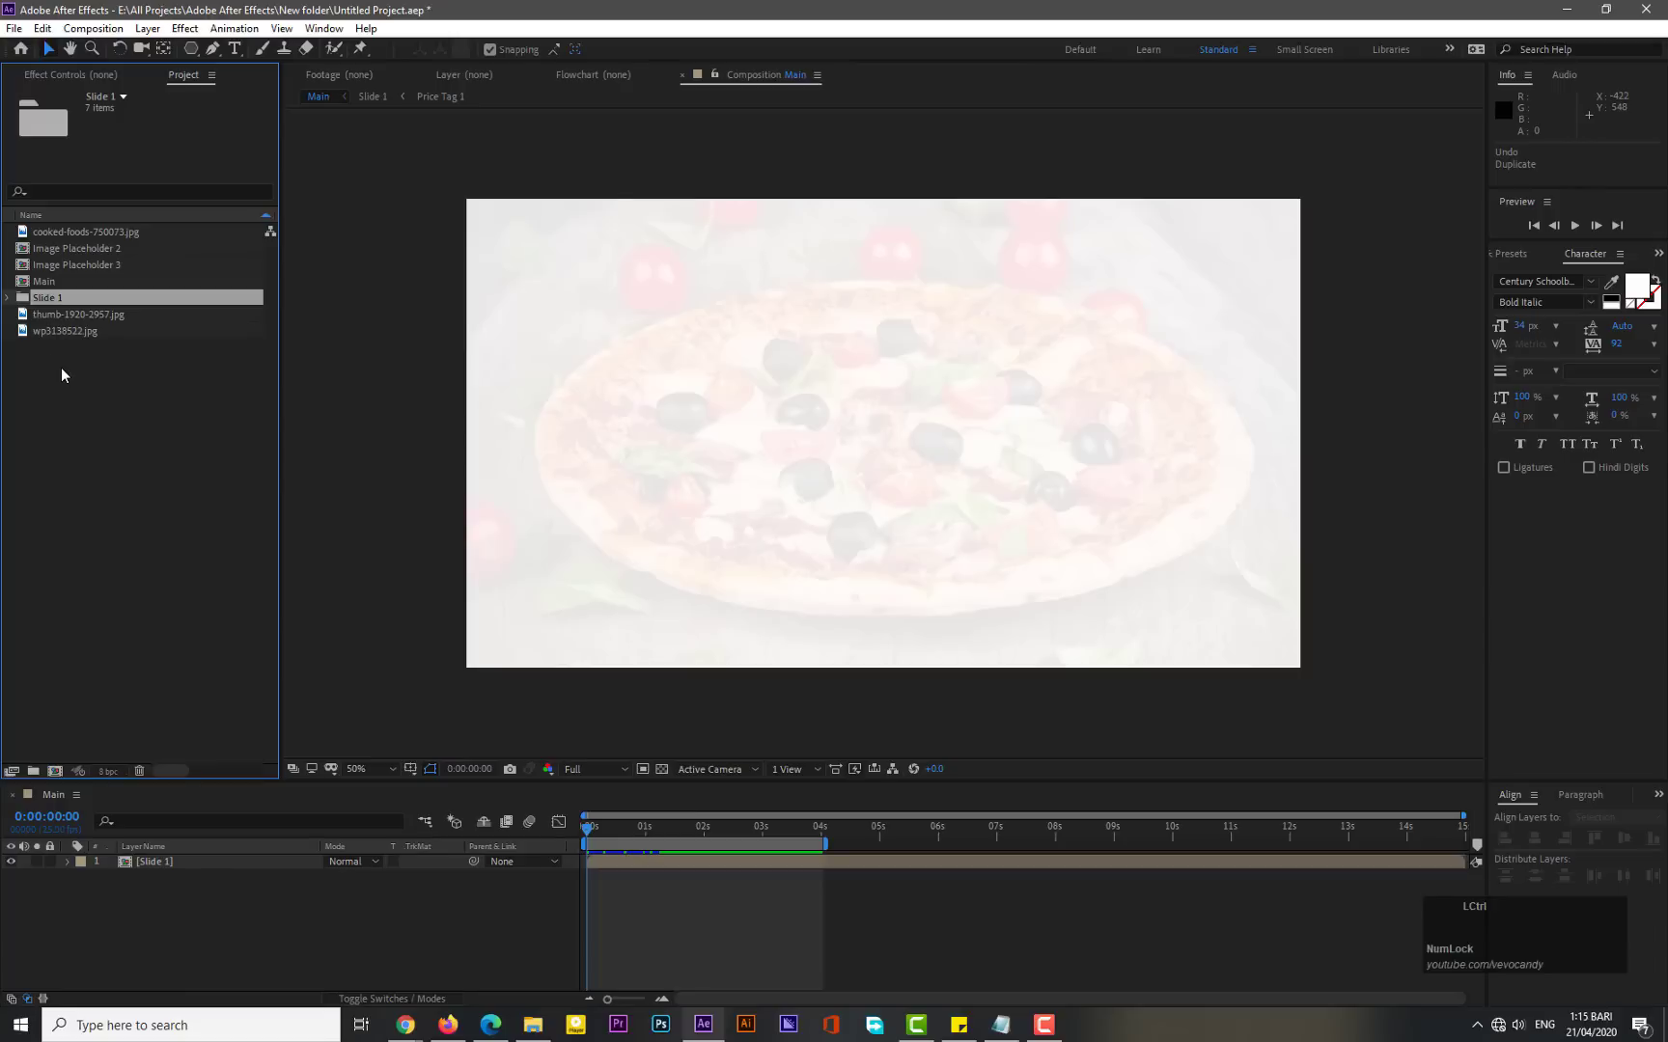
pyautogui.hotkey('ctrl', 'd')
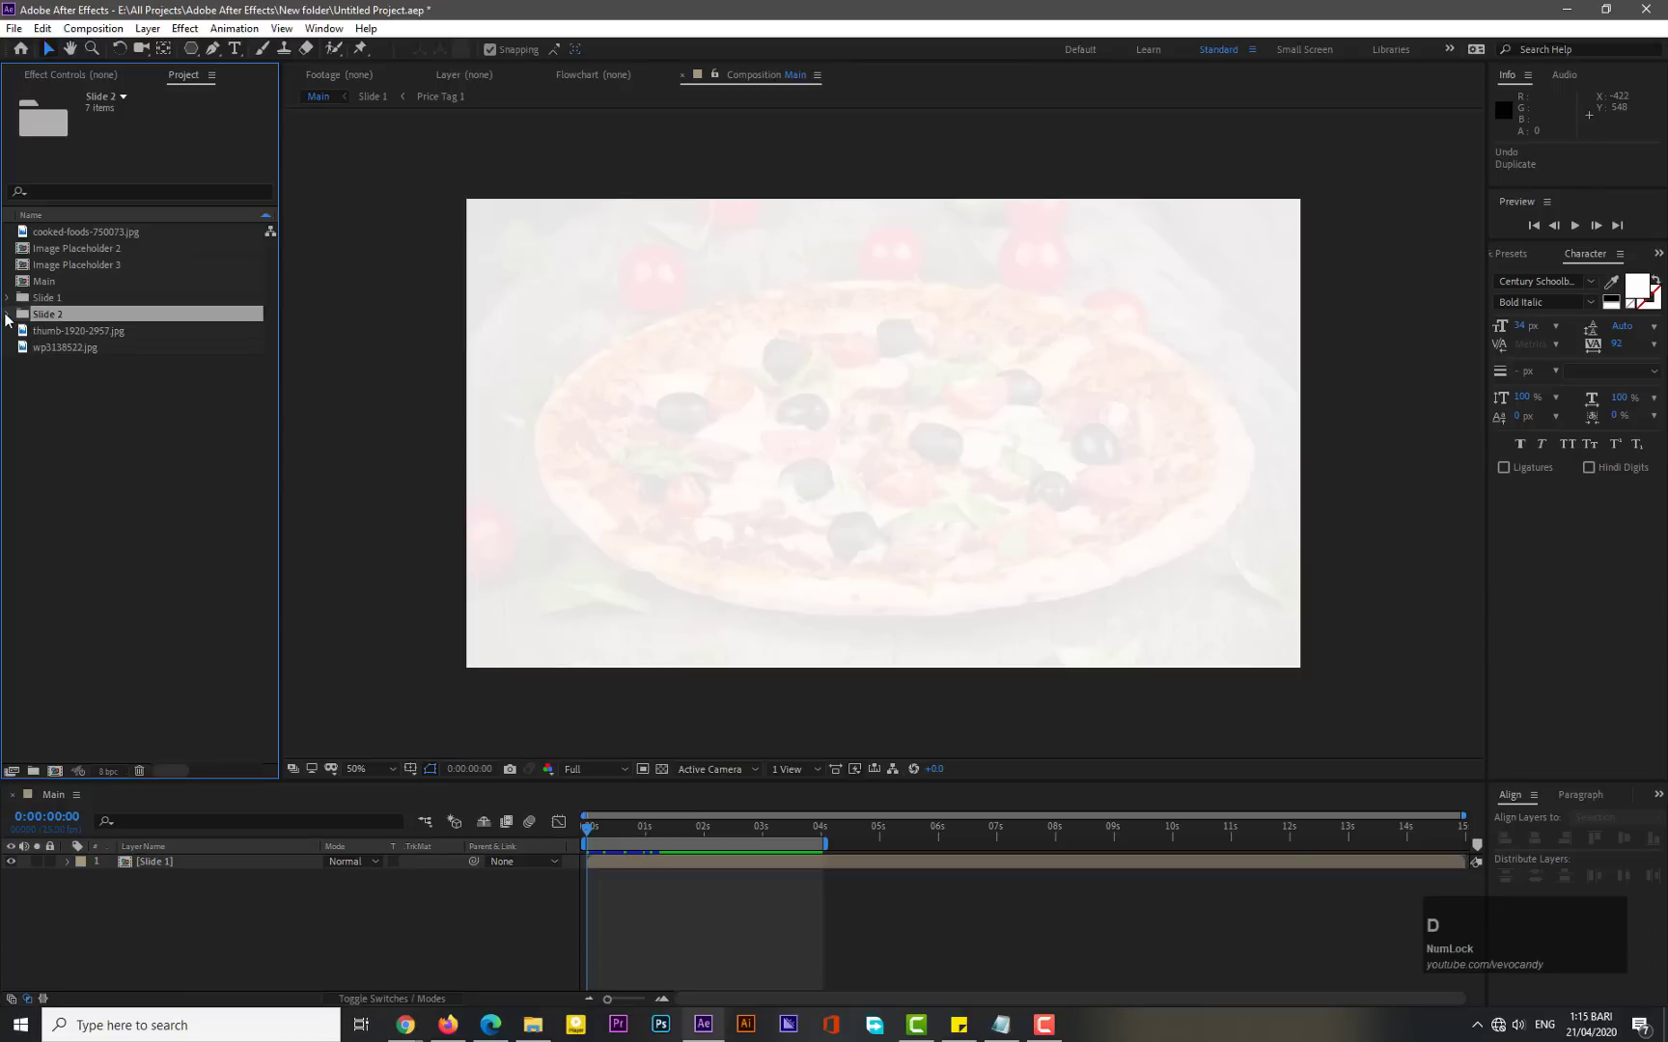
pyautogui.click(8, 315)
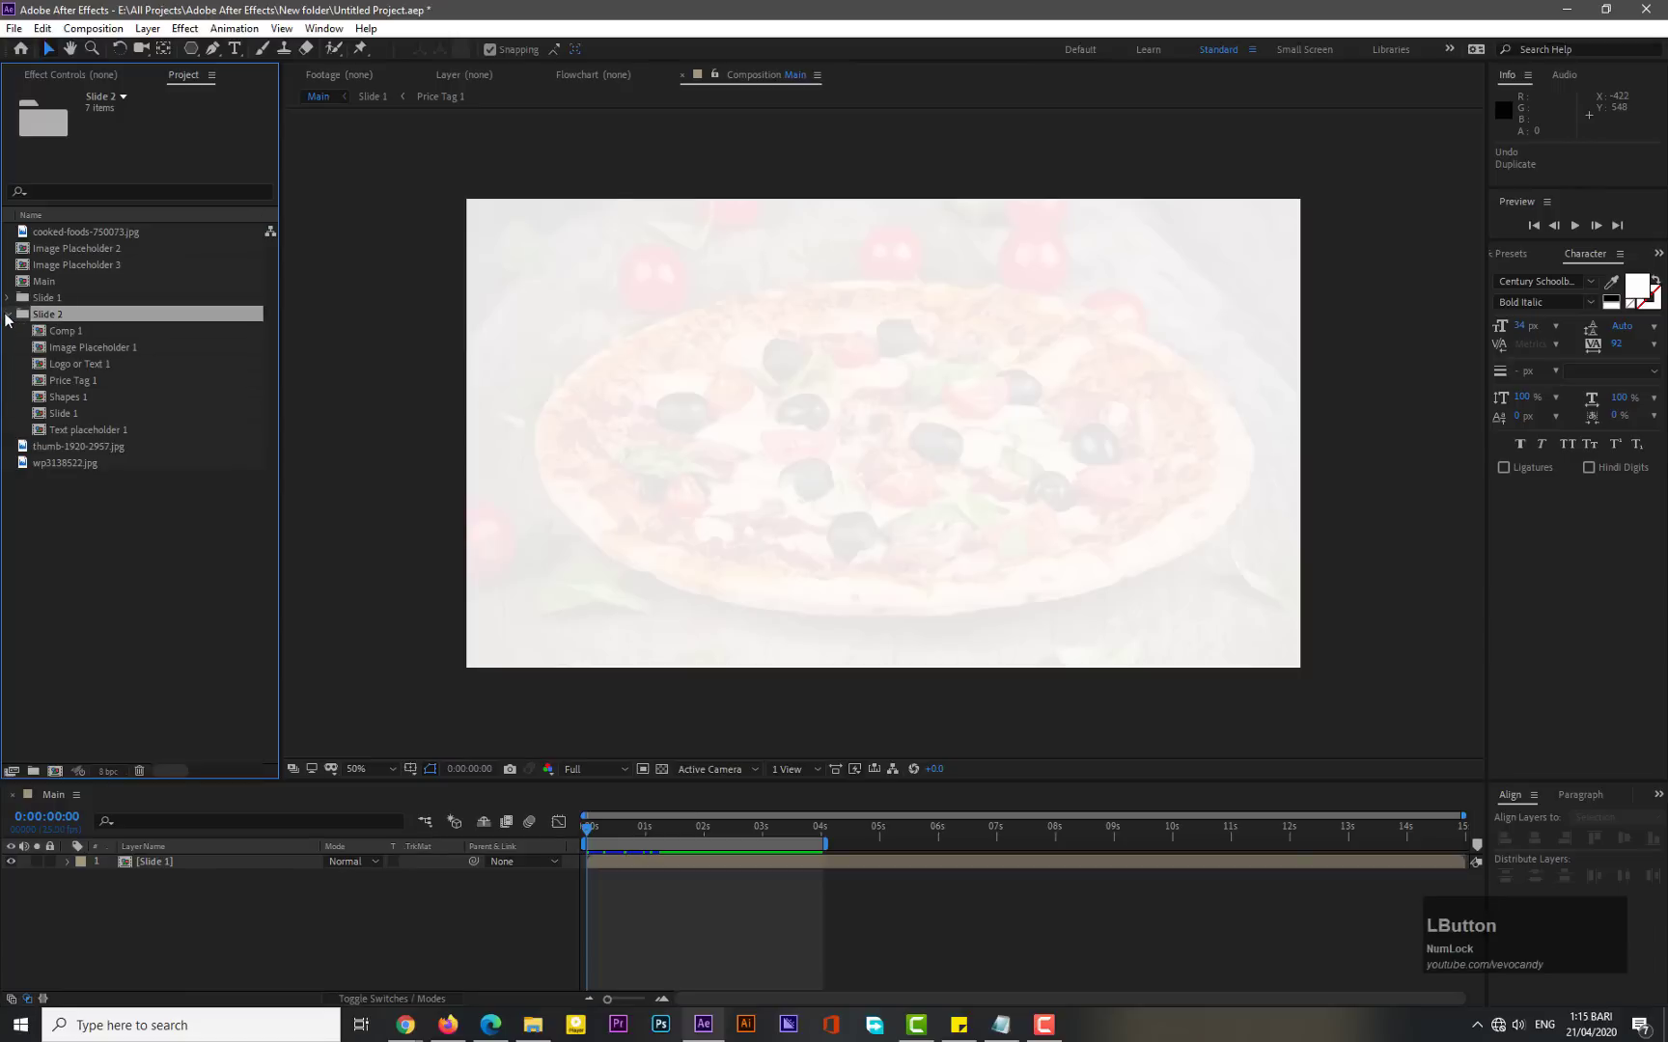
# - Delete Image Placeholder 1 from the Slide 2 folder and move Image Placeholder 2 into it
pyautogui.click(83, 348)
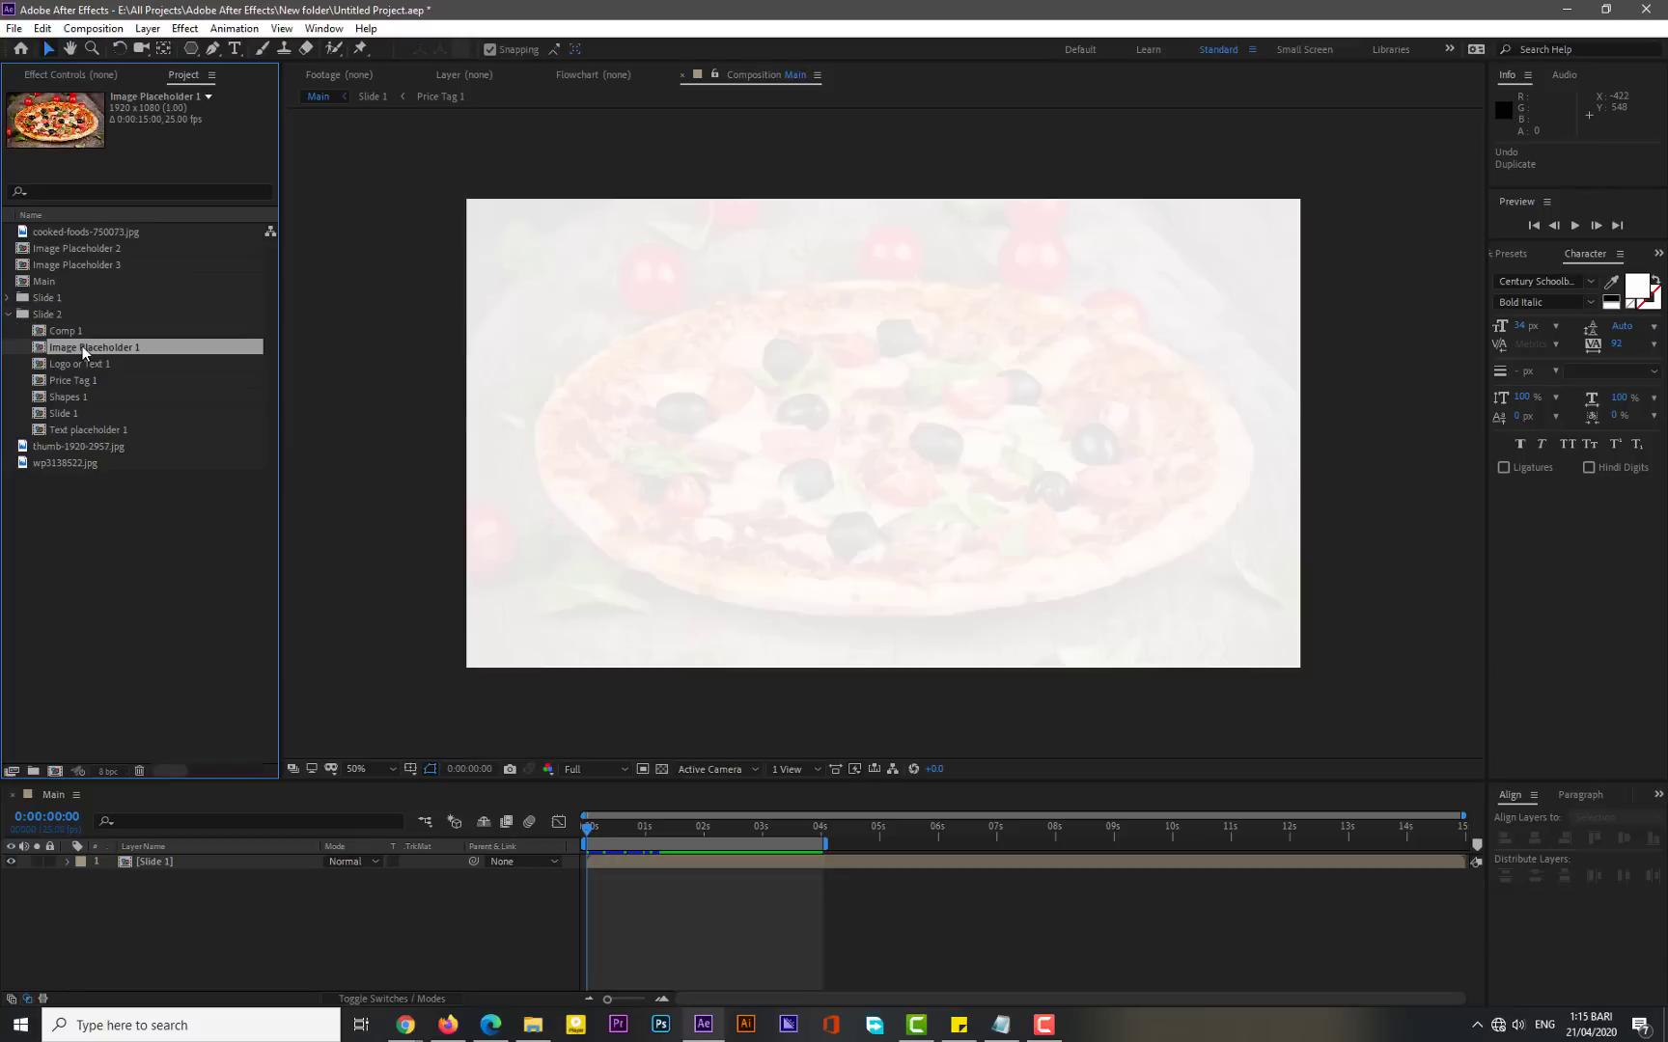
pyautogui.press('Delete')
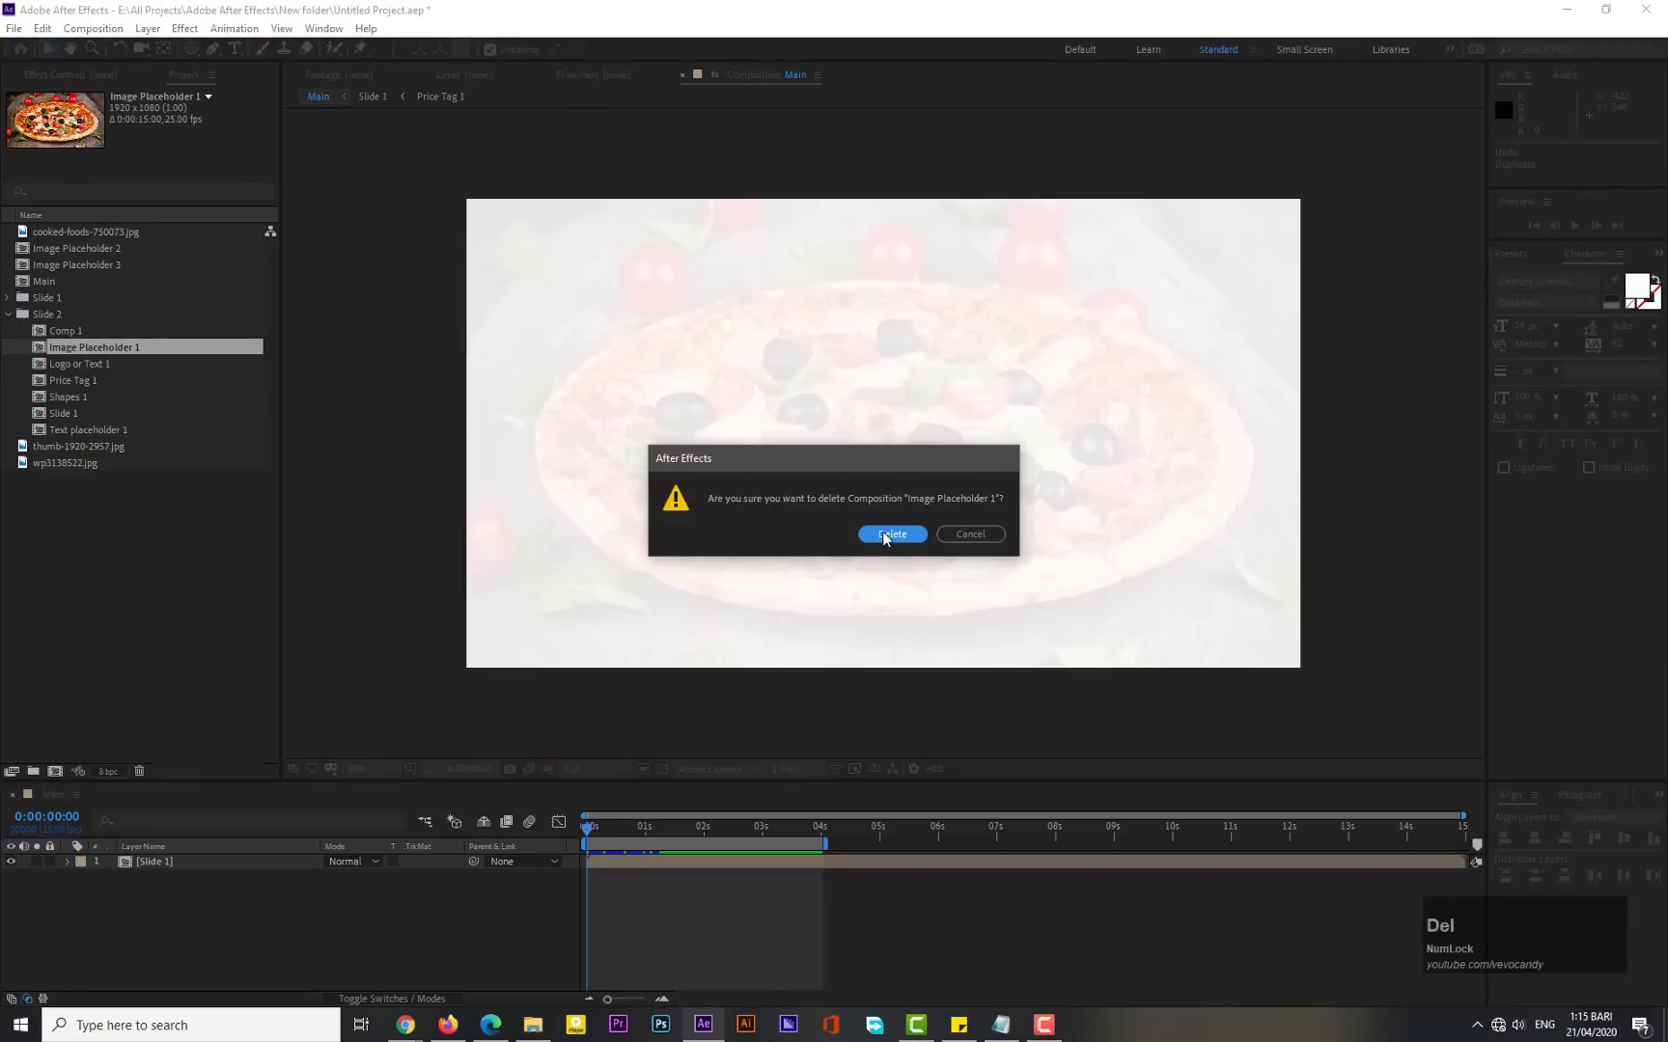
pyautogui.click(885, 535)
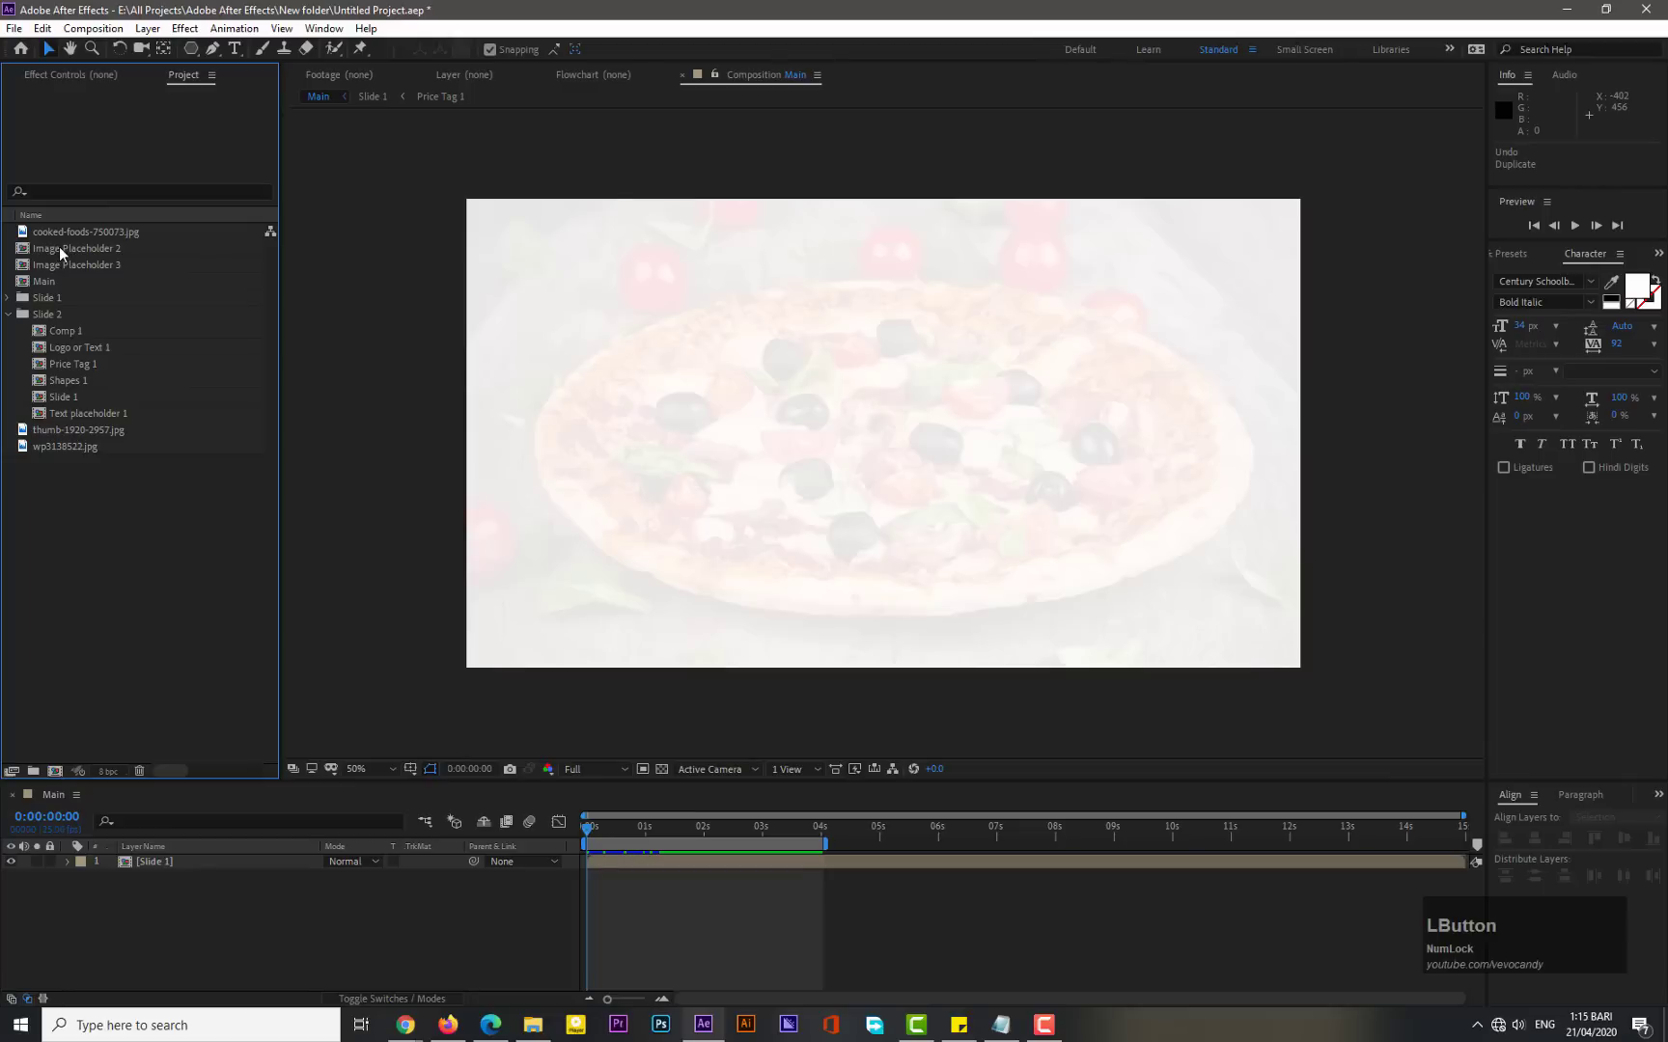
pyautogui.moveTo(58, 246); pyautogui.dragTo(56, 323)
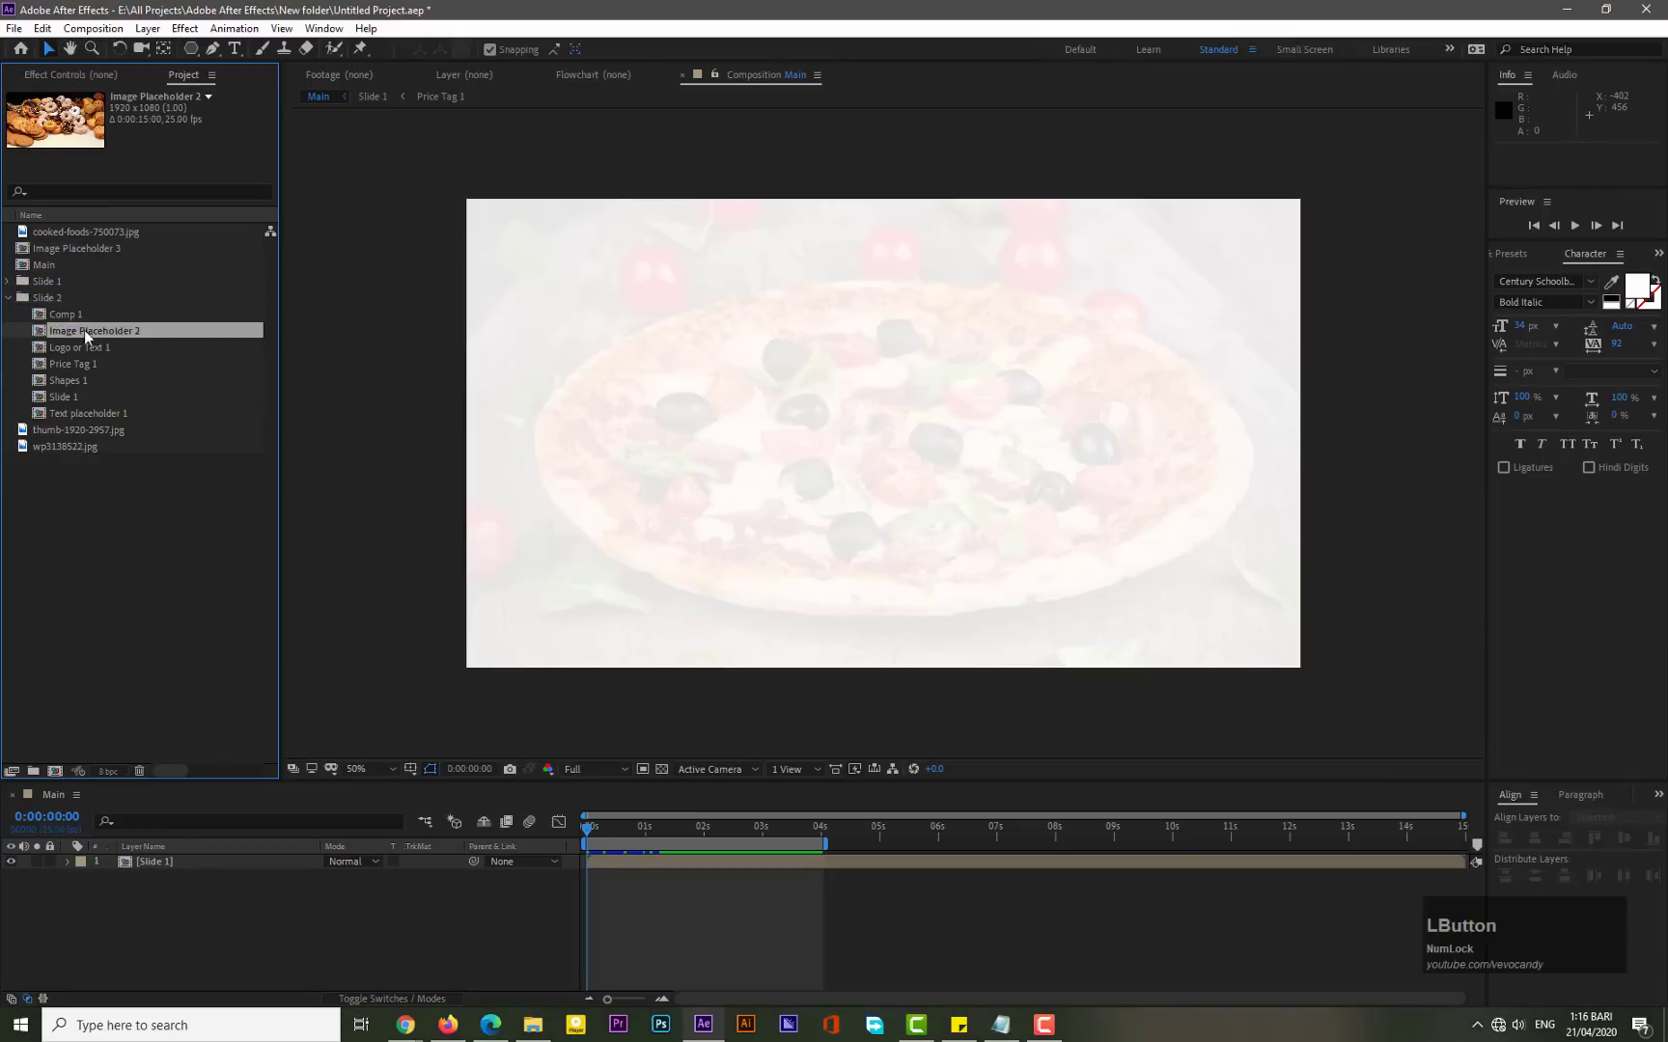
pyautogui.rightClick(72, 320)
pyautogui.click(156, 595)
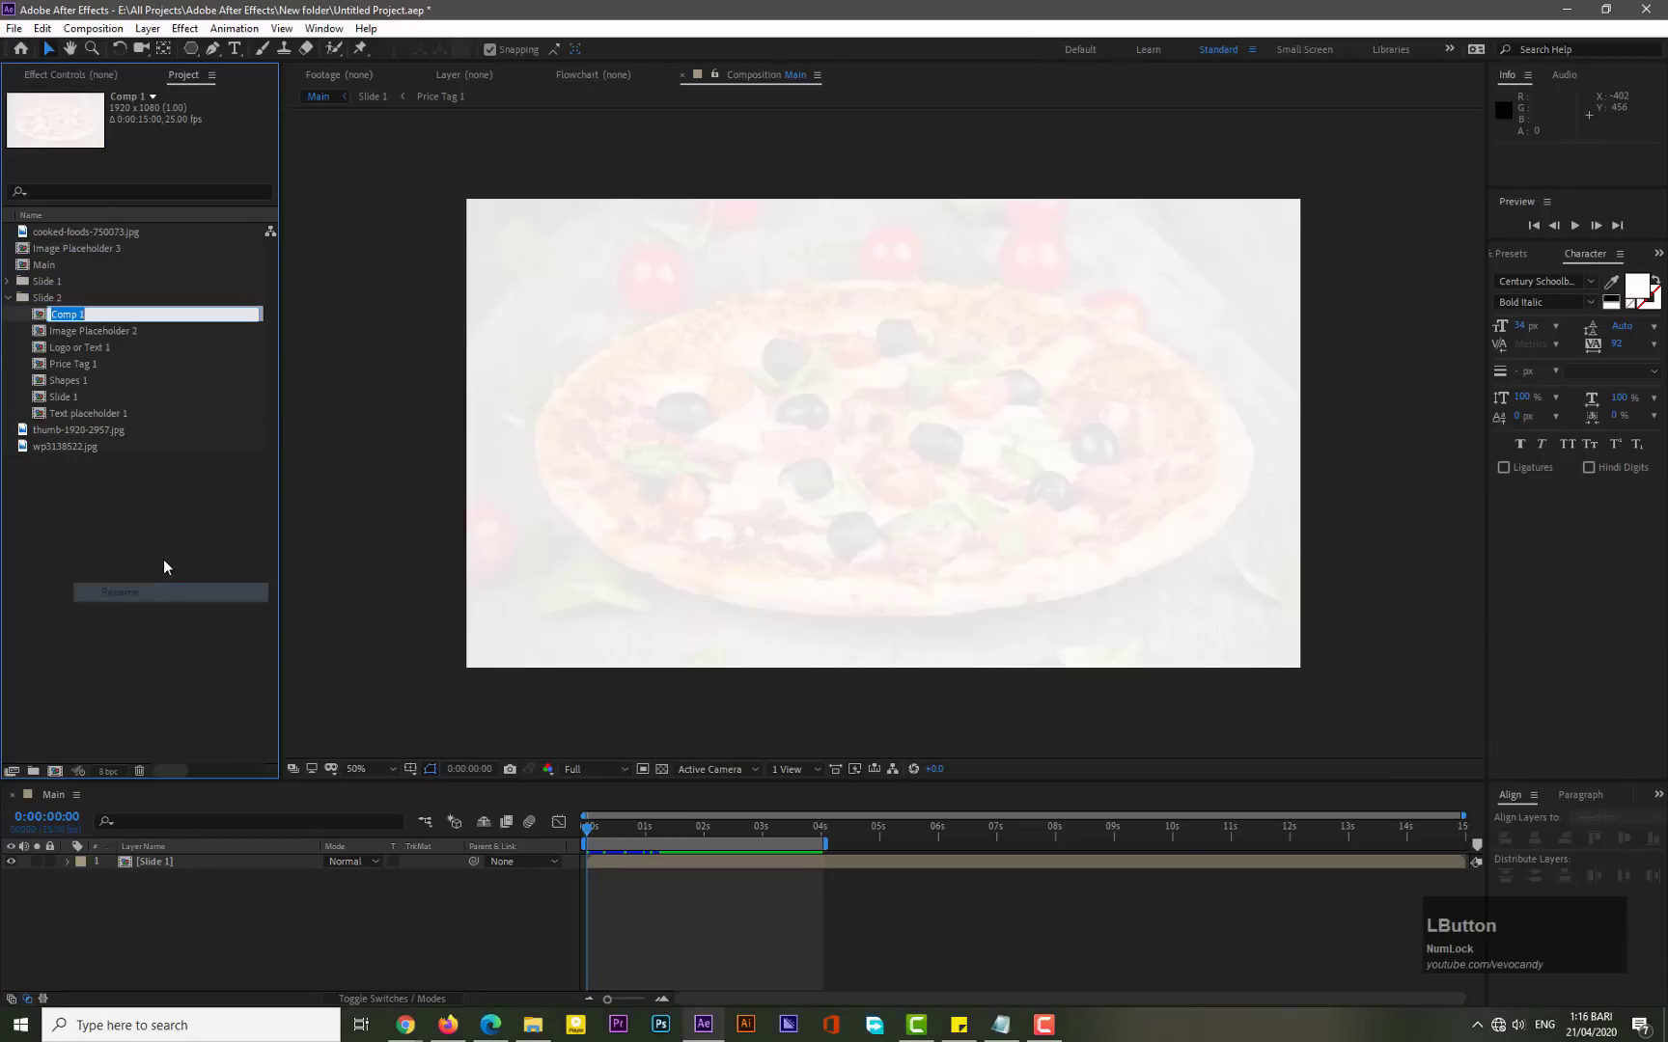
pyautogui.press('Right')
pyautogui.press('BackSpace')
pyautogui.write('1')
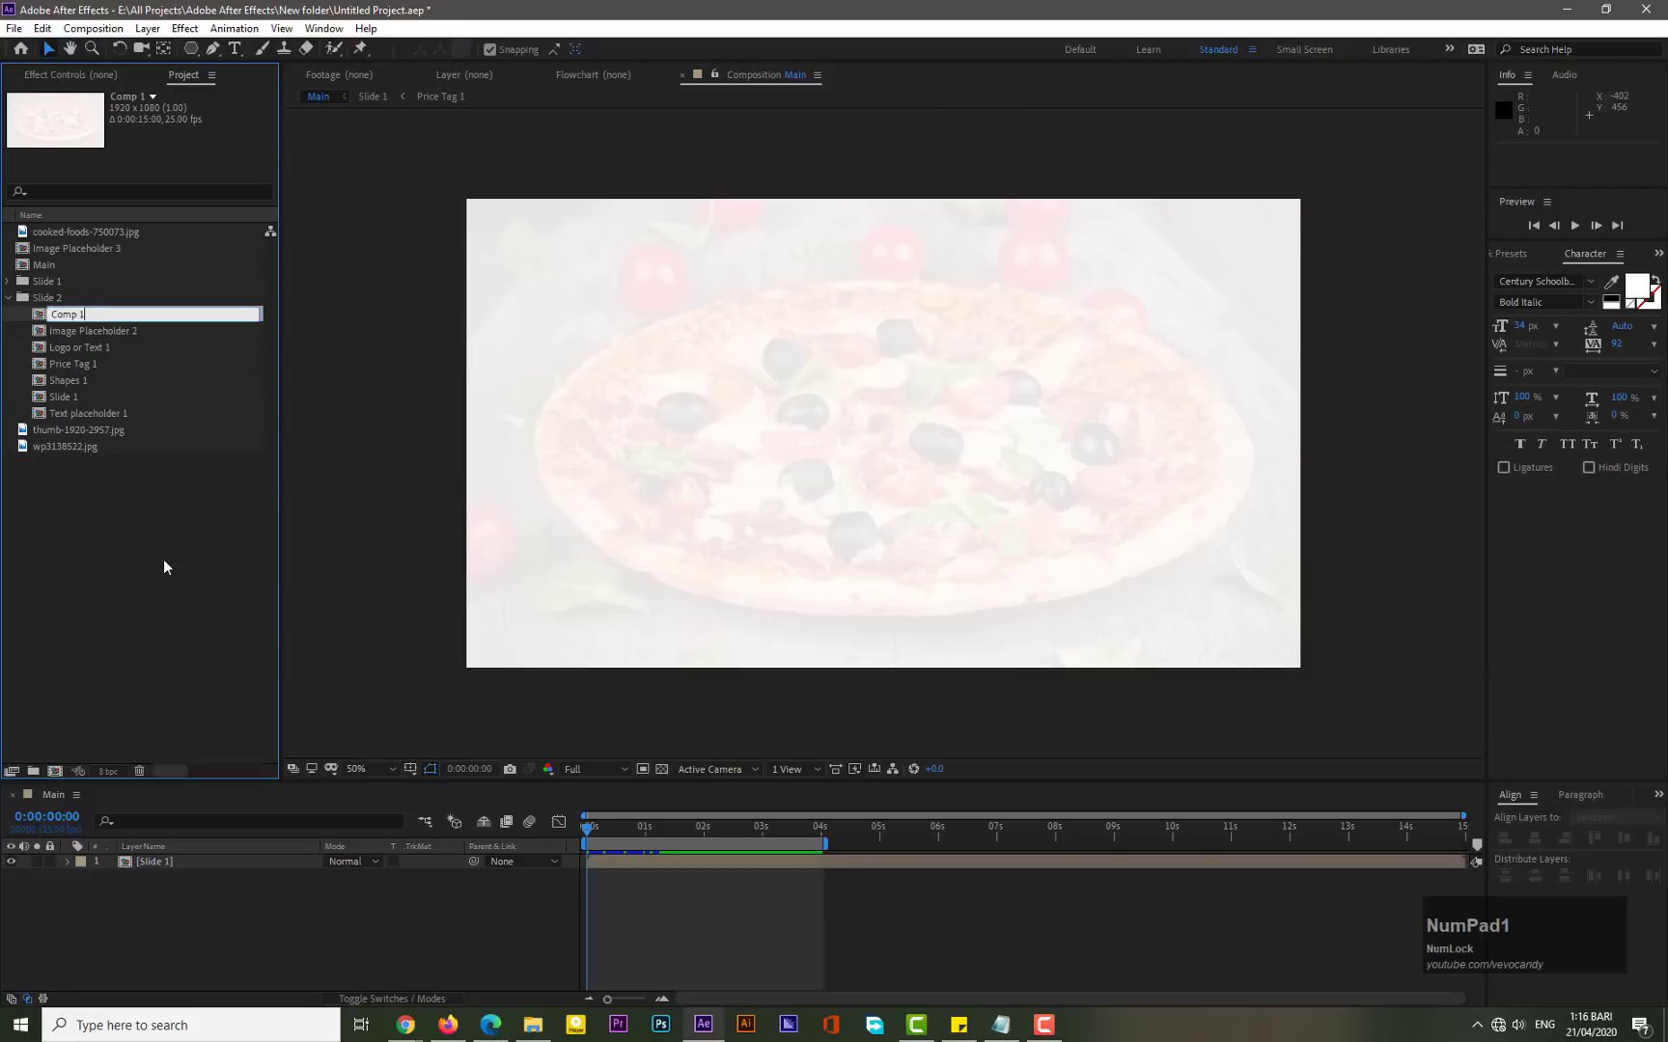
pyautogui.press('KP_Enter')
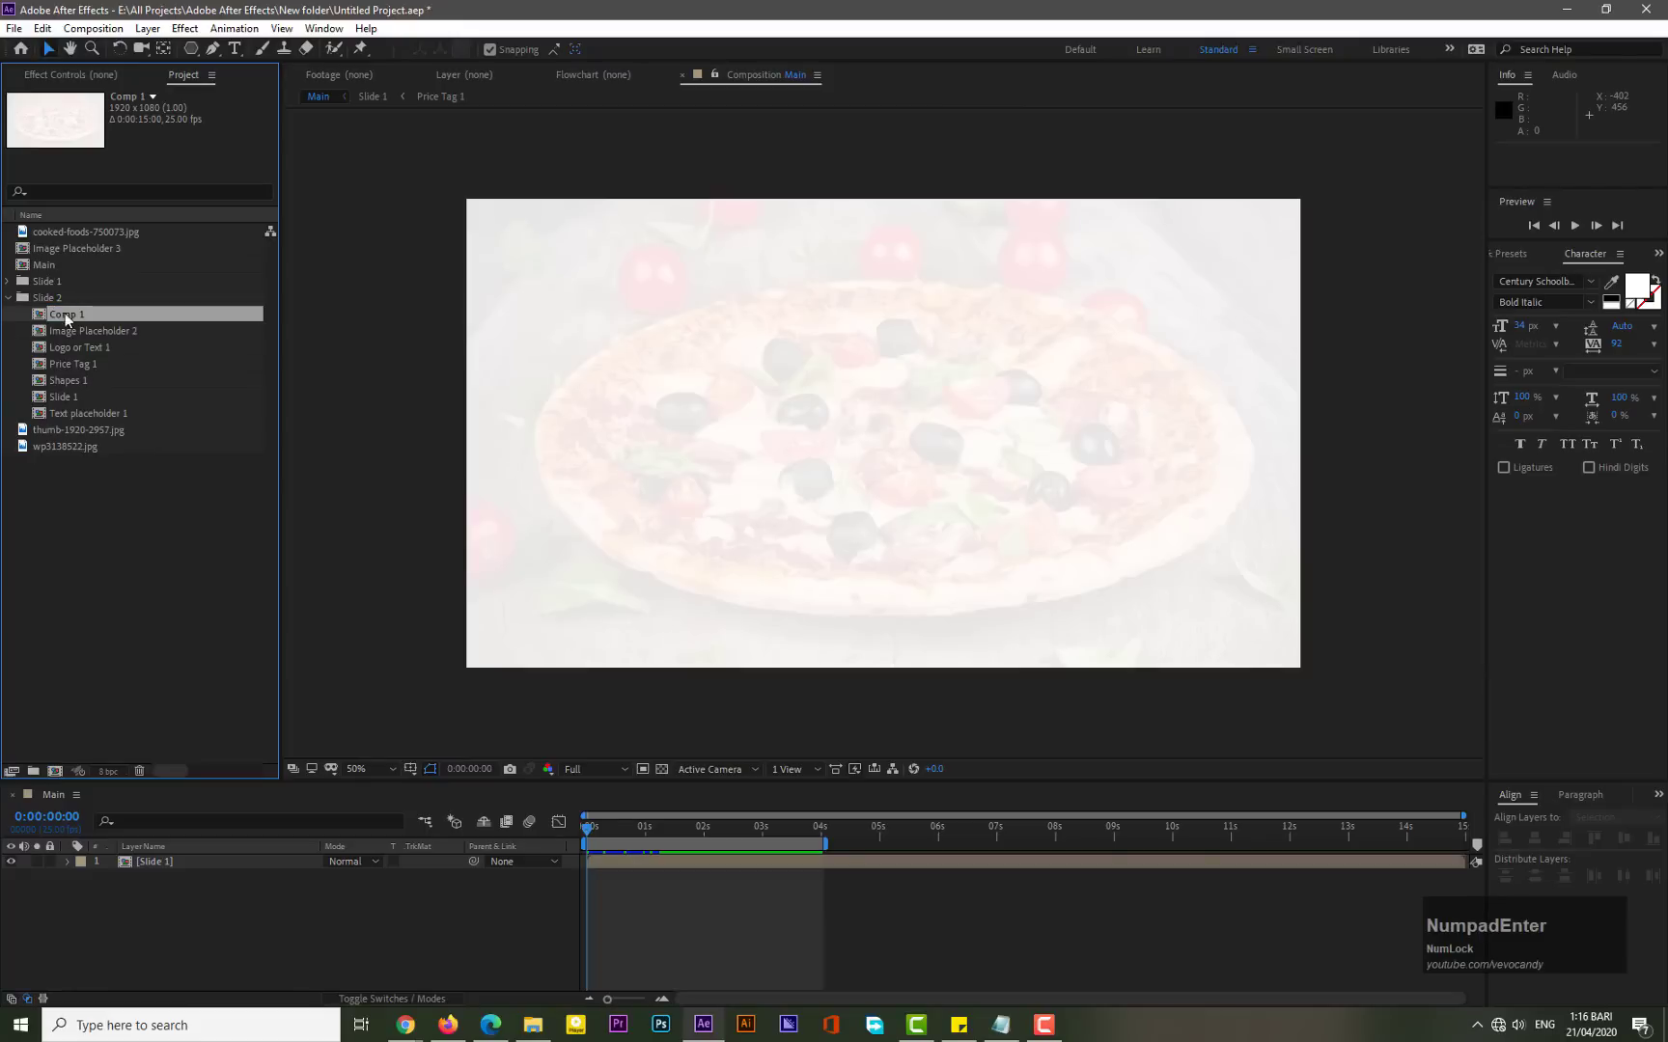
# - Rename Comp 1 in the Slide 2 folder as Comp 2
pyautogui.rightClick(76, 314)
pyautogui.click(135, 592)
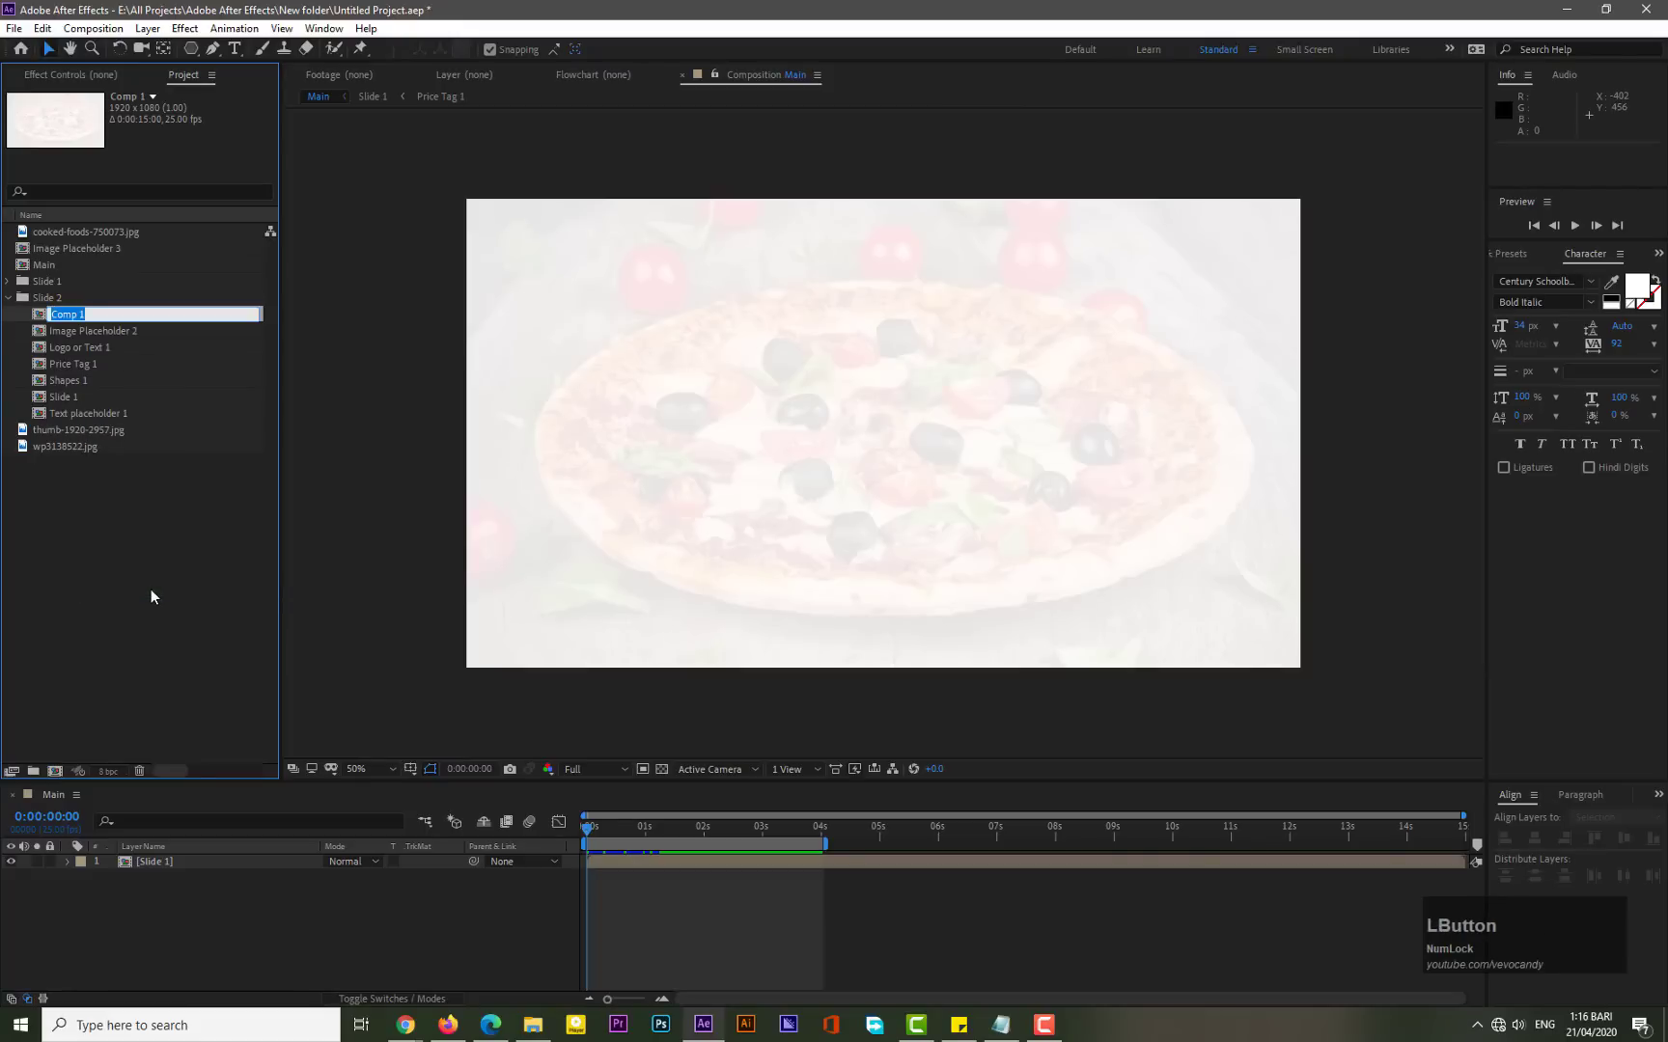
pyautogui.press('Right')
pyautogui.press('BackSpace')
pyautogui.write('2')
pyautogui.press('KP_Enter')
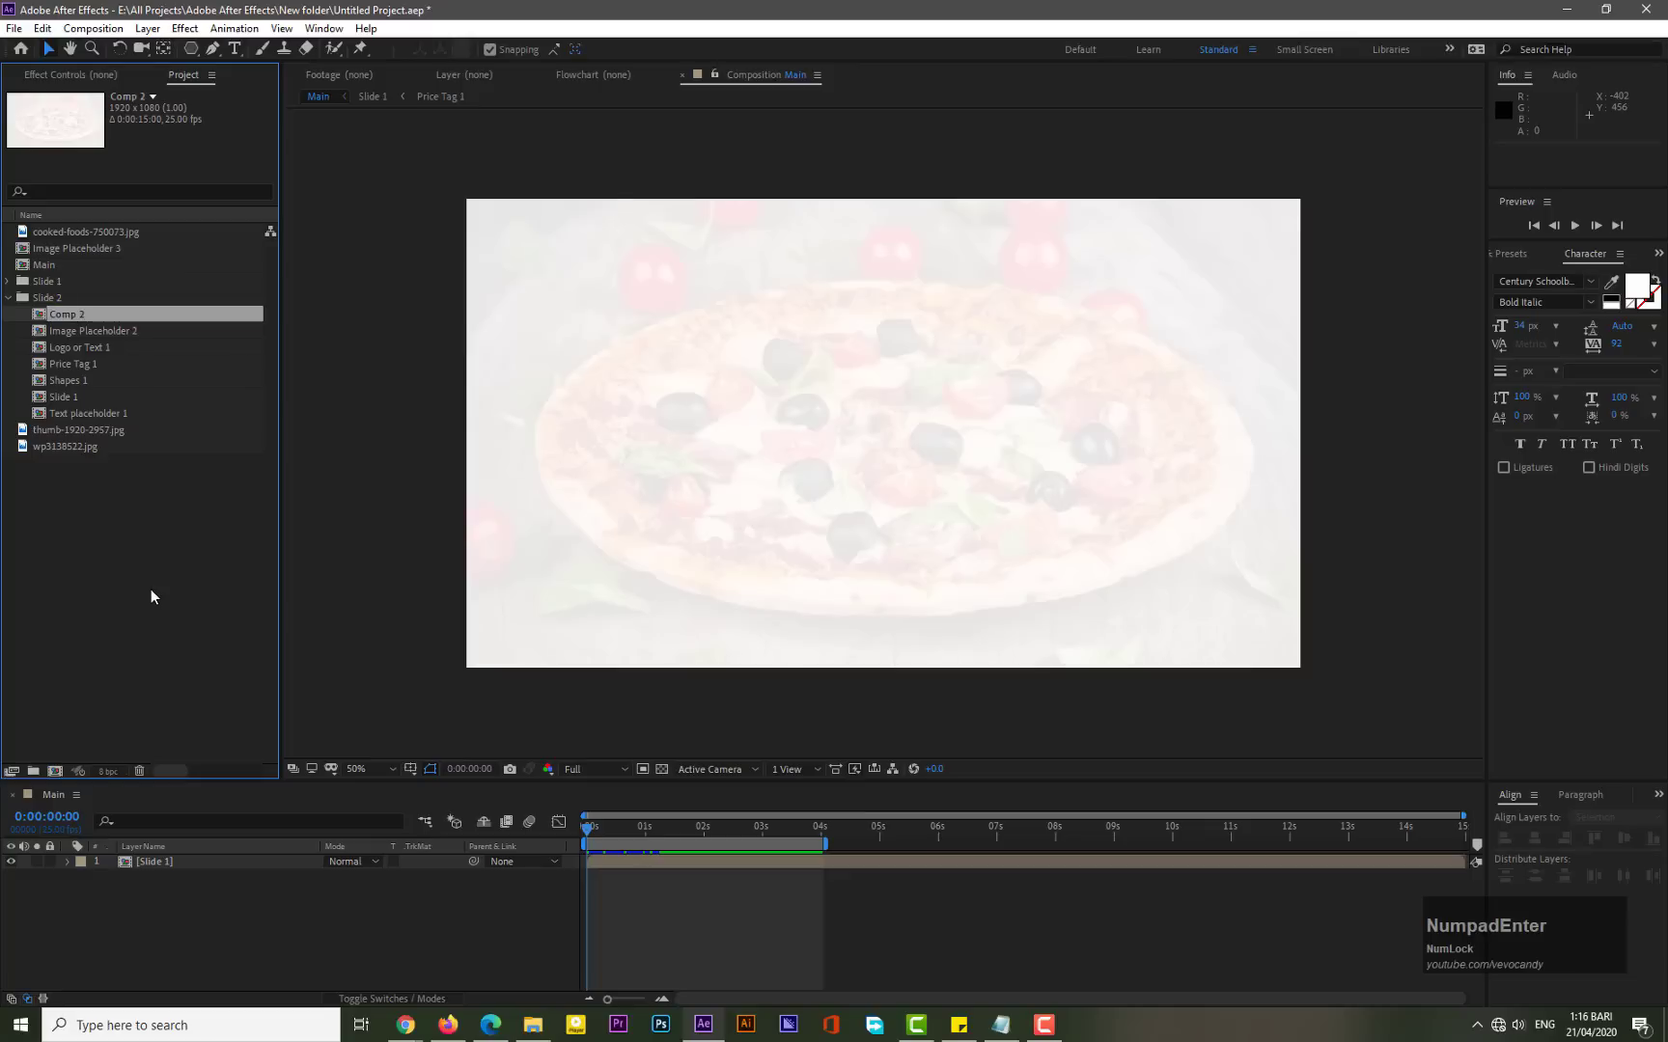
# - Rename Logo or Text 1 in the Slide 2 folder as Logo or Text 2
pyautogui.rightClick(100, 347)
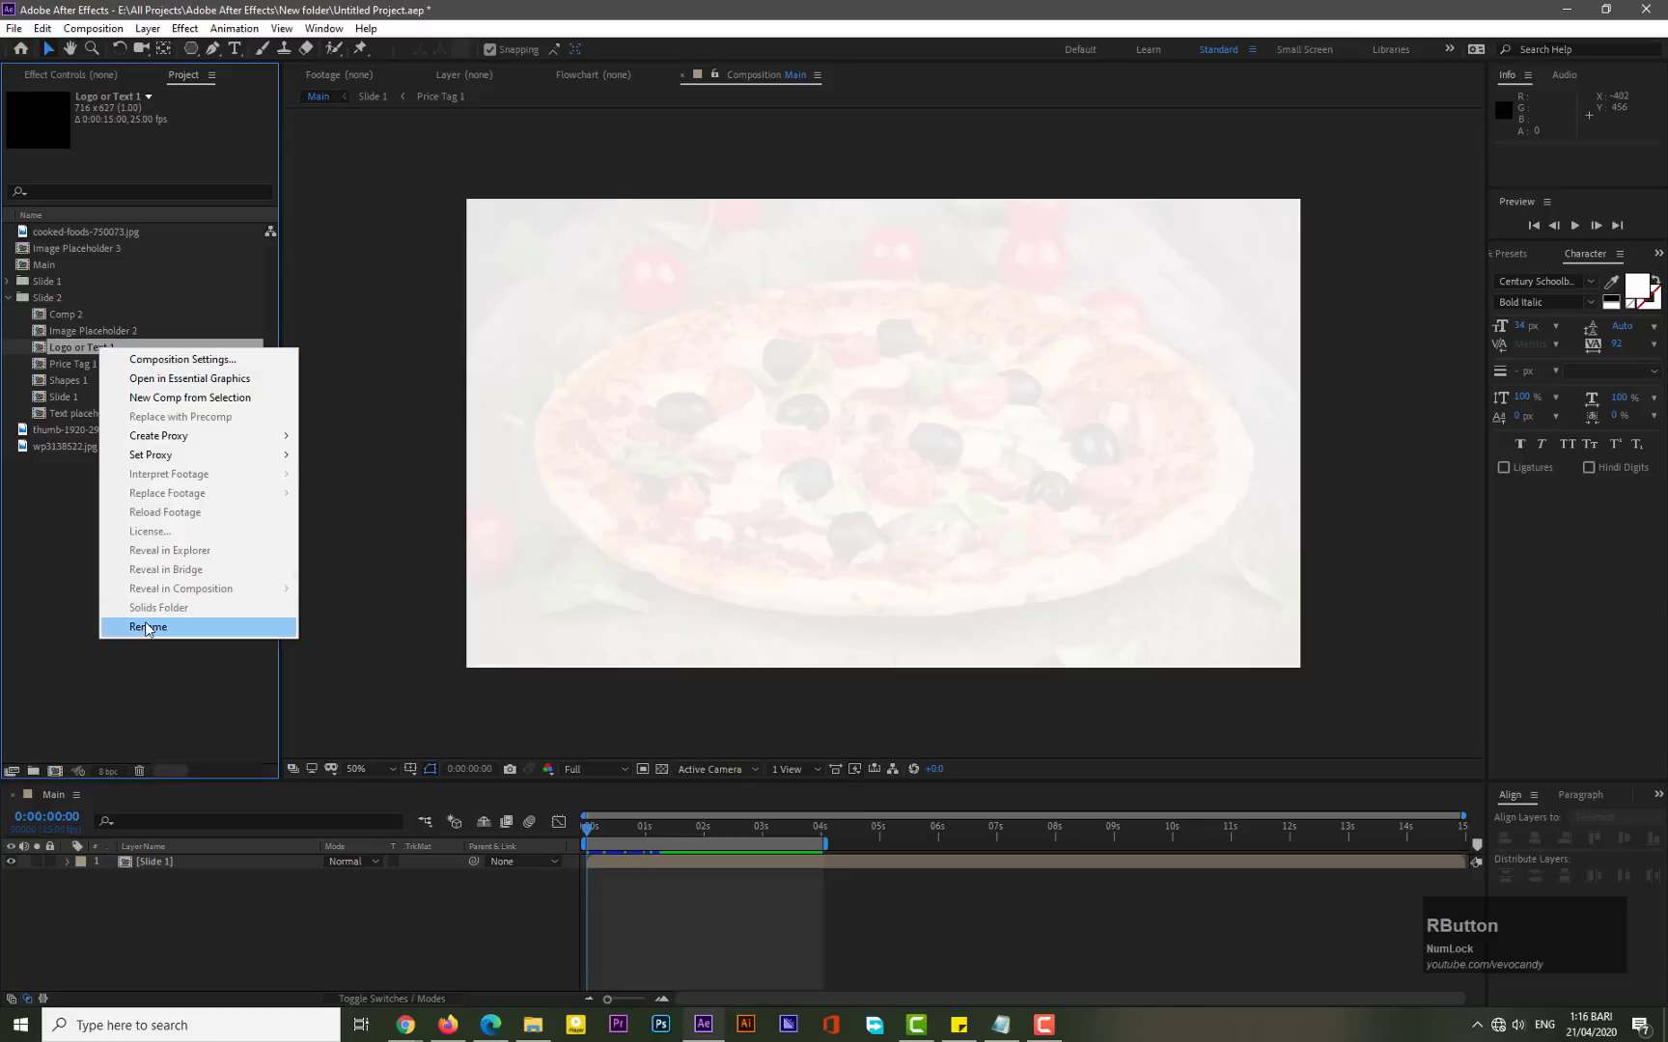
pyautogui.click(154, 623)
pyautogui.press('Right')
pyautogui.press('BackSpace')
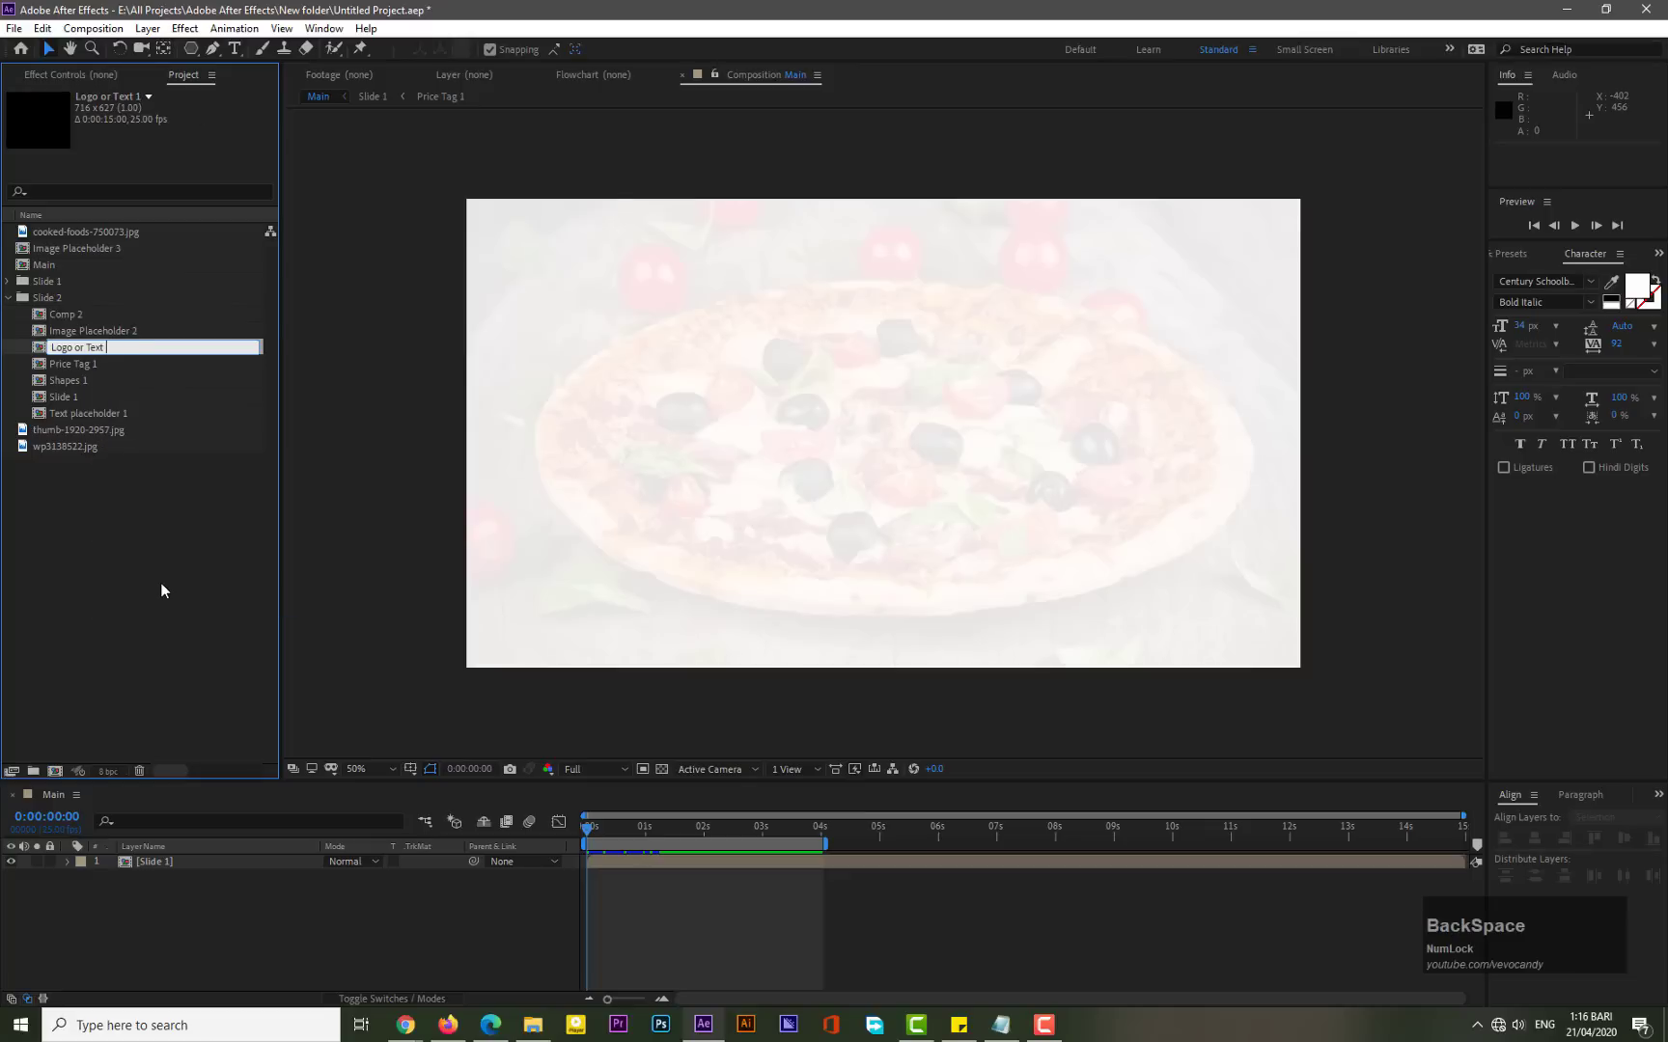
pyautogui.write('2')
pyautogui.press('KP_Enter')
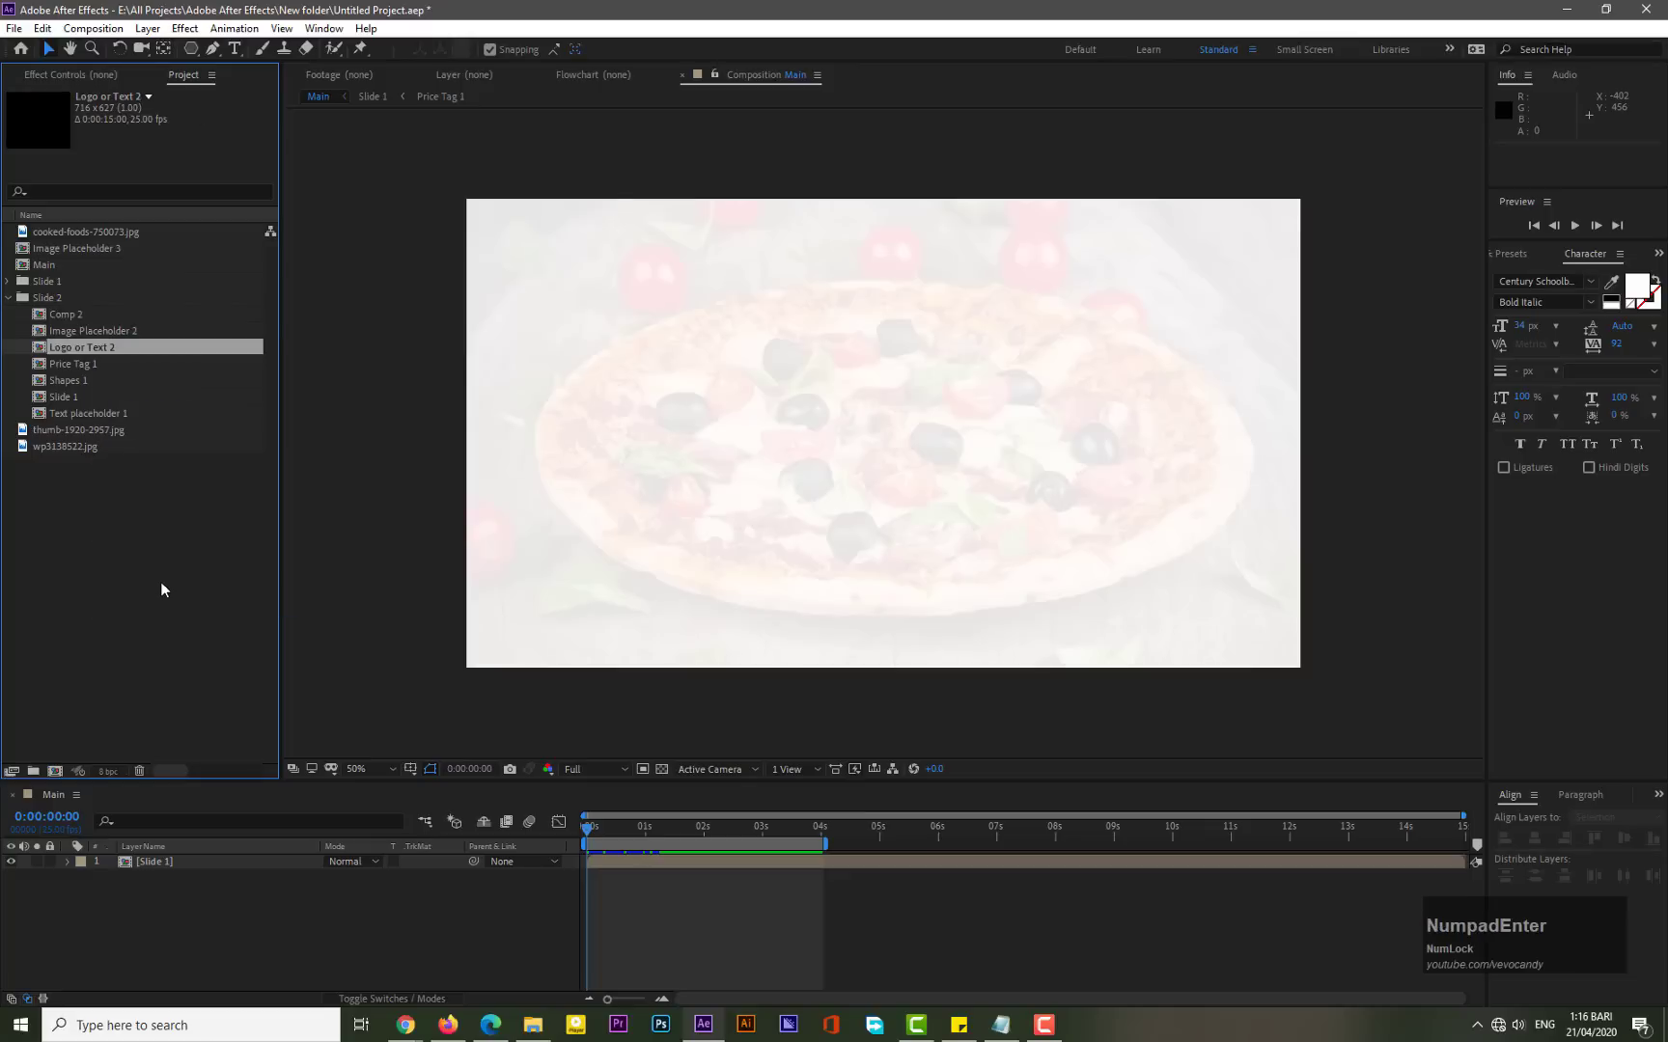
# - Rename Price Tag 1 in the Slide 2 folder as Price Tag 2
pyautogui.rightClick(100, 364)
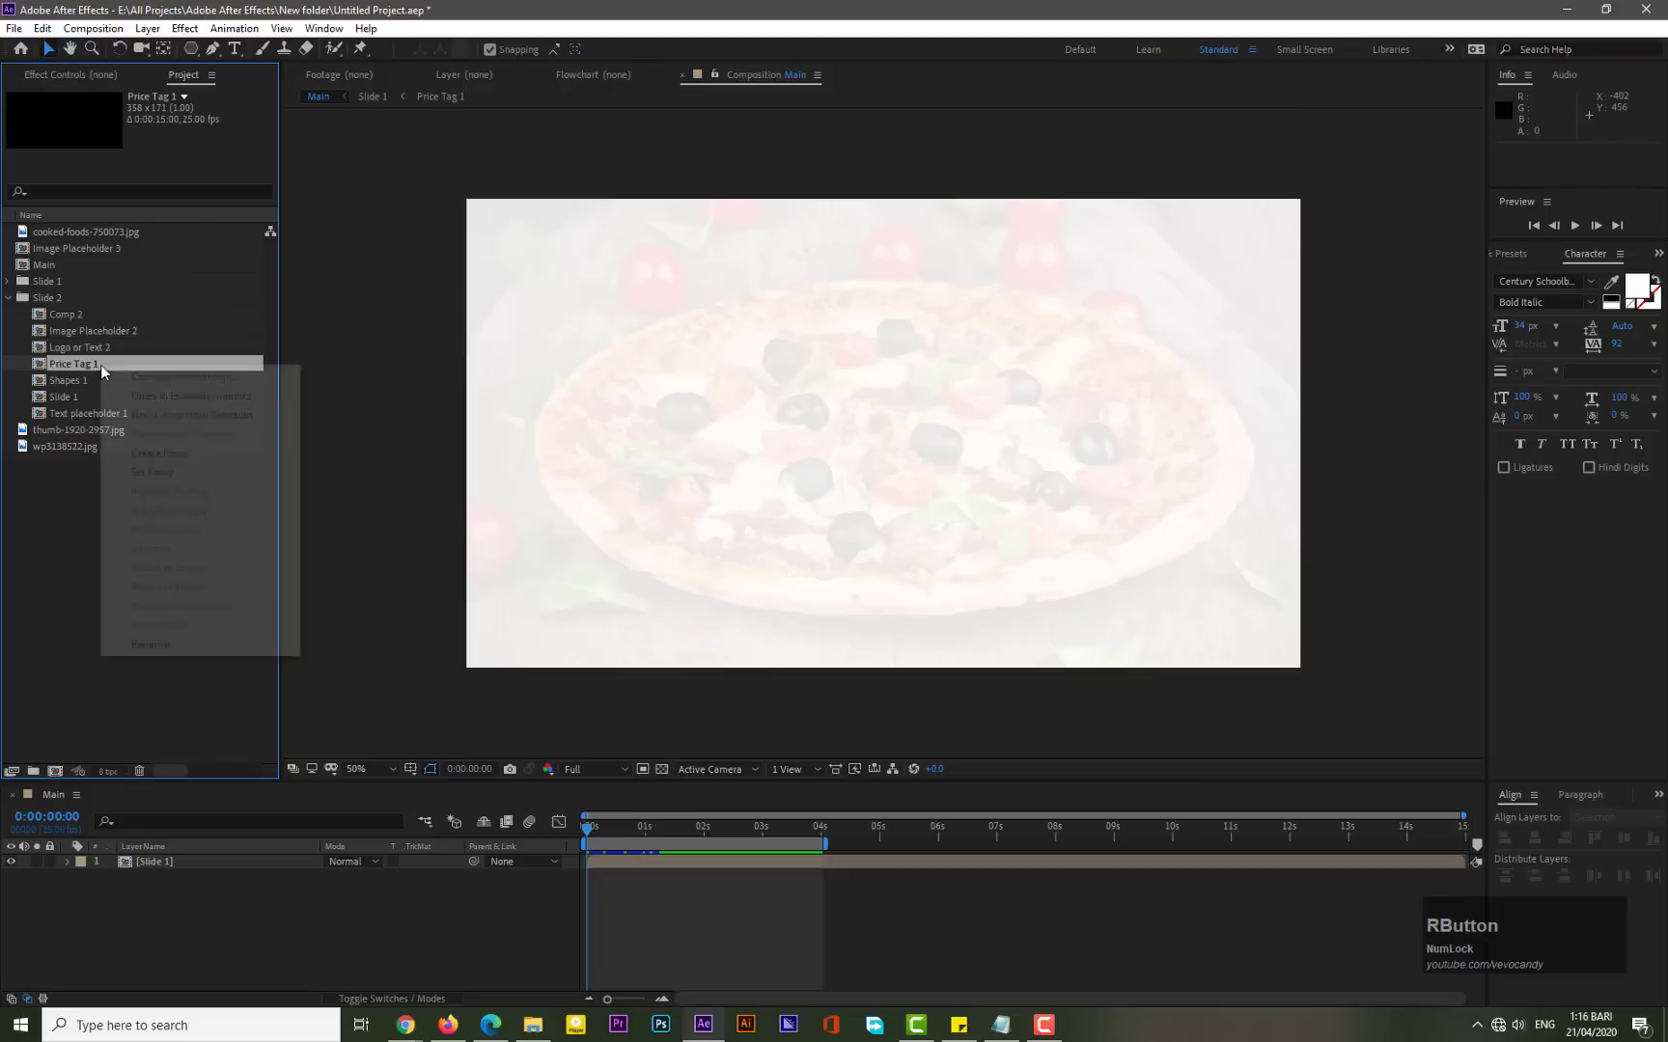
pyautogui.click(152, 634)
pyautogui.press('Right')
pyautogui.press('BackSpace')
pyautogui.write('2')
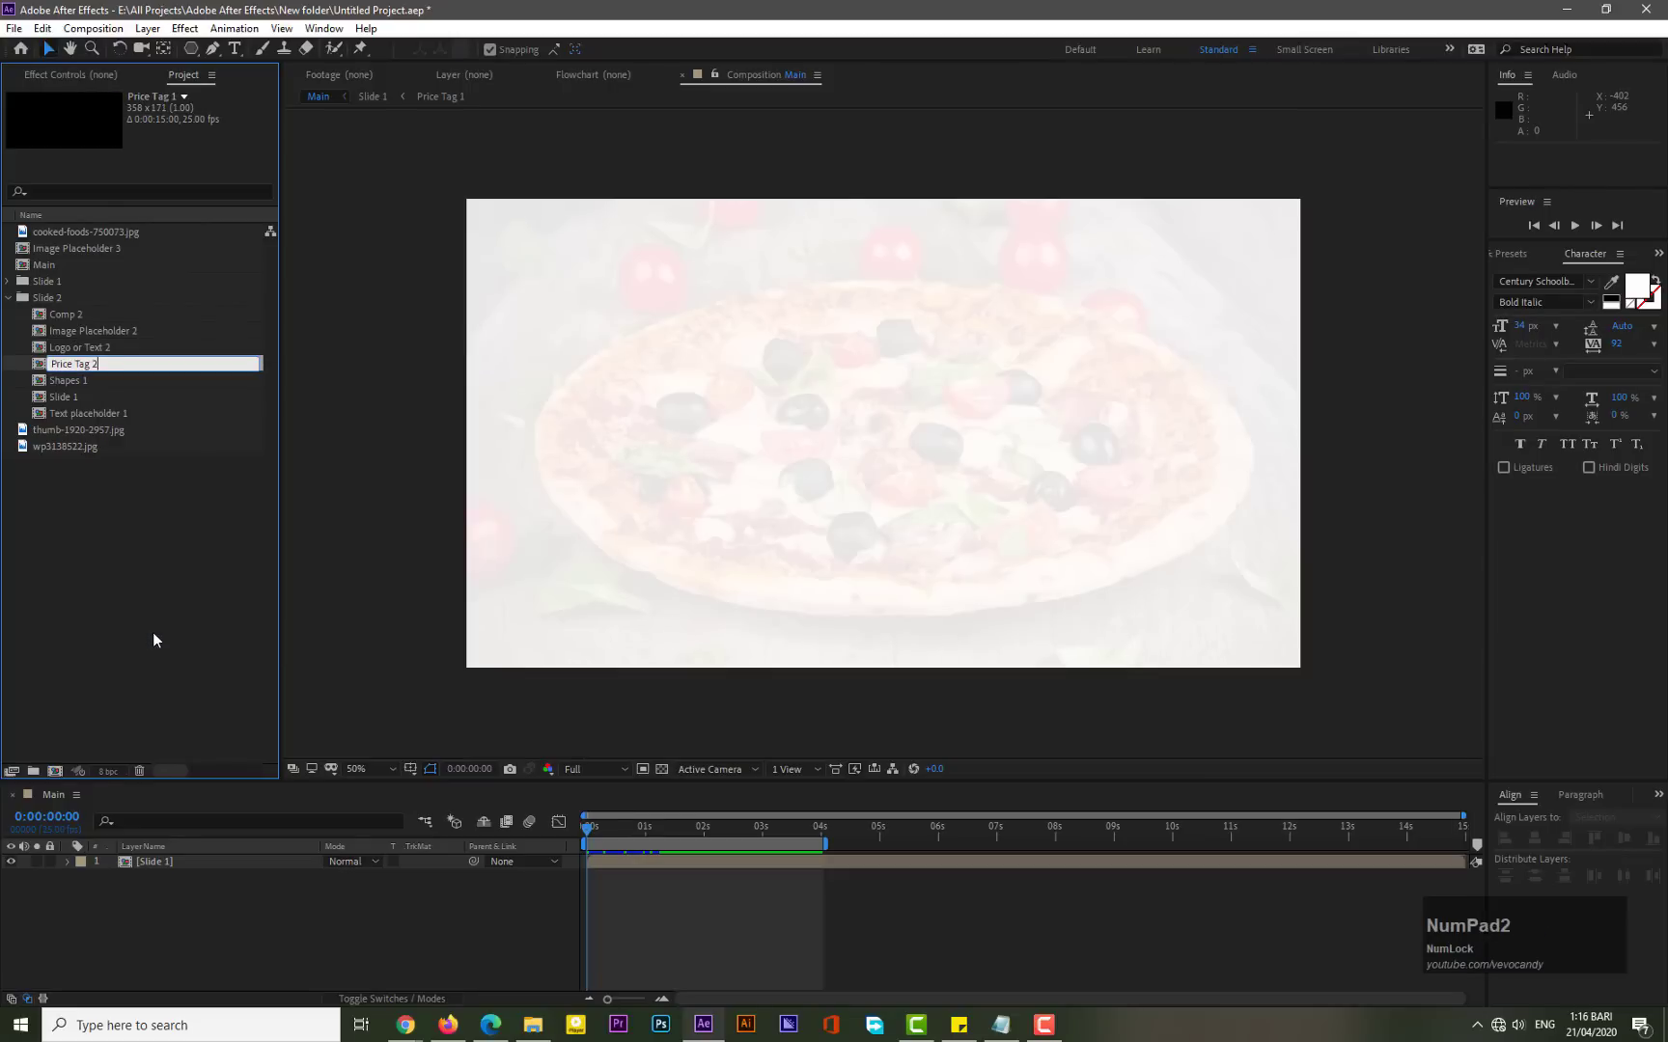
pyautogui.press('KP_Enter')
# - Rename Shapes 1 in the Slide 2 folder as Shapes 2
pyautogui.rightClick(78, 384)
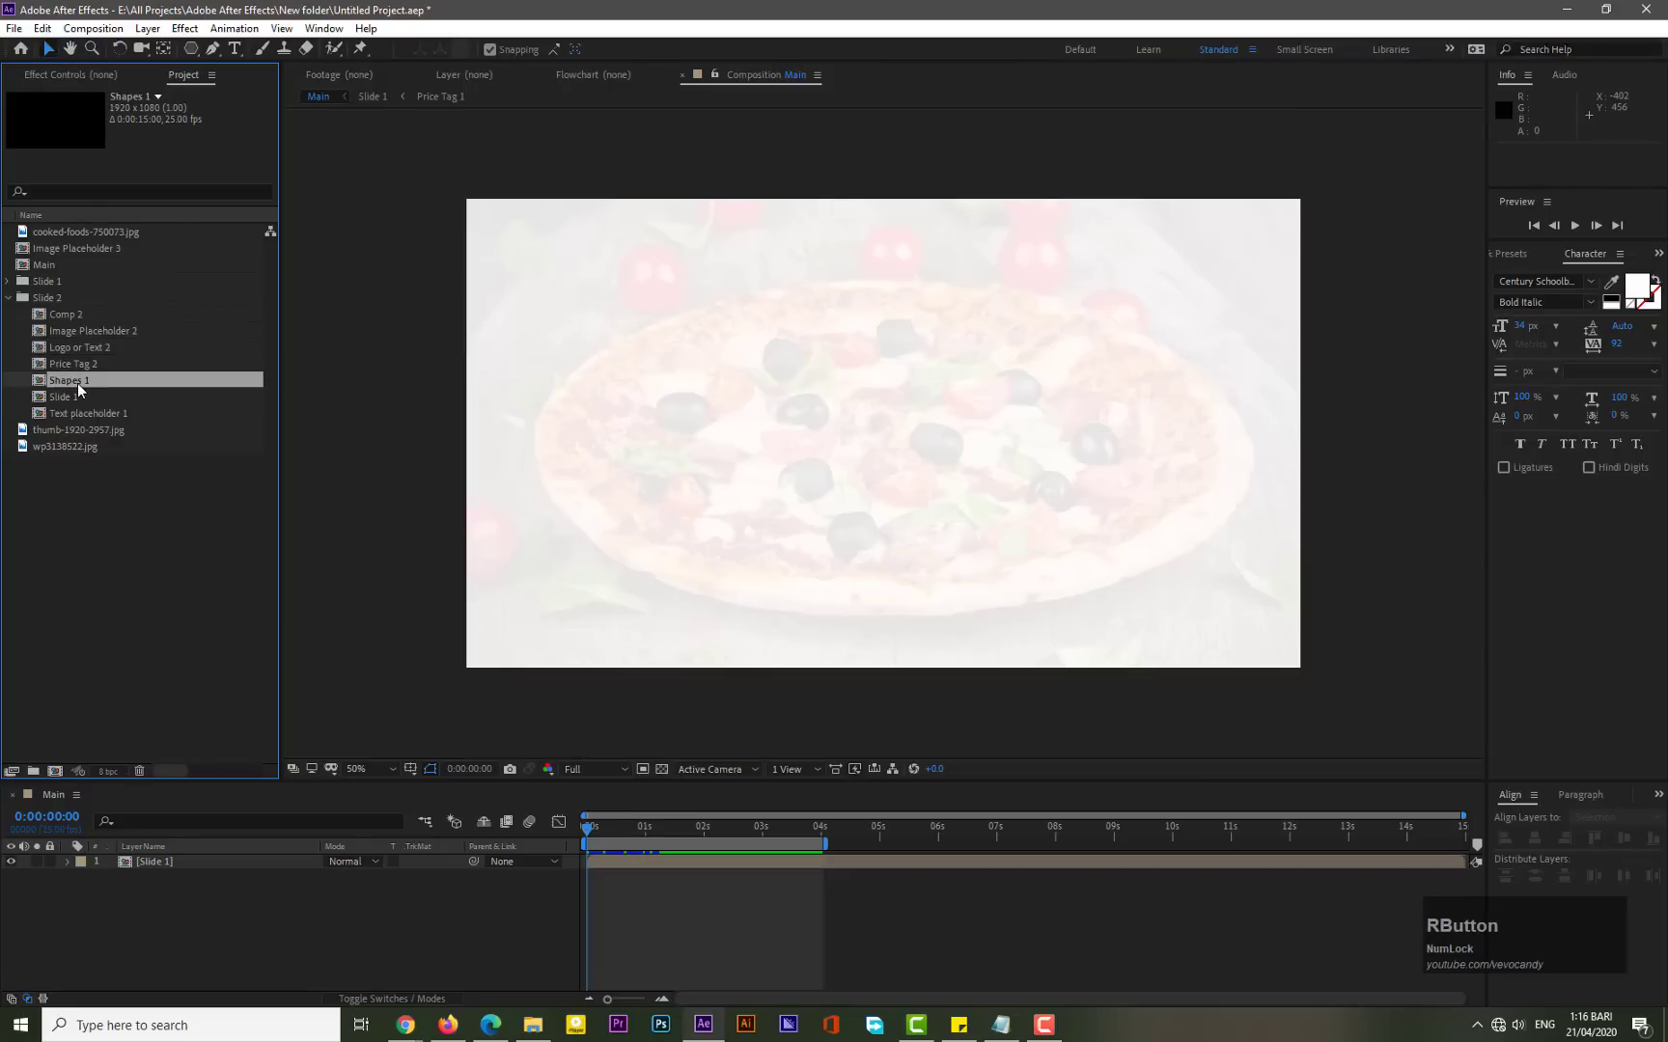
pyautogui.click(117, 670)
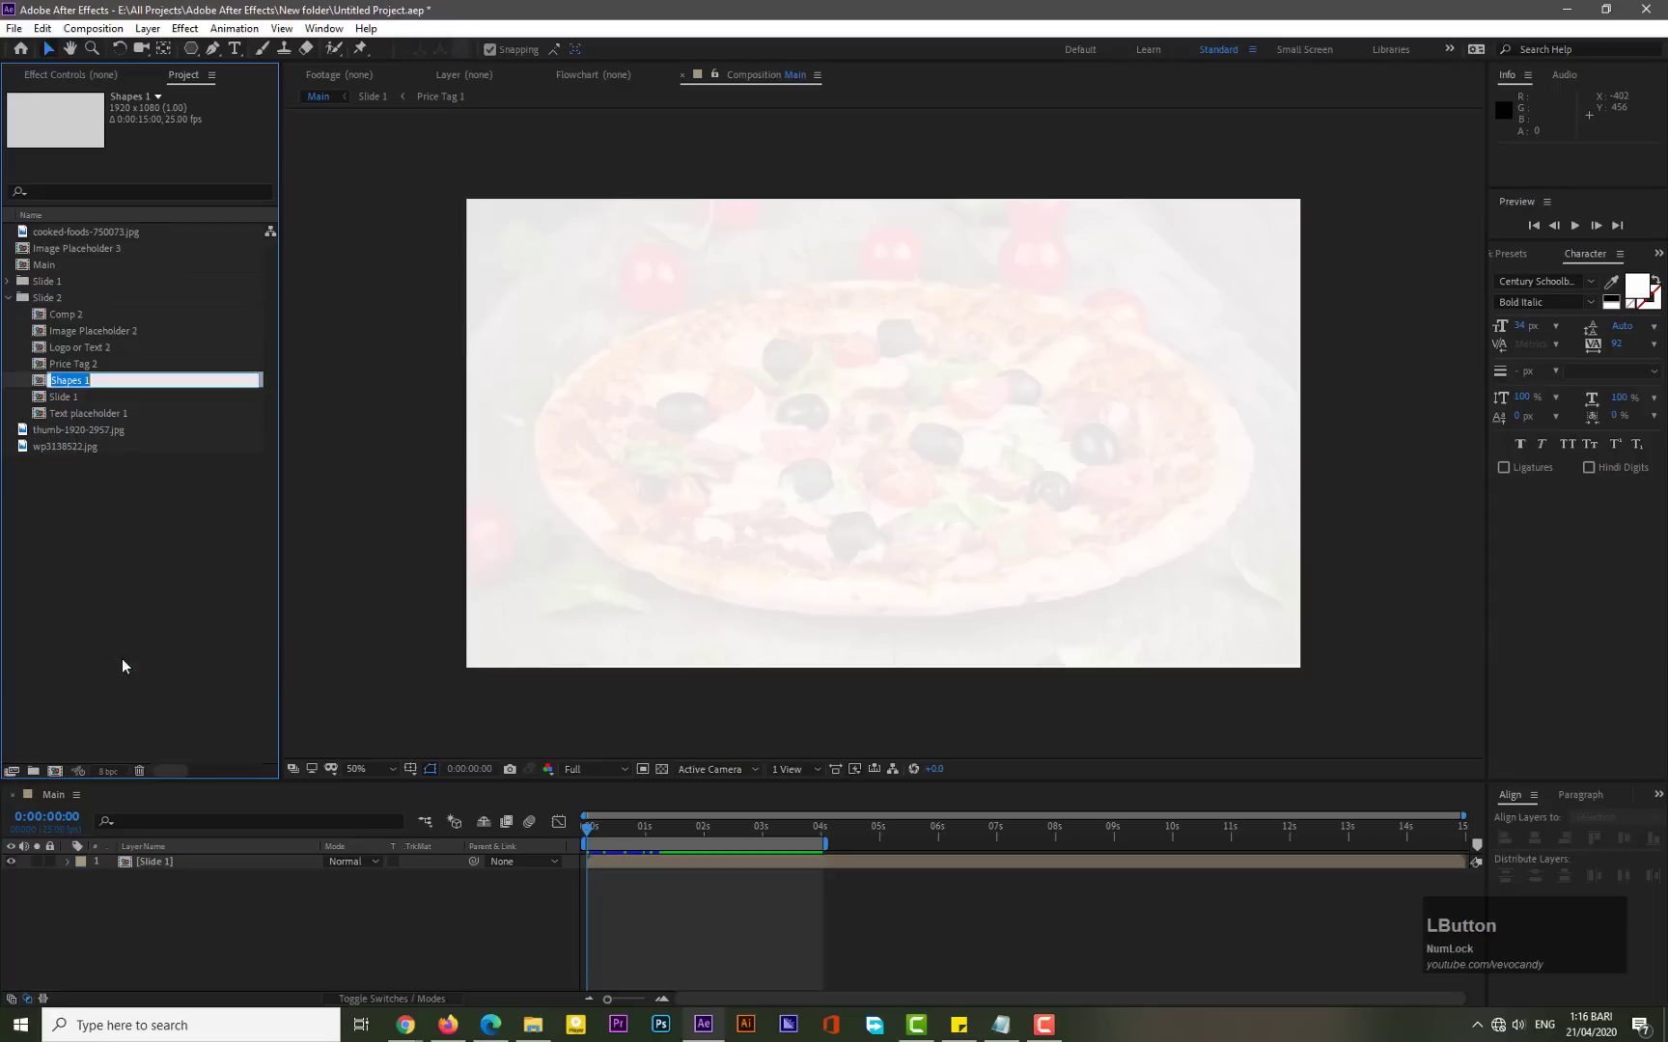
pyautogui.press('Right')
pyautogui.press('BackSpace')
pyautogui.write('2')
pyautogui.press('KP_Enter')
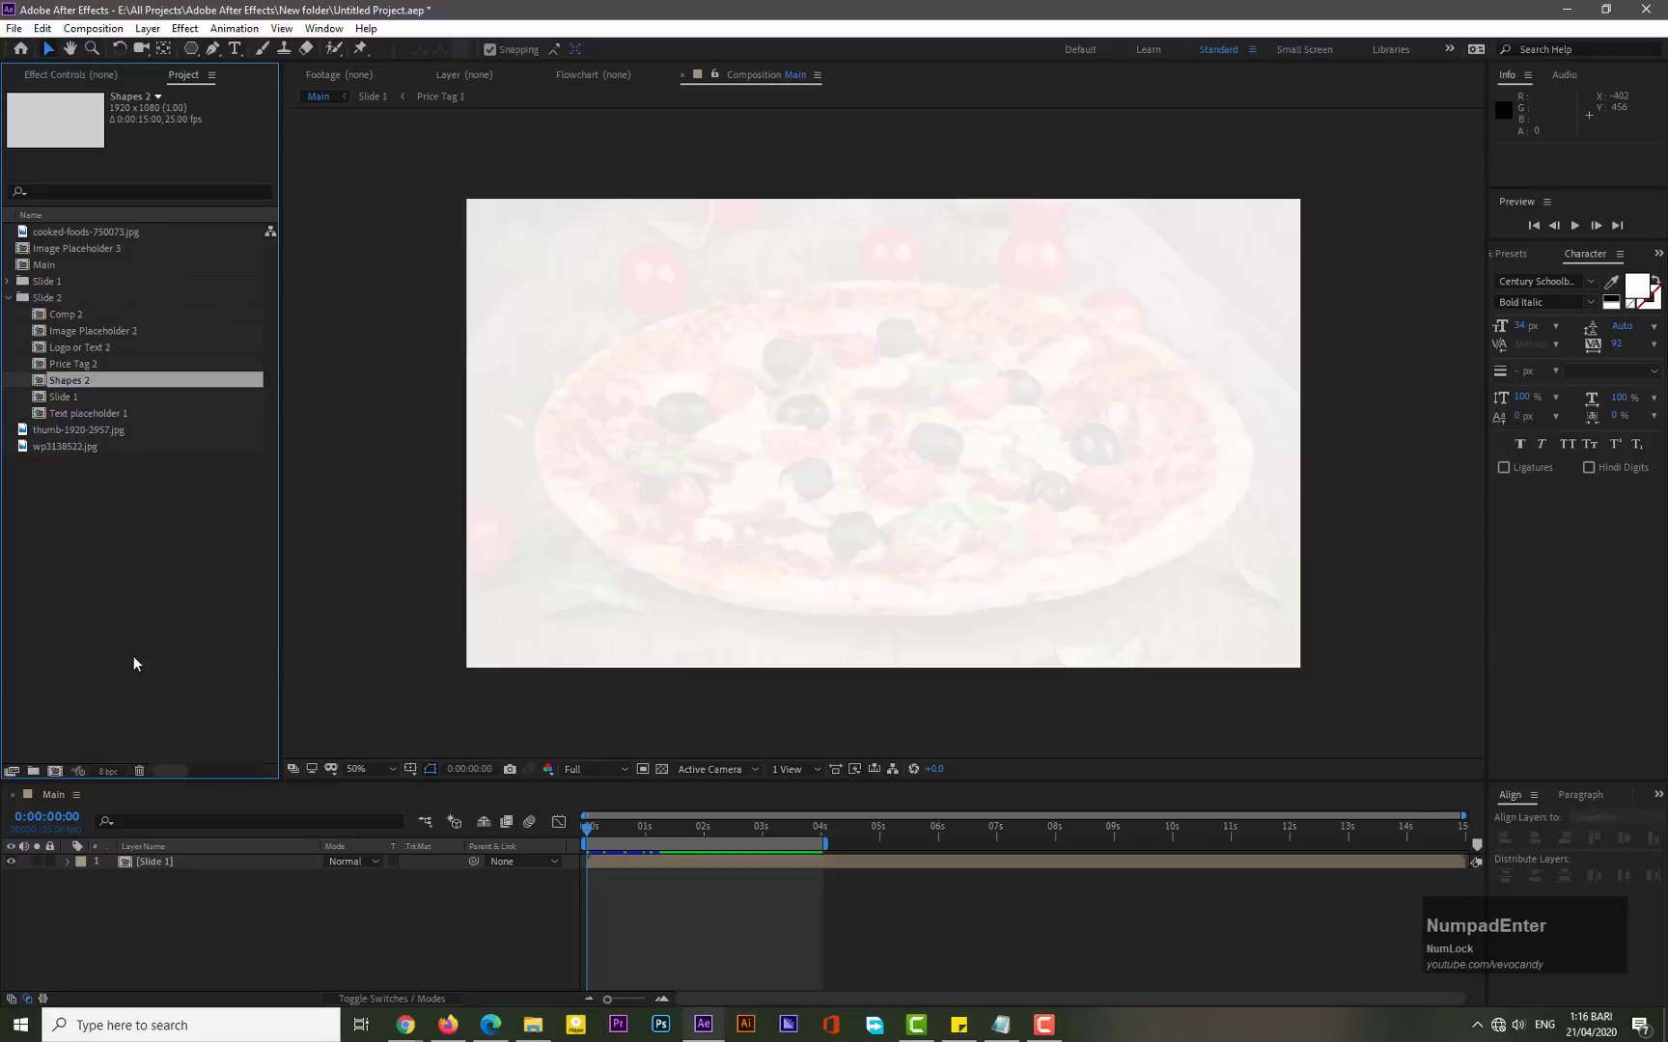
# - Rename the Slide 1 comp inside the Slide 2 folder as Slide 2
pyautogui.rightClick(62, 396)
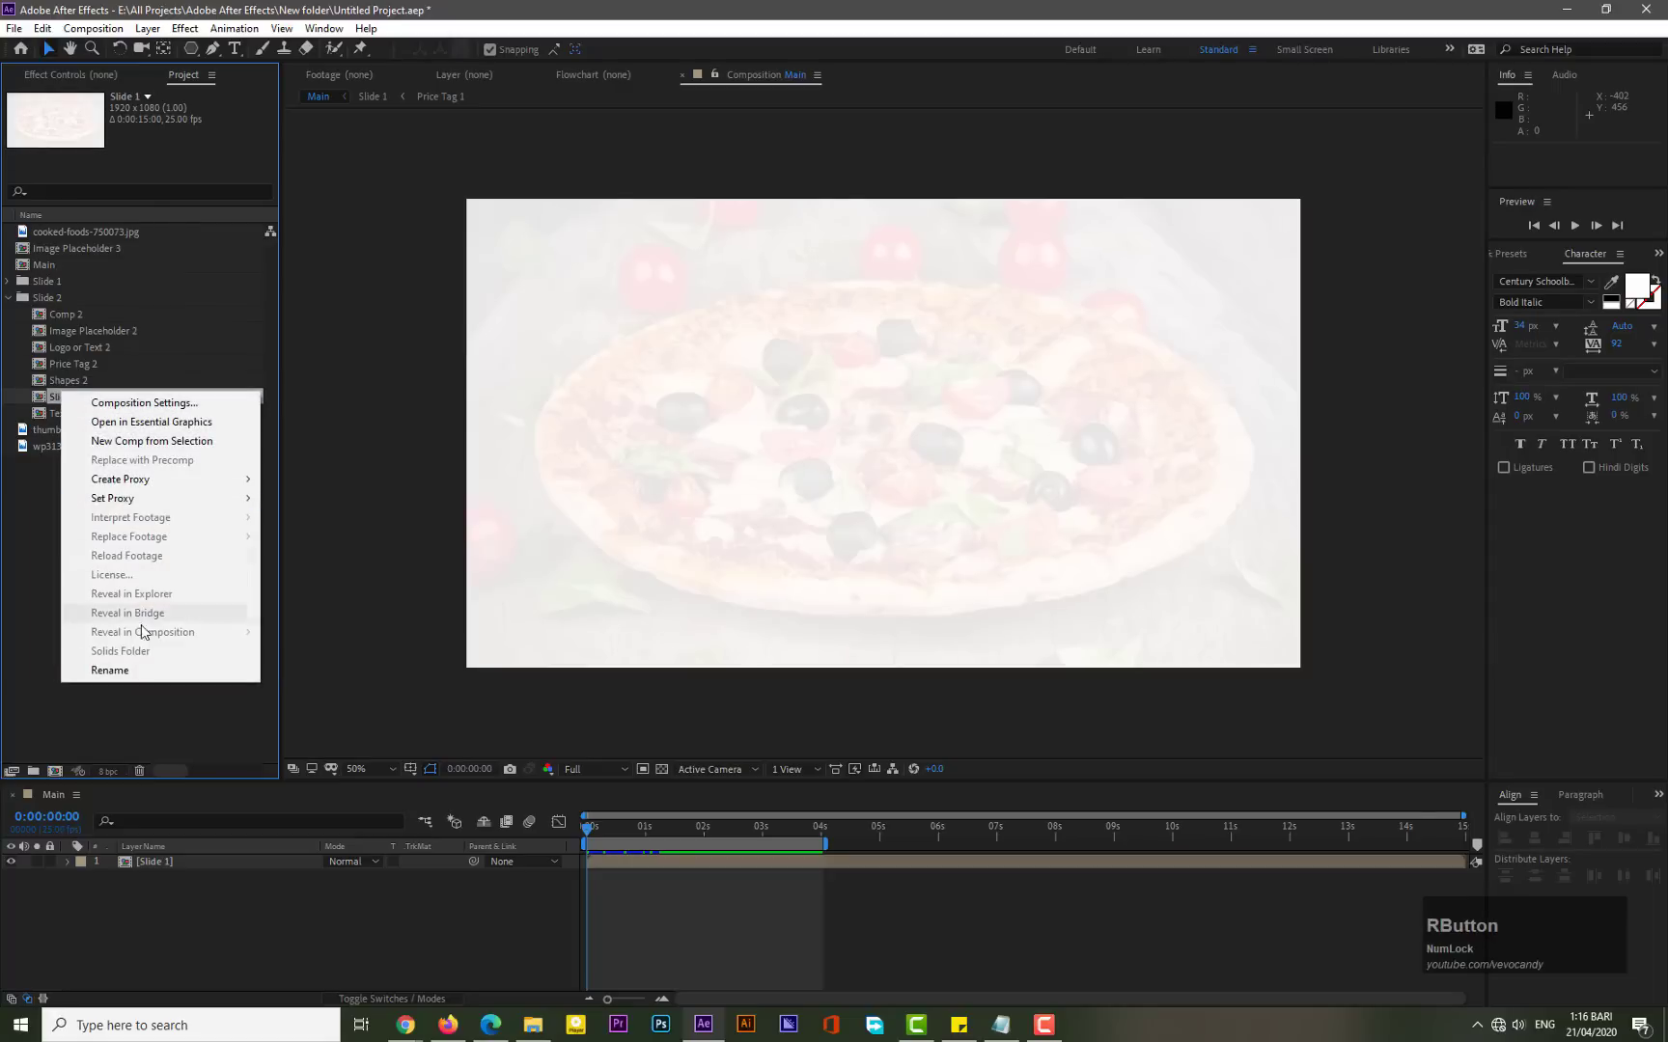
pyautogui.click(109, 669)
pyautogui.press('Right')
pyautogui.press('BackSpace')
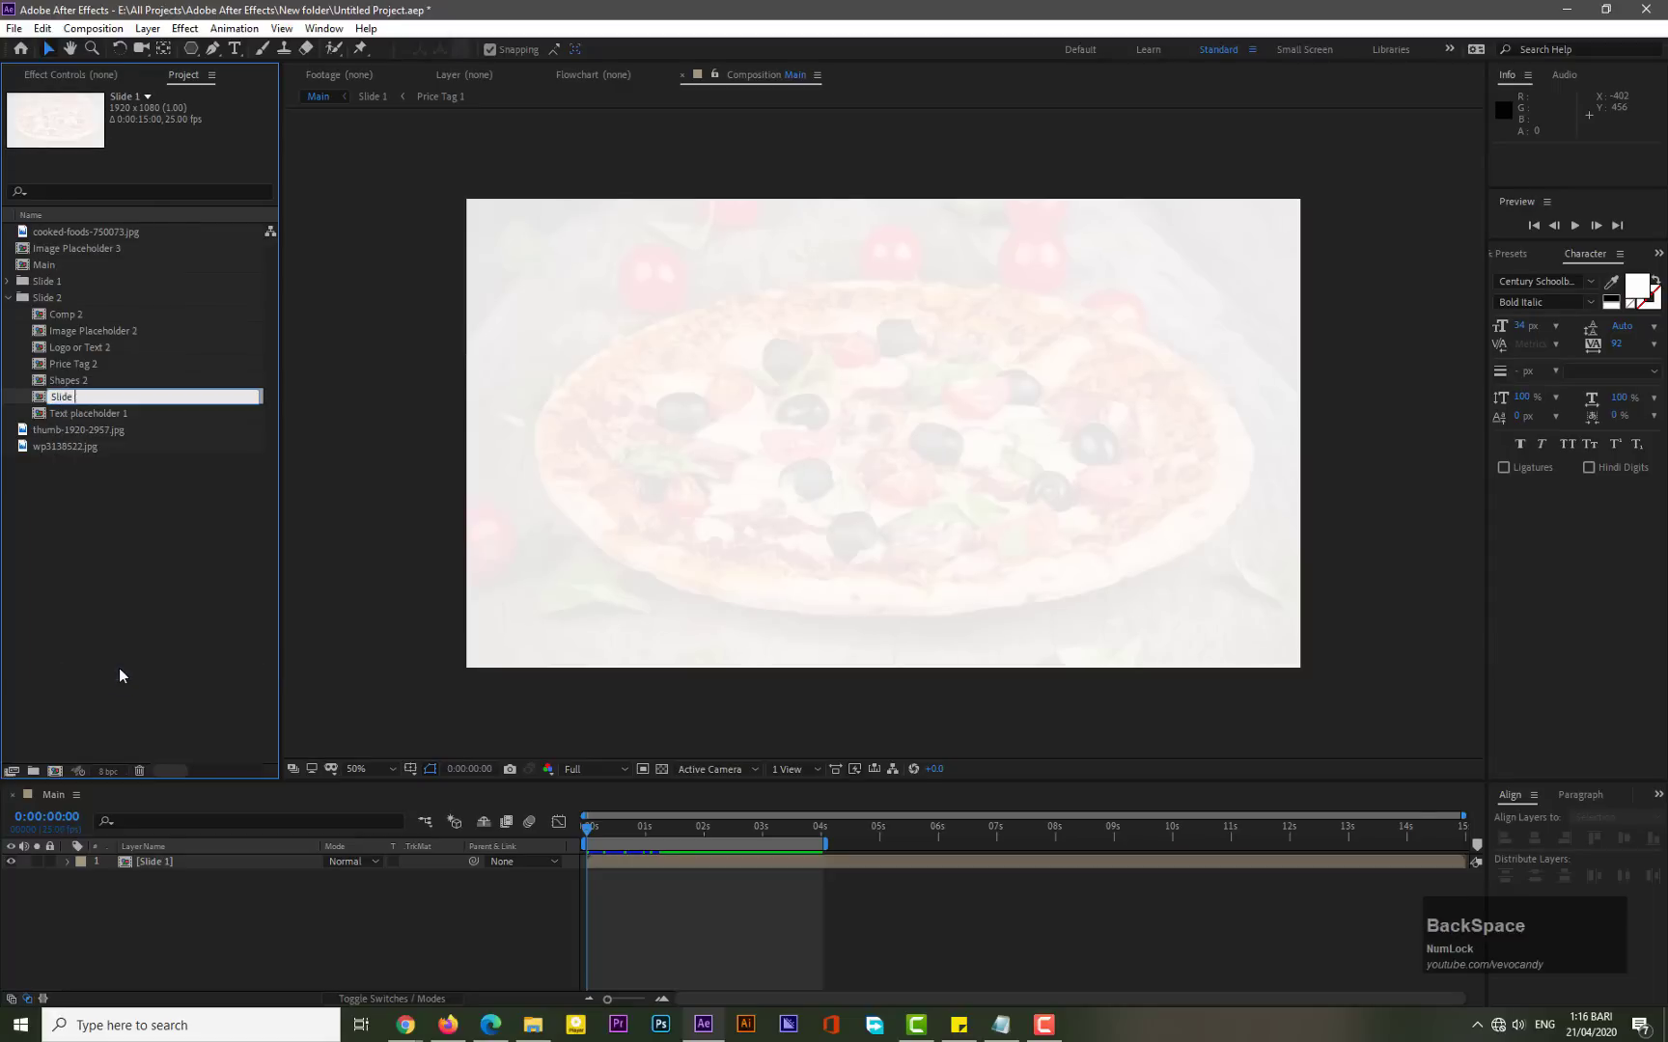
pyautogui.write('2')
pyautogui.press('KP_Enter')
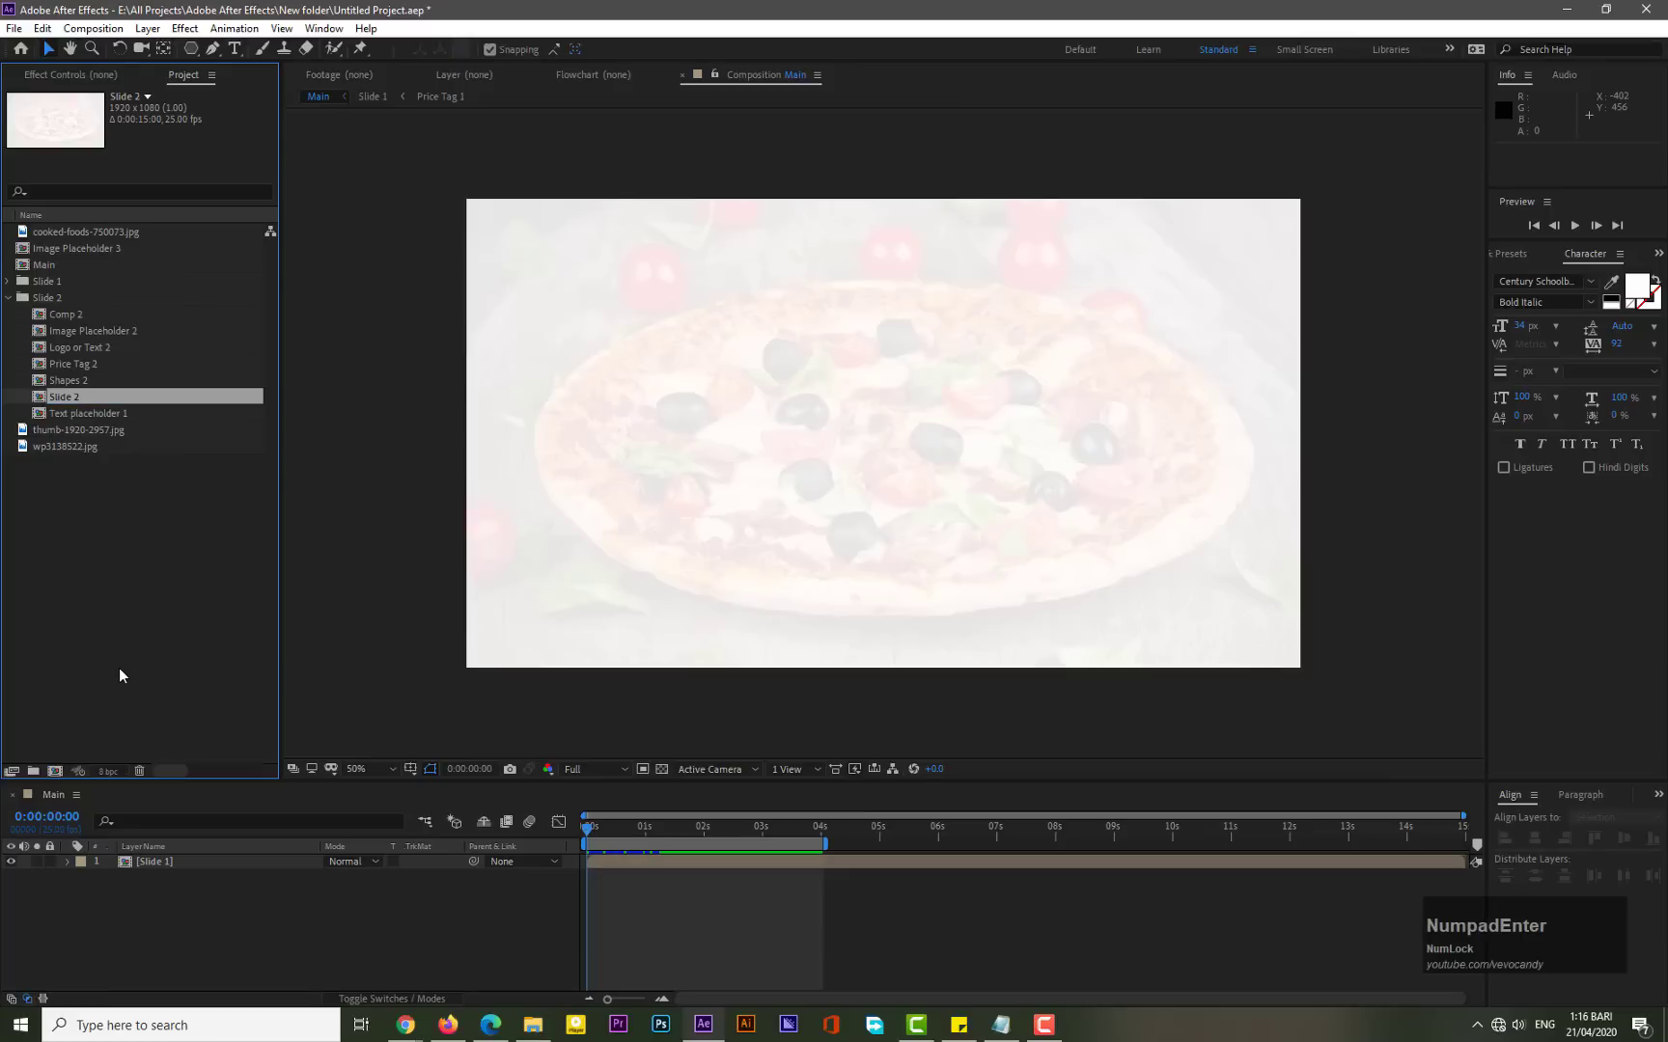
# - Rename Text placeholder 1 in the Slide 2 folder as Text placeholder 2
pyautogui.rightClick(125, 415)
pyautogui.click(178, 693)
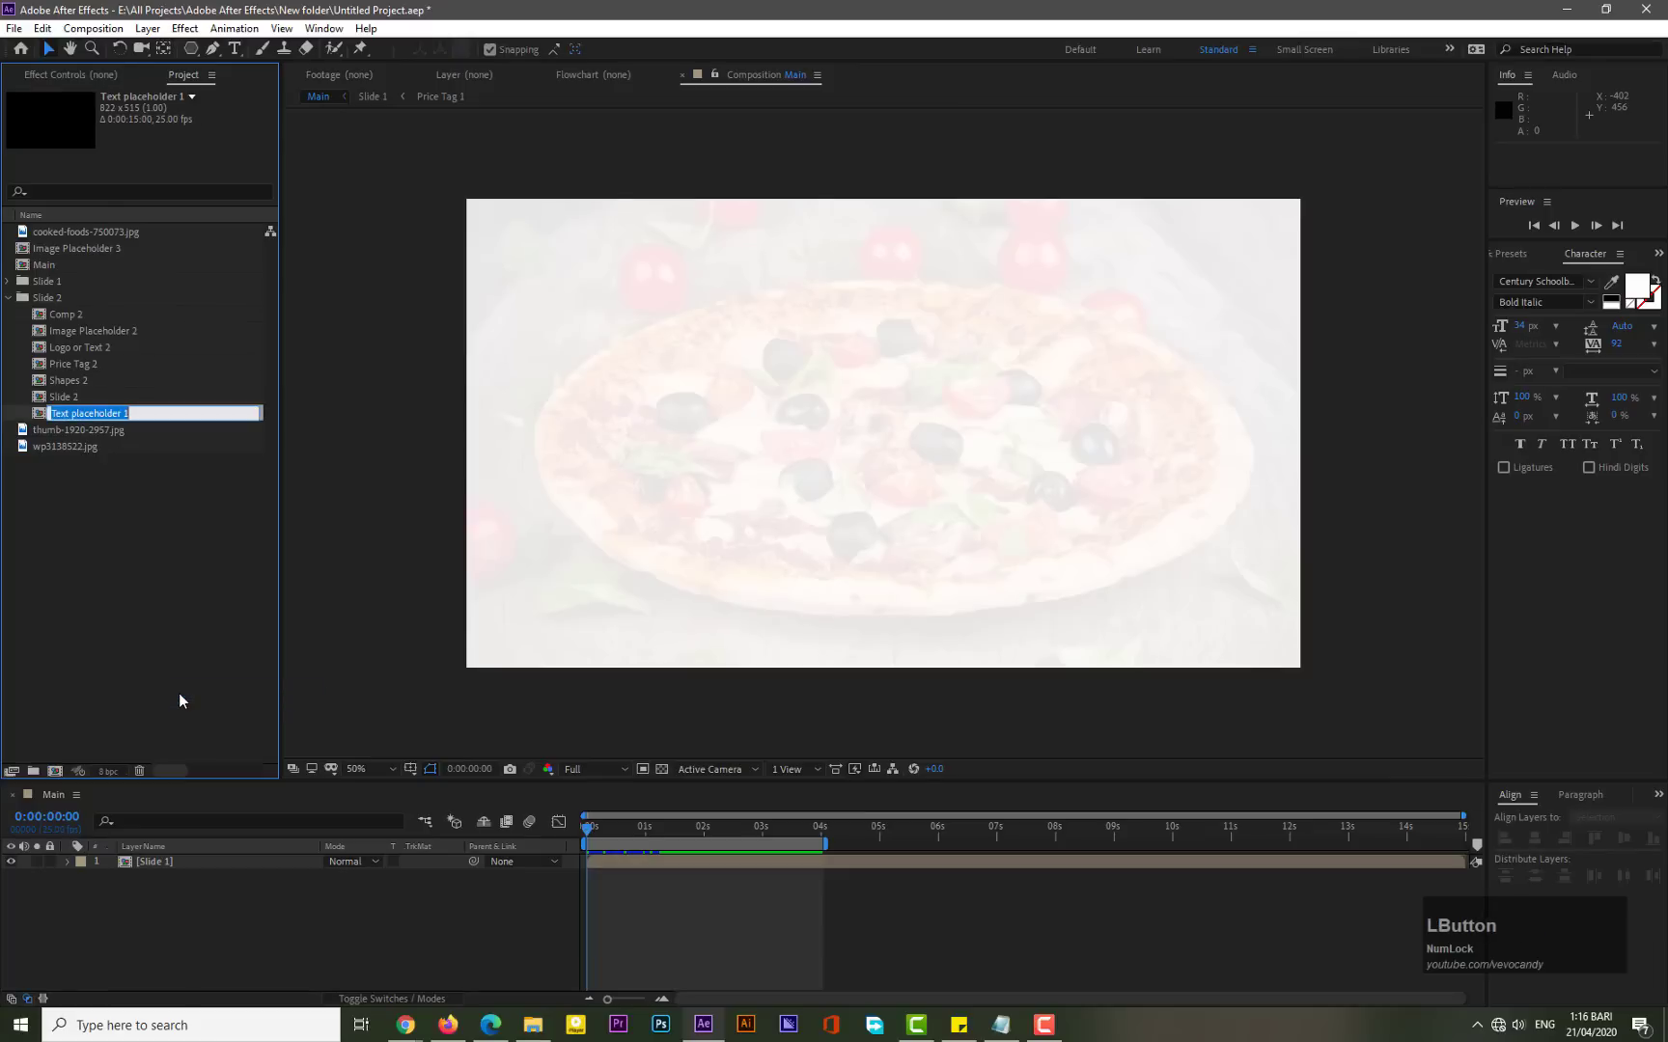
pyautogui.press('Right')
pyautogui.press('BackSpace')
pyautogui.write('2')
pyautogui.press('KP_Enter')
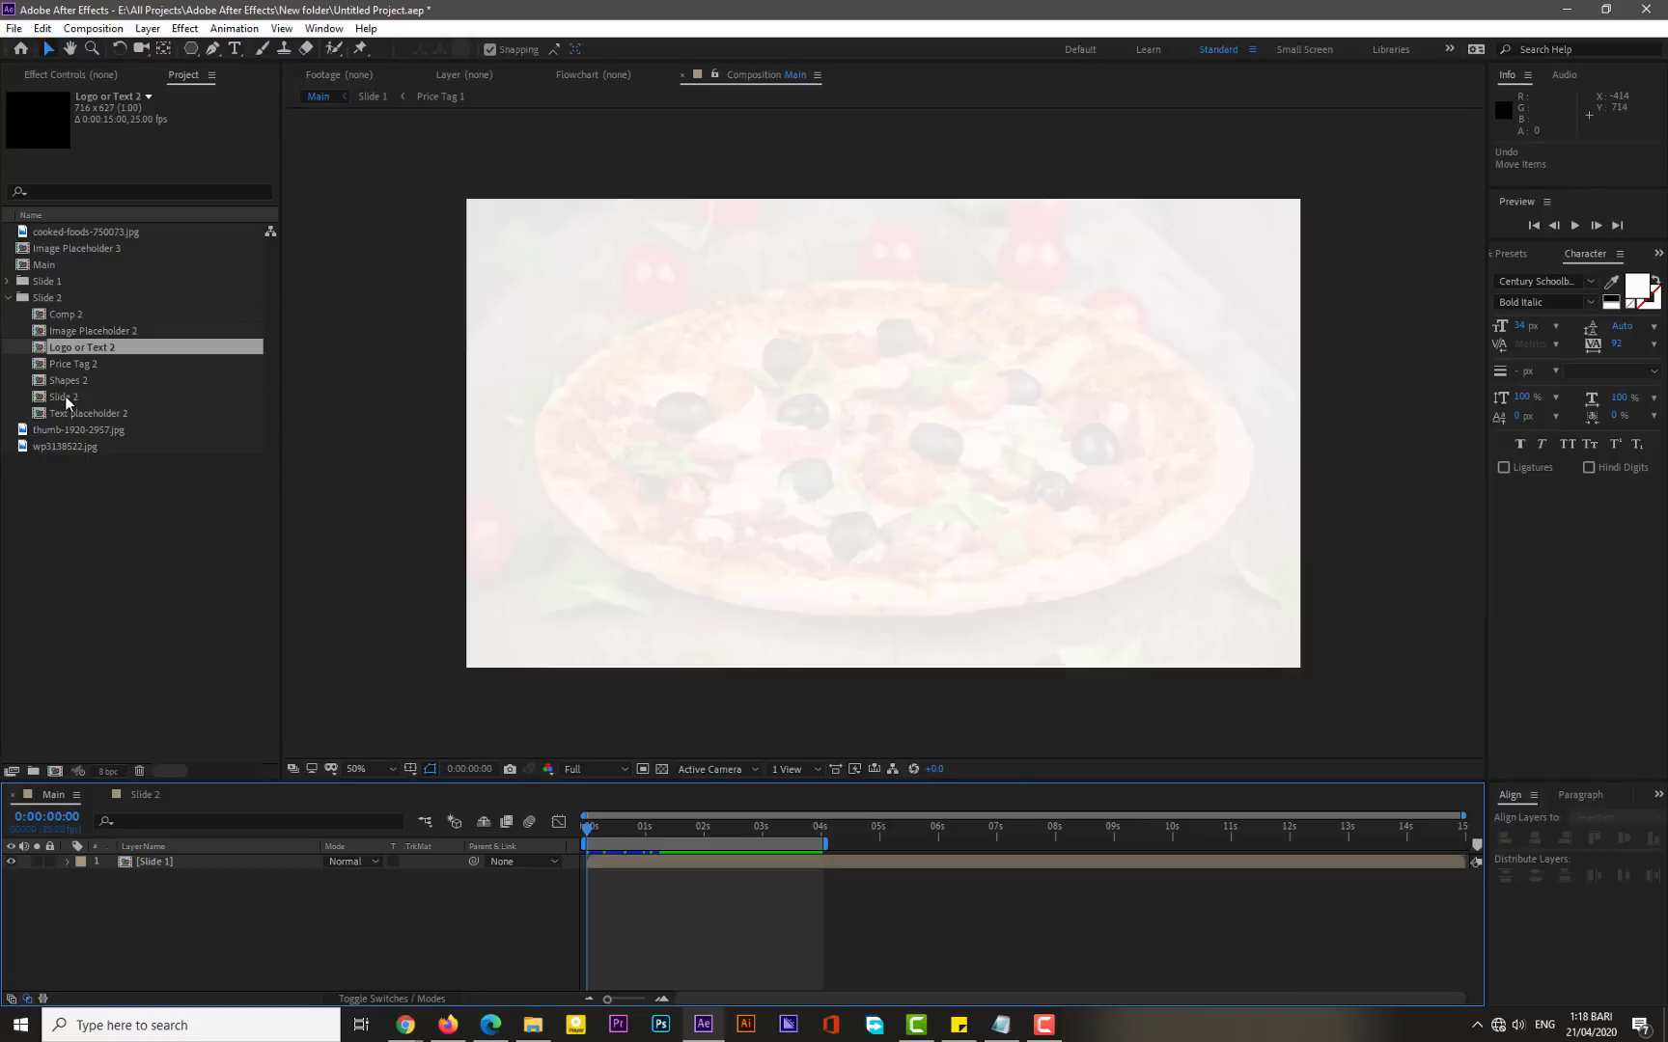
# - Add the Slide 2 comp to the Main timeline and open it
pyautogui.moveTo(66, 396); pyautogui.dragTo(165, 917)
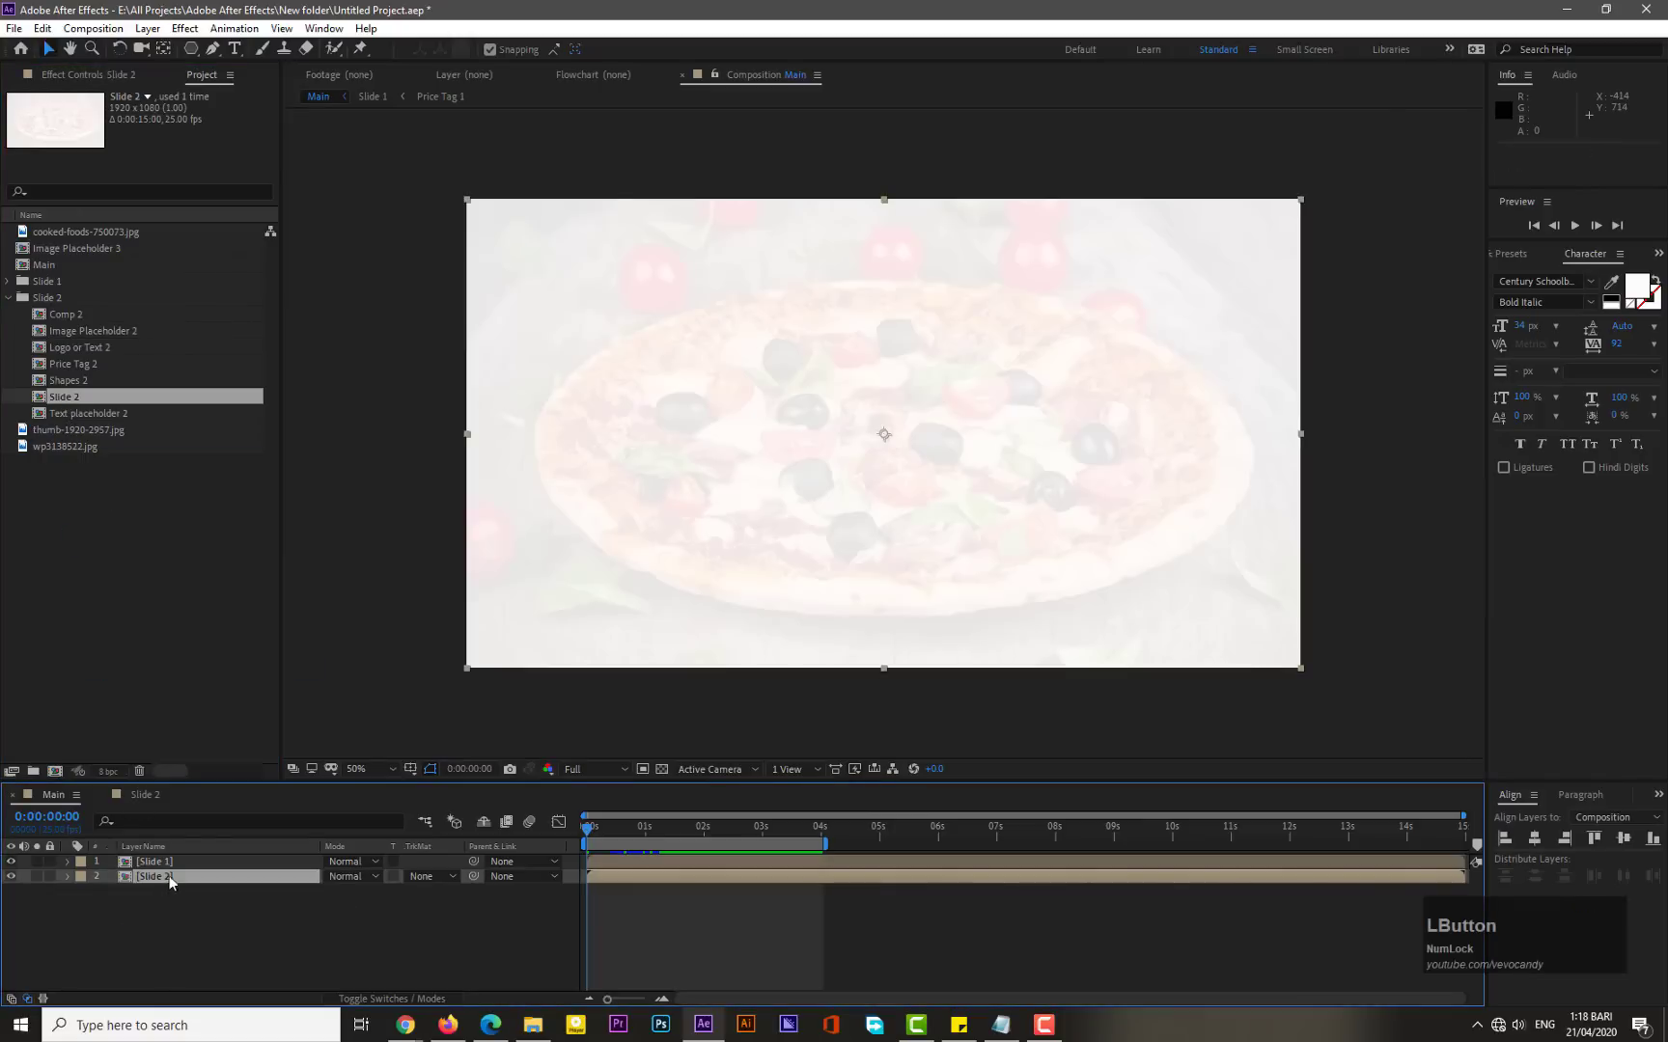
pyautogui.doubleClick(170, 876)
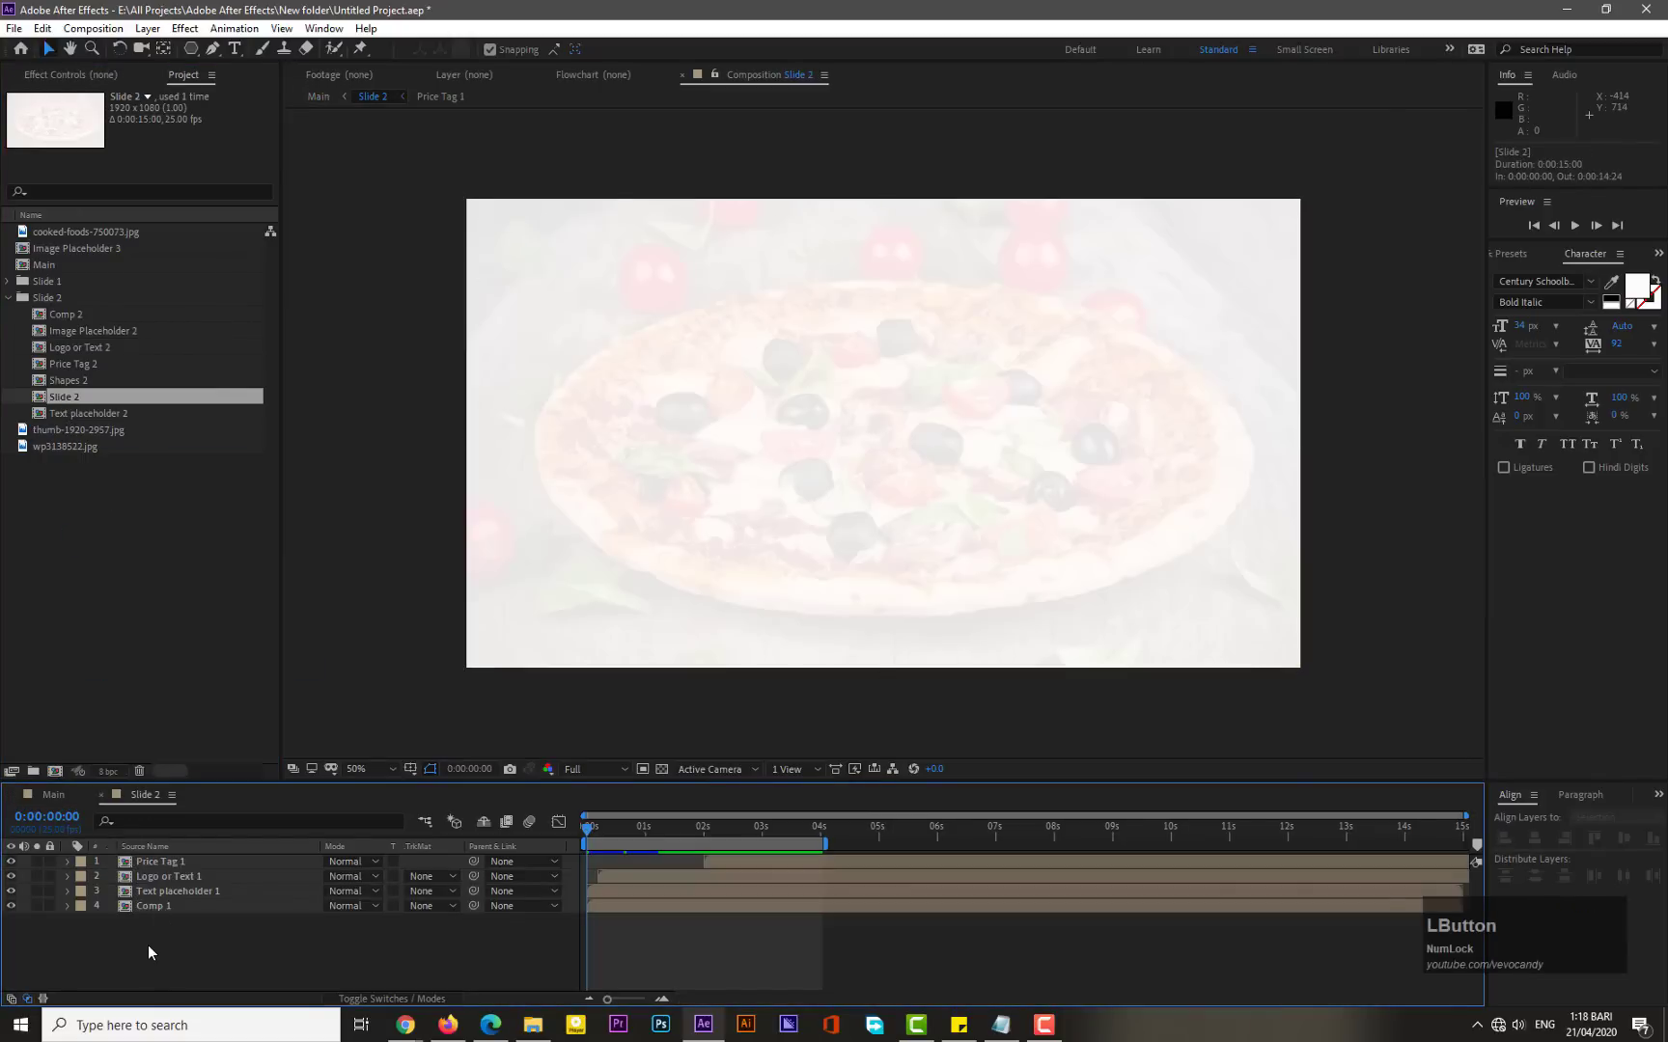
# - Replace the source of the Price Tag 1 layer in Slide 2 with the Price Tag 2 comp
pyautogui.moveTo(149, 938); pyautogui.dragTo(164, 885)
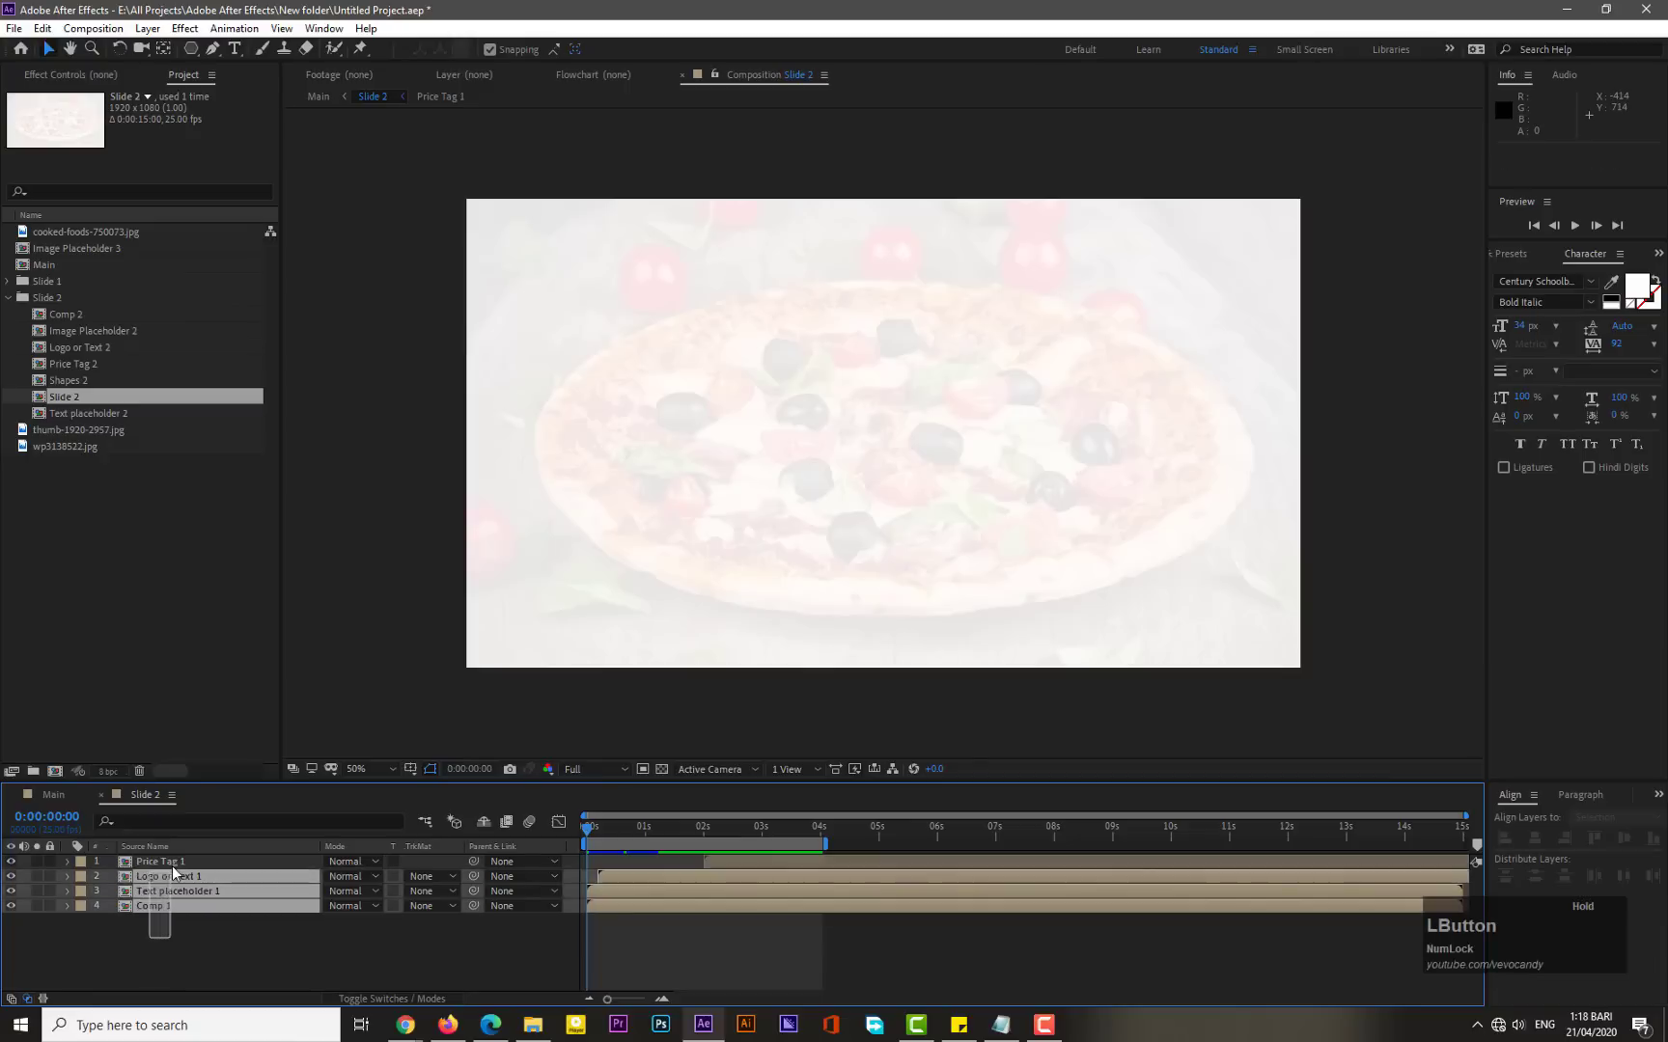
pyautogui.click(152, 925)
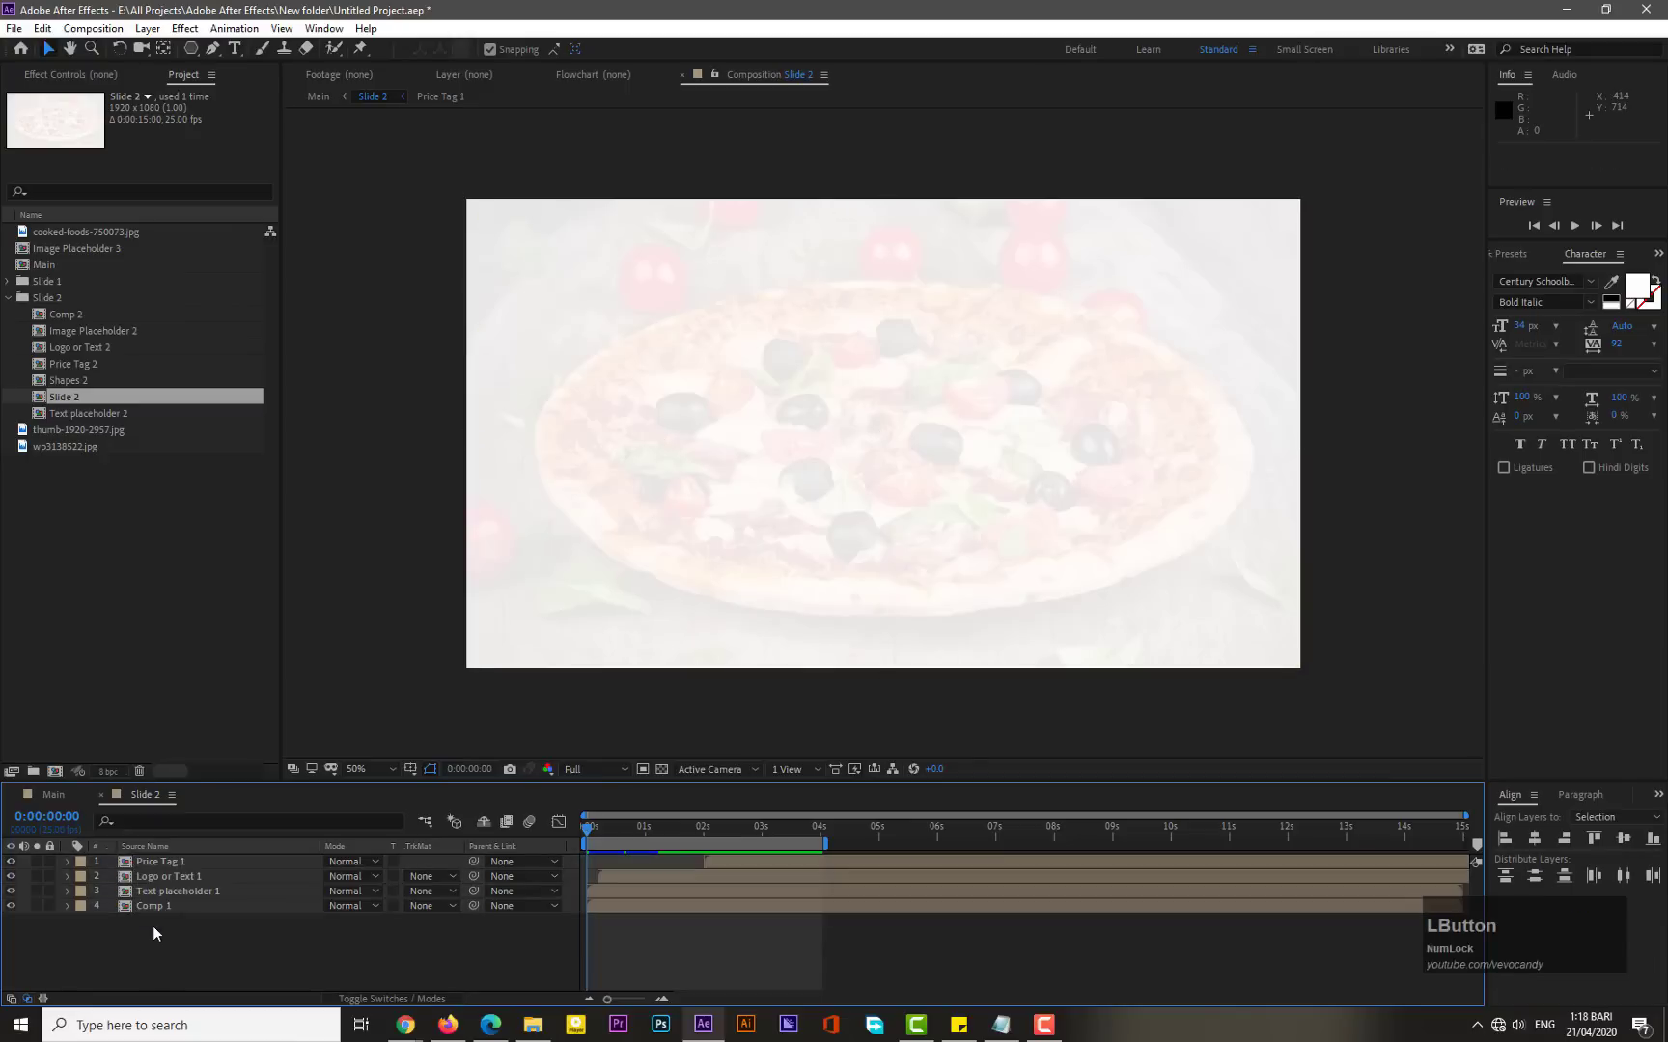
pyautogui.click(181, 861)
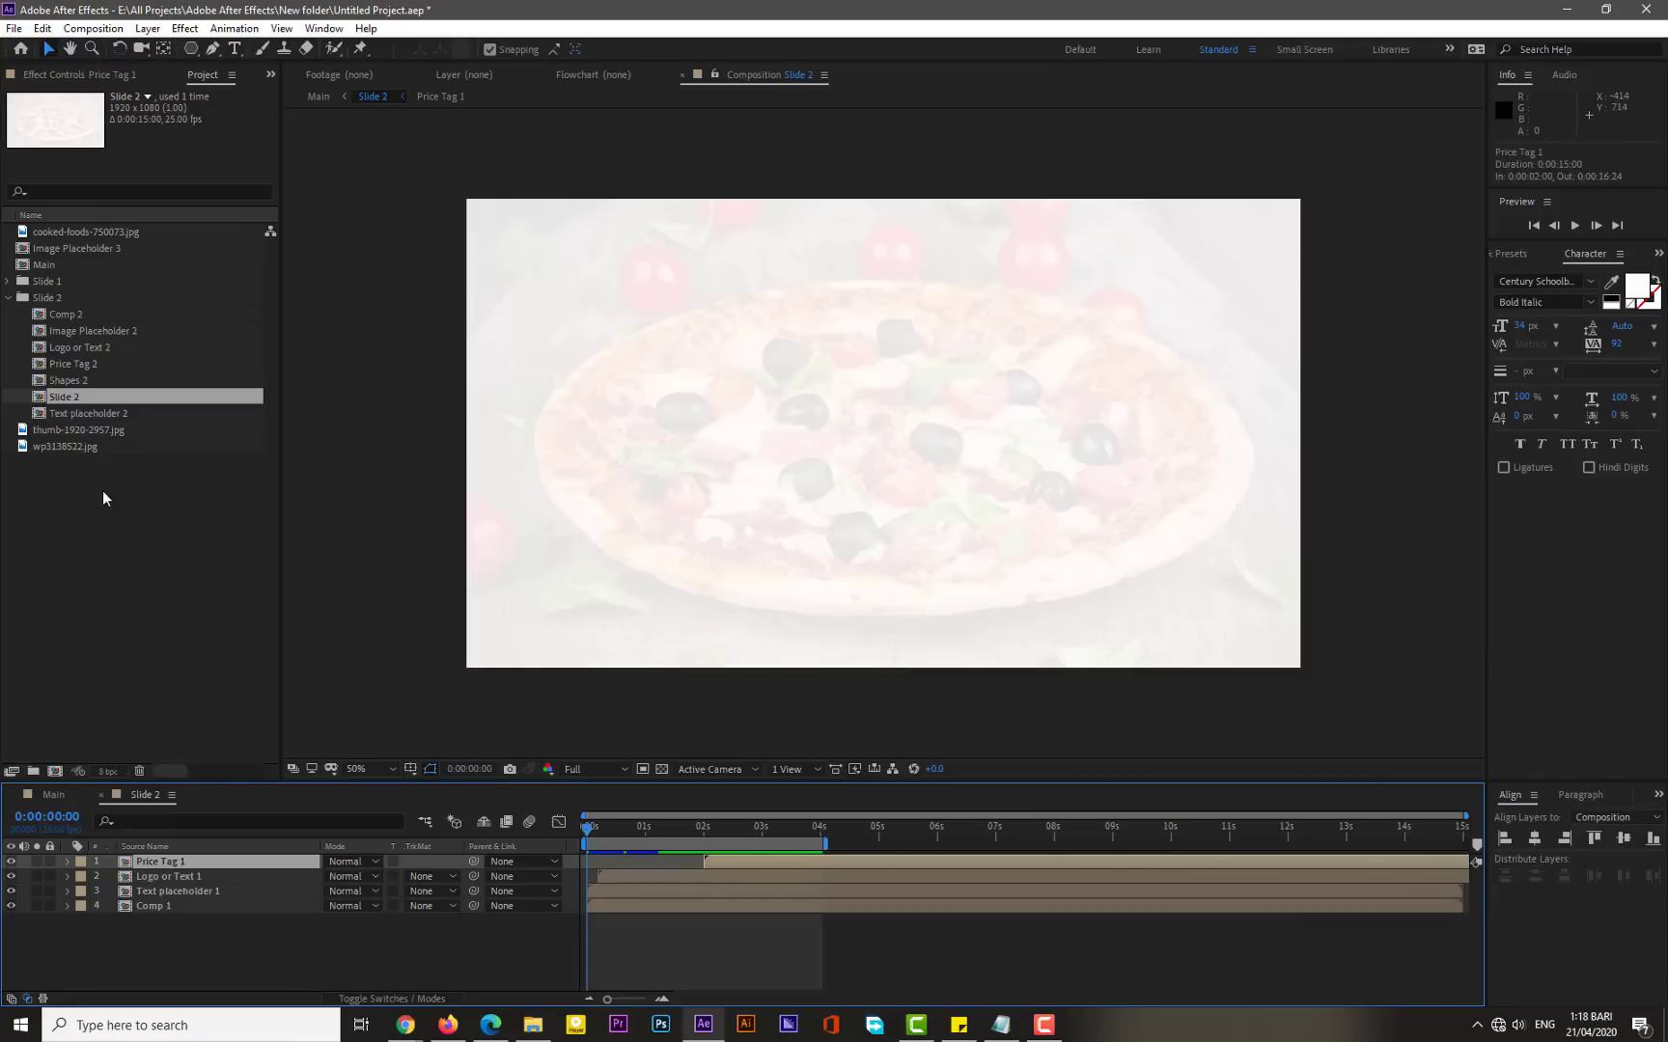
pyautogui.click(79, 364)
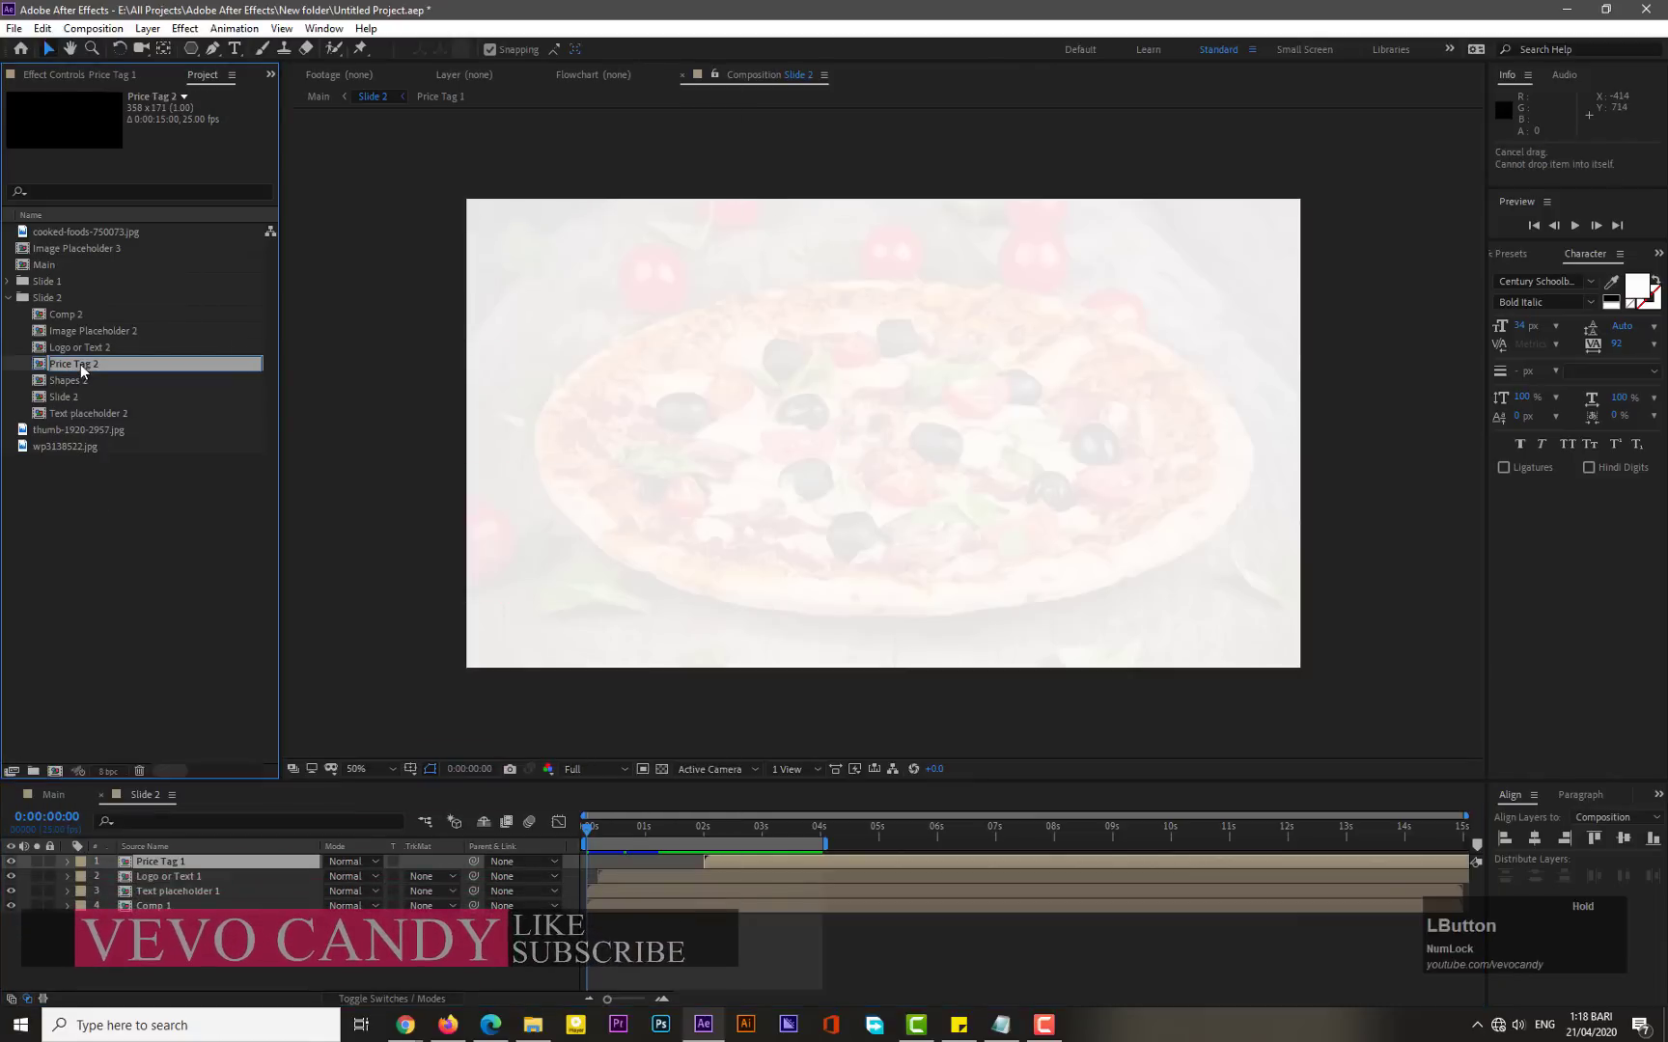
pyautogui.moveTo(79, 364); pyautogui.dragTo(162, 866)
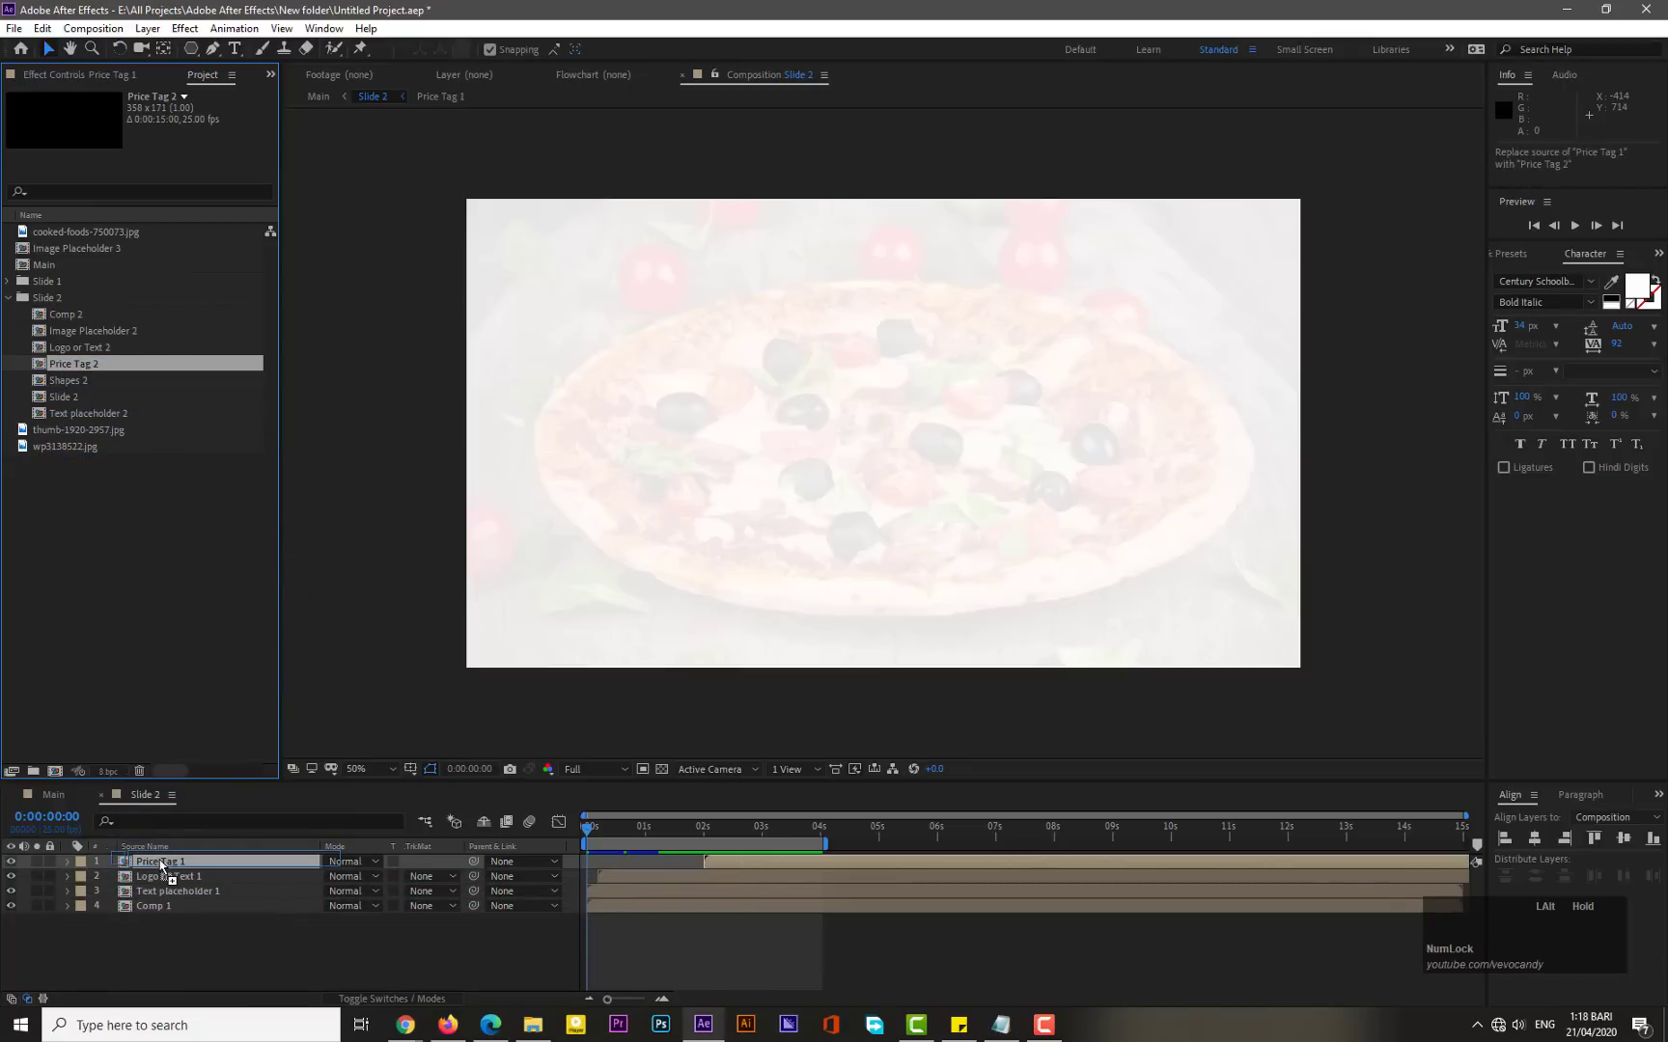
pyautogui.moveTo(162, 867); pyautogui.dragTo(159, 873)
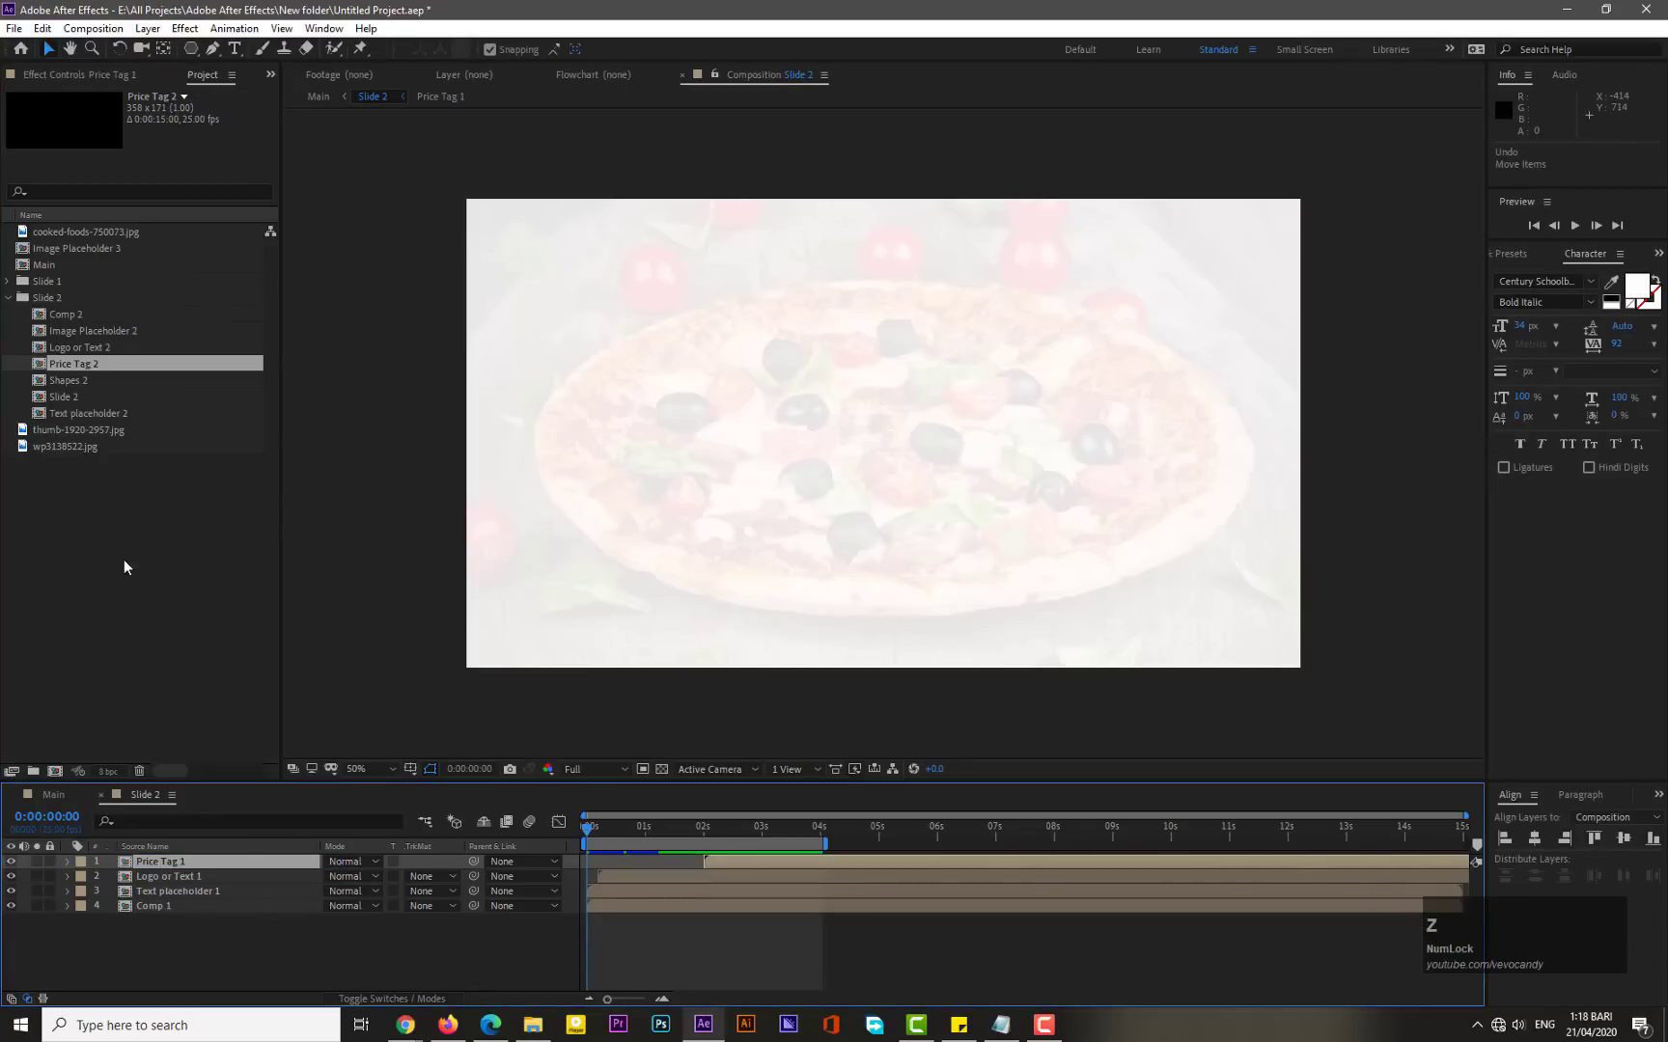
pyautogui.moveTo(83, 360); pyautogui.dragTo(175, 869)
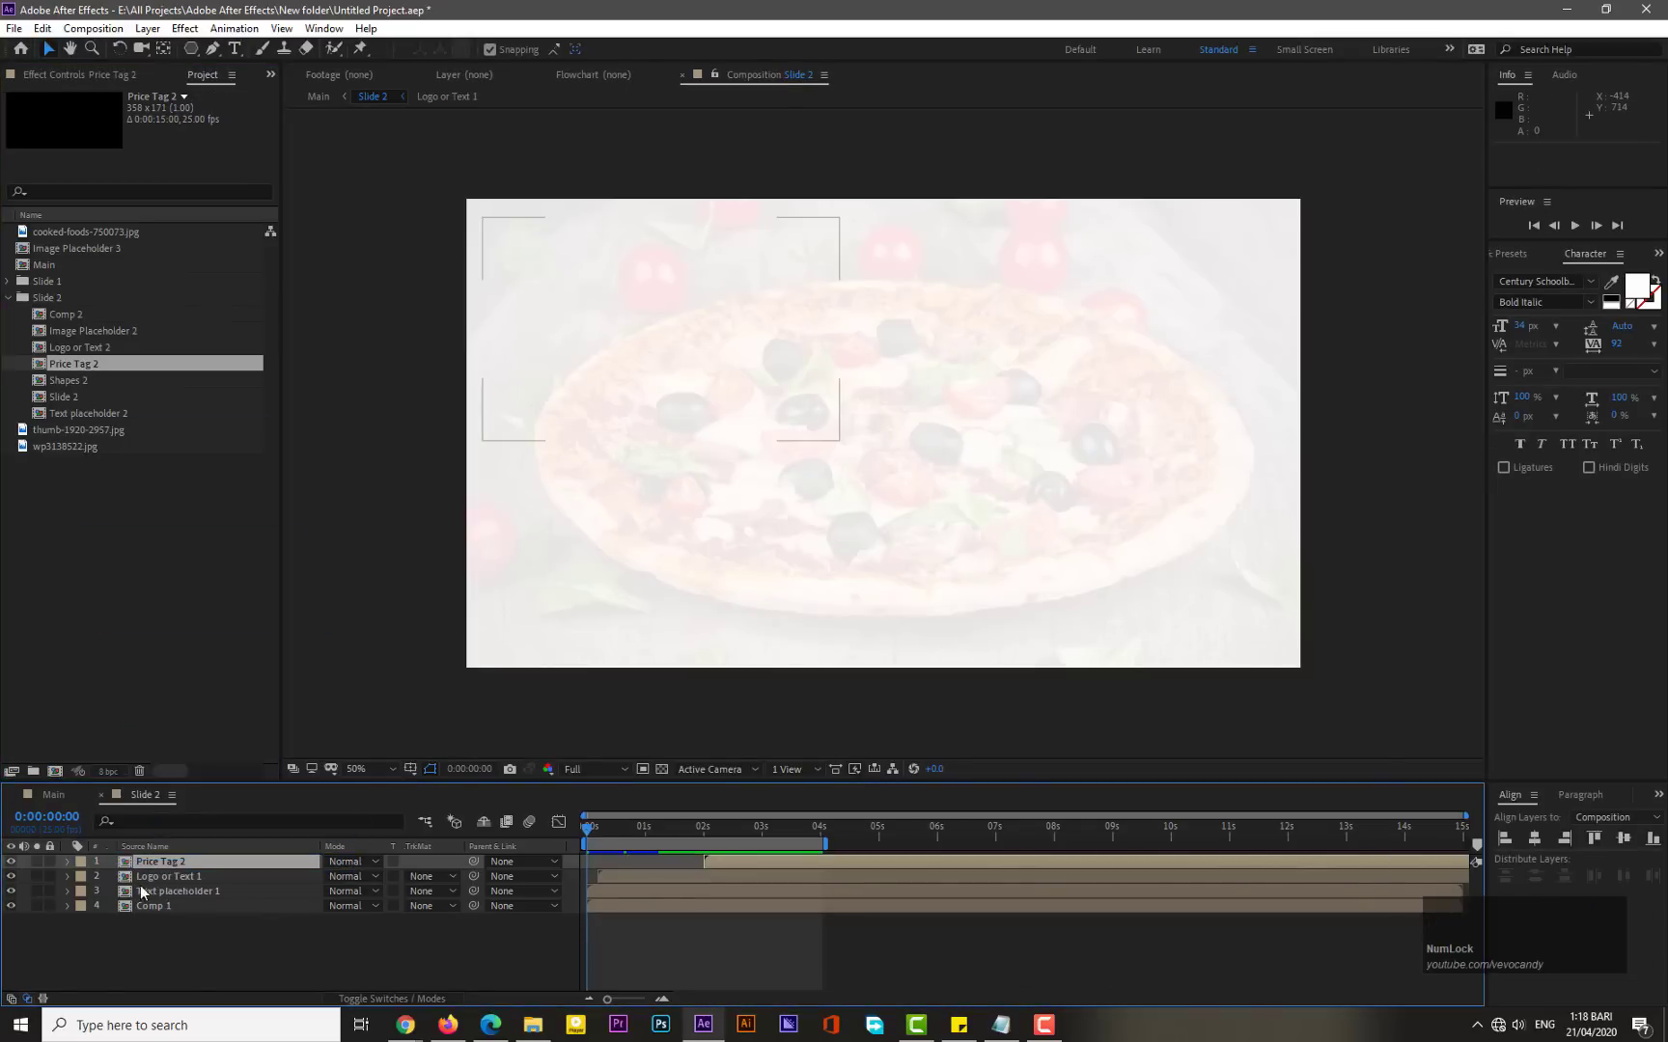
# - Replace the source of the Logo or Text 1 layer in Slide 2 with the Logo or Text 2 comp
pyautogui.click(164, 880)
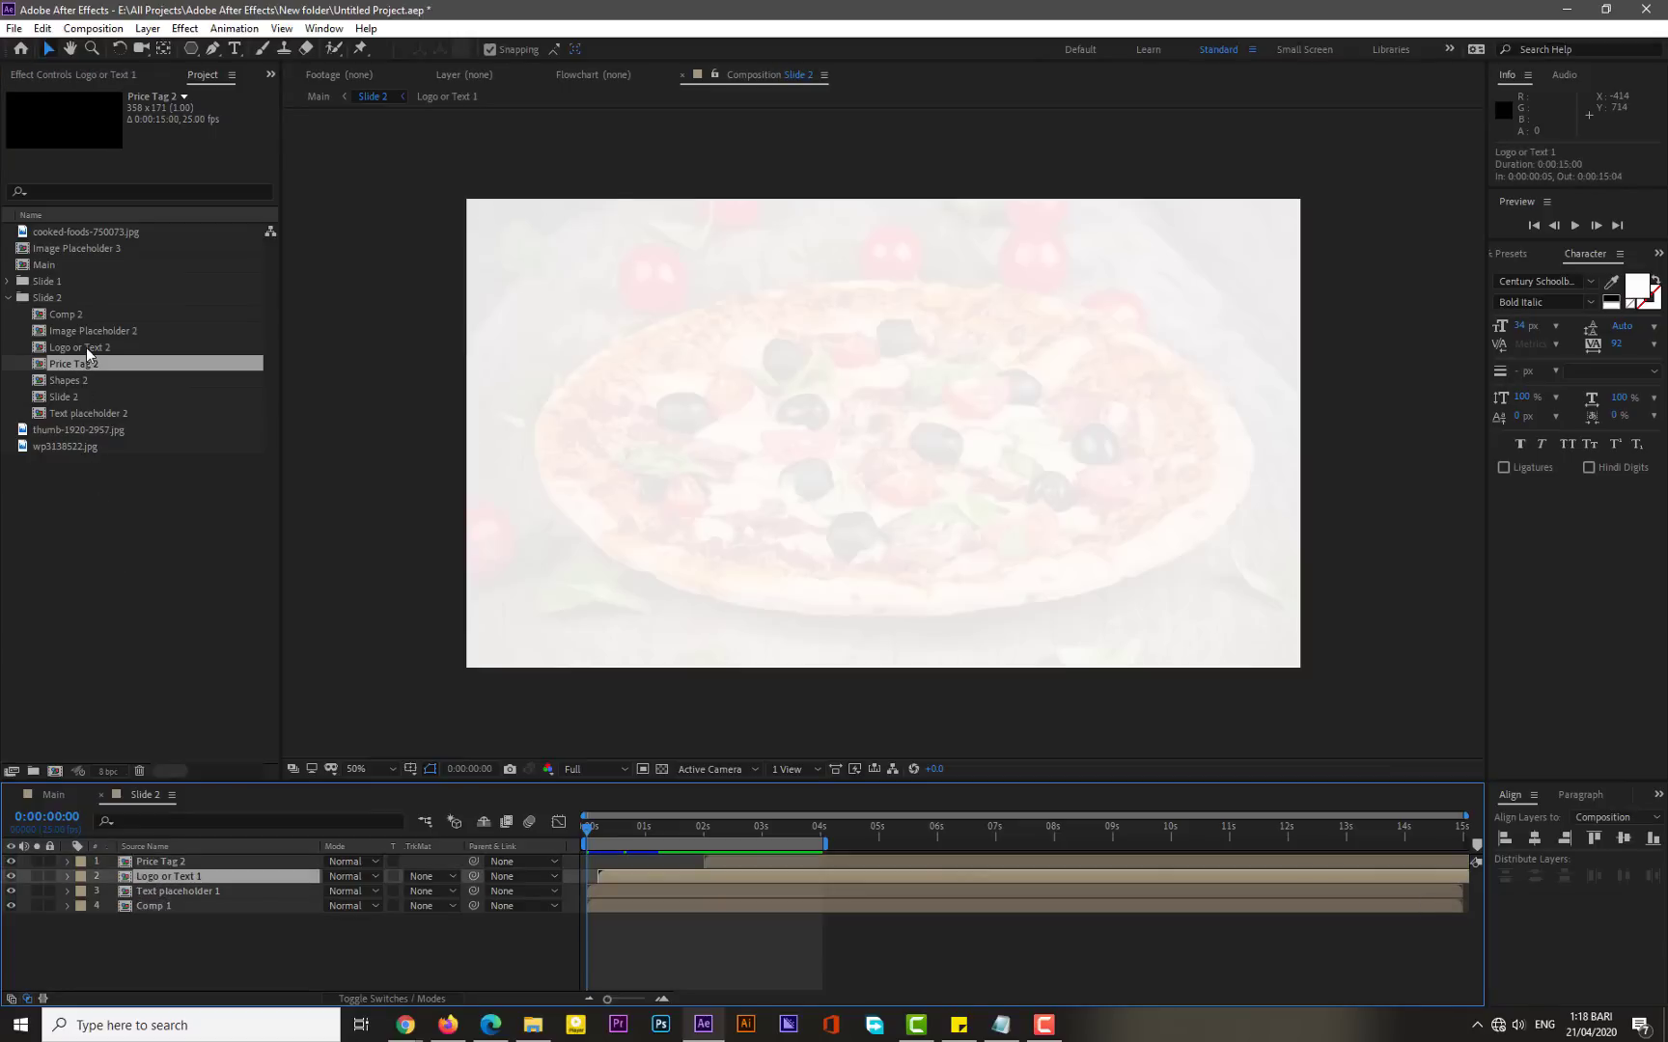
pyautogui.moveTo(86, 348); pyautogui.dragTo(167, 880)
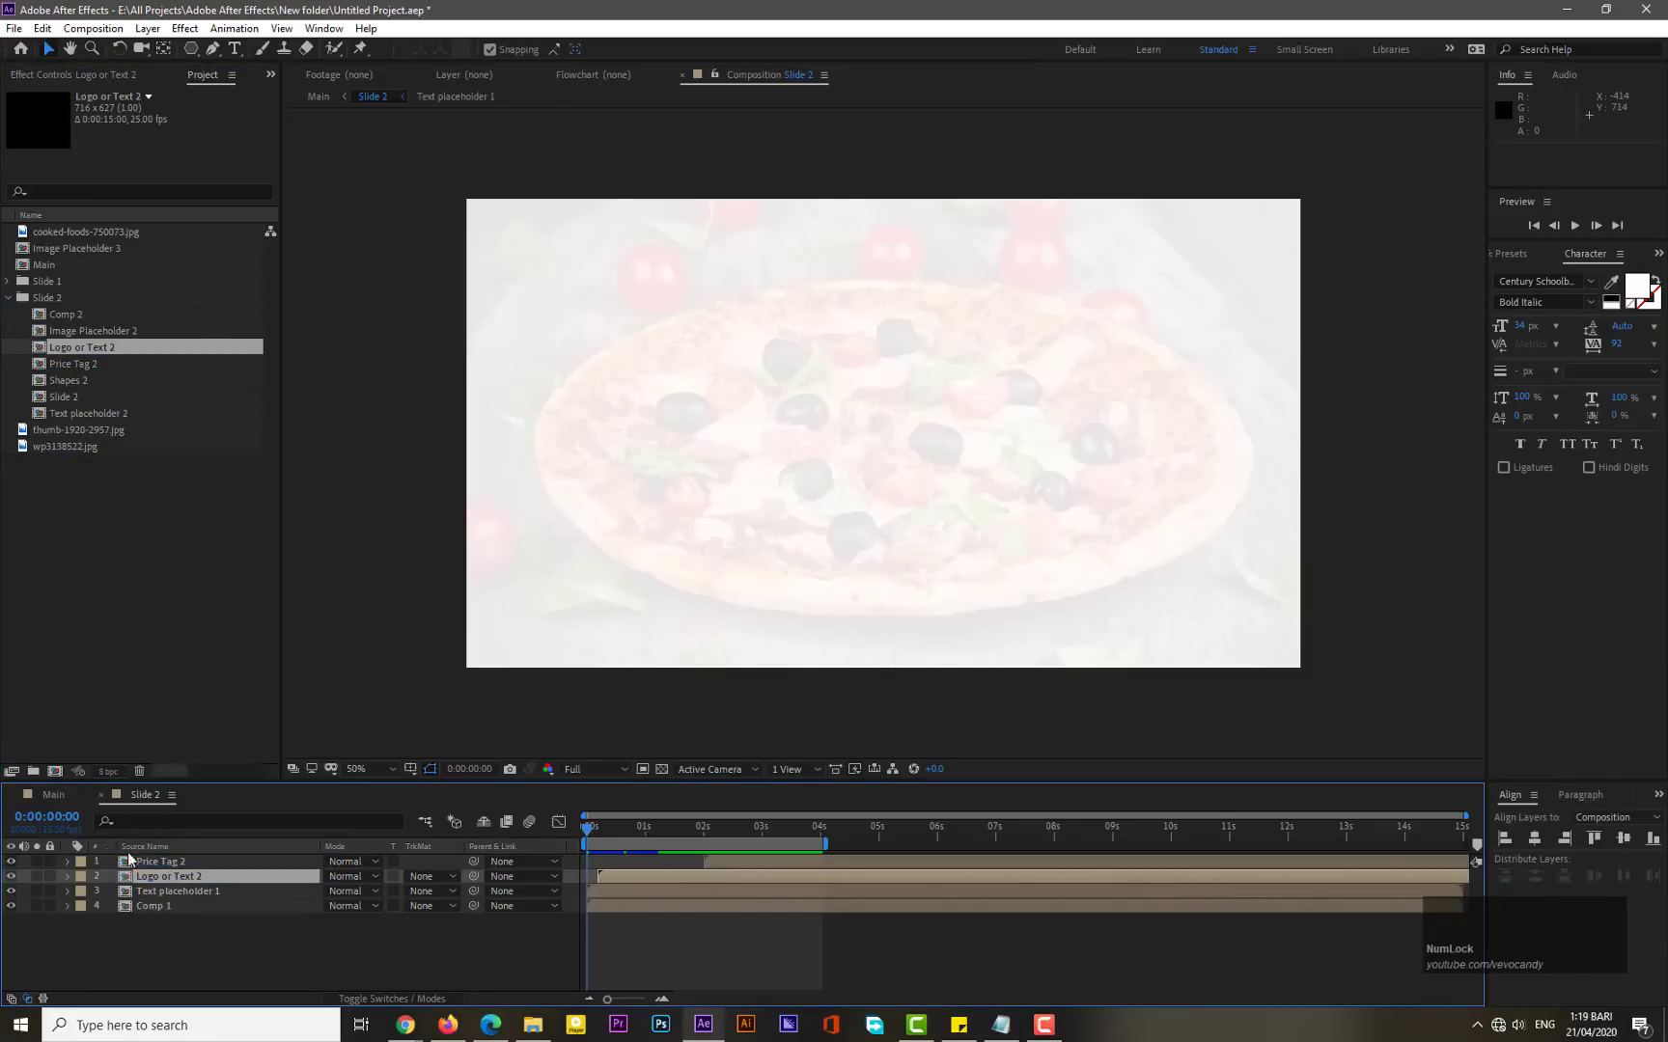
# - Replace the source of the Text placeholder 1 layer in Slide 2 with the Text placeholder 2 comp
pyautogui.click(170, 891)
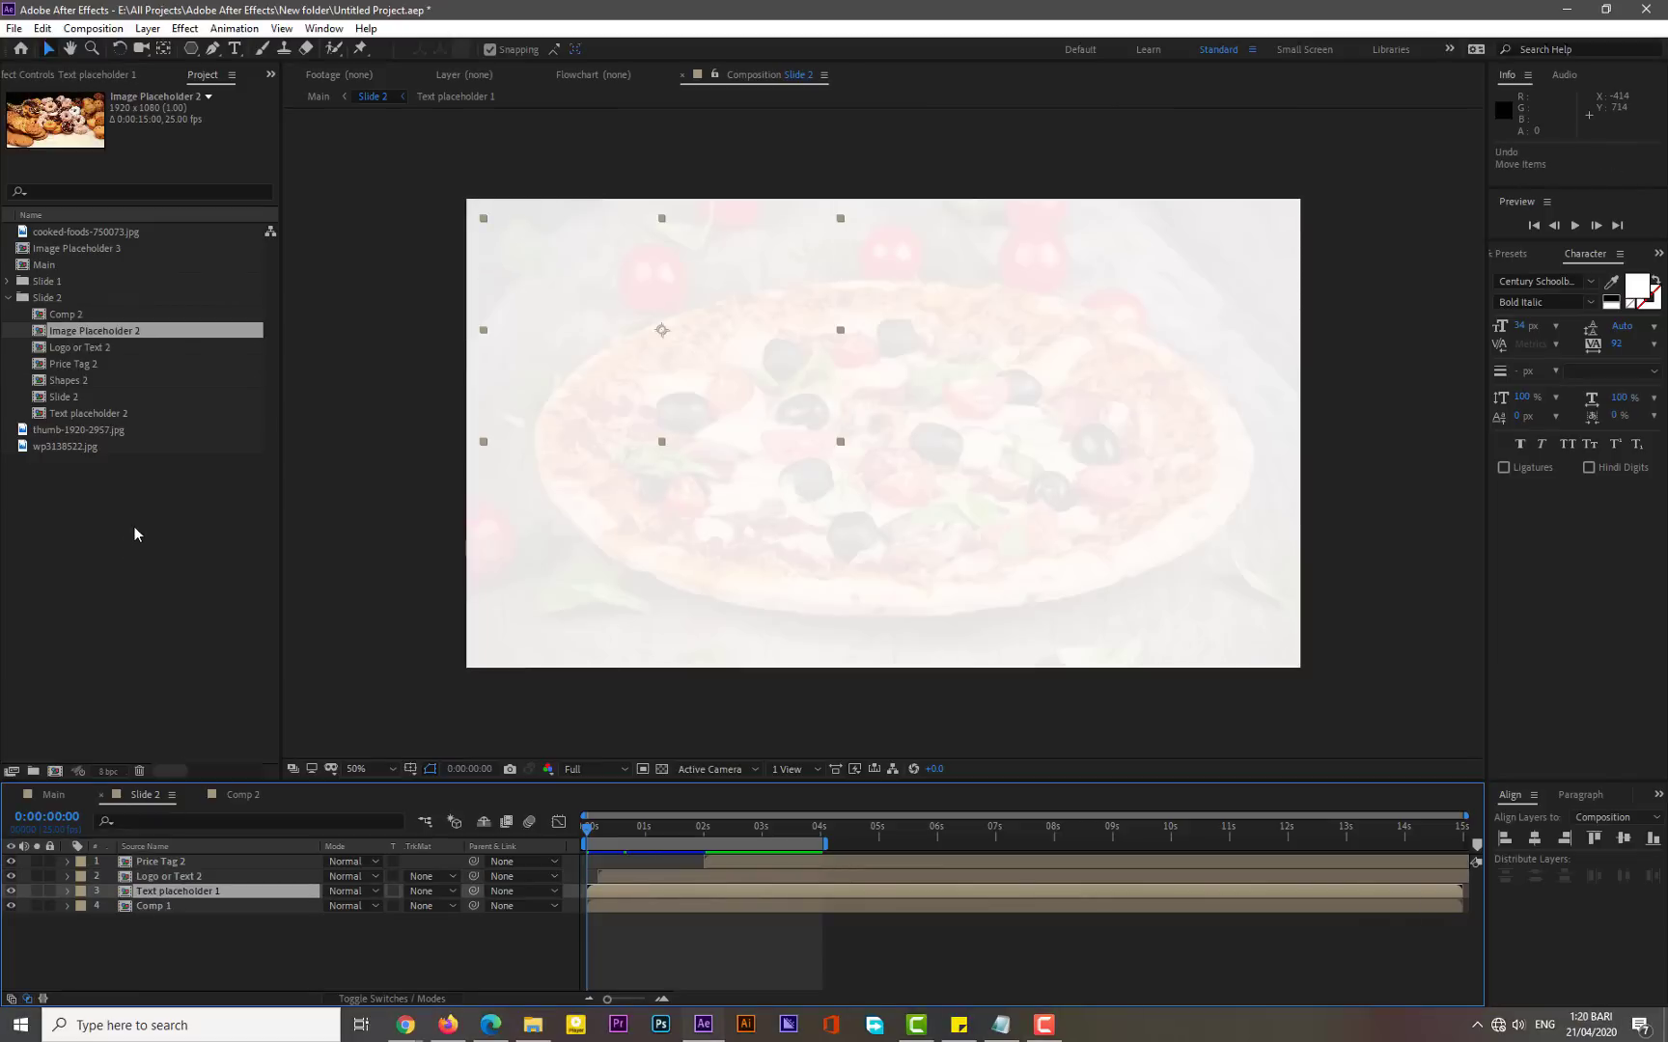
pyautogui.click(149, 551)
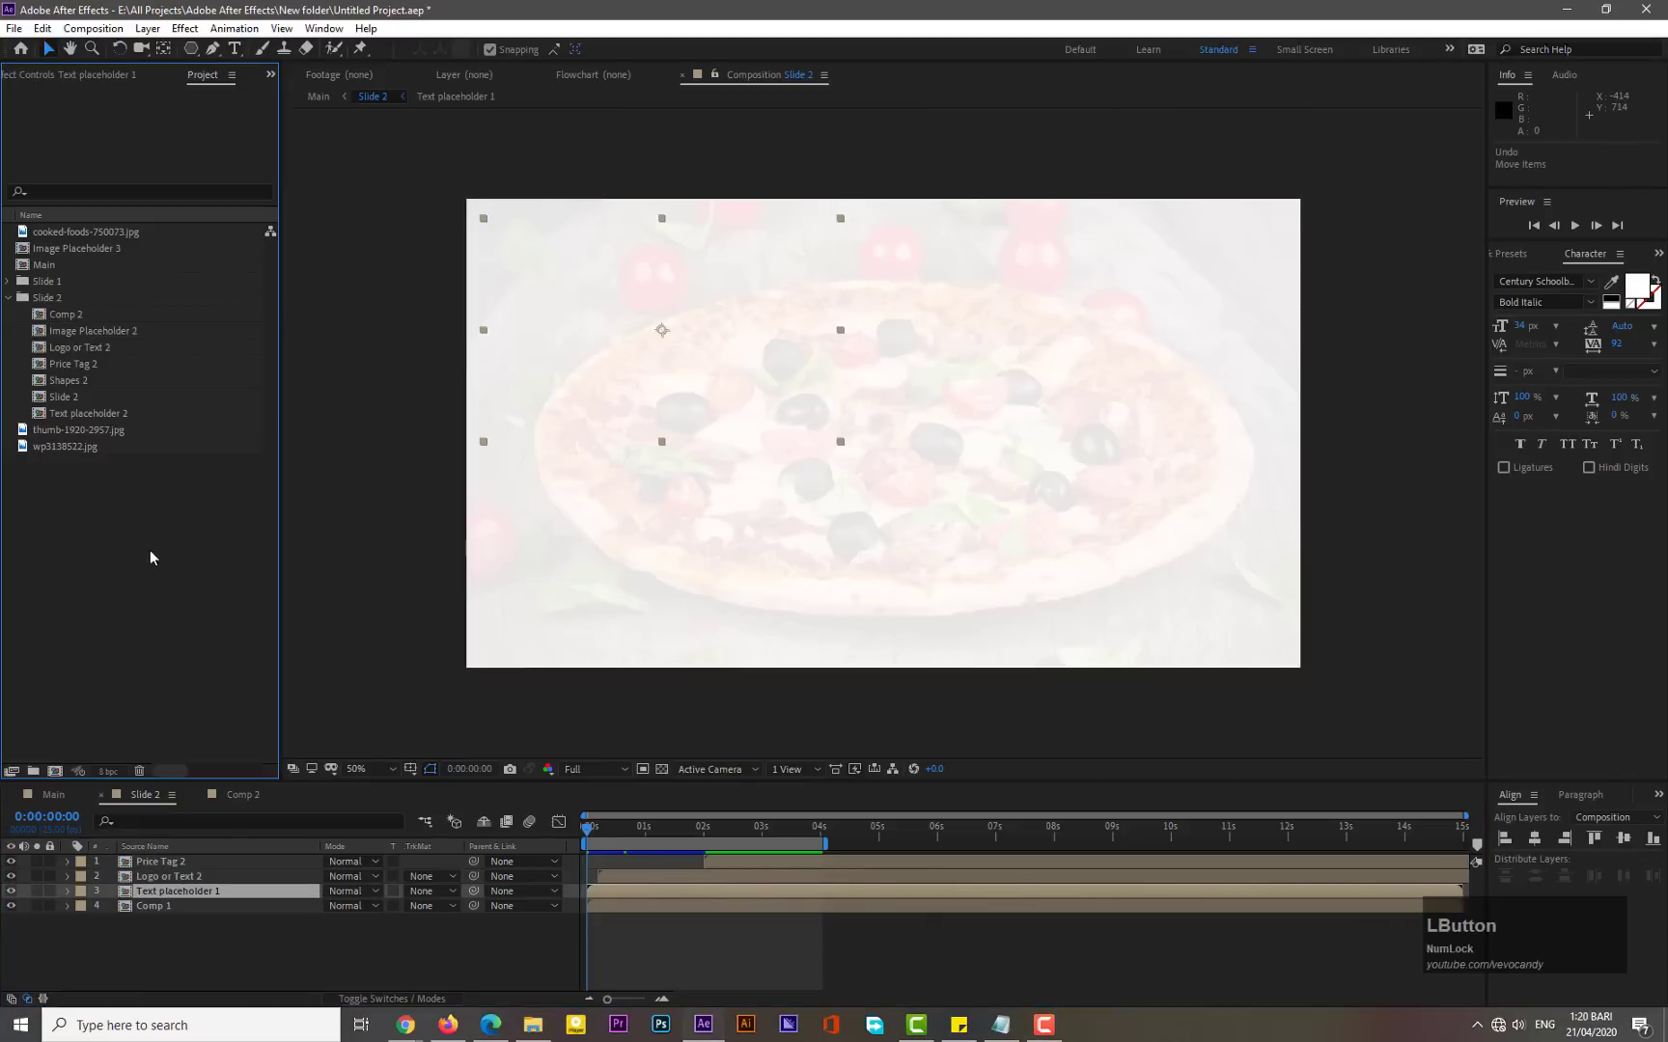
pyautogui.click(204, 894)
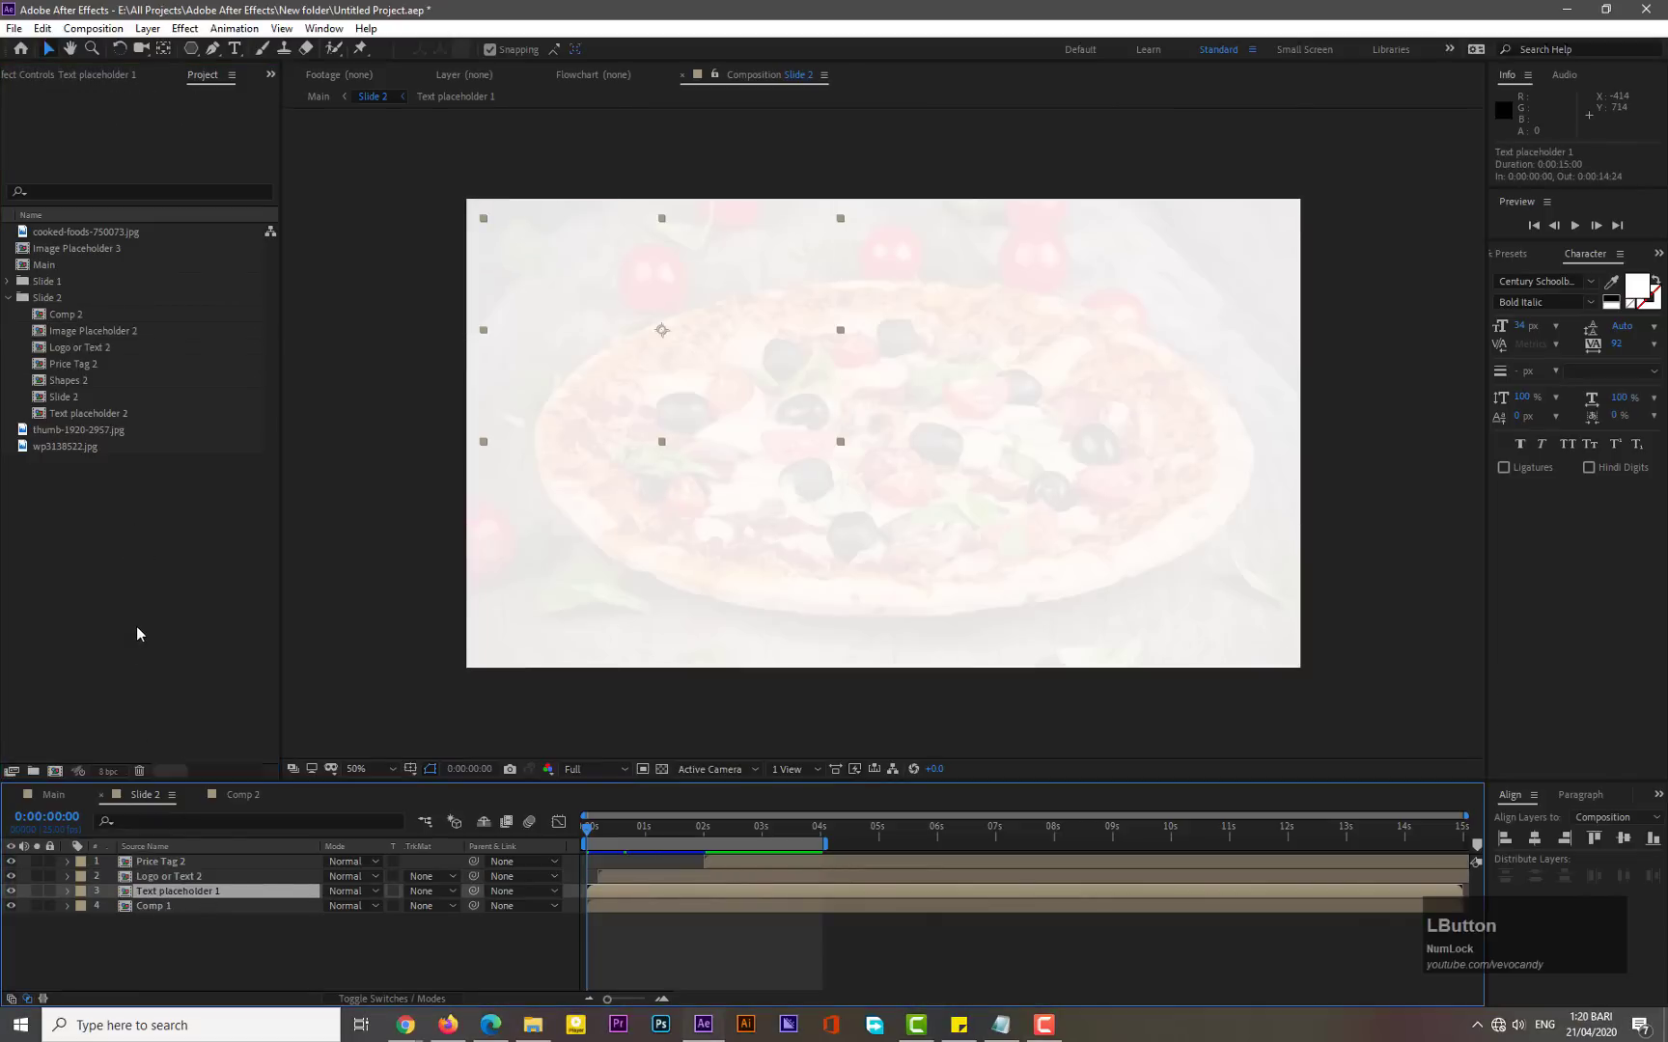
pyautogui.moveTo(76, 415); pyautogui.dragTo(182, 895)
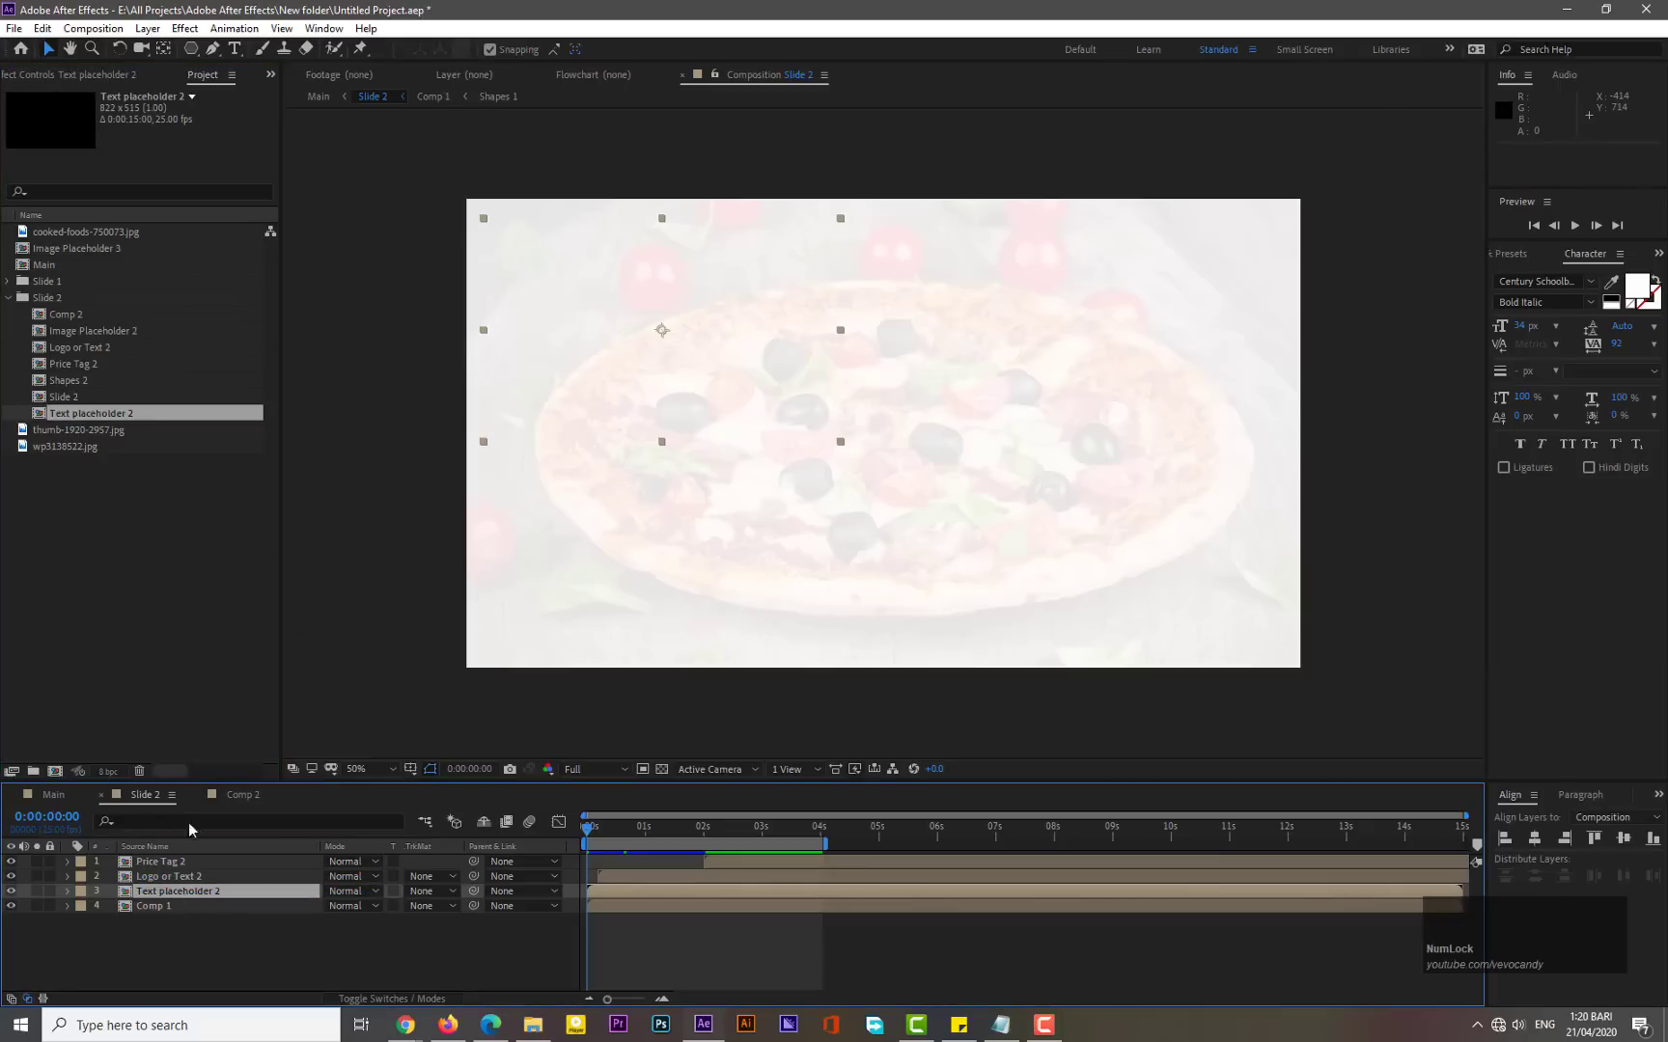
# - Replace the source of the Comp 1 layer in Slide 2 with the Comp 2 comp
pyautogui.click(145, 907)
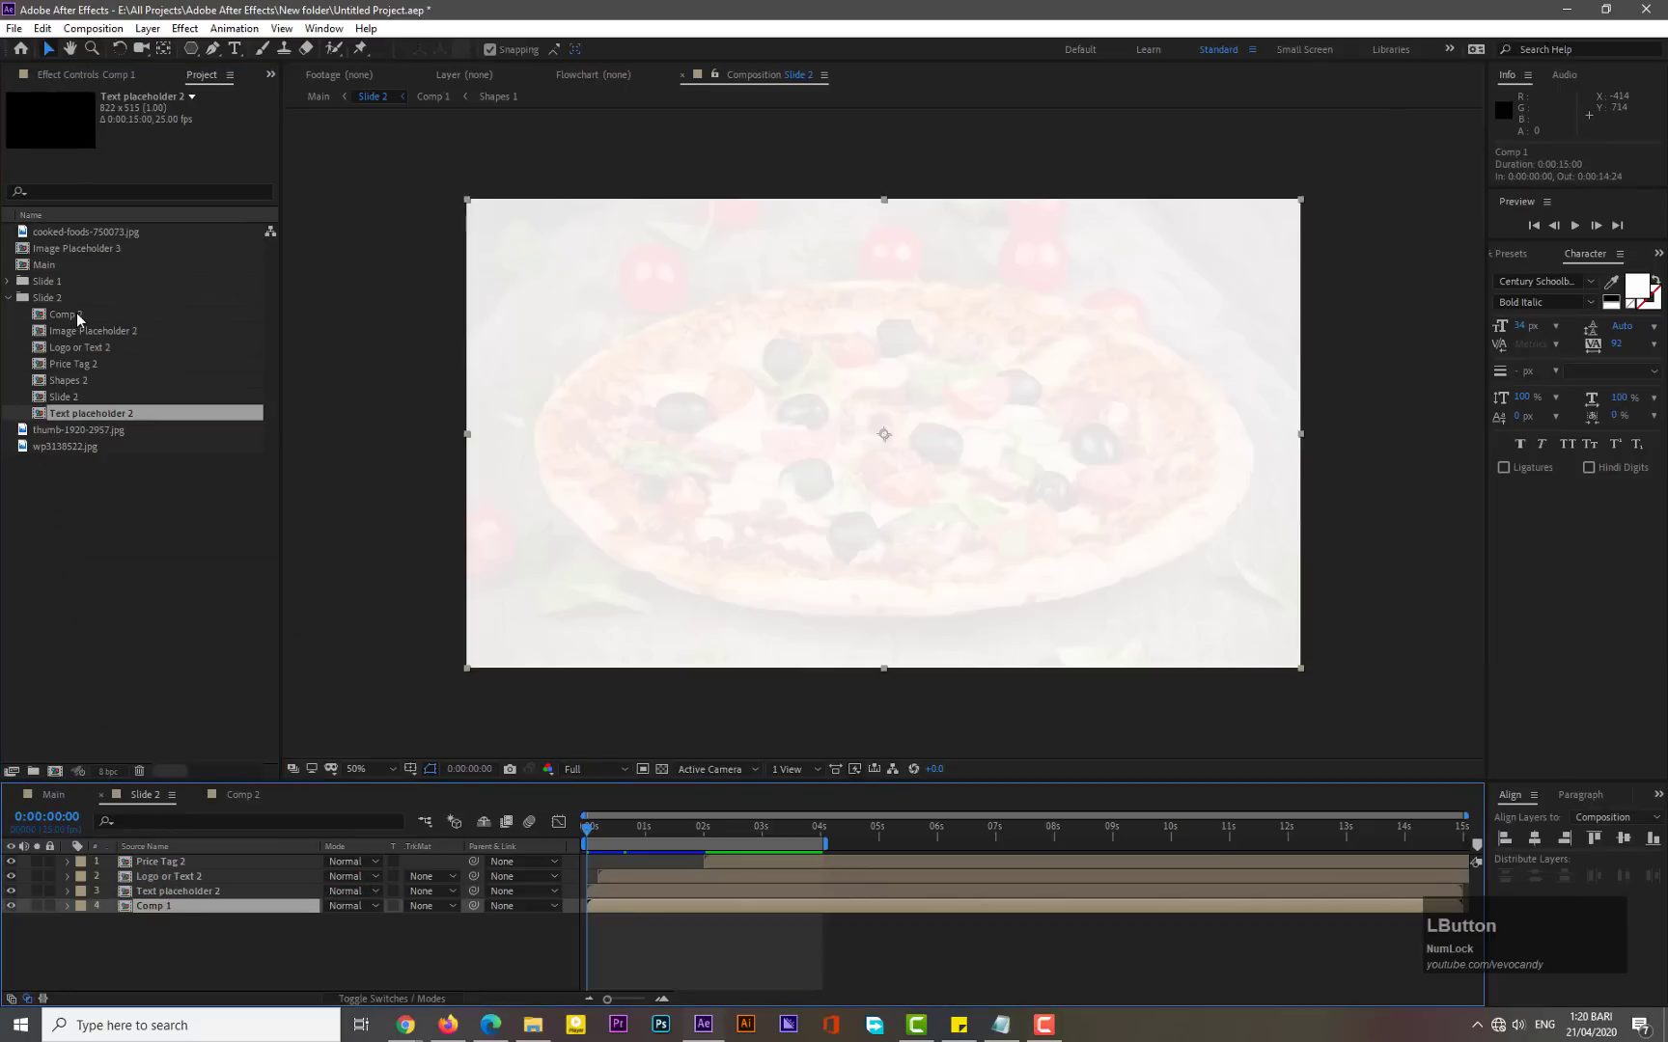
pyautogui.moveTo(80, 318); pyautogui.dragTo(165, 913)
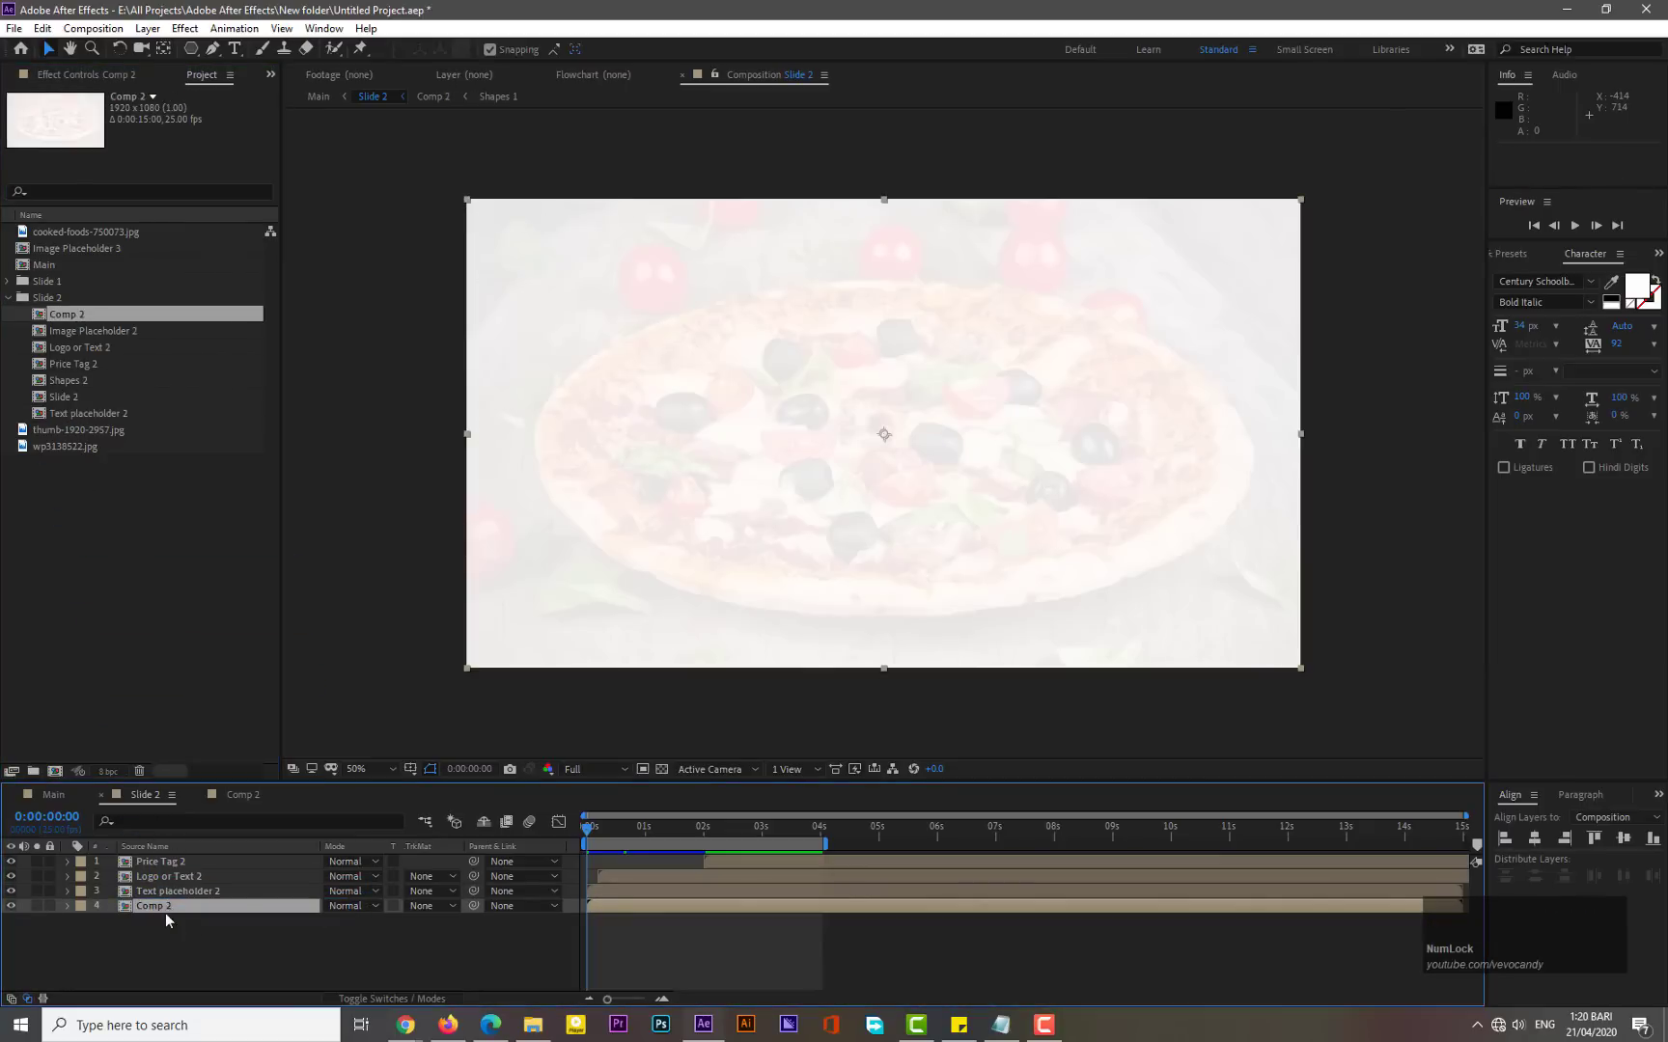
# - Open Comp 2 and replace the source of its Shapes 1 layer with the Shapes 2 comp
pyautogui.doubleClick(164, 907)
pyautogui.click(165, 863)
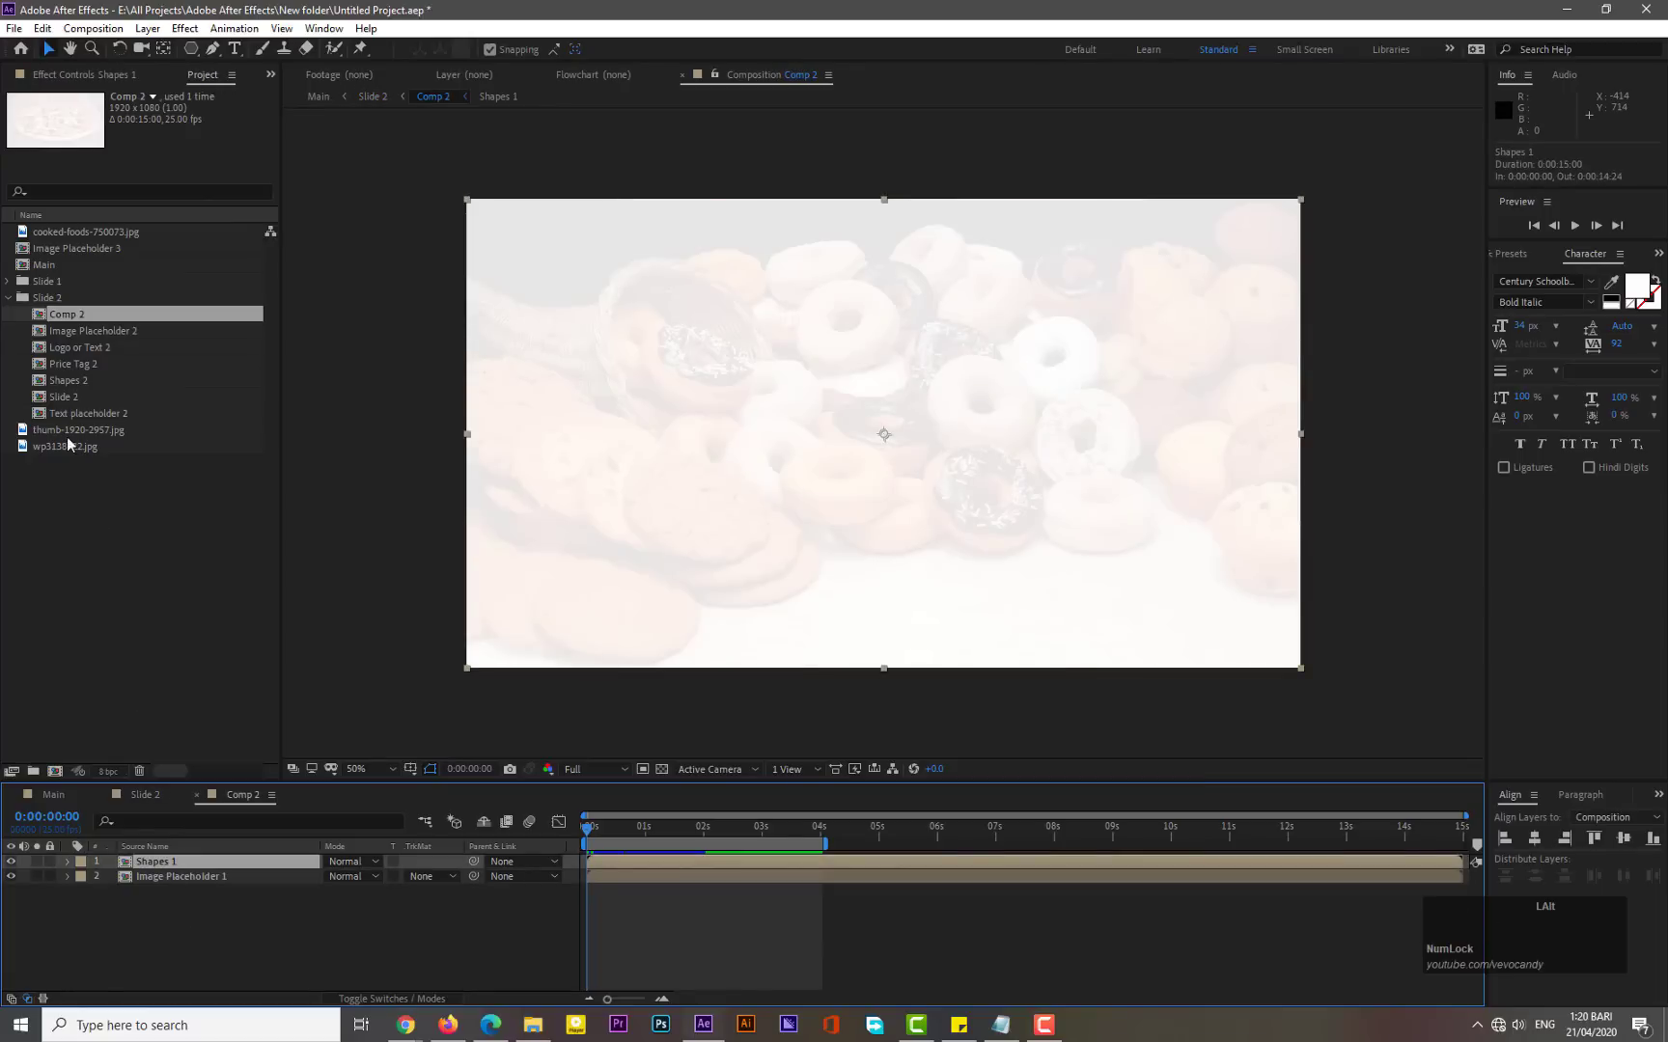
pyautogui.click(72, 400)
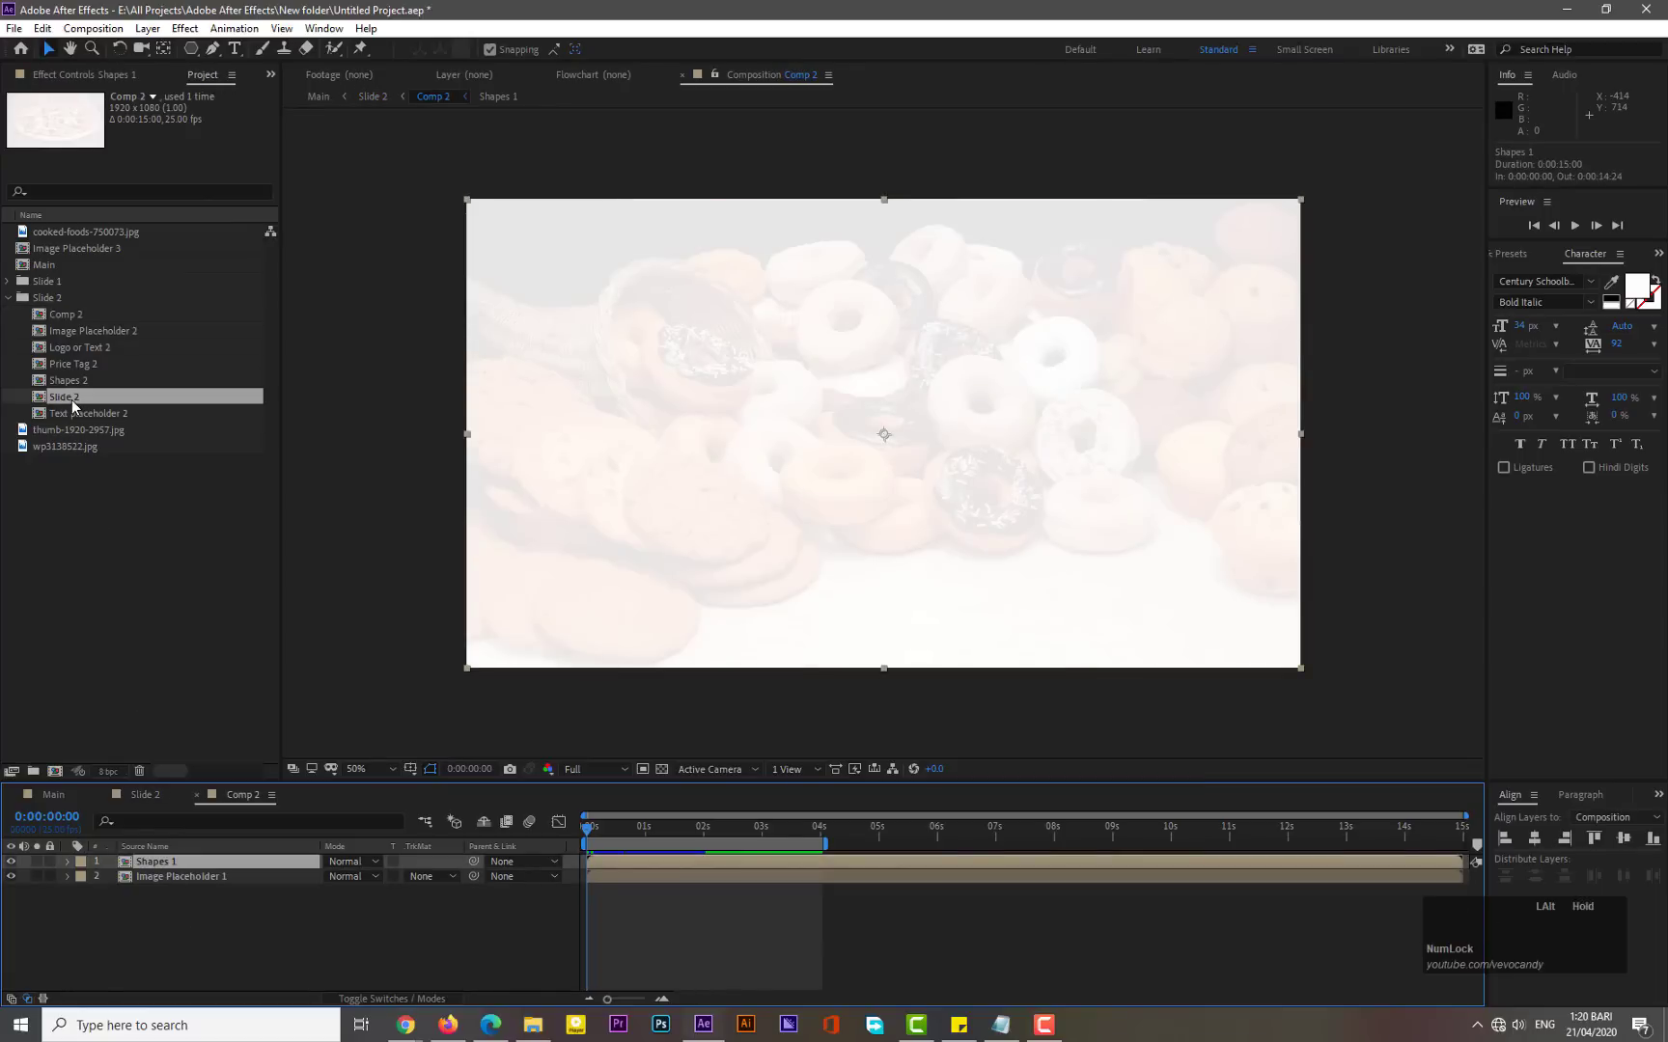
pyautogui.click(74, 383)
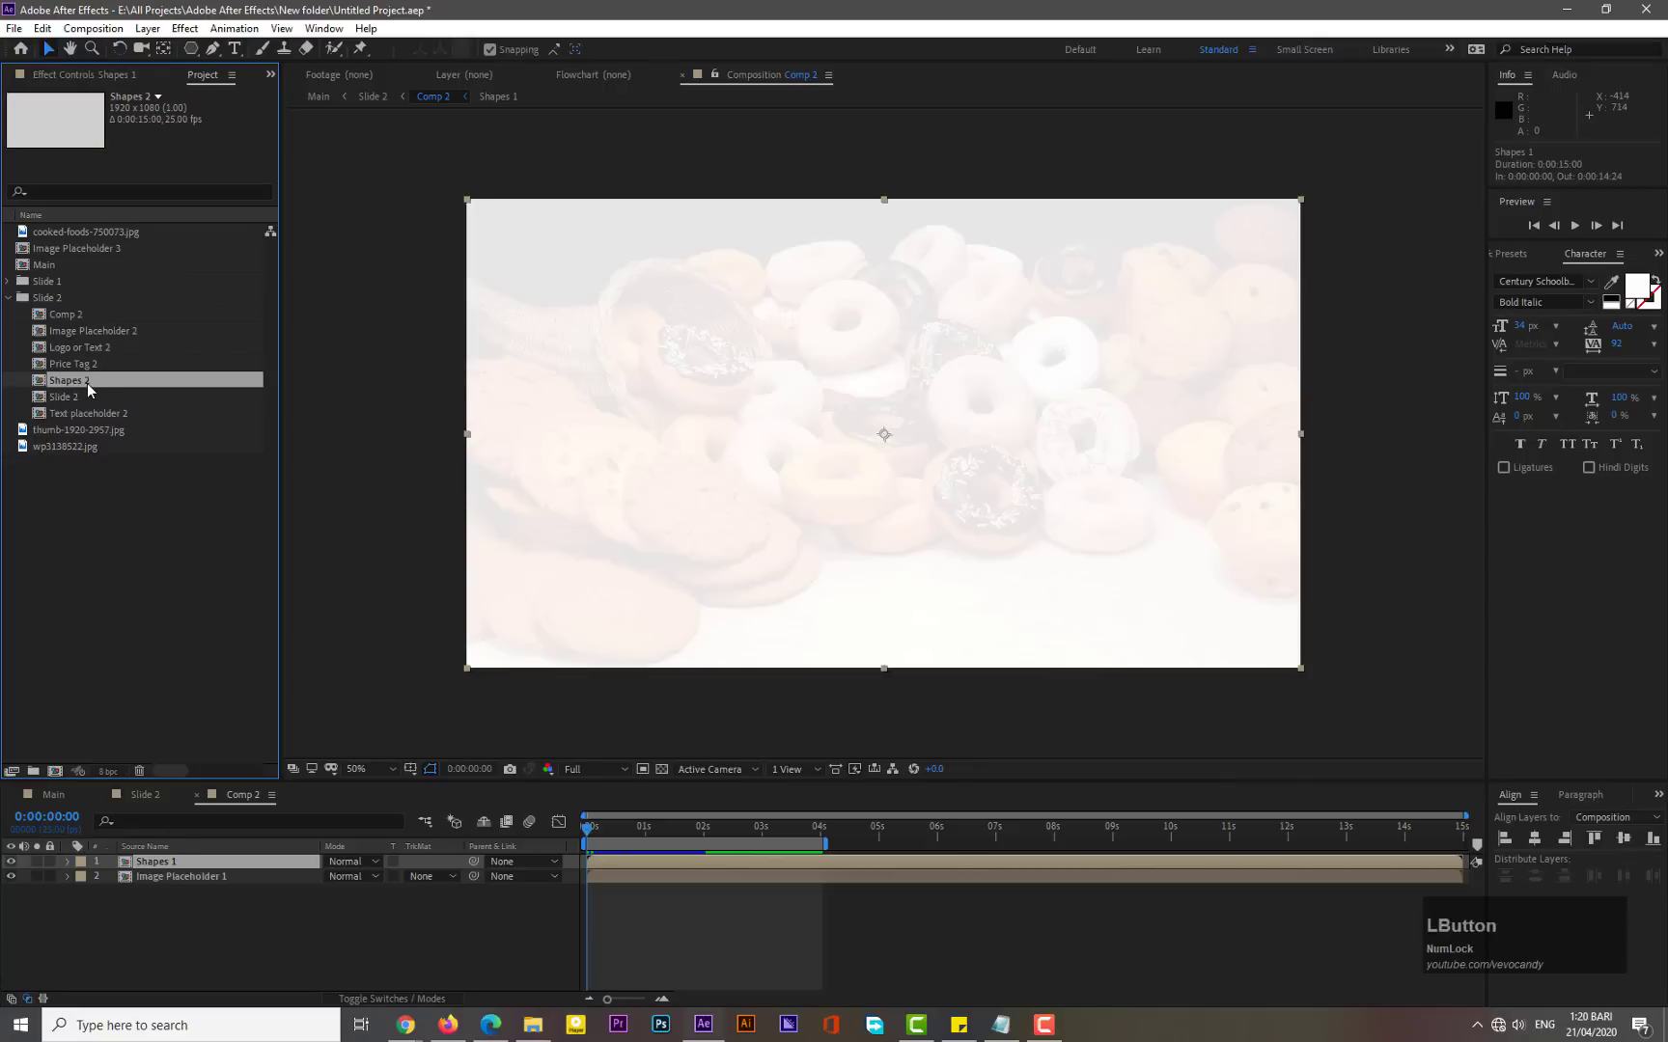
pyautogui.moveTo(86, 383); pyautogui.dragTo(173, 868)
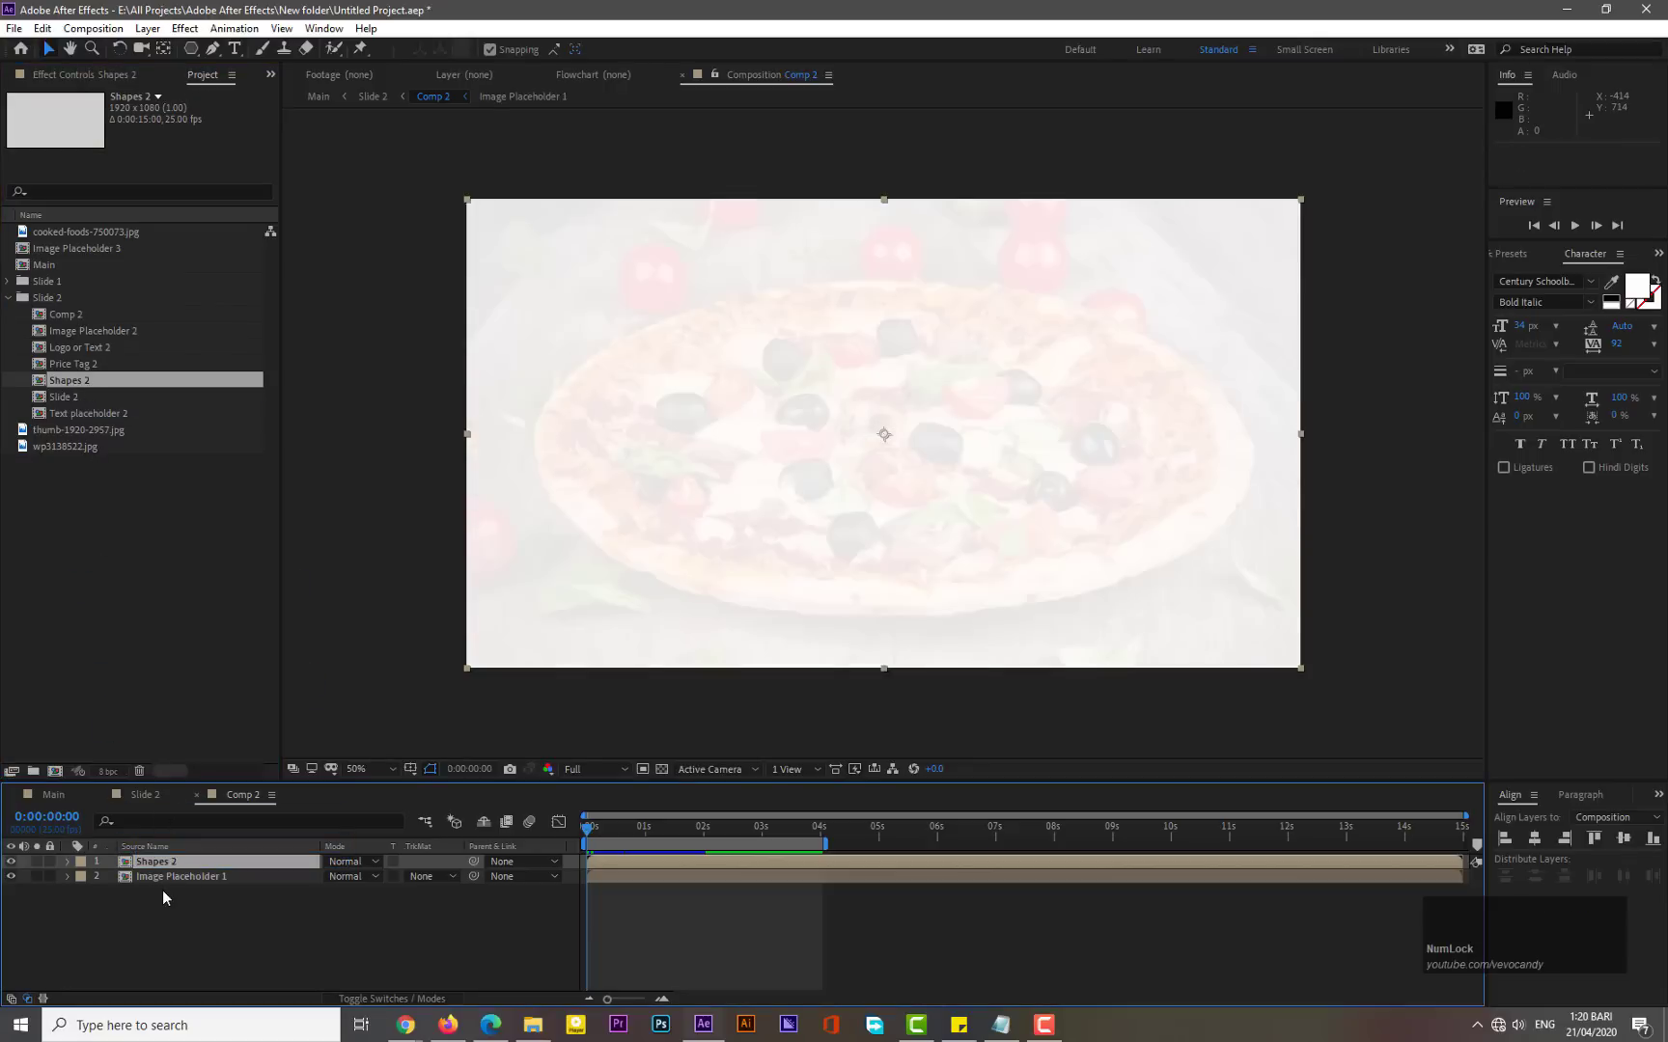
# - Replace the source of the Image Placeholder 1 layer in Comp 2 with the Image Placeholder 2 comp
pyautogui.click(163, 878)
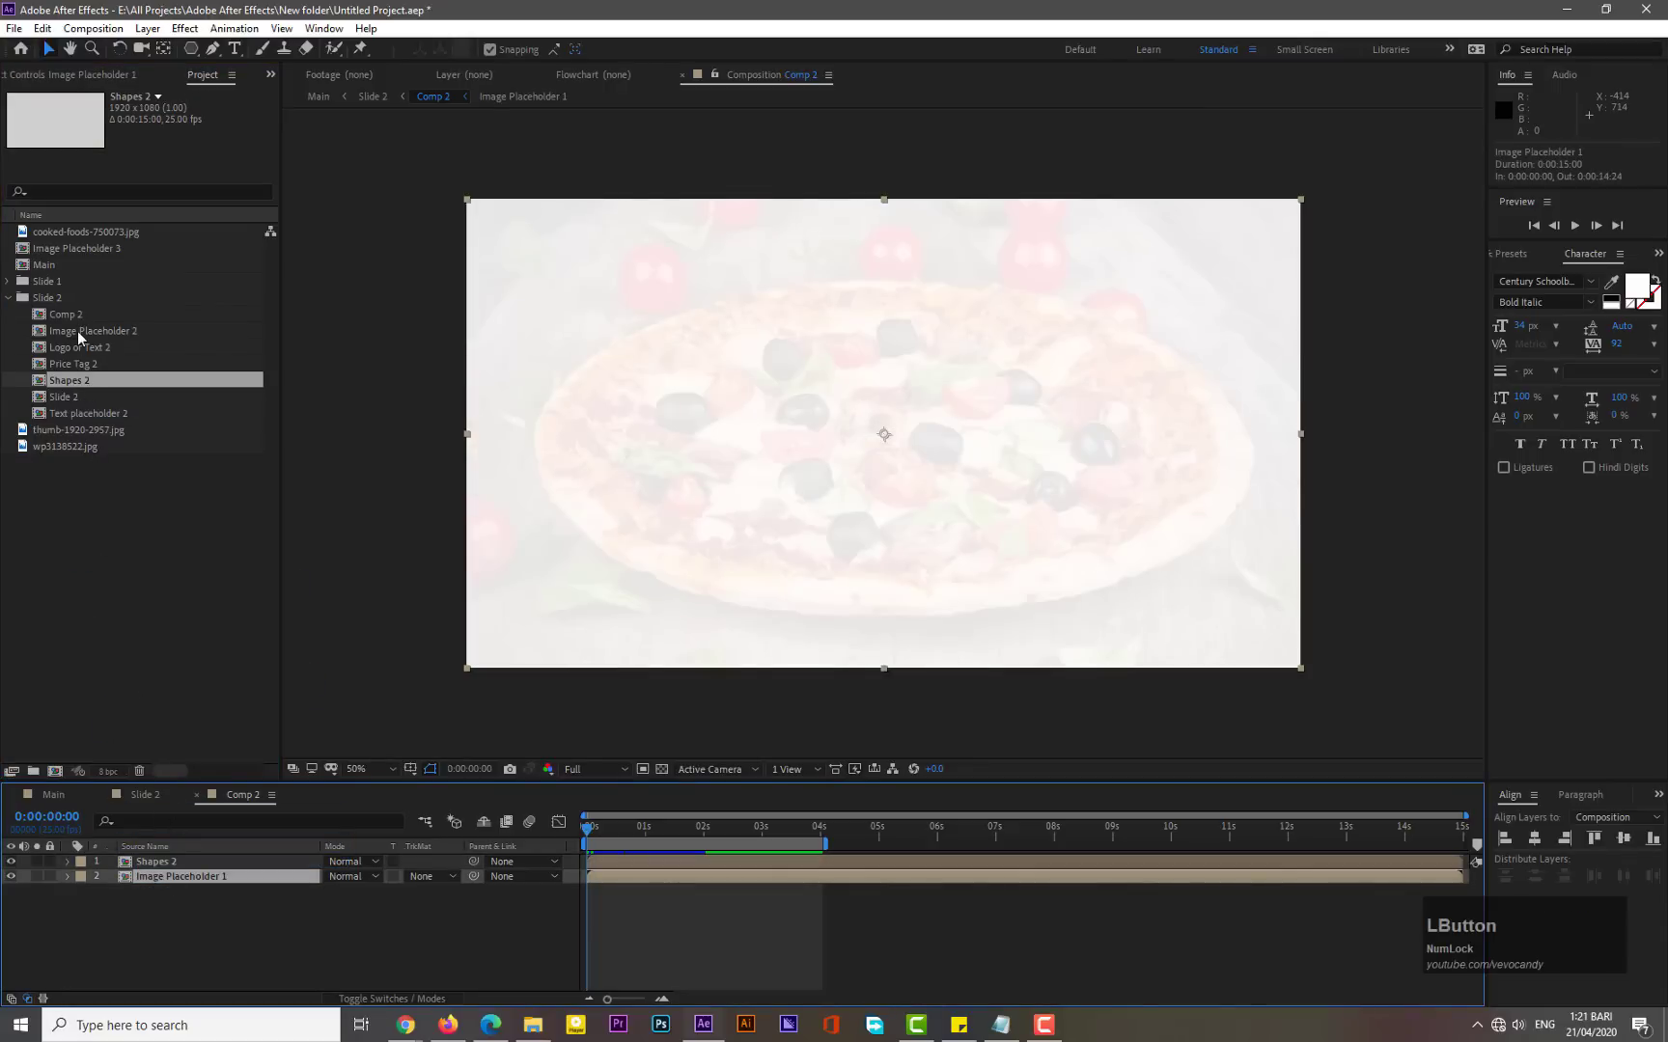
pyautogui.moveTo(77, 331); pyautogui.dragTo(174, 880)
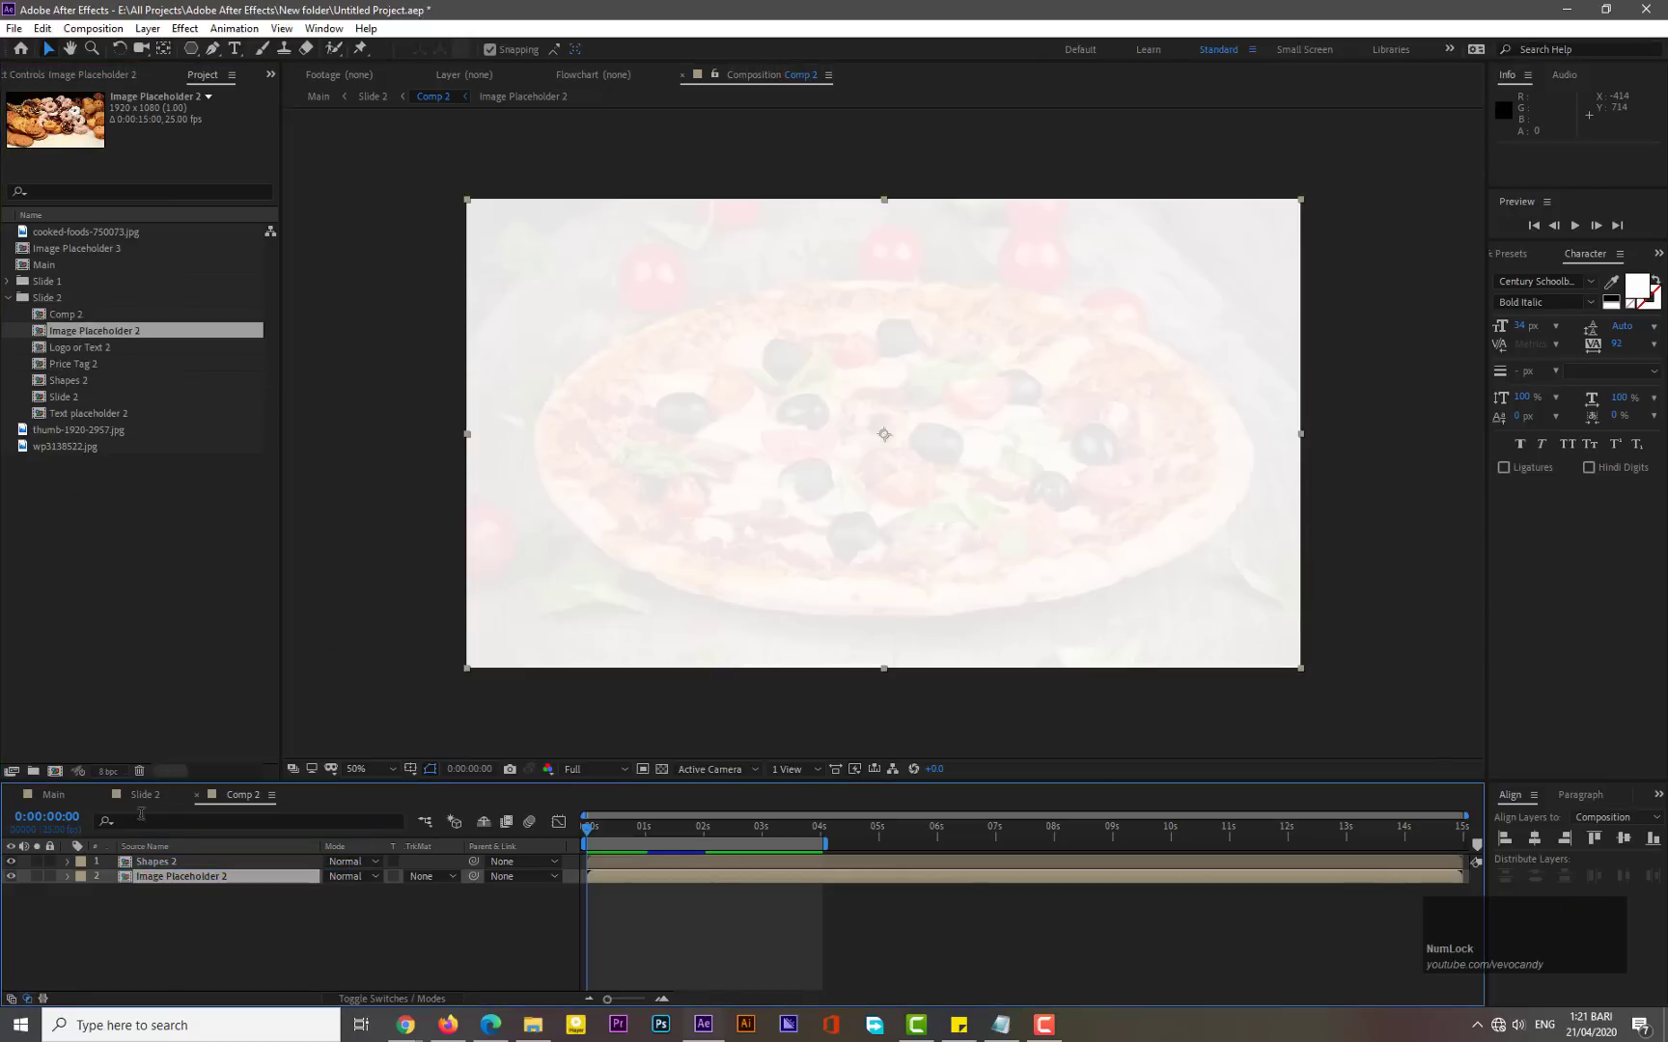
# - Return to Slide 2, preview it and scrub through the first seconds to check the replaced layers
pyautogui.click(138, 801)
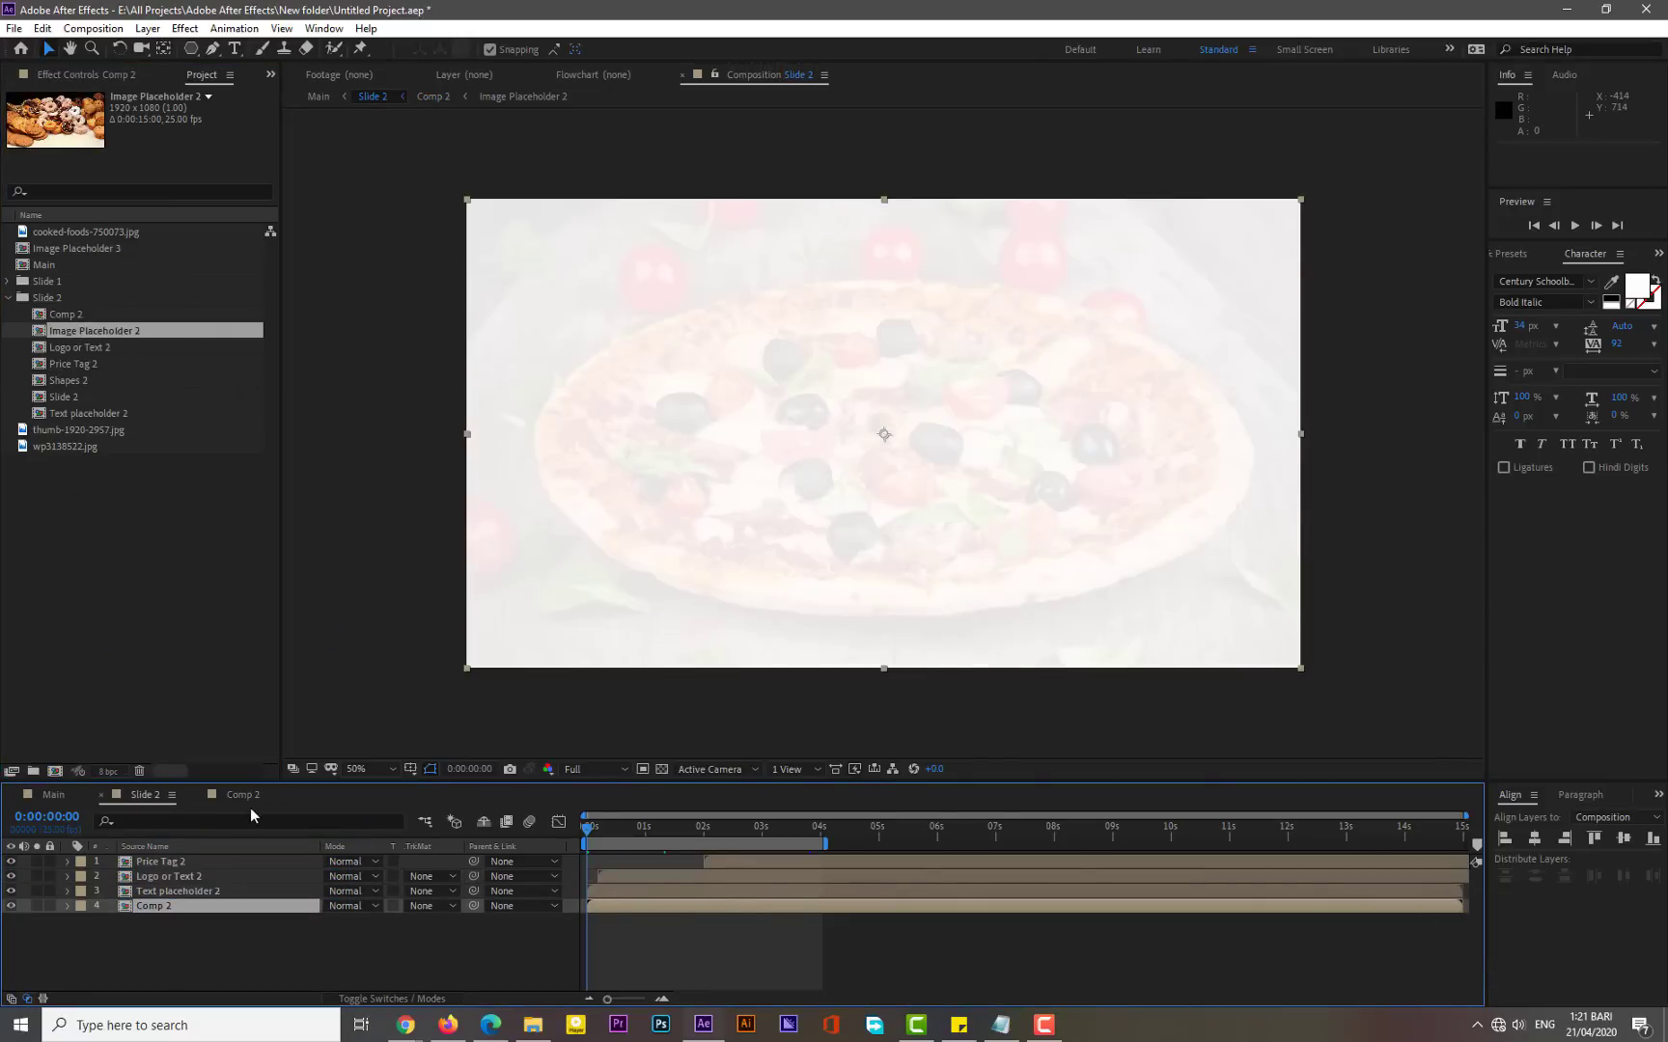
pyautogui.press('KP_0')
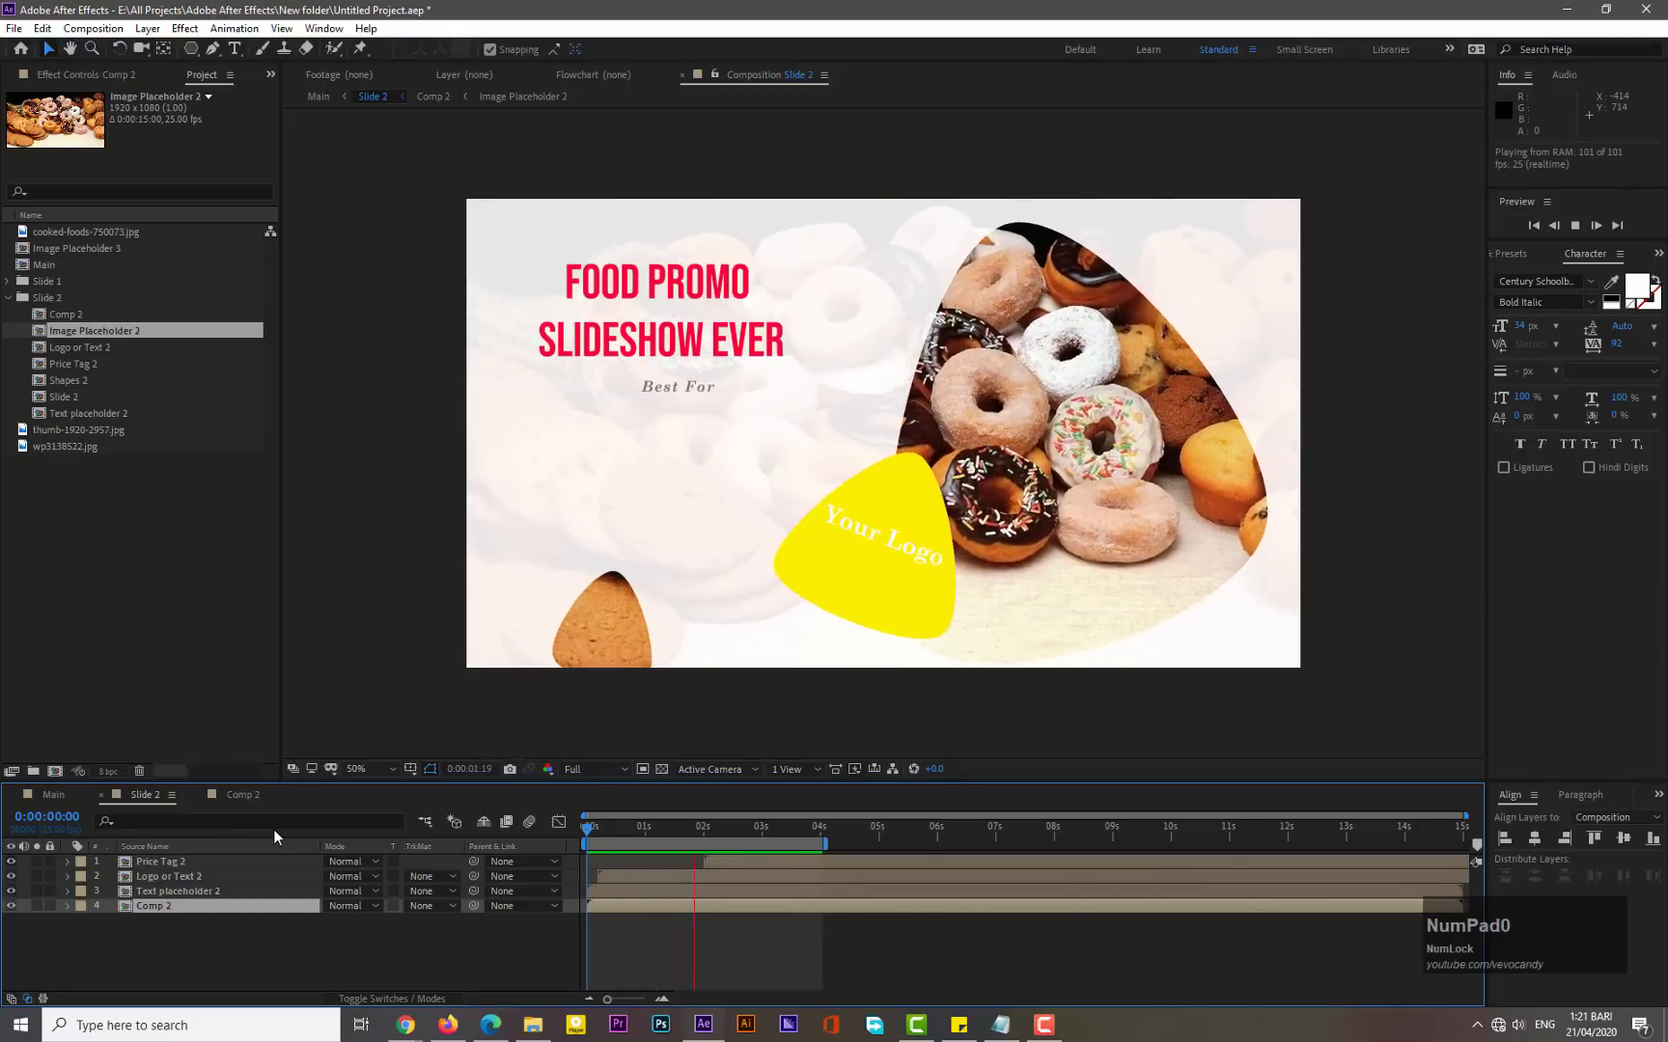
pyautogui.click(651, 826)
pyautogui.moveTo(650, 826); pyautogui.dragTo(769, 830)
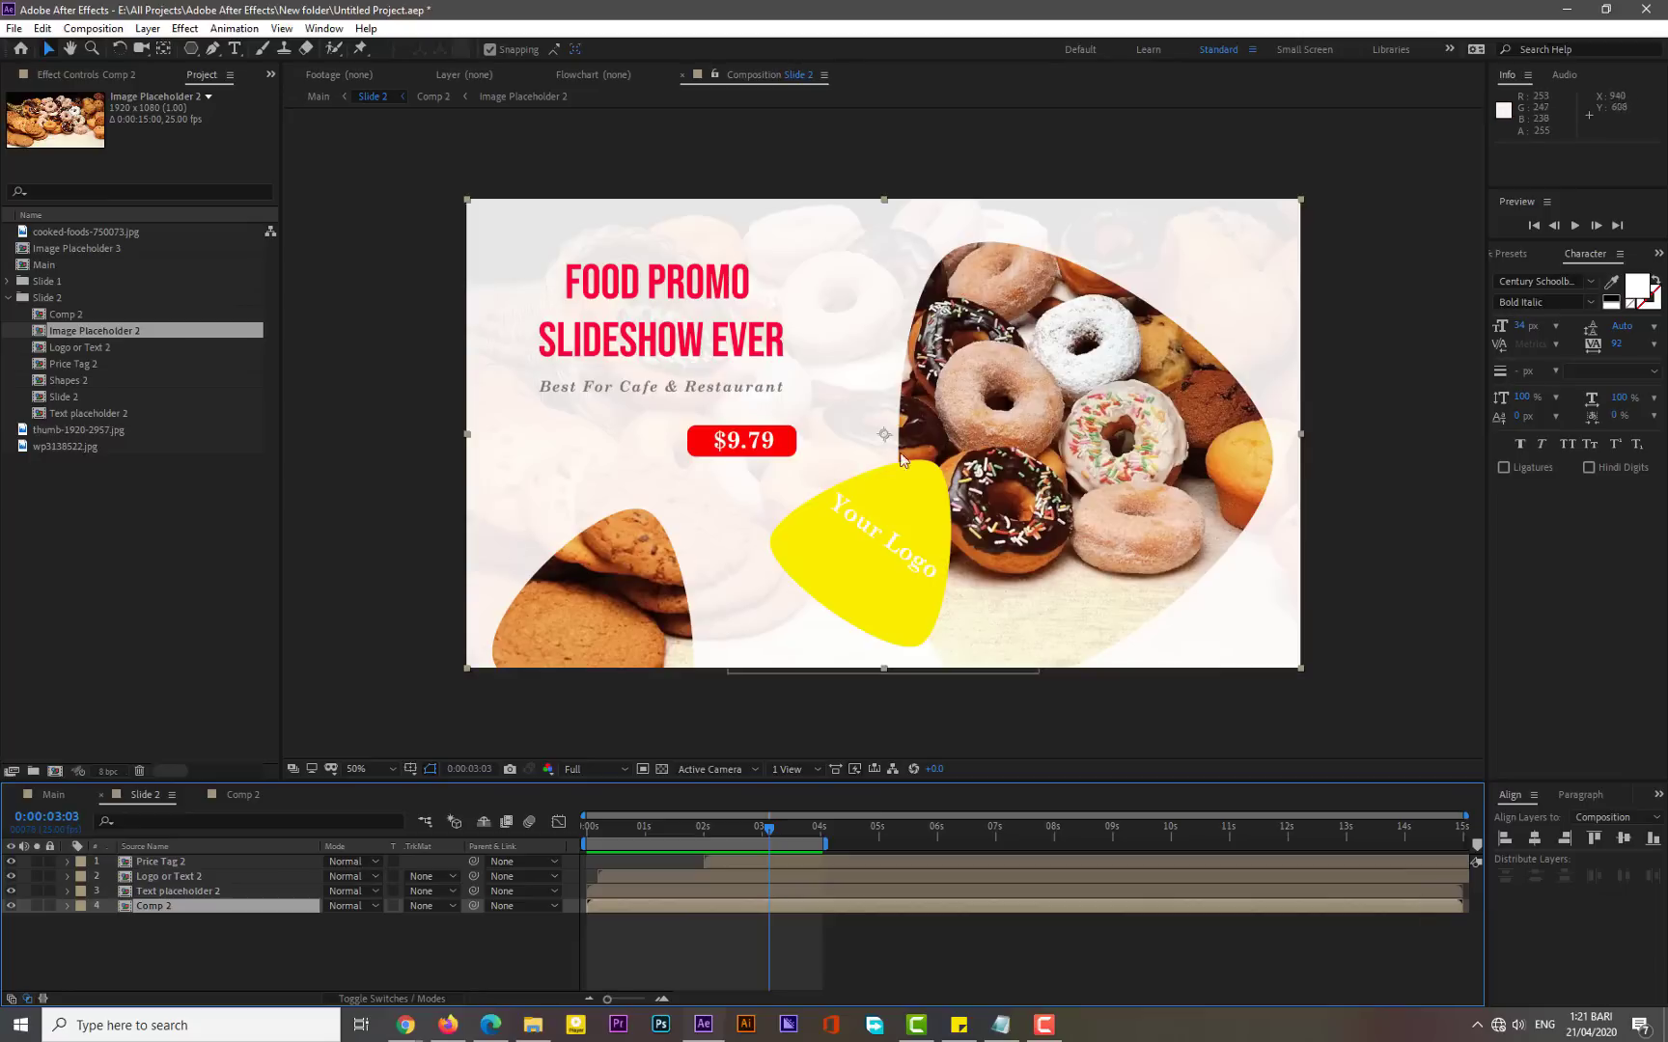
# - Open the Shapes 2 comp through Comp 2 and scale its Shapes layer up to about 156%
pyautogui.click(151, 919)
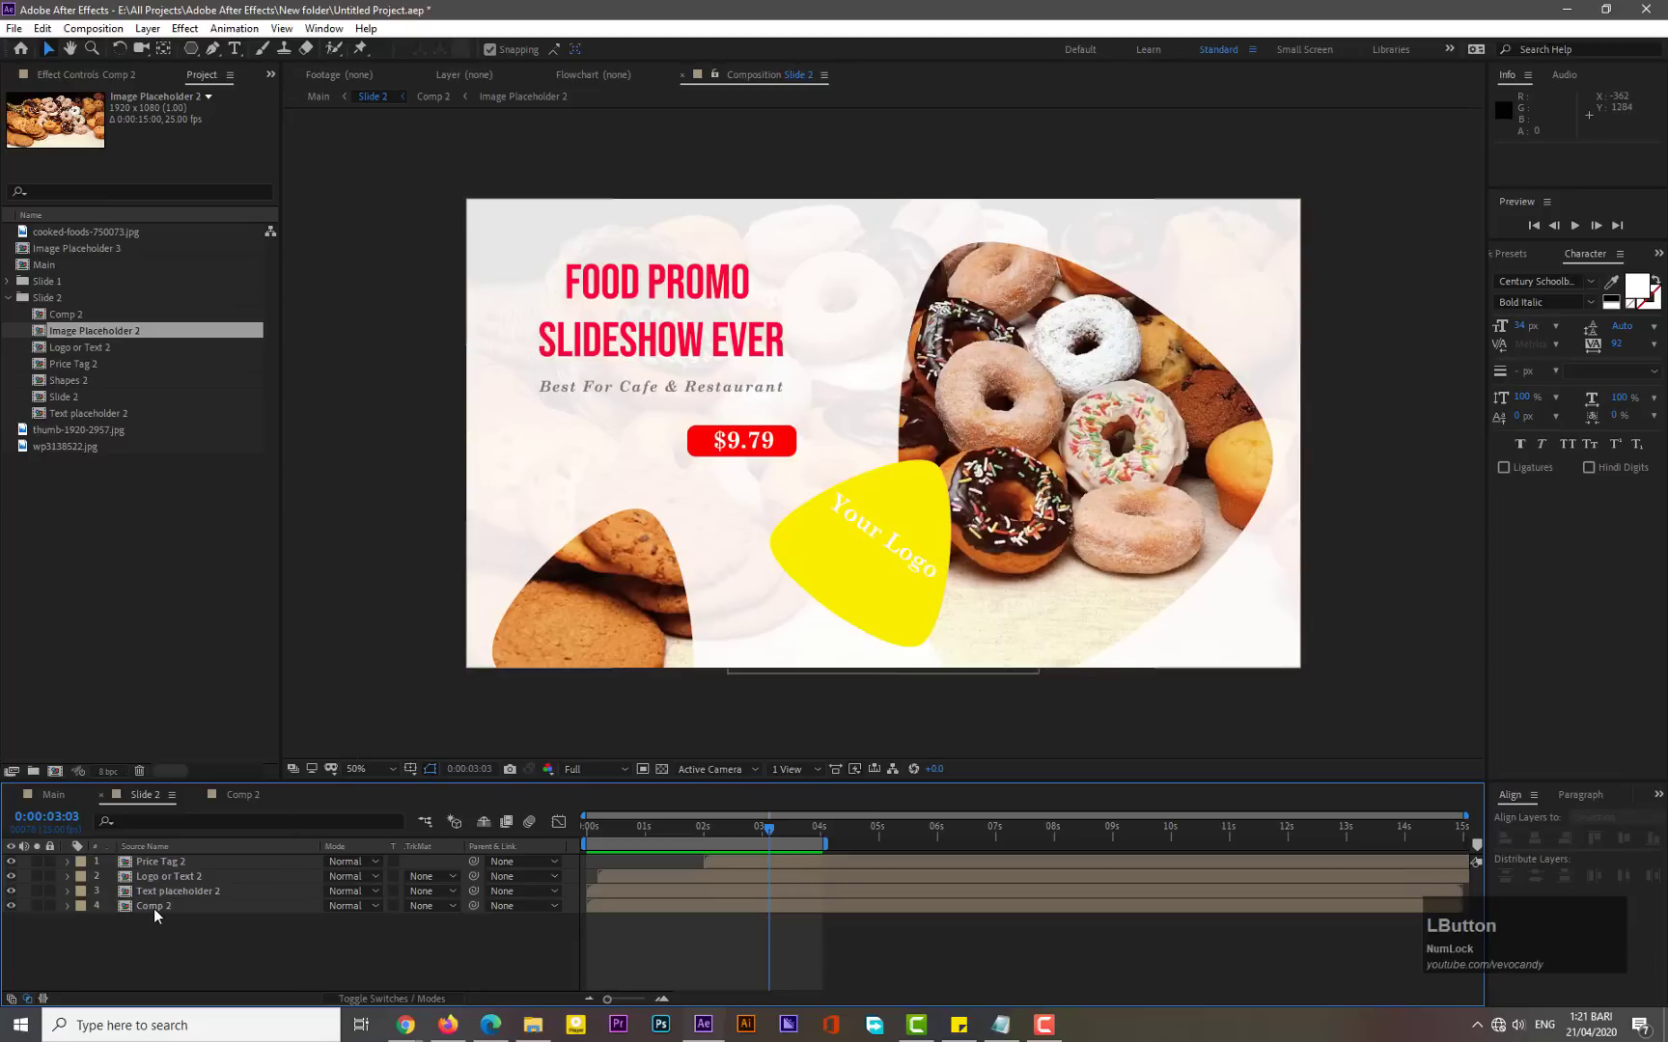
pyautogui.doubleClick(153, 908)
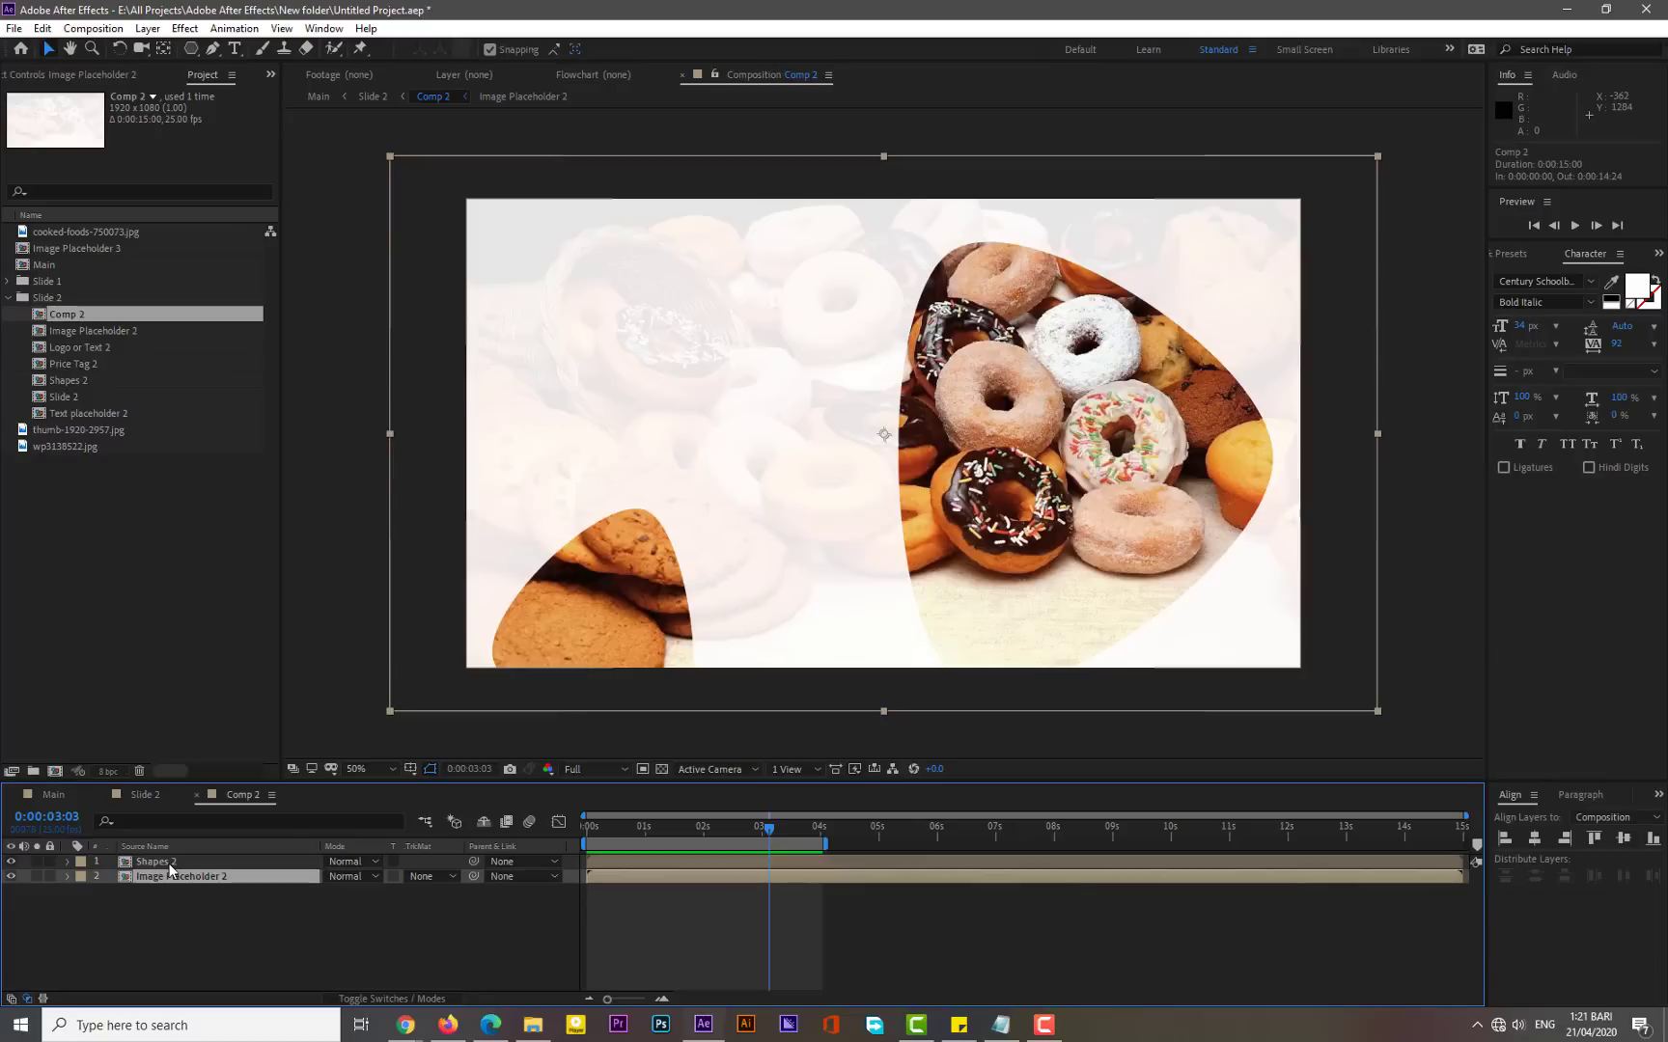
pyautogui.doubleClick(169, 863)
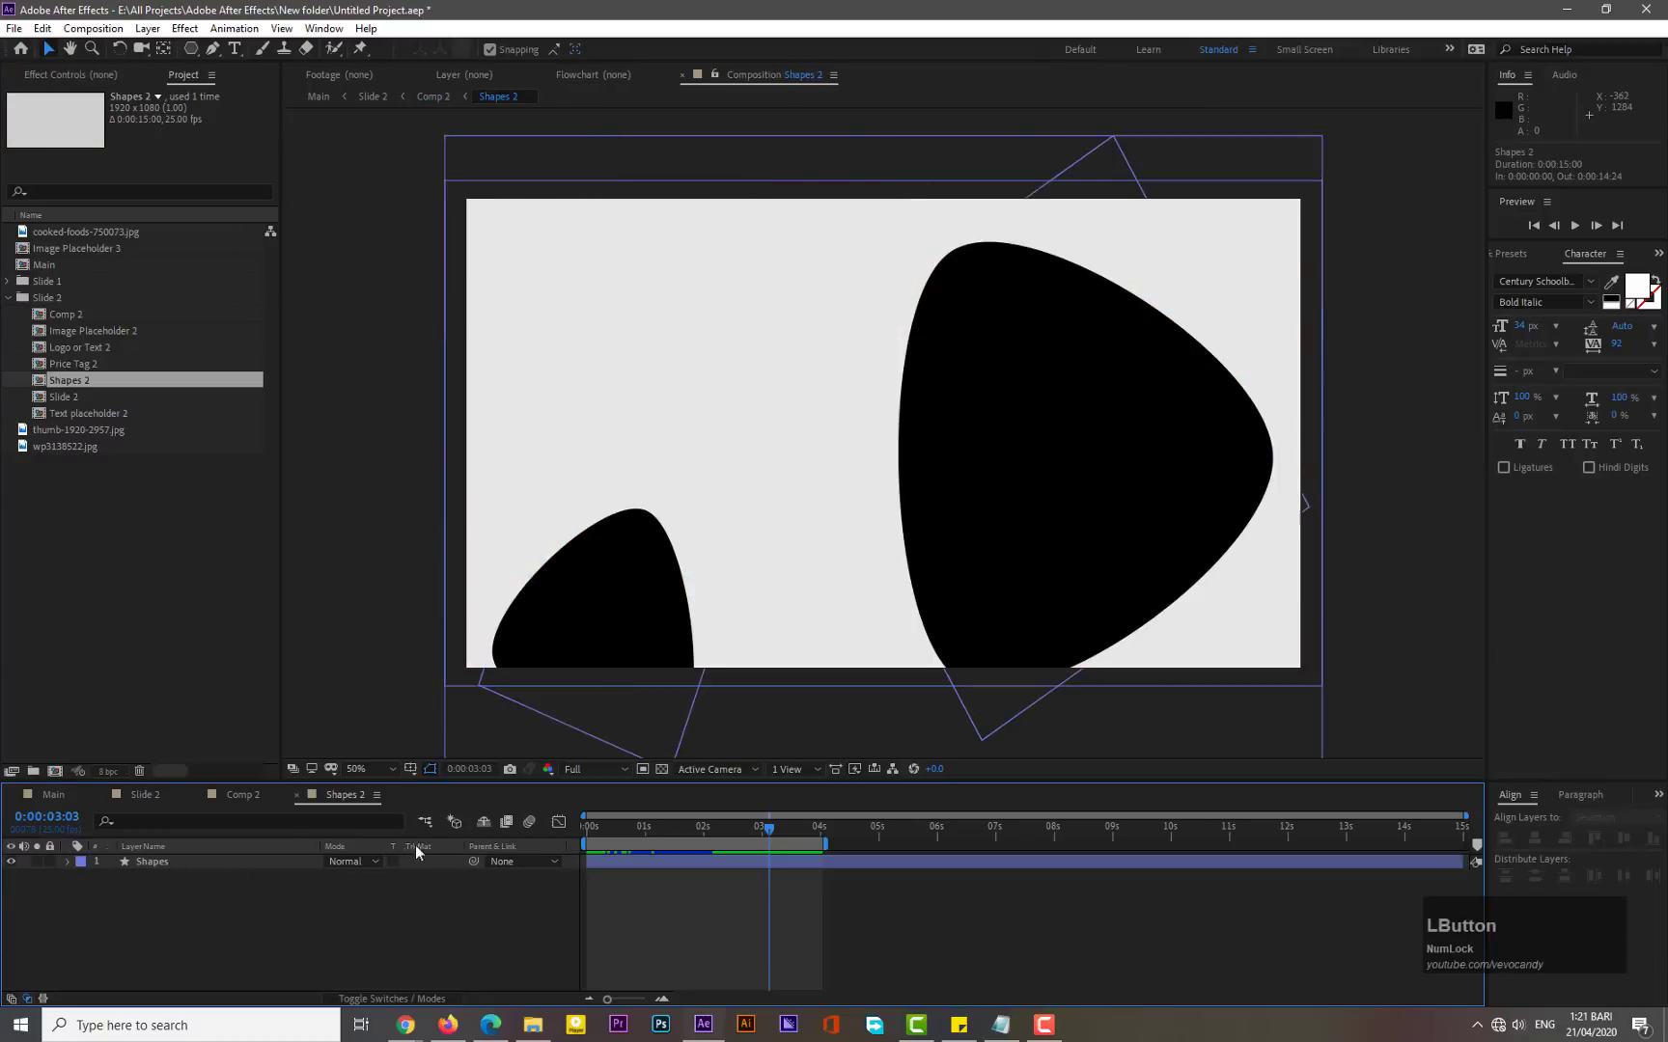
pyautogui.scroll(-2, 319, 565)
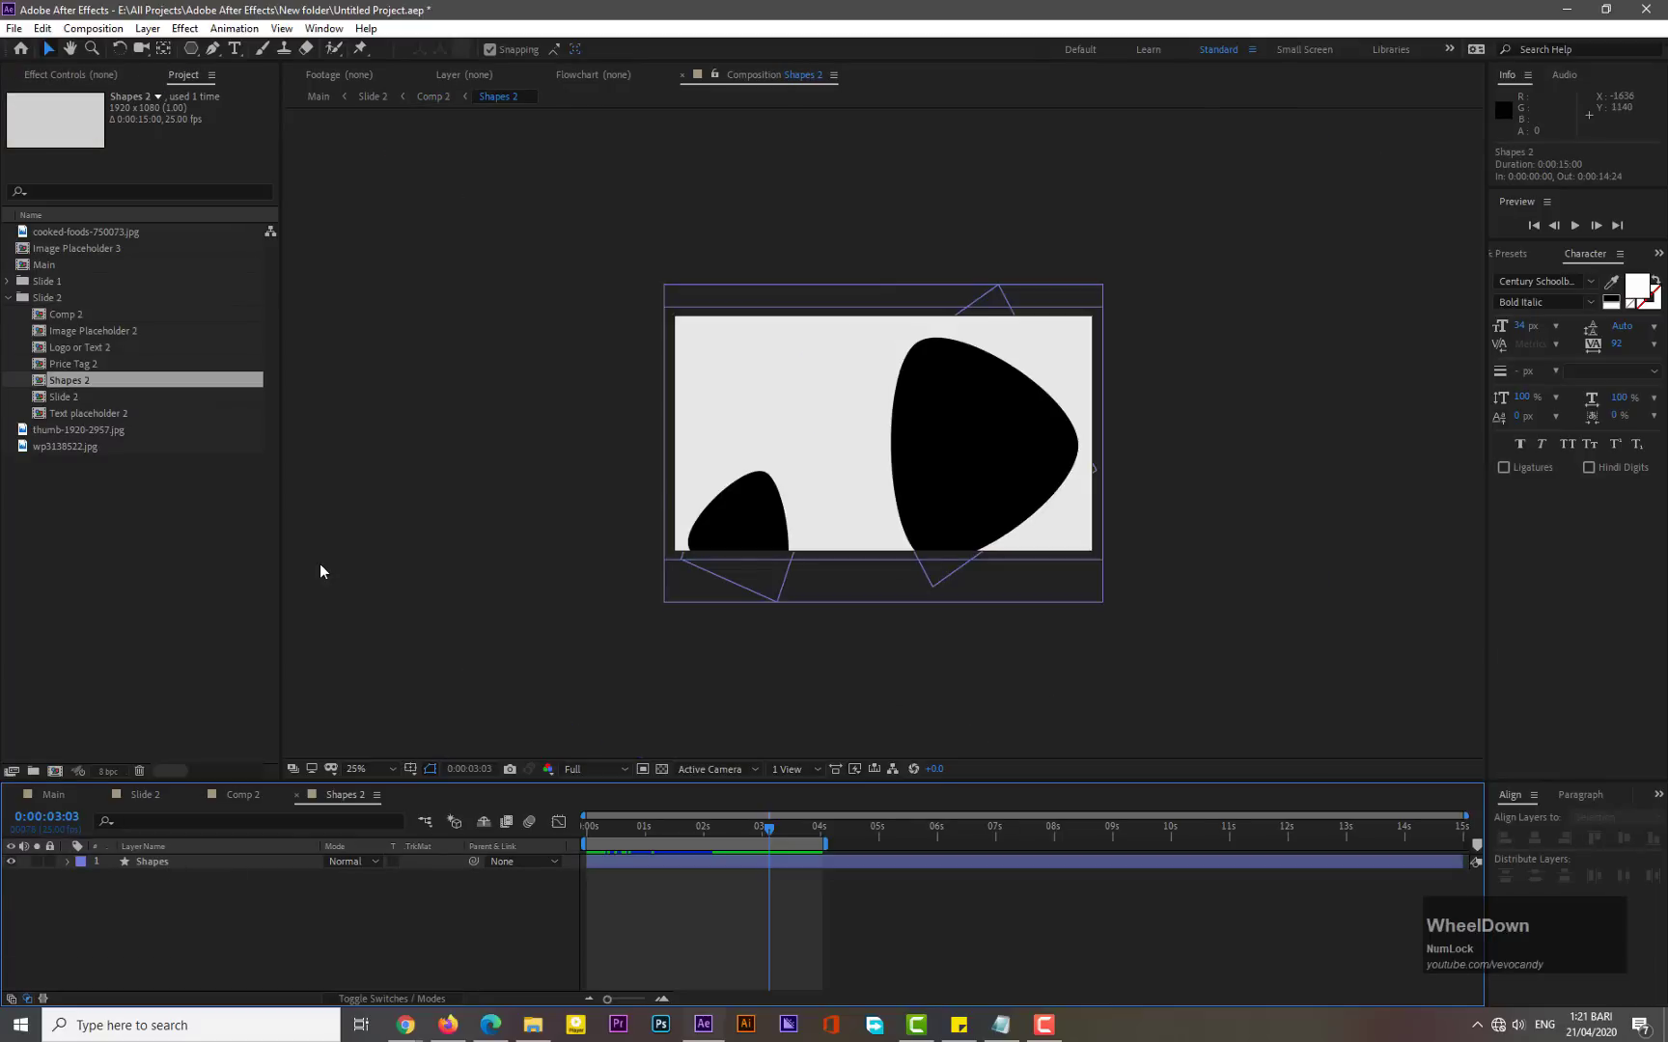
pyautogui.click(145, 866)
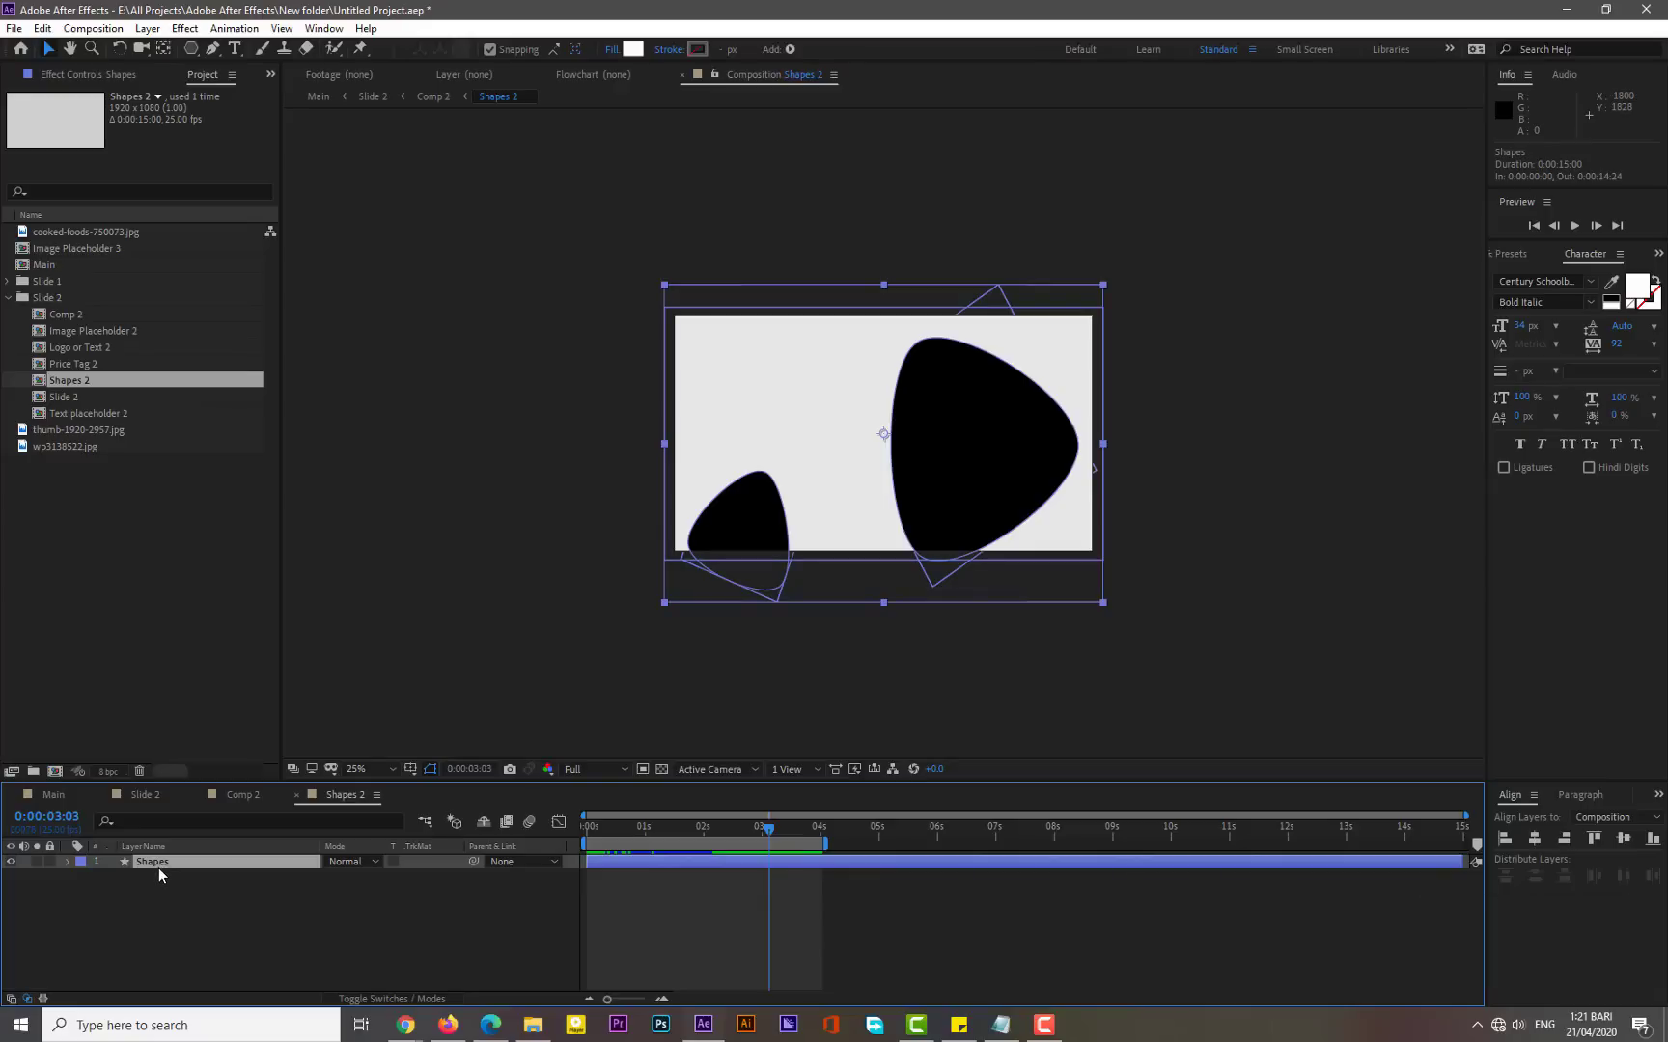
pyautogui.press('s')
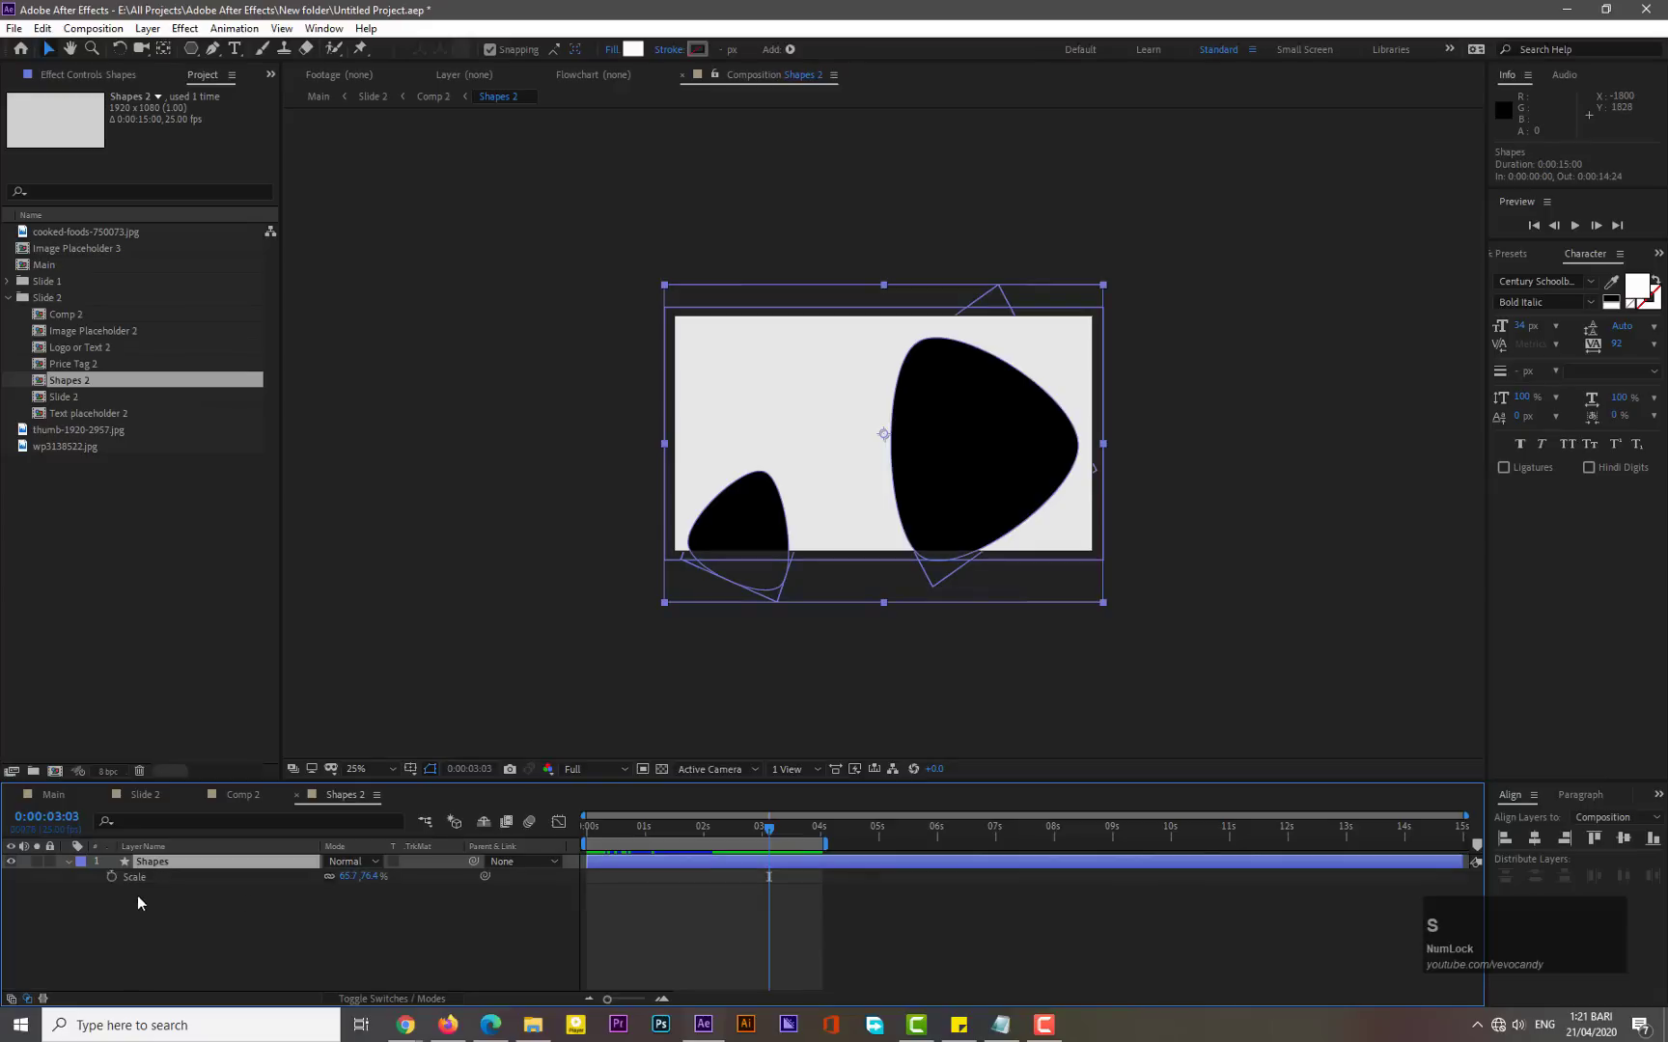
pyautogui.moveTo(353, 880); pyautogui.dragTo(399, 874)
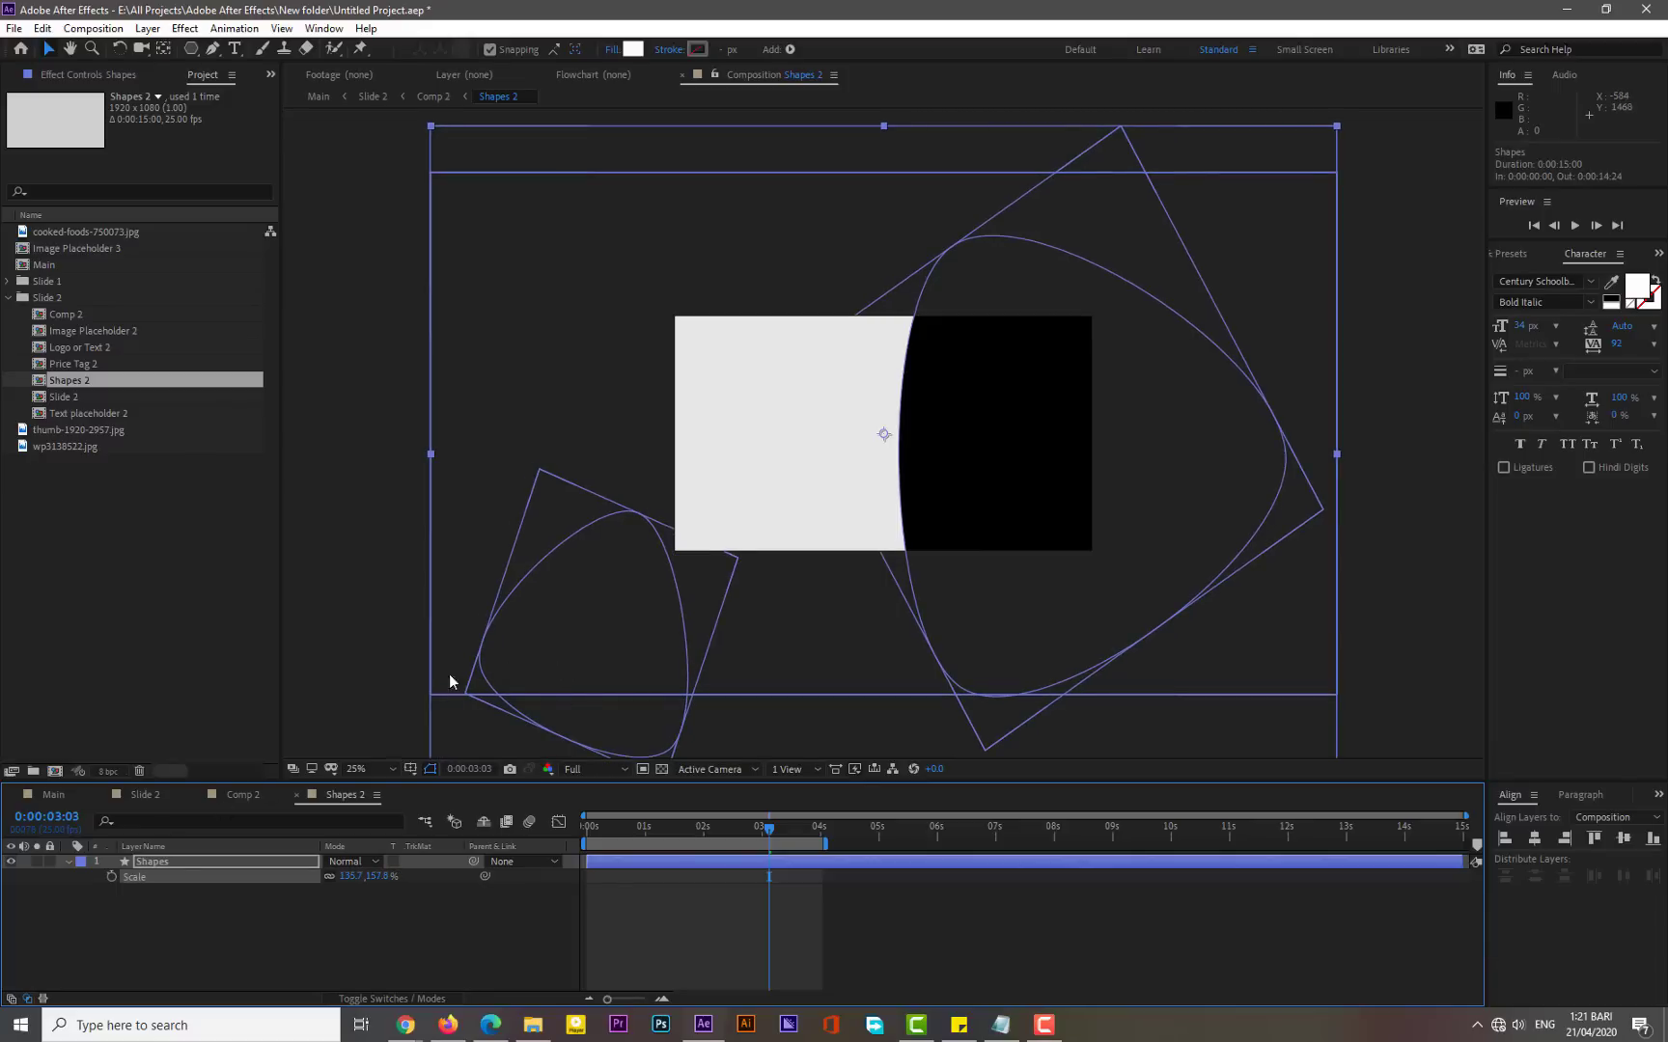
# - Expand the Shapes layer contents and move the Polystar 2 shape up toward the frame's upper-left corner
pyautogui.click(560, 606)
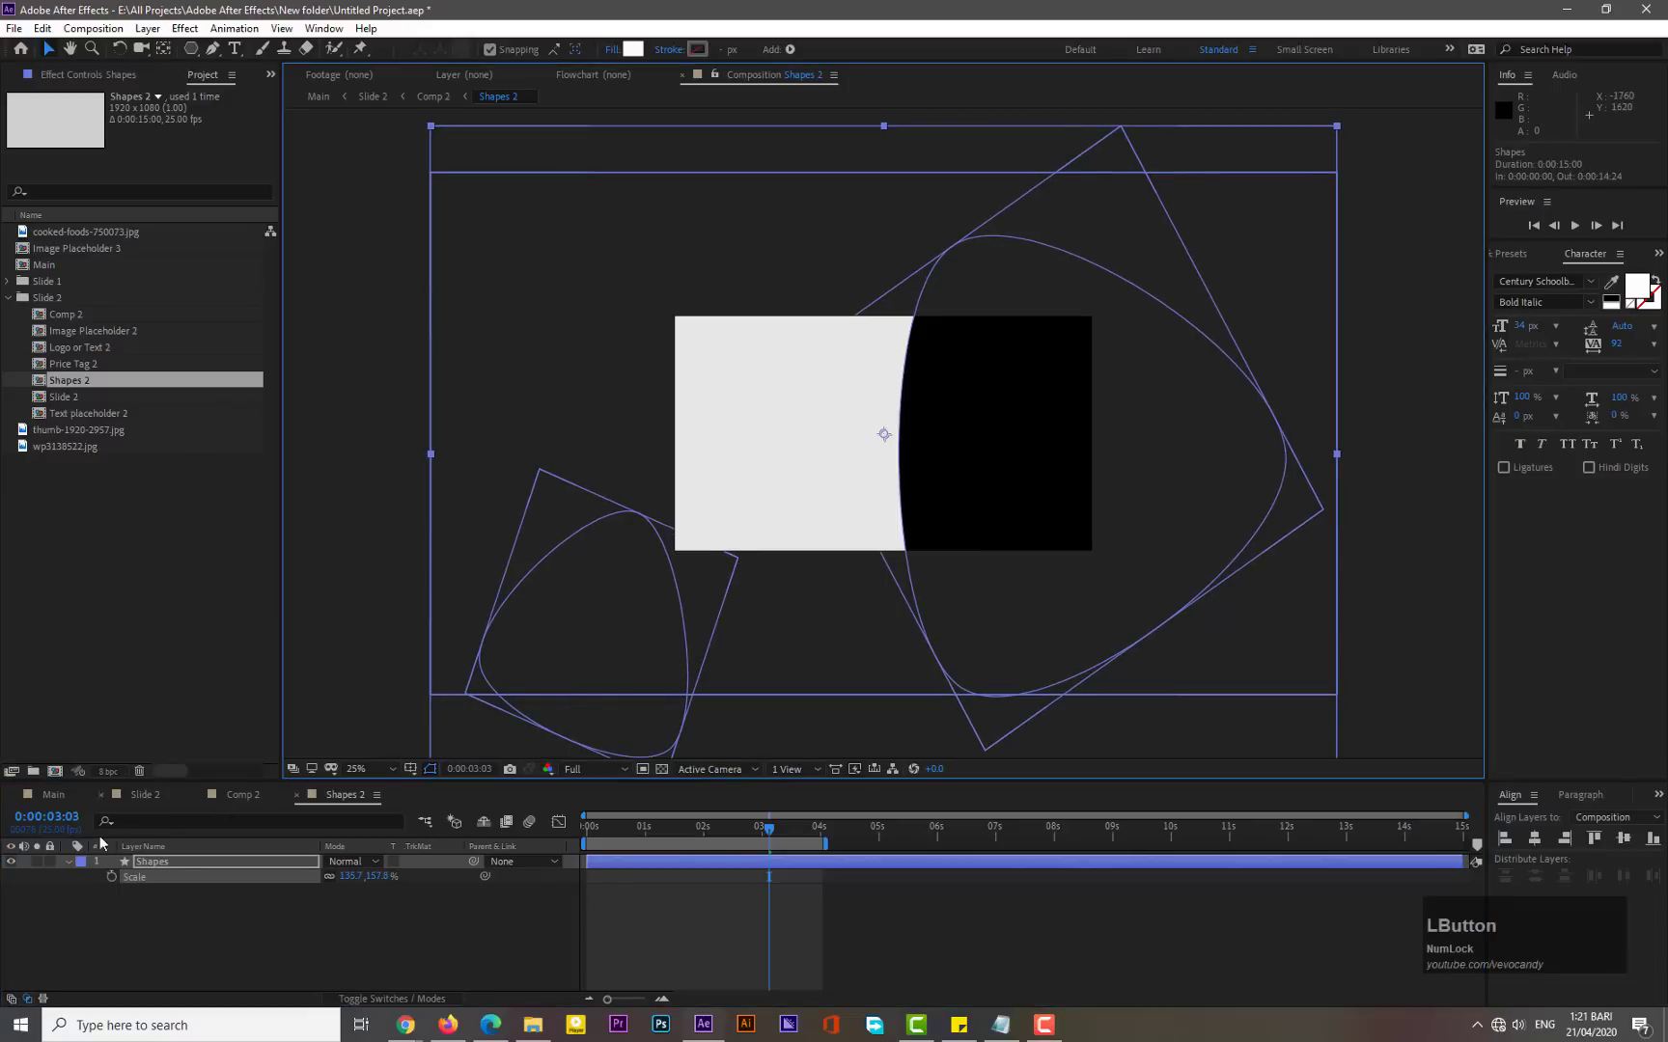
pyautogui.click(67, 861)
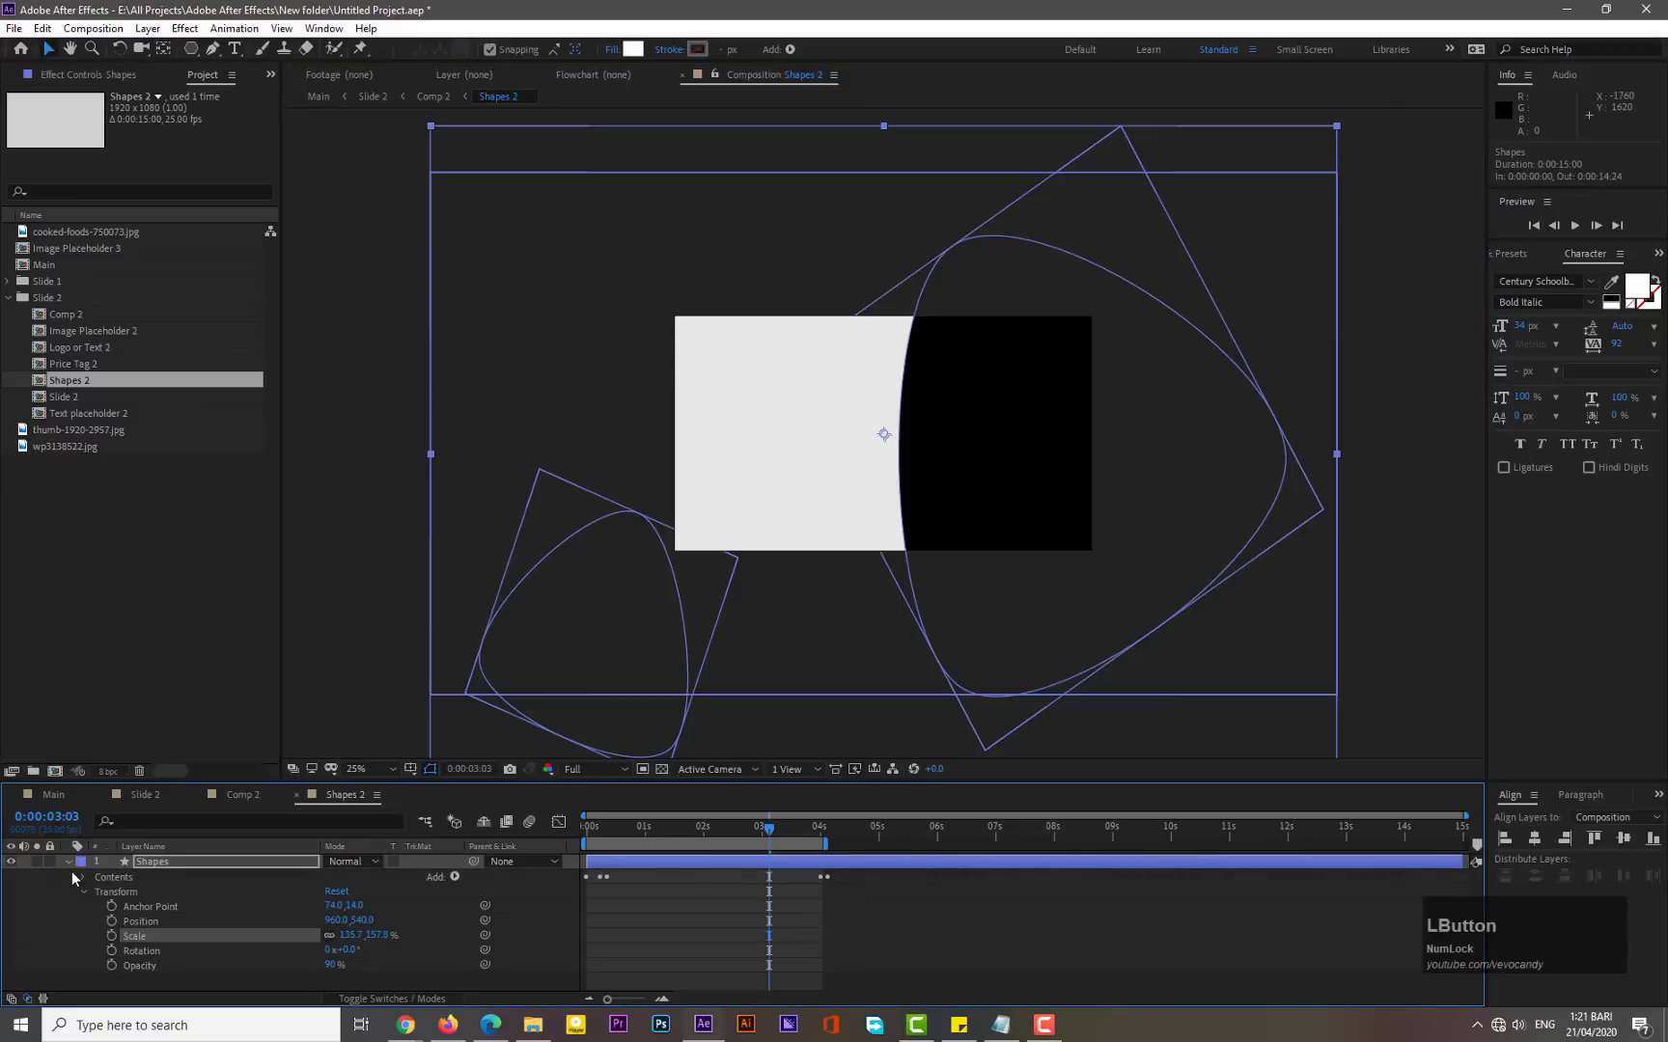
pyautogui.click(82, 890)
pyautogui.click(83, 876)
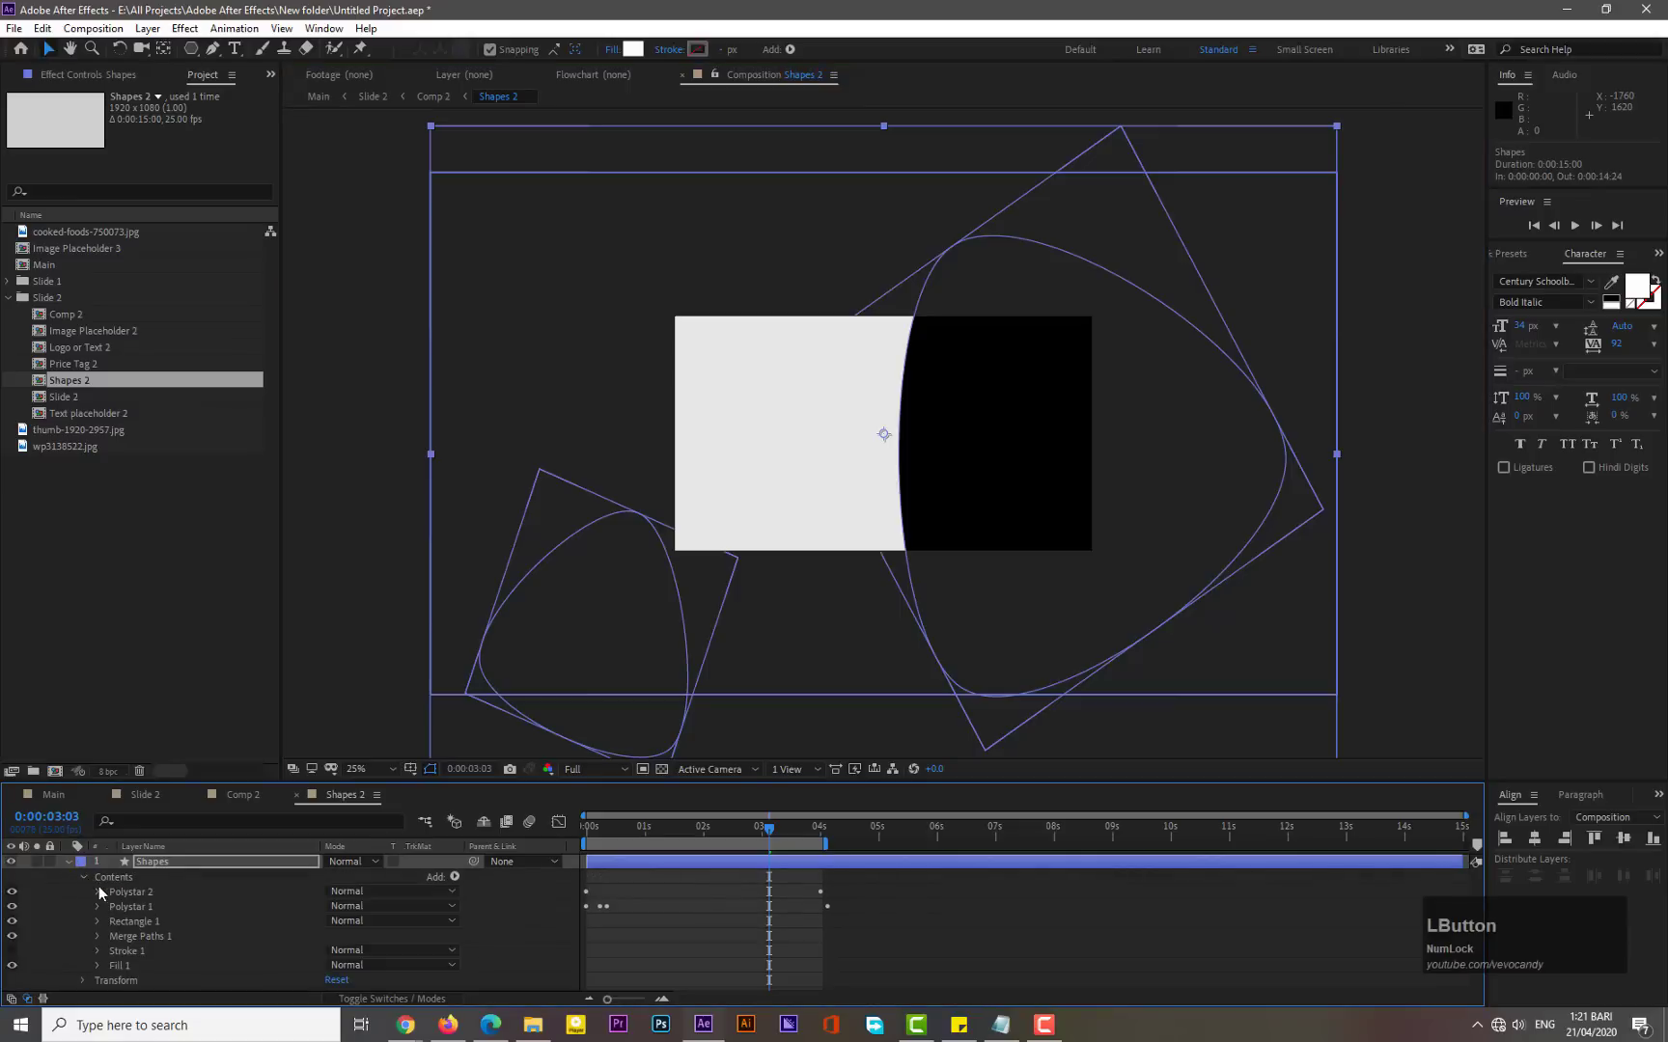
pyautogui.click(118, 891)
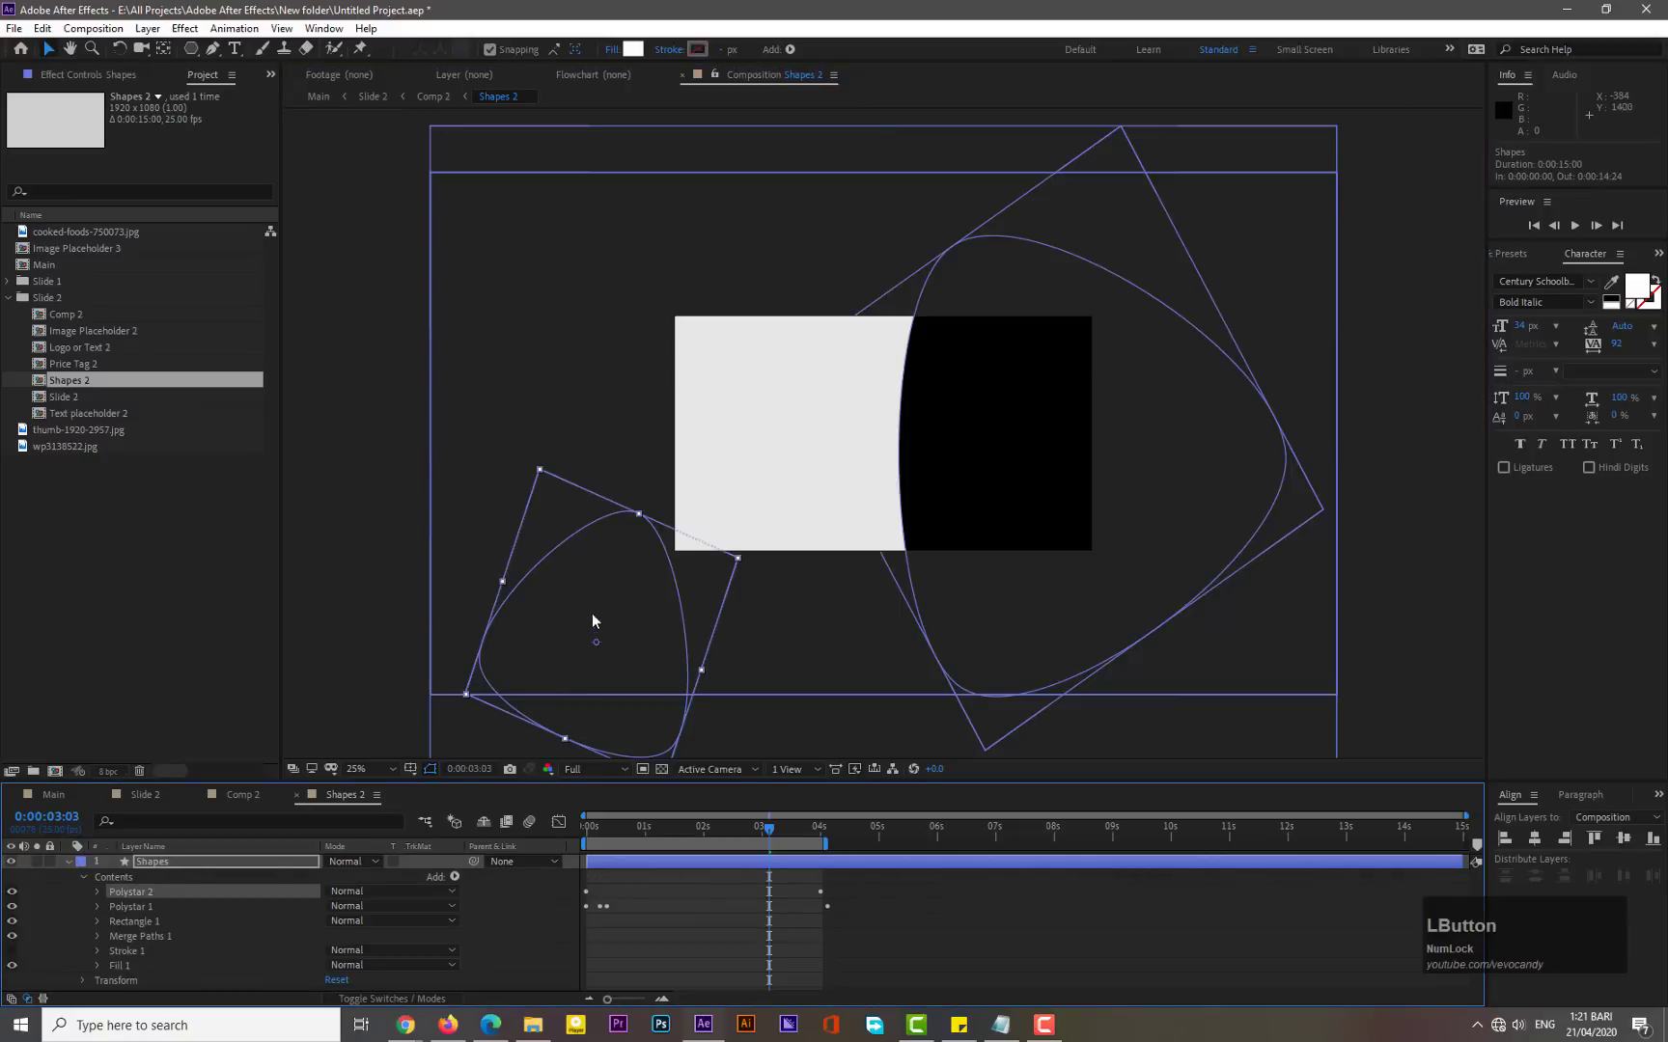
pyautogui.moveTo(606, 596); pyautogui.dragTo(709, 282)
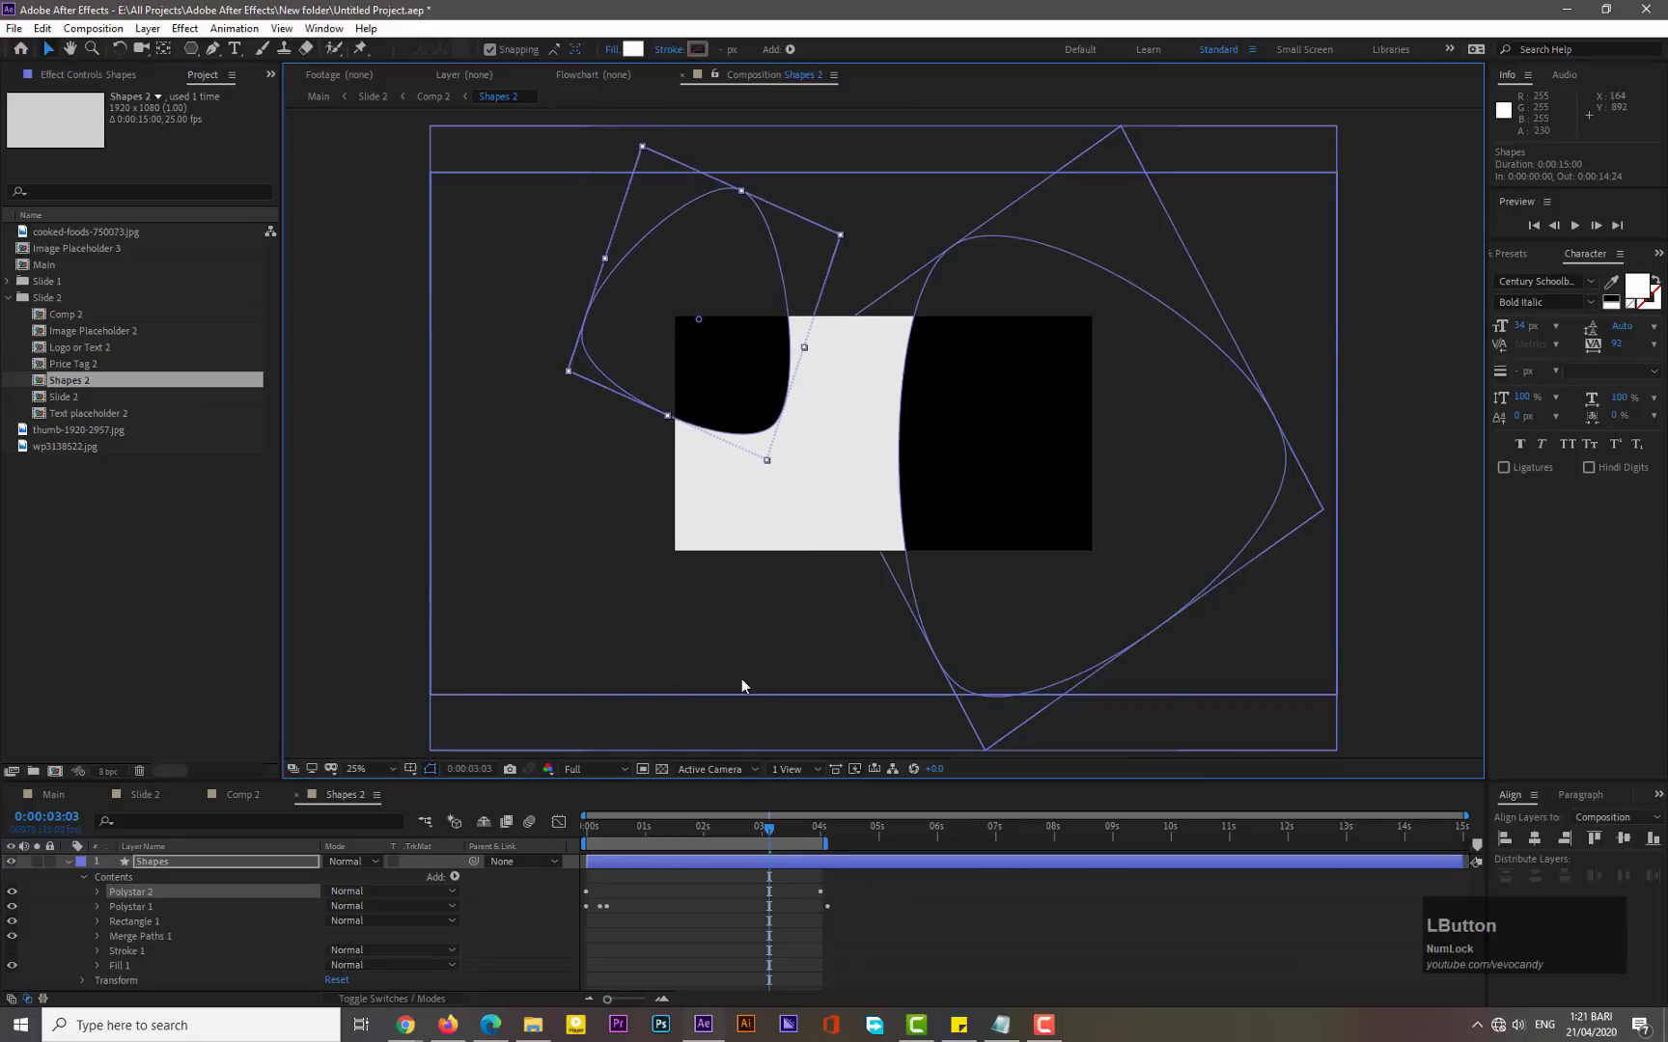
# - Return the time indicator to the start, collapse the contents, and preview Slide 2
pyautogui.moveTo(641, 832); pyautogui.dragTo(583, 781)
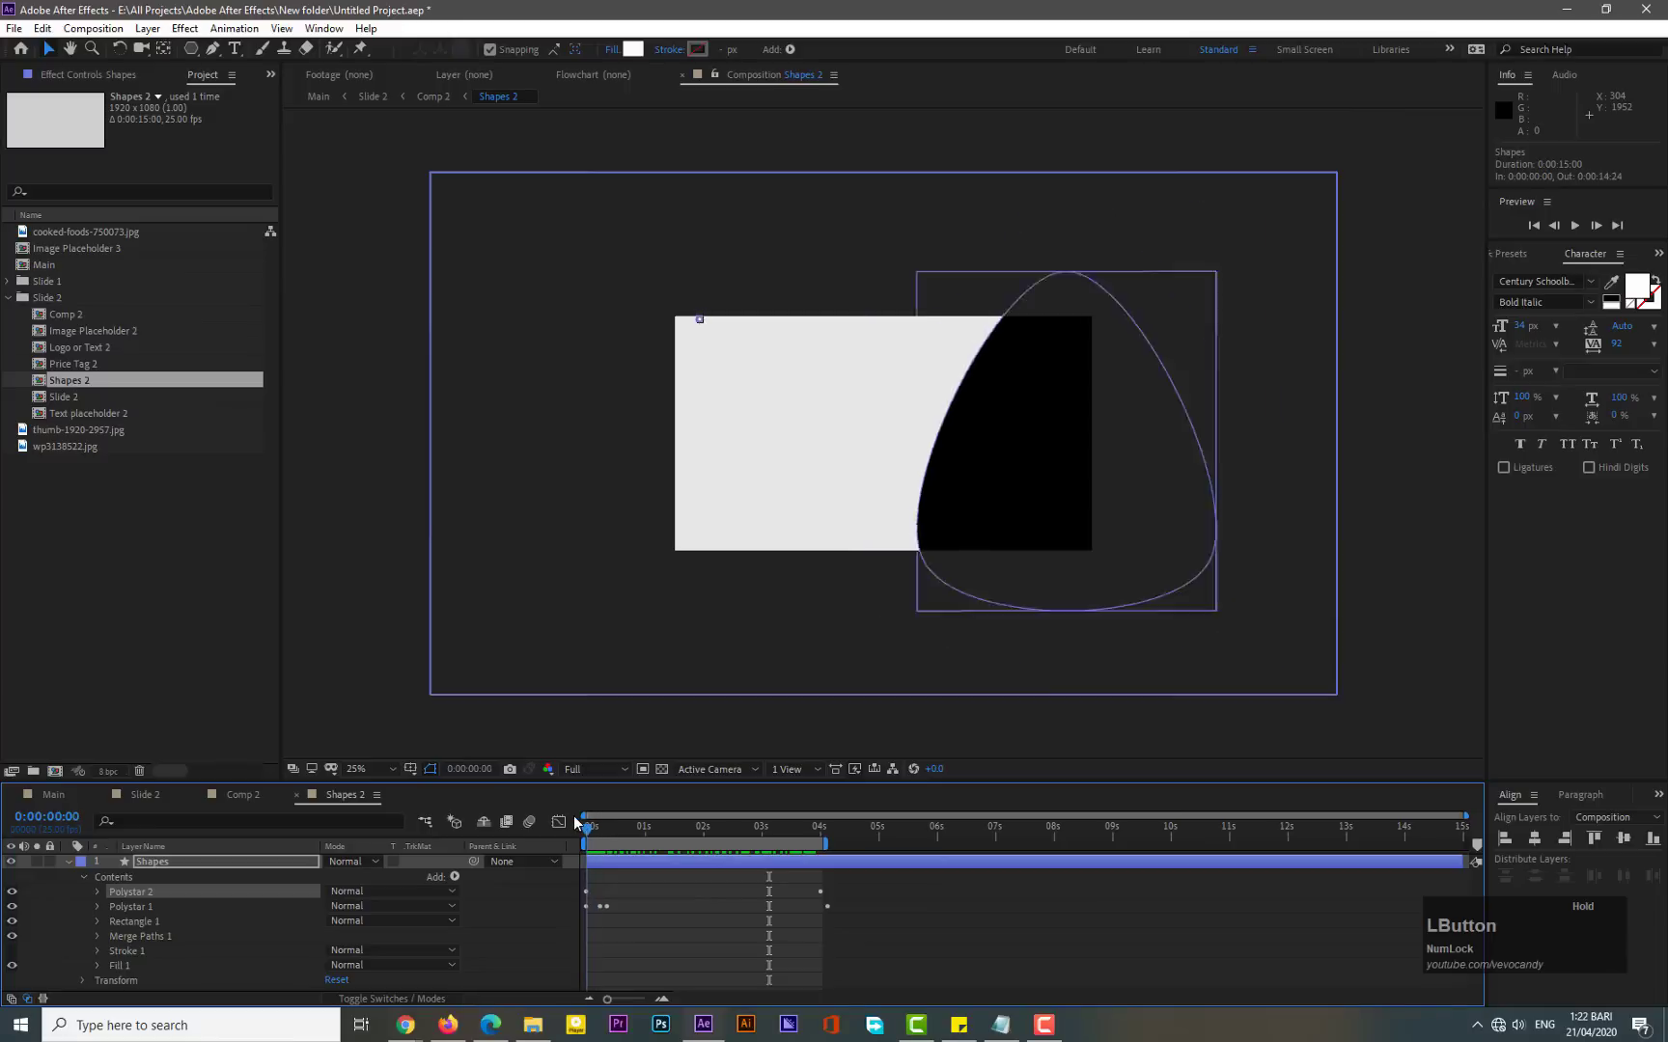
pyautogui.click(82, 877)
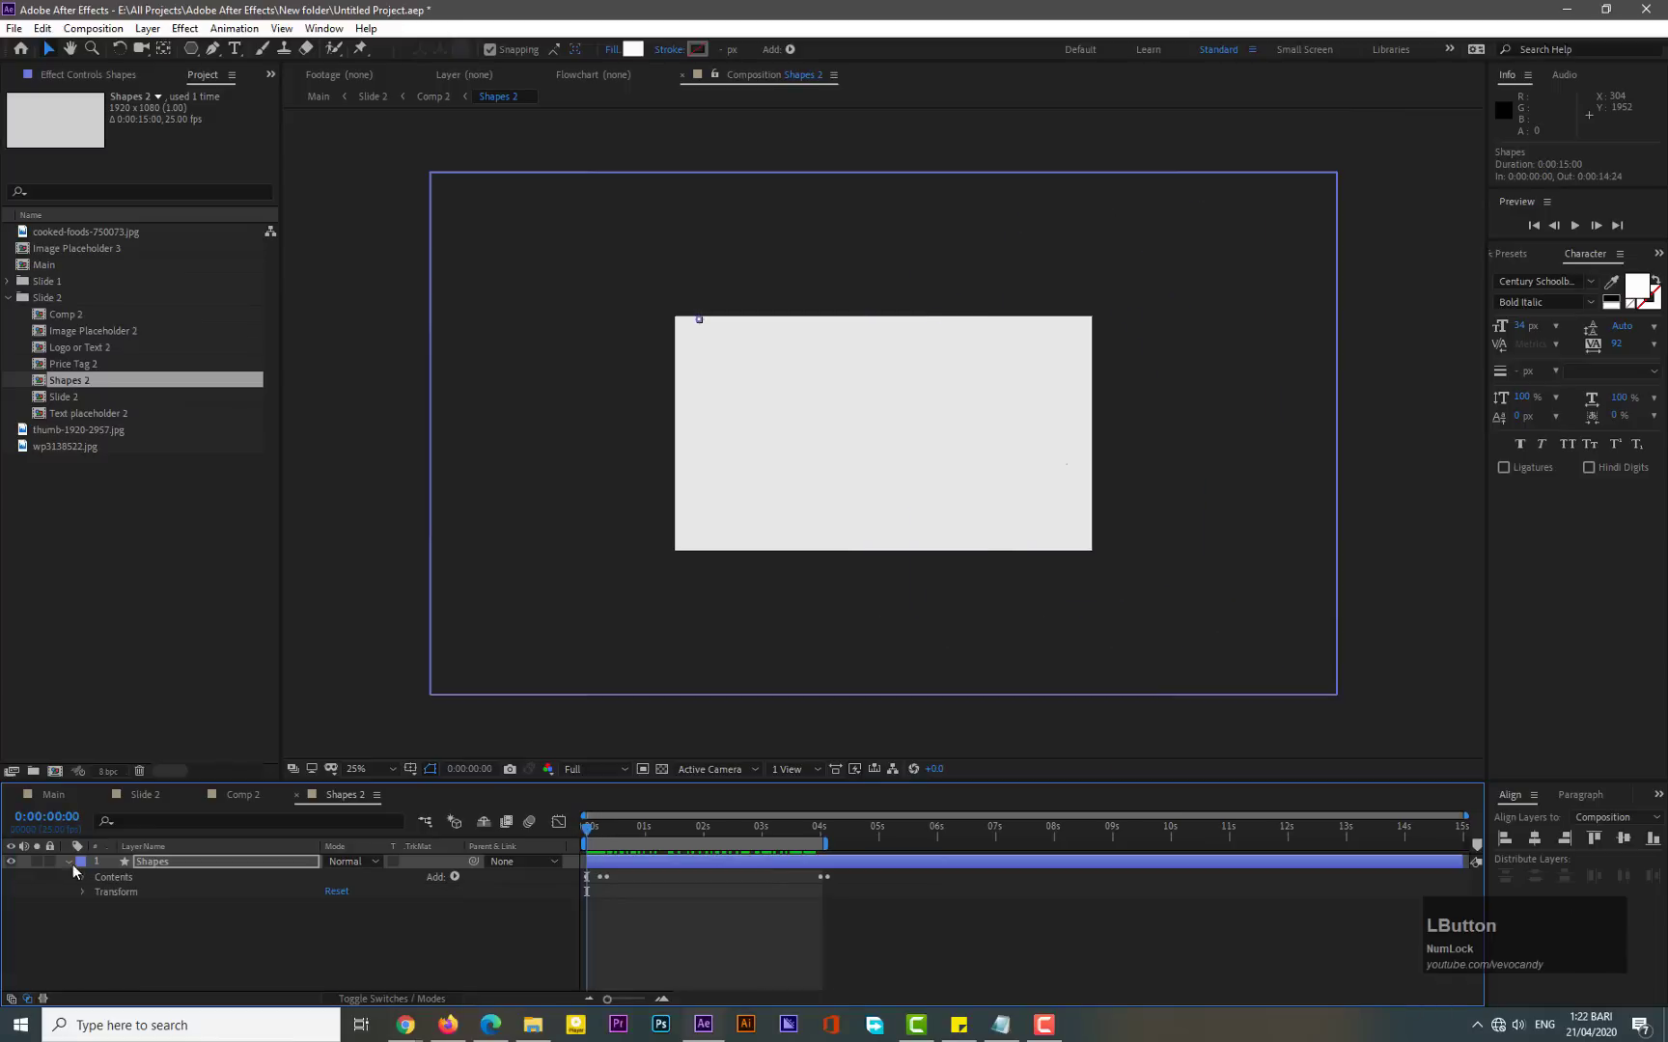
pyautogui.click(145, 795)
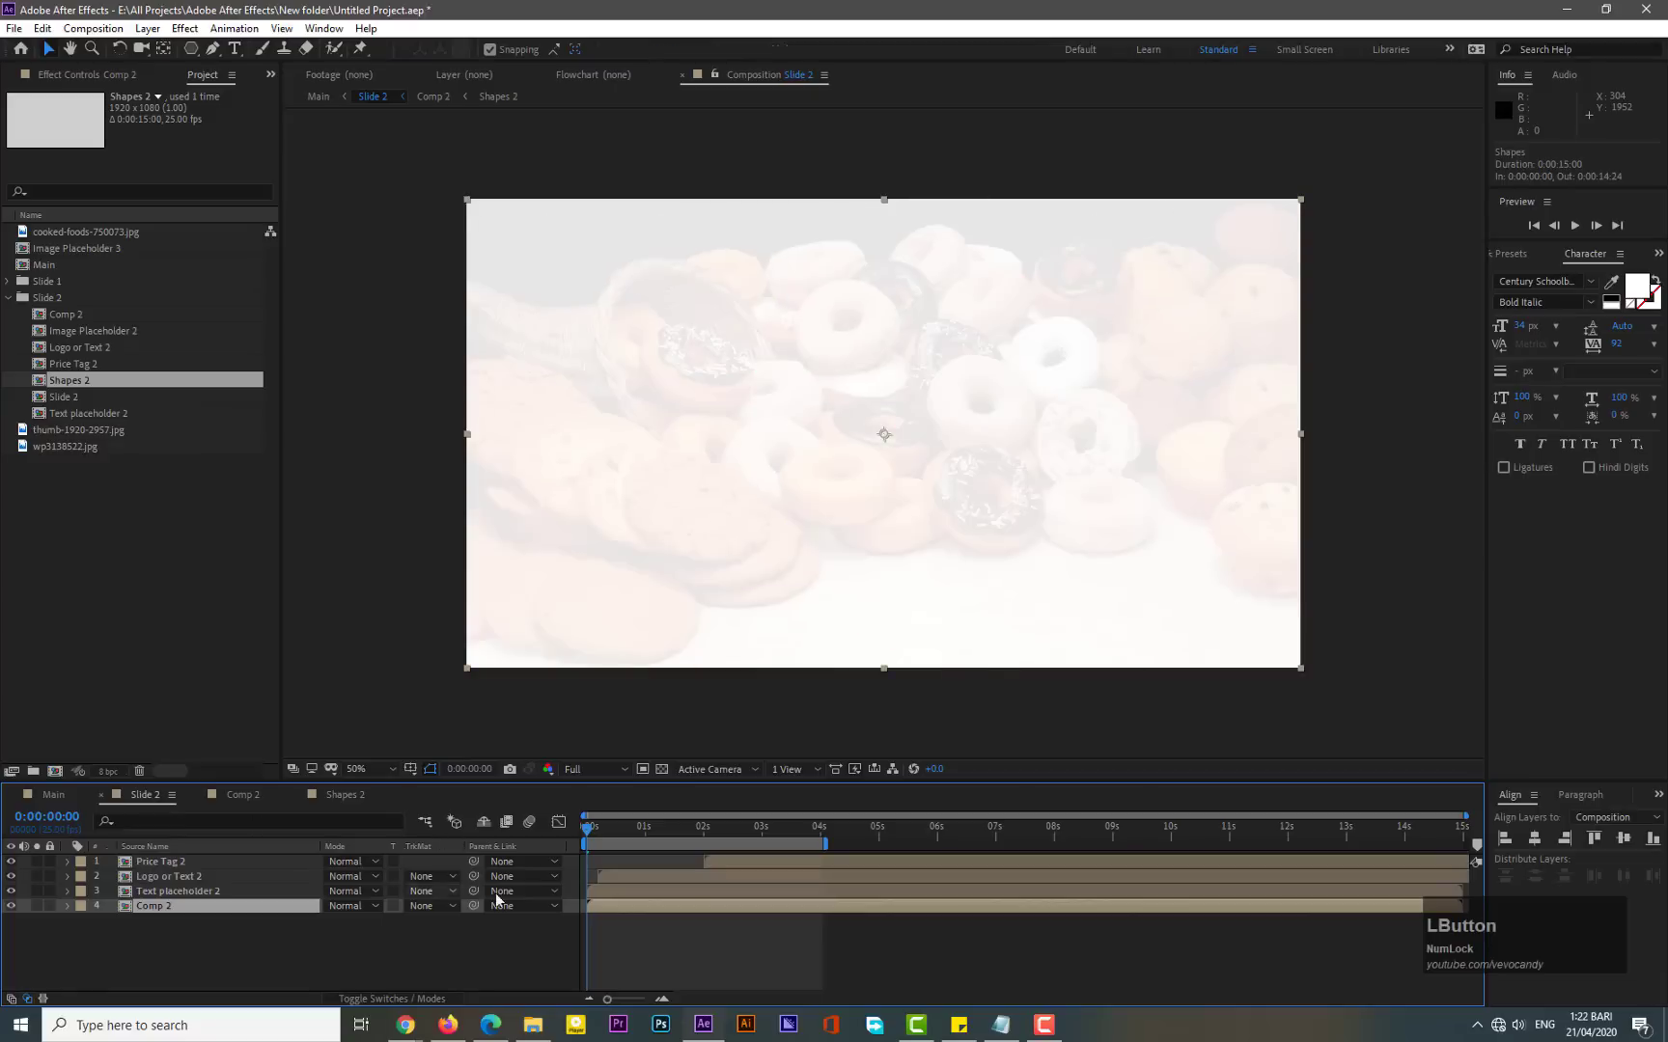
pyautogui.press('KP_0')
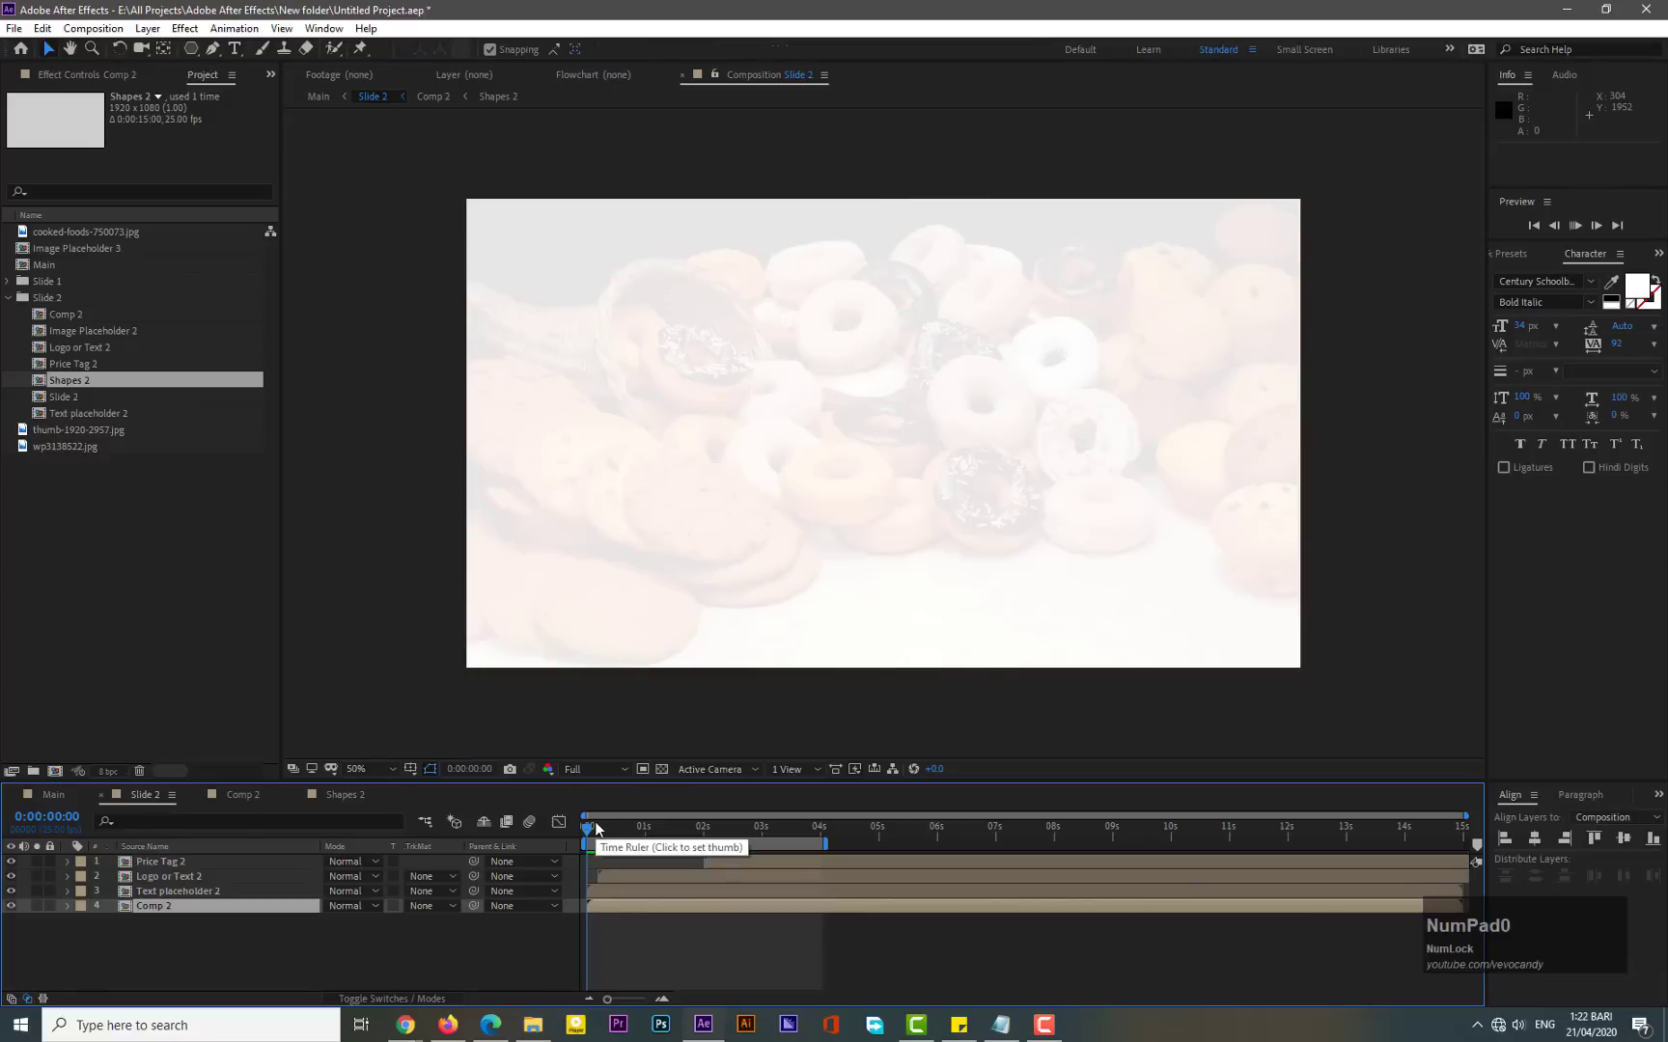
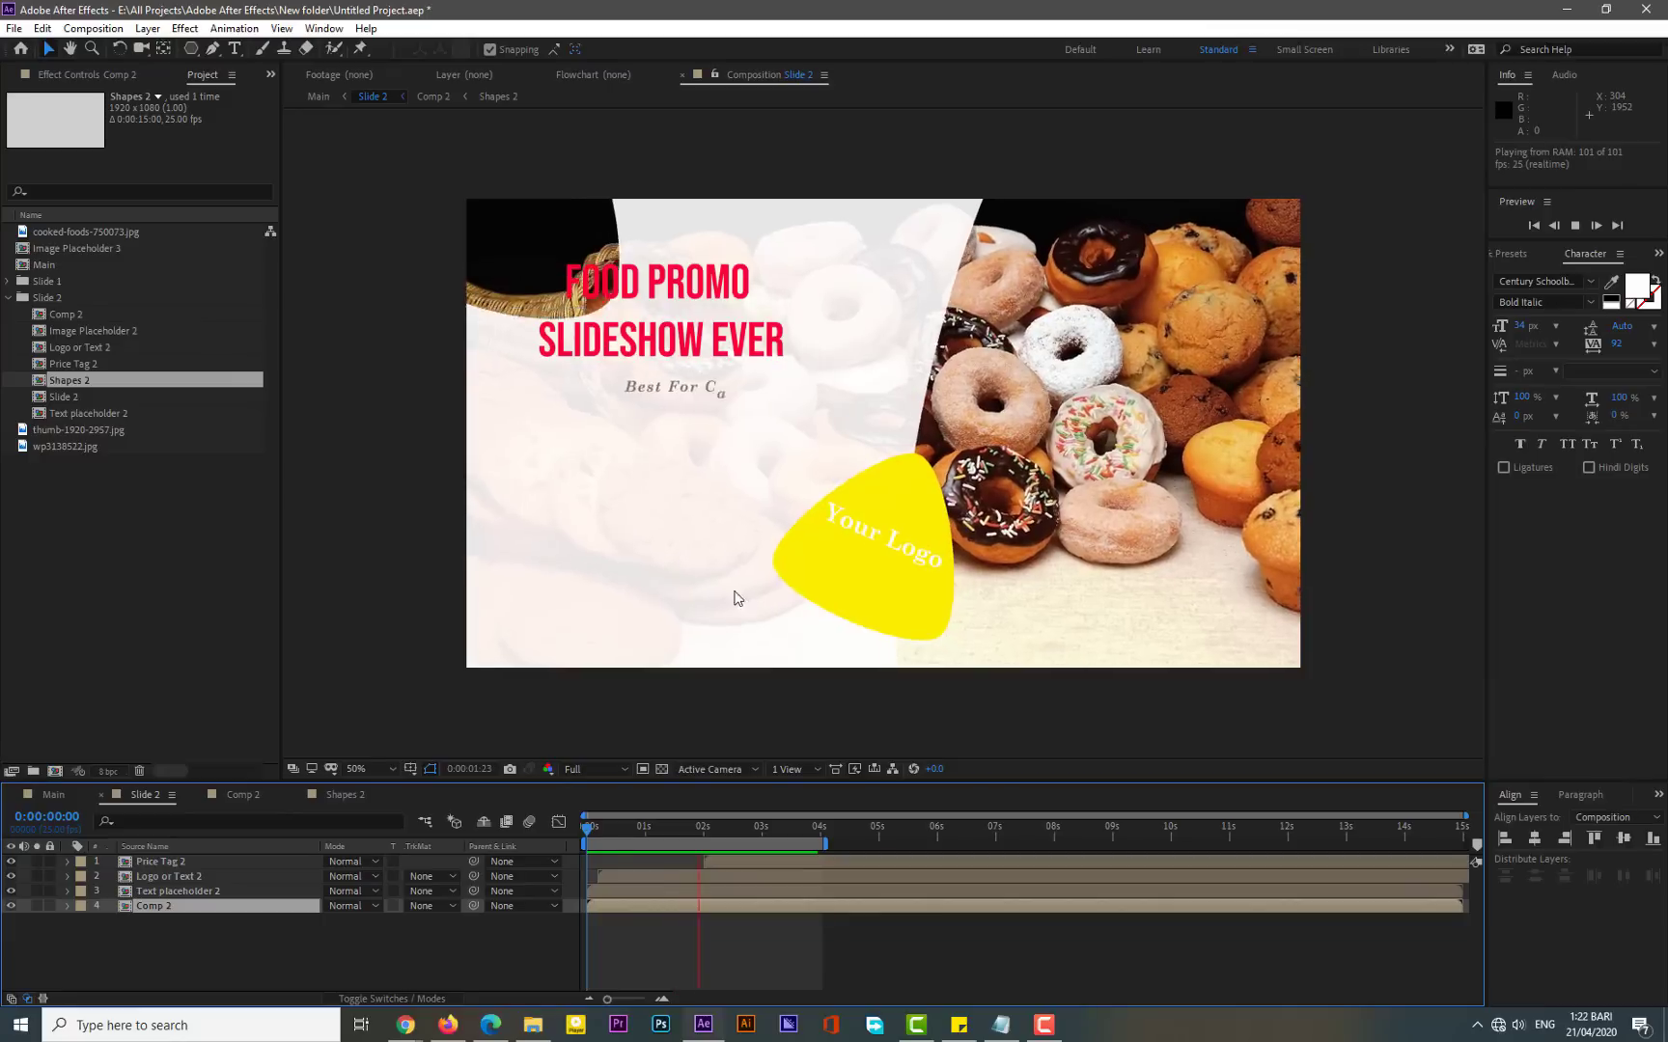
# - Select the Logo or Text 2 layer and move the yellow logo up to the top centre of the frame
pyautogui.click(427, 878)
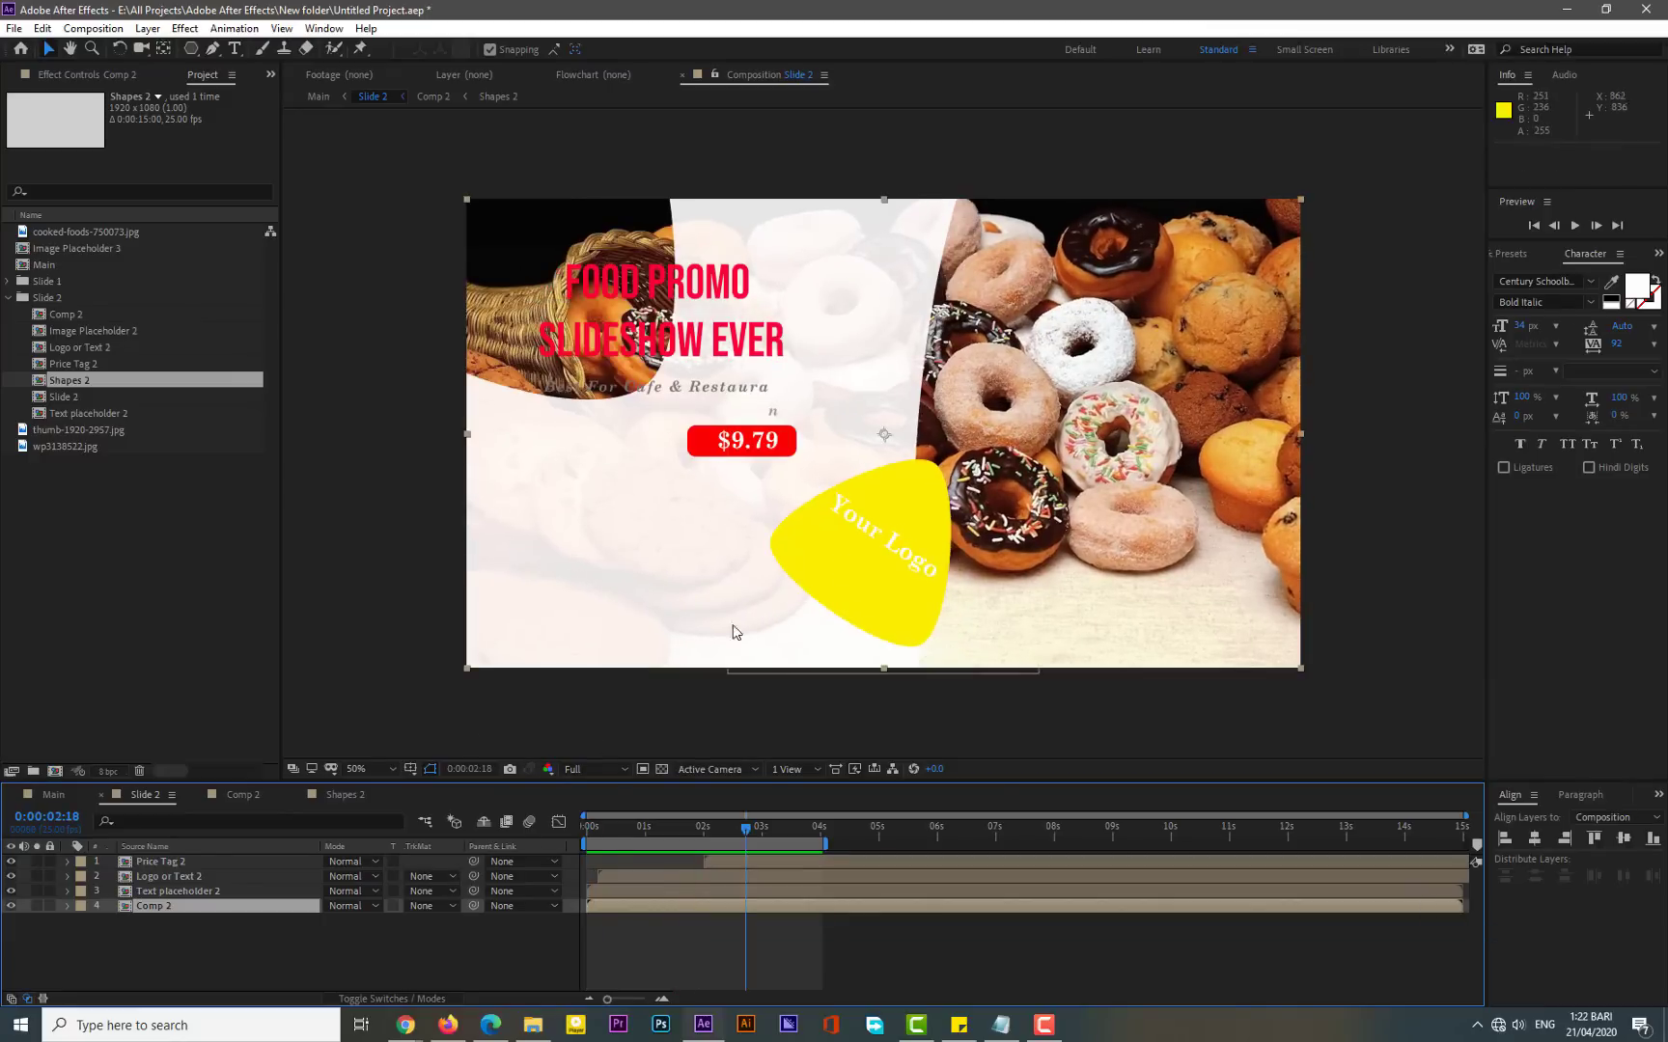
pyautogui.click(175, 877)
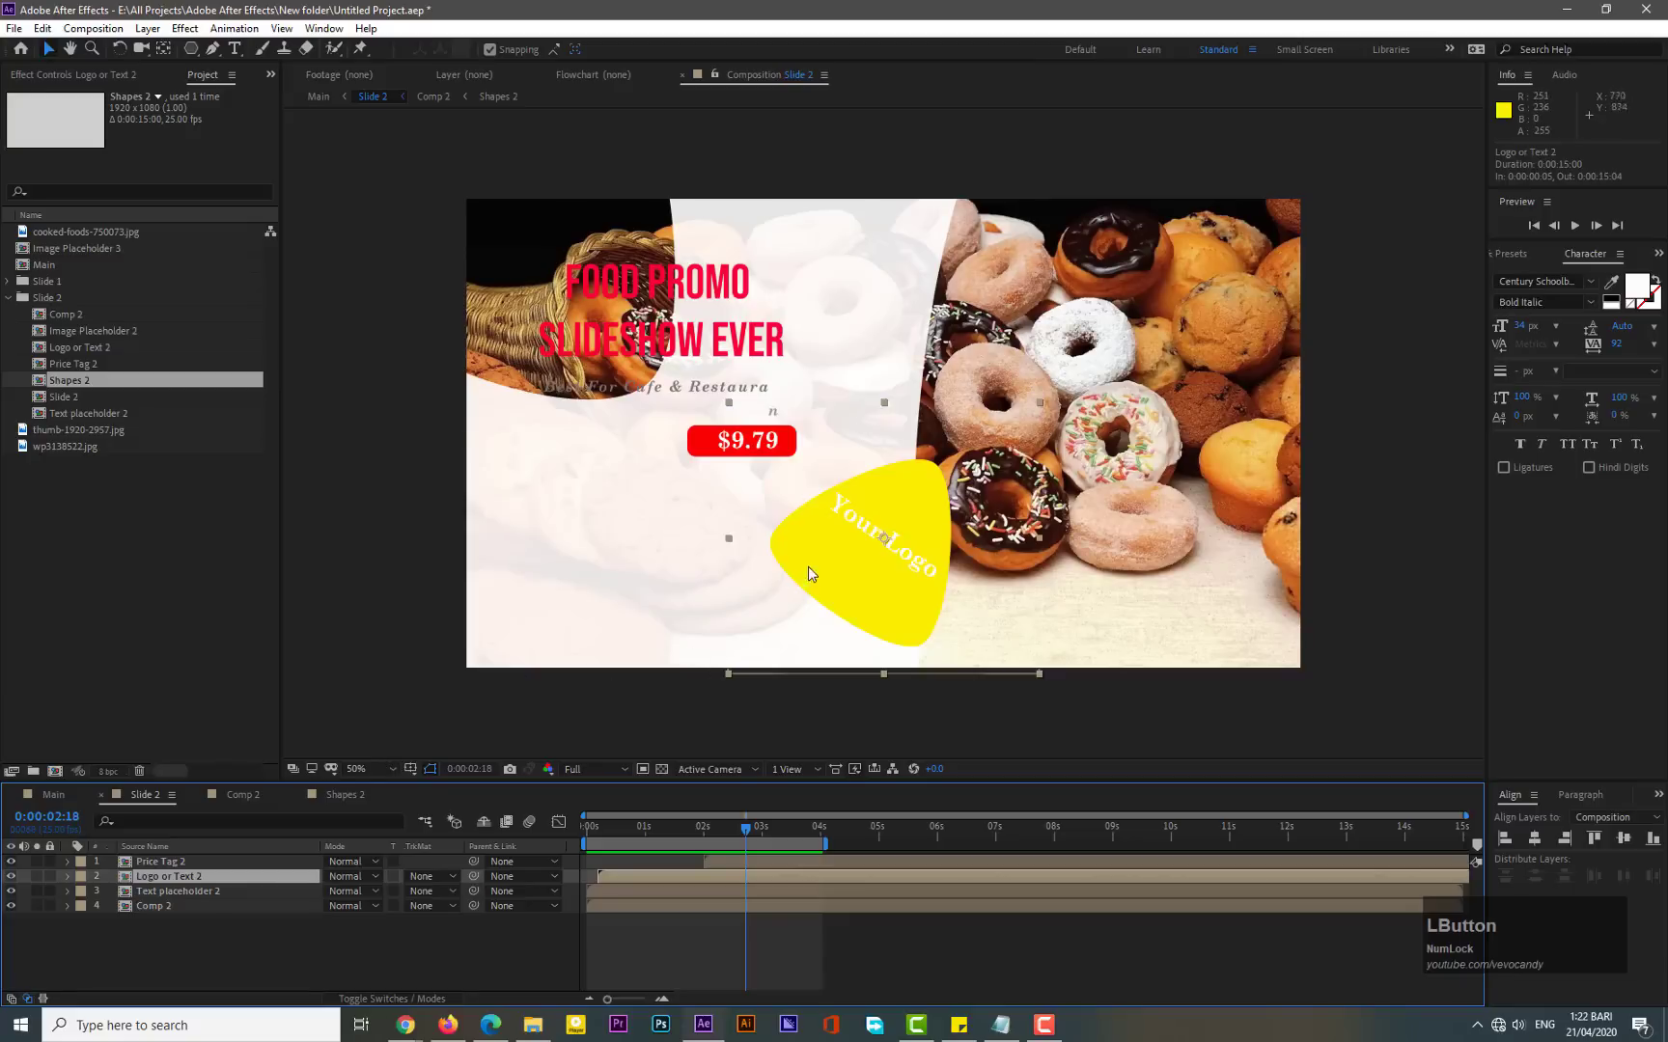
pyautogui.moveTo(836, 555); pyautogui.dragTo(825, 299)
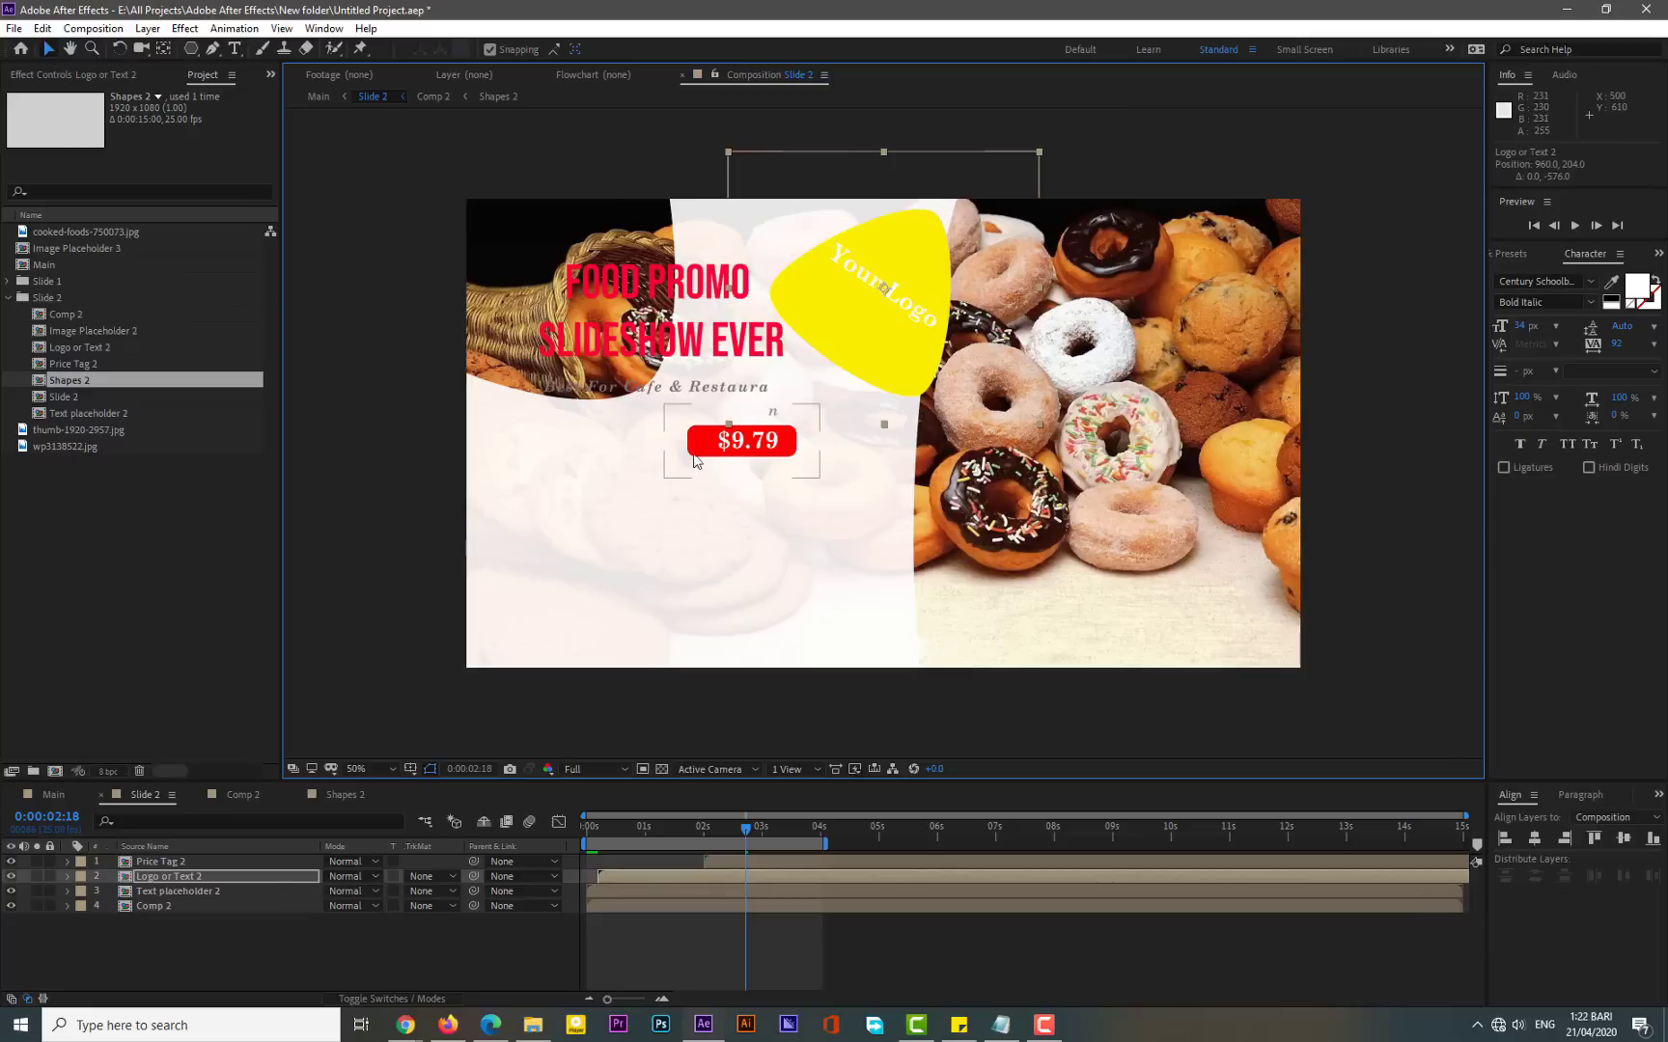
# - Select the Price Tag 2 layer and move the price tag down below the subtitle
pyautogui.click(170, 863)
pyautogui.moveTo(721, 441); pyautogui.dragTo(785, 550)
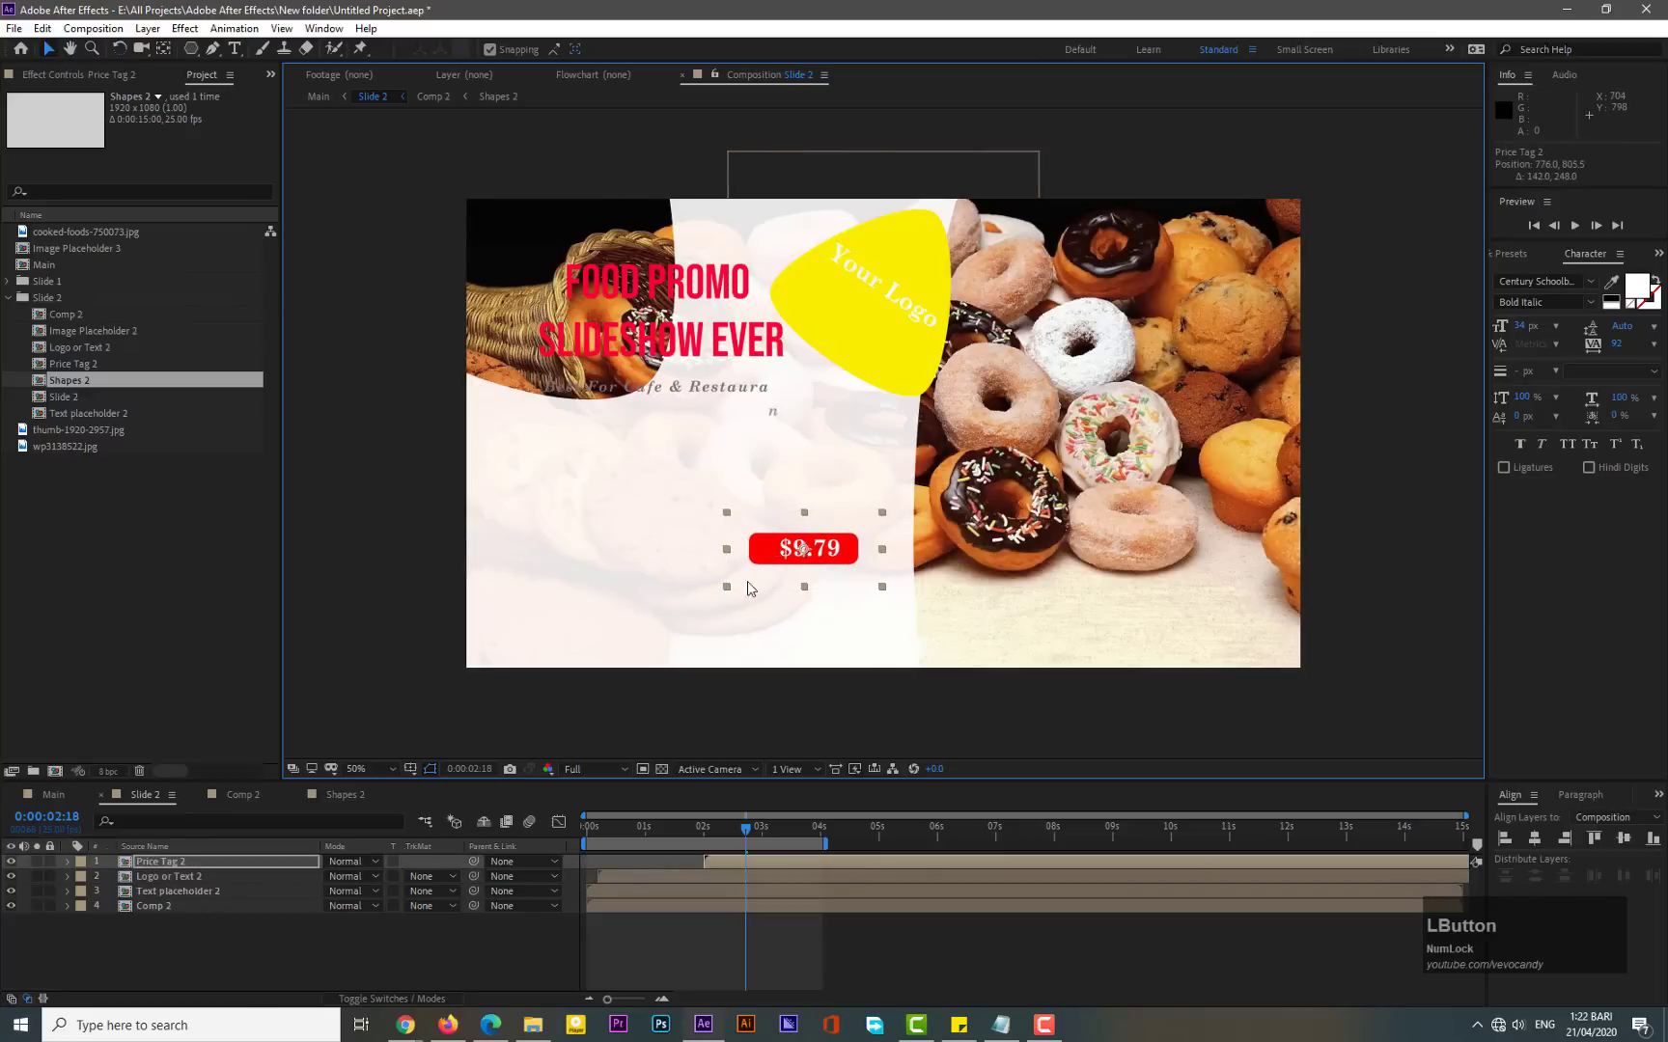
# - Open the Price Tag 2 comp and hide its Price Tag background shape layer
pyautogui.doubleClick(168, 863)
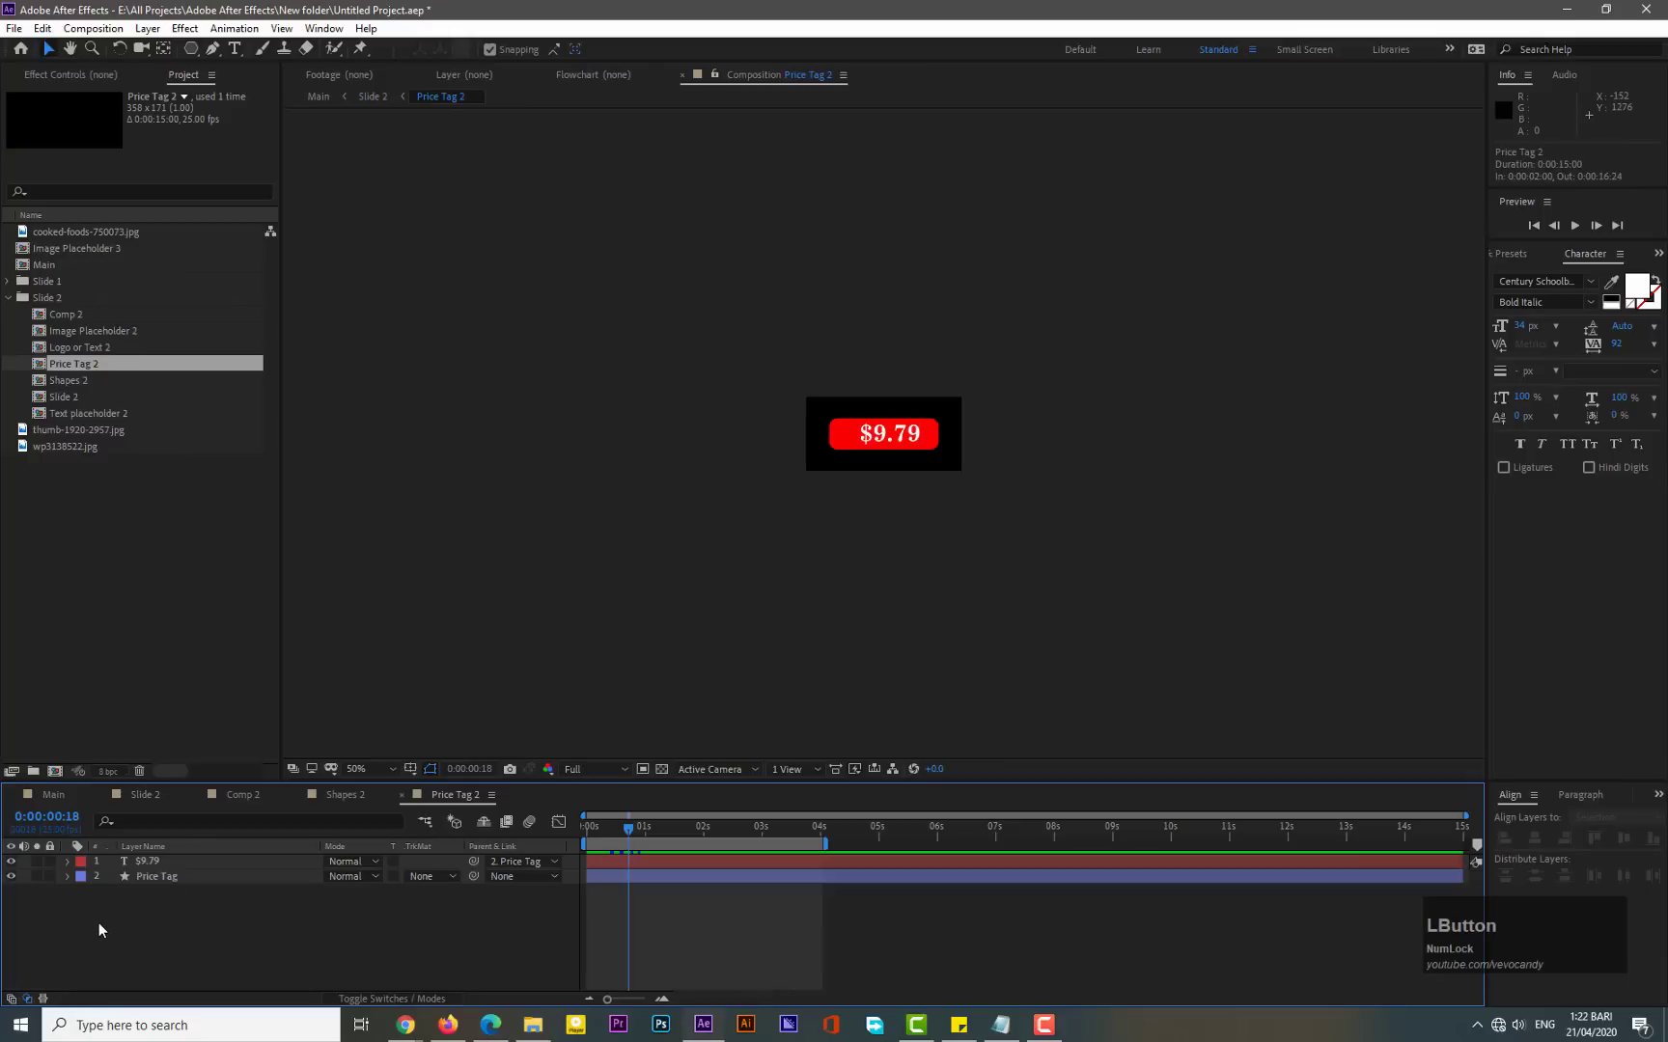
pyautogui.click(11, 877)
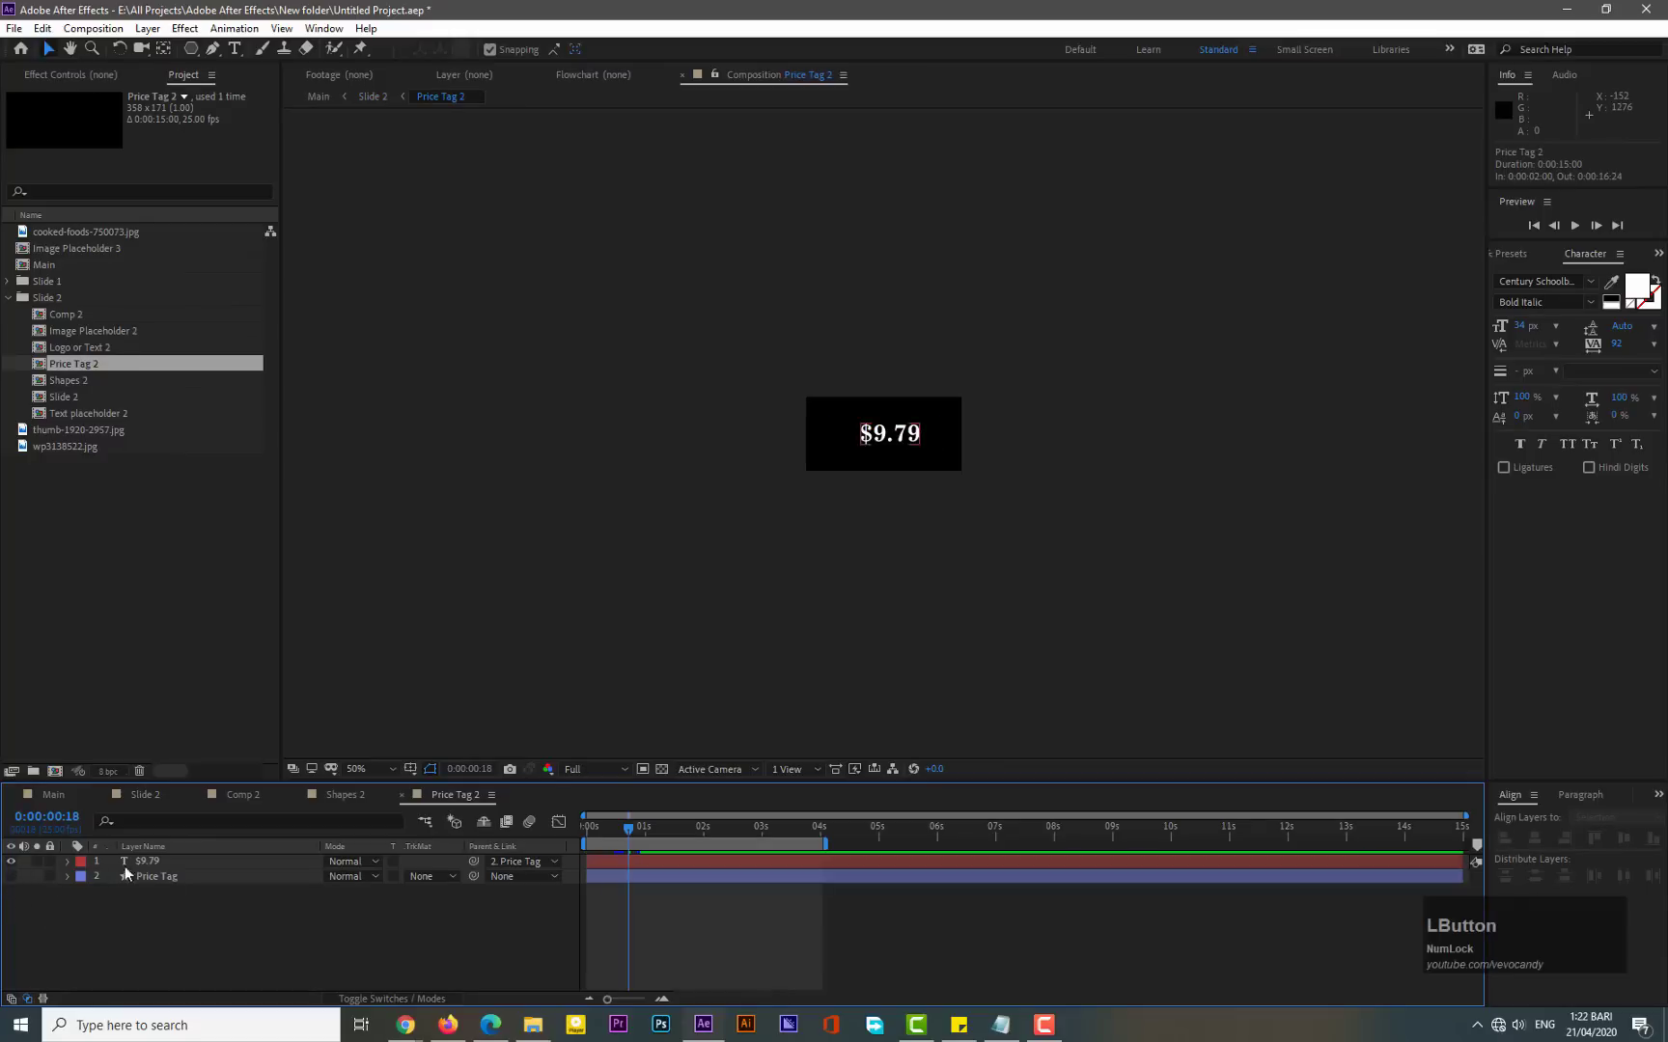
# - Delete the Animator 1 Position keyframes on the $9.79 text layer and set that Position to 0, 0
pyautogui.click(66, 862)
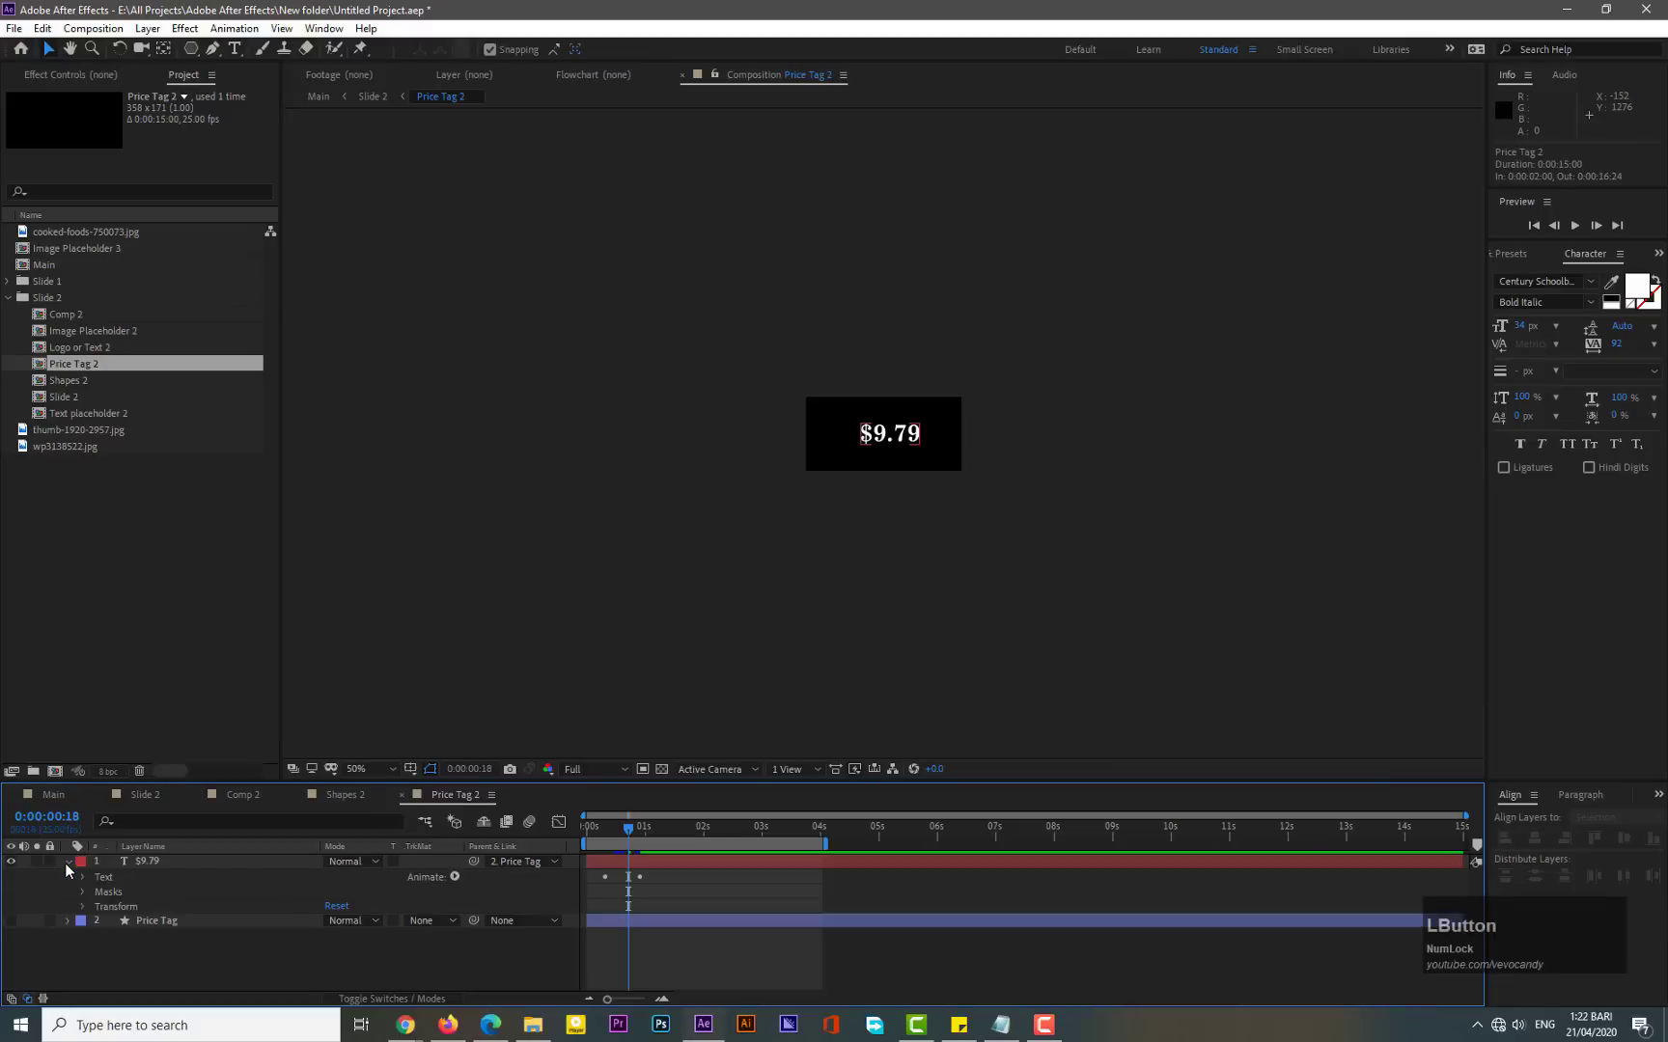
pyautogui.click(81, 877)
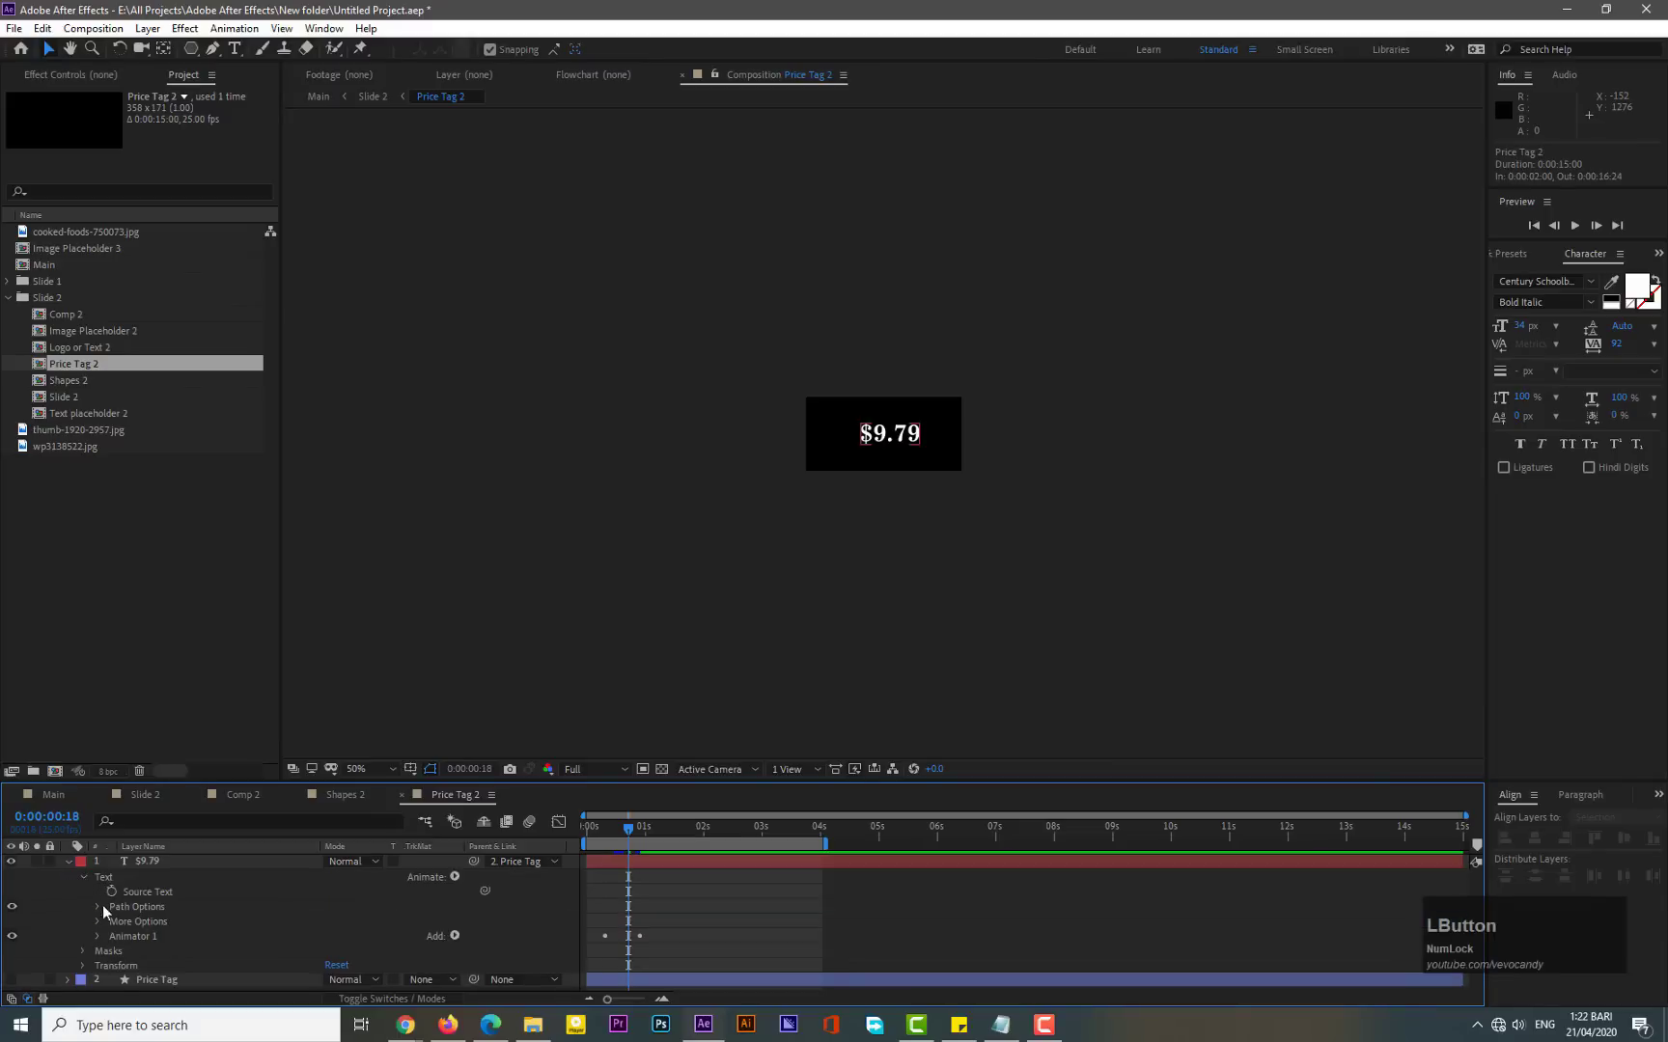
pyautogui.click(98, 936)
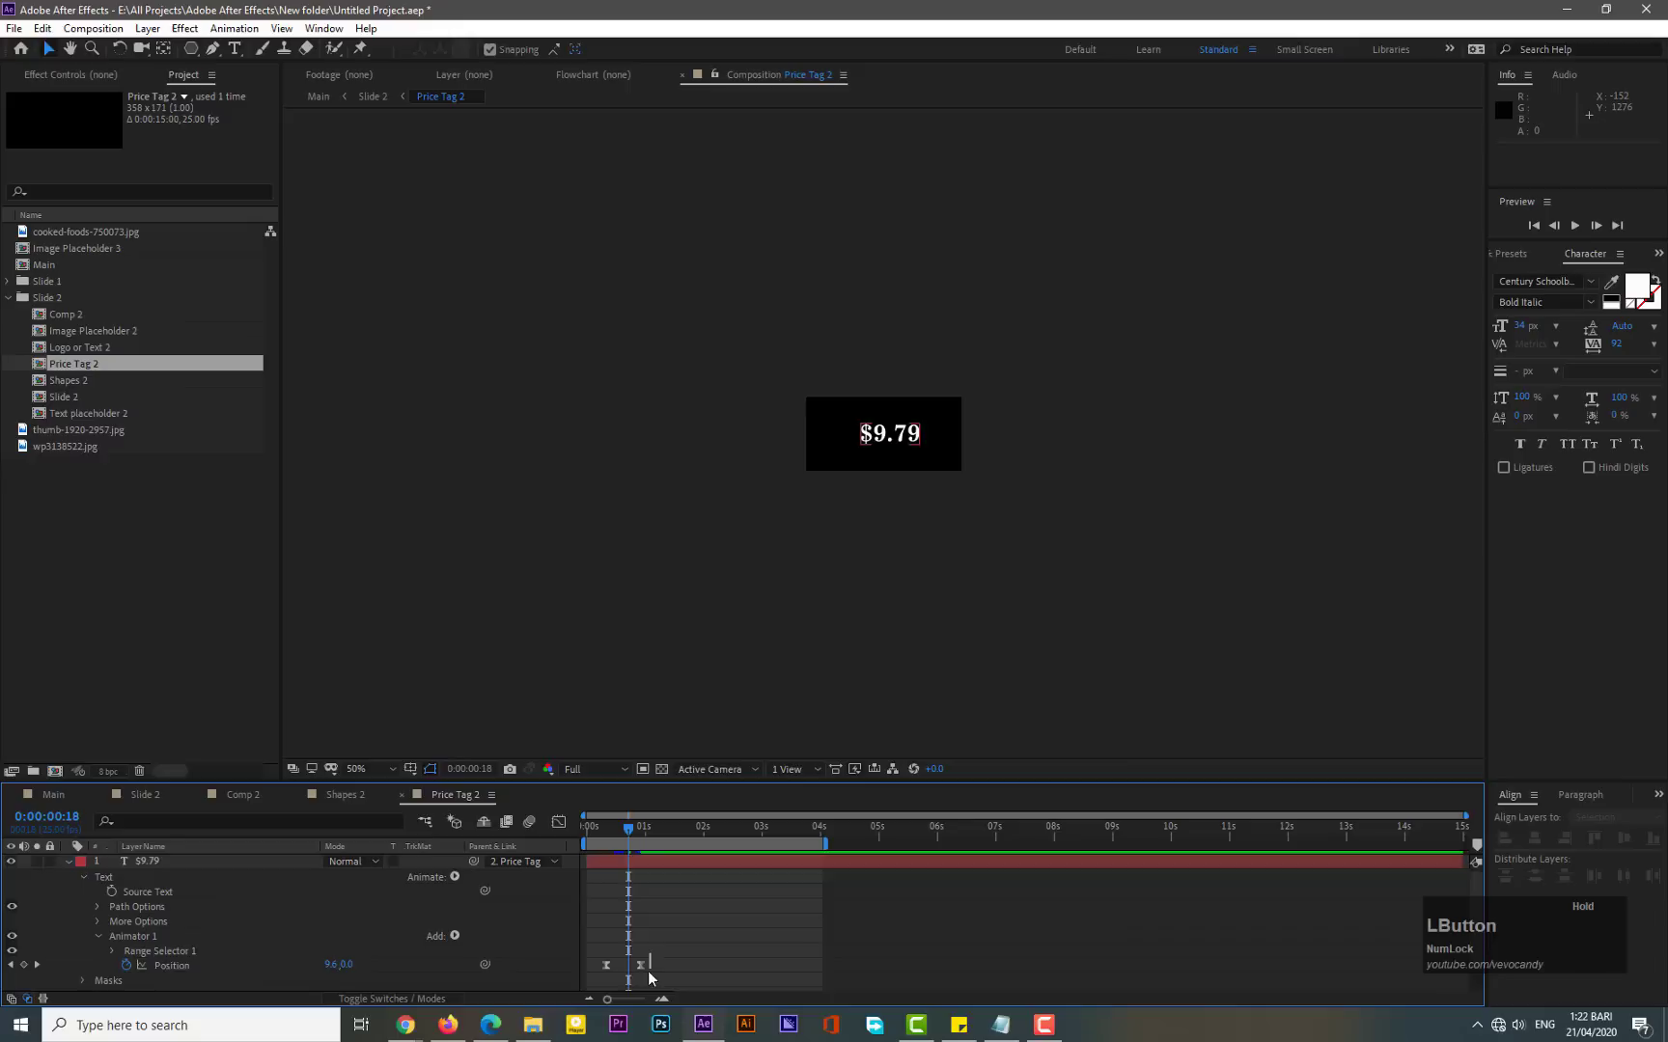
pyautogui.moveTo(651, 953); pyautogui.dragTo(602, 979)
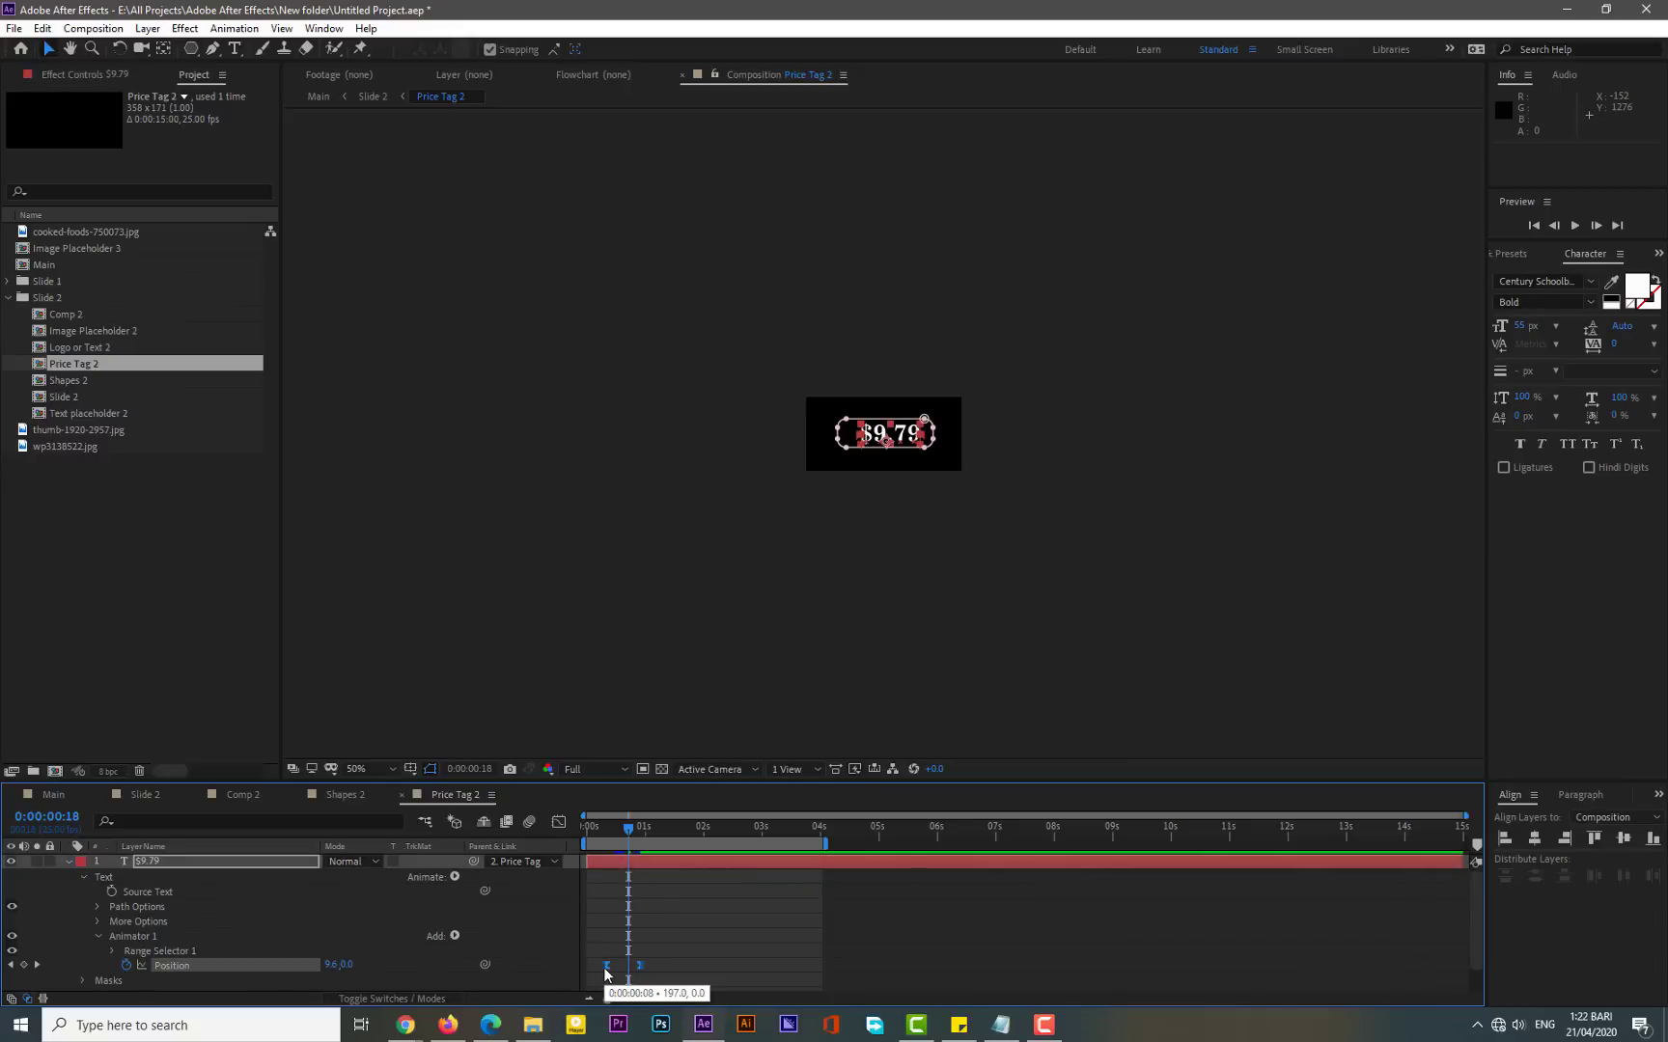
pyautogui.press('Delete')
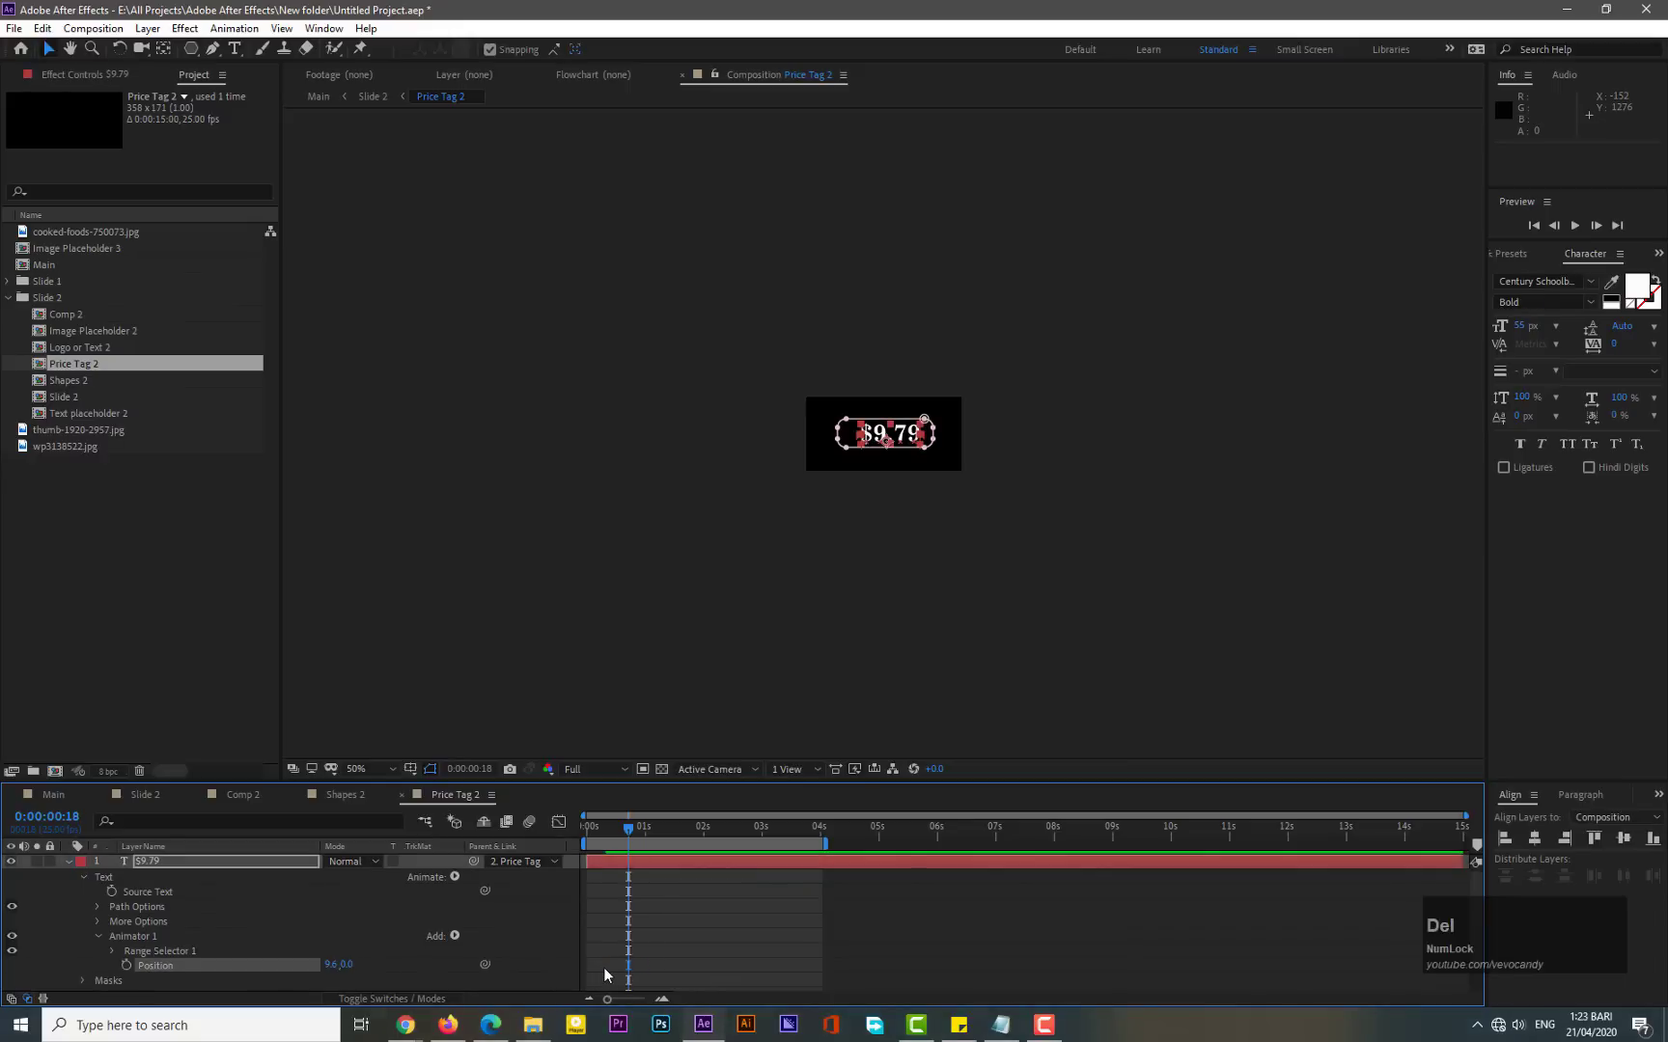
pyautogui.click(330, 965)
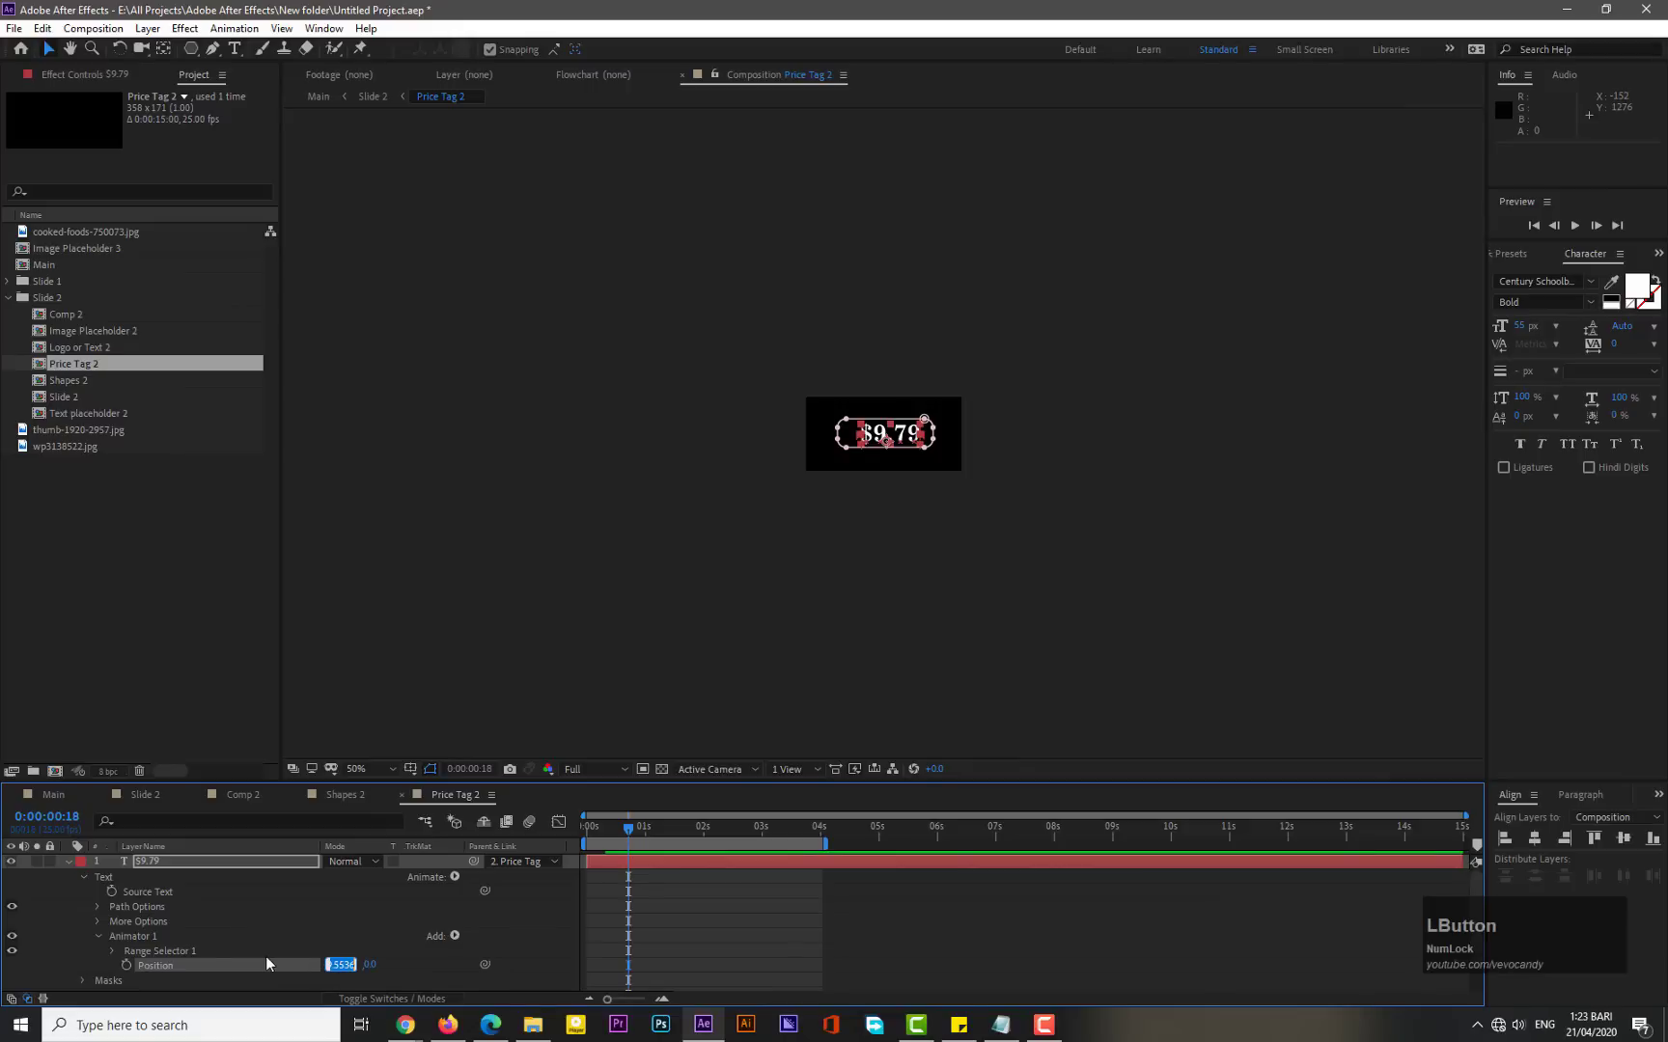
pyautogui.write('0')
pyautogui.press('Return')
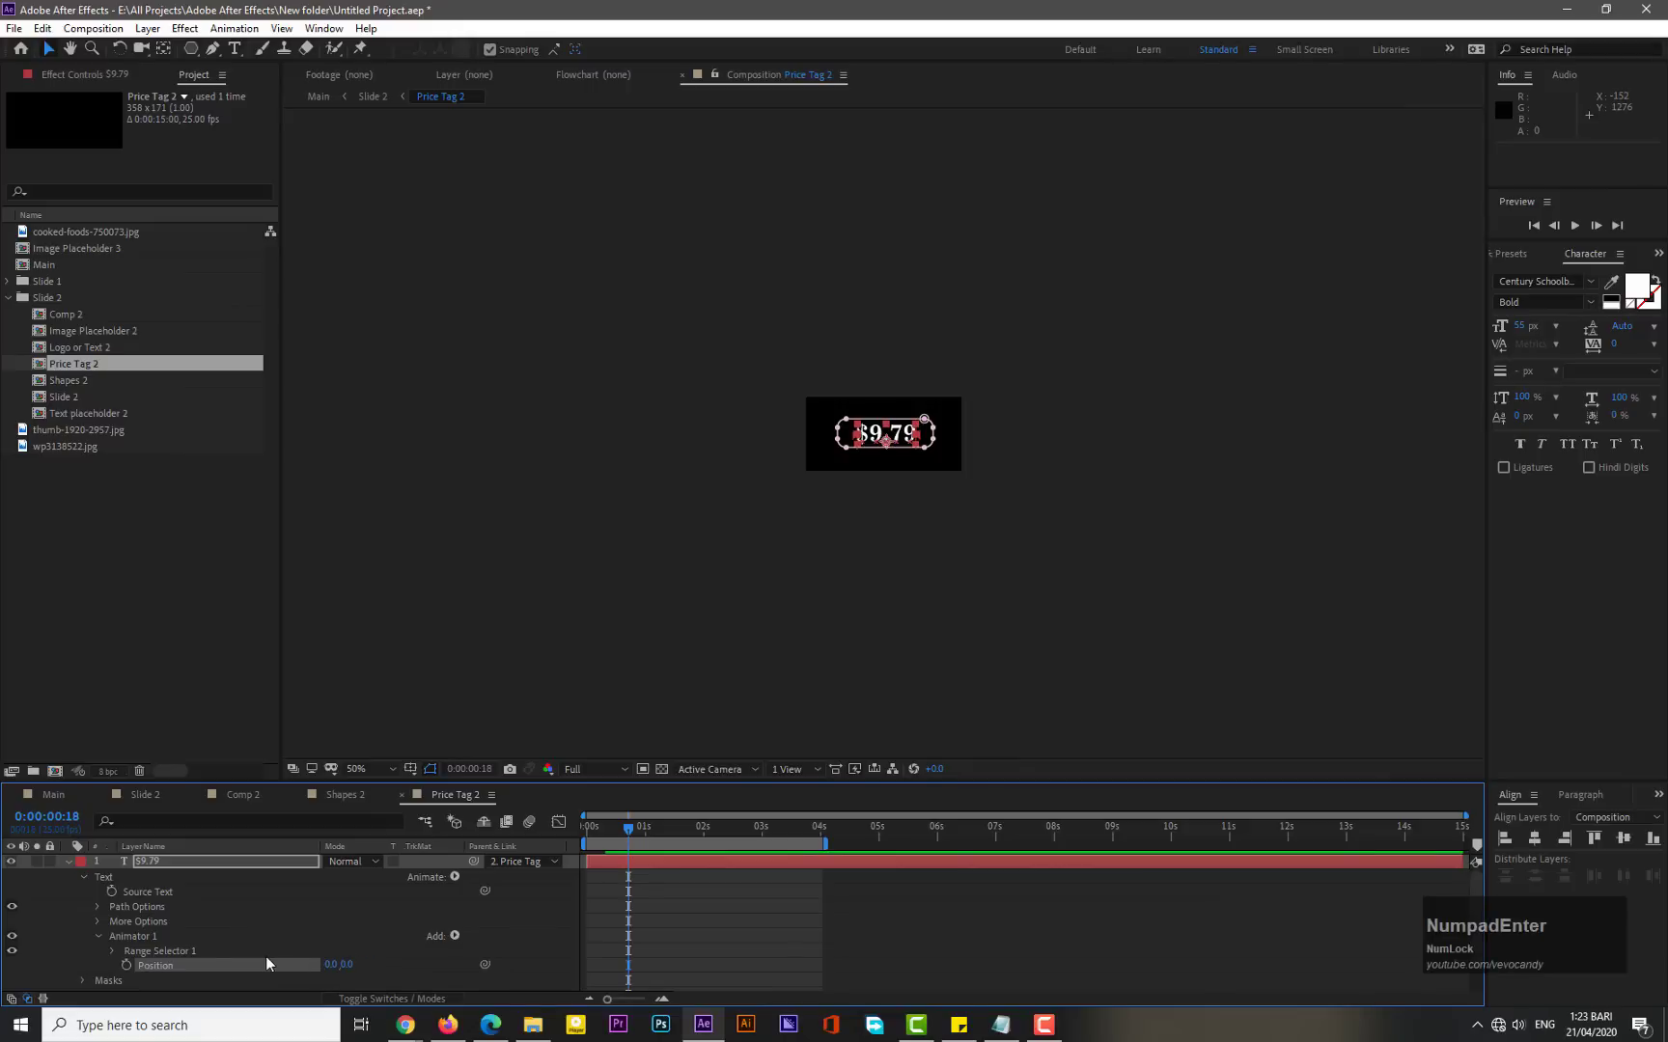
# - Select the $9.79 text and change its fill colour to red
pyautogui.click(96, 936)
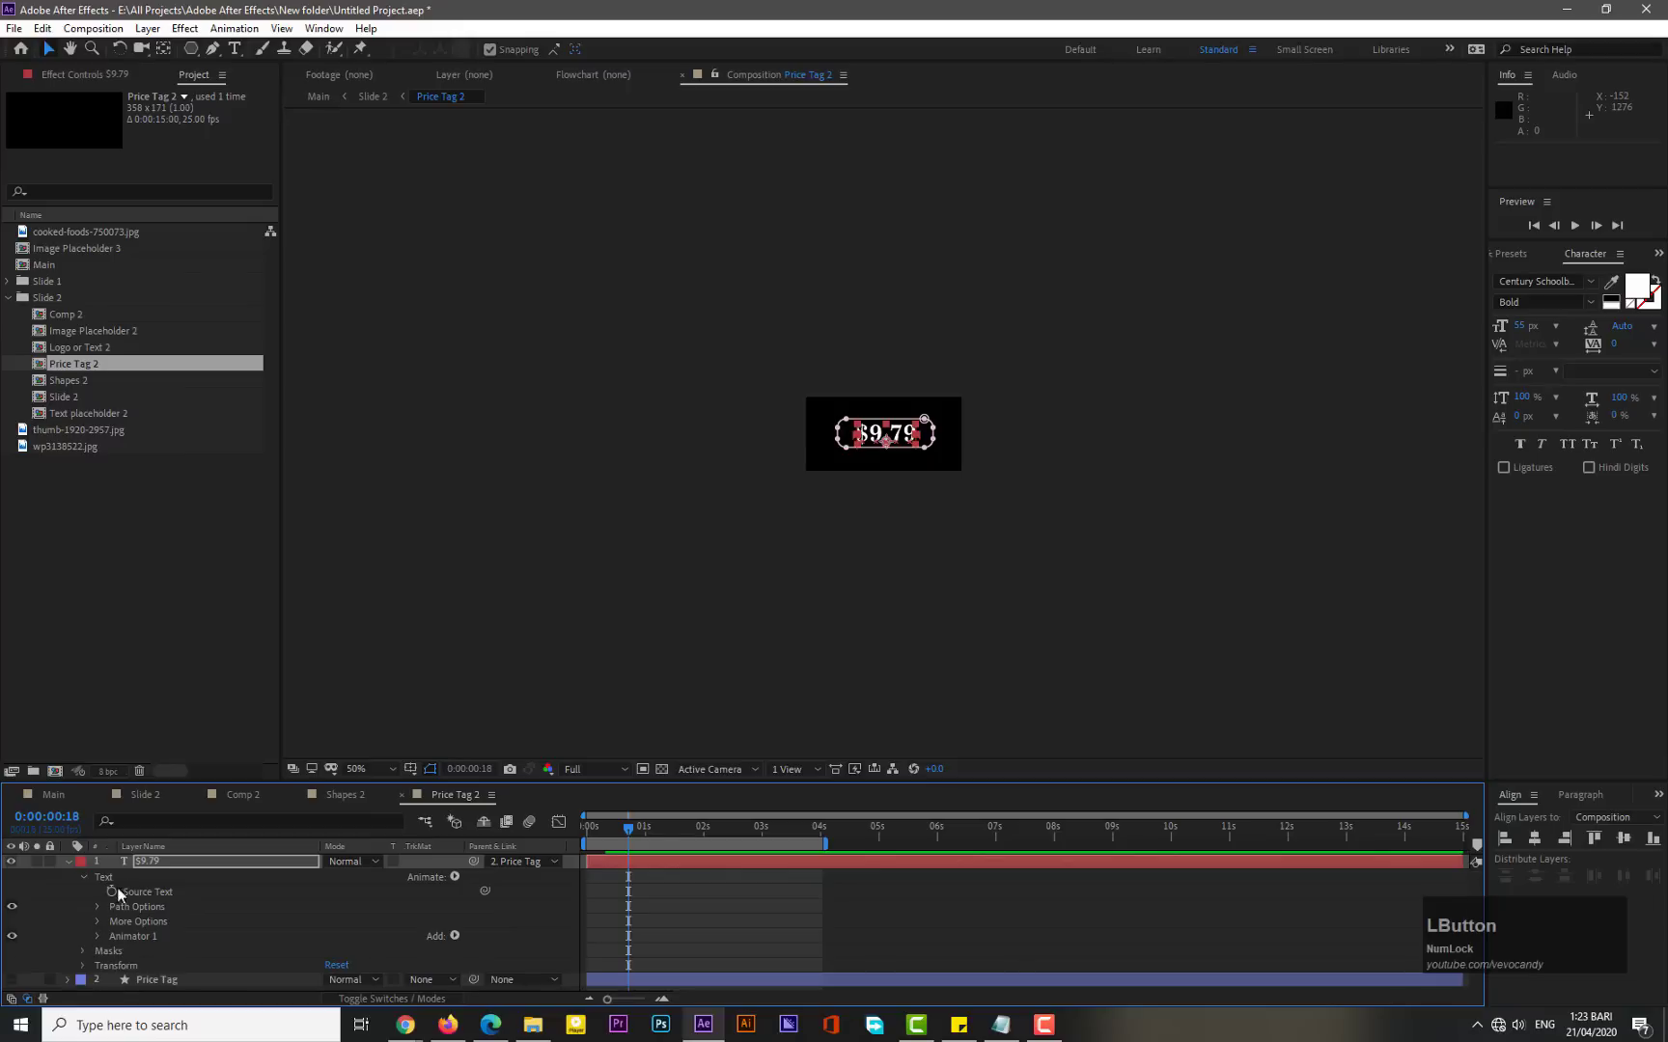
pyautogui.click(152, 862)
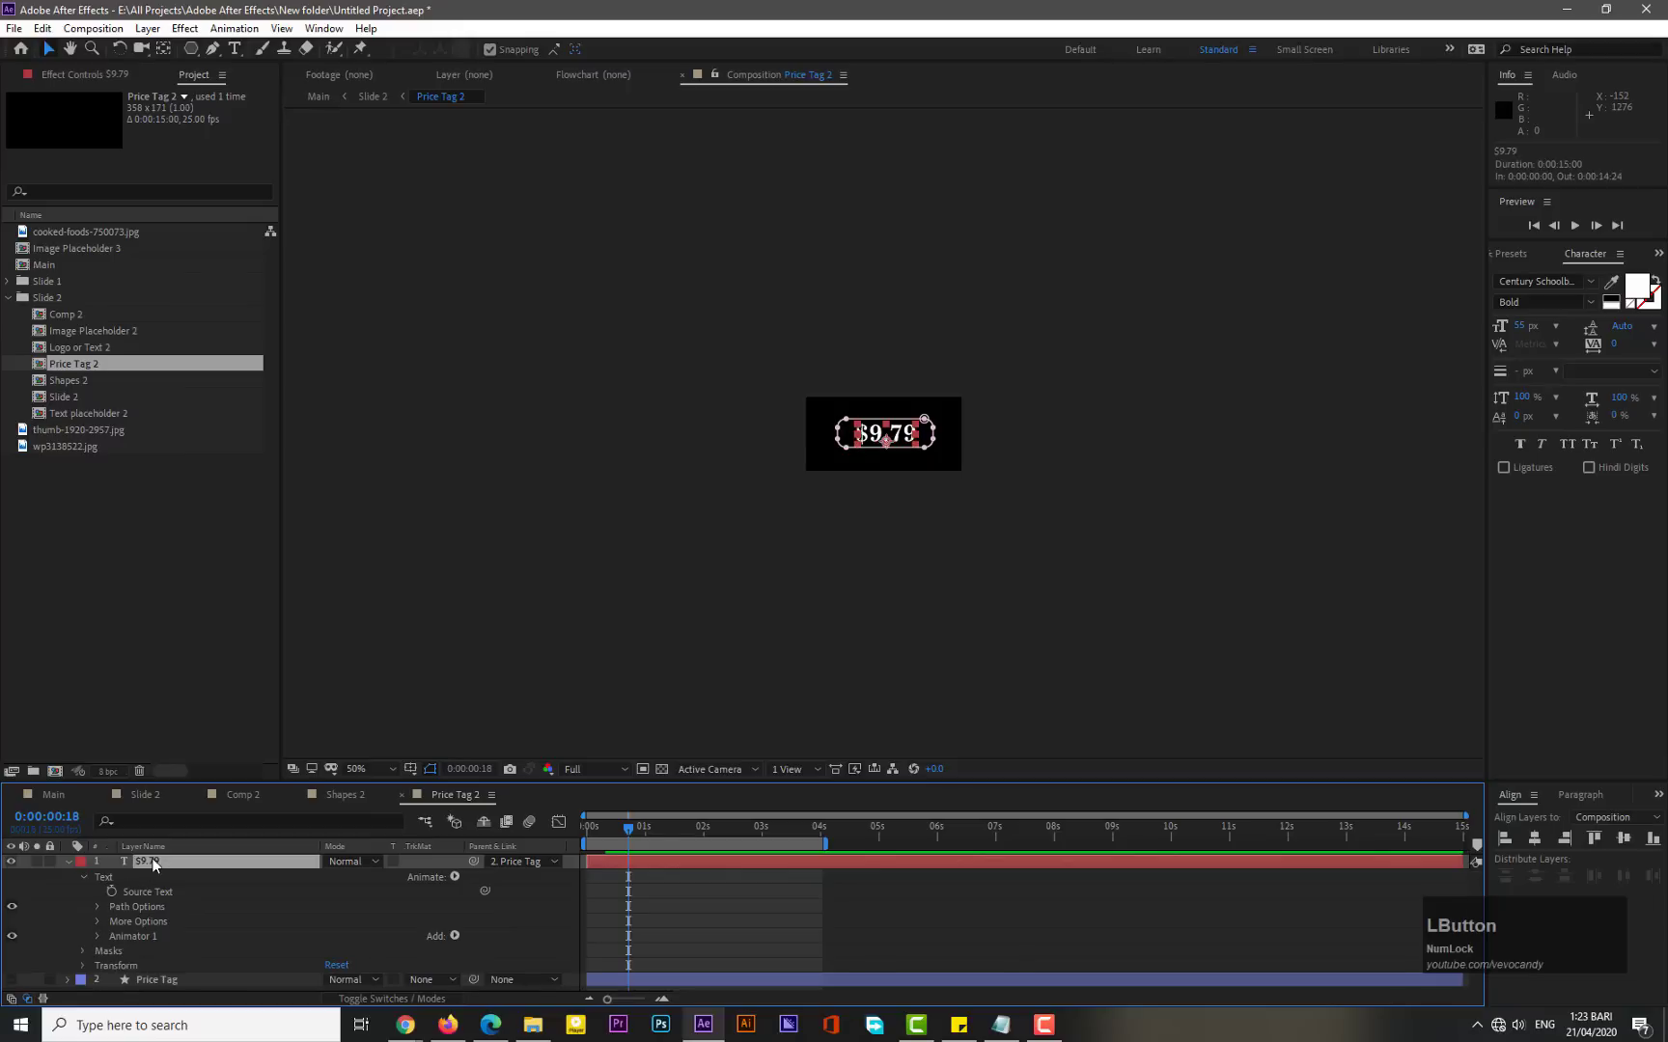
pyautogui.doubleClick(896, 437)
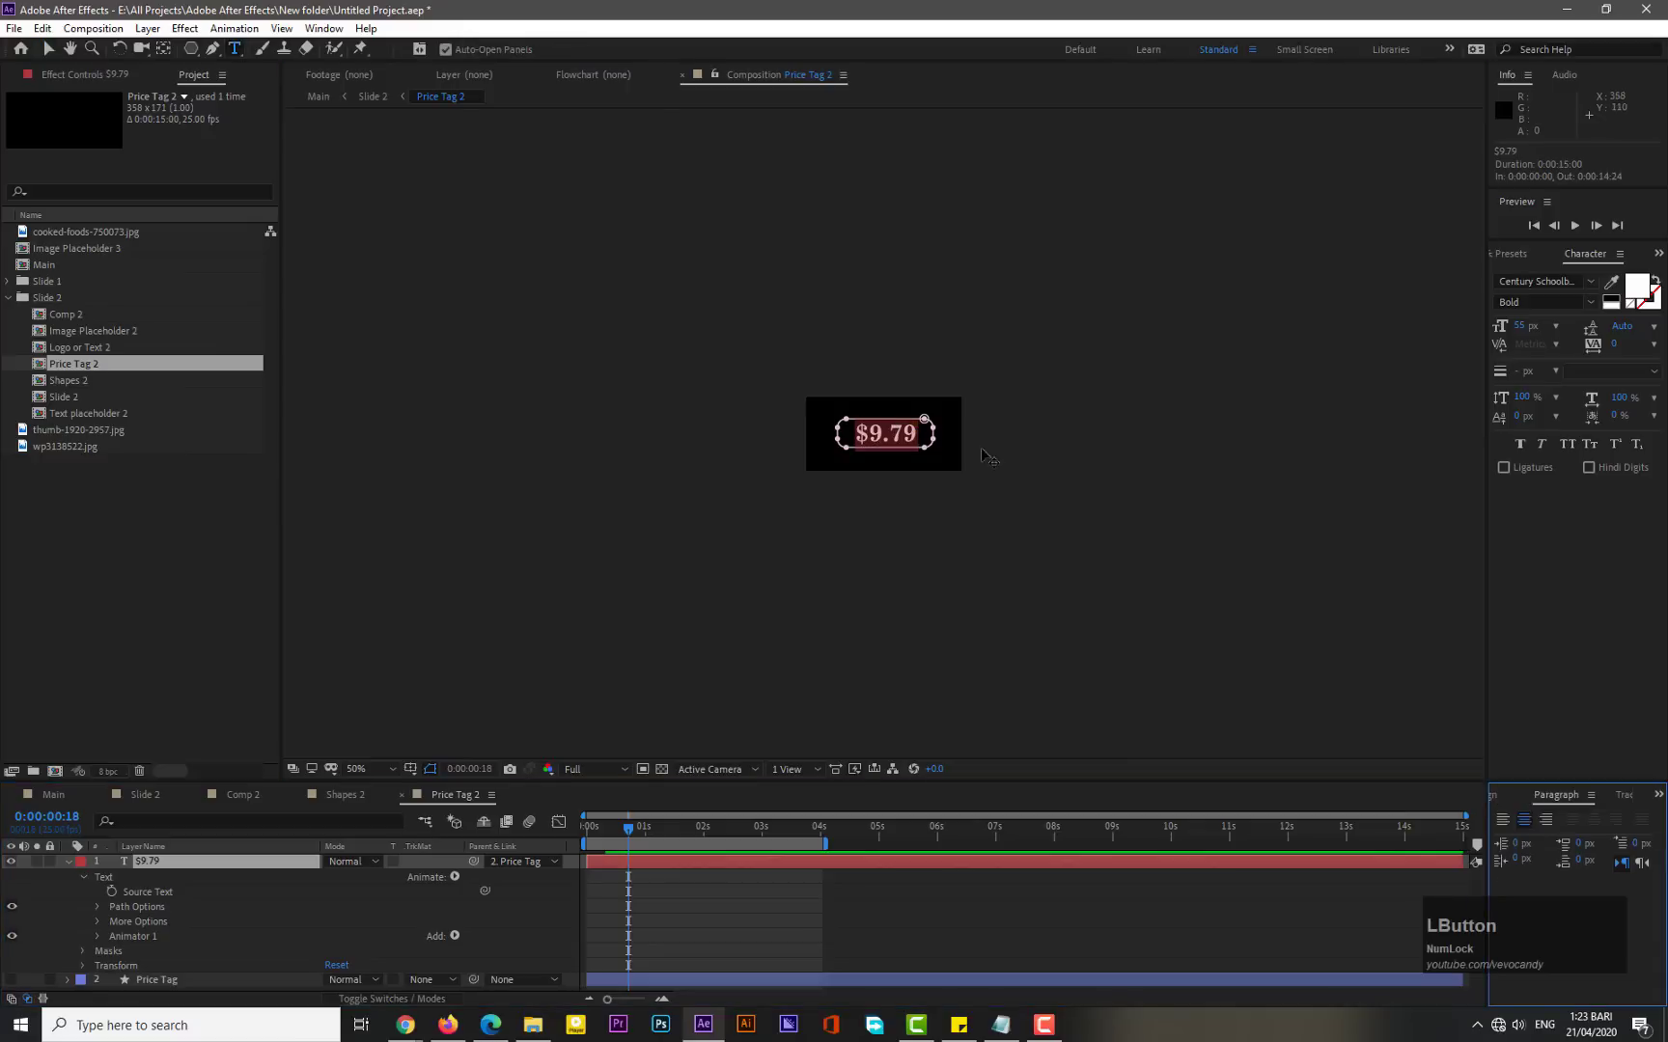
pyautogui.click(1634, 286)
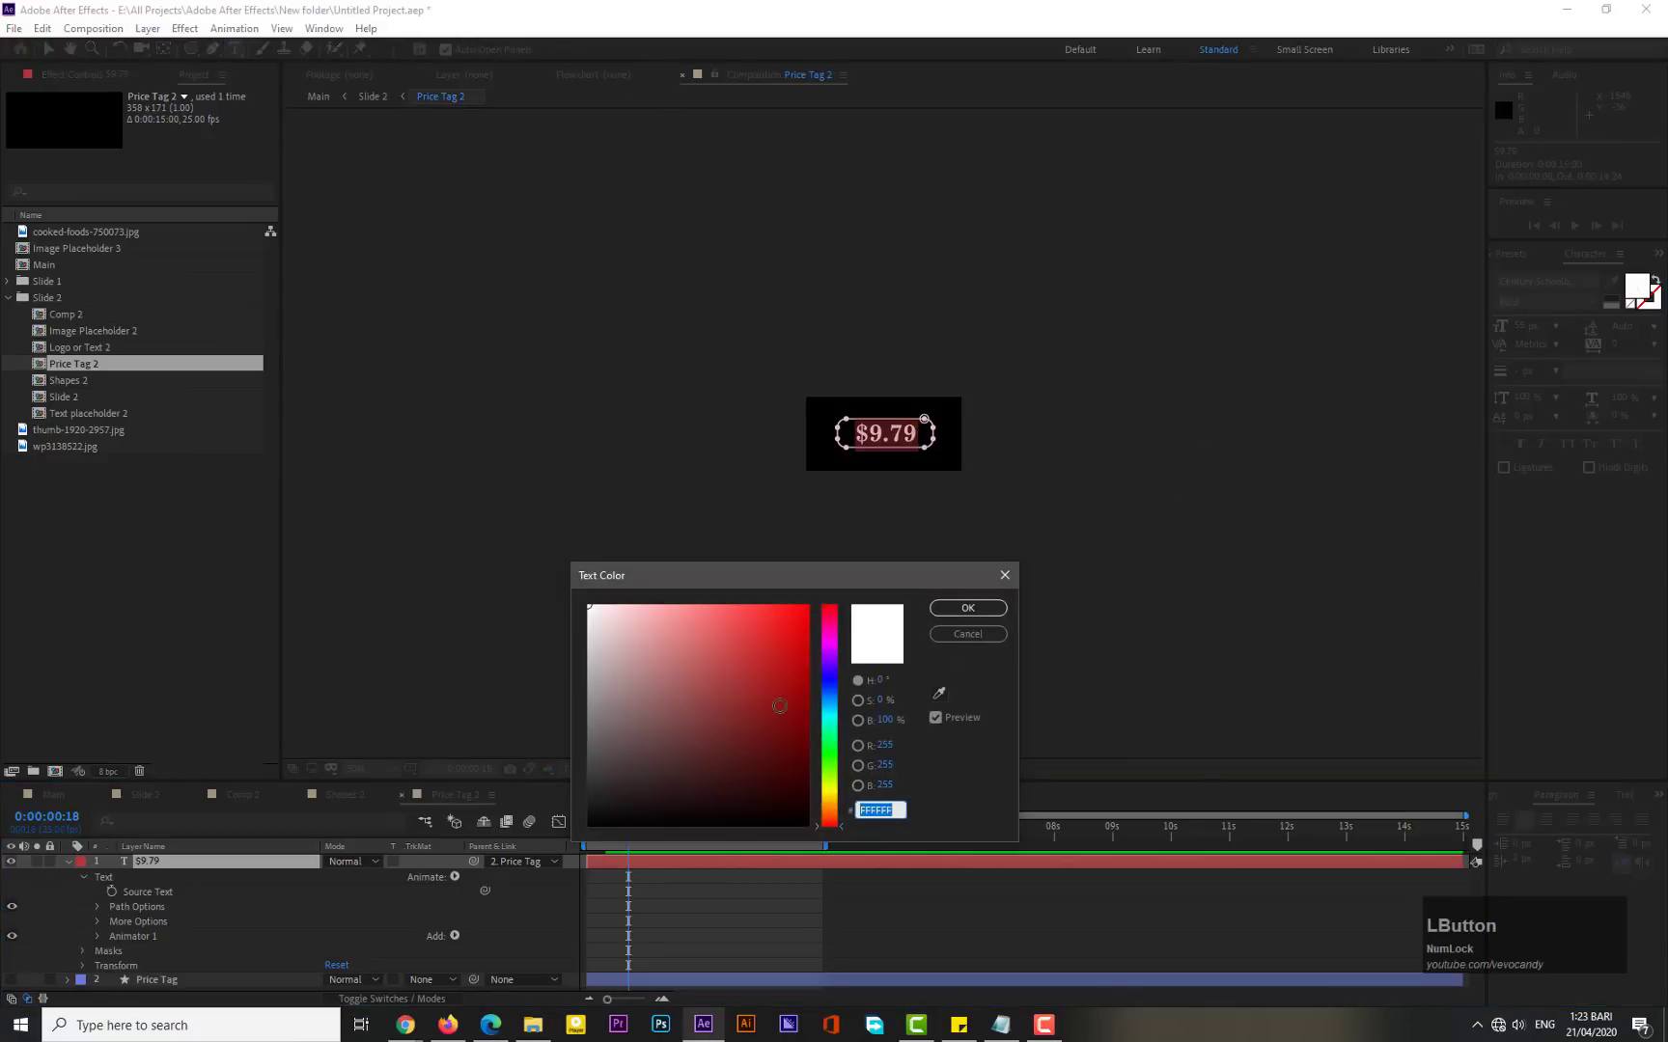
pyautogui.click(808, 606)
pyautogui.click(934, 608)
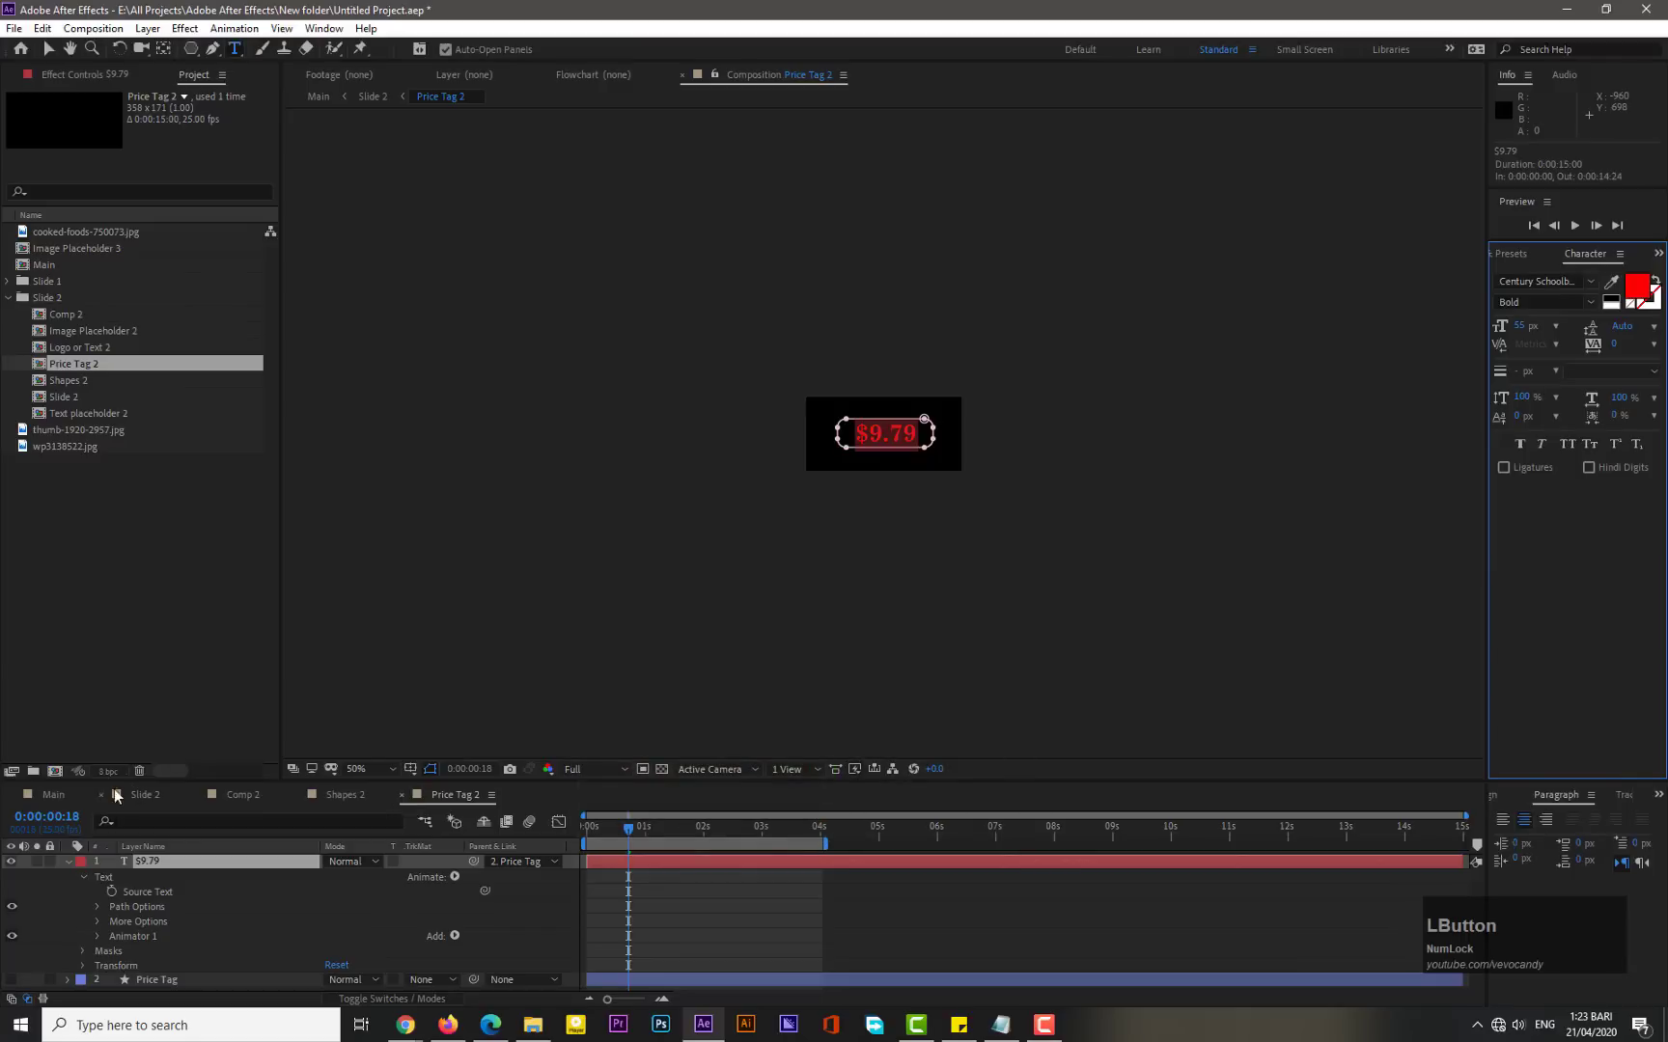
# - Return to Slide 2, preview it from the start and scrub back to check the price tag
pyautogui.click(145, 794)
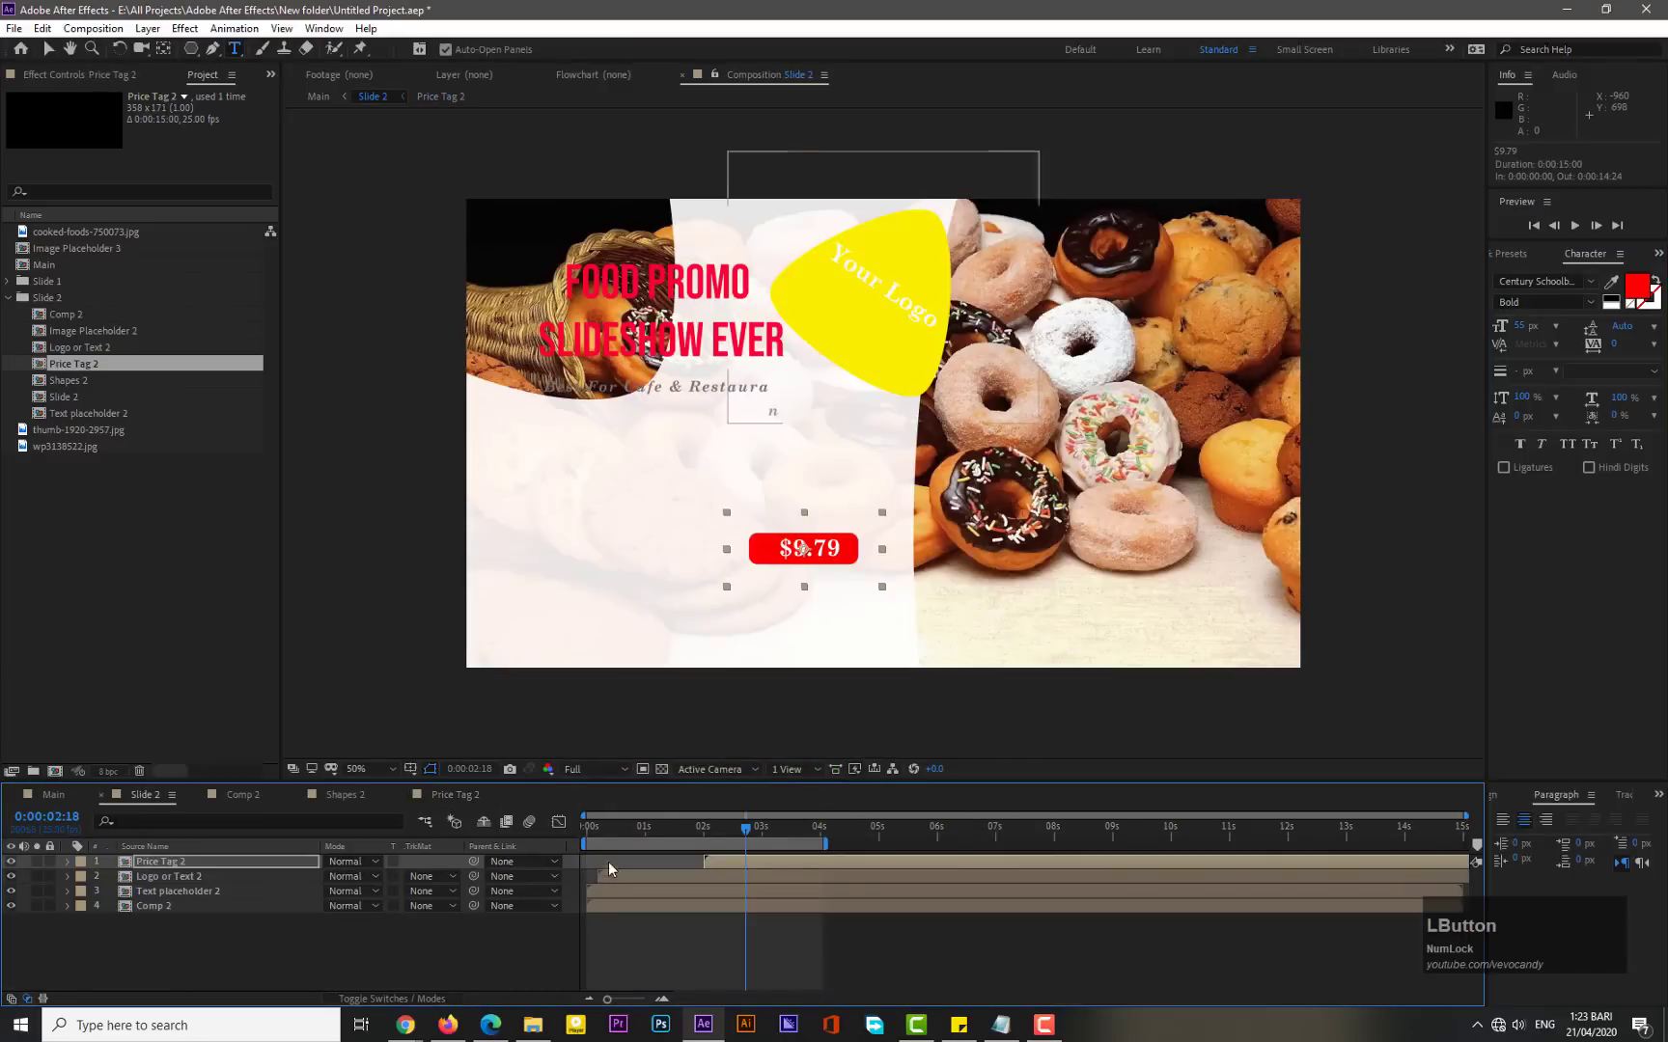
pyautogui.moveTo(612, 830); pyautogui.dragTo(572, 828)
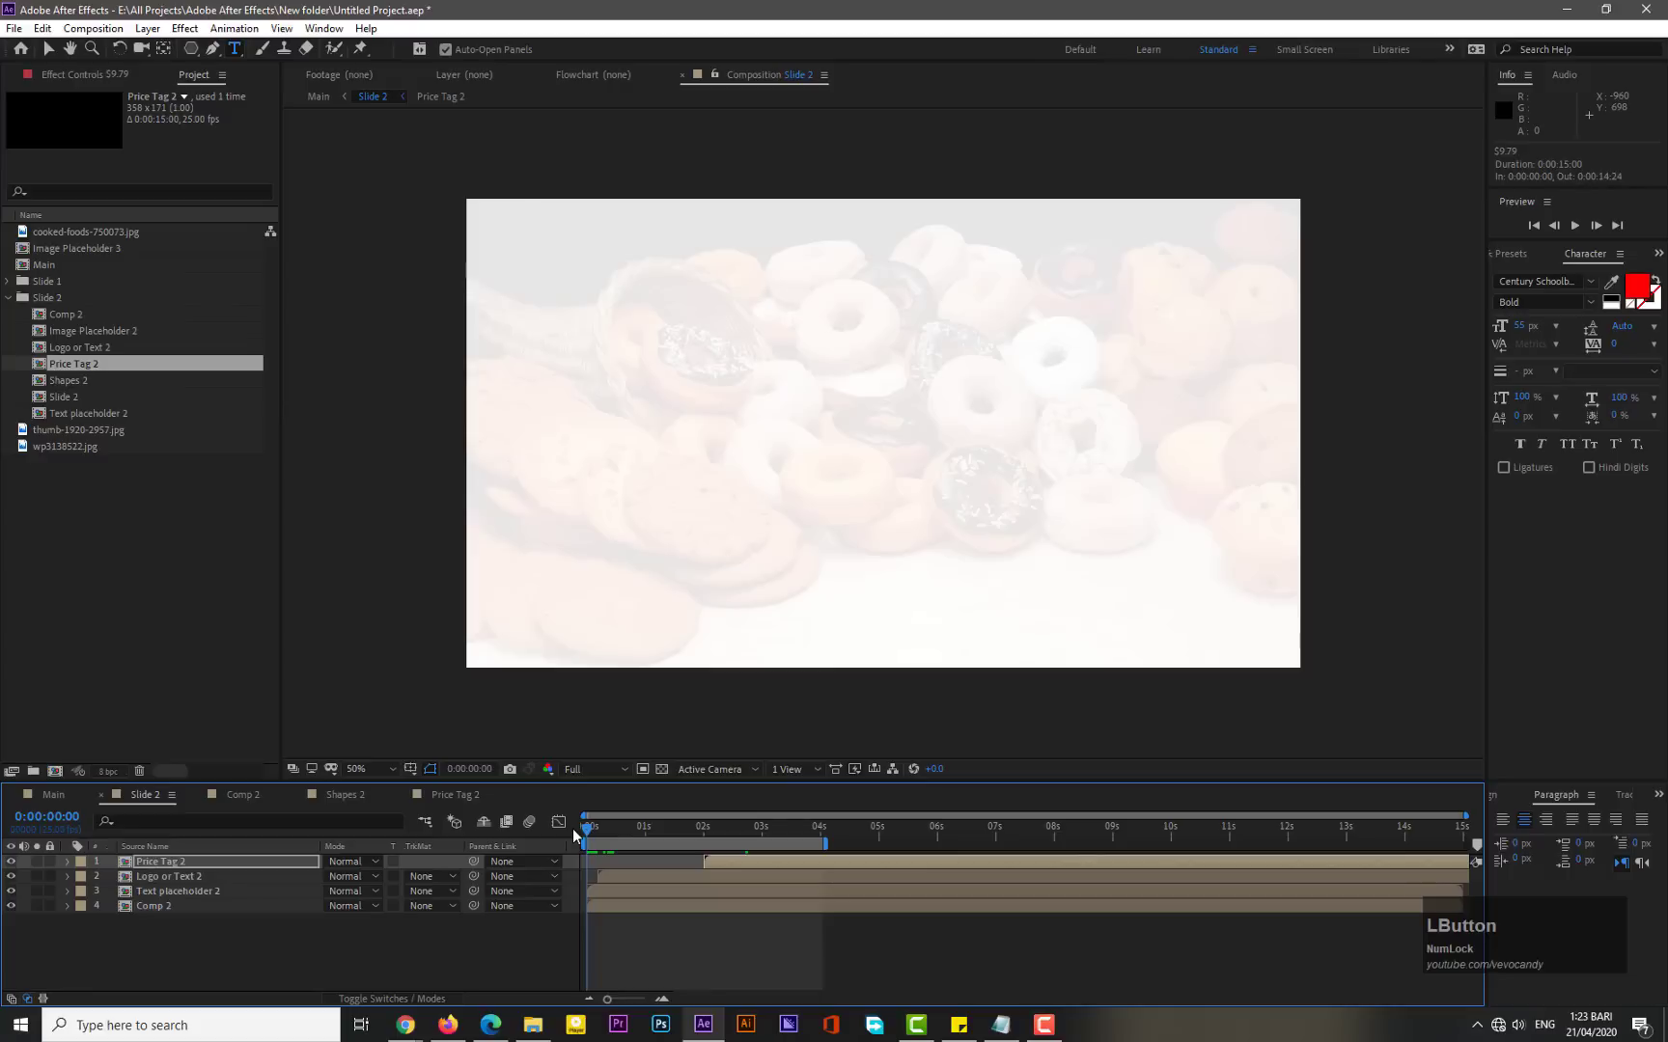
pyautogui.press('KP_0')
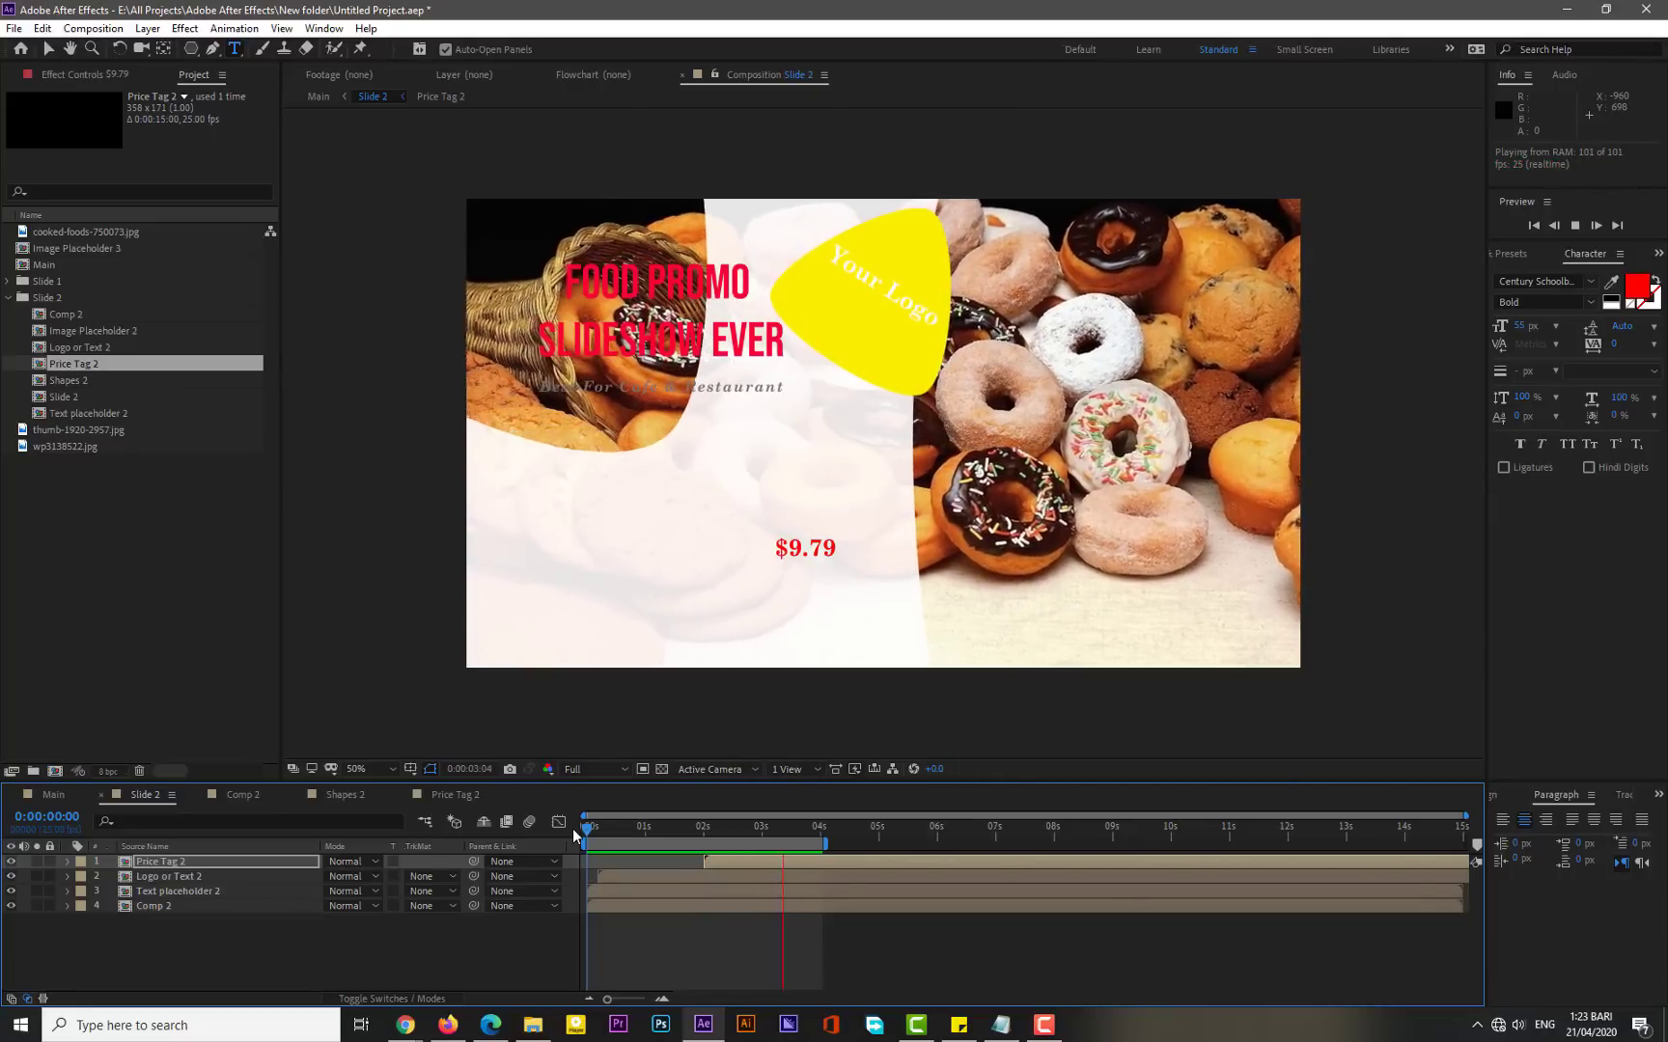
pyautogui.moveTo(572, 829); pyautogui.dragTo(752, 832)
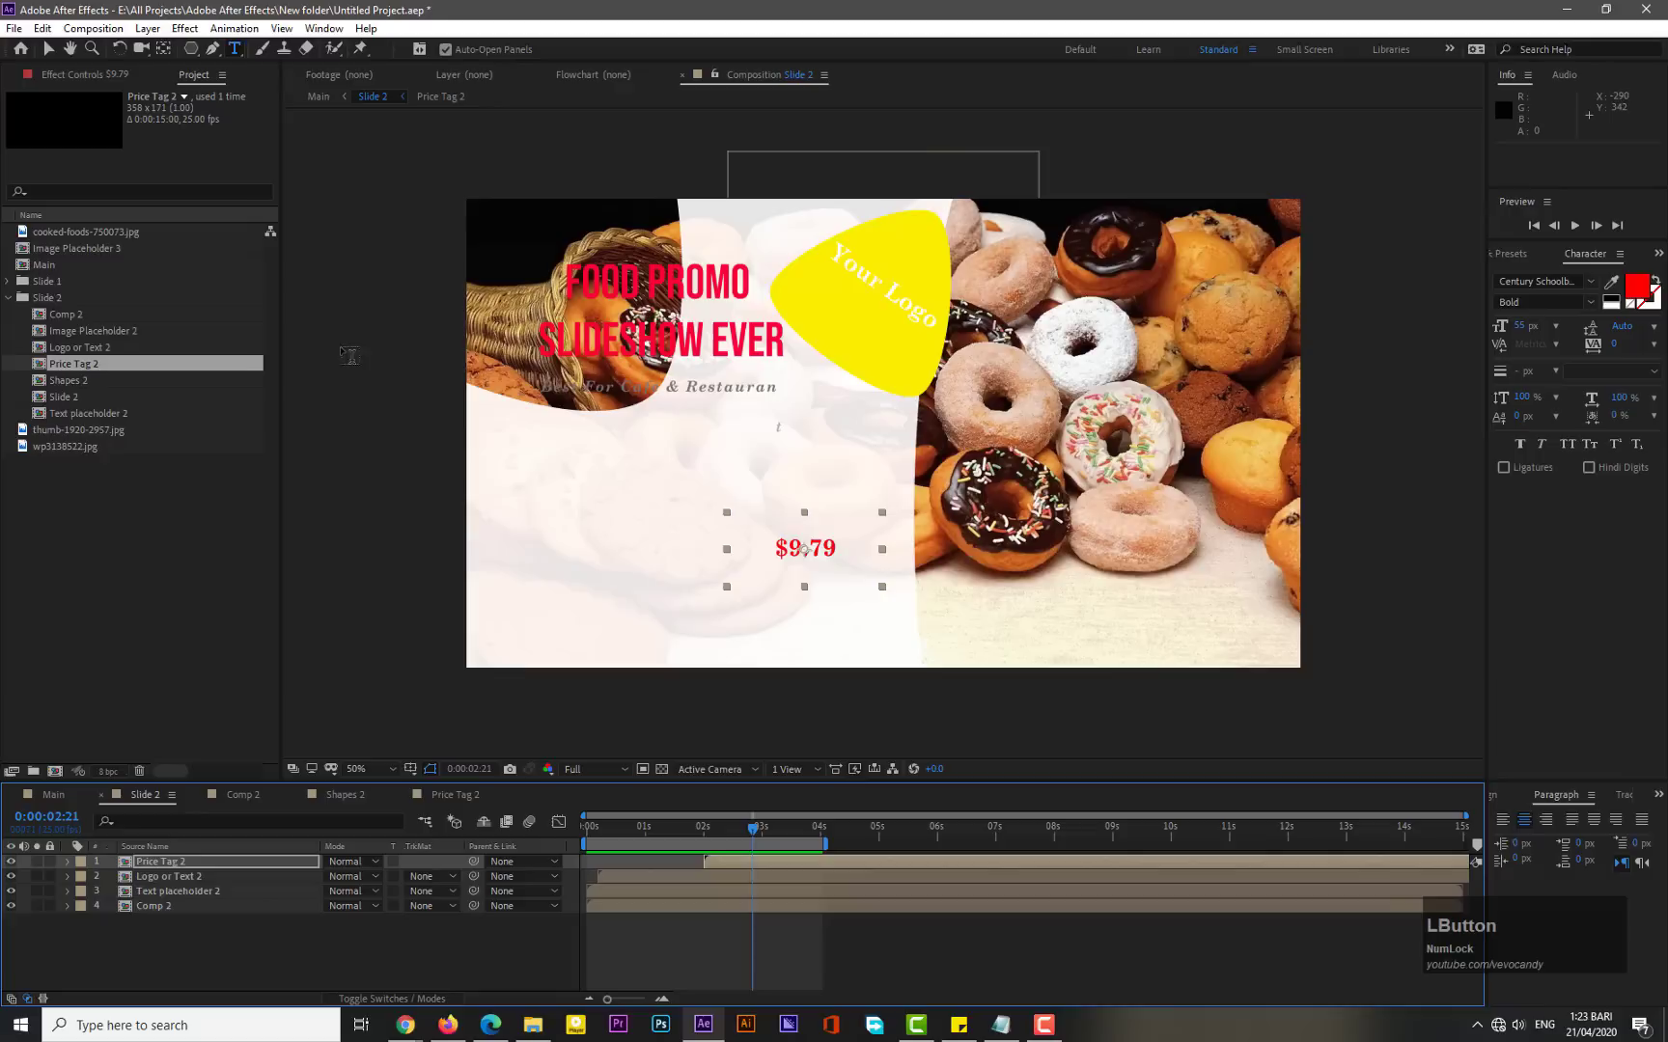
# - Scale the price tag up and move it beside the title, just below the logo
pyautogui.click(47, 49)
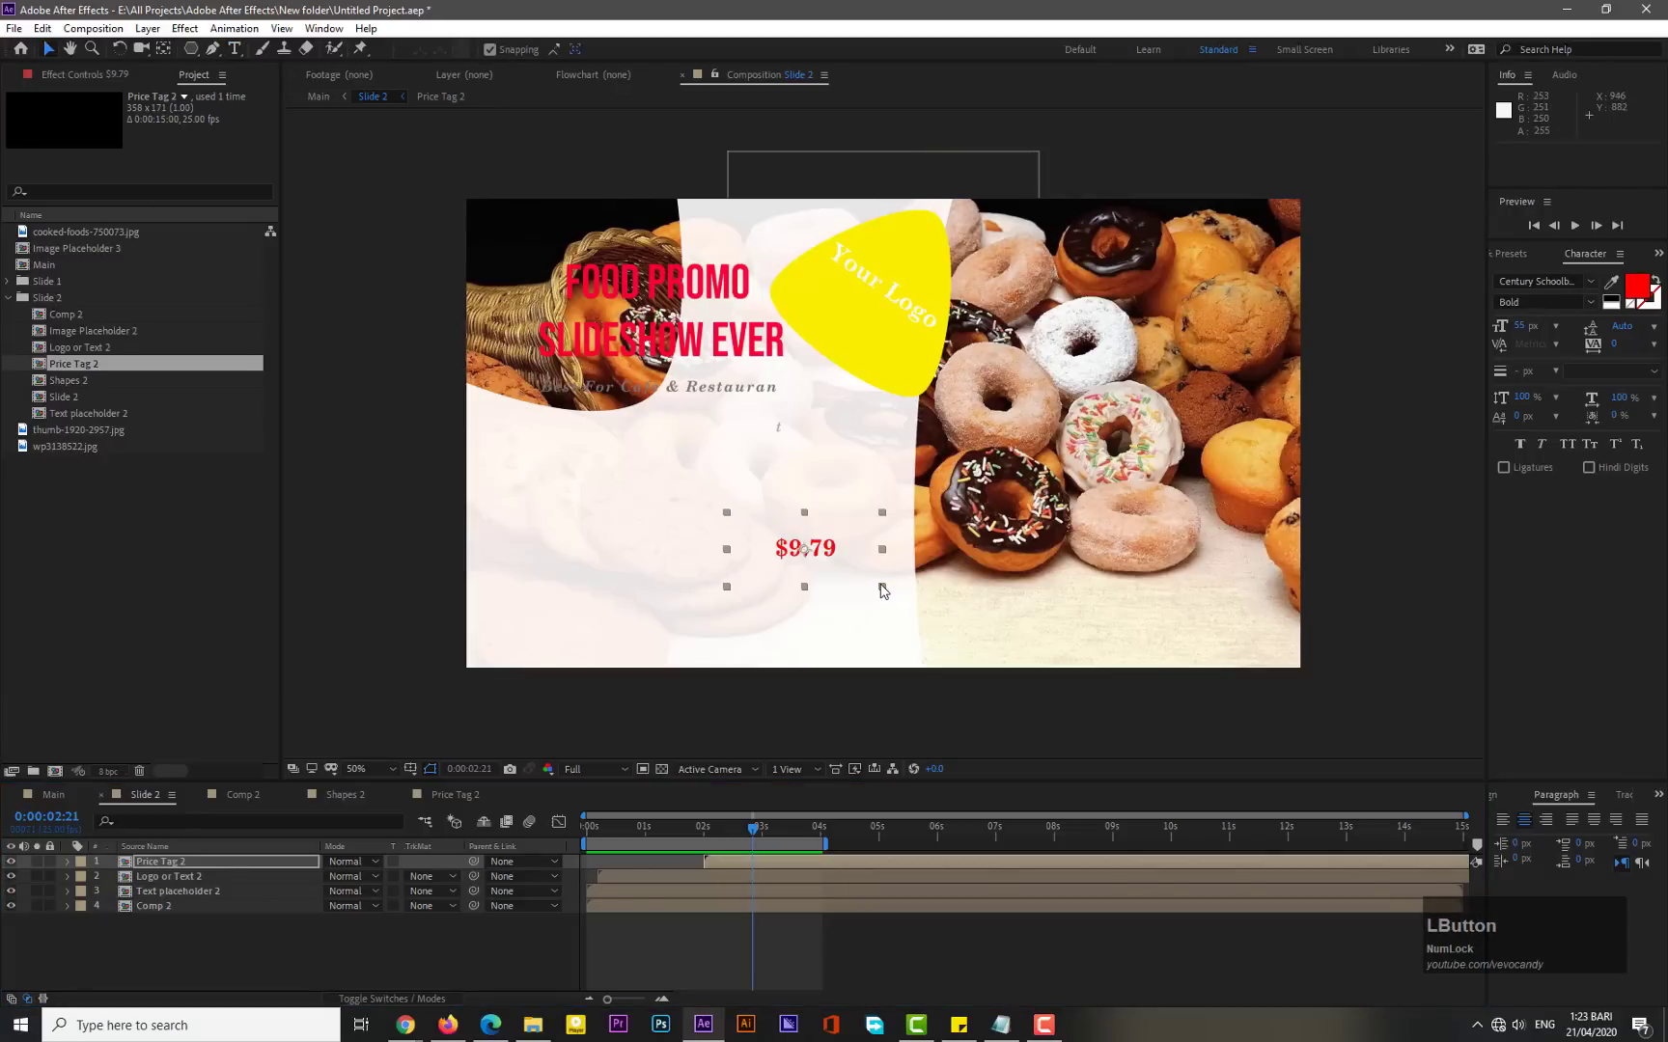
pyautogui.moveTo(886, 592); pyautogui.dragTo(934, 640)
pyautogui.moveTo(834, 534); pyautogui.dragTo(859, 440)
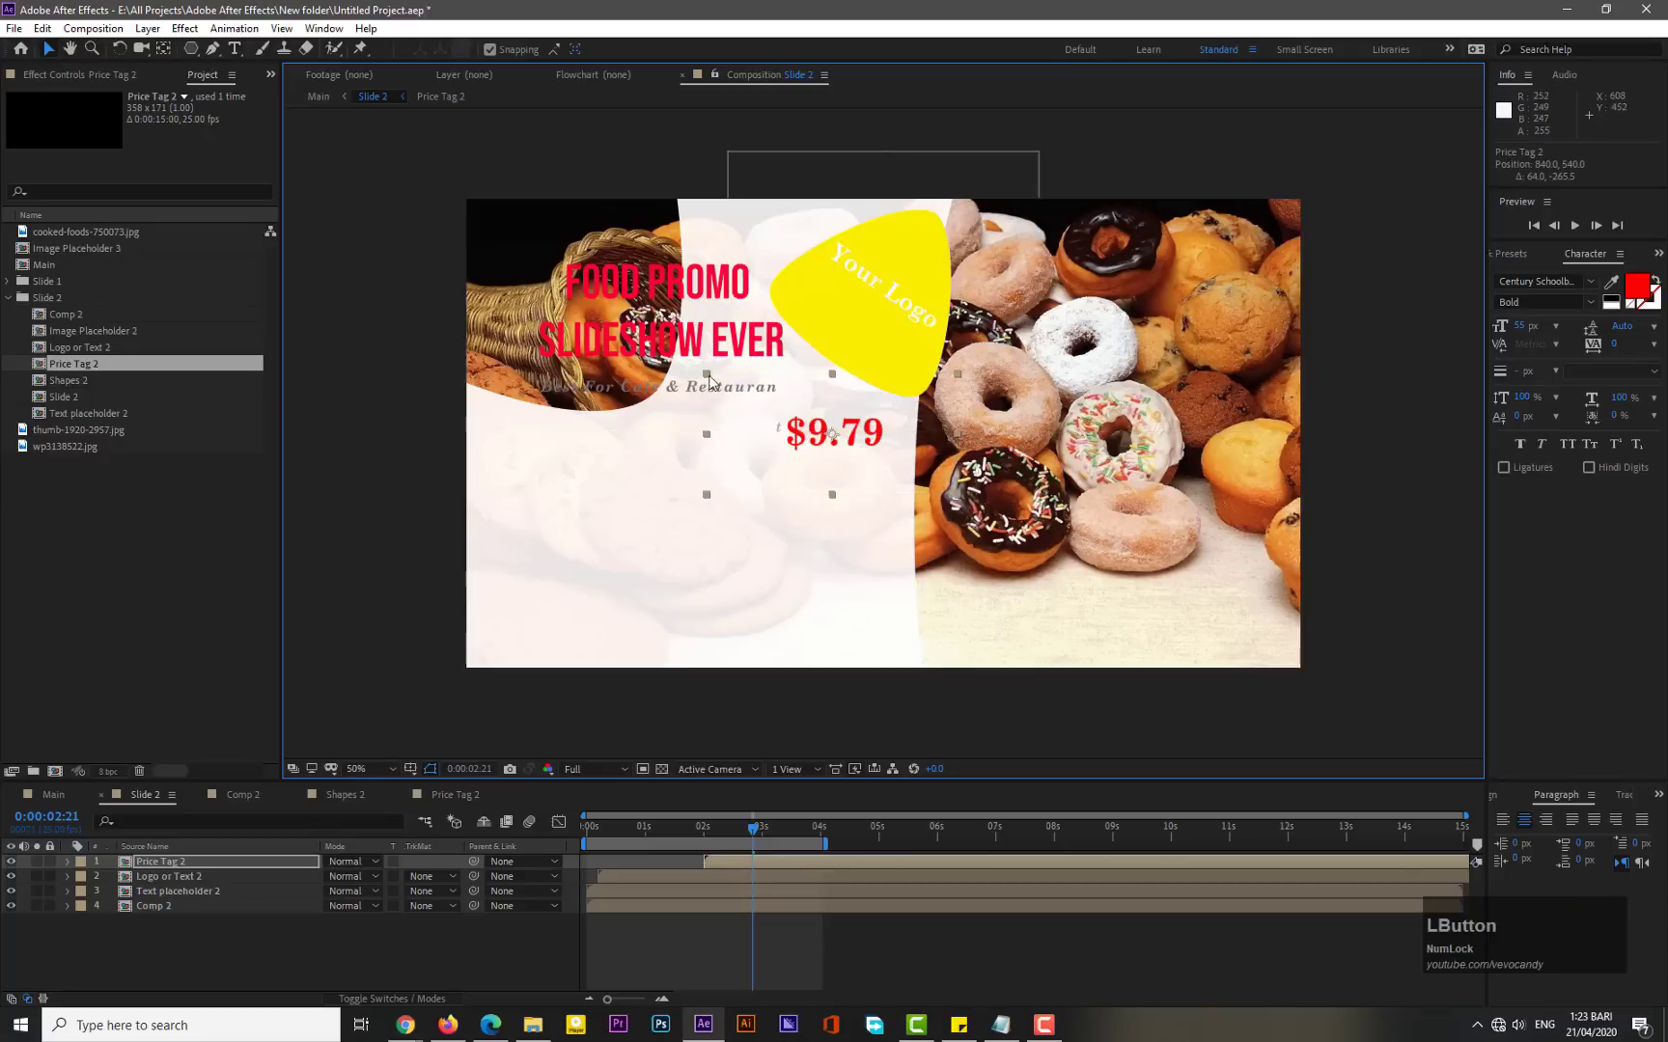
# - Move the Text placeholder 2 title block down into the lower-left area of the frame
pyautogui.moveTo(640, 395); pyautogui.dragTo(604, 501)
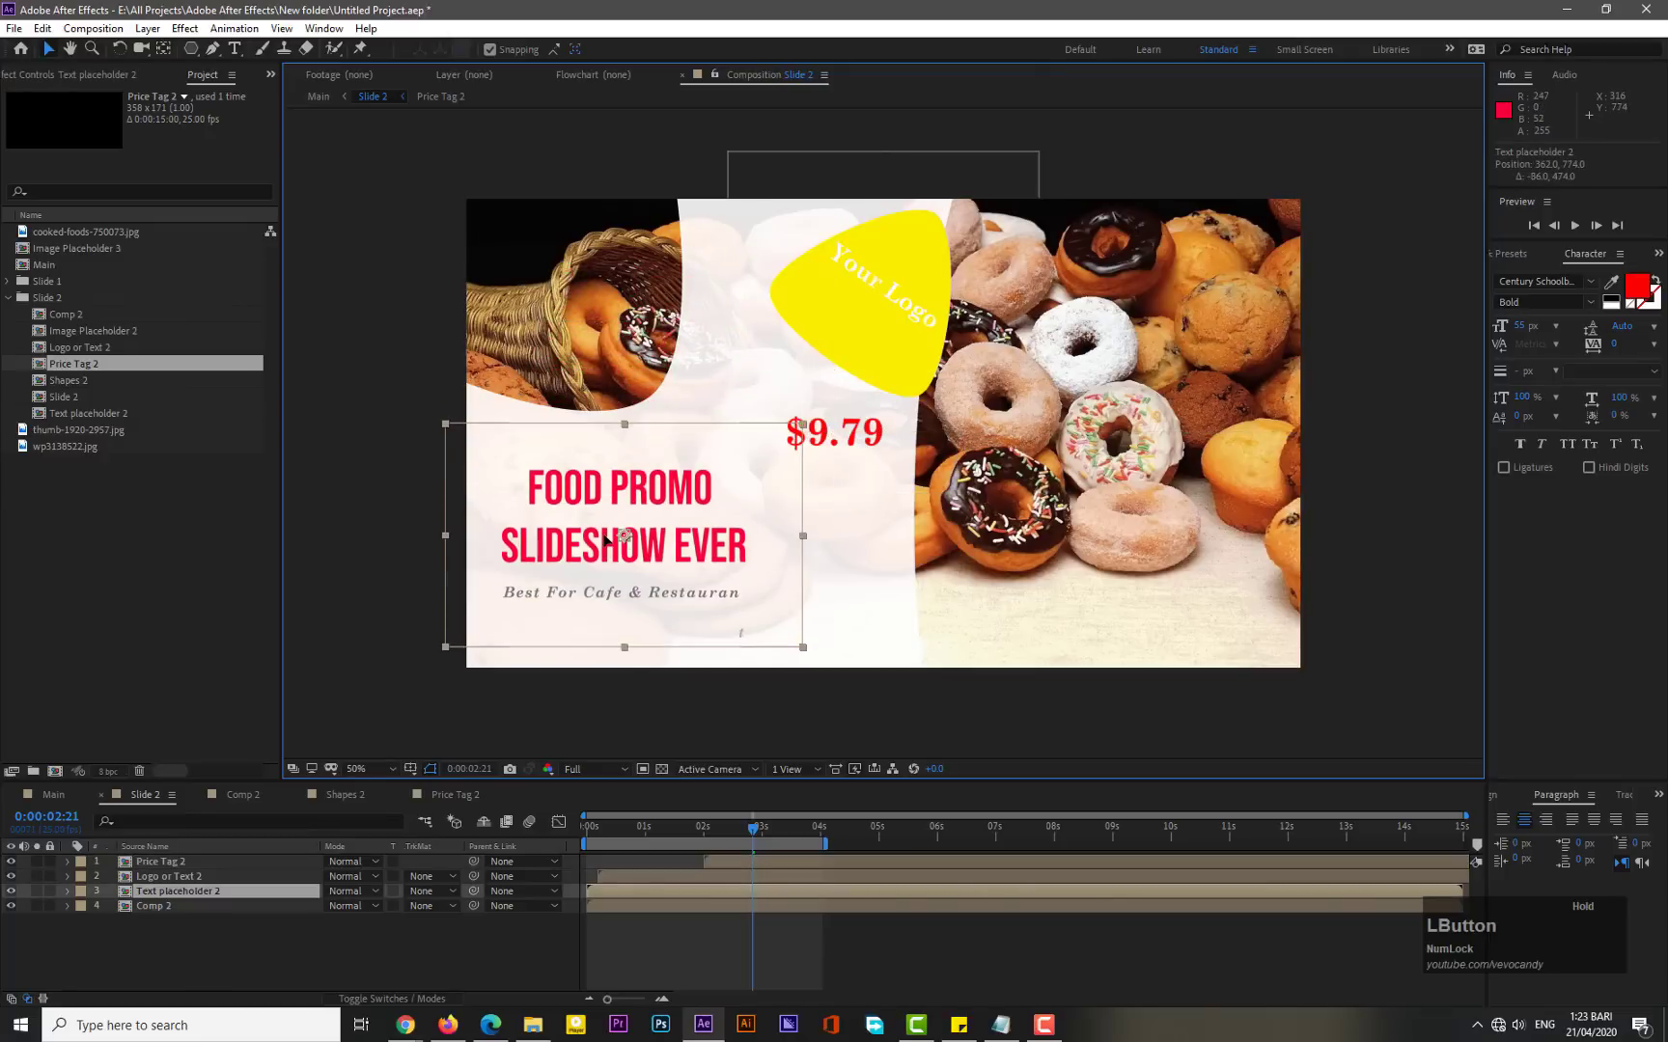
pyautogui.moveTo(604, 539); pyautogui.dragTo(642, 539)
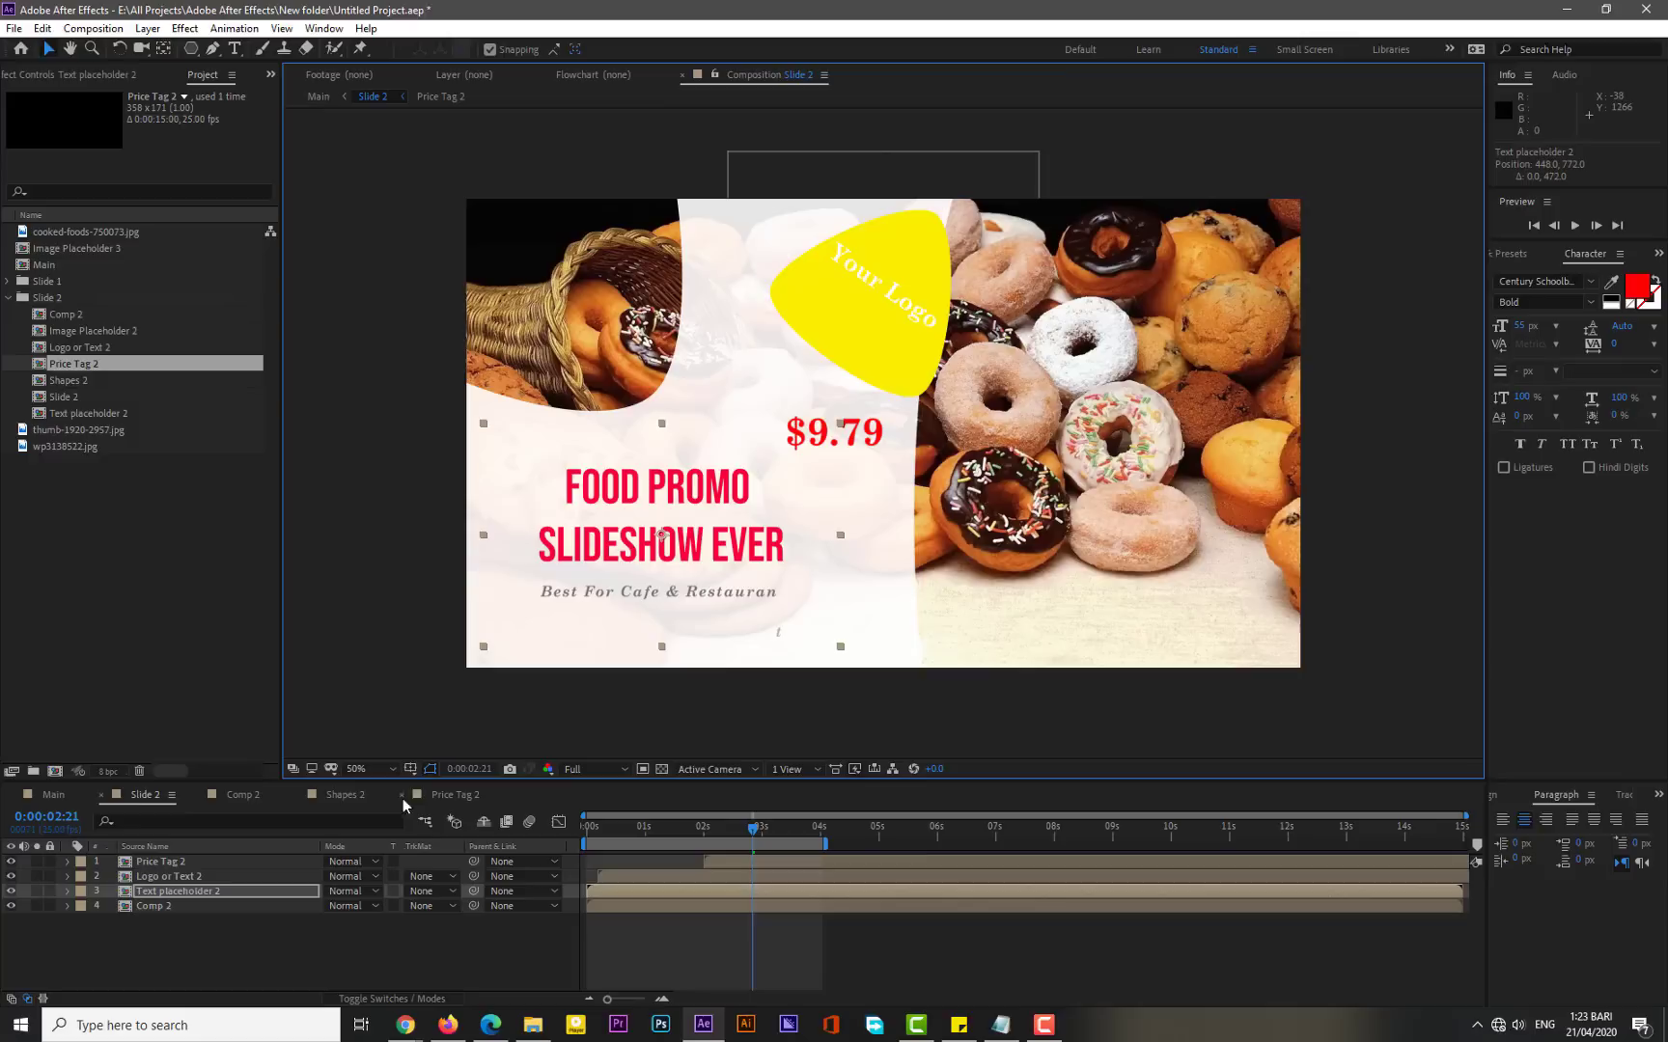
# - Open the Text placeholder 2 comp and enlarge its composition size to 1282 × 895 px
pyautogui.doubleClick(182, 891)
pyautogui.rightClick(176, 885)
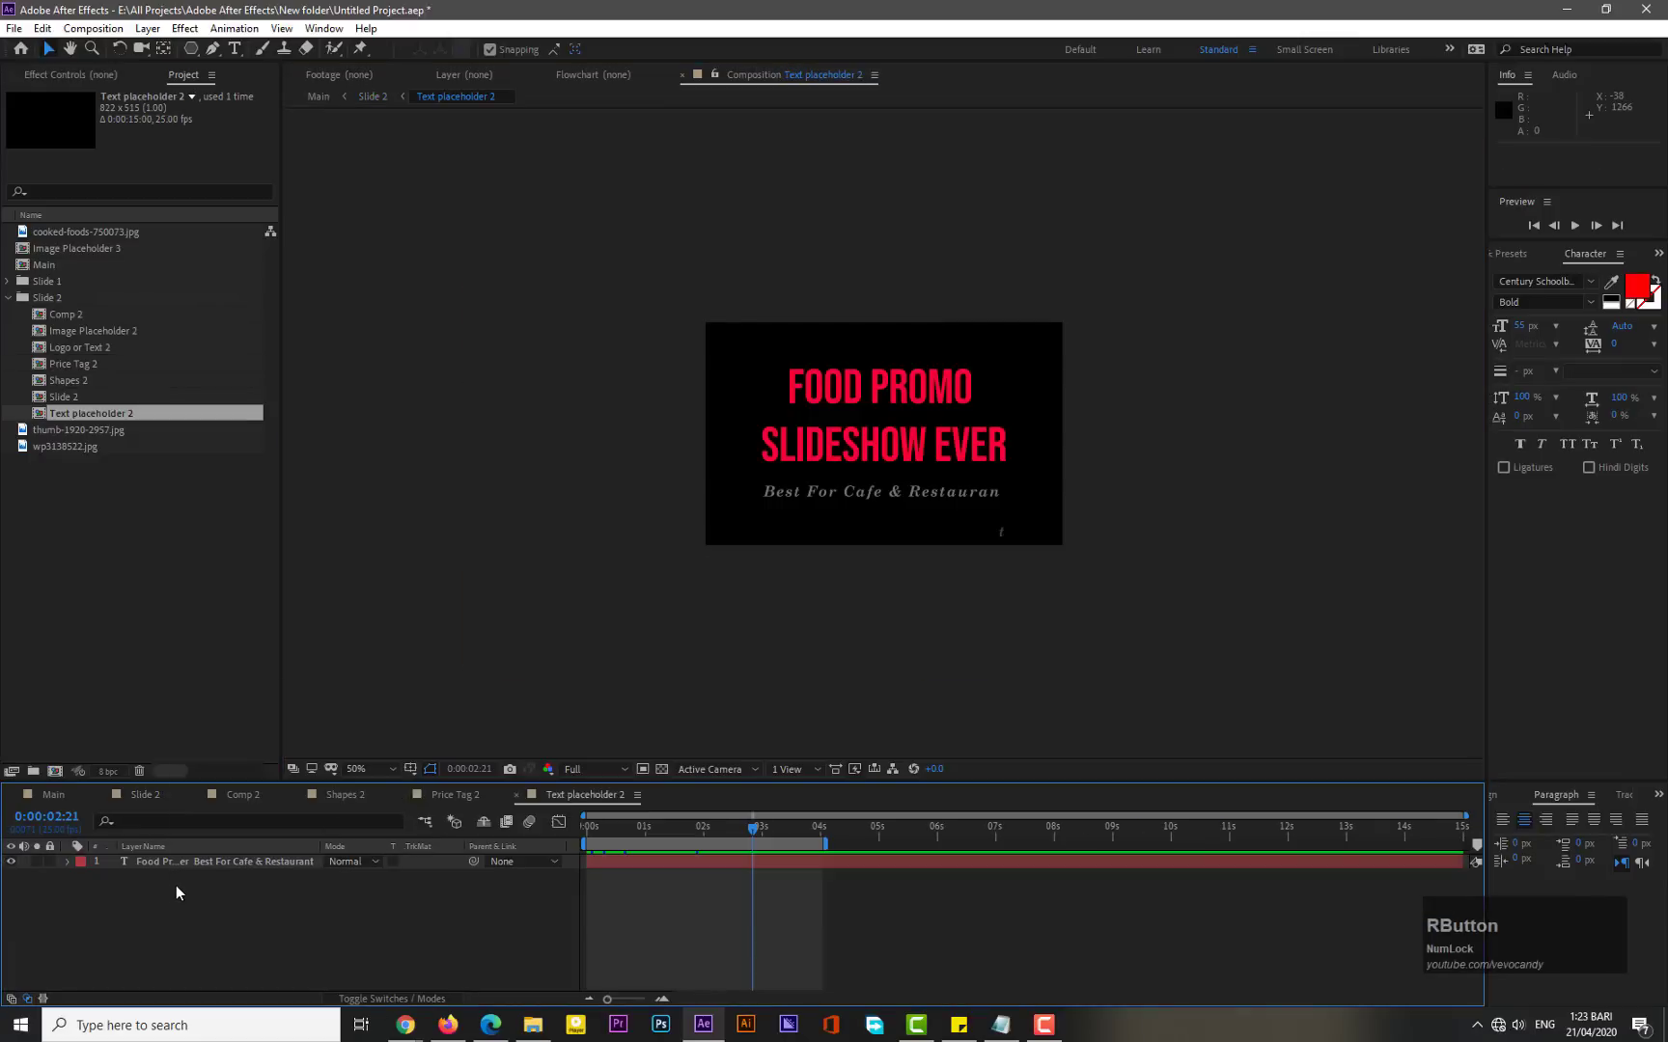
pyautogui.click(222, 914)
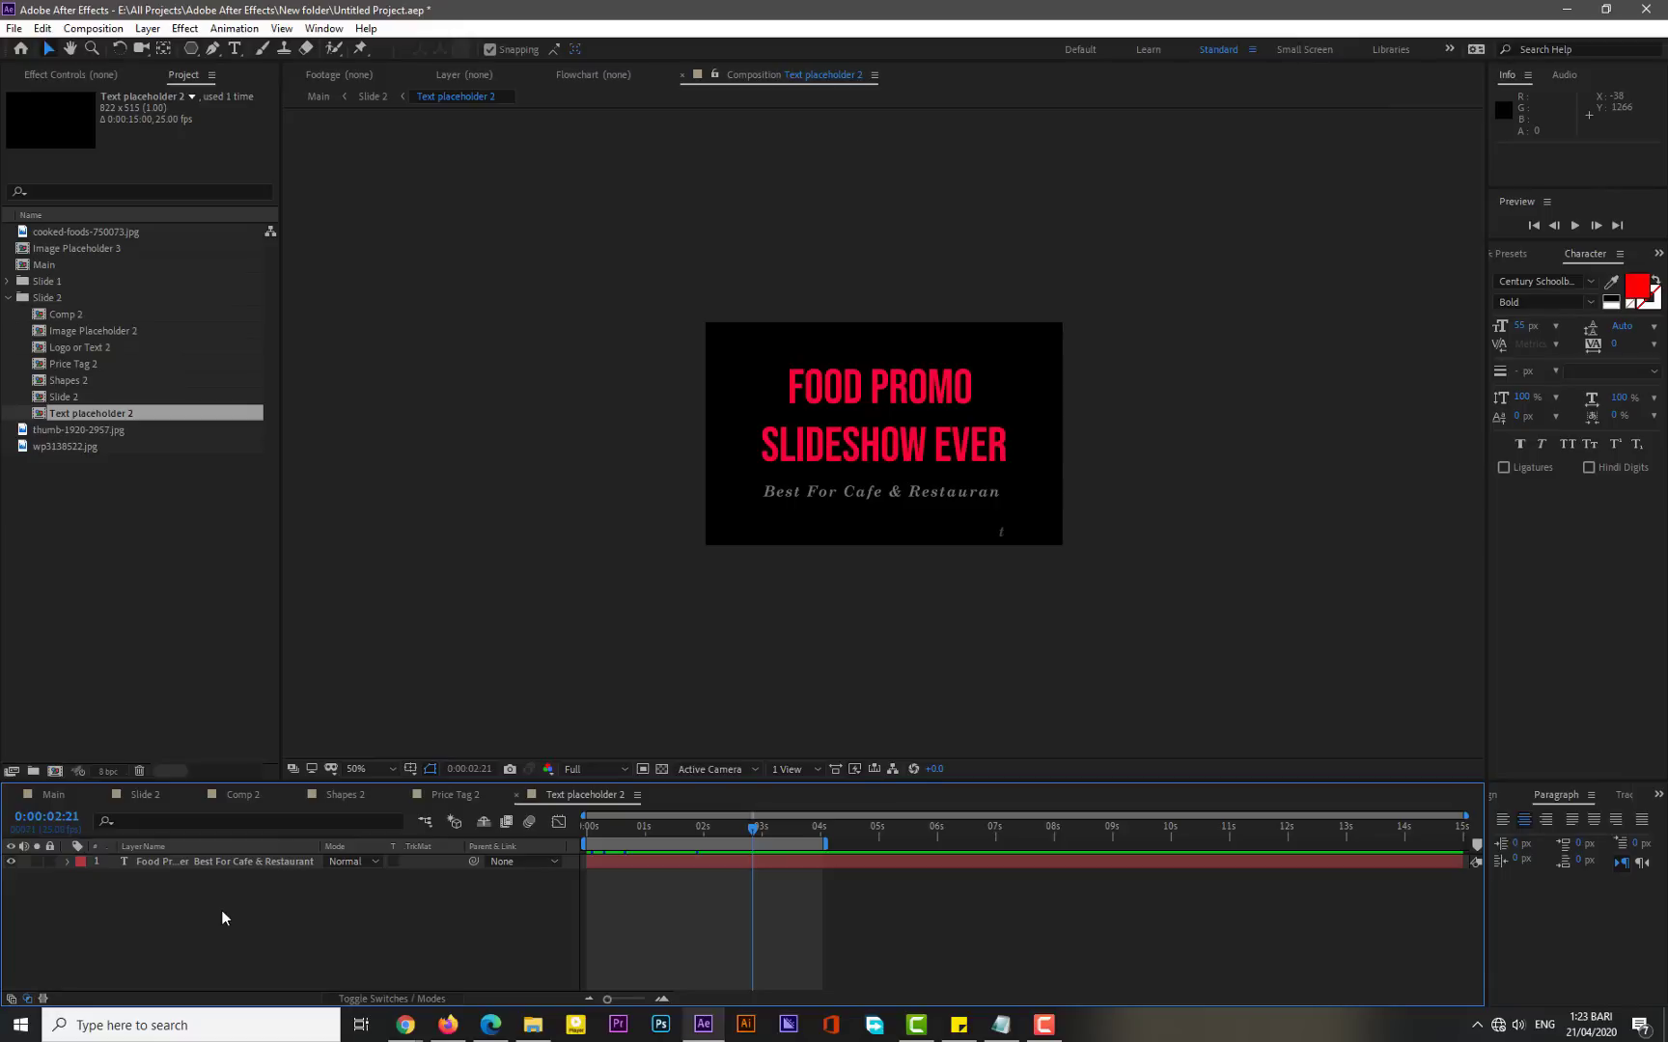
pyautogui.hotkey('ctrl', 'k')
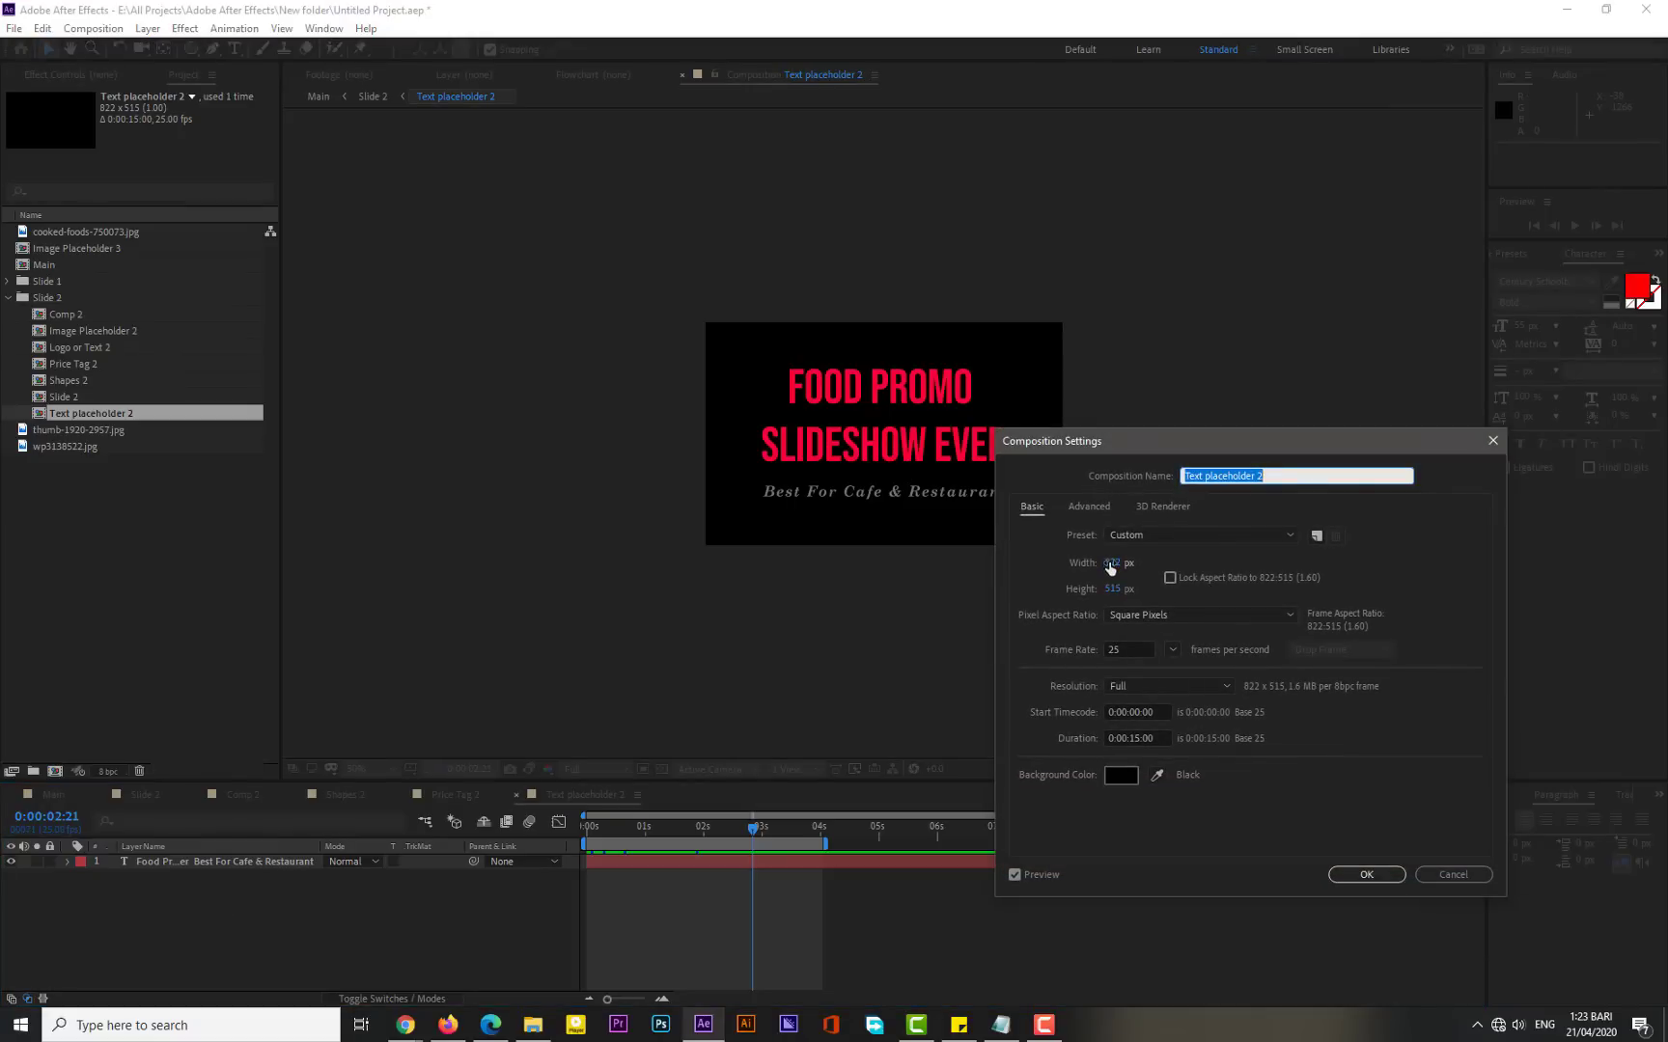
pyautogui.moveTo(1111, 563); pyautogui.dragTo(1254, 569)
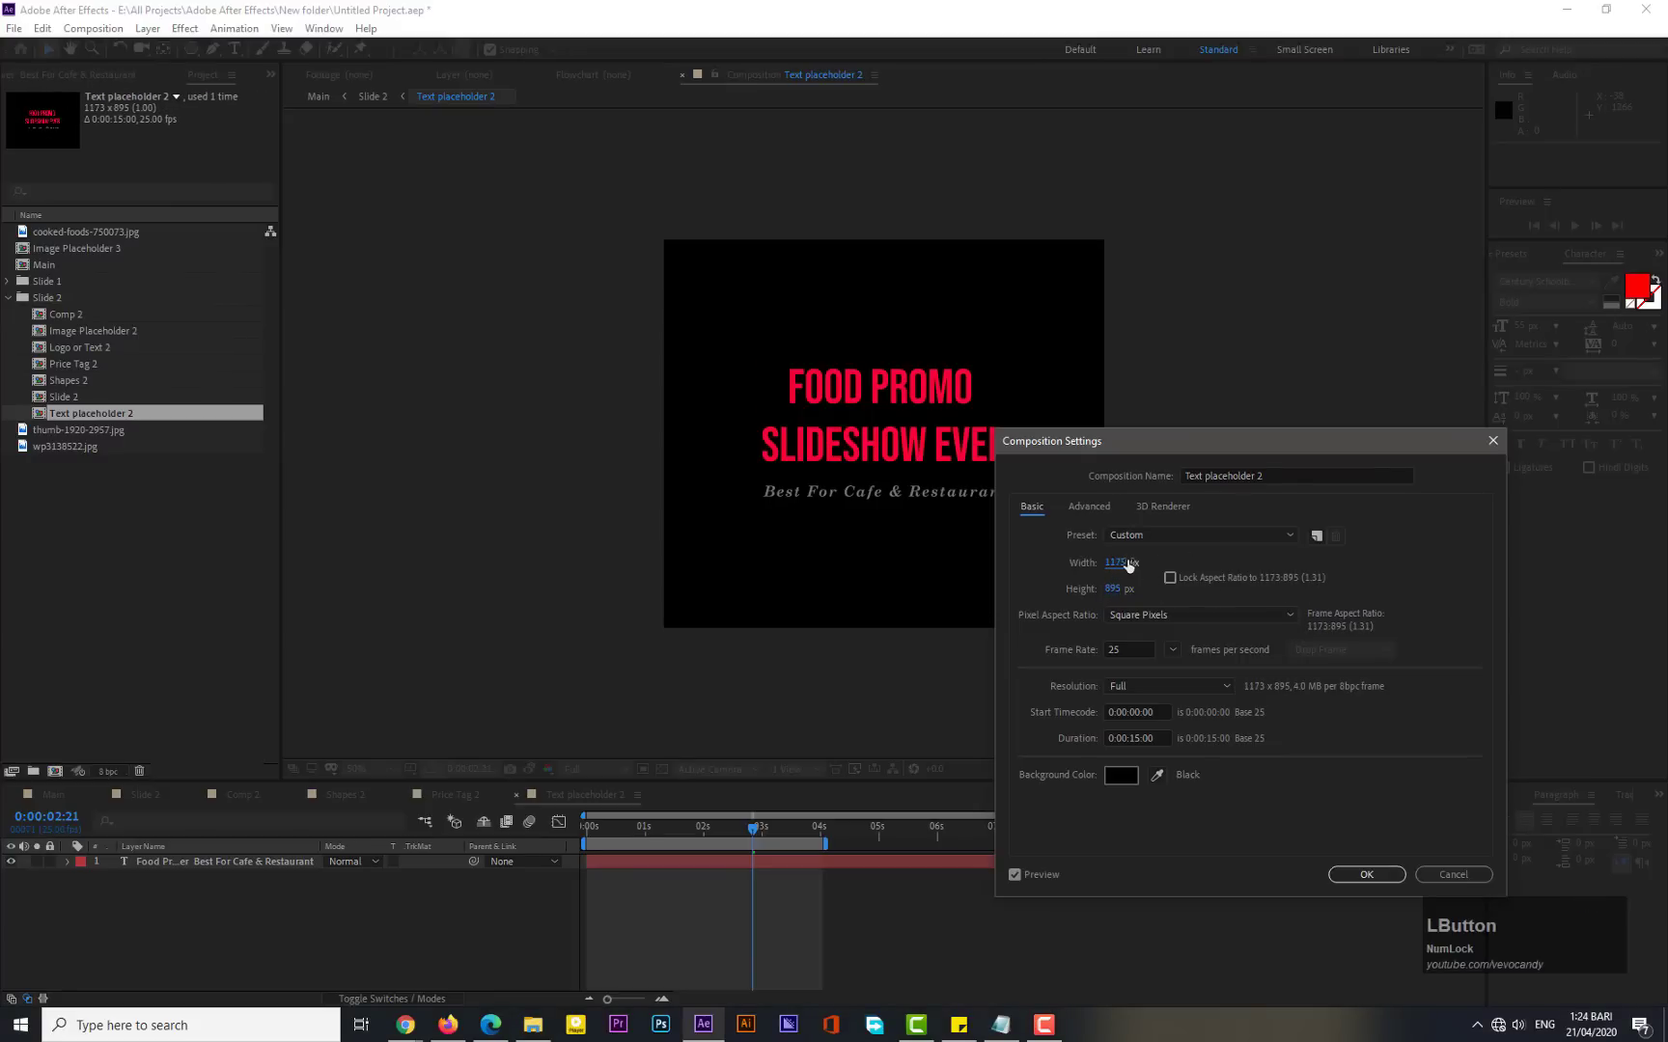
pyautogui.click(1367, 875)
# - Add a new shape layer and draw a large pentagon with the Polygon tool in the comp's centre
pyautogui.rightClick(327, 881)
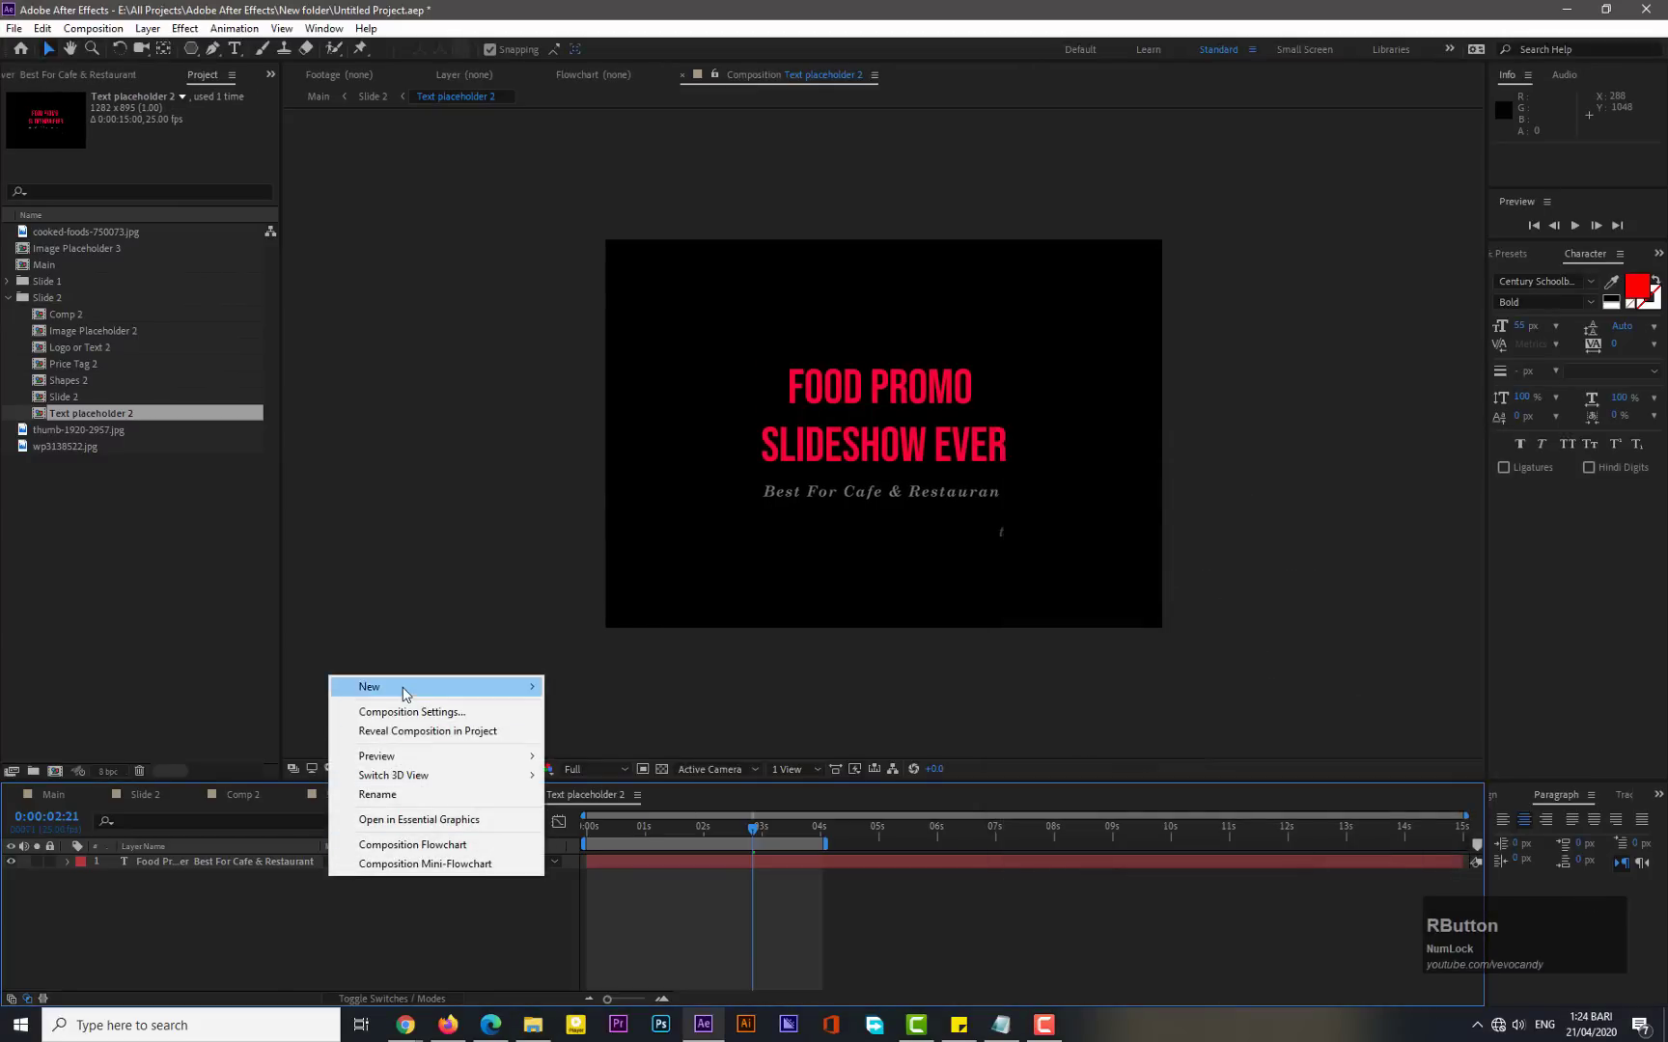
pyautogui.moveTo(402, 687)
pyautogui.click(608, 817)
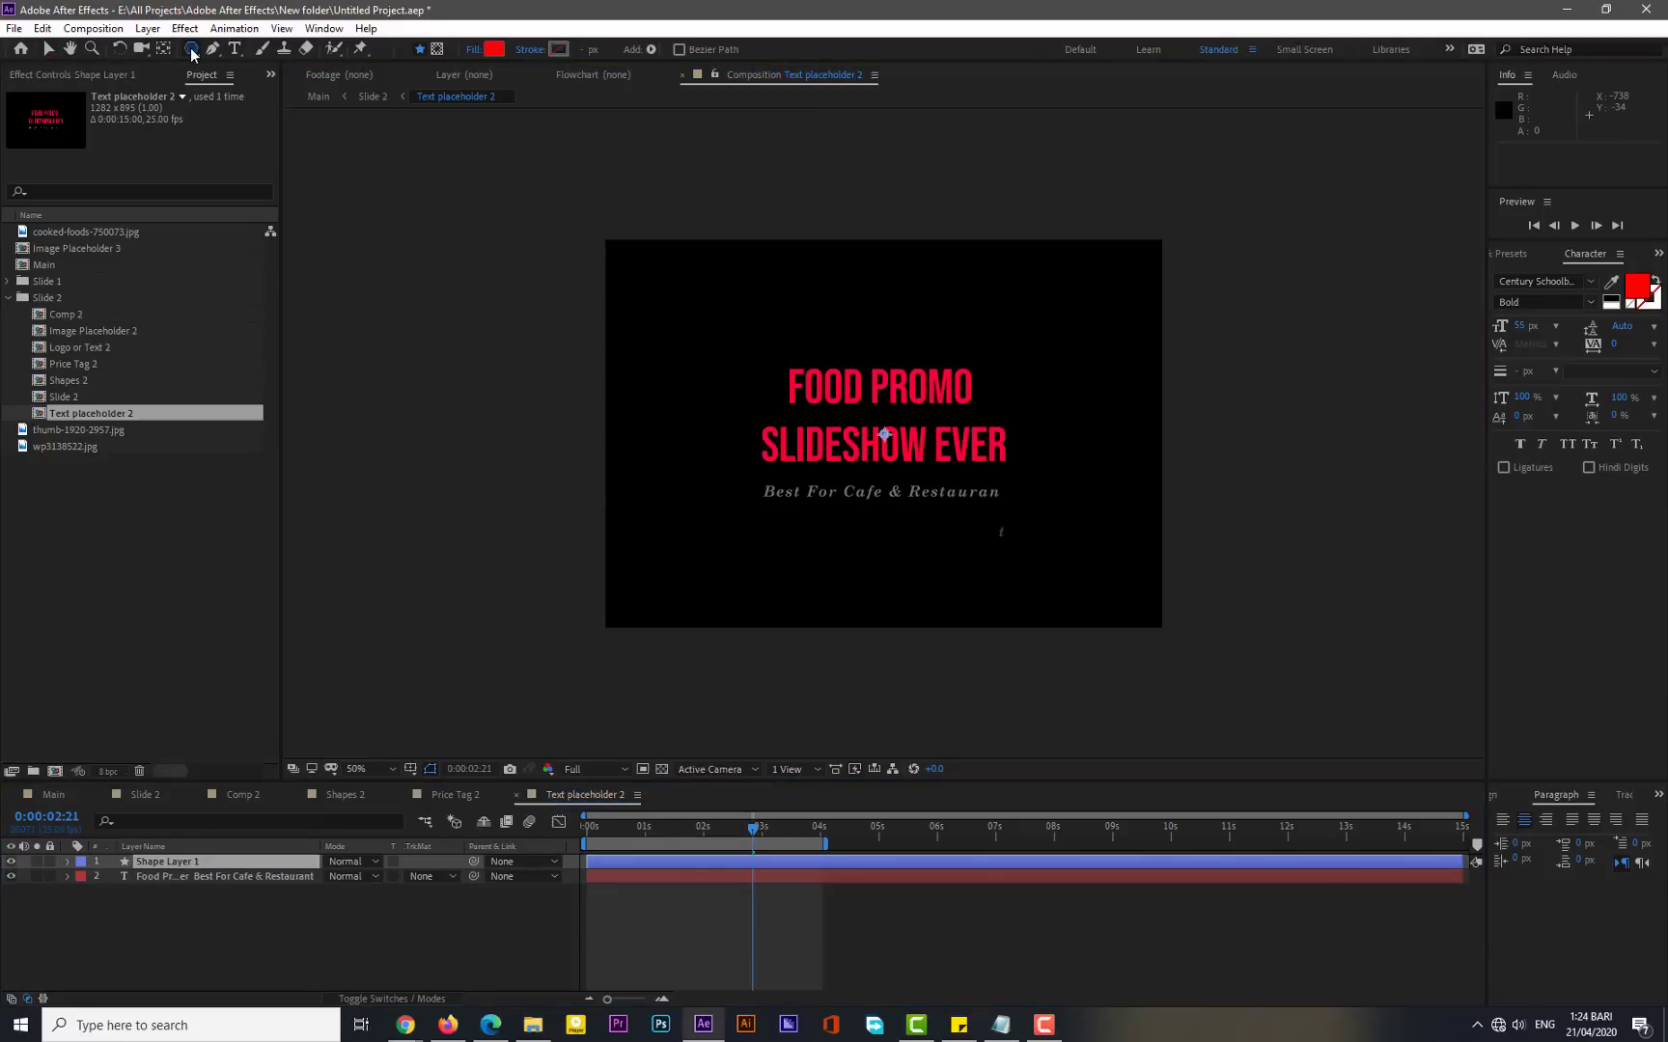
pyautogui.moveTo(191, 48); pyautogui.dragTo(245, 112)
pyautogui.moveTo(854, 428); pyautogui.dragTo(1034, 371)
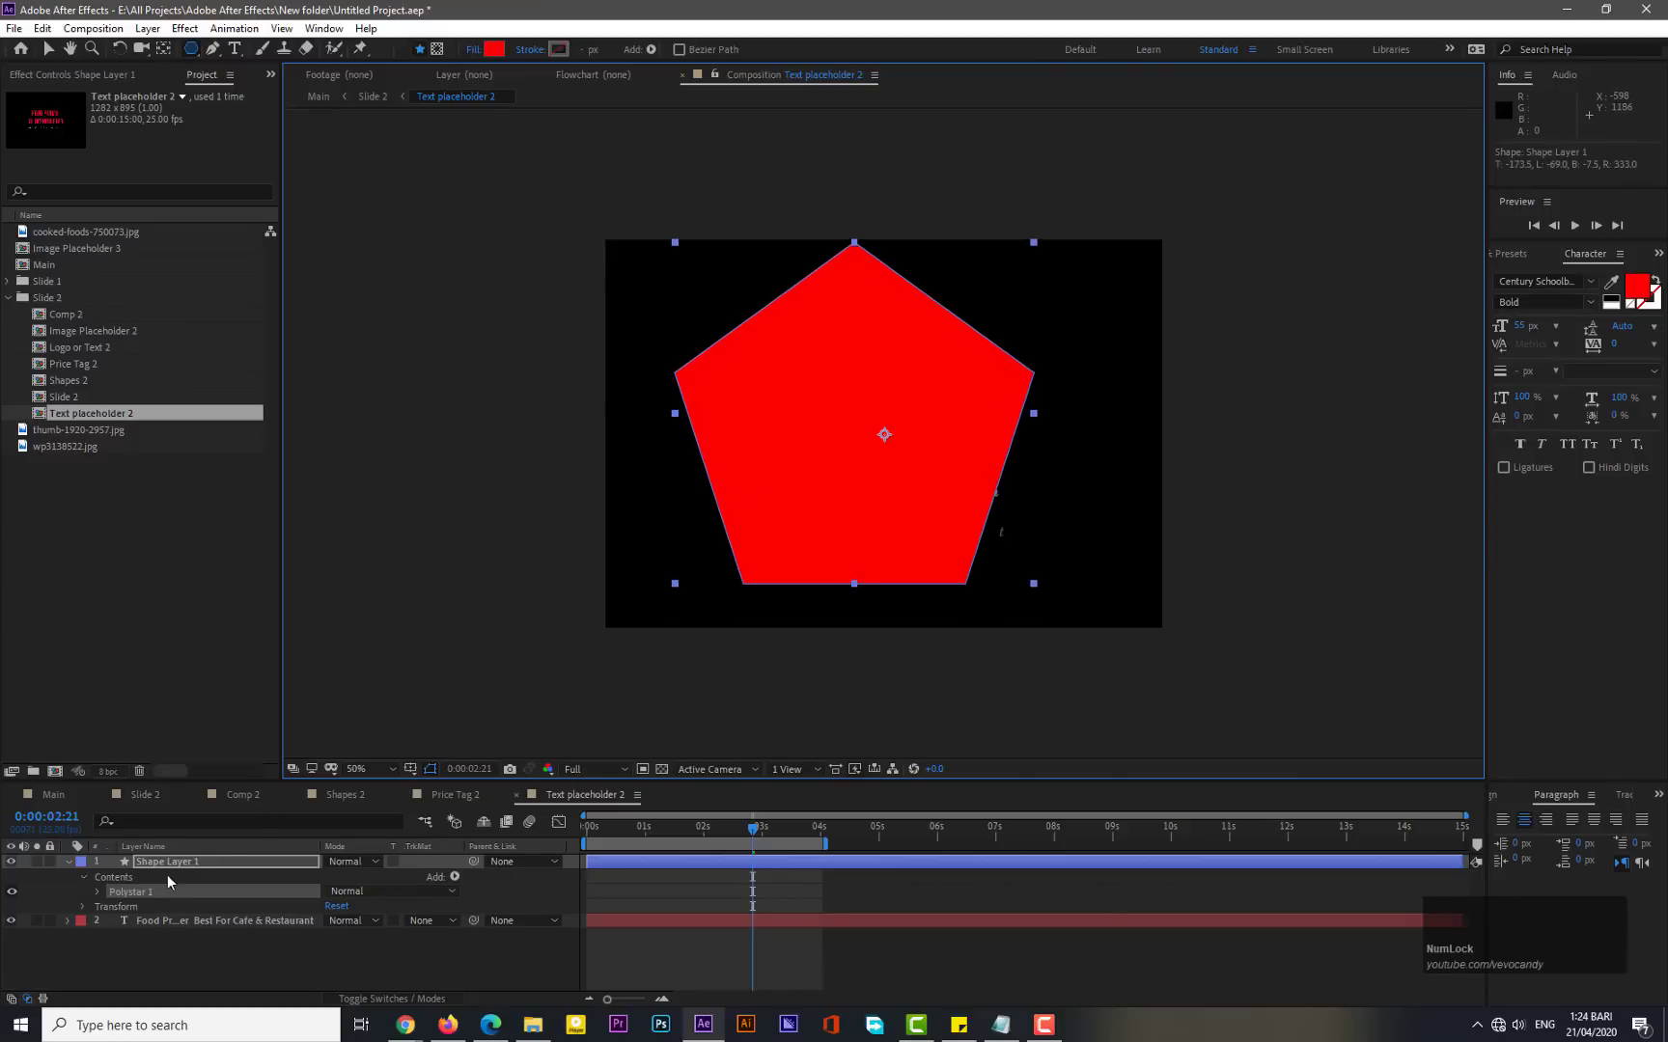
# - Change the pentagon's fill colour to a pinkish red, FB003B
pyautogui.click(494, 48)
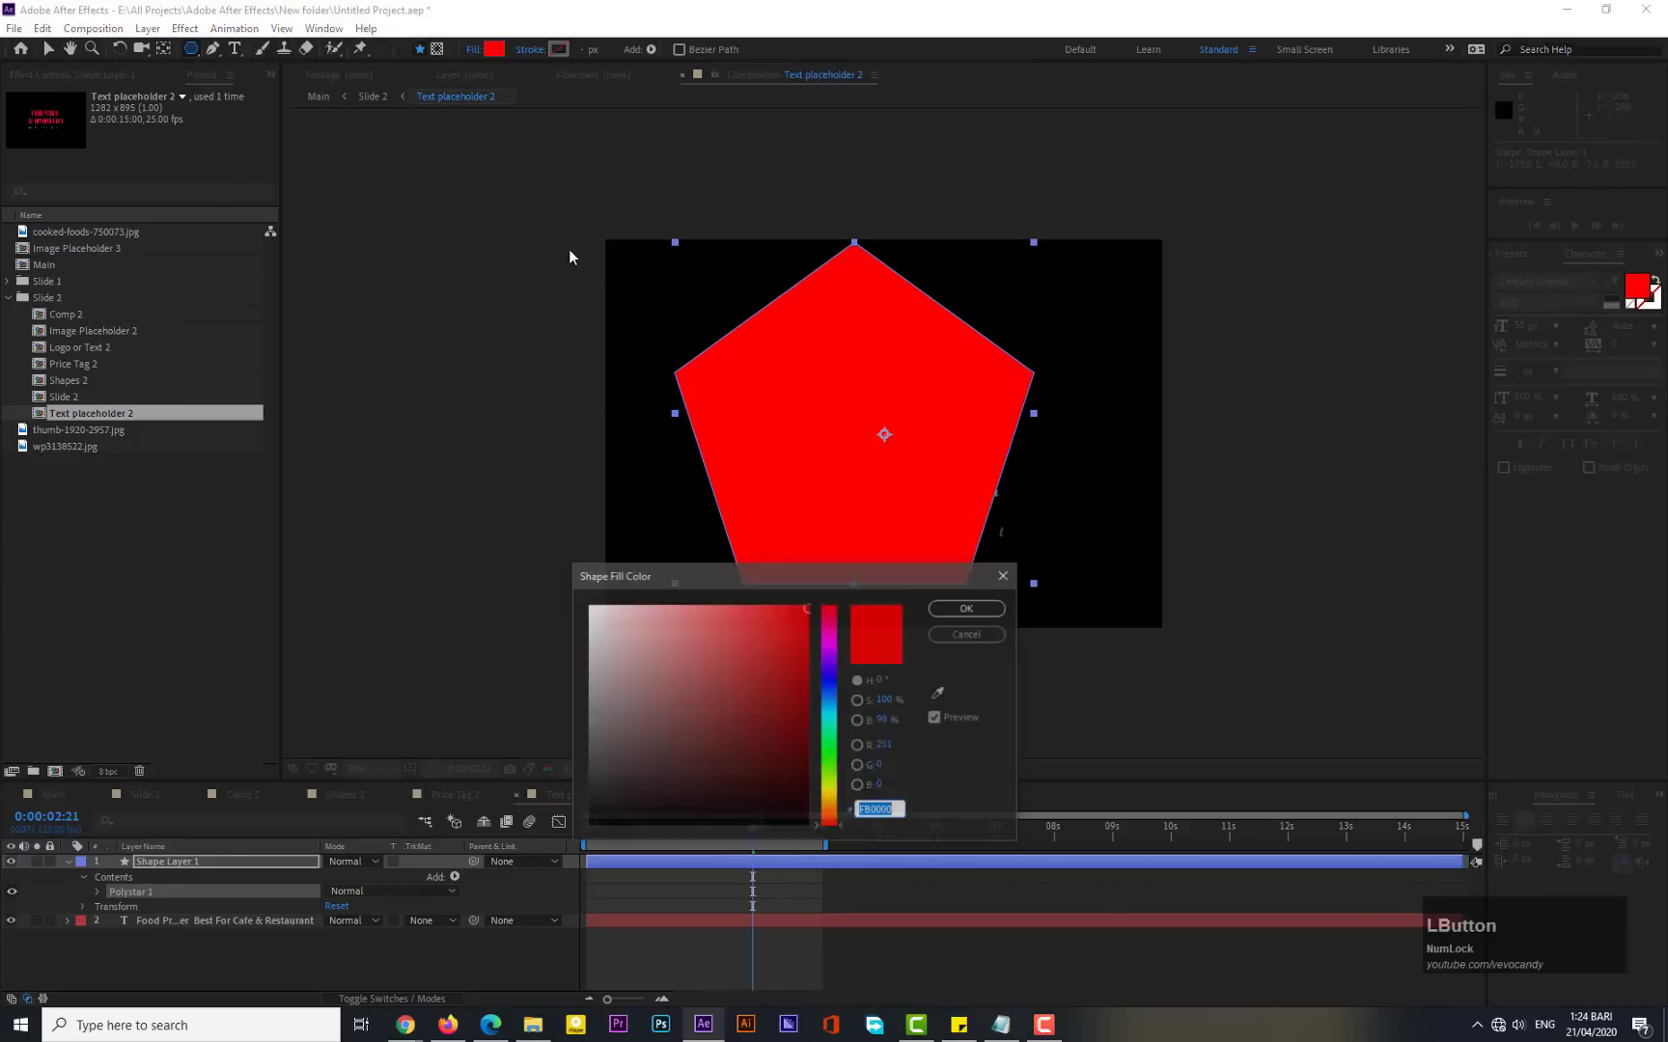
pyautogui.moveTo(833, 636); pyautogui.dragTo(836, 620)
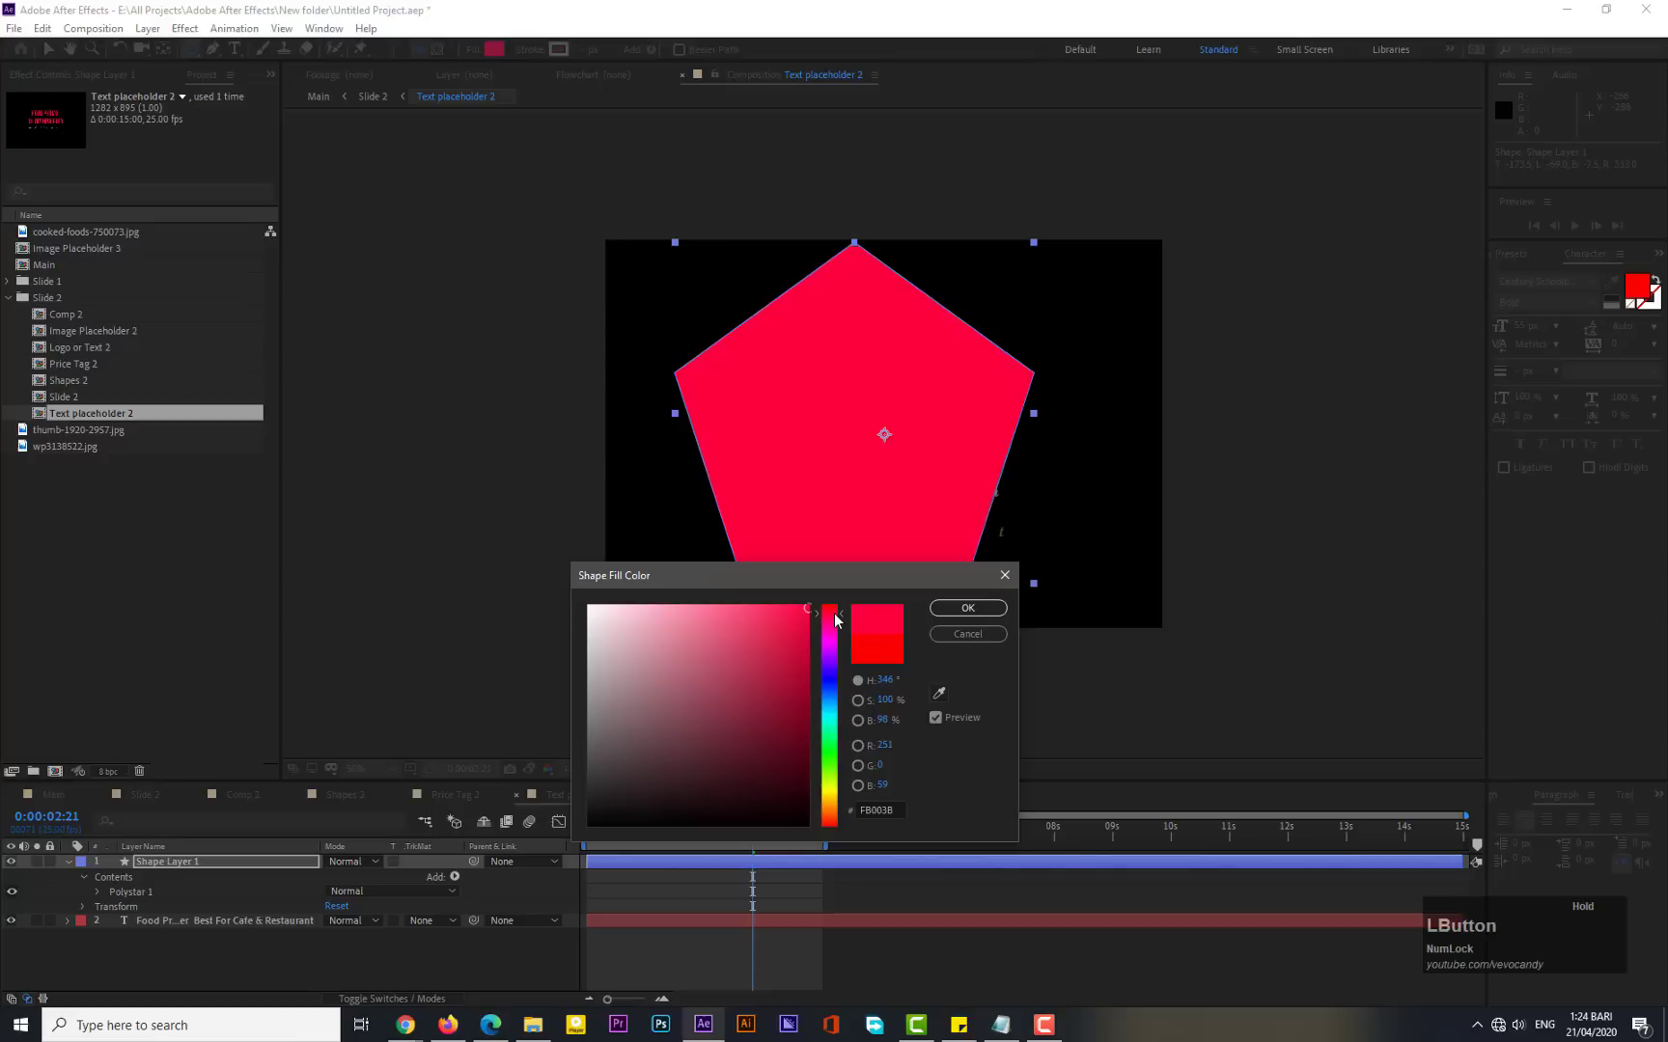
pyautogui.click(966, 608)
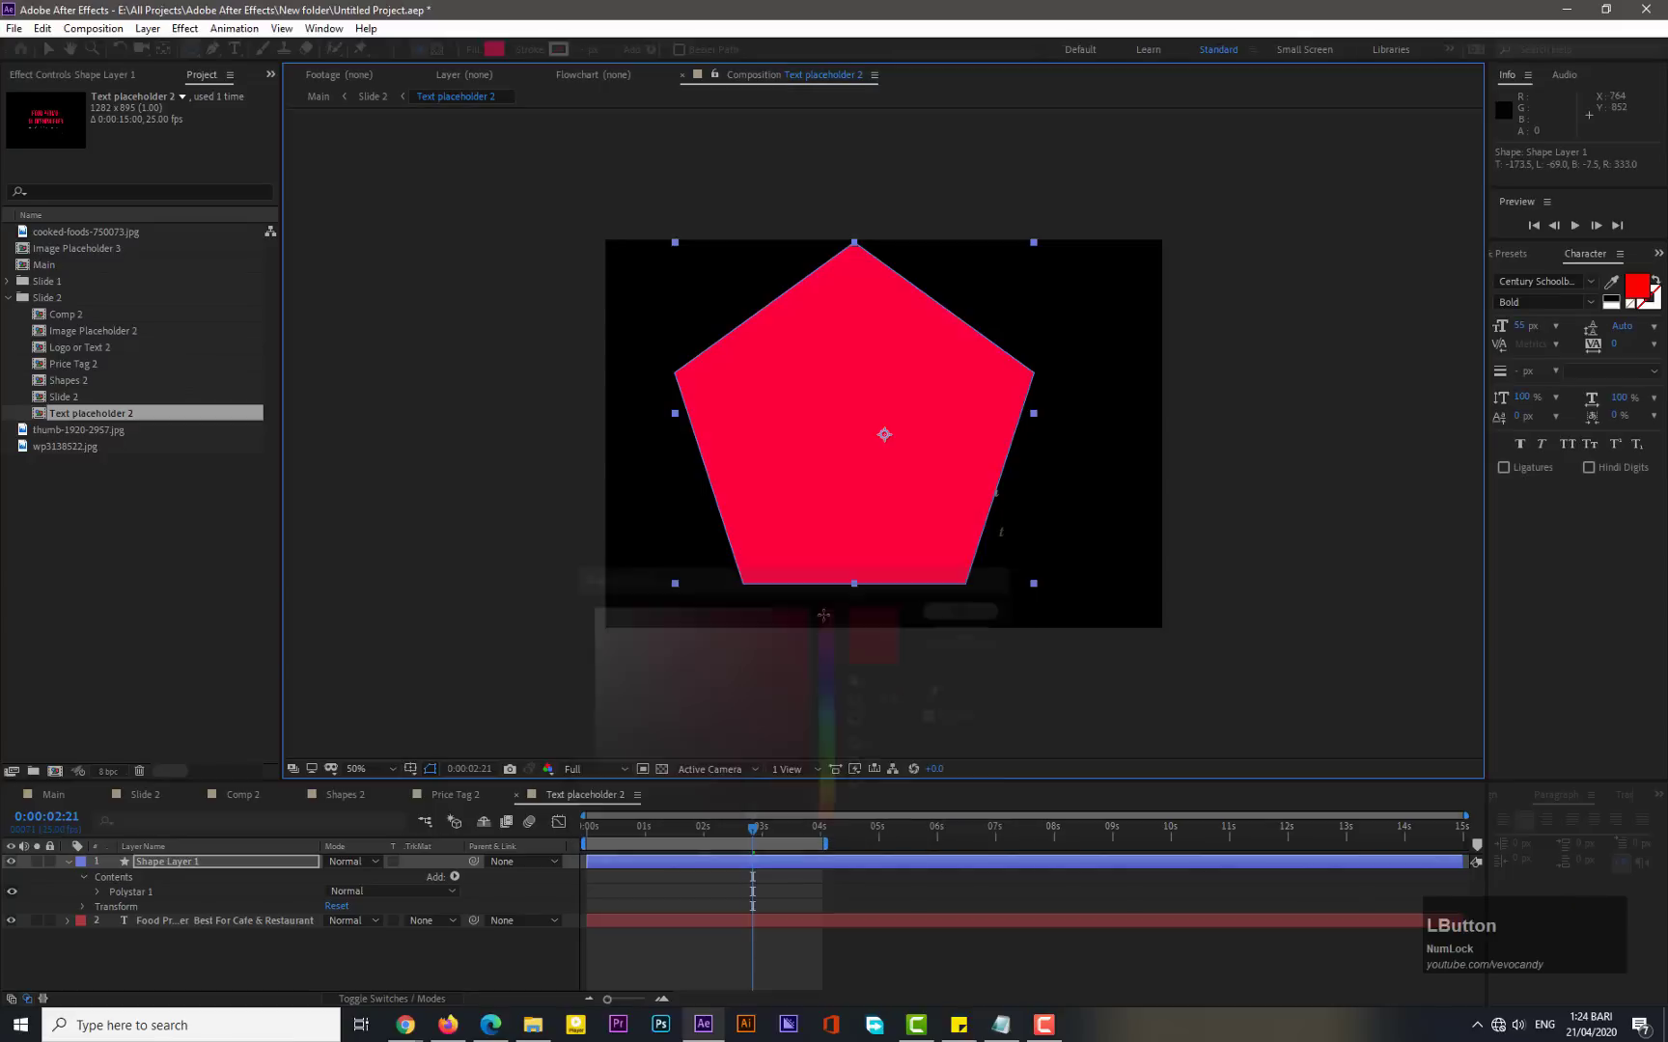
# - Expand the polystar path properties and set the shape's Points to 3 to make a triangle
pyautogui.click(100, 891)
pyautogui.click(112, 907)
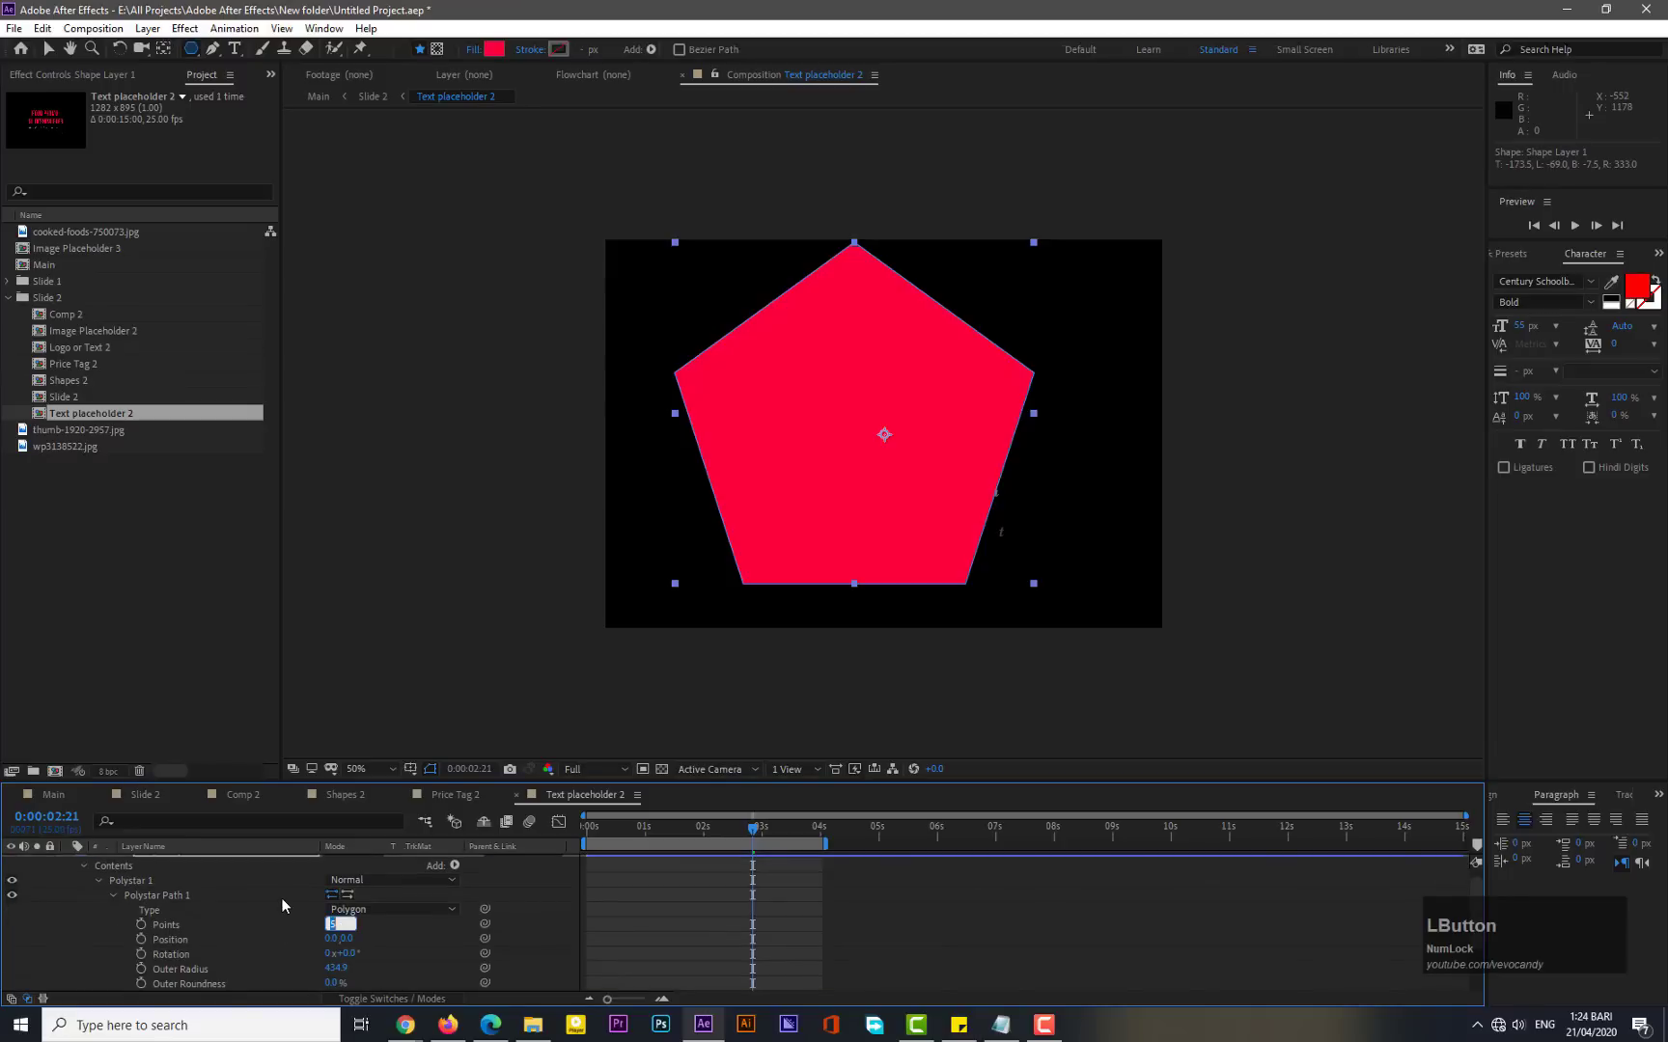
pyautogui.write('3')
pyautogui.press('KP_Enter')
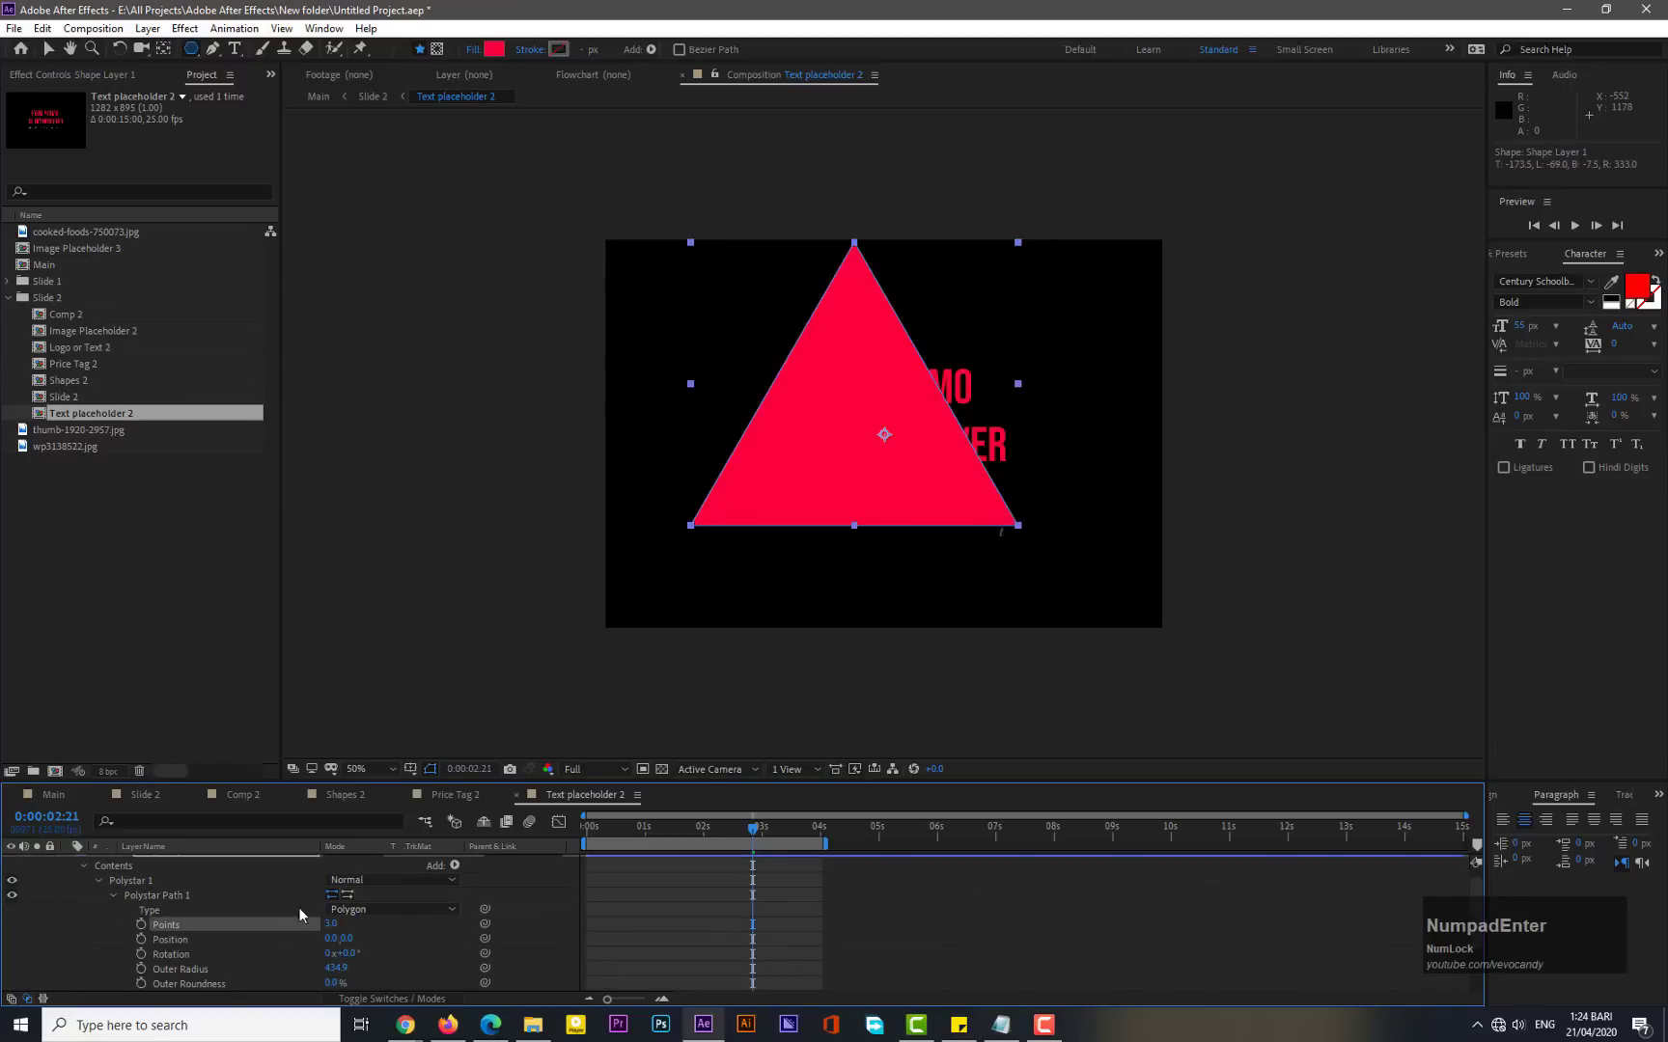
# - Set the triangle's Outer Roundness to 77%
pyautogui.scroll(-1, 284, 947)
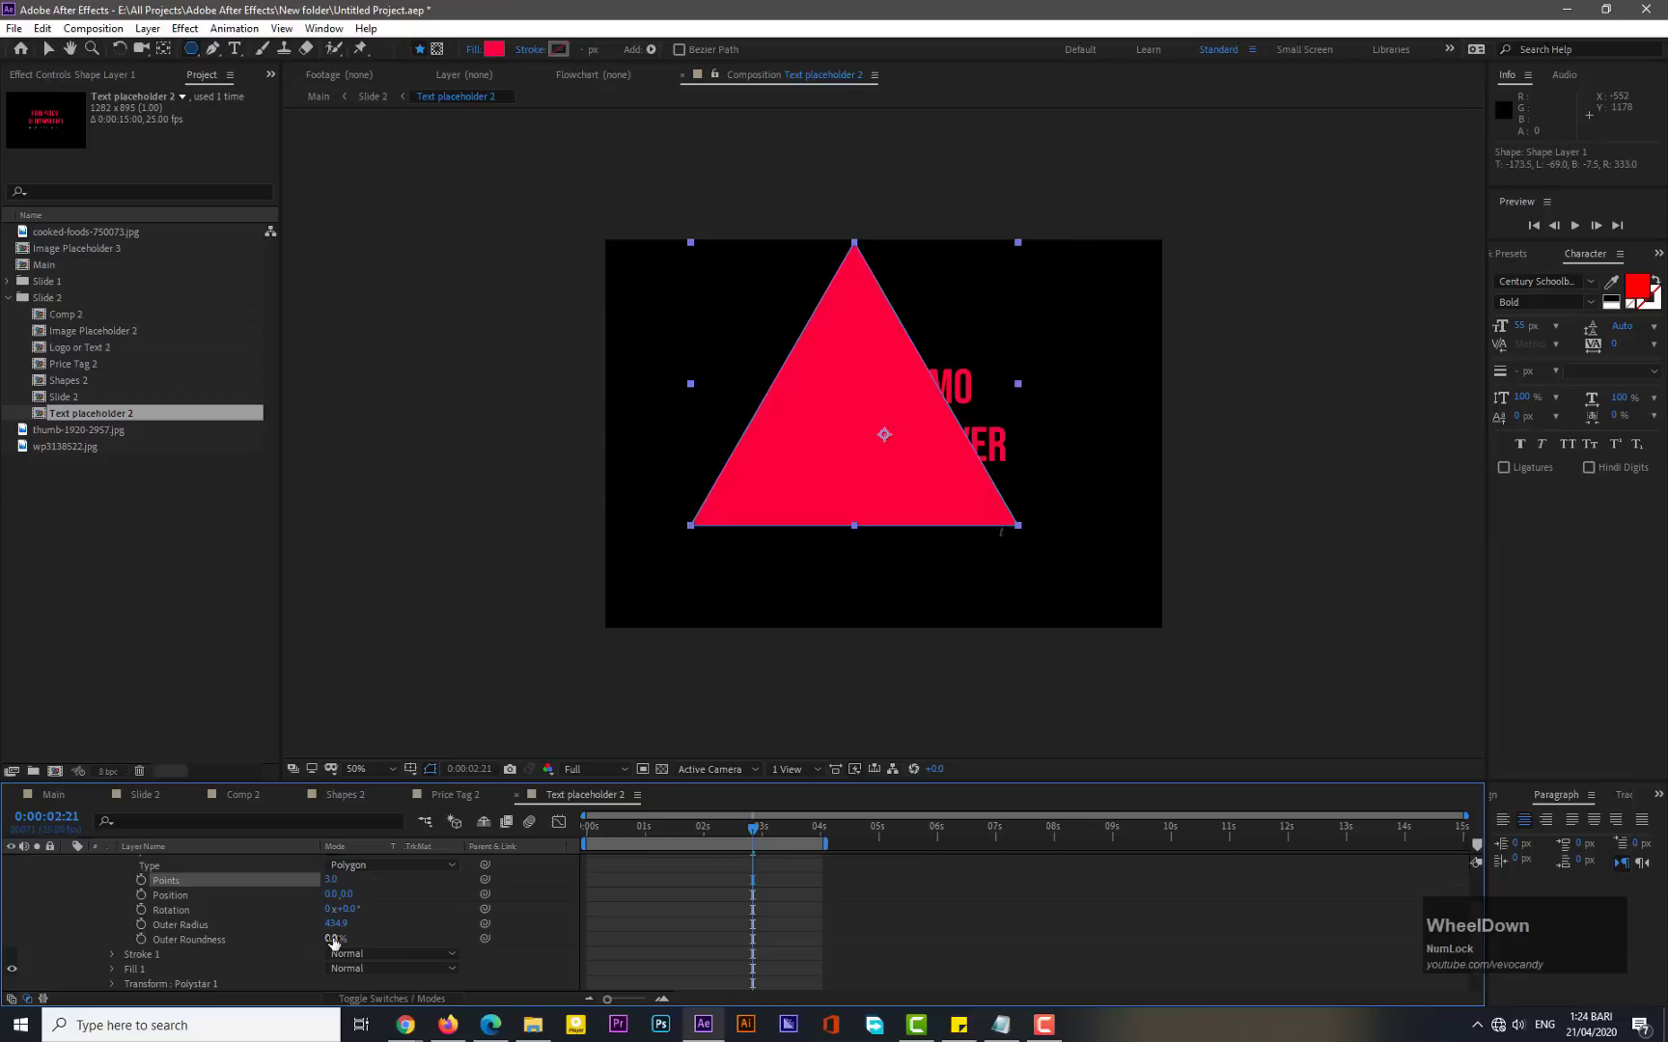
pyautogui.moveTo(333, 941); pyautogui.dragTo(398, 937)
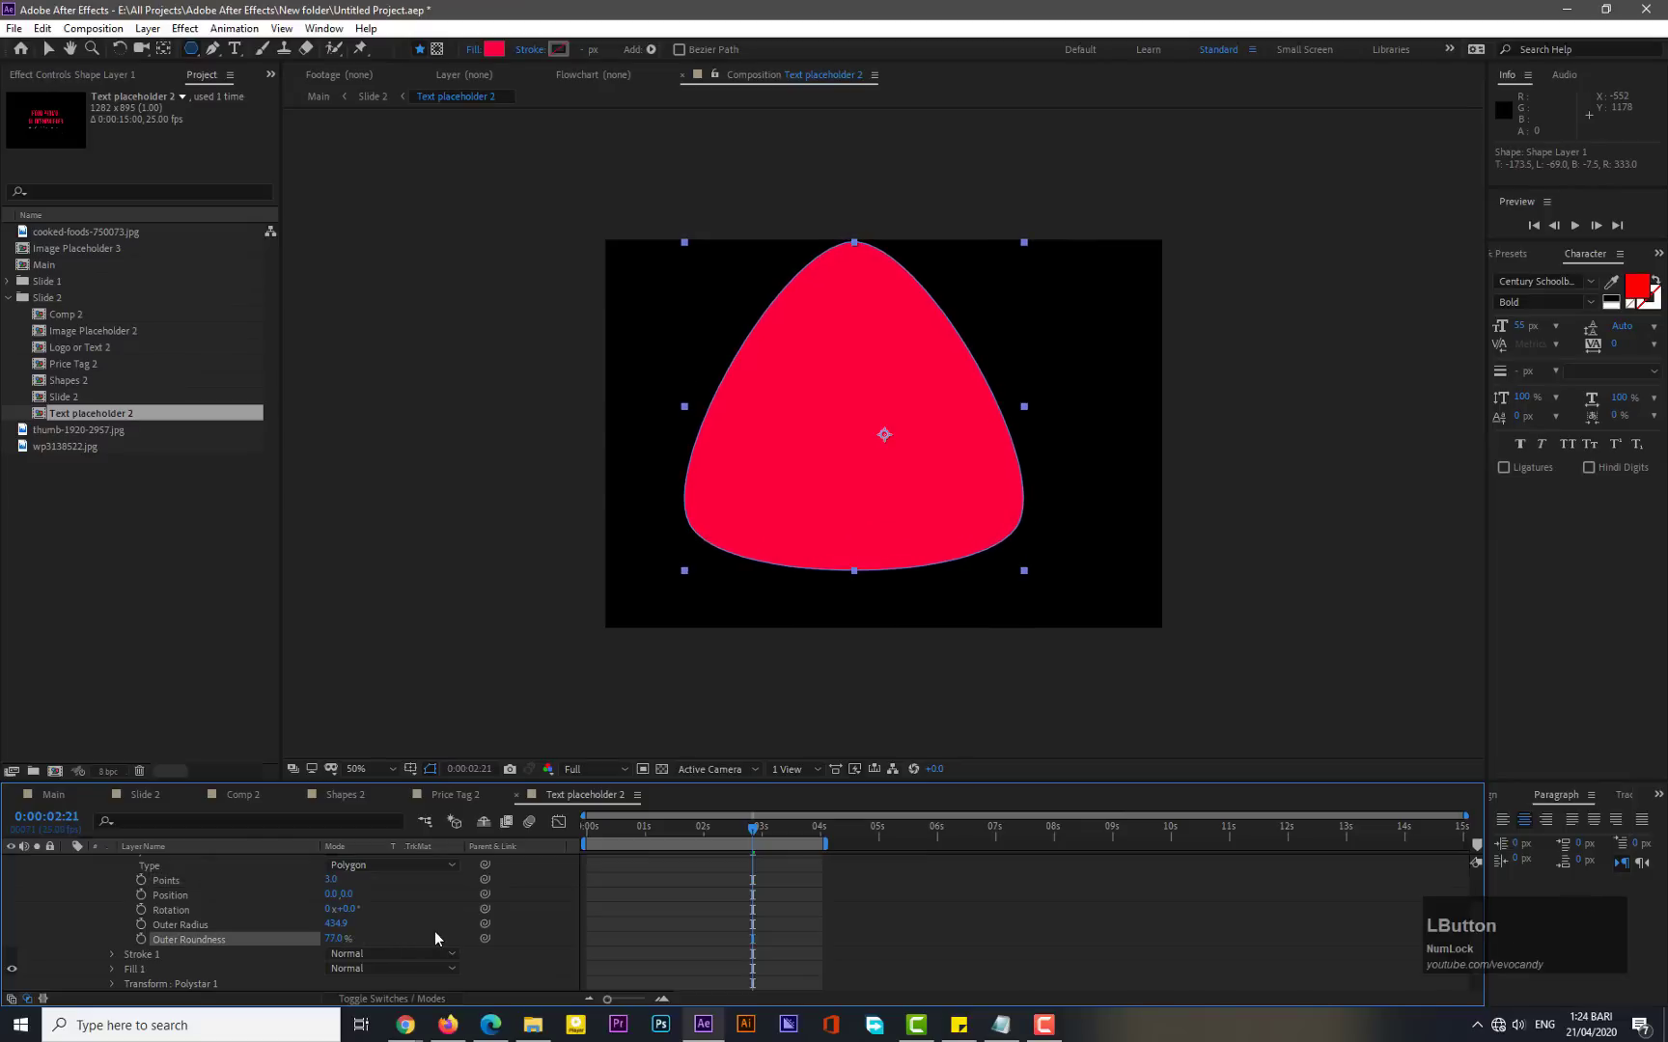
# - Select the shape layer and center its anchor point in the layer content
pyautogui.scroll(3, 159, 911)
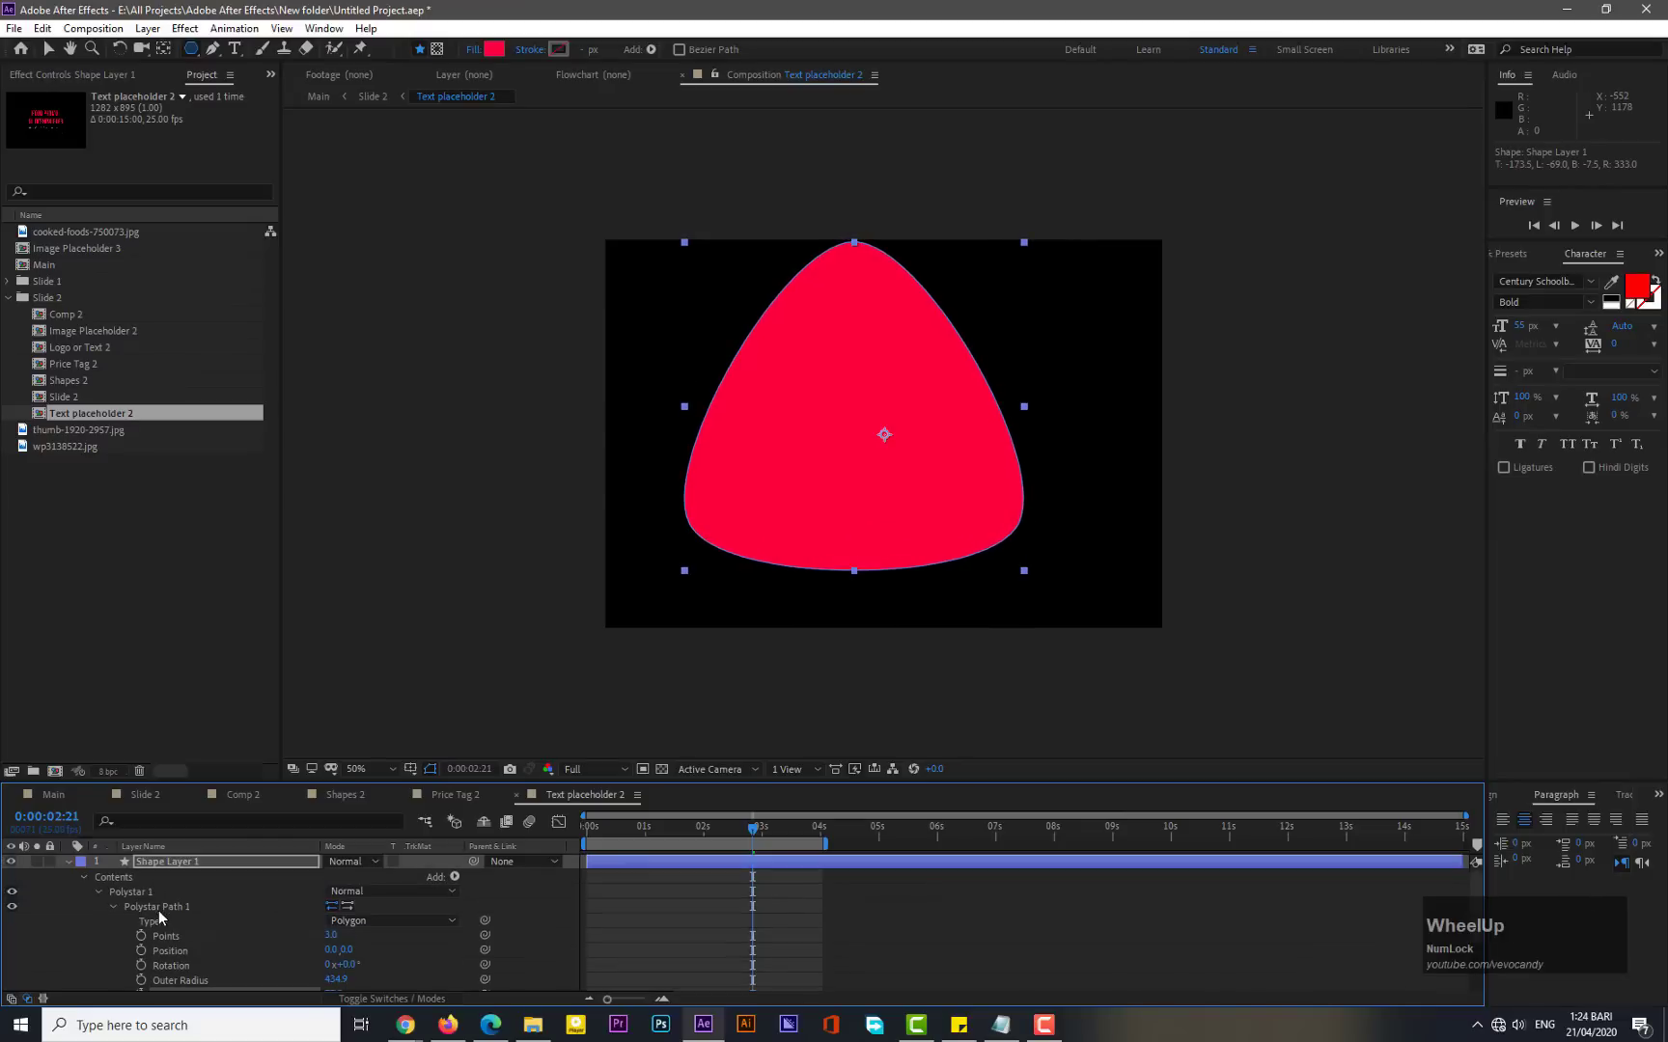
pyautogui.click(186, 857)
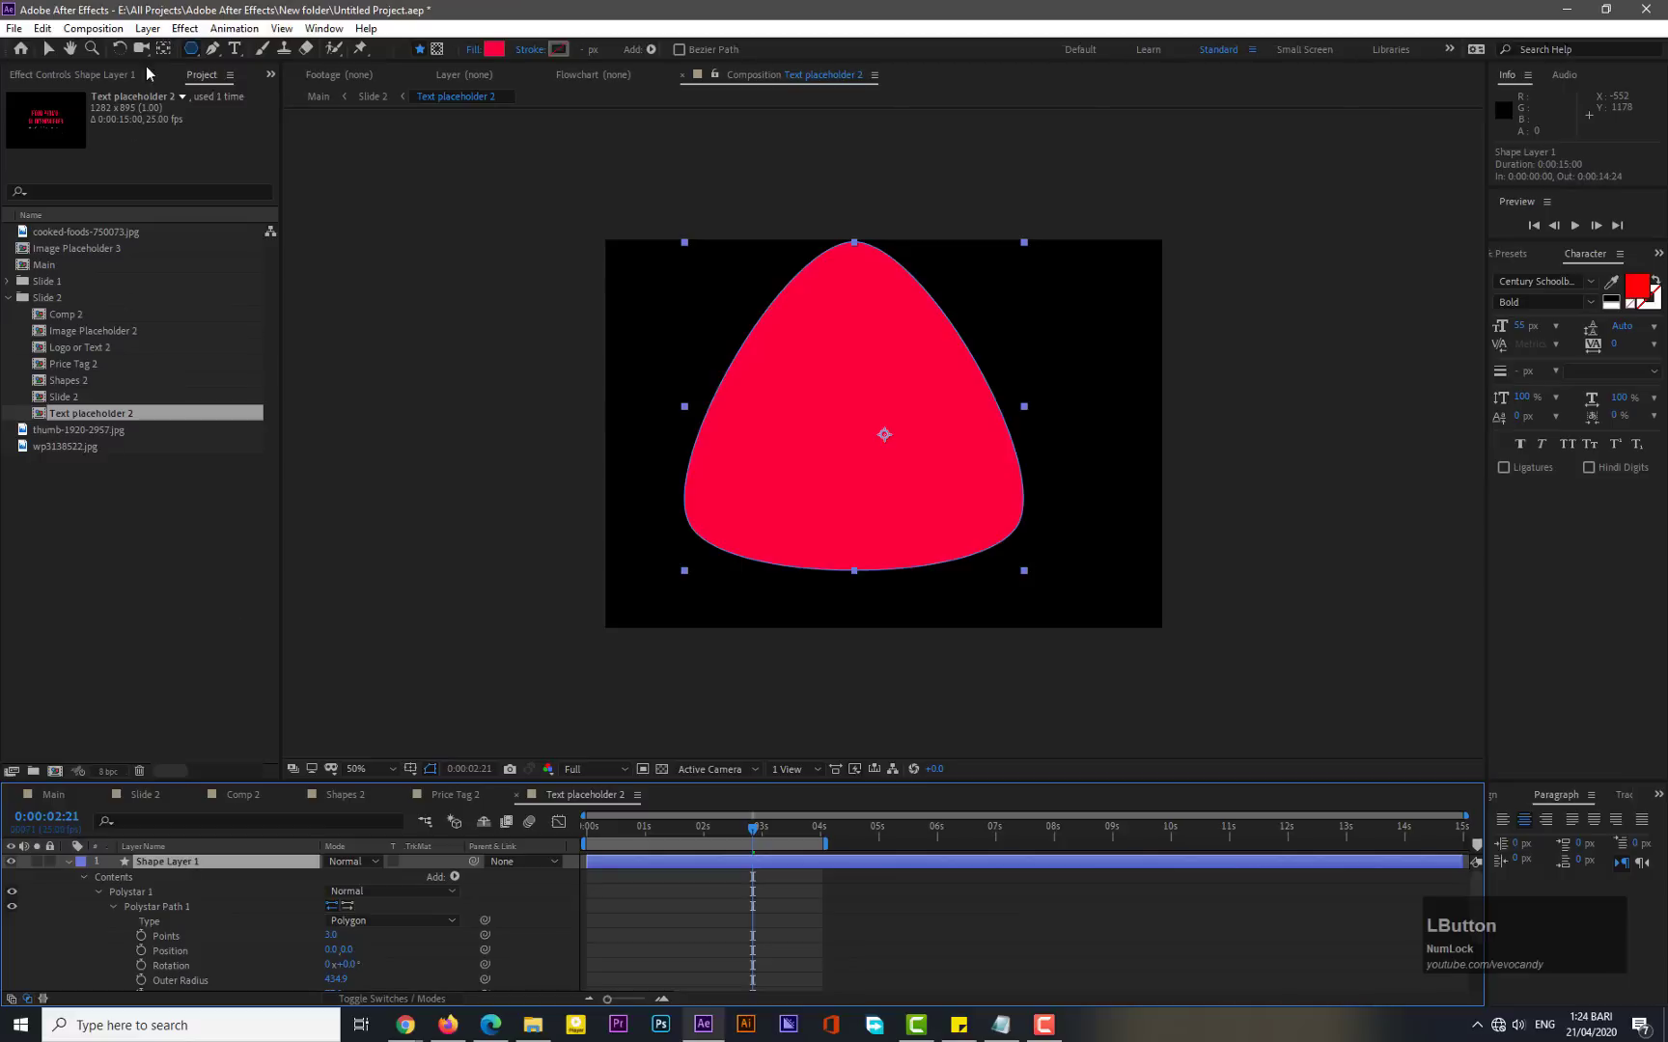
pyautogui.click(148, 28)
pyautogui.moveTo(193, 234)
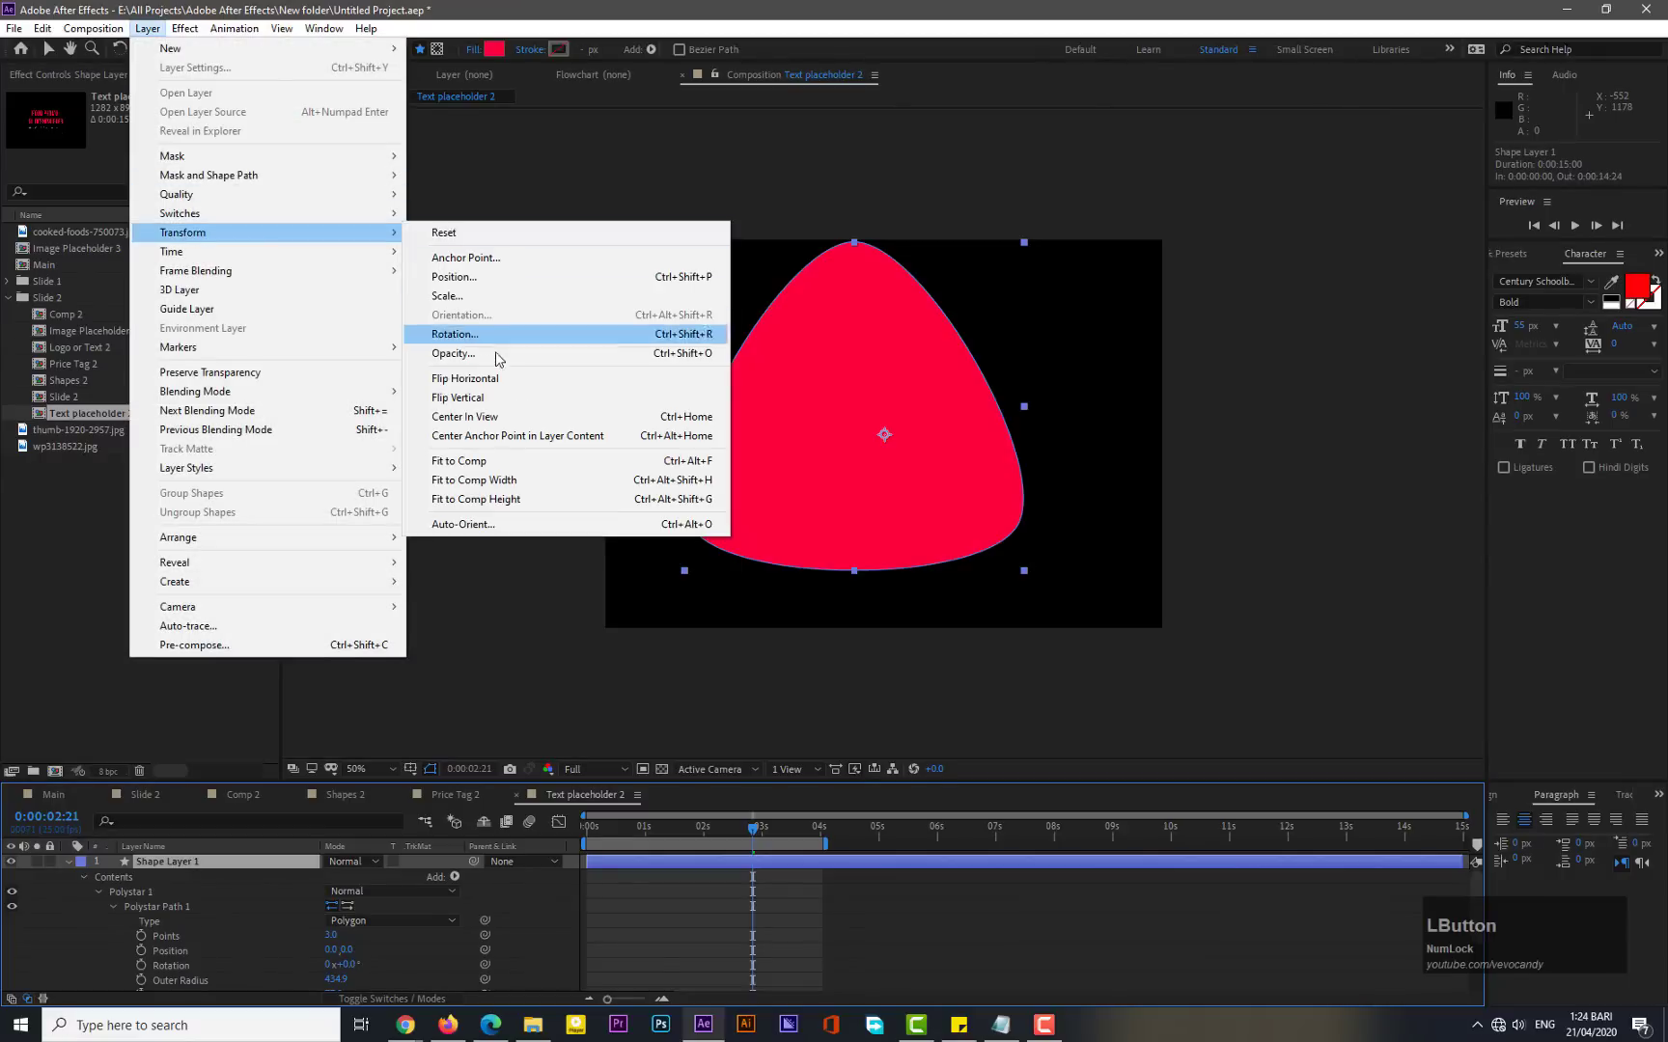
pyautogui.click(490, 437)
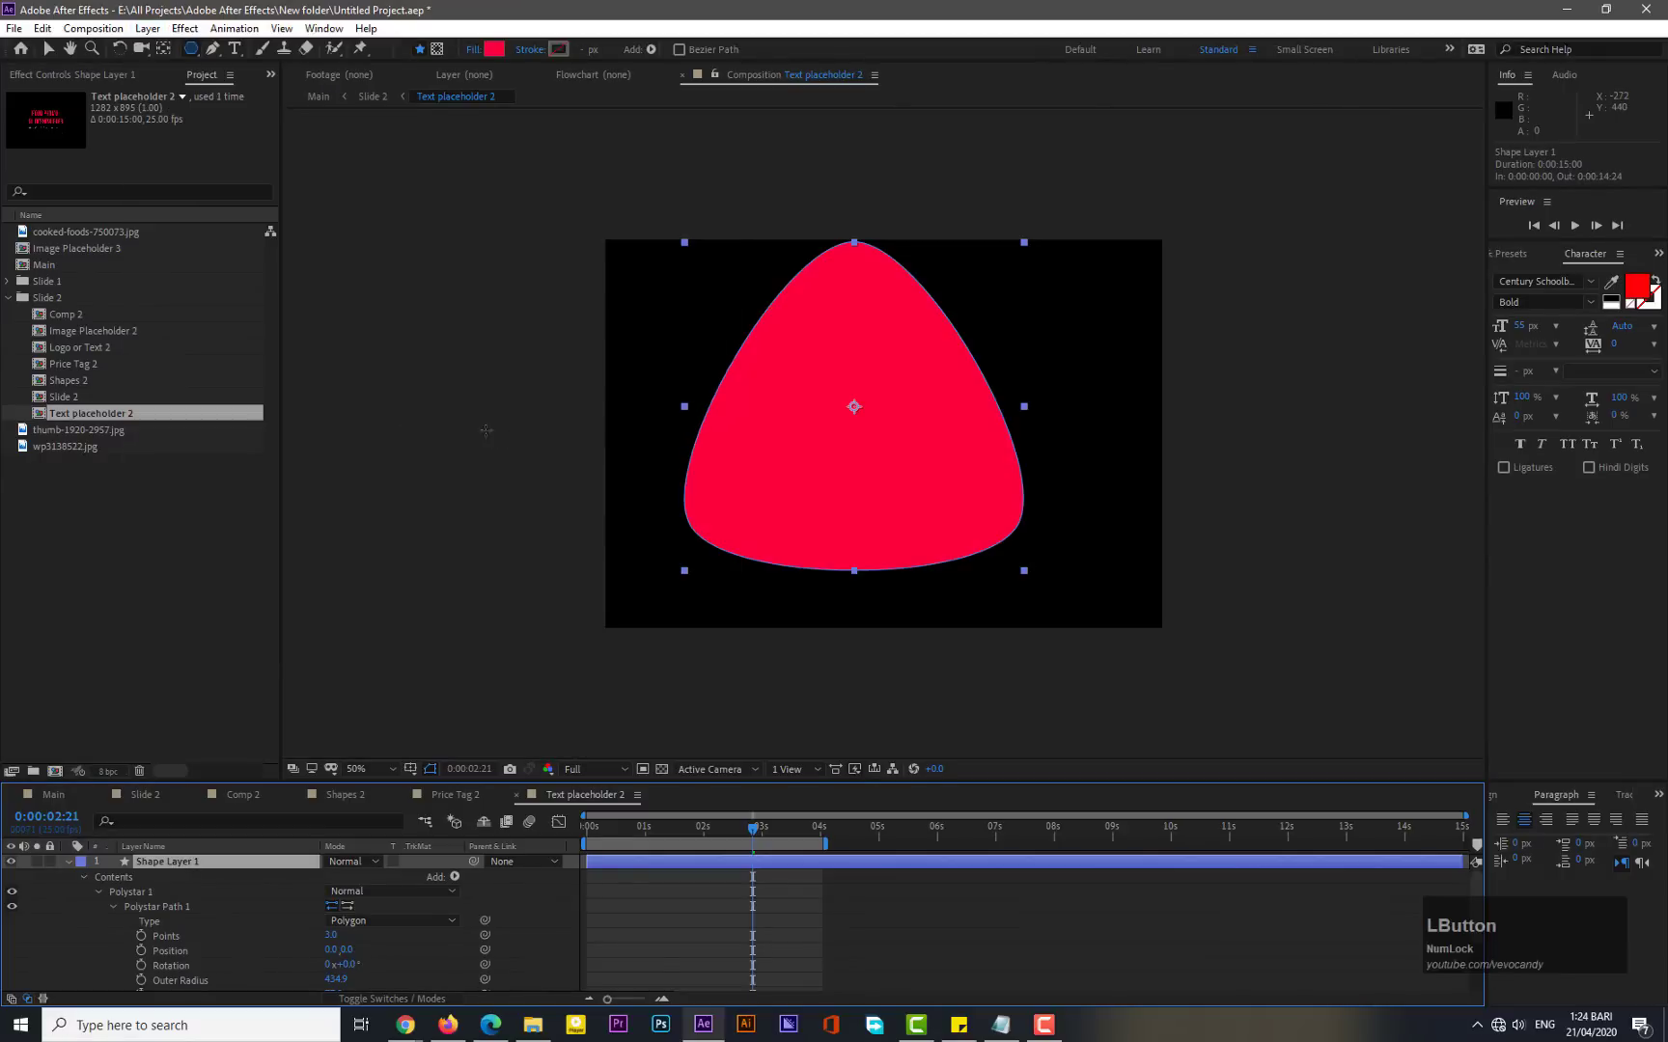
# - Align the shape layer horizontally to the centre of the composition and collapse its properties
pyautogui.click(1502, 797)
pyautogui.click(1534, 838)
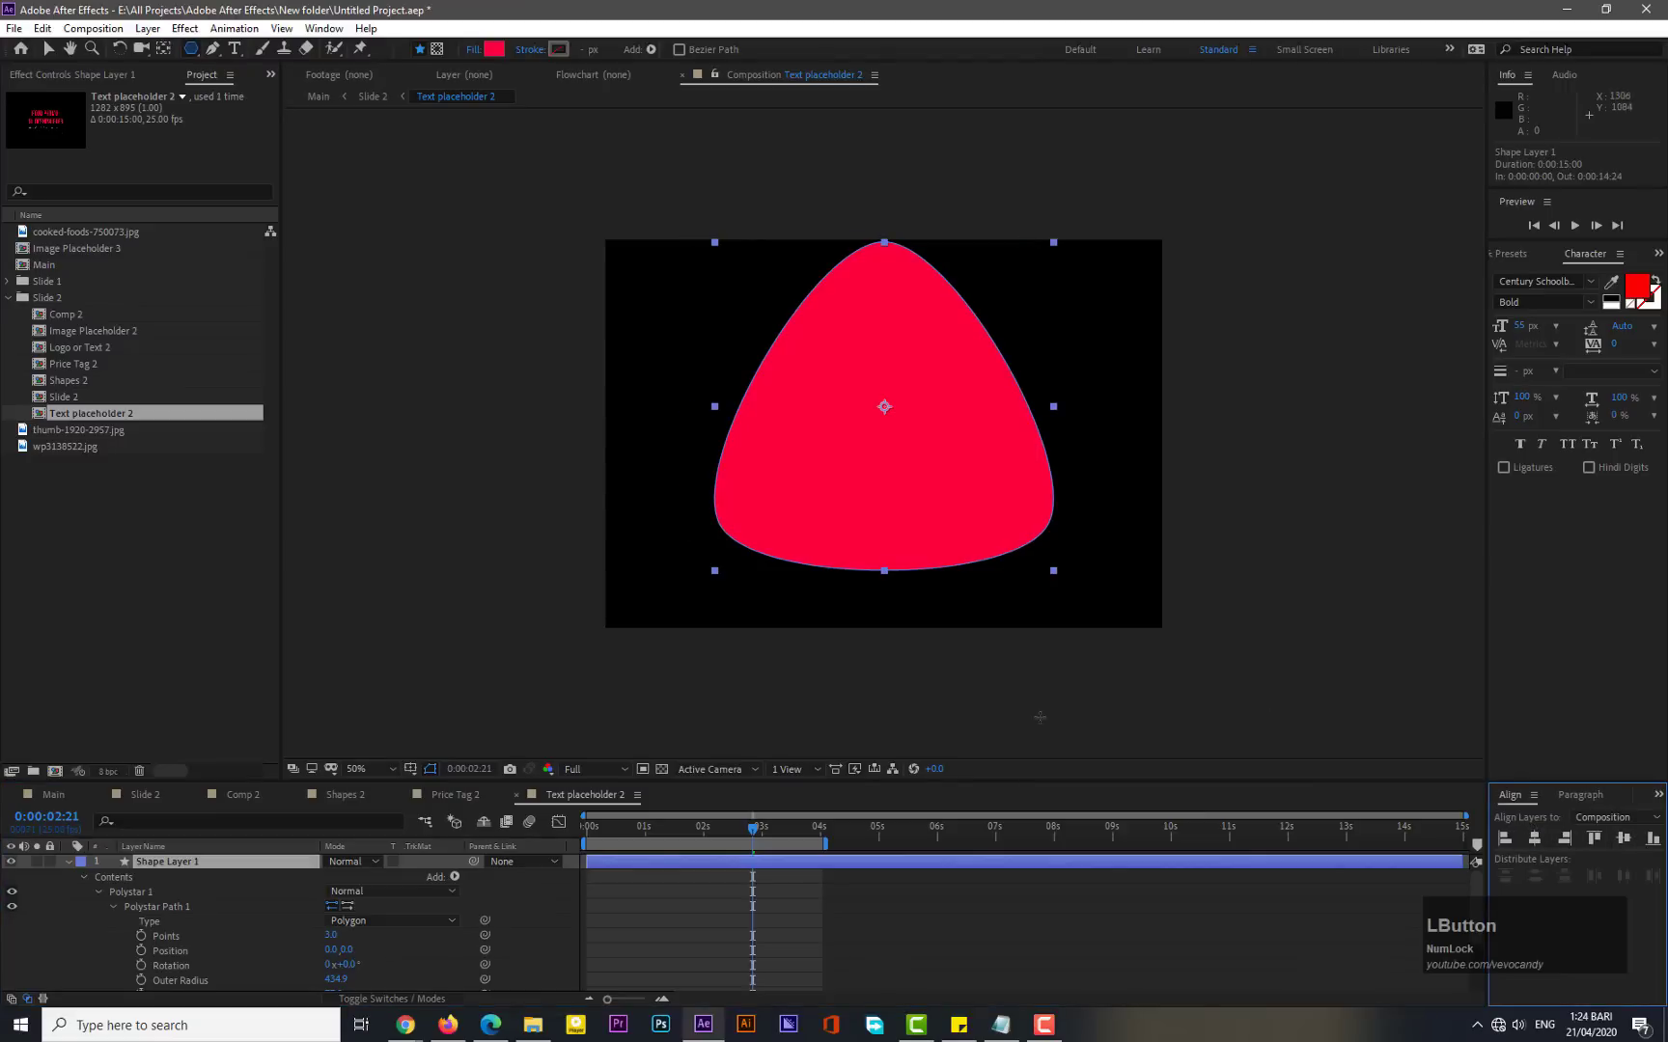
pyautogui.click(68, 860)
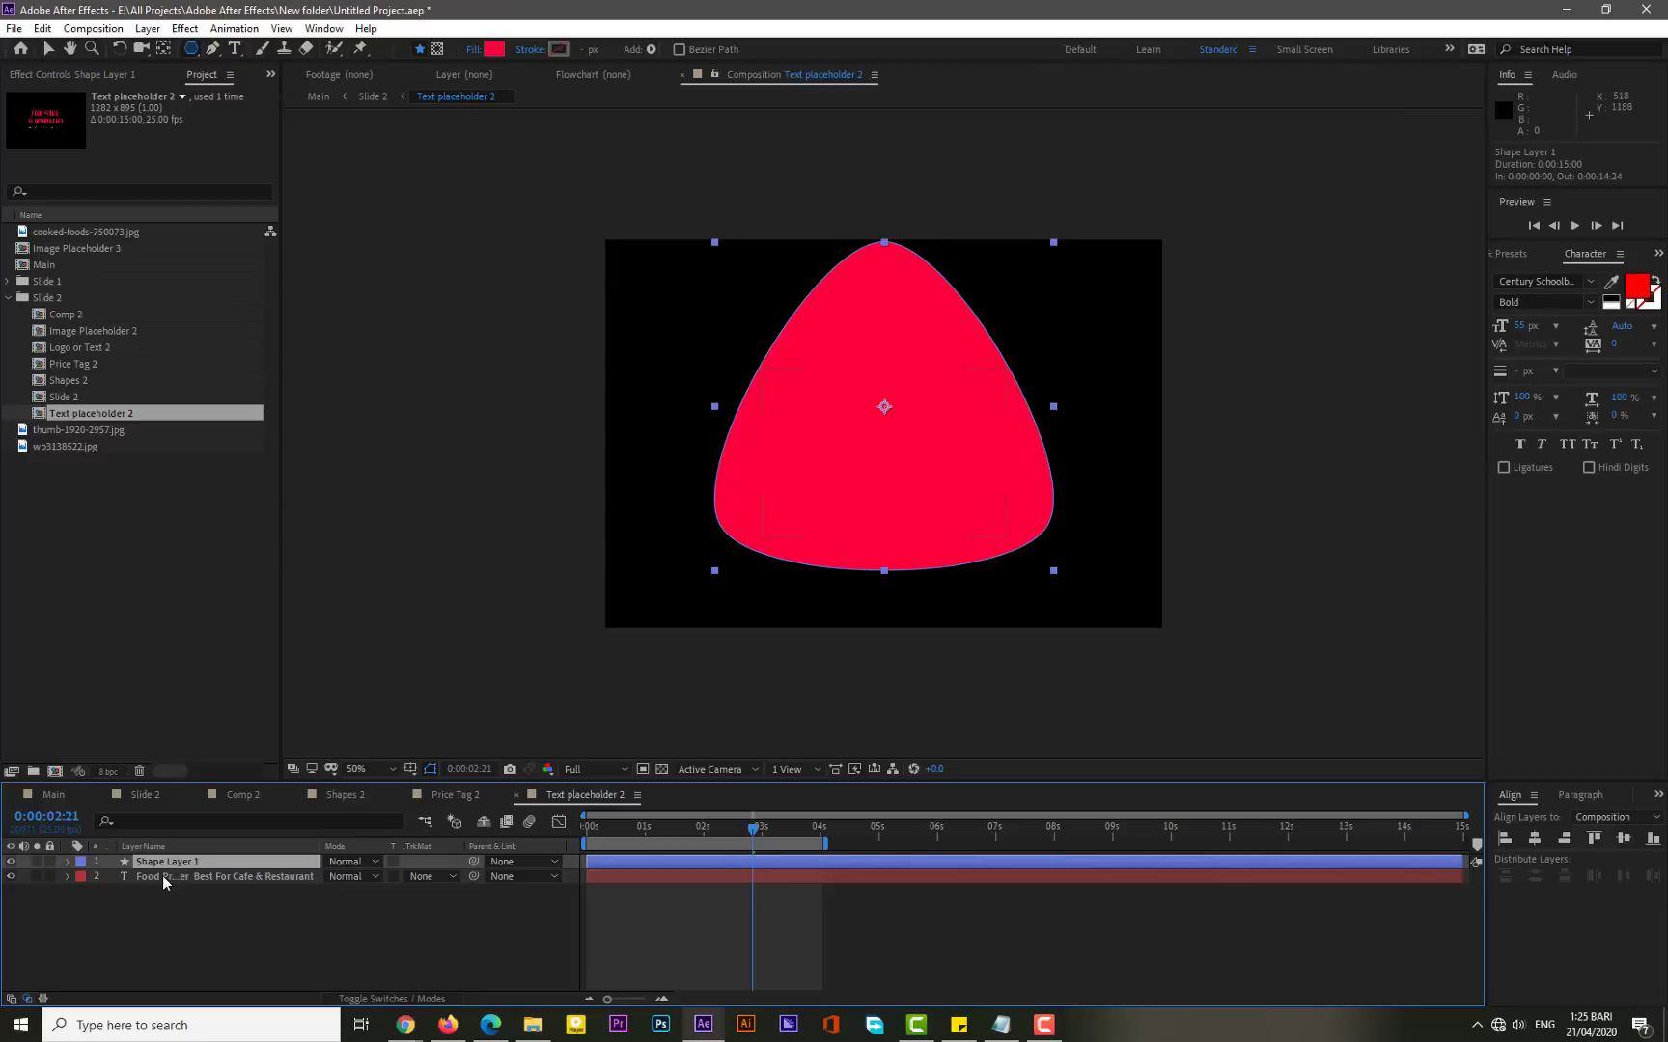
# - Move the title text layer above the shape layer and hide the shape layer
pyautogui.moveTo(161, 875); pyautogui.dragTo(162, 855)
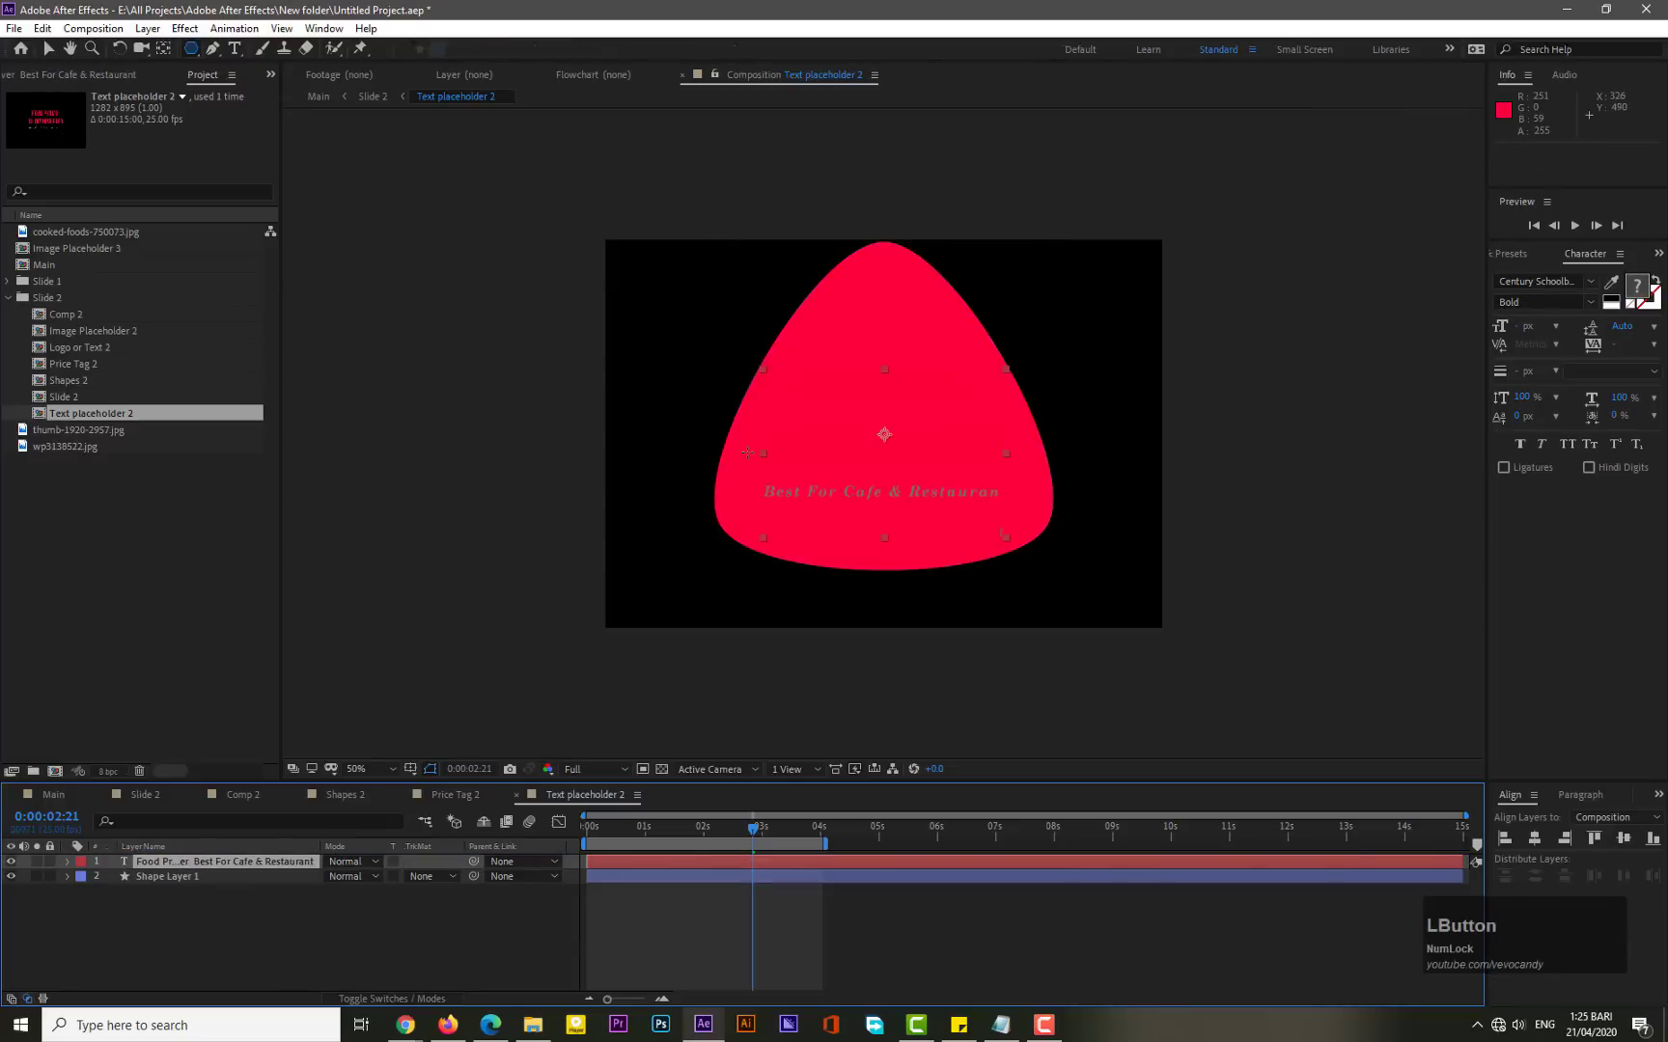
pyautogui.click(11, 876)
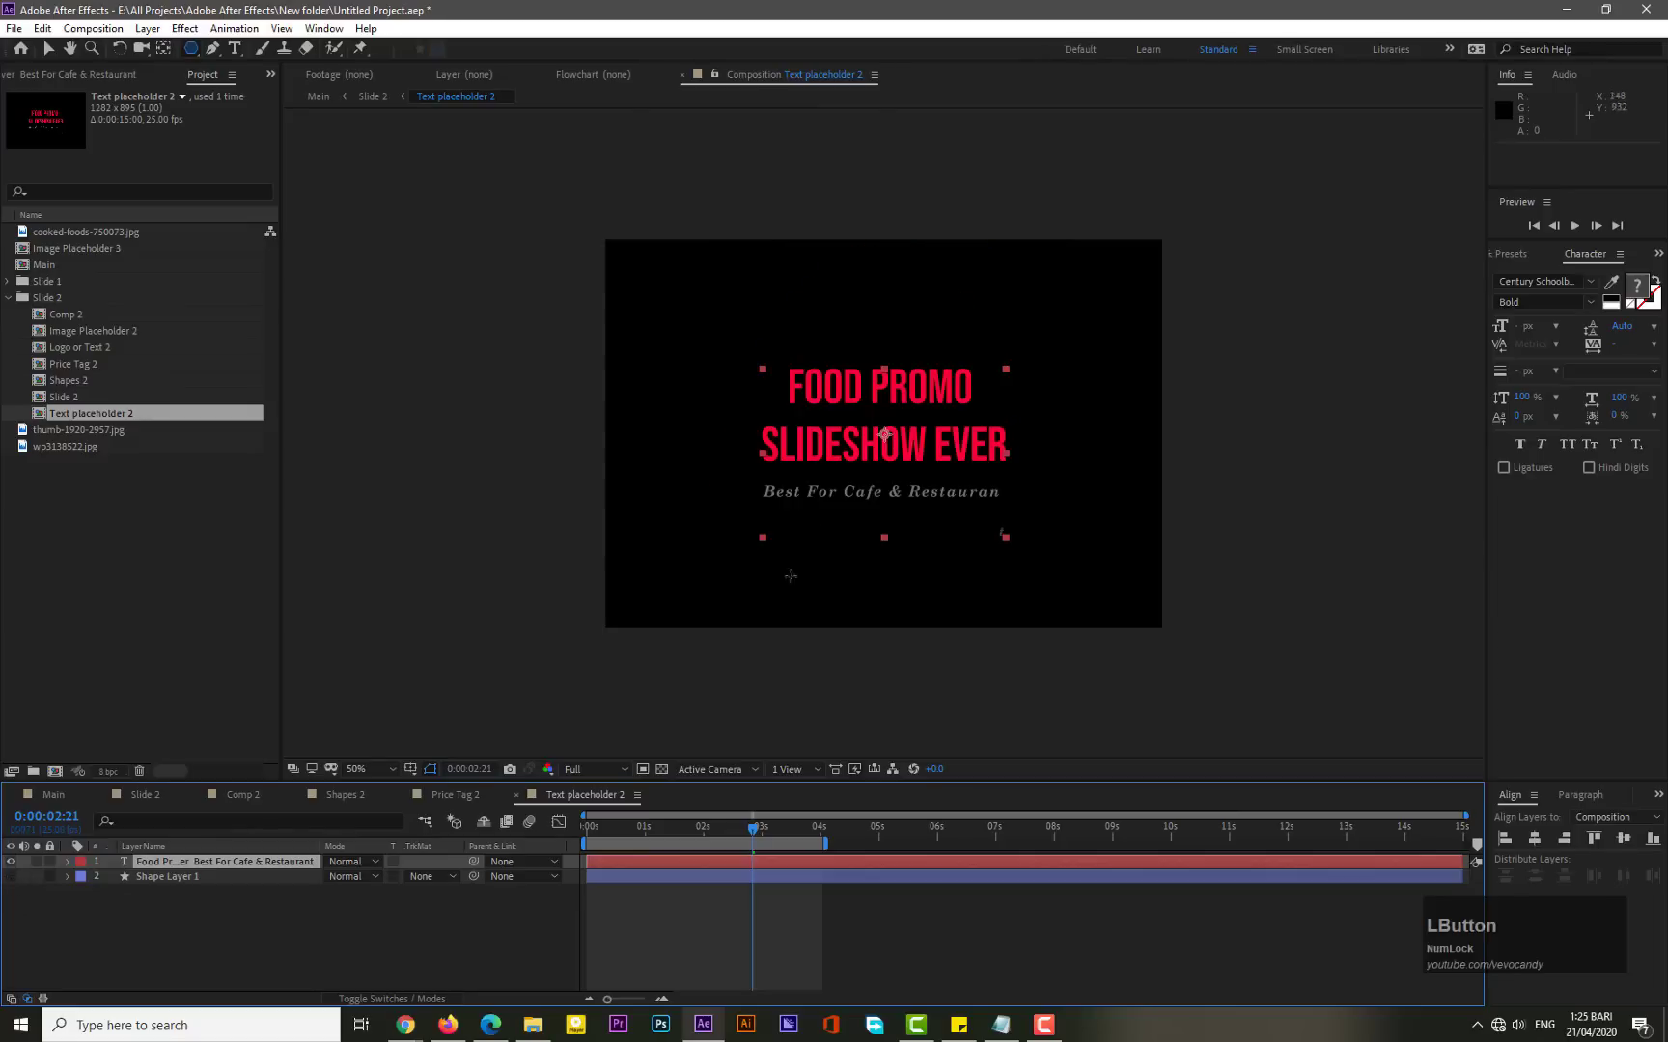
# - Select the two title lines "FOOD PROMO SLIDESHOW EVER" and set their text colour to yellow F7C000
pyautogui.click(234, 49)
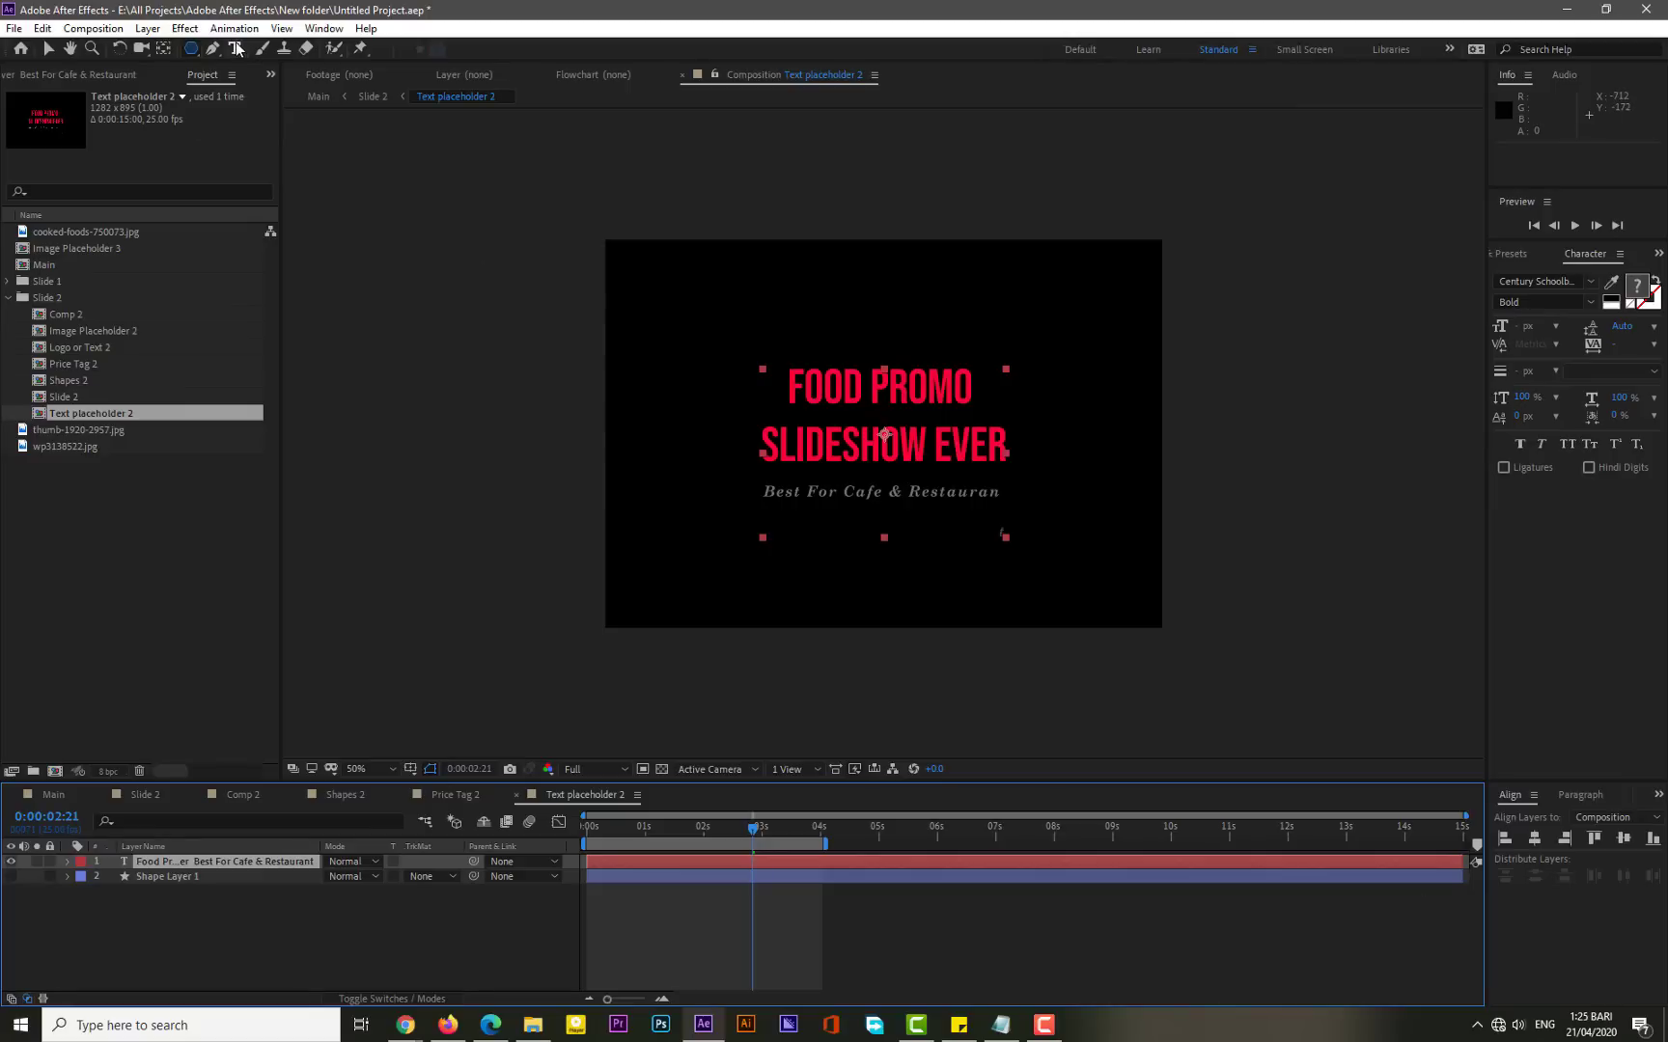
pyautogui.doubleClick(844, 444)
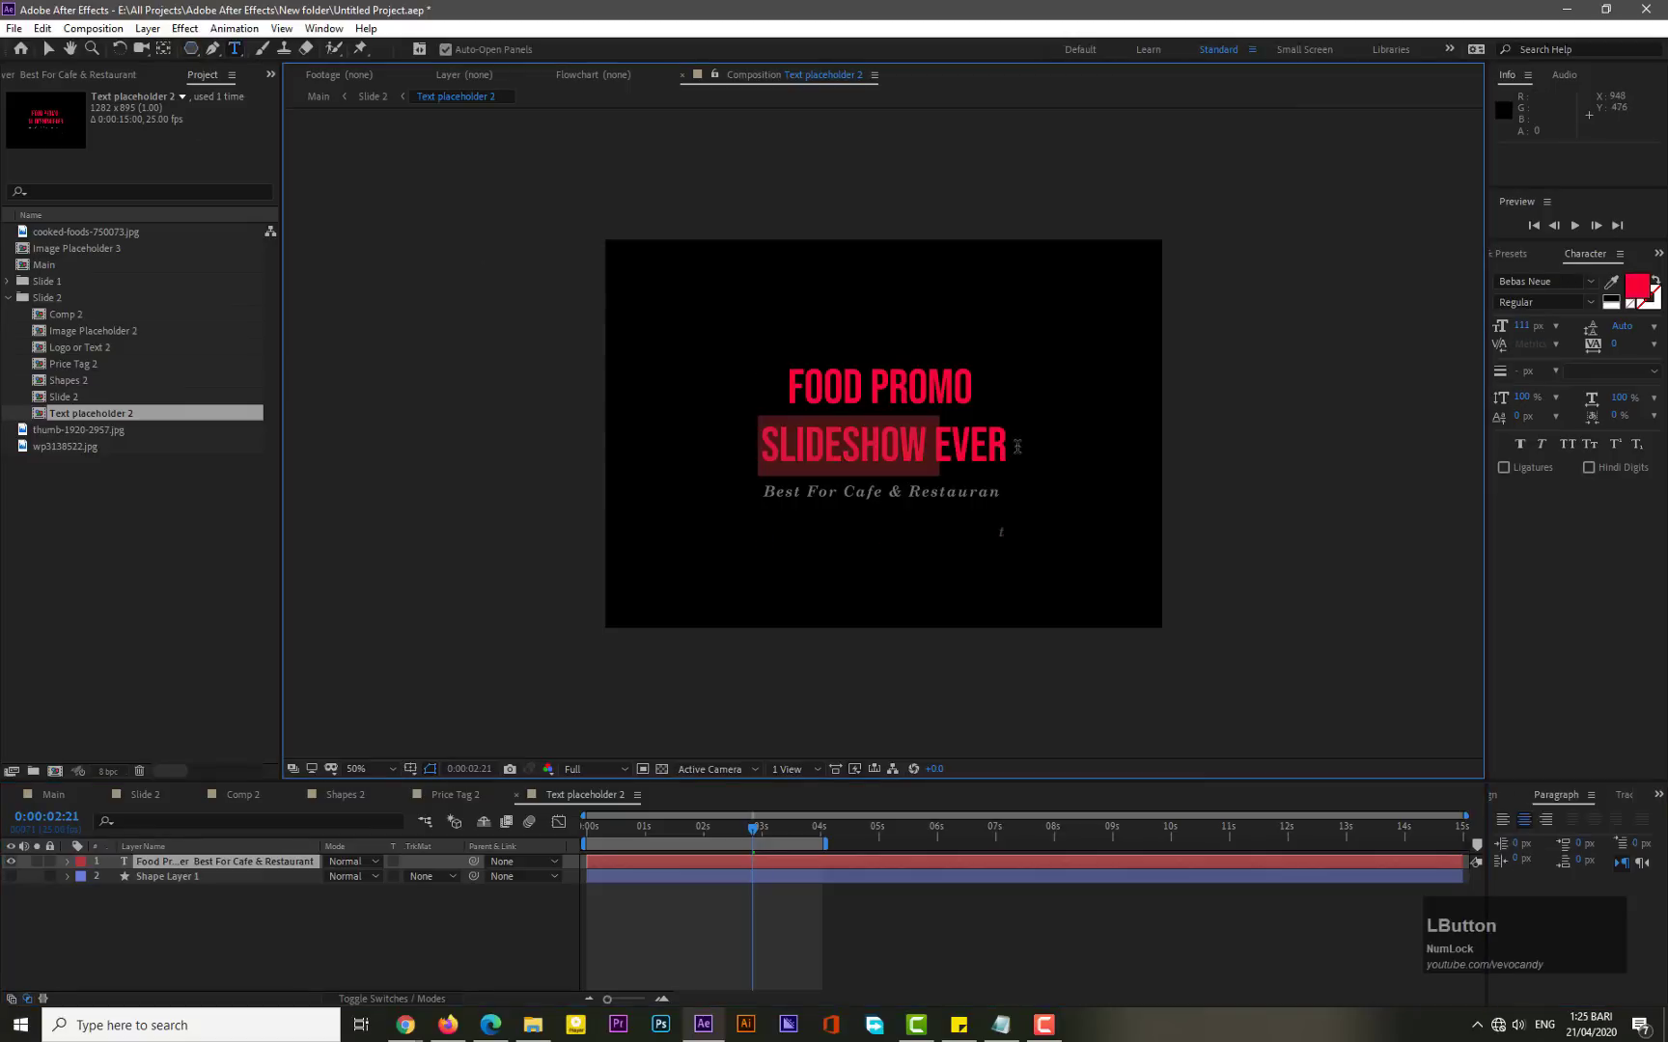
pyautogui.press('Right')
pyautogui.press('Right')
pyautogui.press('Right')
pyautogui.press('Right')
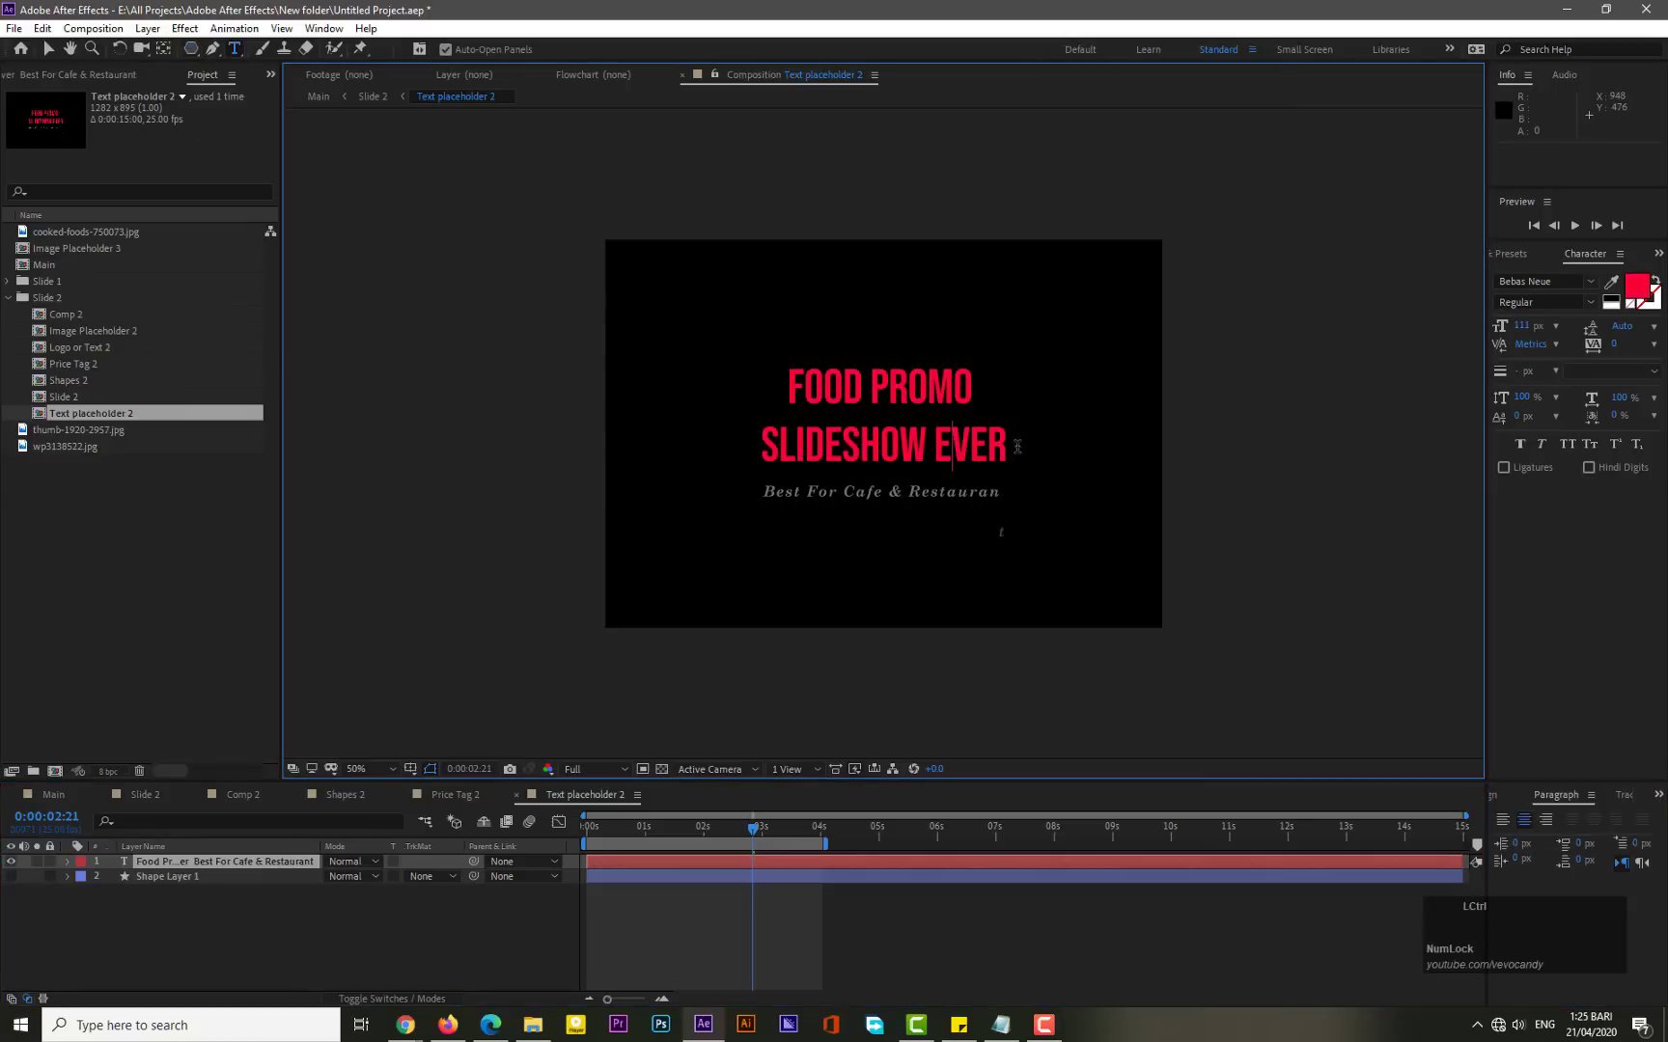
pyautogui.hotkey('ctrl', 'shift', 'Left')
pyautogui.hotkey('ctrl', 'shift', 'Left')
pyautogui.hotkey('ctrl', 'shift', 'Left')
pyautogui.hotkey('ctrl', 'shift', 'Left')
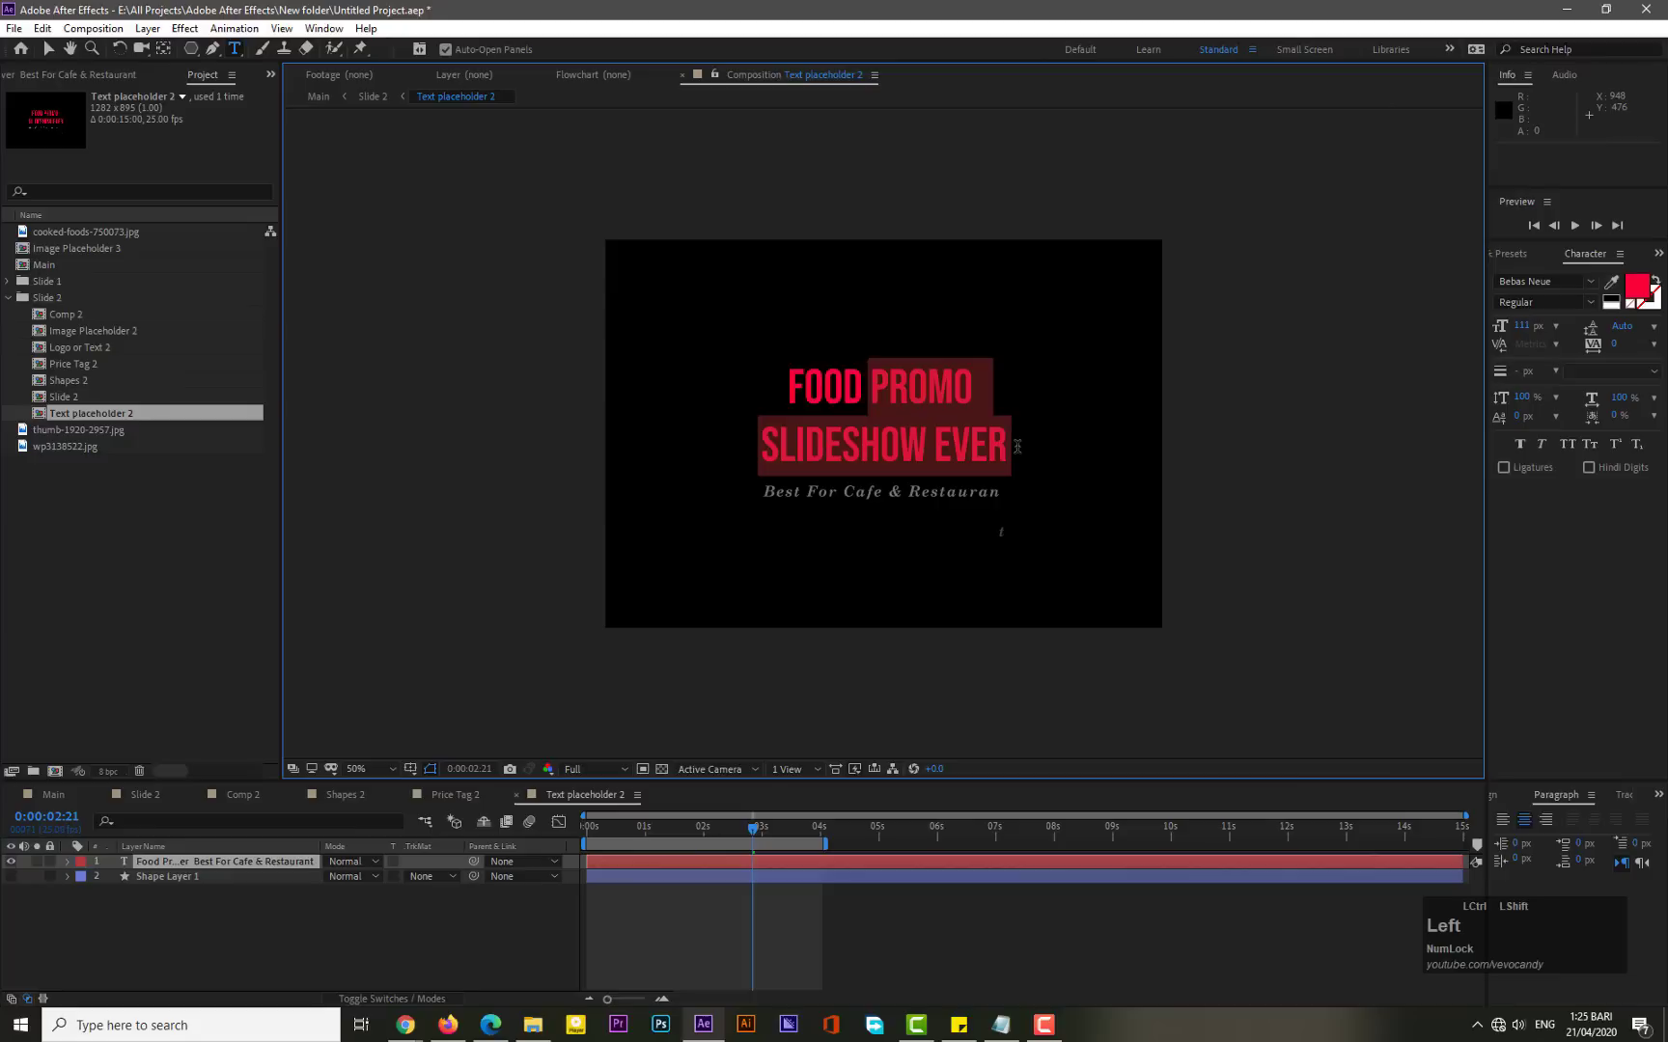
pyautogui.click(1639, 286)
pyautogui.moveTo(829, 741); pyautogui.dragTo(842, 799)
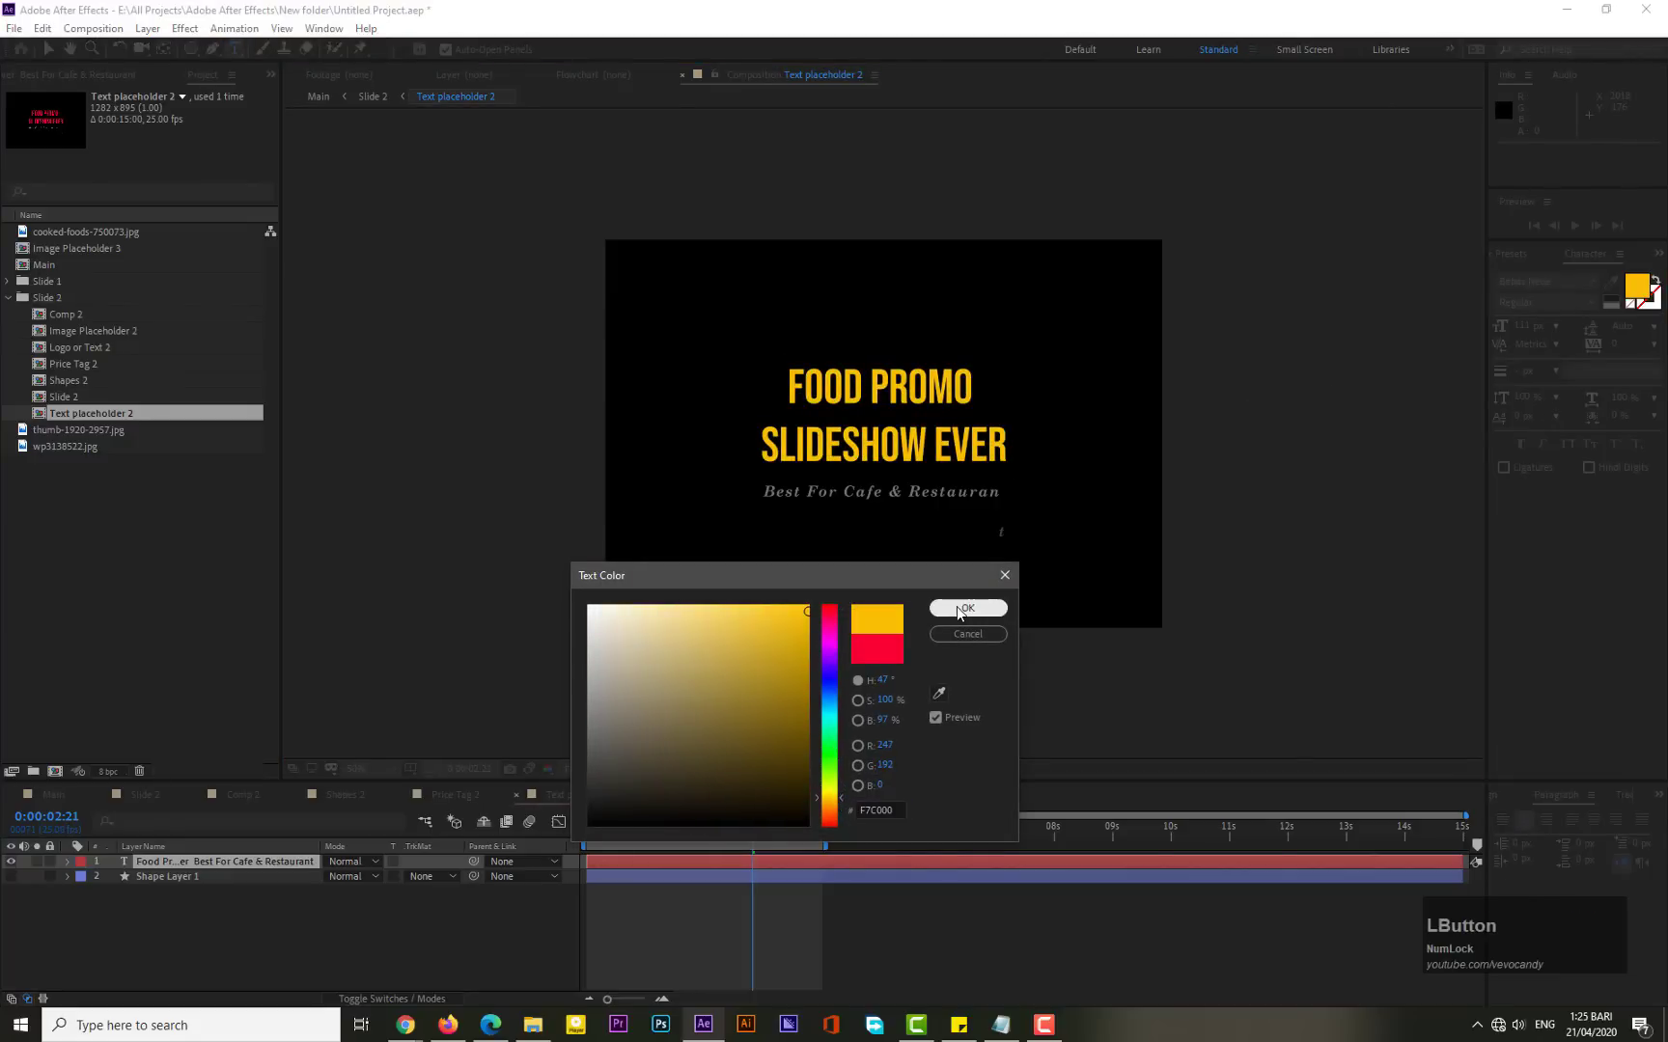
pyautogui.click(967, 608)
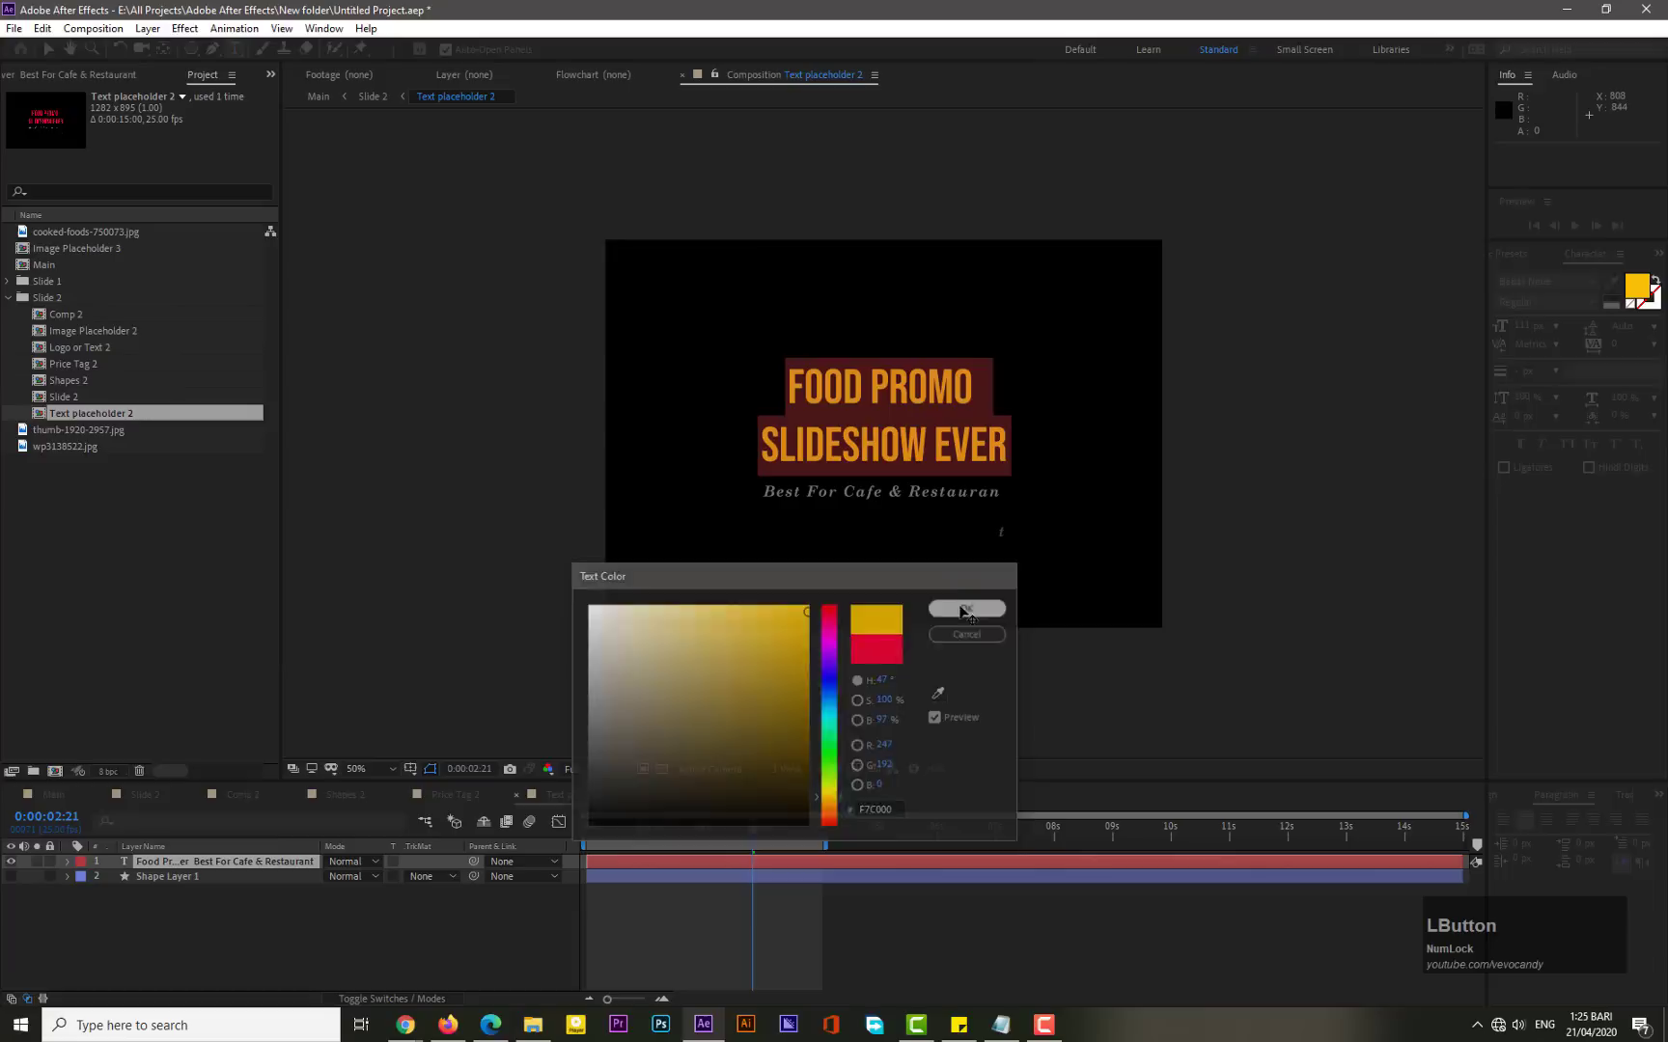
# - Select the subtitle "Best For Cafe & Restauran" and set its text colour to near-white F0F0F0
pyautogui.click(924, 494)
pyautogui.press('Right')
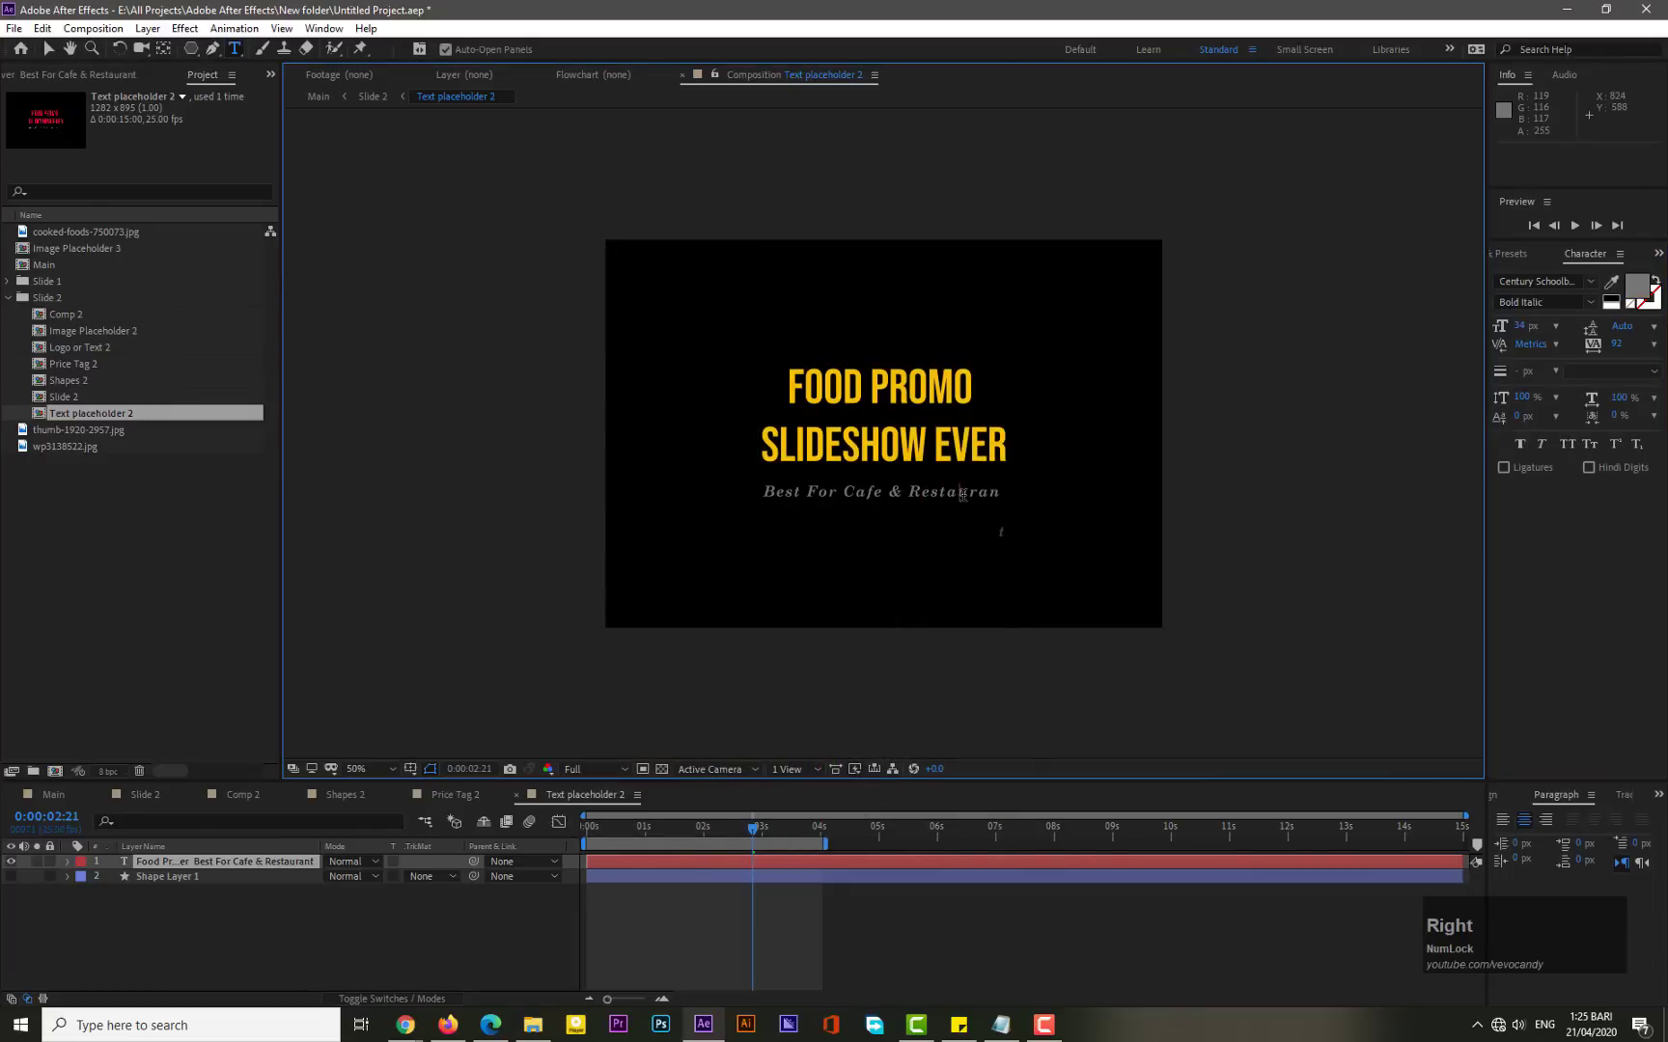
pyautogui.hotkey('ctrl', 'shift', 'Left')
pyautogui.hotkey('ctrl', 'shift', 'Left')
pyautogui.hotkey('ctrl', 'shift', 'Left')
pyautogui.hotkey('ctrl', 'shift', 'Left')
pyautogui.hotkey('ctrl', 'shift', 'Left')
pyautogui.hotkey('ctrl', 'shift', 'Left')
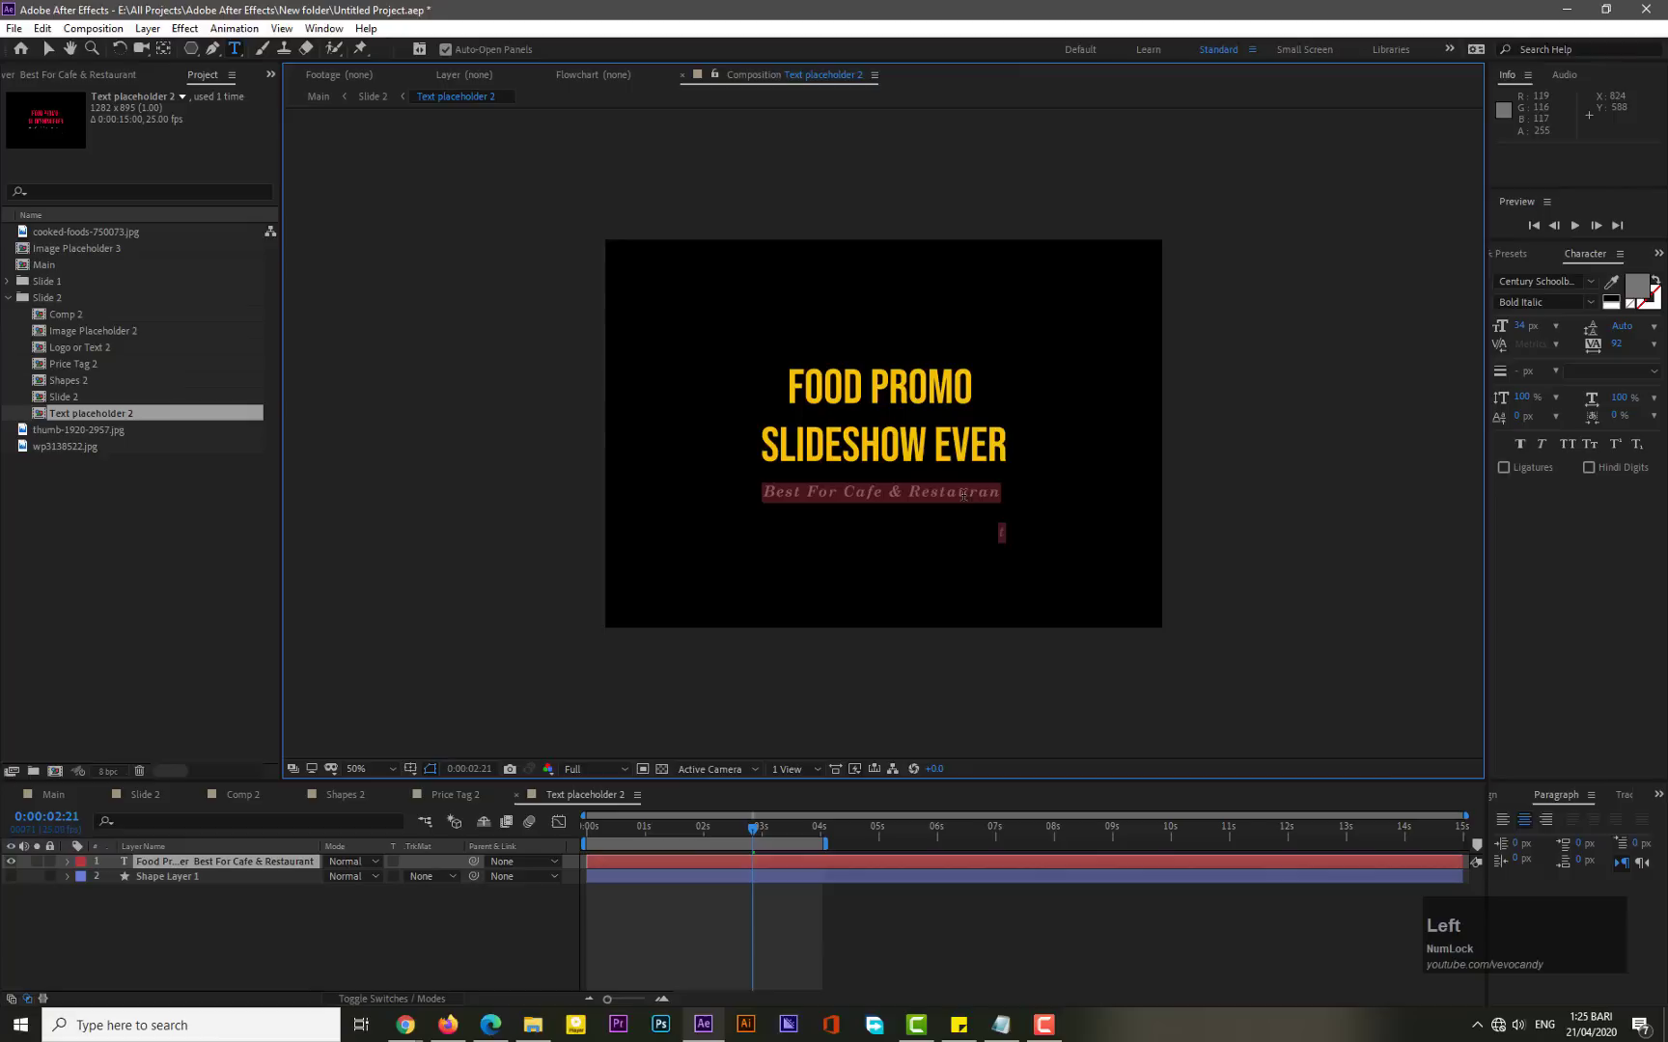
pyautogui.click(1641, 298)
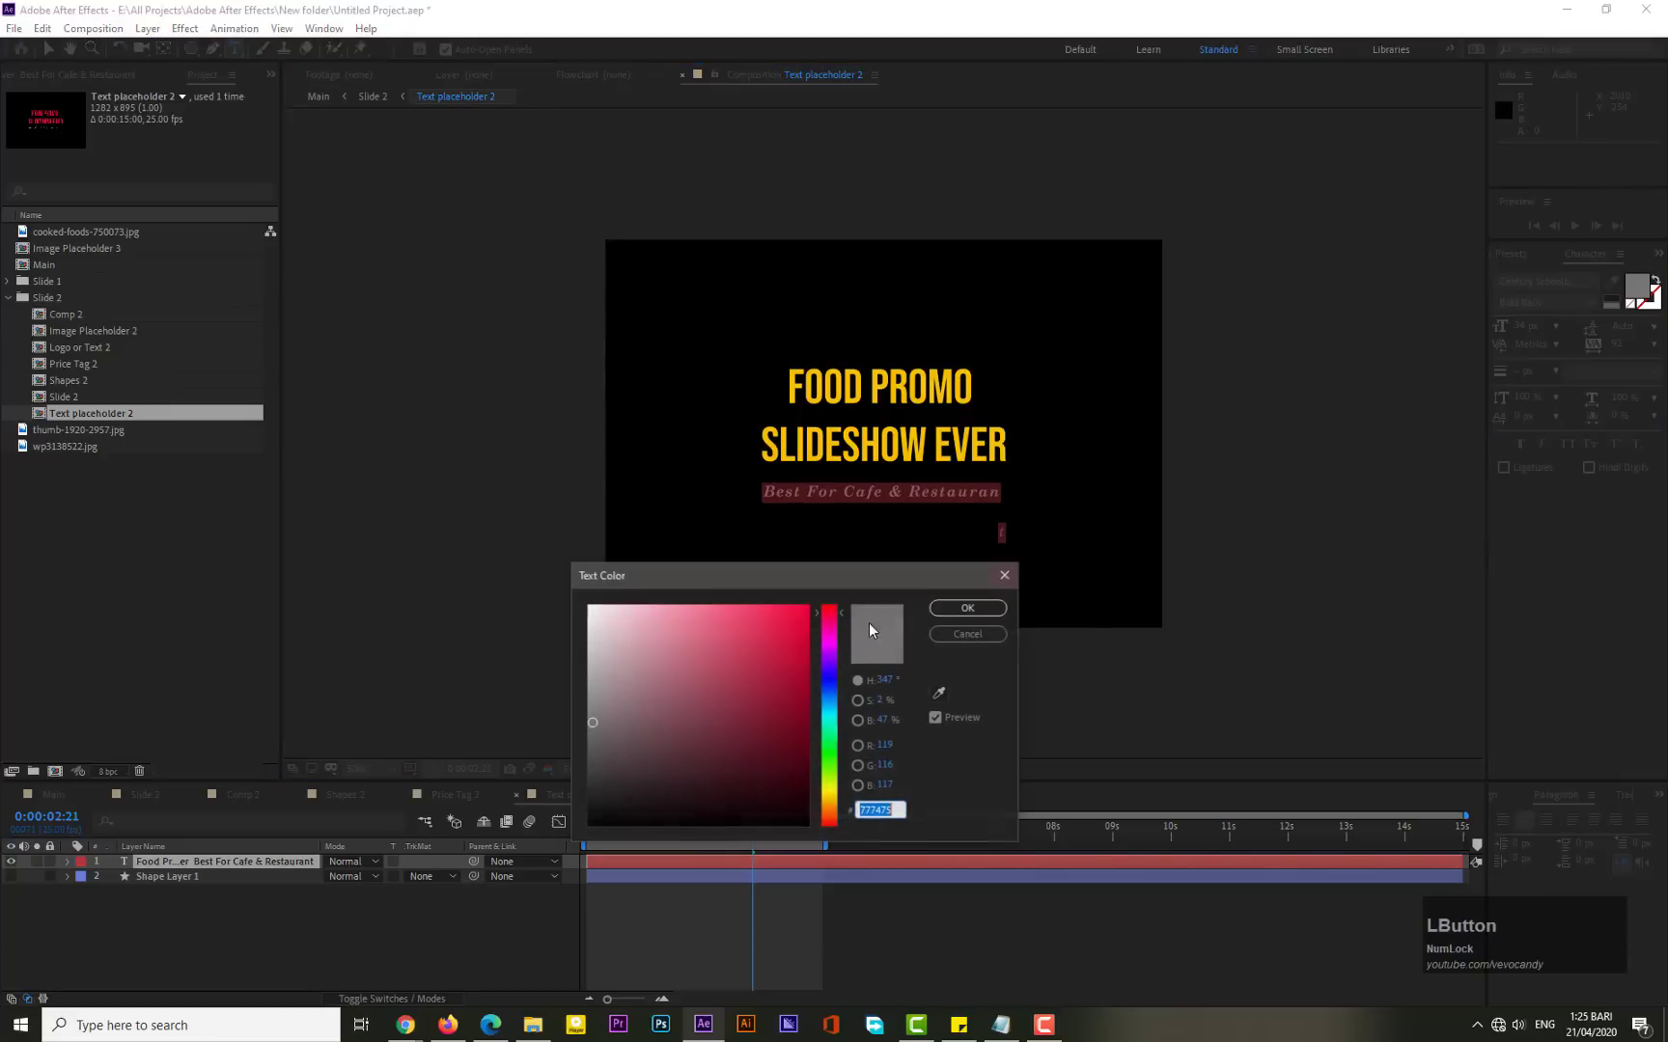
pyautogui.moveTo(707, 672); pyautogui.dragTo(583, 620)
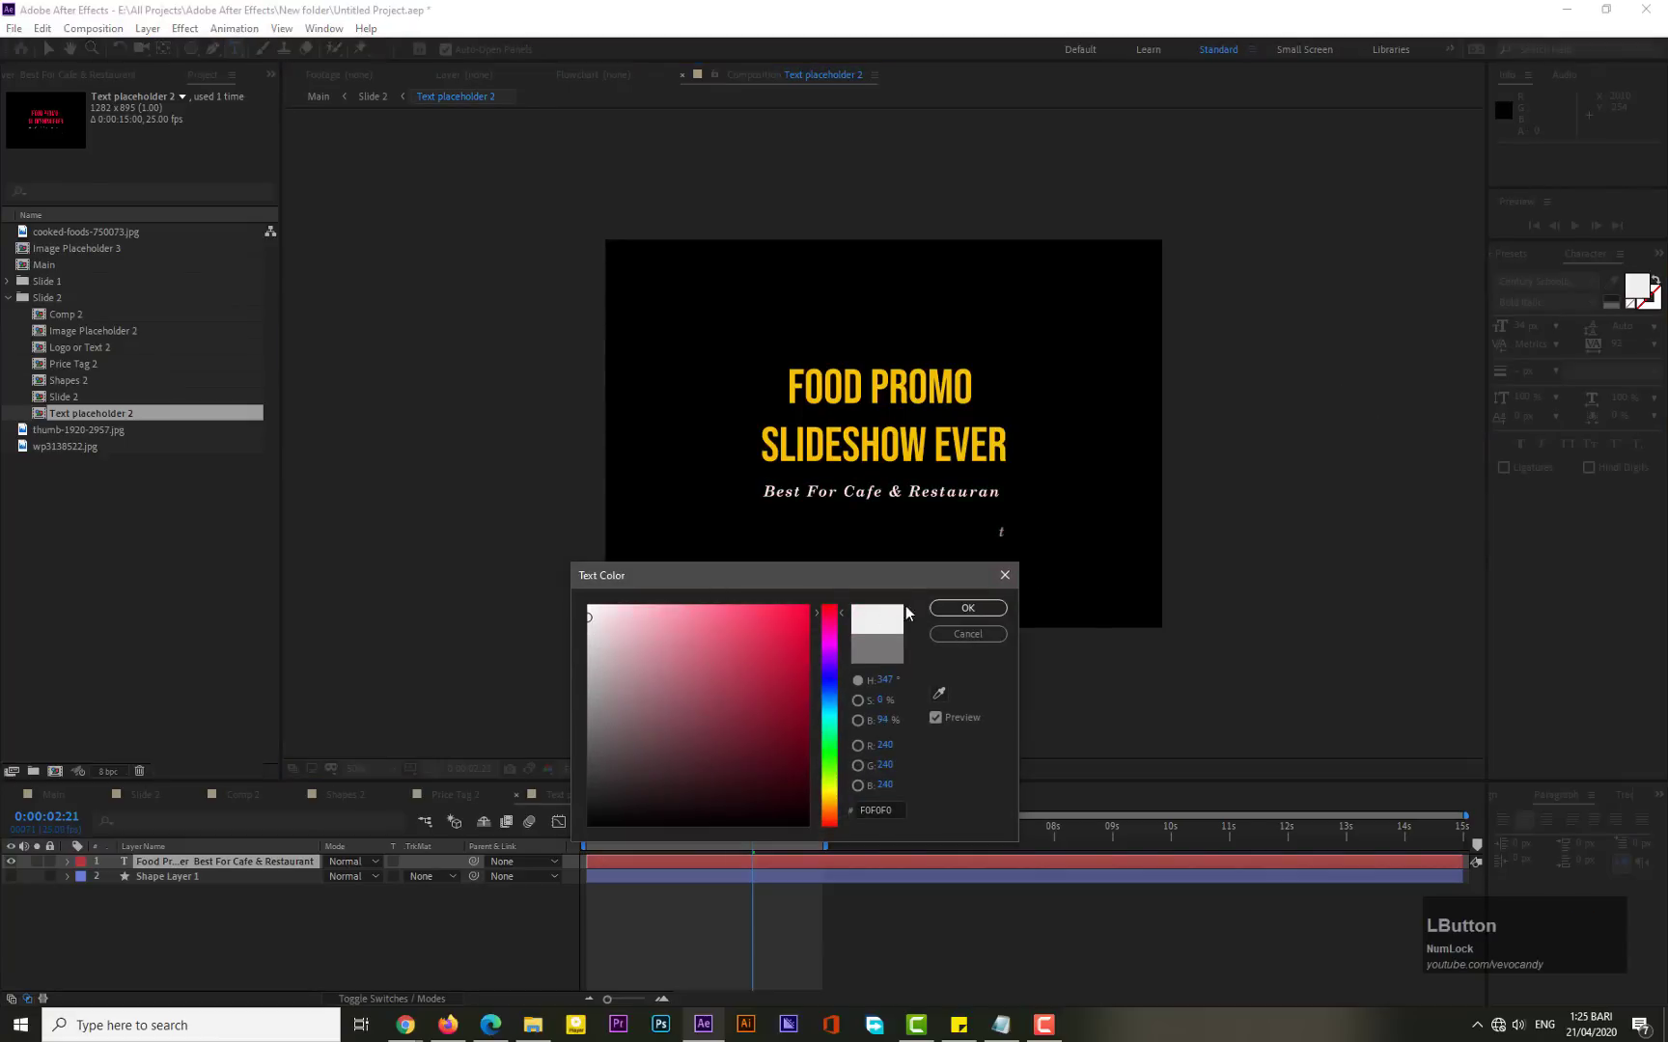
pyautogui.click(952, 610)
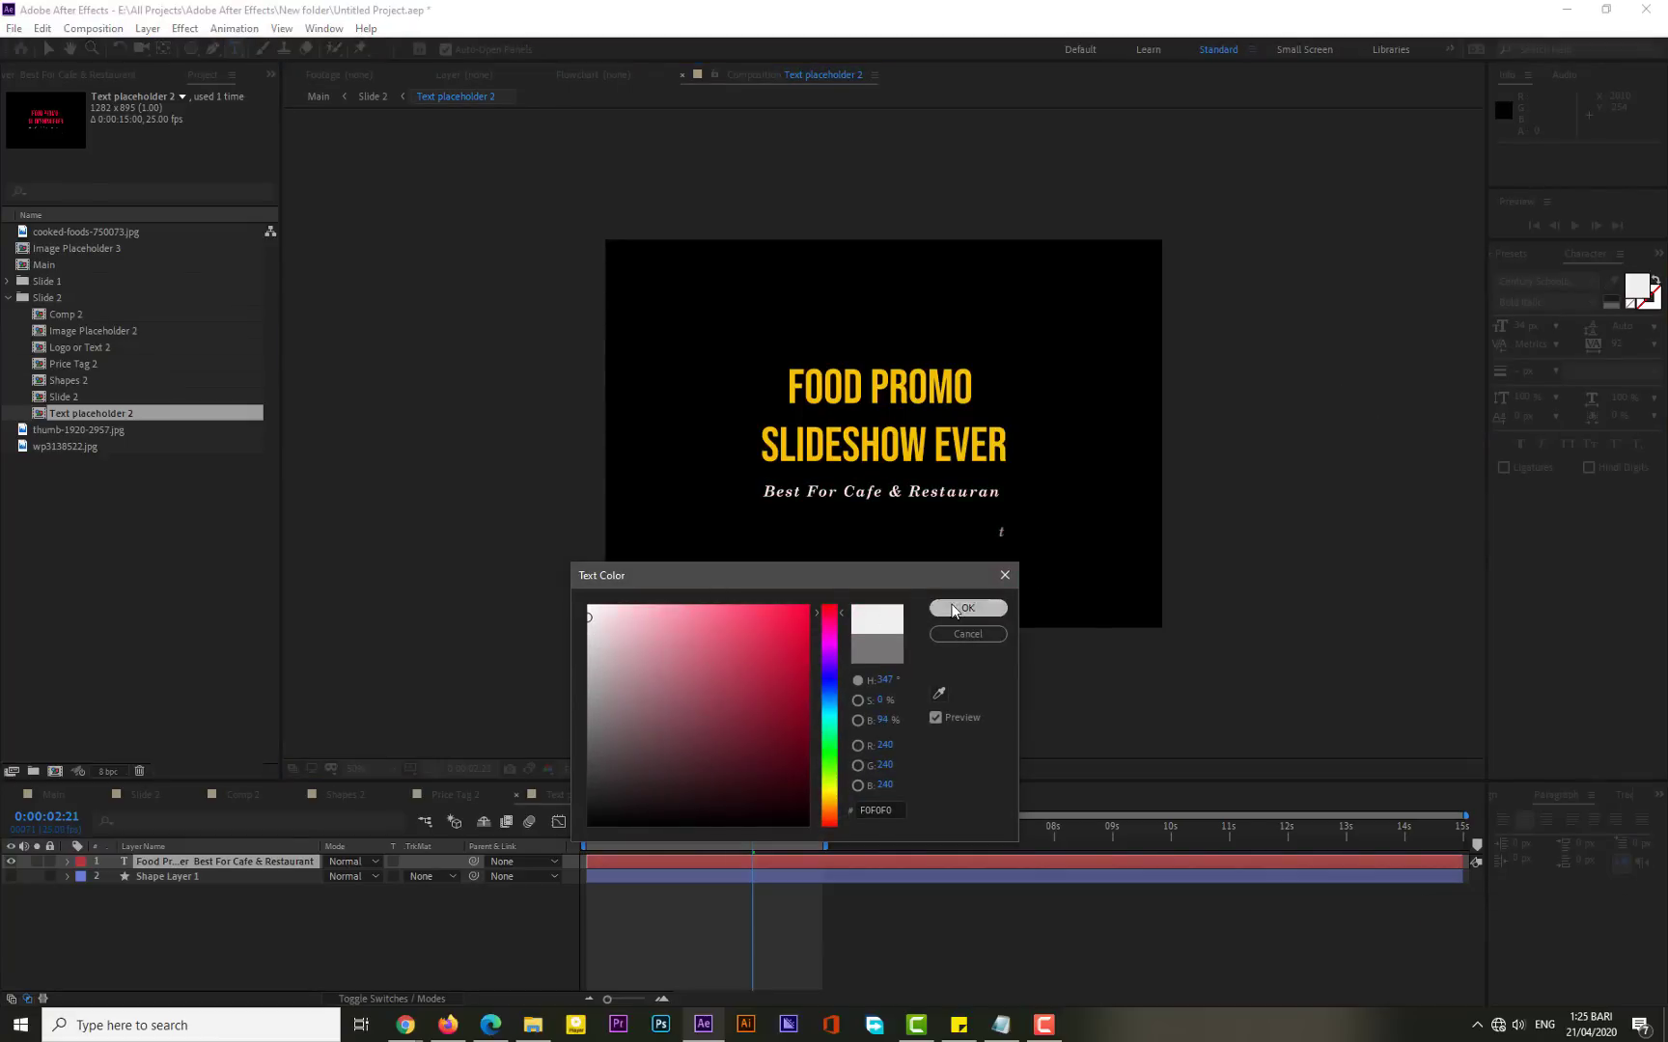
# - Make the shape layer visible again and deselect everything with the Selection tool
pyautogui.click(10, 876)
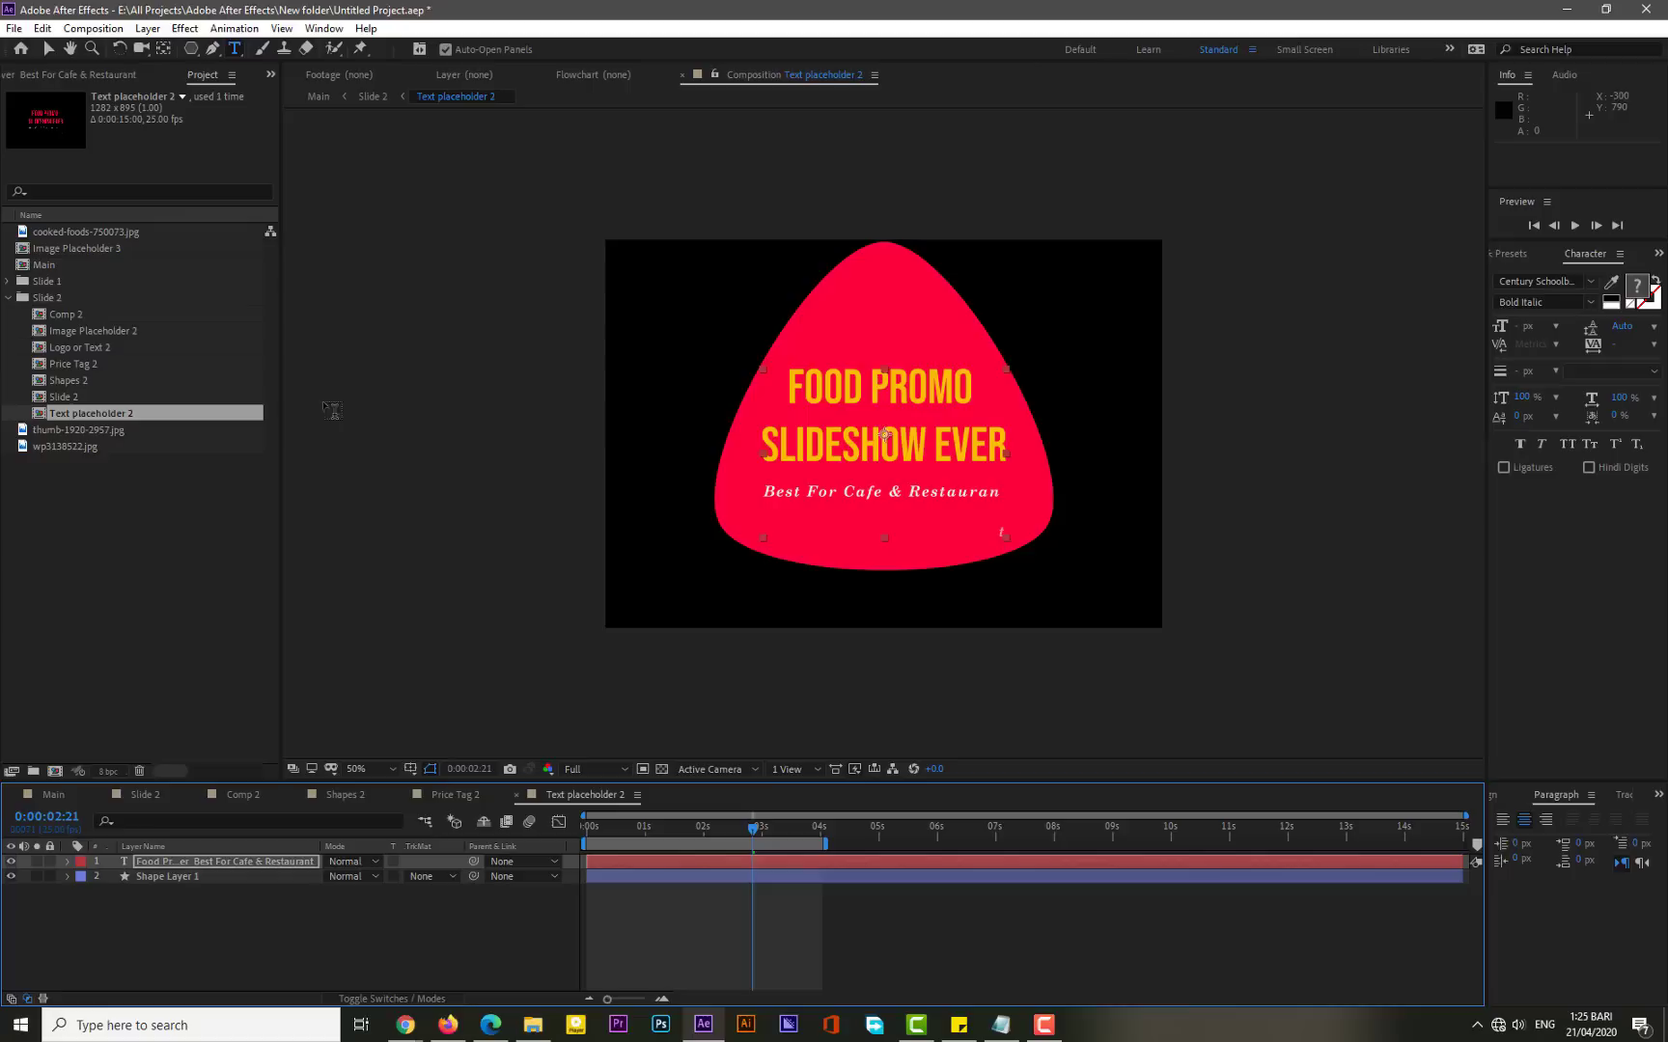
pyautogui.click(51, 47)
pyautogui.click(438, 500)
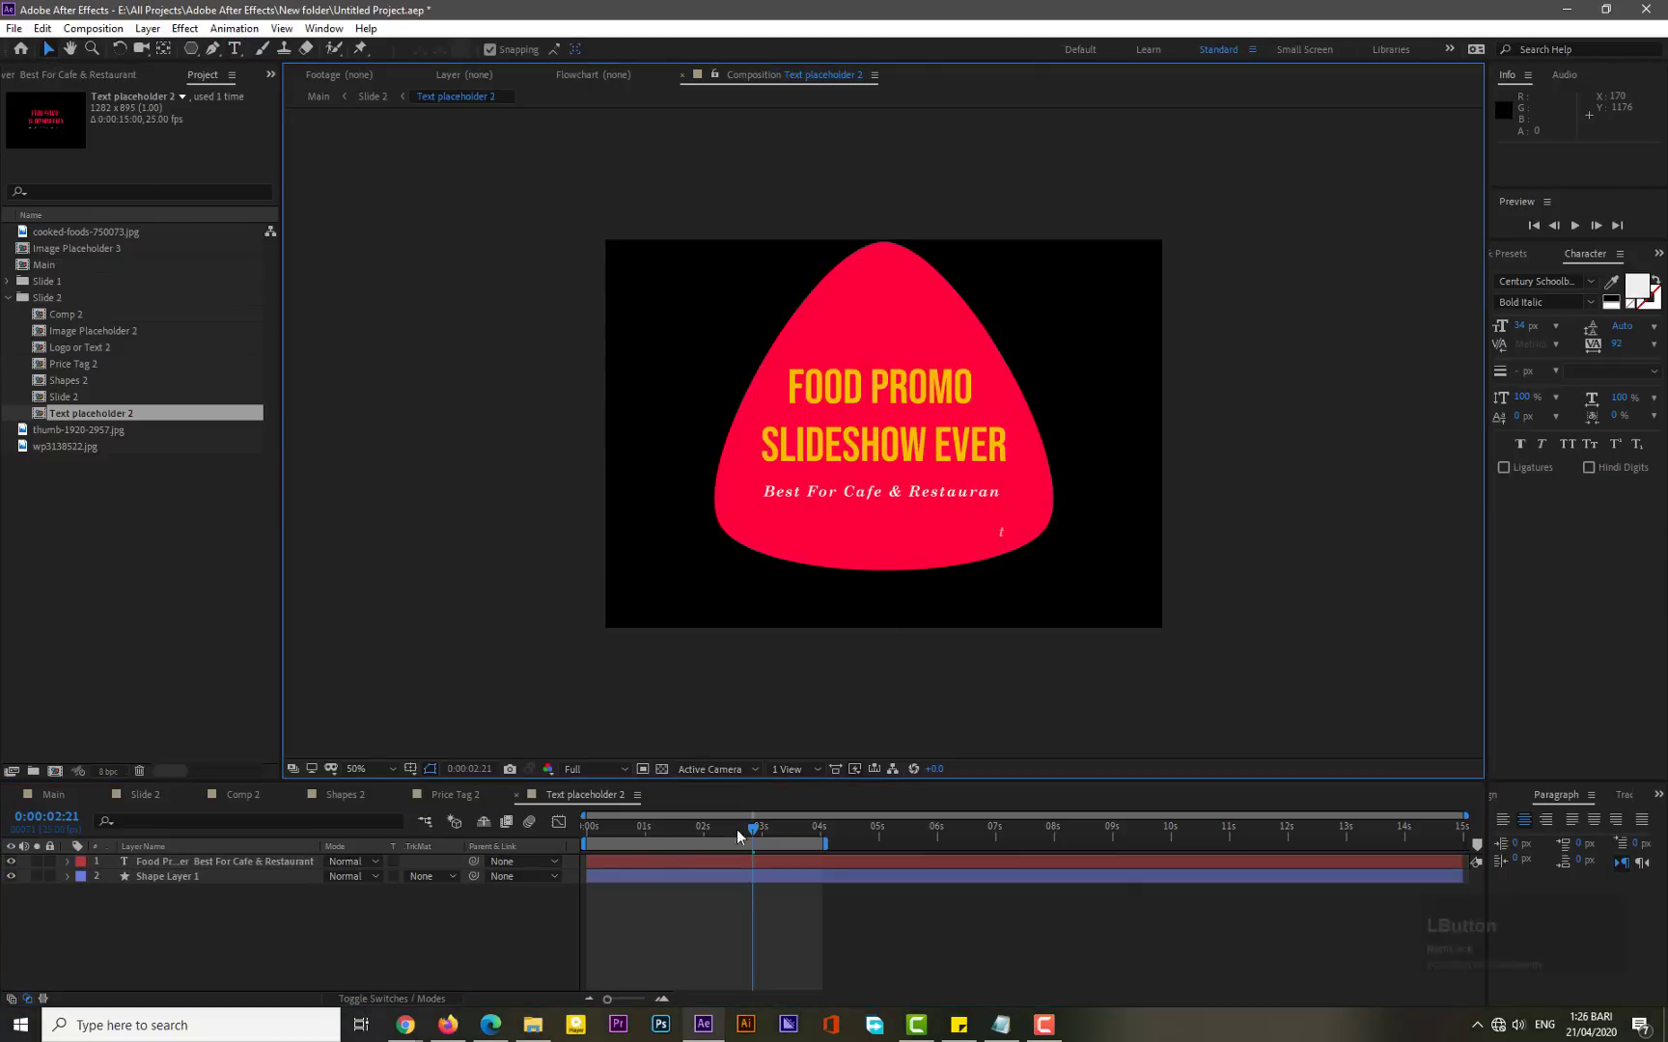
# - Scrub the timeline in Text placeholder 2 and Slide 2 to preview the title animation
pyautogui.moveTo(754, 830); pyautogui.dragTo(795, 836)
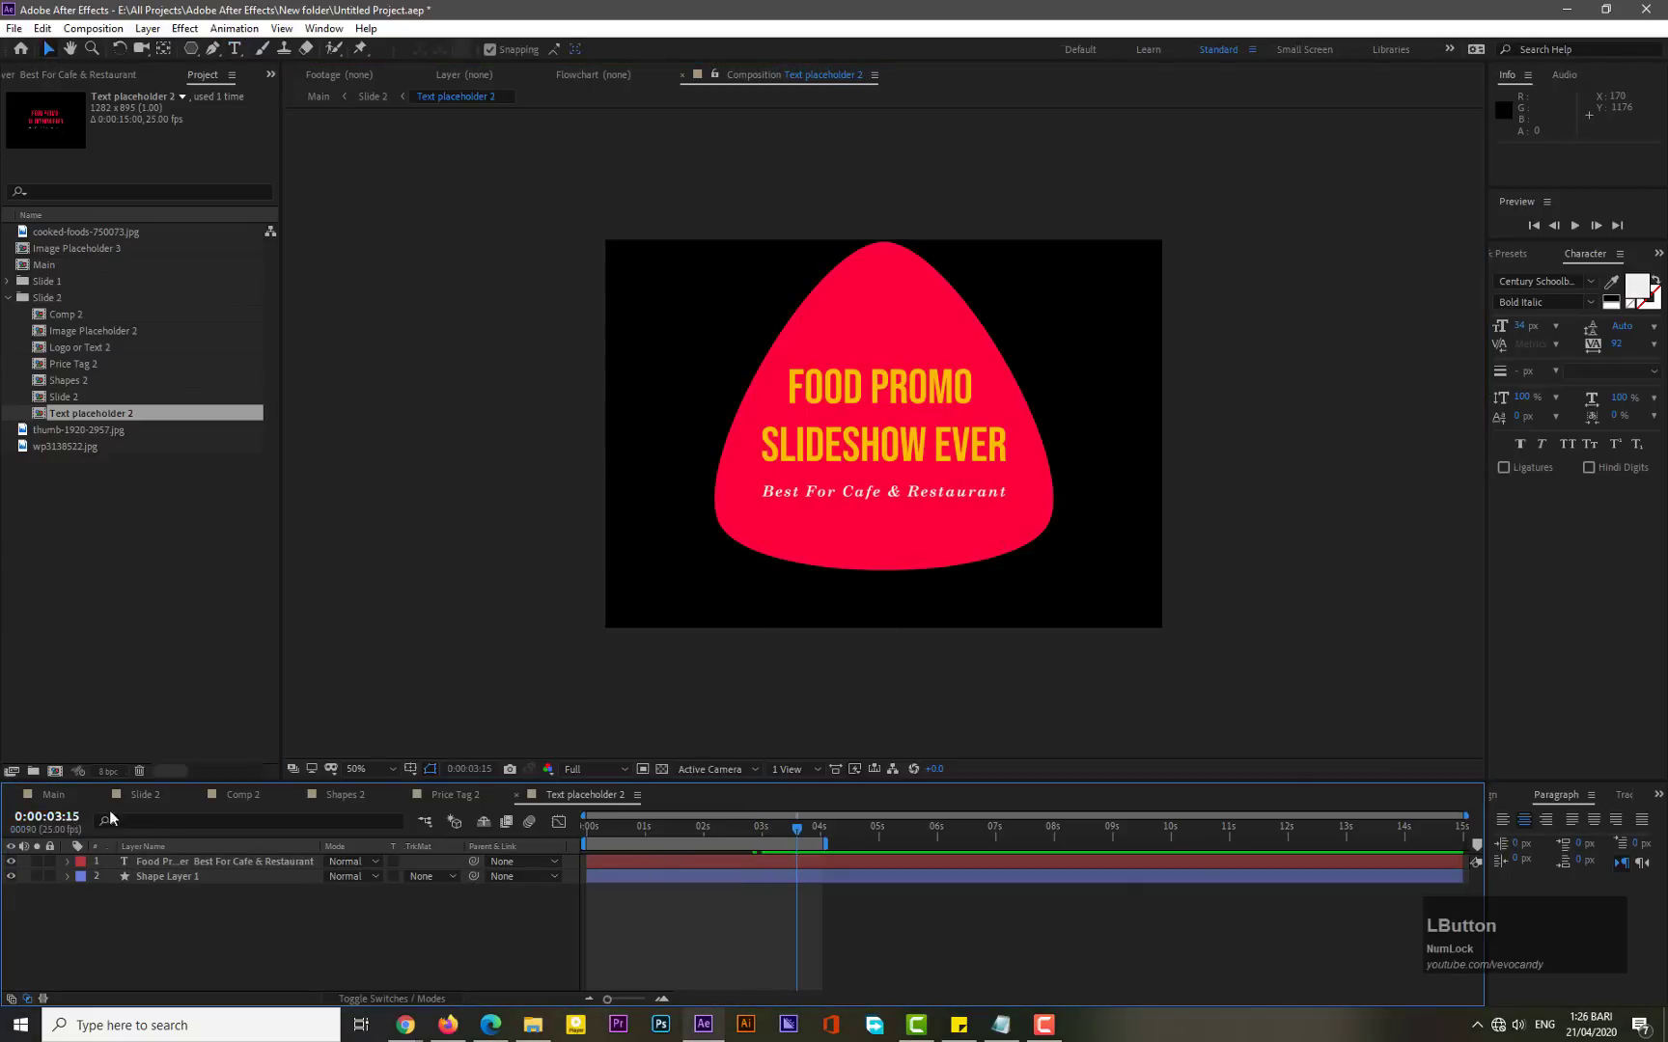
pyautogui.click(154, 797)
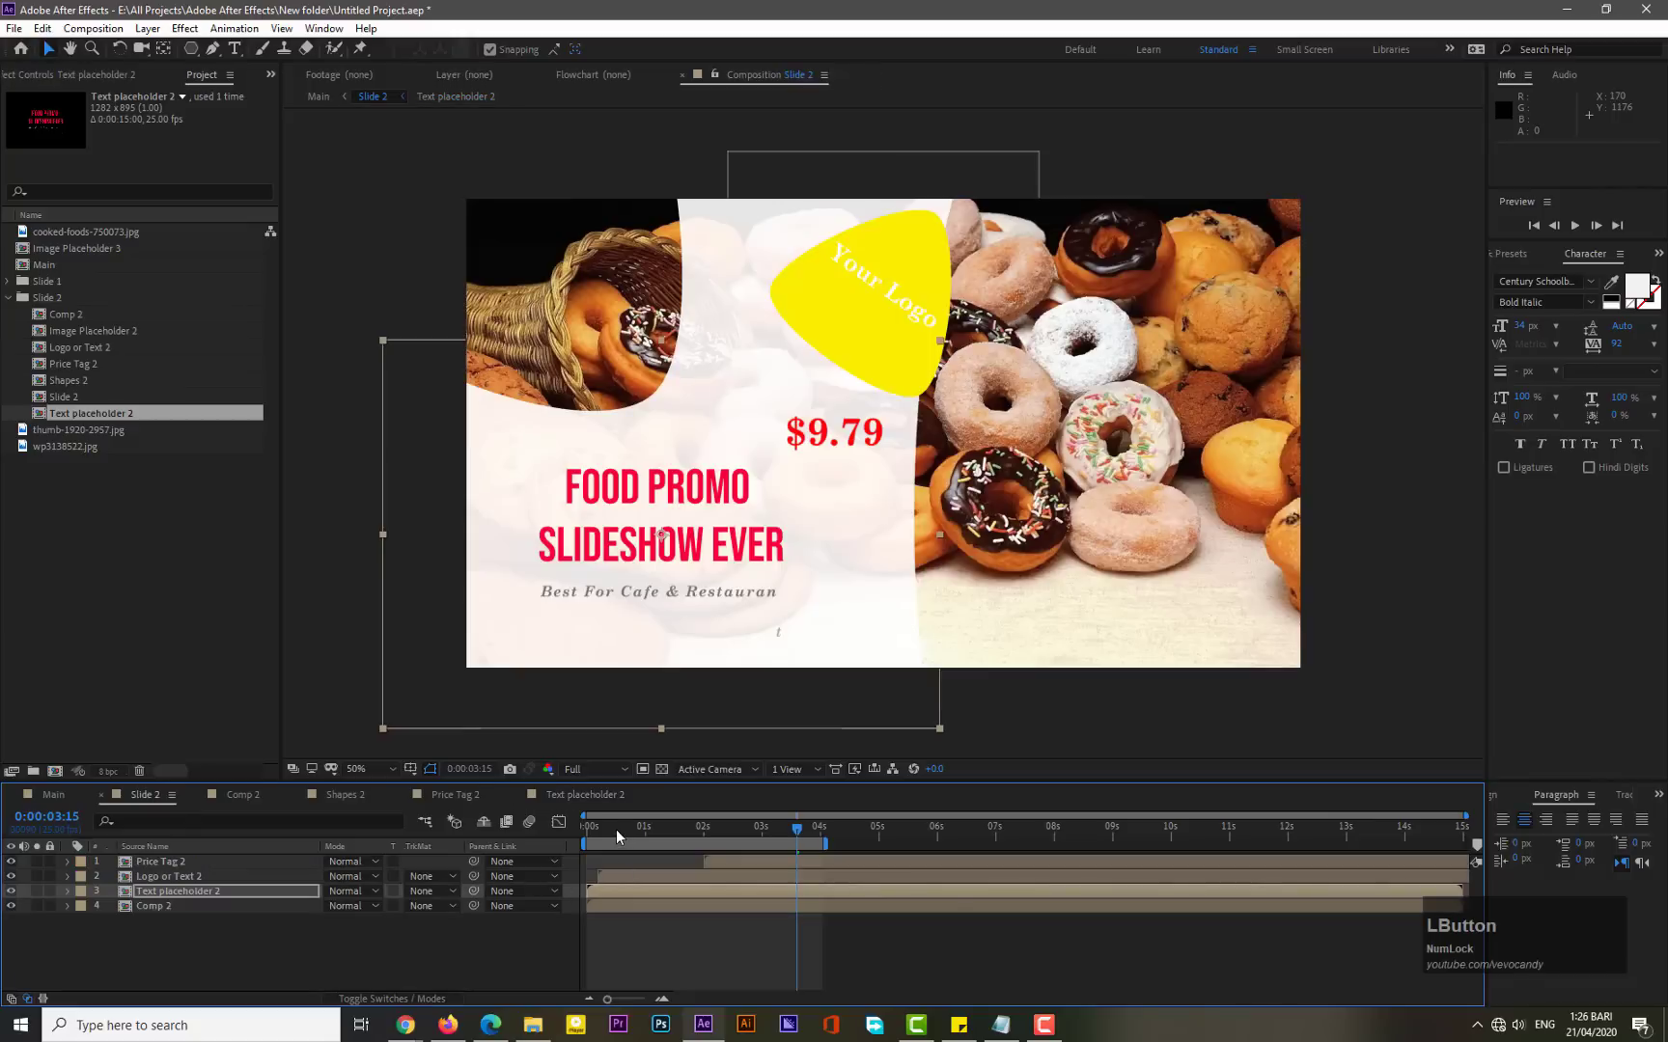
pyautogui.moveTo(614, 828); pyautogui.dragTo(696, 833)
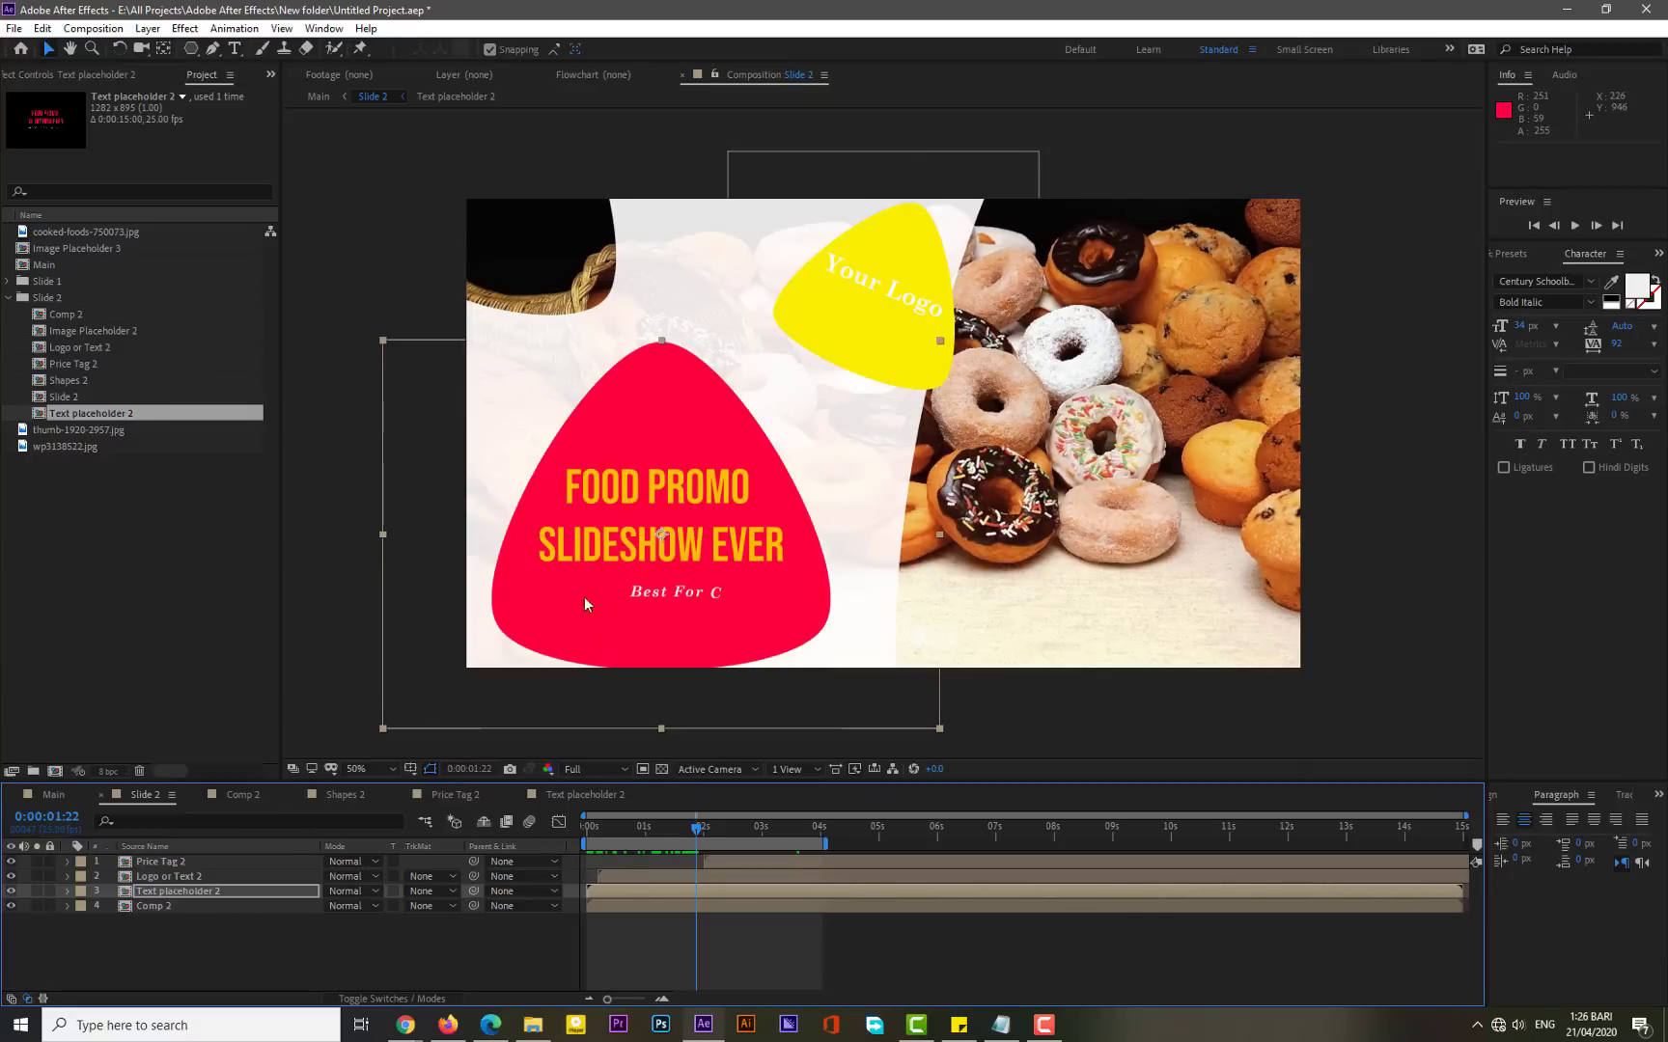
# - Open the Text placeholder 2 composition and rename its shape layer "Shape with description"
pyautogui.doubleClick(180, 887)
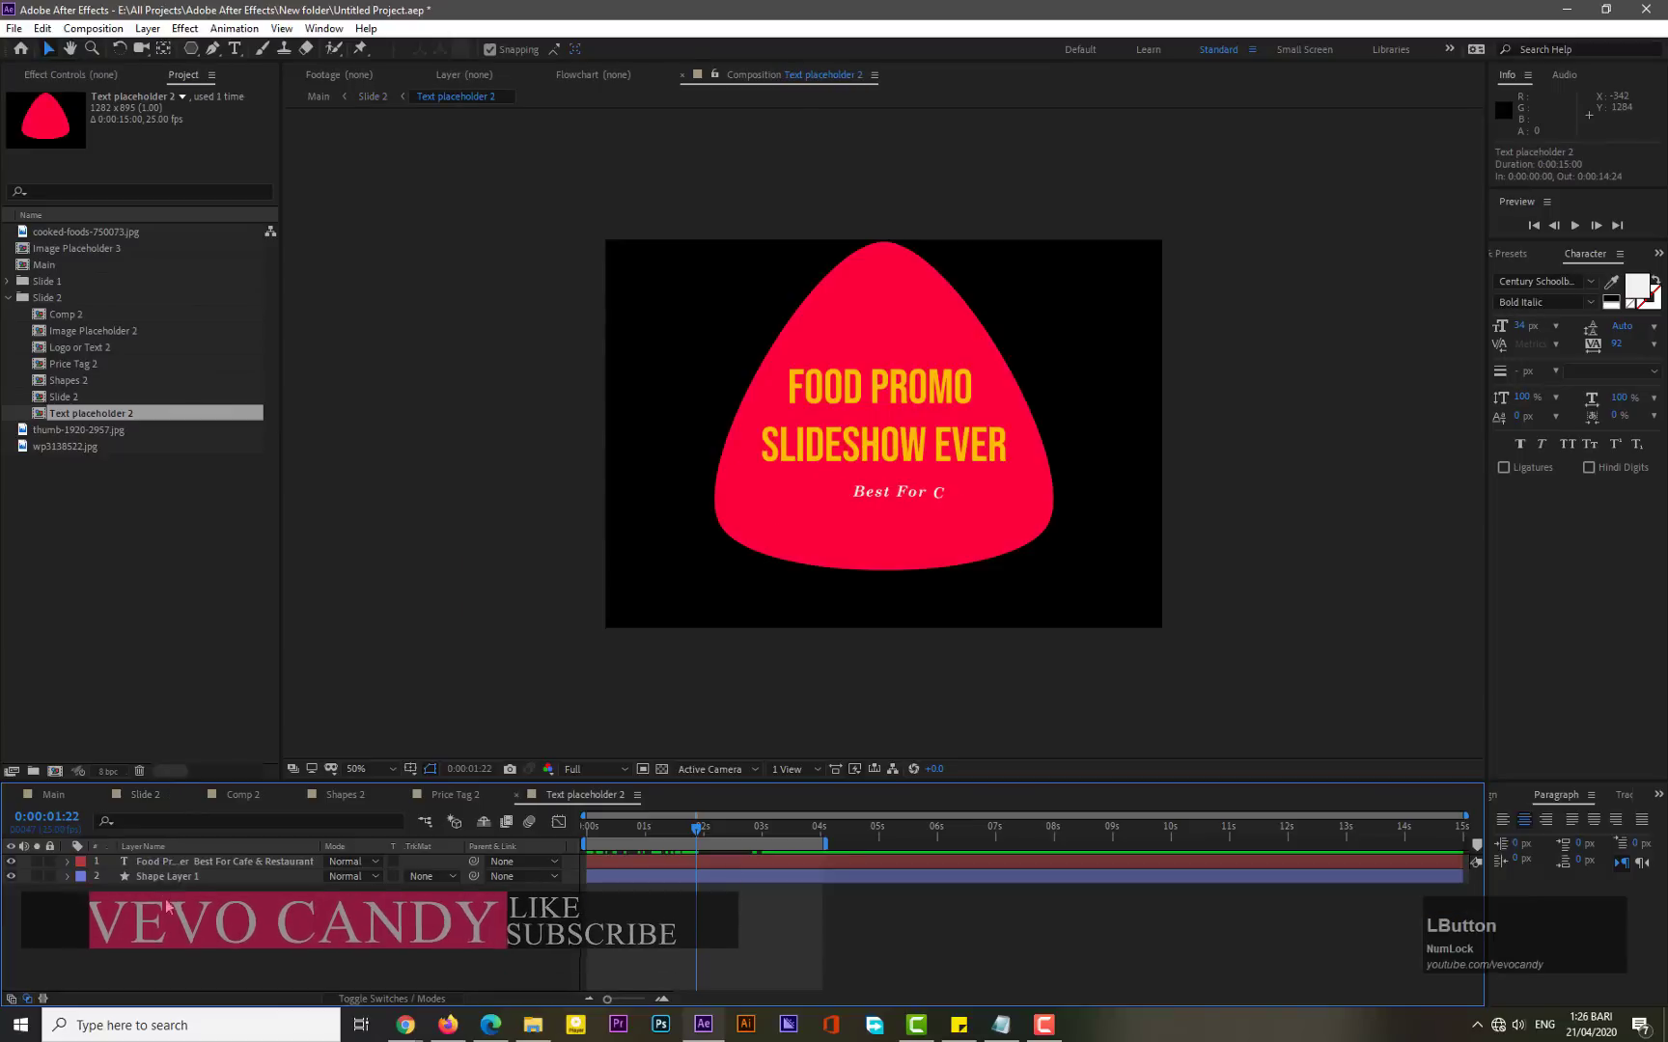
pyautogui.click(181, 875)
pyautogui.rightClick(196, 878)
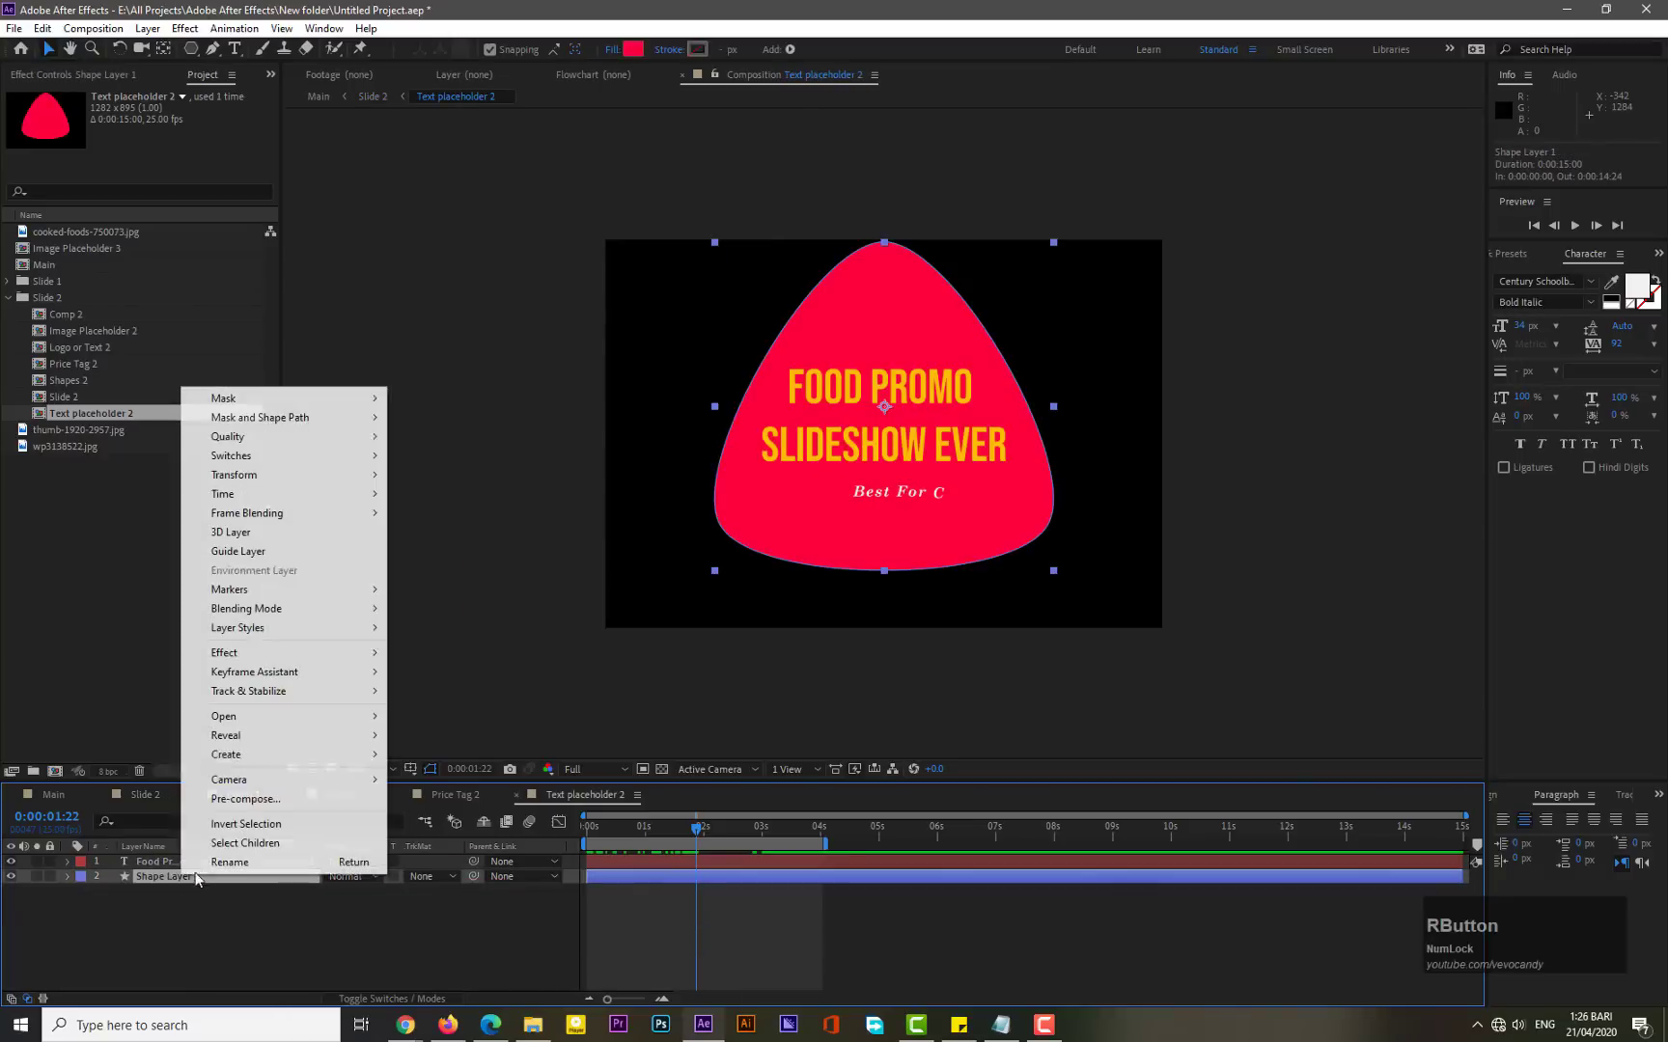
pyautogui.click(227, 862)
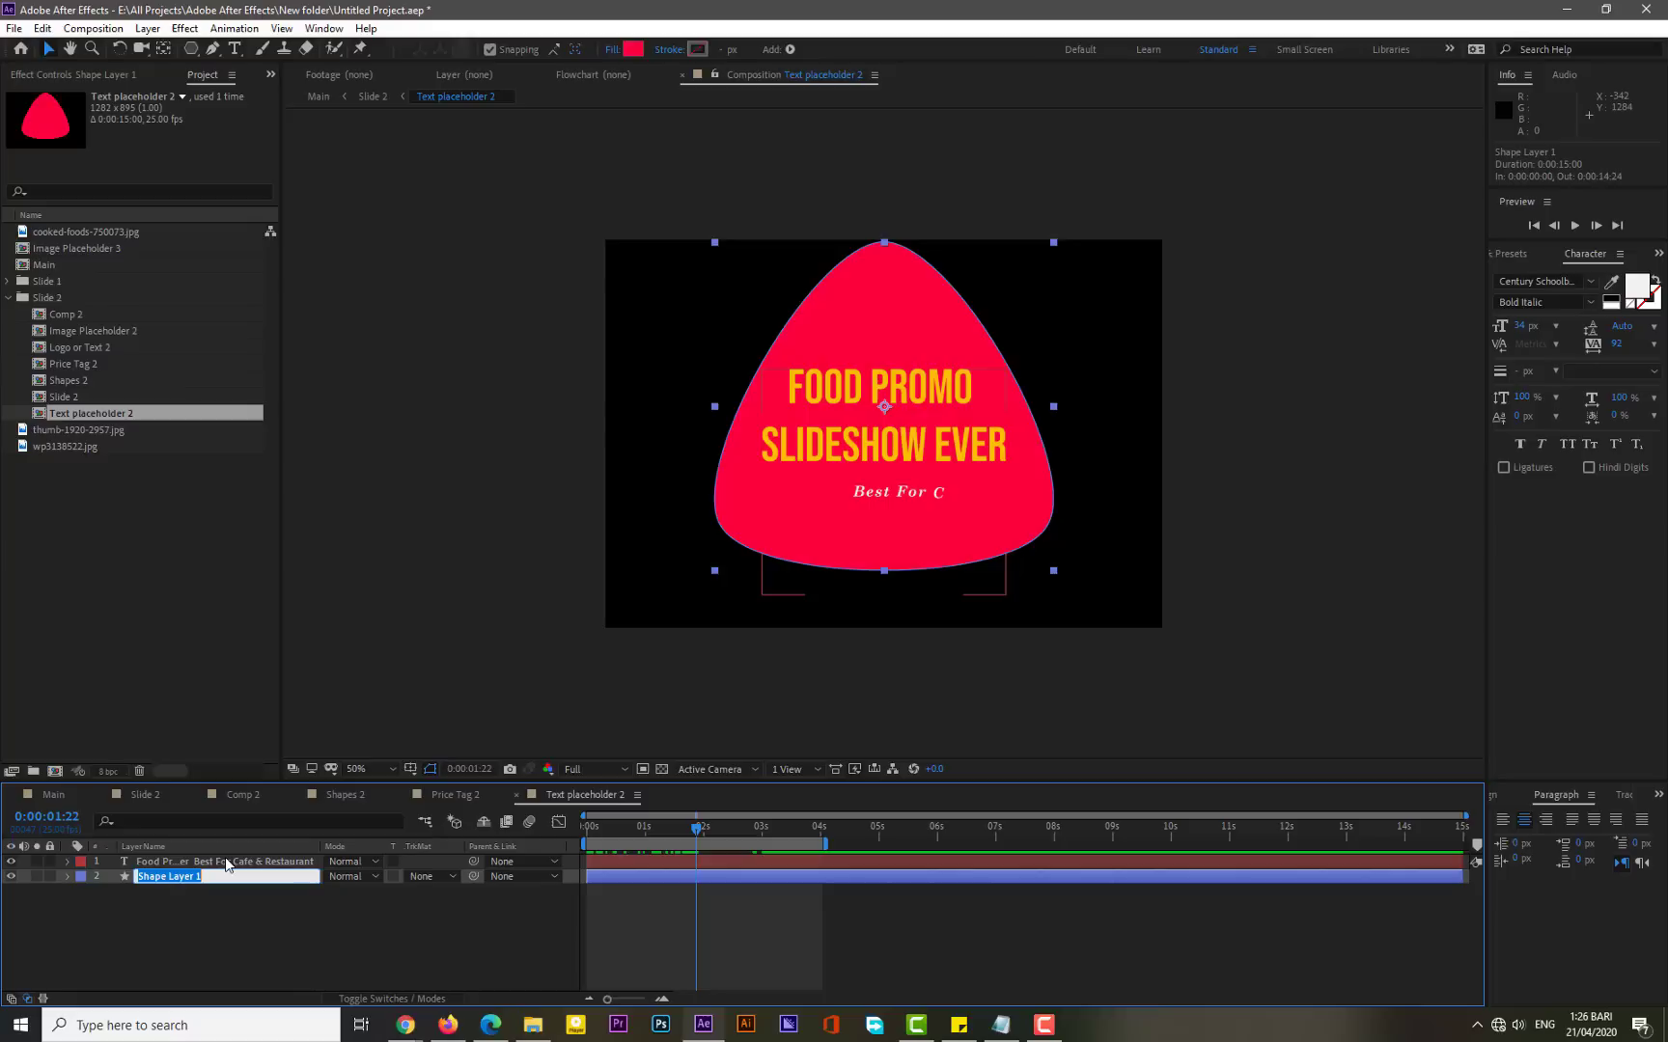
pyautogui.write('S')
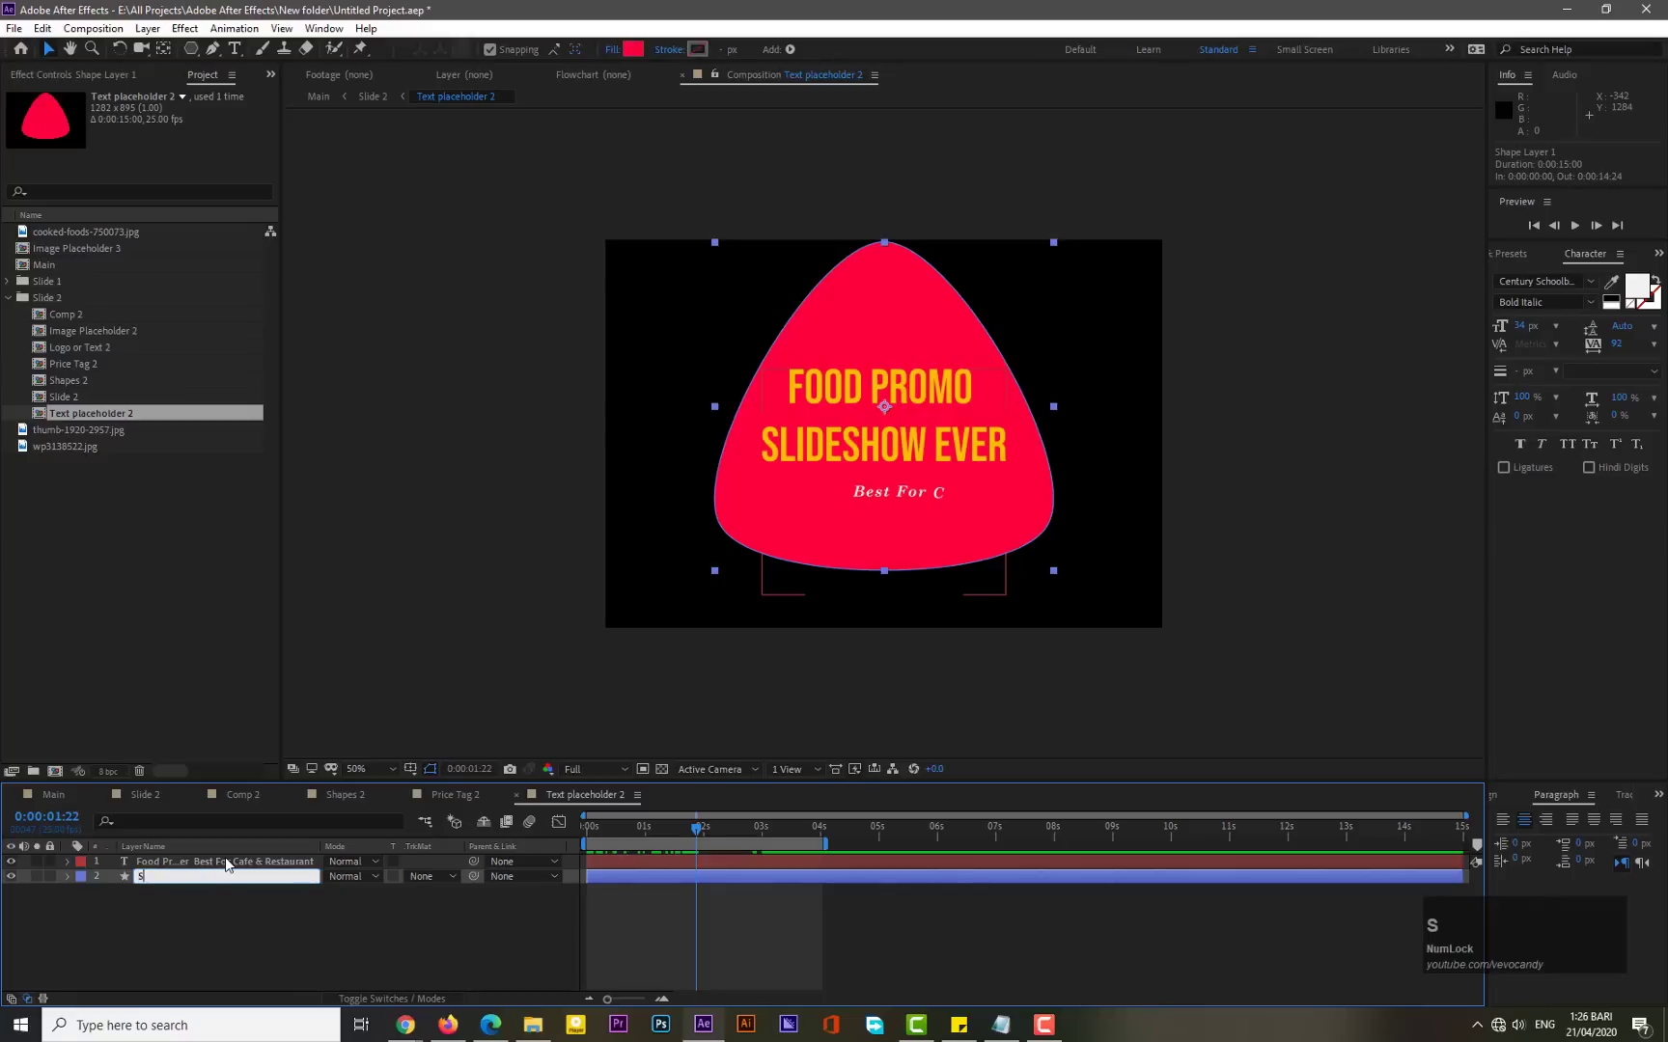
pyautogui.write('hape with description')
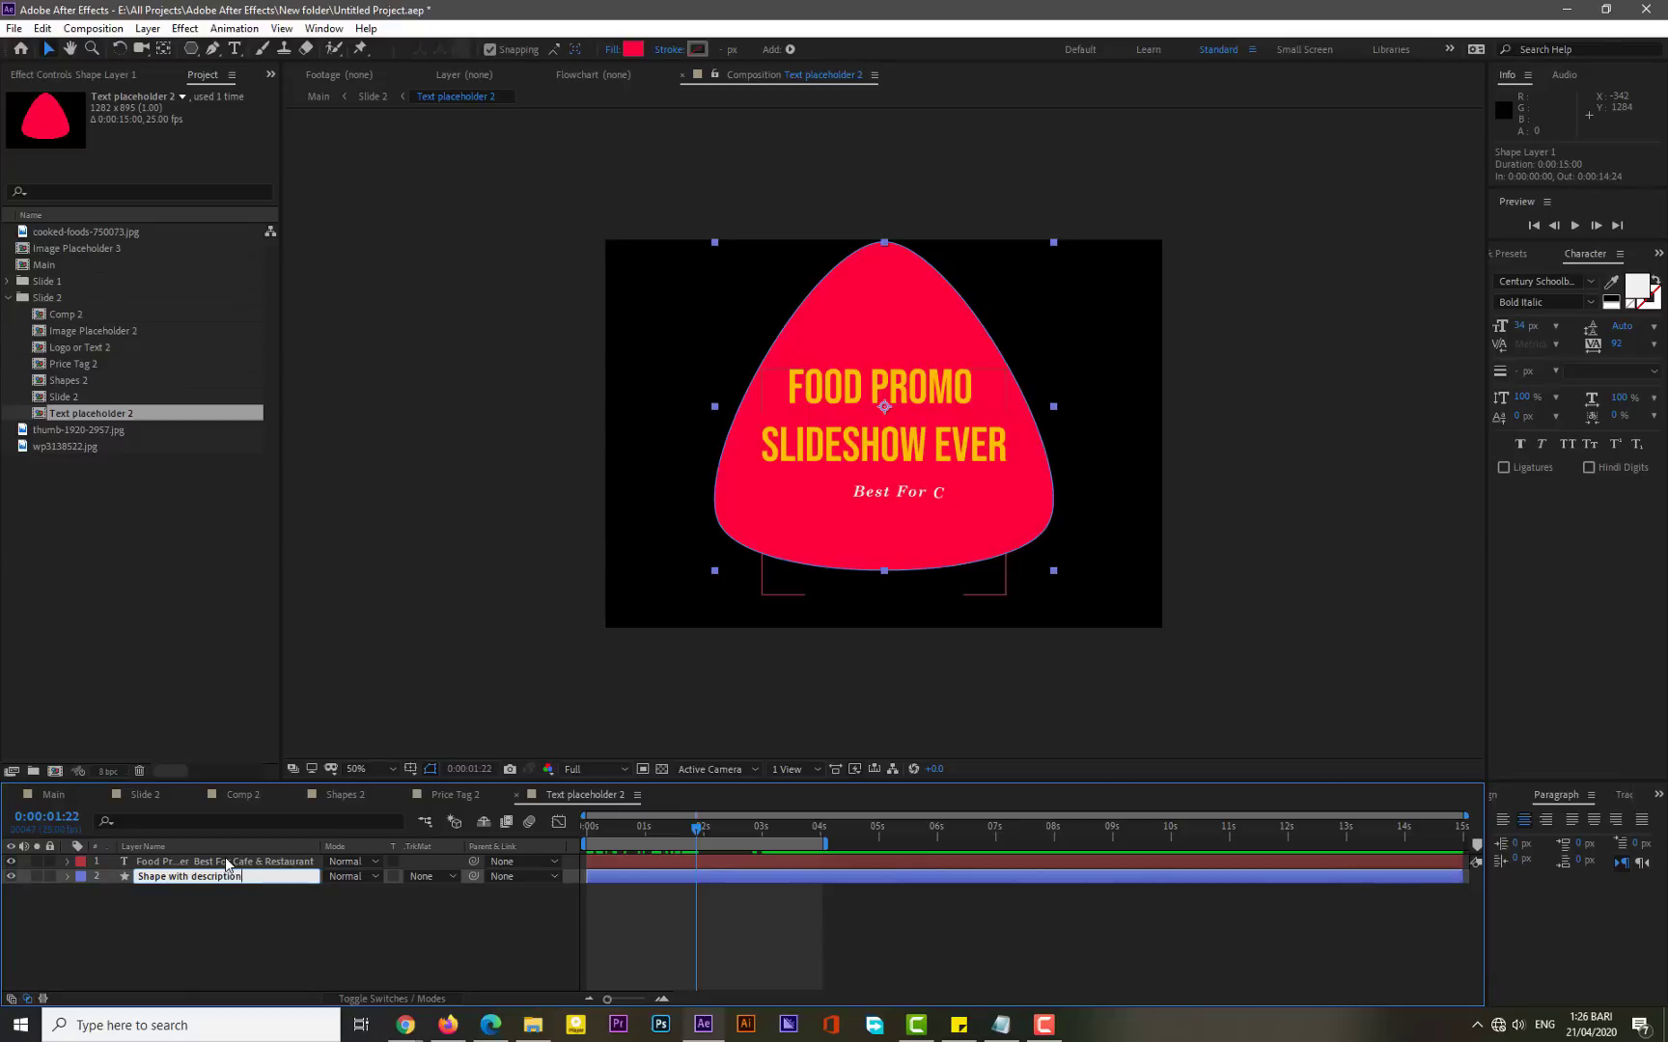
pyautogui.click(175, 912)
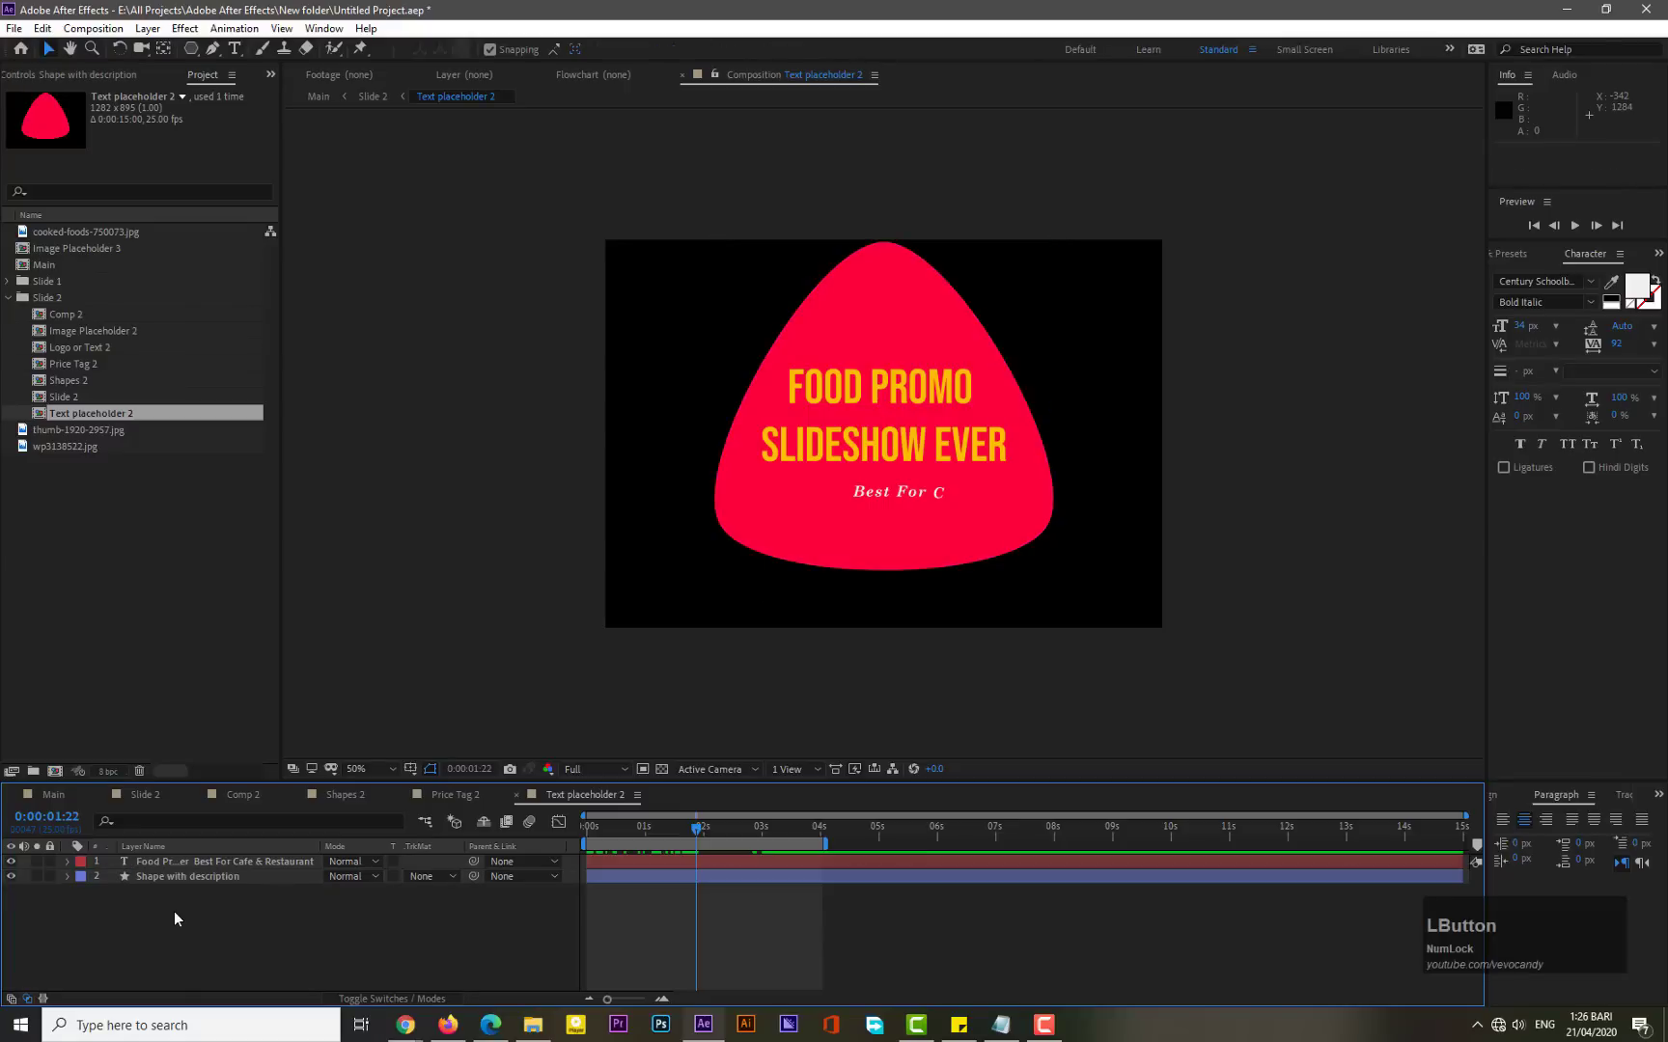
# - Set a Scale keyframe of 0% on the shape layer at the start of the timeline
pyautogui.click(220, 879)
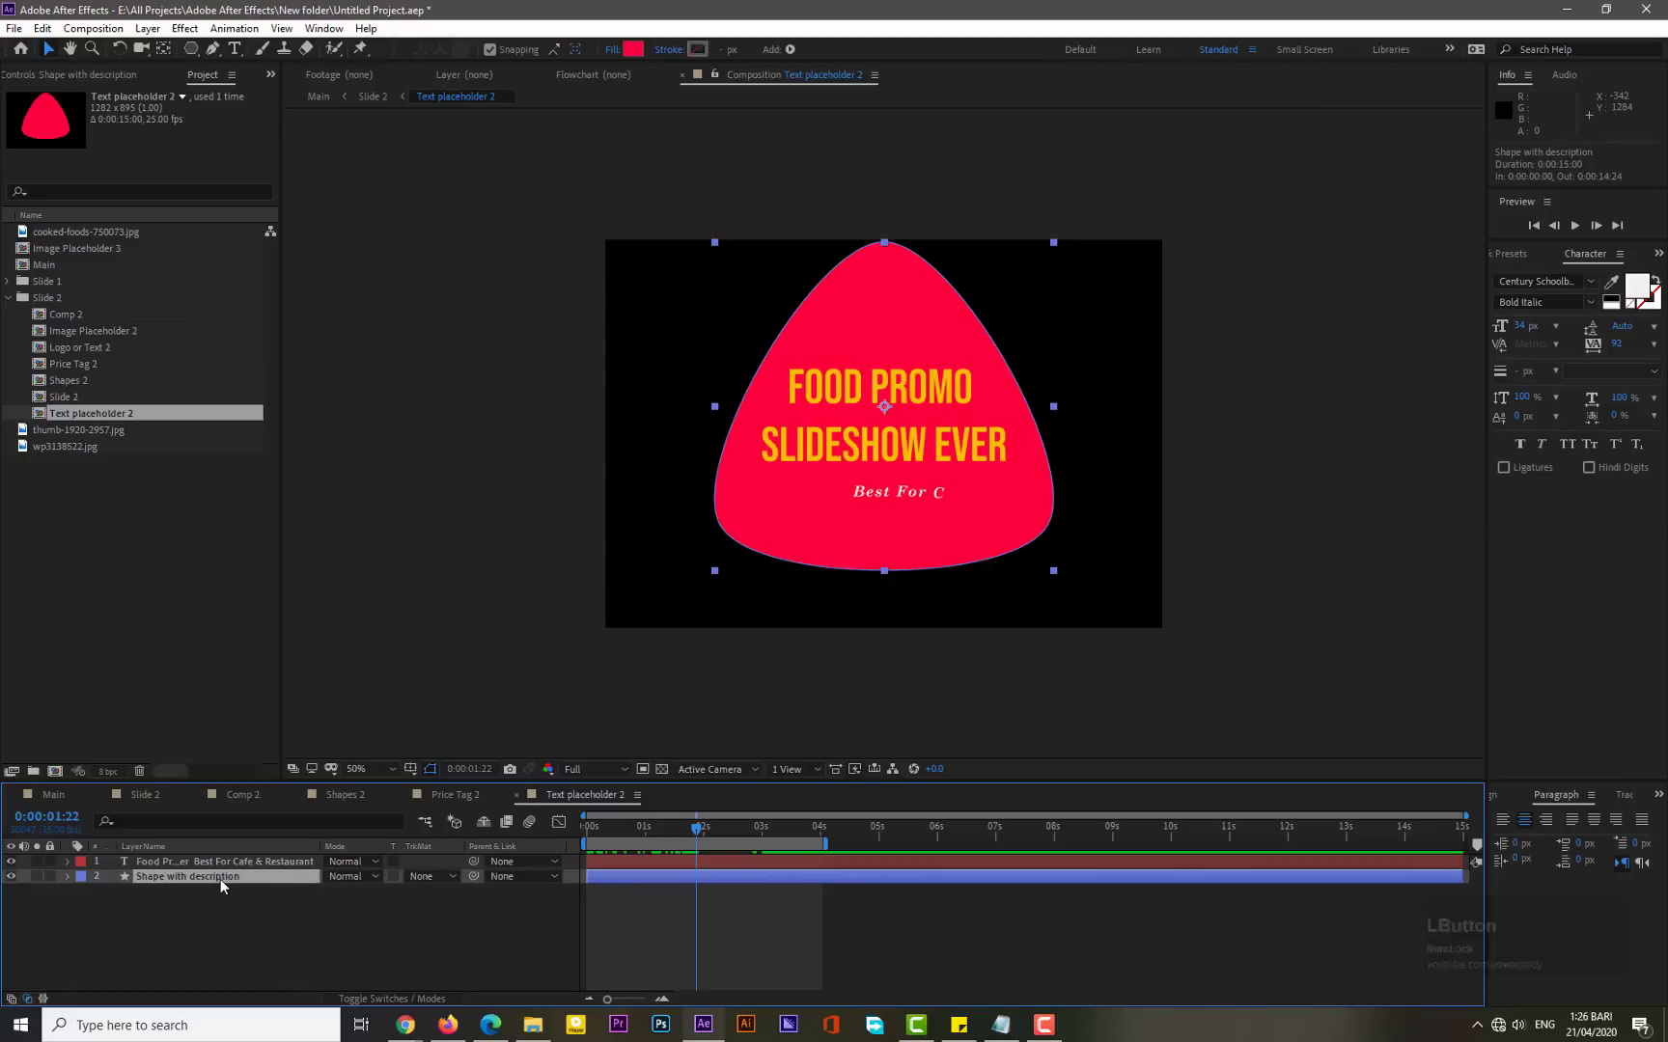
pyautogui.press('s')
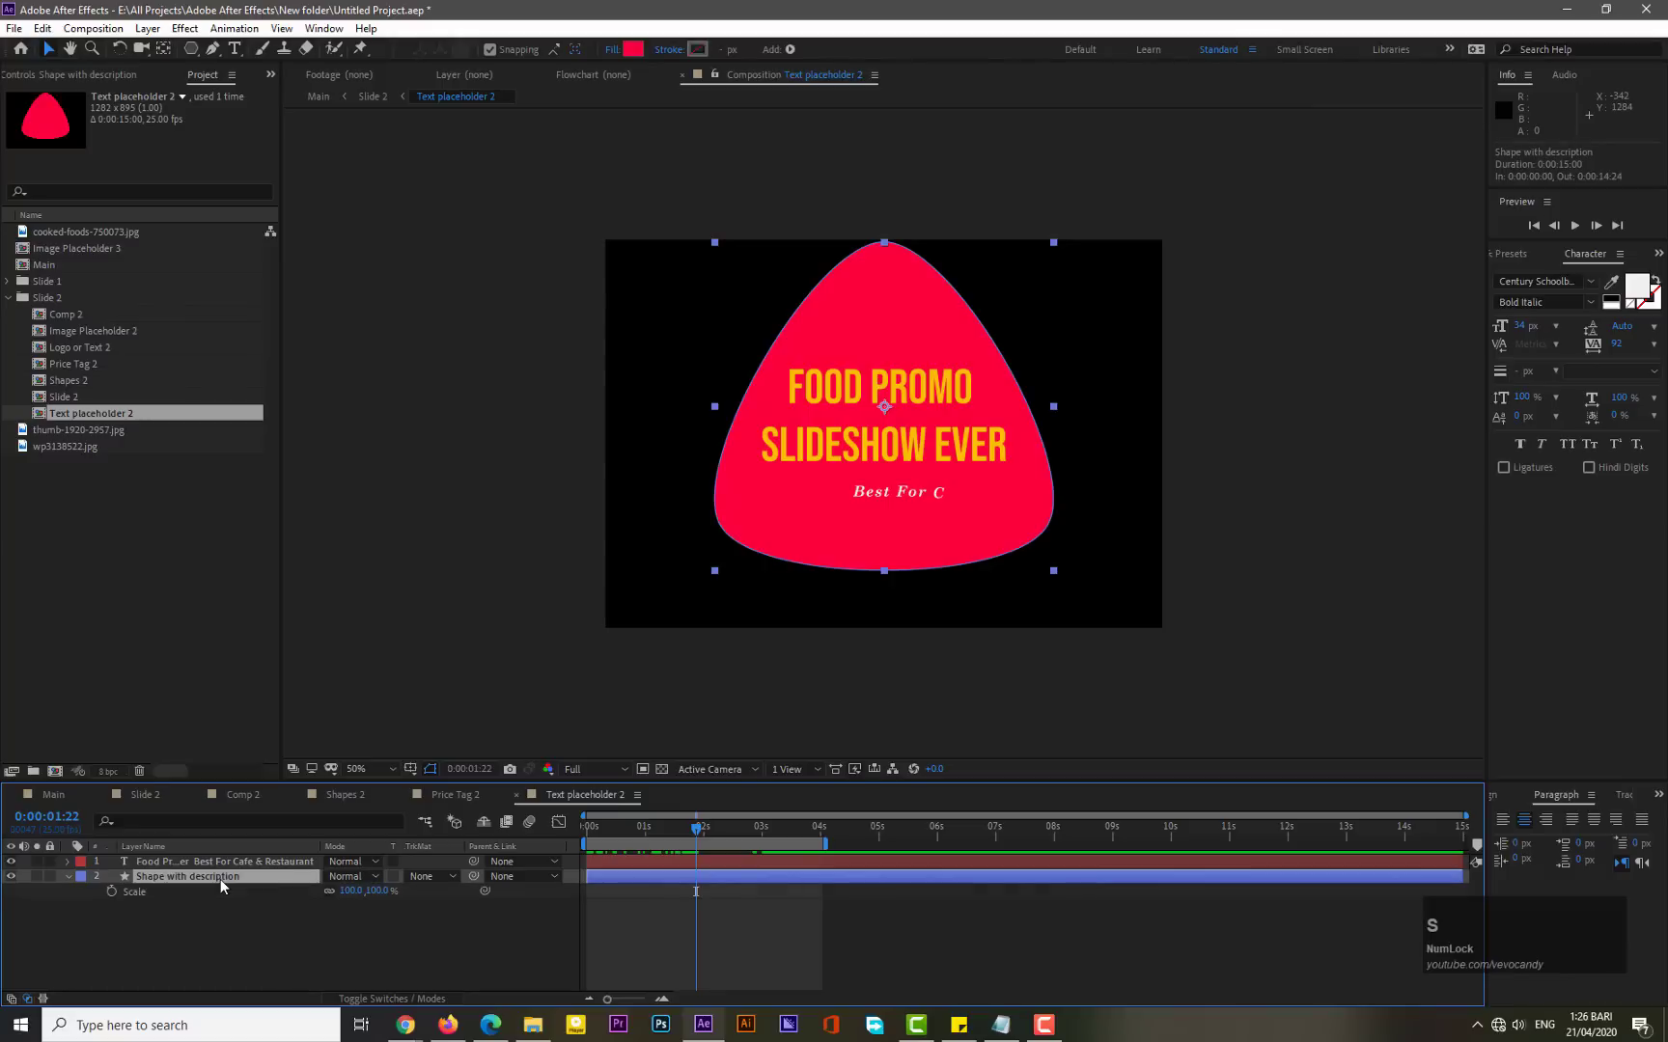
pyautogui.moveTo(606, 825); pyautogui.dragTo(586, 830)
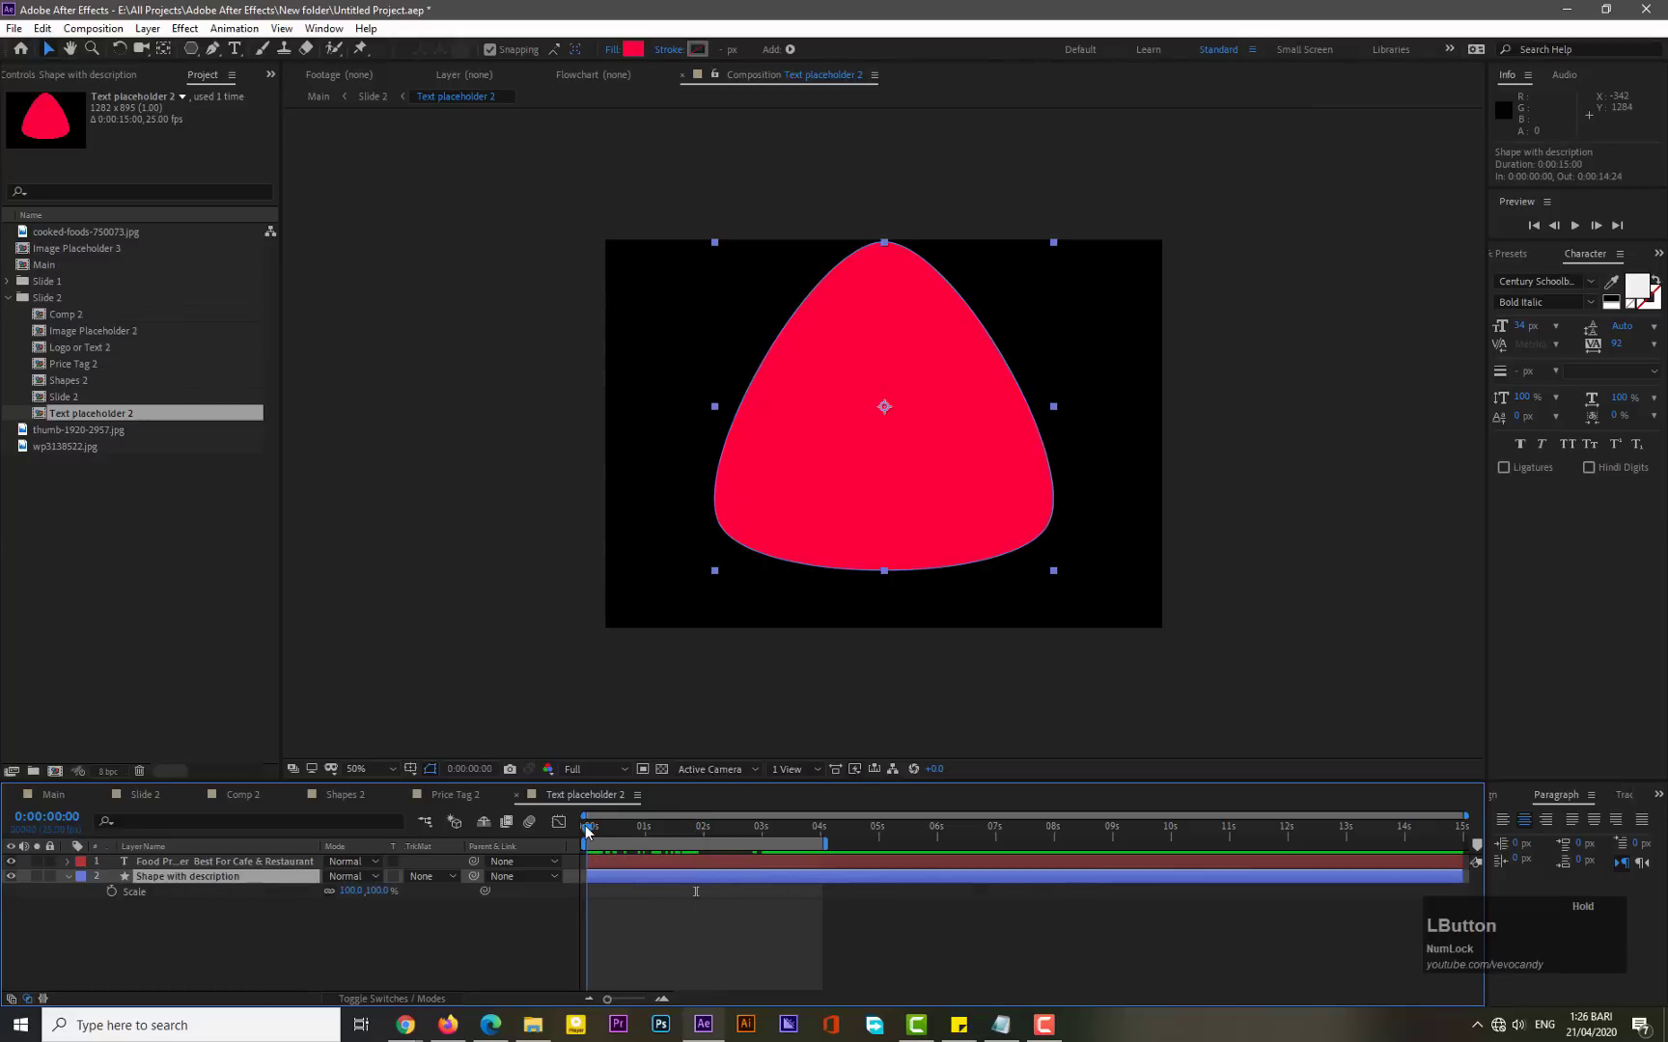
pyautogui.click(112, 891)
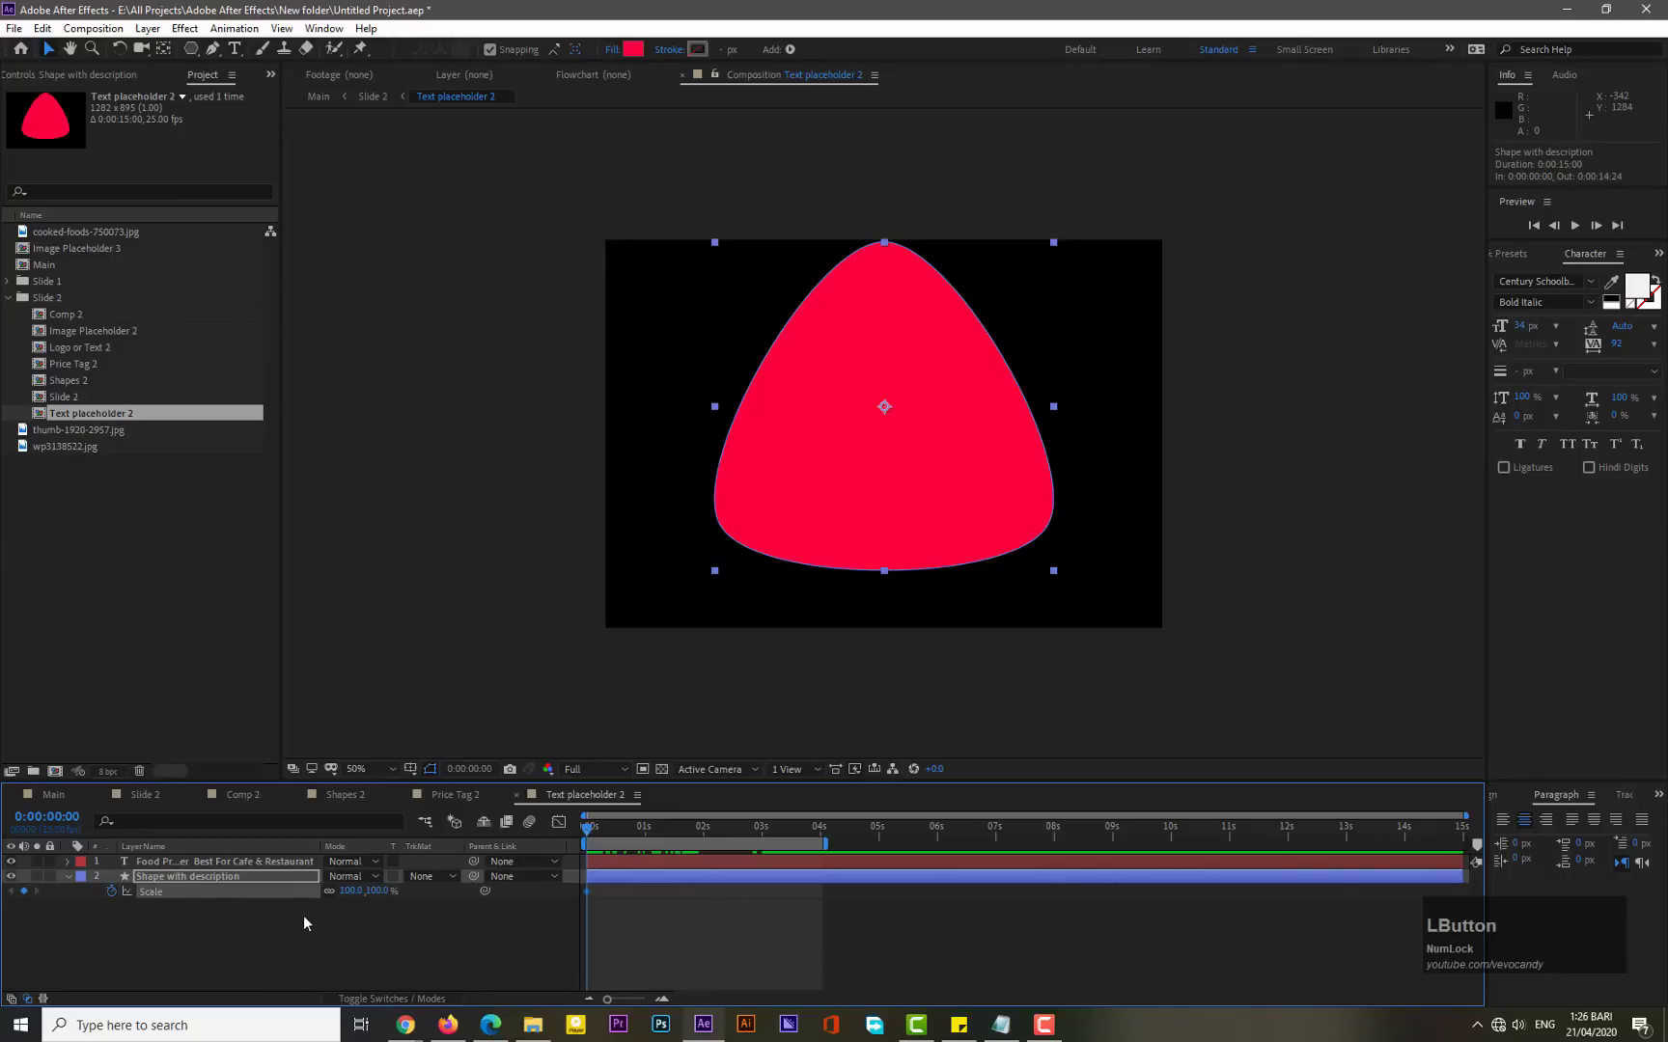
pyautogui.click(349, 892)
pyautogui.write('0')
pyautogui.press('KP_Enter')
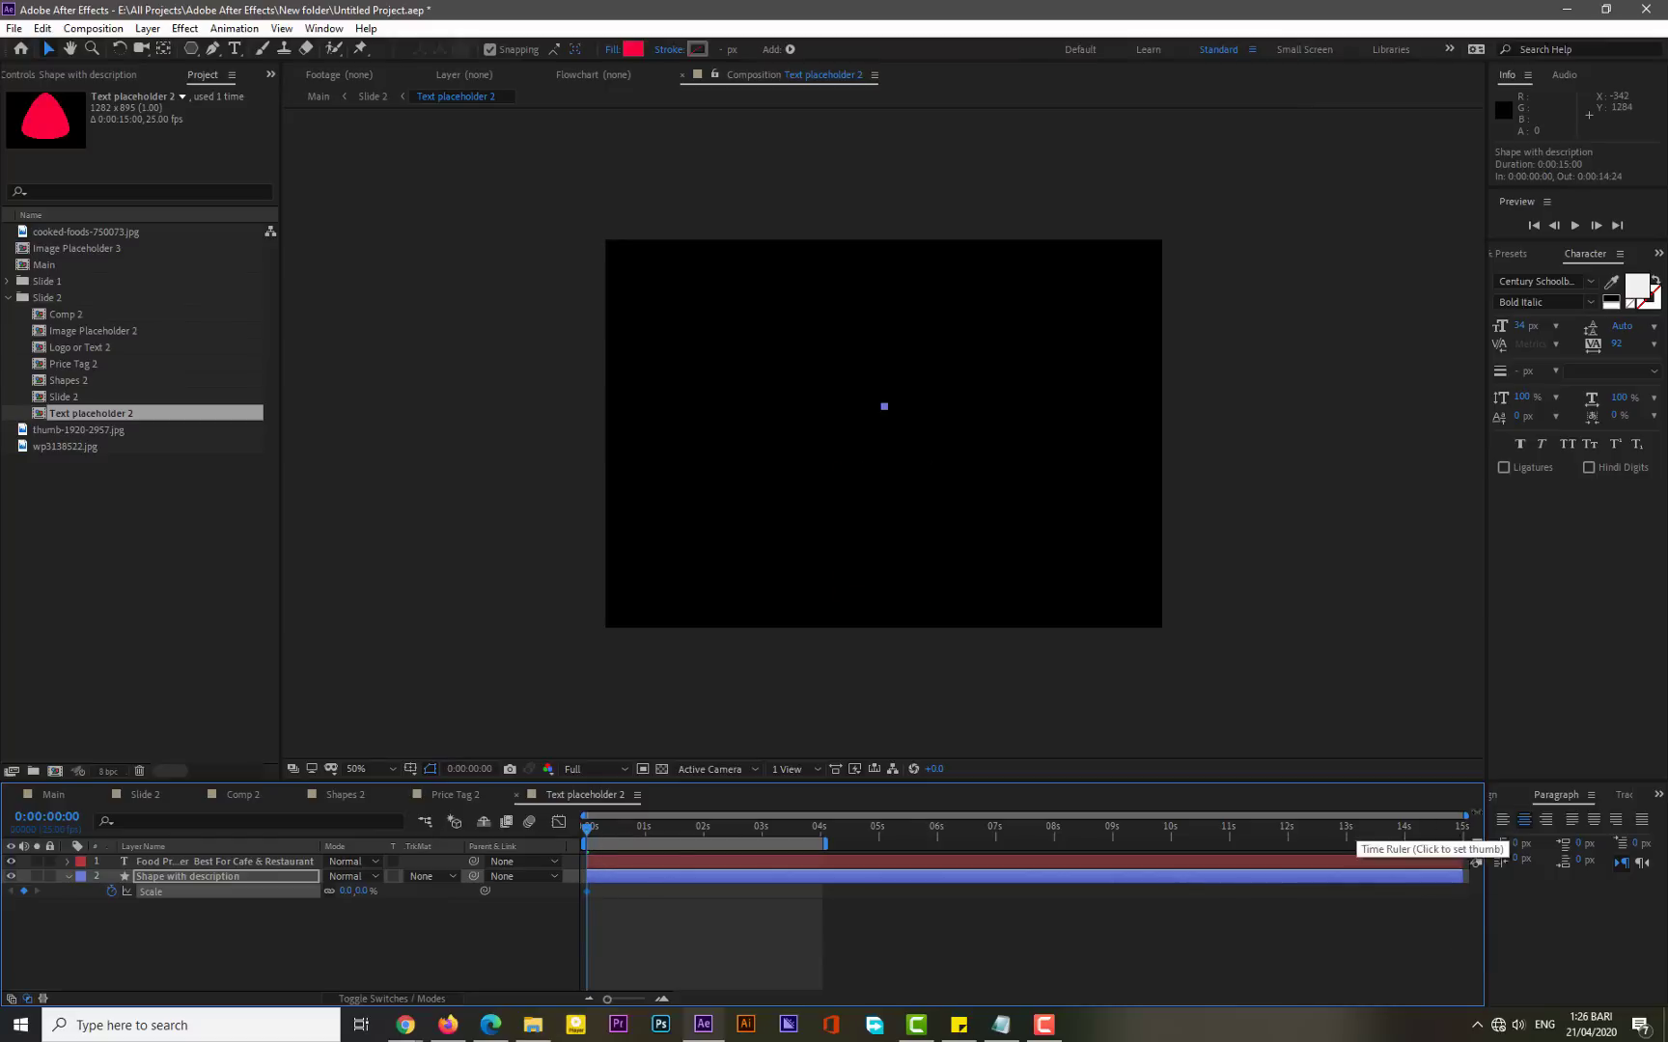
# - At 10 frames, add a second Scale keyframe on the shape layer set to 100%
pyautogui.moveTo(1466, 815); pyautogui.dragTo(743, 827)
pyautogui.click(738, 830)
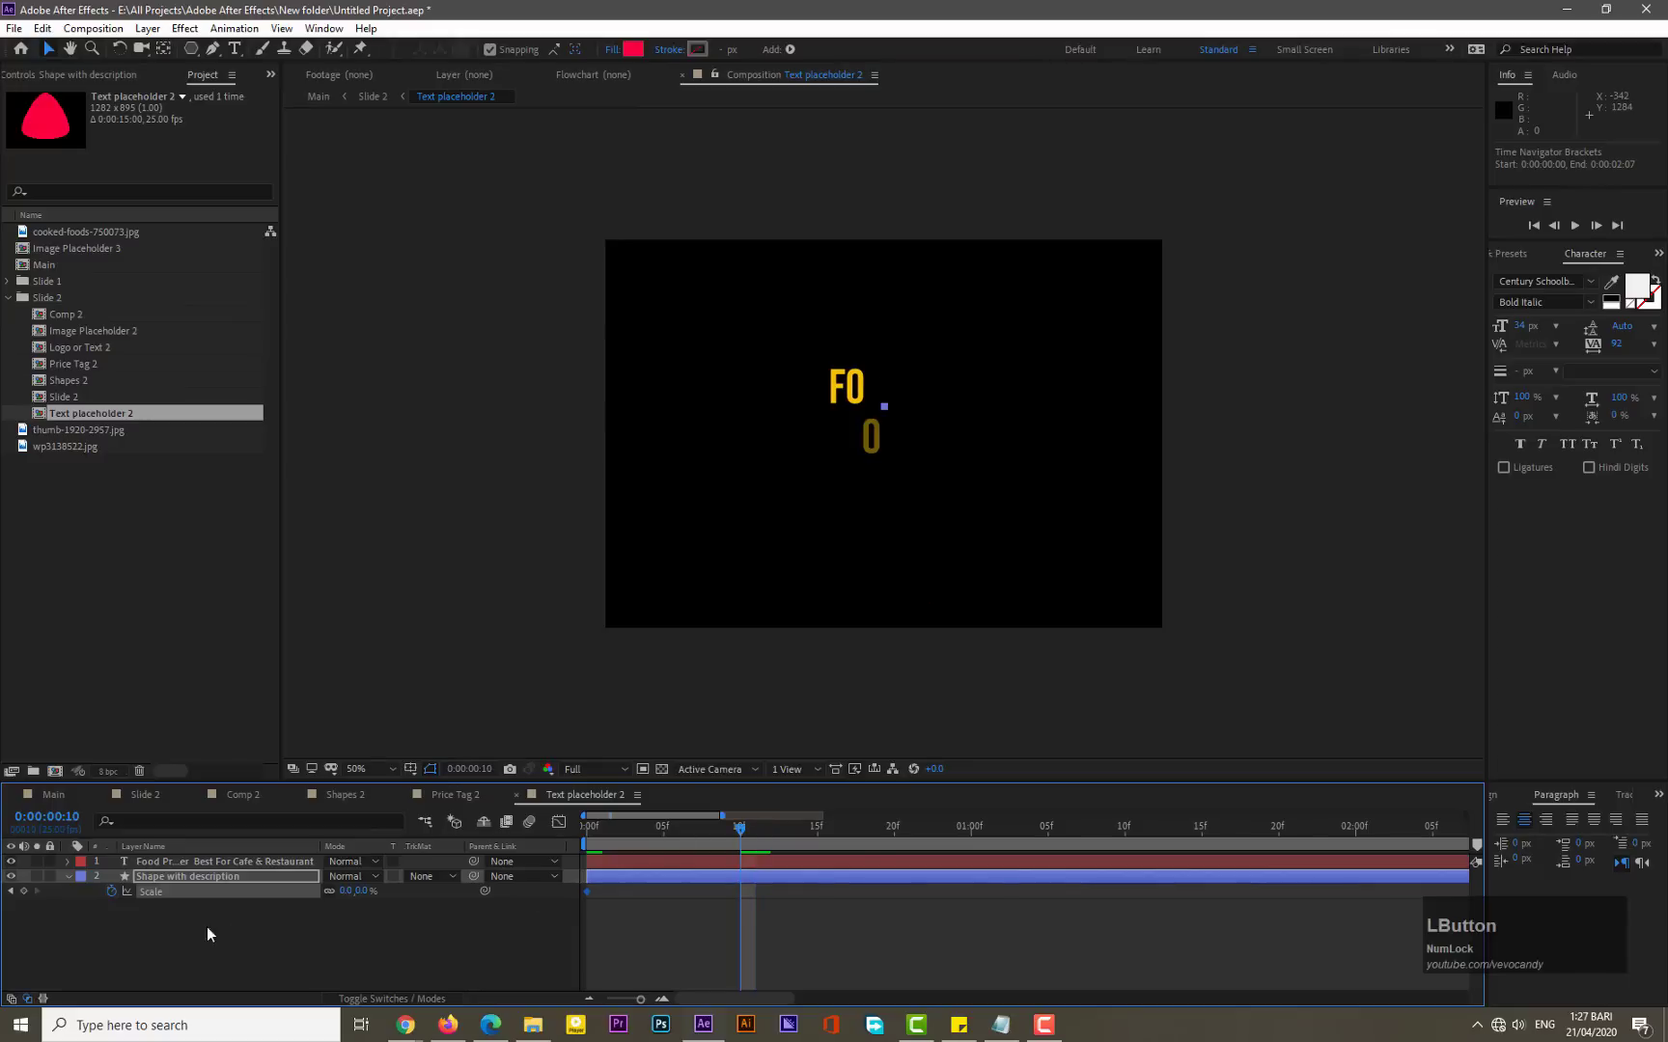
pyautogui.click(24, 890)
pyautogui.click(345, 891)
pyautogui.write('100')
pyautogui.press('Return')
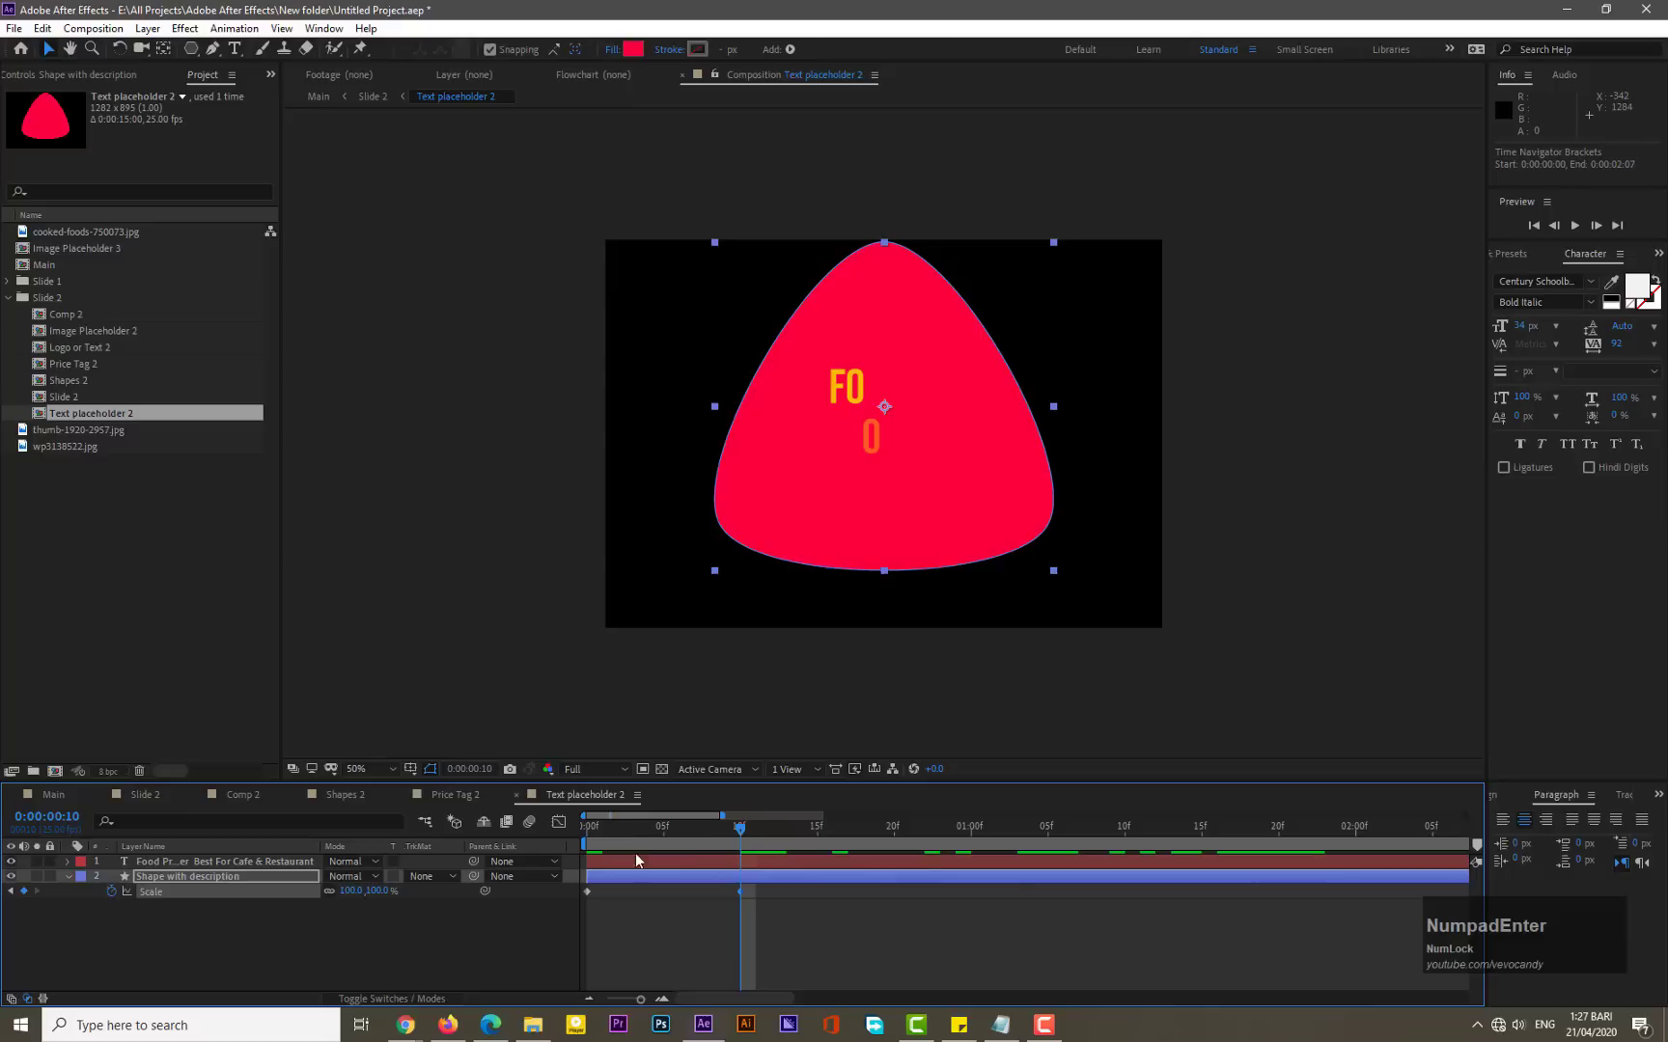
# - Apply Easy Ease to both scale keyframes and steepen the speed curve in the Graph Editor
pyautogui.moveTo(633, 825); pyautogui.dragTo(567, 823)
pyautogui.moveTo(755, 886); pyautogui.dragTo(578, 901)
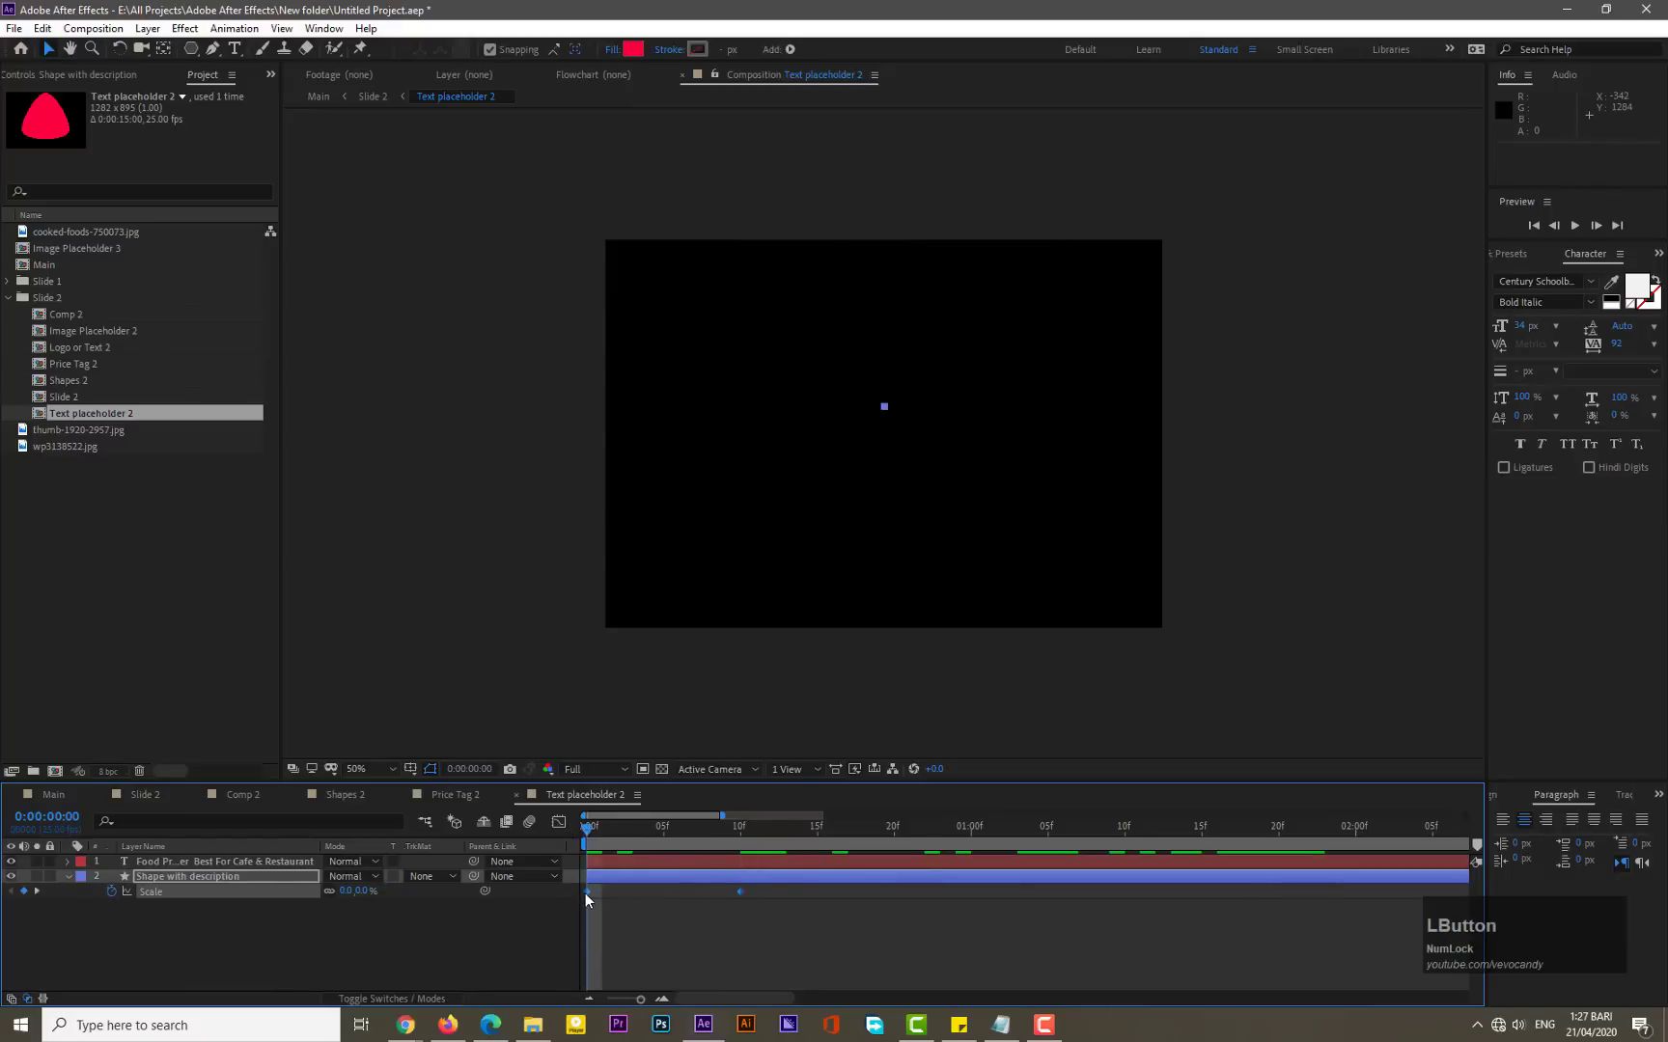
pyautogui.rightClick(585, 892)
pyautogui.moveTo(639, 881)
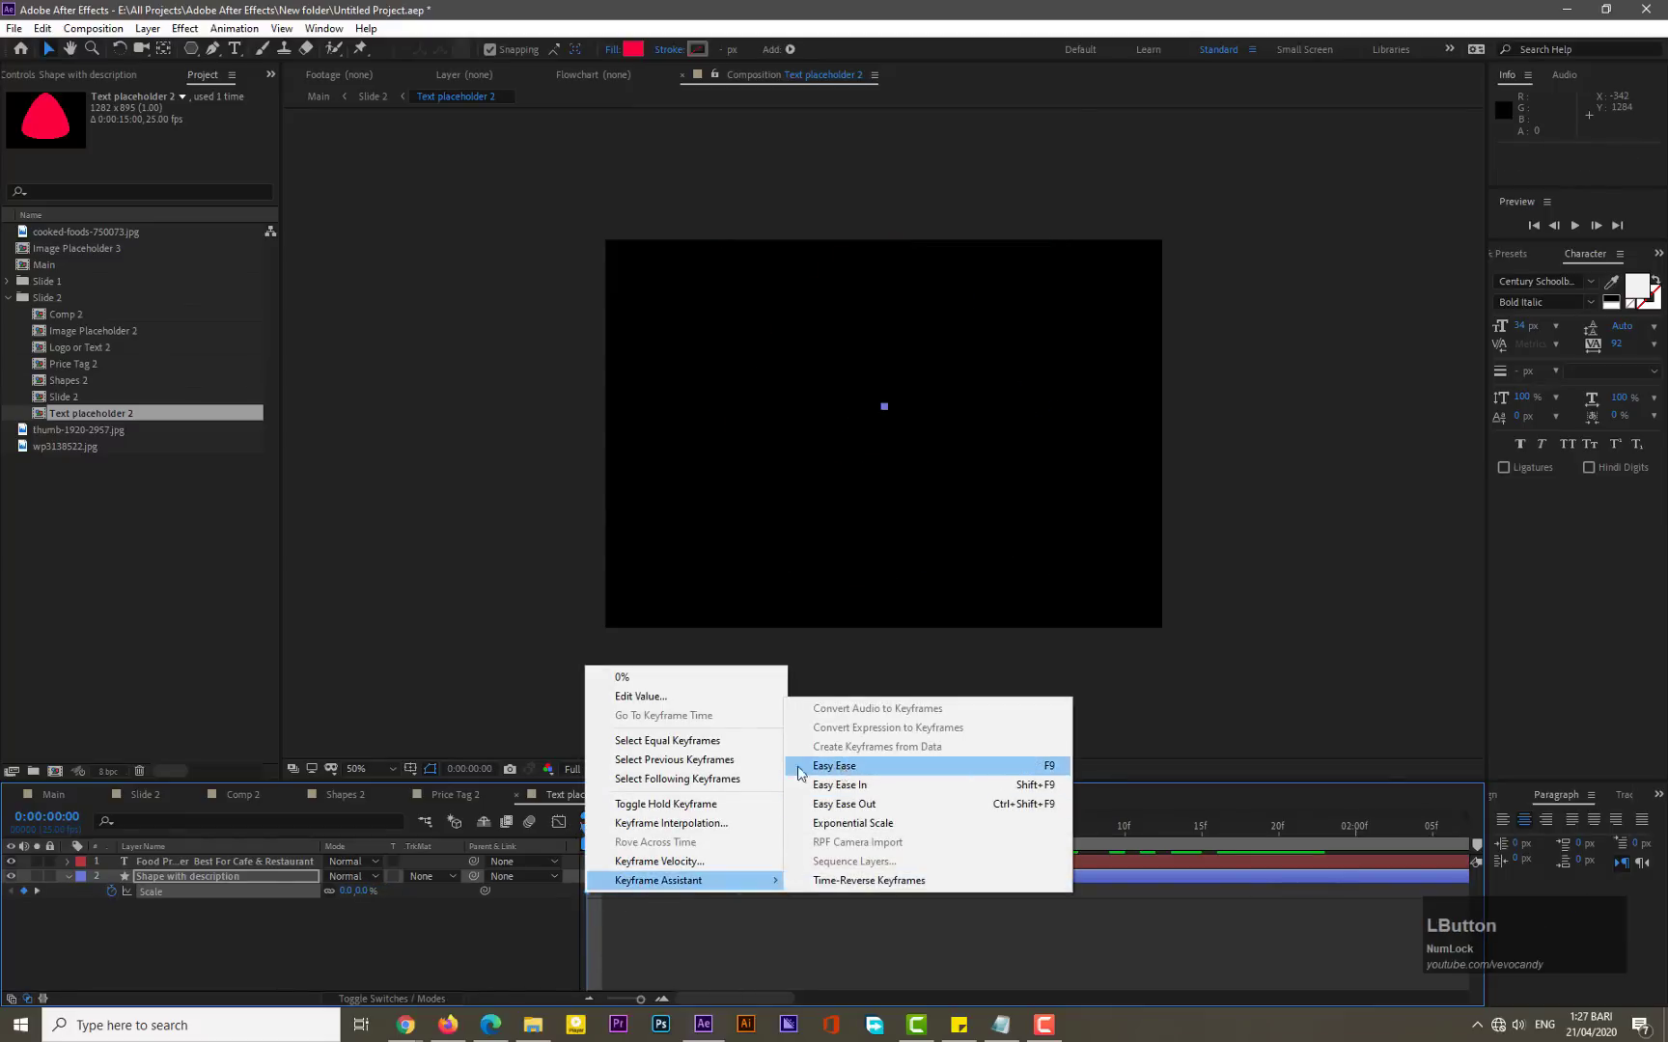
pyautogui.click(840, 766)
pyautogui.click(557, 821)
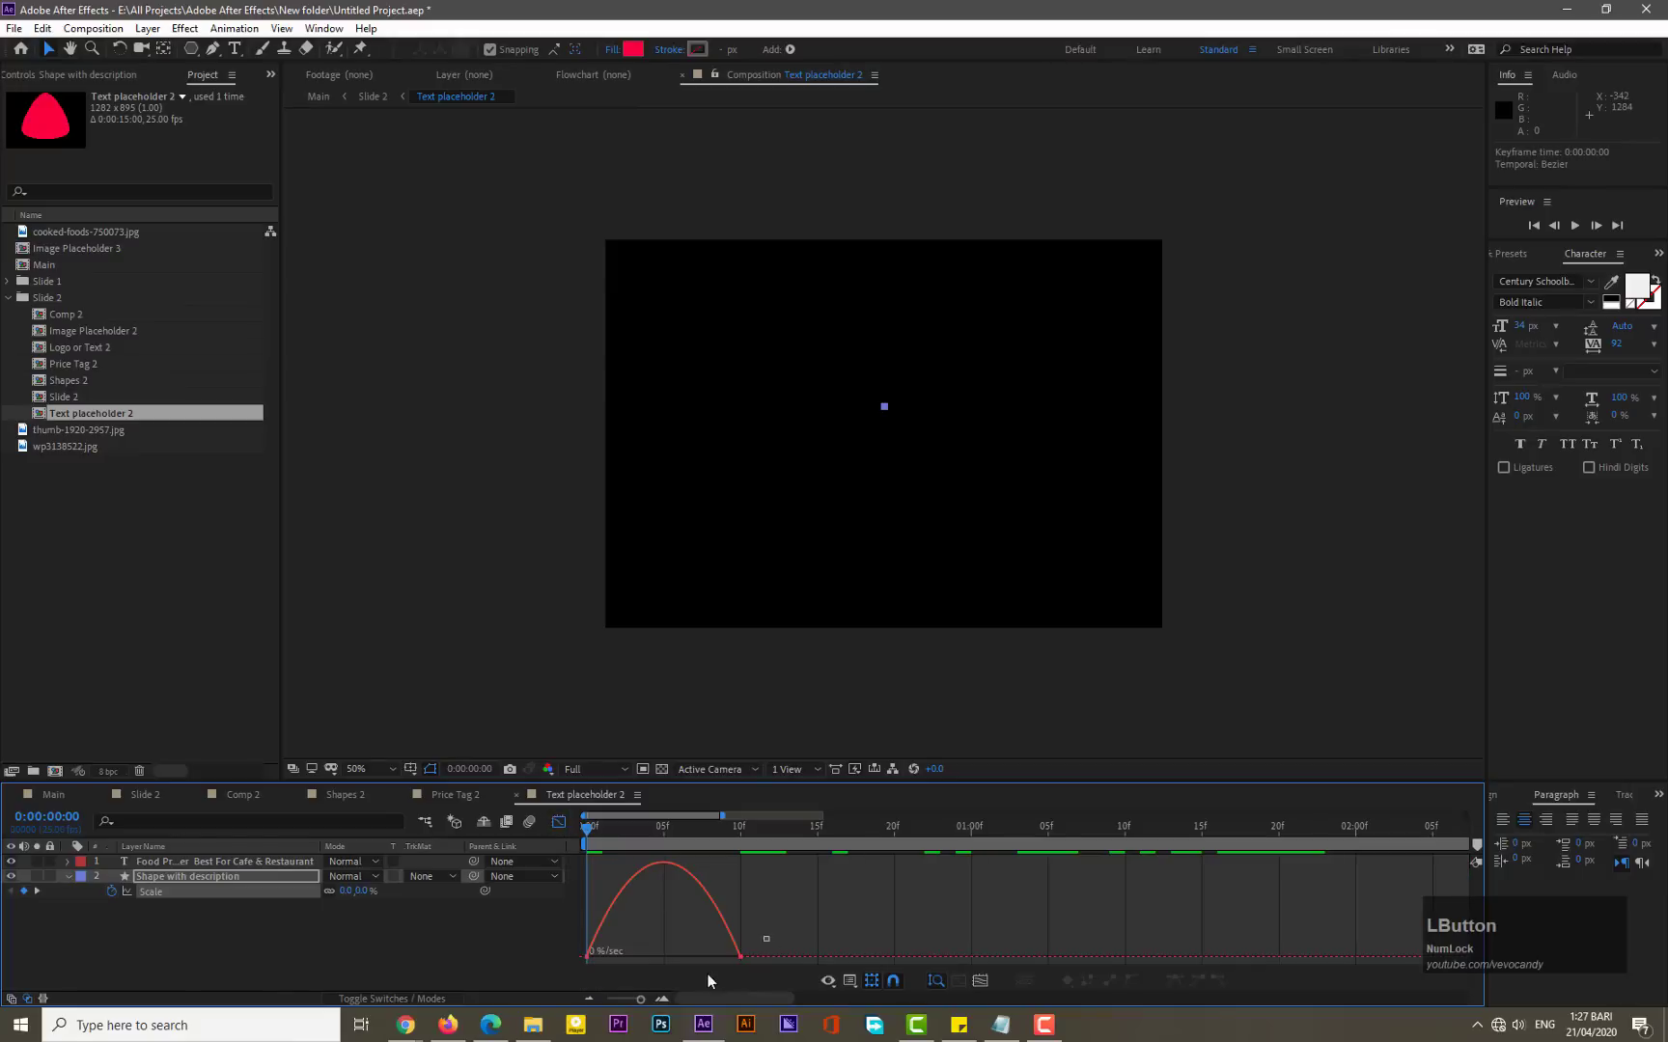
pyautogui.moveTo(769, 936); pyautogui.dragTo(632, 963)
pyautogui.click(558, 821)
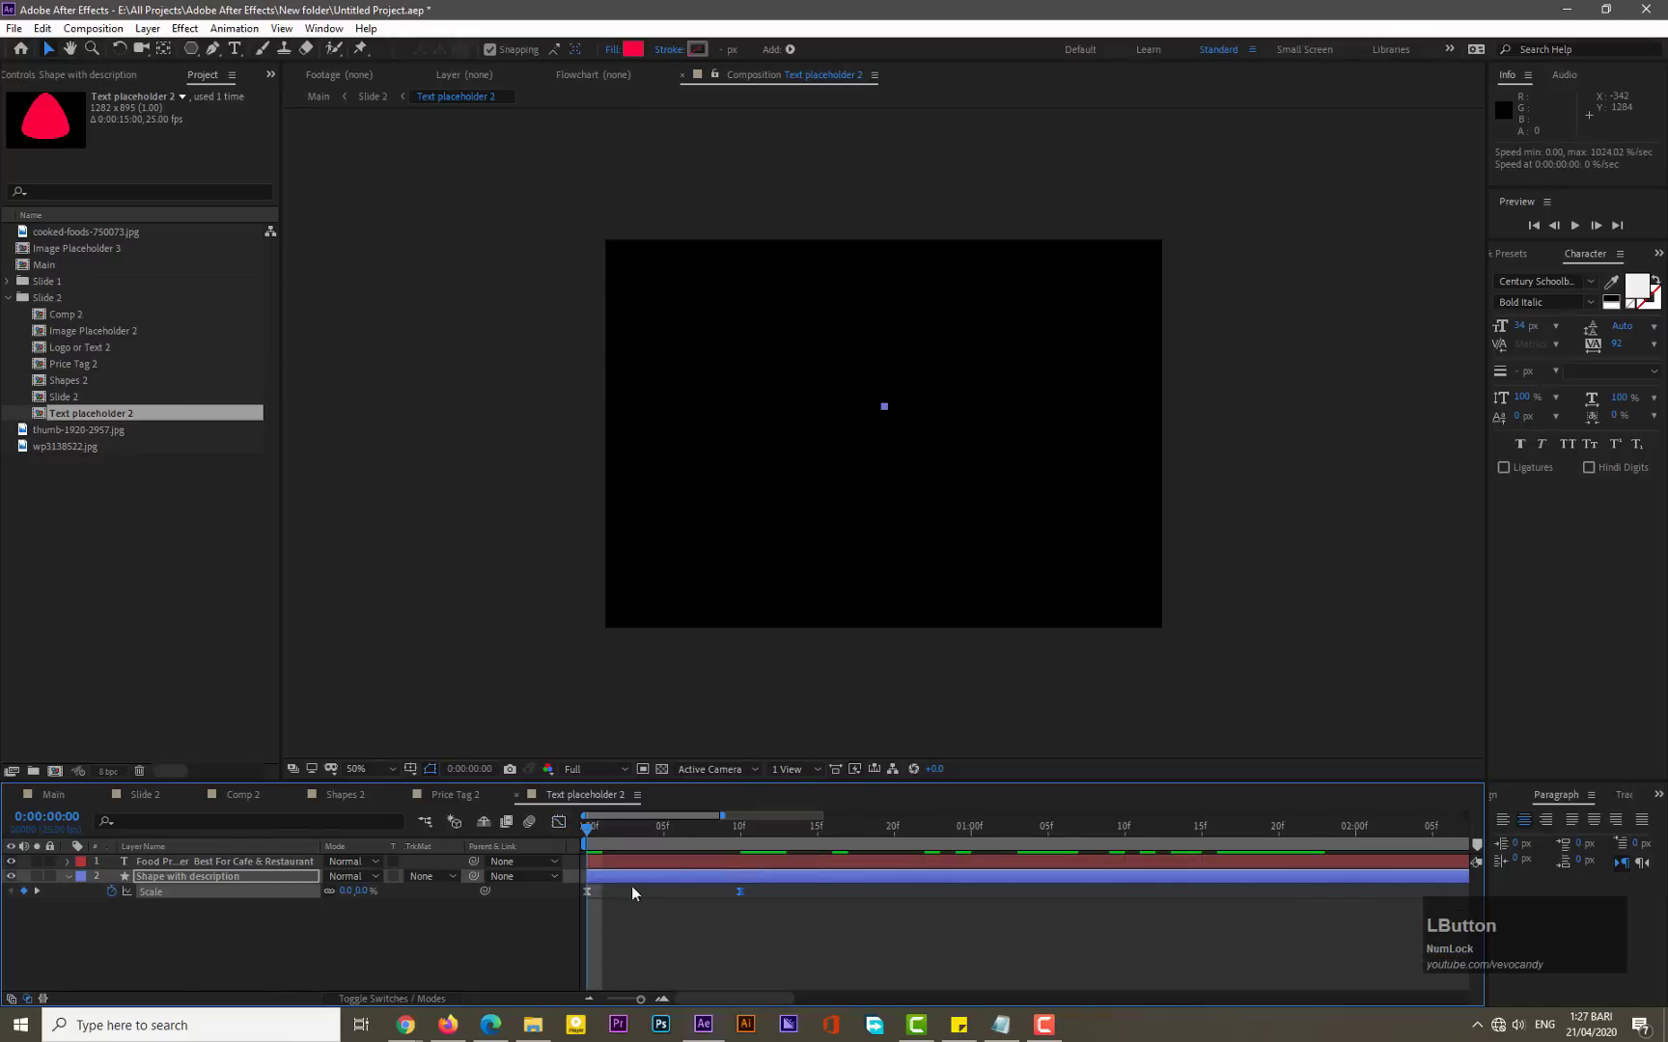
# - Preview the shape's scale animation, then scrub the Slide 2 timeline to review it
pyautogui.press('KP_0')
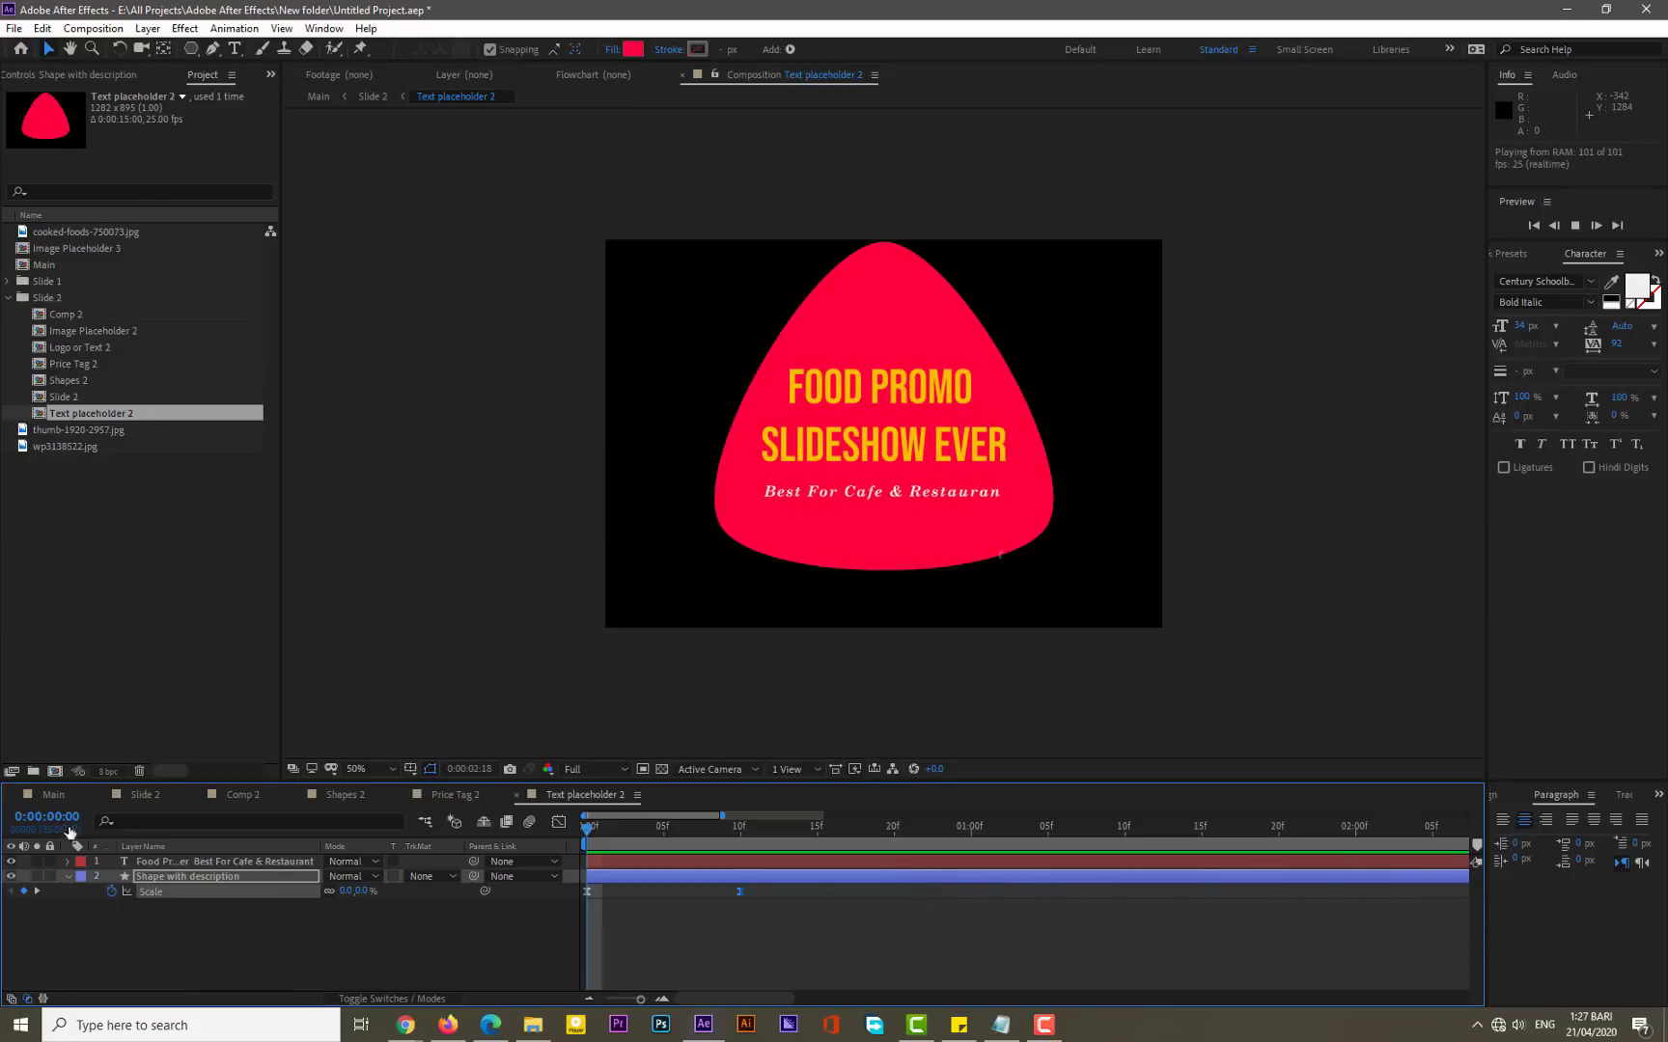
pyautogui.click(52, 799)
pyautogui.click(147, 794)
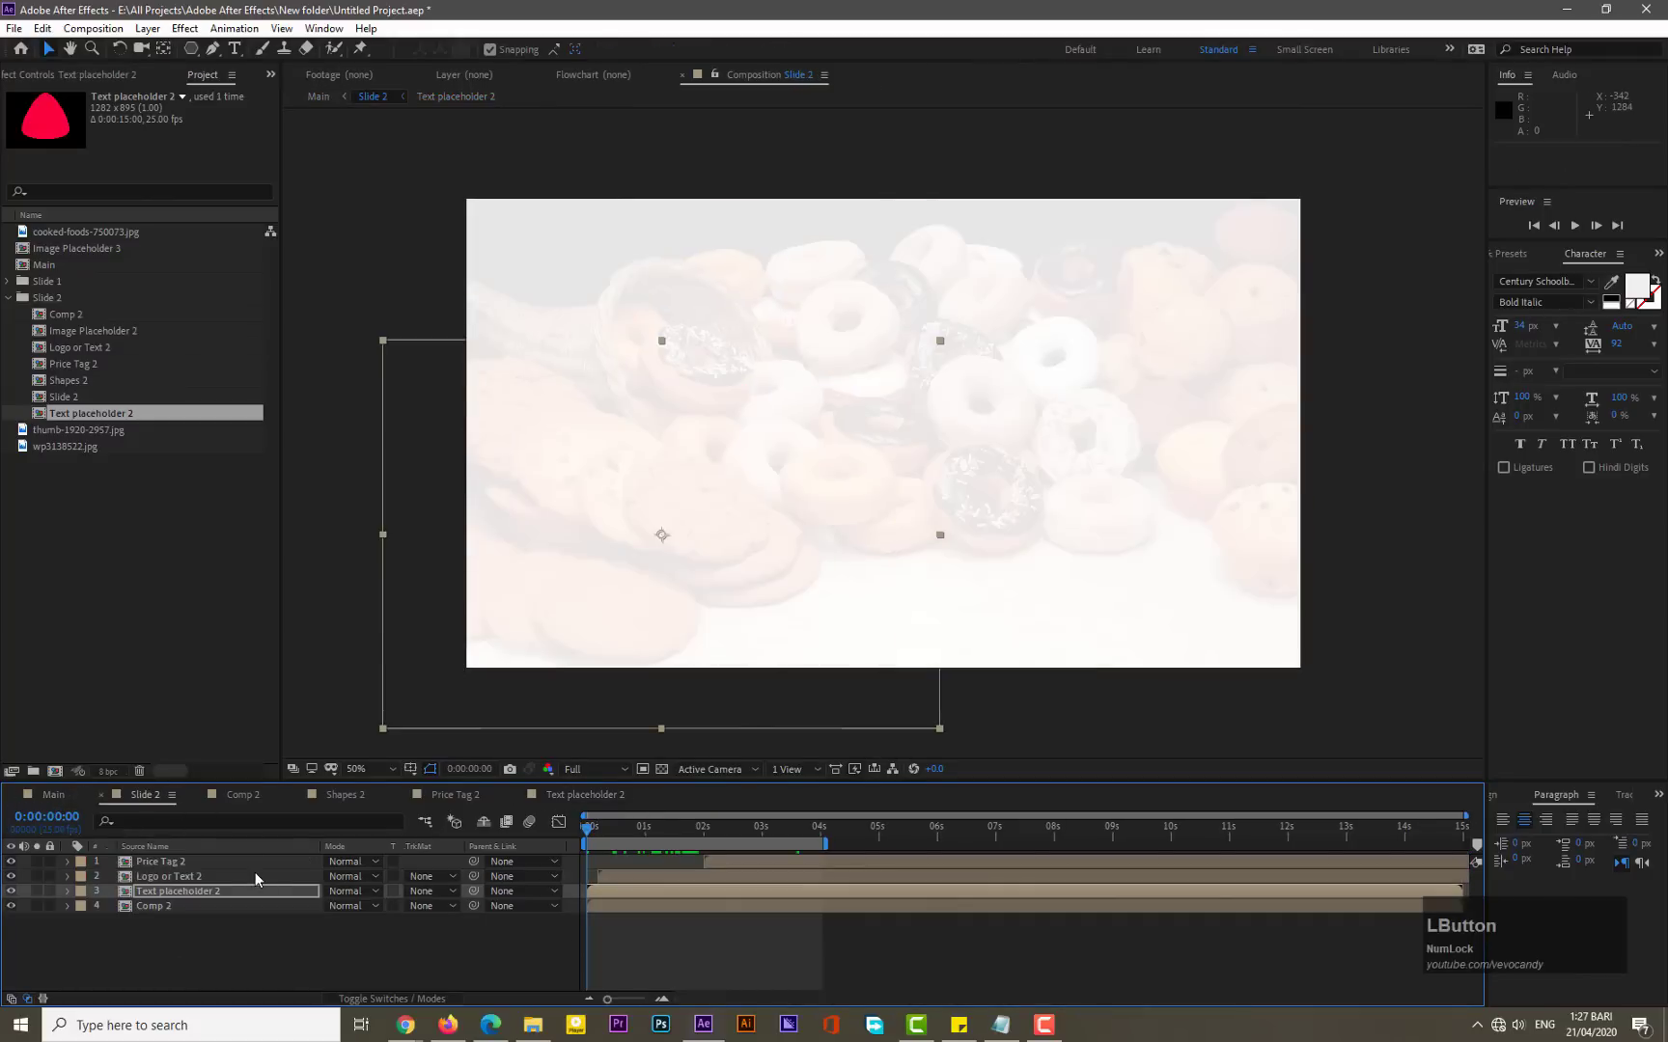
pyautogui.moveTo(707, 835); pyautogui.dragTo(745, 830)
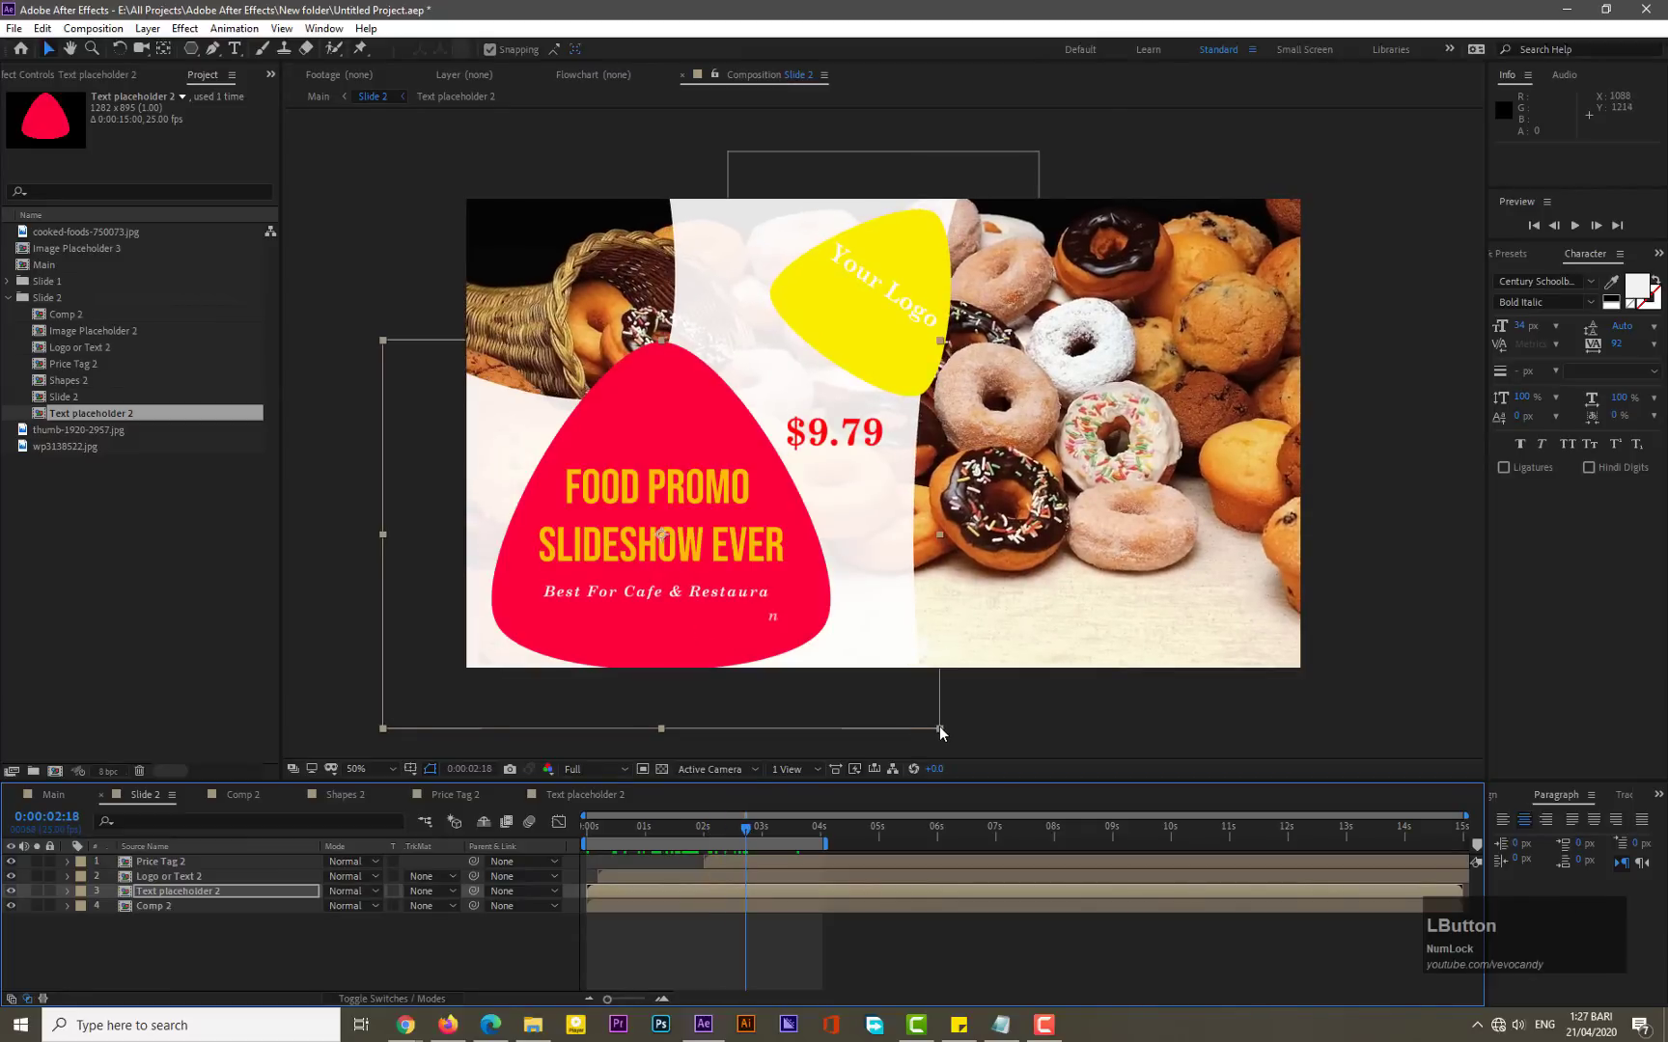
# - Scale the Text placeholder 2 layer in Slide 2 down to about 87% and preview the slide
pyautogui.moveTo(939, 726); pyautogui.dragTo(902, 747)
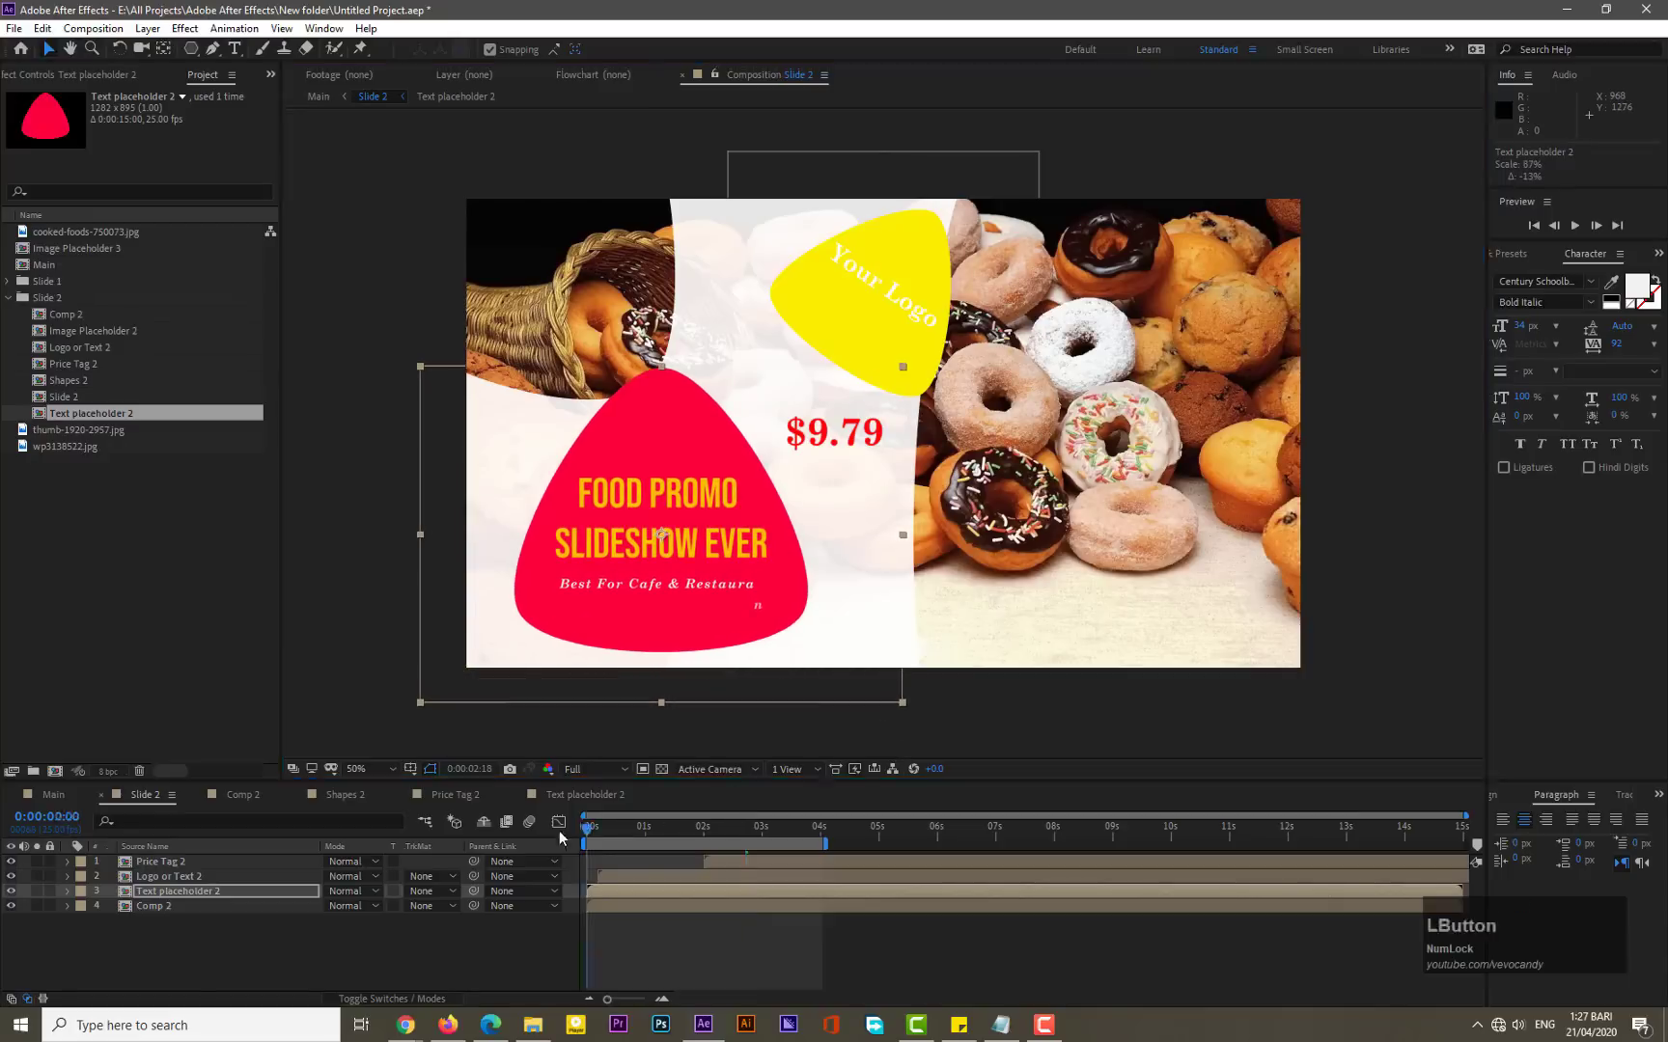
pyautogui.press('KP_0')
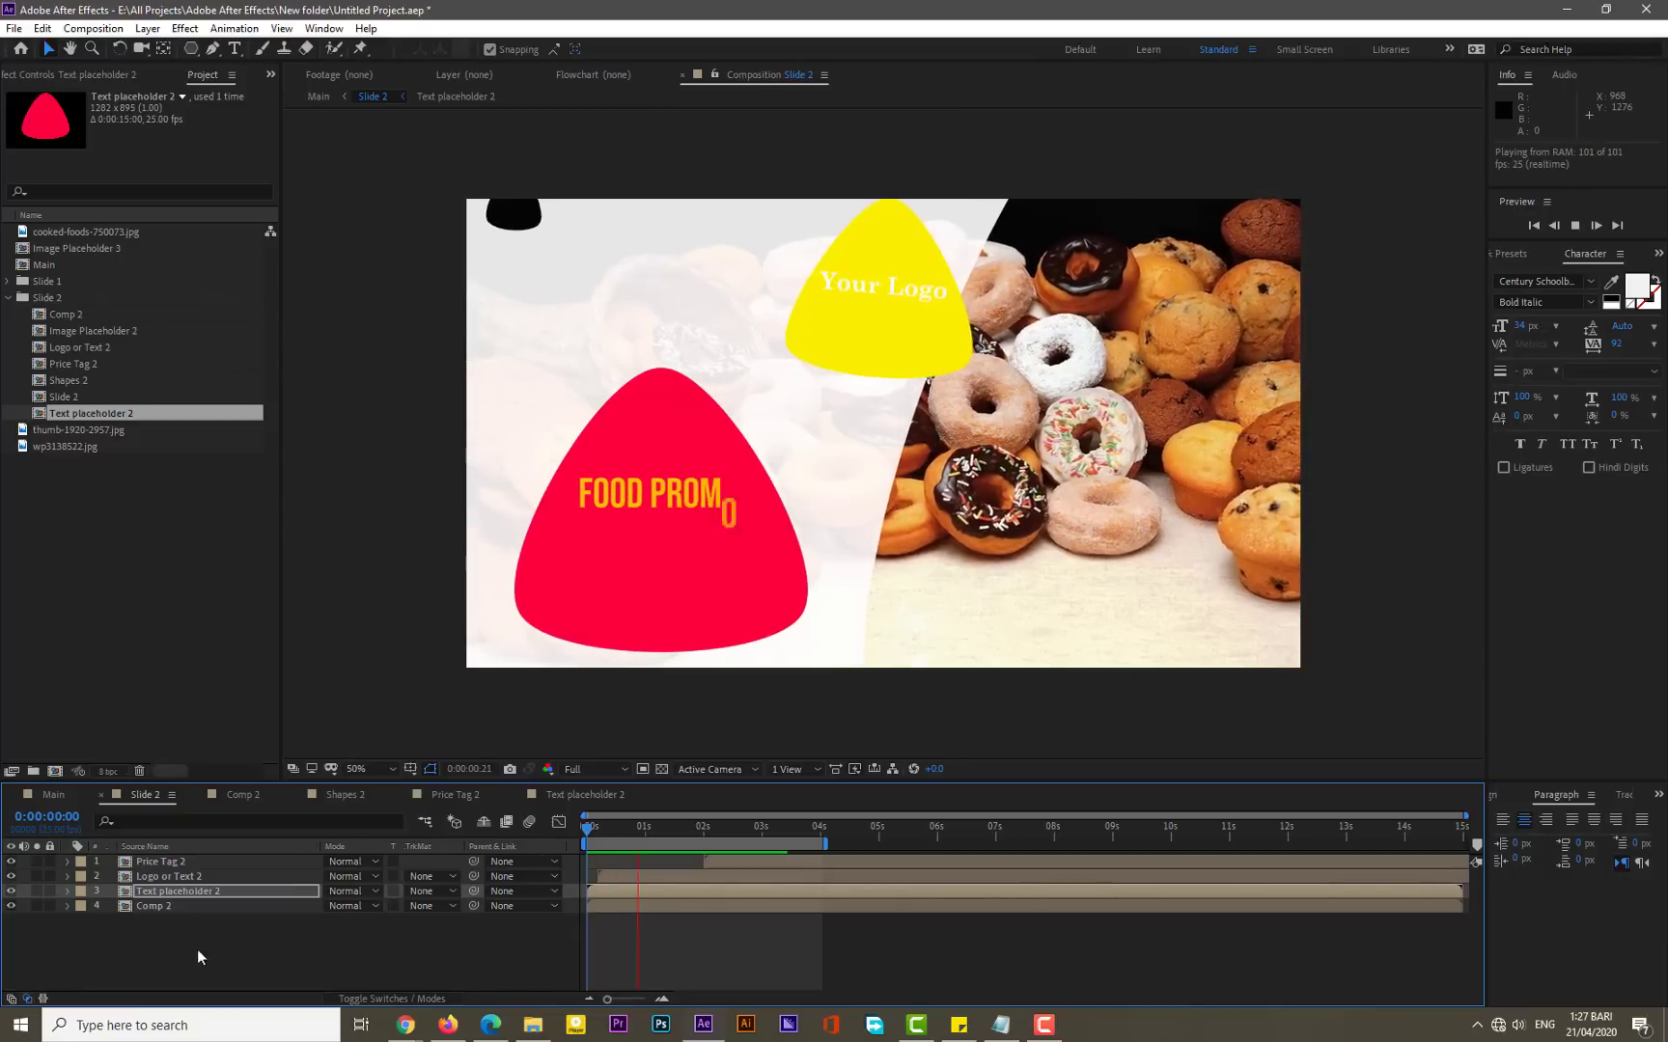
# - Switch to the Main composition and duplicate the Slide 2 project folder as Slide 3
pyautogui.click(53, 795)
pyautogui.click(148, 904)
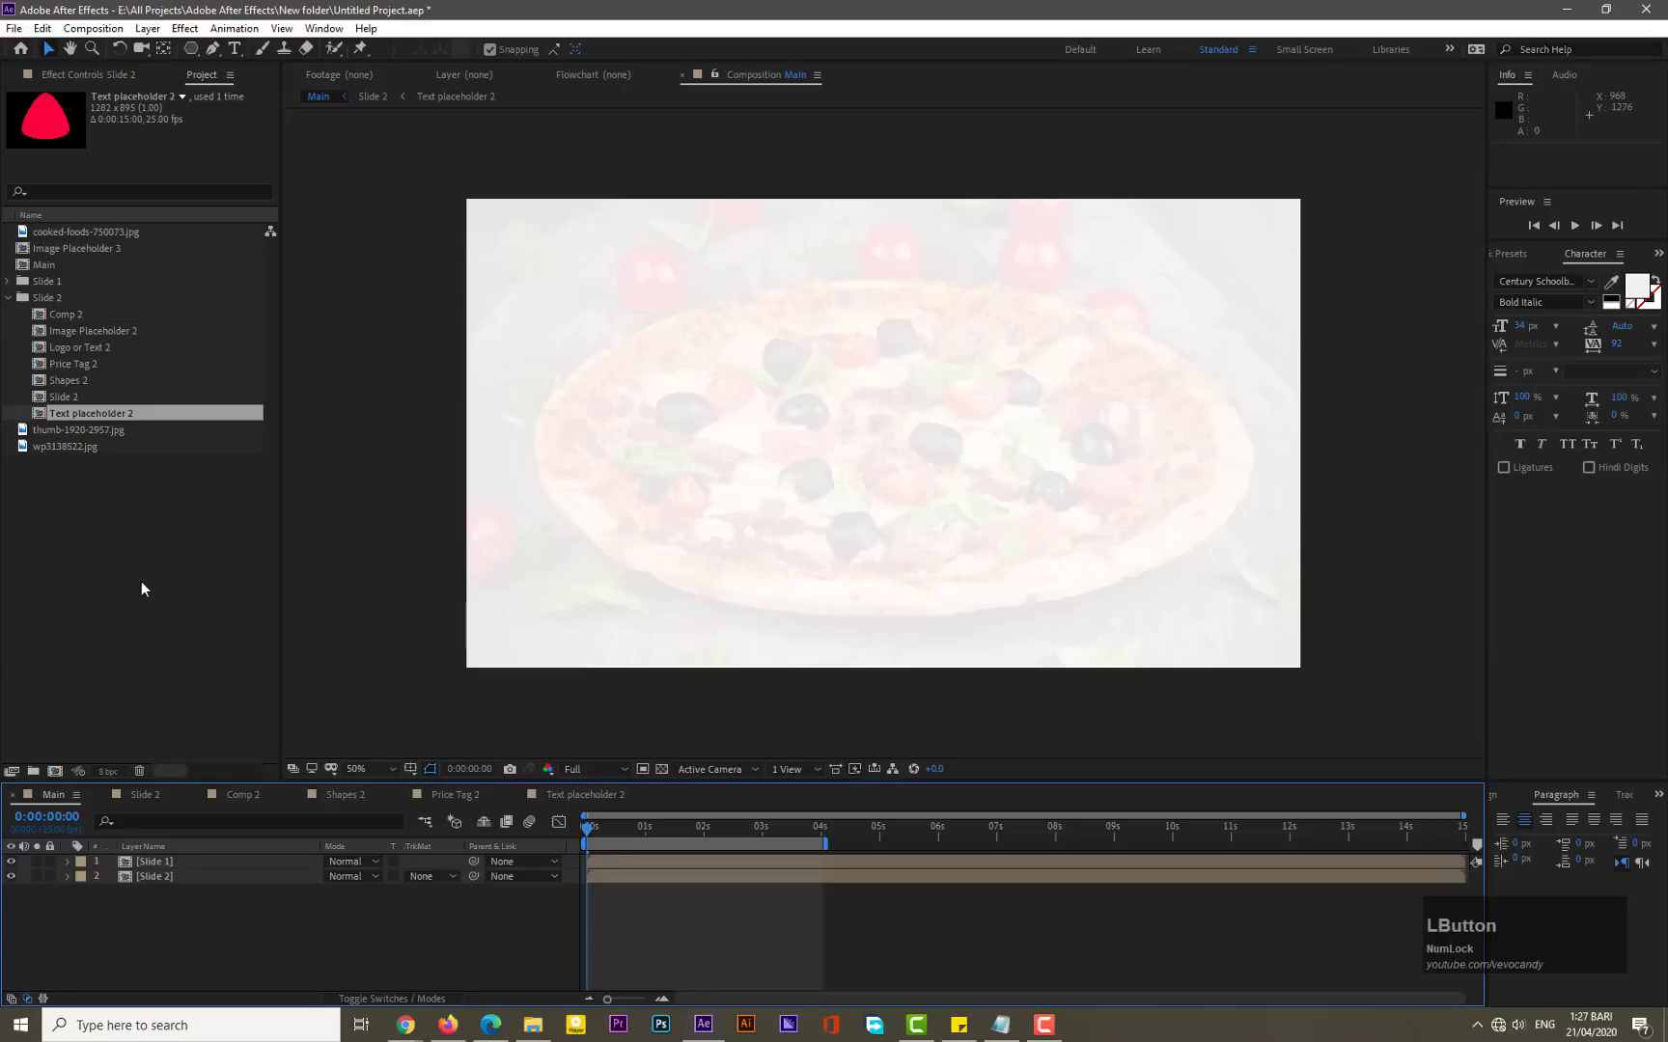
pyautogui.click(9, 299)
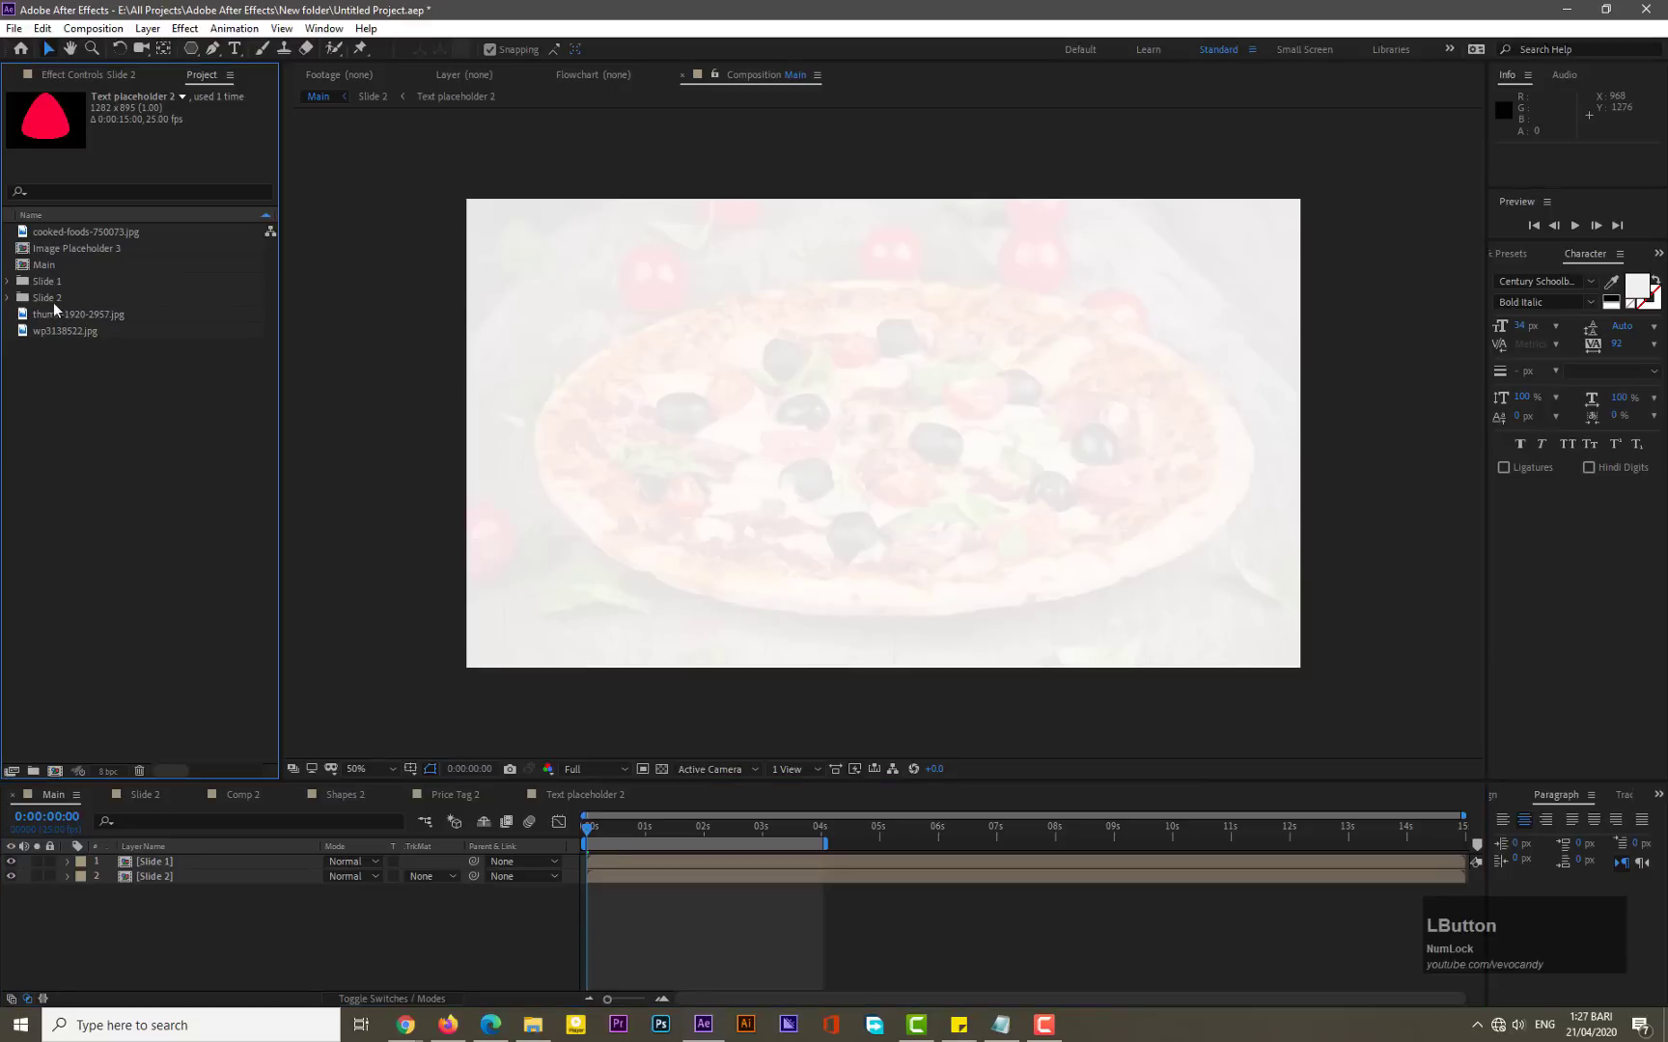
pyautogui.click(56, 296)
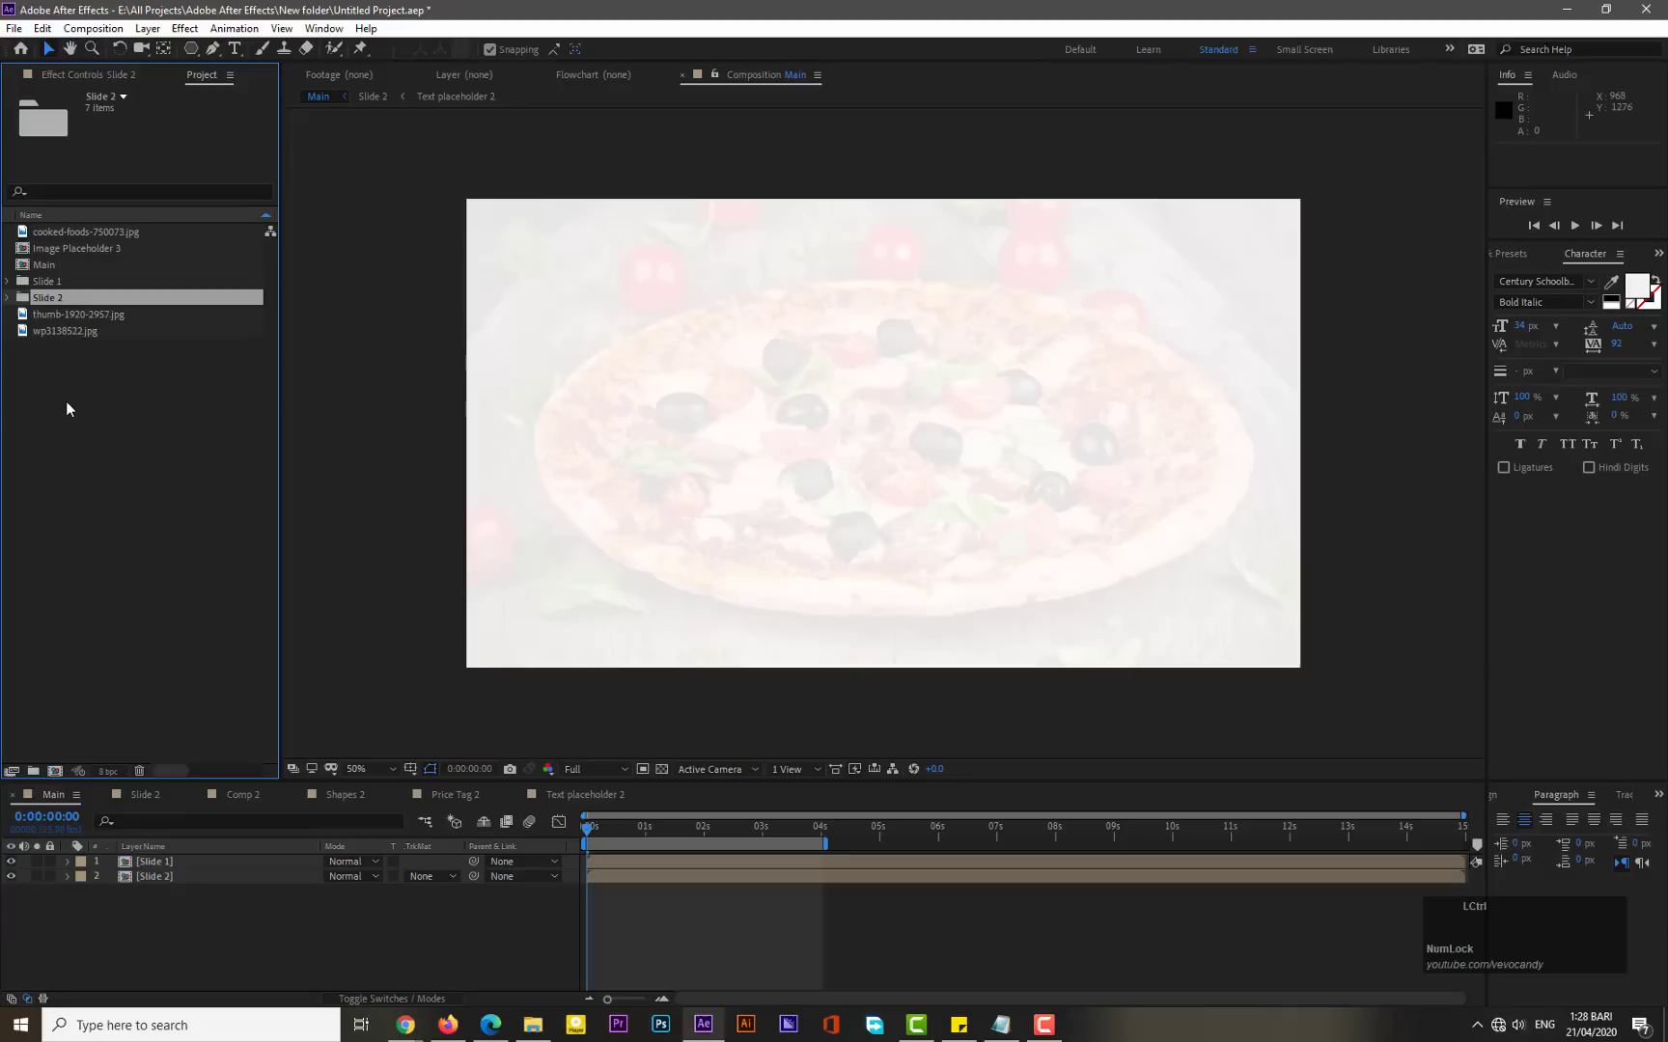
pyautogui.hotkey('ctrl', 'd')
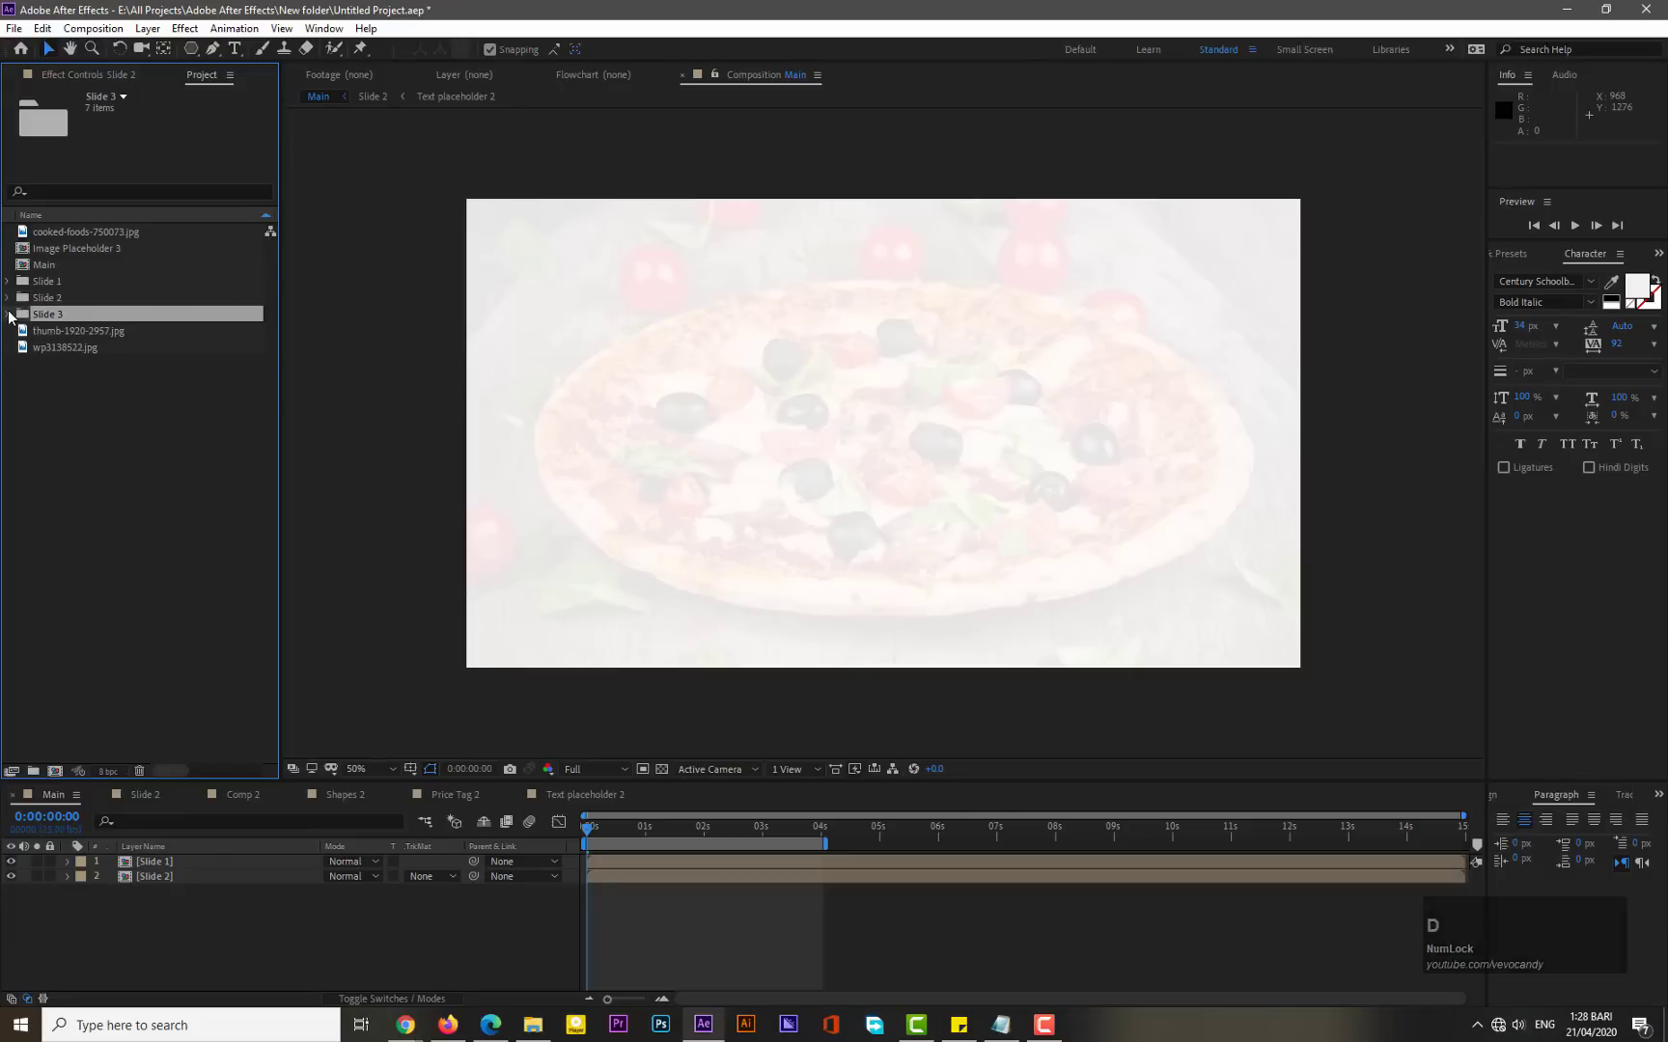
pyautogui.click(10, 314)
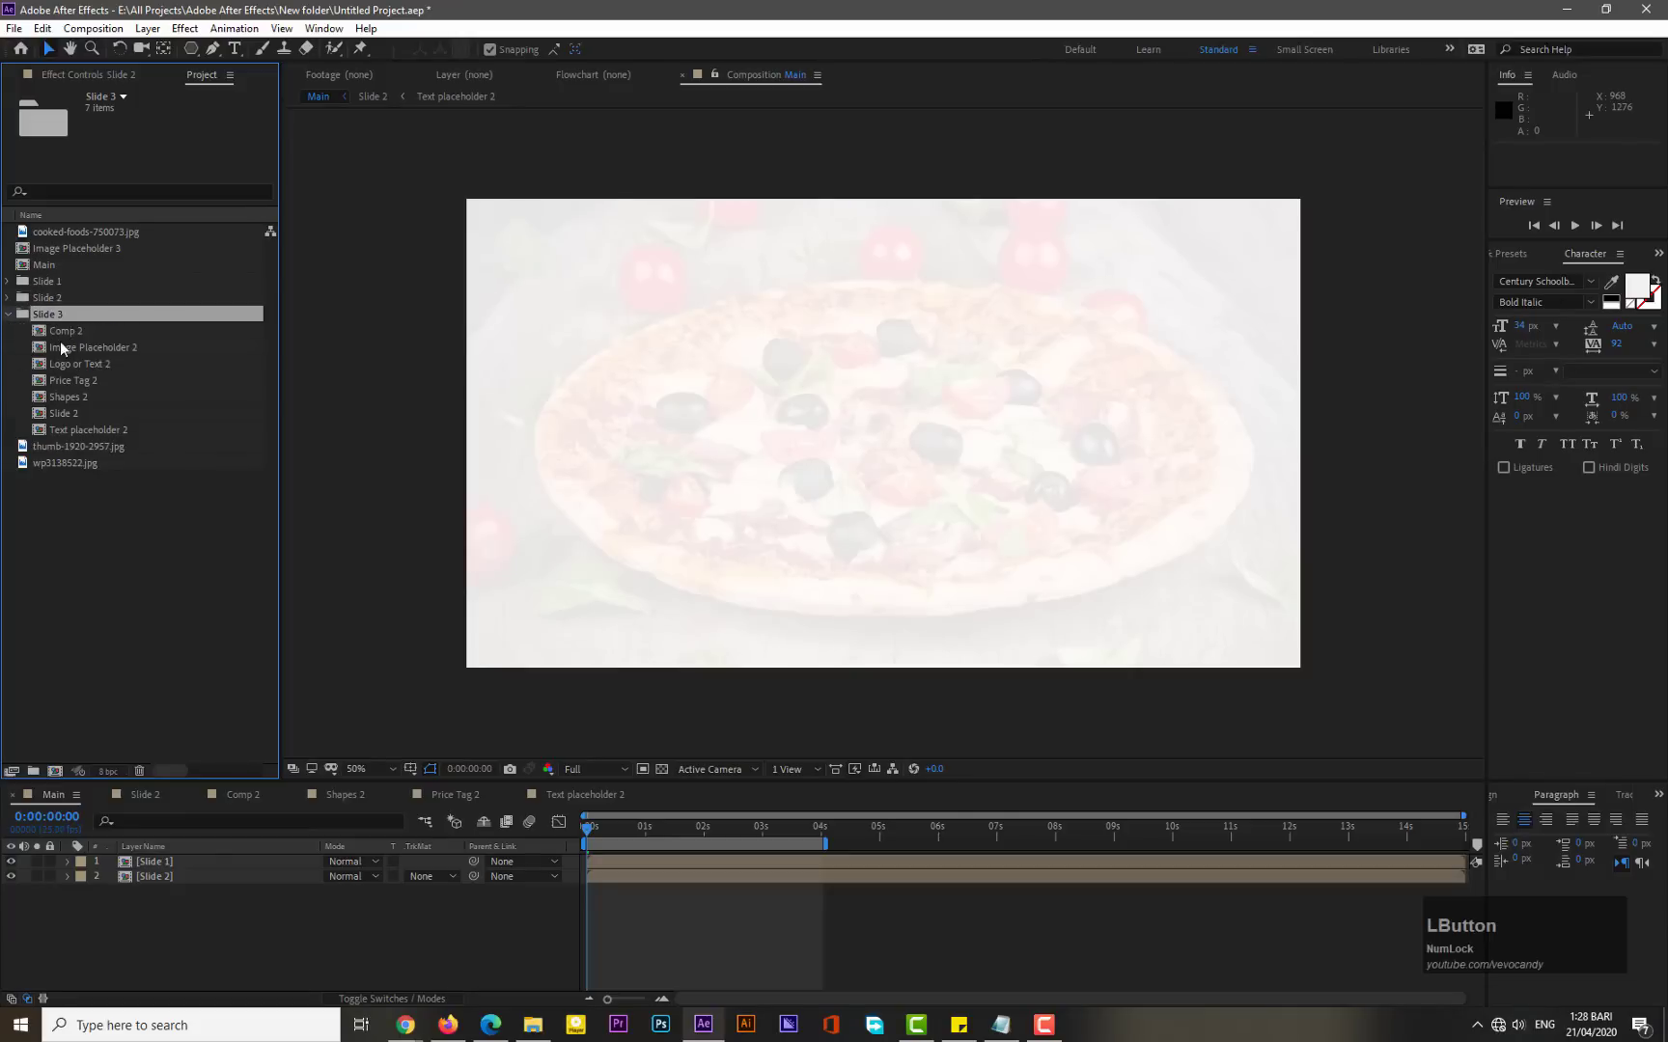
# - Delete Image Placeholder 2 from the Slide 3 folder and move Image Placeholder 3 into it
pyautogui.click(81, 349)
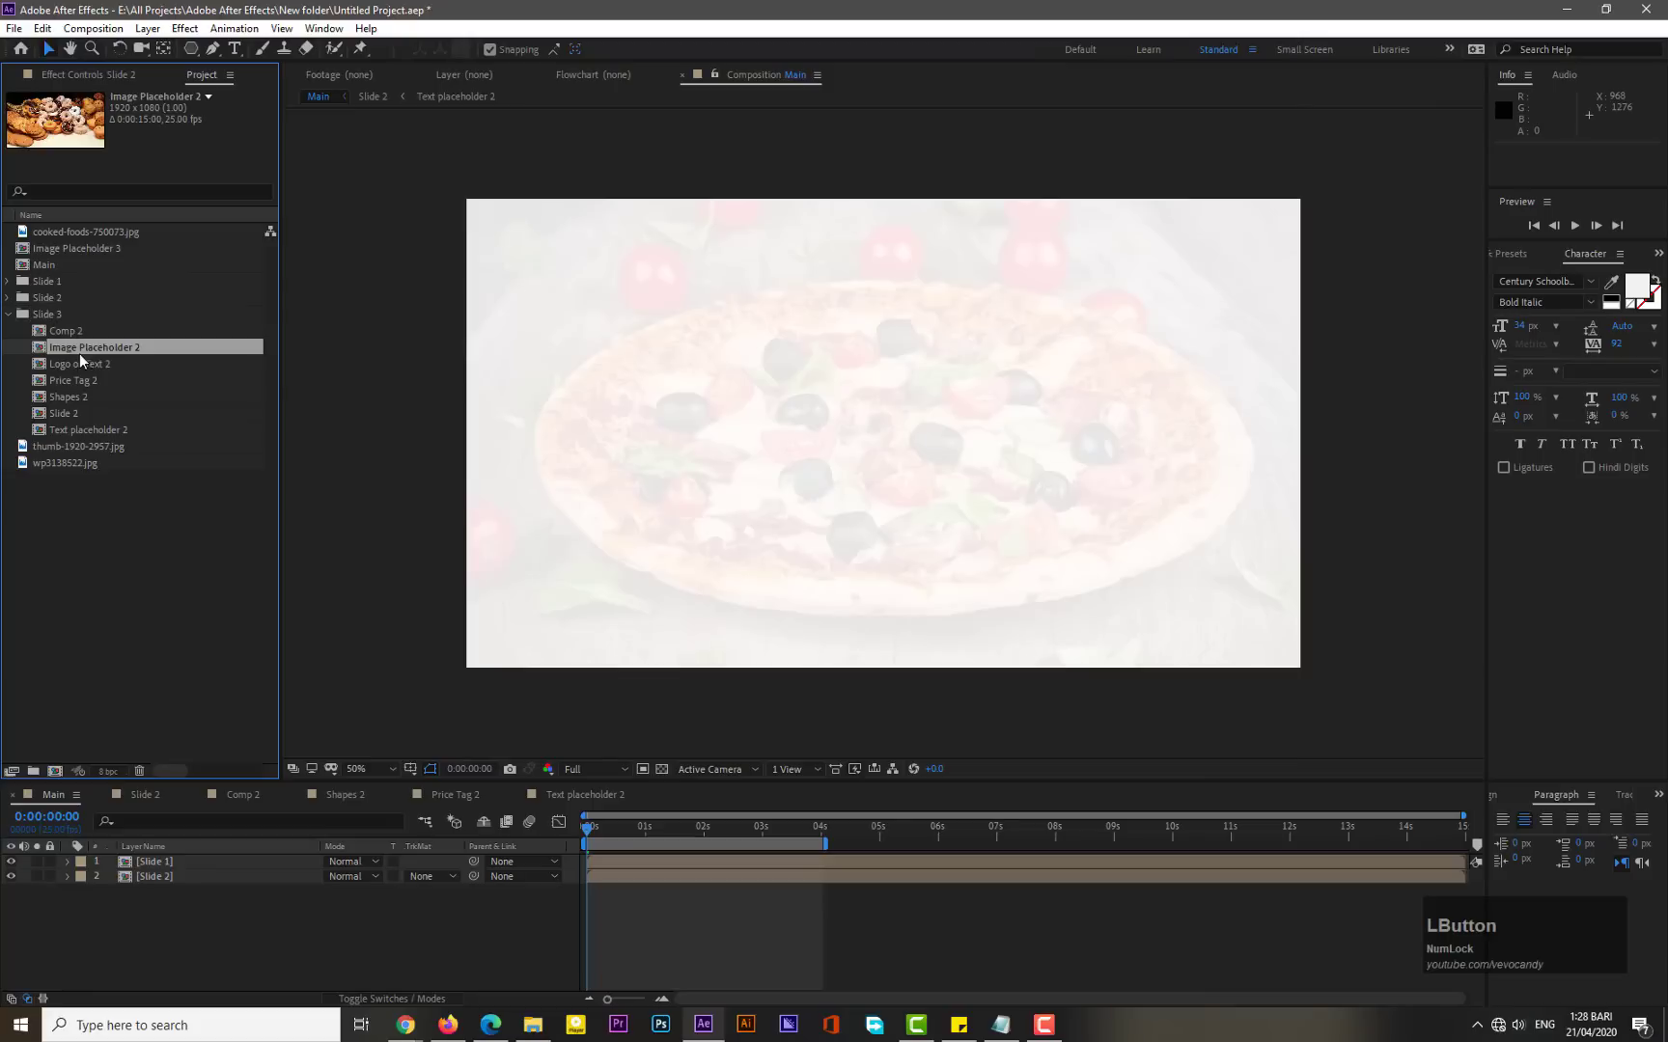
pyautogui.press('Delete')
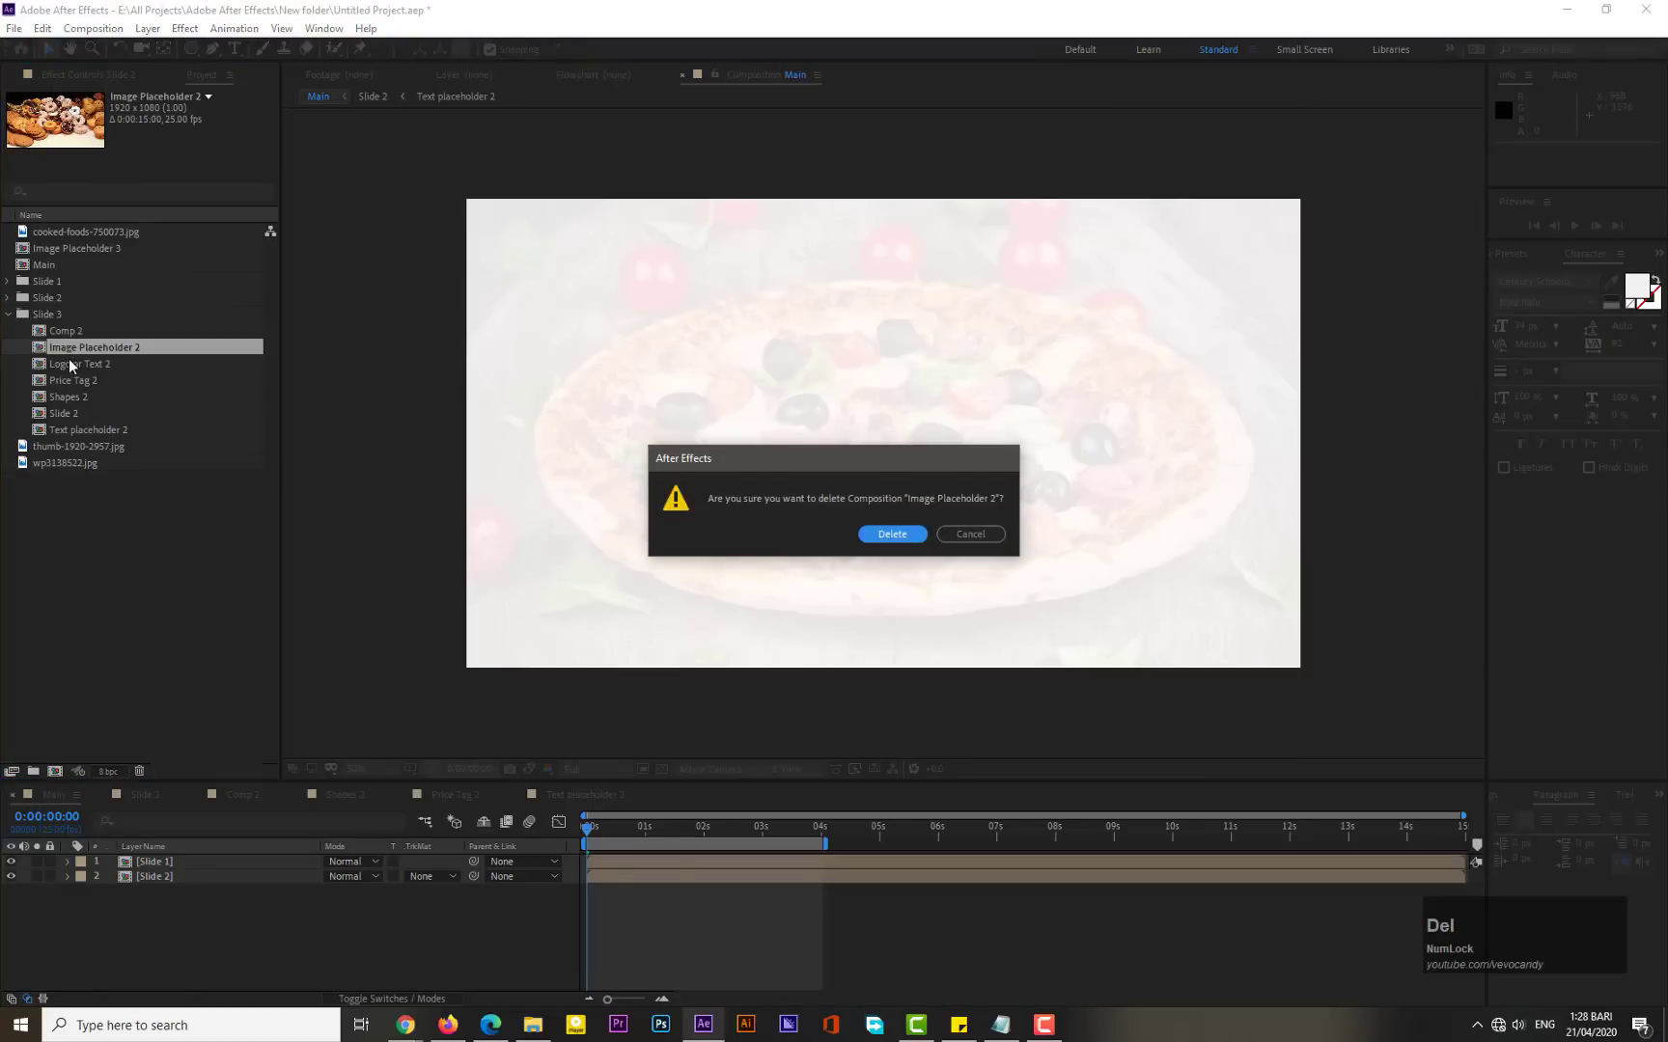
pyautogui.click(892, 534)
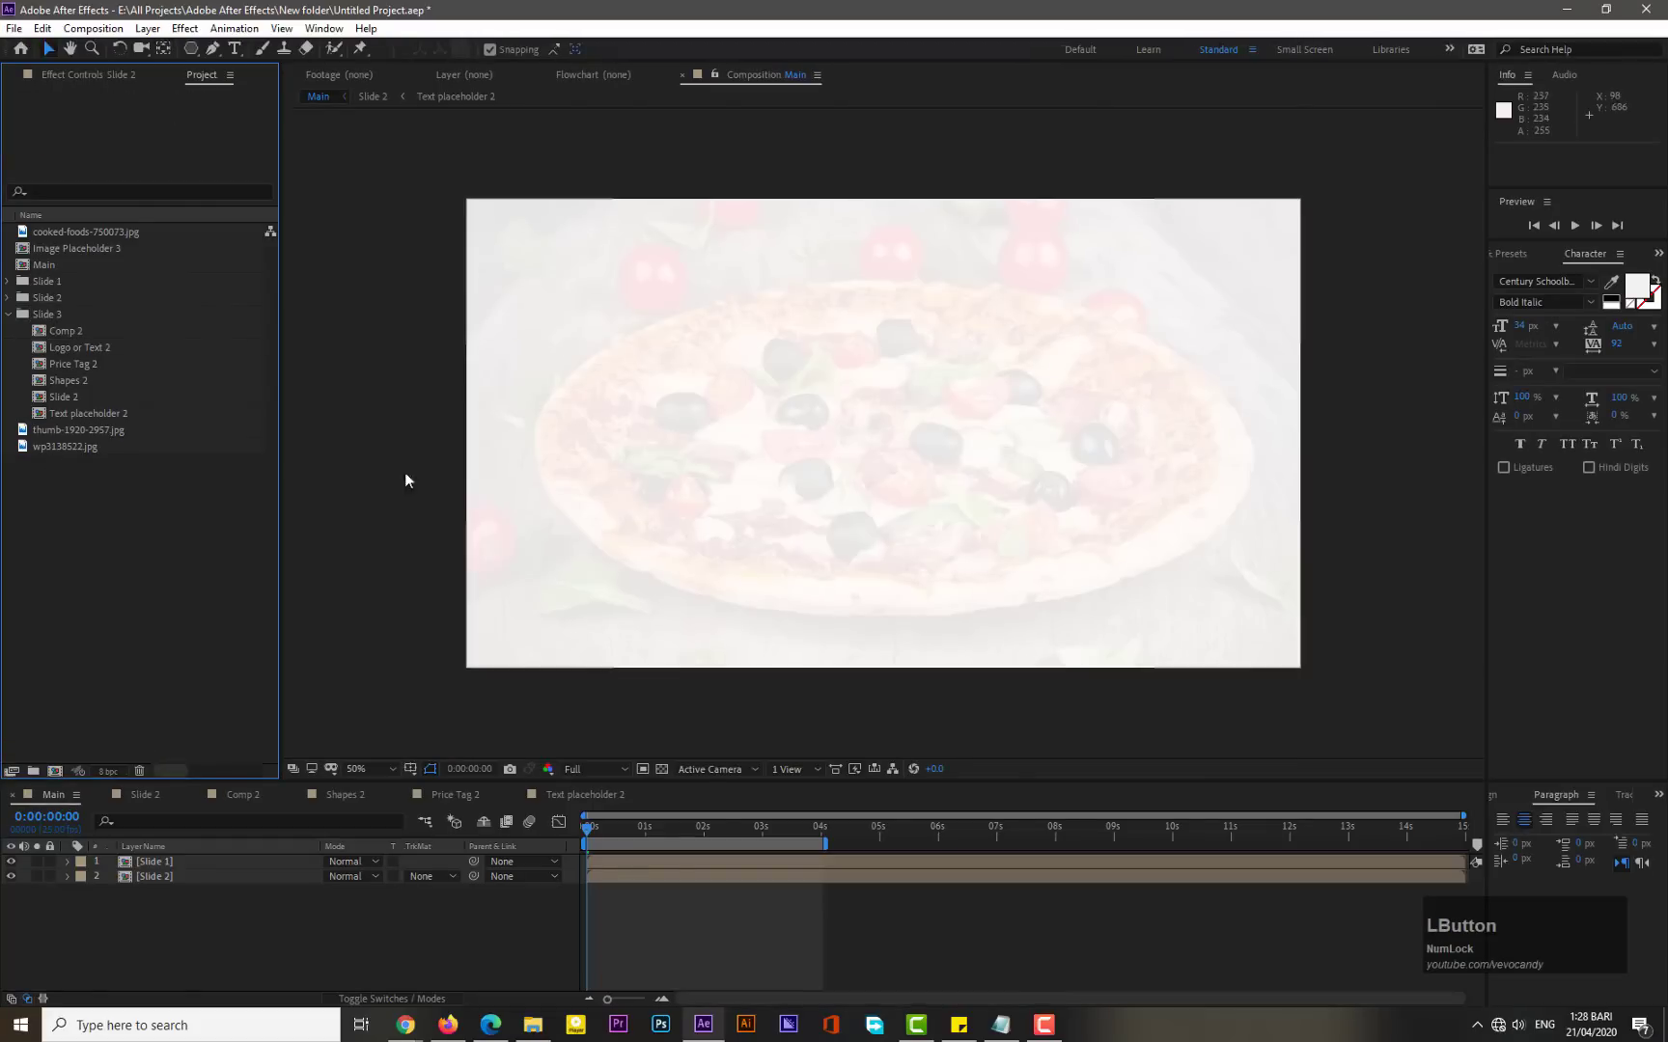
pyautogui.moveTo(95, 247); pyautogui.dragTo(79, 328)
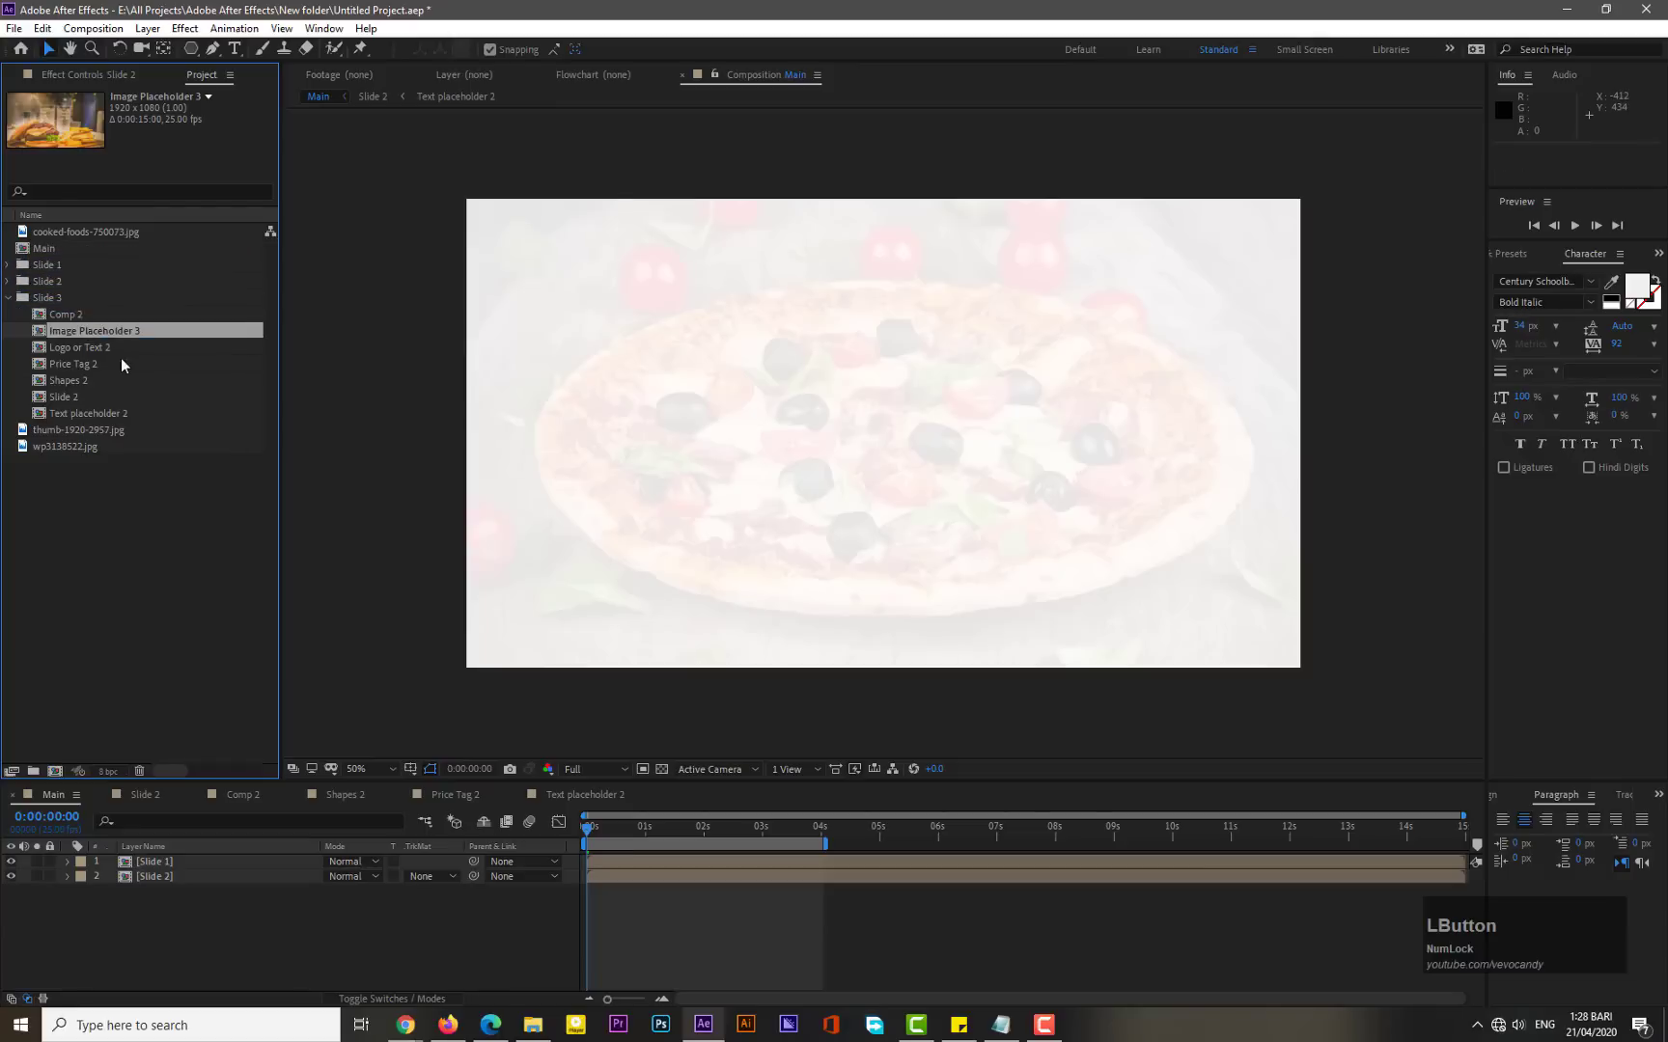
# - Rename the Comp 2 composition inside the Slide 3 folder to Comp 3
pyautogui.rightClick(77, 316)
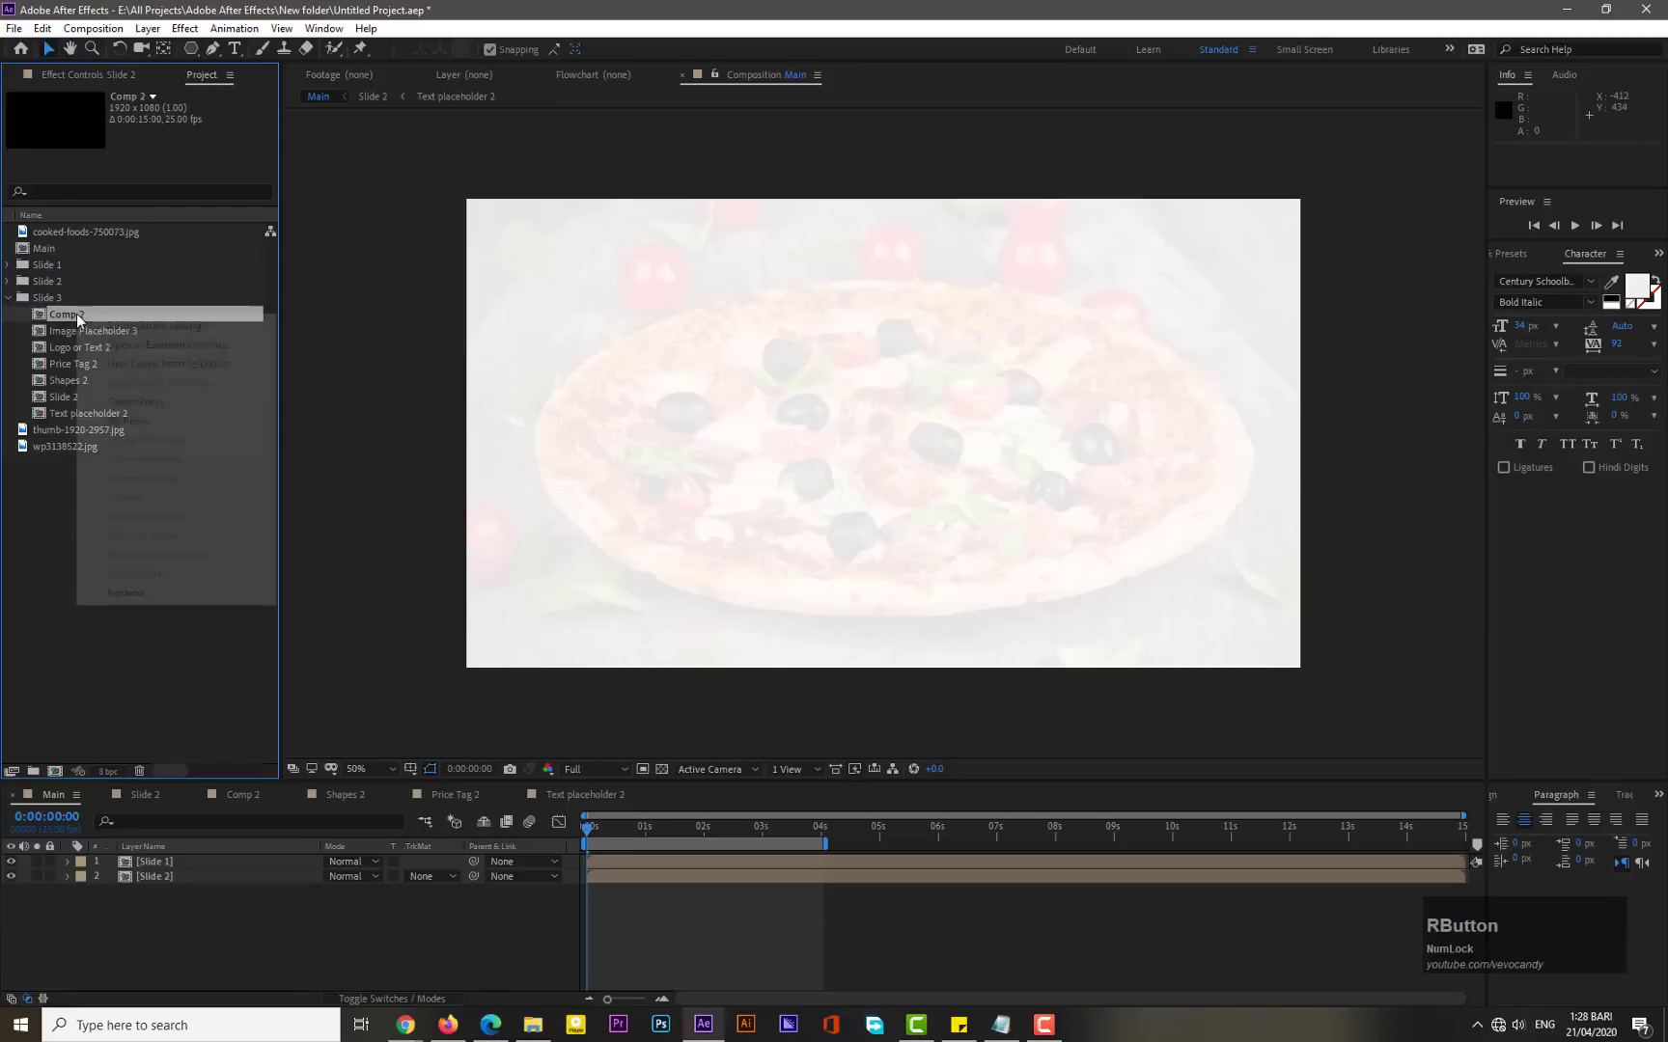
pyautogui.click(135, 597)
pyautogui.press('Right')
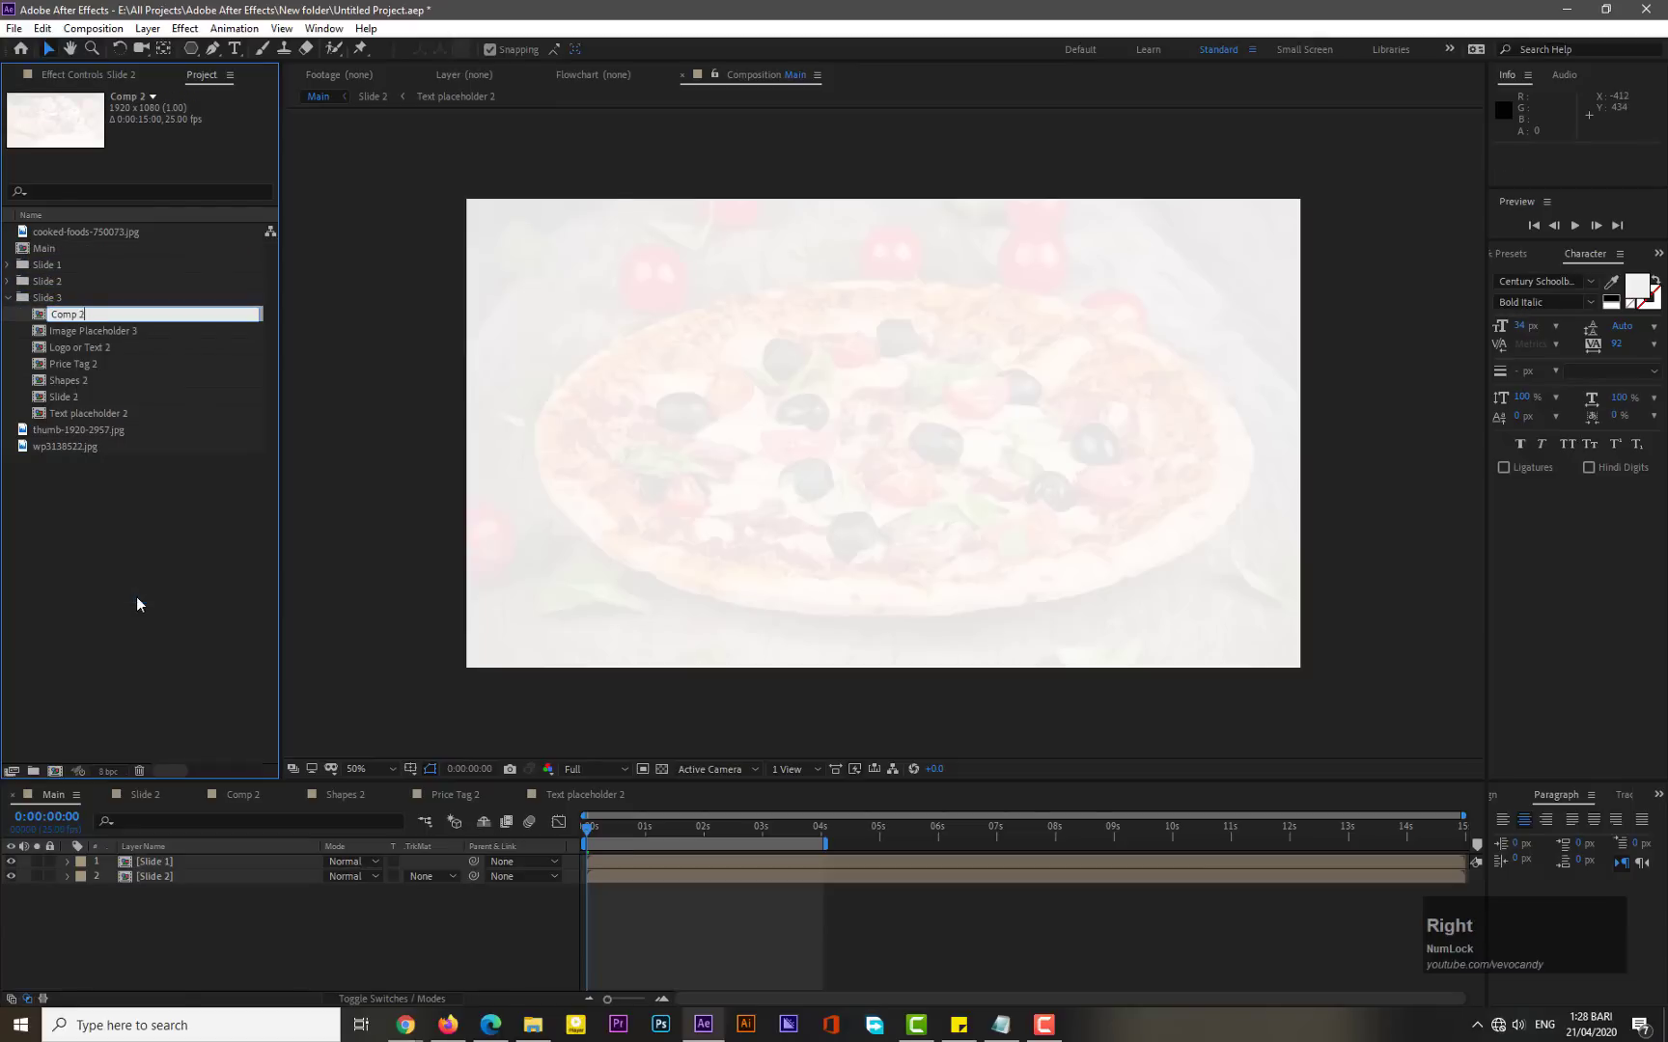
pyautogui.press('BackSpace')
pyautogui.write('3')
pyautogui.press('KP_Enter')
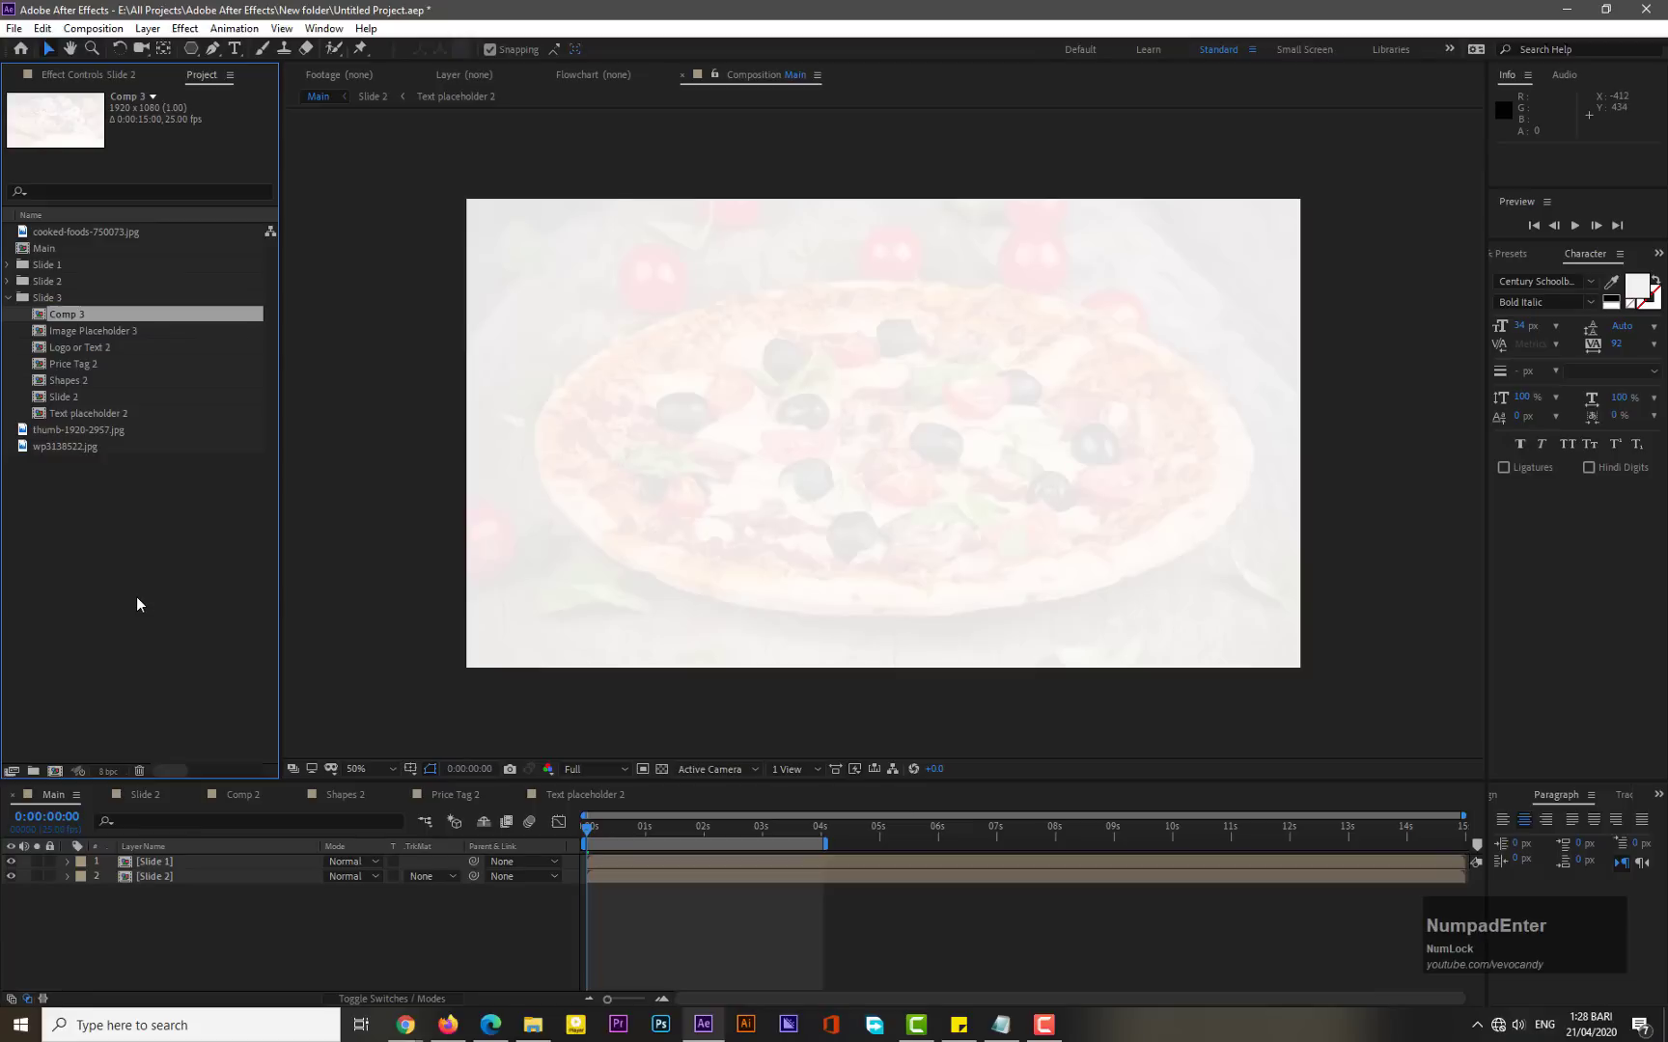
# - Rename the Logo or Text 2 composition in the Slide 3 folder to Logo or Text 3
pyautogui.rightClick(99, 347)
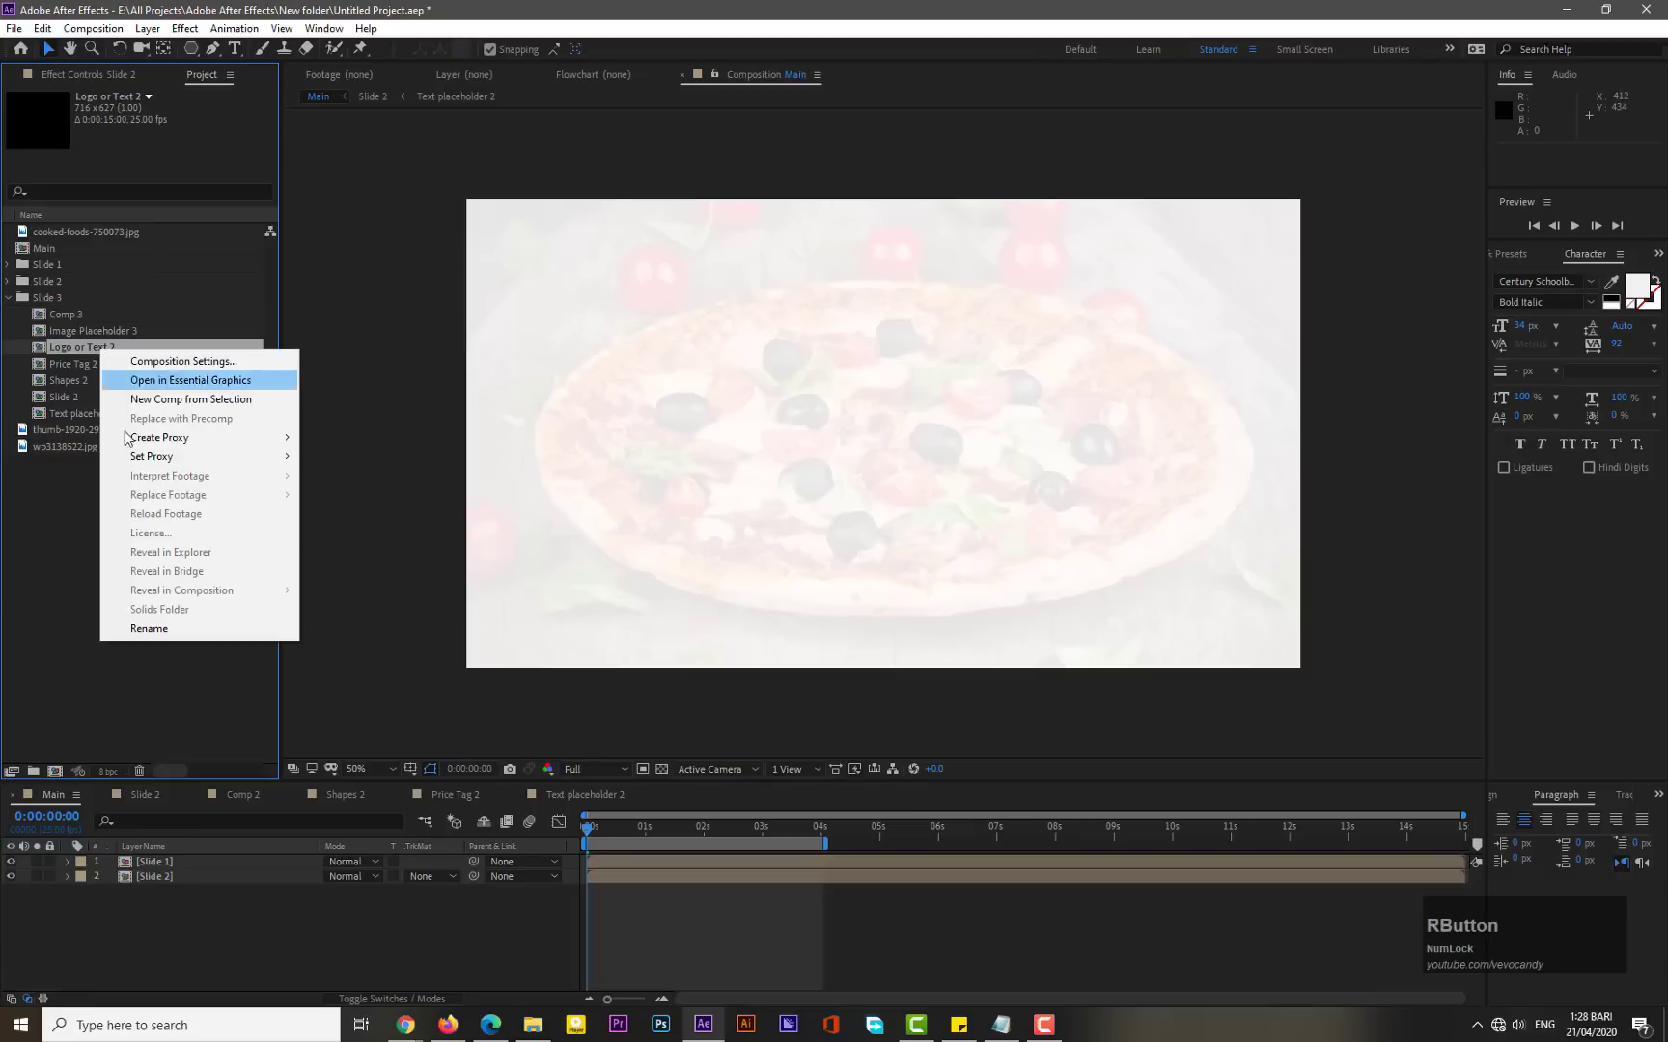
pyautogui.click(139, 629)
pyautogui.press('Right')
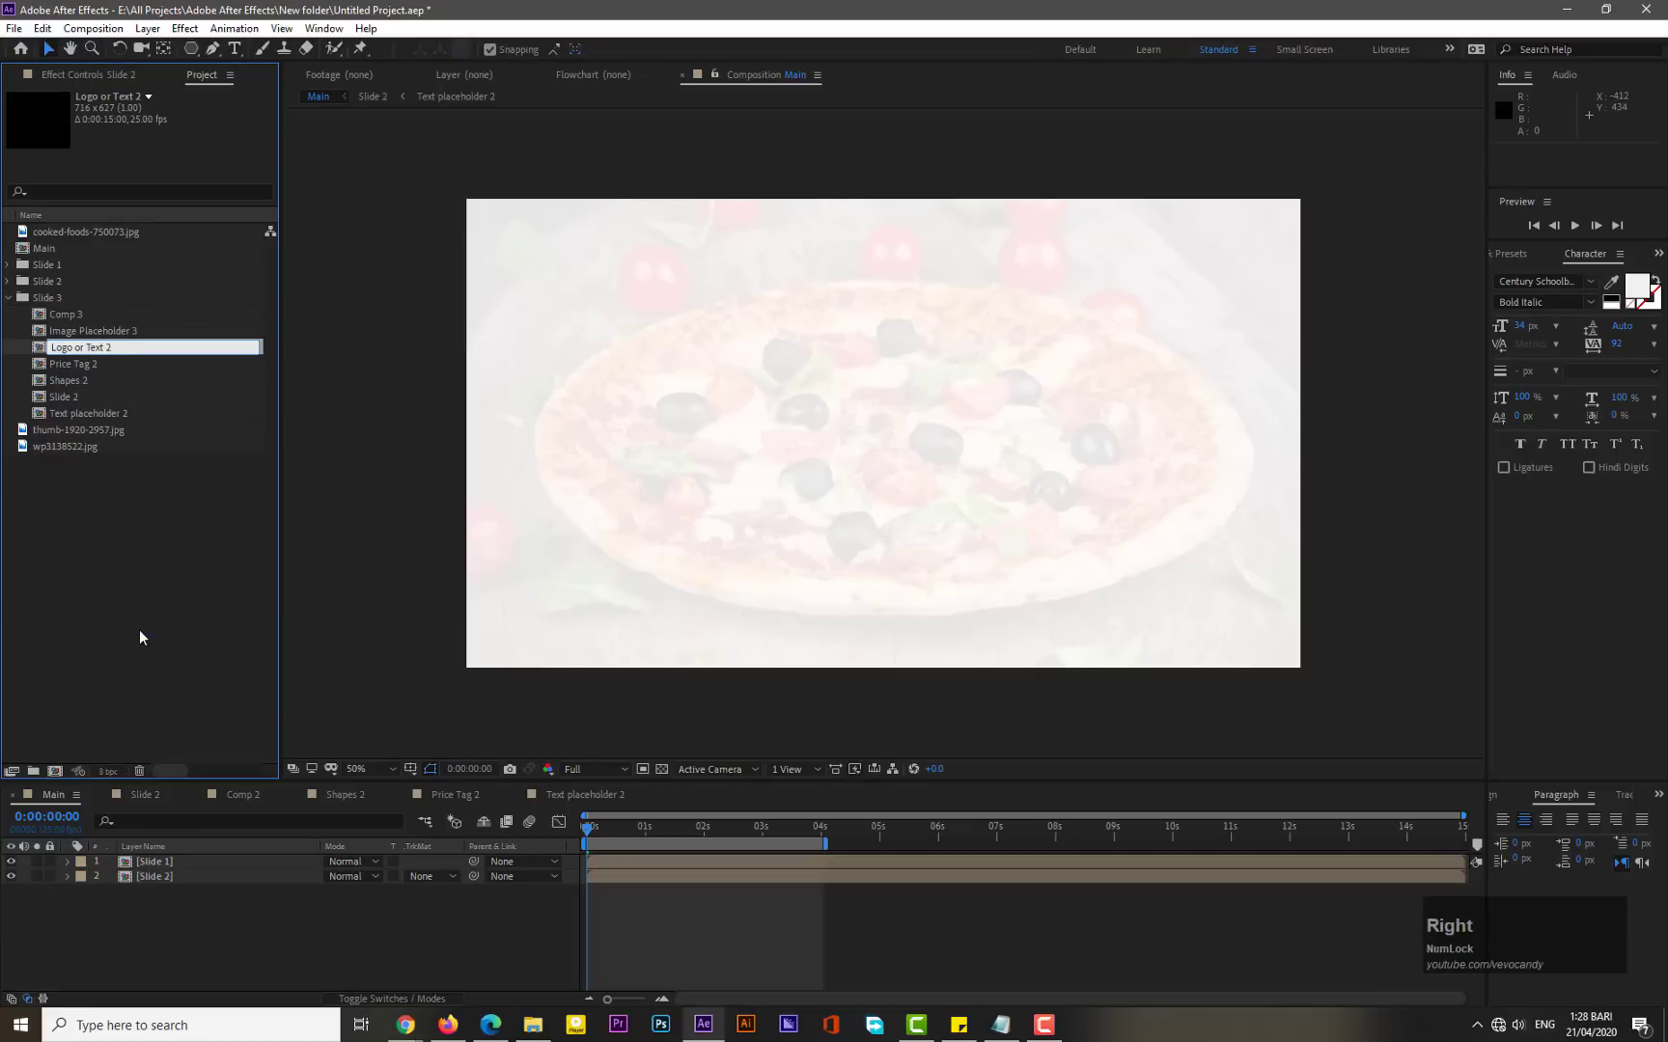
pyautogui.press('BackSpace')
pyautogui.write('3')
pyautogui.press('KP_Enter')
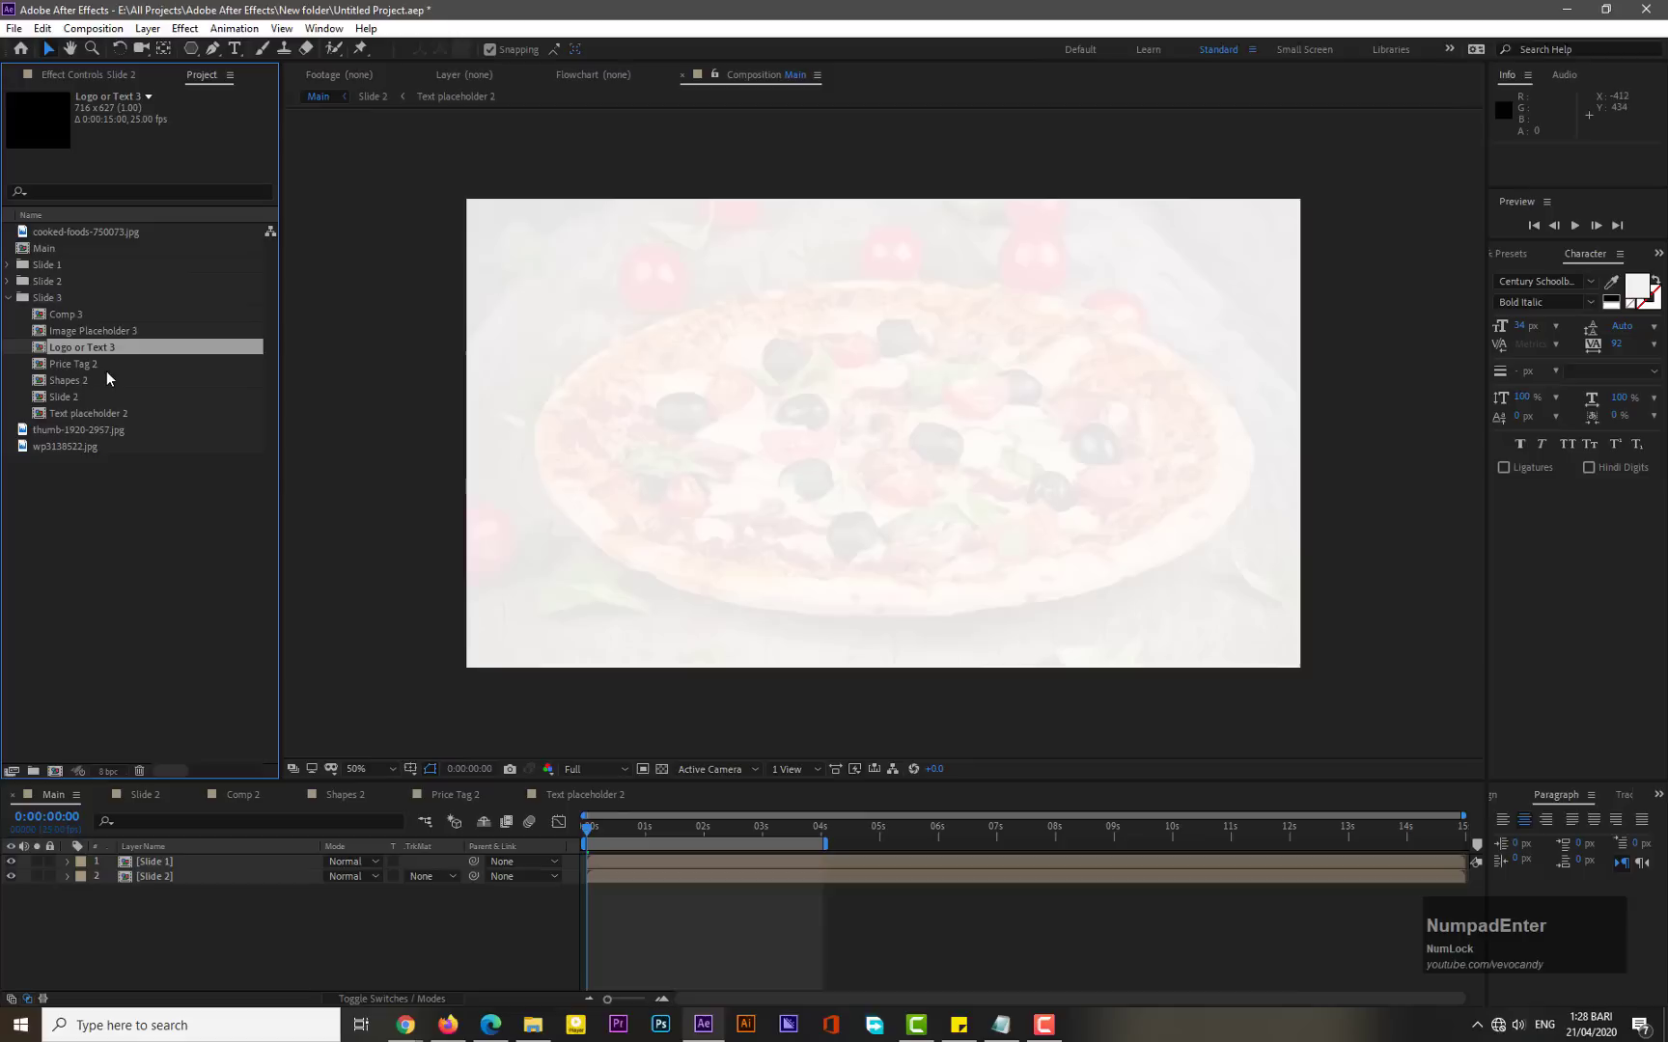
# - Rename the Price Tag 2 composition in the Slide 3 folder to Price Tag 3
pyautogui.rightClick(101, 364)
pyautogui.click(158, 641)
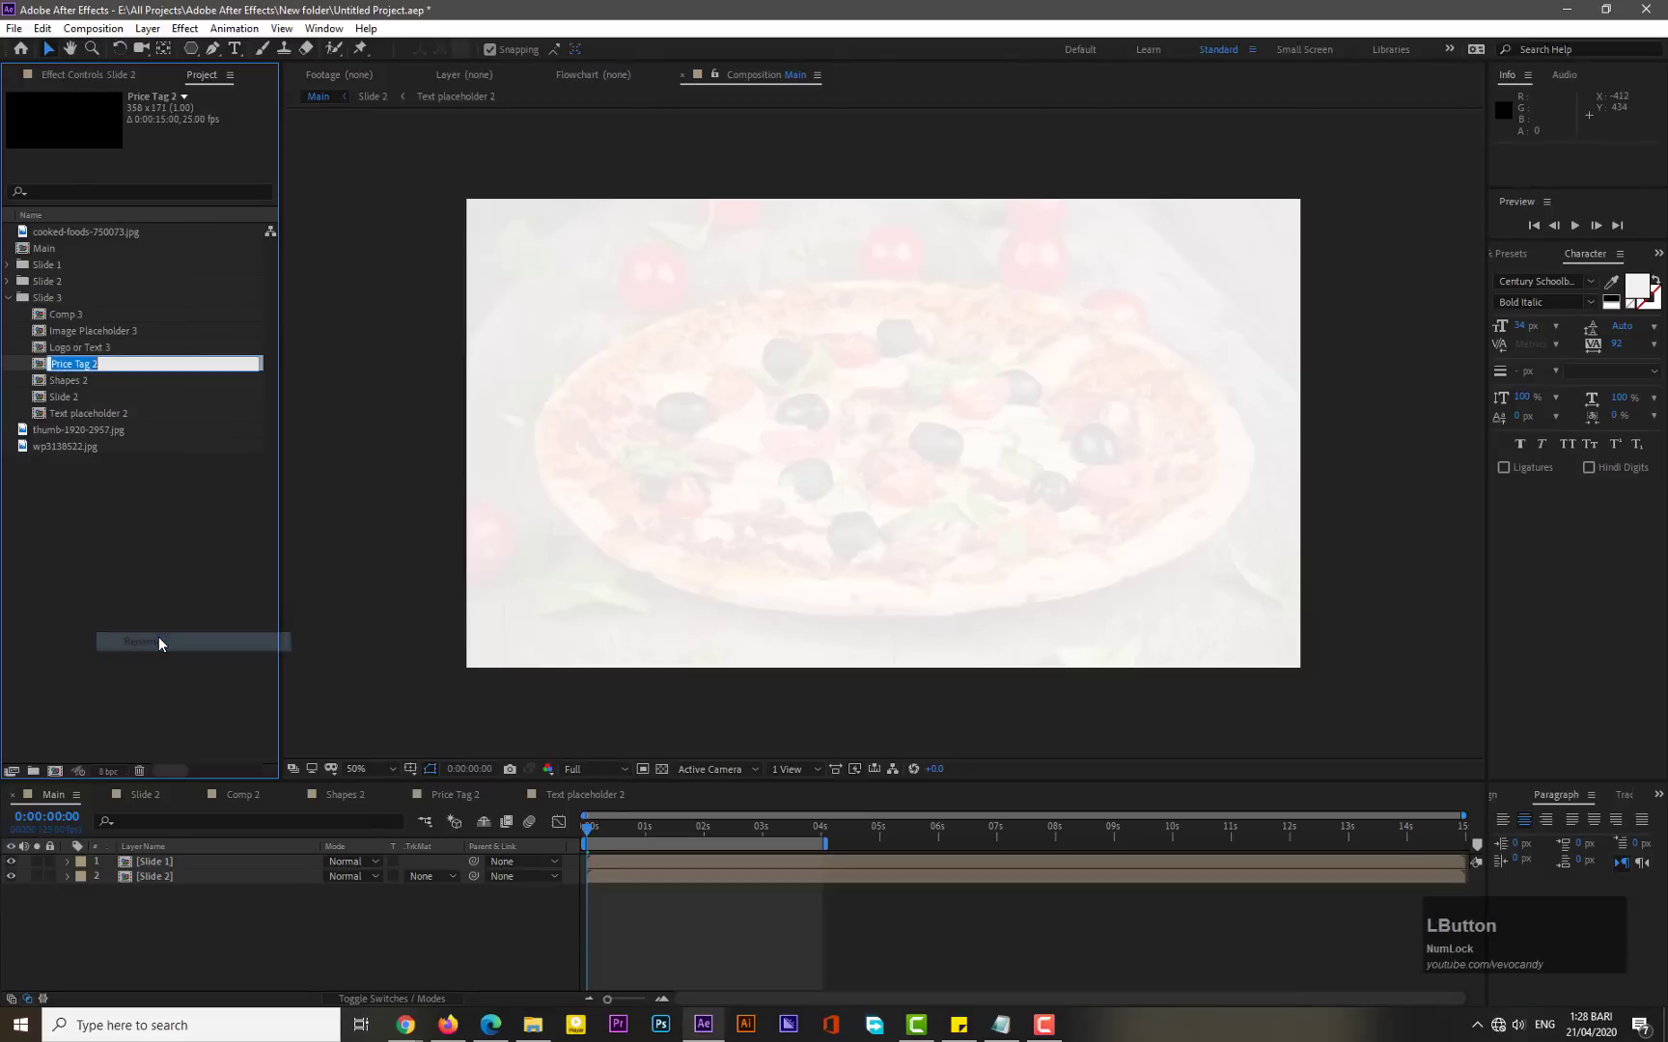
pyautogui.press('Right')
pyautogui.press('BackSpace')
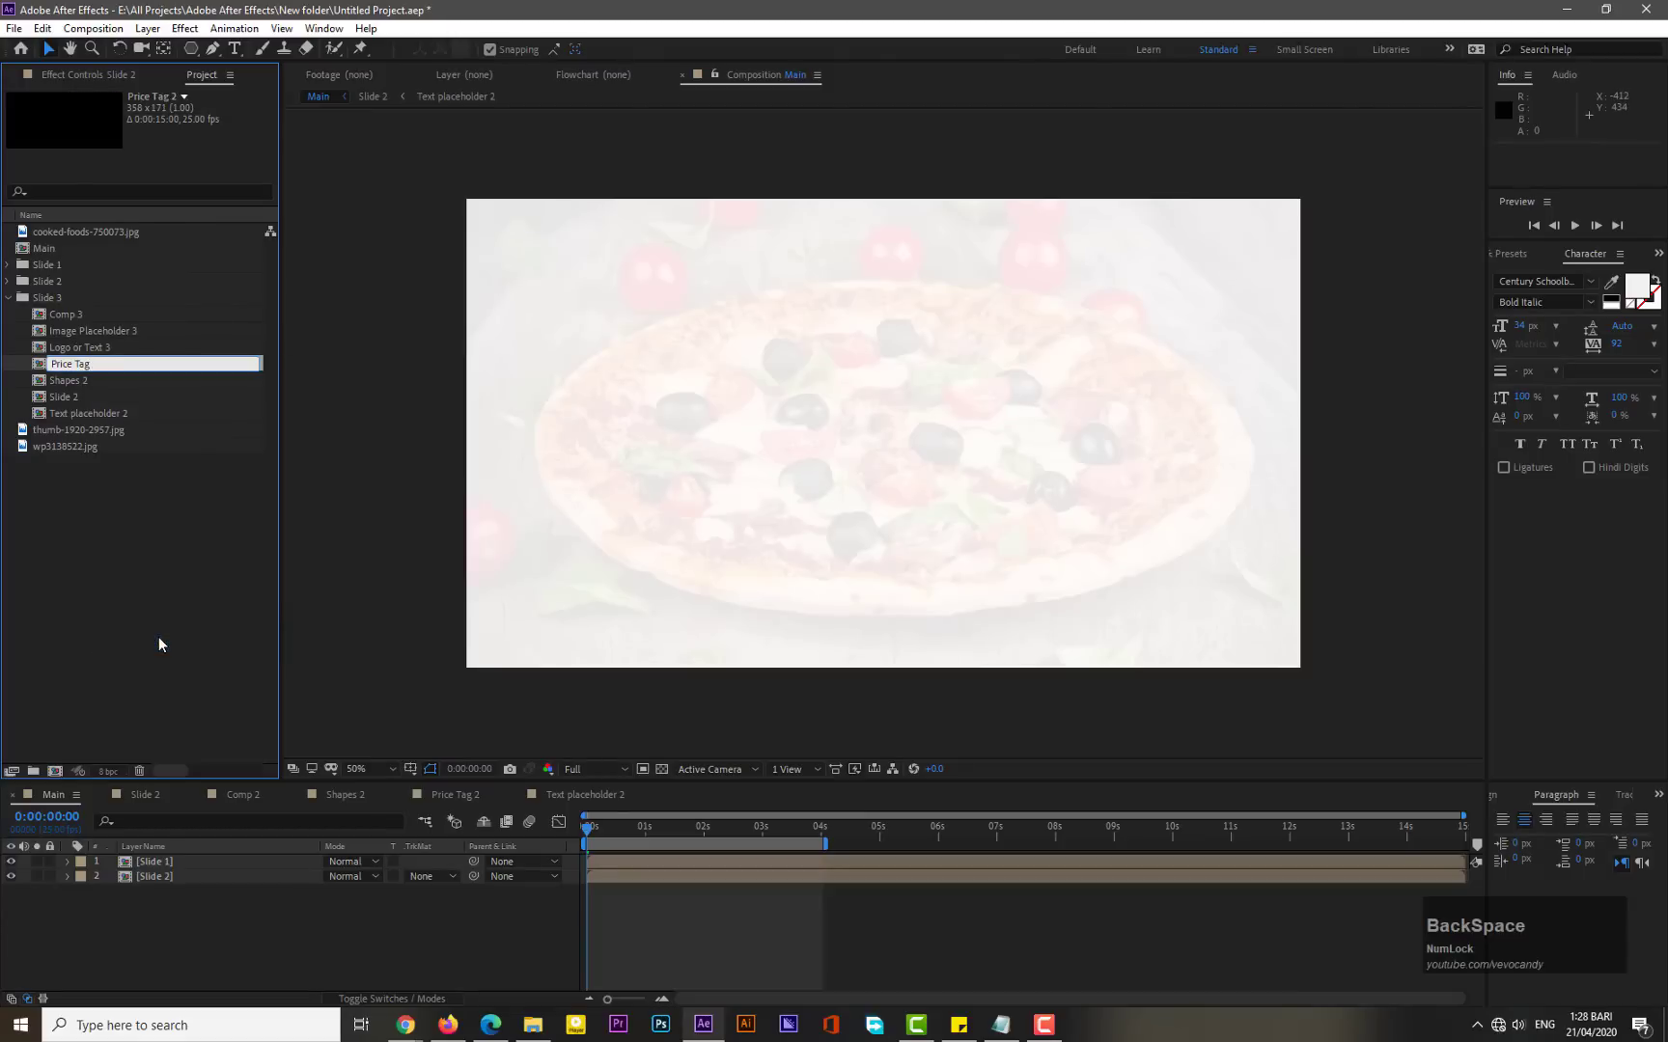
pyautogui.write('3')
pyautogui.press('KP_Enter')
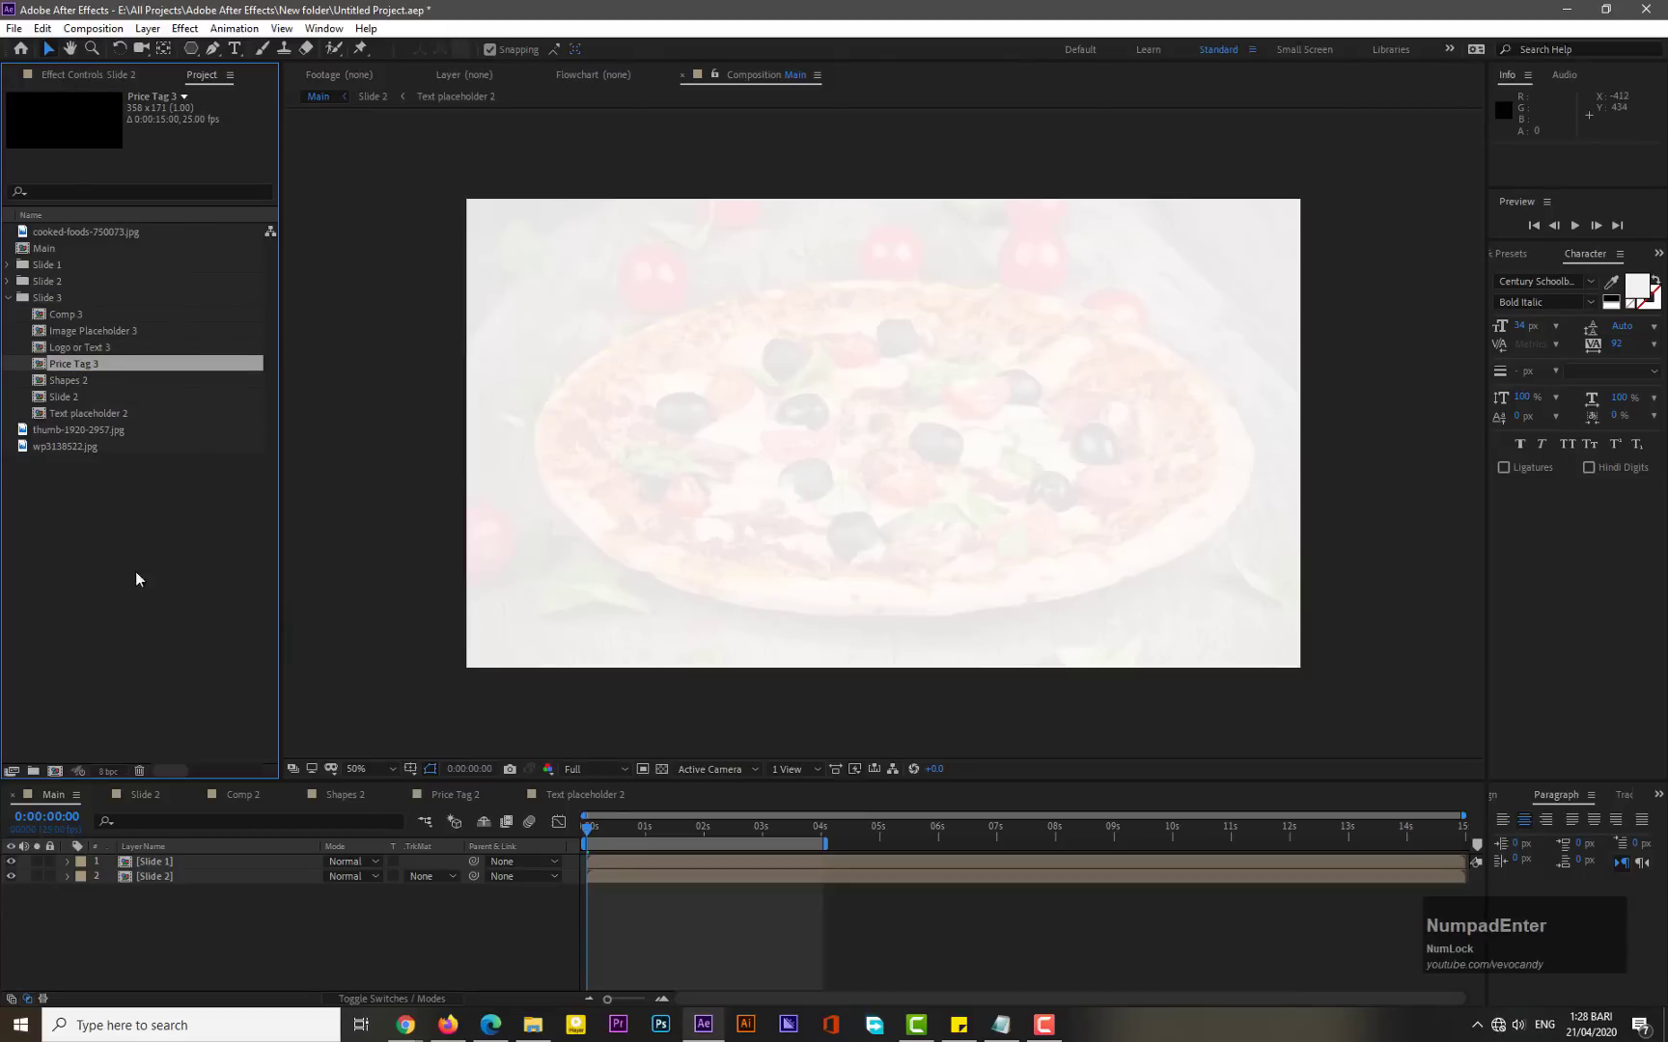
# - Rename the Shapes 2 composition in the Slide 3 folder to Shapes 3
pyautogui.rightClick(81, 381)
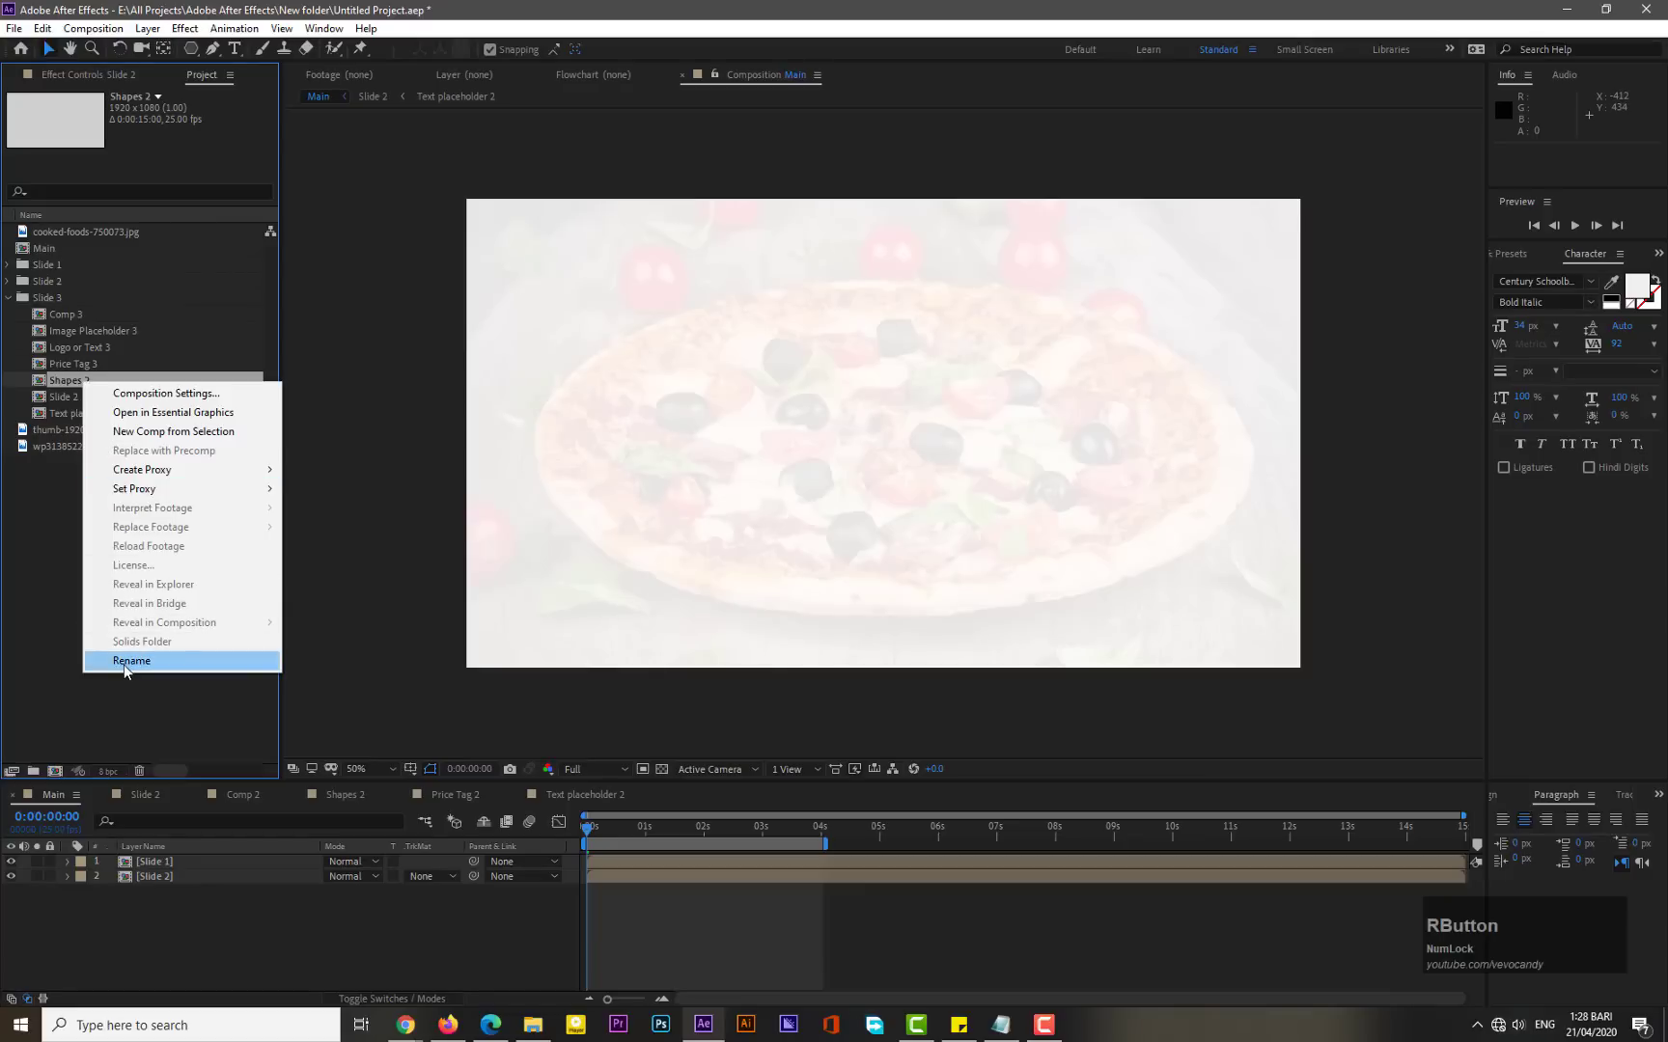
pyautogui.click(123, 659)
pyautogui.press('Right')
pyautogui.press('BackSpace')
pyautogui.write('3')
pyautogui.press('KP_Enter')
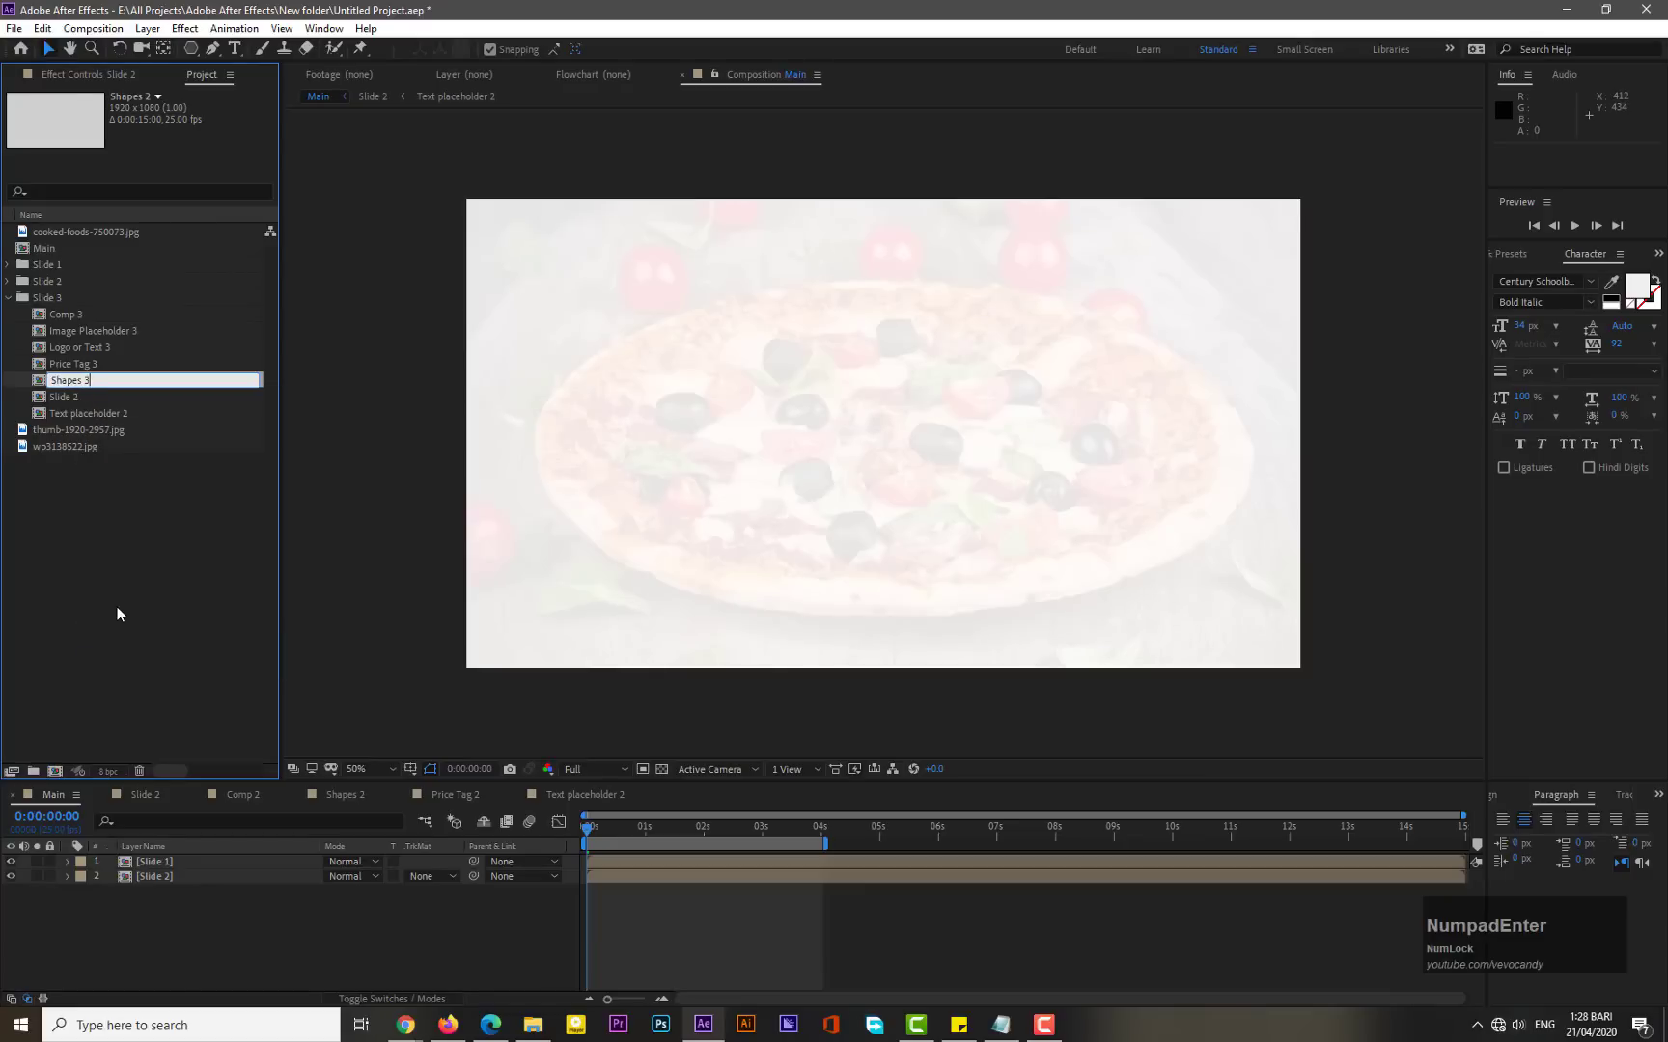
# - Rename the Slide 2 composition in the Slide 3 folder to Slide 3
pyautogui.rightClick(77, 396)
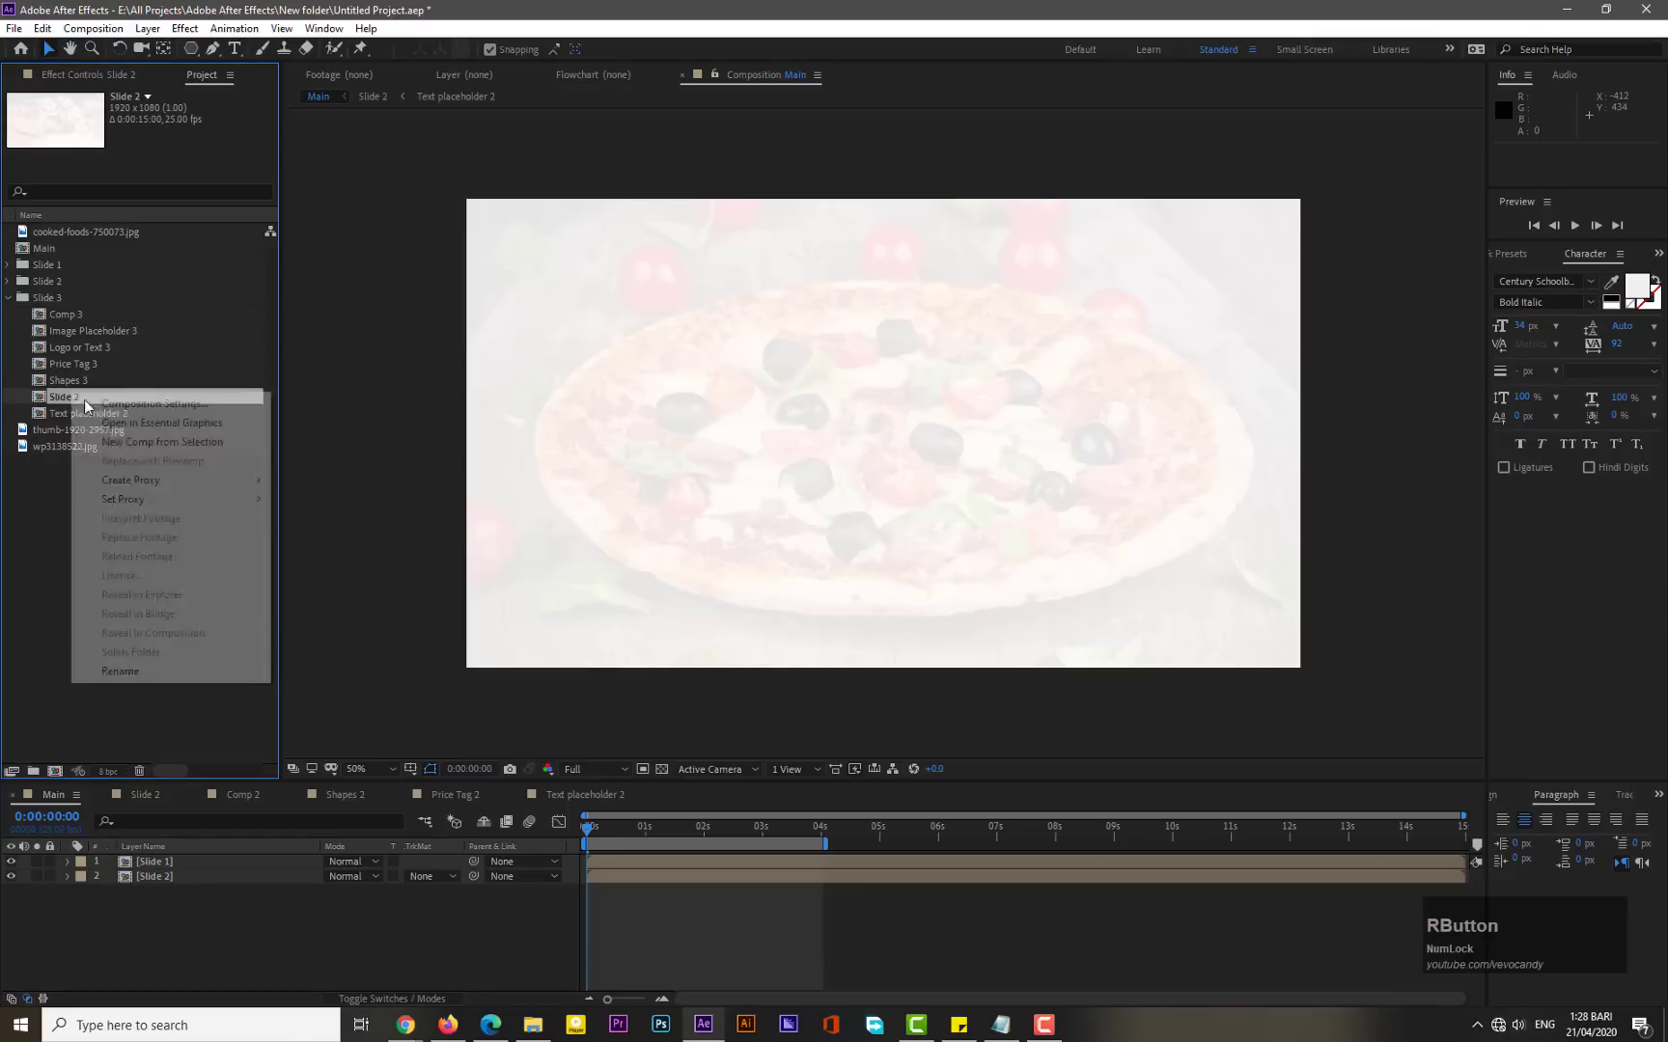
pyautogui.click(131, 674)
pyautogui.press('Right')
pyautogui.press('BackSpace')
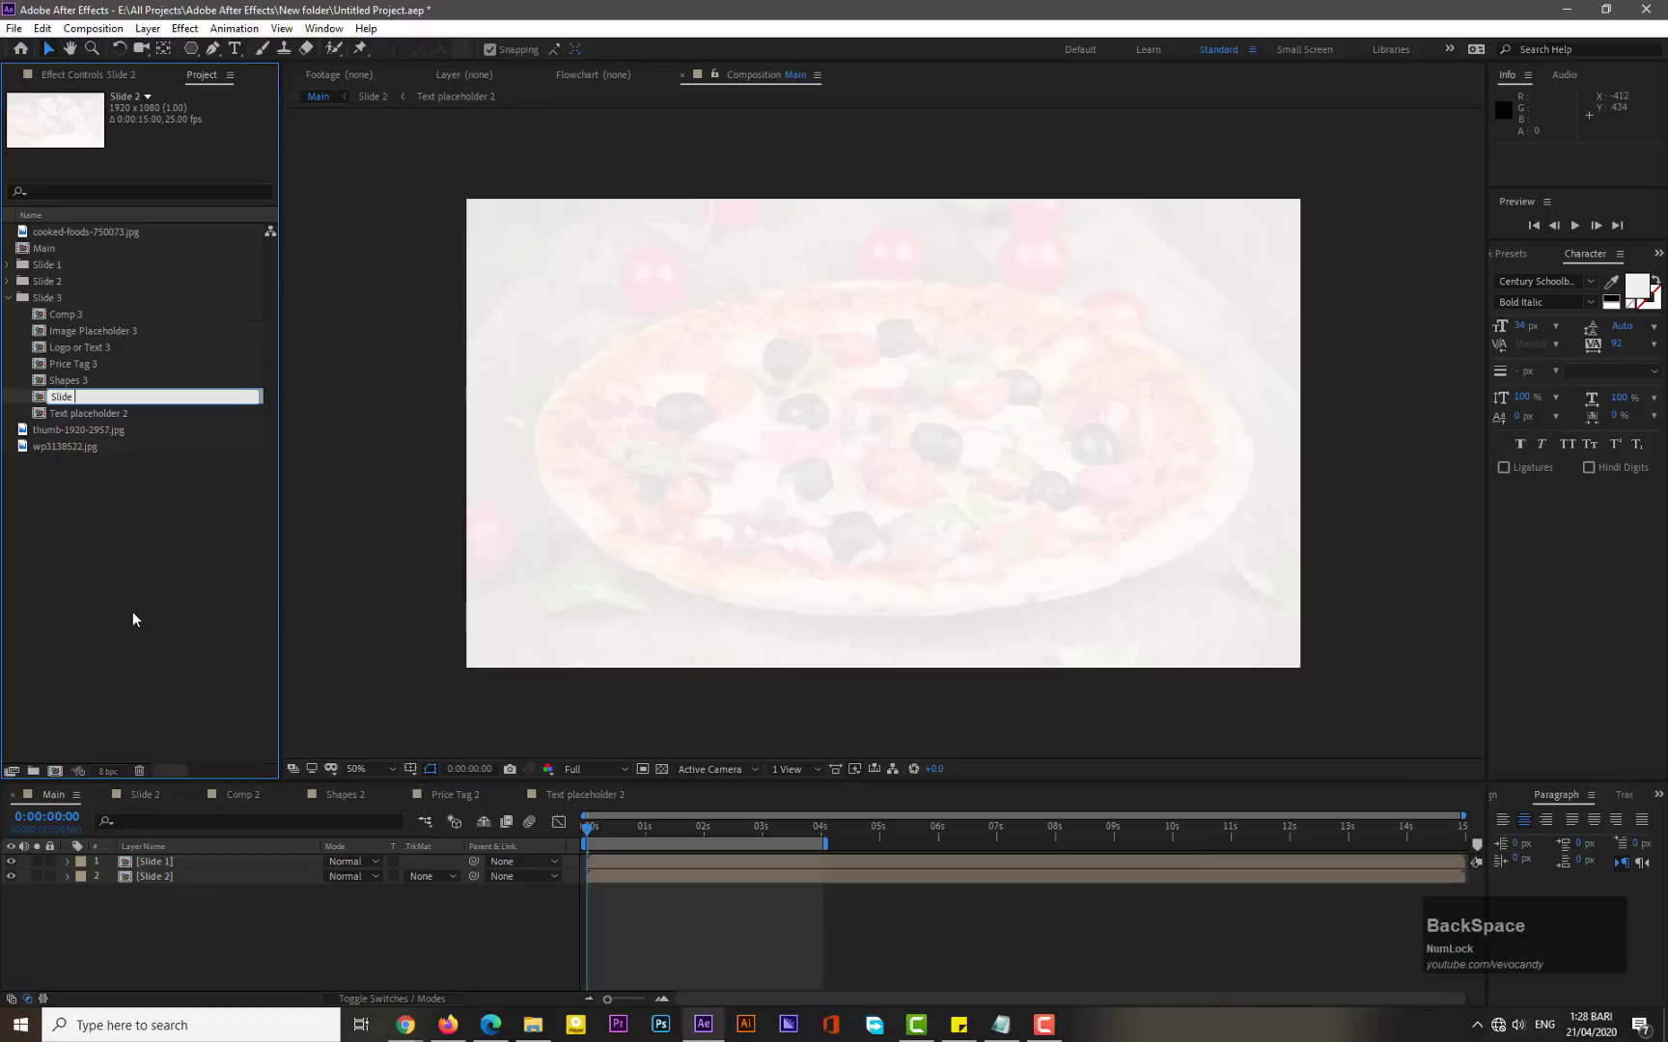
pyautogui.write('3')
pyautogui.press('KP_Enter')
# - Rename the Text placeholder 2 composition in the Slide 3 folder to Text placeholder 3
pyautogui.rightClick(111, 408)
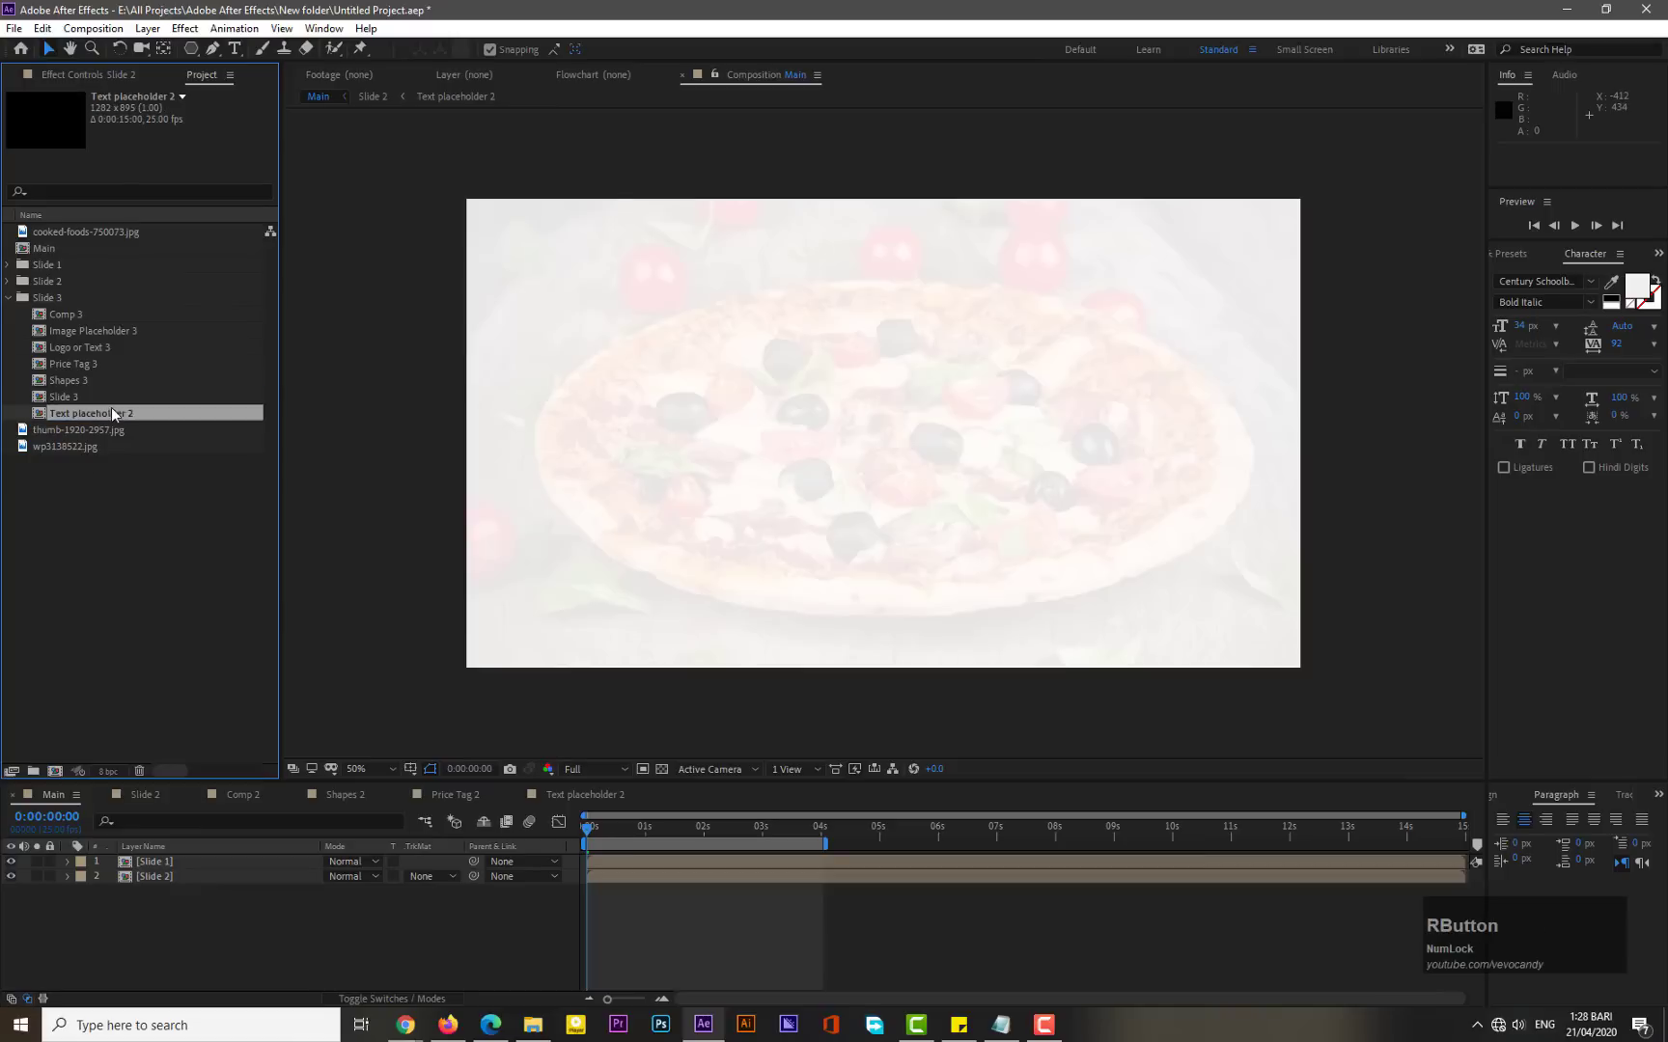
pyautogui.click(181, 688)
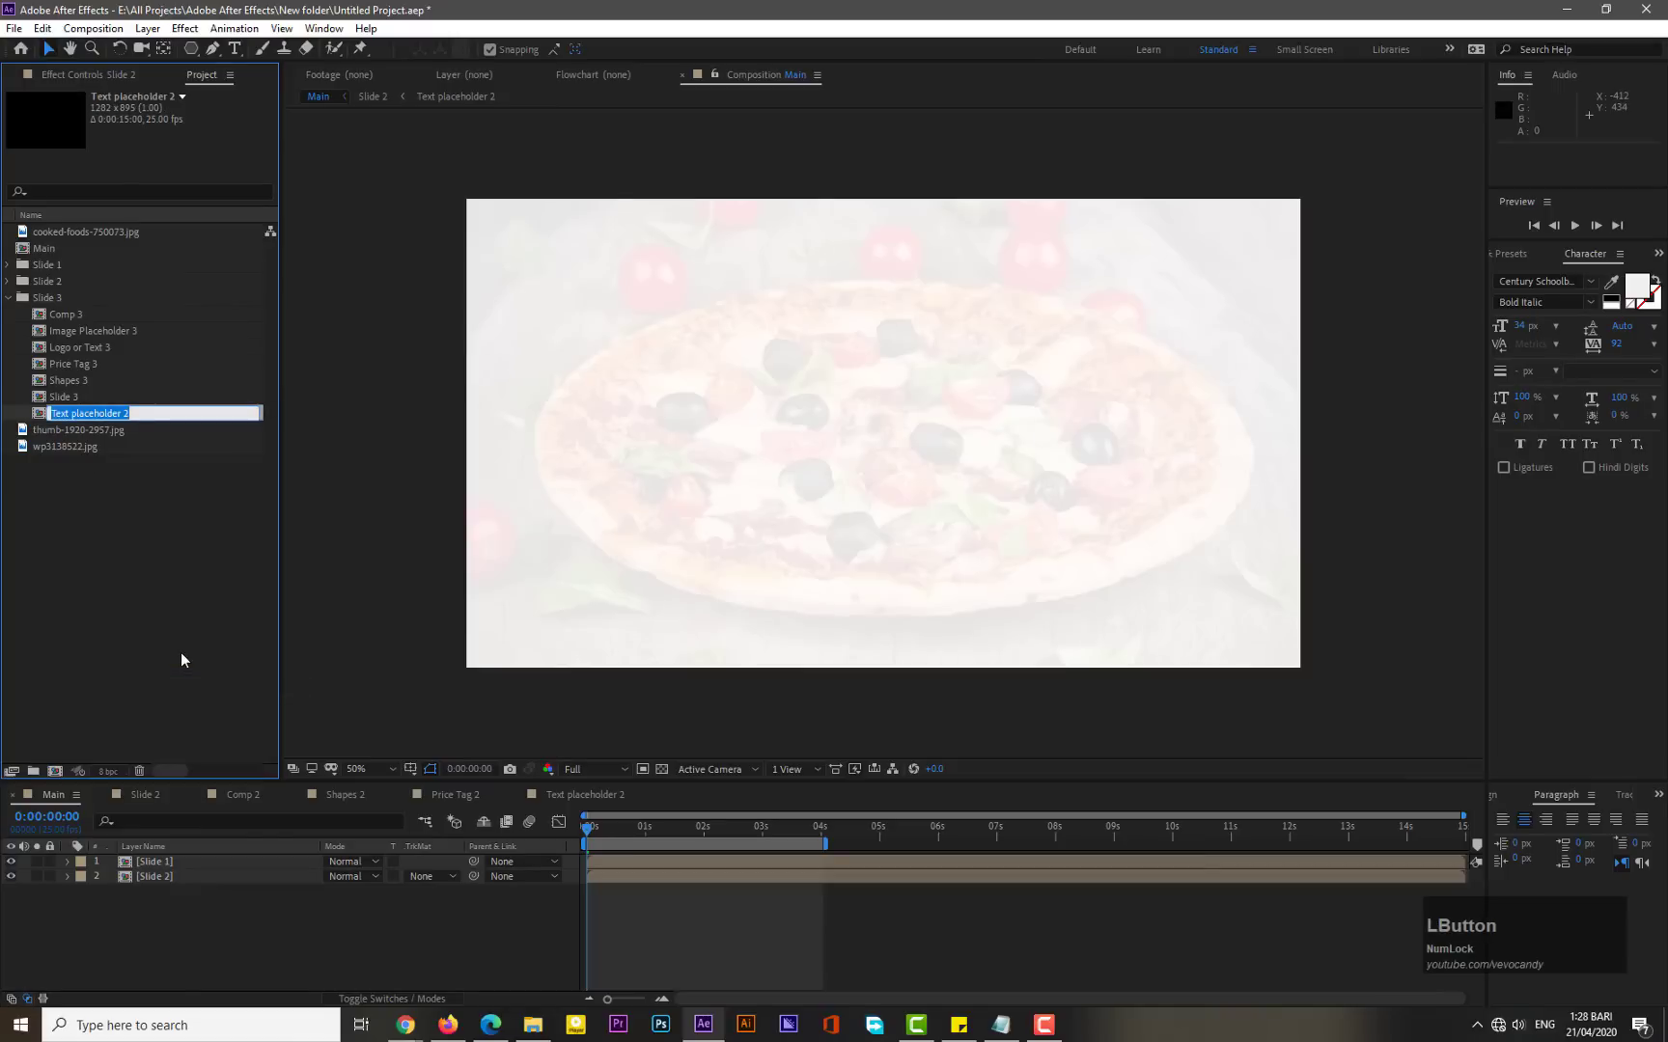
pyautogui.press('Right')
pyautogui.press('BackSpace')
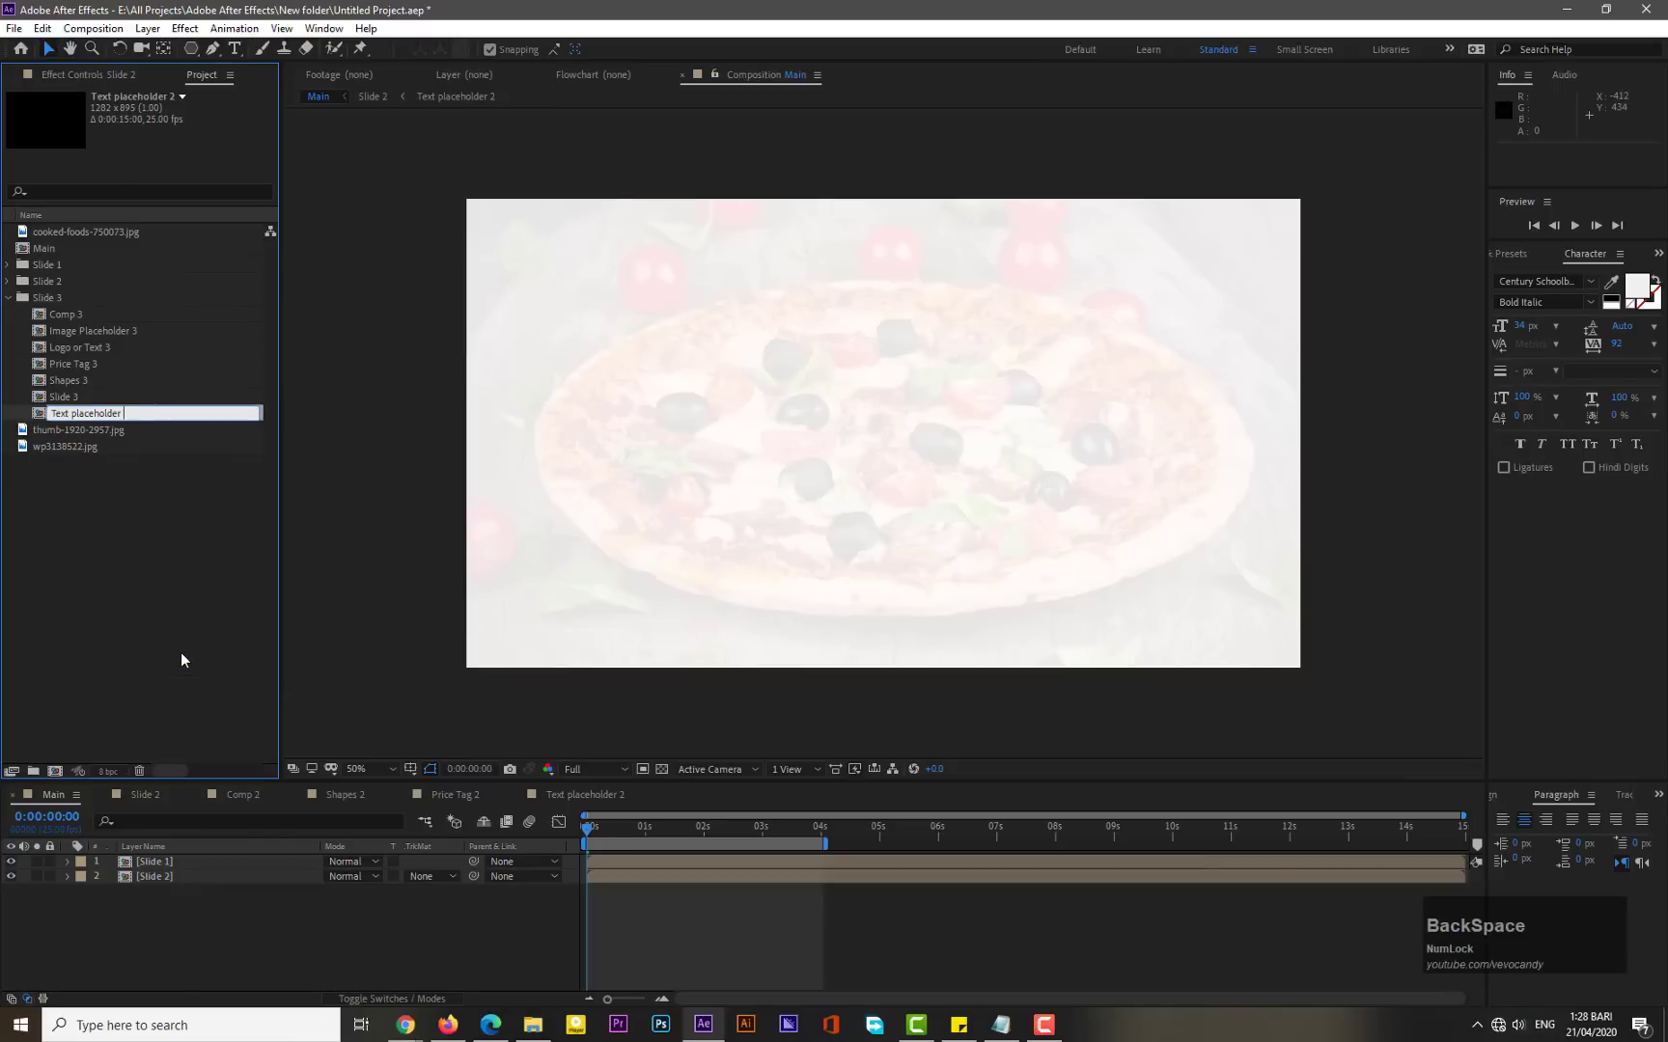
pyautogui.write('3')
pyautogui.press('KP_Enter')
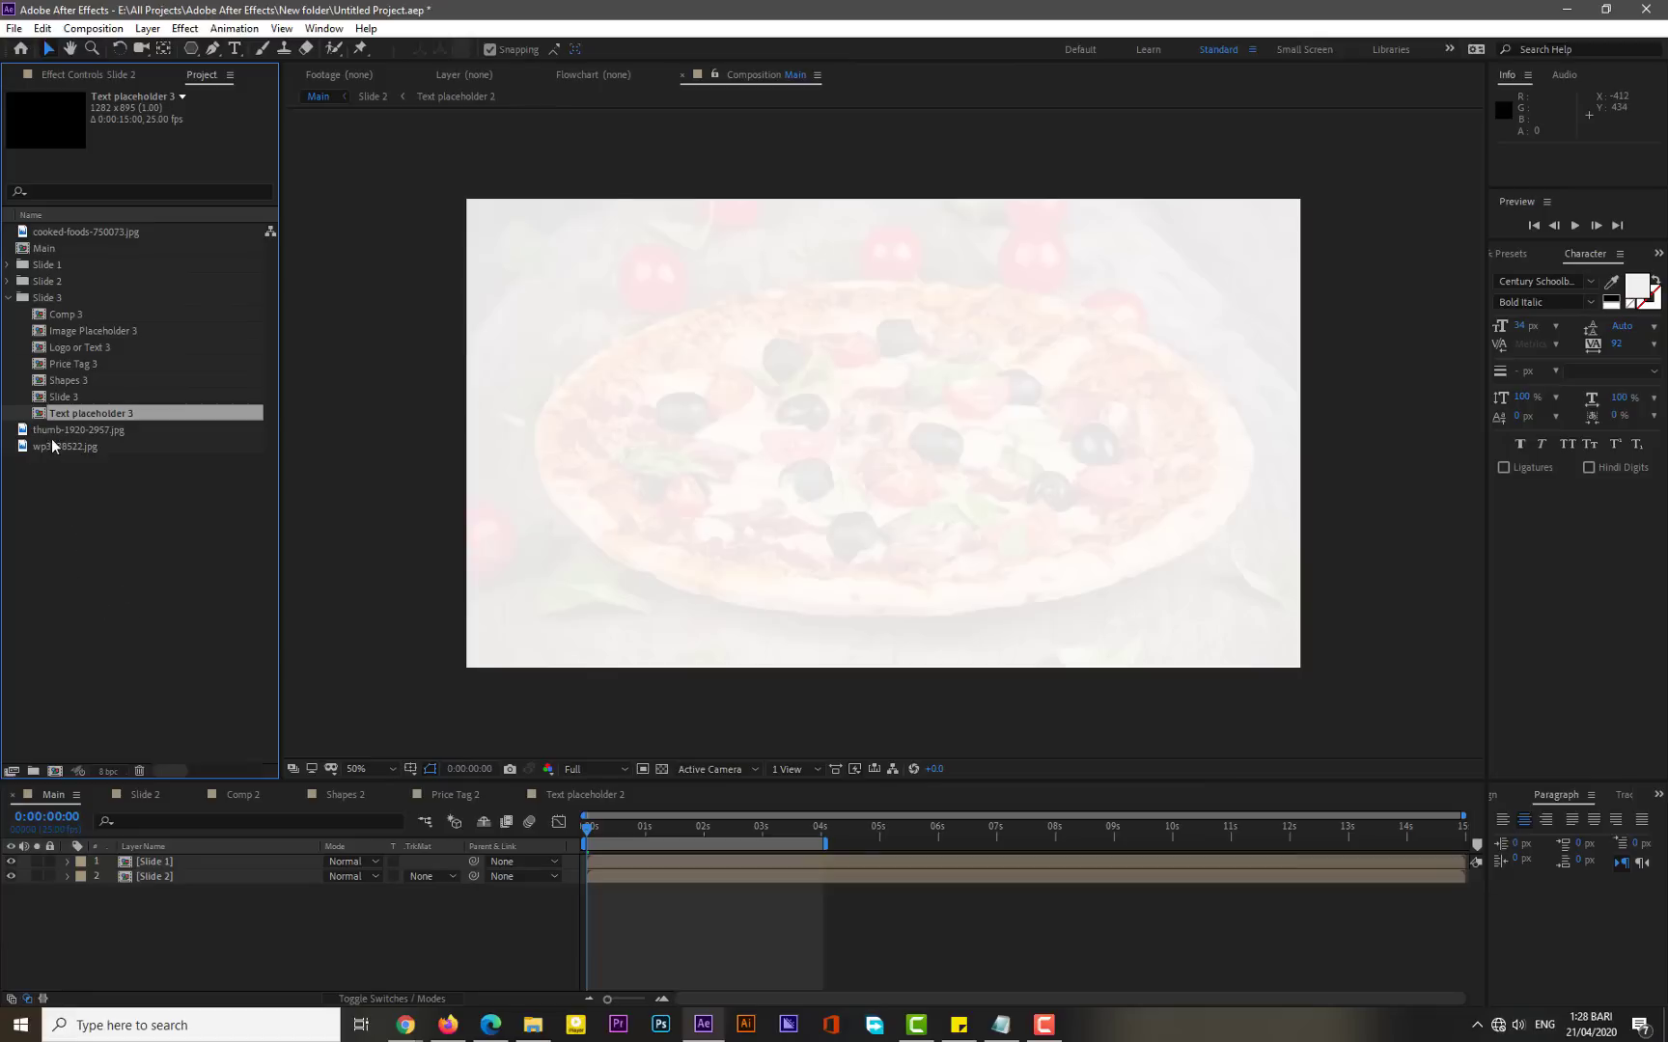
# - Add the Slide 3 composition to the Main composition as a new layer and open it
pyautogui.click(59, 488)
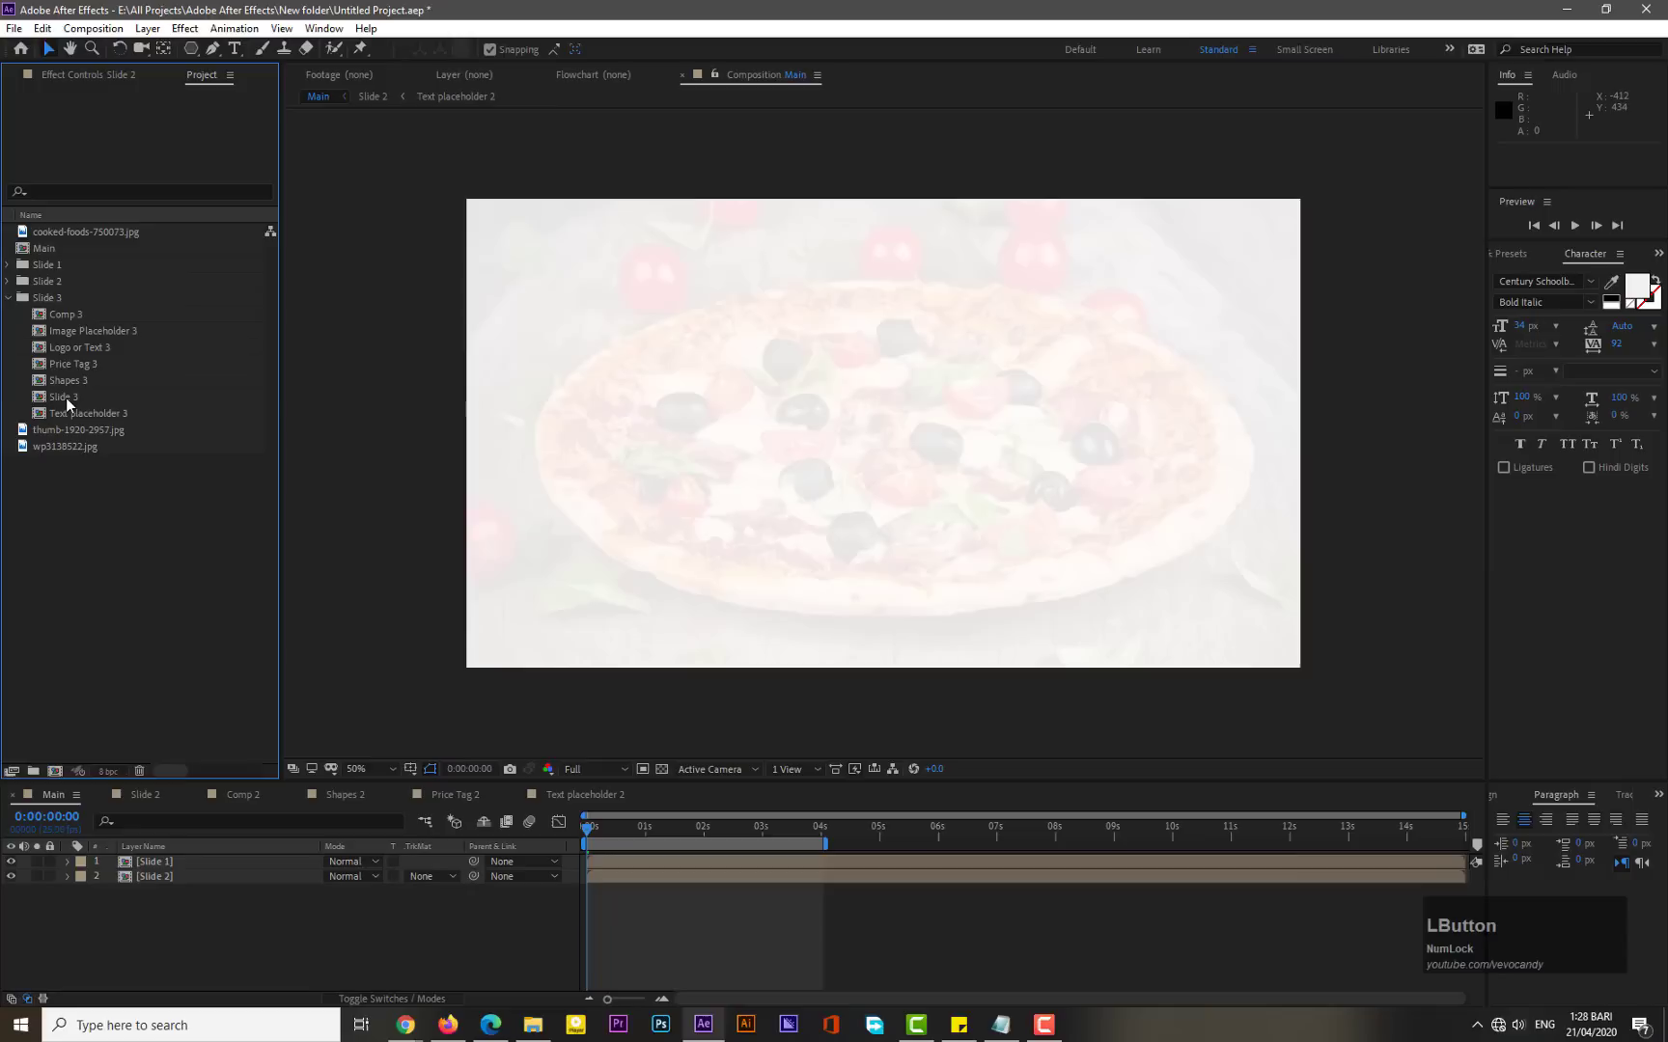
pyautogui.moveTo(66, 397); pyautogui.dragTo(123, 889)
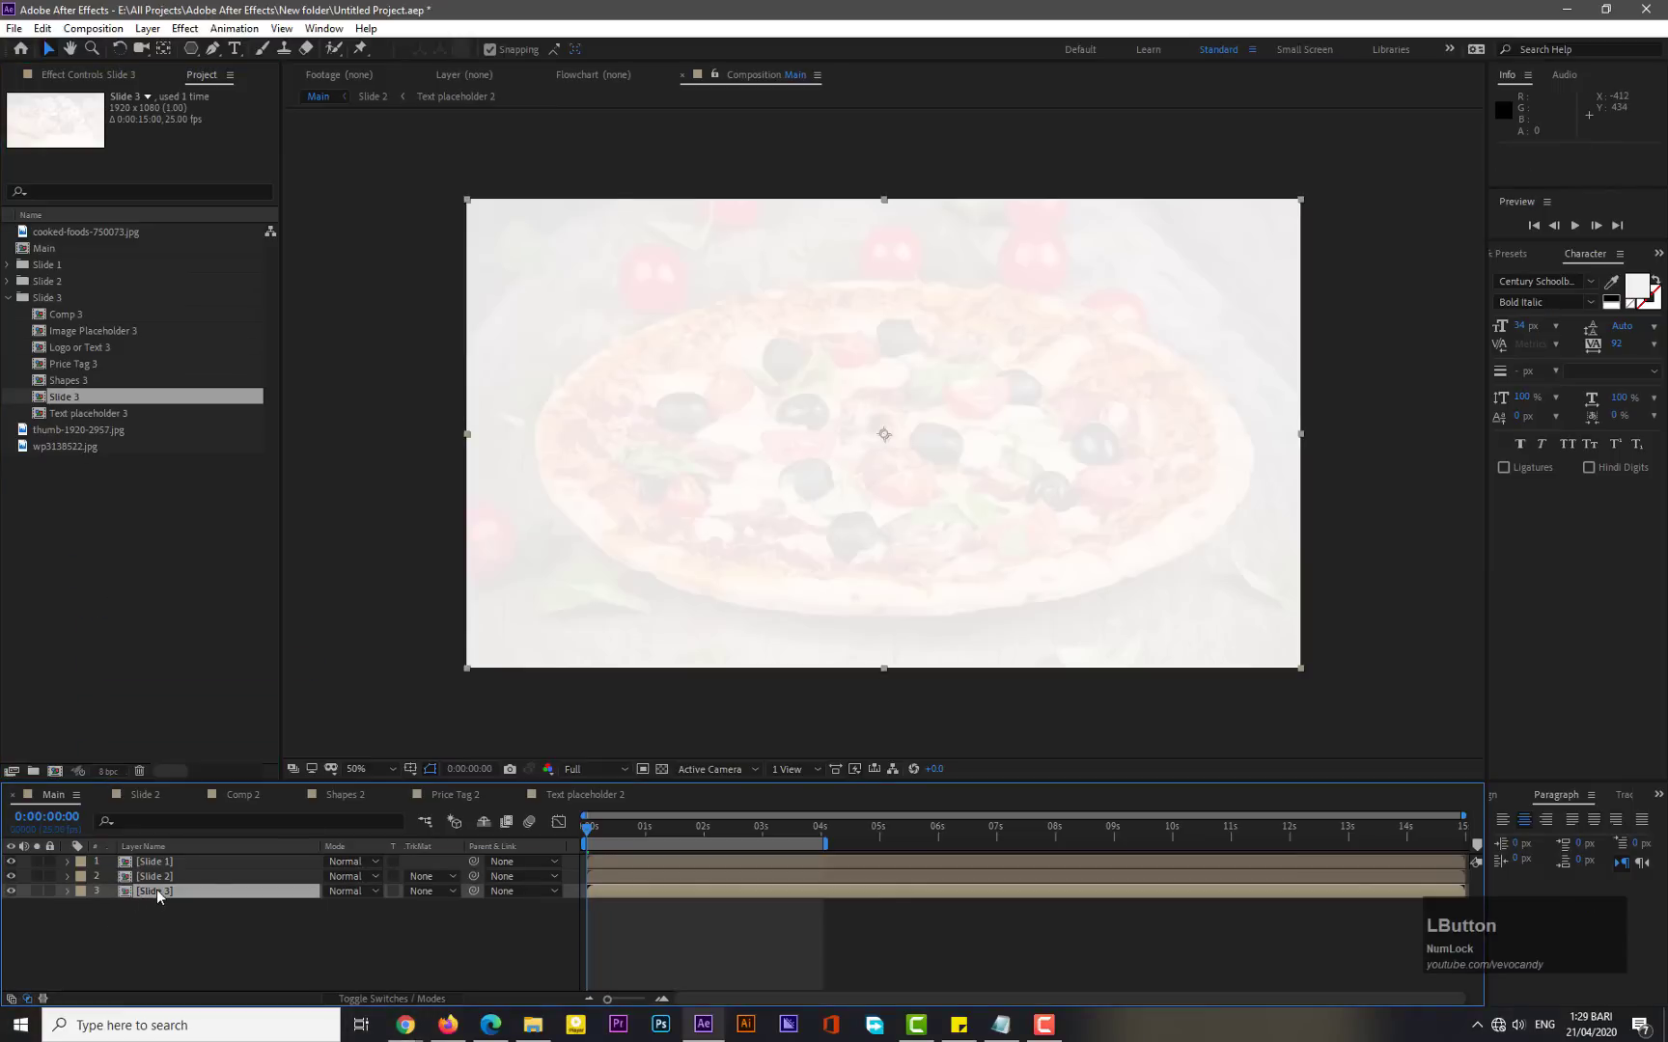
pyautogui.doubleClick(156, 888)
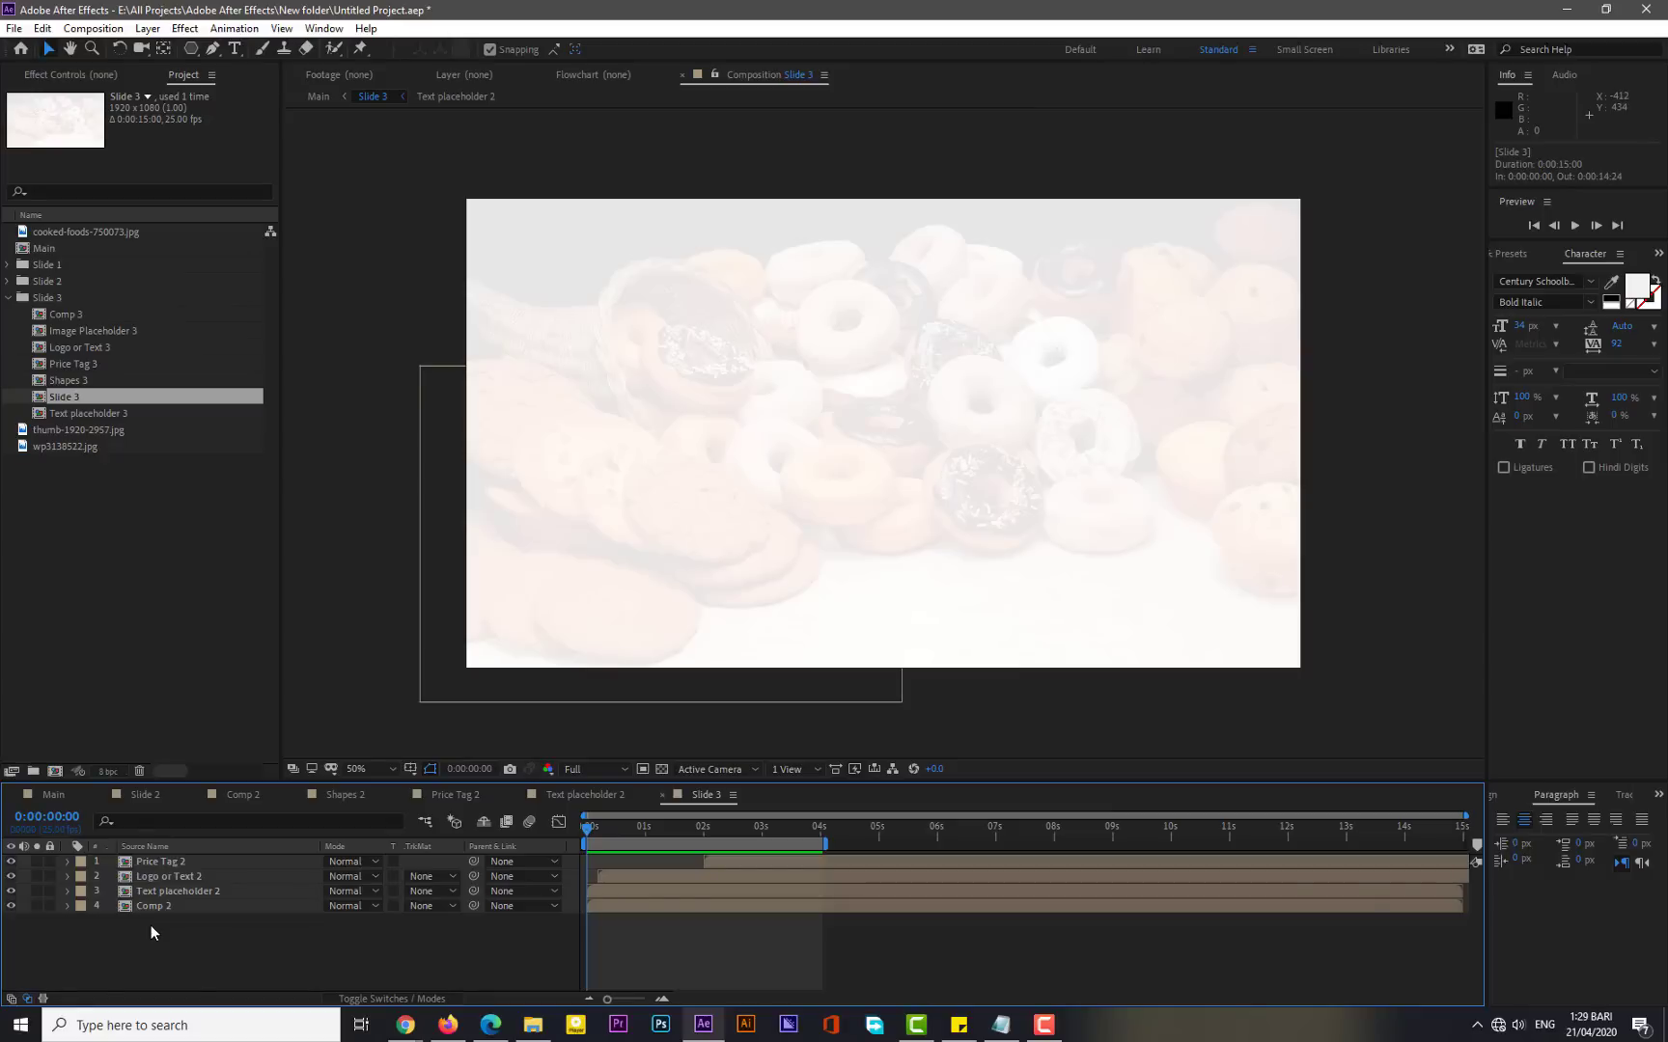
# - Replace the Price Tag 2 layer in Slide 3 with the Price Tag 3 composition
pyautogui.click(165, 864)
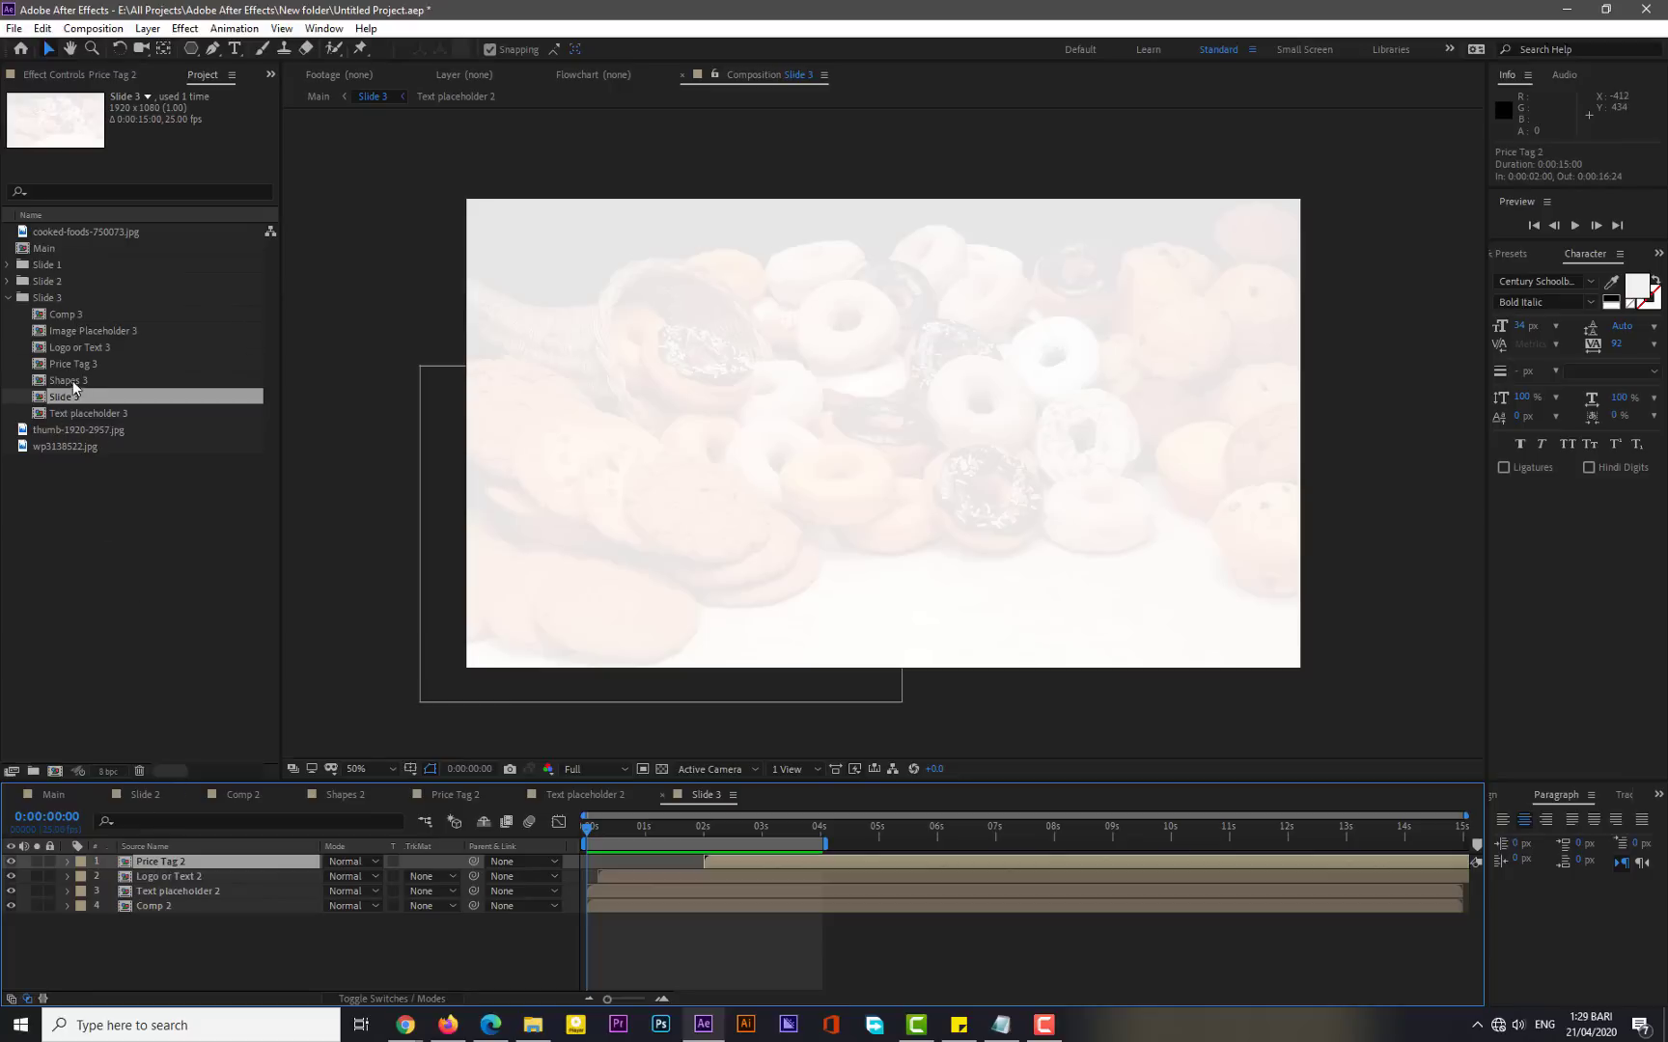
pyautogui.moveTo(77, 364); pyautogui.dragTo(159, 869)
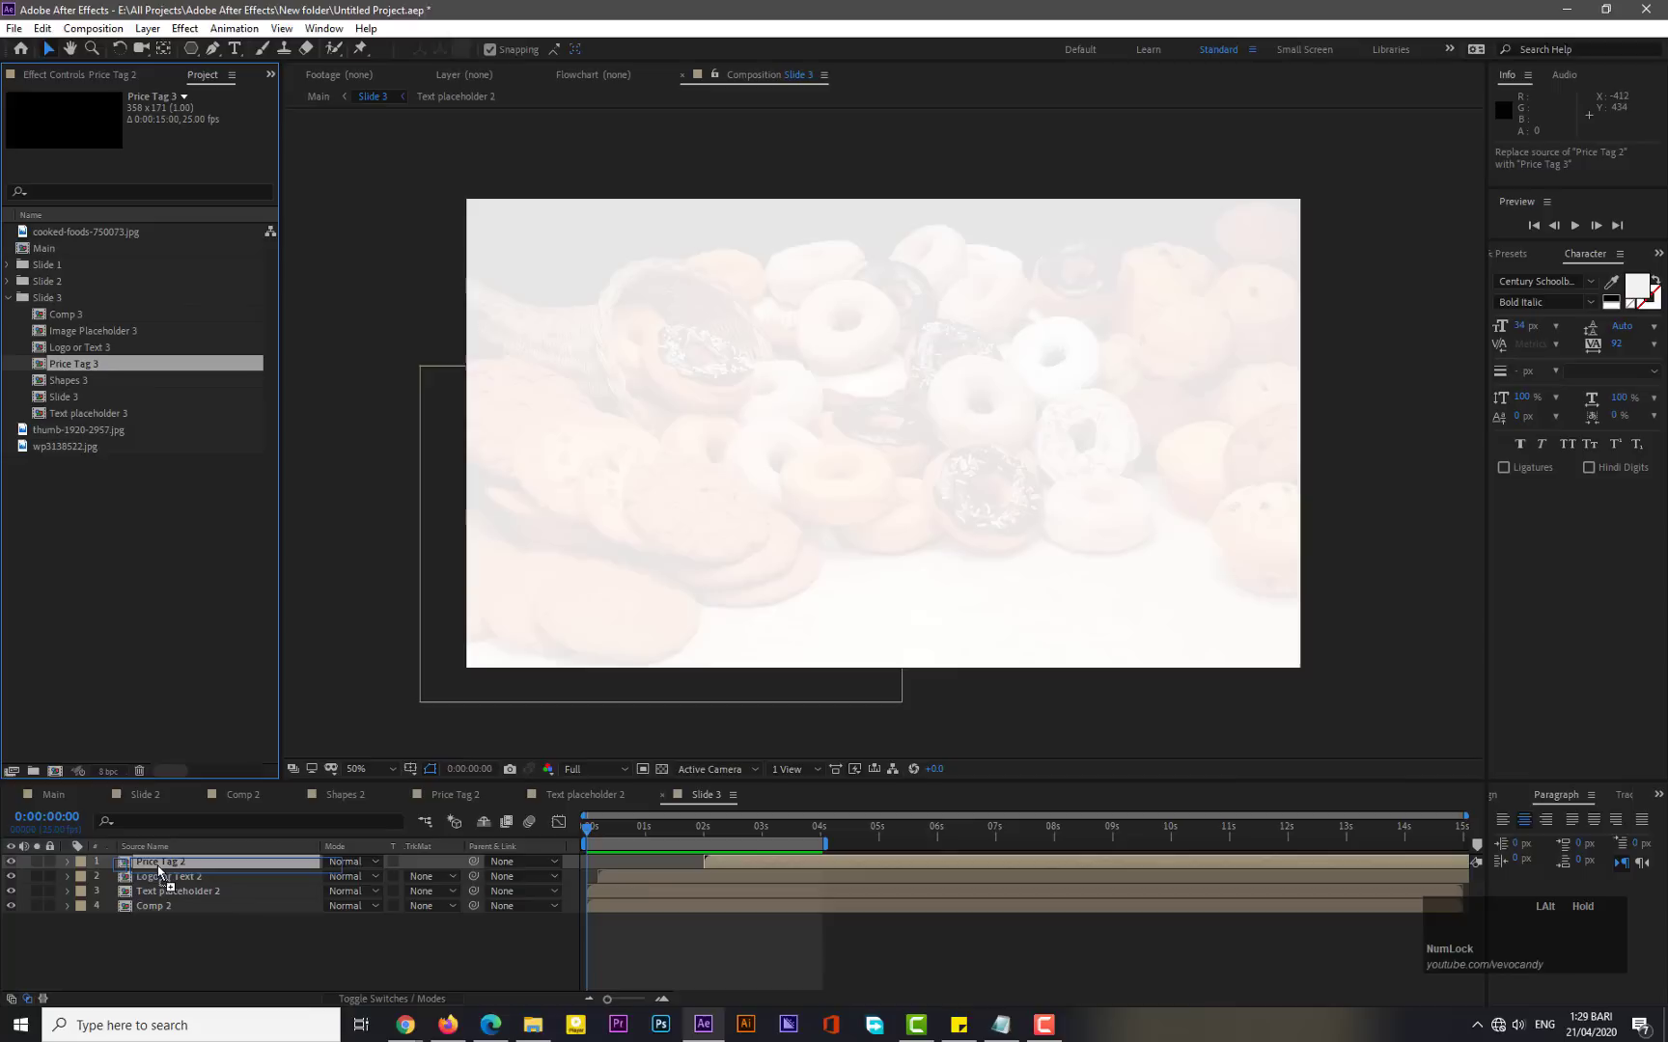
pyautogui.moveTo(159, 869); pyautogui.dragTo(159, 870)
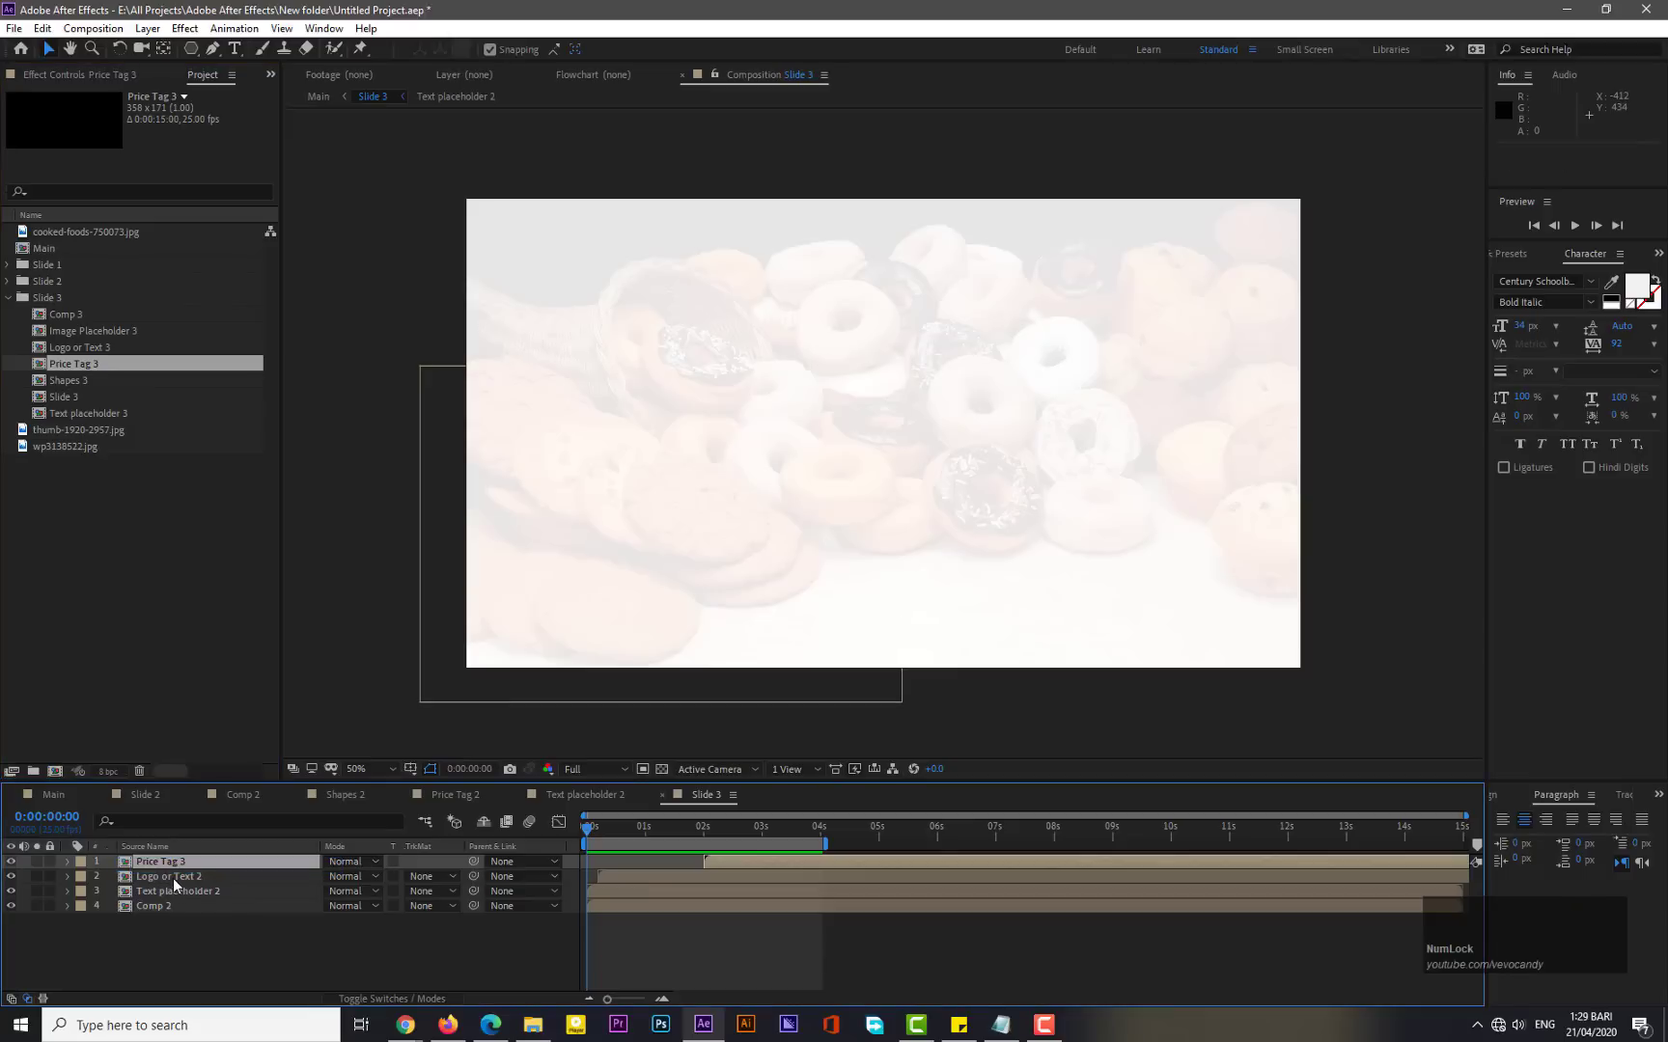
# - Replace the Logo or Text 2 and Text placeholder 2 layers with Logo or Text 3 and Text placeholder 3
pyautogui.click(173, 877)
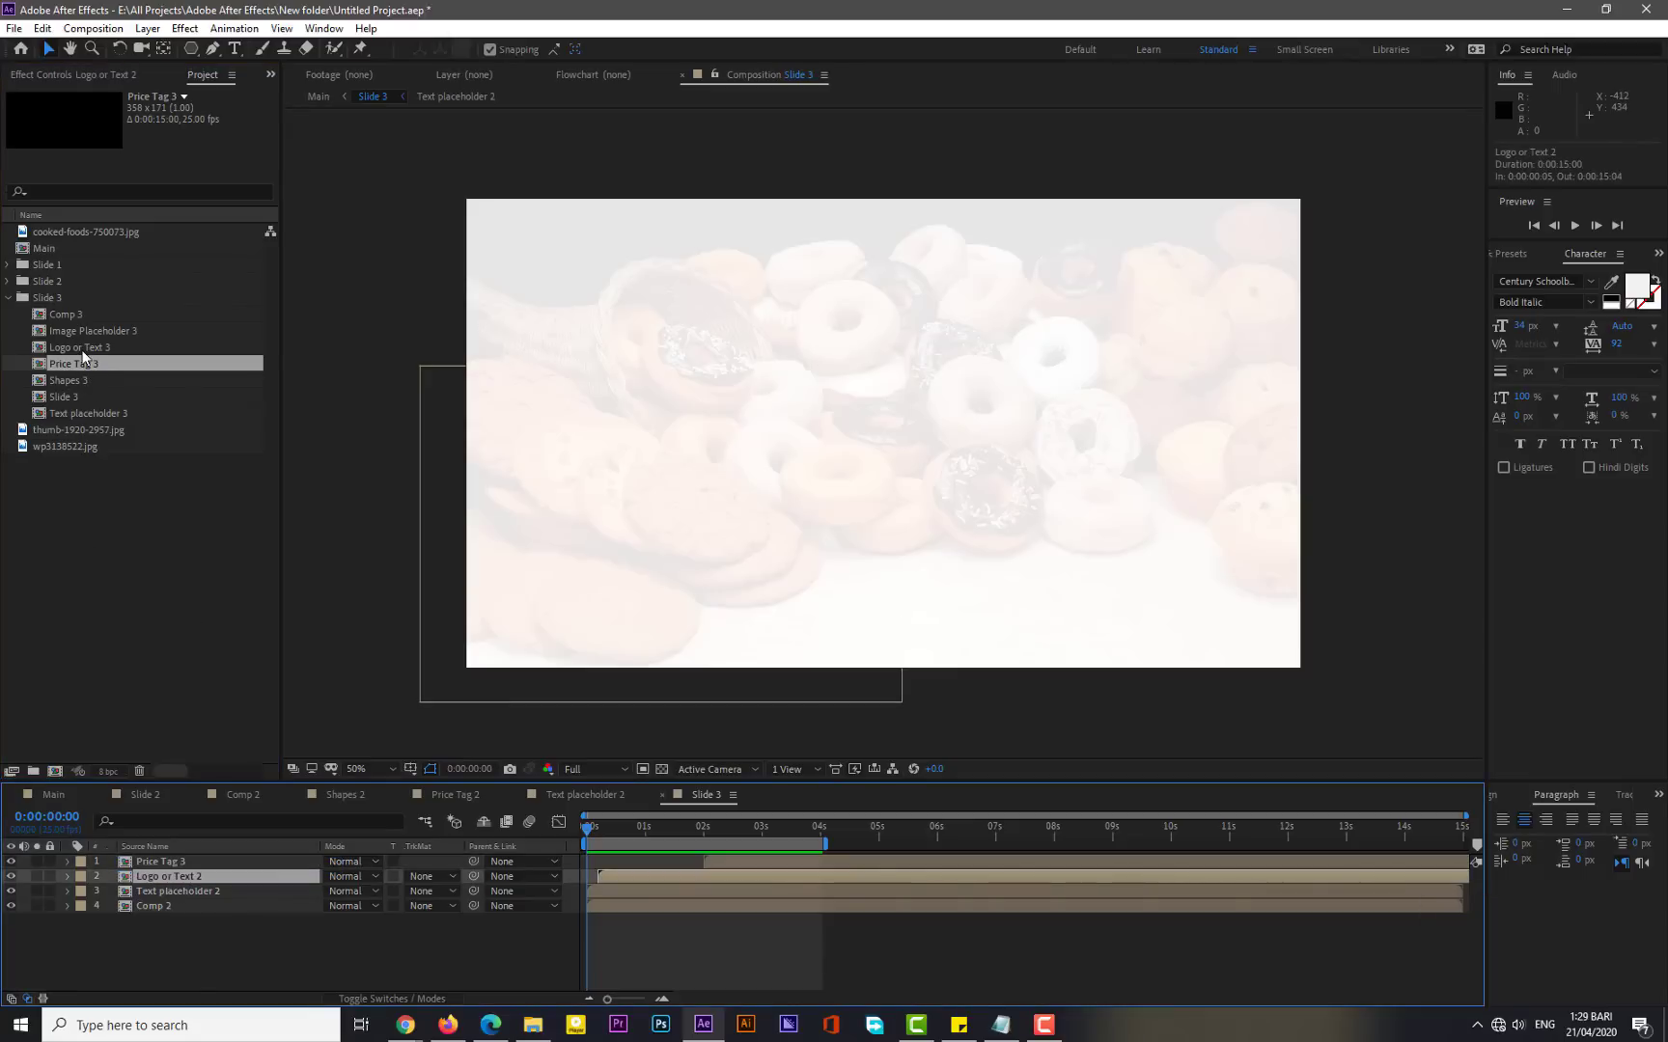
pyautogui.moveTo(83, 348); pyautogui.dragTo(161, 900)
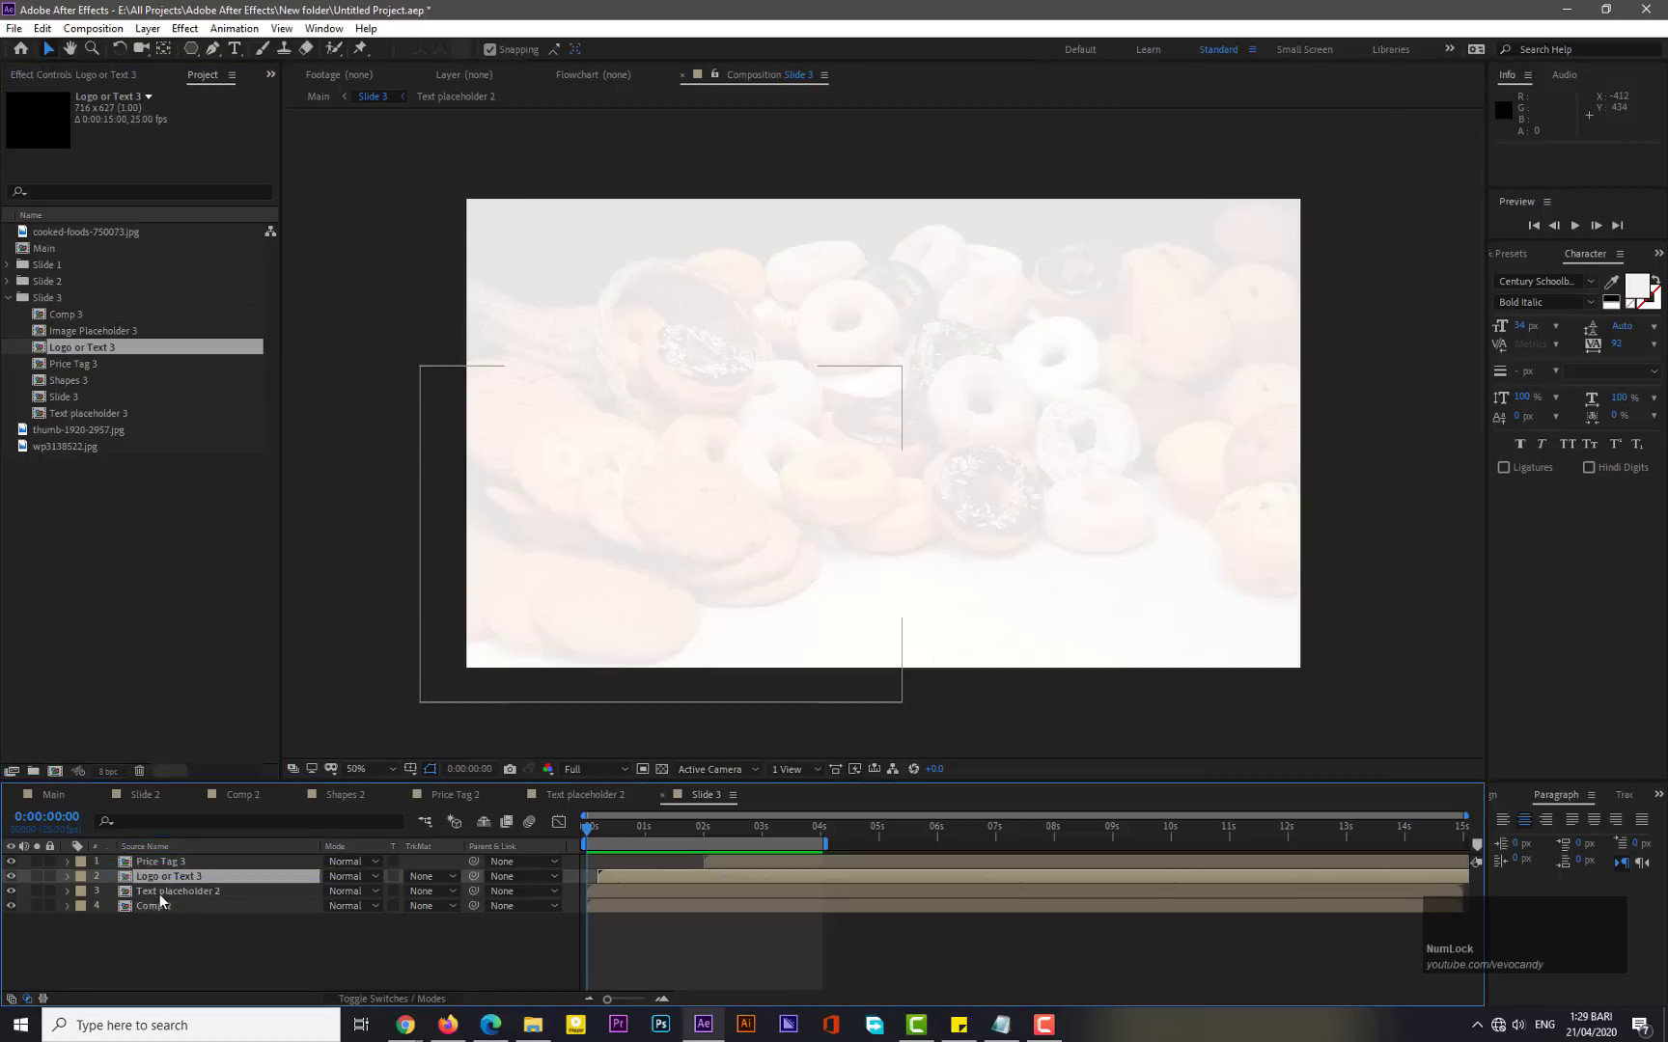
pyautogui.click(160, 893)
pyautogui.moveTo(93, 408); pyautogui.dragTo(160, 898)
# - Replace the Comp 2 layer in Slide 3 with Comp 3 and open Comp 3
pyautogui.click(154, 905)
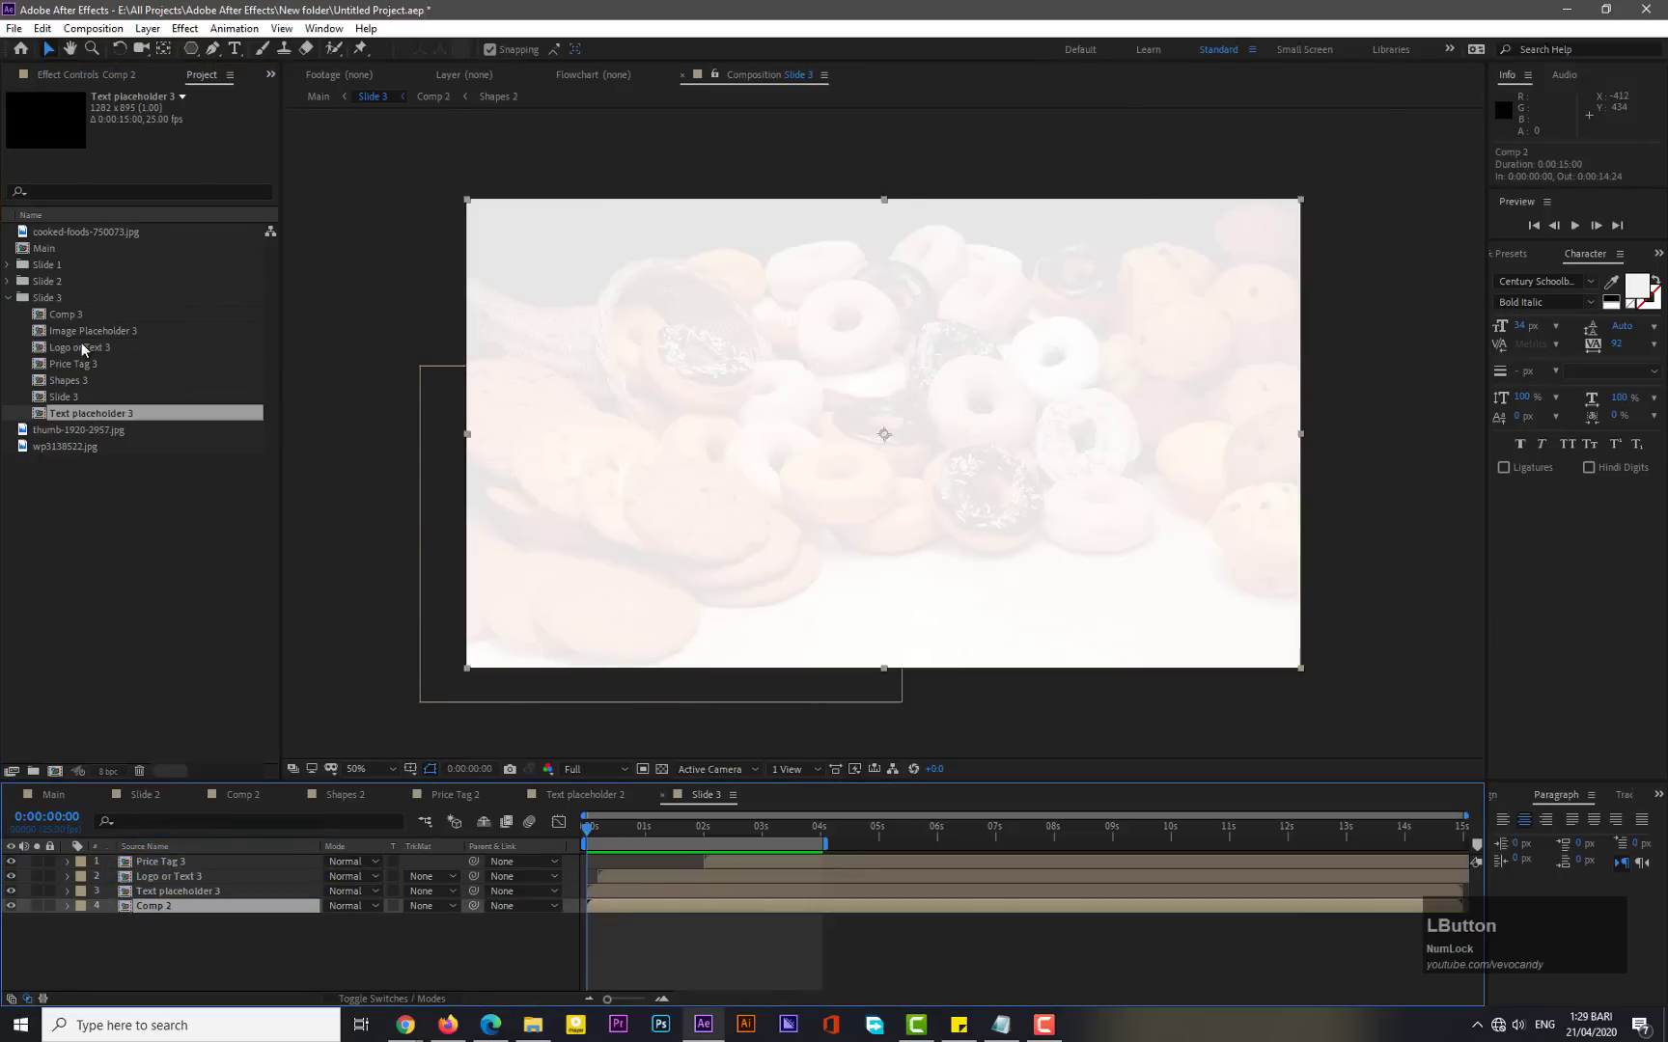
pyautogui.moveTo(67, 316); pyautogui.dragTo(161, 917)
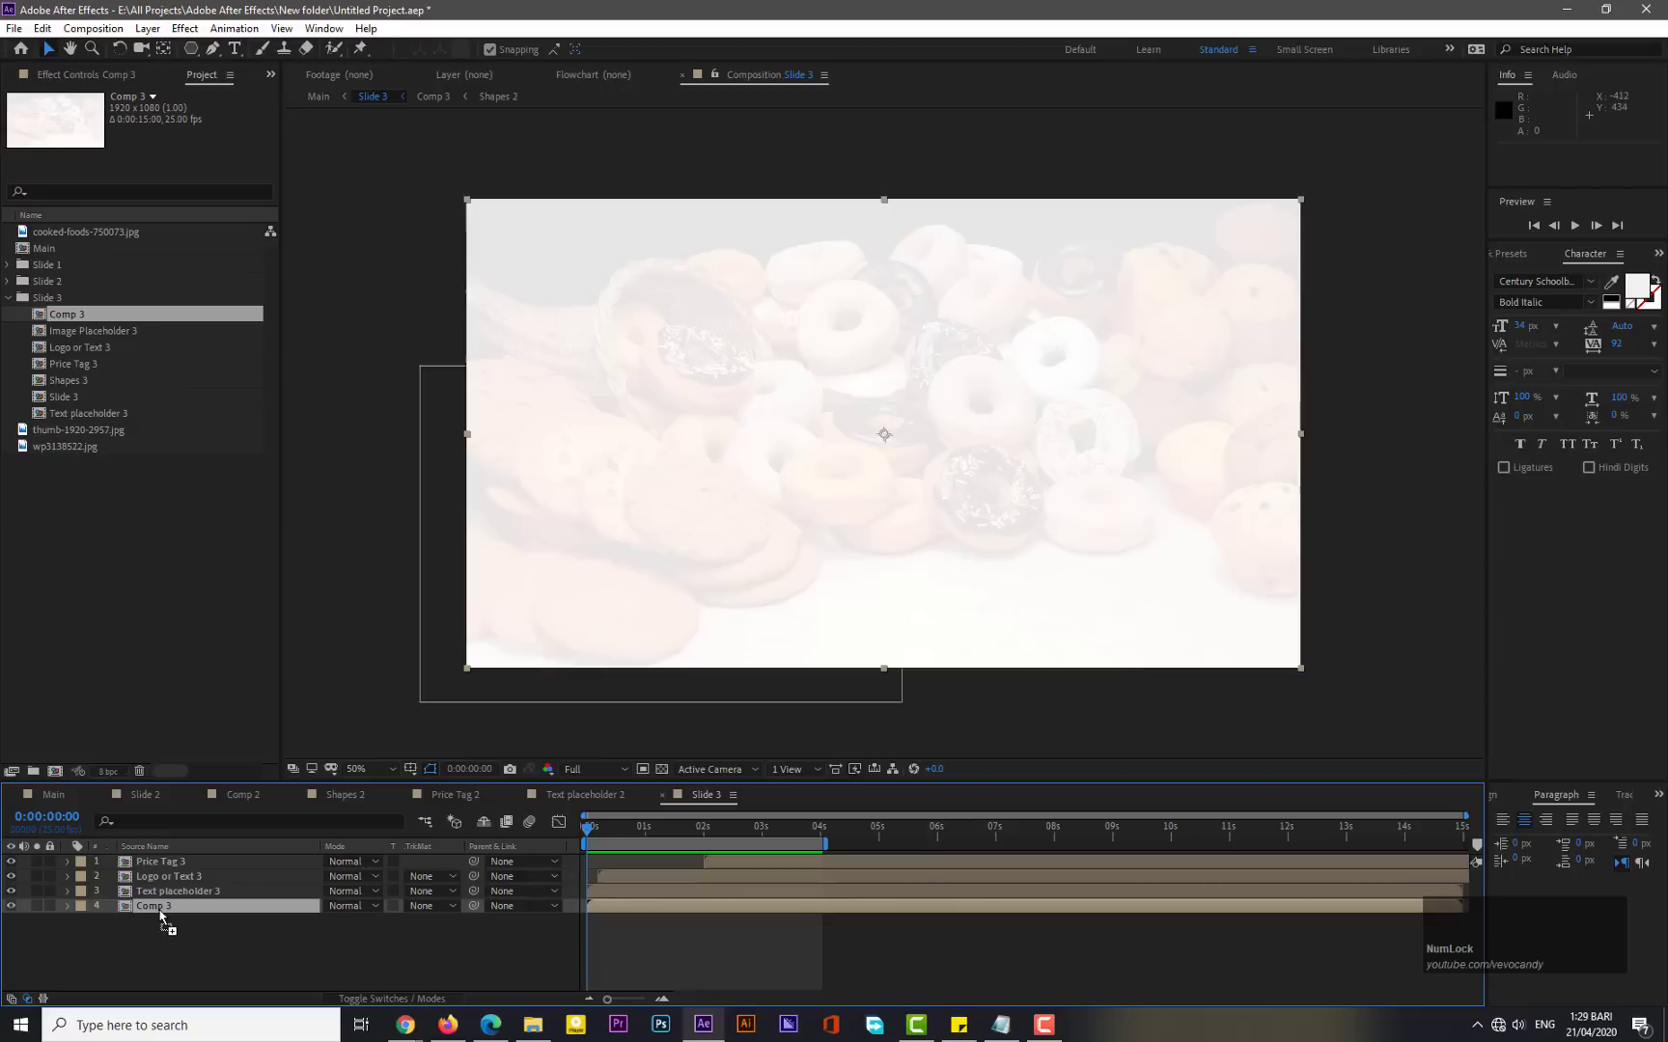
pyautogui.doubleClick(153, 903)
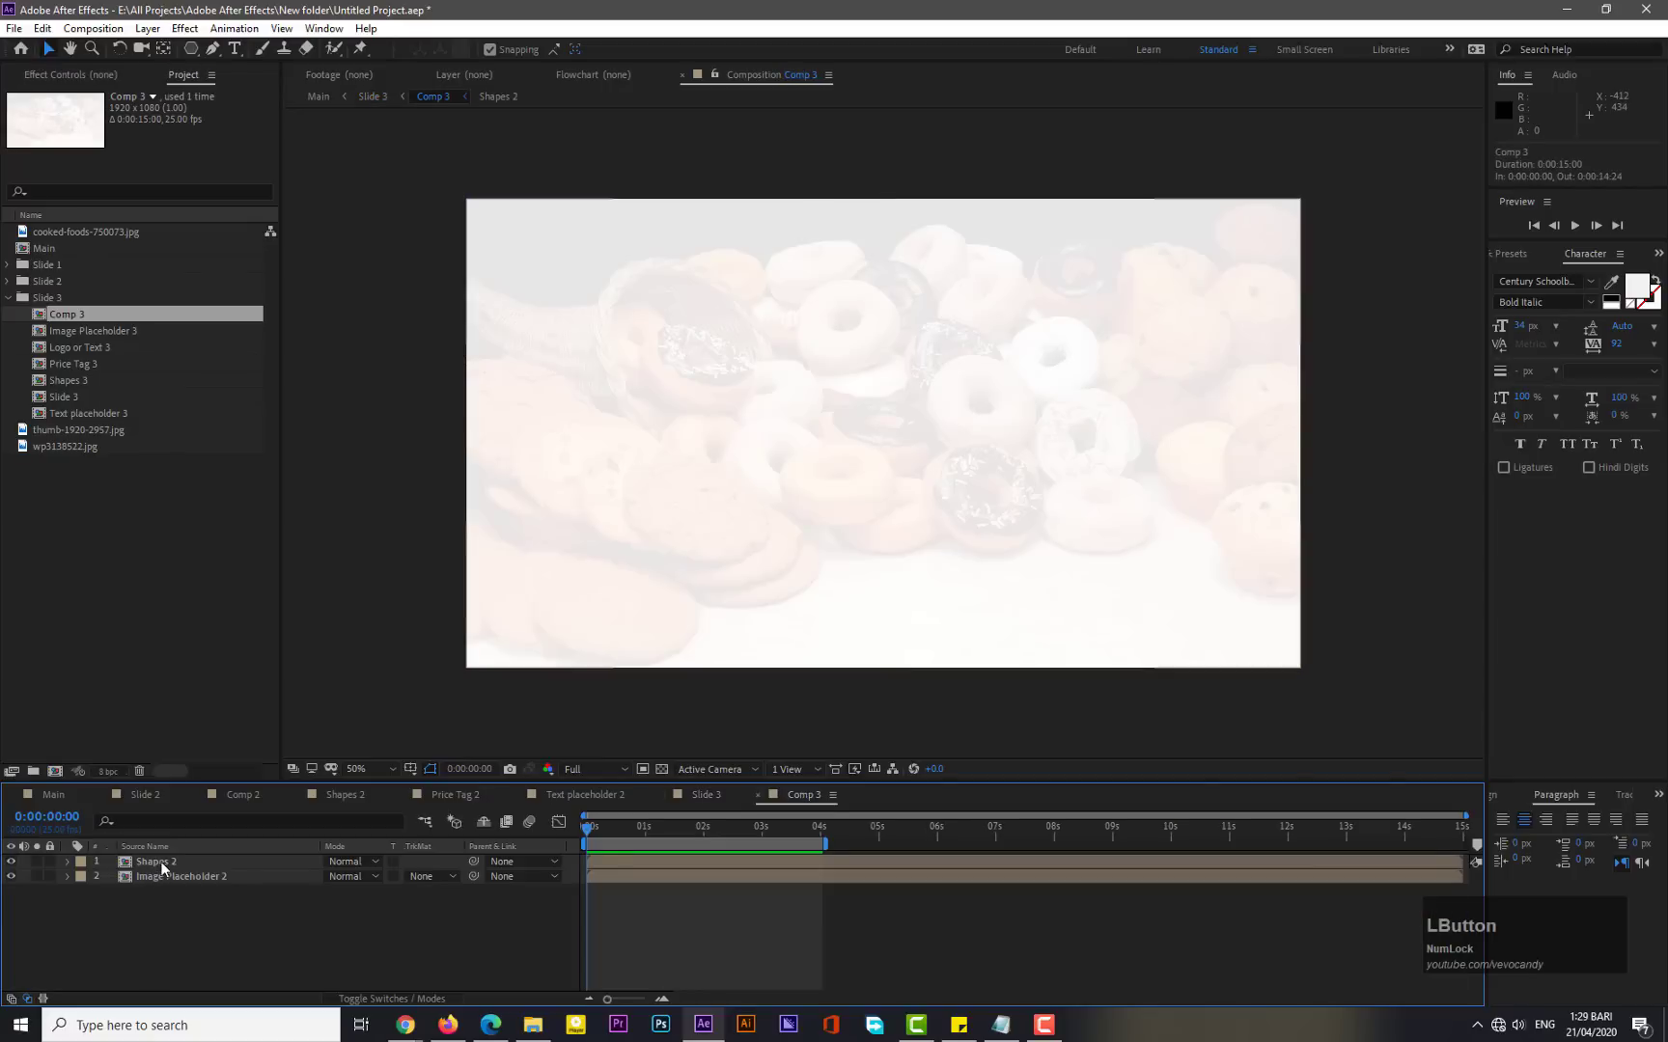
# - Inside Comp 3, replace Shapes 2 with Shapes 3 and Image Placeholder 2 with Image Placeholder 3
pyautogui.click(160, 860)
pyautogui.moveTo(75, 381); pyautogui.dragTo(152, 881)
pyautogui.click(153, 881)
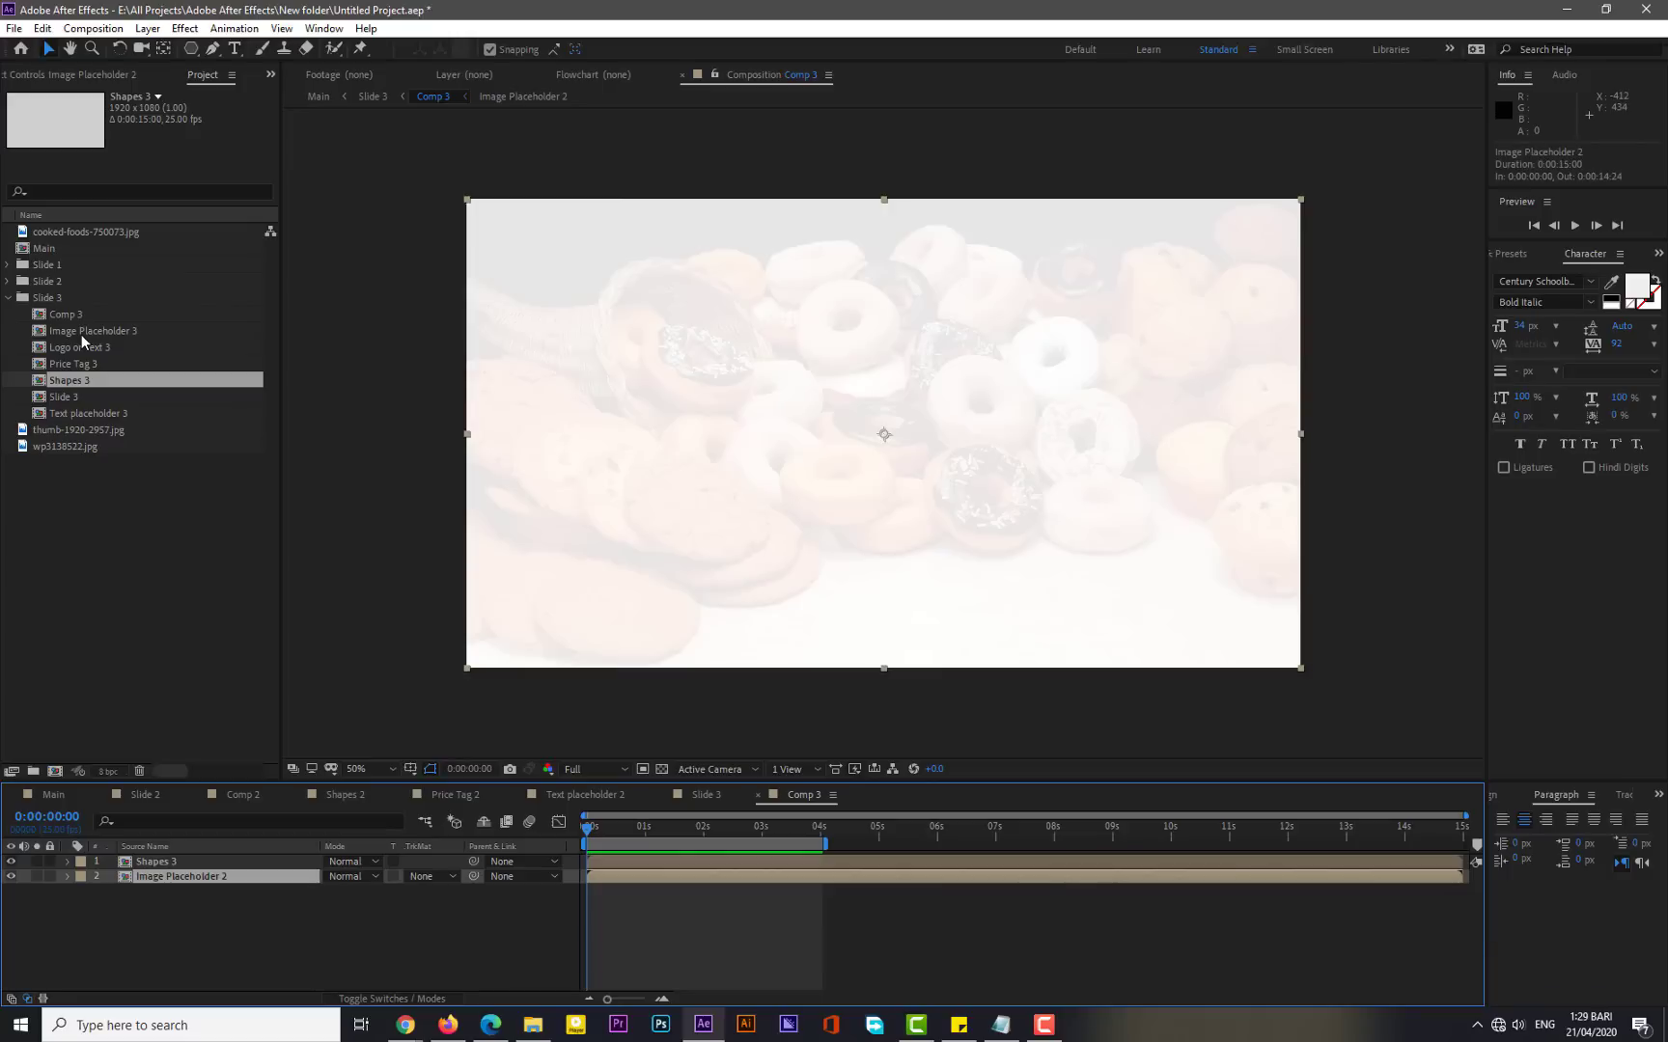
pyautogui.moveTo(81, 334); pyautogui.dragTo(164, 886)
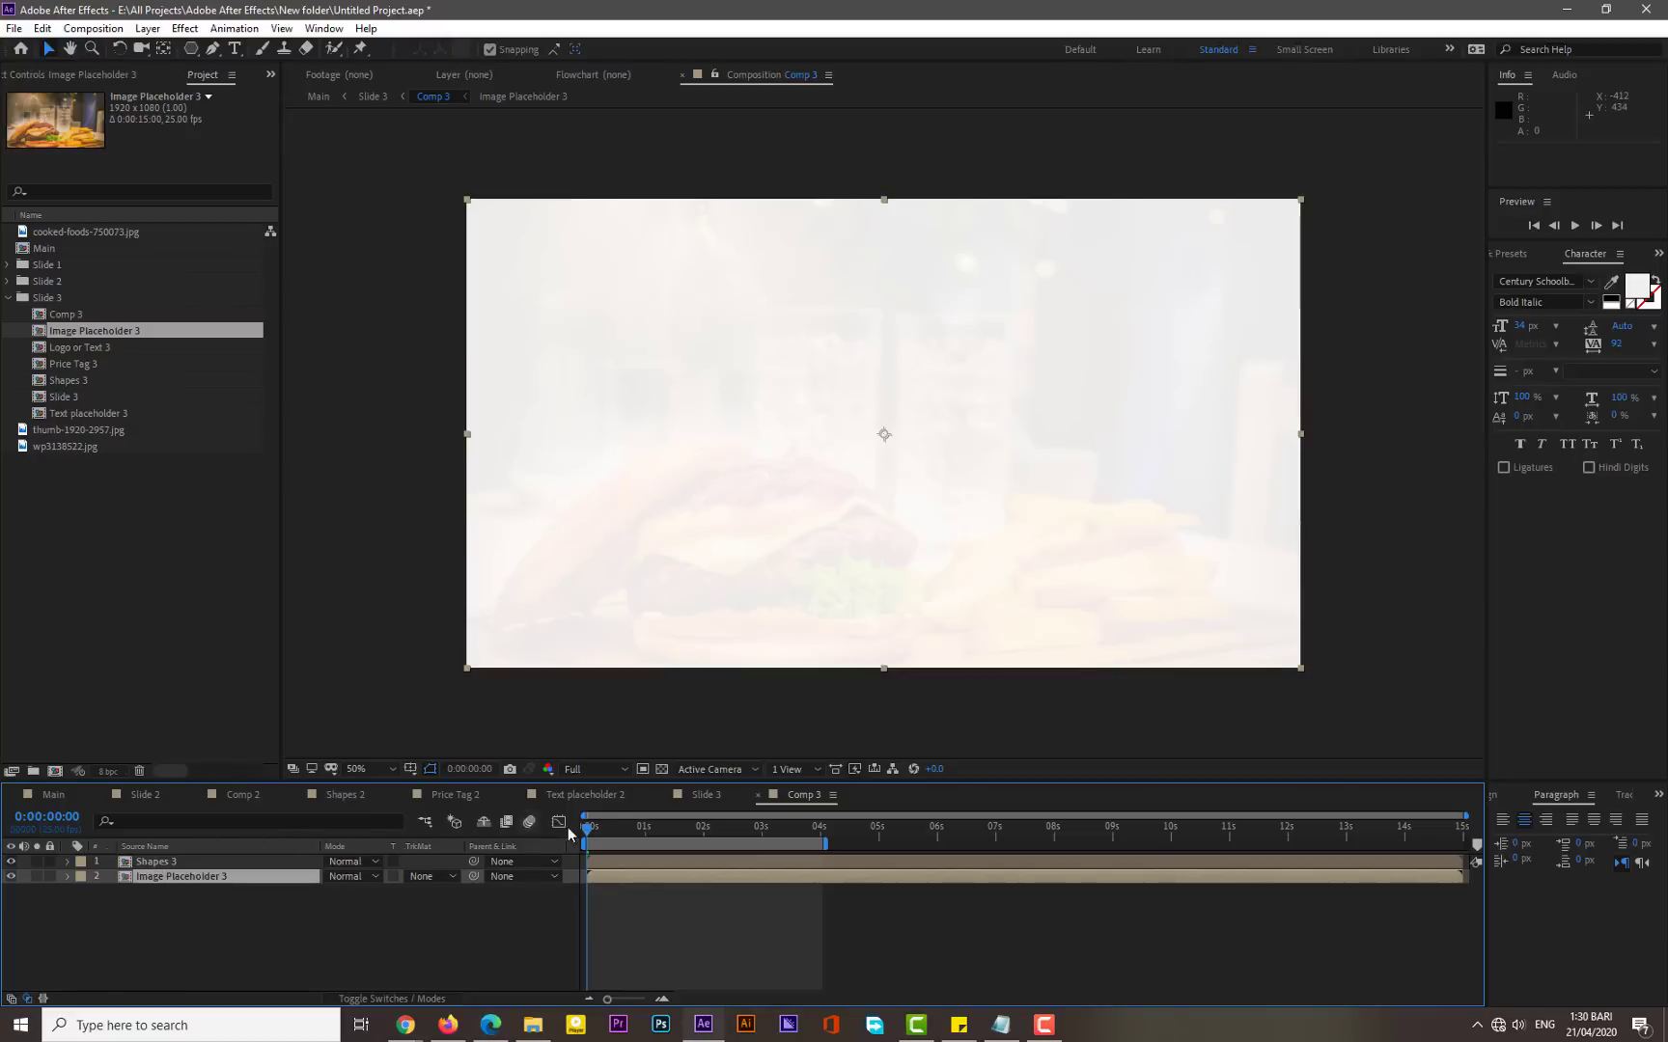
# - Open the Shapes 3 composition and scale its Shapes layer down to about 86% by 100%
pyautogui.doubleClick(159, 862)
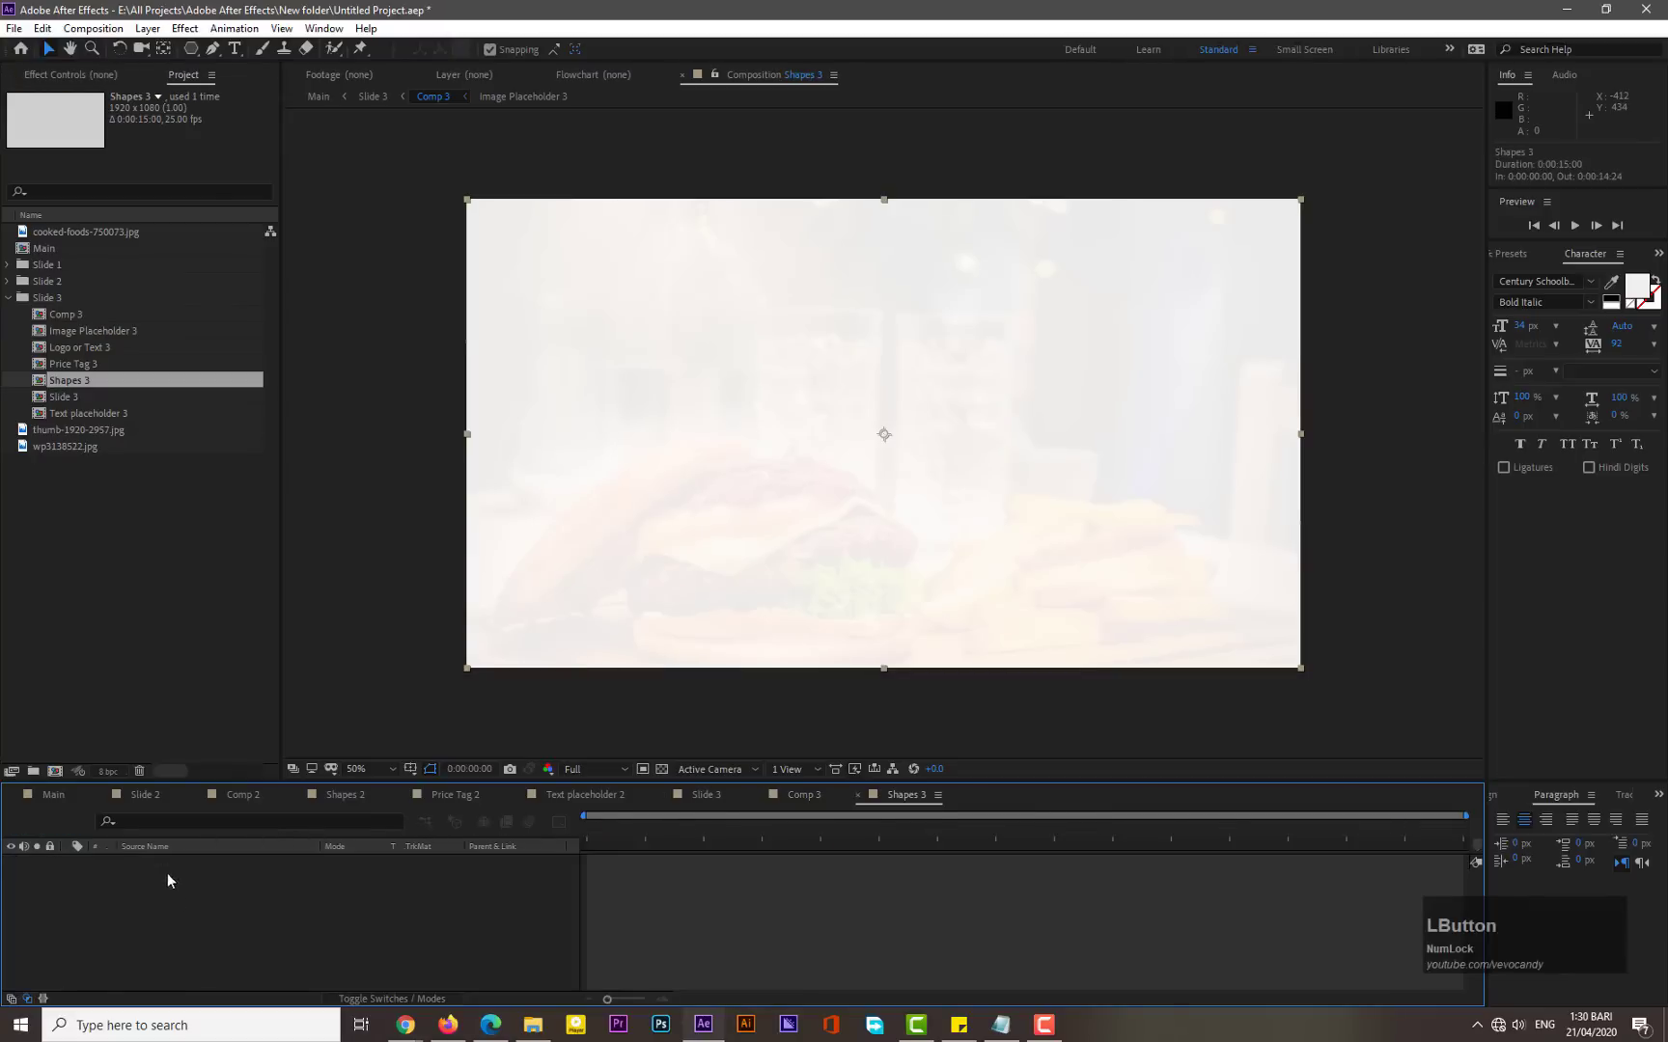
pyautogui.moveTo(588, 831); pyautogui.dragTo(688, 842)
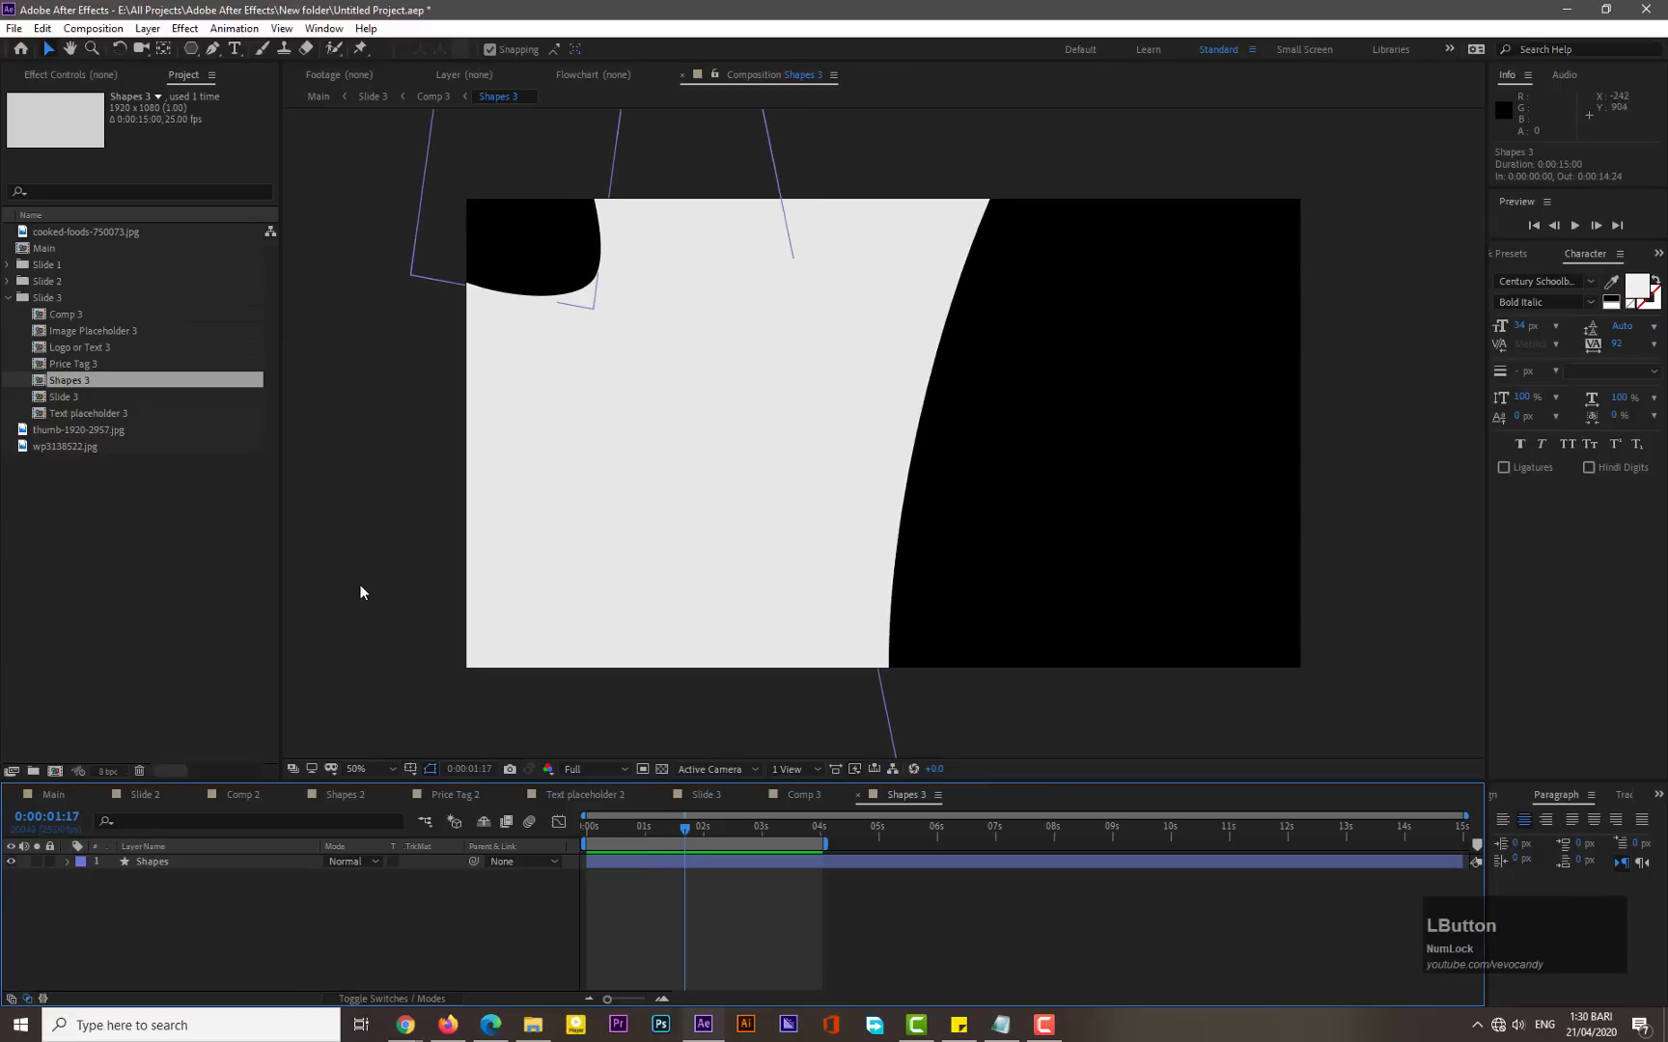
pyautogui.scroll(-1, 360, 585)
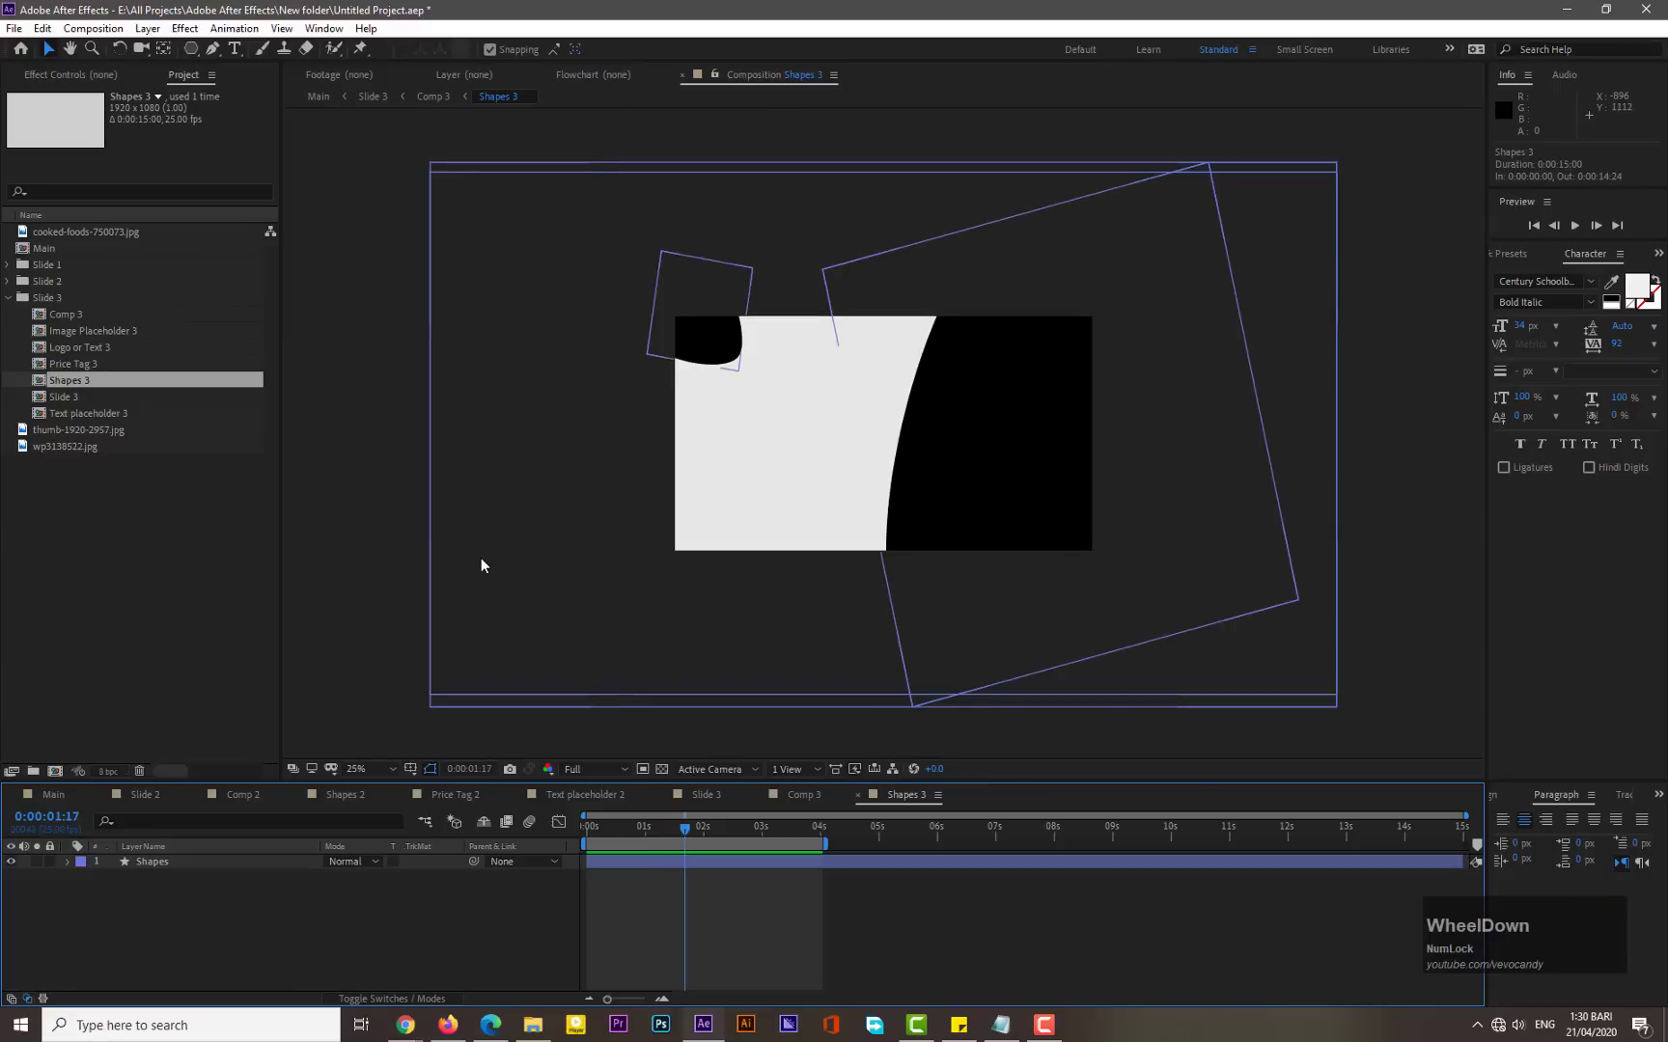
pyautogui.click(152, 862)
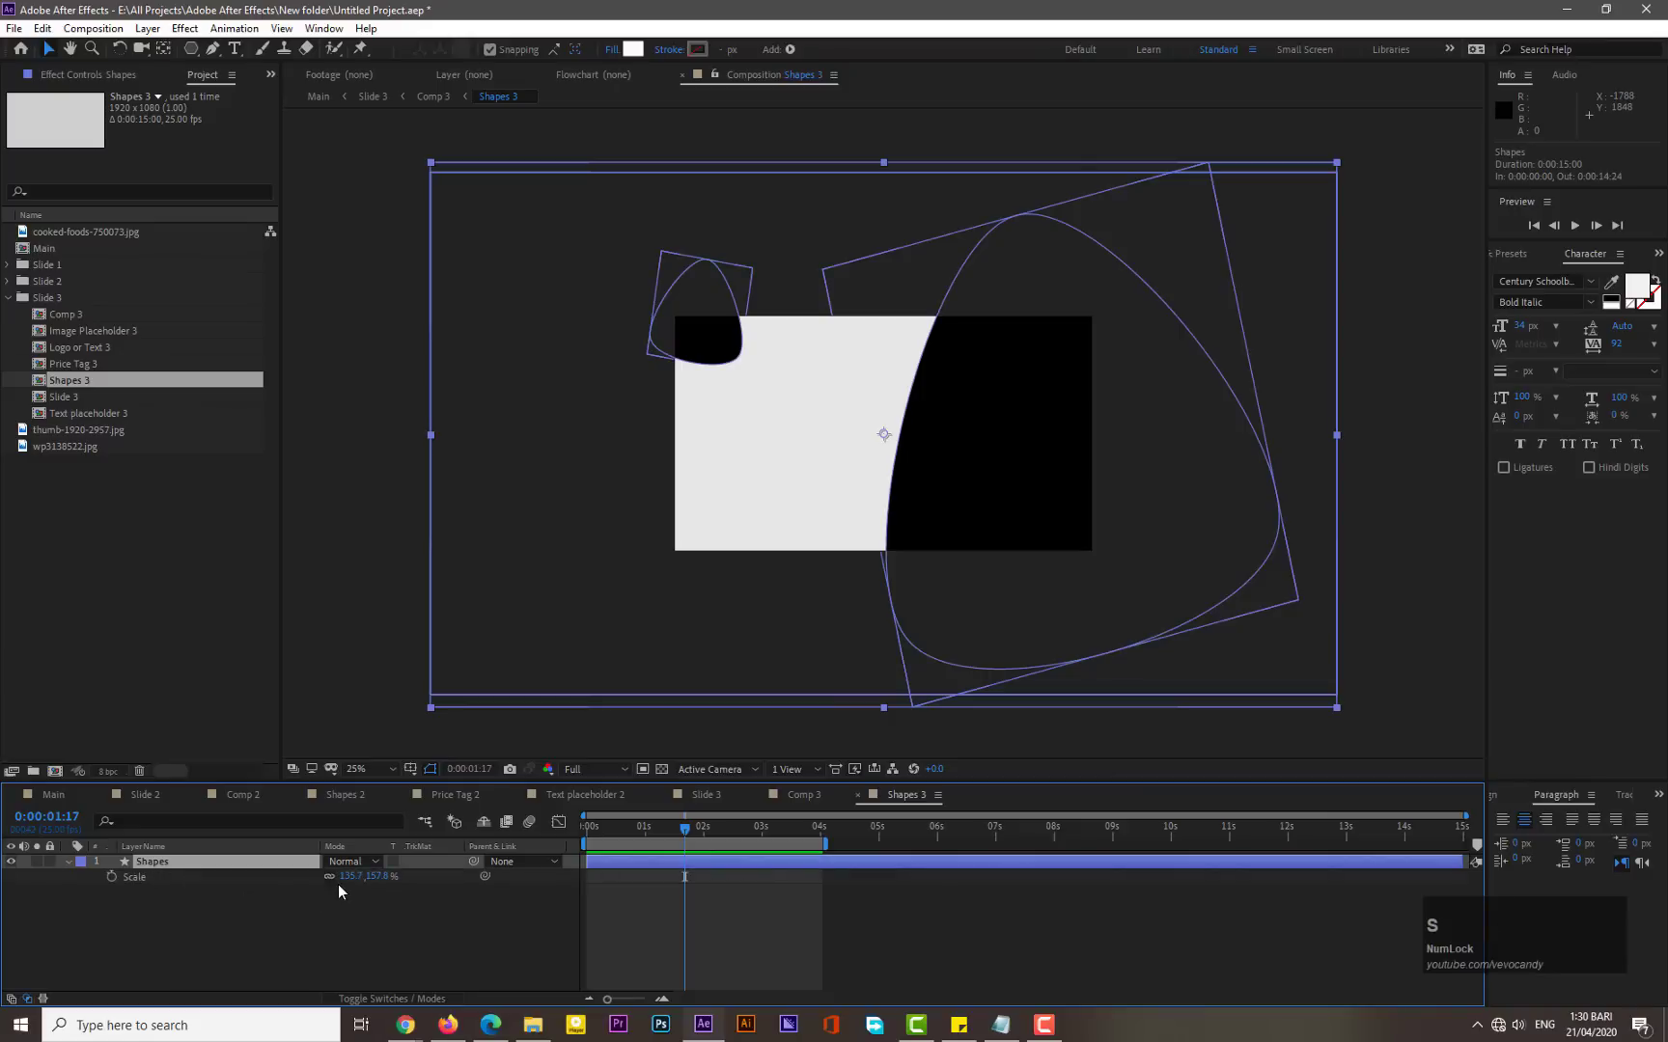
pyautogui.press('s')
pyautogui.moveTo(343, 876)
pyautogui.mouseDown()
pyautogui.moveTo(302, 886)
pyautogui.moveTo(326, 903)
pyautogui.mouseUp()
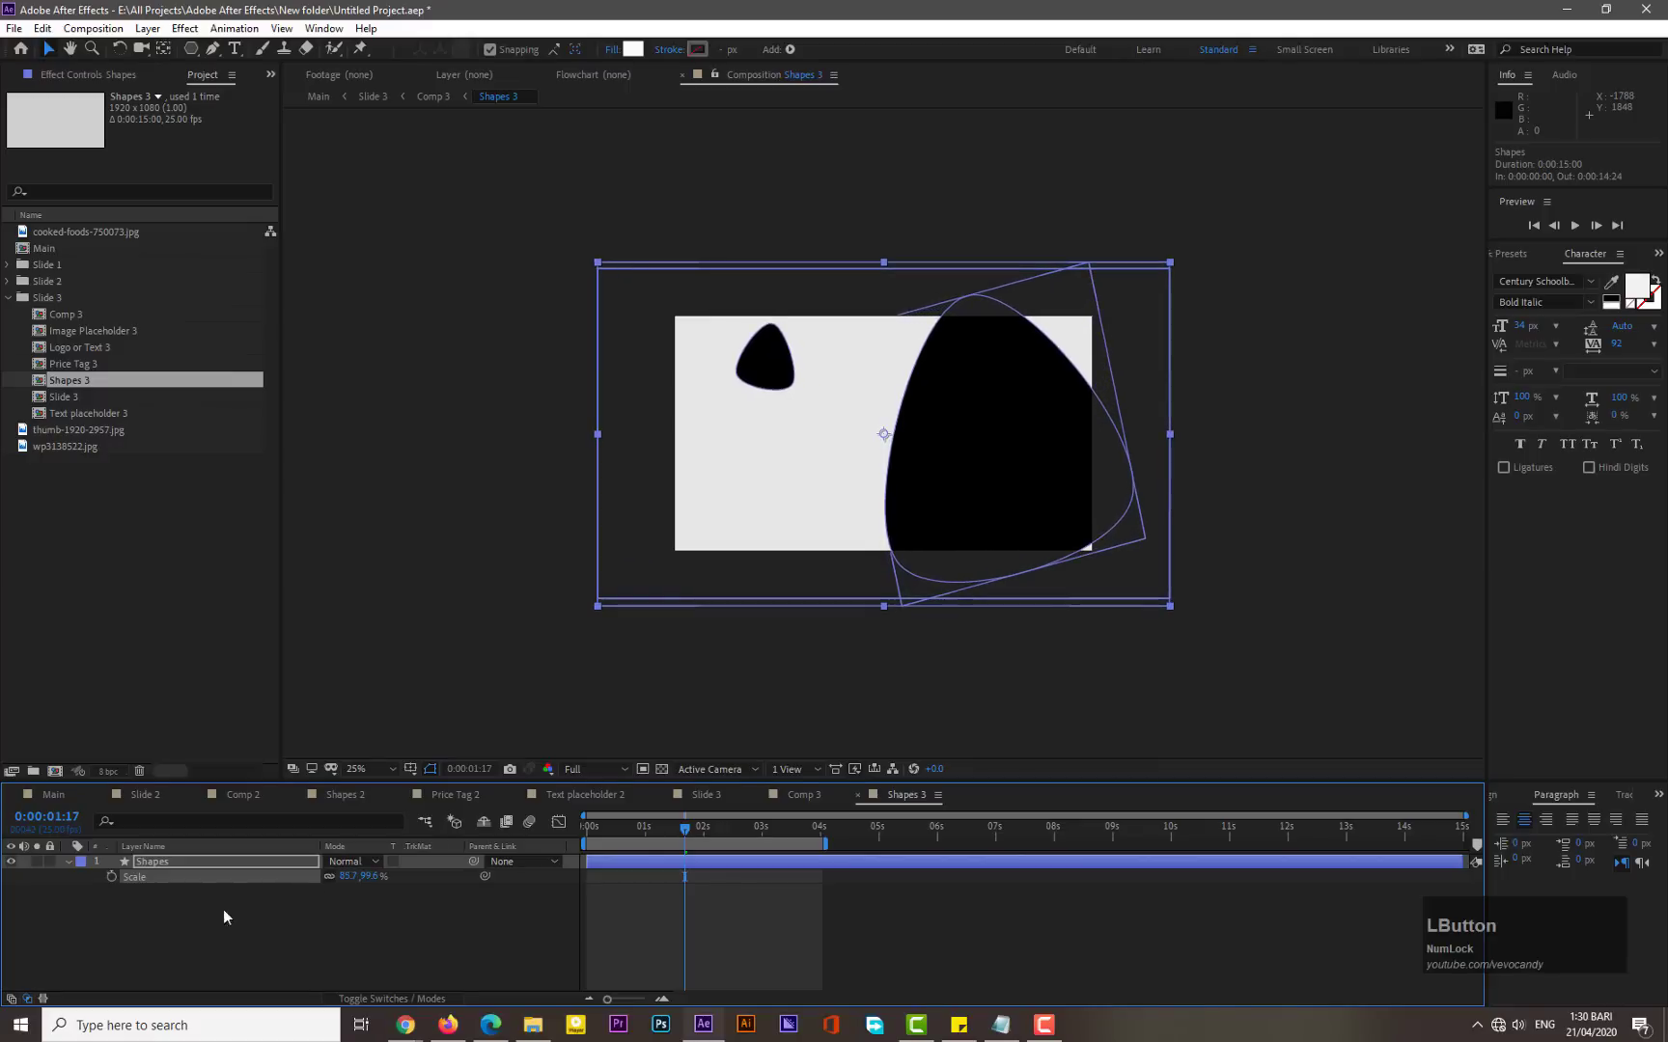
# - Inside Shapes 3, move the Polystar 1 shape toward the lower-left of the composition
pyautogui.click(69, 862)
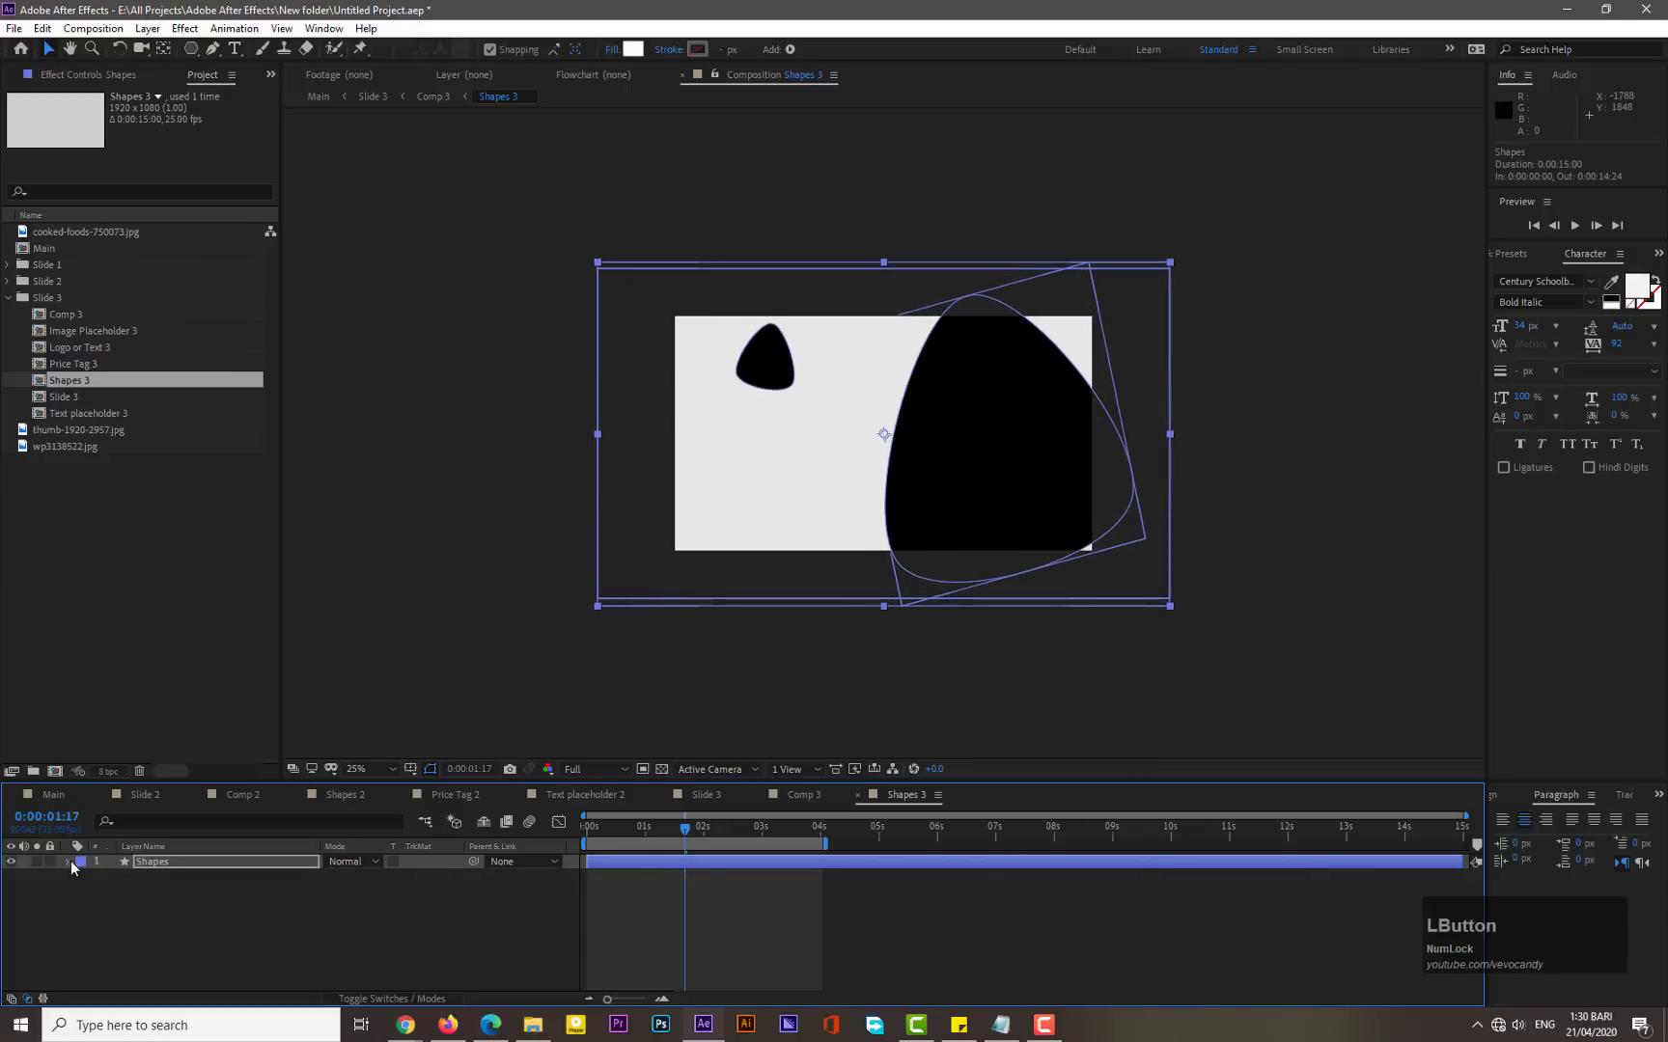
pyautogui.click(71, 861)
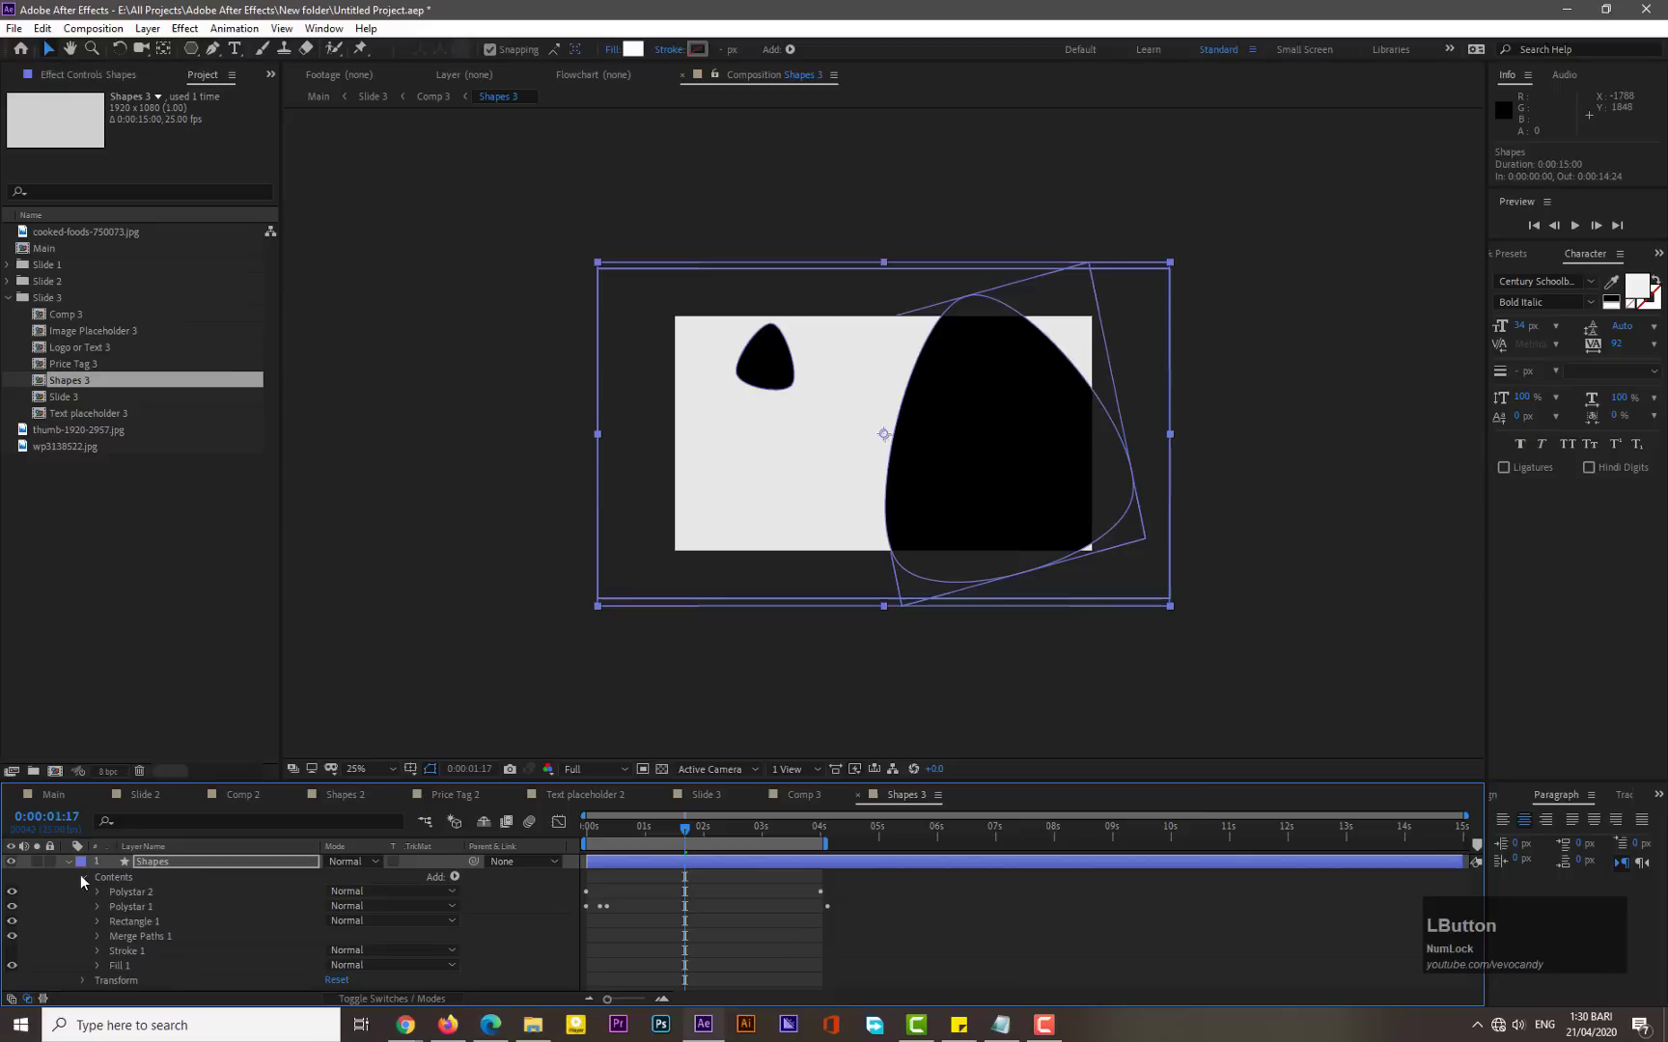
pyautogui.click(115, 906)
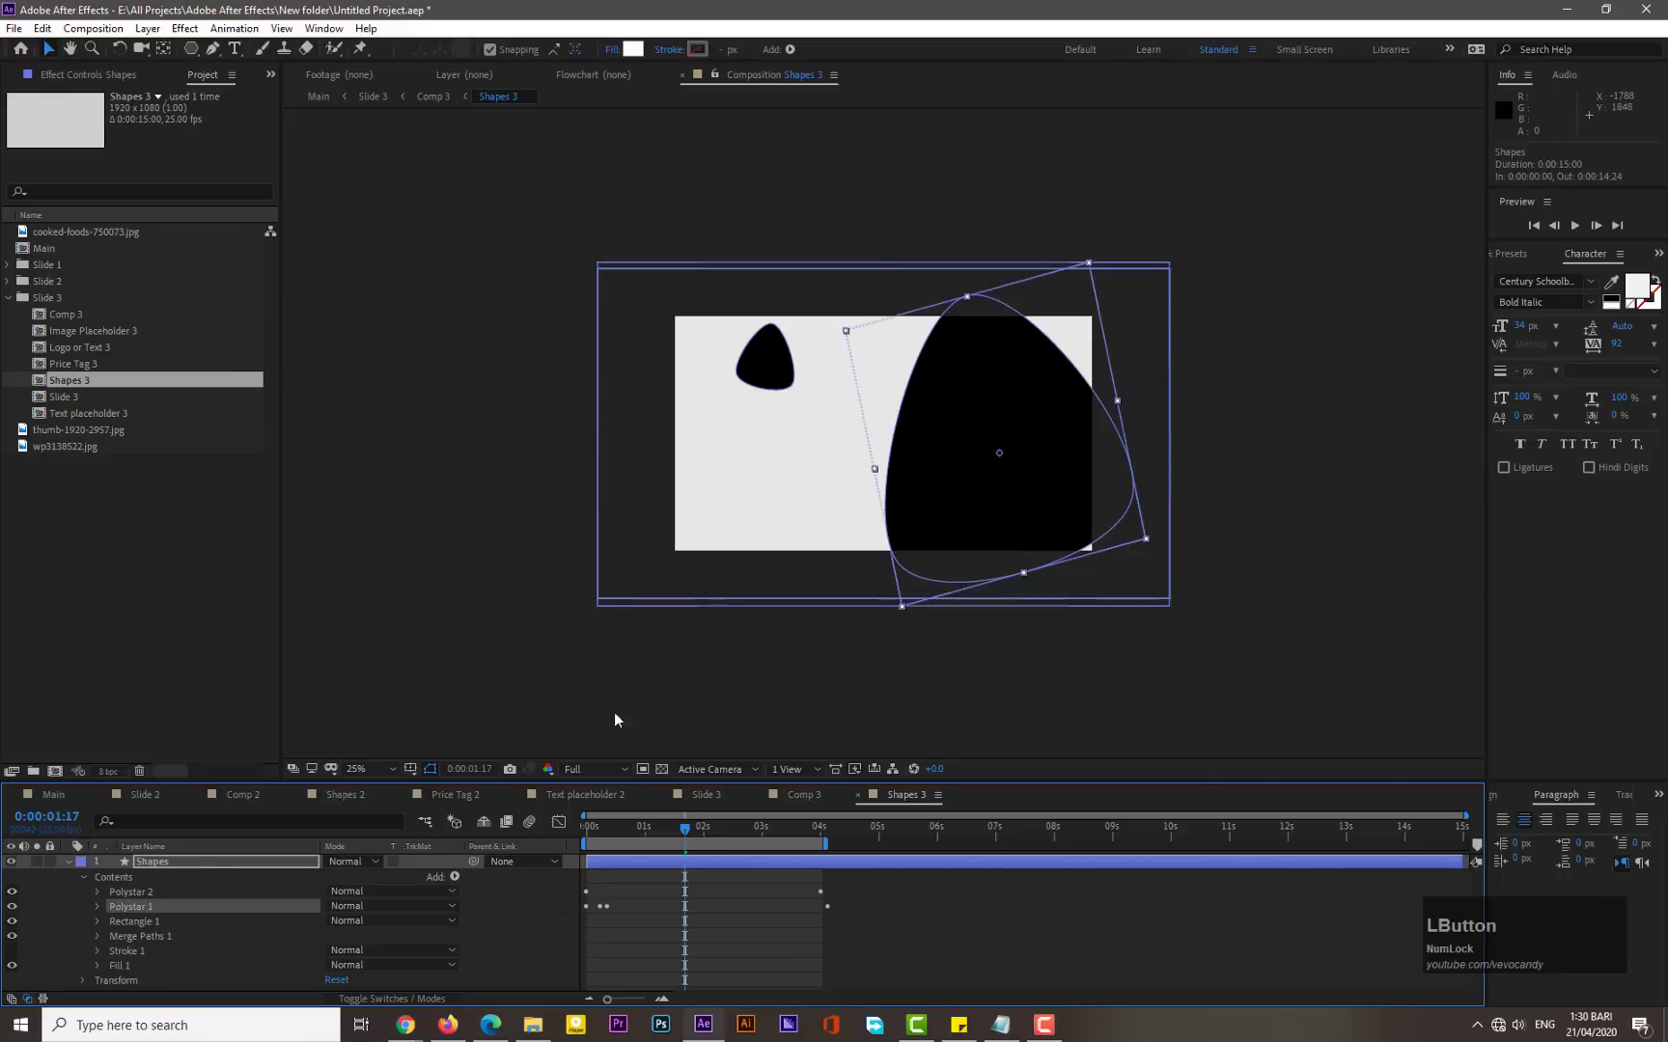
pyautogui.moveTo(938, 488); pyautogui.dragTo(624, 475)
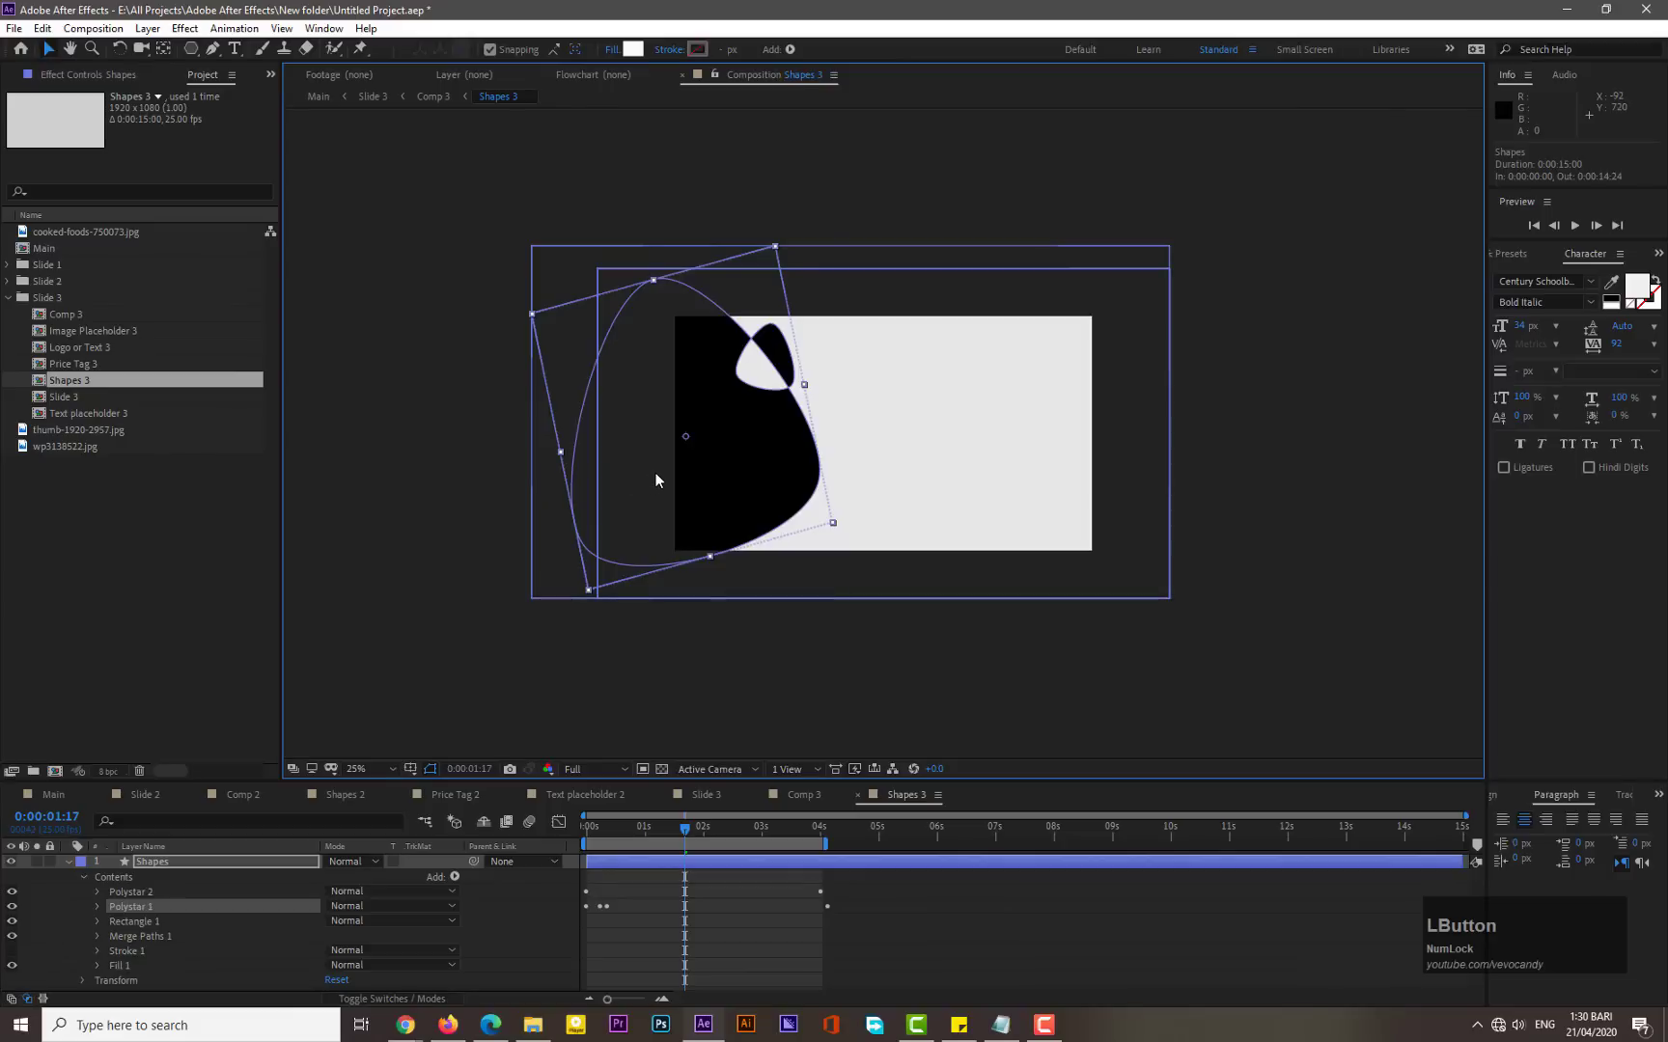
pyautogui.moveTo(654, 472); pyautogui.dragTo(733, 589)
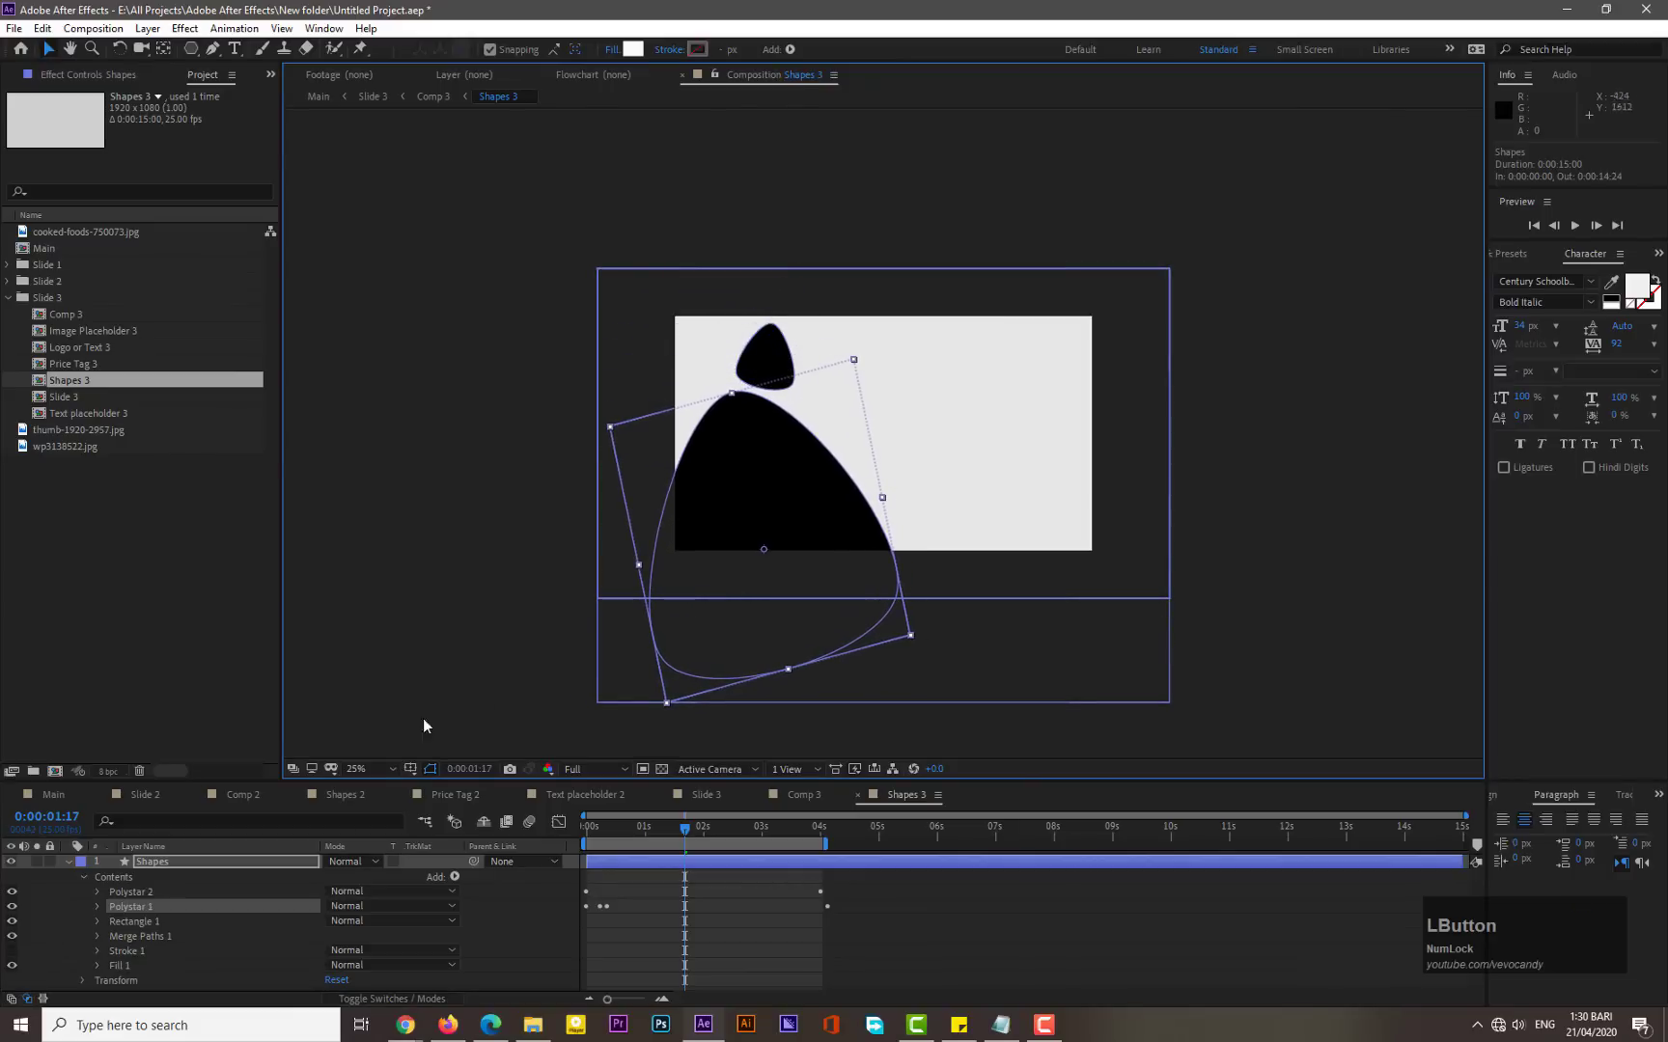
# - Move the Polystar 2 shape to the upper-right corner and scrub through its animation
pyautogui.click(140, 893)
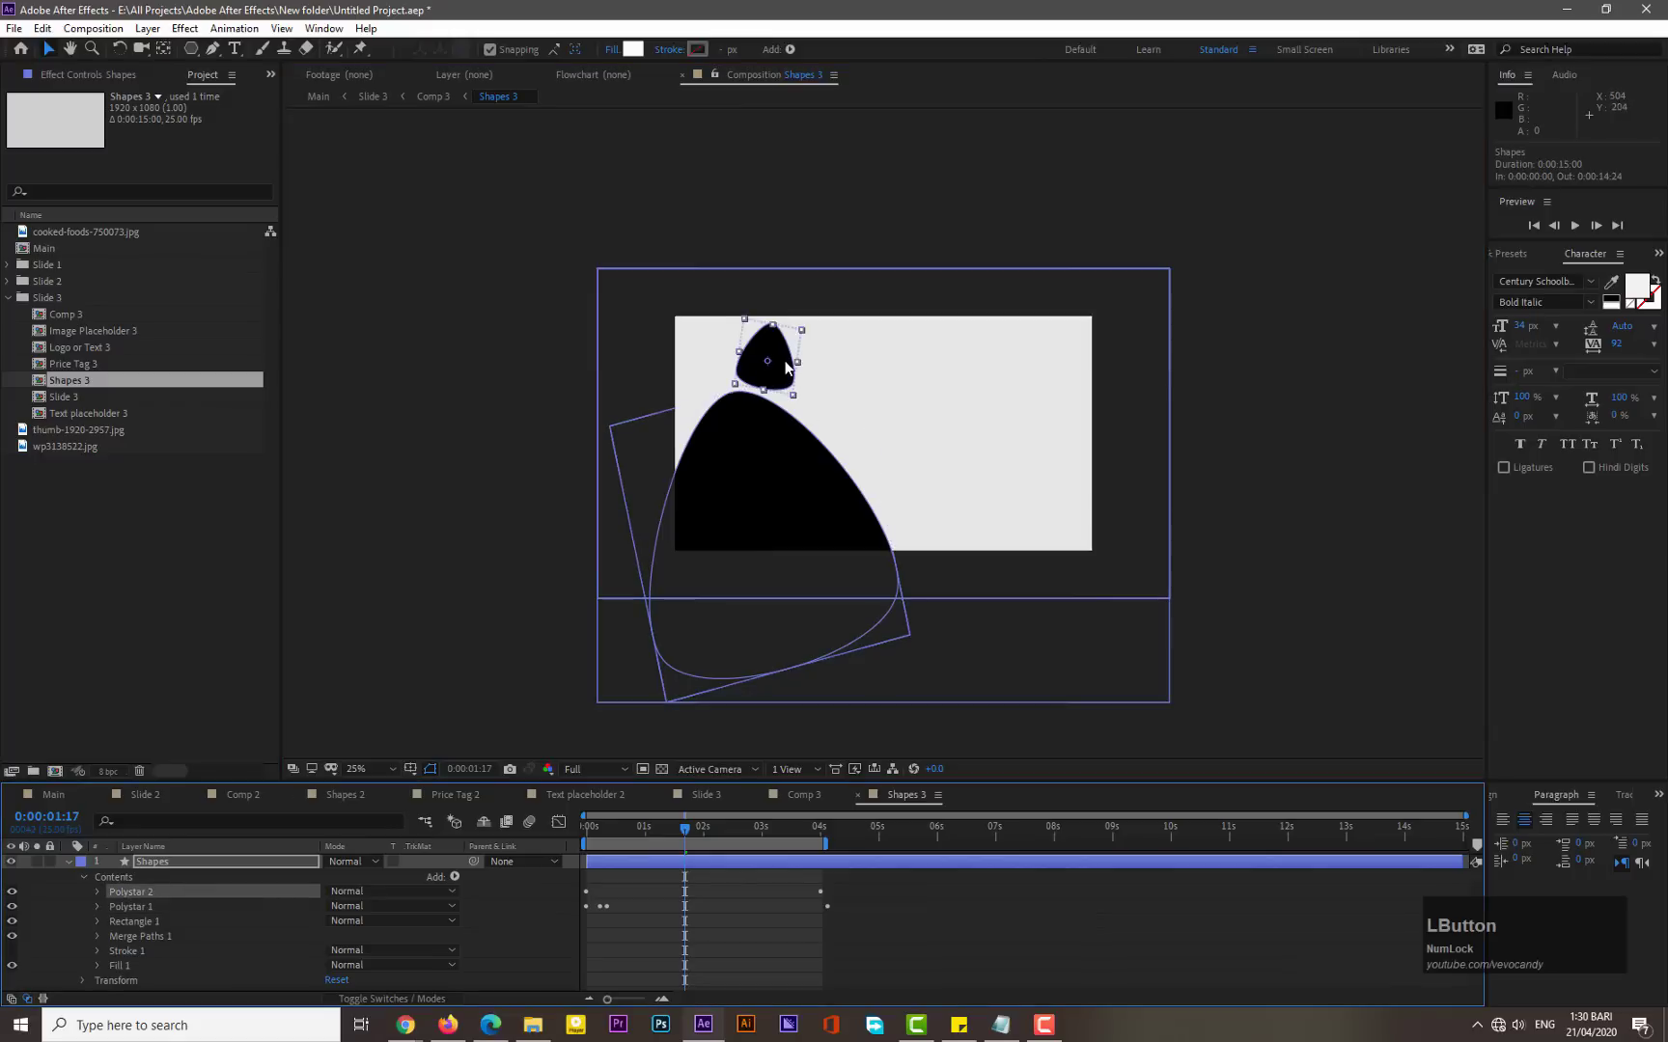
pyautogui.moveTo(789, 369); pyautogui.dragTo(1100, 333)
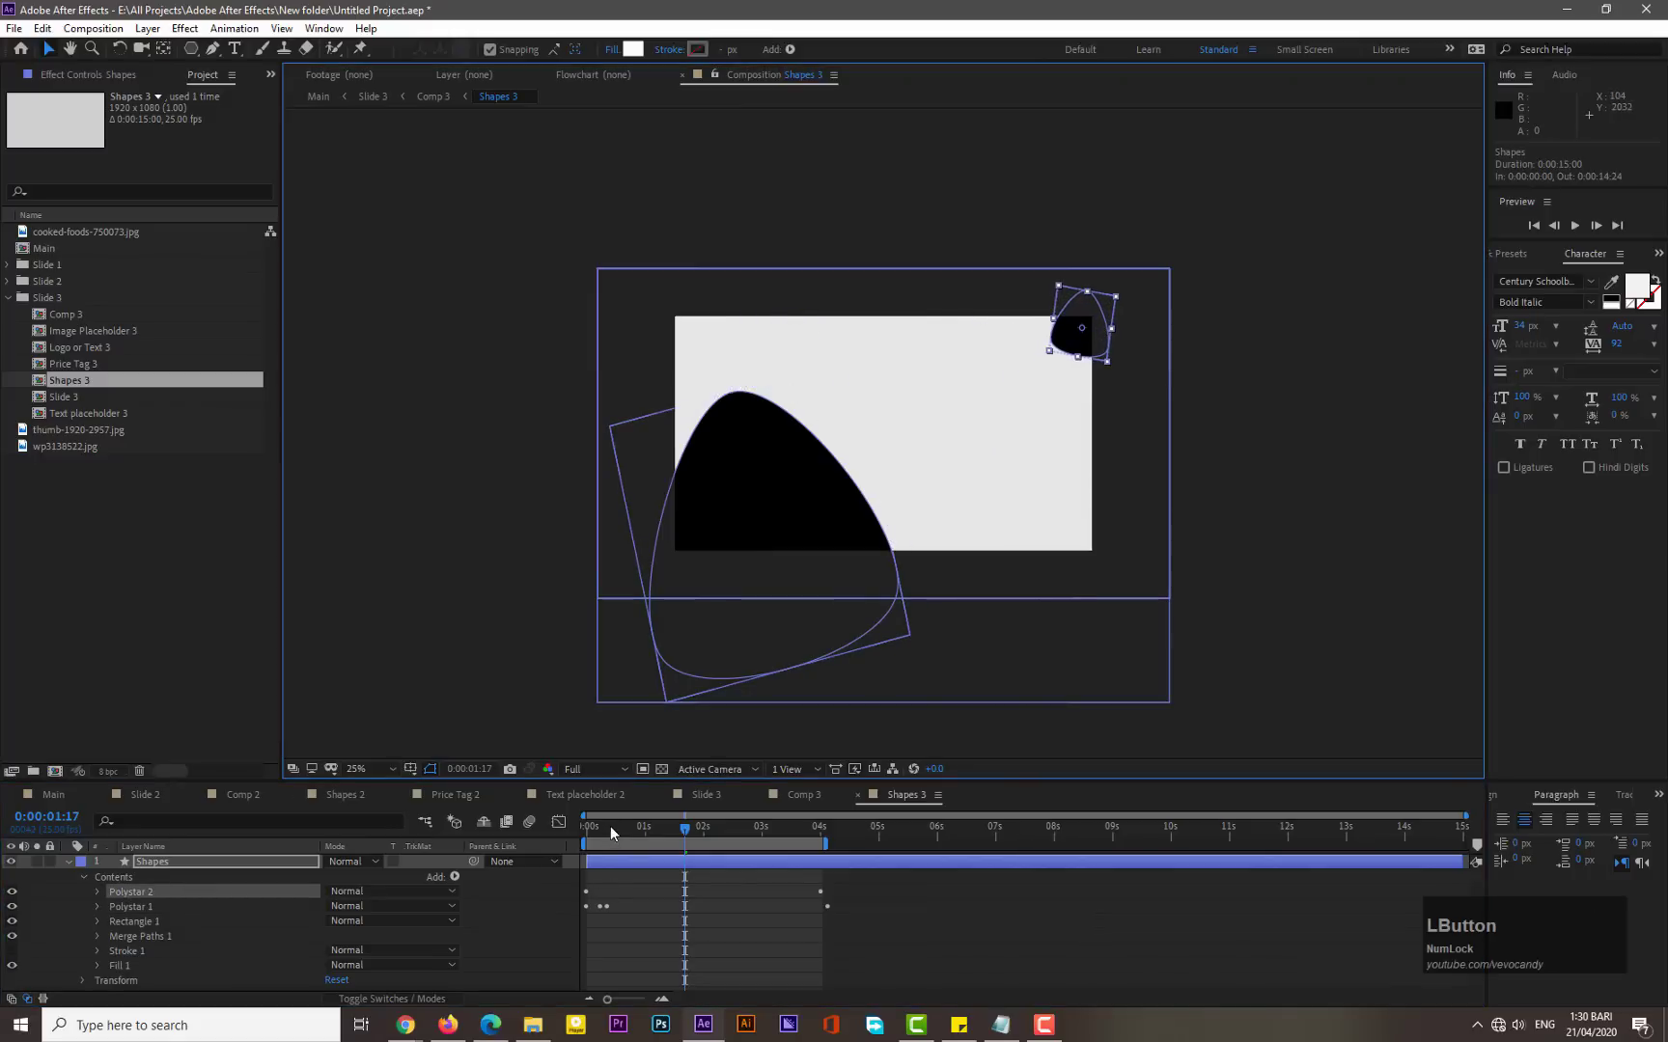
pyautogui.moveTo(610, 826); pyautogui.dragTo(814, 811)
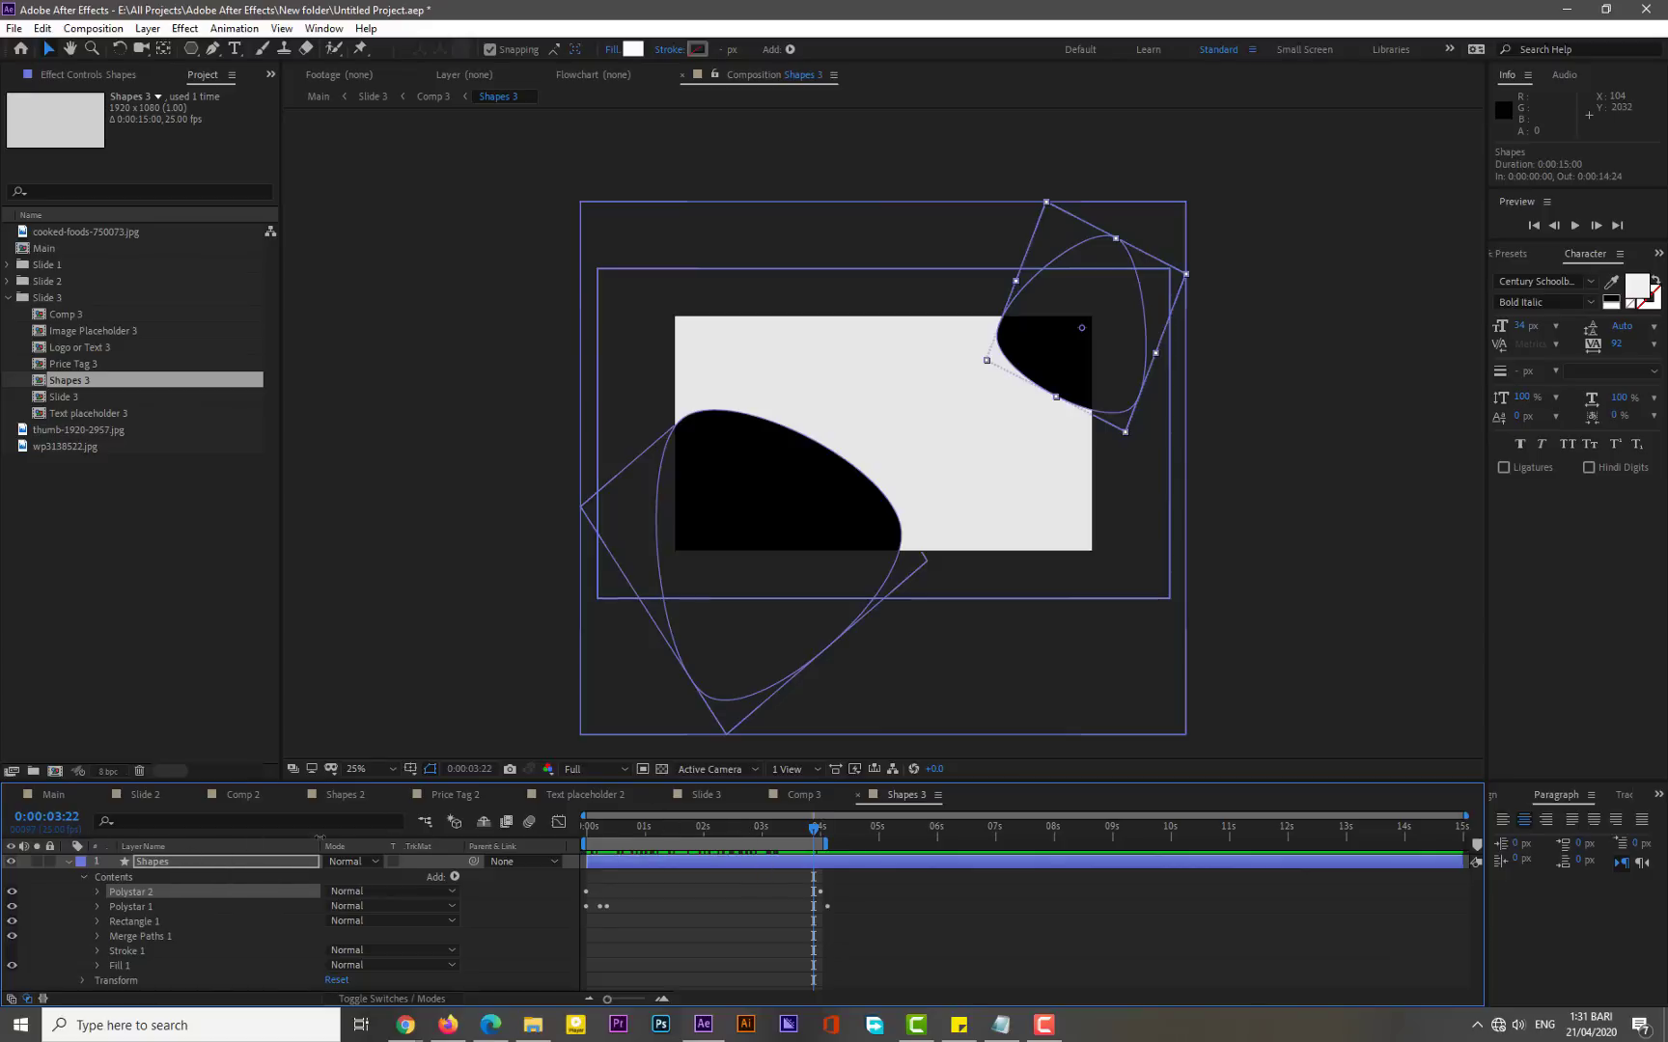
# - In Slide 3, open Text placeholder 3, rotate the Shape with description layer to about 37° and nudge it slightly
pyautogui.click(689, 796)
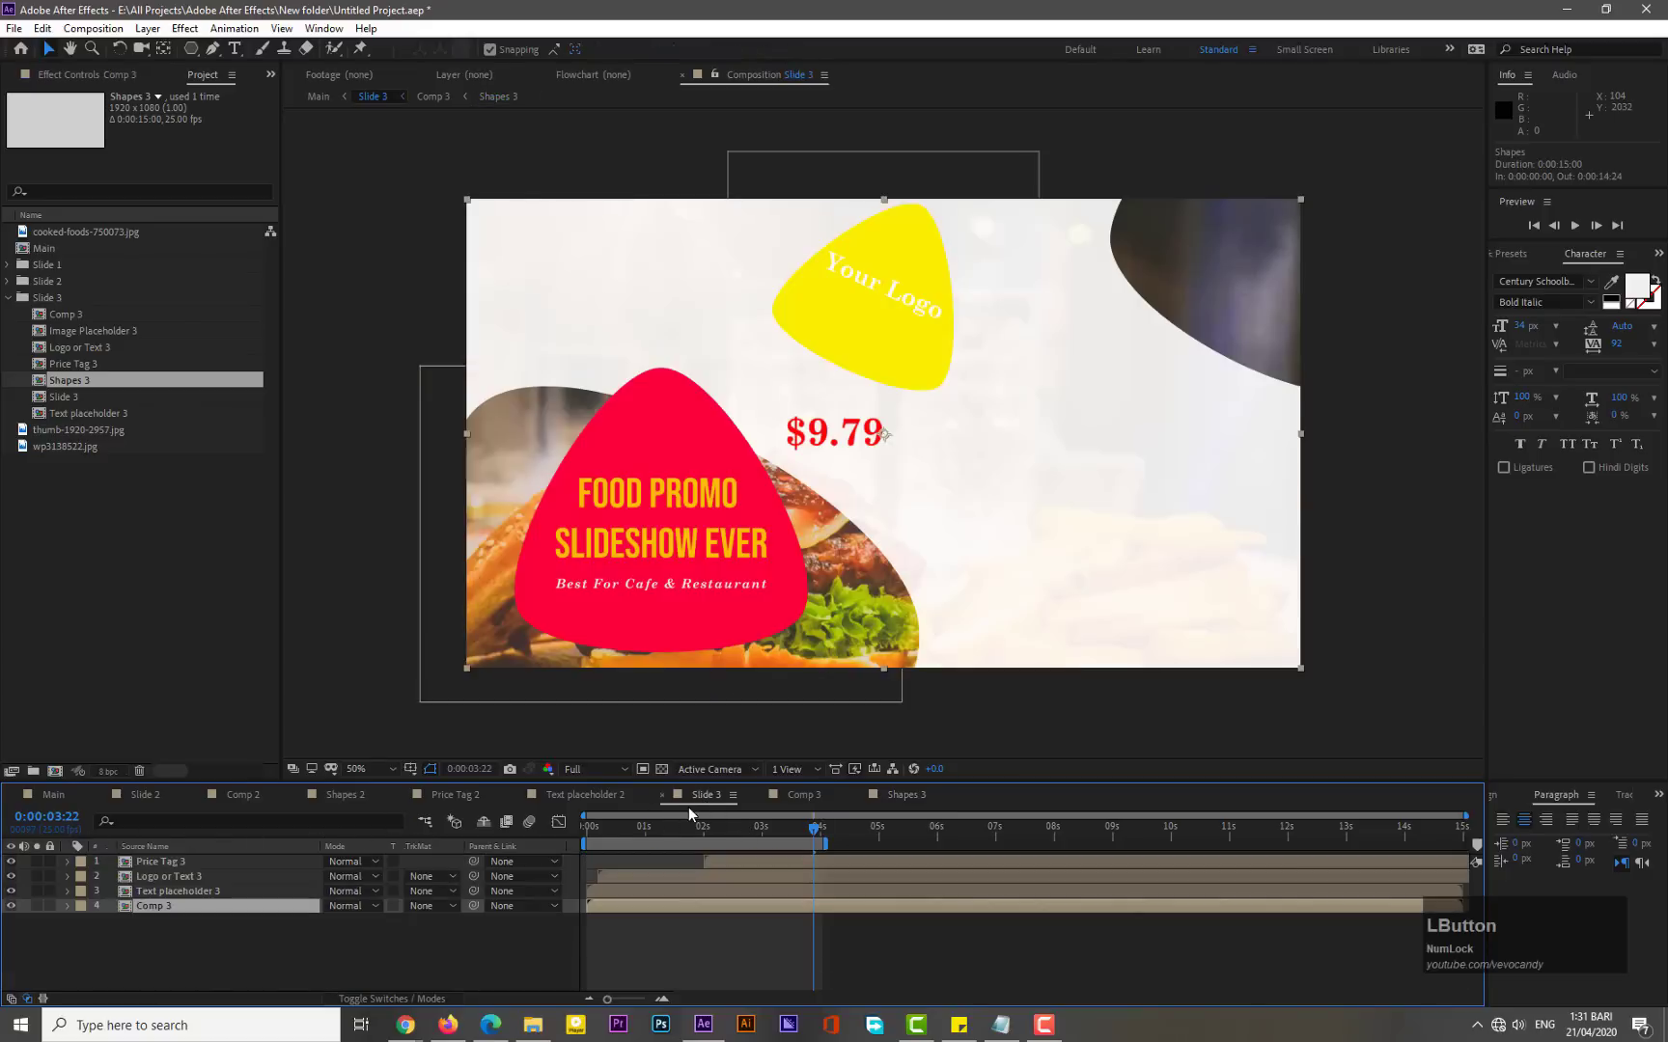
pyautogui.doubleClick(173, 891)
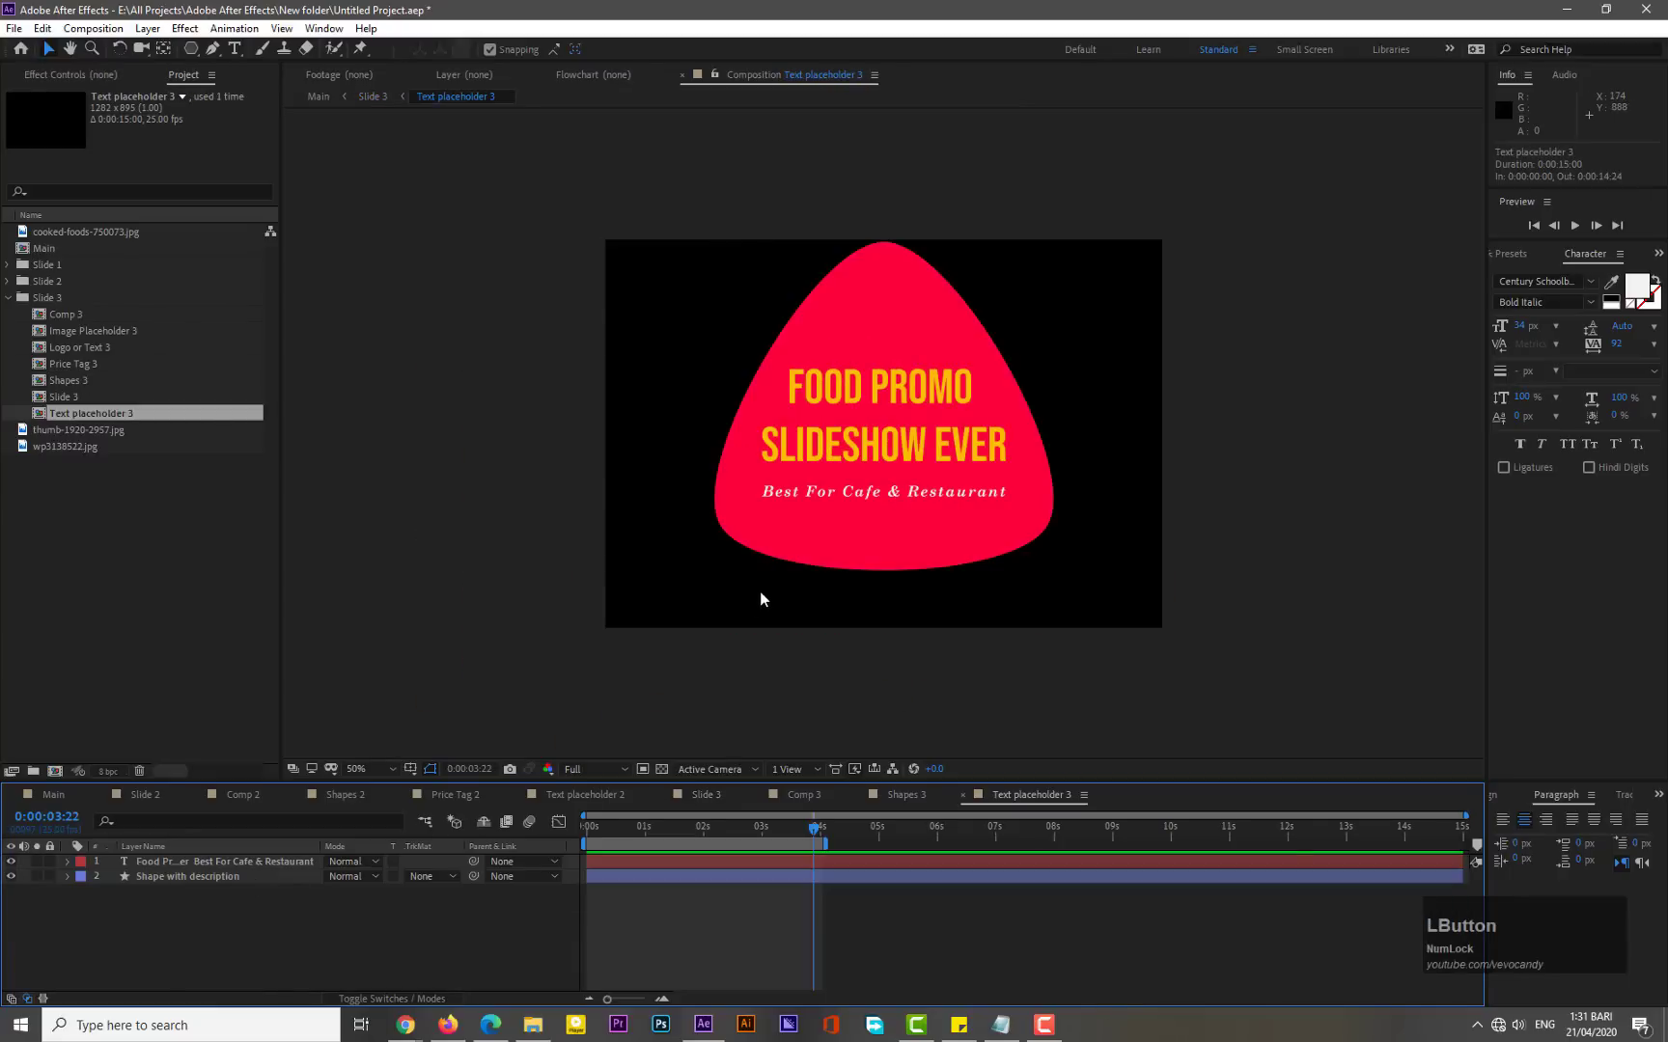
pyautogui.click(161, 877)
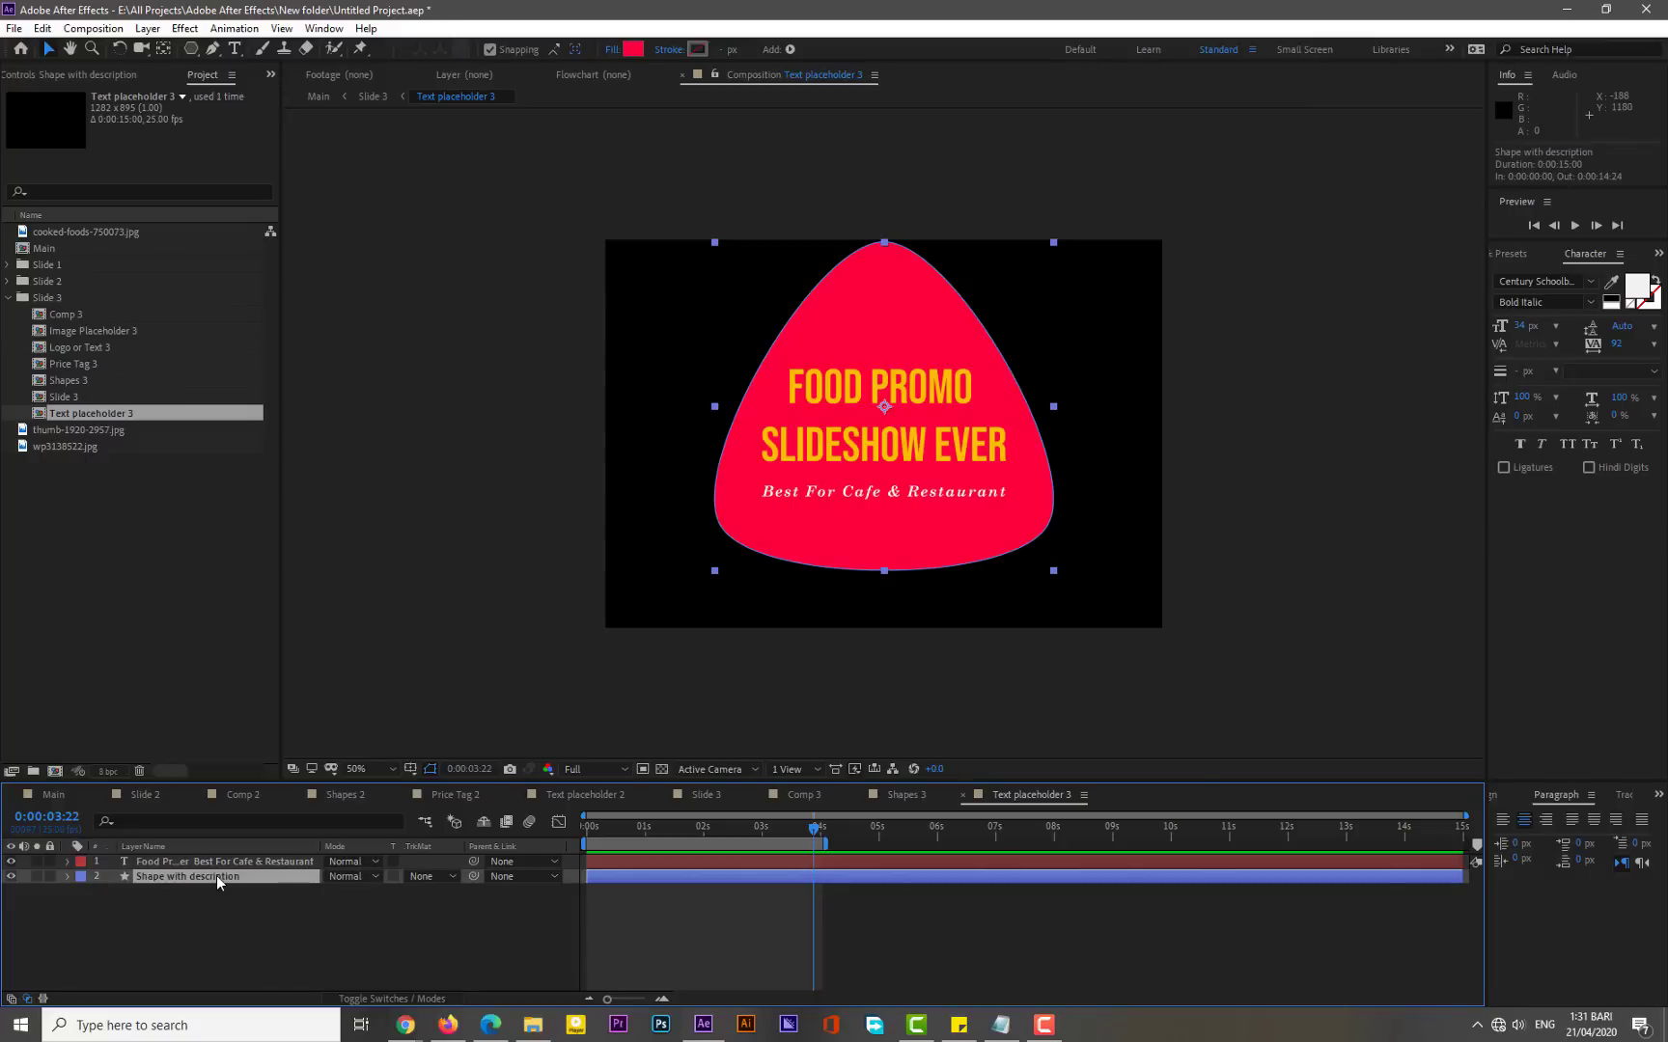
pyautogui.press('r')
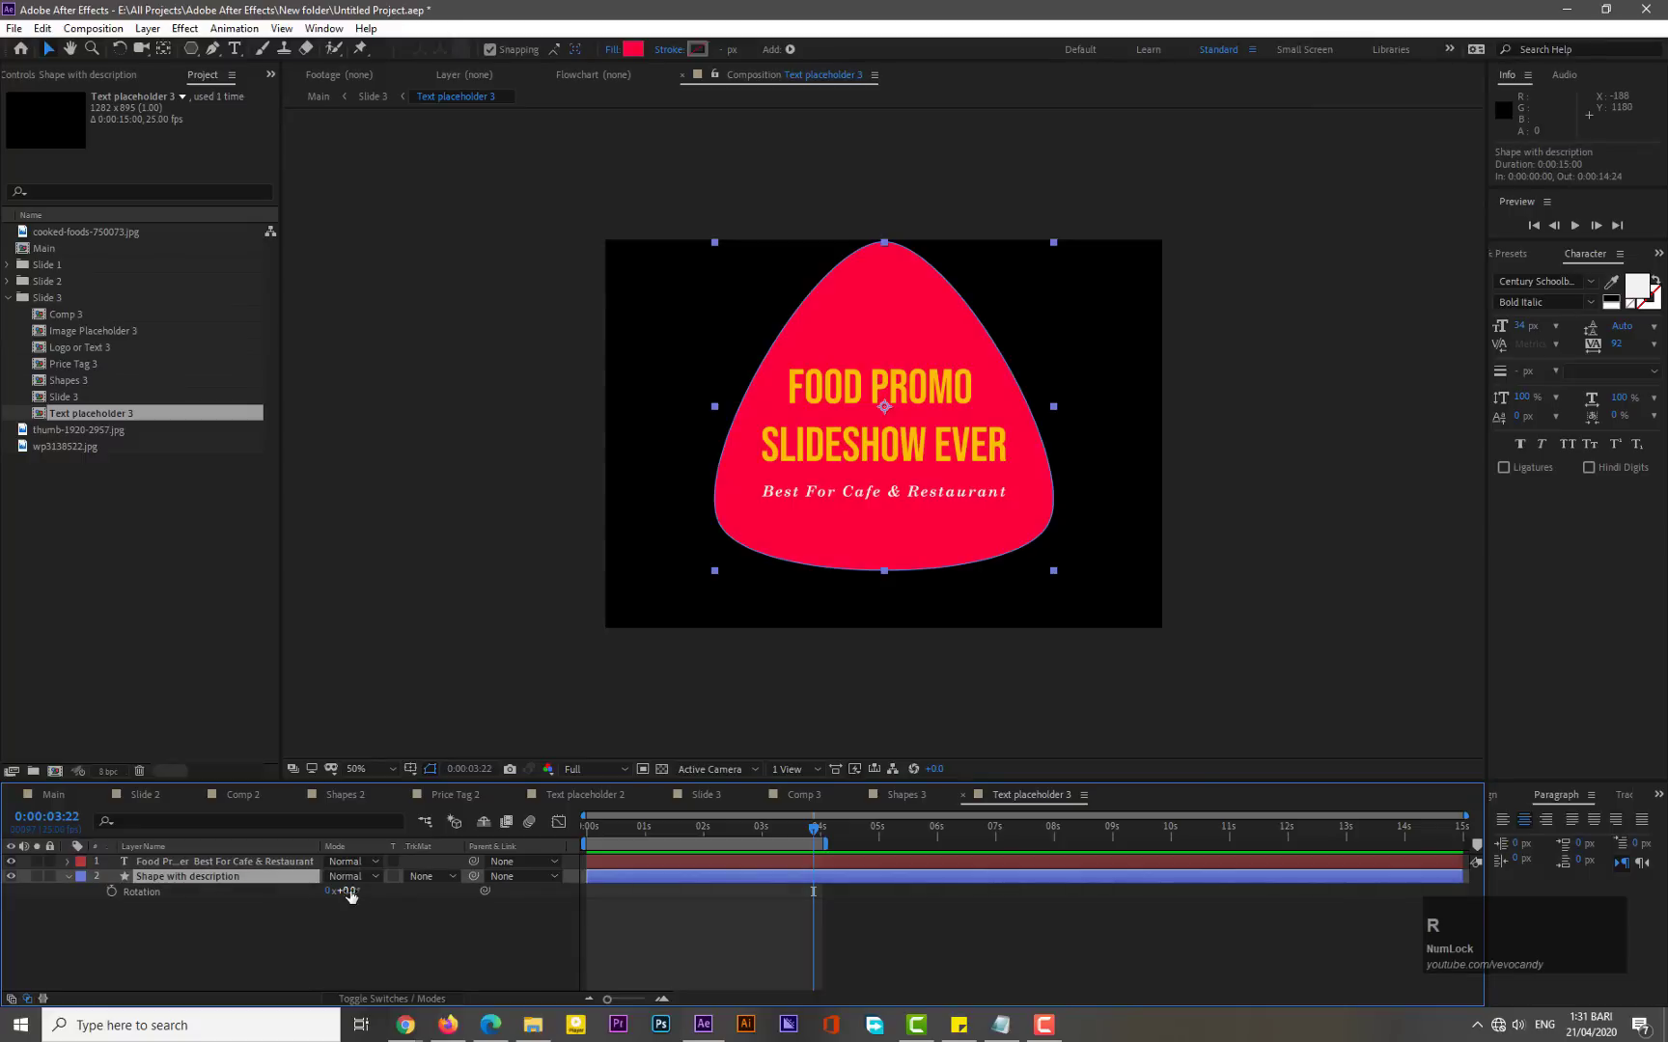
pyautogui.moveTo(350, 895); pyautogui.dragTo(379, 888)
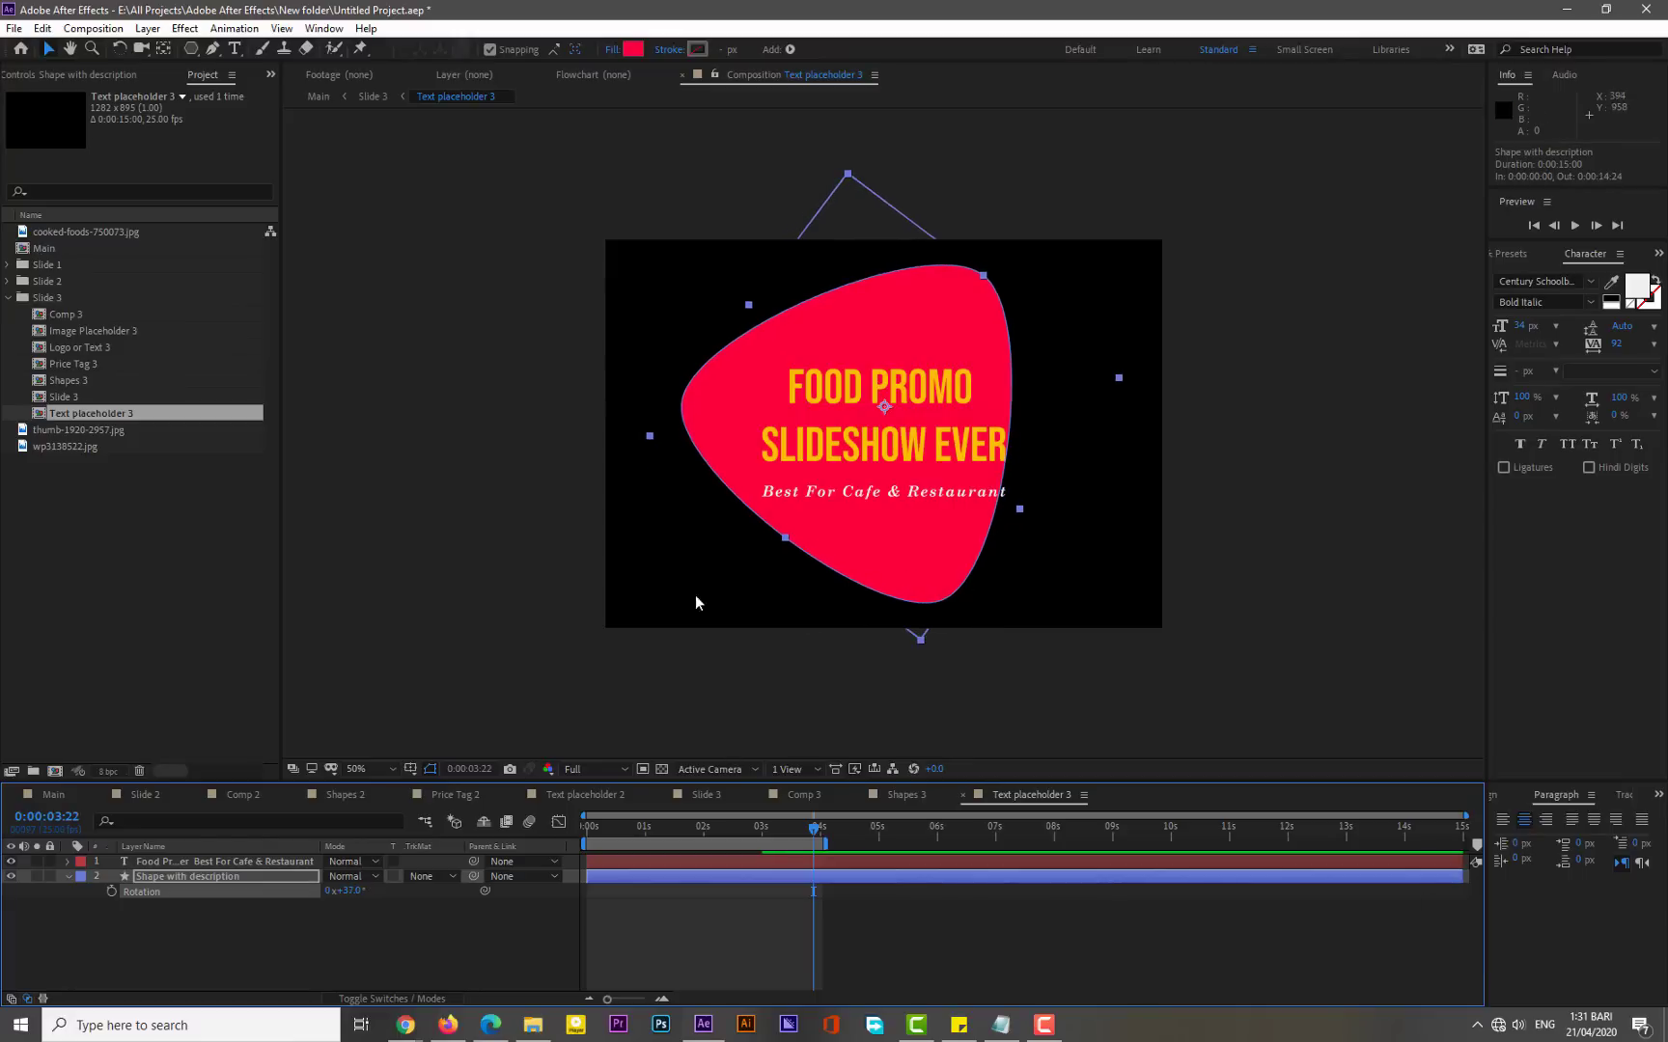
pyautogui.moveTo(915, 548); pyautogui.dragTo(923, 559)
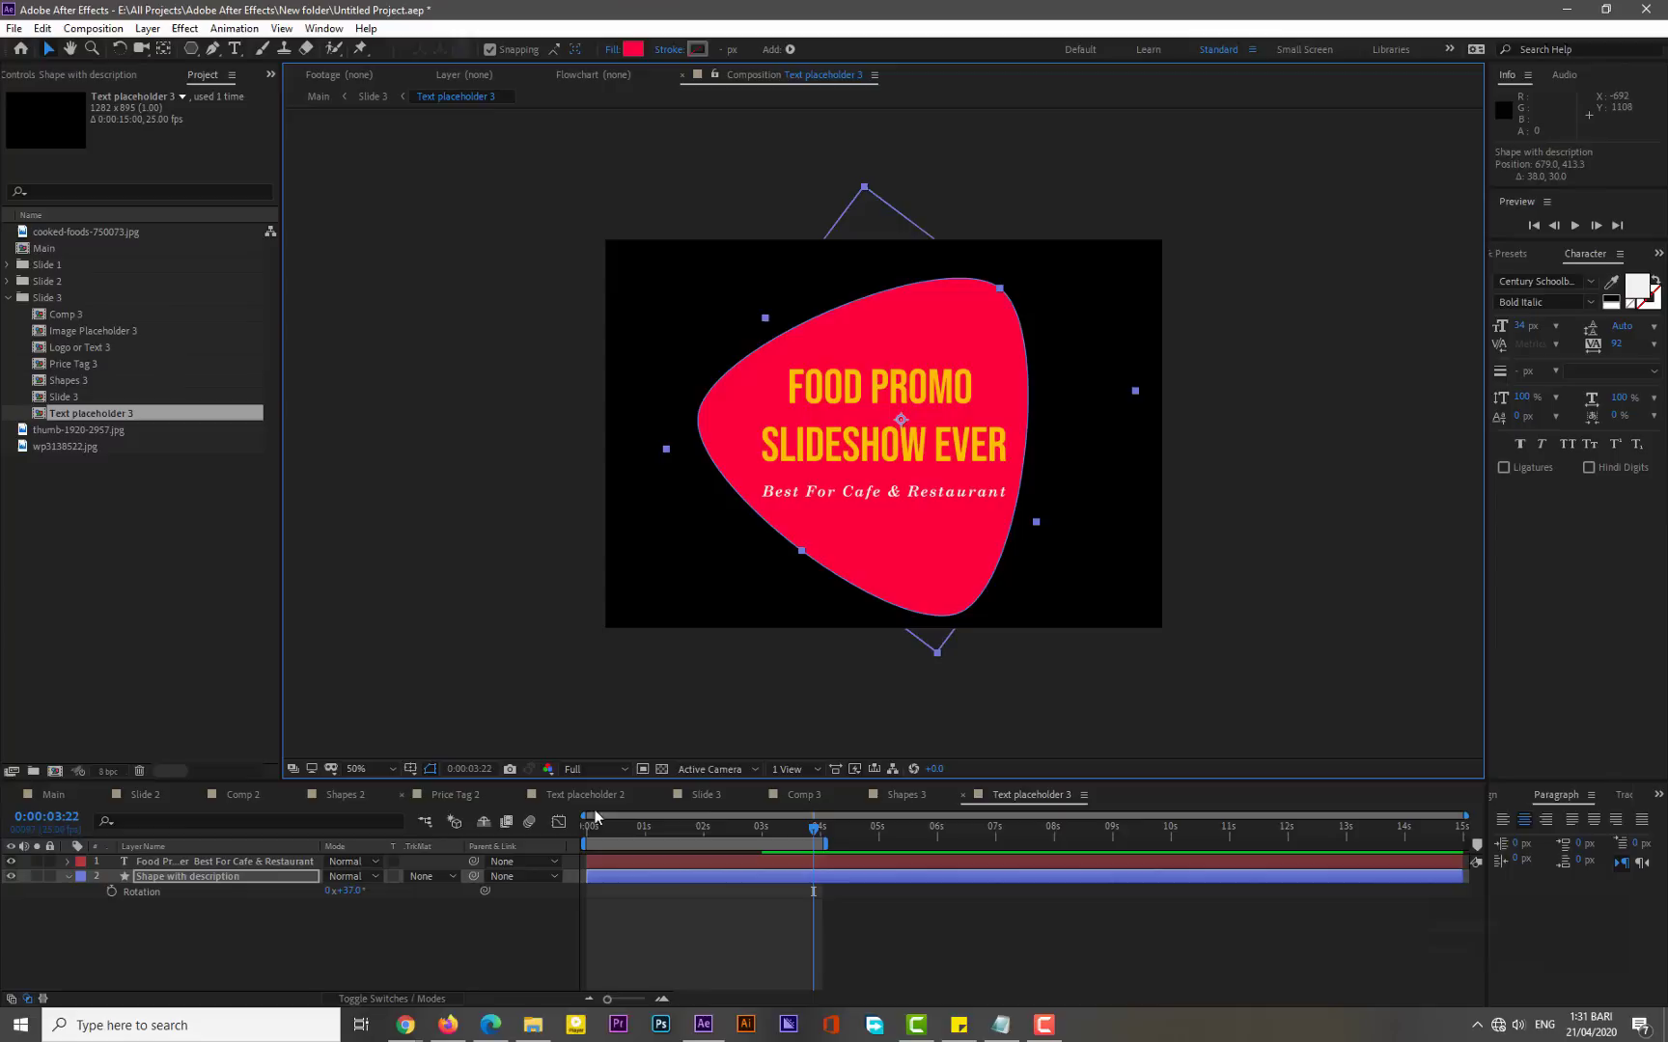
# - Back in Slide 3, move the Text placeholder 3 layer over to the right side of the frame
pyautogui.click(705, 797)
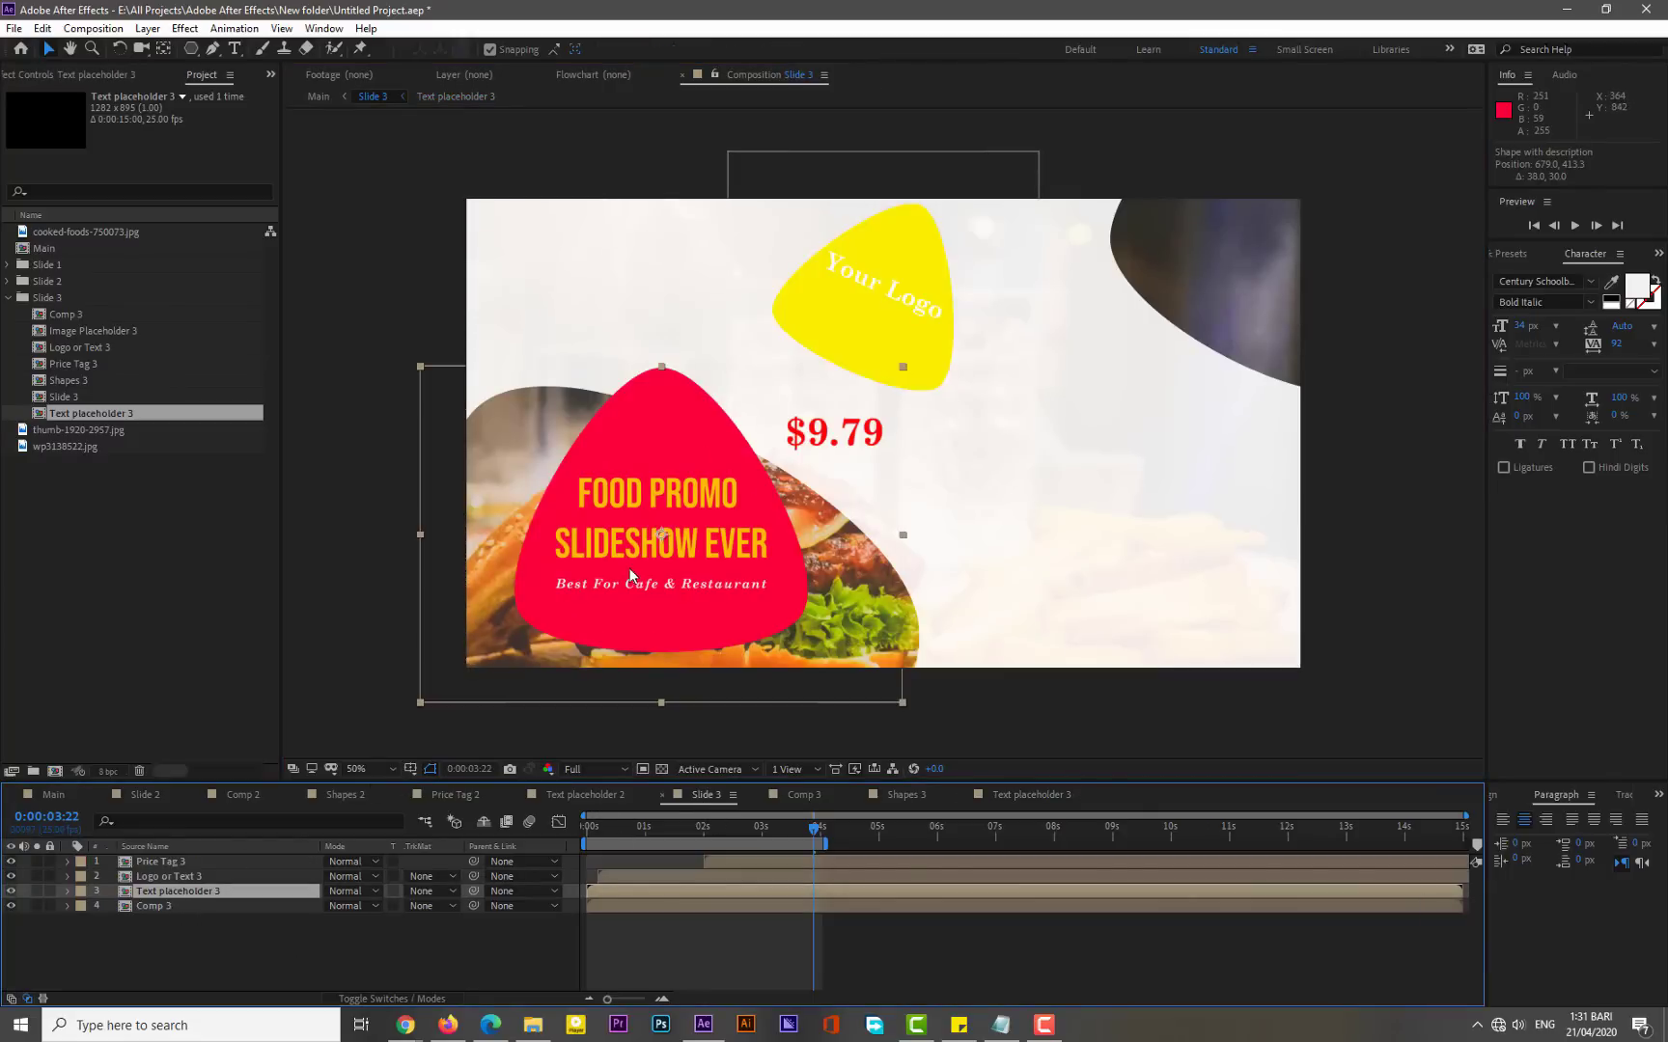
pyautogui.moveTo(719, 832); pyautogui.dragTo(750, 832)
pyautogui.click(607, 591)
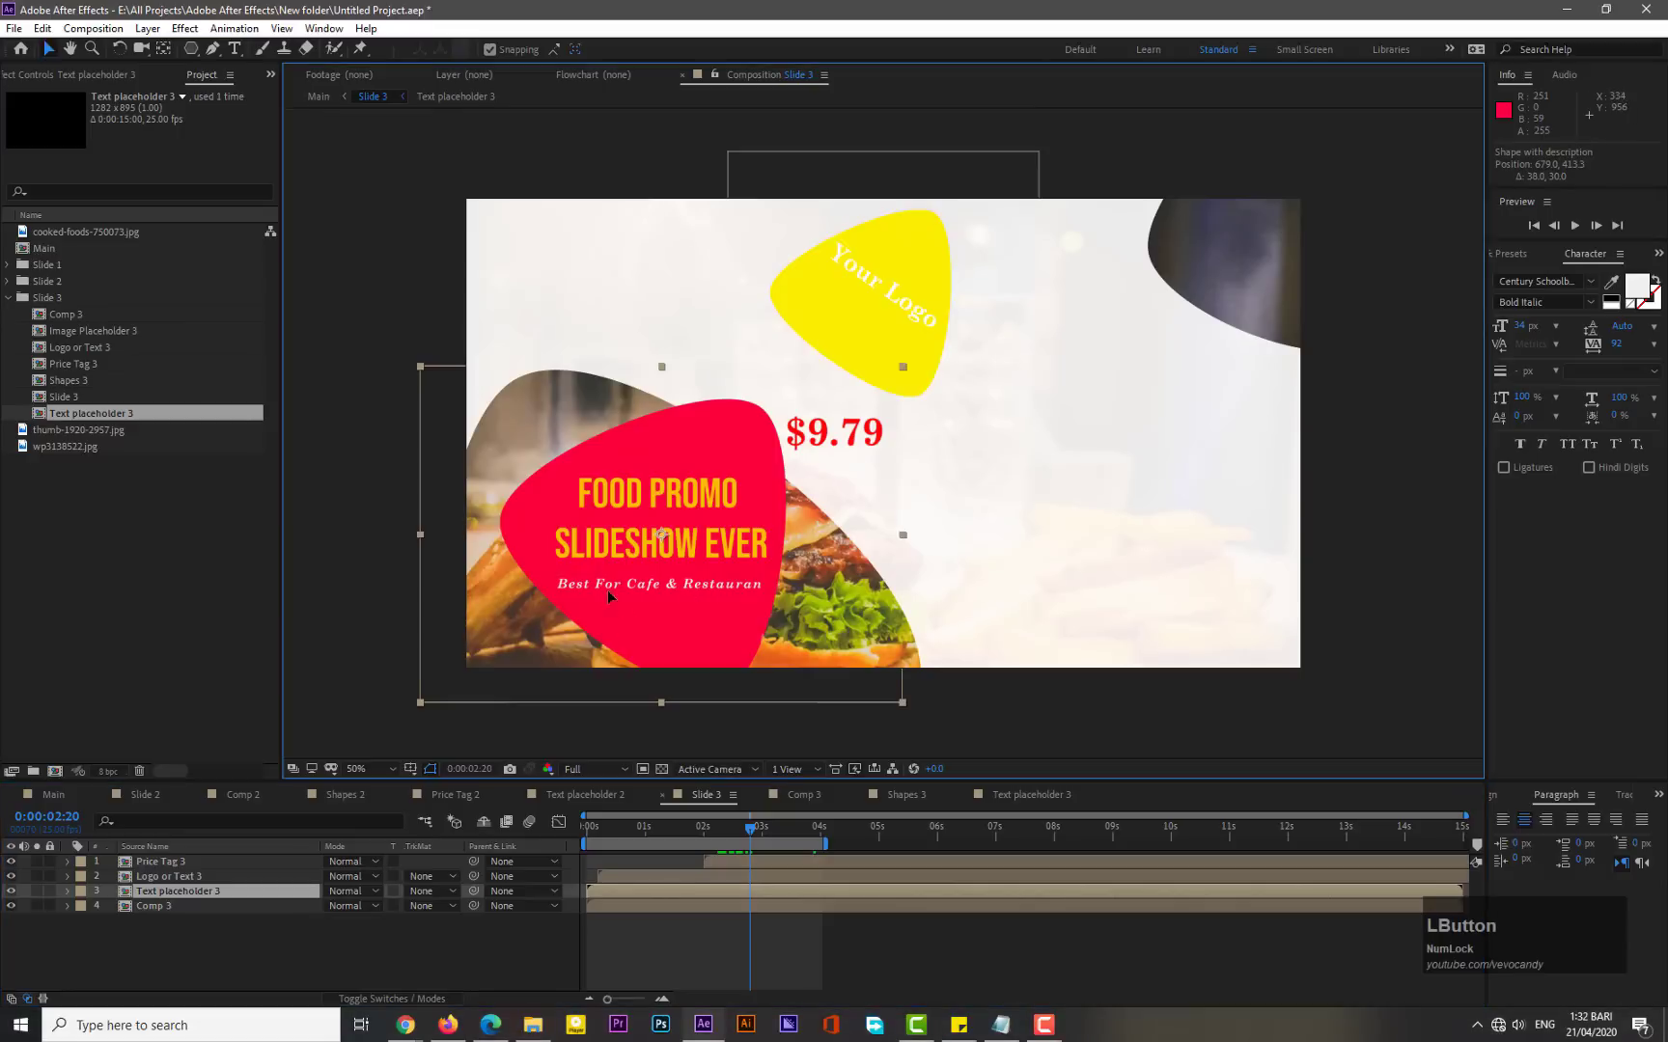
pyautogui.moveTo(607, 591); pyautogui.dragTo(1028, 565)
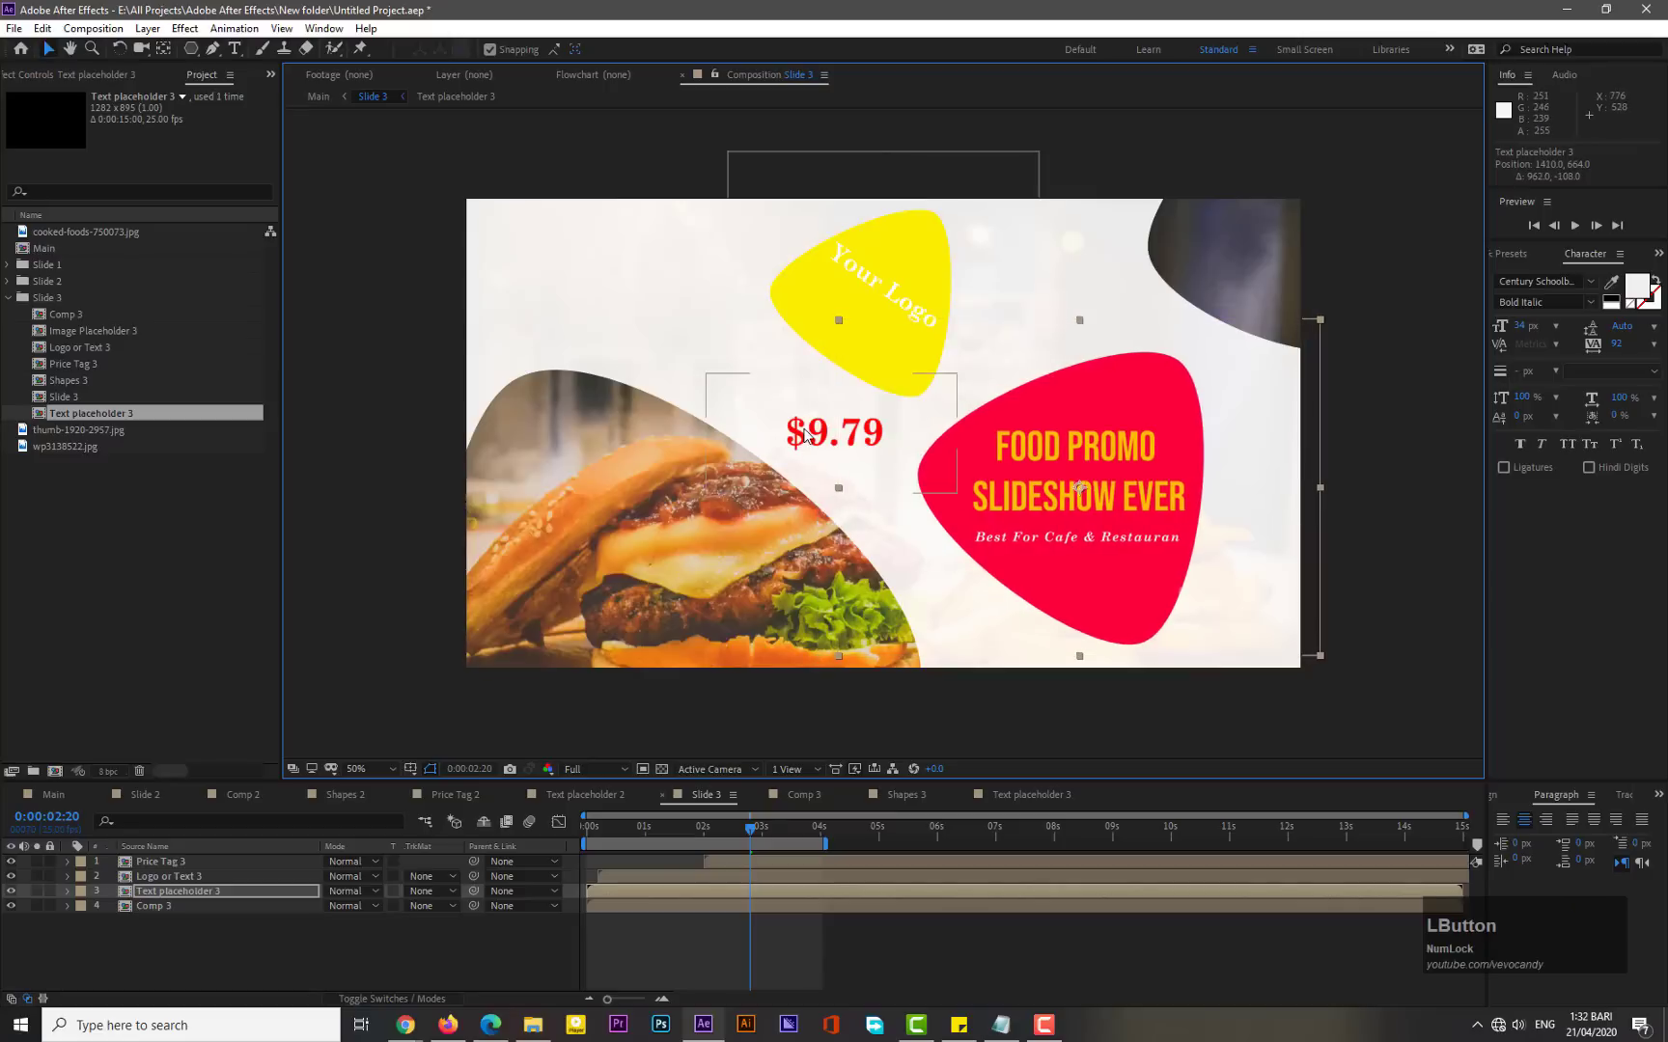
# - Move the logo to the upper left and try several placements for the price tag and text block
pyautogui.moveTo(799, 304); pyautogui.dragTo(509, 326)
pyautogui.moveTo(807, 424); pyautogui.dragTo(859, 329)
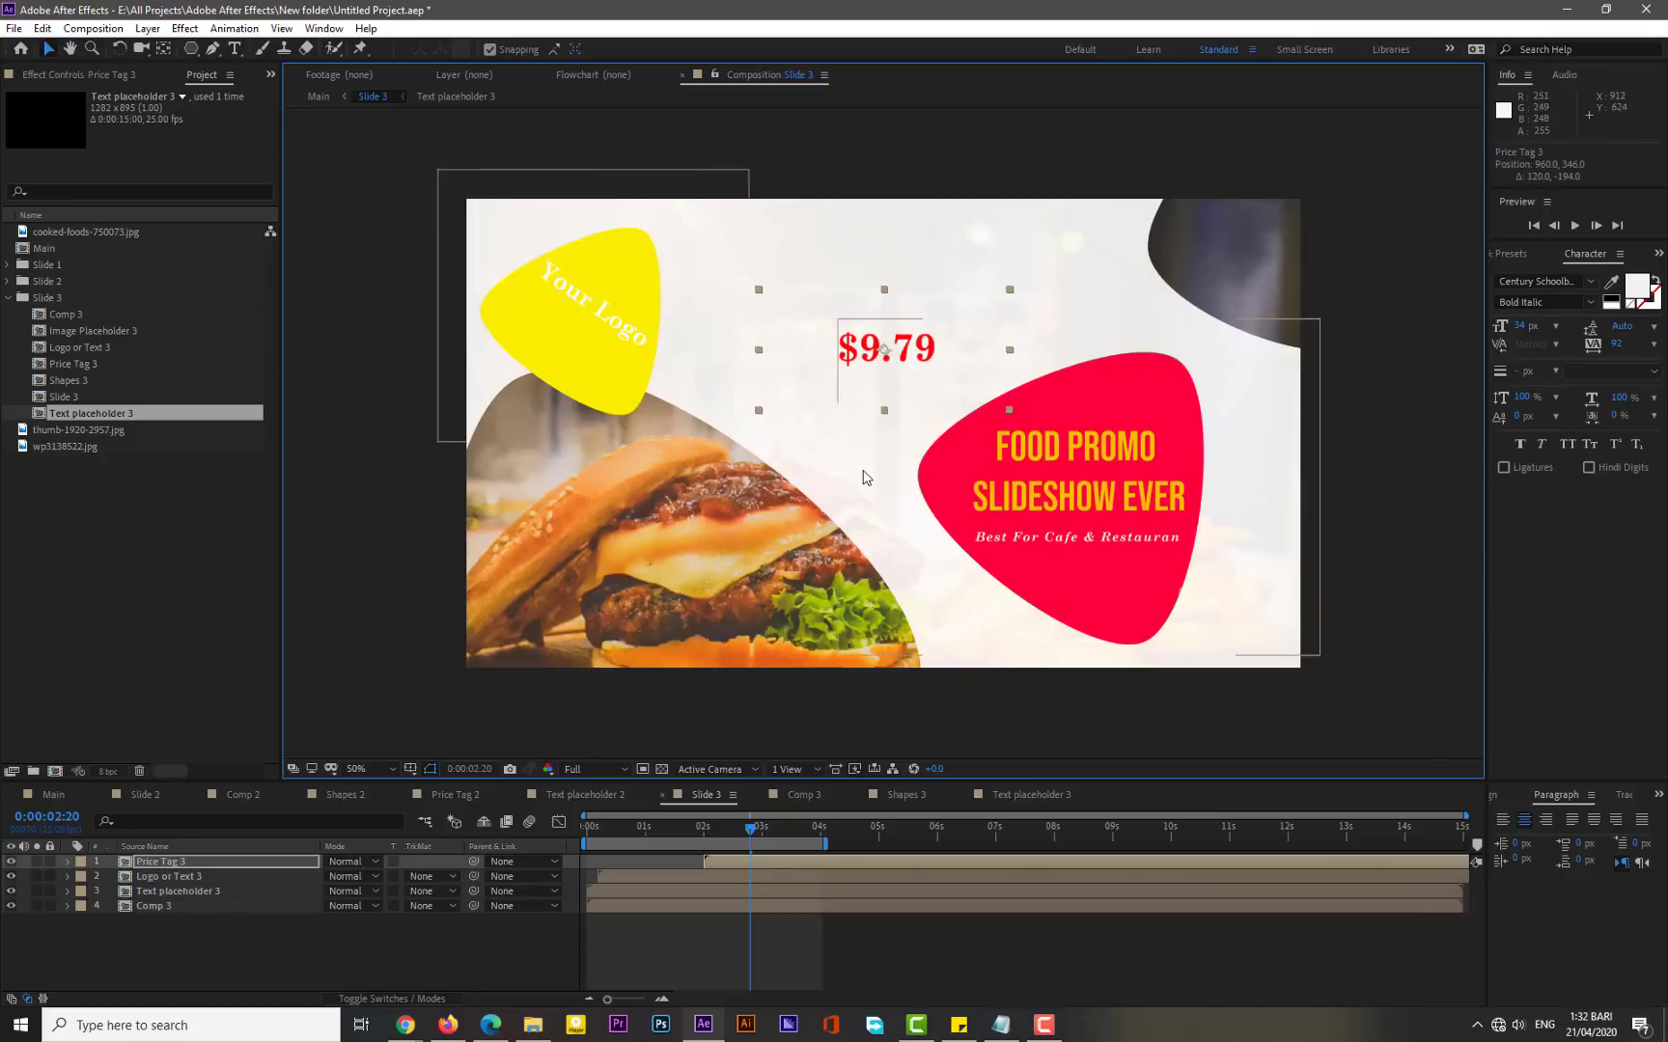
pyautogui.moveTo(985, 496); pyautogui.dragTo(911, 324)
pyautogui.moveTo(864, 410); pyautogui.dragTo(977, 576)
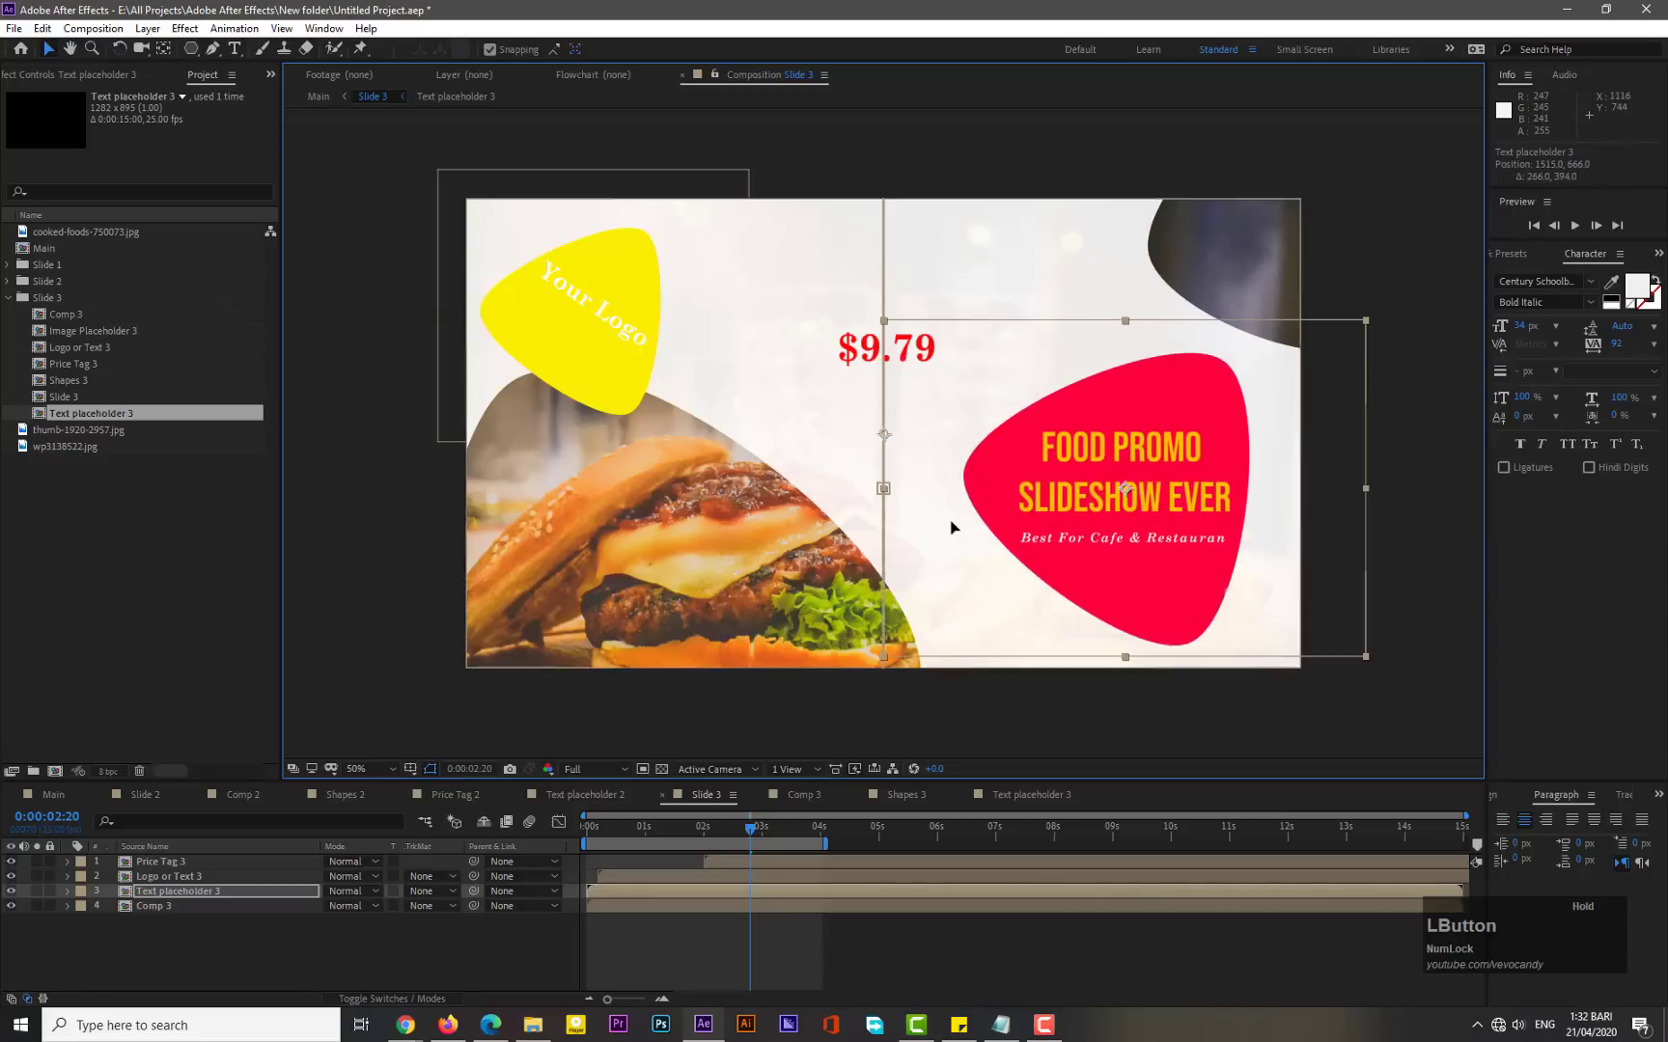
pyautogui.moveTo(850, 349); pyautogui.dragTo(842, 537)
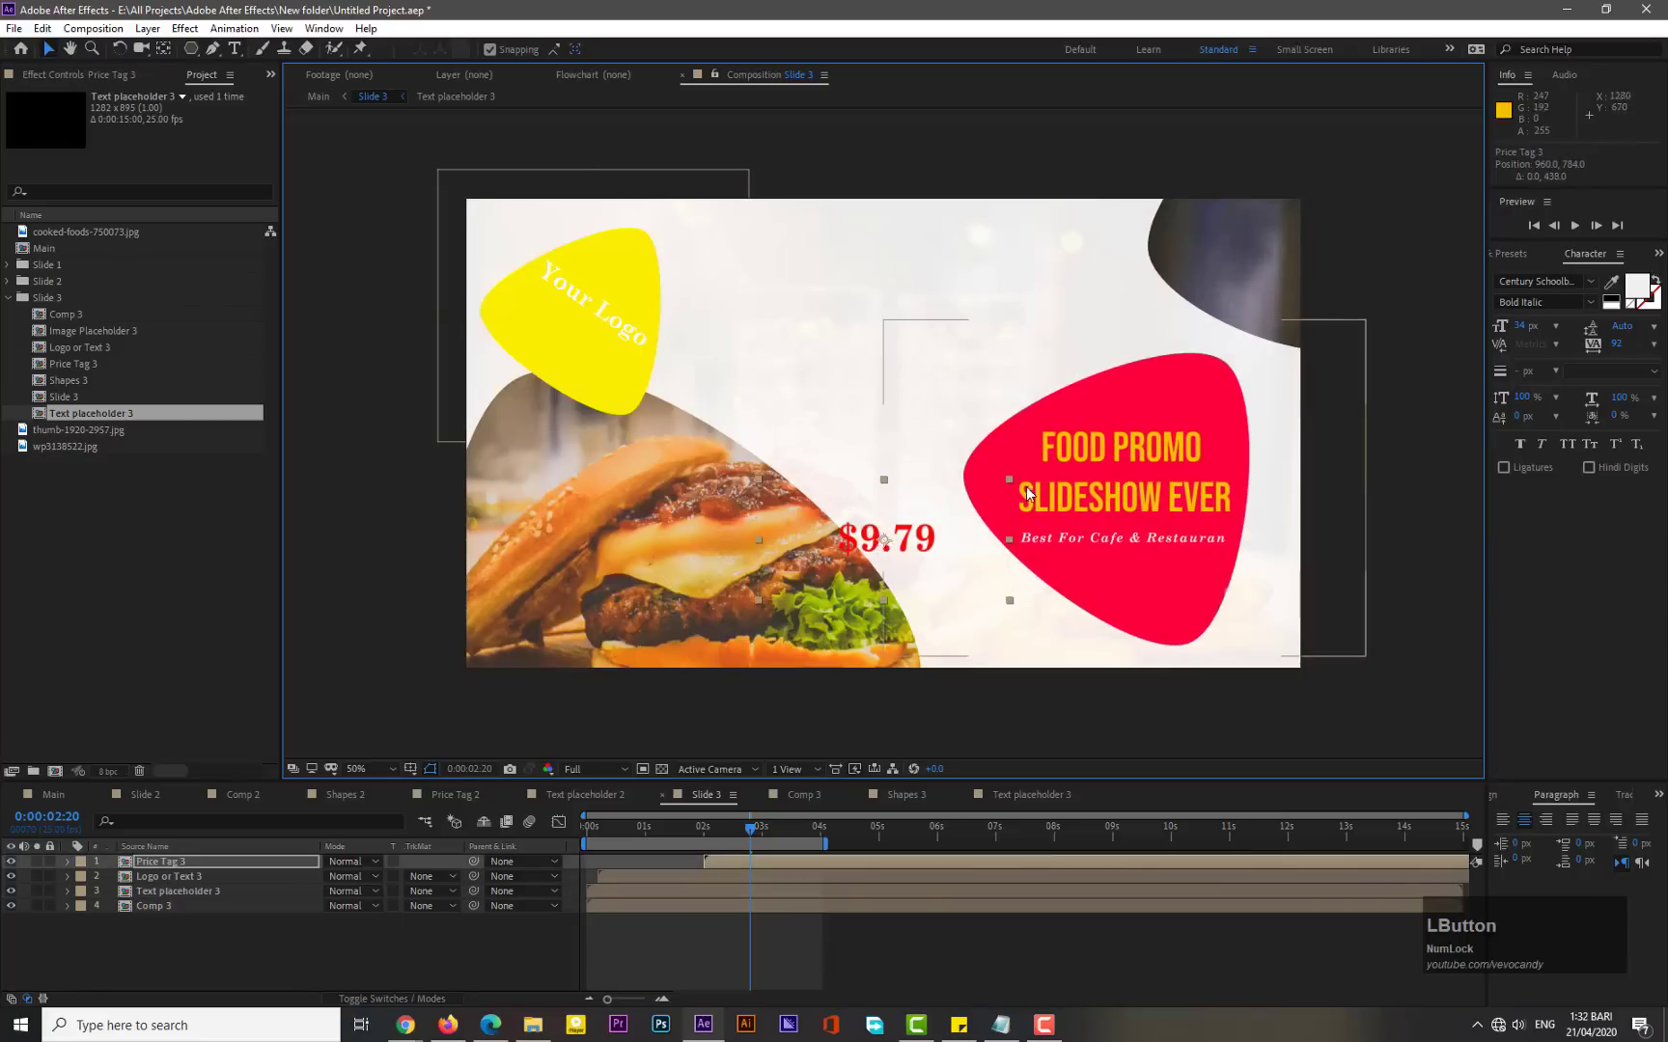
pyautogui.moveTo(1109, 460); pyautogui.dragTo(943, 360)
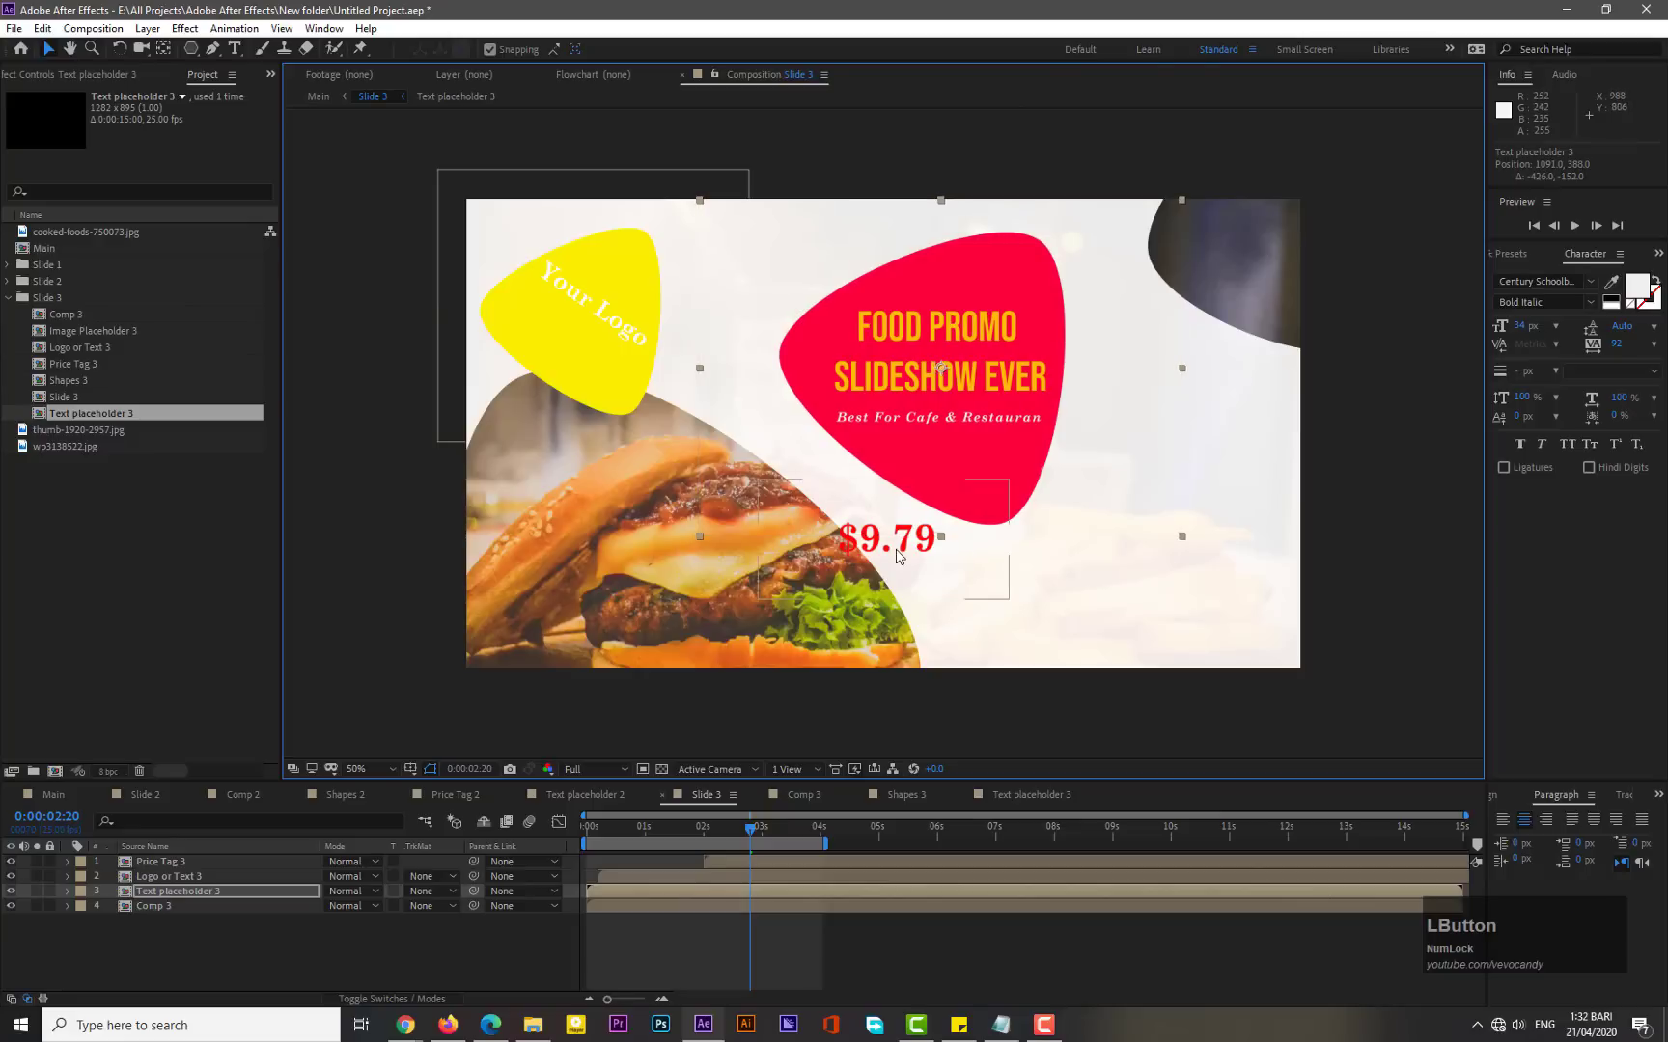
pyautogui.moveTo(897, 553); pyautogui.dragTo(1064, 619)
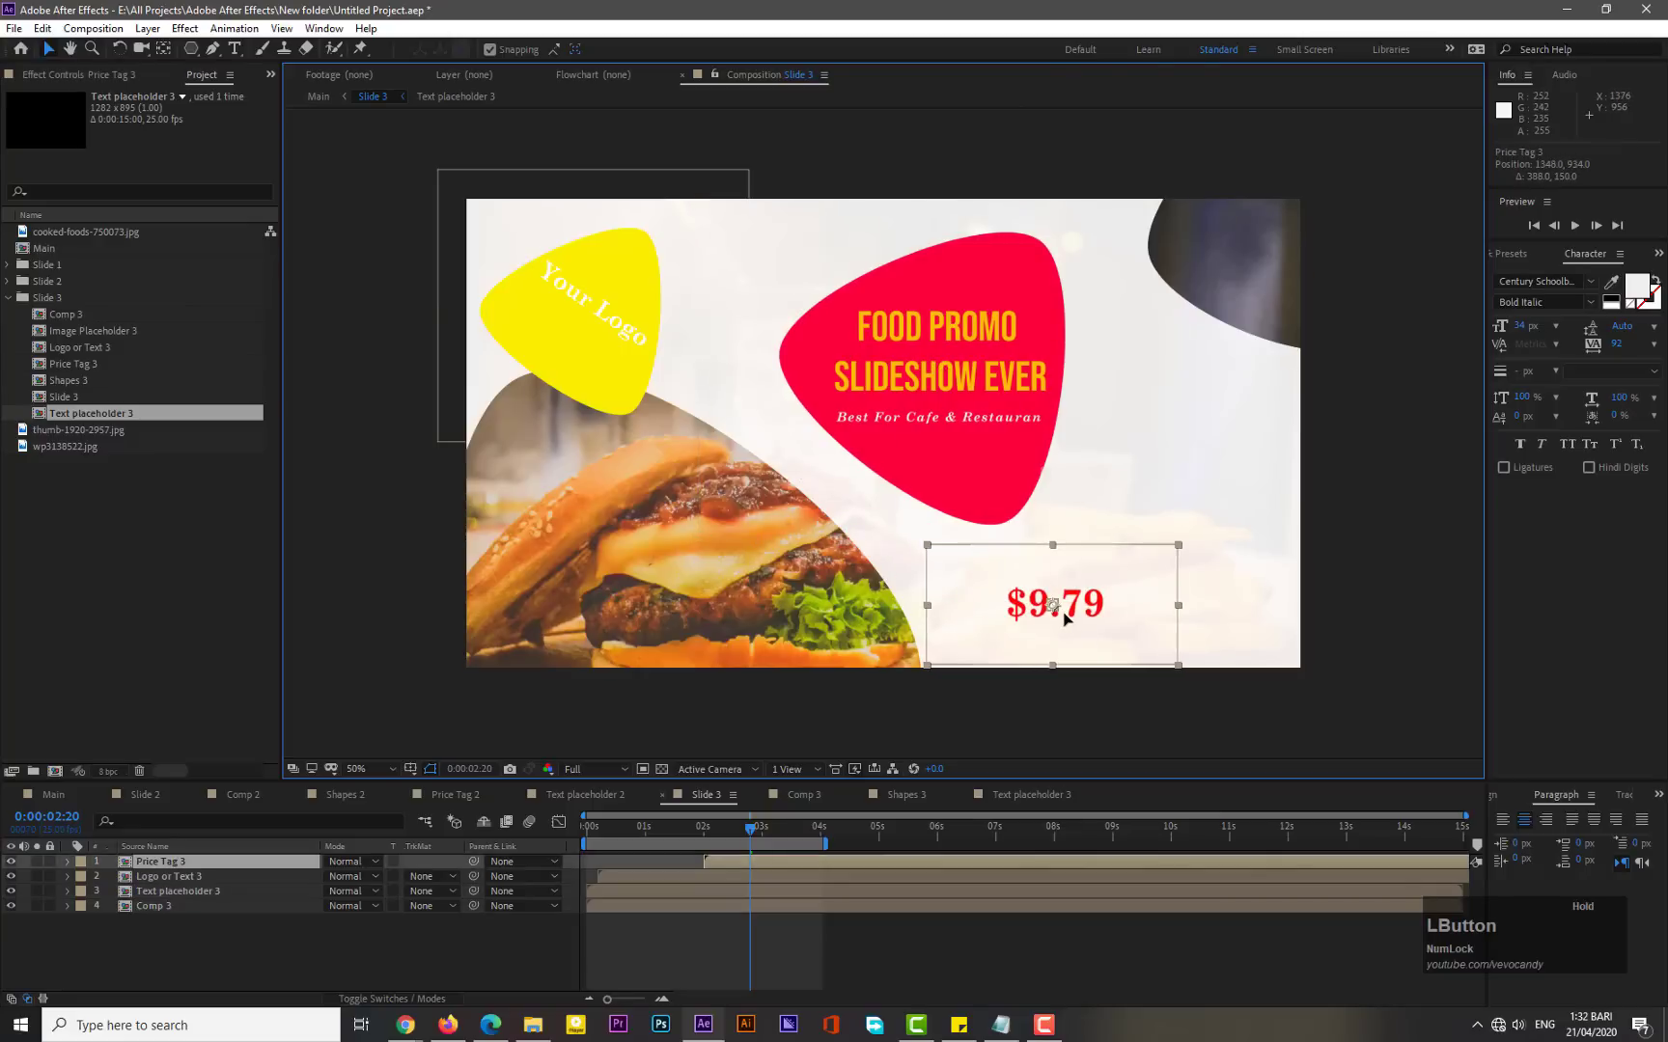
# - Finalize the Slide 3 layout: logo near the top centre, price tag left of the text block, text block at right
pyautogui.click(989, 443)
pyautogui.moveTo(1023, 434); pyautogui.dragTo(985, 427)
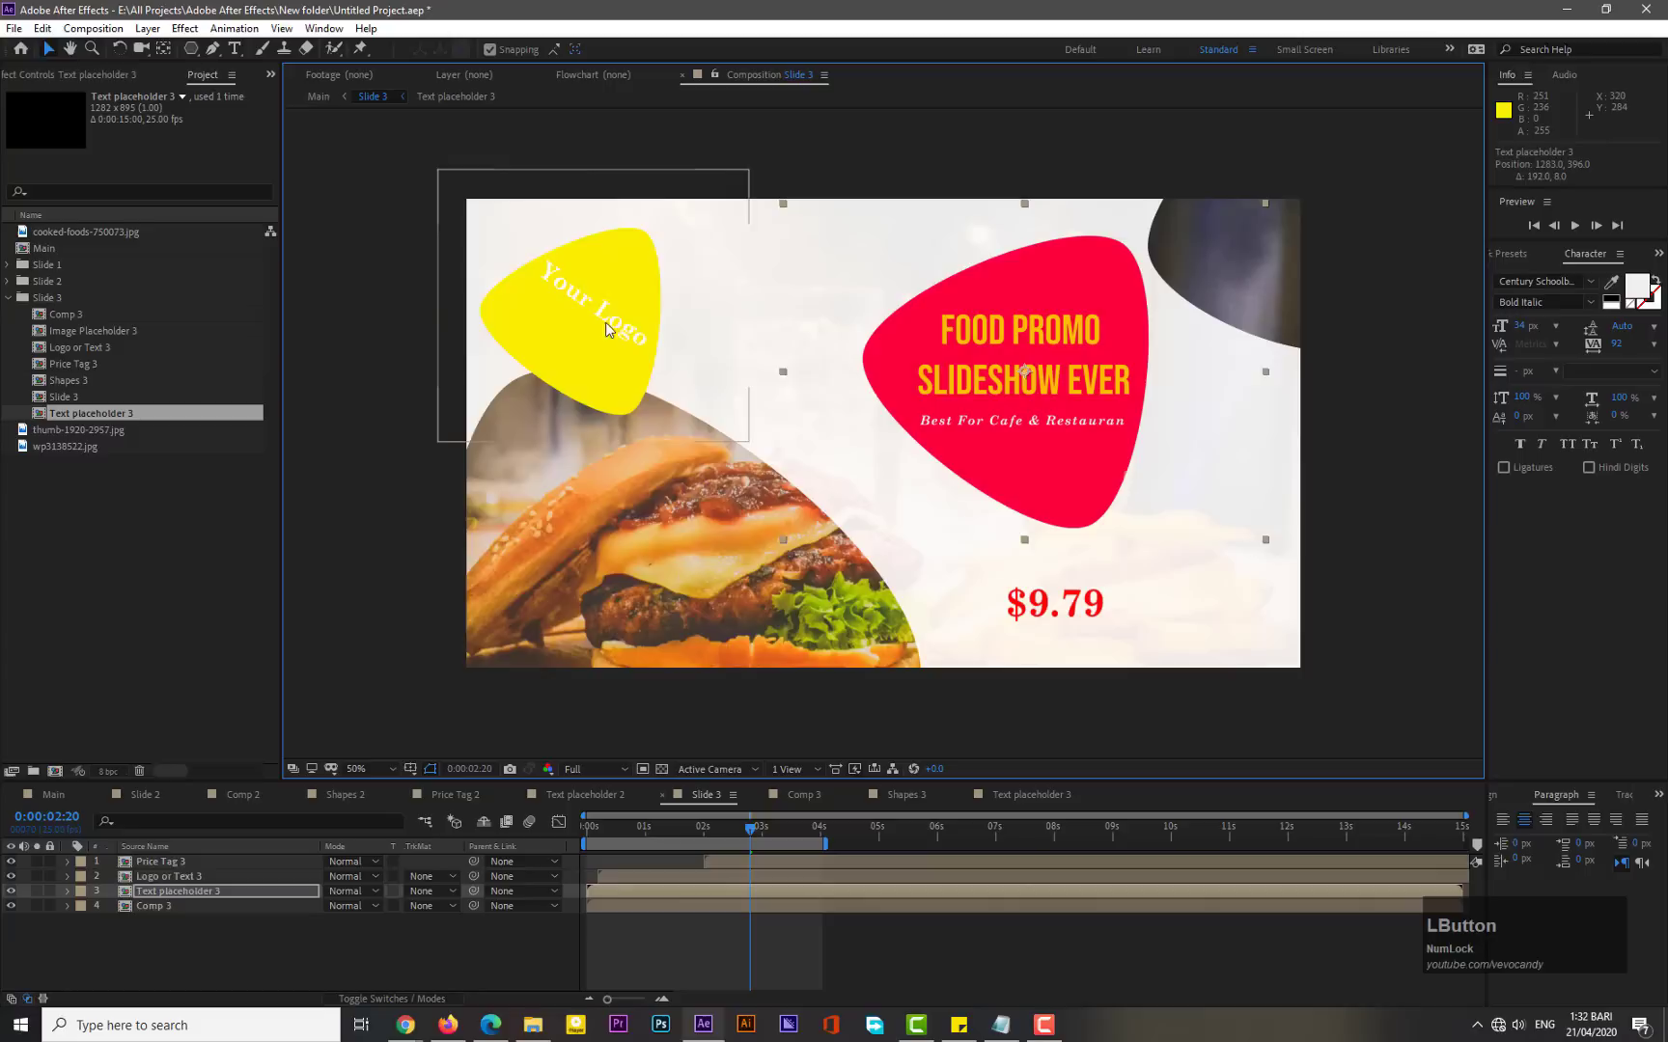
pyautogui.moveTo(590, 313); pyautogui.dragTo(729, 378)
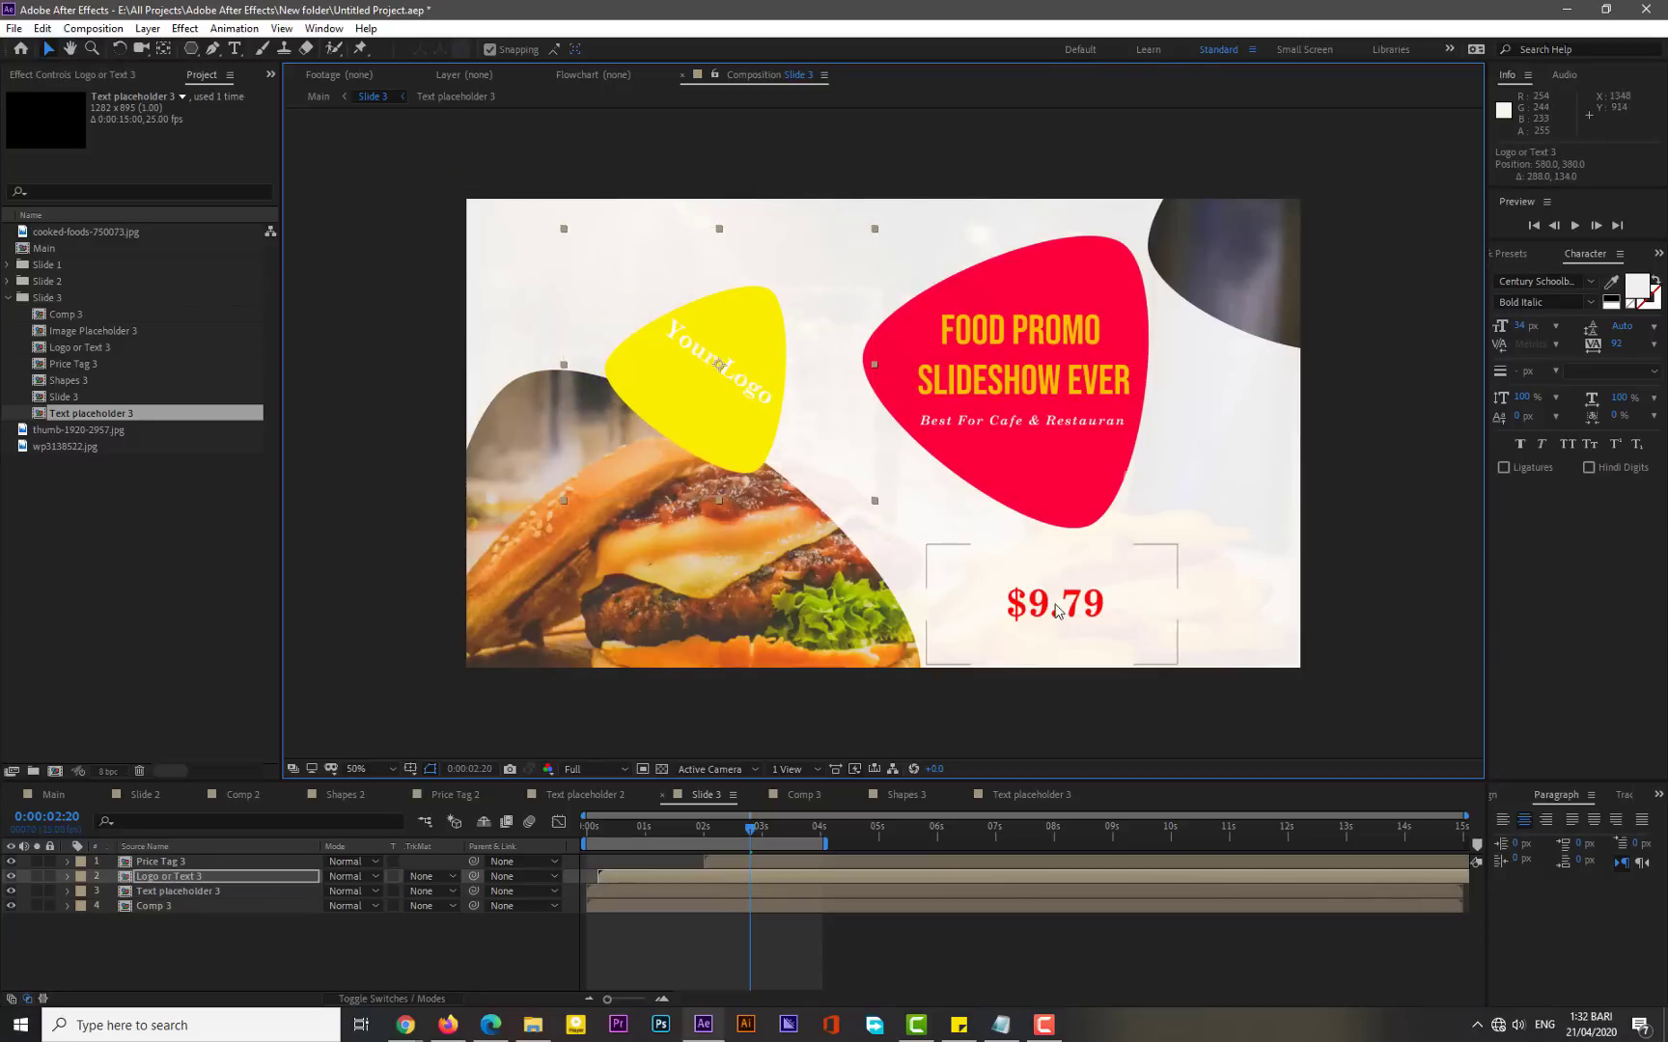
pyautogui.moveTo(1080, 613); pyautogui.dragTo(962, 537)
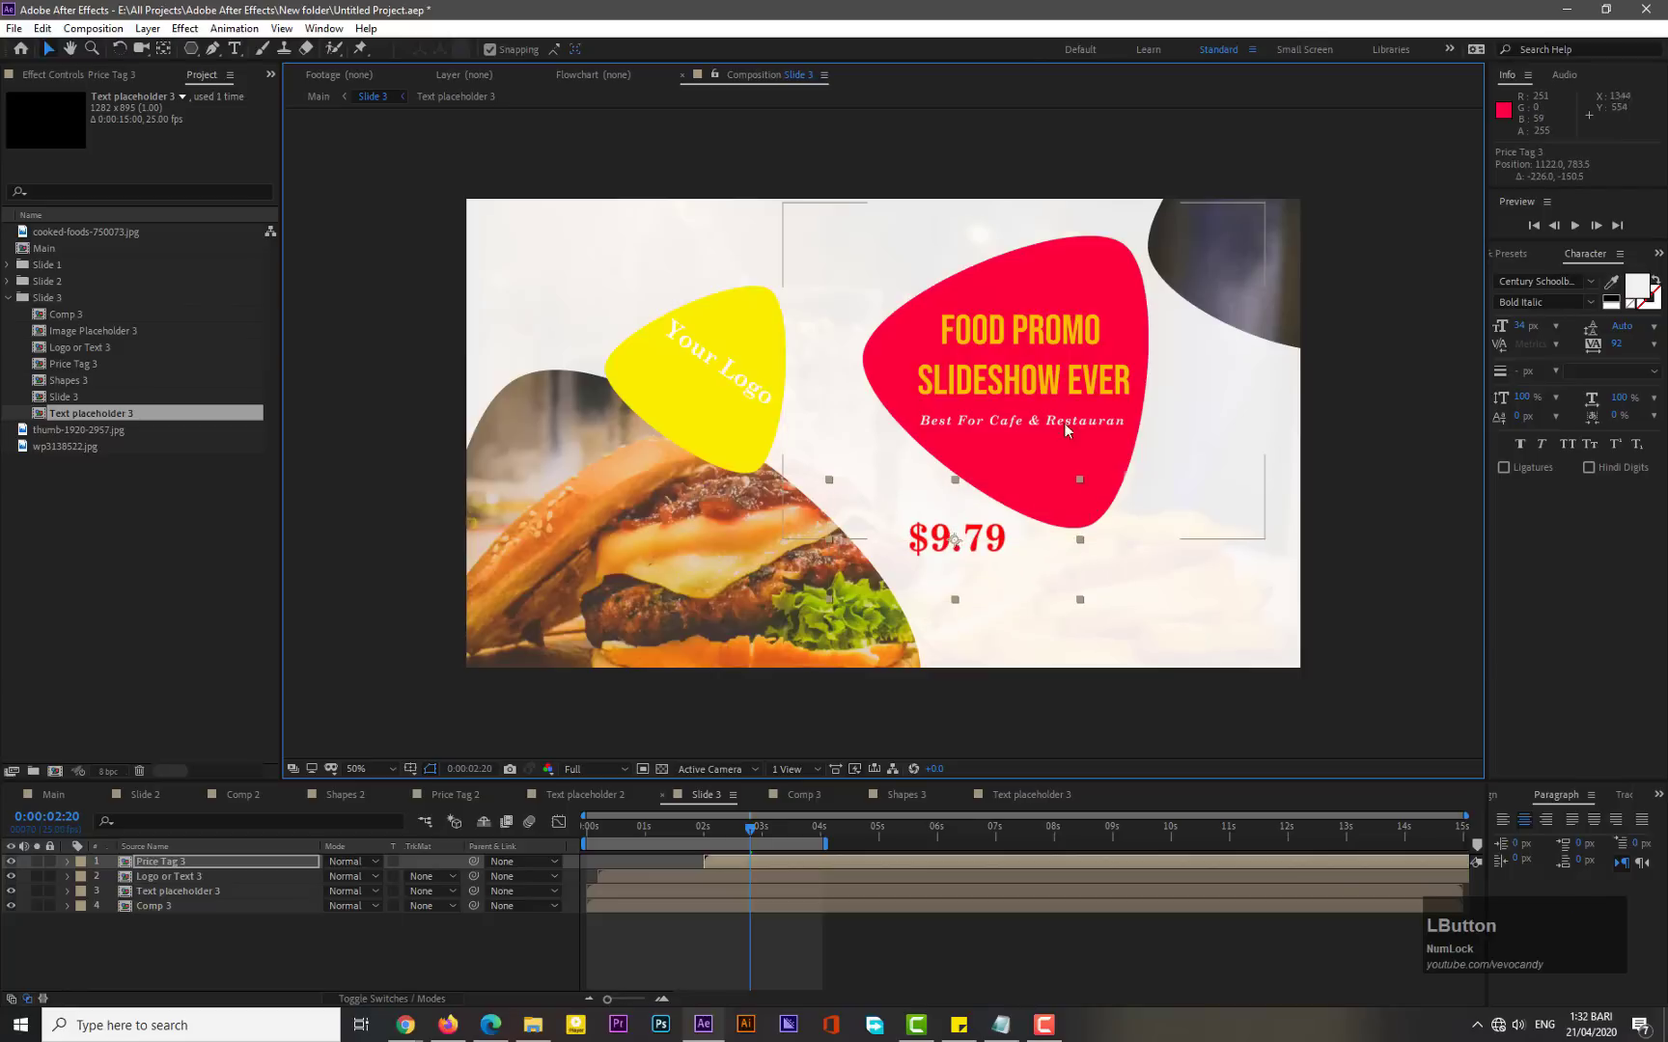
pyautogui.moveTo(1076, 429); pyautogui.dragTo(1186, 524)
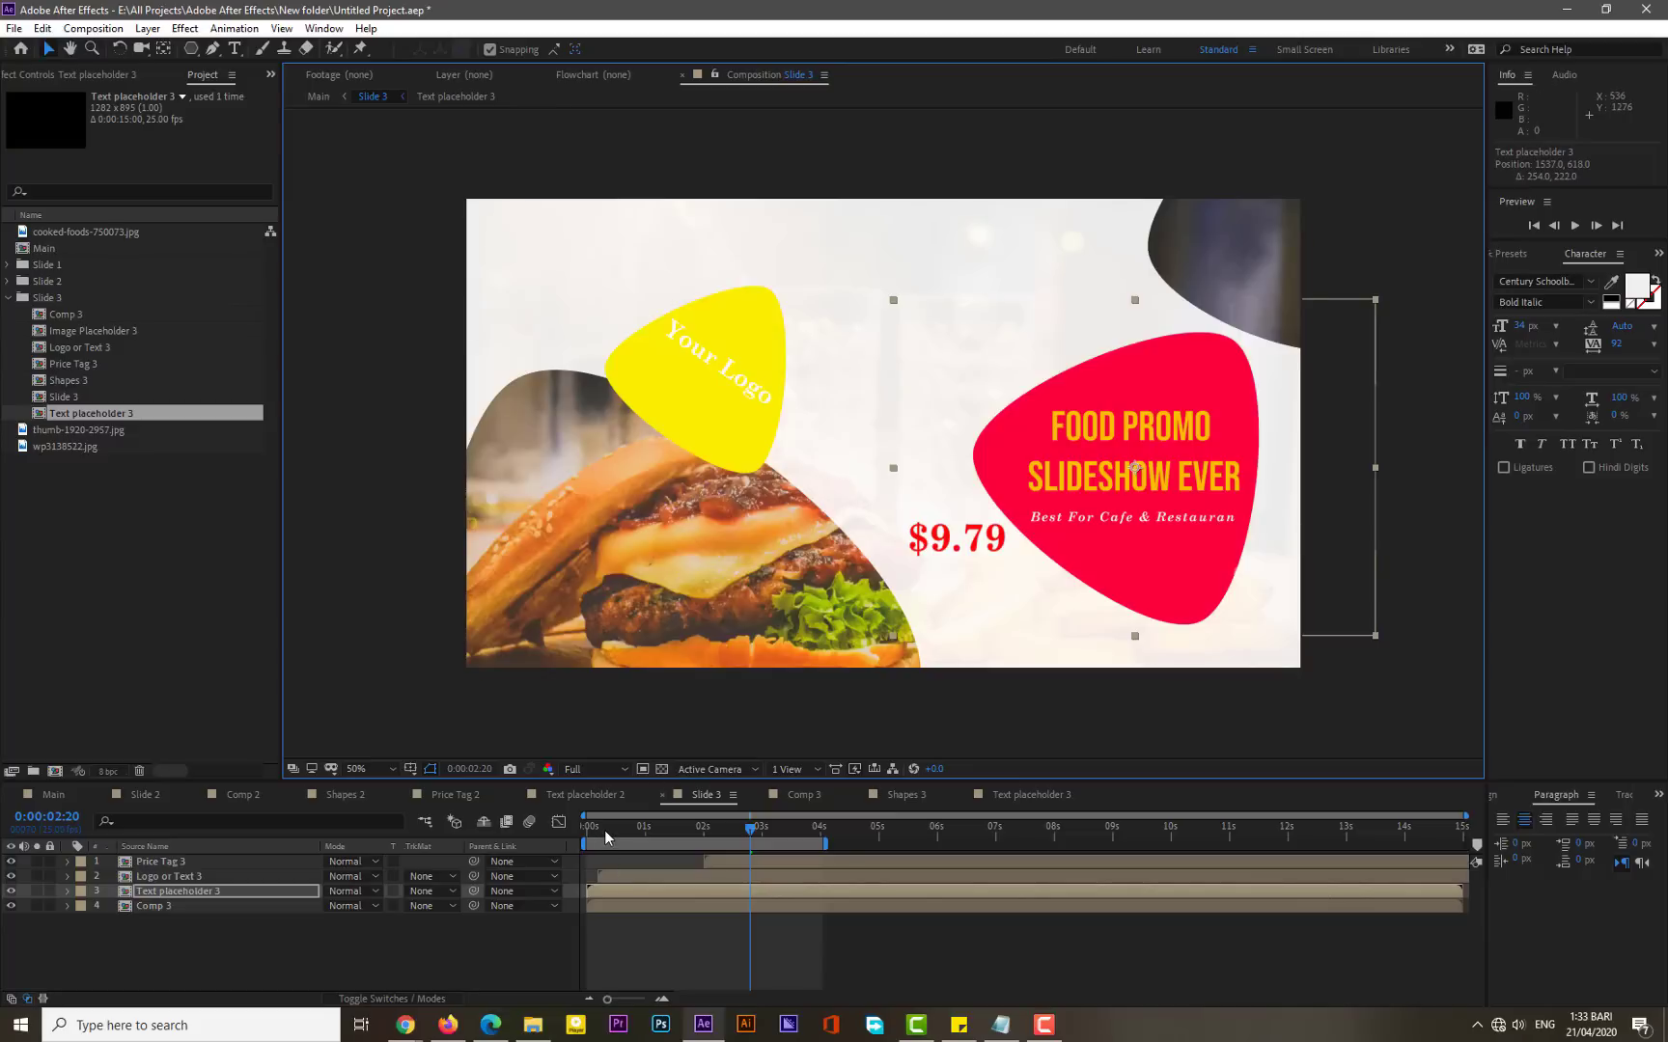
# - Preview Slide 3 from the start
pyautogui.moveTo(591, 835); pyautogui.dragTo(573, 834)
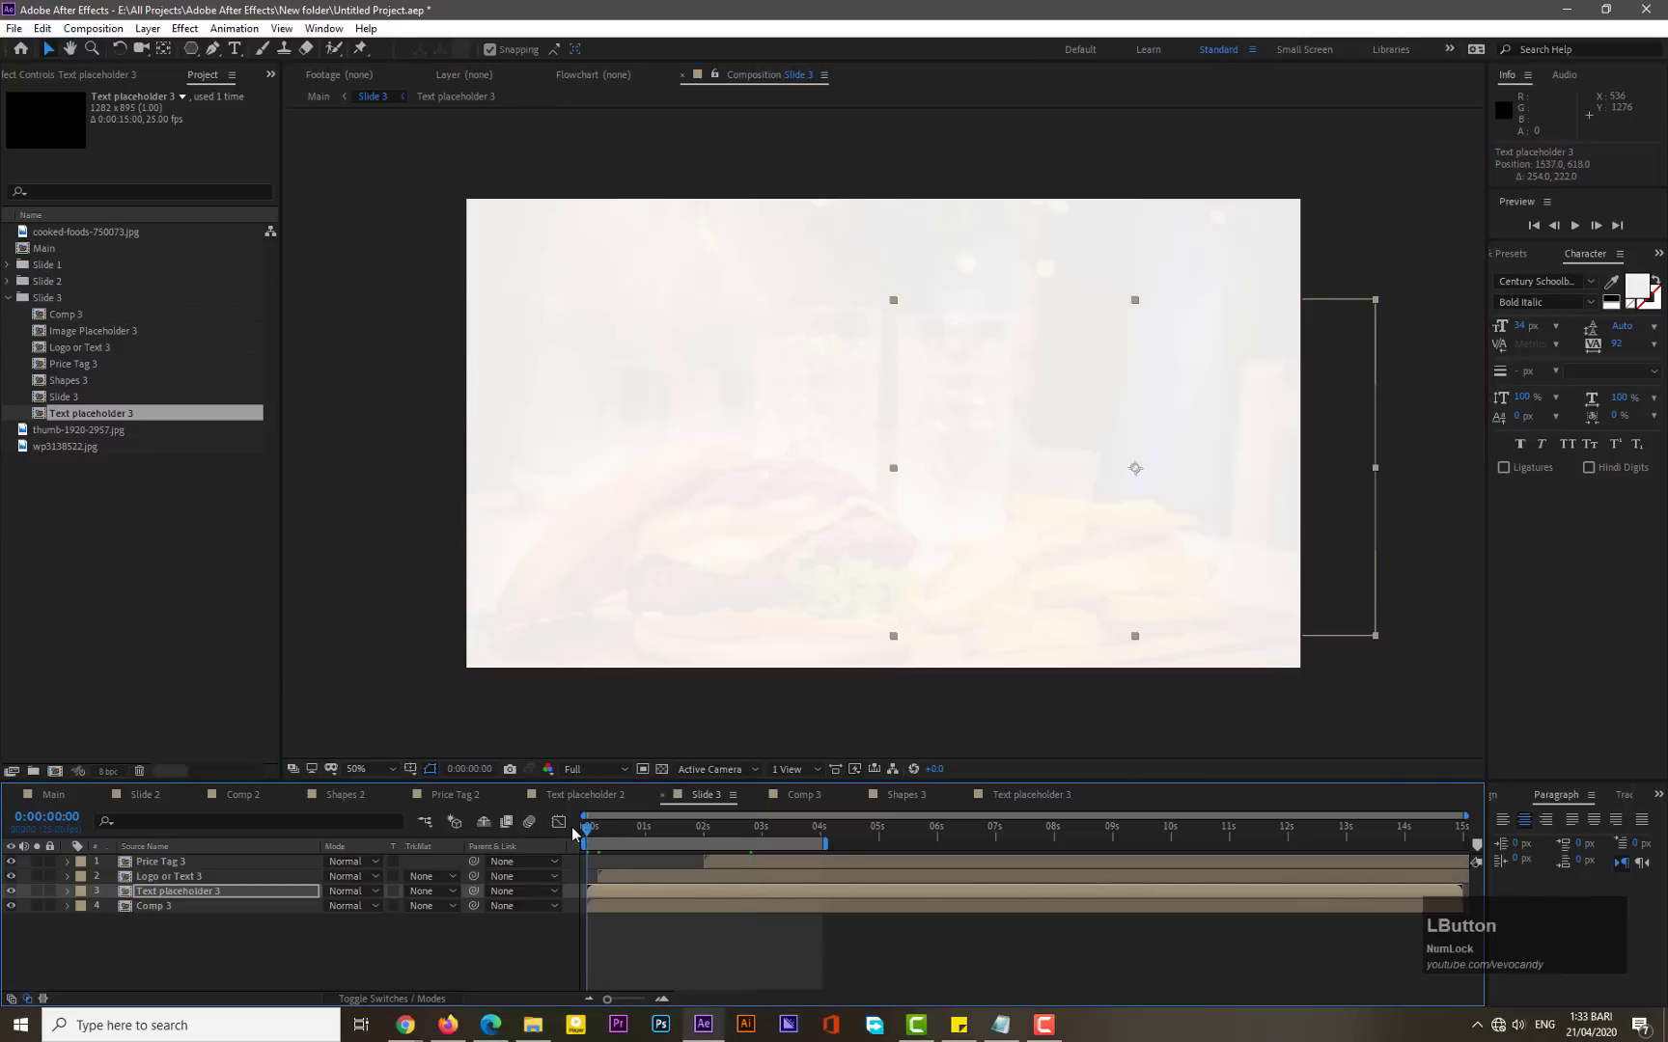
pyautogui.press('KP_0')
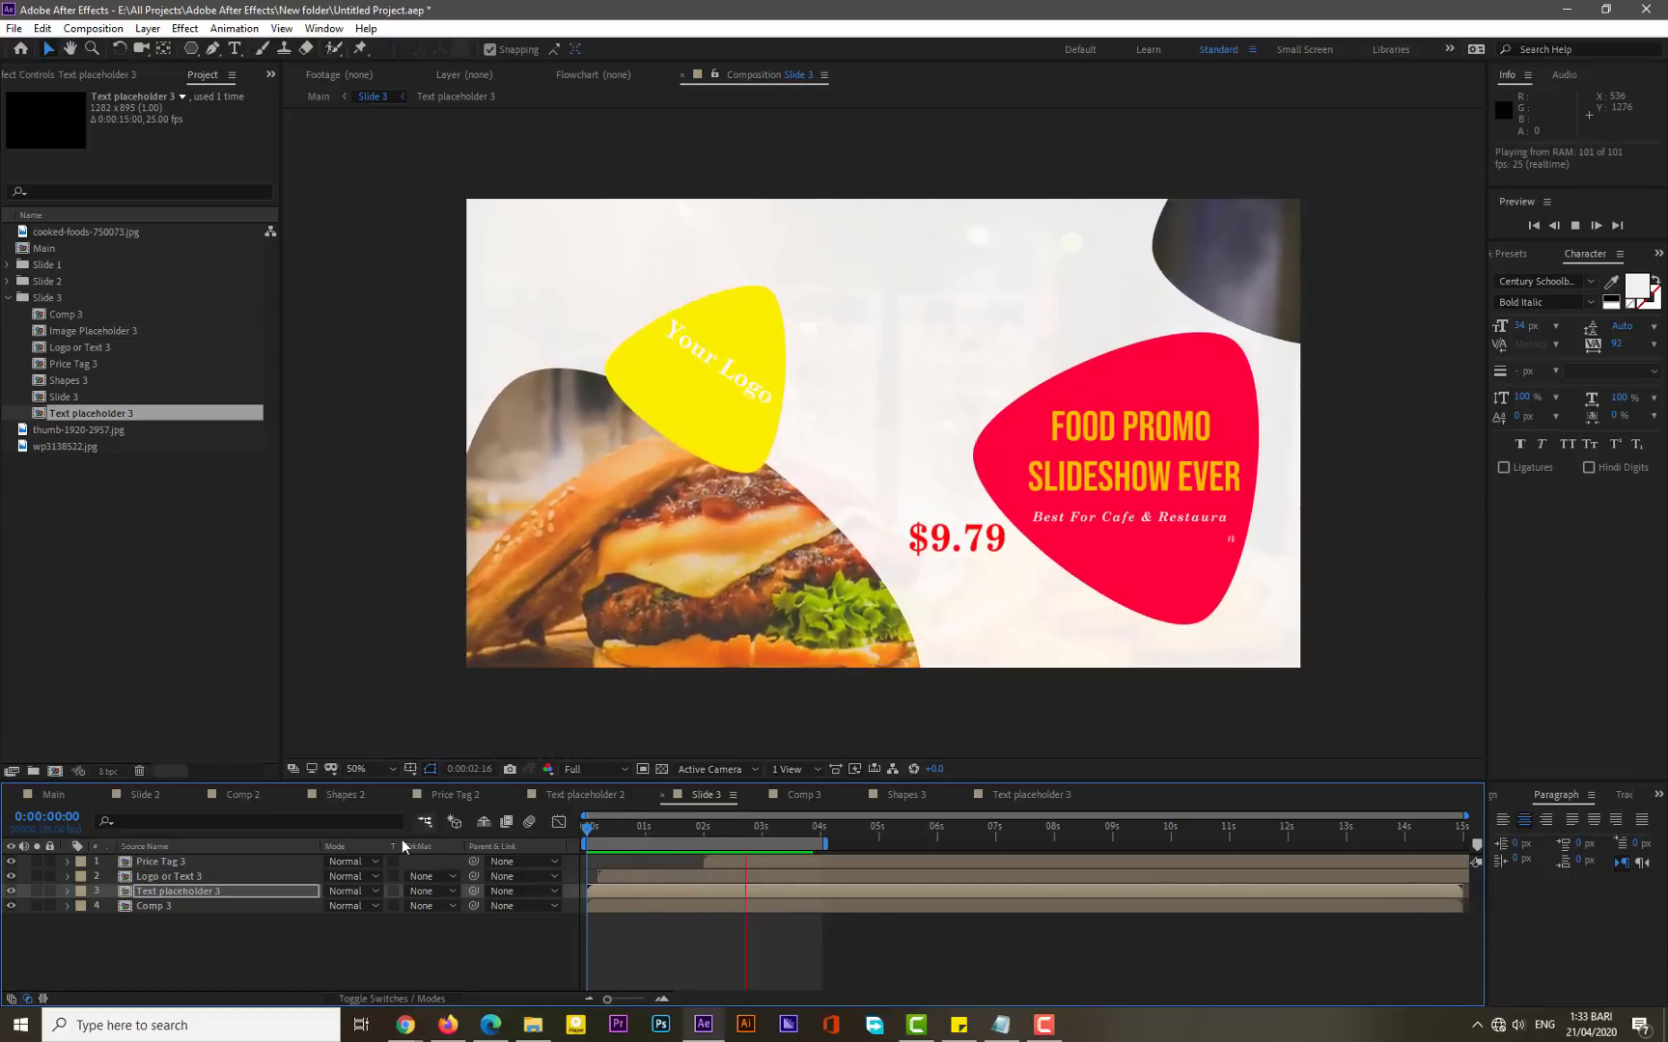
# - In the Main composition, trim Slide 1 to end at about 4 seconds and Slide 2 to end at about 6:21
pyautogui.click(58, 794)
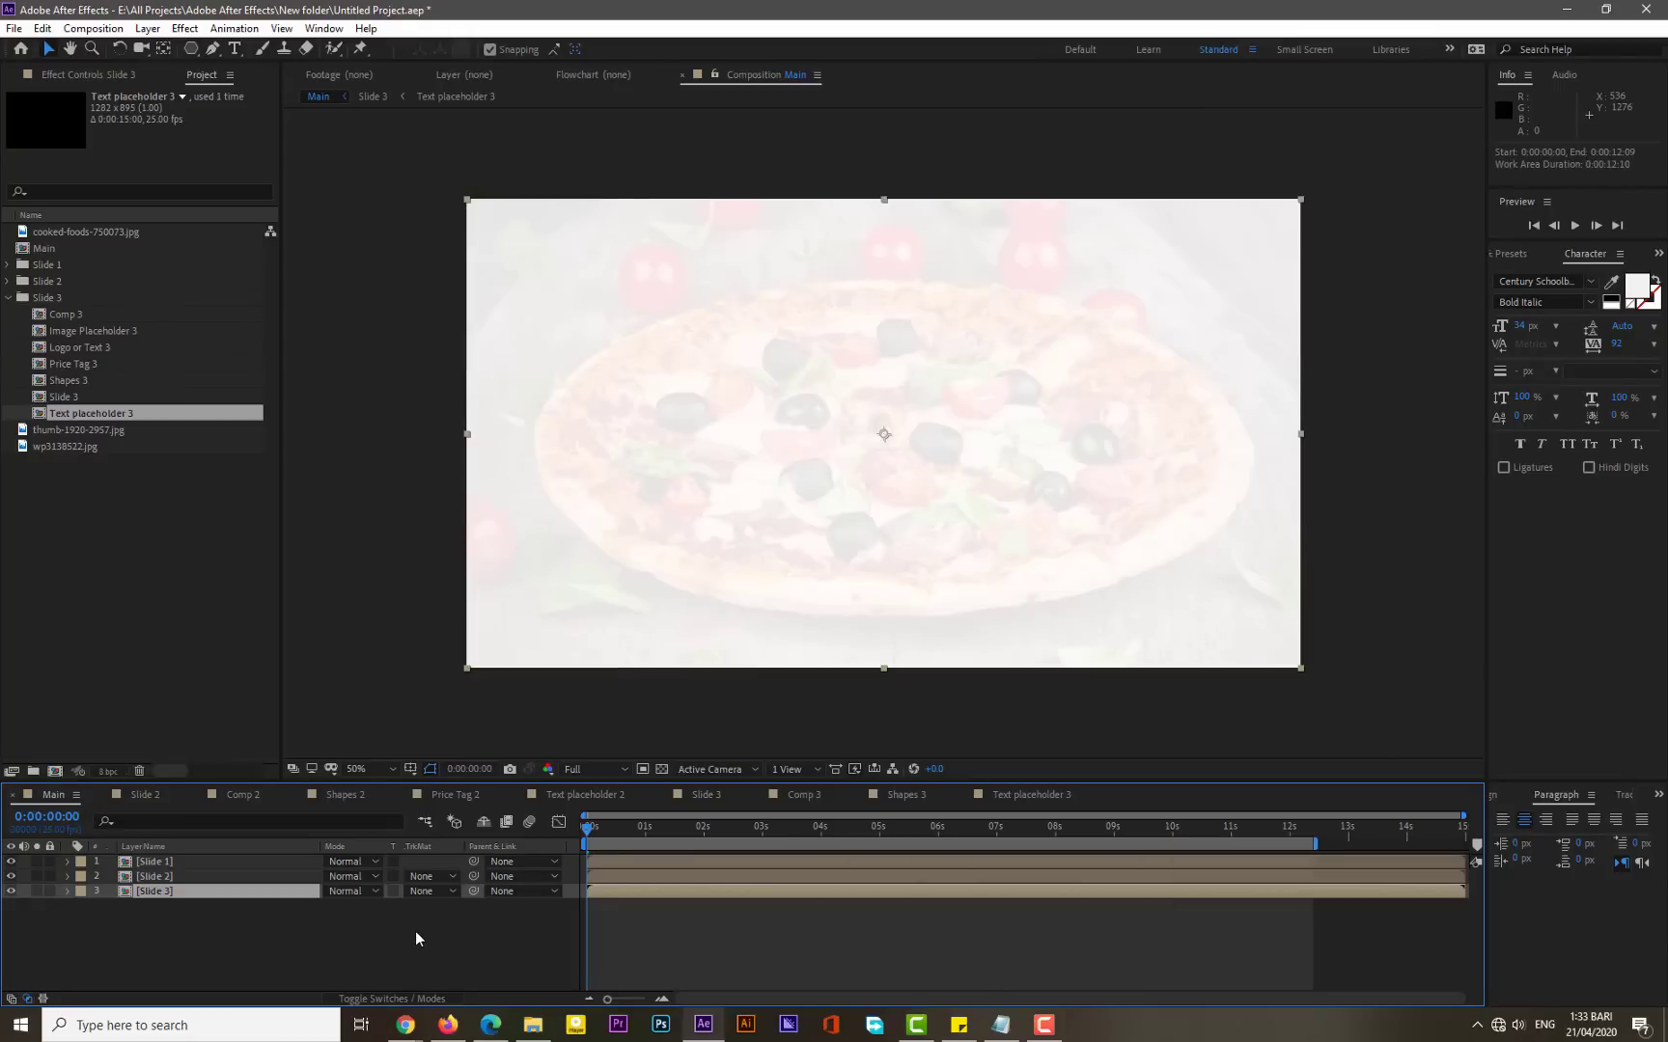
pyautogui.click(167, 922)
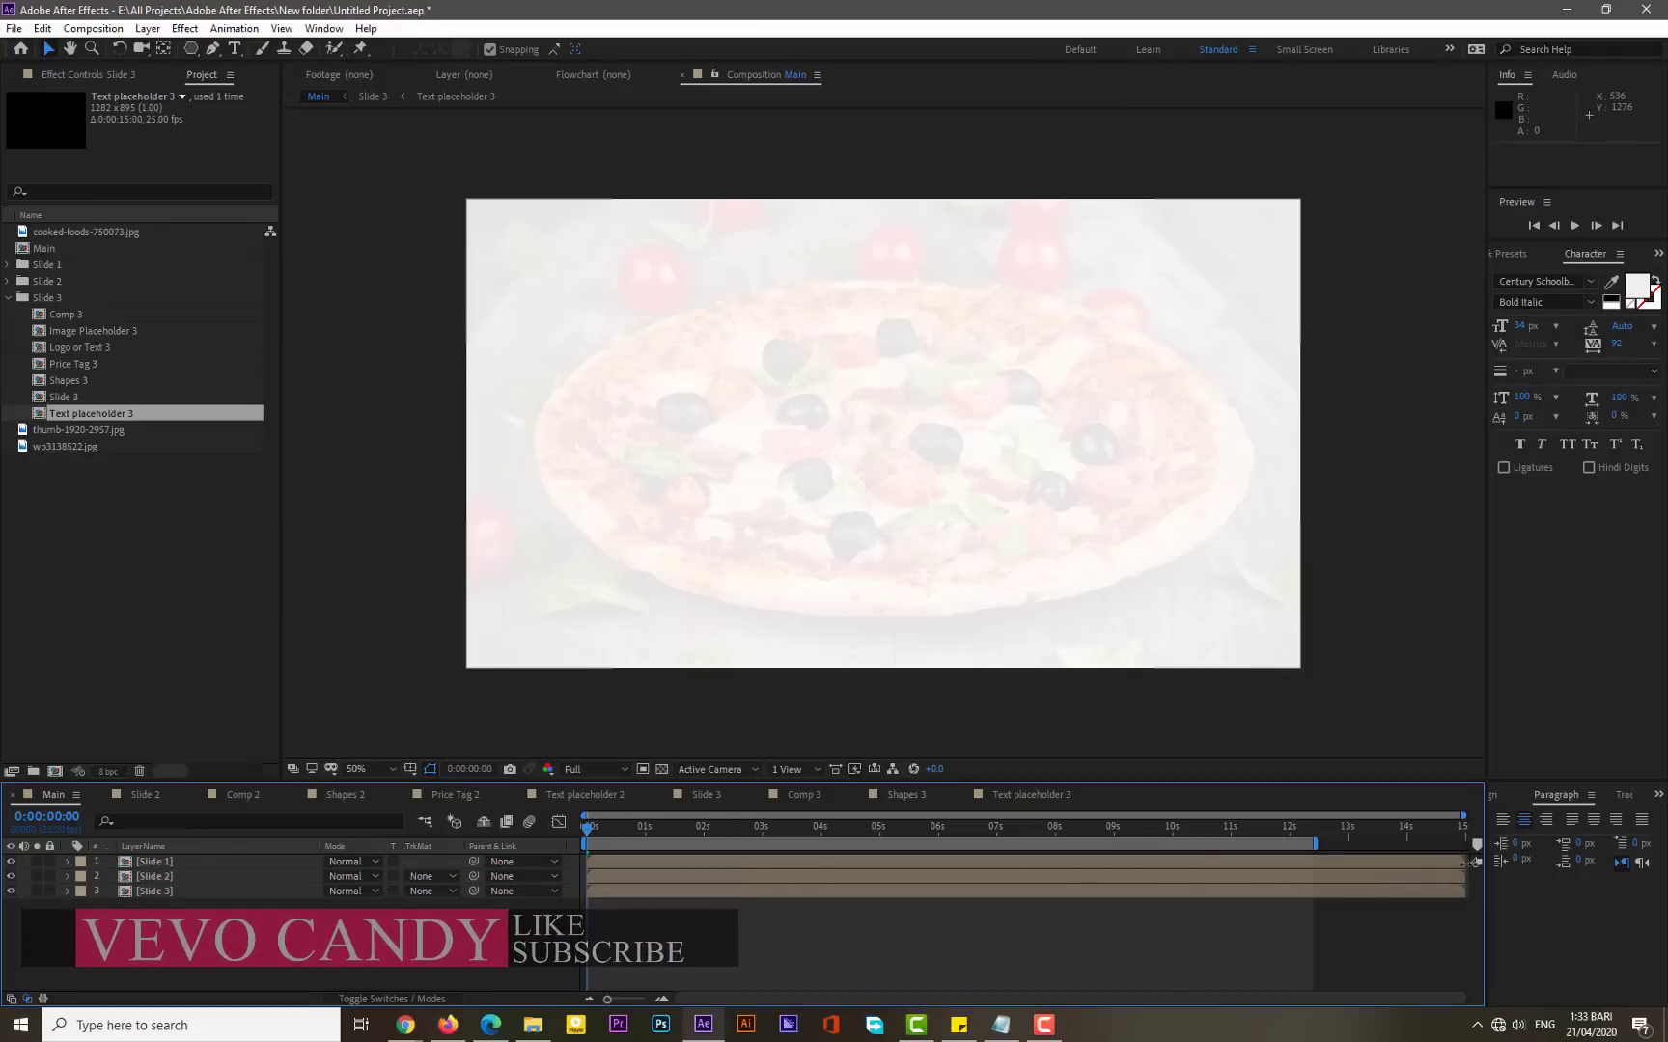
pyautogui.click(771, 861)
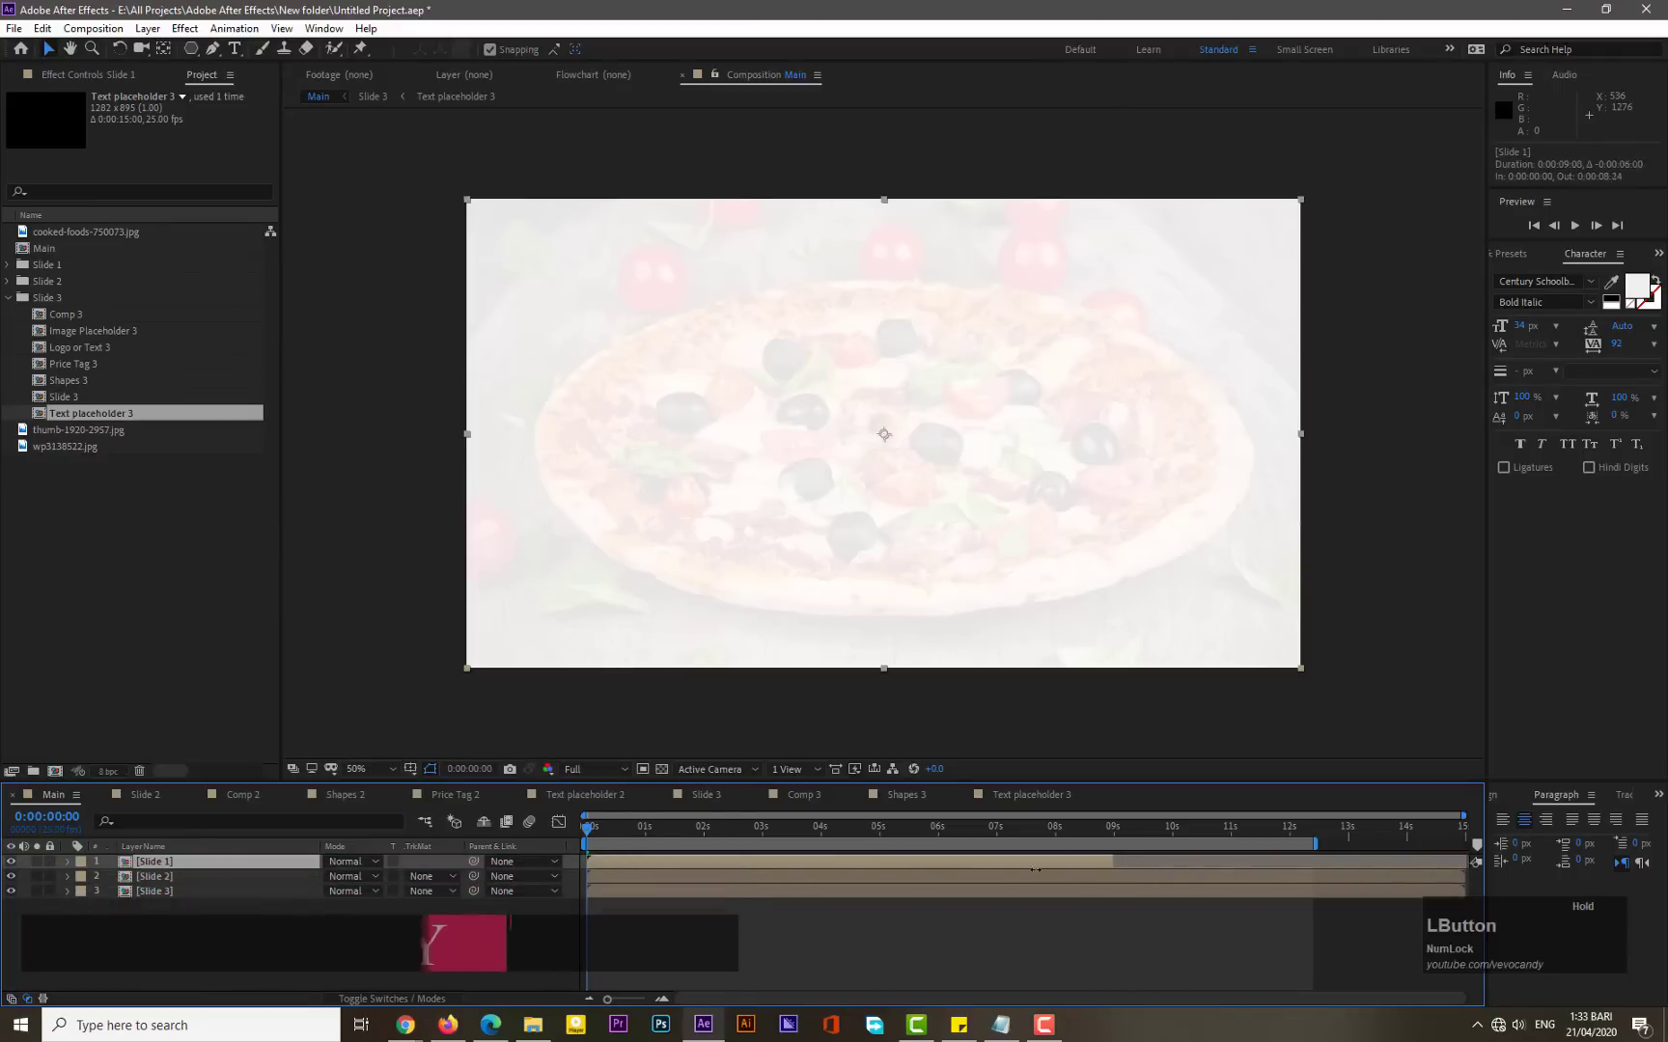
pyautogui.moveTo(771, 869); pyautogui.dragTo(765, 868)
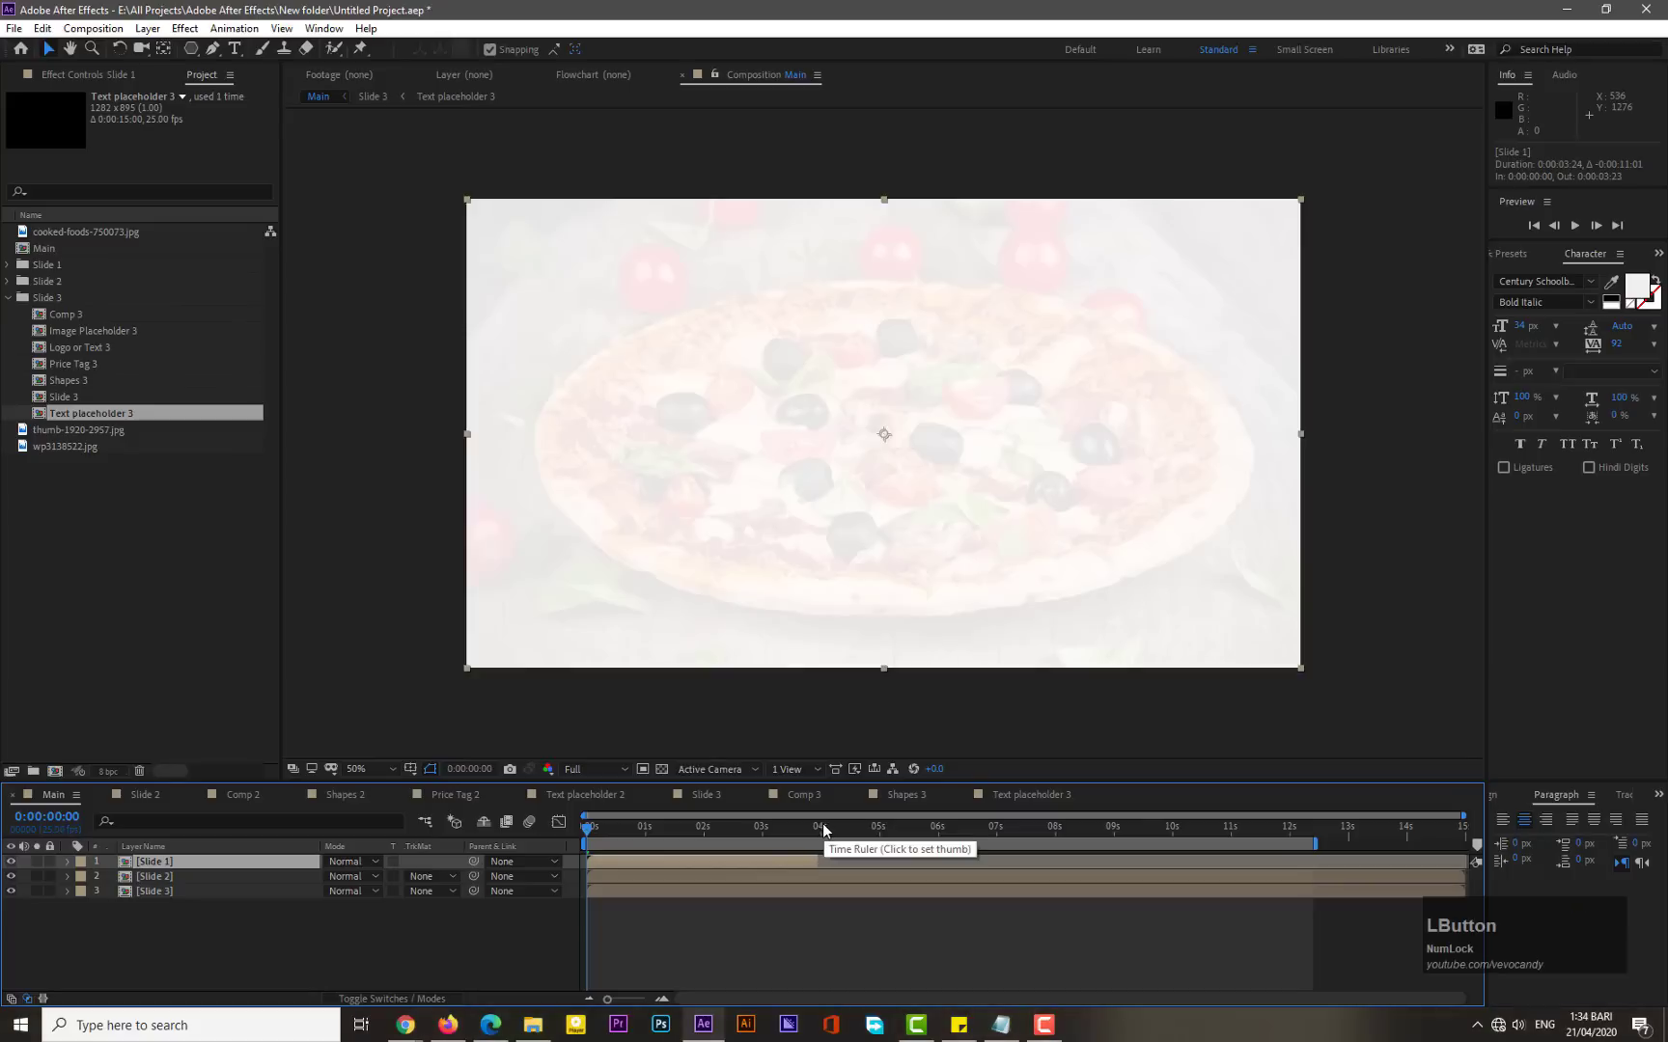
pyautogui.click(822, 823)
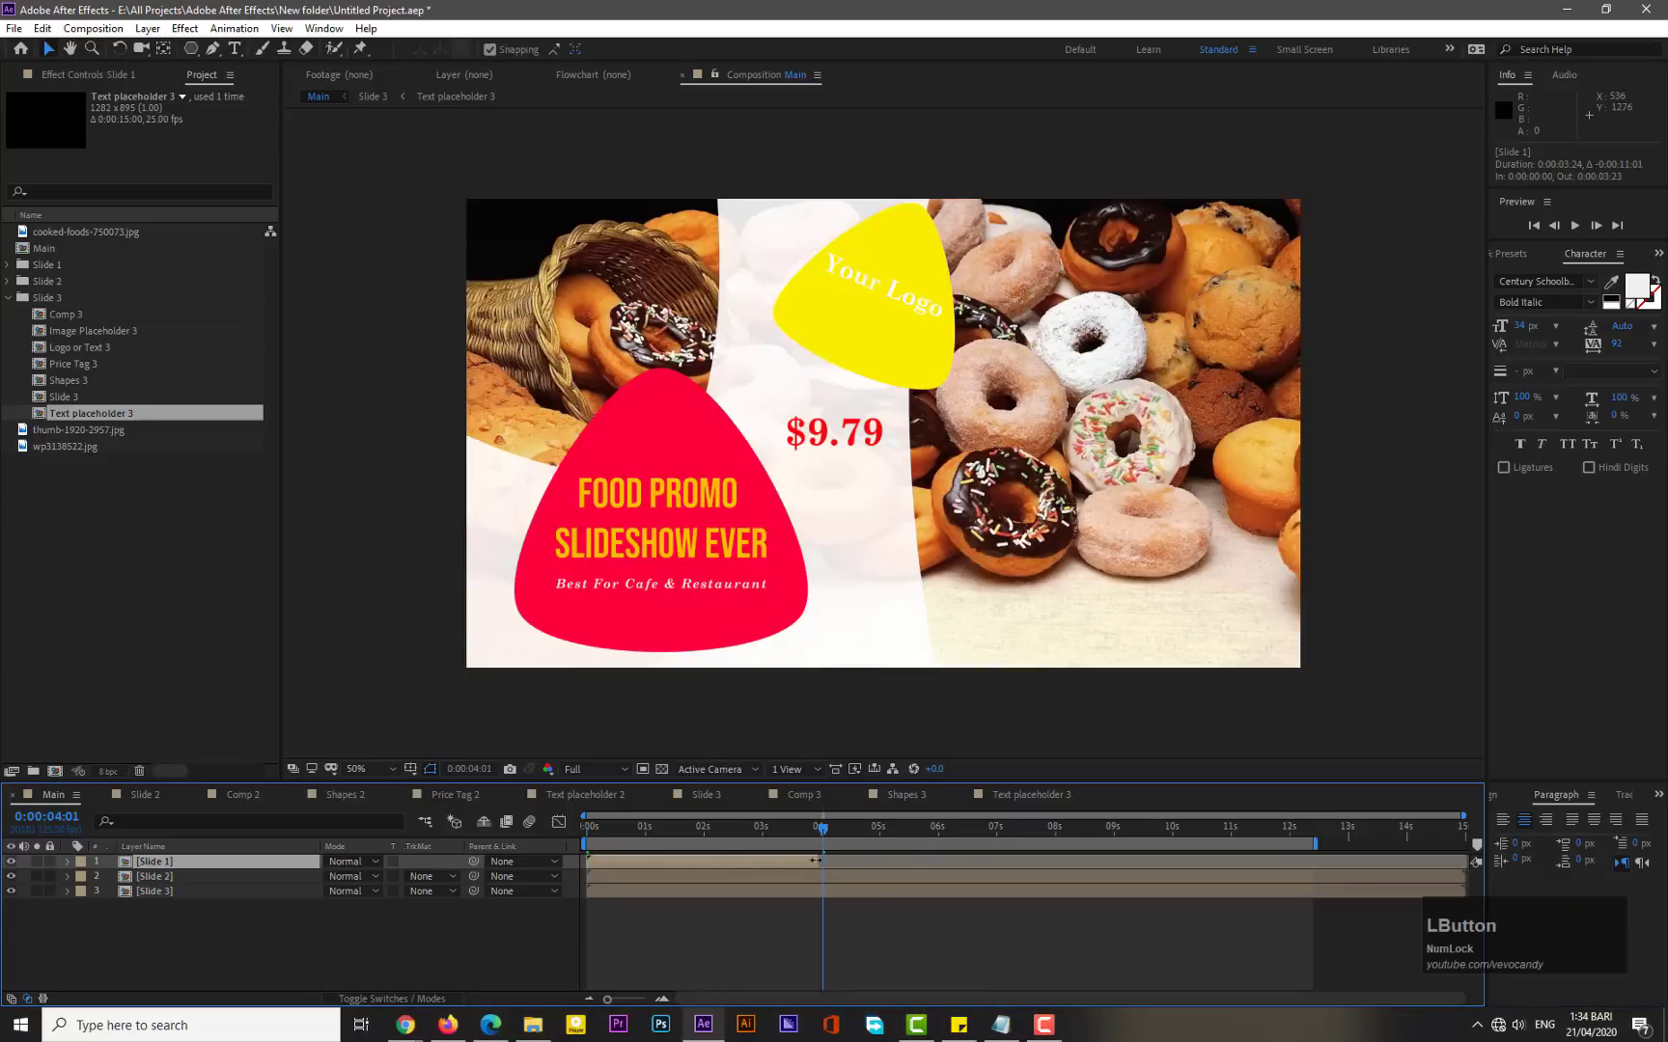
pyautogui.moveTo(816, 860); pyautogui.dragTo(822, 860)
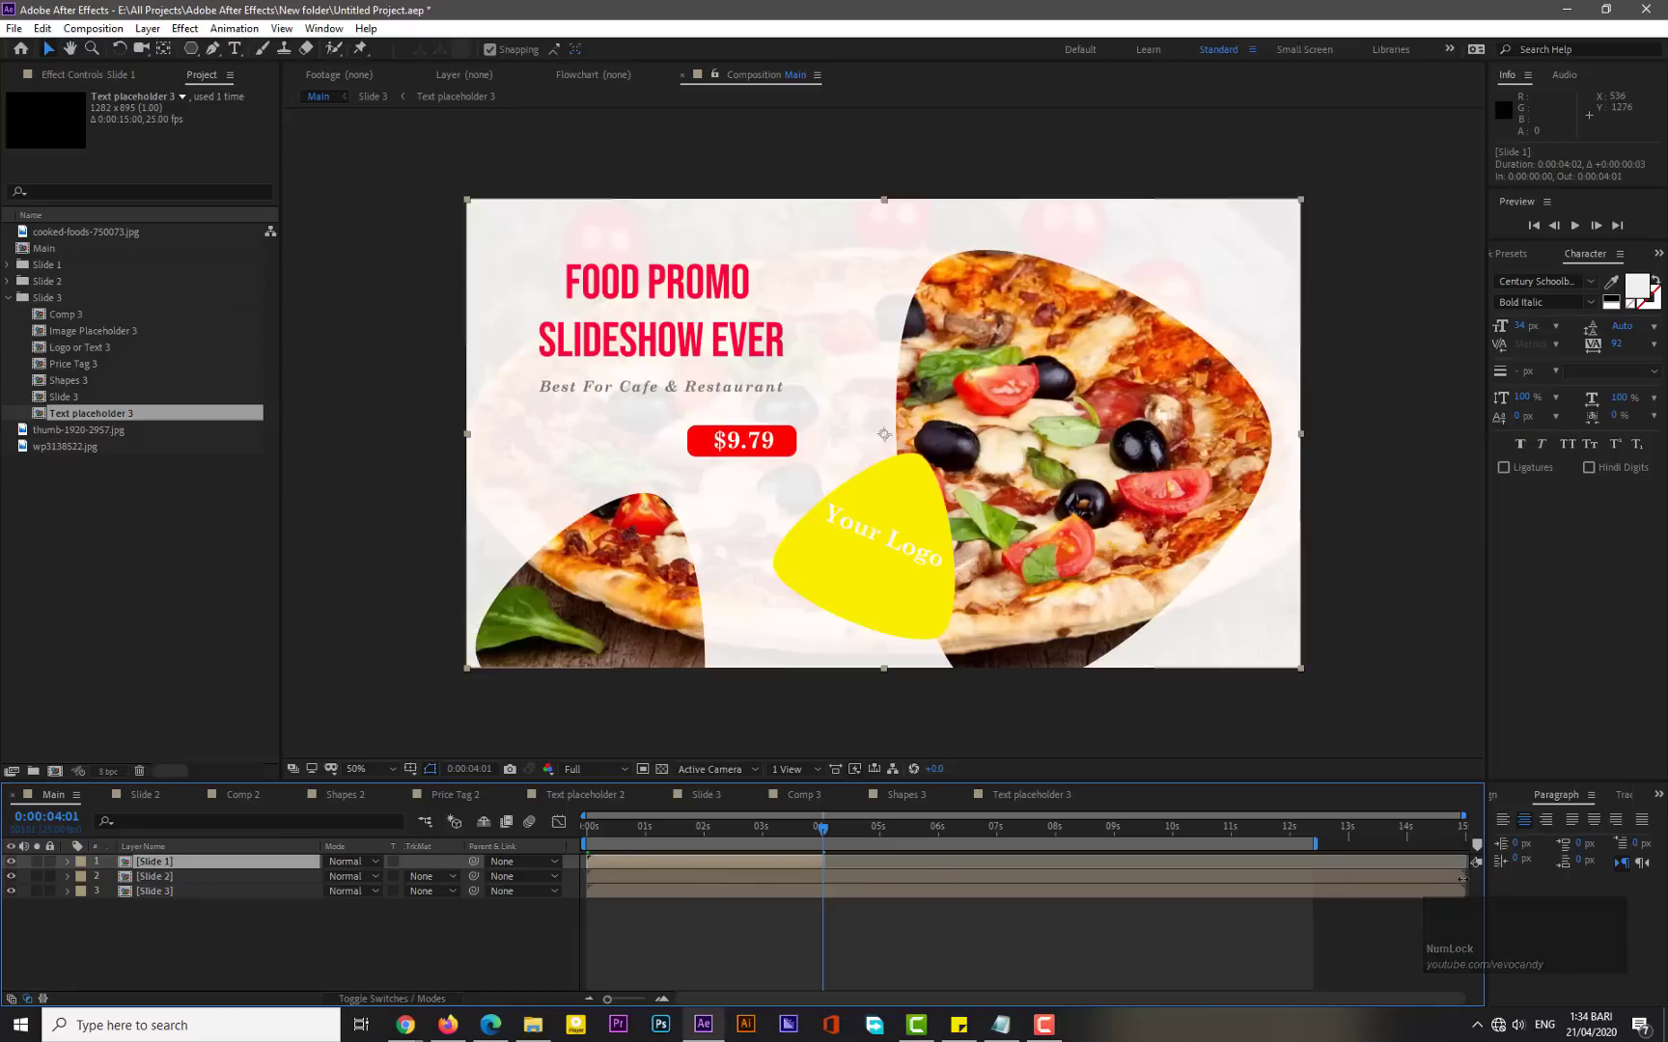
pyautogui.moveTo(1462, 876); pyautogui.dragTo(987, 877)
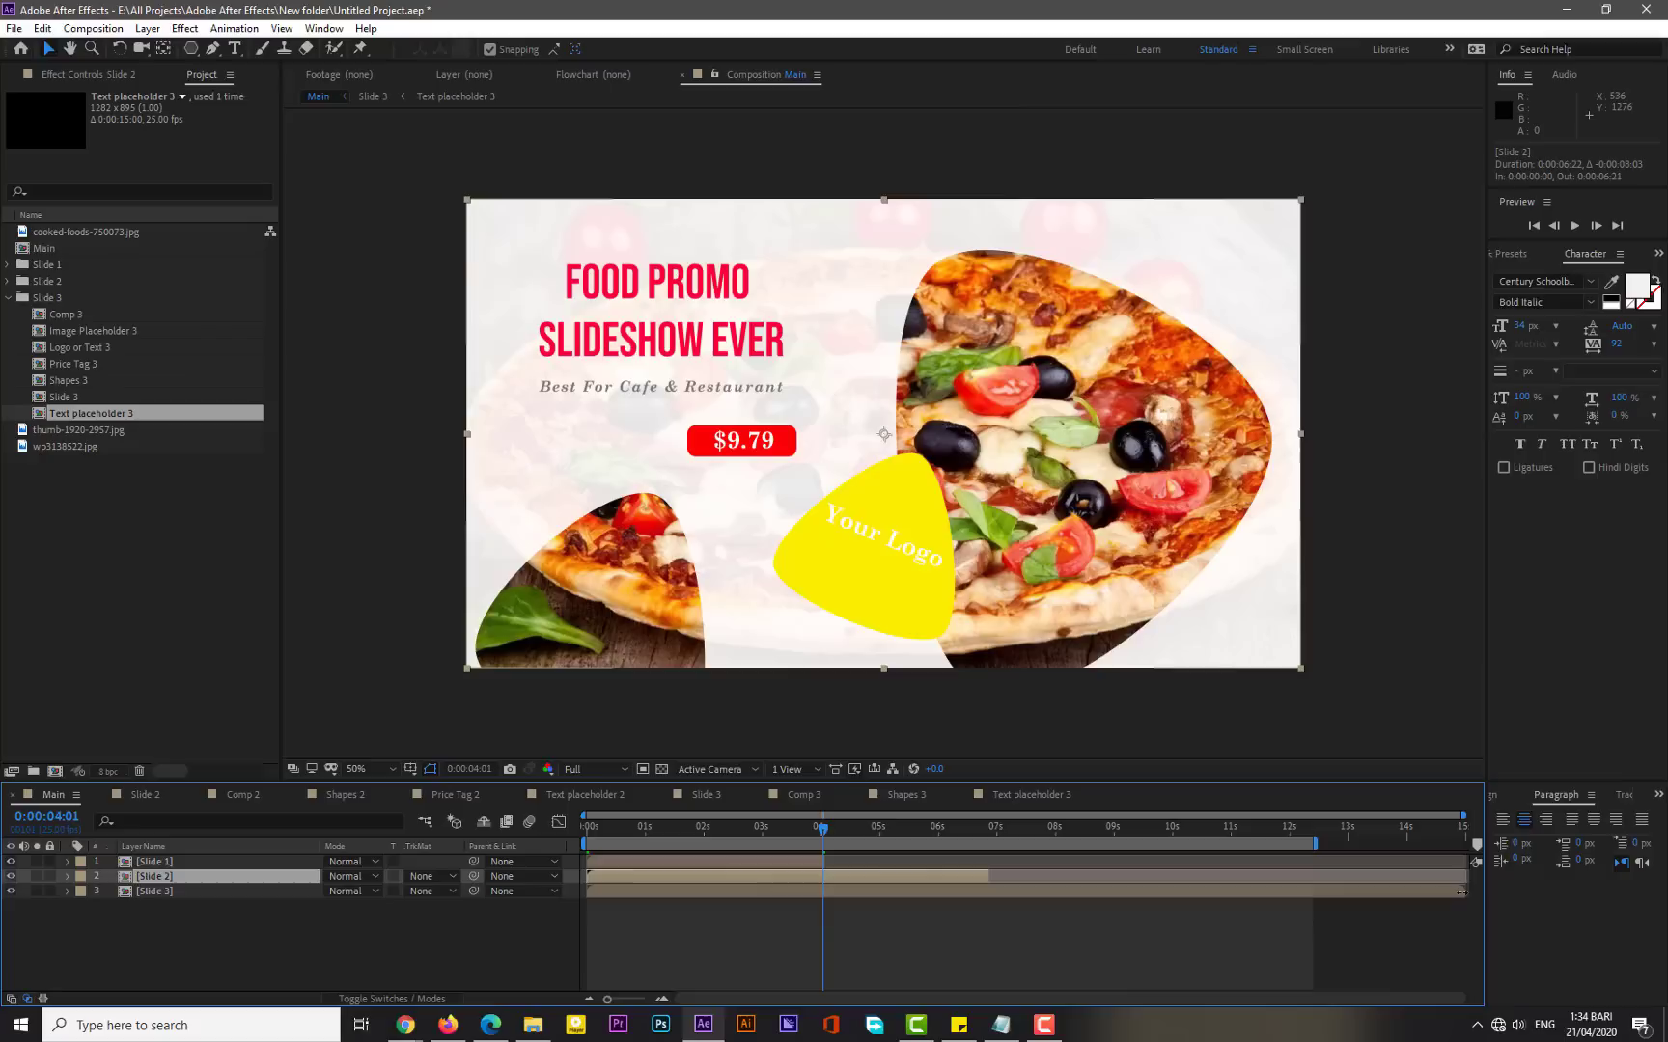
# - Shorten Slide 3, and move Slide 2 so it starts at about 4:01 and ends at about 8:01
pyautogui.moveTo(1460, 890); pyautogui.dragTo(971, 908)
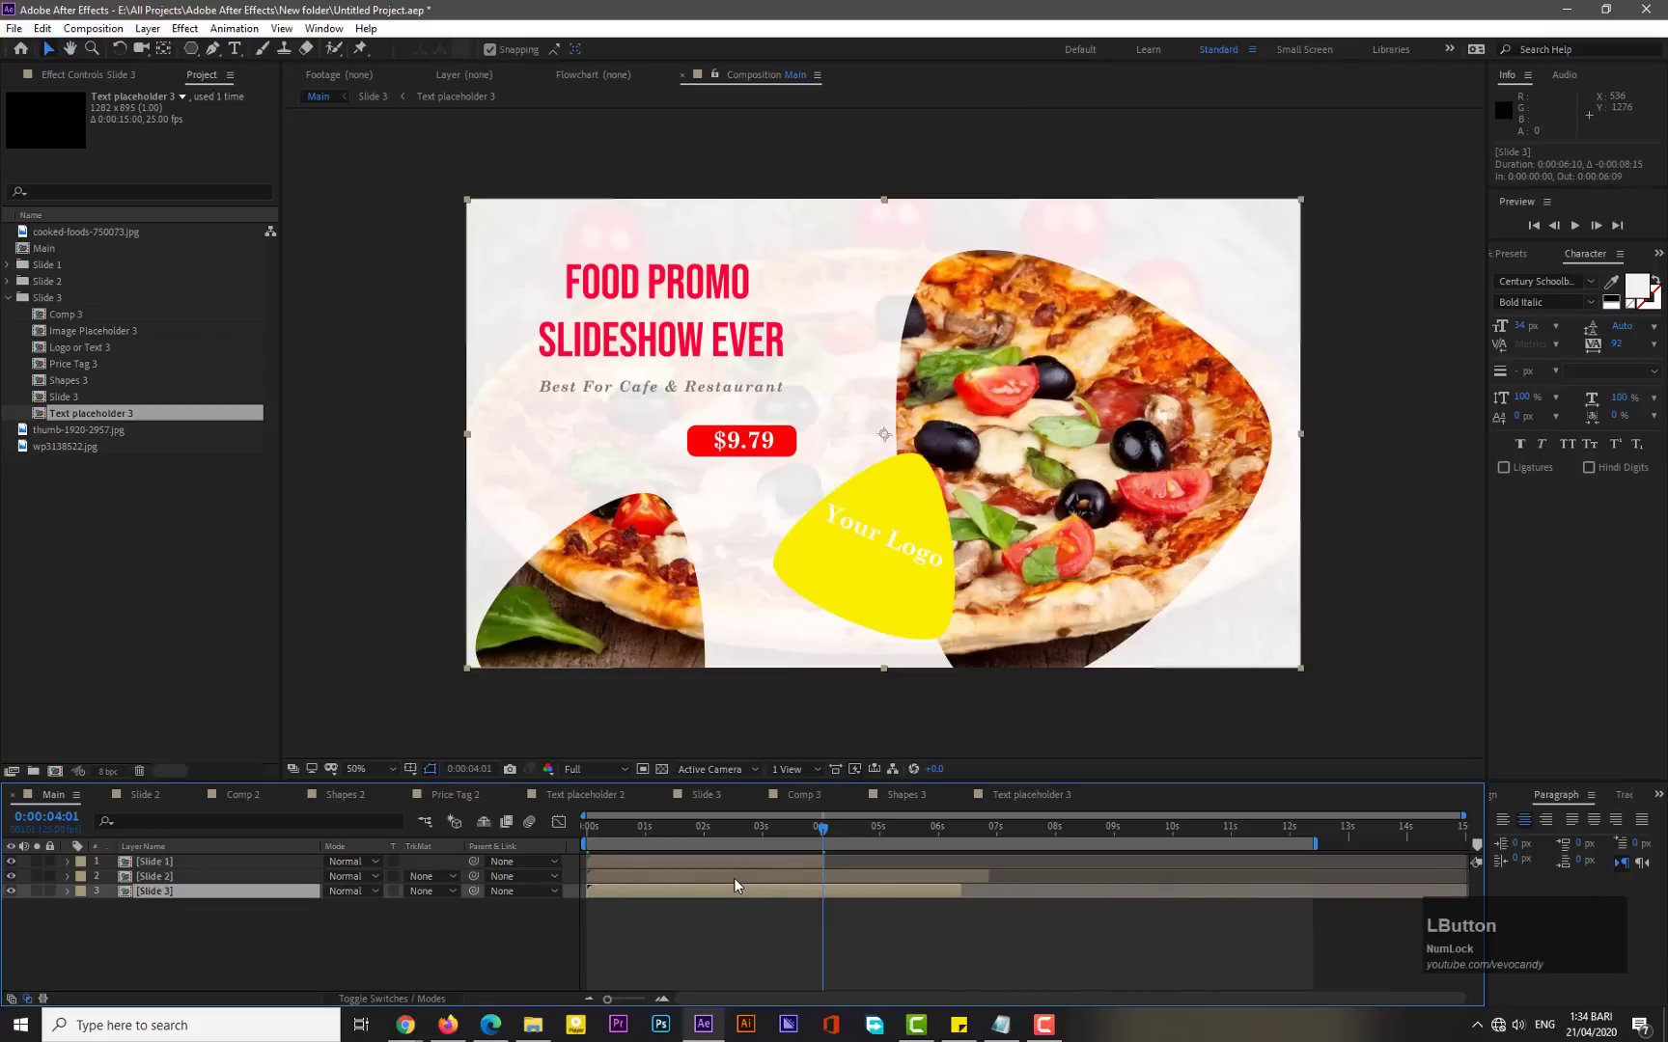
pyautogui.moveTo(728, 878); pyautogui.dragTo(960, 881)
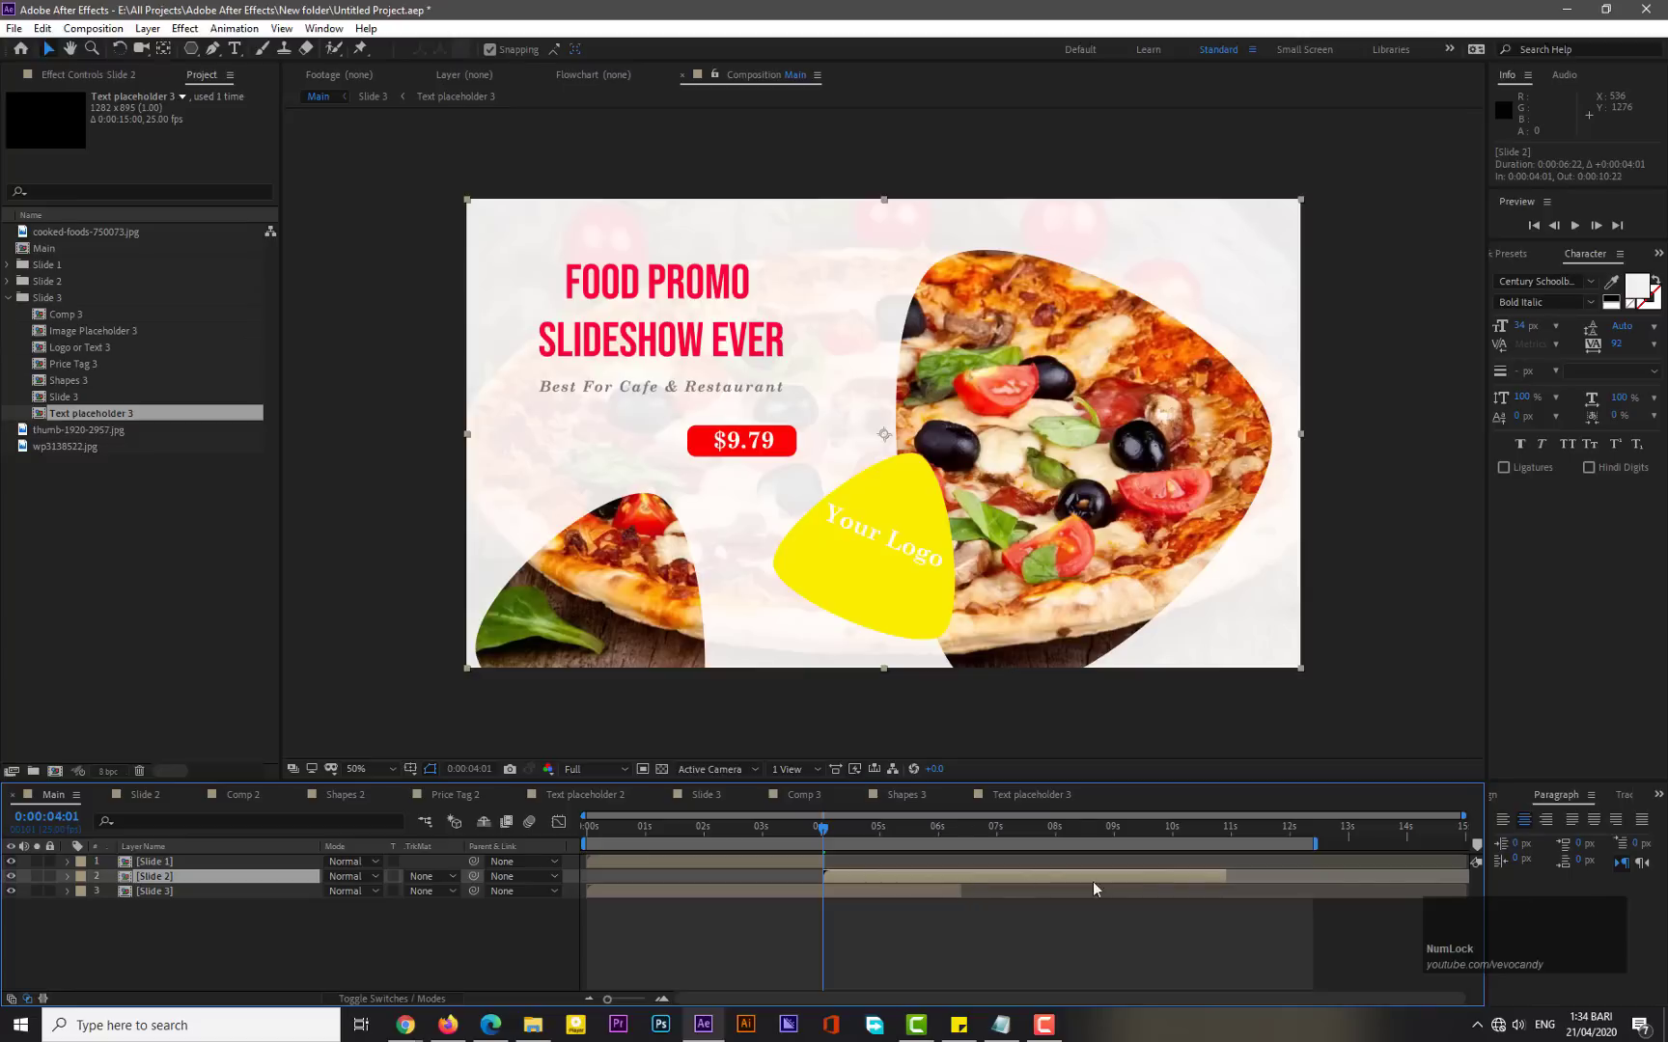
pyautogui.moveTo(1222, 875); pyautogui.dragTo(1052, 877)
pyautogui.click(1058, 838)
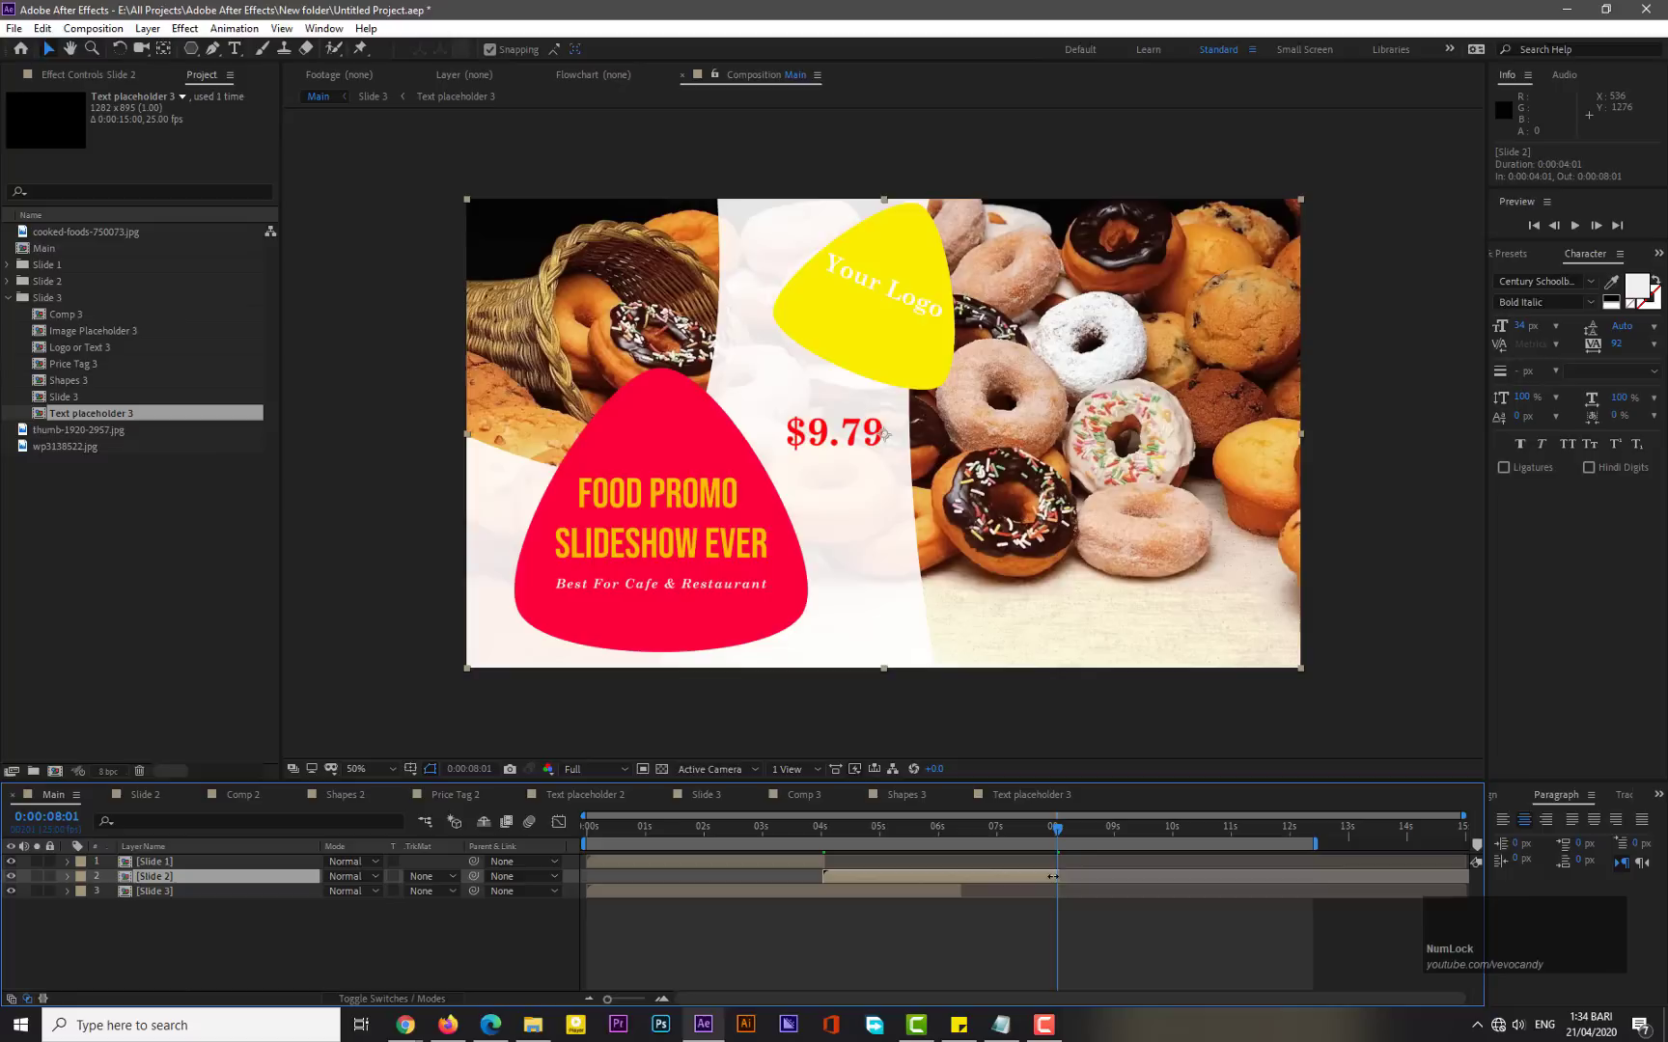
# - Move Slide 3 to start at about 8:01 right after Slide 2, and end the work area at 12 seconds
pyautogui.moveTo(809, 891); pyautogui.dragTo(1058, 903)
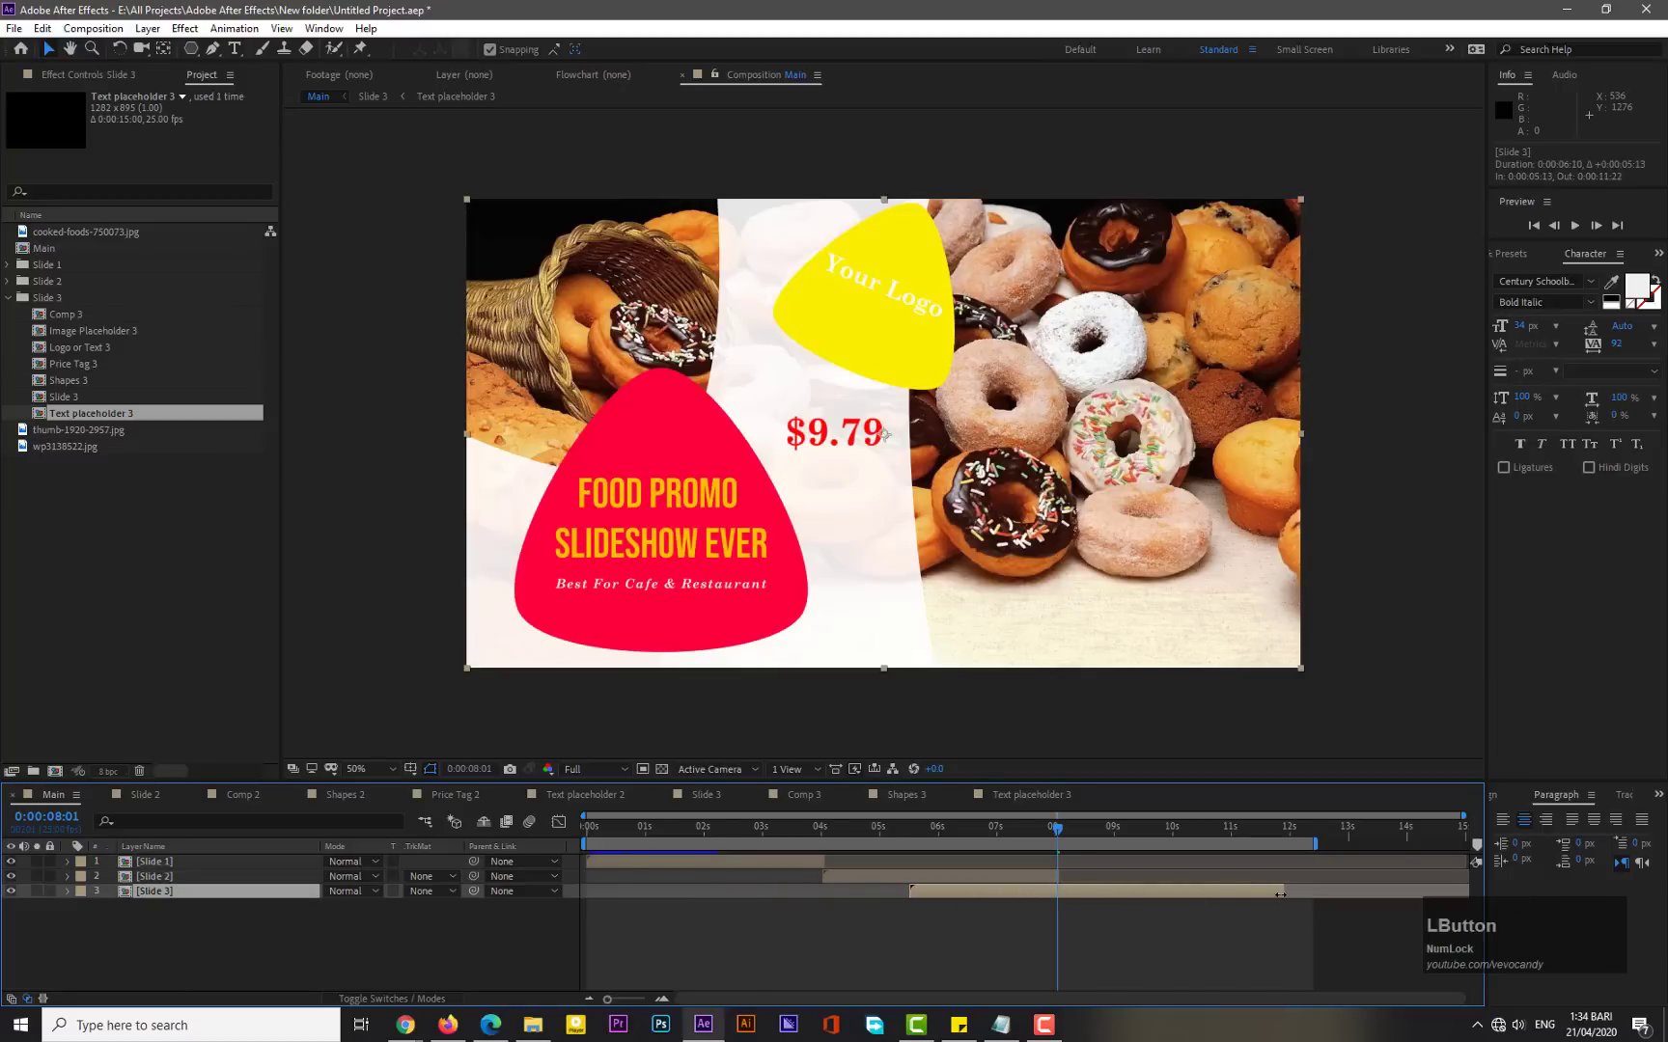
pyautogui.moveTo(1279, 895); pyautogui.dragTo(1194, 897)
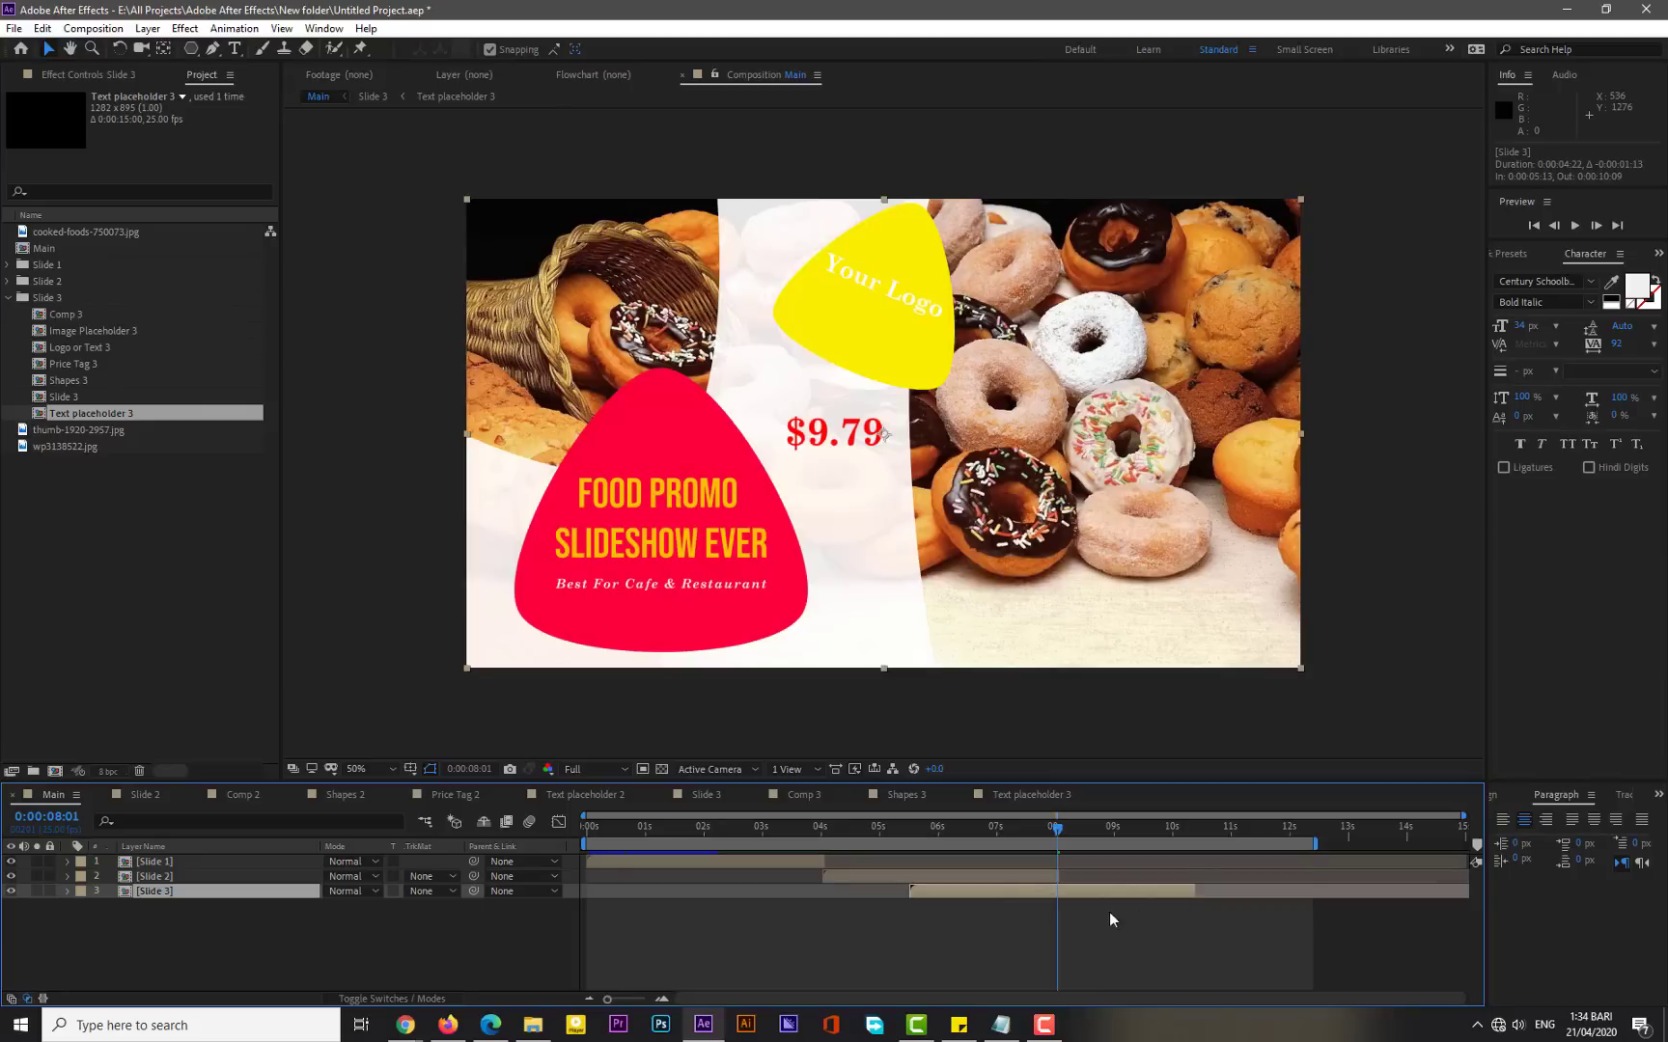
pyautogui.moveTo(981, 890); pyautogui.dragTo(1127, 901)
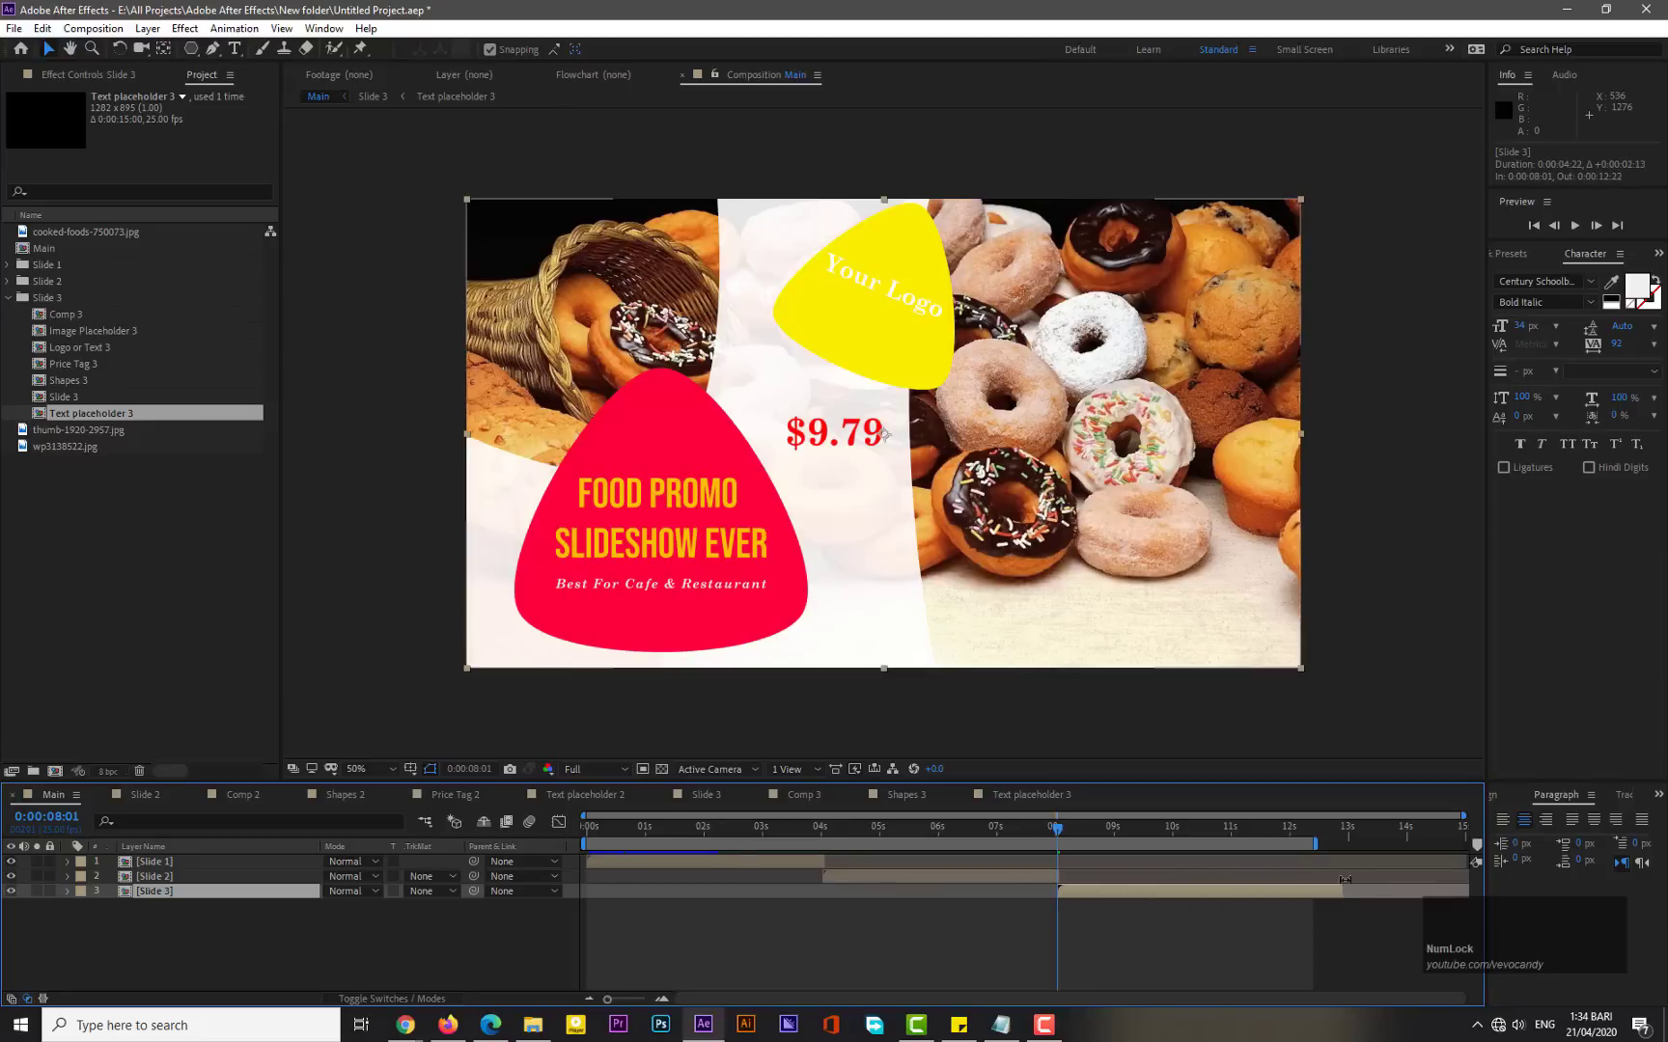
pyautogui.click(1288, 830)
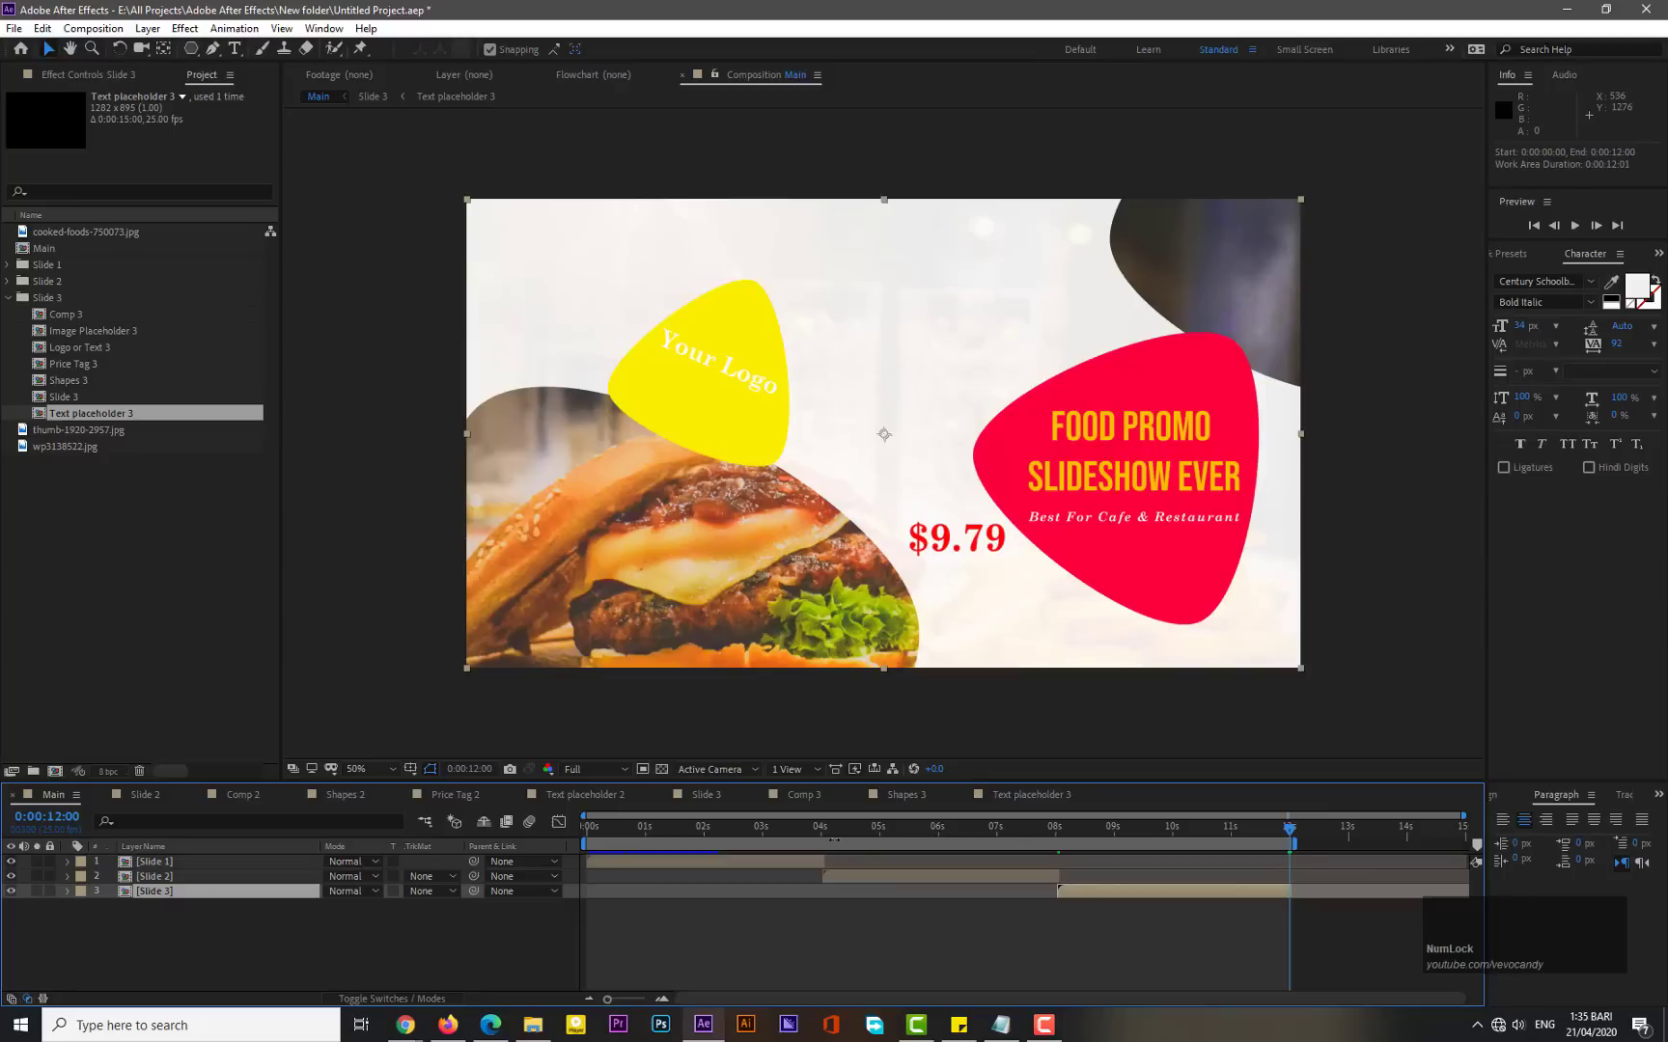
# - Preview the Main composition from the start
pyautogui.moveTo(555, 841); pyautogui.dragTo(555, 840)
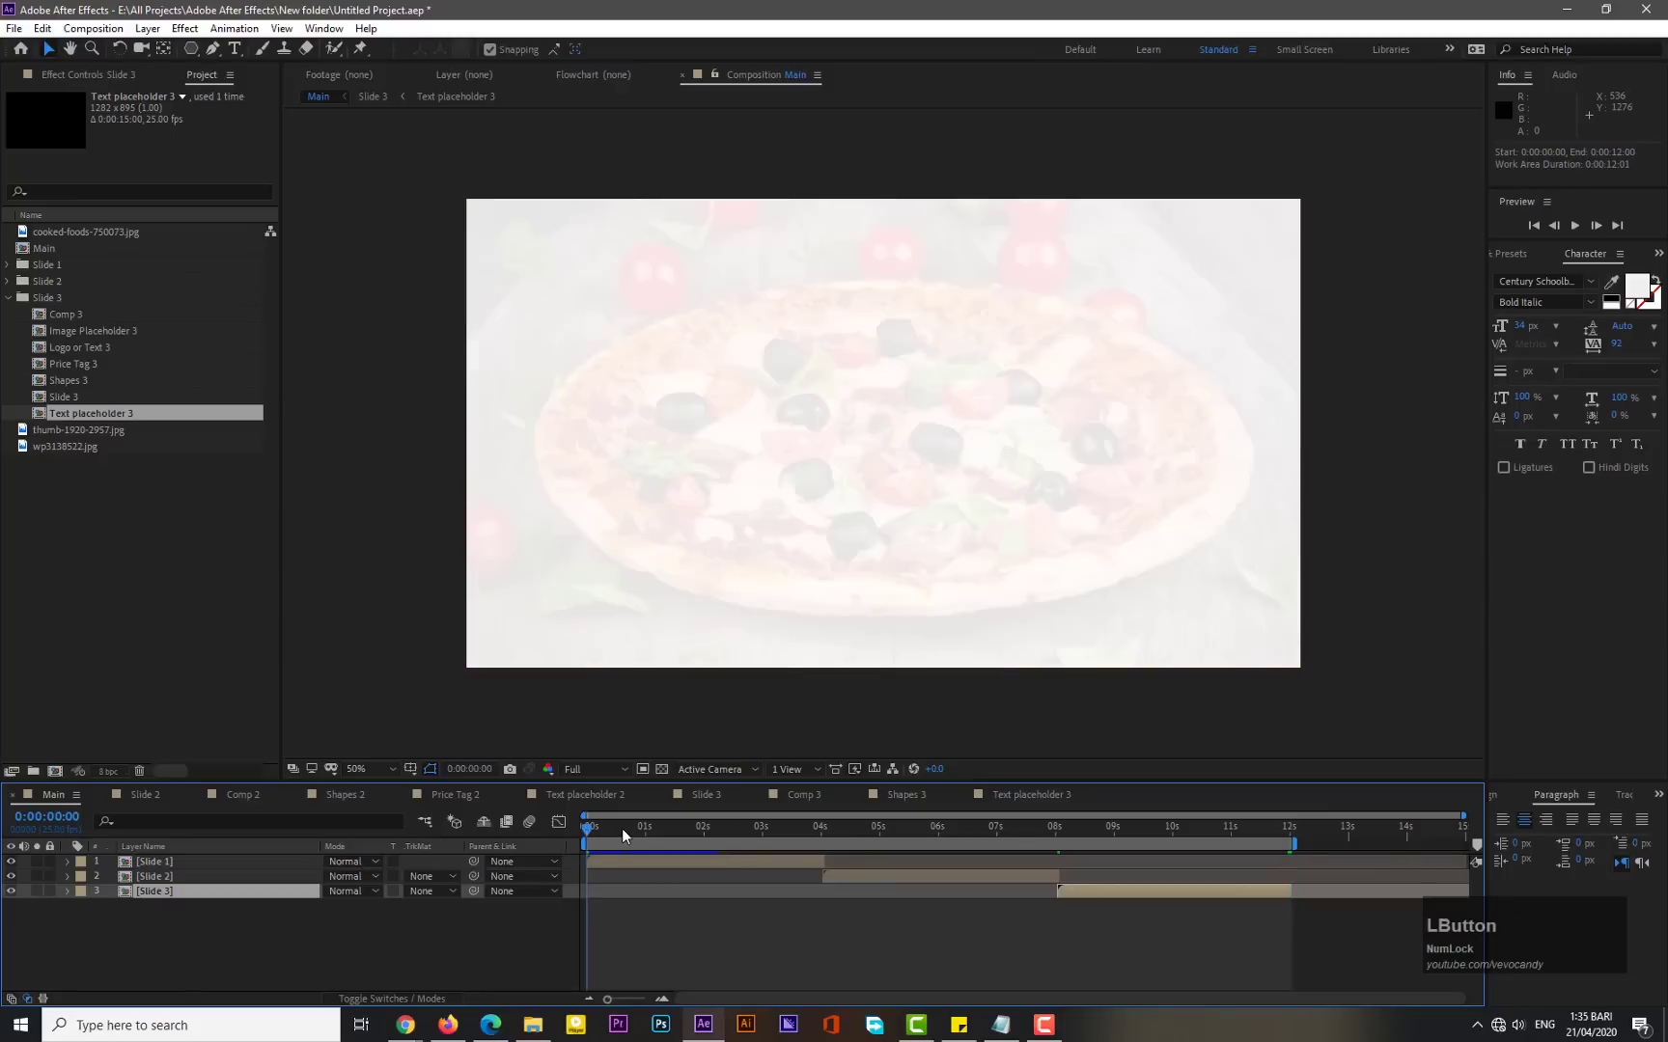
pyautogui.press('KP_0')
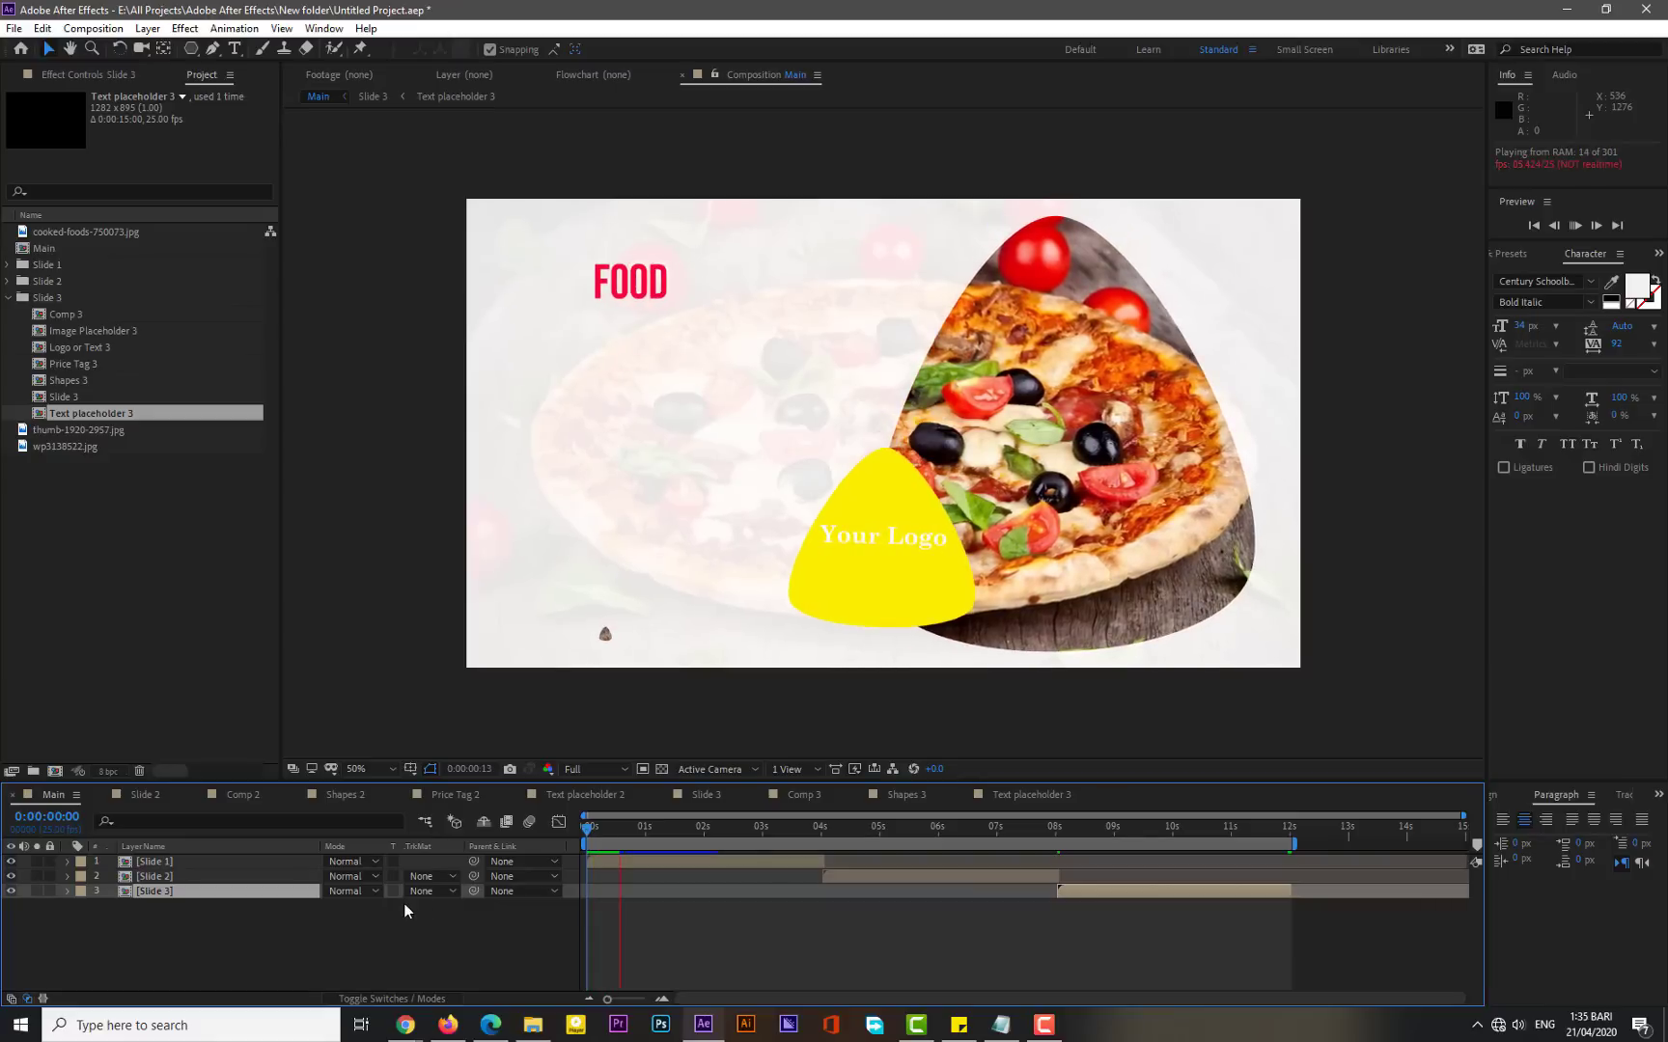